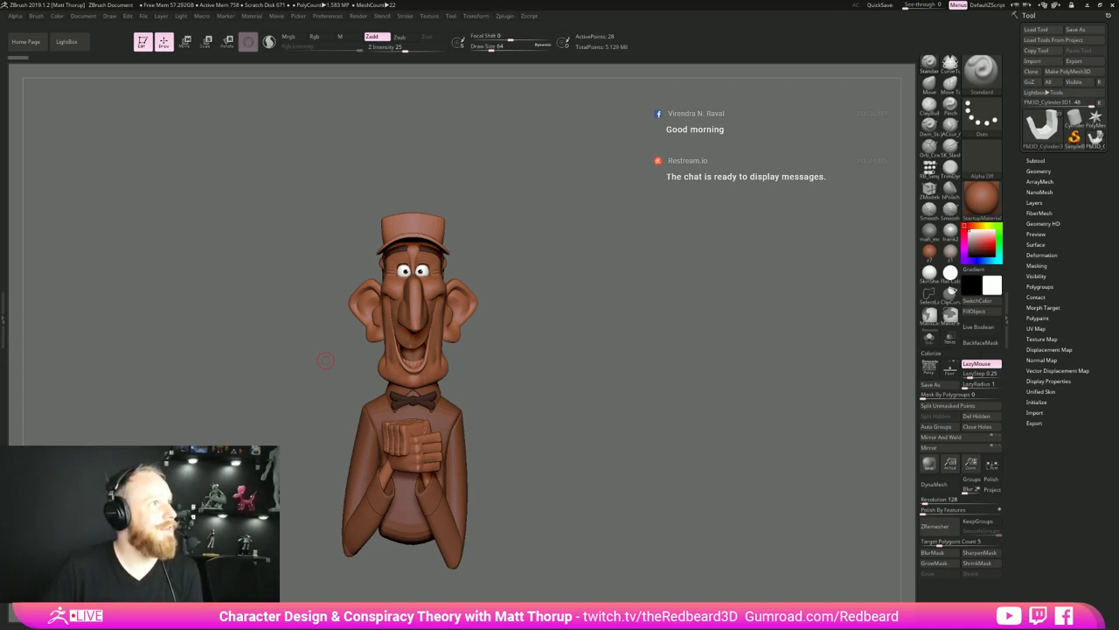
Lower the background music volume.
key(alt+Tab)
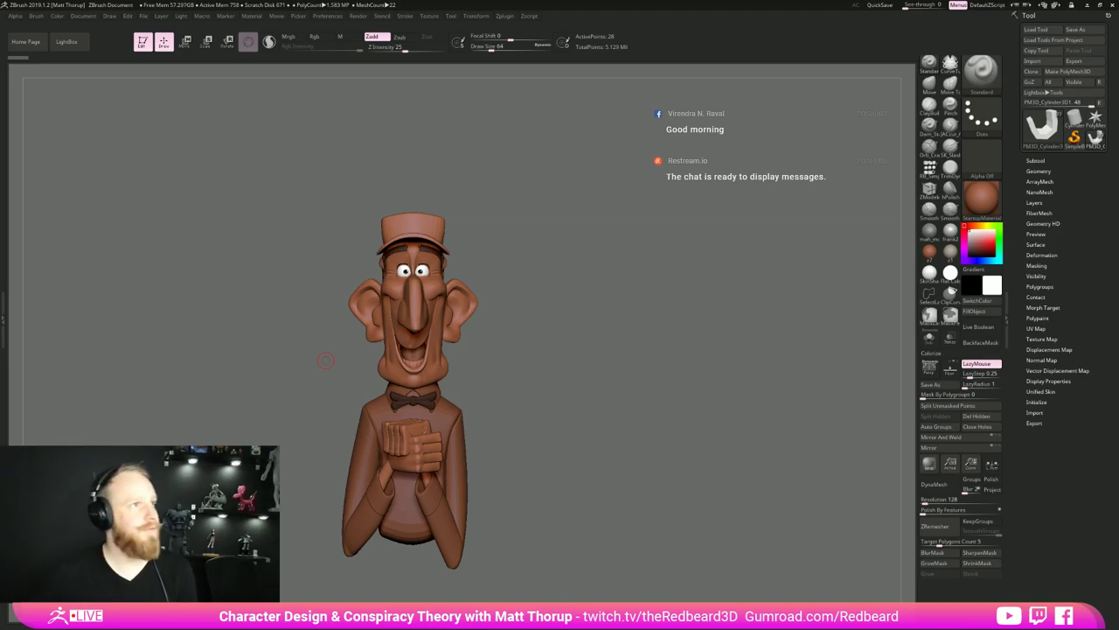
key(XF86AudioLowerVolume)
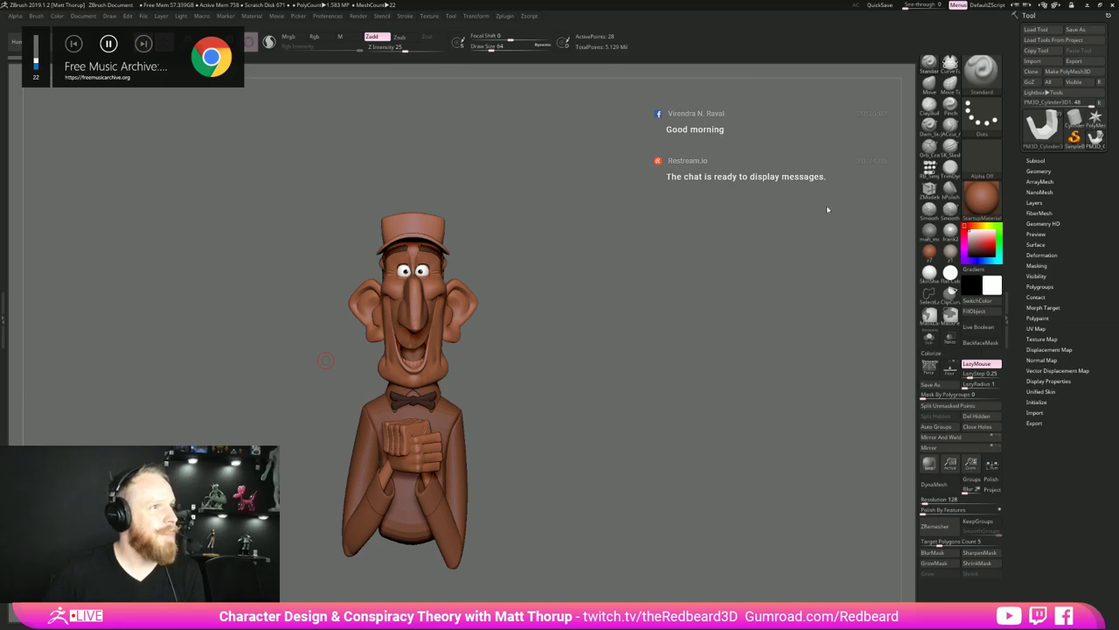
drag(705, 226, 707, 251)
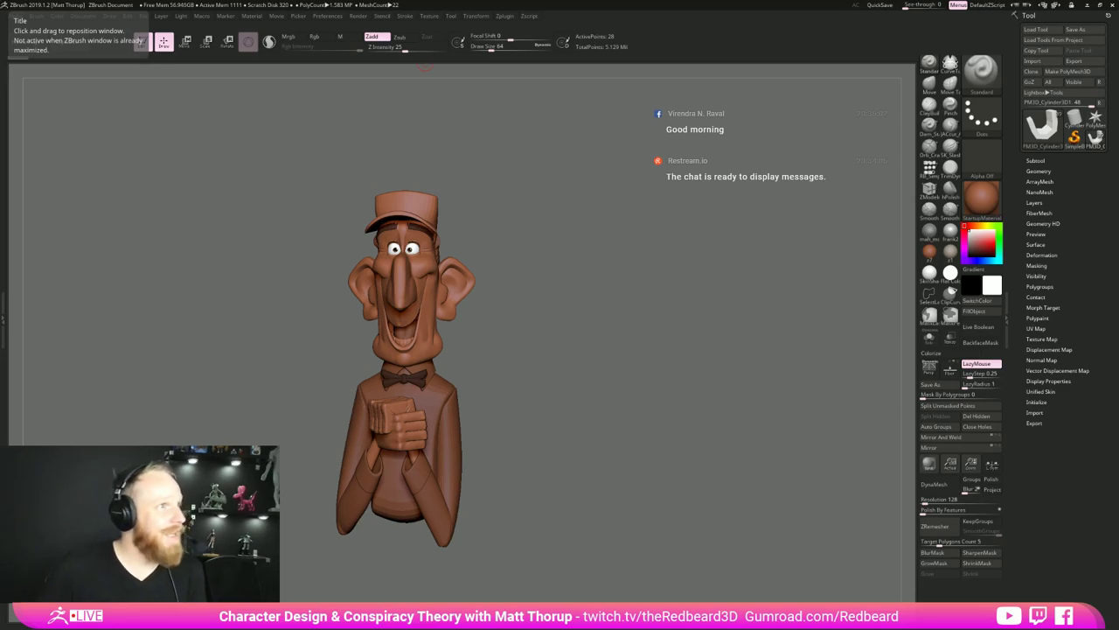
Switch to the Restream streaming window to check the broadcast and turn the music volume down further.
key(alt+Tab)
key(alt+Tab)
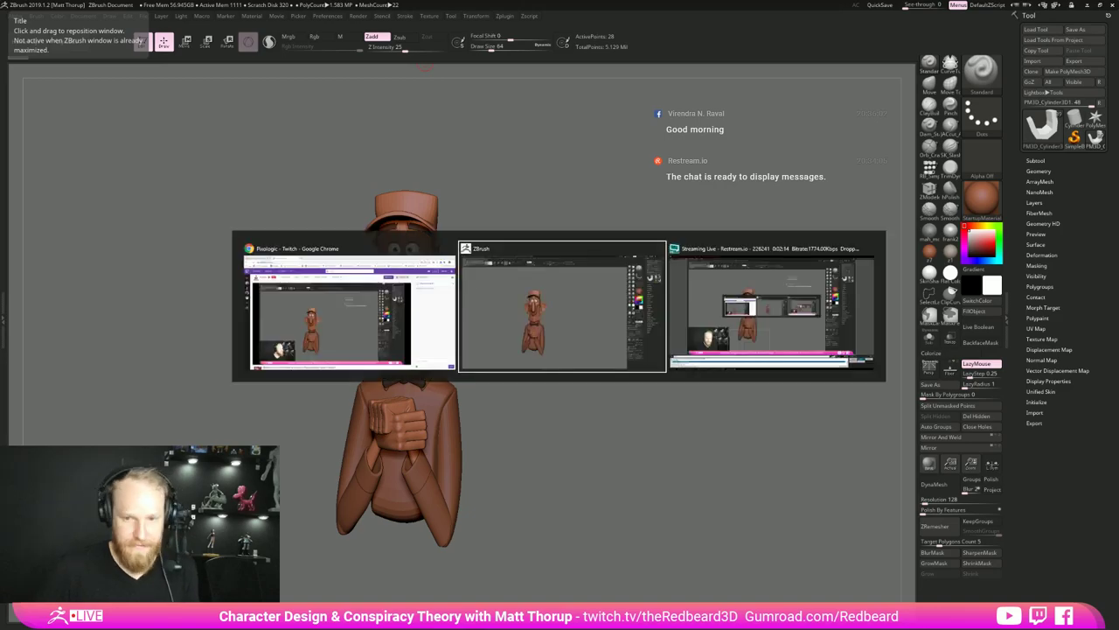
key(alt+Tab)
key(alt+Tab)
key(alt+Tab)
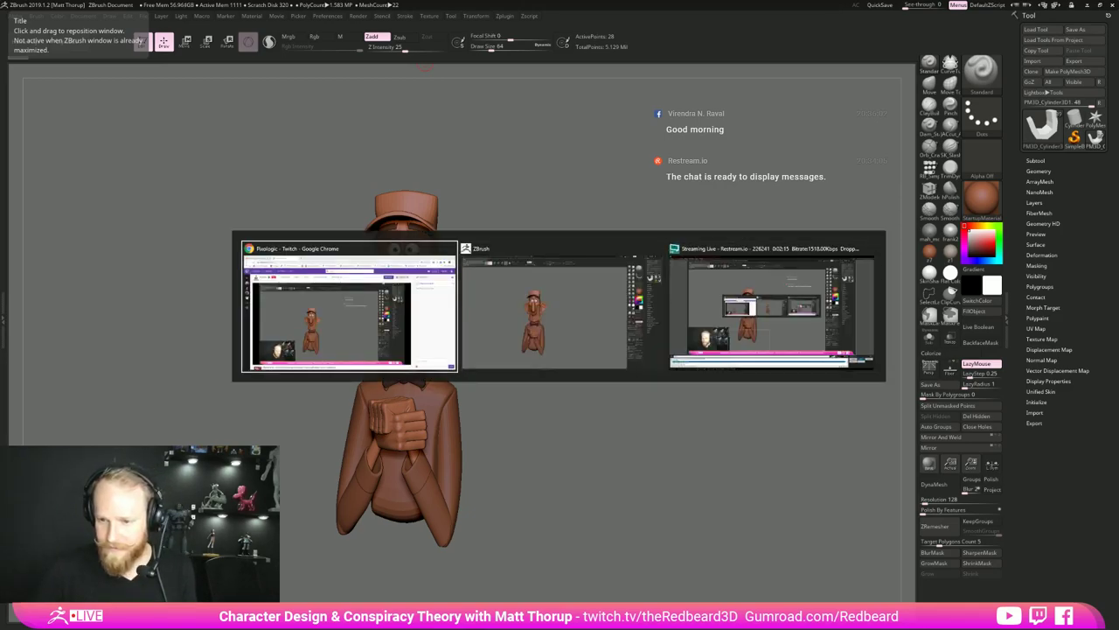
click(797, 348)
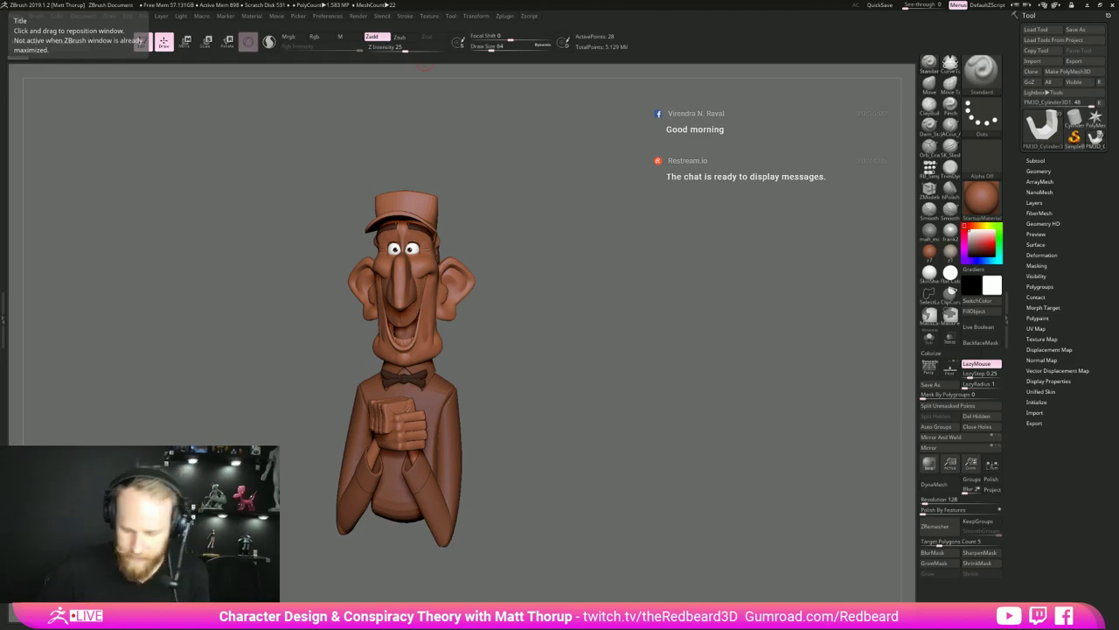
key(XF86AudioLowerVolume)
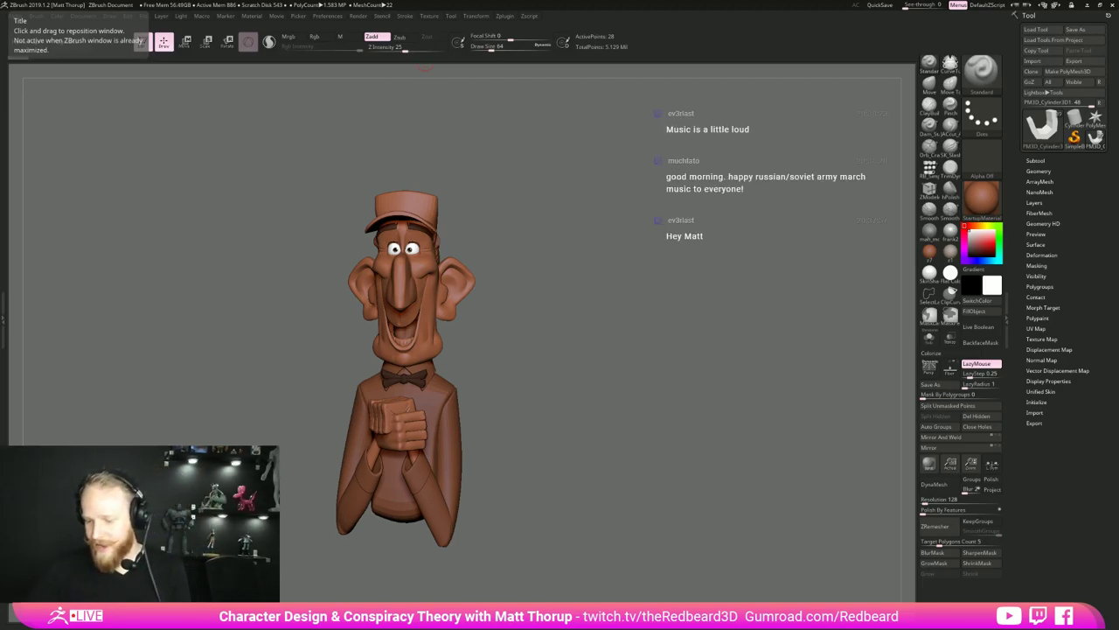
key(XF86AudioLowerVolume)
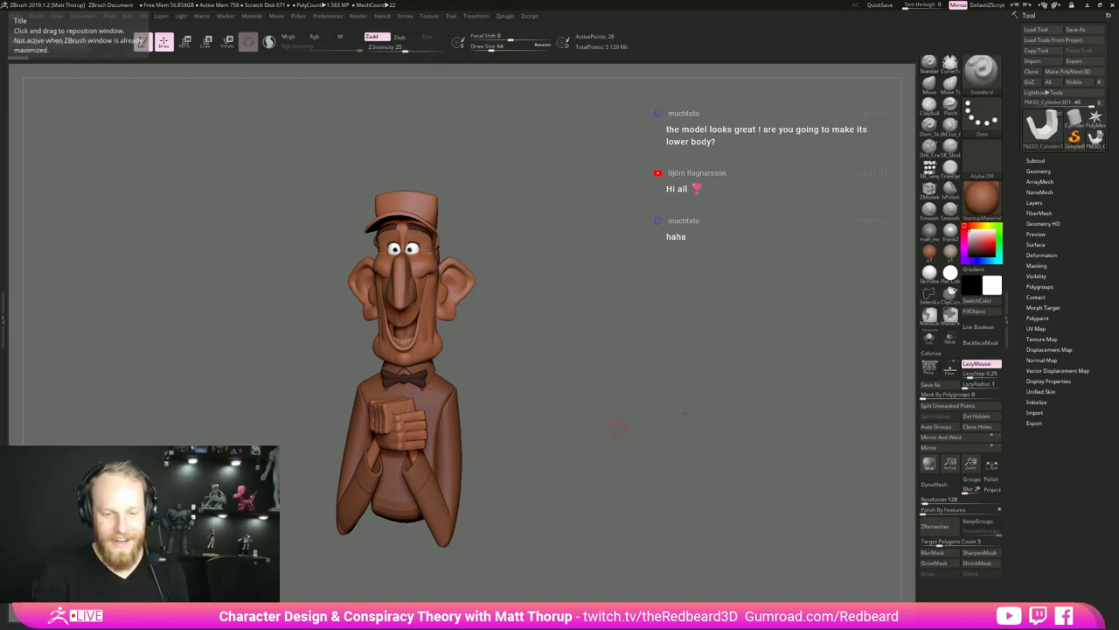
drag(622, 435, 668, 421)
drag(746, 404, 692, 425)
alt+drag(627, 475, 633, 492)
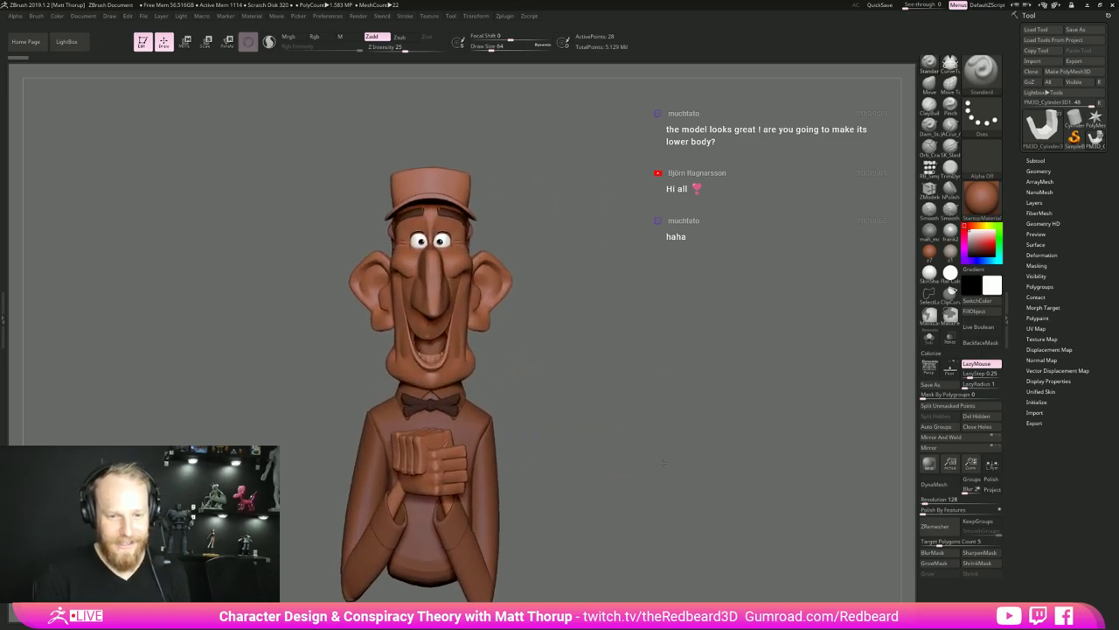
mouse_move(687, 465)
mouse_down()
mouse_move(640, 466)
mouse_move(670, 463)
mouse_move(683, 432)
mouse_move(700, 427)
mouse_move(719, 451)
mouse_move(778, 452)
mouse_move(678, 449)
mouse_up()
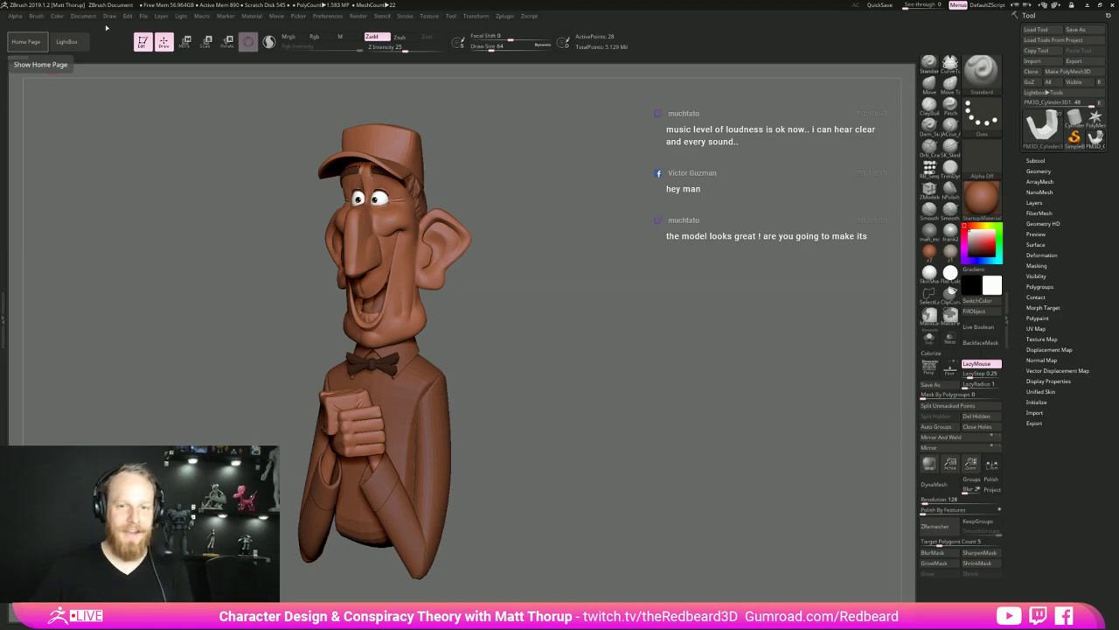
click(430, 15)
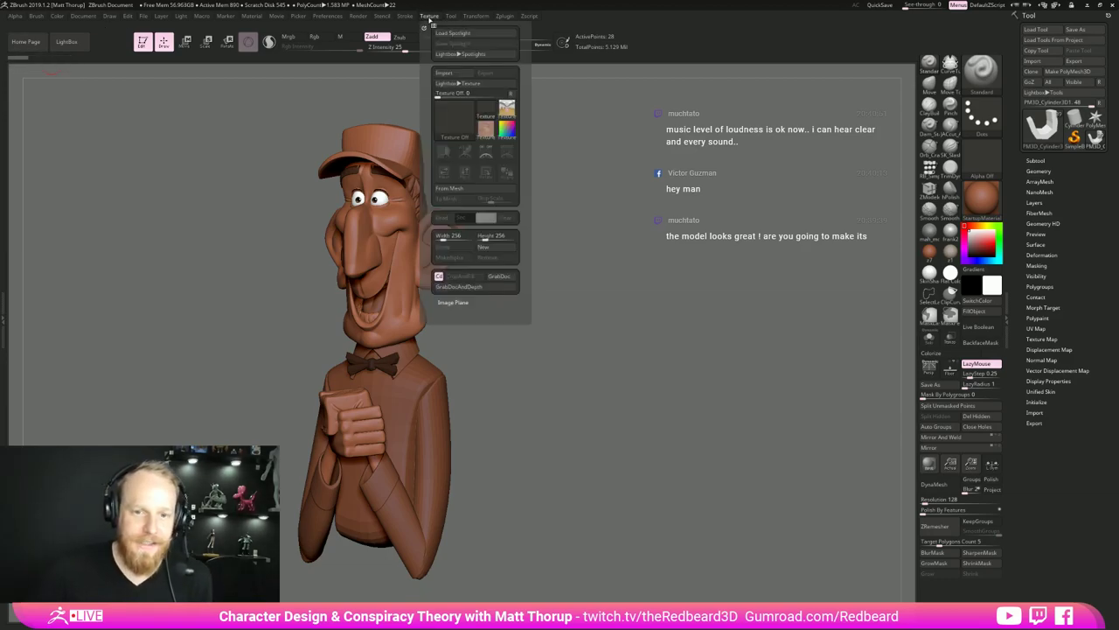
click(453, 124)
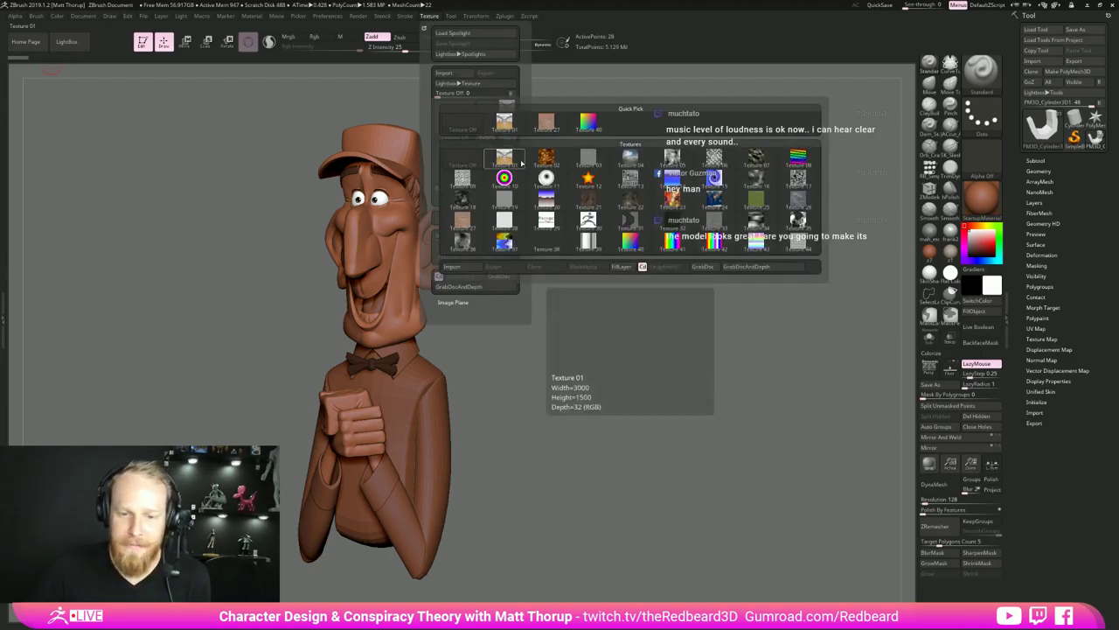
click(474, 150)
click(459, 121)
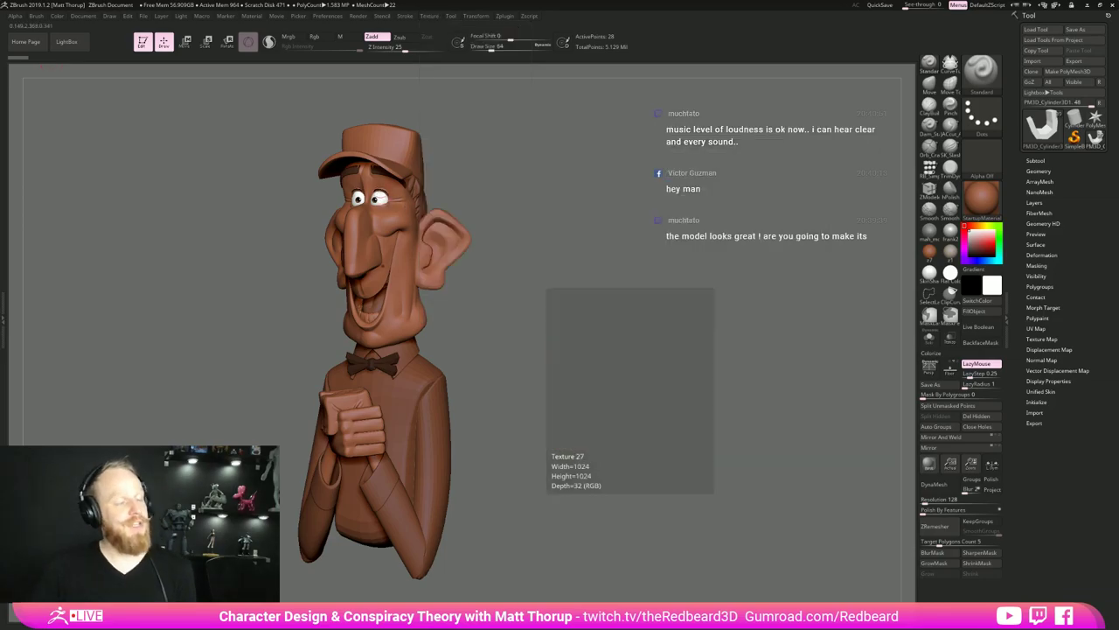
click(487, 17)
mouse_move(501, 16)
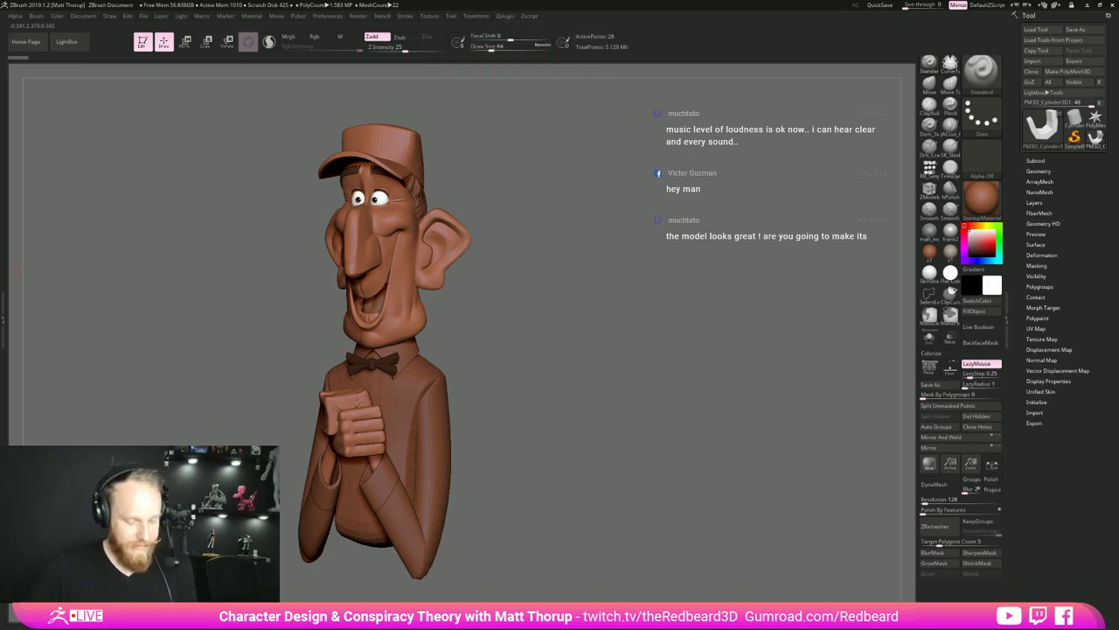
key(alt+Tab)
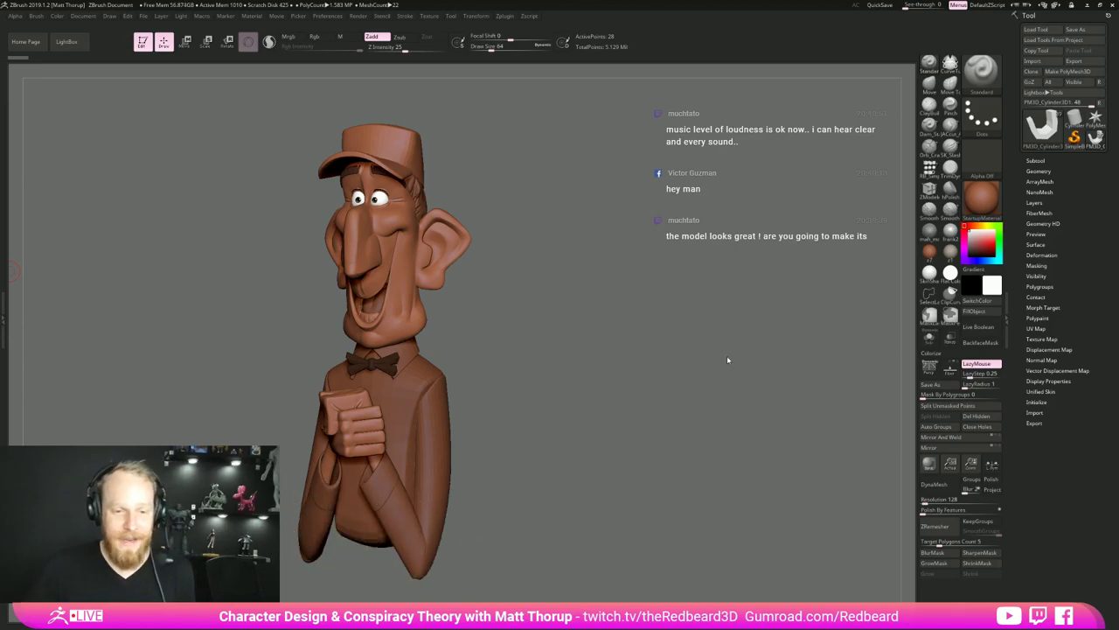
drag(728, 360, 662, 385)
click(506, 17)
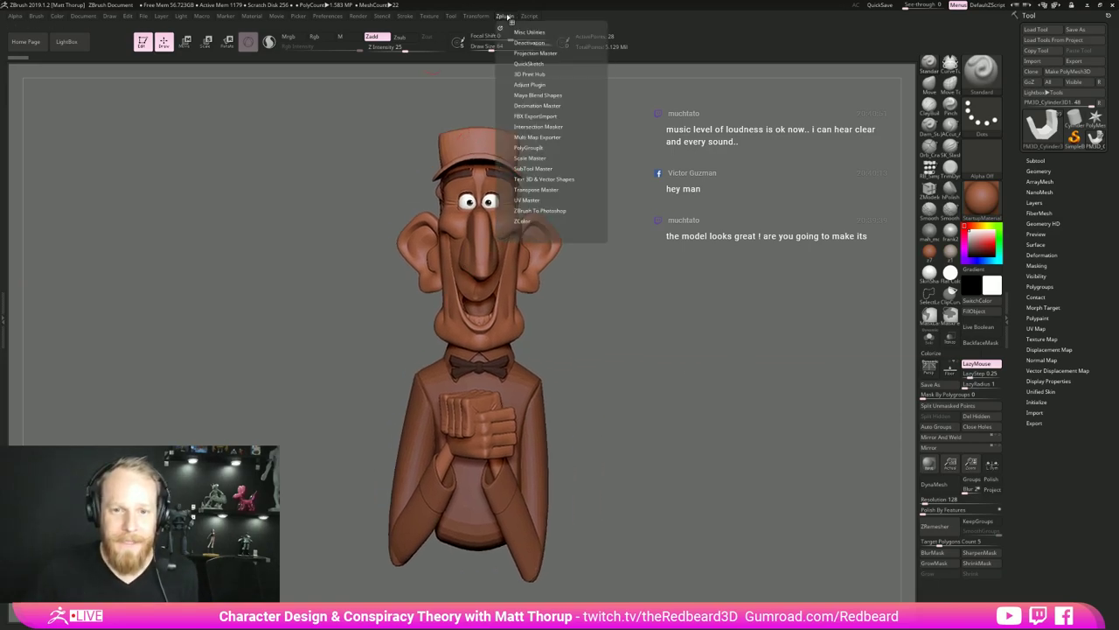
click(508, 18)
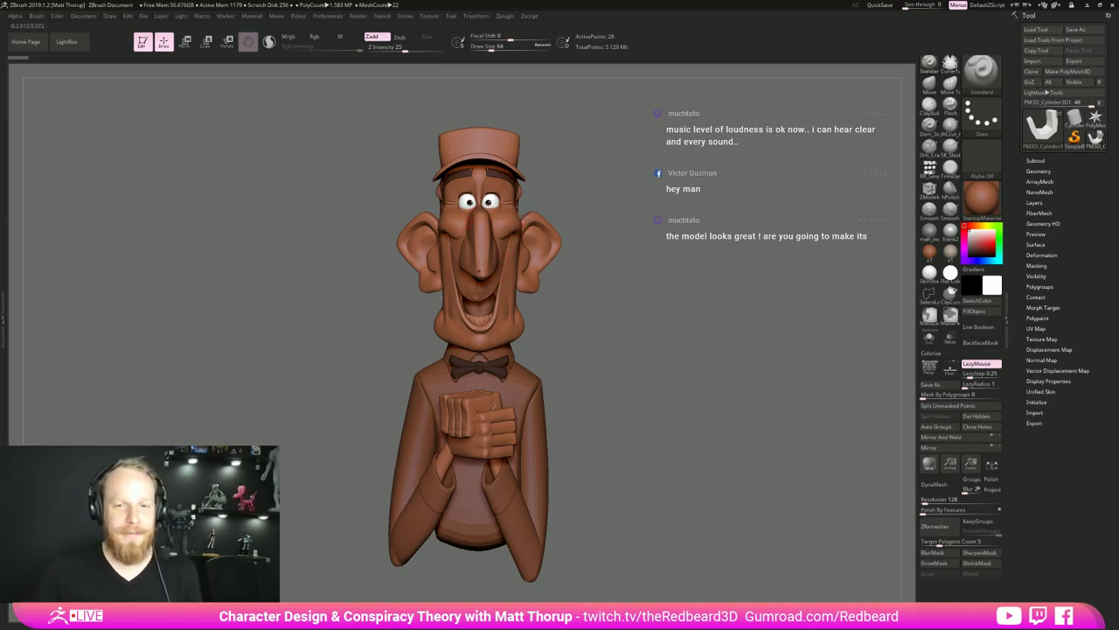
click(510, 16)
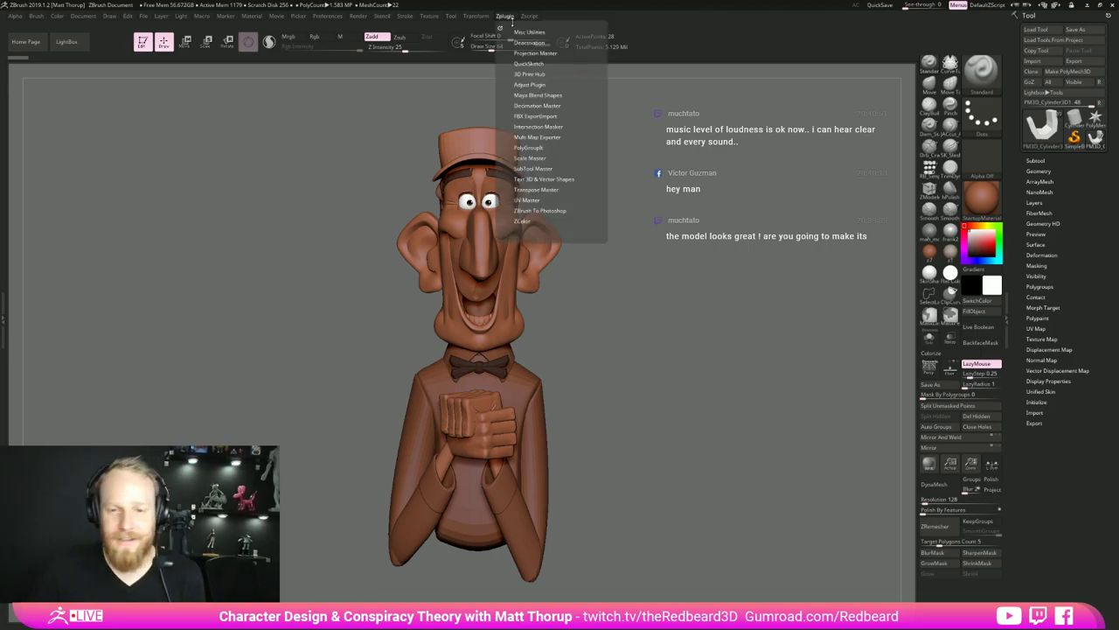
Import the pieguy reference sketch as a texture from the Randumb folder inside the ZBrush folder.
click(431, 16)
click(444, 72)
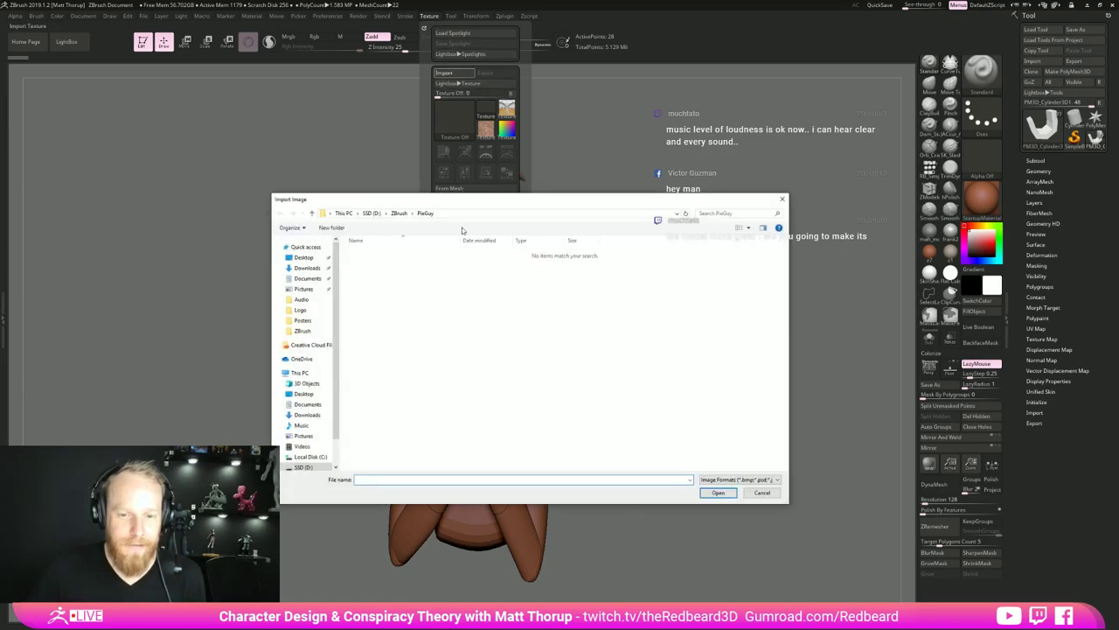
click(399, 213)
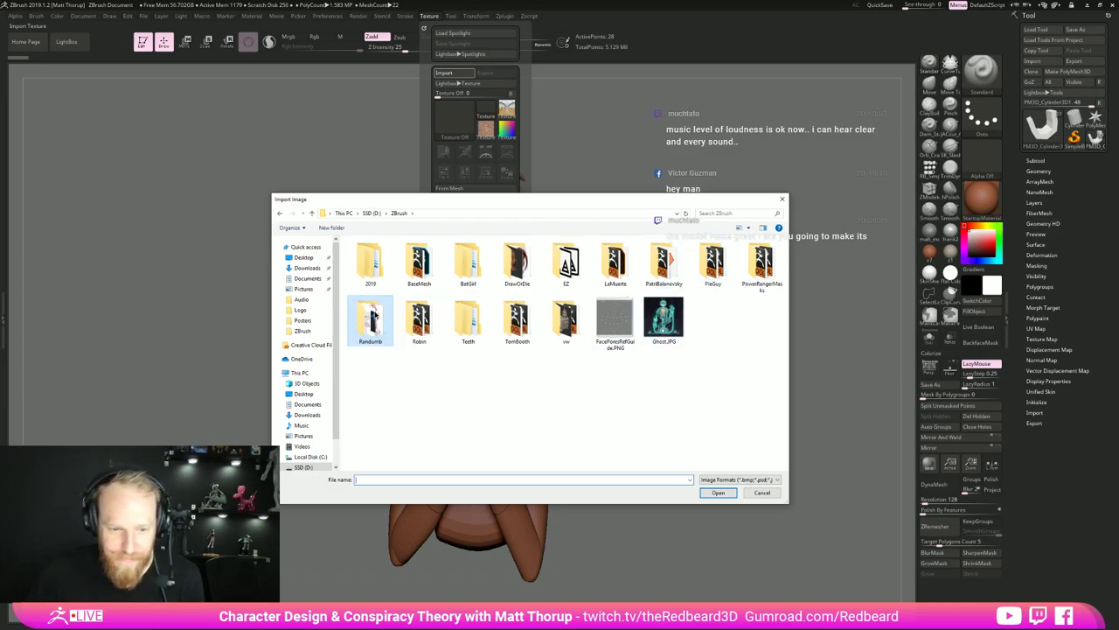
double_click(370, 320)
click(370, 262)
click(718, 493)
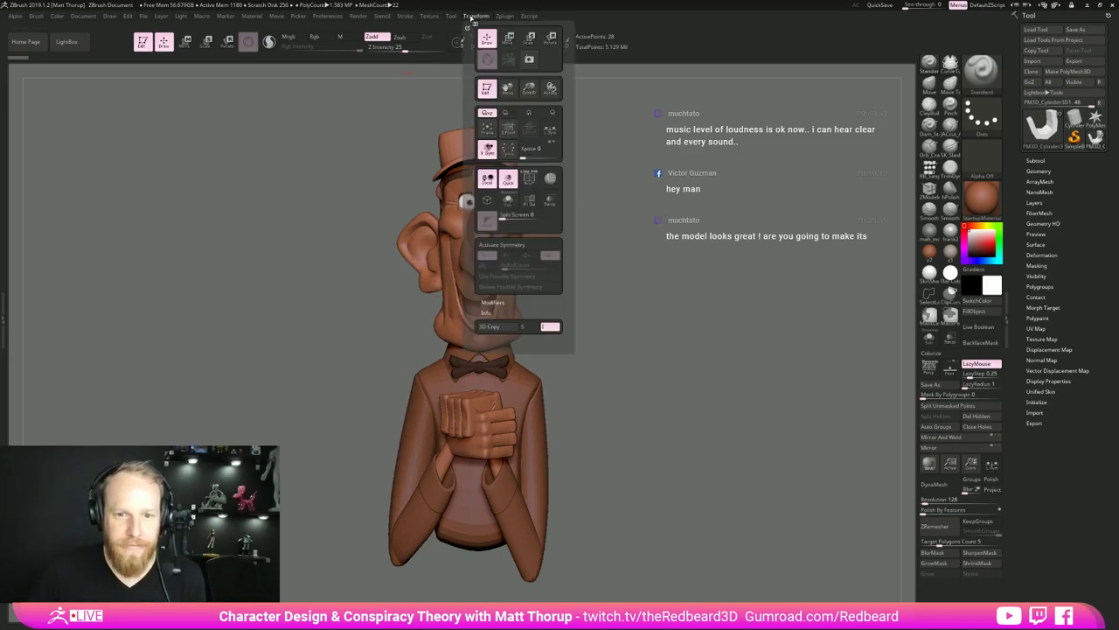
Add the pieguy sketch to Spotlight, shrink it and park it in the upper-left corner of the canvas, then leave Spotlight editing.
mouse_move(435, 16)
click(444, 151)
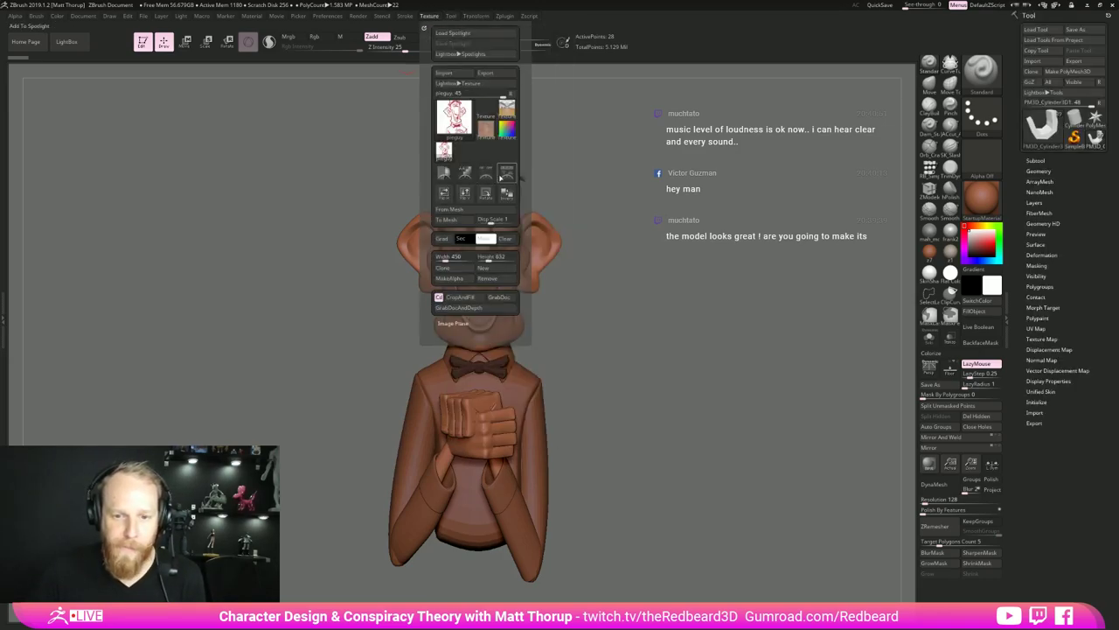
click(507, 173)
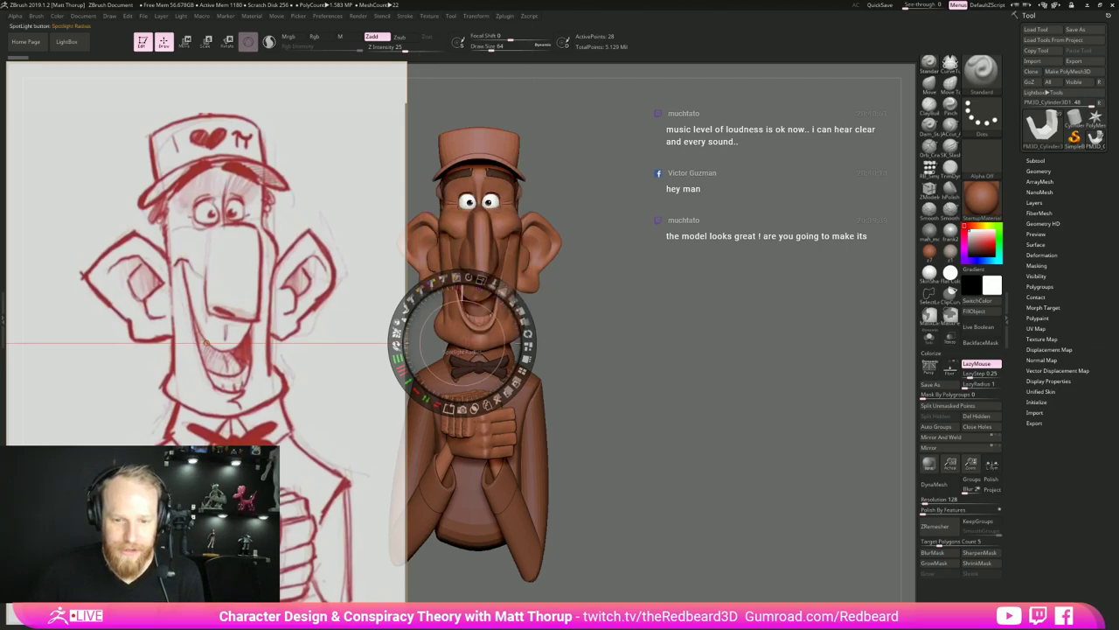
mouse_move(487, 282)
mouse_down()
mouse_move(466, 278)
mouse_move(429, 400)
mouse_move(437, 404)
mouse_up()
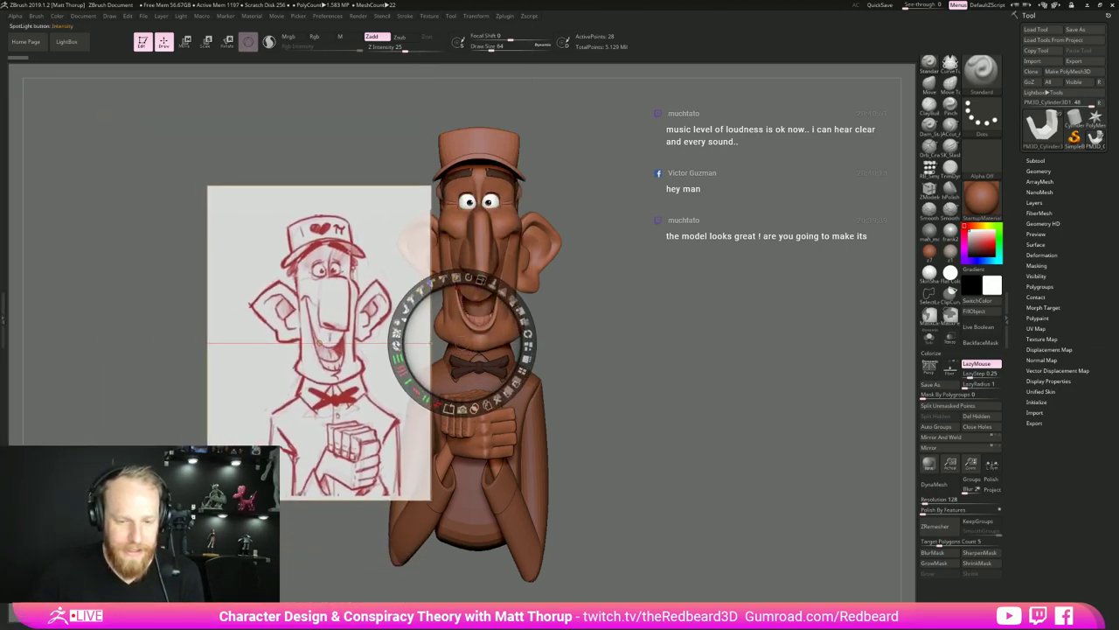
mouse_move(483, 312)
mouse_down()
mouse_move(342, 193)
mouse_move(282, 180)
mouse_up()
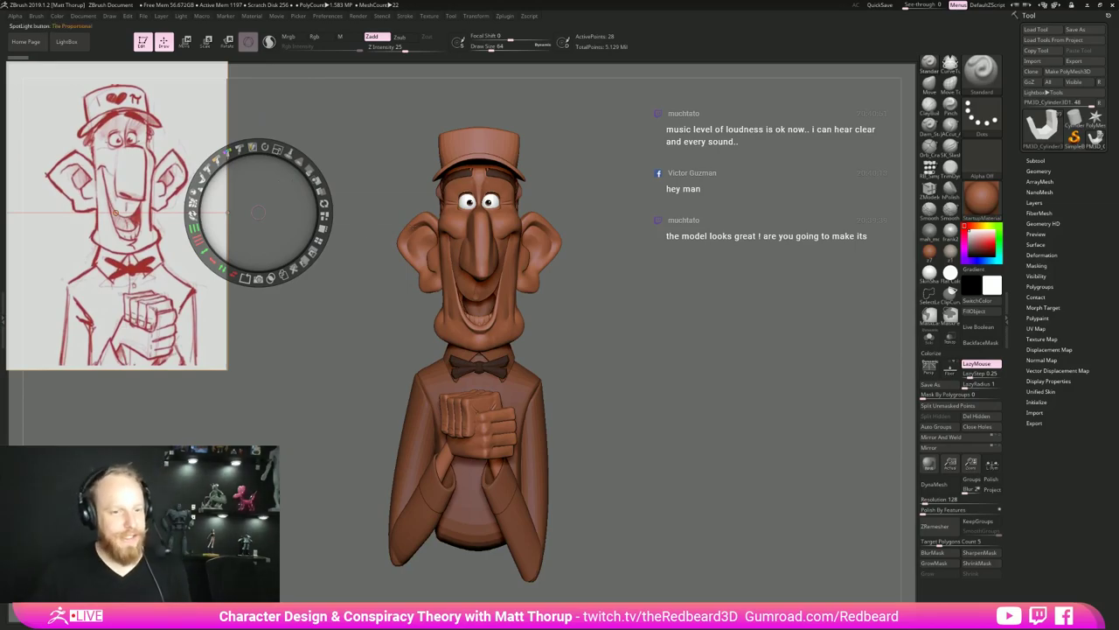
key(z)
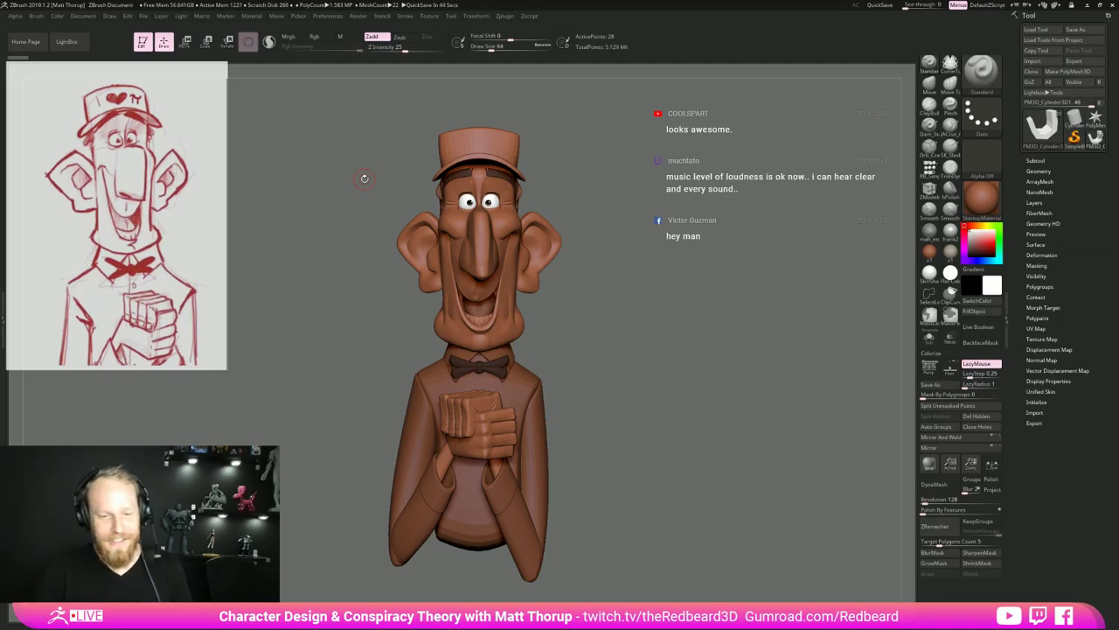
Turn on perspective for the character view and set the camera focal length to 85 mm.
drag(687, 376, 716, 363)
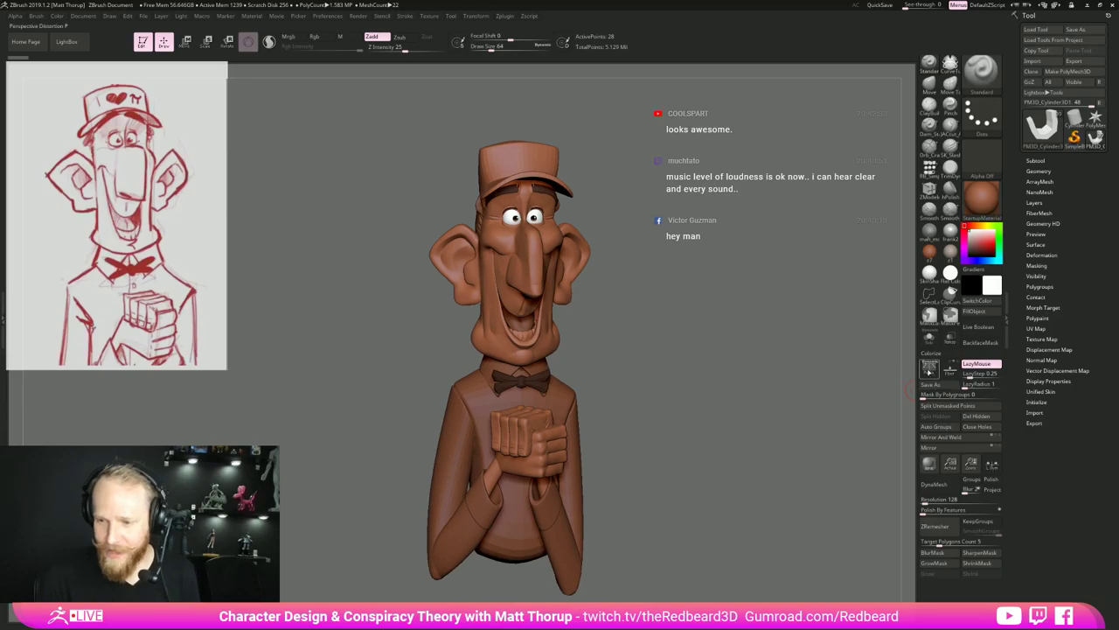
click(929, 370)
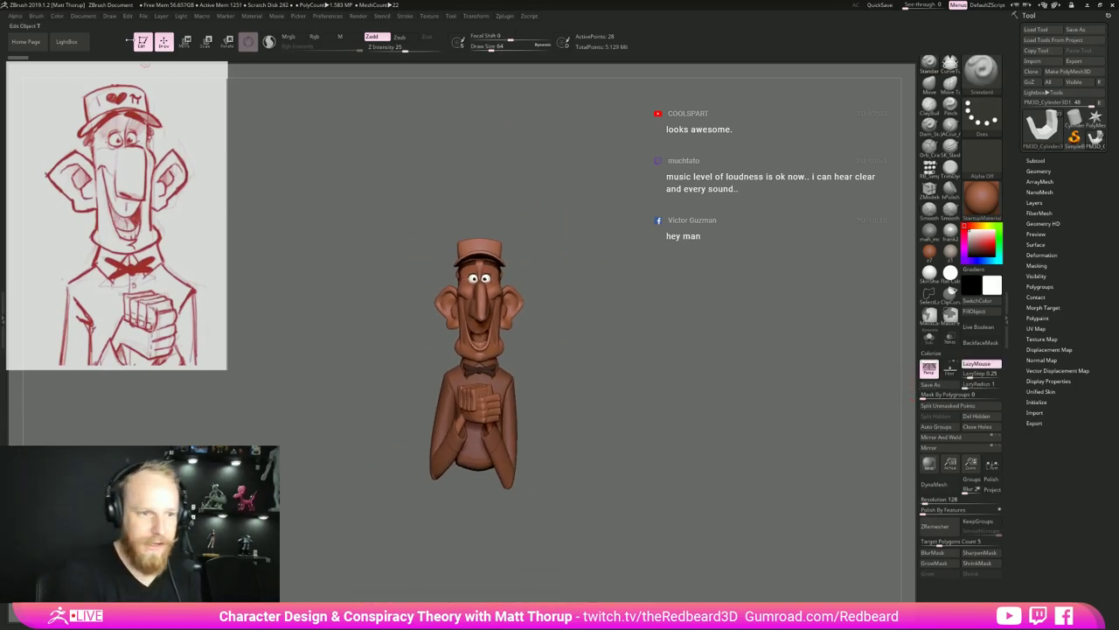
click(109, 16)
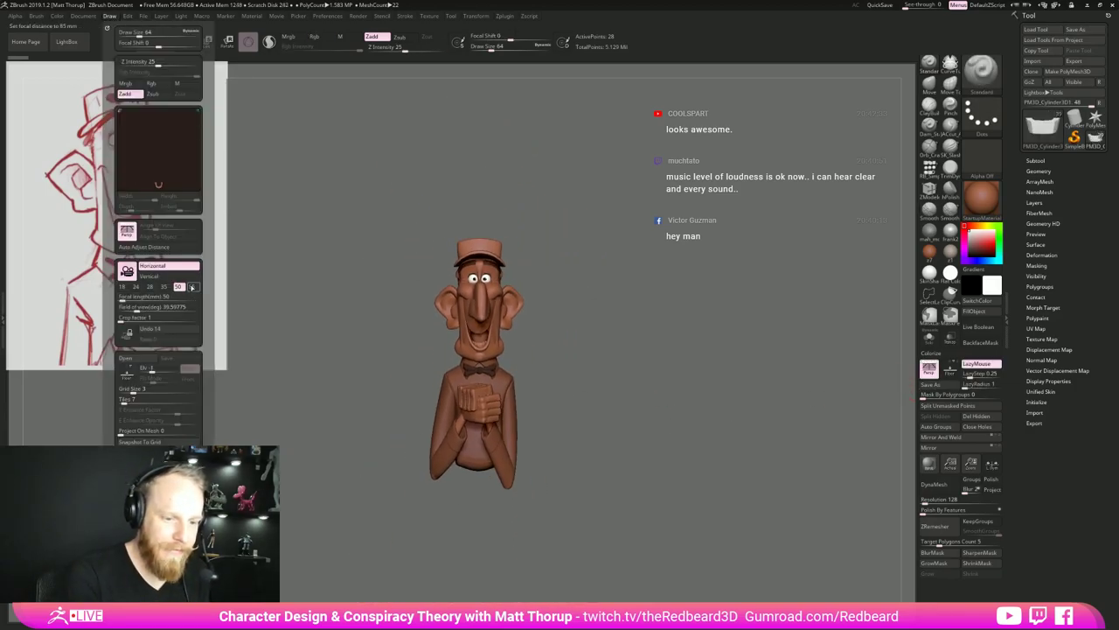
click(192, 287)
mouse_move(665, 367)
mouse_down()
mouse_move(743, 372)
mouse_move(717, 367)
mouse_move(773, 409)
mouse_move(766, 385)
mouse_move(642, 390)
mouse_move(688, 397)
mouse_move(638, 417)
mouse_move(708, 418)
mouse_move(717, 447)
mouse_up()
Make the character's torso the active subtool, inspect its wireframe and subdivide the mesh once.
alt+click(617, 404)
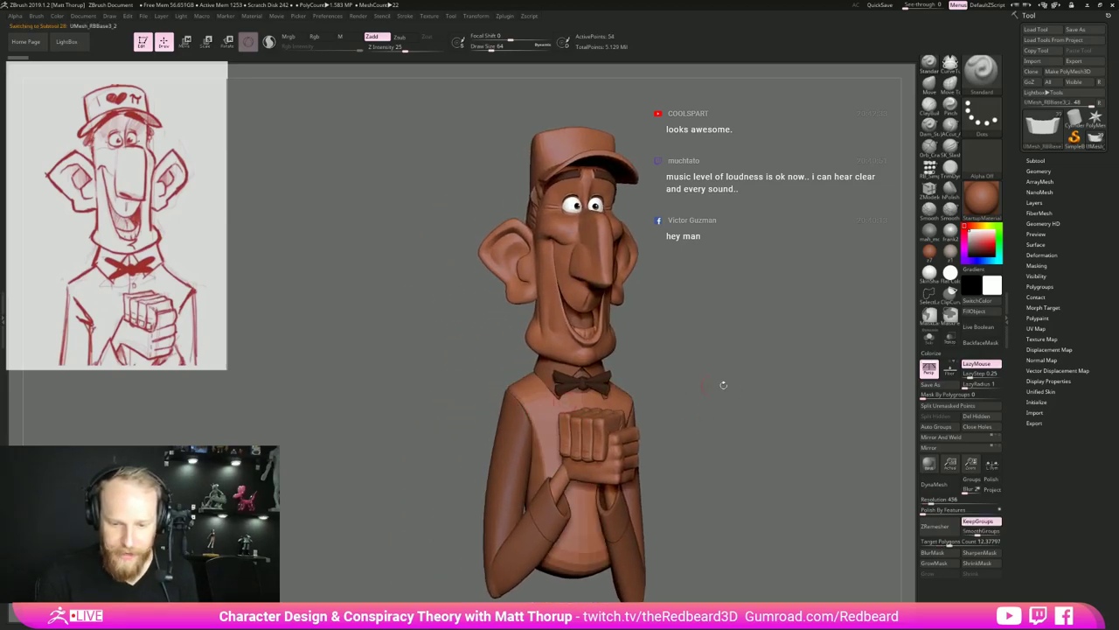
mouse_move(723, 384)
mouse_down()
mouse_move(781, 408)
mouse_move(751, 399)
mouse_up()
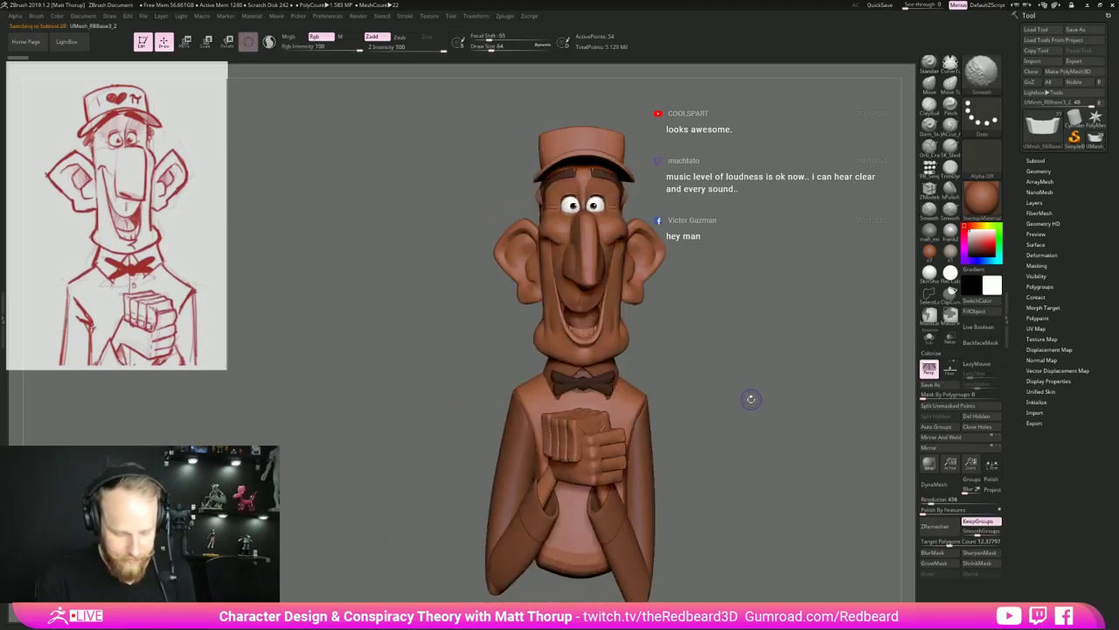
key(shift+f)
key(shift+f)
key(ctrl+d)
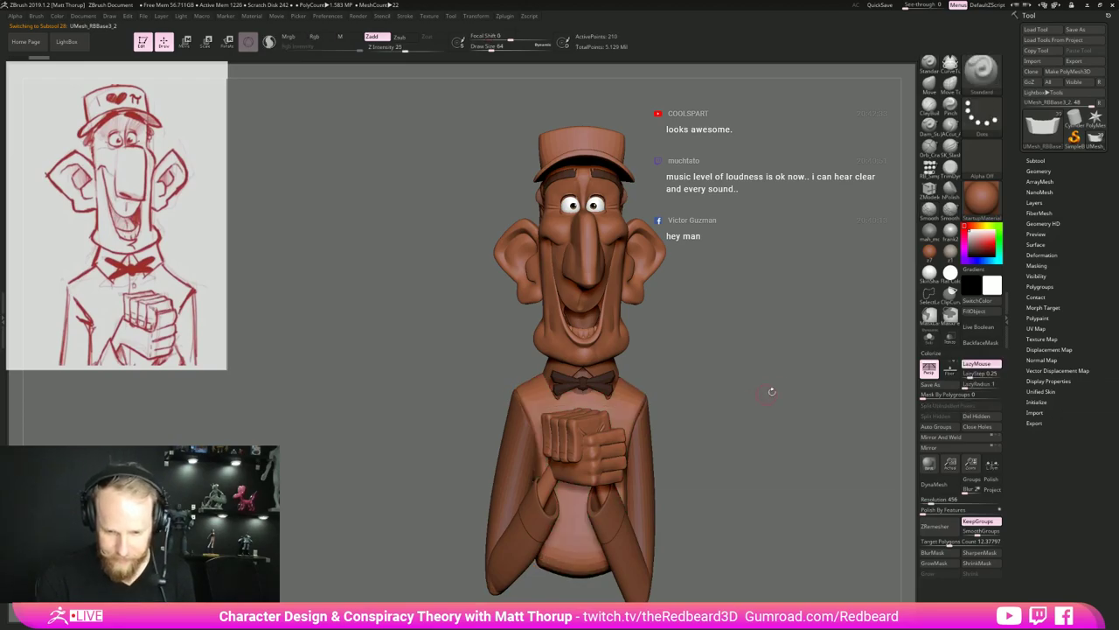
mouse_move(771, 391)
mouse_down()
mouse_move(752, 422)
mouse_move(747, 381)
mouse_move(794, 395)
mouse_move(793, 429)
mouse_move(788, 408)
mouse_up()
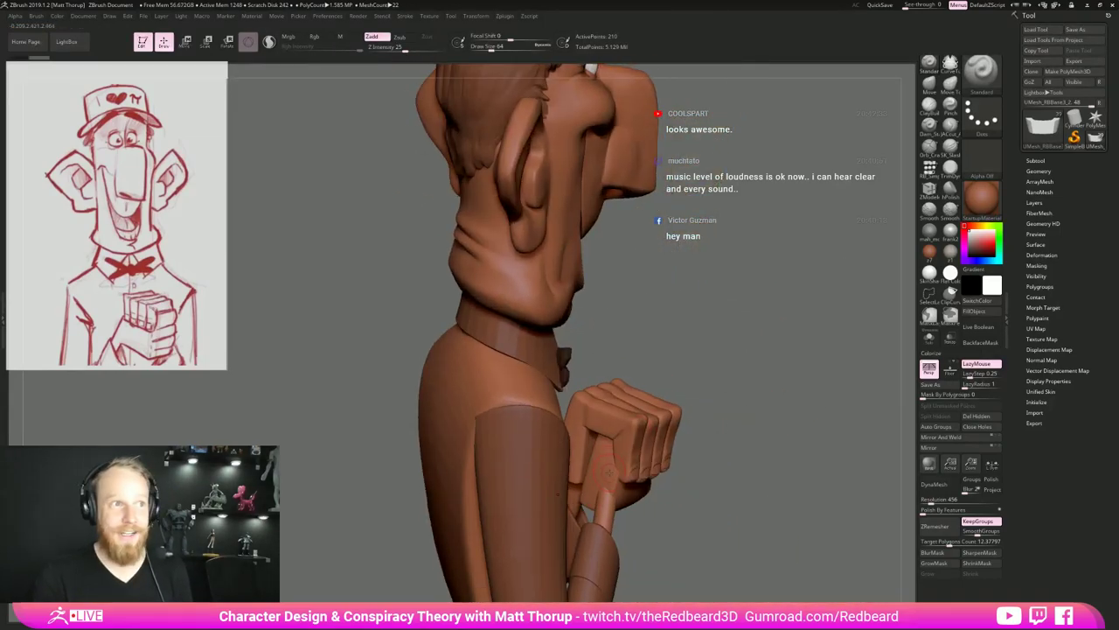
mouse_move(789, 373)
mouse_down()
mouse_move(732, 375)
mouse_move(771, 375)
mouse_up()
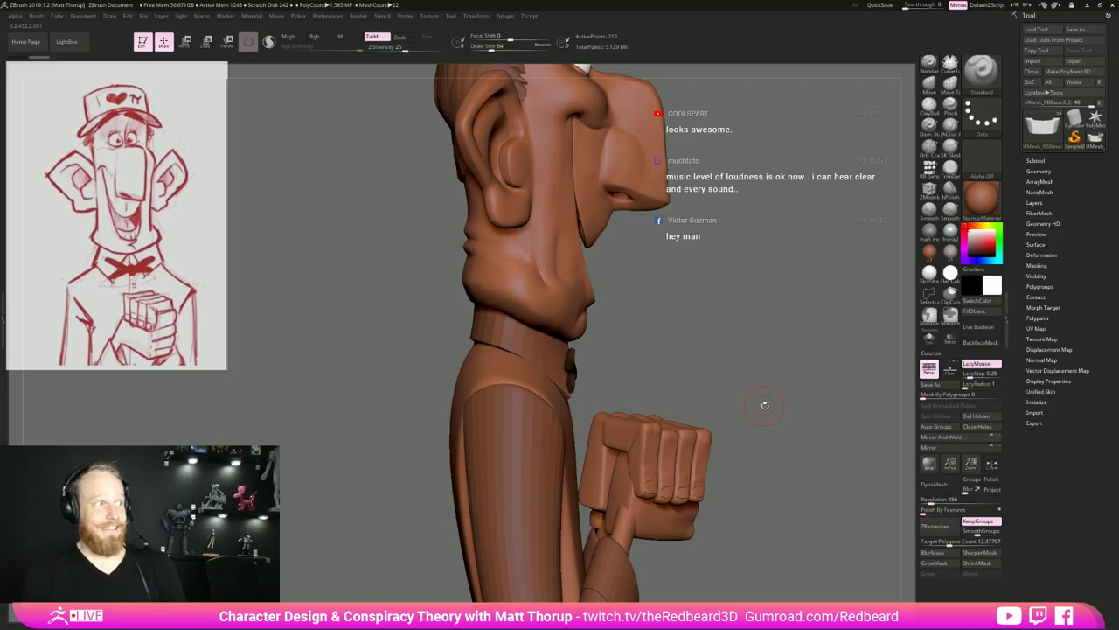
mouse_move(772, 386)
mouse_down()
mouse_move(713, 386)
mouse_move(769, 391)
mouse_move(781, 408)
mouse_move(762, 425)
mouse_move(796, 426)
mouse_move(763, 417)
mouse_move(806, 371)
mouse_move(788, 472)
mouse_move(791, 425)
mouse_up()
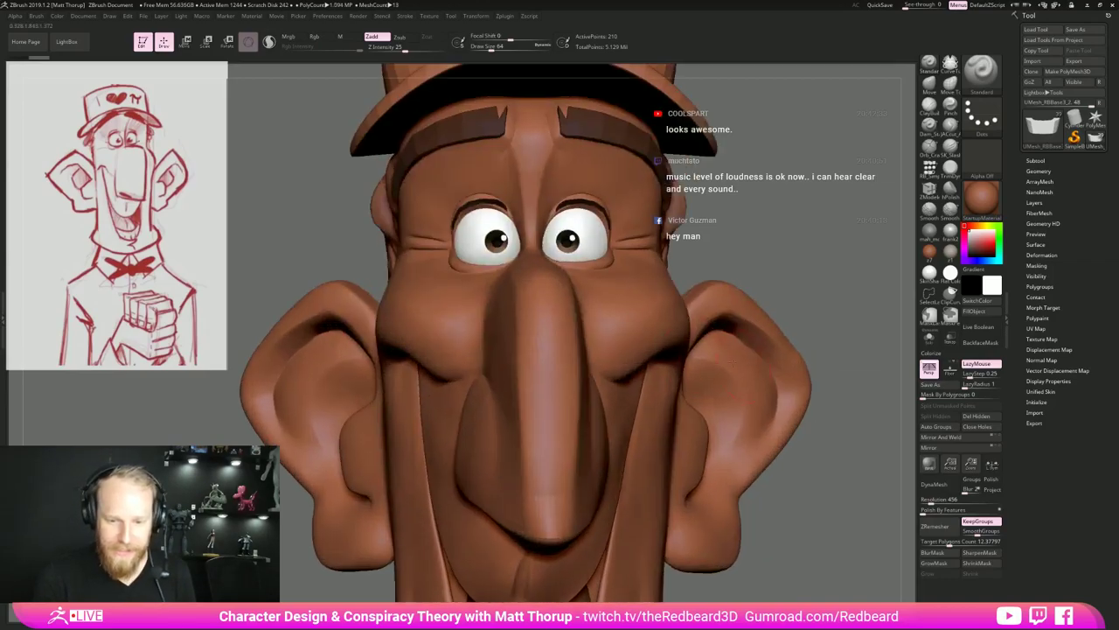
Make the character's eye on the viewer's left the active subtool and choose the Move brush.
alt+click(476, 260)
mouse_move(810, 236)
alt+mouse_down()
mouse_move(760, 360)
mouse_move(765, 223)
mouse_move(778, 180)
mouse_move(821, 401)
alt+mouse_up()
key(b)
key(m)
key(v)
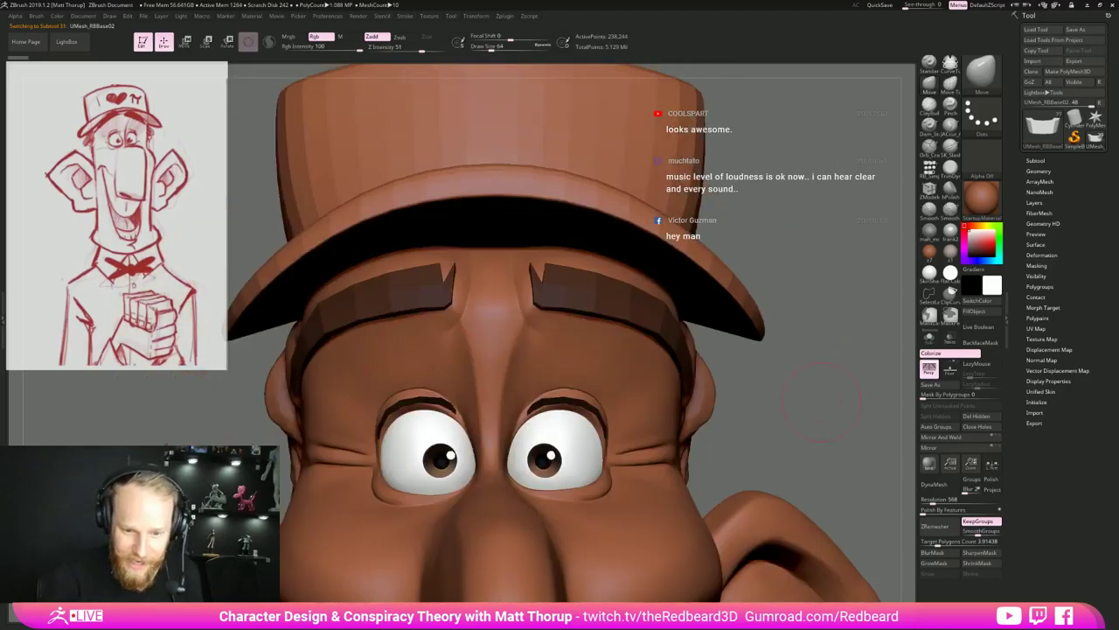
Nudge the surface around the active eye's iris with the Move brush, reducing its draw size to 17.
key(s)
drag(424, 470, 420, 470)
drag(419, 468, 435, 444)
key(s)
key(s)
key(s)
key(s)
drag(435, 443, 437, 445)
key(bracketleft)
key(bracketleft)
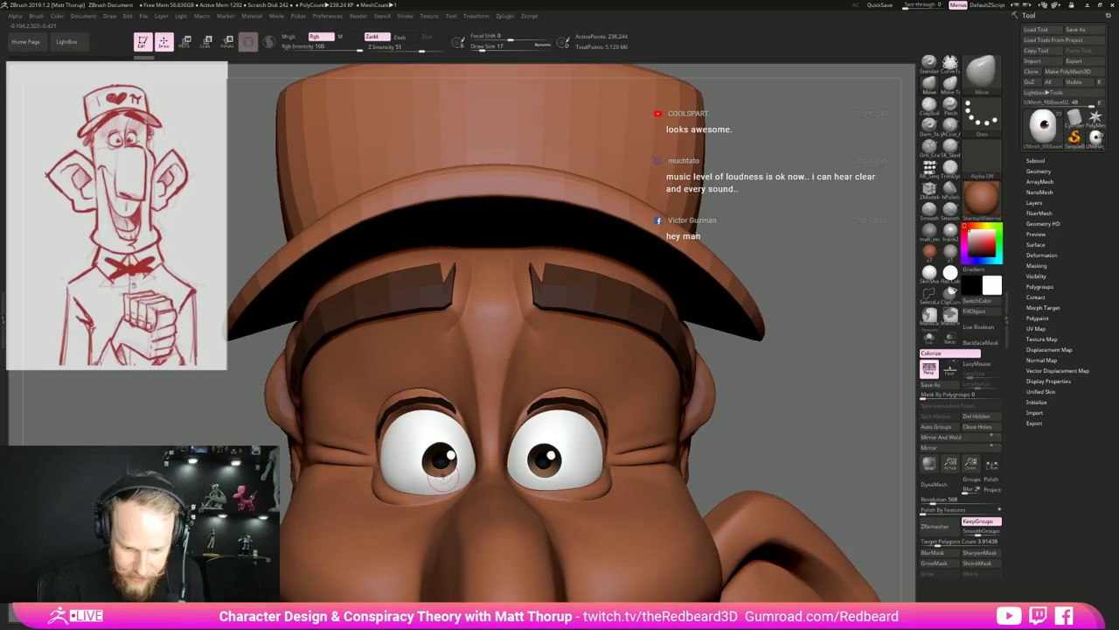
Adjust the Move brush to draw size 20 and make the eye on the viewer's right the active subtool.
key(s)
click(541, 444)
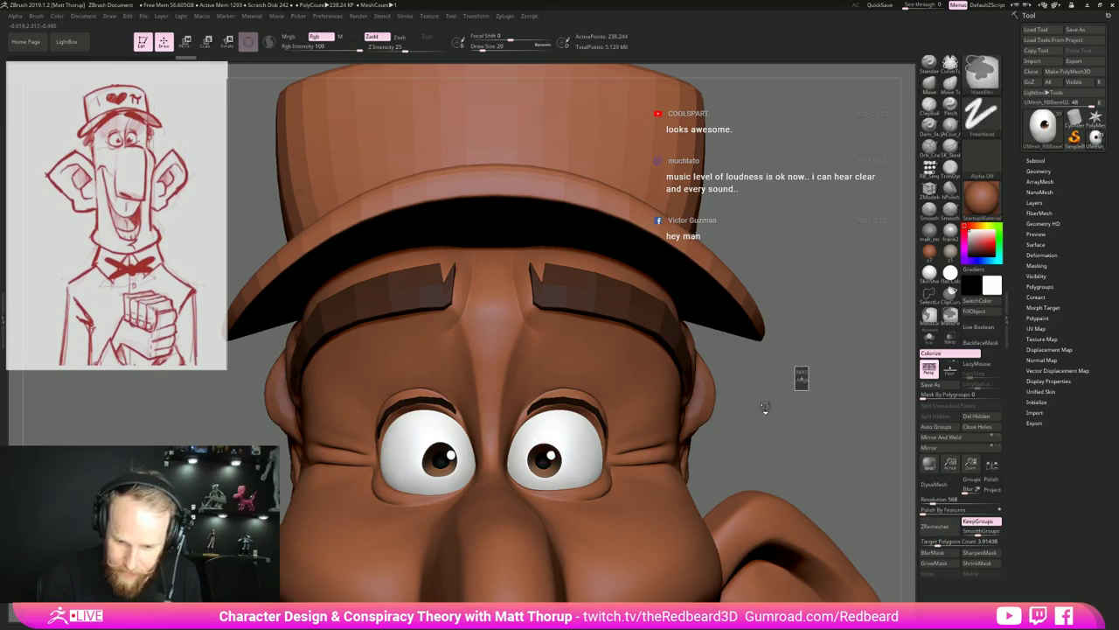
alt+click(552, 442)
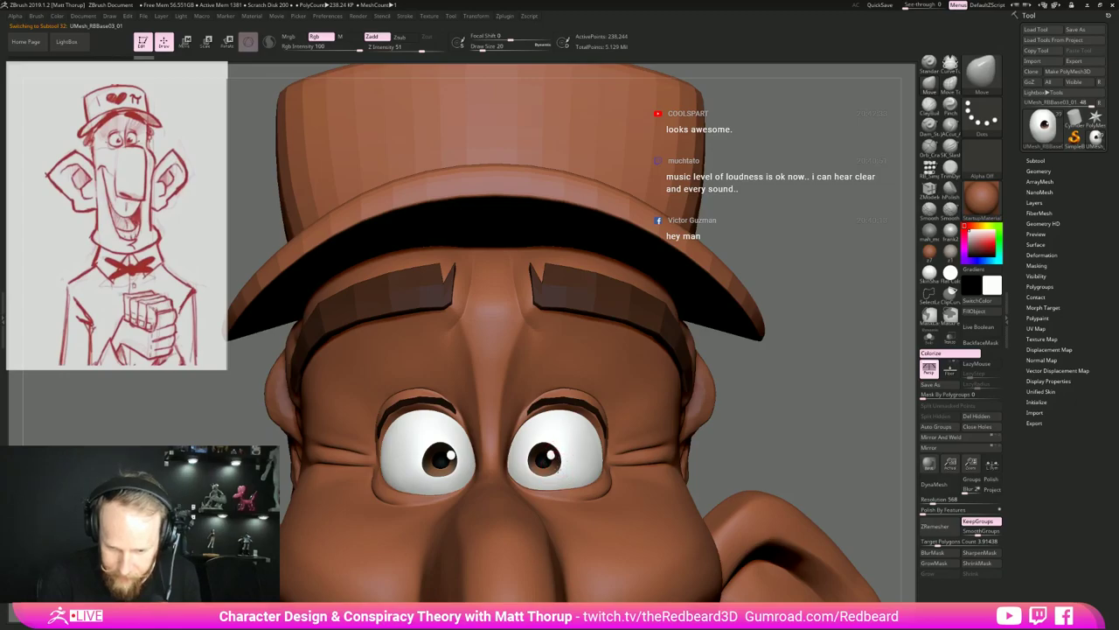
Make the hair at the back of the head the active subtool and choose the ClayBuildup brush.
alt+drag(793, 395, 696, 418)
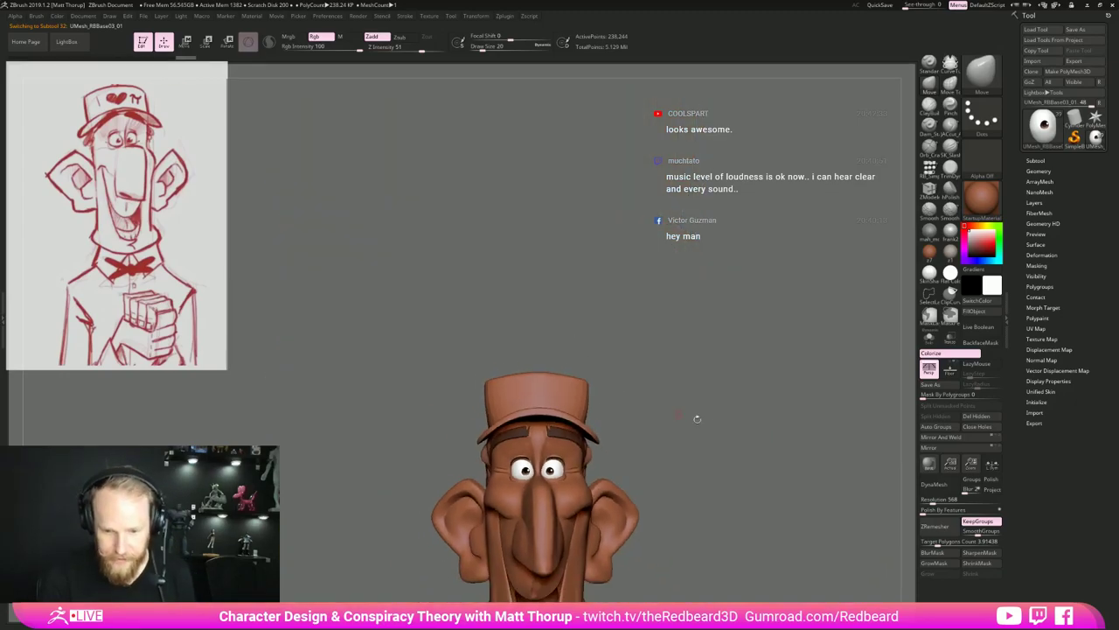
alt+drag(689, 481, 707, 391)
alt+click(690, 478)
drag(787, 422, 707, 431)
mouse_move(707, 431)
alt+mouse_down()
mouse_move(668, 433)
mouse_move(689, 437)
alt+mouse_up()
alt+drag(689, 437, 671, 544)
alt+click(552, 484)
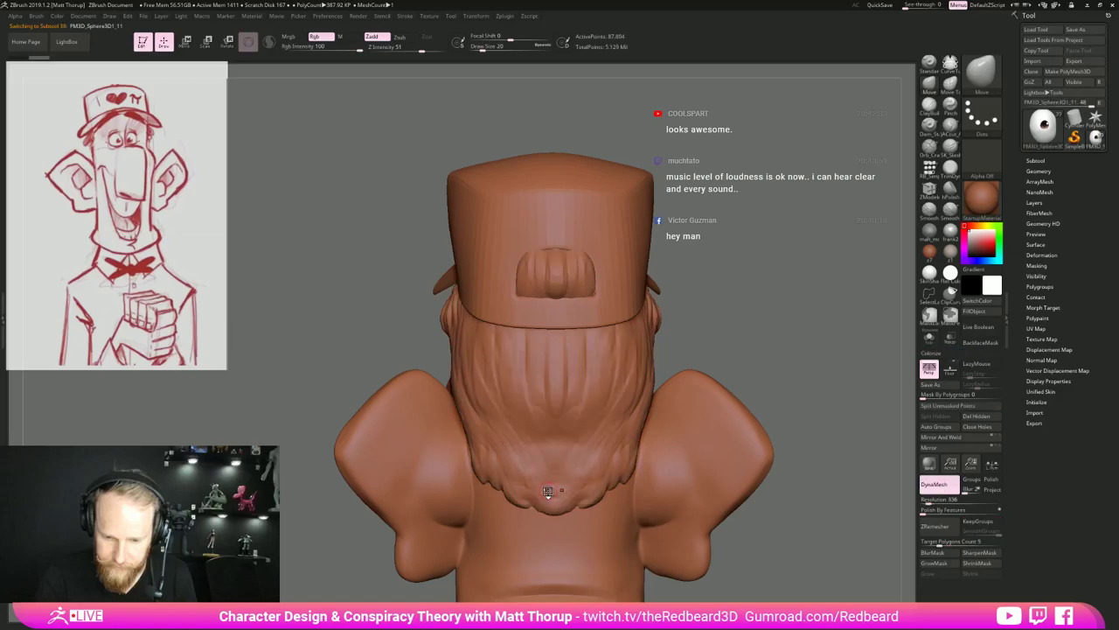
key(b)
key(c)
key(b)
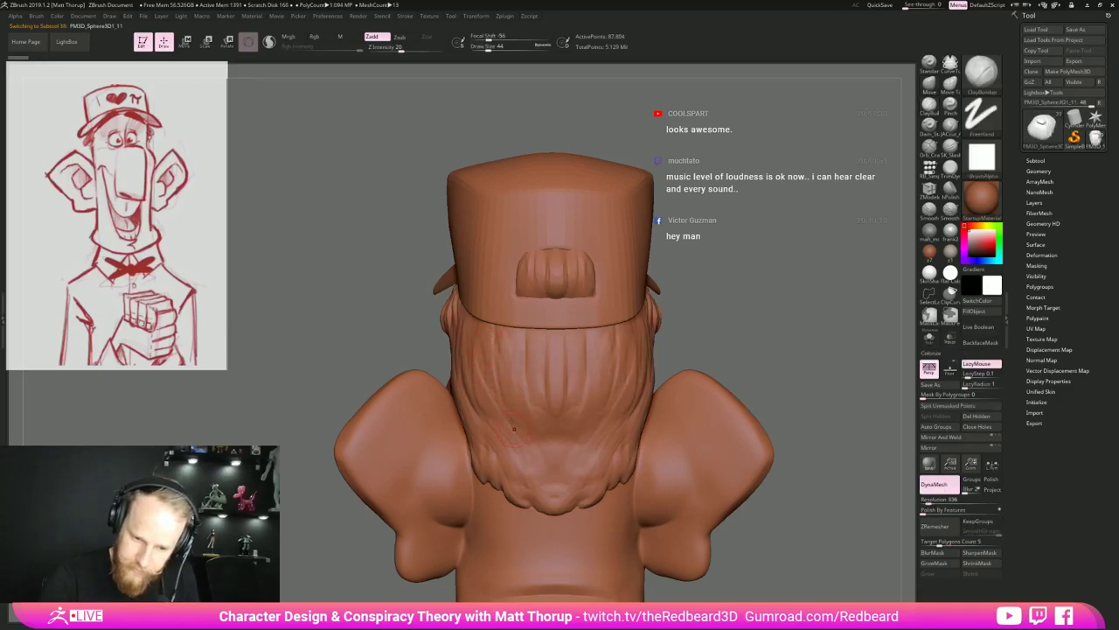
Turn off Spotlight Projection in the ClayBuildup brush's sample settings so the reference sketch stays out of the sculpting.
click(36, 16)
click(68, 269)
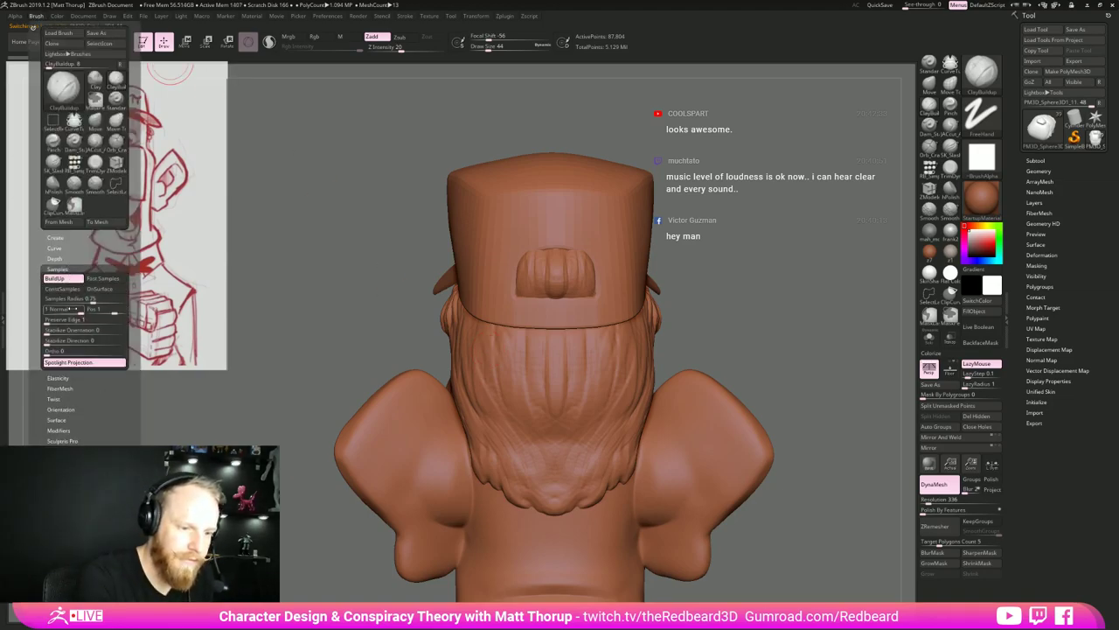
click(79, 364)
Build up long vertical hair strands across the back of the head, from the cap edge down to the hair tips.
mouse_move(777, 349)
mouse_down()
mouse_move(798, 358)
mouse_move(794, 339)
mouse_up()
mouse_move(505, 400)
mouse_down()
mouse_move(495, 362)
mouse_move(464, 350)
mouse_up()
key(s)
mouse_move(457, 404)
mouse_down()
mouse_move(458, 320)
mouse_move(461, 446)
mouse_up()
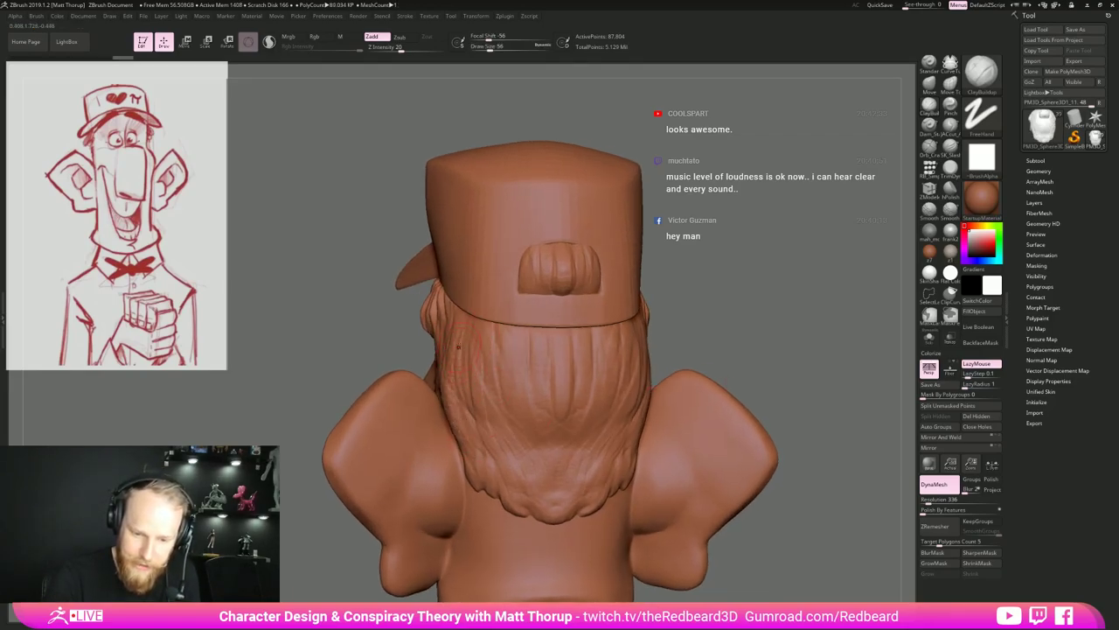
mouse_move(469, 351)
mouse_down()
mouse_move(488, 448)
mouse_move(501, 355)
mouse_up()
drag(502, 411, 532, 482)
drag(535, 442, 547, 504)
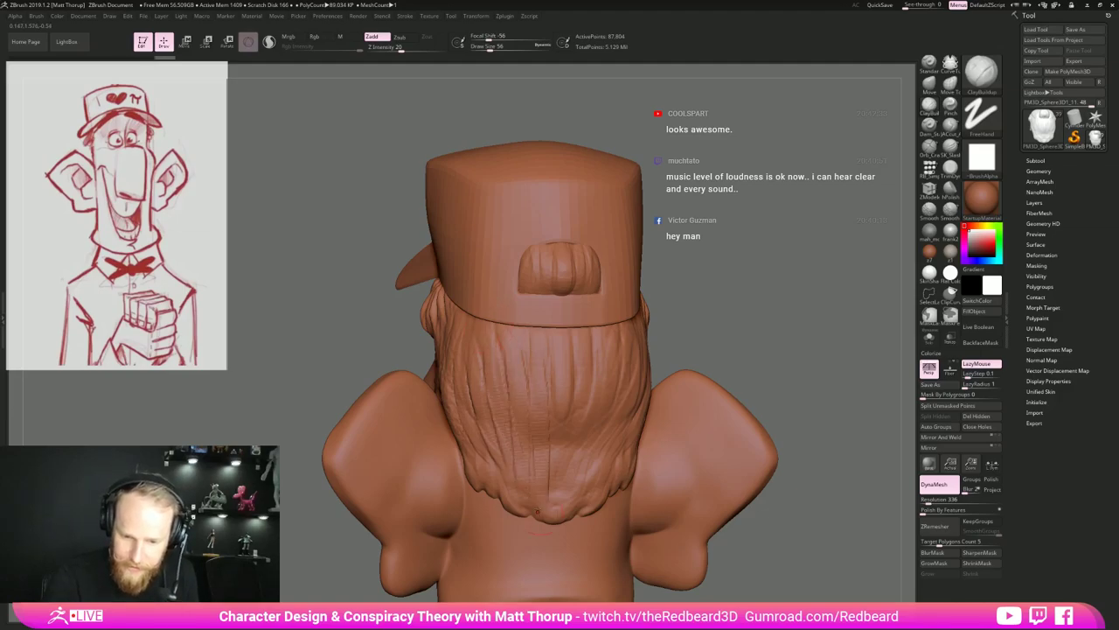
drag(551, 350, 559, 514)
drag(587, 358, 578, 503)
drag(619, 343, 601, 505)
Add ClayBuildup strands to the hair behind the ear in side view, following the downward flow.
mouse_move(796, 350)
mouse_down()
mouse_move(700, 346)
mouse_move(662, 381)
mouse_up()
mouse_move(537, 274)
mouse_down()
mouse_move(547, 253)
mouse_move(595, 270)
mouse_up()
mouse_move(400, 581)
shift+mouse_down()
mouse_move(482, 510)
mouse_move(380, 547)
shift+mouse_up()
drag(567, 339, 584, 407)
drag(569, 363, 556, 413)
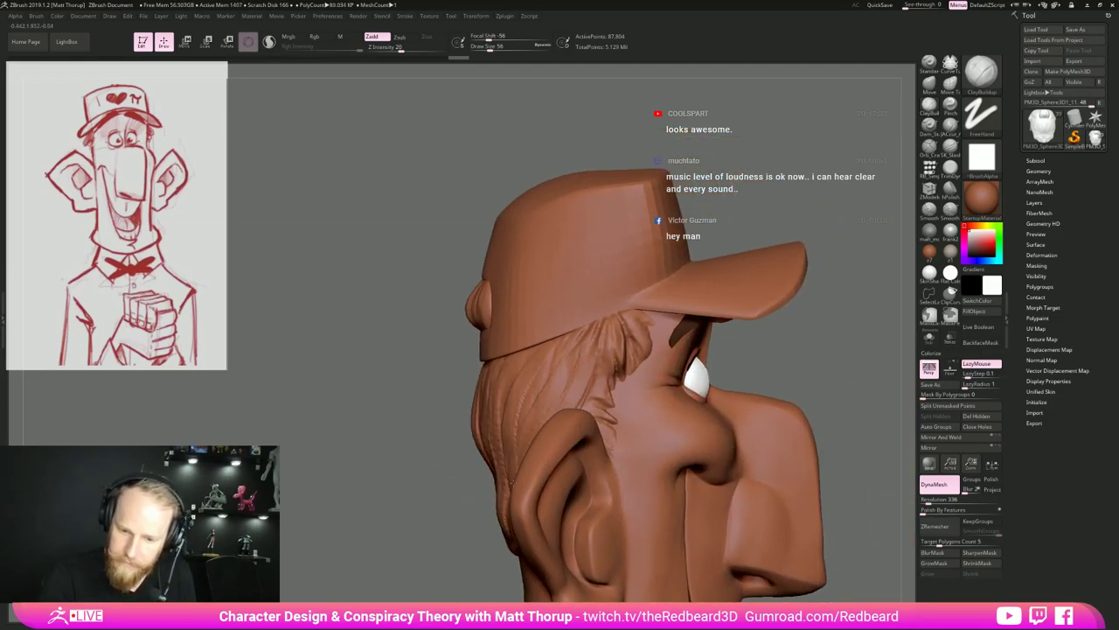
drag(503, 386, 499, 460)
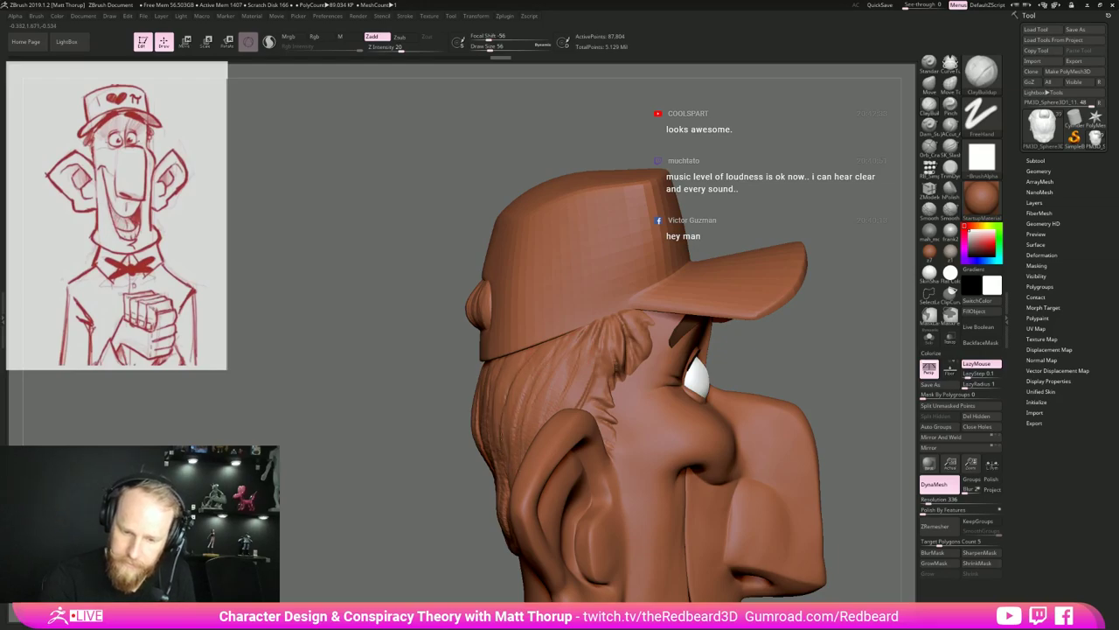
Enlarge the ClayBuildup brush and extend the strands from behind the ear across the back of the hair.
drag(385, 490, 507, 486)
key(s)
click(504, 395)
drag(502, 404, 499, 481)
drag(465, 369, 453, 488)
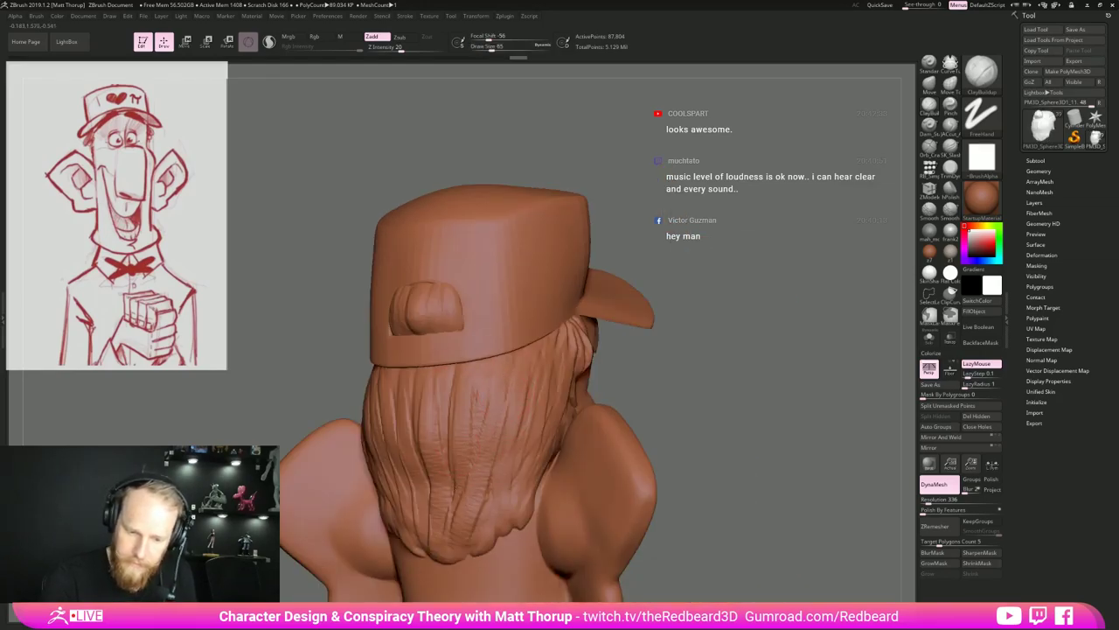
Build up the lower hair tips and the strands running from beneath the cap toward the ear, varying the brush size.
alt+drag(679, 384, 713, 337)
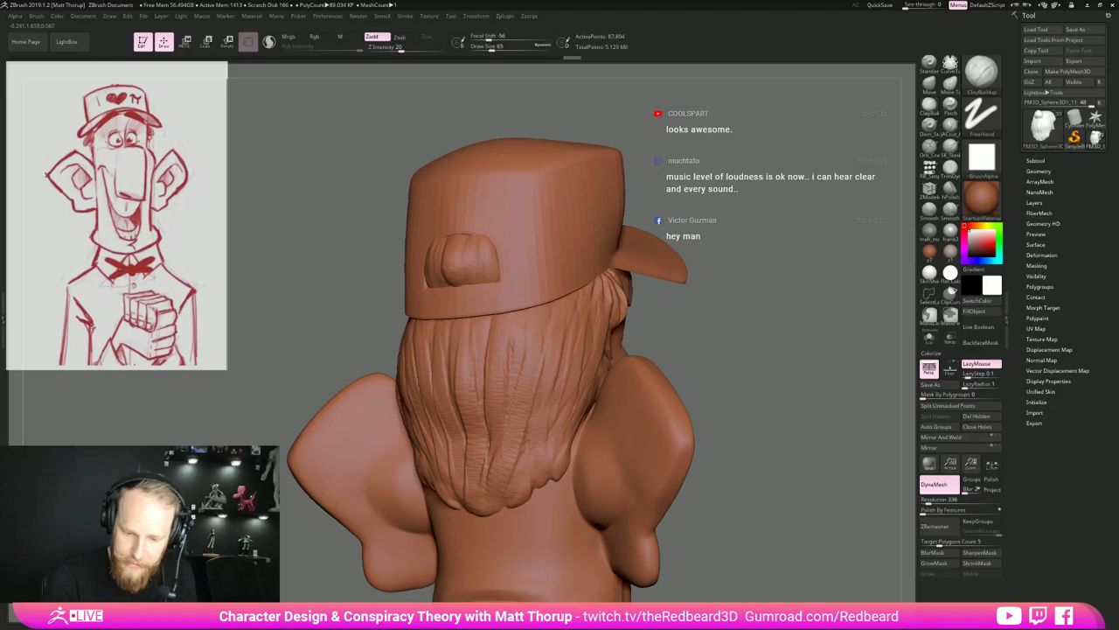
key(s)
drag(522, 491, 517, 502)
key(s)
drag(529, 487, 525, 501)
drag(530, 454, 526, 483)
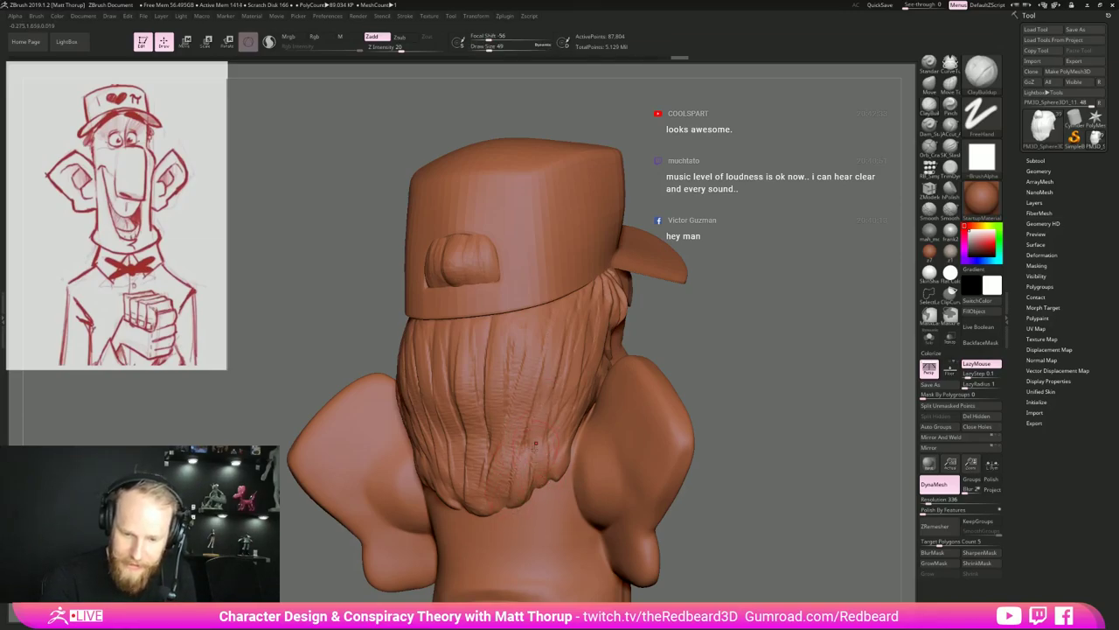
mouse_move(560, 362)
mouse_down()
mouse_move(547, 439)
mouse_move(550, 430)
mouse_up()
drag(573, 321, 551, 441)
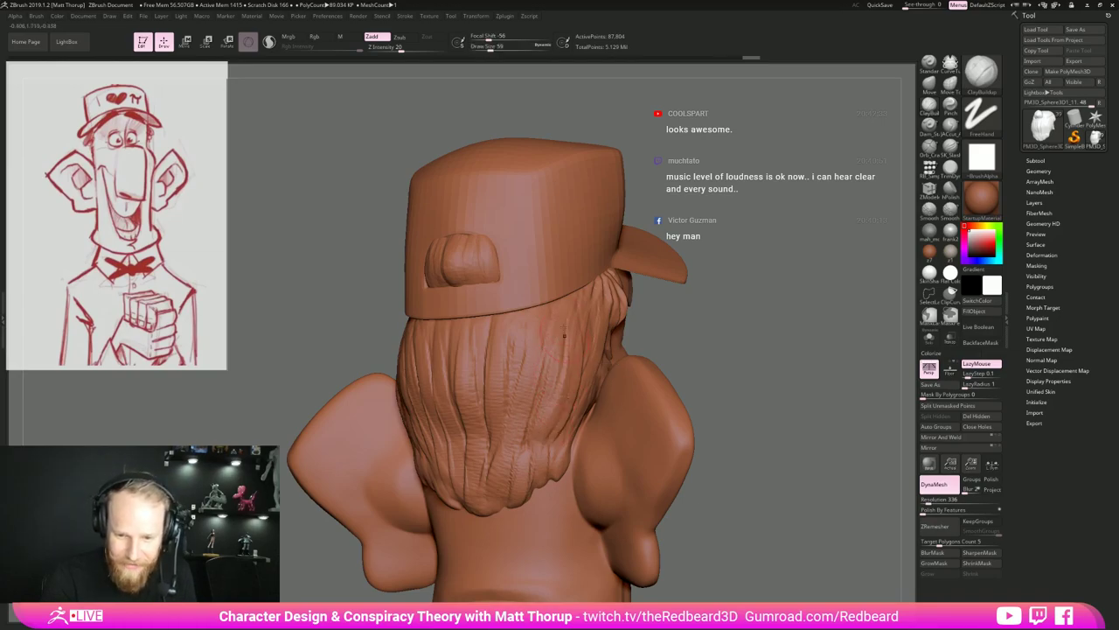
drag(570, 350, 553, 439)
drag(577, 384, 559, 450)
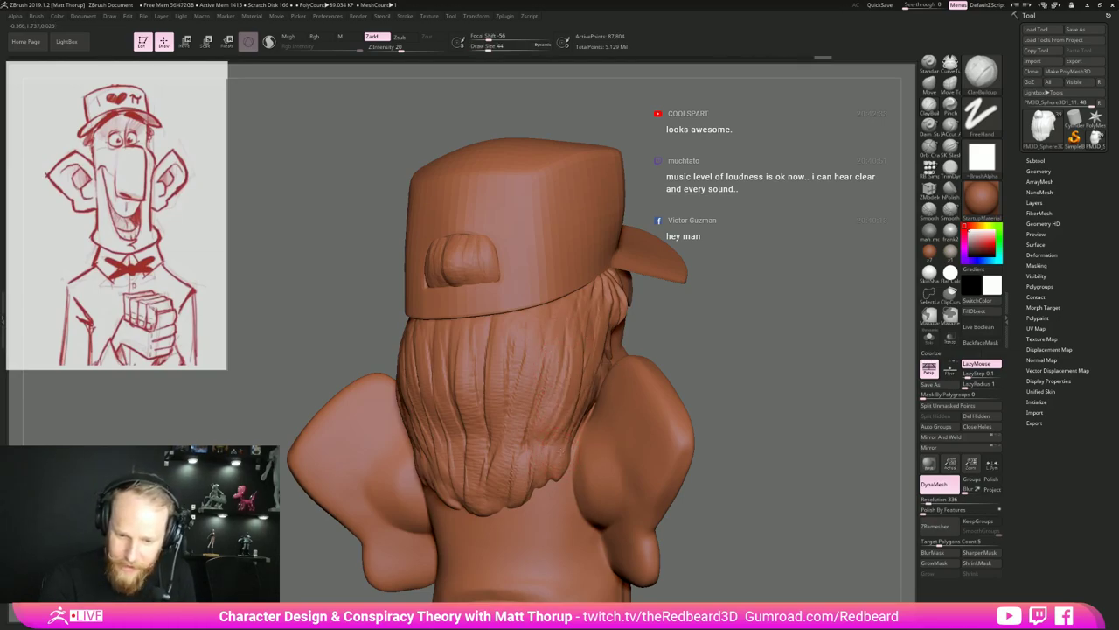
Sculpt strands on the opposite rear side of the hair, from the lower tips up to just beneath the cap.
right_drag(419, 456, 532, 459)
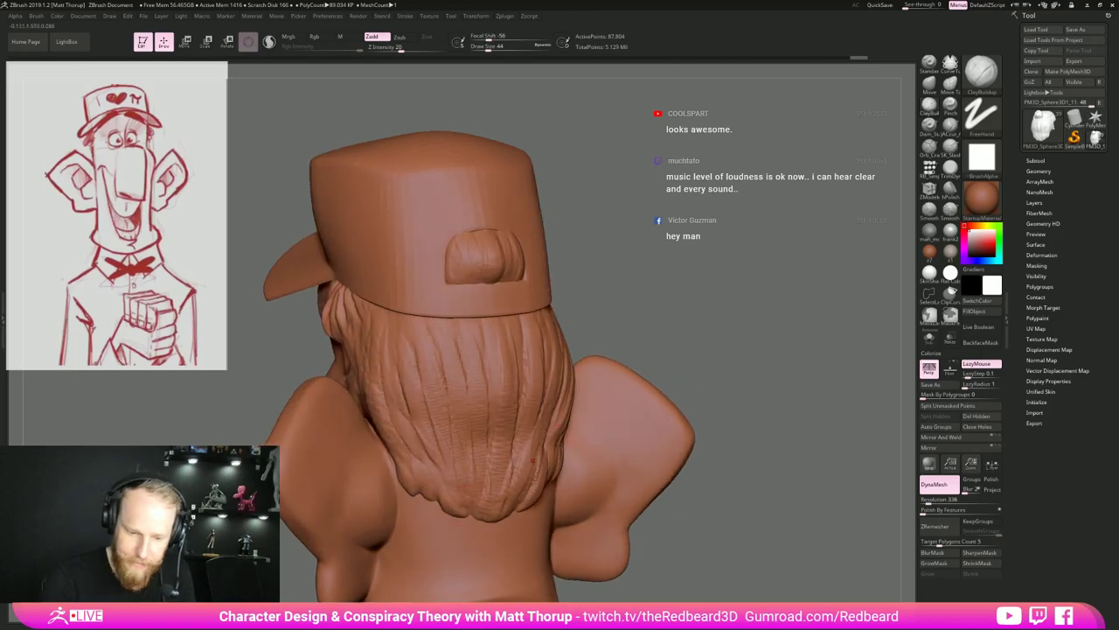
mouse_move(438, 472)
mouse_down()
mouse_move(433, 500)
mouse_move(414, 491)
mouse_up()
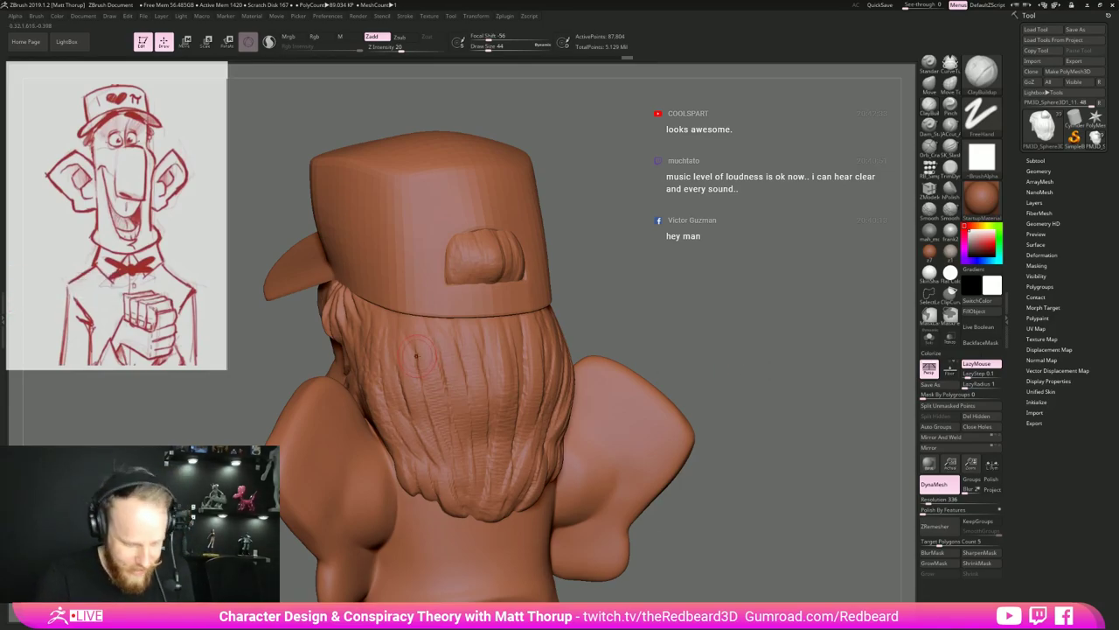
key(s)
drag(398, 347, 386, 366)
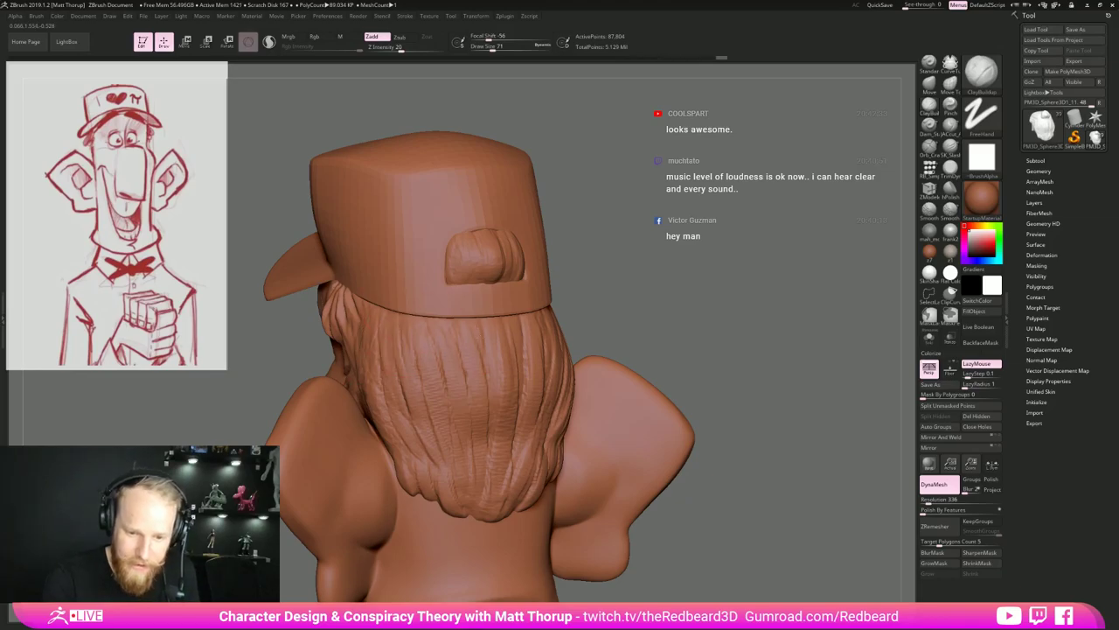
drag(511, 335, 524, 373)
Raise the ClayBuildup draw size to 80 and fill in the hair strands between that side's ear and the cap.
drag(654, 330, 748, 332)
key(s)
drag(458, 432, 459, 432)
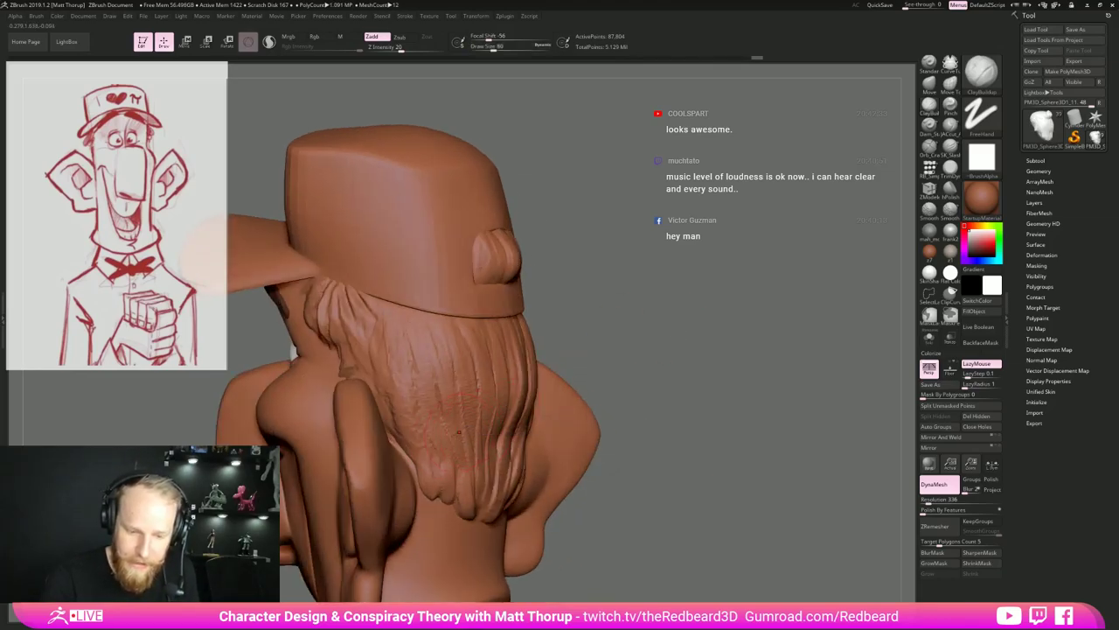
mouse_move(382, 338)
mouse_down()
mouse_move(396, 419)
mouse_move(375, 358)
mouse_up()
drag(560, 339, 634, 344)
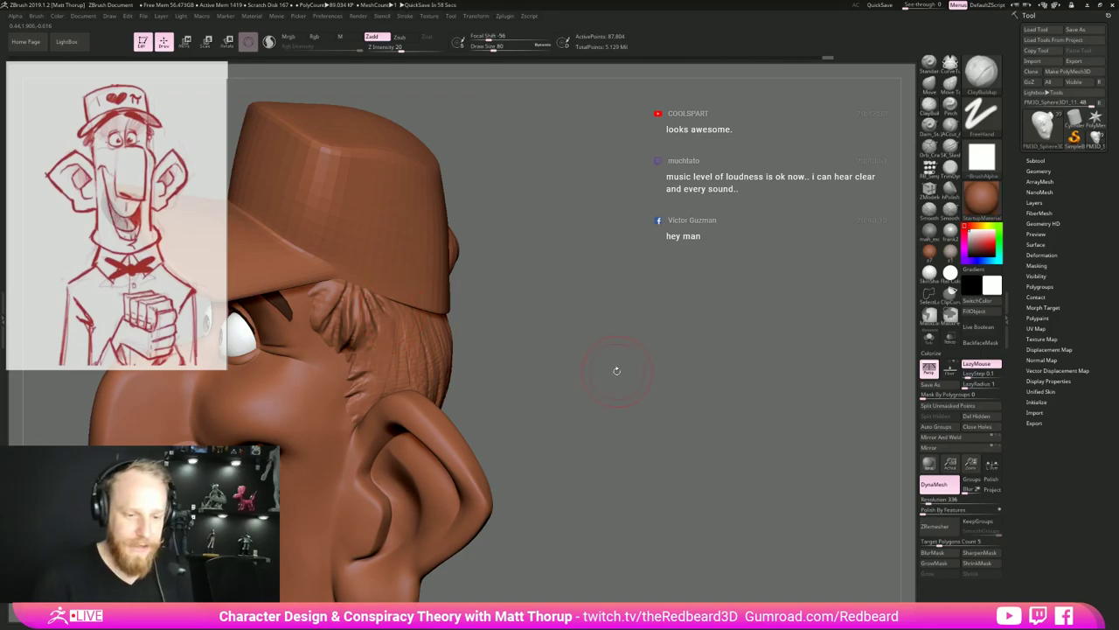
Switch to the Move brush at draw size 97 and adjust the side hair along the cap edge.
mouse_move(616, 370)
mouse_down()
mouse_move(602, 365)
mouse_move(671, 416)
mouse_move(512, 411)
mouse_up()
key(b)
key(m)
key(v)
key(s)
drag(454, 302, 457, 302)
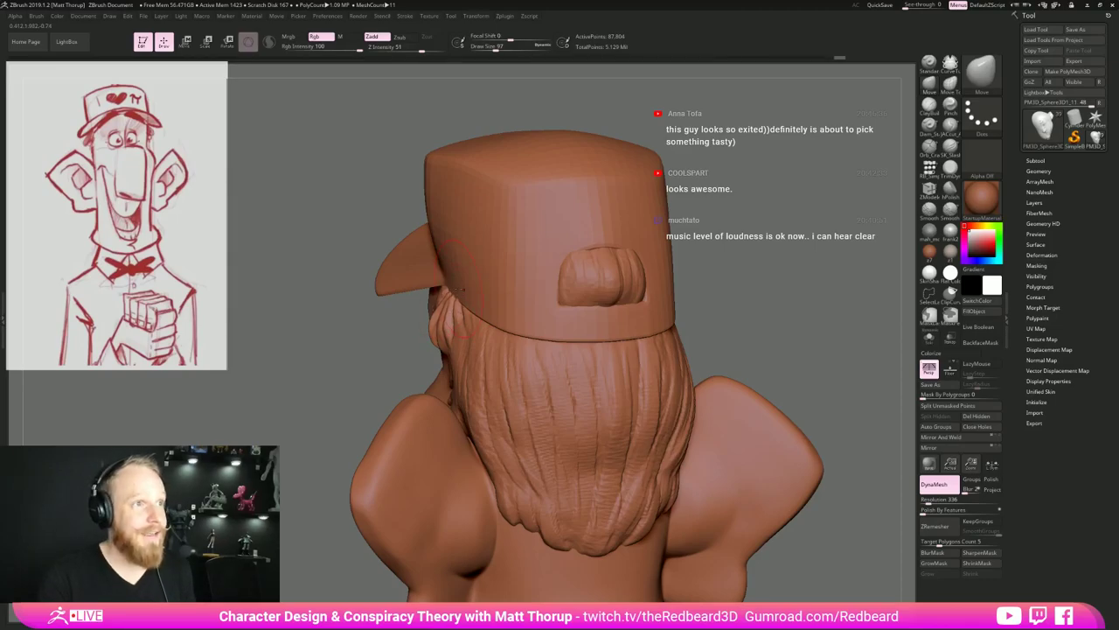
Review the figure from the front and three-quarter angles against the sketch, and make the head the active subtool.
mouse_move(811, 253)
mouse_down()
mouse_move(788, 255)
mouse_move(759, 206)
mouse_move(673, 223)
mouse_up()
mouse_move(669, 263)
alt+mouse_down()
mouse_move(655, 383)
mouse_move(720, 310)
alt+mouse_up()
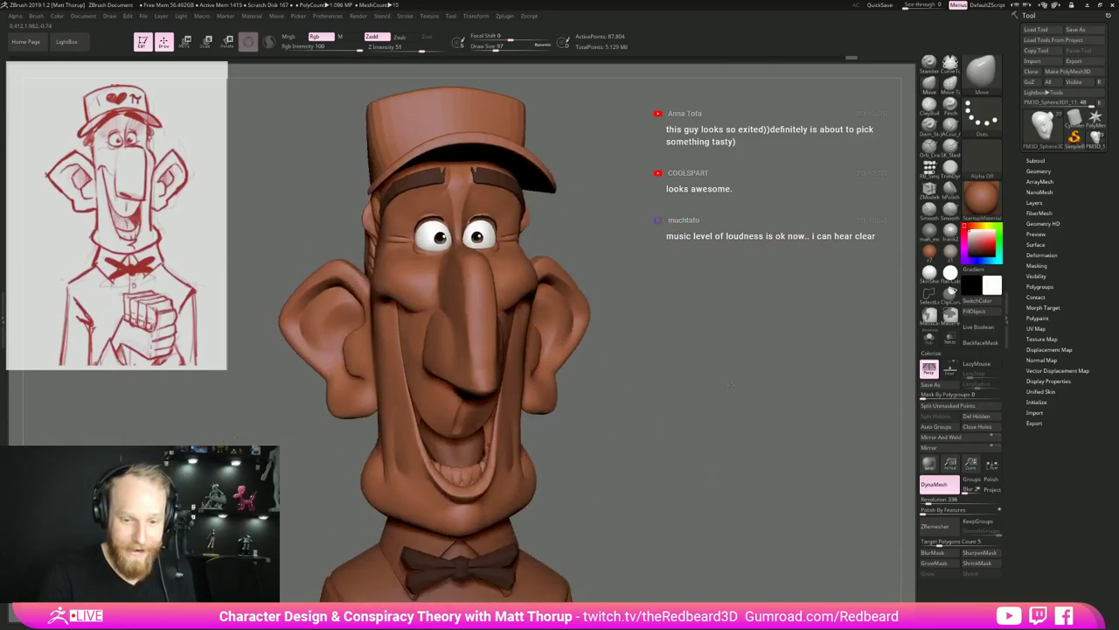
alt+drag(730, 386, 649, 369)
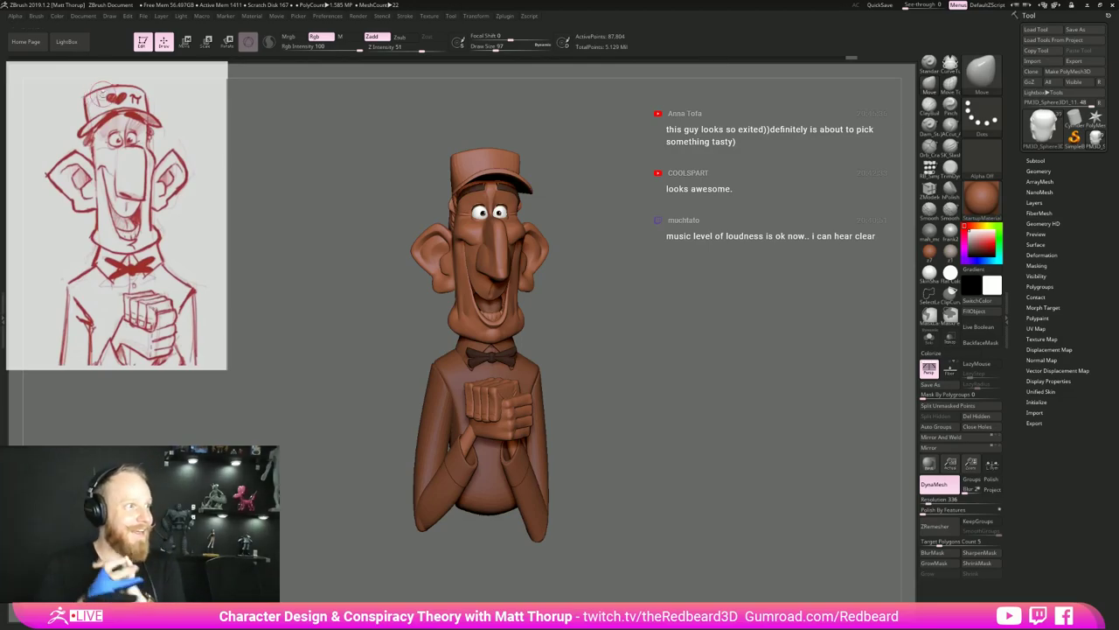
mouse_move(669, 327)
mouse_down()
mouse_move(706, 315)
mouse_move(697, 295)
mouse_move(734, 290)
mouse_move(680, 297)
mouse_move(730, 299)
mouse_move(676, 414)
mouse_move(707, 425)
mouse_up()
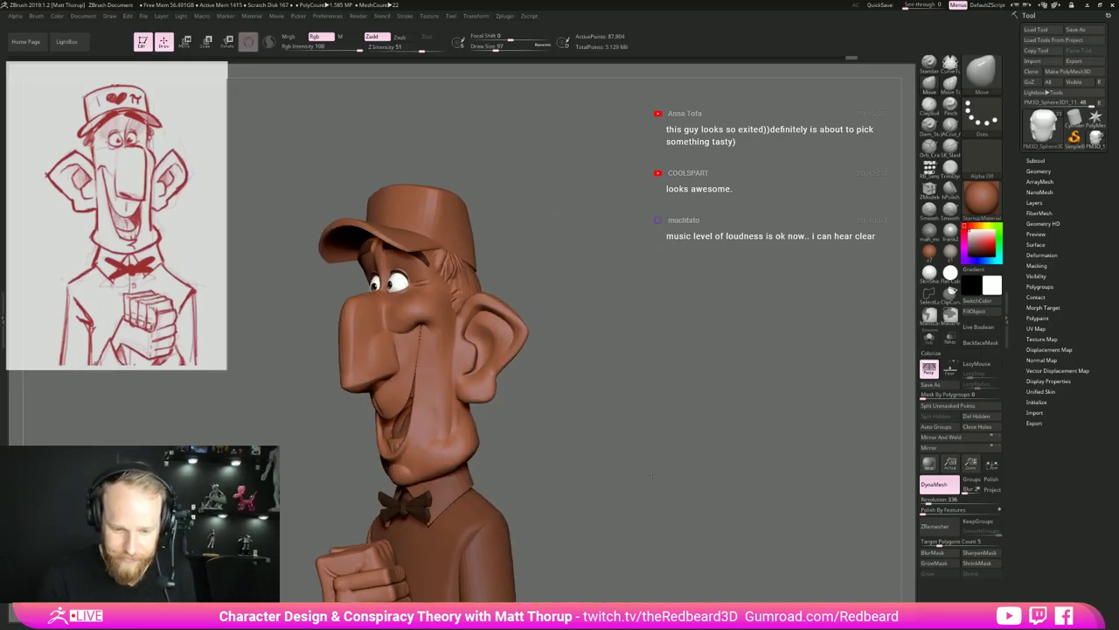
mouse_move(651, 476)
mouse_down()
mouse_move(710, 467)
mouse_move(731, 446)
mouse_move(727, 477)
mouse_up()
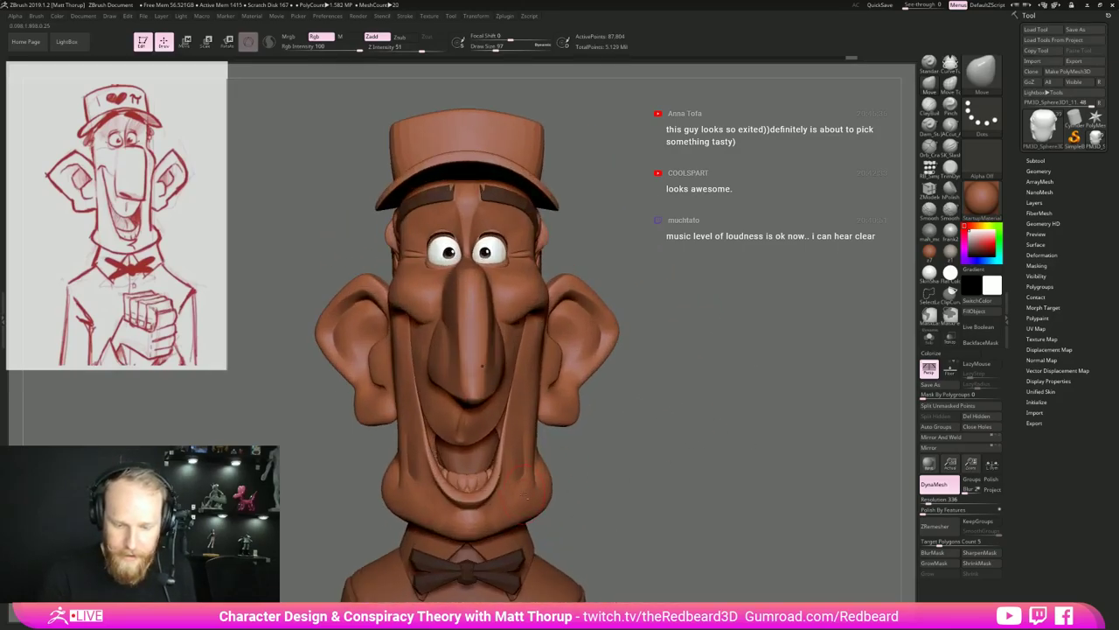
alt+click(526, 498)
drag(704, 424, 693, 425)
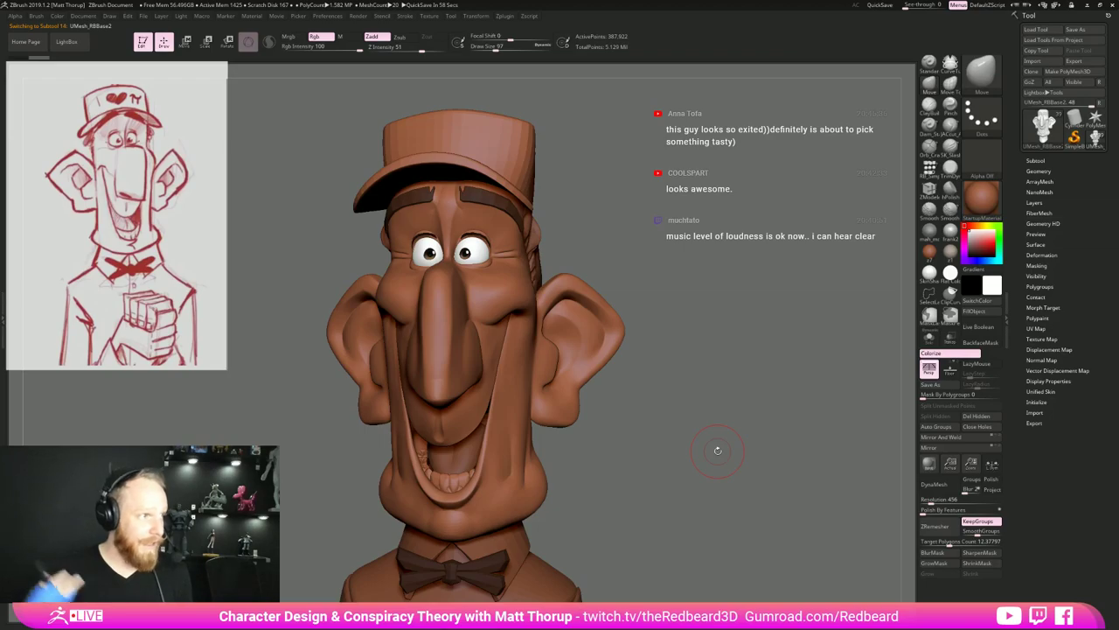
mouse_move(689, 424)
mouse_down()
mouse_move(662, 429)
mouse_move(675, 365)
mouse_move(706, 333)
mouse_up()
drag(730, 444, 712, 448)
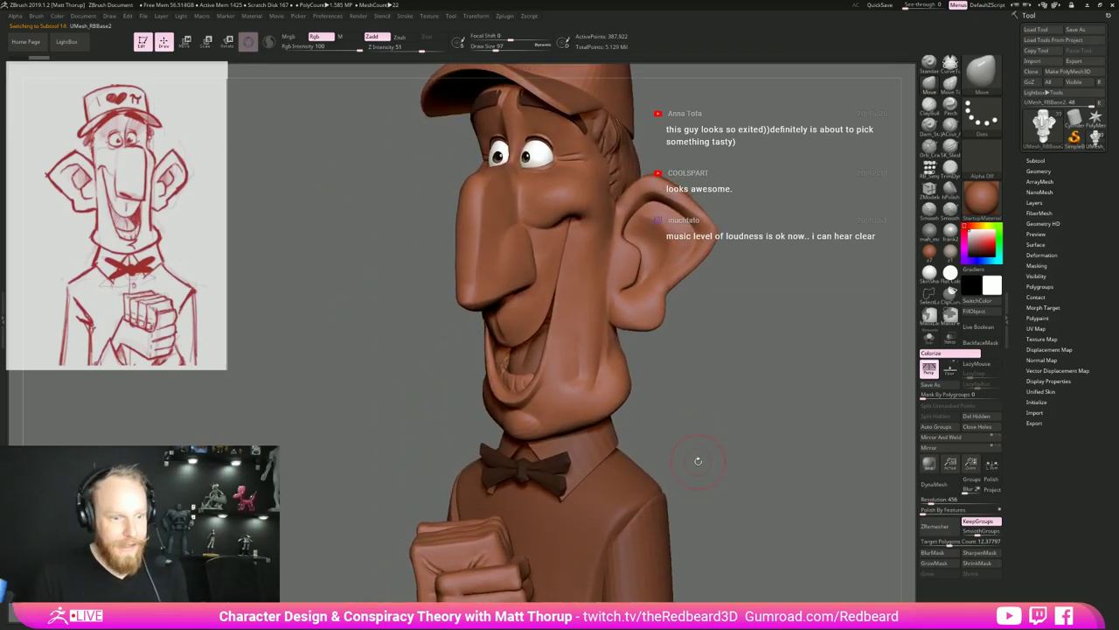
drag(697, 458, 768, 396)
Choose the custom JA cutting brush, turn on LazyMouse, reduce the brush size and carve the crease in the lower cheek.
click(951, 127)
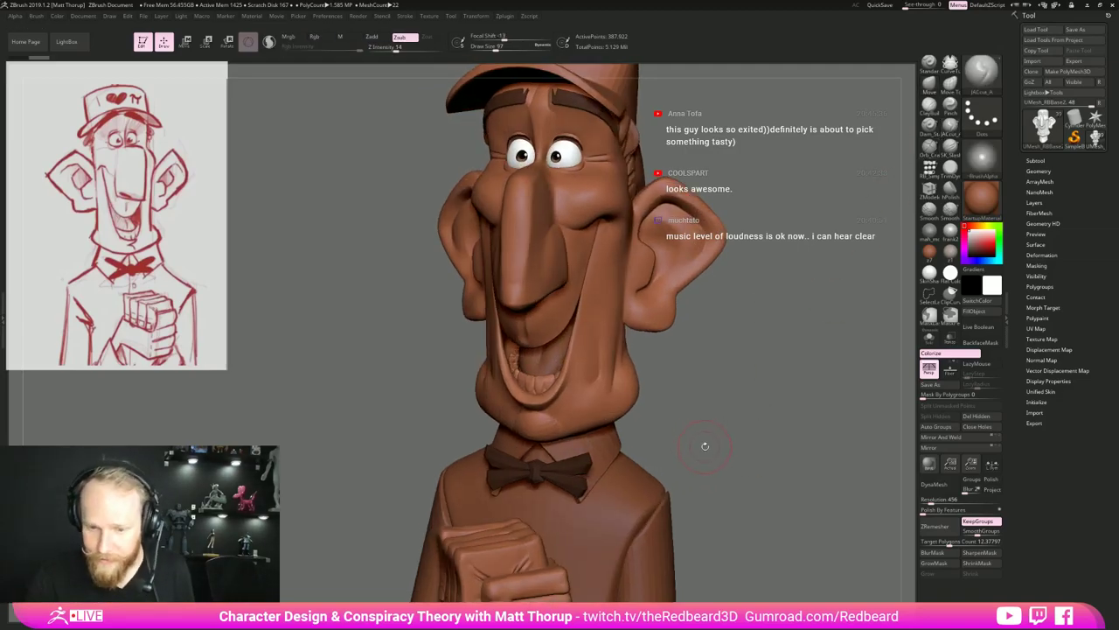
key(l)
alt+drag(701, 438, 706, 472)
key(s)
key(s)
mouse_move(603, 360)
mouse_down()
mouse_move(595, 399)
mouse_move(600, 352)
mouse_up()
key(bracketleft)
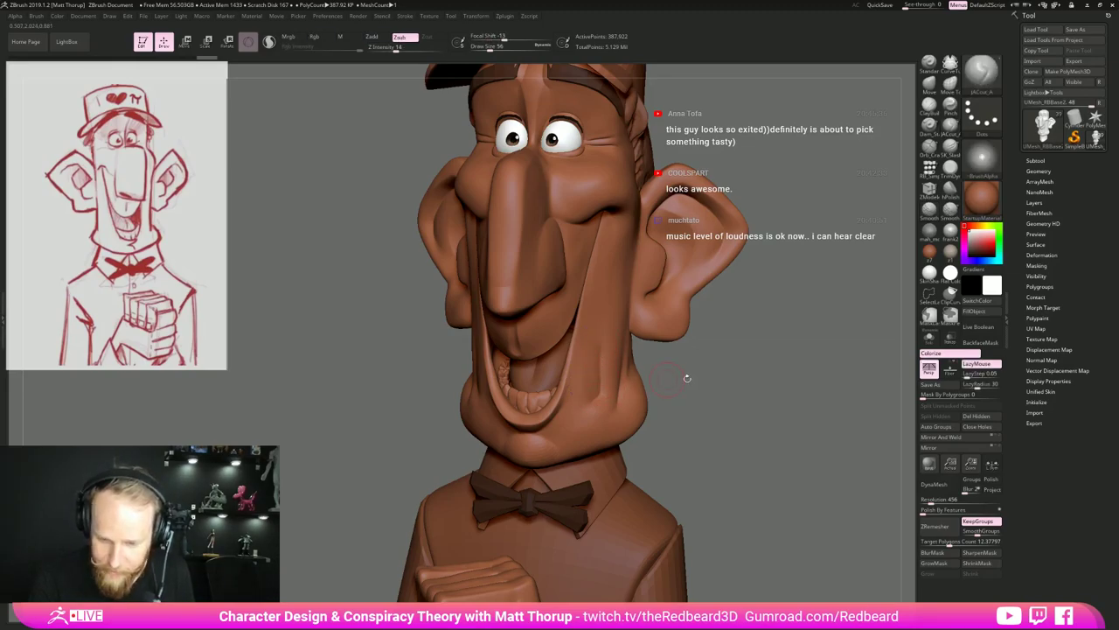
Refine the lower cheek creases on both sides of the face, reducing the brush size to 46 and smoothing the area beneath the ear.
drag(687, 378, 629, 394)
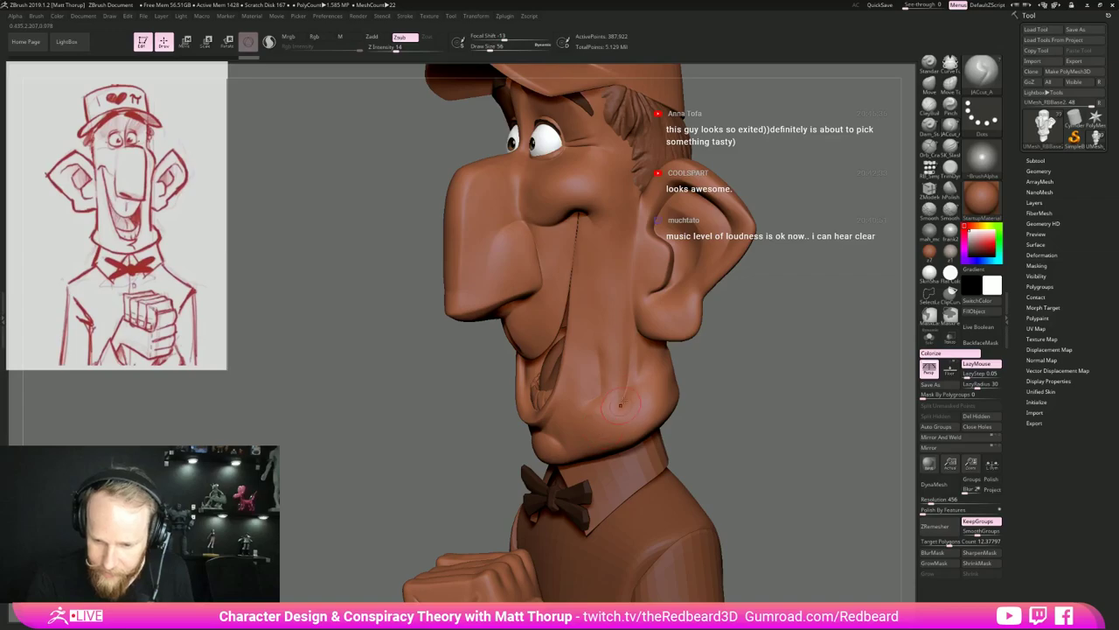
drag(754, 398, 822, 402)
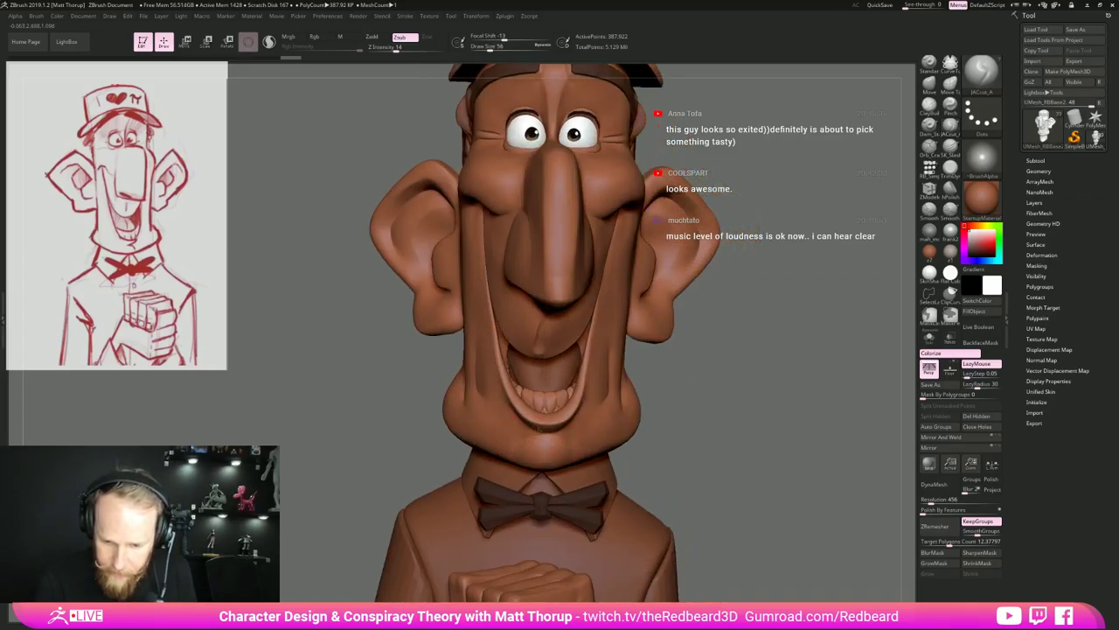
drag(685, 394, 753, 394)
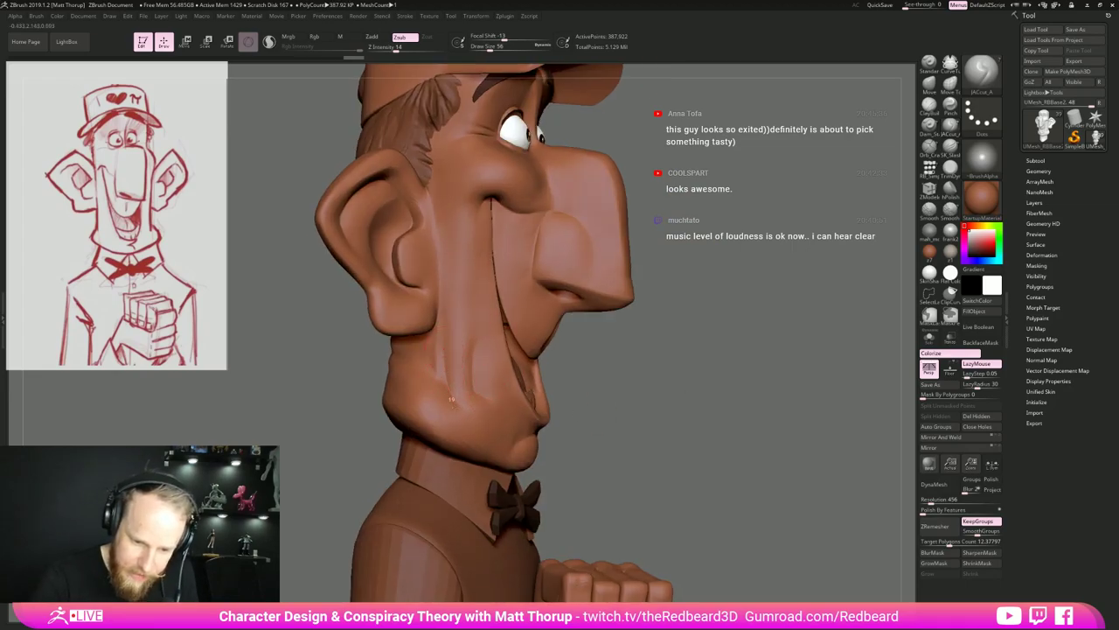
key(ctrl+shift+z)
key(ctrl+shift+z)
key(bracketleft)
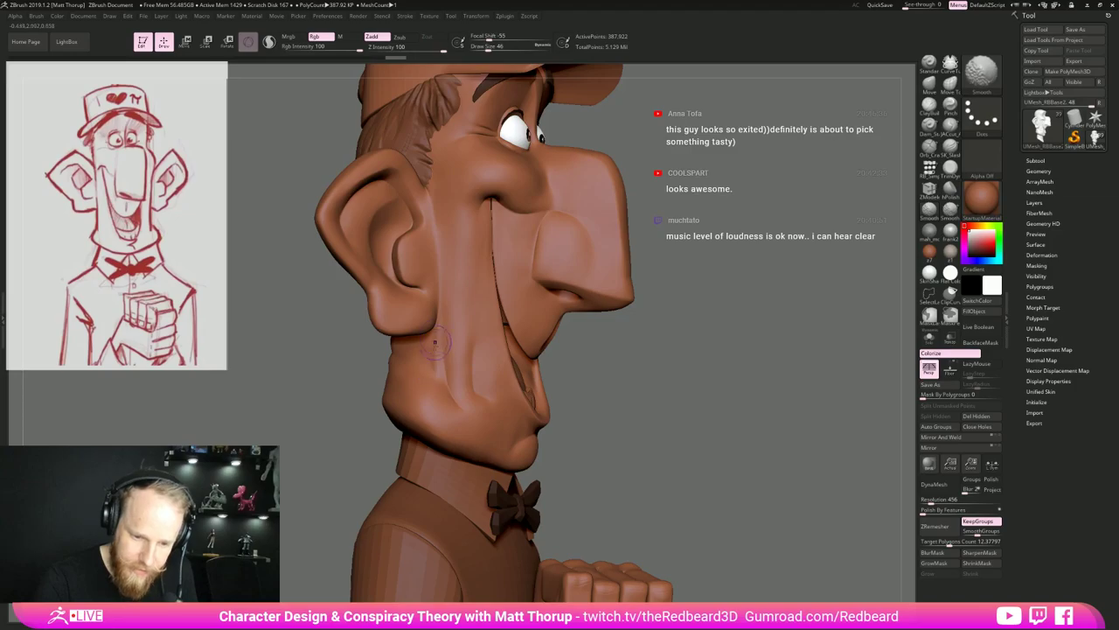
Switch to the Pinch brush at draw size 87 and sharpen the creases across the back of the neck.
mouse_move(626, 399)
mouse_down()
mouse_move(749, 423)
mouse_move(617, 457)
mouse_move(676, 413)
mouse_move(806, 441)
mouse_up()
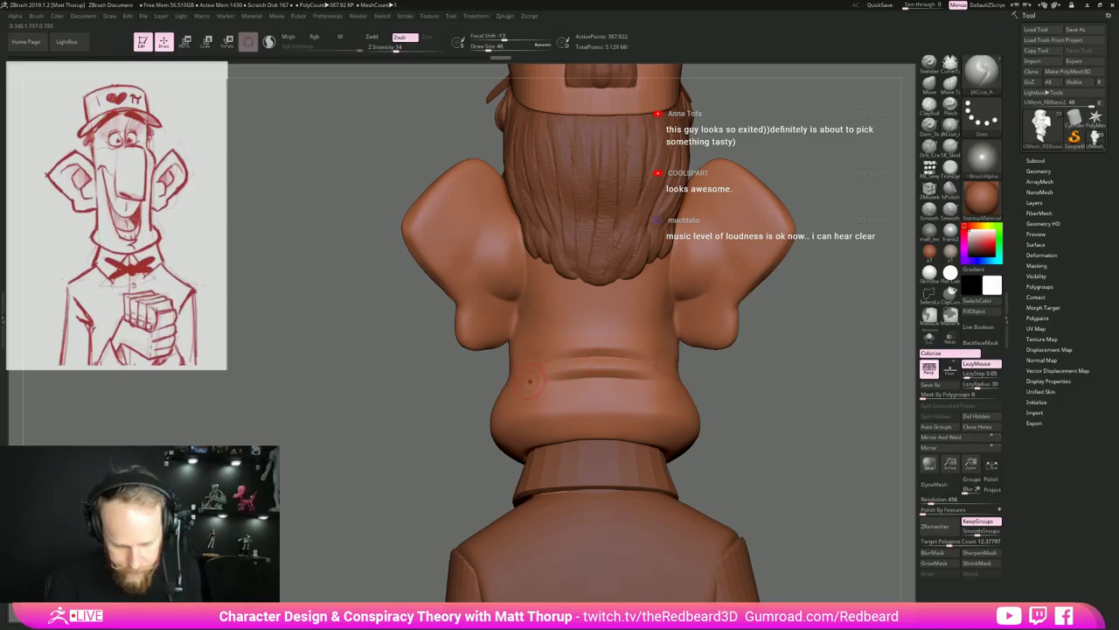
key(b)
key(p)
key(i)
key(s)
drag(548, 368, 655, 368)
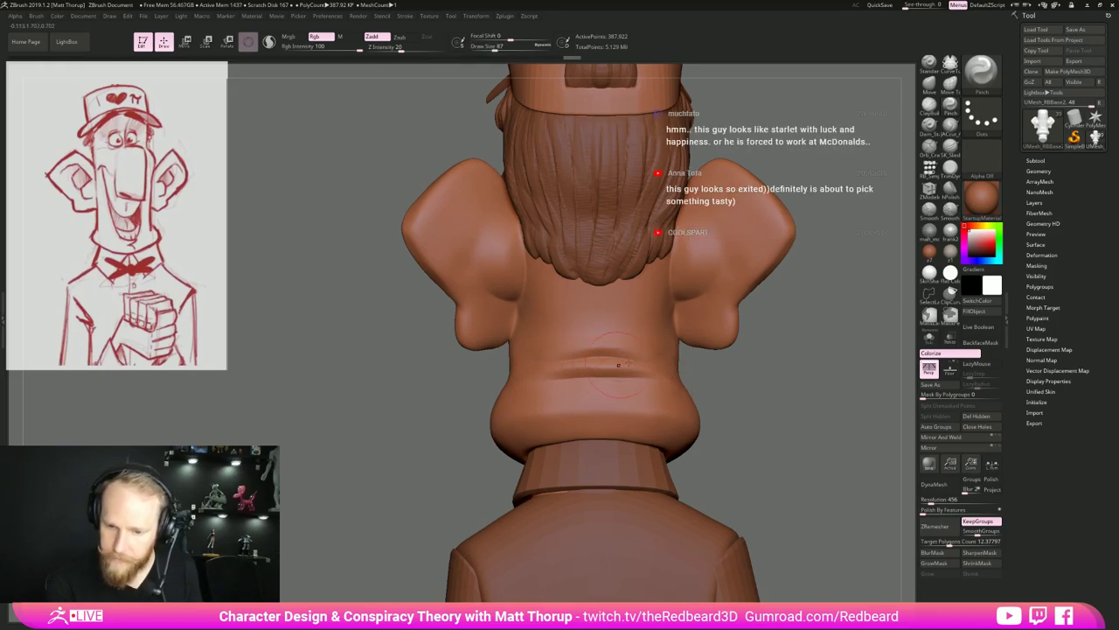
Examine the whole figure and face from the front against the sketch, and the hair and neck from behind.
drag(775, 387, 741, 406)
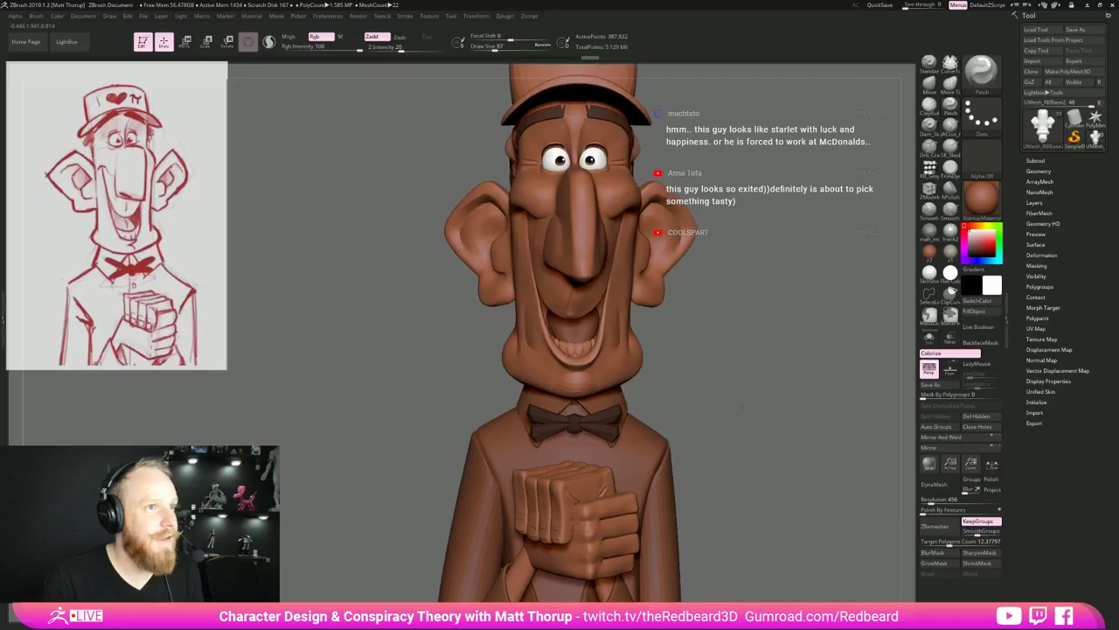
right_drag(740, 405, 733, 410)
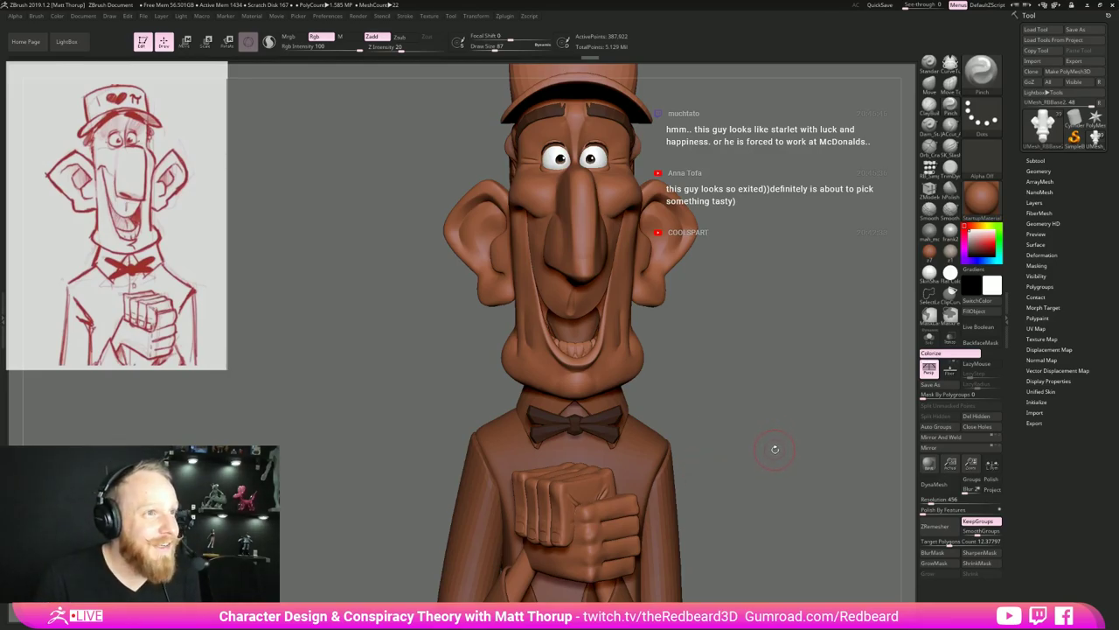
drag(776, 450, 742, 432)
drag(716, 471, 690, 443)
drag(690, 443, 777, 457)
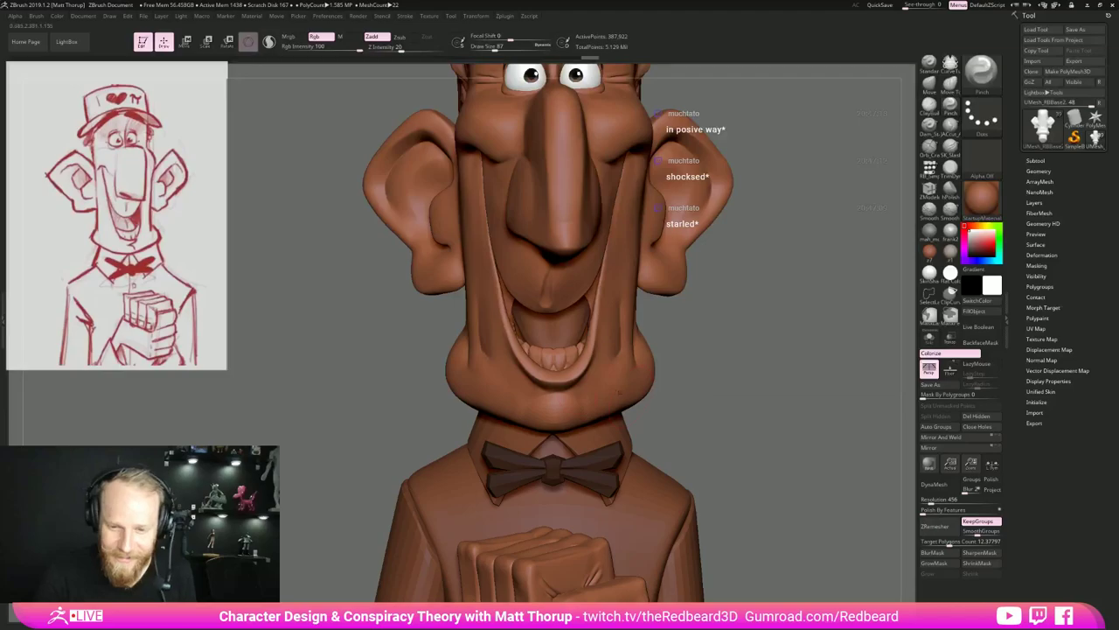
drag(739, 367, 614, 358)
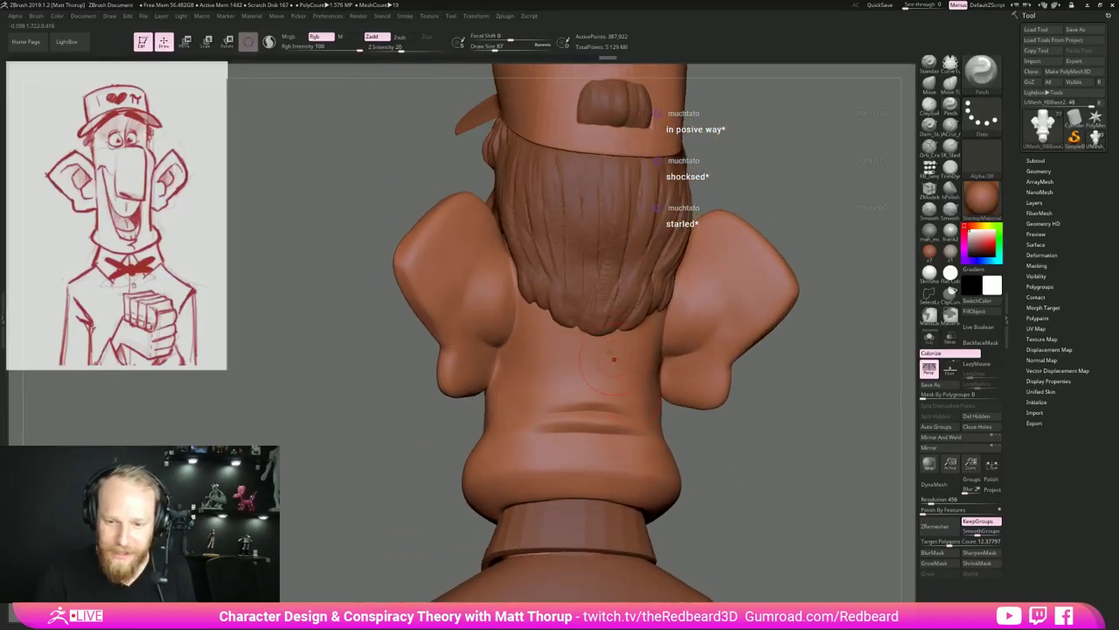
drag(623, 303, 622, 317)
Make the hair the active subtool and cut a strand groove below the cap's rear edge with the Orb_Cracks brush at reduced size.
mouse_move(786, 177)
alt+mouse_down()
mouse_move(755, 255)
mouse_move(792, 281)
mouse_move(756, 279)
mouse_move(775, 278)
alt+mouse_up()
alt+click(583, 185)
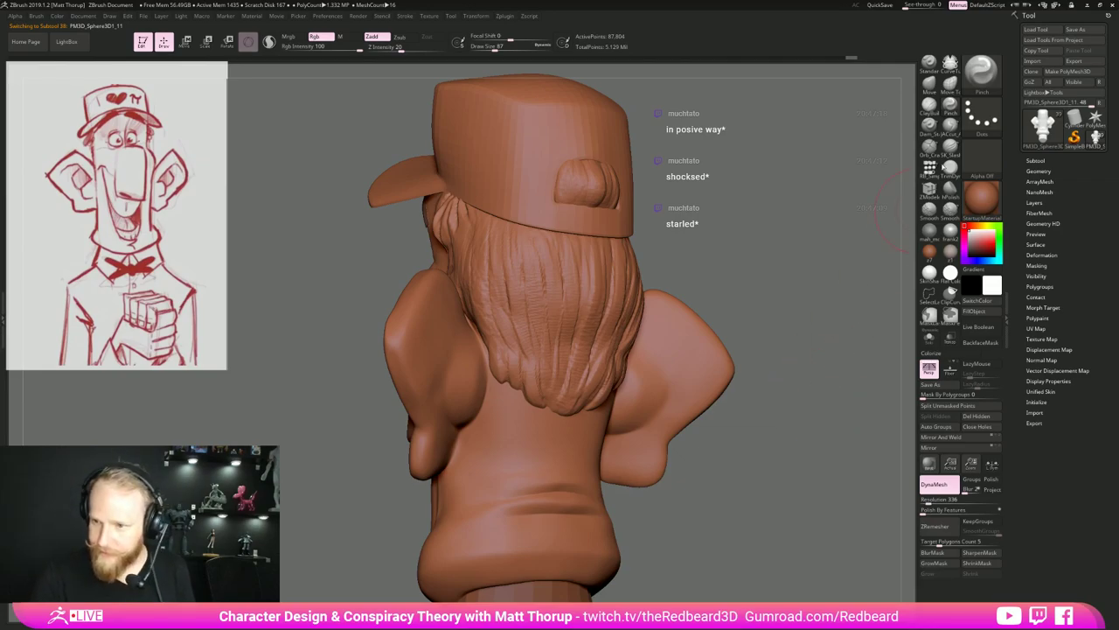
click(929, 148)
key(s)
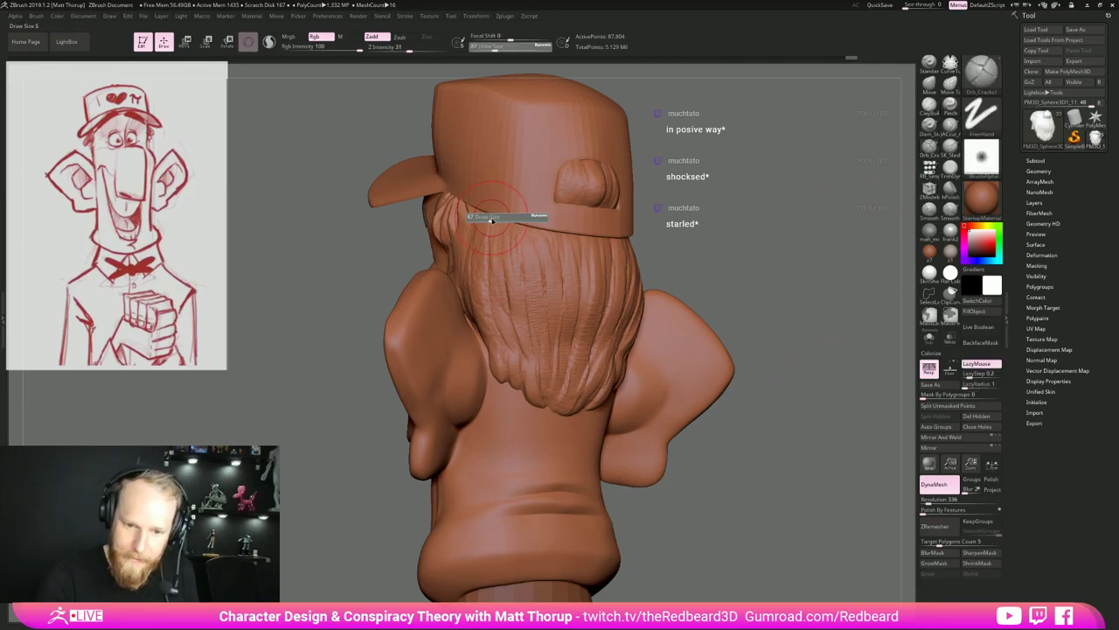
drag(492, 221, 487, 223)
key(s)
drag(489, 236, 496, 313)
Carve further vertical strand grooves into the upper hair across the back of the head, at draw size 51.
right_drag(636, 278, 567, 278)
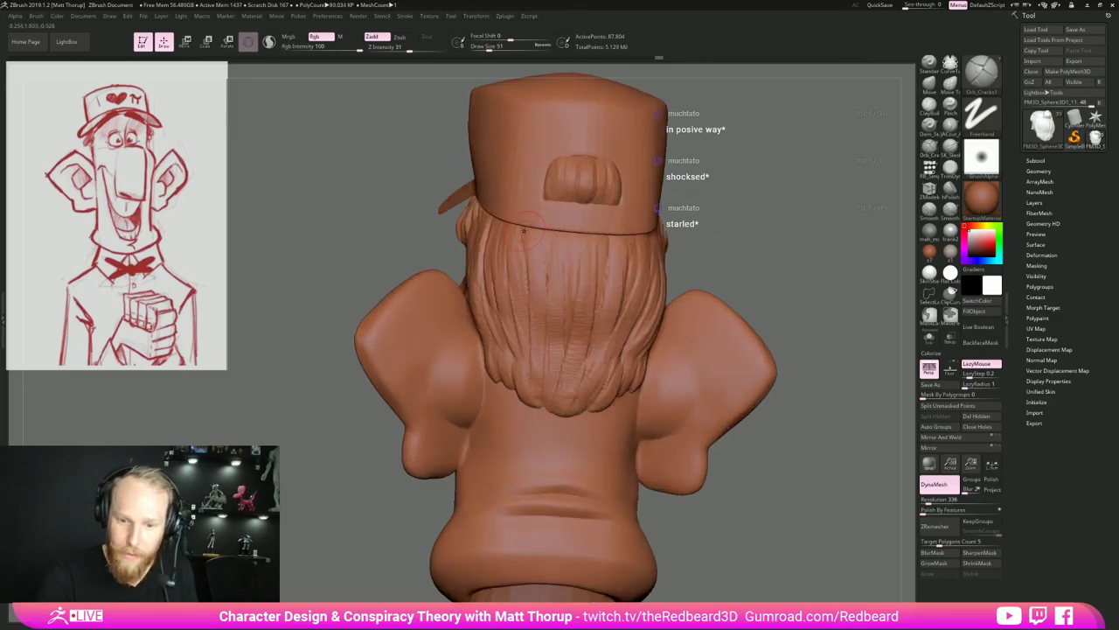
drag(524, 231, 527, 354)
drag(520, 231, 528, 314)
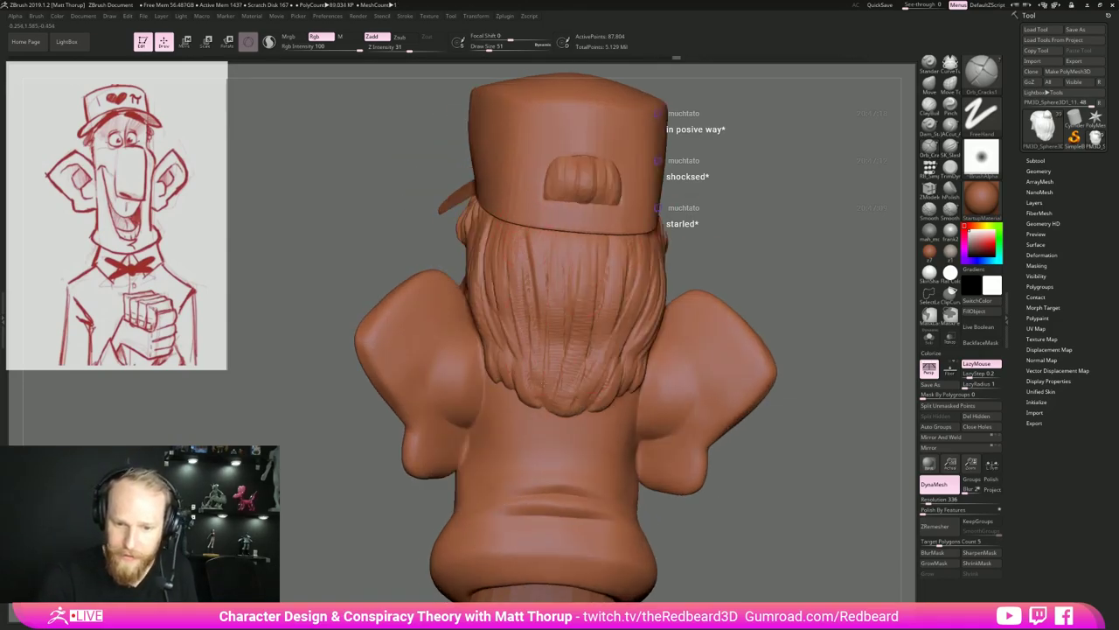
drag(600, 250, 604, 308)
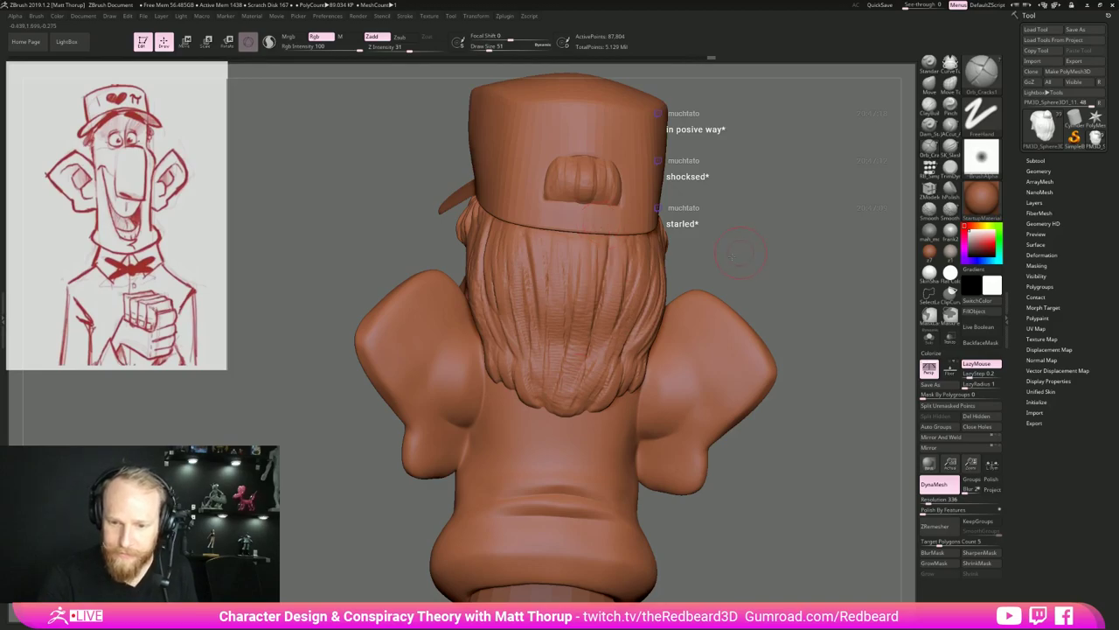
drag(738, 262, 671, 259)
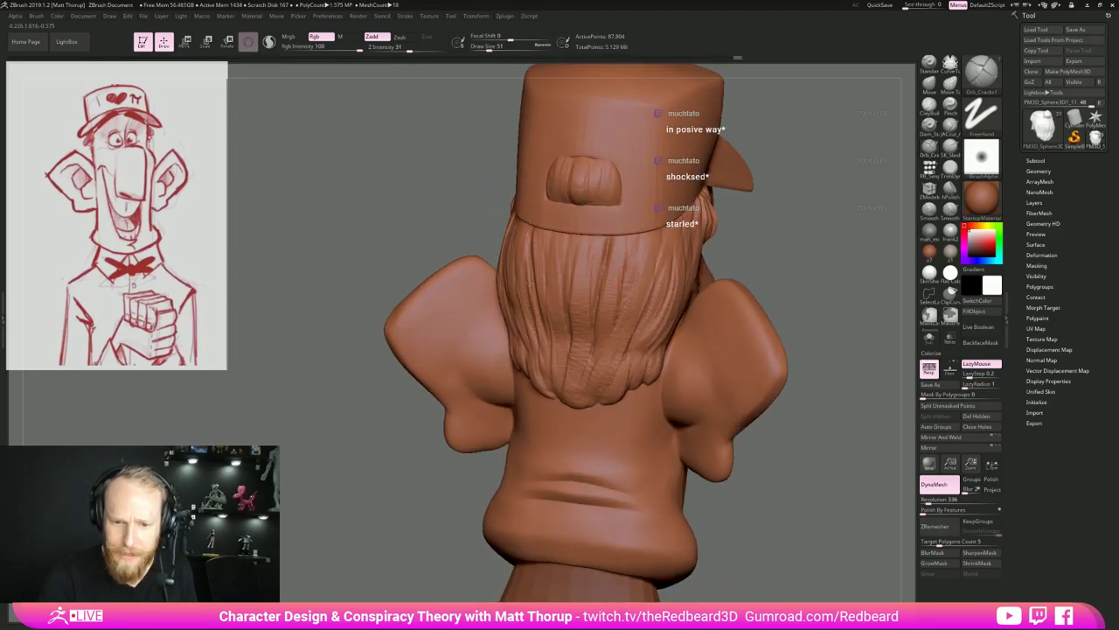
drag(774, 238, 736, 236)
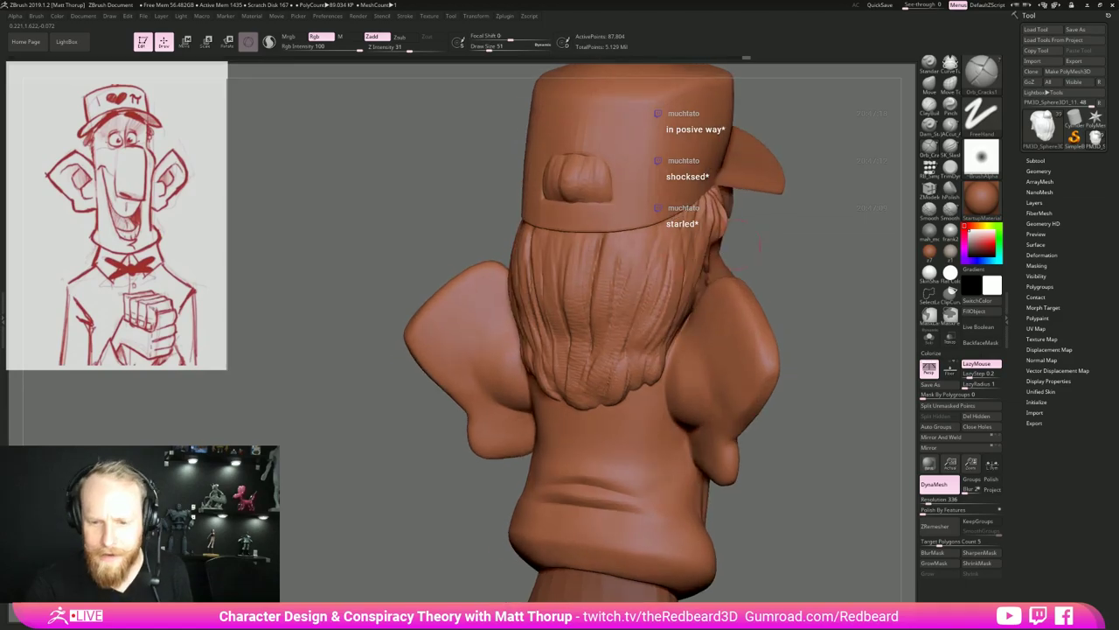
drag(639, 250, 634, 304)
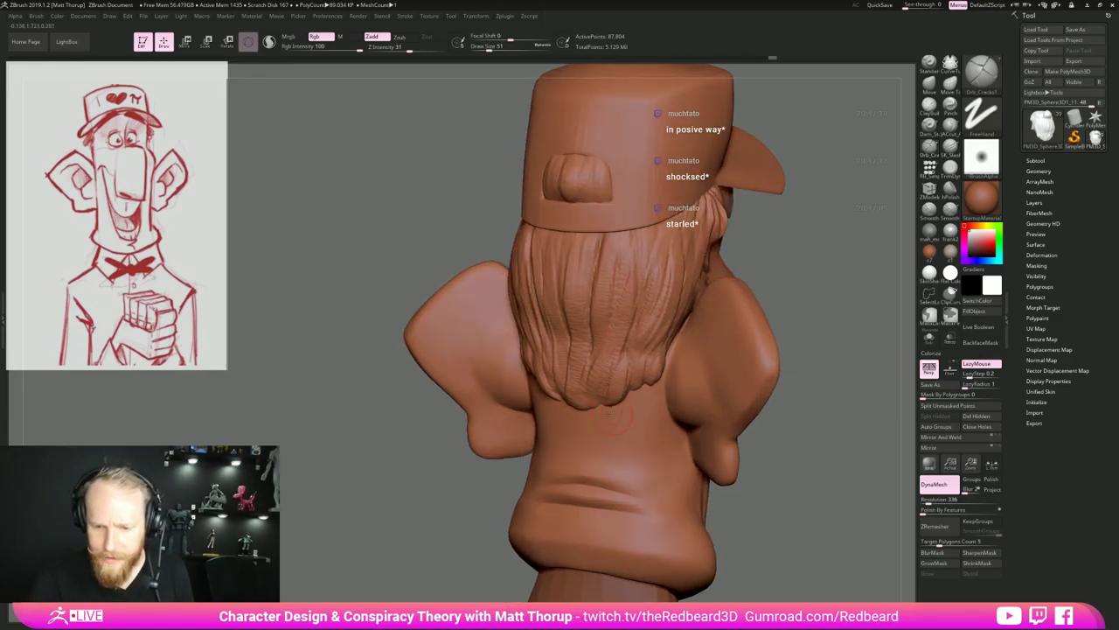
Cut grooves down through the lower tips of the back hair to separate the strands at the hairline.
drag(857, 318, 893, 320)
drag(570, 337, 568, 406)
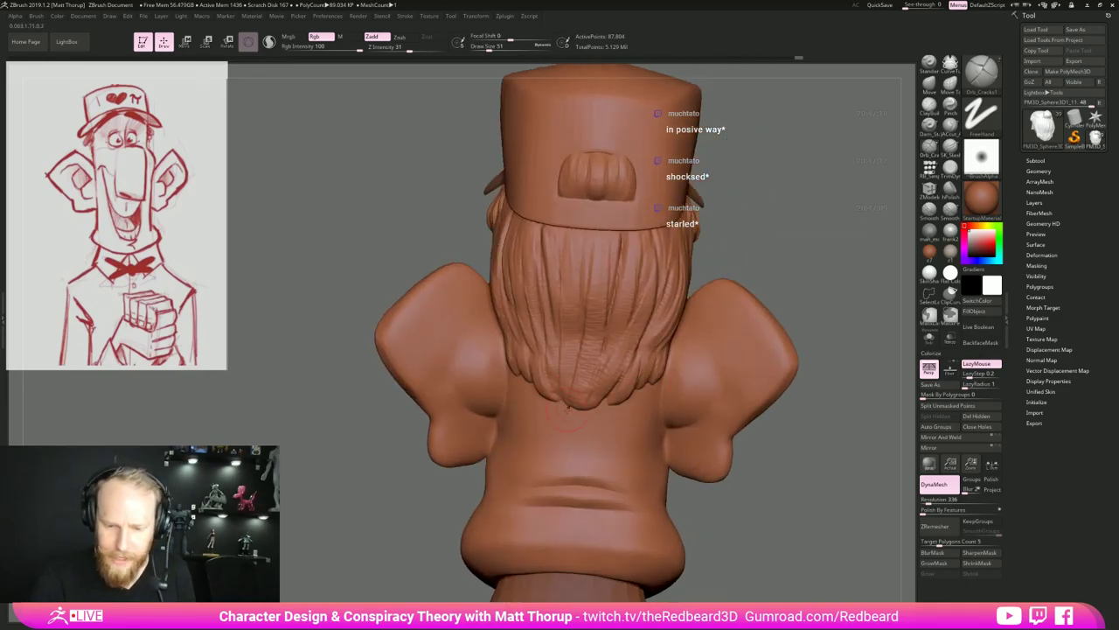
drag(808, 297, 769, 297)
drag(661, 343, 652, 398)
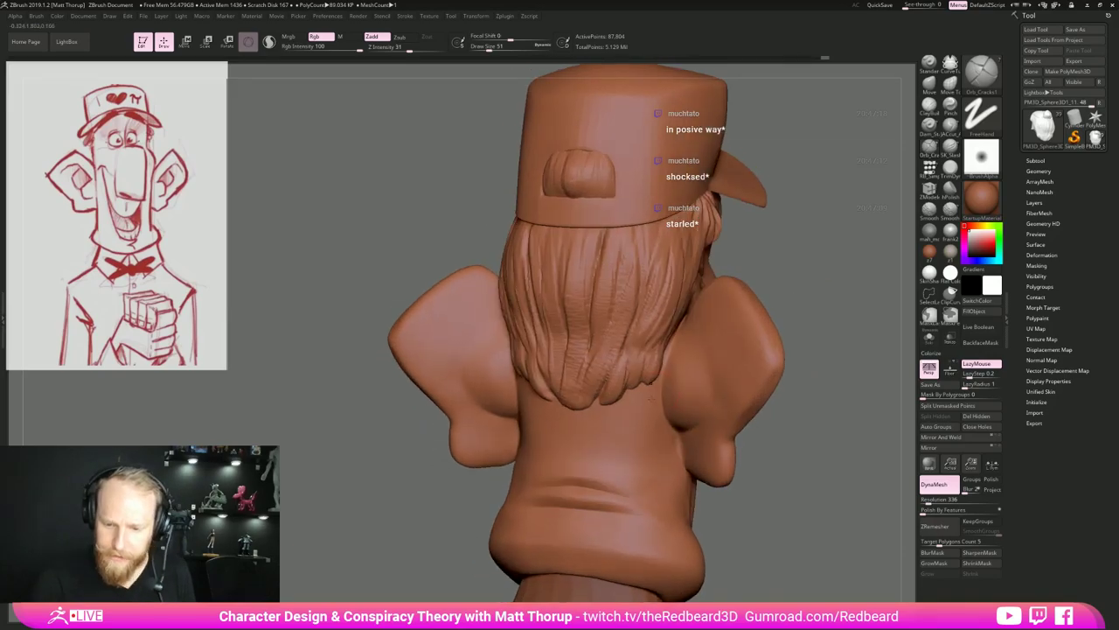
drag(630, 359, 622, 399)
drag(647, 352, 638, 387)
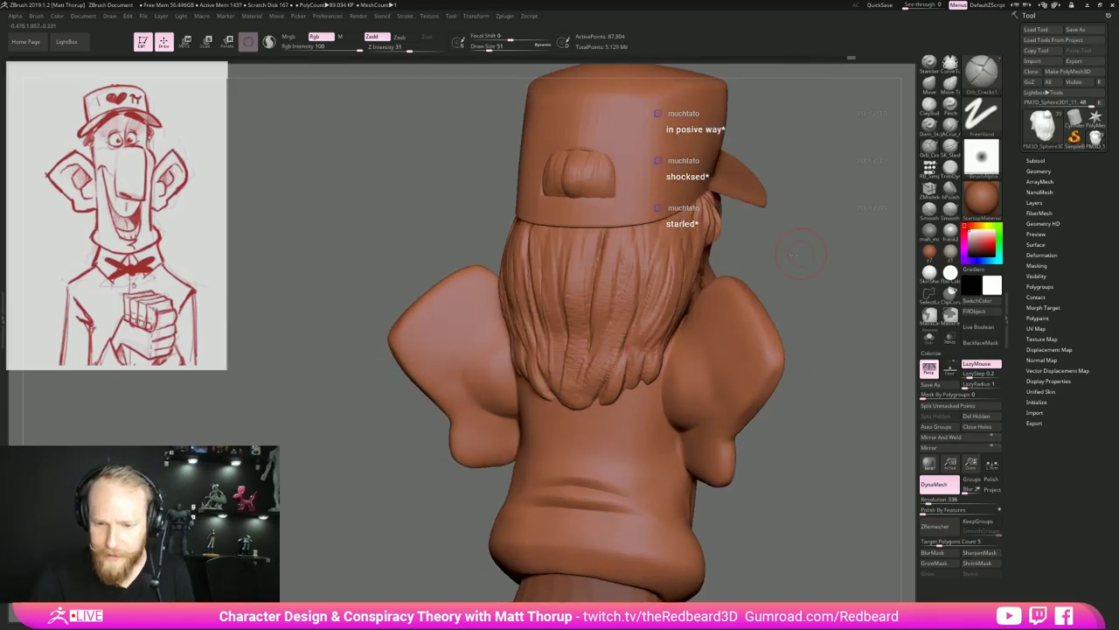
Carve strand grooves into the side hair beneath the cap's edge and just above the opposite ear.
drag(827, 301, 783, 303)
drag(691, 226, 682, 302)
mouse_move(668, 227)
mouse_down()
mouse_move(669, 292)
mouse_move(656, 287)
mouse_up()
drag(861, 313, 778, 302)
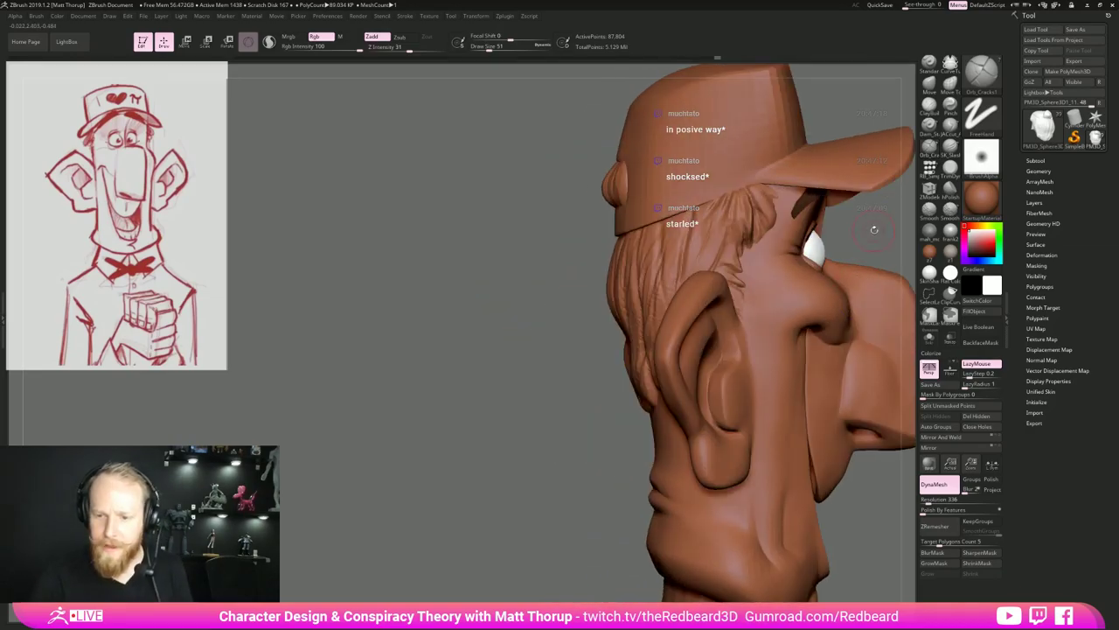
alt+drag(875, 228, 662, 374)
drag(759, 358, 784, 369)
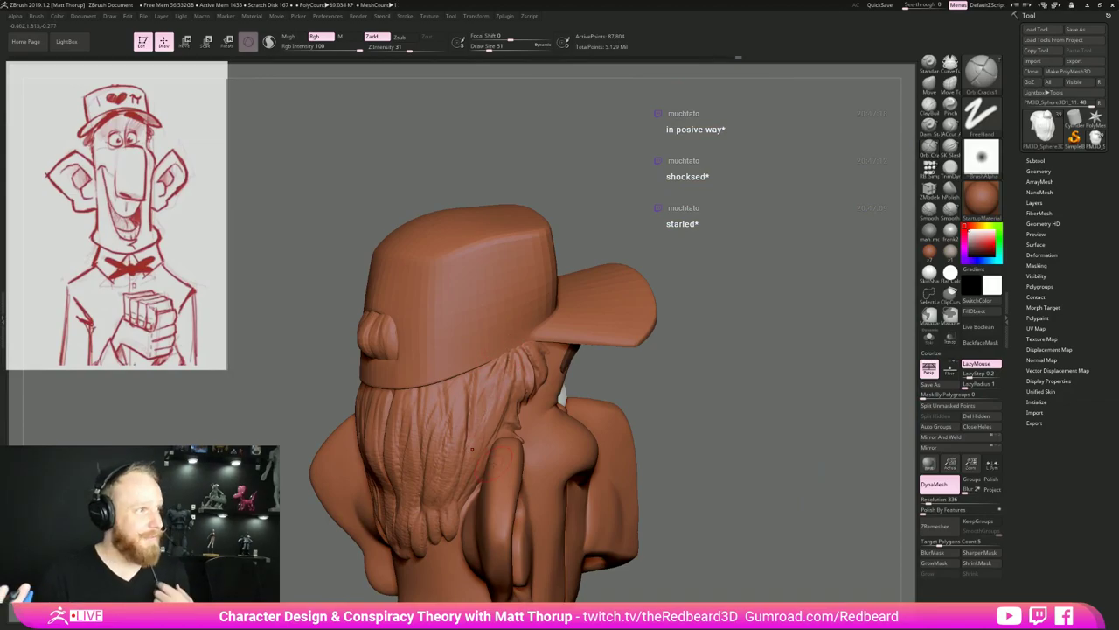
drag(726, 397, 609, 390)
mouse_move(799, 338)
mouse_down()
mouse_move(723, 311)
mouse_move(634, 354)
mouse_up()
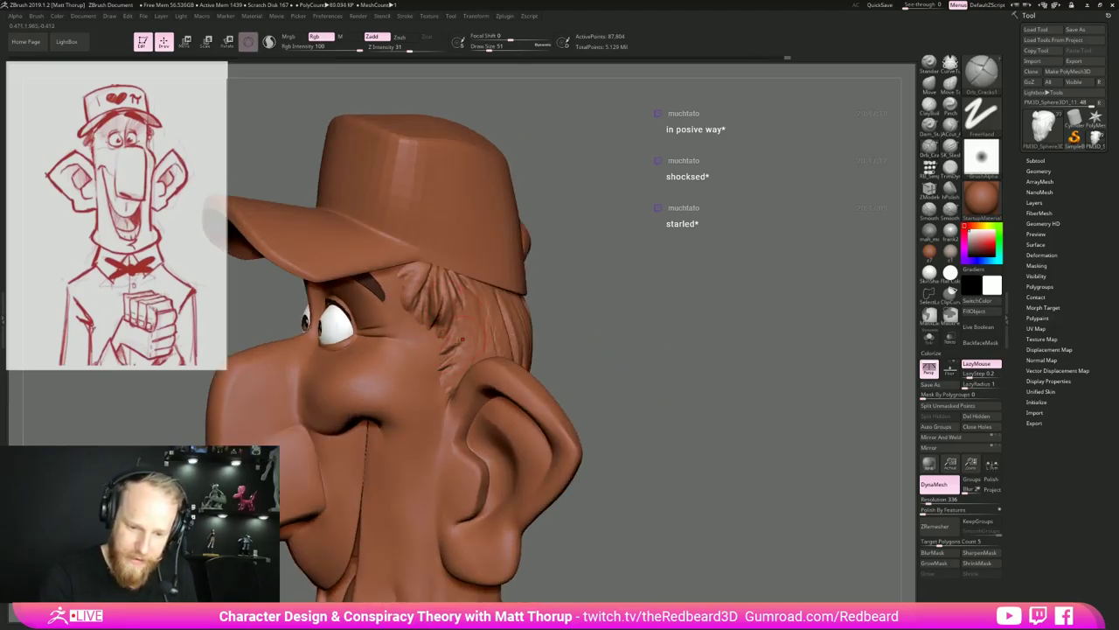
drag(466, 362, 461, 371)
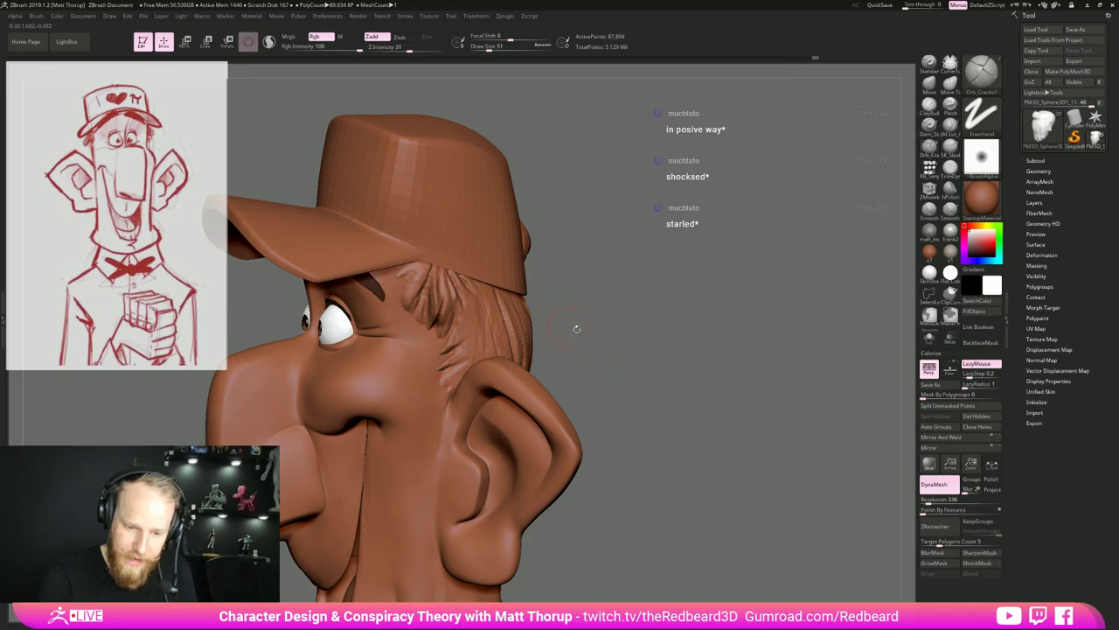
Switch to the Move brush at draw size 65 and nudge the side hair beside the temple under the cap.
mouse_move(575, 327)
mouse_down()
mouse_move(604, 332)
mouse_move(589, 362)
mouse_move(720, 378)
mouse_up()
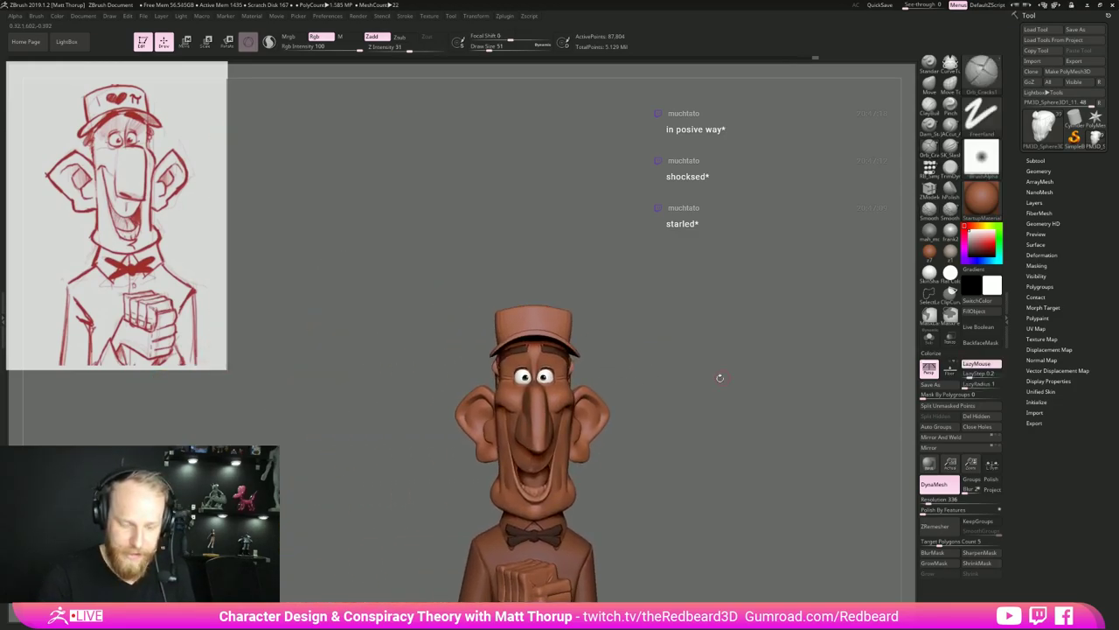
key(b)
key(m)
key(v)
mouse_move(687, 411)
alt+mouse_down()
mouse_move(672, 323)
mouse_move(566, 289)
mouse_move(566, 329)
mouse_move(574, 301)
mouse_move(667, 280)
mouse_move(774, 278)
alt+mouse_up()
key(s)
click(567, 289)
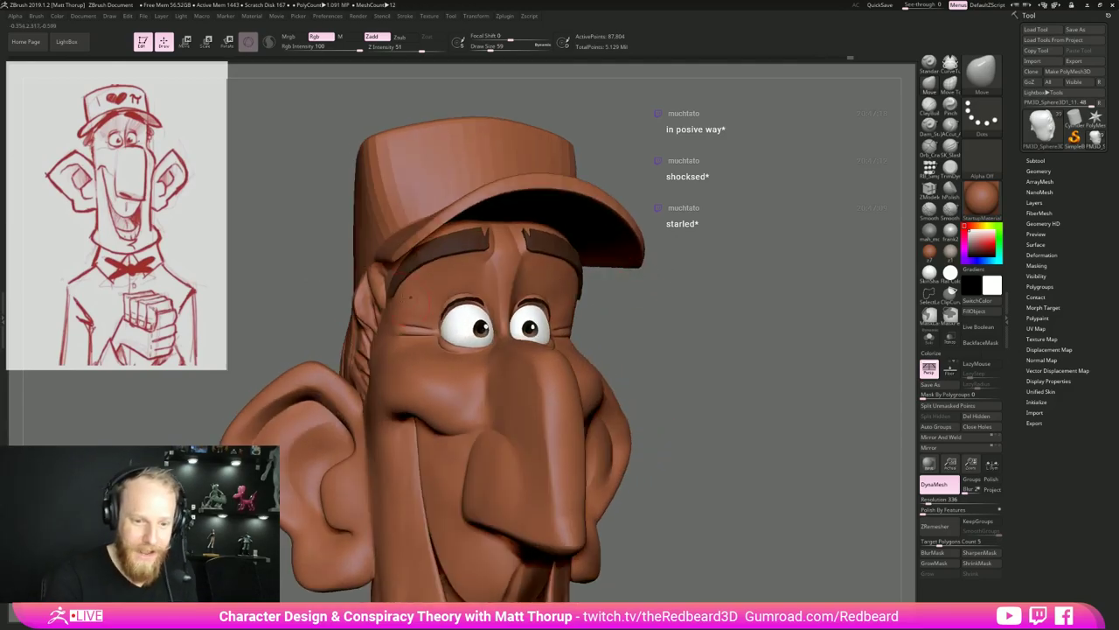
key(s)
click(365, 287)
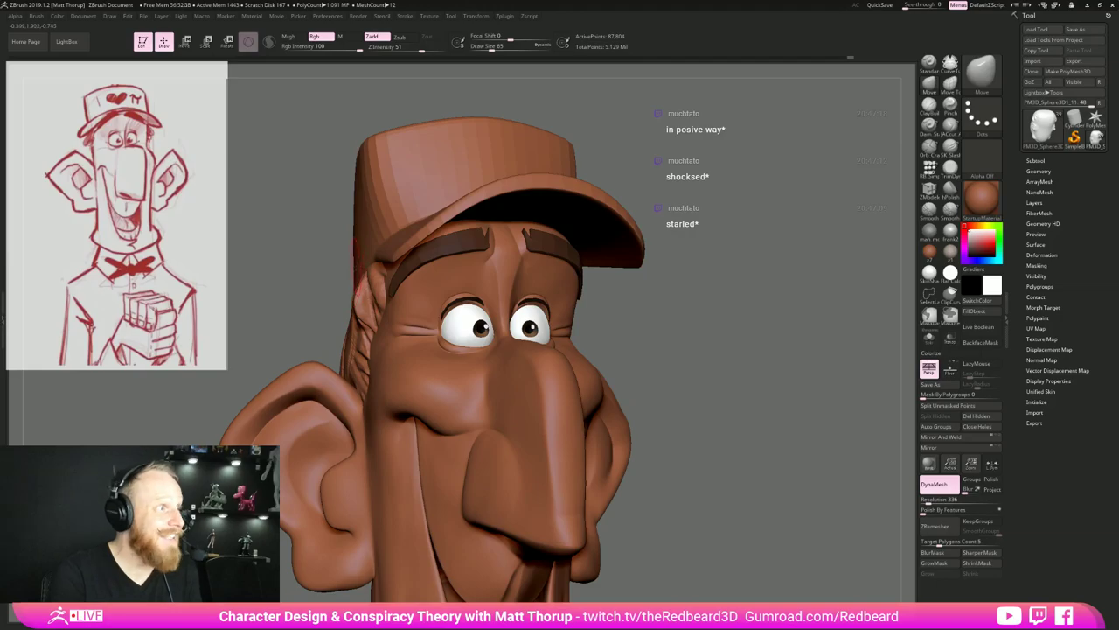
drag(359, 299, 366, 300)
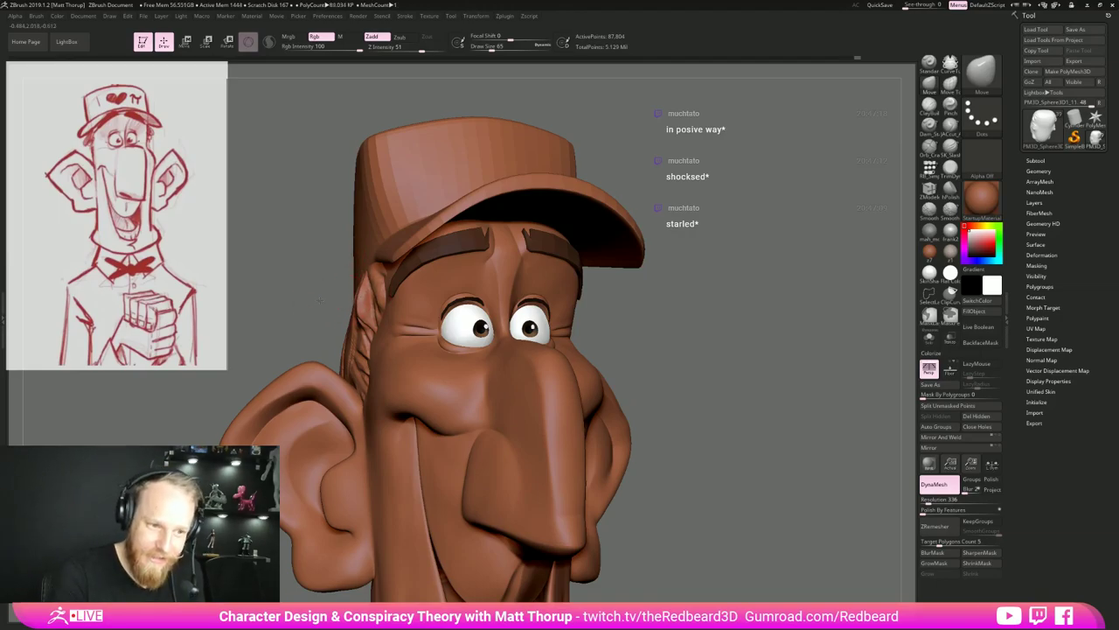
Set the Move brush draw size to 77 and adjust the edge of the side hair below the cap from behind.
drag(278, 302, 481, 299)
key(s)
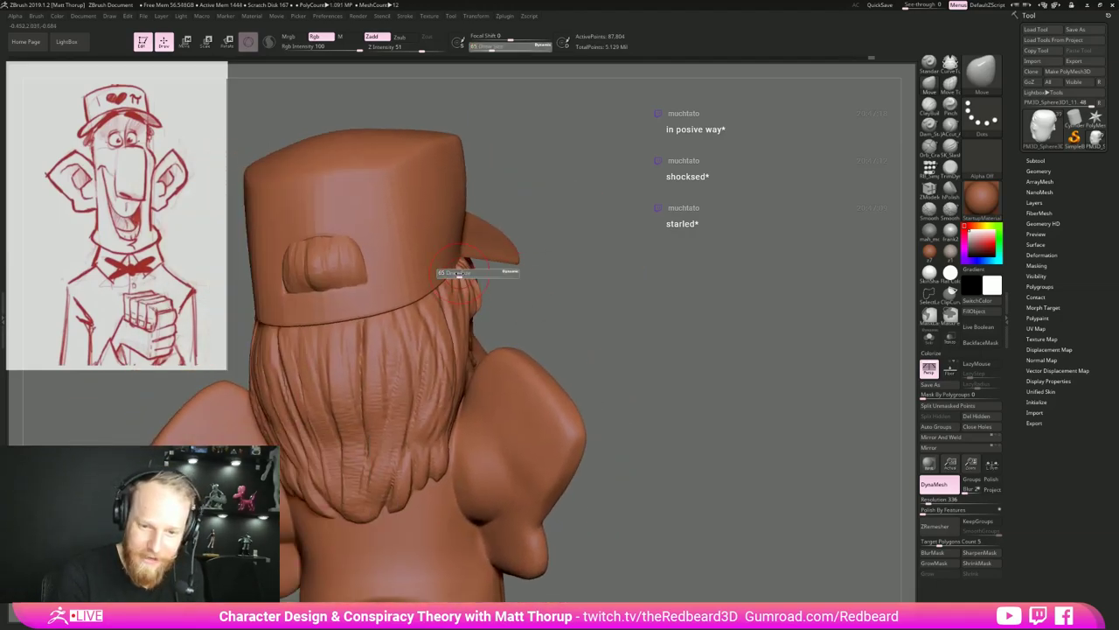
click(461, 276)
alt+click(461, 266)
key(s)
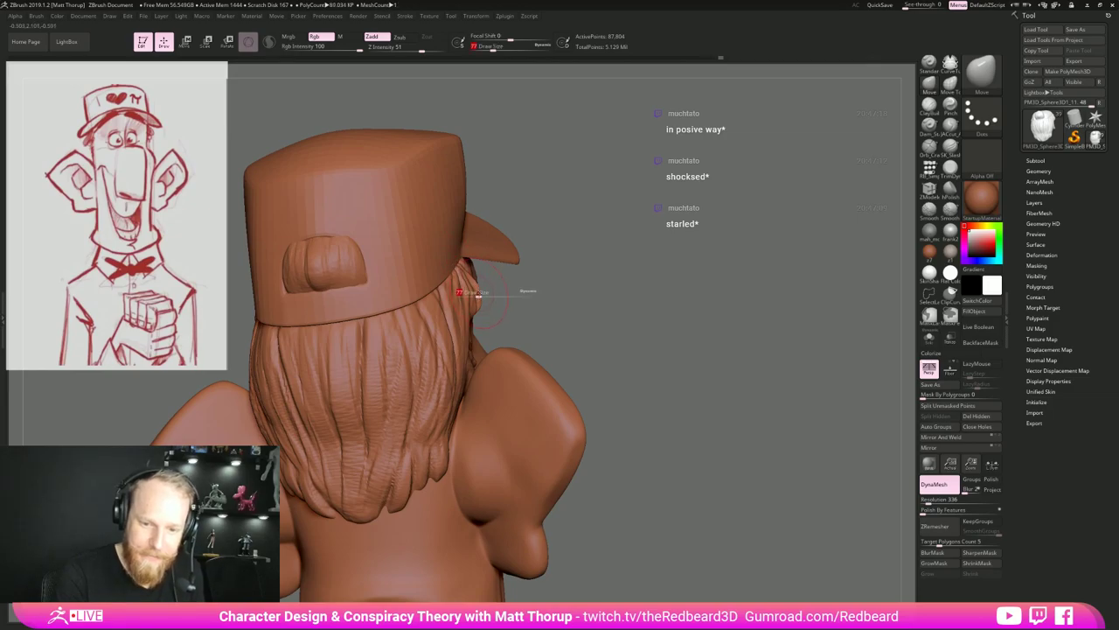
click(470, 293)
drag(471, 289, 656, 299)
Raise the Move brush draw size to 163, reshape the hair above the ear and check the figure from the front.
key(s)
click(544, 359)
key(s)
click(546, 360)
drag(547, 359, 566, 357)
drag(644, 316, 770, 321)
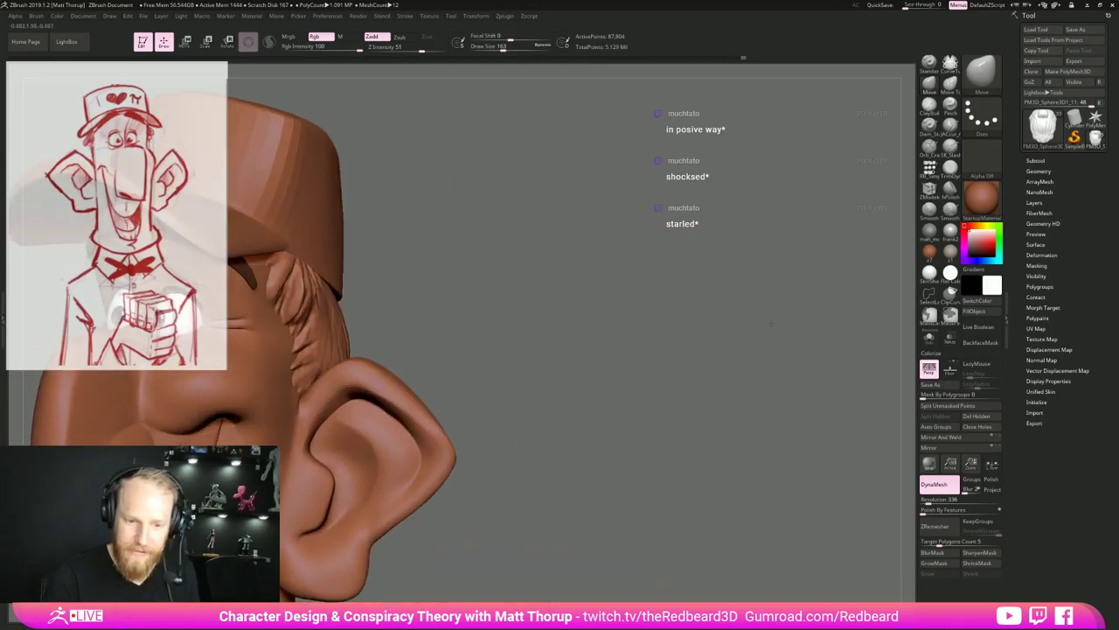
alt+drag(612, 376, 726, 520)
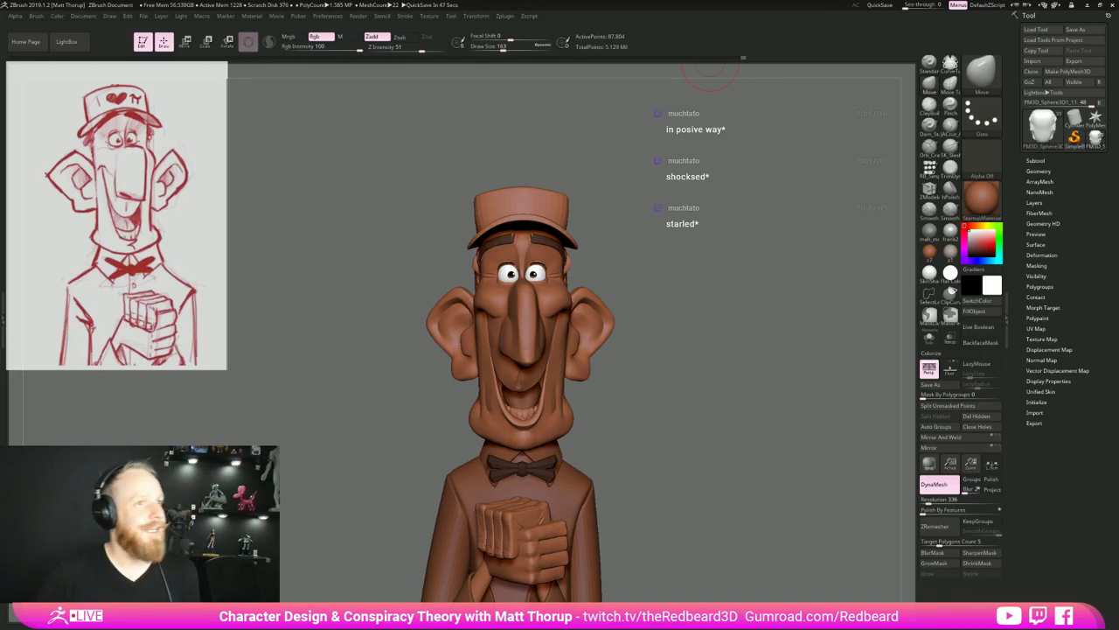
Try to pull down the lower tip of the back hair with the Move brush at draw size 101.
drag(691, 306, 481, 289)
drag(687, 281, 670, 386)
key(s)
mouse_move(554, 414)
mouse_down()
mouse_move(540, 414)
mouse_move(554, 425)
mouse_up()
key(ctrl+z)
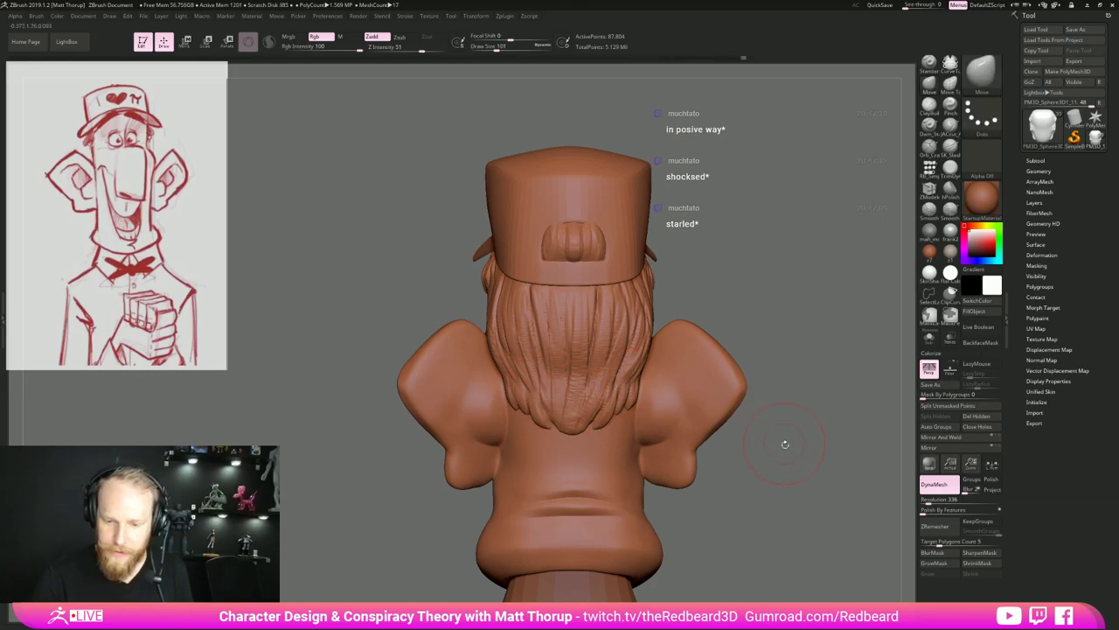
mouse_move(784, 444)
alt+mouse_down()
mouse_move(752, 429)
mouse_move(647, 422)
mouse_move(658, 418)
alt+mouse_up()
alt+drag(746, 401, 734, 507)
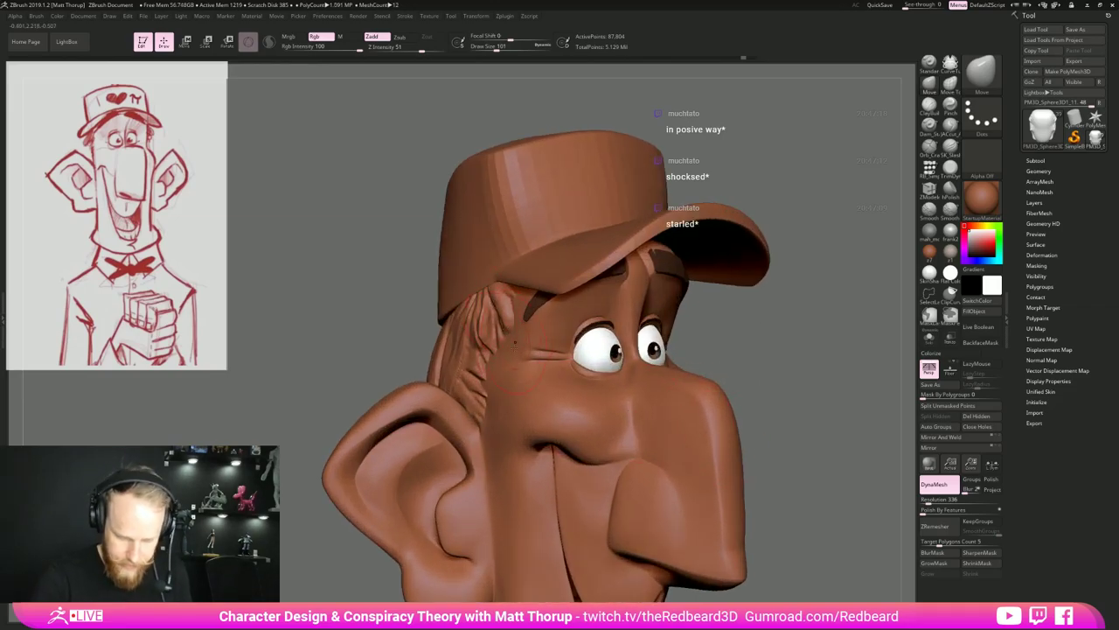
Isolate the hair, undo its previous remesh, and re-DynaMesh it at resolution 568 with Polish enabled.
click(930, 338)
mouse_move(817, 352)
mouse_down()
mouse_move(779, 372)
mouse_move(806, 366)
mouse_move(673, 398)
mouse_move(715, 445)
mouse_move(777, 437)
mouse_move(712, 452)
mouse_up()
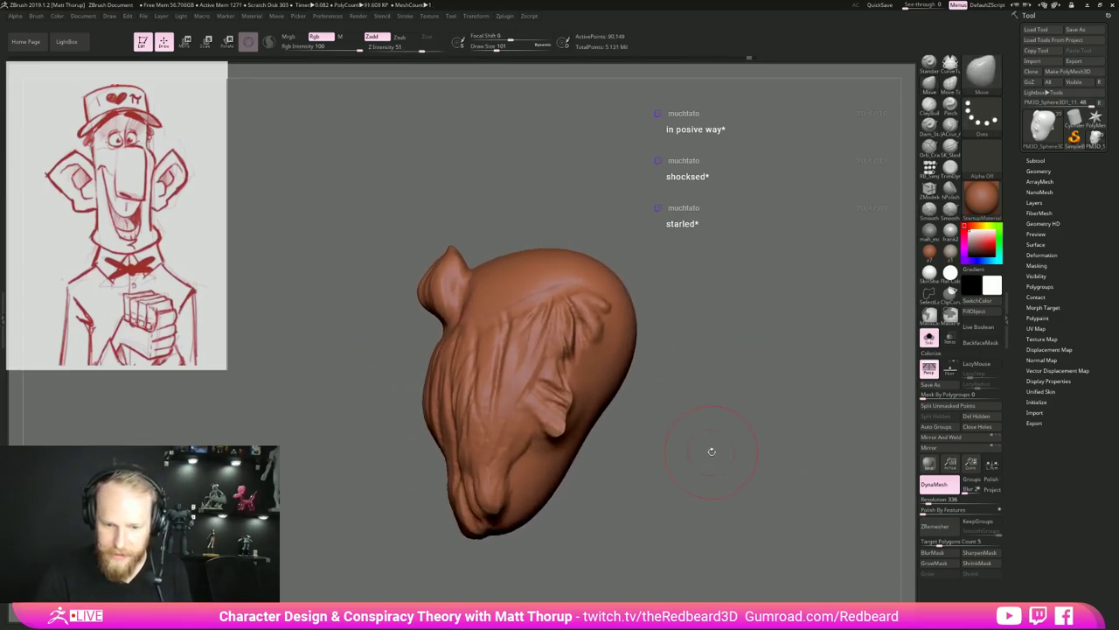
key(ctrl+z)
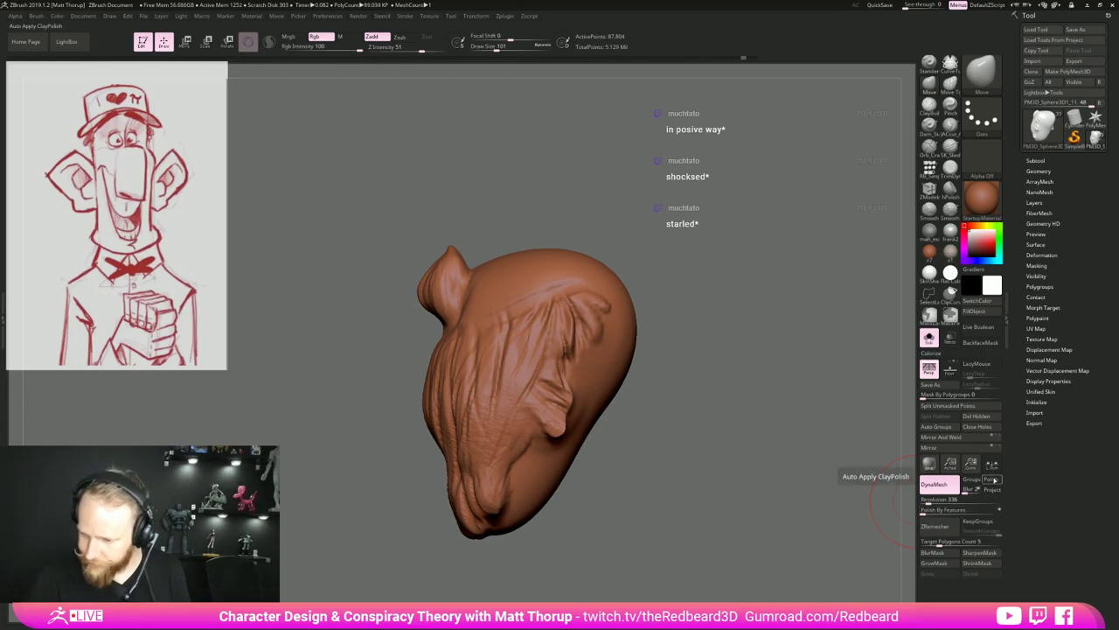
click(994, 480)
click(932, 501)
mouse_move(723, 455)
ctrl+mouse_down()
mouse_move(733, 535)
mouse_move(822, 479)
mouse_move(840, 450)
mouse_move(842, 346)
ctrl+mouse_up()
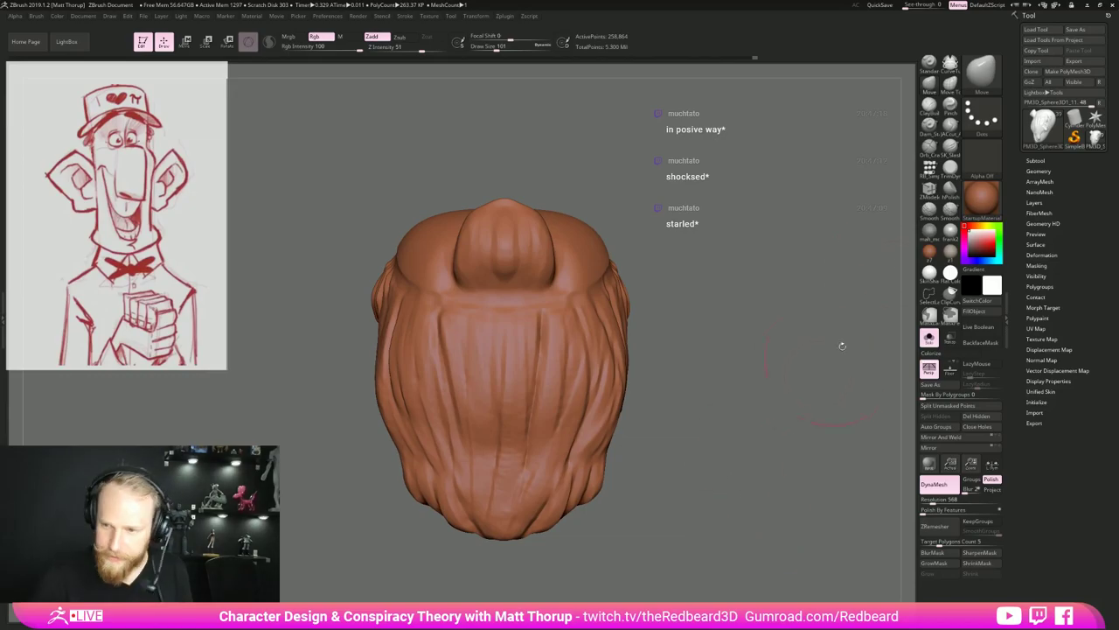
Unhide the other parts and carve strand grooves down the back hair with the cutting brush at draw size 54.
click(950, 128)
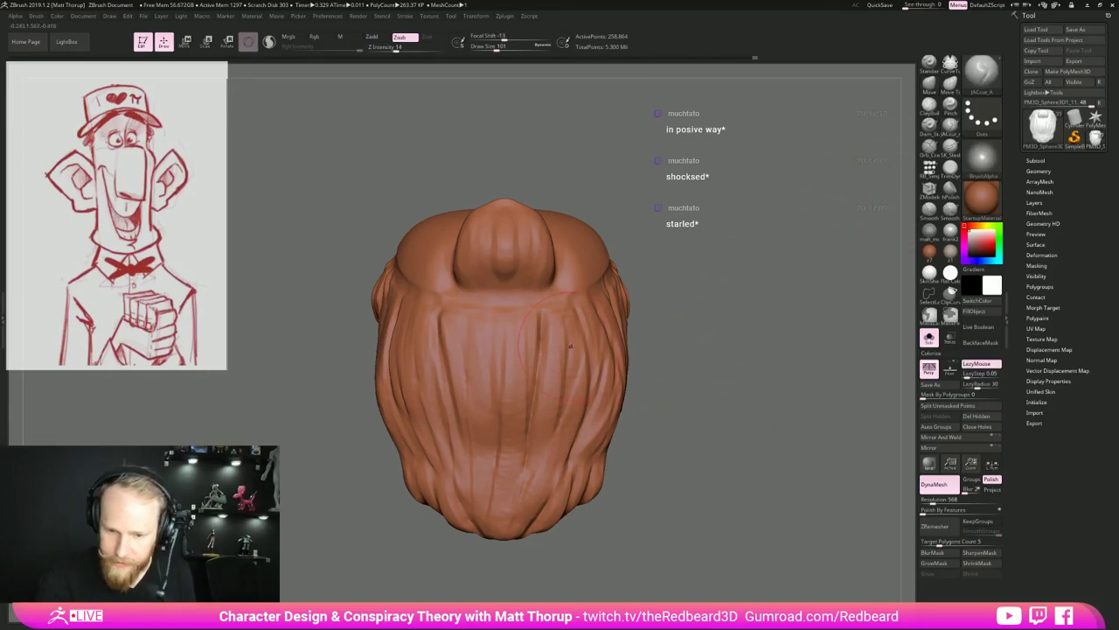
key(s)
mouse_move(571, 346)
mouse_down()
mouse_move(539, 320)
mouse_move(567, 323)
mouse_move(538, 314)
mouse_up()
click(930, 341)
key(s)
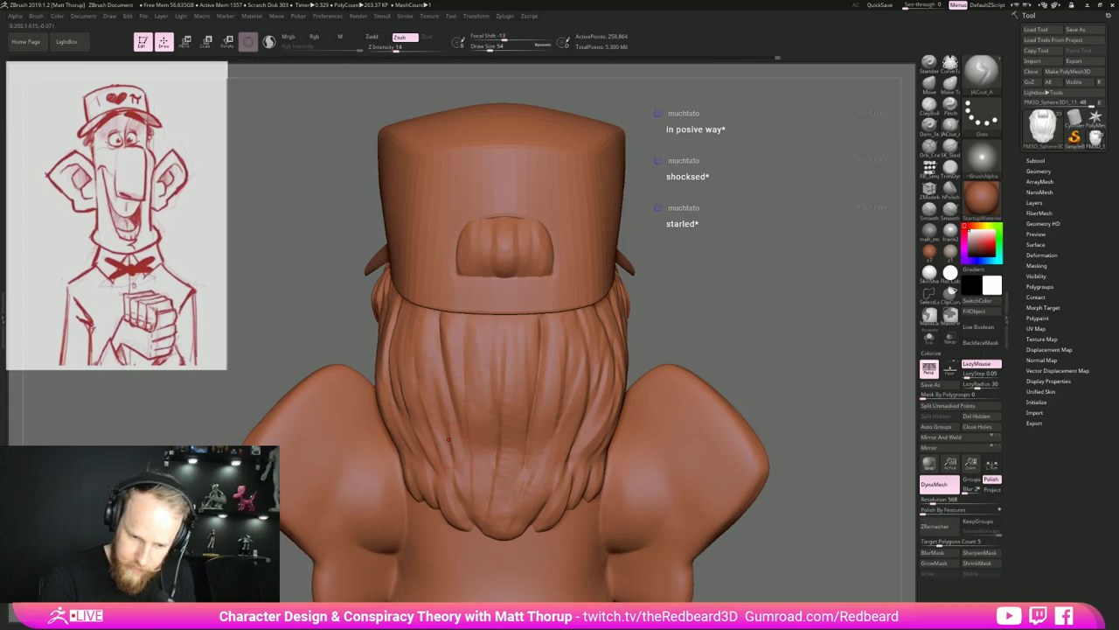
drag(456, 327, 459, 418)
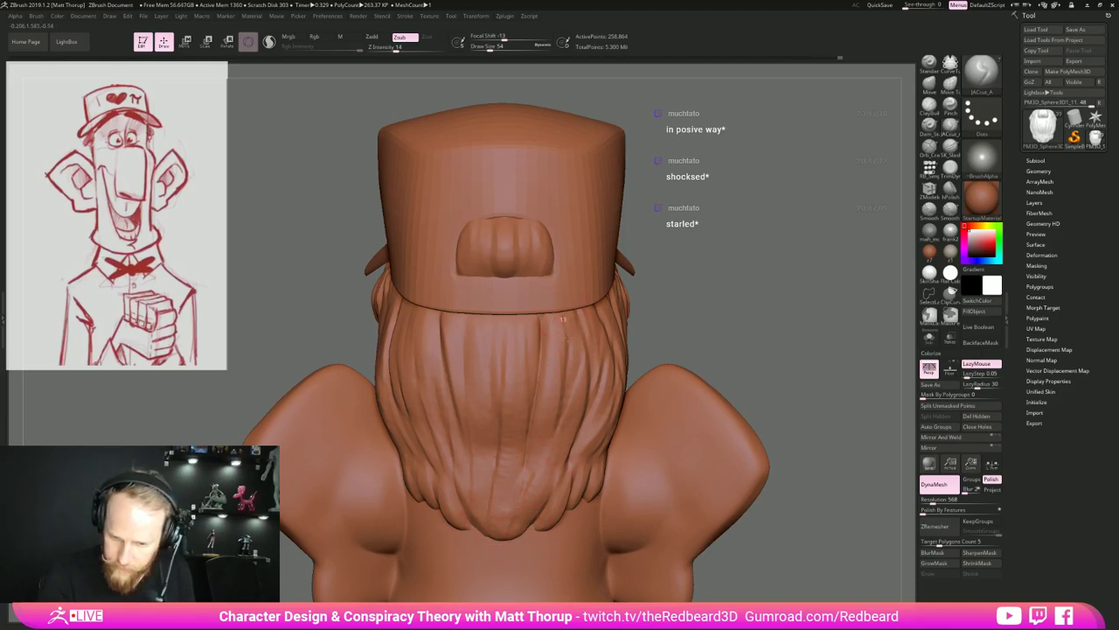
Carve more strand grooves into the side hair between the cap and the ear at draw size 54.
drag(686, 377, 577, 375)
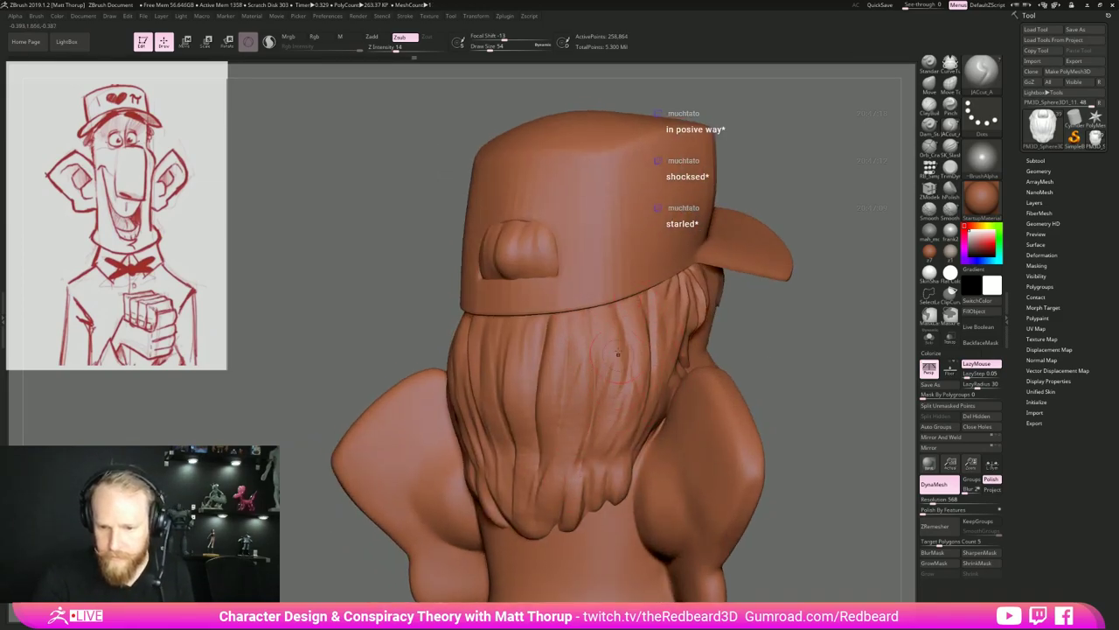
right_drag(652, 400, 526, 396)
right_drag(817, 336, 537, 333)
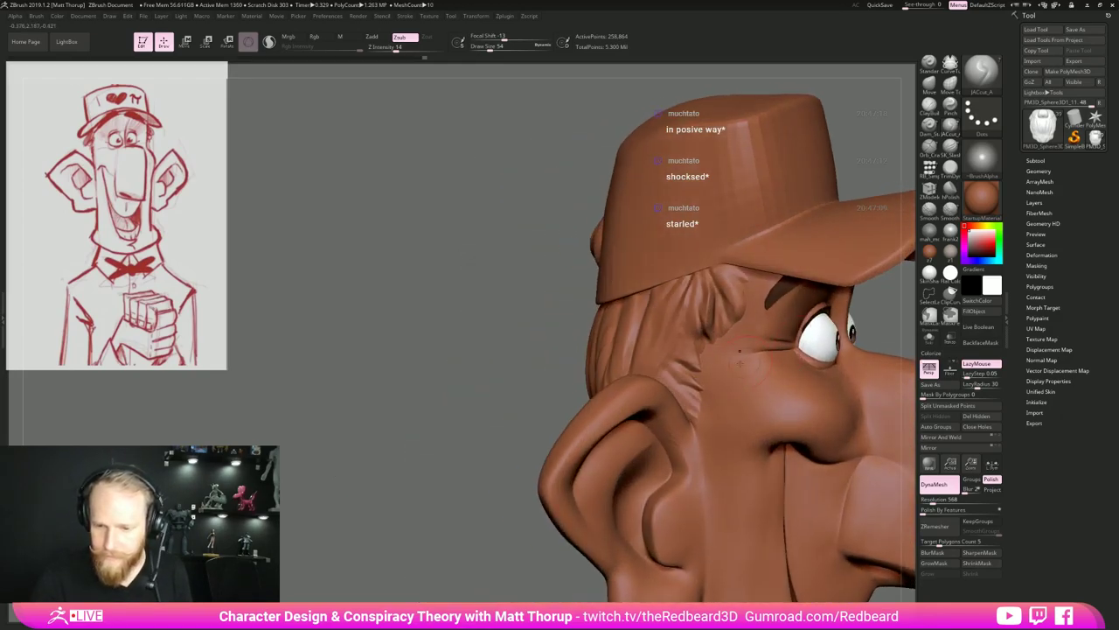
drag(690, 288, 683, 318)
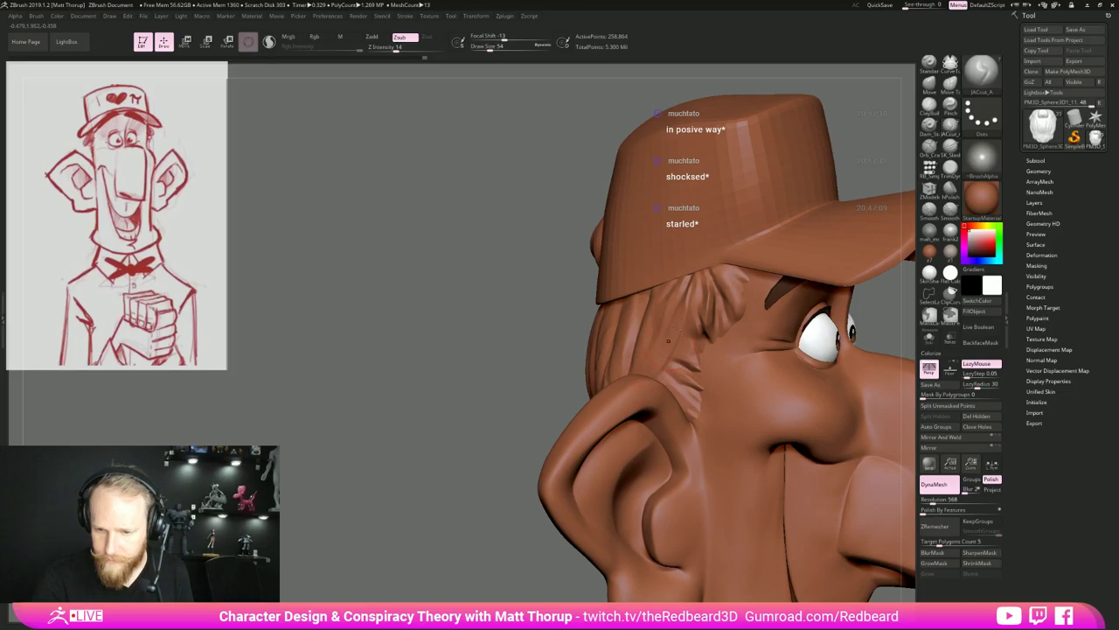
alt+drag(517, 449, 388, 521)
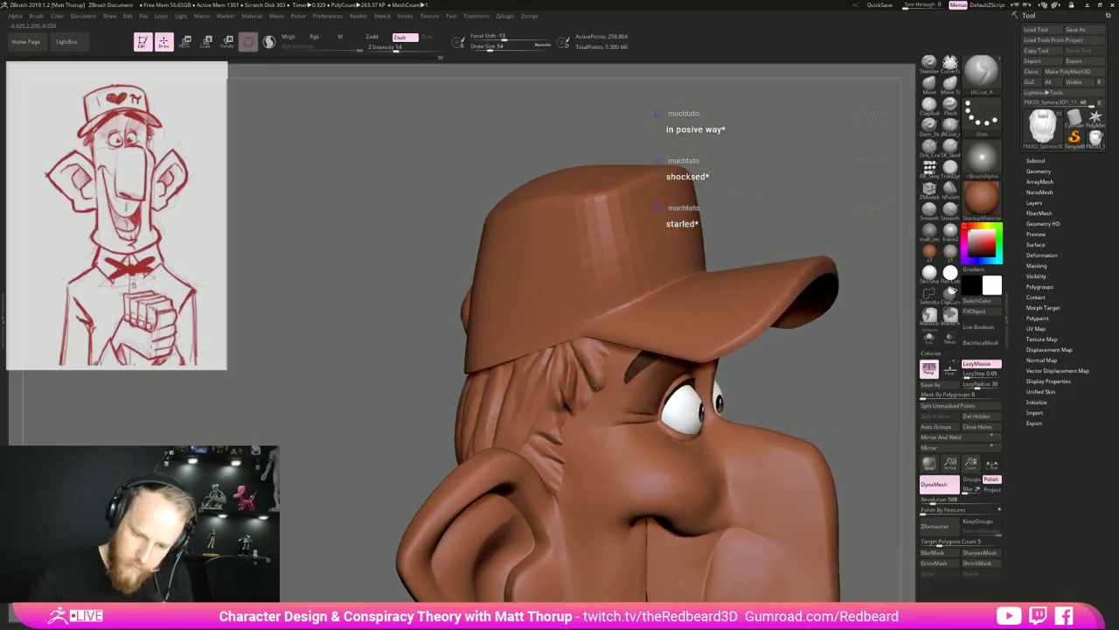
drag(570, 373, 574, 416)
Reduce the draw size to 31 and smooth the hair strand beside the temple.
key(bracketleft)
key(s)
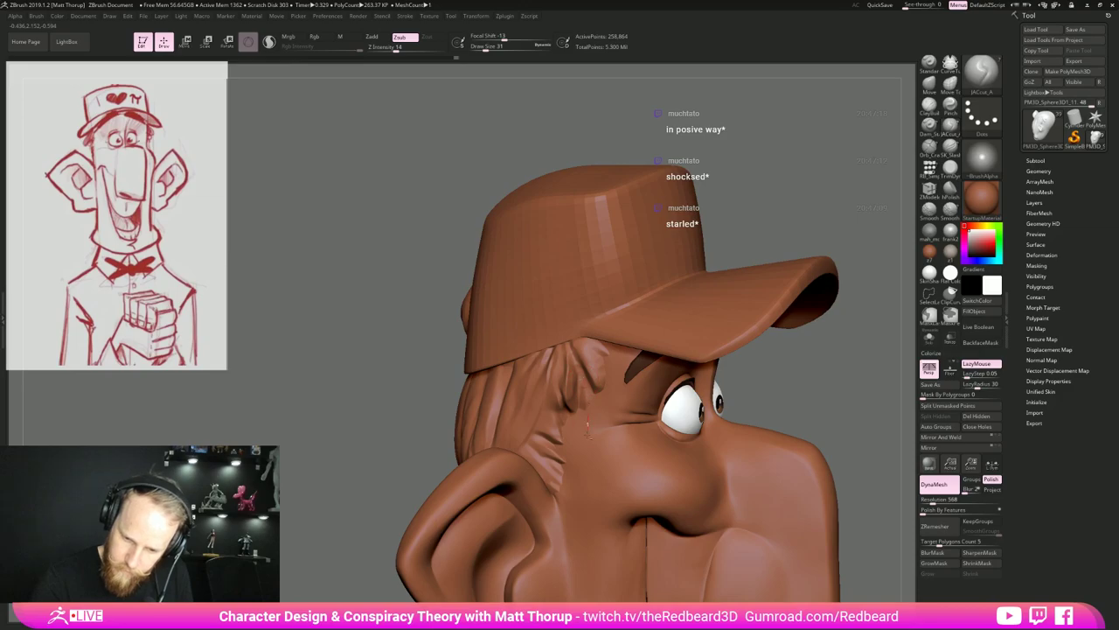
mouse_move(750, 366)
mouse_down()
mouse_move(652, 369)
mouse_move(699, 363)
mouse_up()
key(shift)
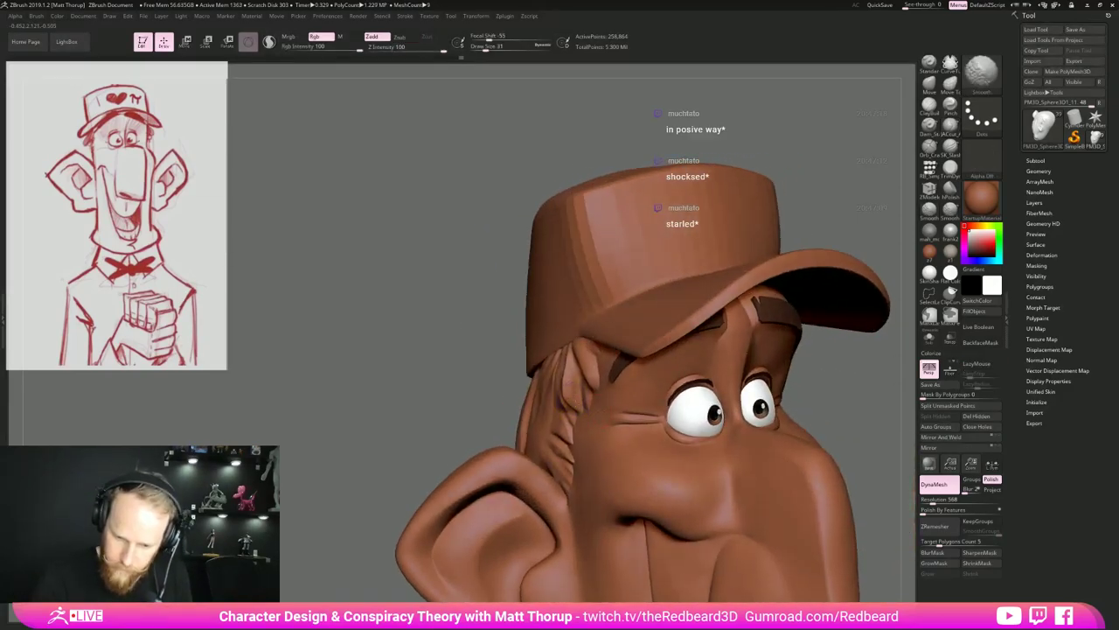
shift+drag(570, 398, 571, 347)
drag(400, 477, 577, 463)
drag(749, 401, 567, 410)
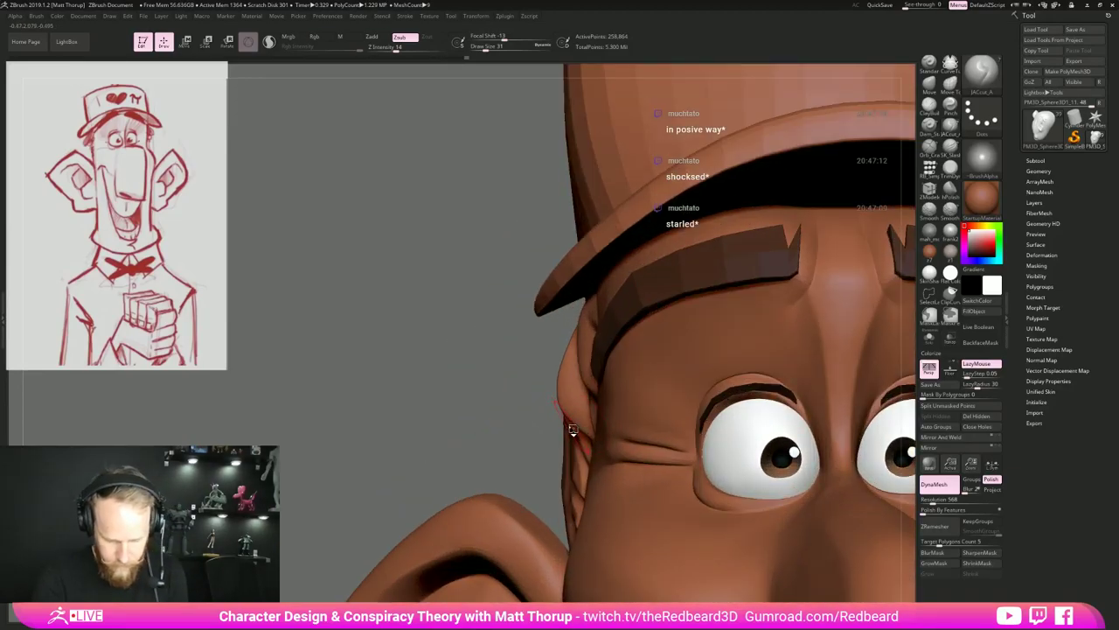
key(b)
key(s)
key(m)
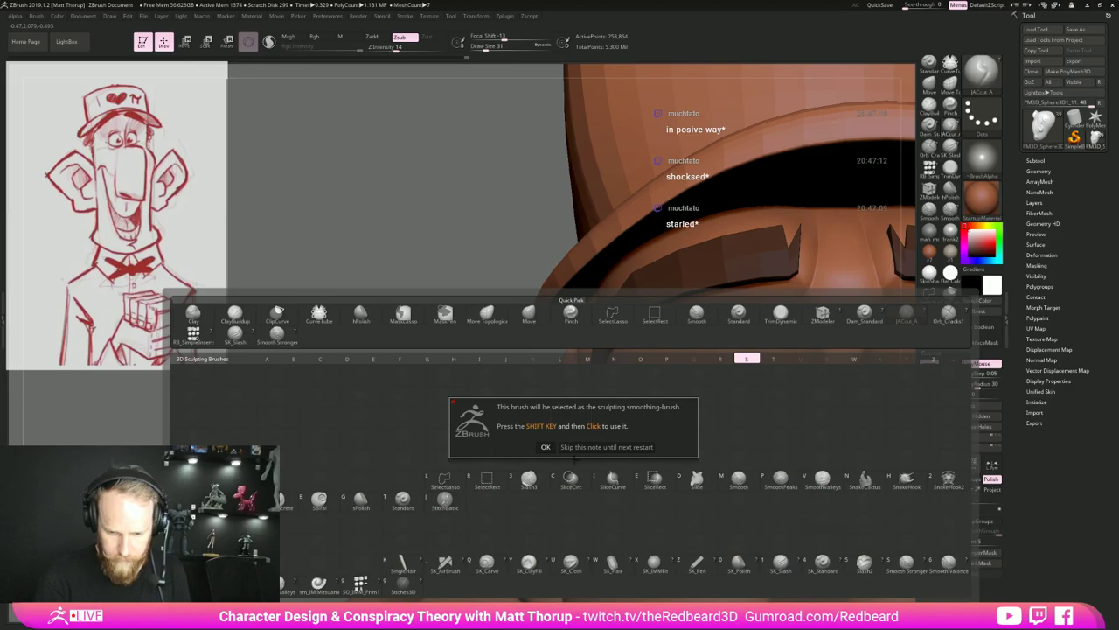
click(577, 447)
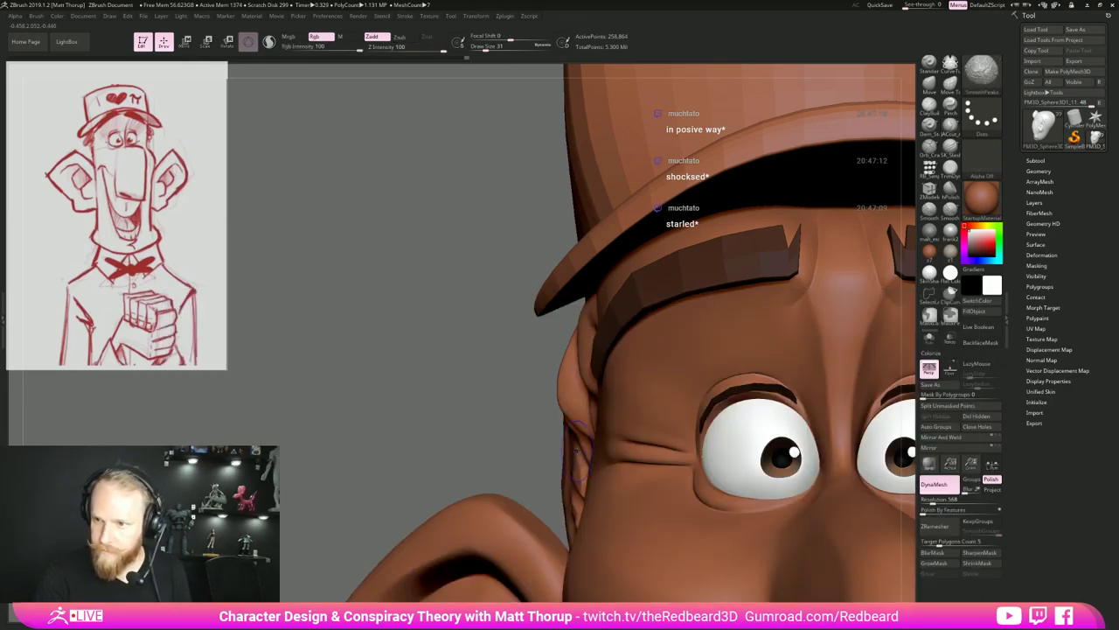
shift+click(950, 210)
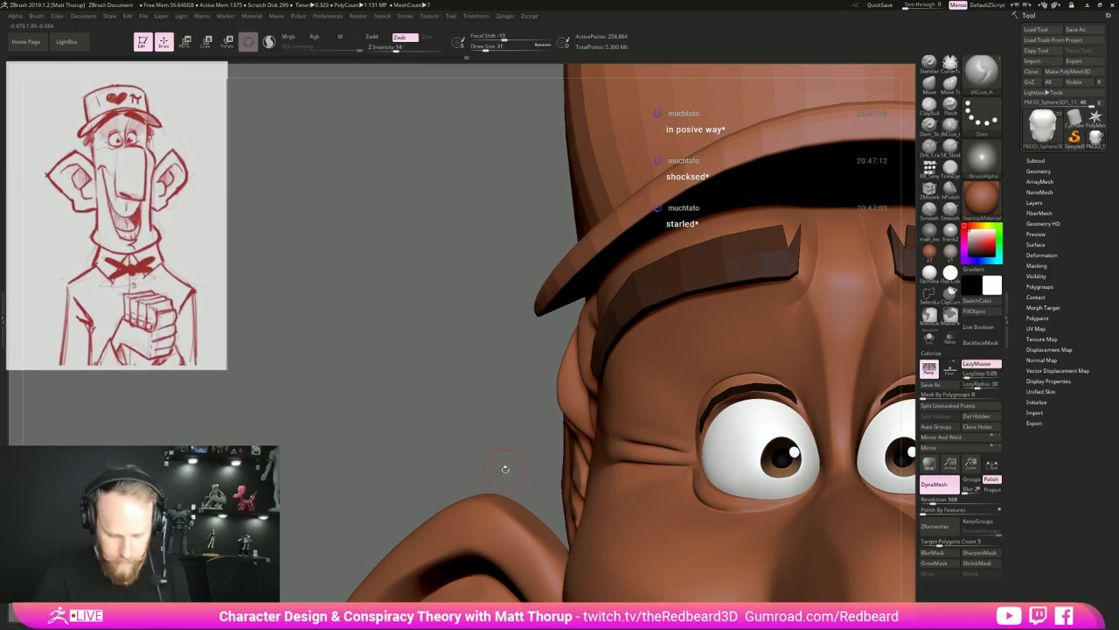
Pull the hair lock beside the temple outward and shape its tip with the SnakeHook brush, using draw size 37.
key(b)
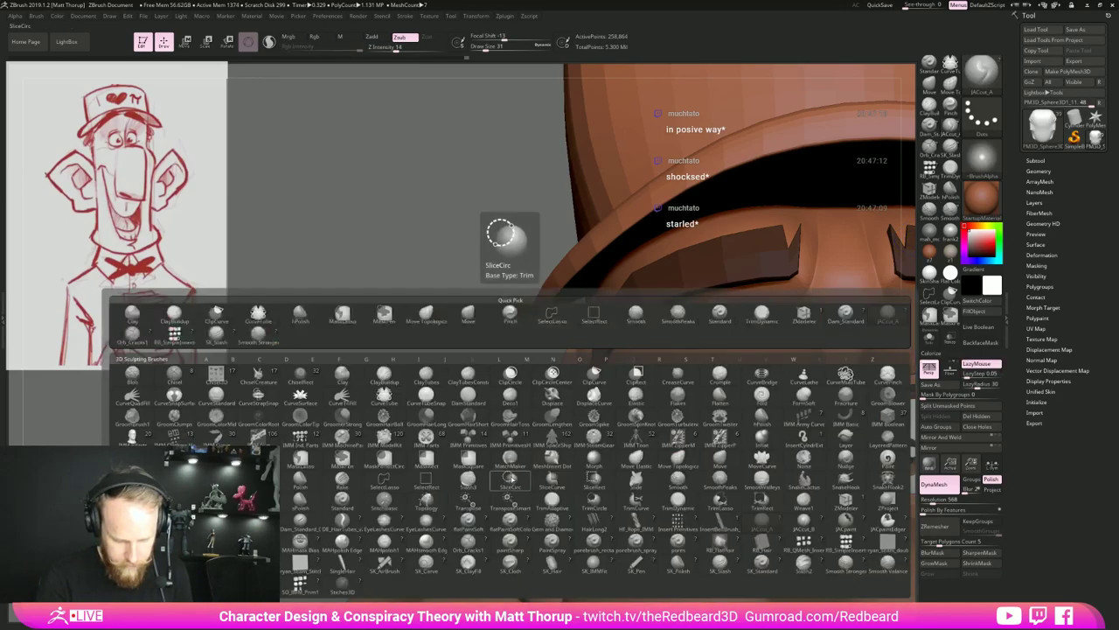
key(s)
key(h)
key(s)
mouse_move(572, 406)
mouse_down()
mouse_move(559, 409)
mouse_move(565, 451)
mouse_move(554, 411)
mouse_up()
key(s)
key(s)
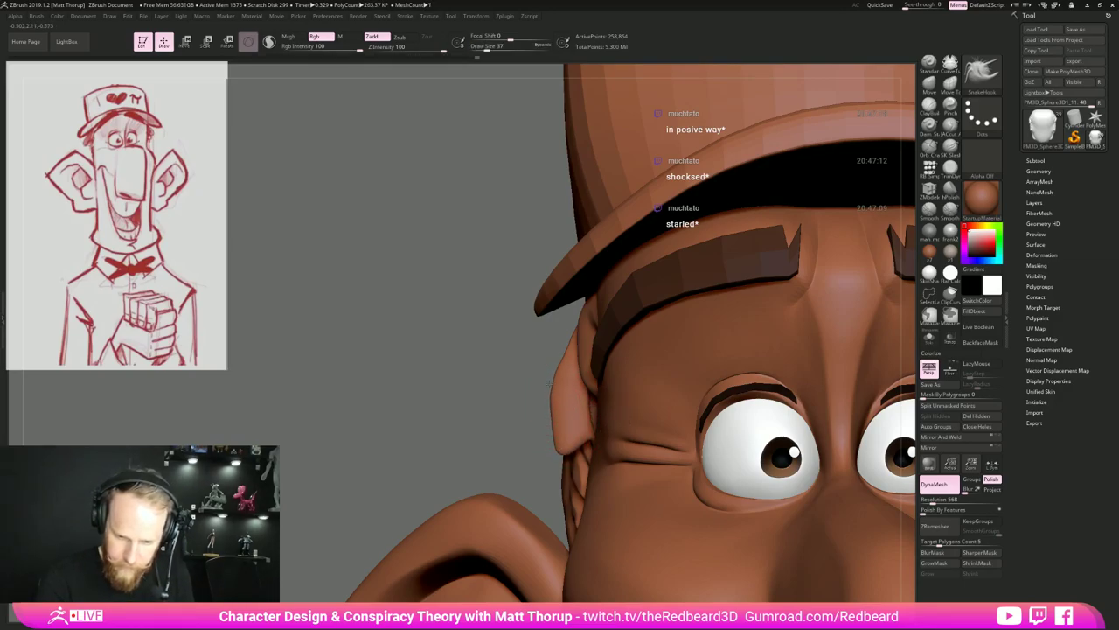
drag(559, 370, 556, 378)
drag(502, 427, 647, 430)
drag(560, 448, 566, 421)
key(s)
drag(563, 418, 569, 418)
Return to the cutting brush at draw size 35 and carve vertical grooves into the pulled-out temple lock.
alt+drag(670, 395, 539, 424)
key(1)
right_drag(537, 438, 616, 398)
key(s)
drag(569, 336, 565, 403)
drag(571, 337, 567, 404)
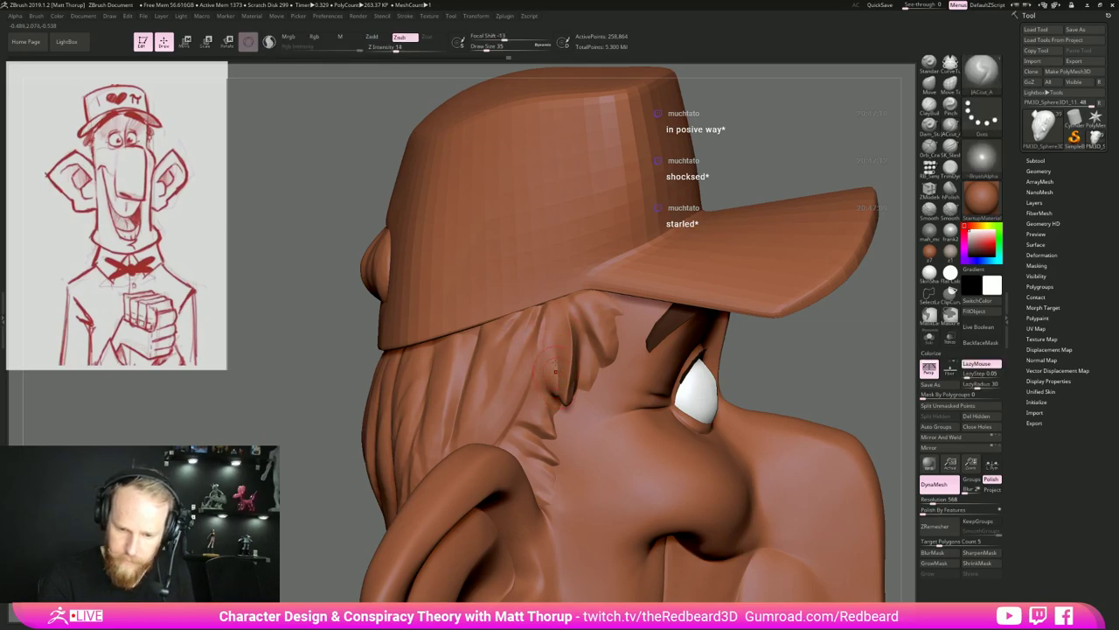
Carve strand grooves into the frontmost lock just under the cap brim.
drag(793, 346, 753, 348)
drag(584, 316, 585, 376)
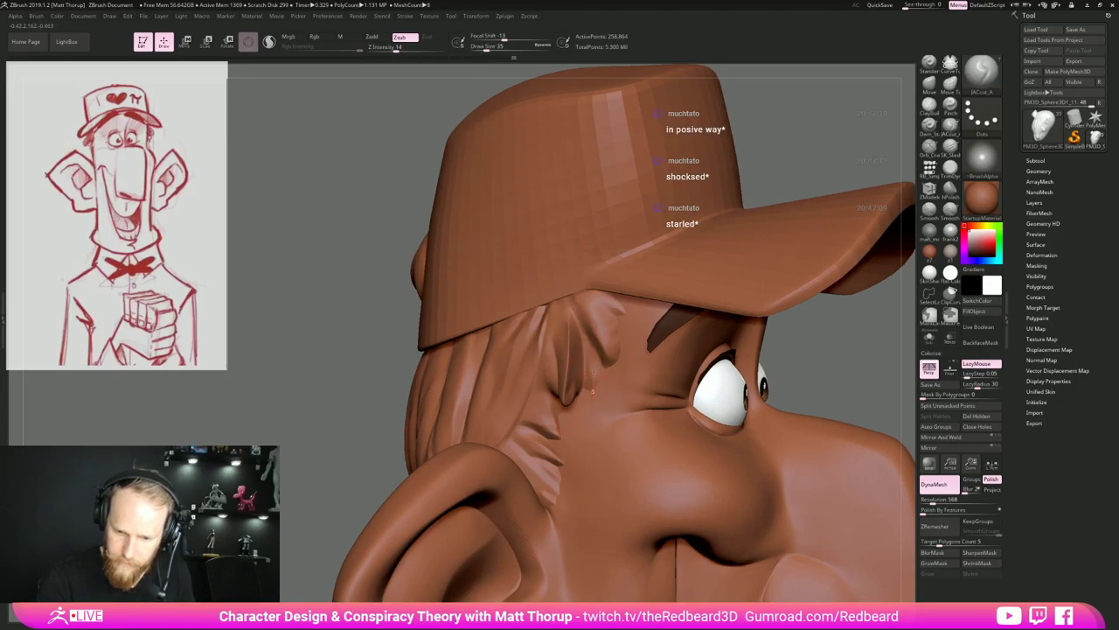
drag(582, 317, 596, 337)
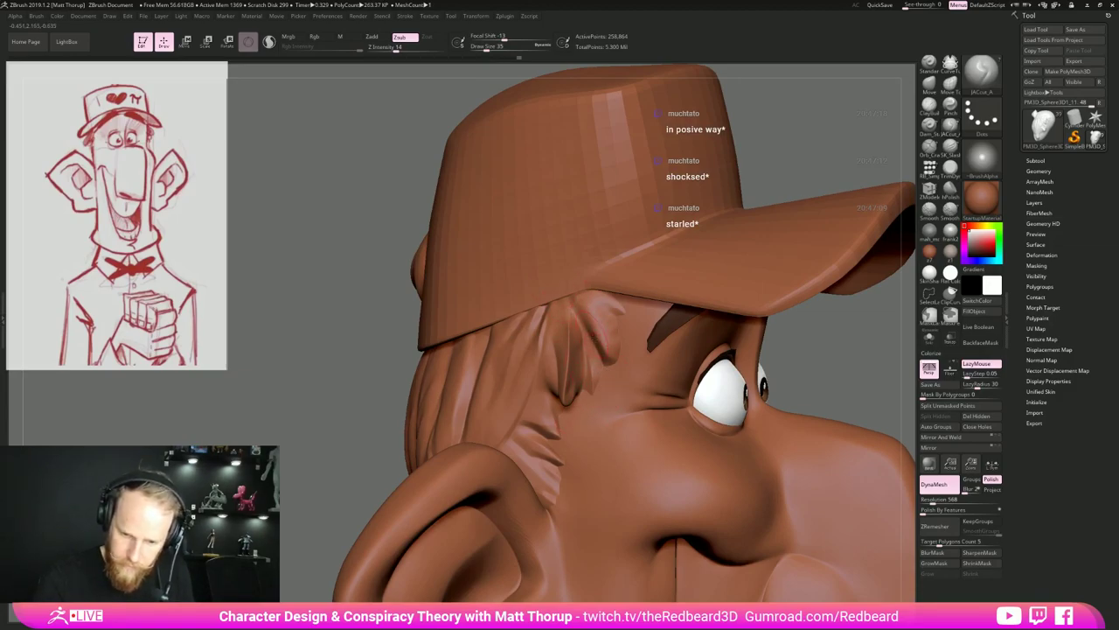
drag(573, 300, 603, 350)
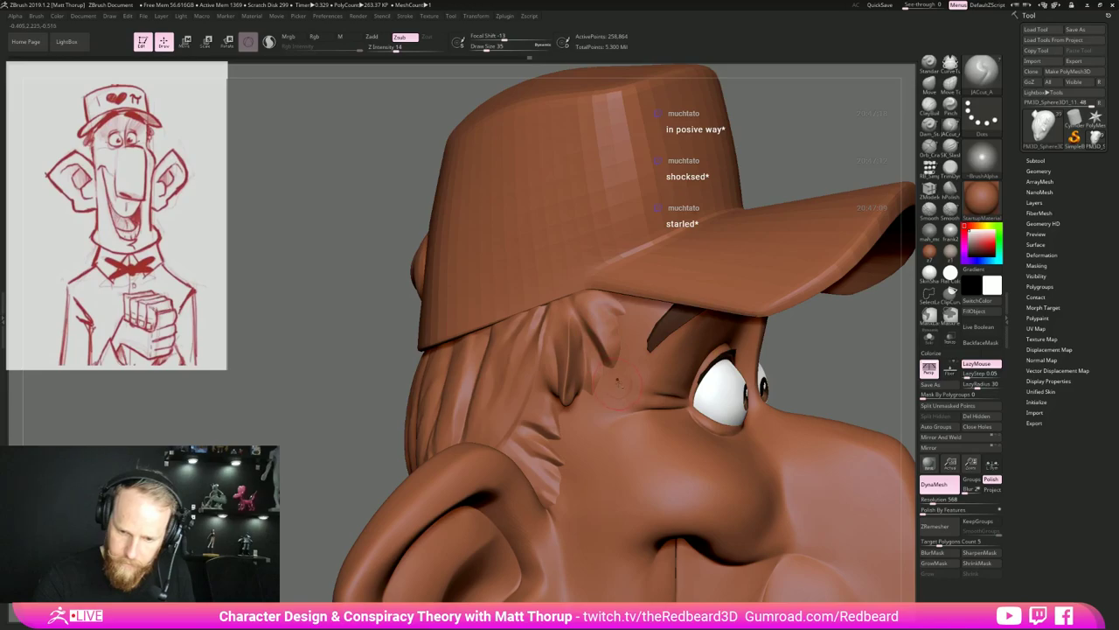
Switch to the SnakeHook brush at draw size 44 and choose to always auto-activate Dynamic Subdiv.
mouse_move(826, 341)
mouse_down()
mouse_move(739, 354)
mouse_move(728, 376)
mouse_up()
drag(605, 356, 607, 356)
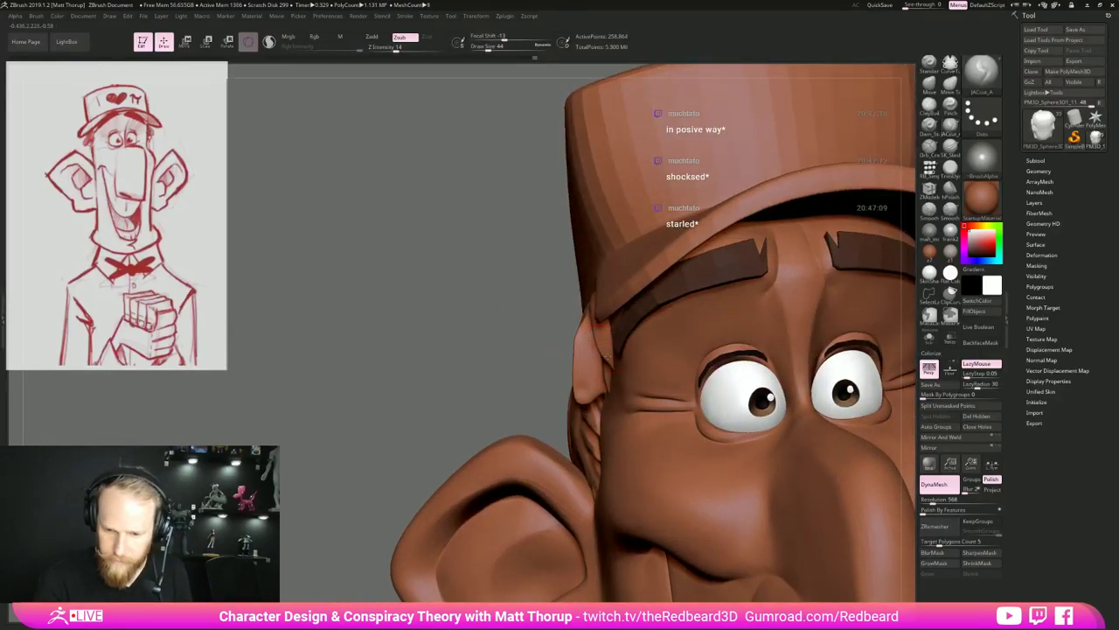
key(b)
key(s)
key(h)
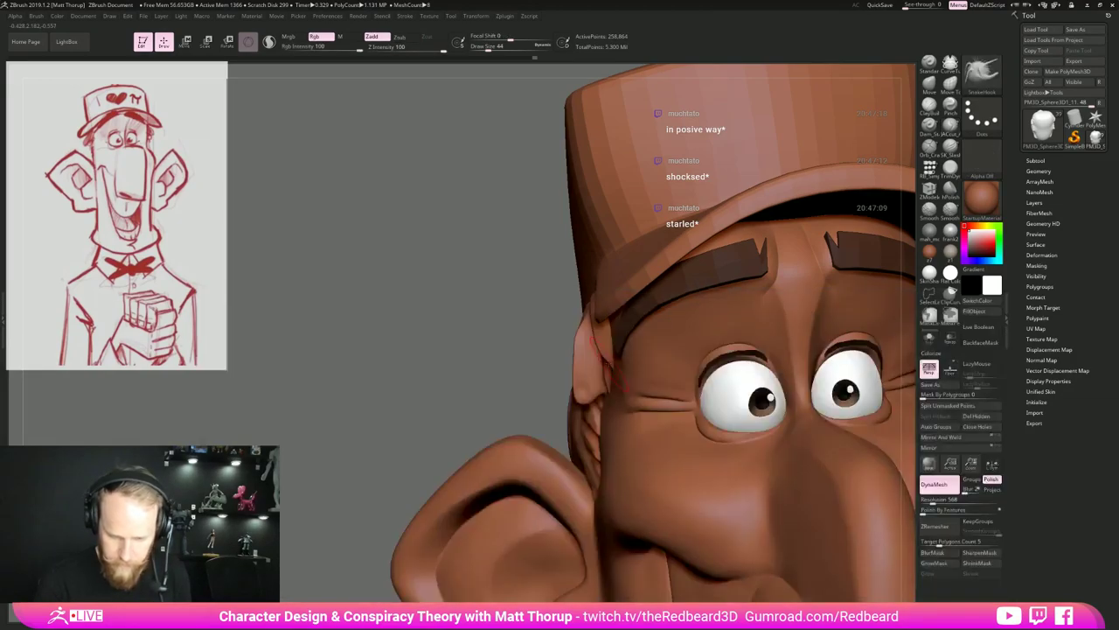
key(d)
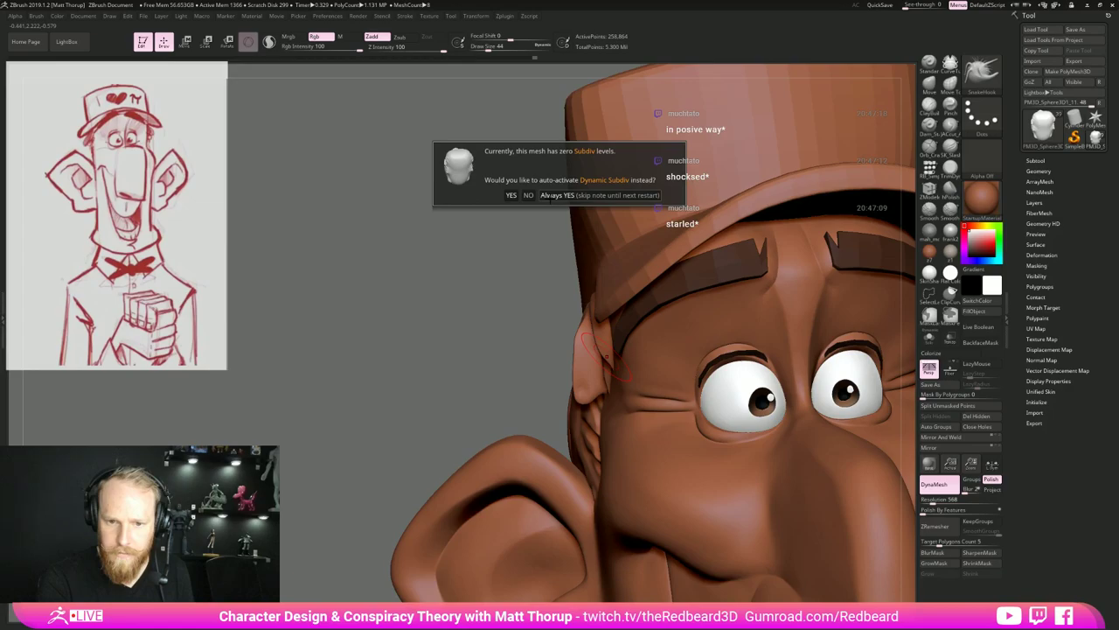
click(549, 196)
drag(495, 387, 605, 357)
key(b)
key(m)
key(v)
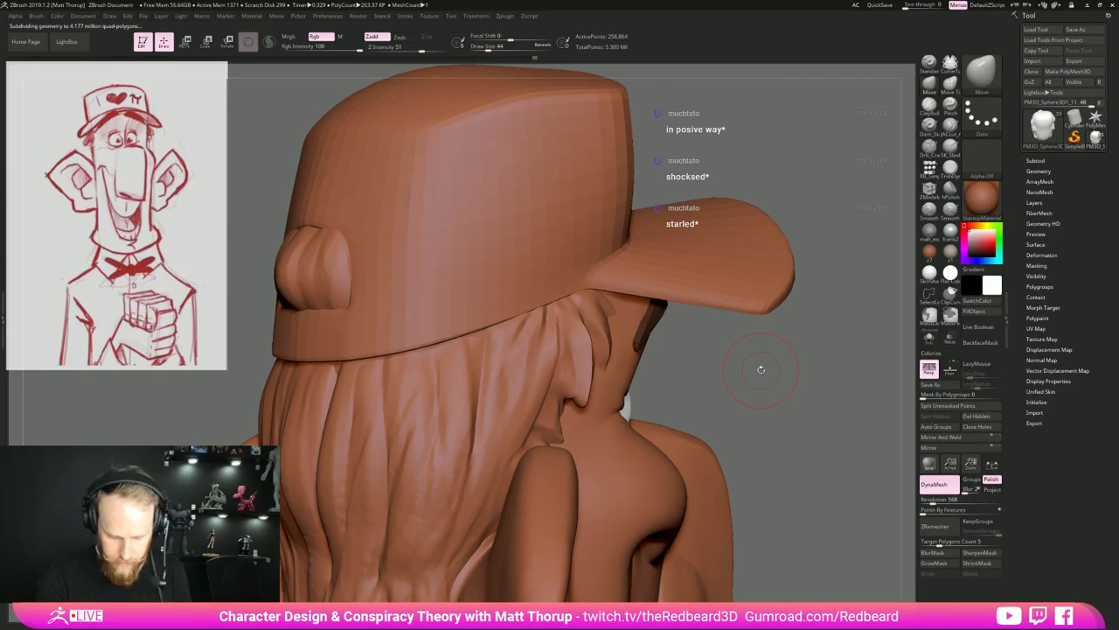
Reselect the SnakeHook brush and pull the front temple lock downward at draw size 44.
key(b)
key(s)
key(h)
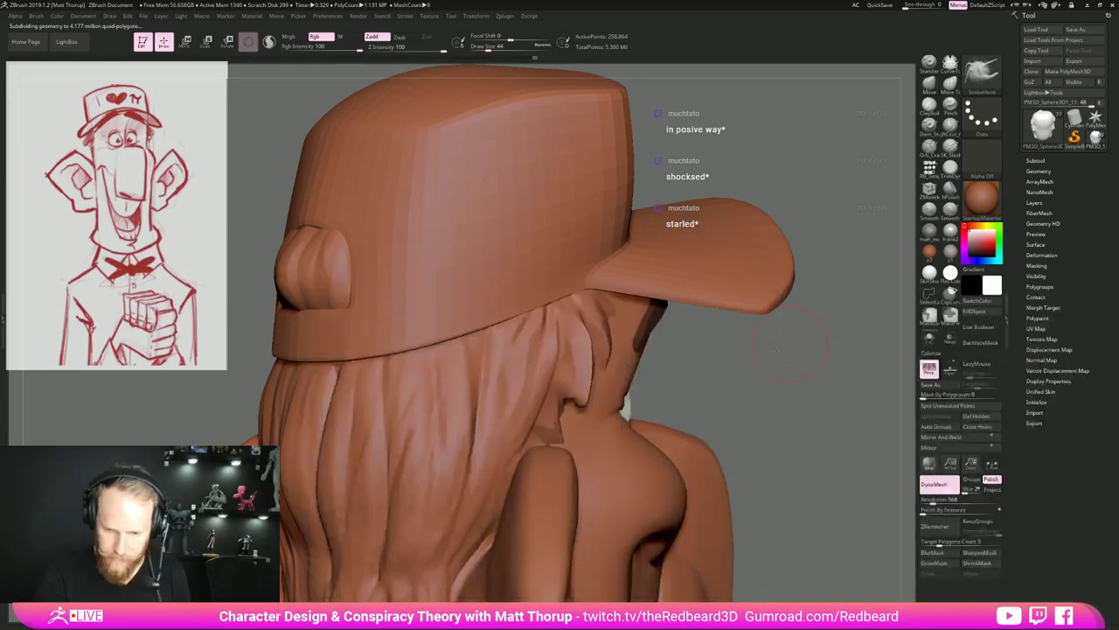
drag(792, 336, 710, 353)
drag(607, 351, 591, 375)
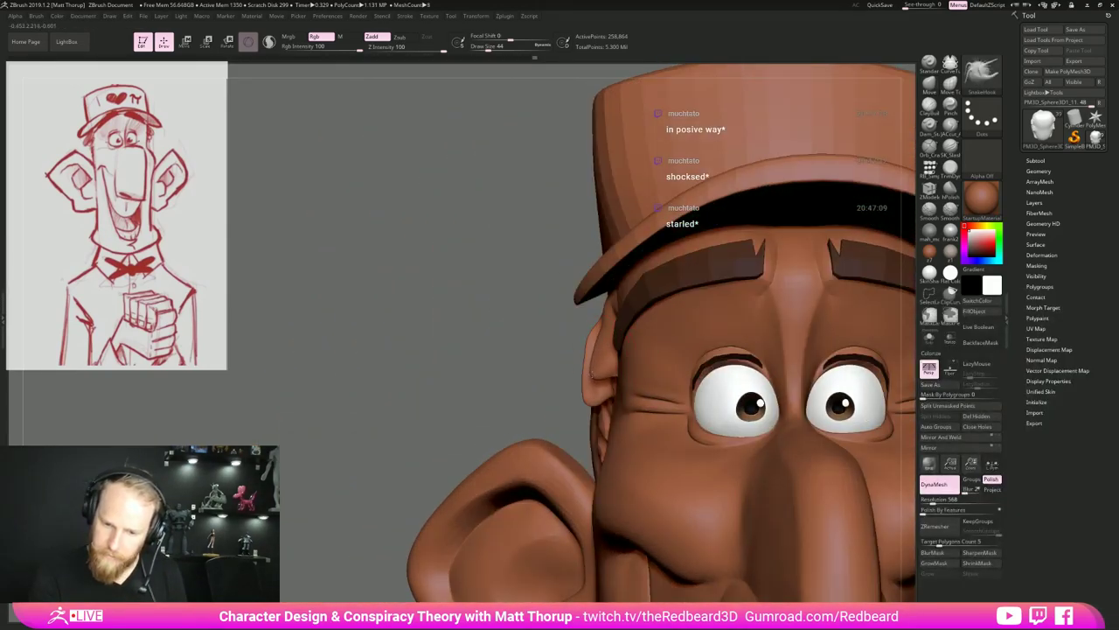
Check the whole figure from the front, and smooth out the temple hair locks on both sides of the head.
drag(574, 331, 834, 362)
alt+drag(693, 387, 681, 317)
mouse_move(875, 336)
mouse_down()
mouse_move(754, 346)
mouse_move(769, 346)
mouse_up()
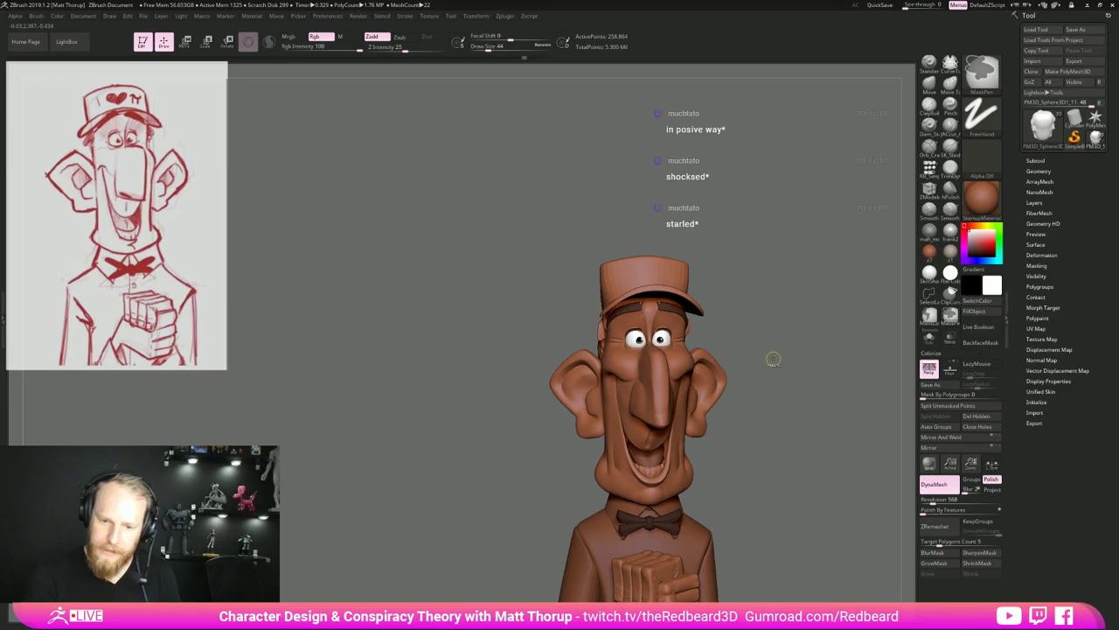
mouse_move(769, 355)
right_down()
mouse_move(866, 354)
mouse_move(769, 454)
right_up()
mouse_move(572, 382)
shift+mouse_down()
mouse_move(589, 332)
mouse_move(604, 333)
mouse_move(585, 349)
shift+mouse_up()
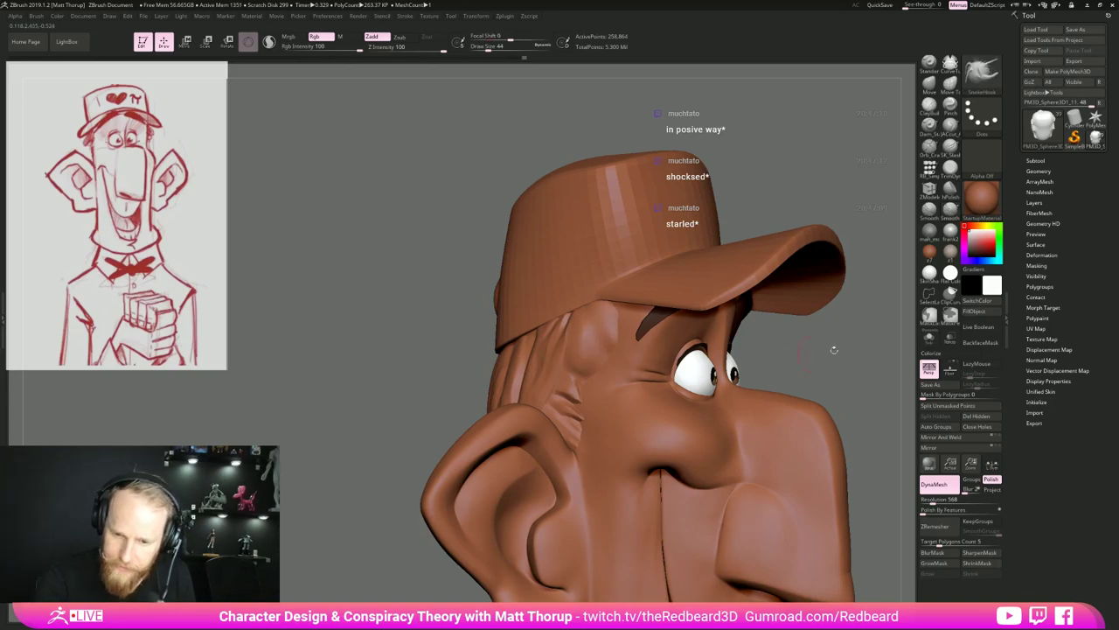
drag(834, 350, 664, 347)
shift+drag(538, 335, 522, 317)
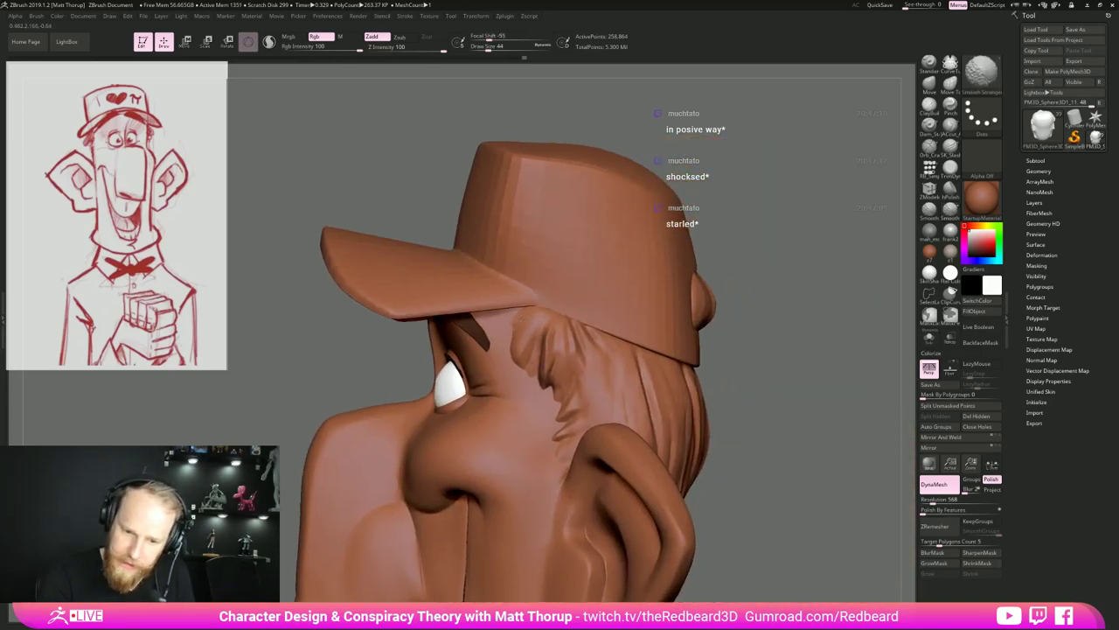
shift+drag(541, 379, 567, 339)
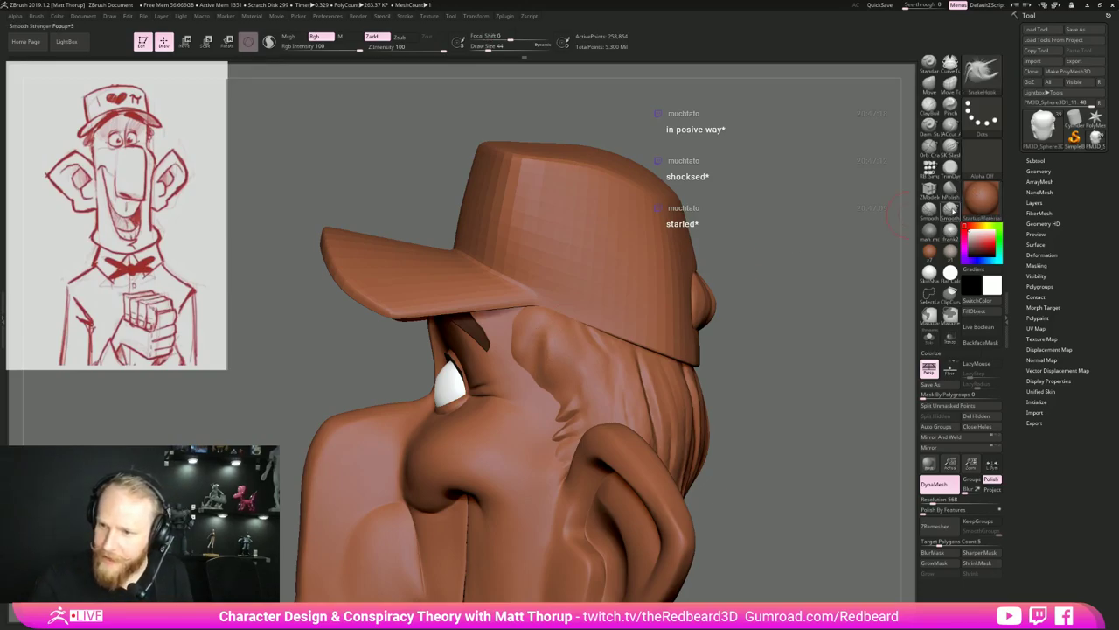
Flatten the smoothed temple hair with the hPolish brush at draw size 74 and re-DynaMesh the hair.
click(950, 190)
key(s)
drag(532, 357, 520, 339)
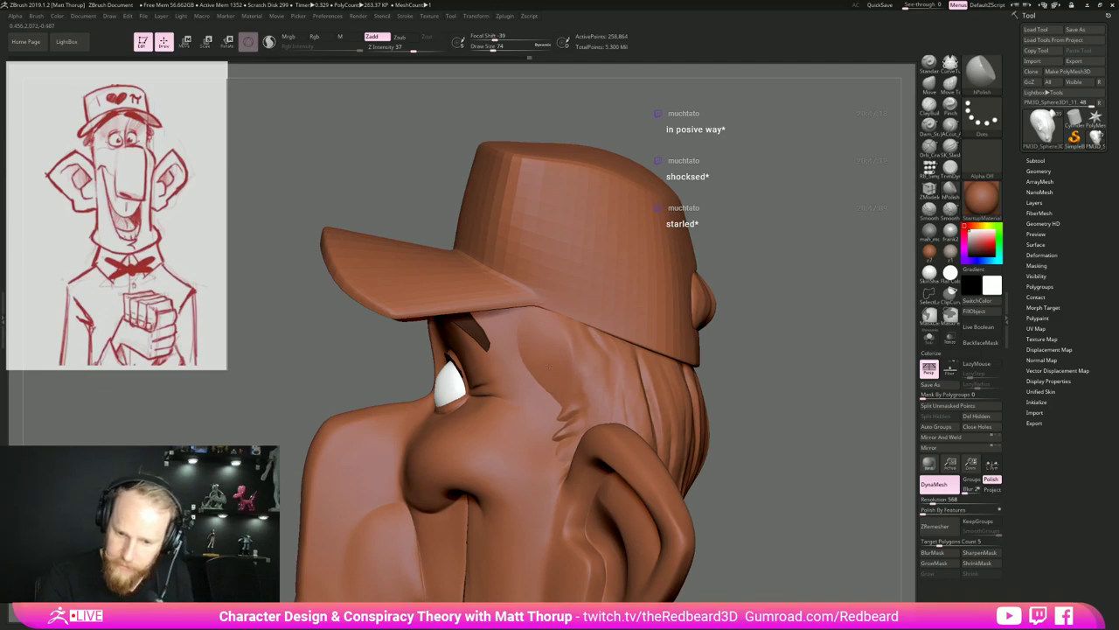
drag(783, 299, 900, 286)
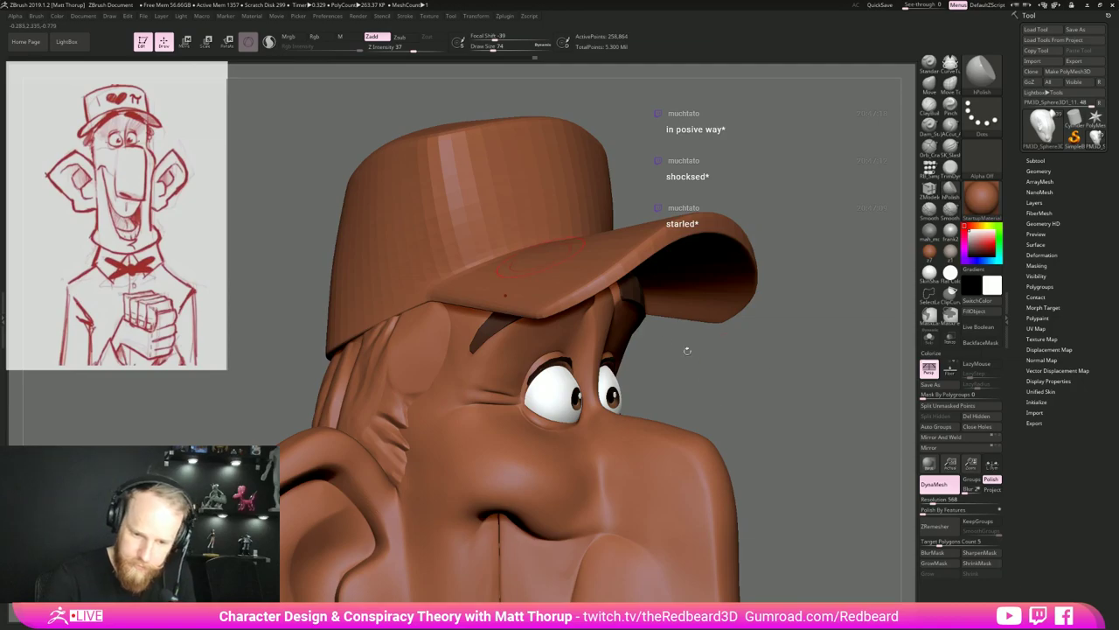
ctrl+drag(769, 374, 787, 450)
Switch to the RB_Hair insert-mesh brush for adding separate hair strands around the cap.
mouse_move(783, 394)
mouse_down()
mouse_move(826, 393)
mouse_move(672, 384)
mouse_up()
key(b)
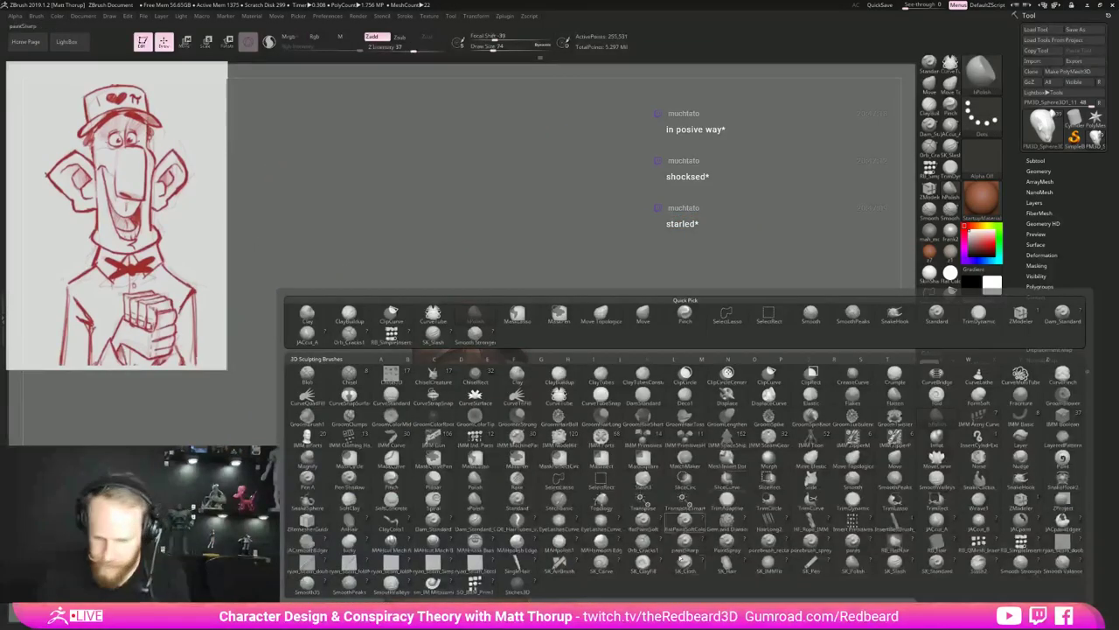
key(r)
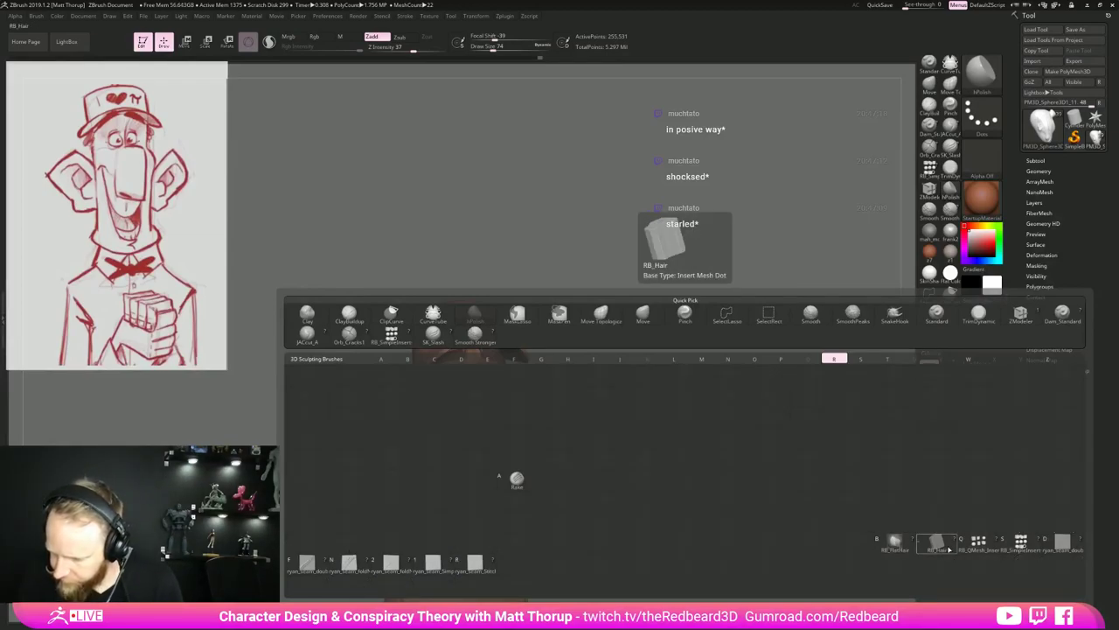
click(948, 548)
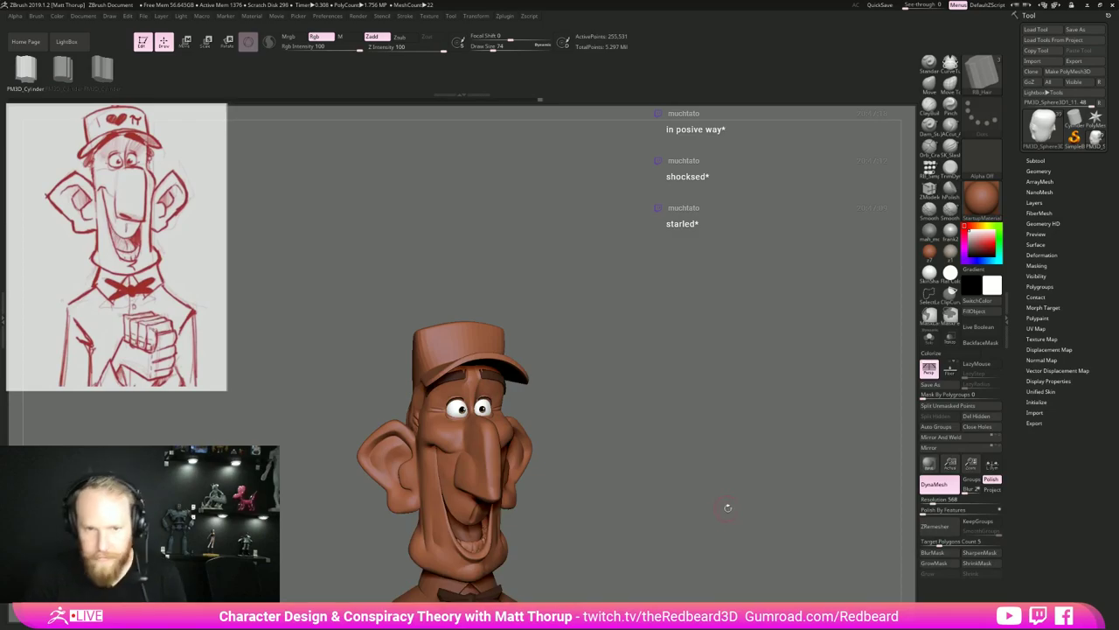
alt+drag(677, 511, 685, 467)
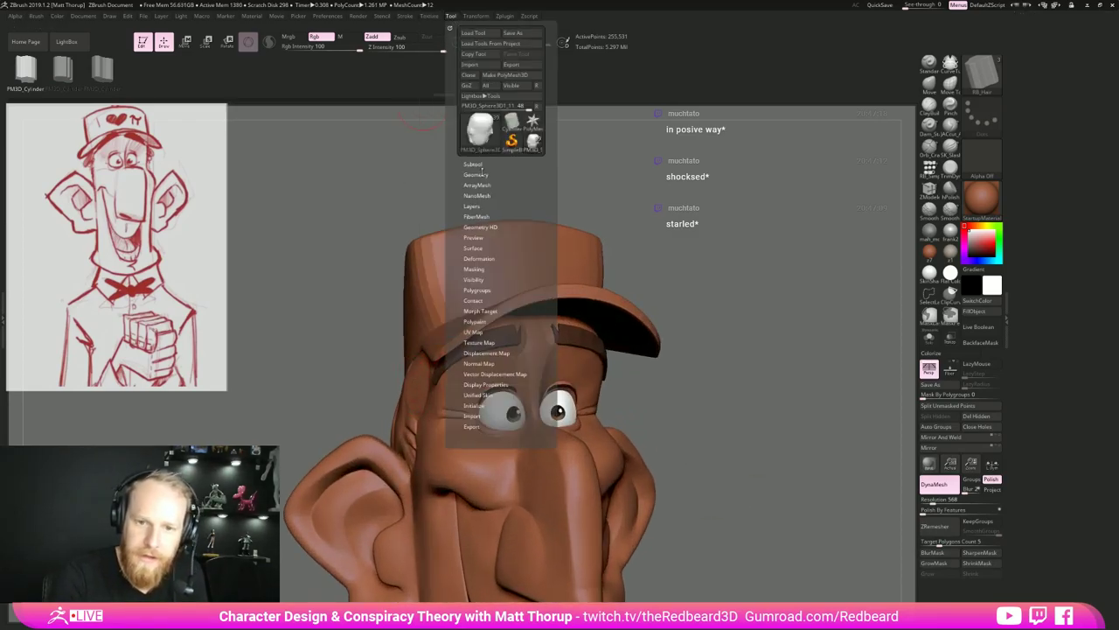
Enable Size in the brush's curve modifiers and shape the curve falloff into a rounded taper with a focal shift of 62.
mouse_move(480, 17)
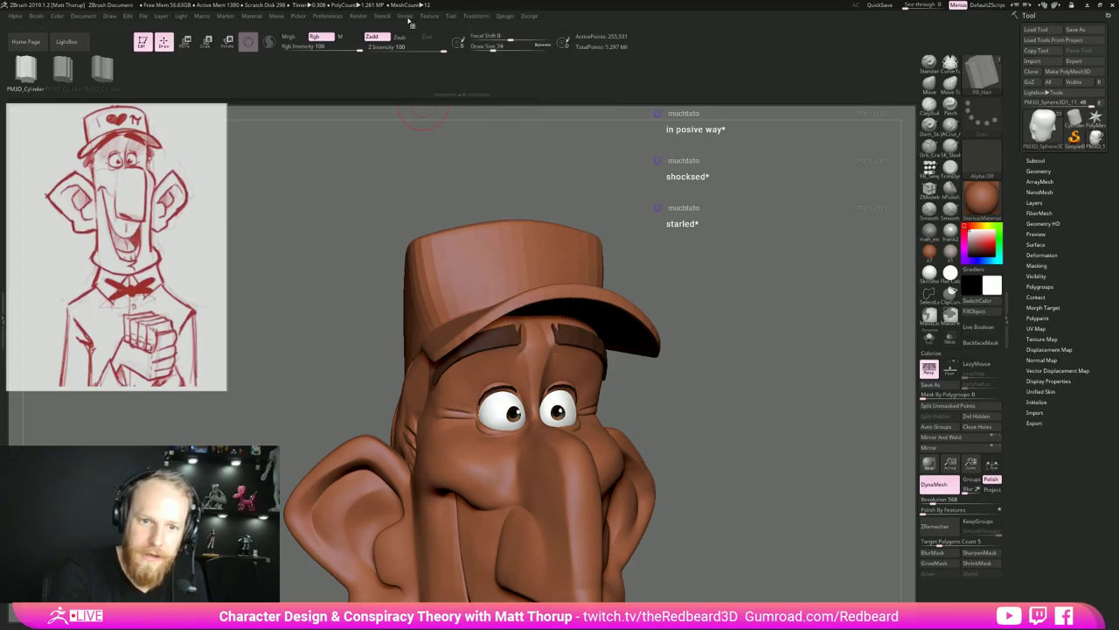
mouse_move(408, 18)
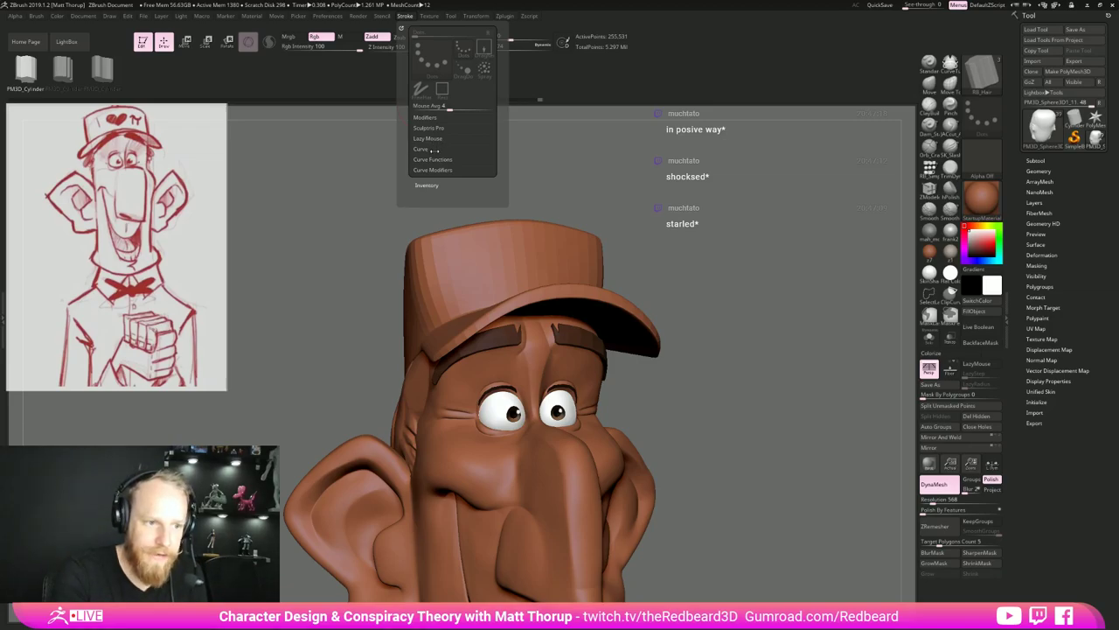
click(434, 149)
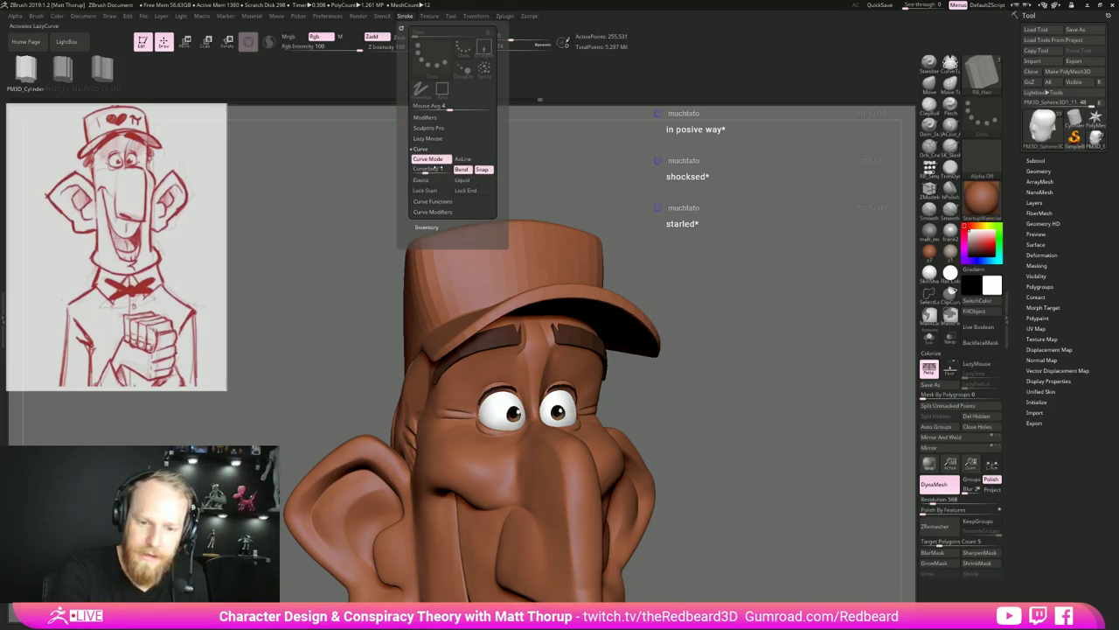
click(439, 211)
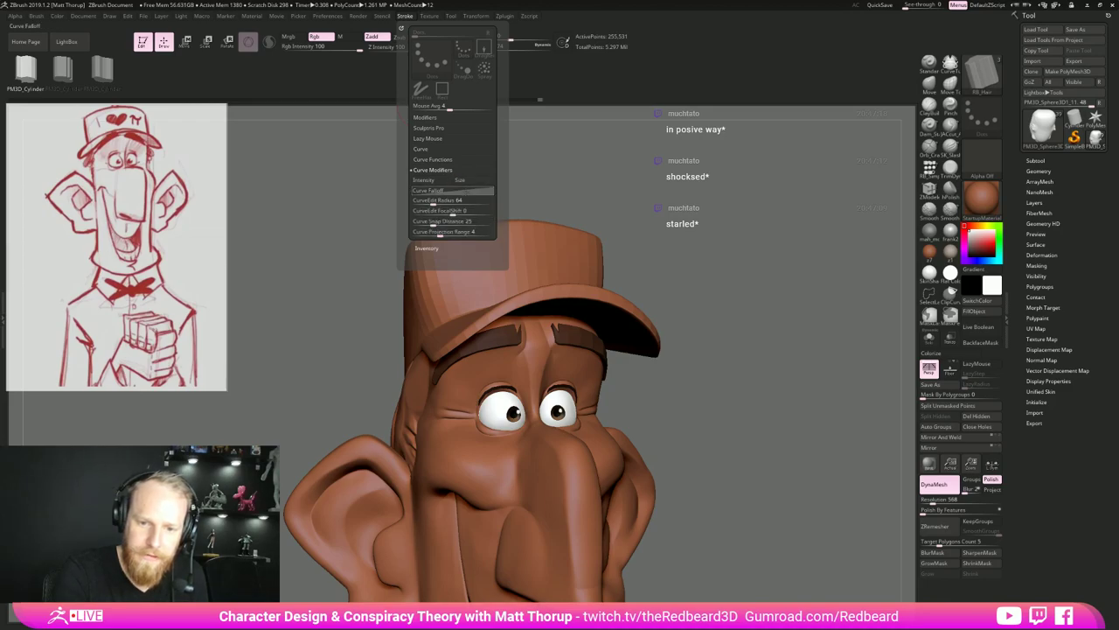
click(437, 190)
click(417, 296)
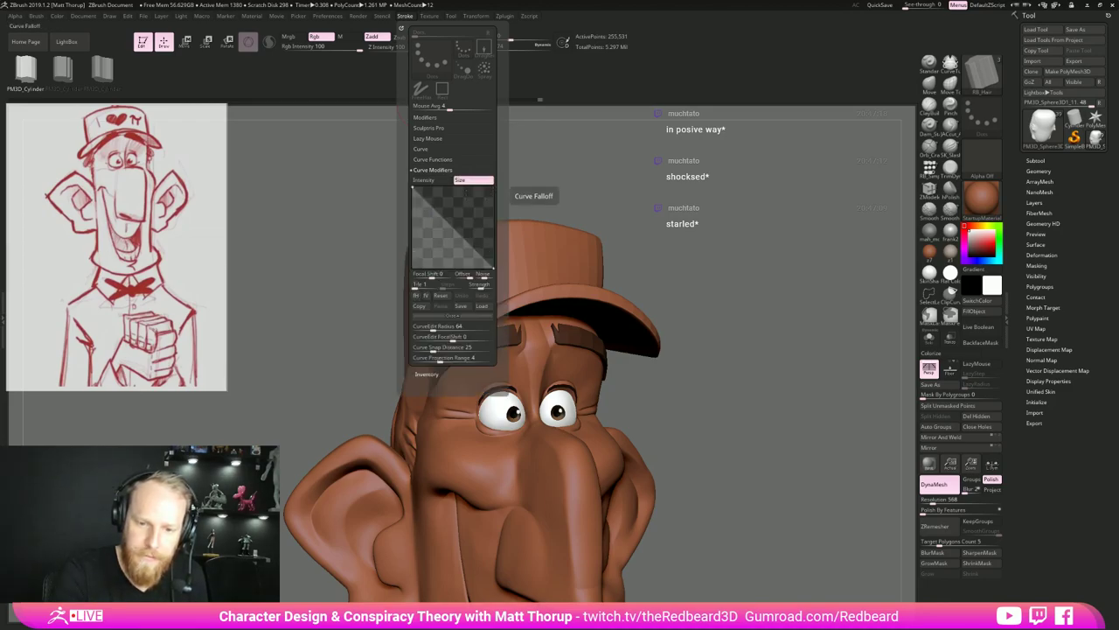
drag(493, 266, 494, 245)
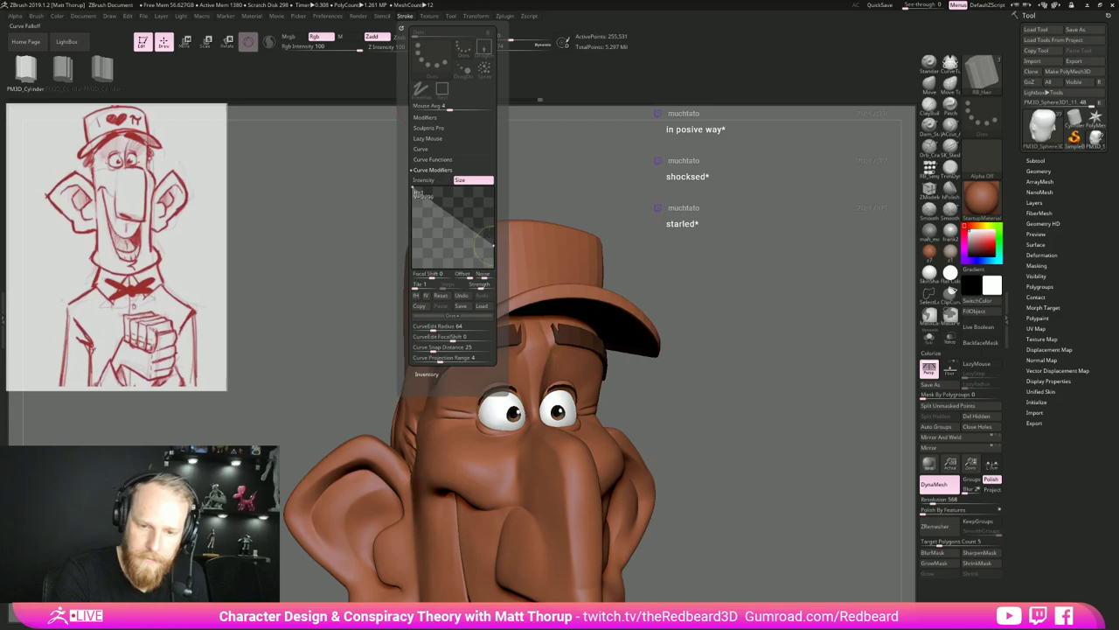
drag(431, 276, 447, 276)
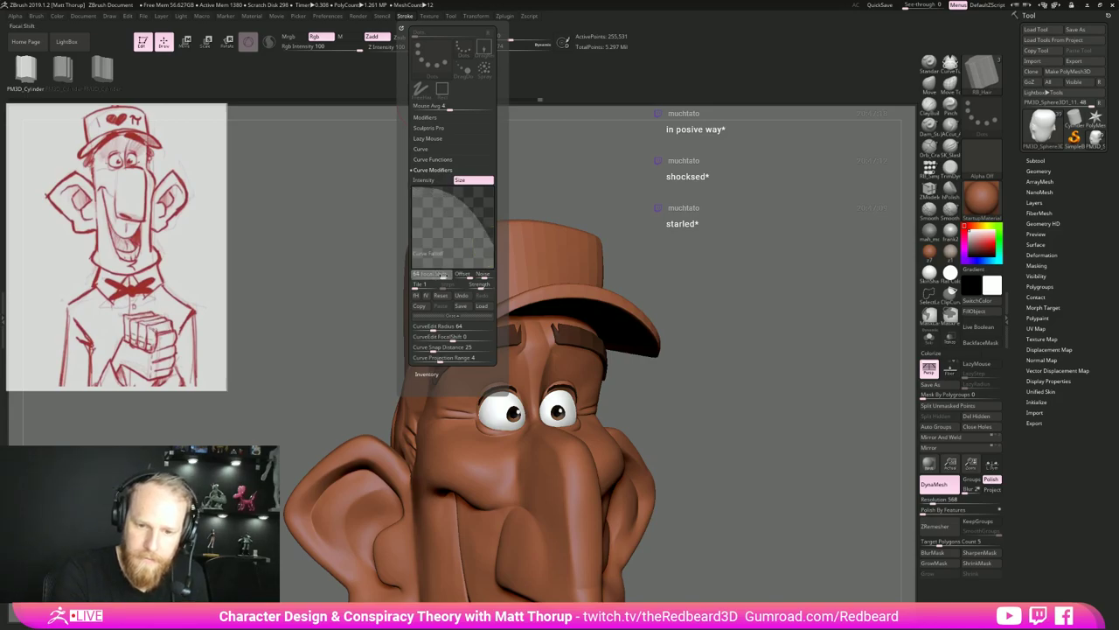
Try drawing a hair strand at the temple beneath the cap edge at draw size 56, undoing each attempt.
drag(664, 215, 664, 244)
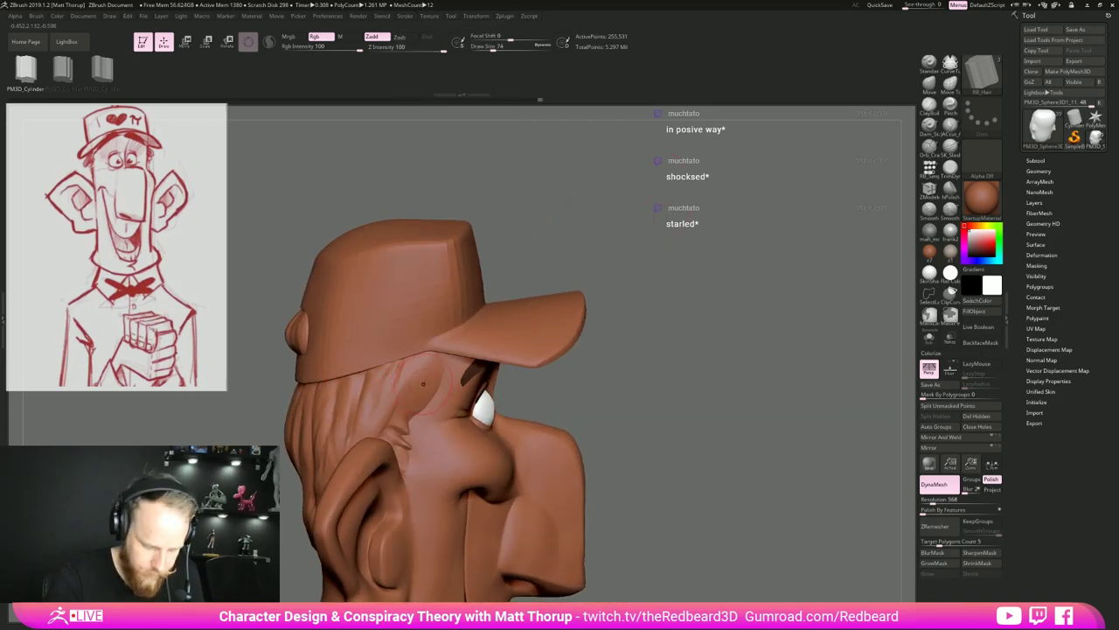
key(s)
click(423, 372)
drag(558, 262, 537, 270)
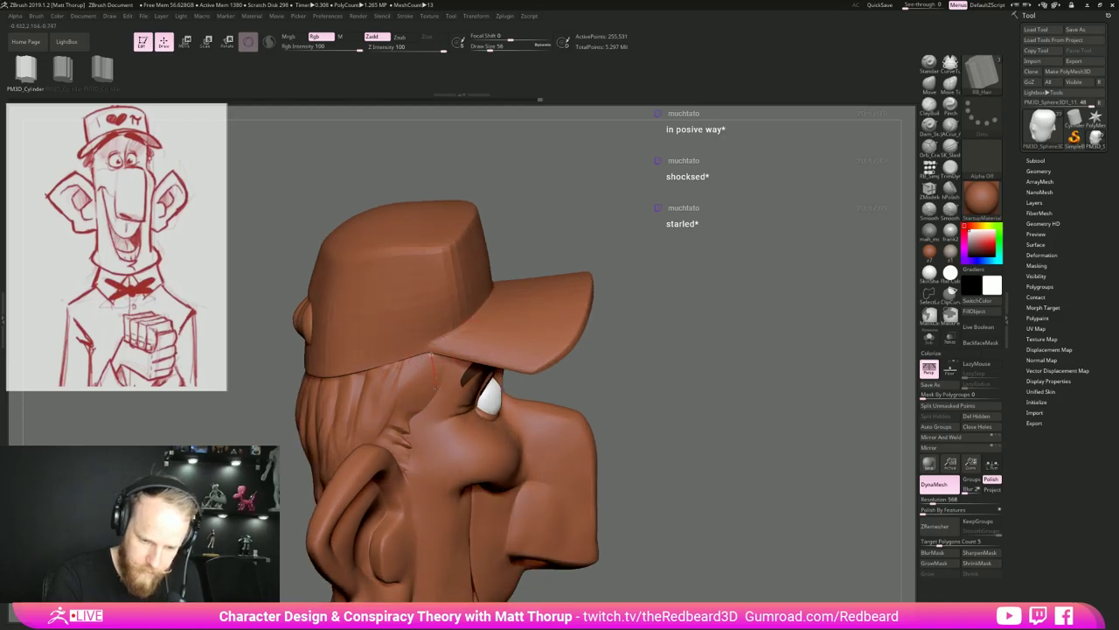
drag(435, 387, 438, 401)
drag(600, 321, 677, 324)
key(ctrl+z)
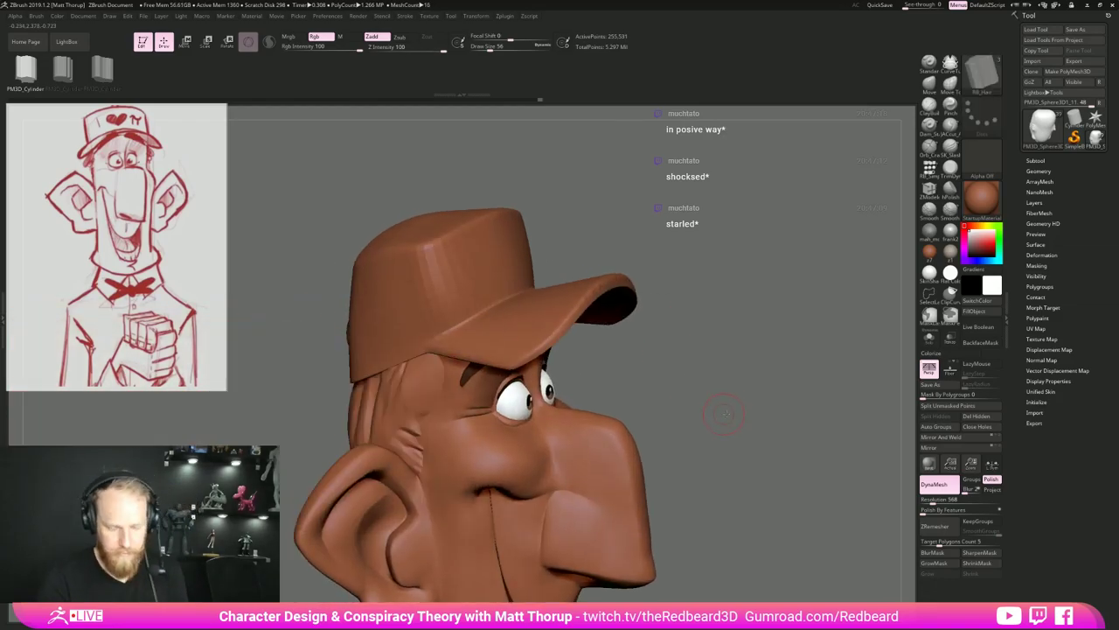
drag(724, 412, 666, 432)
drag(453, 447, 761, 348)
mouse_move(784, 422)
mouse_down()
mouse_move(765, 427)
mouse_move(800, 409)
mouse_move(737, 418)
mouse_up()
key(ctrl+z)
drag(451, 393, 452, 401)
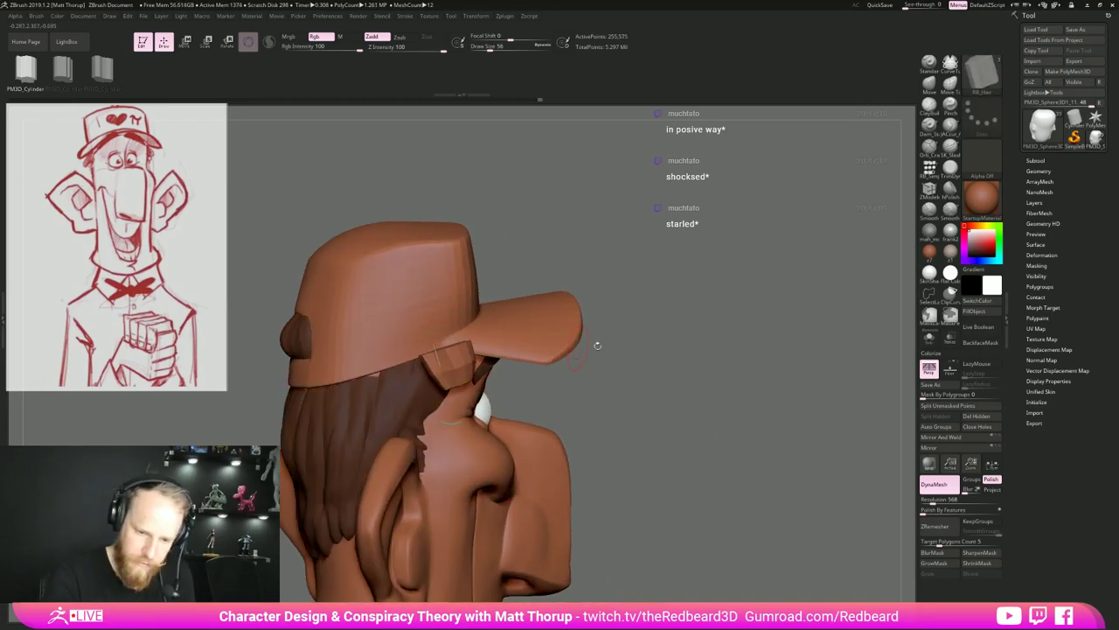
key(ctrl+z)
Reduce the draw size to 22 and draw a thin hair strand from the cap edge down the temple.
key(s)
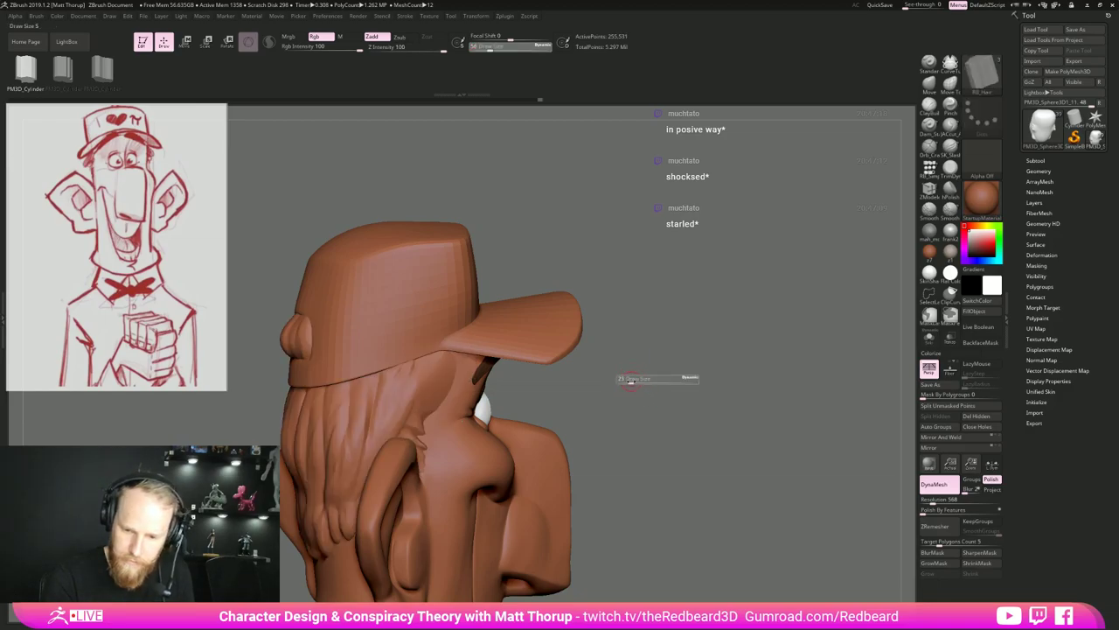
drag(630, 378, 631, 379)
drag(444, 356, 449, 394)
drag(688, 334, 544, 364)
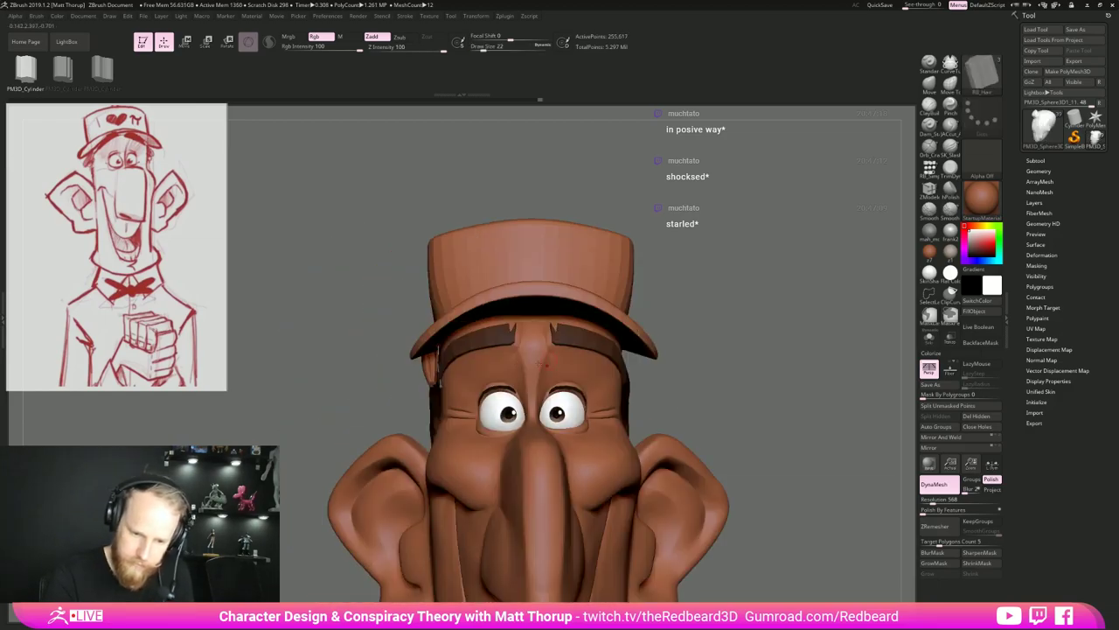
Turn on the Elastic option in the hair brush's curve settings.
click(36, 15)
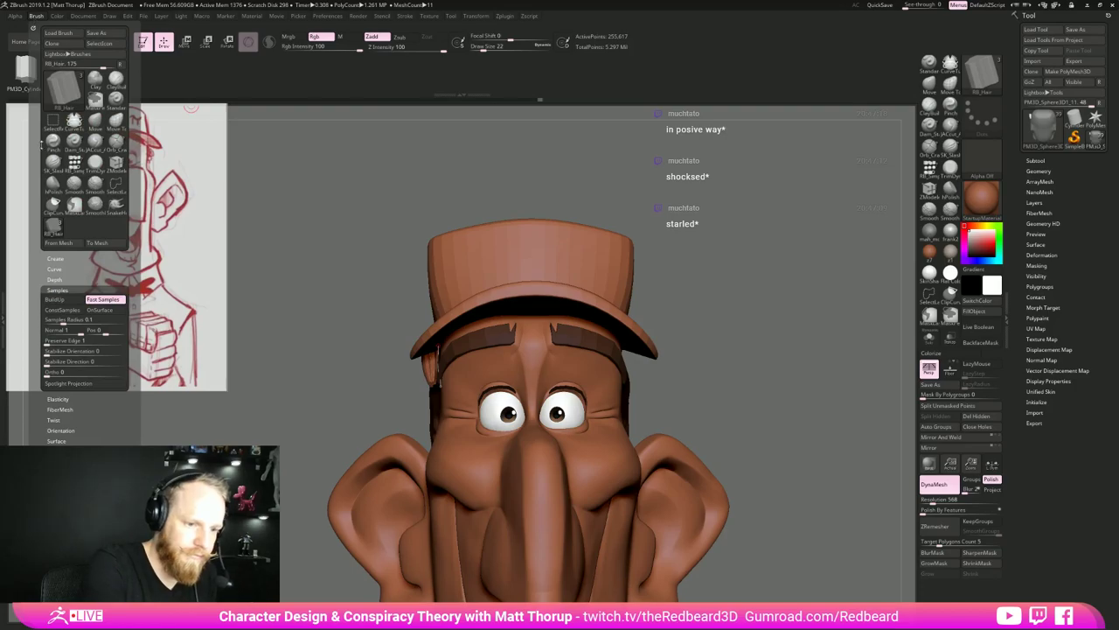
click(56, 279)
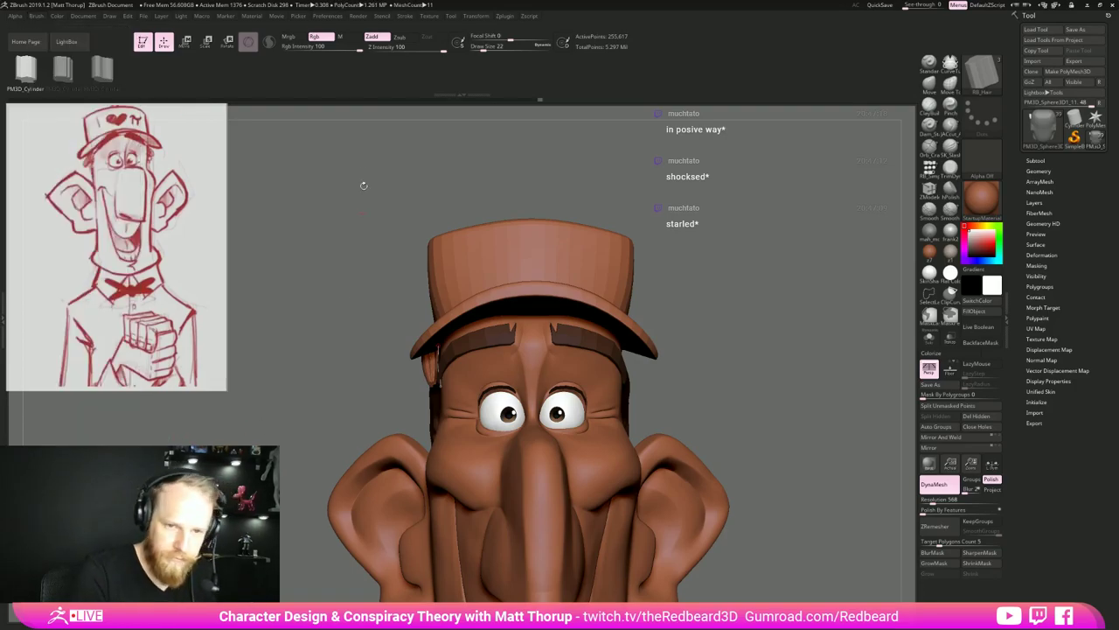
click(405, 16)
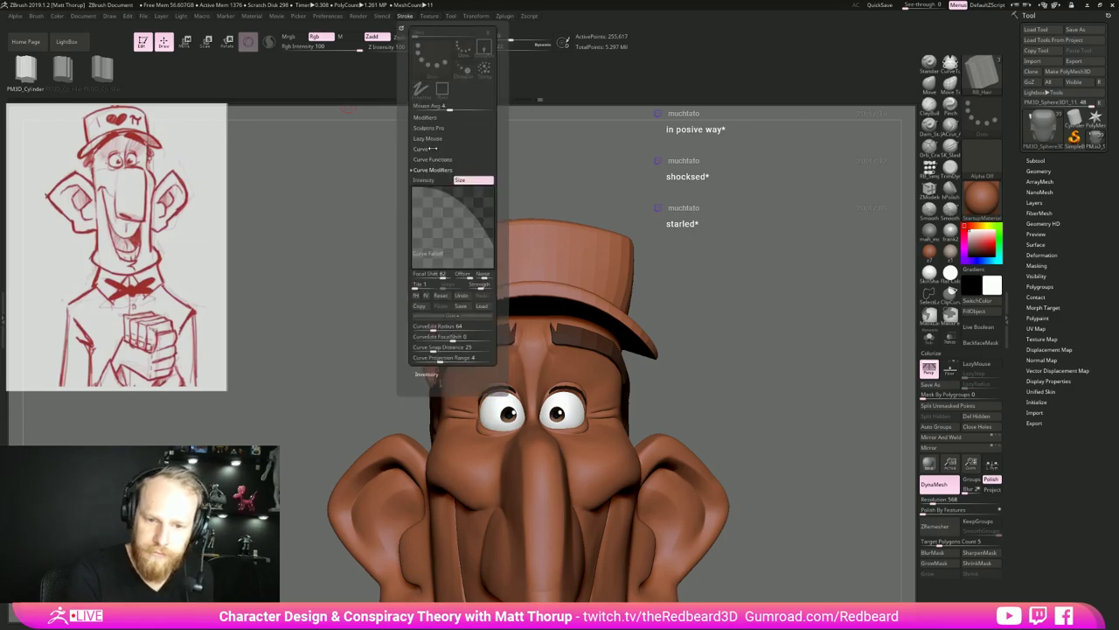
click(434, 140)
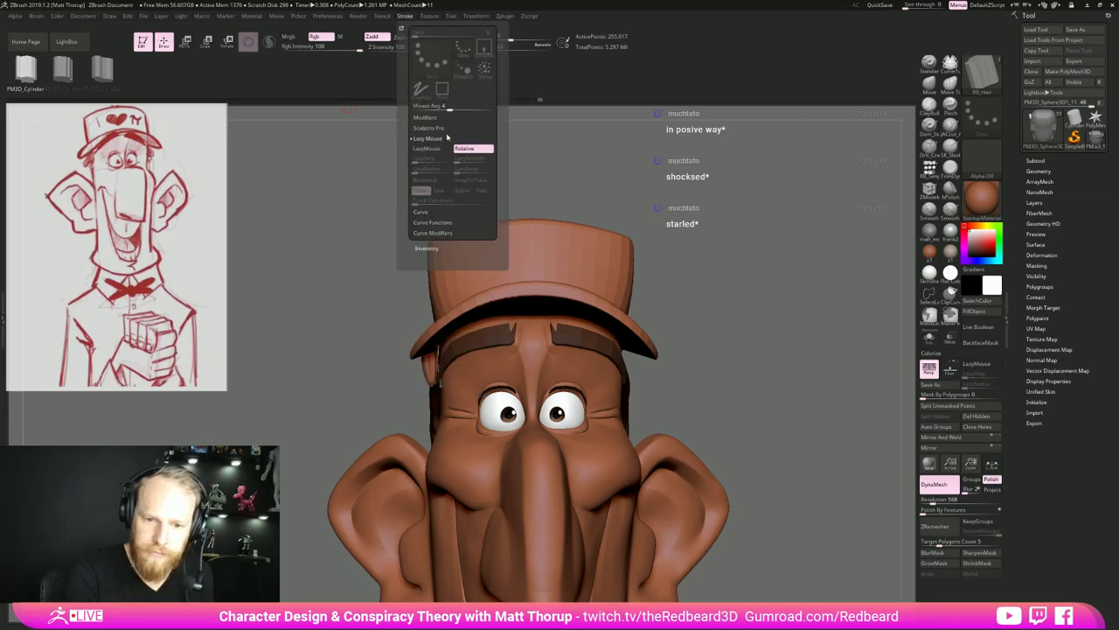
click(436, 211)
click(426, 180)
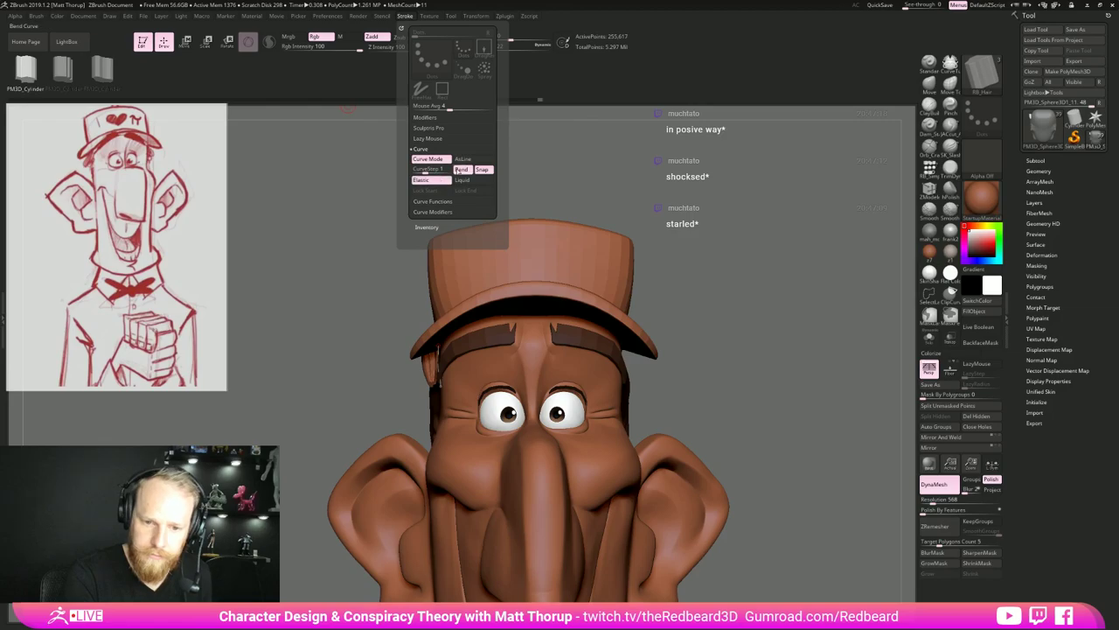
Redraw the temple hair strand from the cap edge toward the eyebrow, using the elastic curve.
mouse_move(669, 251)
mouse_down()
mouse_move(743, 259)
mouse_move(730, 264)
mouse_up()
drag(430, 351, 451, 390)
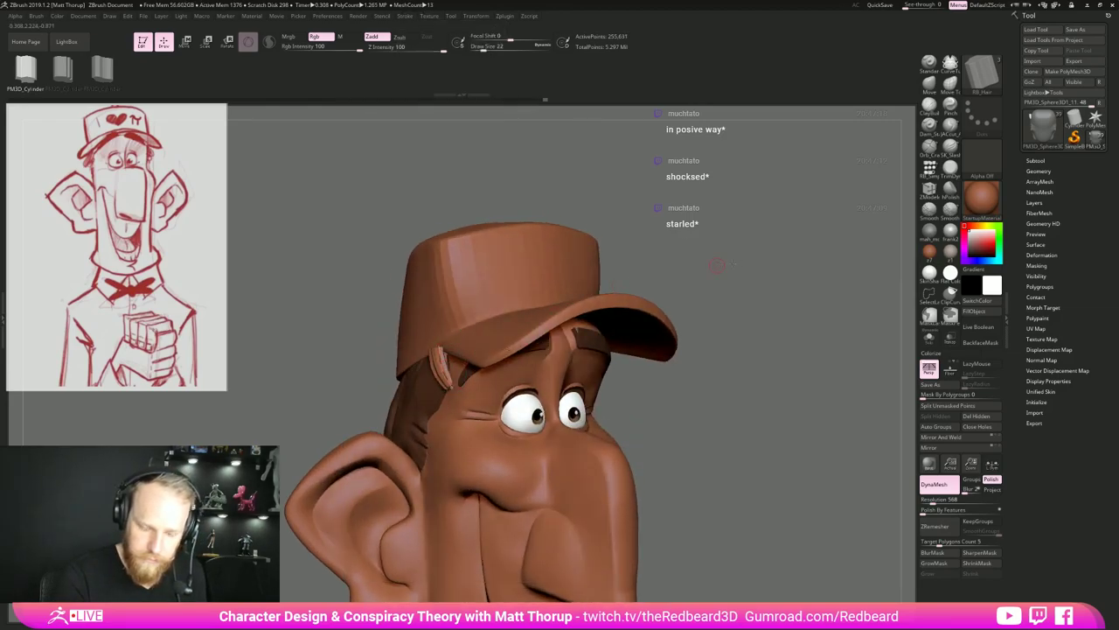
drag(720, 269, 582, 300)
key(ctrl+z)
drag(416, 348, 435, 387)
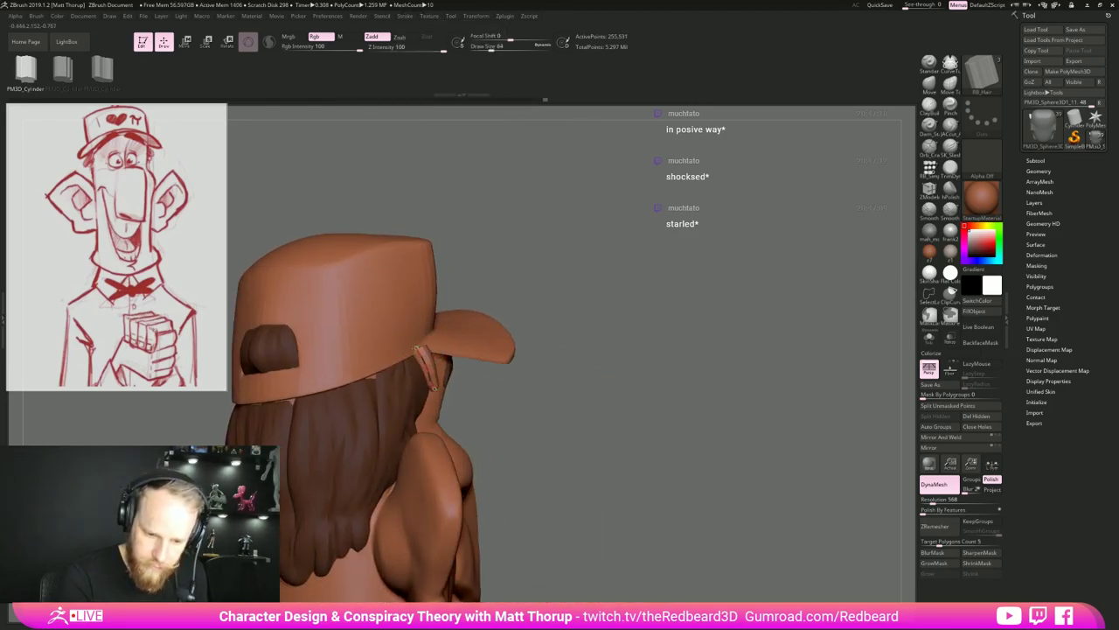
drag(610, 303, 408, 280)
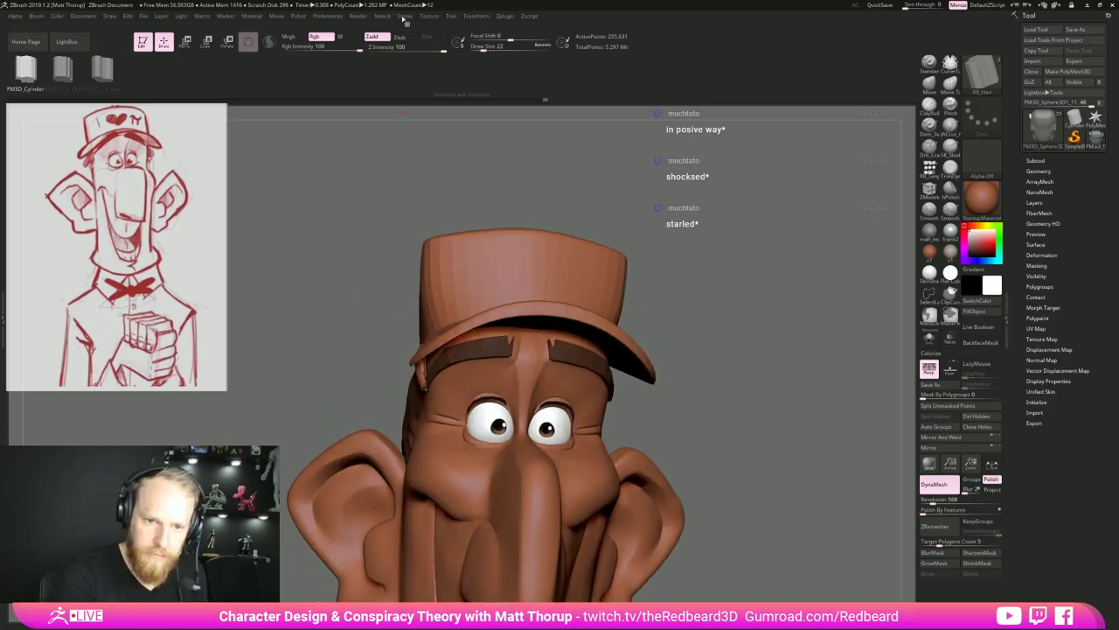
Toggle the curve's Snap and Bend options and adjust the temple strand's curve below the cap edge.
click(405, 18)
click(484, 170)
click(463, 170)
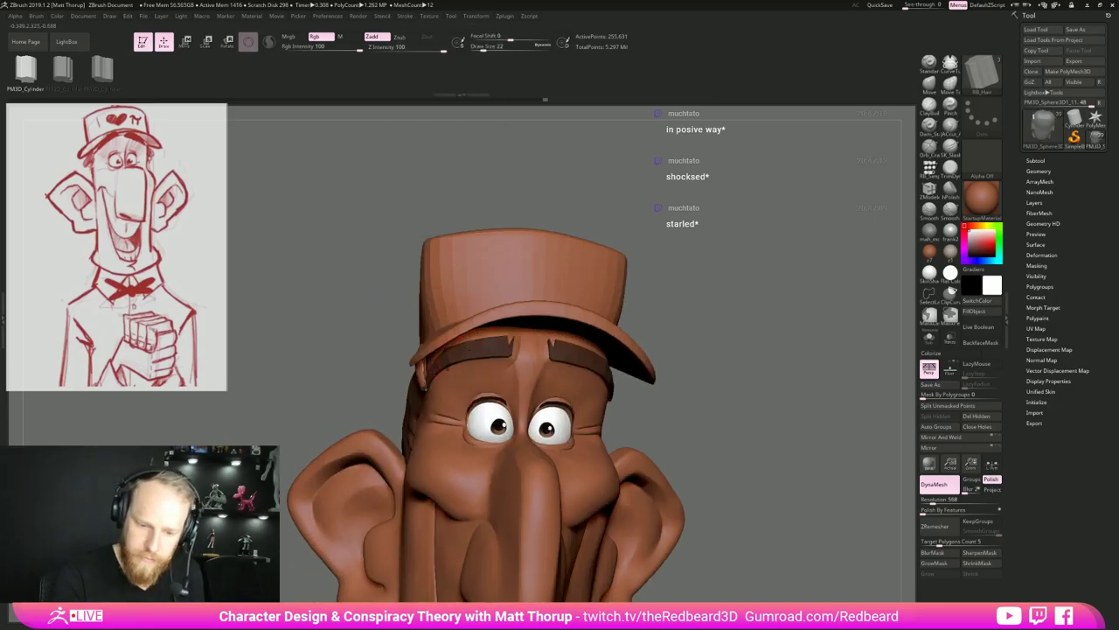
drag(423, 365, 427, 364)
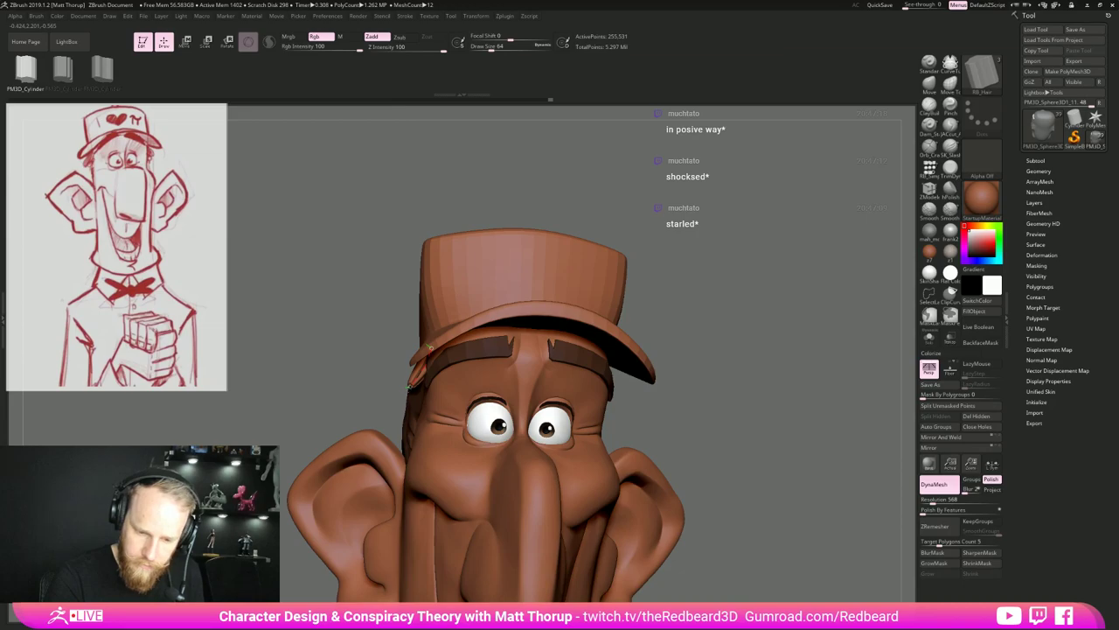
drag(342, 400, 399, 399)
mouse_move(399, 399)
right_down()
mouse_move(378, 393)
mouse_move(472, 363)
right_up()
click(409, 350)
right_drag(408, 349, 348, 351)
click(430, 348)
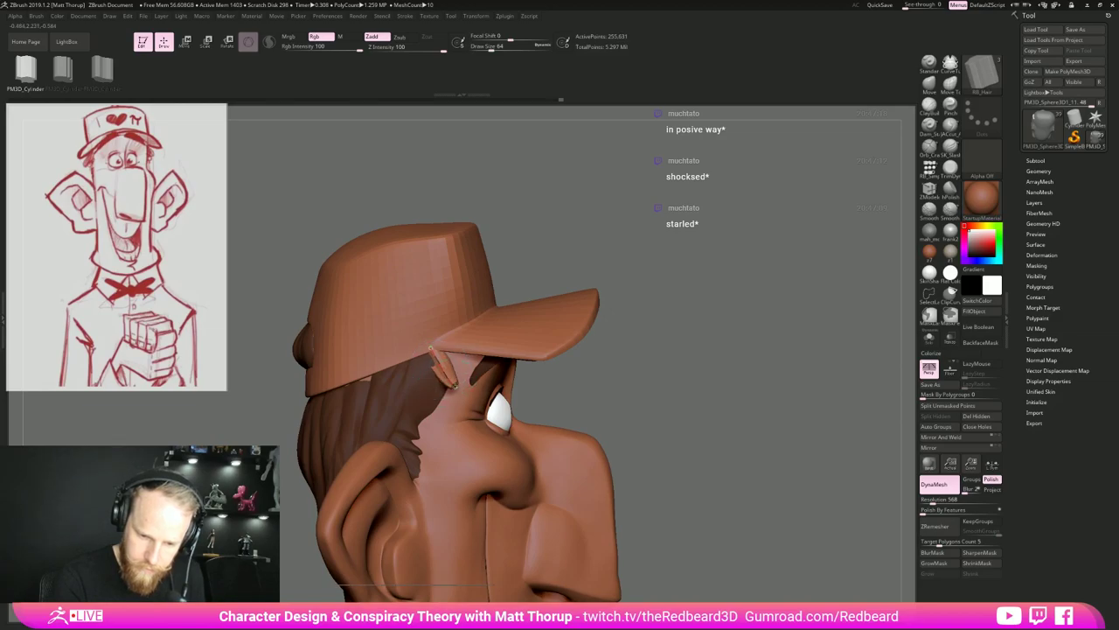
Set the hair brush's draw size to 16 and raise the middle of the curve falloff for a fuller taper.
key(s)
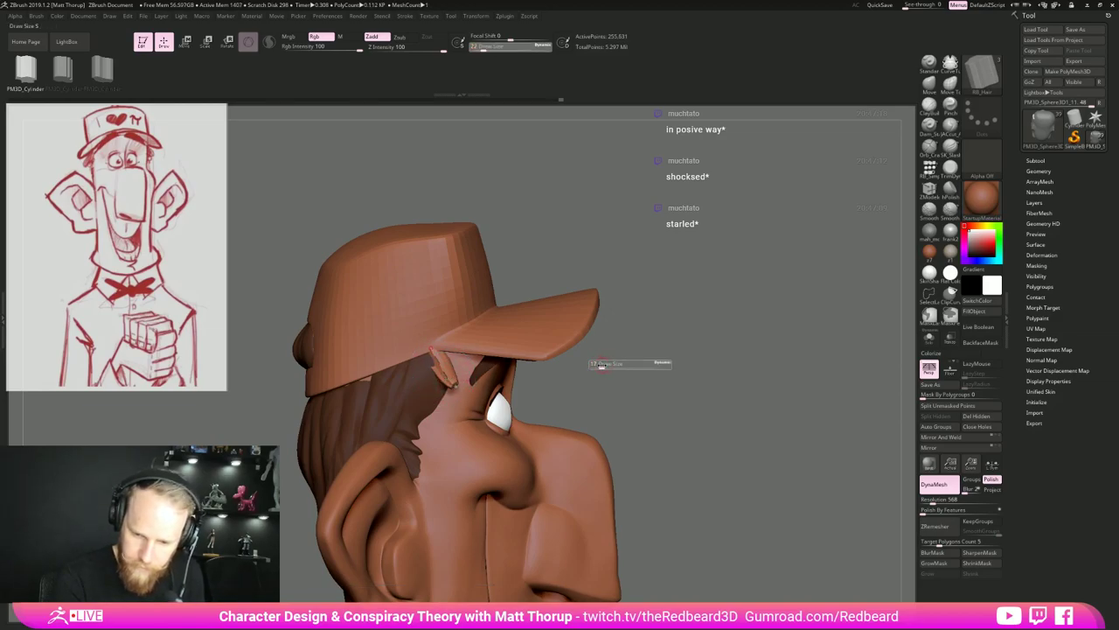
drag(603, 365, 611, 365)
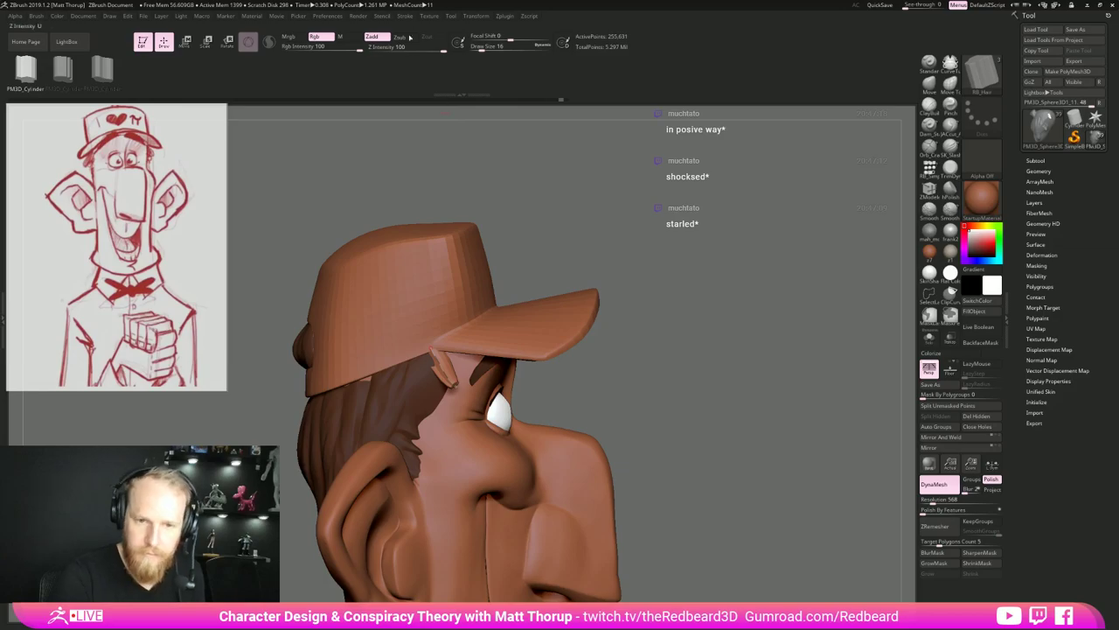
click(407, 16)
click(444, 213)
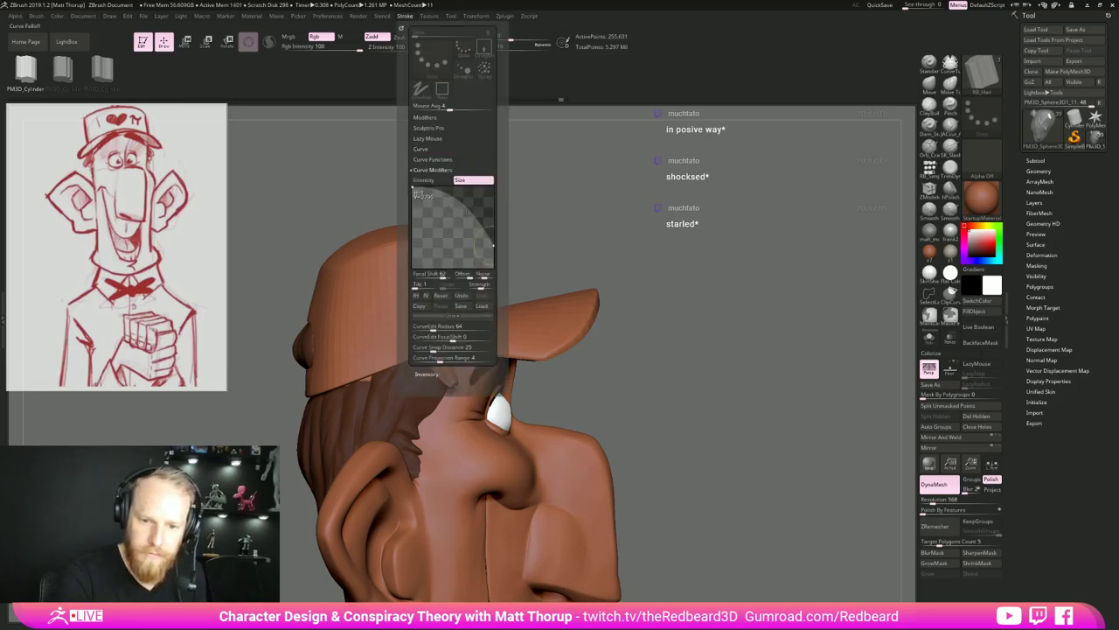
drag(460, 225, 472, 212)
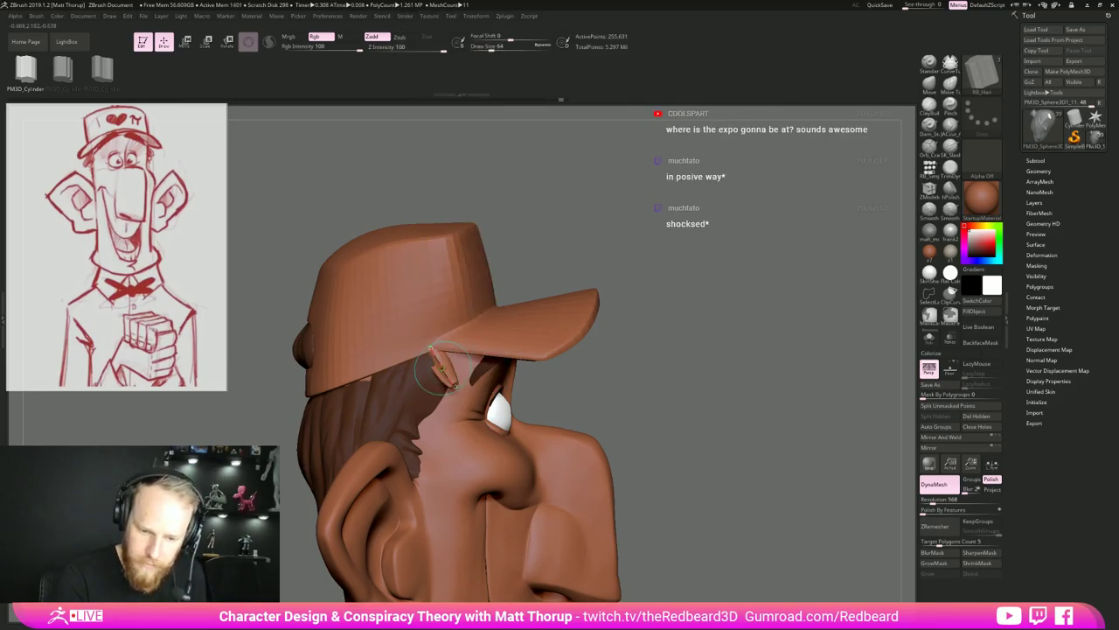
Adjust the temple strand's curve from the front with an edit size of 54, and check it from the side.
drag(660, 318, 485, 332)
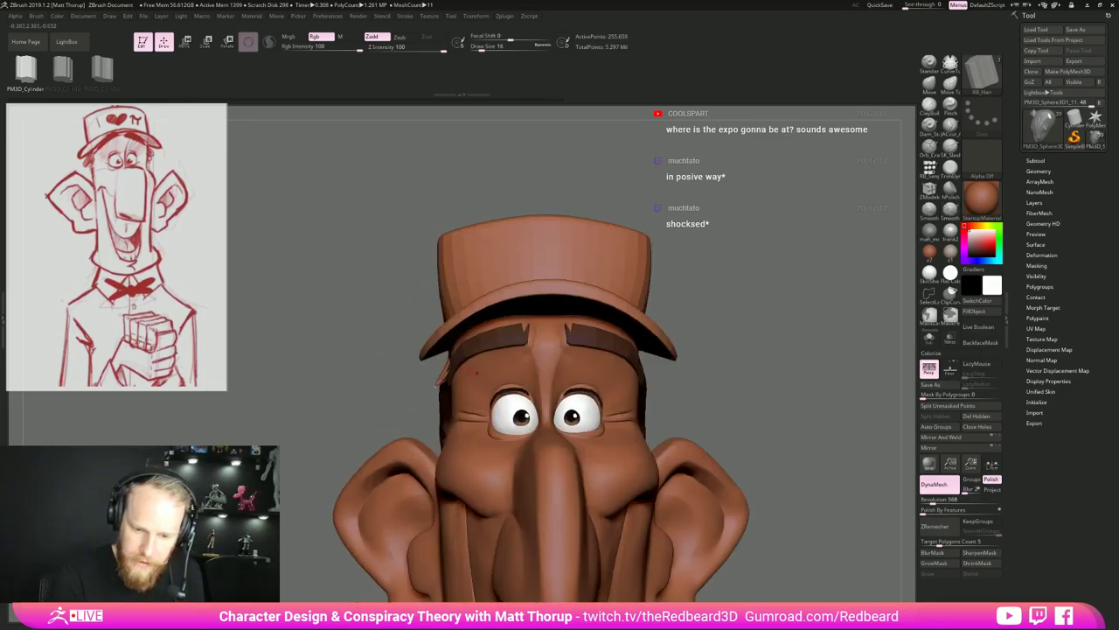
key(s)
click(442, 378)
drag(441, 378, 444, 376)
key(s)
click(443, 376)
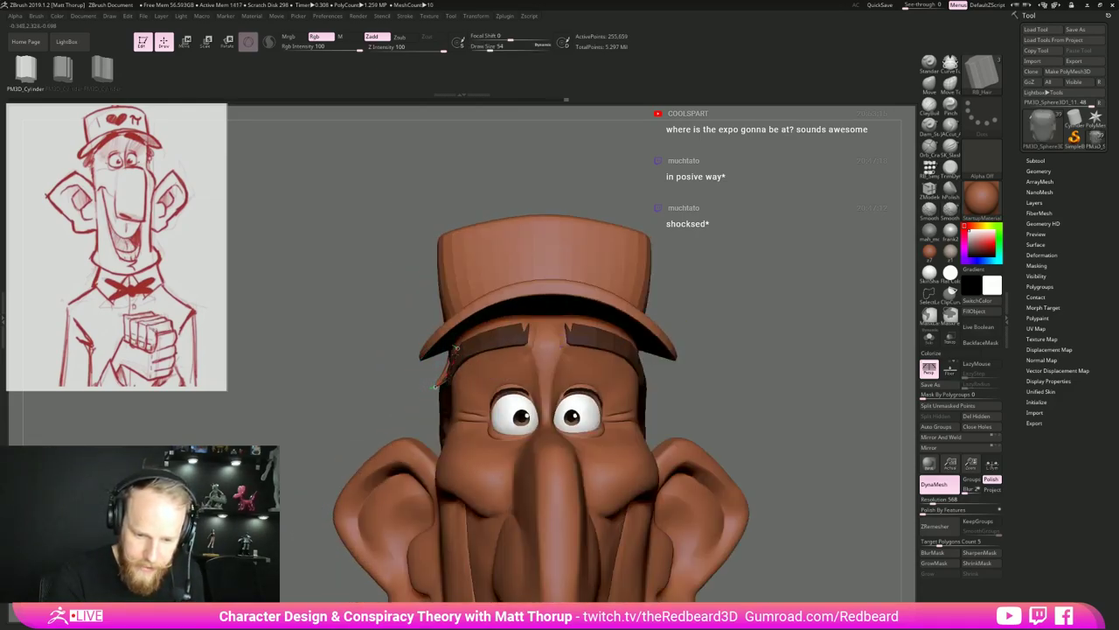
drag(306, 359, 437, 348)
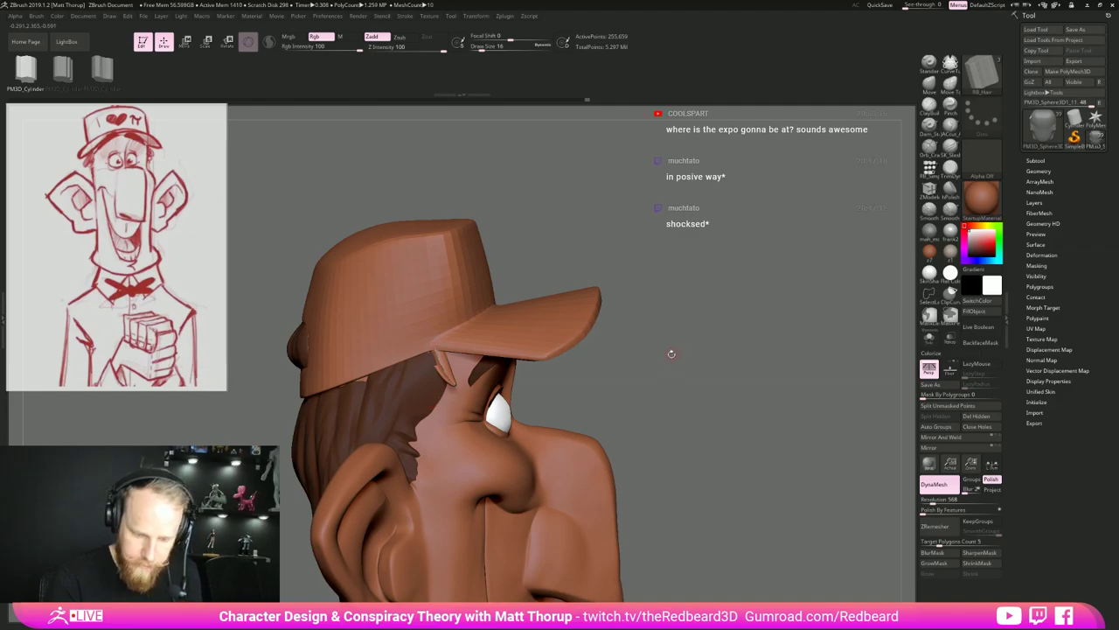
Draw a second hair strand behind the first one at the temple and pull its tip outward from the front with an edit size of 54.
drag(698, 371, 628, 403)
ctrl+click(711, 372)
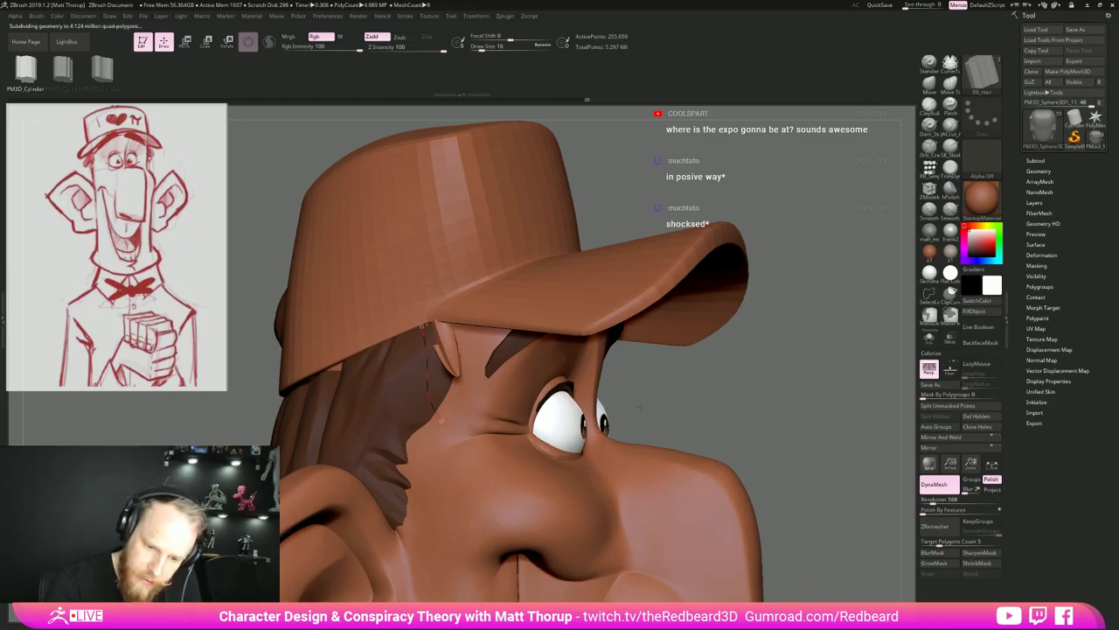
mouse_move(752, 365)
mouse_down()
mouse_move(776, 375)
mouse_move(658, 383)
mouse_up()
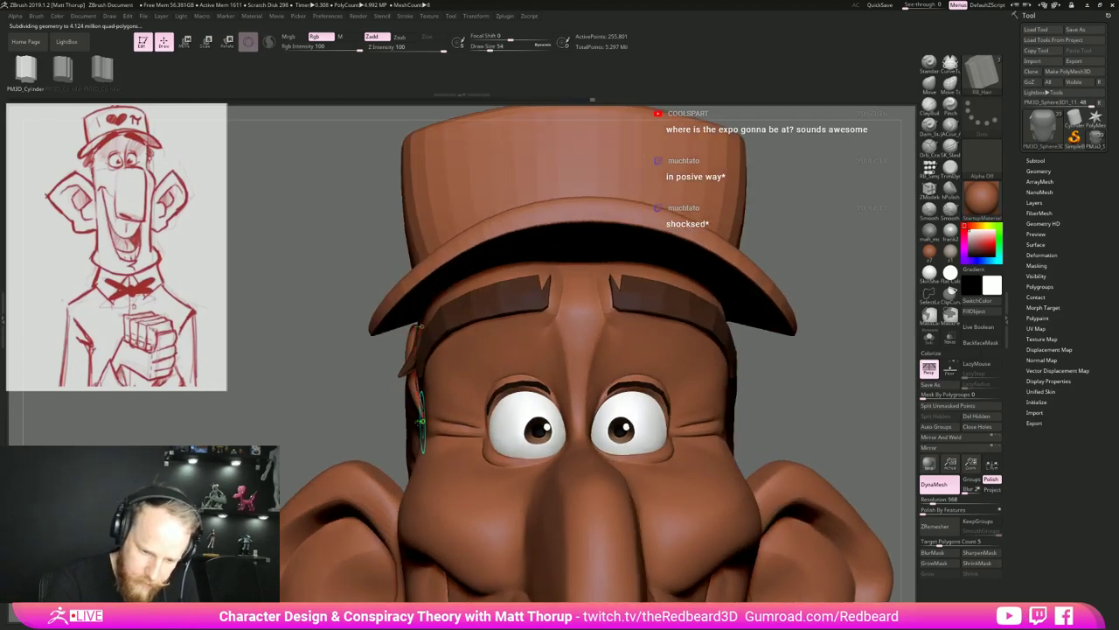
drag(422, 422, 395, 425)
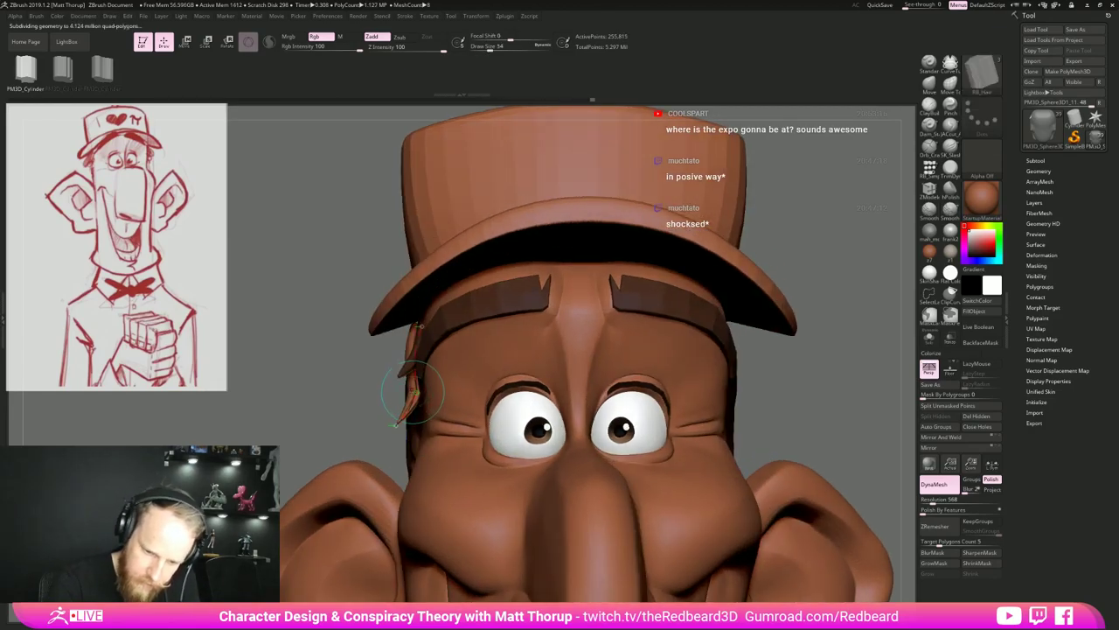
key(])
click(417, 385)
mouse_move(345, 385)
mouse_down()
mouse_move(424, 387)
mouse_move(417, 421)
mouse_up()
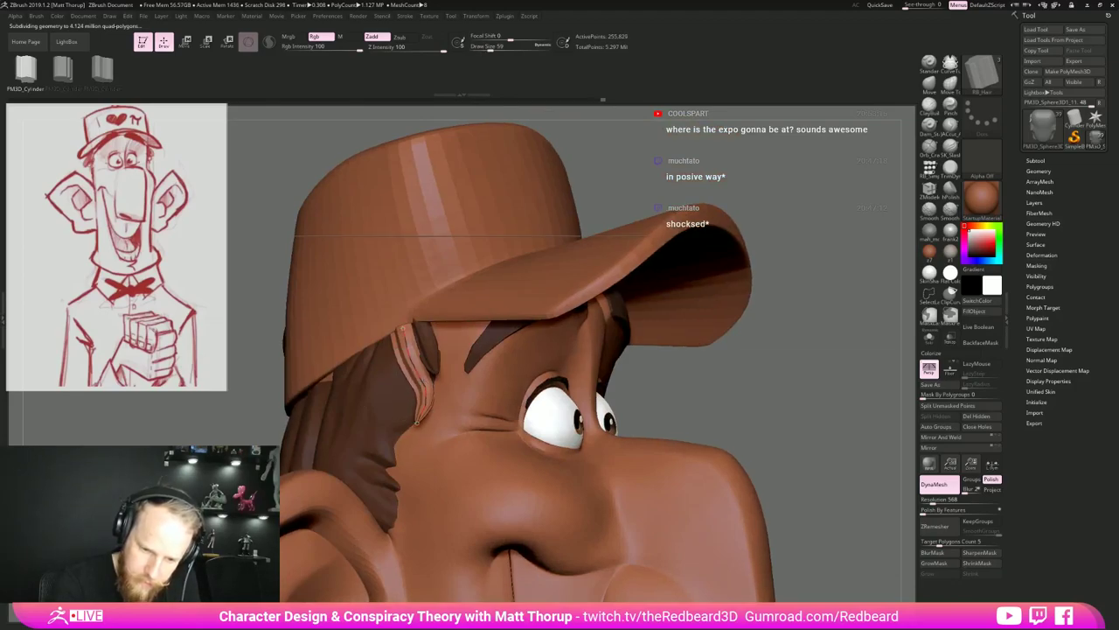
Reposition the second strand's root at the cap edge and its tip with an edit size of 145.
drag(750, 362, 827, 367)
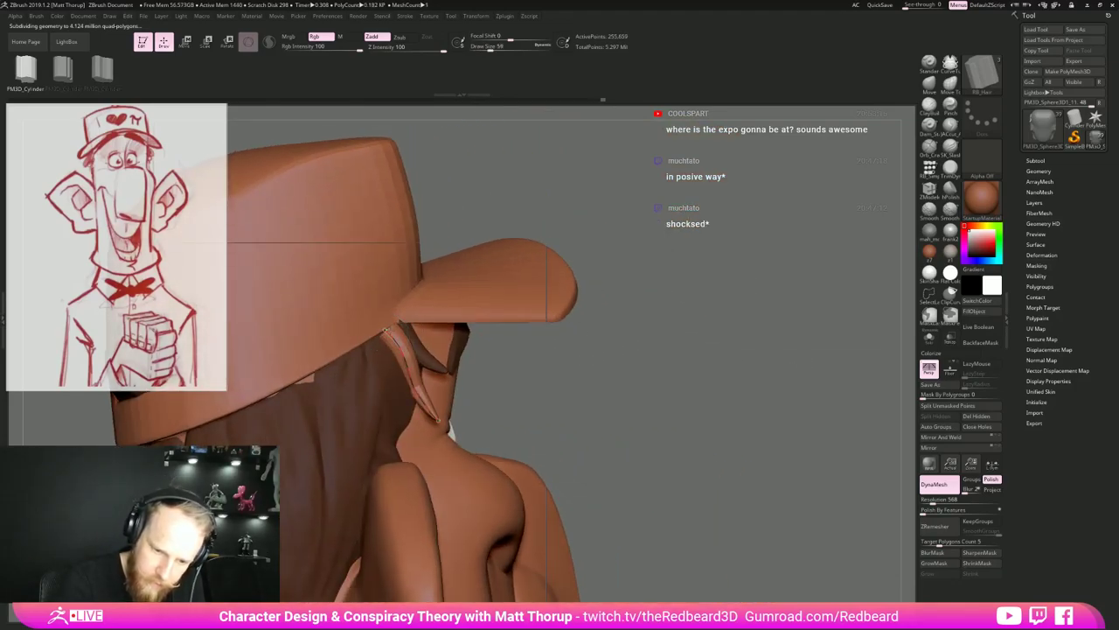
drag(547, 376, 459, 361)
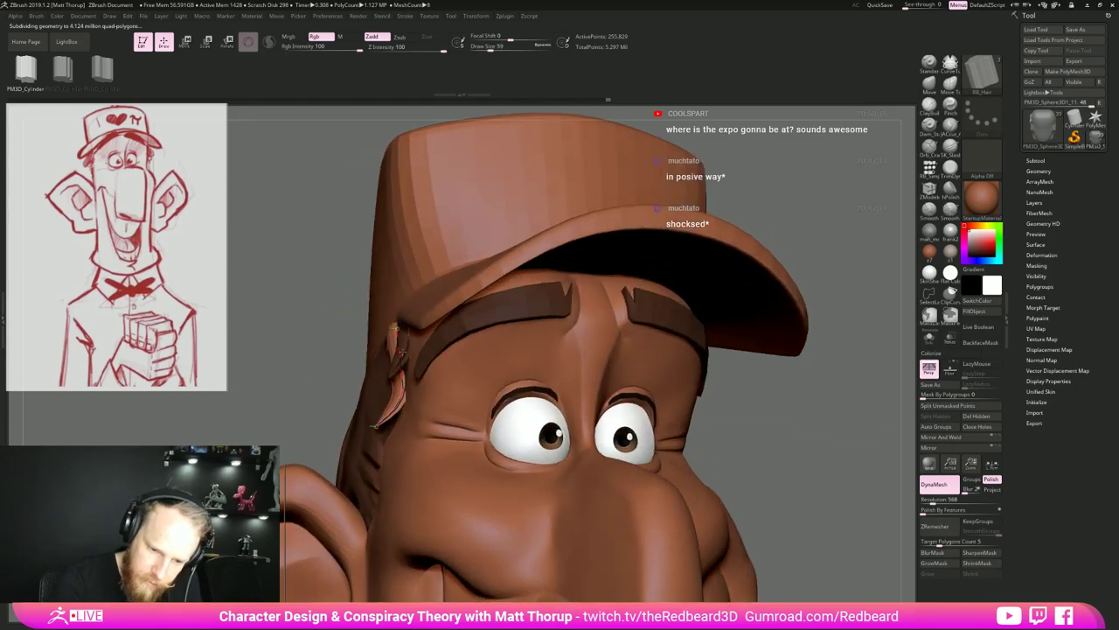
drag(396, 328, 403, 324)
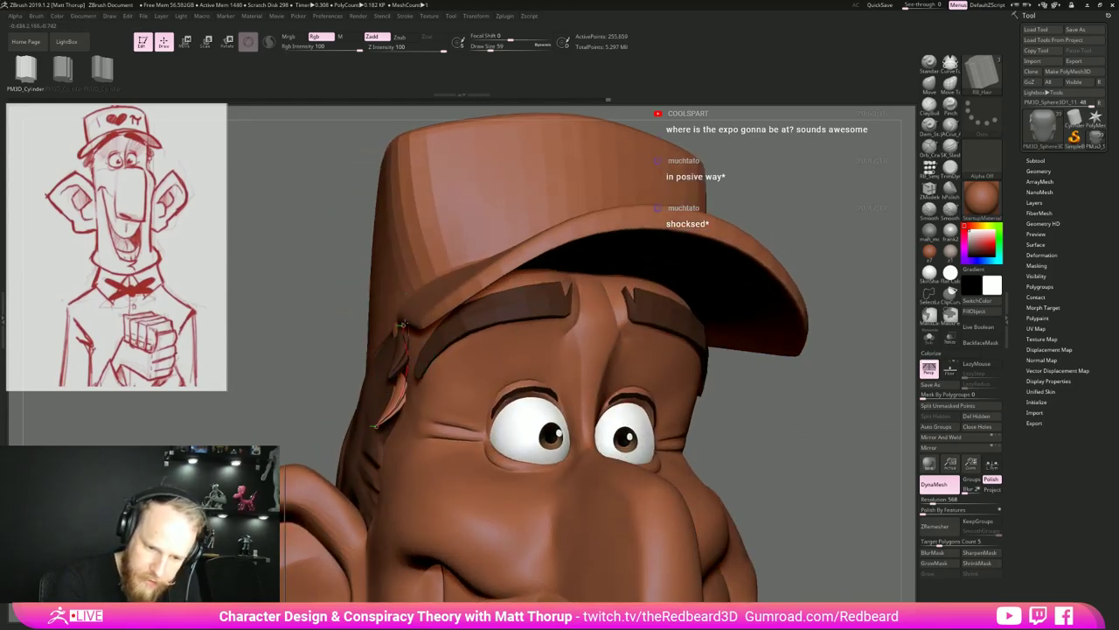
key(s)
mouse_move(371, 424)
mouse_down()
mouse_move(359, 421)
mouse_move(584, 387)
mouse_up()
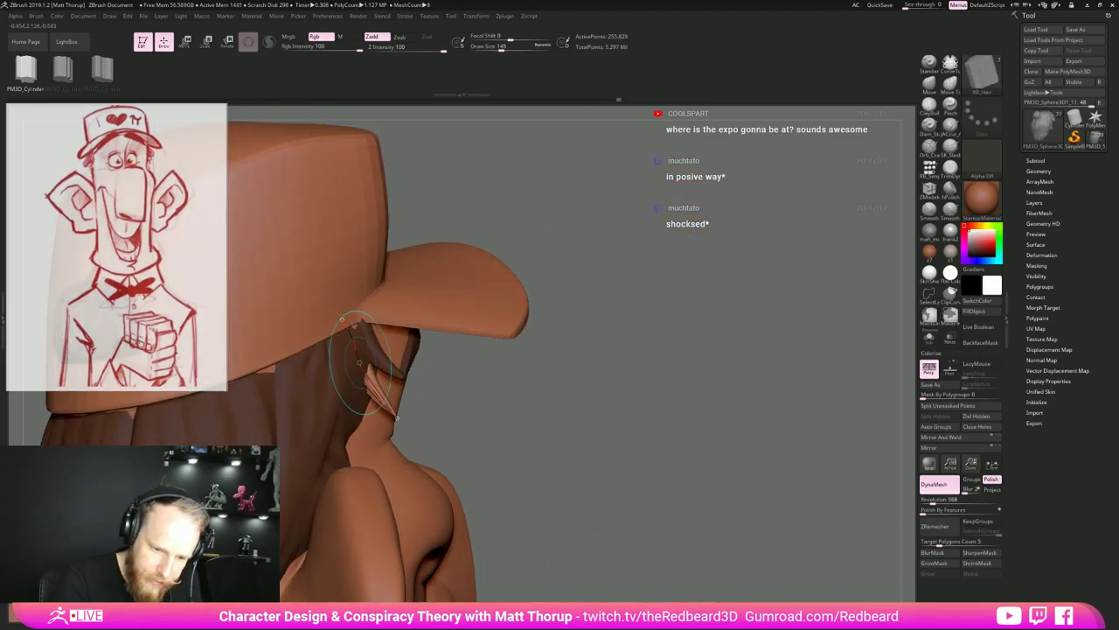
drag(550, 334, 464, 339)
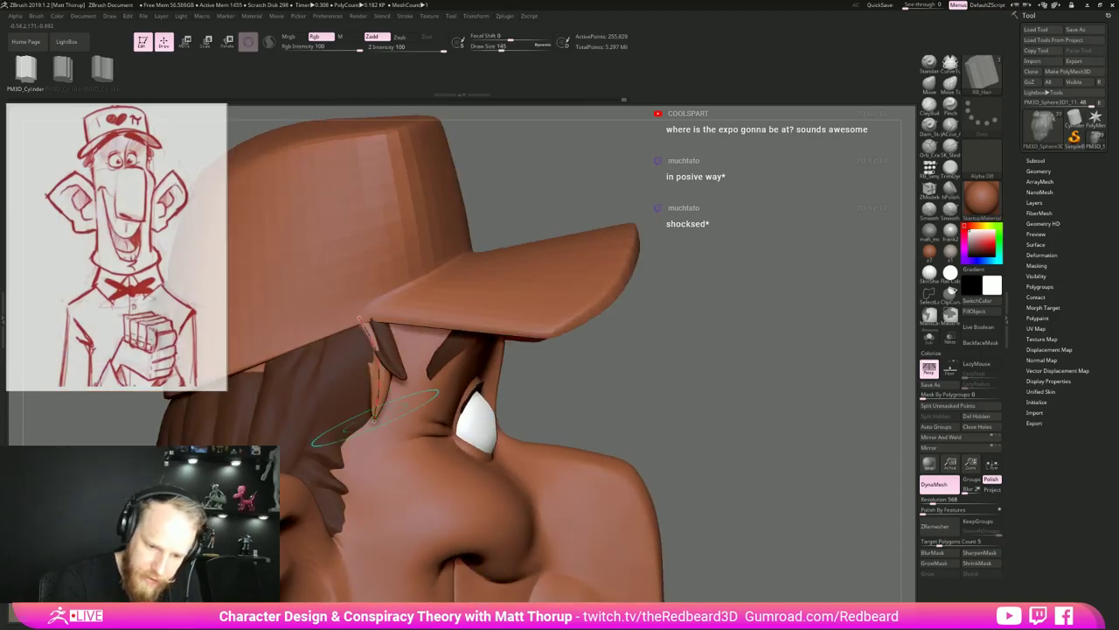
mouse_move(378, 421)
mouse_down()
mouse_move(360, 417)
mouse_move(369, 395)
mouse_up()
Set the draw size to 16, rebuild the second temple strand at that width, and check it from the front.
key(s)
click(376, 395)
key(s)
click(376, 395)
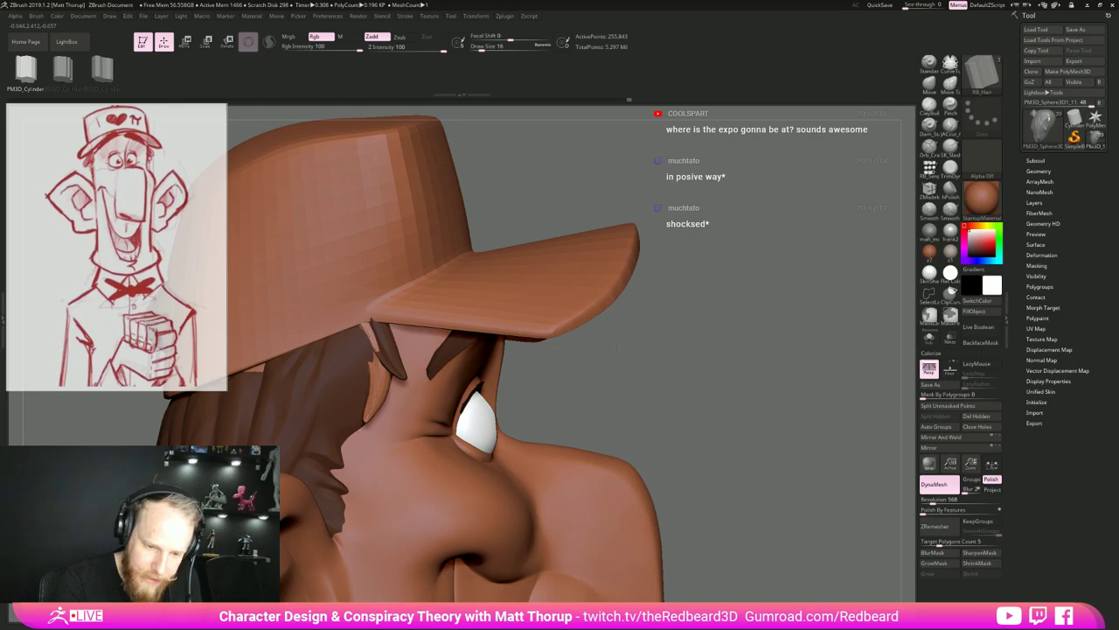
drag(572, 372, 494, 368)
drag(809, 382, 822, 428)
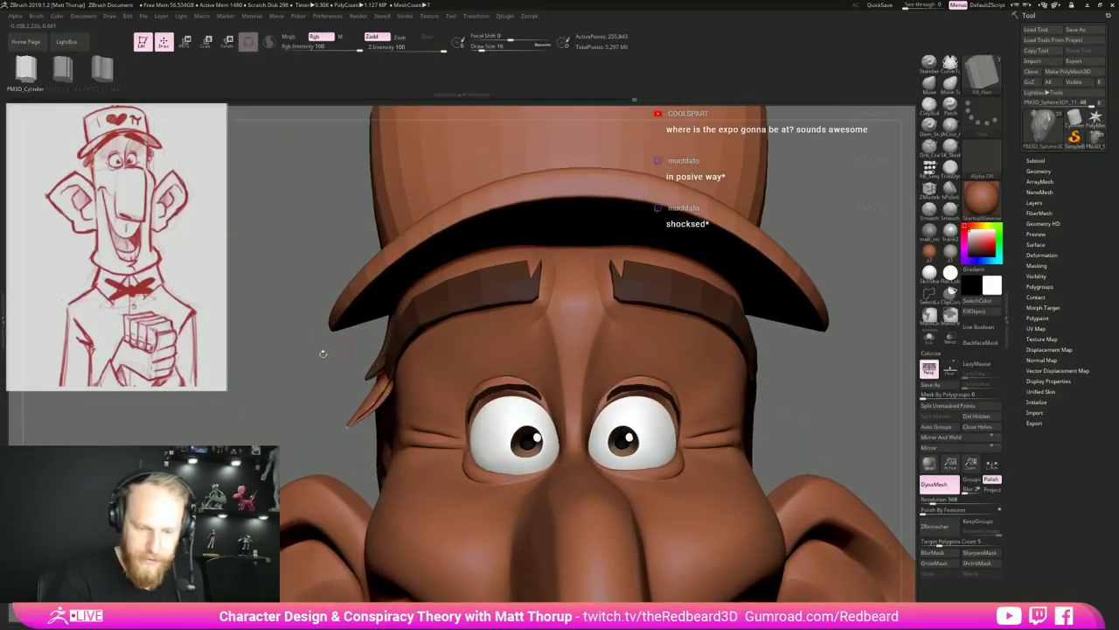
drag(323, 352, 341, 361)
right_drag(341, 362, 368, 345)
key(s)
drag(368, 343, 378, 343)
click(375, 308)
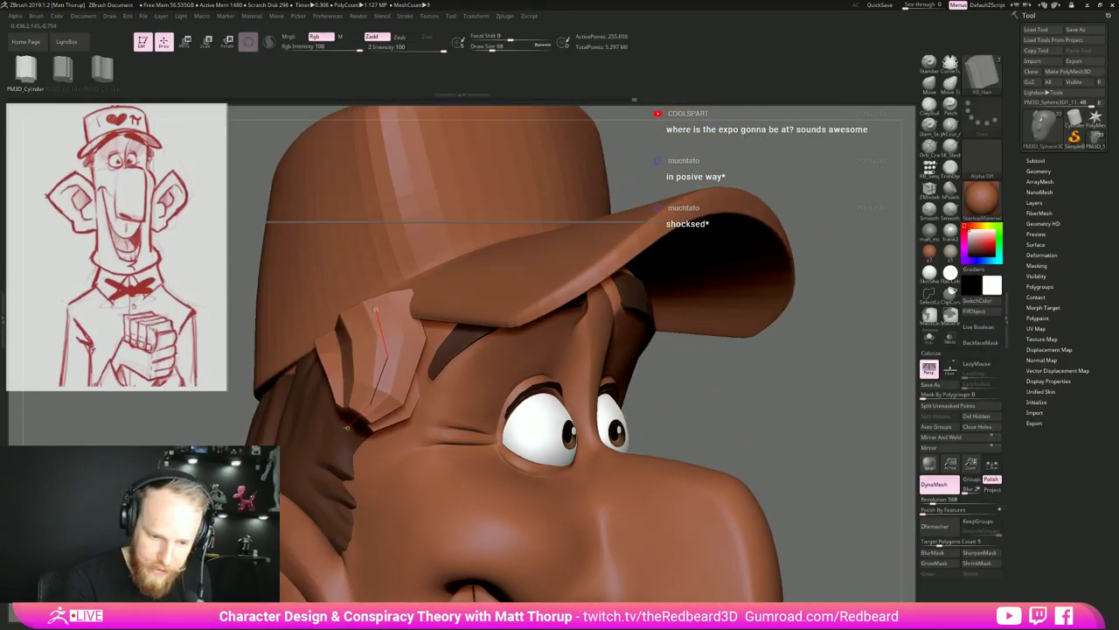
key(ctrl+z)
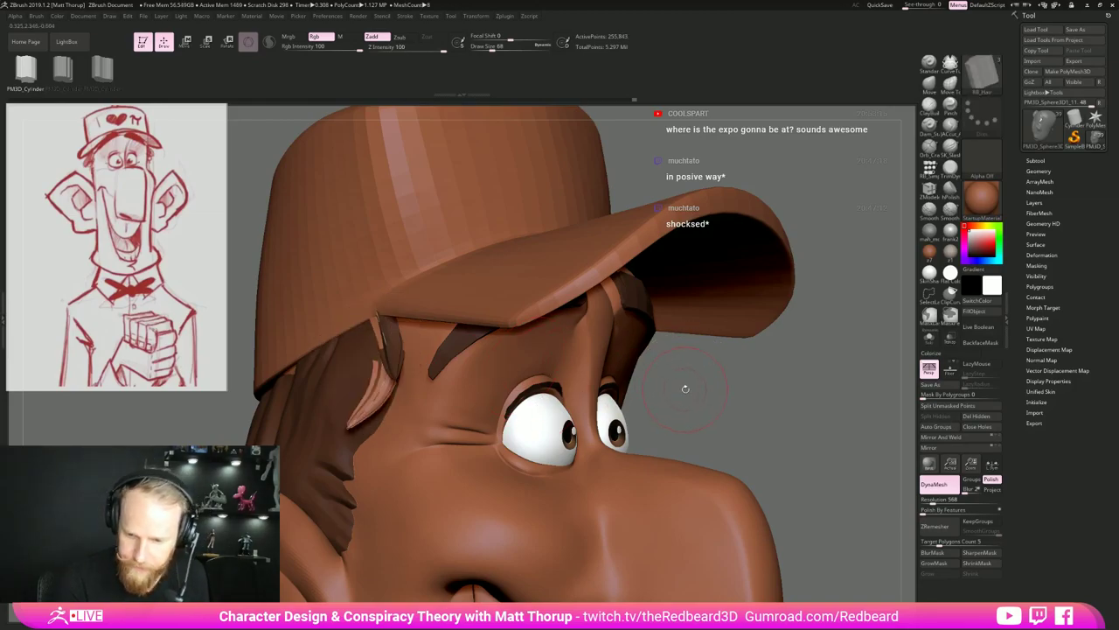
Set the draw size to 17 and rebuild the second temple strand with the second hair mesh variant.
key(s)
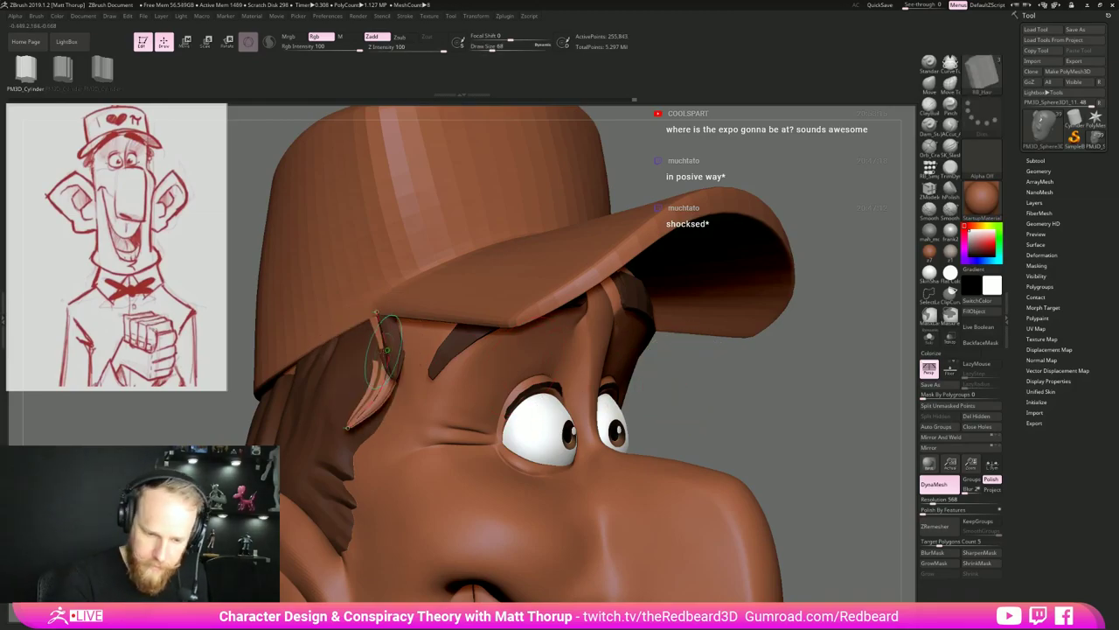
click(62, 69)
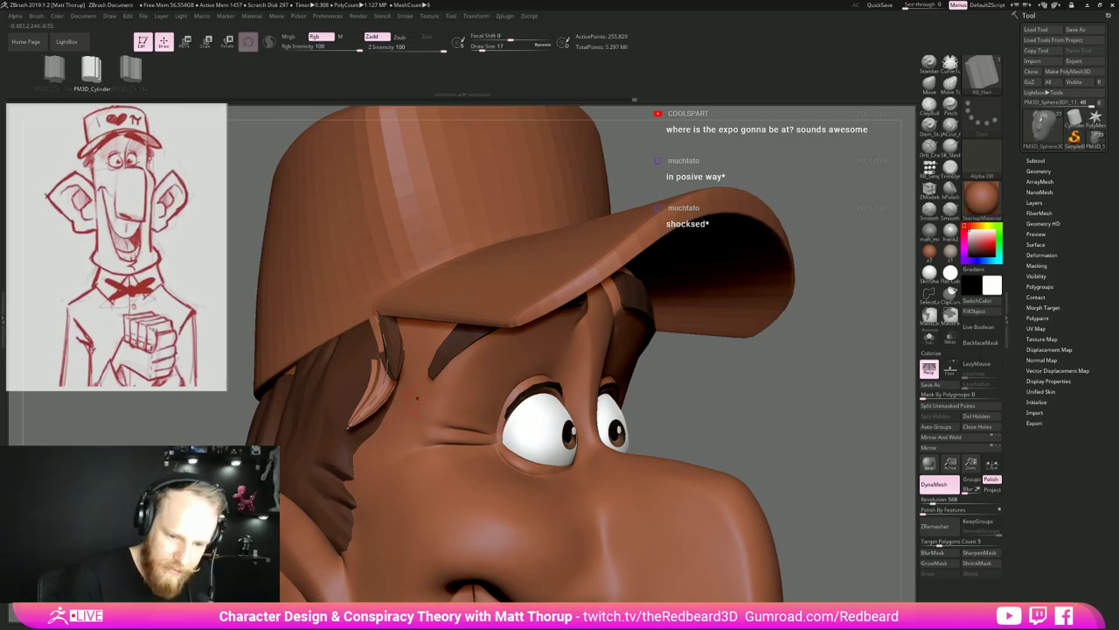
click(384, 380)
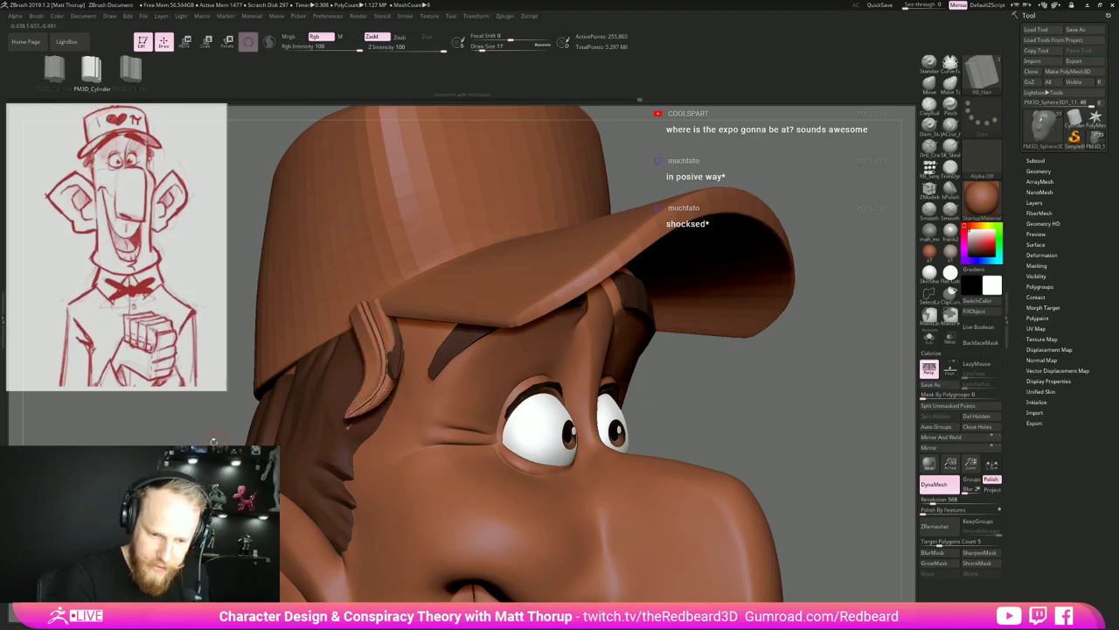
Lower the hair brush's depth point to change how the strand embeds, checking the strand from behind.
drag(214, 442, 415, 437)
drag(477, 354, 568, 356)
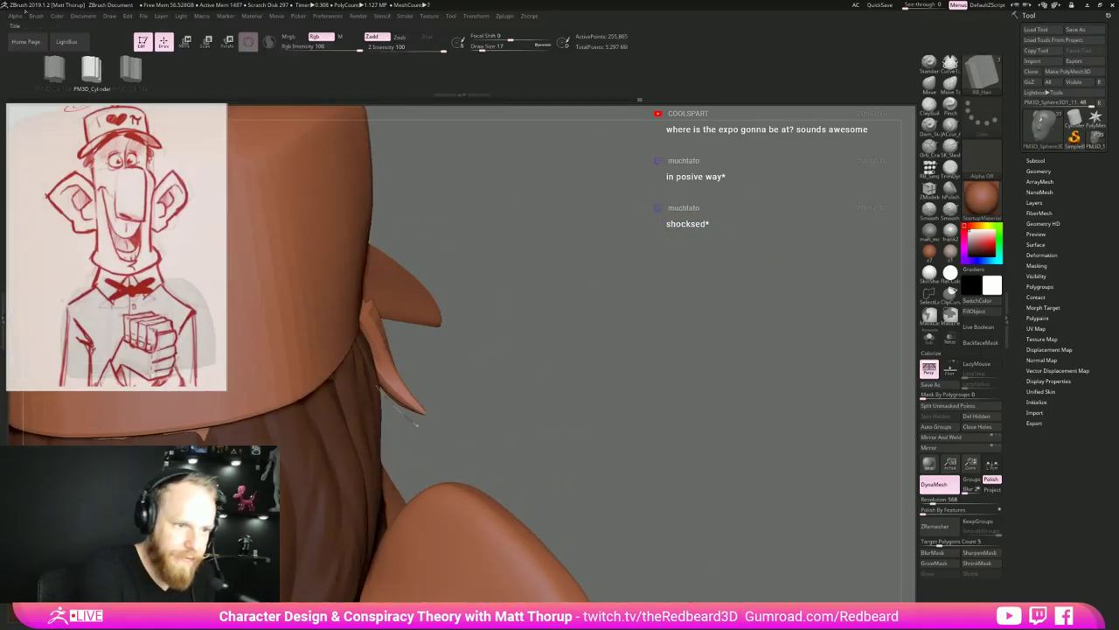
click(36, 15)
drag(64, 292, 64, 307)
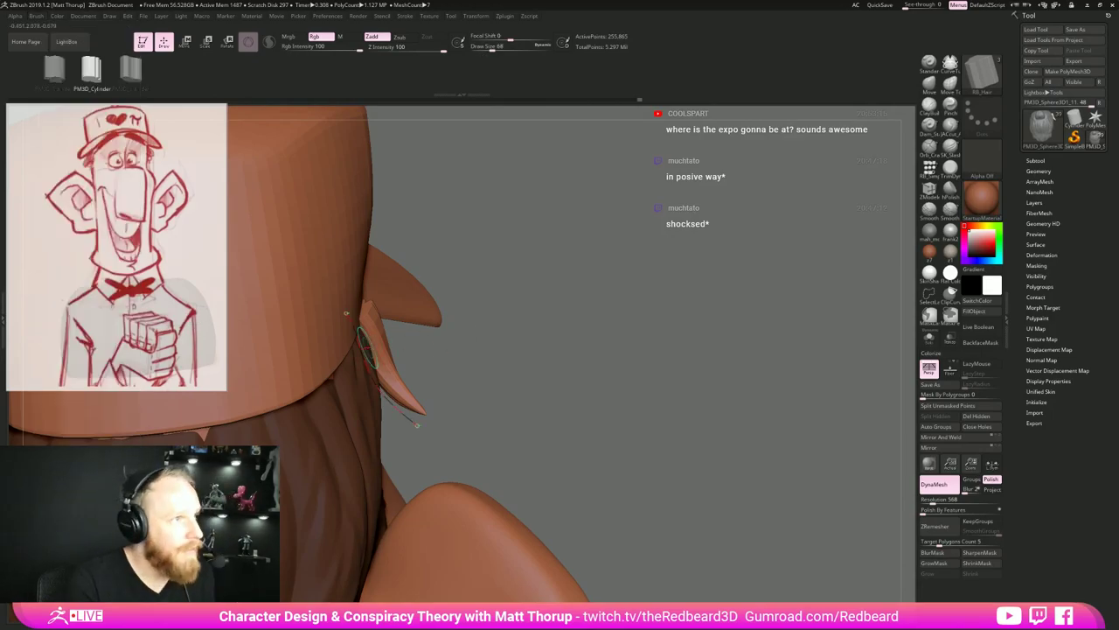
drag(412, 351, 547, 349)
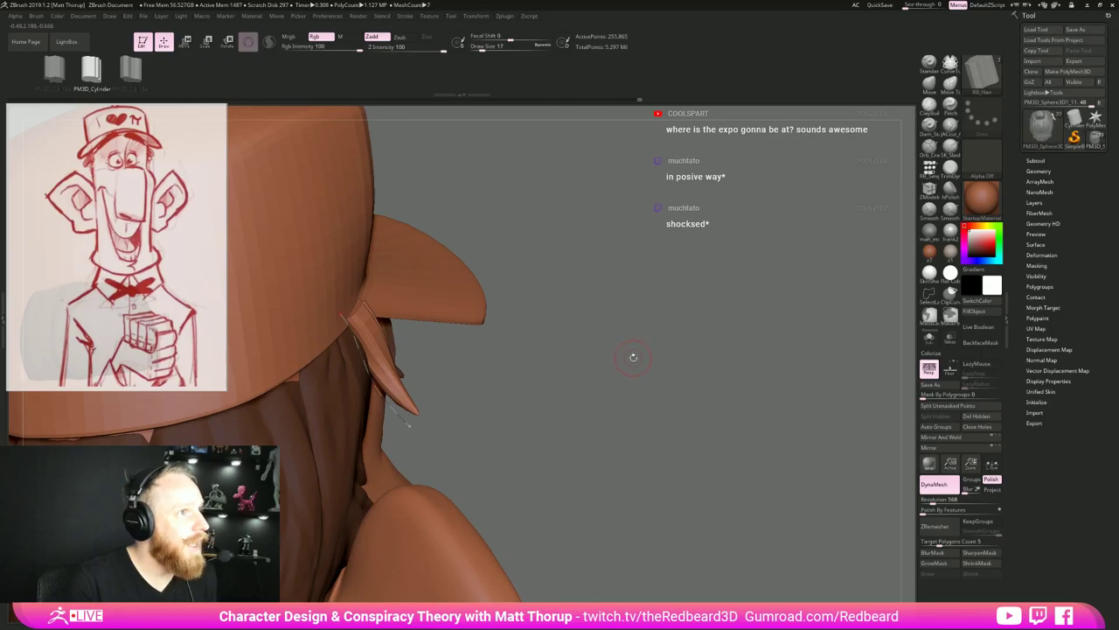
Adjust the second strand's root and tip from the front with an edit size of 90, and rebuild it at draw size 17.
alt+drag(633, 357, 522, 353)
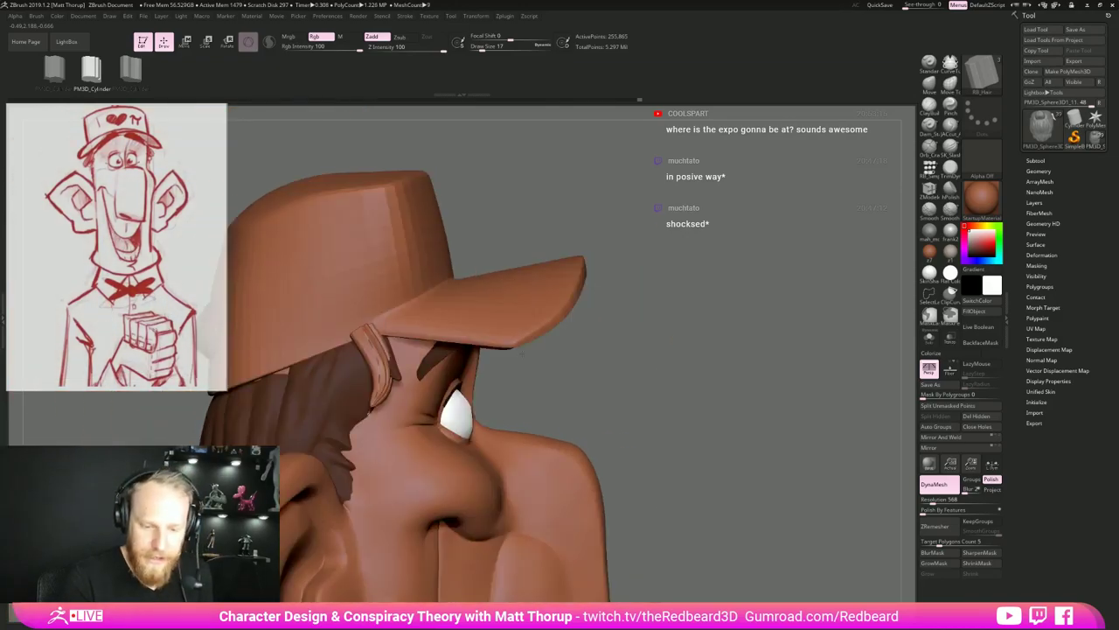
drag(654, 367, 516, 352)
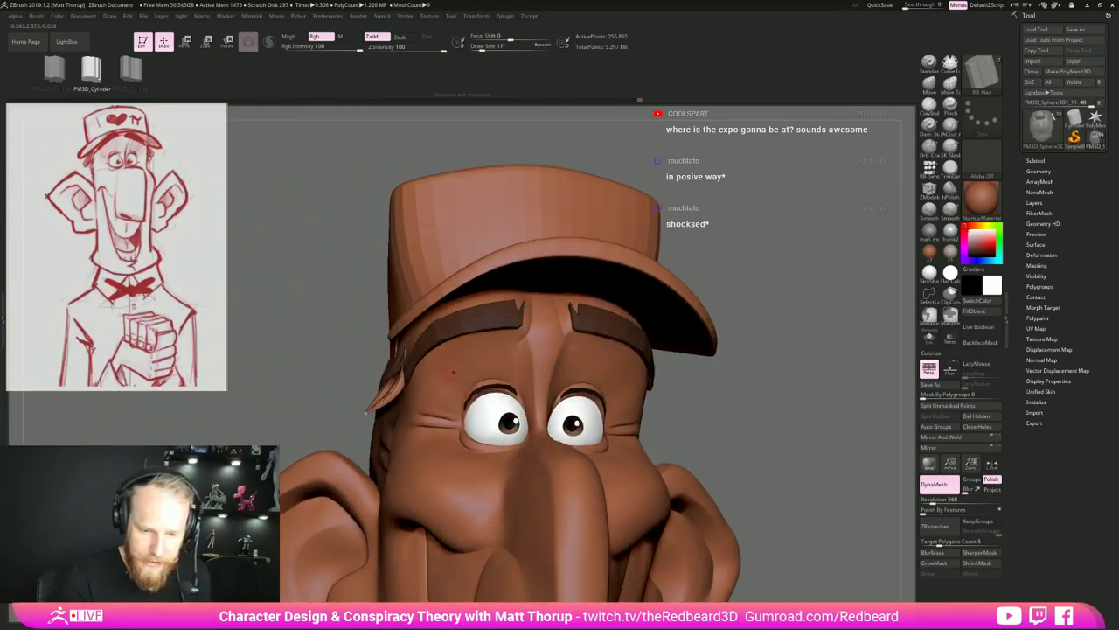
key(s)
drag(400, 363, 404, 363)
click(406, 354)
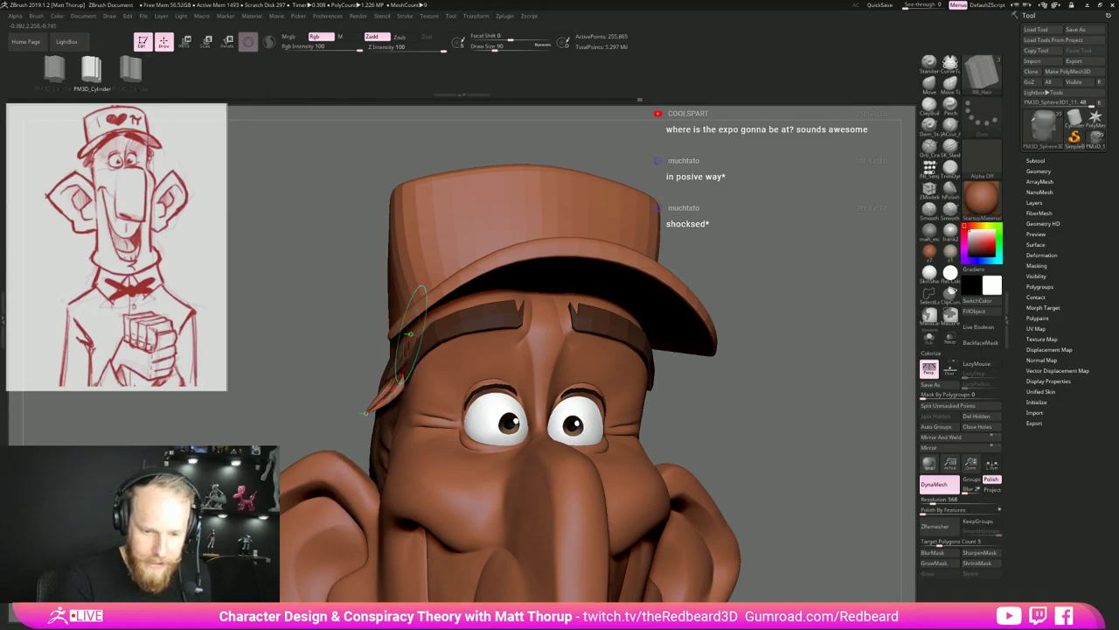
key(s)
mouse_move(360, 411)
mouse_down()
mouse_move(350, 411)
mouse_move(420, 376)
mouse_move(525, 348)
mouse_move(514, 360)
mouse_move(557, 358)
mouse_move(485, 356)
mouse_move(494, 359)
mouse_up()
click(363, 410)
key(s)
click(376, 400)
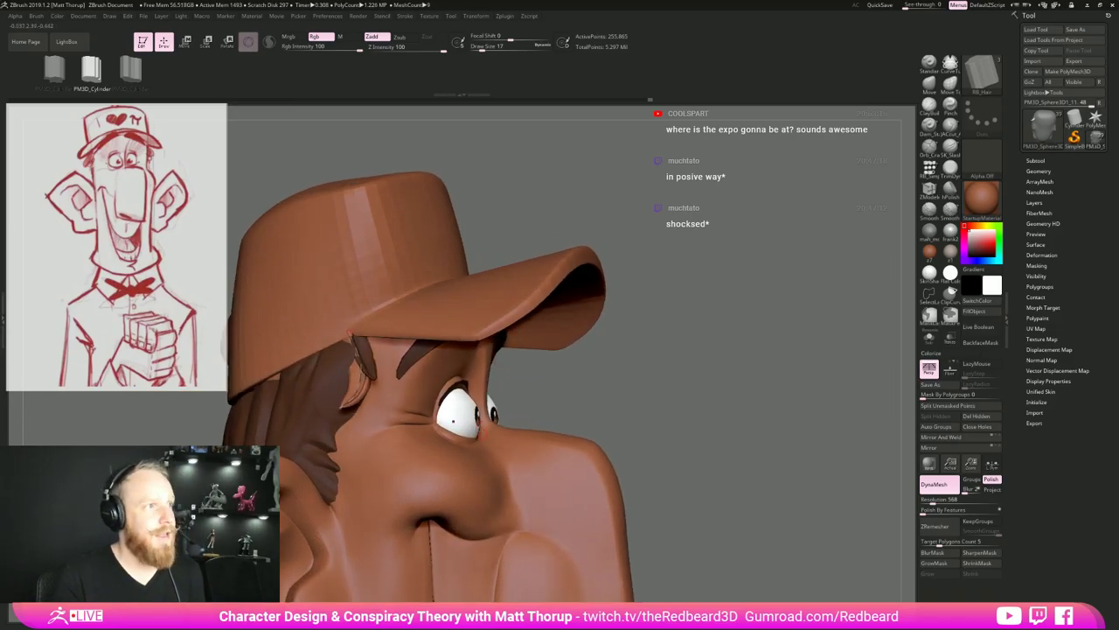
Draw another strand from the cap edge toward the ear, and bend its curve from behind with an edit size of 223.
mouse_move(636, 359)
mouse_down()
mouse_move(672, 370)
mouse_move(594, 385)
mouse_move(642, 381)
mouse_up()
drag(536, 363, 515, 391)
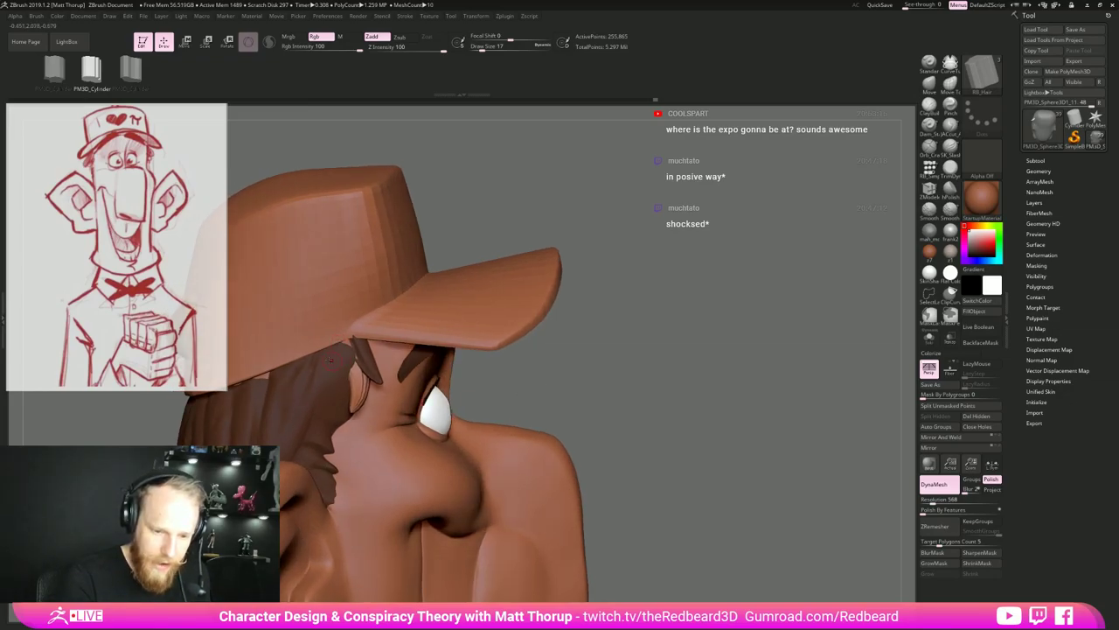
drag(306, 431, 295, 447)
drag(591, 353, 669, 346)
key(s)
drag(324, 364, 407, 365)
key(s)
drag(327, 376, 328, 376)
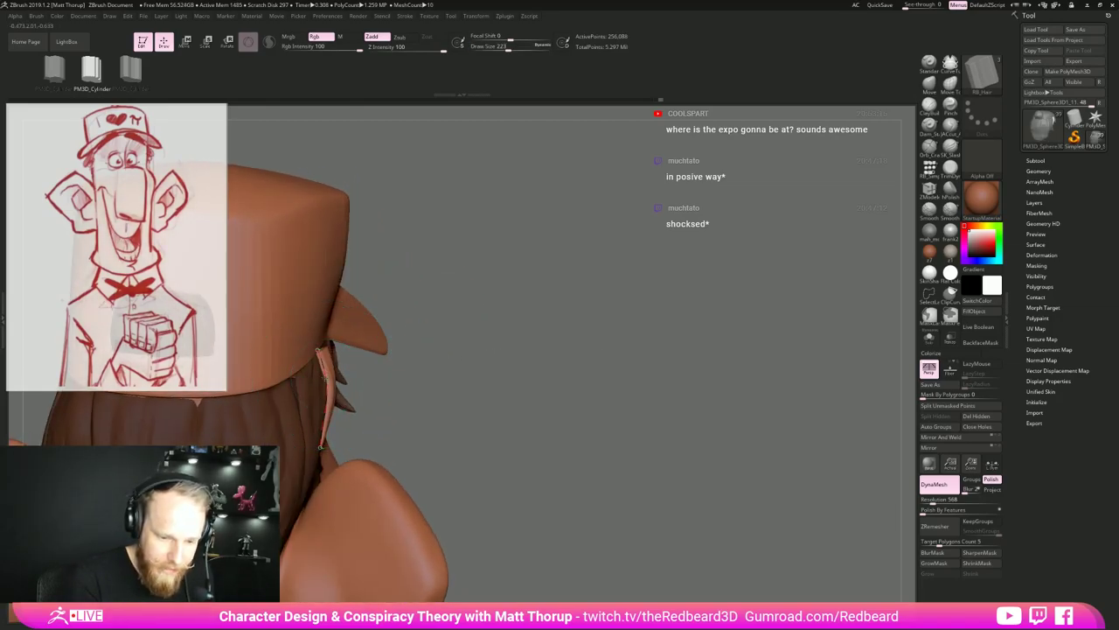
Rebuild the strand above the ear with the third hair mesh variant at draw size 17, and adjust it from behind.
drag(411, 342, 345, 348)
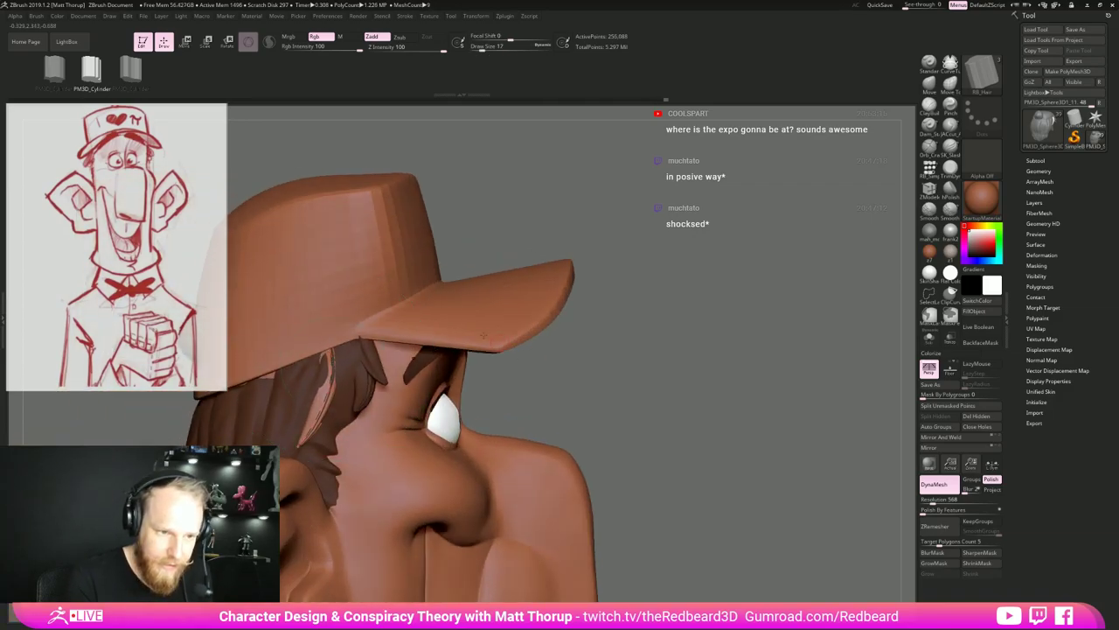
click(130, 70)
click(322, 409)
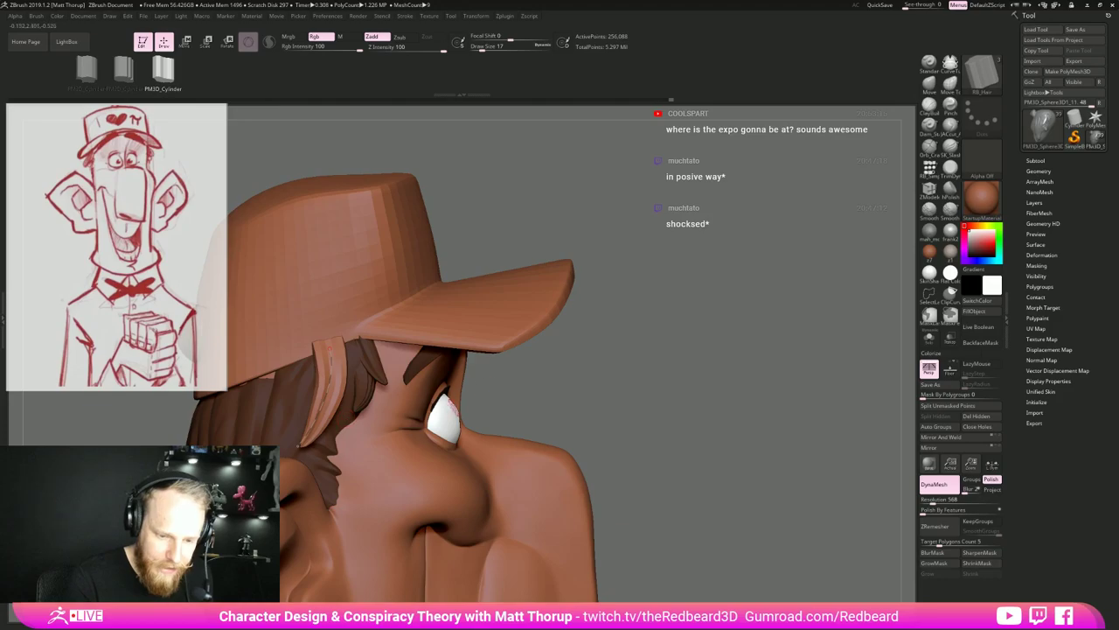
drag(482, 385, 549, 385)
key(s)
drag(311, 386, 313, 387)
click(308, 388)
Lower the hair brush's depth point again and shift the strand above the ear from behind with an edit size of 256.
click(34, 16)
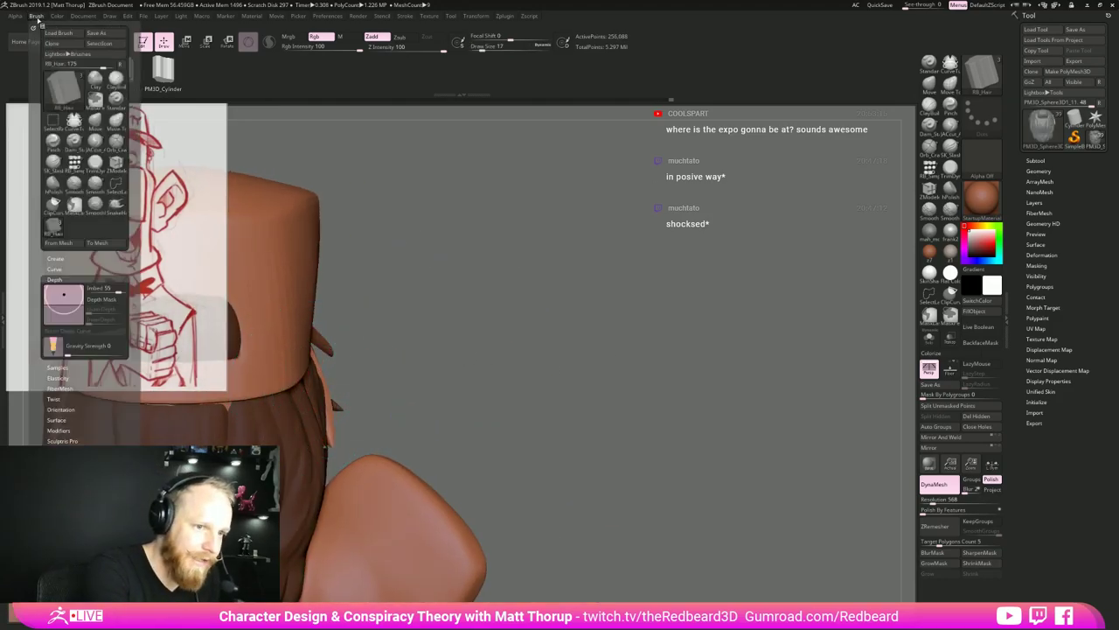
drag(61, 294, 63, 304)
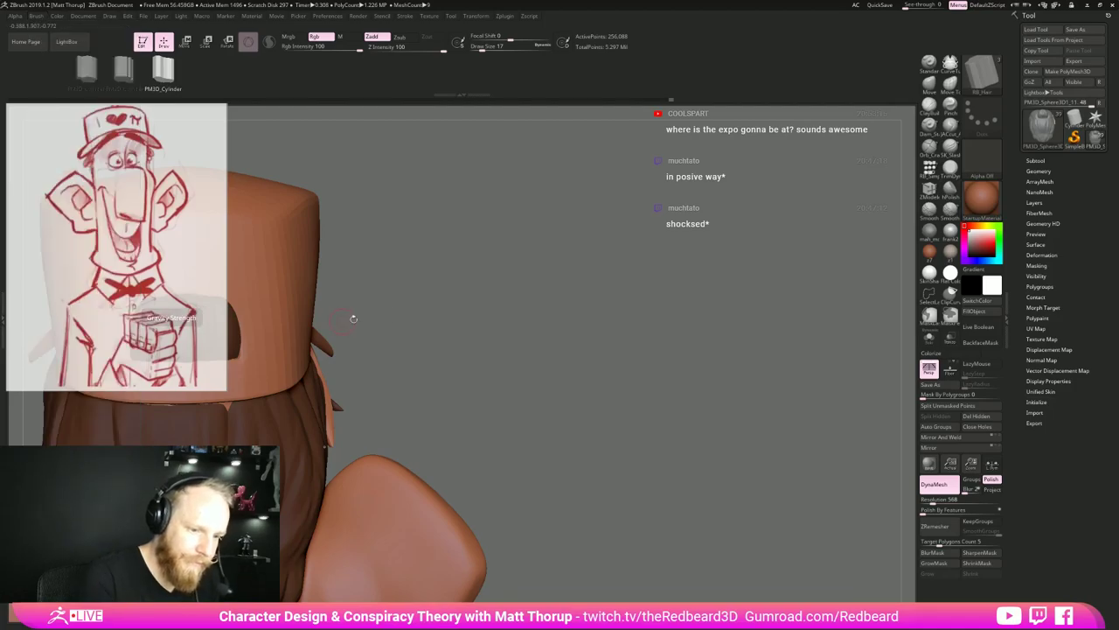
drag(394, 325, 336, 331)
click(352, 381)
drag(477, 362, 560, 365)
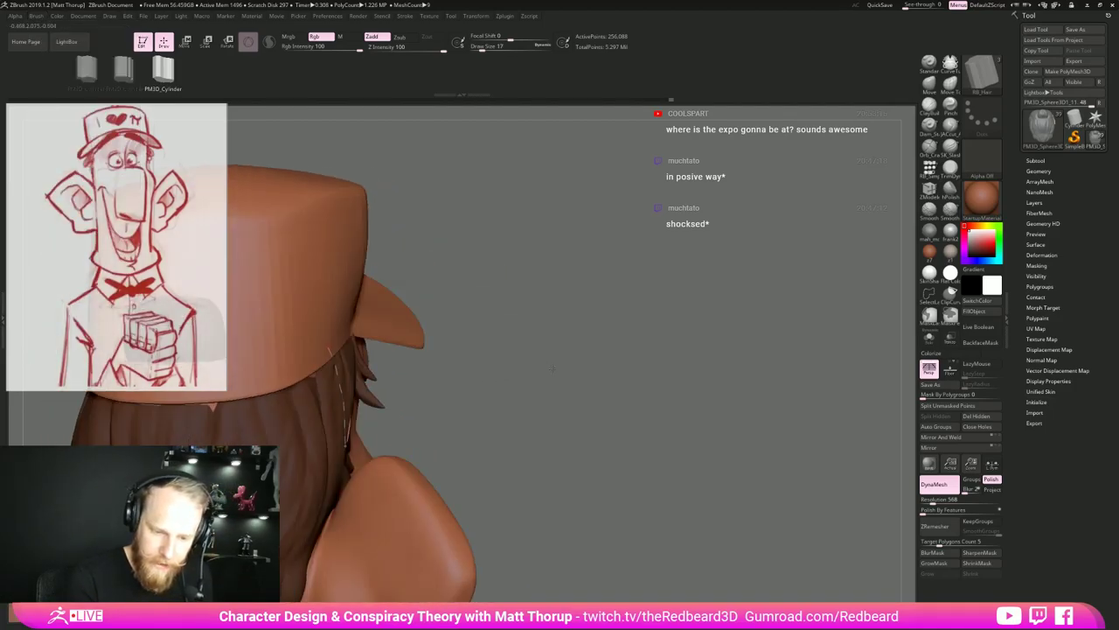
click(347, 391)
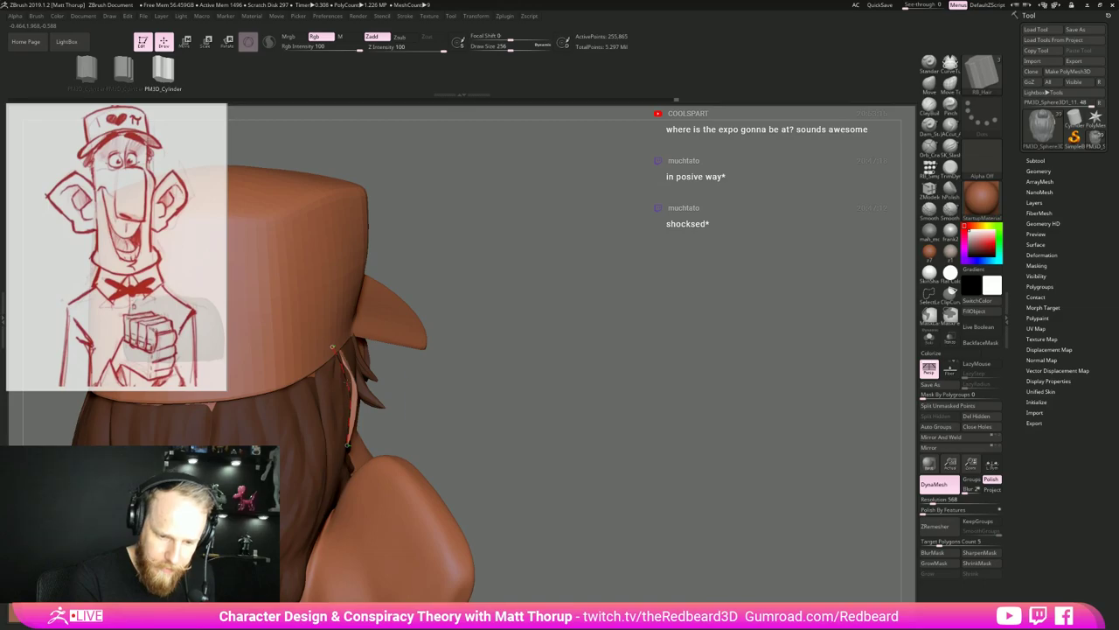
Rebuild the strand above the ear at draw size 17 and refine its tip from the side.
key(s)
drag(348, 376, 344, 376)
click(345, 376)
drag(481, 346, 390, 355)
click(330, 444)
drag(330, 444, 328, 442)
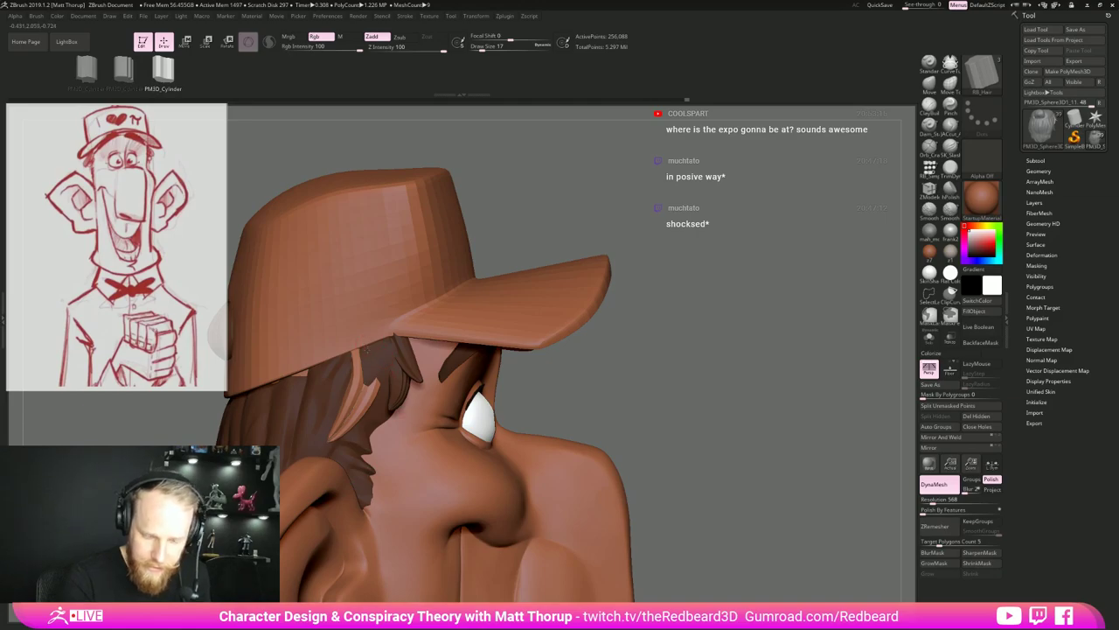
Add a strand between the ear strand and the temple strands, undoing the first stroke, and shape it from behind with an edit size of 207.
drag(360, 447, 372, 417)
key(ctrl+z)
drag(597, 363, 682, 366)
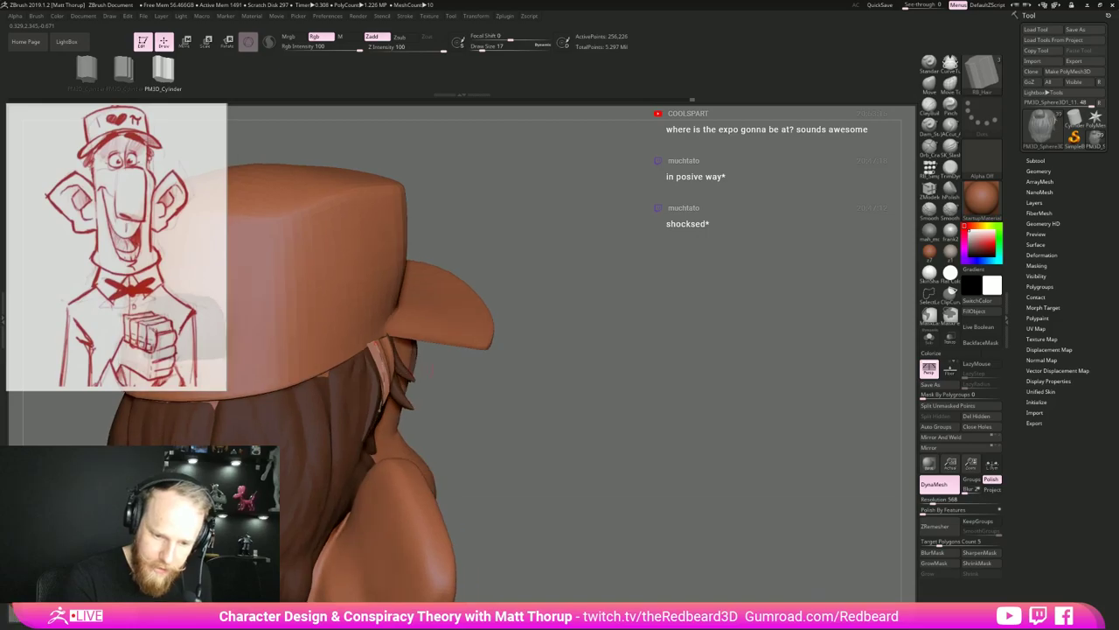
drag(524, 376, 550, 376)
drag(380, 409, 385, 410)
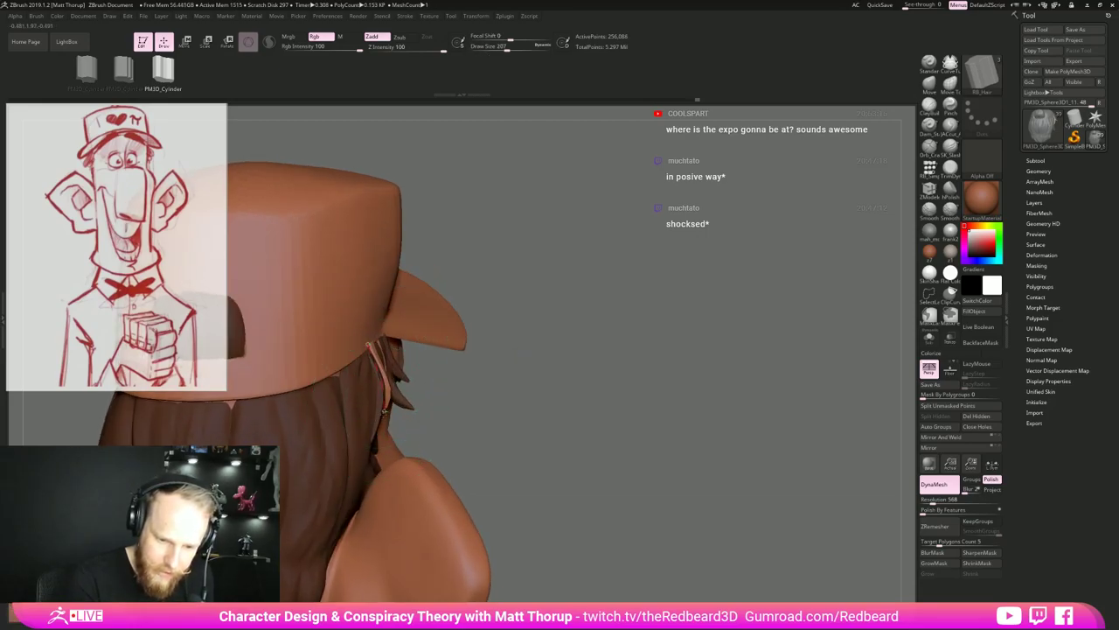
mouse_move(629, 376)
mouse_down()
mouse_move(534, 374)
mouse_move(587, 370)
mouse_up()
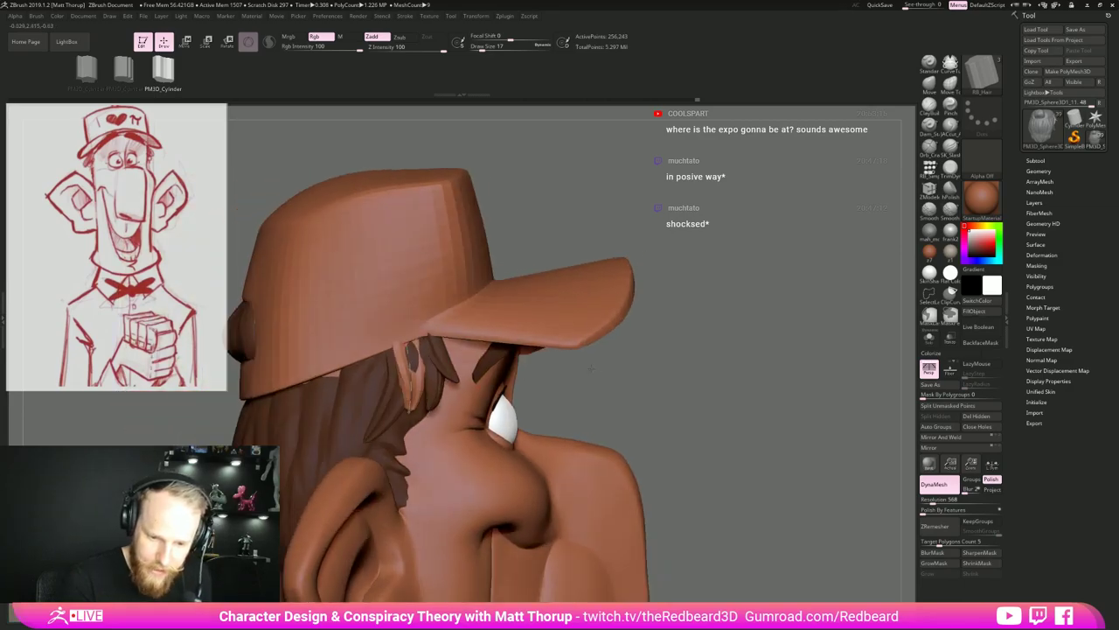
Undo the last strand edits and rebuild the strand between the ear and temple strands with the first hair mesh variant.
key(ctrl+z)
key(ctrl+z)
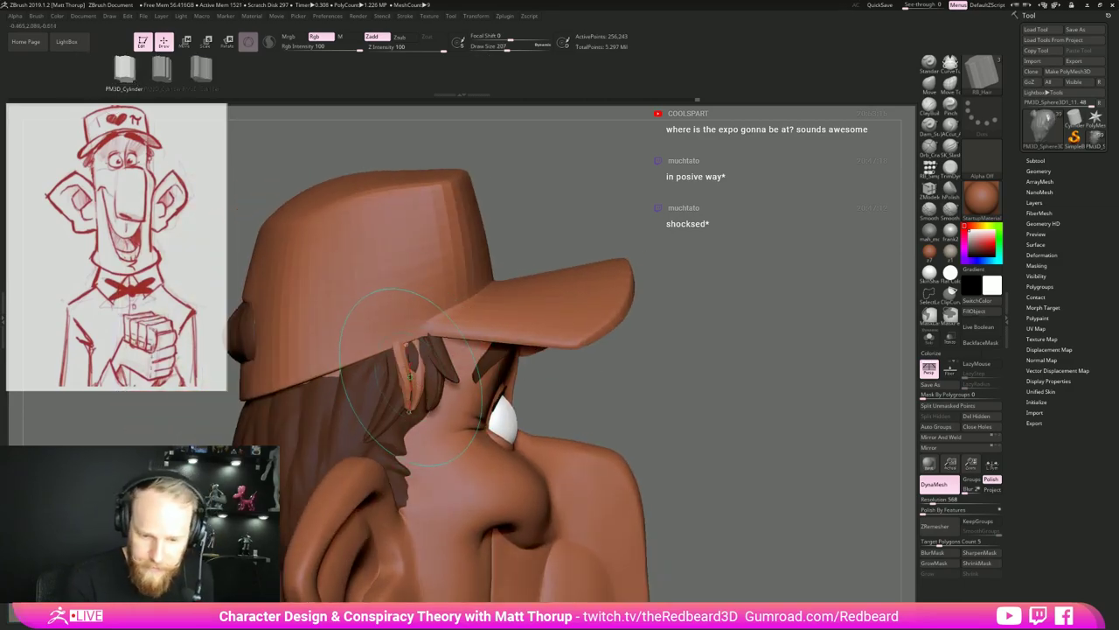
drag(604, 375, 568, 369)
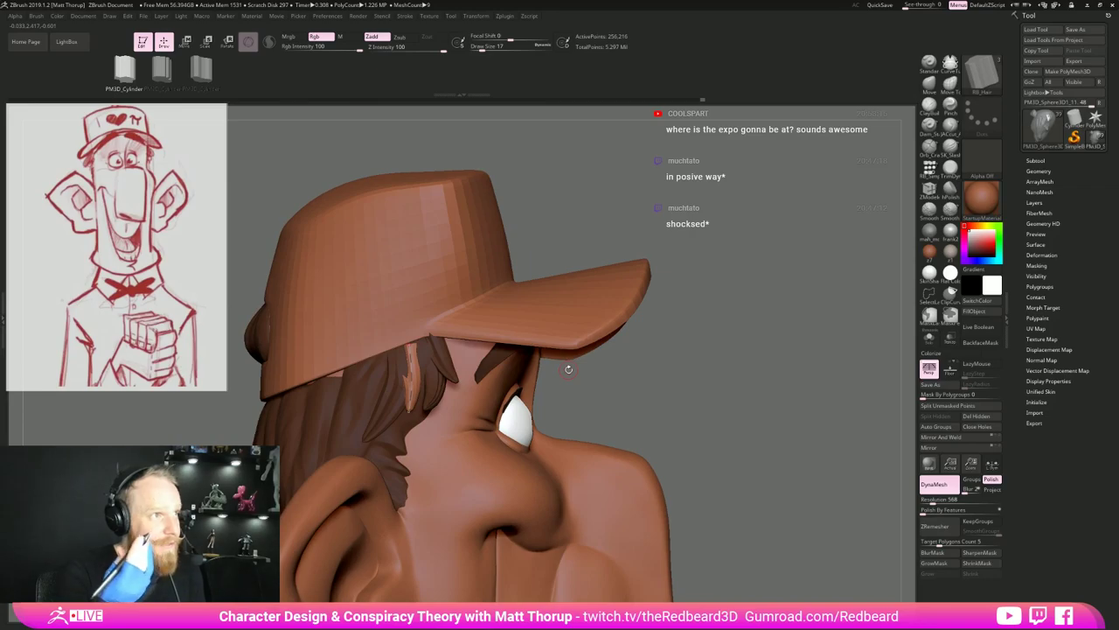
drag(631, 333, 609, 337)
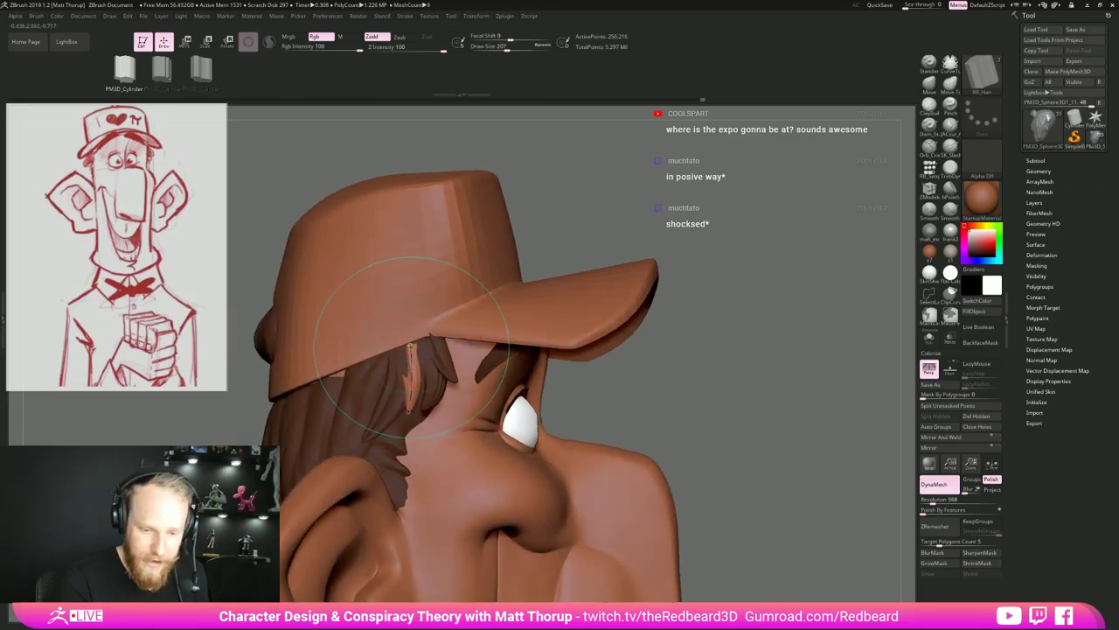
drag(691, 376, 569, 367)
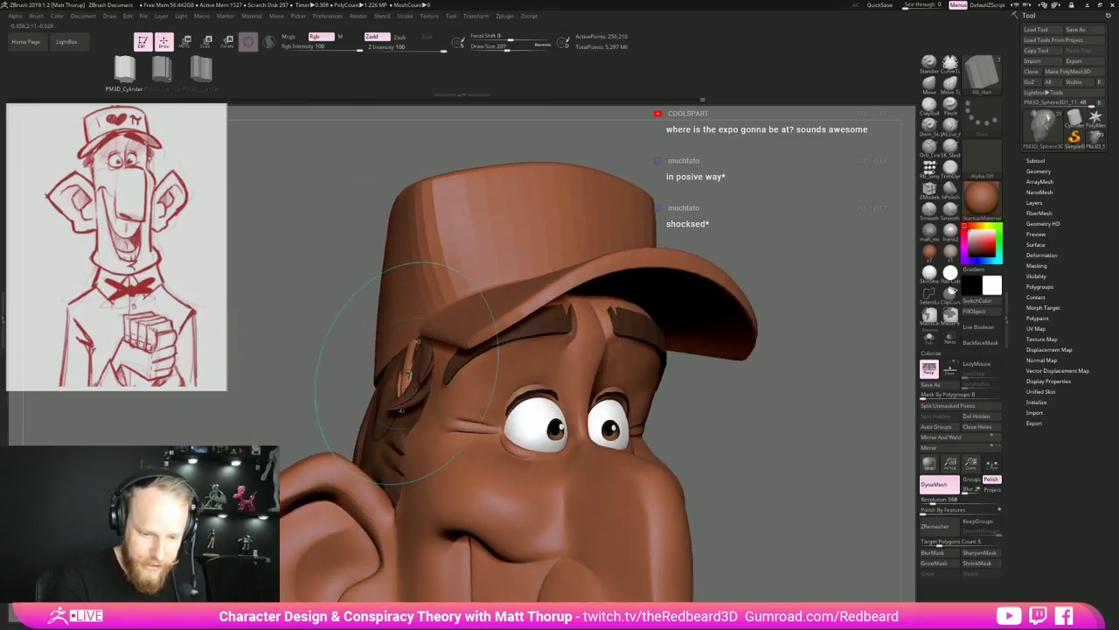
Reposition the strand between the ear and temple strands from the front and side with an edit size of 149.
key(s)
drag(408, 373, 412, 373)
mouse_move(319, 363)
mouse_down()
mouse_move(400, 345)
mouse_move(381, 345)
mouse_up()
key(s)
mouse_move(622, 359)
mouse_down()
mouse_move(654, 359)
mouse_move(555, 369)
mouse_up()
click(397, 365)
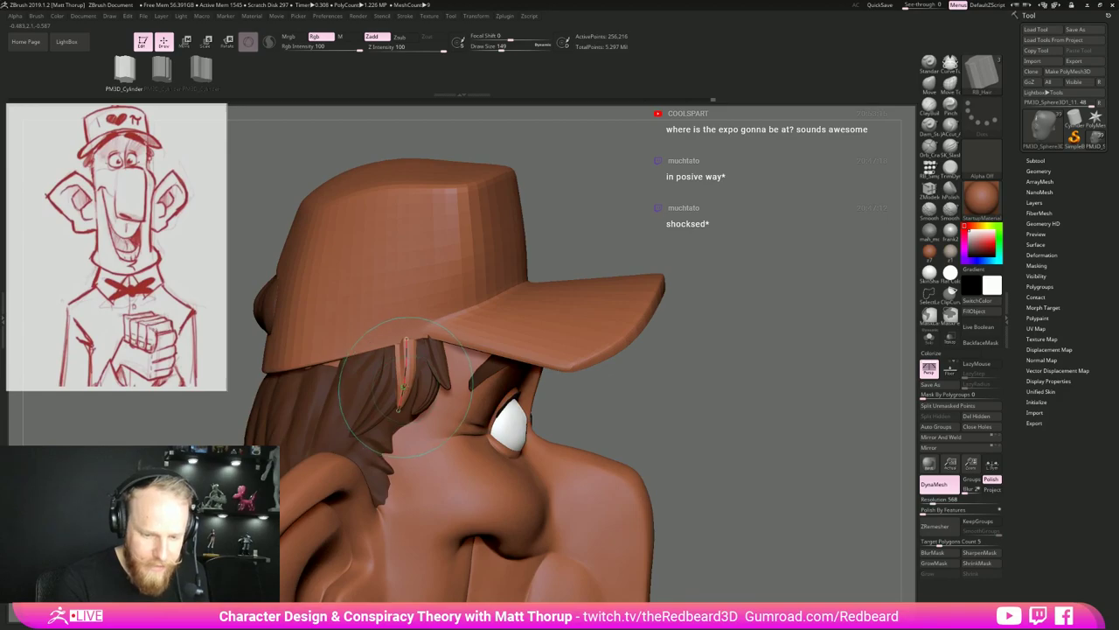
Refine the middle and tip of the strand behind the temple from the side and front with an edit size of 101.
key(s)
drag(411, 375, 402, 377)
click(404, 376)
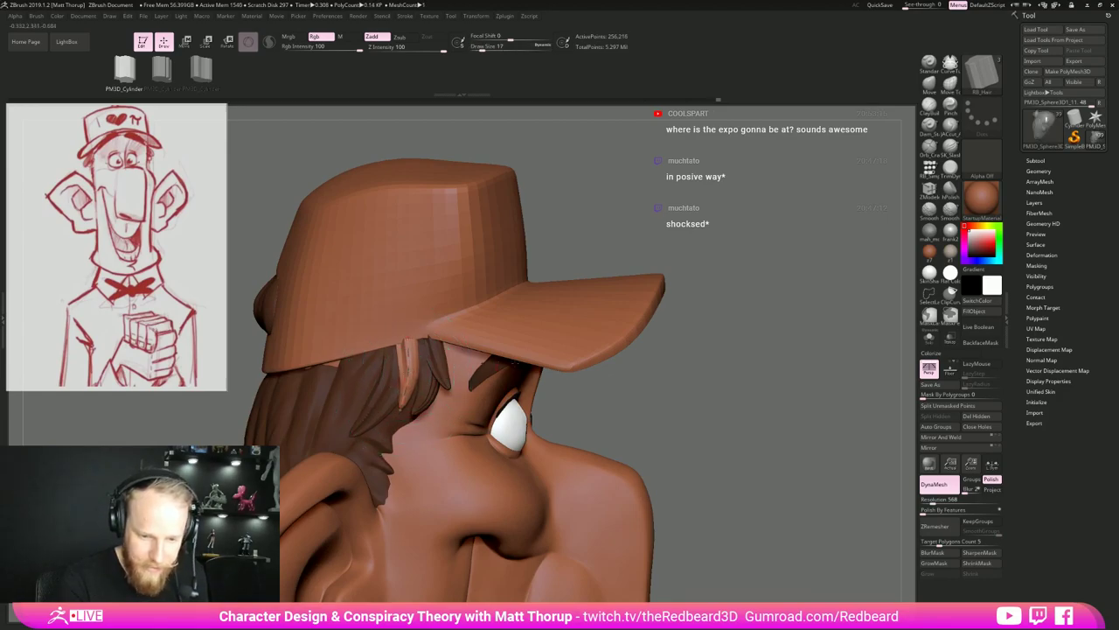
drag(637, 375, 585, 375)
key(s)
drag(398, 408, 406, 409)
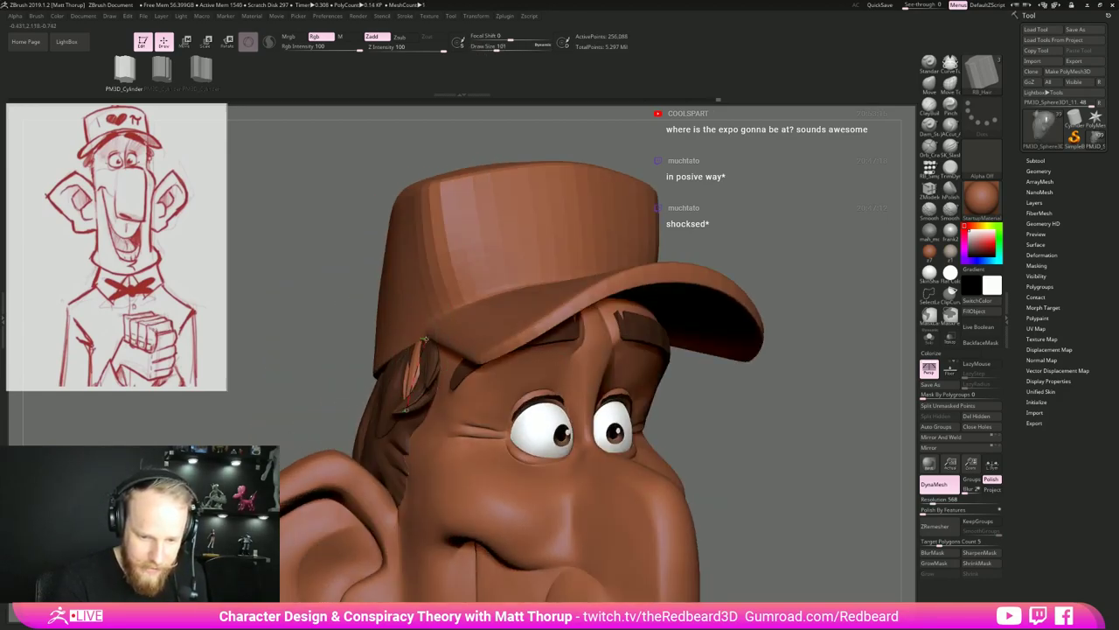
key(s)
drag(416, 359, 409, 359)
click(415, 364)
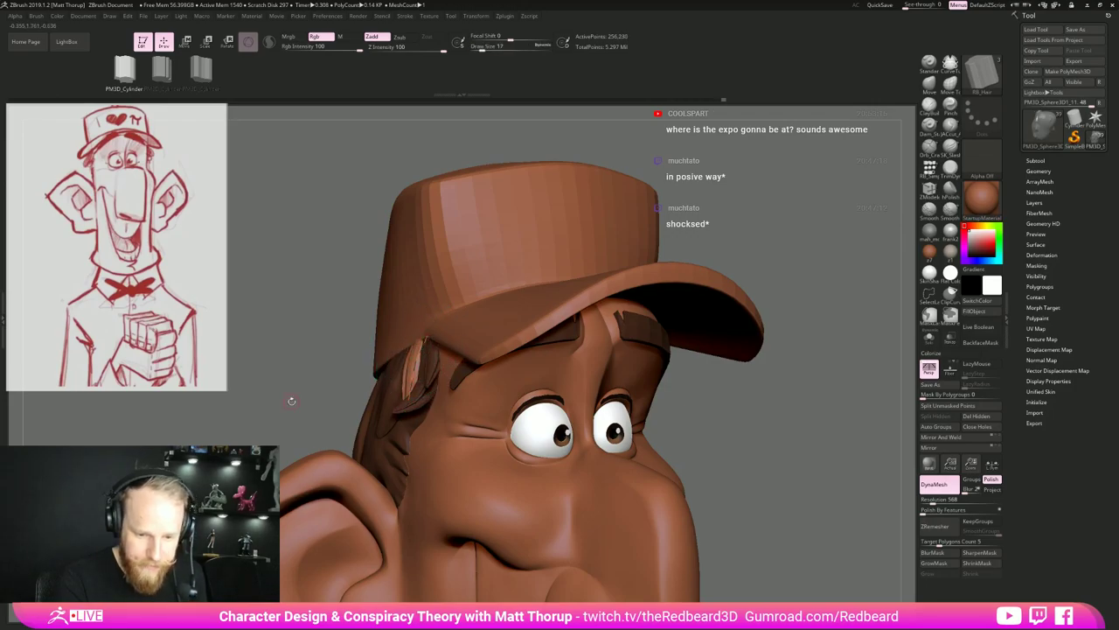
Add a longer strand from the cap's edge down toward the ear with the second hair mesh variant at draw size 17.
drag(292, 401, 625, 433)
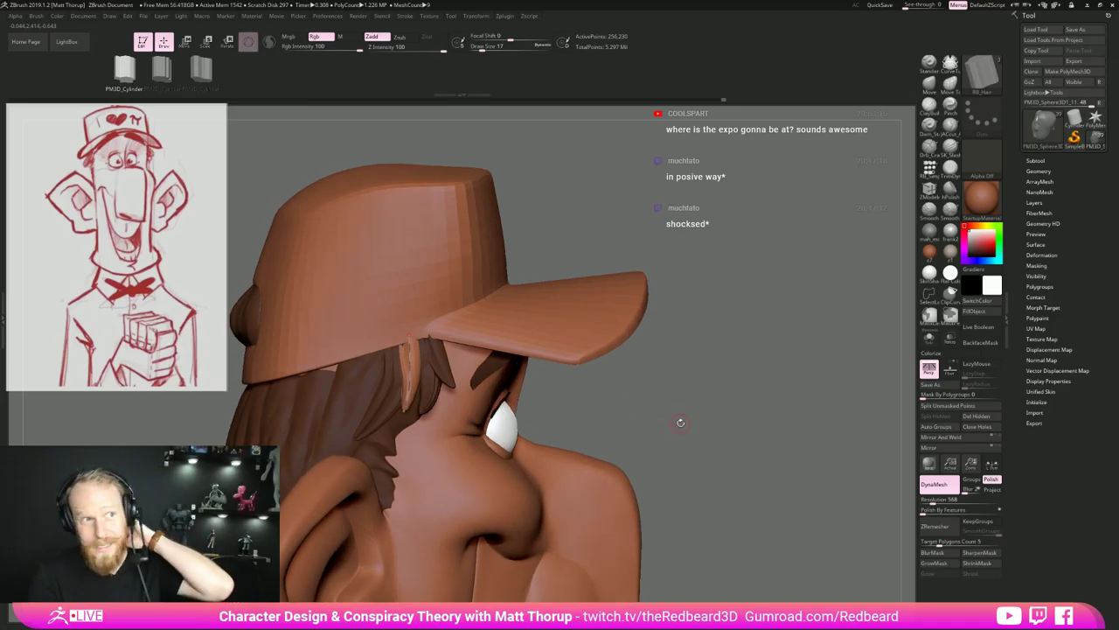
drag(679, 390, 719, 404)
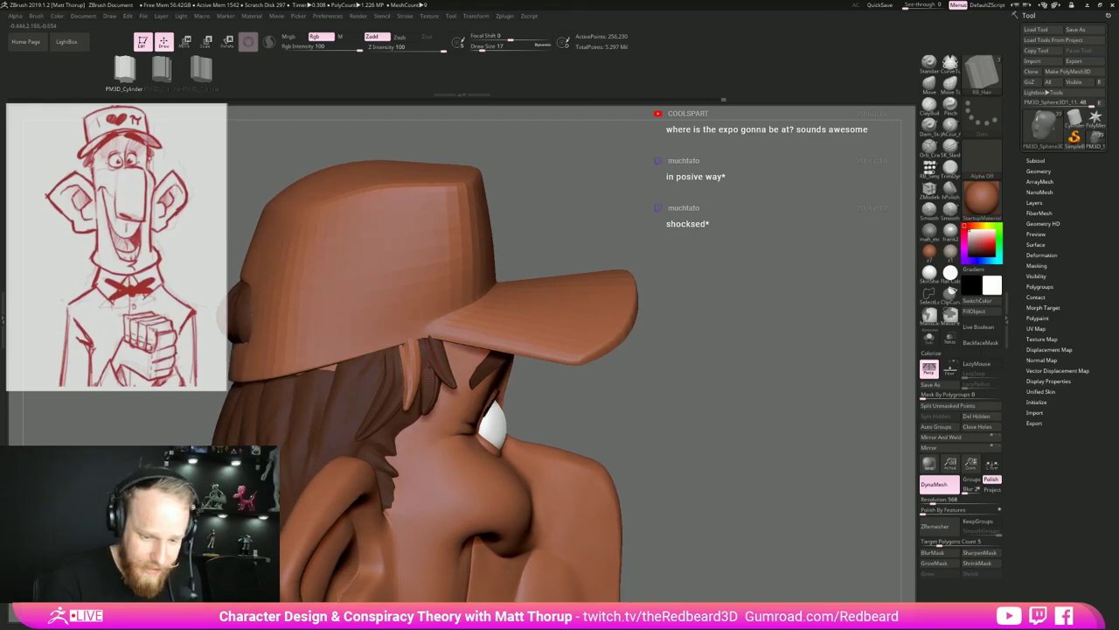
drag(879, 318, 734, 350)
drag(664, 376, 744, 378)
mouse_move(682, 350)
alt+mouse_down()
mouse_move(702, 380)
mouse_move(724, 380)
mouse_move(708, 384)
alt+mouse_up()
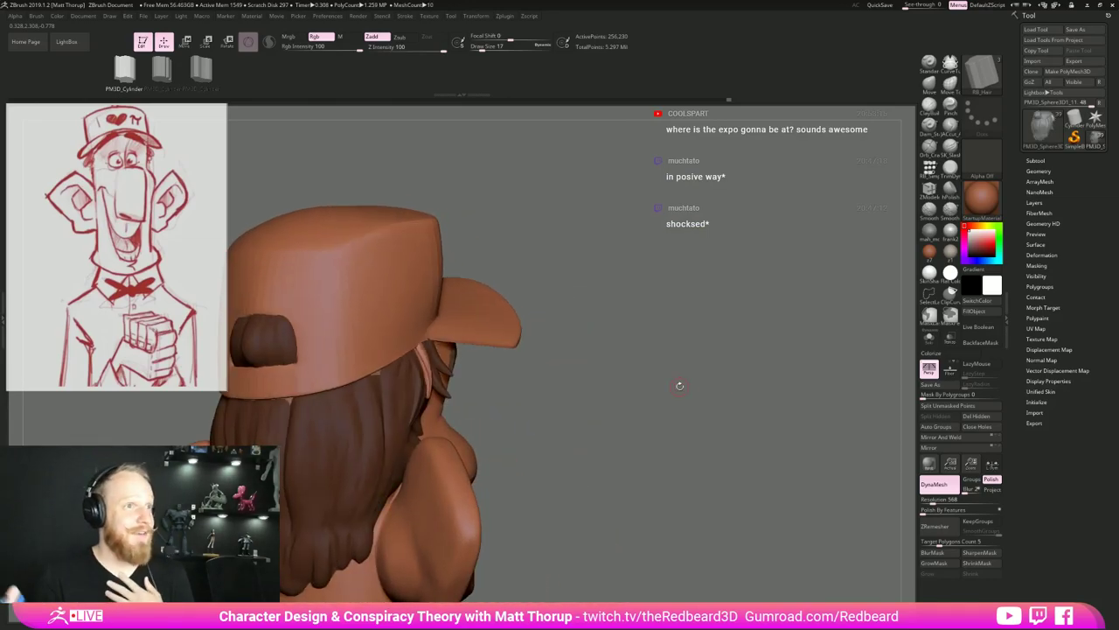
mouse_move(686, 403)
mouse_down()
mouse_move(664, 414)
mouse_move(643, 404)
mouse_up()
click(164, 72)
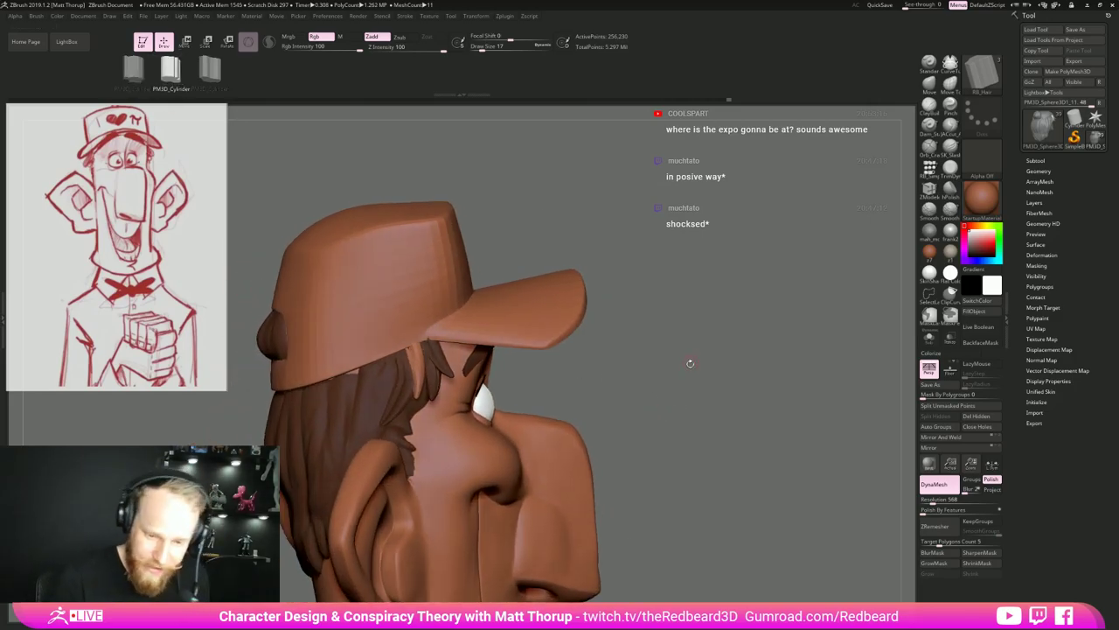
drag(690, 363, 682, 392)
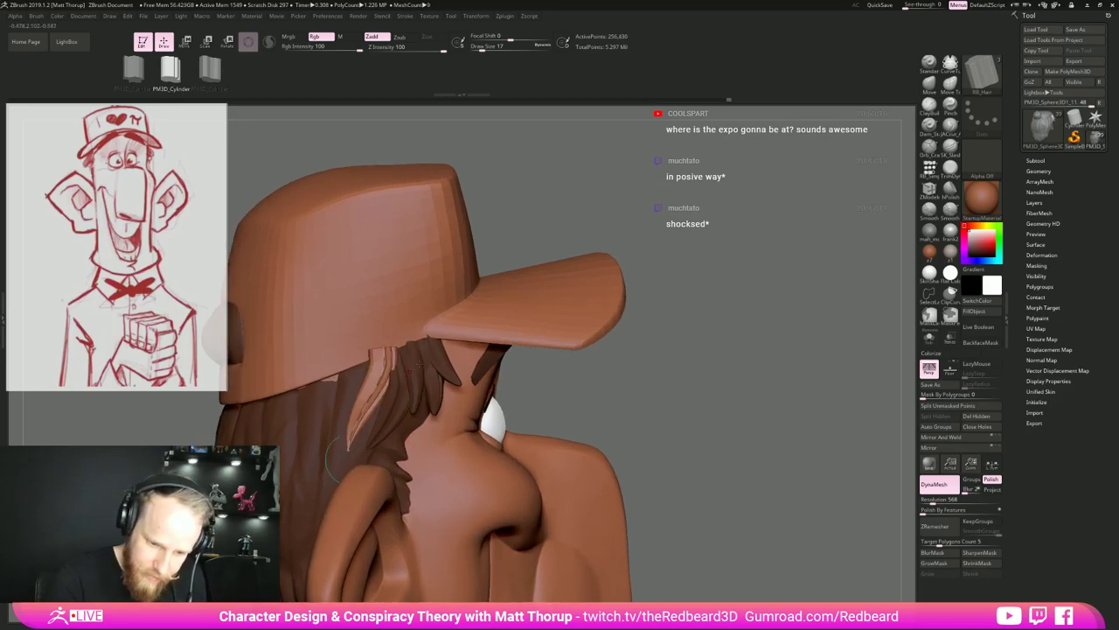
Fit the new strand above the ear against the hair from behind, using edit sizes of 192 and 140.
drag(665, 335, 738, 338)
key(s)
drag(385, 349, 392, 349)
key(bracketright)
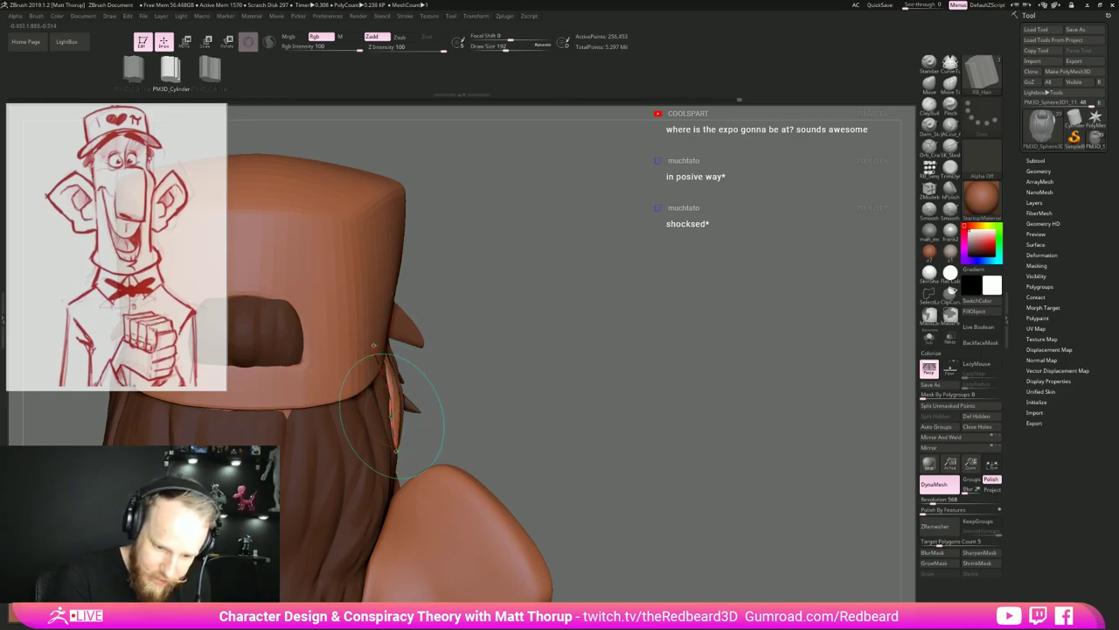
key(bracketleft)
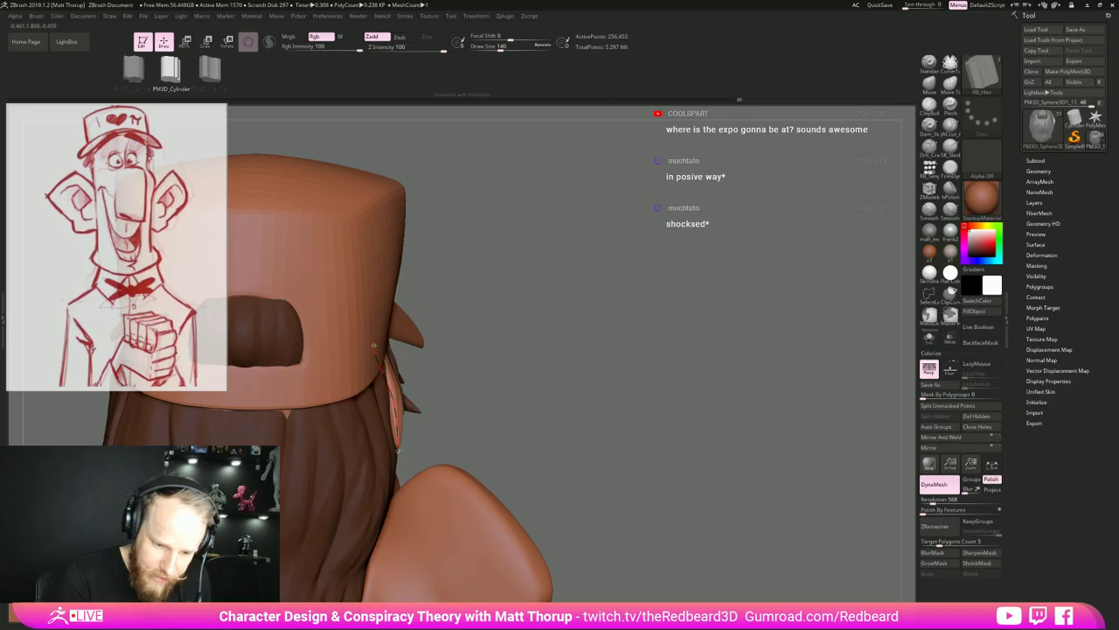
drag(595, 385, 429, 397)
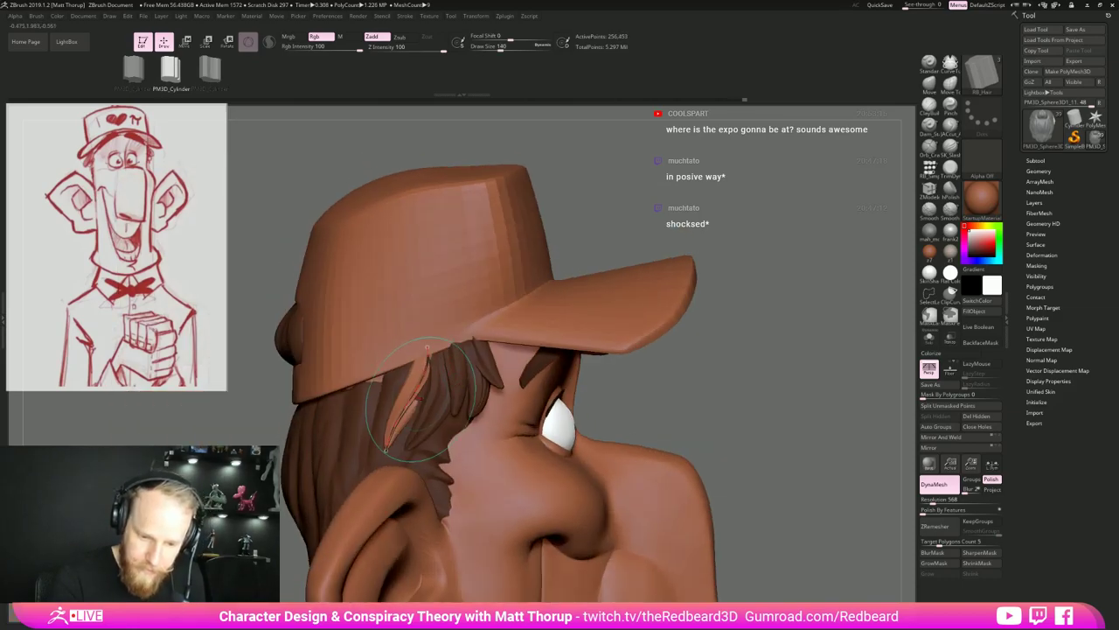
Readjust the middle of the strand above the ear from behind, undoing one edit and using an edit size of 154.
right_drag(420, 366, 535, 381)
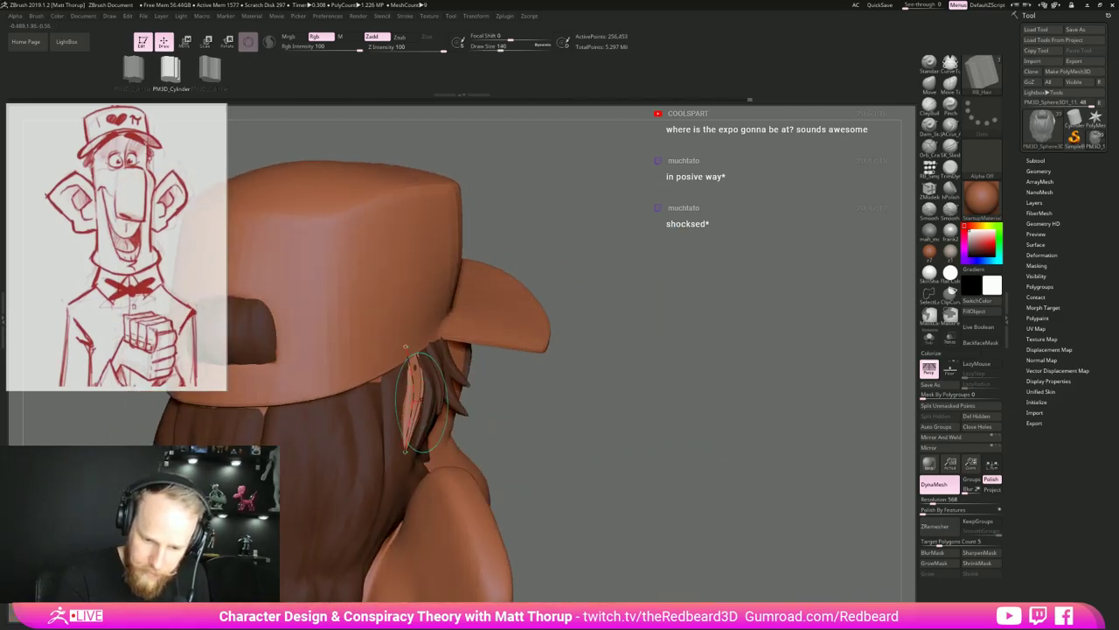
click(424, 402)
key(ctrl+z)
key(s)
drag(424, 395, 426, 395)
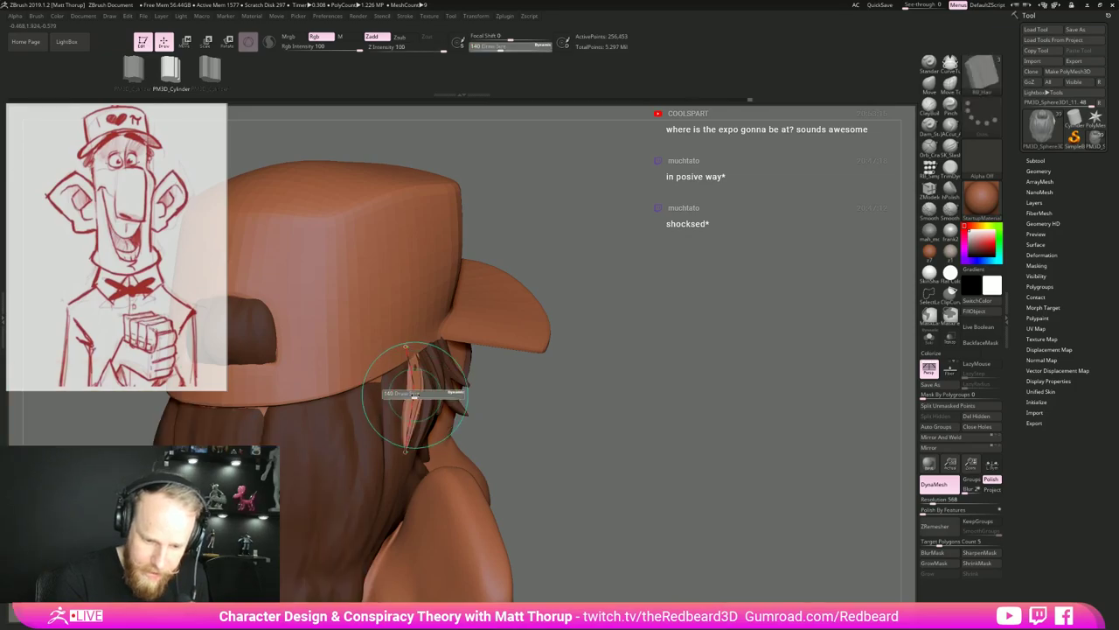
click(418, 401)
drag(542, 410, 426, 416)
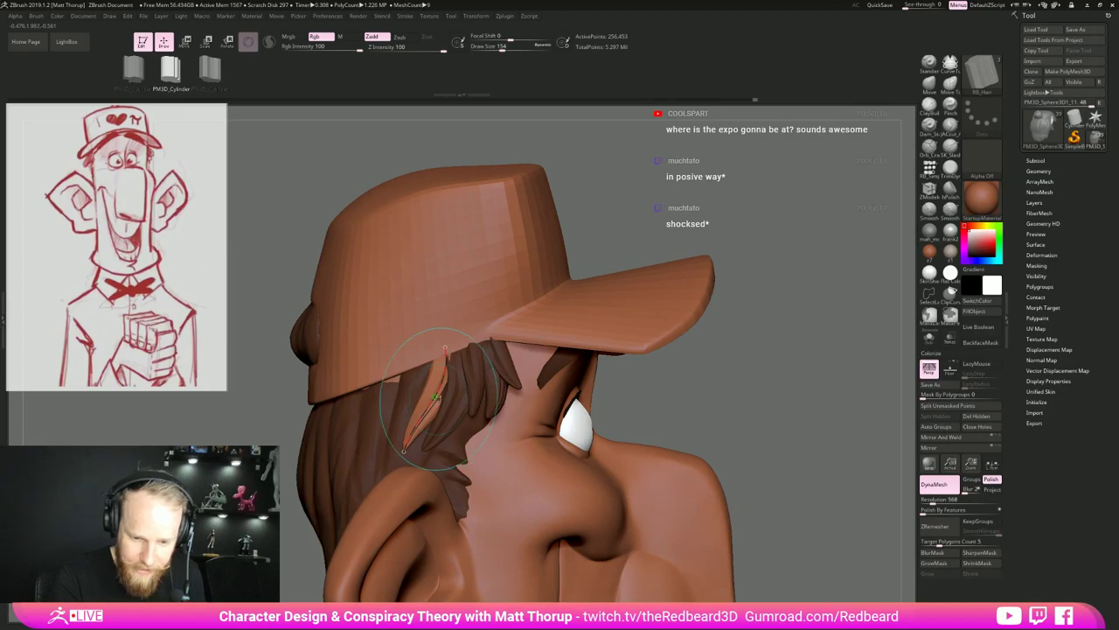
Draw a strand under the cap at the temple on the opposite side of the head at draw size 17.
drag(679, 408, 667, 417)
drag(879, 389, 785, 411)
alt+drag(816, 368, 613, 379)
drag(319, 358, 298, 414)
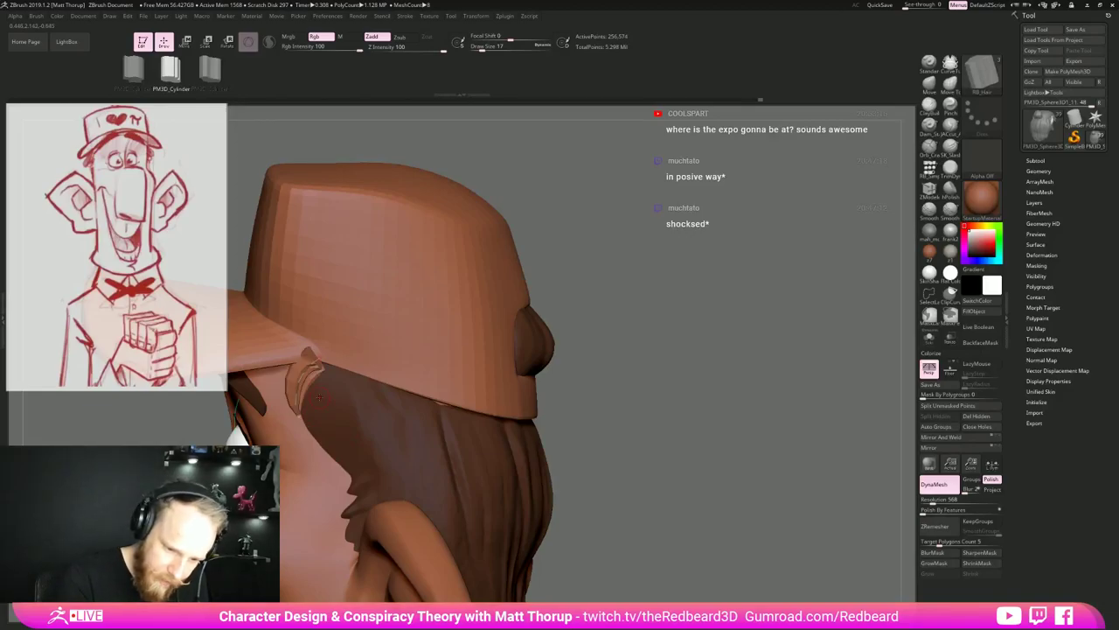
Adjust the root of the opposite temple strand beneath the cap's edge from behind with an edit size of 71.
drag(609, 247, 521, 254)
key(s)
drag(320, 359, 321, 360)
click(317, 358)
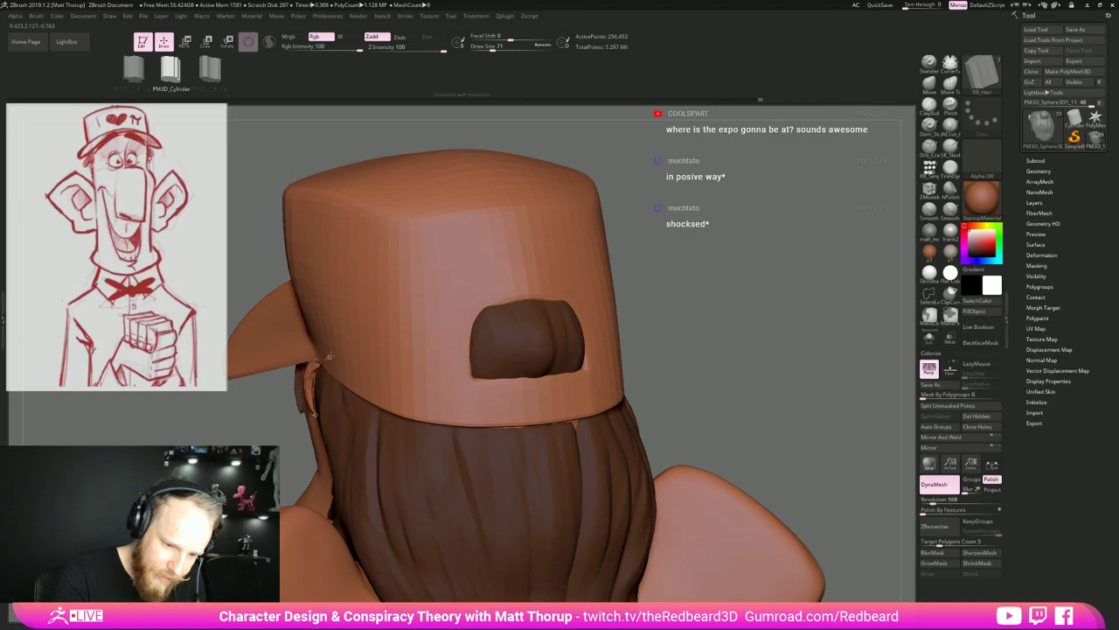
drag(645, 263, 733, 268)
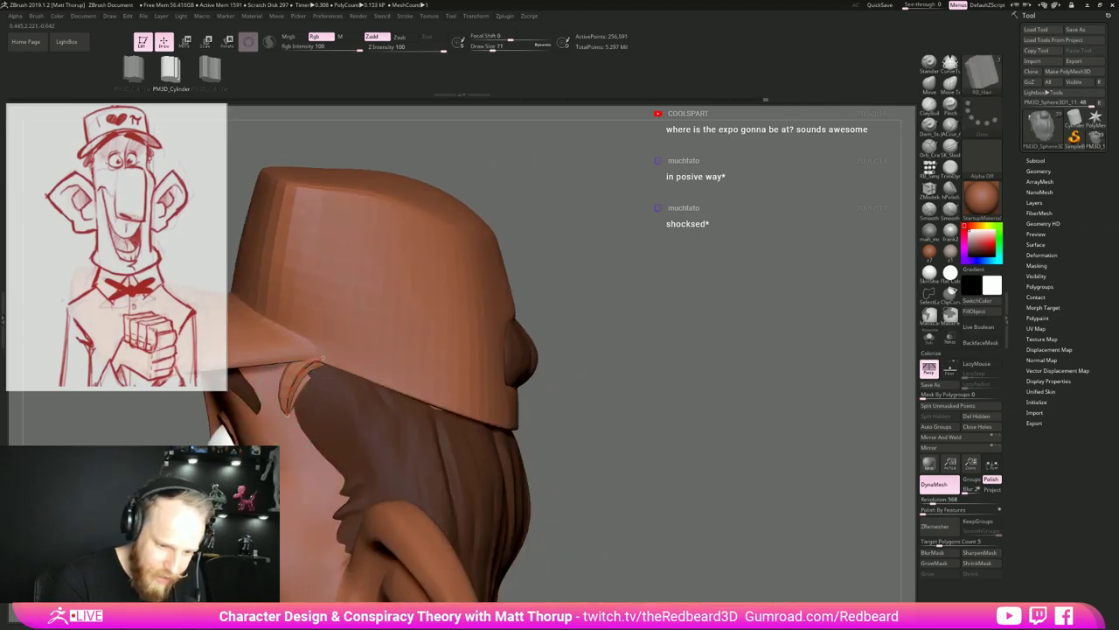
Add a second strand beside the opposite temple strand and pull its tip away from the face from the front.
drag(595, 314, 565, 315)
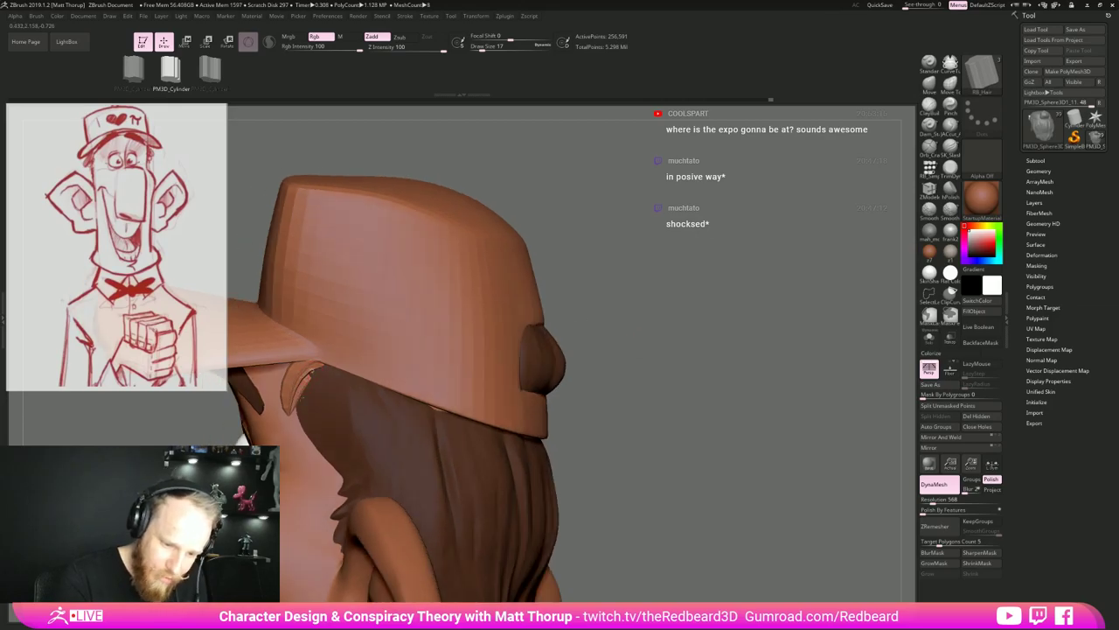
drag(303, 399, 304, 434)
drag(588, 381, 672, 393)
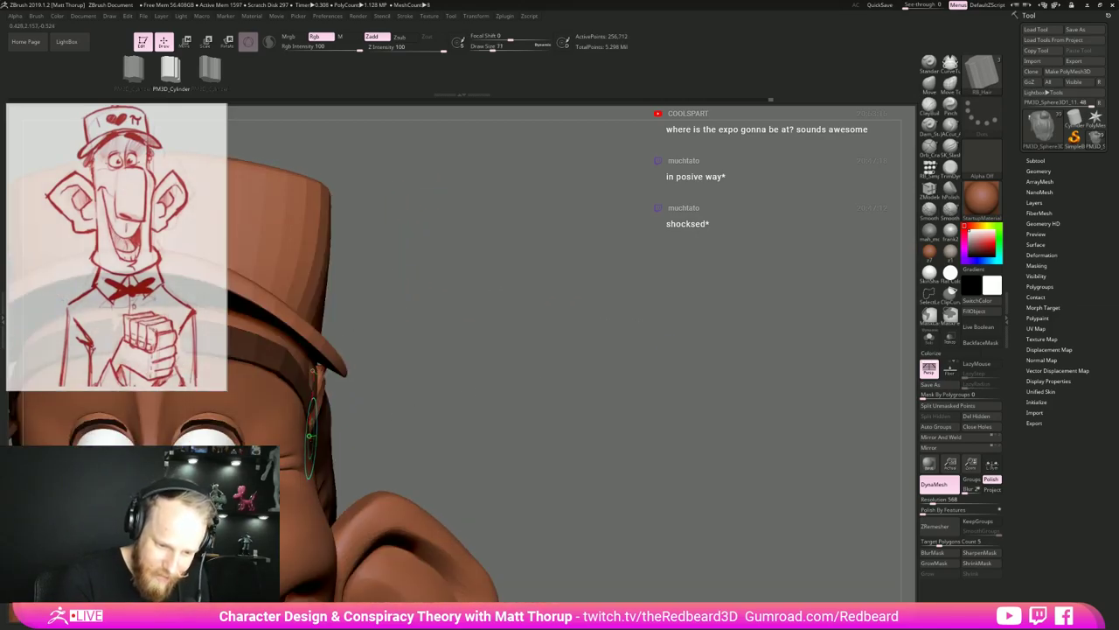
drag(311, 435, 321, 430)
key(s)
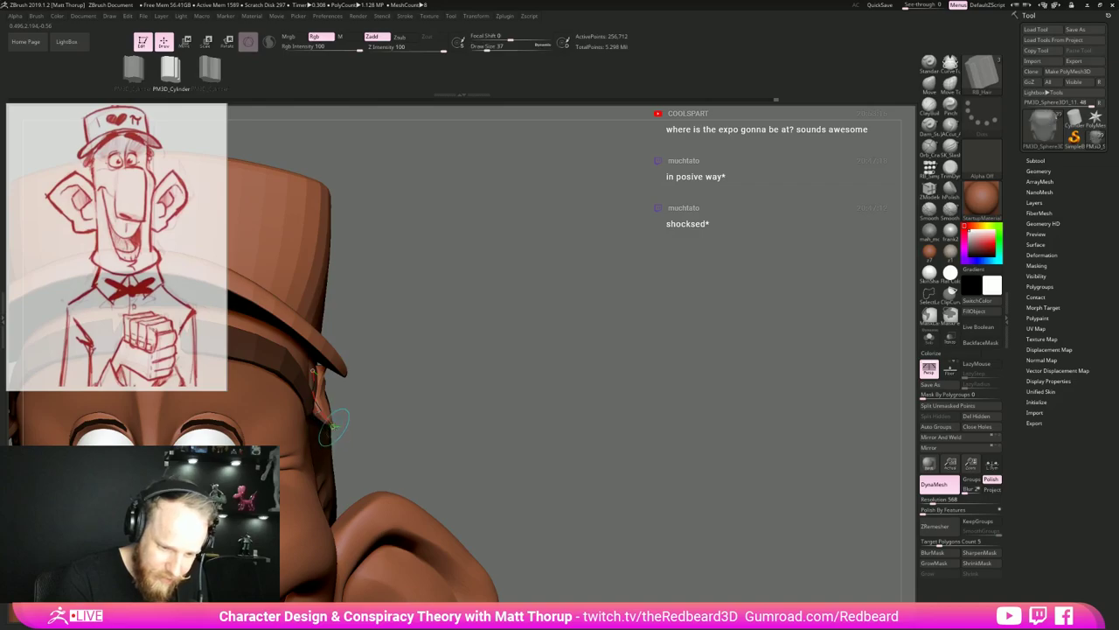
Shift the second opposite temple strand toward the head from behind with an edit size of 136.
mouse_move(473, 390)
mouse_down()
mouse_move(371, 389)
mouse_move(353, 360)
mouse_up()
key(])
key(])
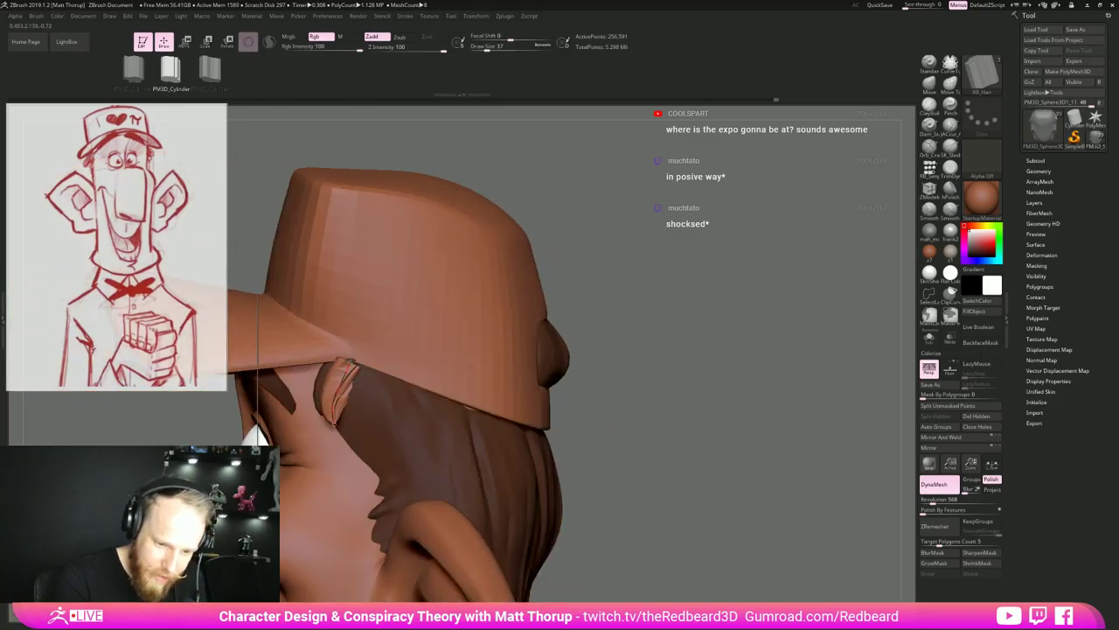
drag(619, 341, 505, 341)
key(s)
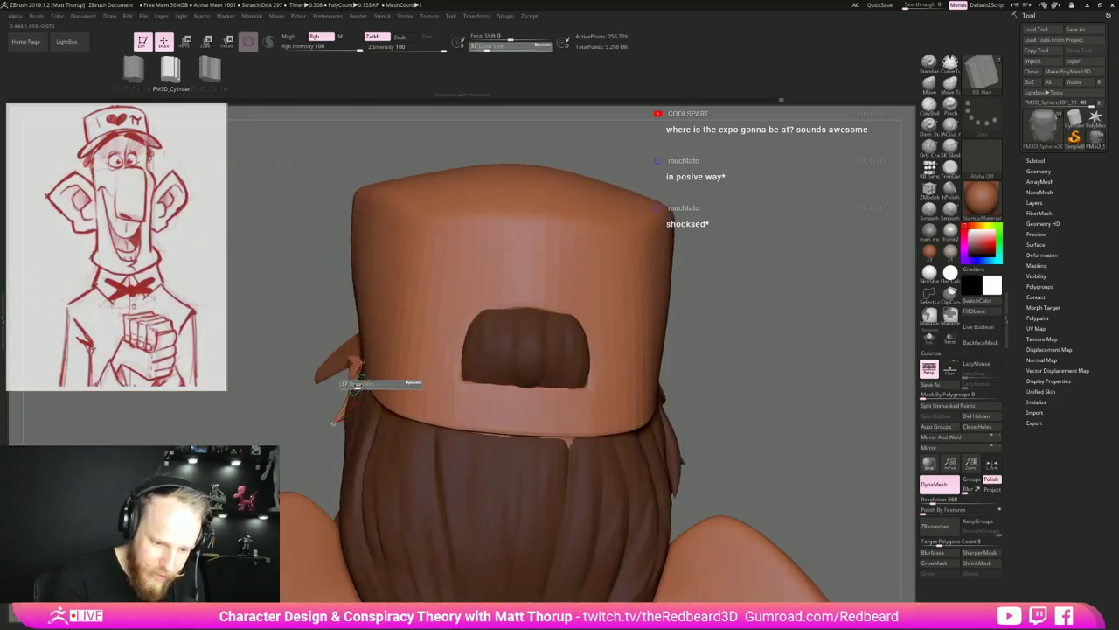
mouse_move(351, 389)
mouse_down()
mouse_move(371, 361)
mouse_move(369, 374)
mouse_up()
key(s)
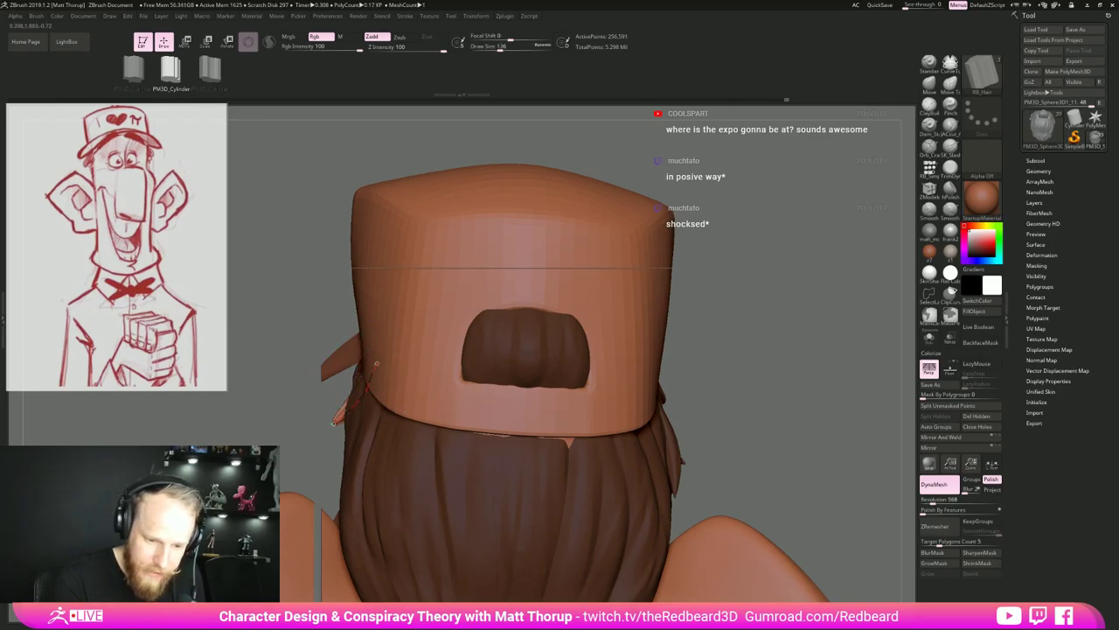
Adjust the second opposite temple strand's placement against the hair from an angled view above the cap.
mouse_move(249, 404)
mouse_down()
mouse_move(331, 410)
mouse_move(279, 424)
mouse_up()
right_drag(215, 421, 278, 422)
right_drag(328, 396, 268, 430)
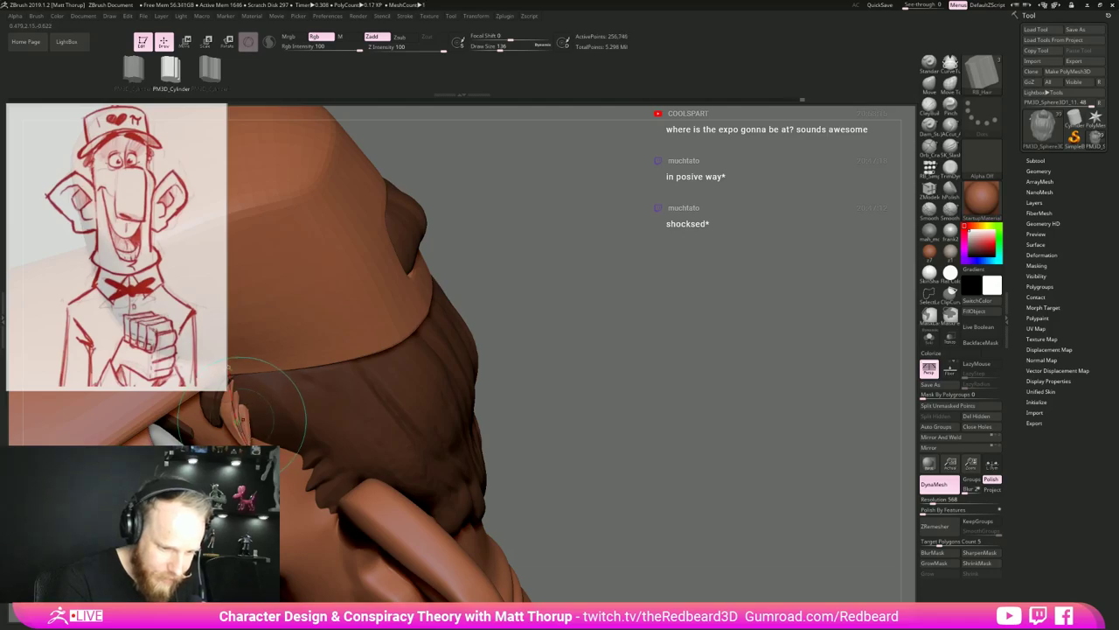
drag(267, 406, 244, 418)
Rebuild the second opposite temple strand with the first hair mesh variant and adjust it from behind with an edit size of 136.
click(134, 83)
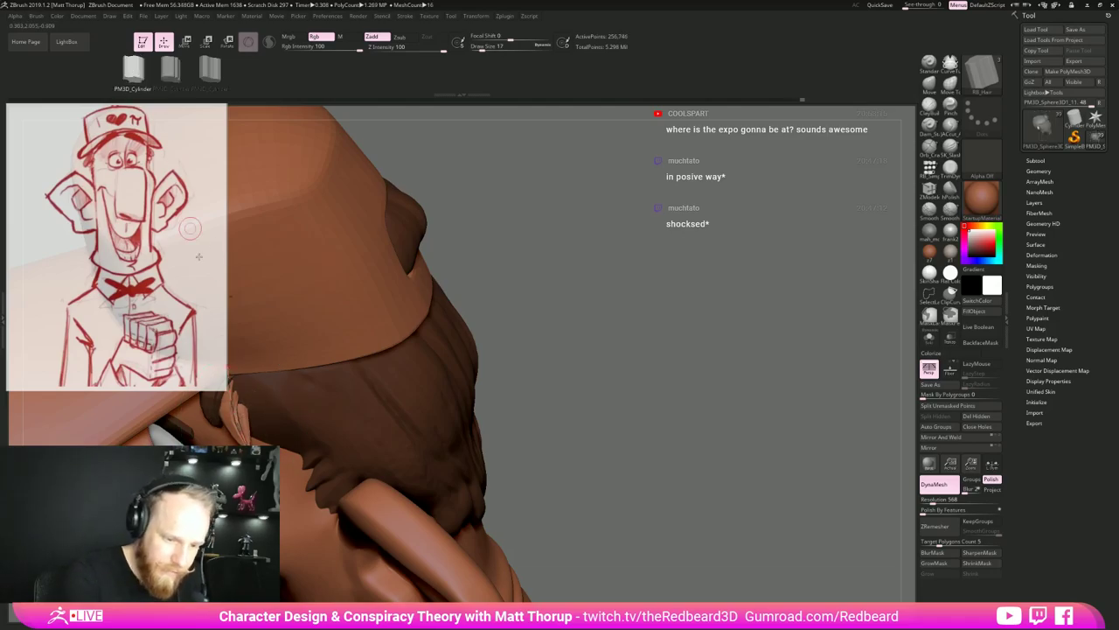
drag(519, 345, 464, 344)
mouse_move(600, 428)
mouse_down()
mouse_move(673, 382)
mouse_move(559, 389)
mouse_up()
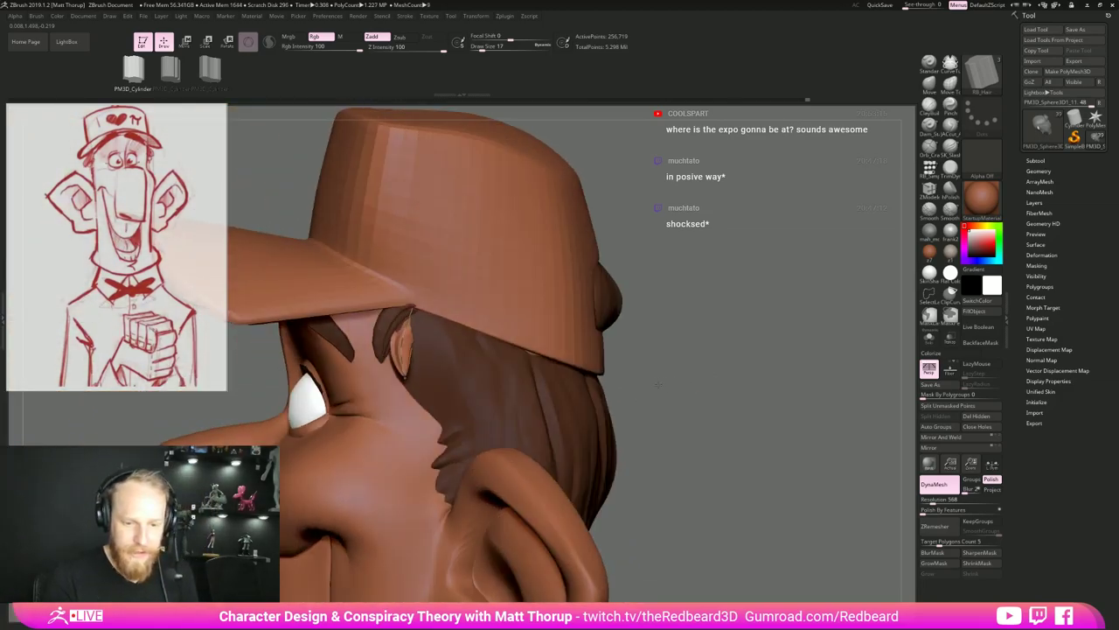
drag(702, 370, 572, 358)
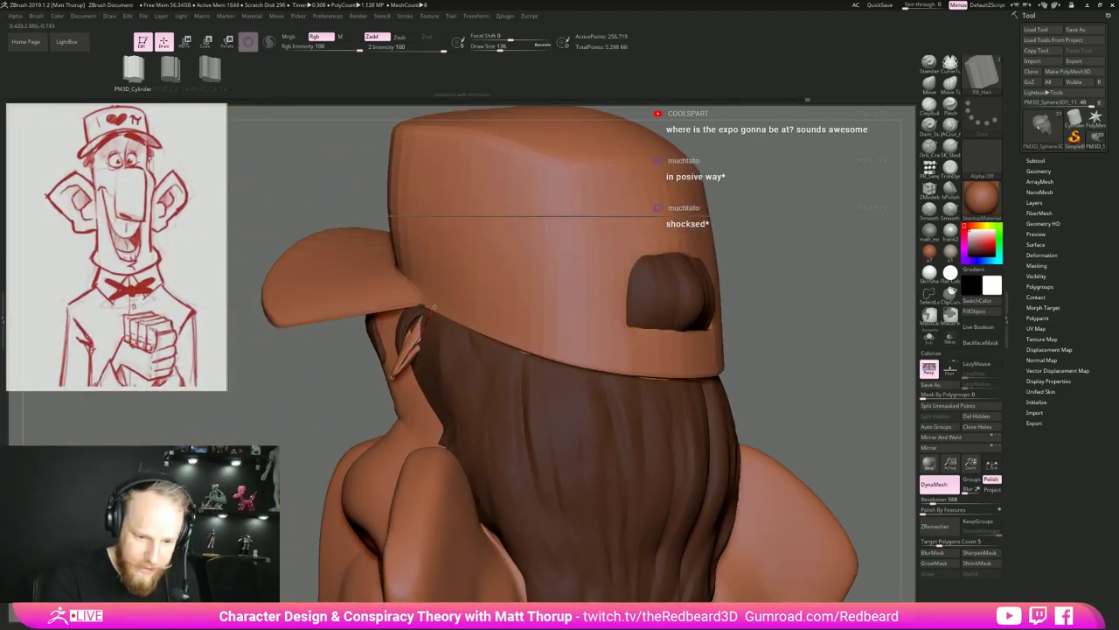
drag(434, 311, 429, 353)
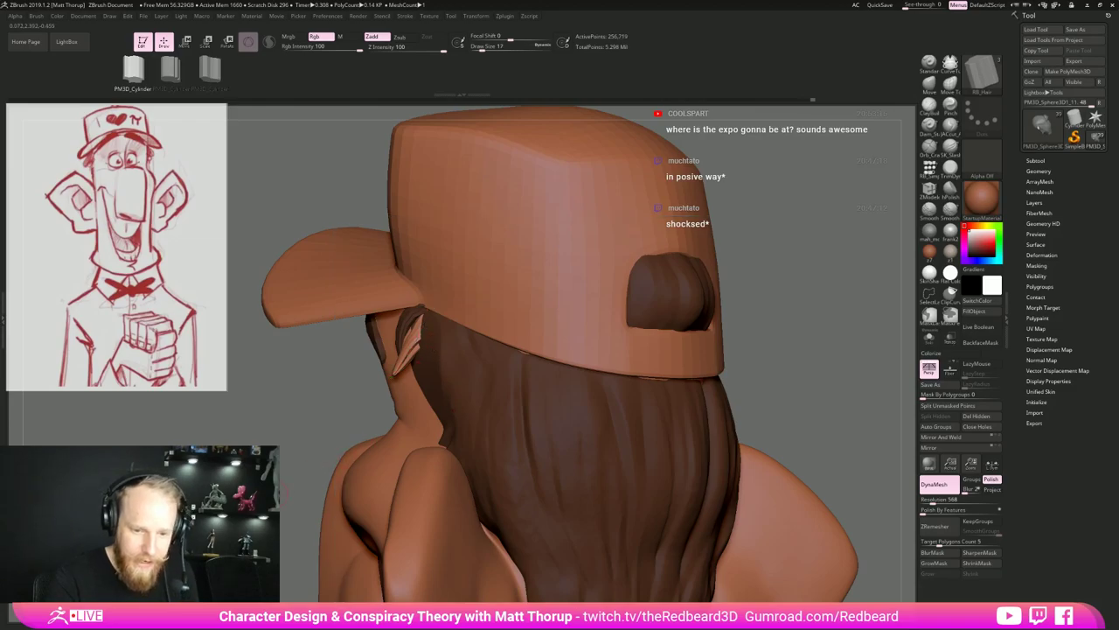
drag(284, 491, 385, 481)
alt+drag(560, 508, 551, 411)
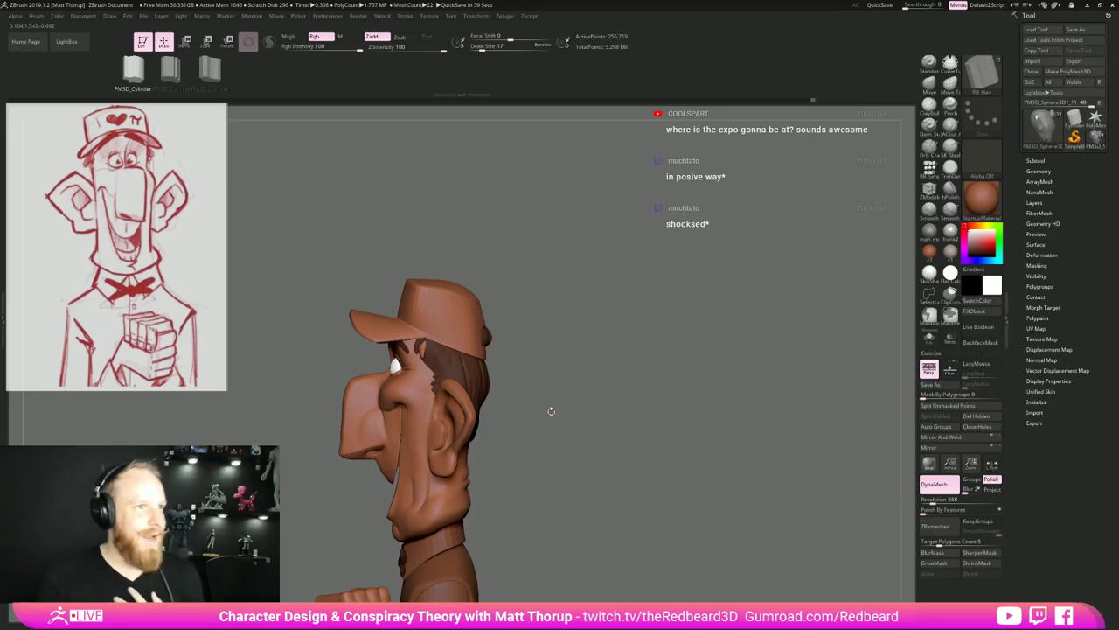
mouse_move(712, 401)
mouse_down()
mouse_move(711, 418)
mouse_move(725, 402)
mouse_move(743, 415)
mouse_move(718, 419)
mouse_up()
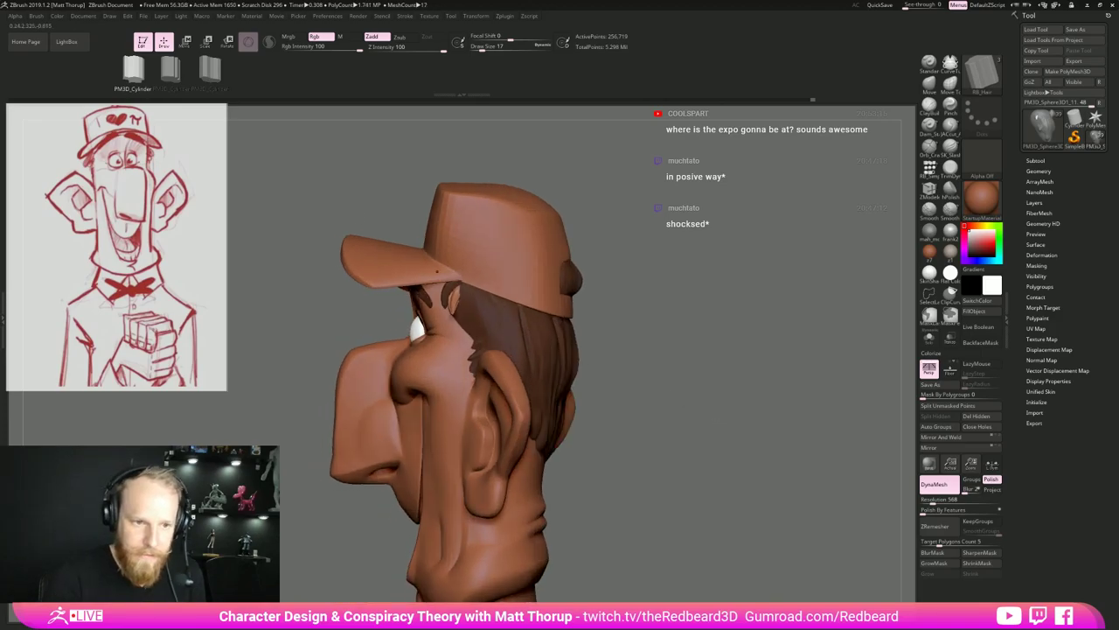
Add a third strand behind the two opposite temple strands with the third hair mesh variant and adjust its root under the cap.
click(215, 82)
alt+drag(611, 307, 609, 337)
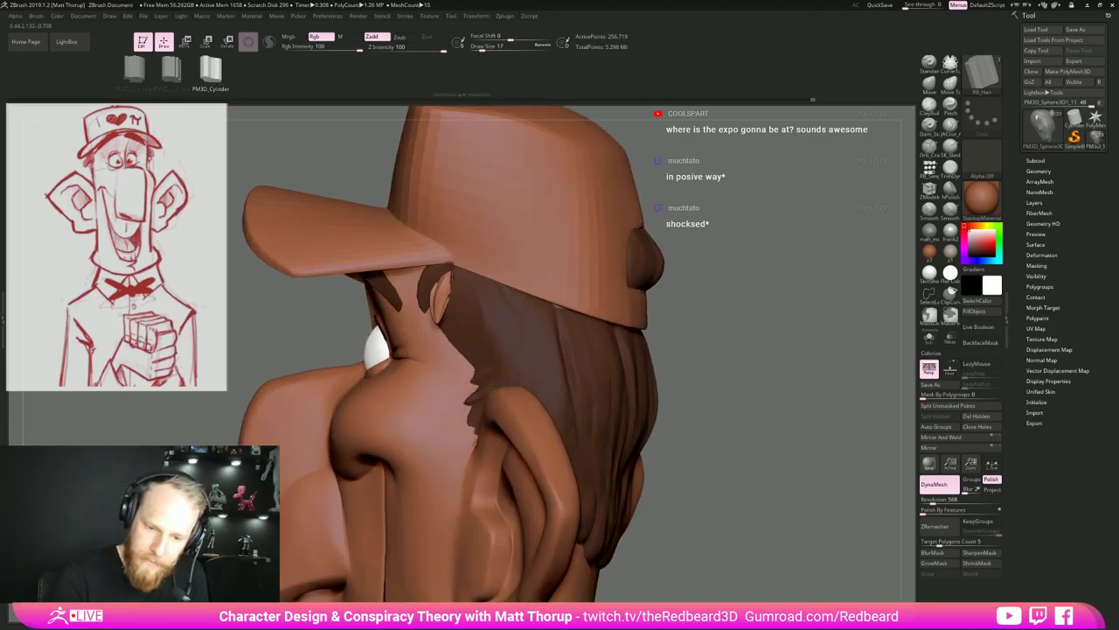
drag(451, 323, 468, 360)
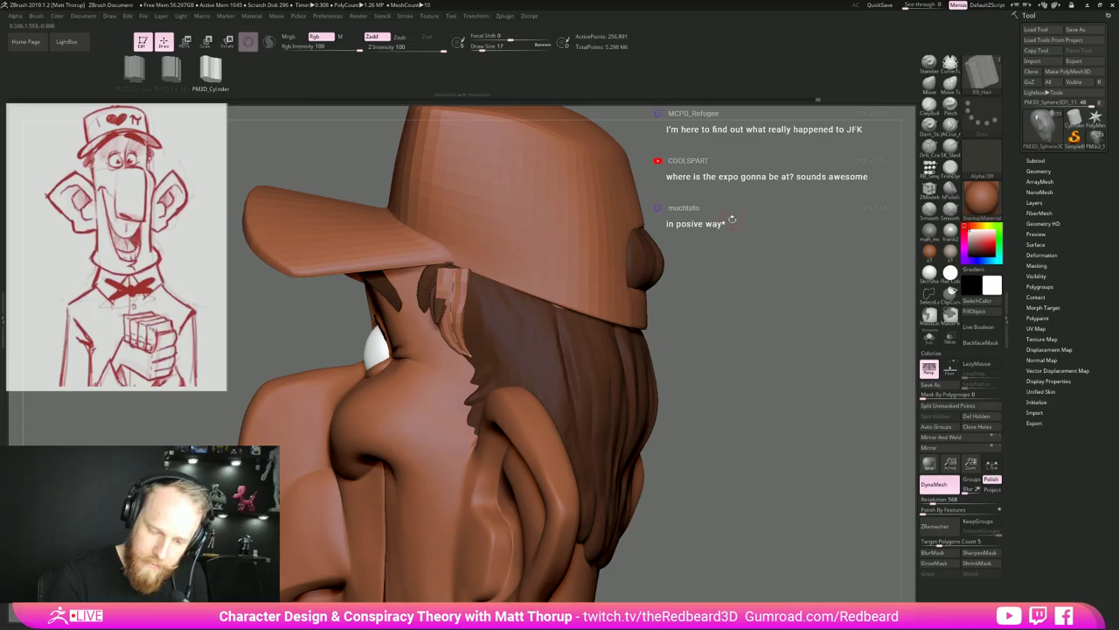
drag(732, 220, 556, 243)
drag(459, 266, 460, 288)
drag(372, 325, 564, 321)
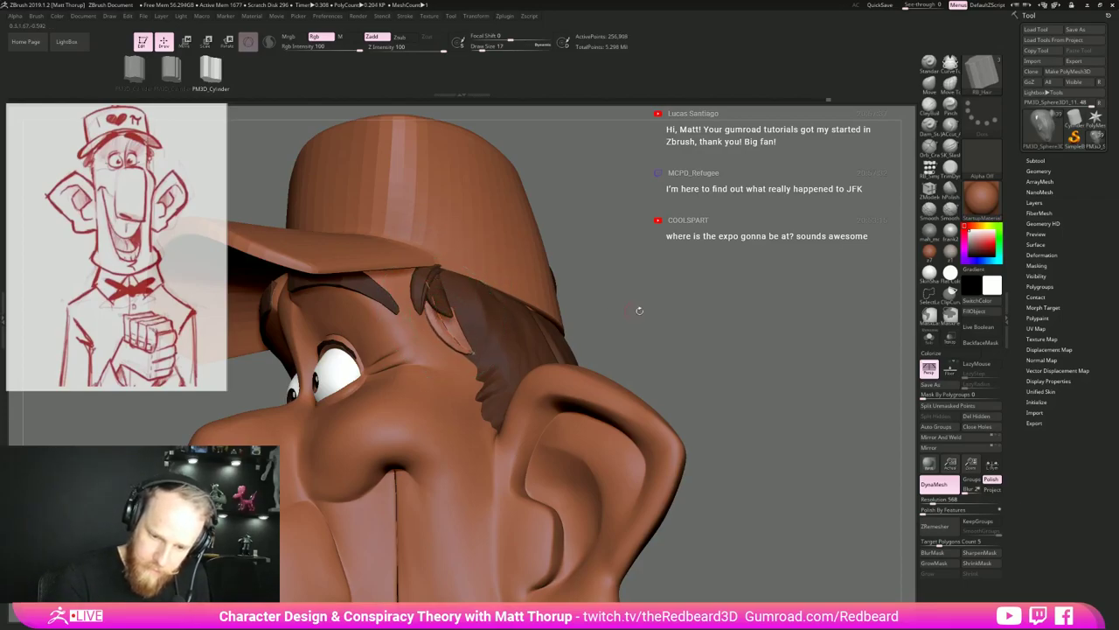
Adjust the third opposite temple strand's tip against the hair with an edit size of 54.
drag(640, 311, 713, 287)
key(s)
drag(464, 353, 459, 353)
key(s)
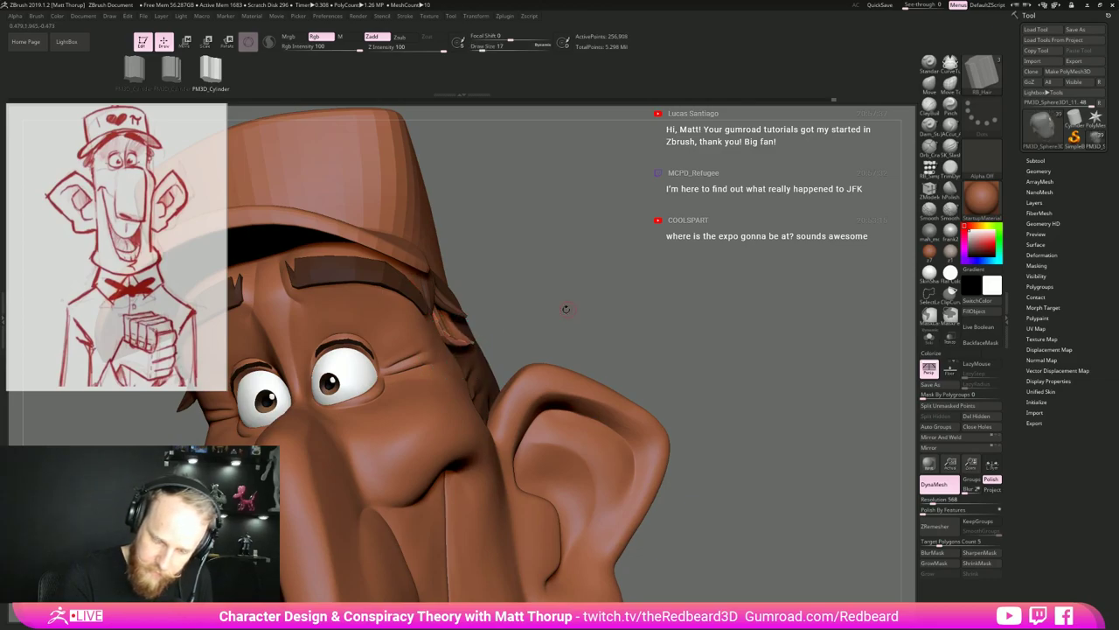
right_drag(566, 309, 457, 345)
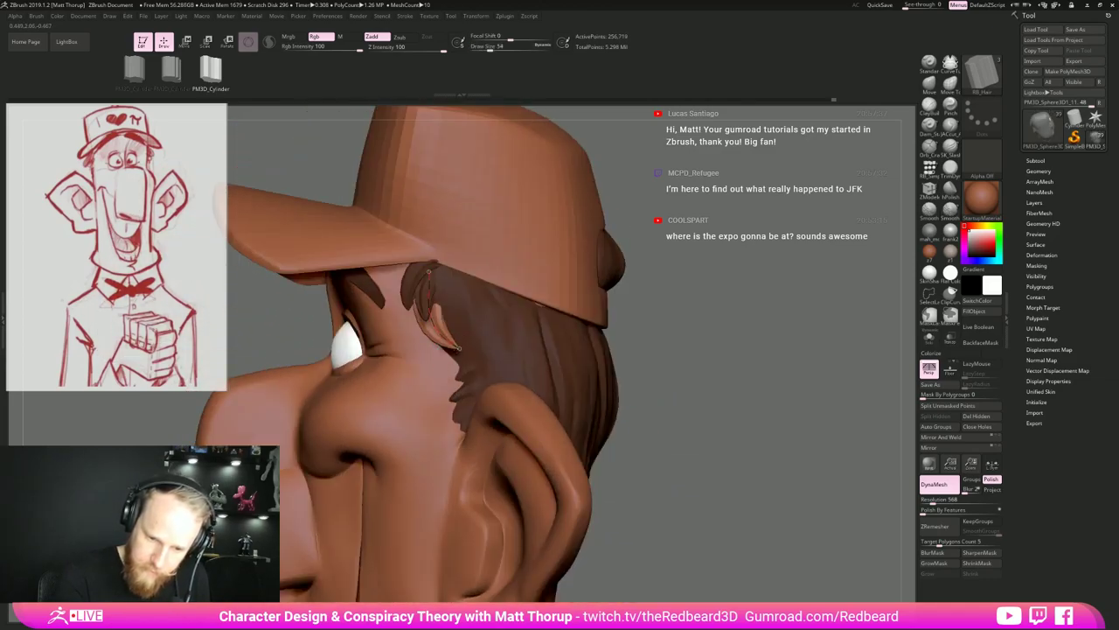
drag(651, 304, 555, 308)
right_drag(555, 308, 625, 306)
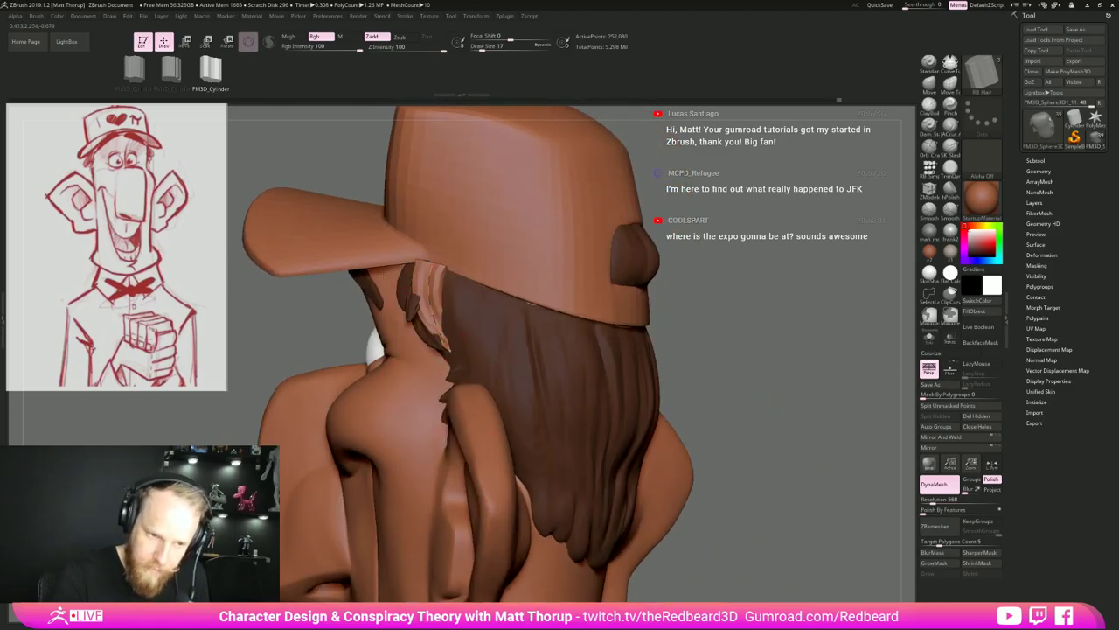
Switch the third opposite temple strand to the first hair mesh variant and shift its root from behind with an edit size of 87.
click(135, 70)
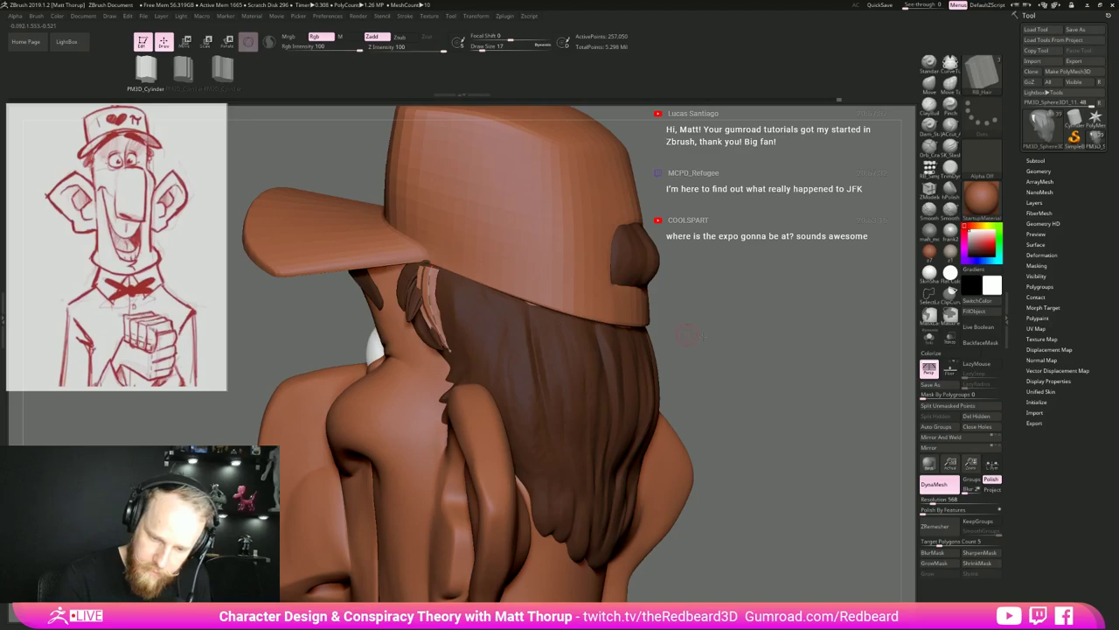
drag(687, 335, 637, 334)
key(s)
drag(423, 267, 434, 266)
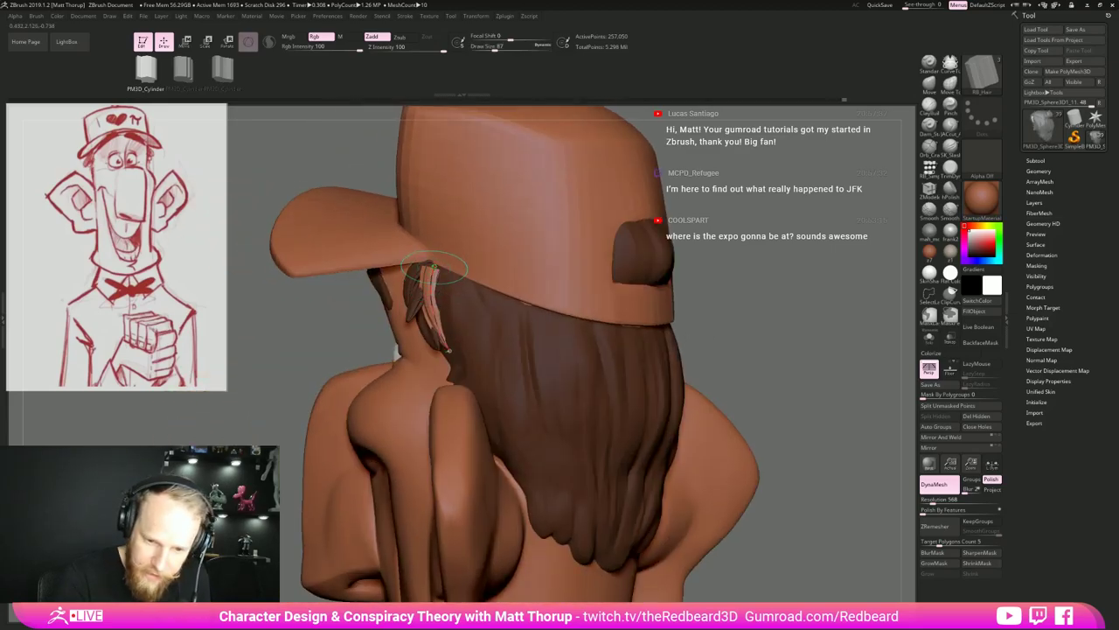
Pull the third opposite temple strand's tip away from the face with an edit size of 112.
drag(244, 420, 328, 417)
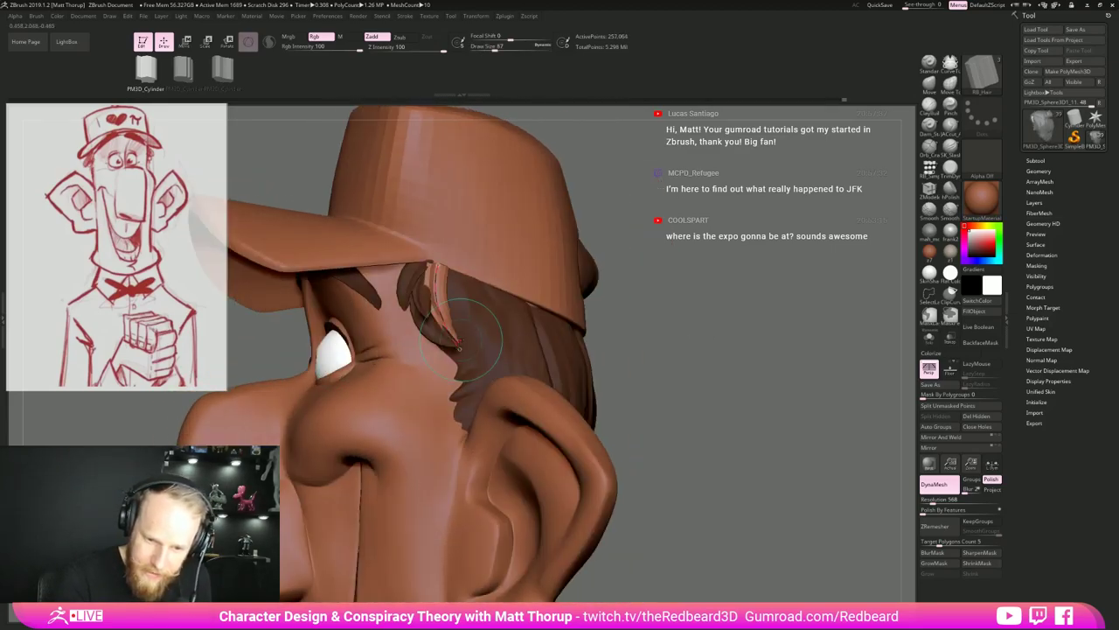
drag(249, 376, 352, 376)
key(s)
drag(435, 327, 439, 327)
click(469, 347)
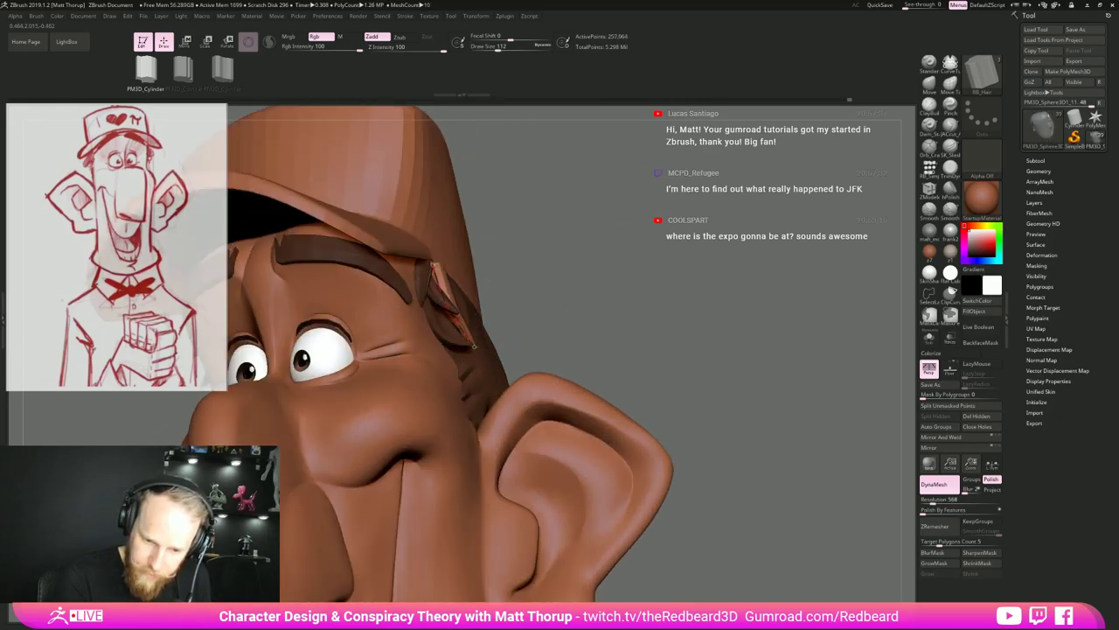
Refine the middle of the third opposite temple strand so it curves along the neighbouring hair in side view.
drag(554, 307, 464, 308)
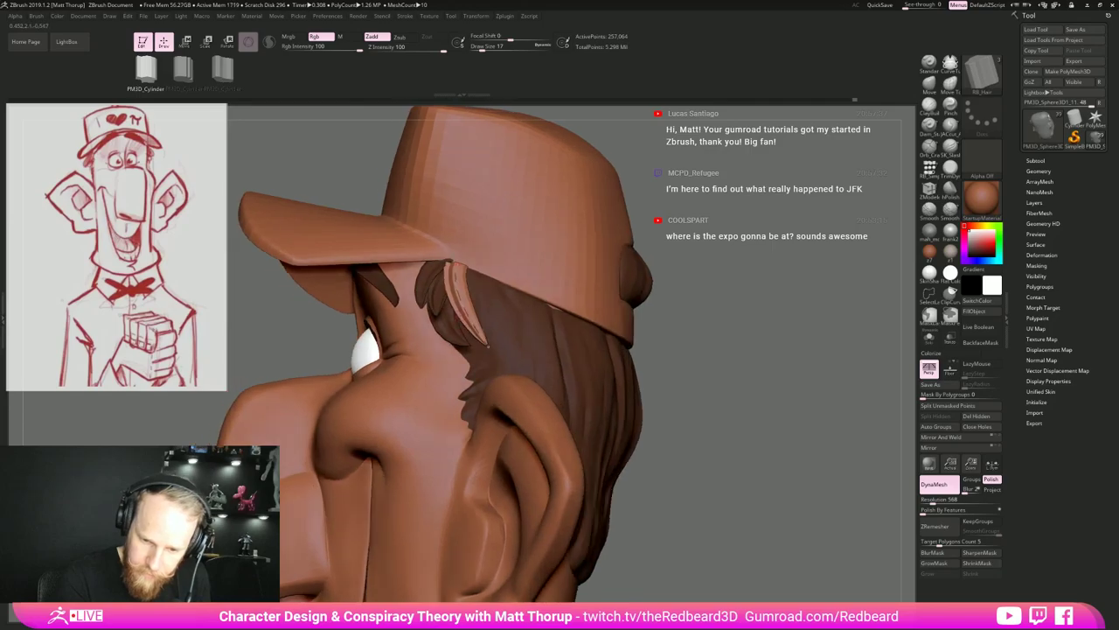
key(ctrl+z)
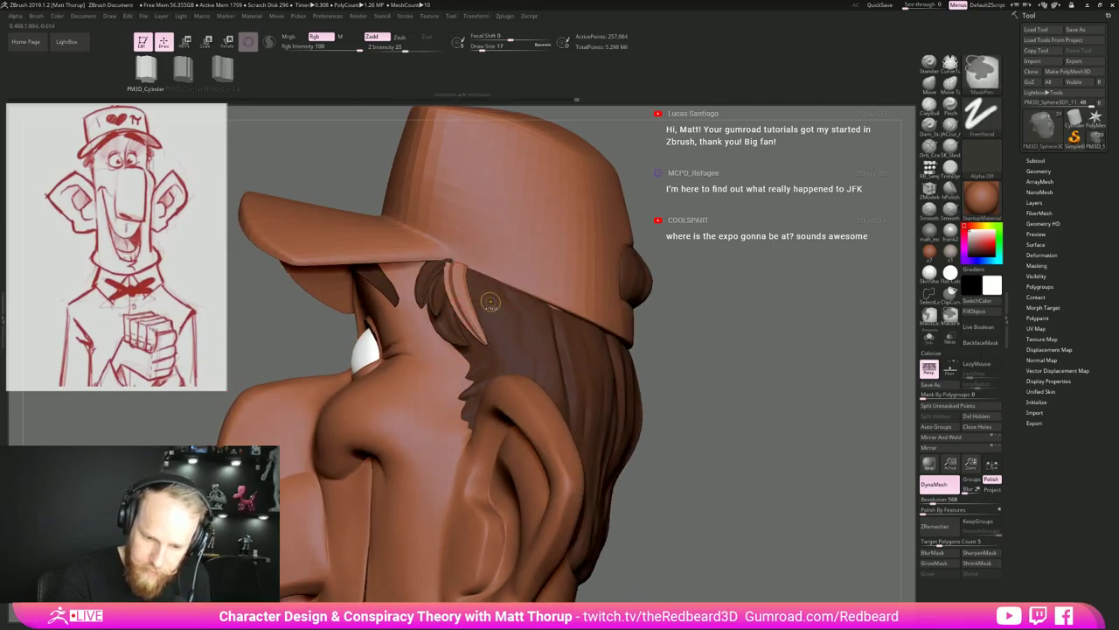
key(s)
drag(459, 312, 464, 313)
click(464, 313)
drag(691, 306, 533, 288)
drag(343, 390, 467, 371)
Shift the upper part of the third opposite temple strand under the cap edge from behind with an edit size of 94.
drag(645, 207, 537, 211)
key(s)
drag(494, 263, 497, 263)
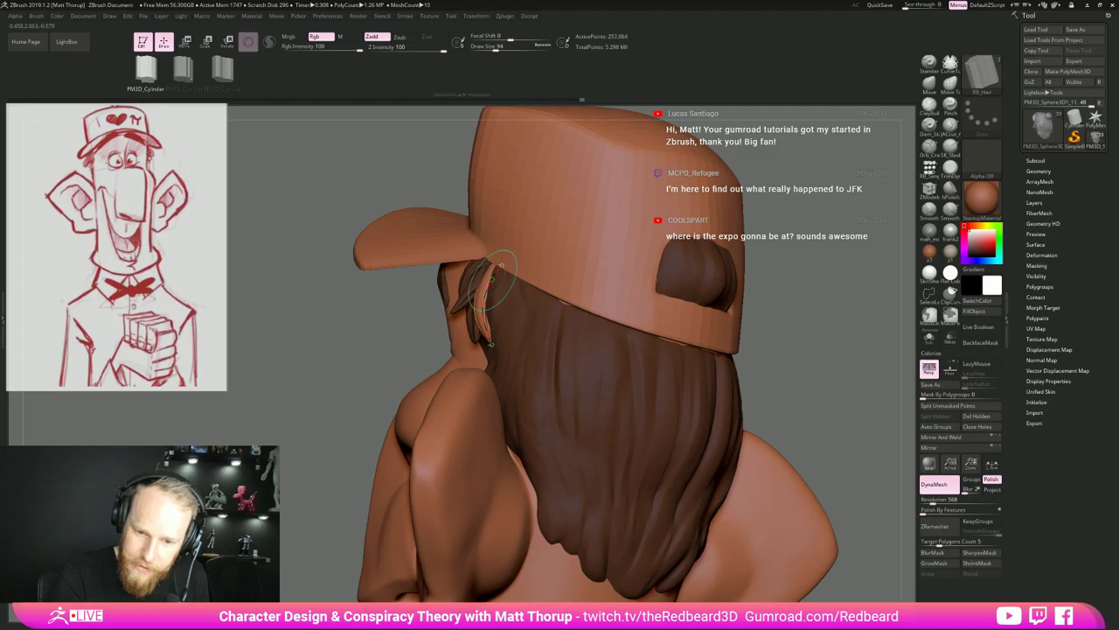
click(488, 284)
mouse_move(380, 390)
mouse_down()
mouse_move(516, 376)
mouse_move(514, 340)
mouse_up()
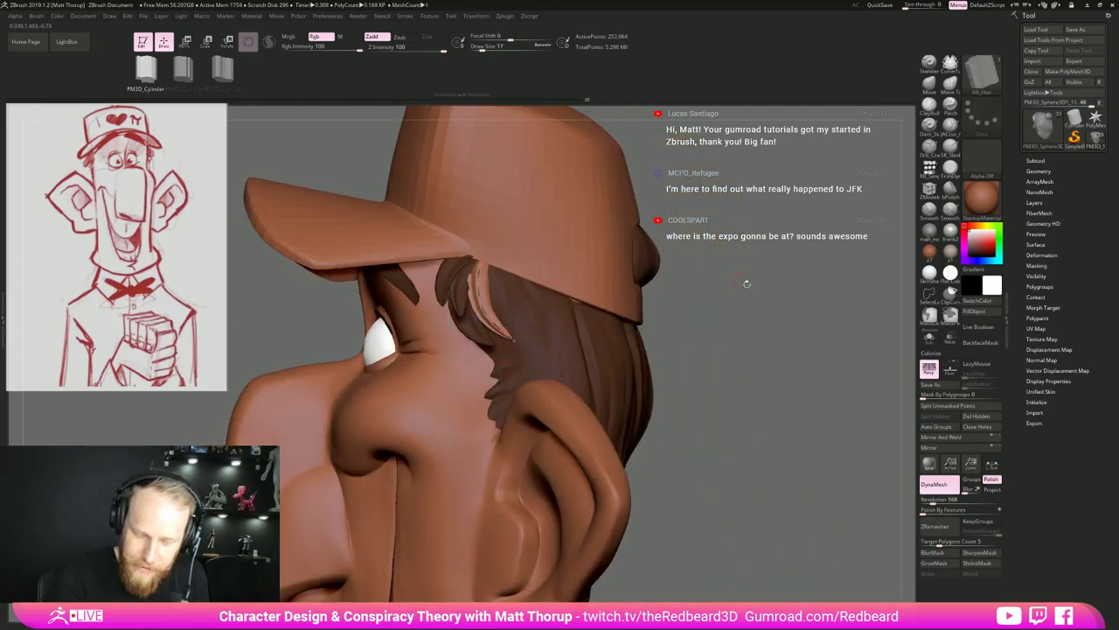
Try to pull the middle of the third opposite temple strand outward from the head in front view, and undo the attempt.
drag(747, 283, 656, 293)
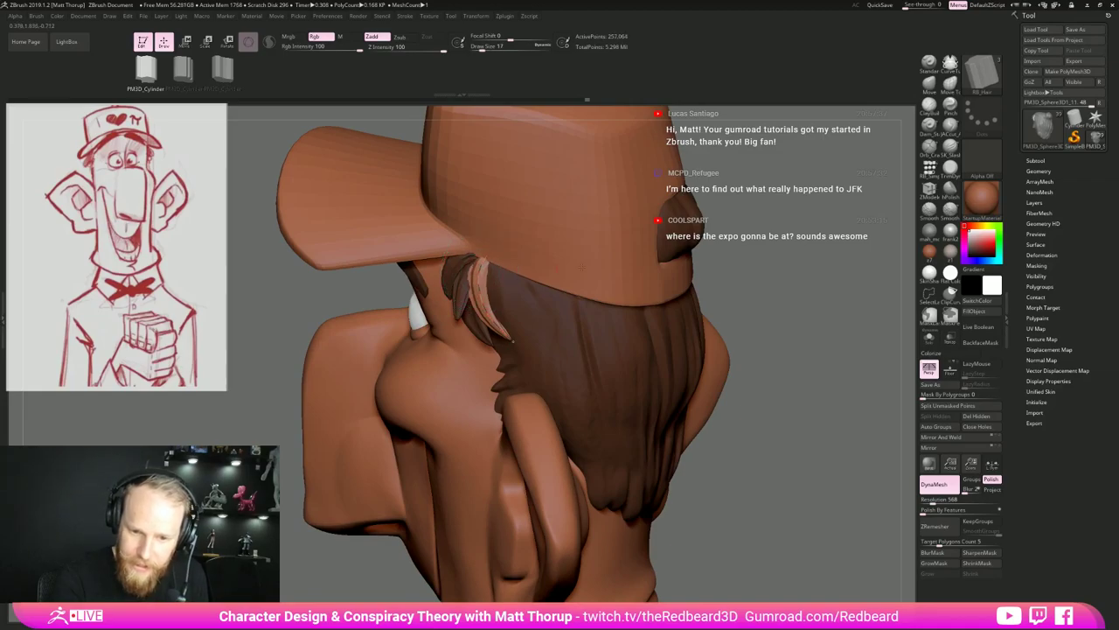
drag(743, 363, 748, 310)
alt+drag(748, 311, 763, 424)
drag(497, 297, 724, 251)
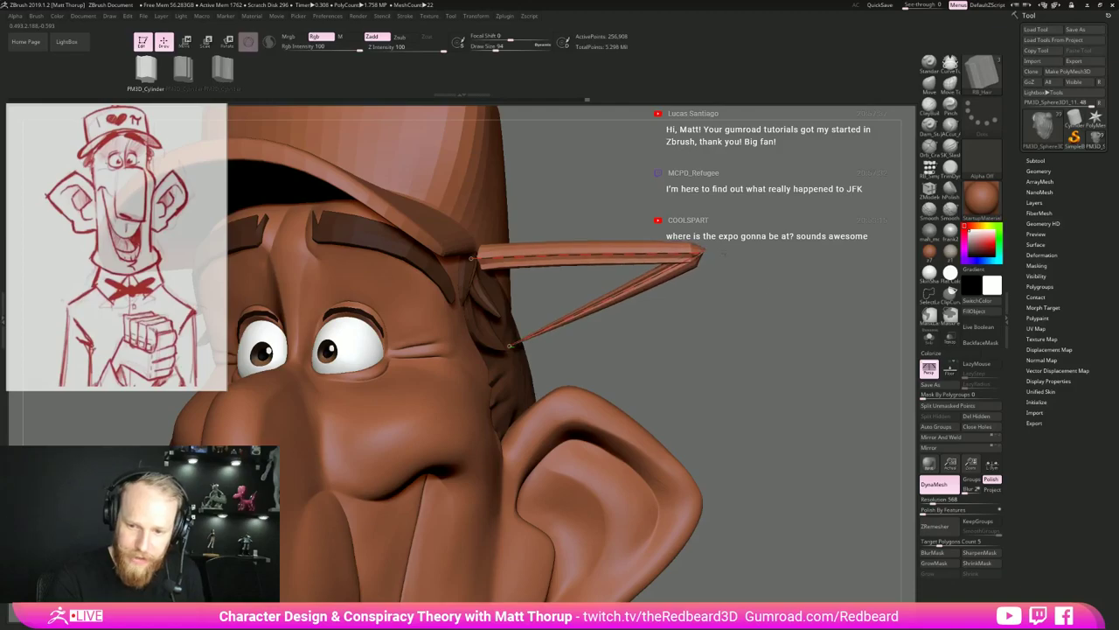
drag(785, 313, 698, 327)
drag(571, 295, 544, 296)
drag(757, 325, 817, 319)
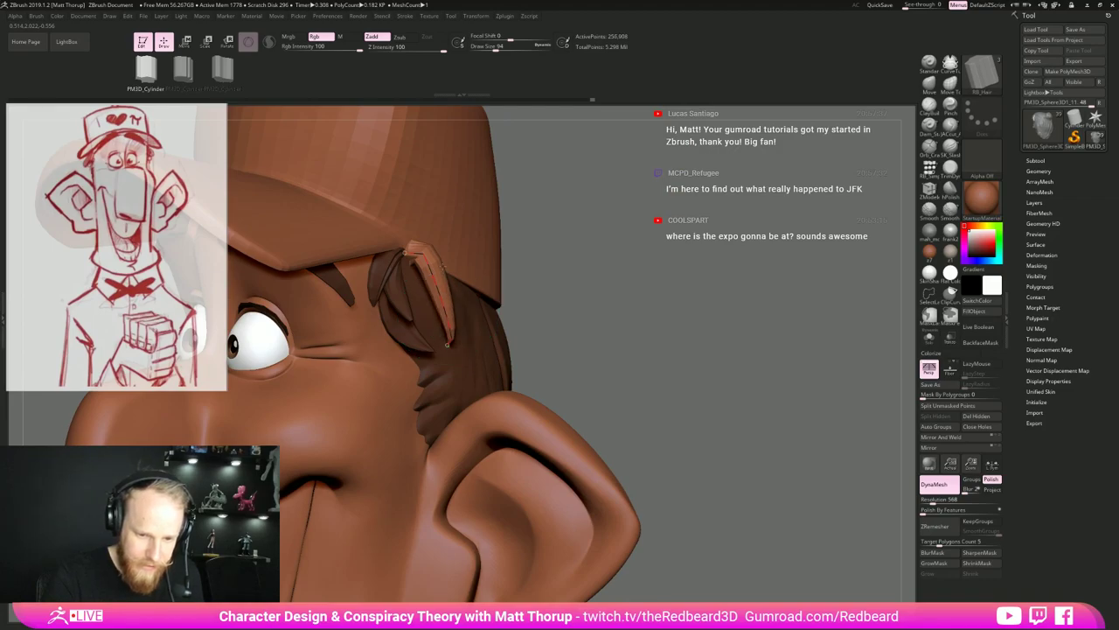
key(ctrl+z)
key(ctrl+z)
key(ctrl+z)
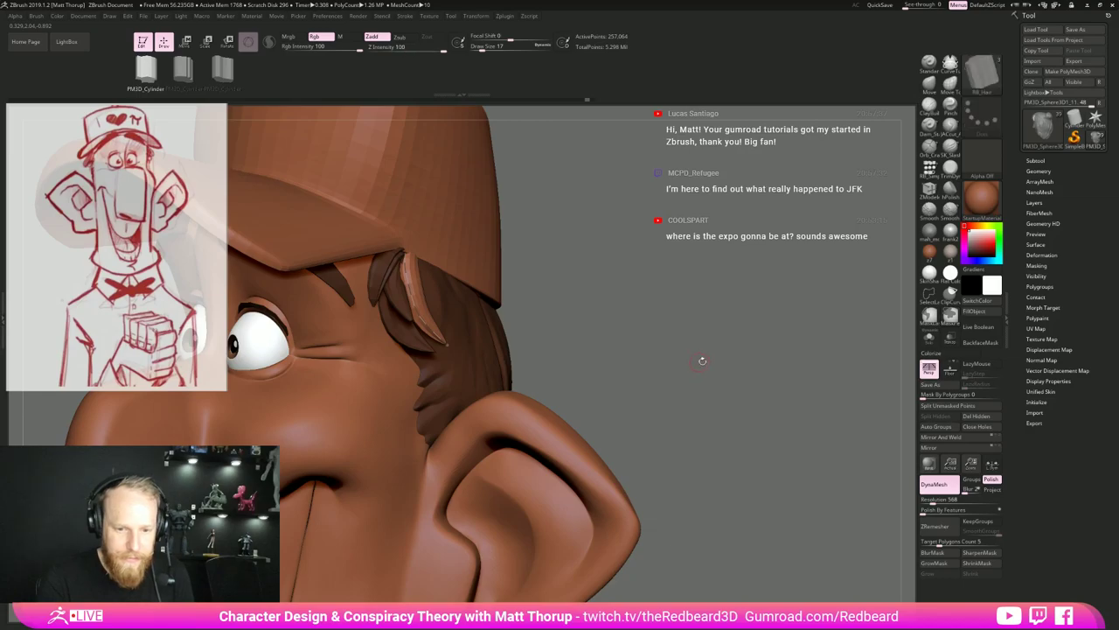
Reposition the middle of the third opposite temple strand from the side with an edit size of 124.
mouse_move(702, 359)
mouse_down()
mouse_move(488, 320)
mouse_move(652, 328)
mouse_up()
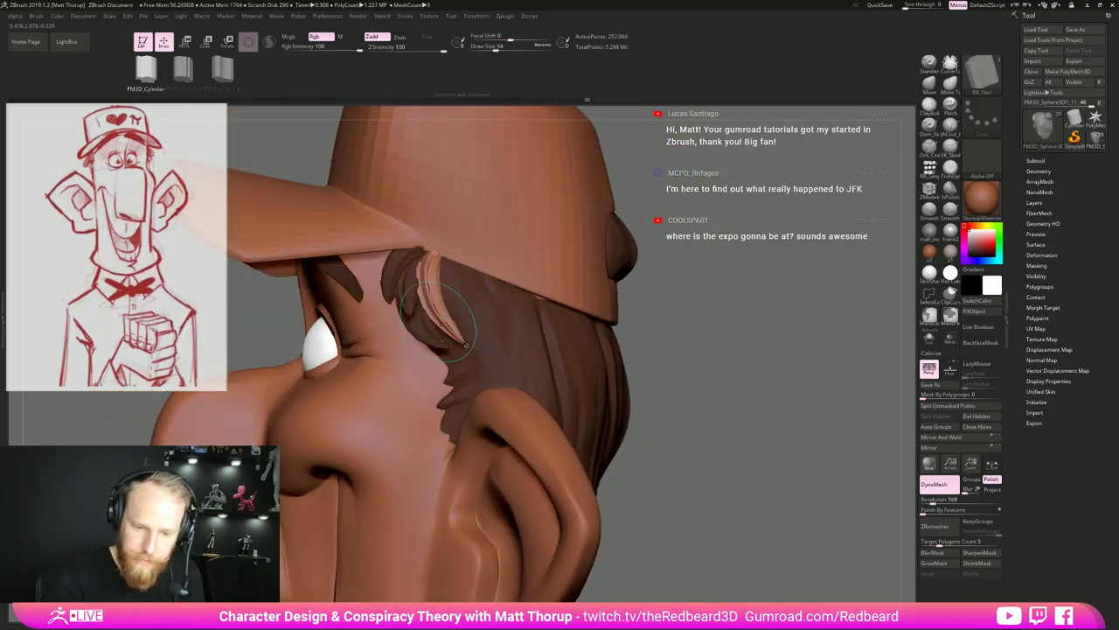
key(s)
drag(439, 317, 445, 316)
click(438, 306)
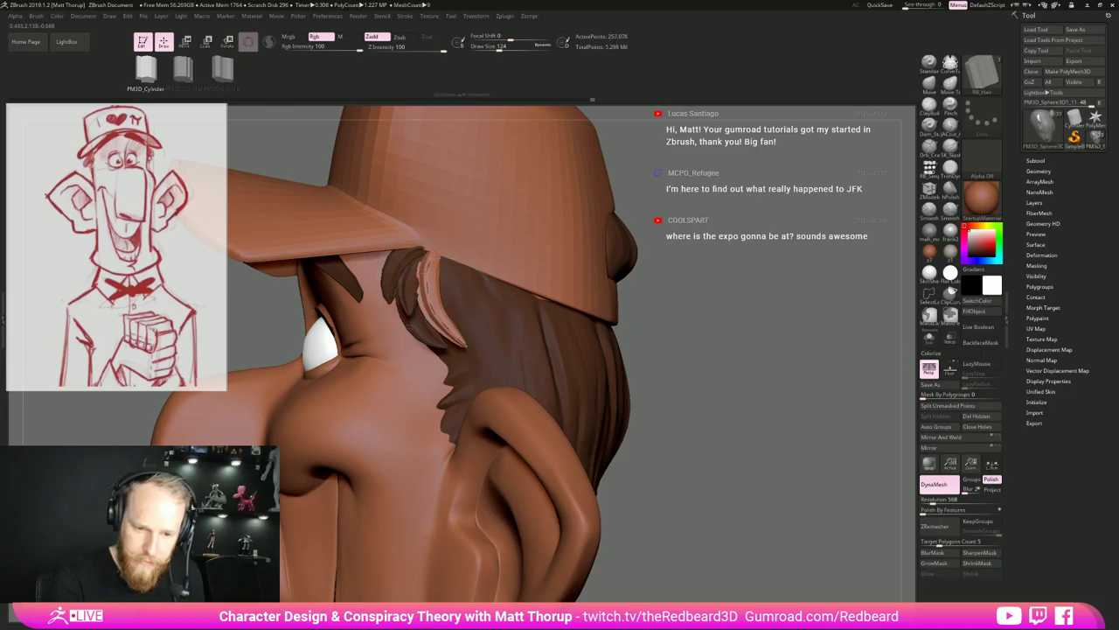
Add a tapered strand above the other ear with the second hair mesh variant and shift its root toward the head with an edit size of 212.
drag(718, 300, 752, 328)
alt+drag(682, 419, 773, 385)
click(192, 71)
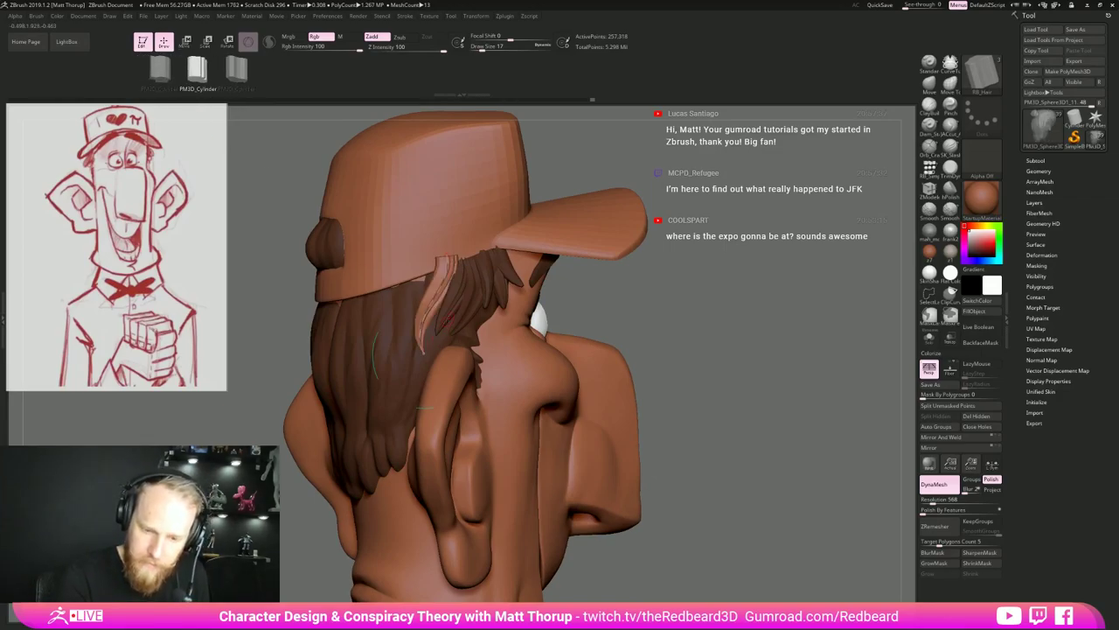
drag(669, 297, 748, 294)
key(s)
drag(453, 263, 458, 262)
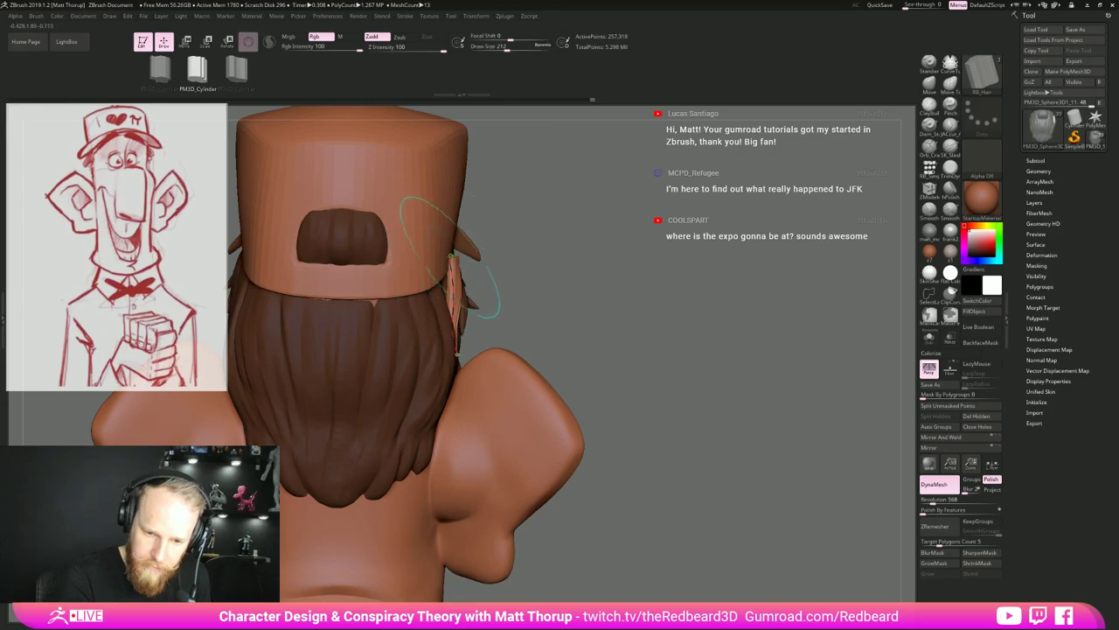
click(443, 259)
drag(603, 281, 520, 280)
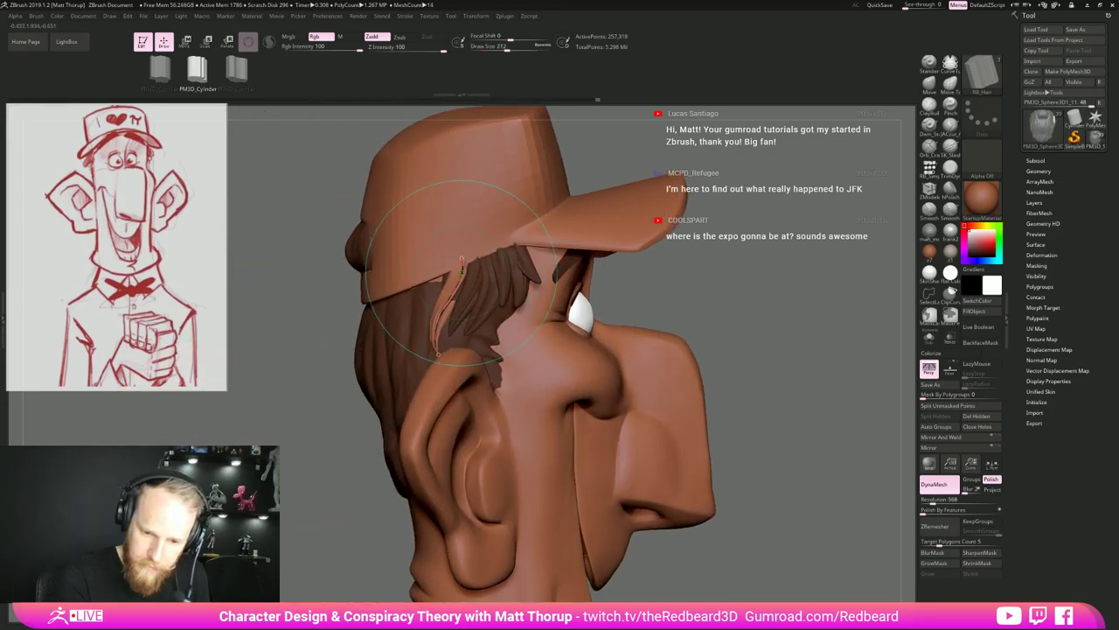
drag(670, 285, 717, 286)
click(449, 259)
Add a fourth strand behind the opposite temple strands, reaching down toward the ear, and bend its middle from behind.
drag(640, 306, 768, 306)
drag(386, 337, 397, 357)
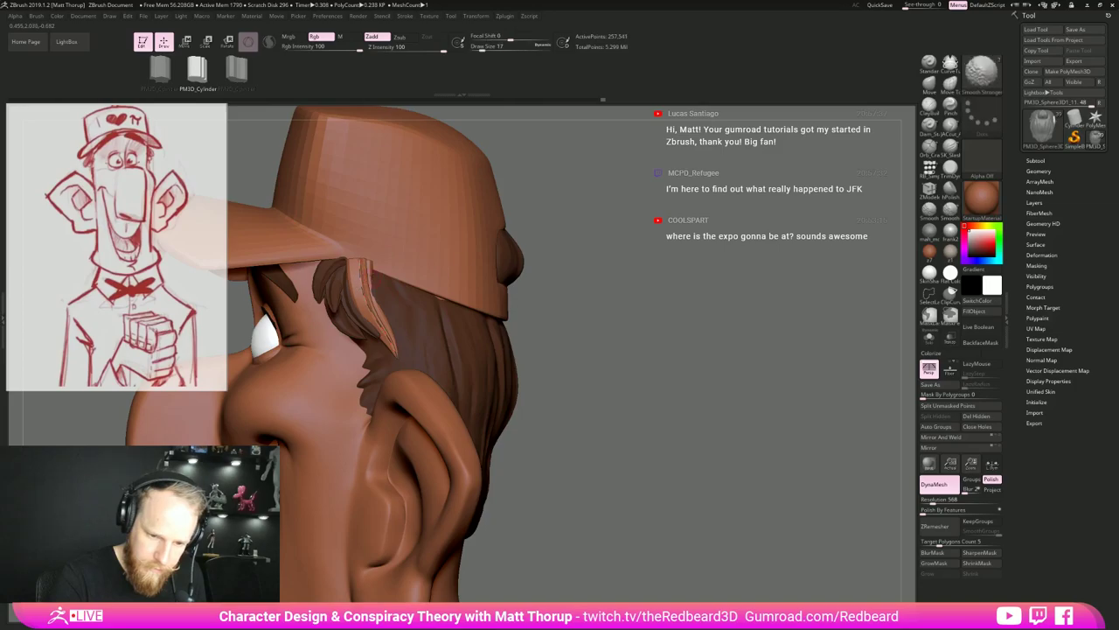
drag(576, 193, 476, 193)
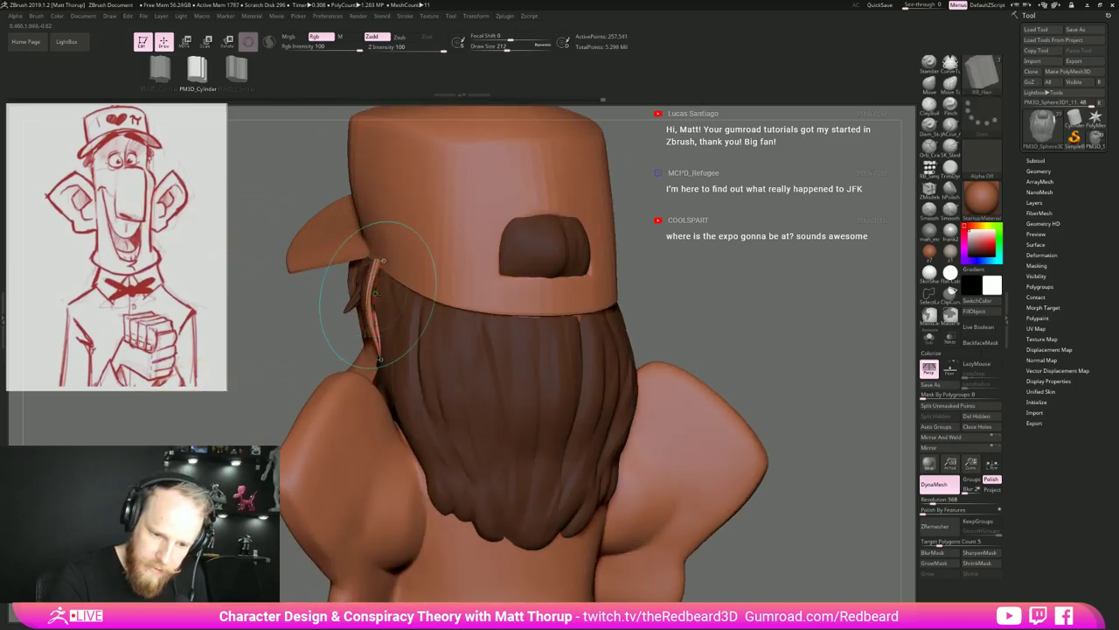
drag(374, 295, 370, 292)
mouse_move(307, 343)
mouse_down()
mouse_move(392, 334)
mouse_move(390, 345)
mouse_up()
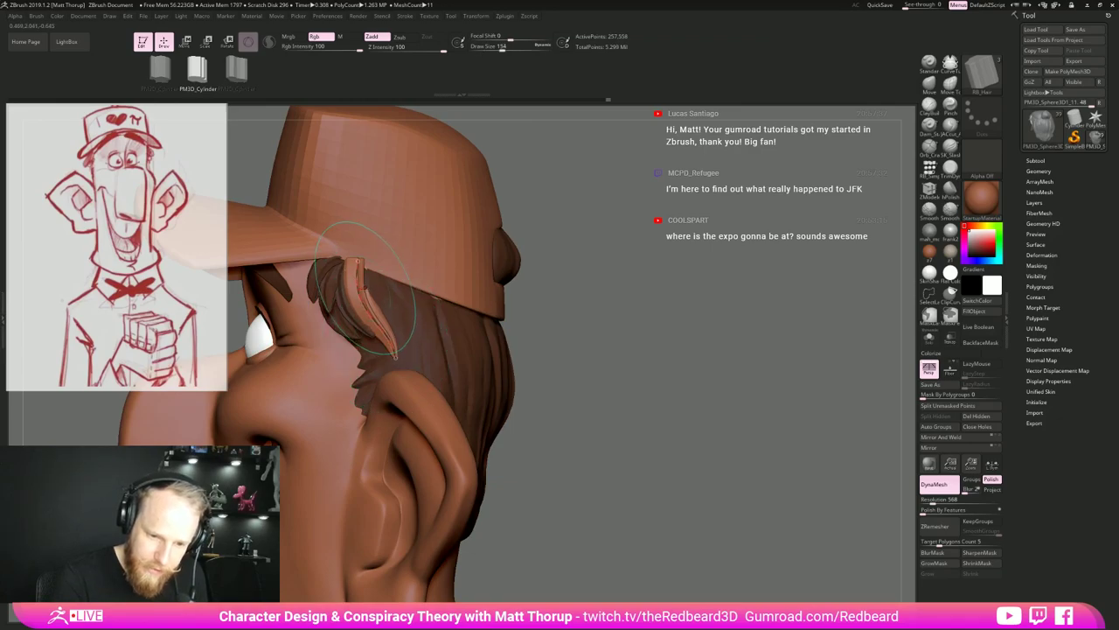
Adjust the fourth opposite temple strand's root and upper part from behind with an edit size of 114.
drag(580, 225, 473, 245)
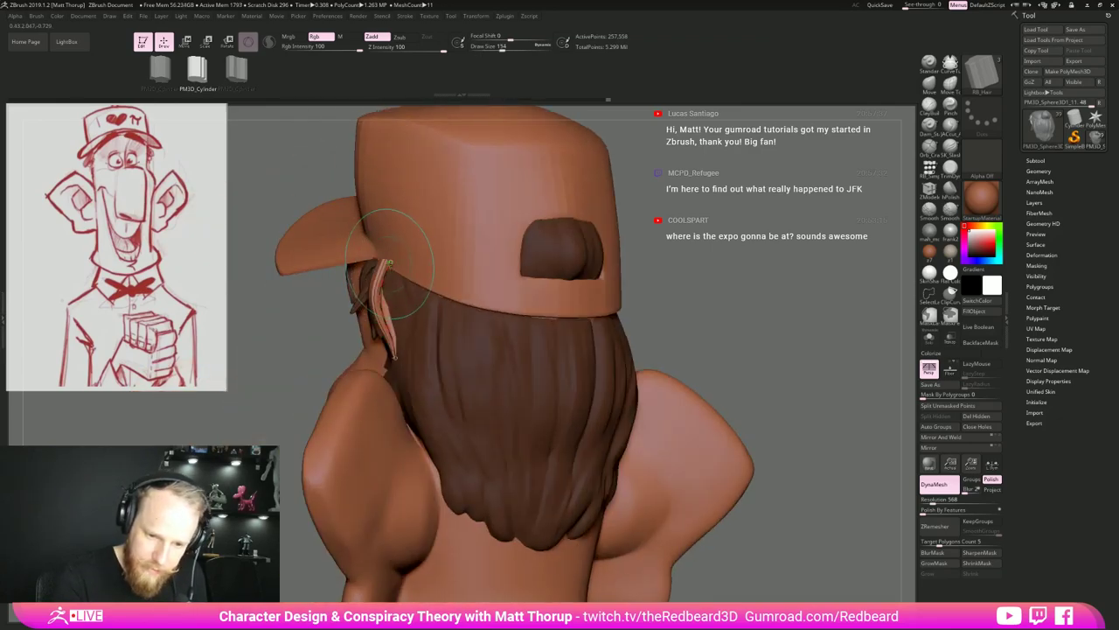
drag(388, 260, 385, 297)
drag(311, 343, 403, 338)
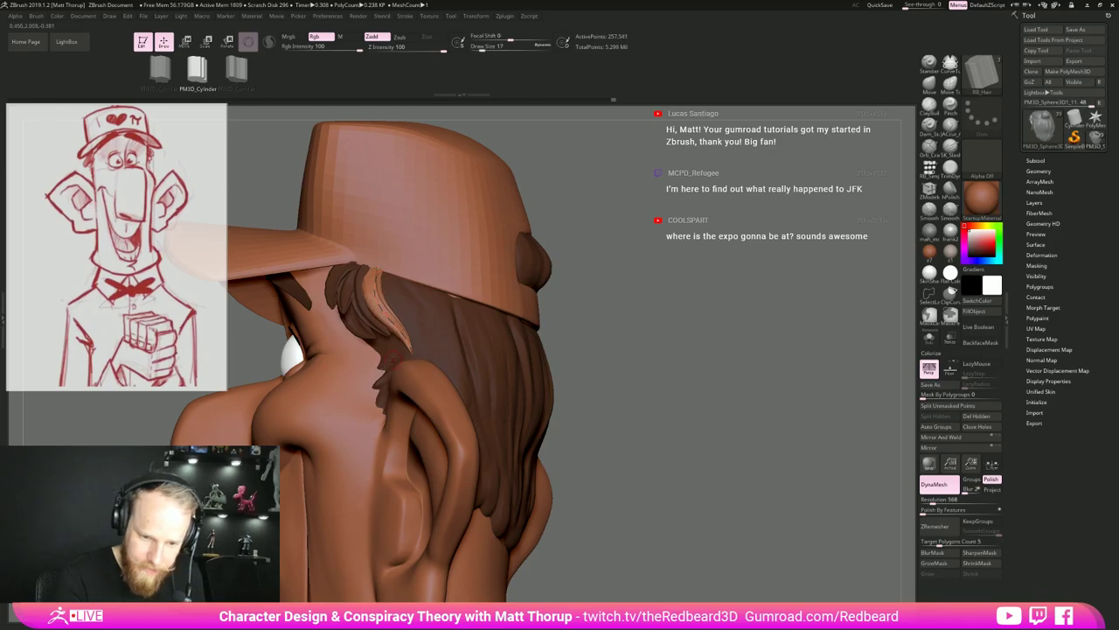
right_drag(391, 360, 293, 354)
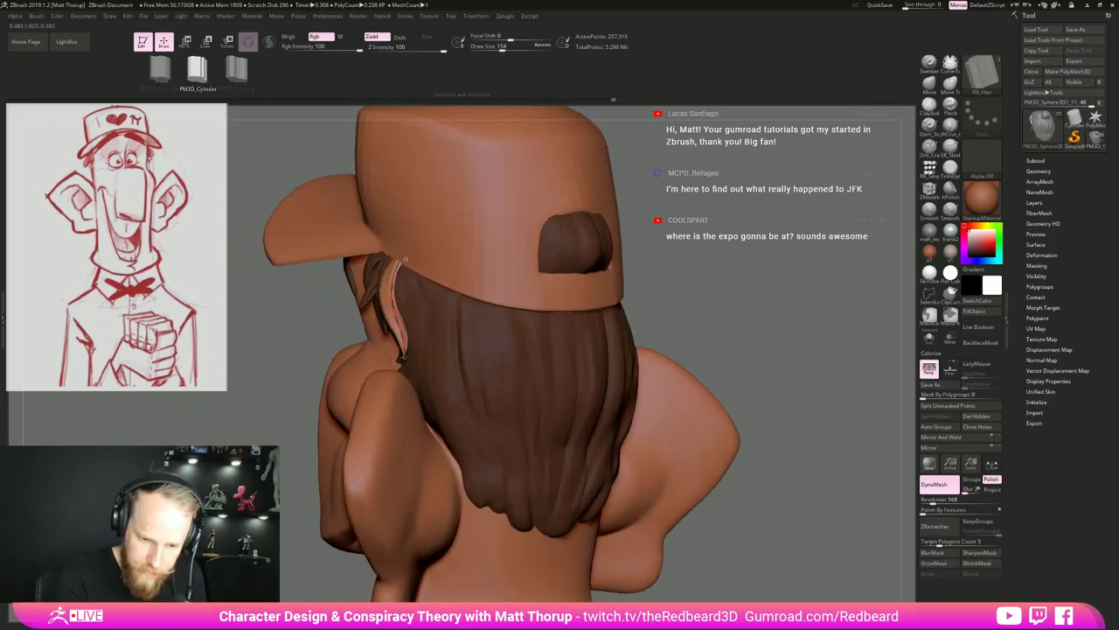
right_drag(573, 367, 665, 378)
drag(624, 364, 648, 361)
right_drag(648, 360, 665, 366)
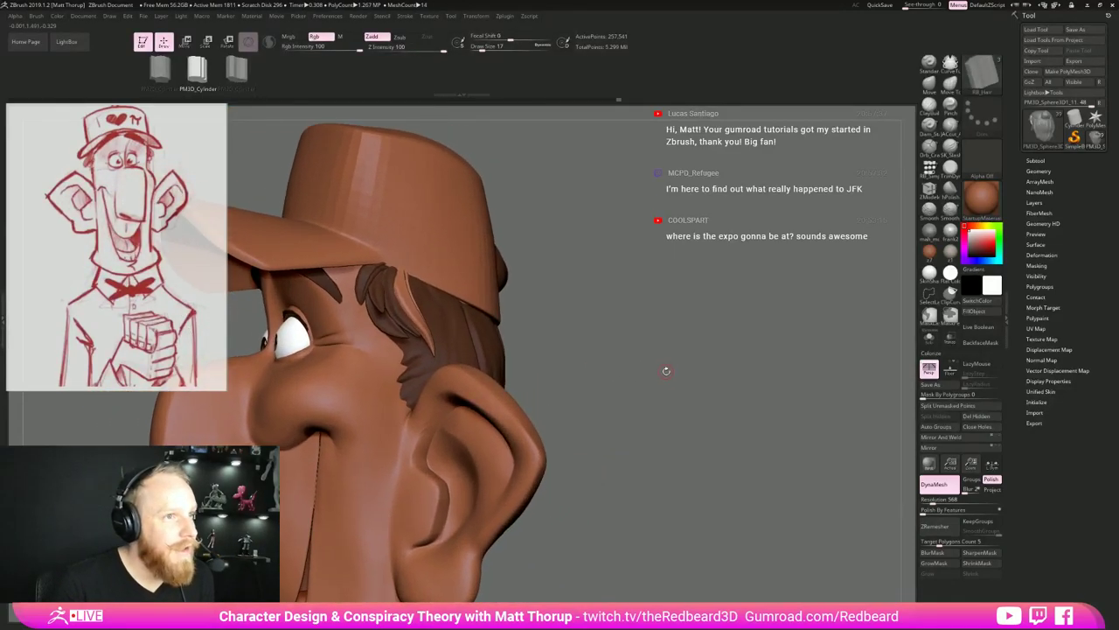
drag(690, 375, 667, 380)
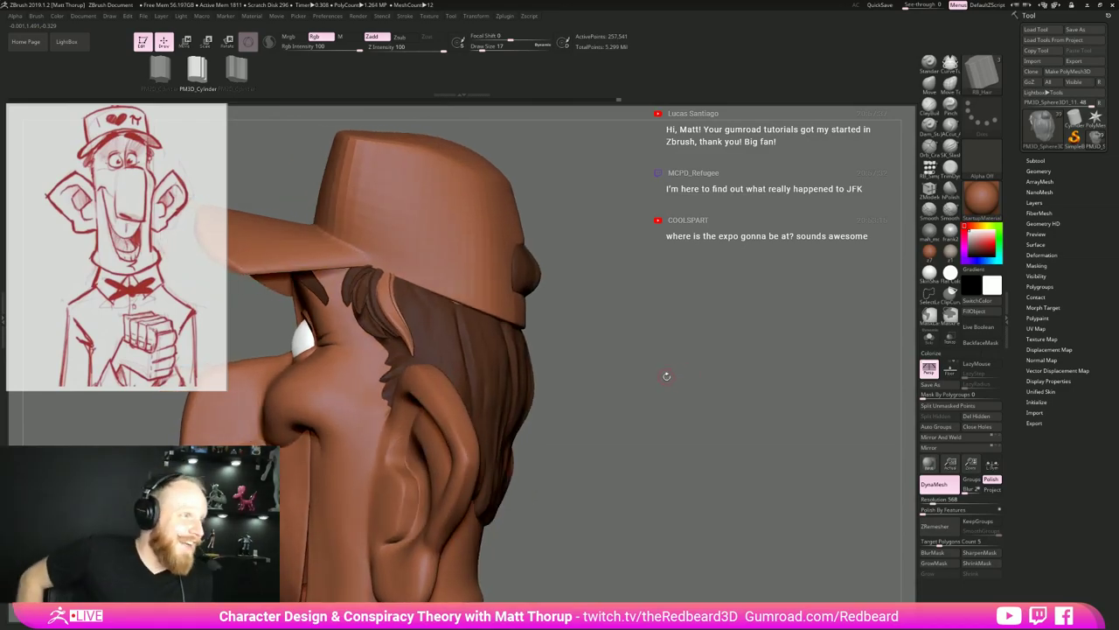
drag(666, 376, 672, 292)
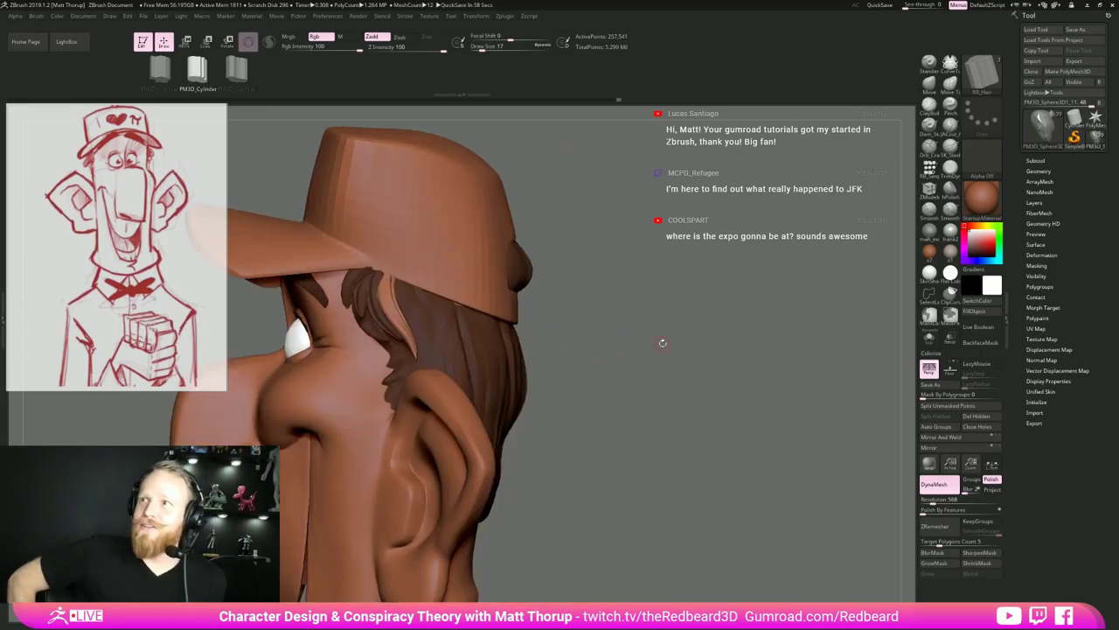
drag(630, 279, 647, 293)
right_drag(652, 302, 596, 322)
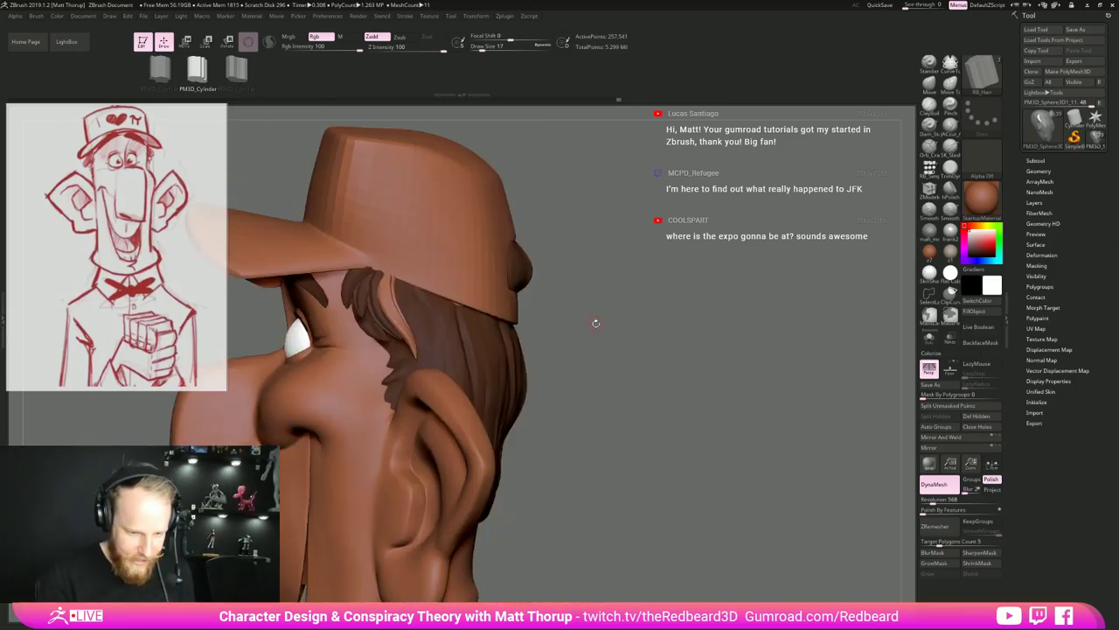
Reshape the fourth opposite temple strand with the Move brush at draw size 97, working from behind and from the side.
key(b)
key(m)
key(v)
key(s)
drag(410, 332, 421, 329)
key(s)
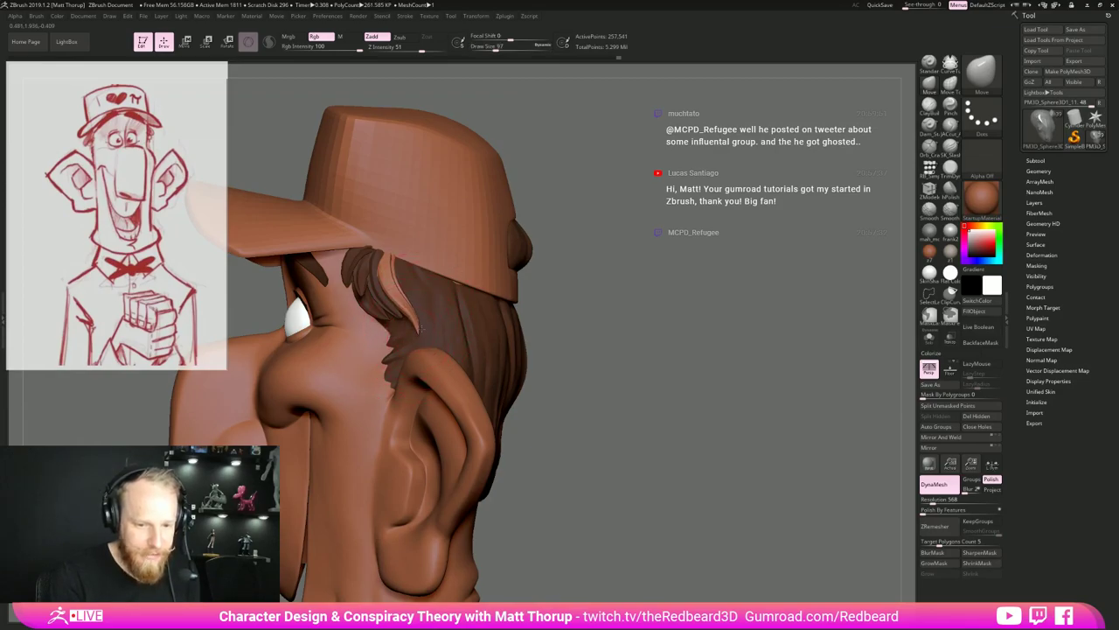
right_drag(494, 224, 405, 255)
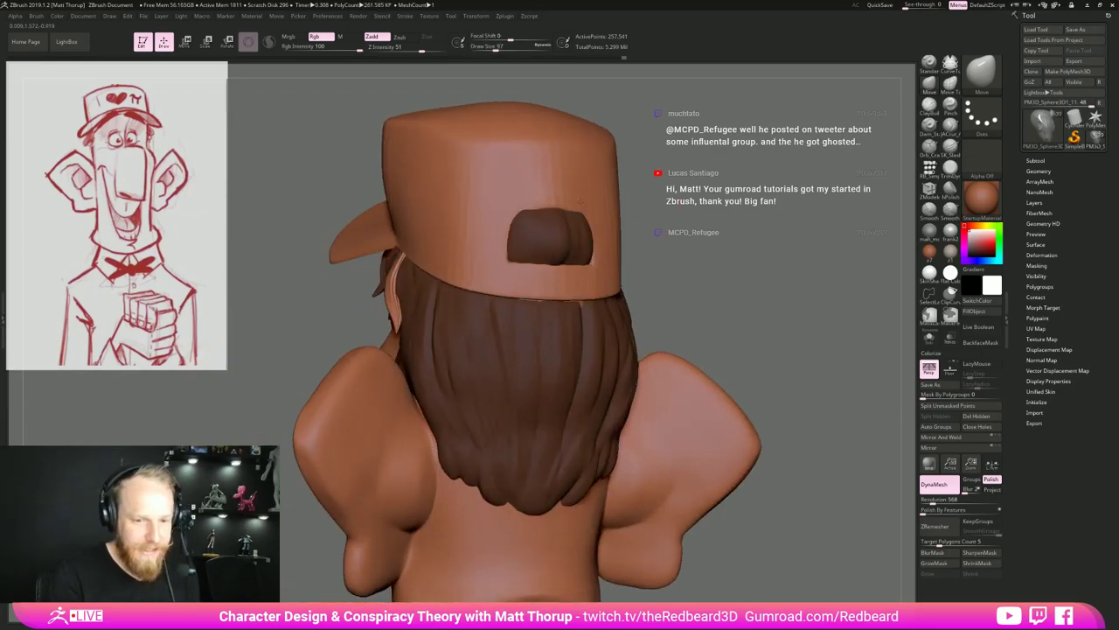
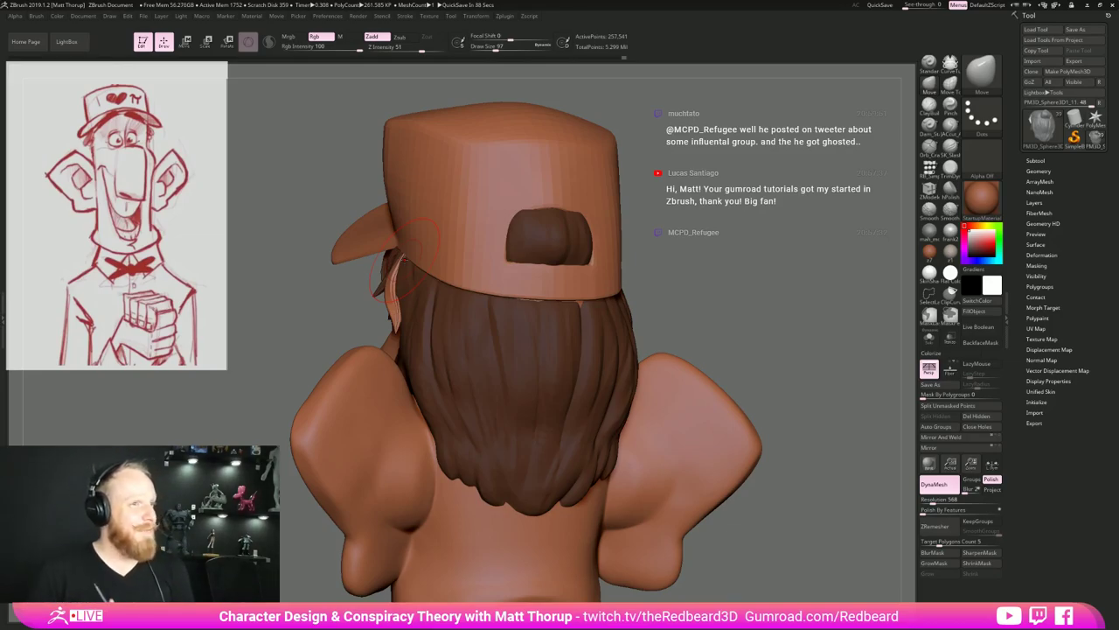
mouse_move(720, 268)
mouse_down()
mouse_move(798, 266)
mouse_move(752, 293)
mouse_move(722, 269)
mouse_up()
alt+drag(694, 307, 668, 358)
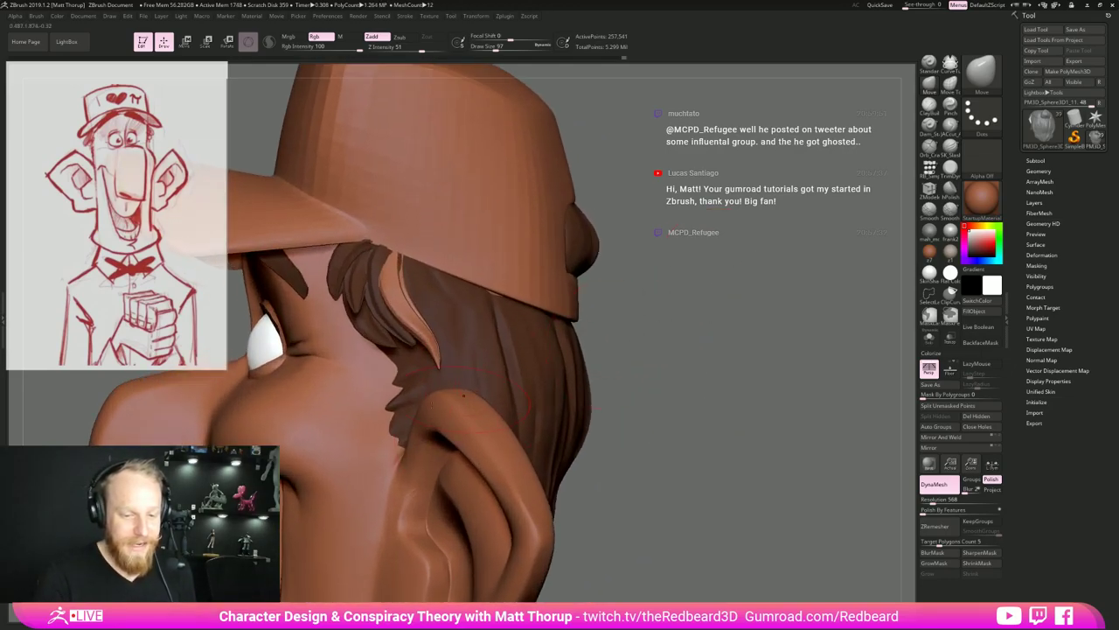
mouse_move(652, 312)
mouse_down()
mouse_move(731, 329)
mouse_move(621, 315)
mouse_up()
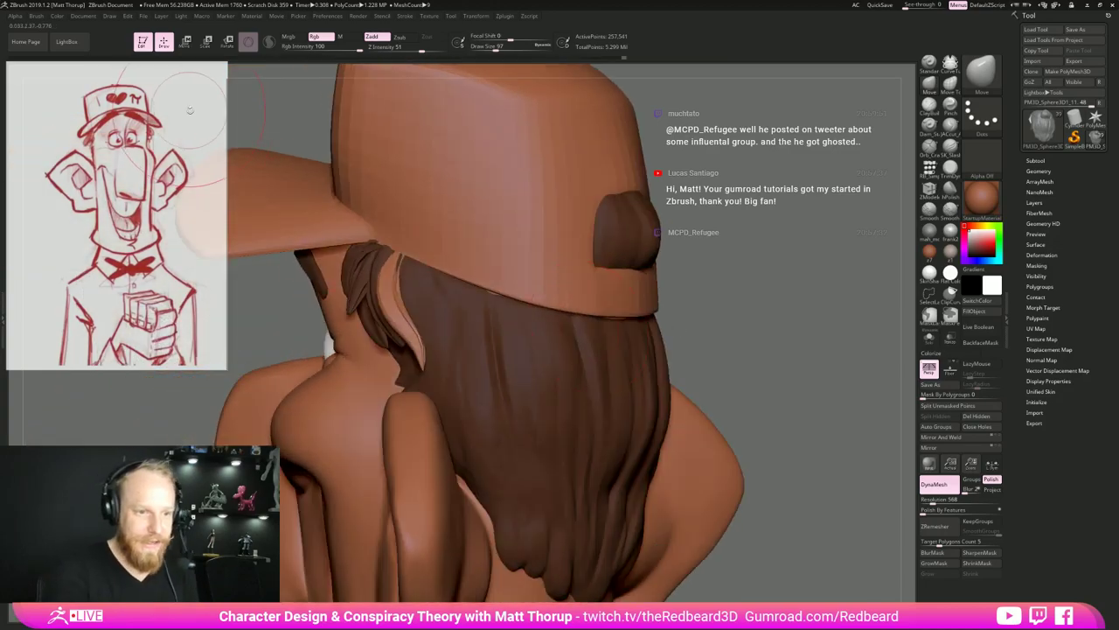
Switch to the RB_Hair brush to continue adding hair strands.
key(b)
key(r)
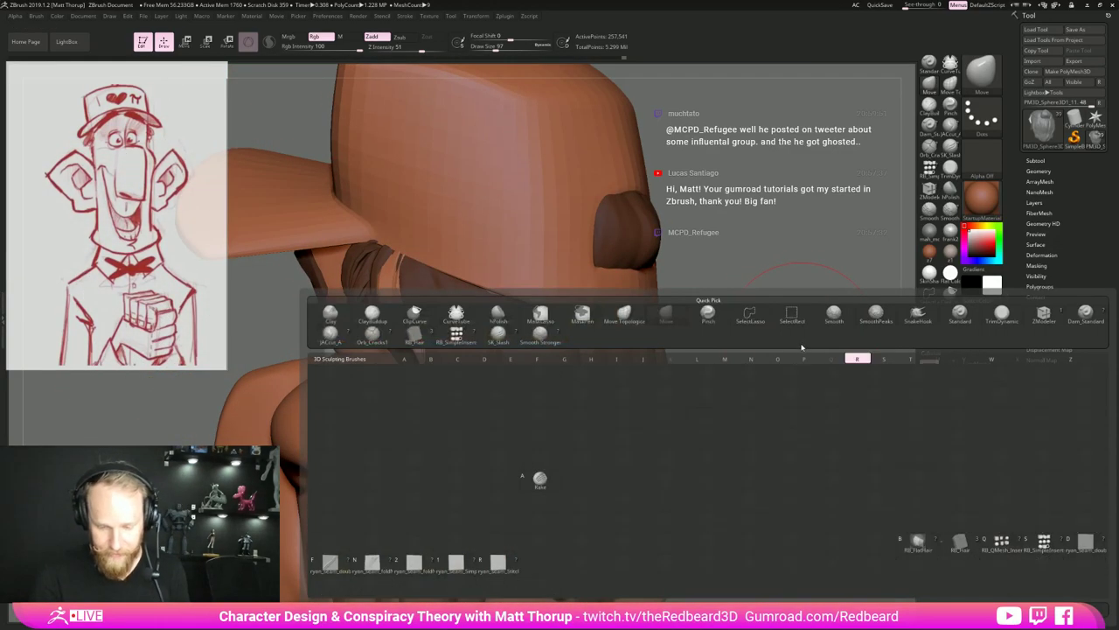
click(959, 542)
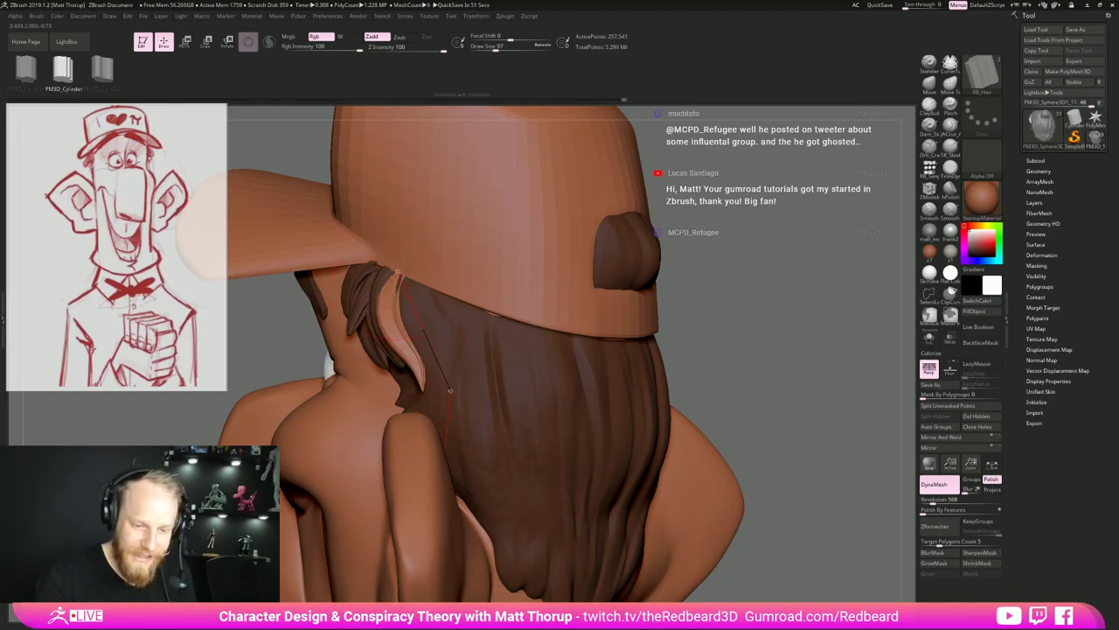
drag(450, 389, 450, 391)
key(ctrl+z)
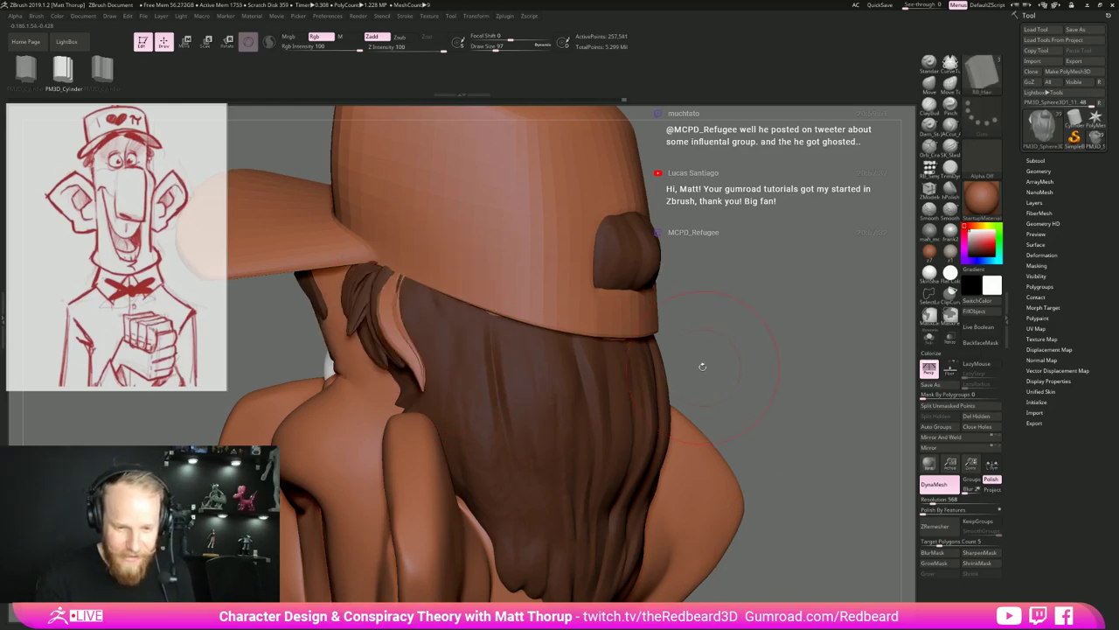
key(s)
drag(702, 358, 692, 359)
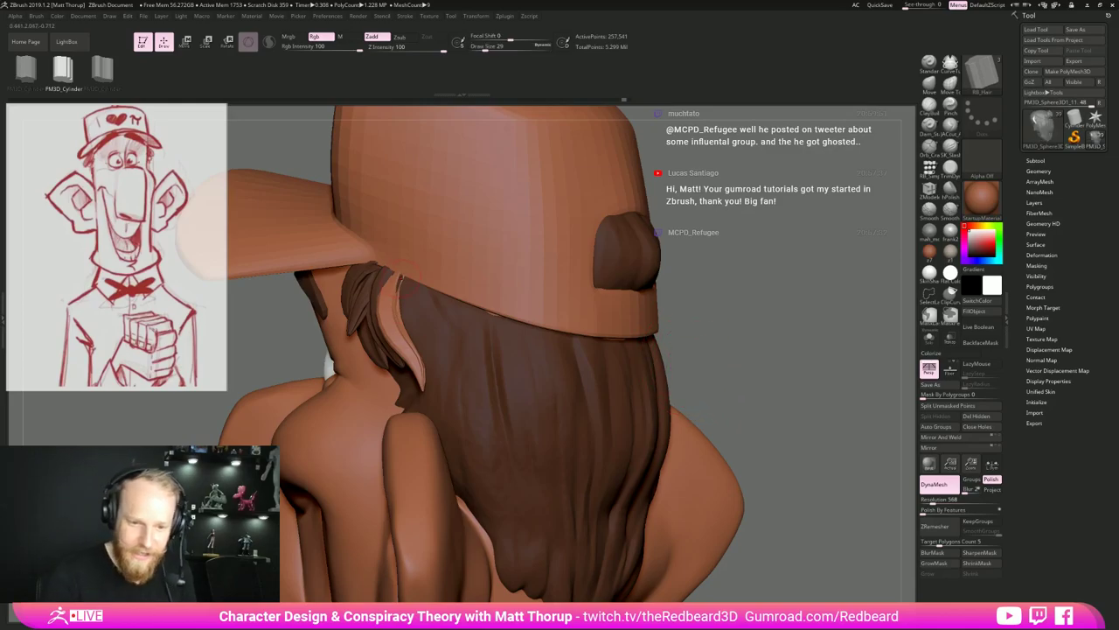
drag(449, 423, 450, 424)
mouse_move(682, 369)
mouse_down()
mouse_move(750, 362)
mouse_move(688, 365)
mouse_up()
key(ctrl+z)
Add a fifth tapered strand from the cap edge toward the opposite ear with draw size 22 and shift its root from behind.
key(s)
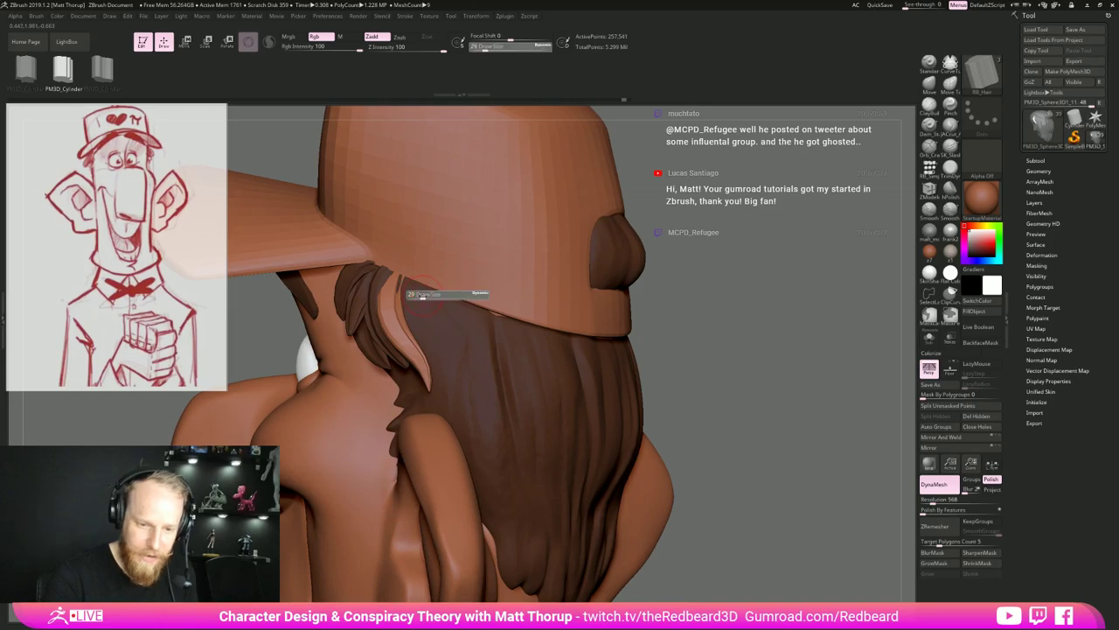
drag(421, 297, 418, 297)
drag(434, 334, 472, 420)
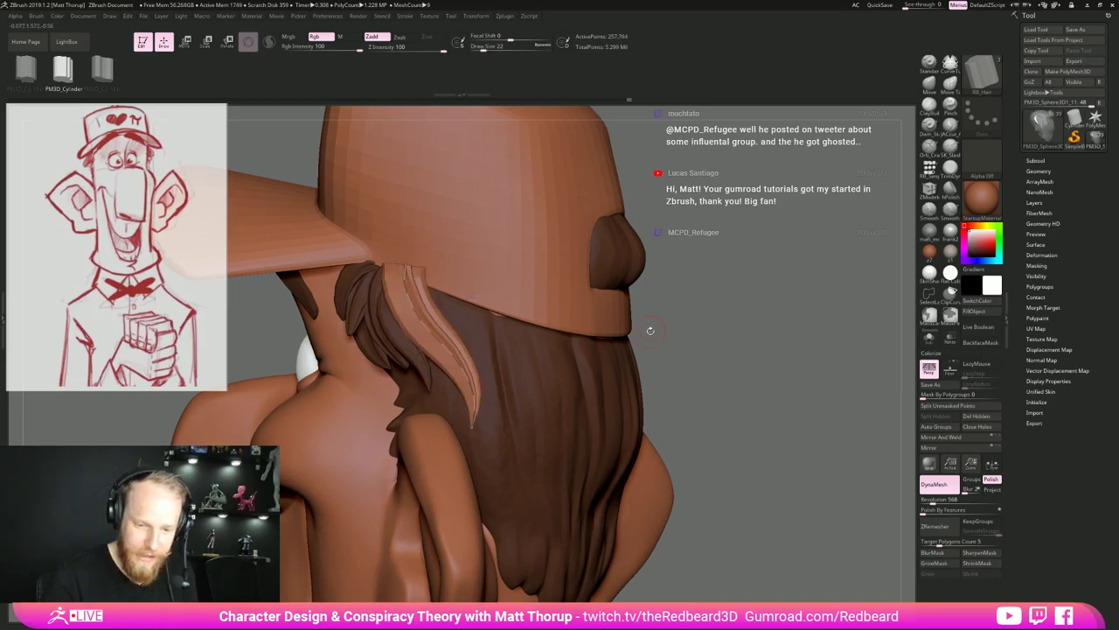
mouse_move(711, 329)
mouse_down()
mouse_move(621, 336)
mouse_move(734, 312)
mouse_move(681, 320)
mouse_up()
drag(401, 264, 424, 270)
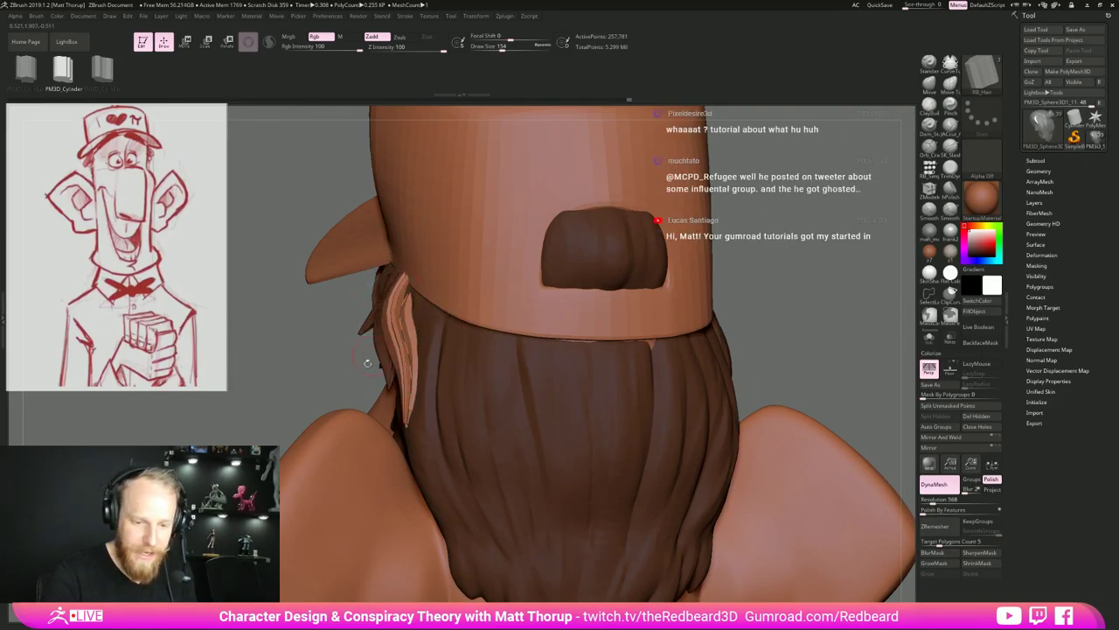
Pull the fifth strand's tip up above the ear and reshape its middle from the side.
drag(320, 381, 437, 348)
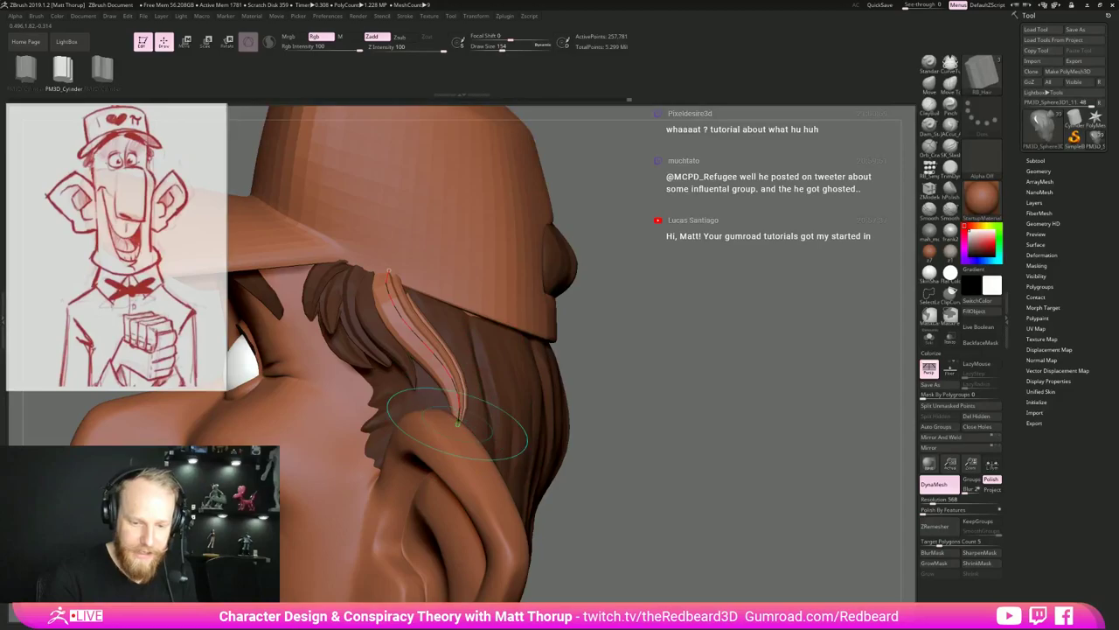
click(459, 411)
drag(448, 389, 448, 393)
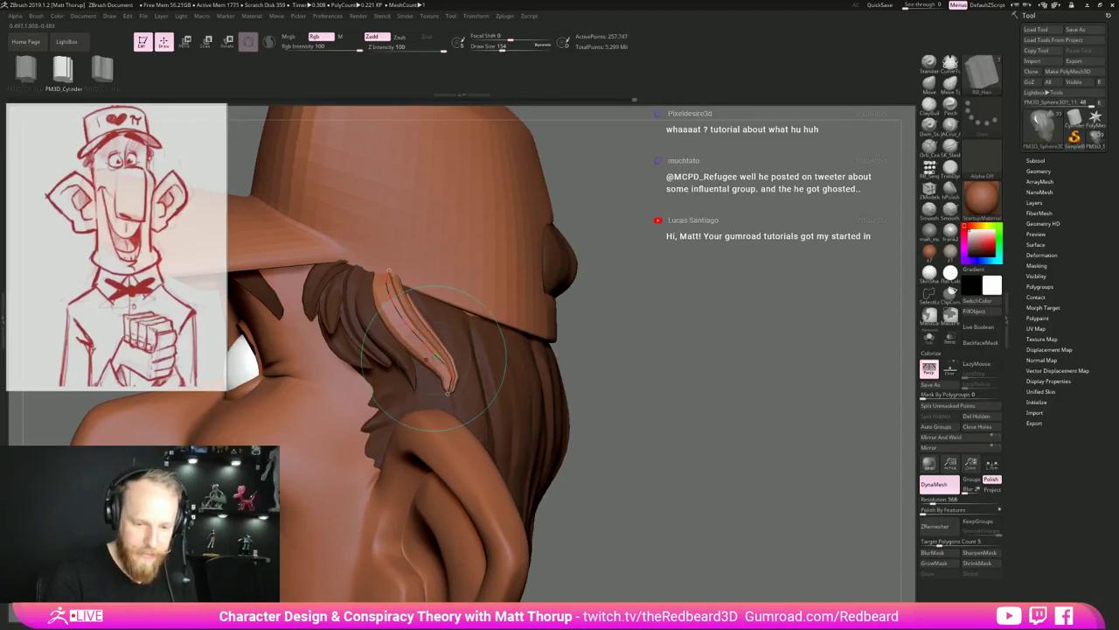
shift+drag(417, 336, 455, 333)
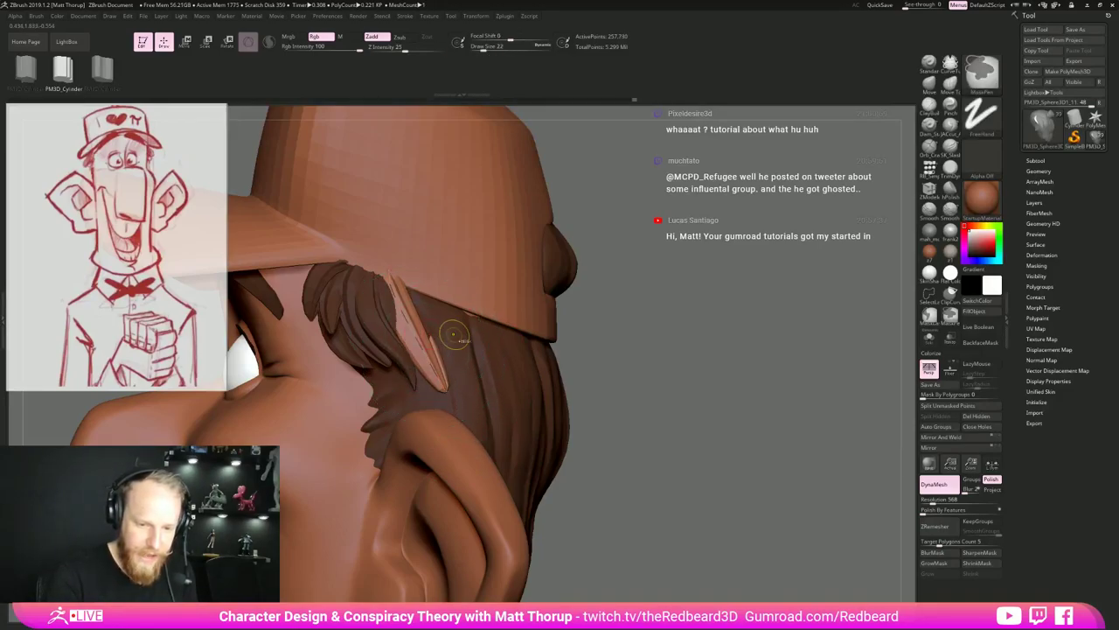
Slim down the fifth strand by reapplying its curve with an adjusted draw size.
key(s)
click(622, 324)
click(416, 332)
mouse_move(654, 321)
mouse_down()
mouse_move(573, 323)
mouse_move(664, 323)
mouse_move(598, 297)
mouse_move(662, 294)
mouse_up()
key(s)
click(687, 324)
key(s)
click(664, 294)
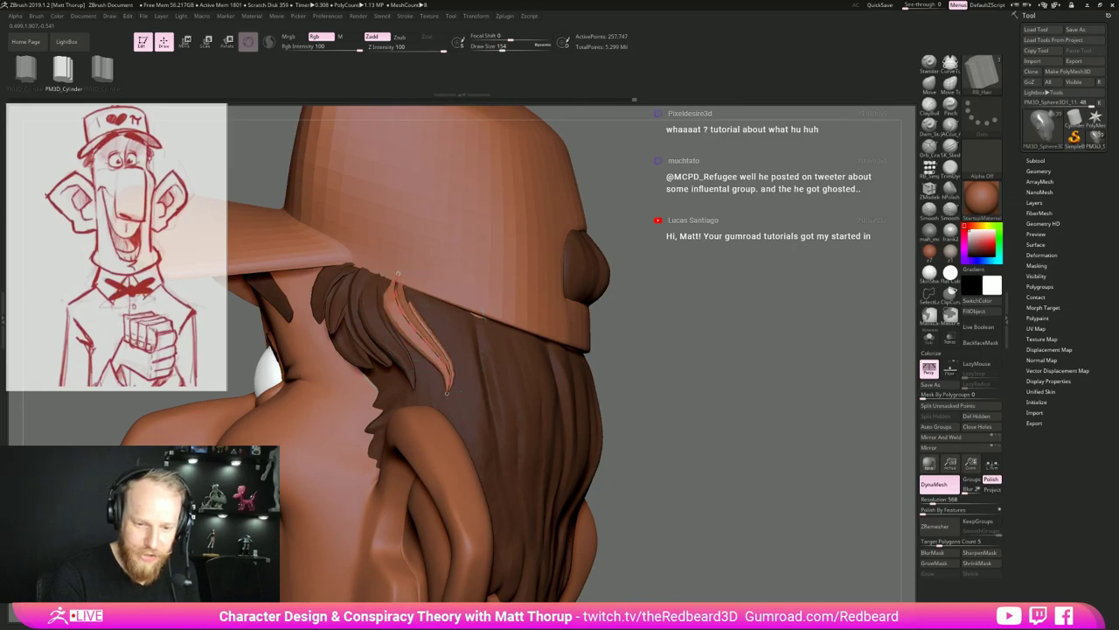
Tuck the fifth strand's tip and middle closer to the head, adjusting them from behind, the side and the front.
key(s)
drag(741, 313, 654, 312)
click(728, 312)
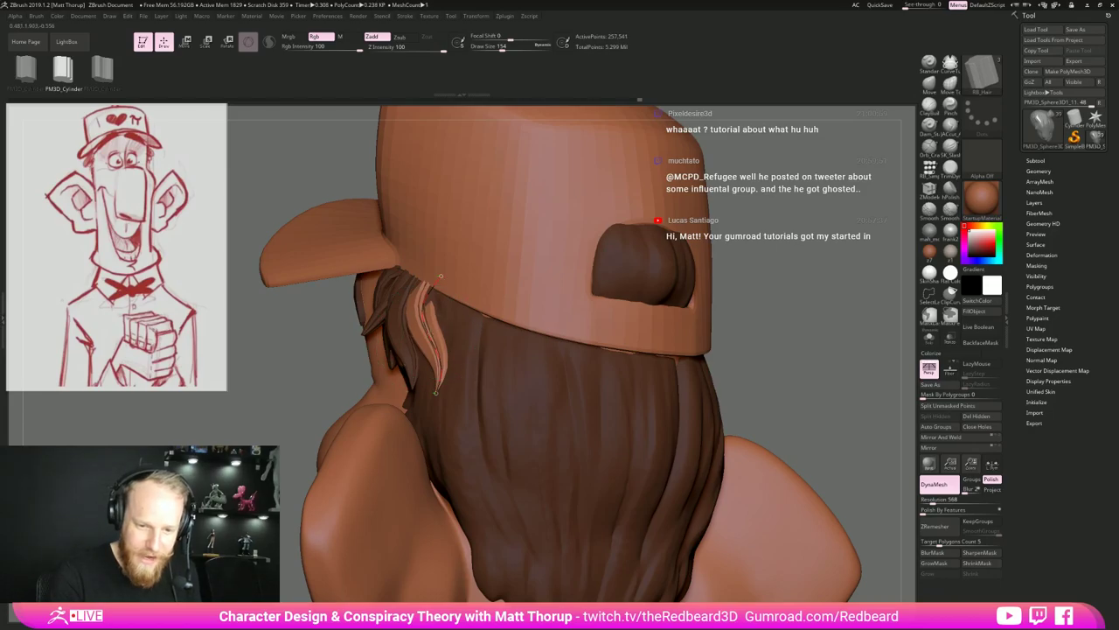
mouse_move(489, 328)
mouse_down()
mouse_move(600, 327)
mouse_move(526, 326)
mouse_up()
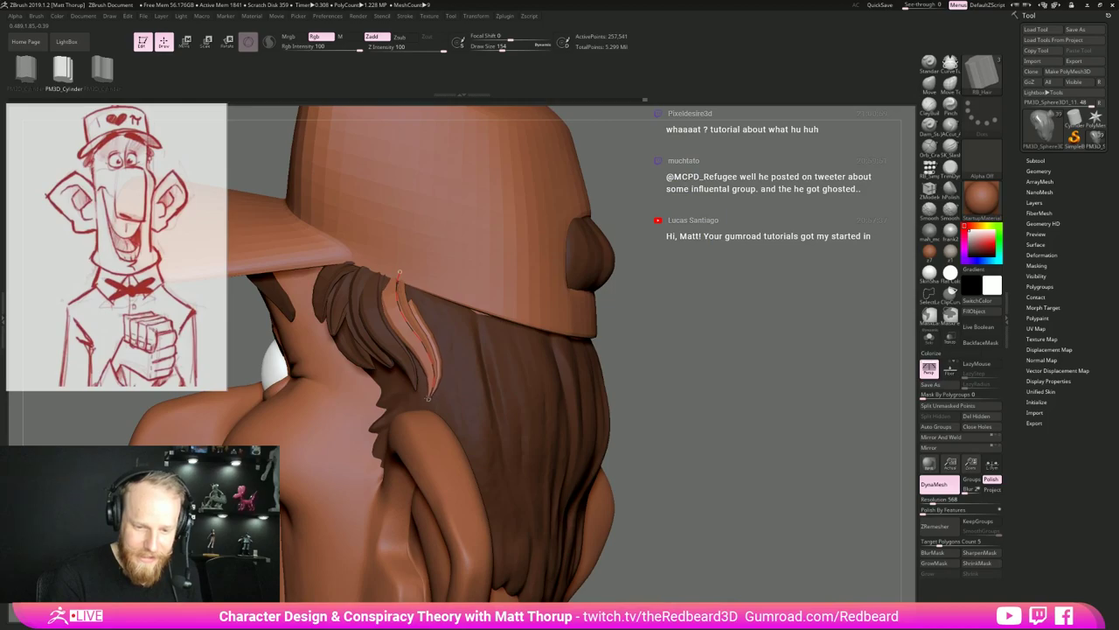
drag(428, 380, 519, 387)
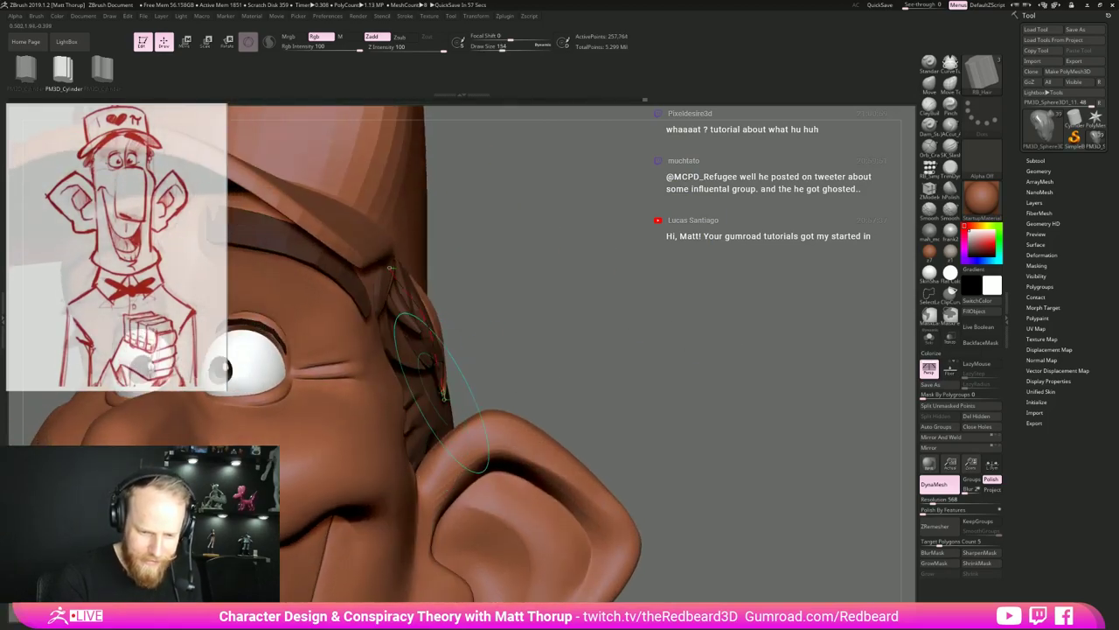
drag(767, 316, 679, 318)
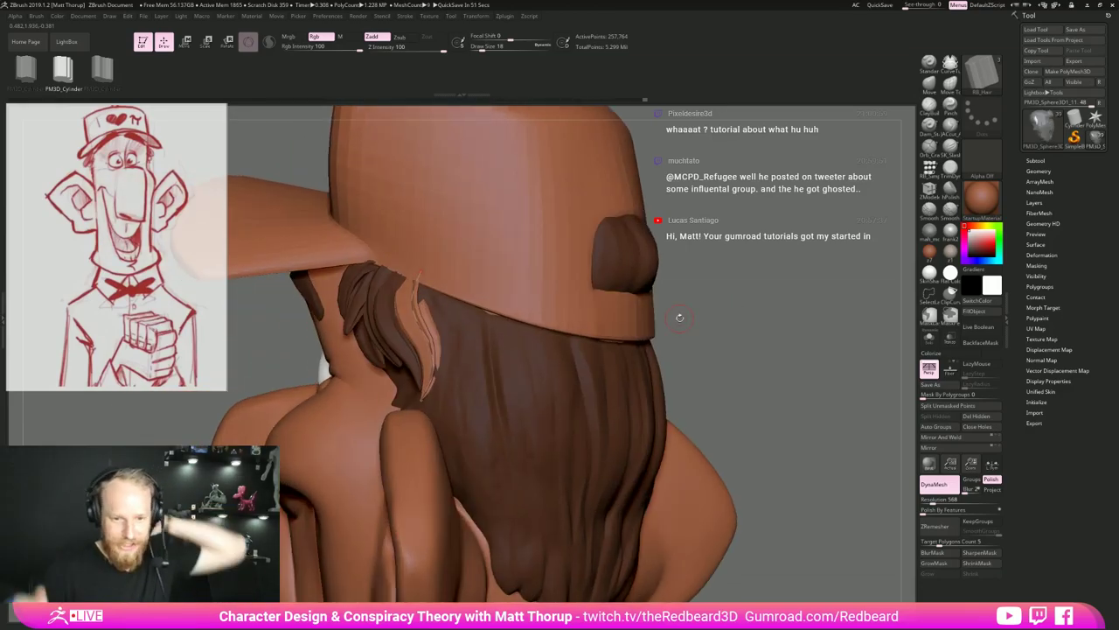
Review the hair from both sides and select the third hair mesh variant.
drag(768, 341, 740, 440)
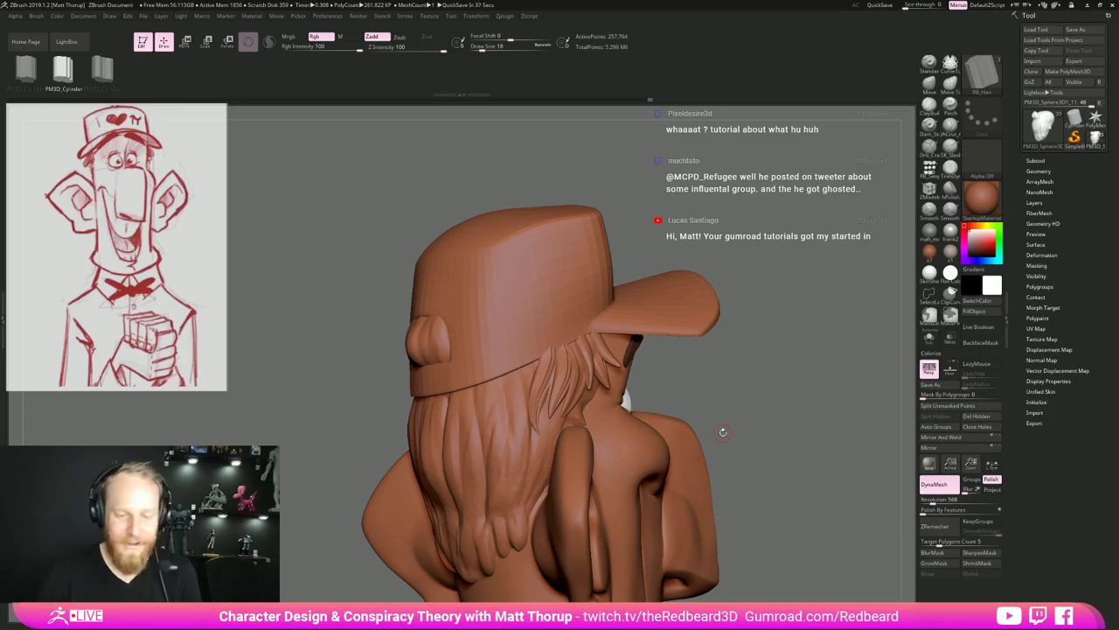
drag(723, 432, 697, 454)
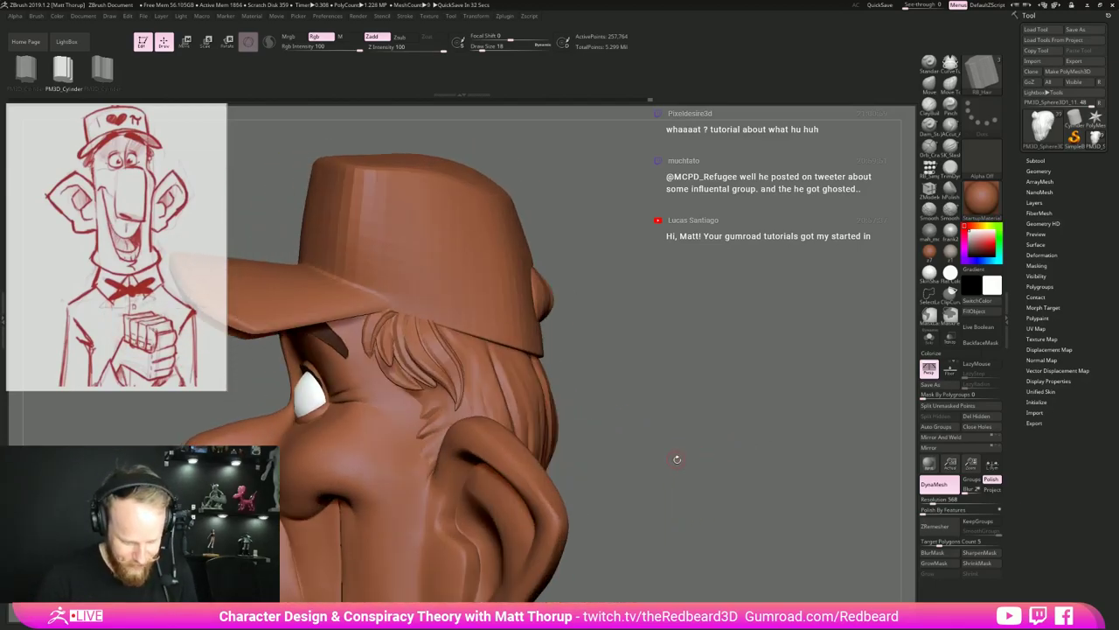
key(b)
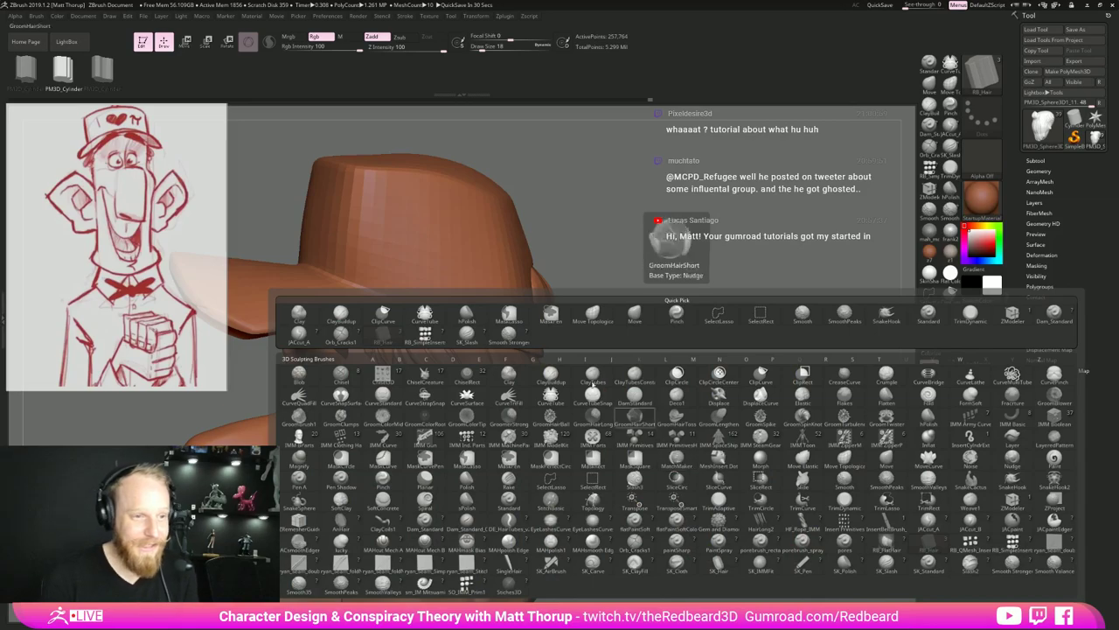
click(678, 464)
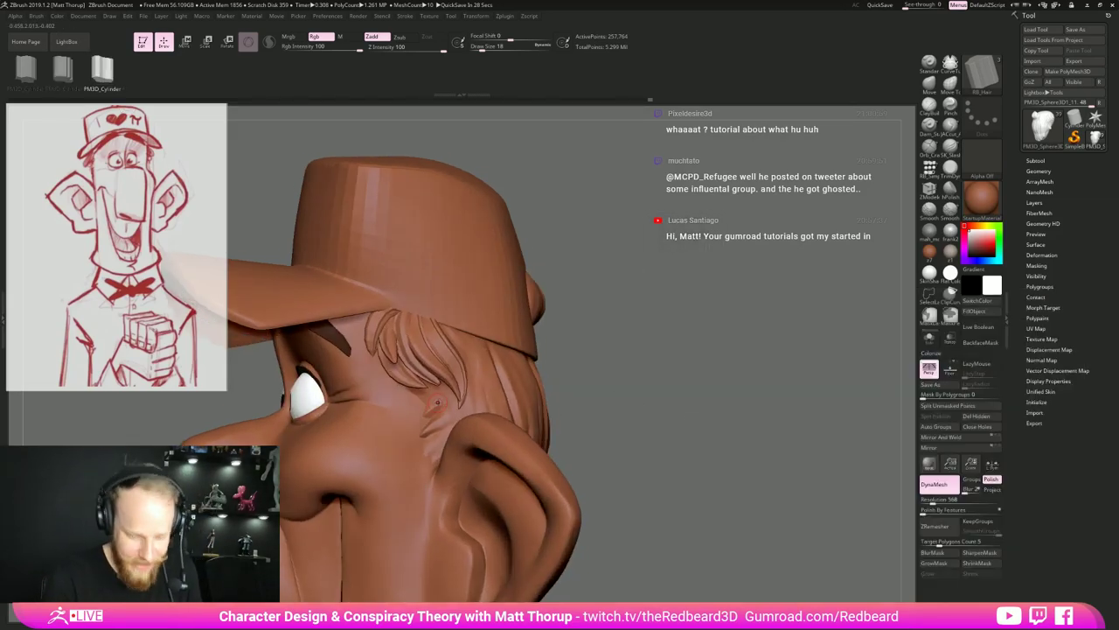
drag(447, 397, 427, 436)
key(ctrl+z)
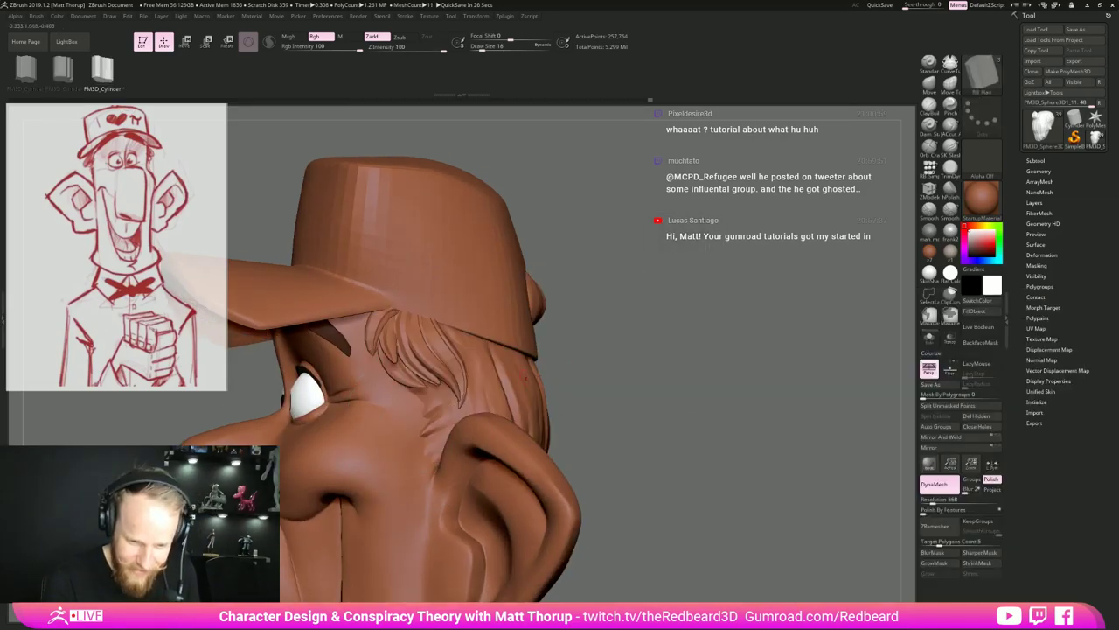
key(s)
drag(602, 367, 596, 368)
drag(441, 386, 417, 420)
key(ctrl+z)
Add a short tapered strand below the opposite temple hair with draw size 9 and fit it to the head from front and side.
right_drag(420, 416, 525, 408)
key(s)
drag(421, 418, 406, 417)
click(427, 387)
drag(550, 363, 471, 376)
right_drag(423, 420, 507, 417)
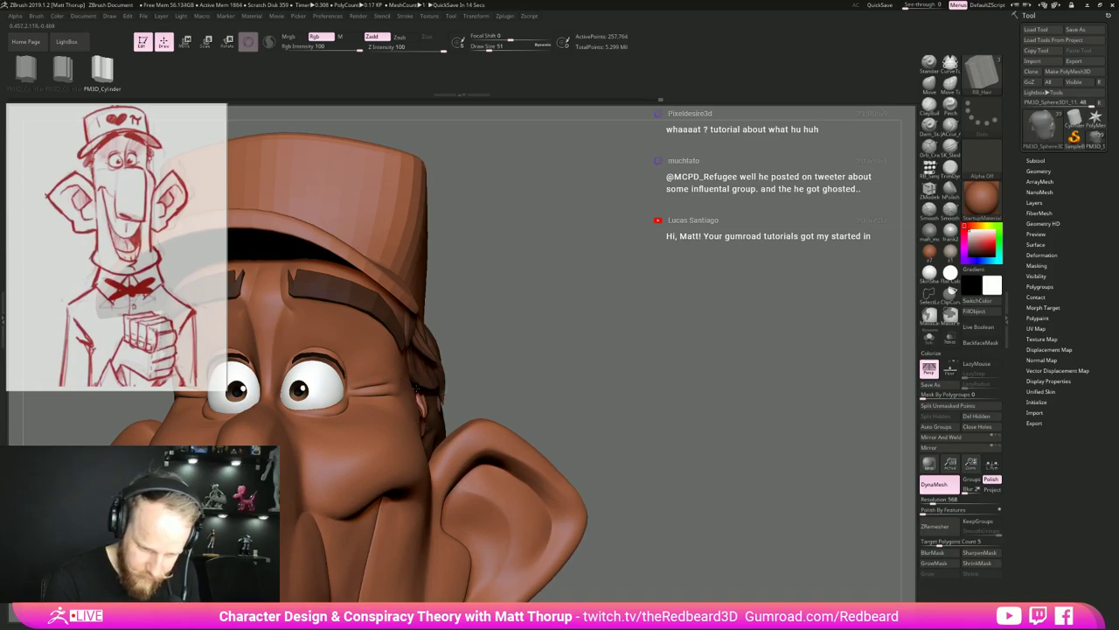
drag(532, 379, 462, 383)
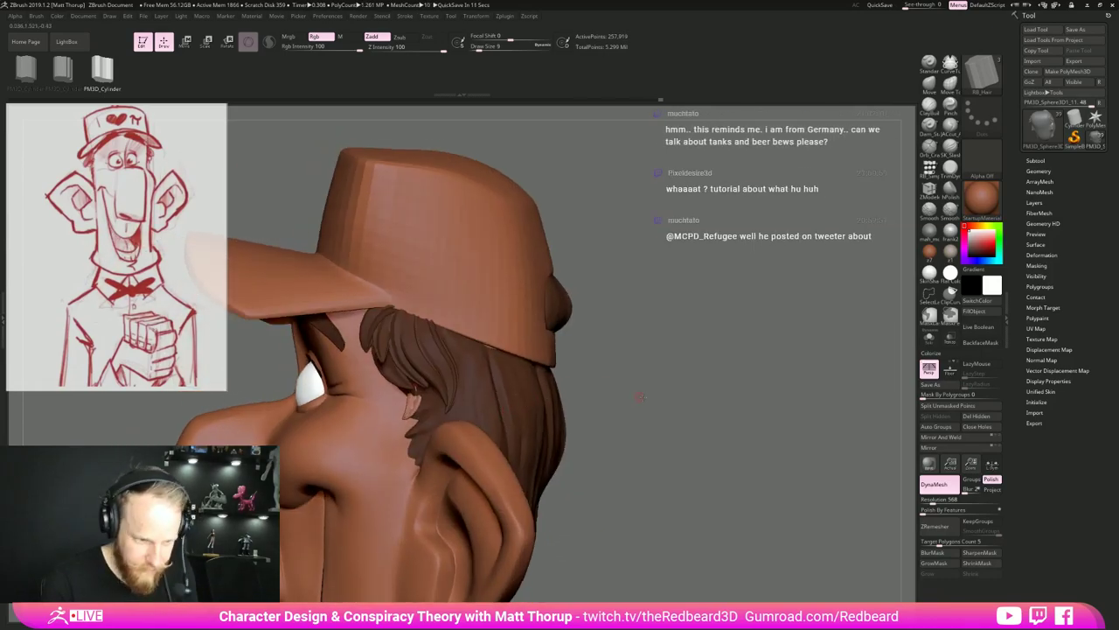
drag(644, 390, 728, 402)
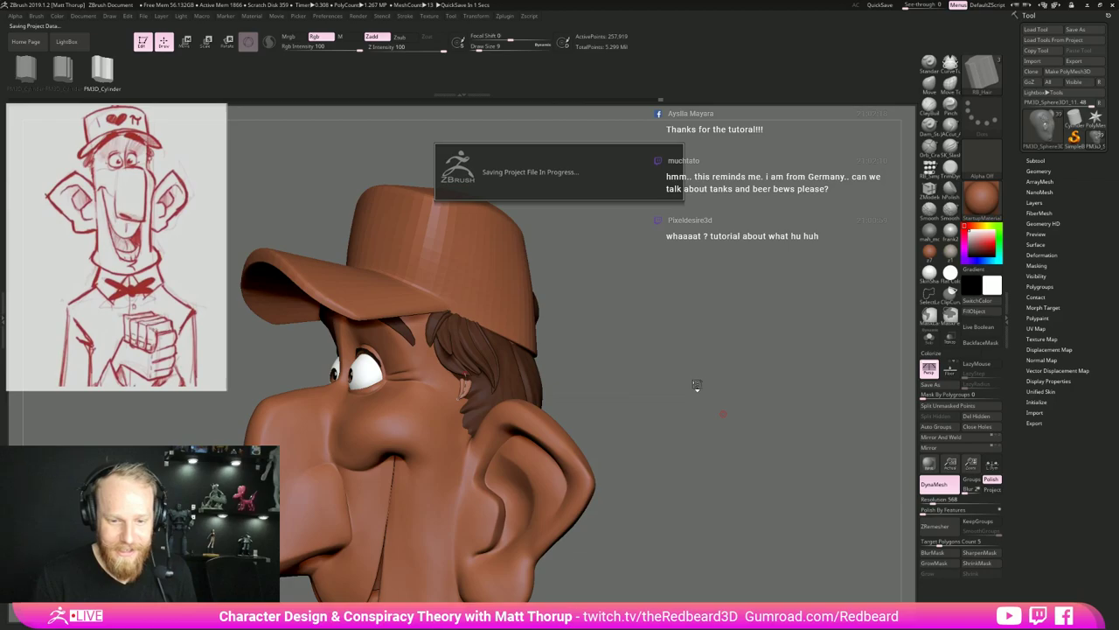
Add a second short strand in front of the ear with draw size 9 and shift its root toward the head.
mouse_move(685, 386)
mouse_down()
mouse_move(472, 408)
mouse_move(426, 432)
mouse_up()
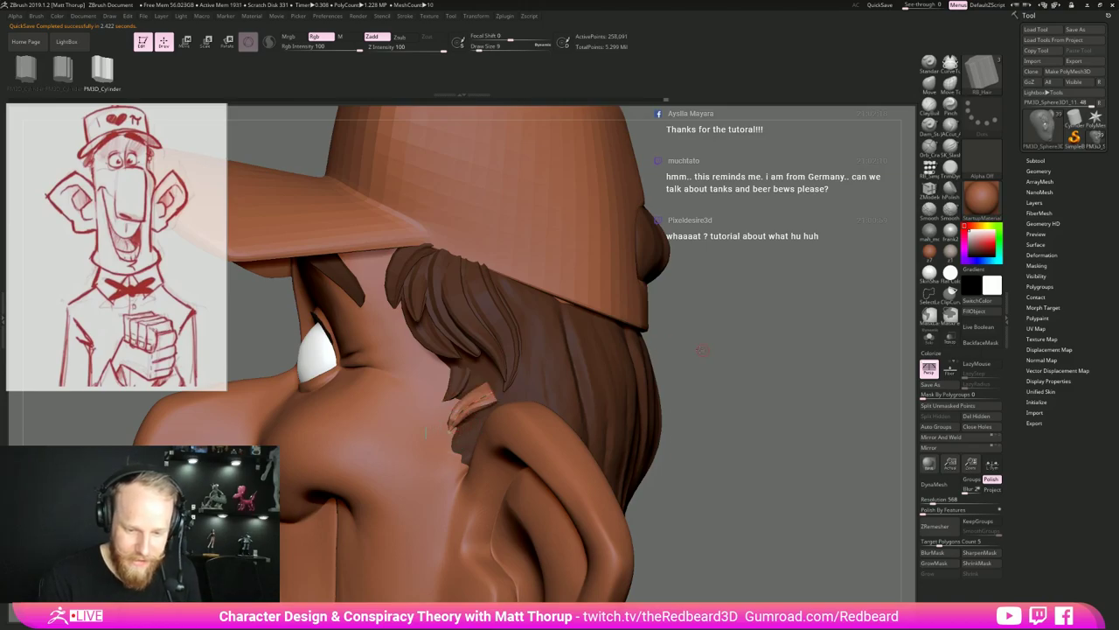
drag(701, 350, 637, 353)
click(495, 390)
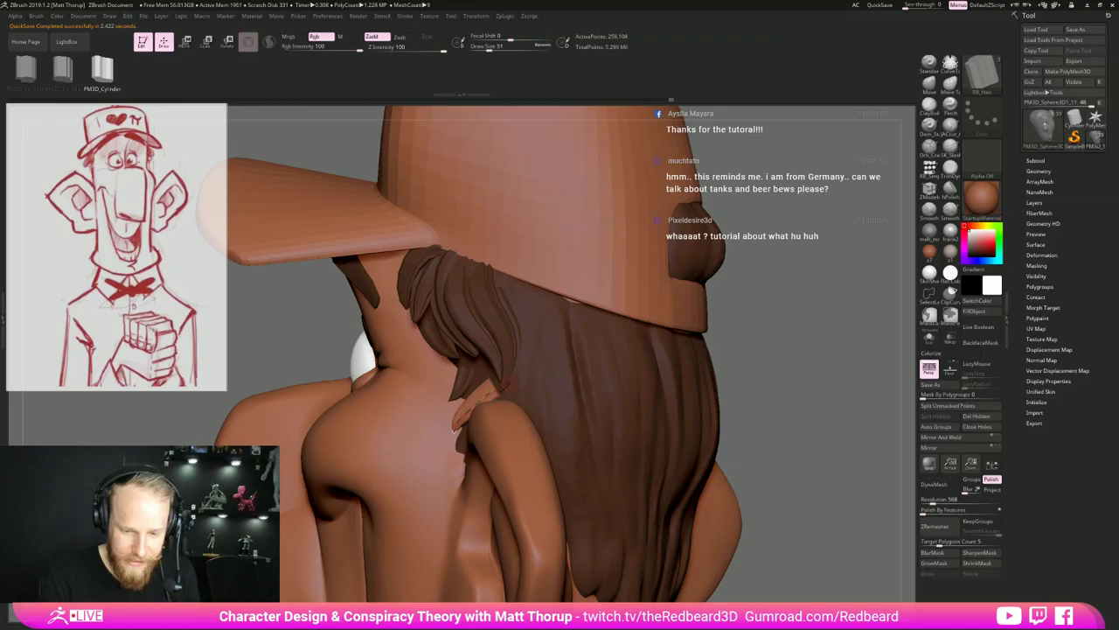
drag(788, 356, 881, 359)
Undo the last strand edit and reposition the second short strand's ends from the front with an edit size of 39.
key(s)
key(ctrl+z)
drag(468, 386, 459, 432)
key(bracketleft)
key(bracketleft)
key(bracketleft)
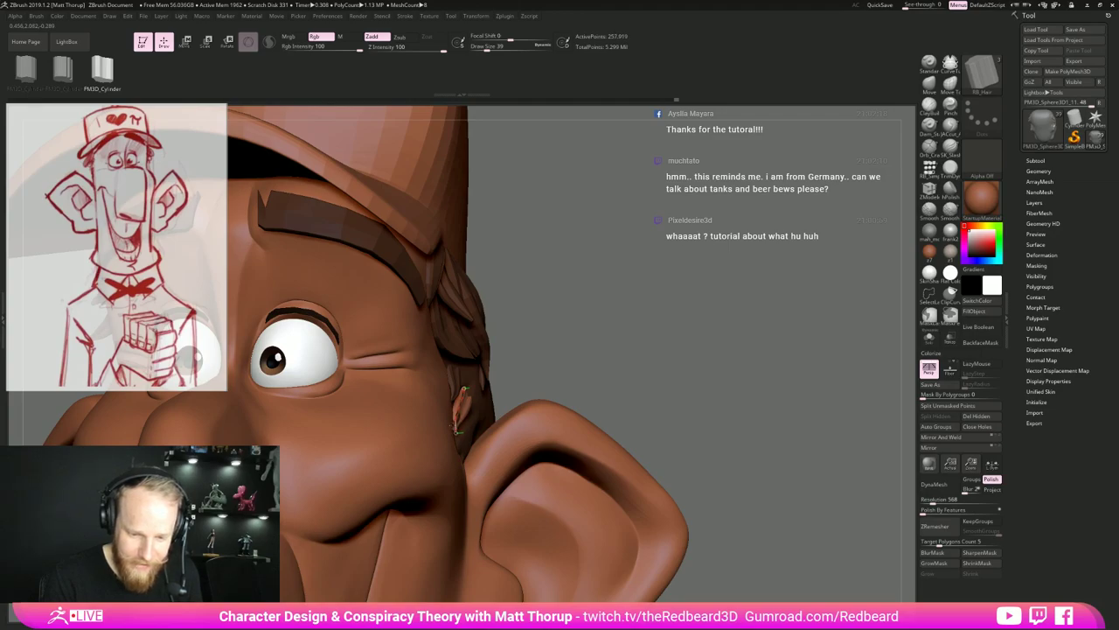
Bend the lower part of the second short strand from the side and restore draw size 9.
mouse_move(590, 366)
mouse_down()
mouse_move(486, 367)
mouse_move(531, 368)
mouse_up()
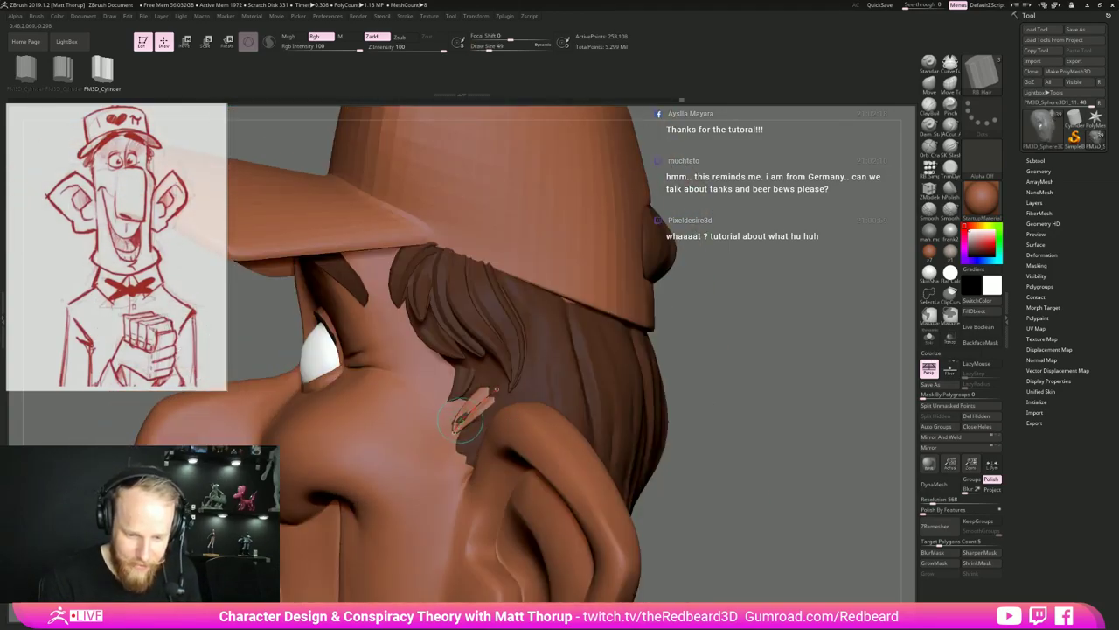
key(s)
drag(448, 420, 460, 420)
drag(689, 376, 749, 376)
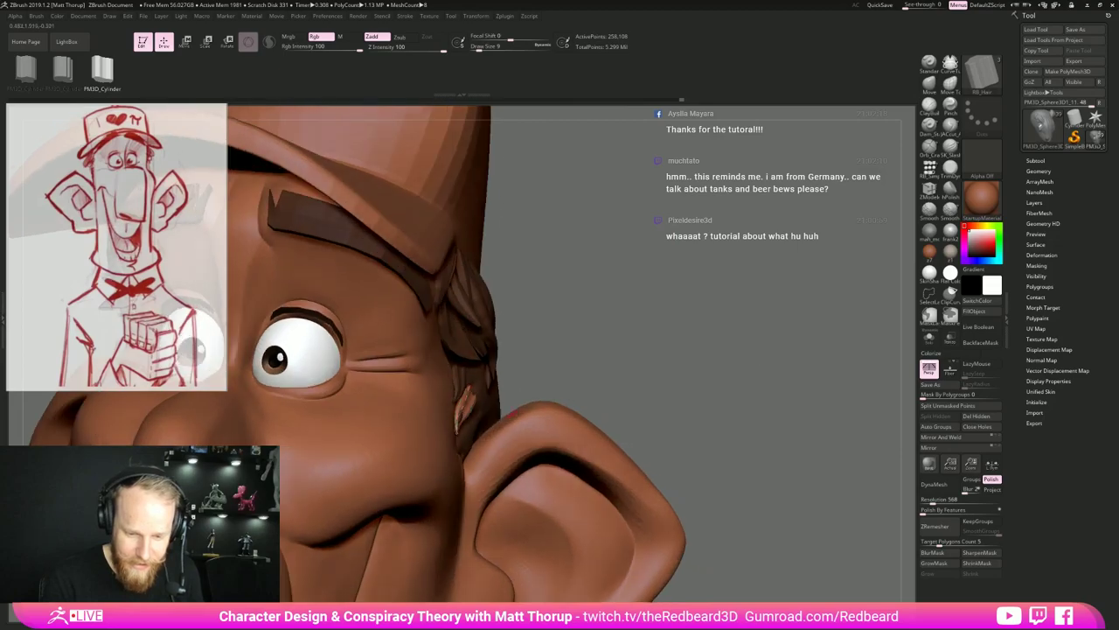
Raise the second short strand's root up under the temple hair and refit it from the side and behind.
drag(623, 351, 542, 355)
drag(490, 382, 481, 375)
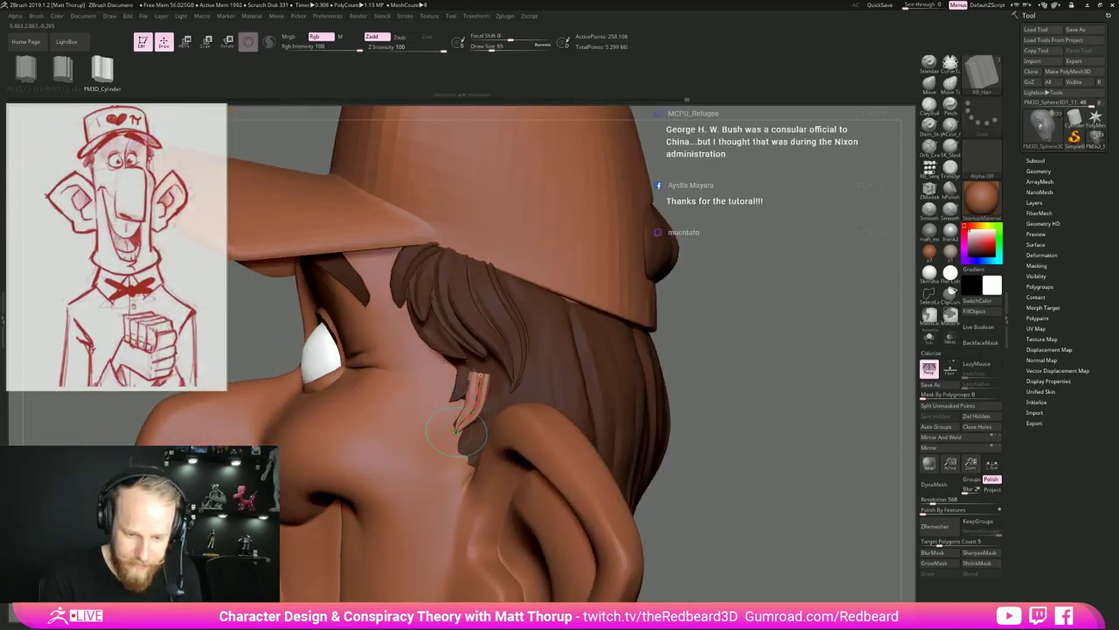
drag(691, 374, 603, 376)
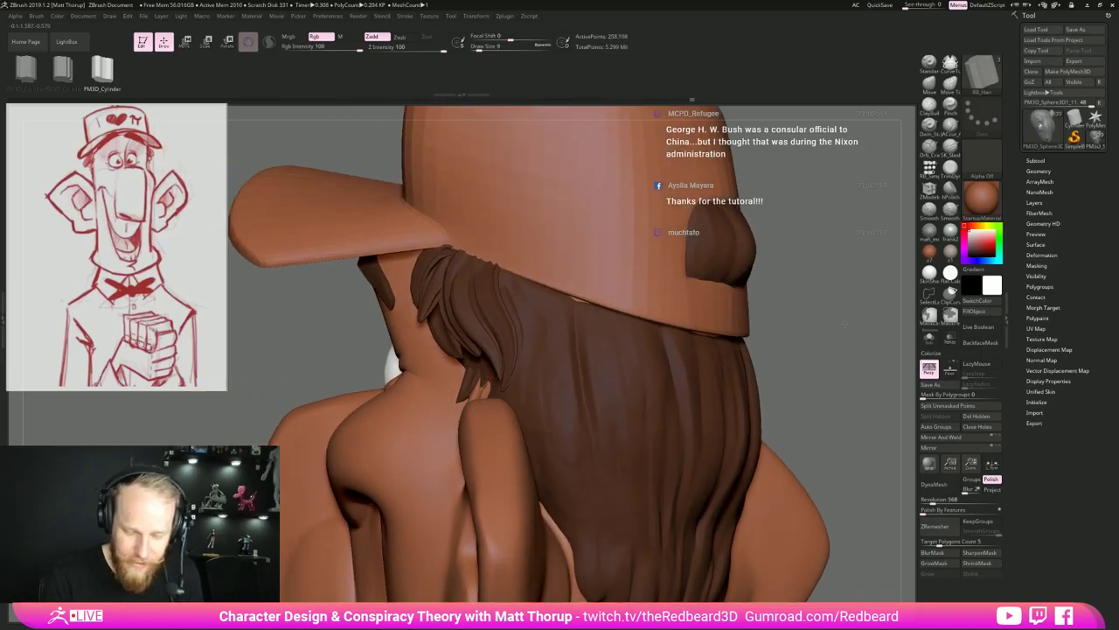
Draw a short hair strand from the temple hair down in front of the character's right ear using the first strand mesh.
drag(845, 323, 737, 350)
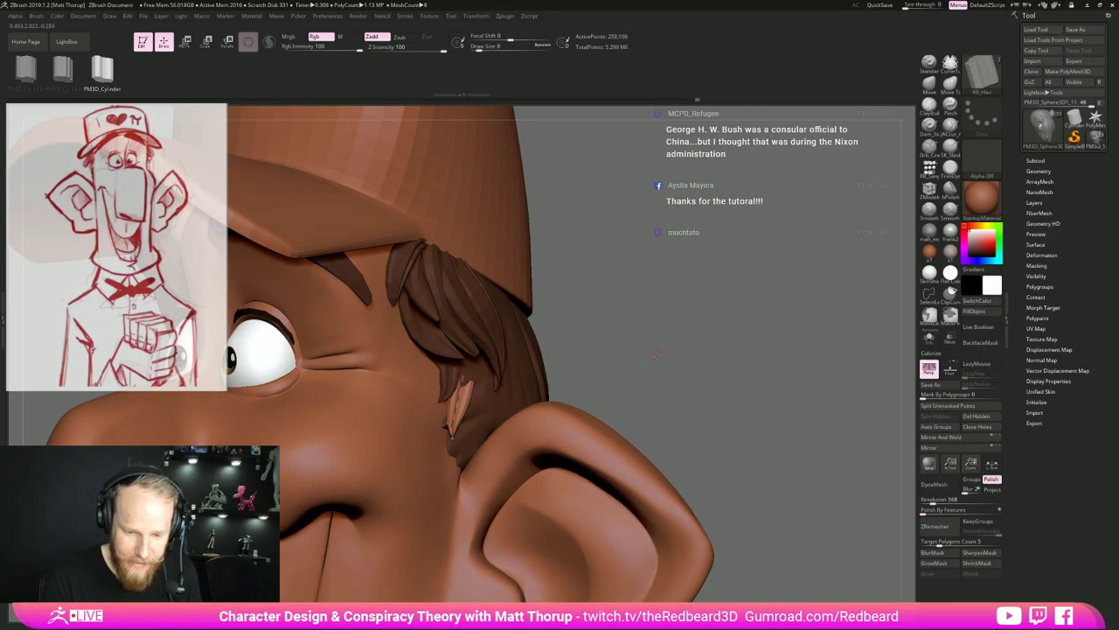
drag(657, 353, 611, 409)
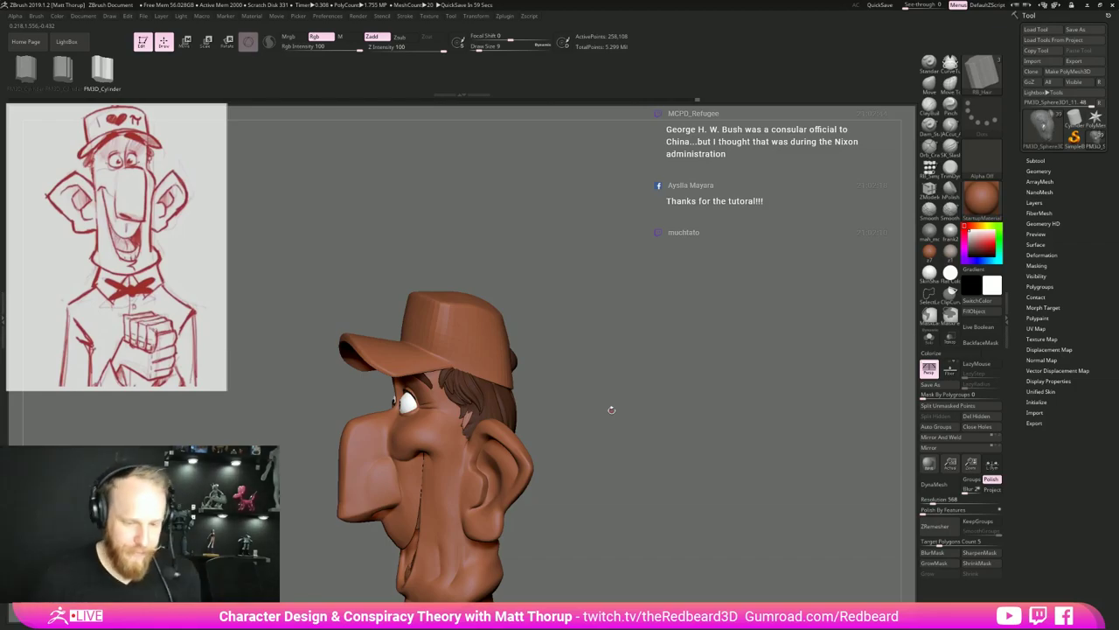
drag(611, 410, 752, 405)
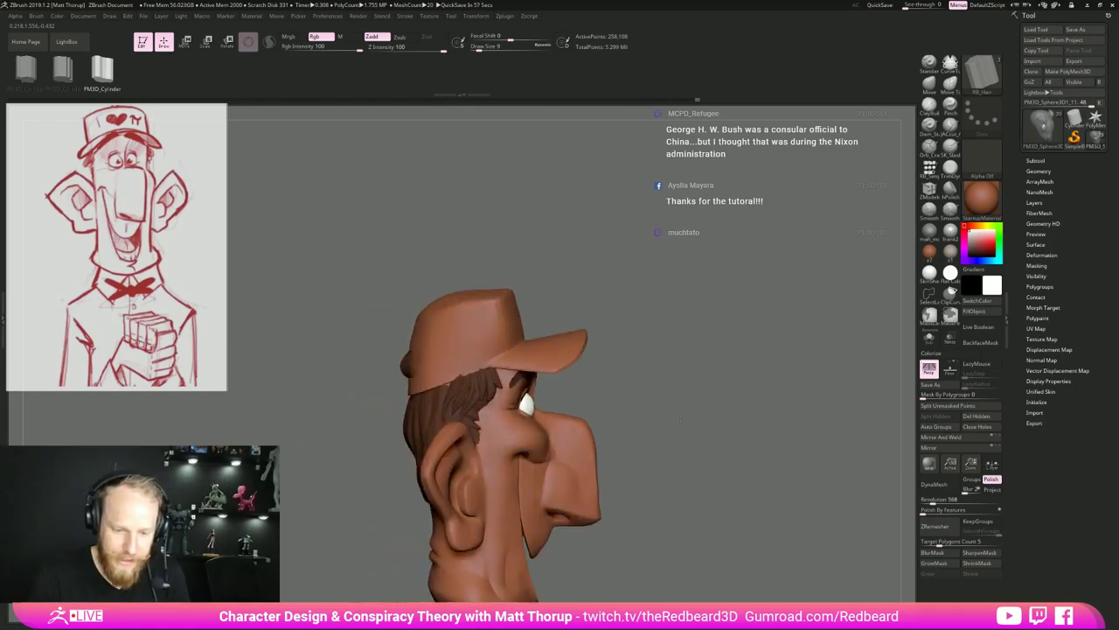
alt+drag(681, 418, 699, 490)
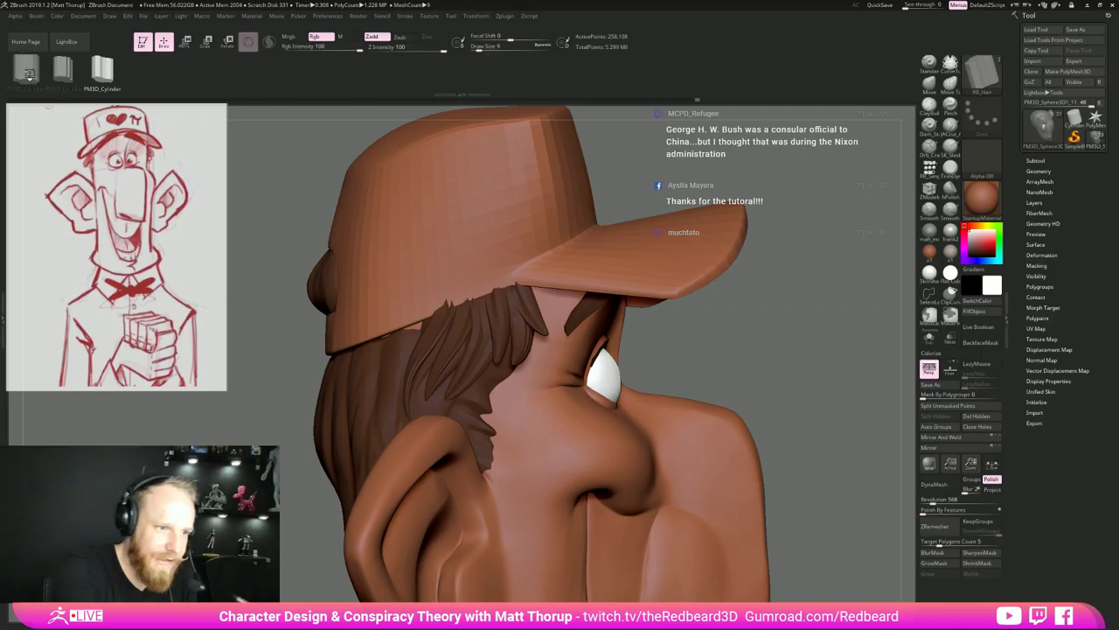
click(25, 69)
key(s)
drag(469, 416, 473, 416)
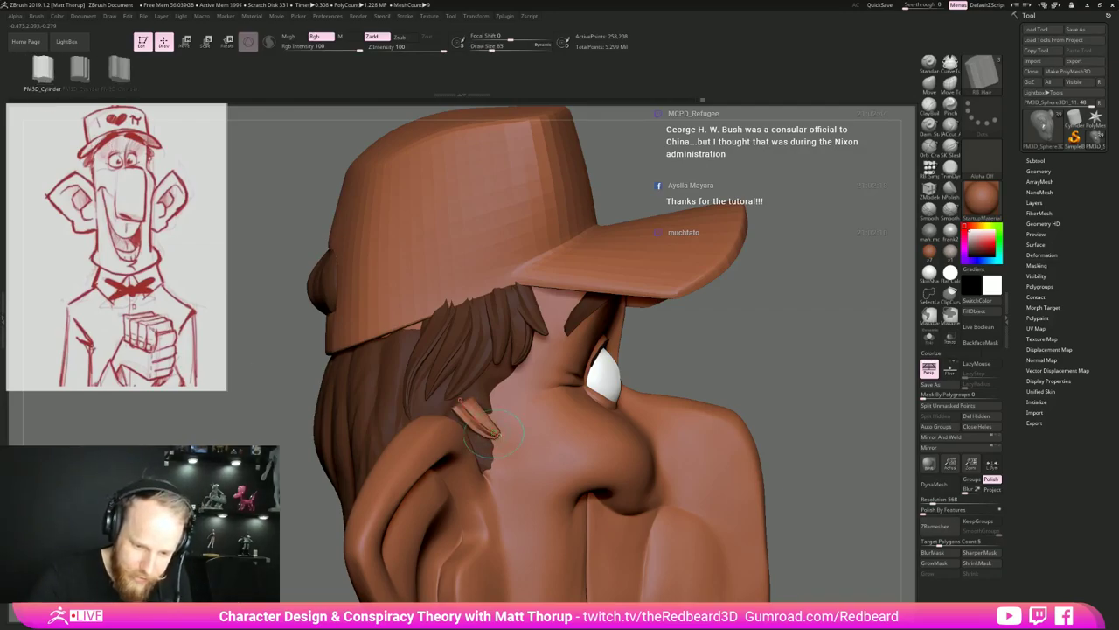
Shift the new right-side strand's root against the head from behind with an edit size of 108.
drag(687, 324, 631, 330)
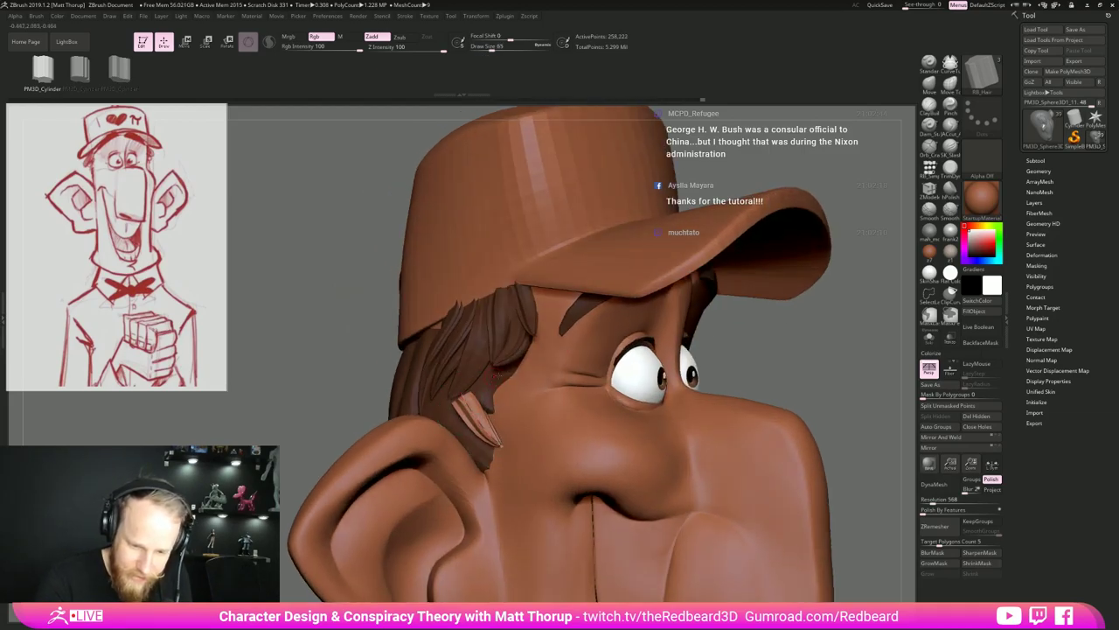
drag(775, 343, 617, 360)
key(s)
drag(456, 413, 461, 413)
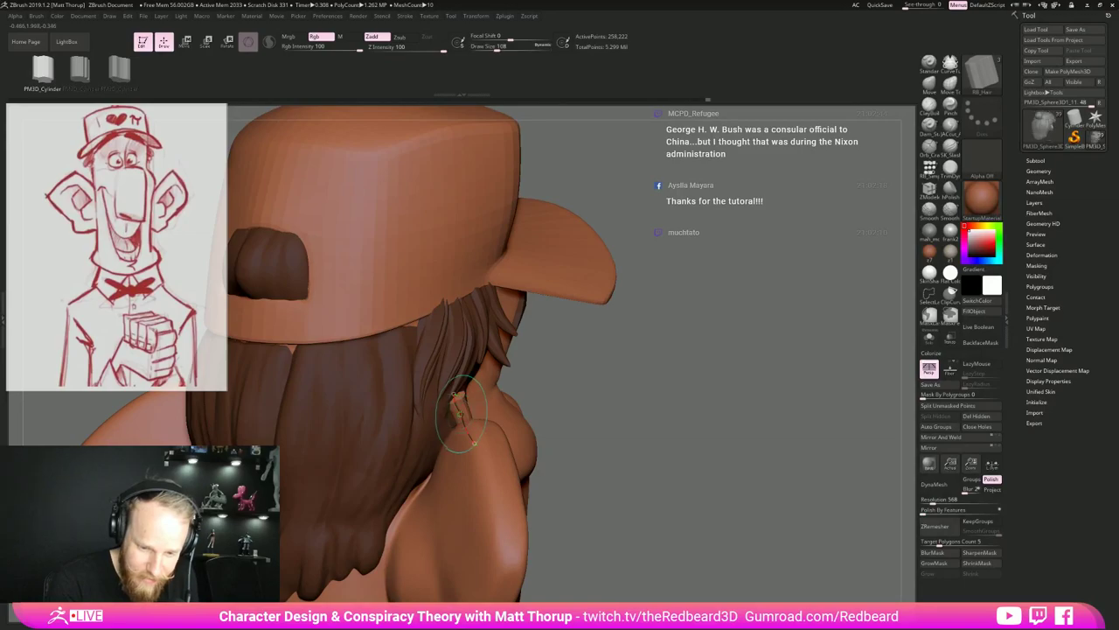
click(460, 413)
right_drag(618, 366, 469, 394)
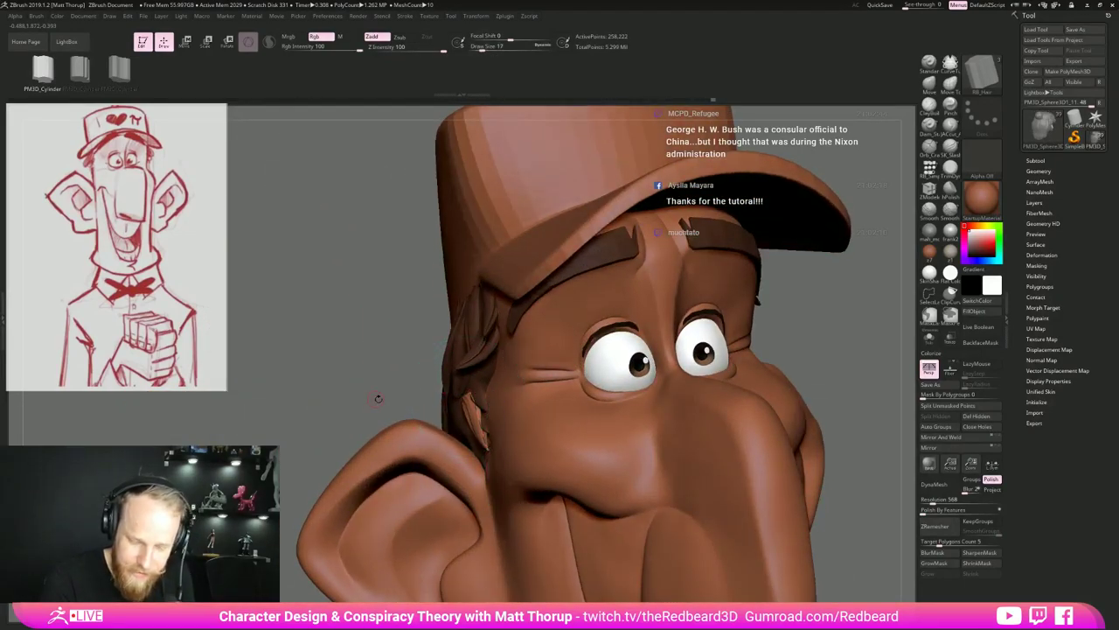
drag(377, 398, 479, 395)
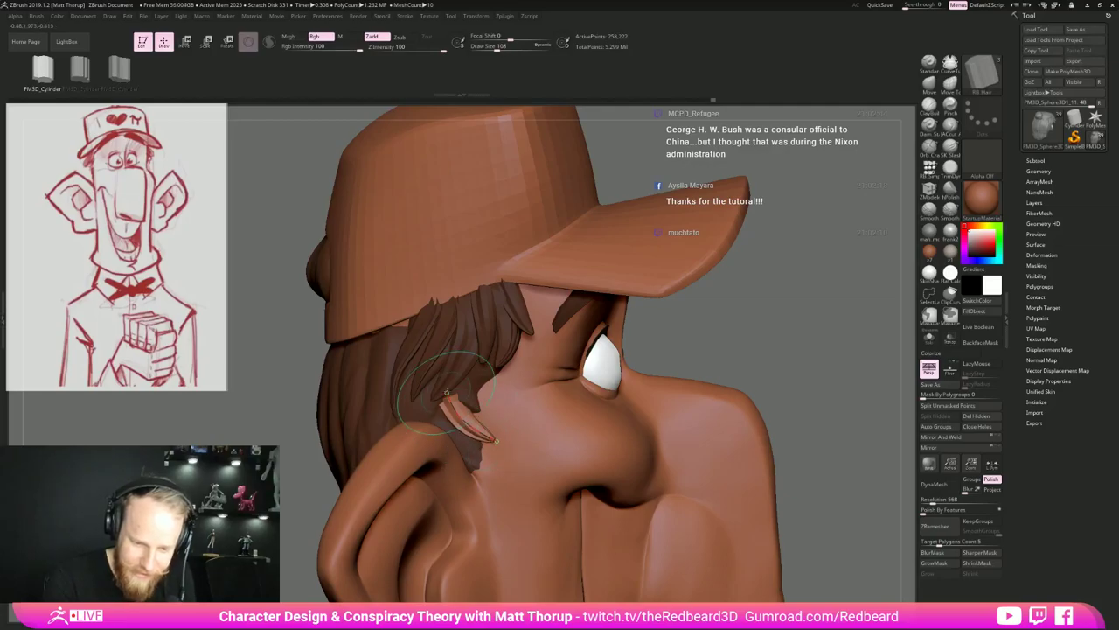
Refit the right-side strand's root and middle from the front and restore draw size 17.
right_drag(603, 376, 474, 391)
click(472, 392)
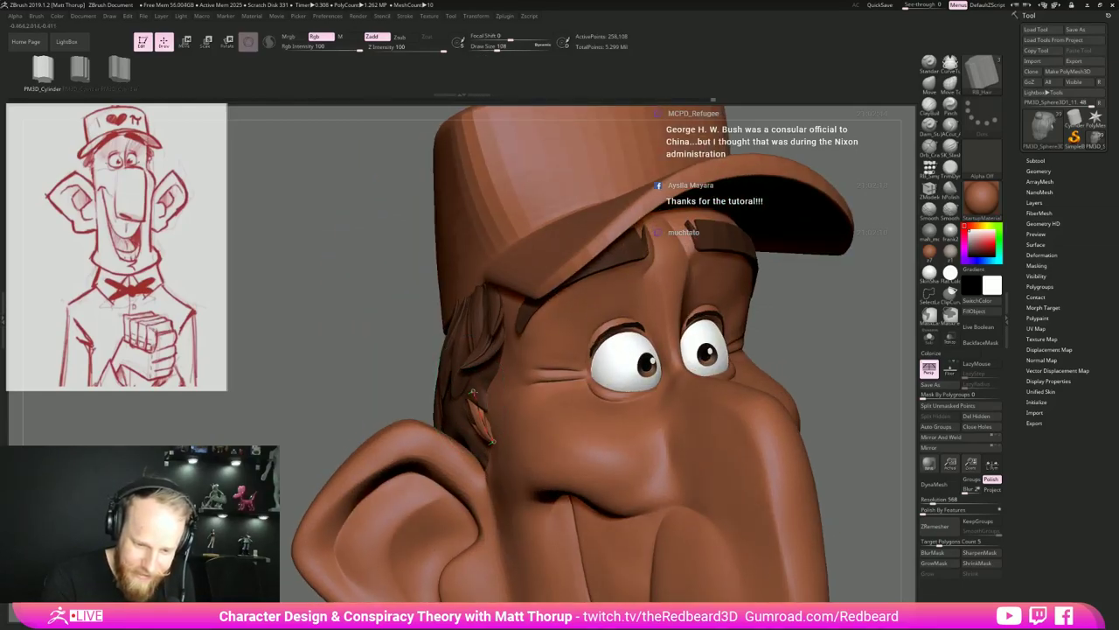
click(482, 420)
key(s)
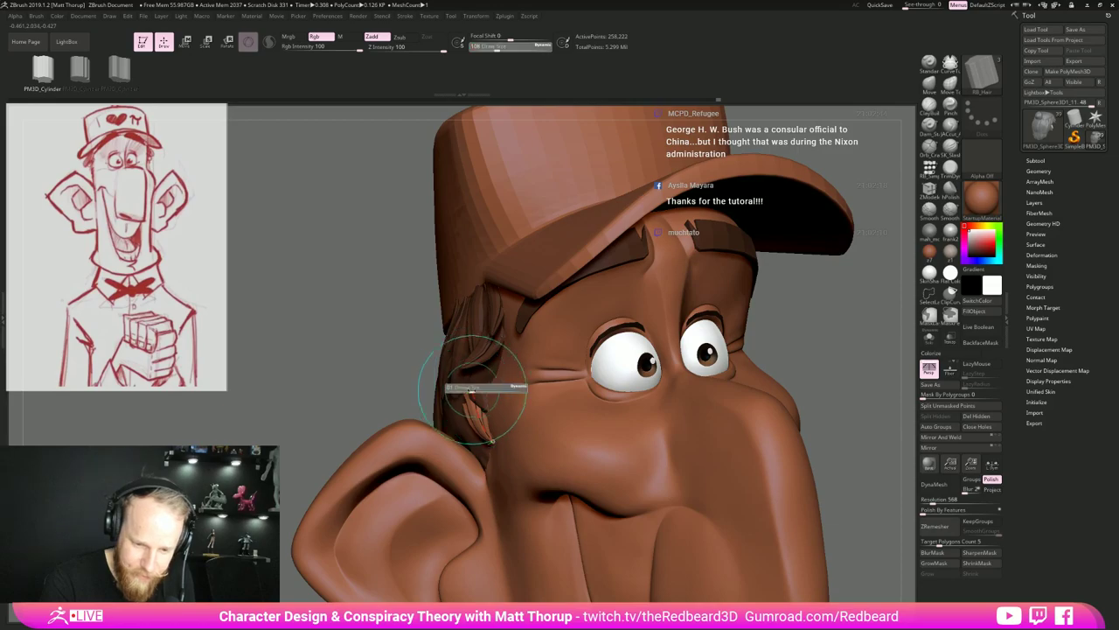
drag(475, 388, 469, 389)
click(473, 391)
right_drag(476, 398, 603, 411)
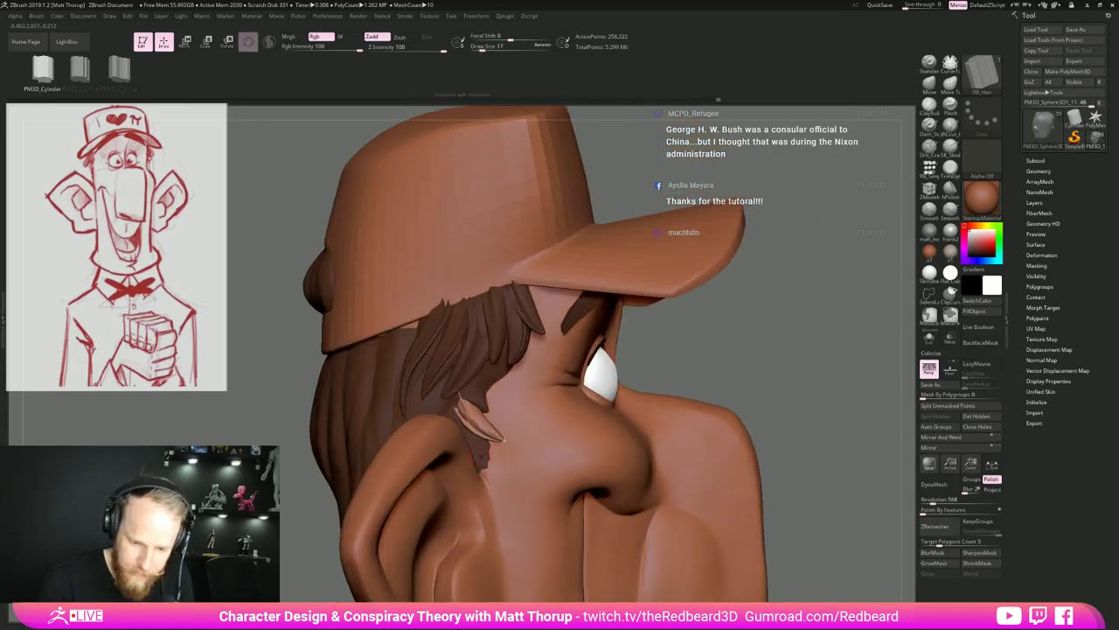
Add a lower strand in front of the right ear with draw size 17, adjust its tip and thin it with draw size 11.
drag(492, 481, 494, 480)
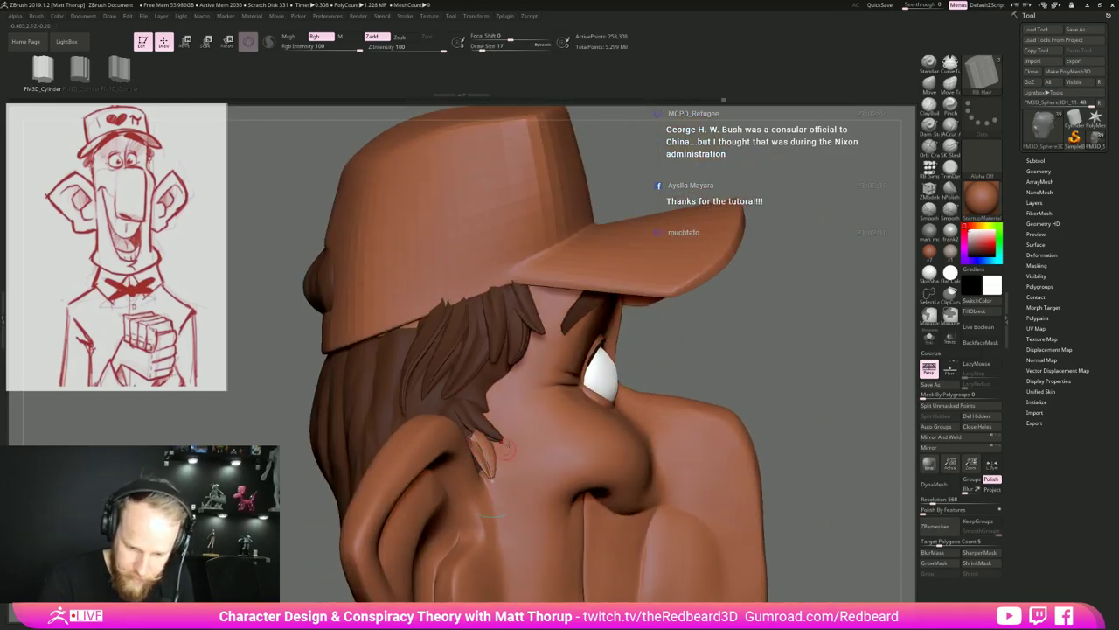
right_drag(495, 473, 406, 465)
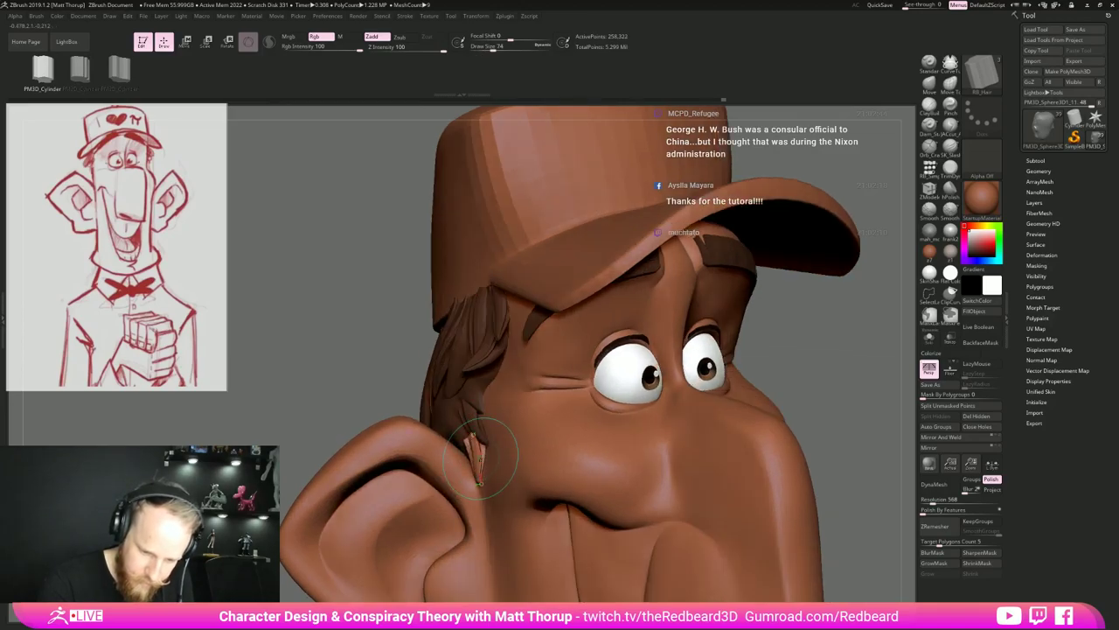
click(481, 485)
drag(800, 352, 829, 362)
key(s)
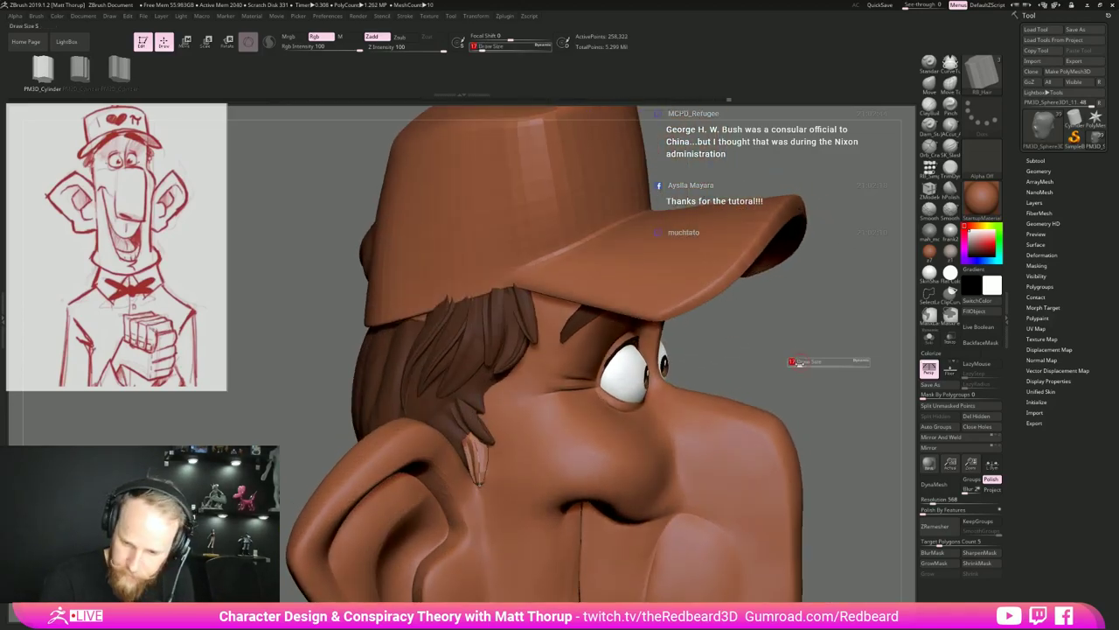
click(795, 362)
click(478, 462)
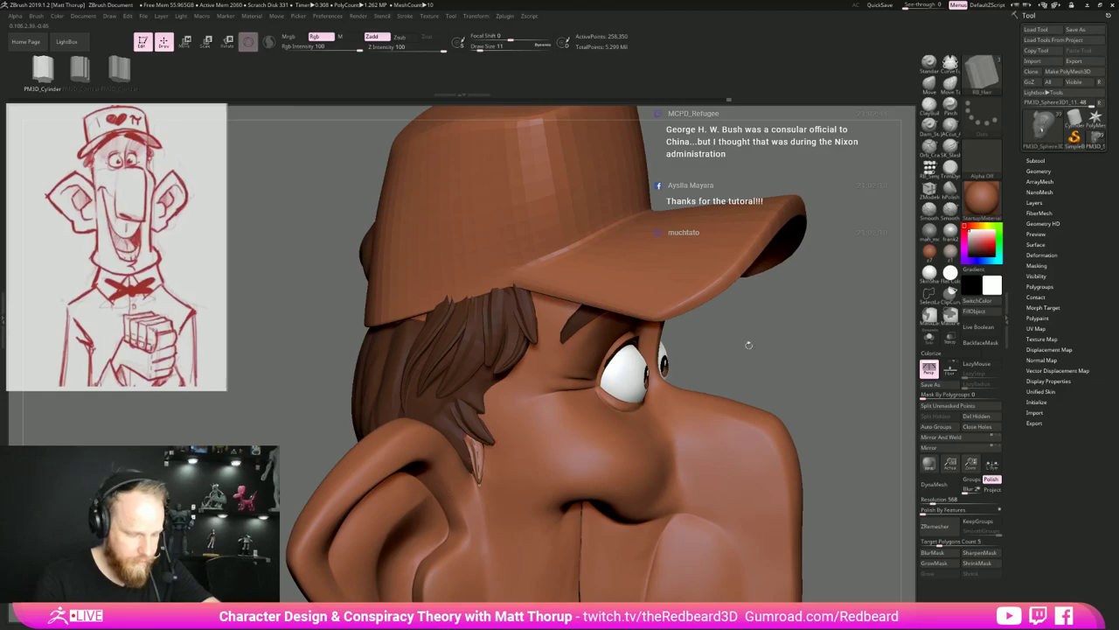
Bend the lower strand's tip toward the right ear from the front with an edit size of 33.
drag(759, 368, 762, 370)
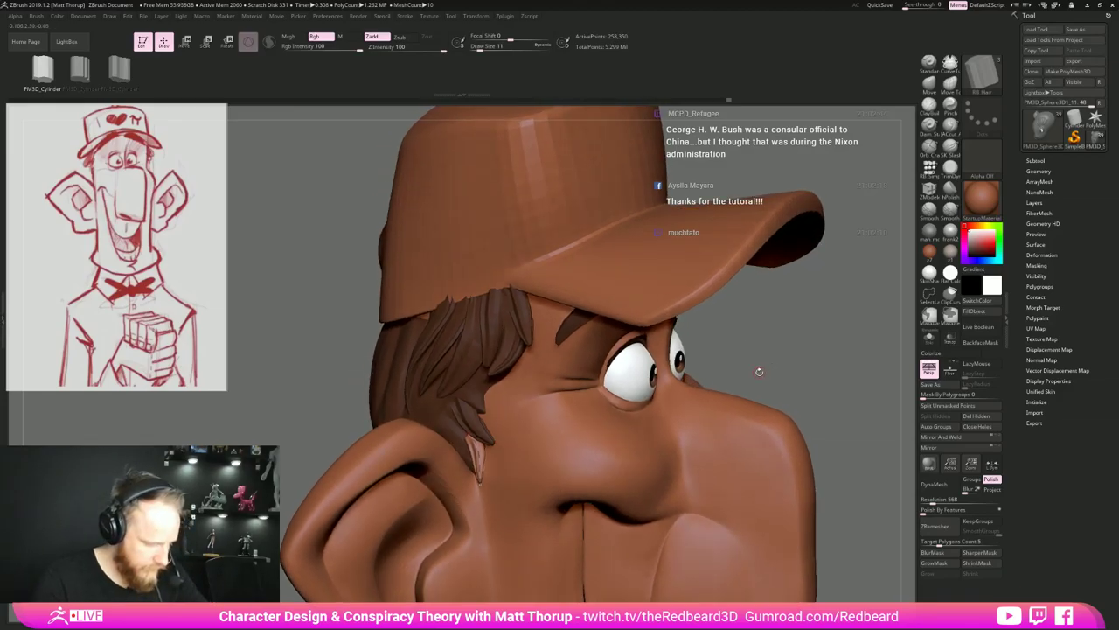
drag(797, 363, 739, 367)
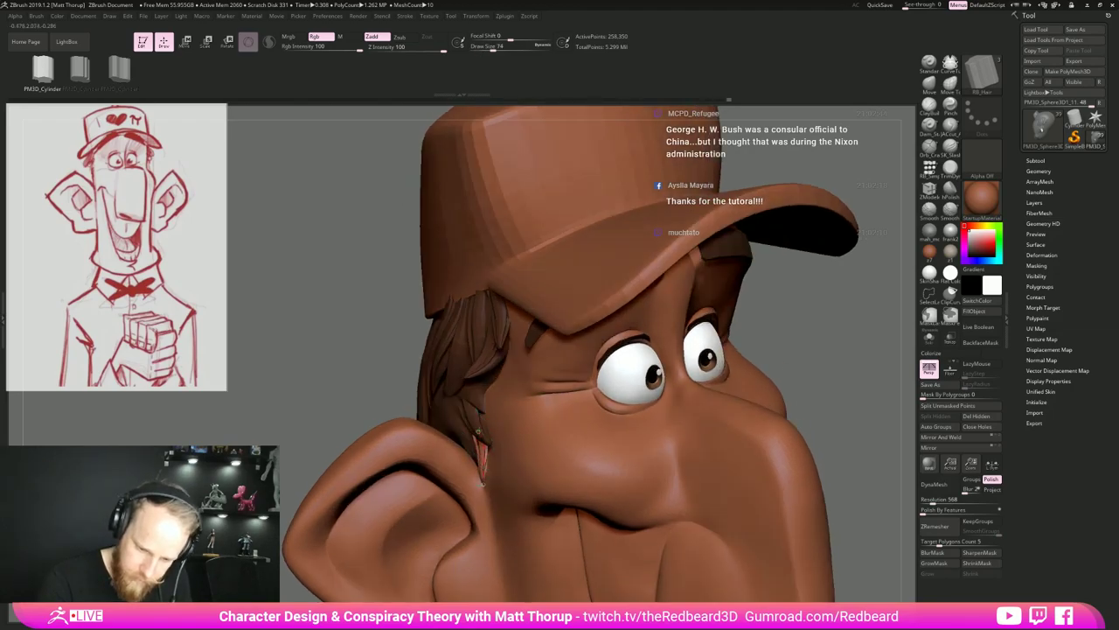
key(s)
drag(486, 485, 479, 484)
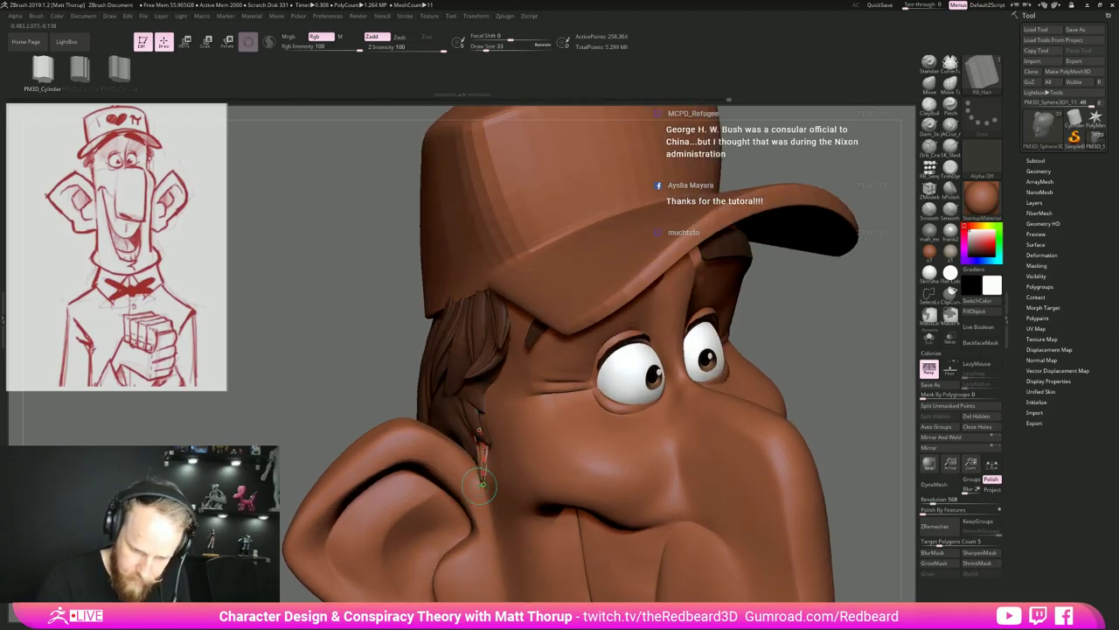
click(479, 483)
click(480, 484)
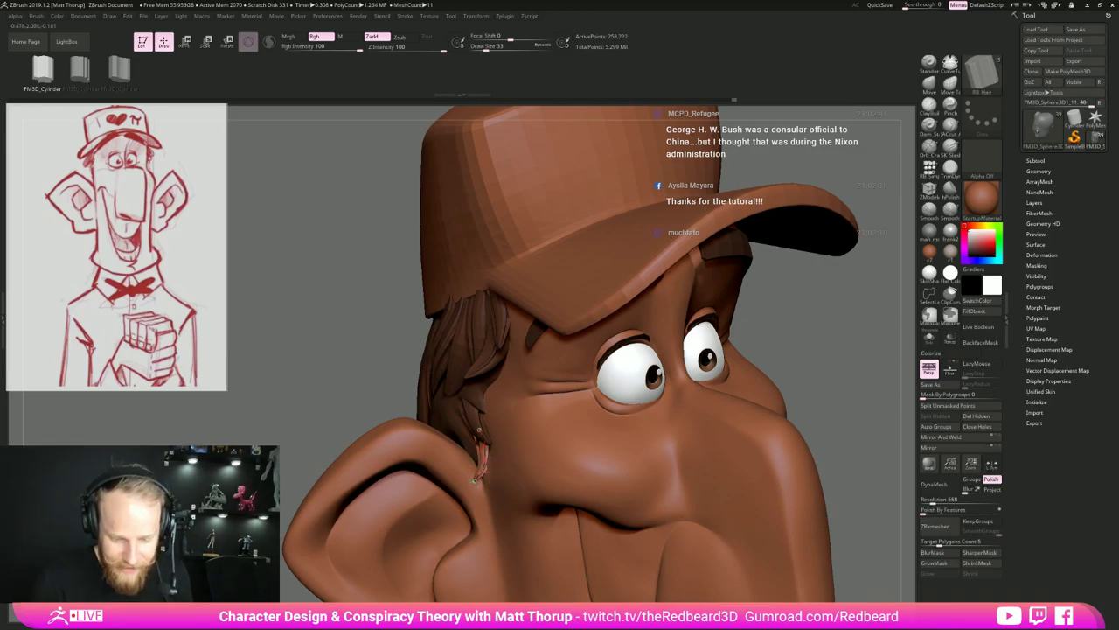
Undo the last lower-strand edit and try repositioning its root from the side.
drag(823, 332, 659, 370)
key(ctrl+z)
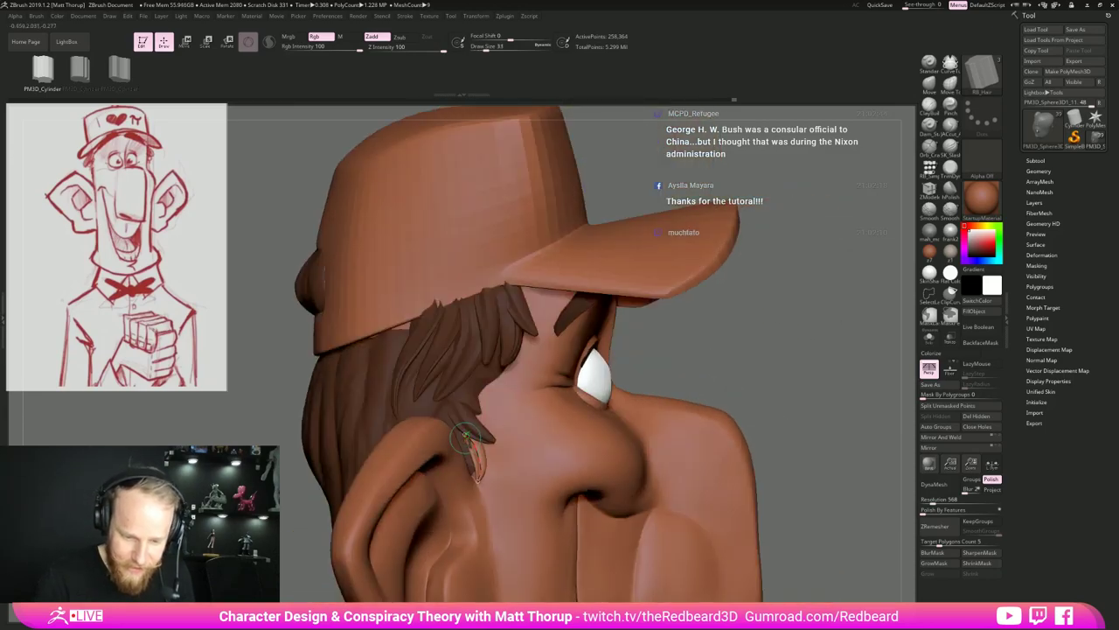
key(s)
drag(458, 439, 471, 439)
drag(626, 375, 612, 374)
key(s)
drag(681, 348, 682, 348)
key(ctrl+z)
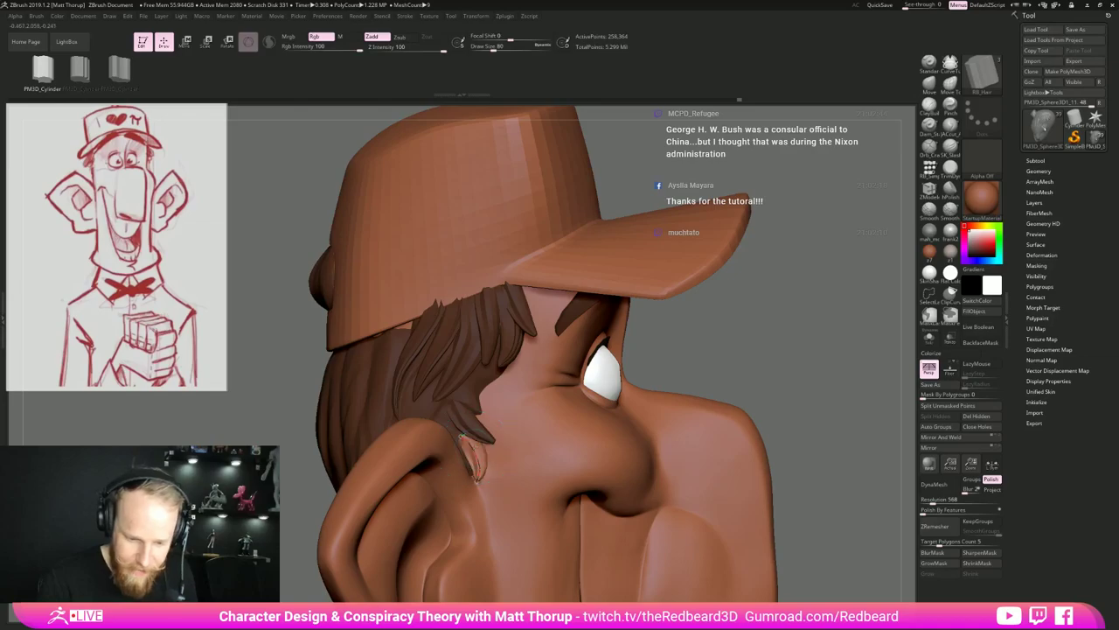
Reposition the lower strand's root and tip against the head from the side and front with an edit size of 46.
drag(454, 422, 473, 480)
mouse_move(748, 347)
mouse_down()
mouse_move(710, 354)
mouse_move(679, 342)
mouse_up()
key(s)
drag(470, 439, 477, 438)
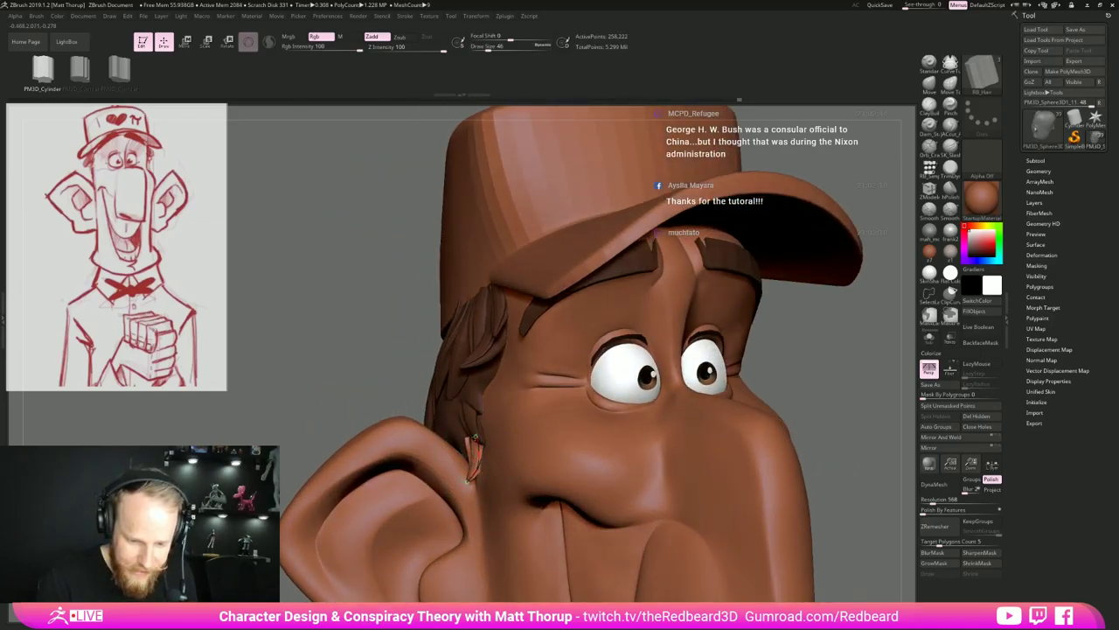
click(473, 481)
Add a short strand in front of the left ear with draw size 16 and shift its root toward the ear.
mouse_move(816, 337)
mouse_down()
mouse_move(844, 355)
mouse_move(743, 358)
mouse_move(644, 399)
mouse_move(697, 450)
mouse_move(705, 479)
mouse_up()
drag(770, 428, 570, 426)
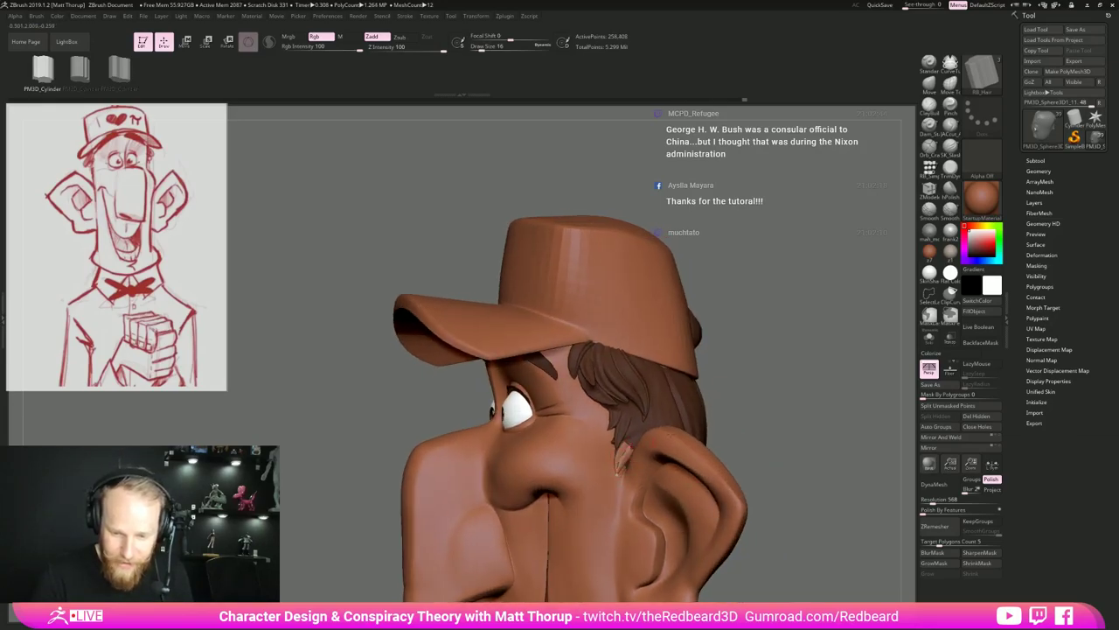
drag(751, 403, 715, 403)
key(bracketright)
key(bracketright)
key(bracketright)
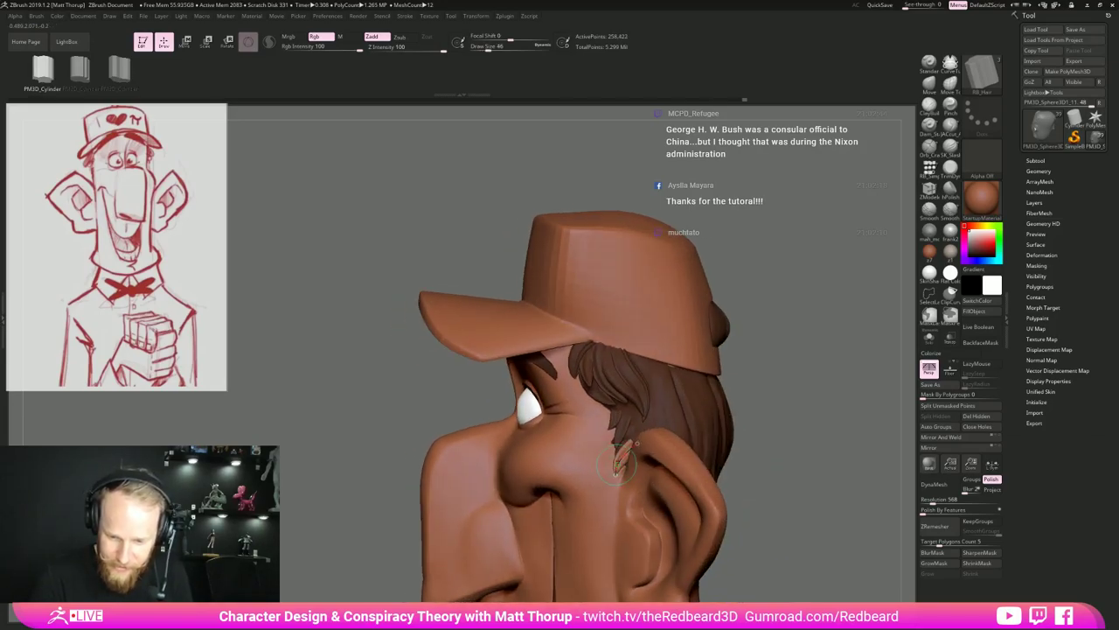
drag(637, 443, 637, 445)
Adjust the lower tip of the left-side strand in front of the ear with an edit size of 22.
mouse_move(742, 391)
mouse_down()
mouse_move(726, 406)
mouse_move(649, 395)
mouse_up()
key(s)
drag(615, 474, 624, 477)
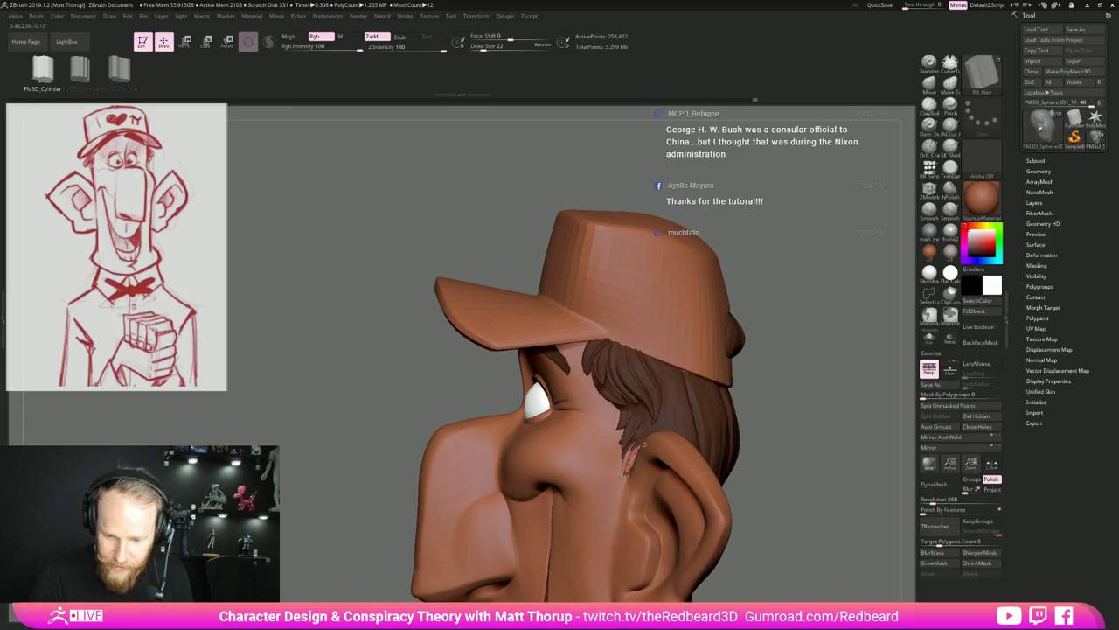
Add a short strand to the sideburn above the character's left ear using the second RB_Hair mesh at draw size 22.
mouse_move(754, 415)
mouse_down()
mouse_move(780, 415)
mouse_move(766, 411)
mouse_up()
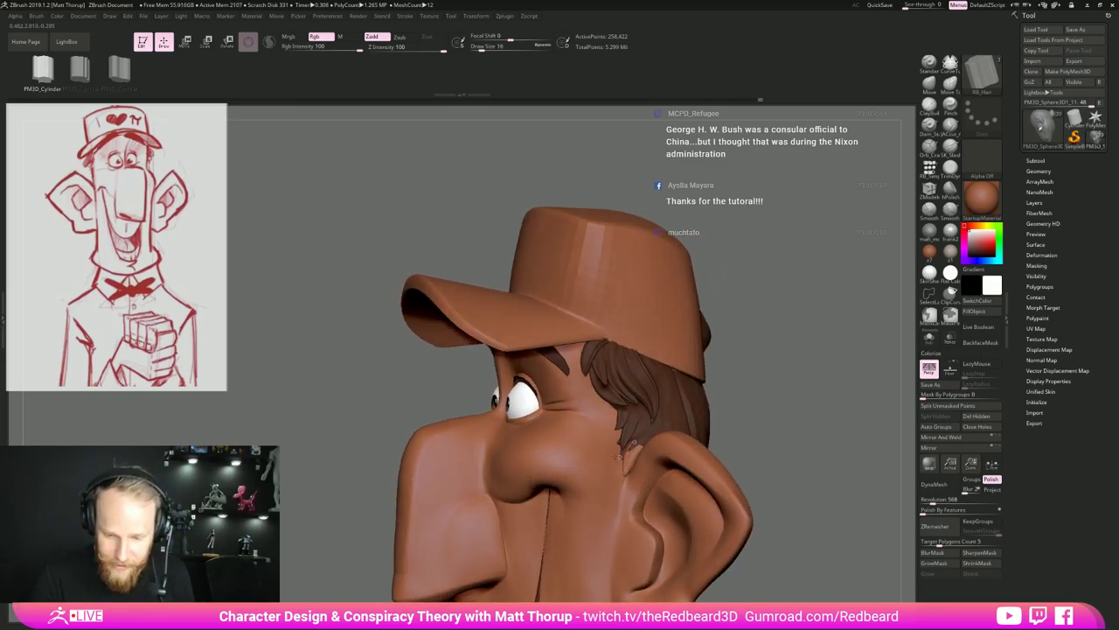
click(80, 70)
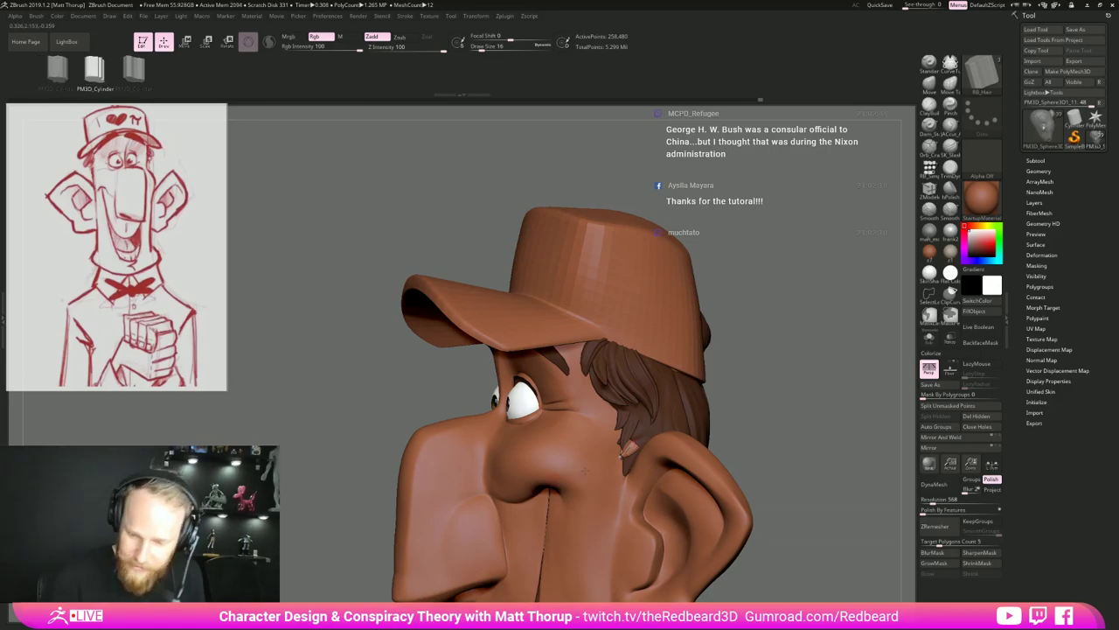
key(s)
drag(757, 414, 799, 423)
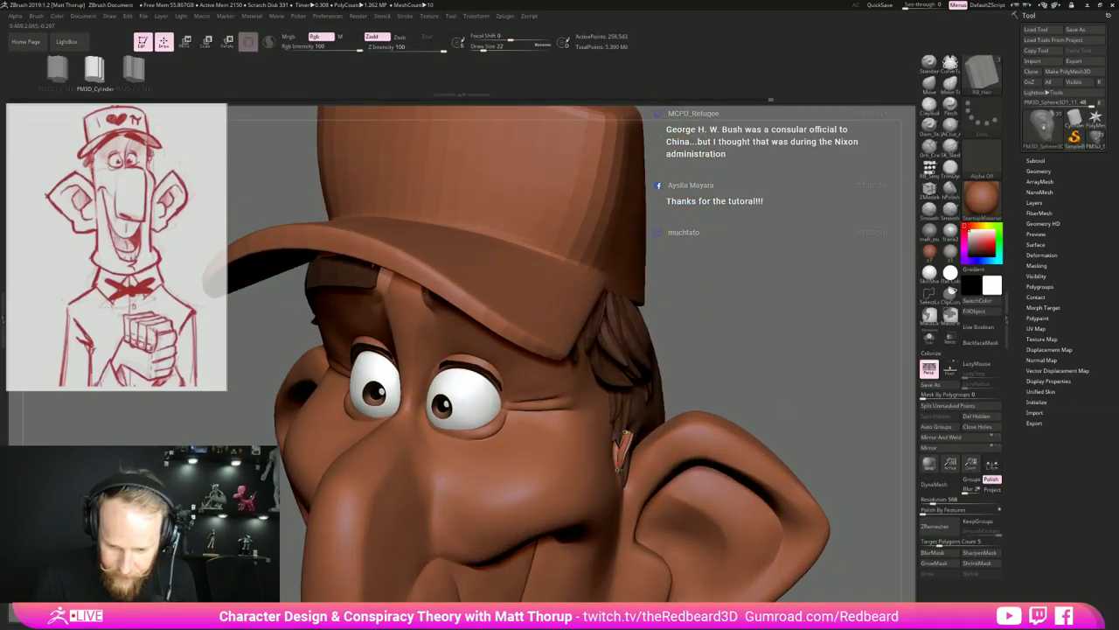
mouse_move(727, 393)
mouse_down()
mouse_move(428, 498)
mouse_move(450, 533)
mouse_up()
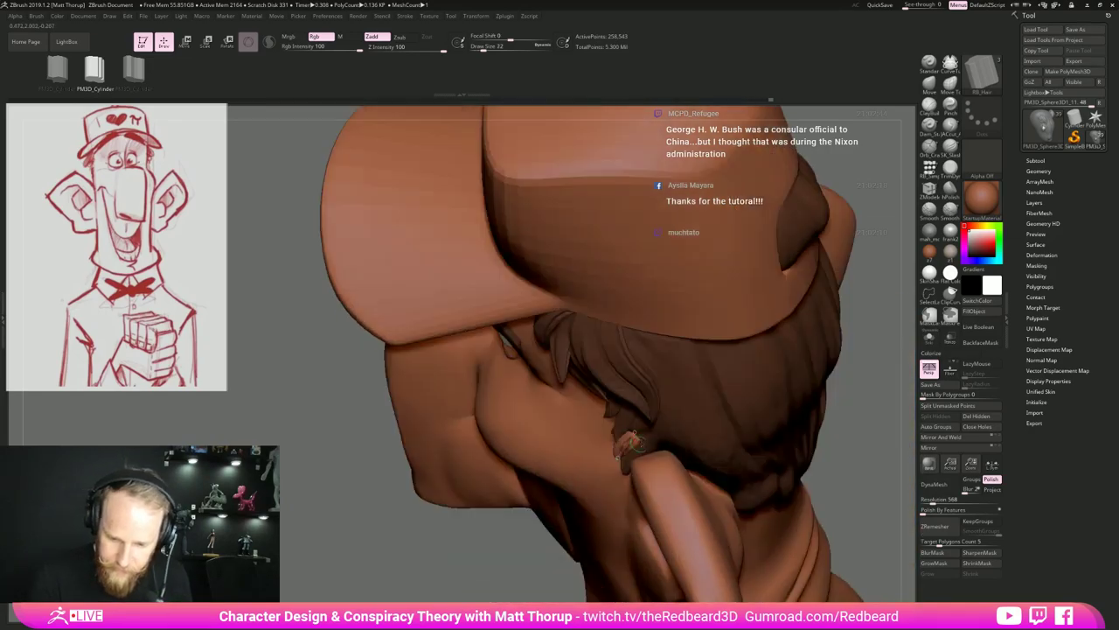
Adjust the curve of the left sideburn strand to follow the head and thin it down to draw size 7.
key(s)
drag(637, 434, 639, 434)
click(638, 430)
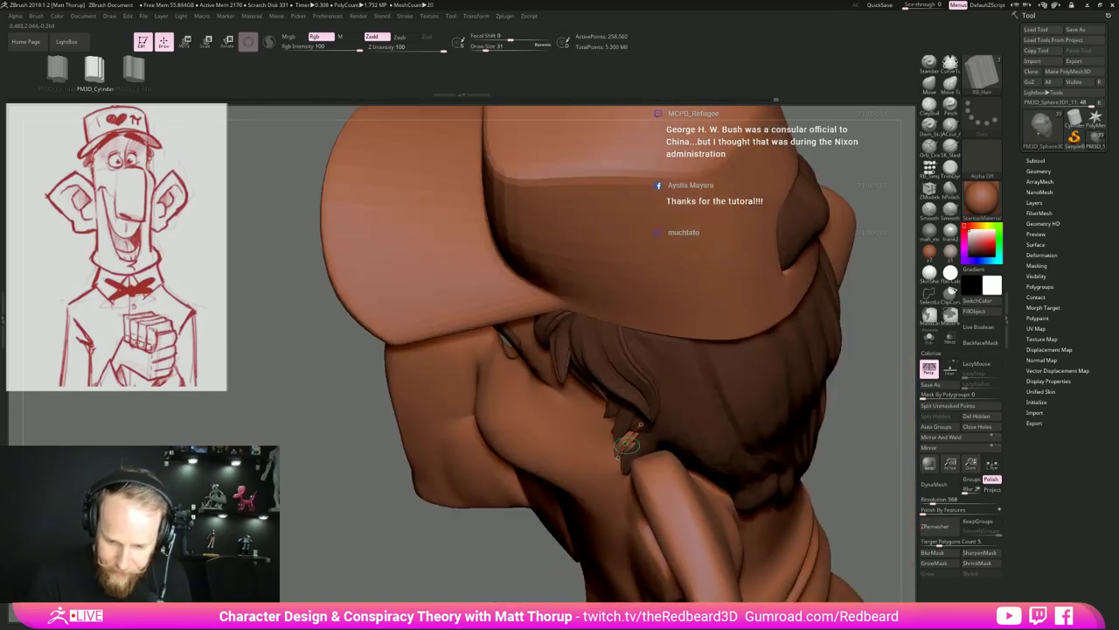
drag(401, 598, 500, 534)
key(s)
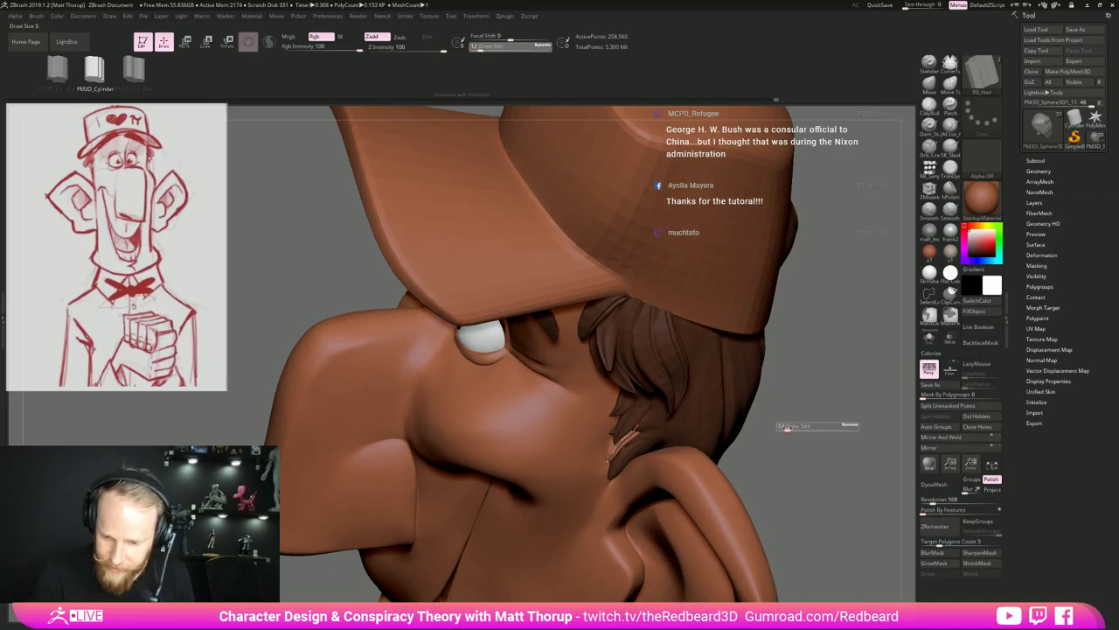
mouse_move(792, 427)
mouse_down()
mouse_move(861, 384)
mouse_move(857, 354)
mouse_move(827, 349)
mouse_up()
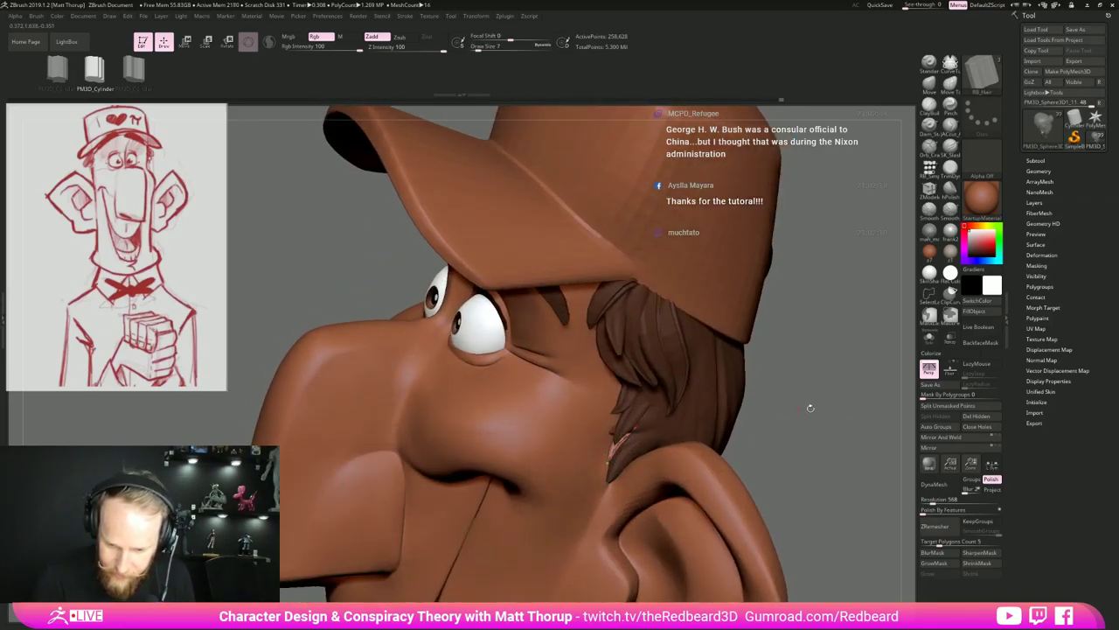
Insert a hair strand on the right sideburn in front of the ear using the first RB_Hair mesh.
right_drag(810, 407, 676, 423)
alt+drag(861, 454, 737, 379)
shift+drag(737, 379, 742, 410)
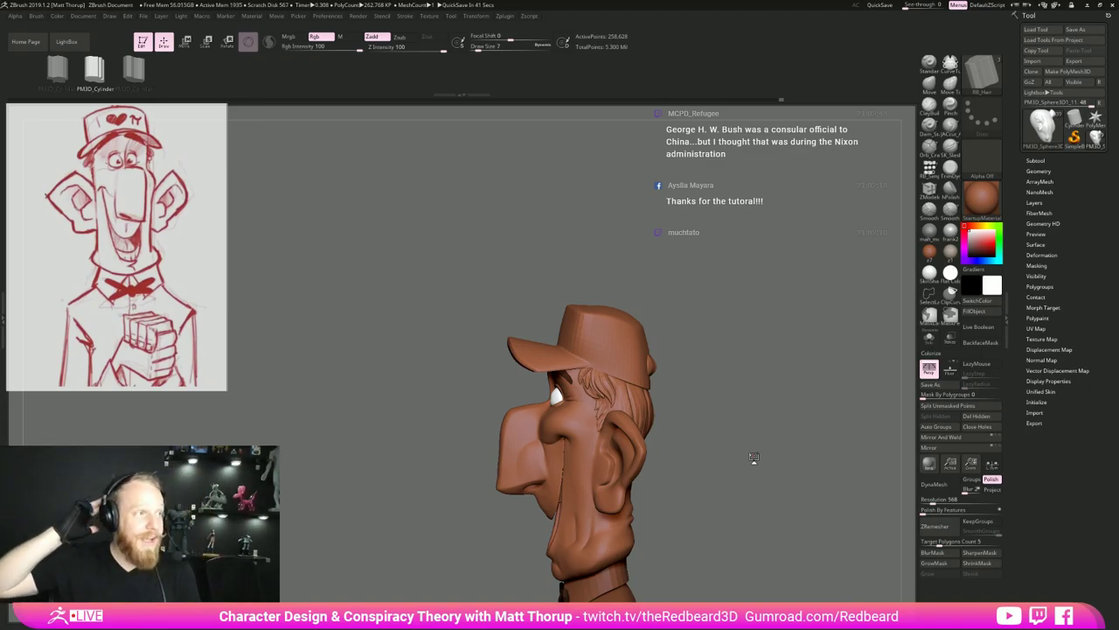
drag(721, 381, 733, 405)
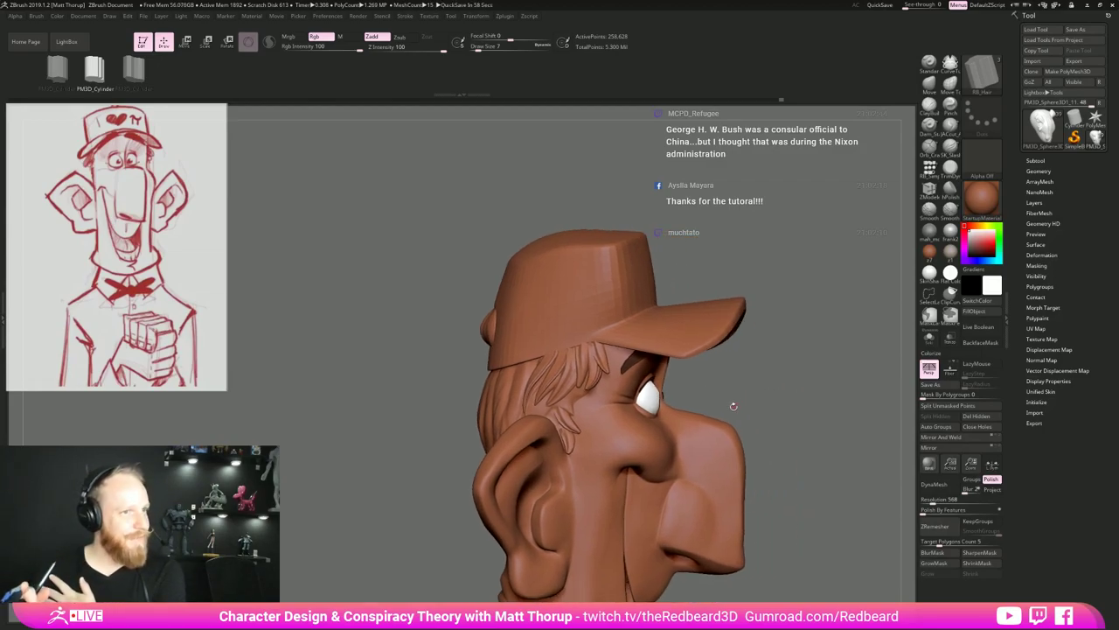
drag(777, 388, 767, 437)
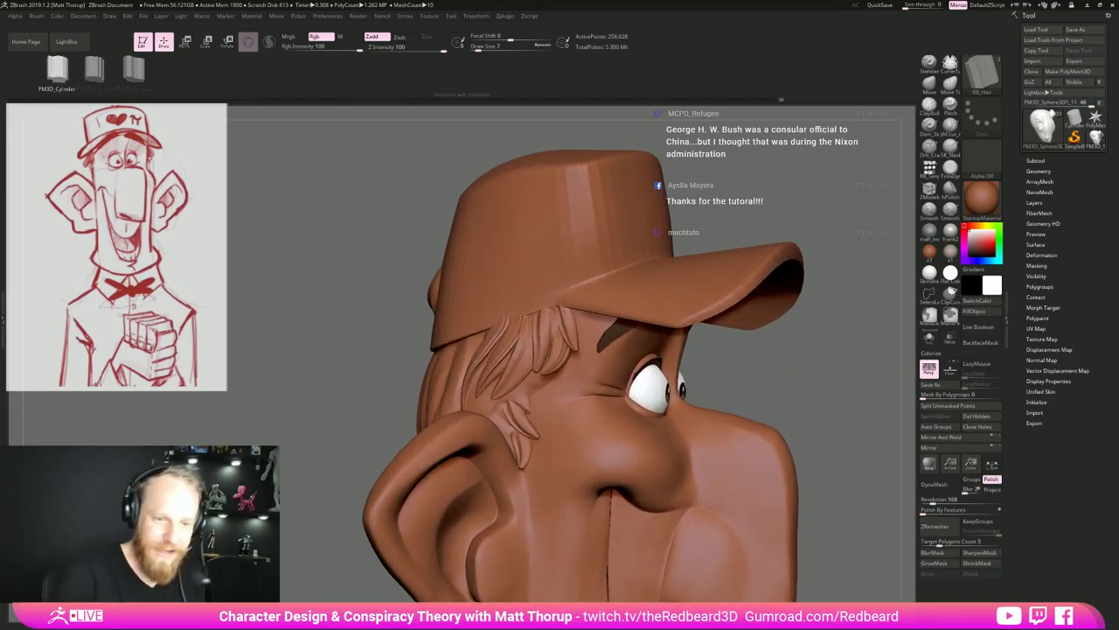
key(s)
click(520, 392)
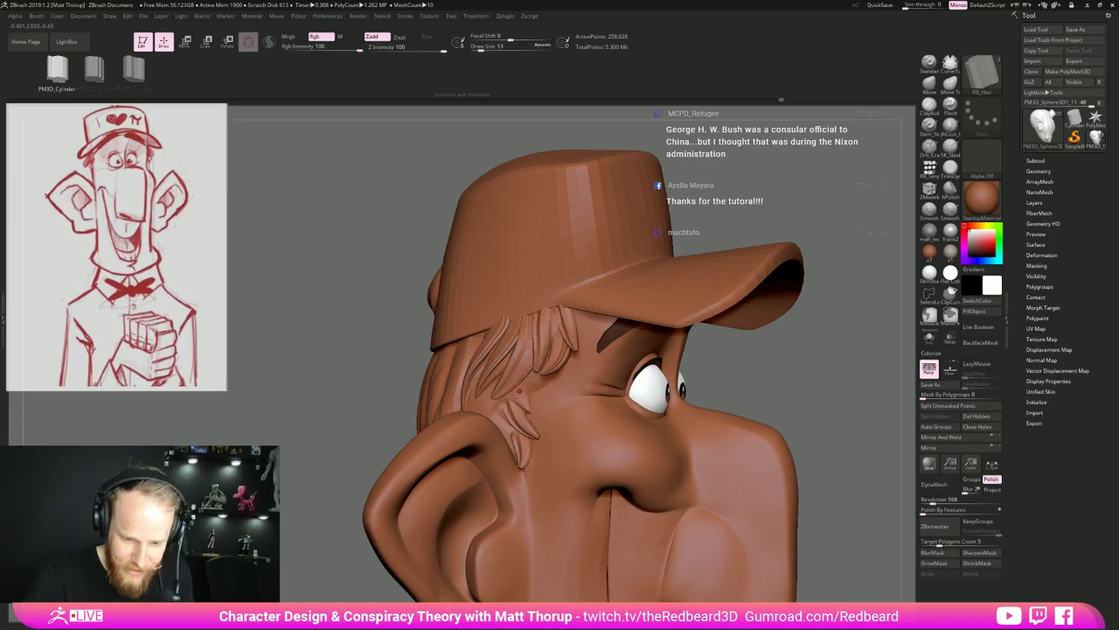
key(s)
click(522, 392)
drag(534, 418, 535, 422)
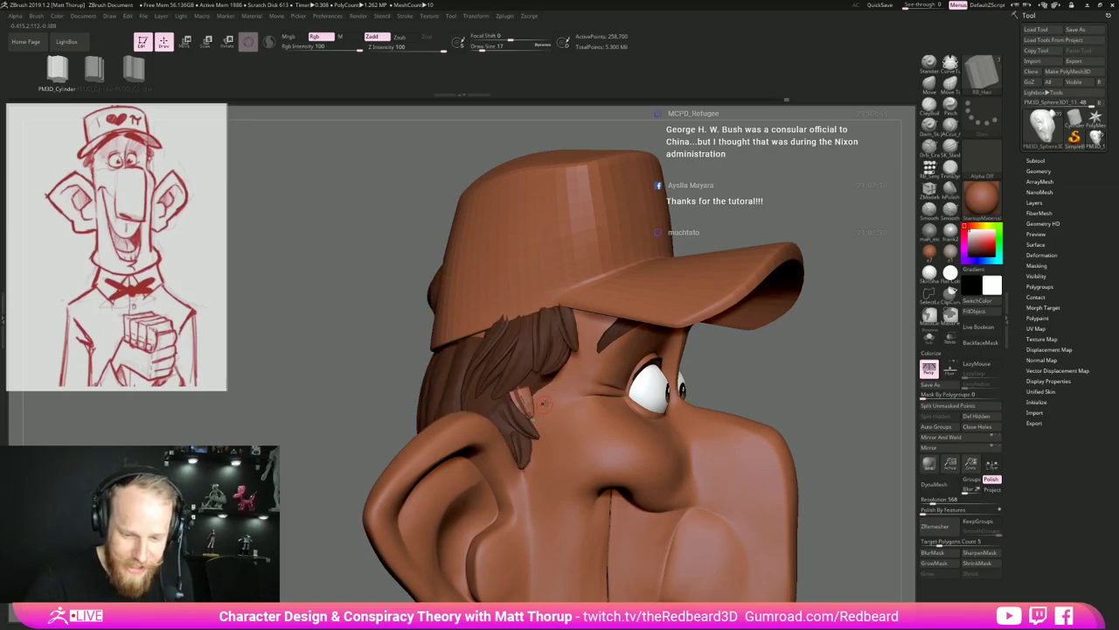
Bend the new right sideburn strand down along the temple with a draw size between 31 and 35.
drag(734, 347, 753, 360)
key(s)
click(751, 360)
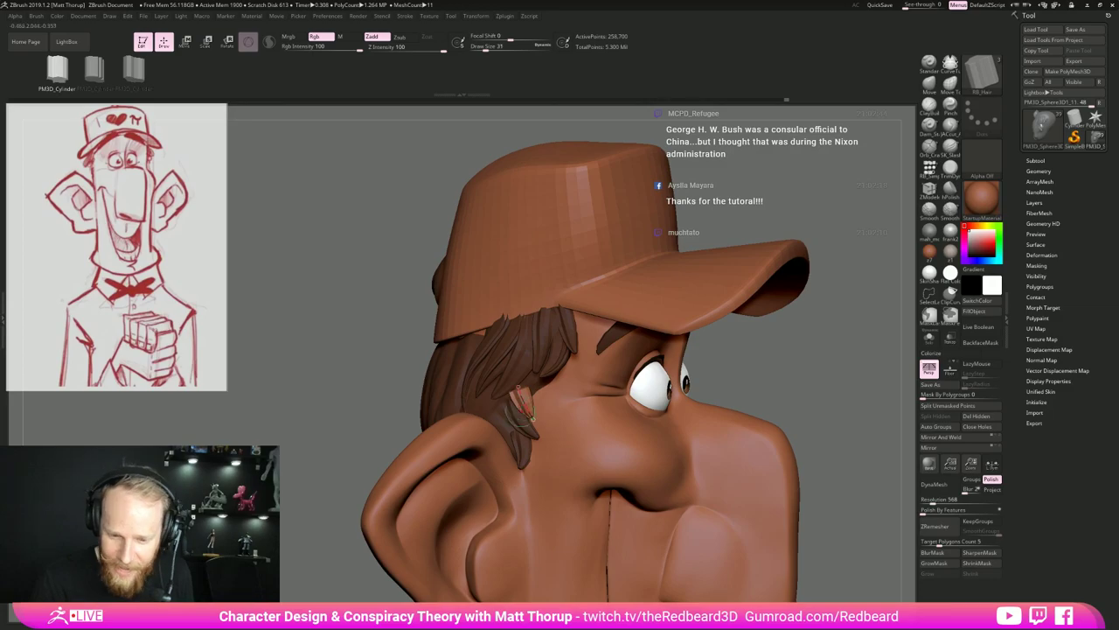
drag(521, 393, 529, 416)
mouse_move(769, 354)
mouse_down()
mouse_move(804, 361)
mouse_move(551, 362)
mouse_up()
key(s)
click(800, 362)
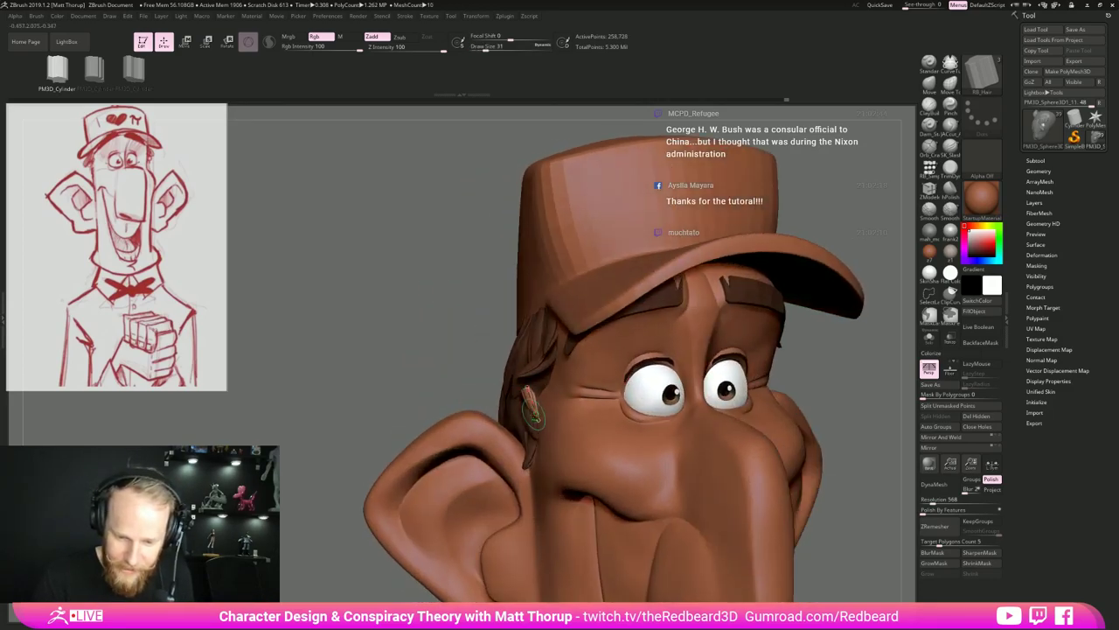
Tuck the upper end of the right sideburn strand into the hair and thin the strand to draw size 11.
key(bracketleft)
key(bracketleft)
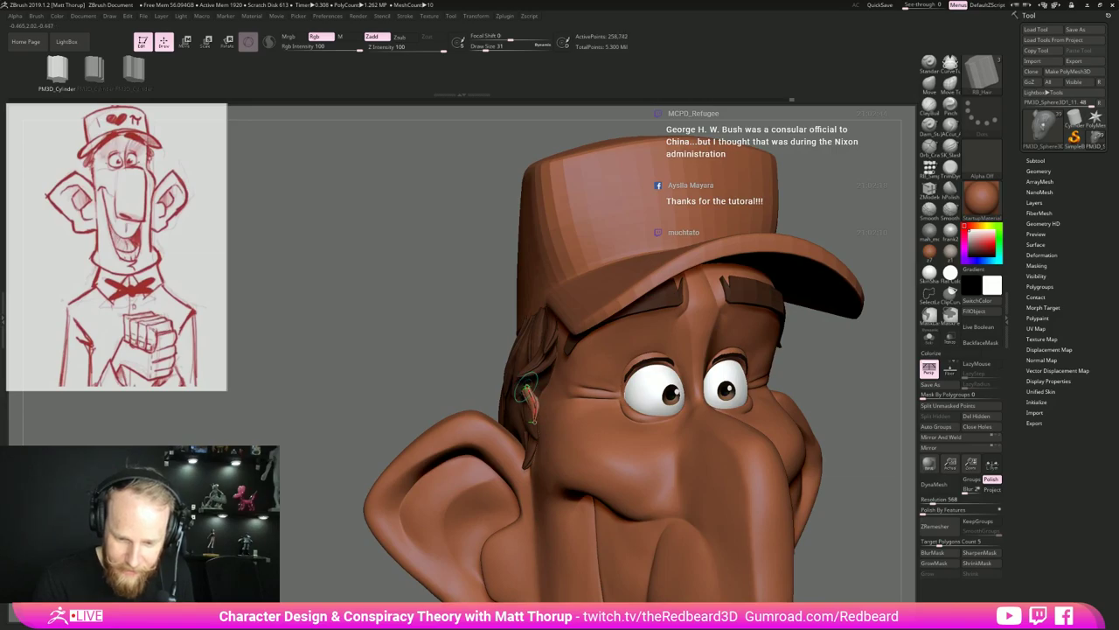
click(528, 390)
mouse_move(367, 363)
mouse_down()
mouse_move(603, 367)
mouse_move(643, 385)
mouse_move(534, 389)
mouse_move(537, 402)
mouse_up()
key(s)
key(s)
click(541, 404)
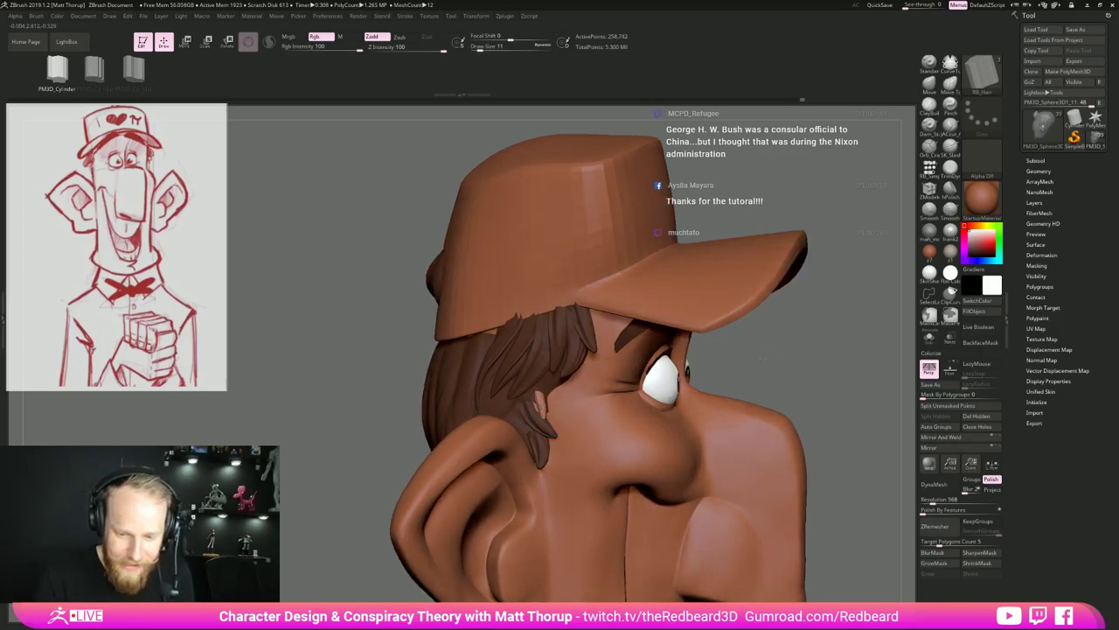
Pull the right sideburn strand's curve against the head and refine its tip toward the ear, reducing its size again.
drag(760, 358, 551, 424)
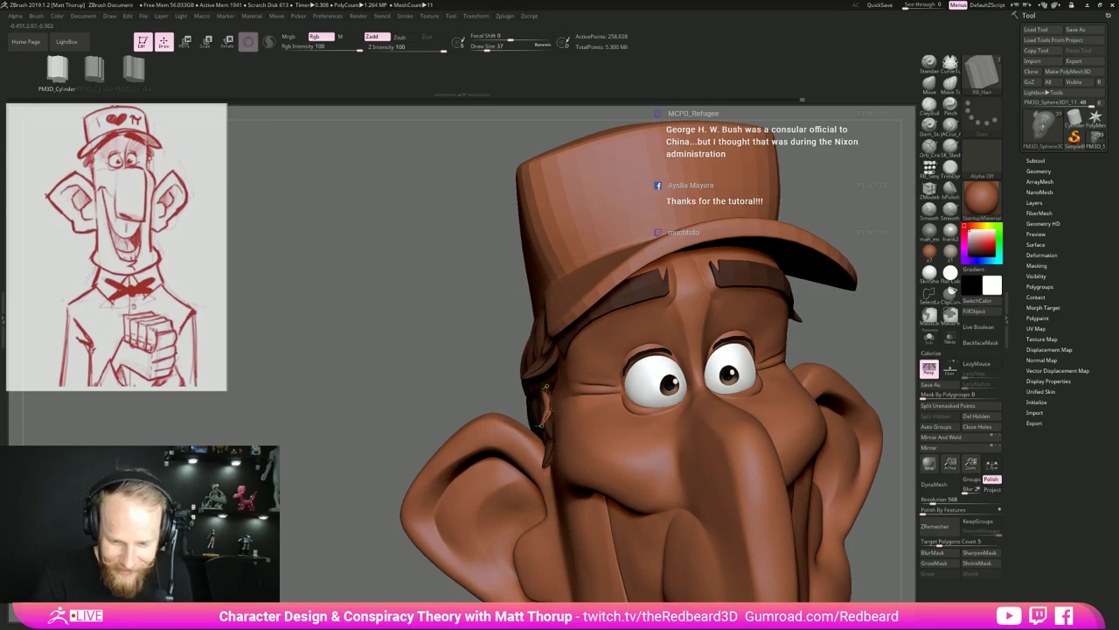
drag(452, 412, 558, 397)
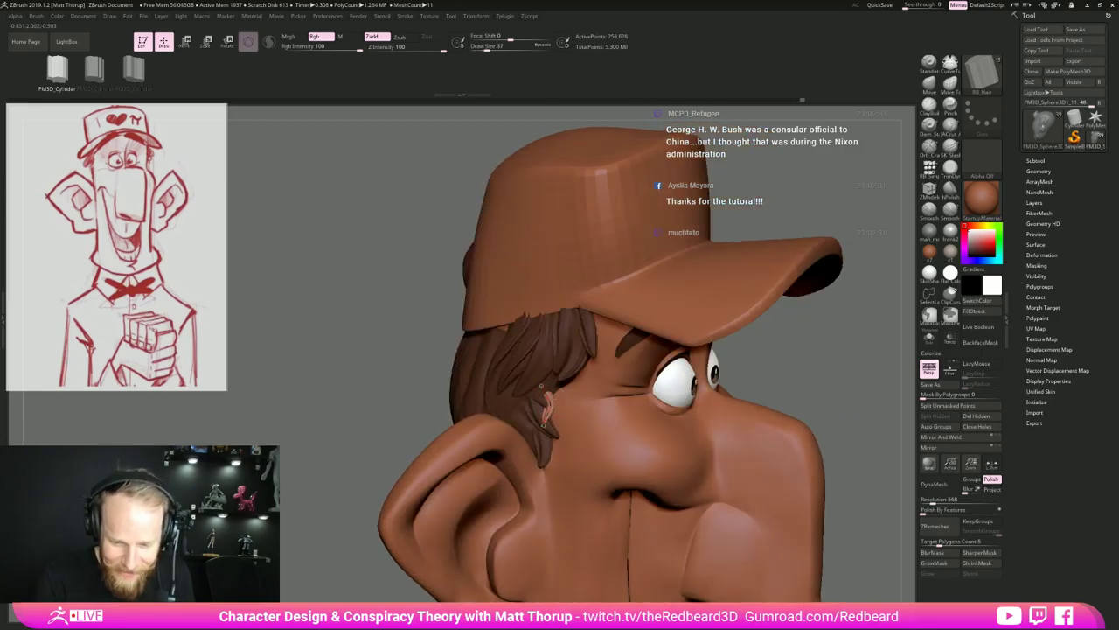
key(bracketleft)
click(546, 416)
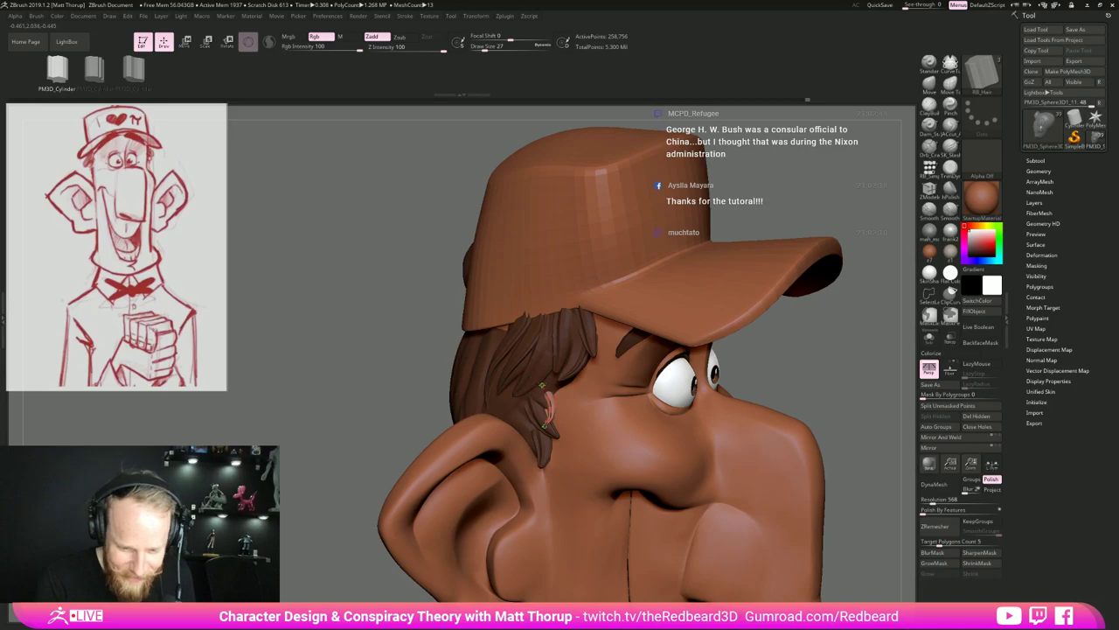
key(bracketleft)
key(bracketleft)
click(545, 424)
Insert a wide strand under the cap edge behind the right ear using the third RB_Hair mesh.
mouse_move(879, 384)
mouse_down()
mouse_move(714, 344)
mouse_move(813, 358)
mouse_move(752, 385)
mouse_move(761, 404)
mouse_move(704, 397)
mouse_move(759, 433)
mouse_up()
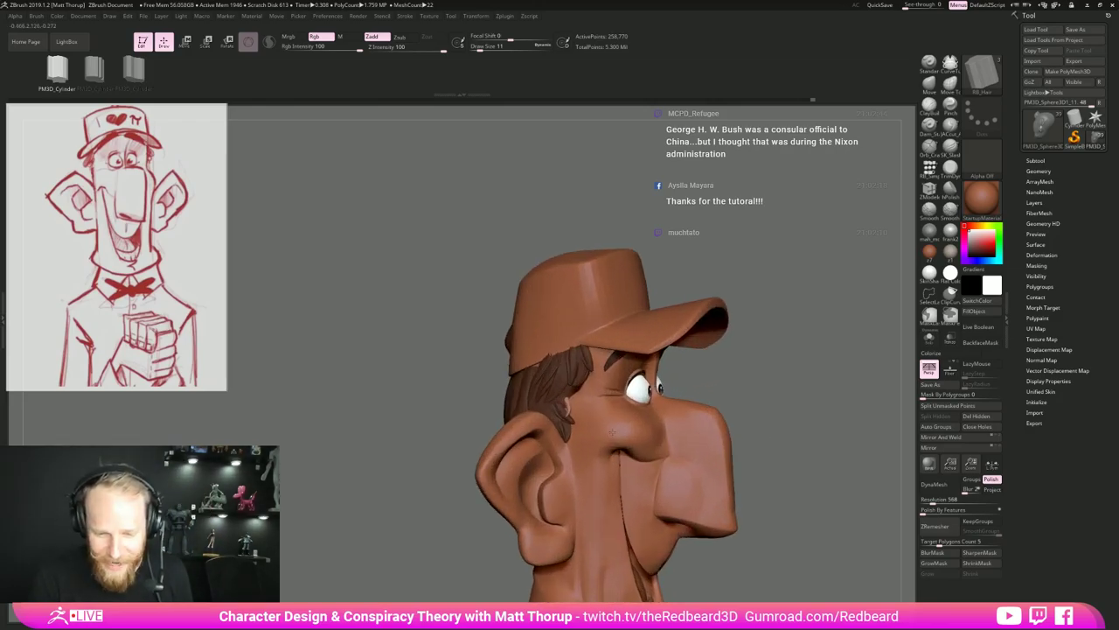
drag(752, 394, 838, 395)
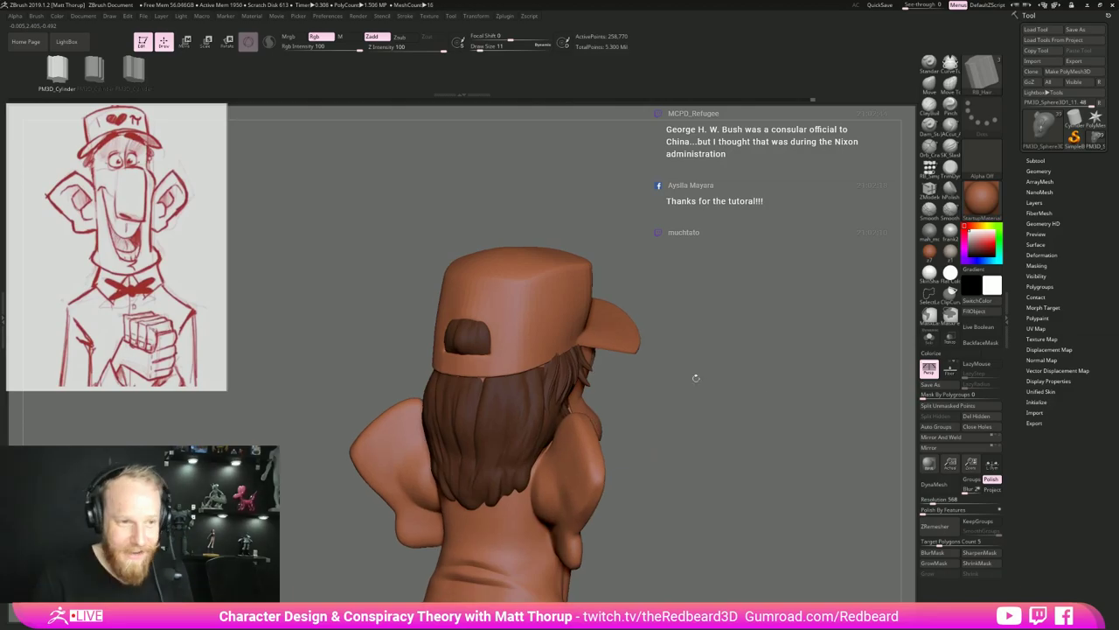
click(134, 70)
drag(242, 421, 206, 421)
key(s)
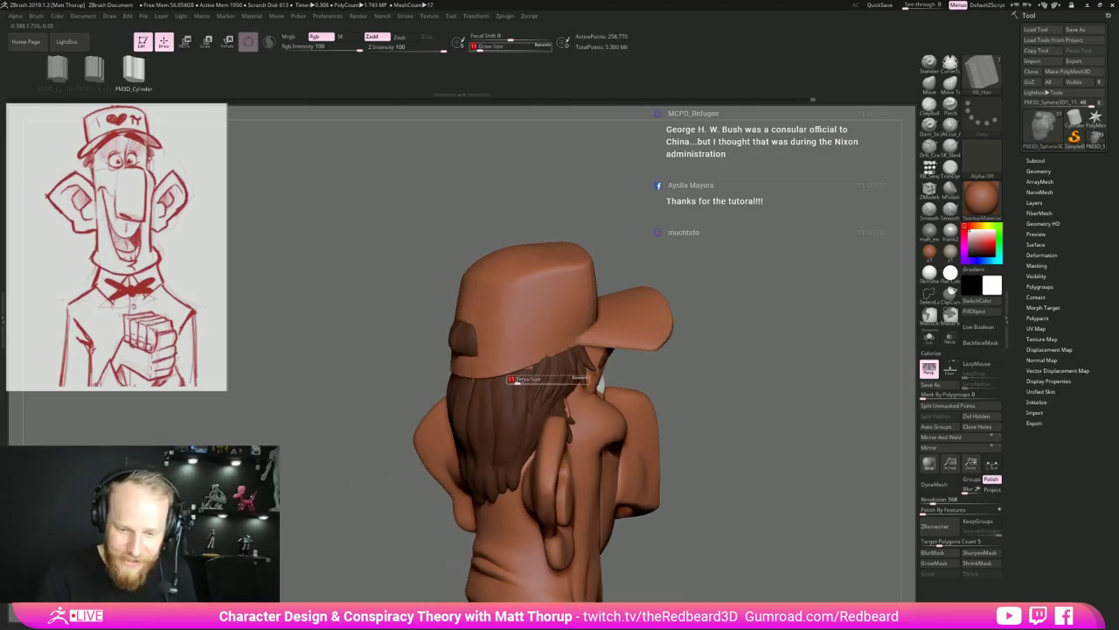
drag(519, 381, 527, 380)
drag(512, 418, 514, 422)
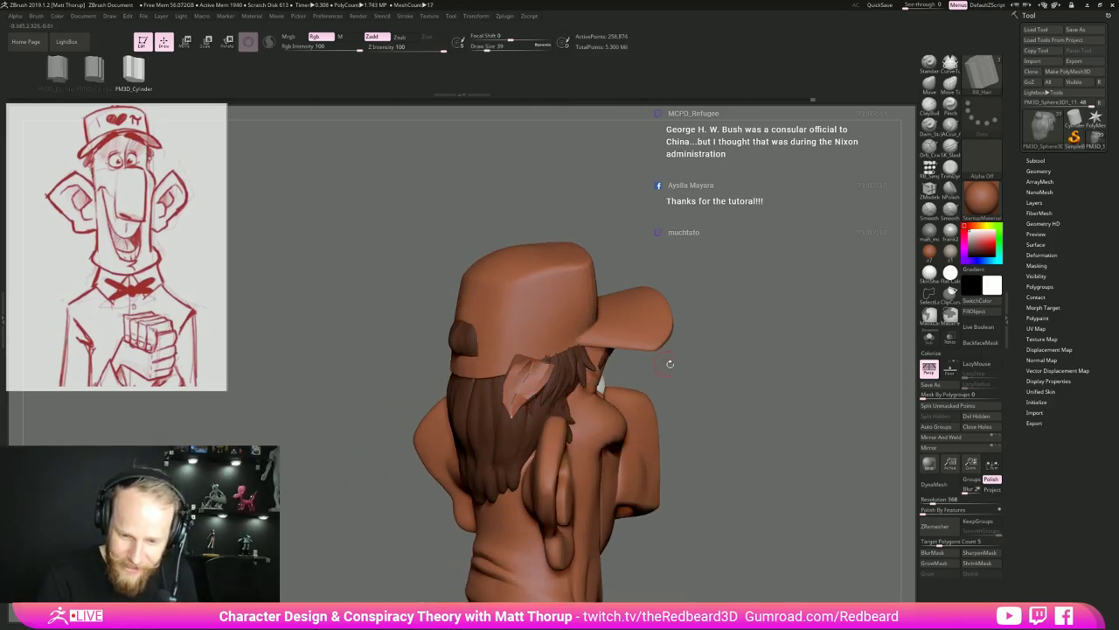
Narrow the new strand under the cap edge to draw size 12.
key(s)
drag(676, 366, 586, 367)
click(522, 379)
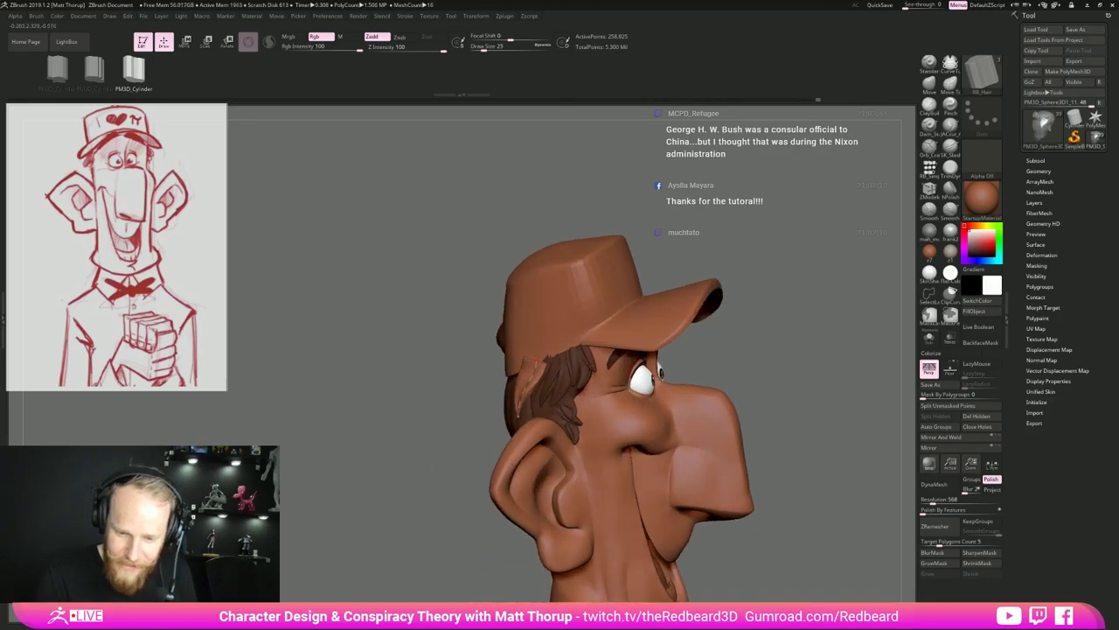
key(s)
drag(712, 368, 708, 369)
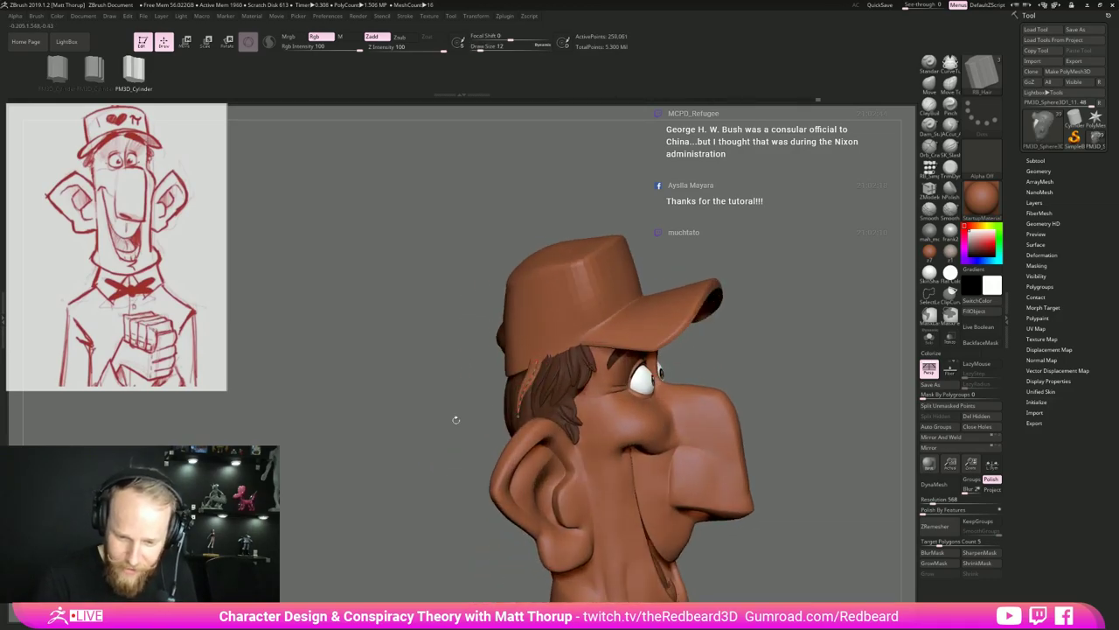
Move the upper part of the strand behind the right ear inward so it sits closer to the head.
drag(455, 420, 539, 410)
key(s)
drag(527, 365, 534, 364)
drag(612, 354, 628, 354)
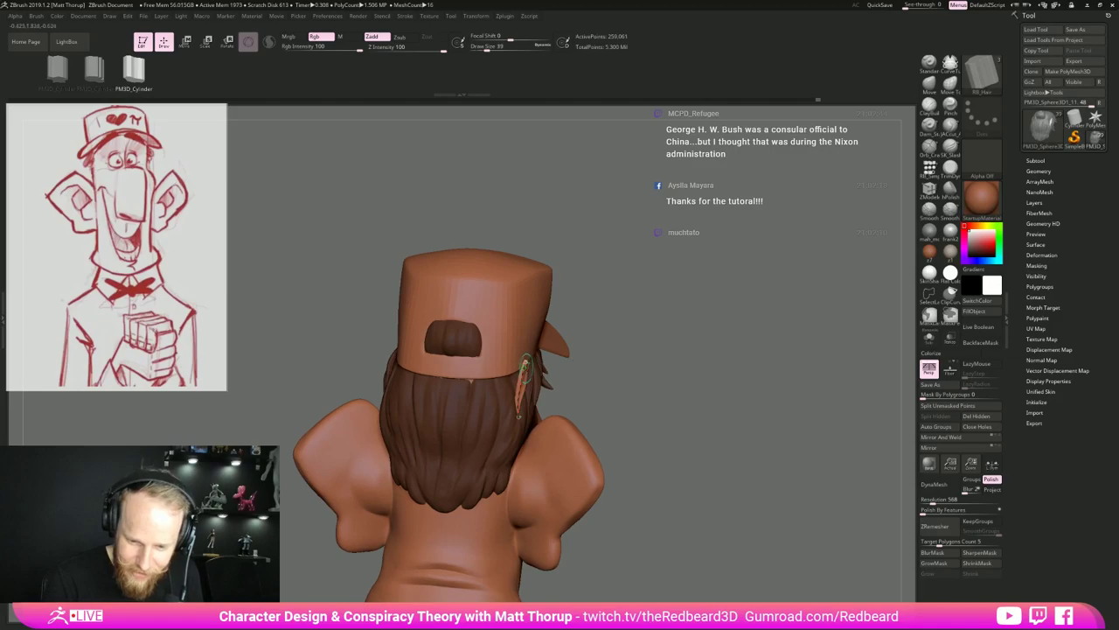
key(s)
drag(526, 365, 531, 365)
click(522, 385)
Widen the strand behind the right ear and reposition the middle of its curve over the surrounding hair.
drag(624, 404, 542, 401)
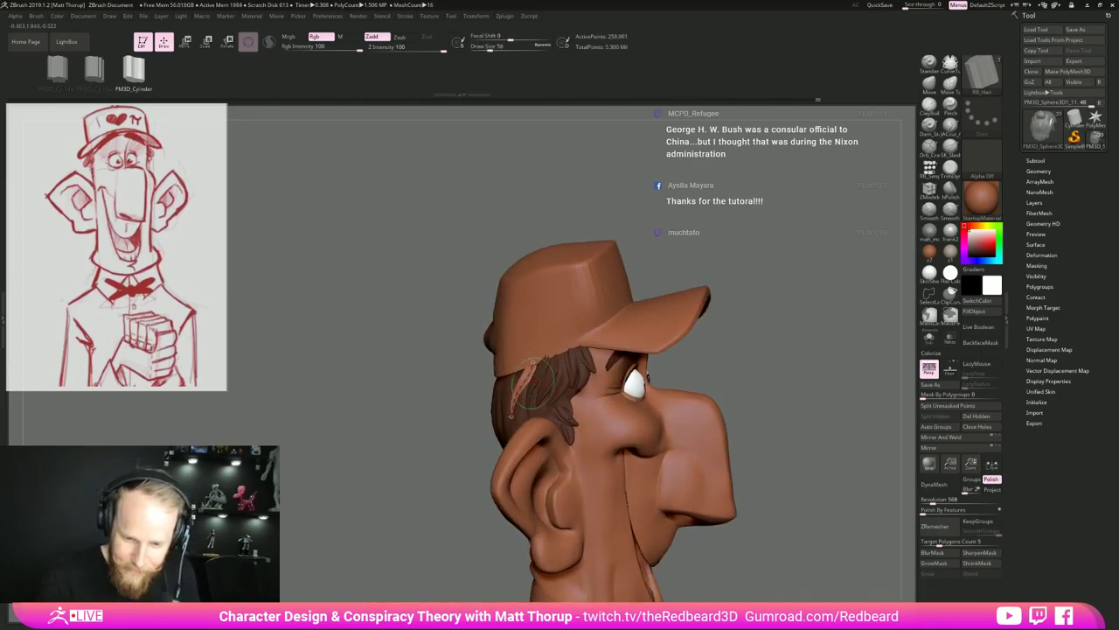
key(s)
drag(705, 359, 699, 358)
key(s)
drag(524, 389, 531, 389)
click(523, 388)
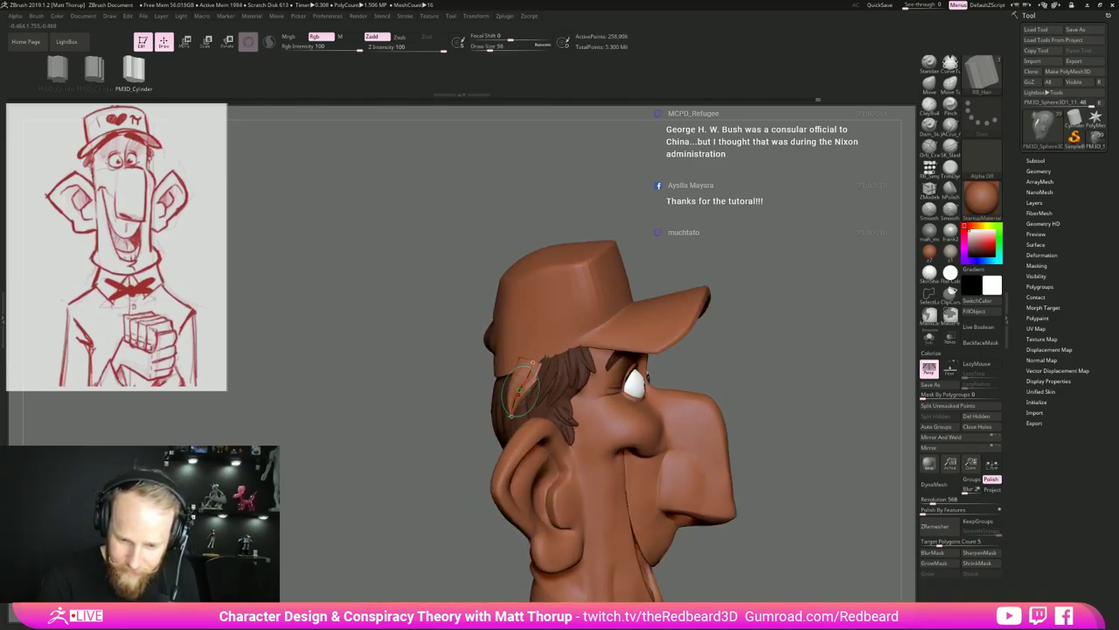
click(520, 391)
Curve the upper part of the strand under the cap and resize the strand to draw size 27.
key(s)
drag(743, 349, 817, 354)
drag(630, 363, 682, 364)
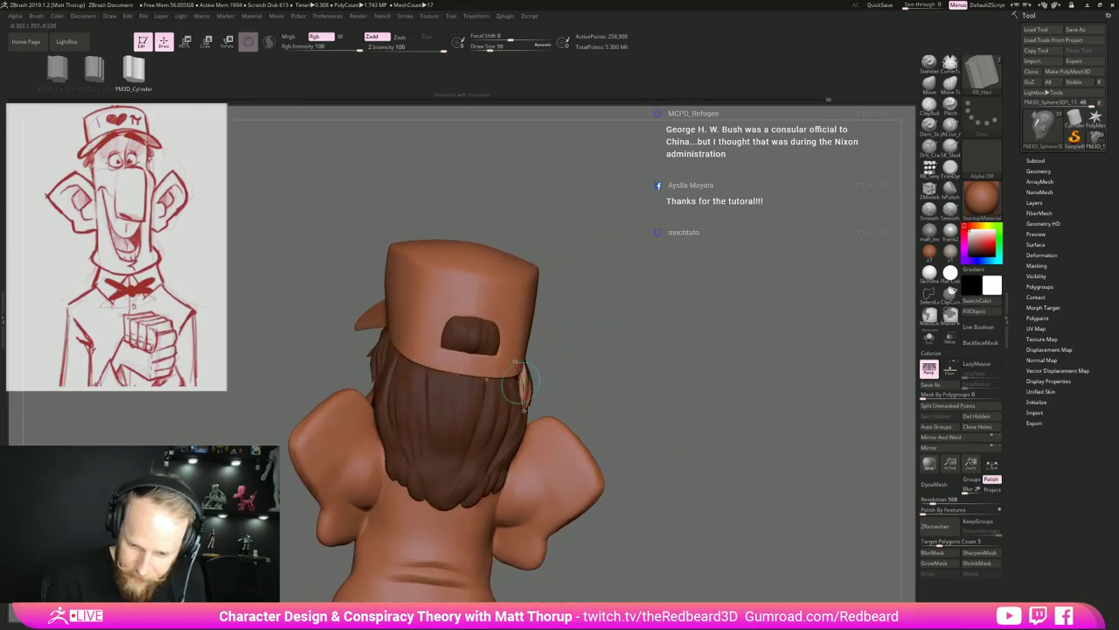
drag(556, 366, 430, 367)
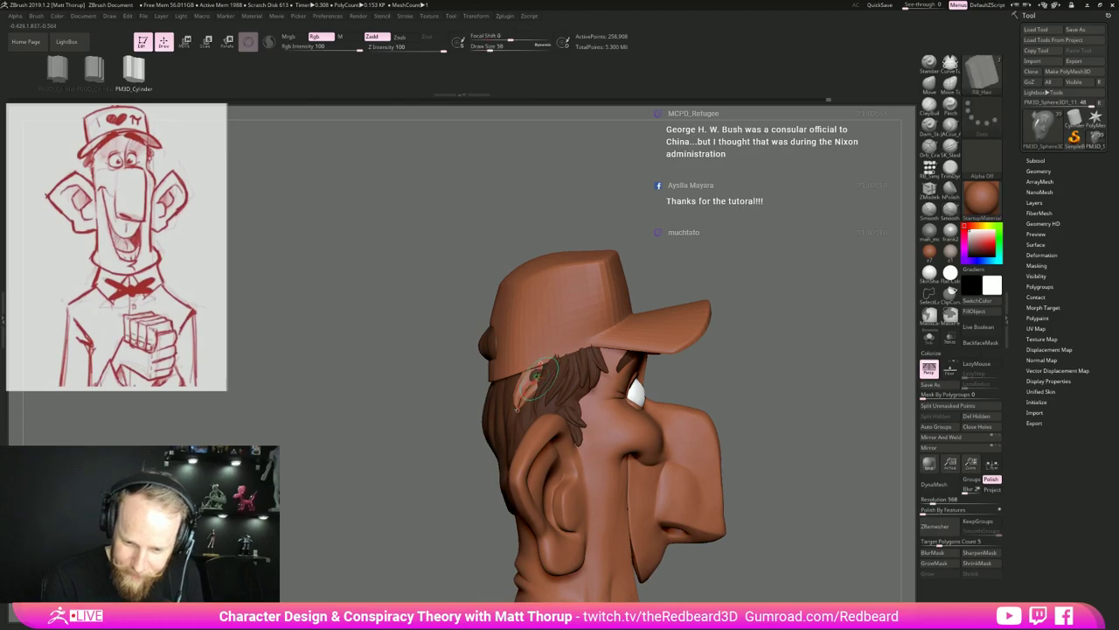
click(535, 379)
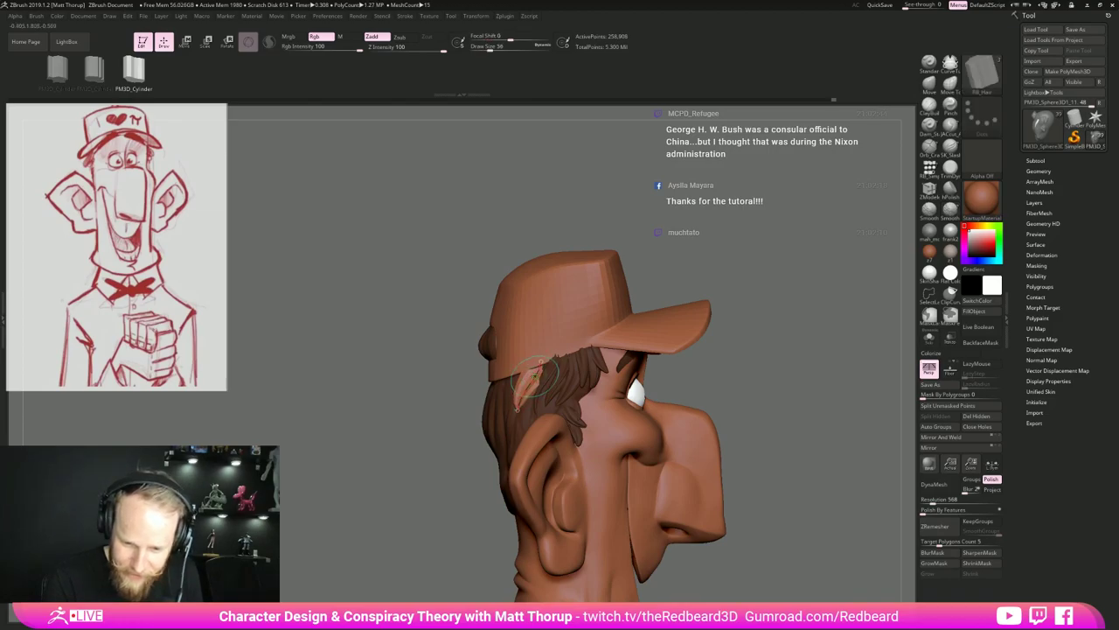
key(bracketleft)
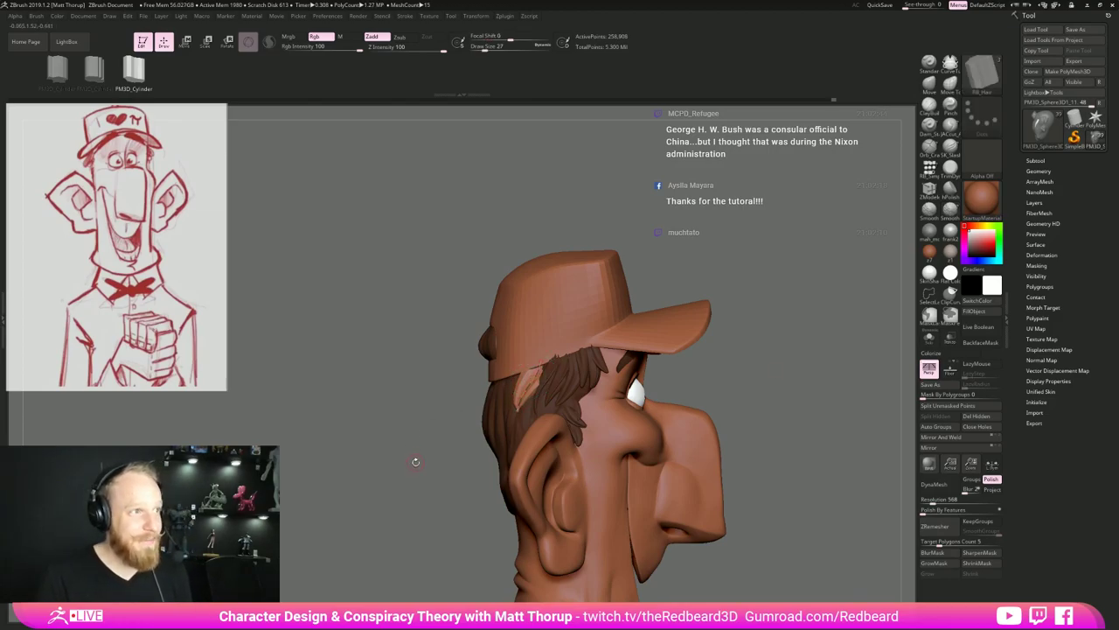
Adjust the lower tip of the strand behind the right ear and check the hair from both sides of the head.
drag(416, 461, 627, 436)
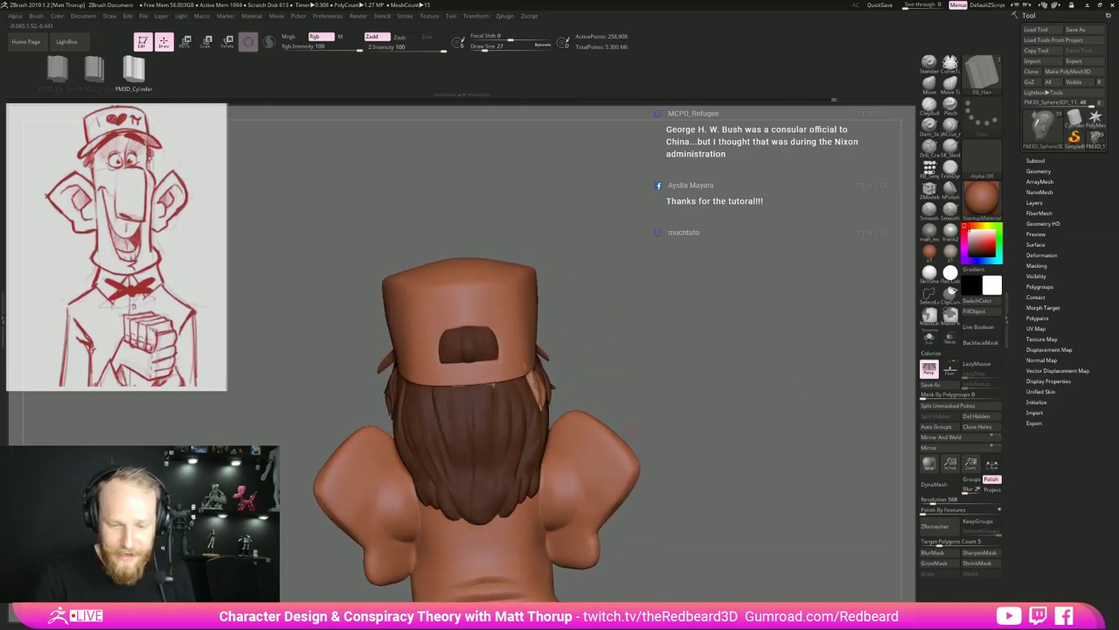
key(s)
mouse_move(537, 408)
mouse_down()
mouse_move(669, 368)
mouse_move(712, 367)
mouse_move(697, 386)
mouse_up()
key(s)
click(541, 409)
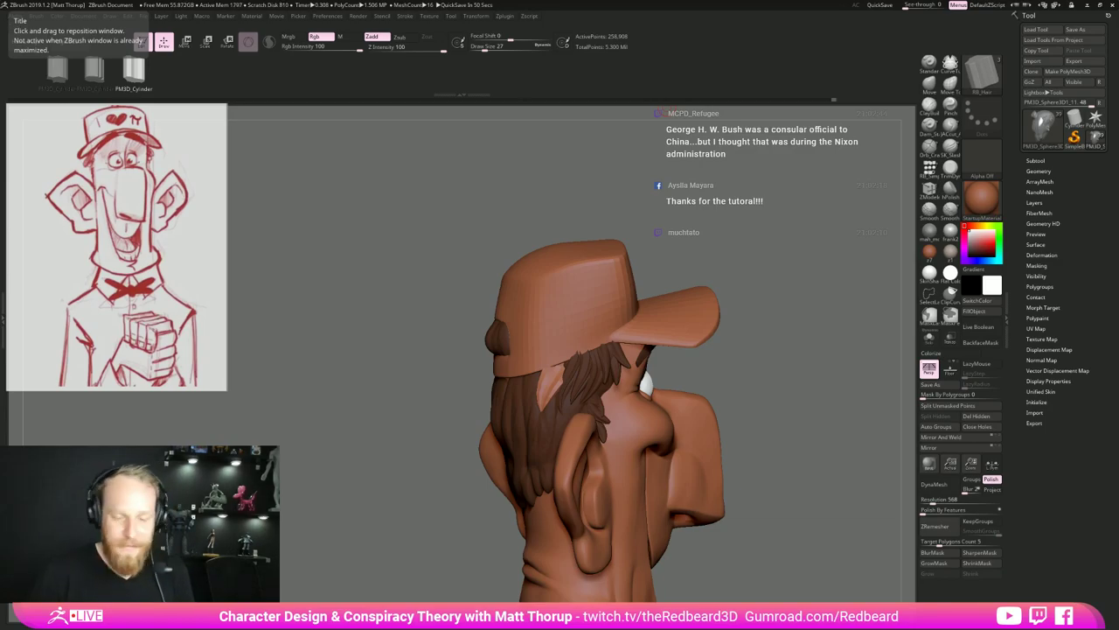
drag(755, 352, 850, 368)
drag(612, 384, 654, 390)
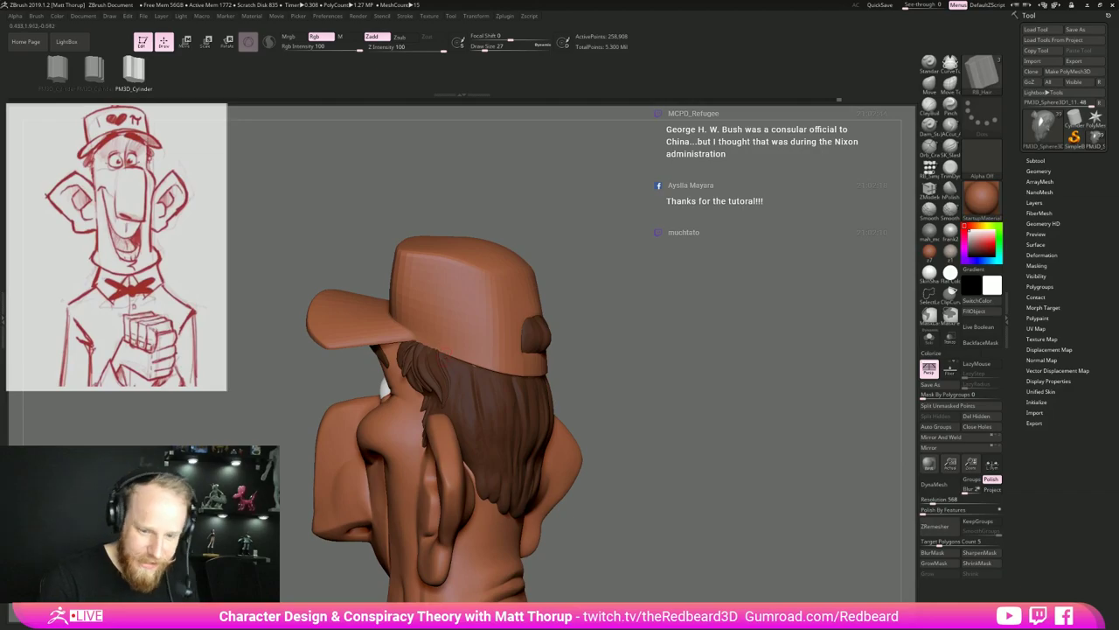
Add a short hair strand under the cap rim above the ear and adjust its lower tip at draw size 31.
drag(462, 404, 463, 404)
drag(623, 389, 580, 389)
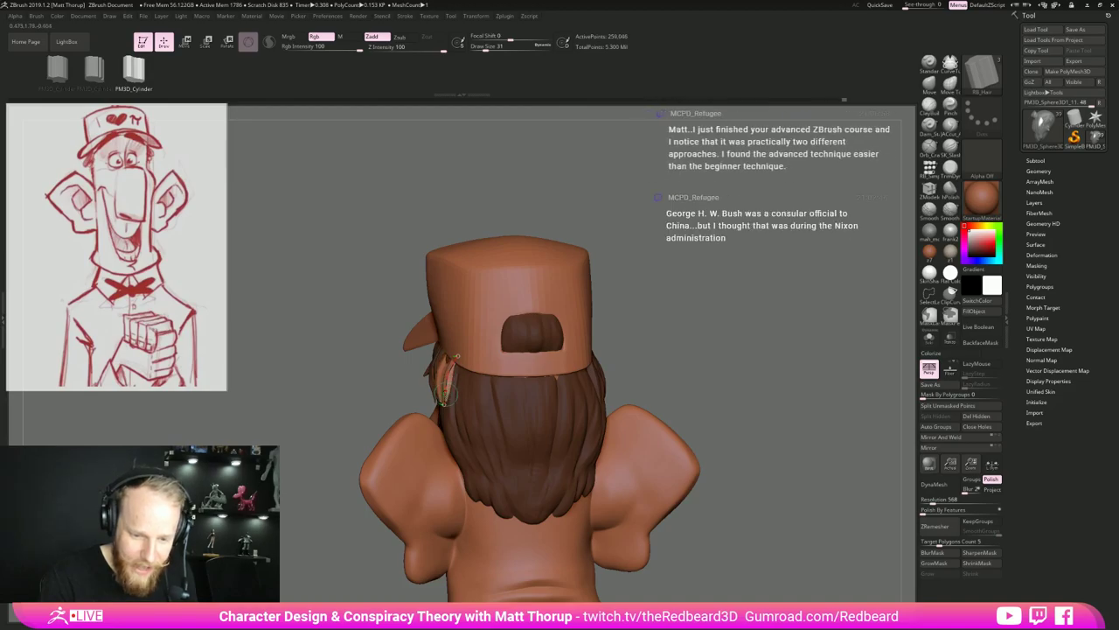
drag(442, 409, 444, 410)
right_drag(443, 410, 560, 413)
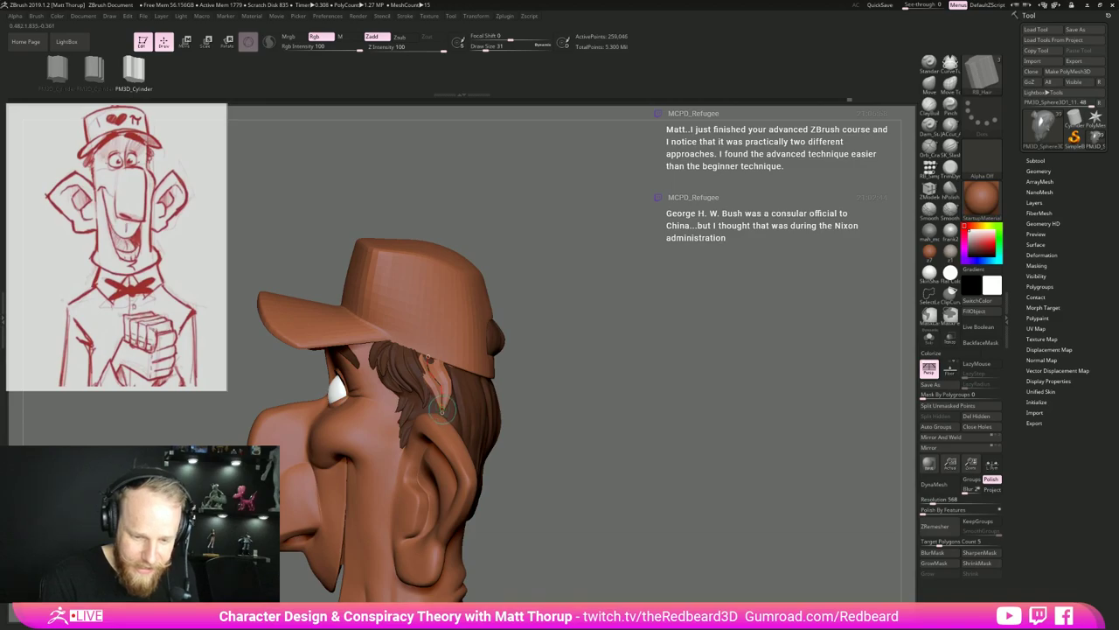
drag(432, 411, 433, 412)
right_drag(525, 395, 451, 376)
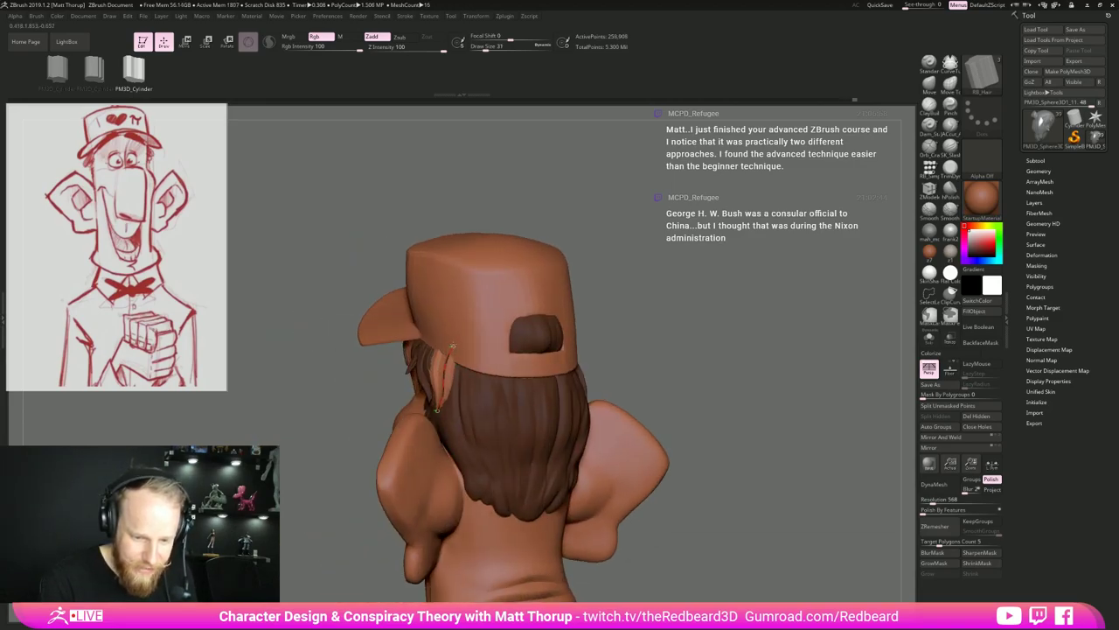
Reposition both ends of the strand above the ear and shift its lower part at draw size 77.
drag(453, 347, 455, 343)
drag(437, 410, 437, 412)
mouse_move(490, 398)
right_down()
mouse_move(568, 376)
mouse_move(643, 334)
mouse_move(629, 385)
mouse_move(582, 376)
right_up()
key(s)
drag(442, 410, 450, 410)
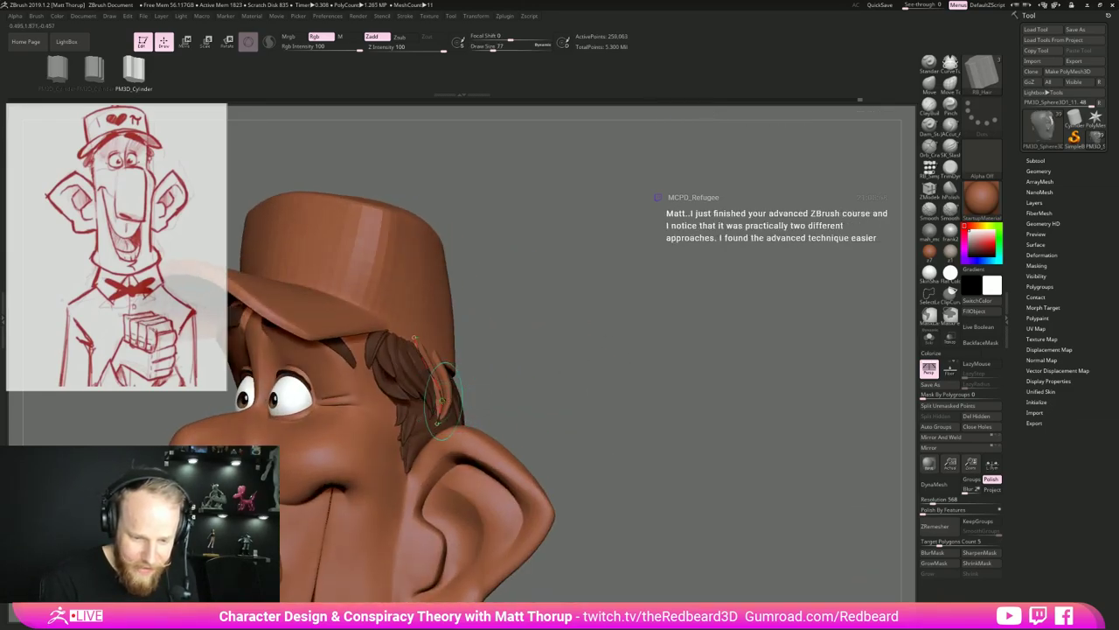
Move the strand's tip just above the ear, undo that change, and realign its upper and lower ends at draw size 77.
right_drag(577, 385, 498, 384)
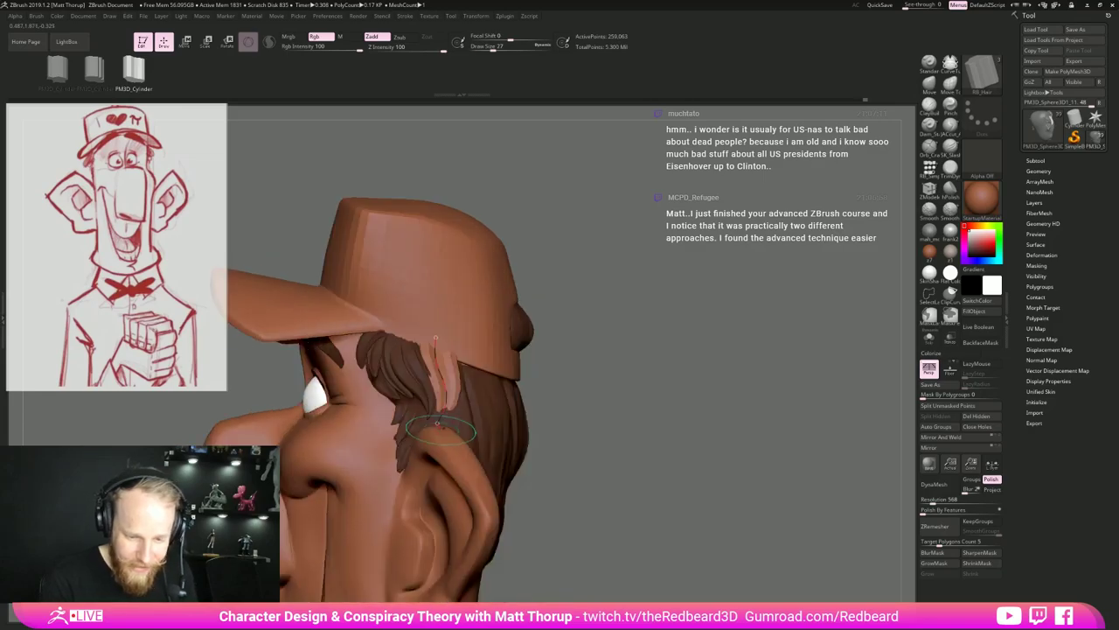
key(s)
drag(446, 426, 438, 426)
right_drag(586, 385, 467, 377)
key(ctrl+z)
drag(461, 337, 436, 423)
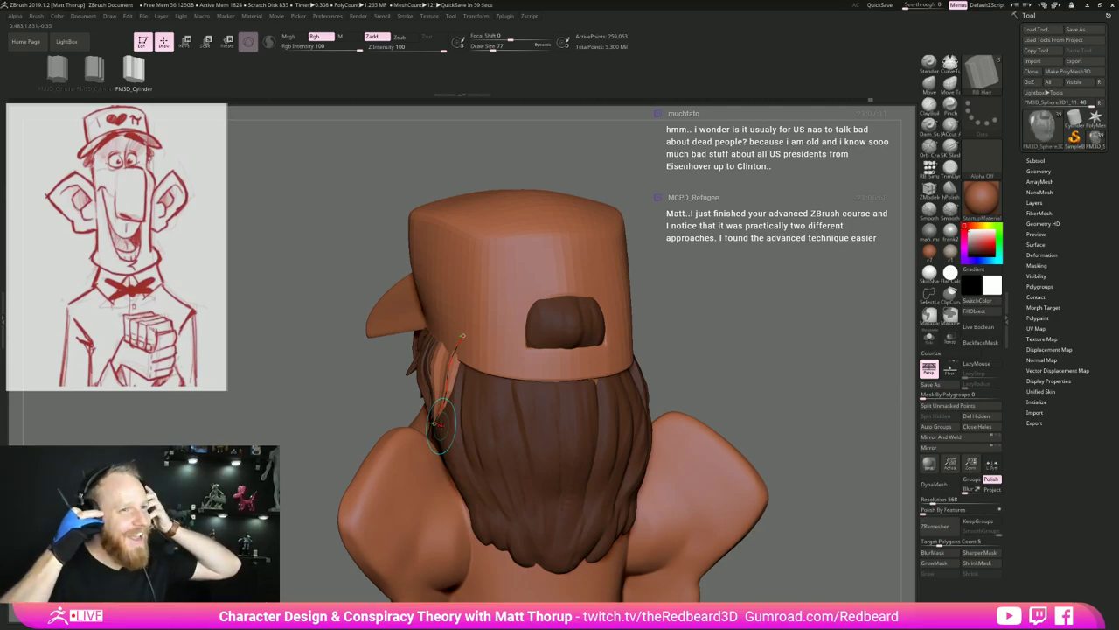
Draw a strand down from the cap rim behind the ear at draw size 27 and switch it to the second hair mesh.
mouse_move(712, 331)
mouse_down()
mouse_move(676, 362)
mouse_move(636, 367)
mouse_up()
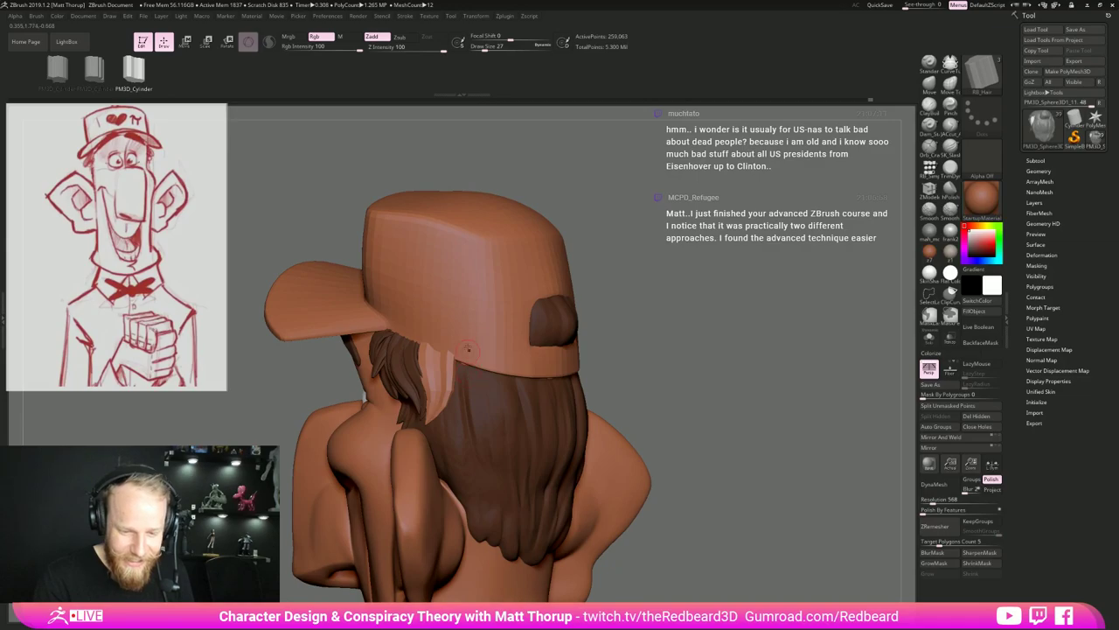
drag(467, 374, 487, 447)
drag(654, 353, 626, 355)
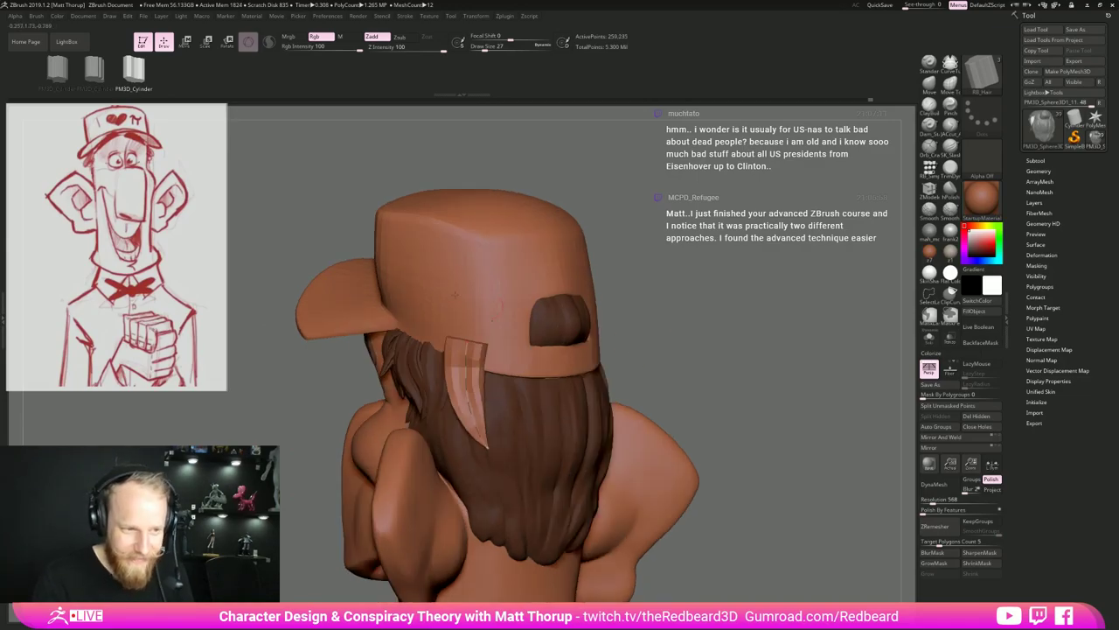
click(99, 76)
click(477, 403)
Bend the middle of the new strand with a larger brush so it hugs the head and tucks under the cap rim.
drag(712, 319, 582, 312)
key(bracketright)
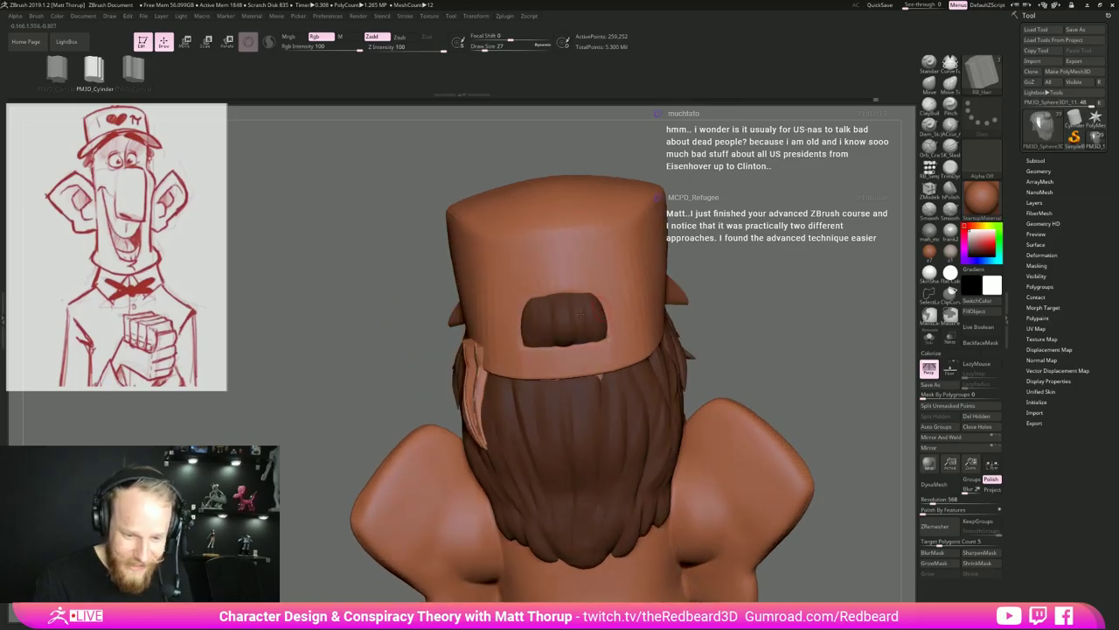
drag(477, 341, 546, 342)
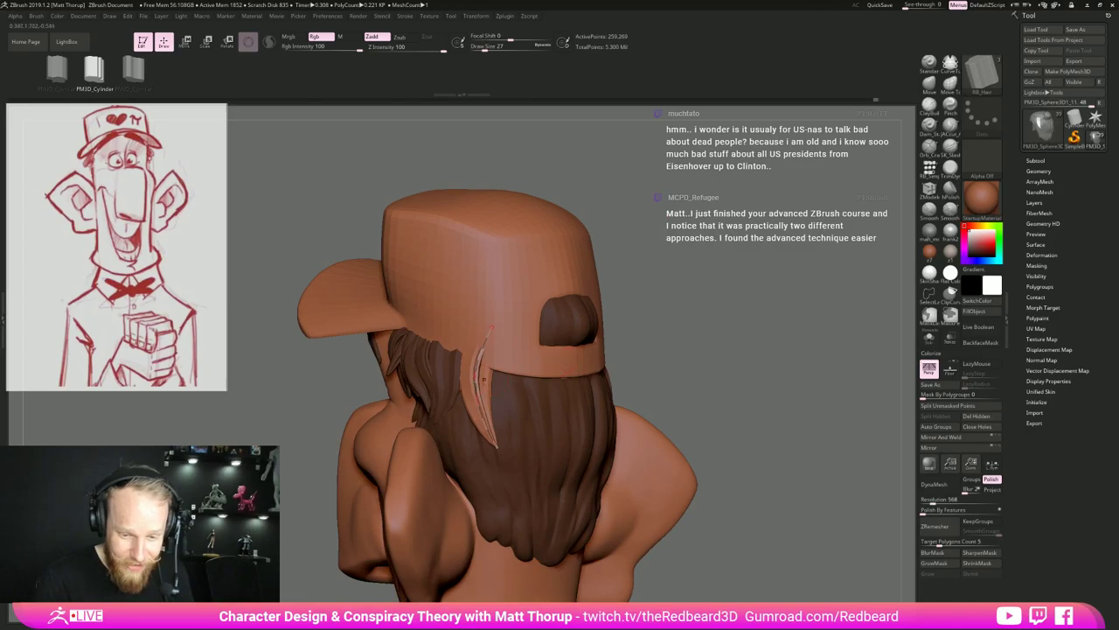
key(s)
drag(664, 367, 569, 367)
key(s)
drag(465, 383, 479, 382)
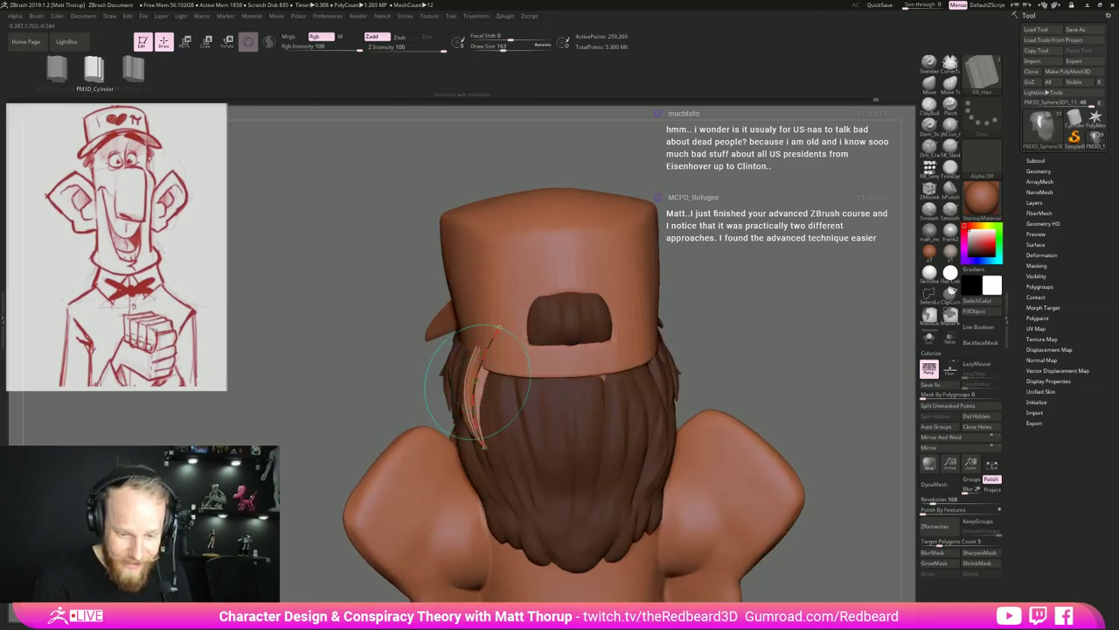
mouse_move(419, 337)
mouse_down()
mouse_move(732, 327)
mouse_move(398, 350)
mouse_move(421, 376)
mouse_move(517, 419)
mouse_up()
click(496, 368)
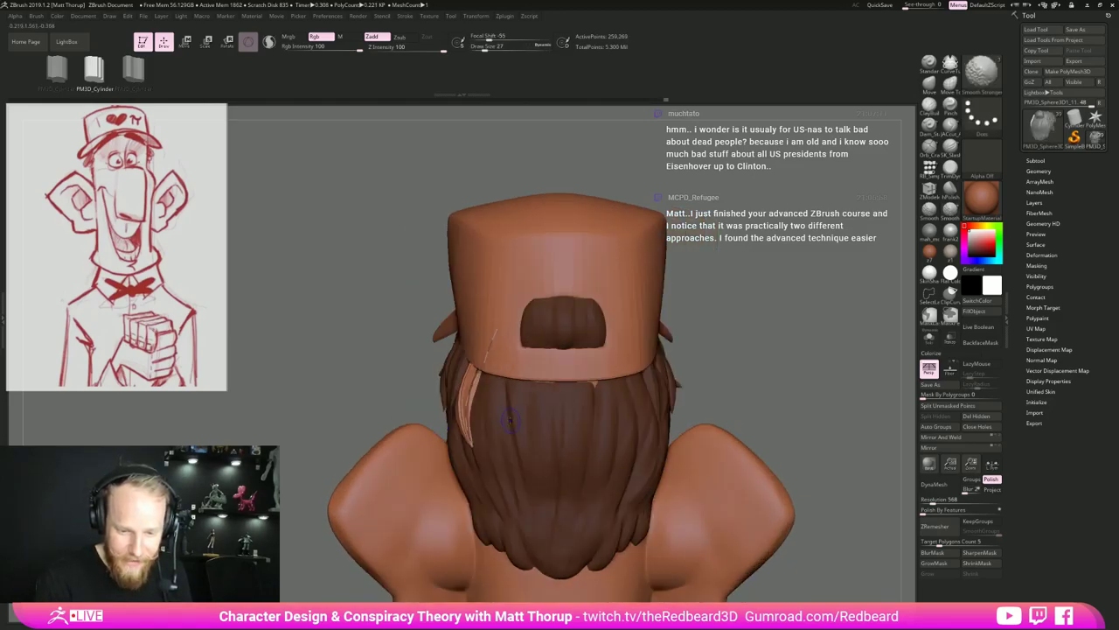
Place the next strand under the back of the cap and tuck in its upper end at draw size 145.
drag(752, 350, 692, 379)
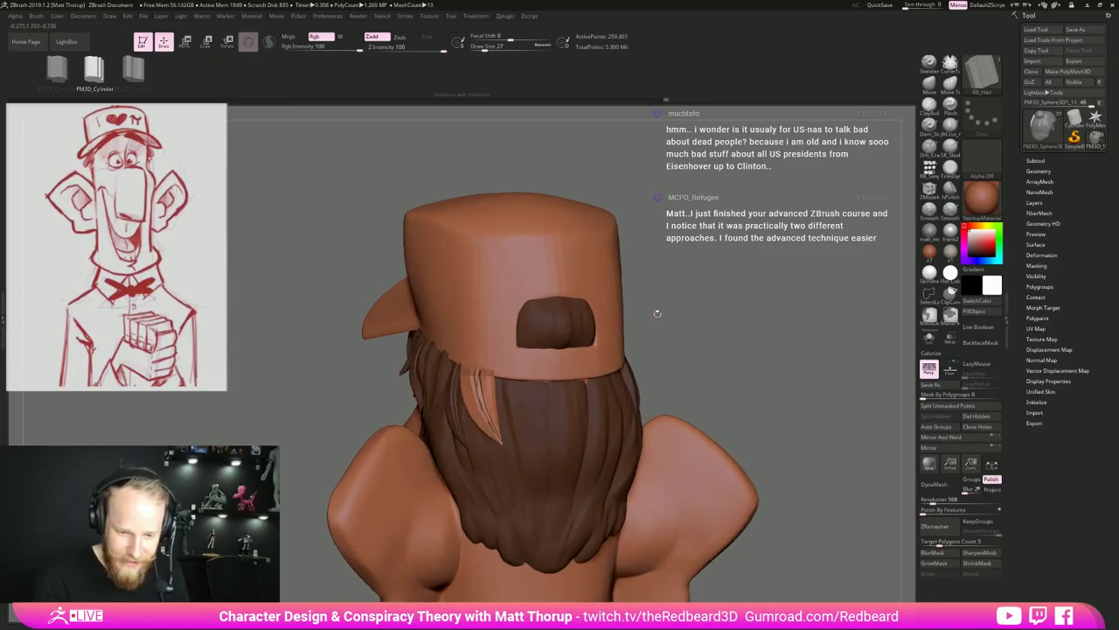
drag(657, 313, 573, 332)
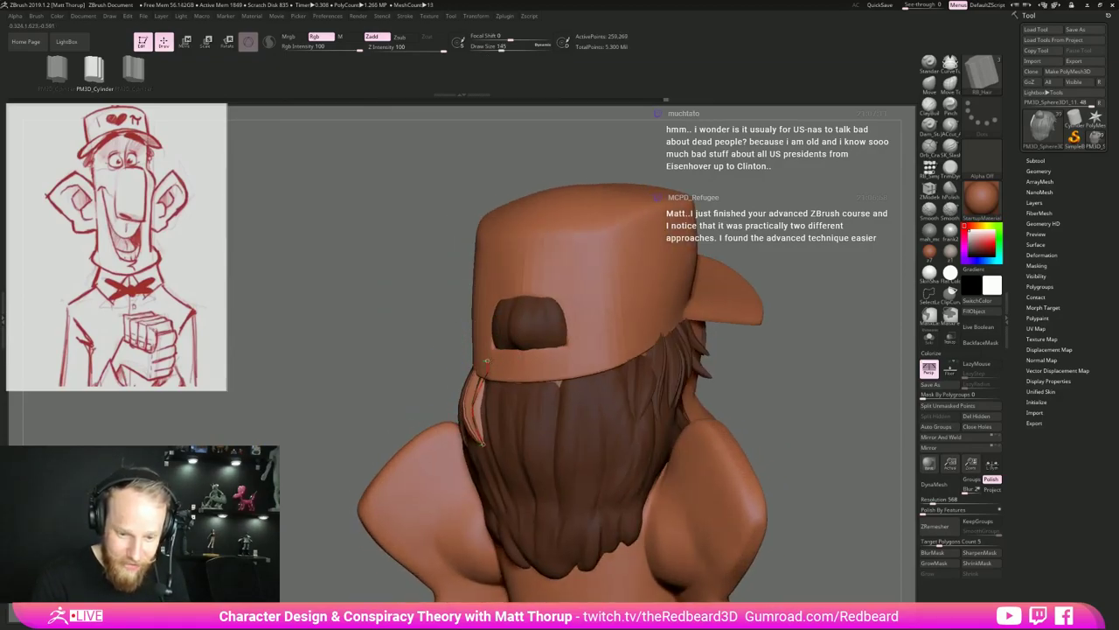
key(s)
click(488, 360)
mouse_move(502, 360)
mouse_down()
mouse_move(487, 359)
mouse_move(519, 396)
mouse_up()
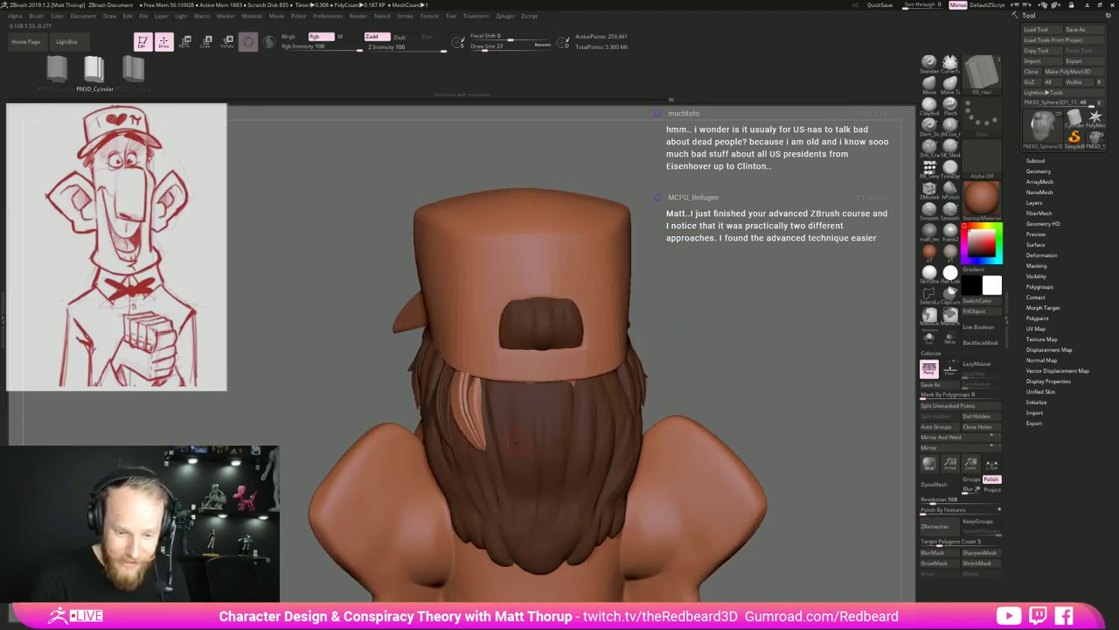
Choose the first hair mesh and draw a strand down from the cap rim near the back opening, shaping it at draw size 51.
click(59, 72)
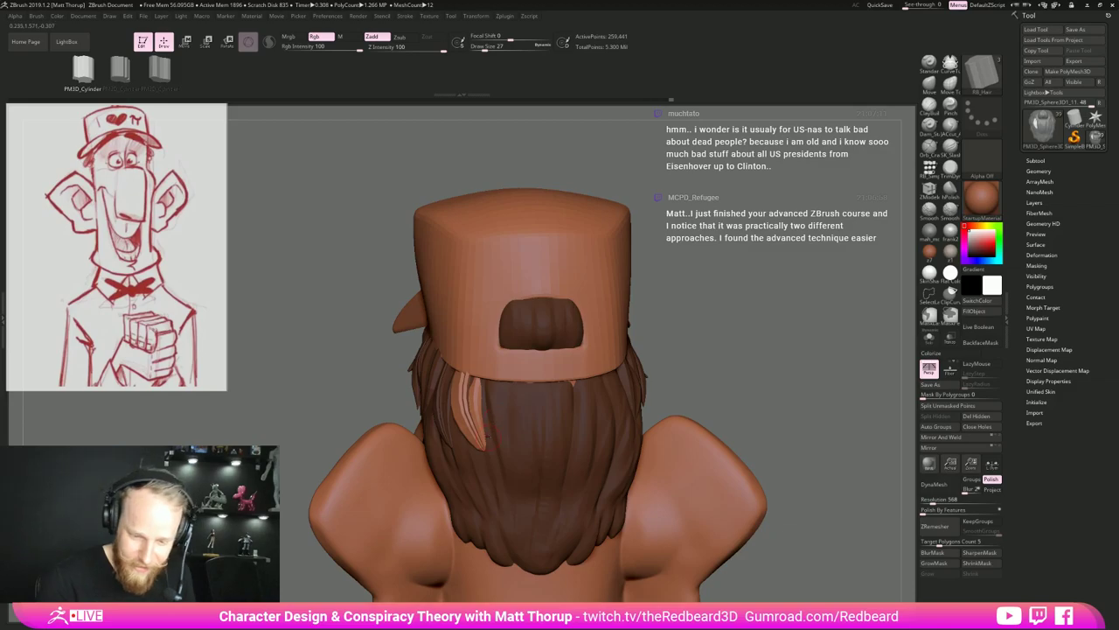
drag(487, 352, 496, 435)
drag(680, 342, 603, 340)
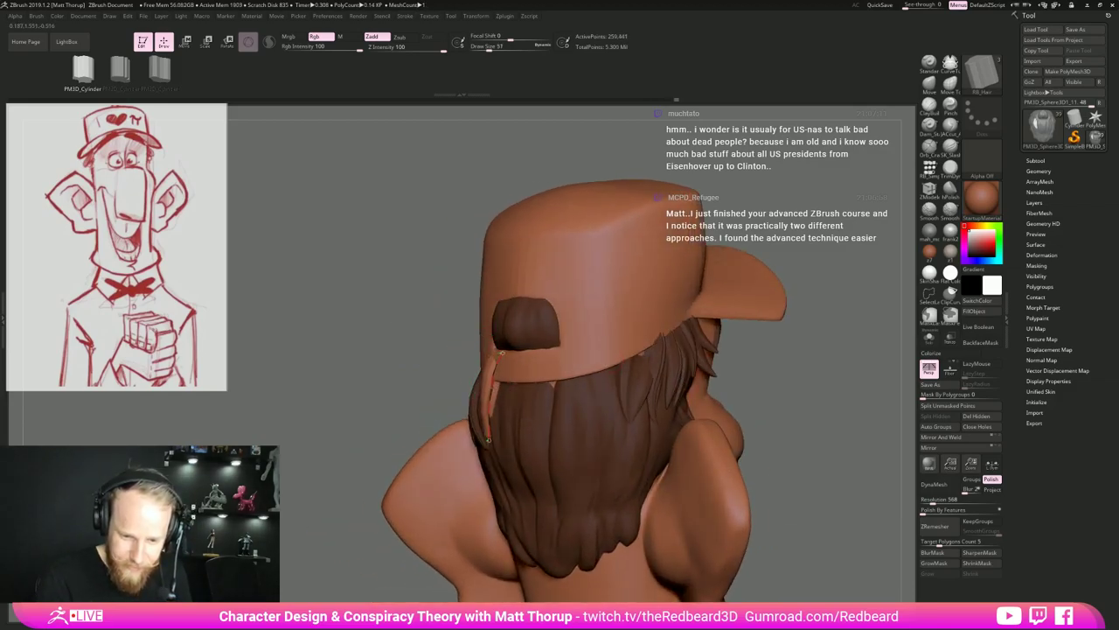
click(505, 383)
mouse_move(568, 376)
mouse_down()
mouse_move(735, 380)
mouse_move(607, 405)
mouse_move(730, 437)
mouse_up()
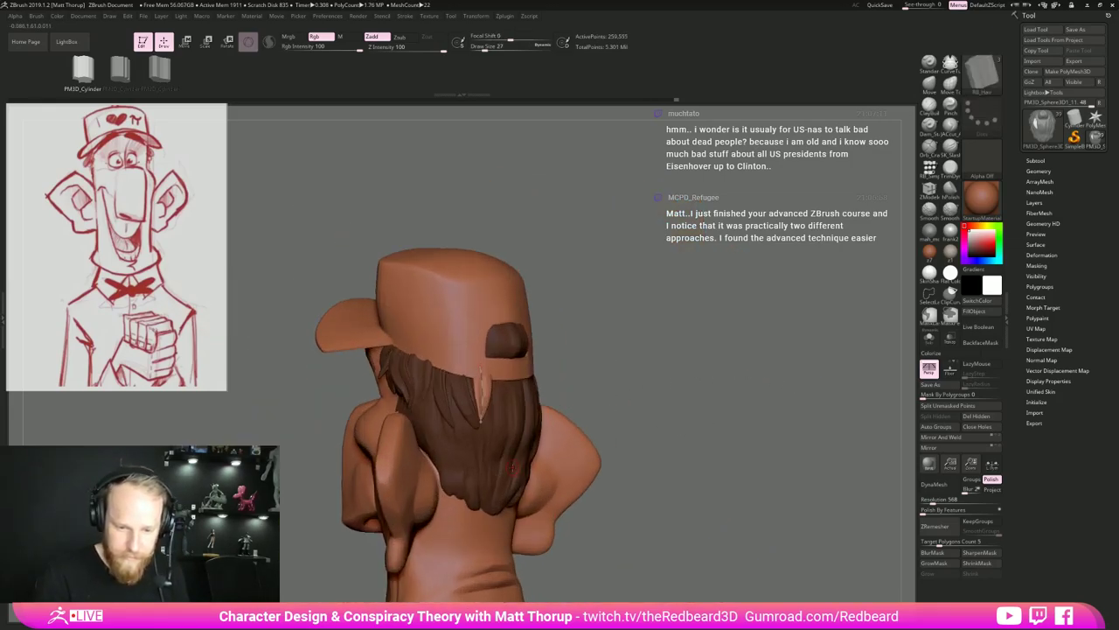
Adjust the lower tip and middle of the strand near the cap opening so it lies over the back hair.
drag(643, 397, 596, 393)
click(479, 425)
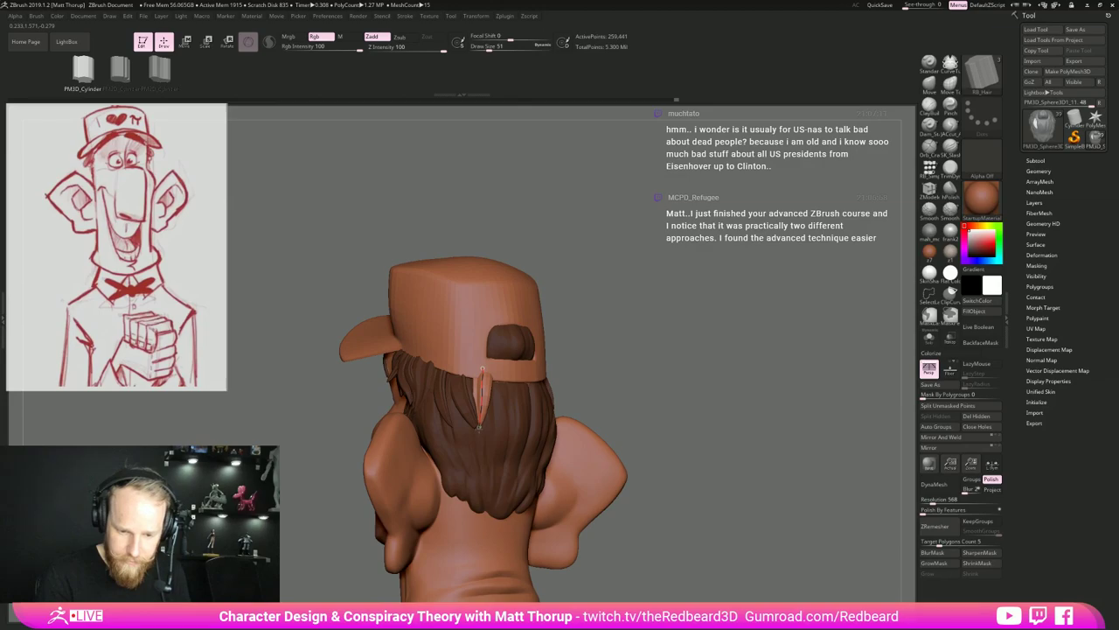
click(500, 399)
mouse_move(691, 385)
mouse_down()
mouse_move(648, 378)
mouse_move(736, 361)
mouse_up()
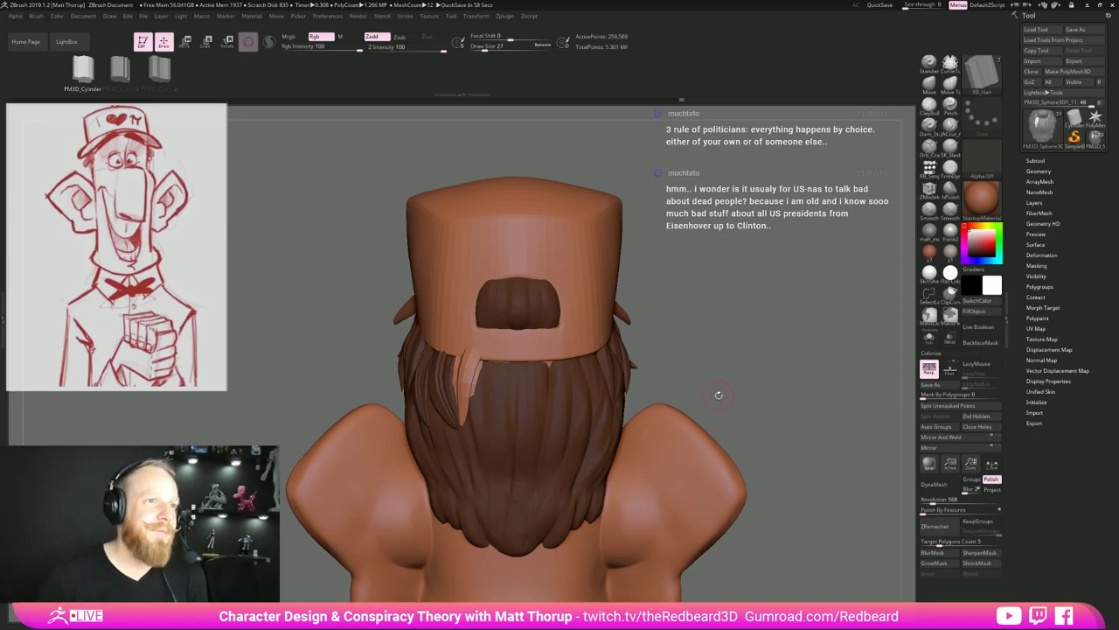
mouse_move(748, 356)
mouse_down()
mouse_move(826, 362)
mouse_move(741, 369)
mouse_up()
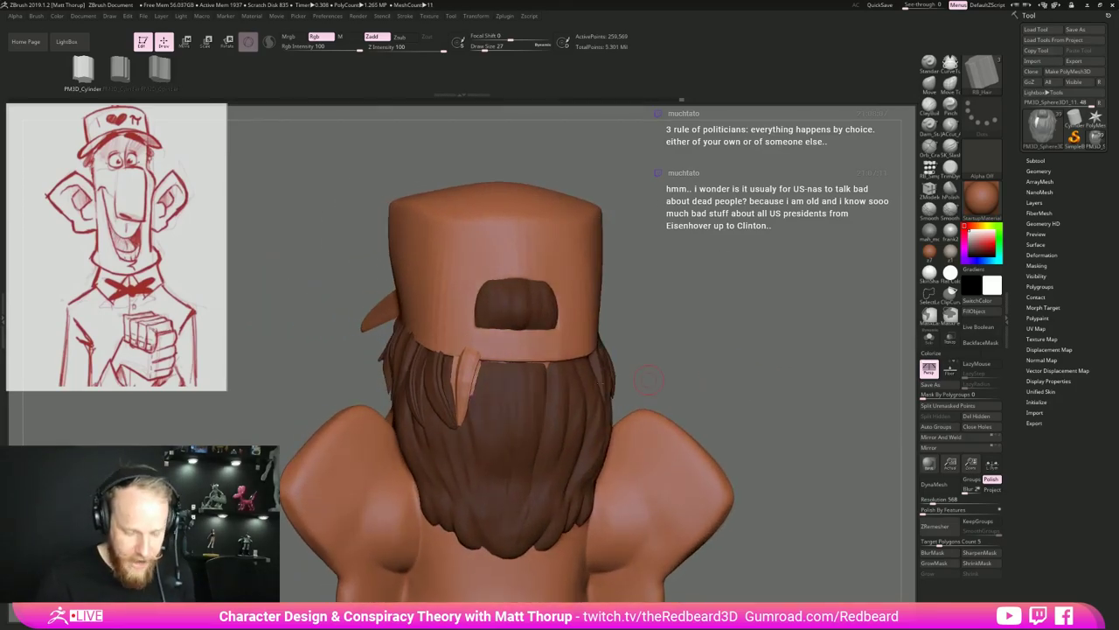
key(s)
key(s)
drag(465, 397, 467, 380)
Switch to the Move brush, enlarge it to draw size 136, and check the back hair.
key(b)
key(m)
key(v)
key(s)
drag(649, 335, 571, 346)
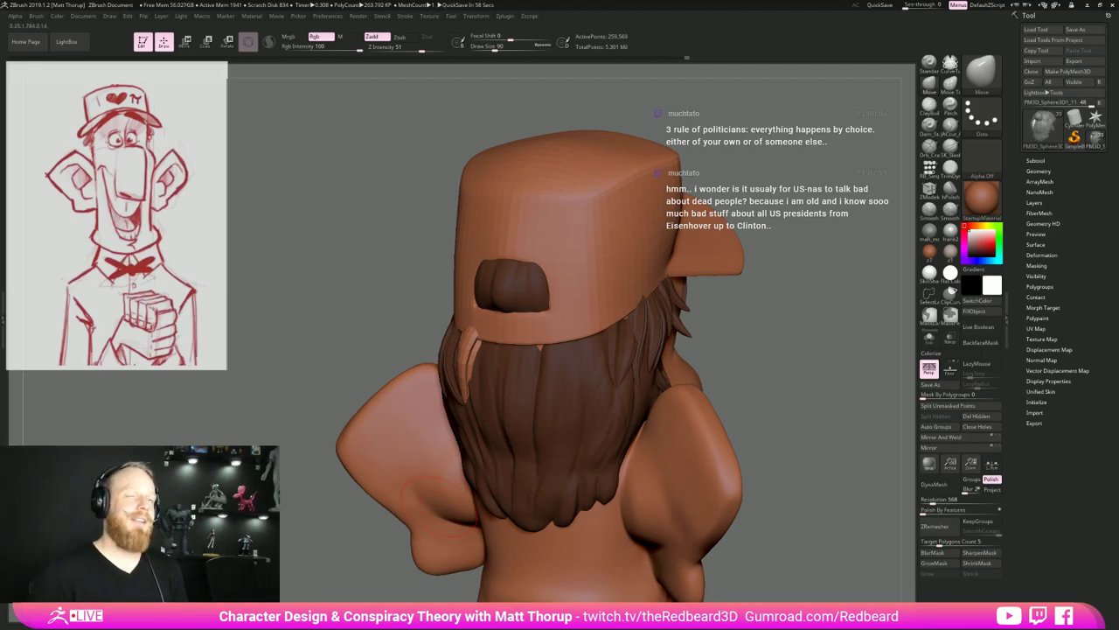
mouse_move(737, 310)
mouse_down()
mouse_move(766, 309)
mouse_move(479, 331)
mouse_move(753, 343)
mouse_up()
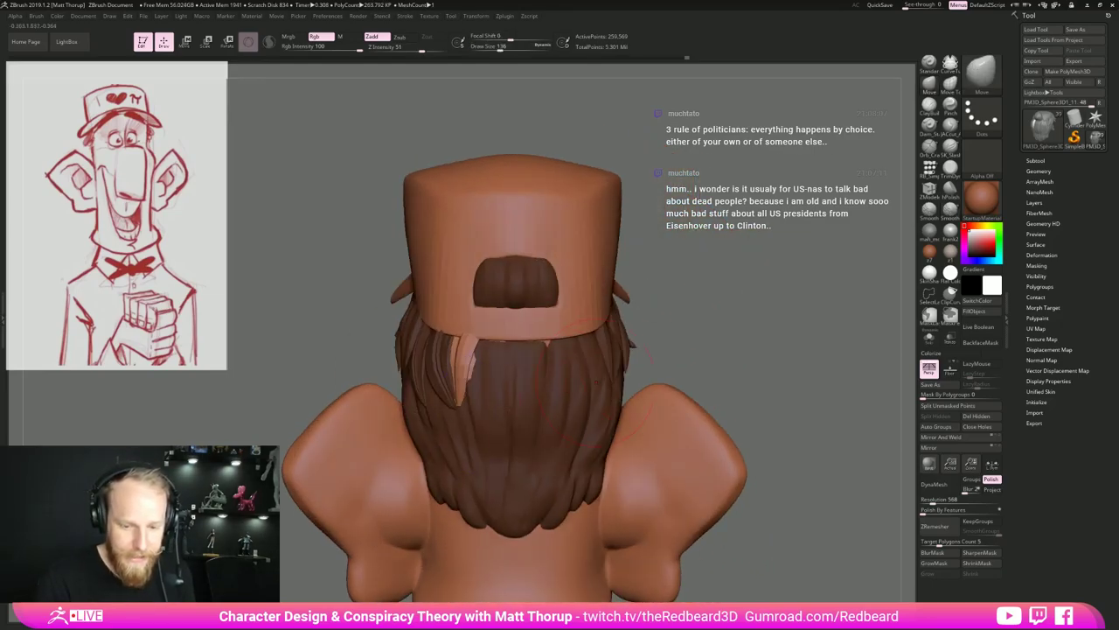
mouse_move(639, 347)
mouse_down()
mouse_move(739, 381)
mouse_move(724, 361)
mouse_move(737, 362)
mouse_up()
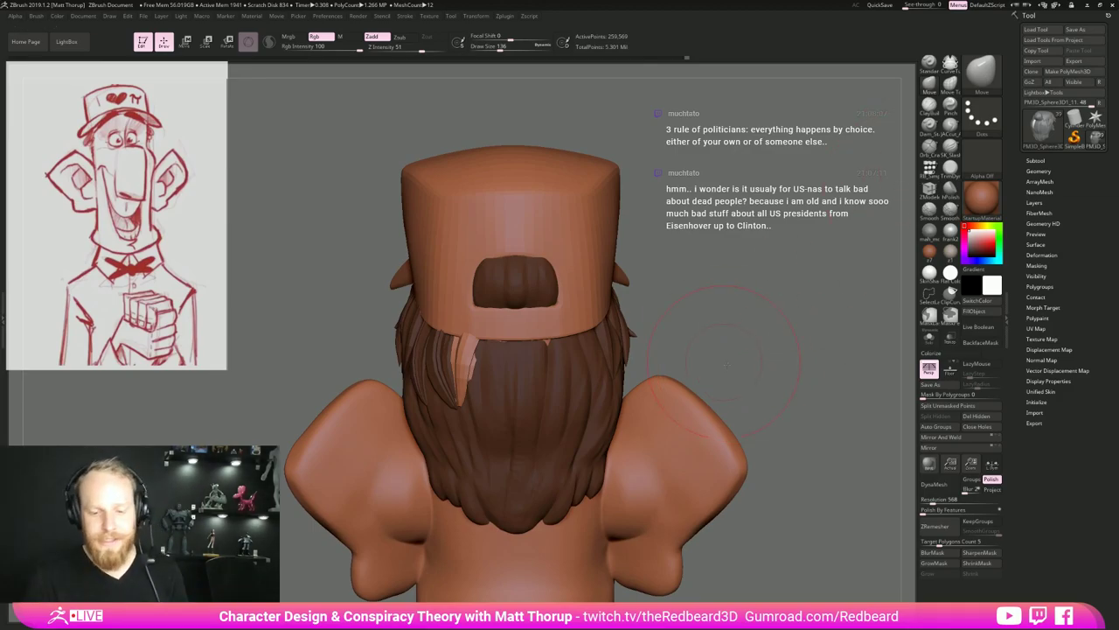
mouse_move(726, 363)
right_down()
mouse_move(773, 362)
mouse_move(729, 362)
mouse_move(758, 352)
mouse_move(713, 194)
right_up()
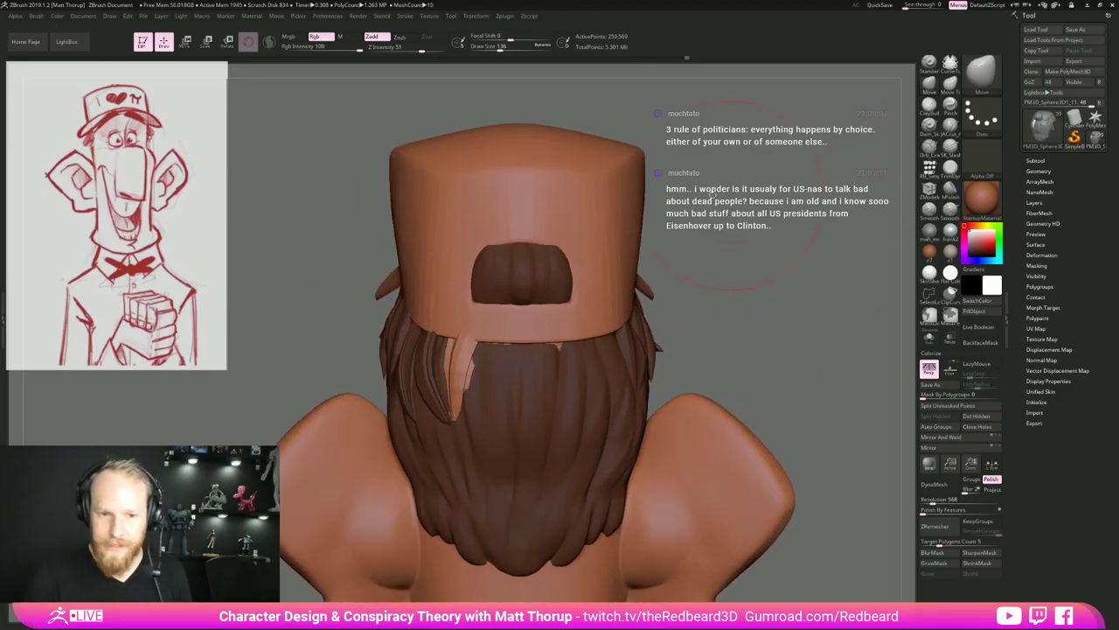
Reselect the RB_Hair brush, undo the oversized test strand over the back hair, and set the draw size to 35.
key(b)
key(r)
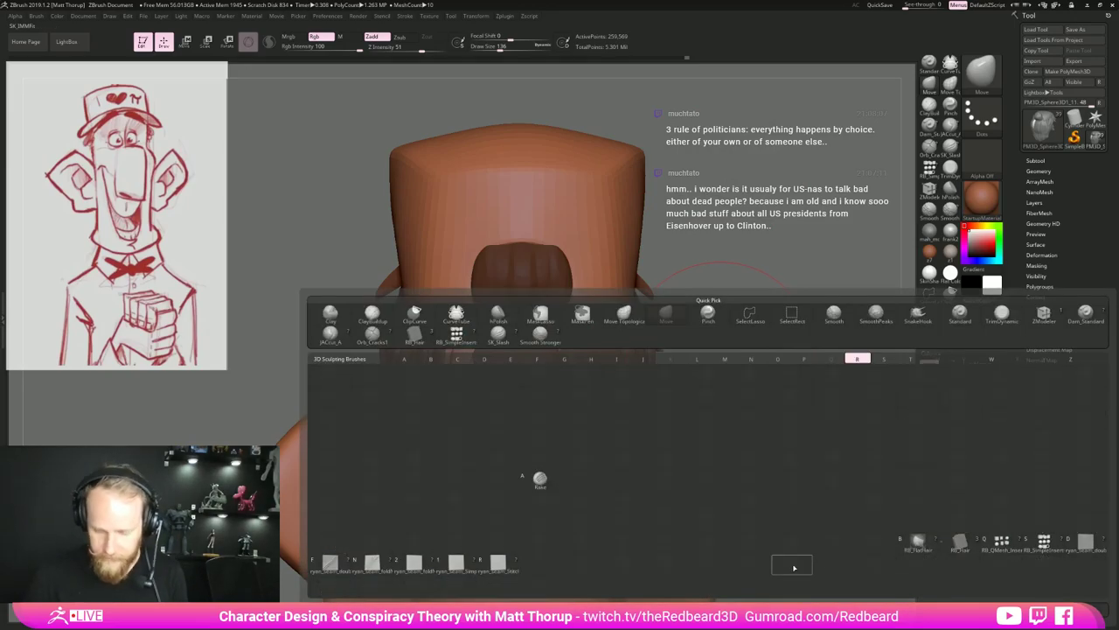
click(957, 544)
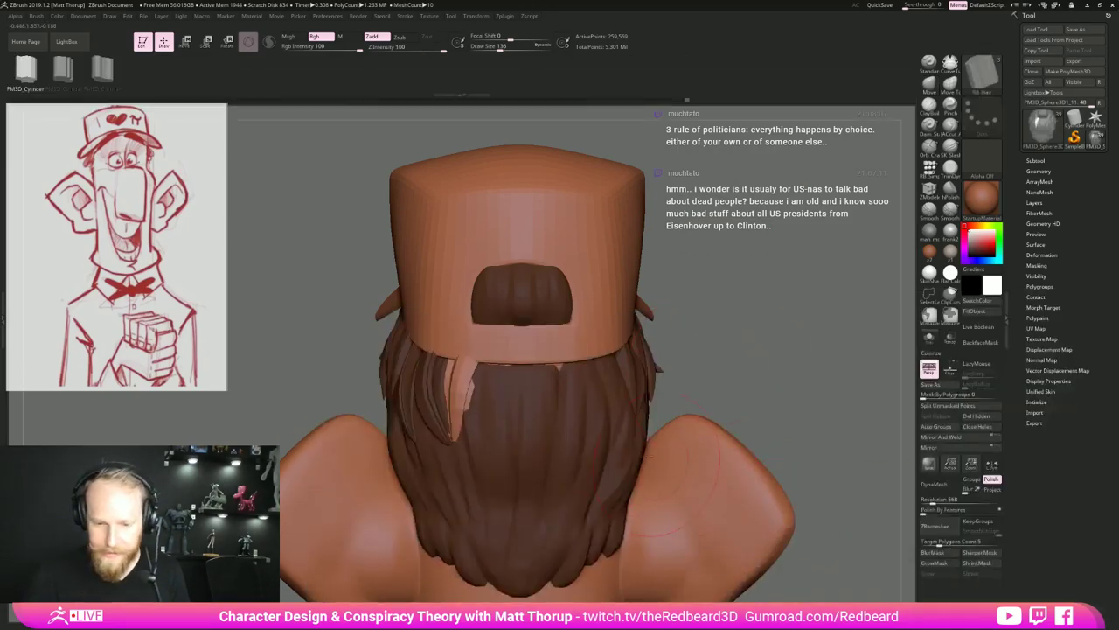
drag(547, 465, 550, 460)
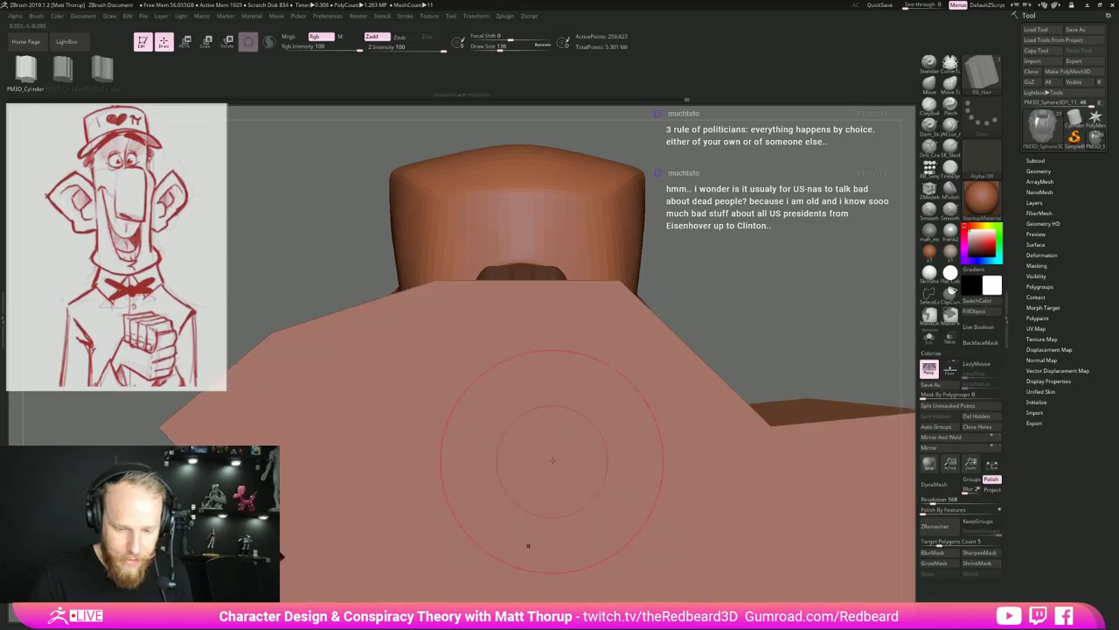
key(ctrl+z)
key(s)
drag(716, 336, 703, 337)
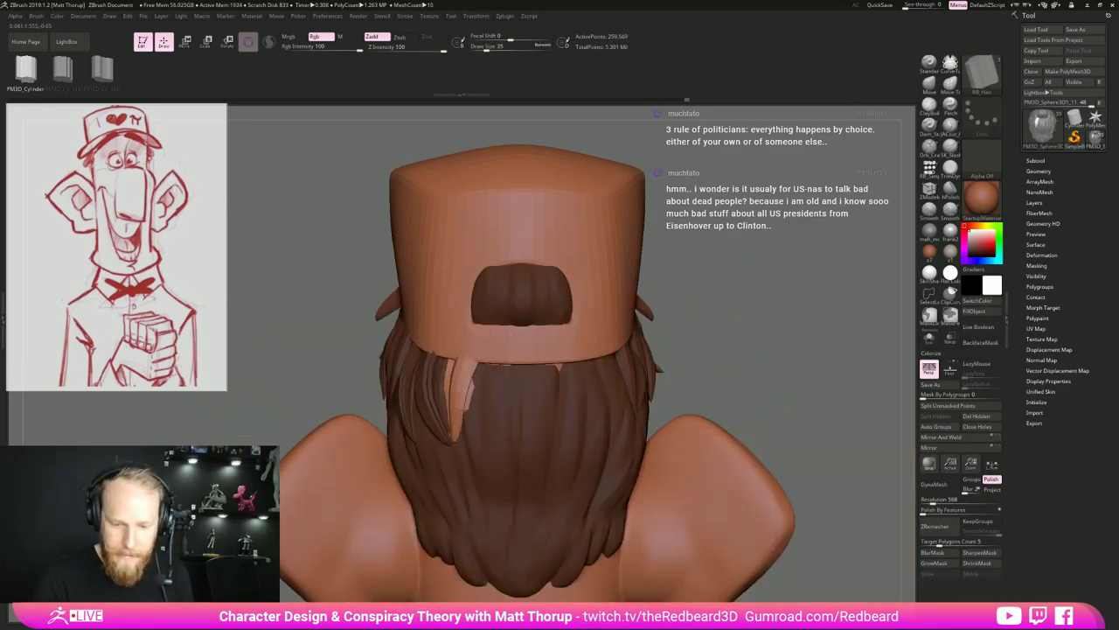
Draw a strand down from the cap rim below the back opening and begin curving it at draw size 83.
drag(503, 347, 524, 446)
drag(715, 342, 604, 345)
mouse_move(499, 346)
mouse_down()
mouse_move(502, 334)
mouse_move(509, 375)
mouse_move(523, 376)
mouse_up()
key(s)
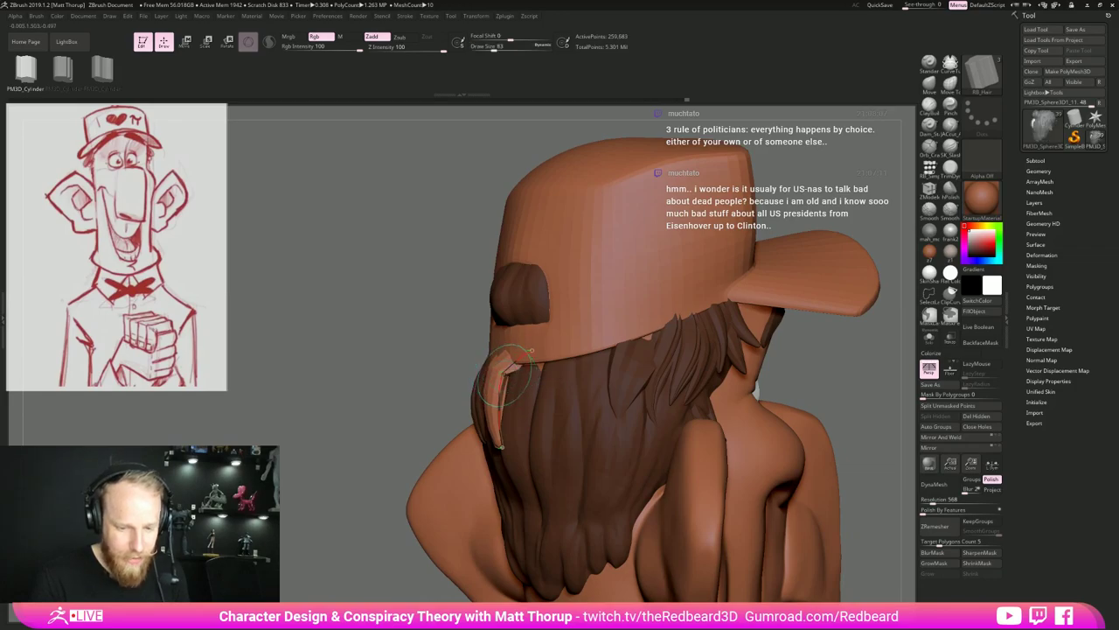
click(505, 376)
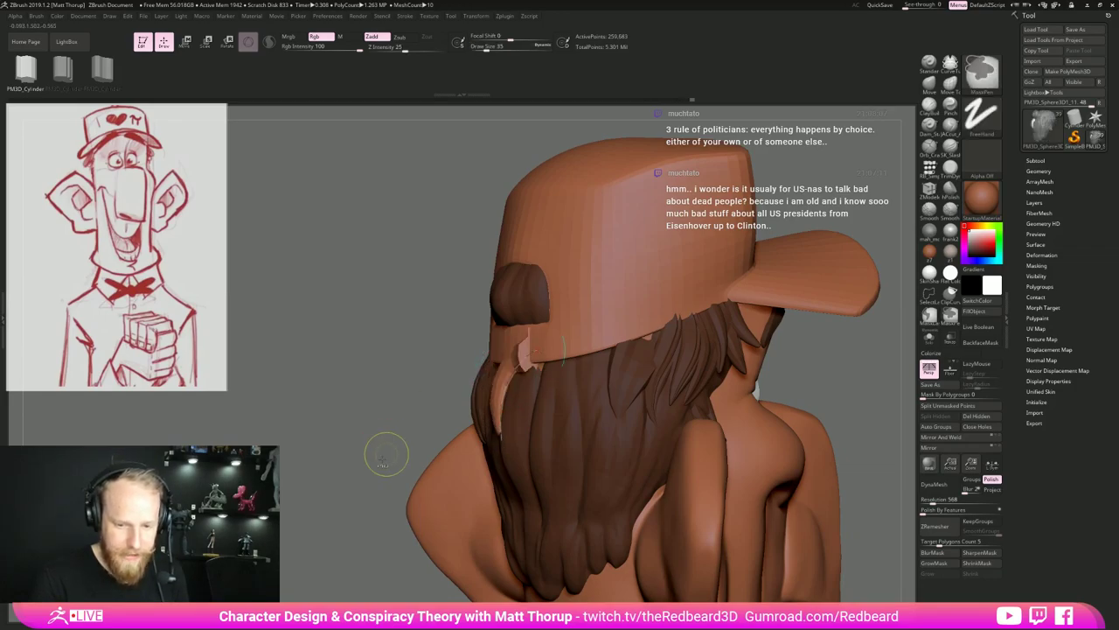
ctrl+drag(376, 478, 412, 482)
drag(821, 336, 896, 344)
key(ctrl+z)
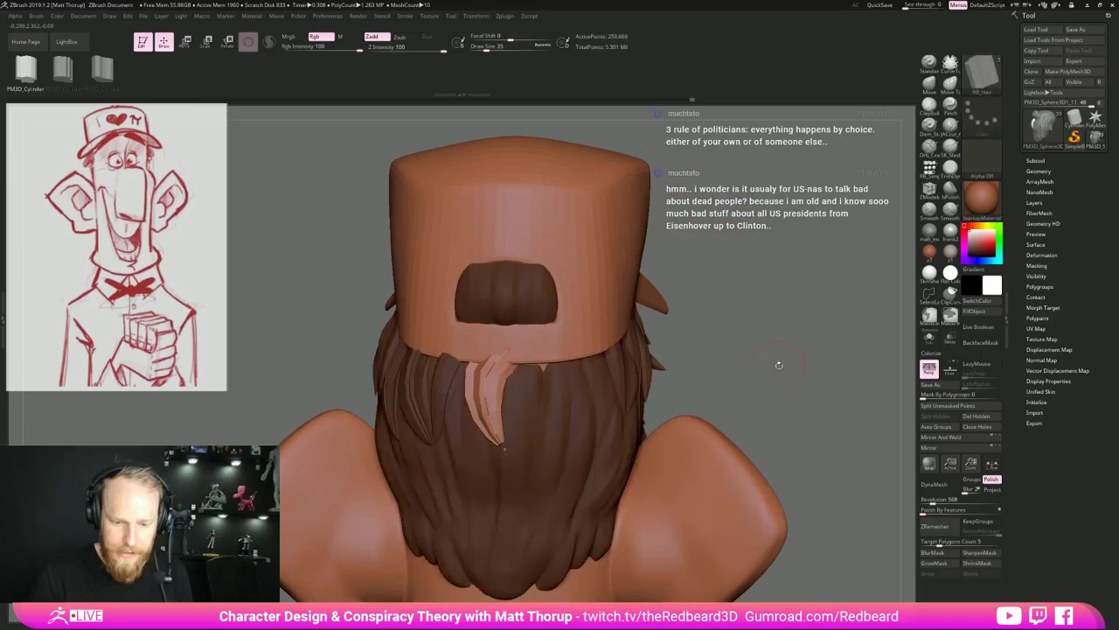
Tuck the upper part of the strand below the cap opening in toward the head at draw size 128.
drag(777, 362, 875, 358)
key(s)
drag(518, 355, 523, 355)
click(520, 373)
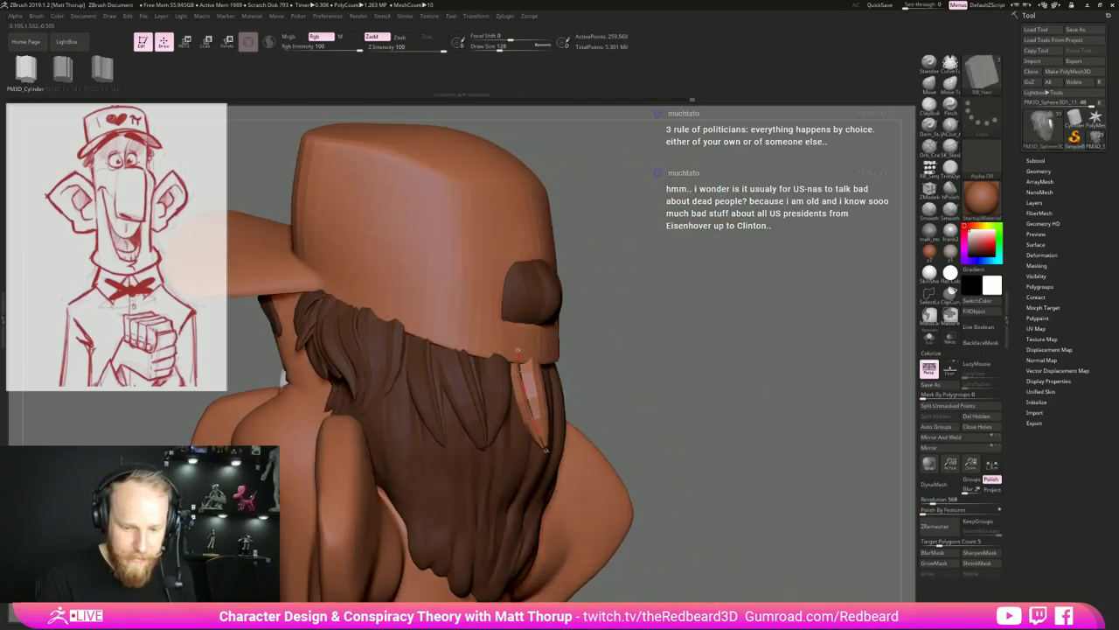
click(504, 399)
Curve the middle of the strand below the cap opening and move its lower tip slightly outward at draw size 74.
mouse_move(597, 363)
mouse_down()
mouse_move(511, 373)
mouse_move(541, 346)
mouse_up()
click(532, 399)
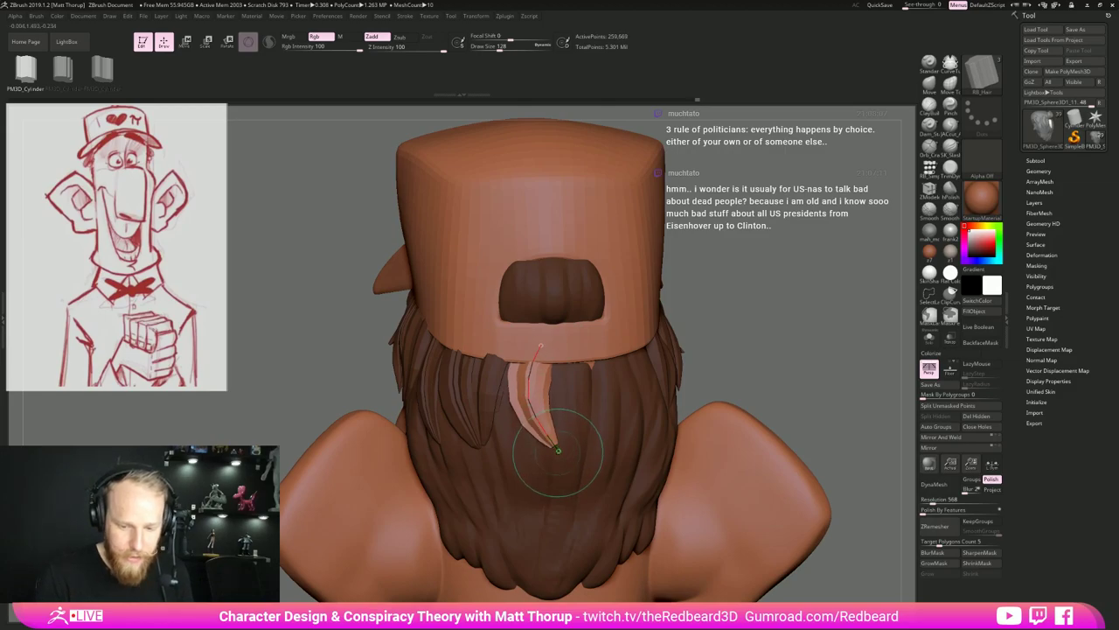
key(s)
drag(561, 454, 552, 454)
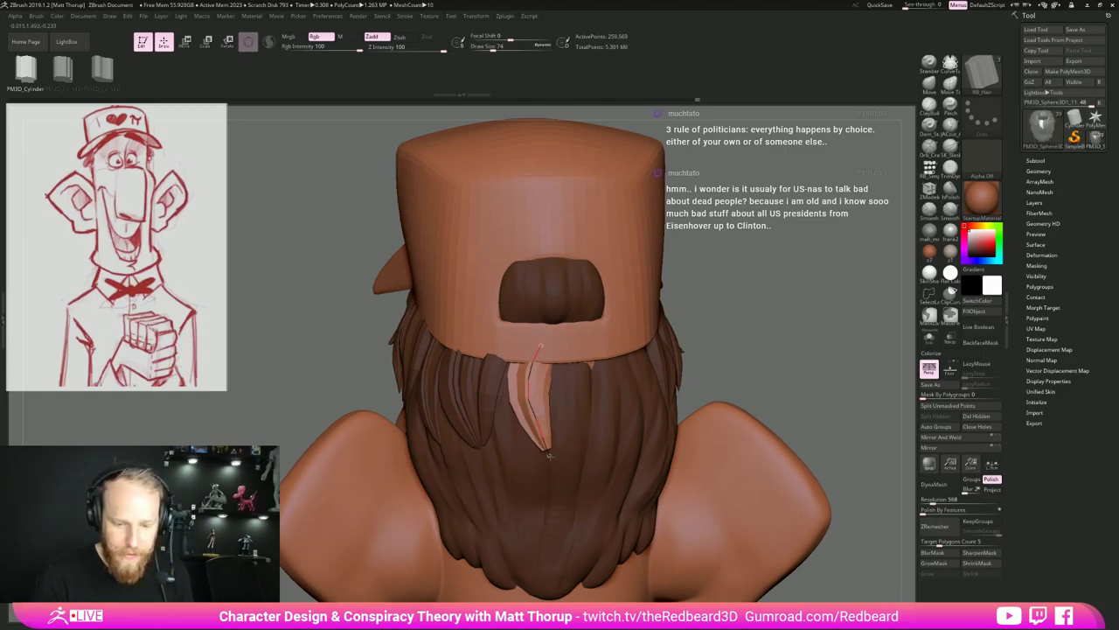
Draw another strand down from the cap rim below the back opening, beside the previous one, at draw size 35.
right_drag(638, 450, 553, 454)
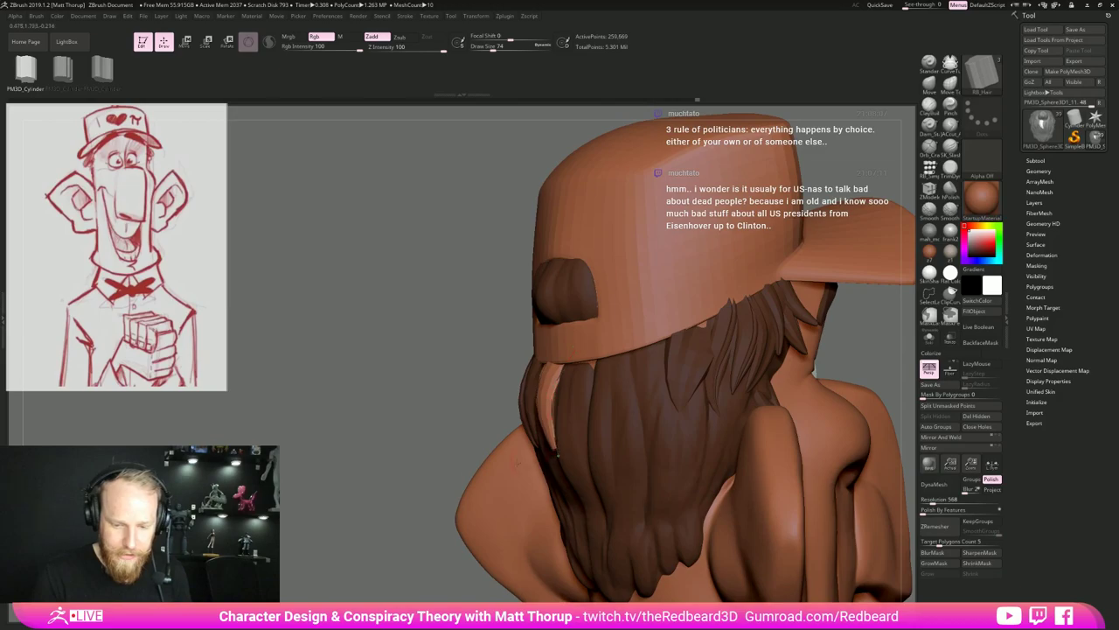
key(s)
drag(558, 454, 554, 454)
mouse_move(553, 454)
right_down()
mouse_move(599, 427)
mouse_move(616, 389)
right_up()
drag(576, 354, 572, 449)
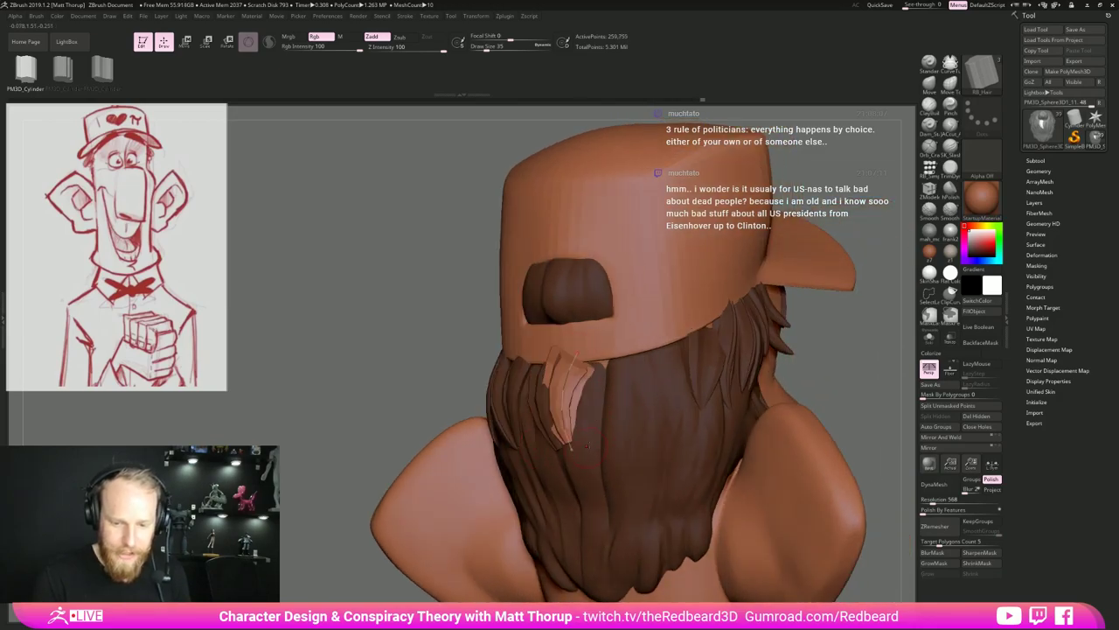
Thin the new strand with a smaller draw size and reposition its upper end at the cap rim and its lower tip.
key(s)
mouse_move(824, 333)
mouse_down()
mouse_move(833, 330)
mouse_move(789, 336)
mouse_up()
click(570, 394)
drag(584, 351, 594, 351)
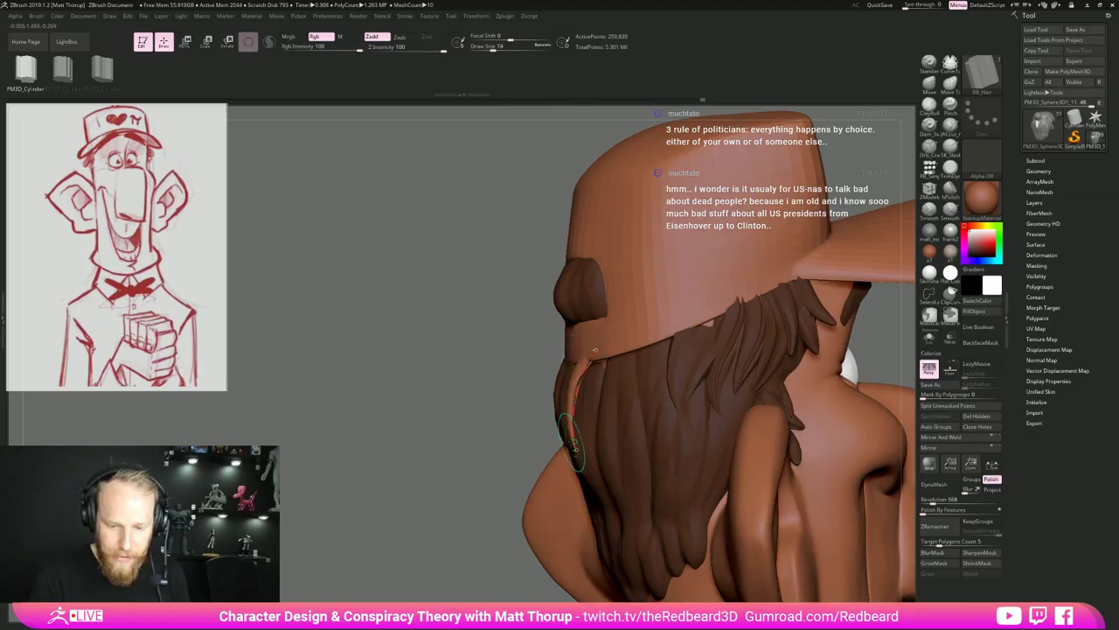
drag(464, 385, 560, 390)
drag(585, 452, 573, 458)
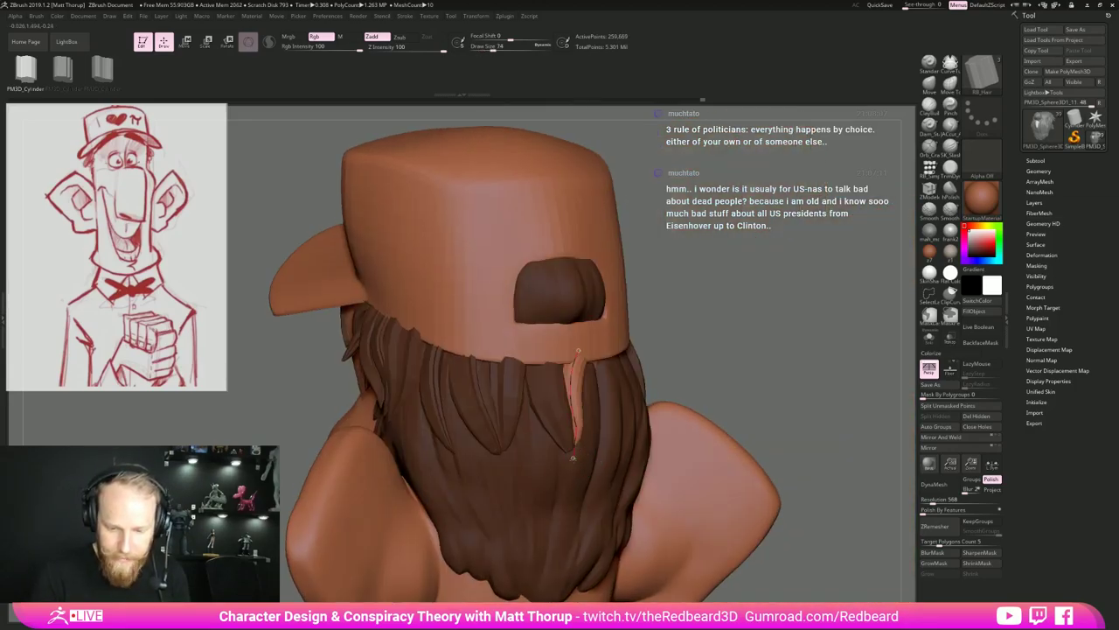
Bend the middle of the thin strand with a larger draw size so it follows the back of the head, and adjust its top end.
click(575, 429)
key(s)
drag(571, 394, 576, 393)
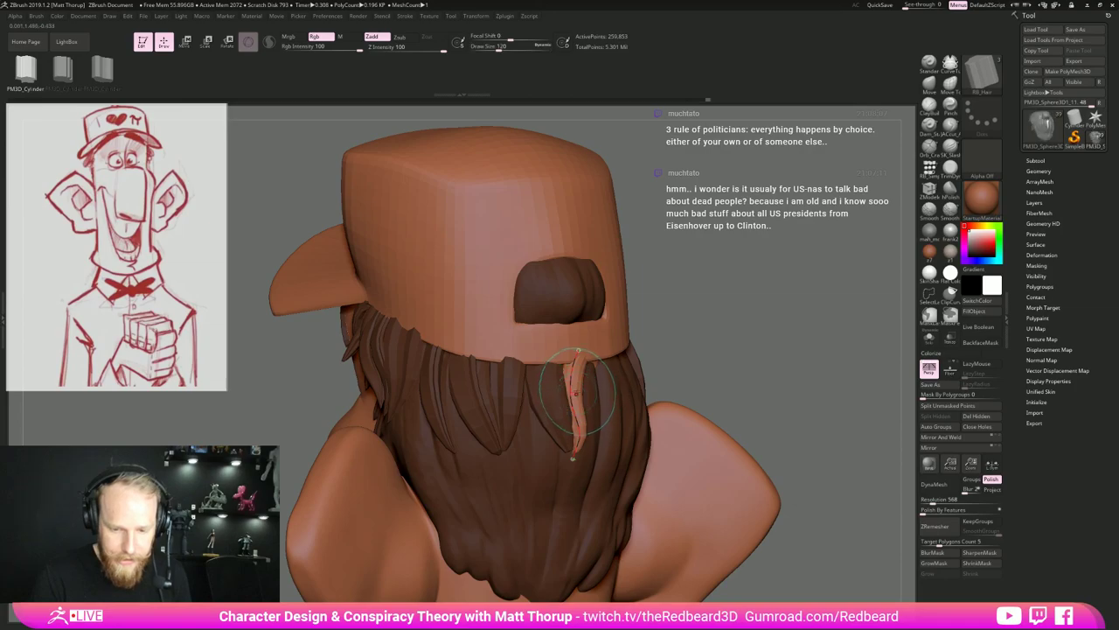
drag(717, 367, 601, 367)
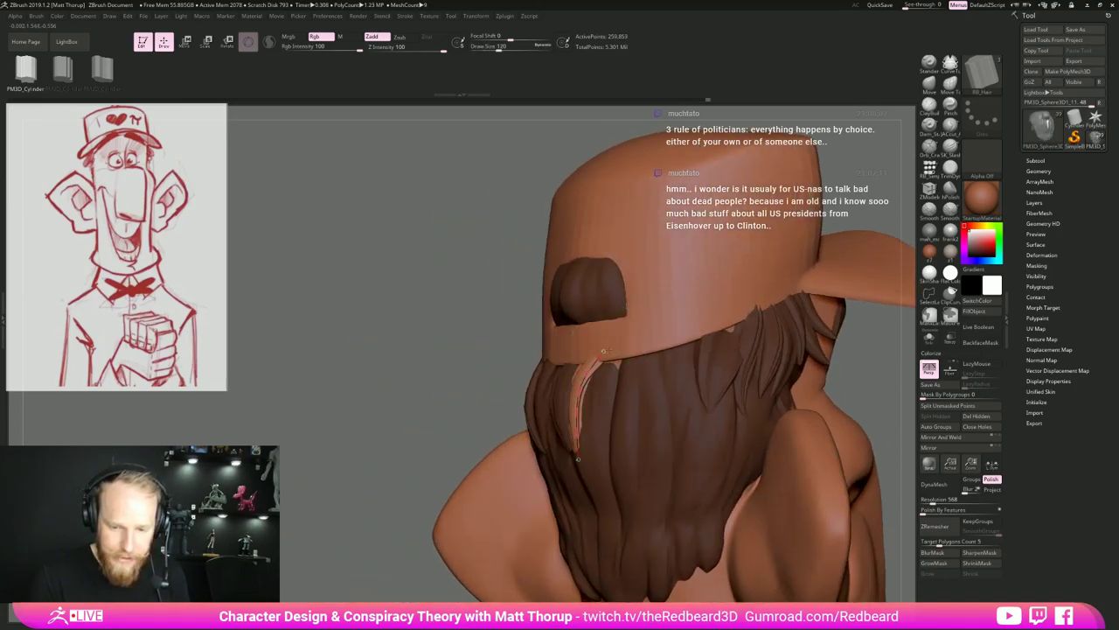
click(603, 352)
drag(397, 470, 413, 475)
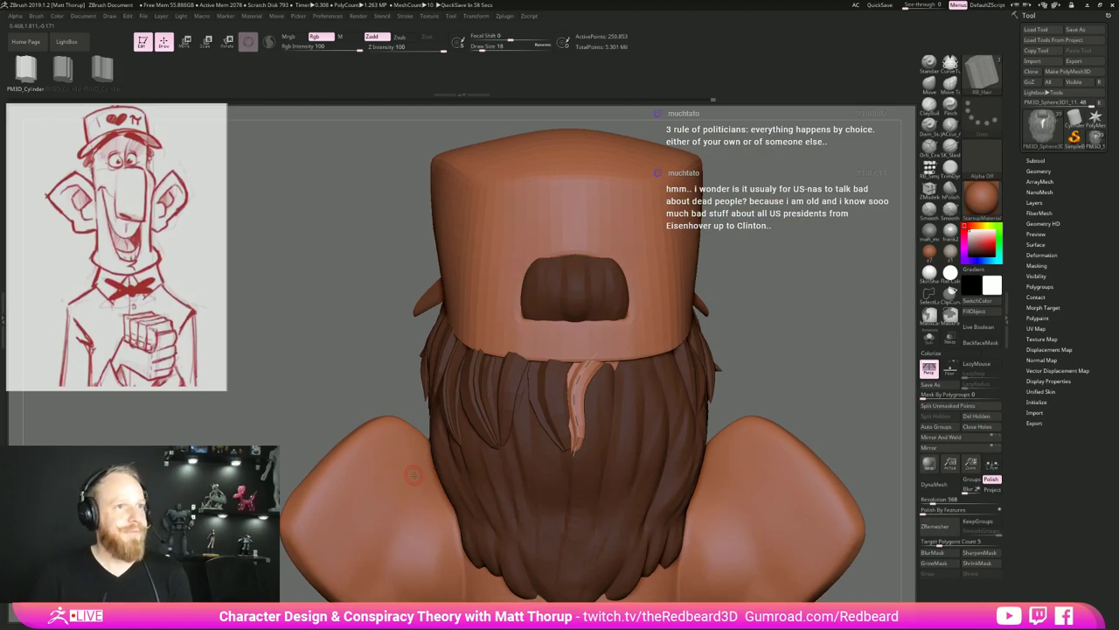
Draw the next strand from the cap rim down the middle of the back hair at draw size 41.
drag(821, 352, 709, 442)
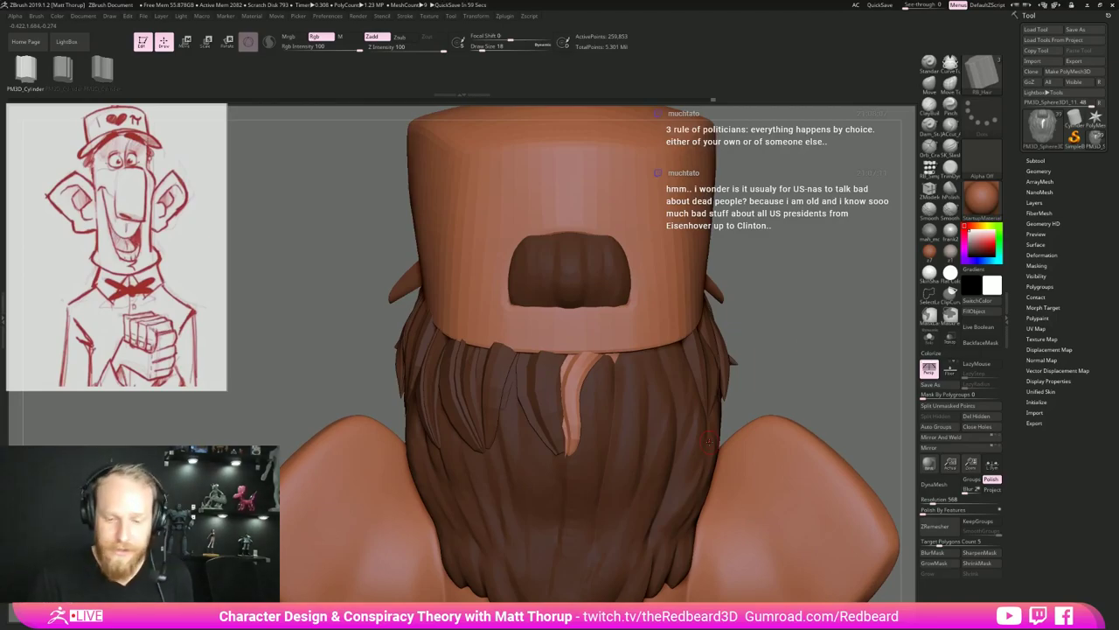
mouse_move(753, 397)
mouse_down()
mouse_move(636, 404)
mouse_move(608, 387)
mouse_up()
key(s)
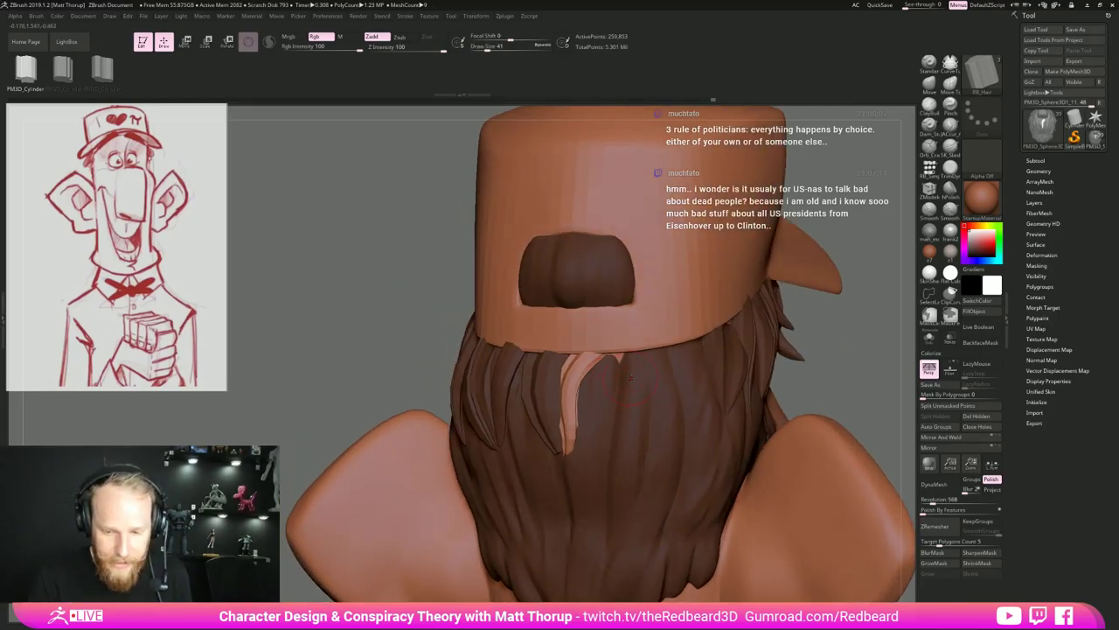
drag(605, 479, 606, 479)
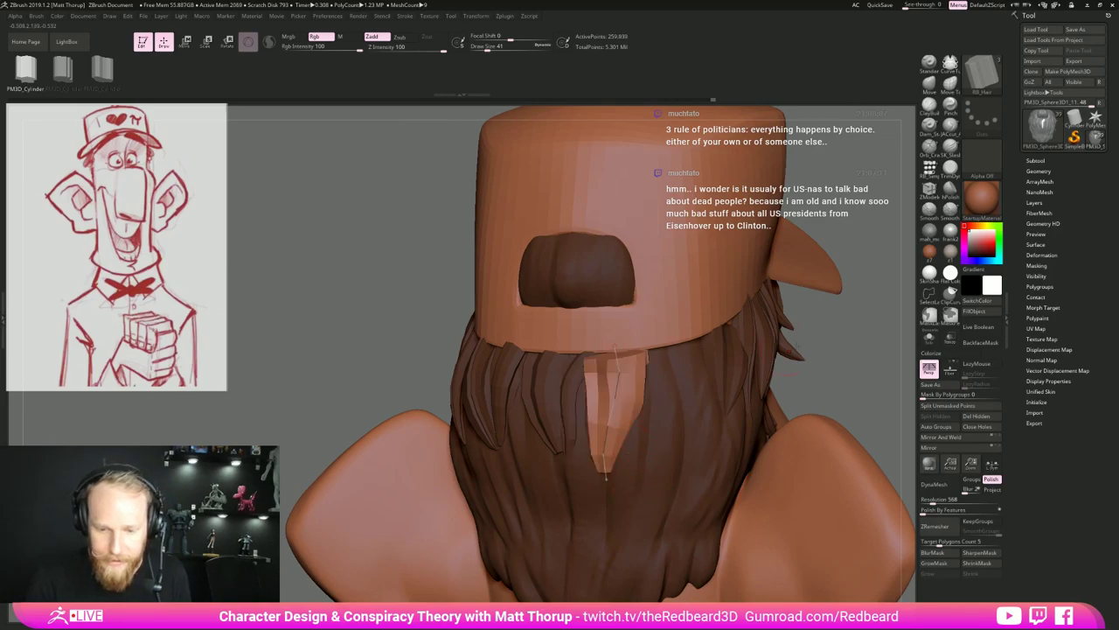
Enlarge the draw size and curve the upper part of the middle strand in toward the cap rim.
drag(798, 346, 731, 352)
key(bracketright)
key(bracketright)
key(bracketright)
key(bracketright)
key(bracketright)
key(bracketright)
key(bracketright)
key(bracketright)
click(617, 376)
click(625, 368)
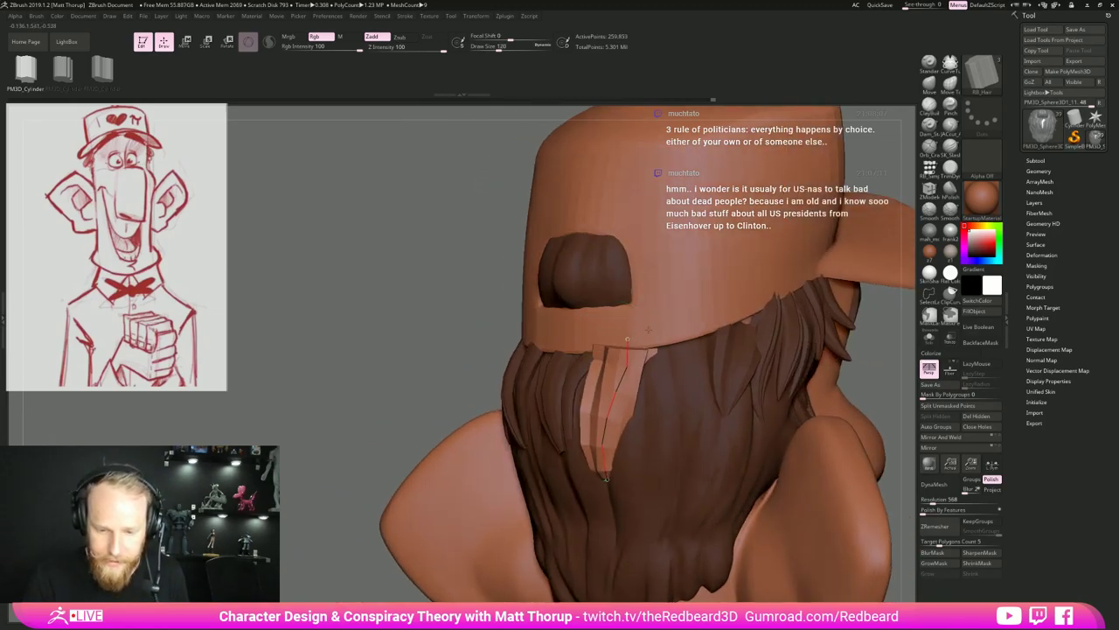
Narrow the middle strand to draw size 29 and pull its upper end in under the cap rim.
key(s)
drag(879, 355, 869, 355)
click(620, 400)
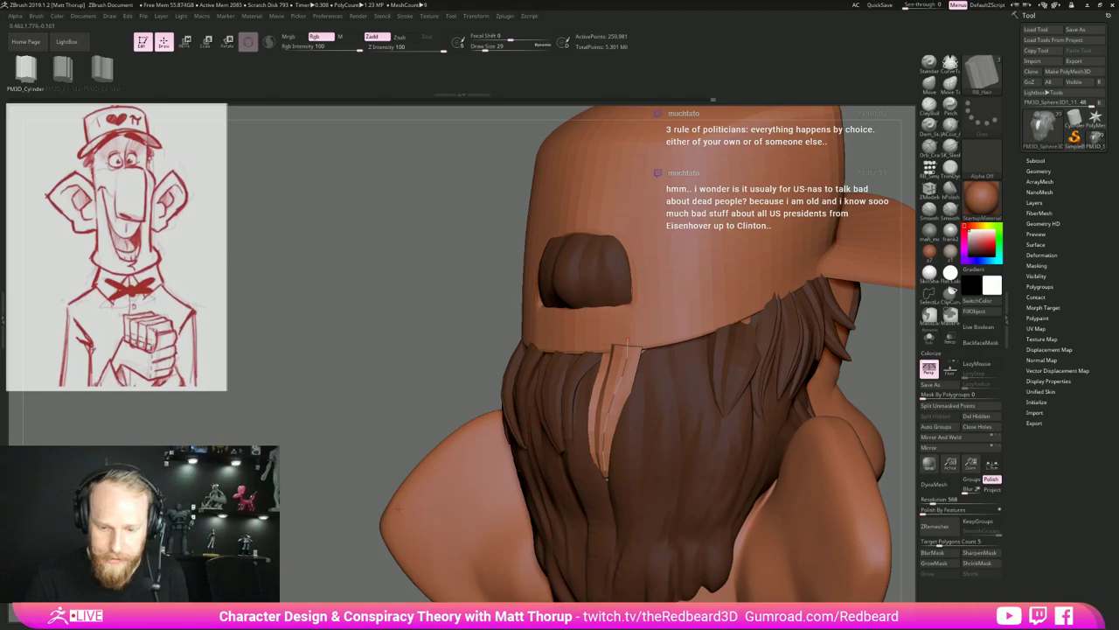
drag(376, 516, 307, 544)
drag(631, 342, 649, 339)
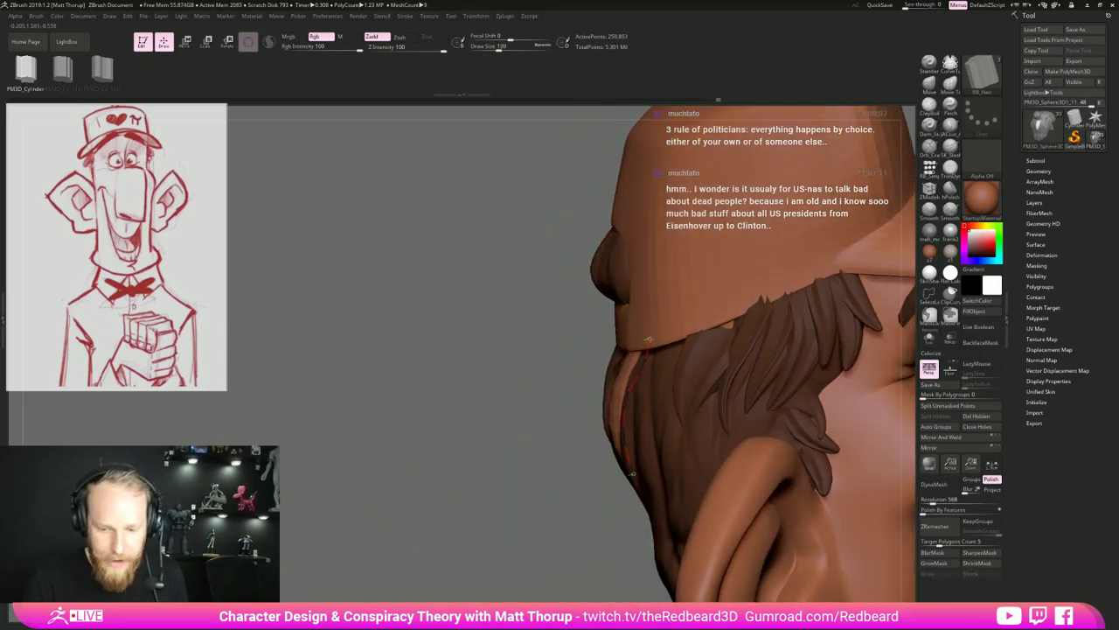
mouse_move(516, 455)
mouse_down()
mouse_move(559, 476)
mouse_move(604, 445)
mouse_move(657, 287)
mouse_up()
click(632, 441)
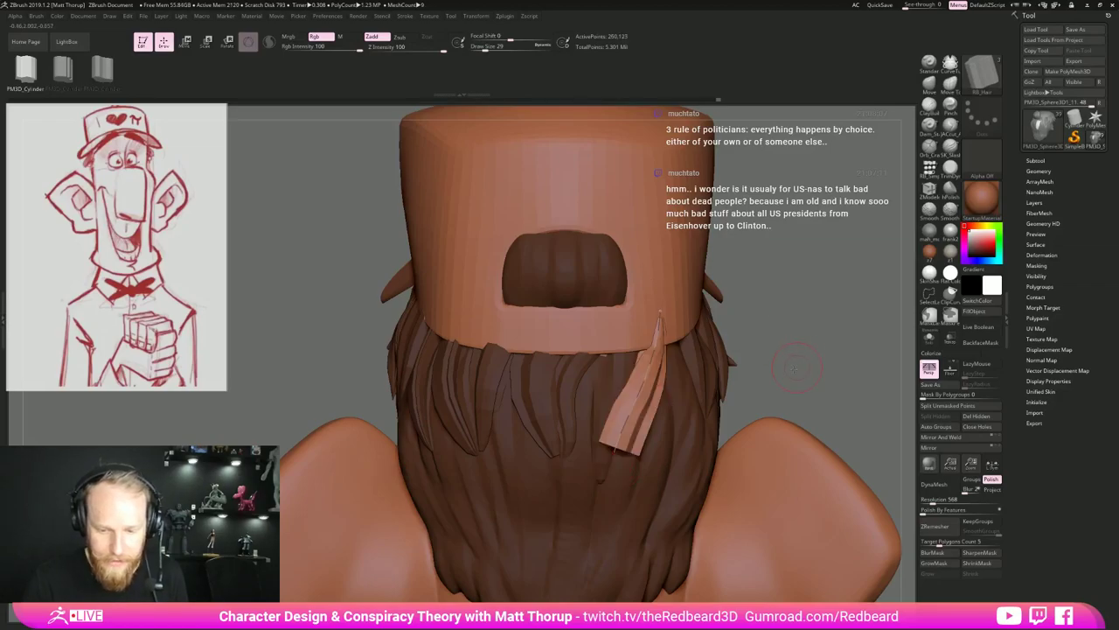
drag(786, 345, 732, 363)
key(ctrl+z)
Draw a curved strand from above the cap rim beside the opening into the hair at draw size 29, using the second hair mesh.
drag(661, 302, 618, 449)
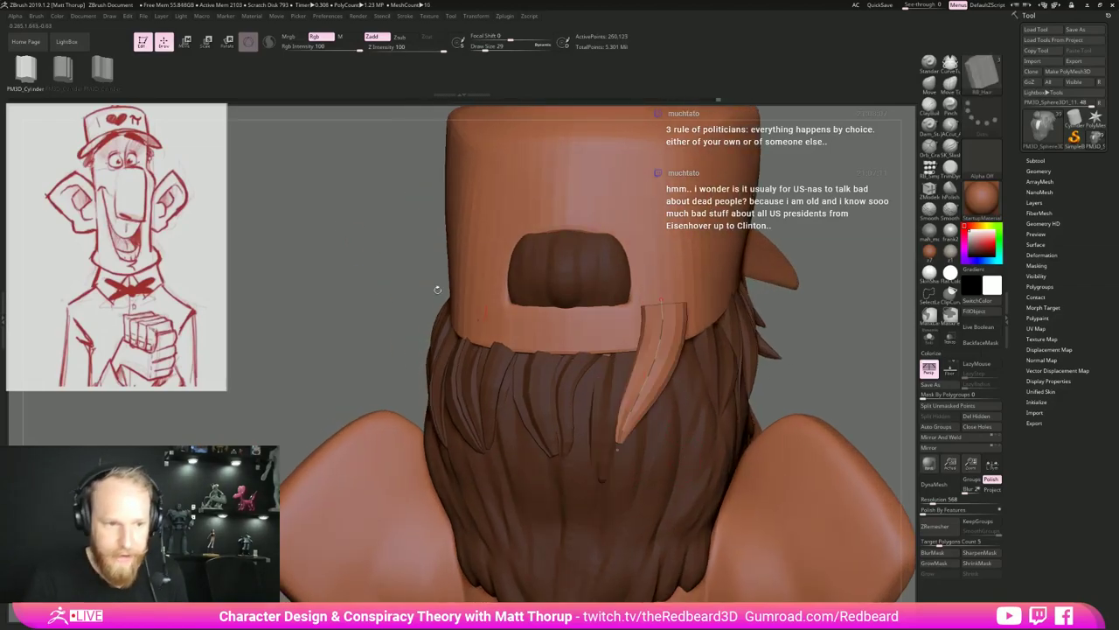
click(65, 70)
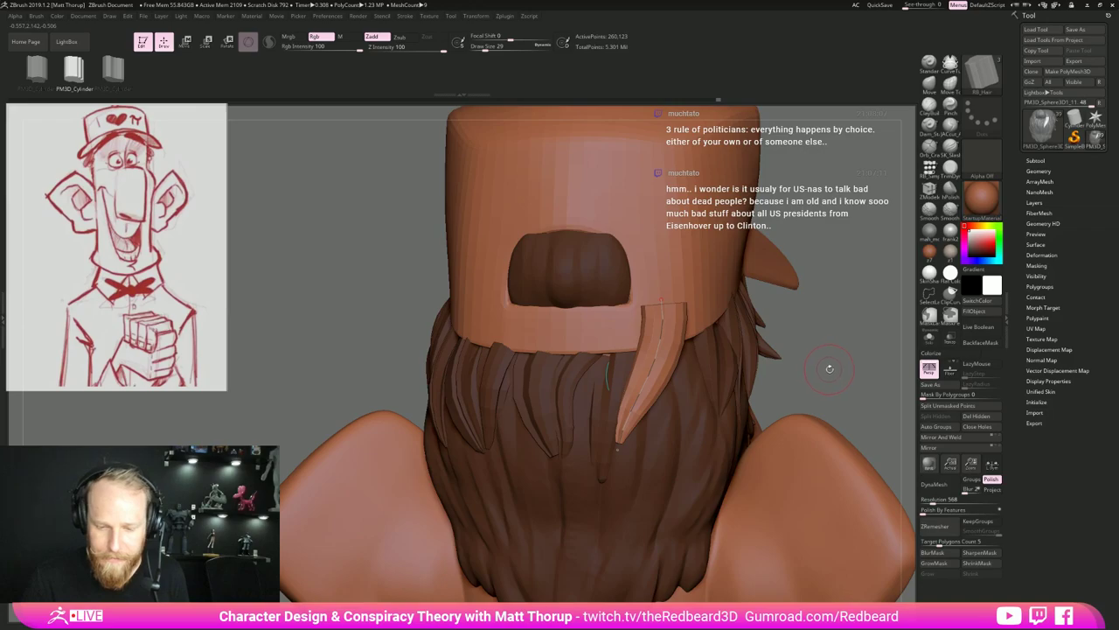
click(630, 419)
Move the curved strand's top end into the cap and tuck its upper part toward the head with a larger draw size.
drag(809, 350, 651, 356)
drag(677, 299, 699, 302)
click(681, 355)
key(s)
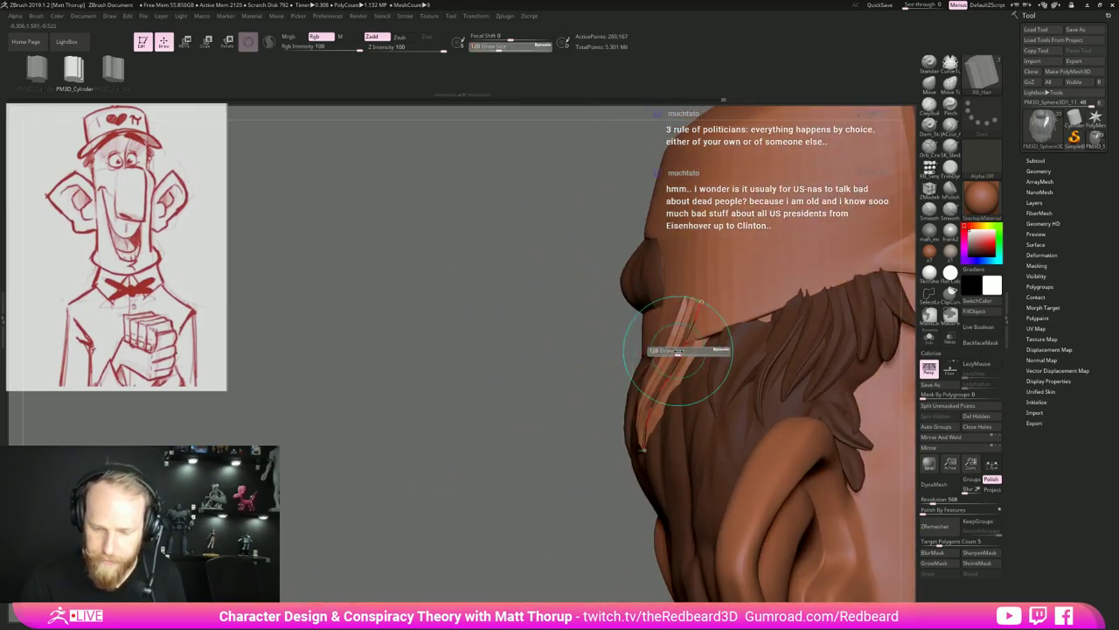
drag(681, 351, 688, 341)
click(688, 338)
Reapply draw size 29 to the curved strand and shift its middle outward along the back hair.
drag(503, 421, 643, 431)
key(s)
click(634, 445)
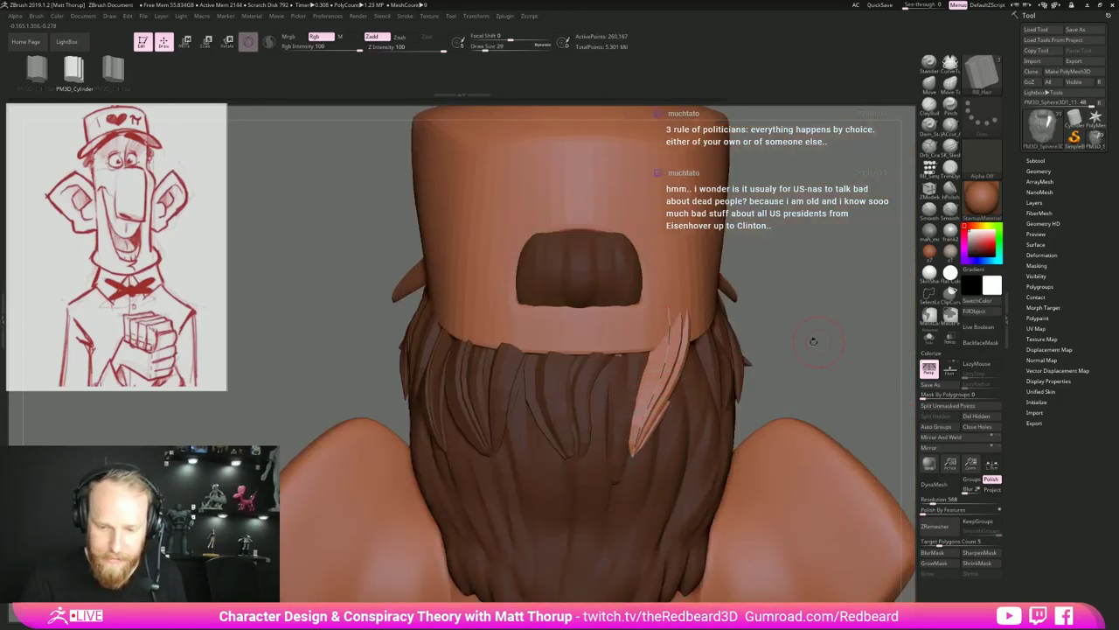
drag(813, 341, 683, 342)
drag(483, 470, 588, 473)
drag(662, 387, 679, 383)
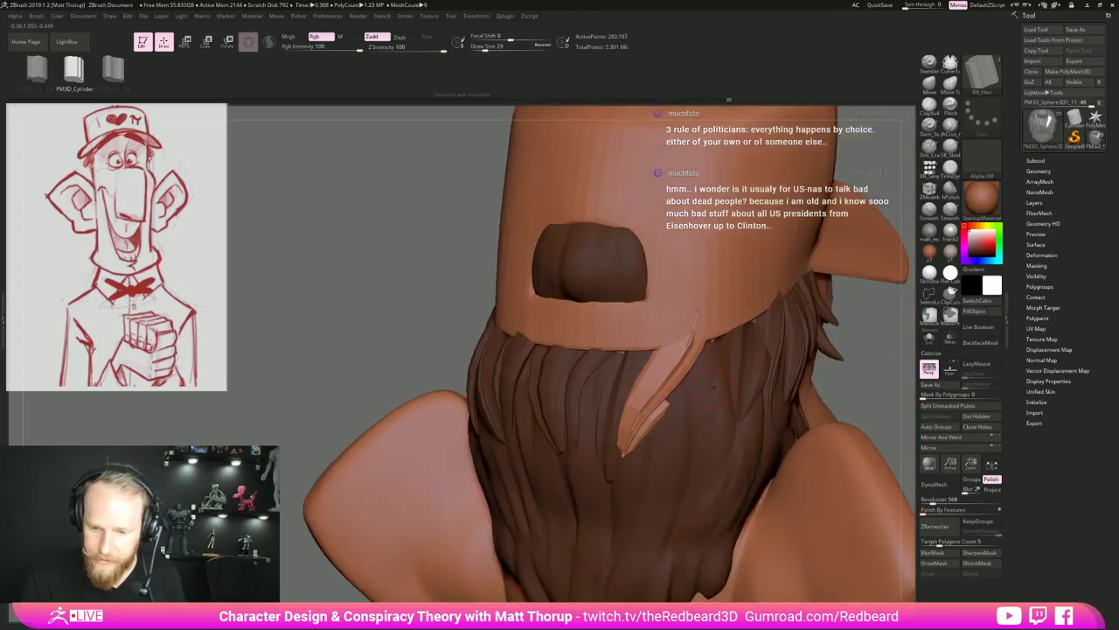
Draw a short diagonal strand from the cap rim beside the curved one, thin it to draw size 12, and adjust its upper end.
drag(717, 338, 662, 420)
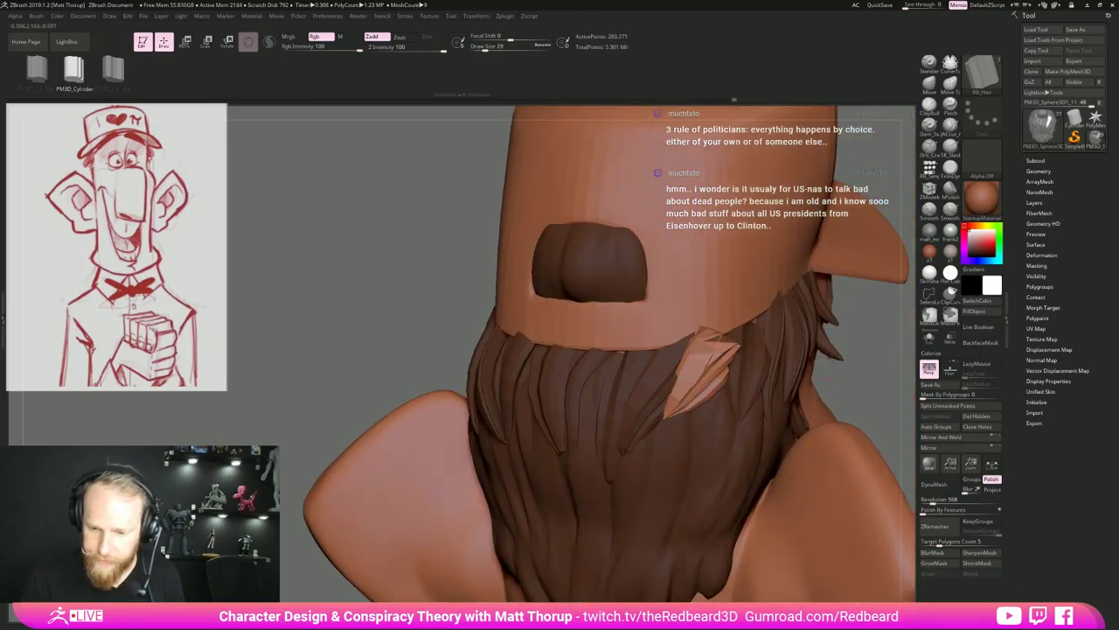
drag(871, 342, 804, 372)
key(s)
drag(490, 459, 418, 456)
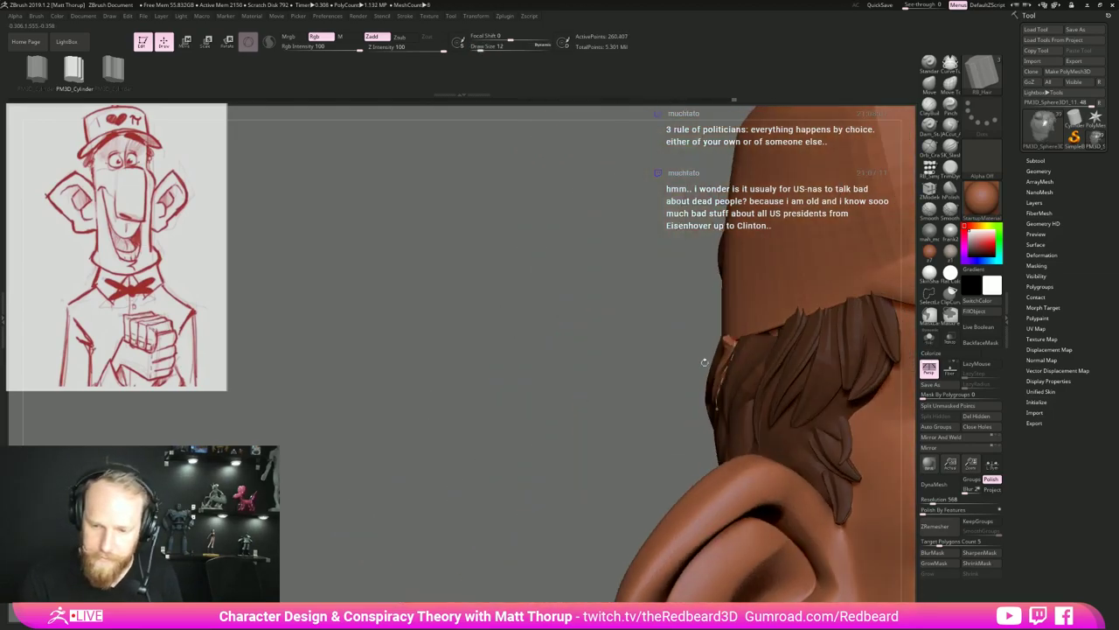
drag(644, 406, 669, 403)
drag(740, 335, 739, 348)
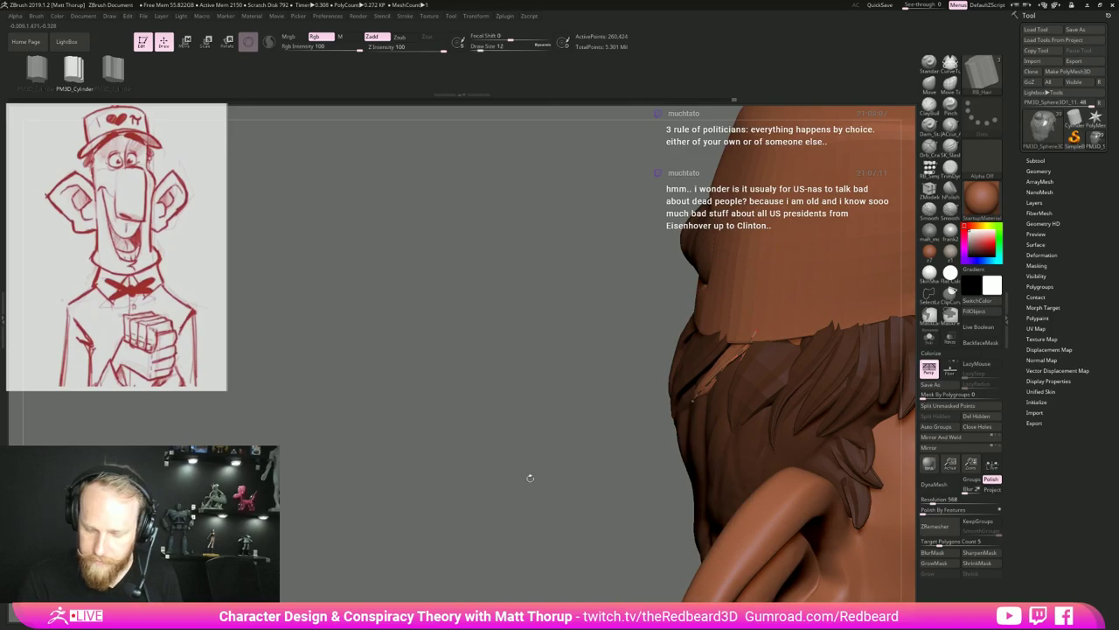
Reshape the middle of the short diagonal strand so it lies along the surrounding hair.
drag(529, 478, 615, 470)
key(s)
drag(725, 369, 706, 370)
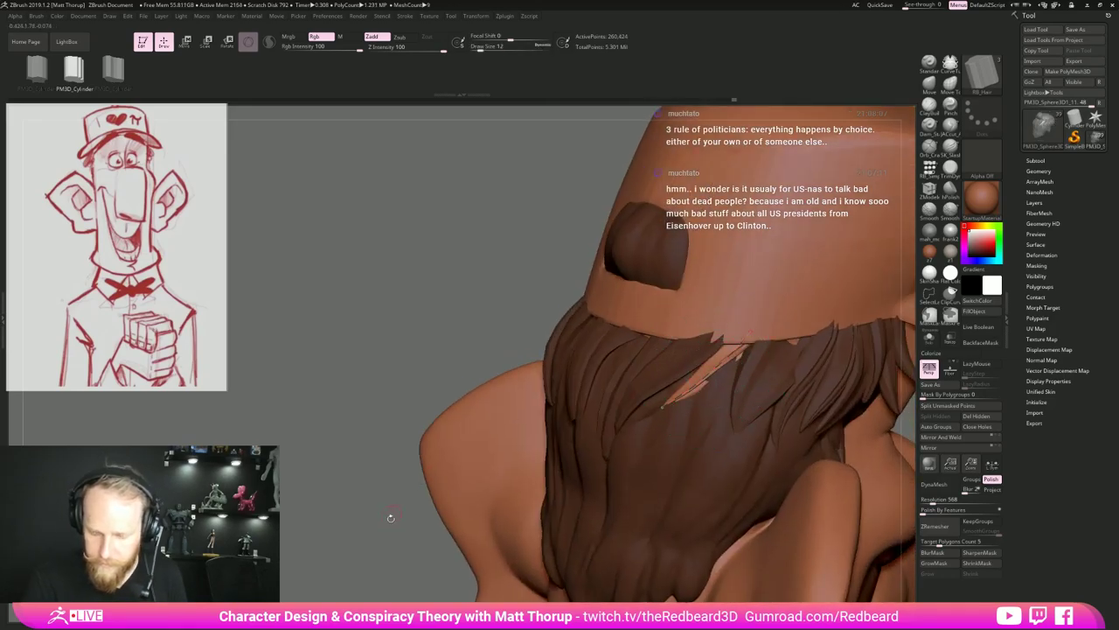
drag(389, 518, 647, 432)
Undo the accidental oversized geometry on the back of the head.
key(s)
drag(690, 383, 715, 383)
click(717, 374)
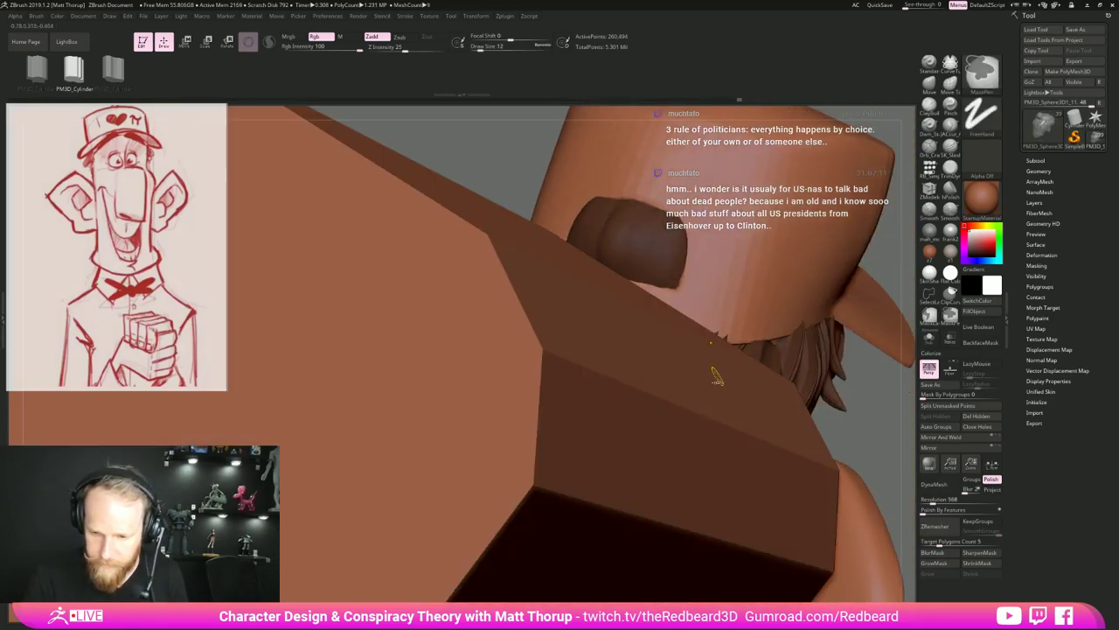
key(ctrl+z)
key(ctrl+z)
key(ctrl+z)
key(ctrl+z)
key(bracketleft)
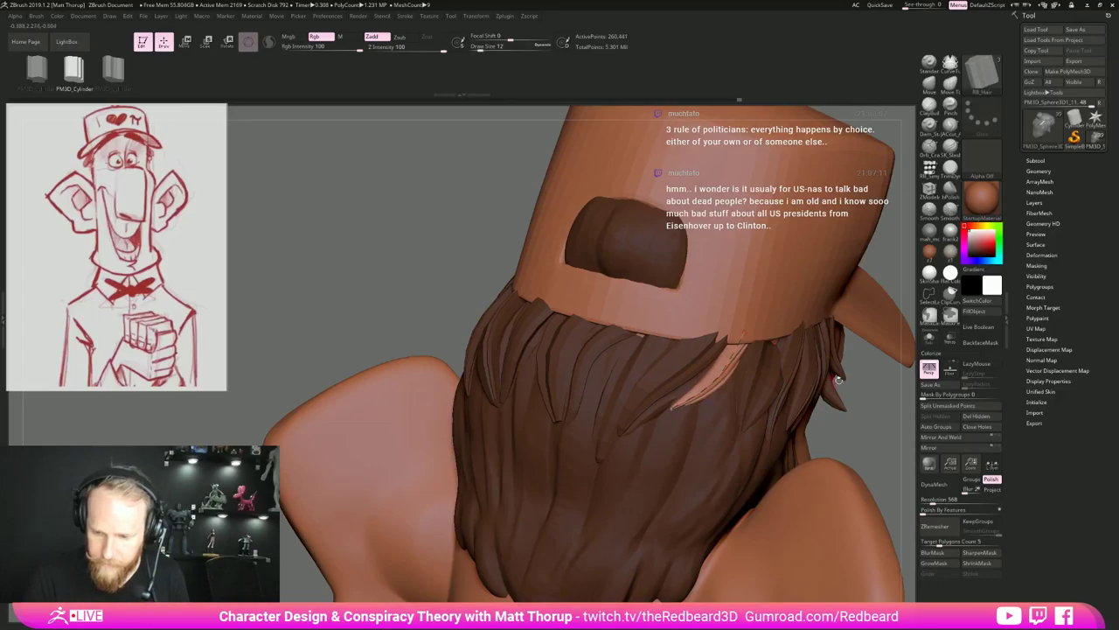
Clear the mask from the model to finish the strand, and review the whole head from behind.
ctrl+right_drag(859, 426, 633, 393)
shift+right_drag(839, 410, 737, 380)
ctrl+drag(738, 379, 748, 390)
right_drag(740, 387, 818, 397)
mouse_move(700, 393)
ctrl+right_down()
mouse_move(779, 425)
mouse_move(816, 409)
ctrl+right_up()
alt+right_drag(853, 364, 606, 378)
mouse_move(605, 377)
ctrl+right_down()
mouse_move(789, 393)
mouse_move(560, 442)
mouse_move(666, 462)
ctrl+right_up()
mouse_move(668, 463)
mouse_down()
mouse_move(667, 441)
mouse_move(690, 452)
mouse_move(654, 449)
mouse_up()
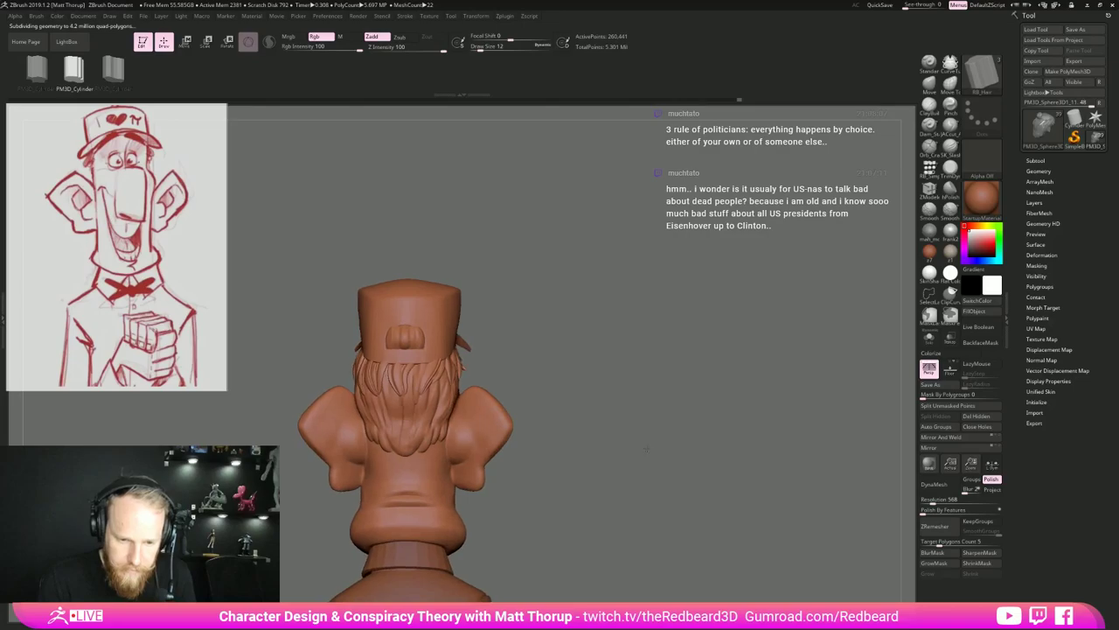
ctrl+right_drag(654, 449, 685, 479)
drag(684, 478, 684, 483)
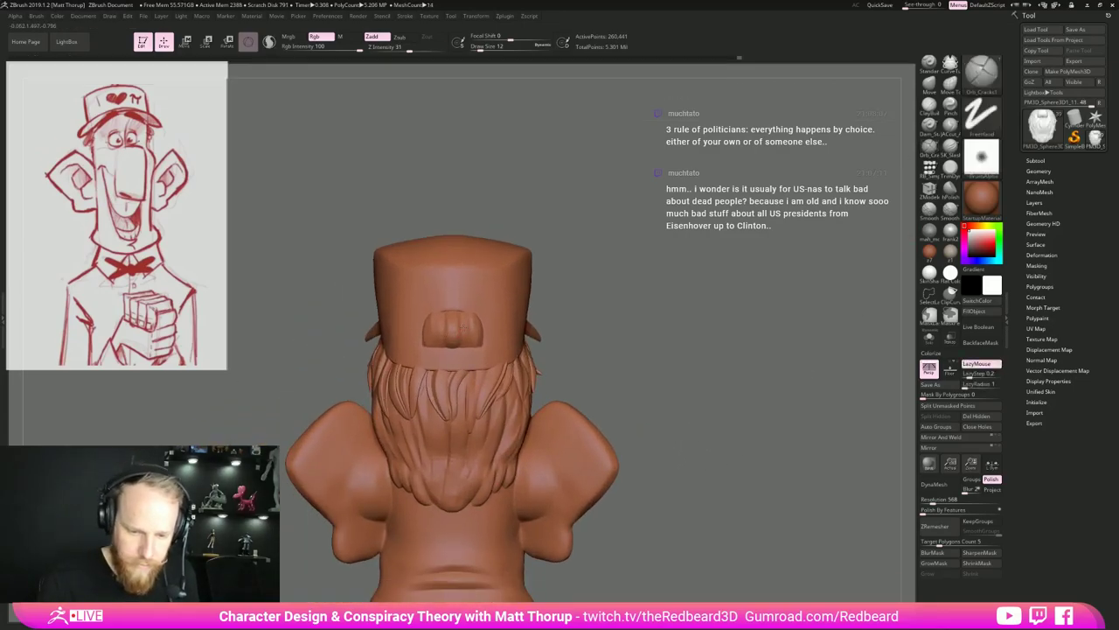
Set the Orb_Cracks brush to draw size 27 and try to subdivide the mesh.
key(s)
drag(461, 321, 461, 316)
key(s)
key(ctrl+d)
key(ctrl+d)
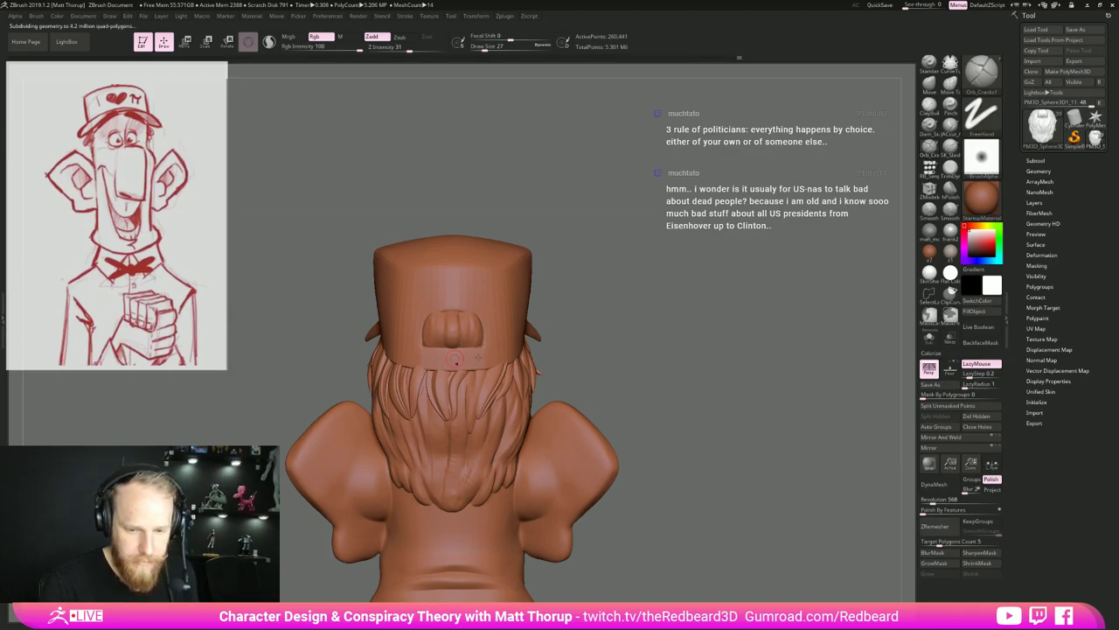
key(shift)
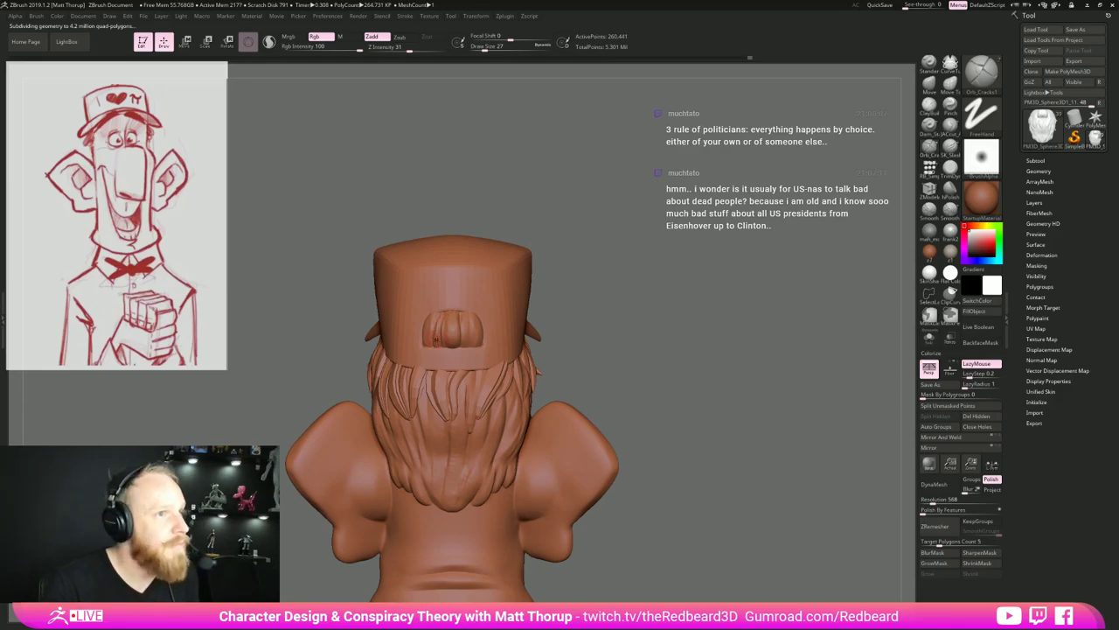
Carve strand grooves into the hair inside the cap's back opening with the Orb_Cracks brush, smoothing along its upper edge.
alt+drag(730, 366, 725, 371)
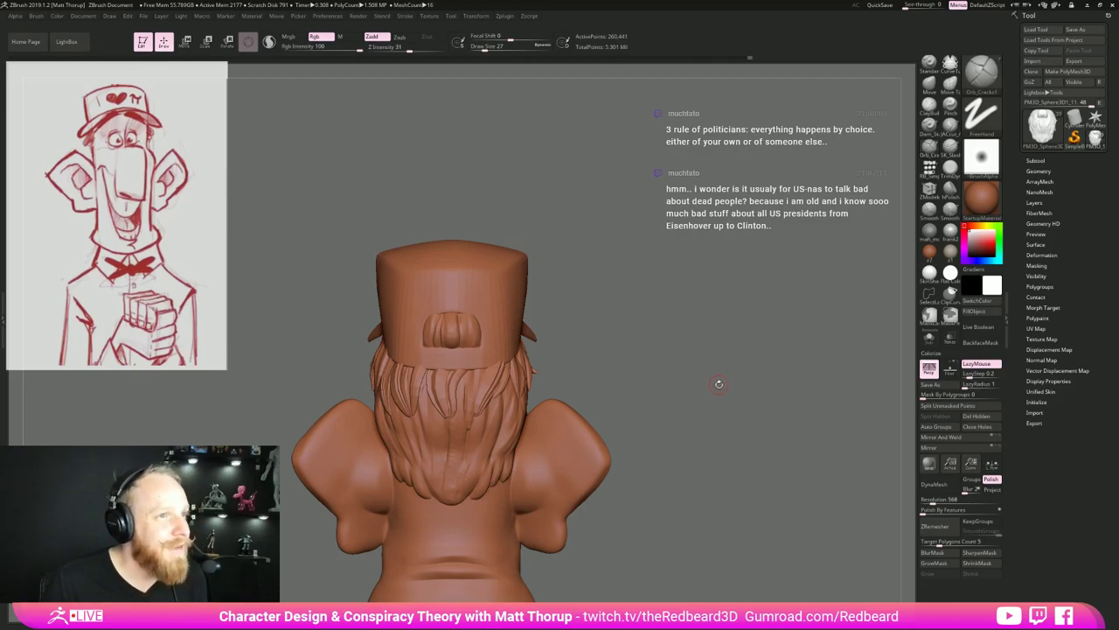
drag(719, 384, 716, 376)
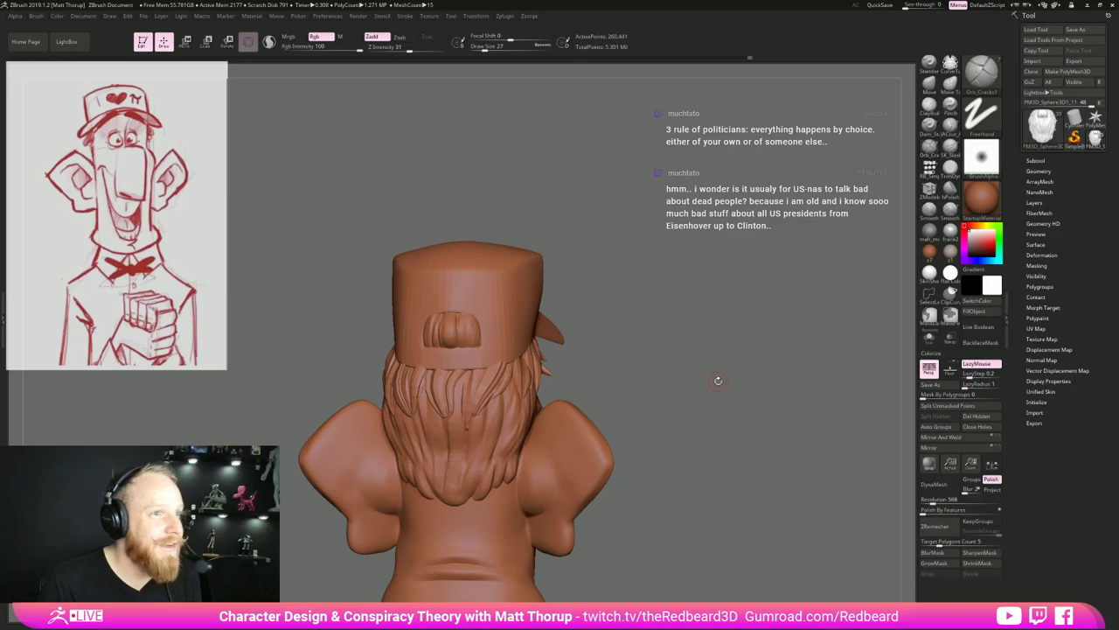
drag(717, 380, 749, 369)
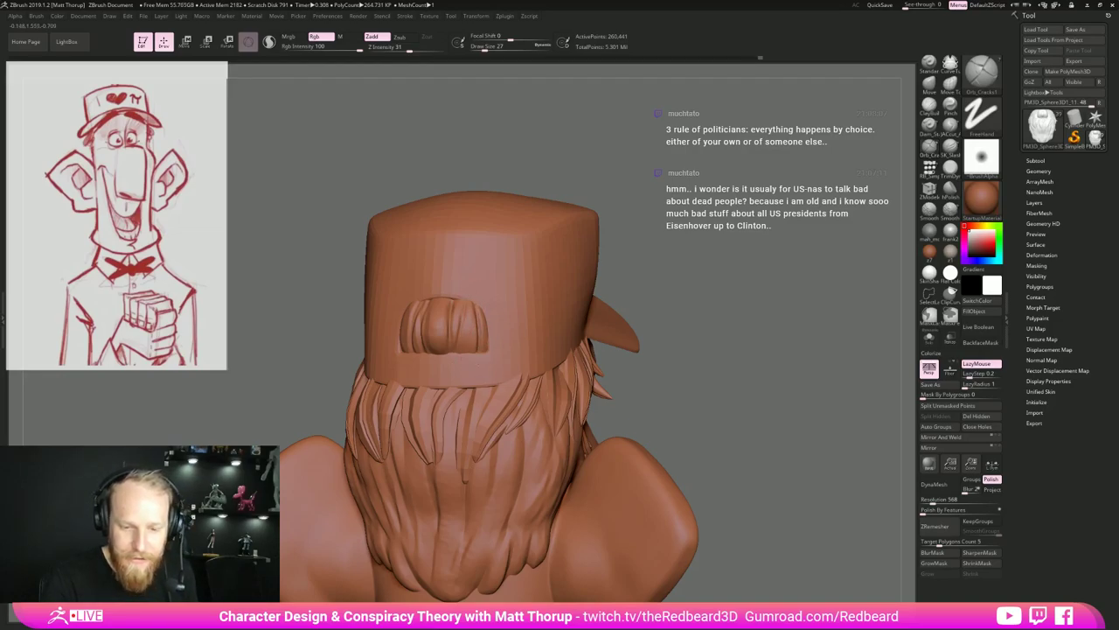
right_drag(459, 383, 503, 368)
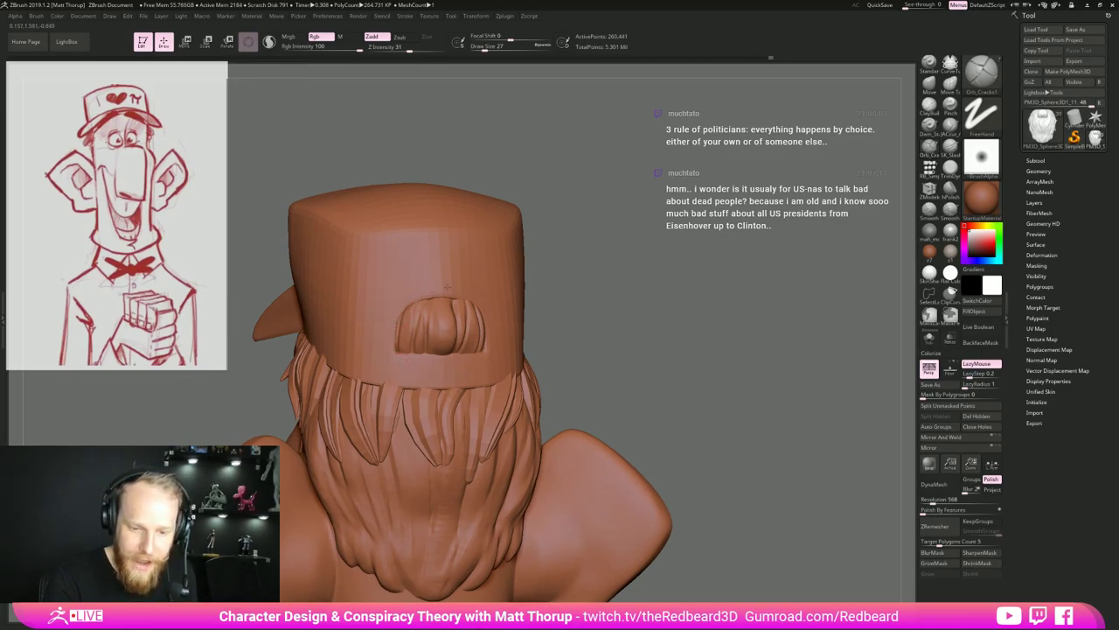
shift+drag(404, 307, 414, 292)
drag(615, 297, 579, 297)
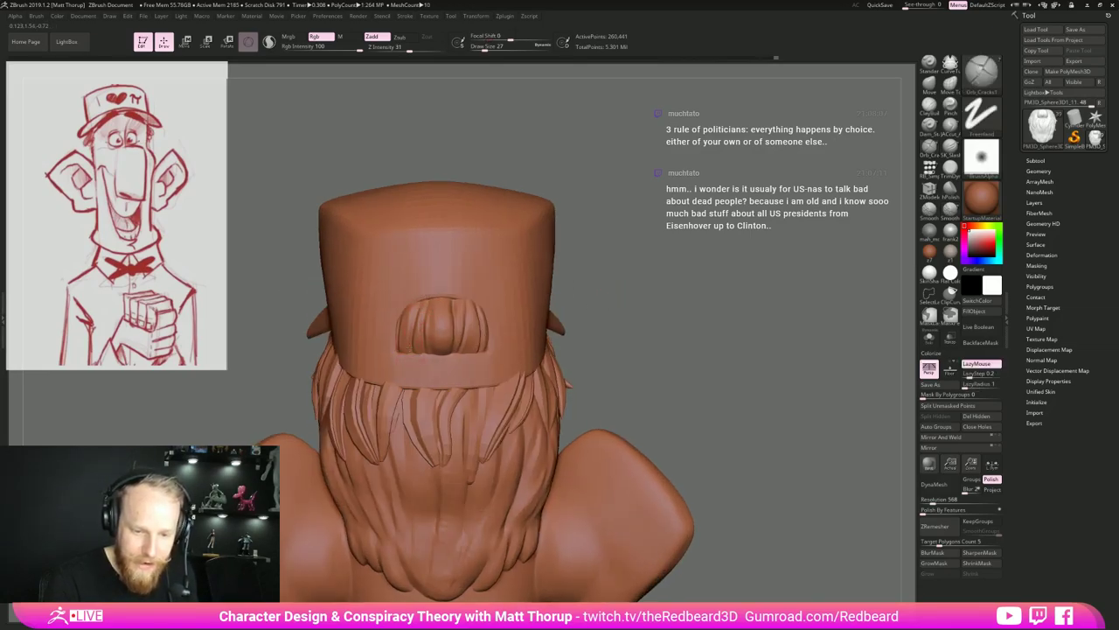
drag(445, 300, 448, 314)
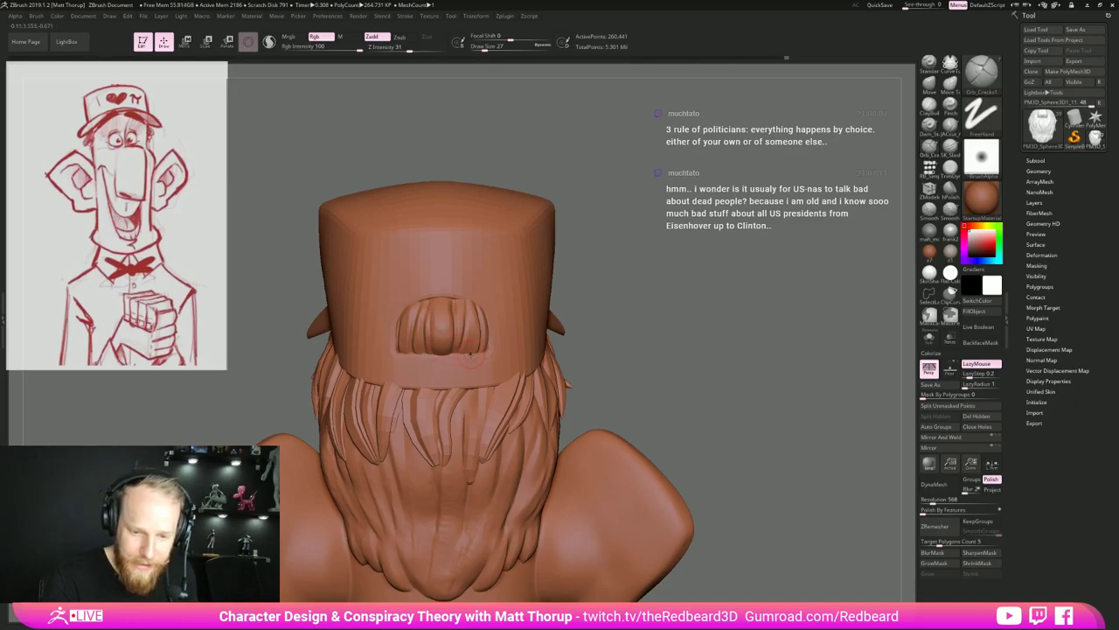
Reduce the Orb_Cracks brush to draw size 18 for the hair in the cap's back opening.
key(s)
drag(473, 355, 469, 354)
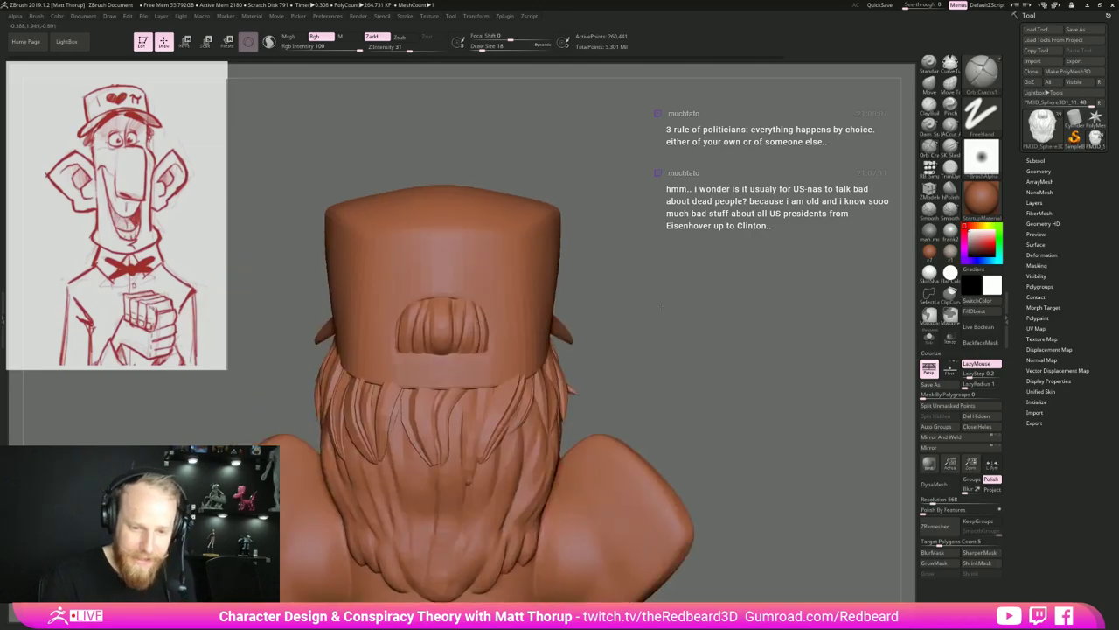
alt+drag(654, 316, 657, 262)
mouse_move(743, 380)
mouse_down()
mouse_move(681, 387)
mouse_move(690, 421)
mouse_move(705, 426)
mouse_up()
Switch to the Move brush, reduce it to draw size 132, and adjust the profile of the hair bulging from the cap's back opening.
key(b)
key(m)
key(v)
drag(679, 387, 697, 397)
key(s)
drag(666, 399, 720, 397)
key(s)
mouse_move(599, 391)
mouse_down()
mouse_move(548, 389)
mouse_move(572, 476)
mouse_up()
drag(477, 284, 518, 283)
key(s)
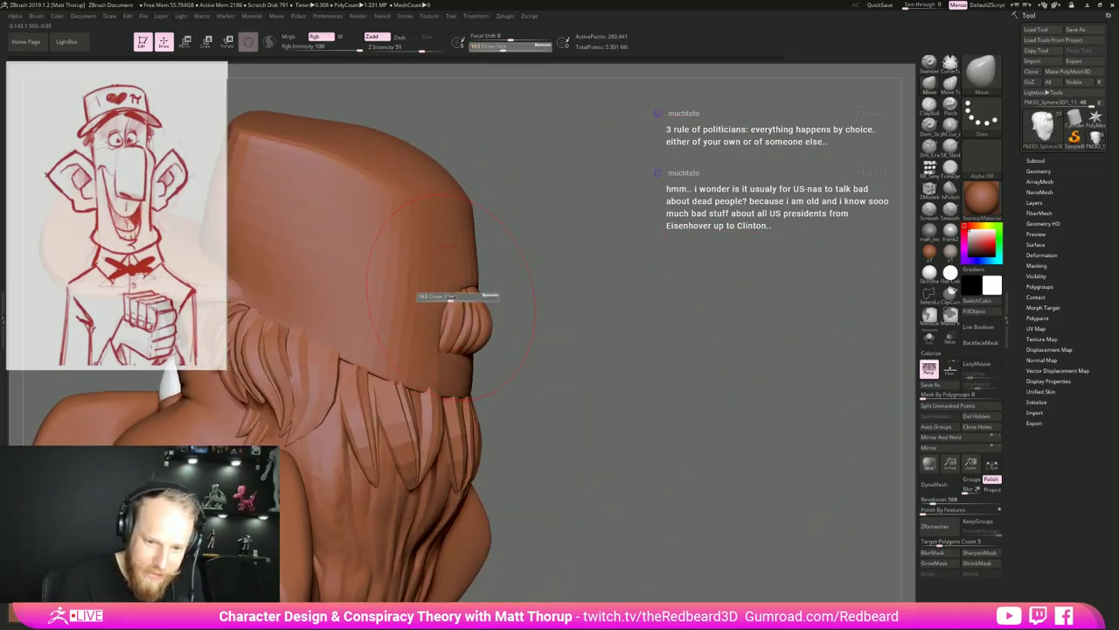
drag(446, 324, 454, 324)
drag(536, 337, 558, 341)
key(s)
drag(480, 343, 477, 343)
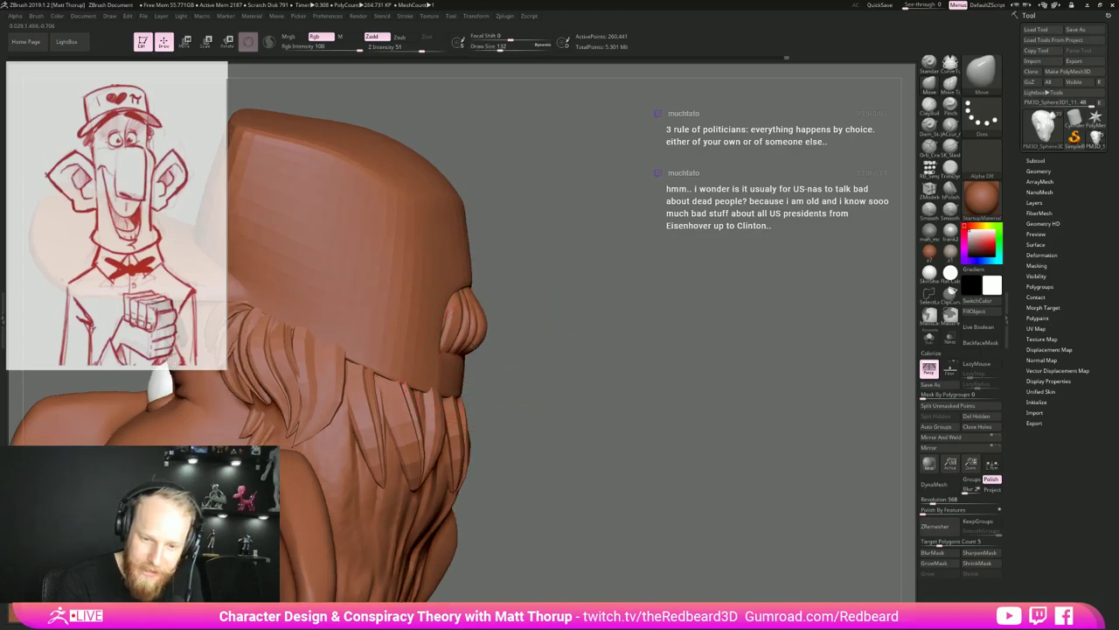
Reshape the hair bulge in the cap's back opening with the Move brush, using draw sizes 101 and 90.
mouse_move(564, 310)
mouse_down()
mouse_move(502, 354)
mouse_move(447, 342)
mouse_move(558, 302)
mouse_move(502, 307)
mouse_up()
key(s)
right_drag(503, 308, 512, 306)
key(s)
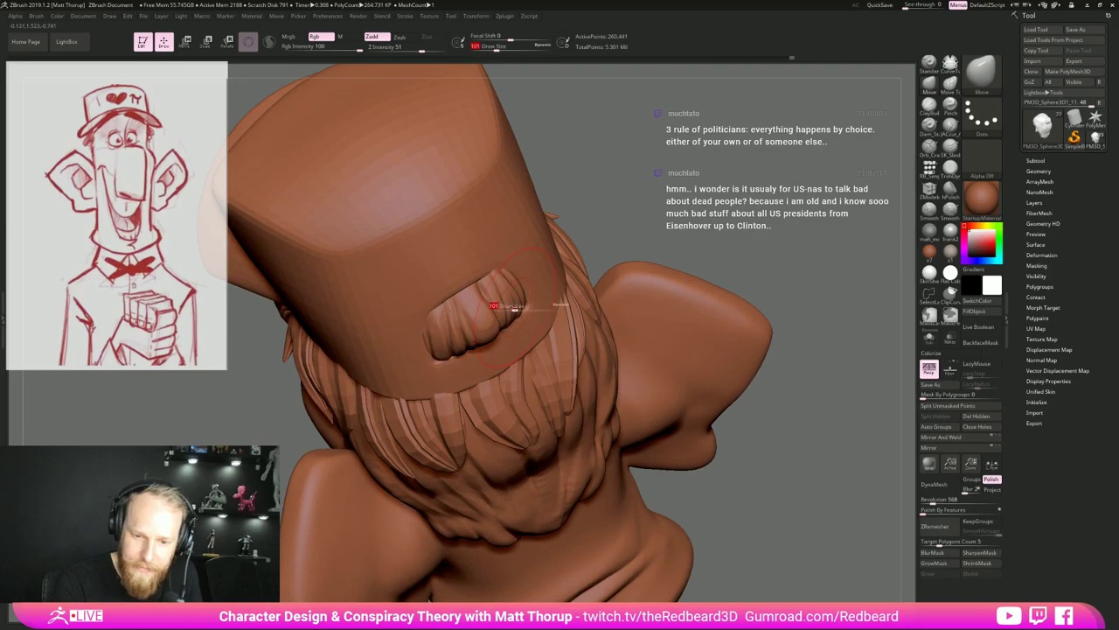
drag(515, 309, 508, 278)
mouse_move(578, 253)
mouse_down()
mouse_move(589, 206)
mouse_move(628, 203)
mouse_up()
key(s)
drag(471, 303, 477, 304)
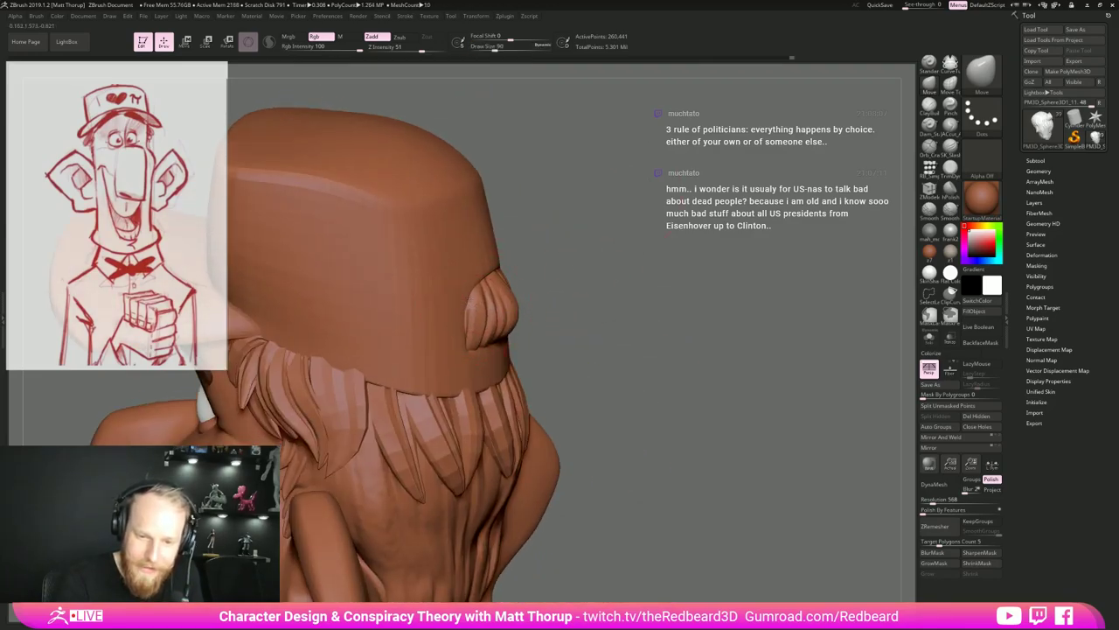
Refine the lower edge and side profile of the back-opening hair with the Move brush reduced to draw sizes between 65 and 71.
mouse_move(832, 215)
mouse_down()
mouse_move(760, 246)
mouse_move(798, 245)
mouse_up()
key(s)
drag(552, 328, 547, 329)
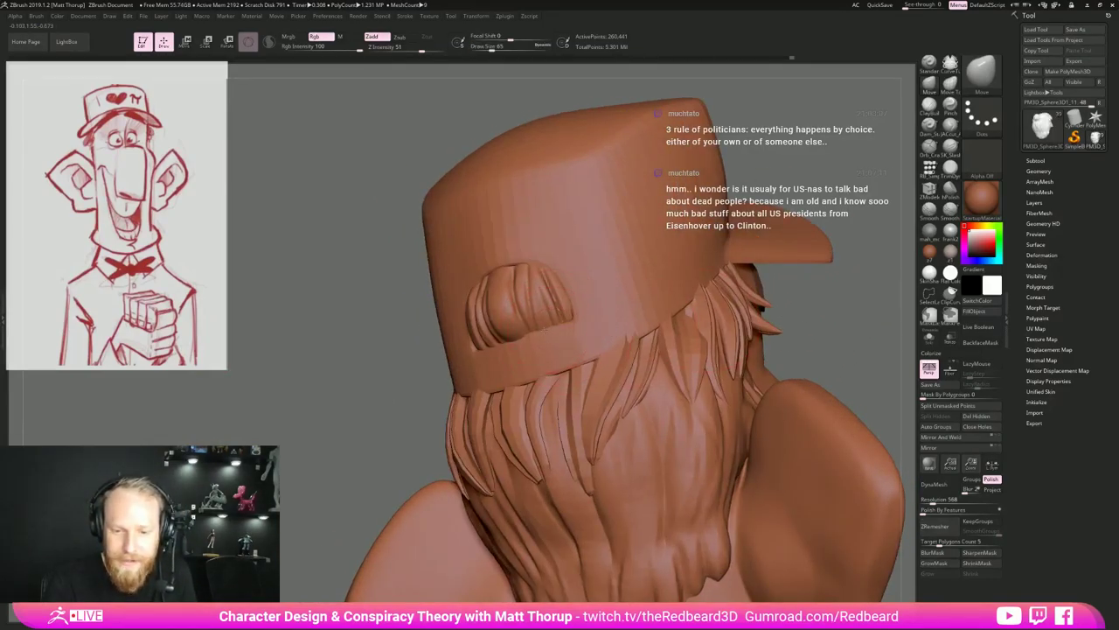
mouse_move(410, 392)
mouse_down()
mouse_move(457, 390)
mouse_move(483, 404)
mouse_up()
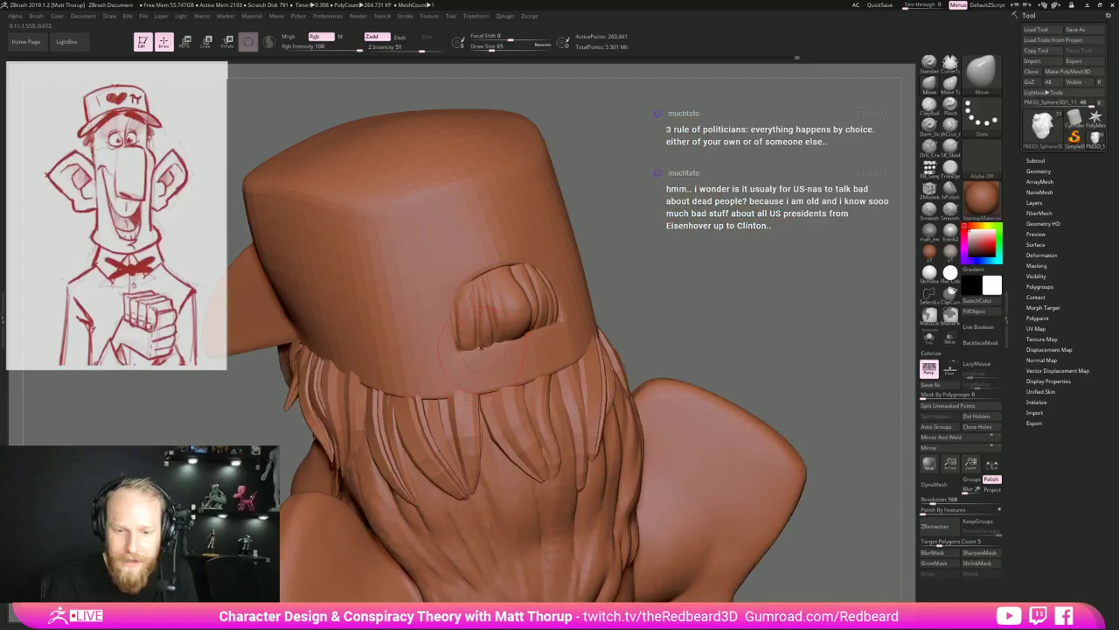
key(s)
drag(482, 351, 483, 351)
drag(481, 350, 477, 345)
drag(653, 302, 739, 275)
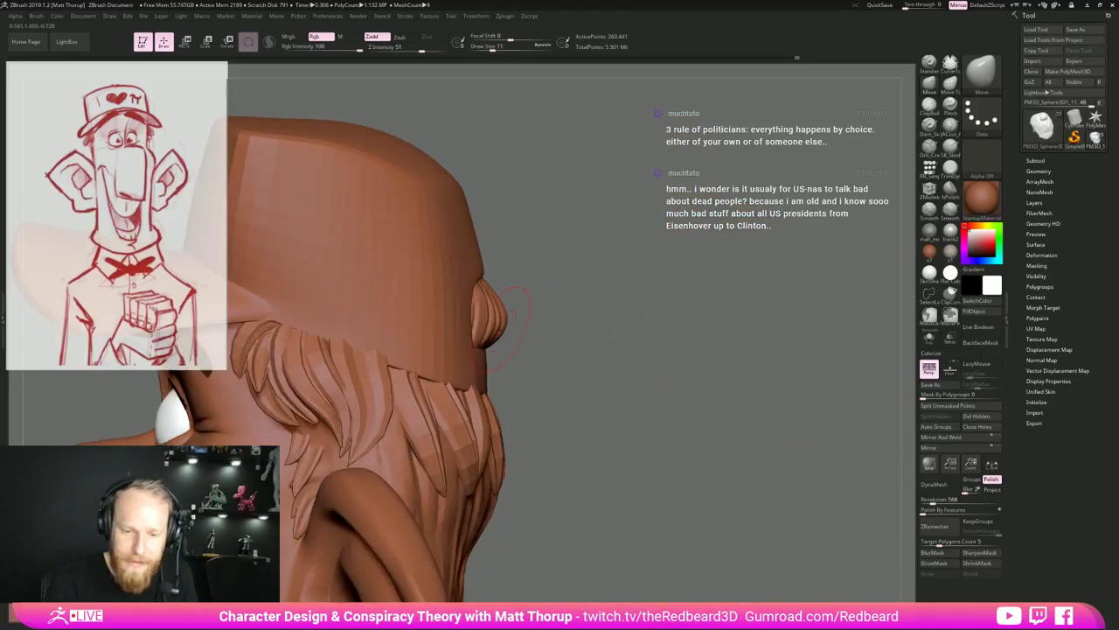
drag(514, 335, 504, 334)
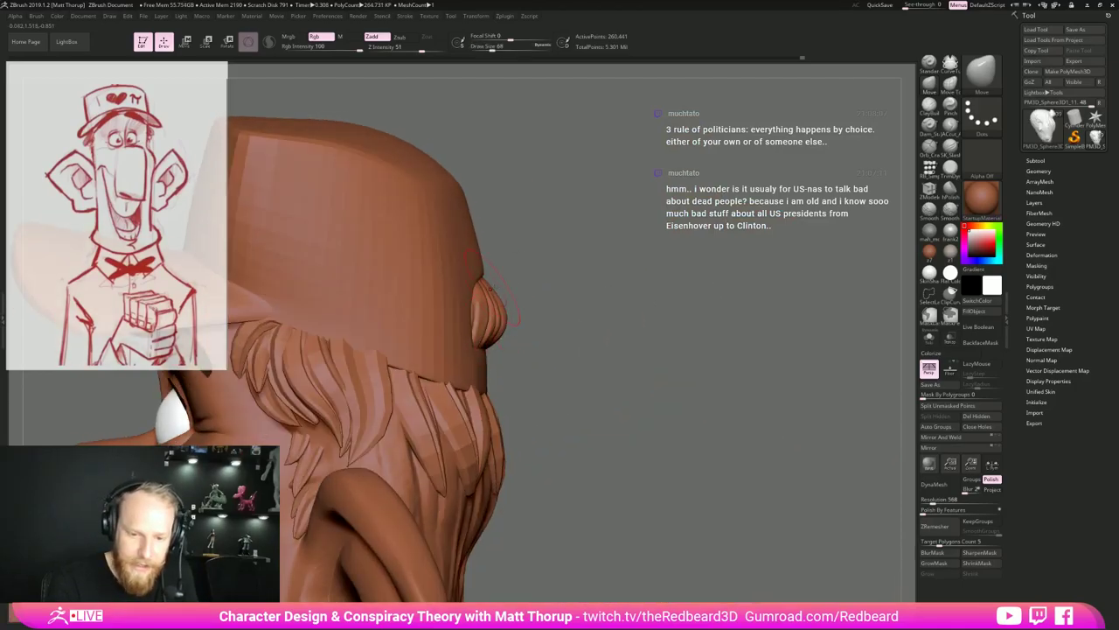
Select the Orb_Cracks brush, set its draw size to 41, and carve strand grooves into the lower hair at the nape.
mouse_move(645, 350)
mouse_down()
mouse_move(796, 480)
mouse_move(672, 425)
mouse_move(741, 468)
mouse_move(732, 485)
mouse_move(740, 455)
mouse_move(781, 453)
mouse_move(740, 454)
mouse_move(743, 432)
mouse_up()
click(933, 151)
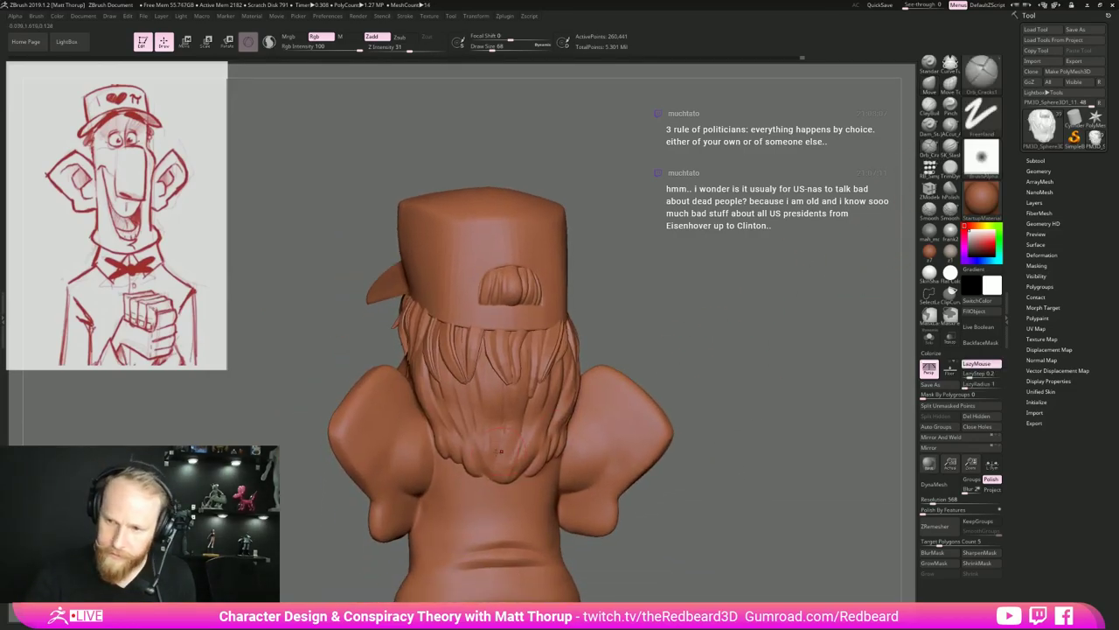
key(s)
click(474, 457)
key(s)
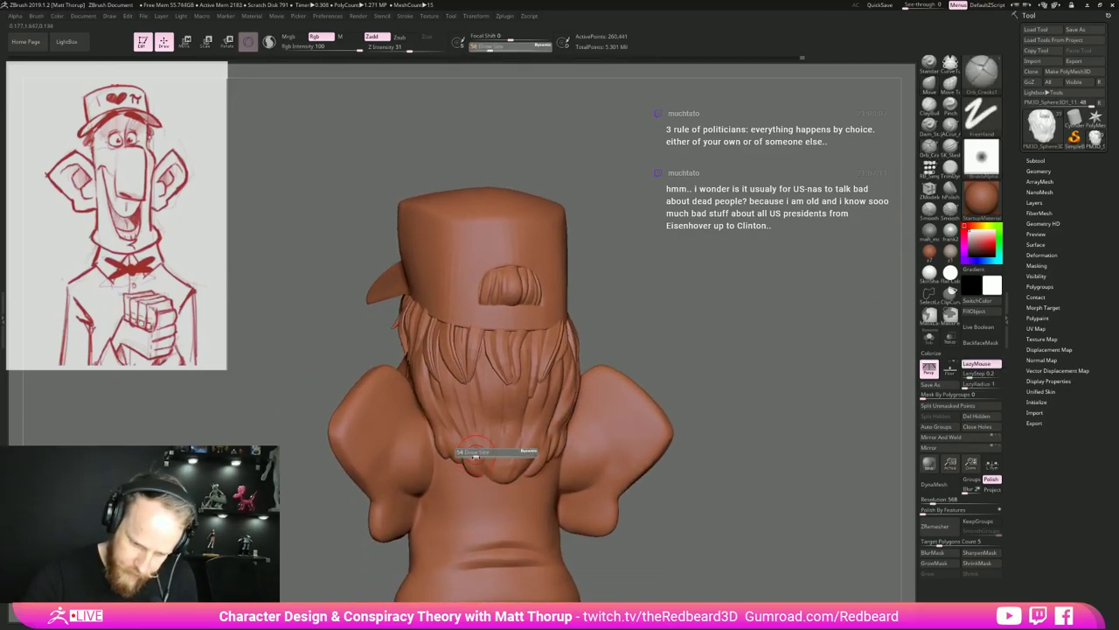
click(474, 457)
key(s)
click(473, 459)
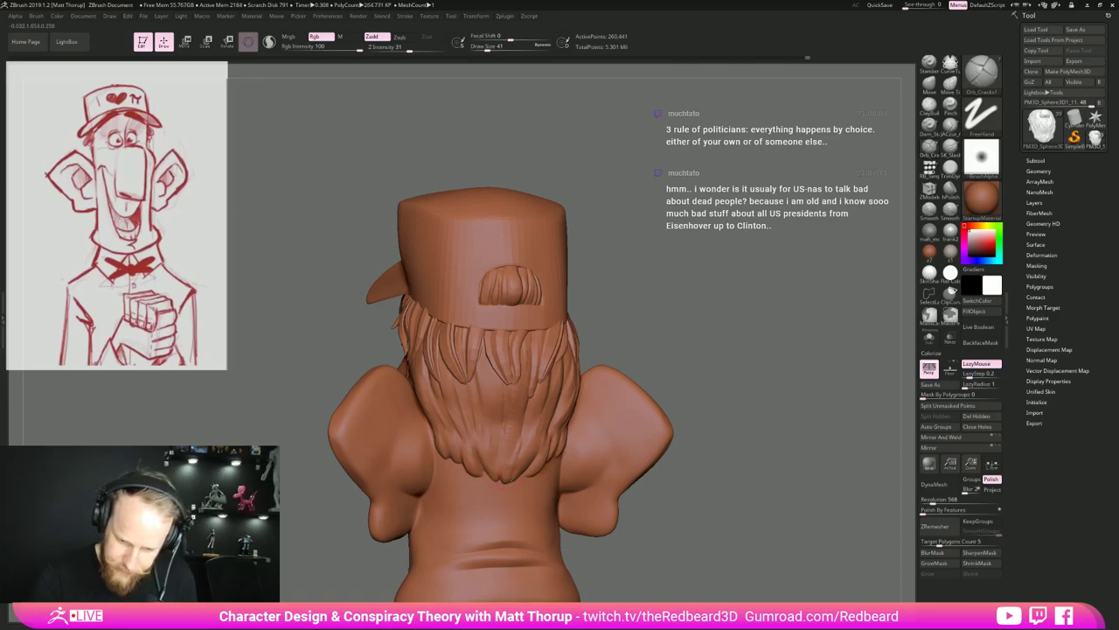
Separate the hair tips along the nape with further Orb_Cracks grooves, working from the back and both rear angles.
shift+right_drag(603, 413, 598, 430)
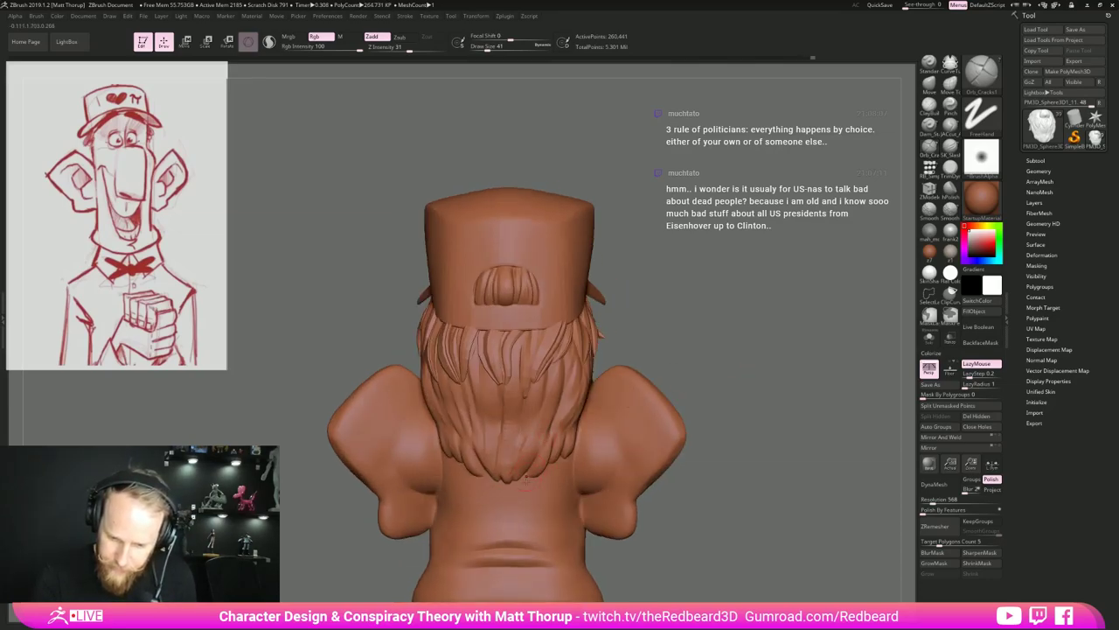
drag(695, 372, 612, 374)
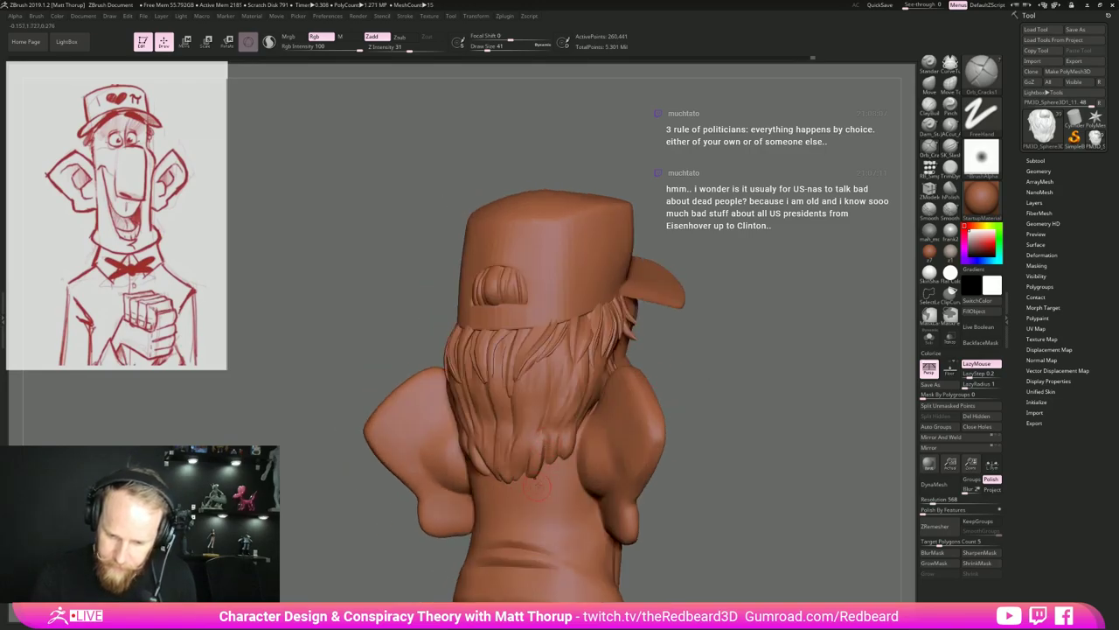
drag(563, 417, 571, 416)
right_drag(721, 378, 487, 478)
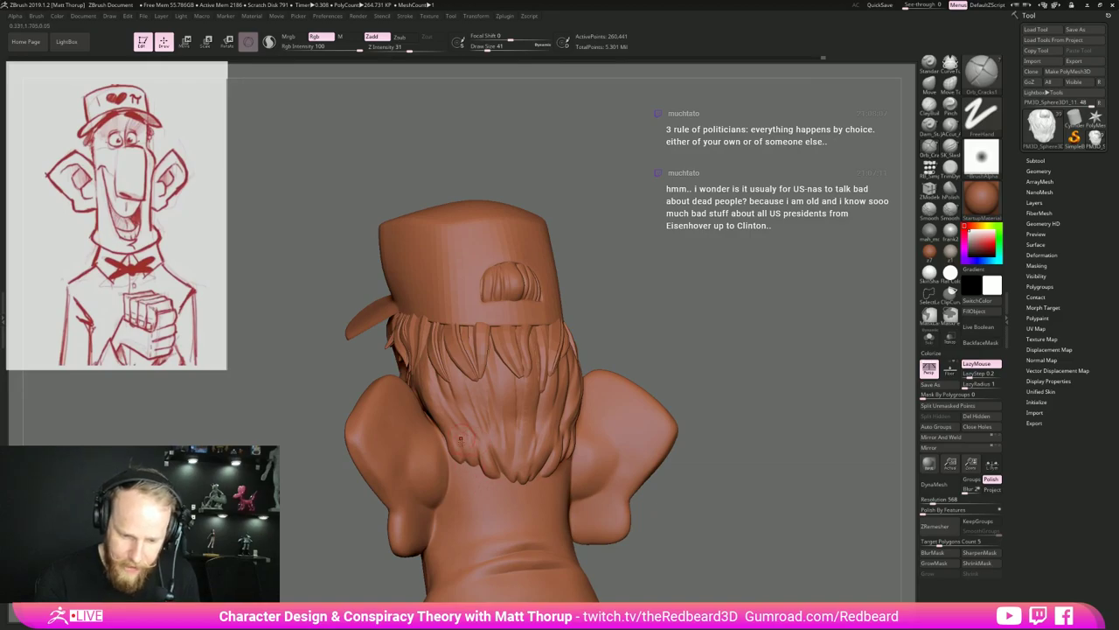
drag(457, 472, 504, 381)
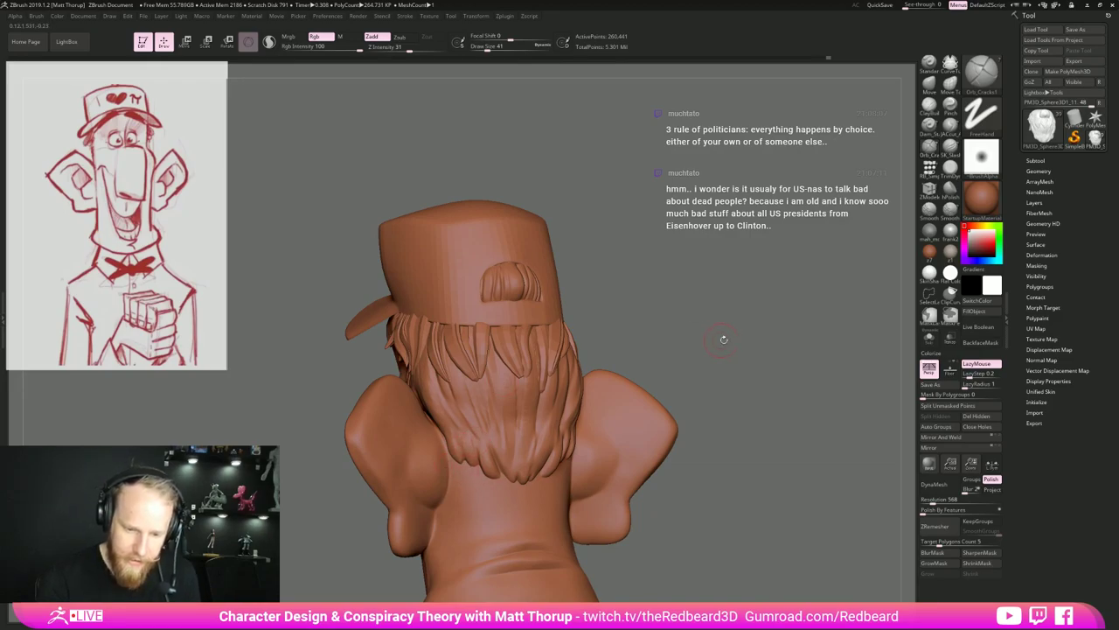
Smooth the hair edge above the ear, and reselect the hair subtool with the Orb_Cracks draw size at 27.
mouse_move(724, 338)
mouse_down()
mouse_move(644, 383)
mouse_move(670, 354)
mouse_move(704, 349)
mouse_move(670, 373)
mouse_move(560, 376)
mouse_move(612, 416)
mouse_move(686, 410)
mouse_move(762, 444)
mouse_up()
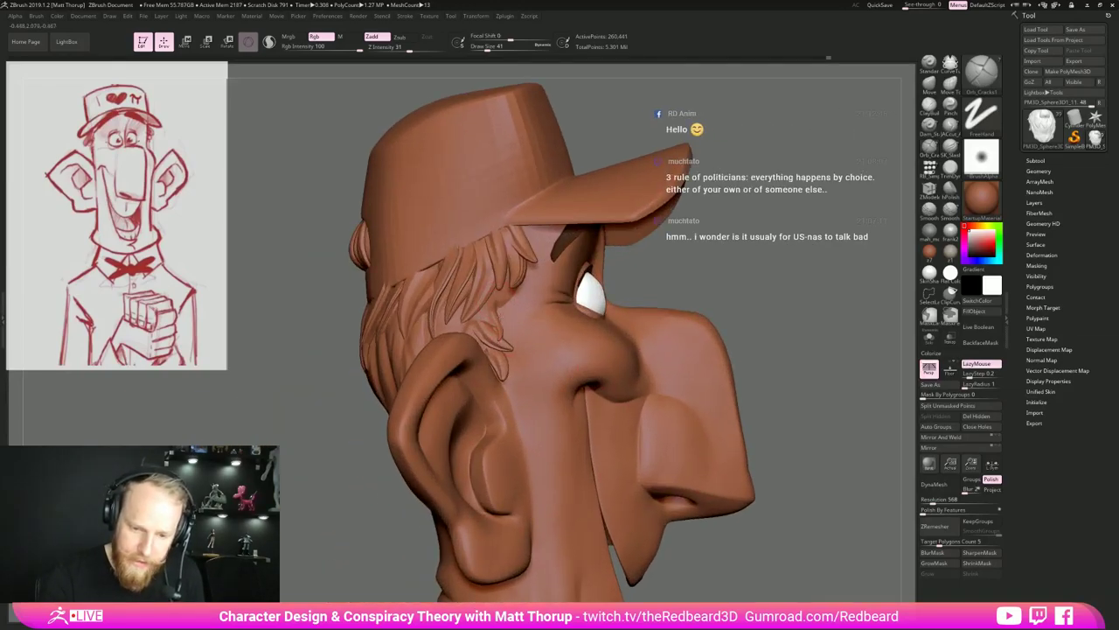
shift+drag(502, 306, 497, 303)
key(s)
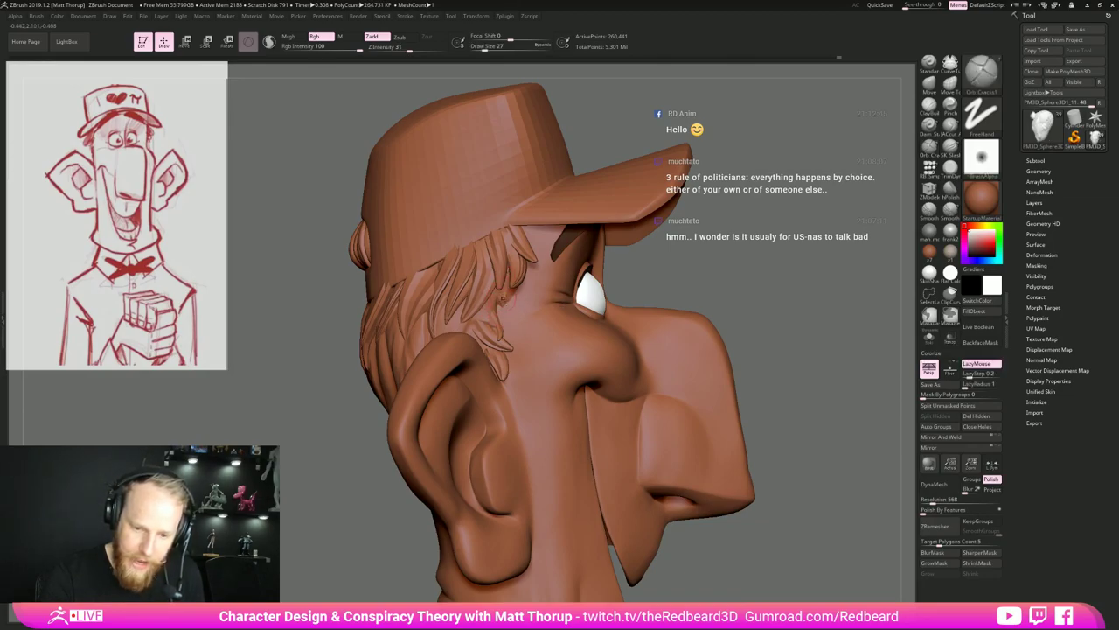
alt+click(509, 281)
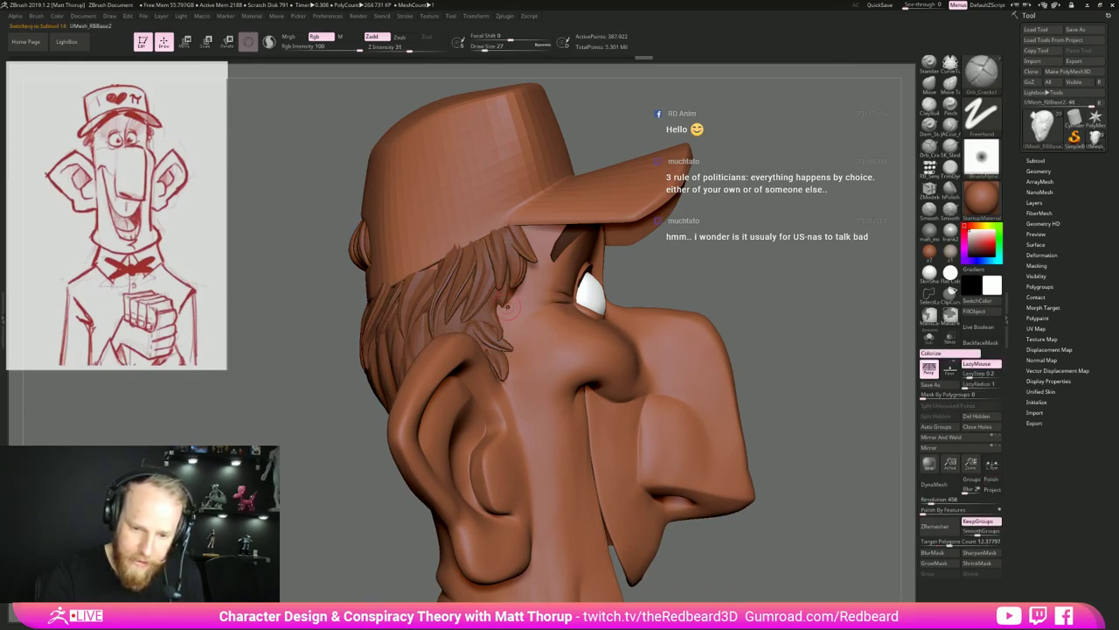
alt+click(491, 310)
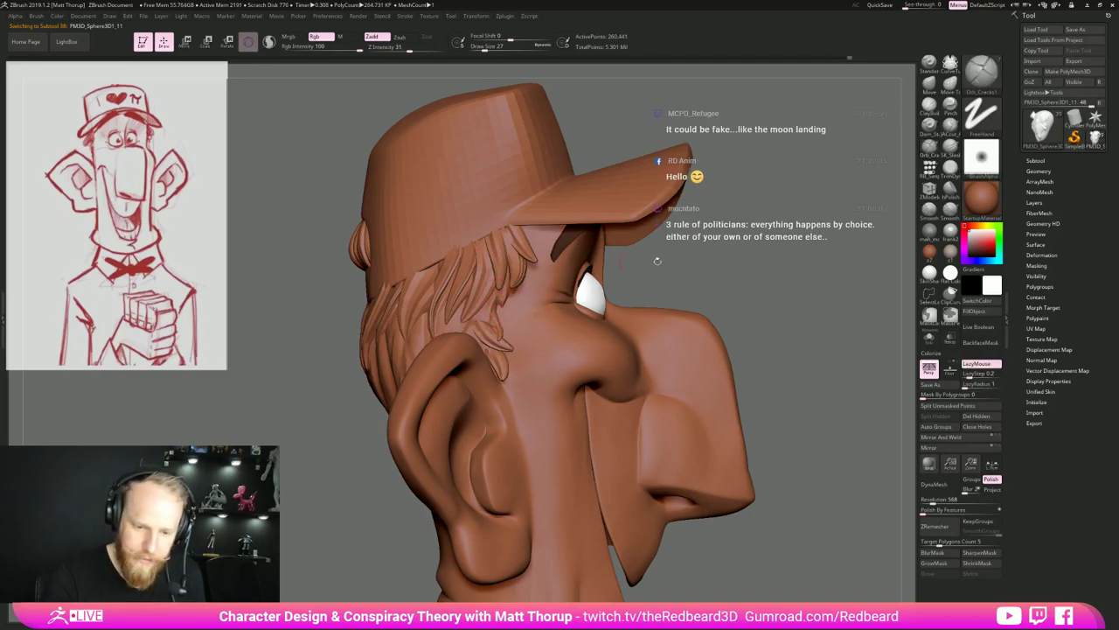
Carve grooves into the long strands behind the ear and at the nape with the Orb_Cracks brush at draw sizes 59 and 37.
drag(657, 261, 564, 300)
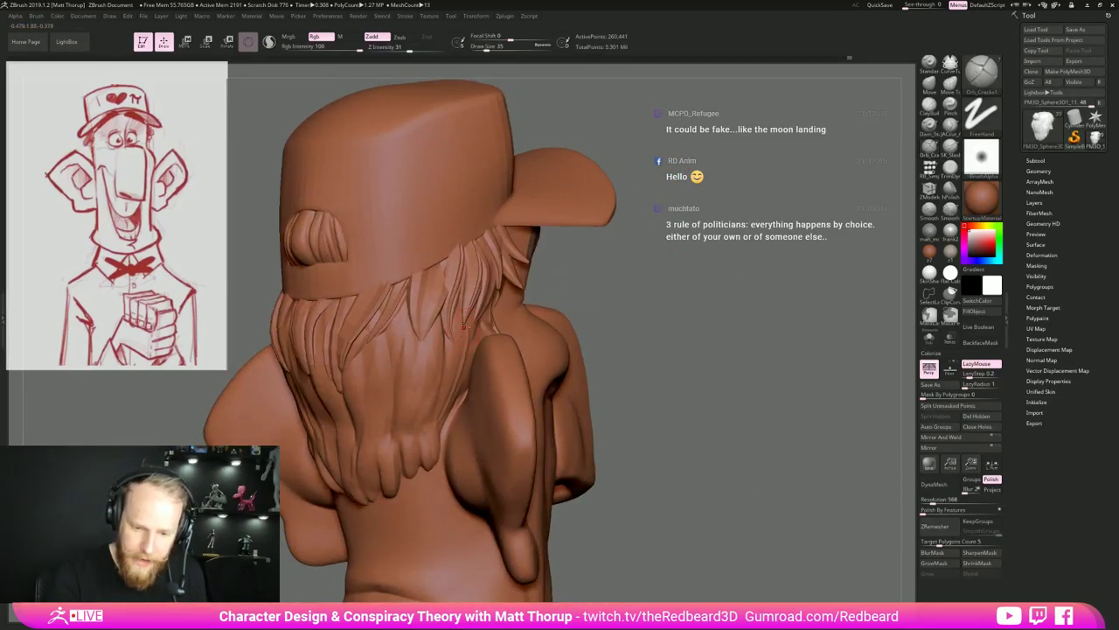
key(s)
drag(446, 377, 451, 377)
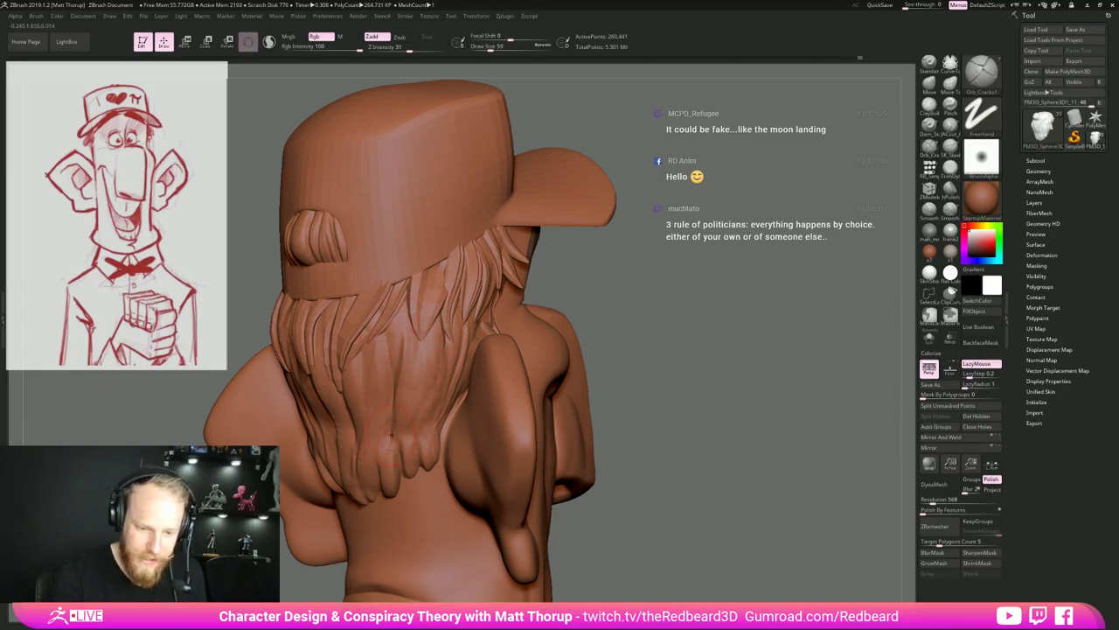
drag(672, 327, 706, 308)
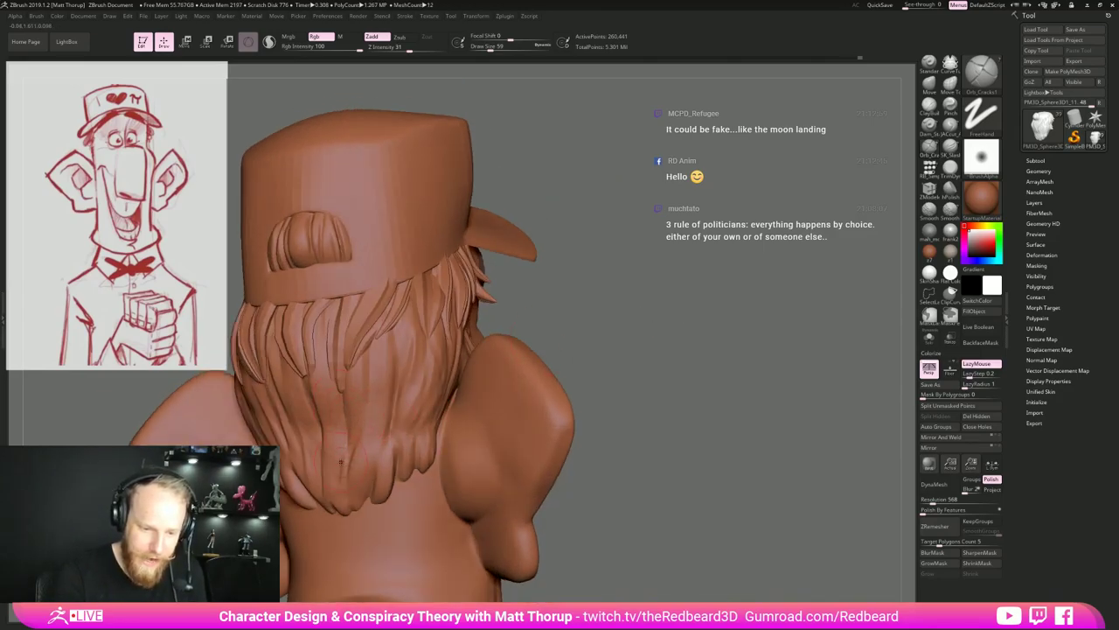
key(s)
drag(354, 443, 350, 442)
drag(342, 498, 341, 495)
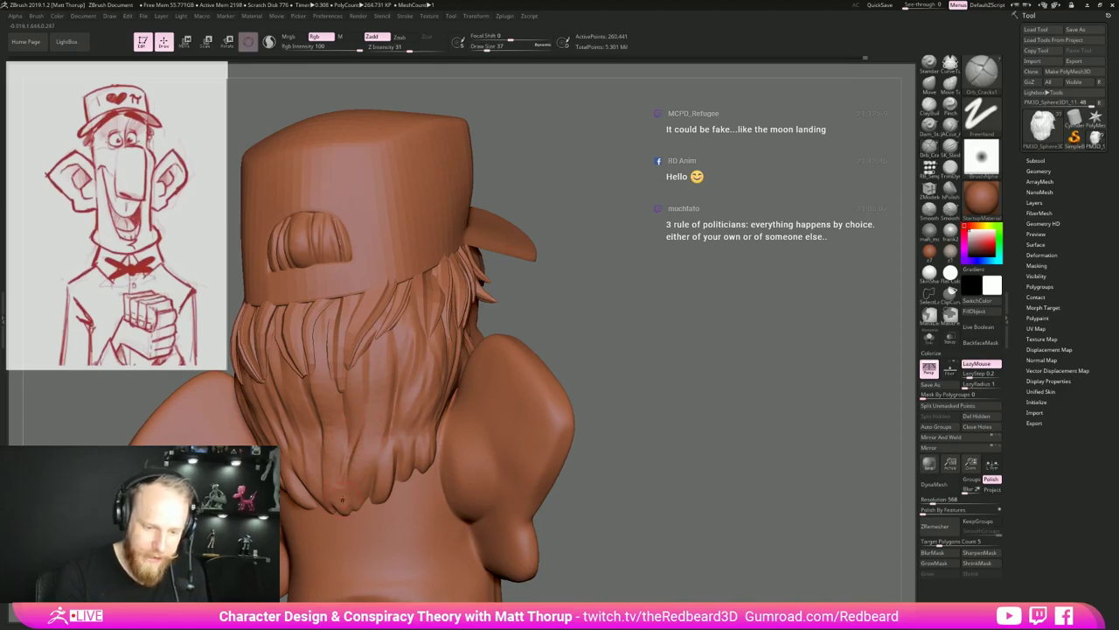
drag(616, 332, 684, 327)
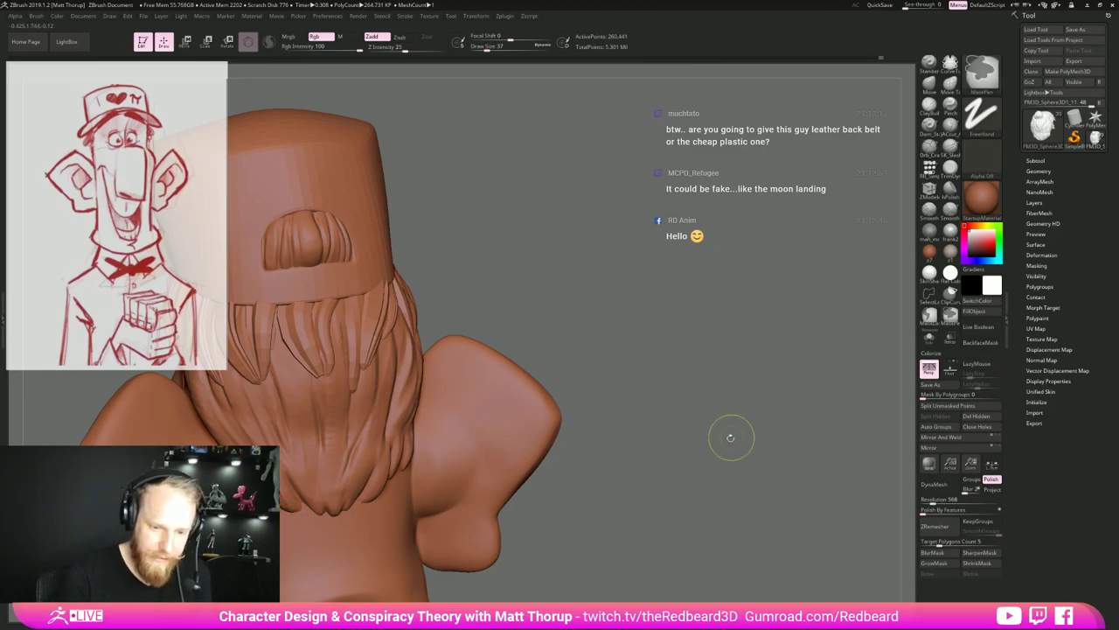
Apply the grey frank2 material and review the whole character from the front.
mouse_move(729, 437)
ctrl+right_down()
mouse_move(691, 367)
mouse_move(559, 460)
mouse_move(672, 407)
mouse_move(670, 428)
mouse_move(699, 420)
mouse_move(534, 404)
ctrl+right_up()
mouse_move(682, 399)
ctrl+right_down()
mouse_move(609, 390)
mouse_move(680, 409)
mouse_move(652, 425)
ctrl+right_up()
click(950, 231)
alt+right_drag(614, 468, 653, 440)
drag(651, 438, 657, 432)
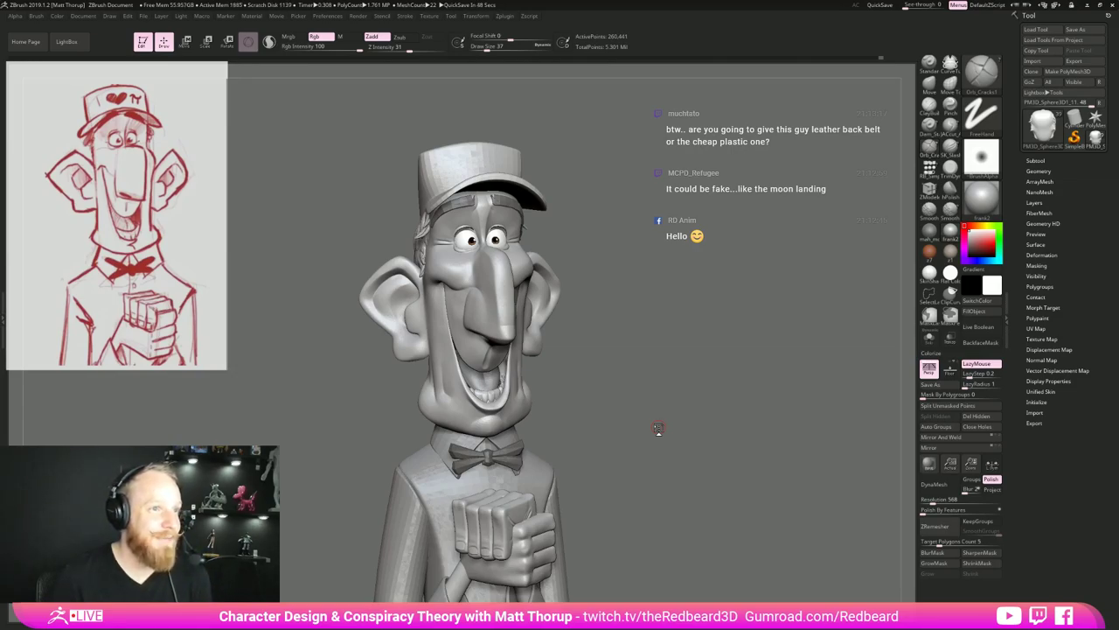
mouse_move(659, 429)
mouse_down()
mouse_move(674, 431)
mouse_move(689, 383)
mouse_move(675, 433)
mouse_up()
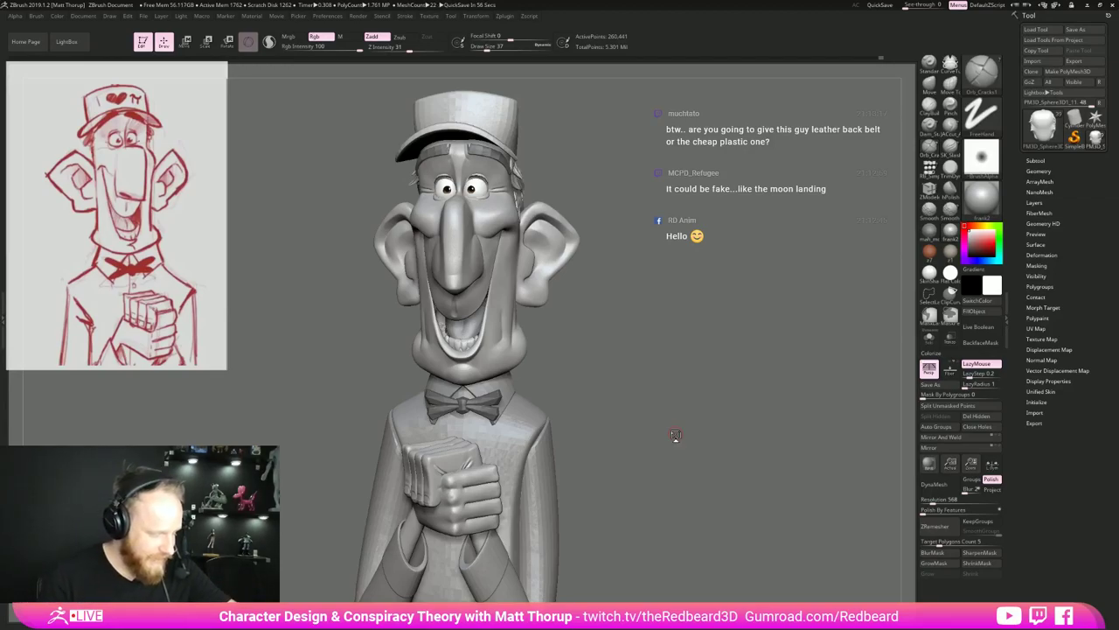
mouse_move(752, 437)
mouse_down()
mouse_move(729, 437)
mouse_move(787, 444)
mouse_move(756, 464)
mouse_move(719, 455)
mouse_move(683, 471)
mouse_move(773, 468)
mouse_move(755, 464)
mouse_move(750, 484)
mouse_move(735, 482)
mouse_move(756, 486)
mouse_move(745, 569)
mouse_up()
mouse_move(735, 516)
mouse_down()
mouse_move(747, 513)
mouse_move(691, 418)
mouse_move(682, 447)
mouse_move(726, 441)
mouse_move(704, 426)
mouse_up()
Launch Adobe Illustrator and open the settings for a new document.
key(super)
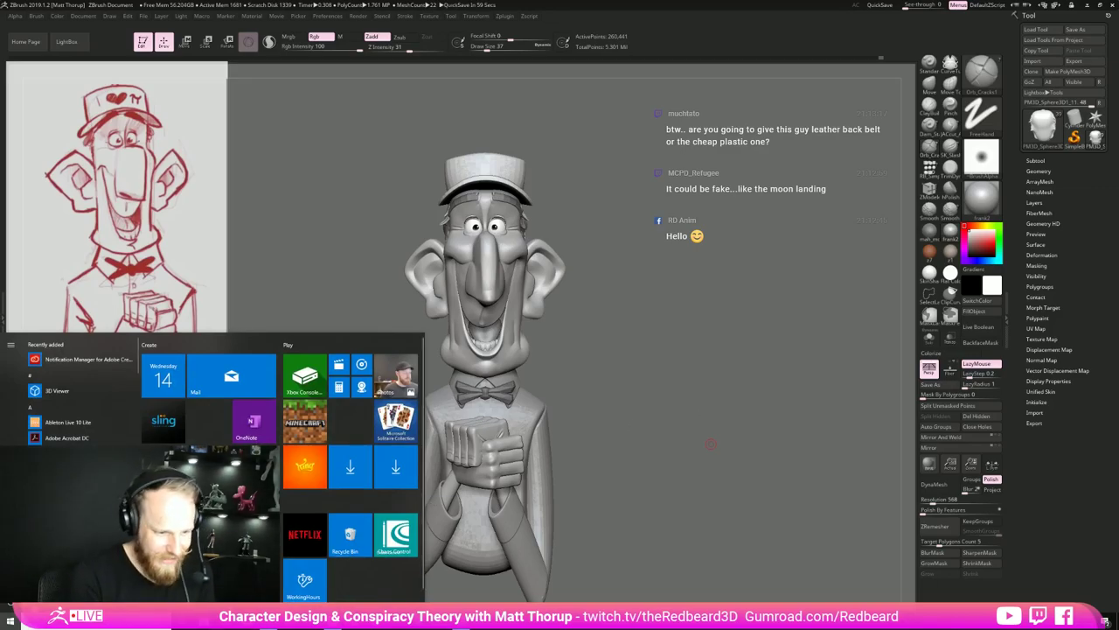
key(super)
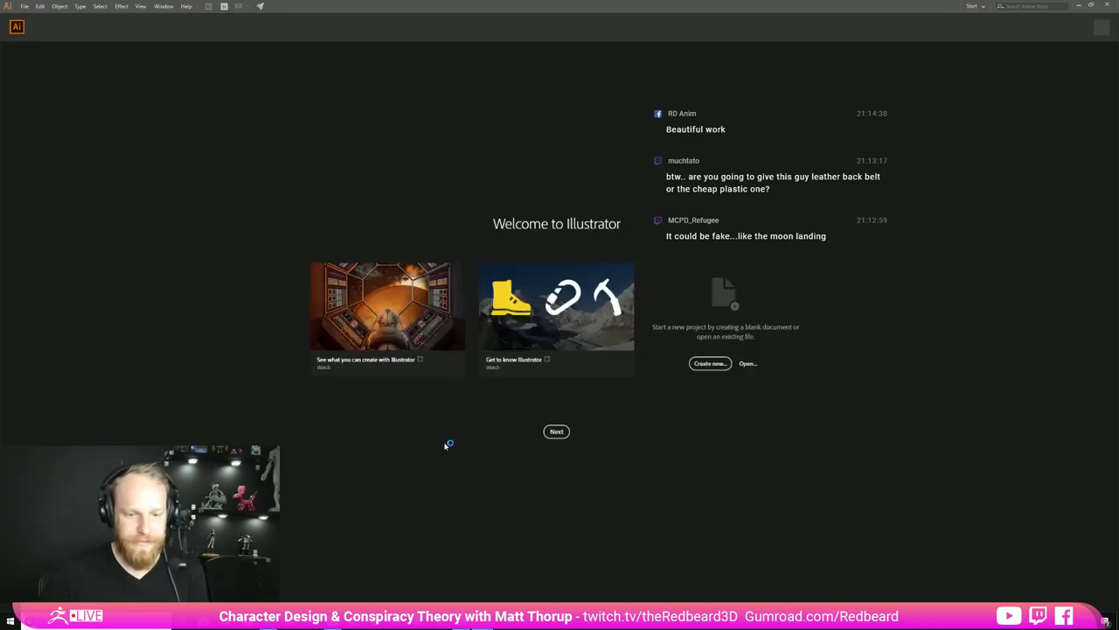
click(24, 6)
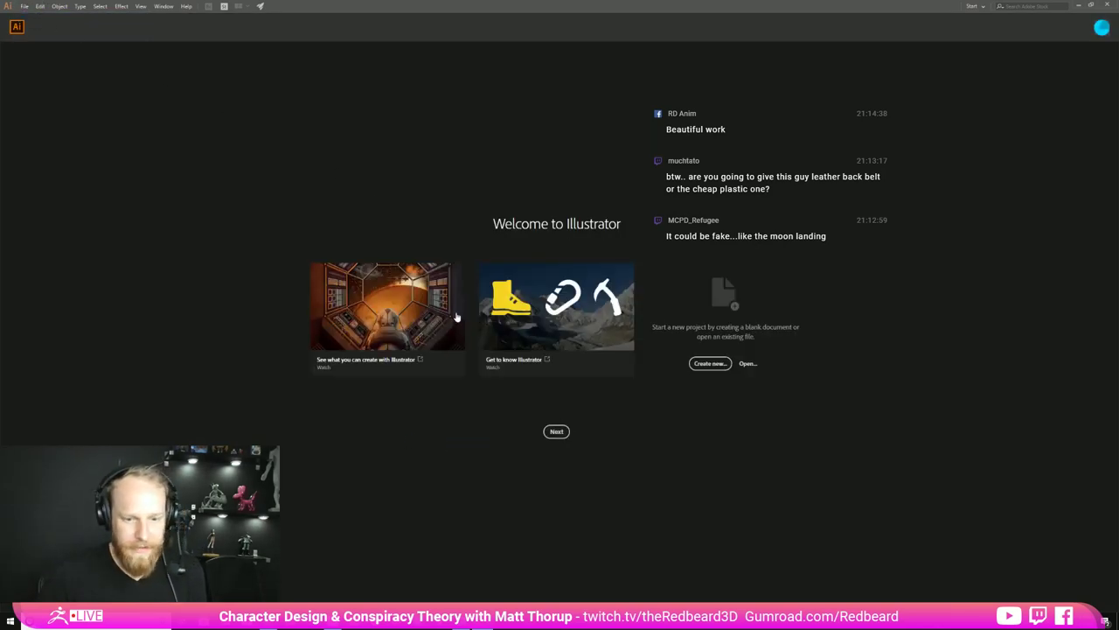
key(ctrl+n)
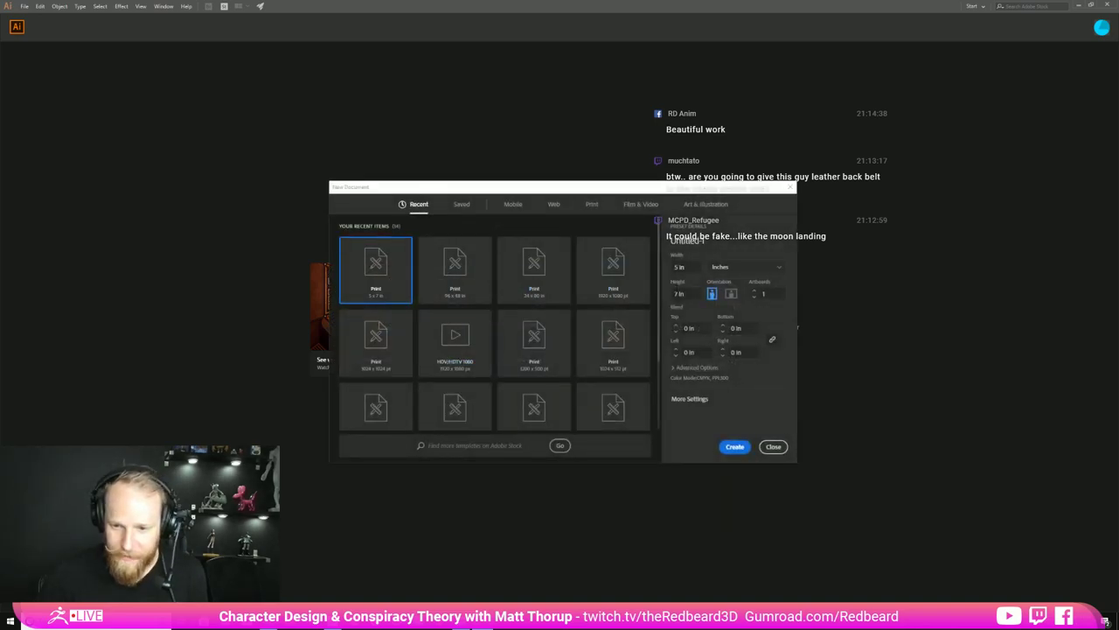
Create a new Illustrator document with pixels as the unit and a custom width and height.
click(722, 269)
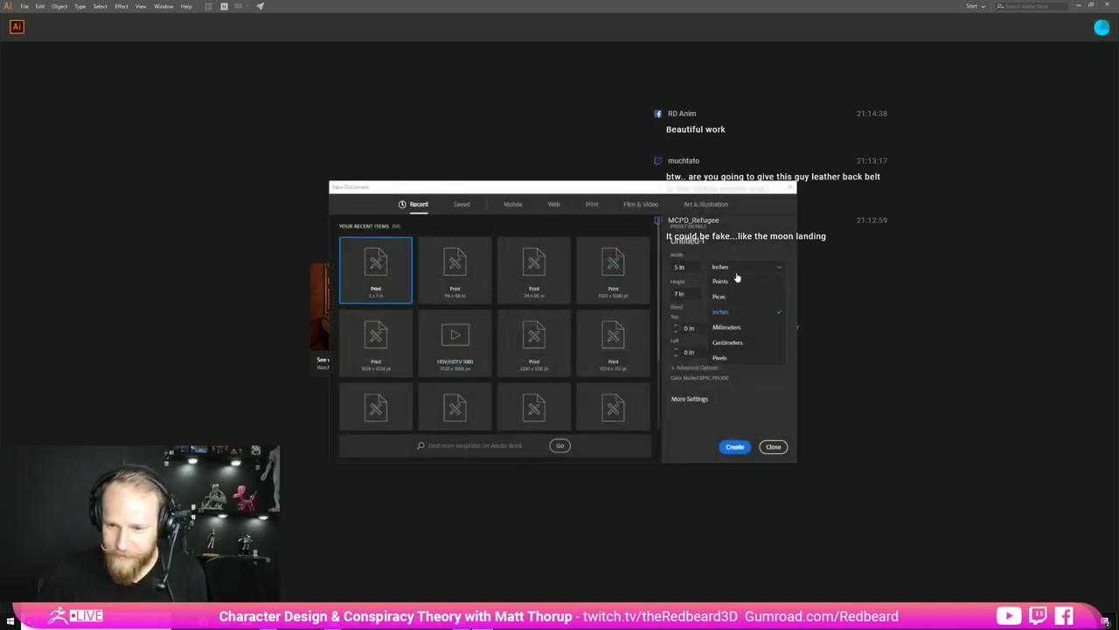
click(733, 356)
drag(685, 268, 577, 256)
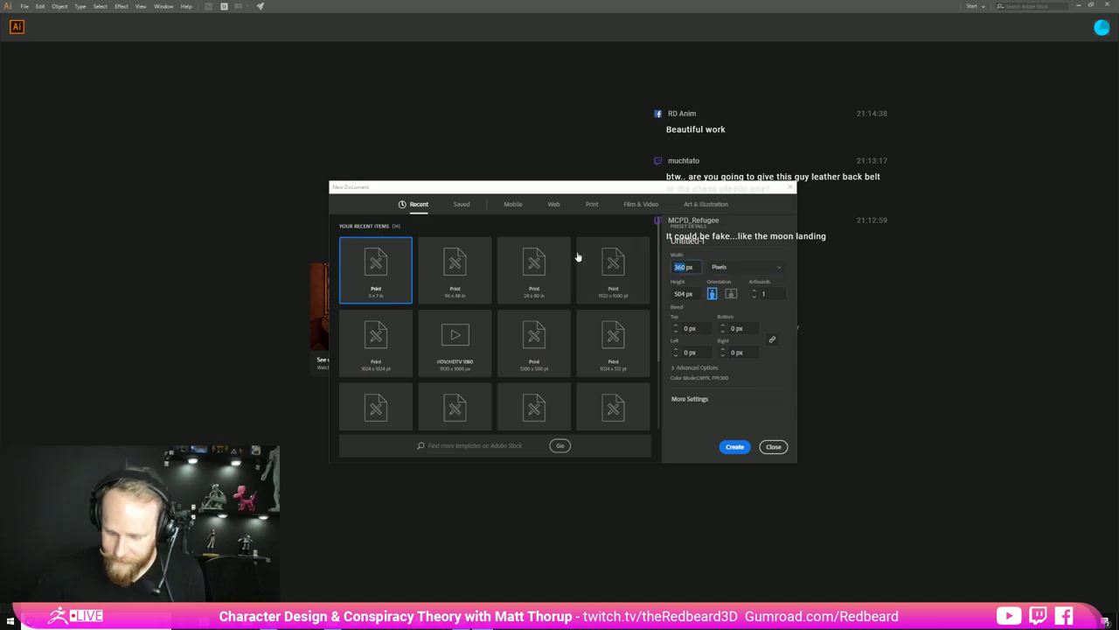
text(1)
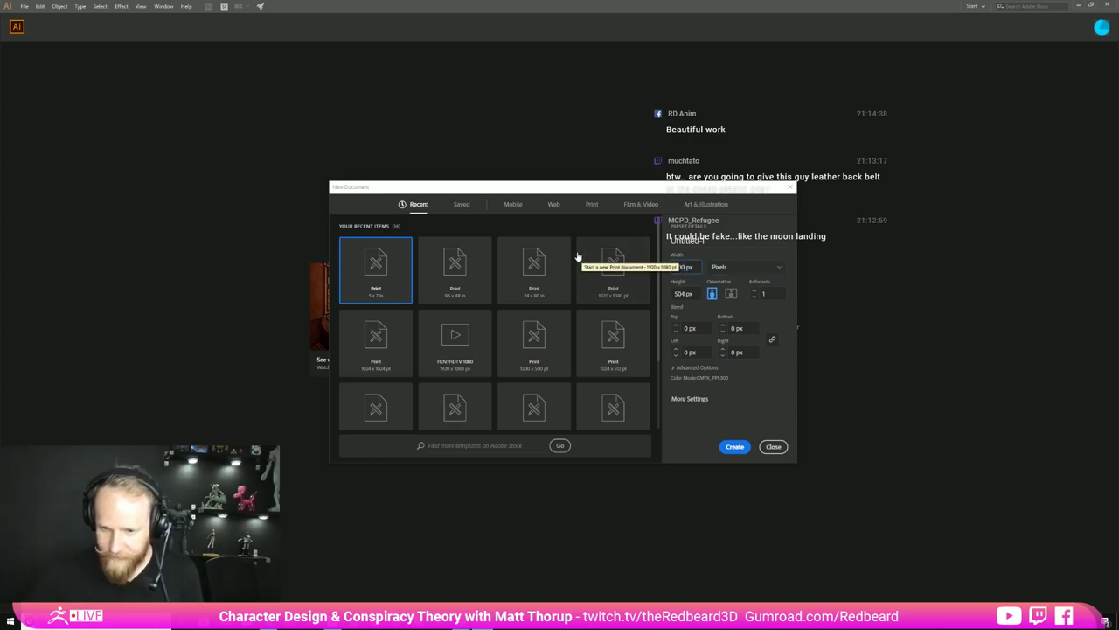
key(Tab)
text(5)
key(Return)
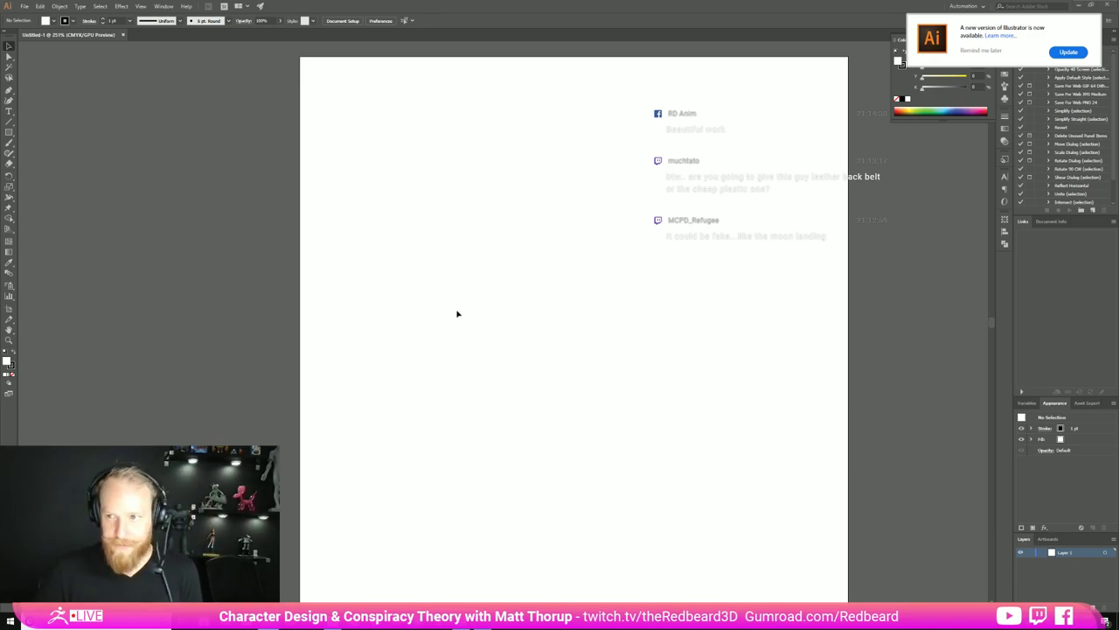
Add a text object reading "I π" near the middle of the artboard.
key(t)
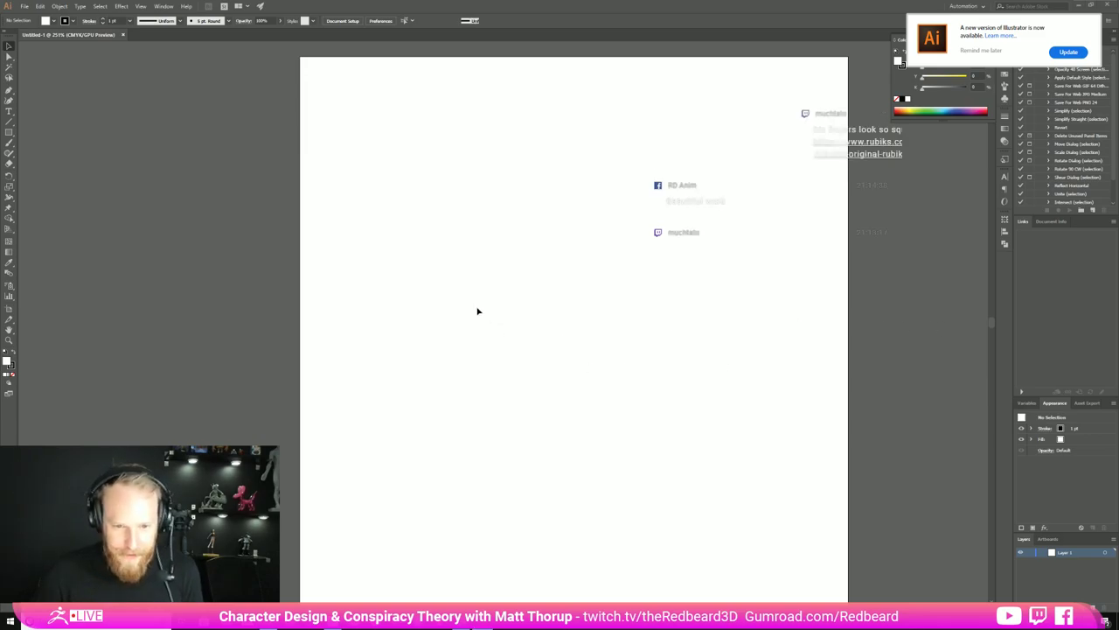
click(478, 309)
key(BackSpace)
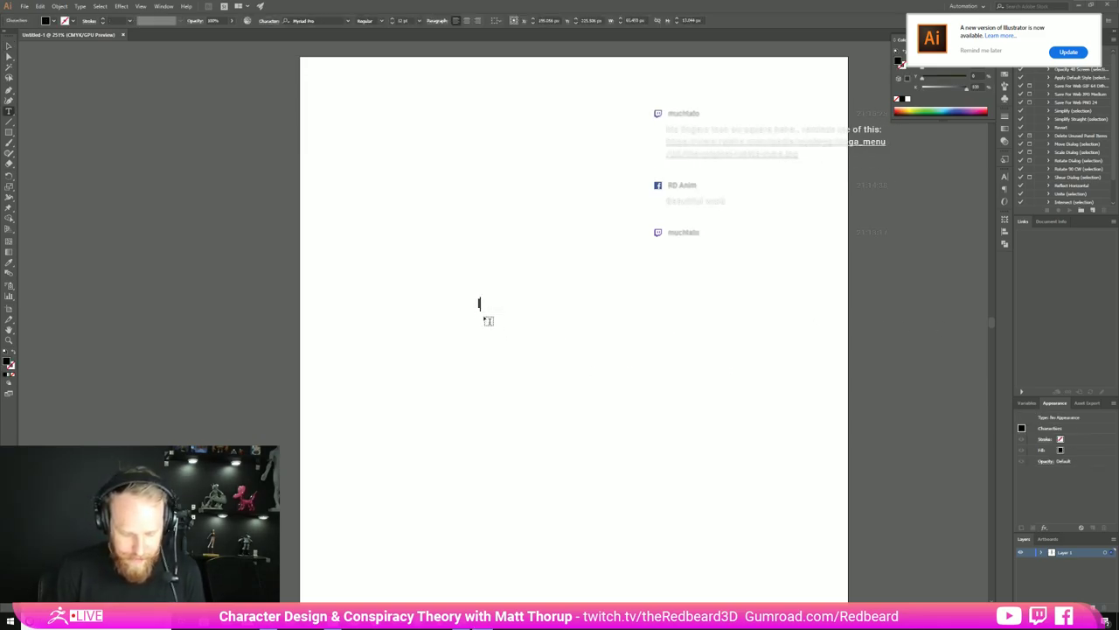
text(I π)
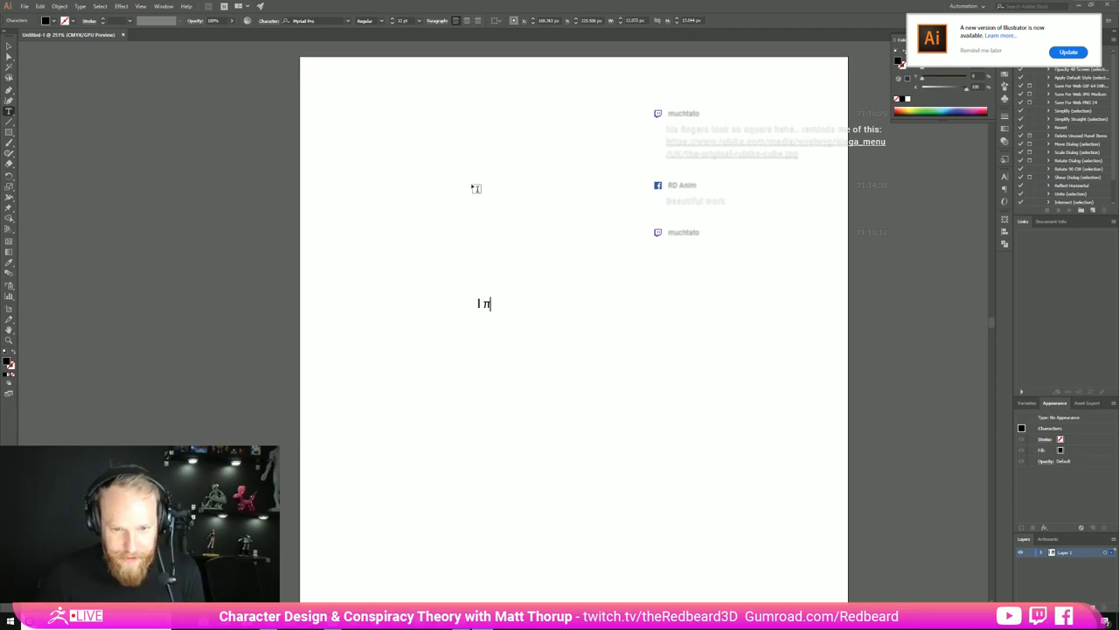
click(8, 46)
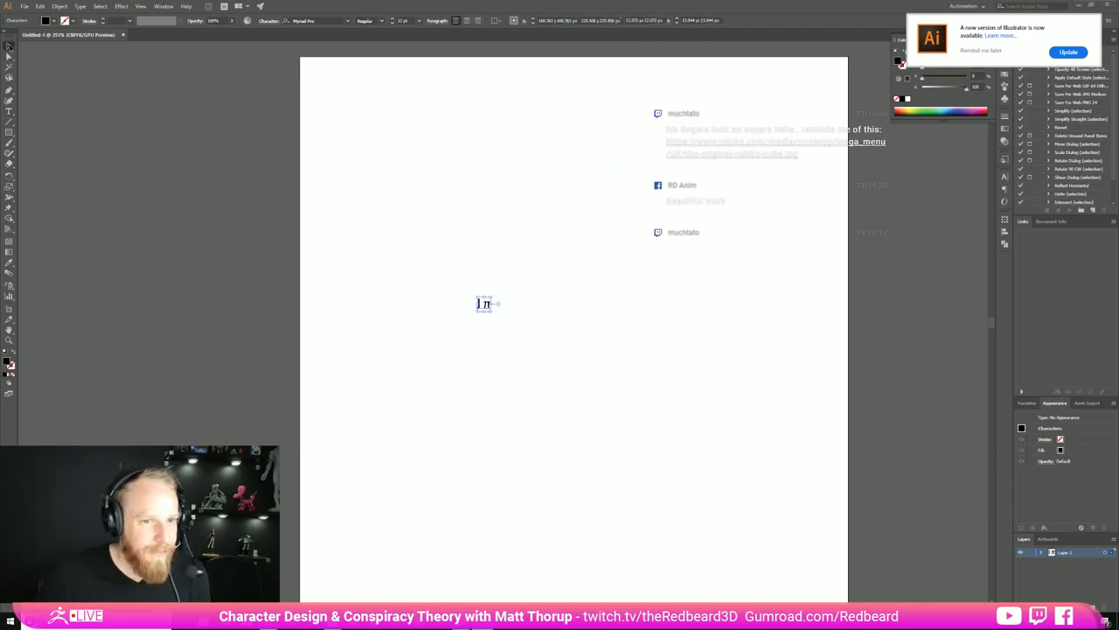
Try out several different fonts on the "I π" text, including Lucida Console.
click(349, 22)
click(349, 22)
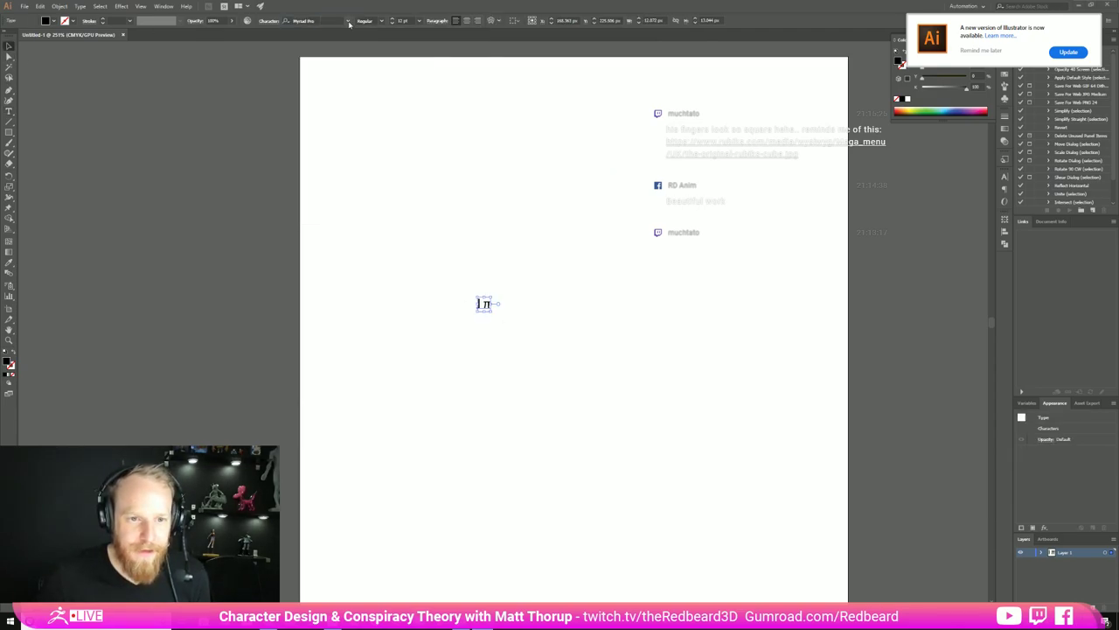
scroll(349, 24, down, 2)
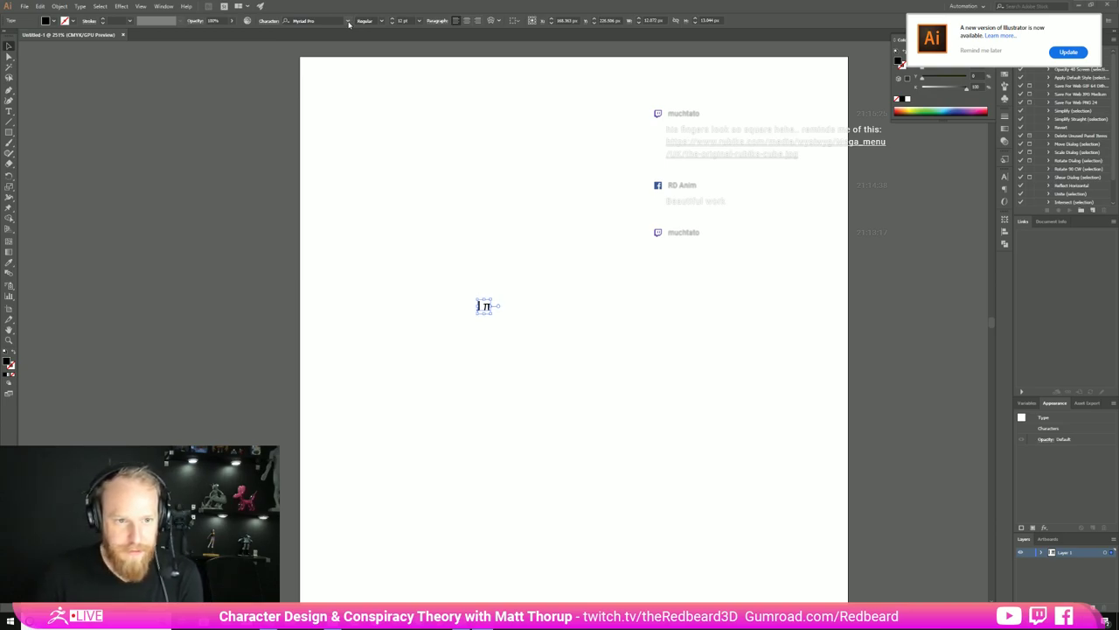
click(329, 21)
key(BackSpace)
key(Down)
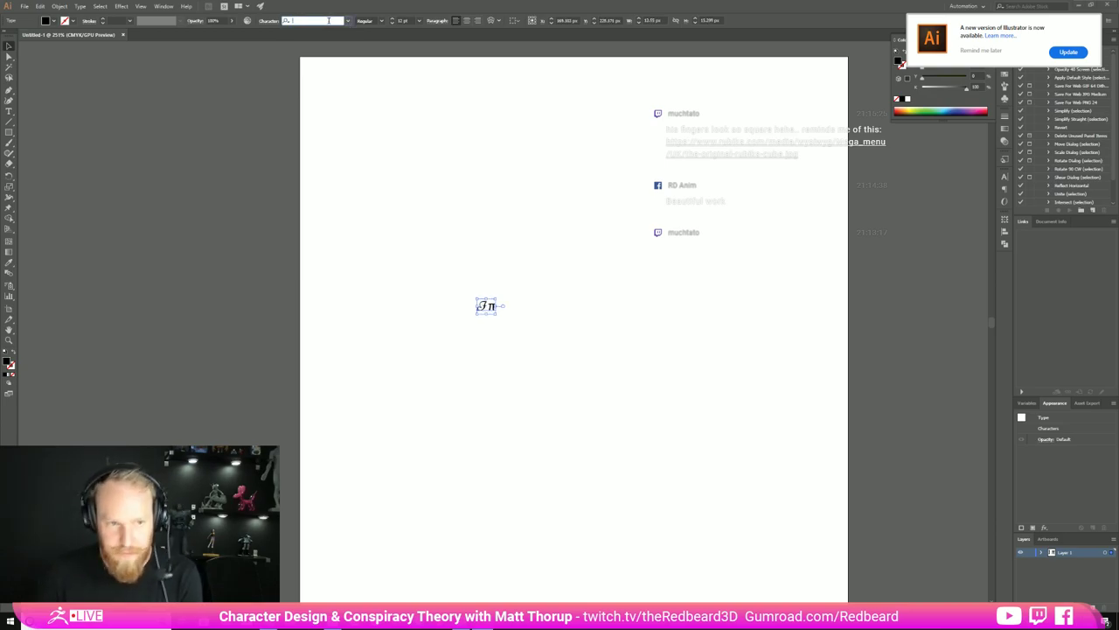
click(348, 20)
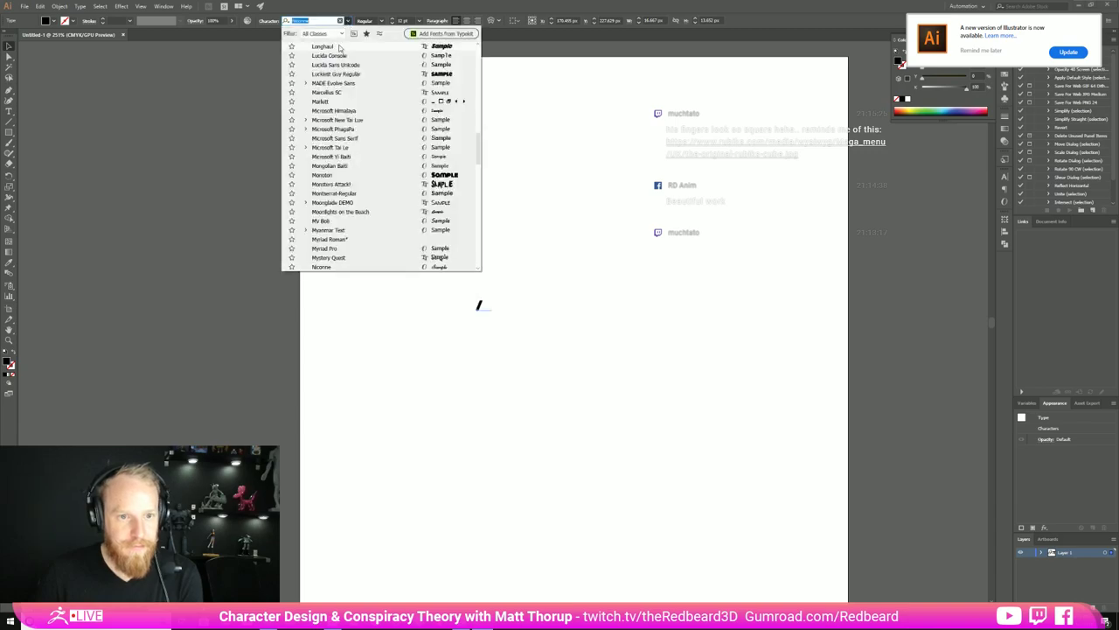
click(339, 48)
key(Down)
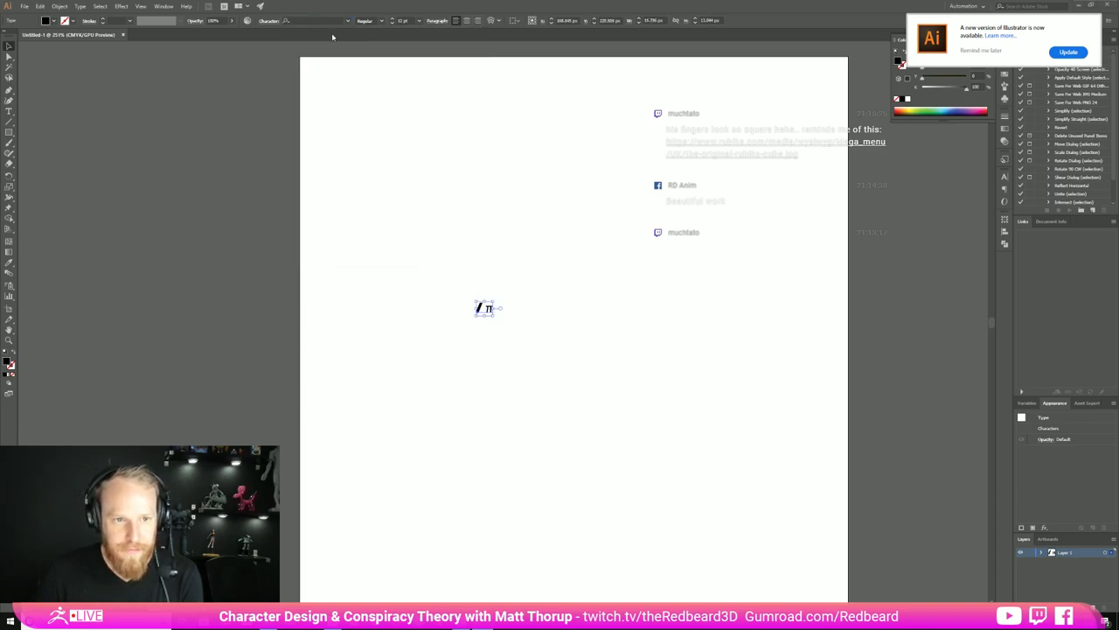
click(334, 20)
key(Down)
Browse the font list and set the "I π" text in Times New Roman.
click(348, 21)
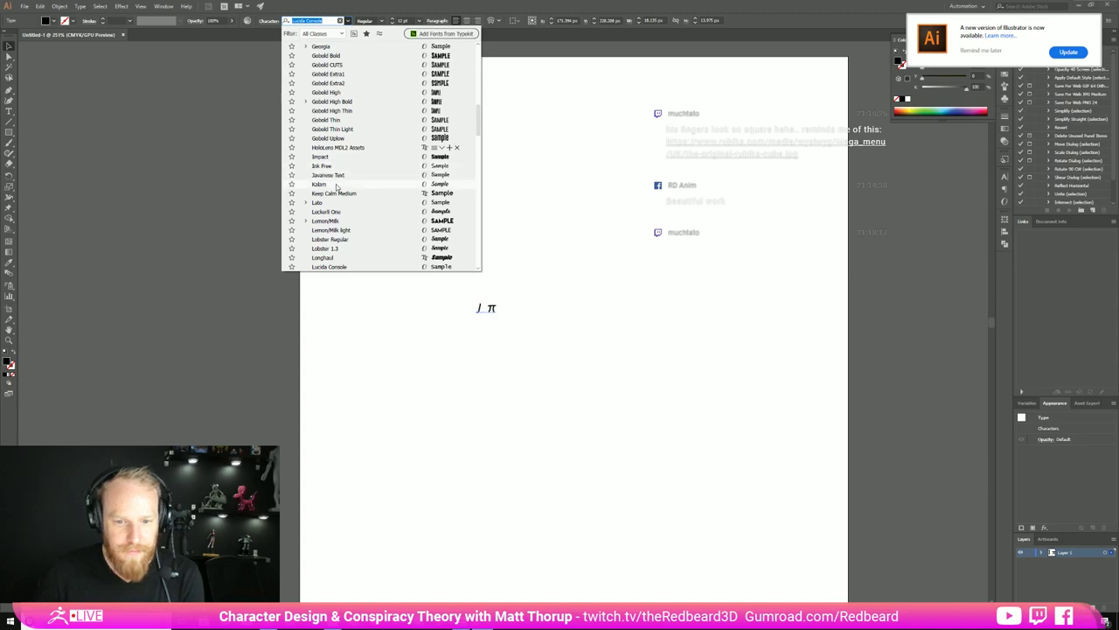
scroll(339, 214, down, 3)
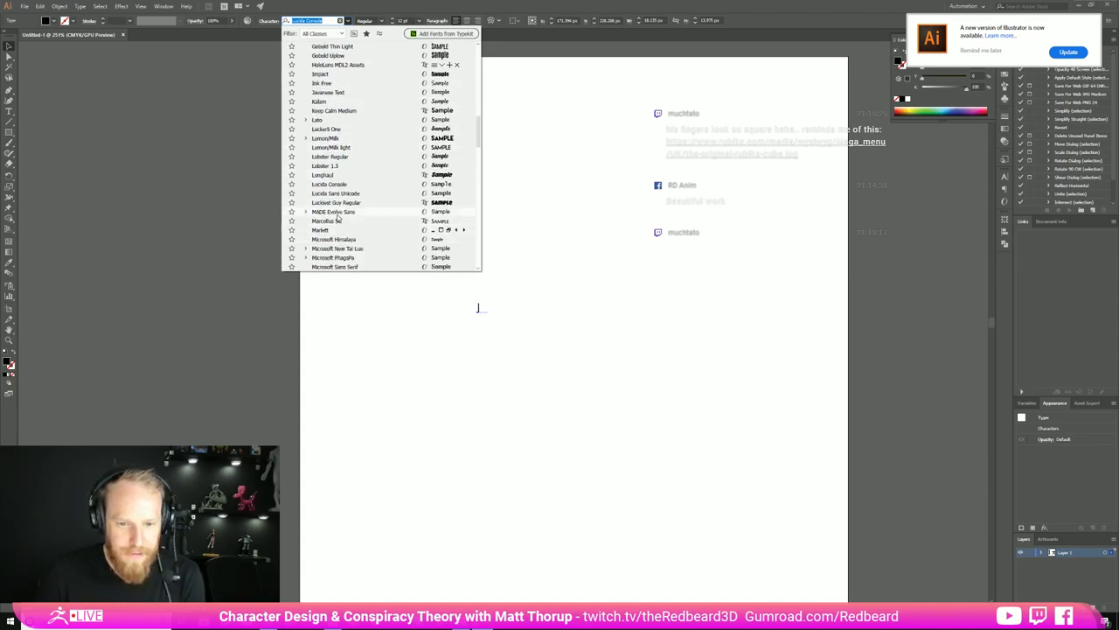
scroll(339, 243, down, 2)
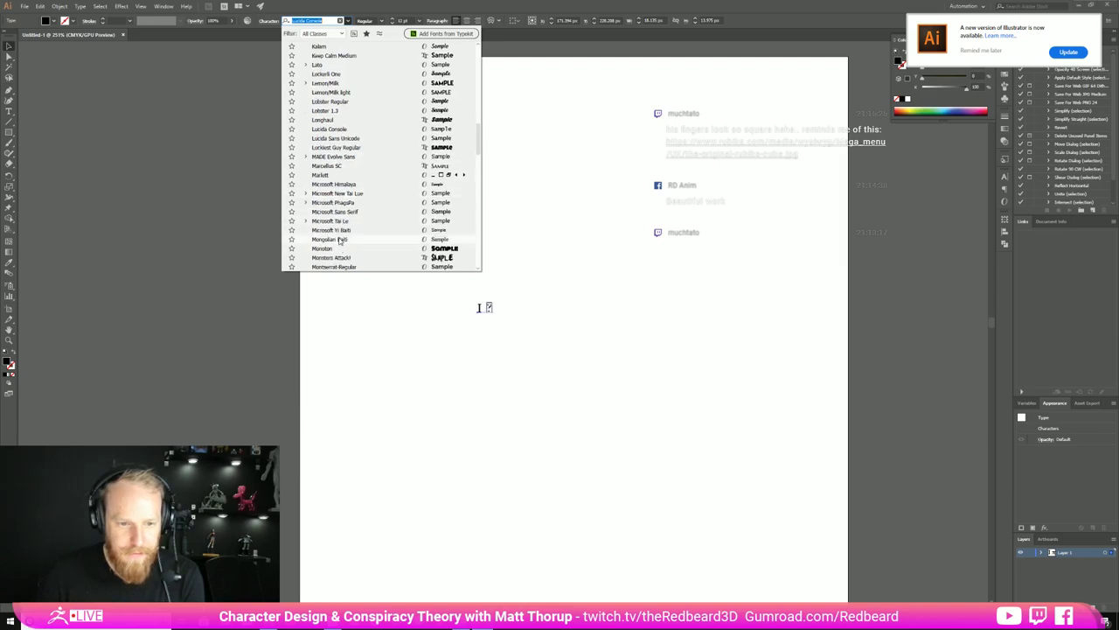
scroll(340, 258, down, 2)
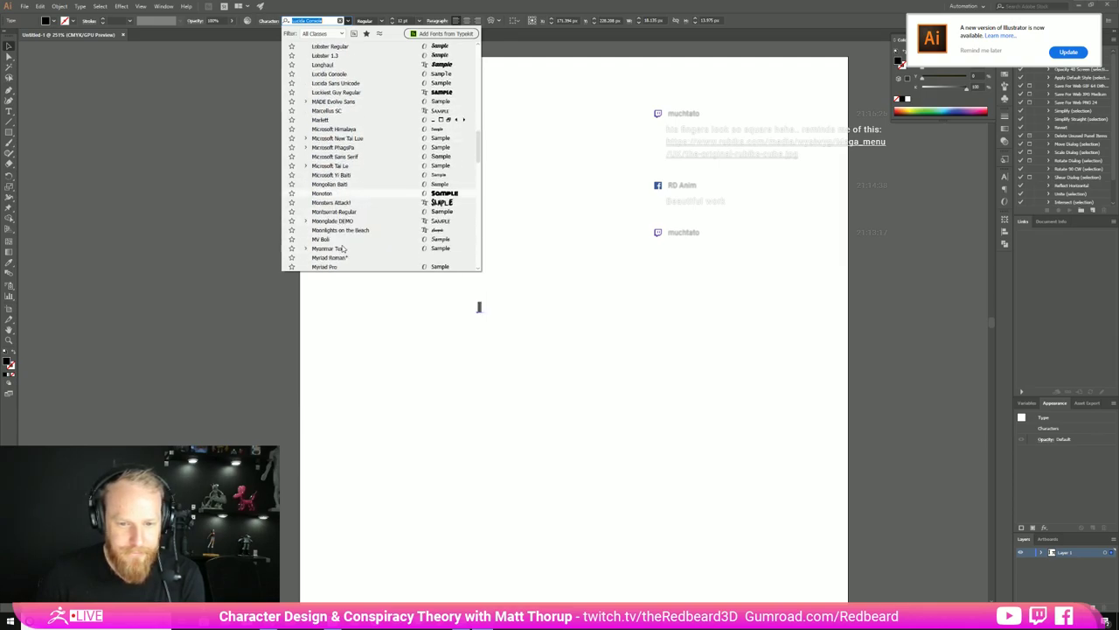
scroll(340, 263, down, 6)
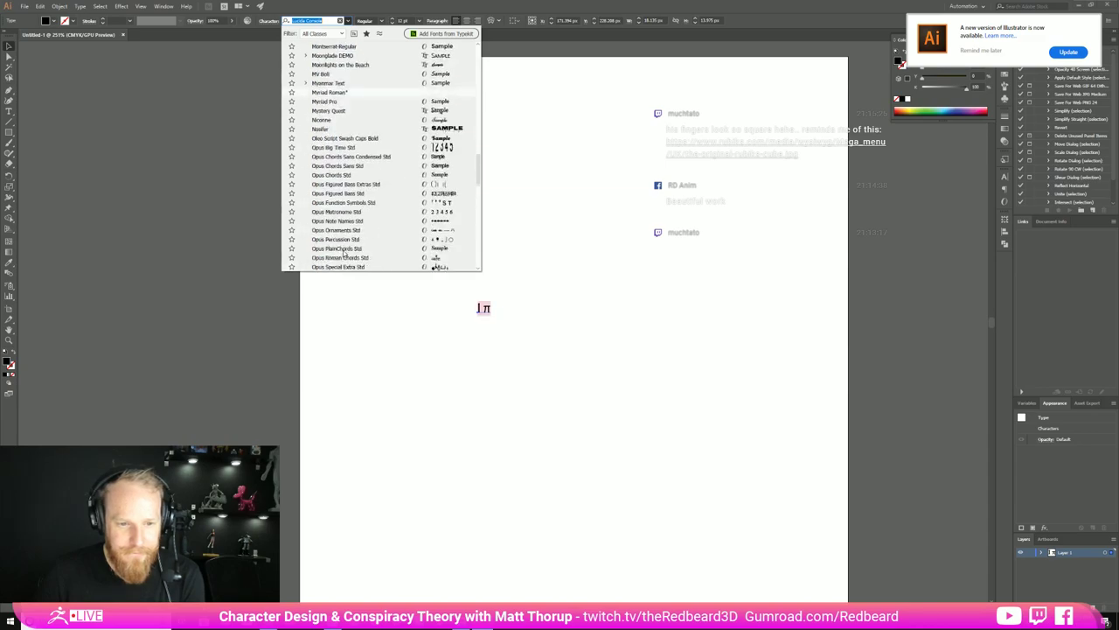
scroll(336, 144, down, 4)
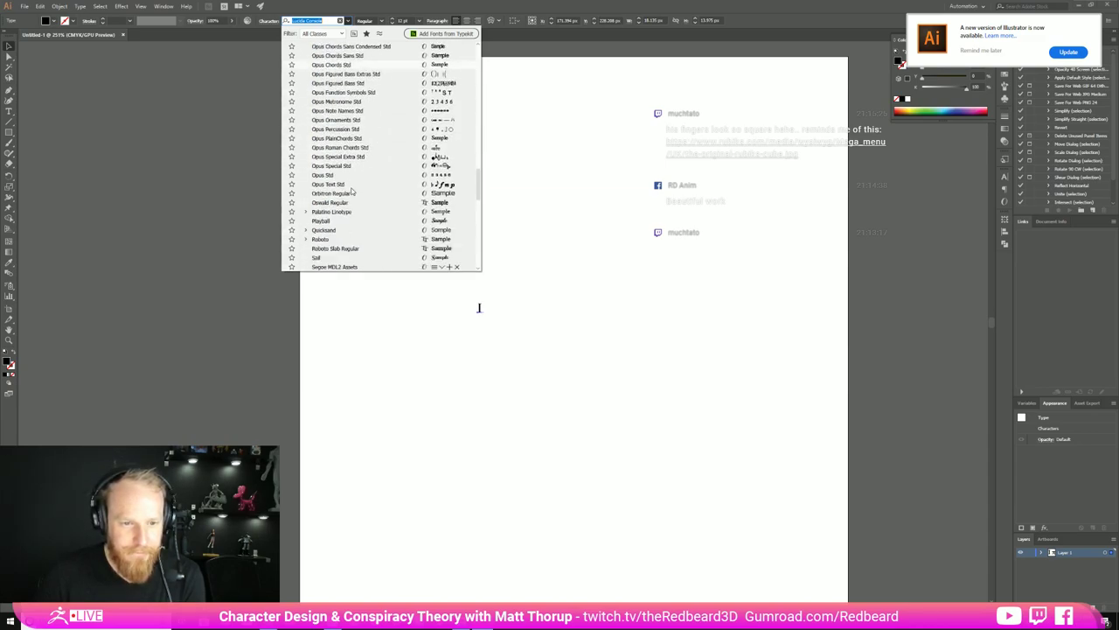
scroll(332, 243, down, 3)
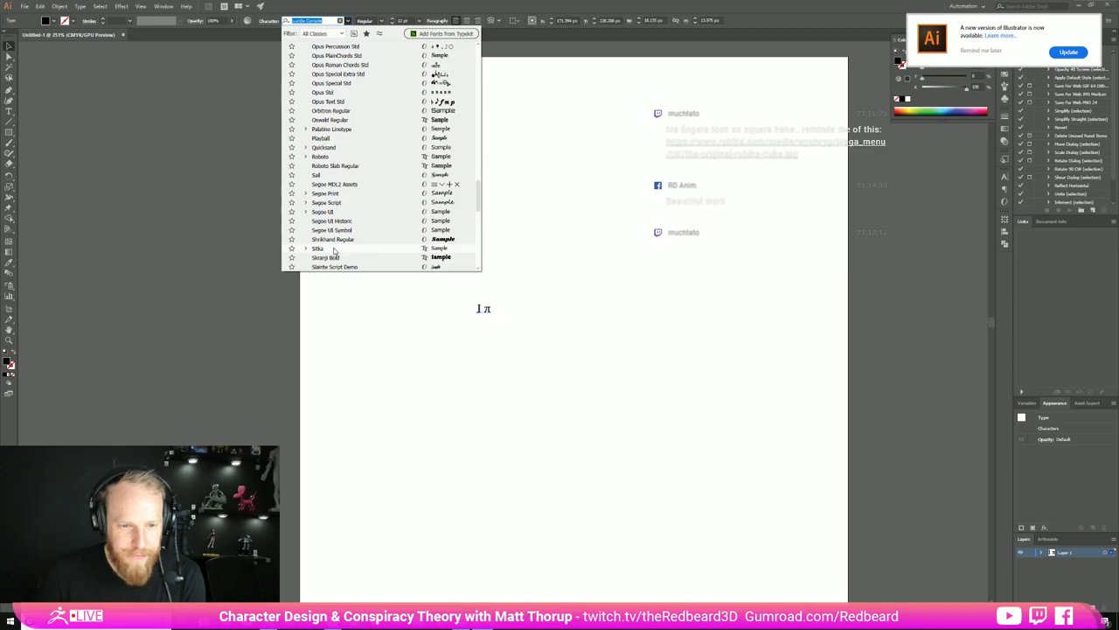
scroll(334, 251, down, 4)
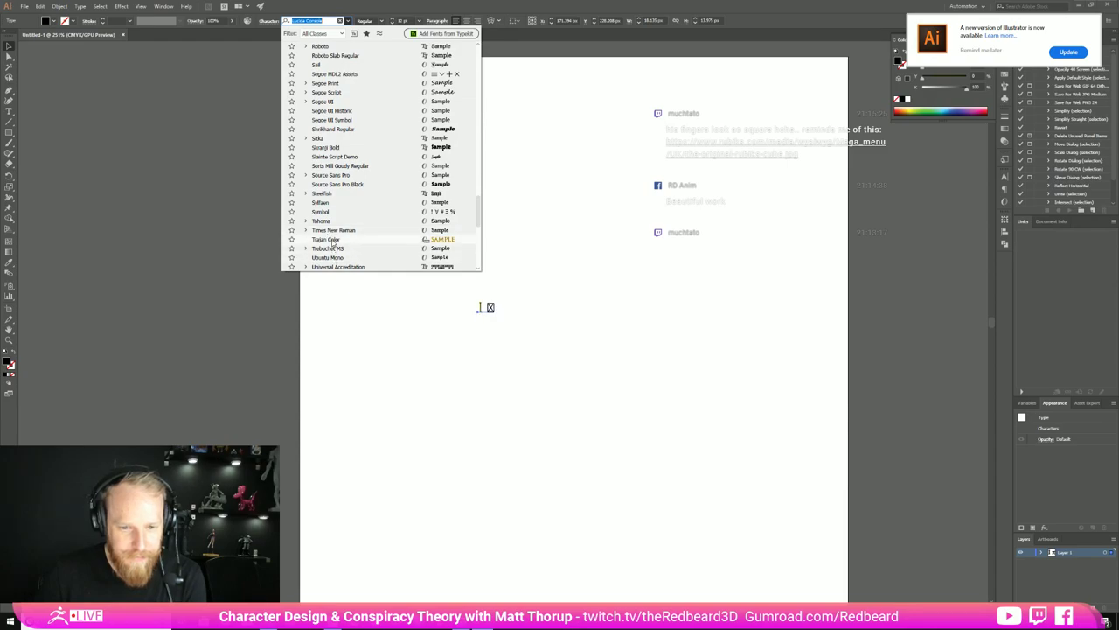
click(330, 233)
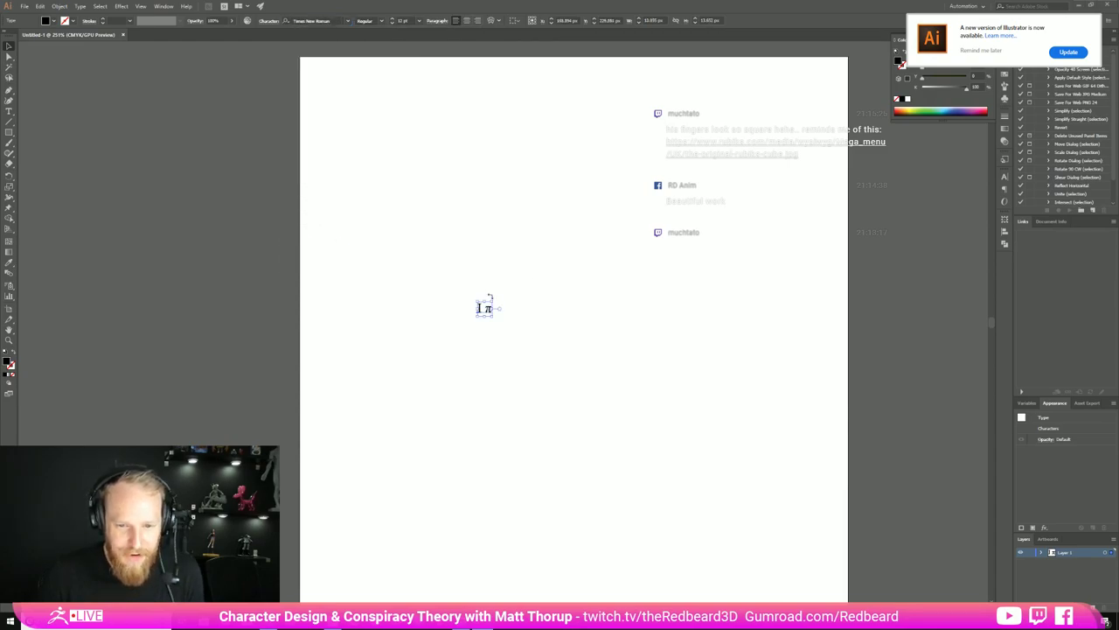
Enlarge the "I π" text proportionally and place it around the middle of the artboard.
shift+drag(492, 301, 794, 93)
drag(628, 192, 602, 316)
key(ctrl+c)
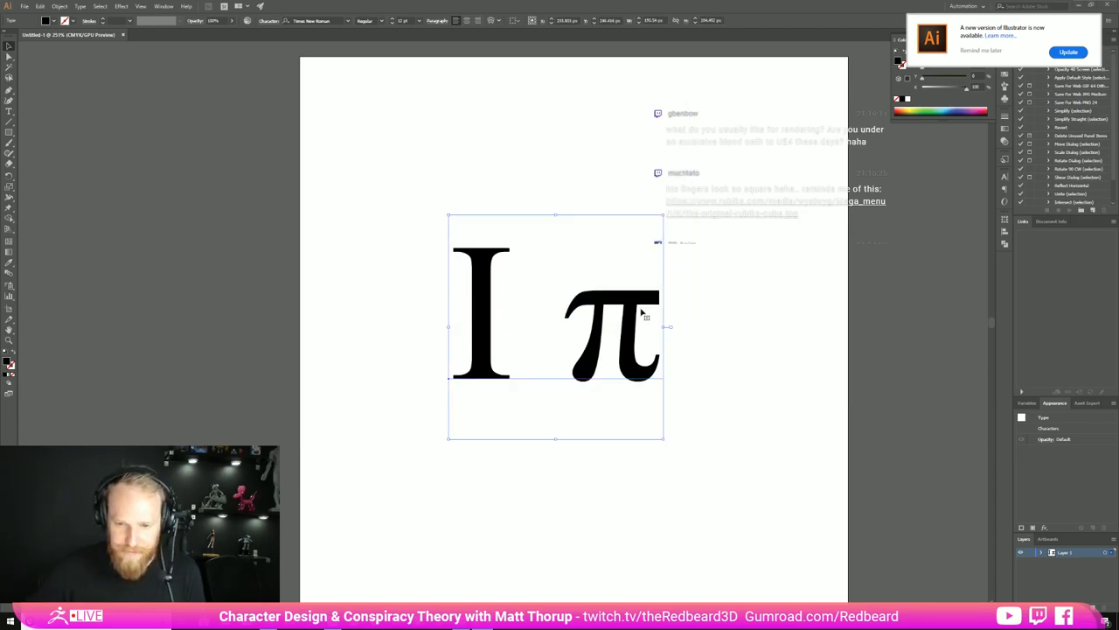
Convert the "I π" text to outlines and separate the two characters into independent shapes.
key(ctrl+shift+o)
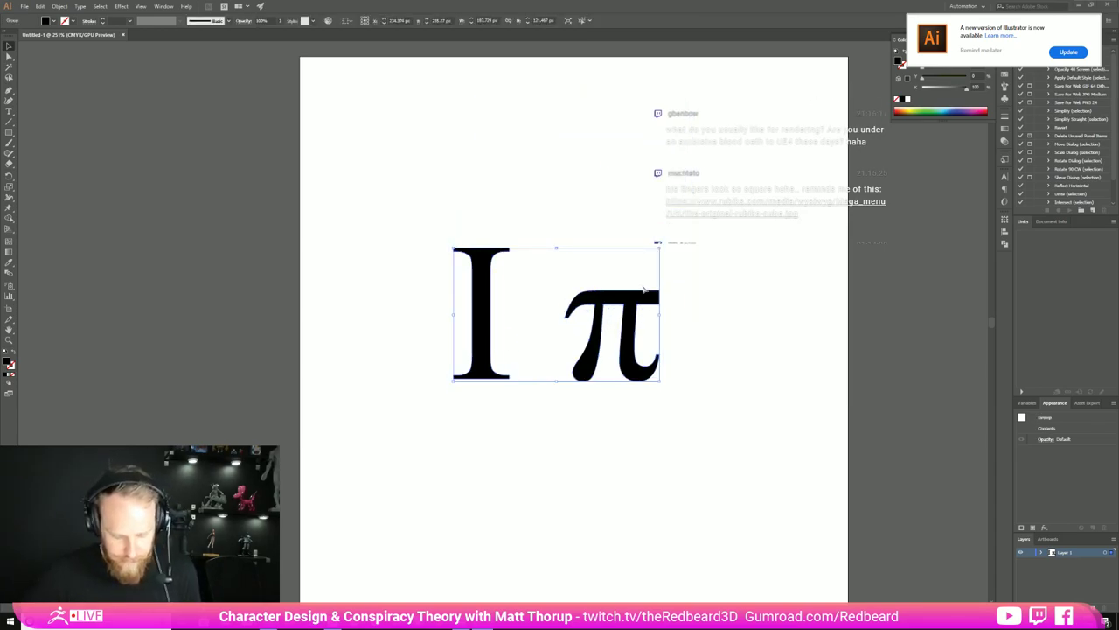
key(ctrl+8)
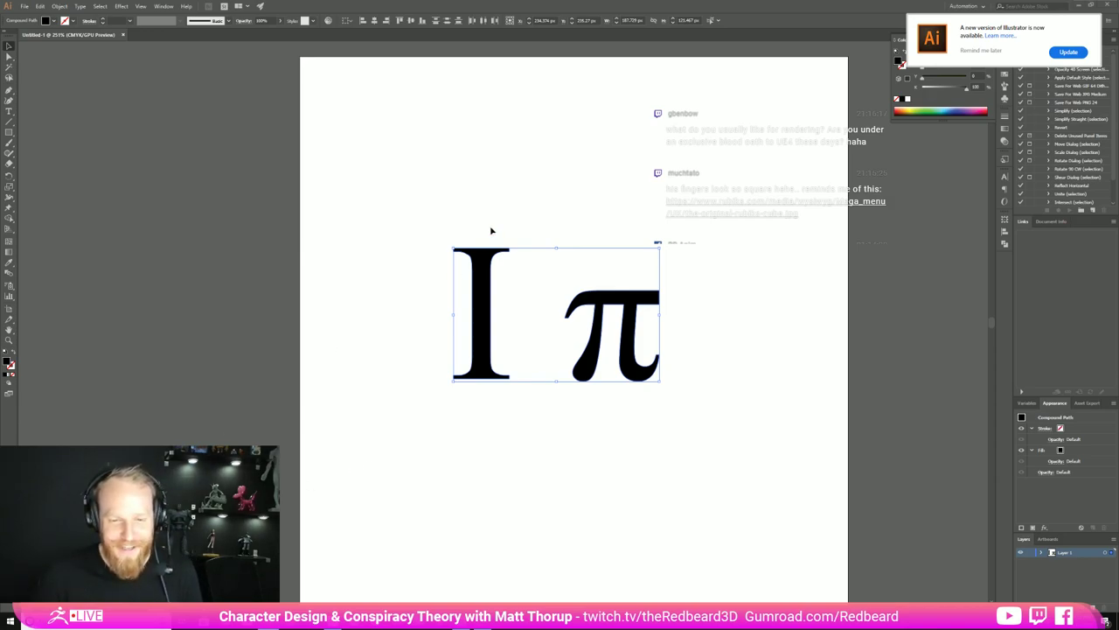
click(516, 250)
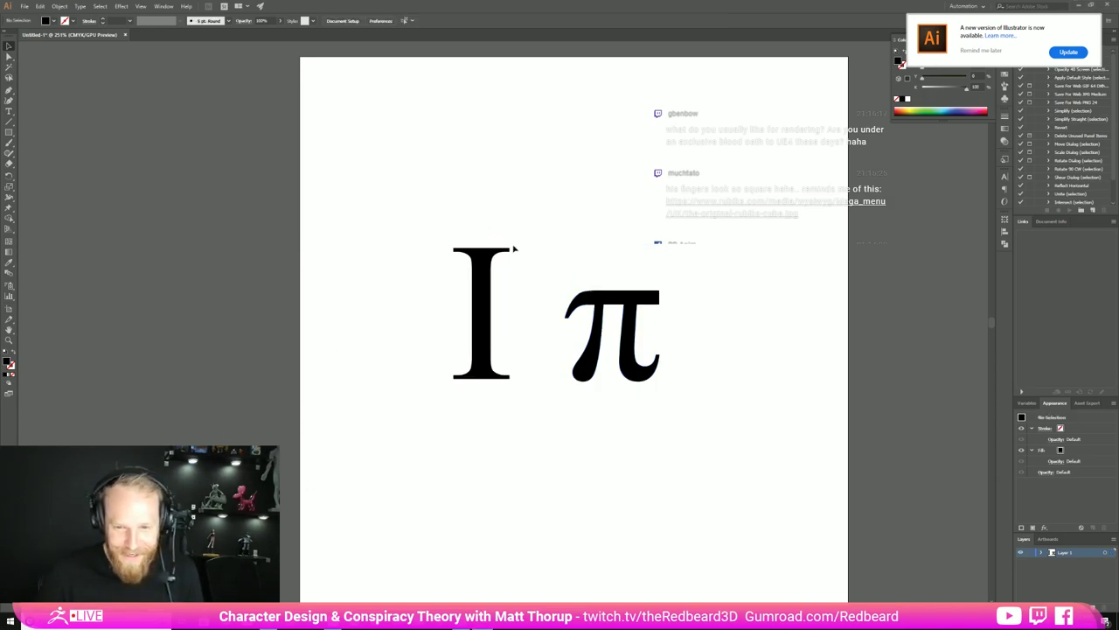
Spread the outlined I and π apart horizontally, leaving a wide gap between them for a symbol.
click(476, 278)
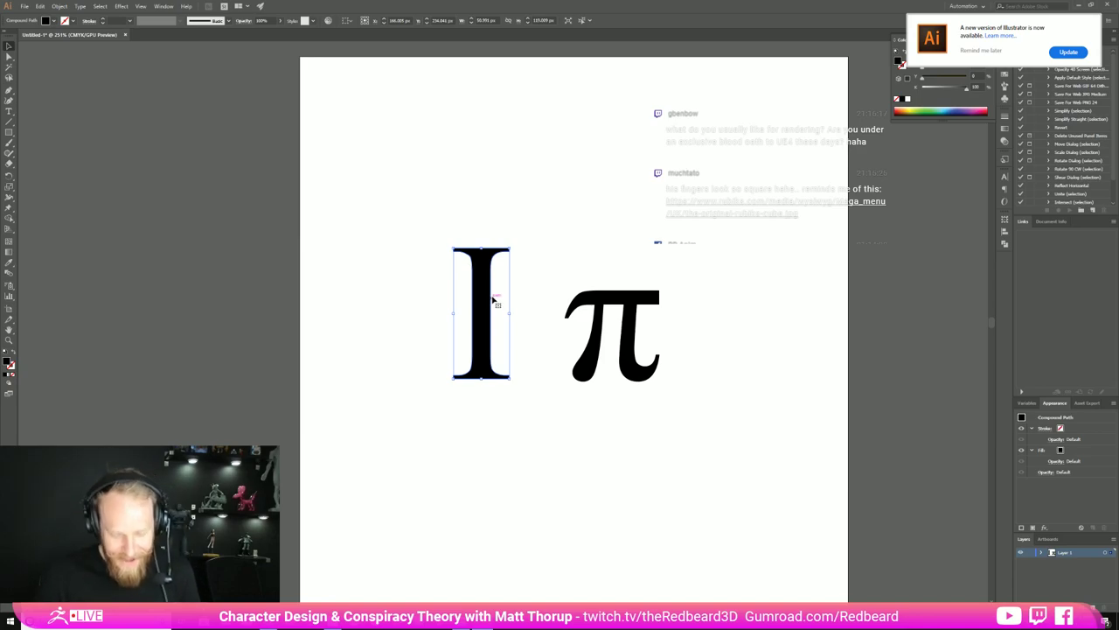
drag(492, 302, 427, 302)
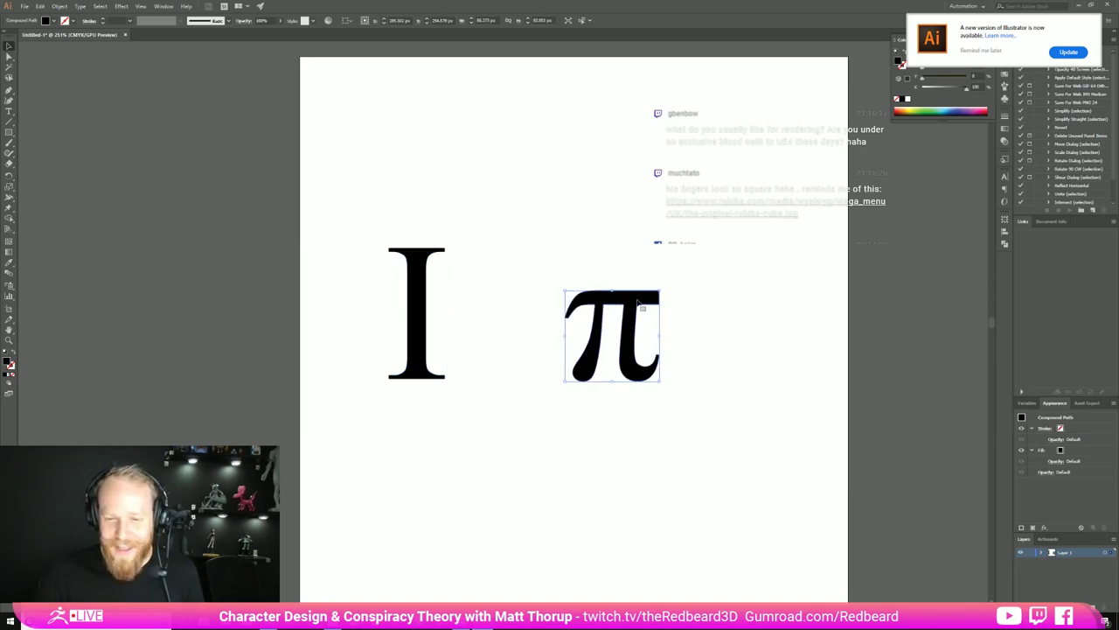
drag(623, 302, 740, 298)
Draw the black left half of a heart with the Pen tool between the I and π, with a straight vertical inner edge.
key(p)
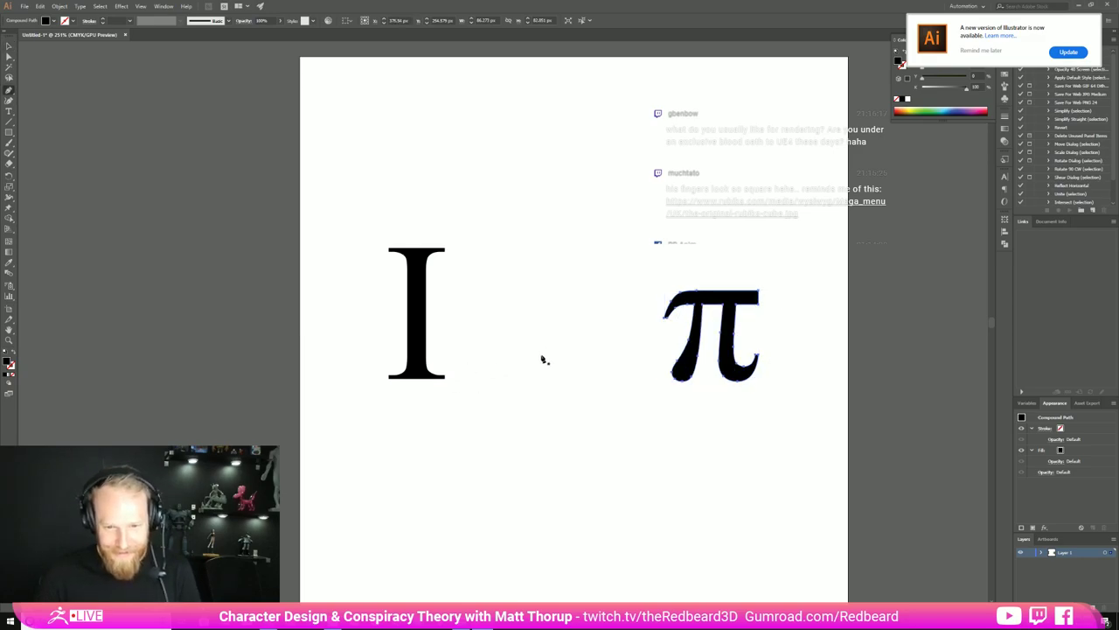
drag(516, 409, 517, 370)
key(ctrl+z)
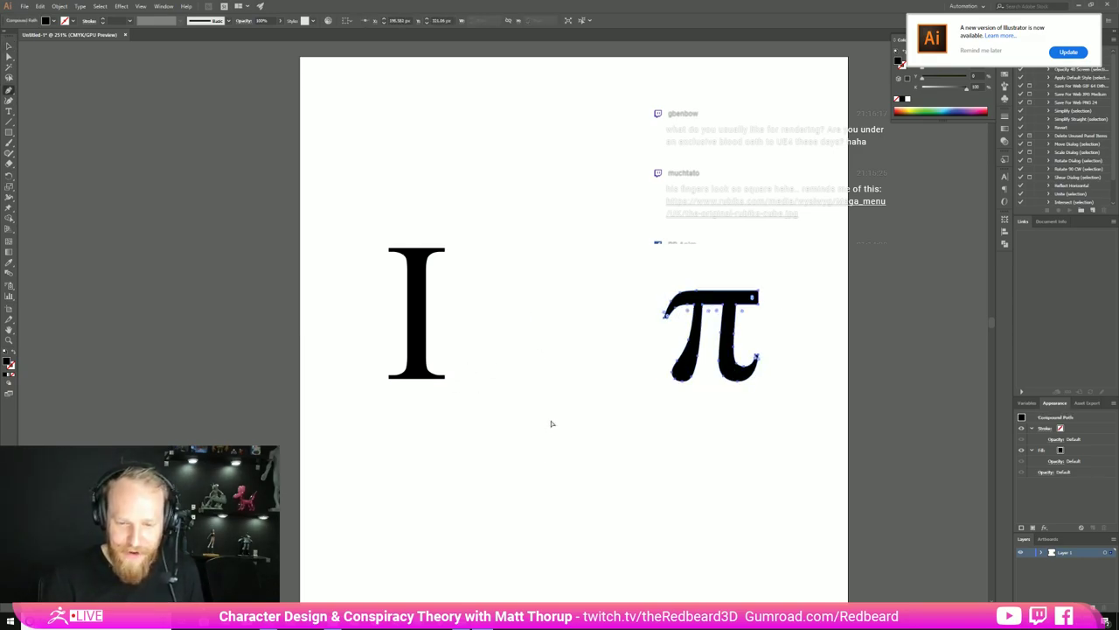
click(552, 290)
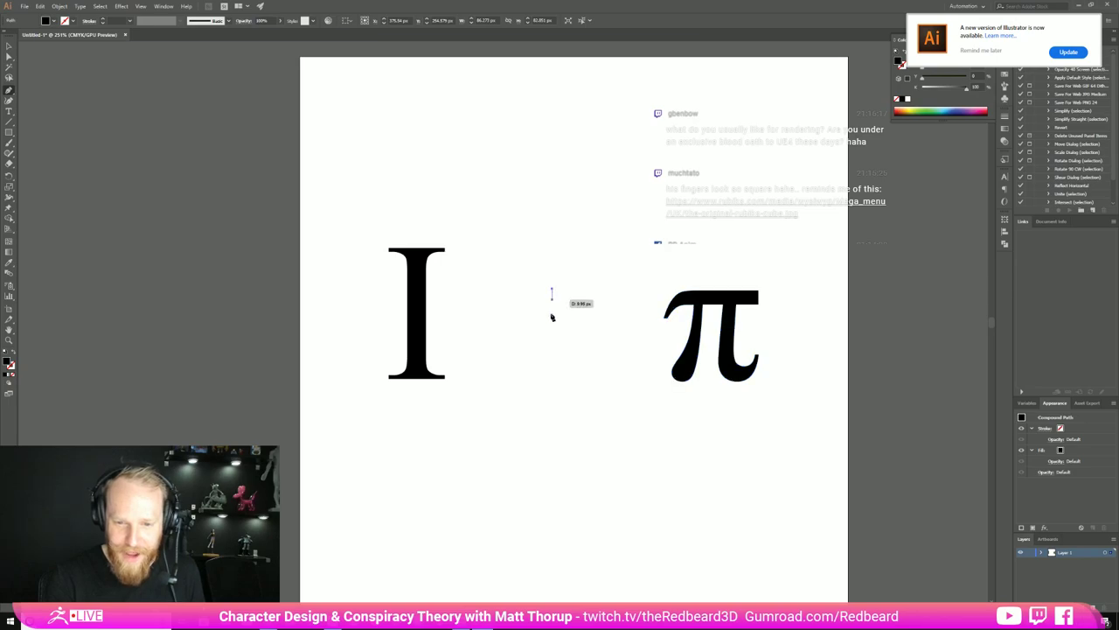
click(552, 446)
drag(499, 367, 482, 340)
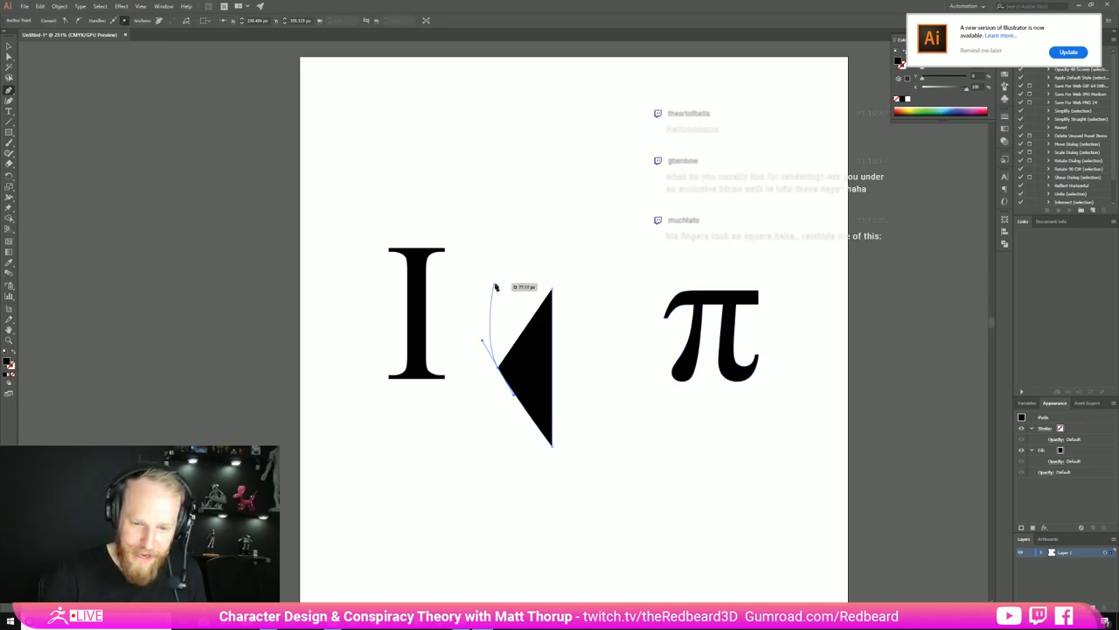
drag(496, 283, 563, 299)
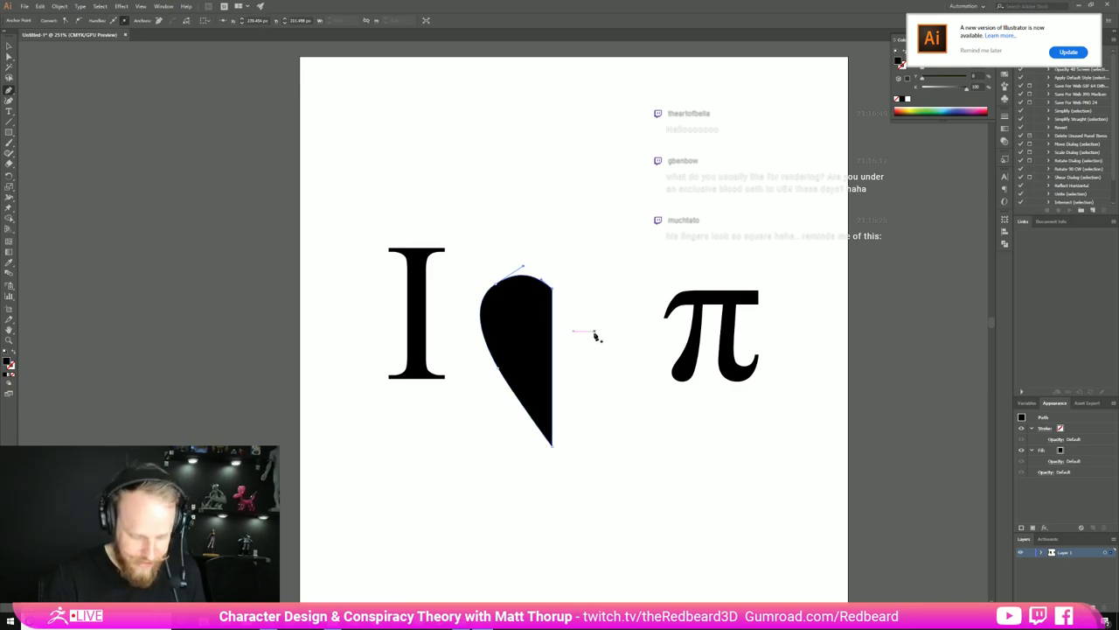
Reshape the half heart by adjusting its outer curve and raising its lower tip, making it about 70 px wide and 131 px tall.
key(a)
click(496, 285)
drag(496, 285, 516, 262)
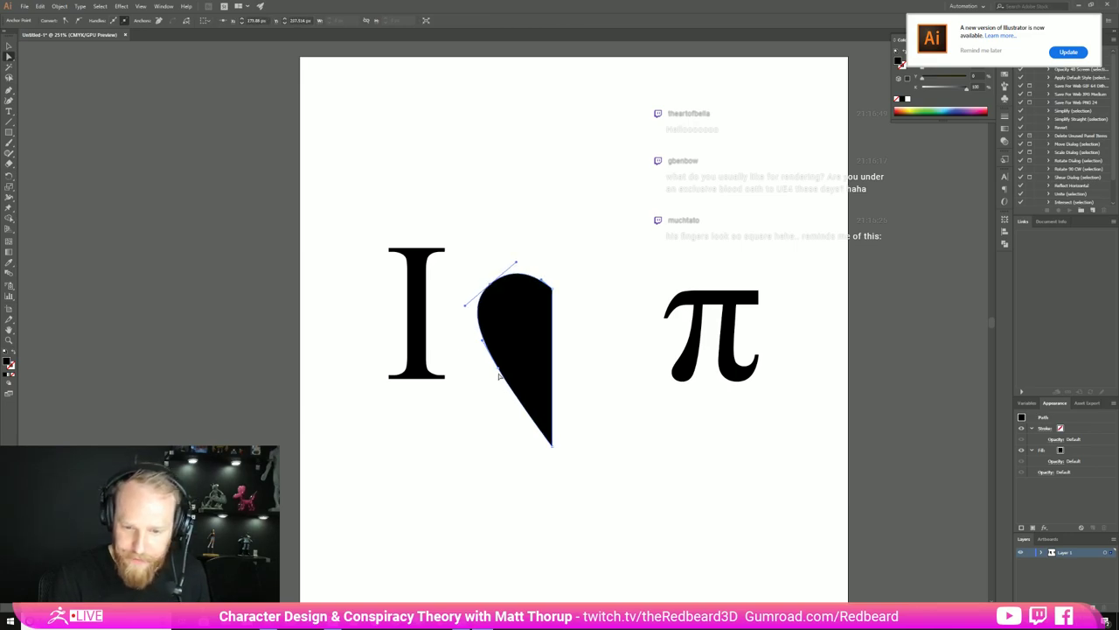
drag(498, 369, 493, 373)
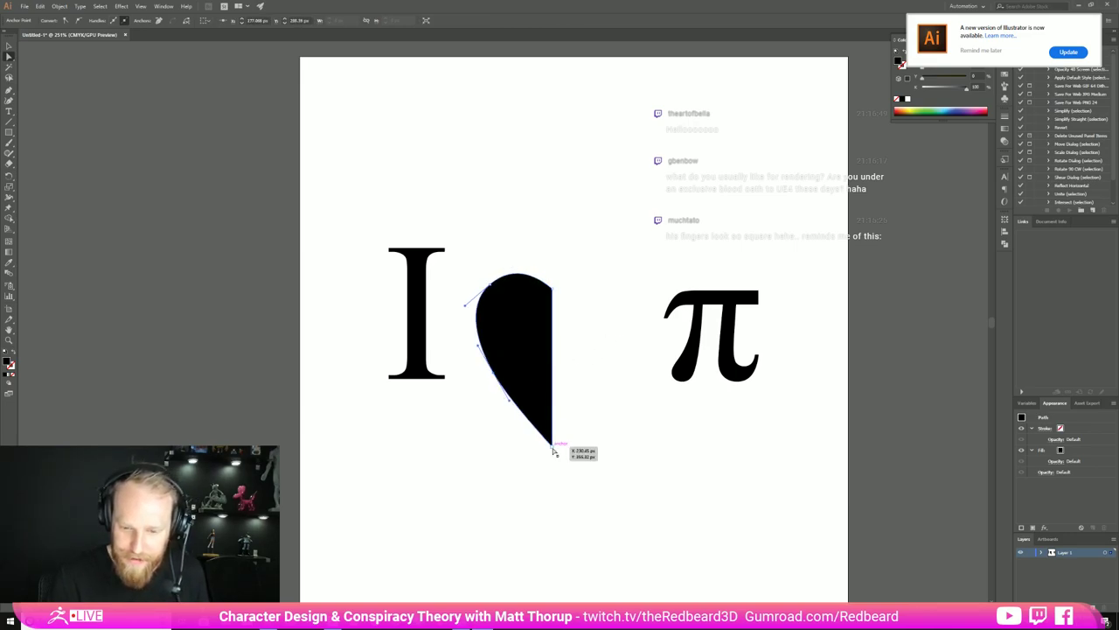
drag(552, 451, 550, 414)
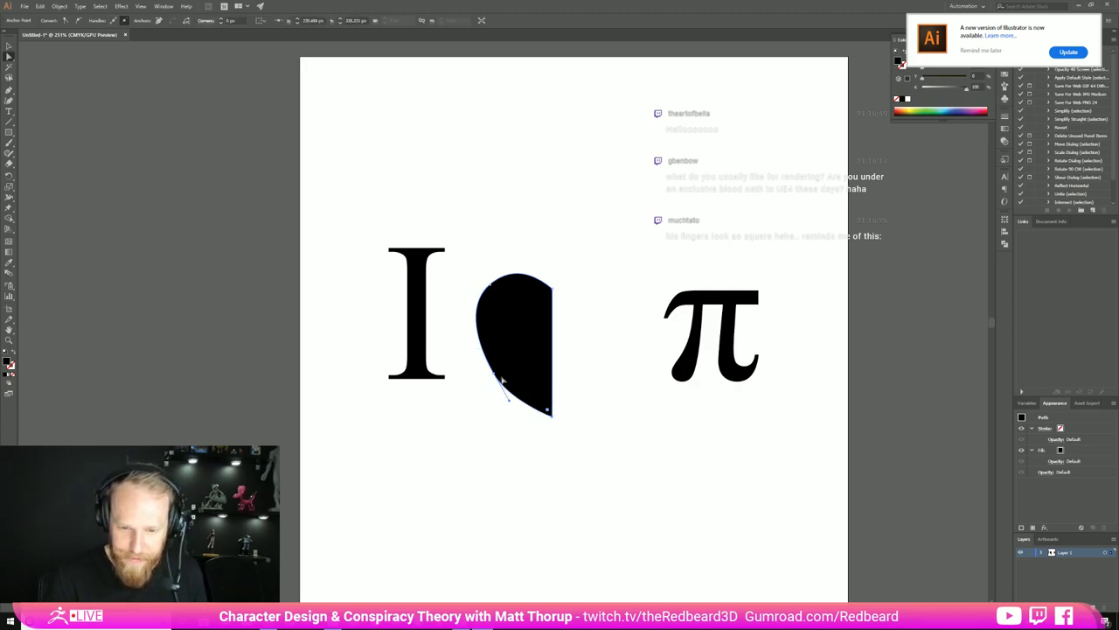
drag(494, 373, 511, 389)
key(v)
click(649, 428)
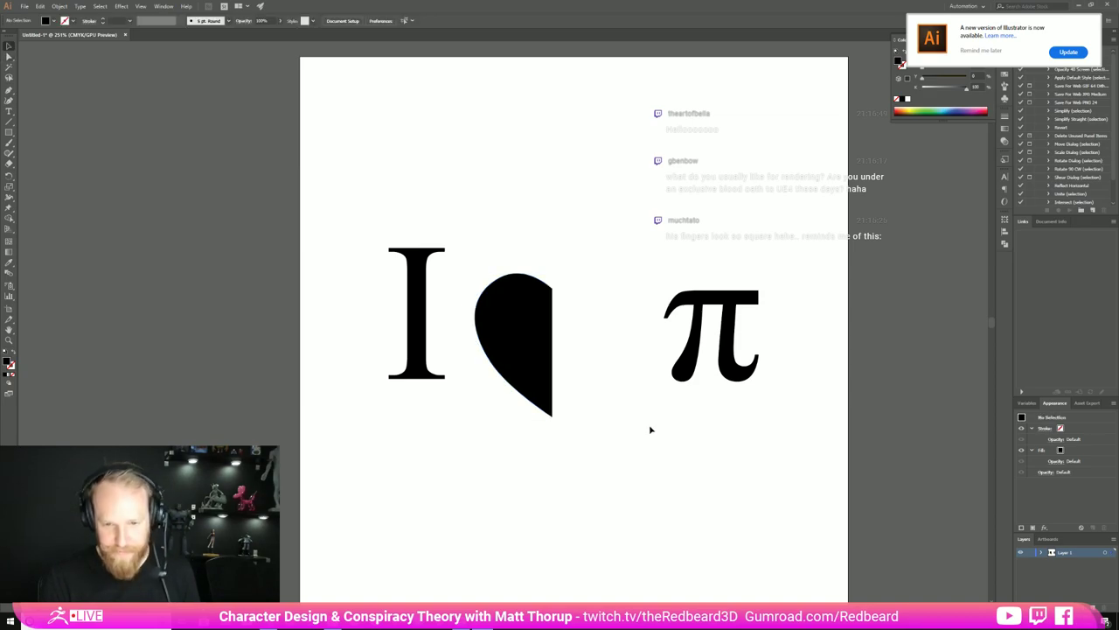
Reflect a copy of the half heart and butt it against the original's straight edge to form a full heart.
click(537, 373)
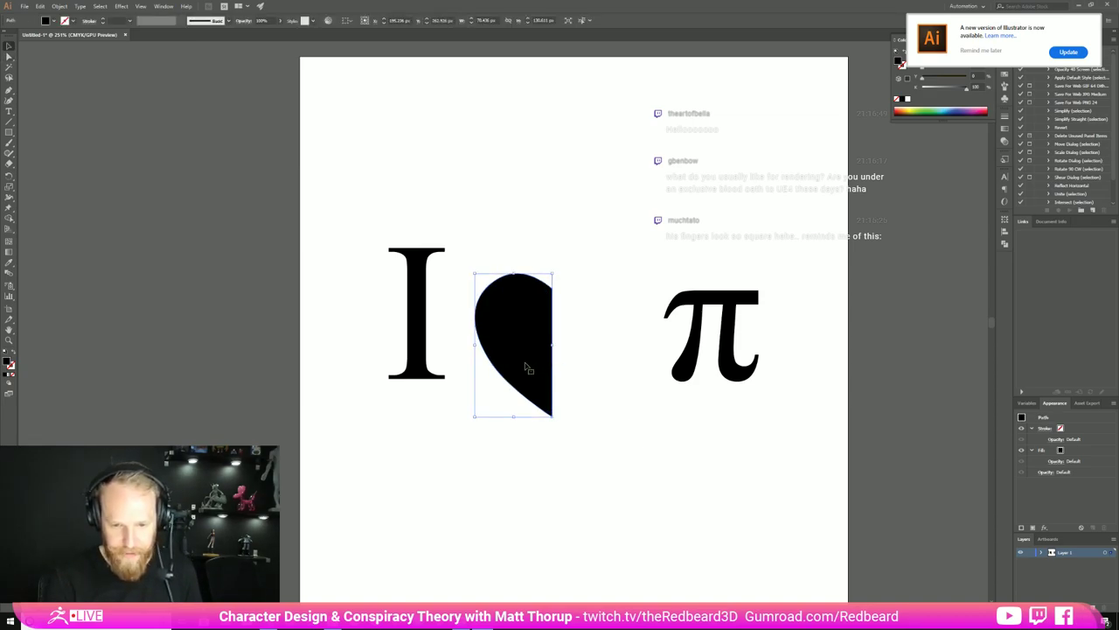
right_click(530, 365)
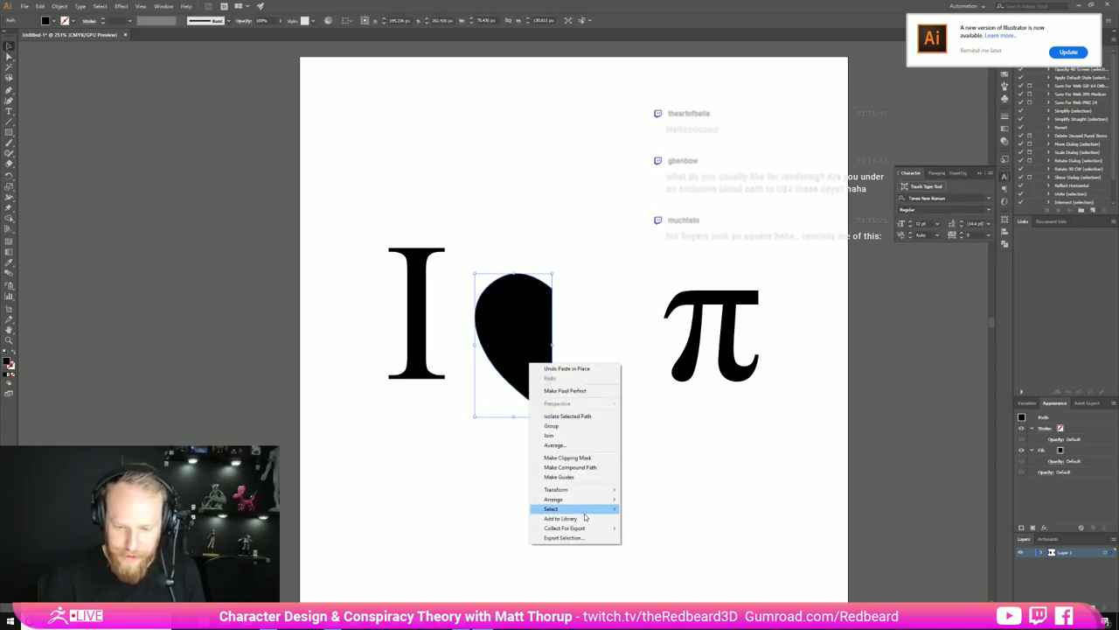
mouse_move(598, 494)
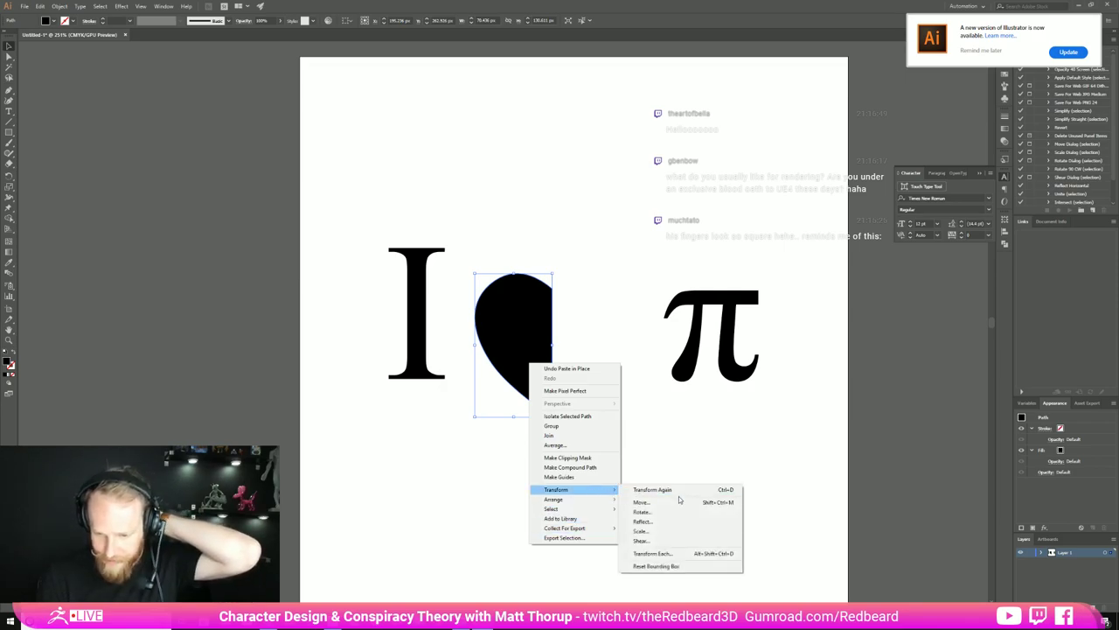
click(669, 525)
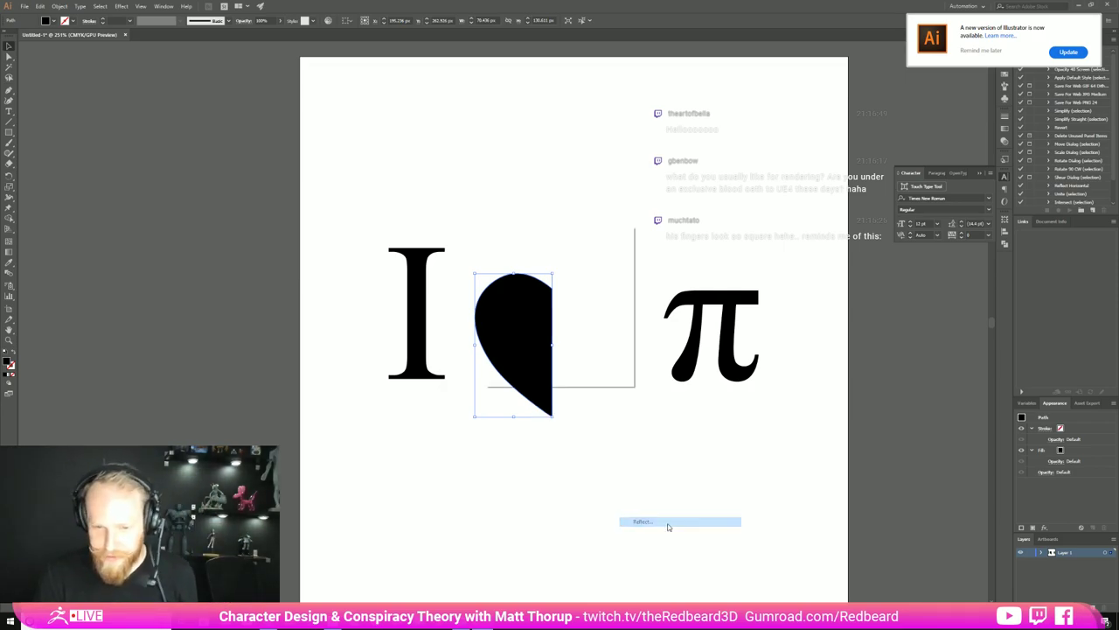
click(563, 366)
drag(500, 361, 581, 365)
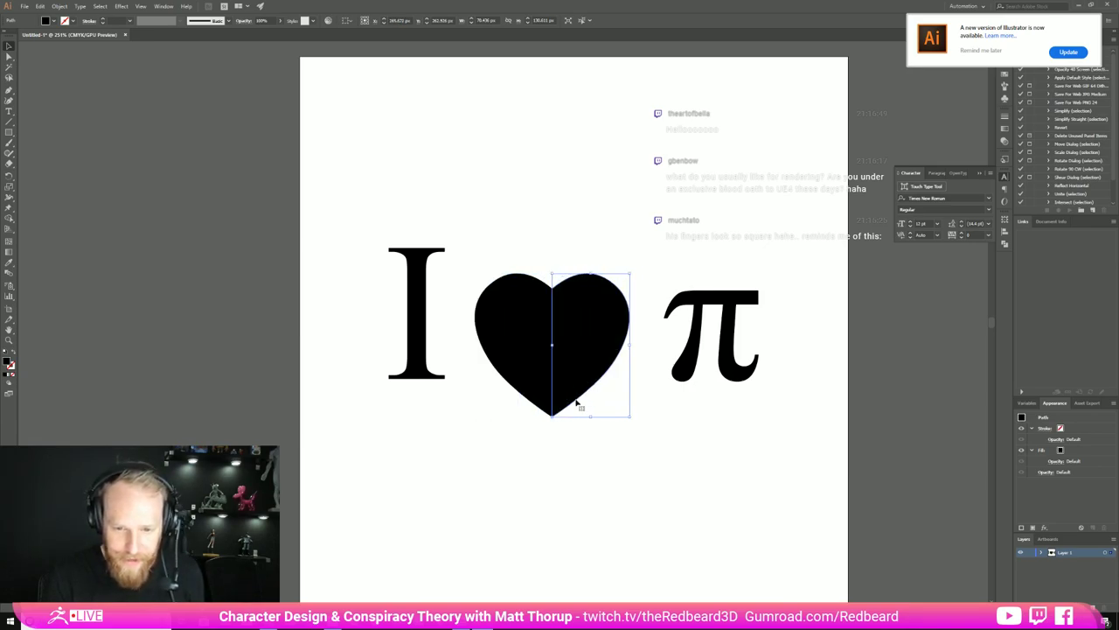
Unite the two heart halves into one shape and move it up so its top is level with the I.
click(599, 494)
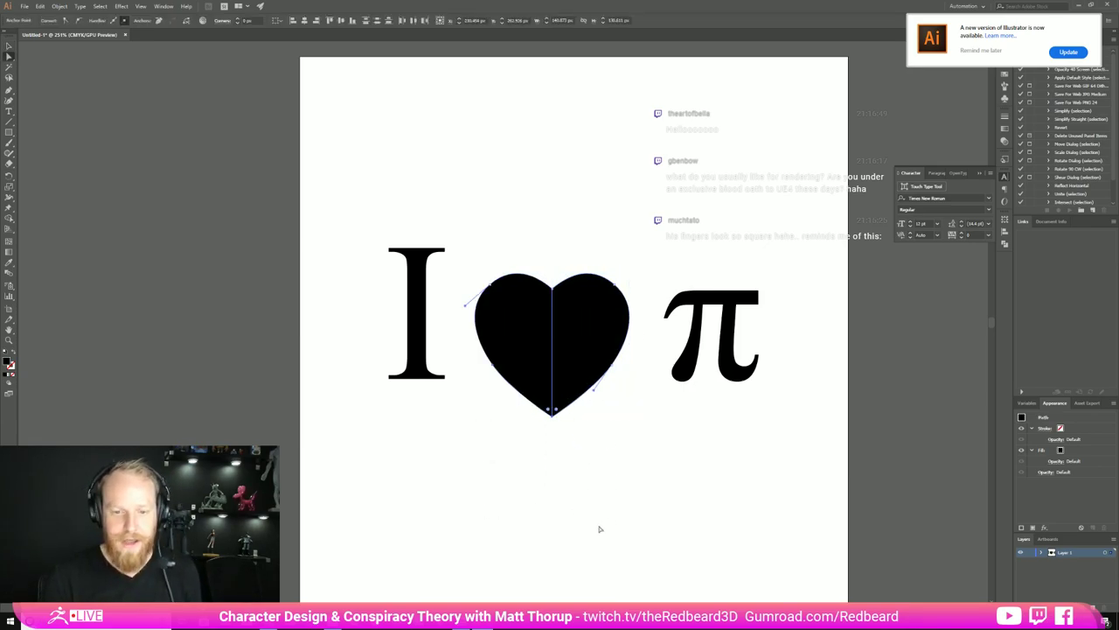
key(v)
drag(502, 536, 636, 292)
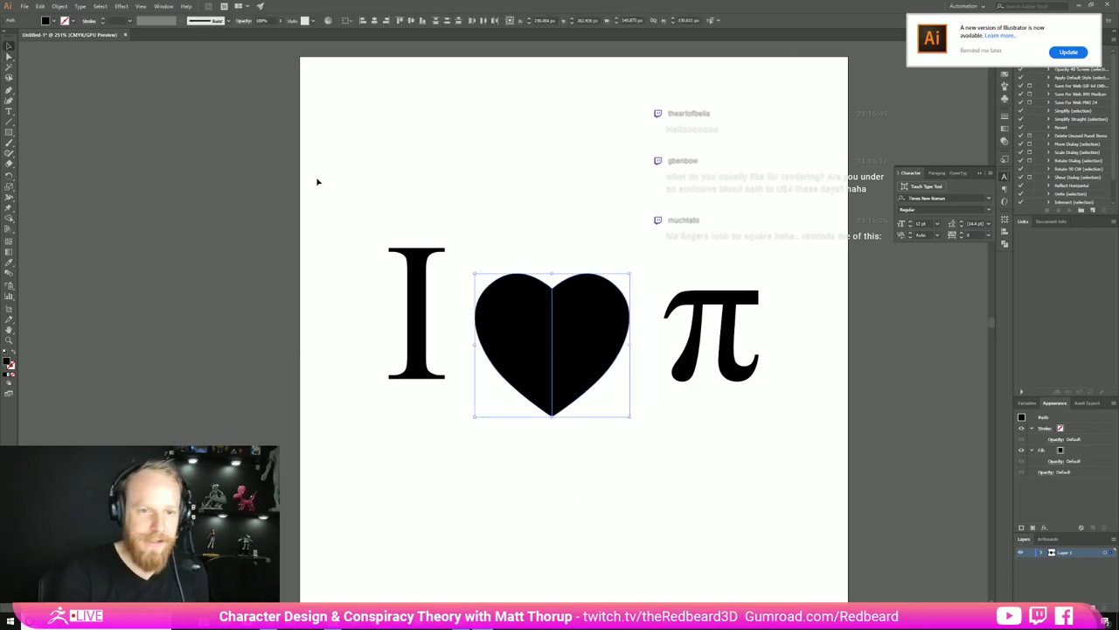
click(1004, 246)
click(903, 237)
drag(573, 368, 585, 343)
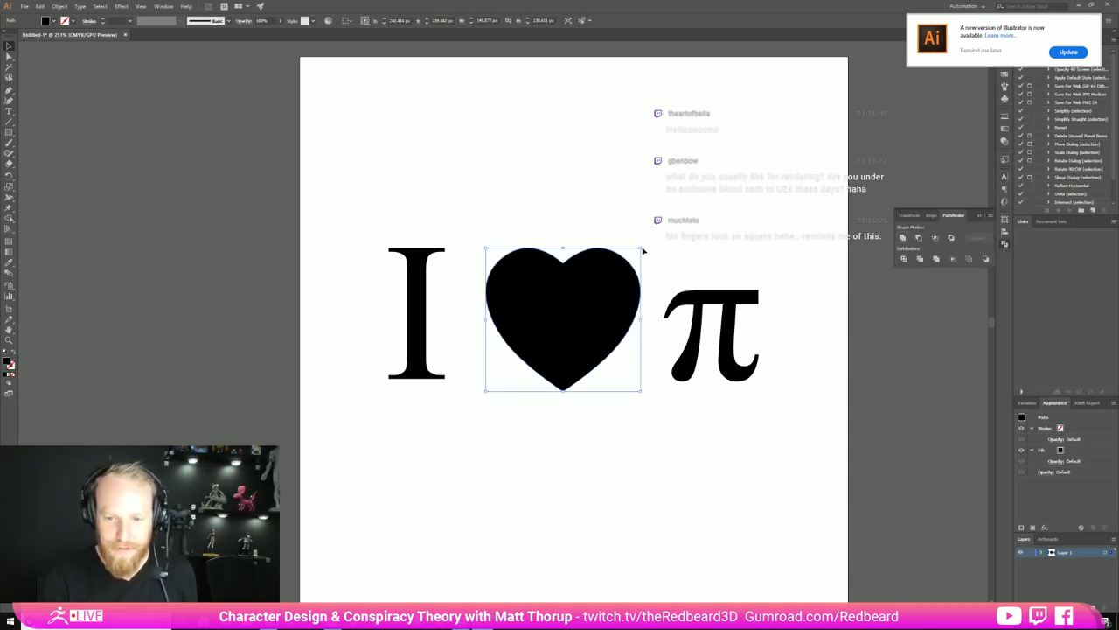
Enlarge the π proportionally to about 110 px wide and place it just beside the heart, opposite the I.
click(689, 348)
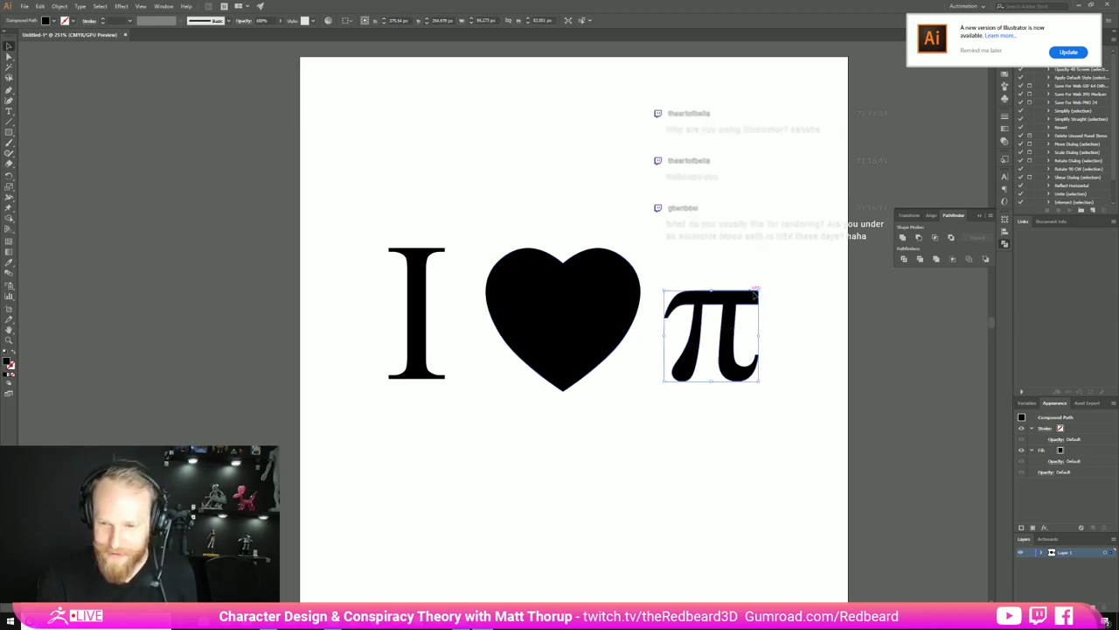
alt+shift+drag(759, 290, 773, 277)
drag(746, 288, 612, 268)
click(604, 367)
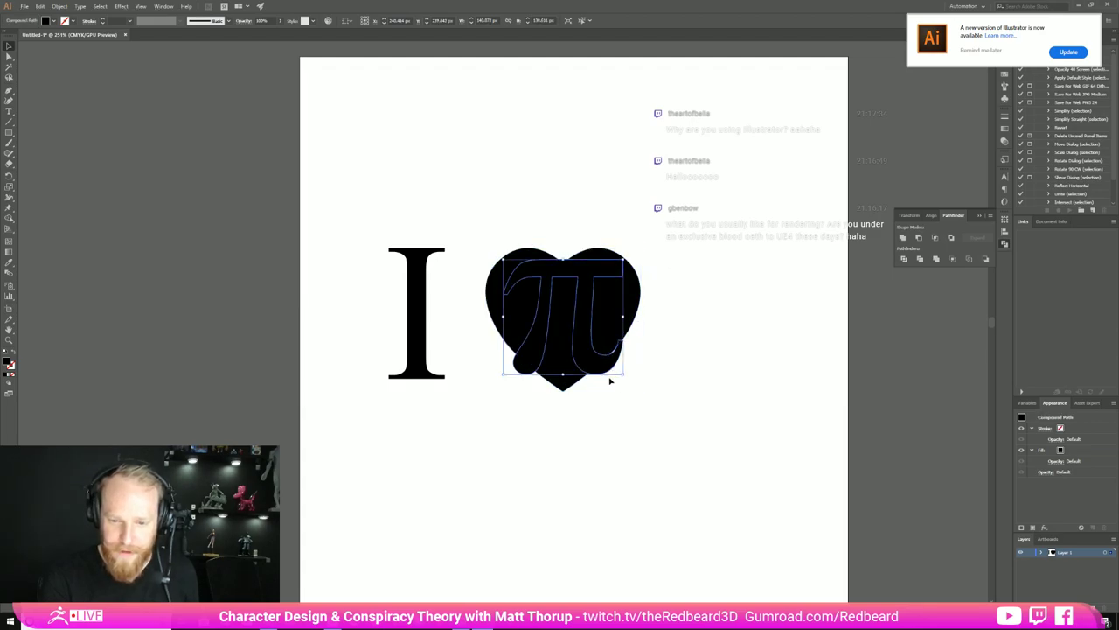
drag(603, 366, 769, 361)
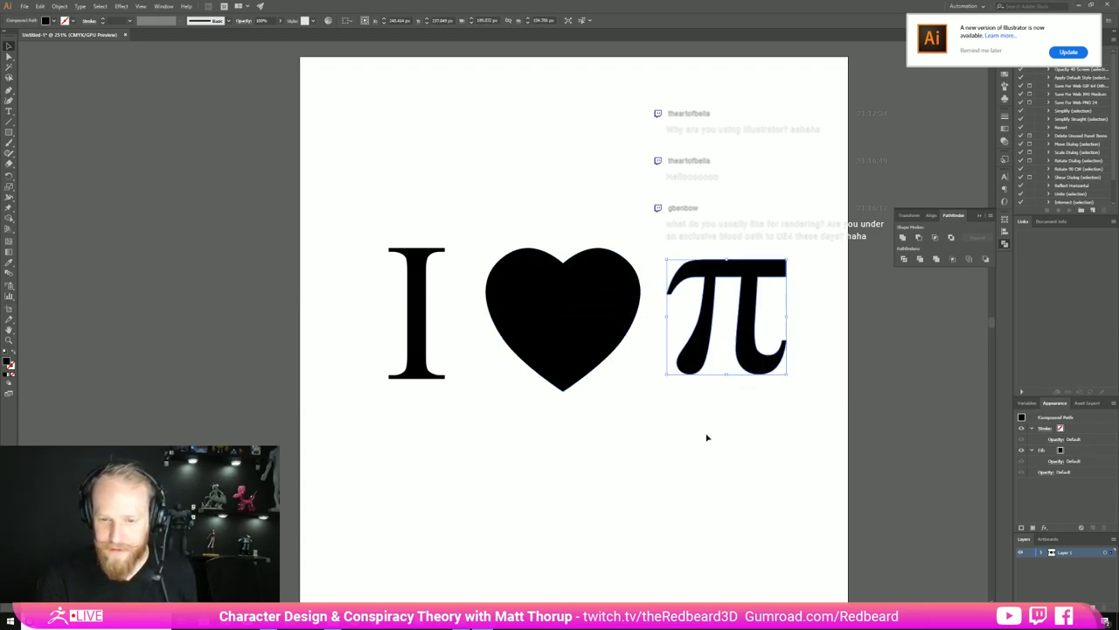
Nudge the I, heart and π into place as a row and align their vertical centres.
click(633, 483)
drag(359, 207, 710, 443)
drag(761, 365, 755, 373)
drag(369, 208, 425, 447)
drag(333, 329, 700, 352)
click(411, 21)
click(685, 189)
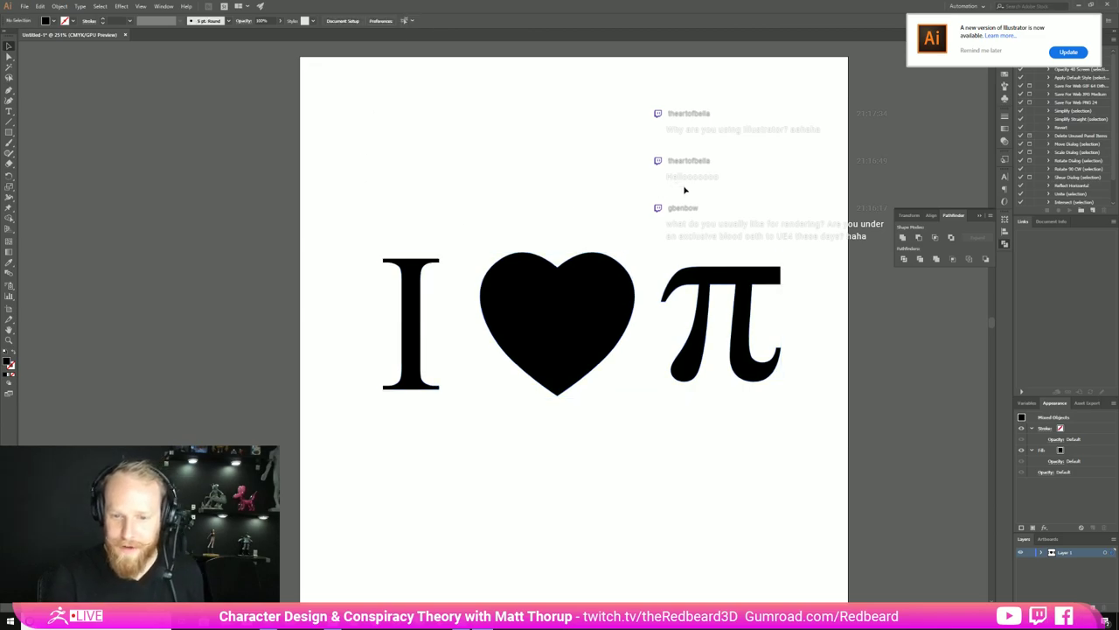
Group the I, heart and π into a single object.
drag(327, 191, 714, 443)
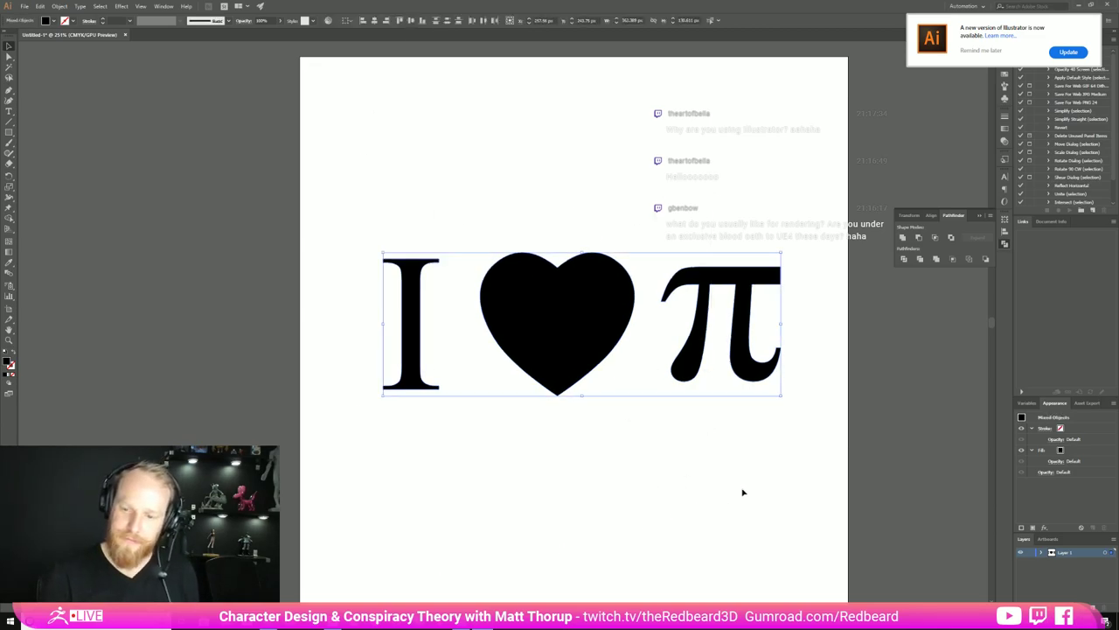
click(776, 506)
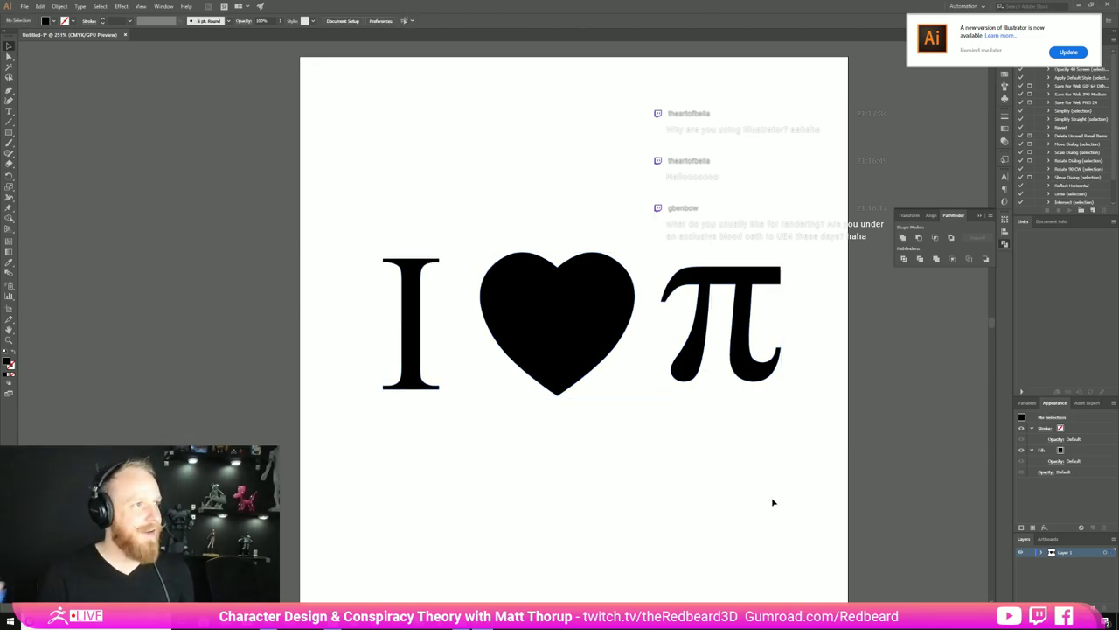
drag(435, 274, 825, 420)
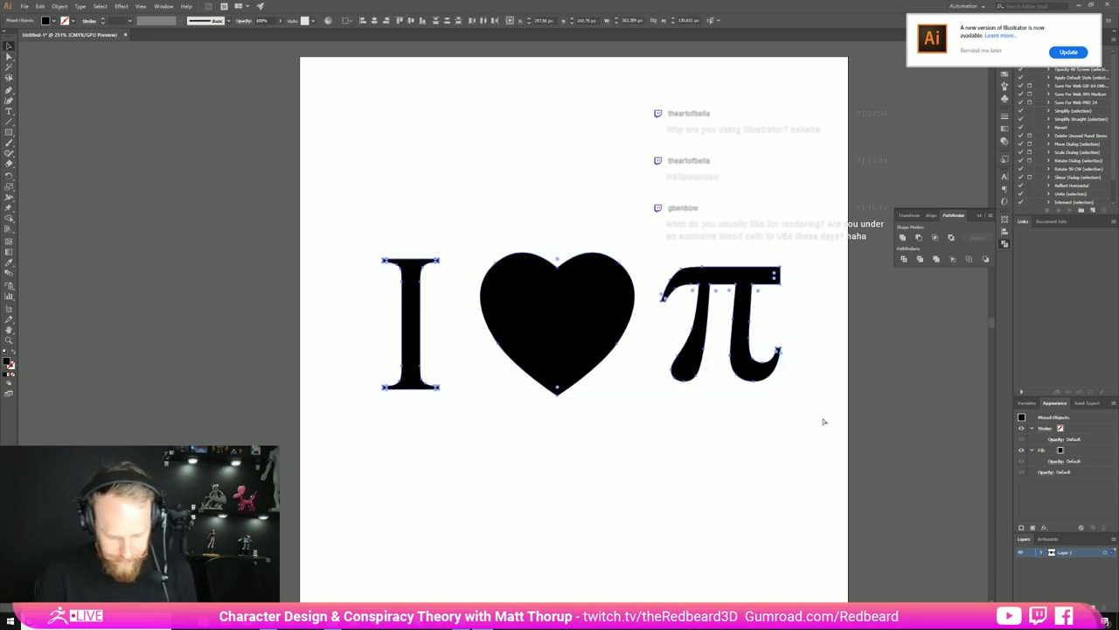
key(ctrl+g)
Apply a horizontal Arc warp with a slight bend of about 6% to the grouped graphic and expand its appearance.
click(166, 7)
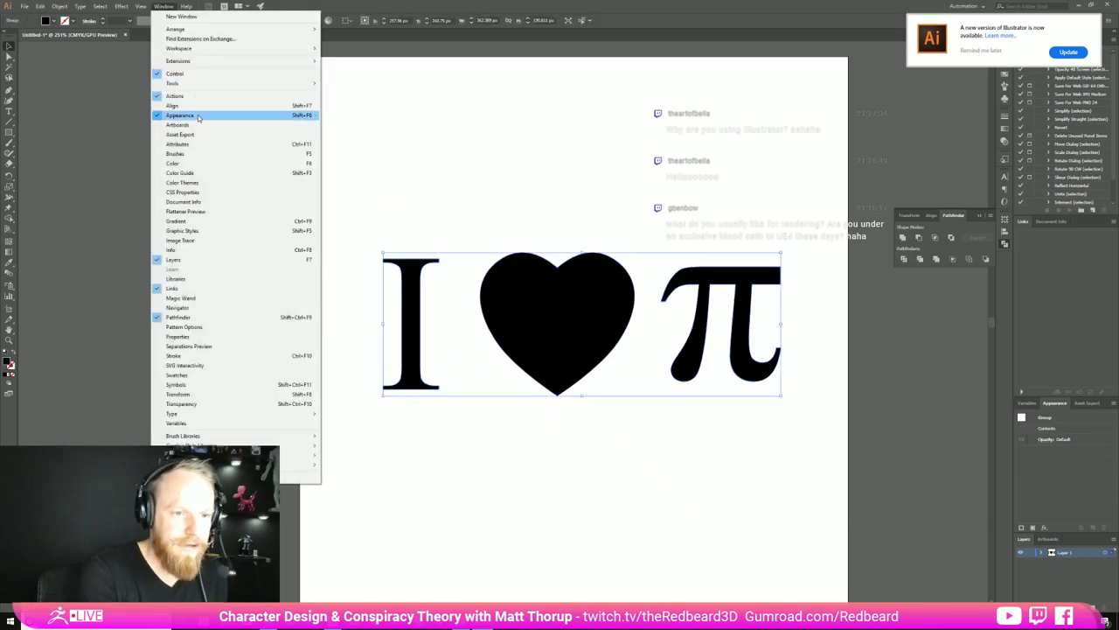
mouse_move(142, 8)
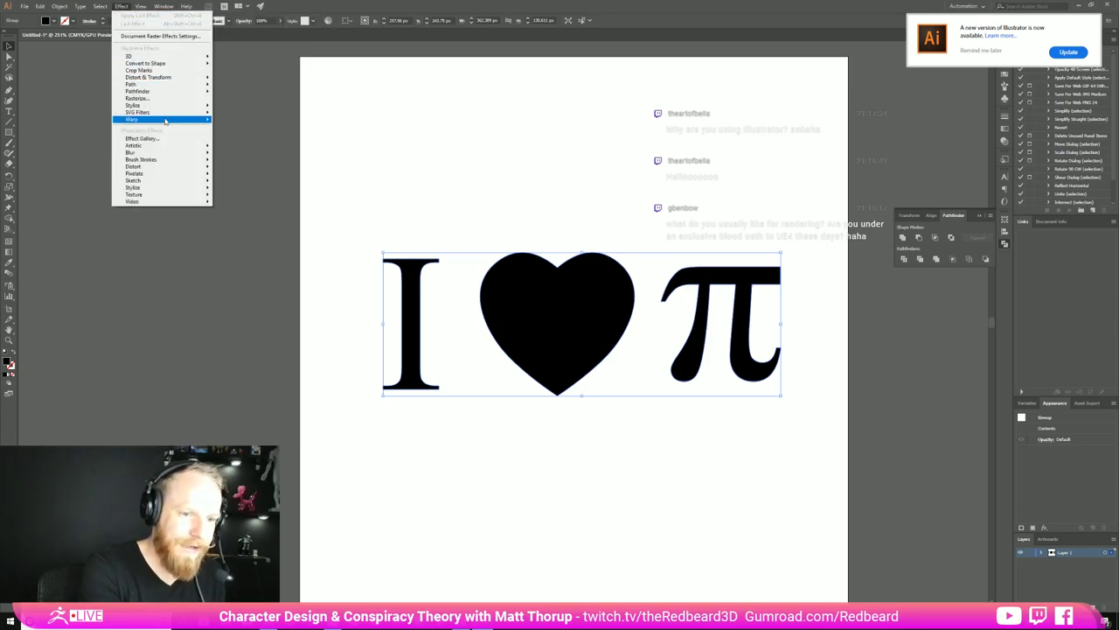
mouse_move(165, 121)
click(231, 119)
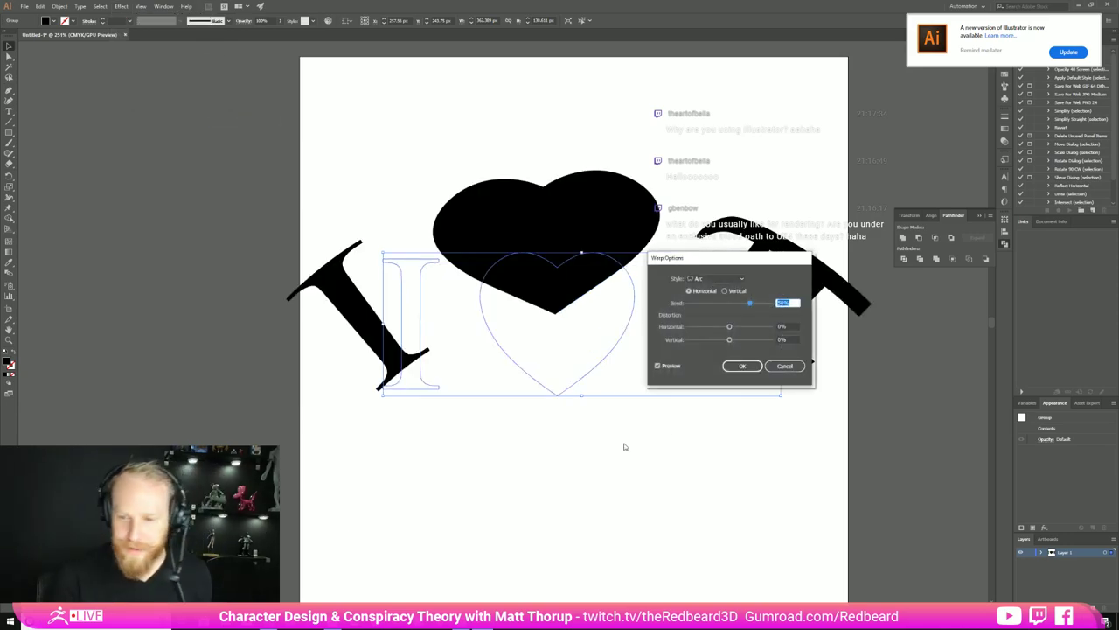
drag(749, 304, 733, 305)
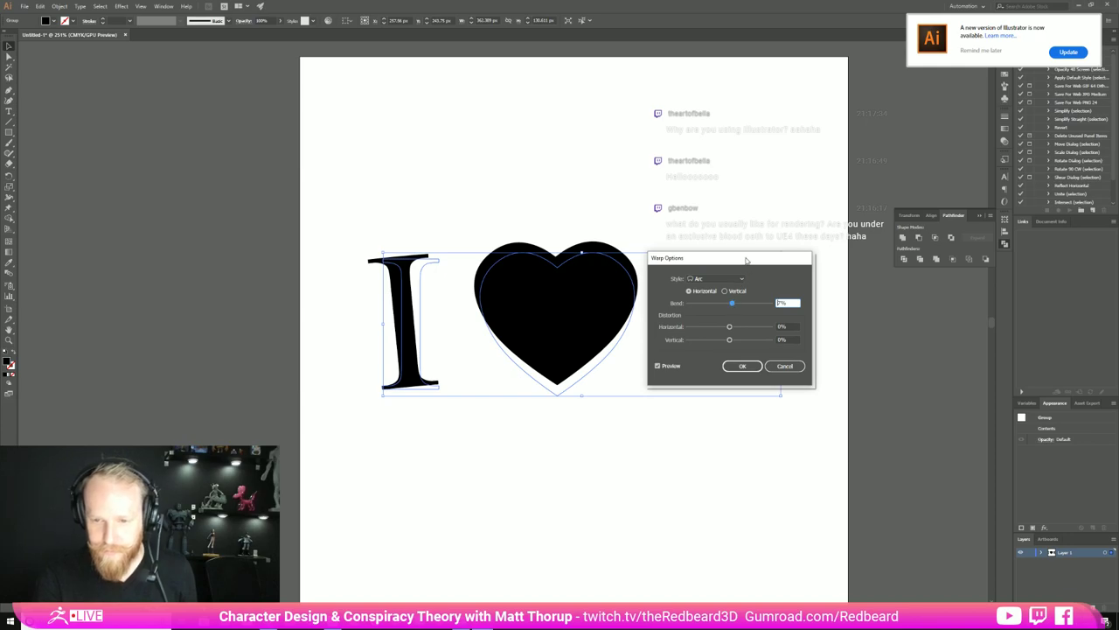
drag(747, 258, 800, 464)
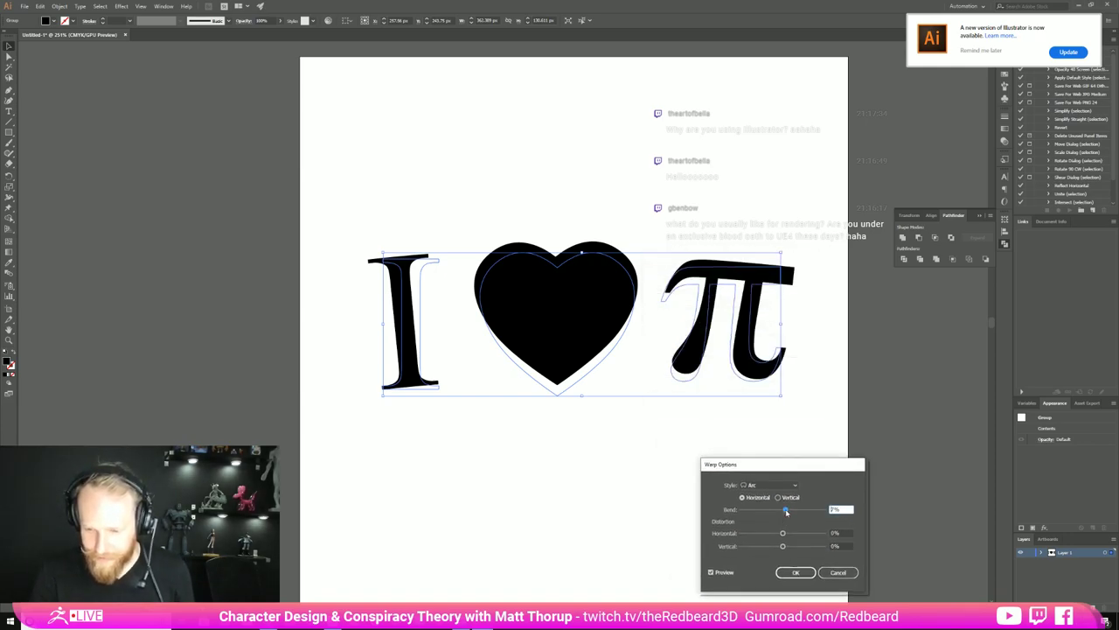
drag(787, 511, 785, 512)
drag(786, 512, 785, 511)
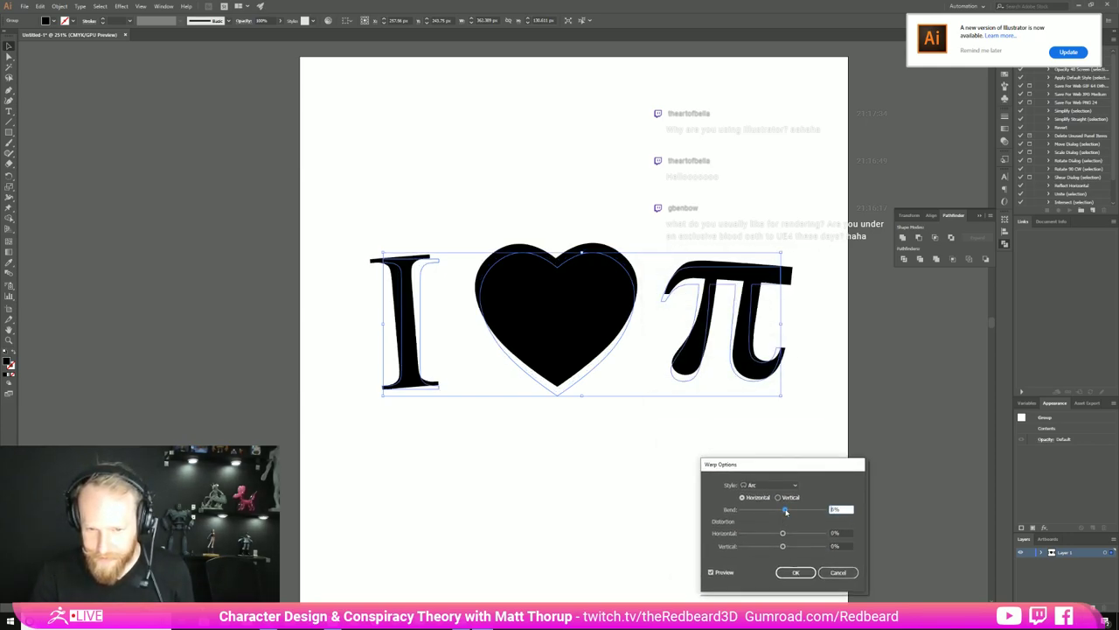
click(795, 573)
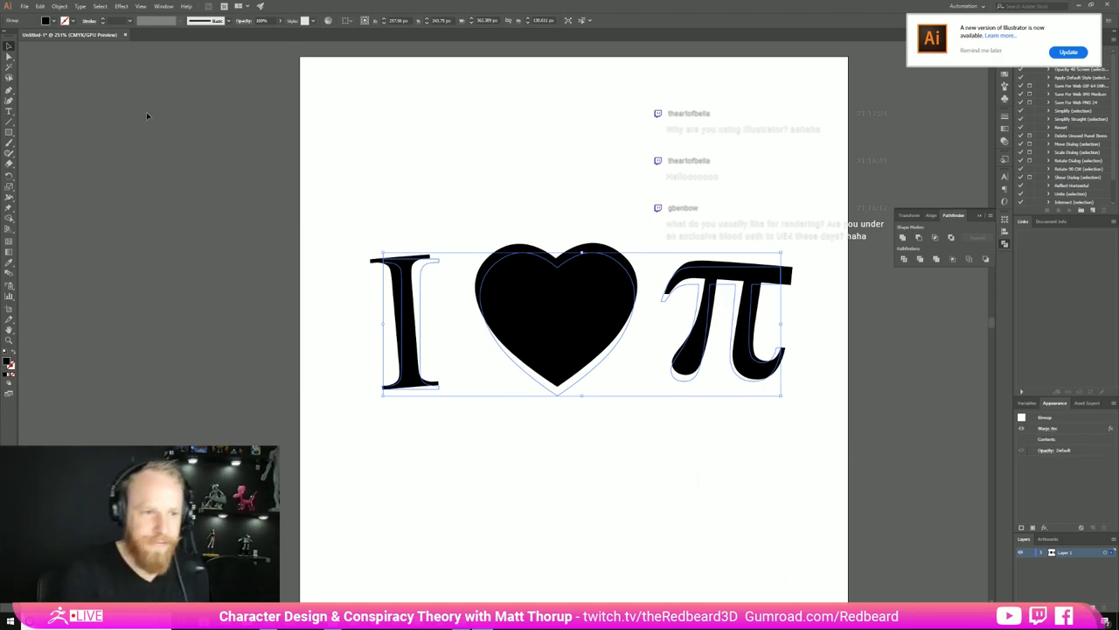
click(56, 7)
click(96, 111)
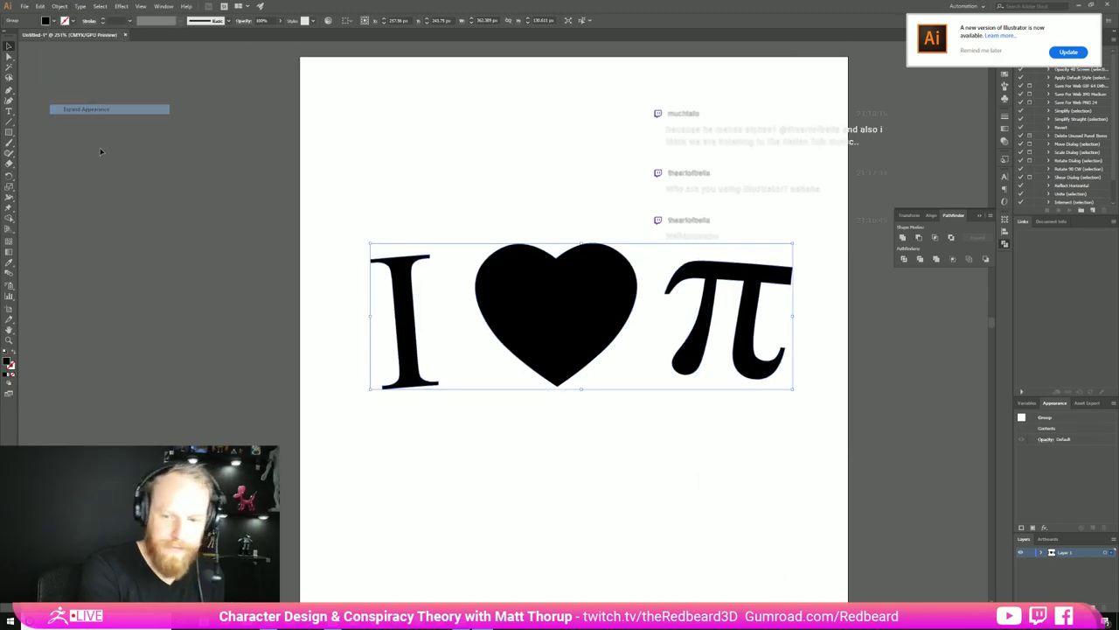
Save the graphic as an SVG file named pie in the PieGuy folder inside ZBrush on the SSD (D:) drive.
key(ctrl+s)
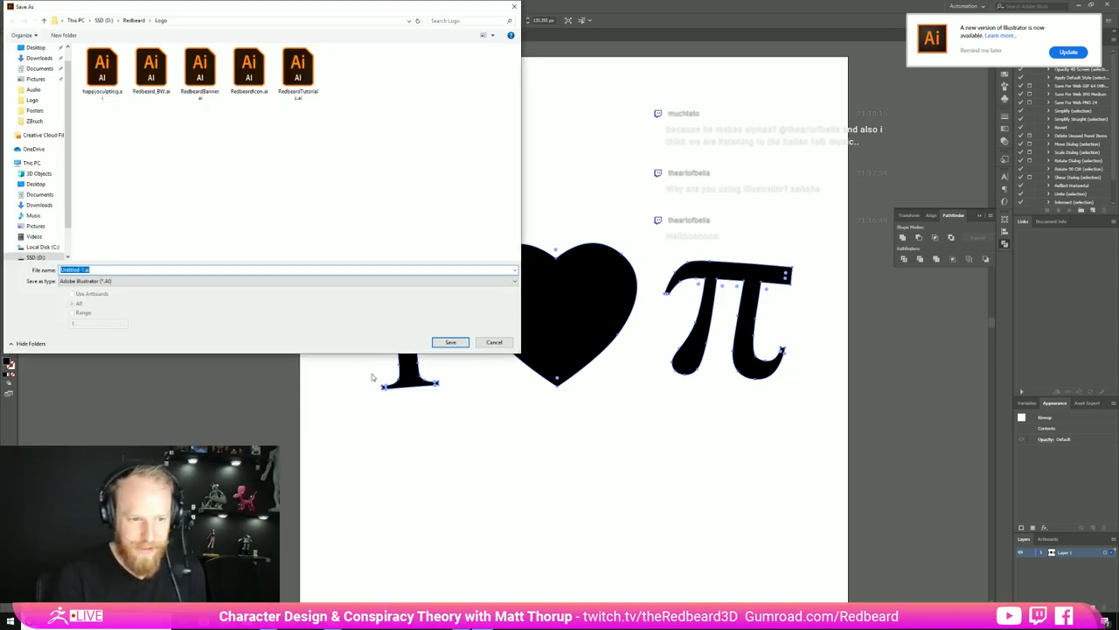
click(132, 281)
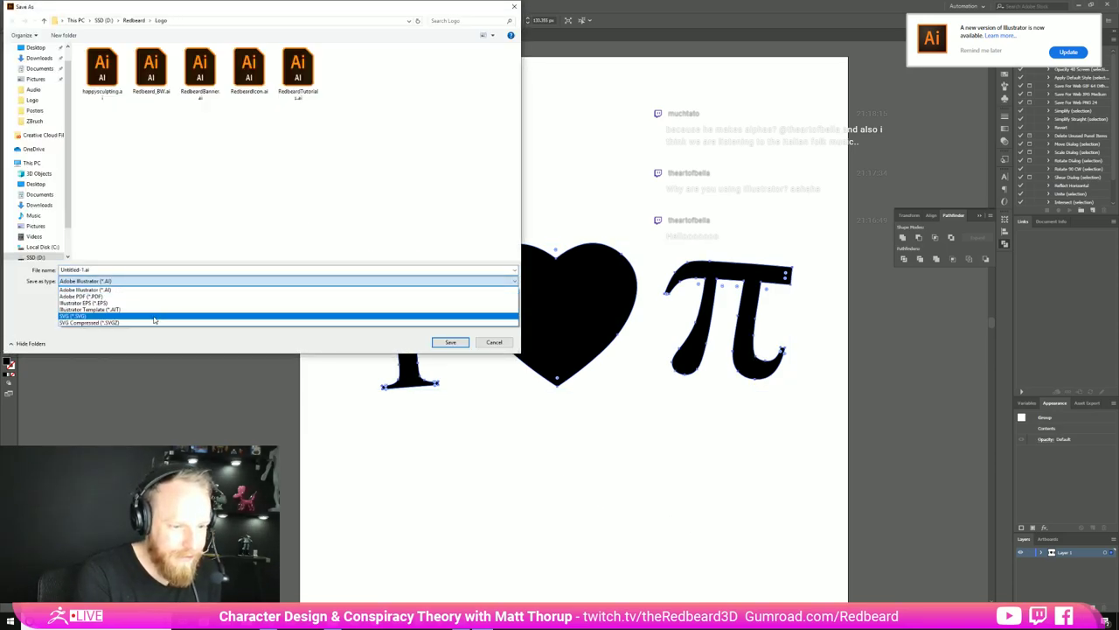
click(154, 317)
click(104, 22)
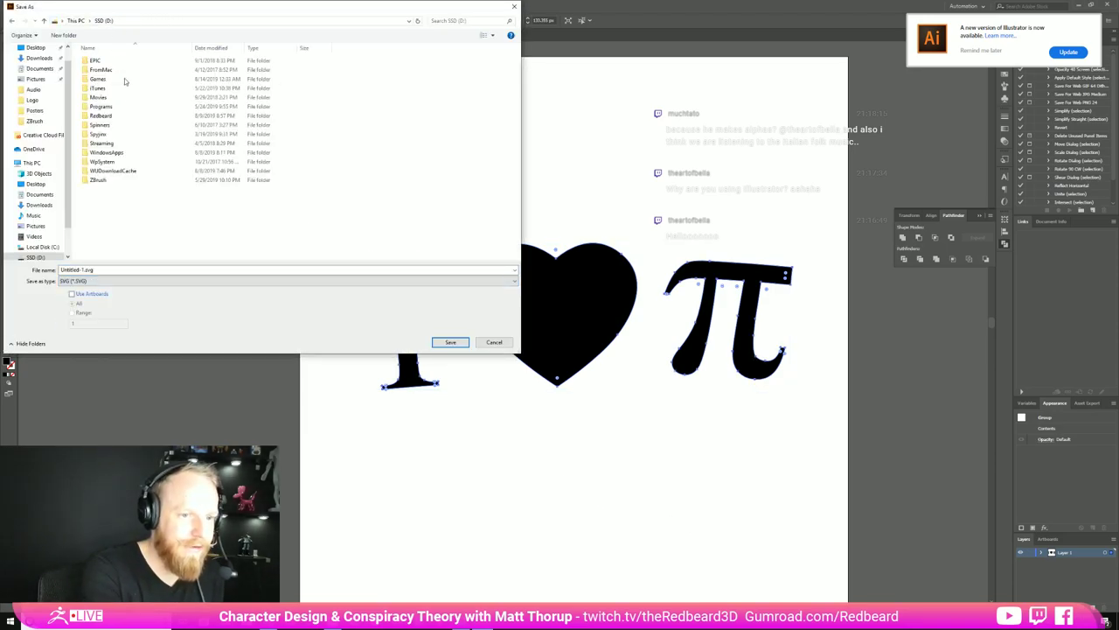
double_click(118, 178)
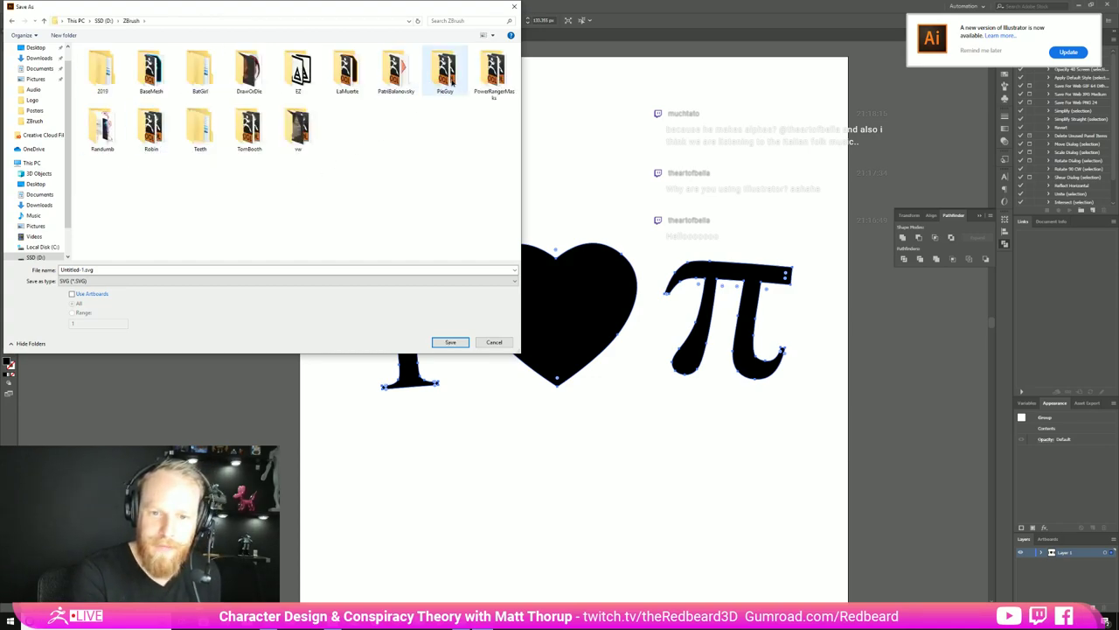
double_click(444, 77)
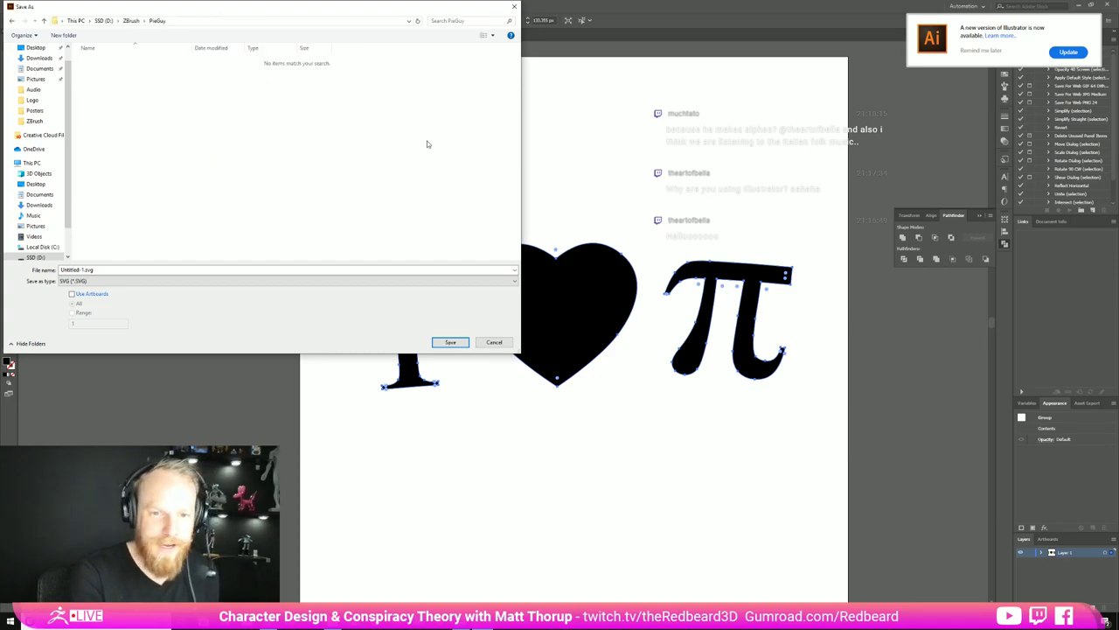
double_click(79, 270)
text(pie)
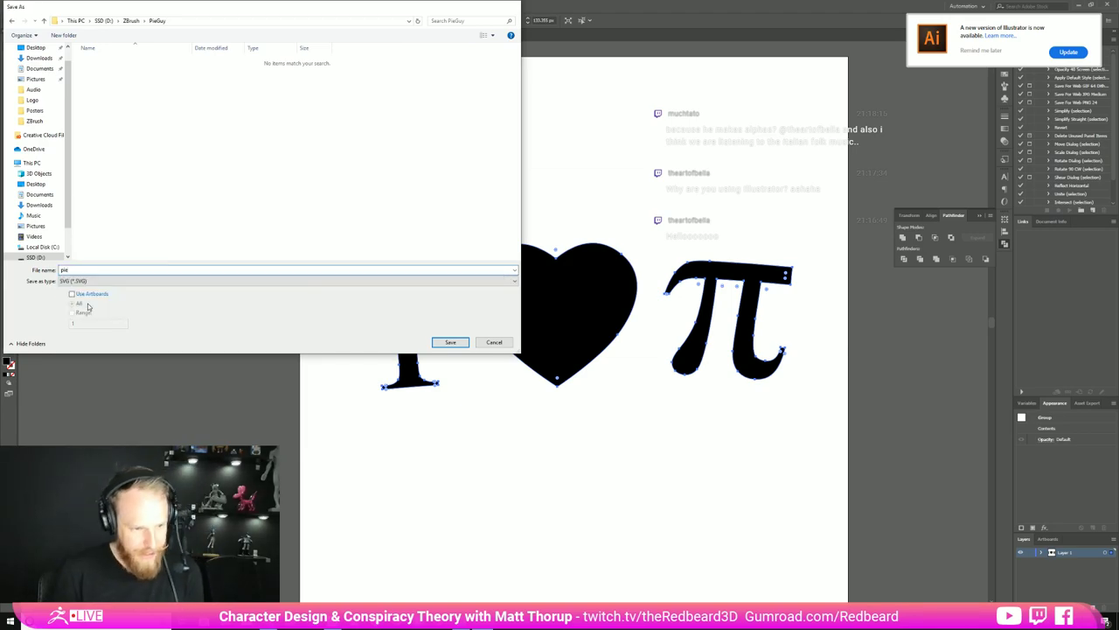
key(Return)
click(592, 353)
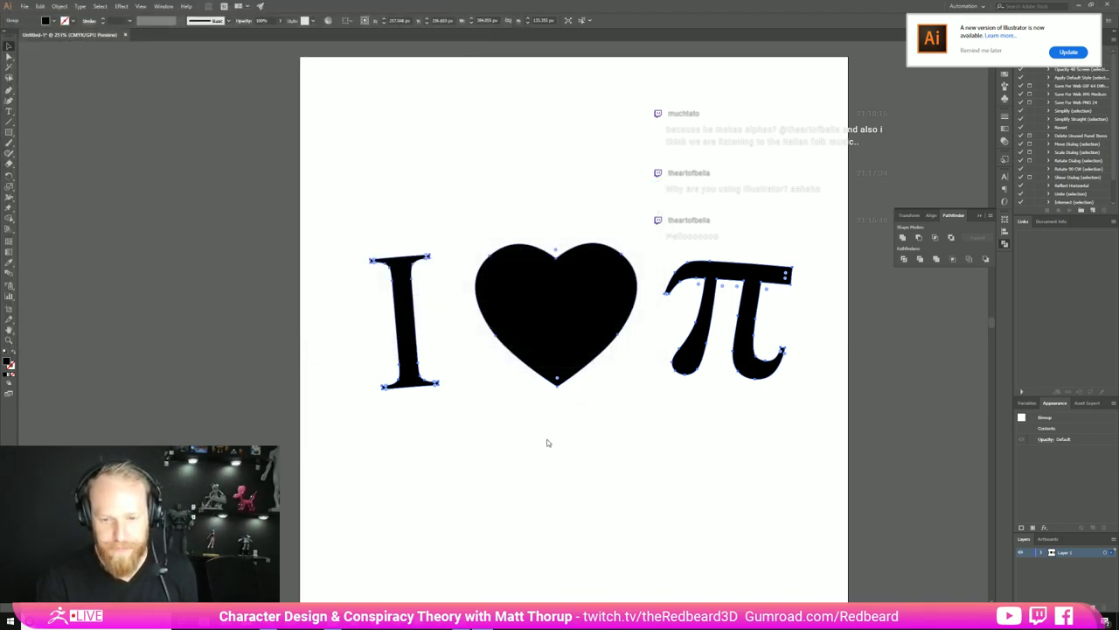
Switch to ZBrush and show the whole character sculpt from the front.
key(alt+Tab)
key(alt+Tab)
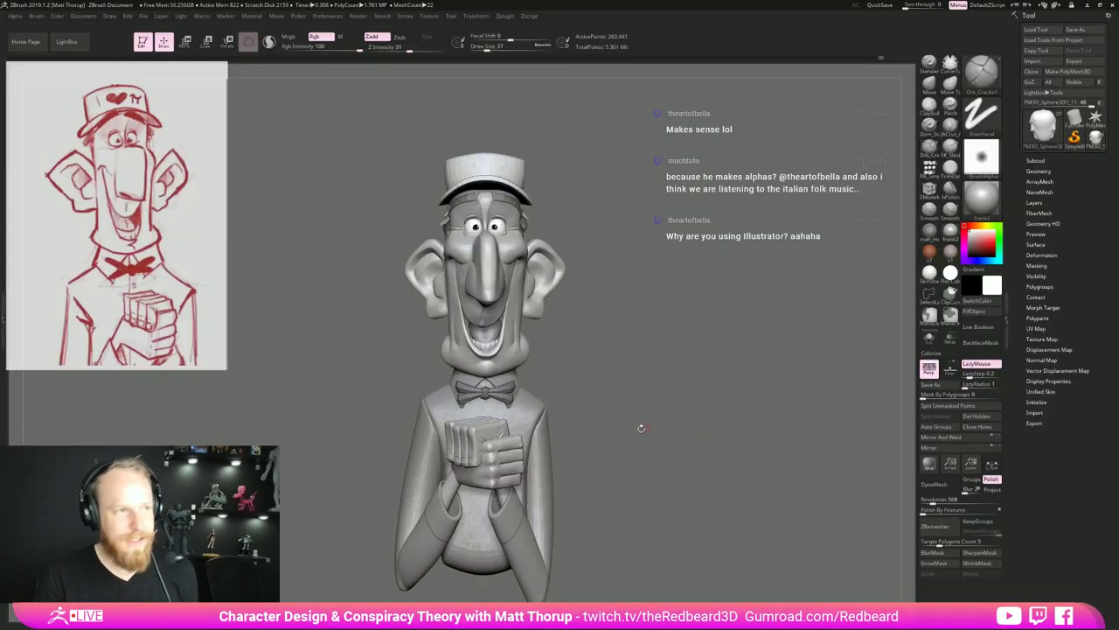
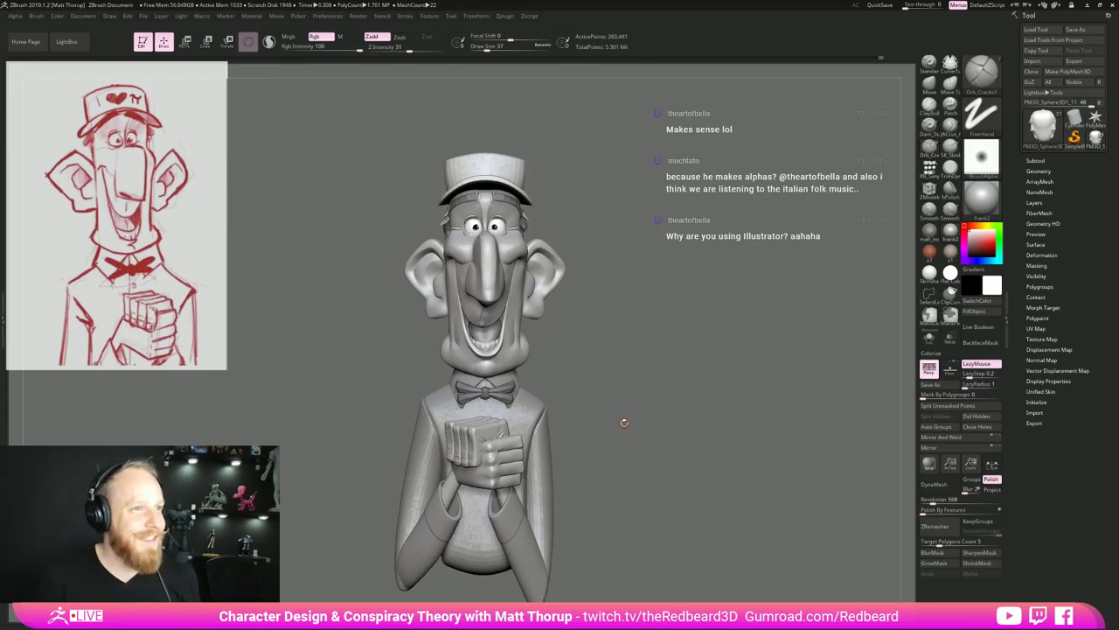
drag(683, 399, 721, 393)
key(alt+Tab)
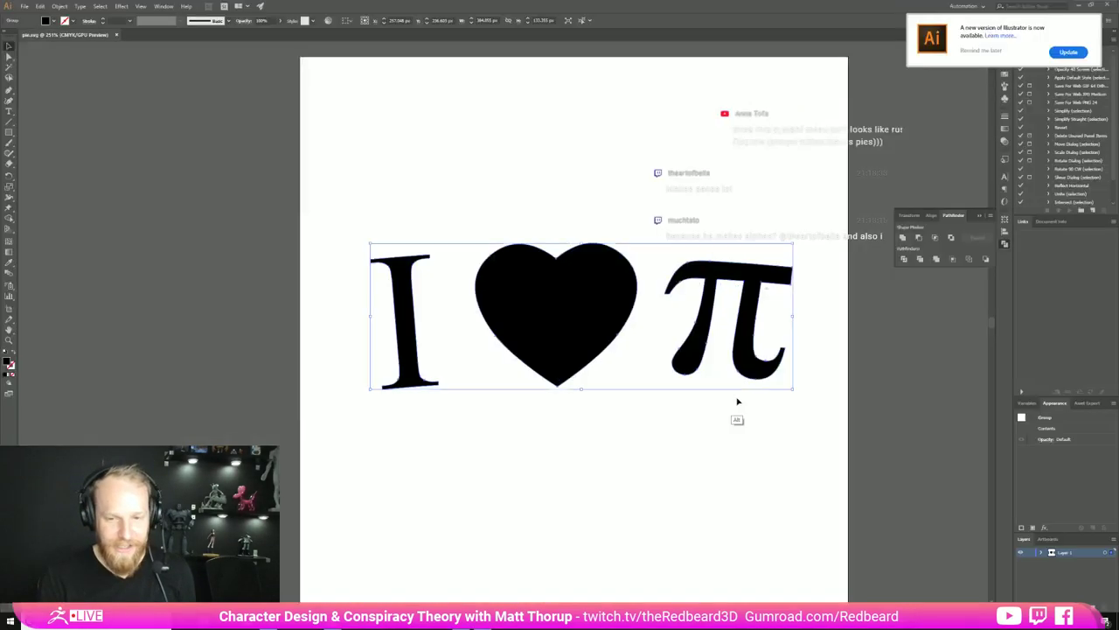
key(alt+Tab)
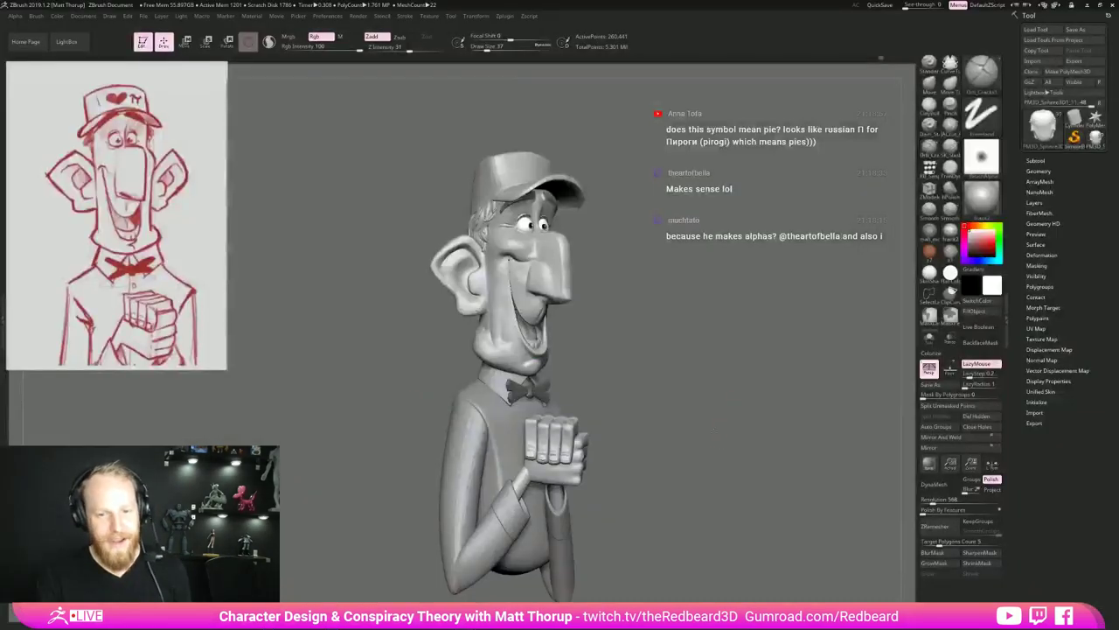
drag(728, 432, 668, 453)
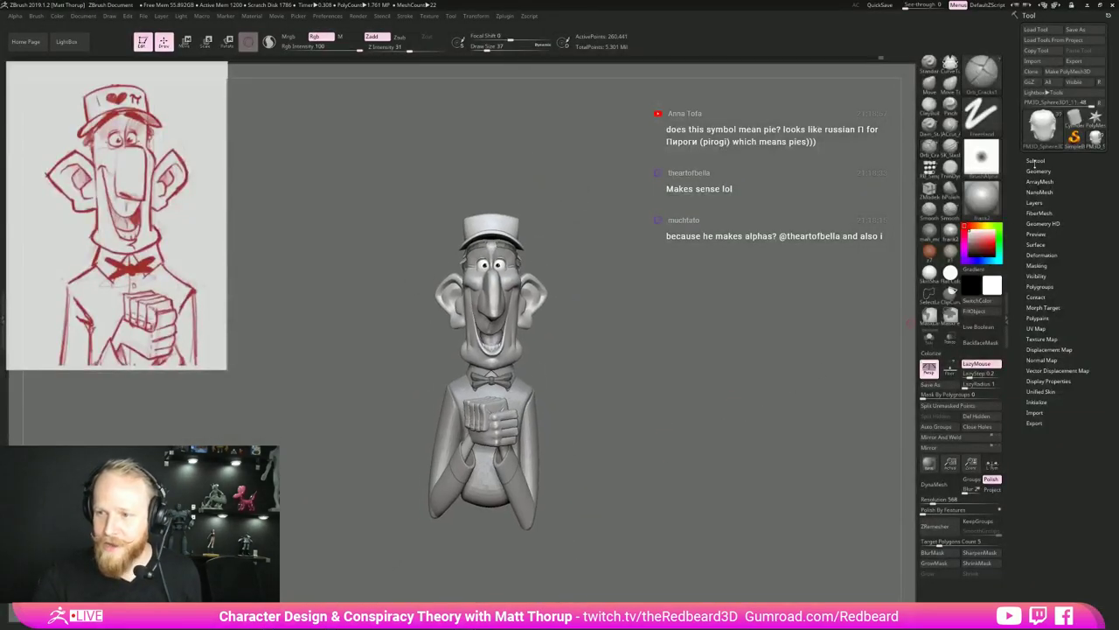
Create a new 3D vector shape from pie.svg in the PieGuy folder using Text 3D & Vector Shapes.
click(1034, 162)
click(505, 16)
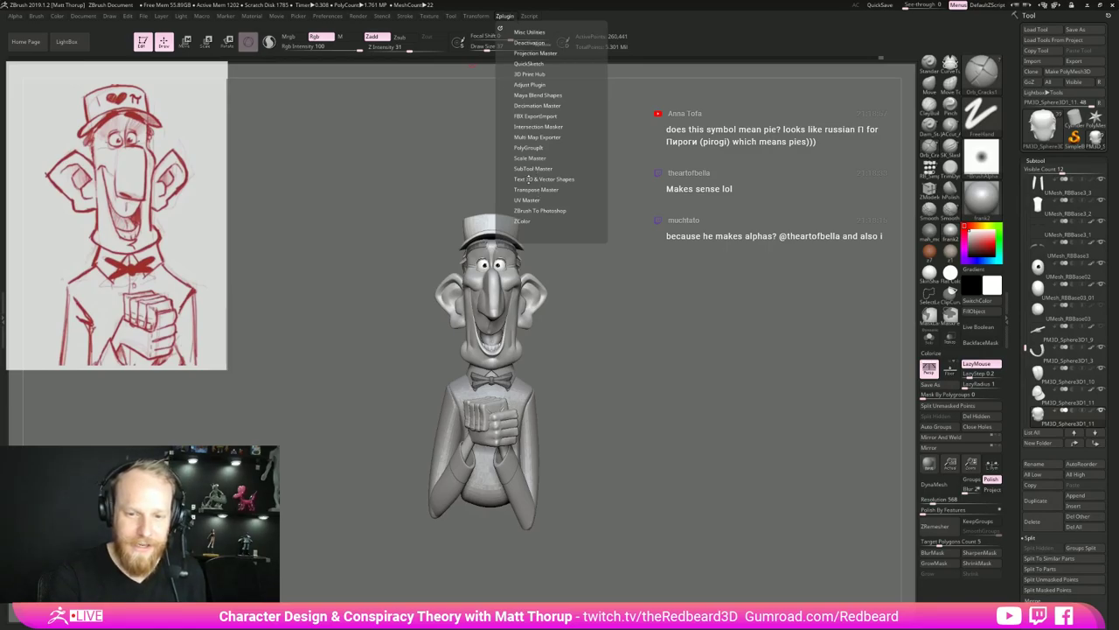
click(528, 178)
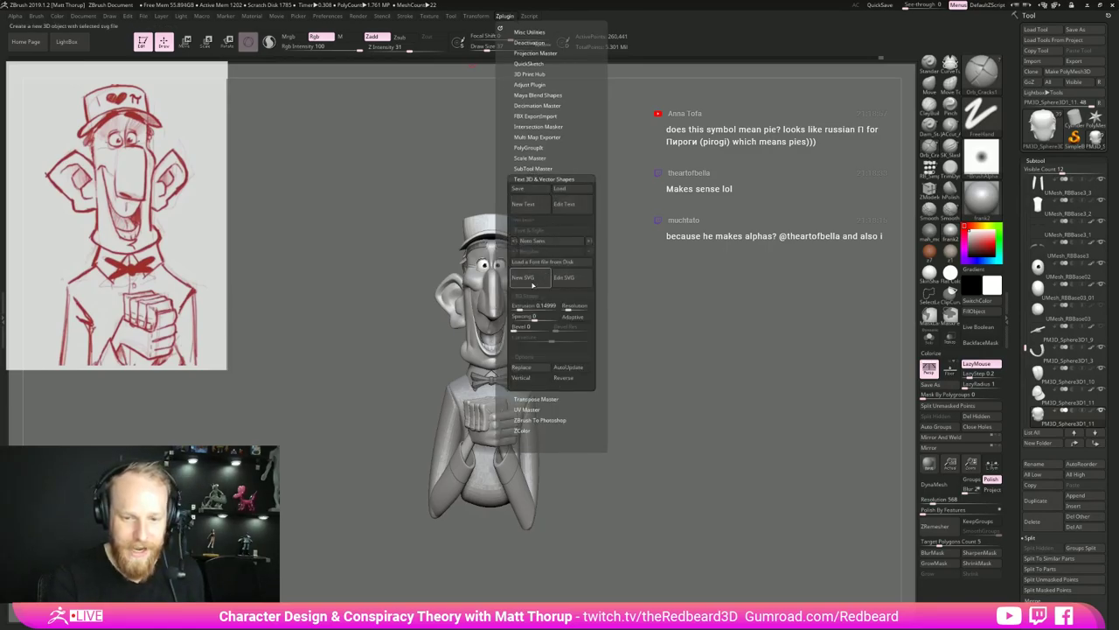
click(524, 278)
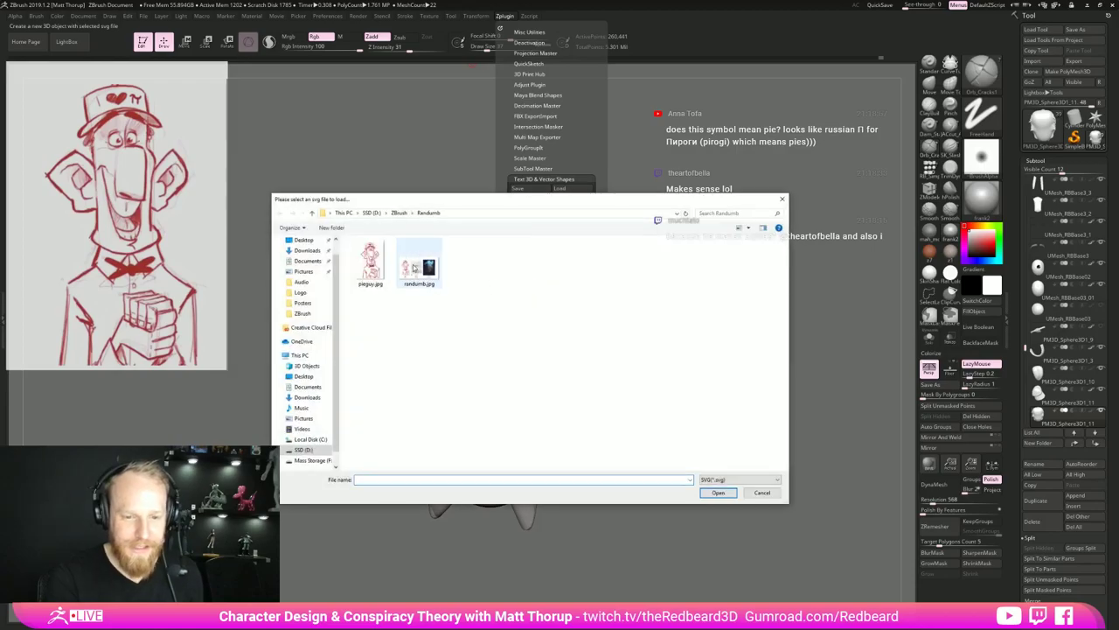
click(400, 212)
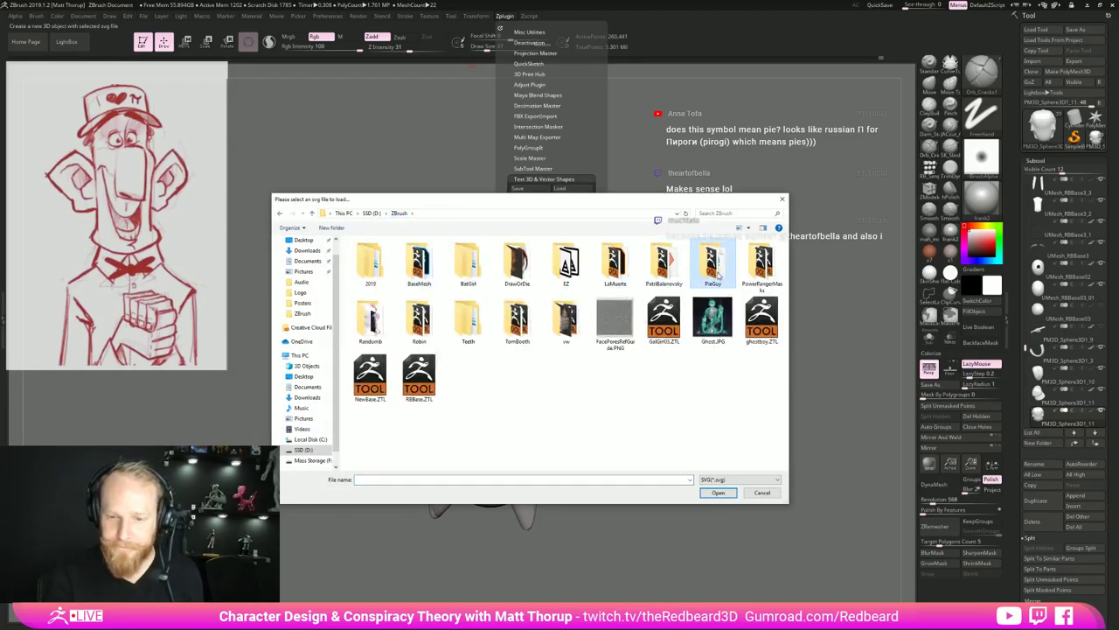
double_click(713, 263)
click(367, 253)
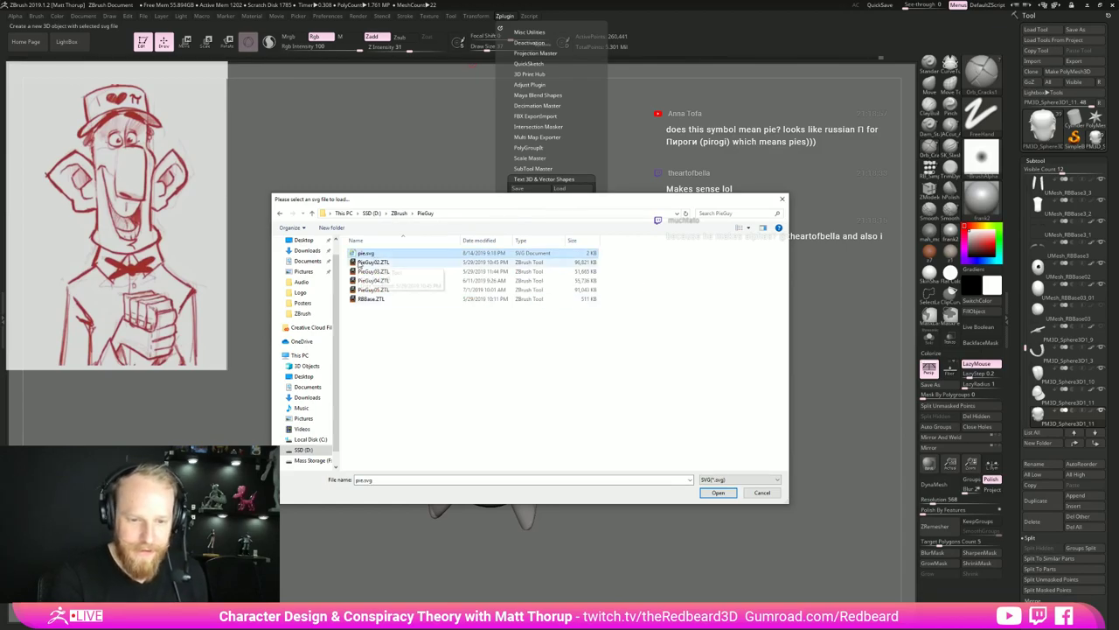
click(718, 493)
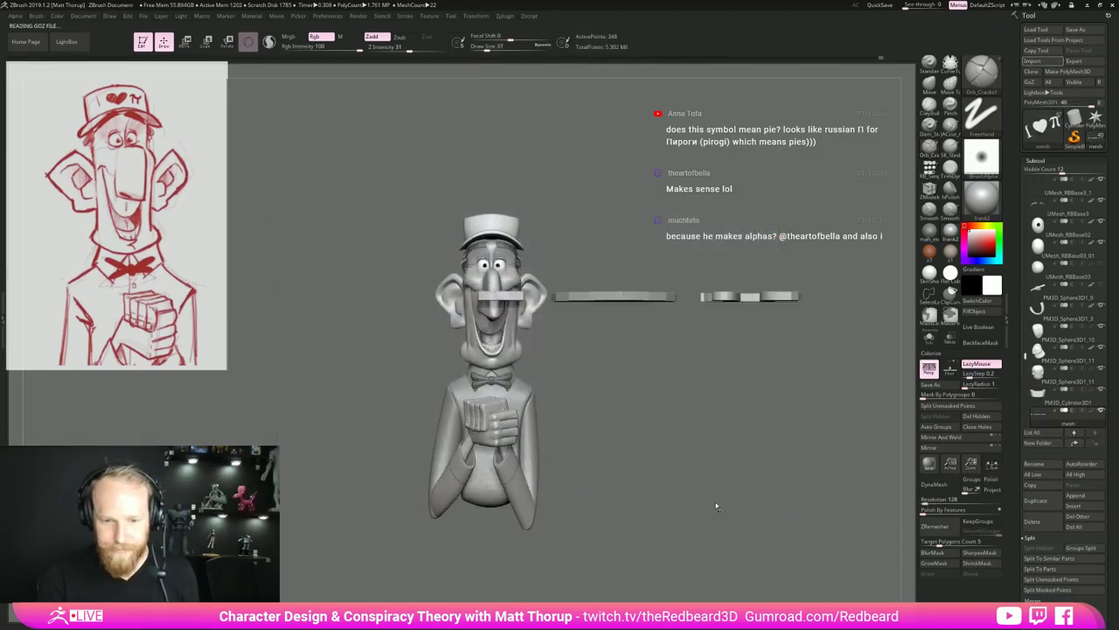
Raise the curve resolution of the I ♥ π vector shape to 6 so its outlines are smoother.
drag(715, 501, 724, 588)
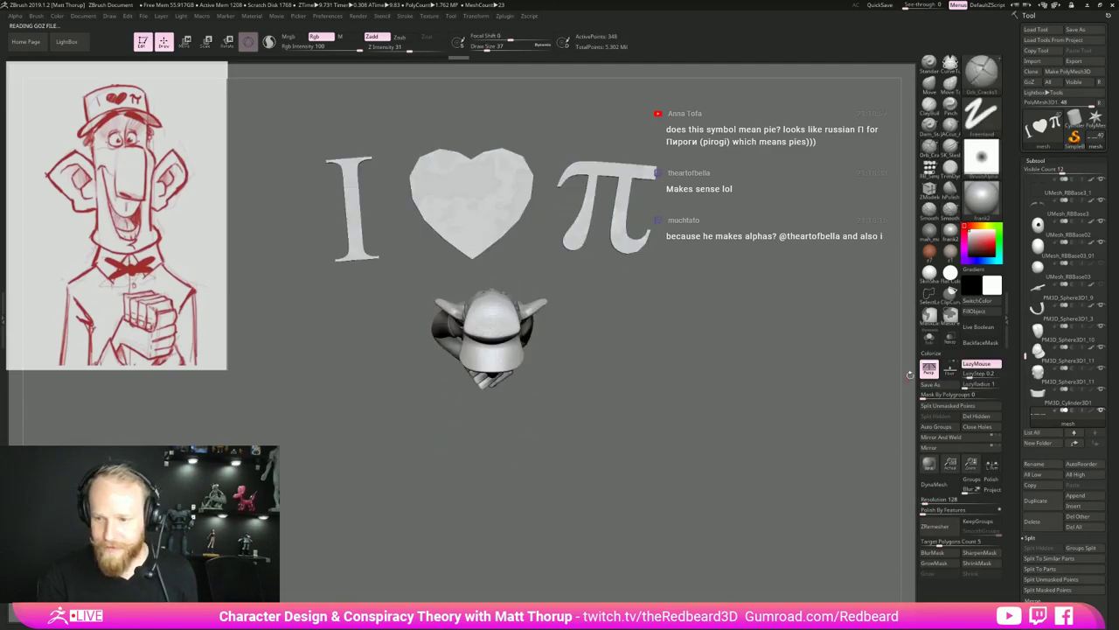
drag(697, 424, 699, 400)
alt+drag(635, 260, 632, 369)
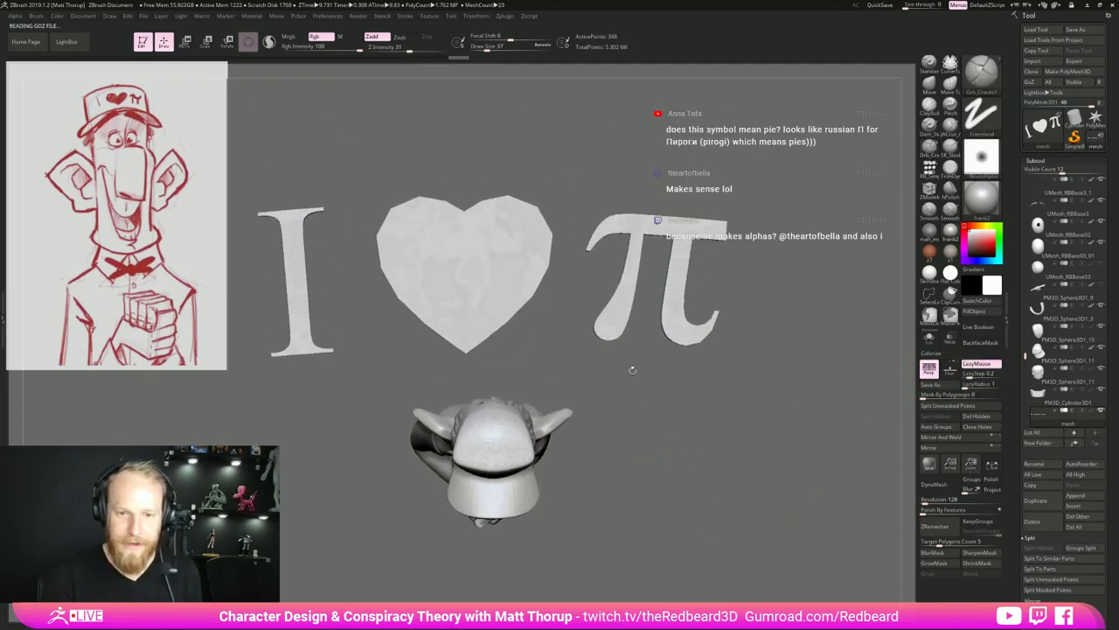
click(506, 16)
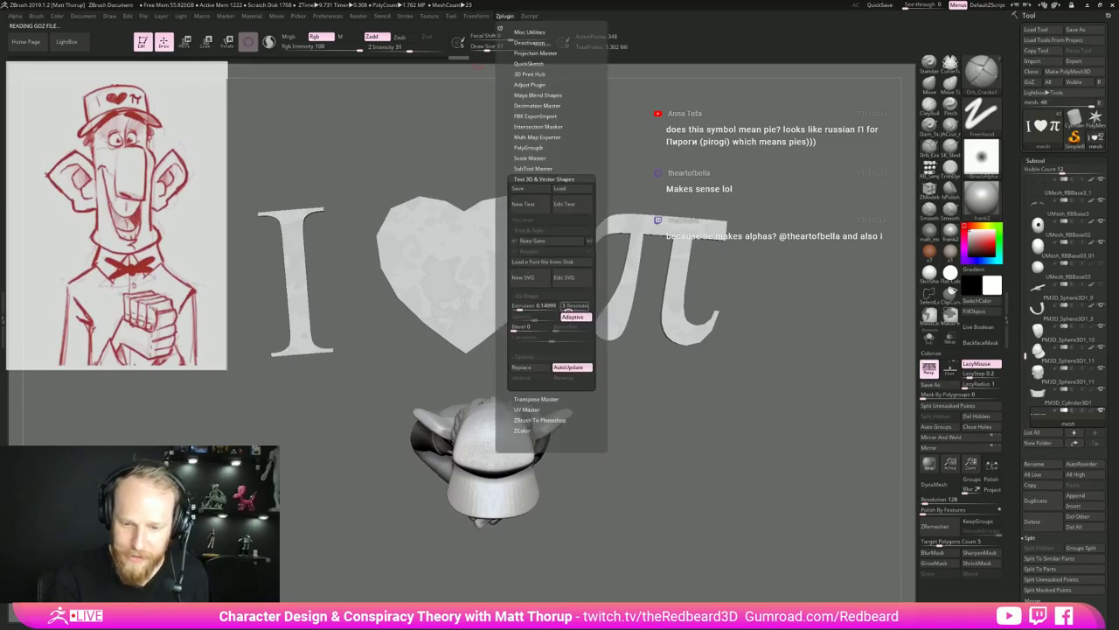
drag(568, 308, 574, 316)
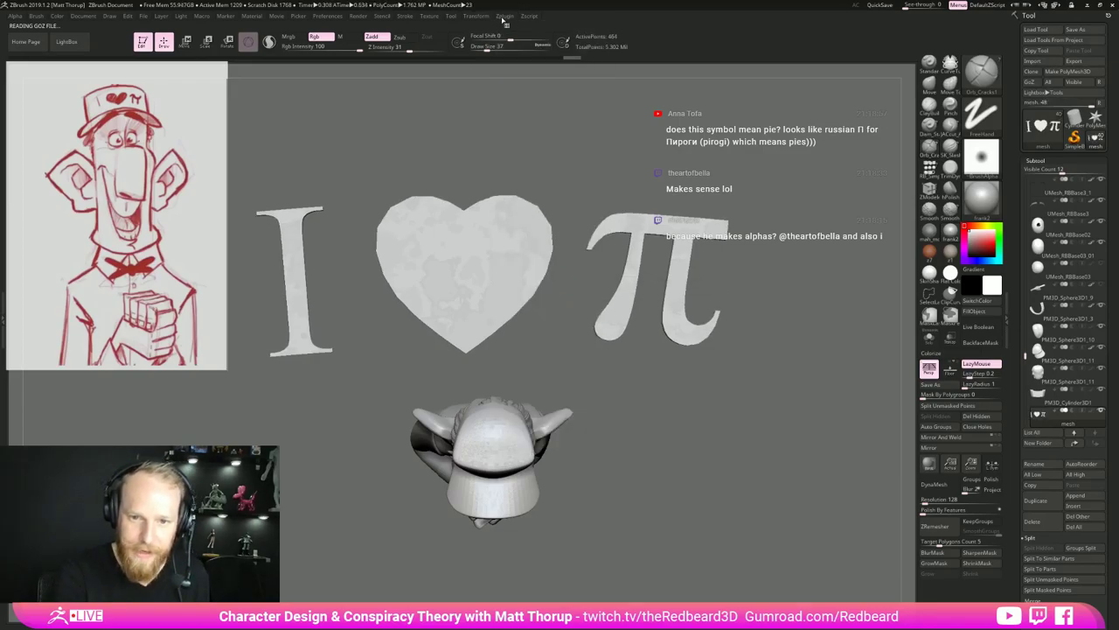
click(505, 16)
click(574, 308)
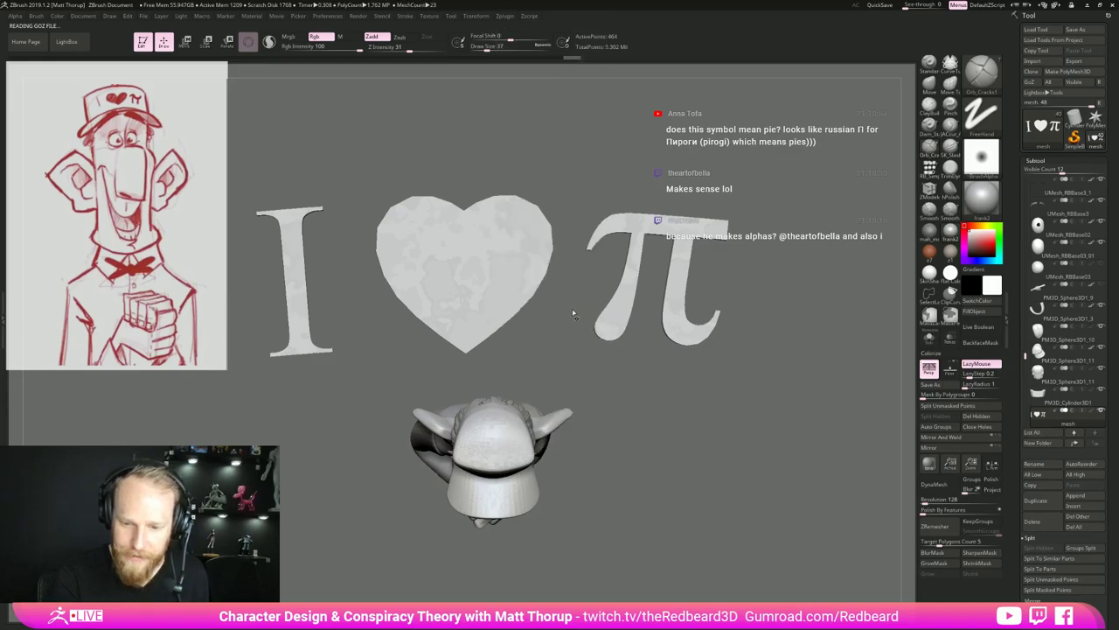
click(506, 18)
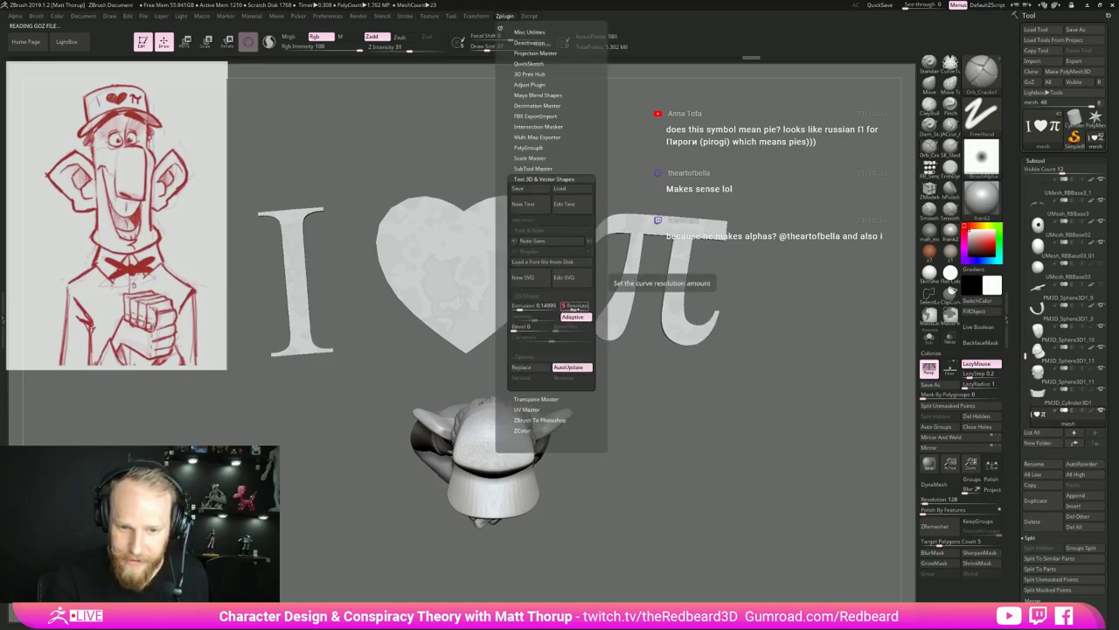
text(6)
key(Return)
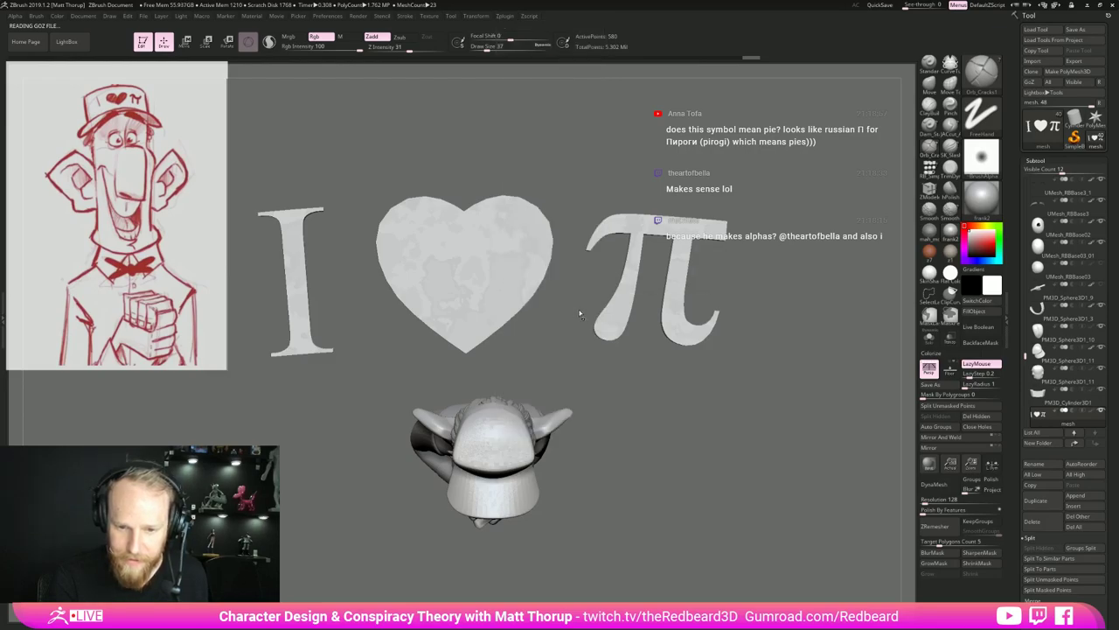
Add a bevel to the edges of the extruded I ♥ π shape.
mouse_move(638, 383)
mouse_down()
mouse_move(608, 384)
mouse_move(651, 393)
mouse_up()
key(shift+f)
key(shift+f)
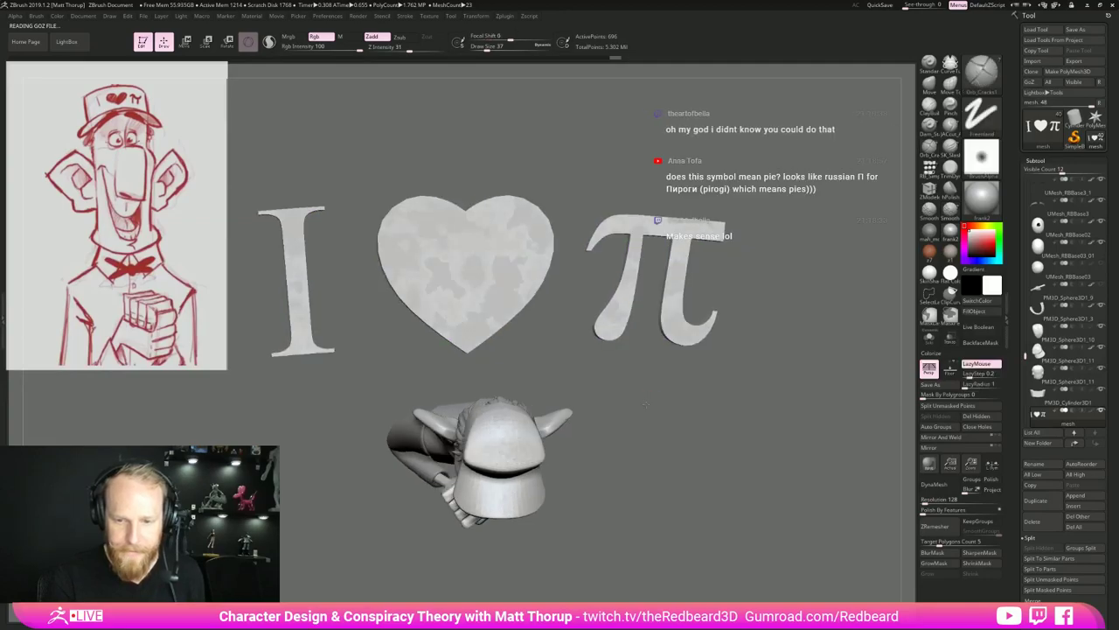
click(505, 16)
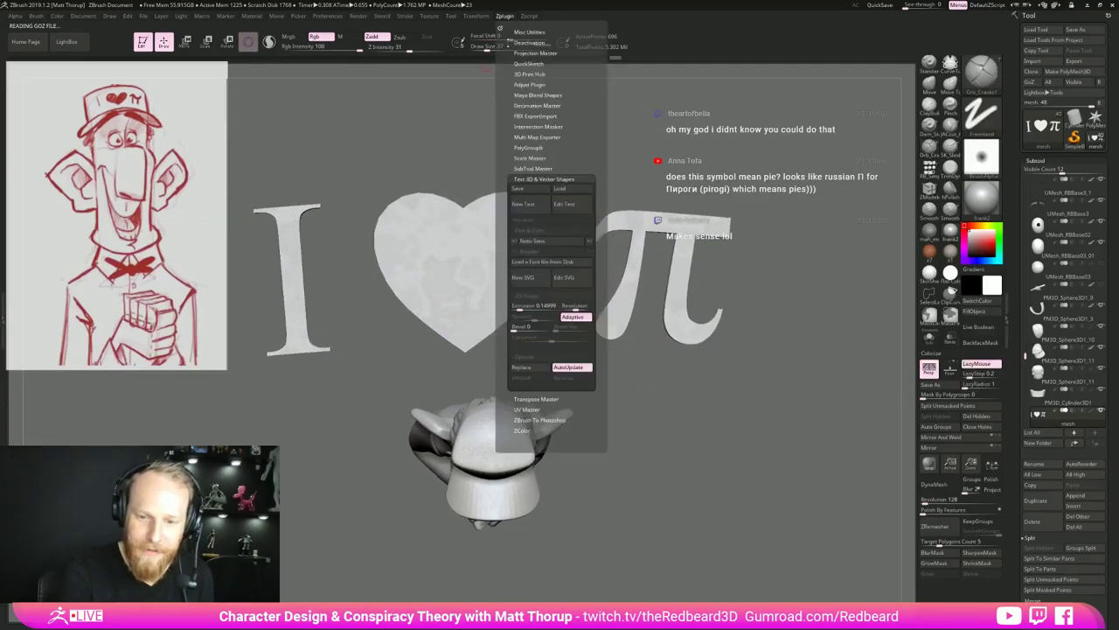
click(516, 330)
drag(532, 330, 547, 297)
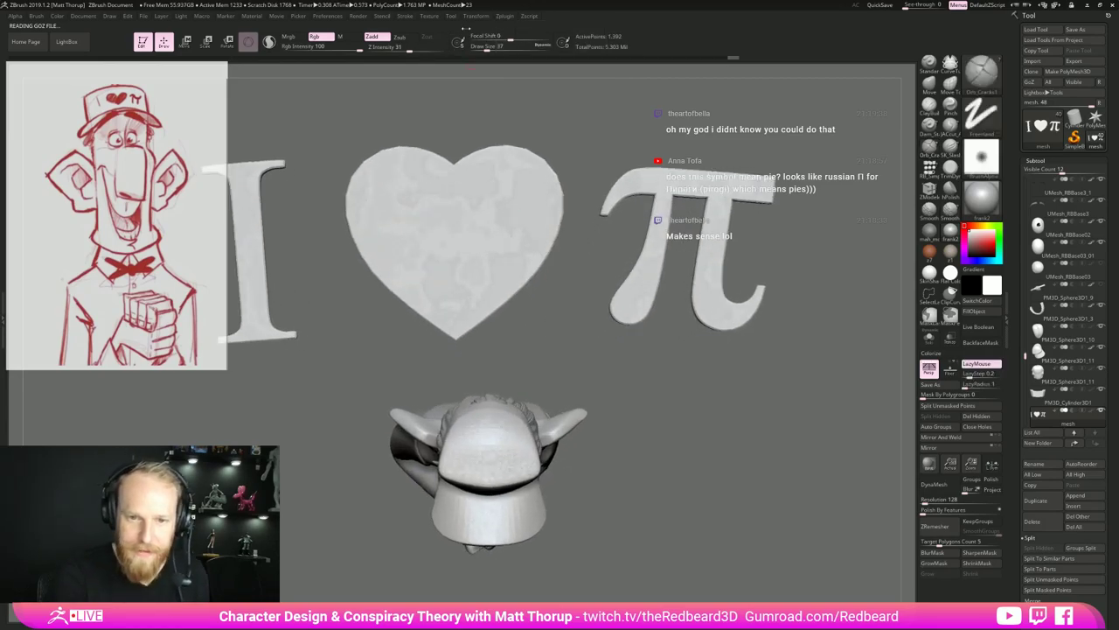
mouse_move(504, 16)
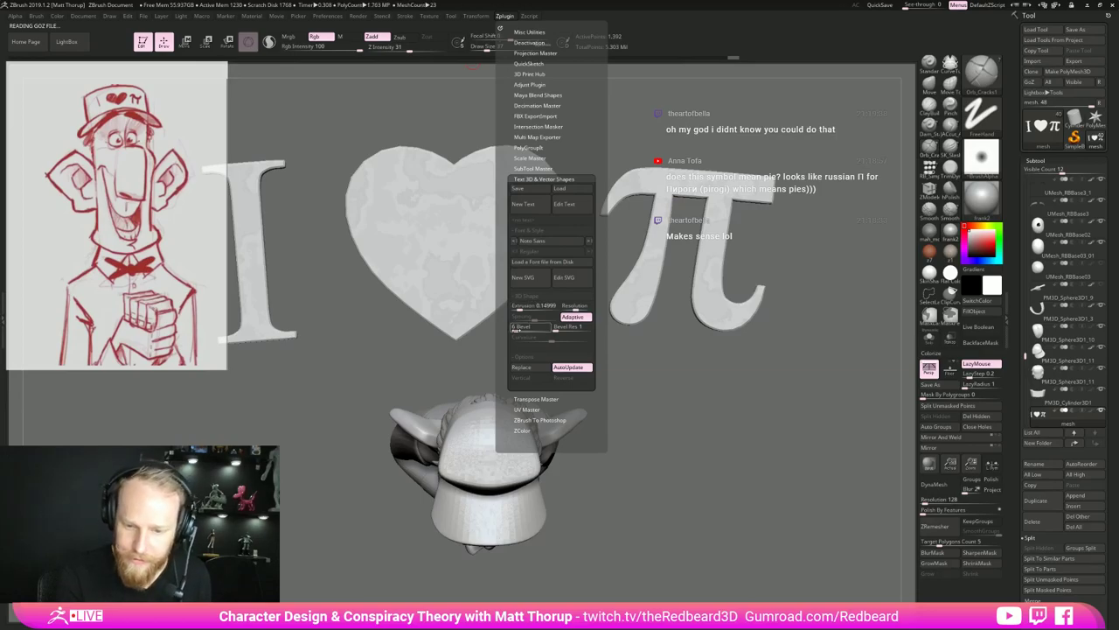
click(517, 330)
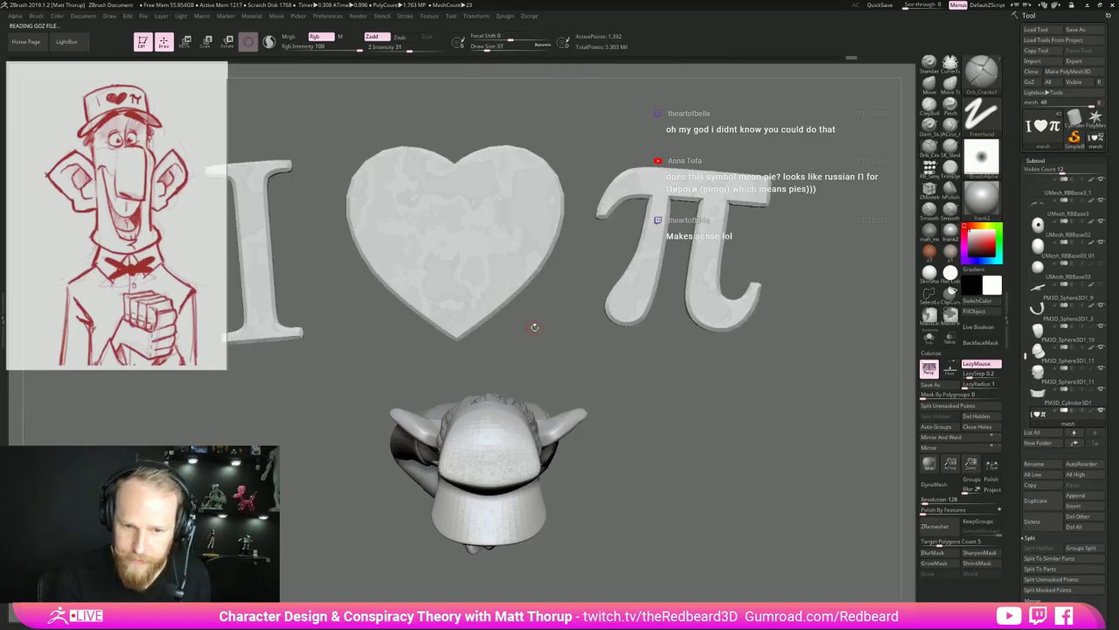
Rotate the flat I ♥ π graphic upright so that it faces forward like the character.
drag(533, 326, 755, 432)
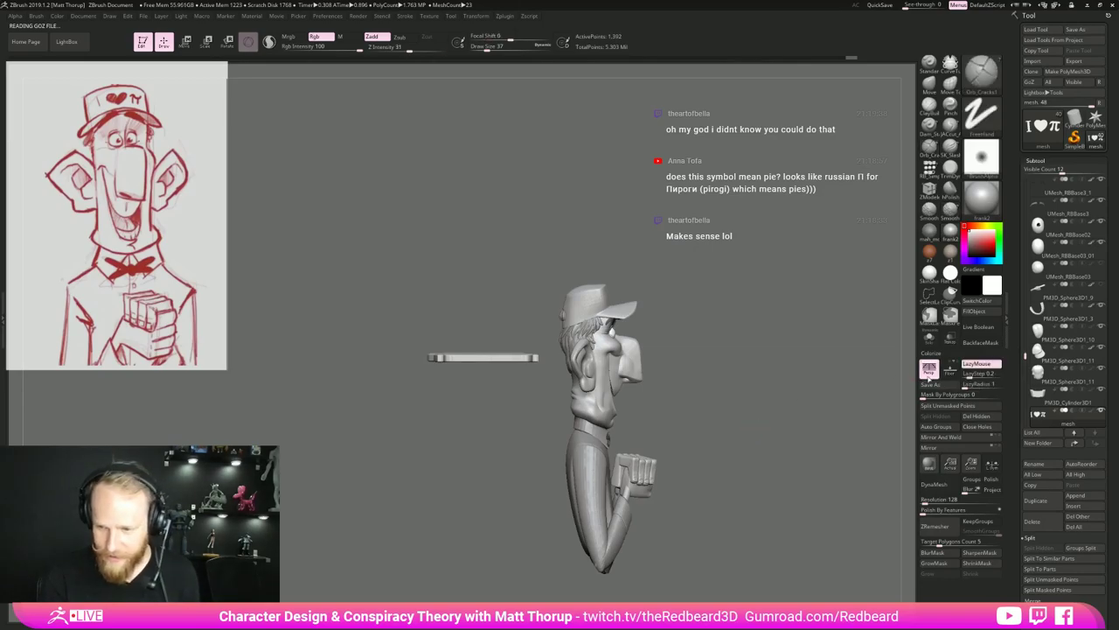
key(w)
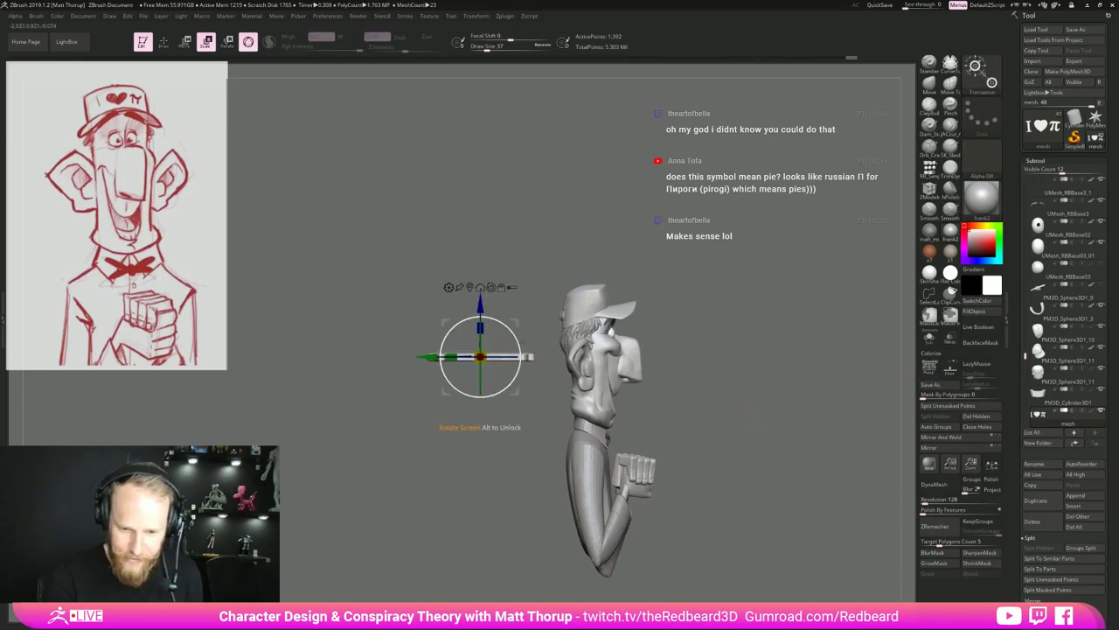
drag(511, 332, 642, 323)
alt+drag(787, 279, 656, 341)
alt+drag(743, 481, 741, 420)
drag(742, 420, 723, 499)
Scale the I ♥ π graphic down and position it against the front of the cap above the brim.
drag(581, 348, 465, 362)
alt+drag(707, 343, 579, 411)
drag(715, 335, 745, 372)
drag(630, 347, 646, 348)
drag(595, 293, 596, 311)
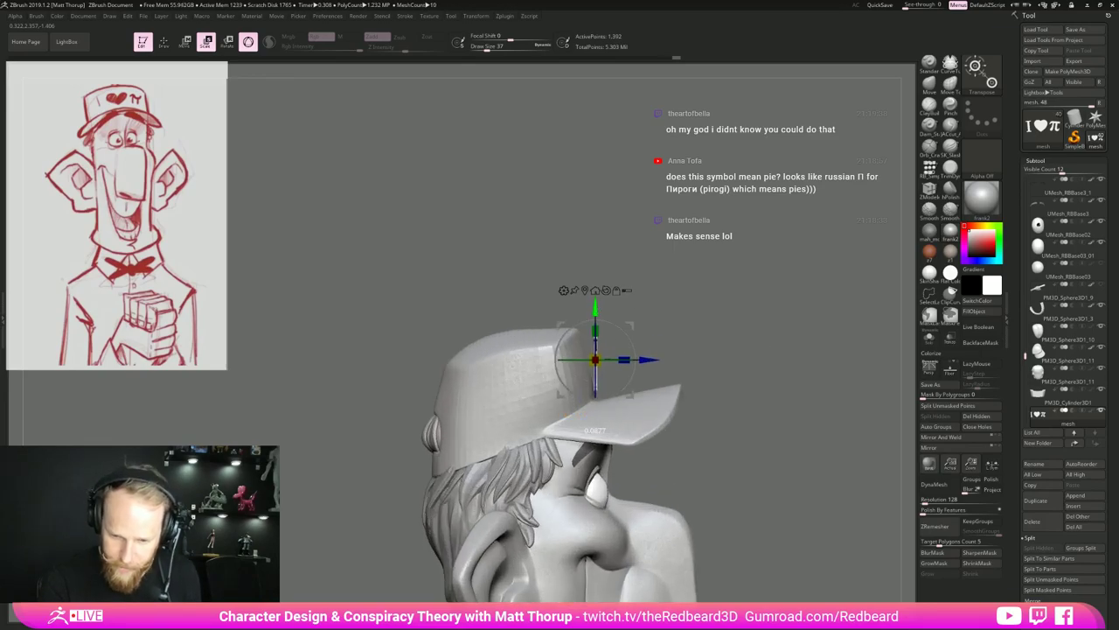
drag(800, 331, 750, 326)
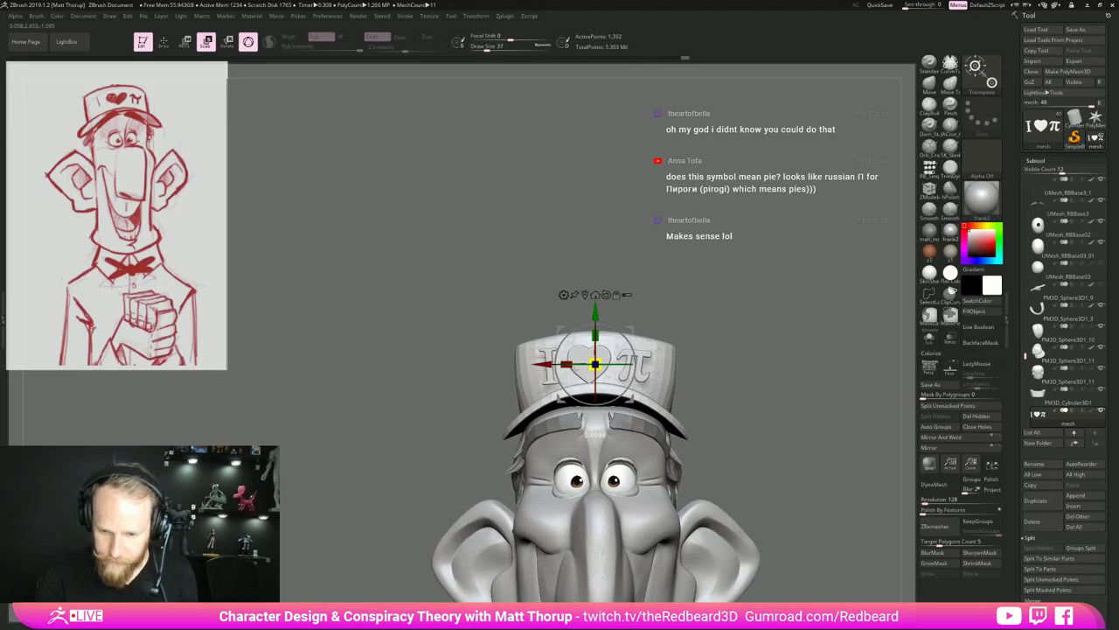
Curve the I ♥ π graphic with the Bend Arc deformer so it wraps around the front of the cap.
drag(765, 336, 792, 360)
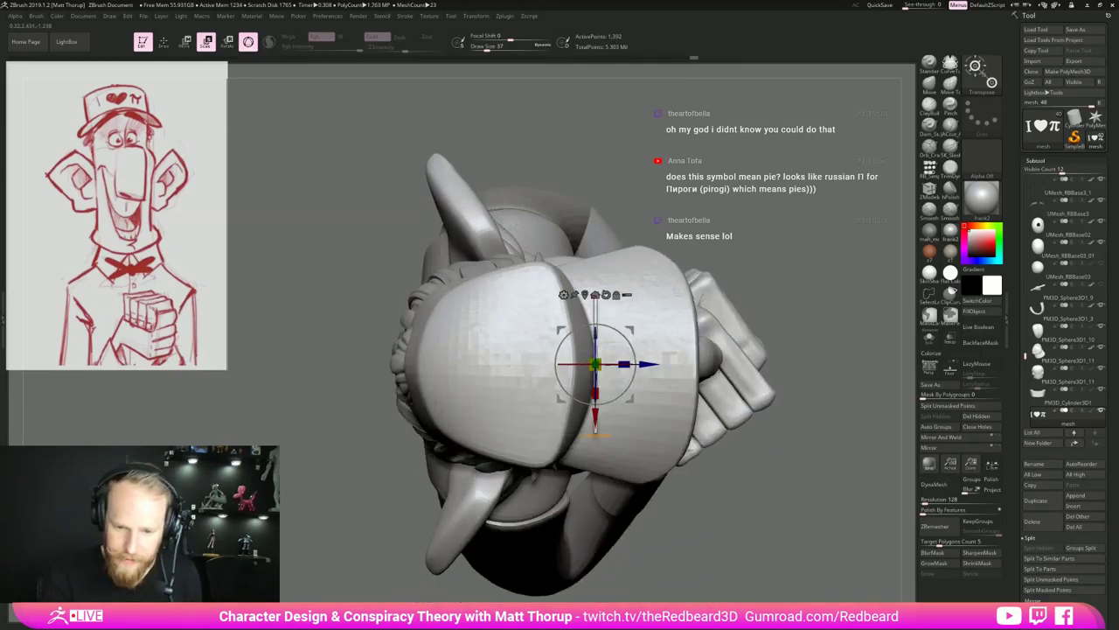
click(564, 295)
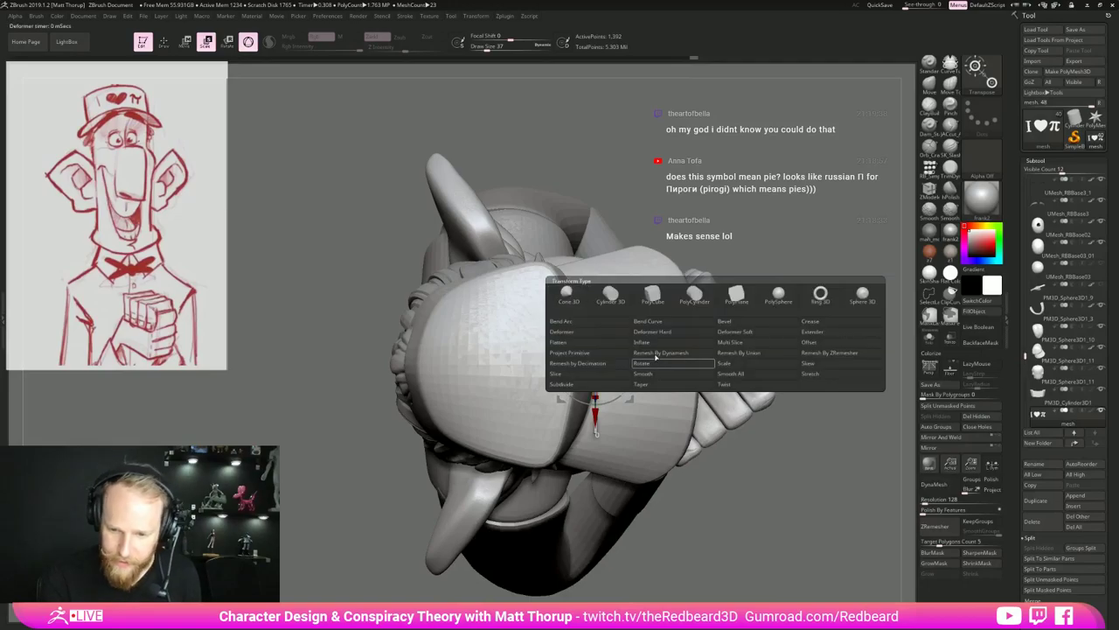
click(588, 325)
drag(663, 537, 813, 373)
right_drag(813, 373, 713, 359)
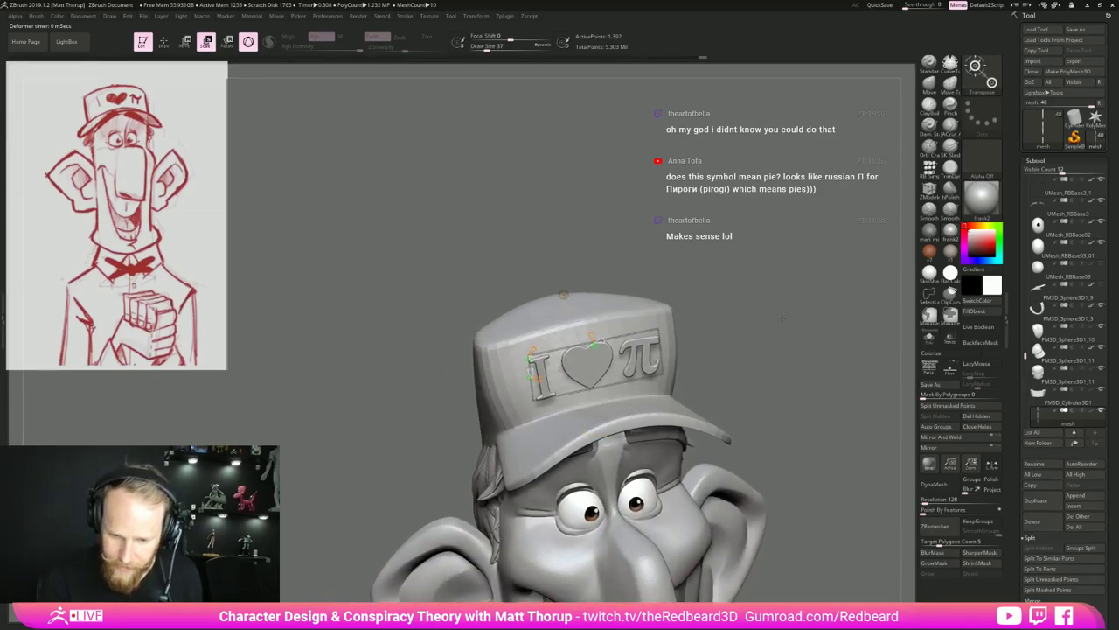
drag(783, 318, 857, 376)
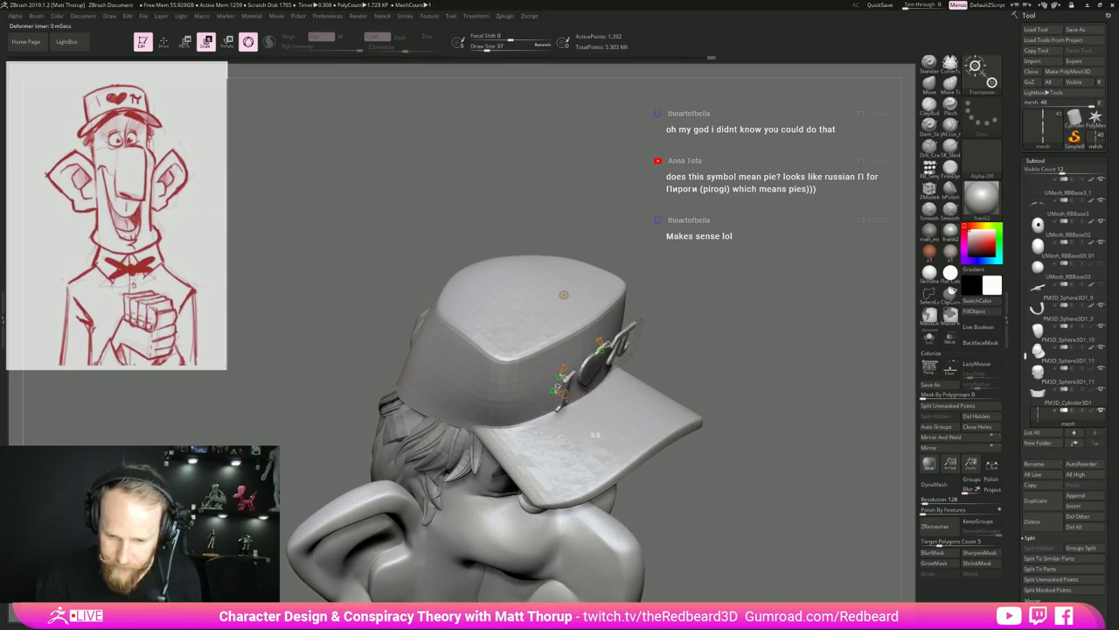
drag(554, 390, 541, 386)
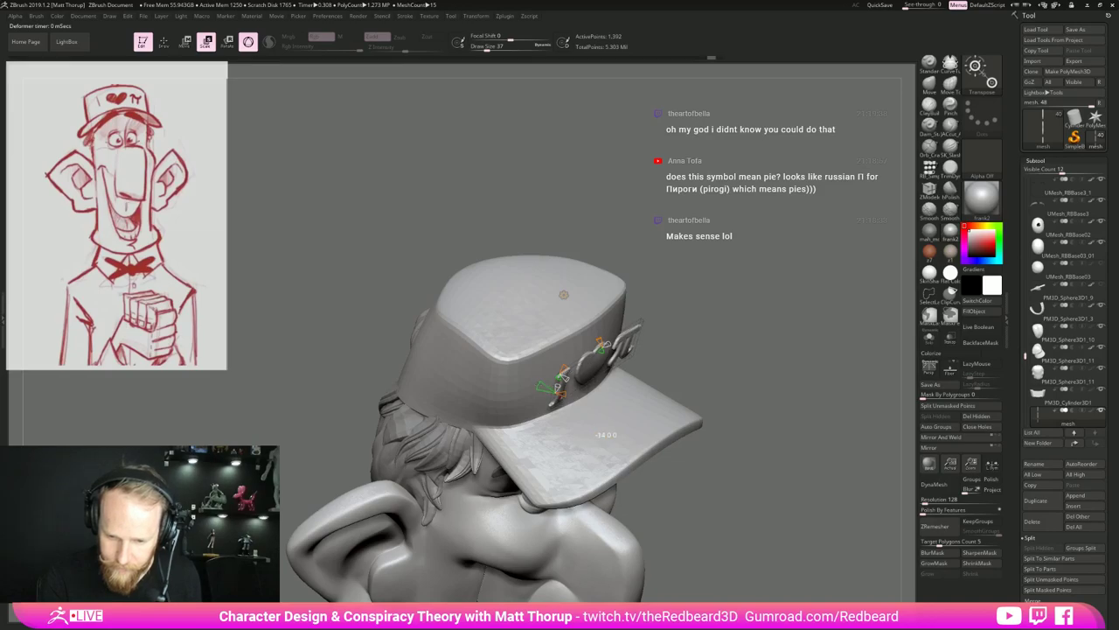
drag(853, 376, 754, 376)
drag(596, 347, 602, 349)
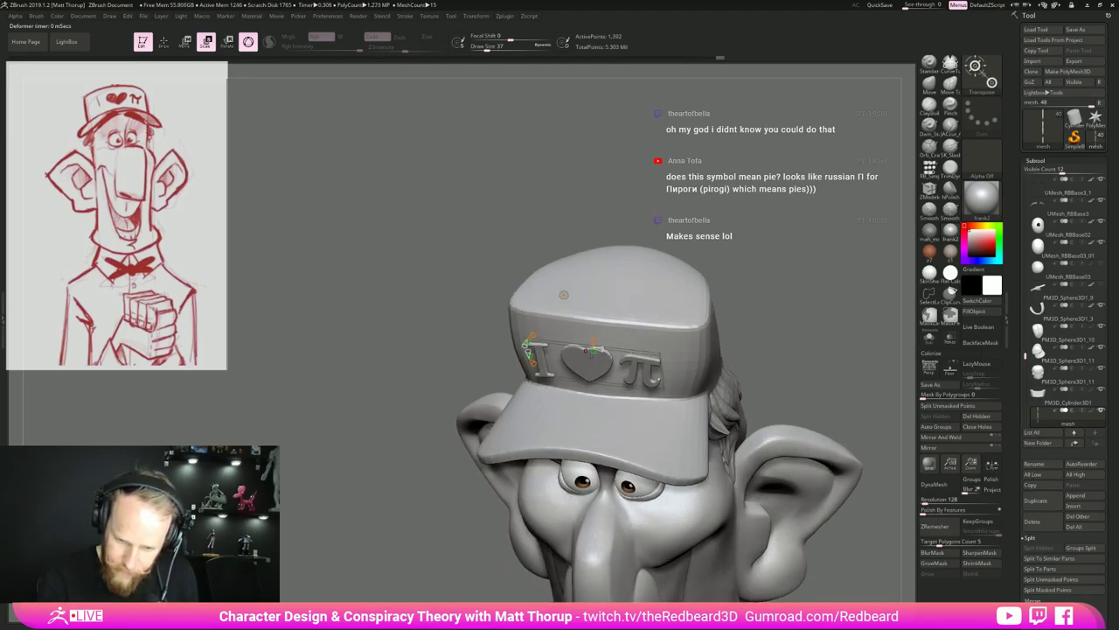
mouse_move(596, 352)
mouse_down()
mouse_move(599, 372)
mouse_move(602, 326)
mouse_move(602, 348)
mouse_up()
drag(809, 357, 765, 341)
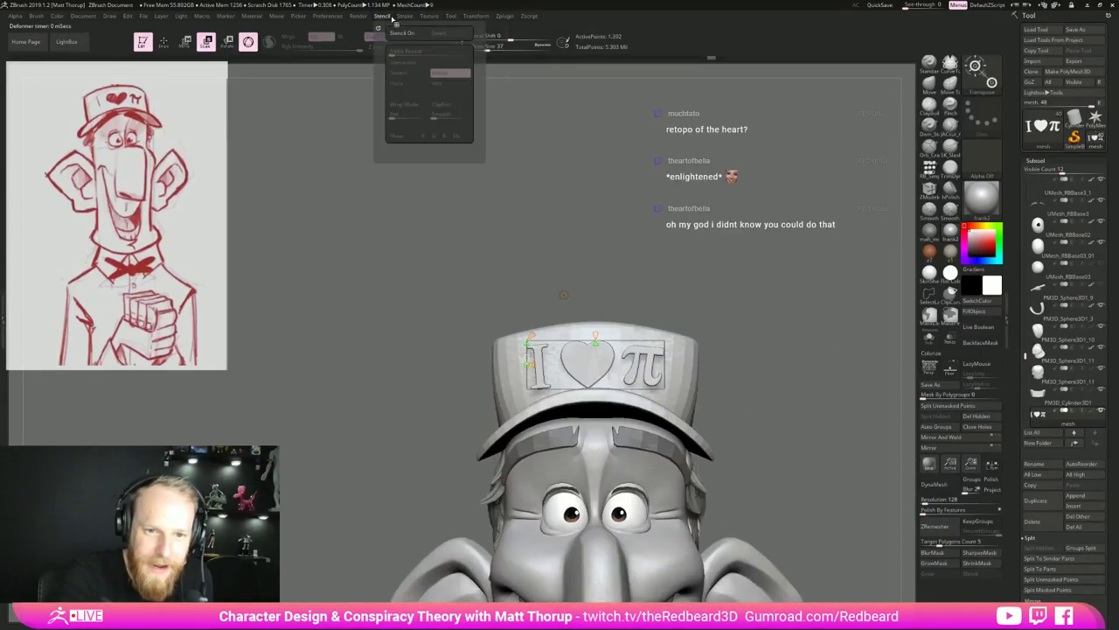
key(q)
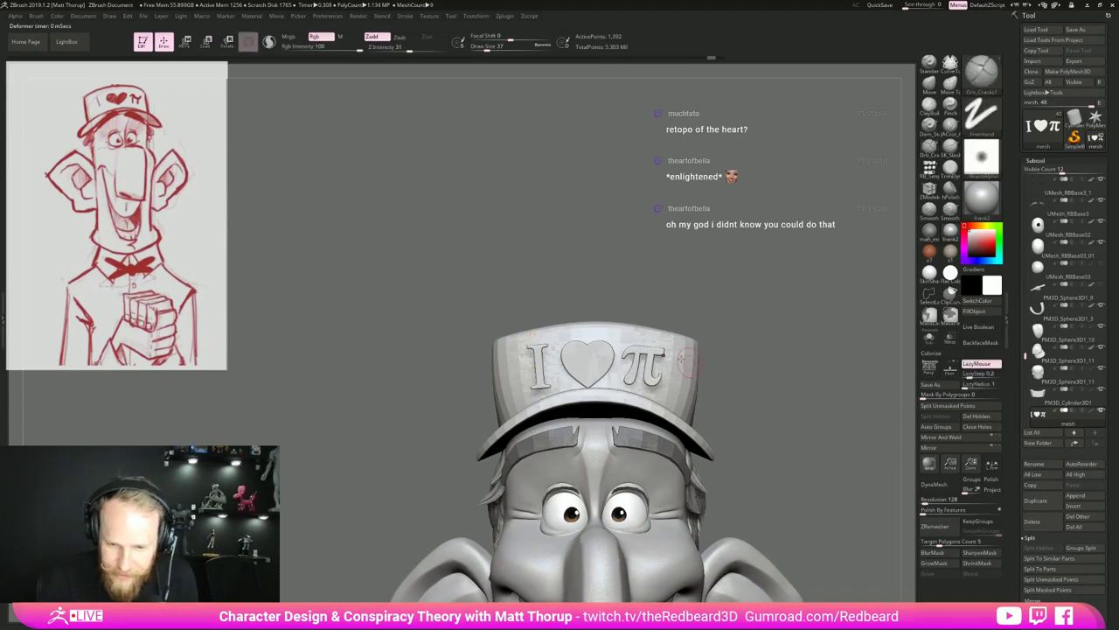
Apply the Deformer lattice to the I ♥ π graphic and increase the number of control points across its width.
key(w)
click(563, 294)
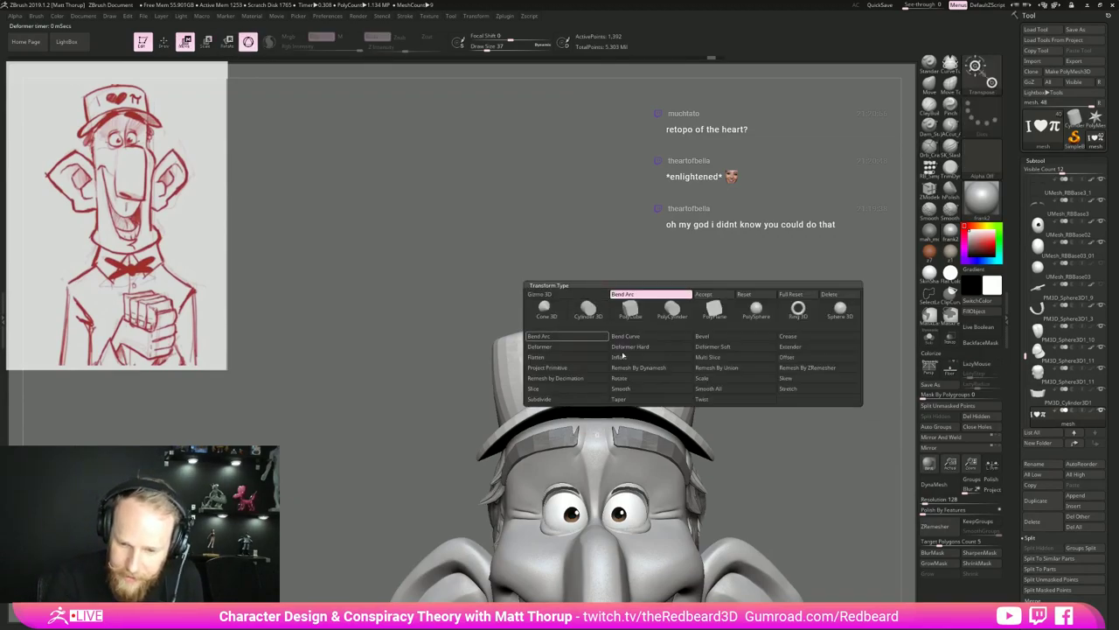
click(598, 347)
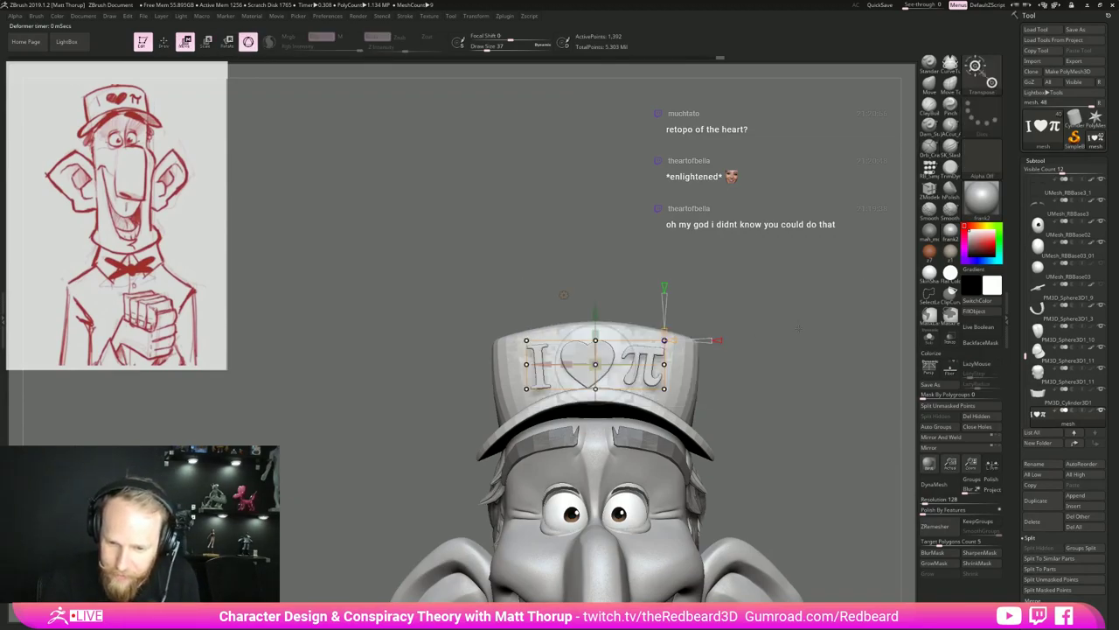
drag(770, 293, 743, 297)
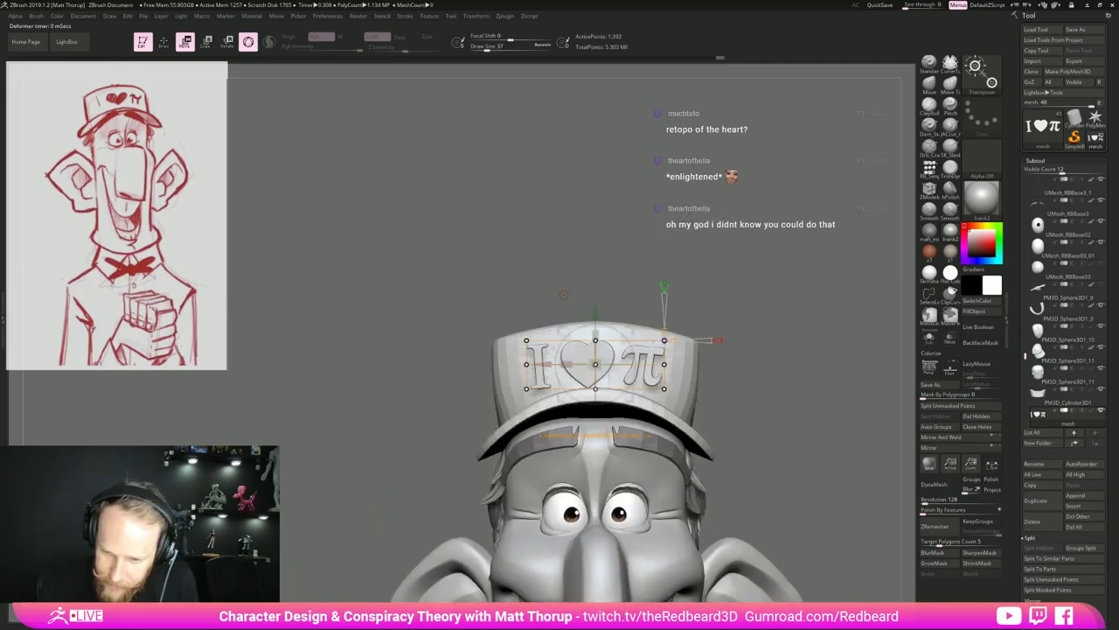
mouse_move(665, 282)
mouse_down()
mouse_move(666, 272)
mouse_move(665, 284)
mouse_up()
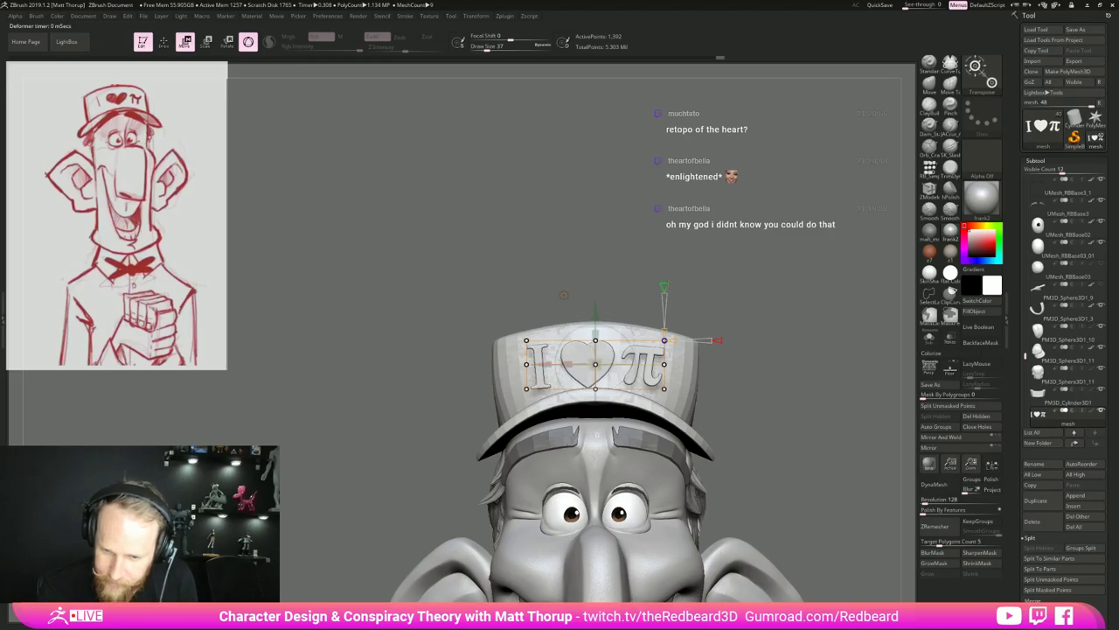
mouse_move(718, 340)
mouse_down()
mouse_move(732, 340)
mouse_move(718, 340)
mouse_up()
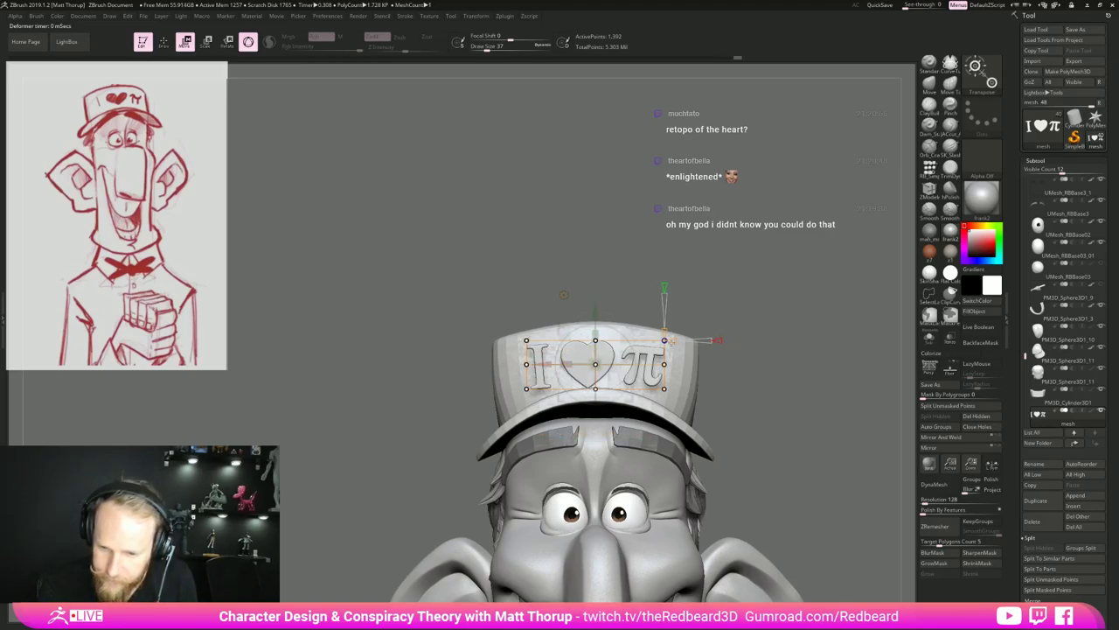
drag(664, 287, 665, 286)
mouse_move(722, 340)
mouse_down()
mouse_move(752, 384)
mouse_move(742, 503)
mouse_move(754, 520)
mouse_move(667, 283)
mouse_move(618, 245)
mouse_up()
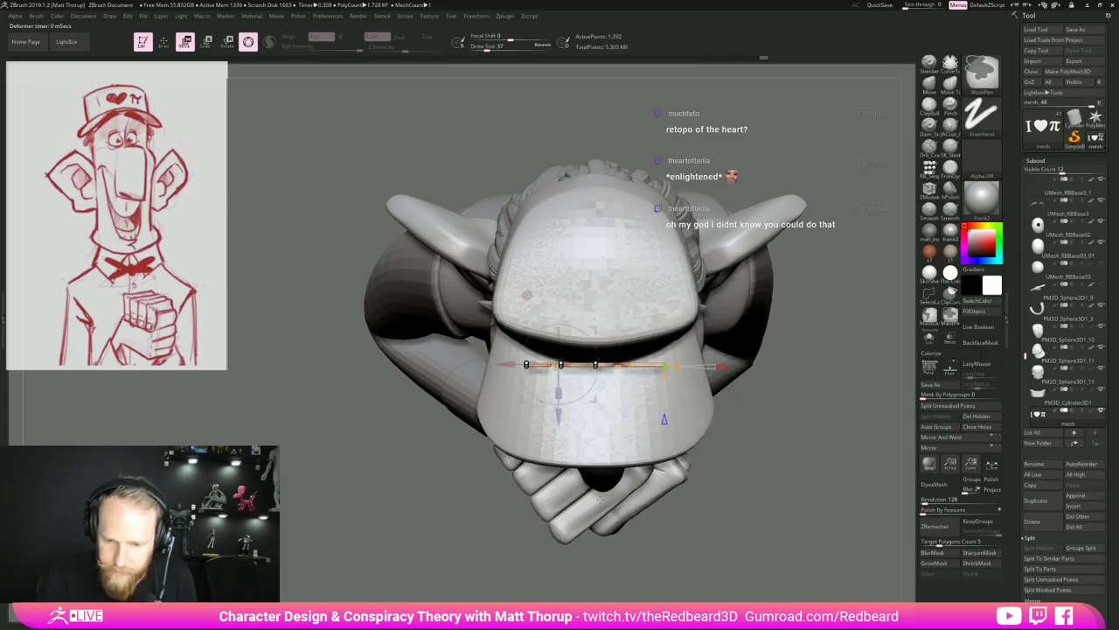
Mask groups of lattice control points and push the outer ones back to curve the graphic around the cap's front.
ctrl+drag(437, 538, 581, 312)
ctrl+drag(438, 338, 437, 339)
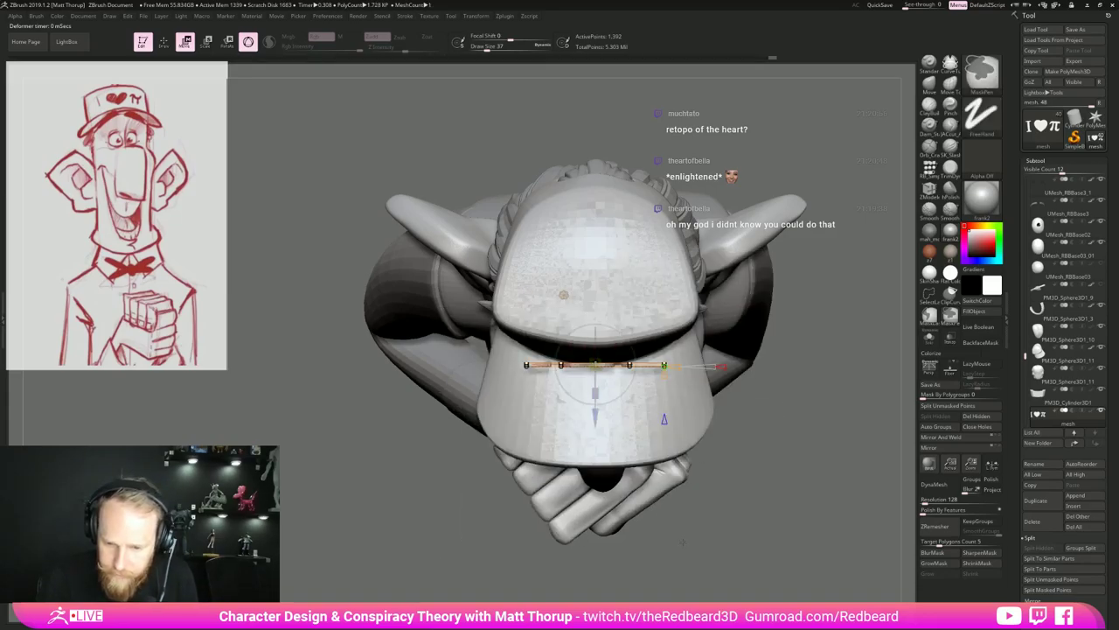
drag(595, 419, 596, 415)
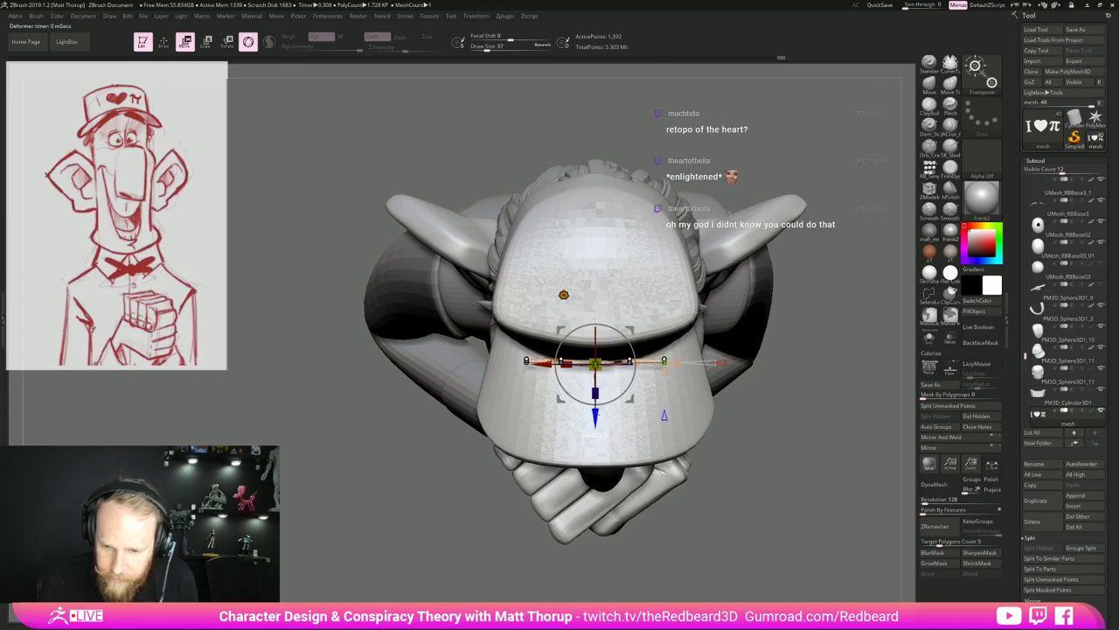
ctrl+drag(528, 581, 653, 310)
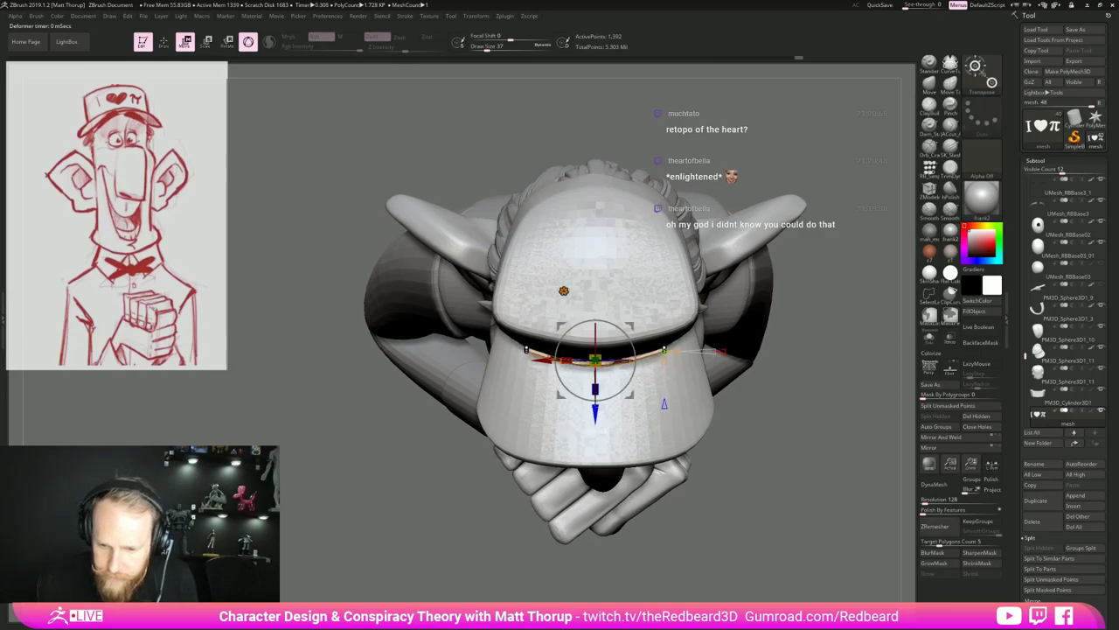
Show the graphic's polyframe and undo the last lattice adjustments.
drag(782, 463, 778, 352)
mouse_move(850, 346)
mouse_down()
mouse_move(833, 381)
mouse_move(834, 369)
mouse_up()
key(shift+f)
key(ctrl+z)
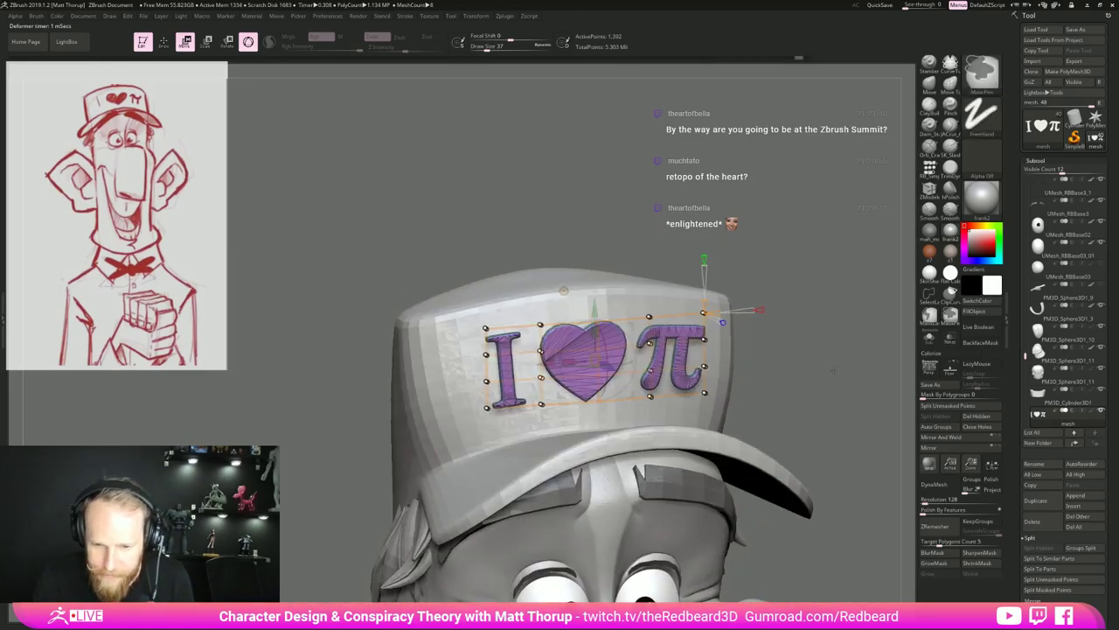
key(ctrl+z)
key(ctrl+z)
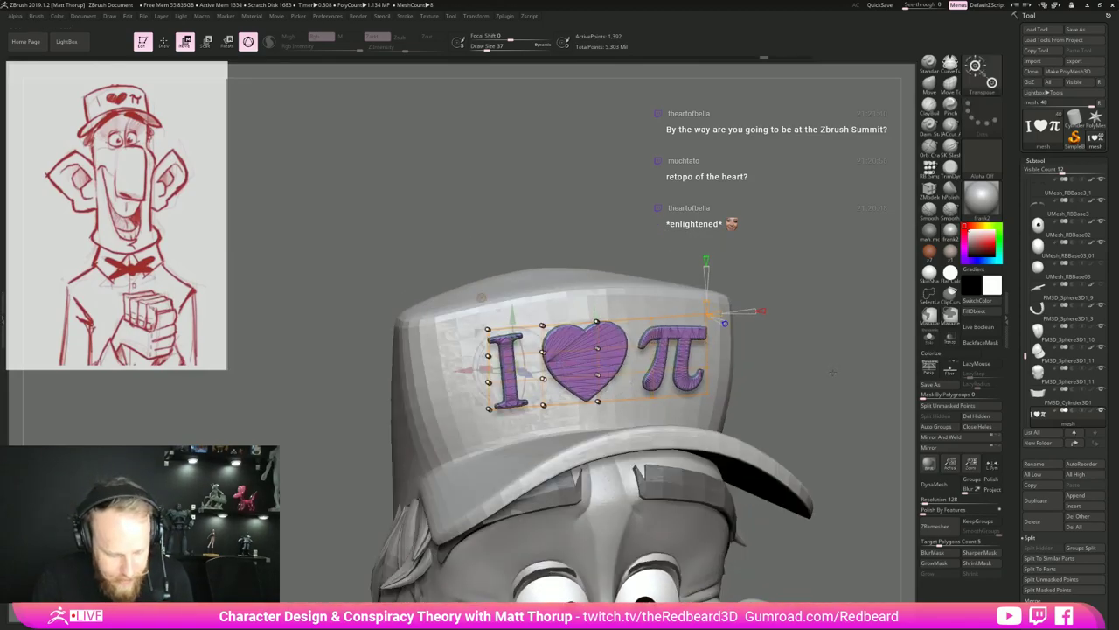
Leave the lattice editing and isolate the I ♥ π graphic in Solo mode.
key(q)
mouse_move(835, 377)
mouse_down()
mouse_move(849, 512)
mouse_move(673, 475)
mouse_up()
click(928, 338)
Save the tool in the PieGuy folder under a new version number.
click(1084, 30)
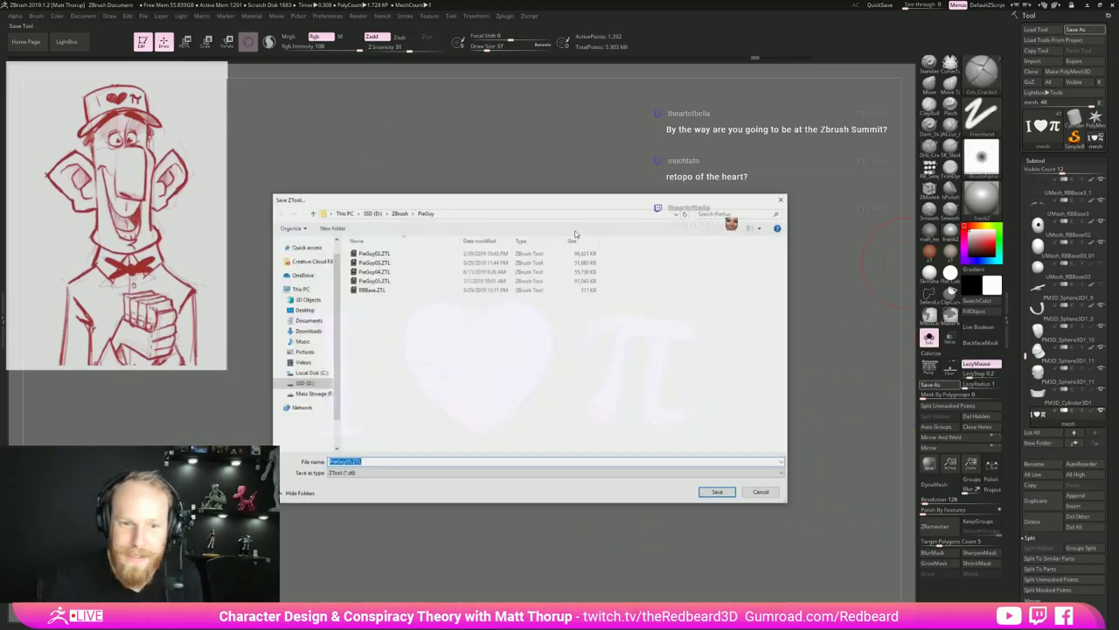
click(348, 462)
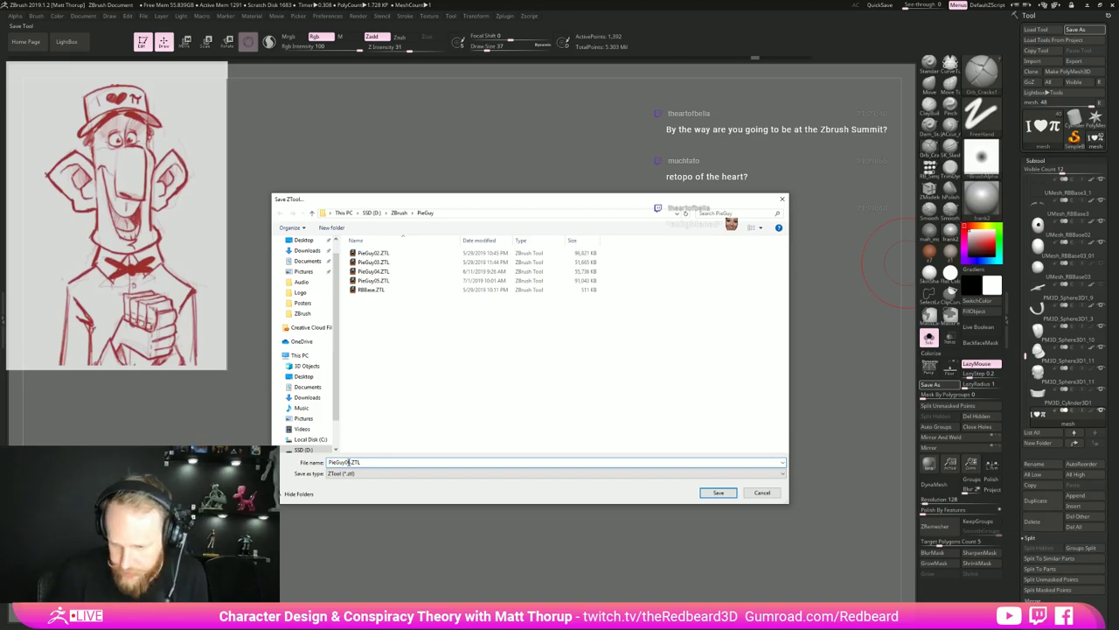
key(Return)
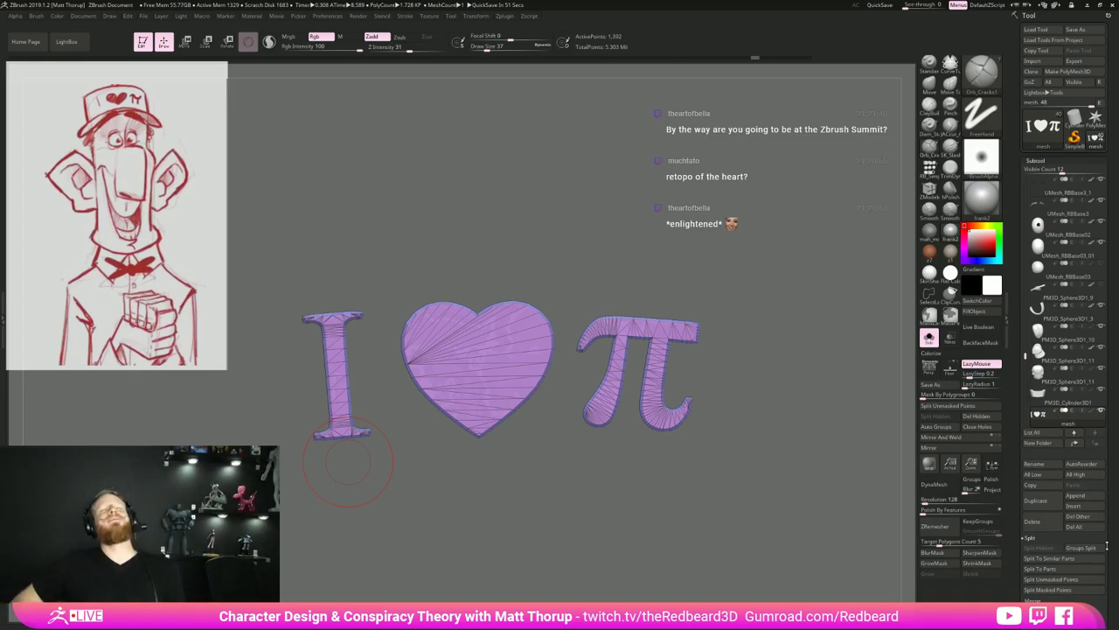
Try remeshing the I ♥ π graphic twice with ZRemesher, using KeepGroups and a target polygons count of 2.00059.
scroll(1051, 445, down, 5)
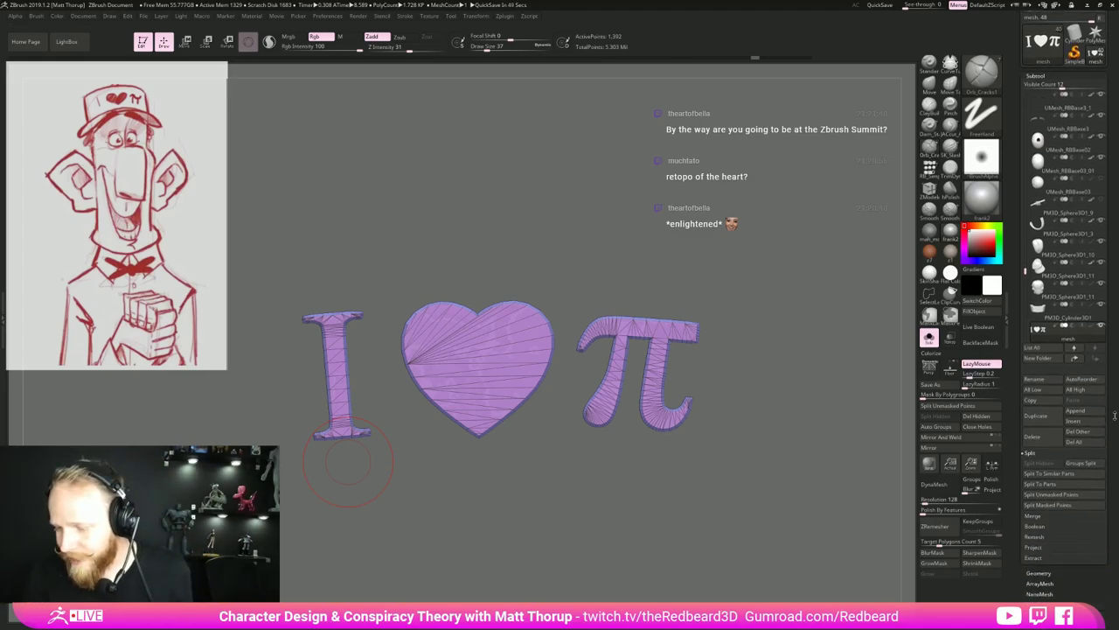
click(1037, 469)
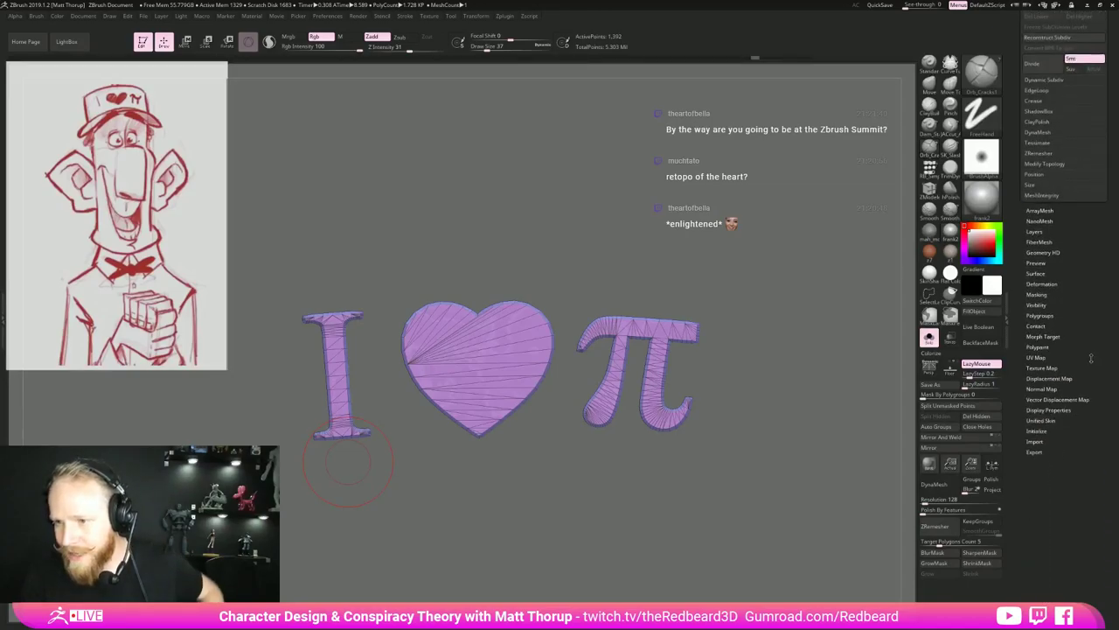
click(1039, 337)
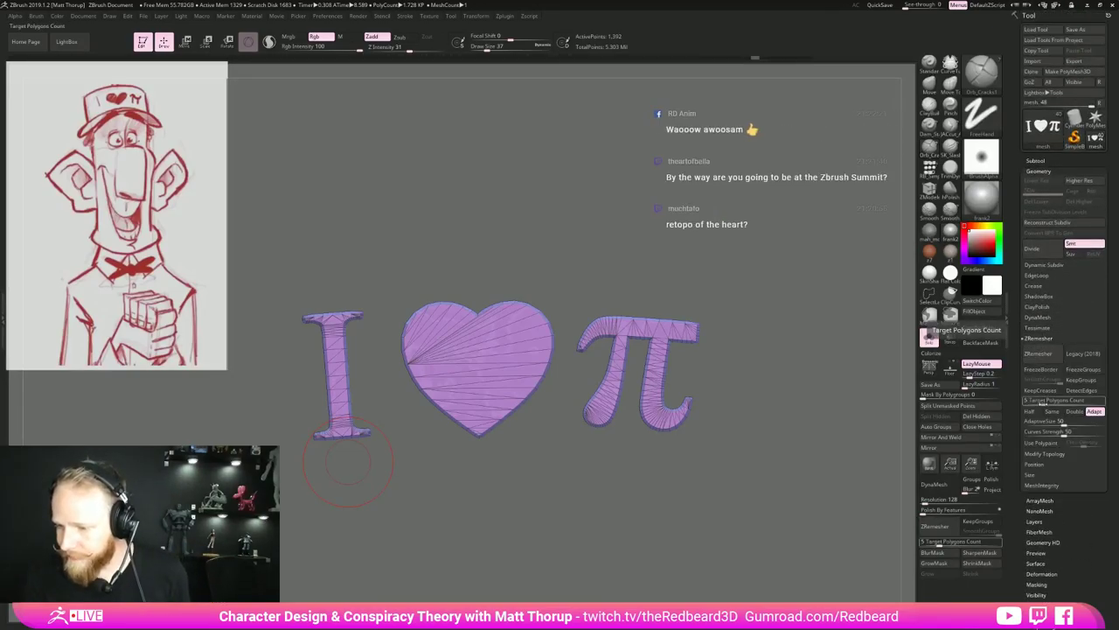
click(1038, 403)
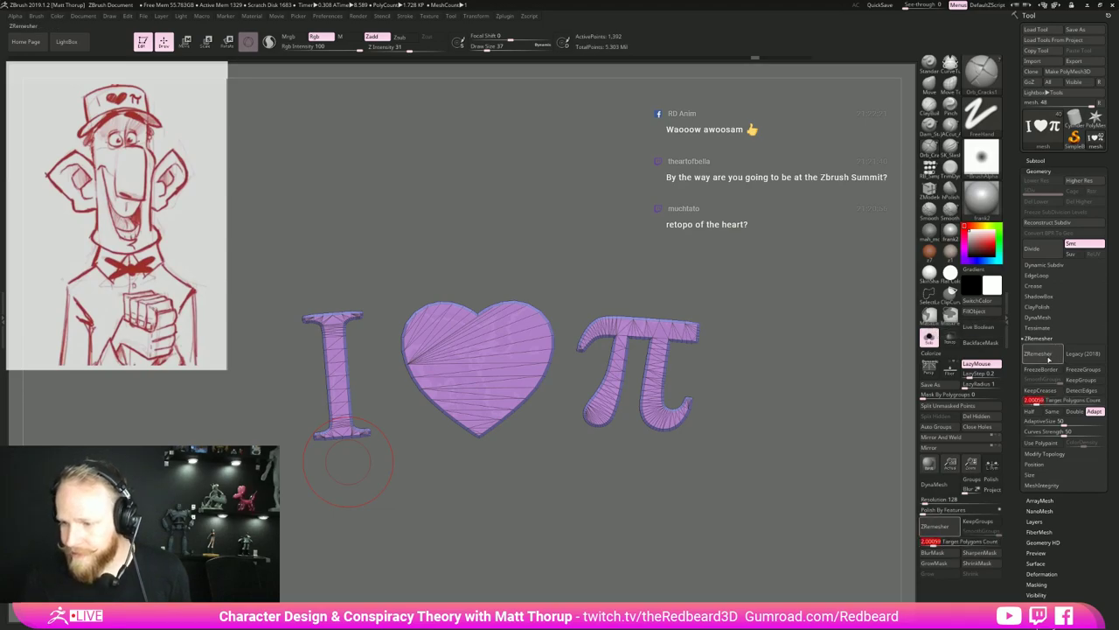
click(1082, 380)
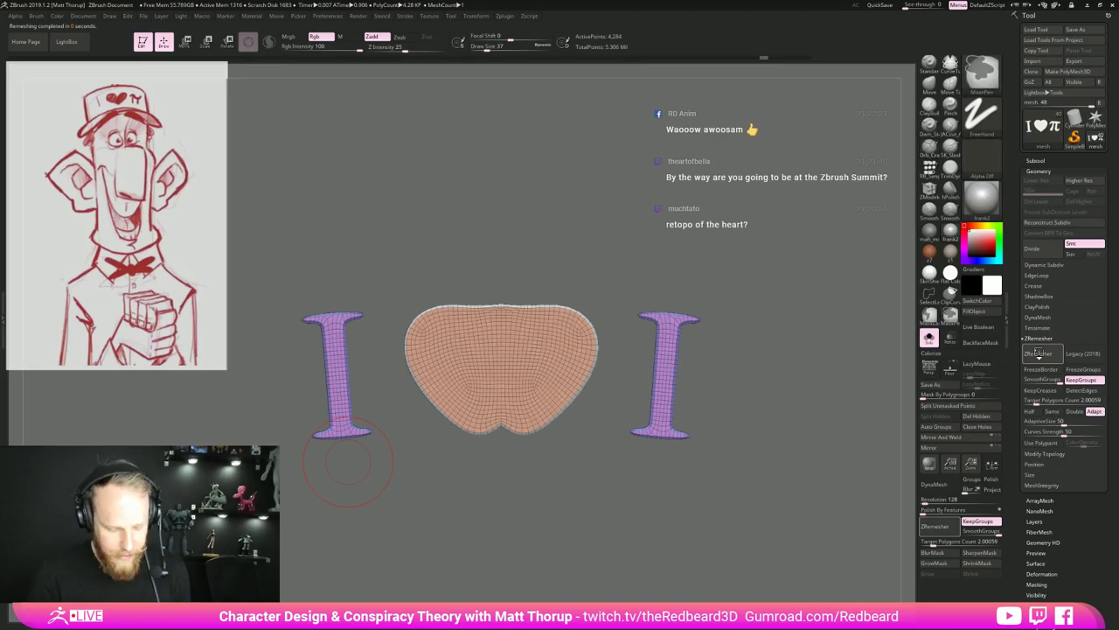
key(ctrl+z)
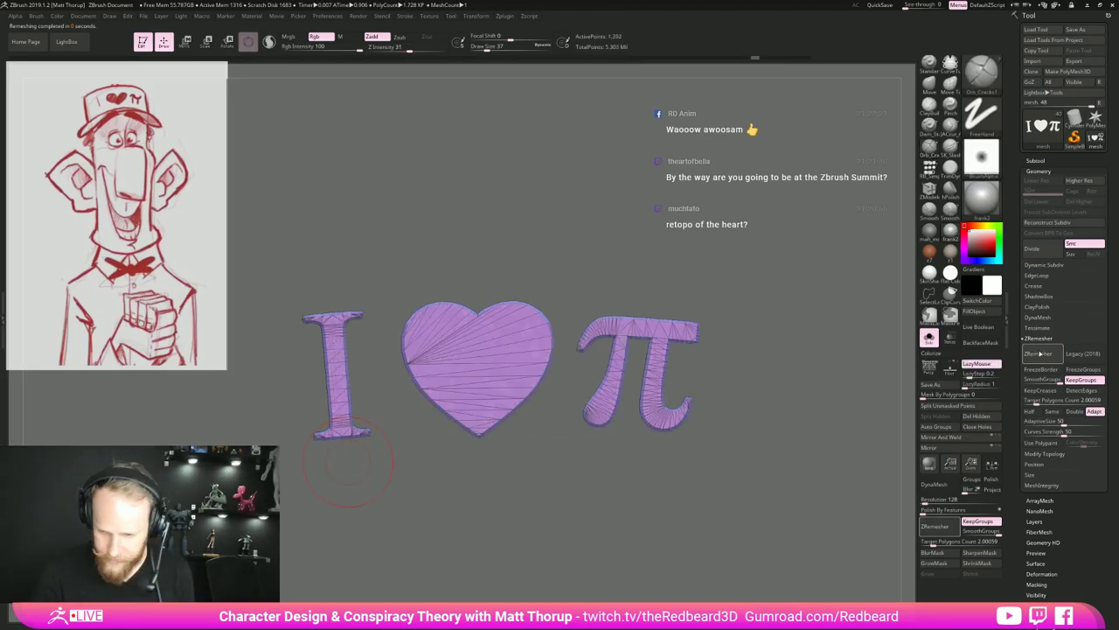
click(1040, 353)
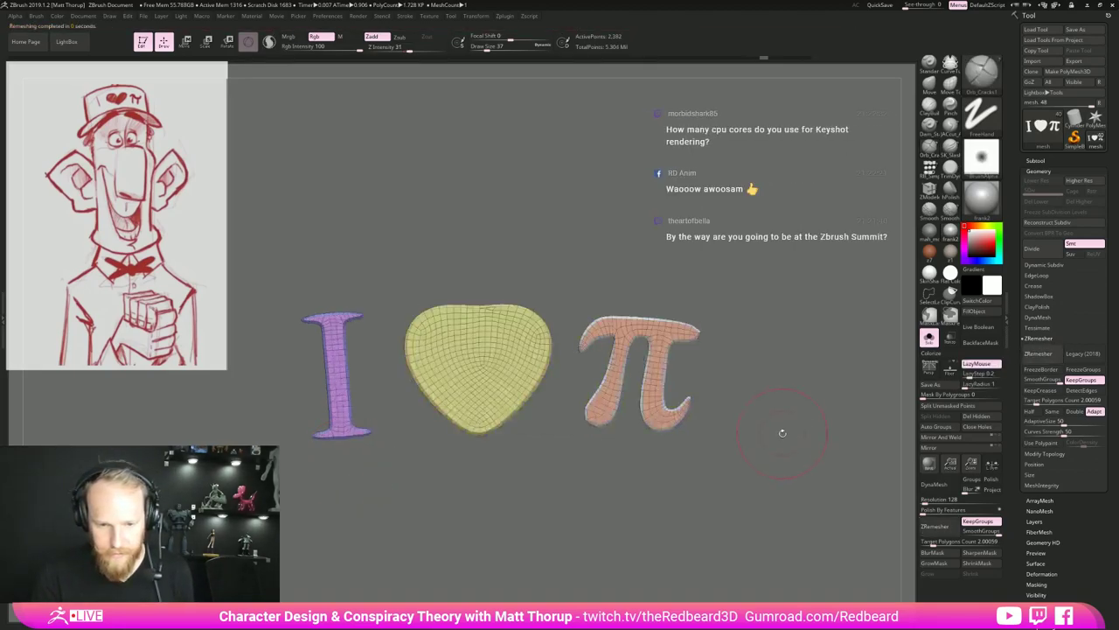
key(ctrl+z)
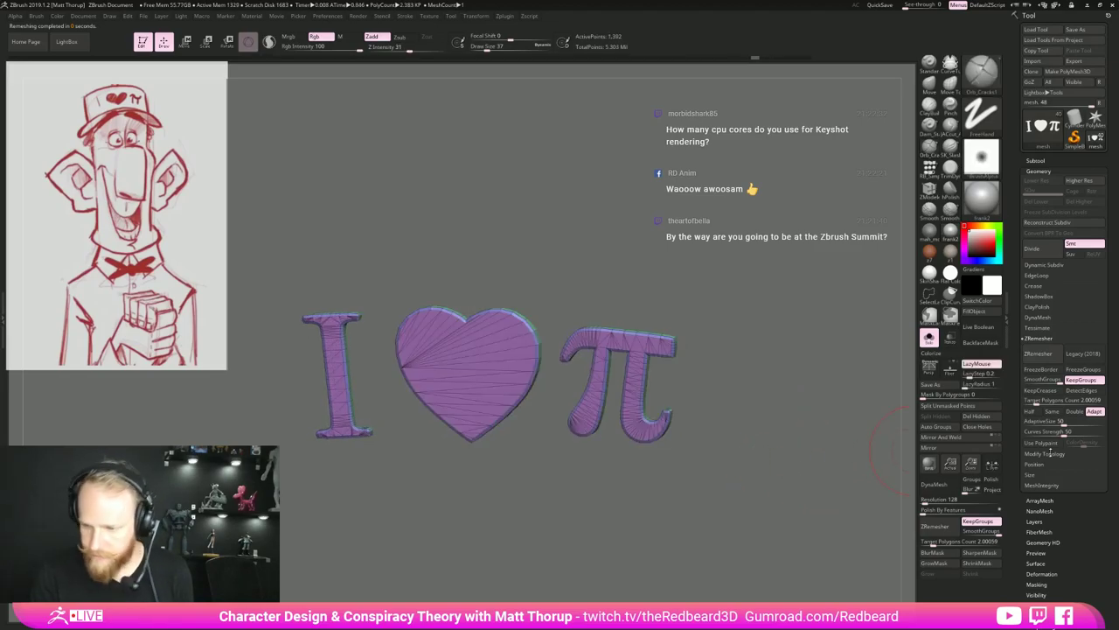
Set the ZRemesher target polygons count to 2.68692 and try another remesh of the graphic with KeepGroups.
click(1039, 401)
click(1040, 353)
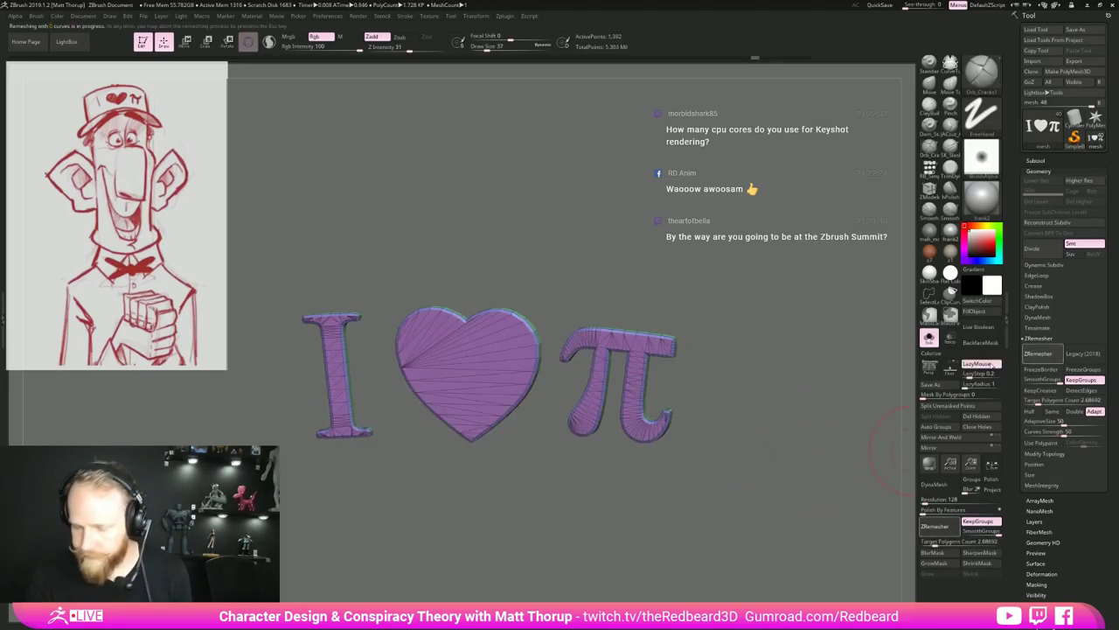
key(ctrl+z)
shift+drag(740, 444, 700, 424)
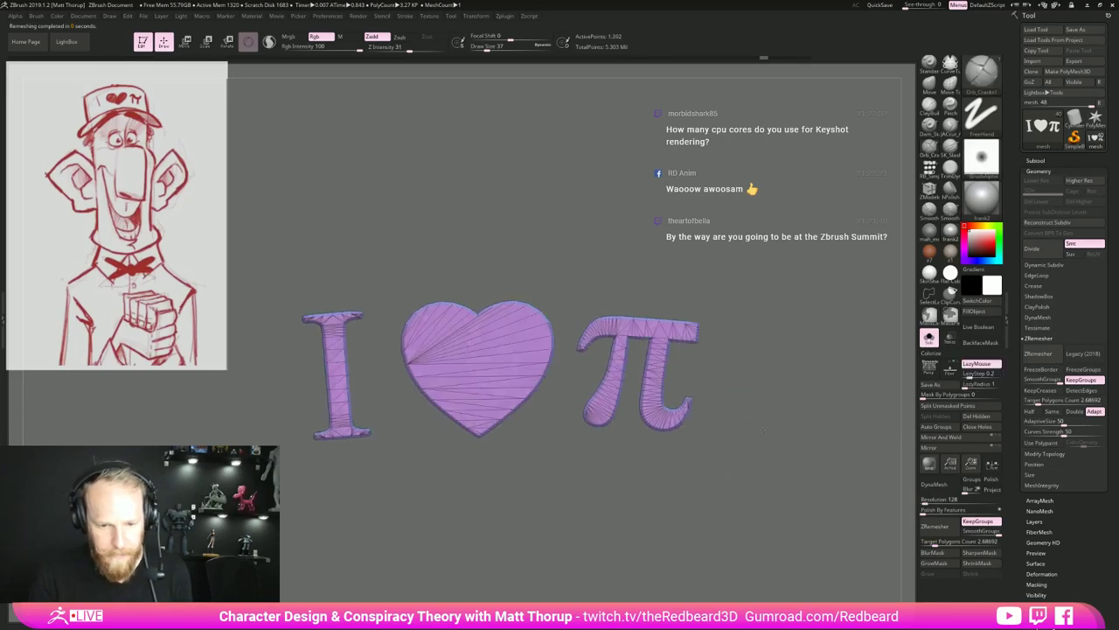
Examine the graphic's front faces and bevelled edges, isolating polygroups and comparing the mesh with and without the polyframe.
ctrl+shift+click(652, 323)
drag(664, 322, 724, 310)
ctrl+shift+click(754, 354)
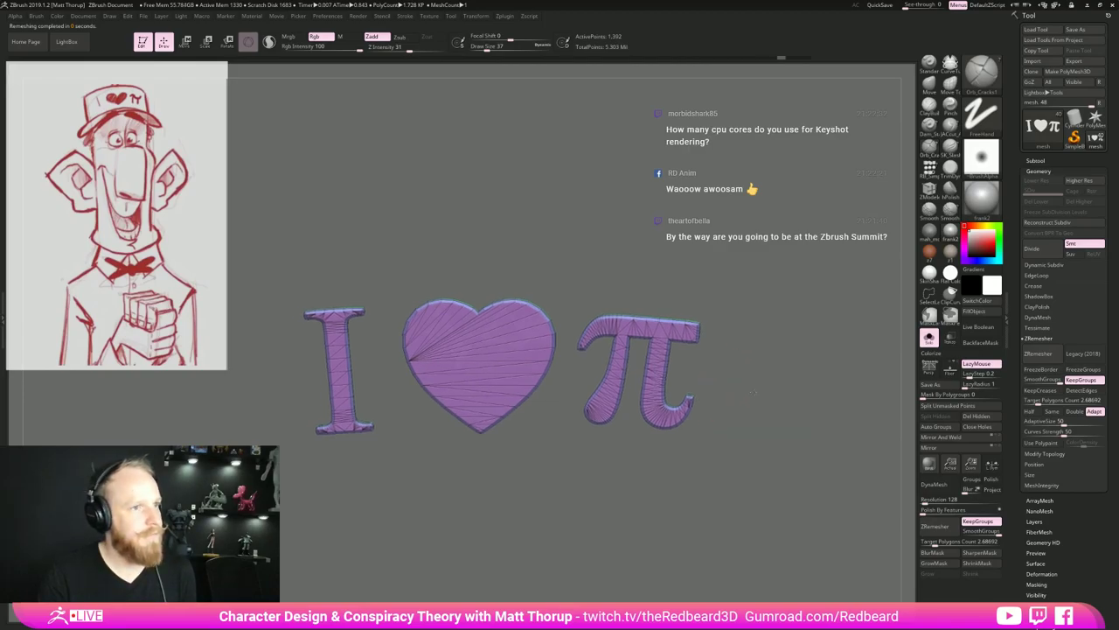
alt+drag(754, 392, 756, 396)
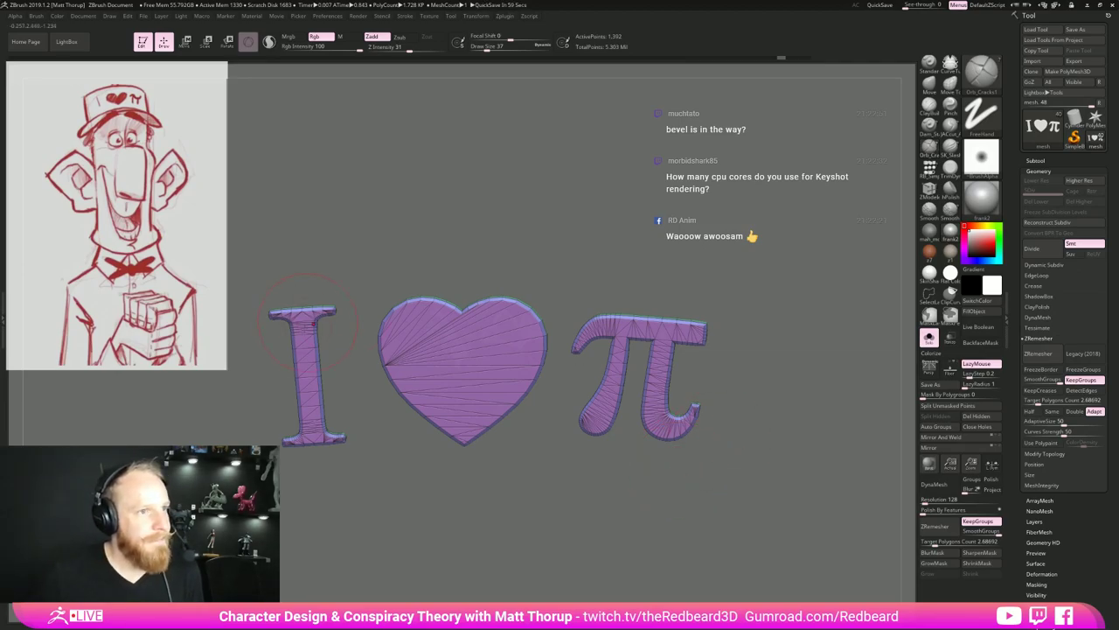
drag(449, 168, 446, 187)
key(shift+f)
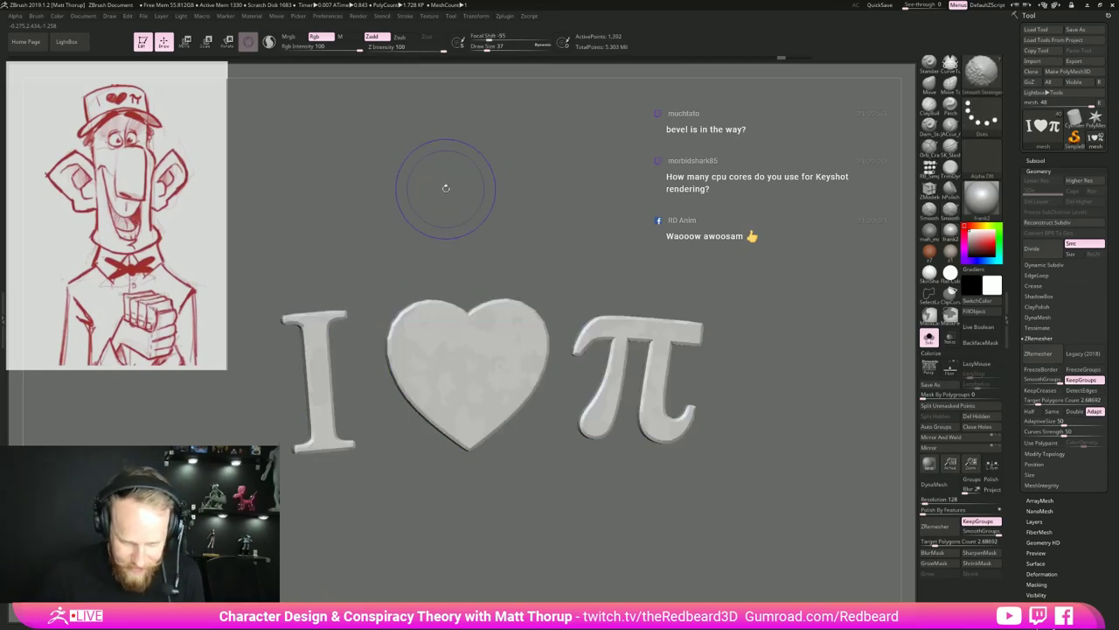
key(shift+f)
Hide the bevel and side polygroups so that only the flat faces of the I ♥ π graphic stay visible.
ctrl+shift+click(395, 367)
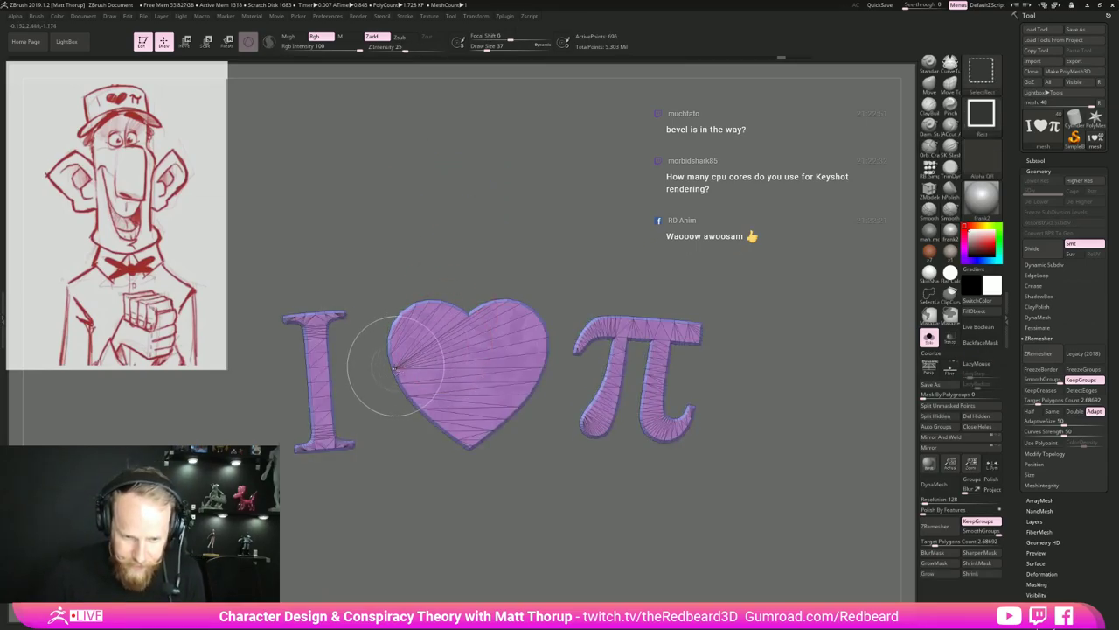
ctrl+shift+click(393, 369)
mouse_move(379, 284)
mouse_down()
mouse_move(612, 278)
mouse_move(438, 270)
mouse_up()
ctrl+shift+drag(601, 228, 678, 258)
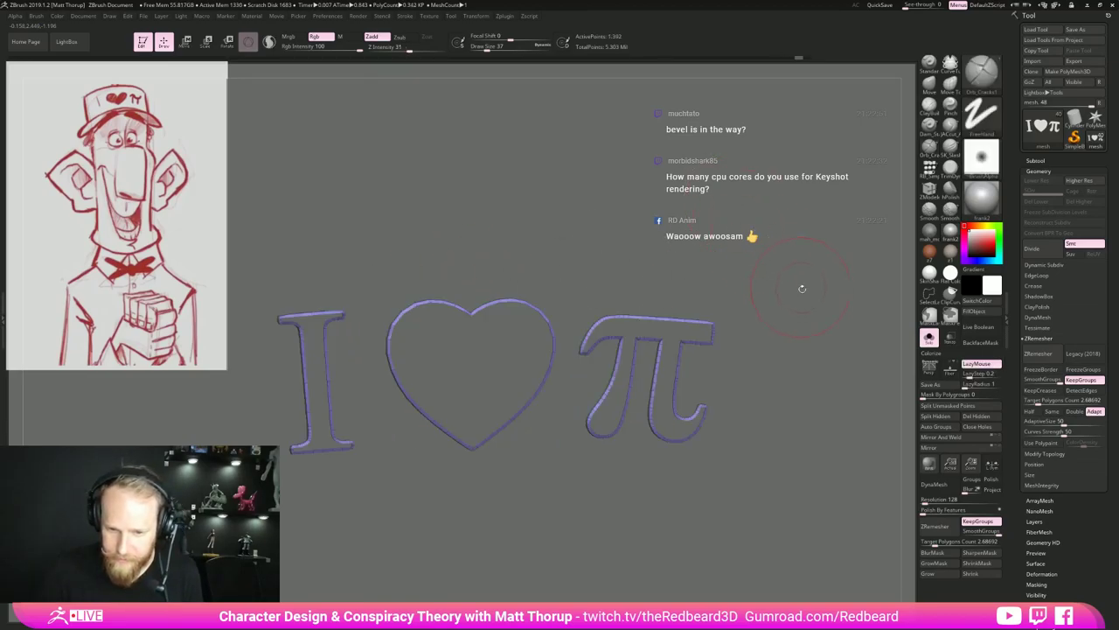
drag(777, 293, 830, 291)
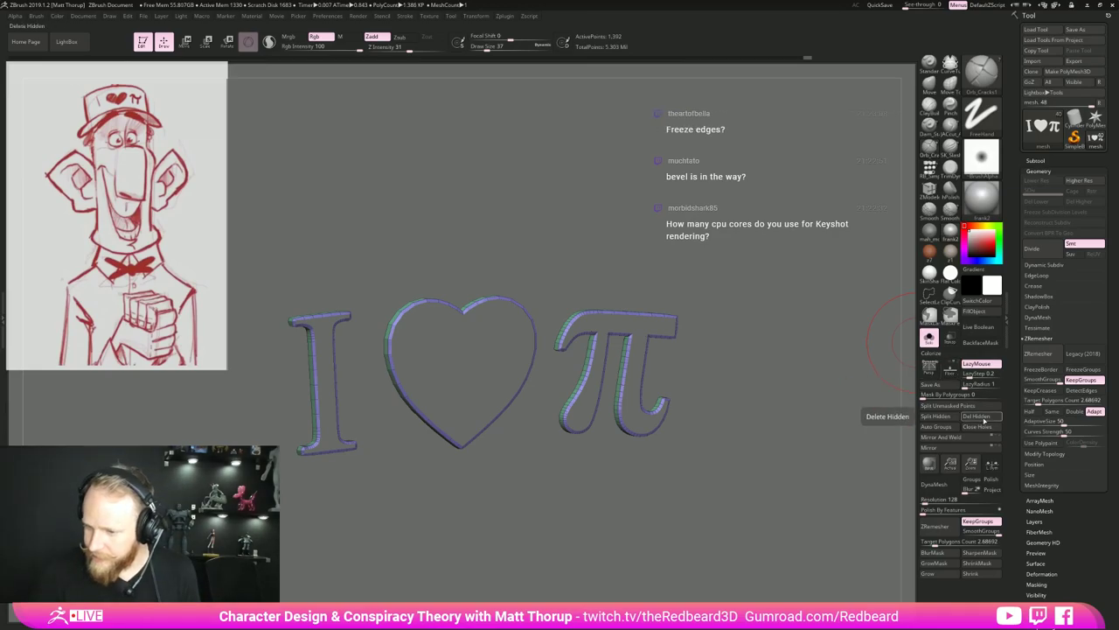
ctrl+shift+drag(687, 238, 812, 274)
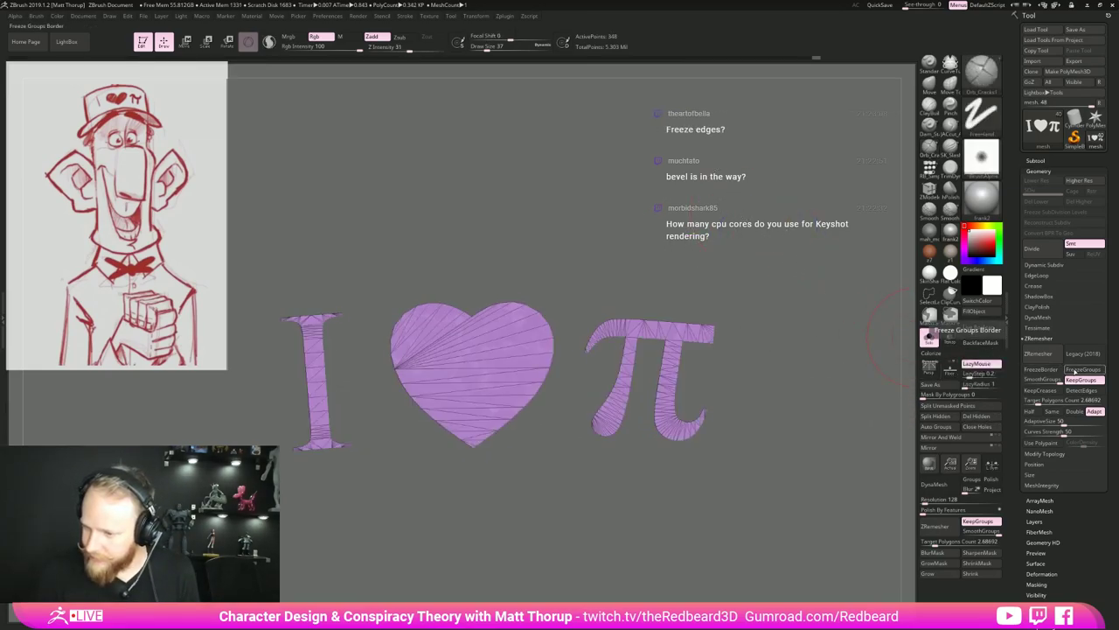
Remesh the visible flat faces with ZRemesher using FreezeGroups and DetectEdges, and compare the mesh before and after.
click(1082, 369)
click(1081, 380)
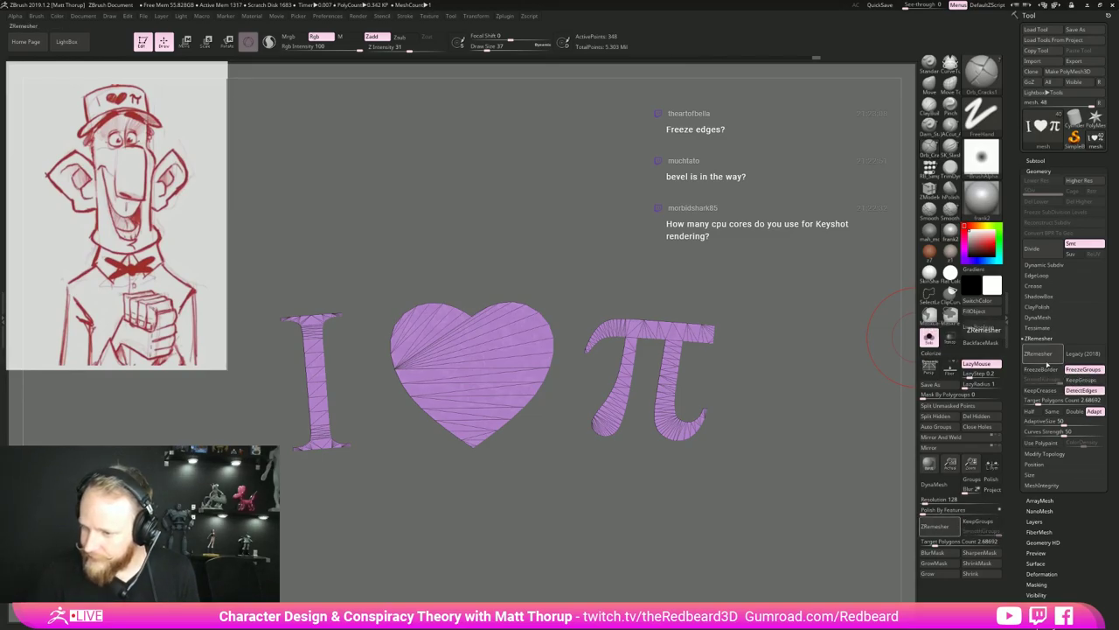
click(1040, 354)
key(ctrl+z)
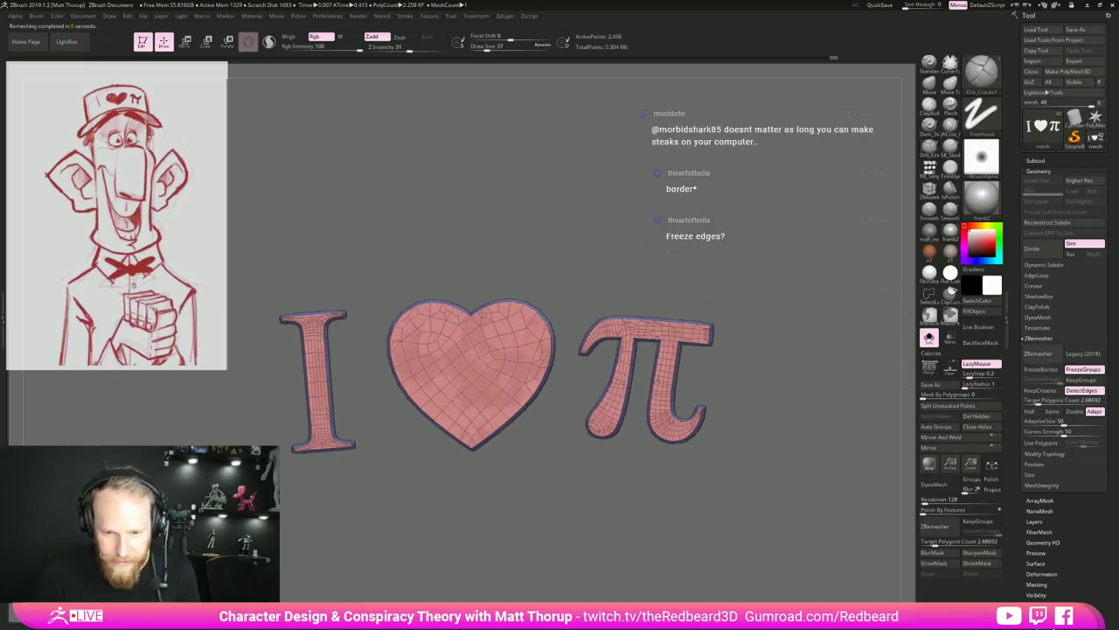
key(ctrl+shift+z)
Preview the remeshed graphic with dynamic subdivision and without the polyframe, and return to the wireframe display.
key(d)
key(shift+f)
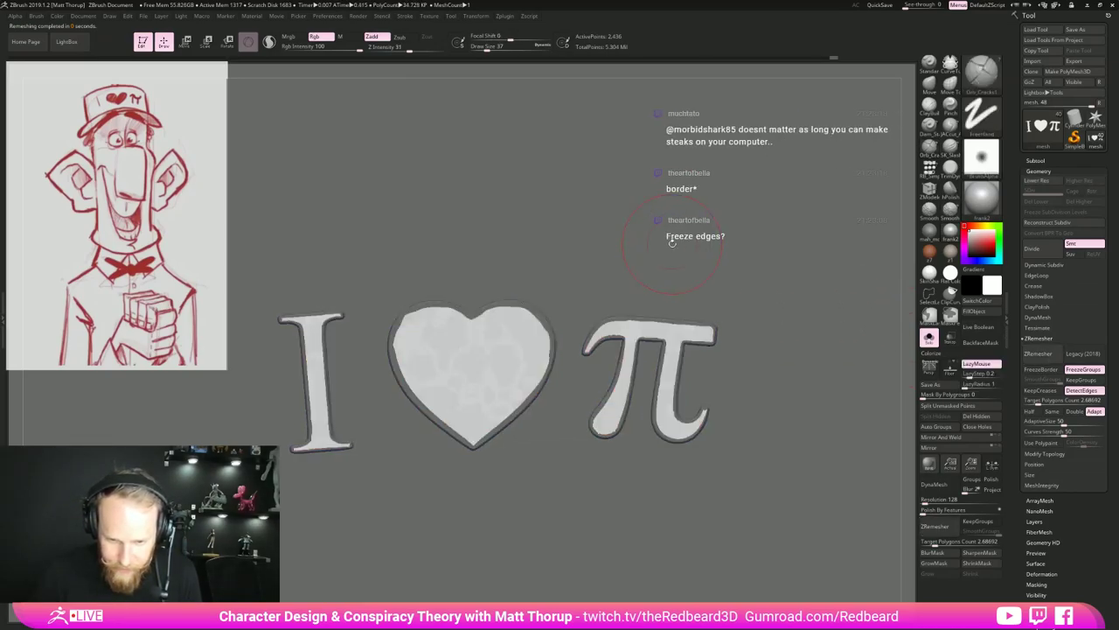
drag(695, 248, 716, 303)
key(shift+d)
key(shift+f)
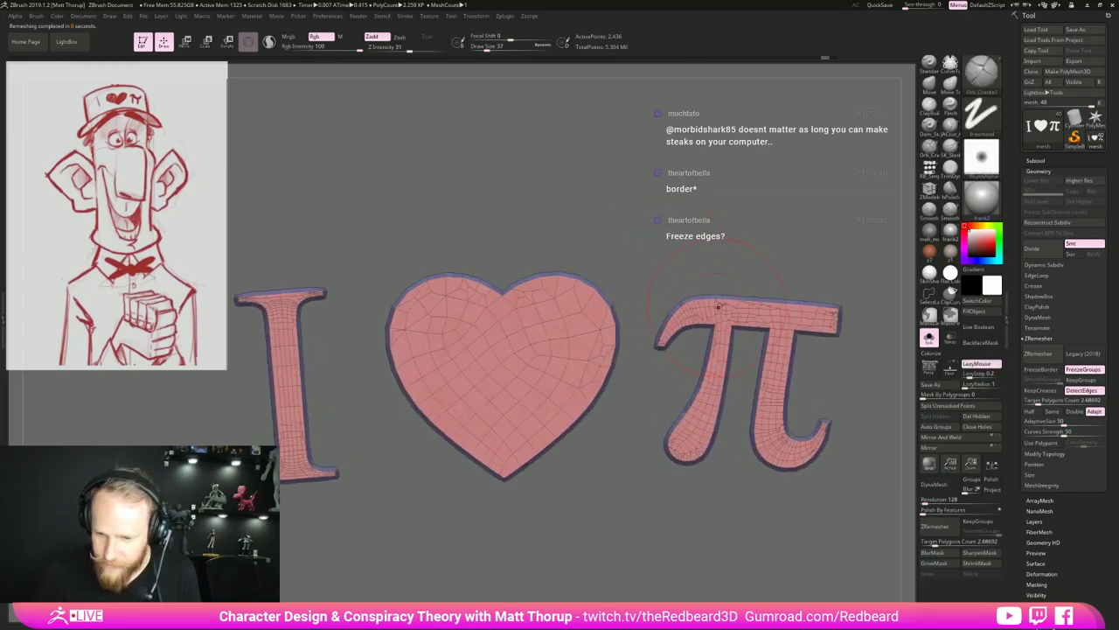
Isolate the graphic's flat faces and smooth the mesh lines where the π's crossbar meets its first leg.
ctrl+shift+click(724, 309)
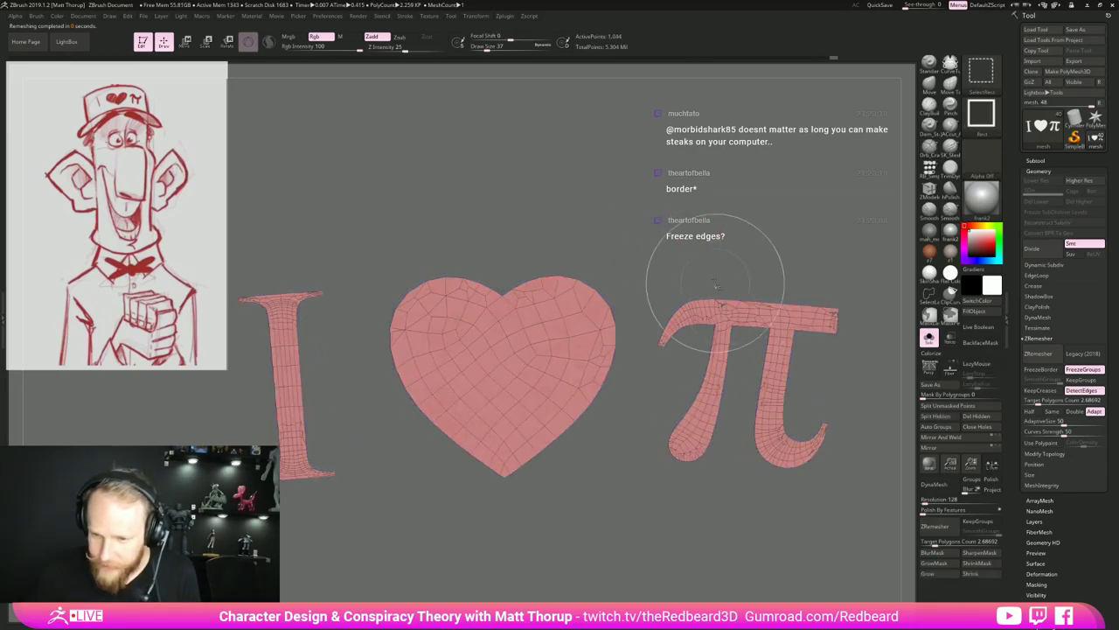
key(s)
drag(727, 308, 732, 312)
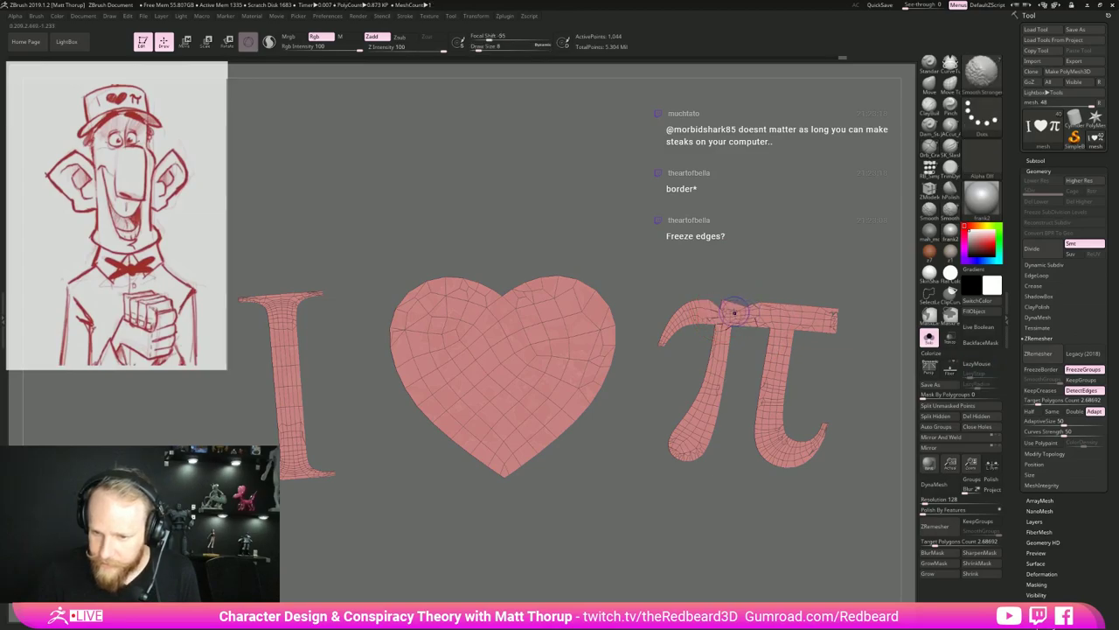
mouse_move(699, 254)
alt+mouse_down()
mouse_move(741, 303)
mouse_move(794, 308)
mouse_move(719, 285)
alt+mouse_up()
key(s)
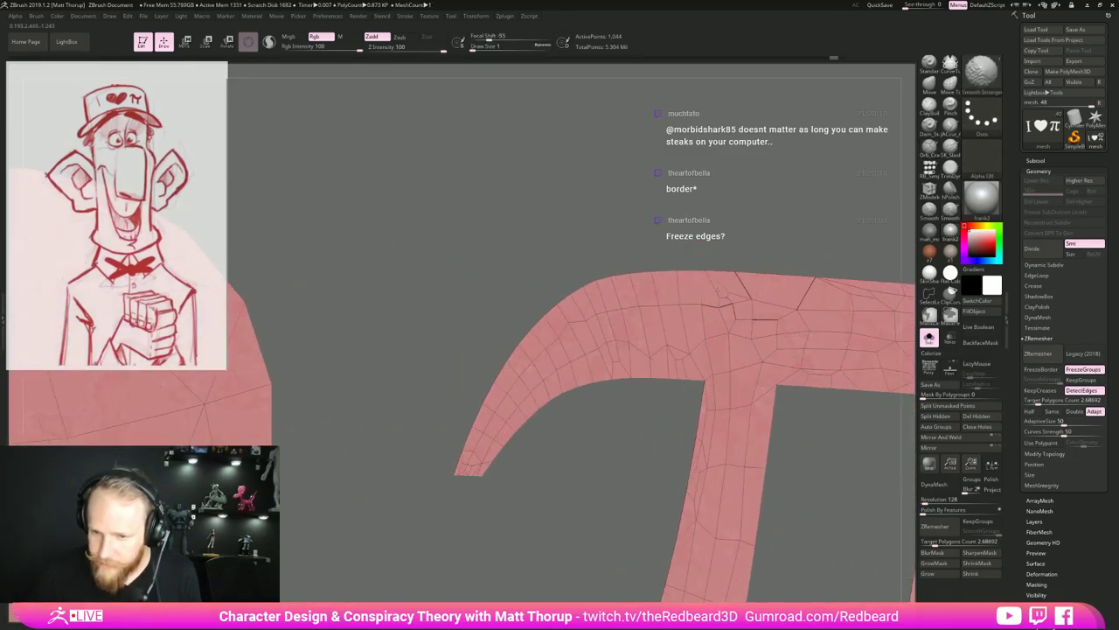
Smooth the uneven mesh lines along the π's crossbar, at its squared end and down the second leg.
drag(775, 223, 311, 216)
alt+drag(715, 212, 502, 186)
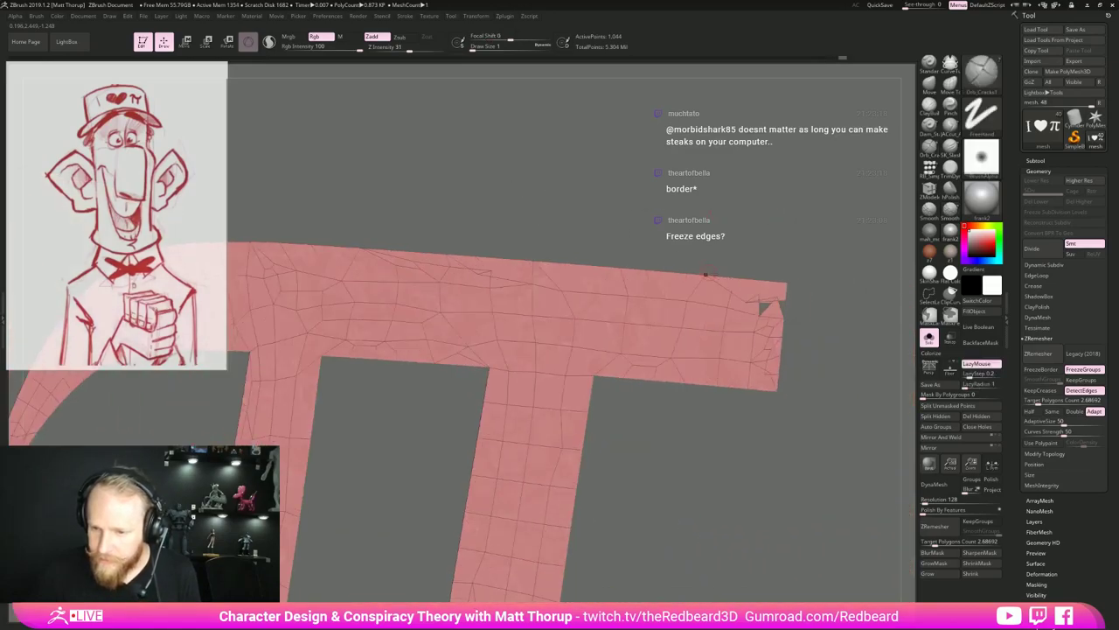
shift+drag(744, 302, 748, 302)
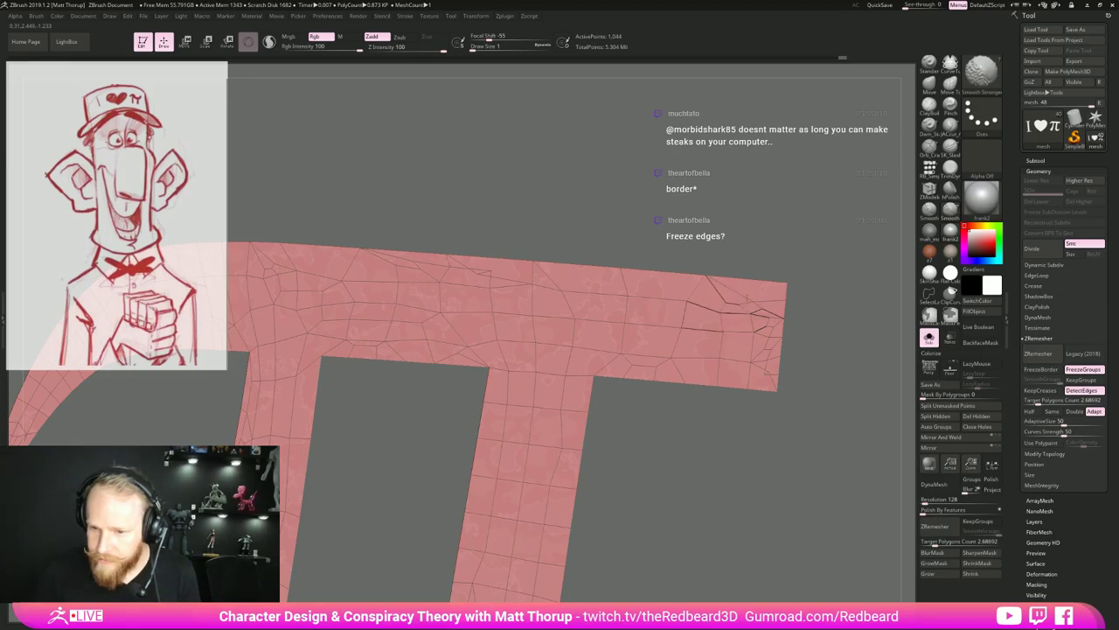
alt+drag(587, 215, 581, 172)
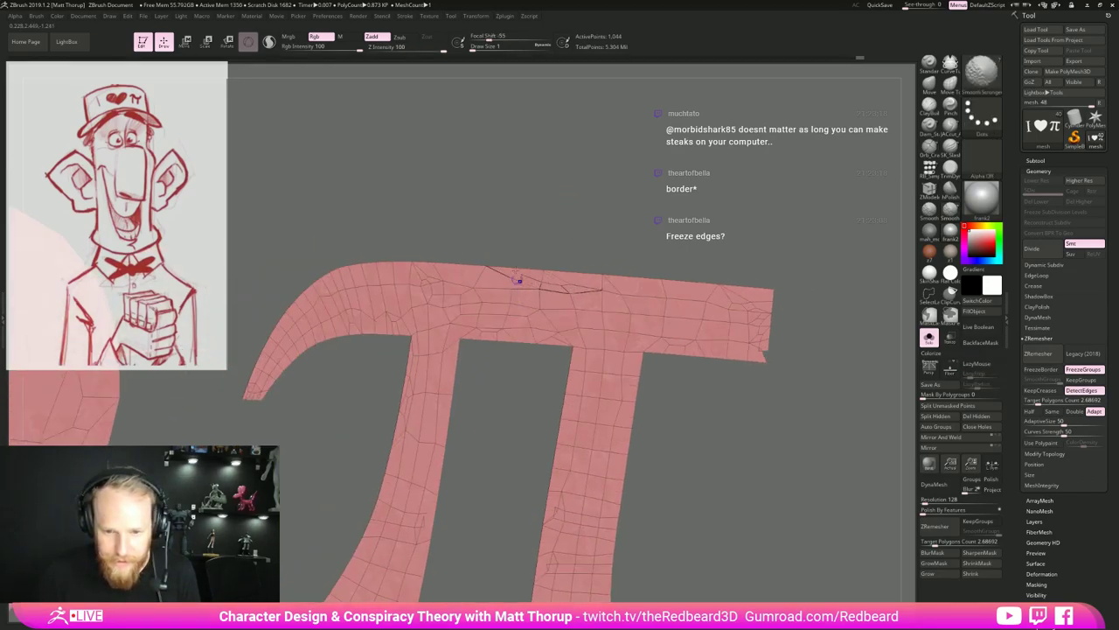
alt+drag(467, 385, 573, 192)
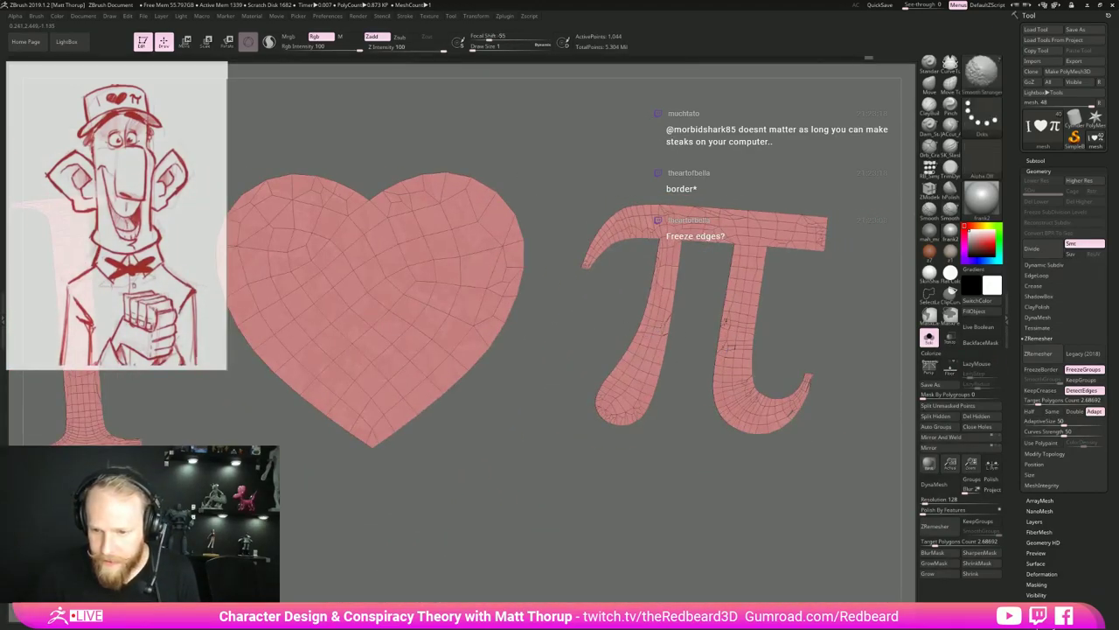
Unhide the whole graphic, hide the polyframe and weld its identical points with WeldPoints.
ctrl+shift+click(586, 295)
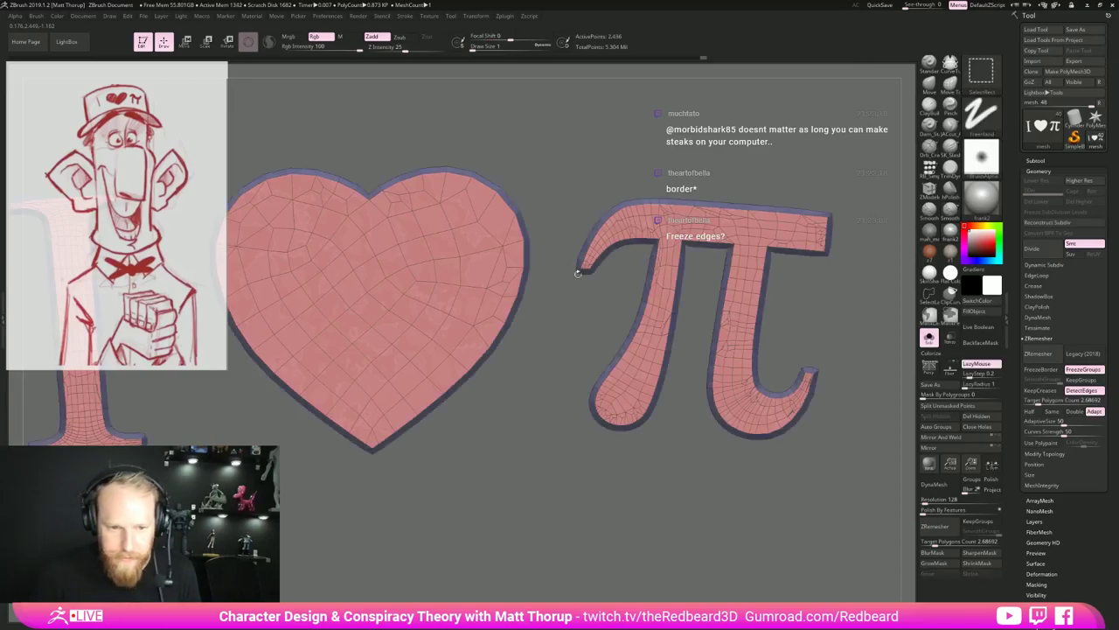
alt+drag(559, 181, 647, 172)
key(ctrl+d)
key(shift+f)
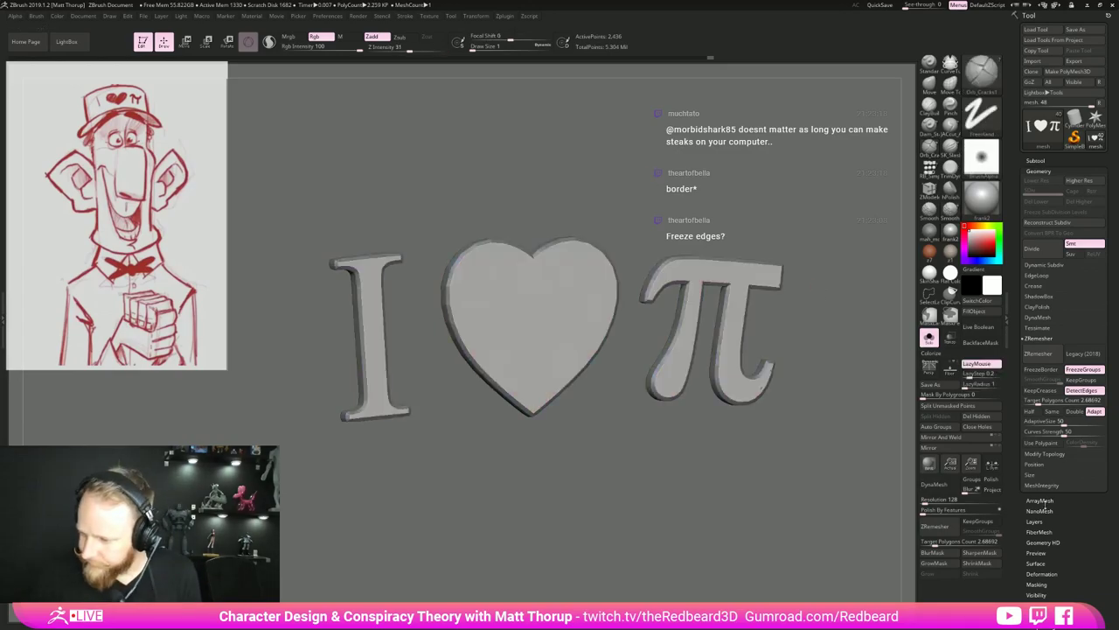
click(1041, 455)
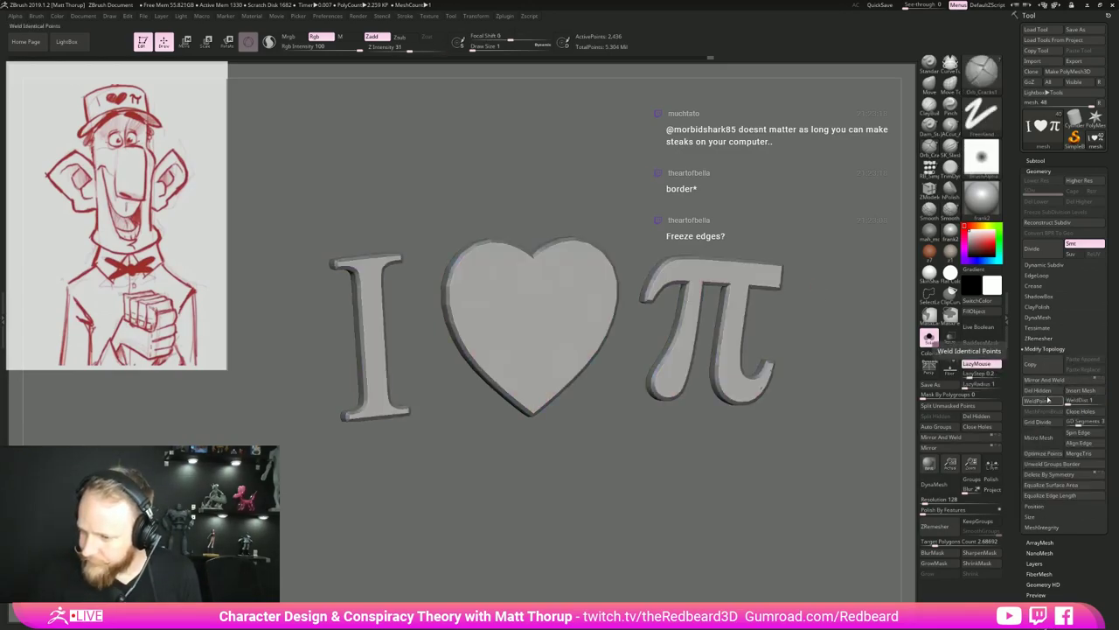
click(1043, 401)
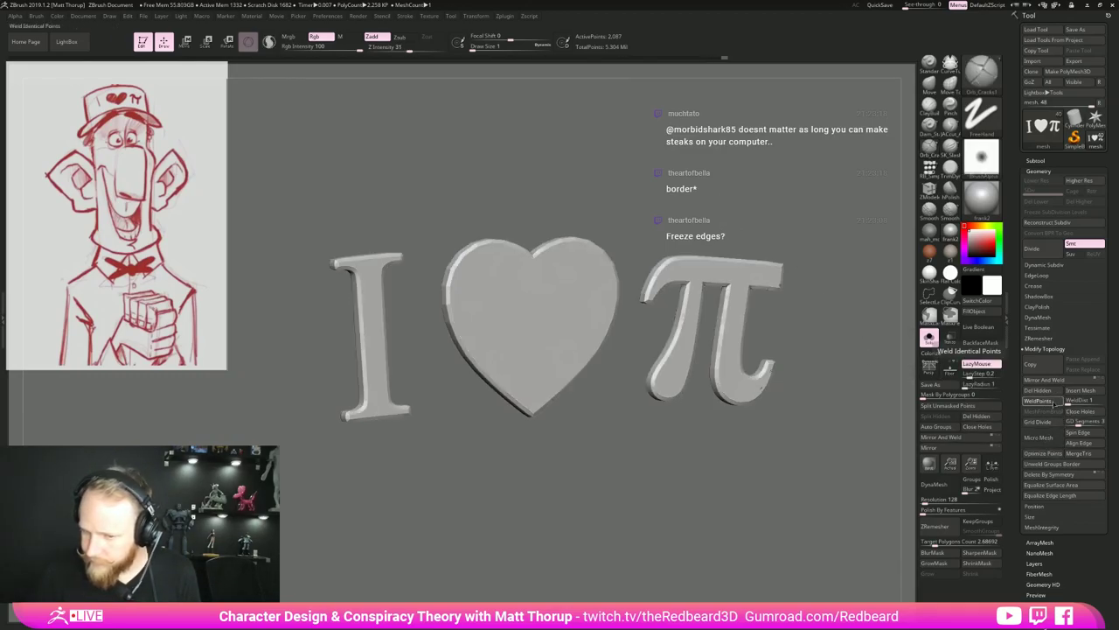
Preview the welded graphic with dynamic subdivision, comparing it with and without the polyframe.
key(d)
drag(703, 196, 741, 200)
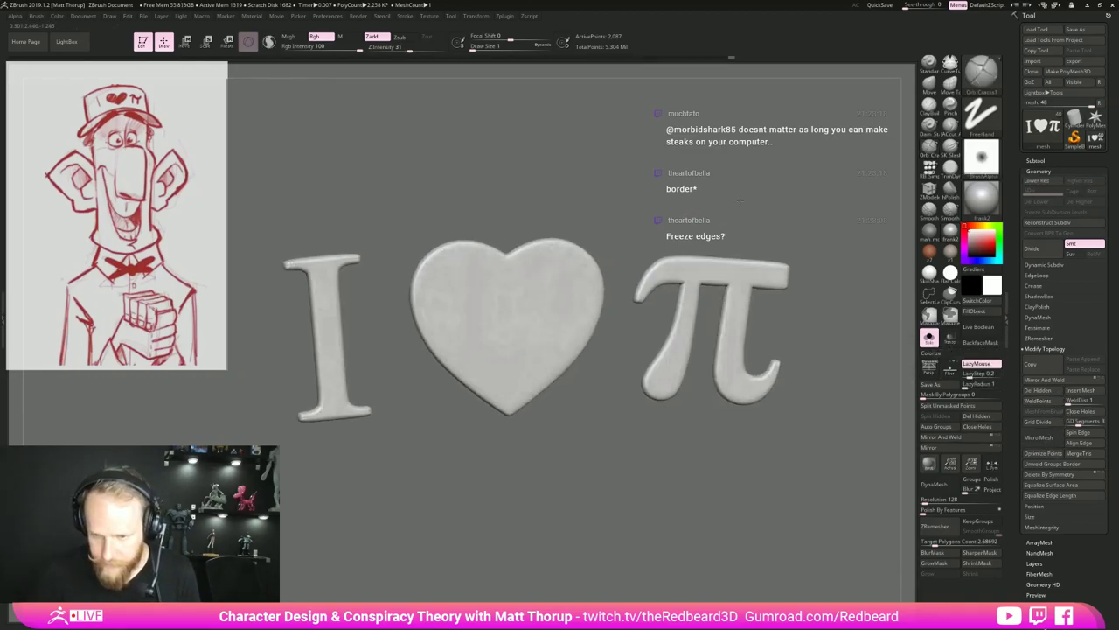
key(shift+f)
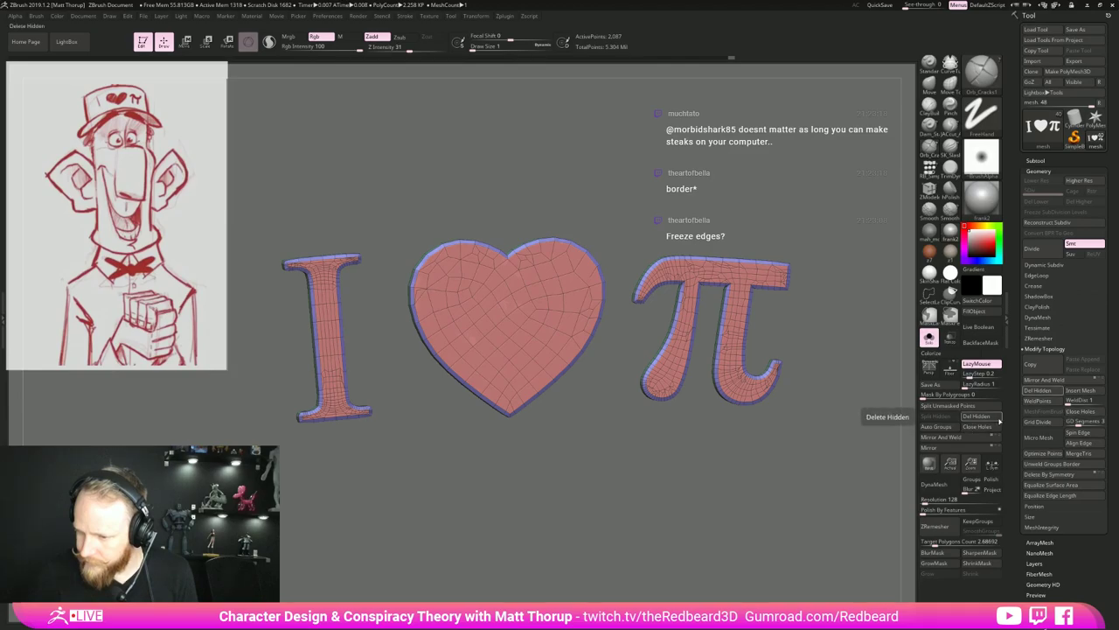
key(shift+f)
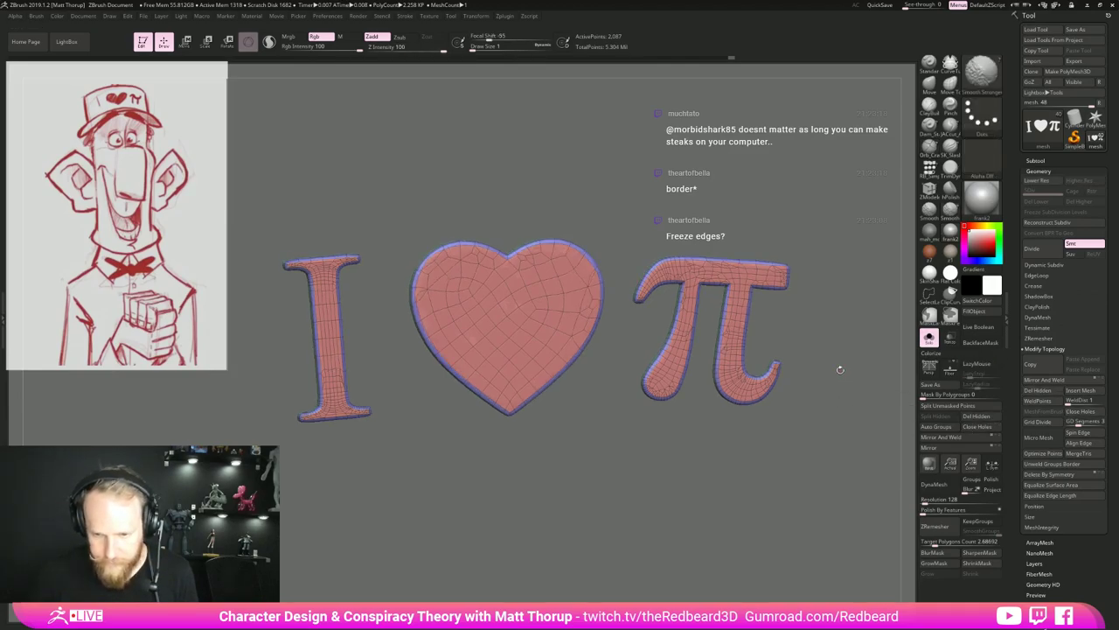
key(shift+f)
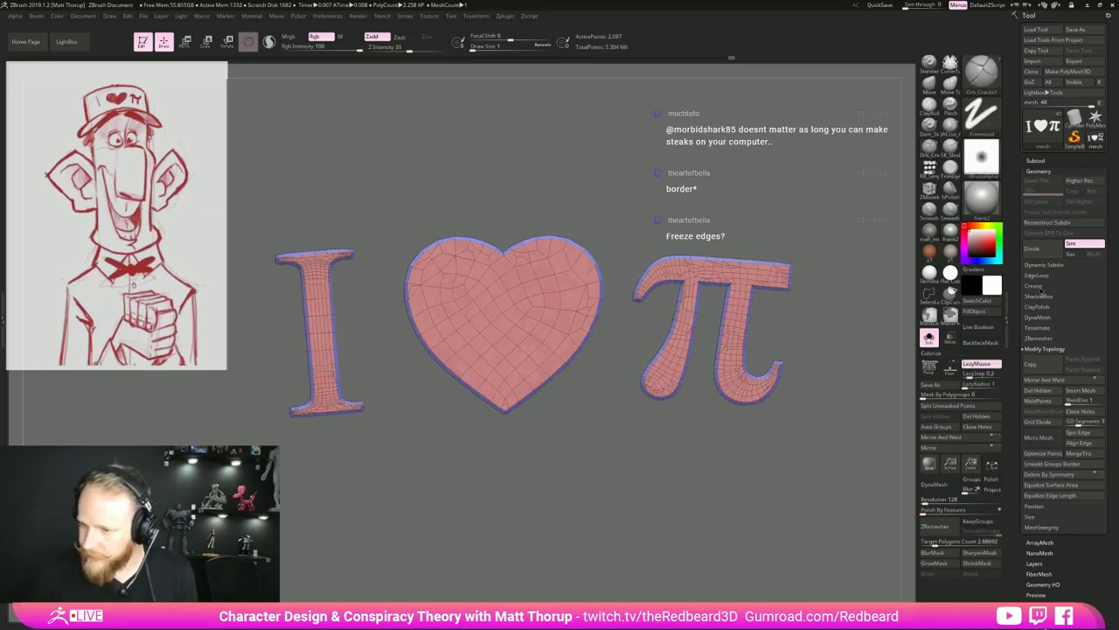
Crease the graphic's polygroup borders with Crease PG and preview the edges with dynamic subdivision.
click(1037, 286)
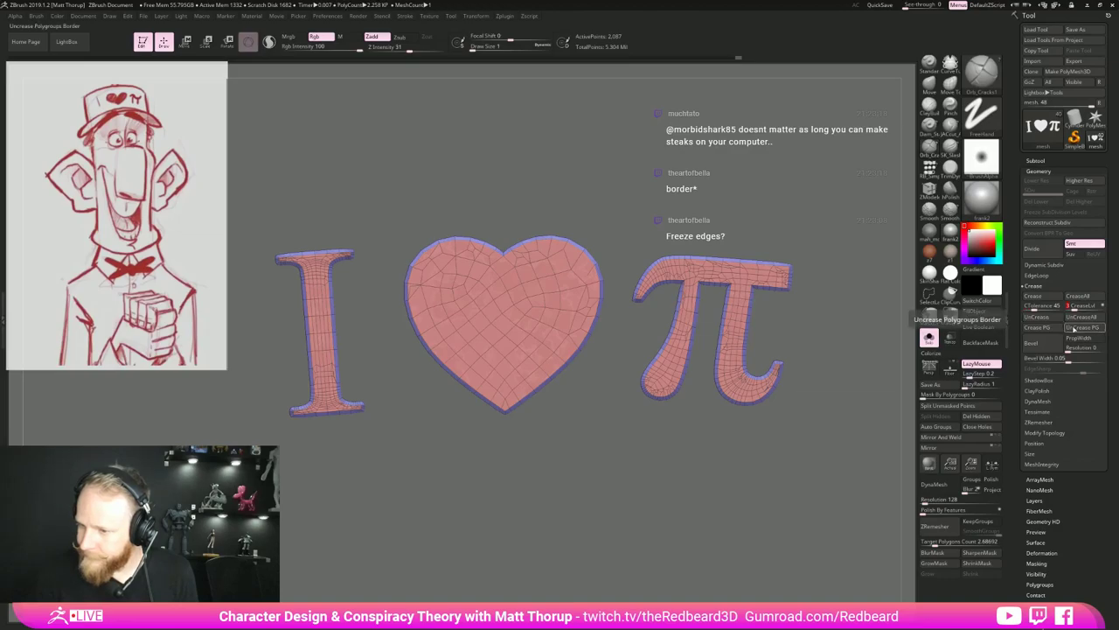
click(1050, 331)
key(d)
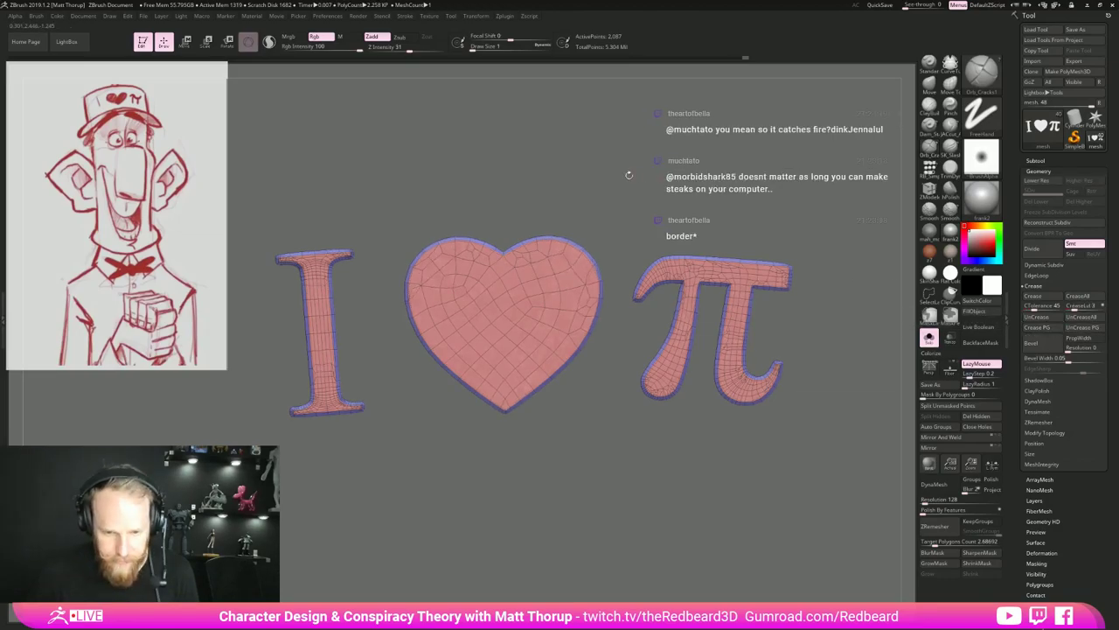
key(shift+f)
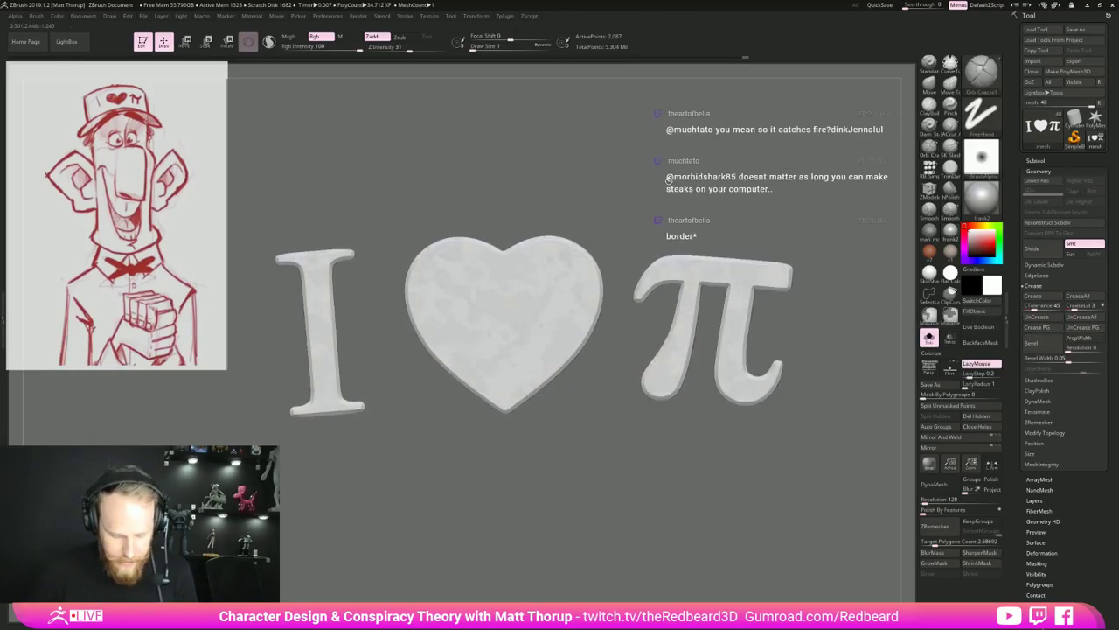
key(shift+d)
Leave Solo mode to show the cap, and smooth the mesh lines at the upturned tip of the π's second leg.
click(931, 338)
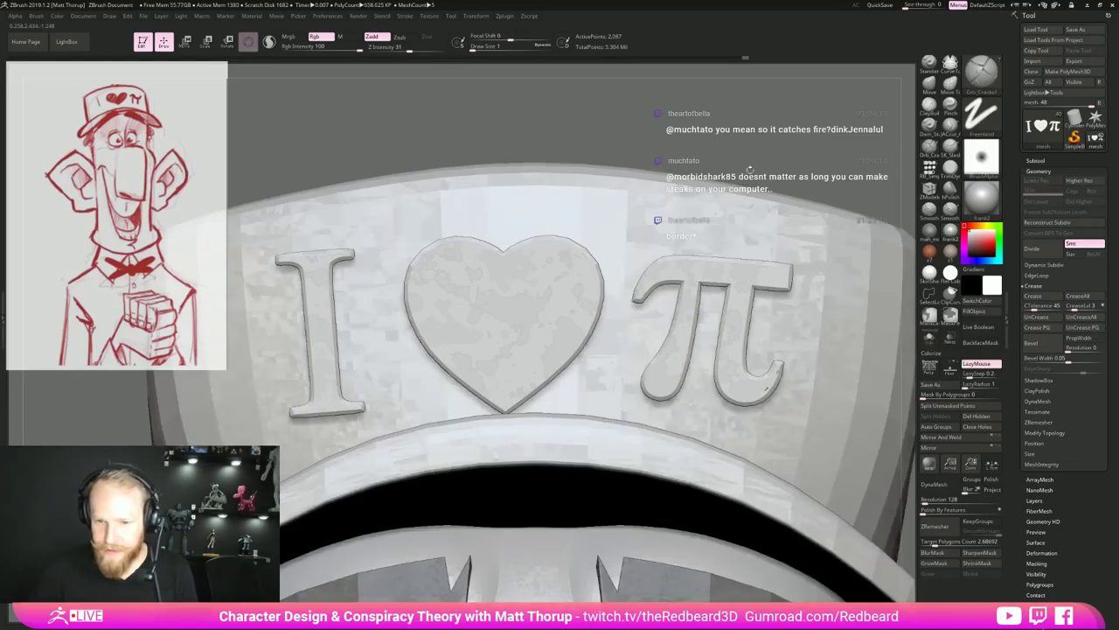
key(shift+f)
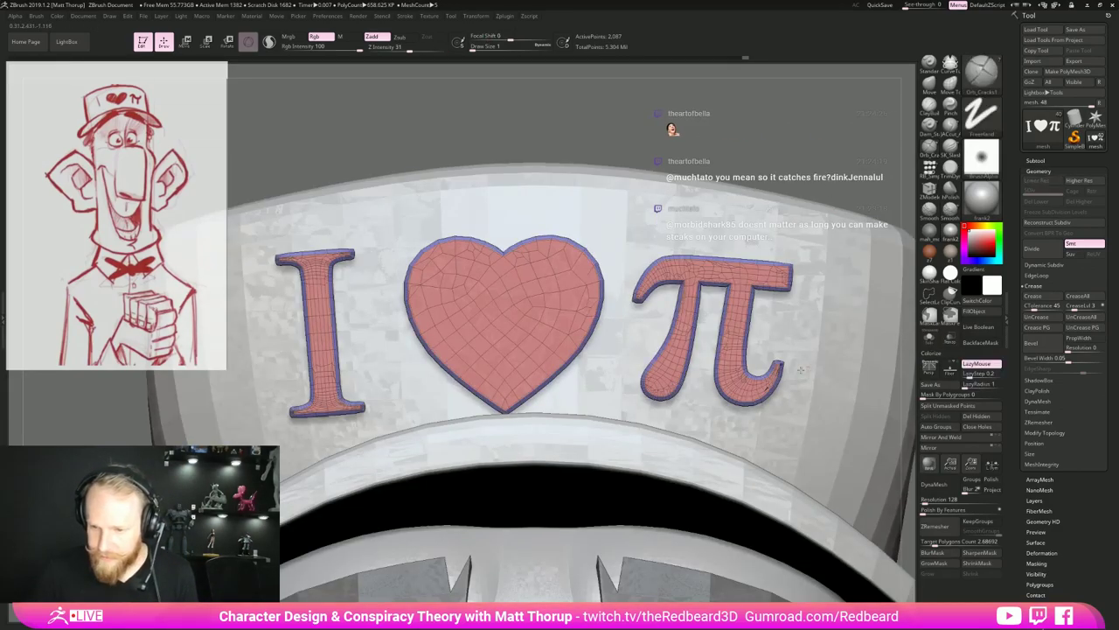
alt+drag(814, 368, 784, 386)
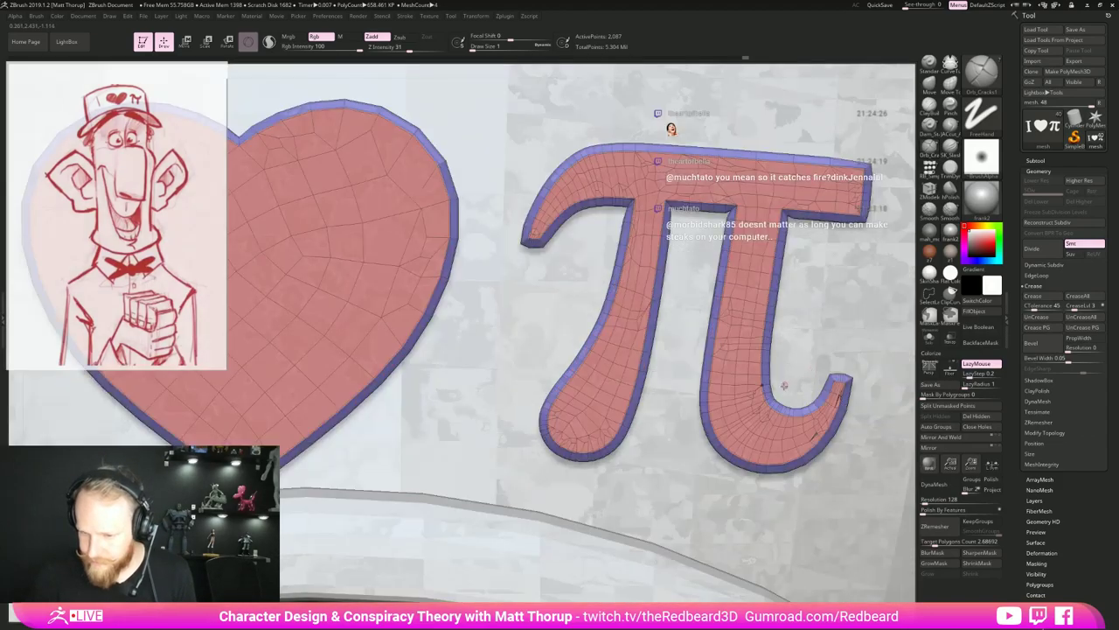
key(shift)
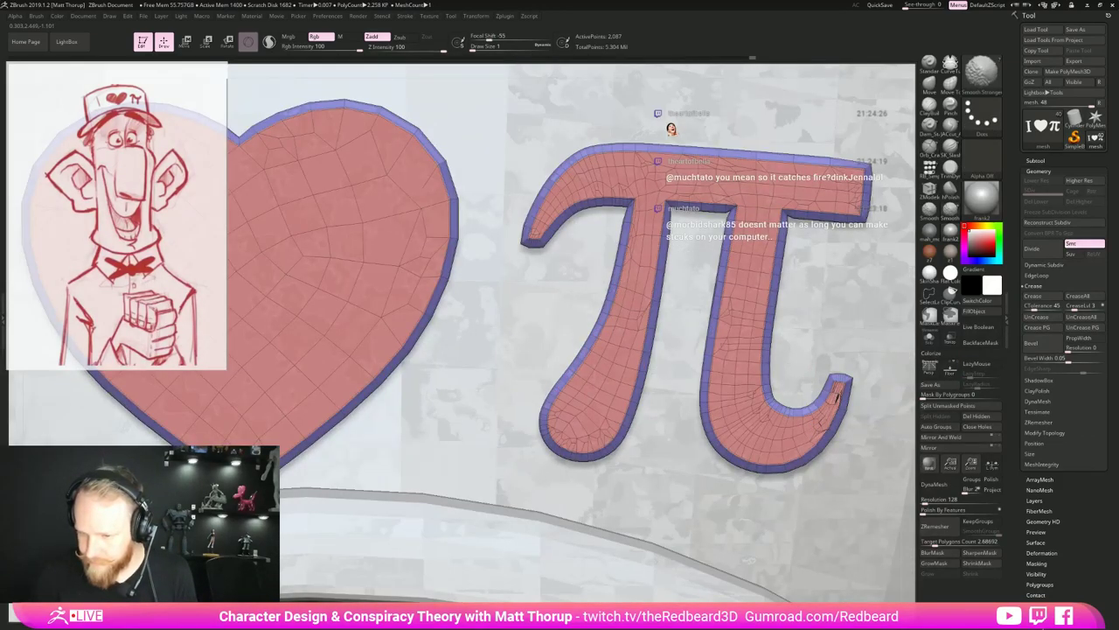
shift+drag(837, 403, 840, 397)
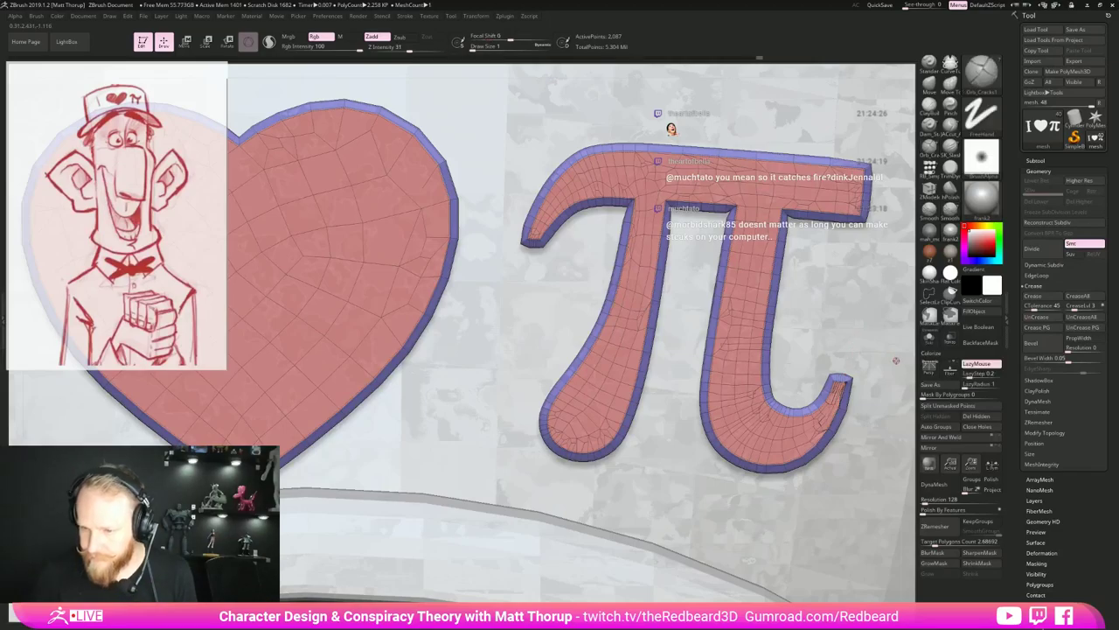
Add a lattice deformer to the graphic, protect the middle column of control points and push the remaining columns back towards the cap.
alt+drag(787, 334, 649, 149)
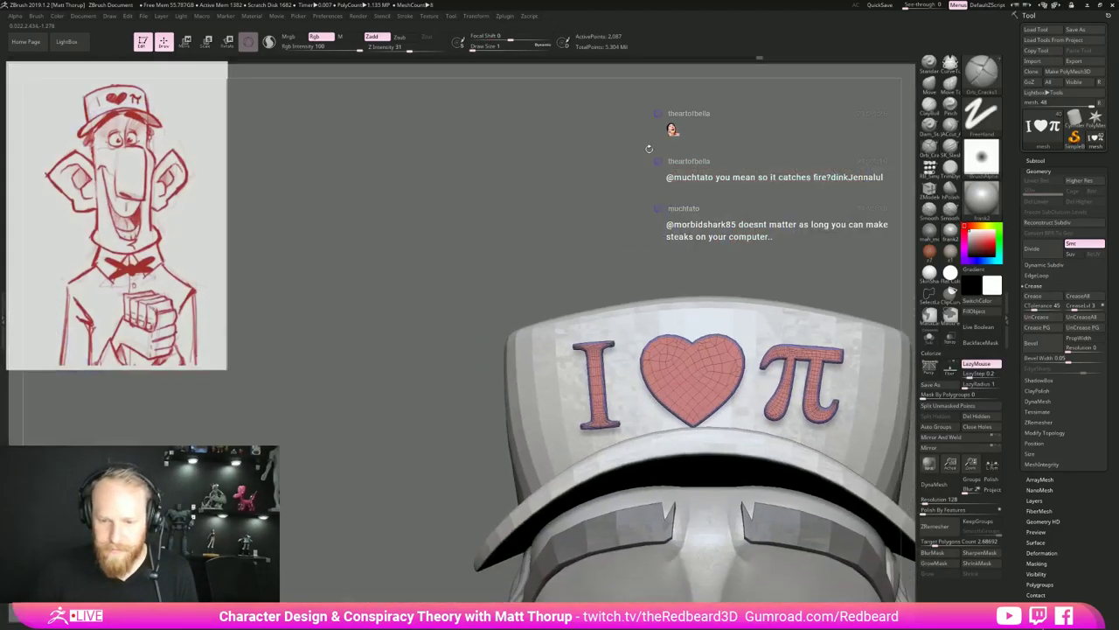
key(w)
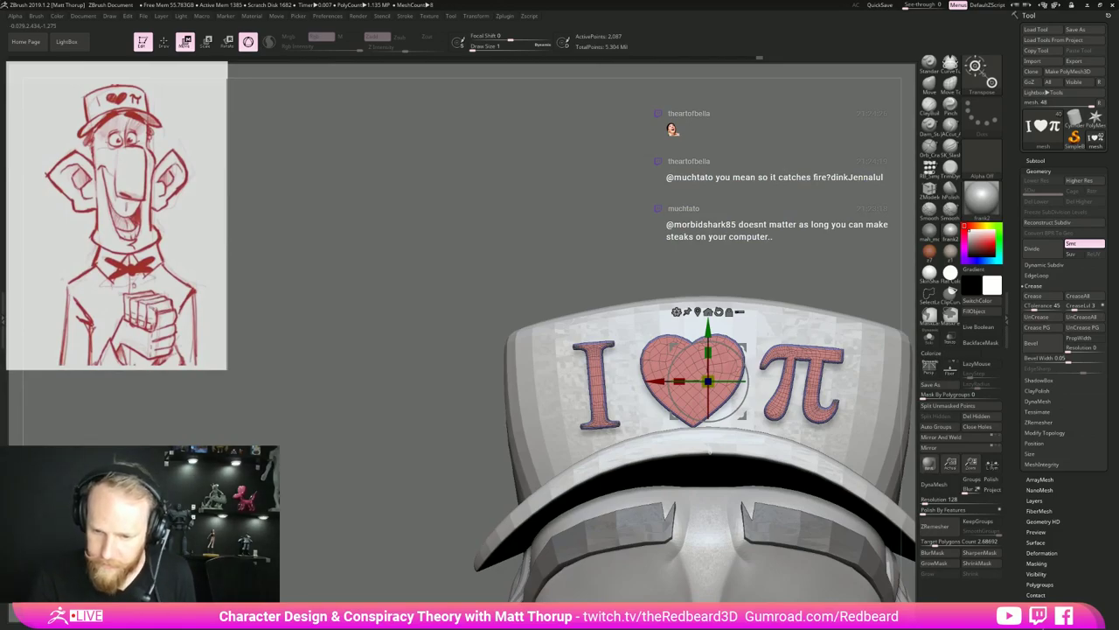
click(676, 312)
click(701, 350)
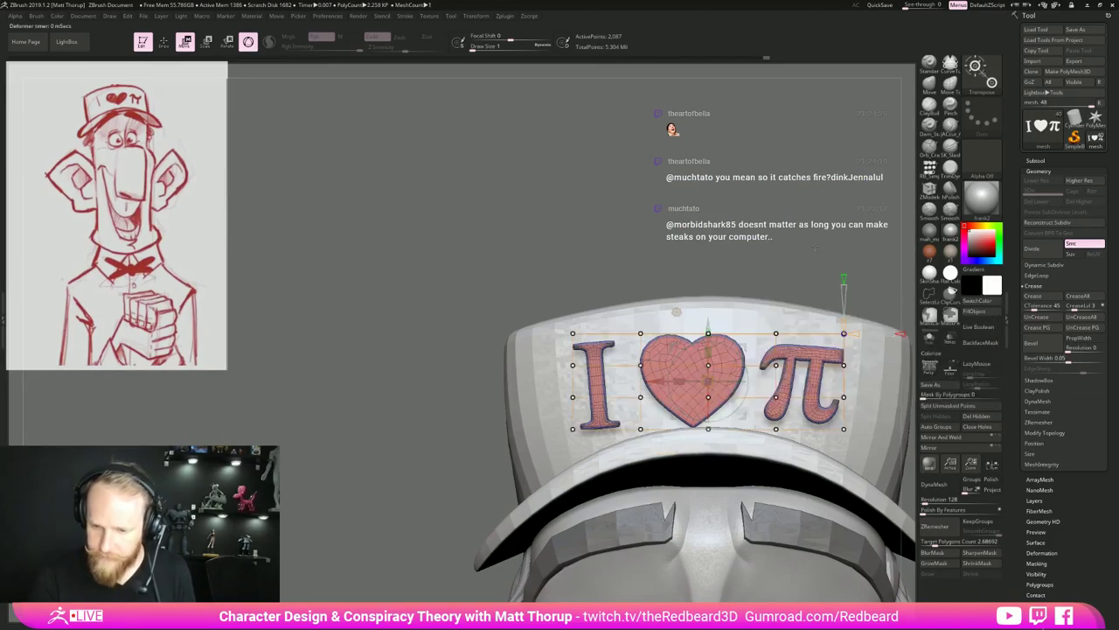
ctrl+drag(680, 249, 734, 500)
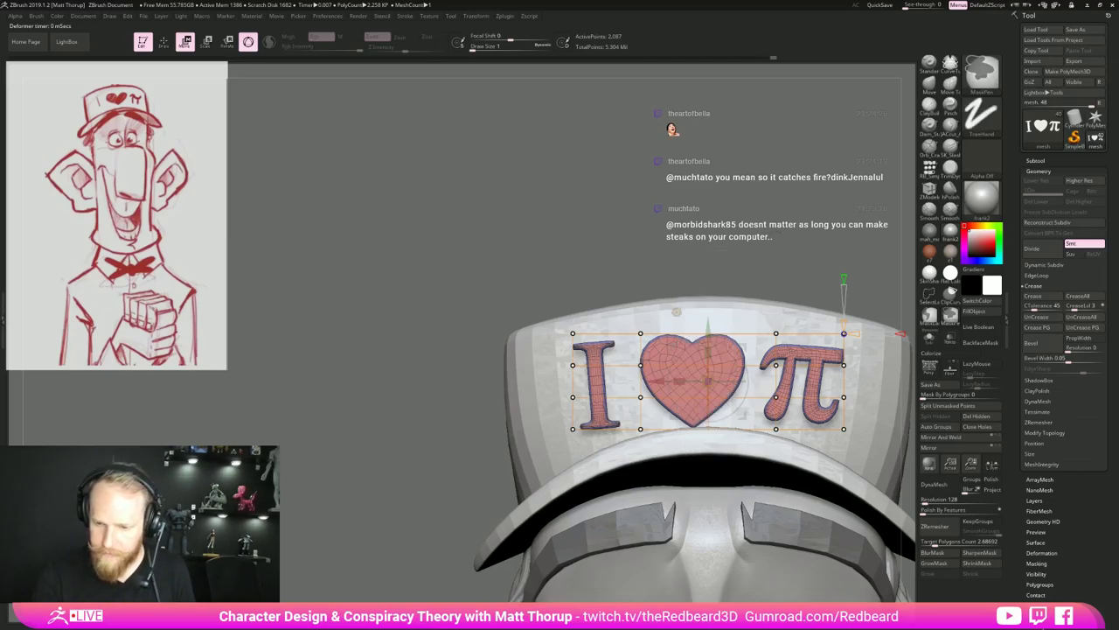
drag(717, 193, 711, 396)
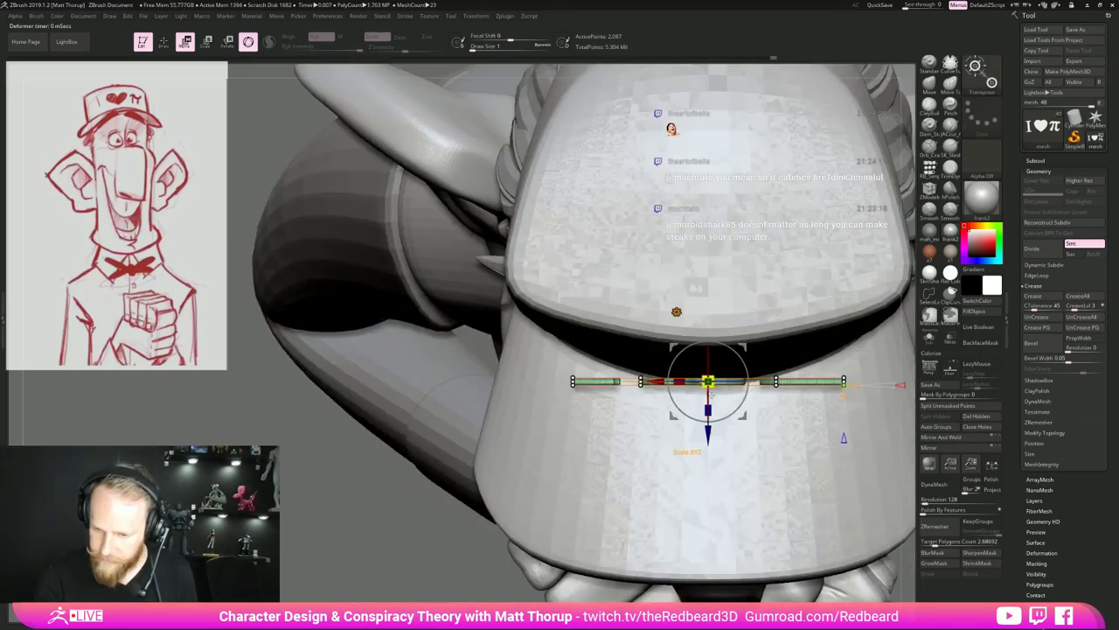
drag(708, 433, 709, 424)
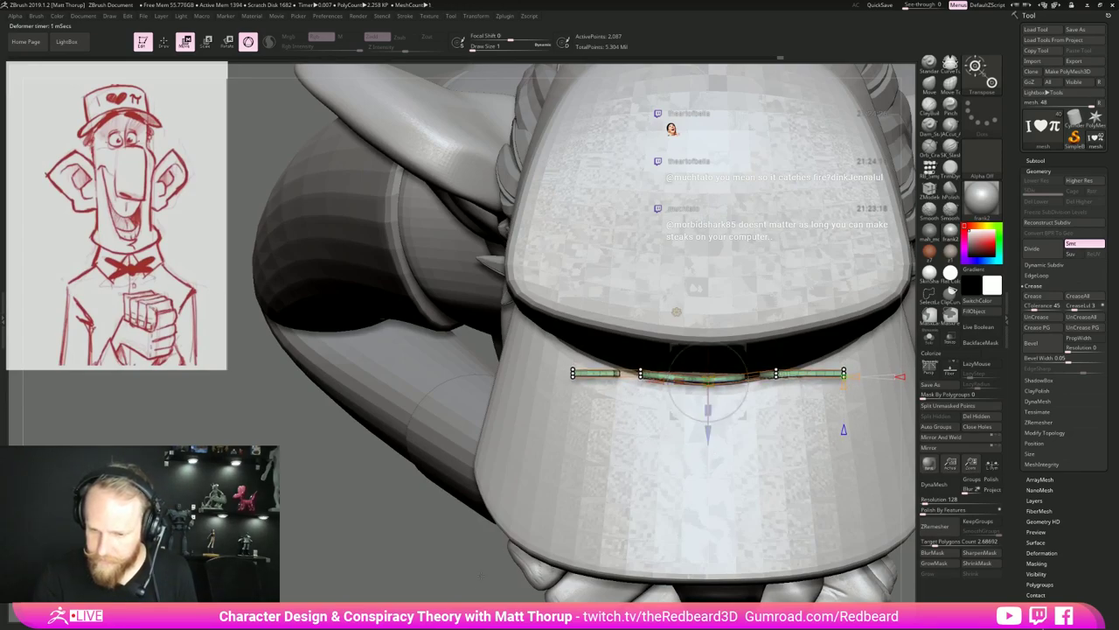
Protect the inner lattice columns, pull the graphic's outer ends back to follow the cap's curve, and leave the deformer.
drag(473, 506, 472, 503)
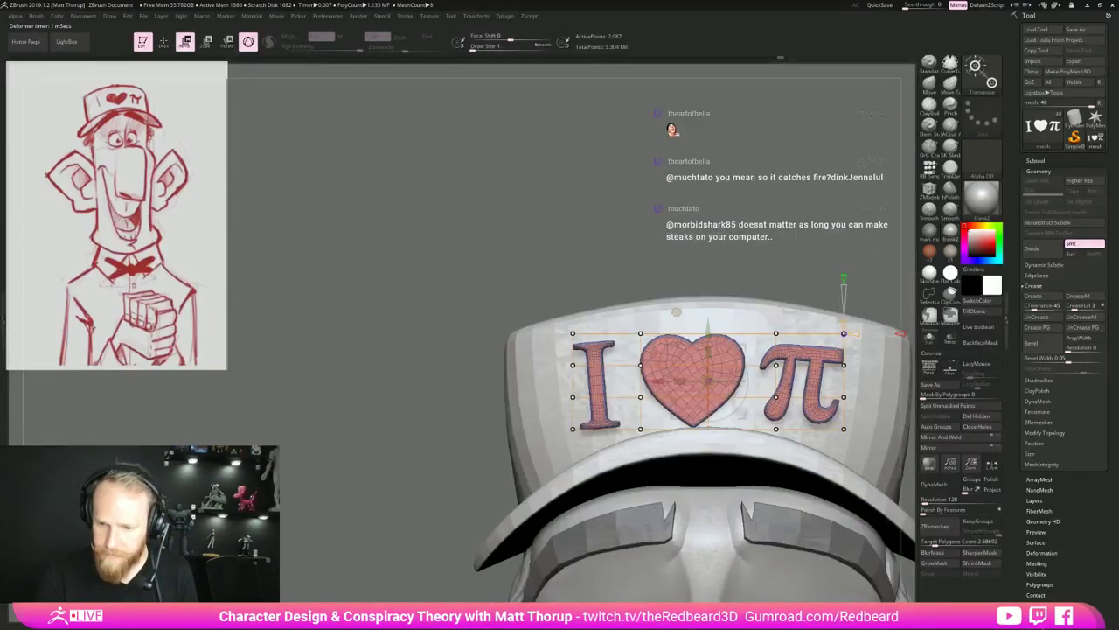
drag(796, 234, 952, 291)
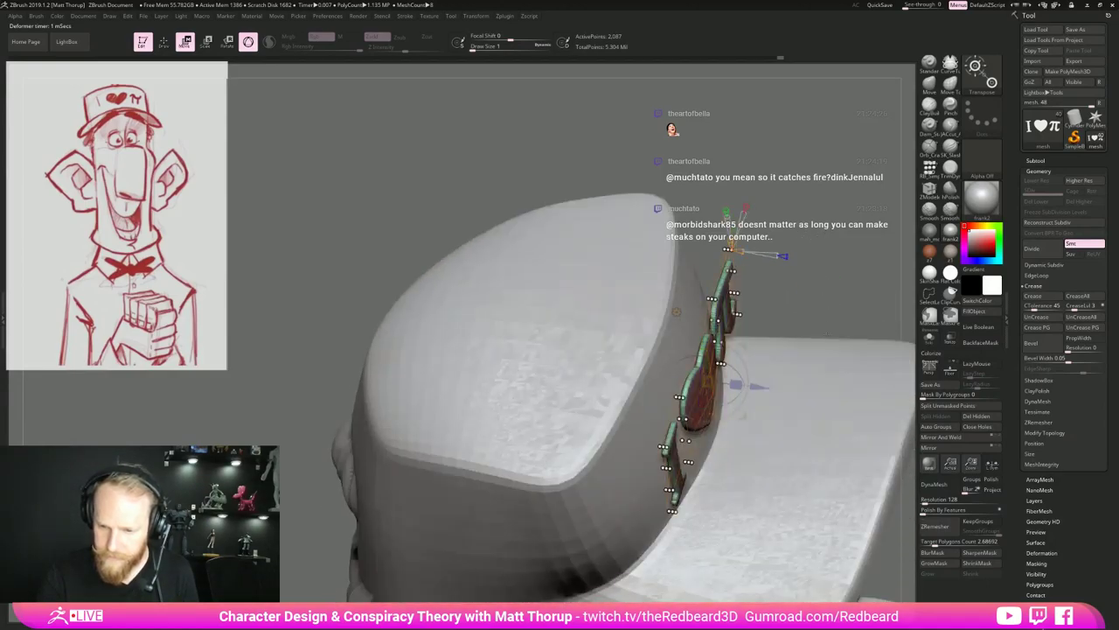
drag(844, 290, 829, 349)
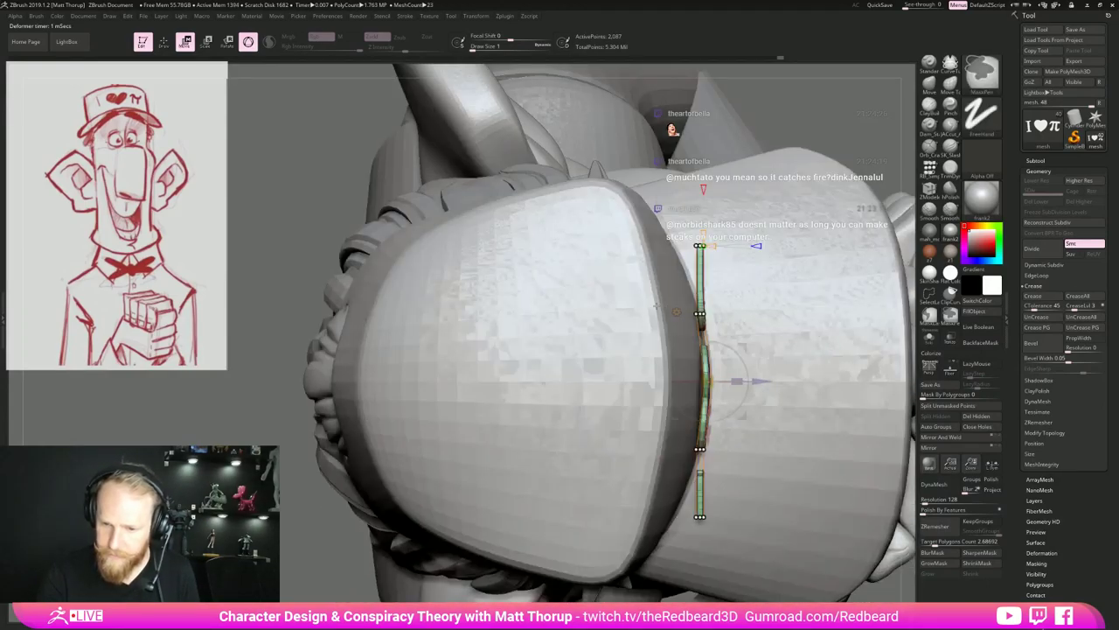
ctrl+drag(649, 289, 759, 465)
drag(755, 381, 753, 381)
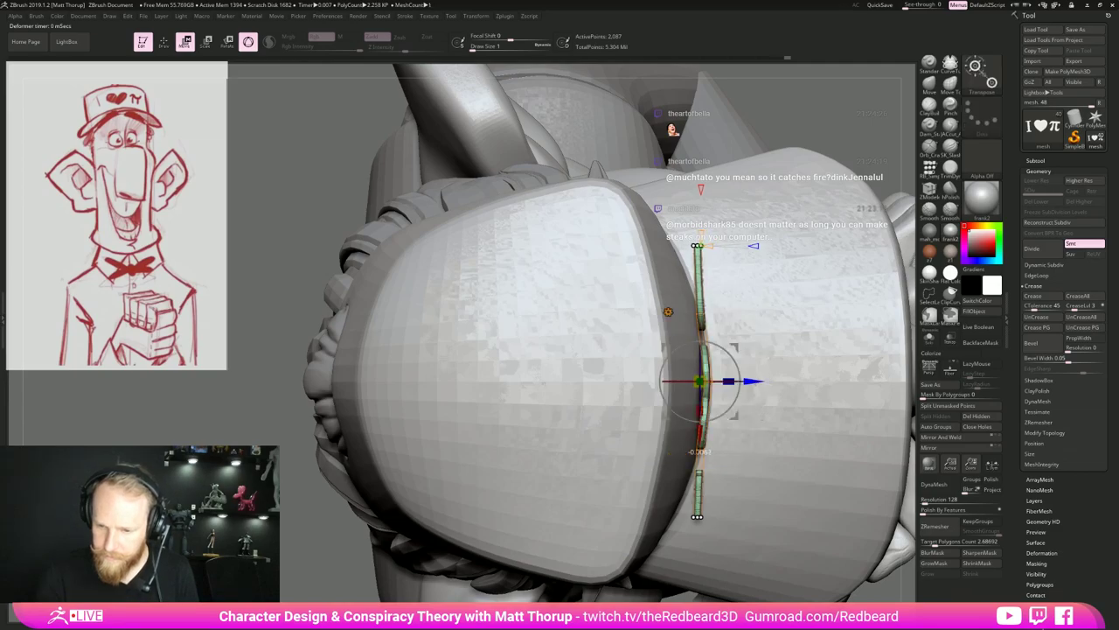
drag(753, 246, 732, 246)
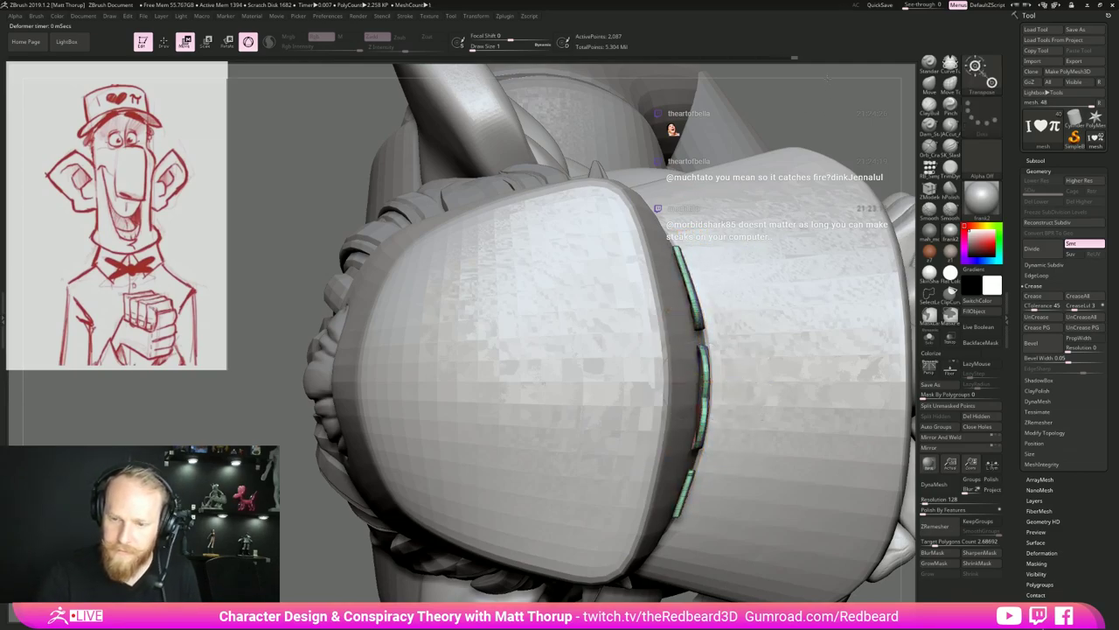
drag(822, 472, 827, 325)
key(q)
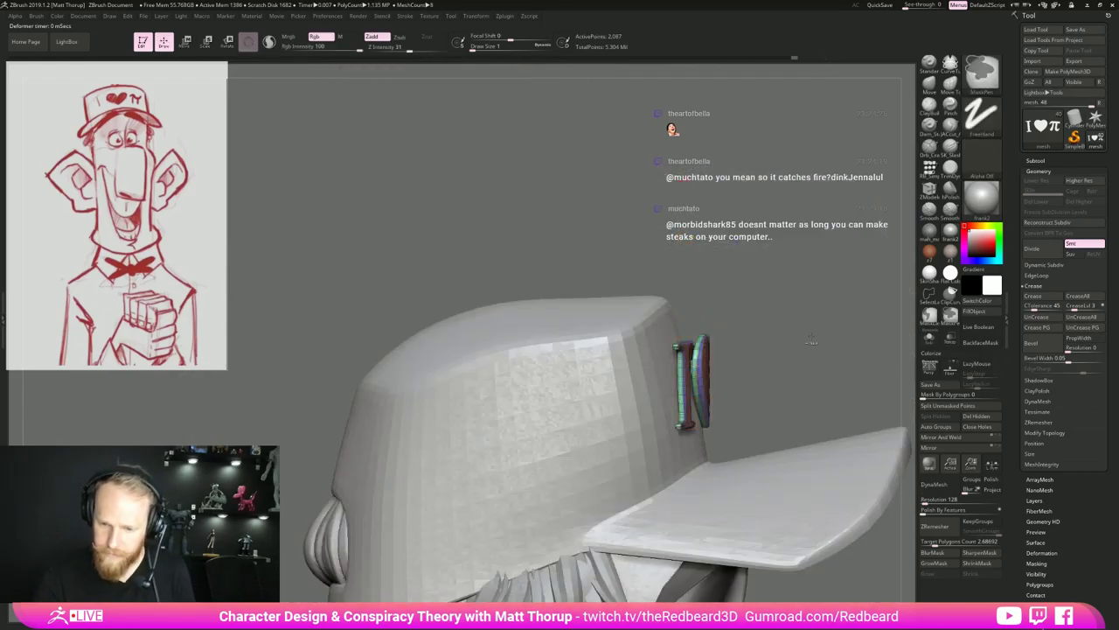
Set the Move brush's draw size to 262 and bring up the graphic's deformer cage.
key(b)
key(m)
key(v)
key(s)
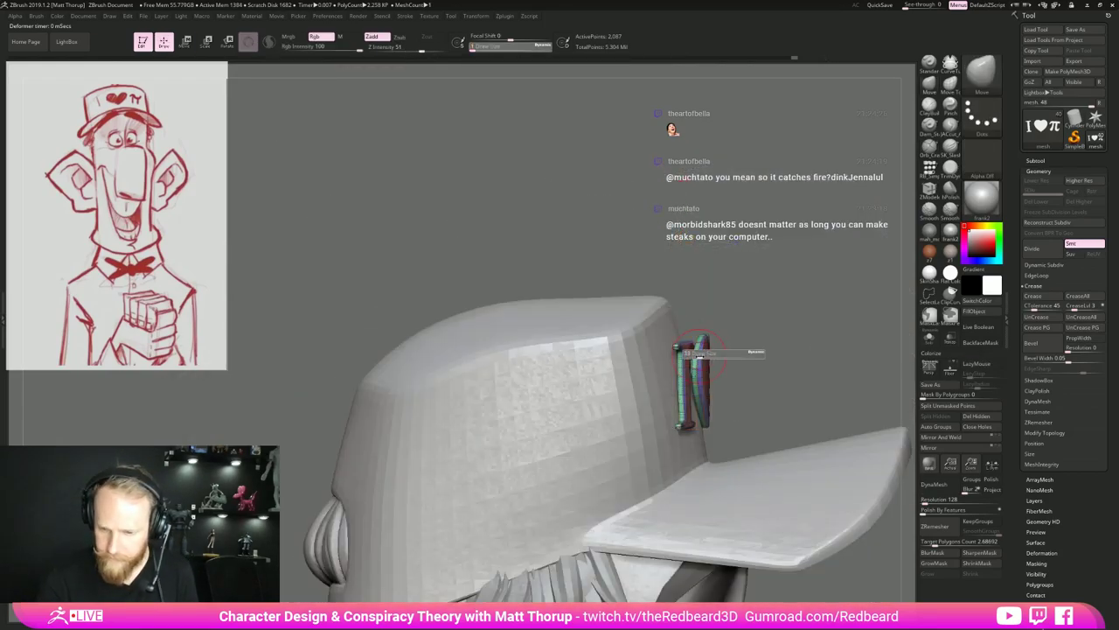
mouse_move(700, 357)
mouse_down()
mouse_move(794, 342)
mouse_move(691, 343)
mouse_move(749, 344)
mouse_up()
key(s)
key(e)
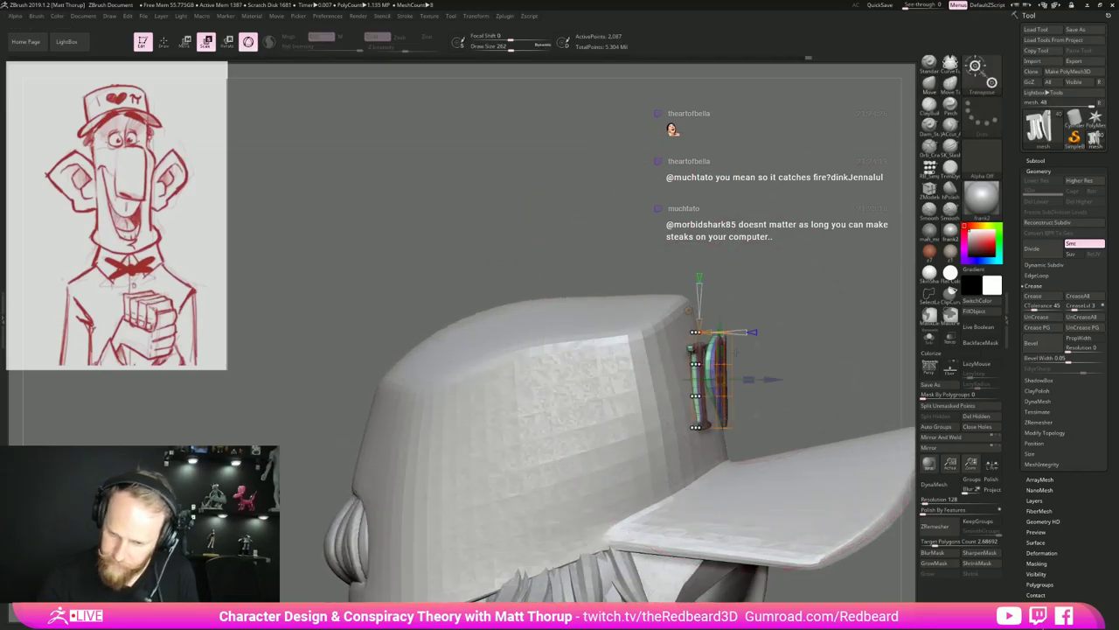
click(688, 310)
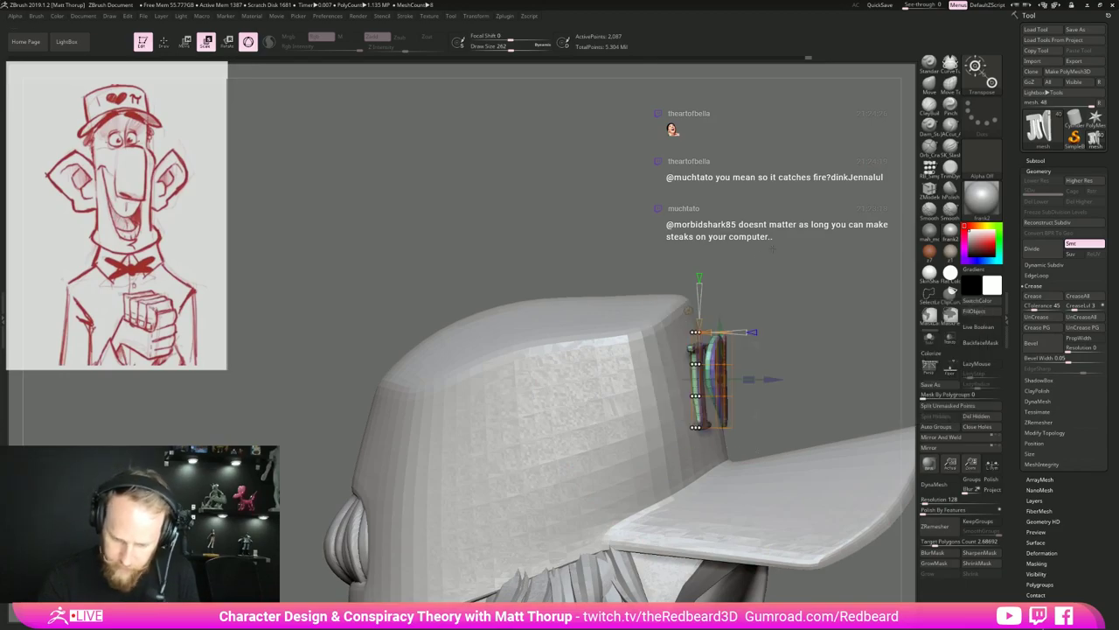
Leave the deformer, tilt the I ♥ π graphic to the slope of the cap's front and position it against the cap.
key(q)
key(w)
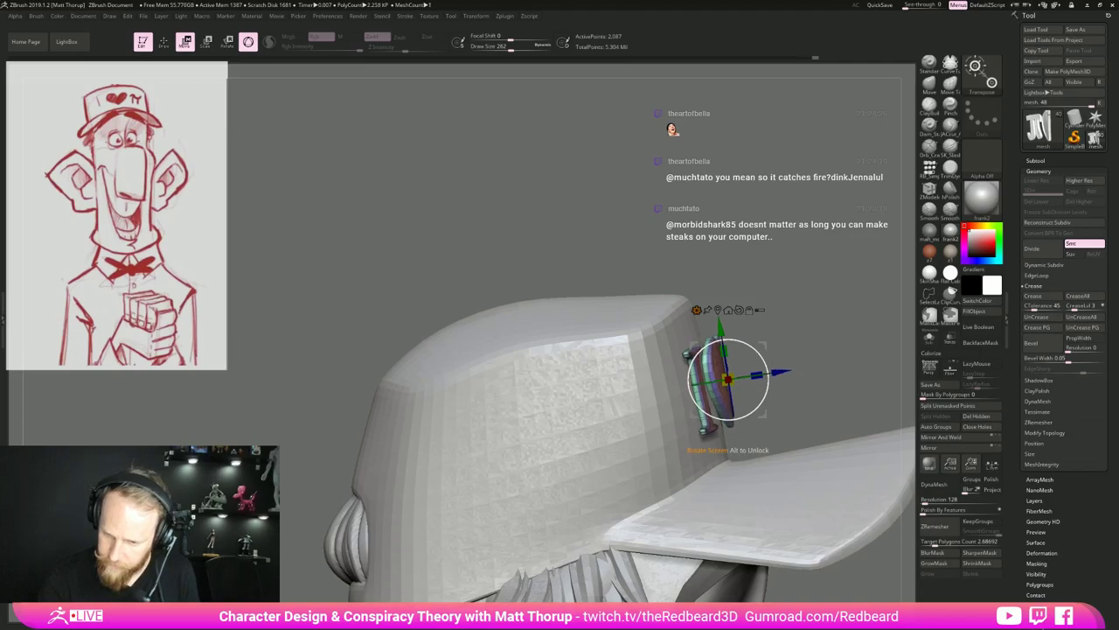
mouse_move(821, 359)
mouse_down()
mouse_move(682, 360)
mouse_move(712, 377)
mouse_up()
mouse_move(883, 227)
mouse_down()
mouse_move(775, 259)
mouse_move(778, 313)
mouse_up()
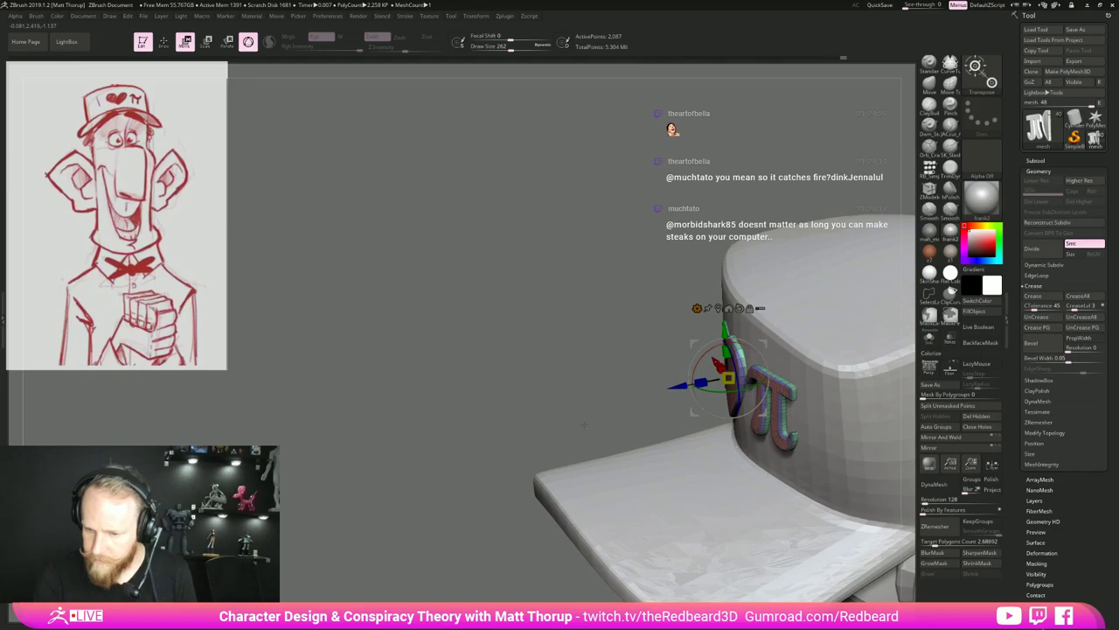
drag(584, 426, 681, 372)
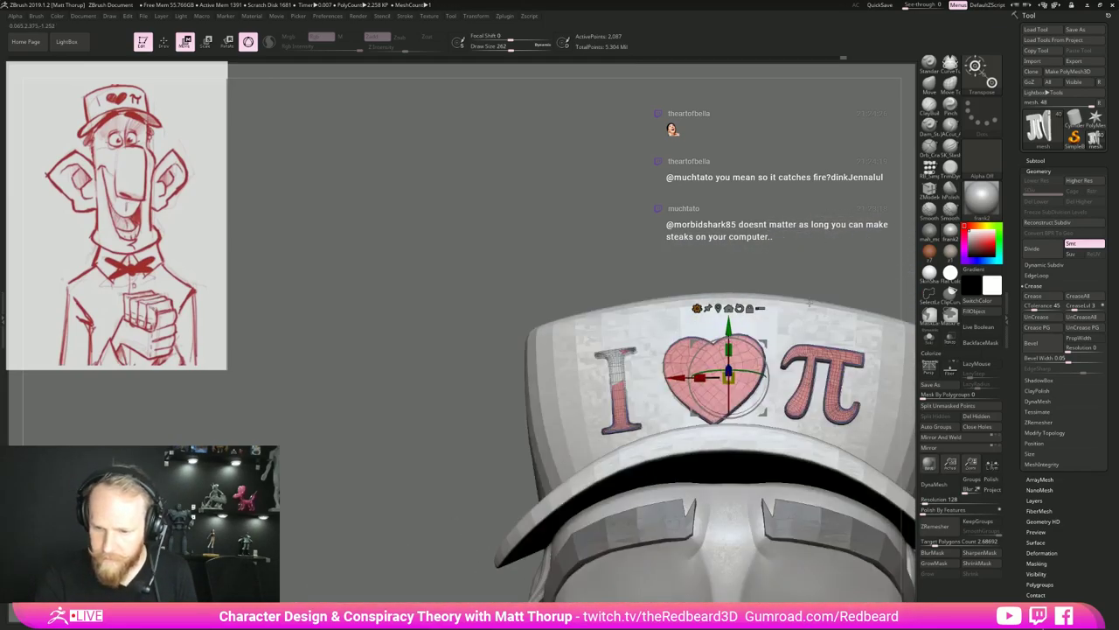
drag(757, 370, 681, 381)
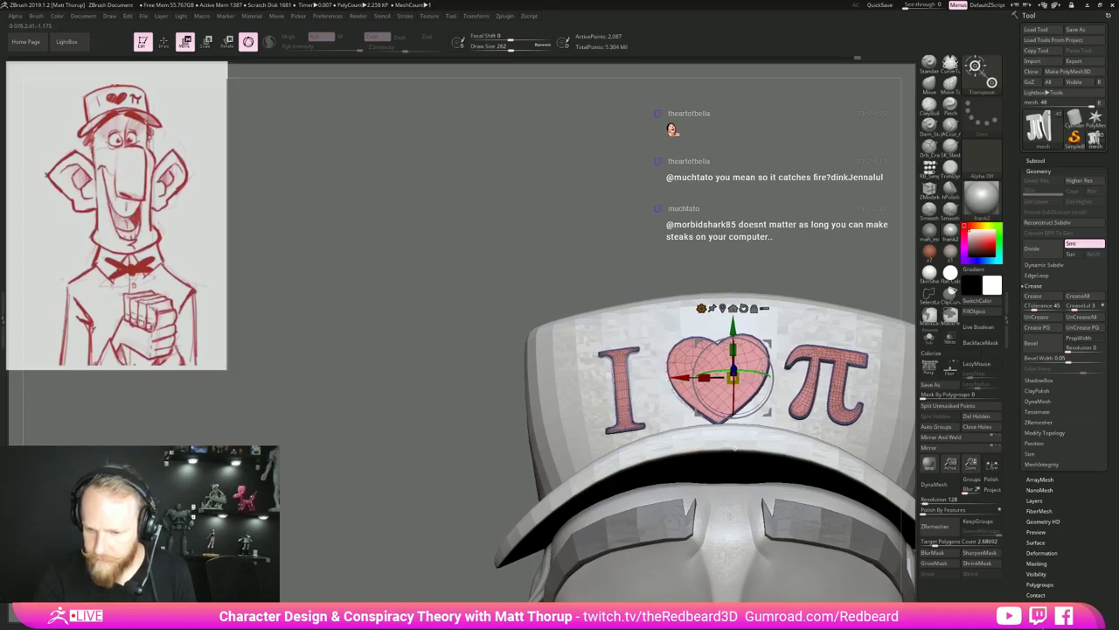
drag(732, 448, 732, 450)
drag(784, 256, 901, 265)
drag(768, 361, 768, 364)
key(q)
Hide the polyframe and examine how the graphic sits on the cap from several angles.
mouse_move(861, 360)
mouse_down()
mouse_move(805, 393)
mouse_move(789, 380)
mouse_up()
ctrl+right_drag(790, 359, 721, 412)
key(shift+f)
drag(721, 413, 764, 414)
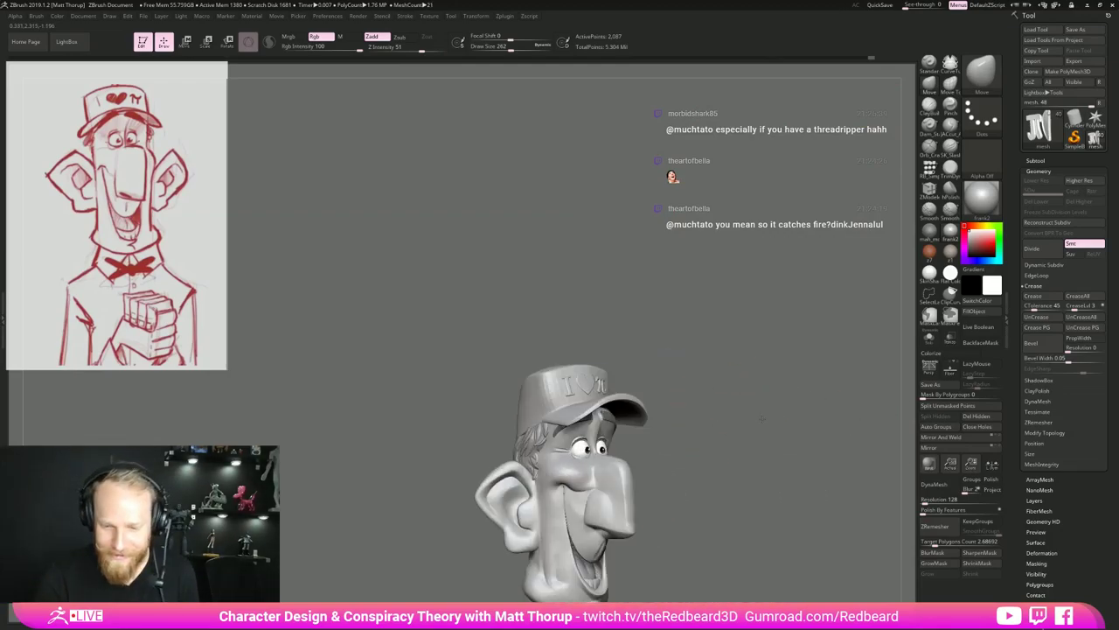
ctrl+right_drag(764, 414, 763, 463)
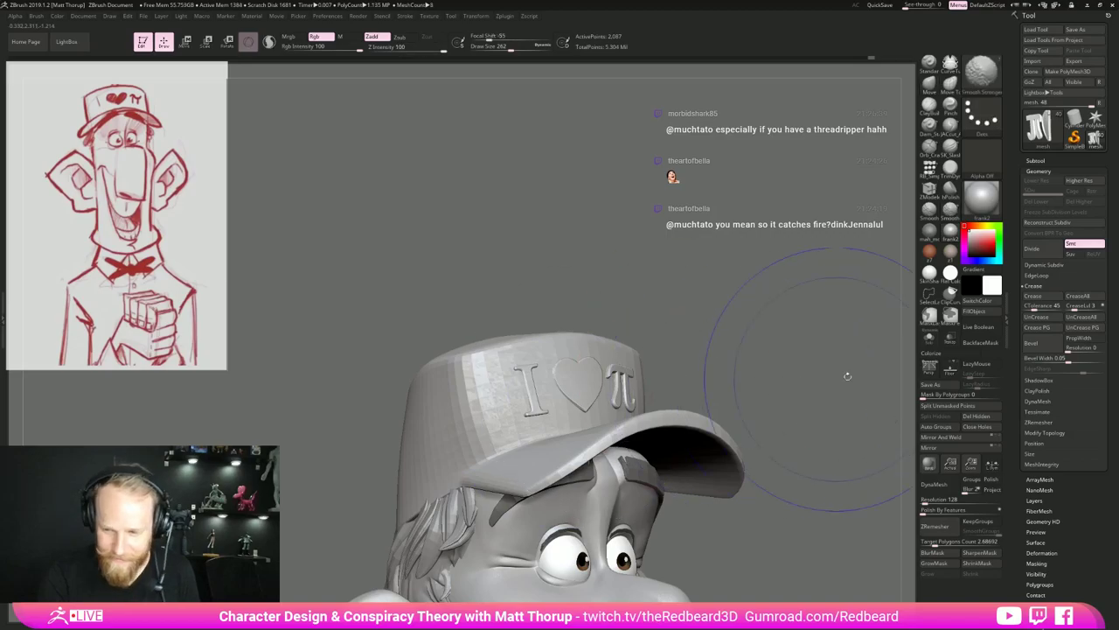
key(shift+f)
key(shift+f)
Isolate the graphic in Solo mode and fill all of it with black.
click(929, 338)
drag(791, 376, 731, 395)
click(994, 286)
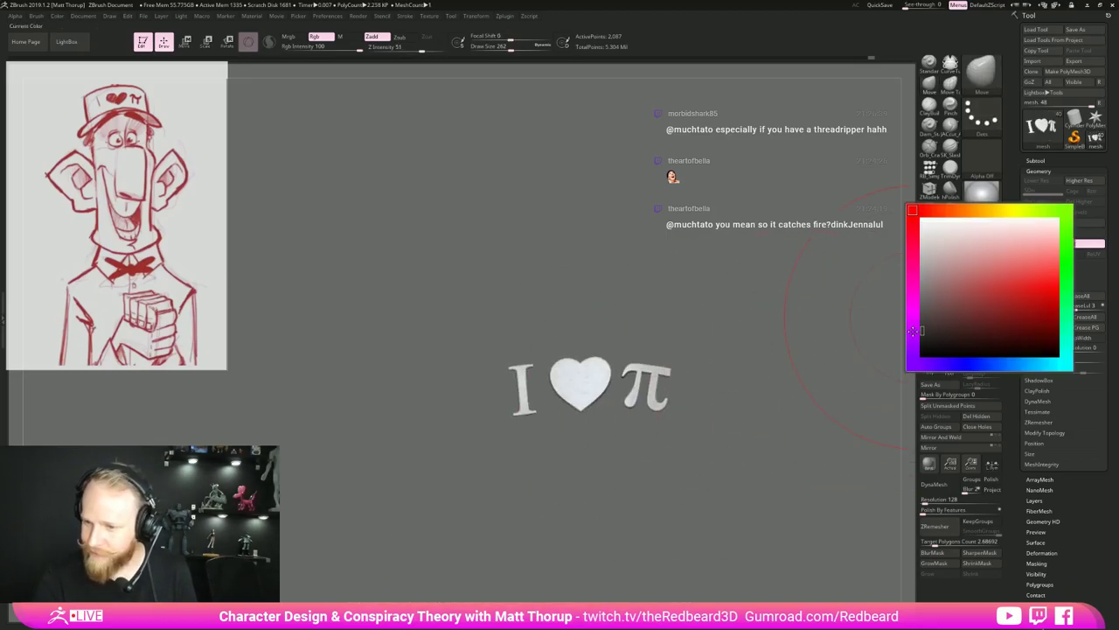
click(913, 331)
click(981, 313)
Mask everything except the heart and fill the heart with dark red.
ctrl+drag(549, 308, 618, 461)
ctrl+click(737, 426)
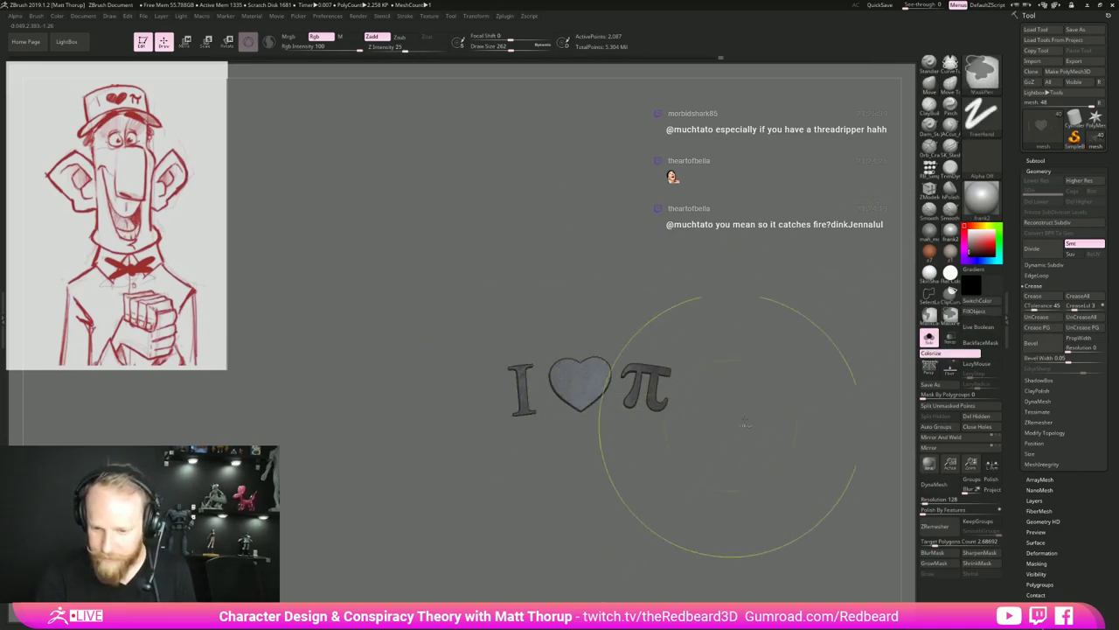
click(981, 245)
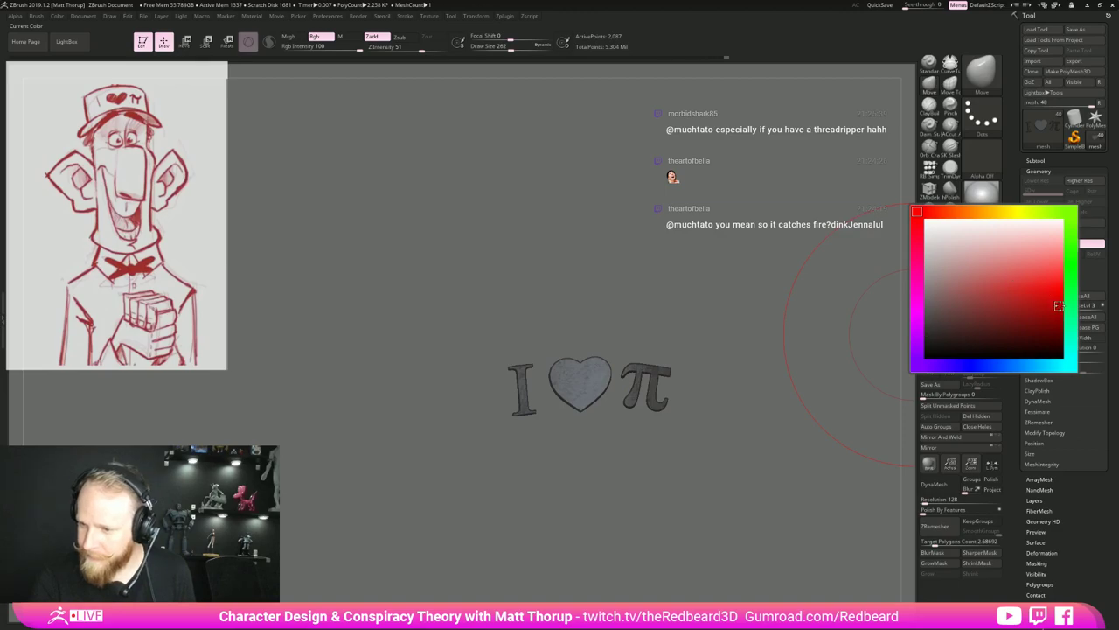
click(1060, 302)
click(977, 311)
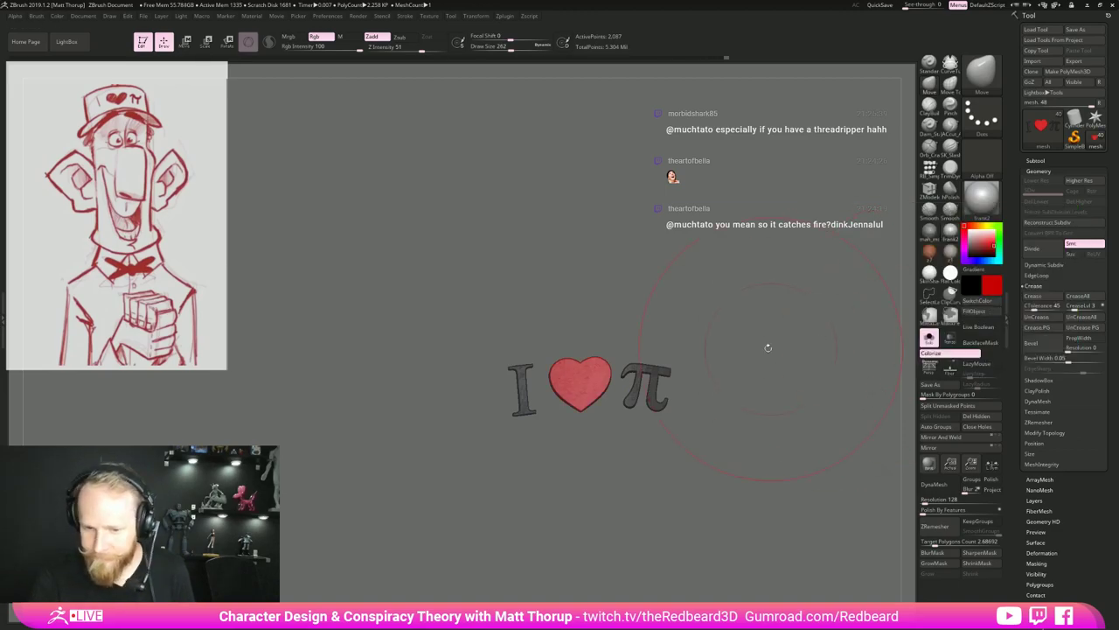
Show the whole character again, set the active colour to white and review the cap from behind, above and the side.
click(929, 338)
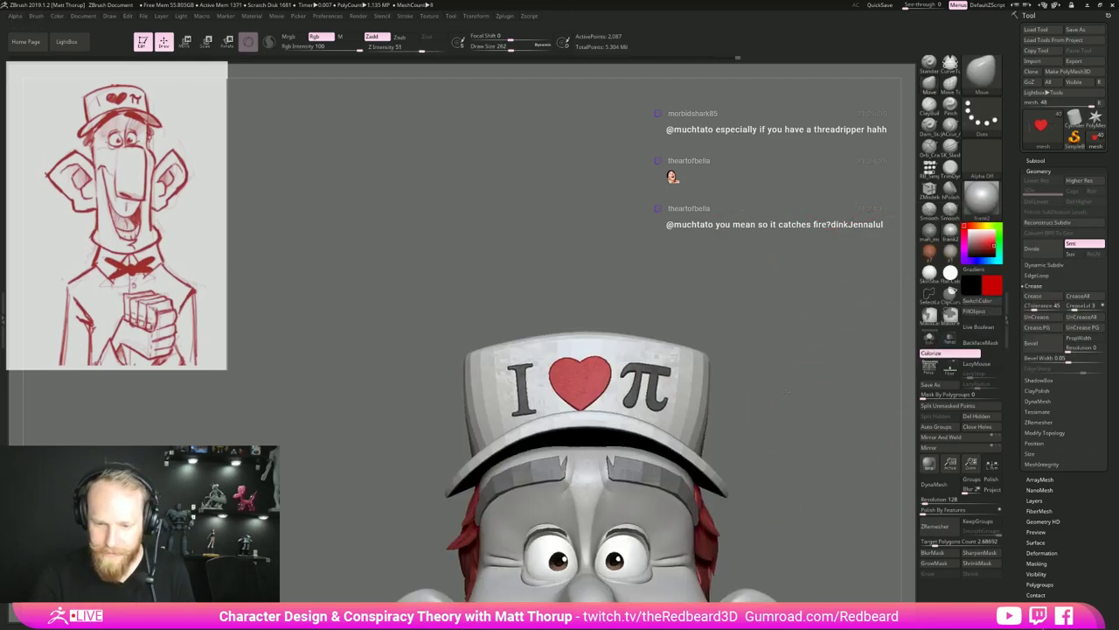
alt+drag(849, 400, 834, 326)
click(970, 233)
mouse_move(766, 458)
mouse_down()
mouse_move(806, 458)
mouse_move(780, 461)
mouse_move(790, 440)
mouse_move(795, 457)
mouse_move(757, 473)
mouse_up()
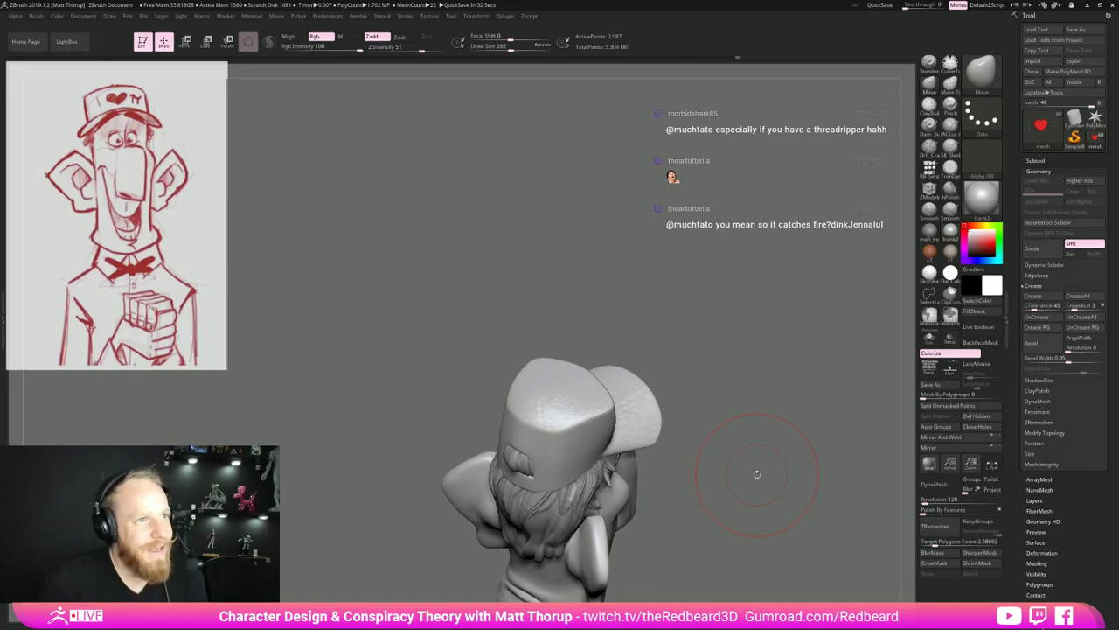
mouse_move(757, 410)
mouse_down()
mouse_move(778, 397)
mouse_move(767, 395)
mouse_move(731, 445)
mouse_move(742, 401)
mouse_move(825, 421)
mouse_move(799, 406)
mouse_move(814, 415)
mouse_move(798, 461)
mouse_move(740, 540)
mouse_up()
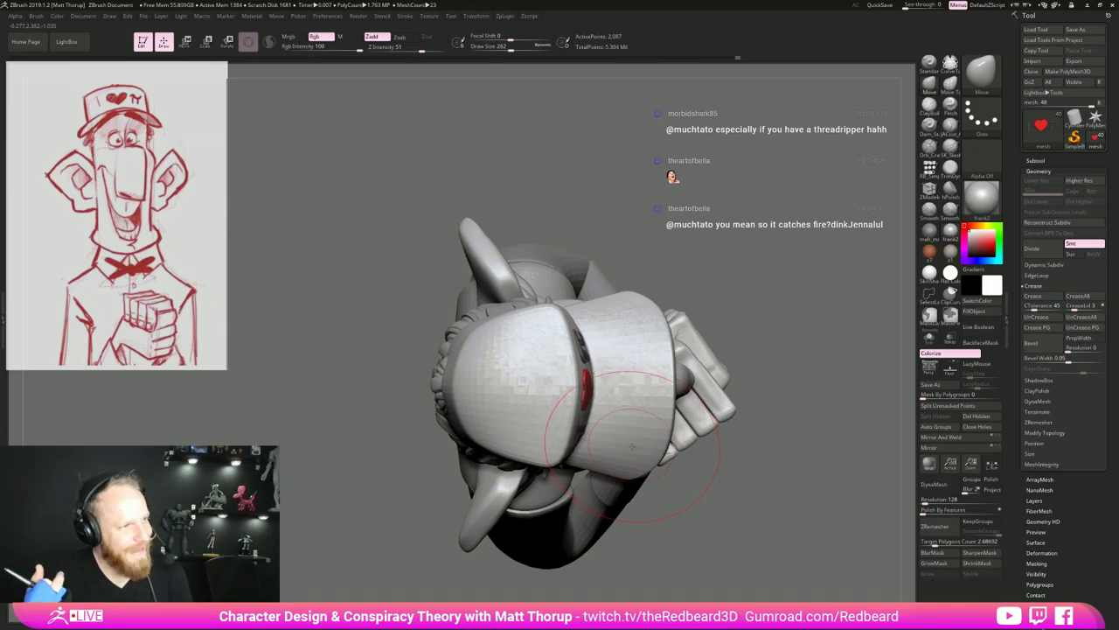
mouse_move(804, 414)
mouse_down()
mouse_move(823, 369)
mouse_move(800, 409)
mouse_move(782, 404)
mouse_up()
Insert a small Sphereinder from the RB_SimpleInserts brush as a button on the centreline of the cap's crown.
click(931, 169)
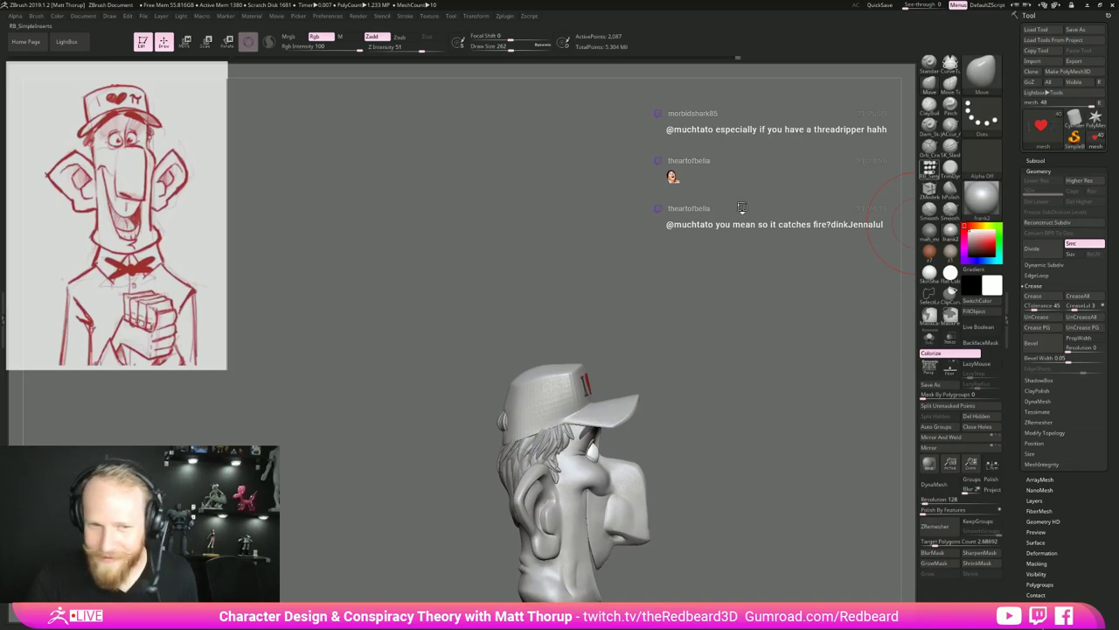
click(251, 73)
mouse_move(668, 274)
mouse_down()
mouse_move(652, 309)
mouse_move(710, 336)
mouse_up()
drag(511, 384, 502, 393)
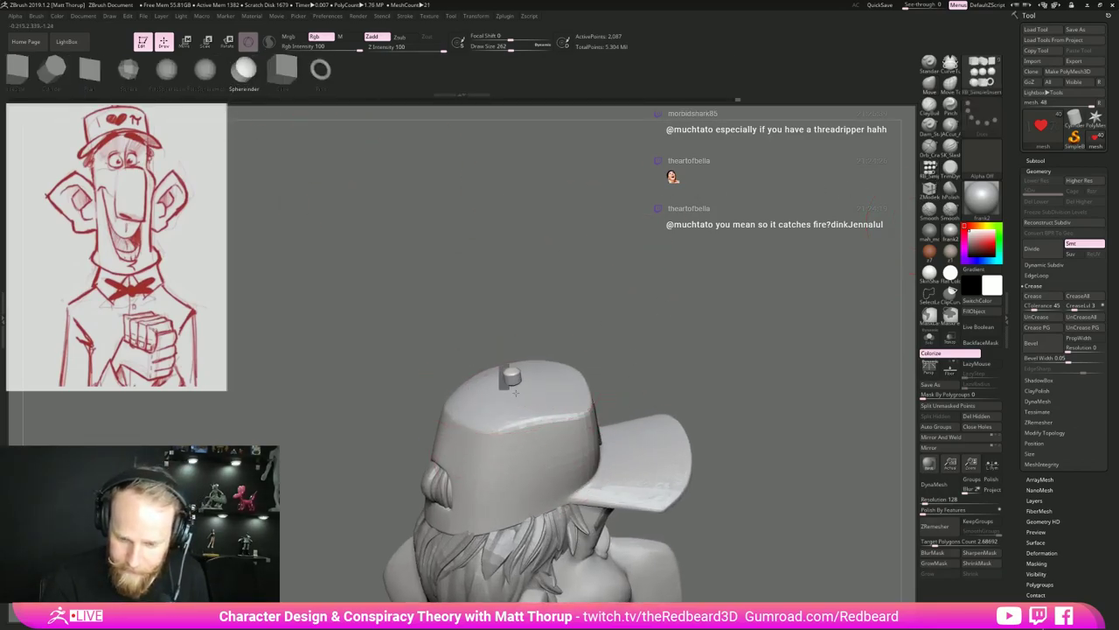
shift+drag(685, 329, 664, 377)
key(ctrl+z)
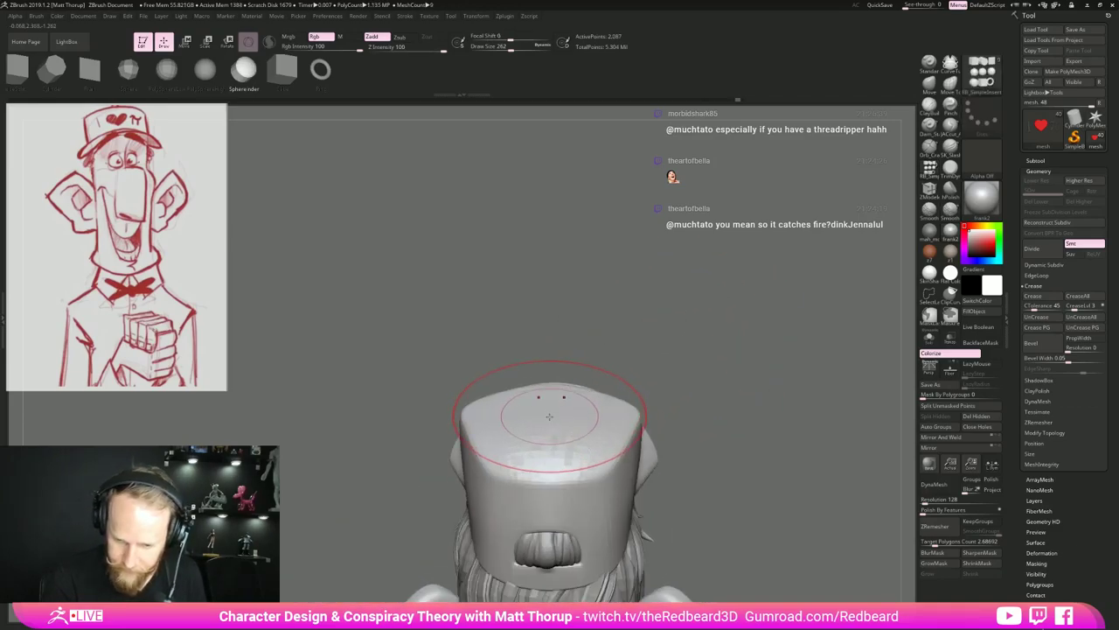
drag(549, 414, 551, 426)
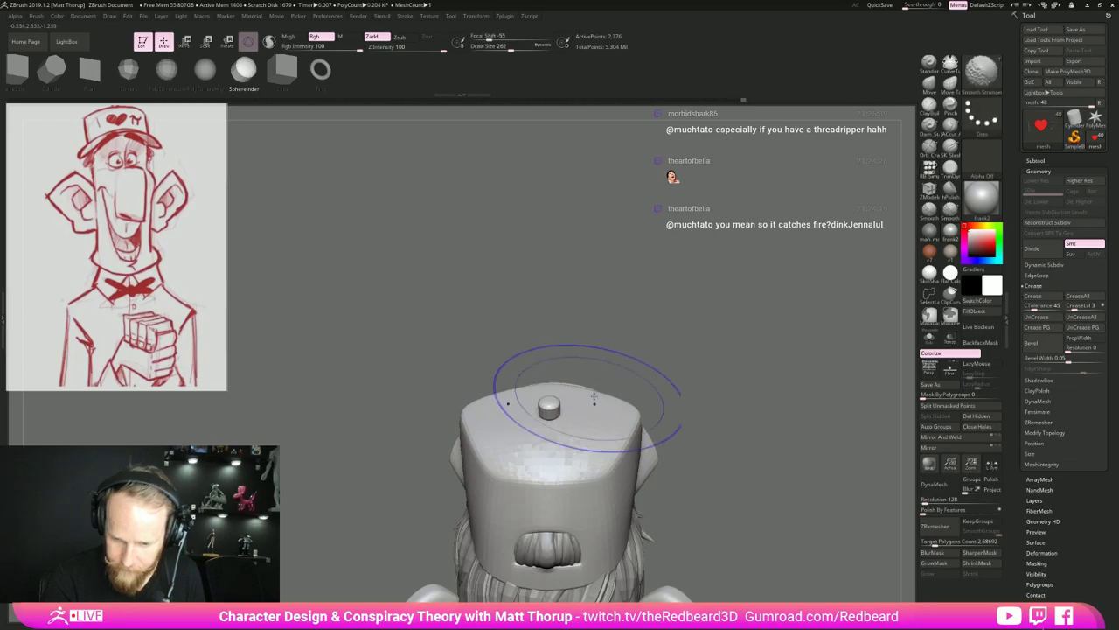
Sink the button into the cap's crown and shift it slightly backwards so only its rounded top protrudes.
drag(732, 351, 717, 338)
key(w)
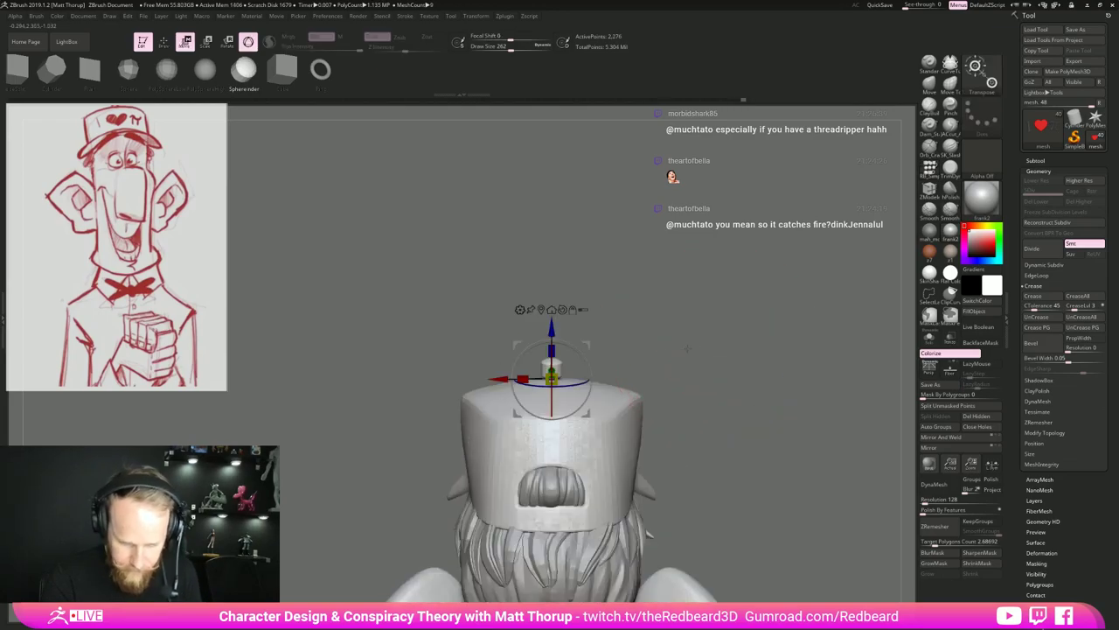
drag(552, 328, 552, 344)
drag(722, 353, 660, 349)
drag(610, 382, 598, 385)
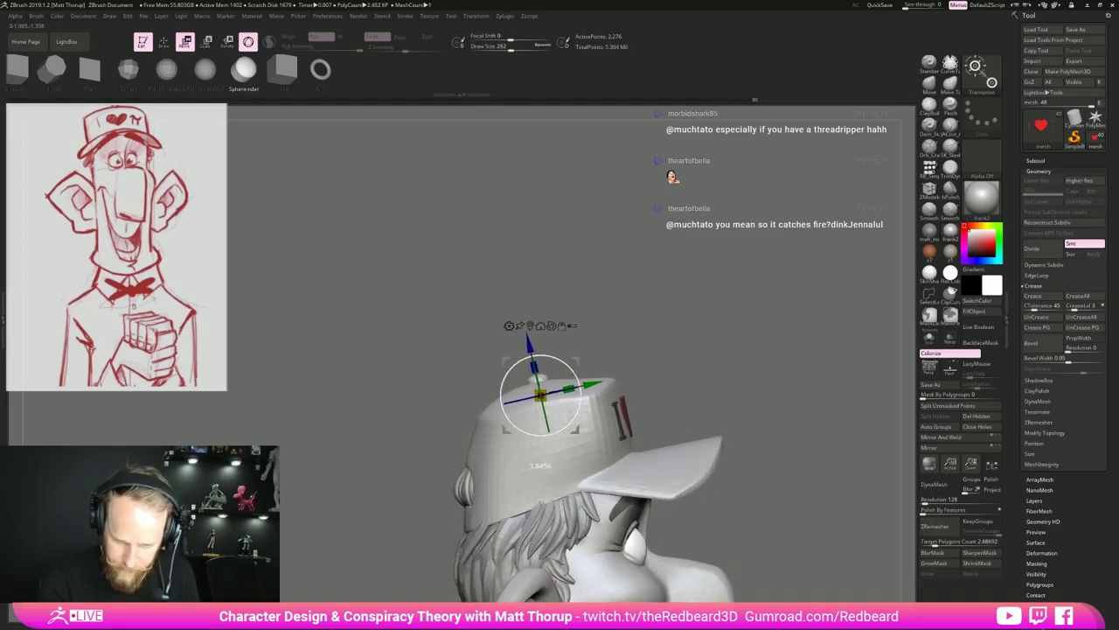
drag(529, 345, 530, 346)
key(q)
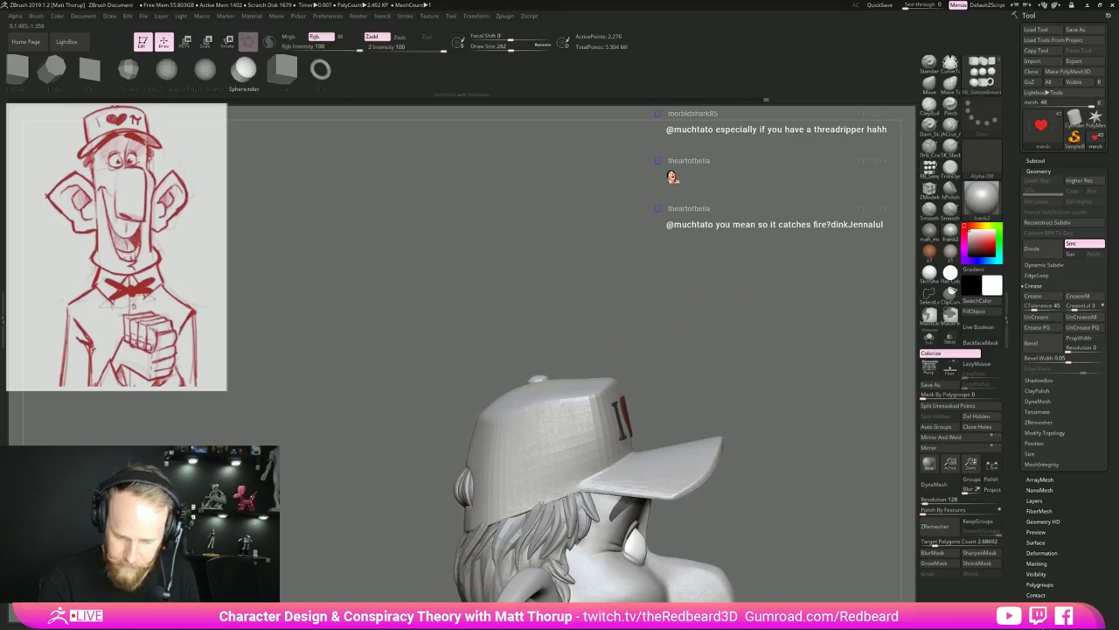
Clear the mask and check the cap's button from the front and above.
mouse_move(726, 334)
mouse_down()
mouse_move(754, 375)
mouse_move(791, 369)
mouse_move(770, 369)
mouse_move(761, 327)
mouse_up()
drag(651, 376, 734, 446)
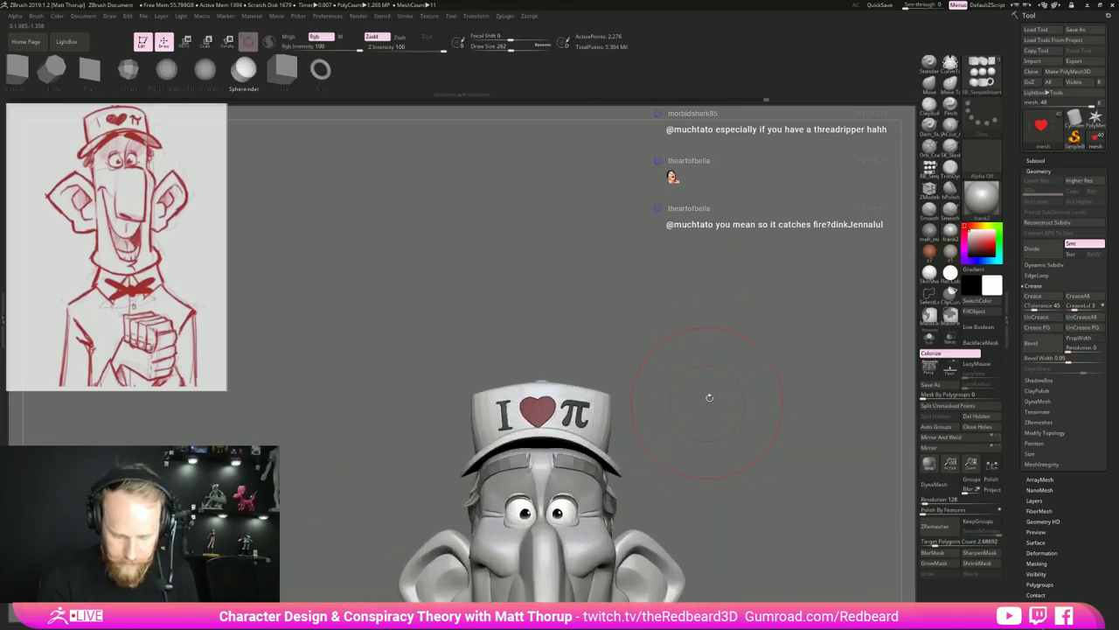
ctrl+drag(720, 381, 724, 449)
drag(737, 383, 729, 442)
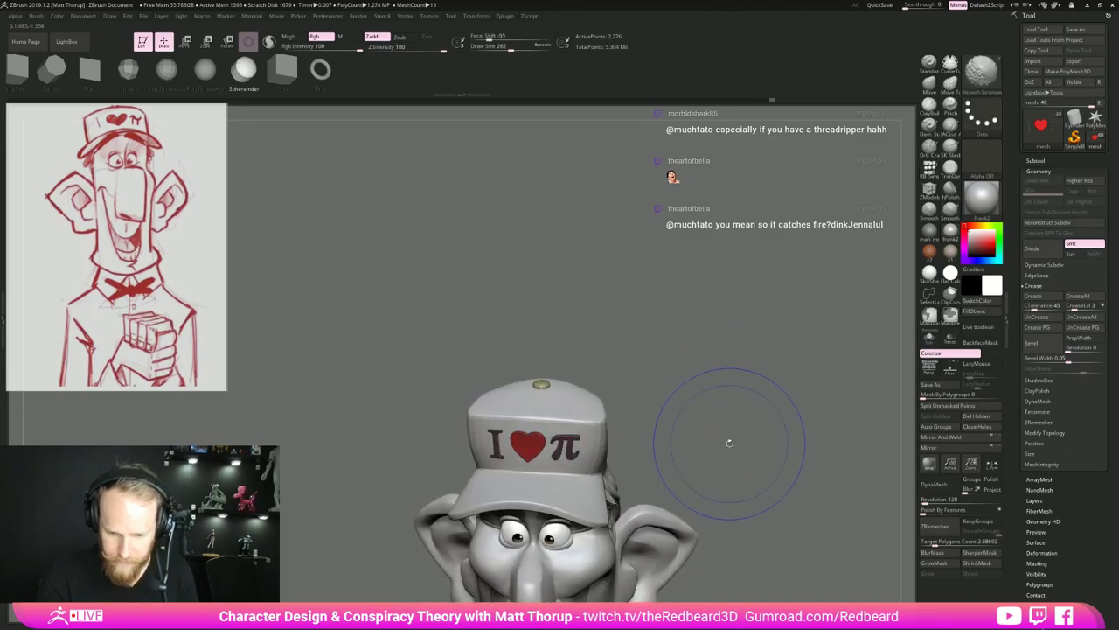
Select the cap subtool and subdivide it up to subdivision level 6, checking its polygroup wireframe.
alt+click(599, 421)
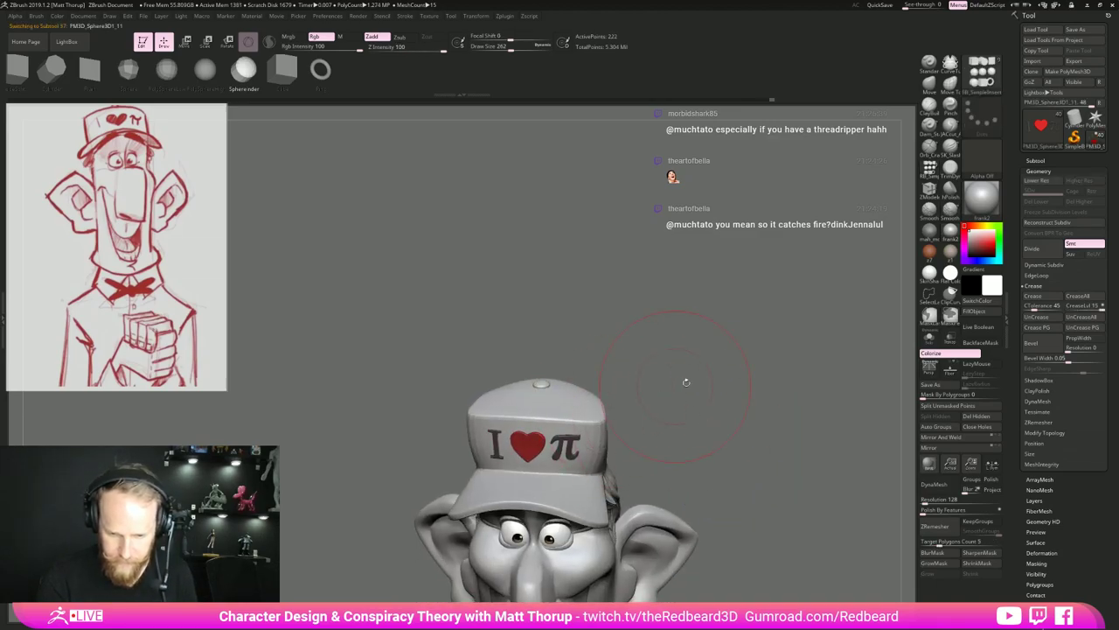
key(shift+f)
drag(738, 436, 747, 379)
key(ctrl+d)
key(ctrl+d)
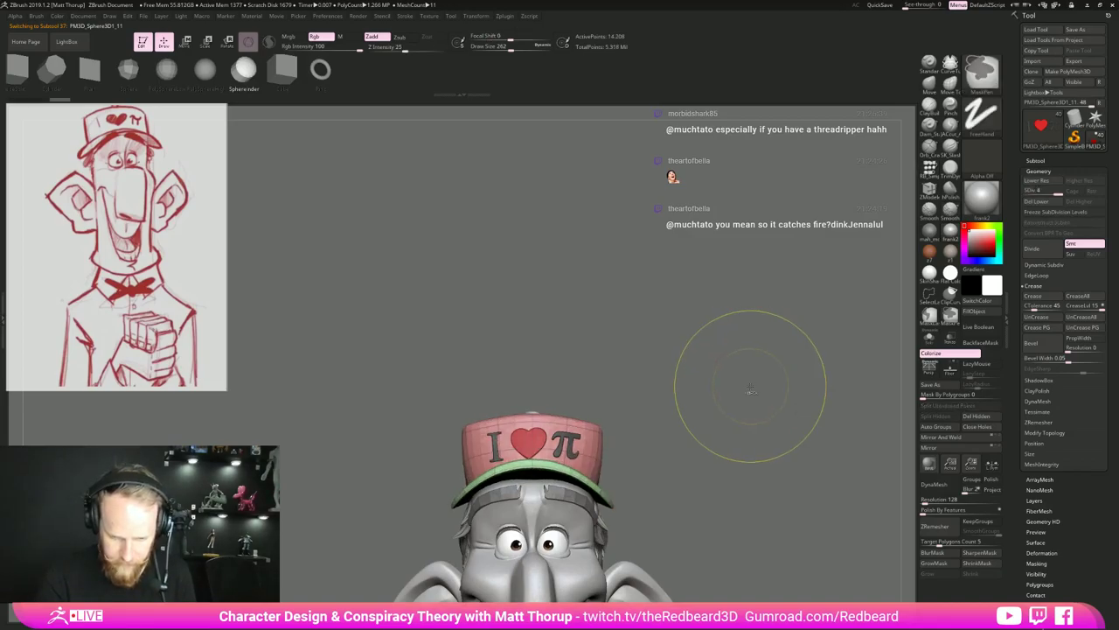
key(ctrl+d)
drag(725, 388, 759, 389)
key(shift+f)
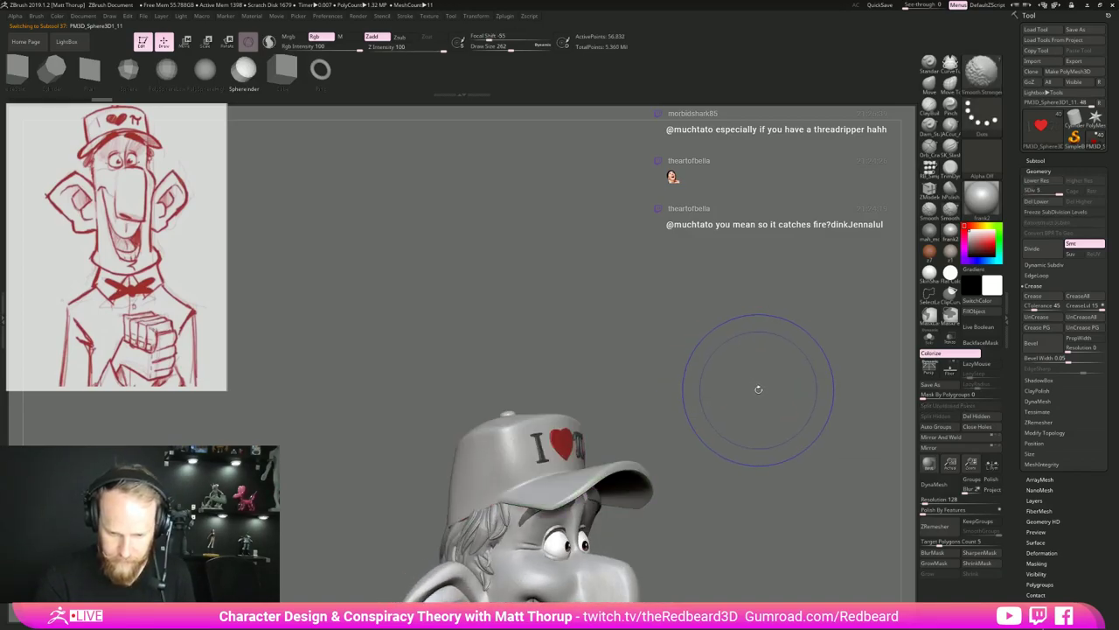
key(ctrl+d)
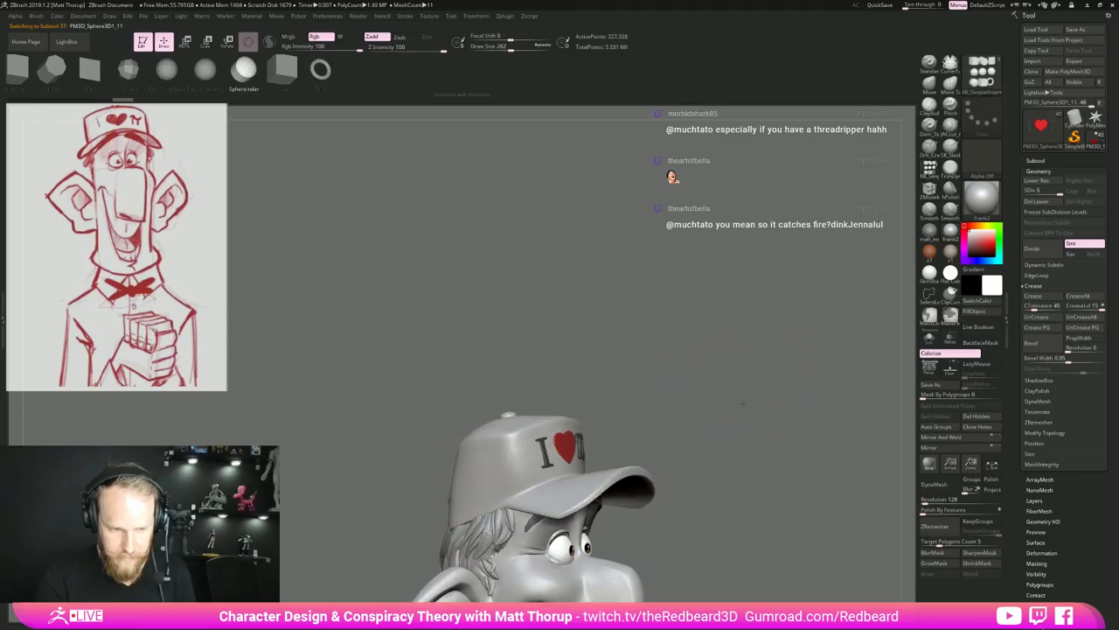
Switch to the Dam_Standard brush with a draw size of 17 for carving the cap's seams.
mouse_move(743, 403)
mouse_down()
mouse_move(731, 405)
mouse_move(769, 429)
mouse_up()
click(930, 147)
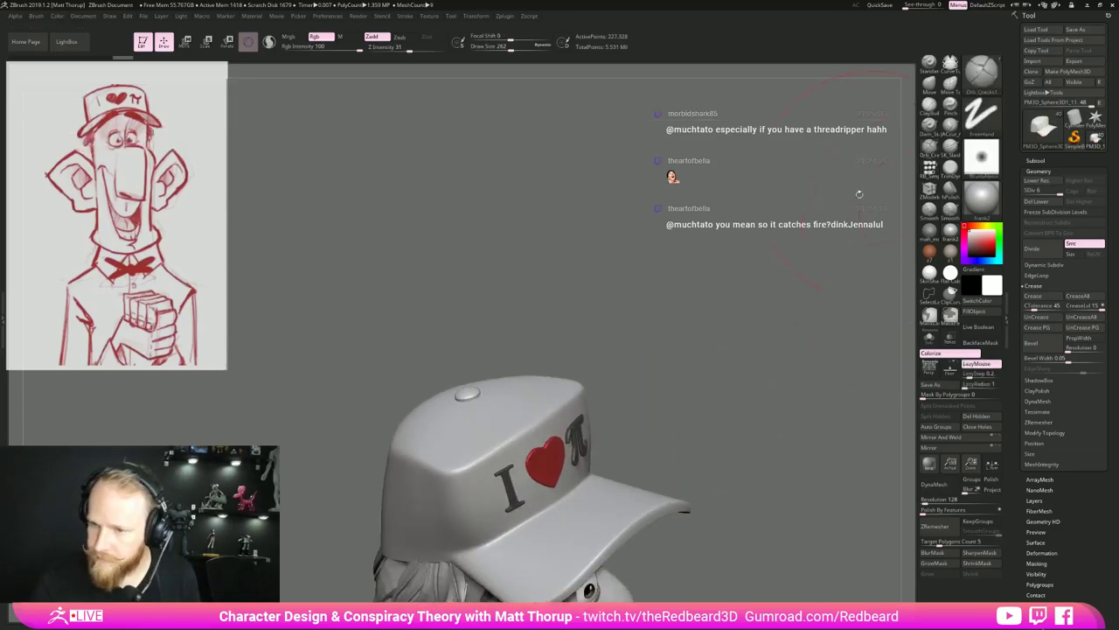
key(s)
drag(467, 415, 436, 417)
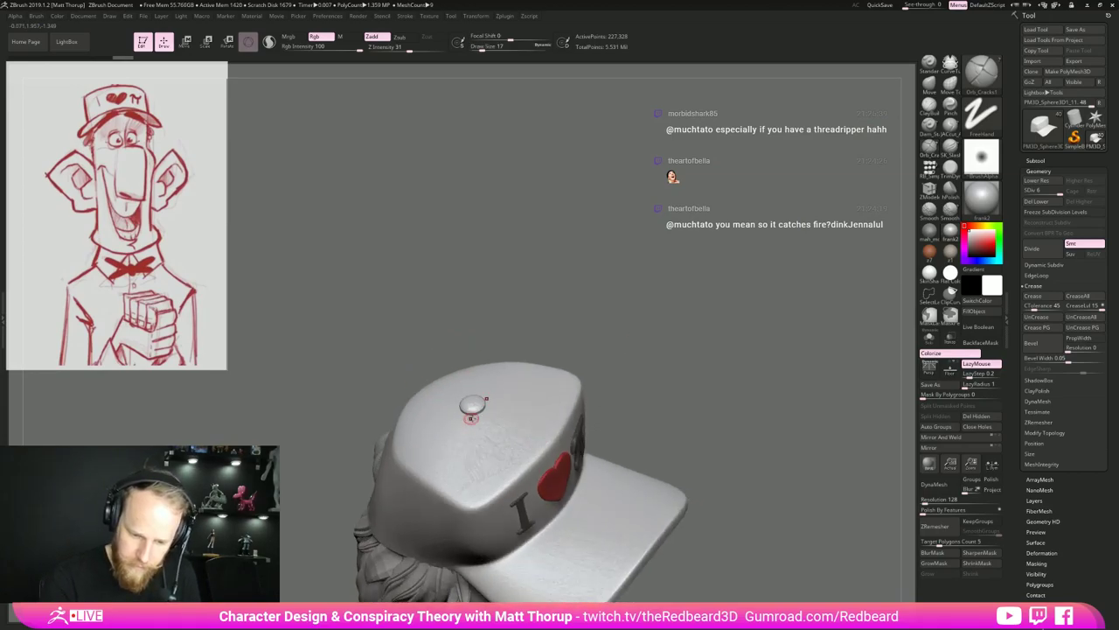
key(b)
key(d)
key(s)
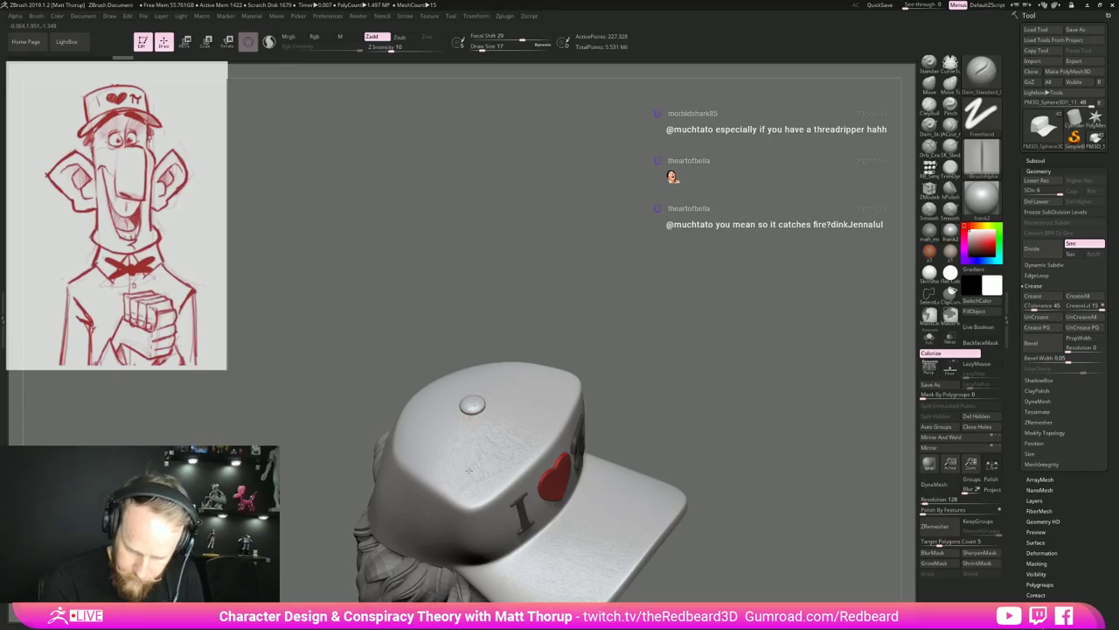
Change the model's display material to the reddish-brown one.
drag(678, 442, 678, 387)
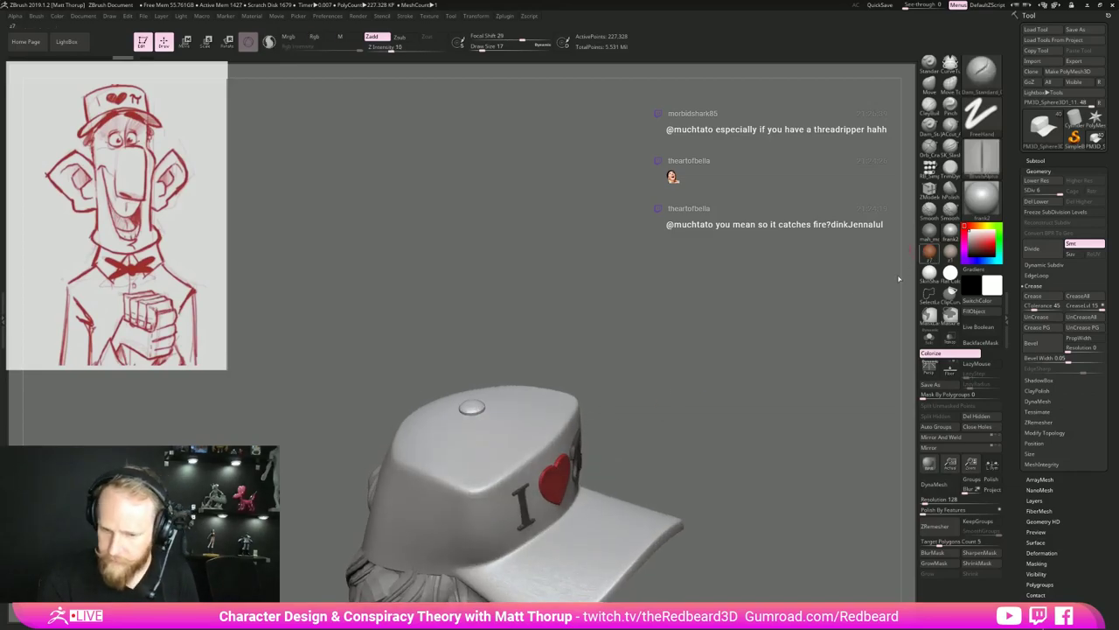
click(930, 253)
alt+right_drag(469, 528, 488, 423)
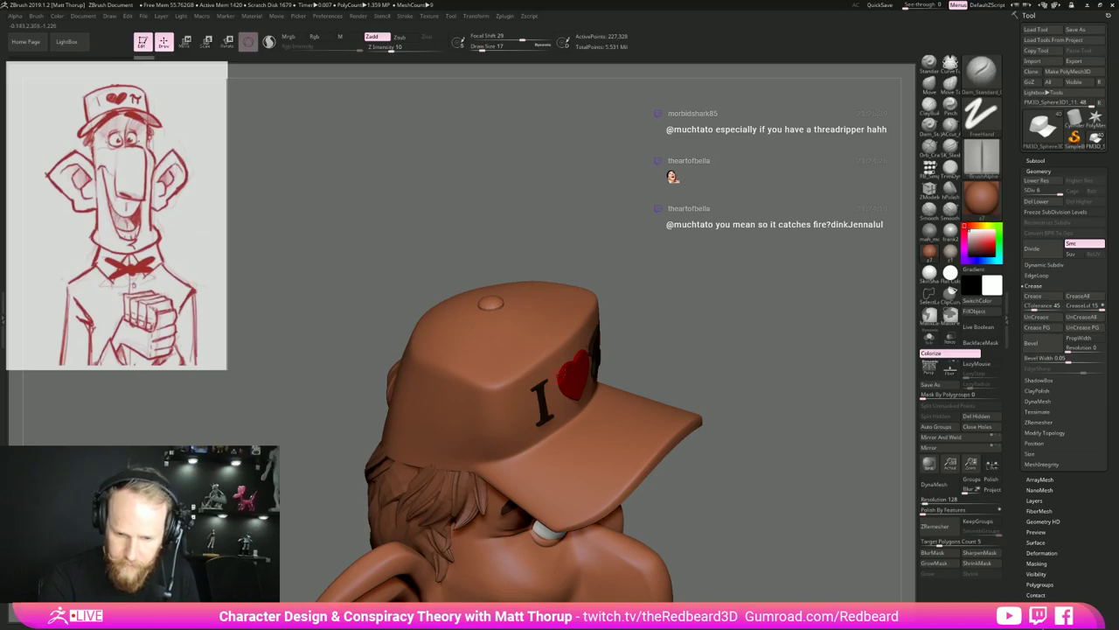
Set the brush's Z Intensity to 22 and undo the test stroke on the cap's crown.
key(s)
drag(476, 390, 484, 390)
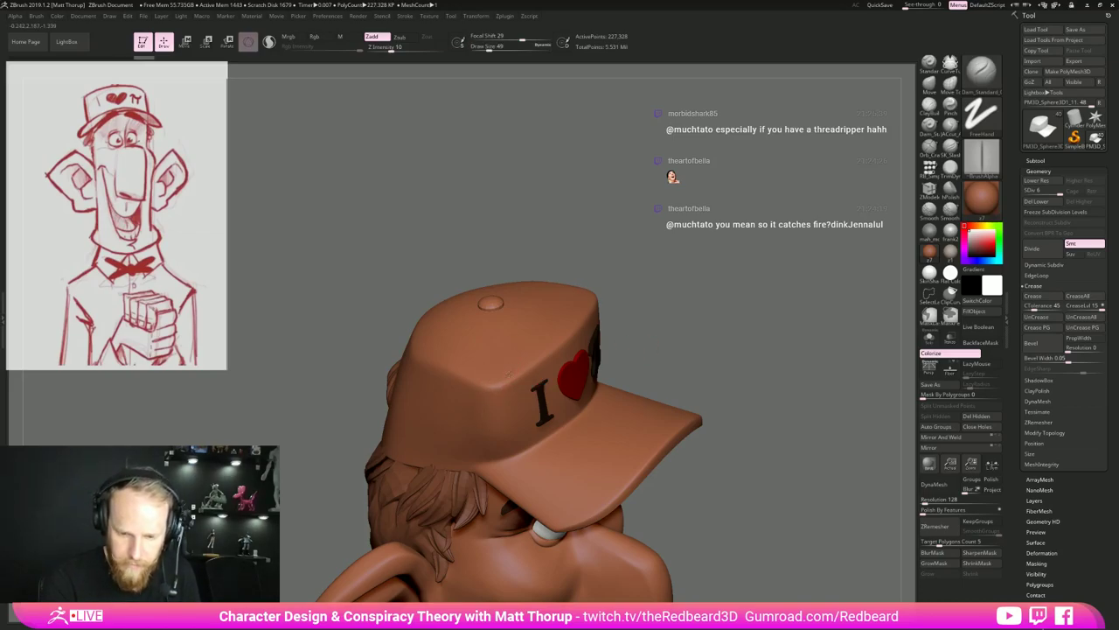
drag(391, 50, 404, 51)
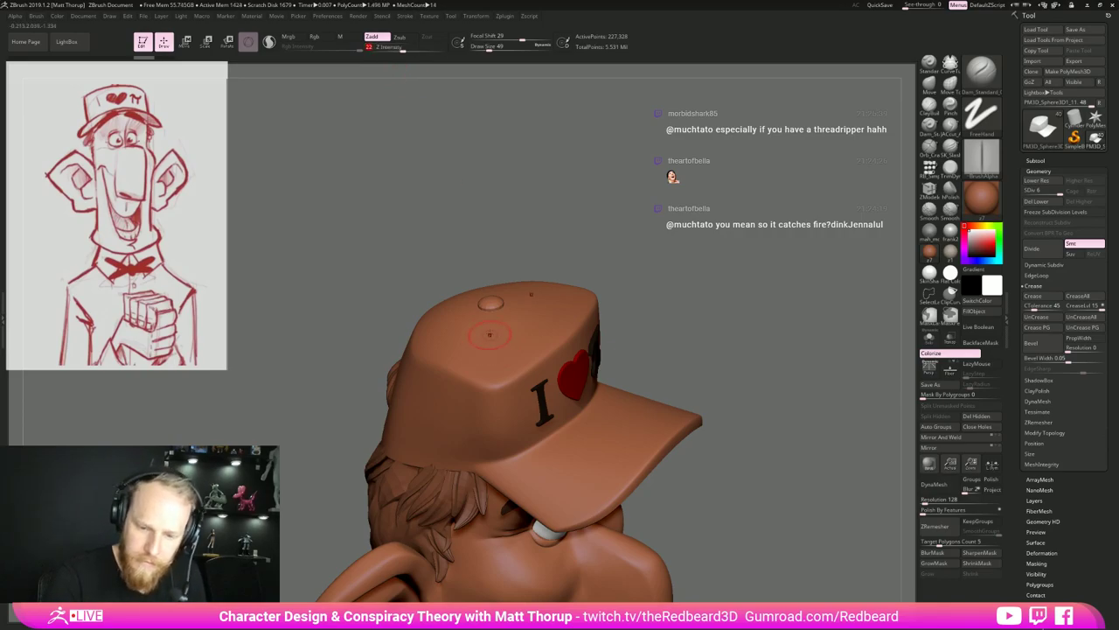
key(ctrl+z)
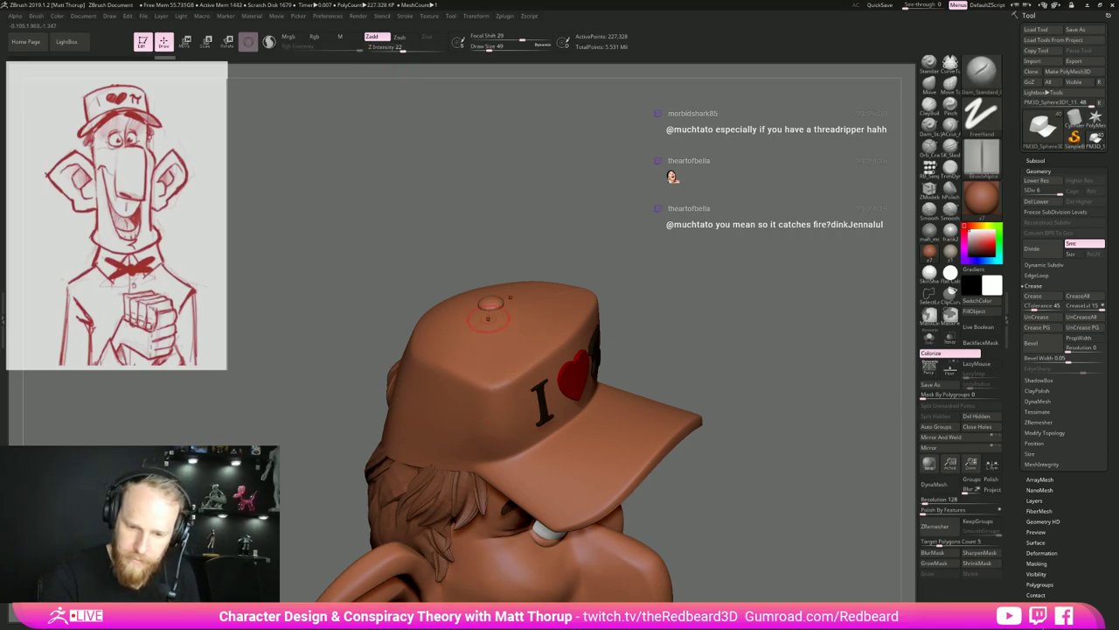
Subdivide the cap to level 7 and set the brush's draw size to 28.
key(s)
drag(490, 321, 483, 320)
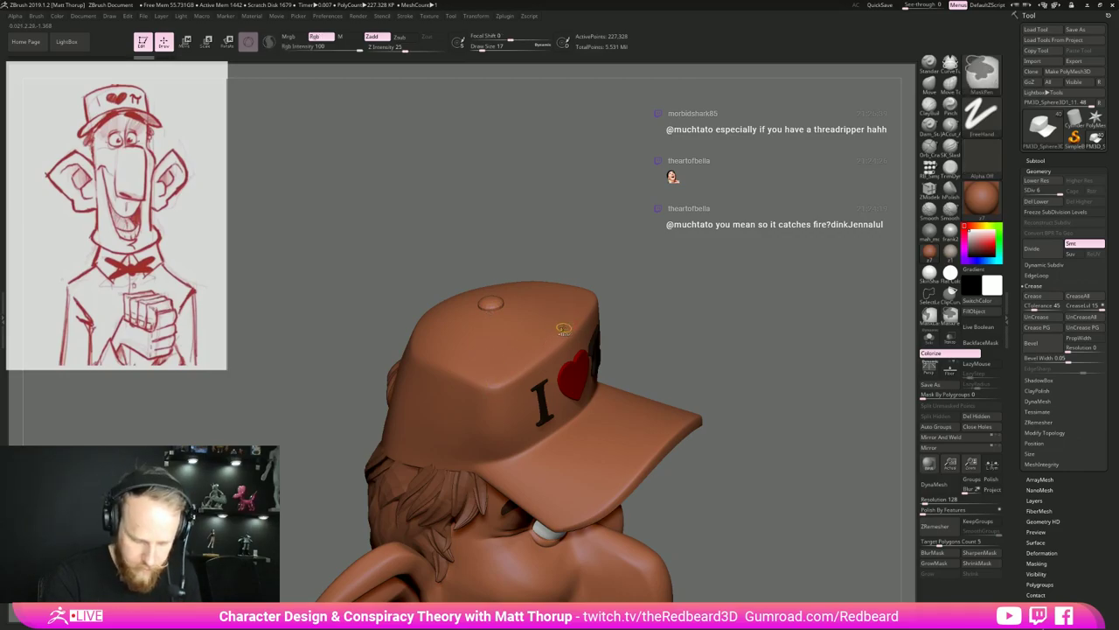
key(ctrl+d)
key(s)
click(487, 318)
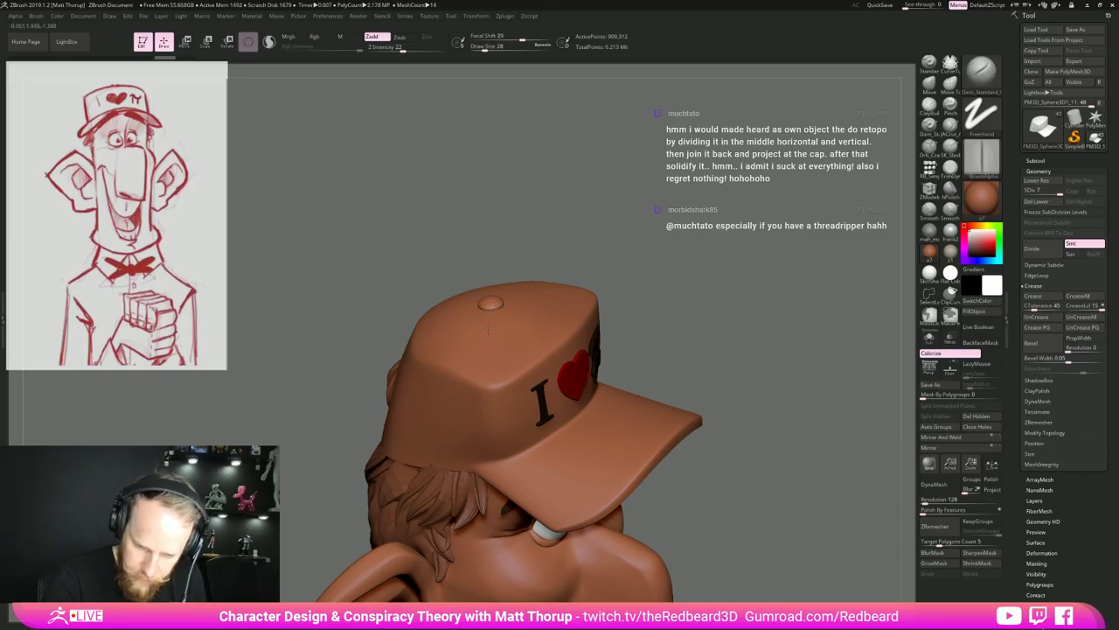
Carve the front panel seam from the top button over the crown and down to the brim's corner.
drag(660, 303, 504, 369)
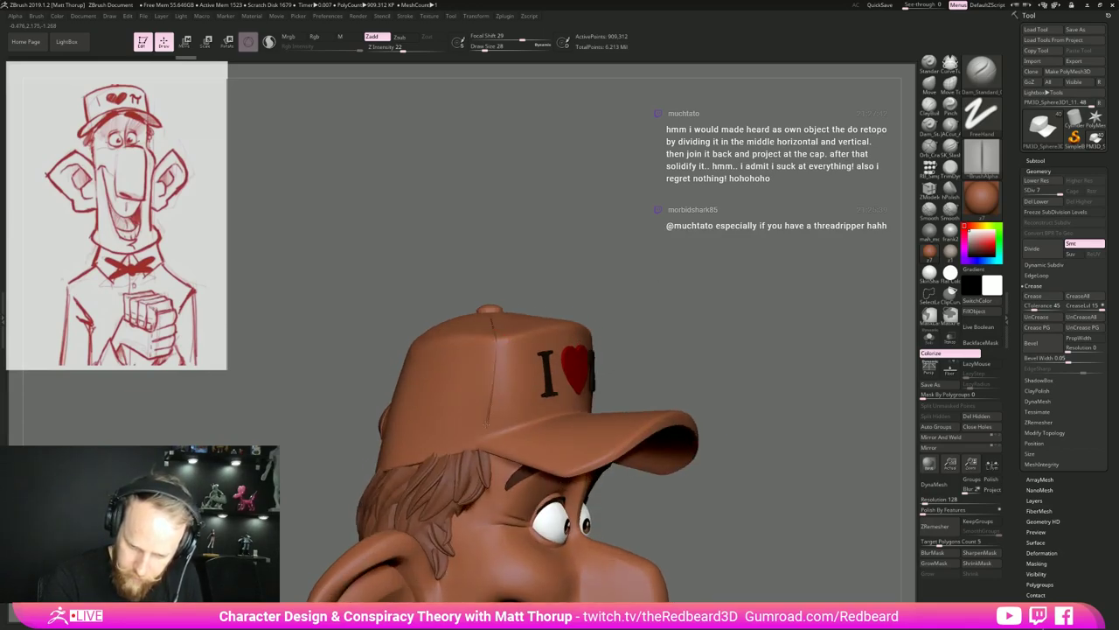
drag(486, 424, 485, 439)
drag(720, 341, 603, 343)
mouse_move(781, 341)
mouse_down()
mouse_move(669, 344)
mouse_move(749, 385)
mouse_up()
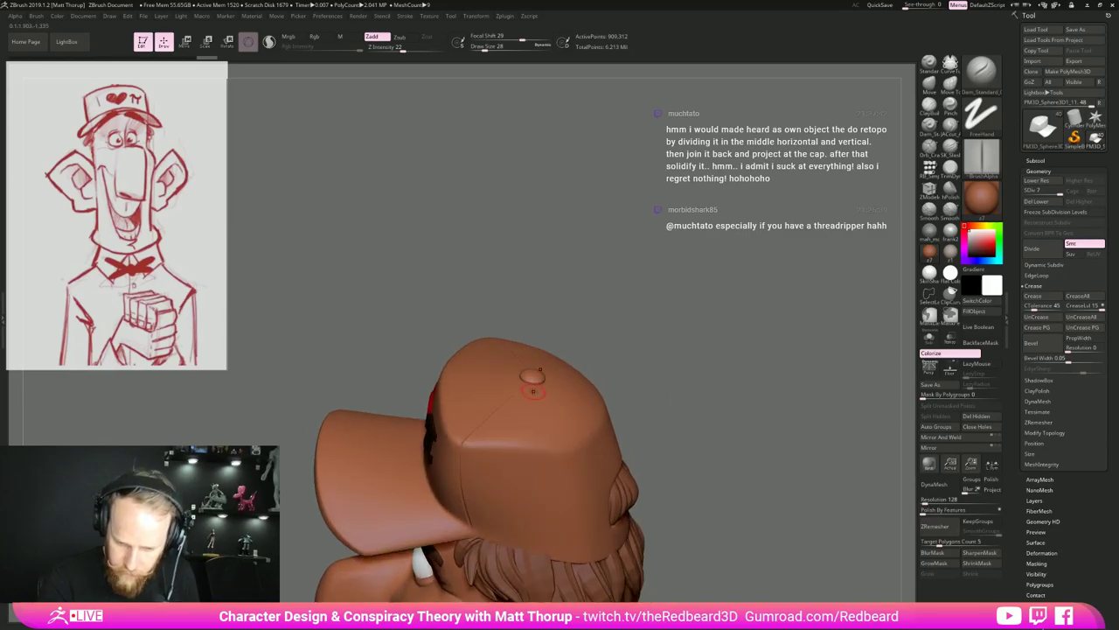
drag(571, 345, 637, 394)
Isolate the cap and enable LazyMouse for the brush, undoing the trial strokes for the crown's rear seams.
click(929, 338)
drag(781, 394, 730, 417)
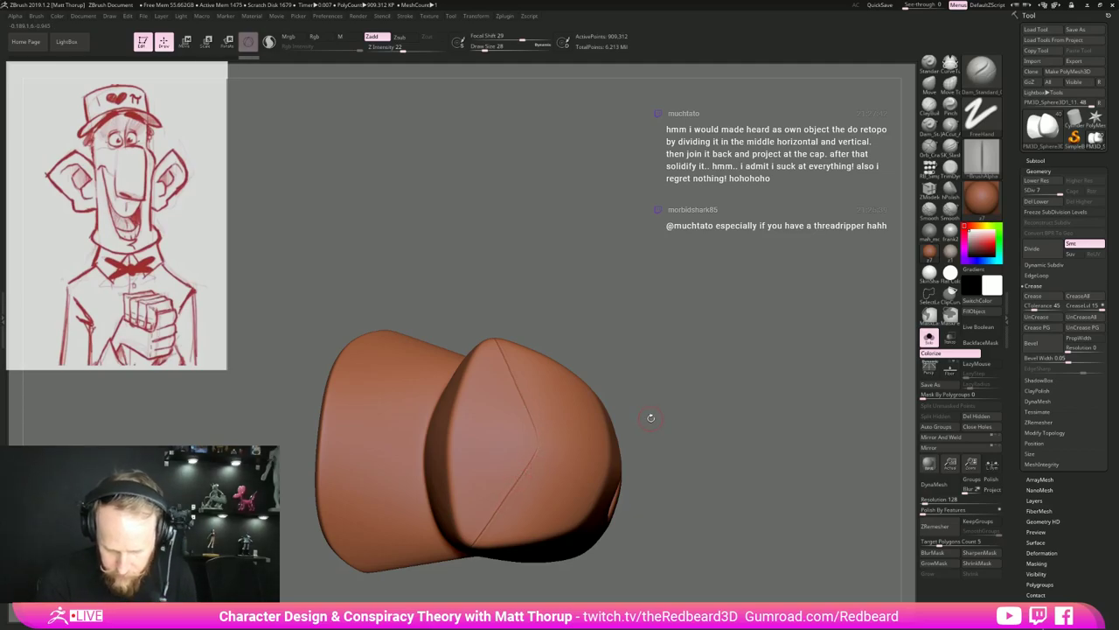
drag(650, 485, 634, 459)
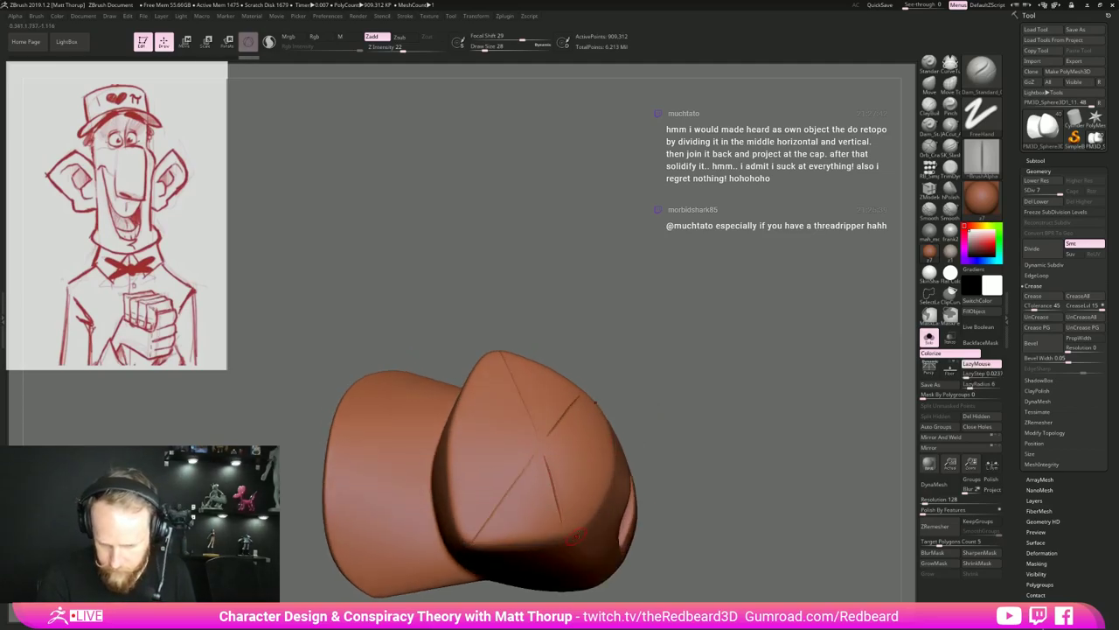
key(ctrl+z)
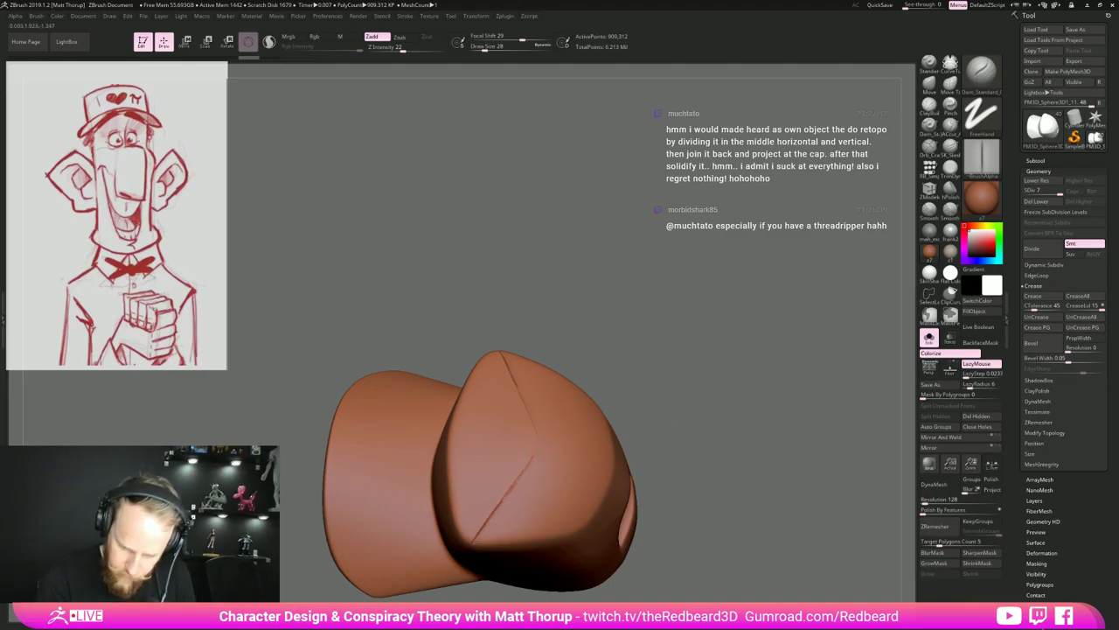
Carve the side panel seams from the crown's centre down to the cap's lower edge.
drag(653, 440, 591, 422)
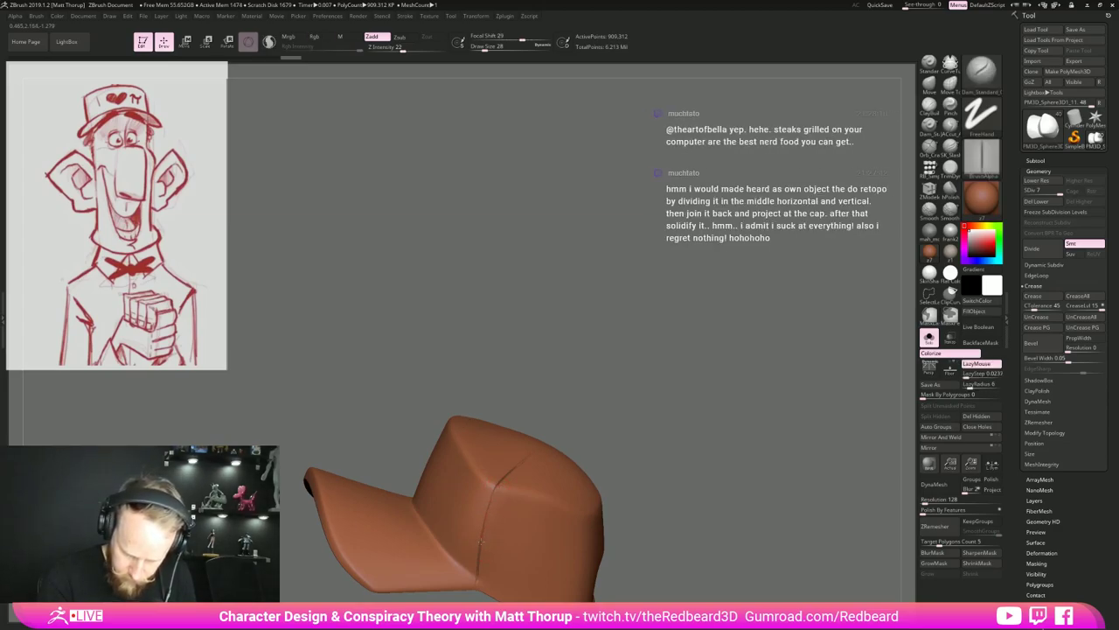
drag(661, 479, 725, 386)
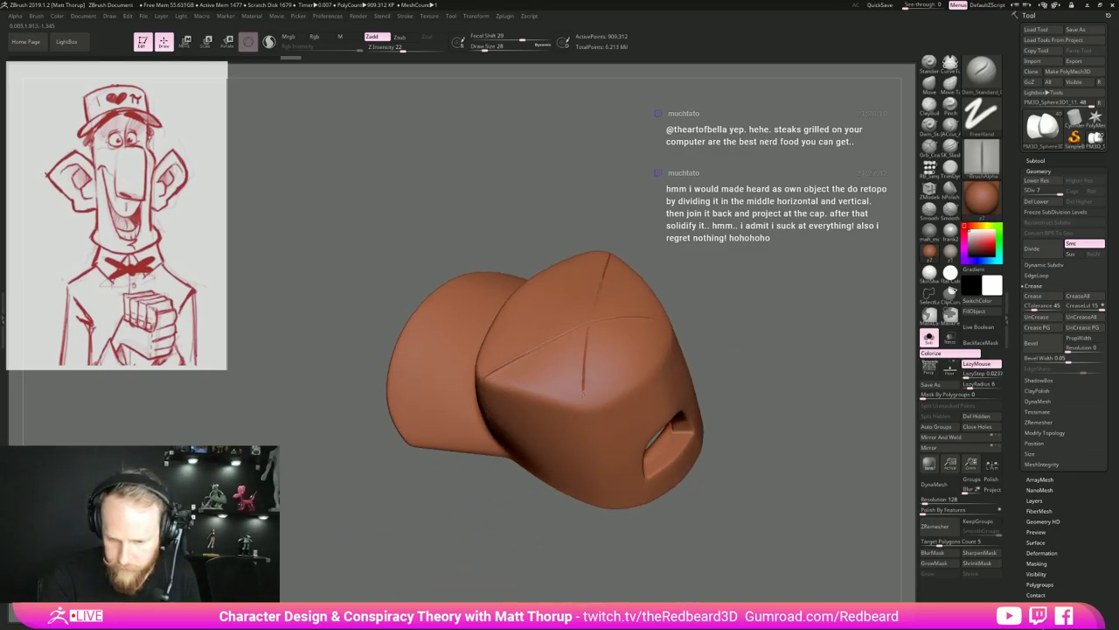
drag(583, 393, 587, 426)
drag(598, 470, 614, 495)
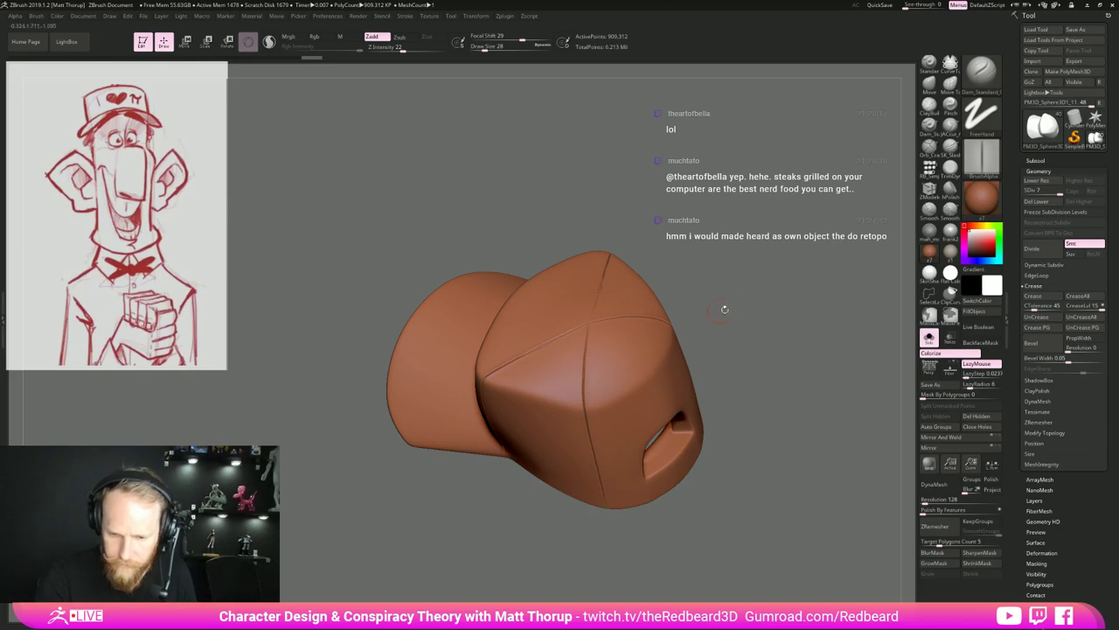
drag(724, 309, 793, 330)
drag(569, 330, 574, 483)
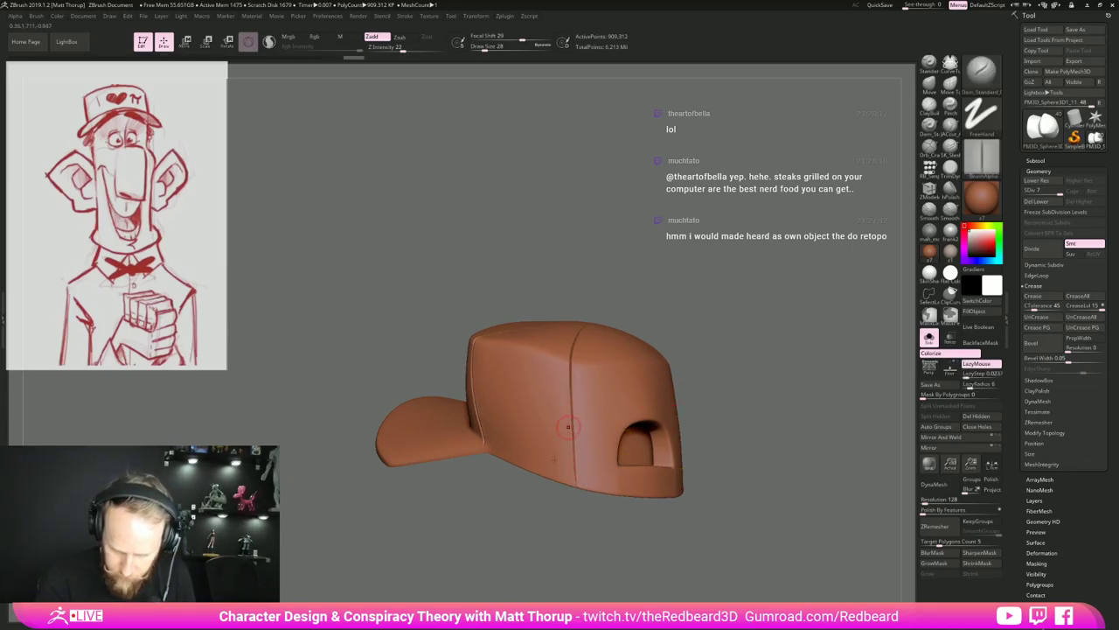
Deepen the front panel seam where it reaches the brim and show the rest of the character again.
right_drag(568, 427, 496, 474)
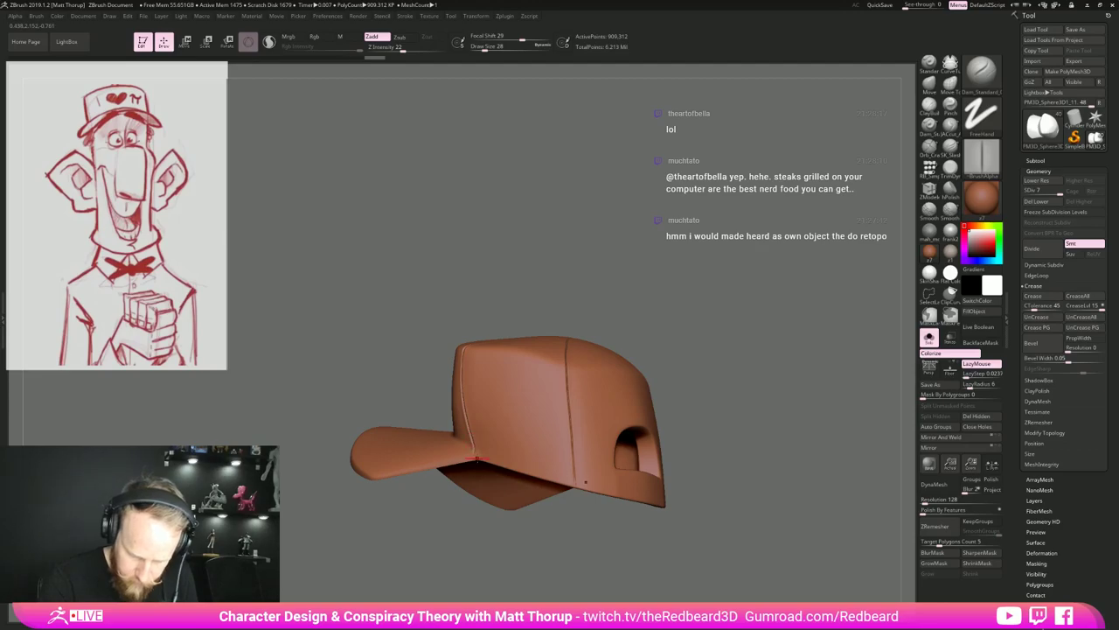
mouse_move(507, 382)
right_down()
mouse_move(487, 395)
mouse_move(484, 457)
right_up()
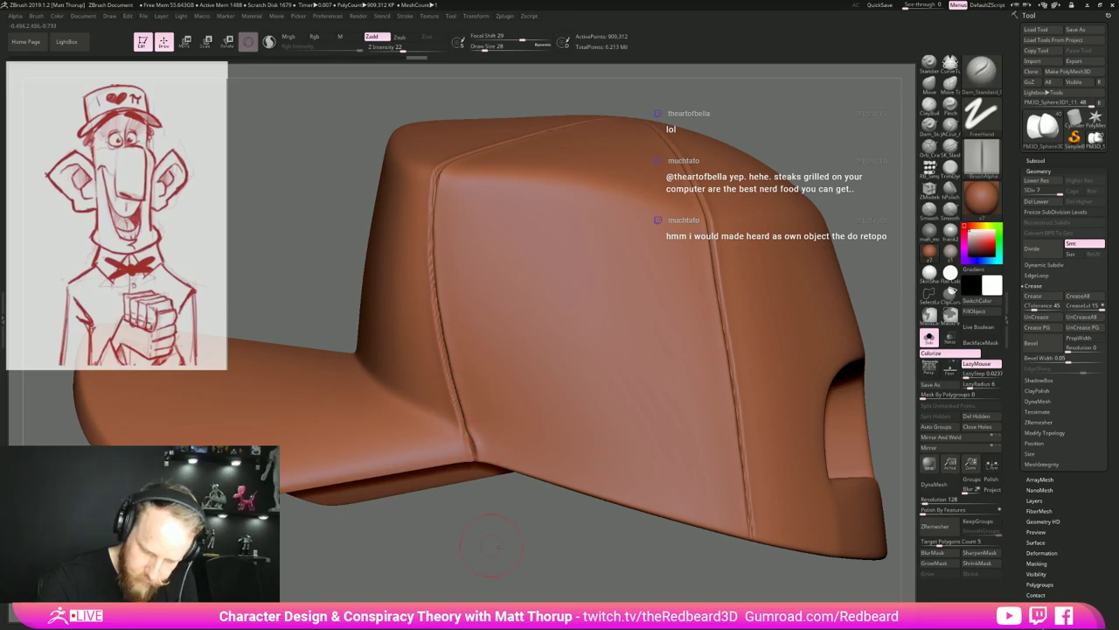
shift+right_drag(493, 546, 734, 555)
mouse_move(737, 504)
right_down()
mouse_move(738, 561)
mouse_move(752, 455)
mouse_move(801, 438)
mouse_move(729, 478)
mouse_move(722, 535)
right_up()
click(928, 338)
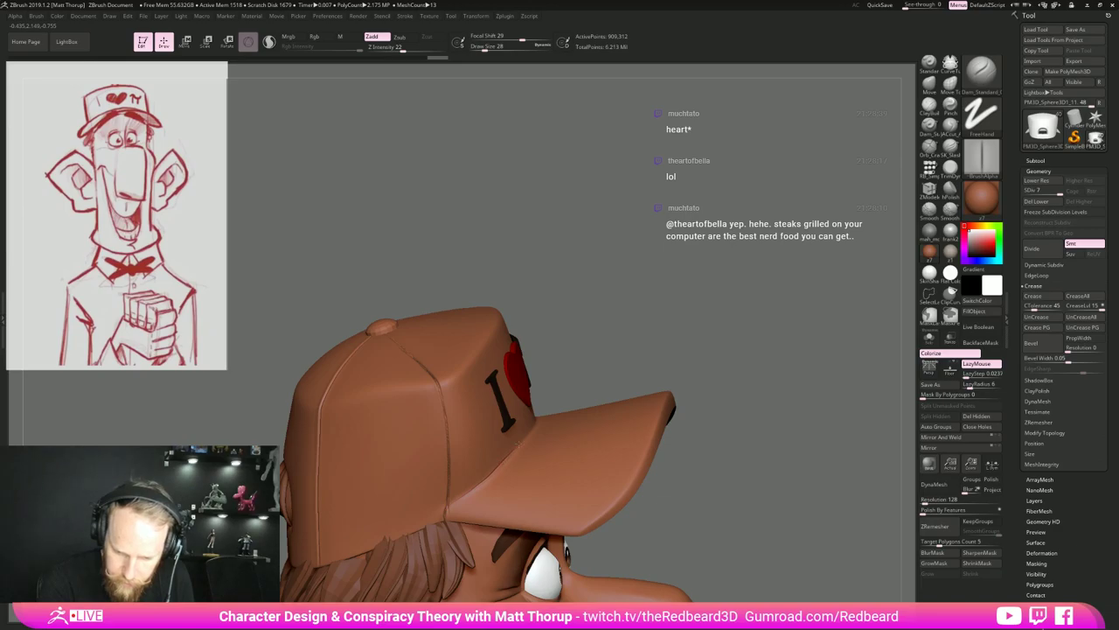
Set the LazyRadius to 39 and carve the crease where the brim meets the crown.
drag(533, 427, 546, 411)
right_drag(597, 355, 556, 393)
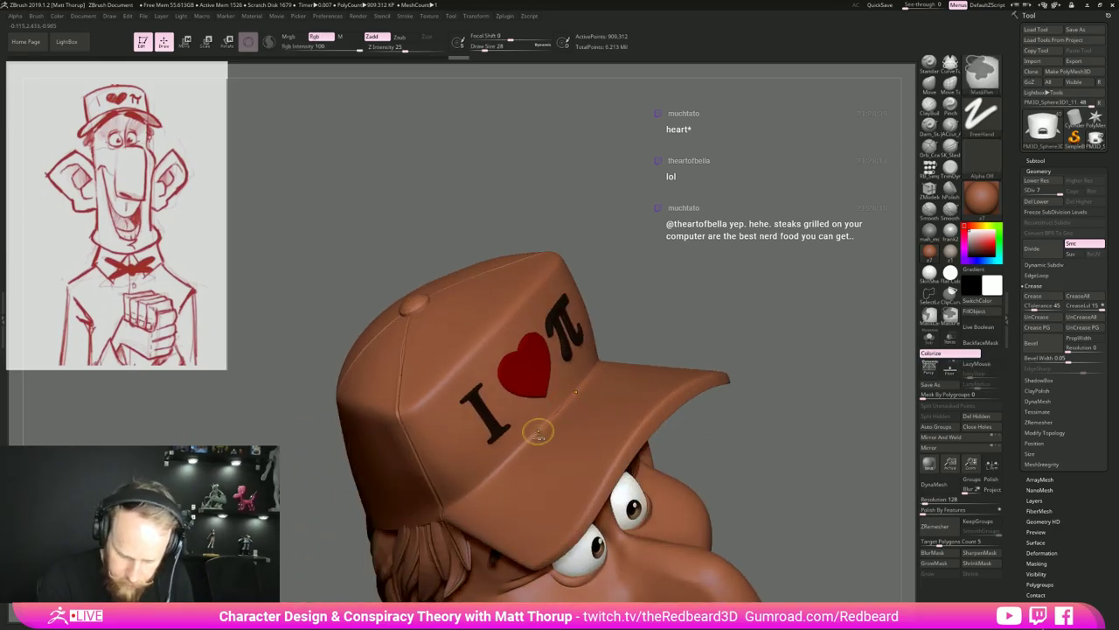
key(ctrl+z)
drag(974, 386, 980, 385)
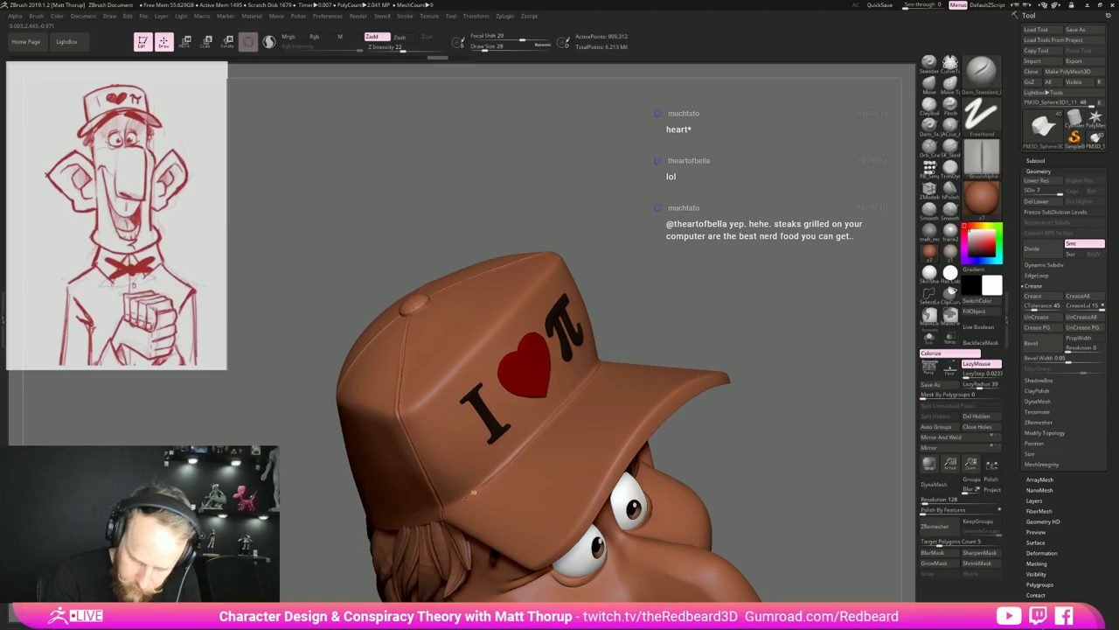
drag(430, 516, 430, 518)
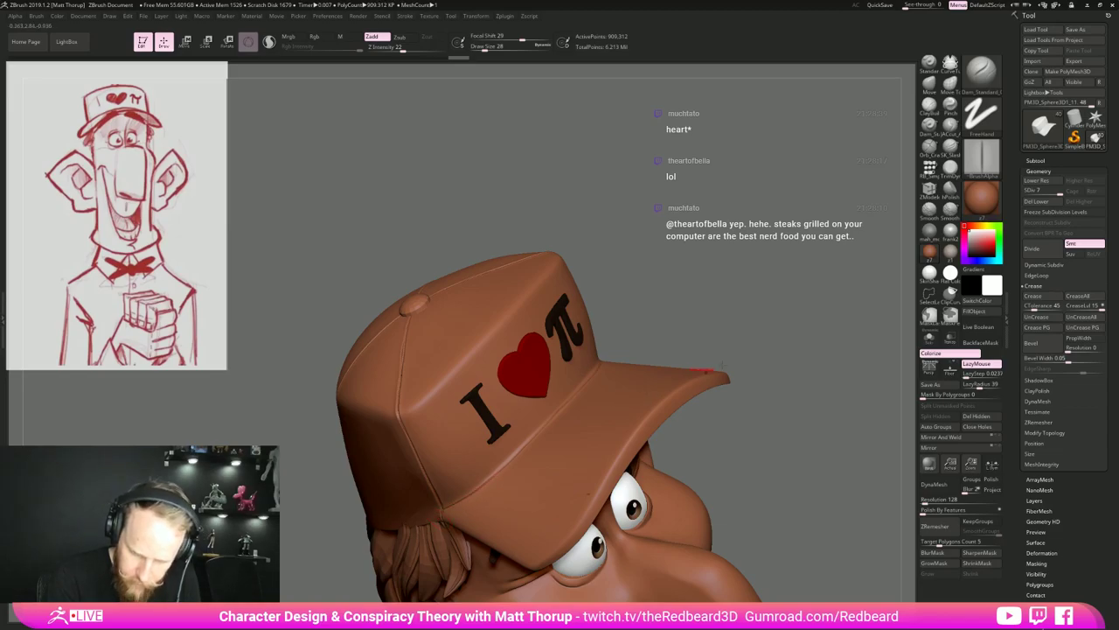
mouse_move(710, 369)
mouse_down()
mouse_move(700, 342)
mouse_move(694, 380)
mouse_move(717, 354)
mouse_move(785, 453)
mouse_up()
key(ctrl+z)
drag(674, 317, 625, 336)
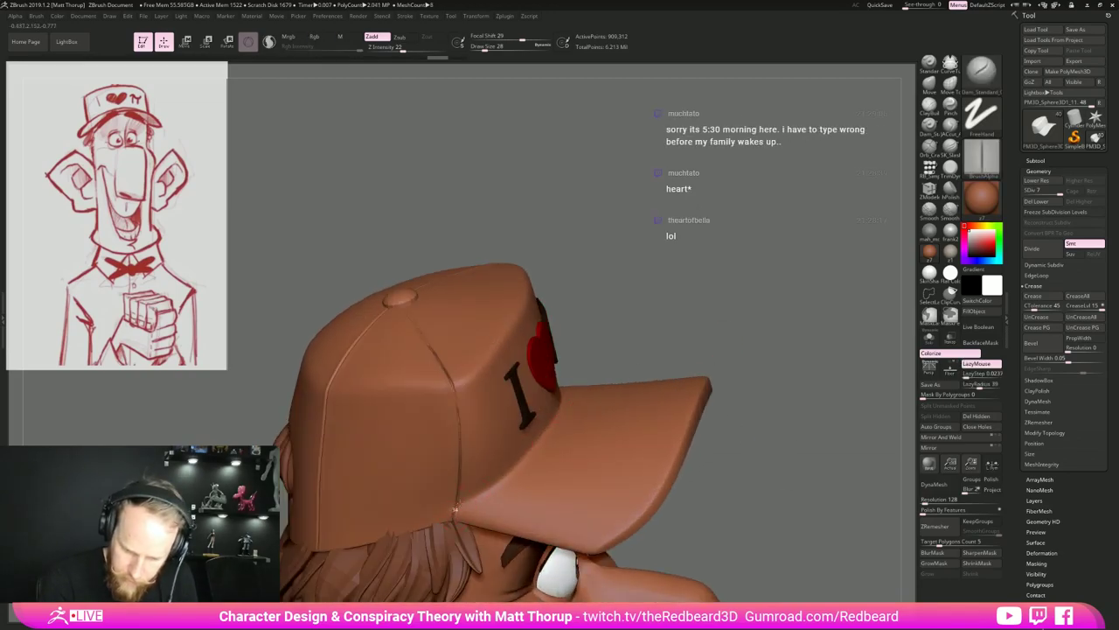
drag(457, 506, 458, 507)
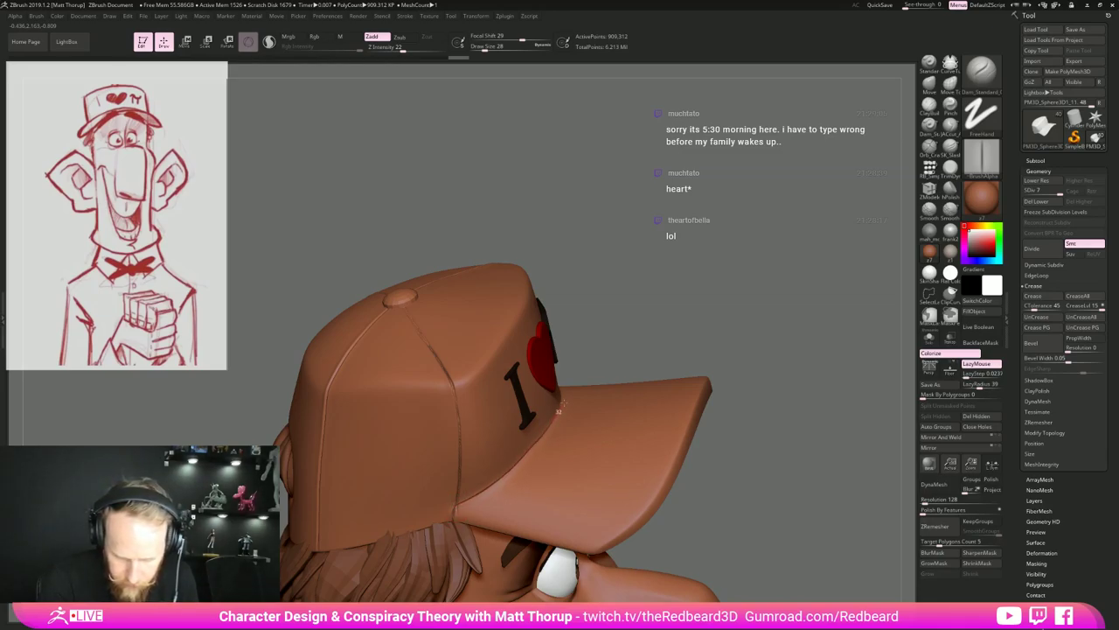
Examine the cap's seams and the whole character from the front and the side.
drag(568, 378, 612, 354)
alt+drag(612, 455, 578, 414)
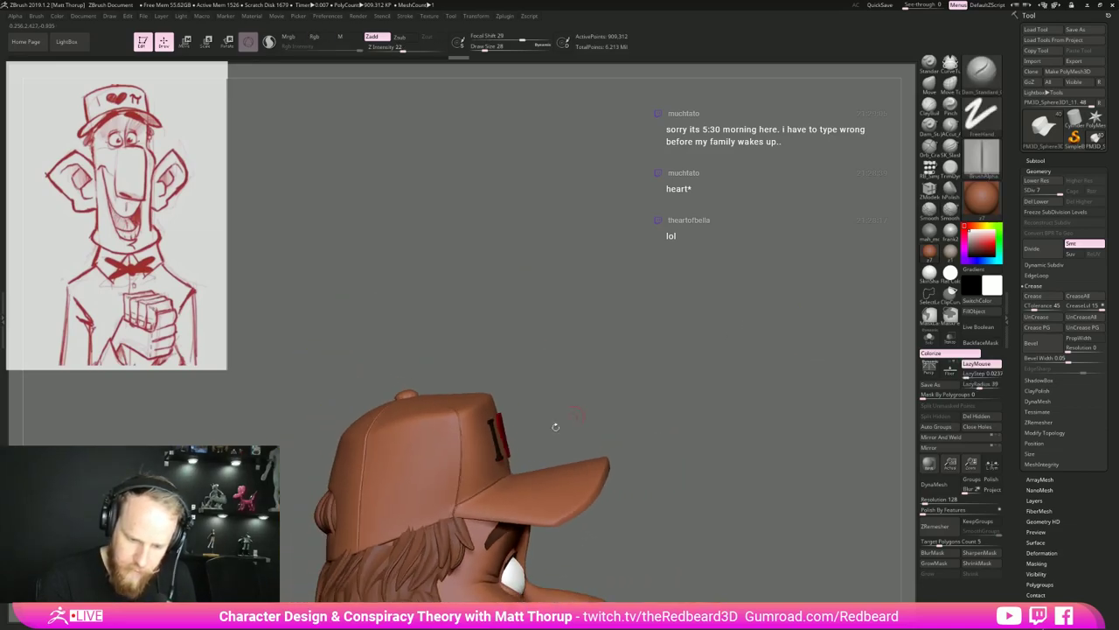
key(shift)
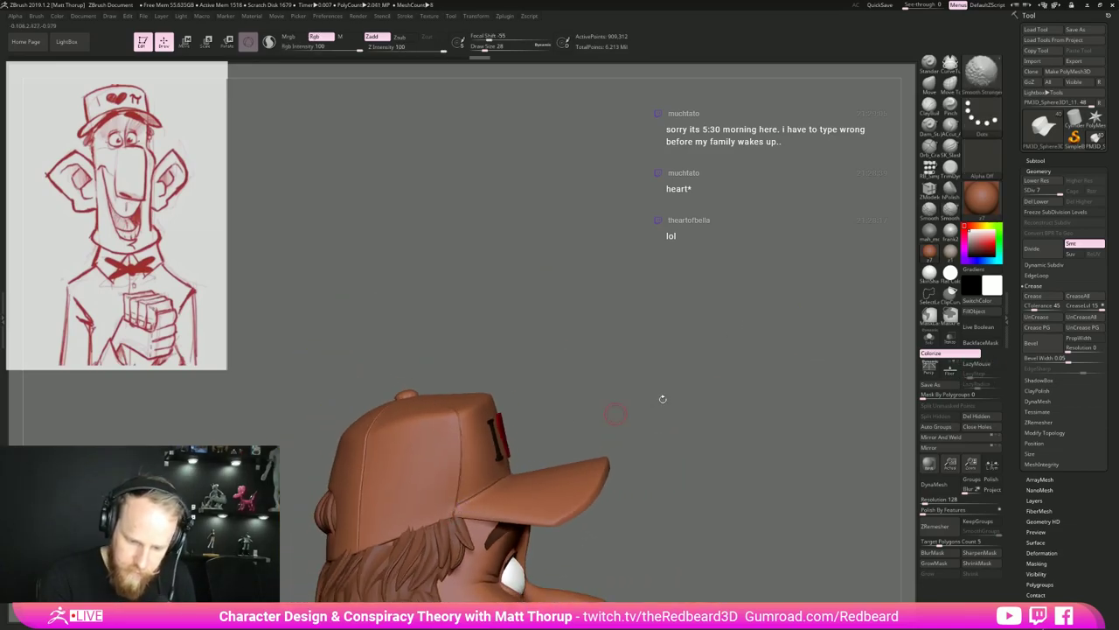
alt+drag(663, 398, 738, 322)
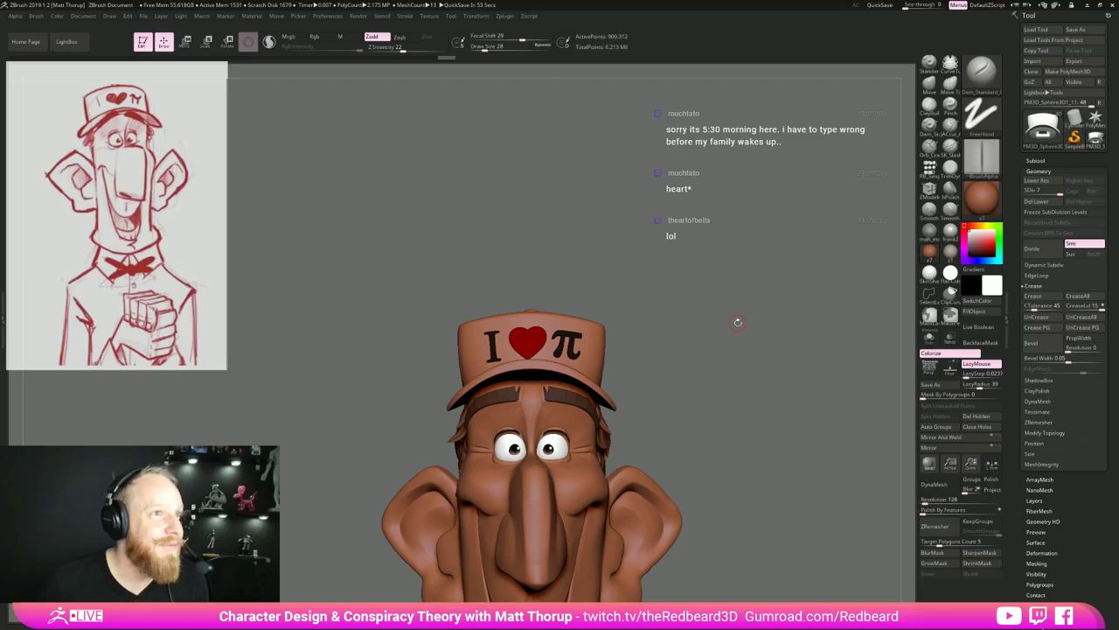
mouse_move(759, 405)
mouse_down()
mouse_move(700, 407)
mouse_move(769, 410)
mouse_up()
alt+drag(706, 491, 760, 388)
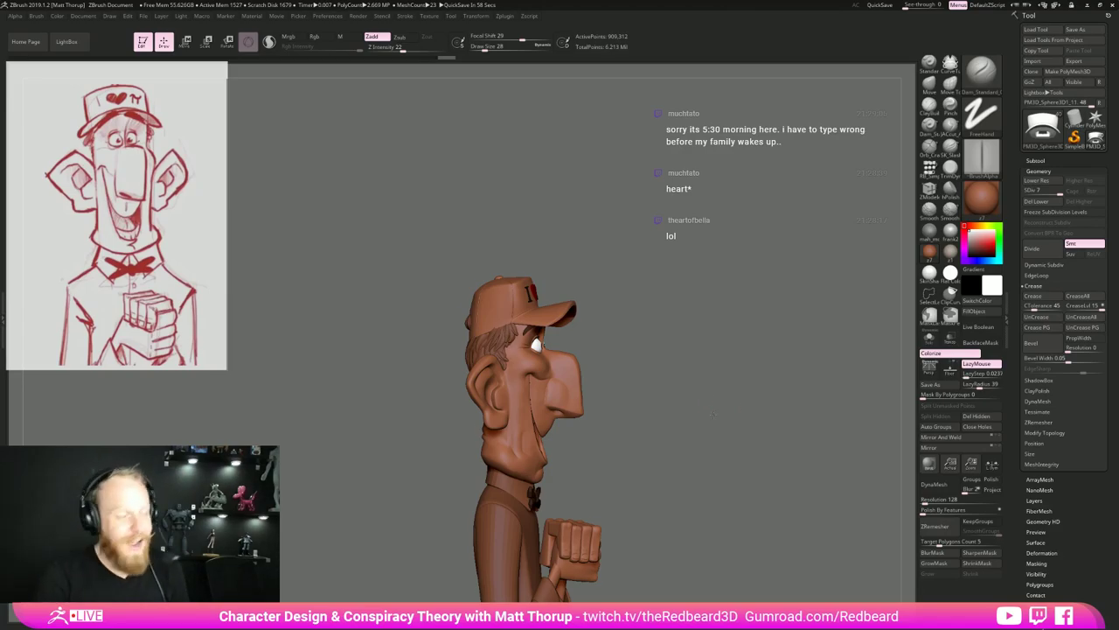
Smooth the side panel seam on the cap's crown, between the top button and the lower edge.
mouse_move(744, 405)
mouse_down()
mouse_move(700, 418)
mouse_move(766, 415)
mouse_move(742, 412)
mouse_up()
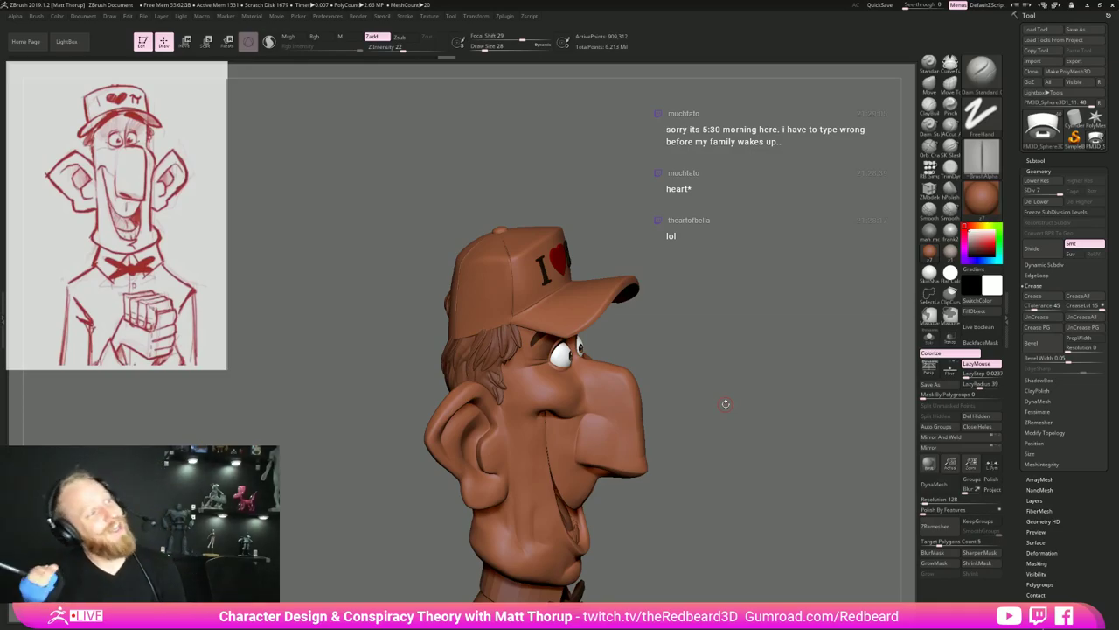
mouse_move(731, 402)
mouse_down()
mouse_move(751, 407)
mouse_move(745, 361)
mouse_move(745, 489)
mouse_up()
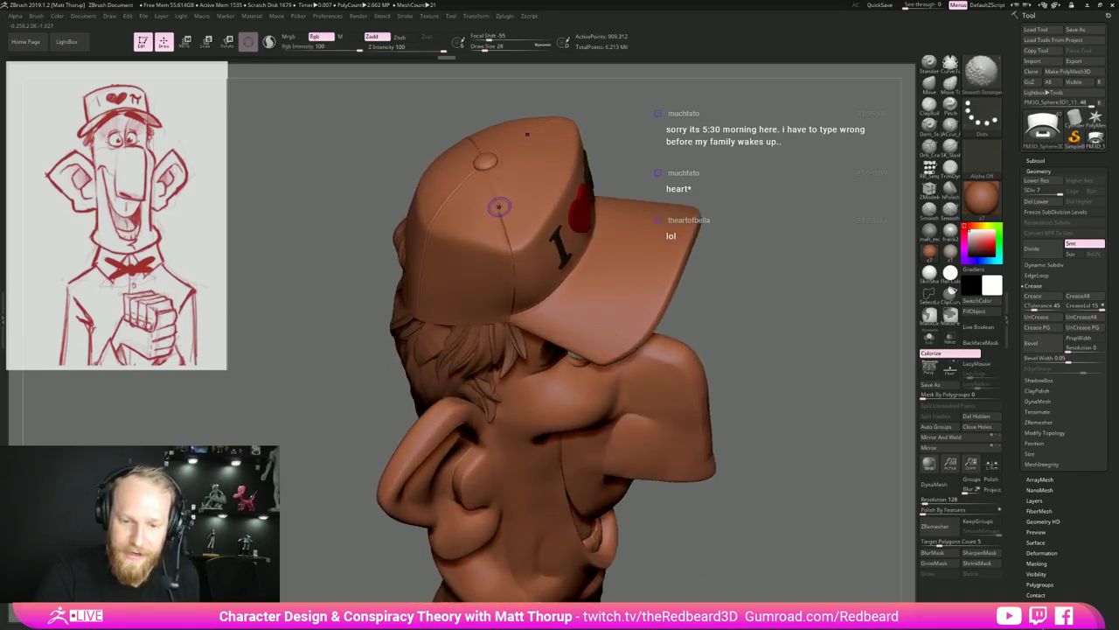
shift+drag(499, 206, 508, 240)
shift+drag(489, 183, 495, 203)
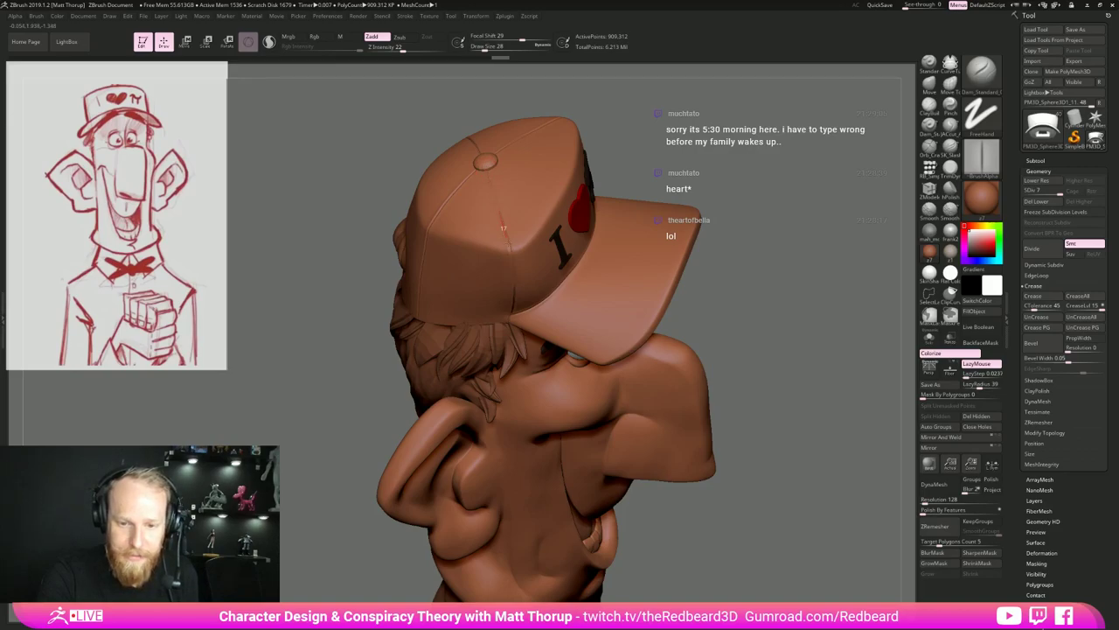
Select the character's torso and examine its wireframe, its isolated shape and its fit with the arms and neck.
drag(759, 376, 783, 293)
alt+drag(783, 293, 758, 297)
drag(769, 353, 745, 387)
drag(745, 387, 662, 419)
alt+click(534, 432)
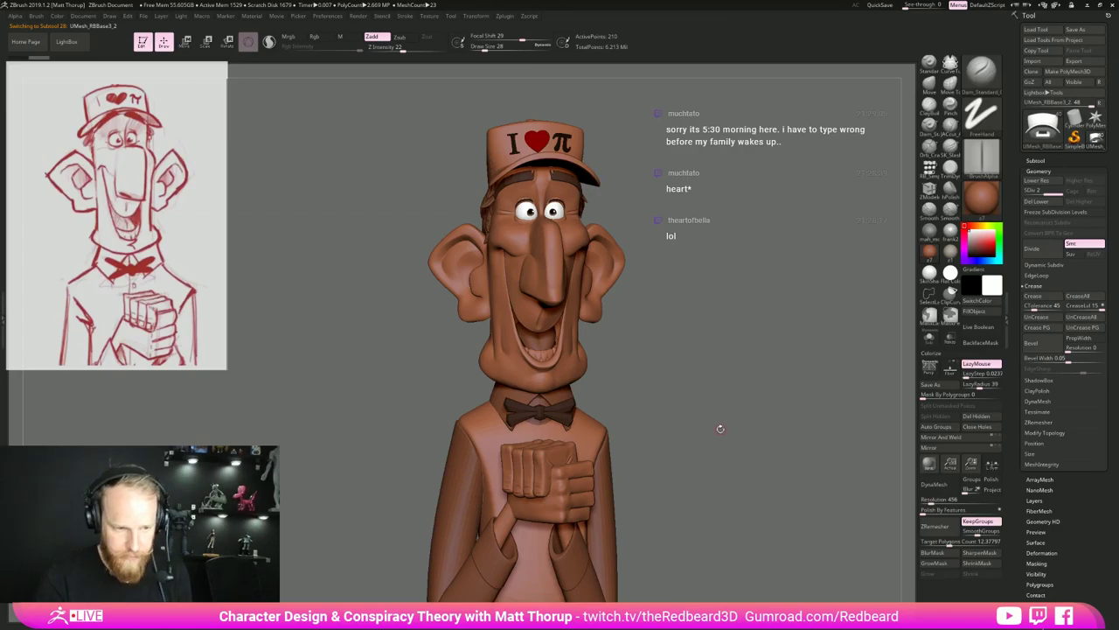
alt+drag(720, 462, 729, 409)
key(shift+f)
key(shift+f)
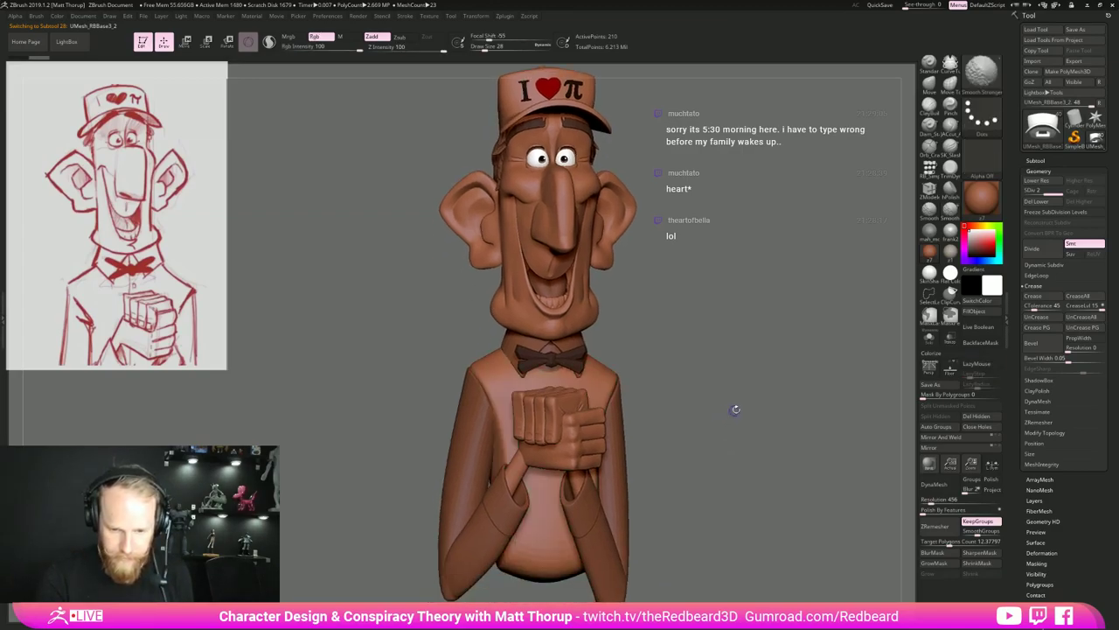
click(930, 338)
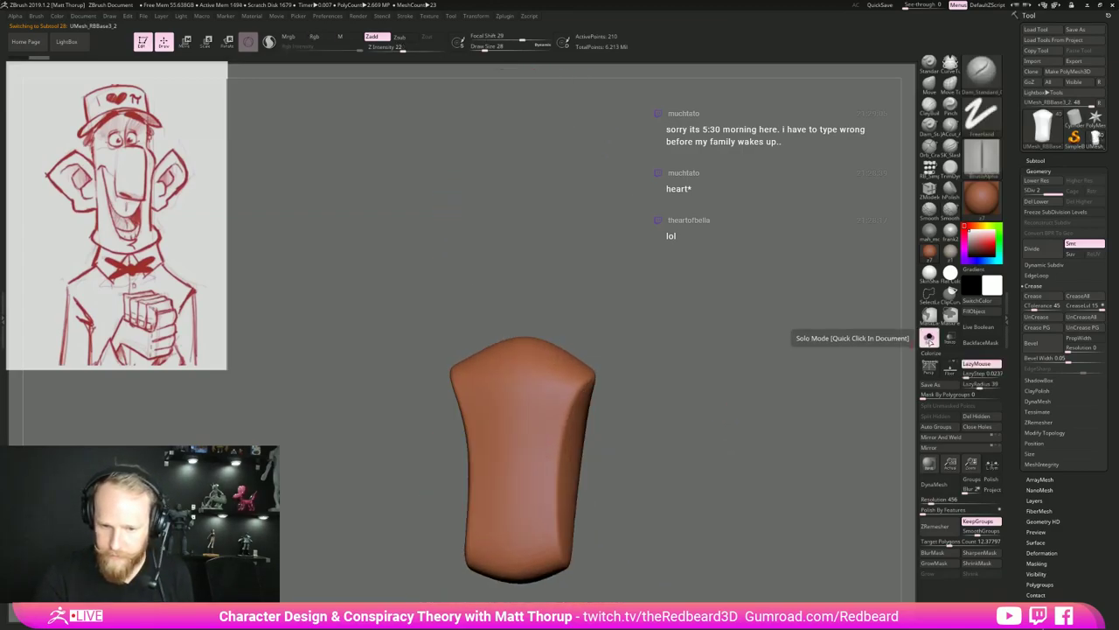
click(930, 341)
drag(852, 352, 731, 399)
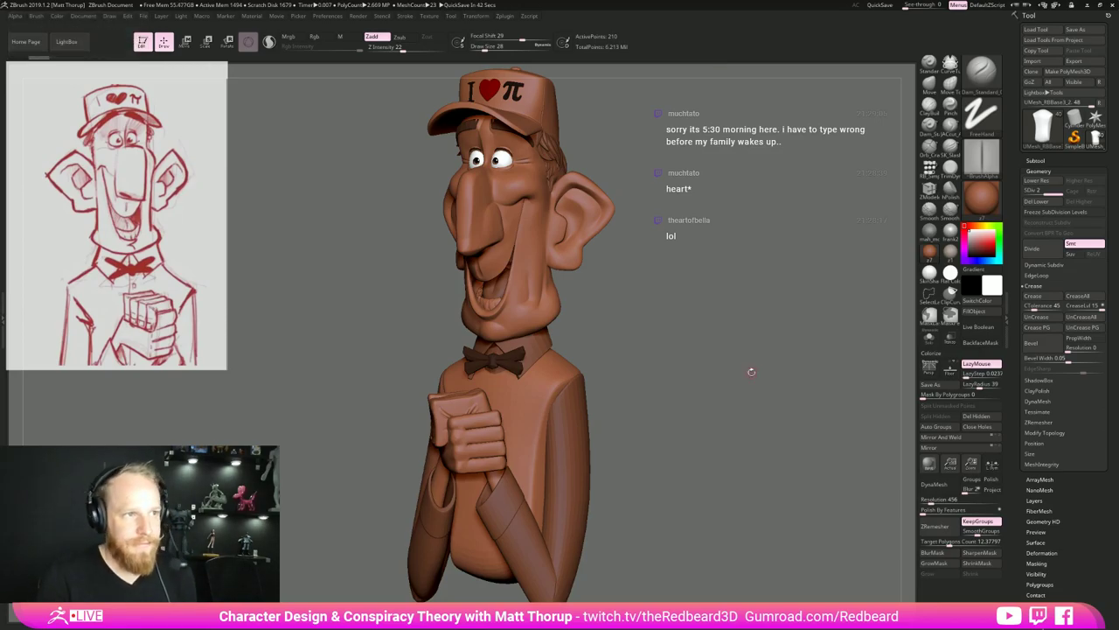
mouse_move(751, 373)
mouse_down()
mouse_move(809, 376)
mouse_move(750, 388)
mouse_move(754, 443)
mouse_move(750, 367)
mouse_move(774, 362)
mouse_move(707, 359)
mouse_move(702, 427)
mouse_move(722, 392)
mouse_move(697, 384)
mouse_move(727, 385)
mouse_move(733, 403)
mouse_move(705, 404)
mouse_up()
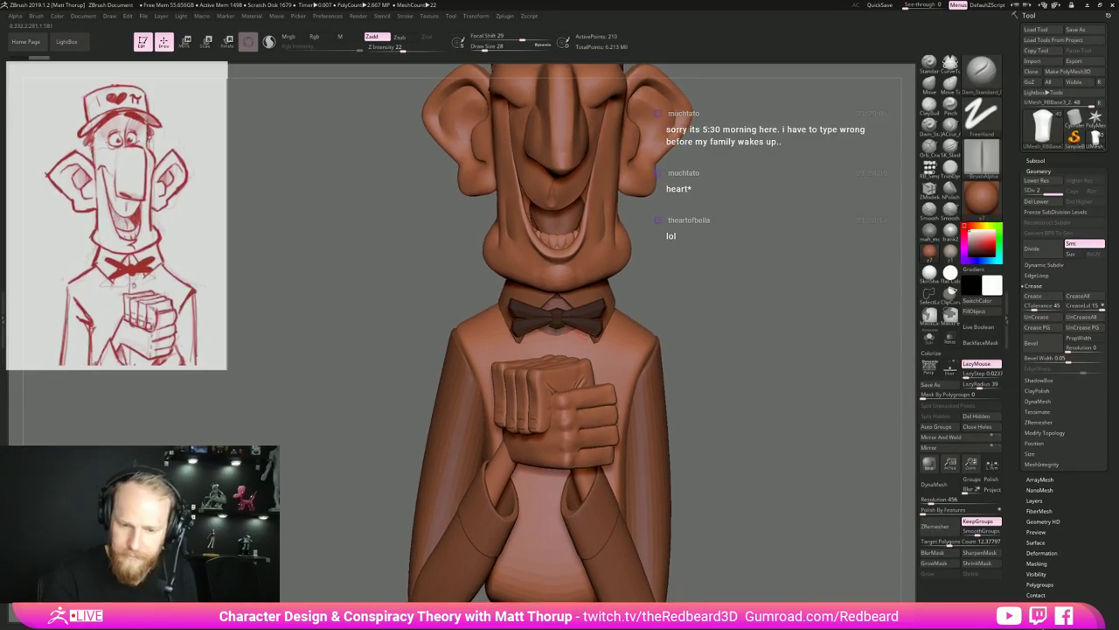
Check the torso's lowest subdivision level, return to level 2 and subdivide it three times to level 5.
key(shift+d)
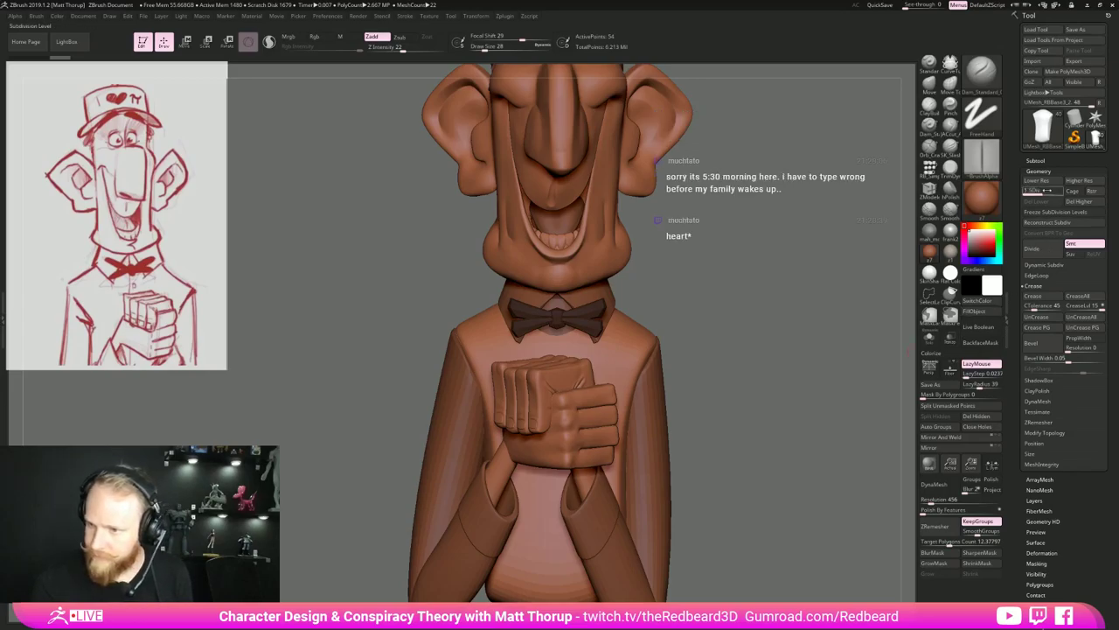
click(1055, 191)
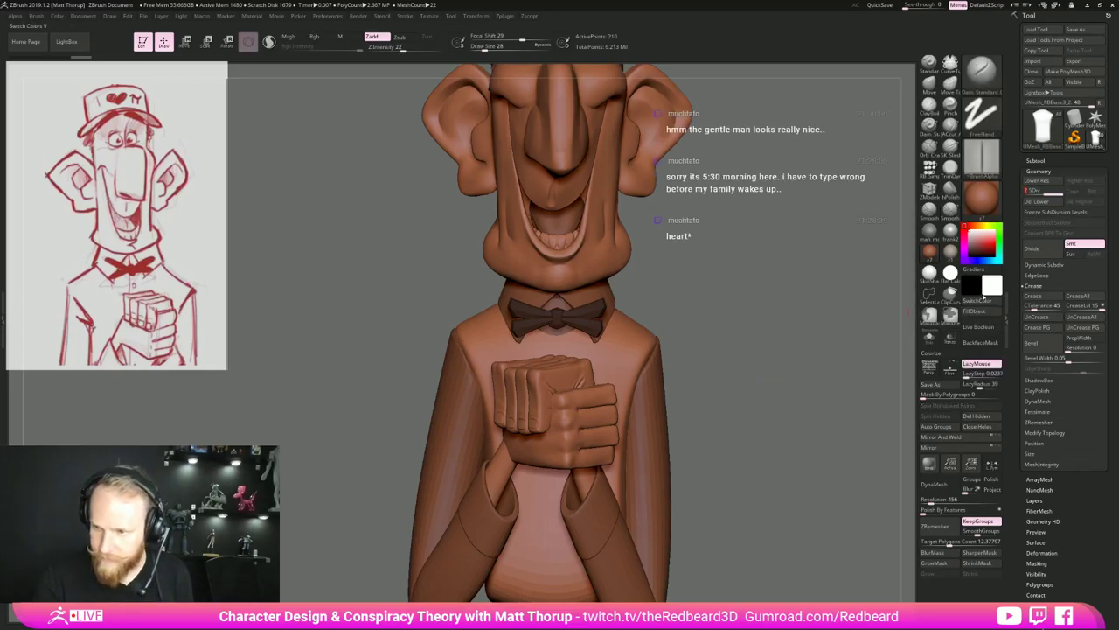
click(1044, 264)
click(1046, 278)
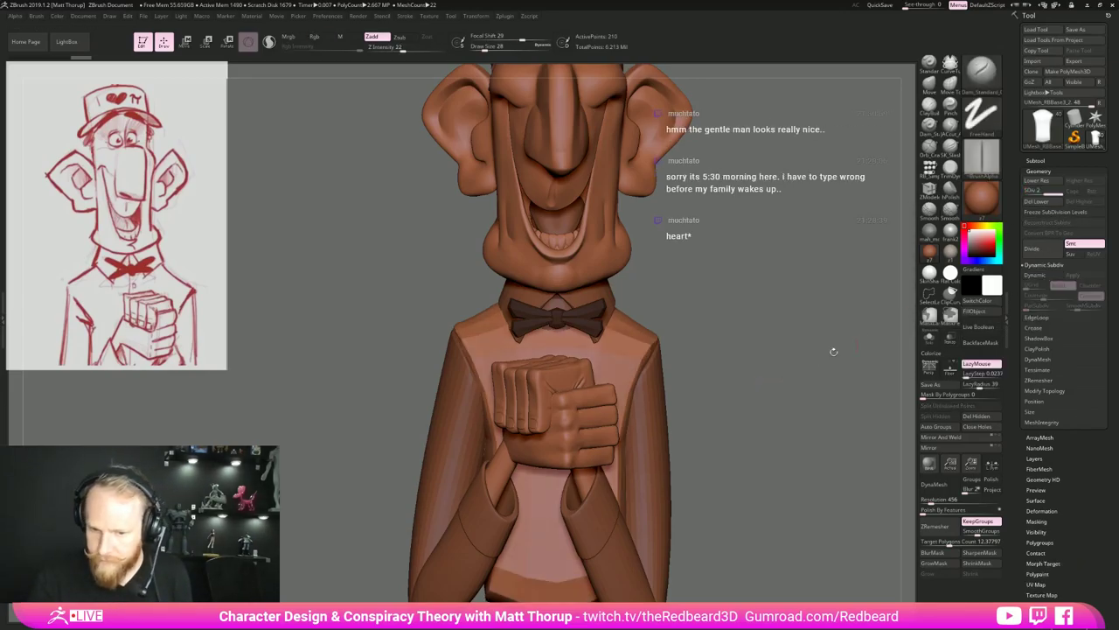
drag(744, 369, 774, 375)
key(ctrl+d)
key(ctrl+d)
key(ctrl+d)
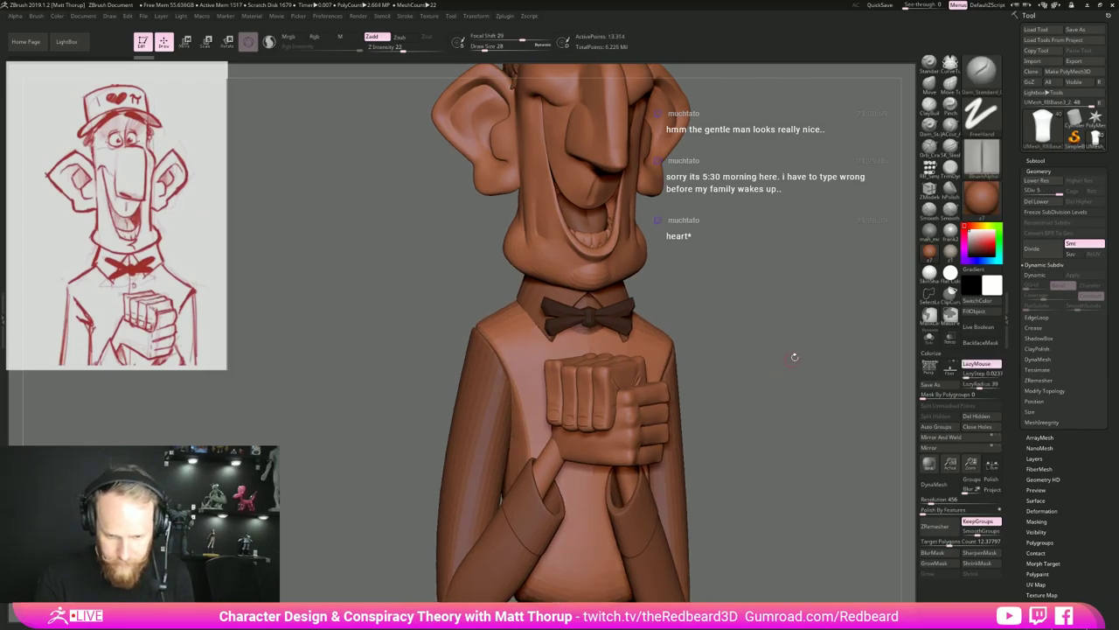
Select the neck piece behind the bow tie, turn off its dynamic subdivision and subdivide its mesh for real.
mouse_move(794, 355)
right_down()
mouse_move(732, 362)
mouse_move(660, 394)
mouse_move(654, 371)
mouse_move(628, 376)
mouse_move(631, 520)
right_up()
right_drag(634, 402, 817, 393)
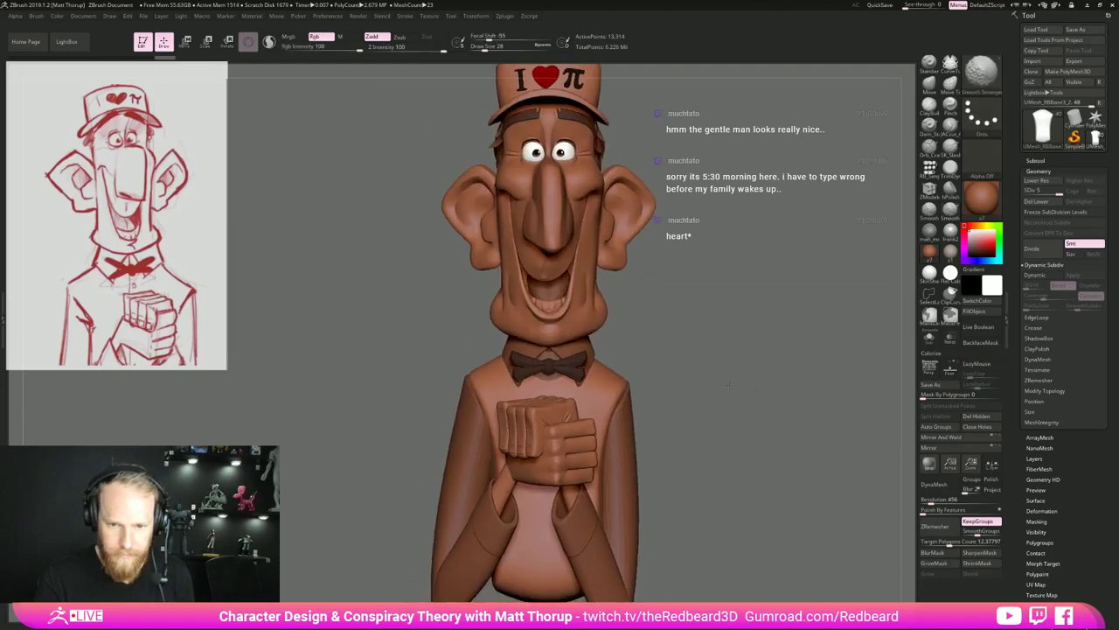
mouse_move(701, 415)
ctrl+right_down()
mouse_move(701, 350)
mouse_move(695, 418)
ctrl+right_up()
right_drag(696, 417, 735, 416)
drag(734, 416, 706, 445)
alt+click(548, 501)
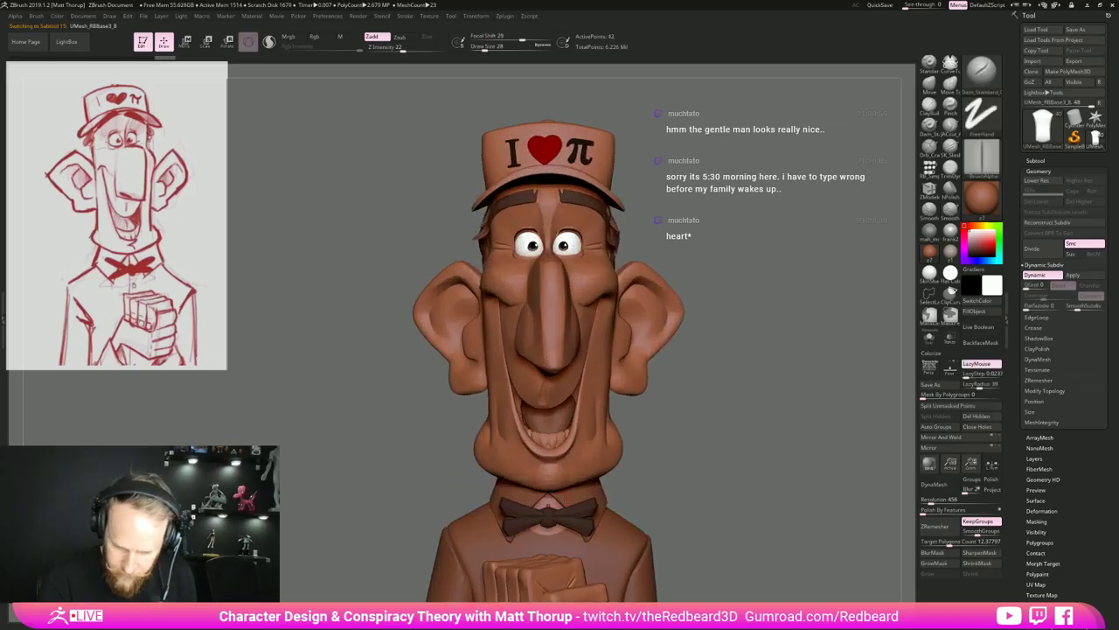
alt+drag(741, 500, 752, 396)
key(shift+f)
key(shift+f)
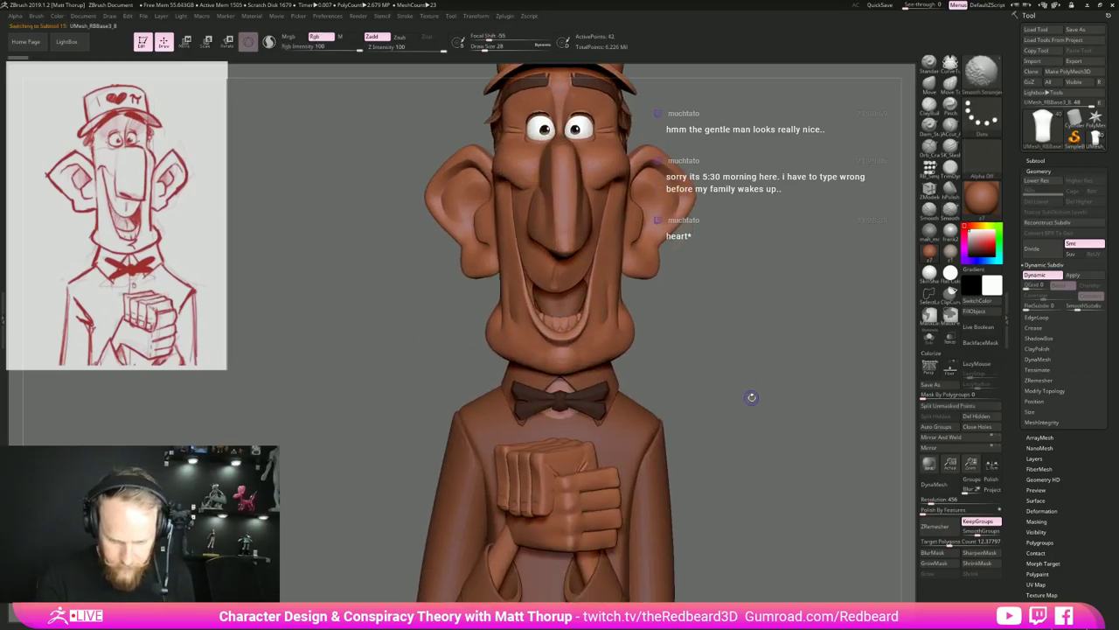
key(shift+d)
key(ctrl+d)
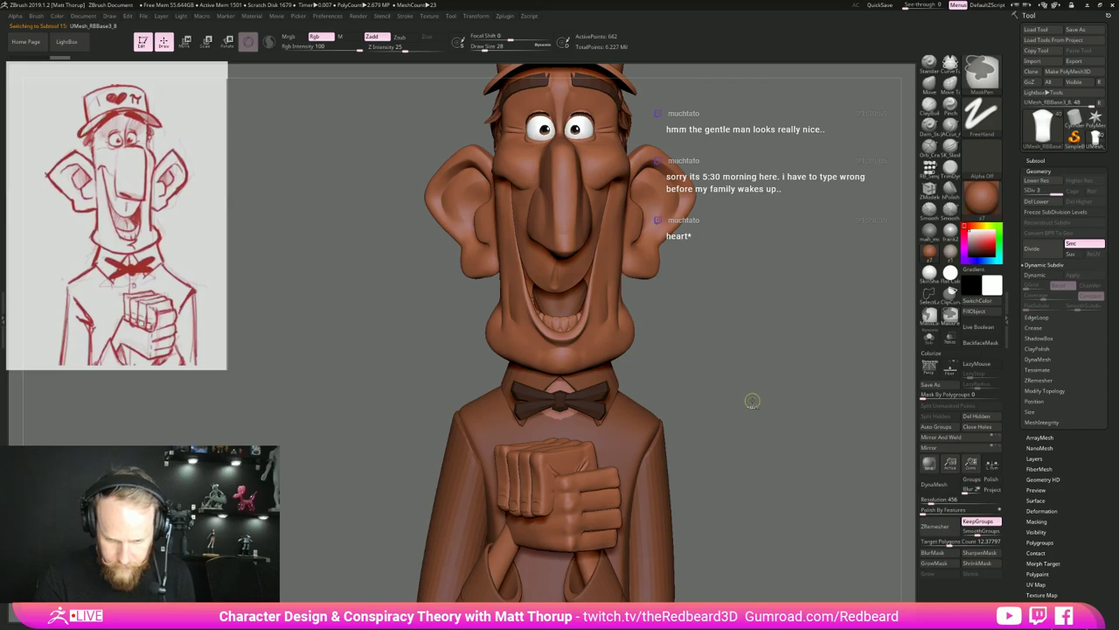
Reorder the subtools so the torso UMesh_RBBase3_2 sits directly below the neck piece UMesh_RBBase3_8.
click(1056, 162)
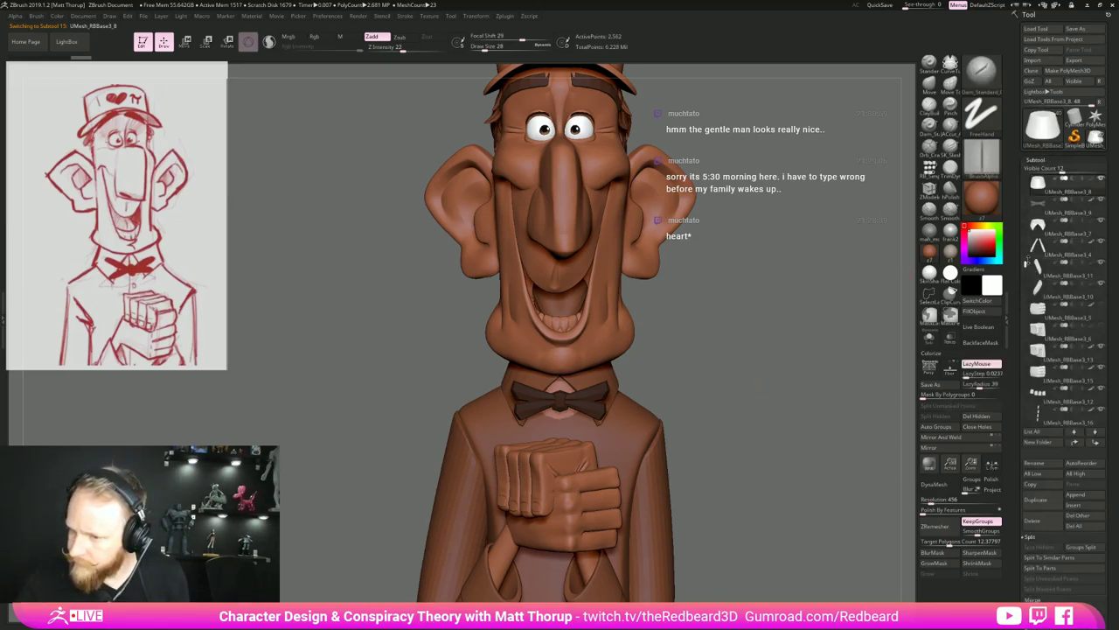
drag(1027, 267, 1027, 209)
click(1038, 185)
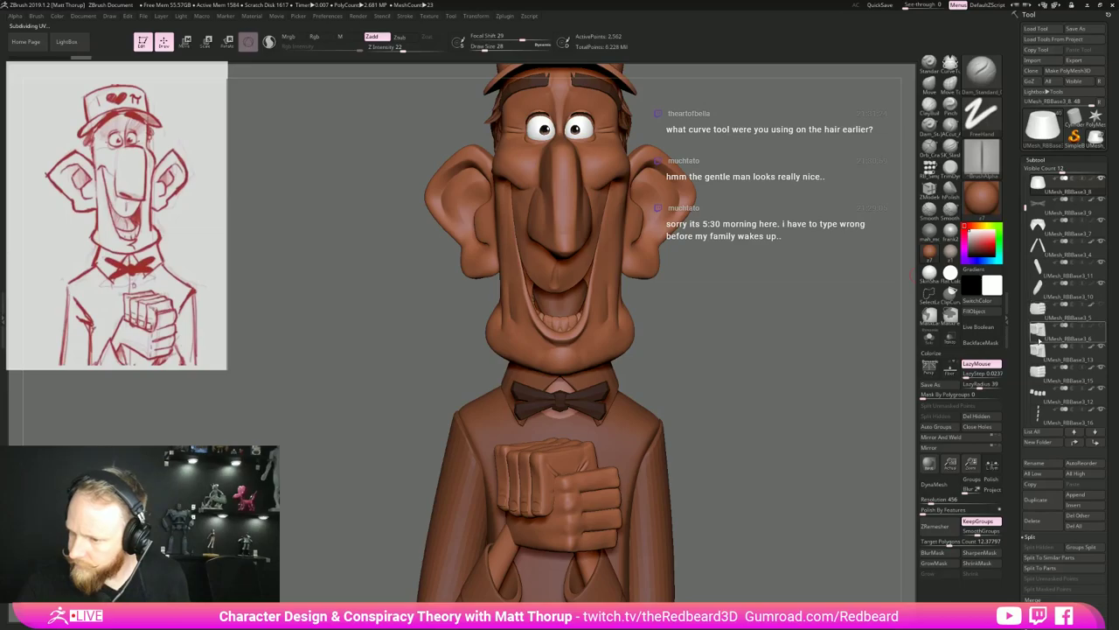
alt+click(624, 452)
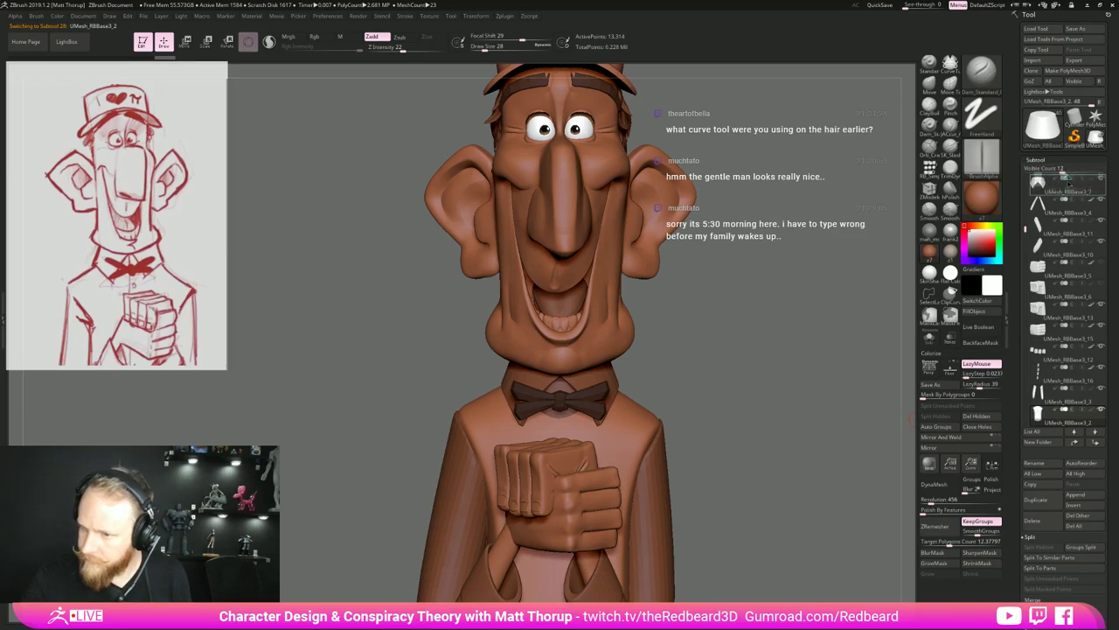
drag(1068, 184, 1068, 179)
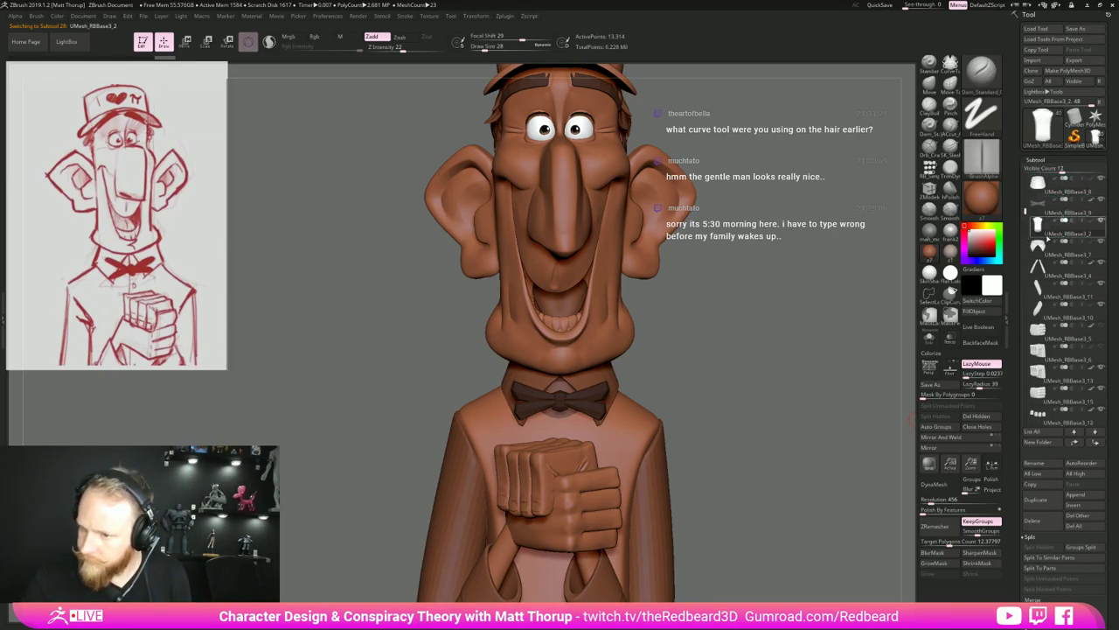
drag(1046, 231, 1063, 194)
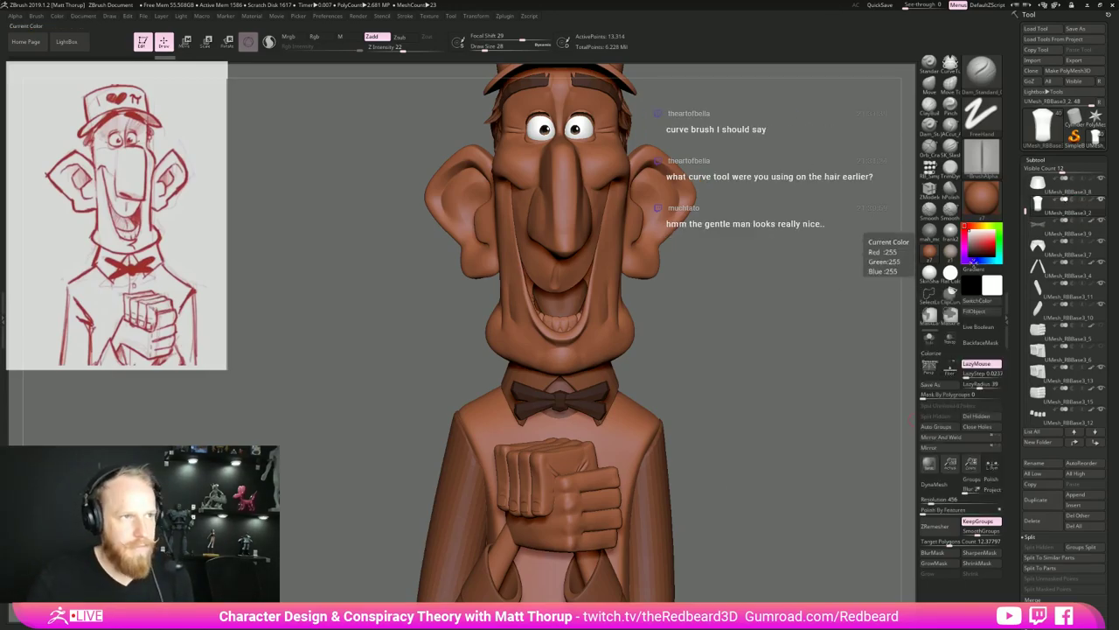
Select the neck piece and merge it down with the torso into one subtool.
drag(779, 369, 794, 396)
click(1052, 192)
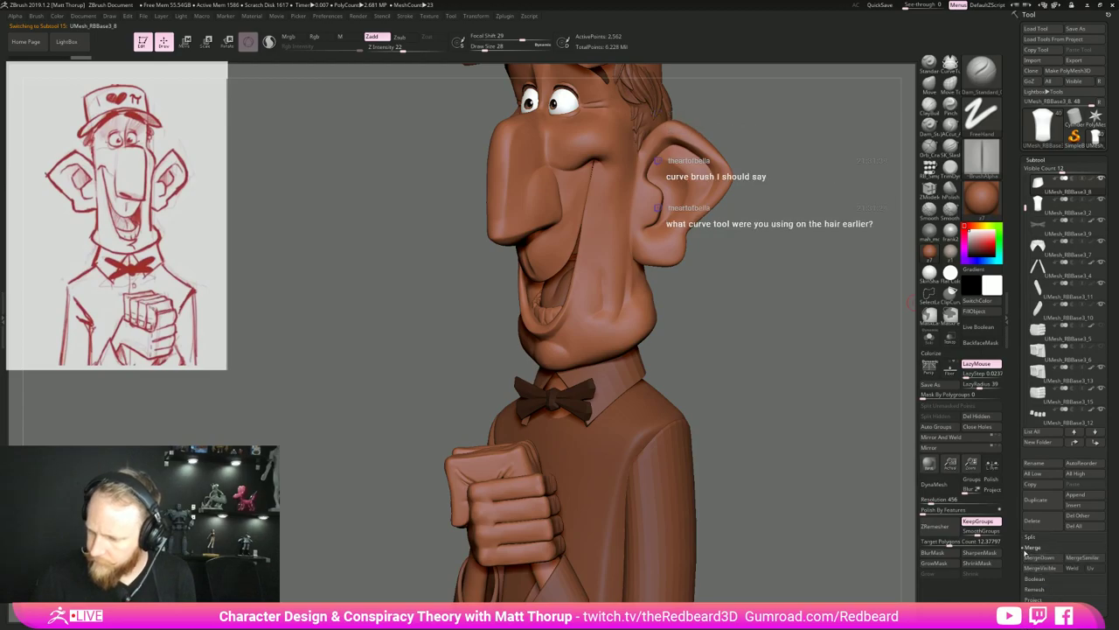
click(1042, 559)
click(962, 575)
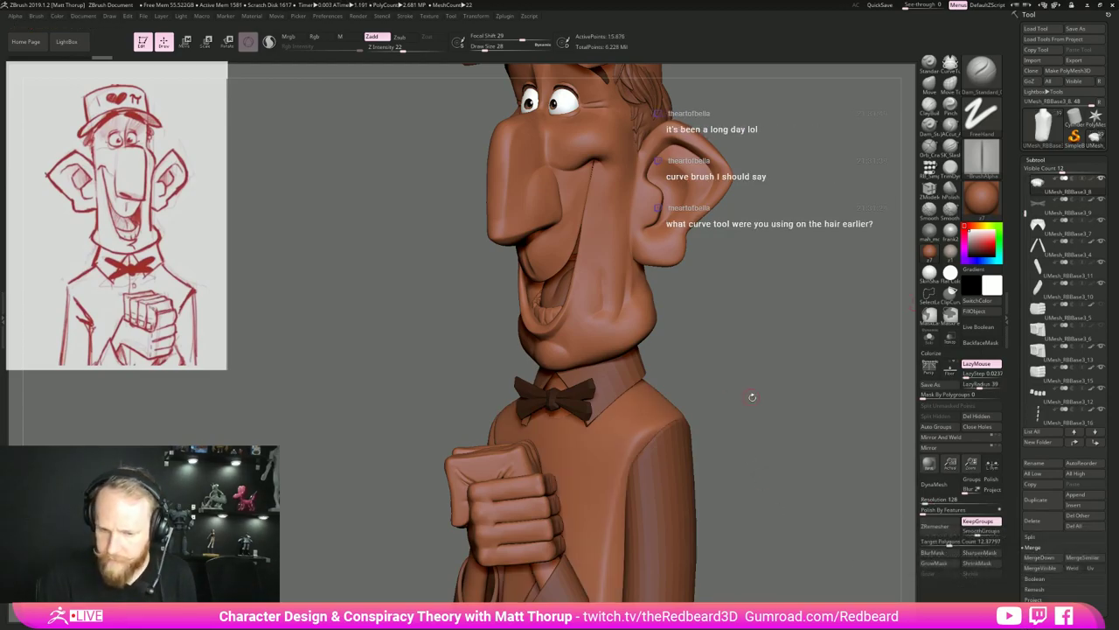
Isolate the merged neck and torso and DynaMesh them at resolution 128, without freezing the subdivision levels.
mouse_move(752, 397)
mouse_down()
mouse_move(787, 392)
mouse_move(758, 399)
mouse_up()
click(928, 339)
key(shift+f)
key(shift+f)
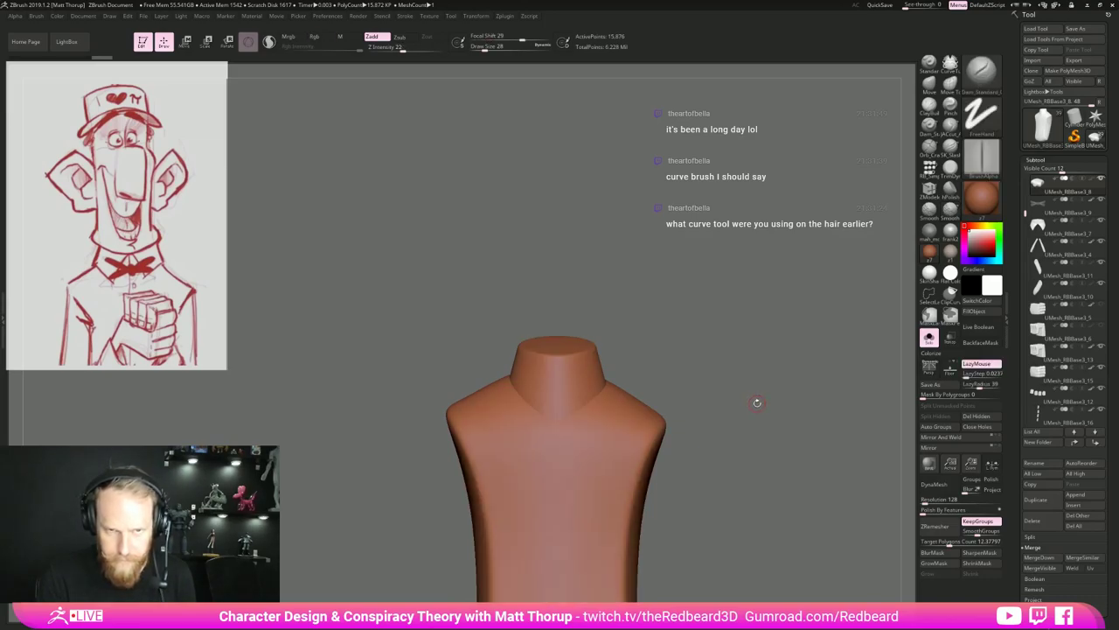
alt+drag(752, 433, 757, 383)
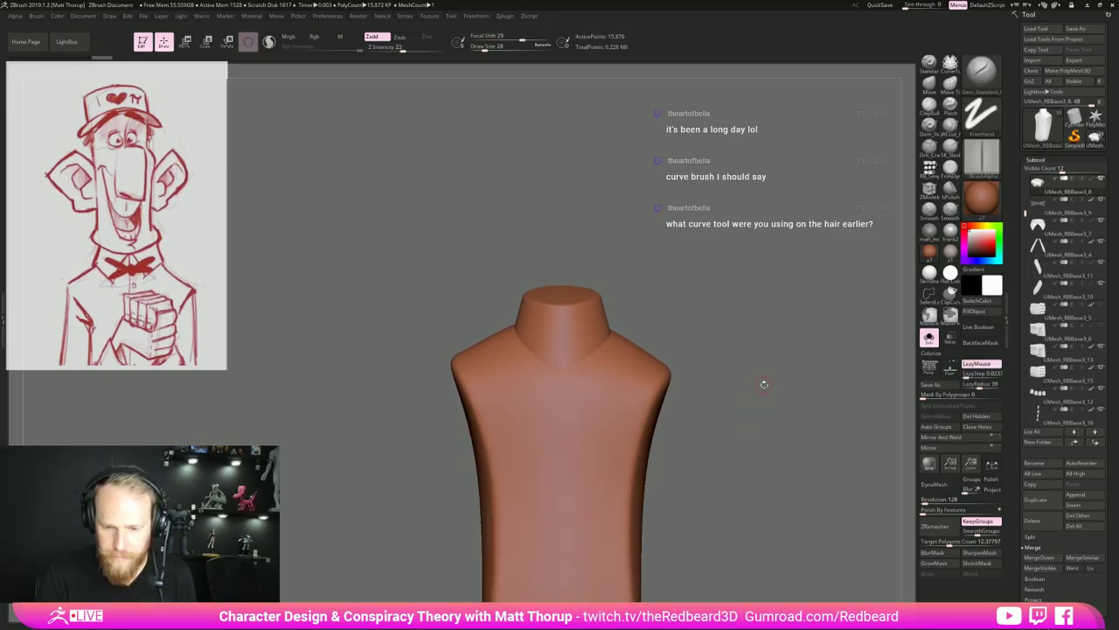
alt+drag(759, 479, 754, 387)
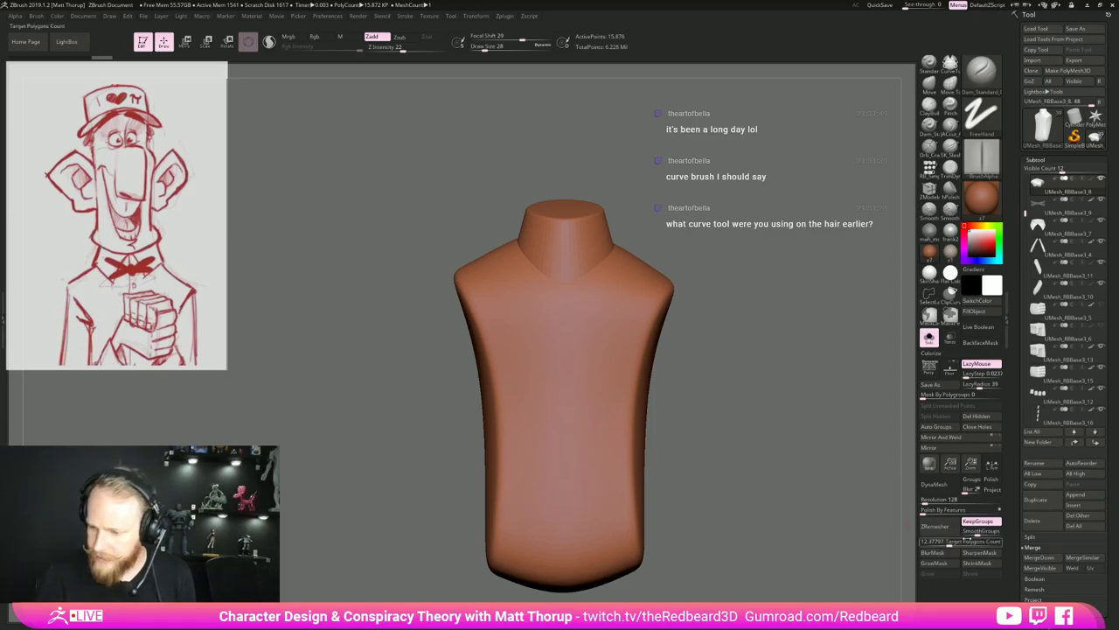
click(934, 483)
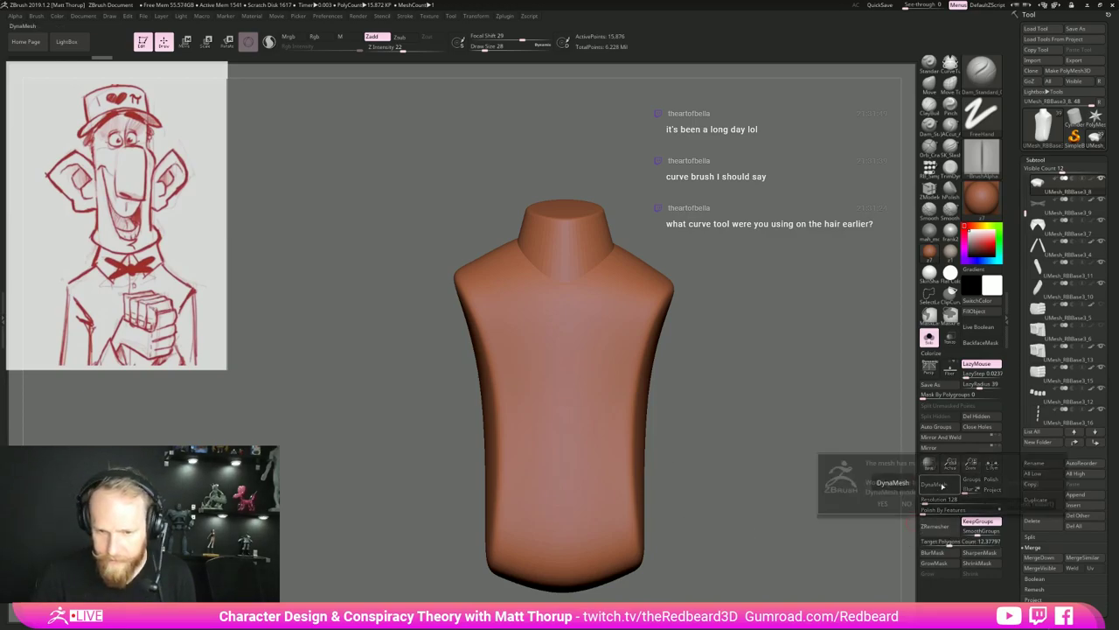
click(907, 504)
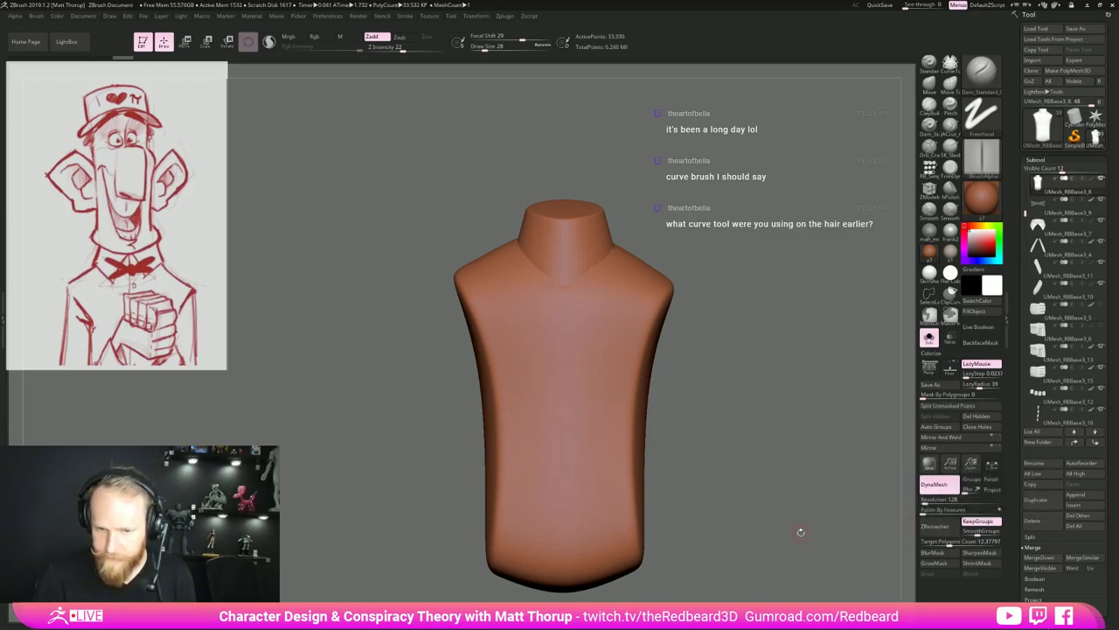
Set the draw size to 59 and smooth the transition where the neck meets the chest and shoulders.
key(s)
drag(561, 292, 568, 292)
key(shift)
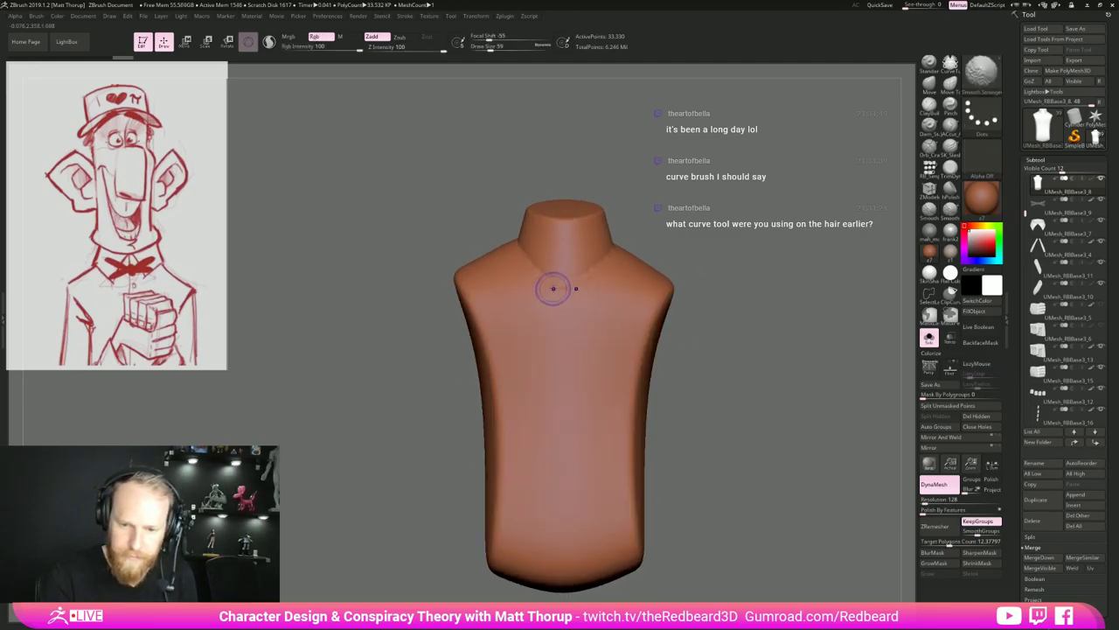
right_drag(578, 272, 550, 269)
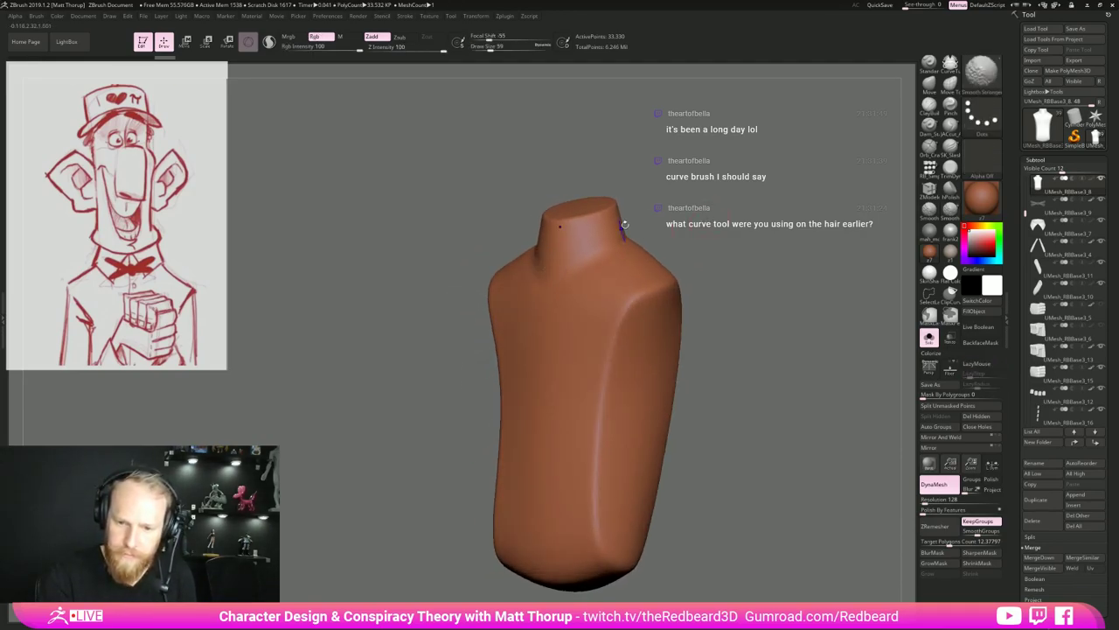
mouse_move(729, 223)
mouse_down()
mouse_move(654, 278)
mouse_move(566, 276)
mouse_up()
shift+drag(528, 318, 604, 305)
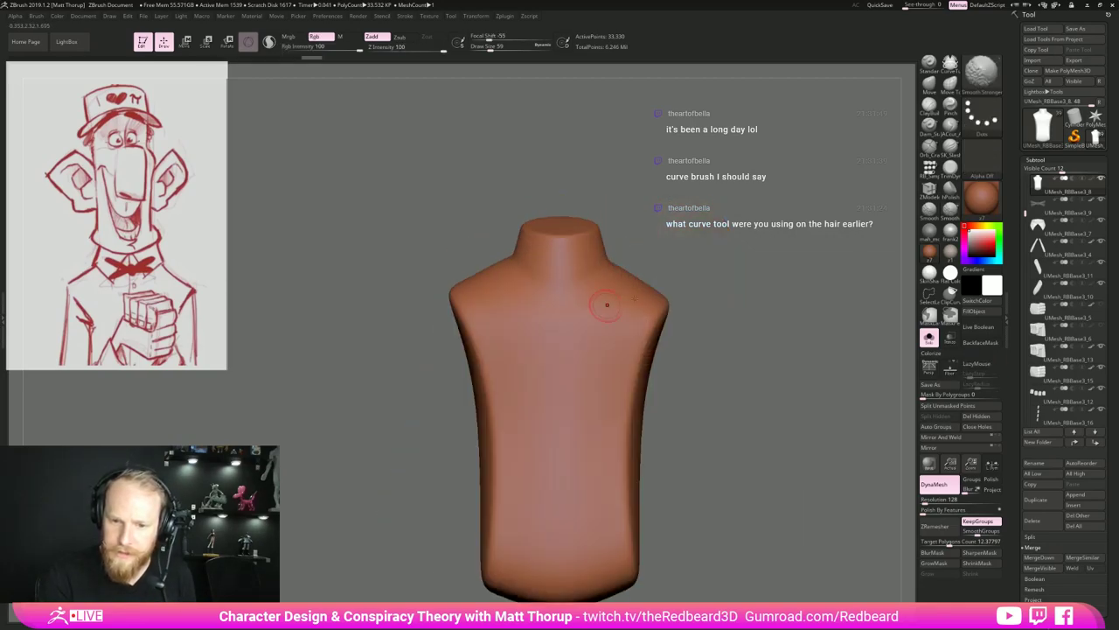
Show the whole character and ZRemesh the merged torso with a target polygon count of 2.68692, undoing the first pass and remeshing again.
ctrl+right_drag(604, 305, 697, 345)
click(928, 338)
ctrl+right_drag(791, 382, 777, 401)
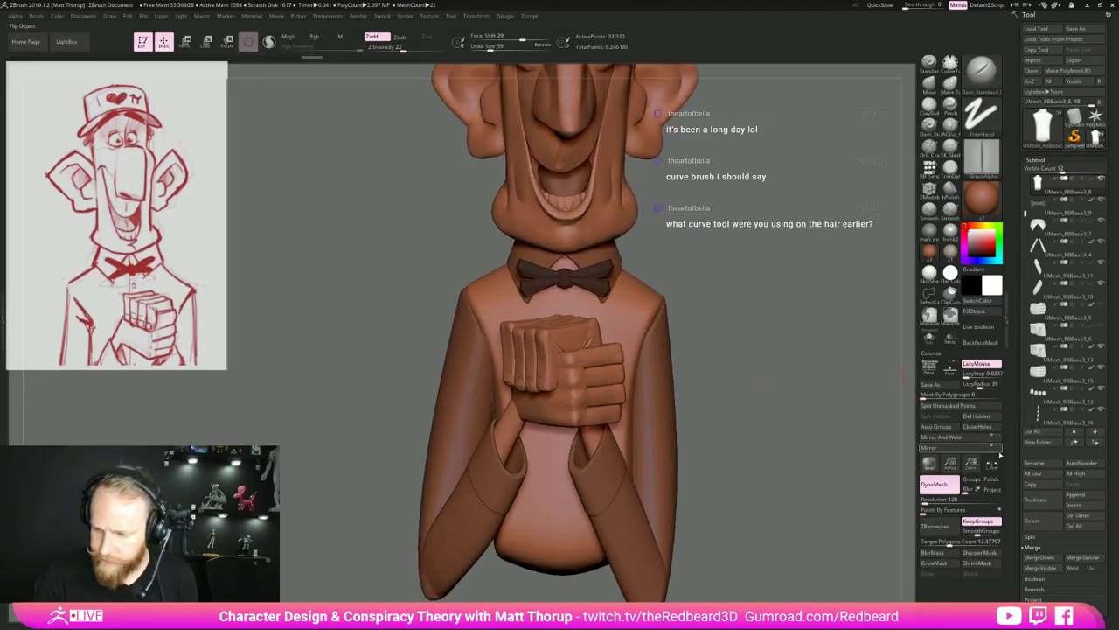
drag(948, 542, 935, 543)
click(936, 528)
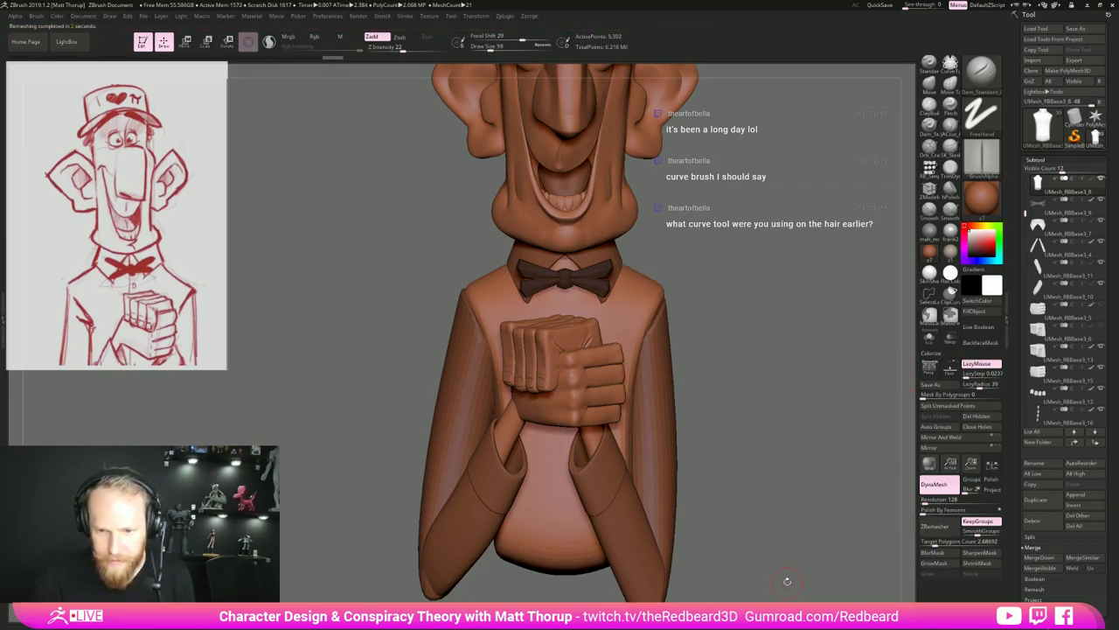
key(ctrl+z)
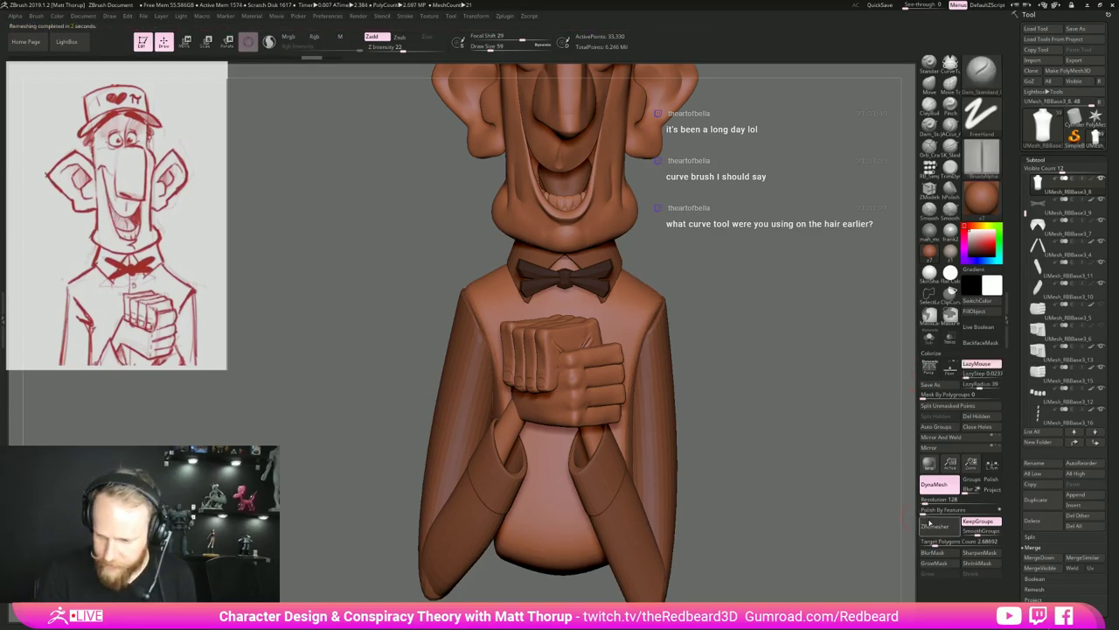
click(932, 525)
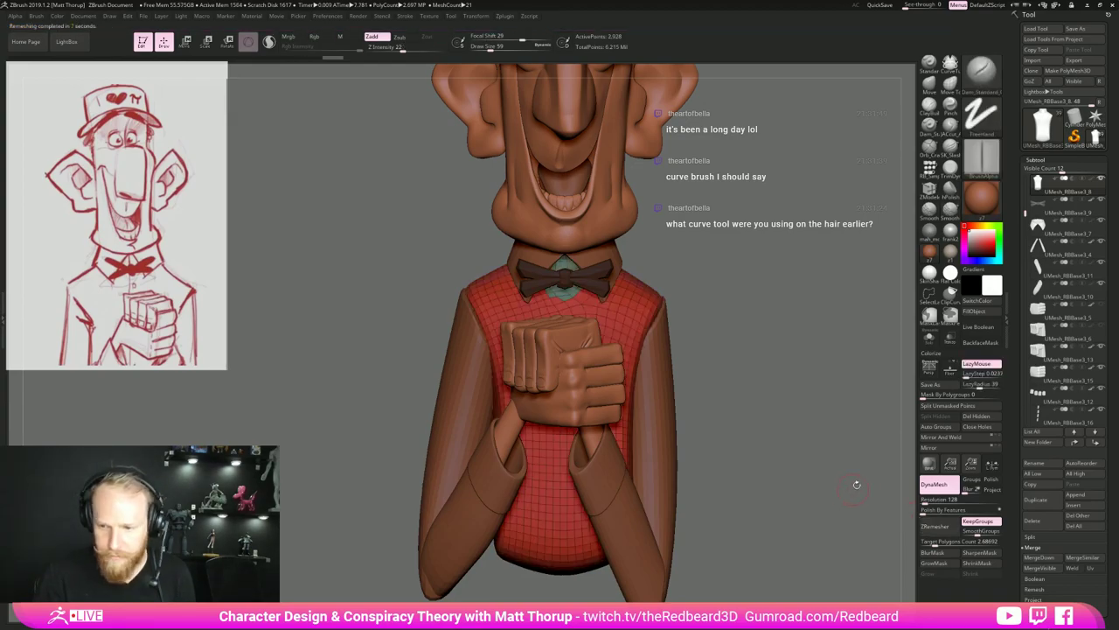
Turn off the wireframe display and isolate the remeshed torso.
key(shift+f)
drag(806, 492, 774, 507)
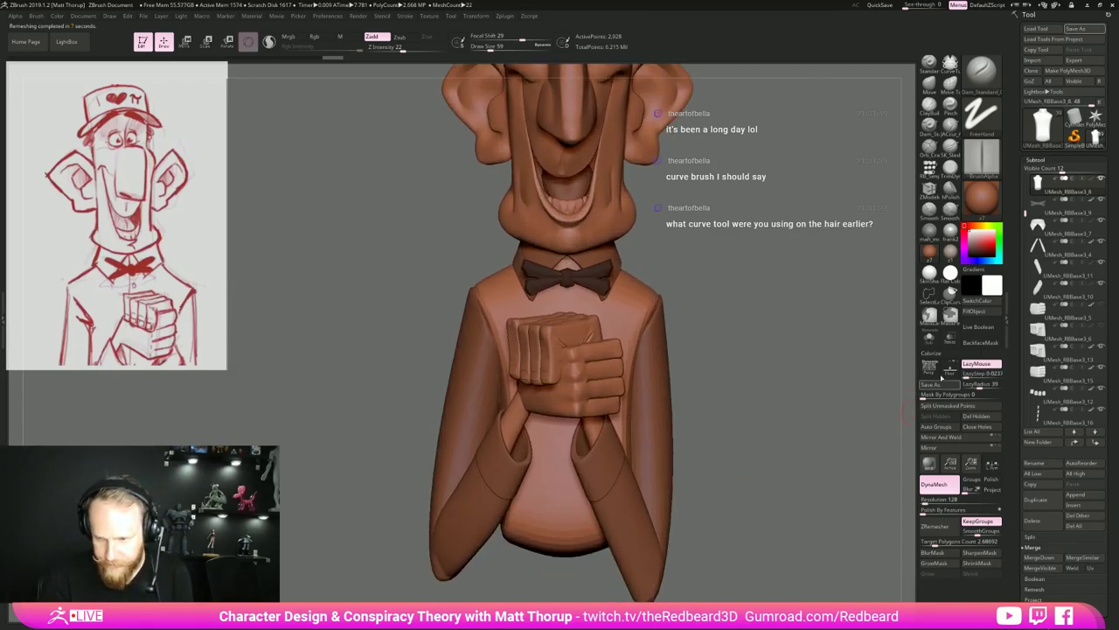
click(929, 339)
drag(824, 395, 739, 459)
Subdivide the torso and try painting a mask line down the centre of its chest.
key(shift+f)
key(shift+f)
key(ctrl+d)
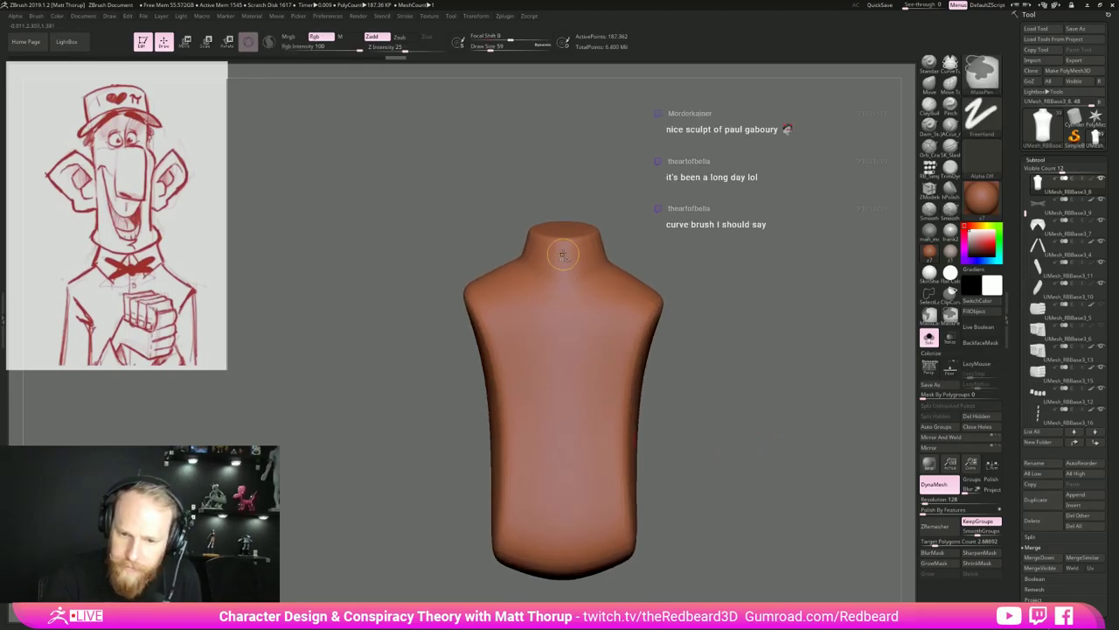
ctrl+drag(562, 279, 560, 430)
key(ctrl+z)
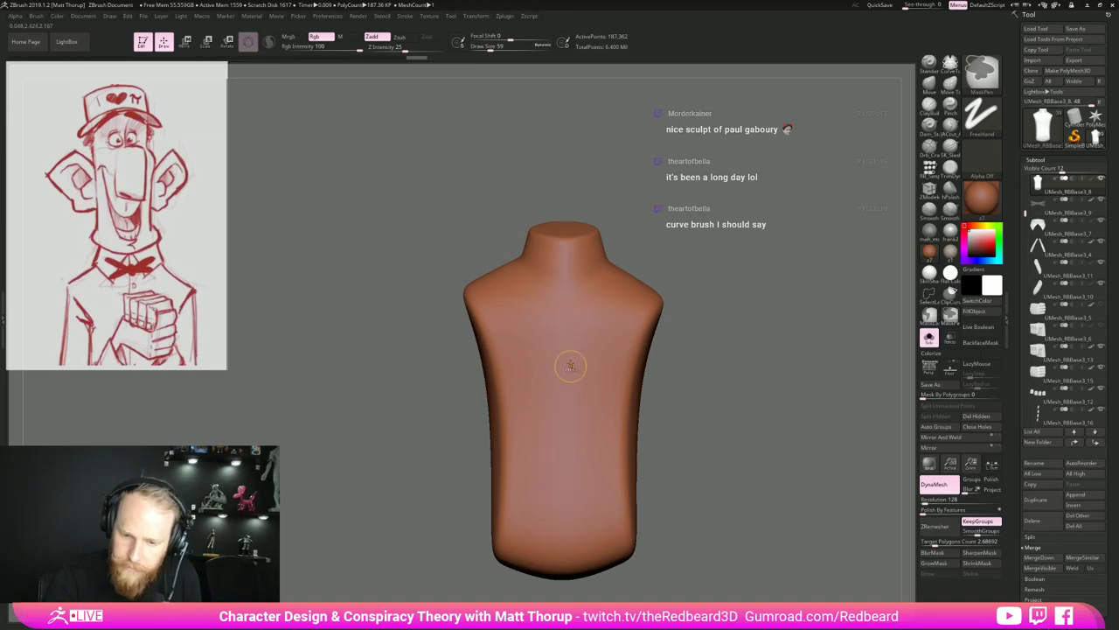
Check the torso's wireframe and try masking one half of the body from the centre line.
key(shift+f)
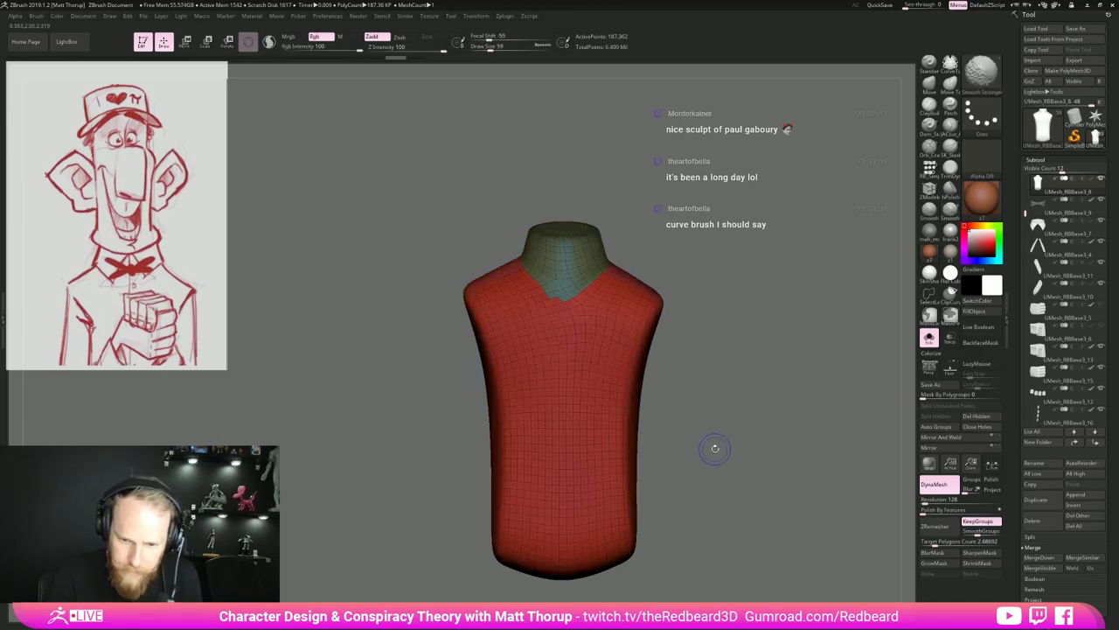
key(shift+f)
key(shift+f)
key(shift+f)
key(shift+f)
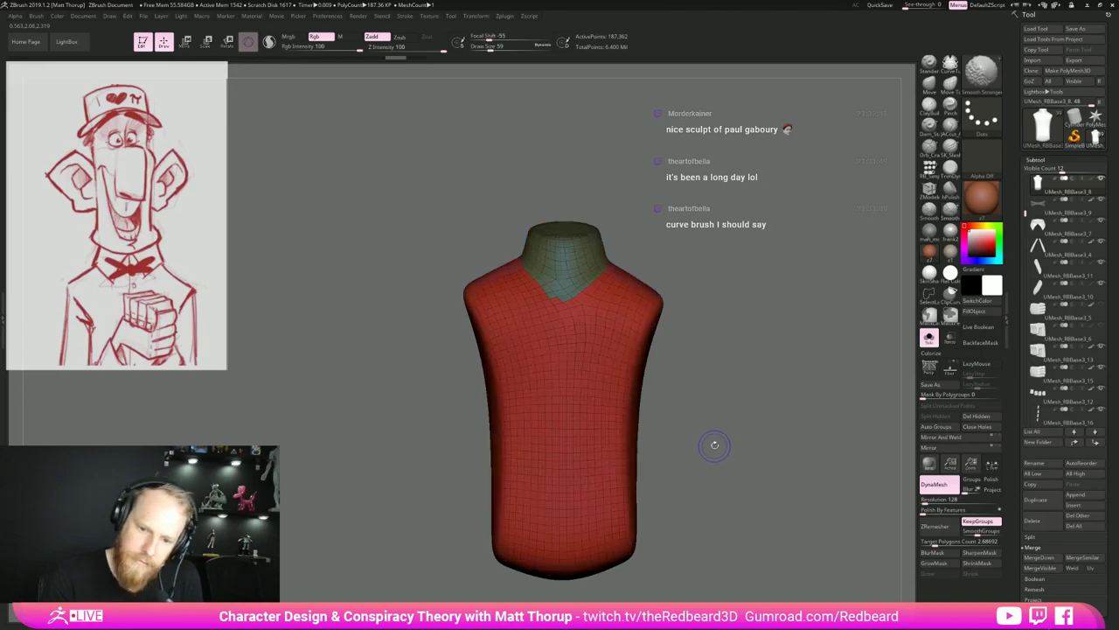
key(shift+f)
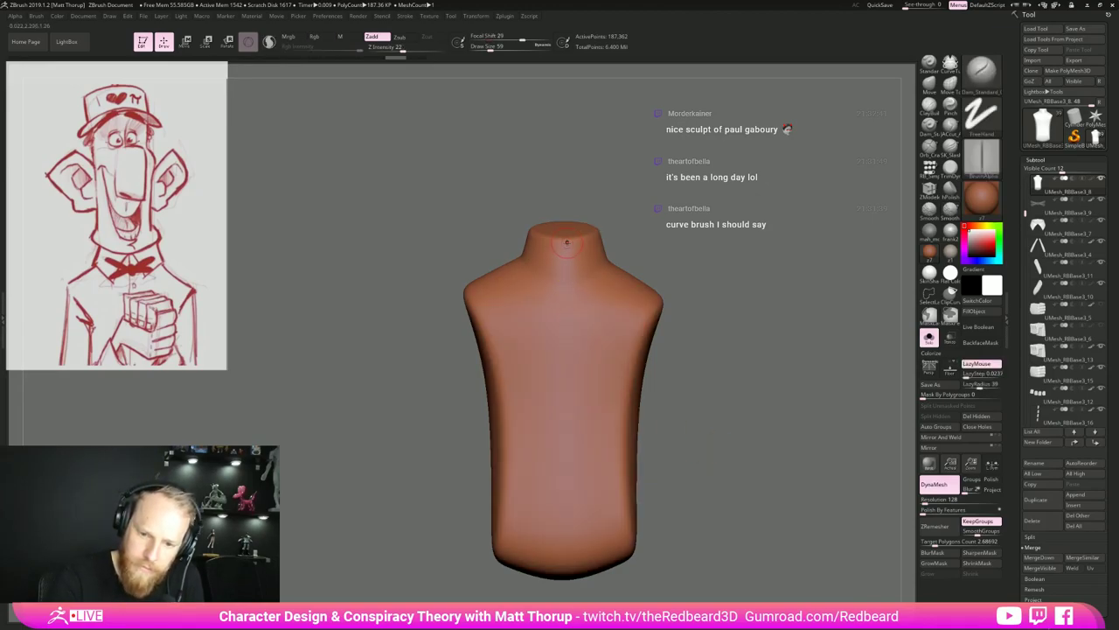
ctrl+drag(579, 146, 652, 596)
ctrl+drag(602, 367, 626, 383)
ctrl+click(748, 528)
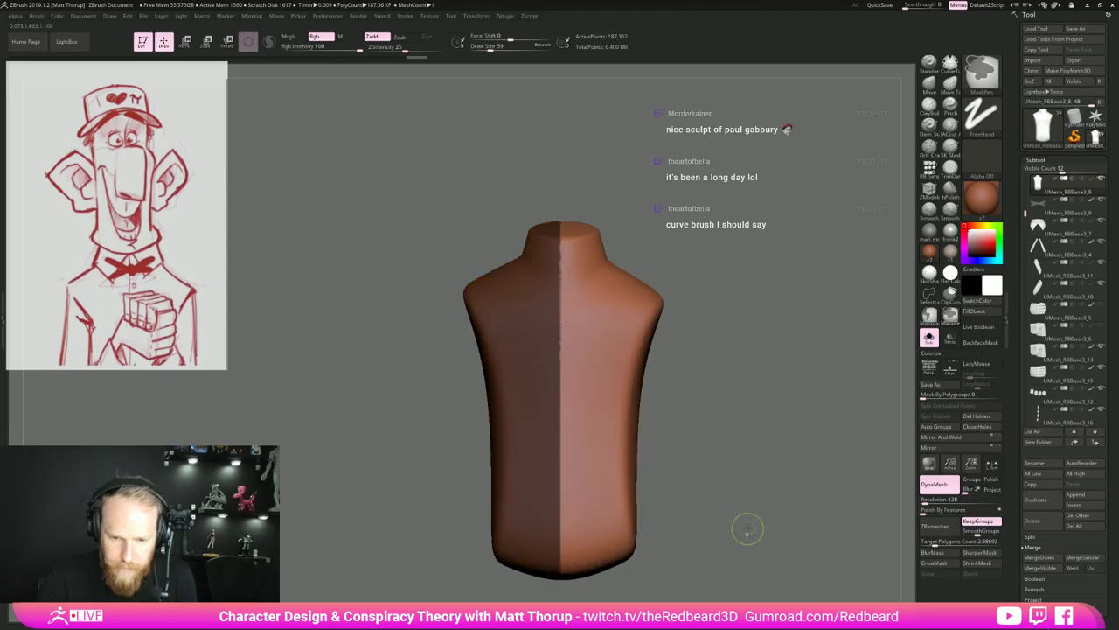
drag(748, 528, 745, 577)
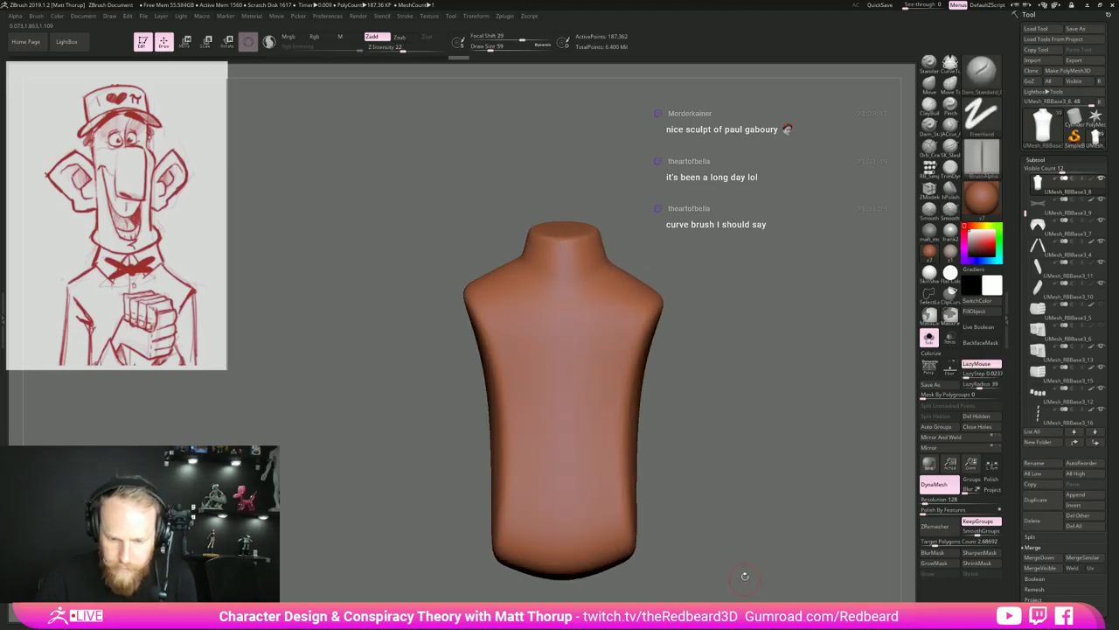
Revert the torso to its dense DynaMesh state and ZRemesh it with KeepGroups turned off.
key(shift+f)
key(ctrl+z)
key(ctrl+z)
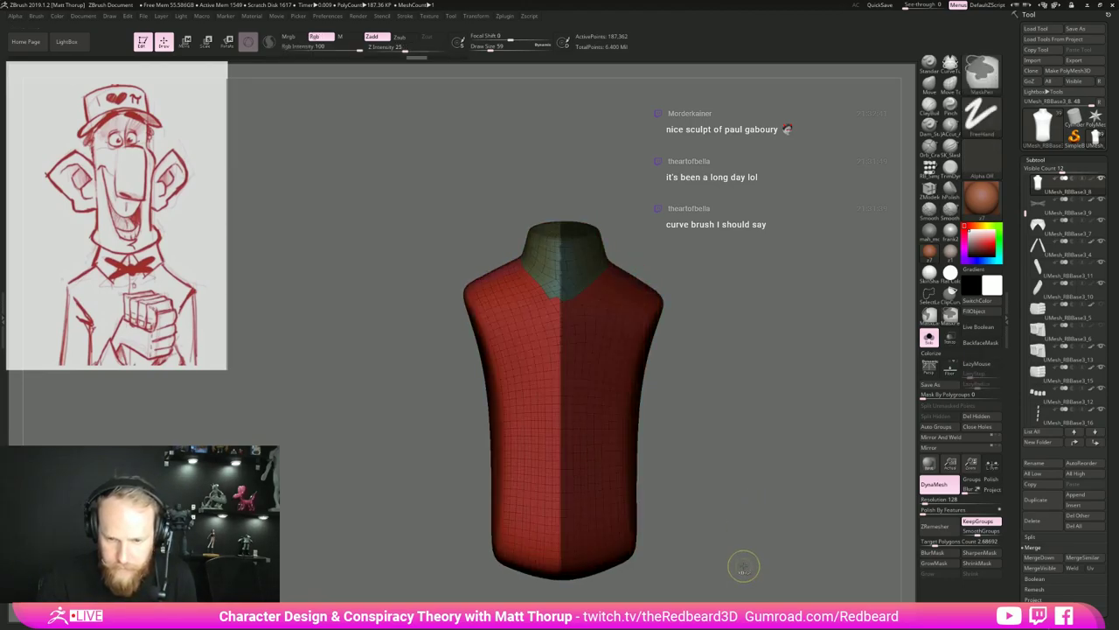
key(ctrl+z)
key(ctrl+z)
key(ctrl+z)
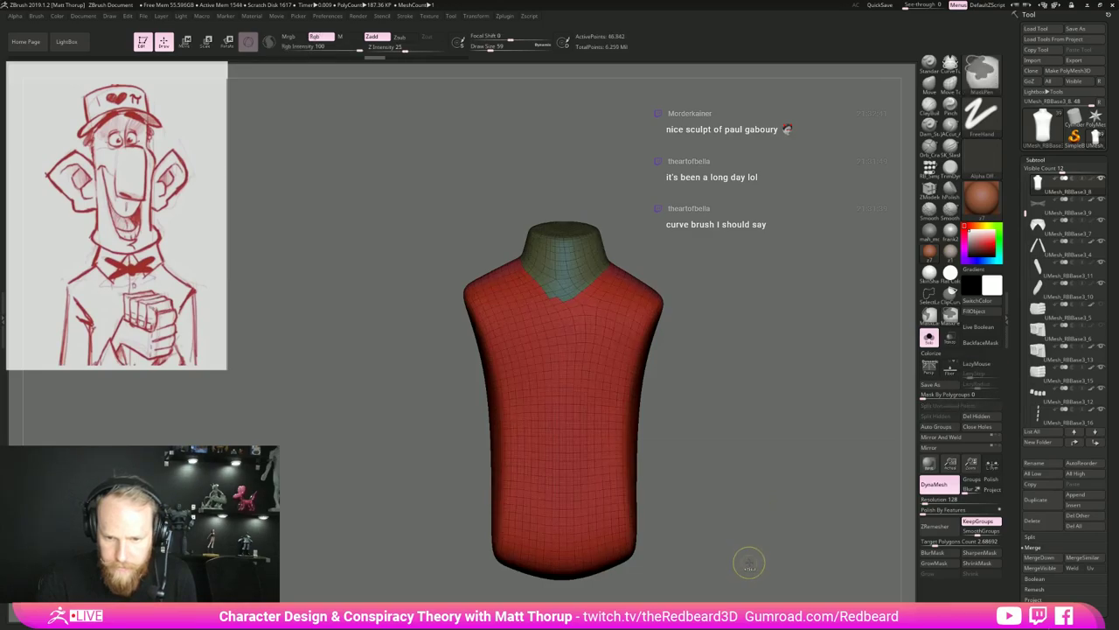
key(ctrl+z)
key(ctrl+z)
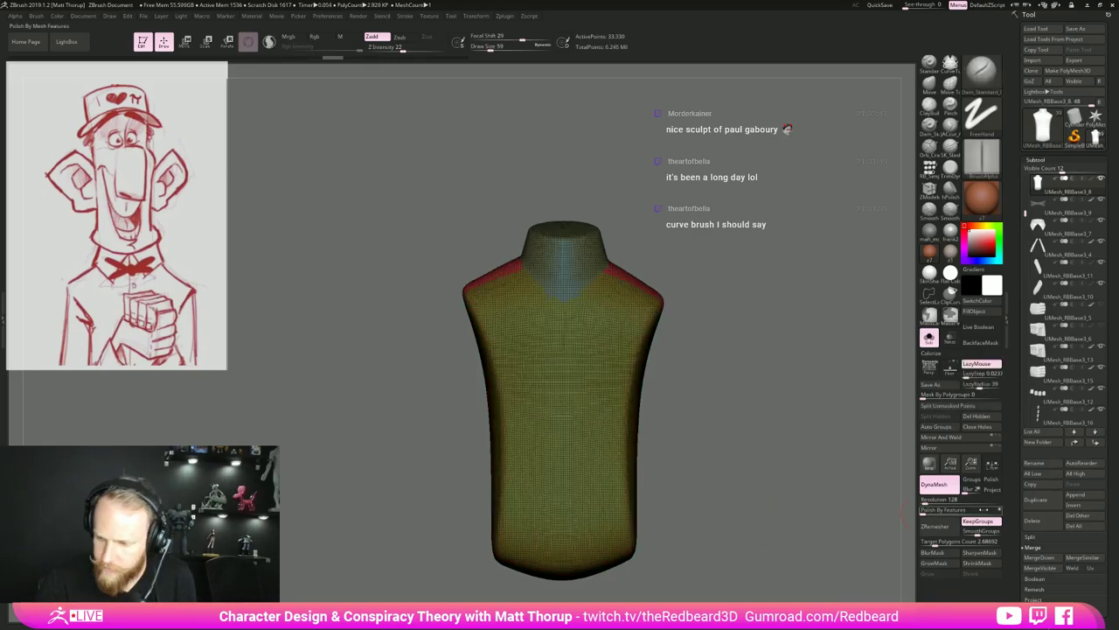
click(985, 524)
click(937, 527)
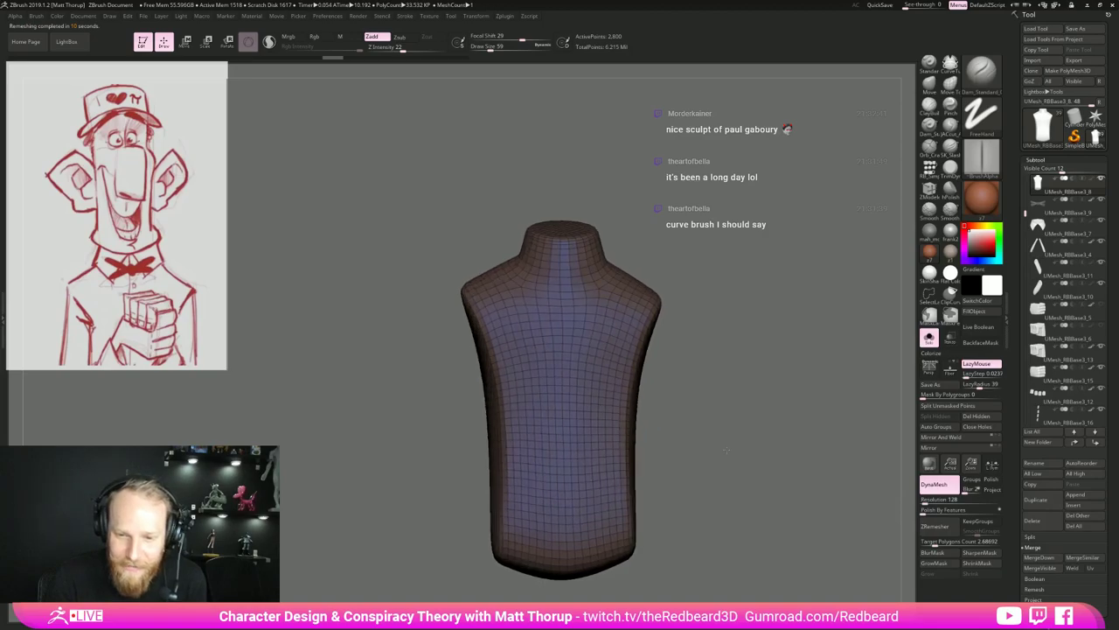
Show only the single column of polygons down the torso's front centre, hiding the back faces and the neck cap.
drag(723, 447, 715, 544)
drag(642, 497, 724, 365)
alt+drag(723, 365, 680, 397)
drag(595, 286, 606, 283)
ctrl+drag(543, 258, 557, 343)
ctrl+shift+drag(540, 232, 562, 357)
drag(657, 277, 702, 360)
alt+drag(641, 484, 641, 357)
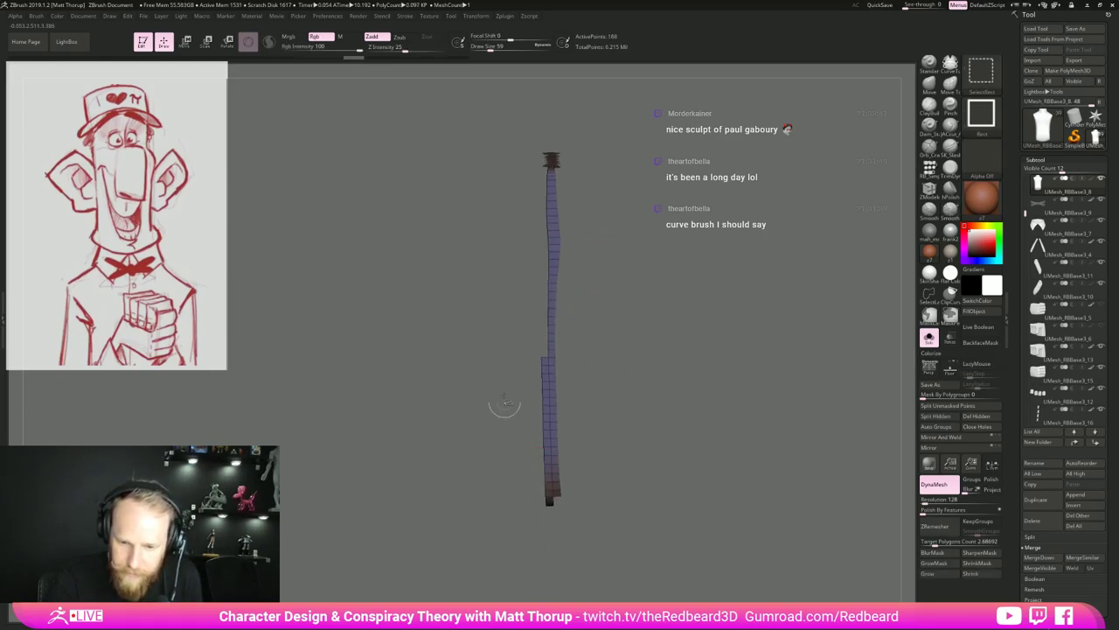
ctrl+shift+drag(517, 310, 547, 522)
alt+drag(633, 316, 617, 450)
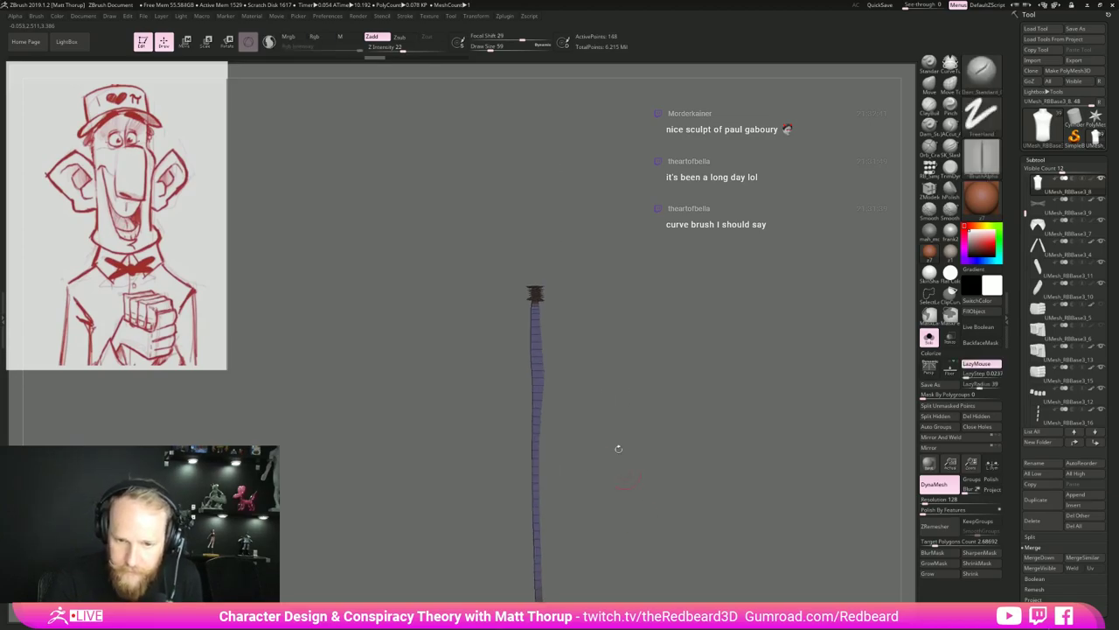
ctrl+alt+shift+drag(511, 264, 570, 304)
drag(658, 371, 684, 437)
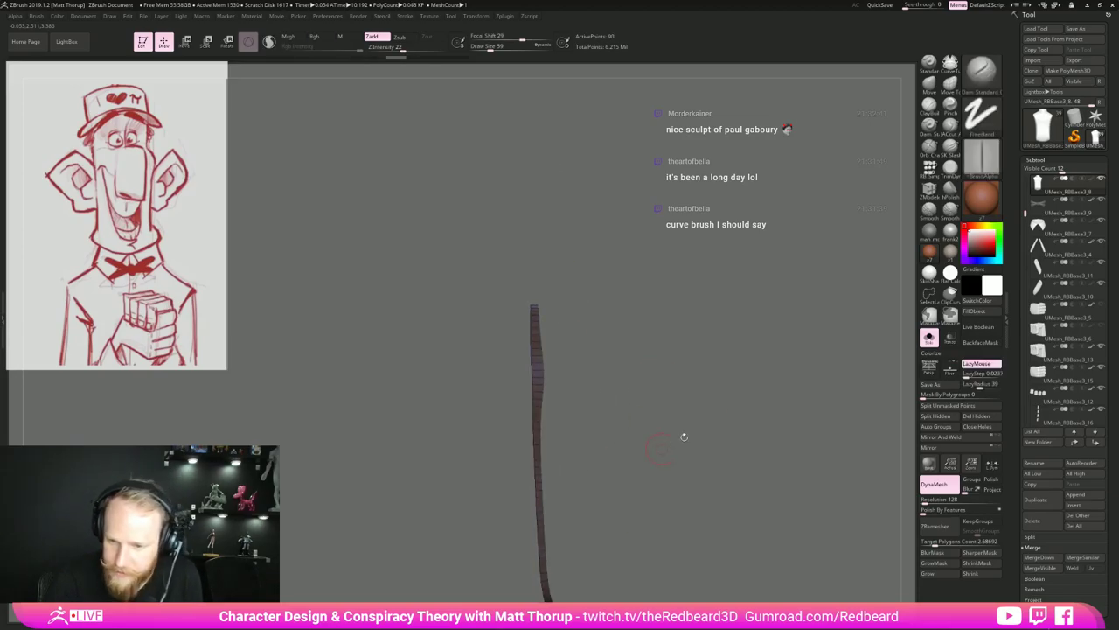
Show the whole character and try deleting the hidden part of the torso.
click(928, 338)
mouse_move(763, 400)
mouse_down()
mouse_move(750, 380)
mouse_move(772, 407)
mouse_move(695, 425)
mouse_move(702, 410)
mouse_move(707, 420)
mouse_move(735, 413)
mouse_up()
ctrl+shift+click(772, 386)
key(ctrl+shift)
drag(717, 418, 727, 420)
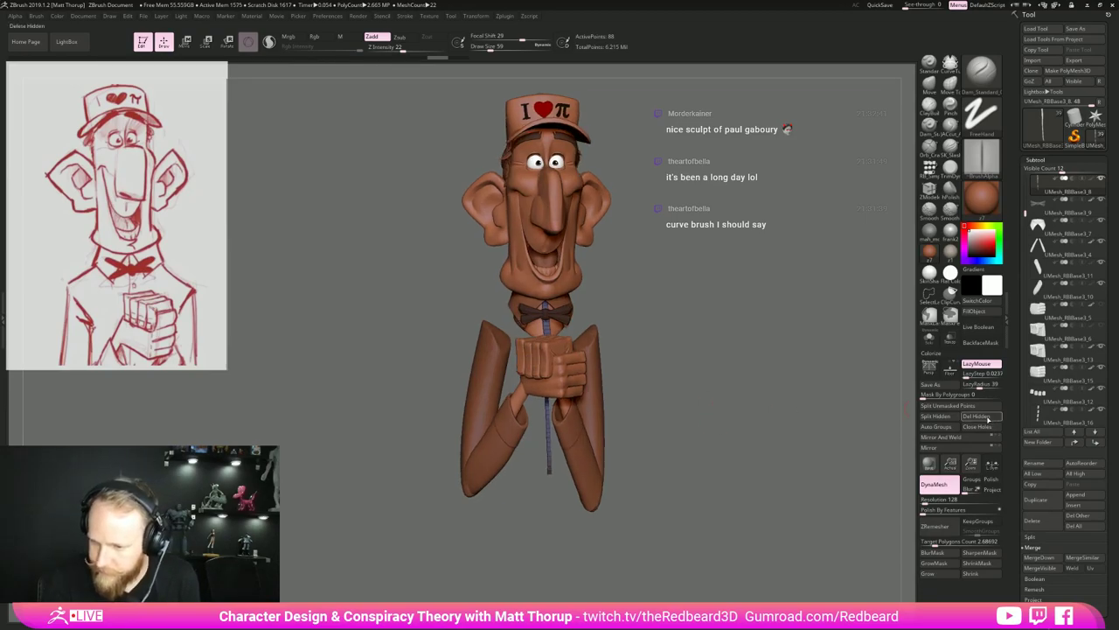
click(987, 417)
key(ctrl+z)
Give the torso's front centre strip its own polygroup and show the full isolated torso with the ZModeler brush active.
ctrl+shift+drag(782, 428, 799, 423)
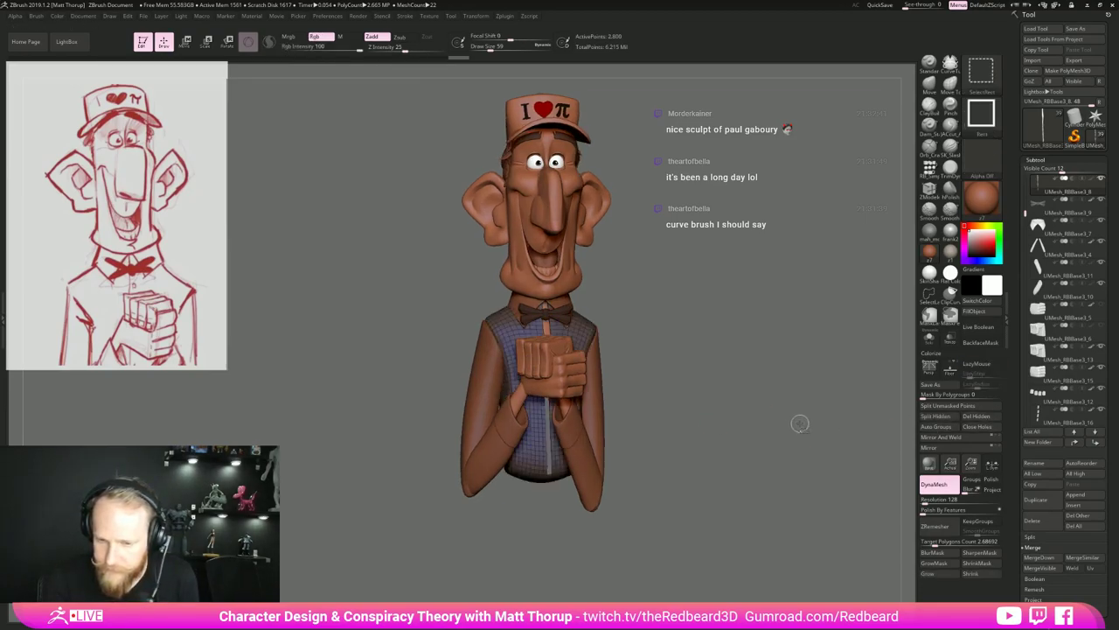
click(984, 419)
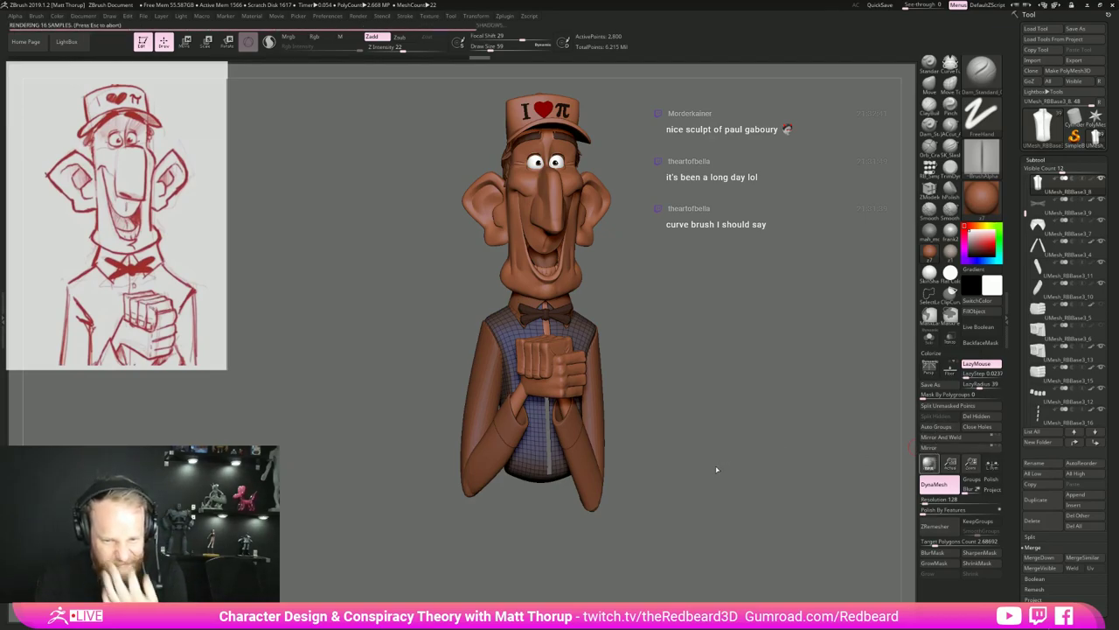
ctrl+right_drag(718, 468, 753, 494)
click(929, 339)
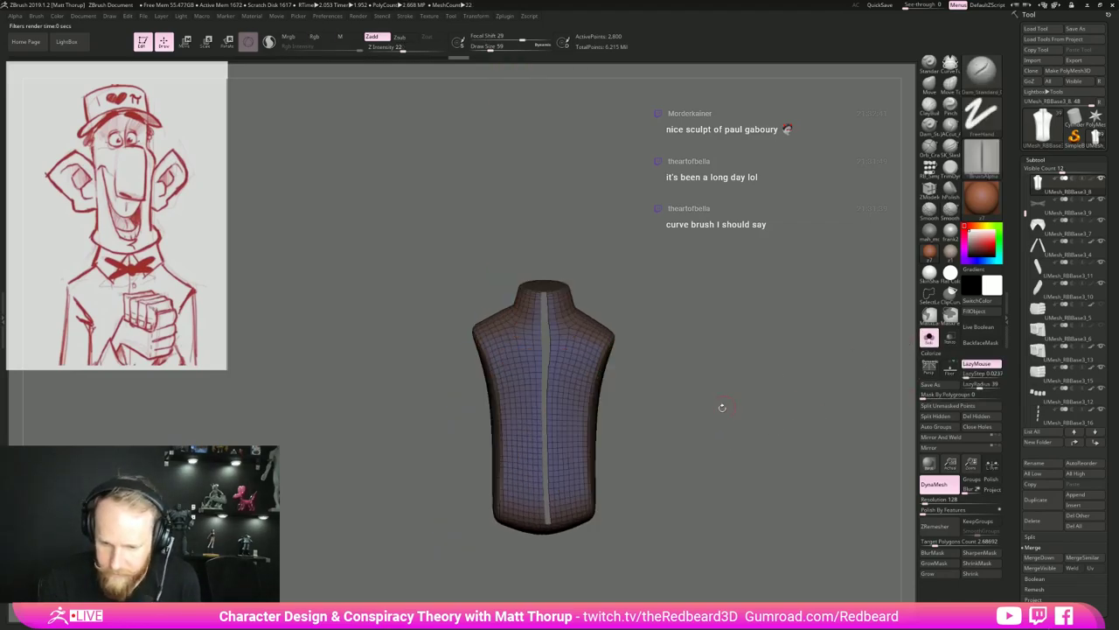
mouse_move(671, 431)
right_down()
mouse_move(690, 444)
mouse_move(662, 449)
right_up()
key(shift+f)
key(shift+f)
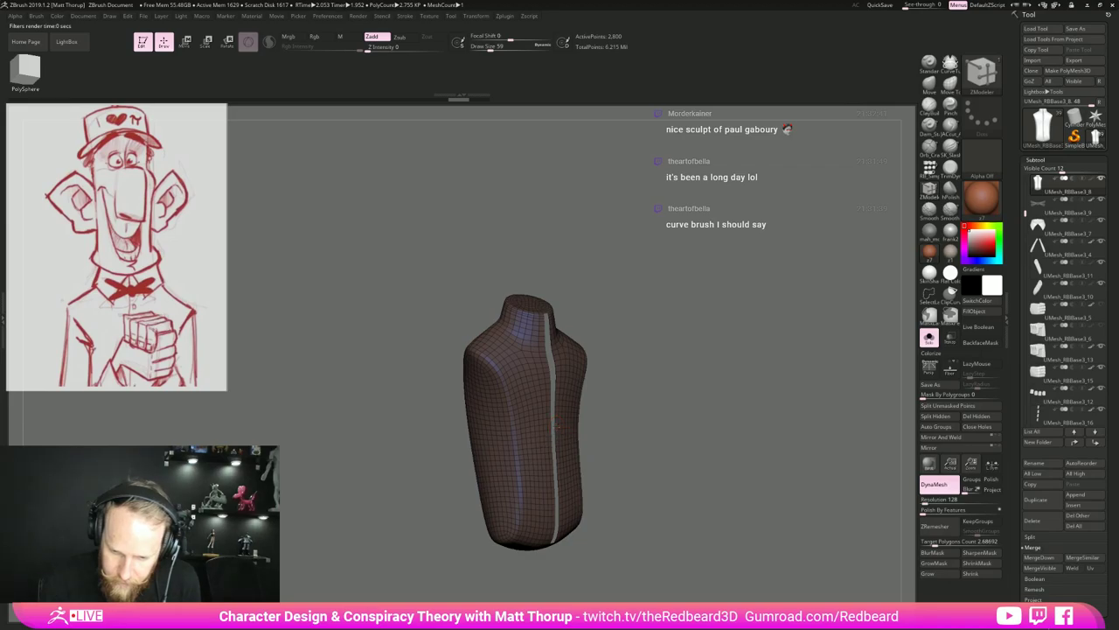
drag(767, 362, 741, 372)
mouse_move(741, 373)
ctrl+shift+mouse_down()
mouse_move(708, 389)
mouse_move(755, 382)
ctrl+shift+mouse_up()
ctrl+shift+click(737, 377)
ctrl+shift+click(750, 383)
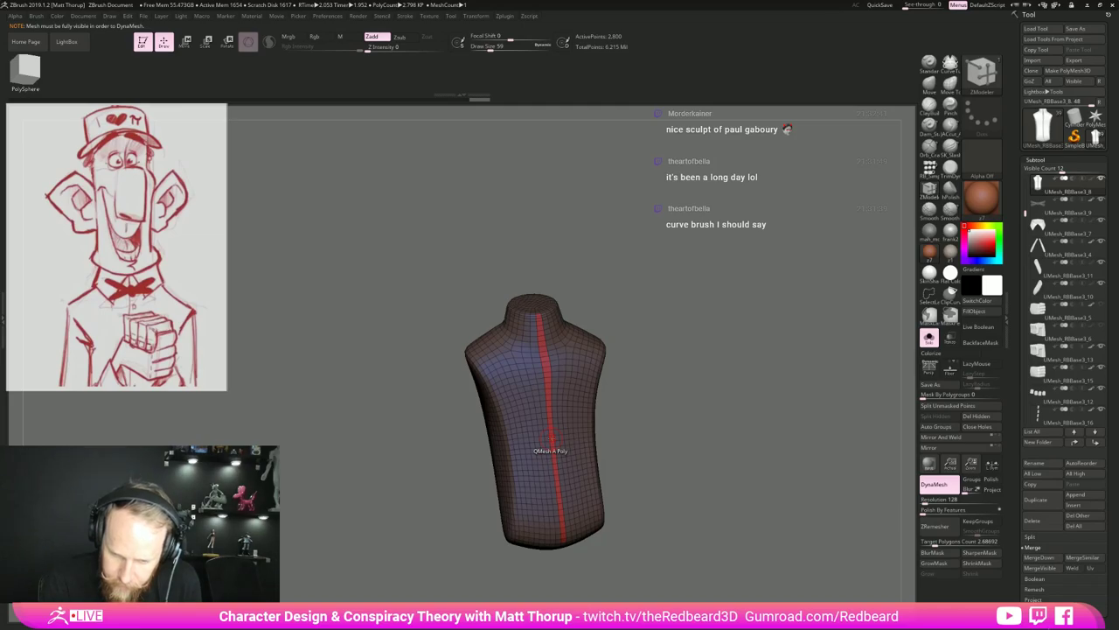
drag(627, 397, 670, 408)
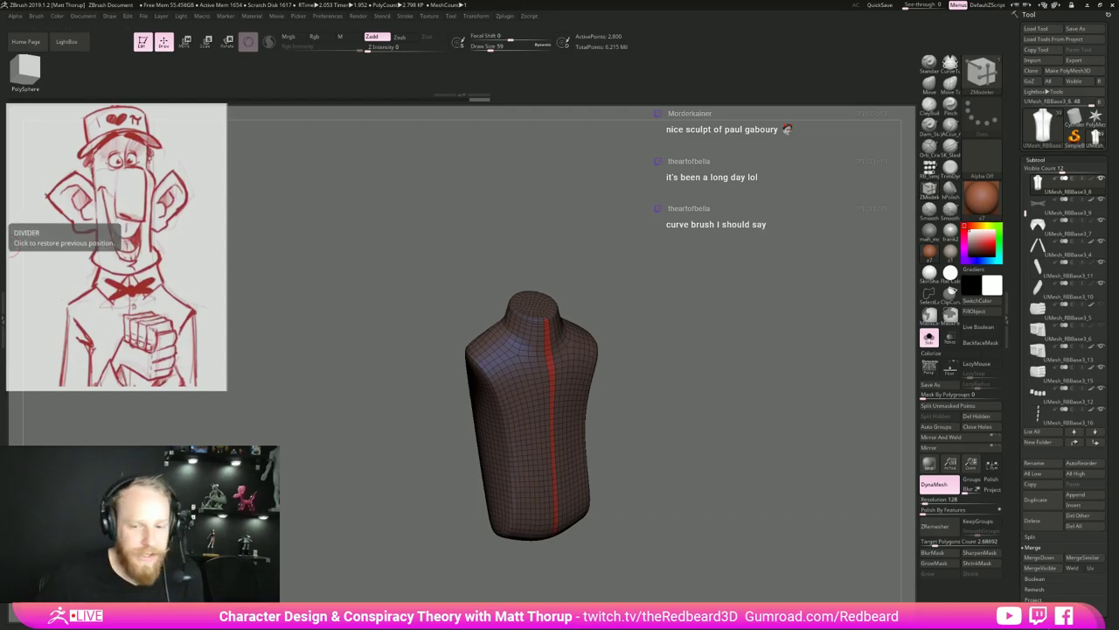
View the whole character without the wireframe and look through the other open windows.
click(930, 338)
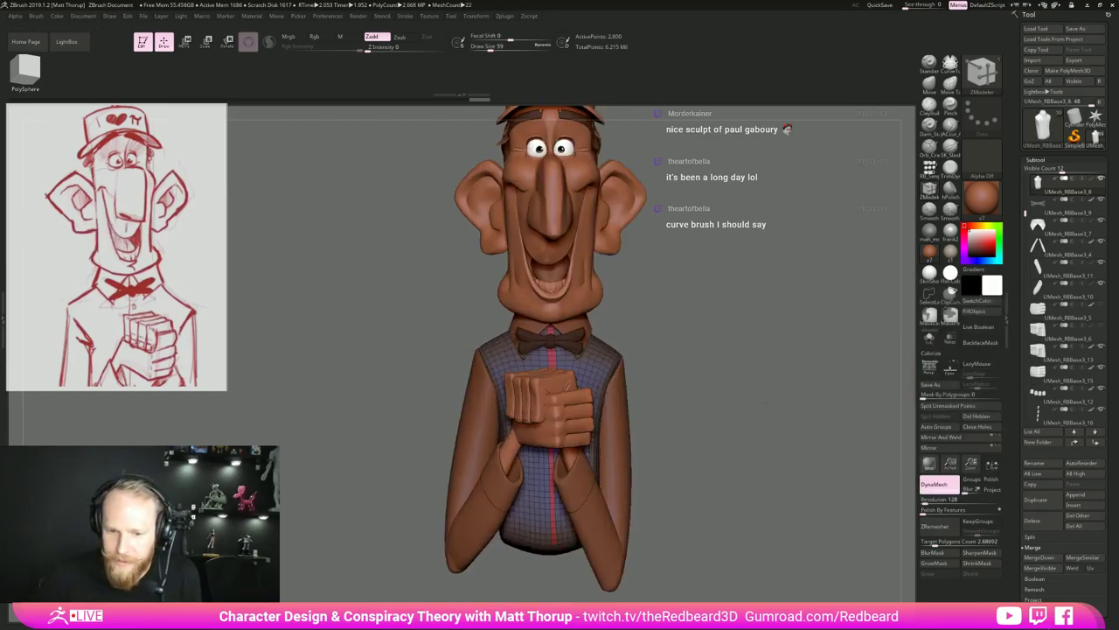
alt+drag(779, 410, 750, 473)
key(shift+f)
key(alt+Tab)
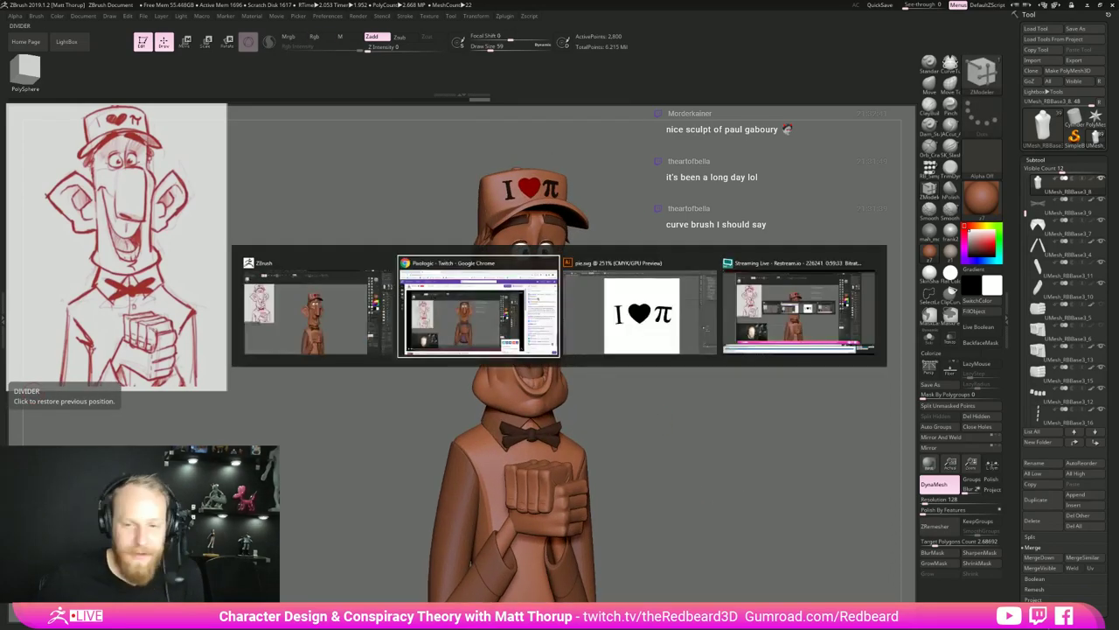
key(alt+Tab)
key(alt+Tab)
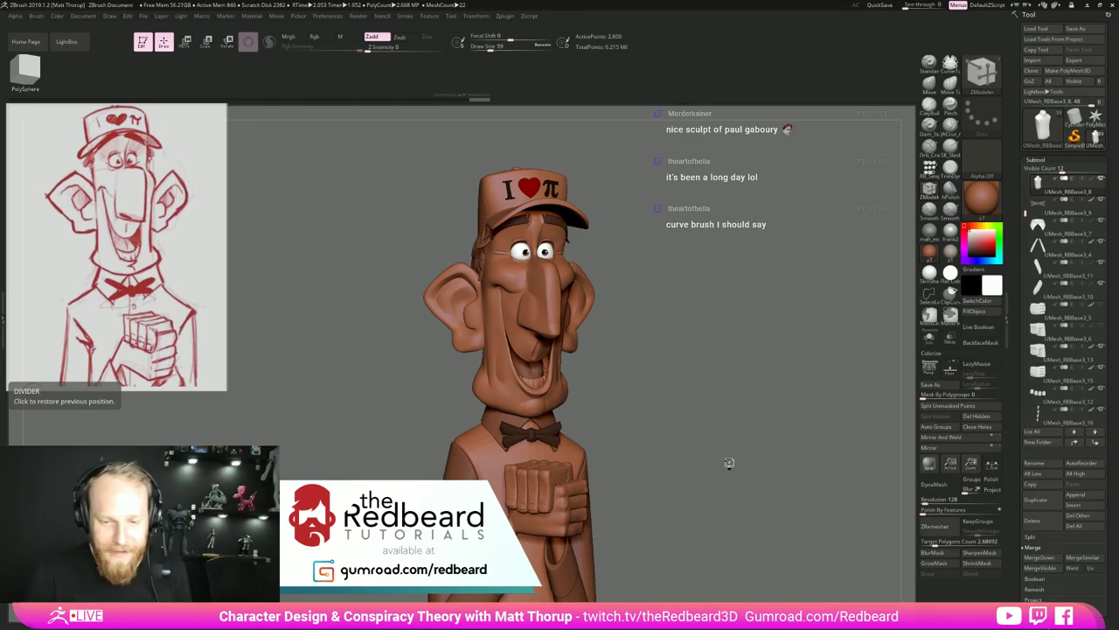
Isolate the torso's front centre polygroup strip and mask one of its long edges.
mouse_move(729, 464)
mouse_down()
mouse_move(734, 454)
mouse_move(739, 495)
mouse_move(747, 487)
mouse_move(717, 467)
mouse_move(751, 467)
mouse_up()
click(929, 339)
key(shift+f)
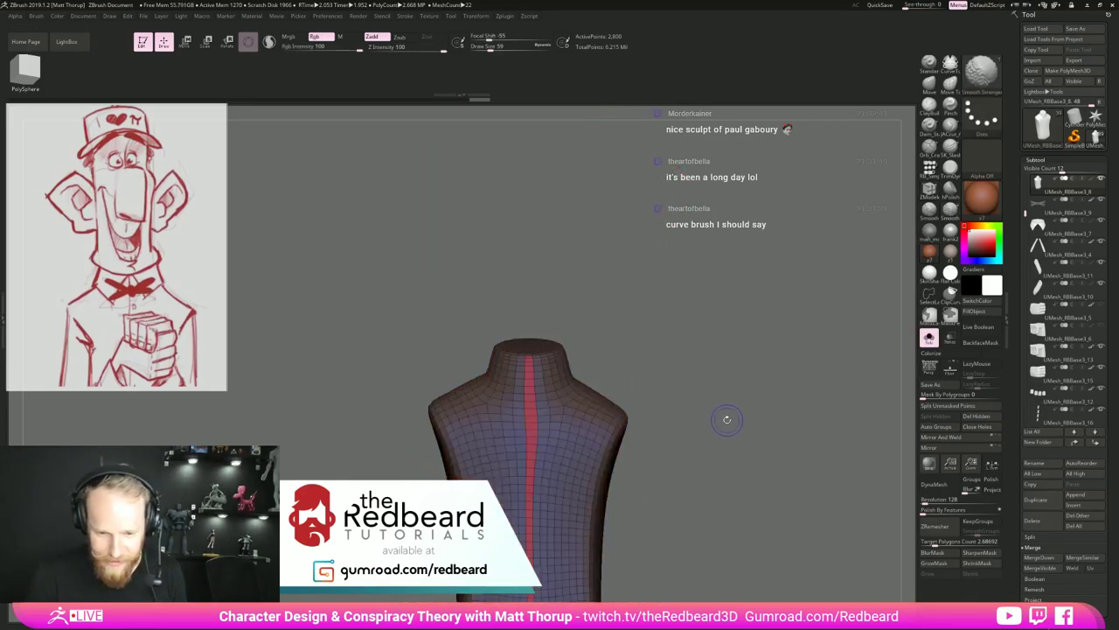
alt+drag(706, 523, 740, 438)
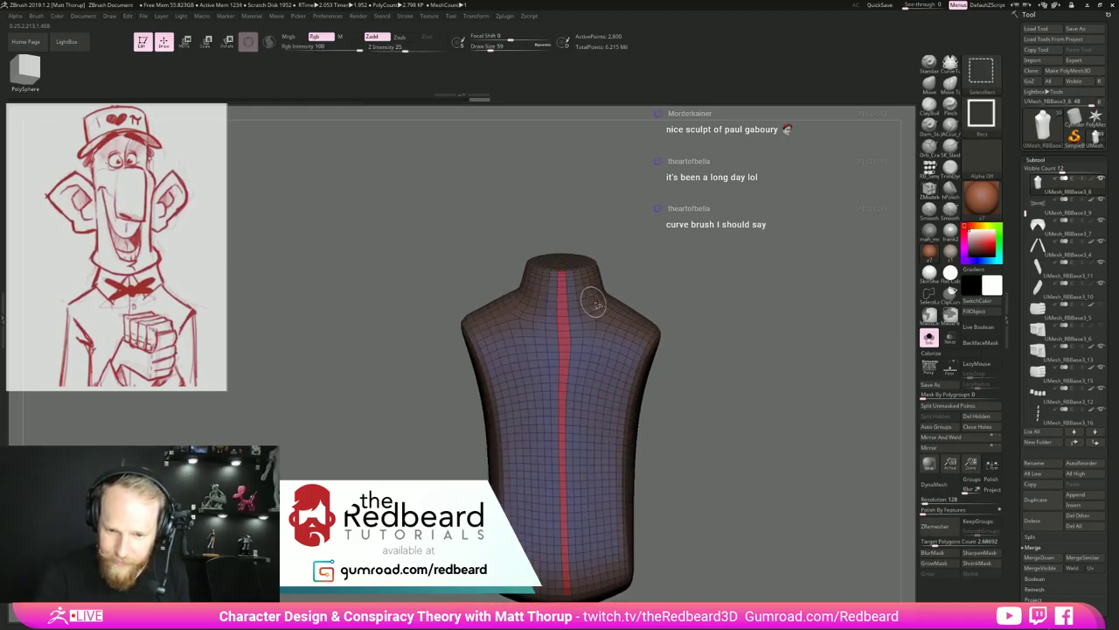
ctrl+shift+click(569, 354)
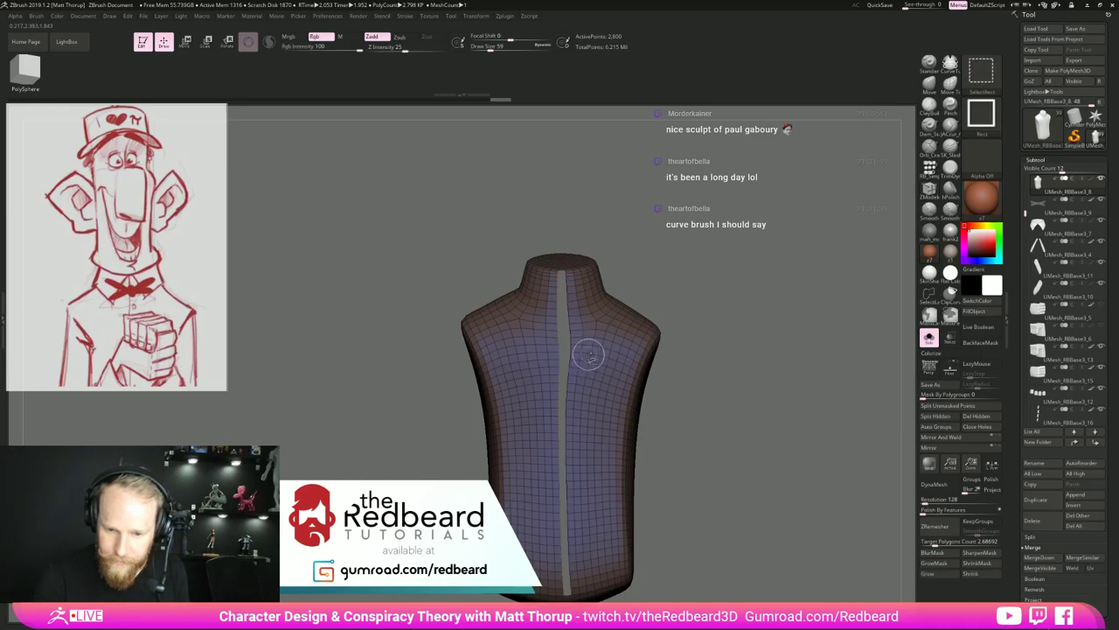
ctrl+shift+drag(670, 302, 693, 313)
alt+drag(640, 549, 634, 468)
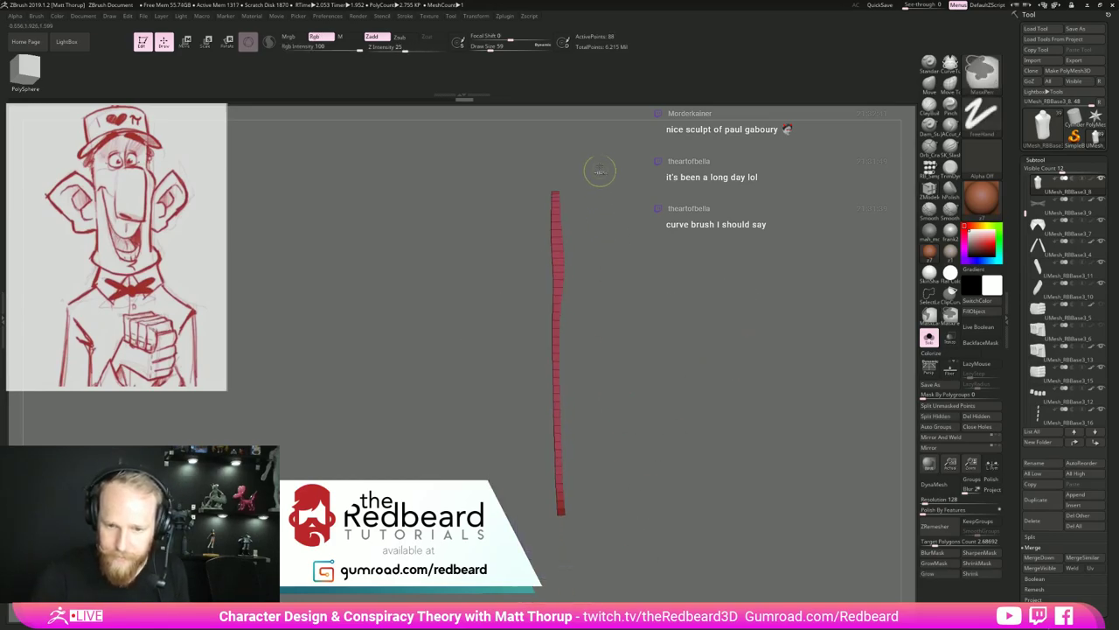
ctrl+drag(599, 147, 559, 545)
ctrl+drag(579, 346, 577, 346)
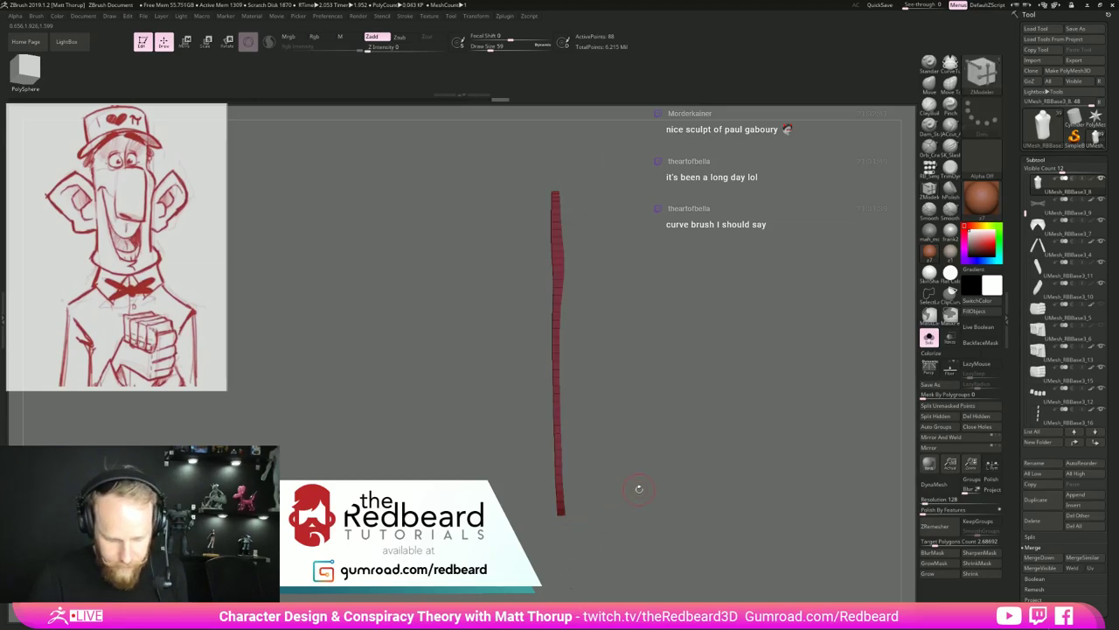
Nudge the unmasked long edge of the isolated front strip with the Move brush to even out its width.
key(w)
key(q)
key(s)
mouse_move(545, 422)
mouse_down()
mouse_move(577, 428)
mouse_move(543, 423)
mouse_up()
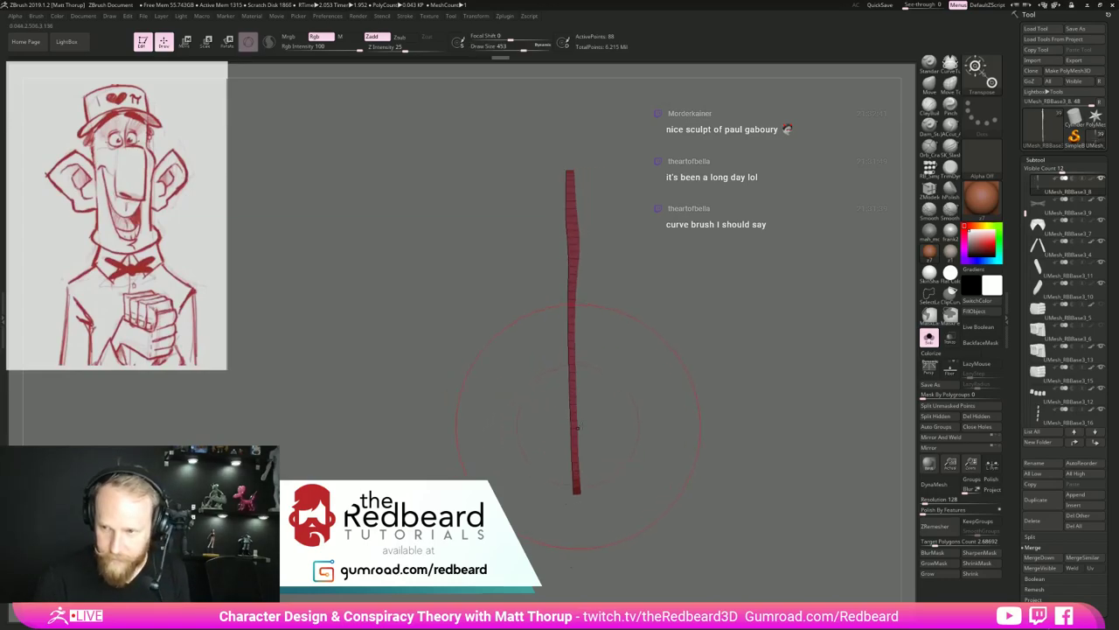
key(w)
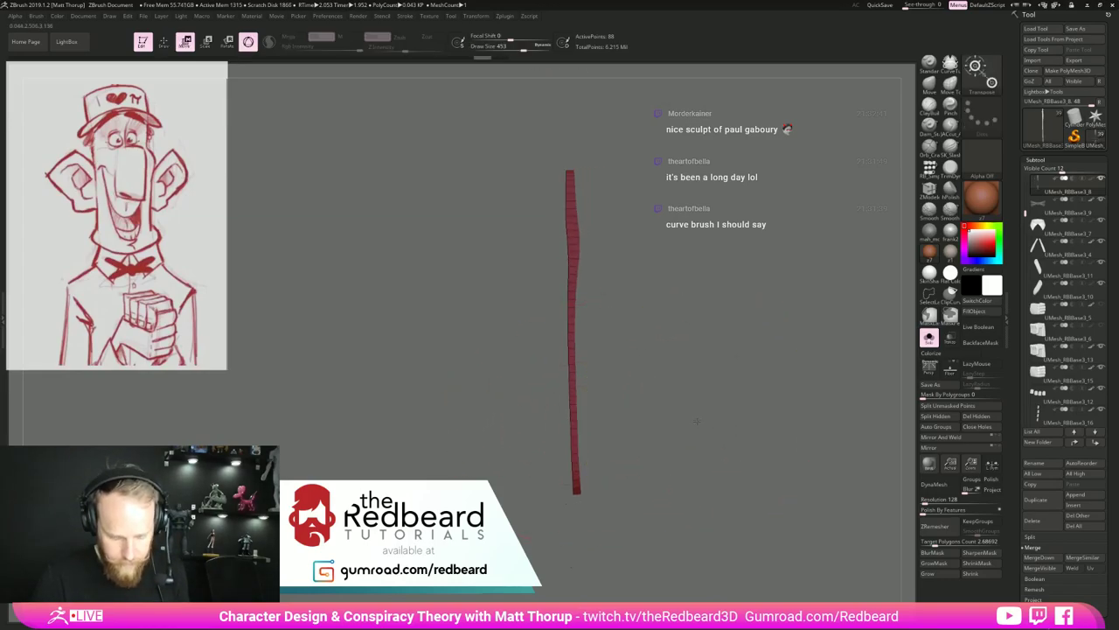
key(q)
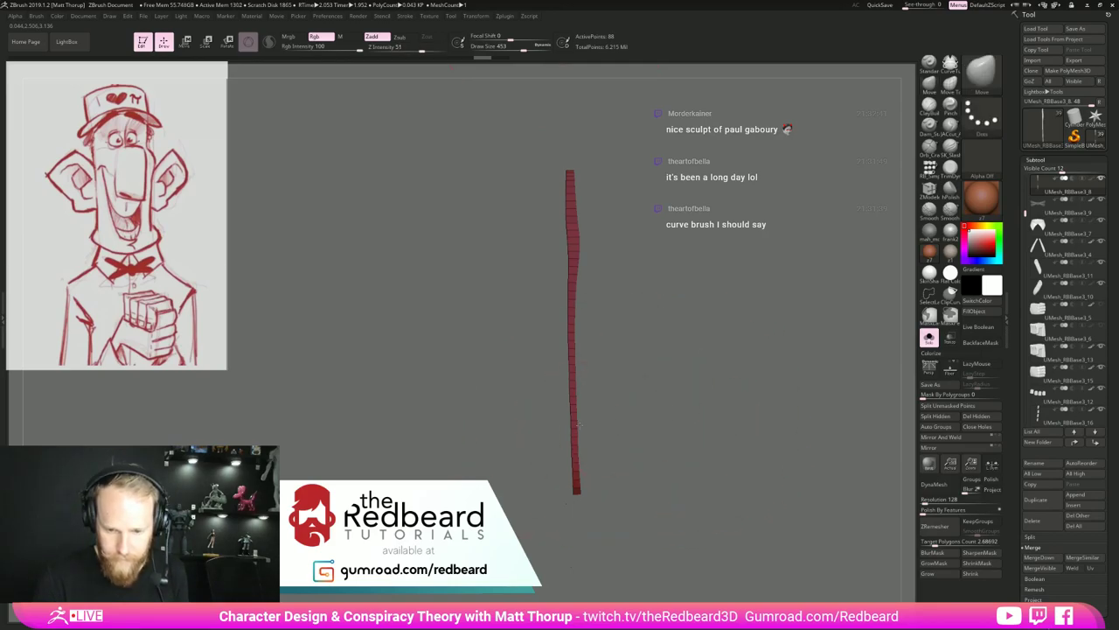
drag(579, 424, 574, 424)
drag(564, 324, 560, 325)
key(s)
drag(575, 245, 569, 244)
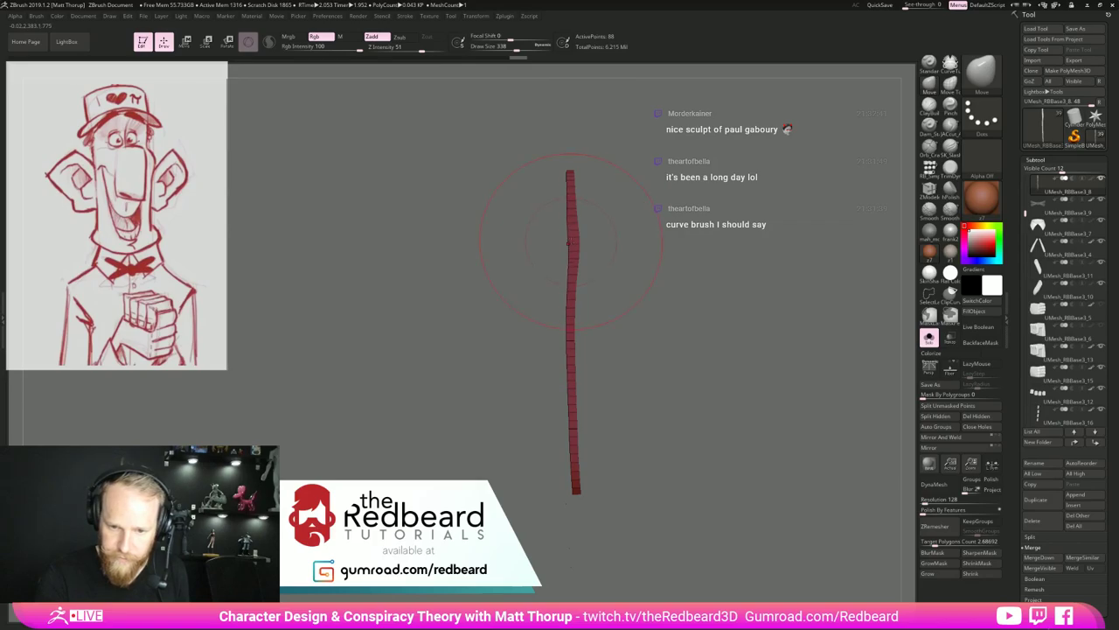
drag(567, 199, 563, 198)
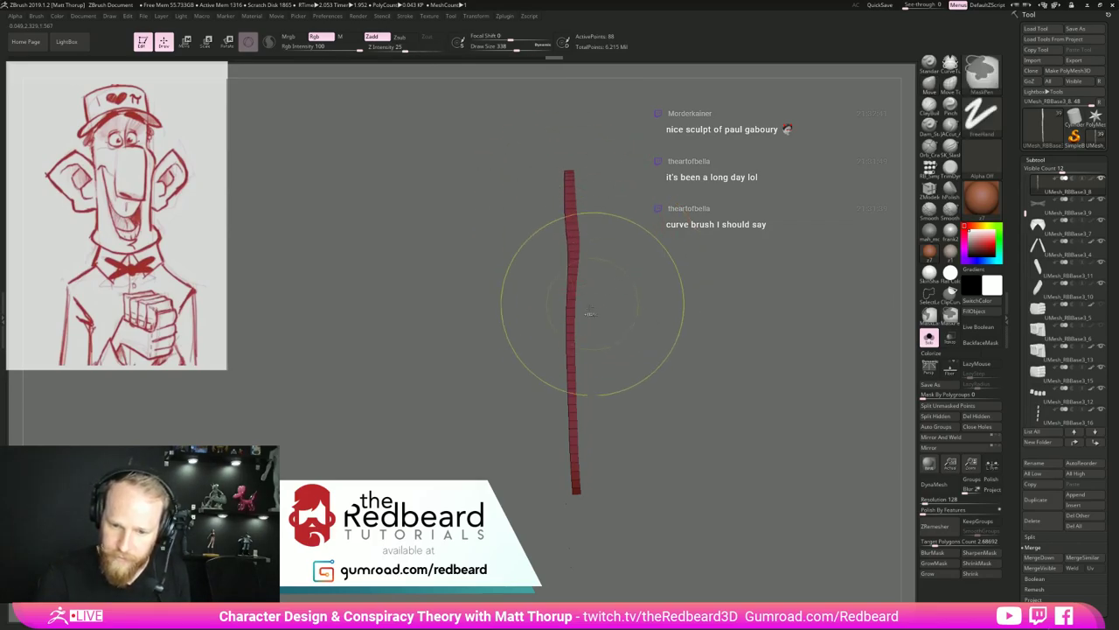
Refine the strip's outline at its lower end, middle and top with small Move brush adjustments.
drag(574, 322, 578, 382)
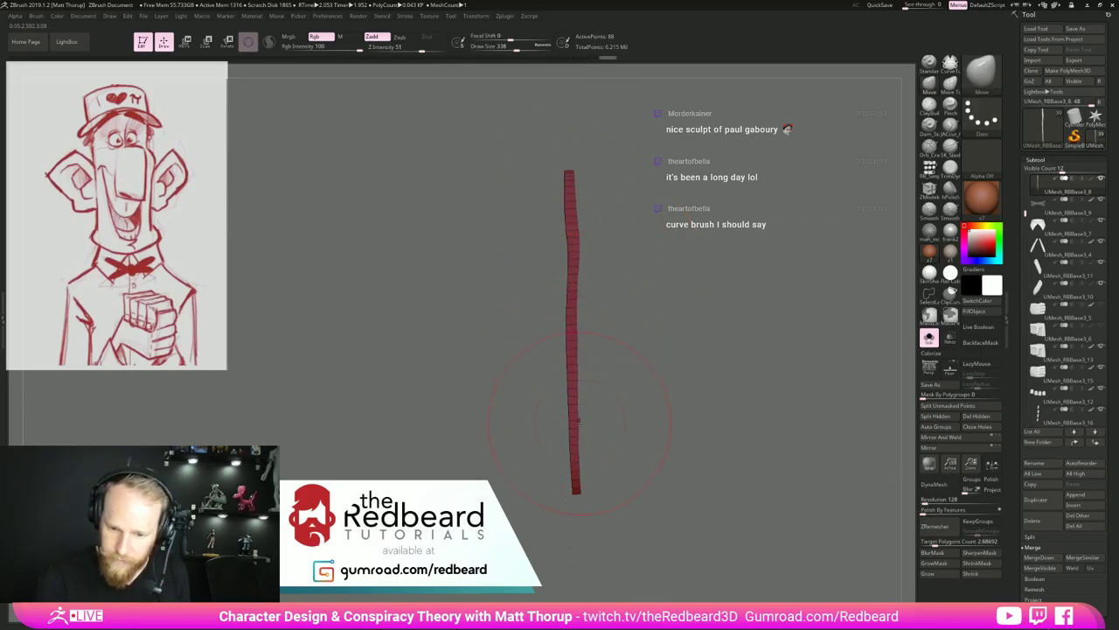
drag(577, 422, 575, 421)
drag(572, 200, 569, 199)
drag(581, 473, 579, 473)
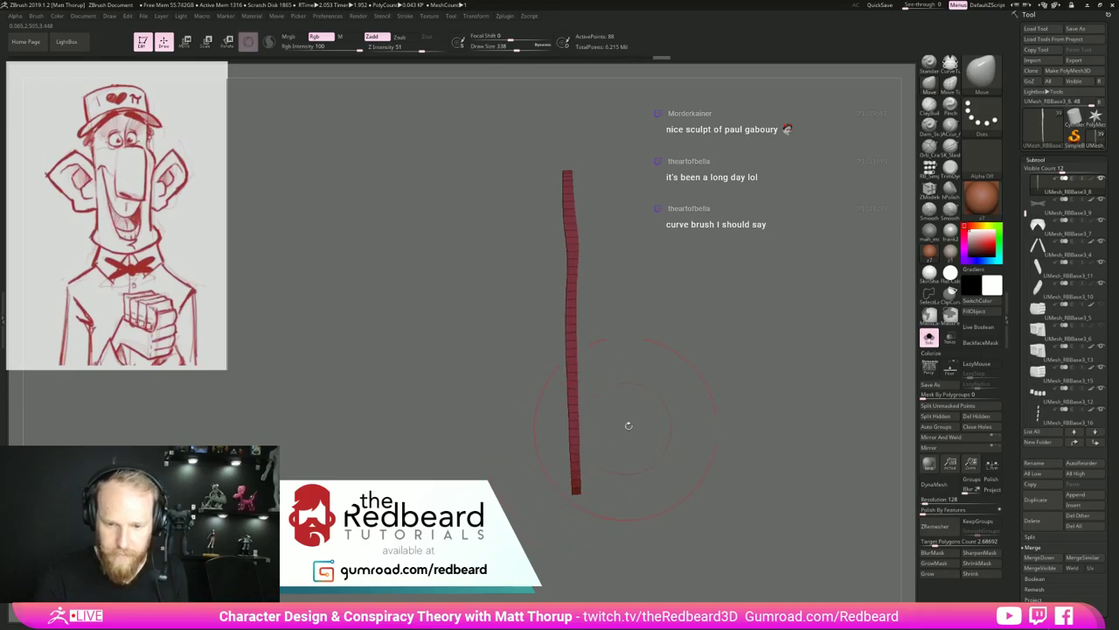
shift+drag(570, 210, 594, 377)
key(s)
drag(569, 287, 566, 287)
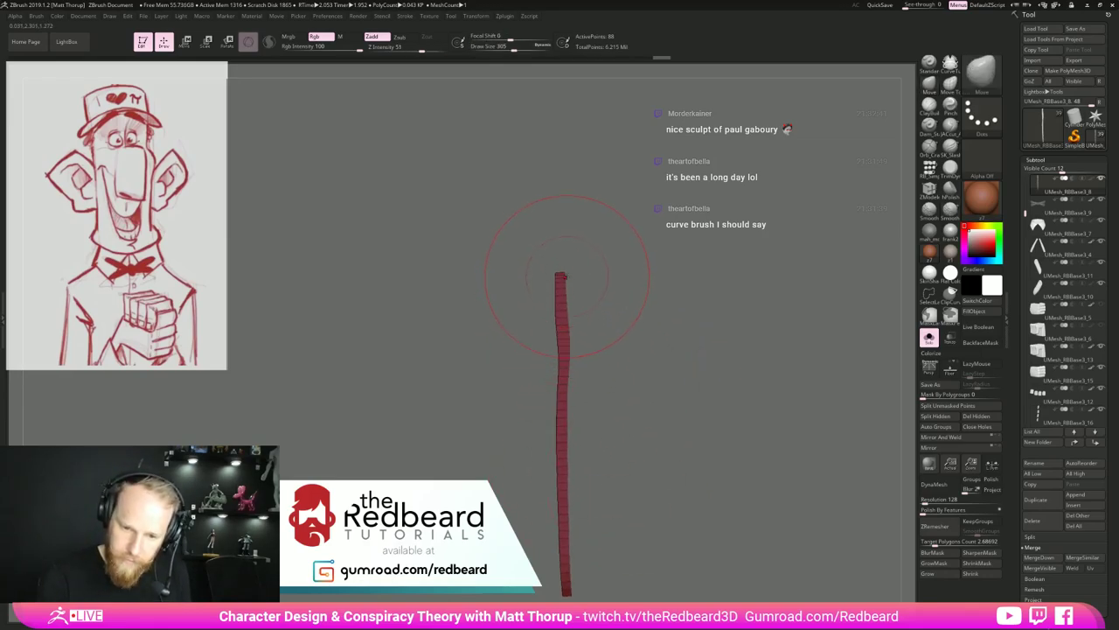
Leave solo mode to show the whole character and unhide the rest of the torso around the front strip.
alt+drag(700, 355, 651, 342)
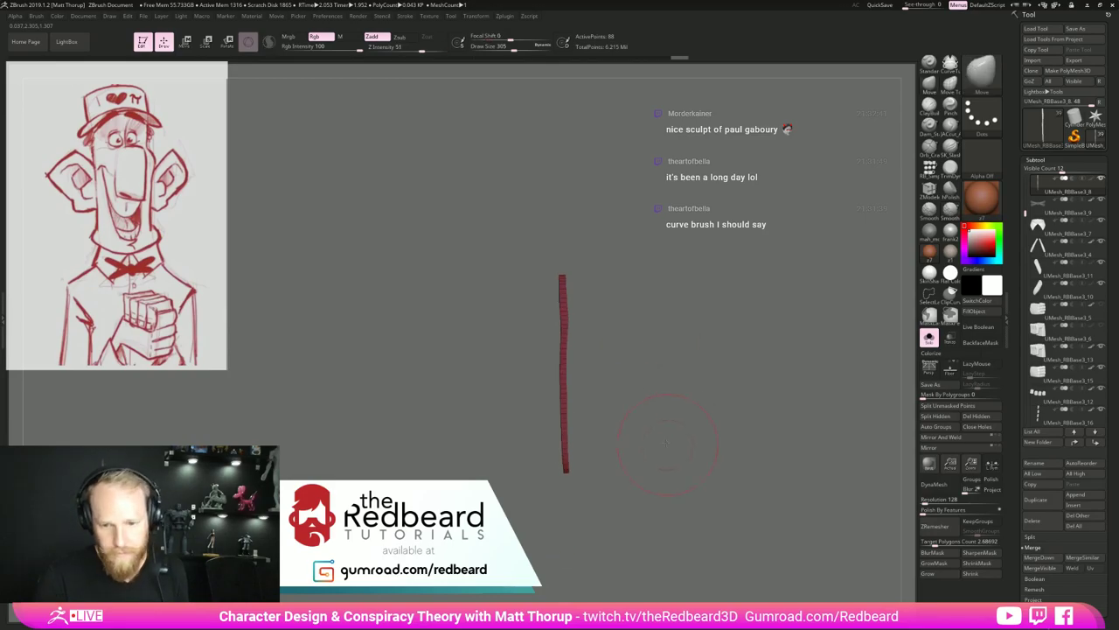
drag(649, 416, 689, 387)
click(928, 338)
drag(688, 388, 715, 419)
ctrl+shift+click(759, 388)
alt+drag(715, 420, 822, 533)
mouse_move(766, 470)
alt+mouse_down()
mouse_move(723, 435)
mouse_move(744, 450)
alt+mouse_up()
Isolate the torso and raise the front strip with ZModeler's QMesh polygon action targeting Polygroup All.
key(b)
key(z)
key(m)
drag(758, 402, 793, 402)
click(930, 337)
mouse_move(723, 398)
alt+mouse_down()
mouse_move(764, 400)
mouse_move(707, 442)
mouse_move(727, 387)
alt+mouse_up()
key(space)
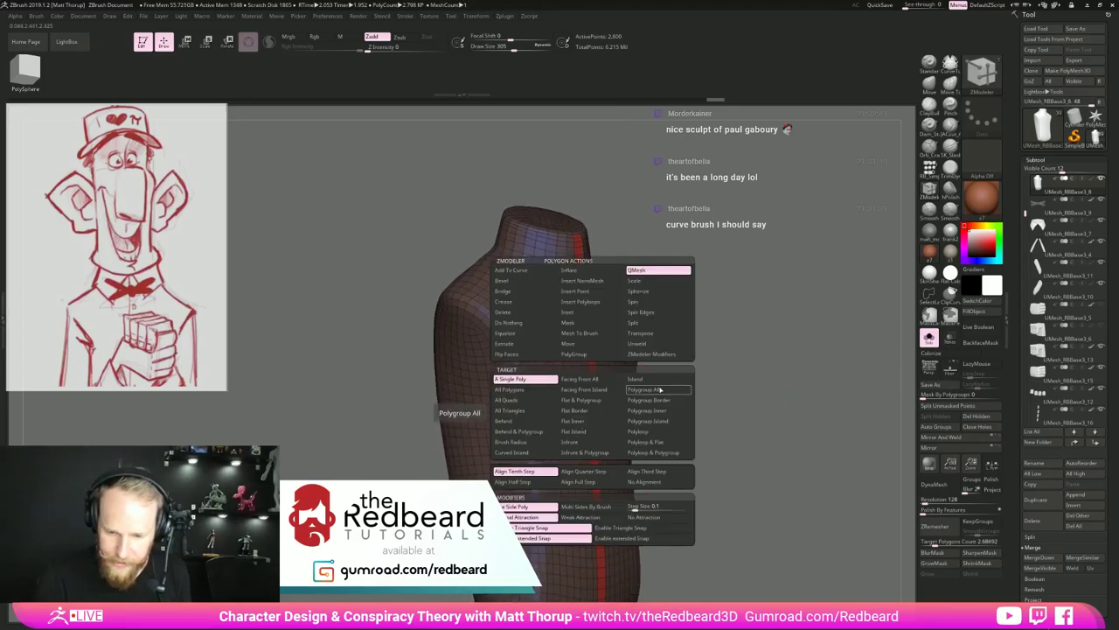
click(656, 398)
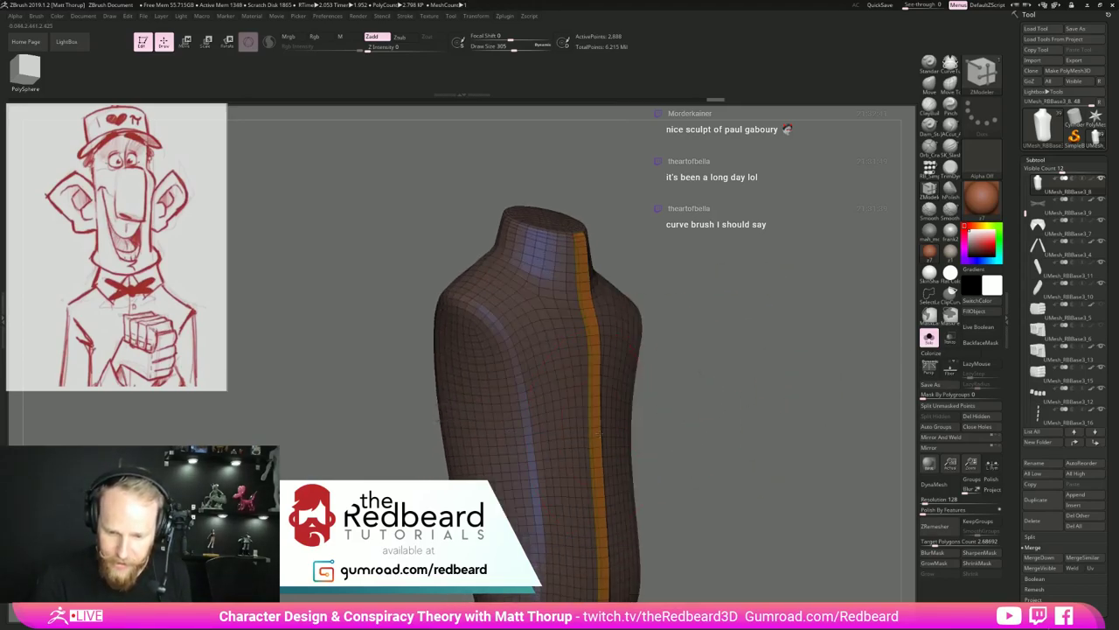
click(597, 432)
mouse_move(770, 368)
mouse_down()
mouse_move(726, 357)
mouse_move(709, 367)
mouse_move(741, 374)
mouse_move(722, 387)
mouse_move(761, 371)
mouse_move(772, 421)
mouse_move(825, 417)
mouse_move(760, 415)
mouse_up()
drag(750, 466, 719, 475)
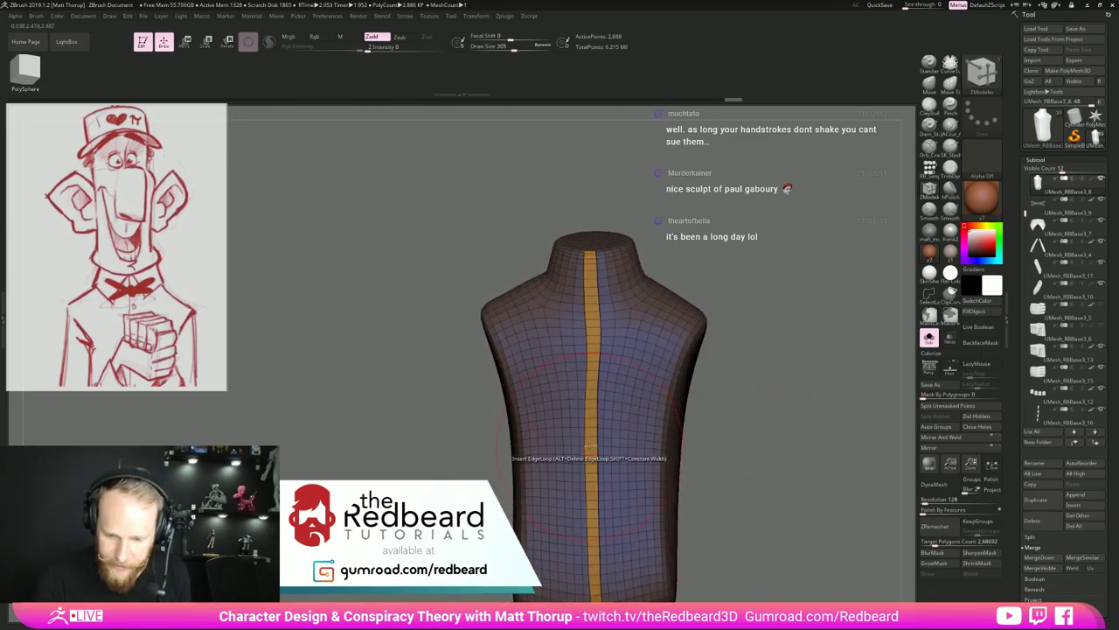
Insert two edge loops around the side of the raised front strip.
click(591, 446)
drag(752, 376, 845, 422)
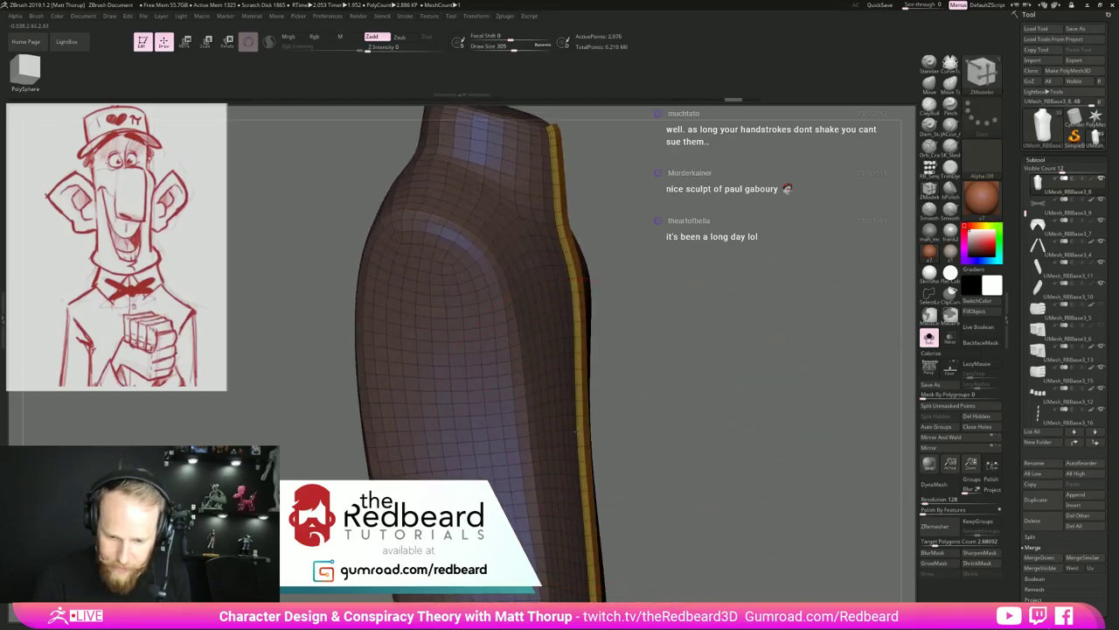
click(583, 431)
drag(787, 411, 787, 351)
mouse_move(787, 351)
mouse_down()
mouse_move(751, 349)
mouse_move(762, 398)
mouse_move(822, 368)
mouse_move(792, 345)
mouse_move(837, 382)
mouse_move(817, 413)
mouse_move(869, 358)
mouse_move(781, 373)
mouse_move(793, 372)
mouse_up()
Examine the raised strip on the whole character without the wireframe and on the isolated torso from several angles.
key(shift+f)
key(alt+s)
key(shift+f)
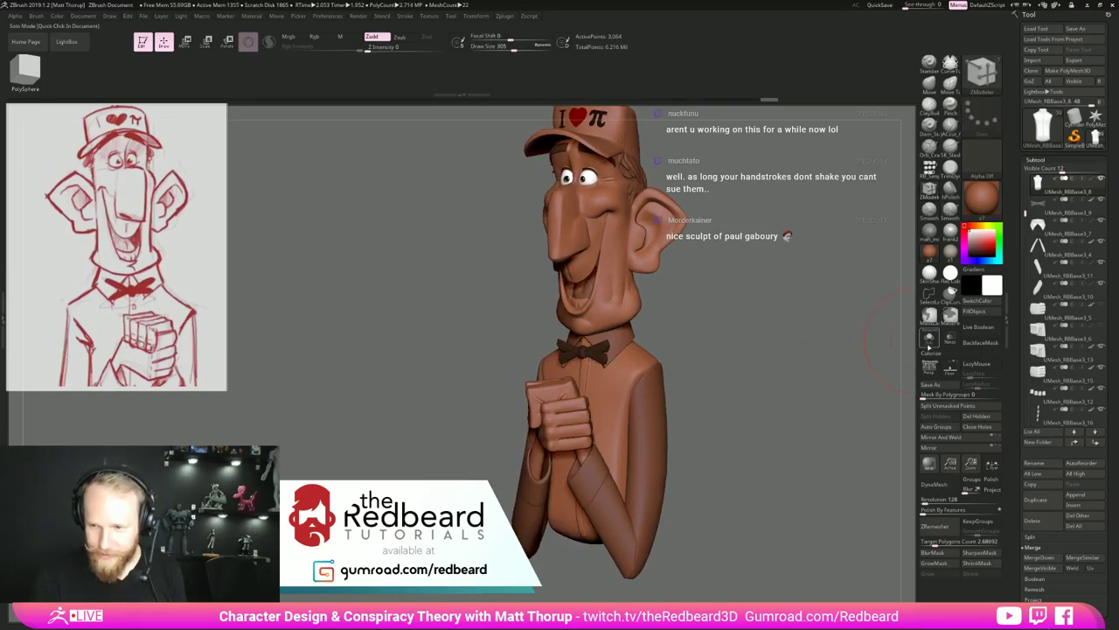
alt+drag(778, 381, 817, 481)
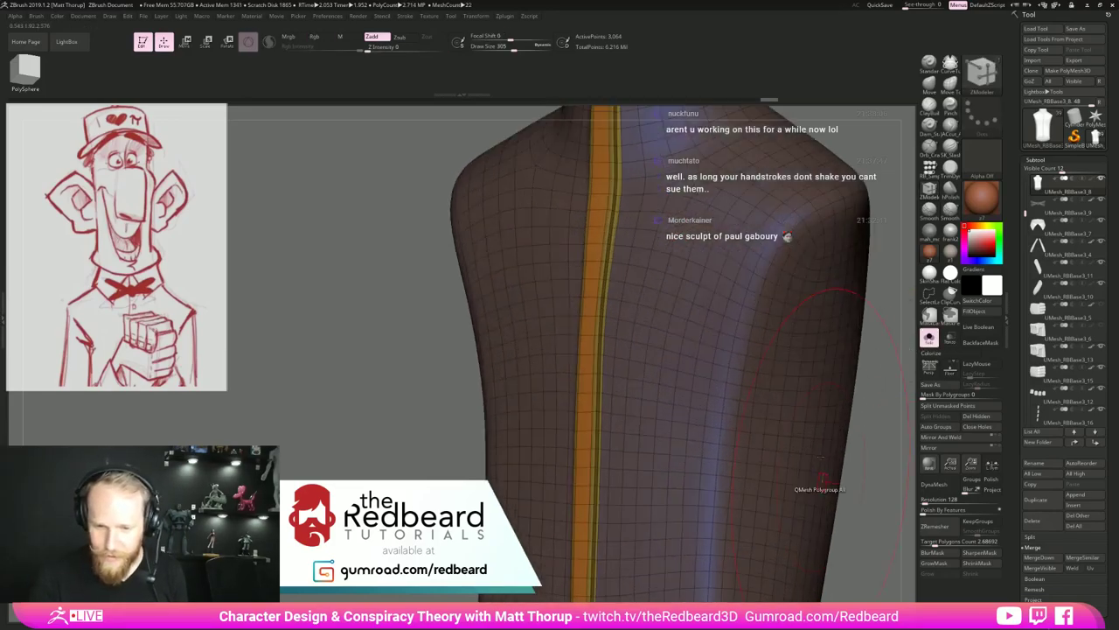
mouse_move(892, 411)
mouse_down()
mouse_move(866, 366)
mouse_move(869, 311)
mouse_move(883, 376)
mouse_up()
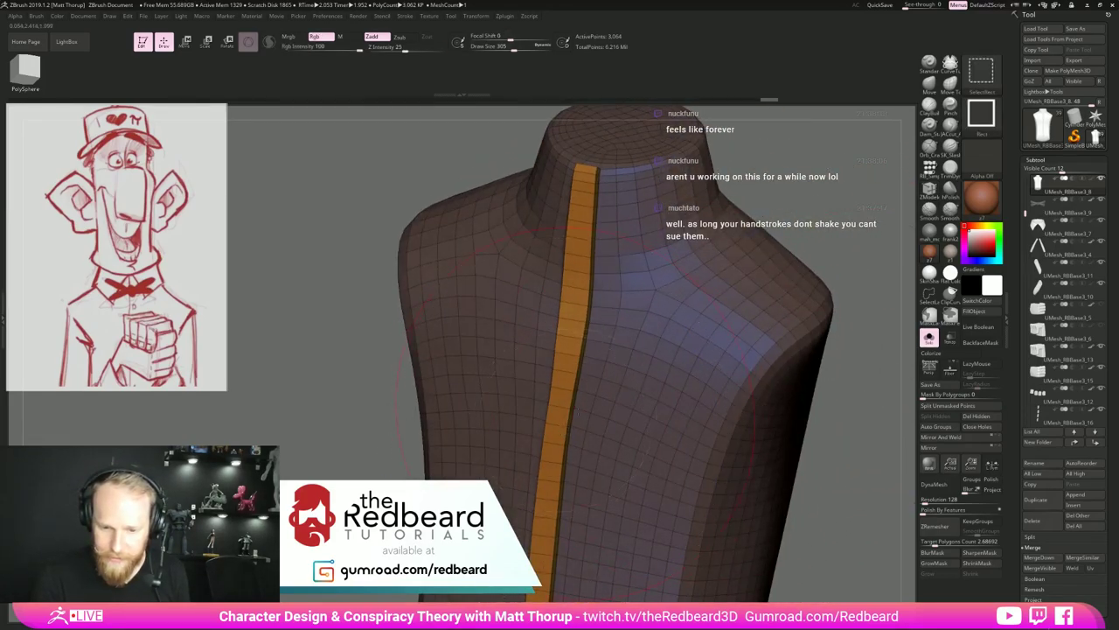
drag(840, 287, 743, 275)
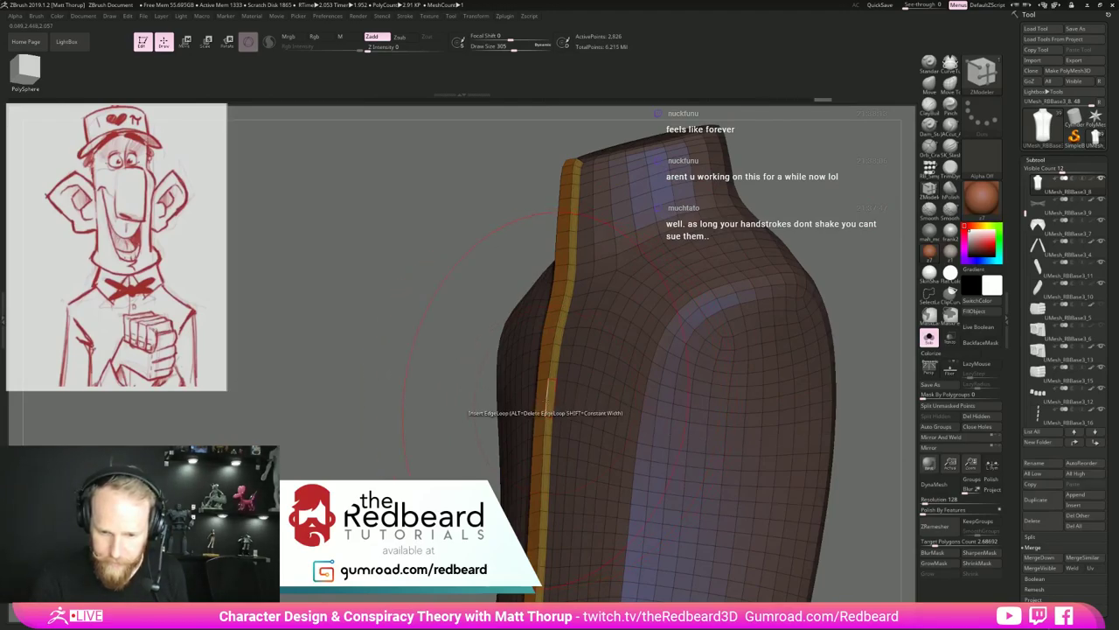
Mask the raised strip's edge with ZModeler's Mask action targeting EdgeLoop Partial, and invert the mask.
key(space)
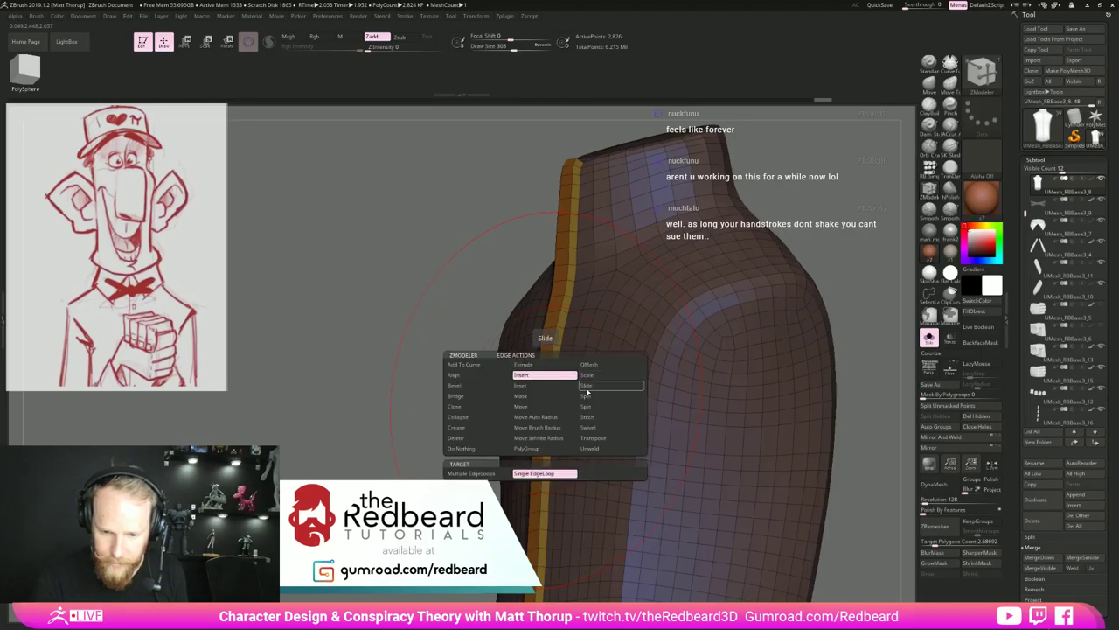
click(537, 400)
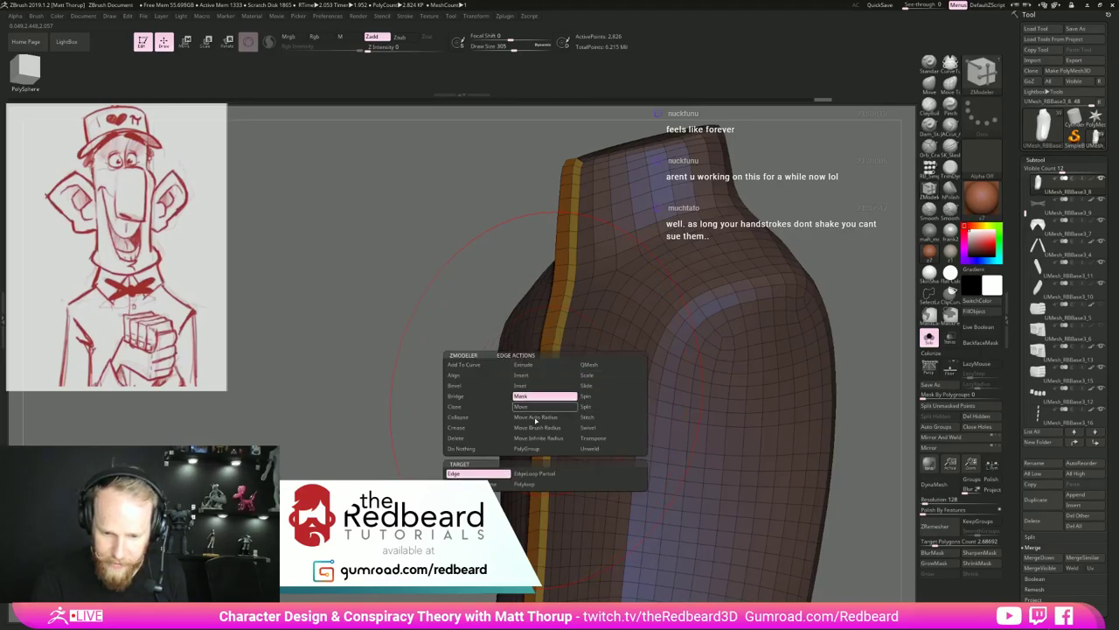
click(540, 473)
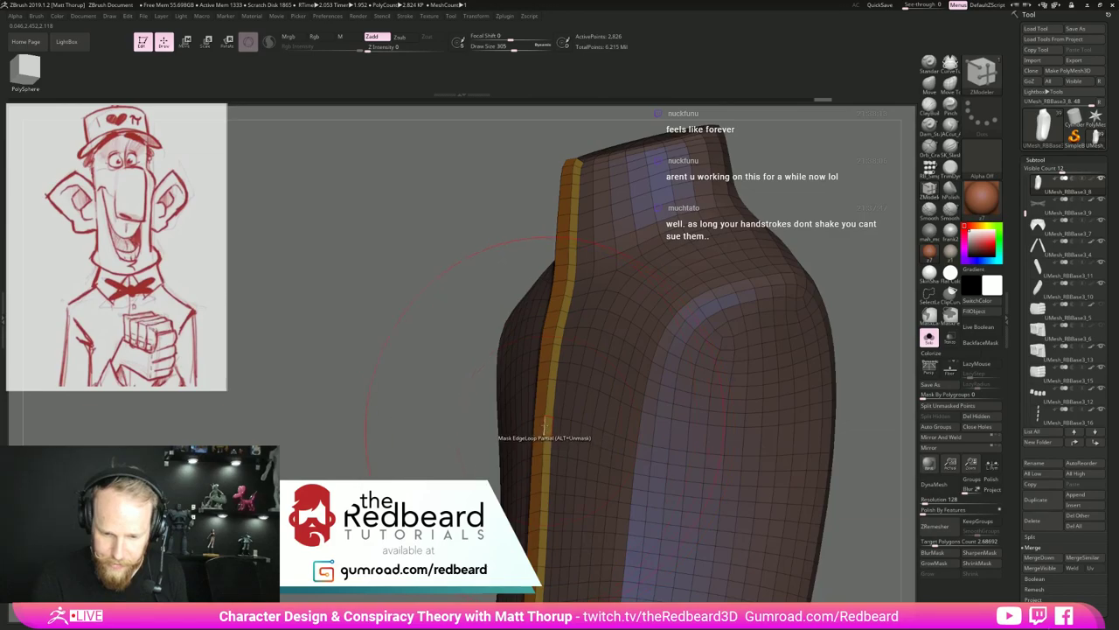
click(544, 428)
ctrl+click(846, 319)
Move the unmasked edge in side view with the Move brush to make the raised strip thinner along the torso.
mouse_move(845, 320)
mouse_down()
mouse_move(817, 358)
mouse_move(843, 390)
mouse_move(727, 377)
mouse_move(725, 465)
mouse_move(743, 390)
mouse_move(723, 460)
mouse_up()
key(b)
key(m)
key(v)
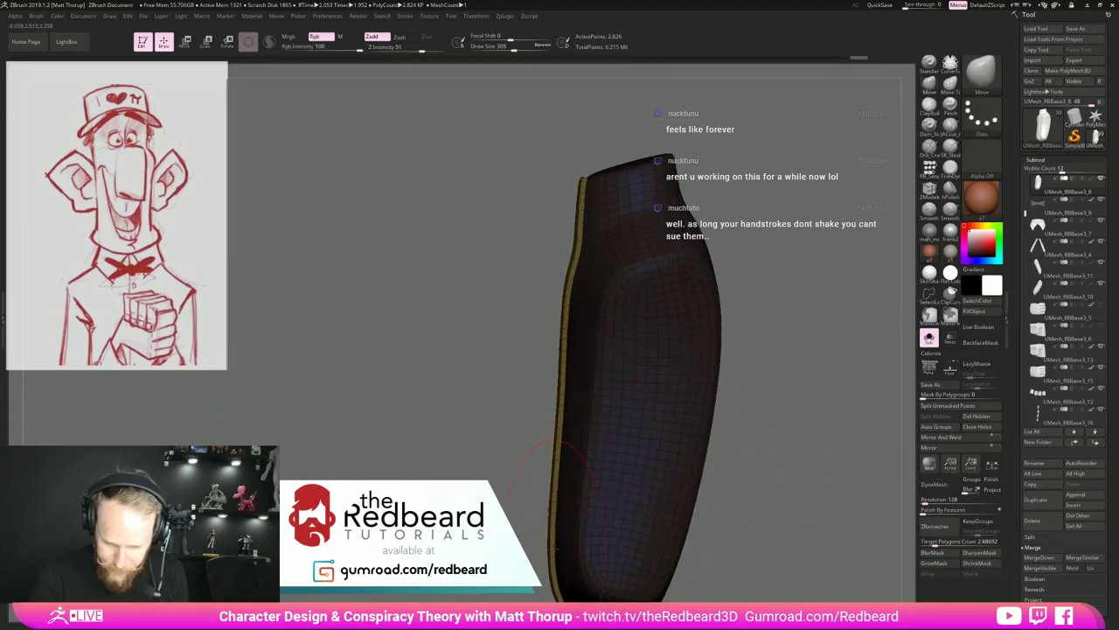
drag(562, 472, 565, 470)
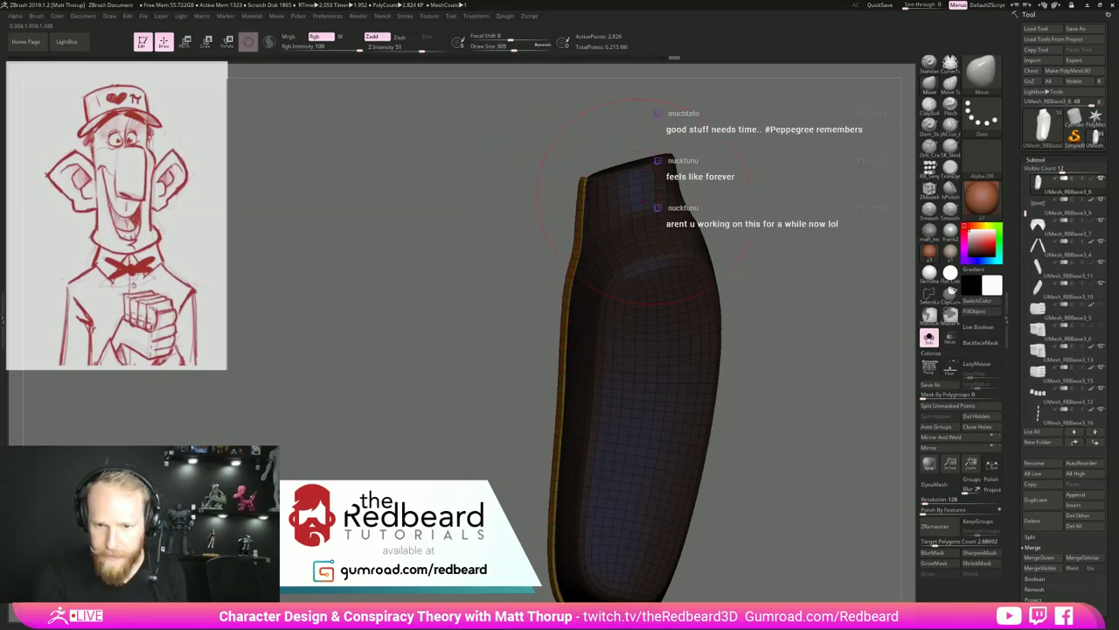
drag(743, 218, 764, 463)
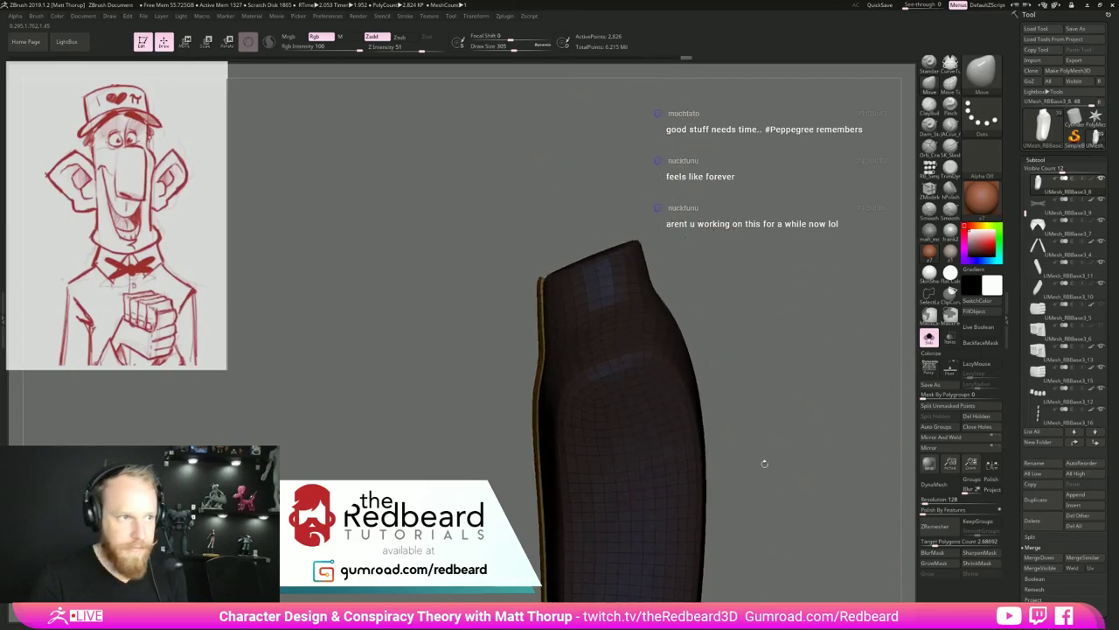
drag(748, 343, 782, 338)
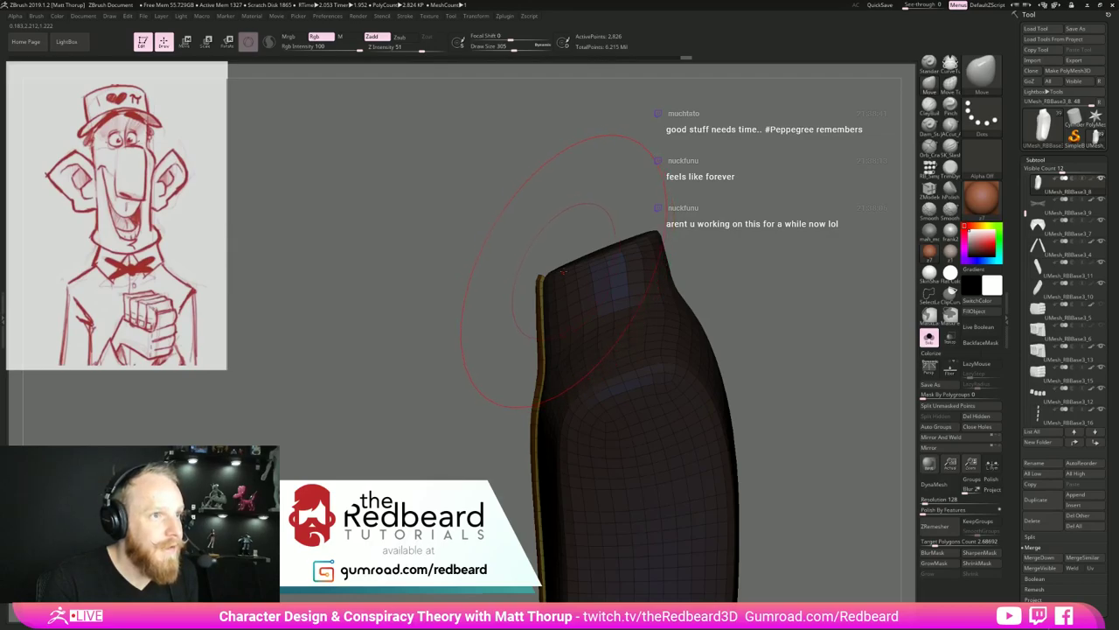
Reduce the brush size and adjust the strip's edge at the top of the neck, finishing with the mask cleared.
drag(473, 342, 479, 341)
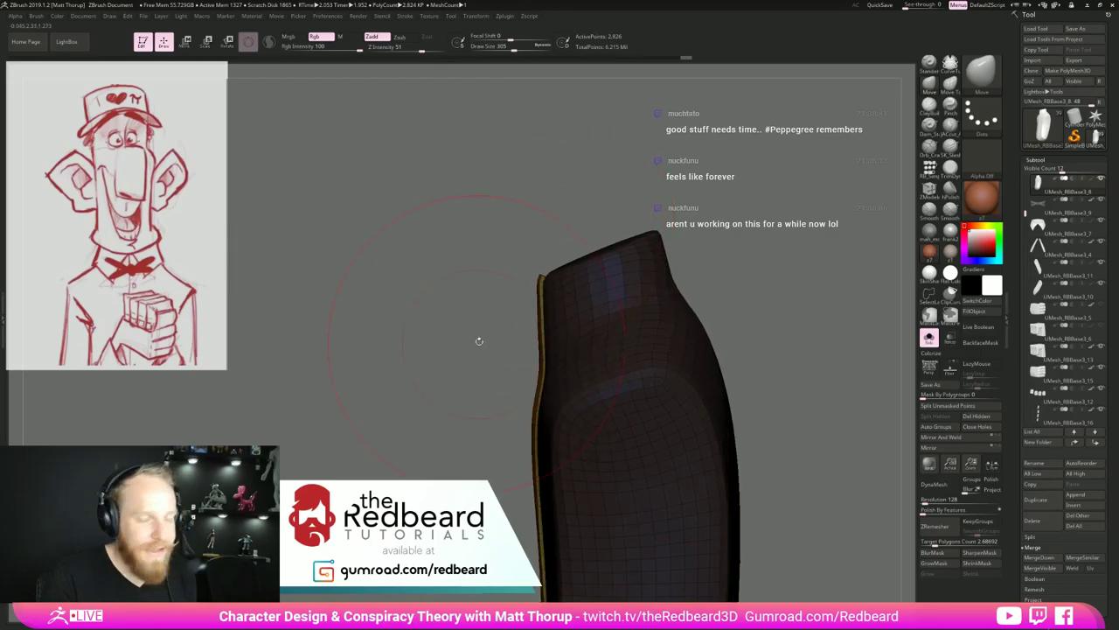
key(s)
drag(543, 282, 542, 284)
key(s)
key(s)
key(s)
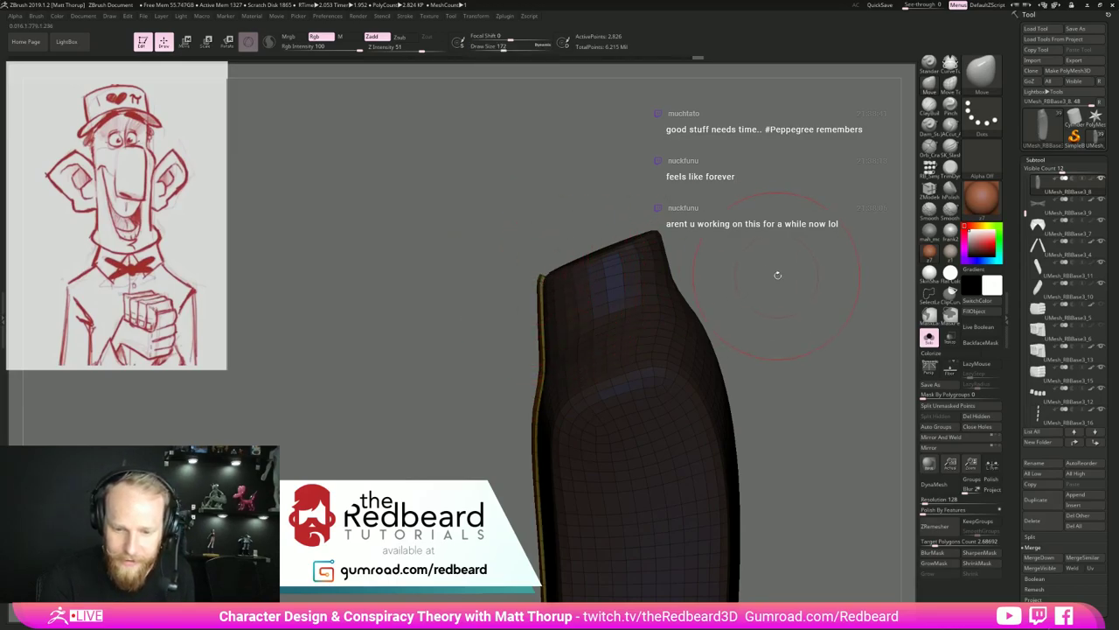
mouse_move(778, 275)
mouse_down()
mouse_move(737, 411)
mouse_move(709, 409)
mouse_move(728, 403)
mouse_move(706, 383)
mouse_move(732, 442)
mouse_move(770, 481)
mouse_move(705, 453)
mouse_move(823, 439)
mouse_move(741, 430)
mouse_up()
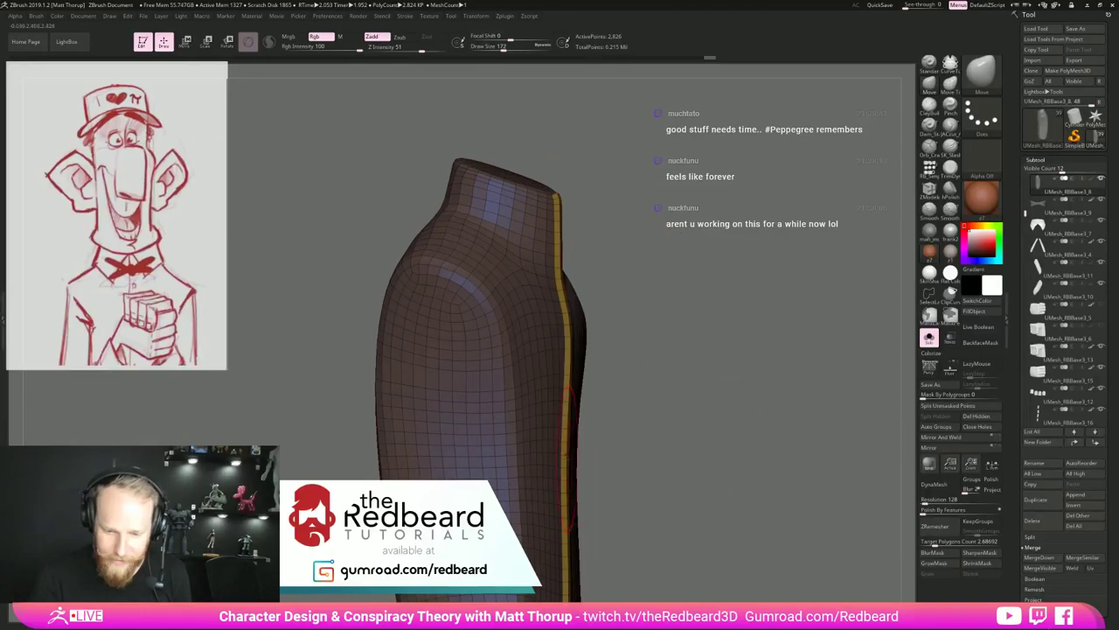
Set ZModeler's edge action to Insert and add edge loops along the side of the thinned front strip.
key(b)
key(z)
key(m)
click(567, 470)
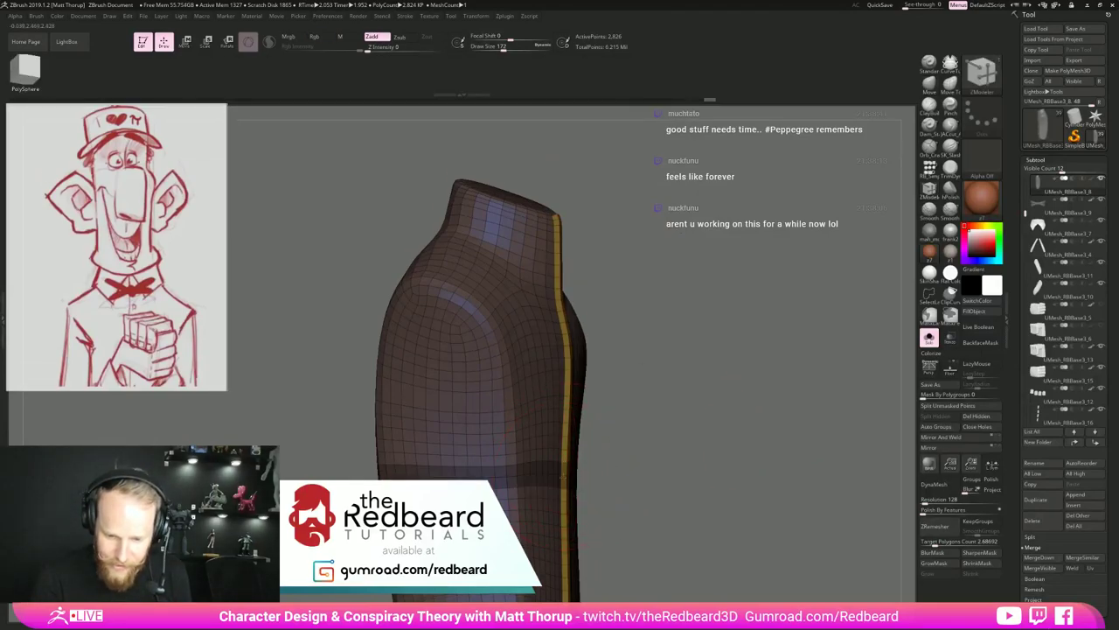
key(ctrl+z)
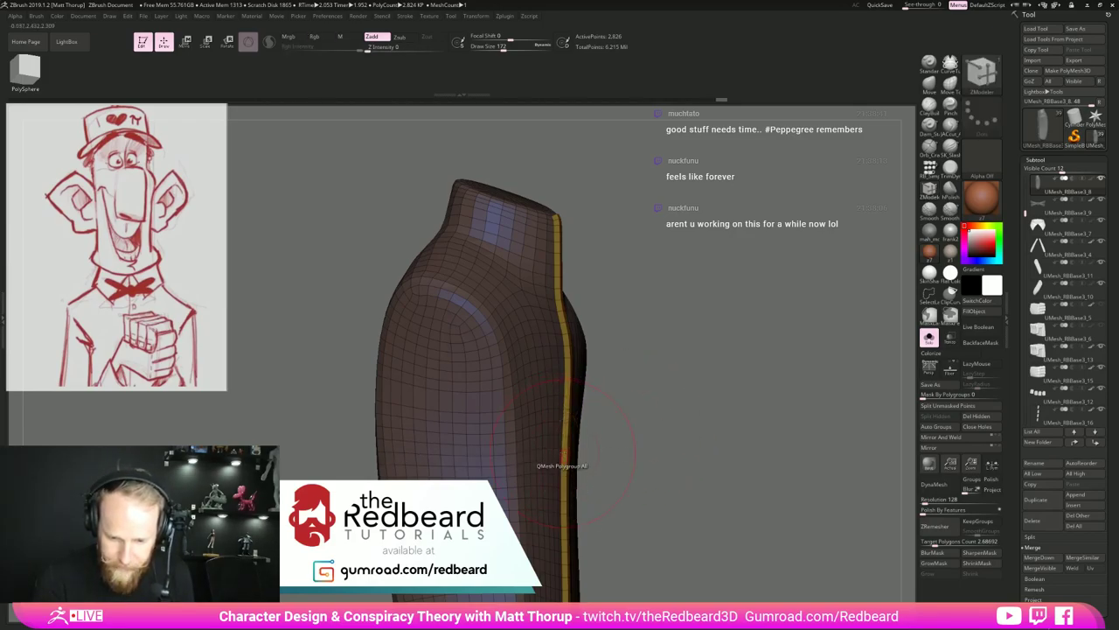
key(space)
click(564, 376)
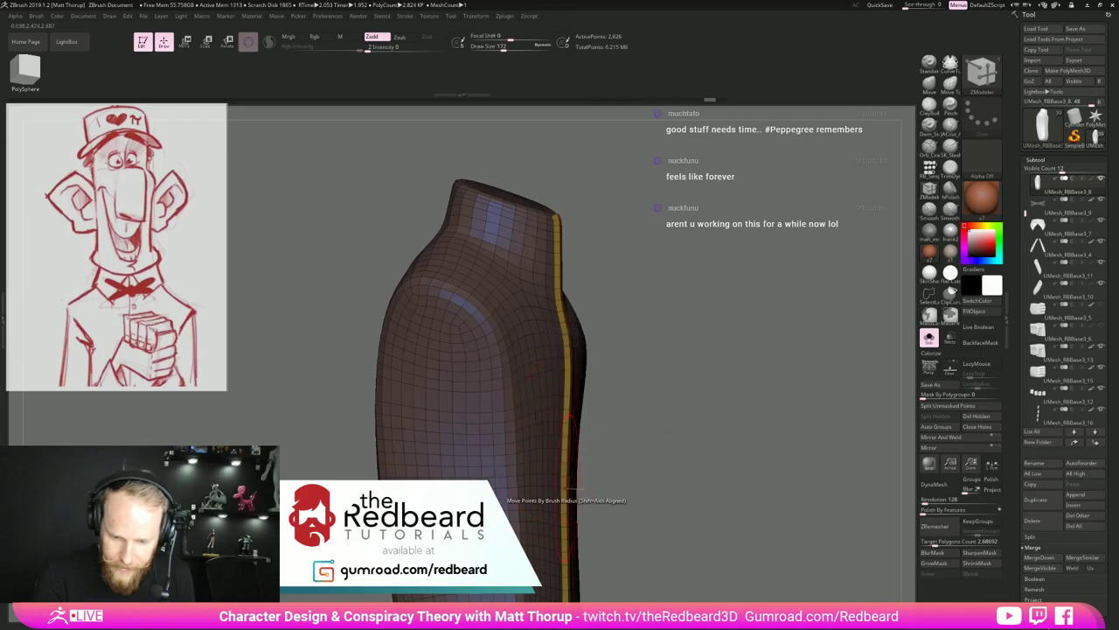
alt+click(563, 477)
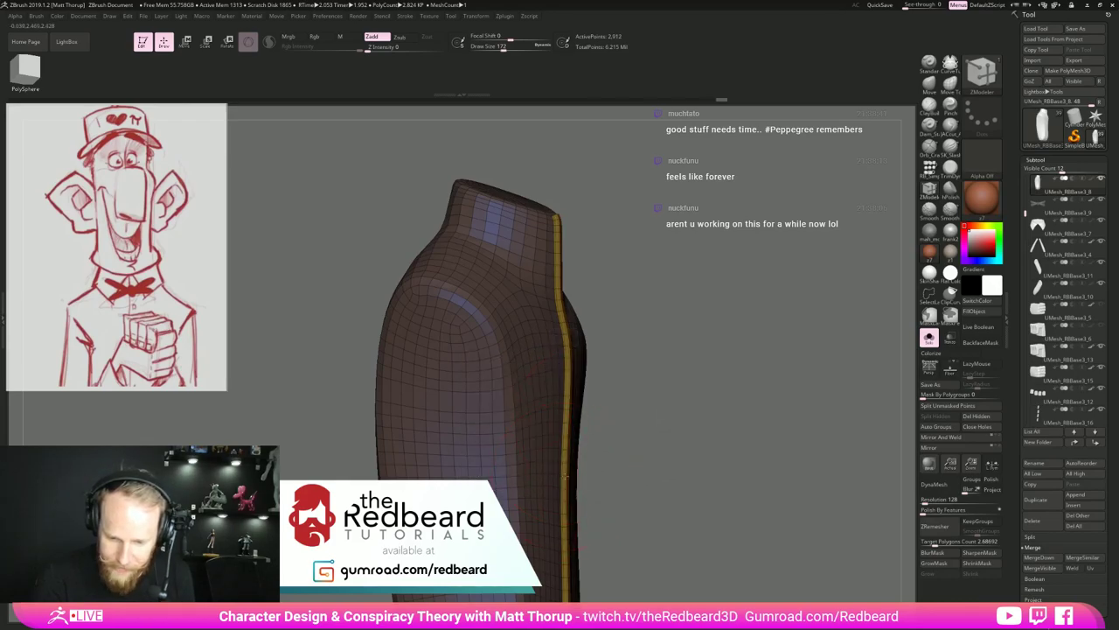
mouse_move(862, 383)
mouse_down()
mouse_move(762, 372)
mouse_move(779, 345)
mouse_move(774, 323)
mouse_up()
Show the torso's front without the wireframe and choose the IMM Parts brush.
key(shift+f)
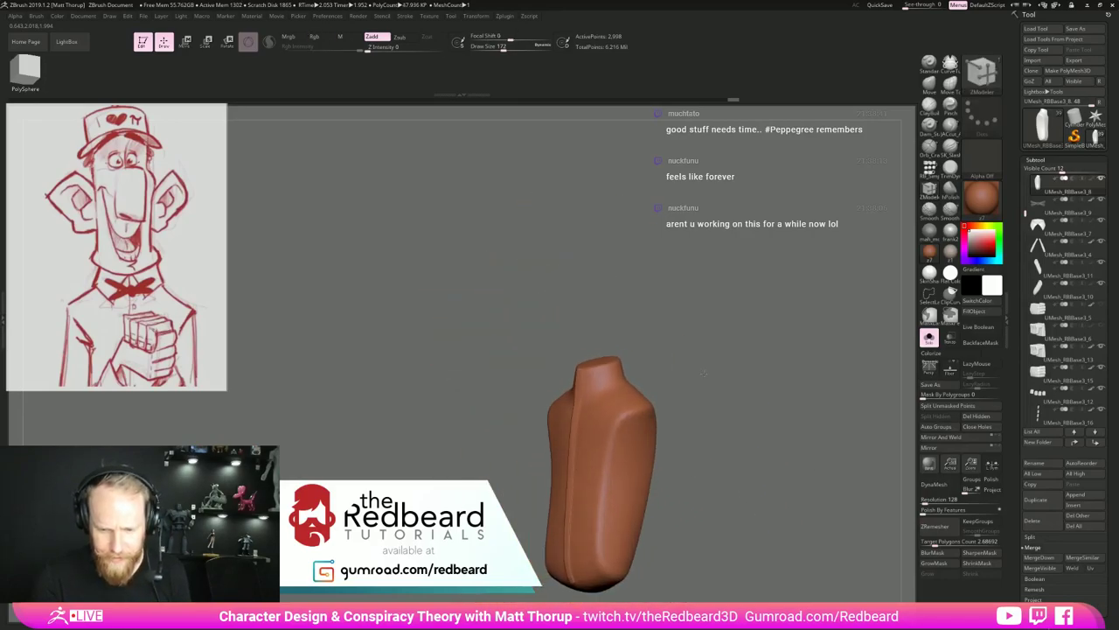
mouse_move(813, 371)
mouse_down()
mouse_move(731, 380)
mouse_move(787, 452)
mouse_move(782, 374)
mouse_move(811, 385)
mouse_up()
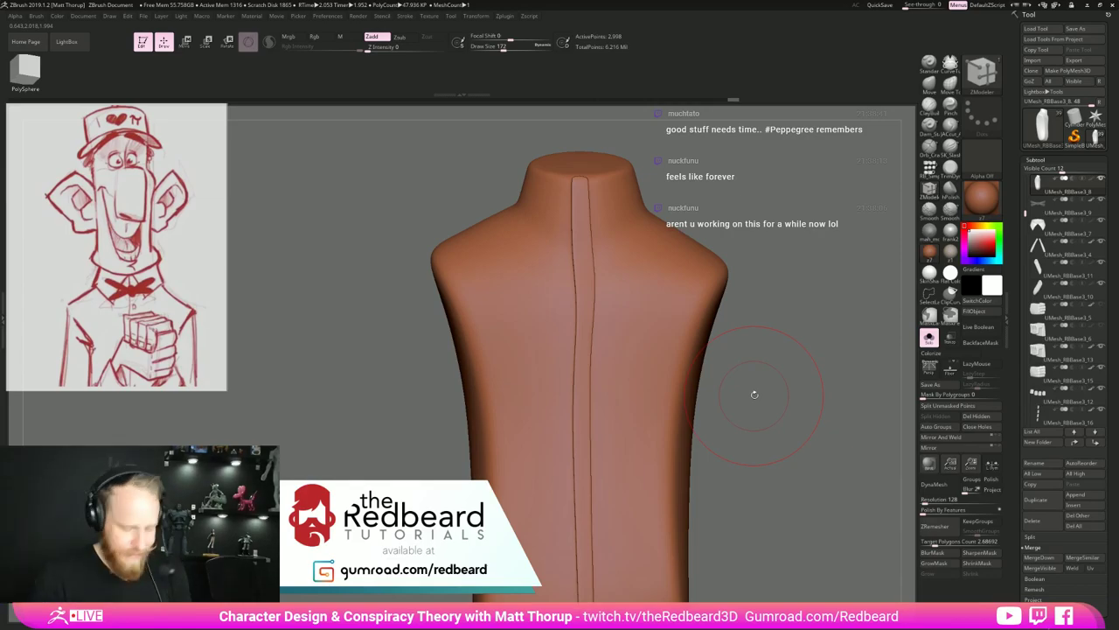
key(b)
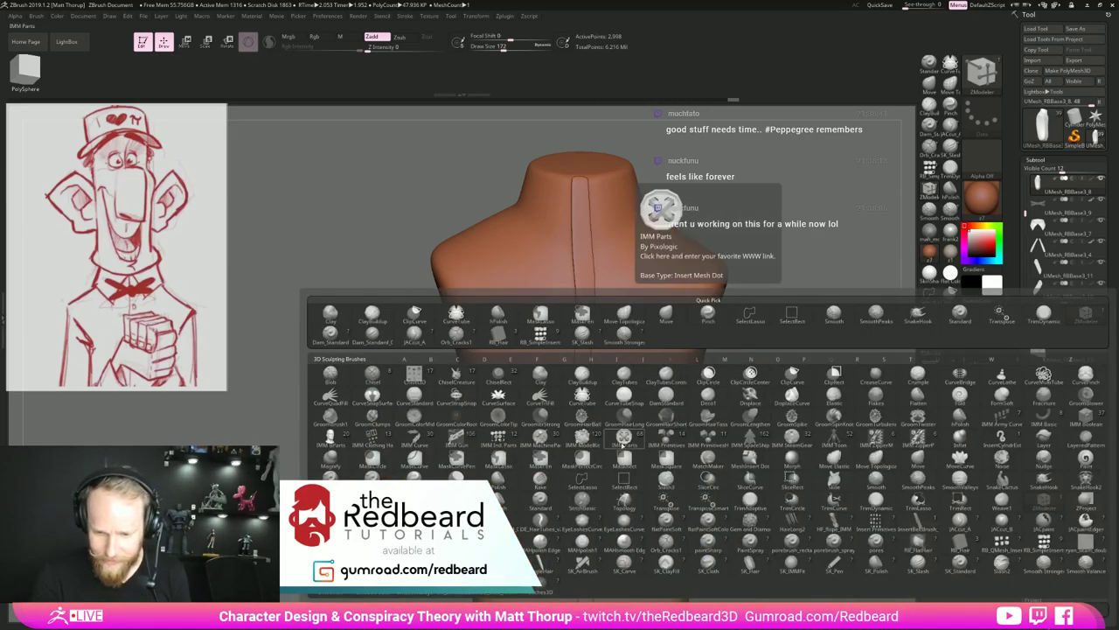
click(624, 435)
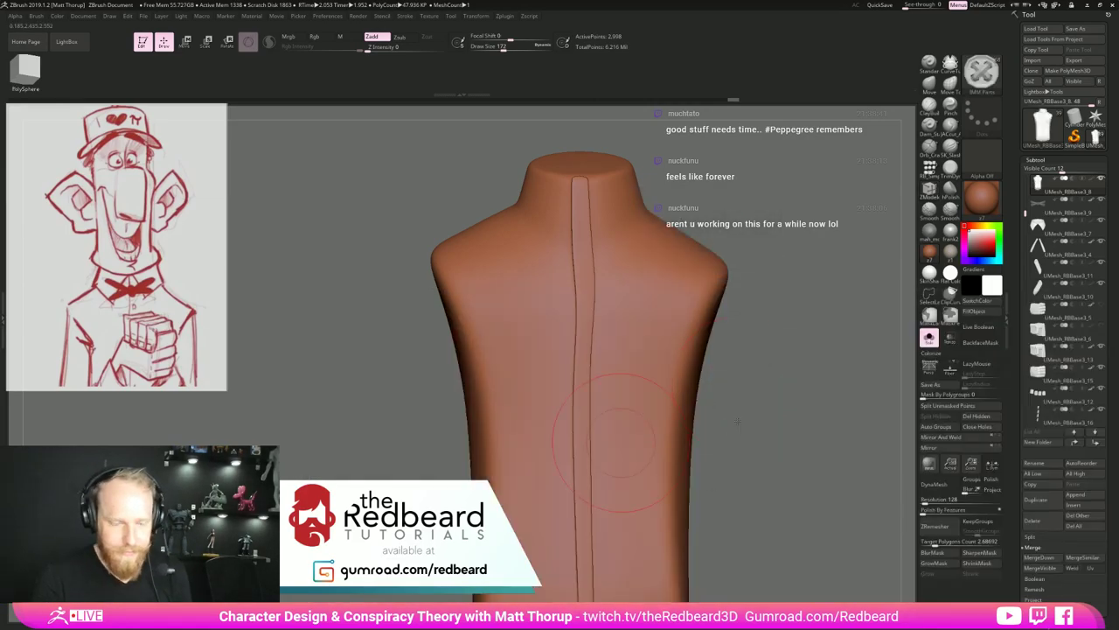
Reduce the IMM Parts brush size and bring the collar, bow tie and other parts back into view around the torso.
alt+drag(733, 429, 755, 408)
alt+drag(771, 357, 728, 429)
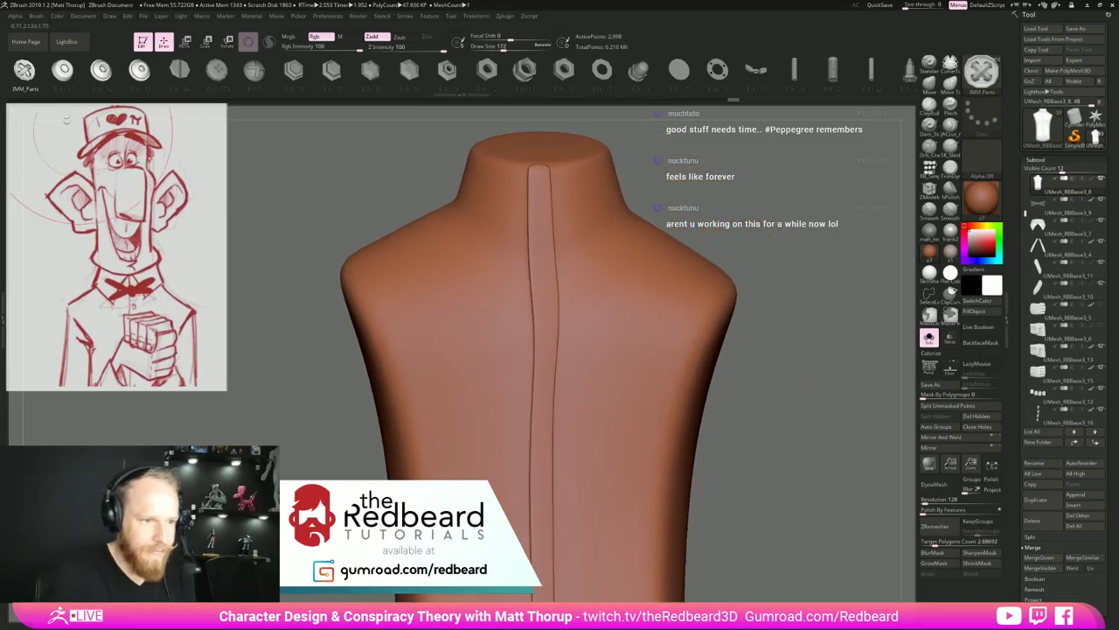
drag(24, 70, 51, 70)
key(s)
drag(541, 221, 534, 220)
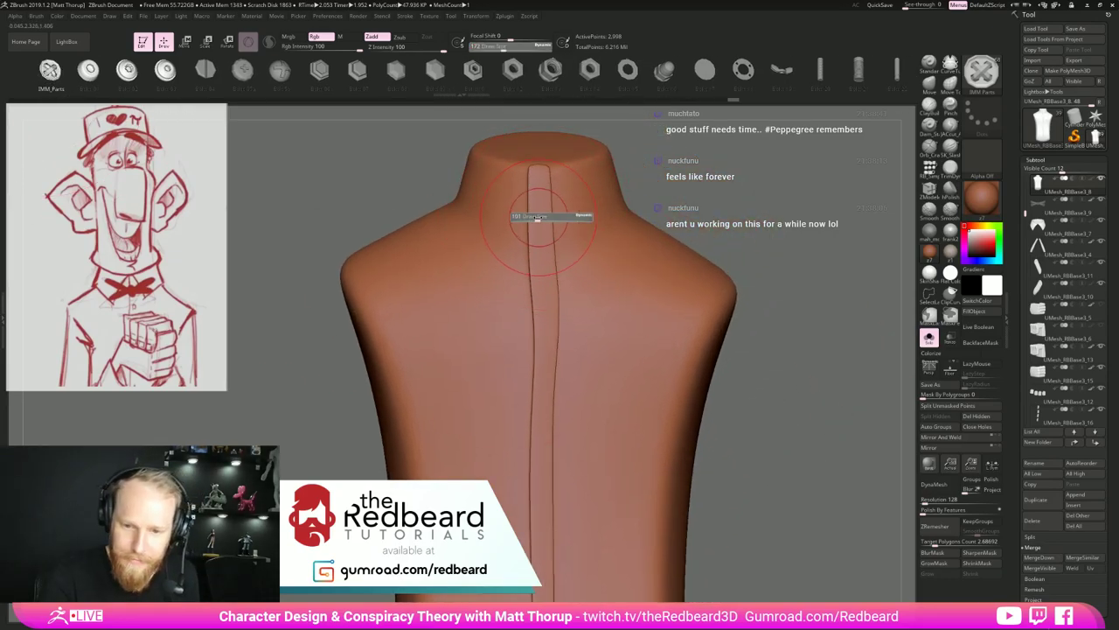
click(930, 339)
alt+drag(822, 386, 801, 467)
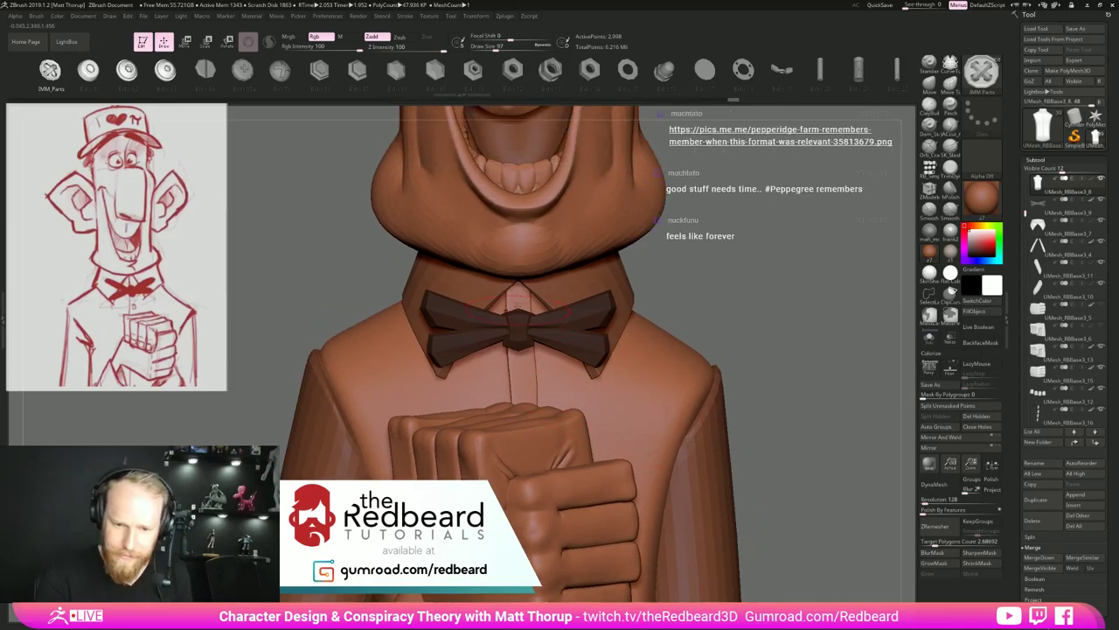
Insert a small button on the front strip in the collar opening above the bow tie, using brush size 18.
key(s)
drag(513, 290, 515, 295)
key(ctrl+z)
key(s)
key(ctrl+z)
key(s)
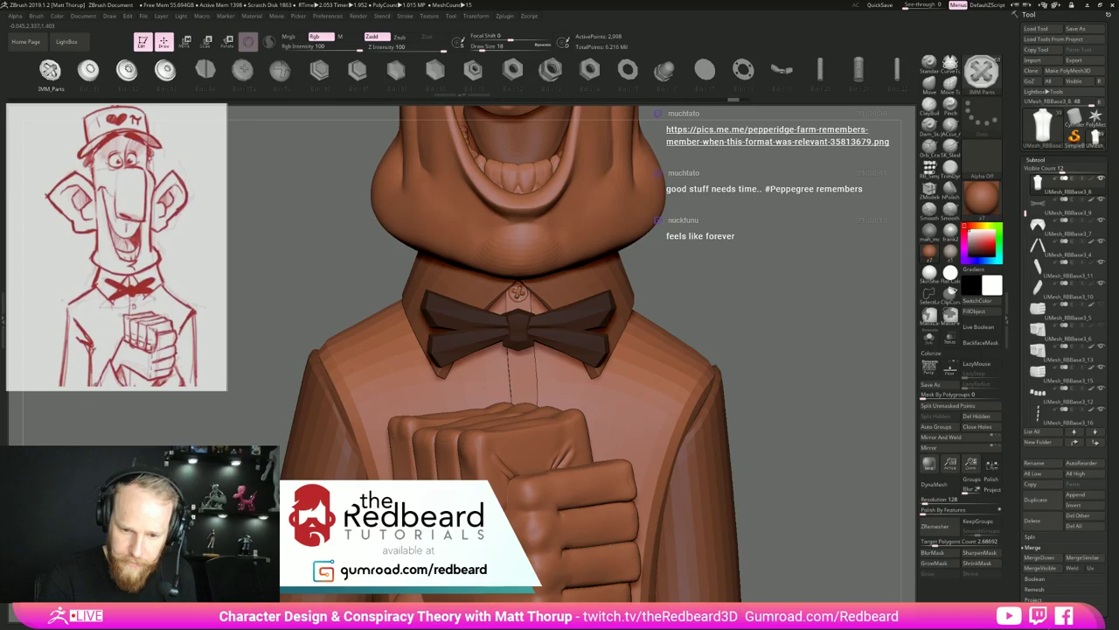
alt+click(518, 294)
Isolate the torso and insert four more evenly spaced buttons down the front strip below the neck button.
alt+drag(750, 396, 669, 372)
drag(669, 371, 704, 414)
click(929, 339)
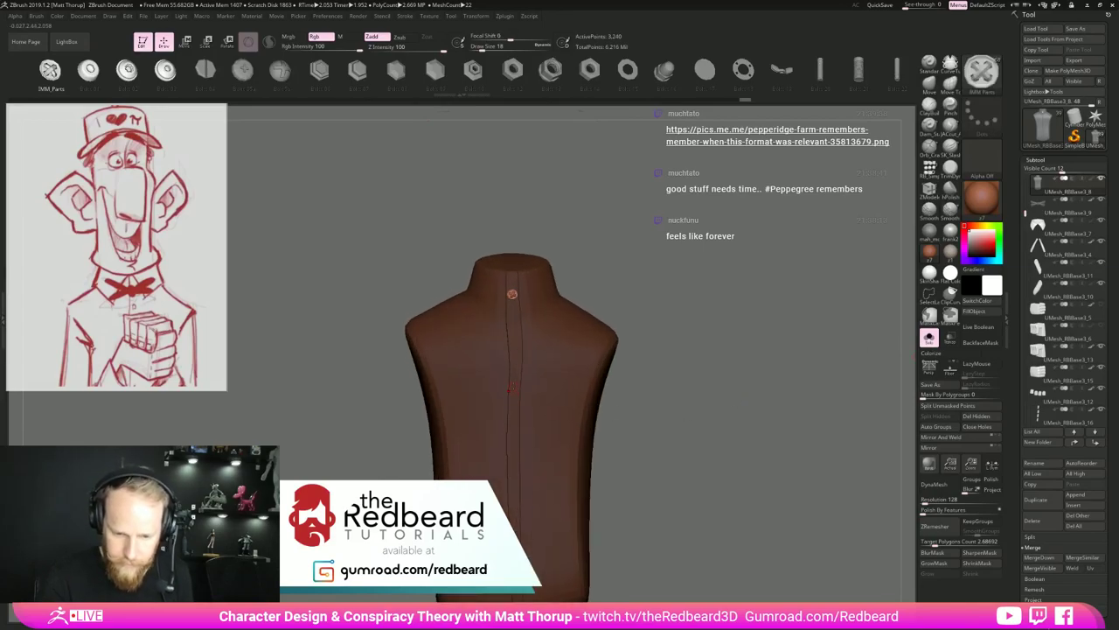
drag(515, 359, 515, 365)
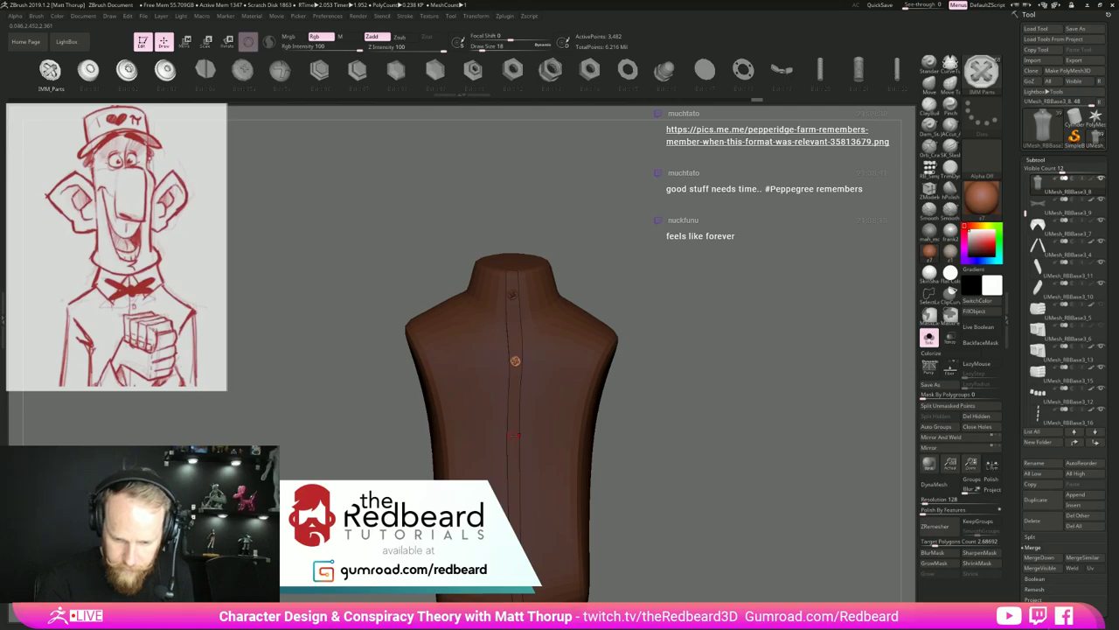
drag(514, 435, 515, 440)
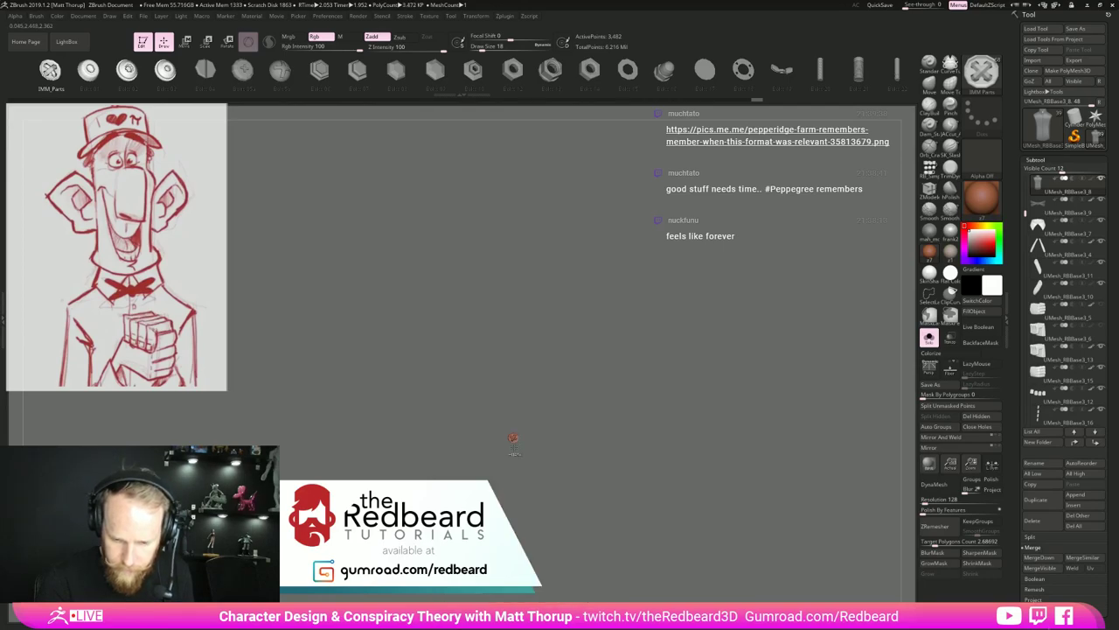
ctrl+shift+click(513, 438)
drag(515, 516, 515, 521)
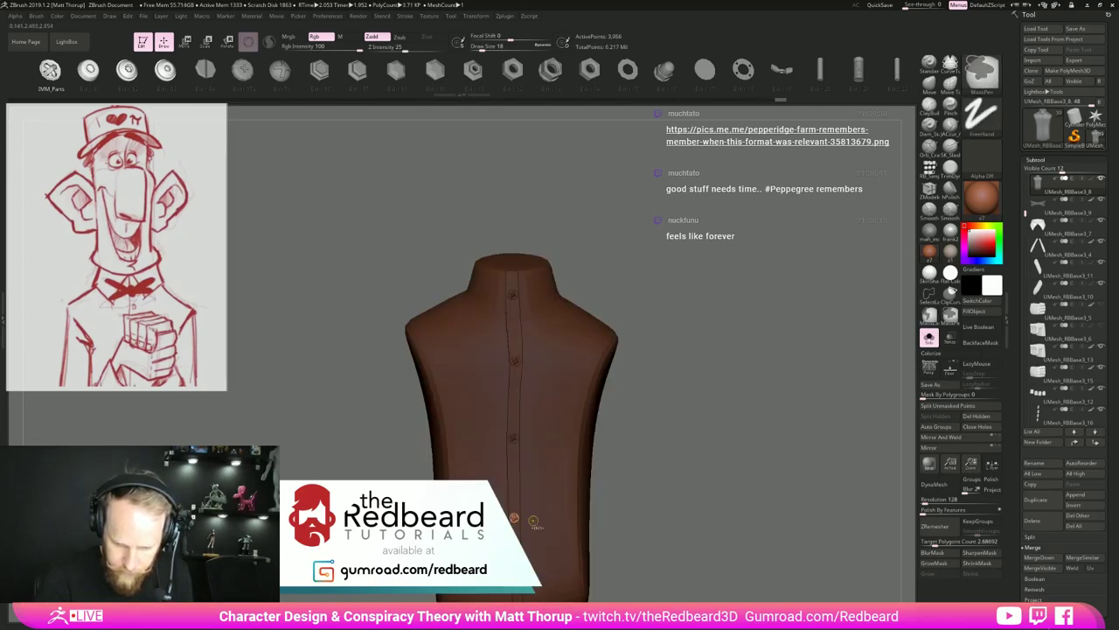
alt+right_drag(515, 521, 518, 375)
drag(519, 445, 518, 448)
Clear the mask left on the torso and display the whole character again.
alt+right_drag(748, 424, 698, 435)
ctrl+drag(699, 436, 733, 474)
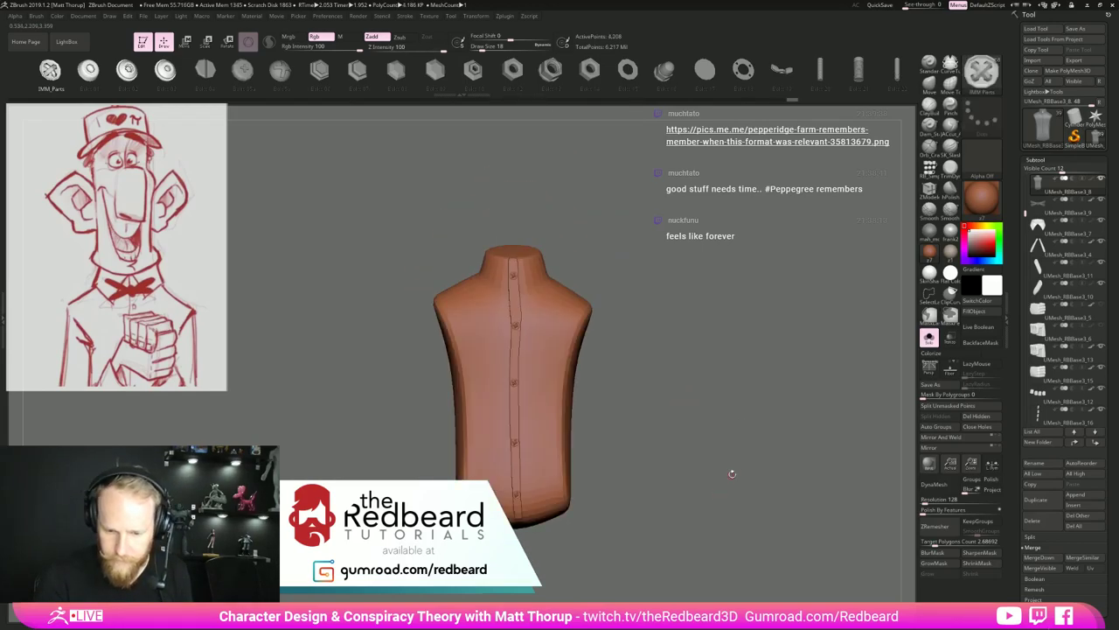
key(alt+s)
mouse_move(835, 362)
mouse_down()
mouse_move(875, 369)
mouse_move(767, 386)
mouse_up()
mouse_move(767, 386)
alt+right_down()
mouse_move(752, 392)
mouse_move(758, 401)
alt+right_up()
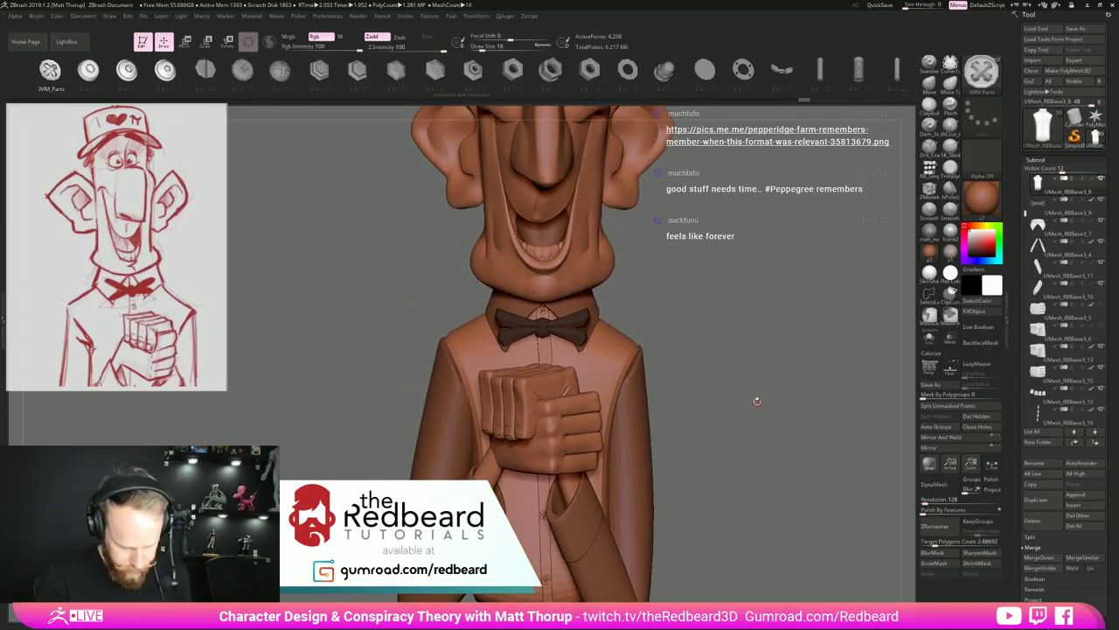
Reshape the shirt's upper back just below the collar with the Move brush.
key(b)
key(m)
key(v)
key(s)
key(s)
mouse_move(583, 310)
mouse_down()
mouse_move(606, 308)
mouse_move(512, 322)
mouse_up()
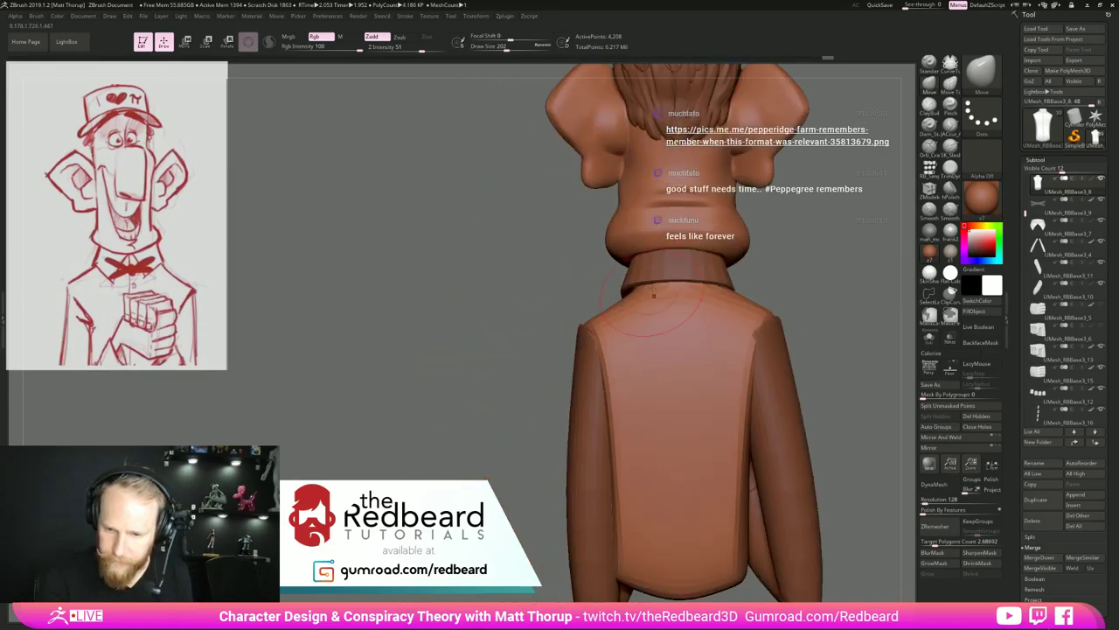
key(s)
drag(641, 291, 600, 311)
key(s)
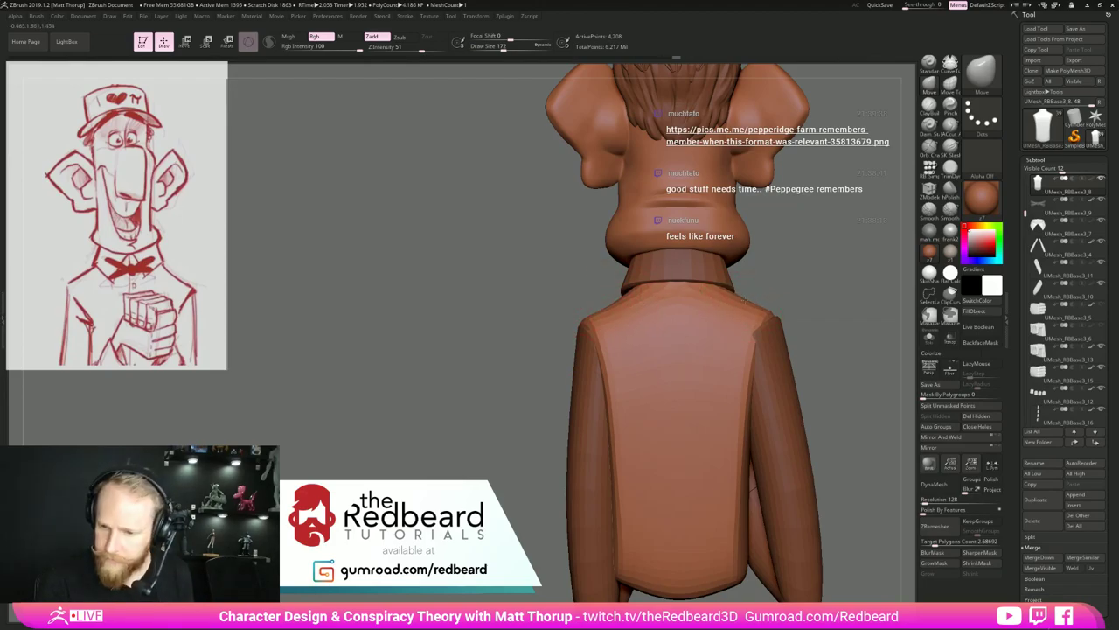
drag(772, 292, 869, 287)
alt+drag(581, 447, 526, 424)
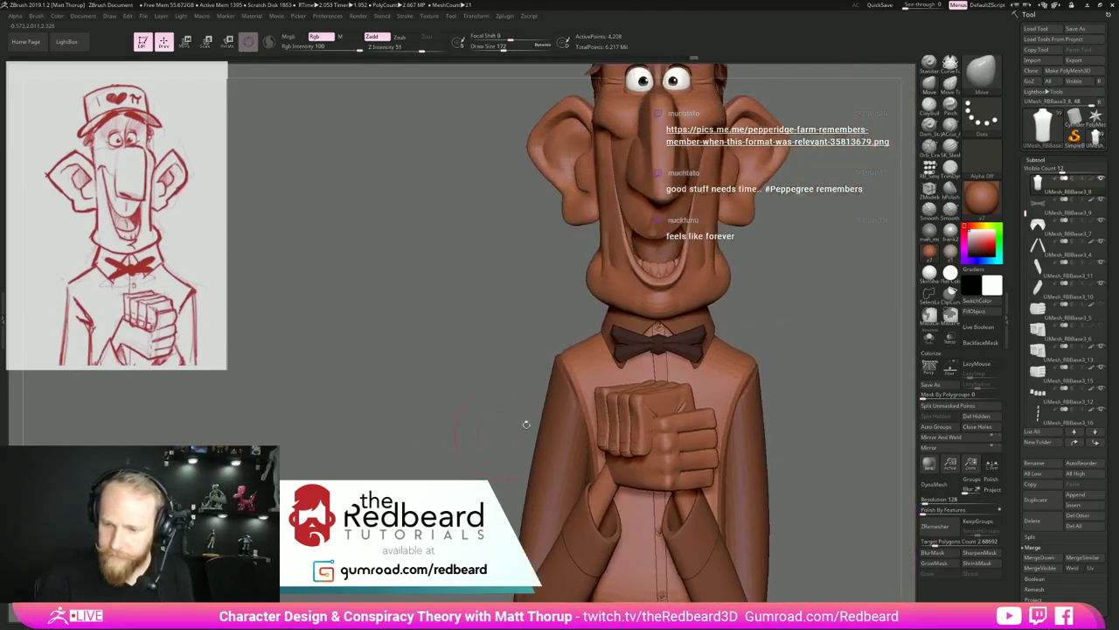
Reduce the Move brush to size 136 and adjust the shirt's shoulder beside the sleeve.
key(s)
drag(738, 359, 735, 359)
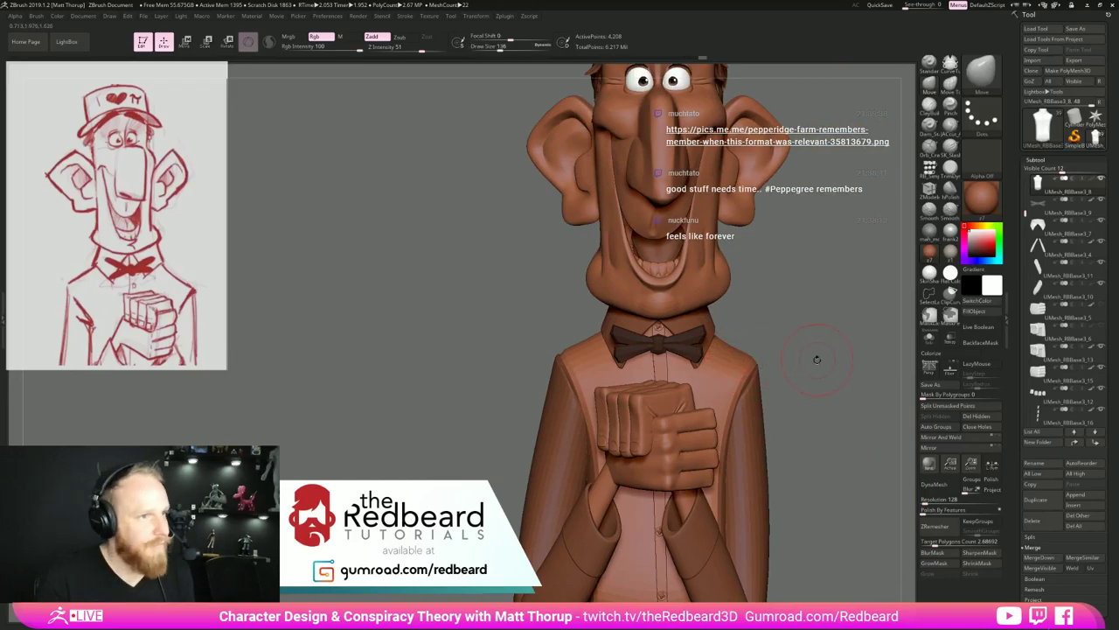
alt+right_drag(816, 358, 730, 358)
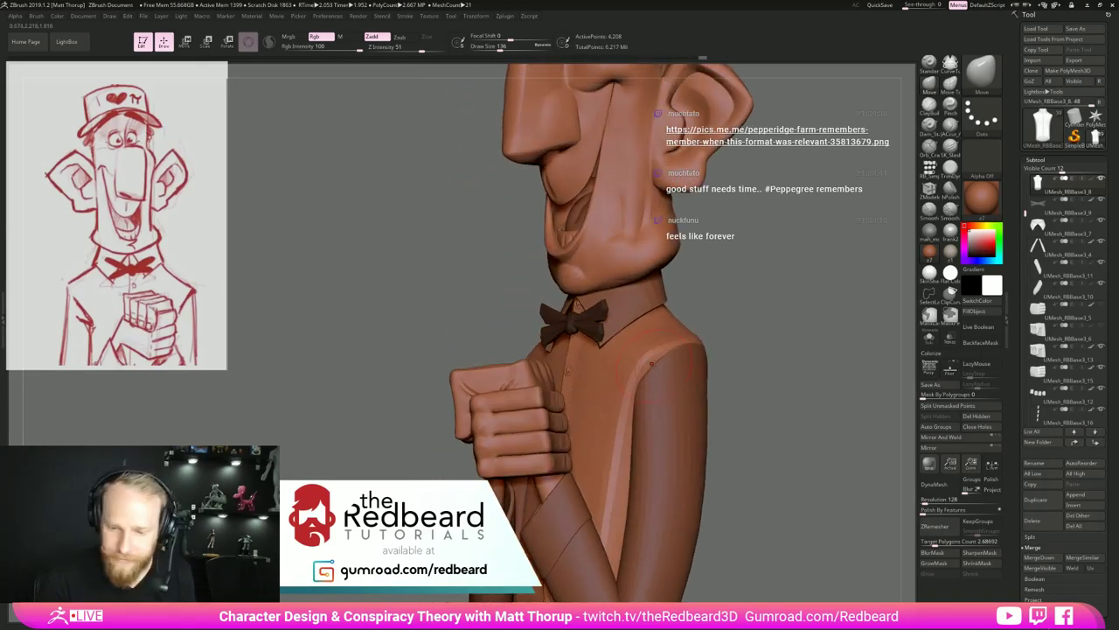
right_drag(651, 363, 599, 361)
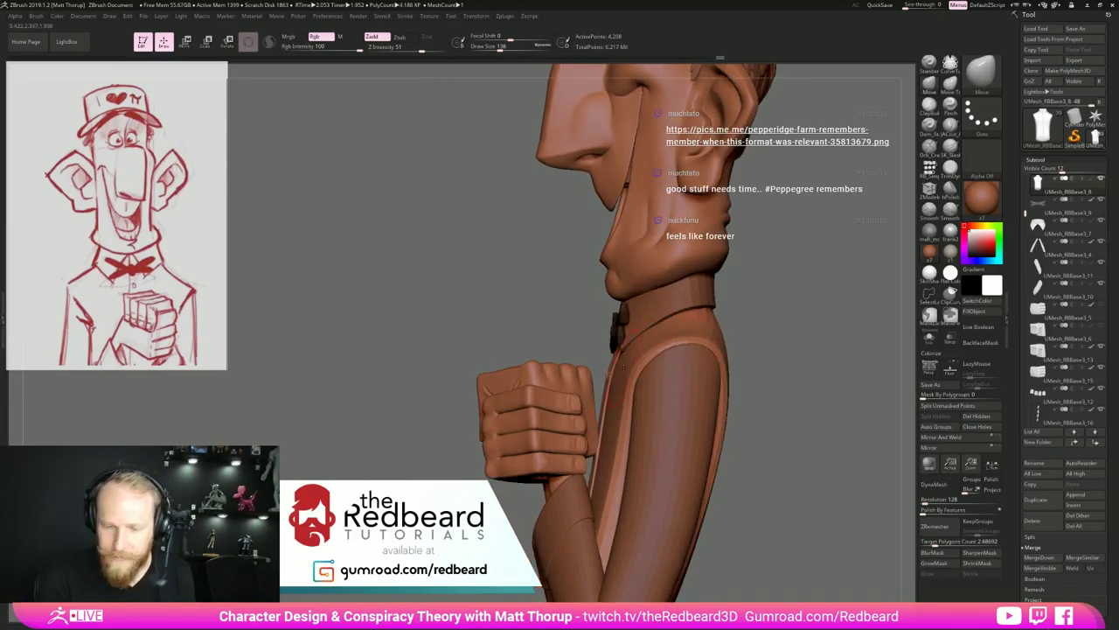
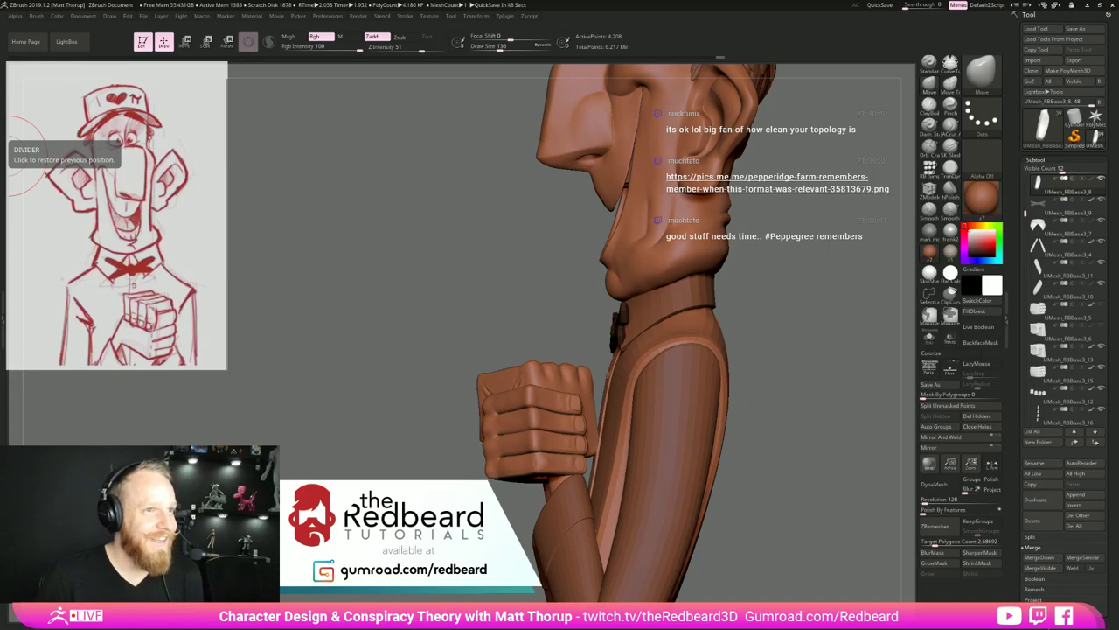
Smooth the shirt's upper back below the collar and refine its shoulders with the Move brush at size 223.
mouse_move(807, 392)
mouse_down()
mouse_move(866, 429)
mouse_move(783, 409)
mouse_move(758, 423)
mouse_move(780, 412)
mouse_move(702, 402)
mouse_move(746, 397)
mouse_move(660, 395)
mouse_up()
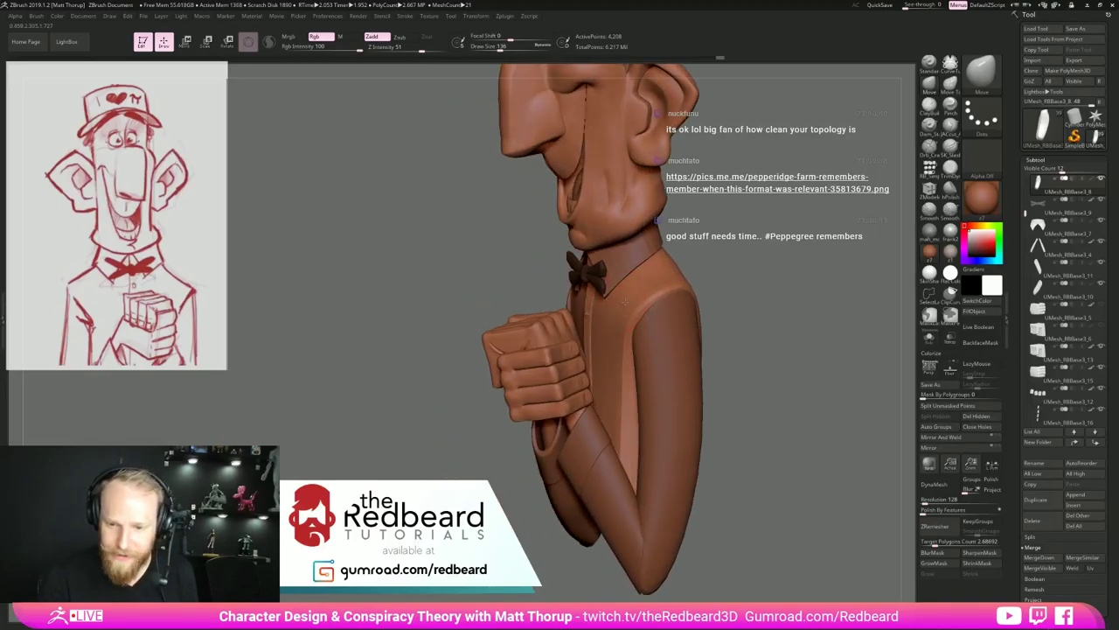
key(s)
click(645, 280)
drag(738, 262, 722, 282)
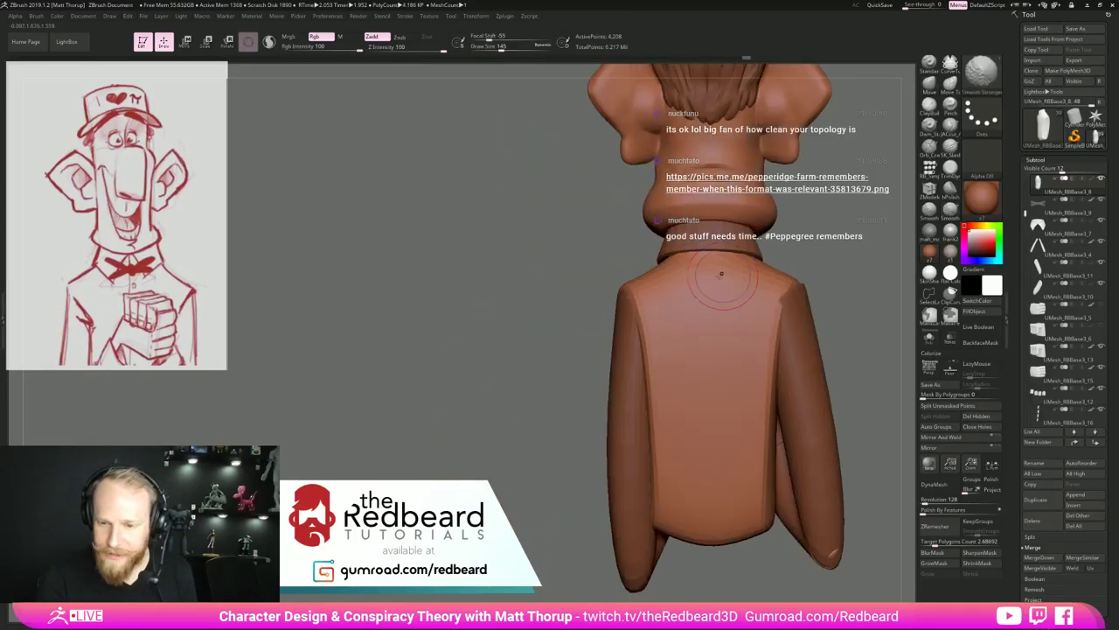
key(s)
click(673, 262)
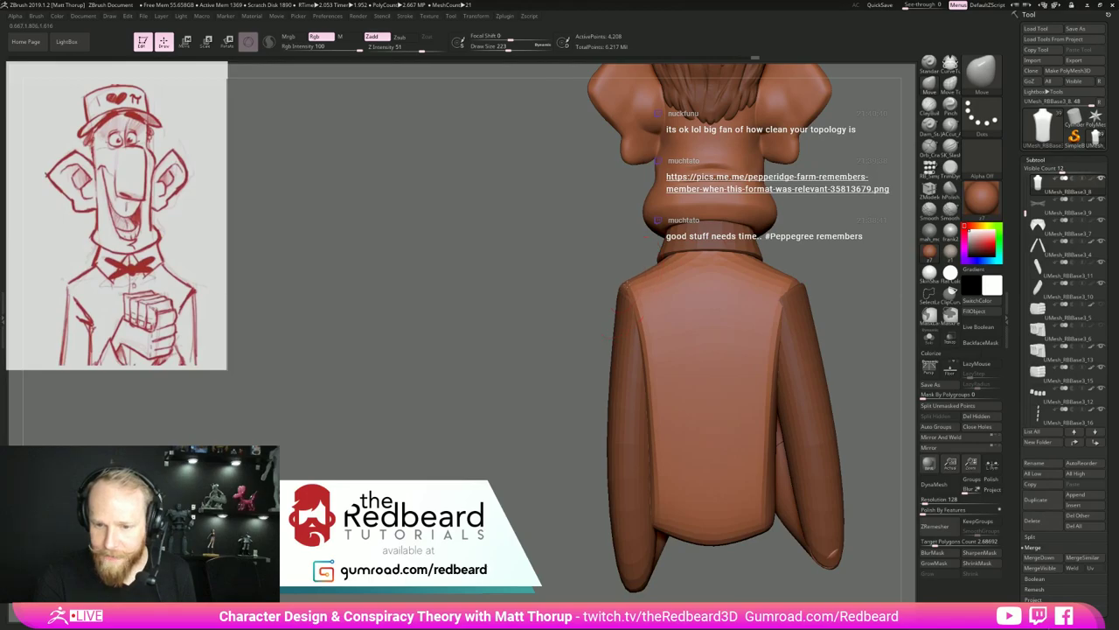
drag(831, 262, 865, 267)
mouse_move(748, 299)
mouse_down()
mouse_move(806, 301)
mouse_move(835, 281)
mouse_move(825, 282)
mouse_up()
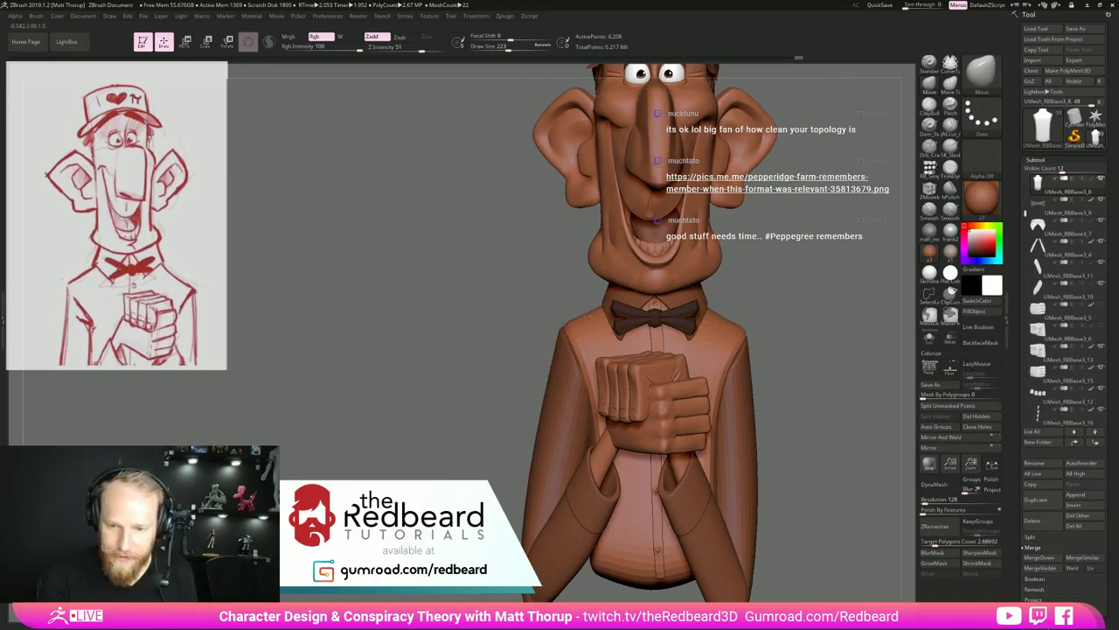
Try subdividing the shirt torso.
alt+drag(803, 349, 731, 431)
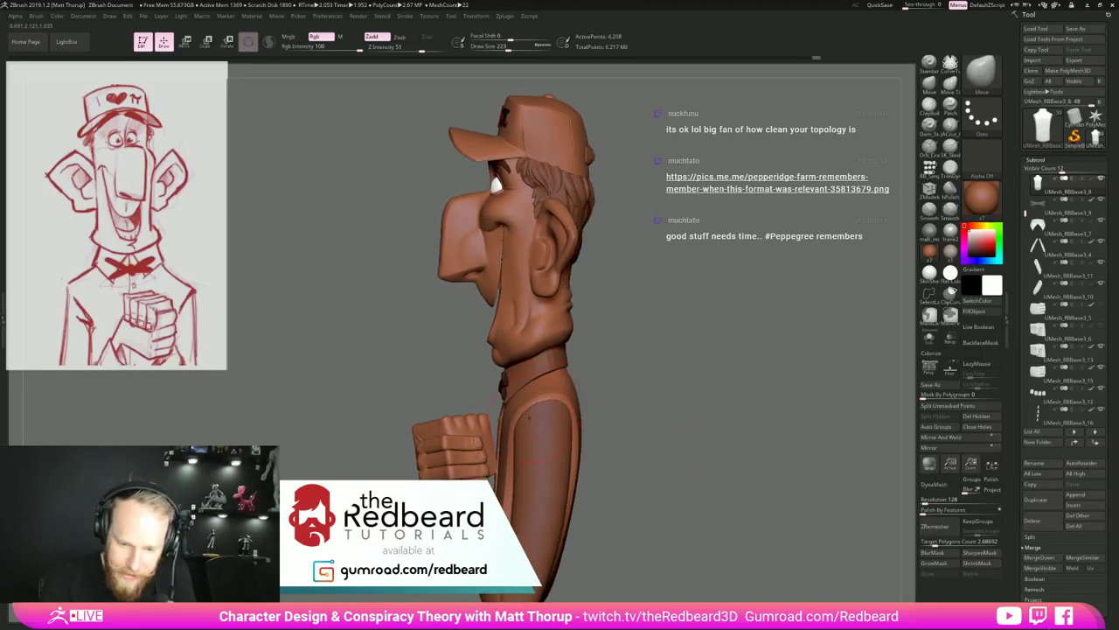
mouse_move(603, 409)
mouse_down()
mouse_move(717, 360)
mouse_move(726, 408)
mouse_move(687, 402)
mouse_move(766, 406)
mouse_up()
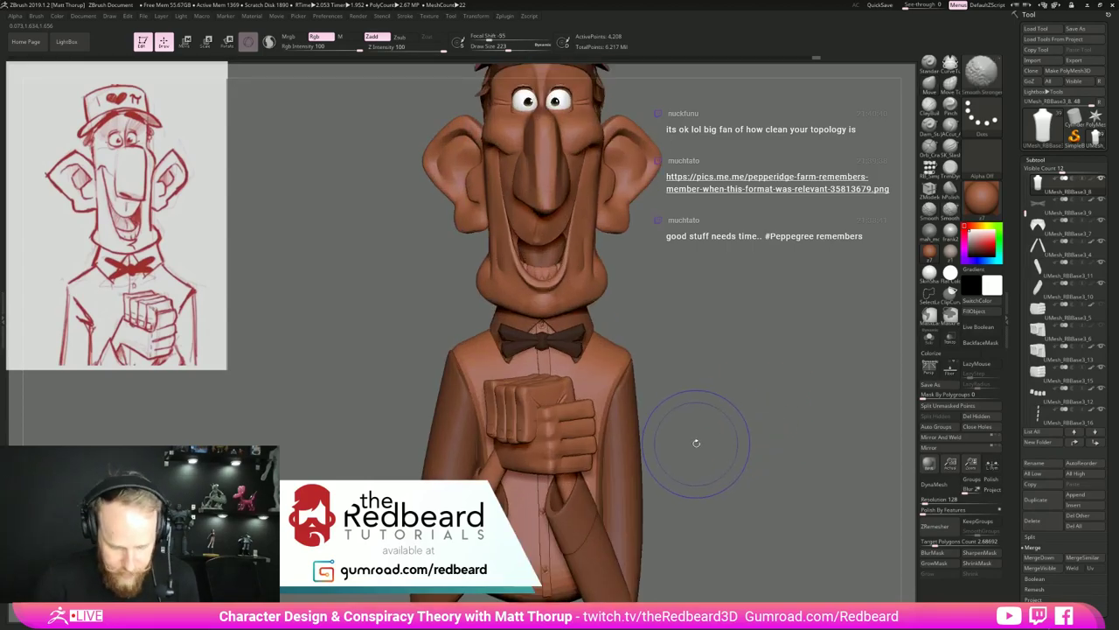
key(shift+f)
key(shift+f)
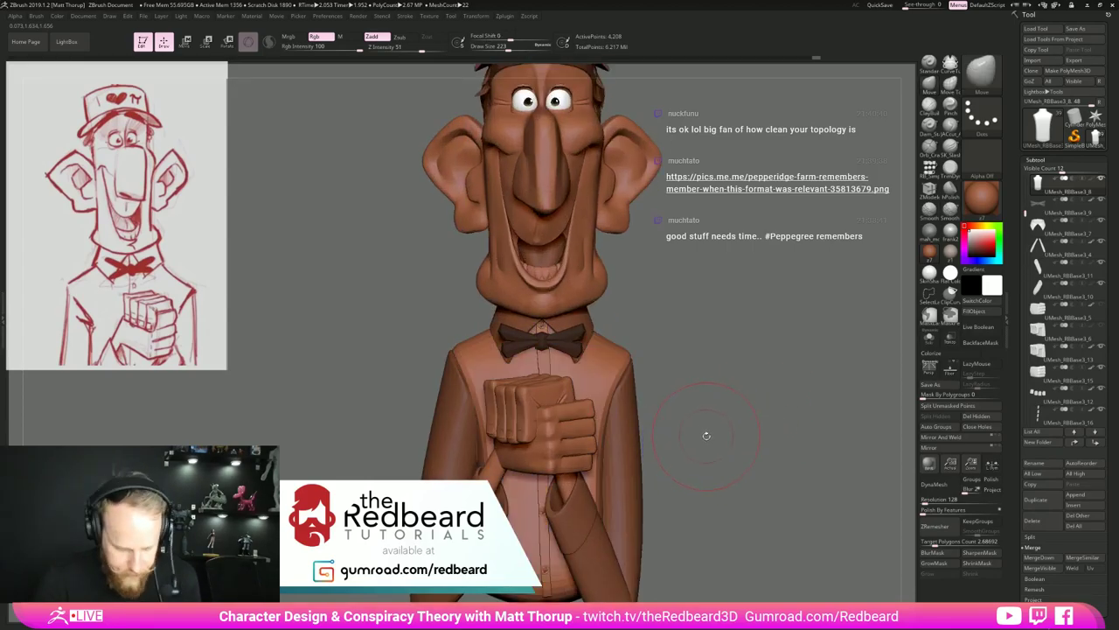
key(ctrl)
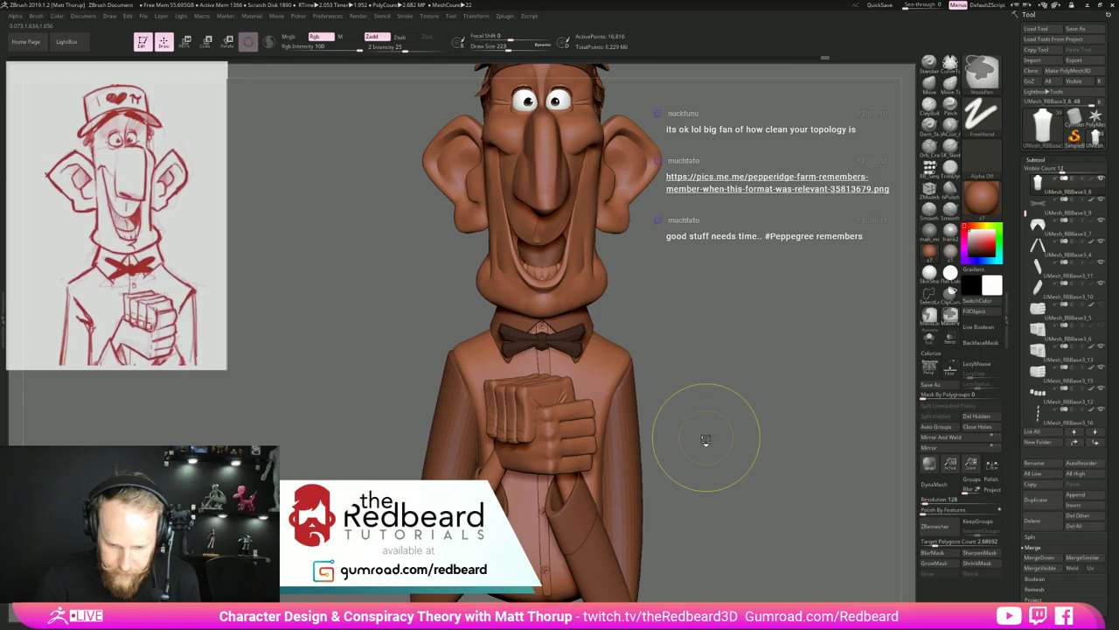
key(ctrl+z)
Isolate the torso and use its polygroups to hide only the buttons, keeping the shirt body and front strip visible.
key(shift+f)
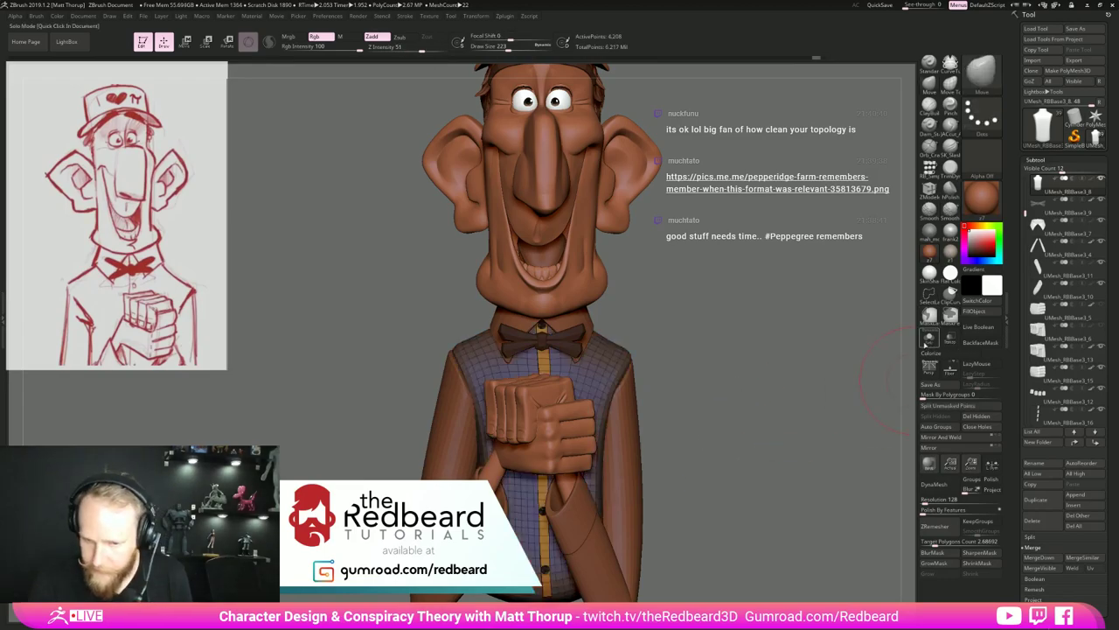
click(925, 344)
mouse_move(734, 368)
mouse_down()
mouse_move(757, 369)
mouse_move(726, 402)
mouse_up()
key(shift+f)
key(ctrl+shift)
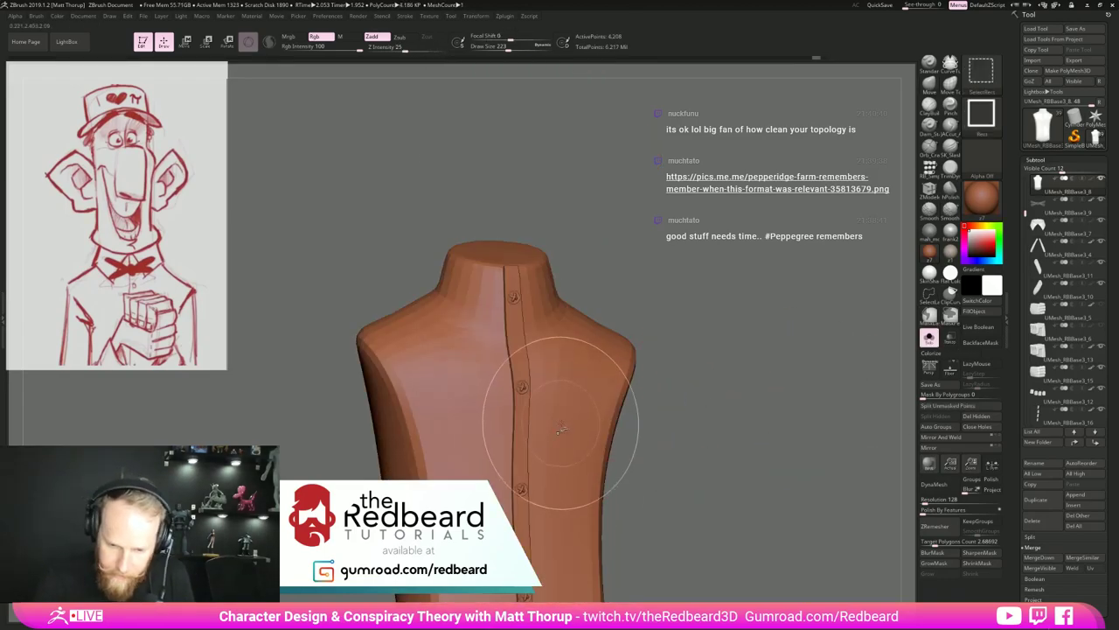
ctrl+shift+click(561, 425)
ctrl+shift+click(582, 408)
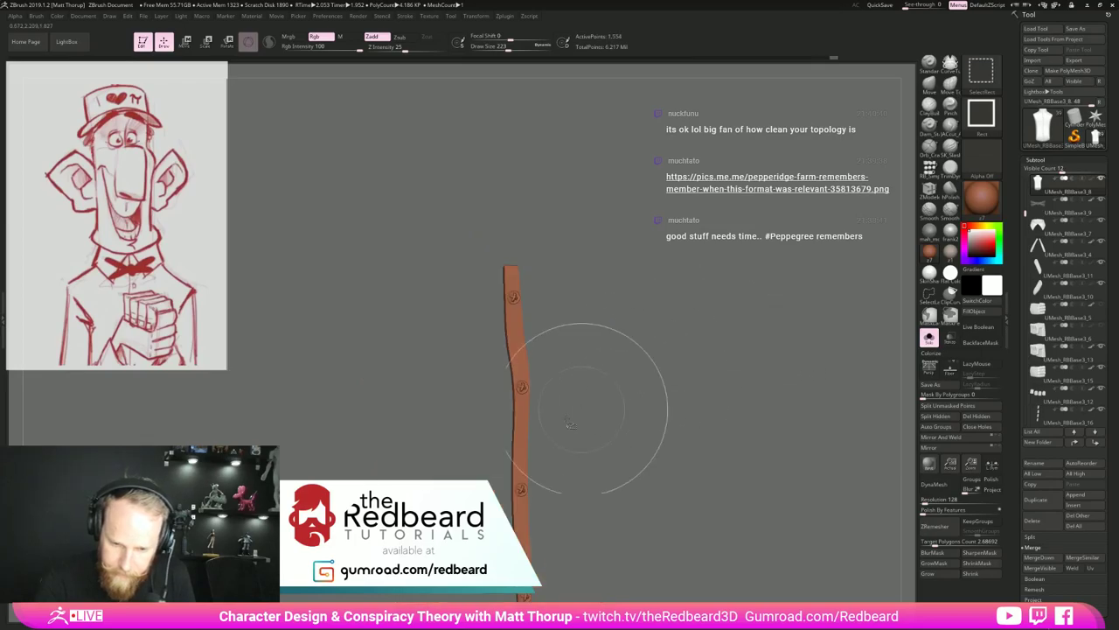
ctrl+shift+click(522, 451)
mouse_move(577, 426)
mouse_down()
mouse_move(646, 429)
mouse_move(549, 432)
mouse_move(651, 439)
mouse_move(607, 446)
mouse_up()
ctrl+shift+drag(607, 447, 657, 417)
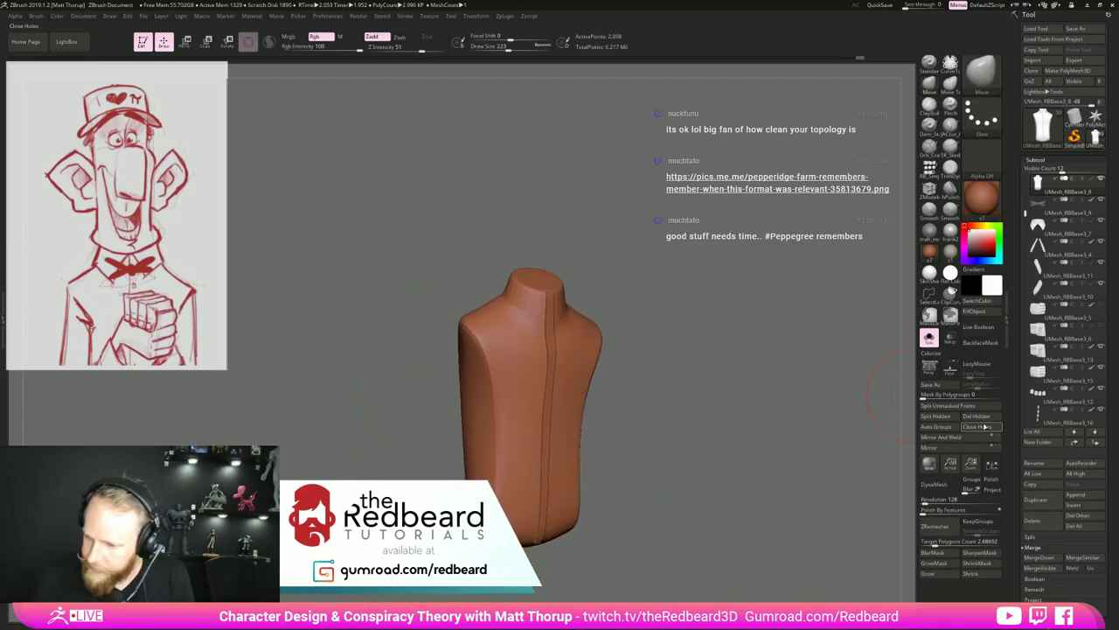
Split the hidden buttons into their own subtool, select it and show the full character.
mouse_move(834, 460)
mouse_down()
mouse_move(780, 467)
mouse_move(785, 450)
mouse_up()
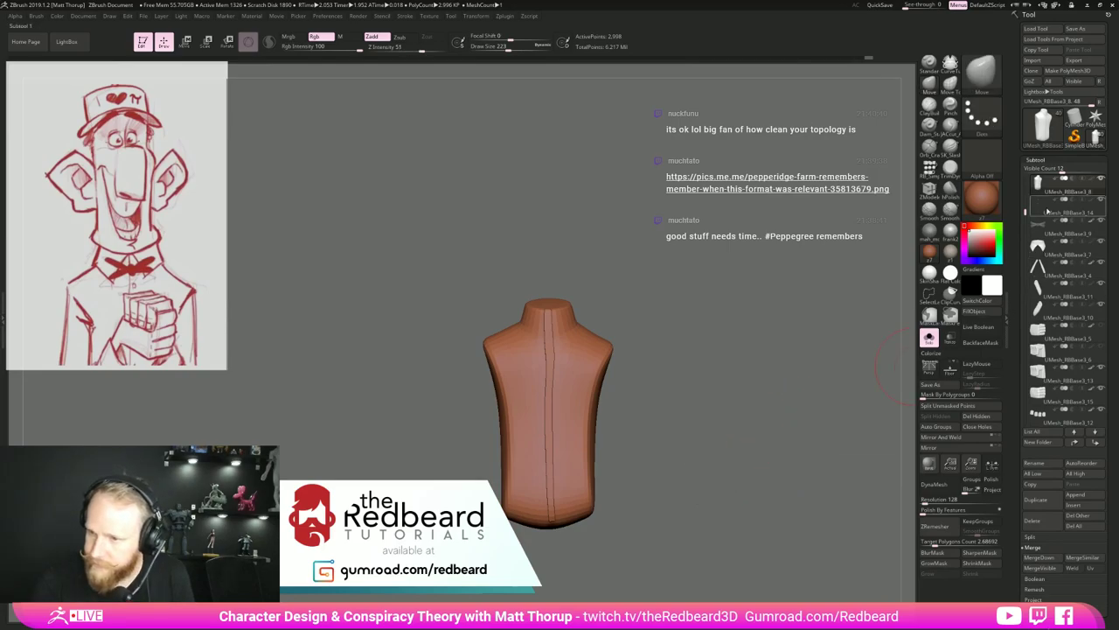
click(1056, 207)
click(929, 337)
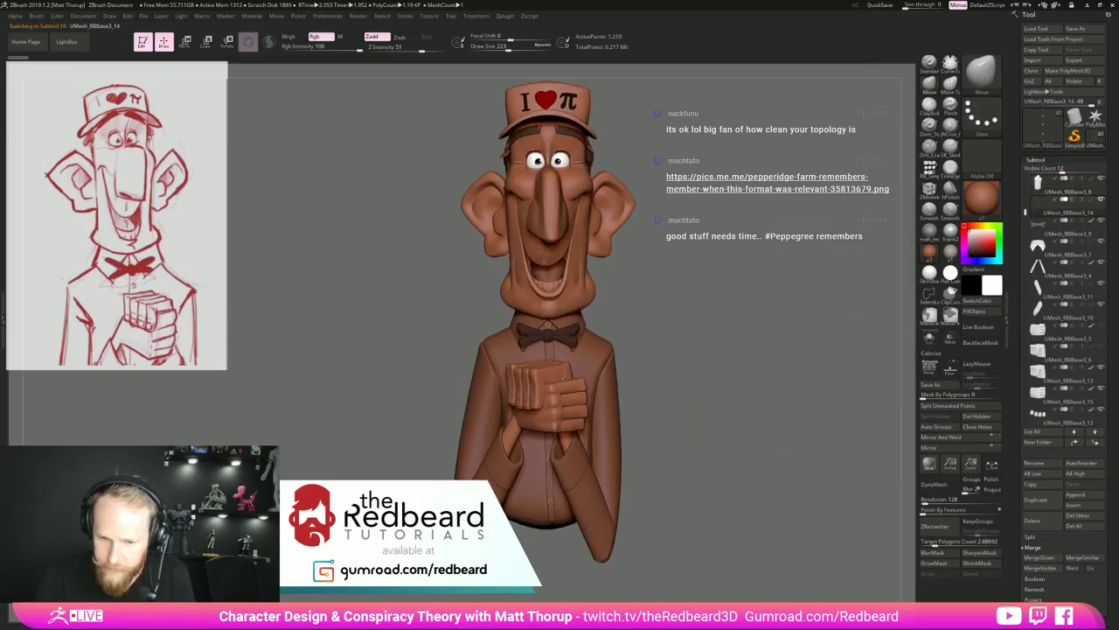
alt+drag(782, 450, 779, 499)
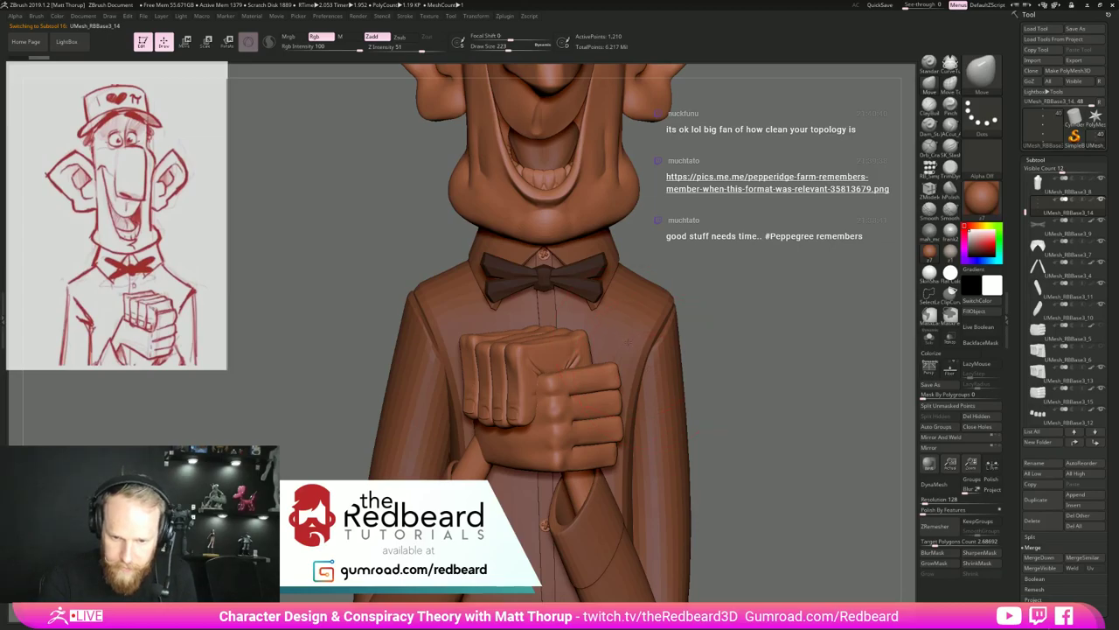
Select the shirt torso, subdivide it for a smoother surface, and choose a subtractive LazyMouse brush at size 108.
alt+click(628, 341)
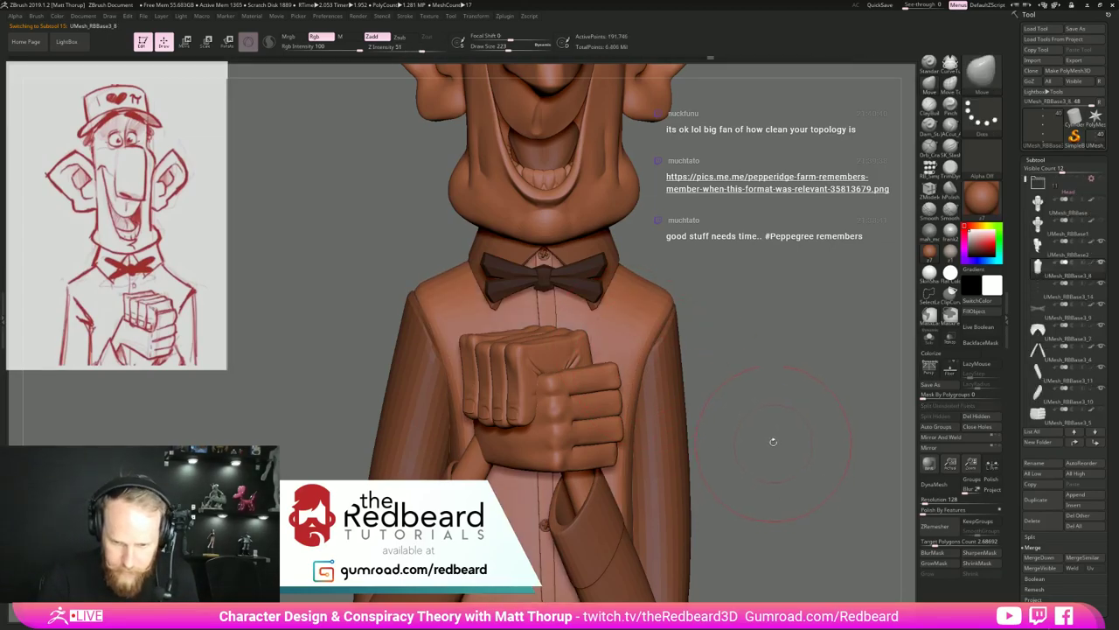
drag(772, 442, 736, 444)
click(953, 129)
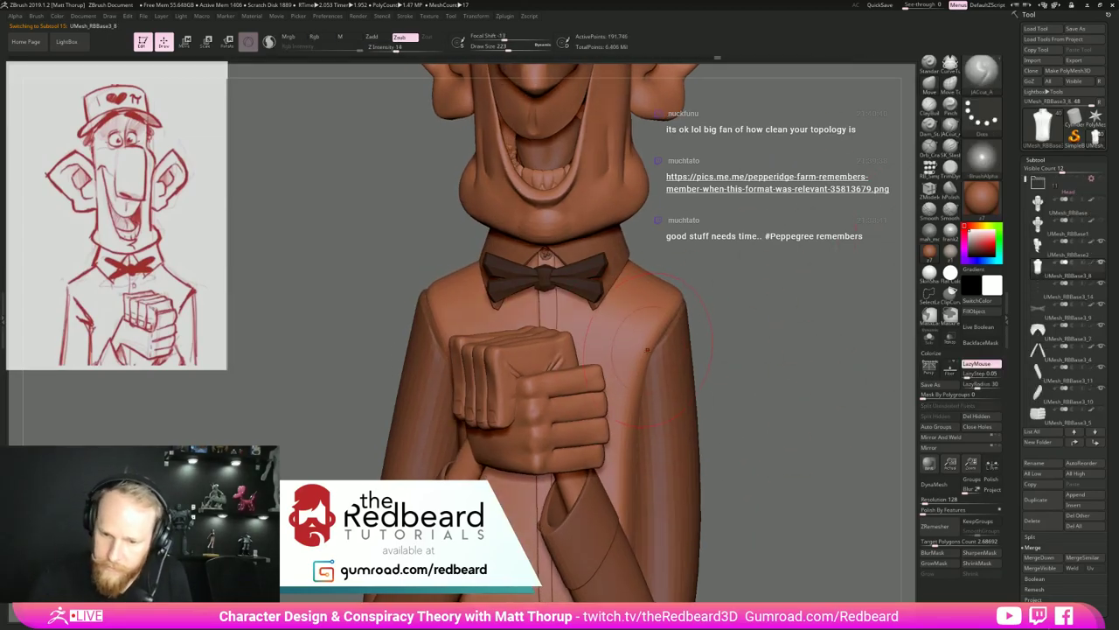
key(s)
drag(655, 342, 645, 341)
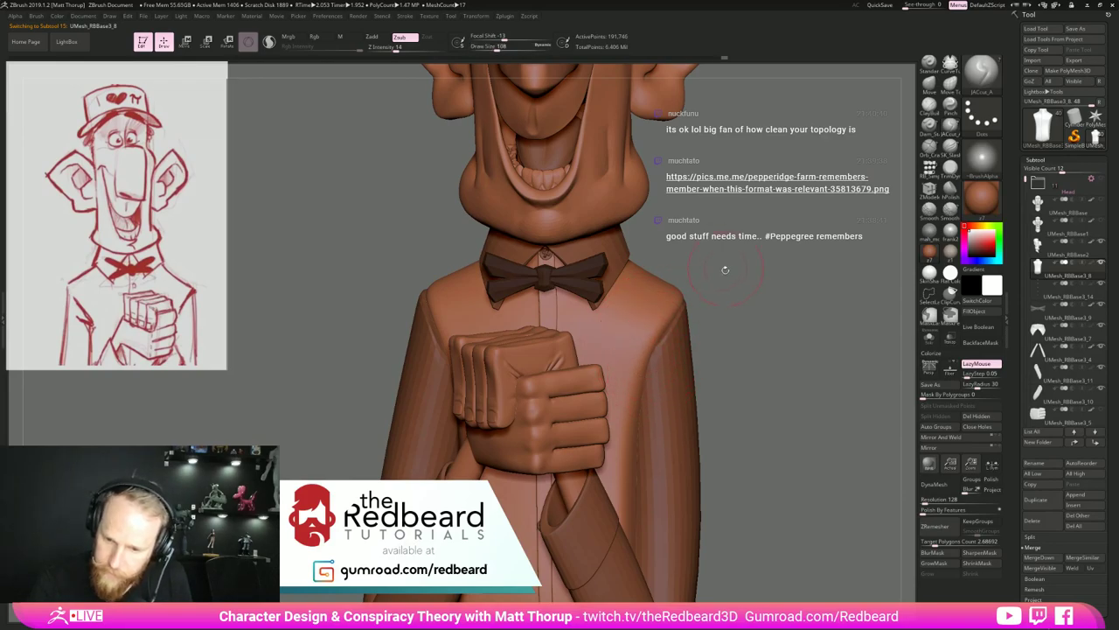
Examine the torso and sleeve joints at the shoulders from the front, side, above and back.
mouse_move(724, 269)
mouse_down()
mouse_move(670, 319)
mouse_move(701, 288)
mouse_up()
mouse_move(779, 286)
mouse_down()
mouse_move(751, 306)
mouse_move(755, 322)
mouse_up()
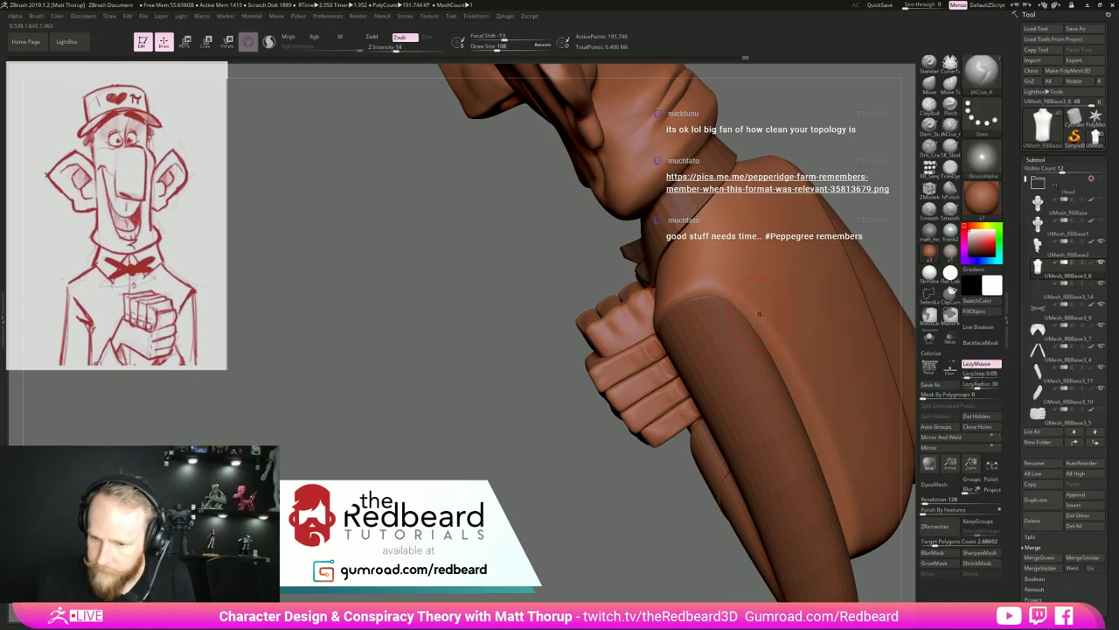
drag(487, 460, 830, 305)
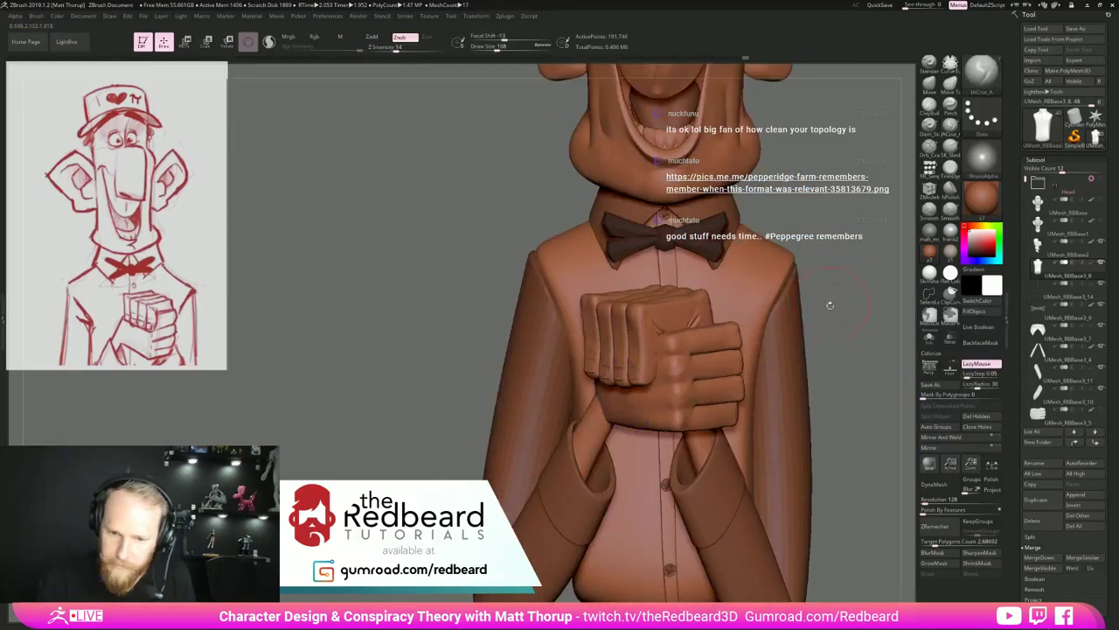
drag(837, 255, 862, 284)
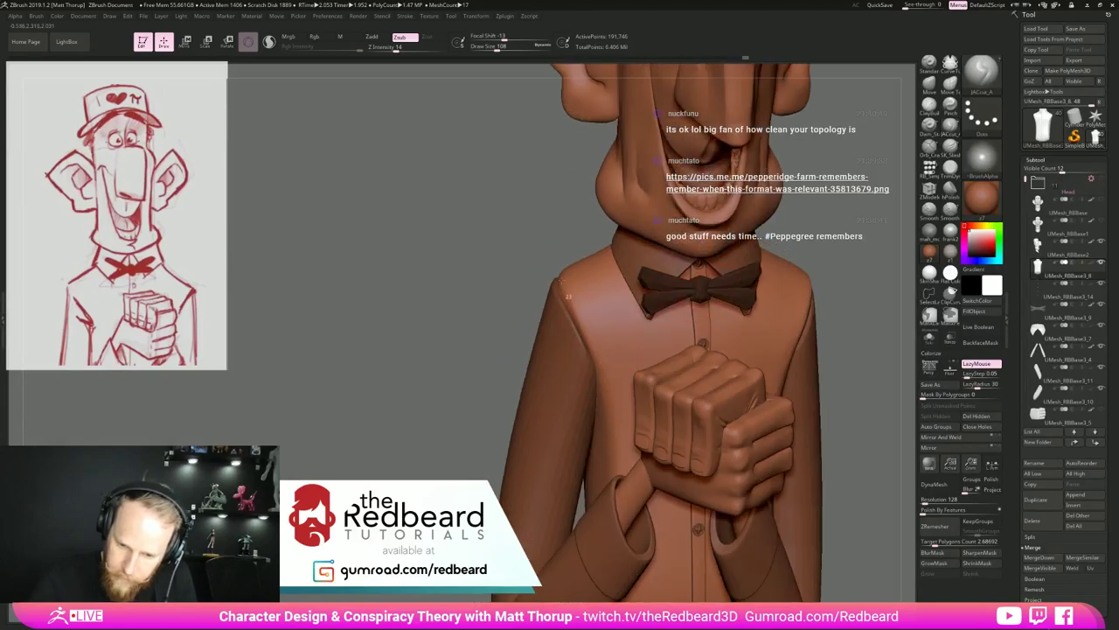
right_drag(566, 296, 580, 320)
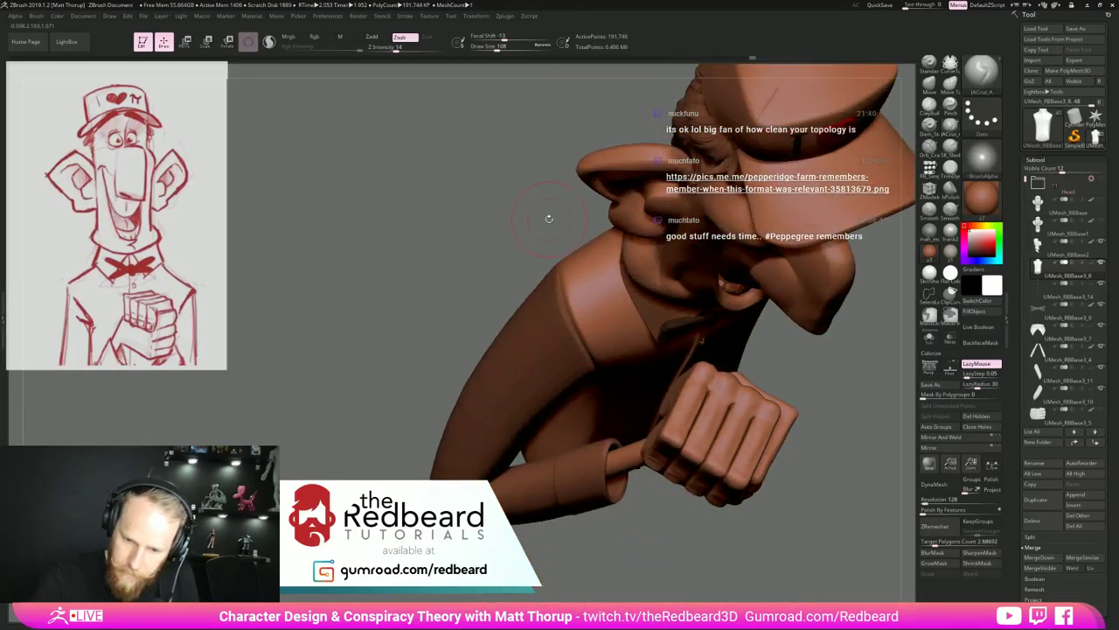
right_drag(549, 219, 560, 272)
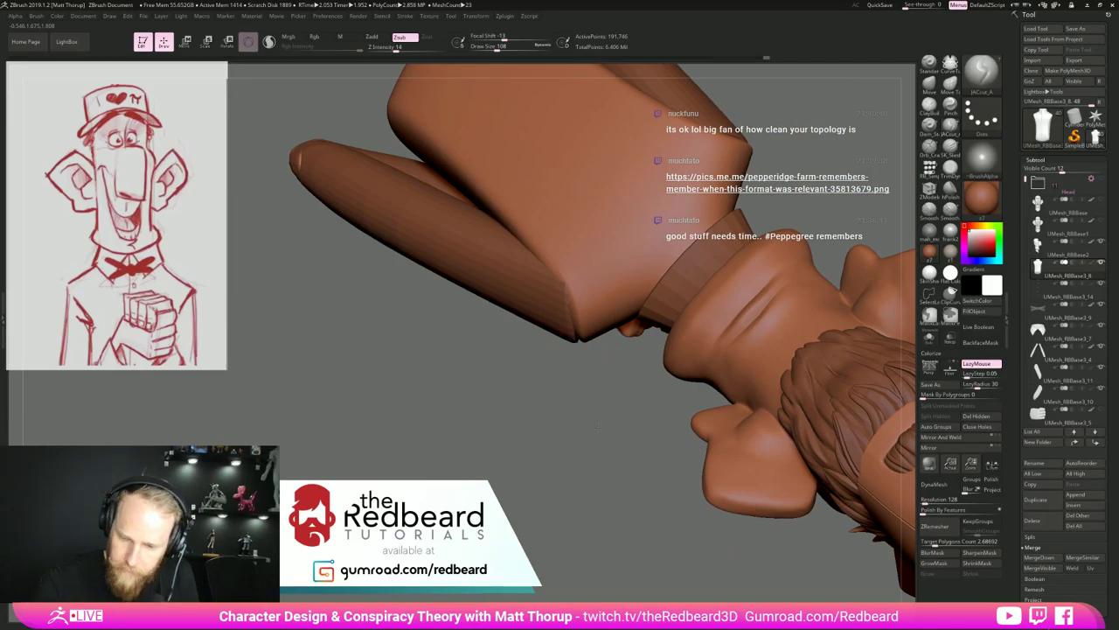
shift+right_drag(597, 427, 604, 443)
ctrl+right_drag(809, 385, 918, 316)
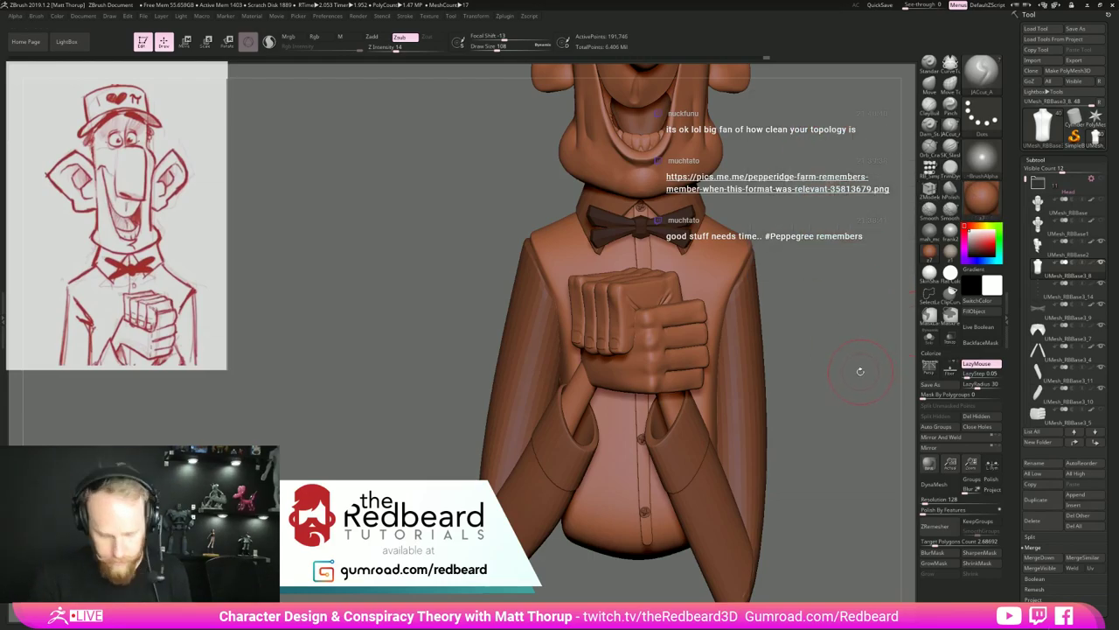
Choose the SK_Cloth brush, reduce its draw size to 46 and sculpt a cloth fold beside the armpits on the shirt torso.
key(b)
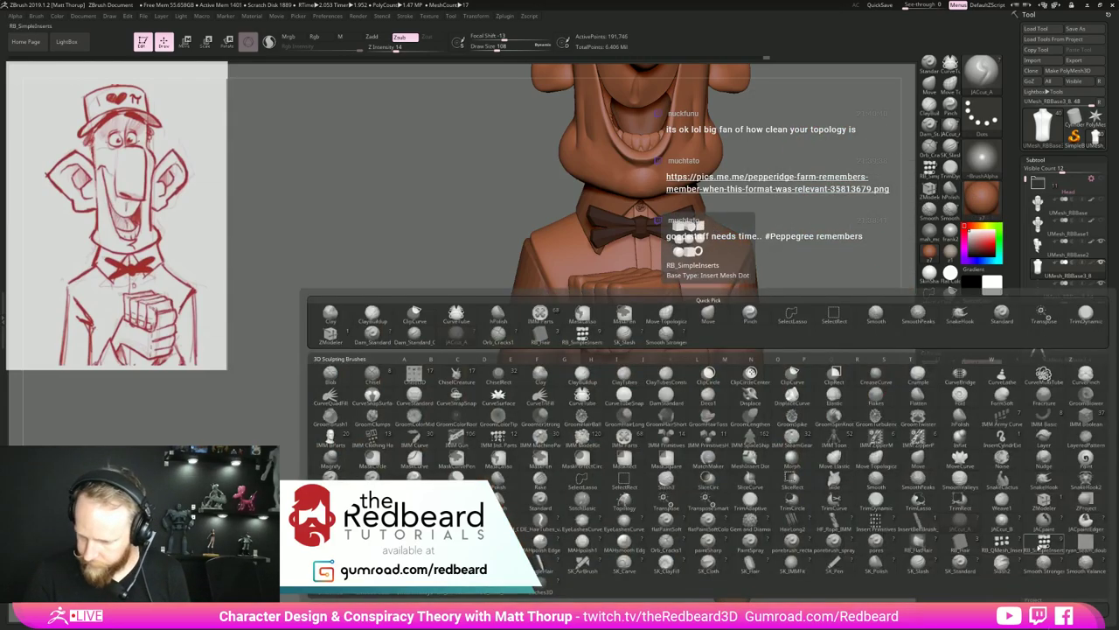
key(s)
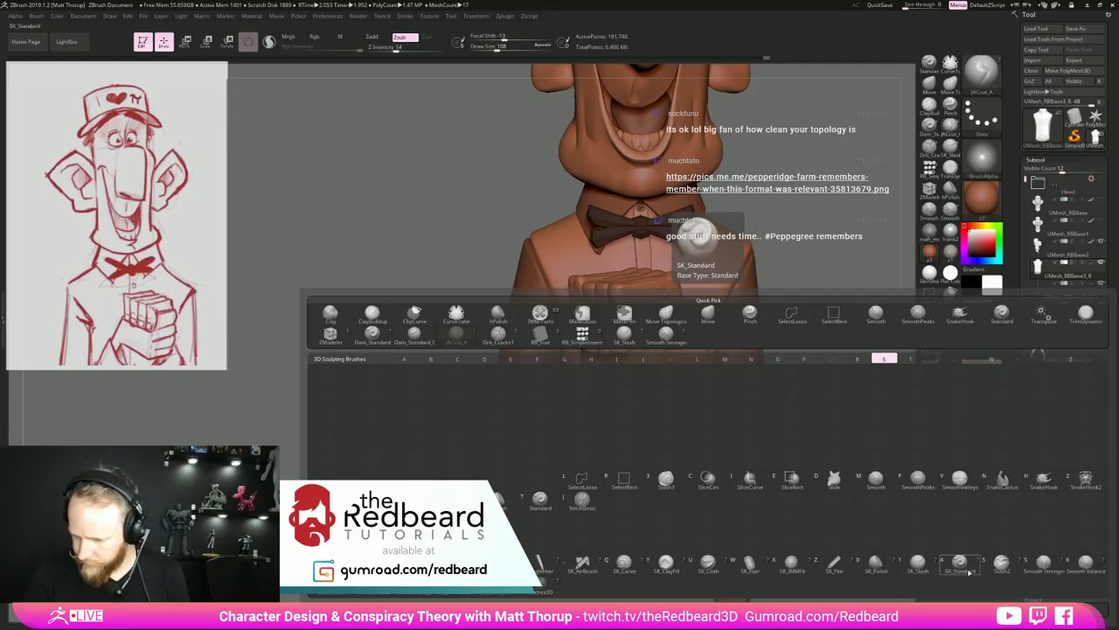
click(814, 574)
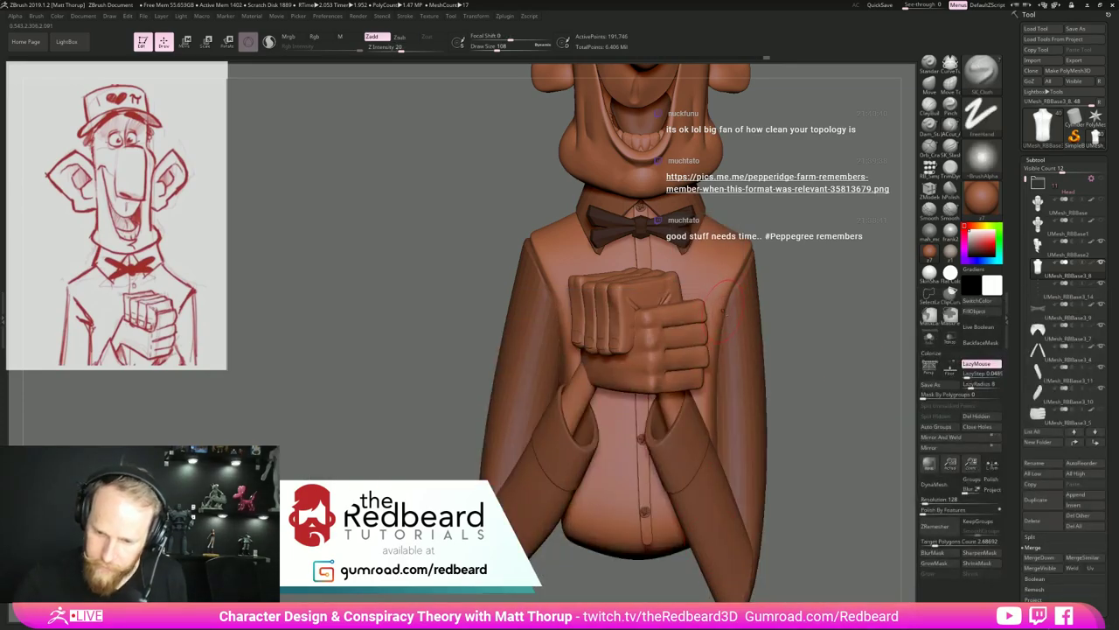
key(ctrl+z)
key(s)
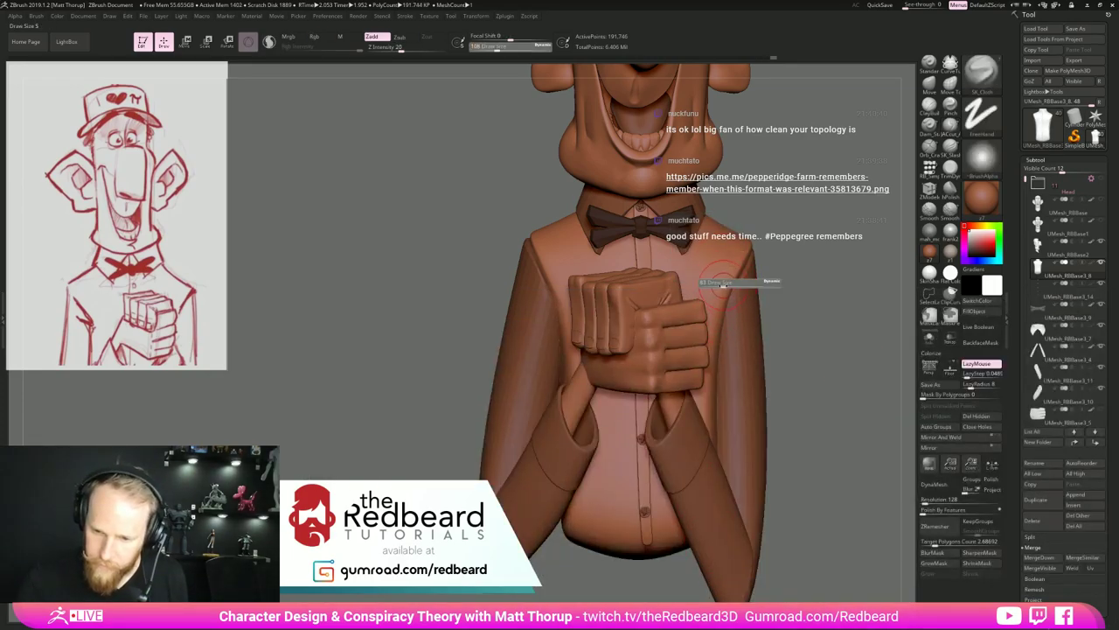
drag(731, 281, 718, 335)
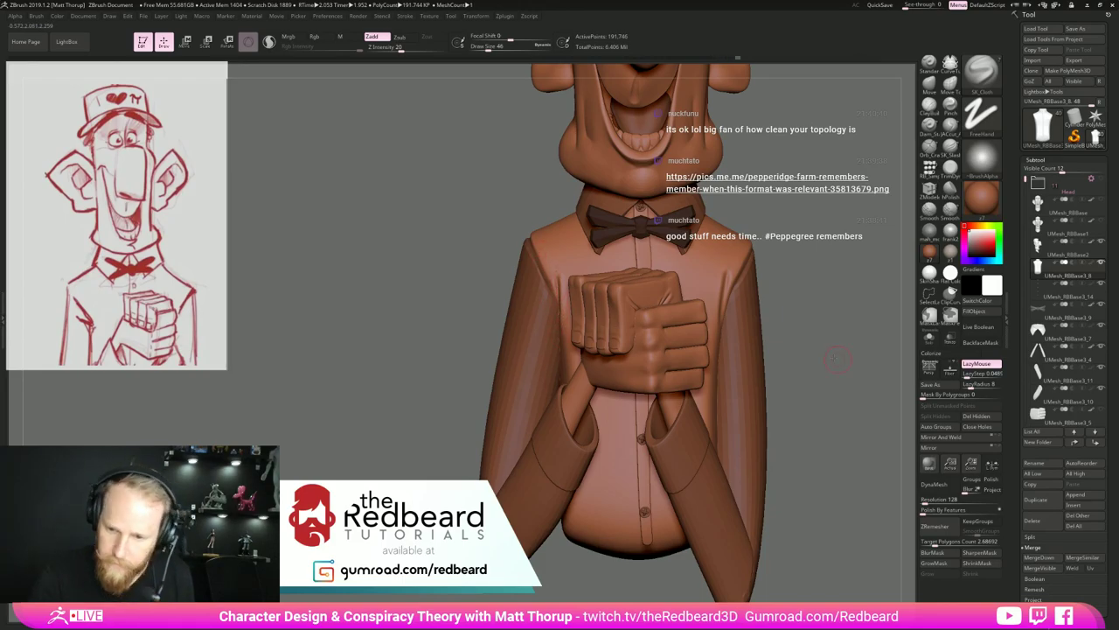
Isolate the torso to inspect its armpit folds from an angle, and bring back the full character.
mouse_move(837, 358)
alt+mouse_down()
mouse_move(836, 284)
mouse_move(841, 376)
mouse_move(808, 351)
alt+mouse_up()
click(929, 339)
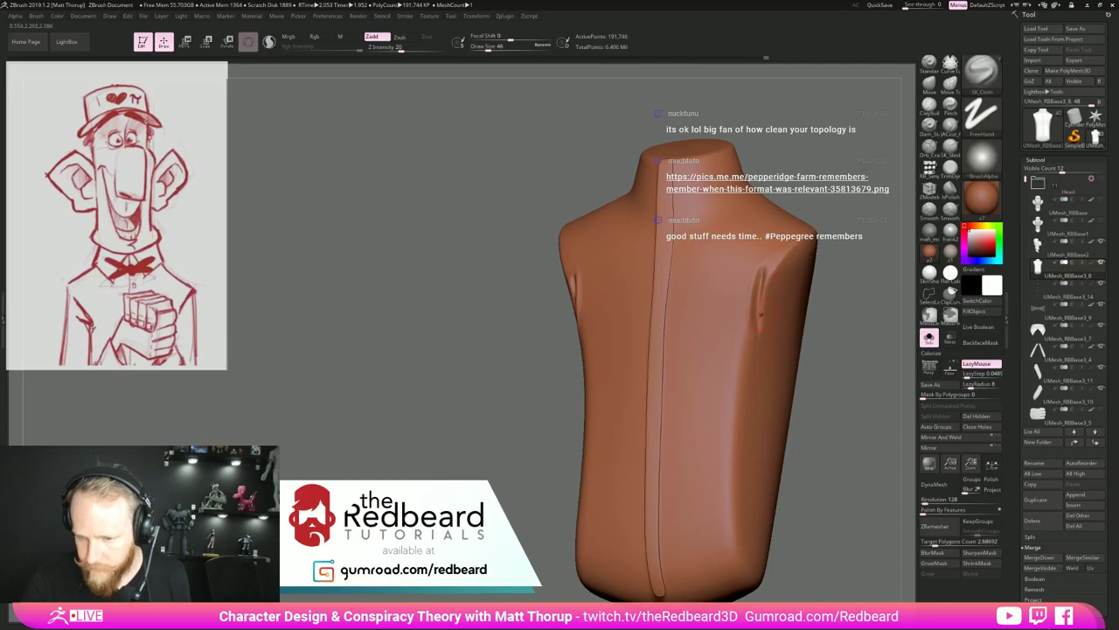
drag(831, 361, 874, 360)
alt+drag(874, 360, 842, 385)
click(929, 339)
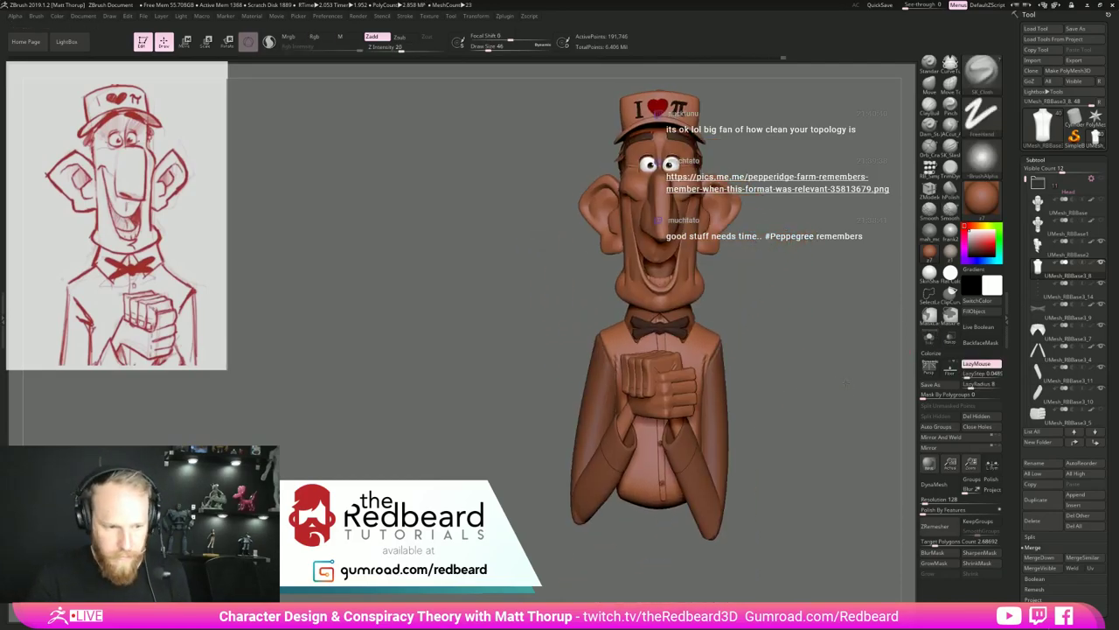
Select the shirt collar, subdivide it once, turn on its wireframe and isolate it.
alt+drag(853, 306, 802, 409)
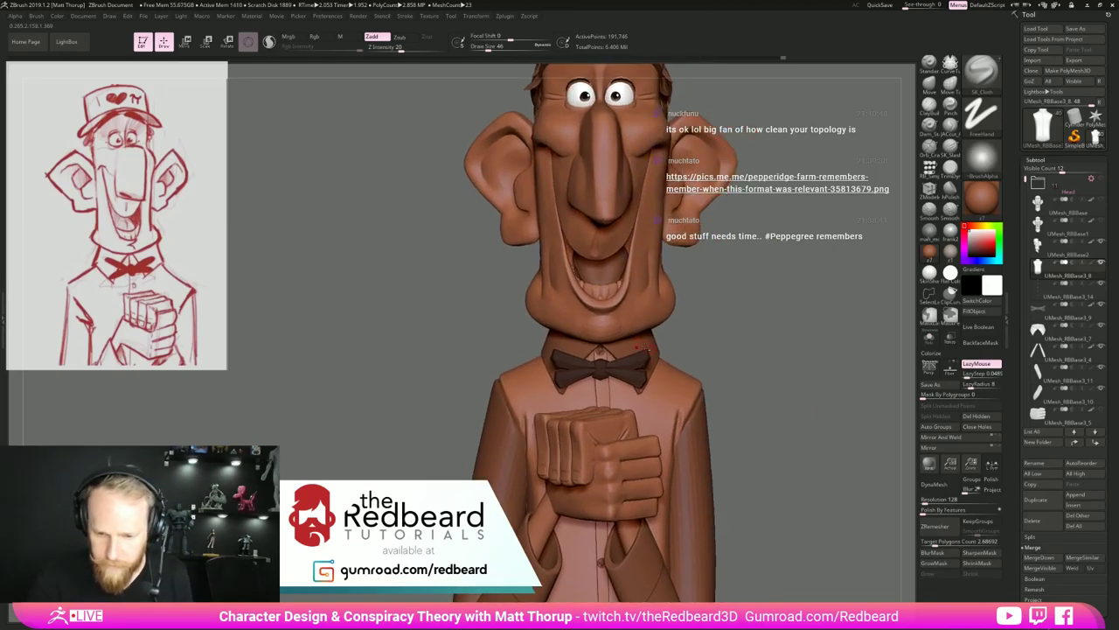
alt+click(651, 347)
key(ctrl)
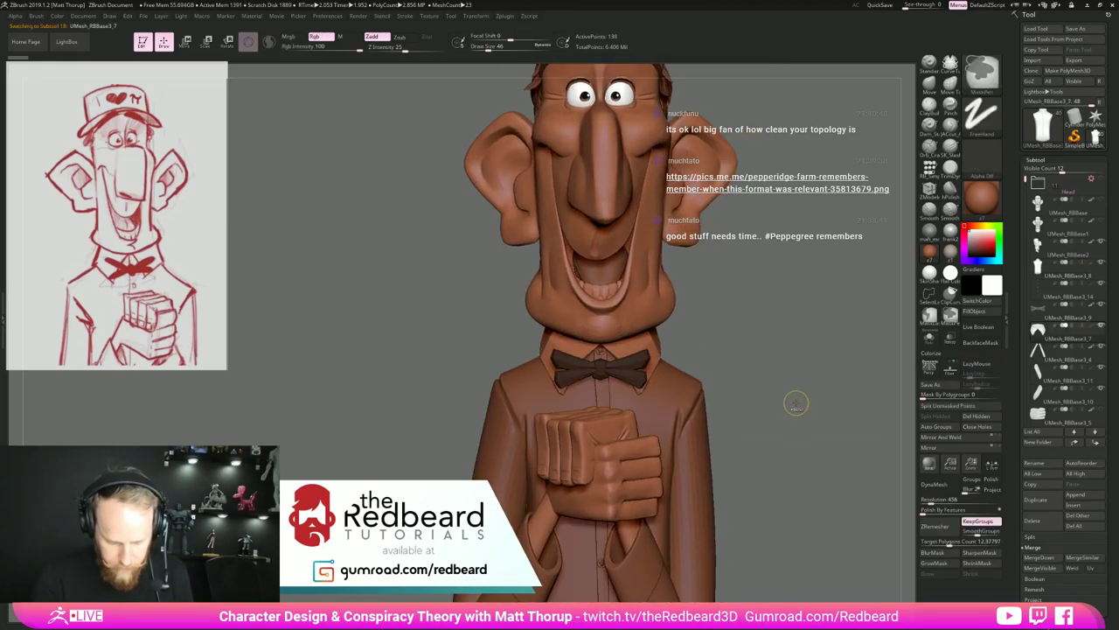
key(ctrl+d)
key(shift+f)
click(929, 339)
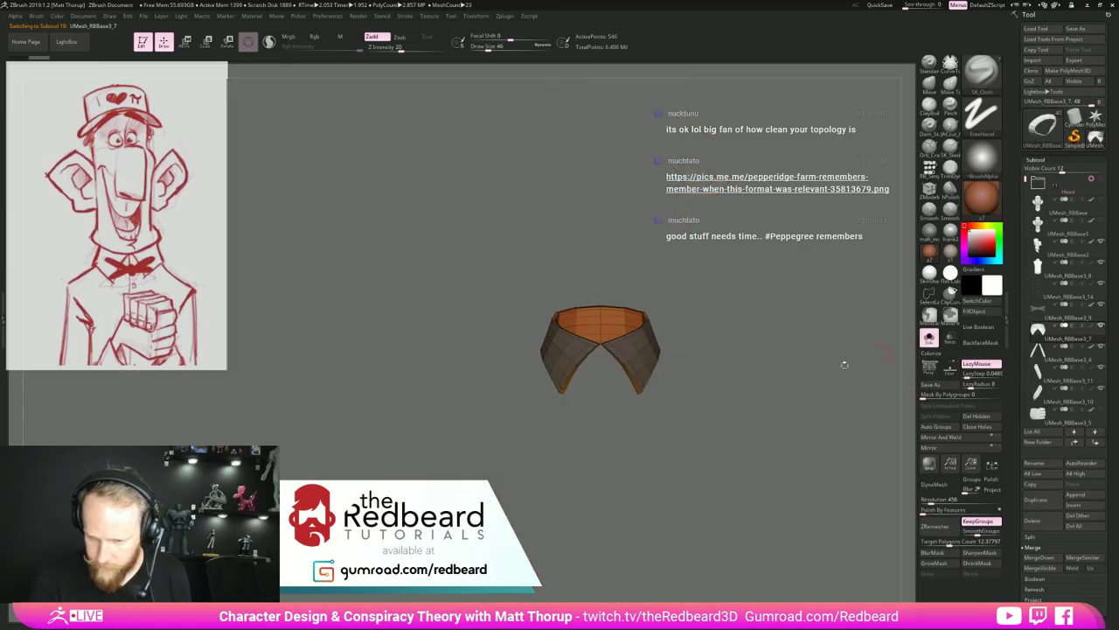
Subdivide the isolated collar three more times and show the full character again.
alt+drag(845, 365, 819, 403)
key(ctrl+d)
key(ctrl+d)
key(ctrl+d)
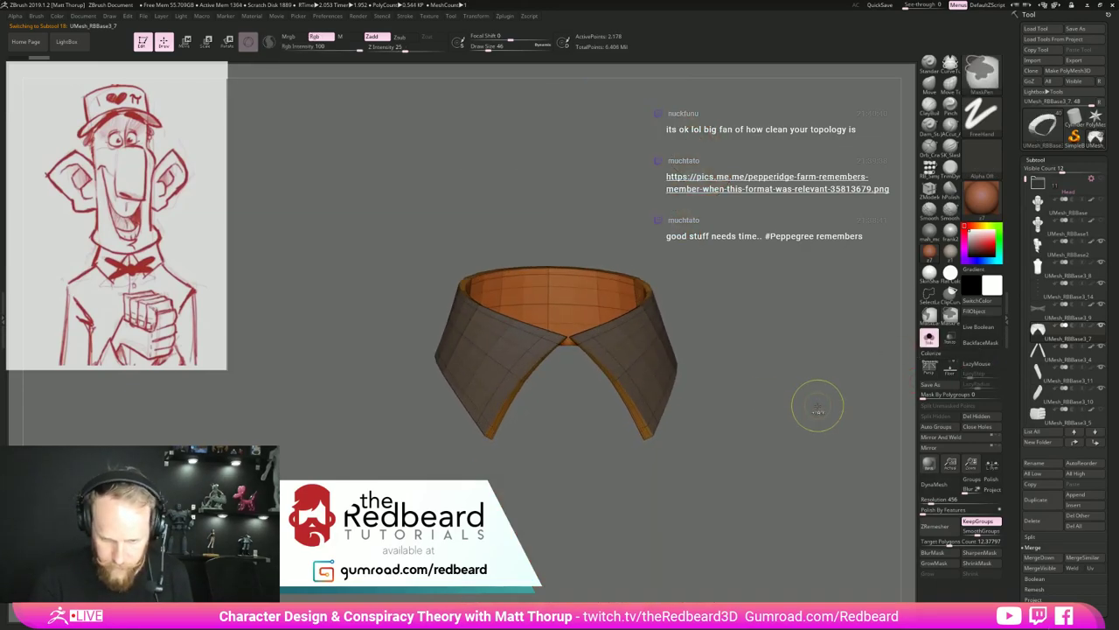
click(930, 338)
mouse_move(832, 372)
mouse_down()
mouse_move(800, 353)
mouse_move(806, 362)
mouse_move(804, 342)
mouse_move(752, 368)
mouse_move(787, 359)
mouse_up()
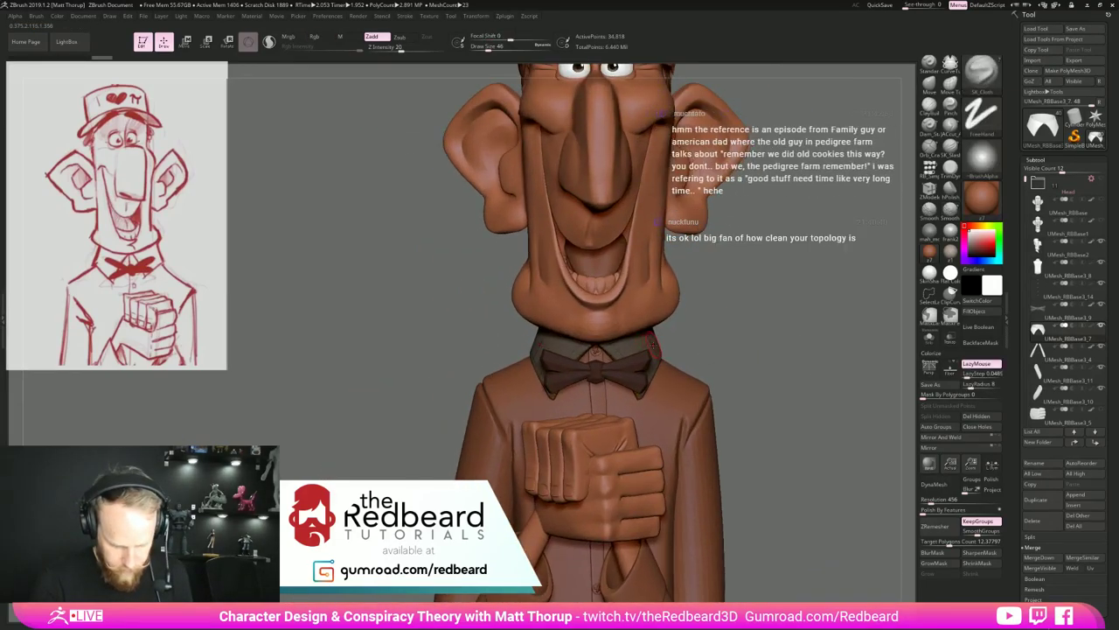
Switch to the Move brush at size 90, hide the wireframe and lower the collar by two subdivision levels.
key(b)
key(m)
key(v)
key(s)
drag(644, 346, 651, 346)
key(shift)
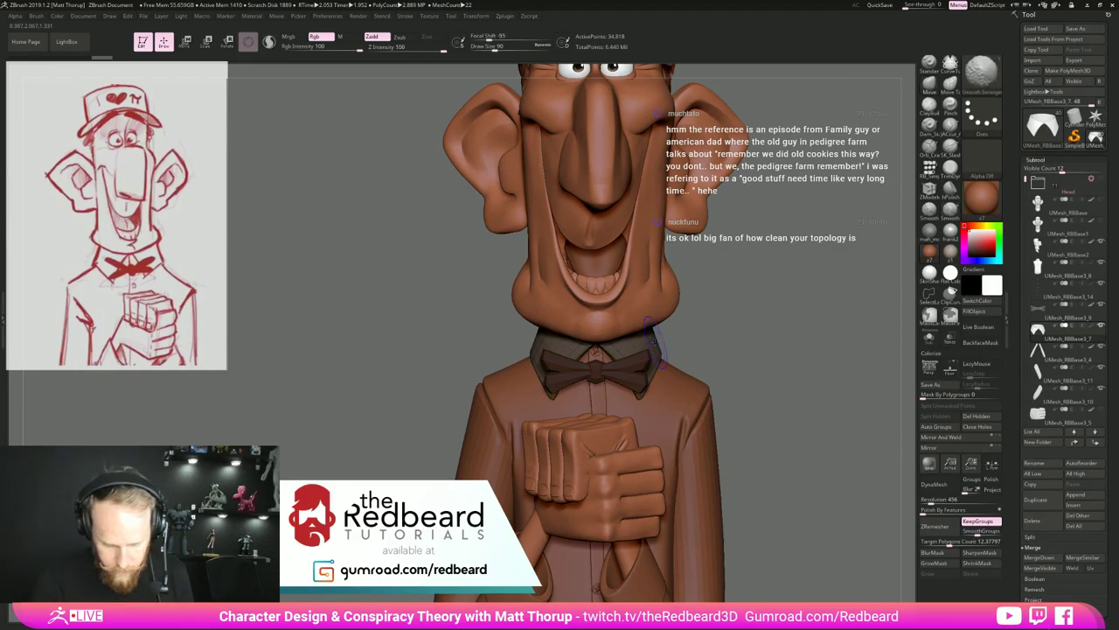
key(shift+f)
key(shift+d)
key(shift+d)
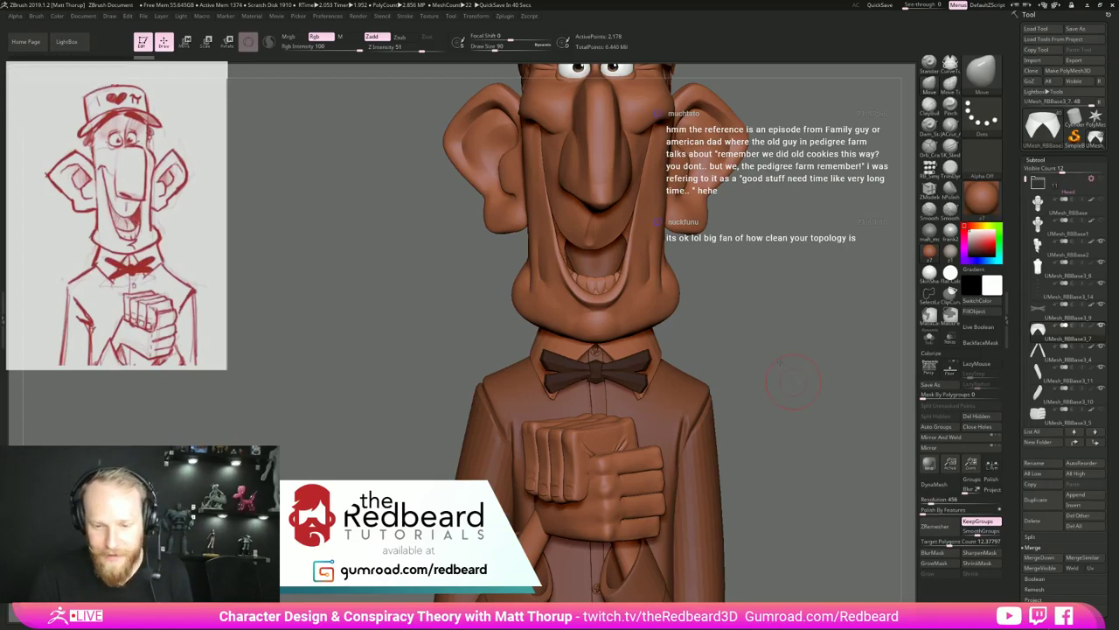
Reshape the collar's front flaps beside the bow tie with the Move brush, enlarging it to about 132.
drag(792, 382, 778, 415)
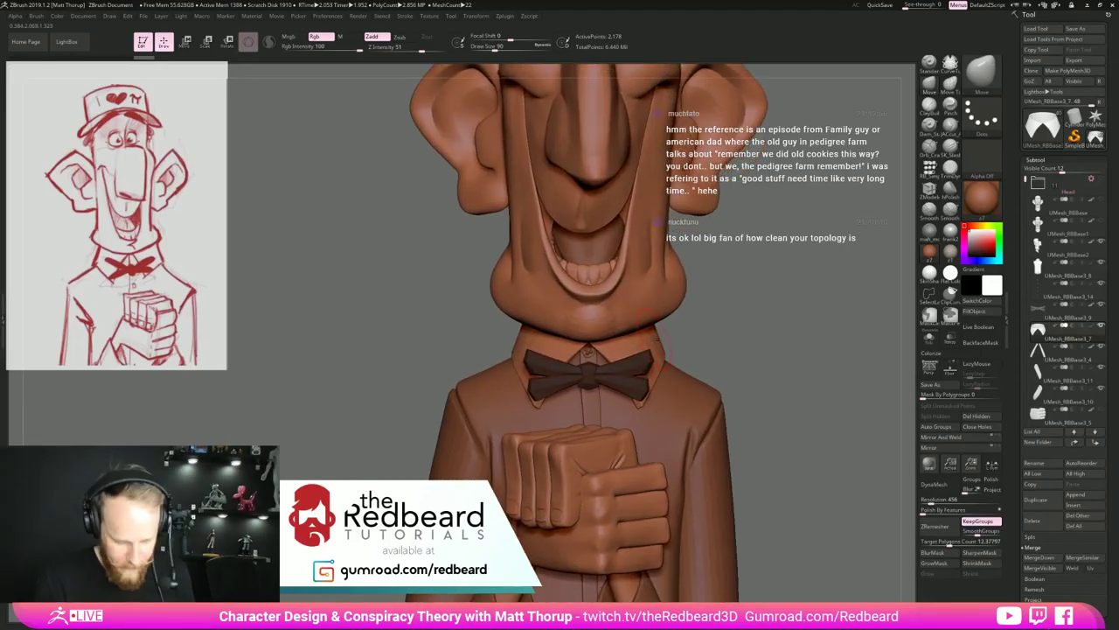
key(bracketleft)
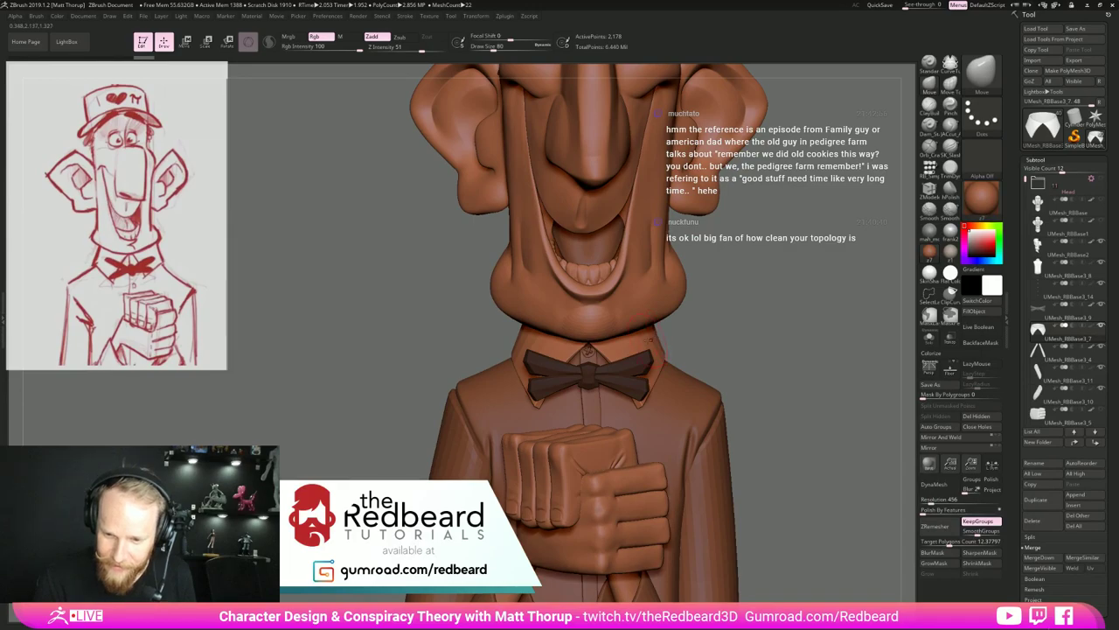
key(s)
mouse_move(647, 340)
mouse_down()
mouse_move(715, 333)
mouse_move(705, 337)
mouse_up()
key(s)
click(638, 358)
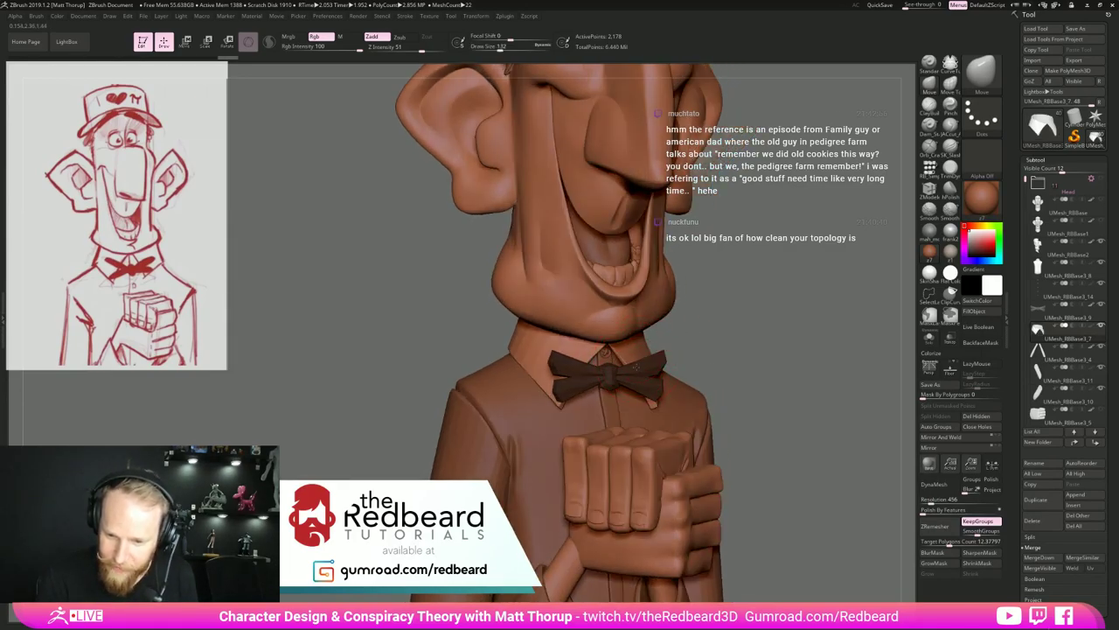
drag(655, 406, 653, 404)
drag(647, 341, 650, 333)
key(s)
click(643, 341)
Adjust the collar's sides around the neck with the Move brush from several angles, at a size of about 116.
mouse_move(809, 334)
mouse_down()
mouse_move(757, 331)
mouse_move(790, 338)
mouse_move(750, 350)
mouse_move(769, 353)
mouse_move(530, 348)
mouse_up()
key(s)
mouse_move(603, 321)
mouse_down()
mouse_move(576, 356)
mouse_move(579, 338)
mouse_up()
key(s)
key(s)
drag(411, 346, 652, 345)
key(s)
drag(577, 357, 579, 346)
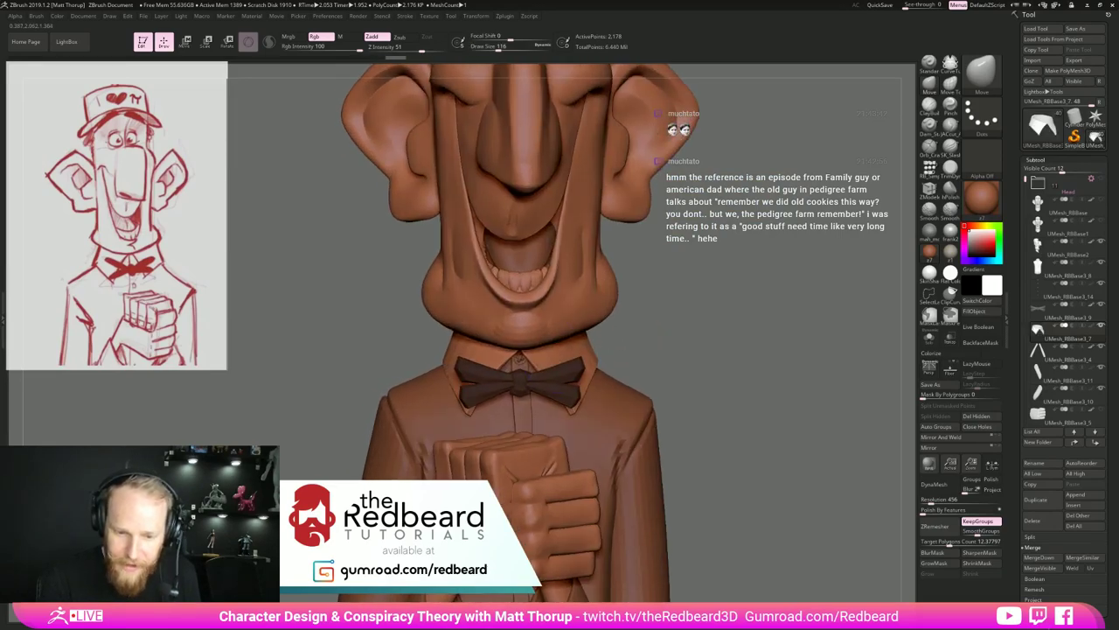
Refine the collar's outline in front and back views with the Move brush, varying its size between about 120 and 177.
key(s)
key(s)
drag(449, 344, 455, 346)
drag(434, 359, 302, 357)
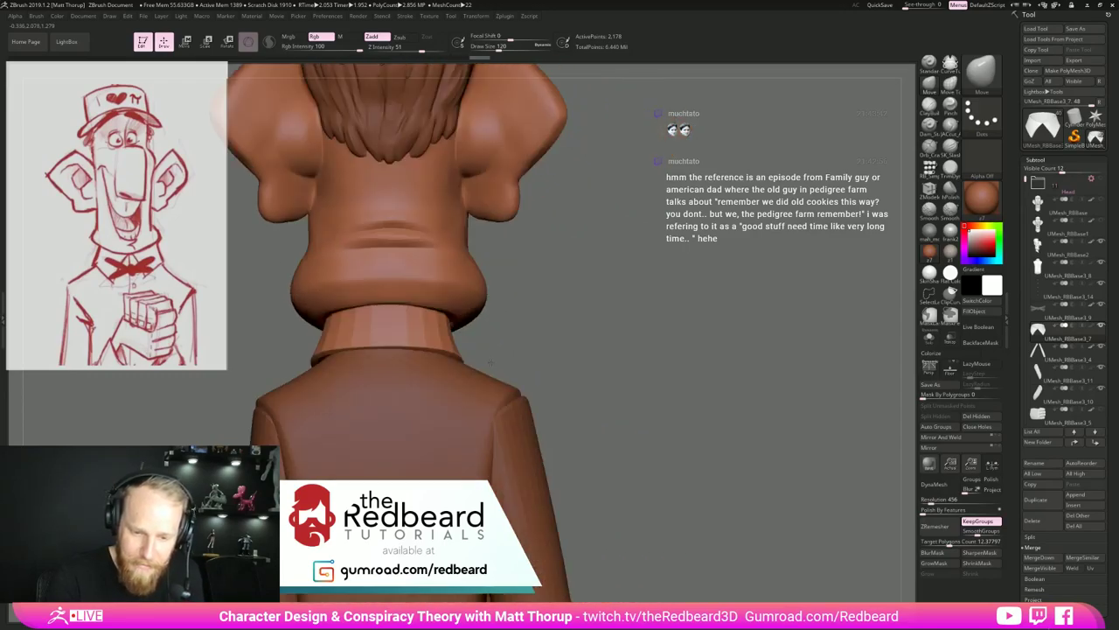
key(s)
mouse_move(448, 354)
mouse_down()
mouse_move(562, 336)
mouse_move(483, 326)
mouse_move(486, 344)
mouse_move(480, 327)
mouse_move(544, 329)
mouse_move(476, 332)
mouse_move(532, 332)
mouse_move(522, 327)
mouse_up()
key(s)
key(s)
key(s)
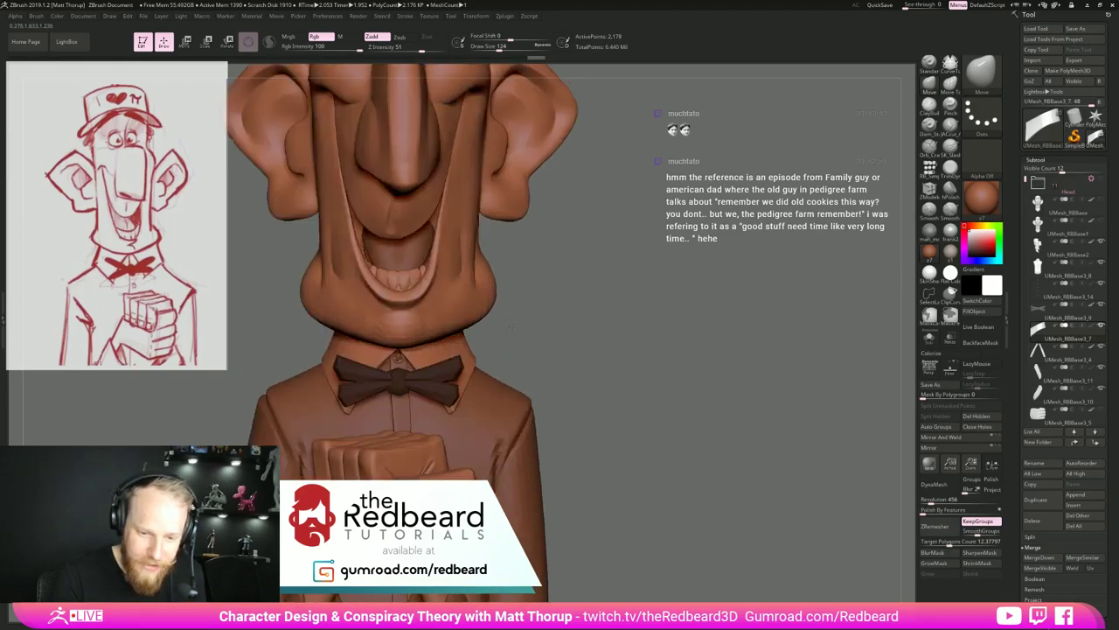
key(s)
drag(440, 344, 444, 344)
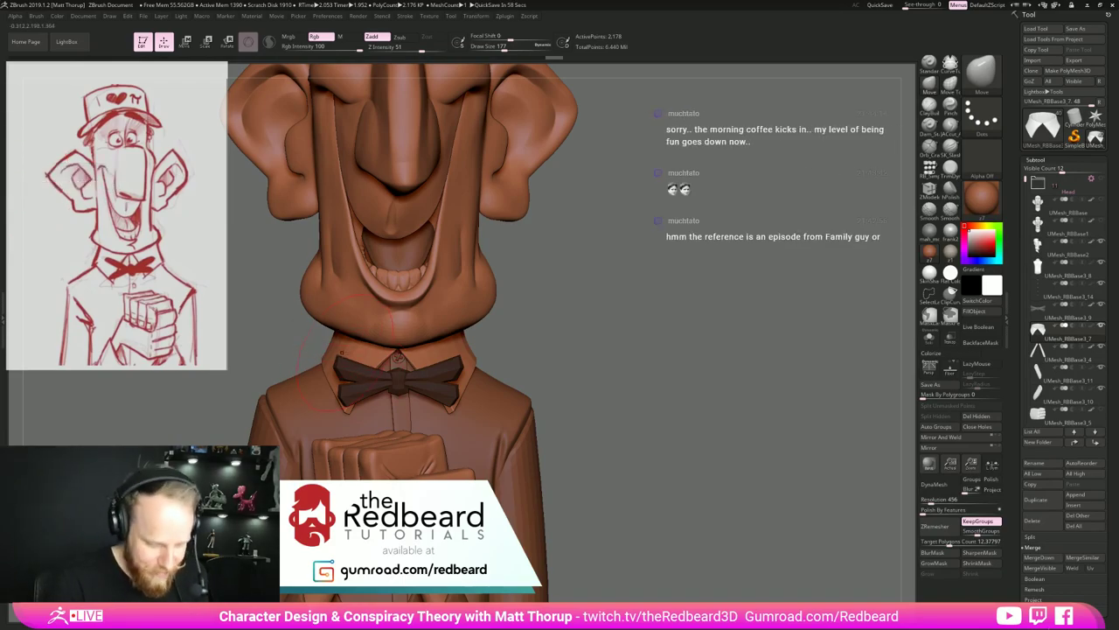
Shape the collar's fit against the neck and shoulders from front and side views, using Move brush sizes of about 116 to 128.
mouse_move(612, 332)
alt+mouse_down()
mouse_move(687, 344)
mouse_move(663, 345)
alt+mouse_up()
key(s)
mouse_move(424, 356)
mouse_down()
mouse_move(407, 351)
mouse_move(419, 353)
mouse_up()
key(s)
mouse_move(627, 317)
mouse_down()
mouse_move(689, 320)
mouse_move(606, 337)
mouse_move(640, 339)
mouse_up()
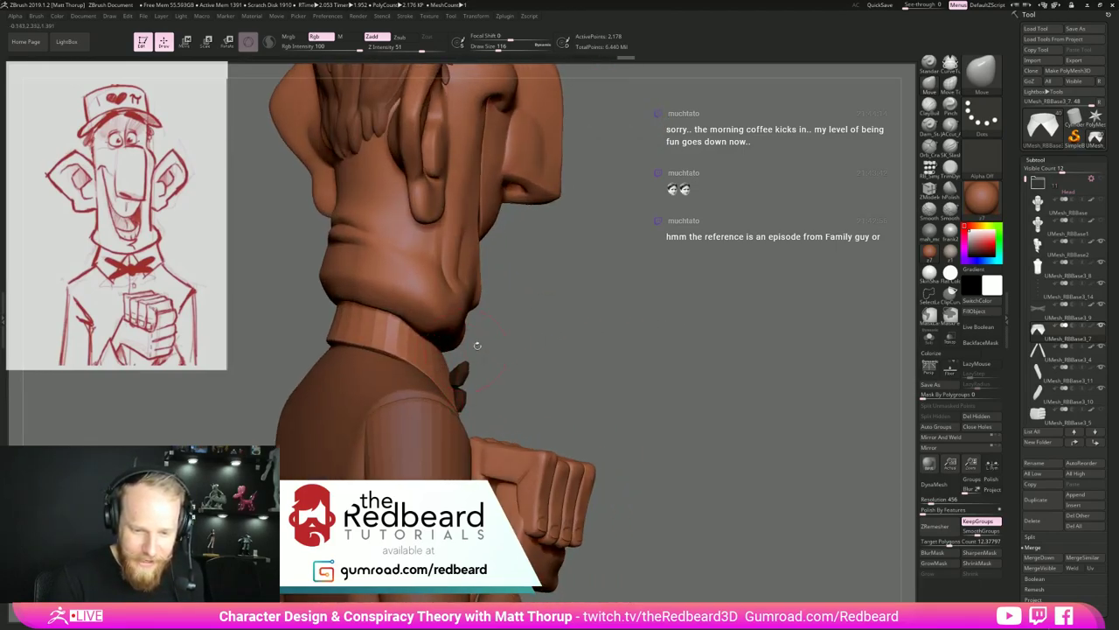
drag(477, 345, 523, 348)
key(s)
drag(411, 339, 530, 324)
alt+drag(636, 318, 615, 367)
alt+drag(568, 339, 604, 329)
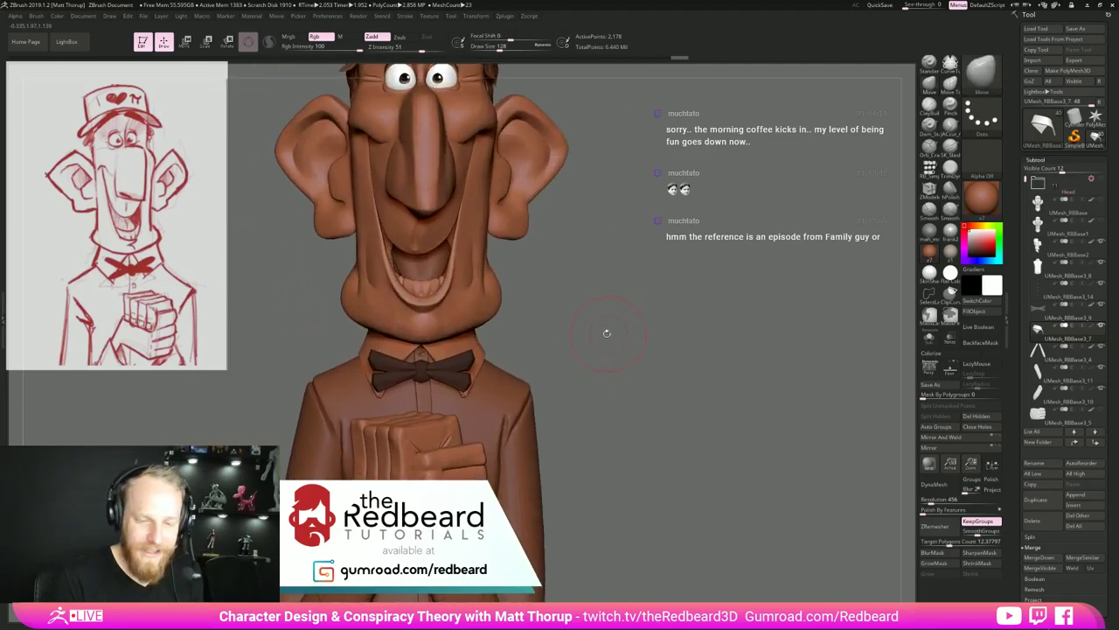
Nudge the collar's upper edge and smooth its front near the bow tie, enlarging the Move brush to 158.
drag(387, 344, 380, 346)
drag(517, 325, 461, 321)
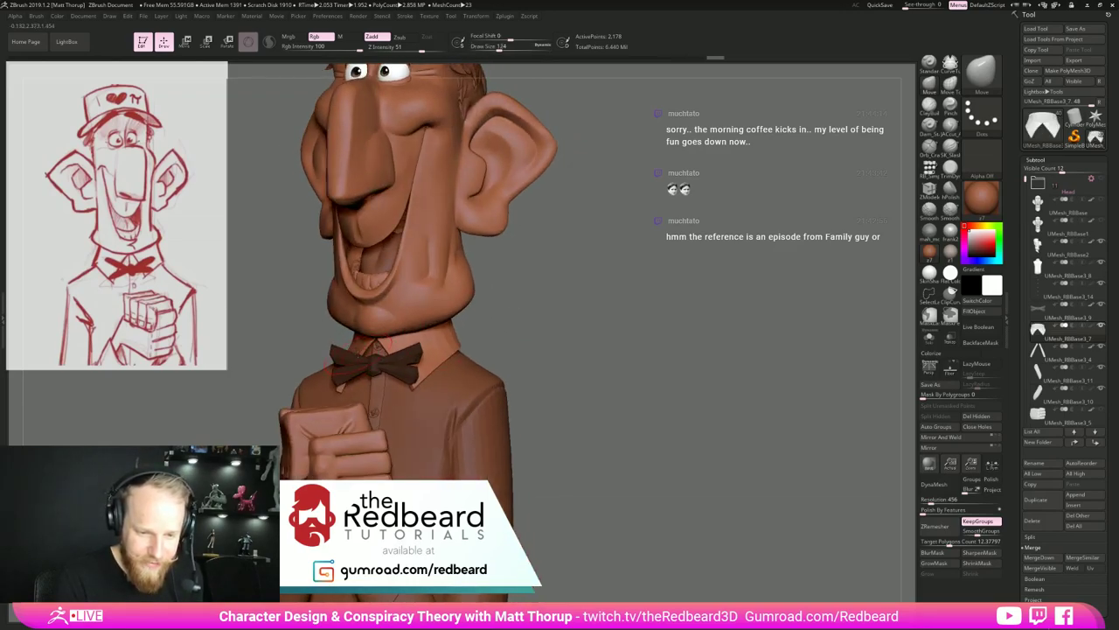
shift+drag(364, 364, 358, 358)
key(s)
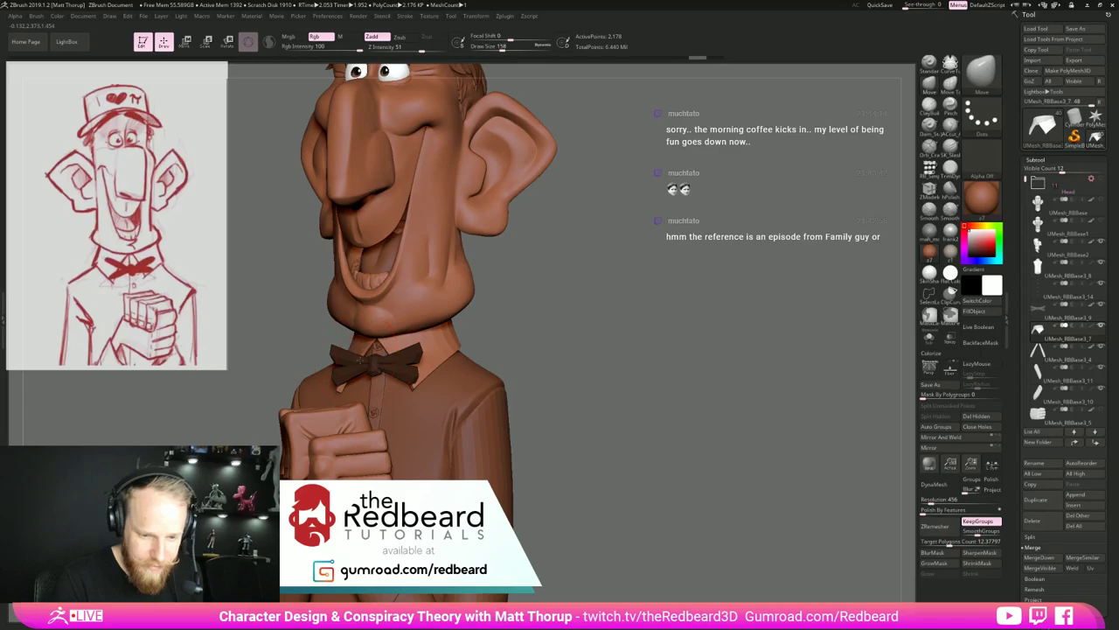
drag(535, 318, 643, 324)
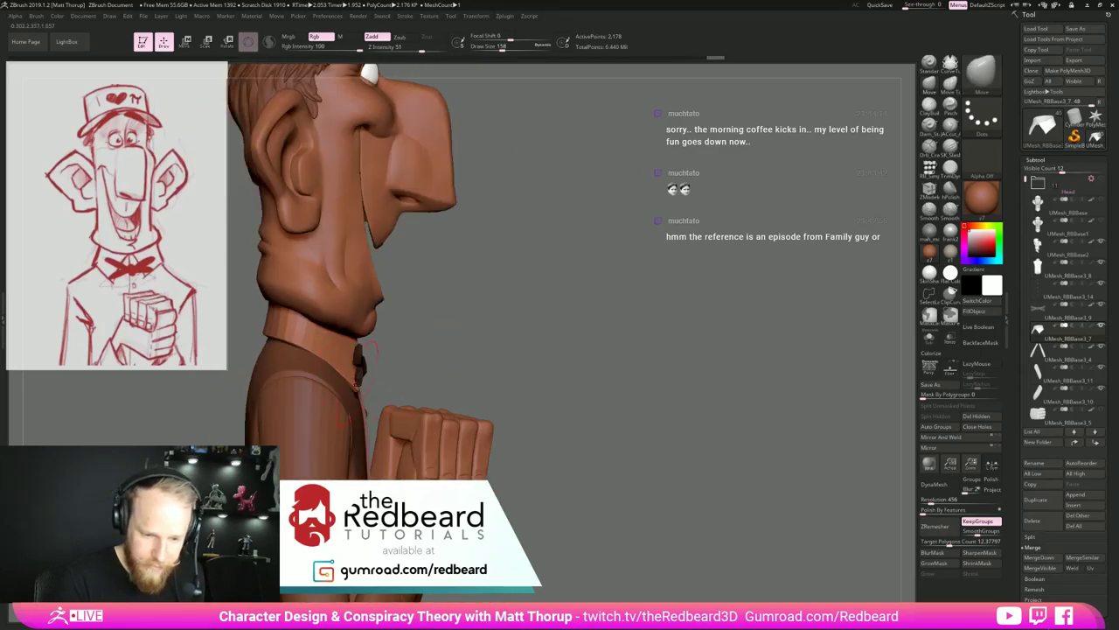
drag(437, 324, 490, 326)
Push the collar's side and back into shape around the neck with a larger Move brush of about 207.
key(s)
drag(348, 350, 327, 357)
drag(323, 352, 317, 350)
drag(534, 351, 694, 362)
drag(694, 362, 735, 360)
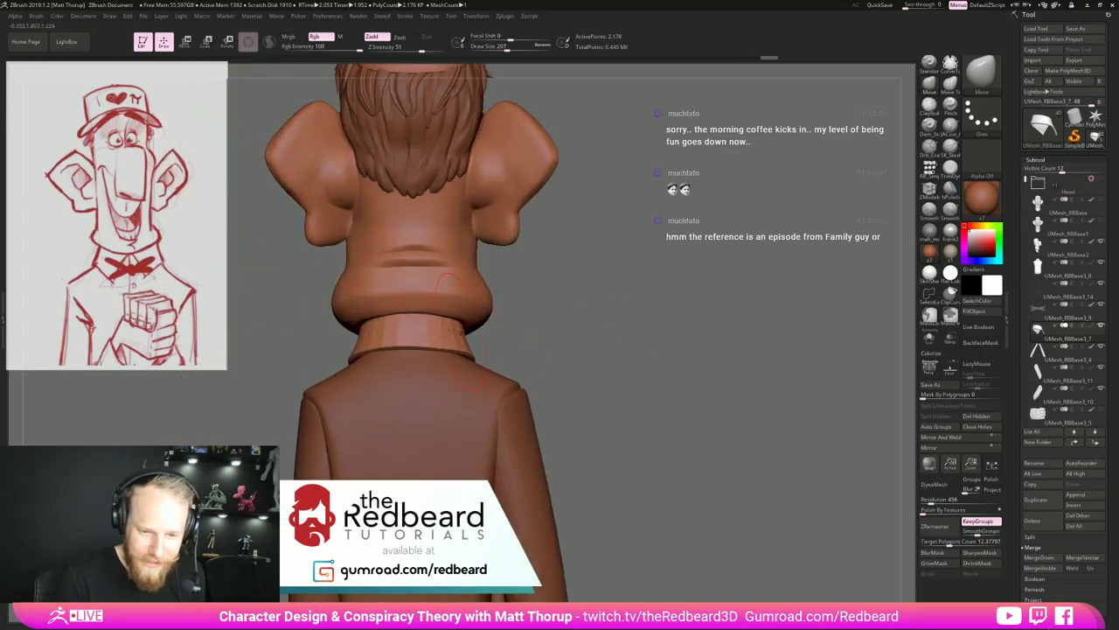
key(s)
drag(448, 324, 442, 323)
mouse_move(537, 311)
mouse_down()
mouse_move(619, 322)
mouse_move(515, 329)
mouse_move(562, 329)
mouse_up()
key(s)
key(s)
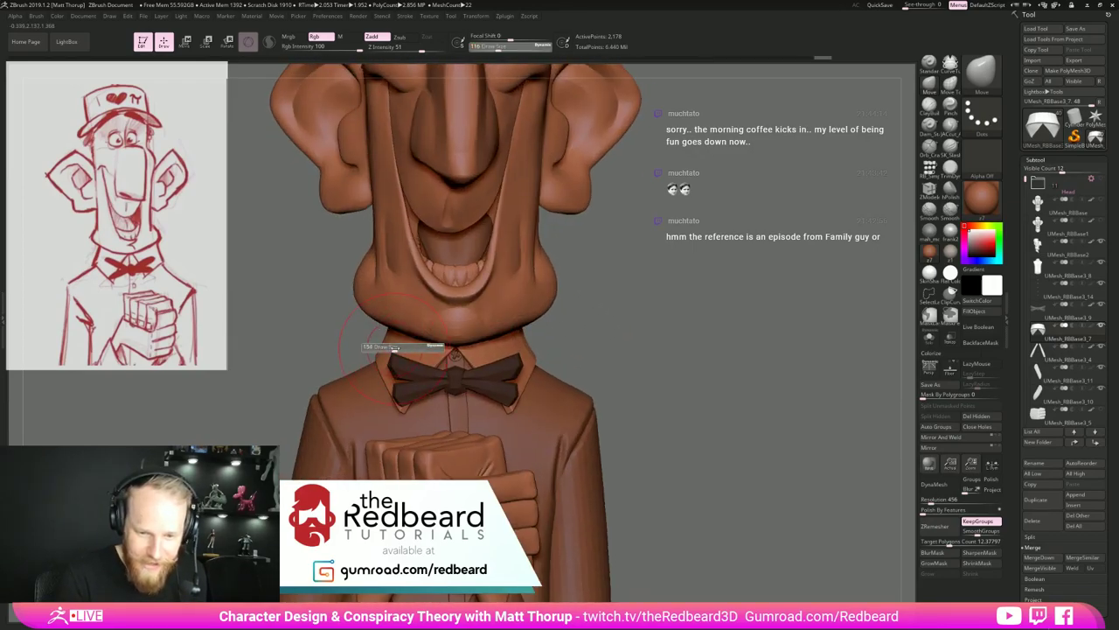
Select the shirt sleeves' subtool and briefly check its wireframe.
key(f)
alt+drag(624, 396, 710, 392)
alt+click(553, 429)
key(shift+f)
key(shift+f)
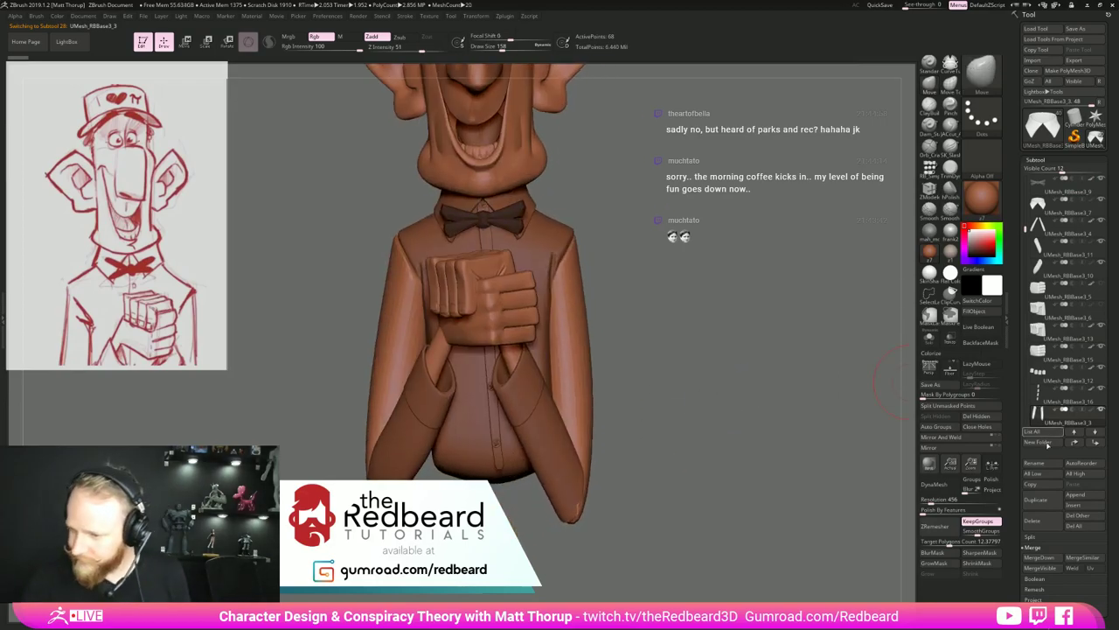
Reorder the subtools so the upper sleeves' subtool sits between the two forearm sleeve subtools.
drag(1056, 420, 1055, 315)
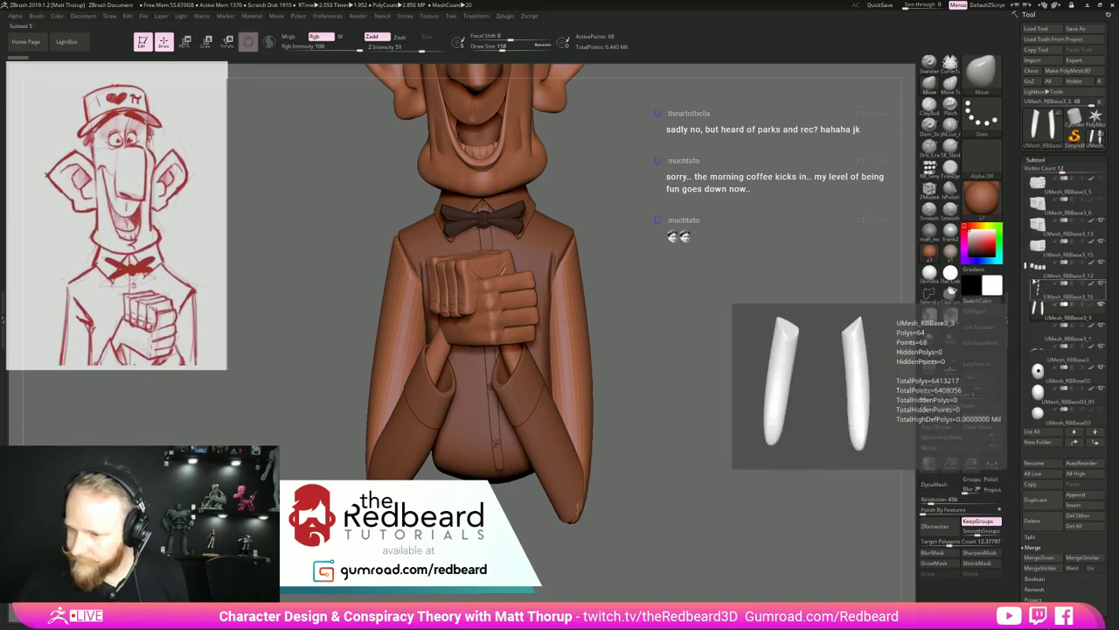
drag(1026, 265, 1026, 232)
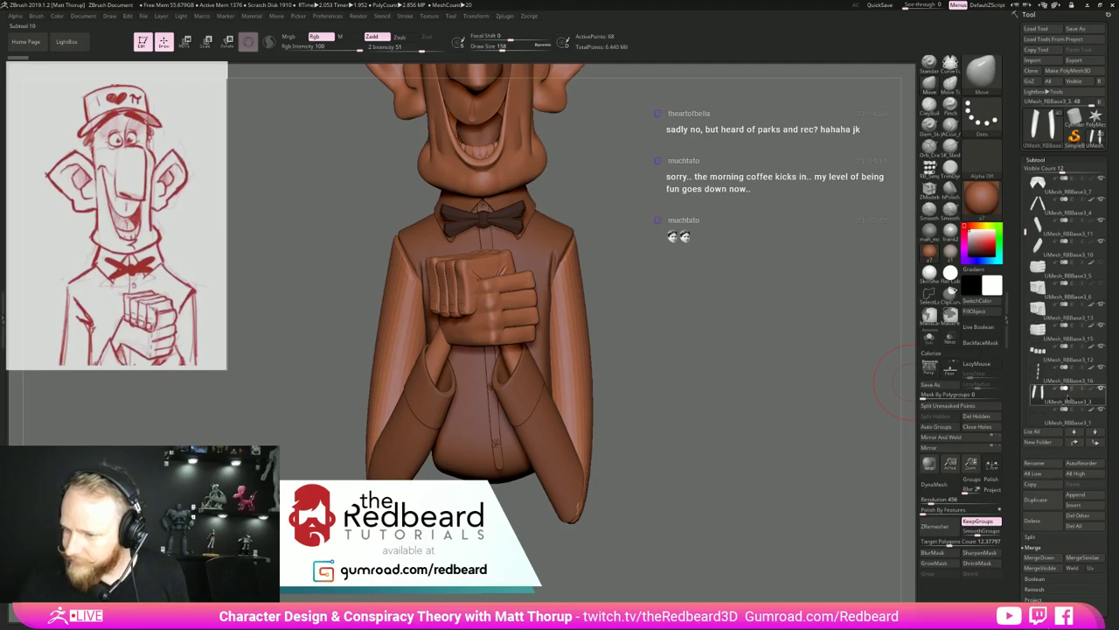
drag(1067, 398, 1062, 224)
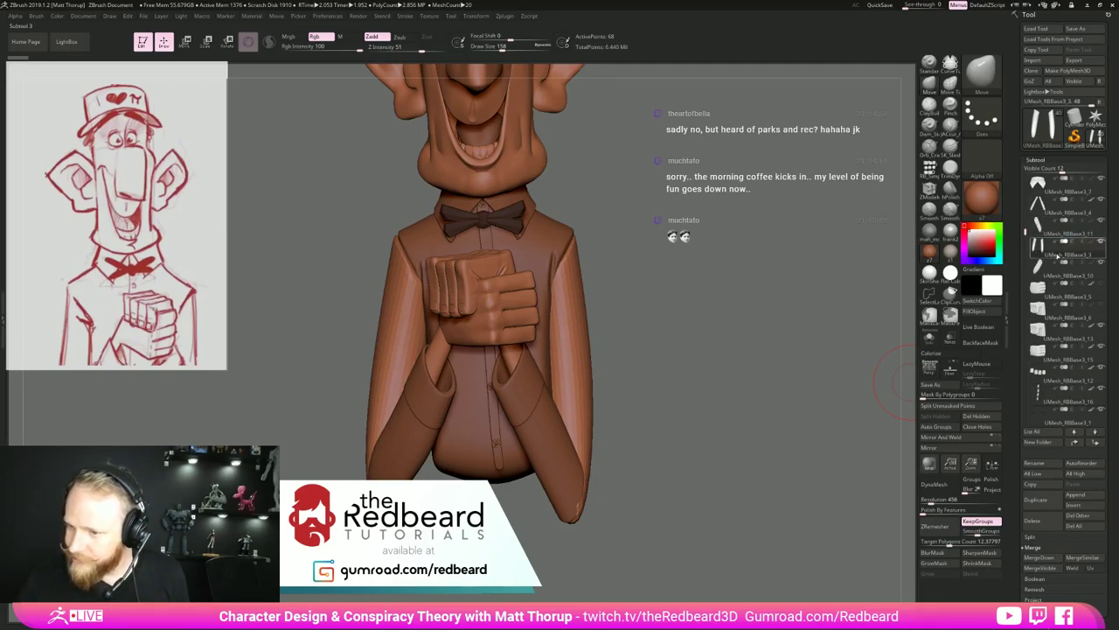
Merge the upper sleeves and both forearm sleeve subtools down into a single subtool.
click(1057, 232)
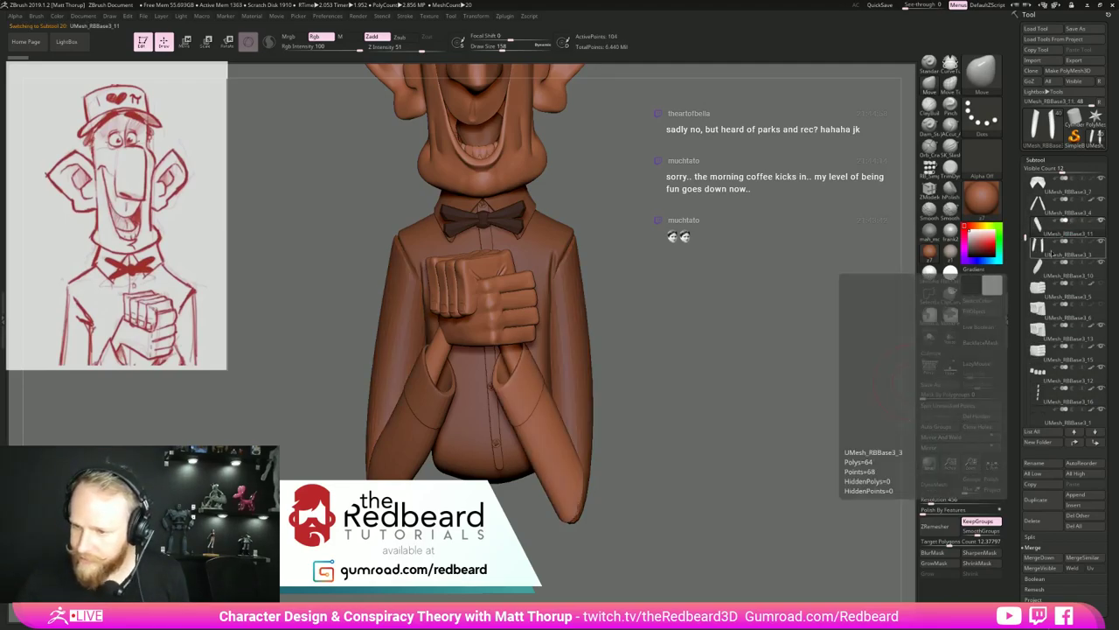
click(1052, 254)
click(1051, 232)
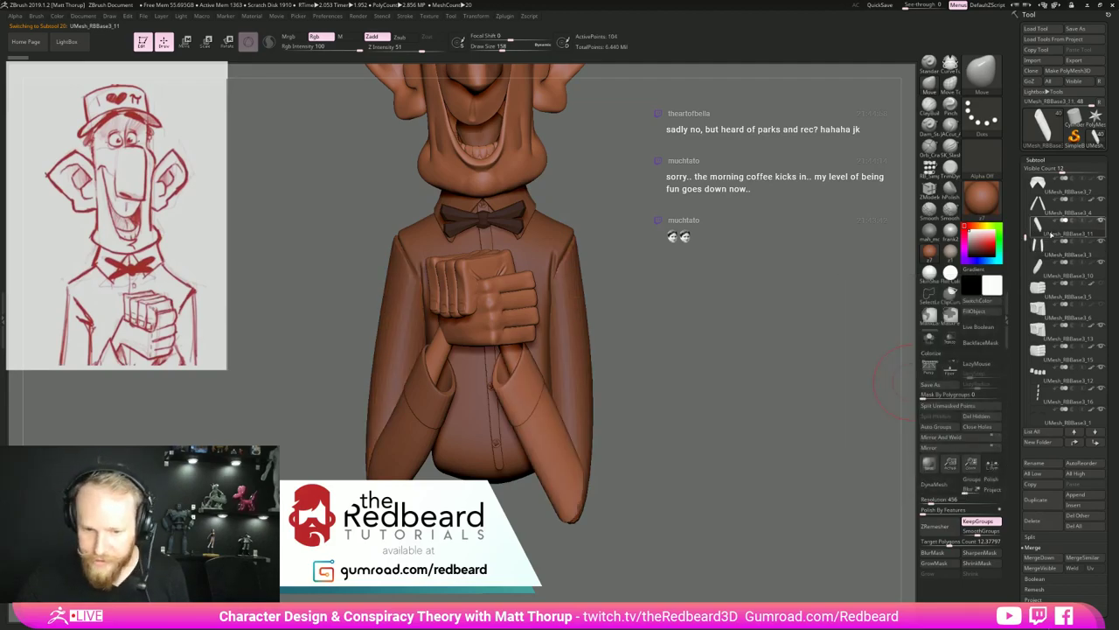
drag(758, 423, 742, 425)
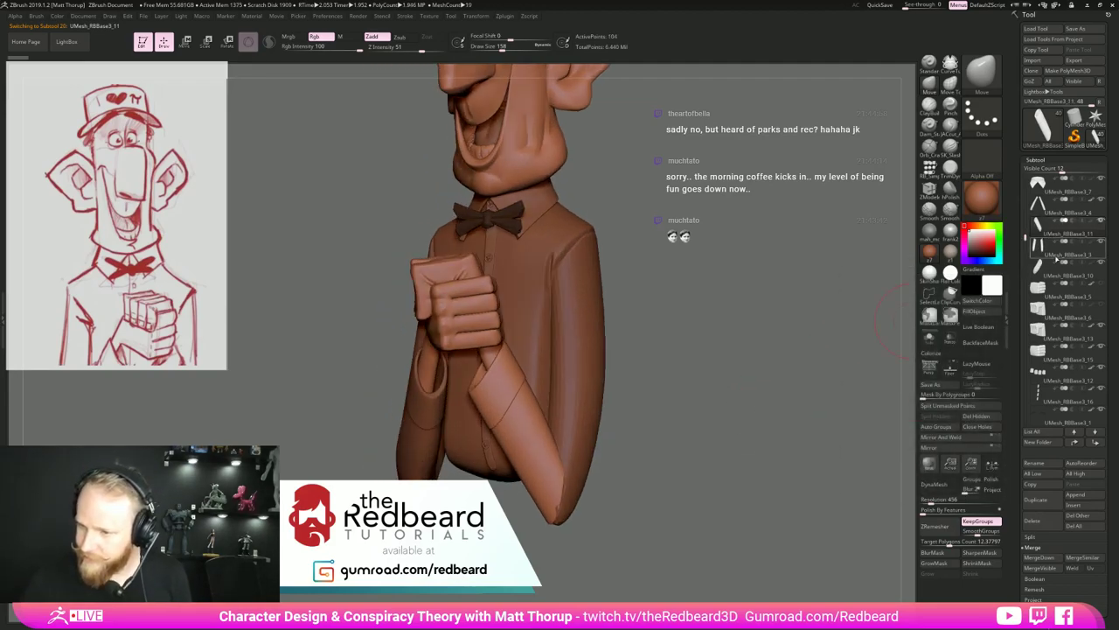
click(1055, 276)
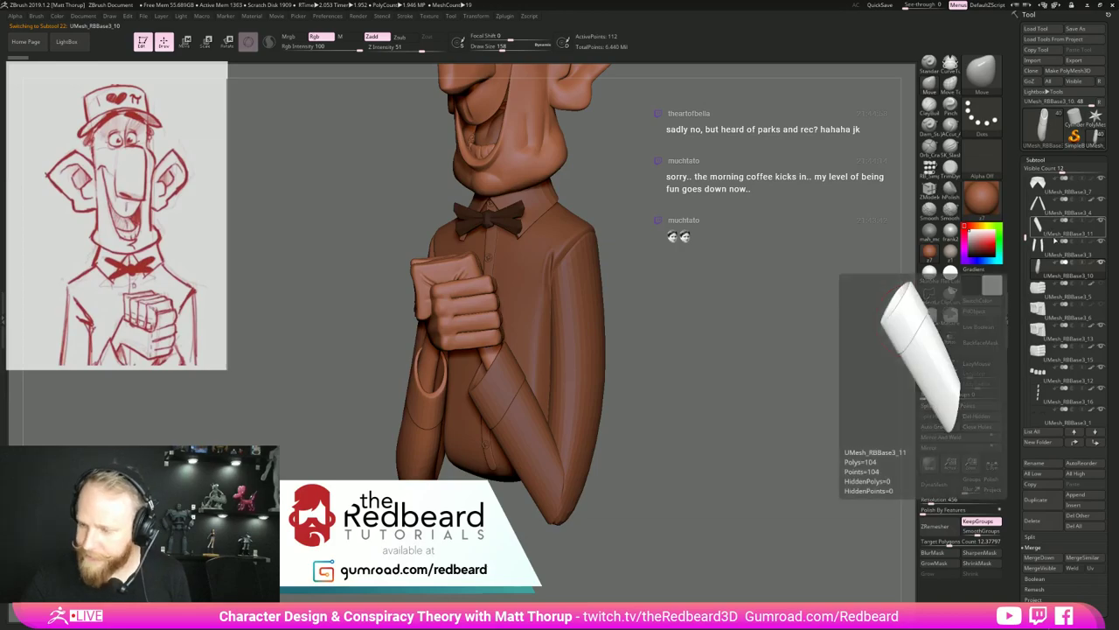
click(1047, 230)
click(1050, 561)
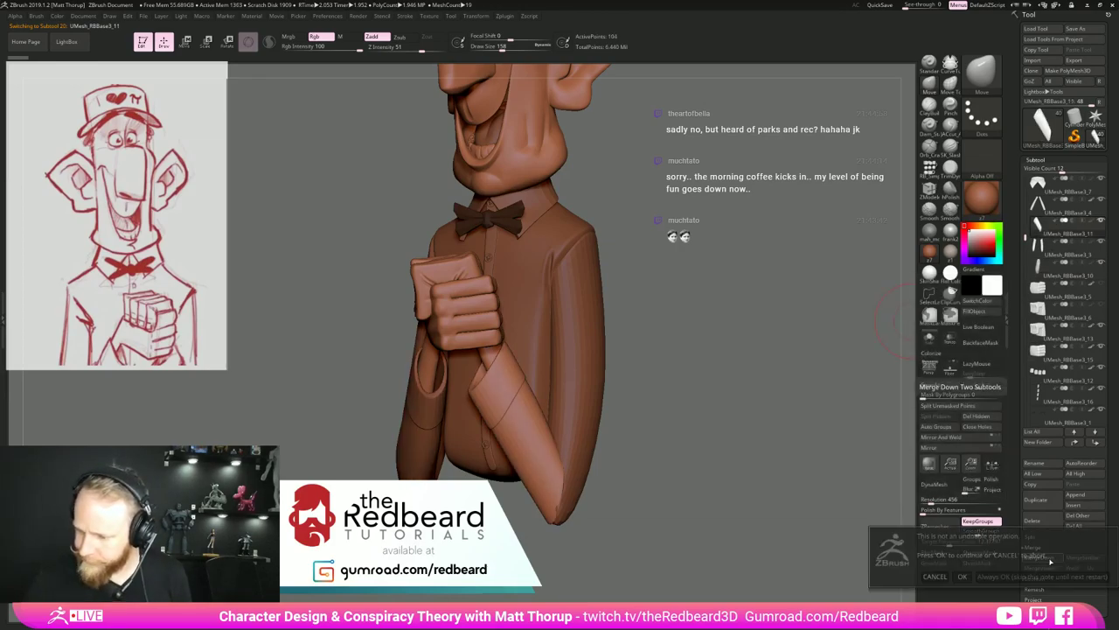
click(960, 575)
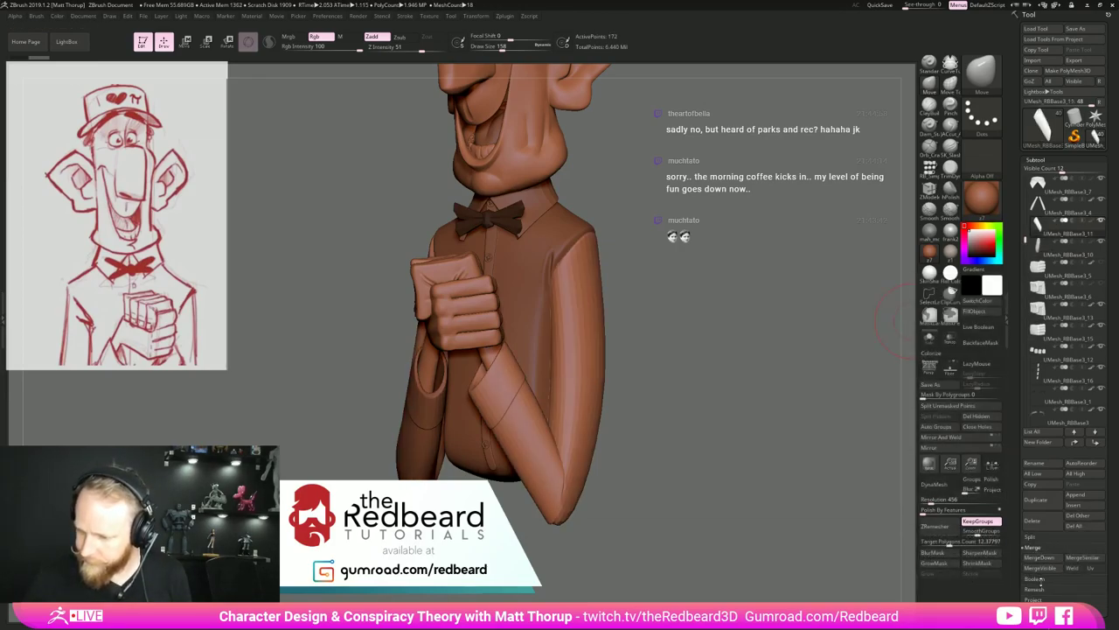
click(1046, 559)
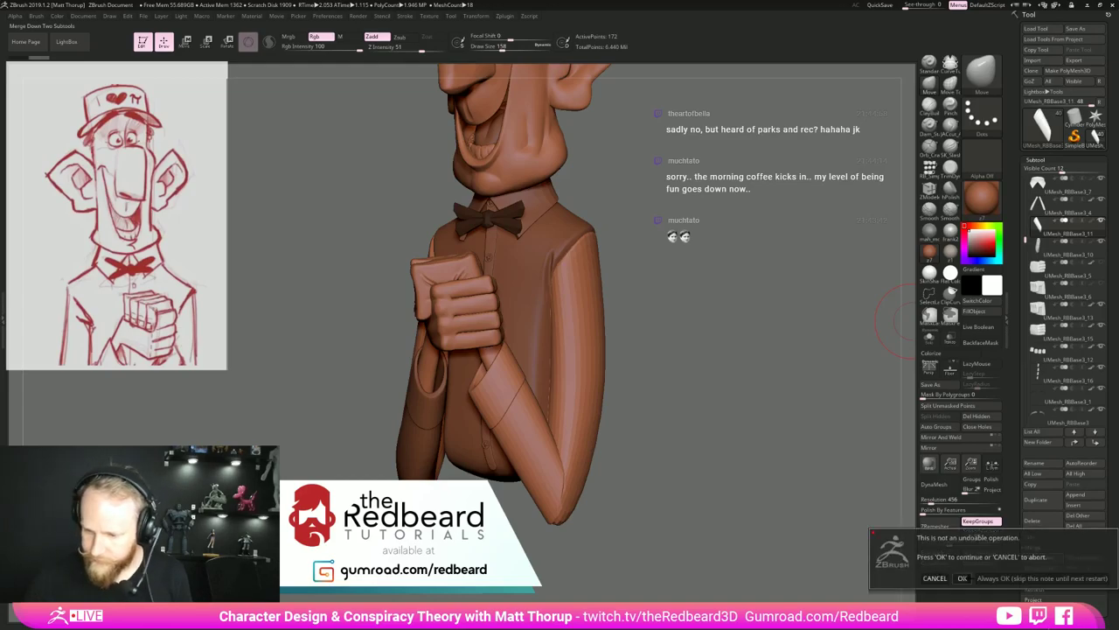
click(962, 577)
Check the merged sleeves' wireframe and subdivide their mesh three times.
drag(726, 500, 723, 393)
key(shift+f)
key(shift+f)
key(shift+d)
key(ctrl+d)
key(ctrl+d)
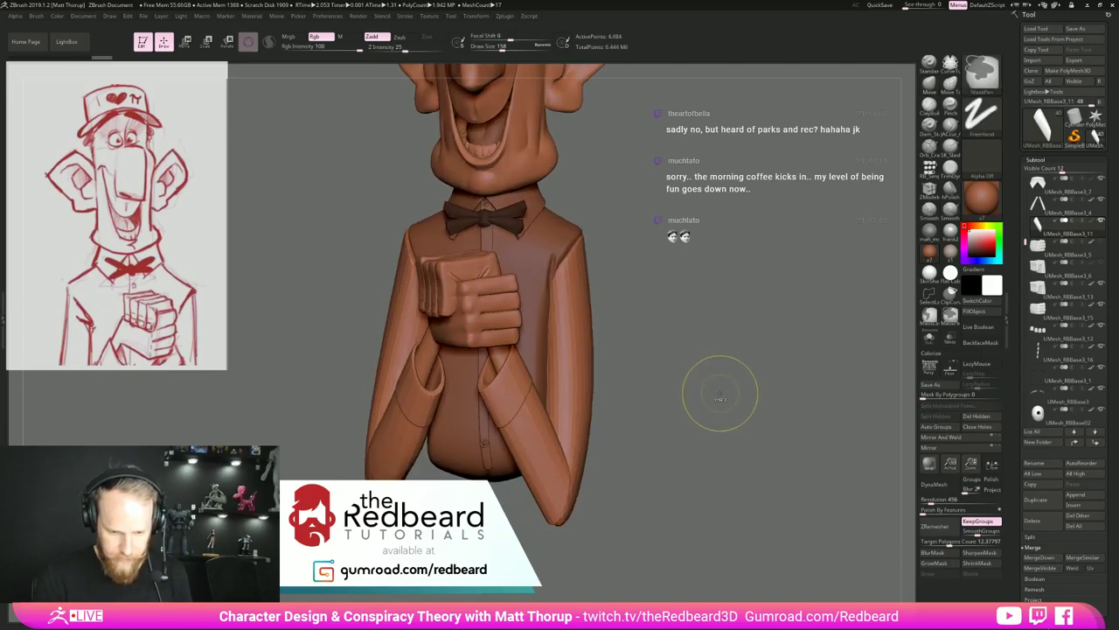
key(ctrl+d)
mouse_move(694, 405)
mouse_down()
mouse_move(763, 413)
mouse_move(699, 393)
mouse_move(711, 410)
mouse_move(729, 407)
mouse_move(679, 391)
mouse_move(702, 415)
mouse_move(718, 406)
mouse_move(710, 416)
mouse_up()
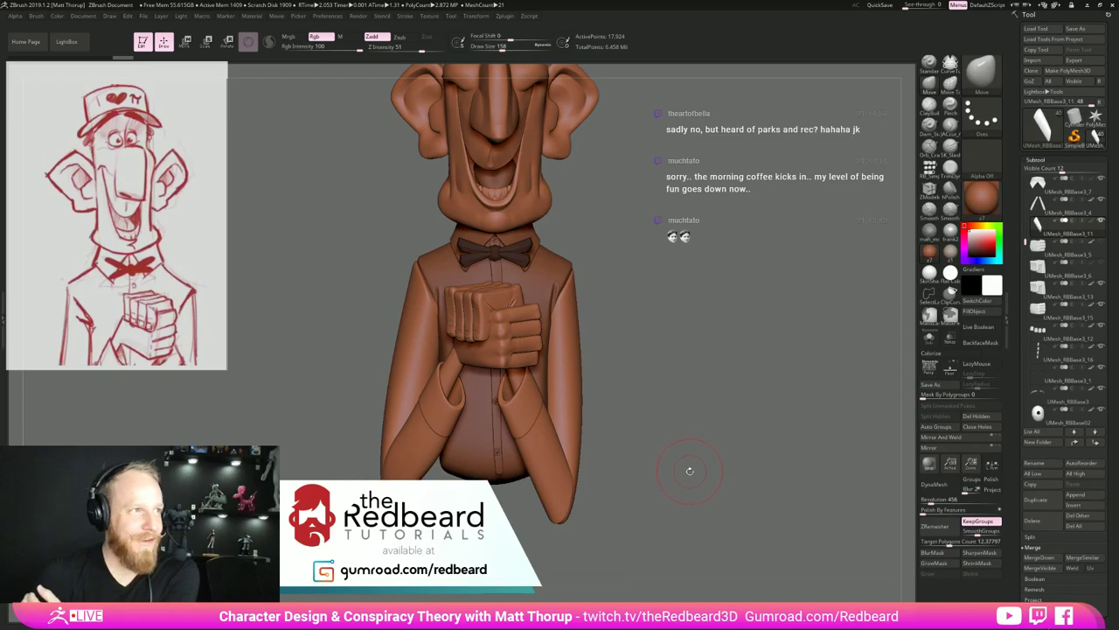
mouse_move(705, 457)
mouse_down()
mouse_move(633, 472)
mouse_move(700, 478)
mouse_up()
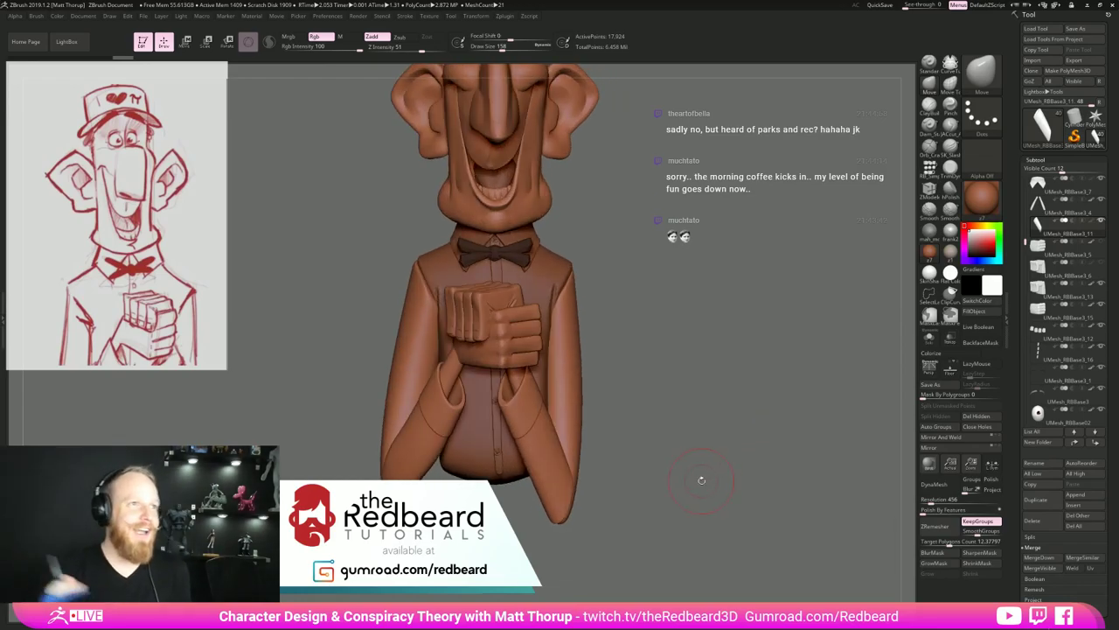
drag(702, 480, 697, 505)
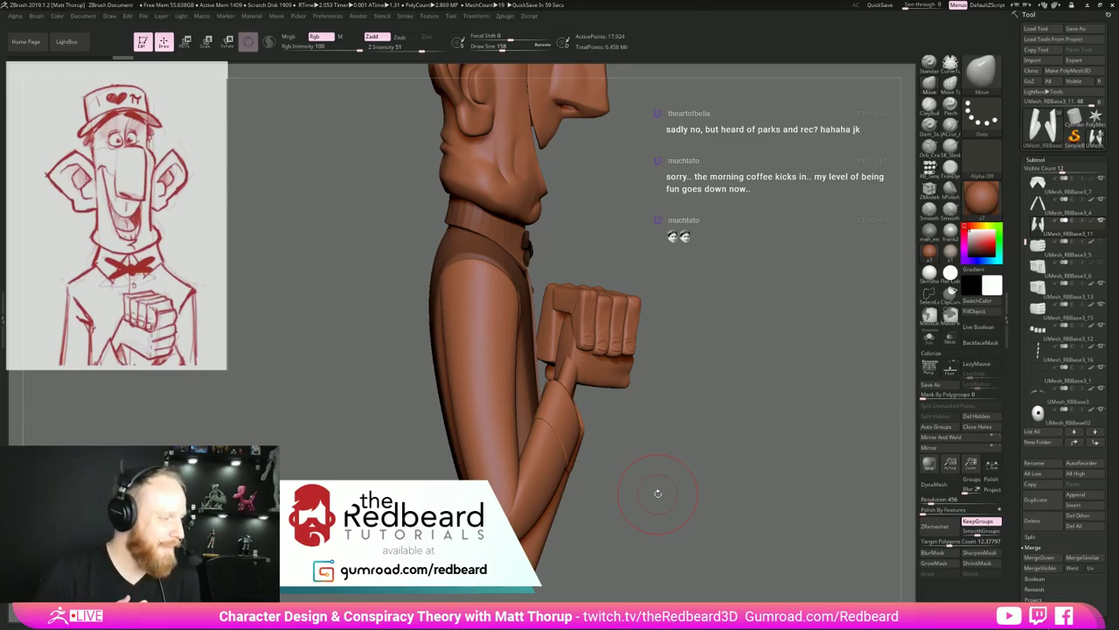
mouse_move(657, 493)
mouse_down()
mouse_move(710, 442)
mouse_move(745, 448)
mouse_up()
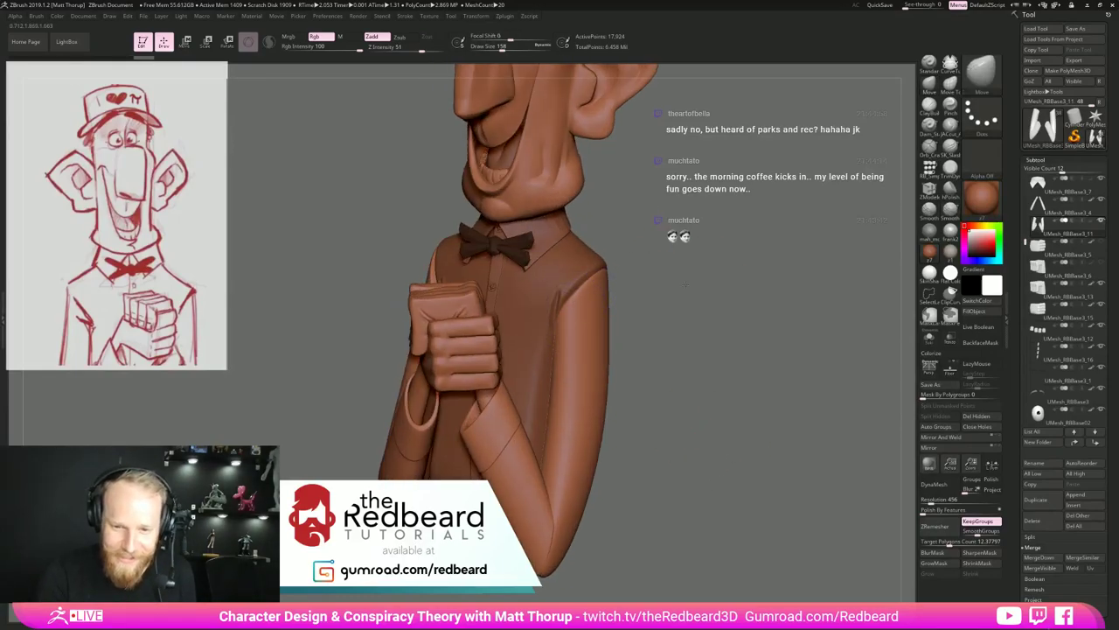
drag(704, 287, 594, 301)
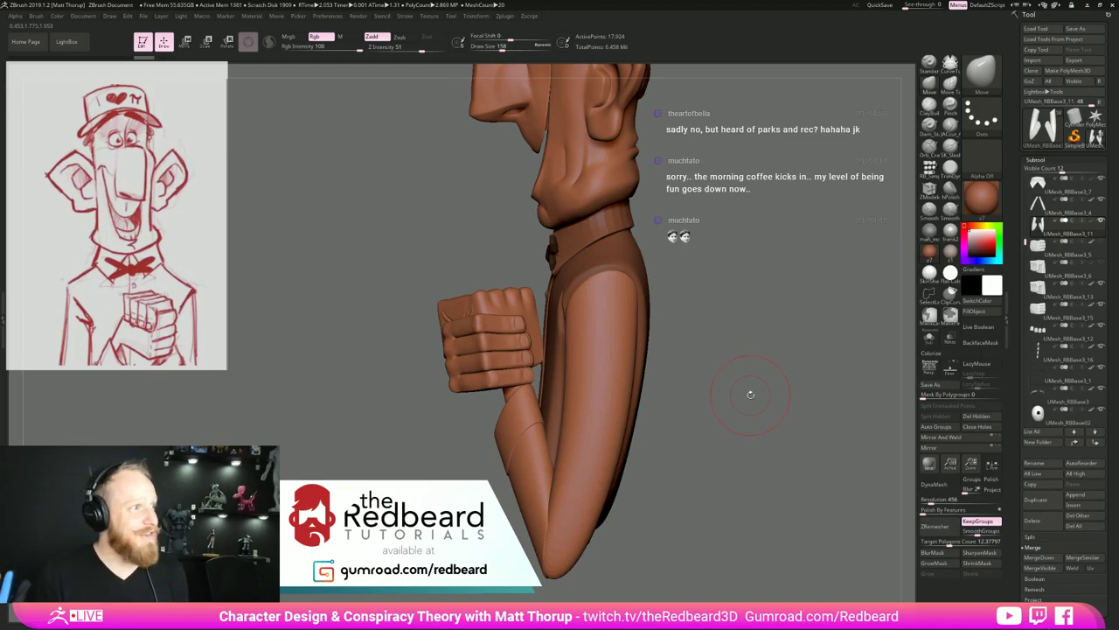
mouse_move(750, 394)
mouse_down()
mouse_move(577, 396)
mouse_move(785, 482)
mouse_up()
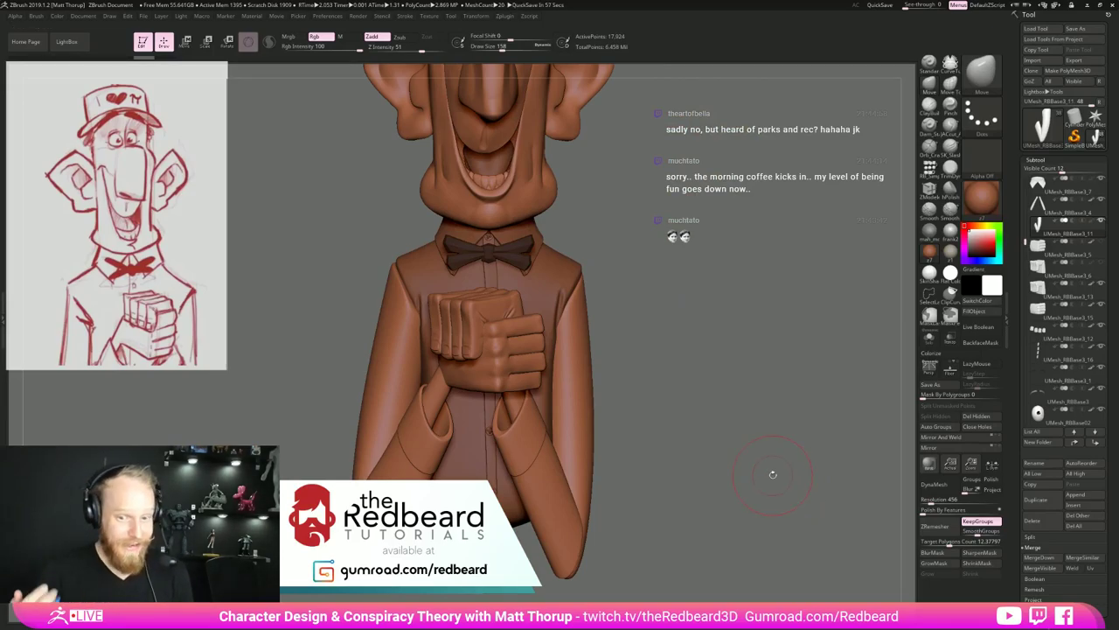
Enlarge the Move brush to 234 and adjust the sleeve near the shoulder from the side.
mouse_move(756, 440)
mouse_down()
mouse_move(769, 509)
mouse_move(806, 520)
mouse_move(750, 502)
mouse_up()
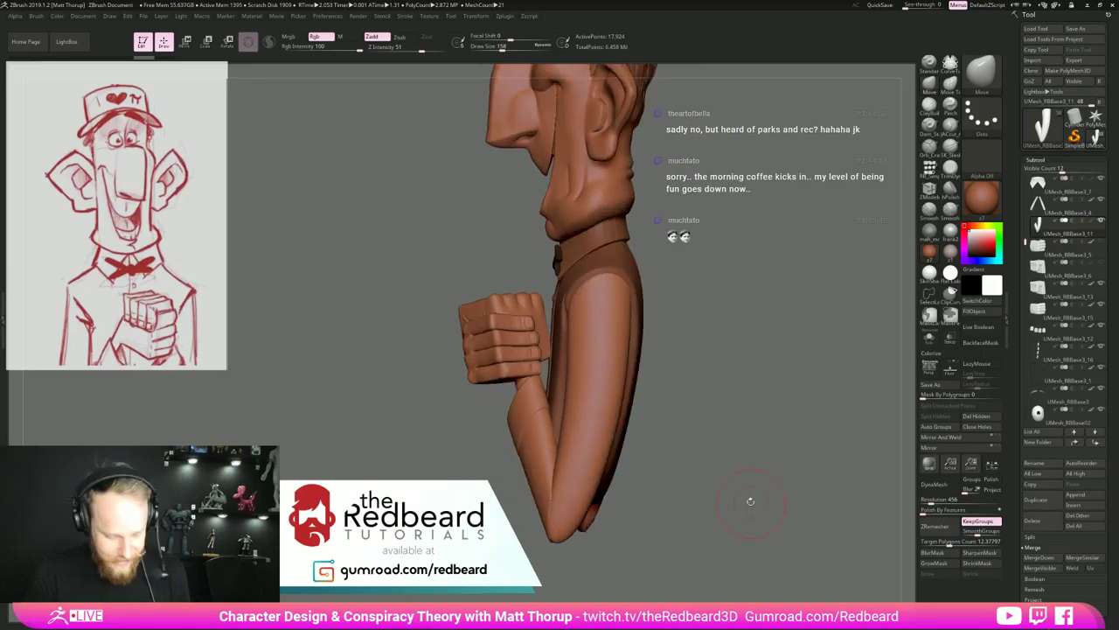
key(s)
drag(575, 288, 578, 290)
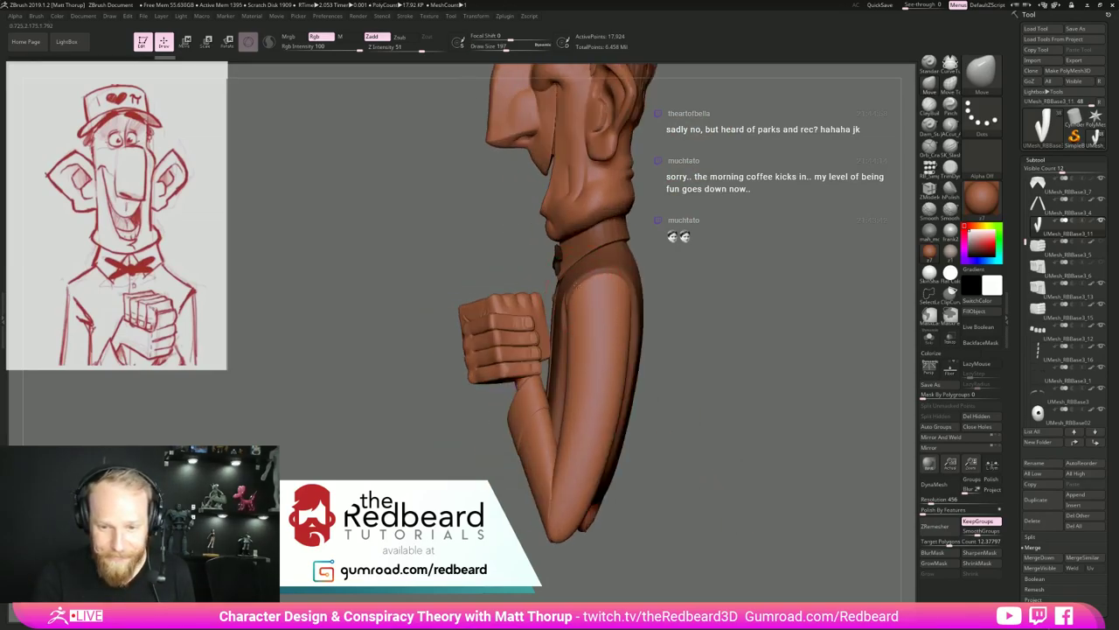
mouse_move(657, 302)
mouse_down()
mouse_move(808, 411)
mouse_move(833, 451)
mouse_move(640, 301)
mouse_move(647, 283)
mouse_move(715, 268)
mouse_move(653, 281)
mouse_move(791, 289)
mouse_move(700, 296)
mouse_up()
key(s)
key(s)
mouse_move(761, 379)
alt+mouse_down()
mouse_move(723, 401)
mouse_move(757, 415)
alt+mouse_up()
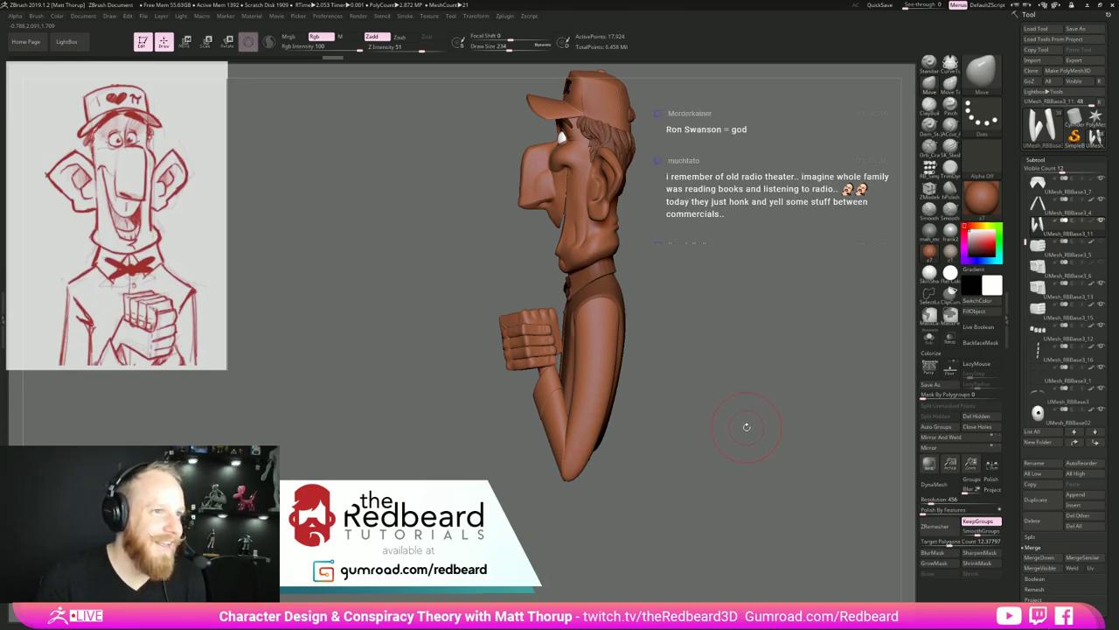
Convert the merged sleeves to a DynaMesh at resolution 456 and check the wireframe.
mouse_move(746, 426)
mouse_down()
mouse_move(819, 408)
mouse_move(704, 442)
mouse_move(726, 437)
mouse_move(721, 512)
mouse_move(708, 536)
mouse_up()
key(shift+f)
key(shift+f)
key(shift+f)
key(shift+f)
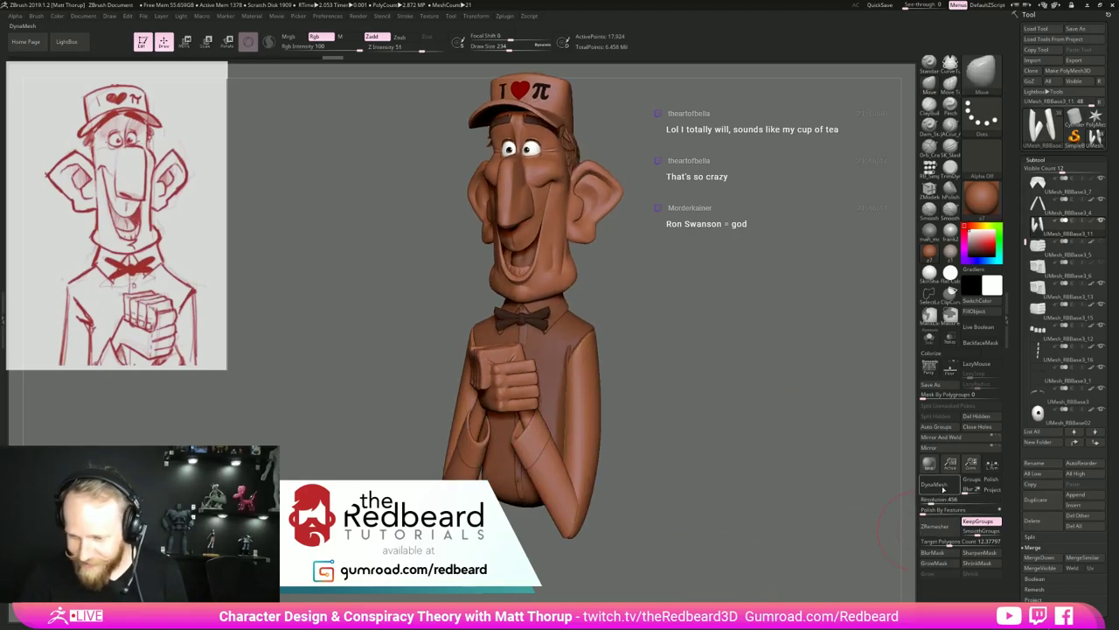
click(937, 484)
click(909, 507)
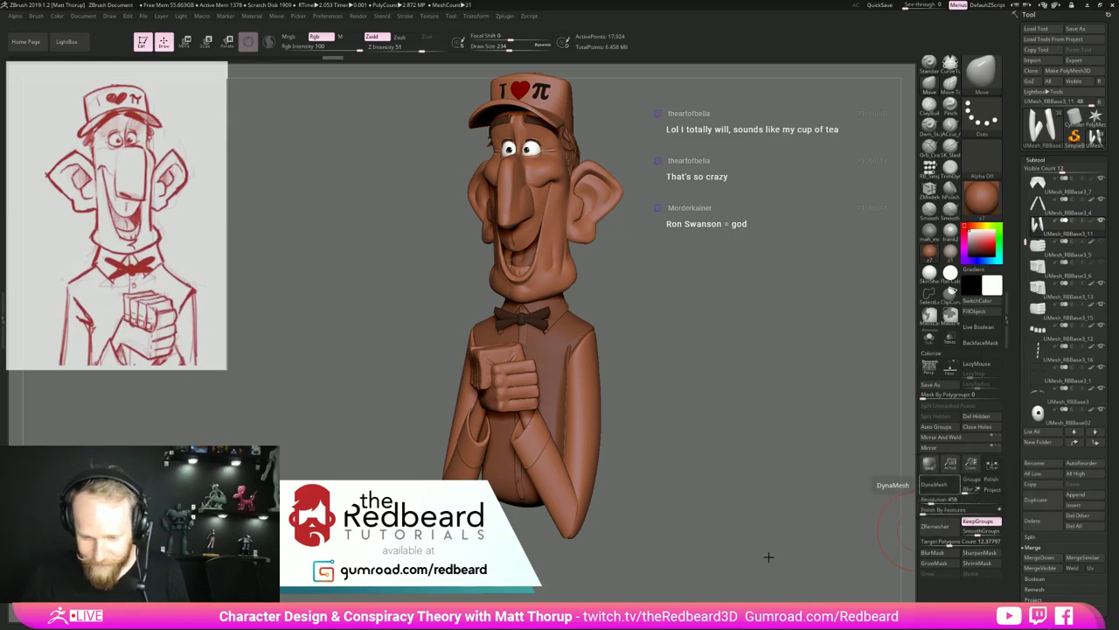
drag(778, 547, 839, 535)
key(shift+f)
key(shift+f)
Isolate the sleeves and smooth the elbow tips with a brush size of about 54.
alt+drag(861, 393, 897, 434)
click(929, 339)
alt+drag(662, 559, 573, 442)
key(s)
drag(572, 457, 625, 385)
mouse_move(740, 255)
alt+mouse_down()
mouse_move(674, 379)
mouse_move(682, 420)
mouse_move(697, 385)
mouse_move(686, 385)
alt+mouse_up()
key(s)
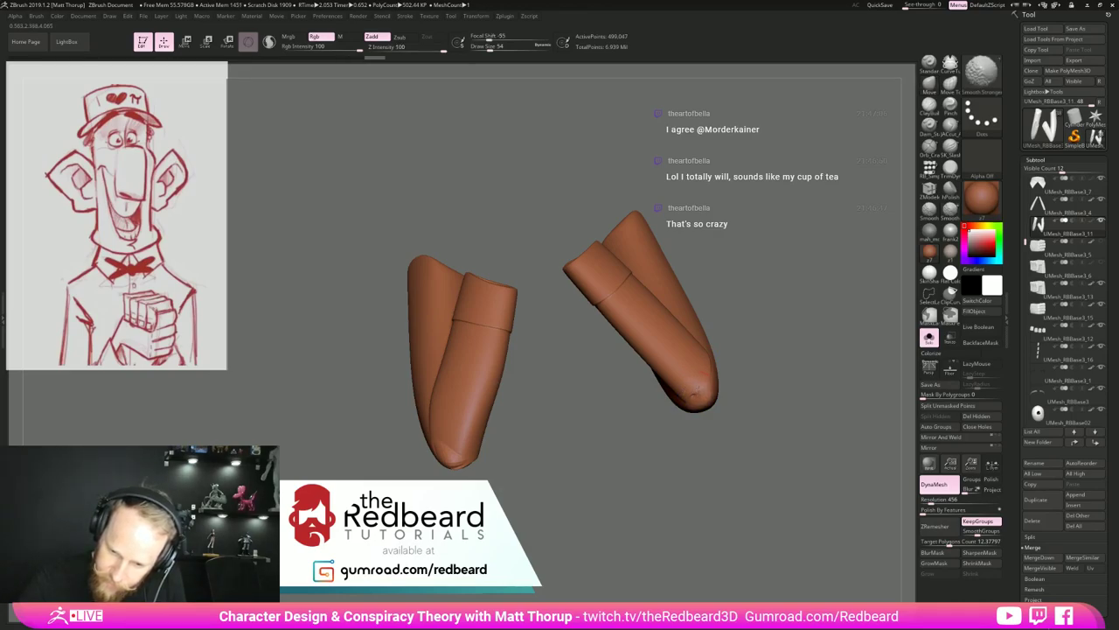
Delete the hidden flawed patch at the elbow tip, close the hole and smooth the elbow.
mouse_move(728, 395)
shift+mouse_down()
mouse_move(777, 379)
mouse_move(759, 391)
mouse_move(807, 390)
mouse_move(740, 372)
mouse_move(690, 391)
mouse_move(688, 403)
mouse_move(892, 446)
shift+mouse_up()
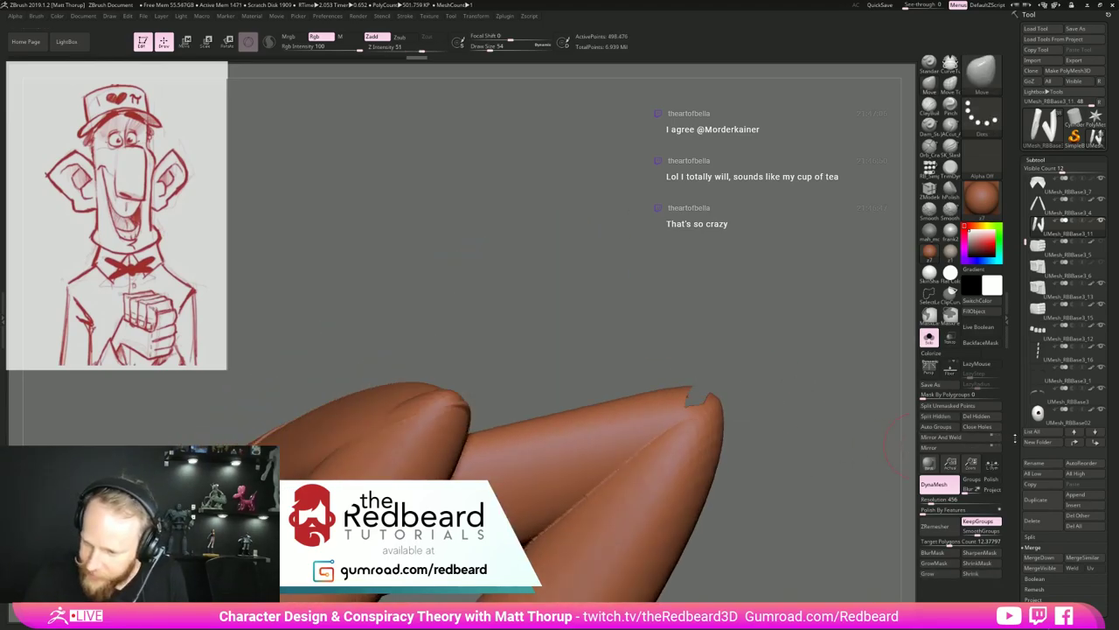
click(976, 417)
mouse_move(804, 431)
mouse_down()
mouse_move(791, 502)
mouse_move(765, 437)
mouse_up()
drag(785, 380, 656, 525)
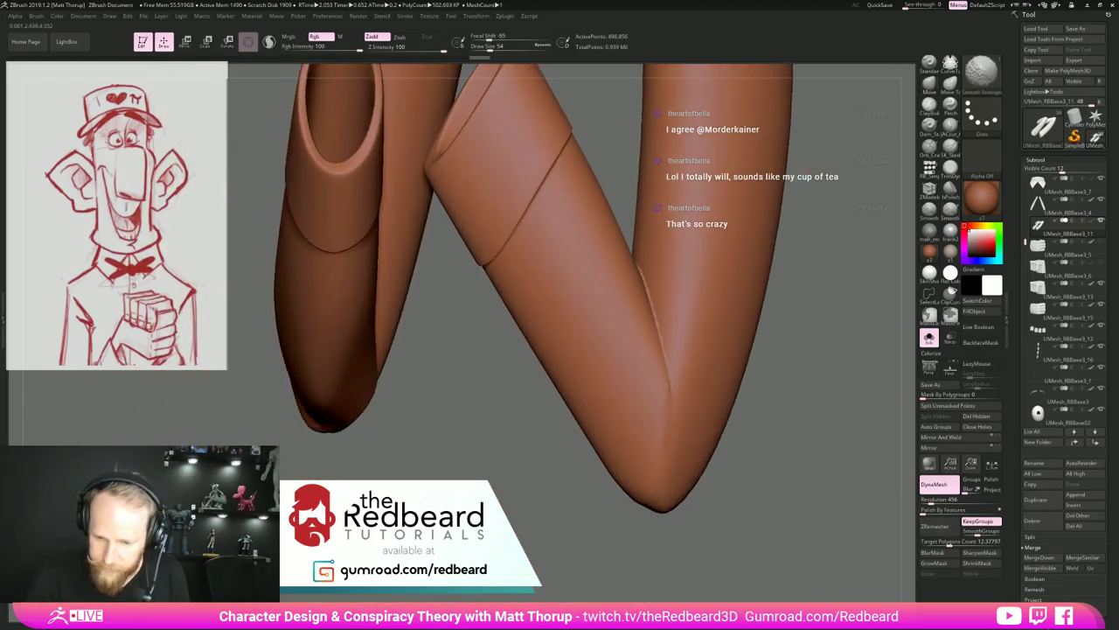
Smooth and shape the forearm sleeves and inner elbow creases with a brush size of 87.
alt+drag(805, 352, 789, 423)
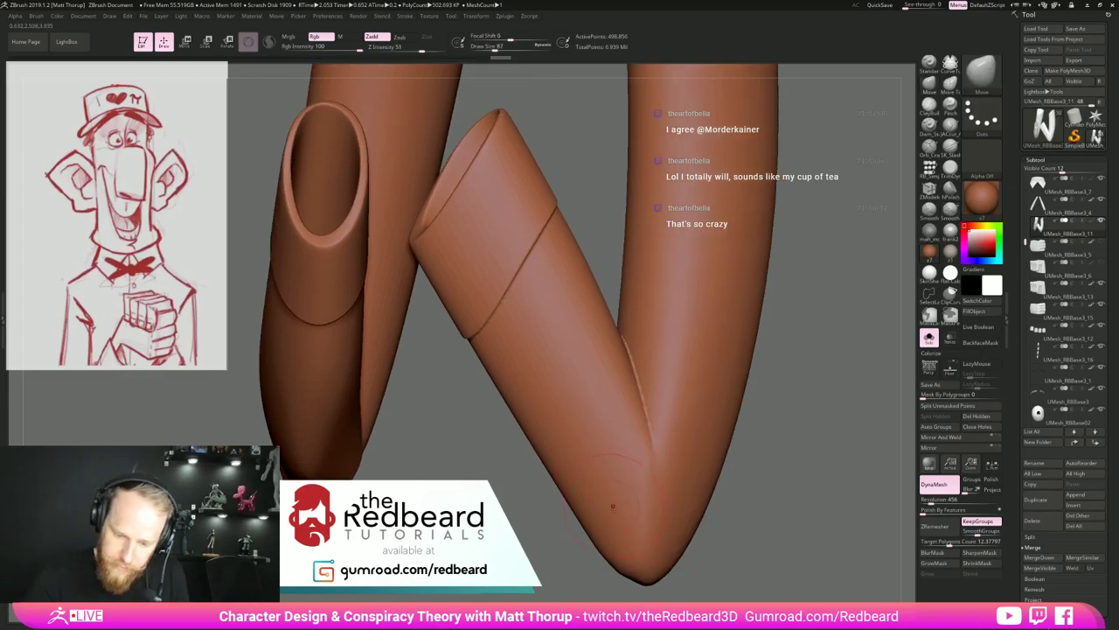
drag(447, 395, 837, 374)
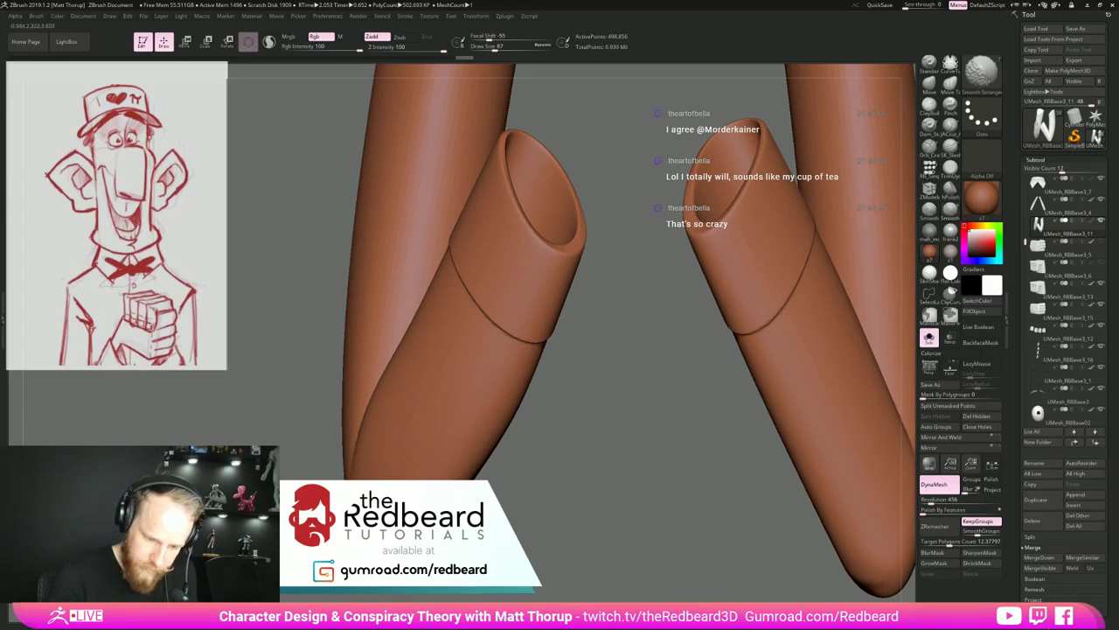
drag(616, 376, 770, 377)
drag(498, 477, 390, 512)
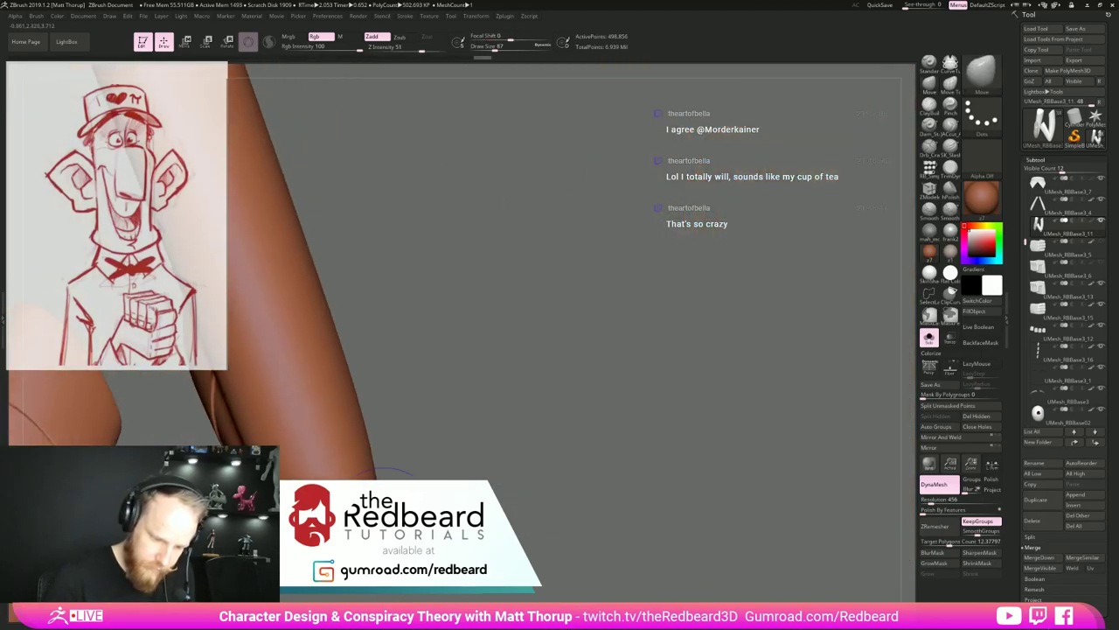
drag(524, 350, 608, 341)
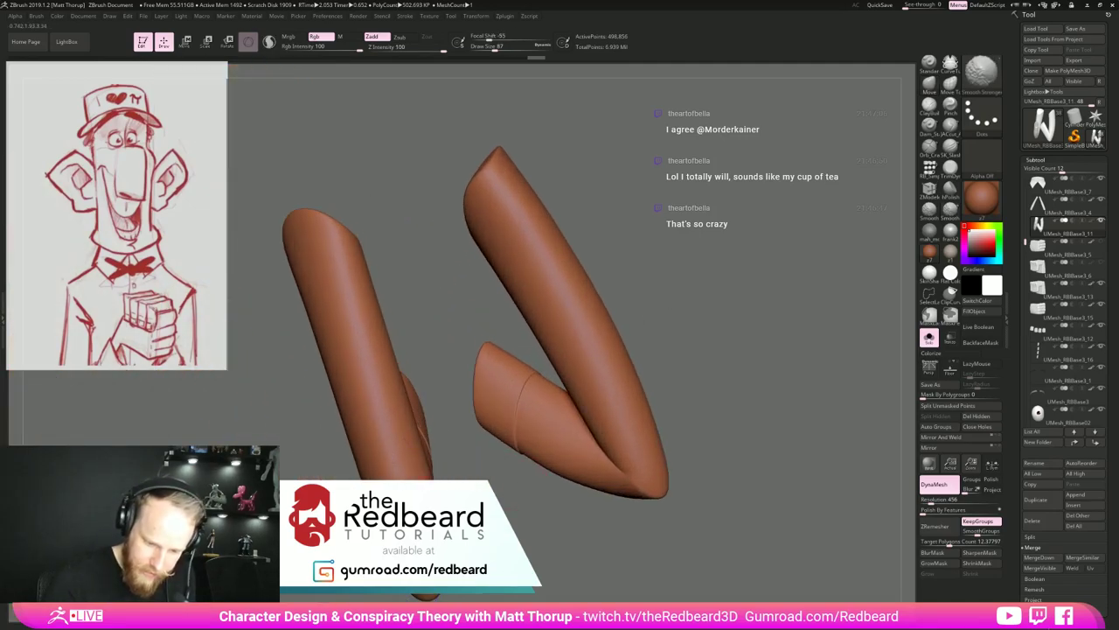
Smooth the upper sleeves along their outer sides and shoulder ends, working around both arms.
drag(441, 302, 328, 315)
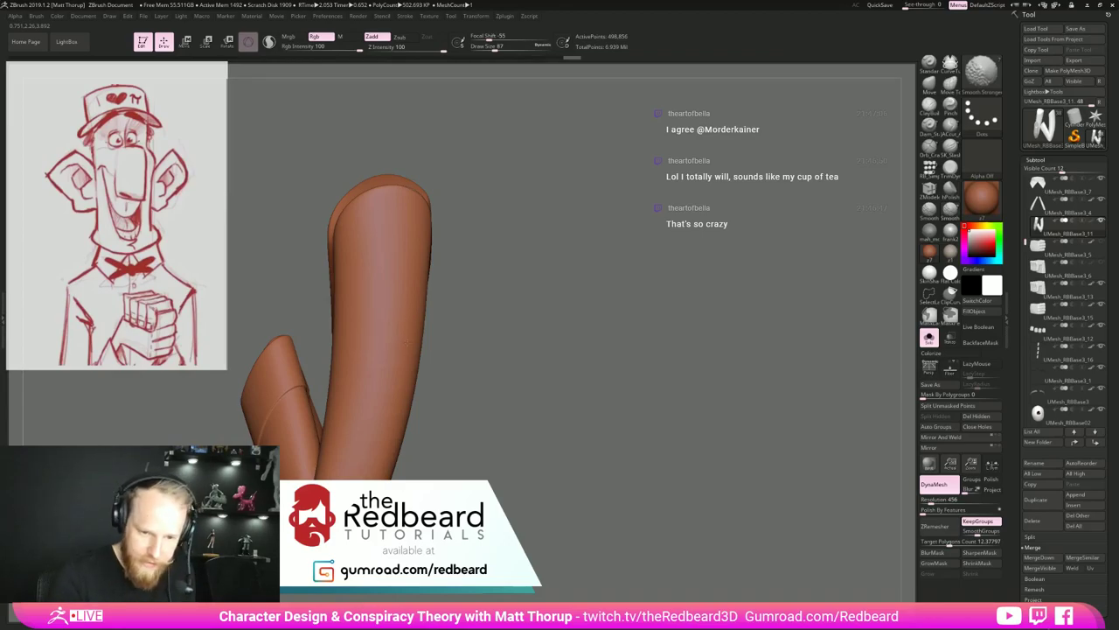
drag(463, 367, 577, 363)
alt+drag(420, 368, 682, 336)
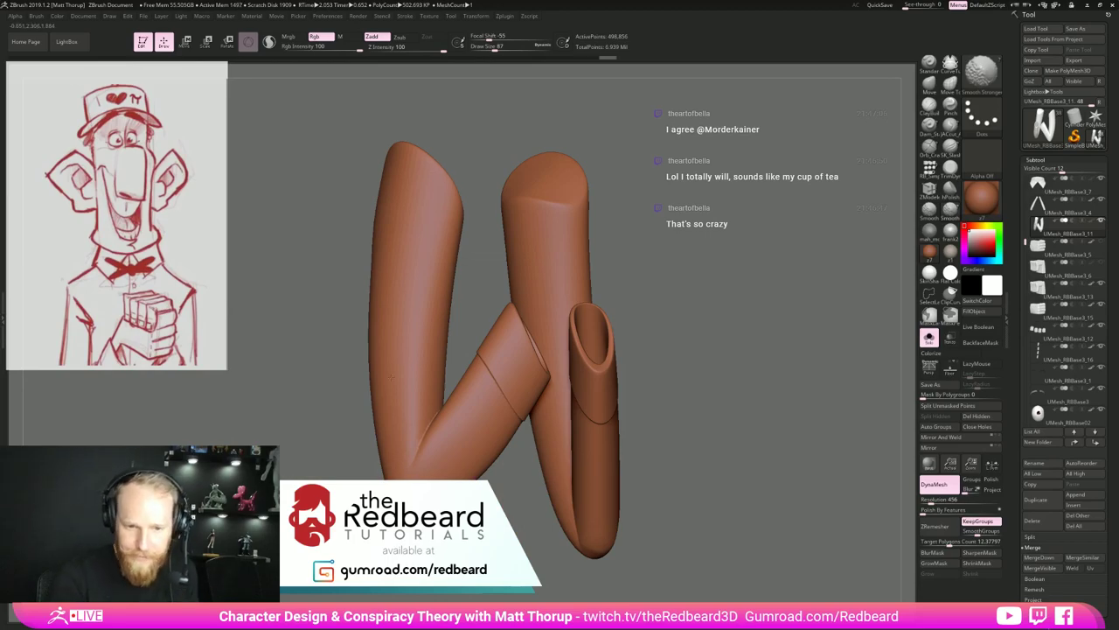
drag(349, 458, 533, 437)
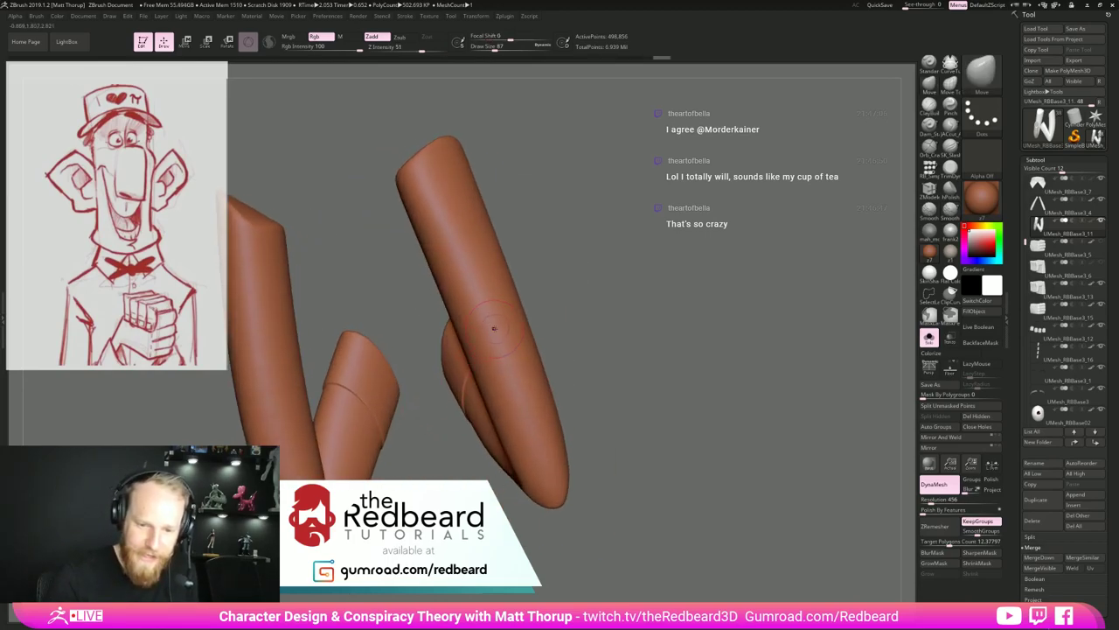
mouse_move(704, 472)
mouse_down()
mouse_move(673, 482)
mouse_move(767, 441)
mouse_move(738, 433)
mouse_up()
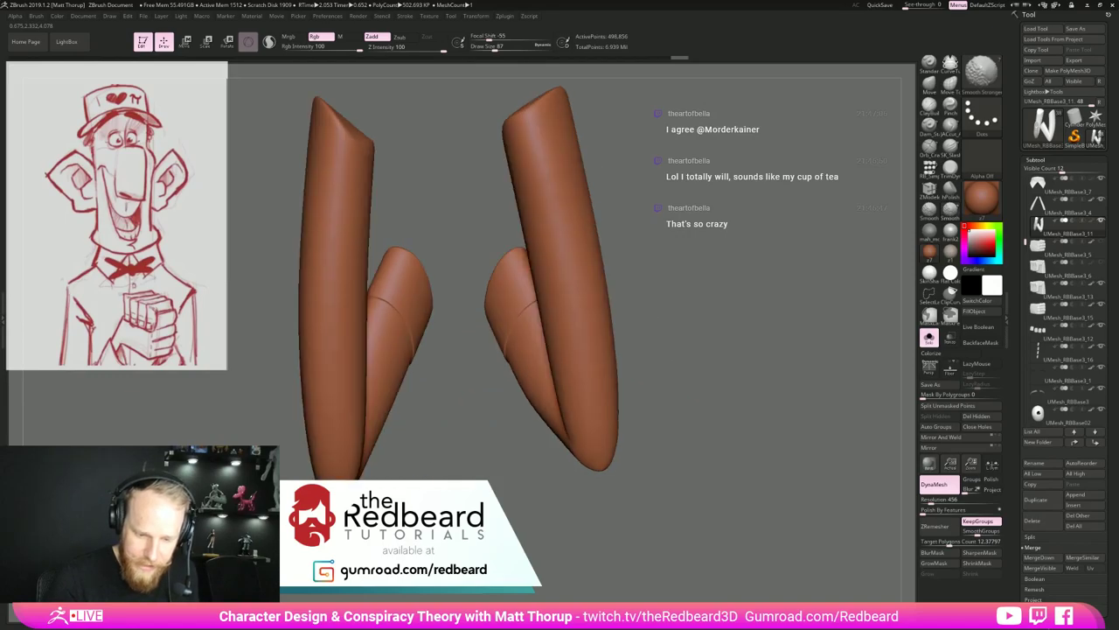
Smooth the remaining uneven areas on the sleeves around the elbows.
mouse_move(446, 428)
mouse_down()
mouse_move(568, 485)
mouse_move(739, 467)
mouse_move(668, 470)
mouse_move(722, 474)
mouse_up()
alt+drag(552, 514, 693, 501)
shift+drag(402, 416, 457, 363)
Duplicate the merged sleeves' subtool.
mouse_move(415, 474)
mouse_down()
mouse_move(533, 476)
mouse_move(516, 501)
mouse_move(755, 482)
mouse_move(607, 516)
mouse_move(634, 507)
mouse_up()
alt+drag(634, 507, 789, 478)
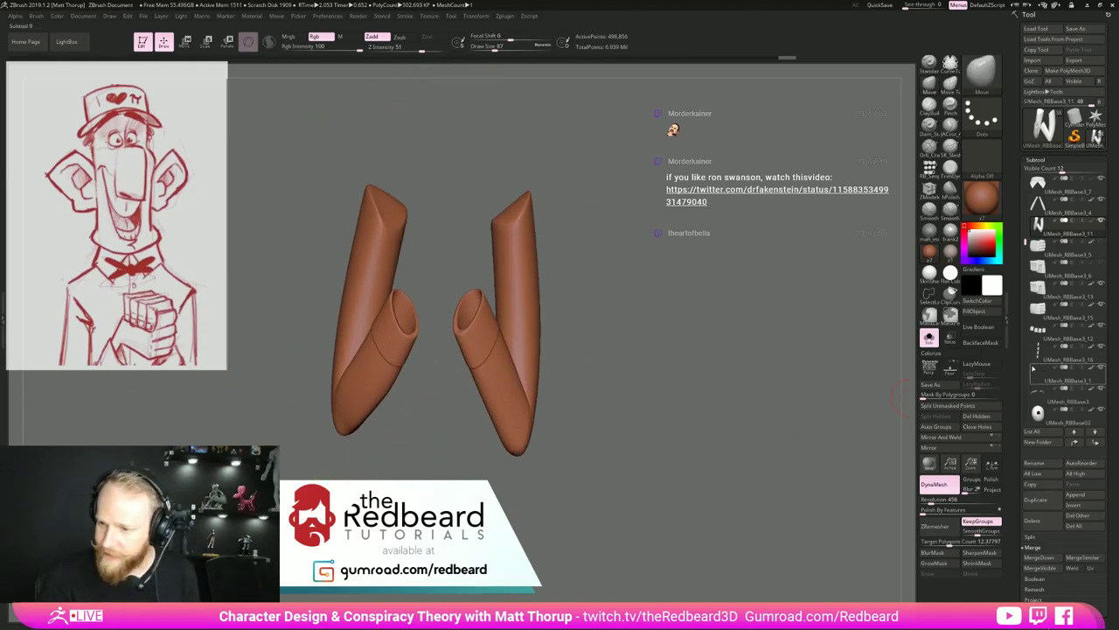
click(1045, 499)
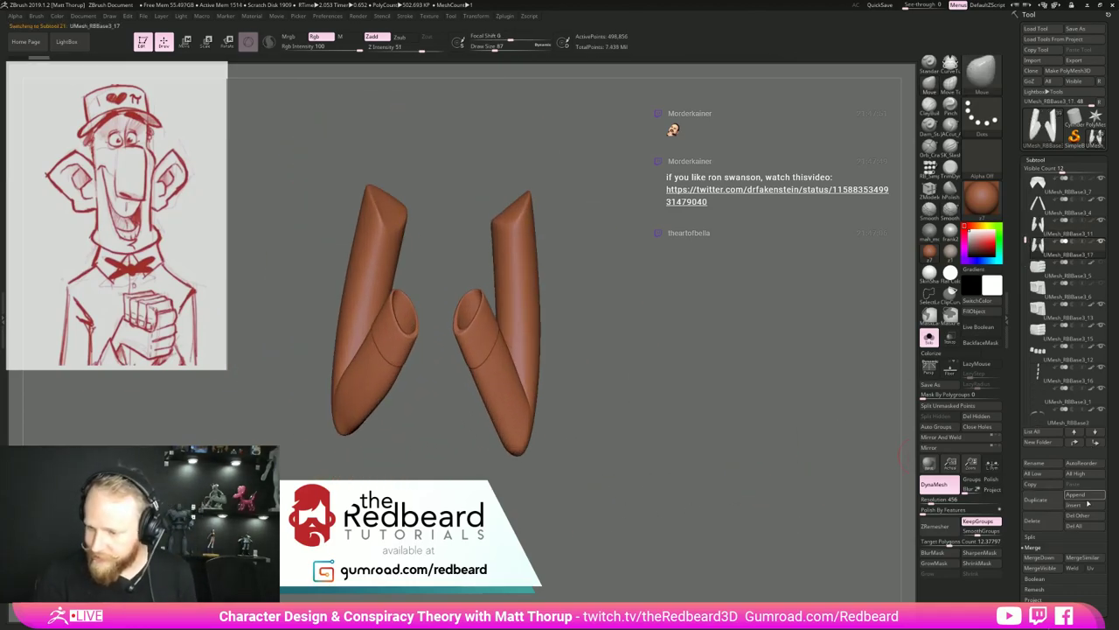
Show the polygroups on the sleeves, isolate the upper sleeve surfaces, and combine the visible faces into one polygroup.
key(shift+f)
drag(831, 534, 700, 475)
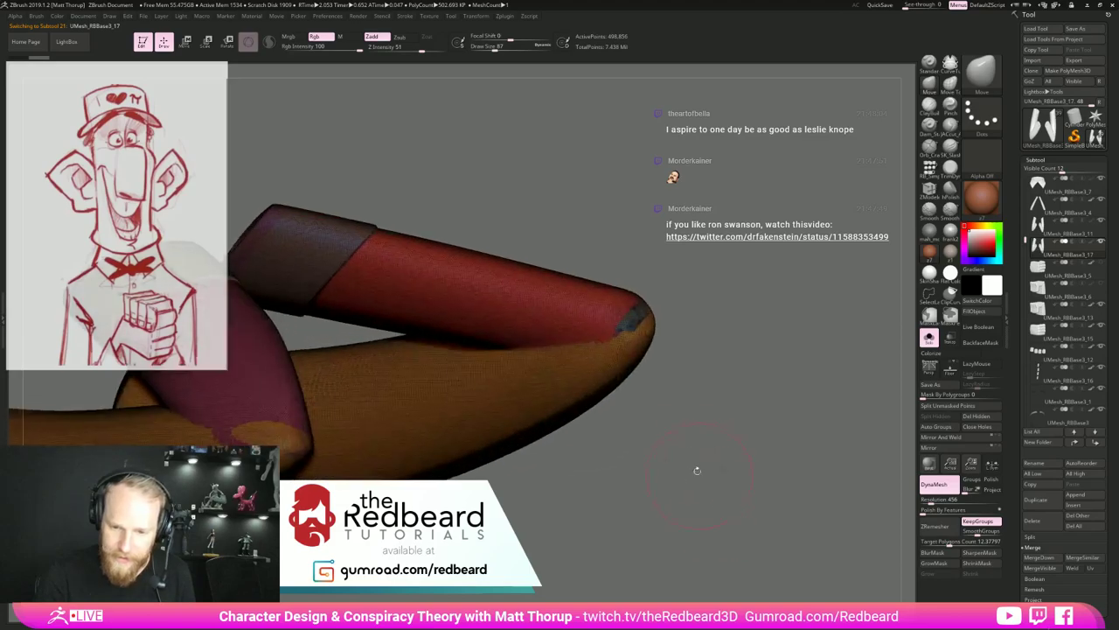
click(933, 277)
drag(735, 342, 682, 330)
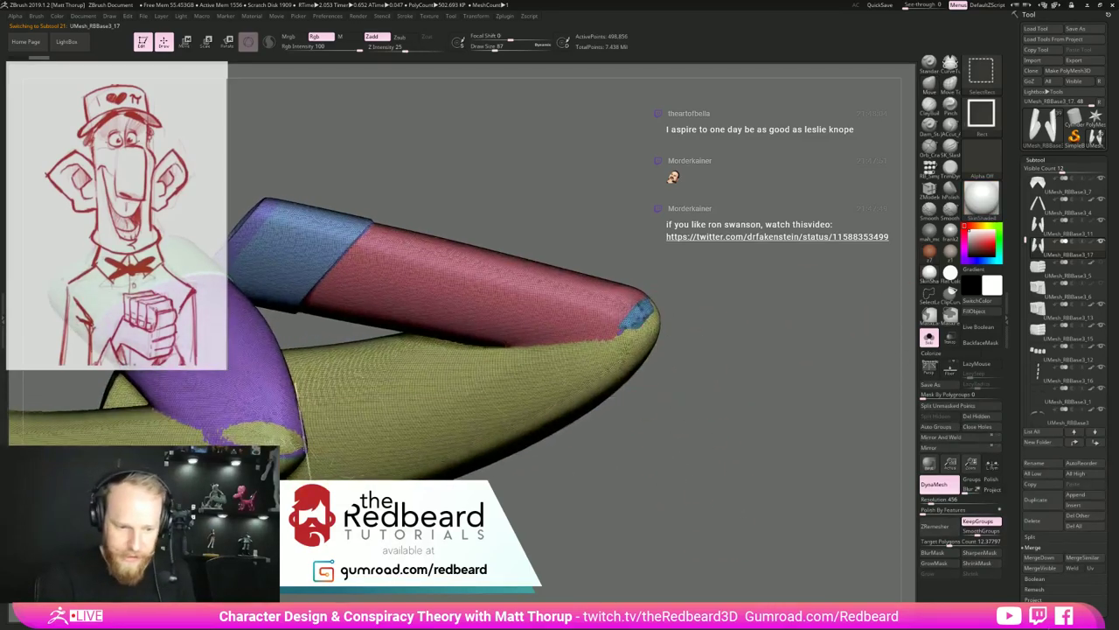
ctrl+shift+click(700, 317)
mouse_move(699, 321)
mouse_down()
mouse_move(655, 320)
mouse_move(719, 349)
mouse_up()
ctrl+shift+drag(720, 351, 787, 395)
ctrl+shift+drag(389, 225, 555, 355)
mouse_move(782, 393)
mouse_down()
mouse_move(775, 477)
mouse_move(786, 414)
mouse_up()
key(ctrl+w)
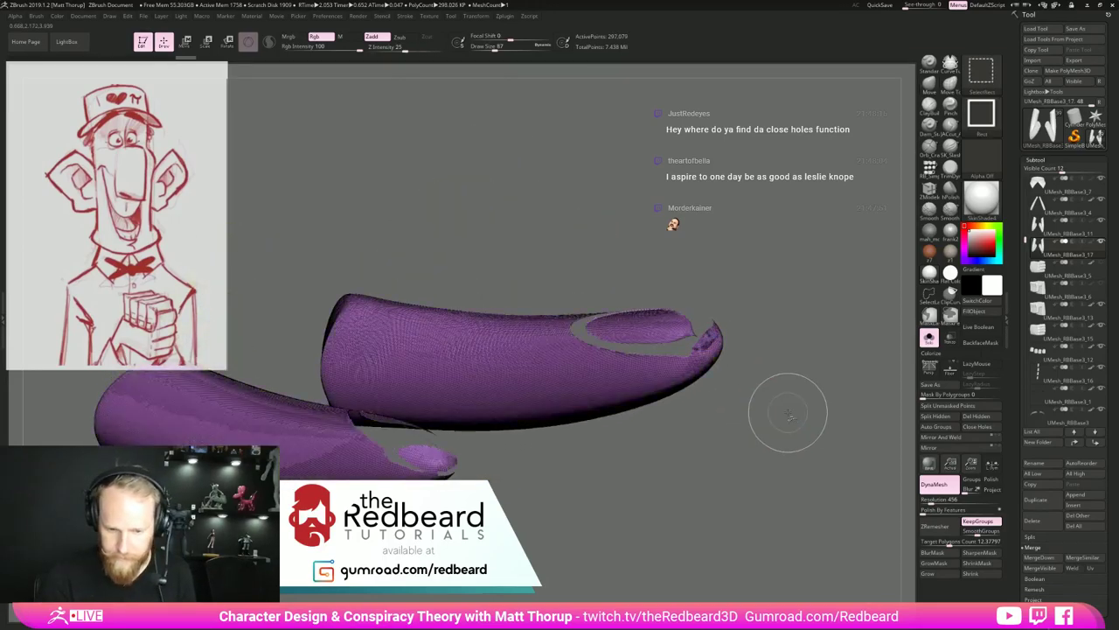
Hide the stray faces near the elbow openings with a selection lasso and regroup the visible pieces using Auto Groups.
drag(728, 492, 742, 437)
click(931, 299)
click(899, 317)
drag(787, 289, 743, 273)
ctrl+alt+shift+drag(478, 277, 561, 283)
mouse_move(643, 281)
mouse_down()
mouse_move(639, 445)
mouse_move(607, 551)
mouse_up()
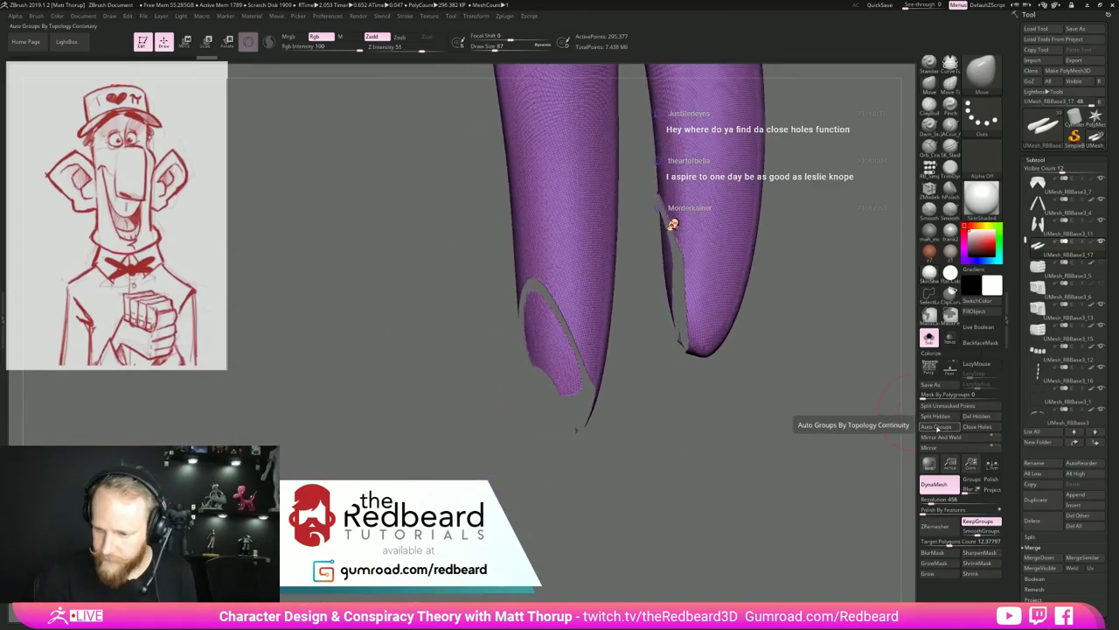
click(937, 426)
Hide the detached pieces inside the elbow openings and assign both upper sleeves to one polygroup.
drag(670, 475, 762, 470)
ctrl+shift+click(388, 376)
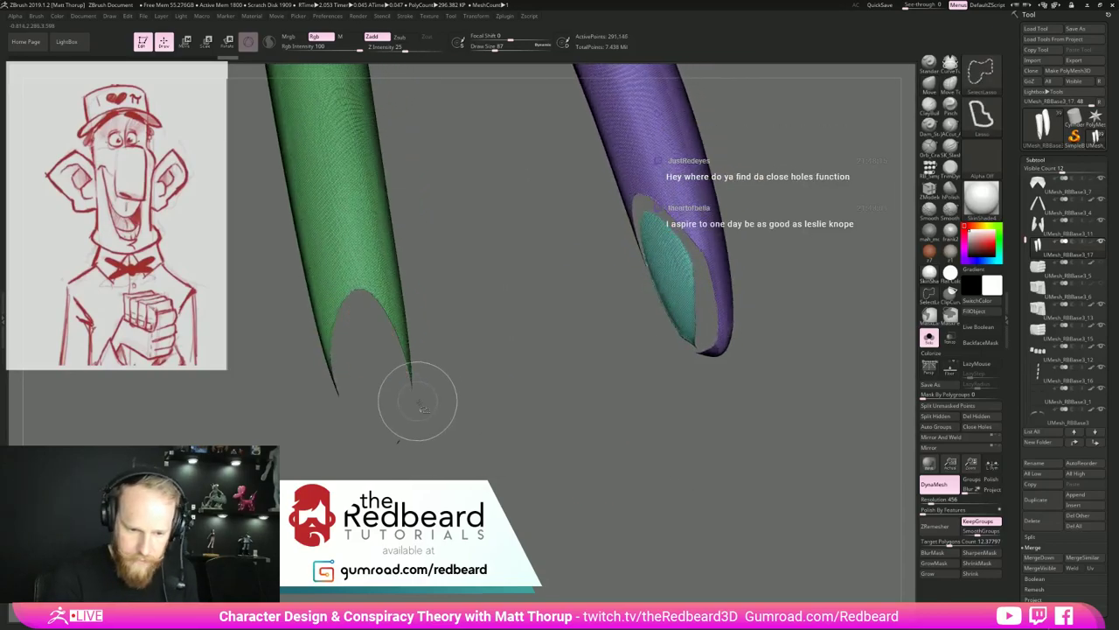
mouse_move(550, 475)
mouse_down()
mouse_move(601, 432)
mouse_move(670, 443)
mouse_move(697, 522)
mouse_up()
ctrl+shift+click(689, 294)
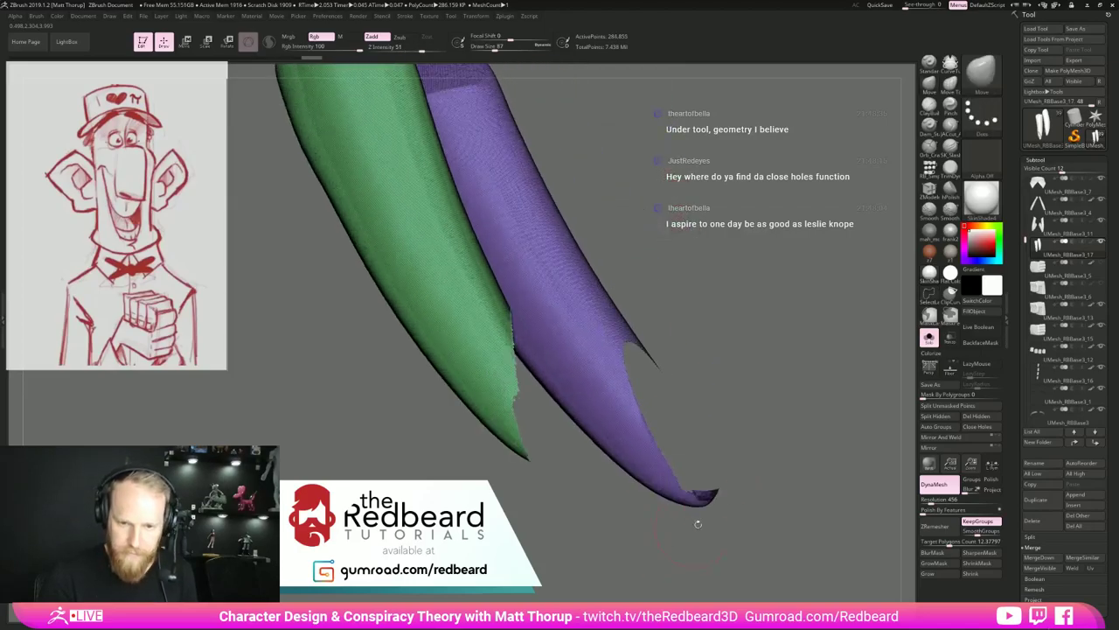
key(ctrl+w)
Isolate both forearm sleeves by hiding the upper sleeves and cuffs, assign them one polygroup, and restore full visibility.
alt+drag(789, 452, 734, 445)
ctrl+shift+click(759, 418)
key(ctrl+z)
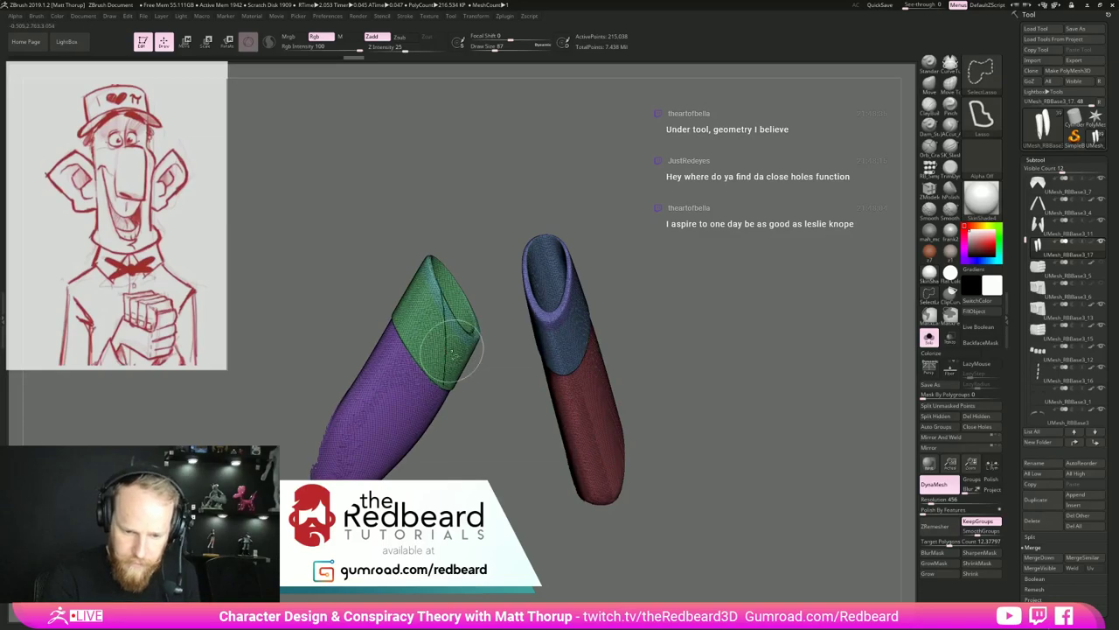
ctrl+shift+click(451, 364)
ctrl+shift+click(466, 343)
ctrl+shift+click(537, 311)
ctrl+shift+click(567, 335)
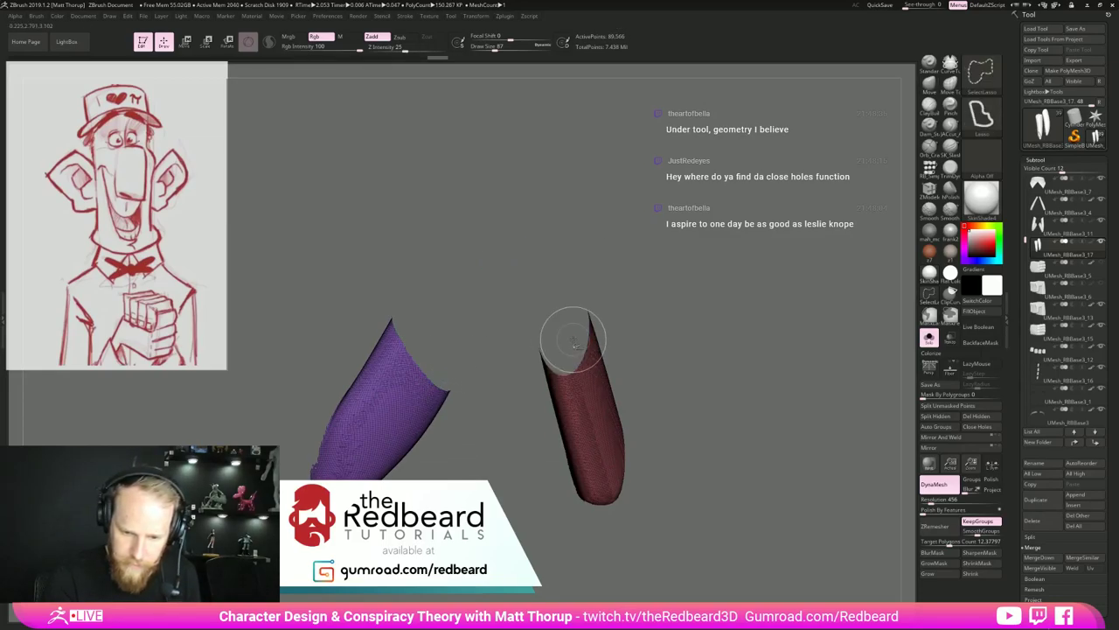
mouse_move(659, 312)
mouse_down()
mouse_move(661, 378)
mouse_move(636, 387)
mouse_up()
key(ctrl+w)
ctrl+shift+click(612, 452)
Mask the shoulder end of each upper sleeve with a lasso and turn each masked area into its own polygroup.
drag(588, 532, 734, 444)
ctrl+drag(650, 190, 523, 297)
ctrl+drag(719, 285, 821, 342)
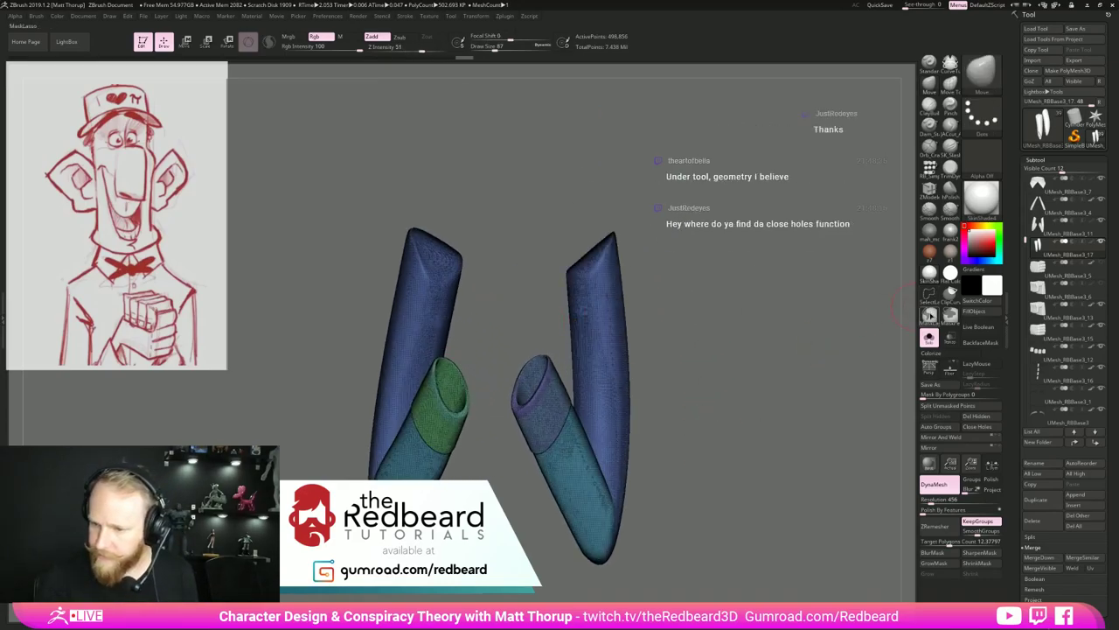
click(930, 315)
mouse_move(540, 244)
ctrl+mouse_down()
mouse_move(539, 311)
mouse_move(703, 163)
ctrl+mouse_up()
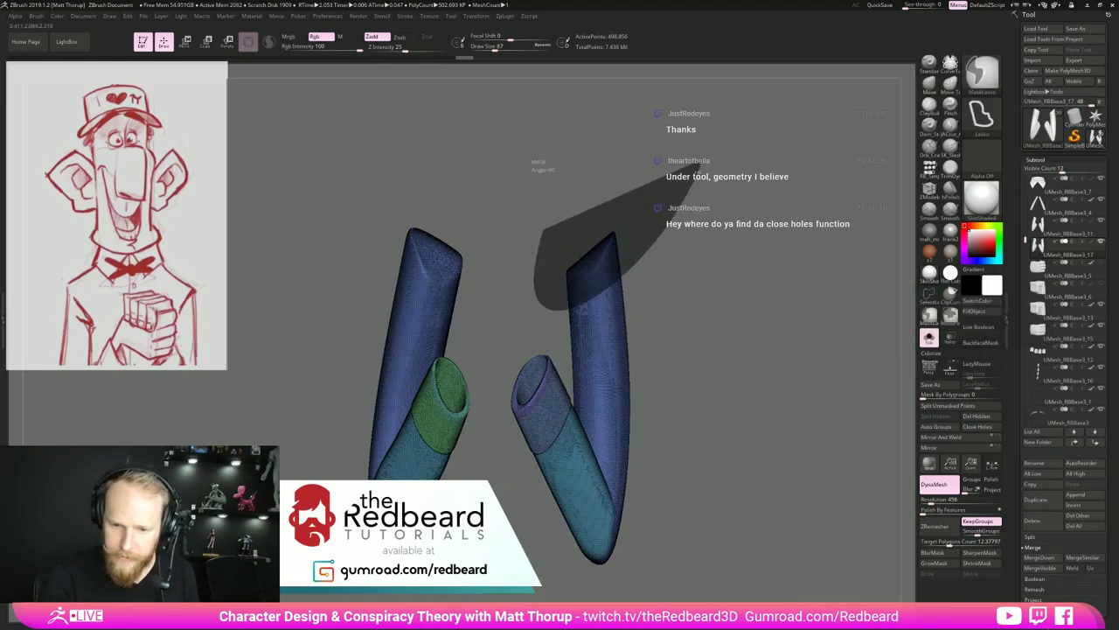
key(ctrl+w)
ctrl+drag(476, 202, 511, 298)
key(ctrl+w)
ctrl+drag(723, 395, 720, 469)
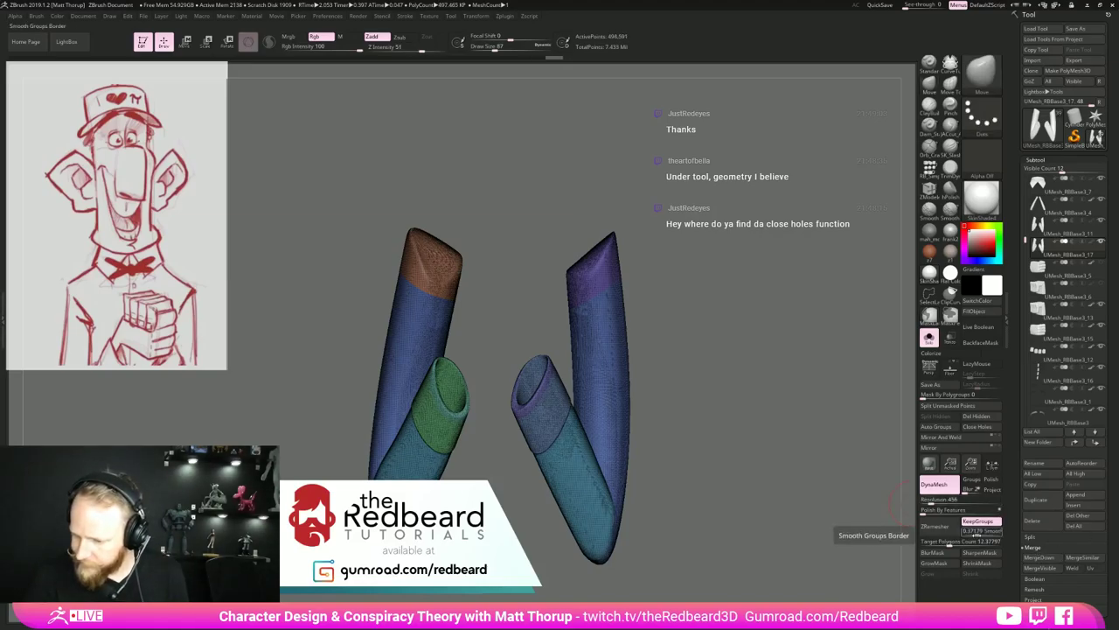
Try to ZRemesh the sleeves with a target polygon count of 5.37942 and Keep Groups on, and undo it.
click(941, 542)
click(932, 525)
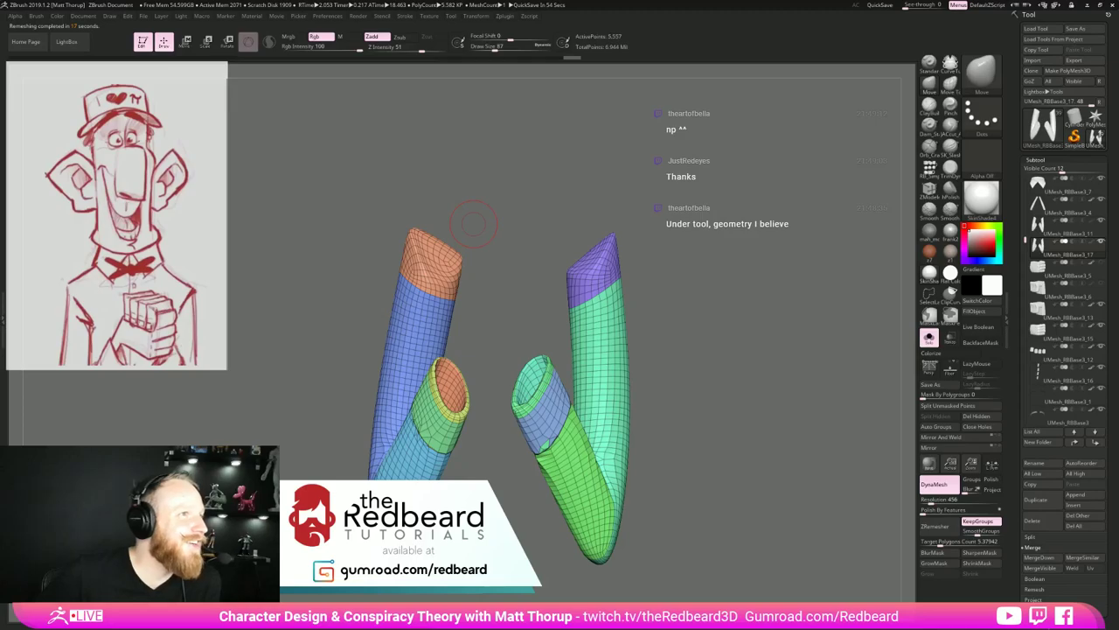
drag(728, 471, 685, 518)
key(ctrl+z)
Examine one cuff in isolation without the polyframe, and bring back the whole sleeves with their polygroups.
key(shift+f)
drag(556, 564, 571, 504)
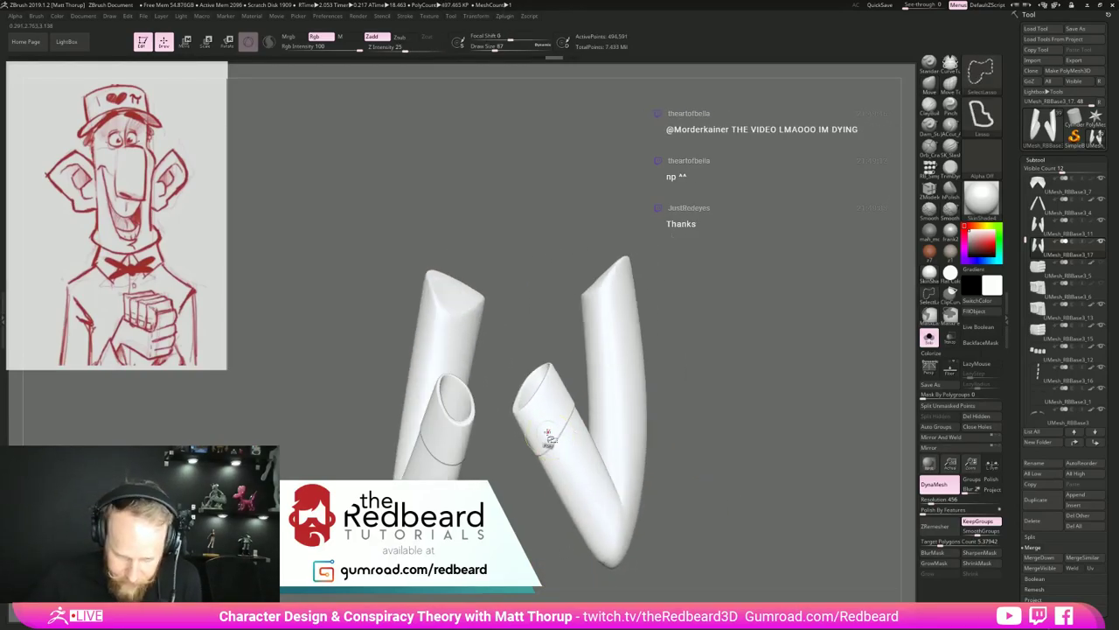
ctrl+shift+click(549, 439)
drag(622, 413, 676, 393)
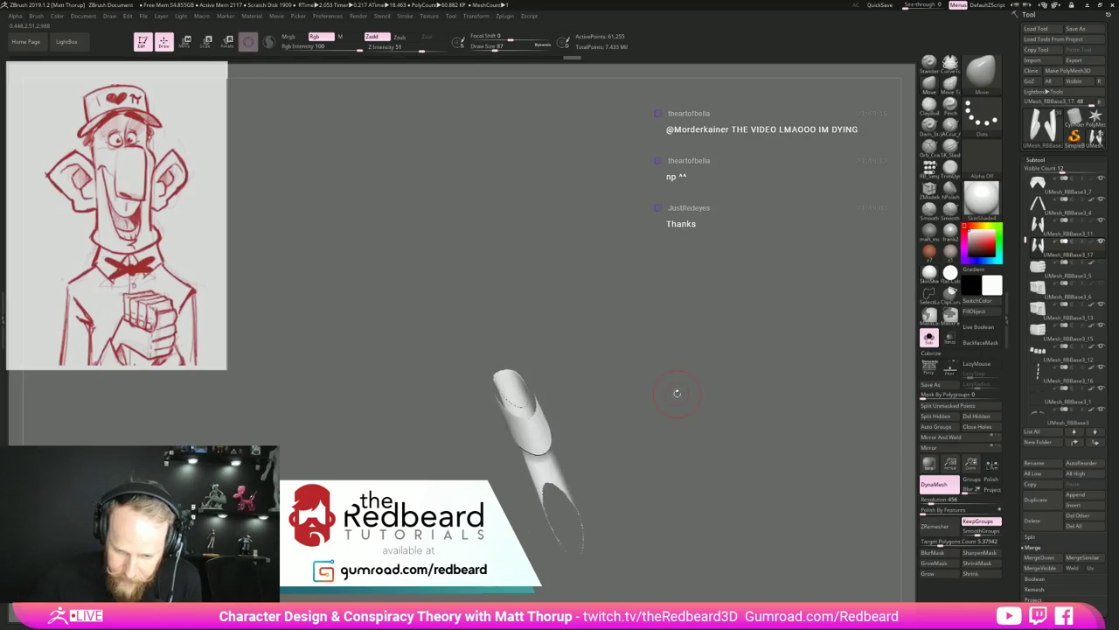
ctrl+shift+click(677, 393)
key(shift+f)
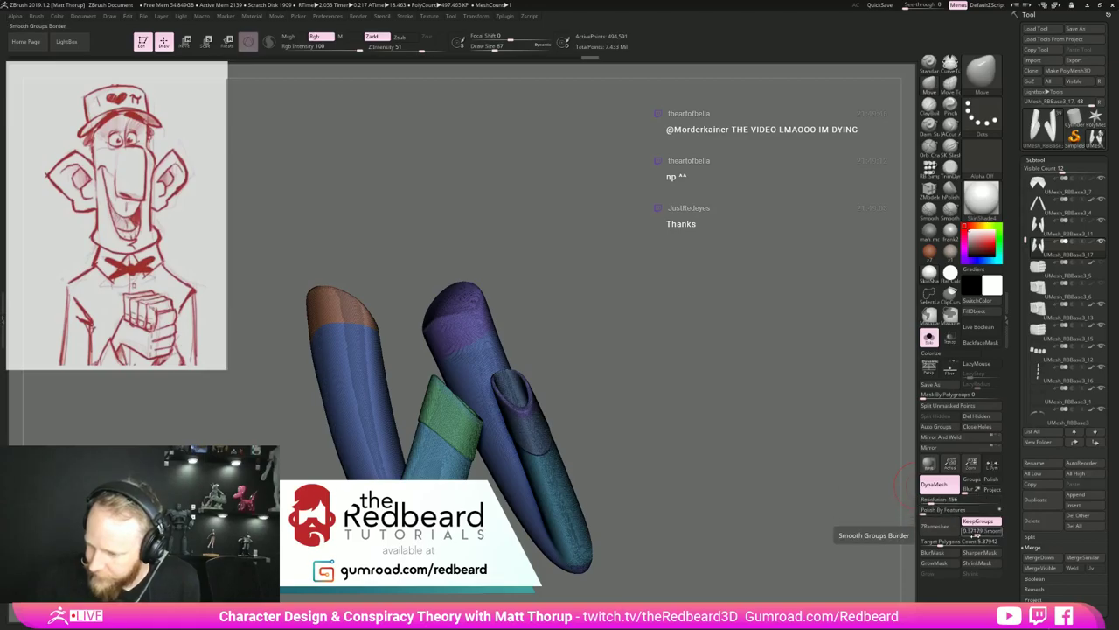
Adjust the group border smoothing, set the target polygon count to 7.70237, and try ZRemeshing the sleeves before undoing the remesh.
click(978, 532)
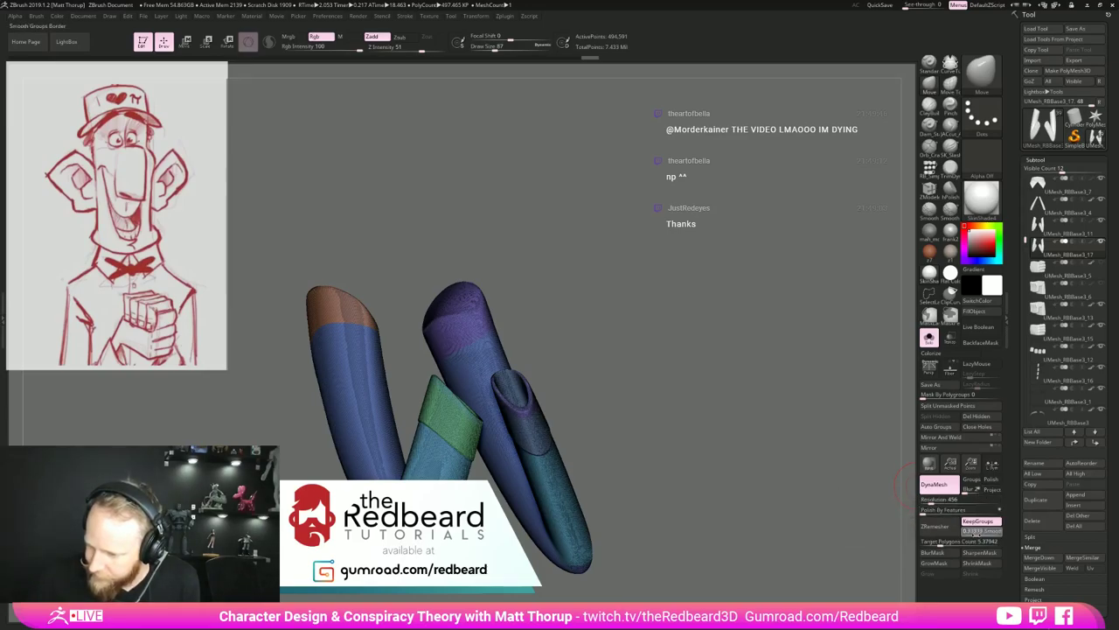
click(943, 542)
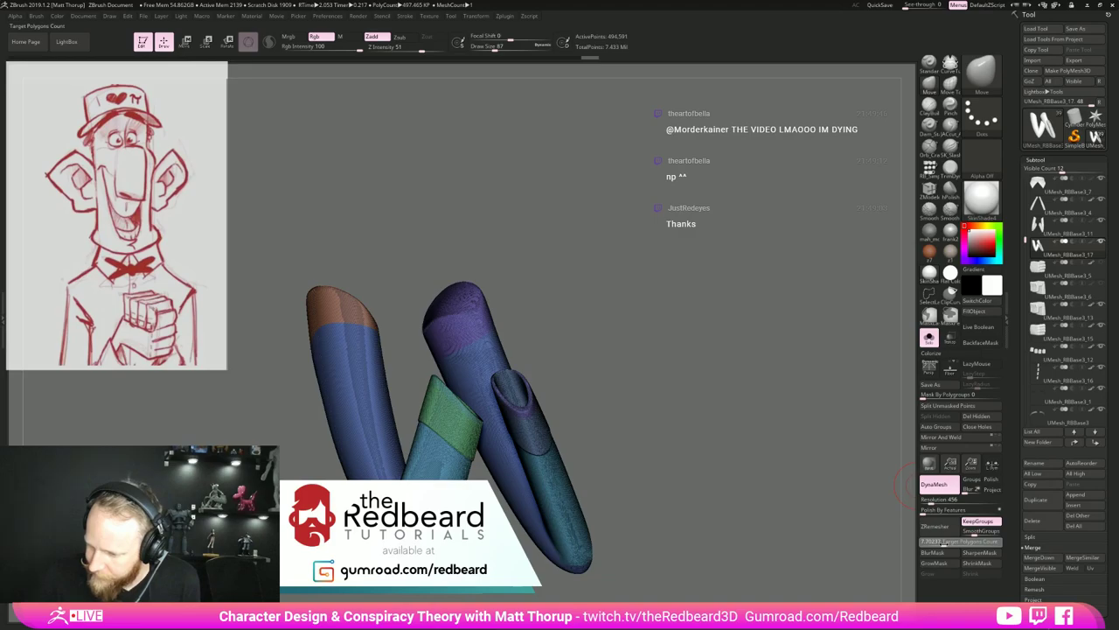
click(1035, 160)
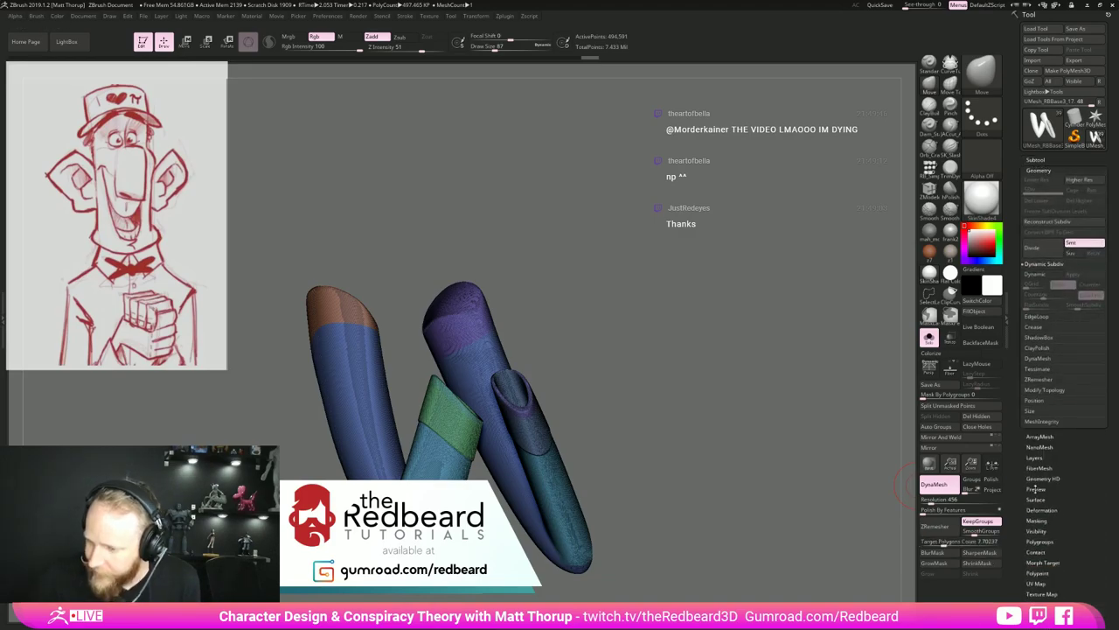
click(1038, 391)
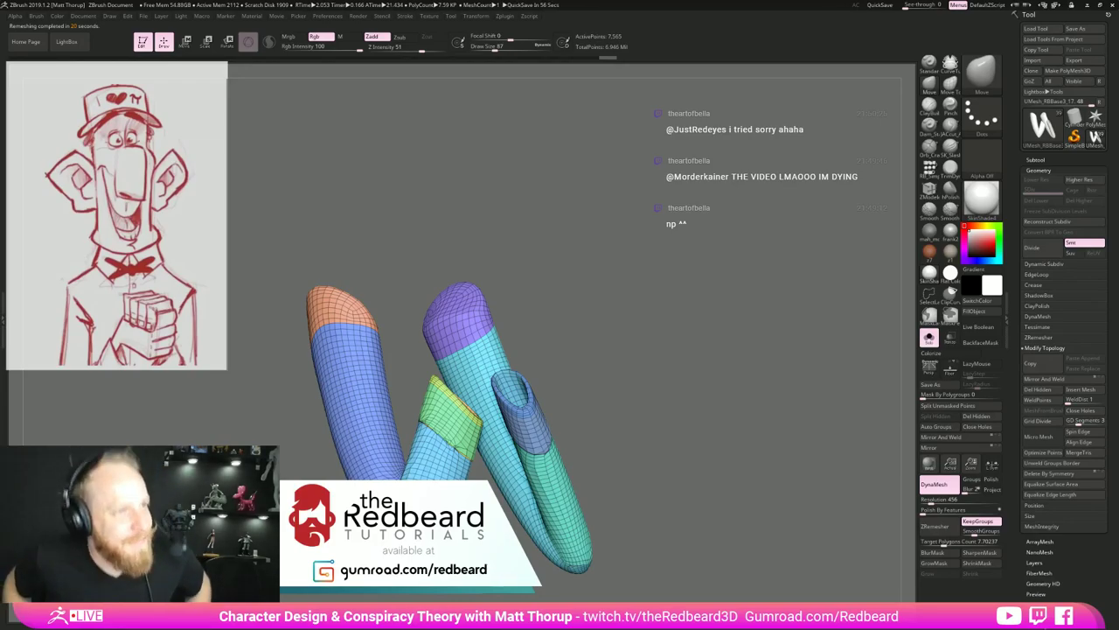
mouse_move(725, 408)
mouse_down()
mouse_move(691, 411)
mouse_move(726, 411)
mouse_move(737, 424)
mouse_move(792, 409)
mouse_move(678, 436)
mouse_move(714, 443)
mouse_move(642, 460)
mouse_up()
key(ctrl+z)
Examine the left sleeve's cuff polygroup in isolation for its overlapping inner and outer surfaces.
key(shift+f)
ctrl+shift+click(400, 368)
key(shift+f)
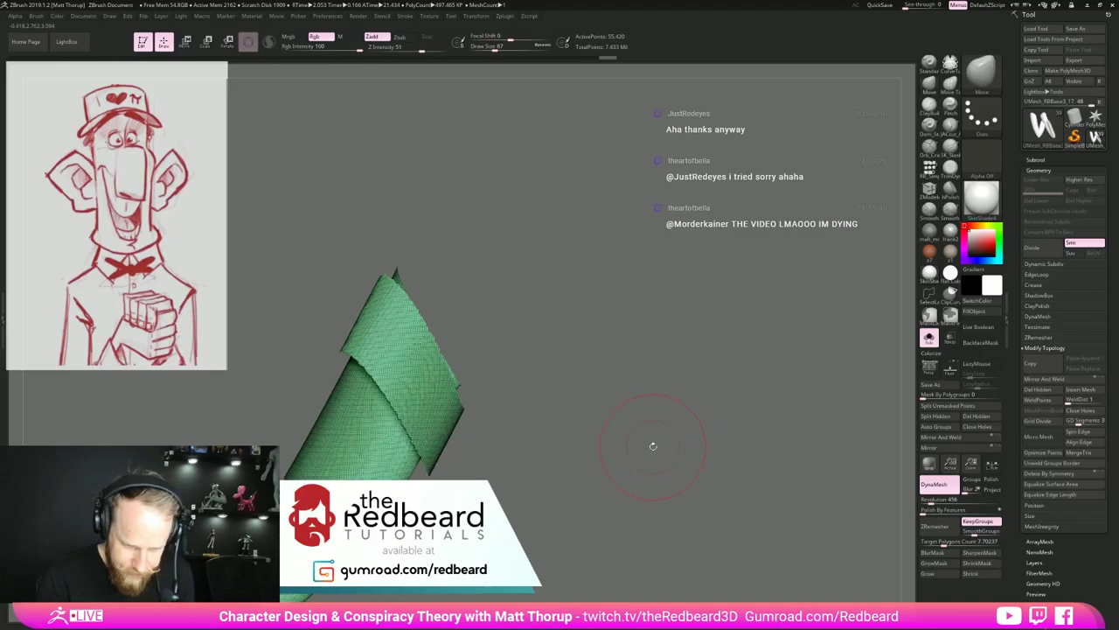
ctrl+shift+click(678, 437)
drag(680, 436, 596, 437)
Isolate the left forearm sleeve from its cuff, stray faces and other pieces, and give it its own polygroup.
ctrl+shift+click(470, 388)
drag(517, 483, 564, 487)
ctrl+shift+click(499, 493)
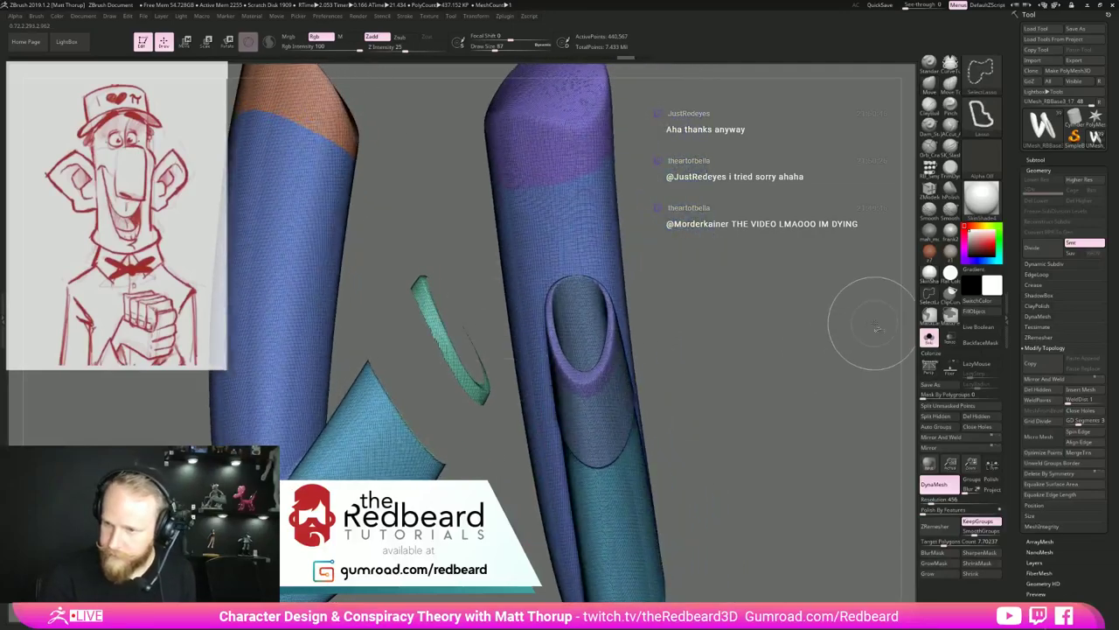
mouse_move(477, 285)
ctrl+alt+shift+mouse_down()
mouse_move(399, 227)
mouse_move(504, 457)
mouse_move(494, 293)
ctrl+alt+shift+mouse_up()
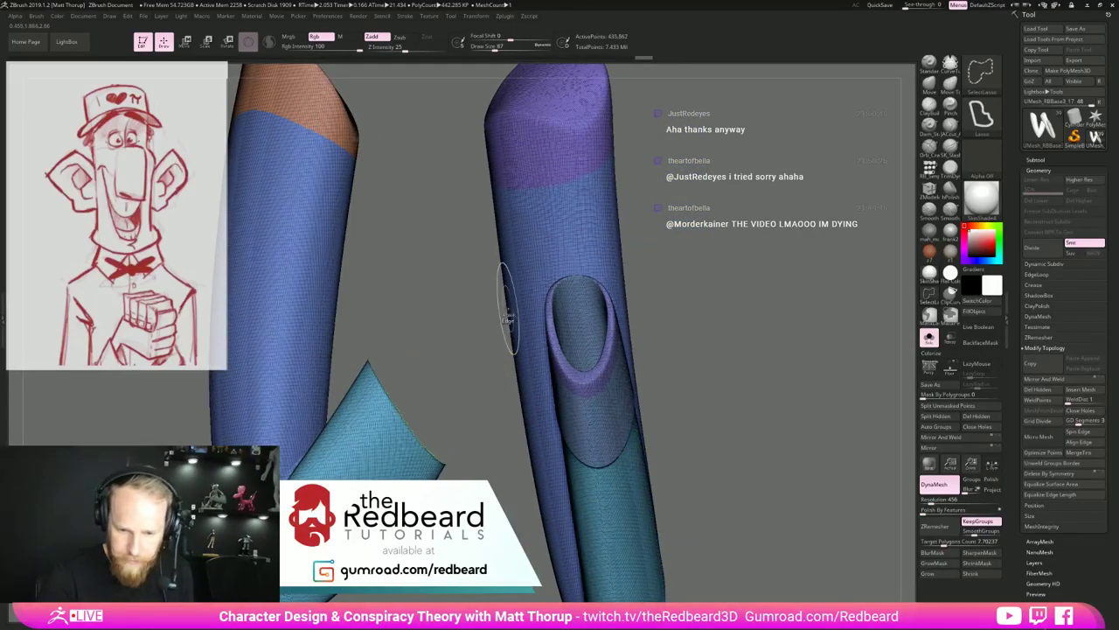
drag(466, 398, 454, 328)
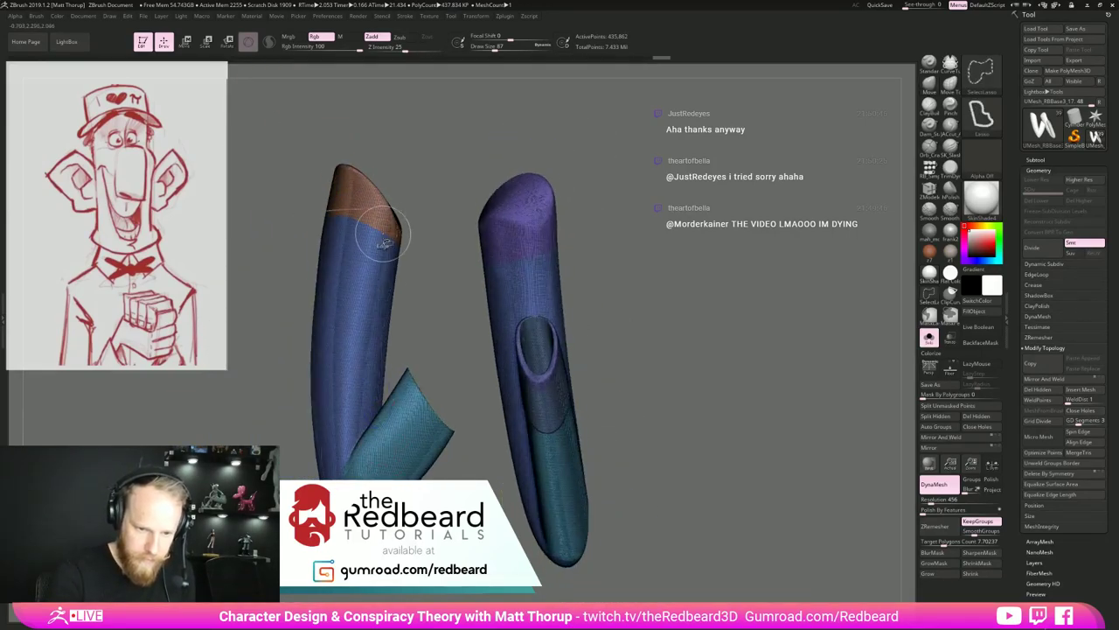
ctrl+shift+click(384, 223)
ctrl+shift+click(380, 245)
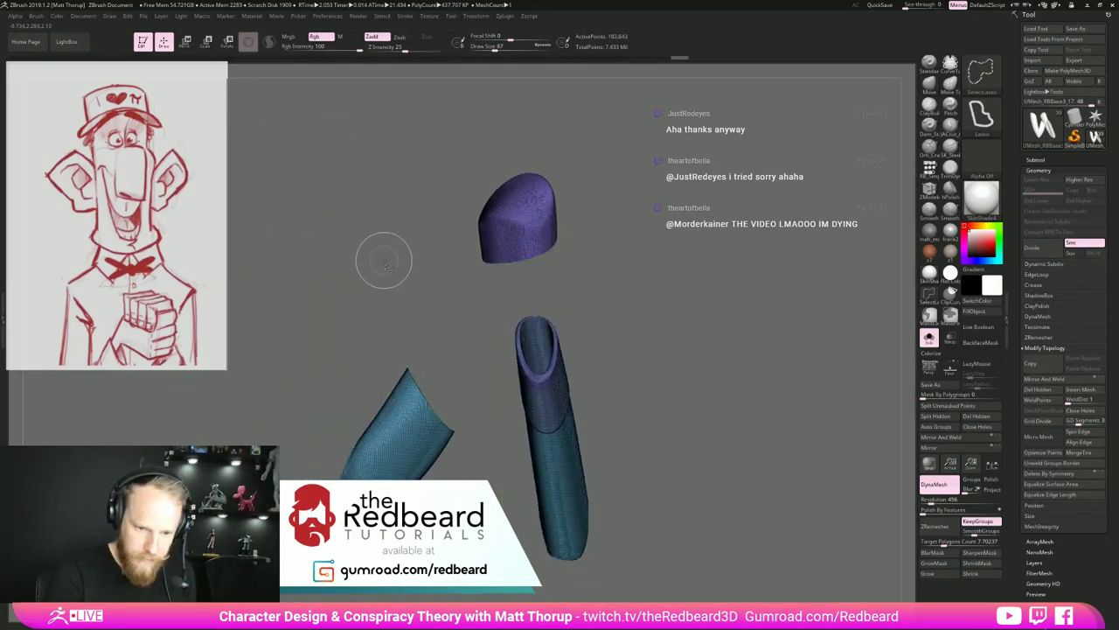
mouse_move(446, 311)
ctrl+shift+mouse_down()
mouse_move(304, 409)
mouse_move(455, 479)
mouse_move(495, 463)
ctrl+shift+mouse_up()
key(ctrl+w)
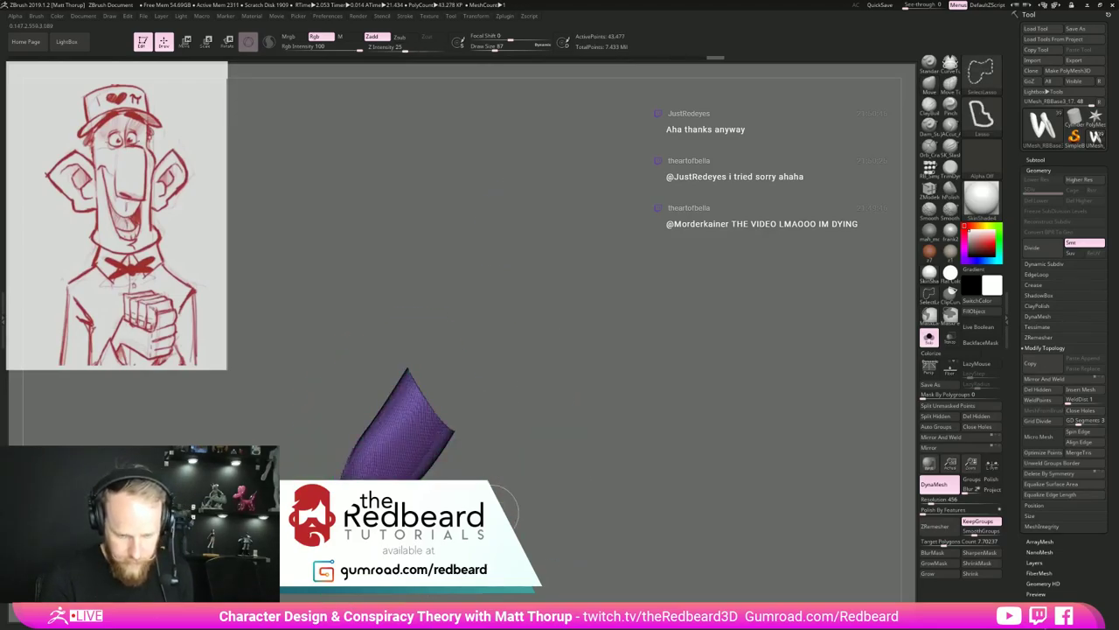
ctrl+shift+click(501, 468)
Isolate the right sleeve's cuff polygroup and separate its disconnected surfaces with Auto Groups.
drag(643, 428, 528, 407)
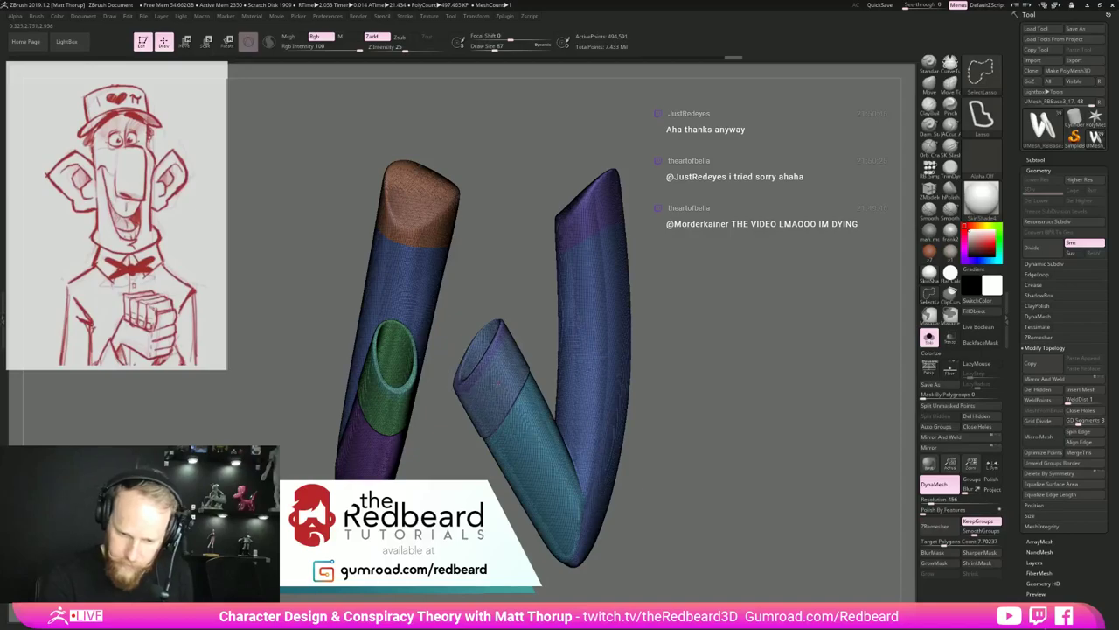
ctrl+shift+click(502, 414)
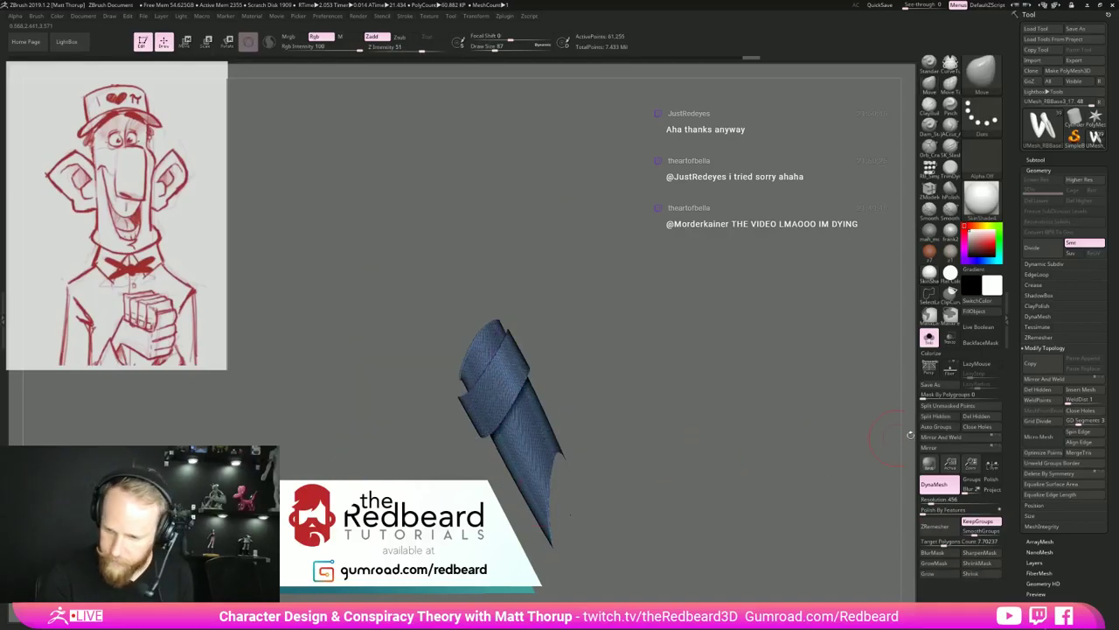
click(940, 430)
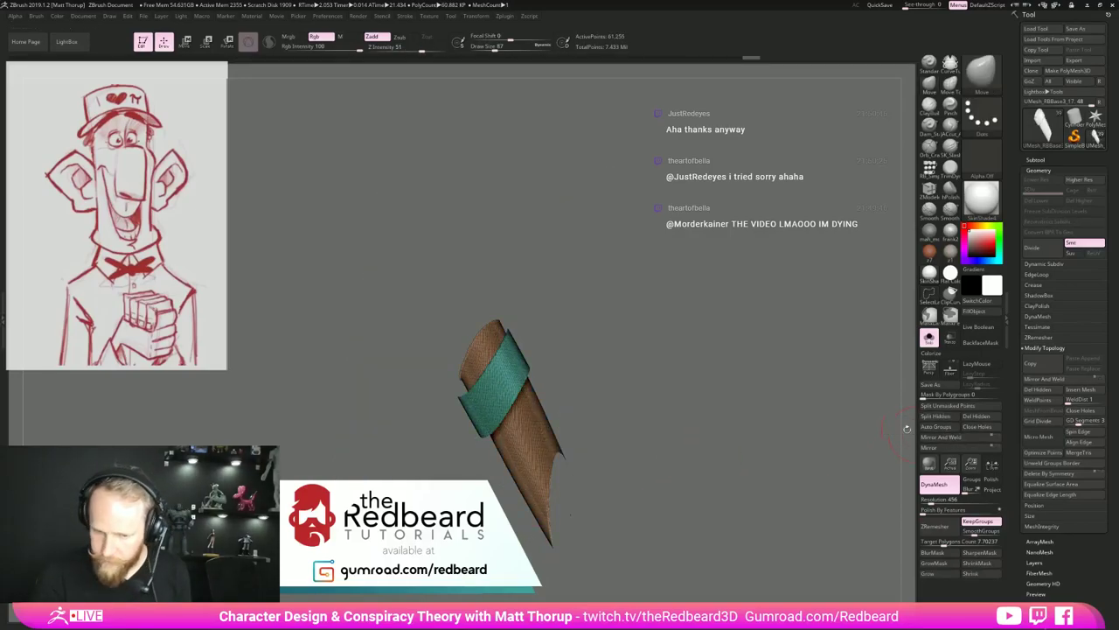
ctrl+shift+click(763, 459)
Isolate the right cuff's surfaces, combine the outer band, rim and interior into one polygroup, and show all the sleeves.
mouse_move(721, 455)
alt+mouse_down()
mouse_move(785, 455)
mouse_move(766, 458)
alt+mouse_up()
ctrl+shift+click(520, 477)
key(ctrl+z)
ctrl+shift+click(537, 457)
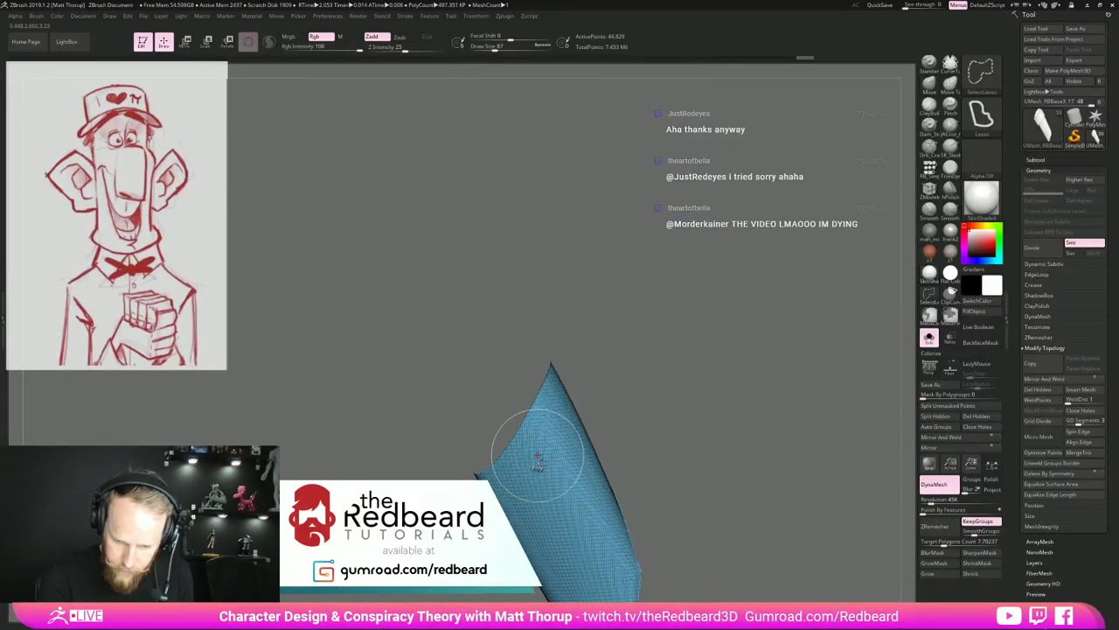
ctrl+shift+click(507, 465)
ctrl+alt+shift+click(500, 461)
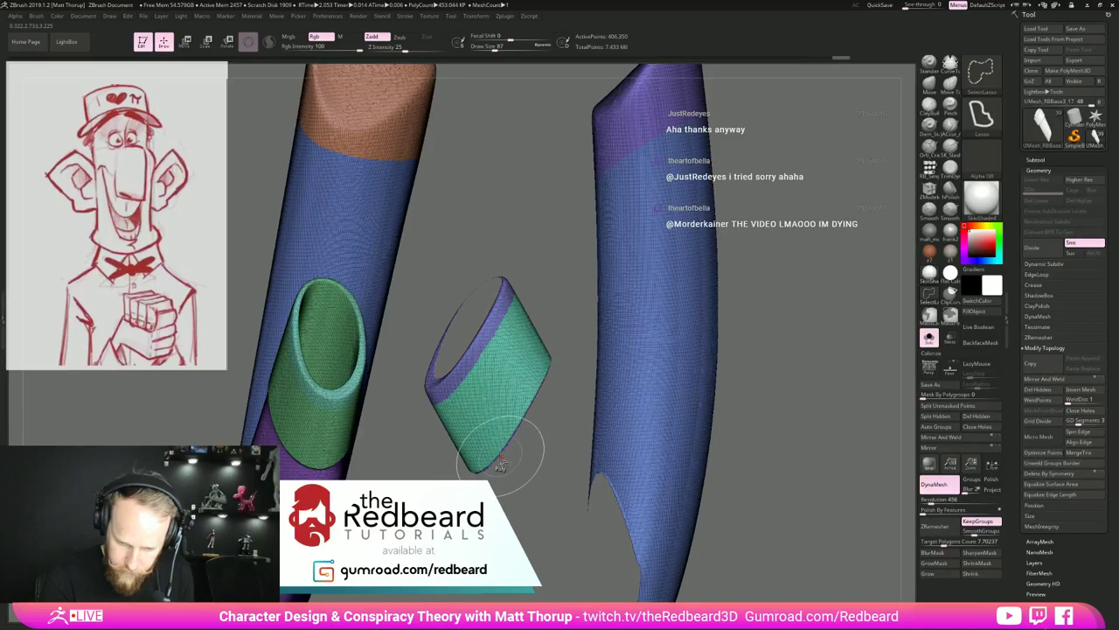
mouse_move(560, 461)
mouse_down()
mouse_move(523, 456)
mouse_move(535, 454)
mouse_up()
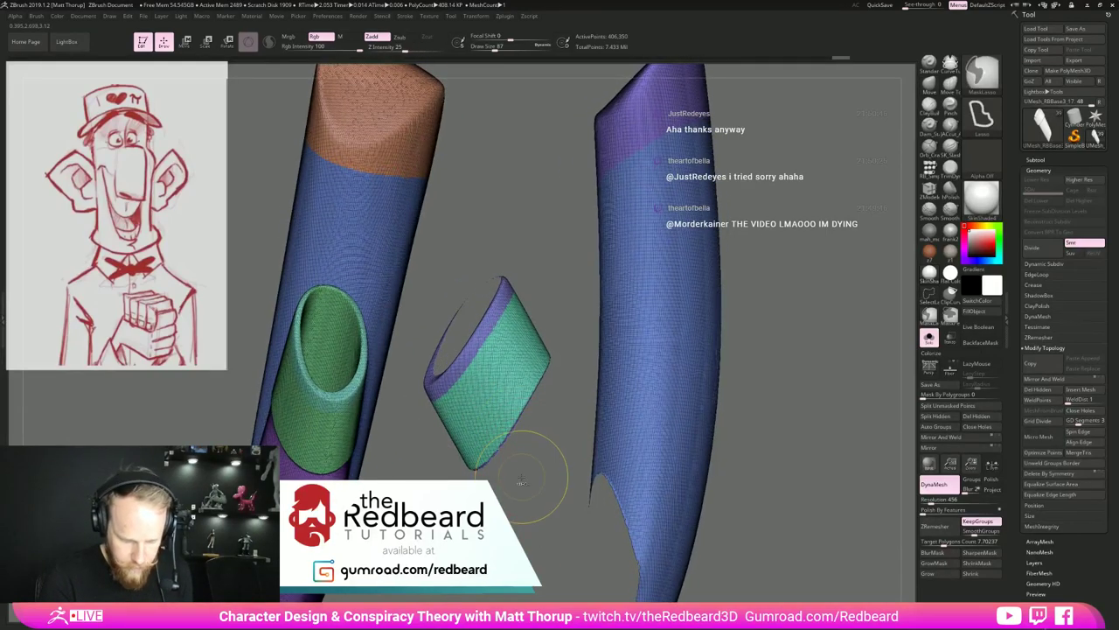
key(ctrl+w)
key(ctrl+shift+z)
mouse_move(483, 544)
ctrl+shift+mouse_down()
mouse_move(535, 477)
mouse_move(426, 316)
mouse_move(406, 393)
mouse_move(490, 420)
ctrl+shift+mouse_up()
key(ctrl+w)
ctrl+shift+click(532, 537)
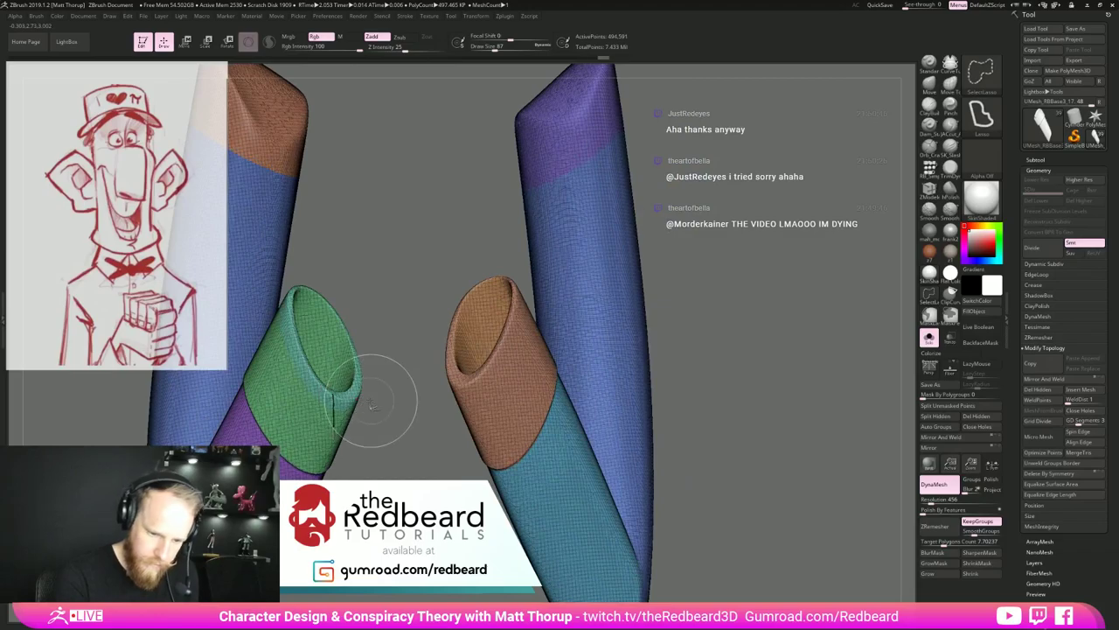
Isolate the left cuff's rim, outer band and interior, and combine them into one polygroup.
ctrl+shift+click(343, 400)
ctrl+shift+drag(376, 394, 371, 404)
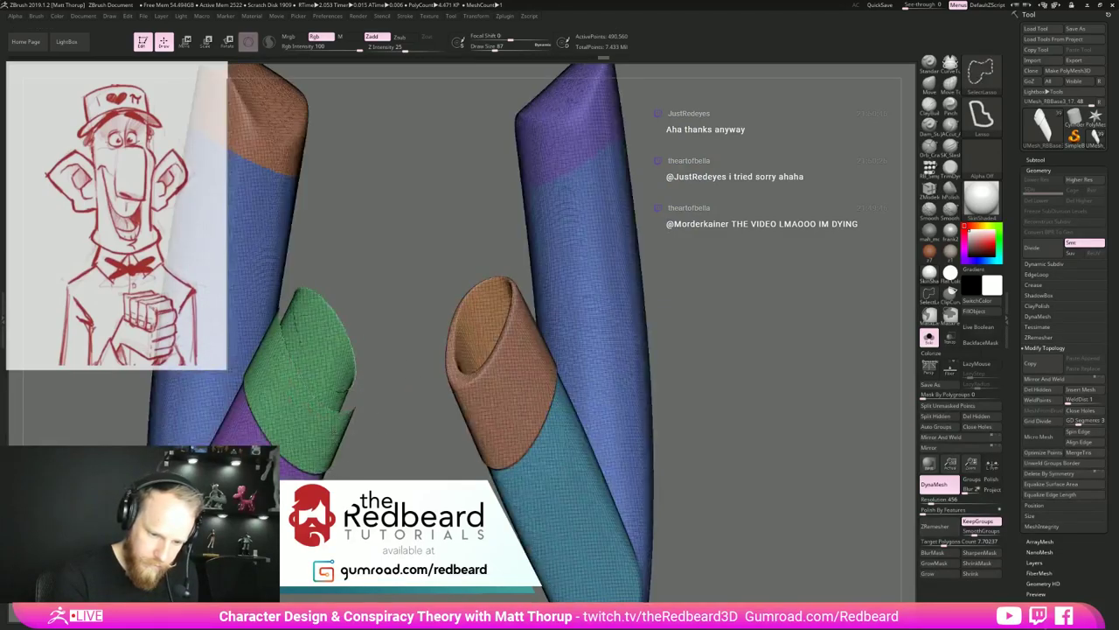
ctrl+shift+click(329, 427)
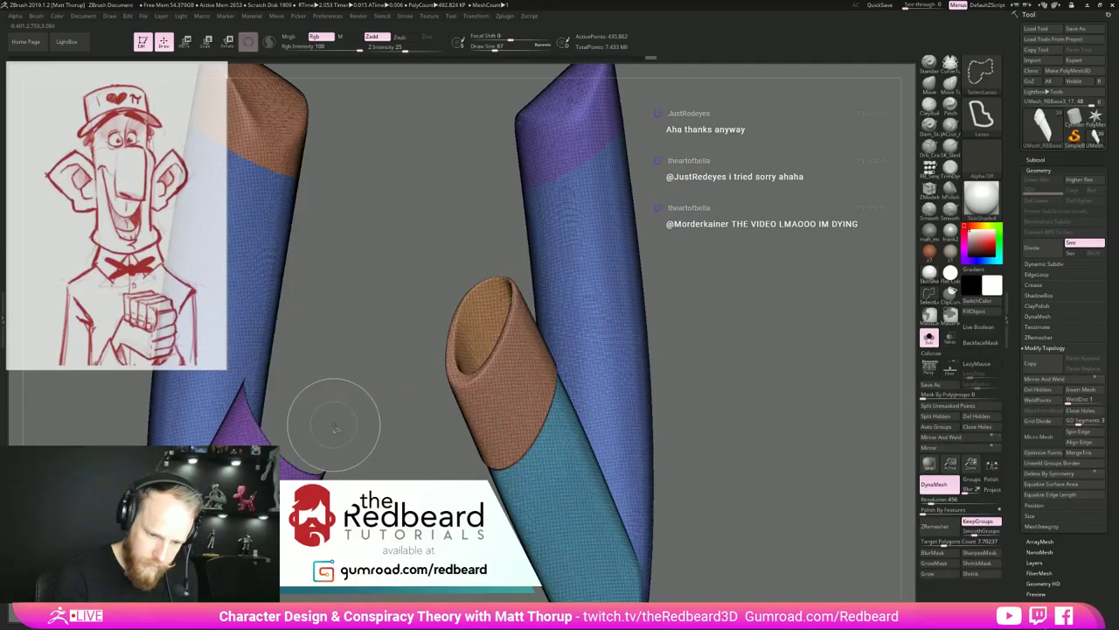
ctrl+shift+drag(370, 410, 395, 488)
key(ctrl+w)
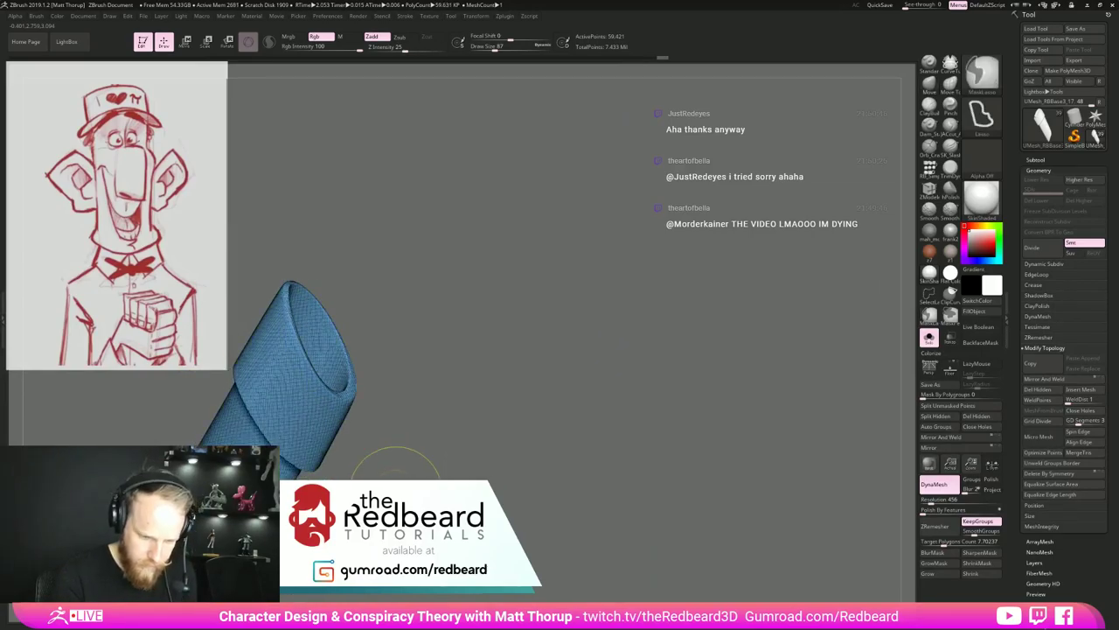
Show all the sleeves and cuffs again and ZRemesh them with their polygroups kept.
ctrl+shift+click(744, 449)
mouse_move(772, 447)
alt+mouse_down()
mouse_move(626, 452)
mouse_move(590, 484)
mouse_move(684, 457)
alt+mouse_up()
key(shift+f)
key(c)
key(shift+f)
drag(631, 502, 693, 487)
key(shift+f)
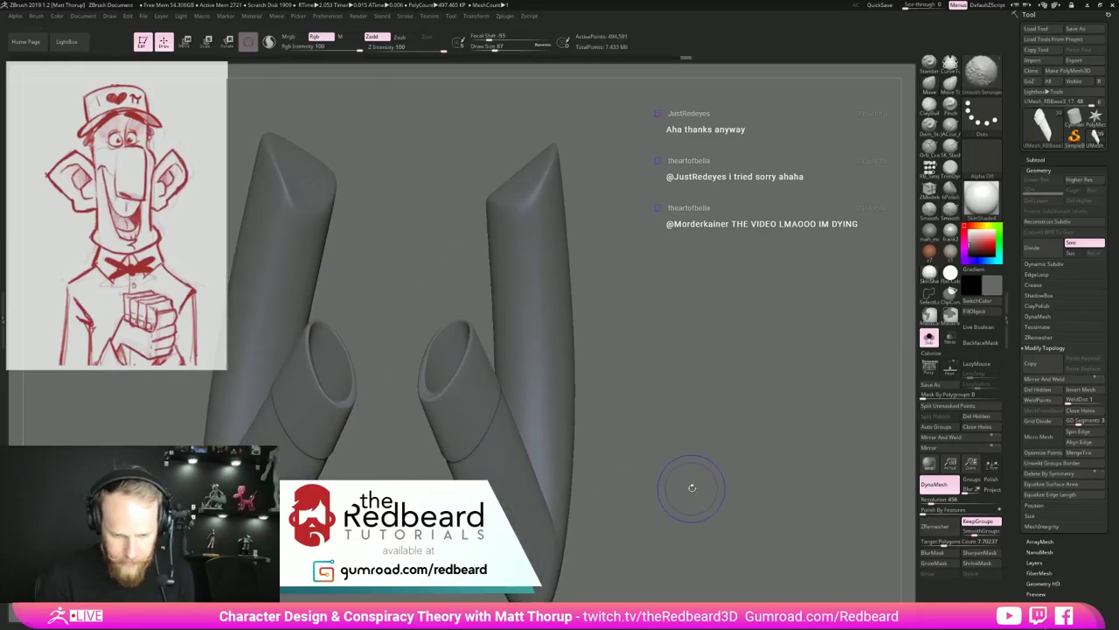
click(936, 526)
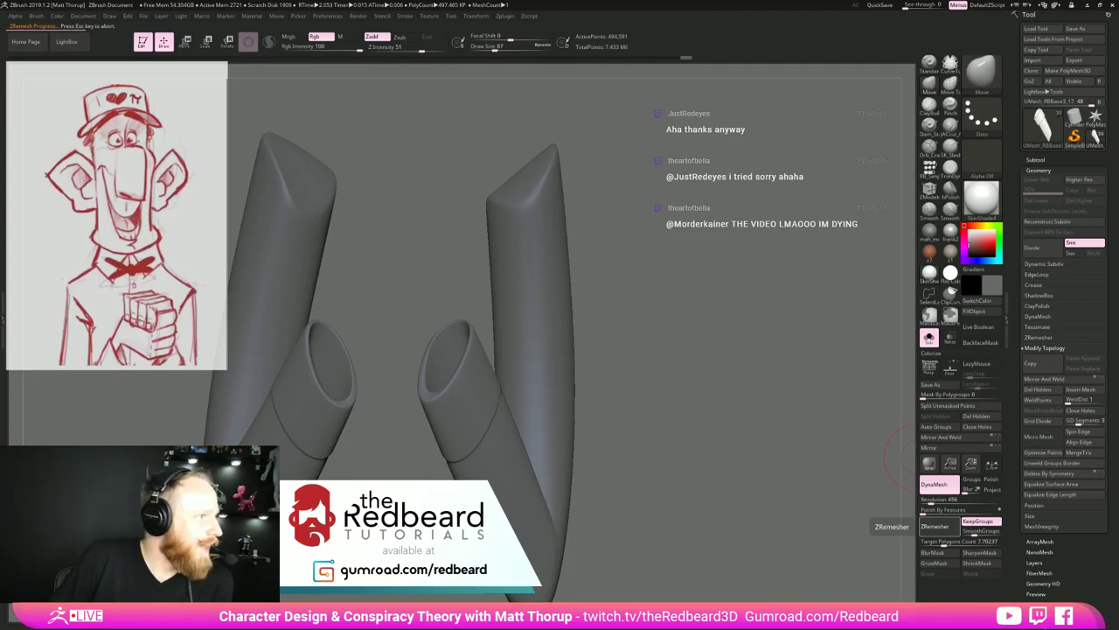
key(alt+Tab)
key(alt+Tab)
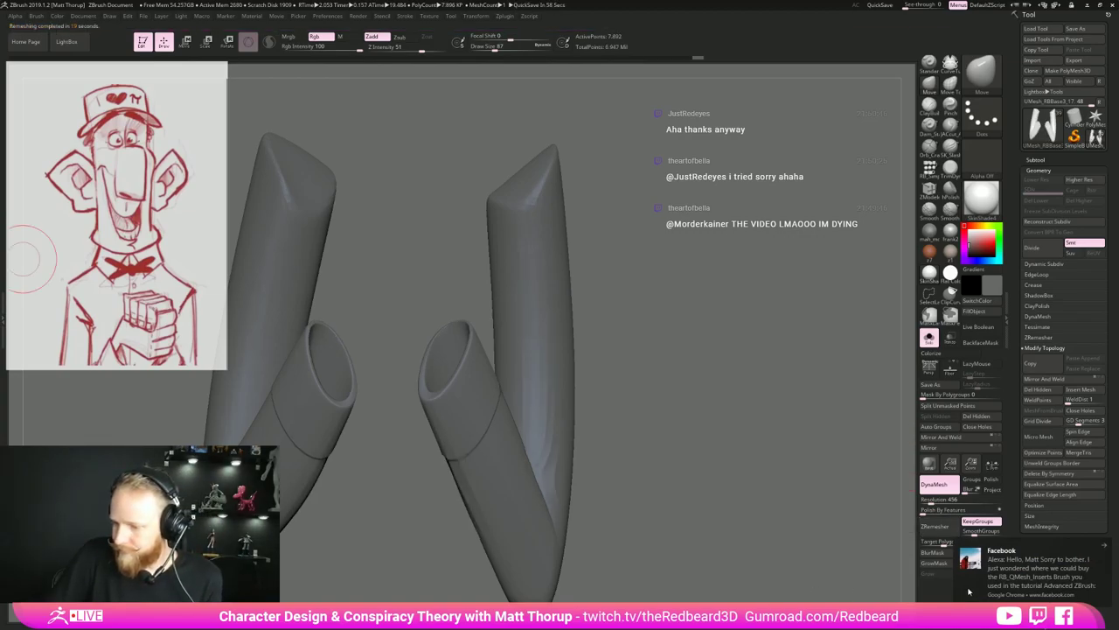
click(1099, 548)
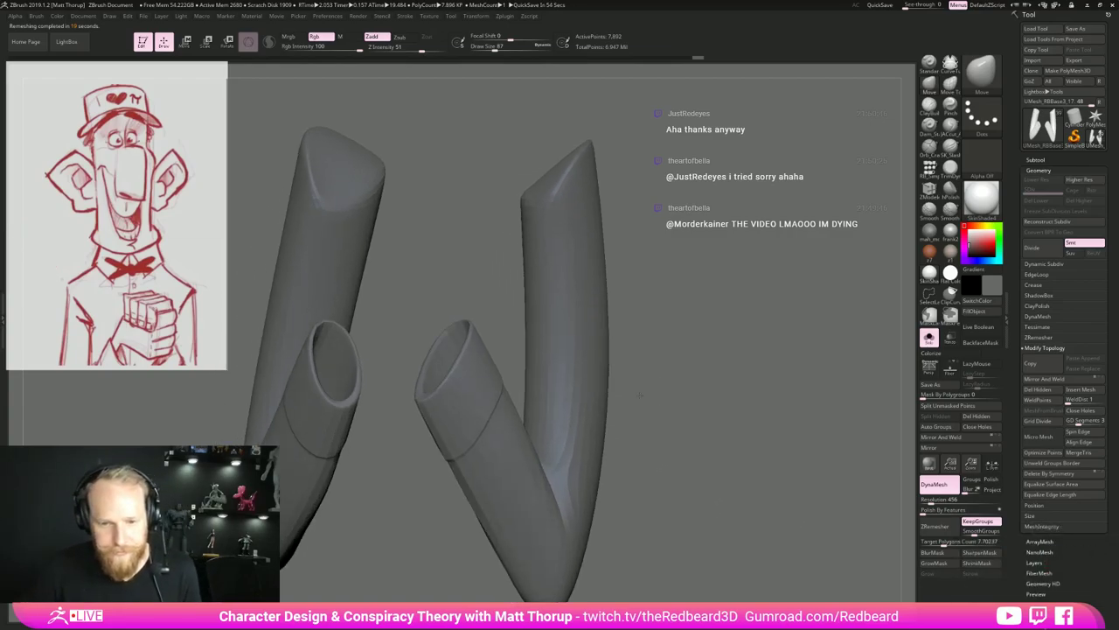
Examine the remeshed sleeves' edge flow and polygroup borders from several angles, with and without the wireframe.
key(shift+f)
key(shift+f)
key(shift+f)
key(f)
drag(674, 431, 725, 450)
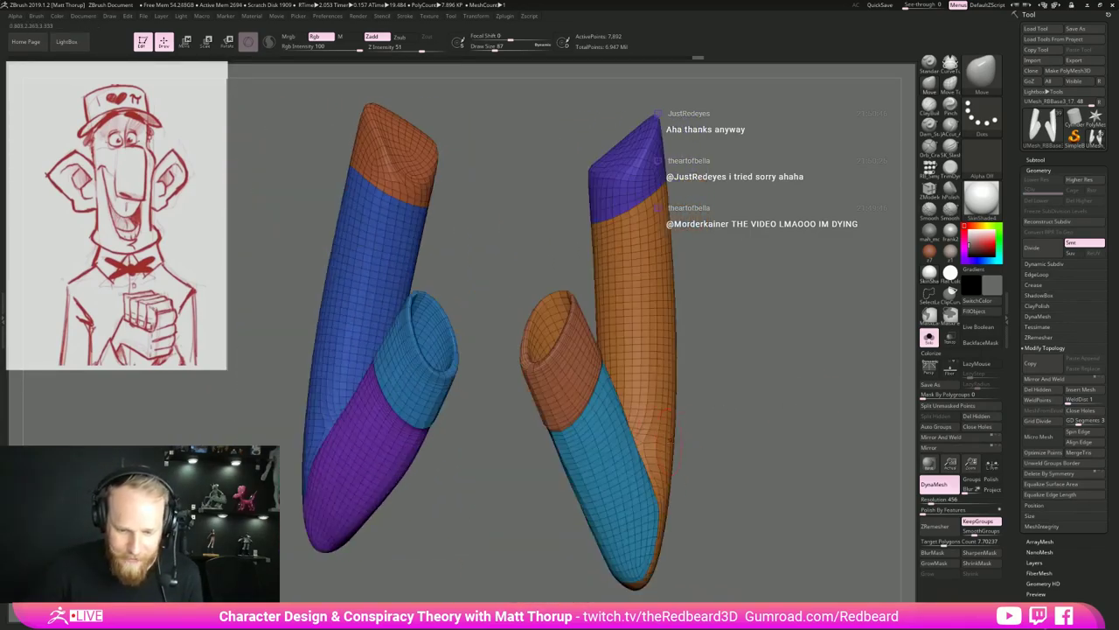
key(shift+f)
key(shift+f)
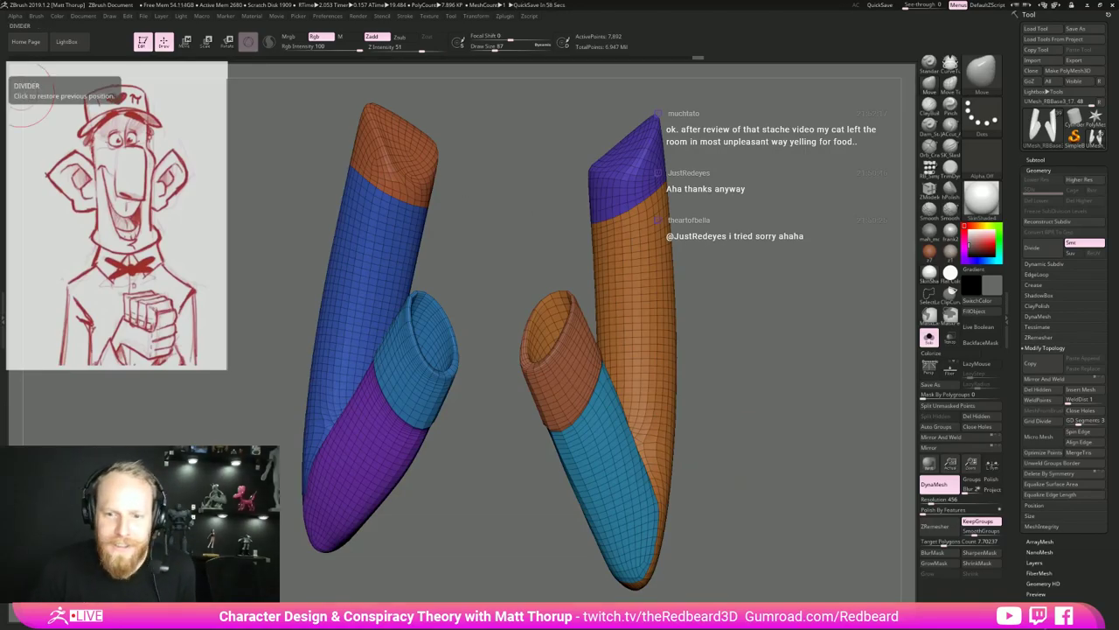
mouse_move(760, 409)
mouse_down()
mouse_move(721, 448)
mouse_move(763, 446)
mouse_move(774, 422)
mouse_up()
key(shift+f)
key(shift+f)
key(shift+f)
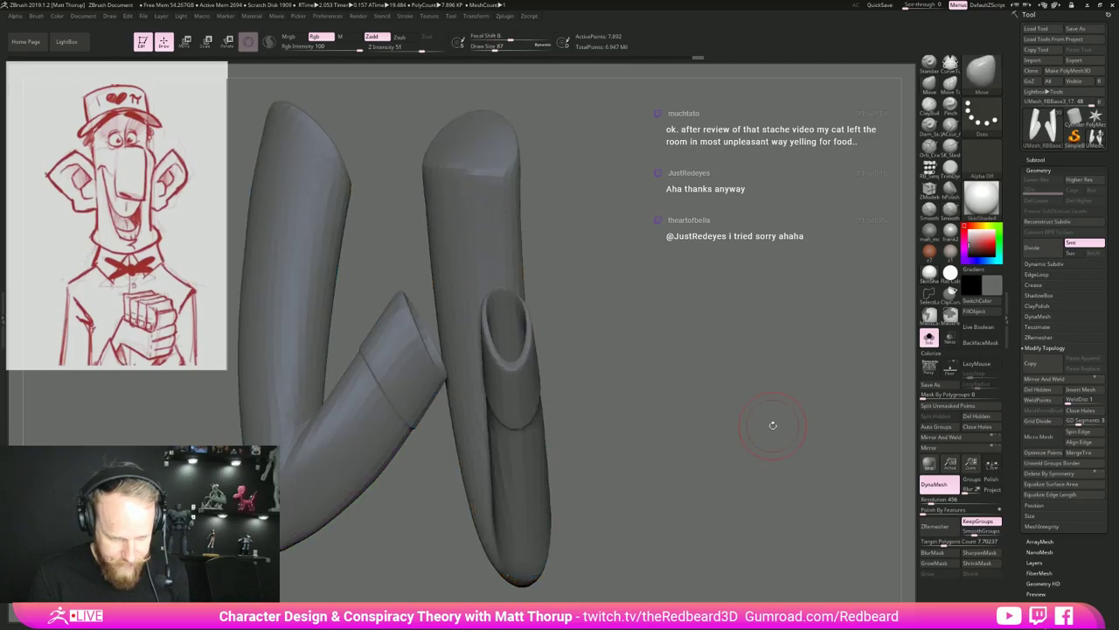
Subdivide the remeshed sleeves three times and project the original sleeves' detail onto them with ProjectAll.
key(ctrl+d)
key(ctrl+d)
key(ctrl+d)
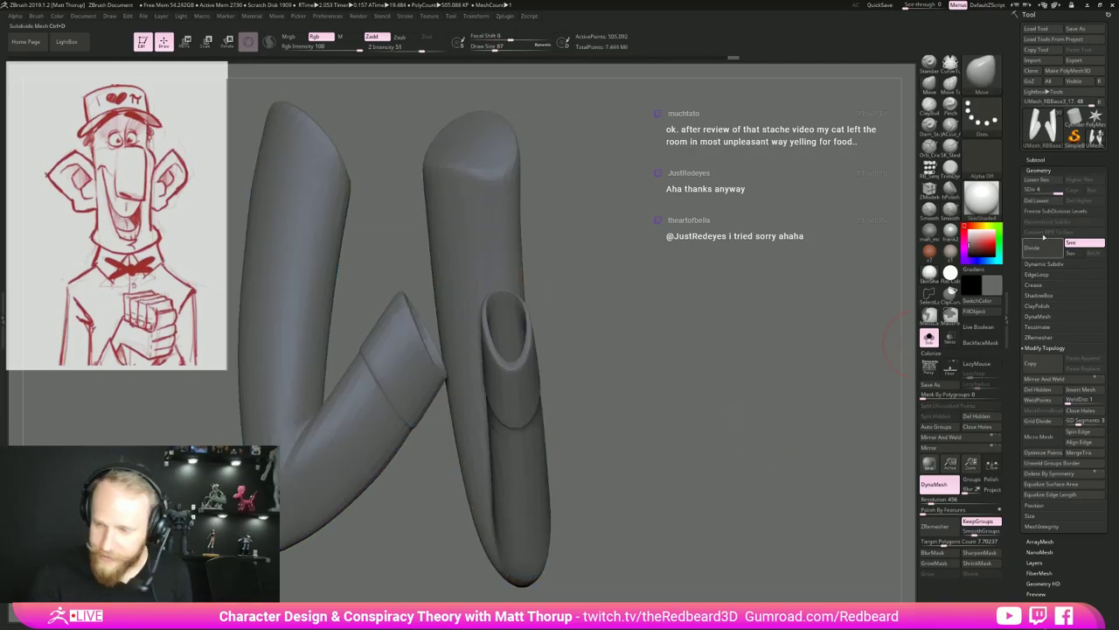
click(1045, 160)
drag(840, 412, 773, 412)
click(1101, 221)
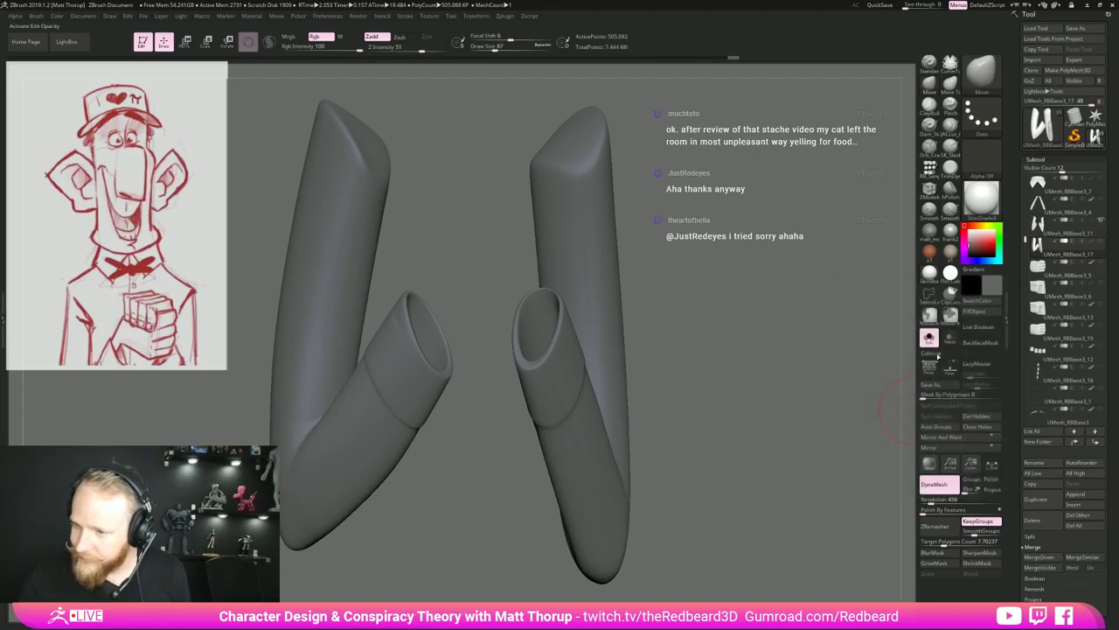
click(1041, 600)
click(1040, 600)
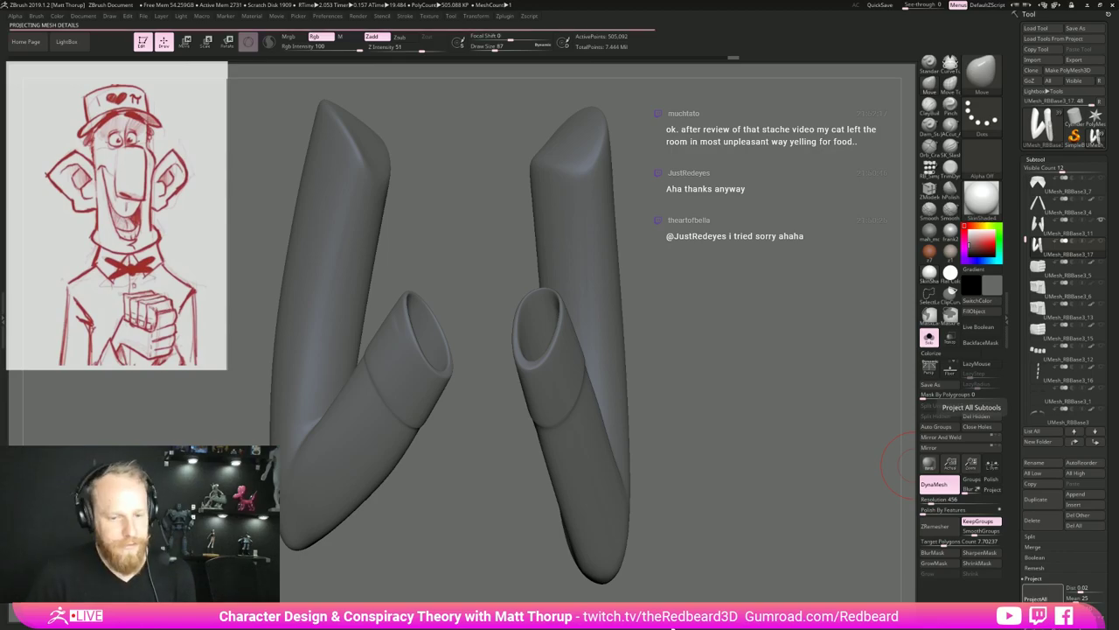
Delete the original sleeves subtool and save the tool over the existing PieGuy06.ZTL file.
click(1048, 231)
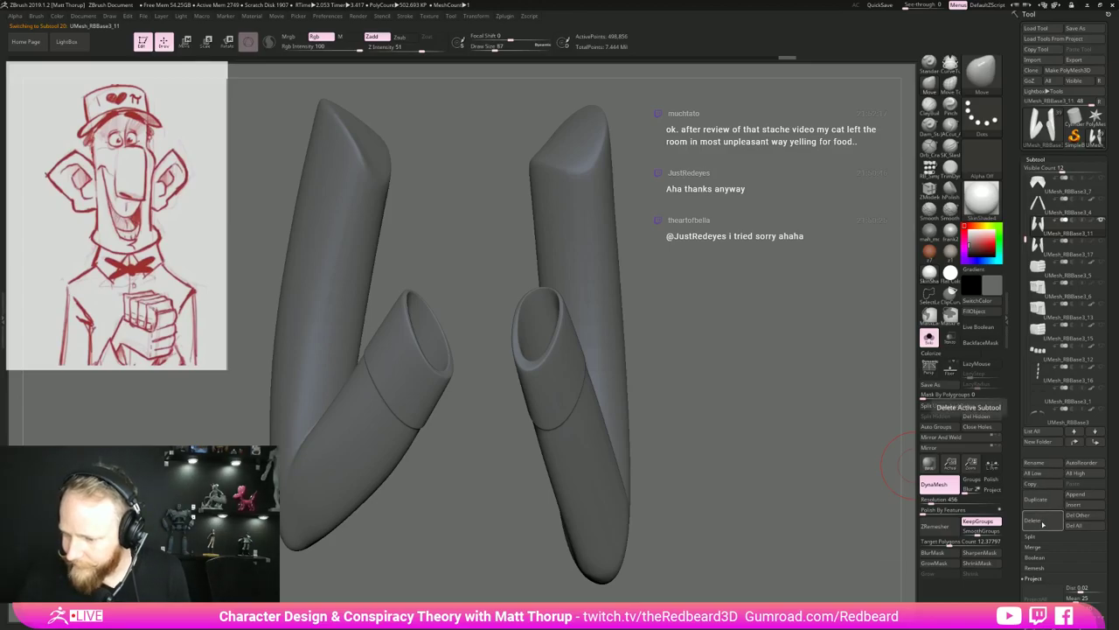
click(1042, 523)
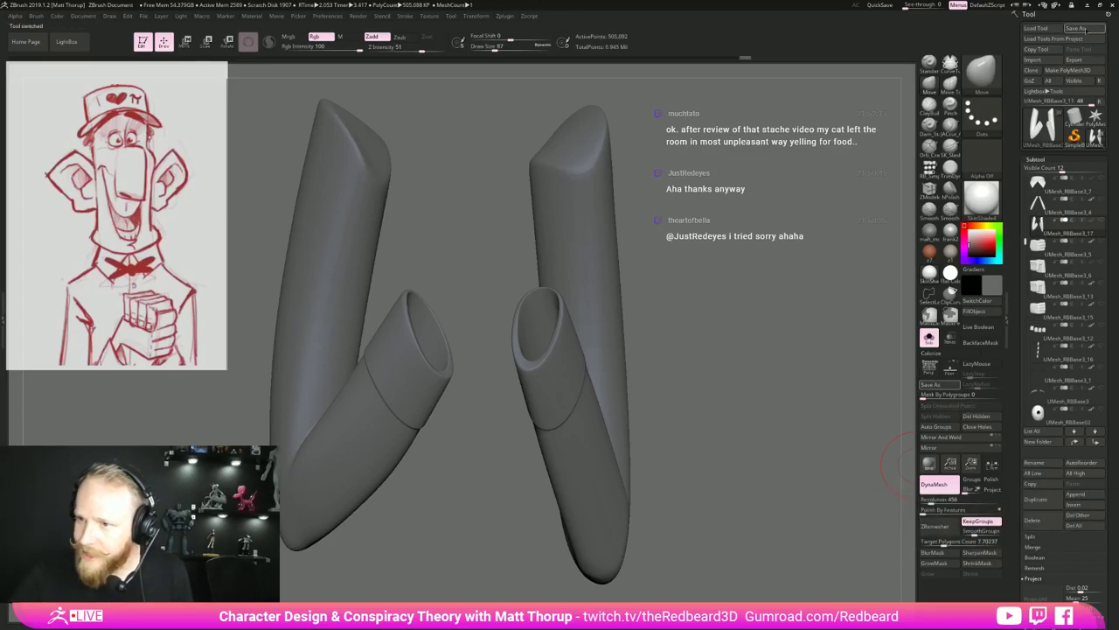
click(1078, 29)
click(715, 493)
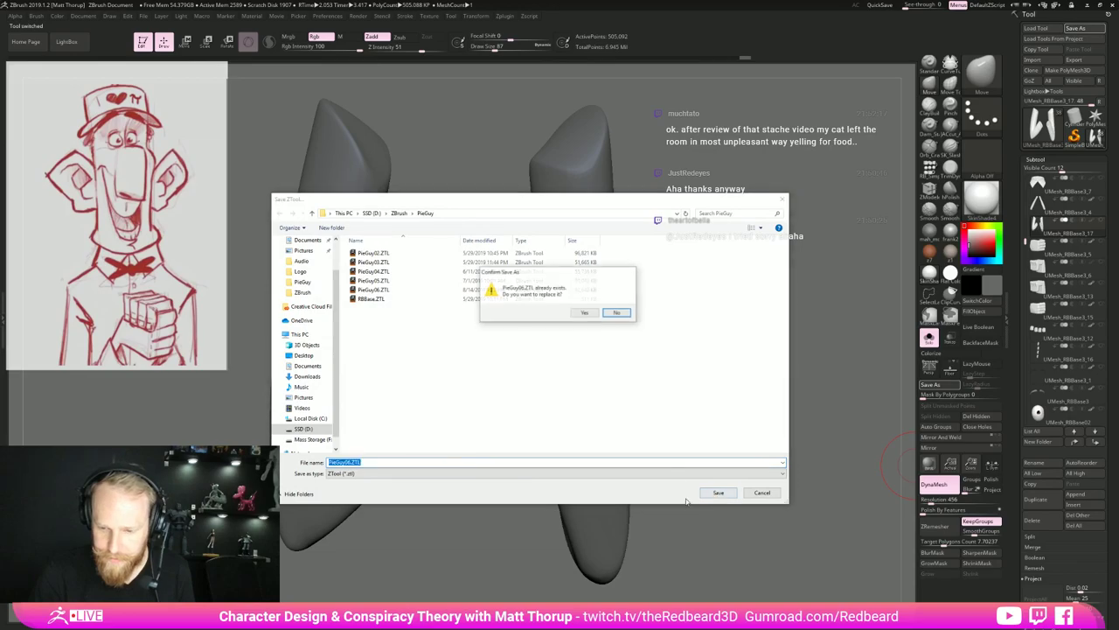
click(575, 312)
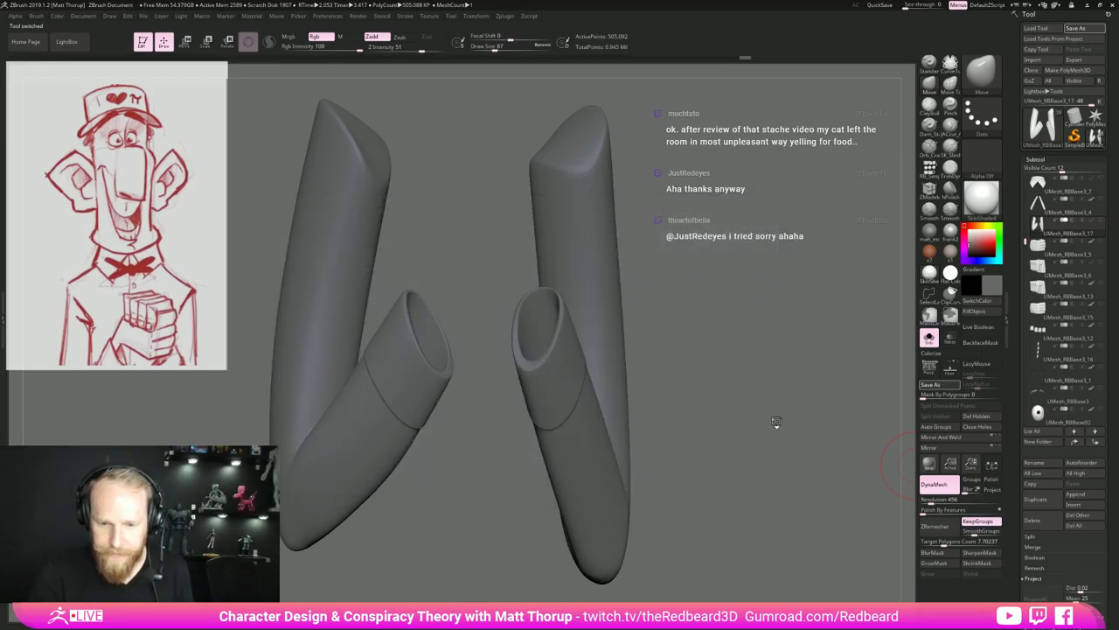
Turn off Solo mode and make the collar and arms visible together with the sleeves.
drag(789, 409, 788, 413)
key(shift+f)
key(shift+f)
click(929, 338)
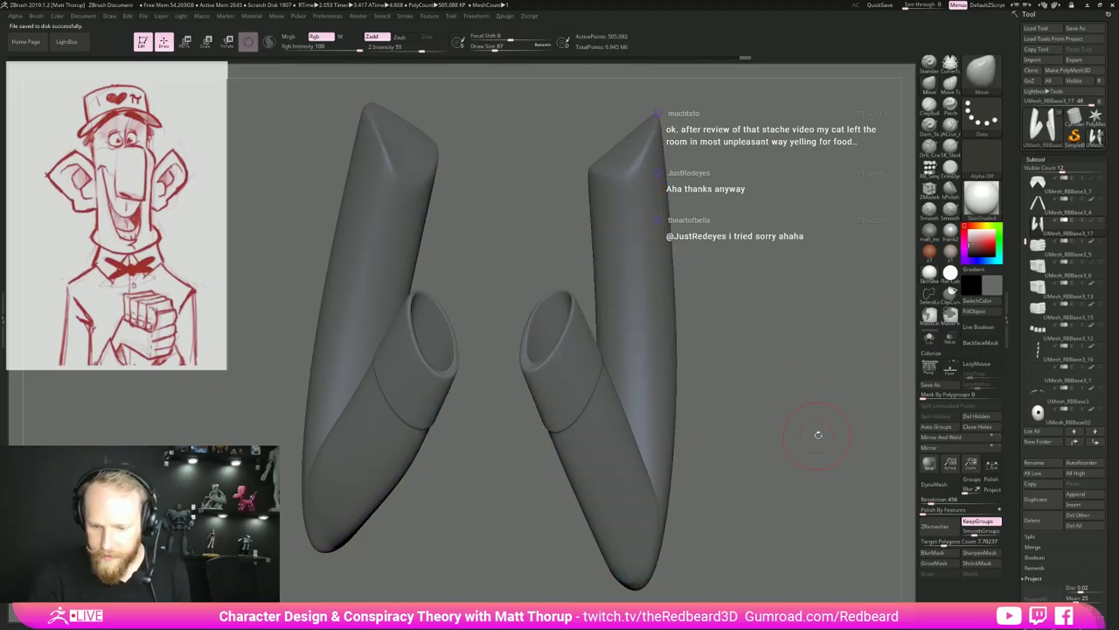
mouse_move(812, 440)
mouse_down()
mouse_move(717, 442)
mouse_move(827, 440)
mouse_move(819, 419)
mouse_move(812, 429)
mouse_up()
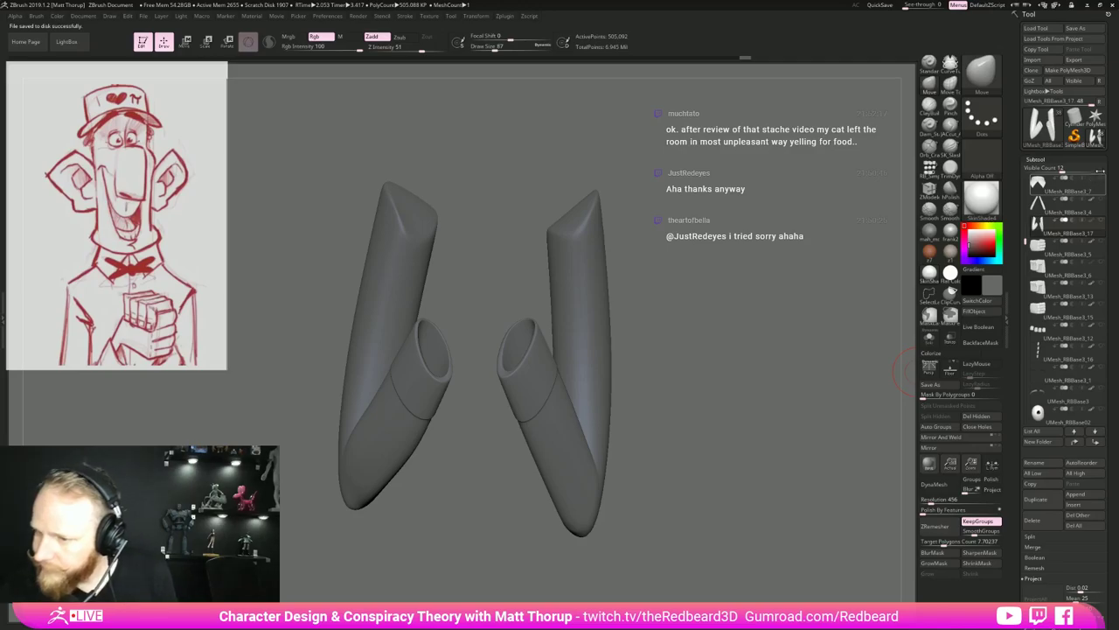
click(1101, 178)
click(1101, 199)
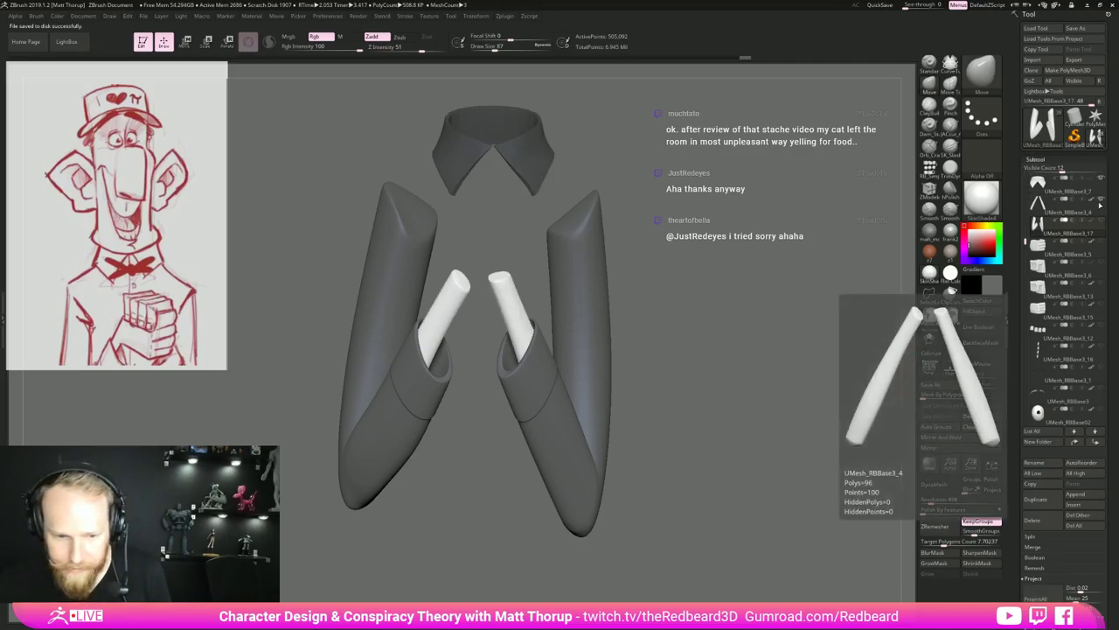
Select the arms subtool and push the elbow end poking through the sleeve back inside with the Move brush at draw size 192.
drag(717, 468, 800, 407)
alt+click(496, 225)
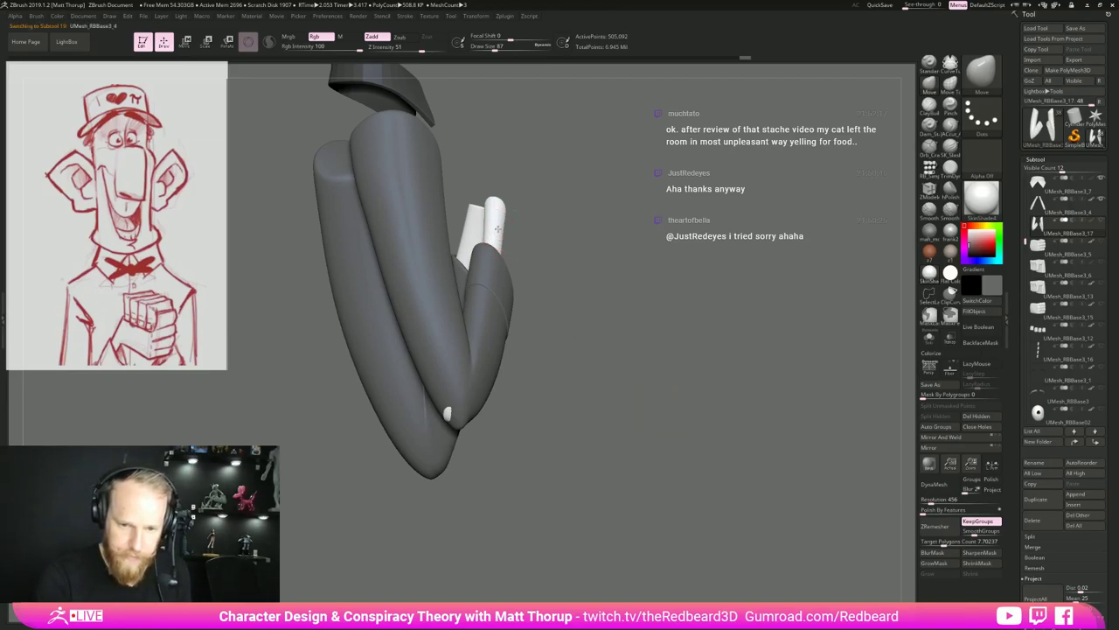
drag(618, 371, 606, 389)
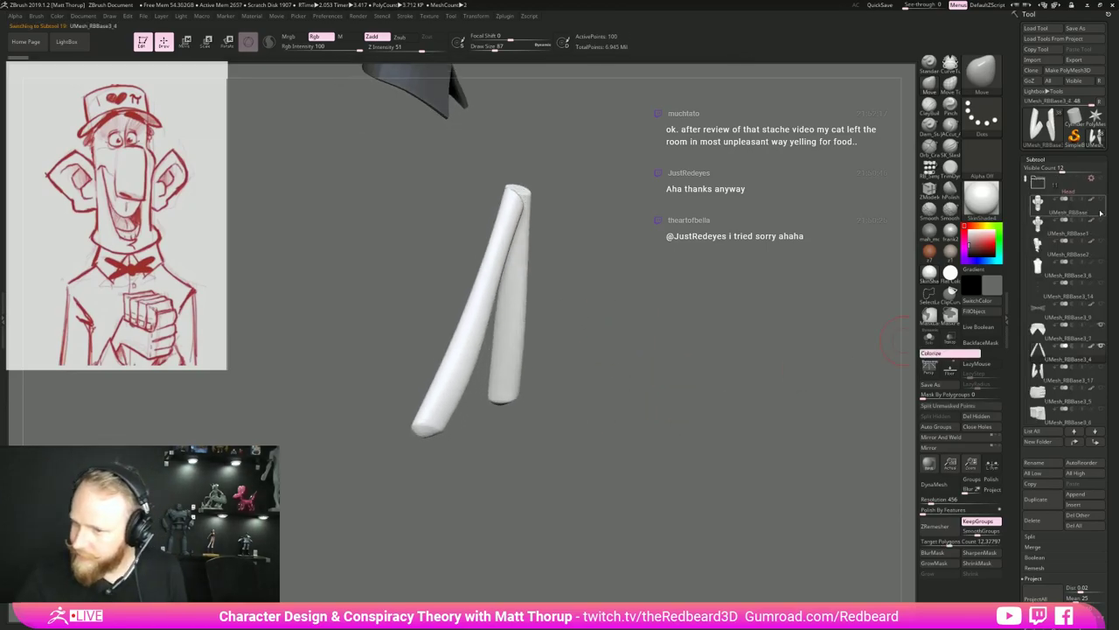
click(1102, 368)
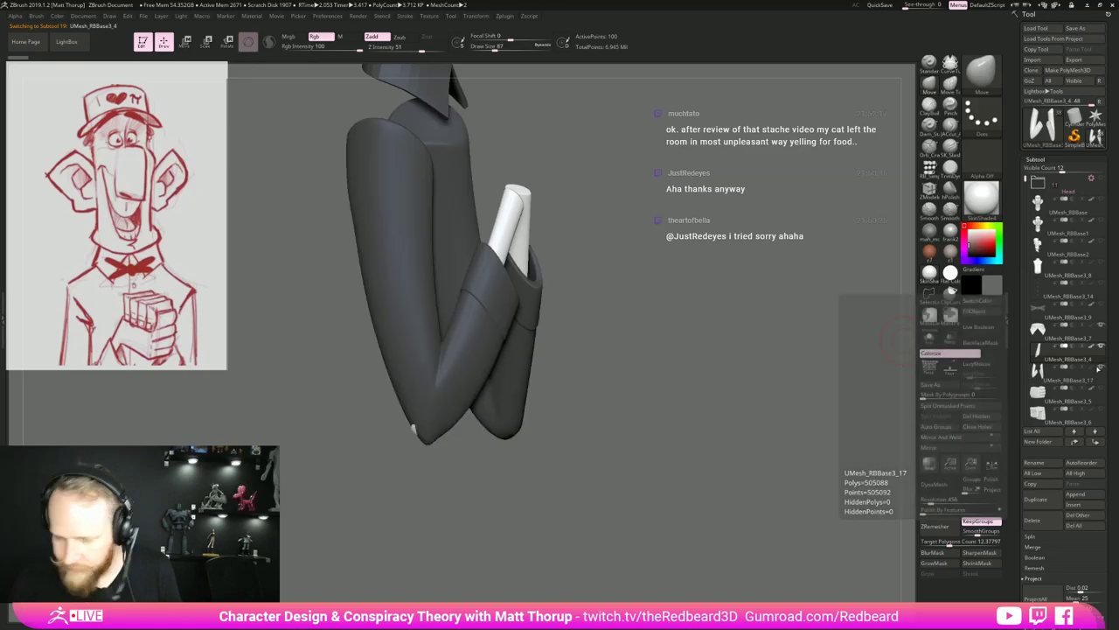
key(s)
drag(415, 427, 429, 425)
mouse_move(577, 455)
mouse_down()
mouse_move(503, 459)
mouse_move(516, 445)
mouse_move(590, 463)
mouse_up()
alt+drag(660, 485, 630, 499)
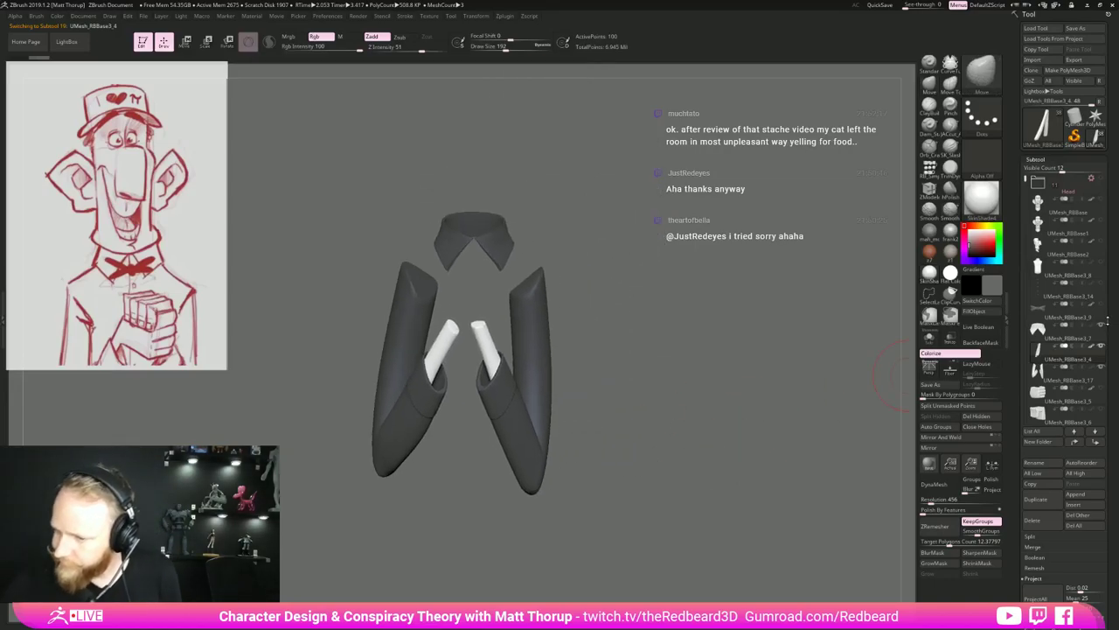
Make the bow tie, the buttoned shirt torso and the head visible.
click(1101, 305)
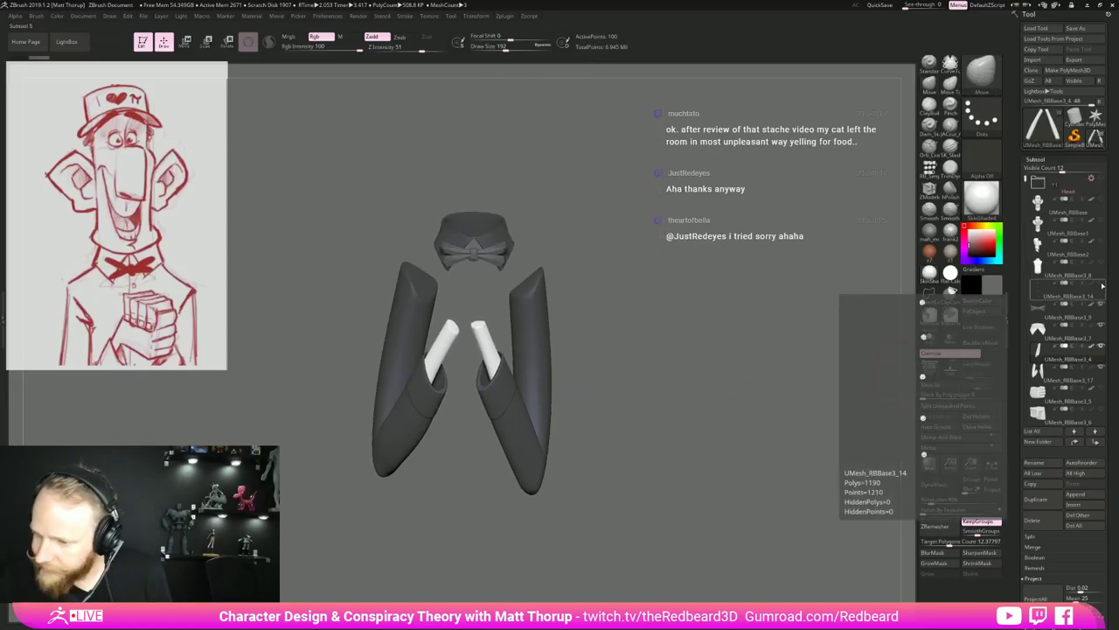
click(1101, 261)
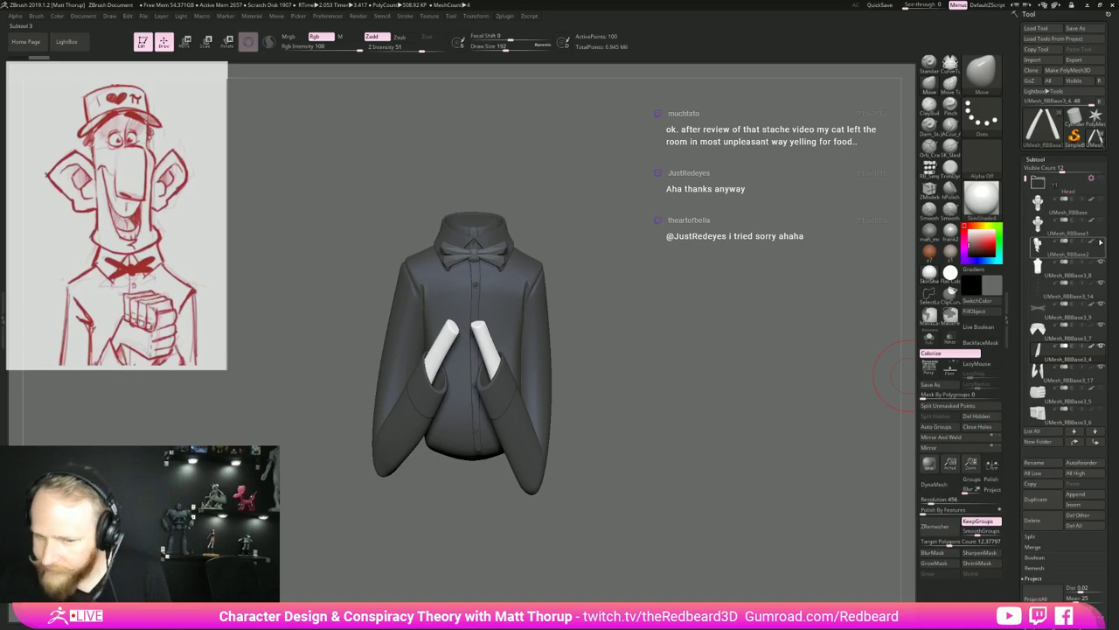
click(1100, 242)
alt+drag(850, 329, 850, 395)
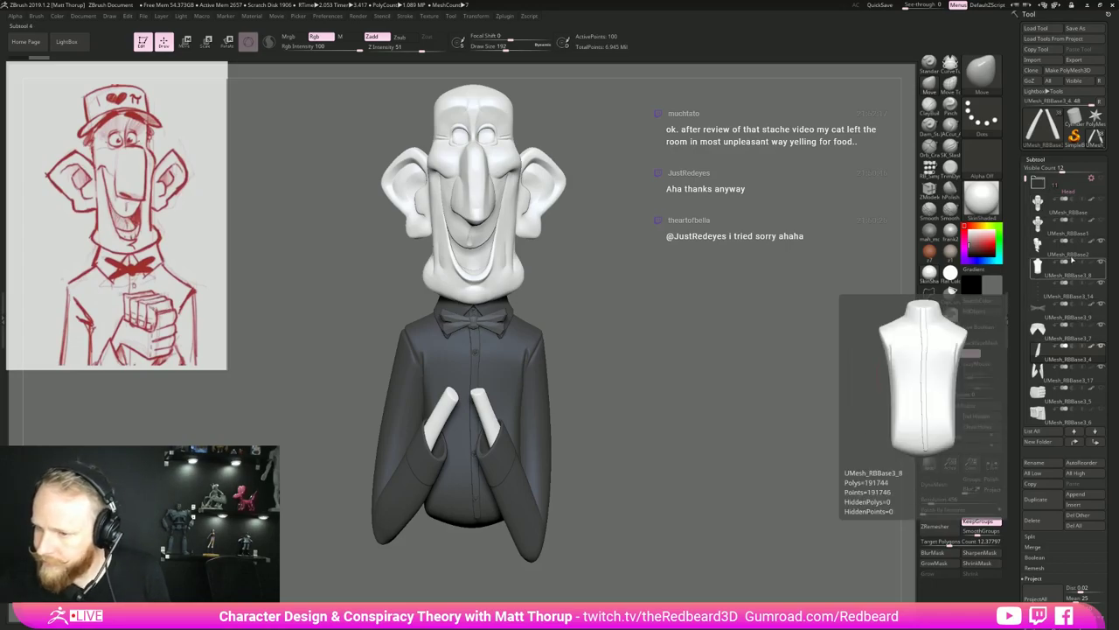
click(1037, 182)
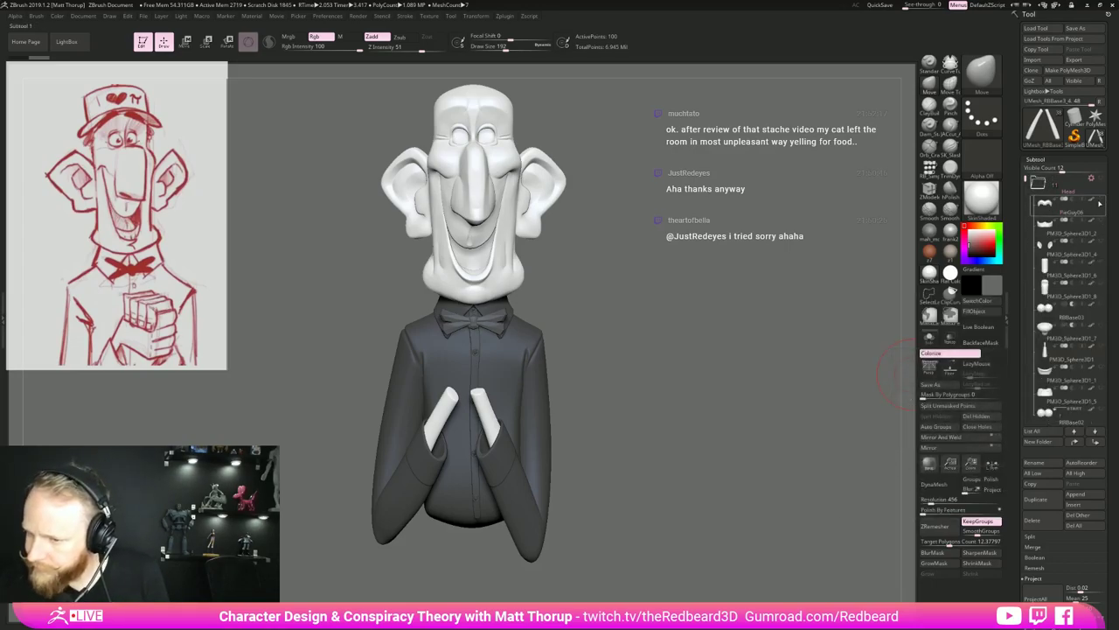
click(1037, 185)
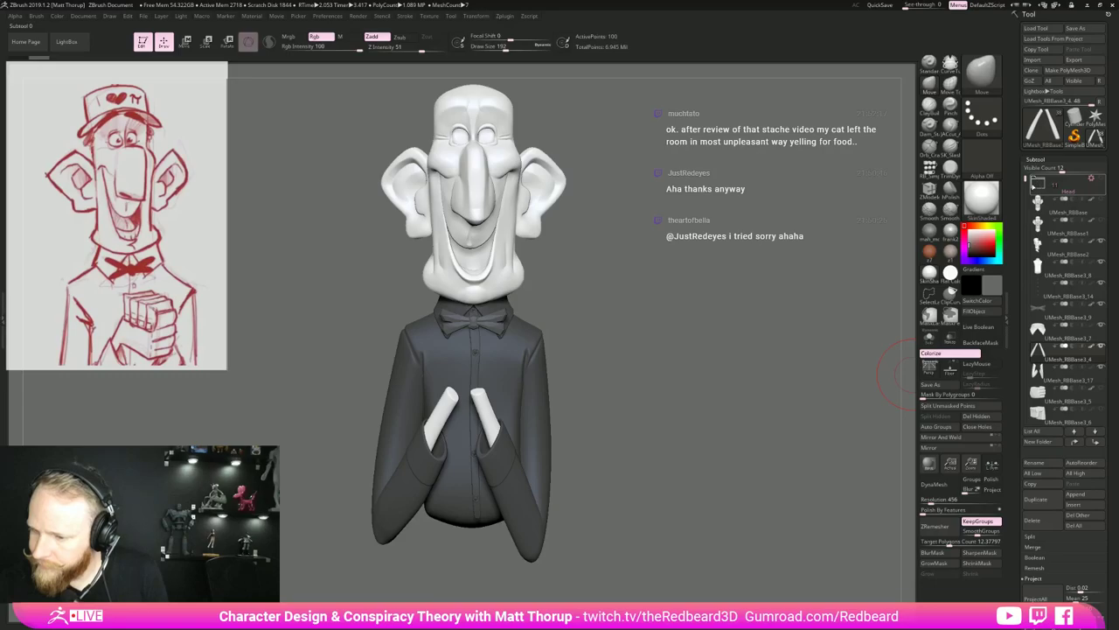
Make both clasped hands, the band across the forehead and the eyes visible.
drag(1026, 181, 1026, 254)
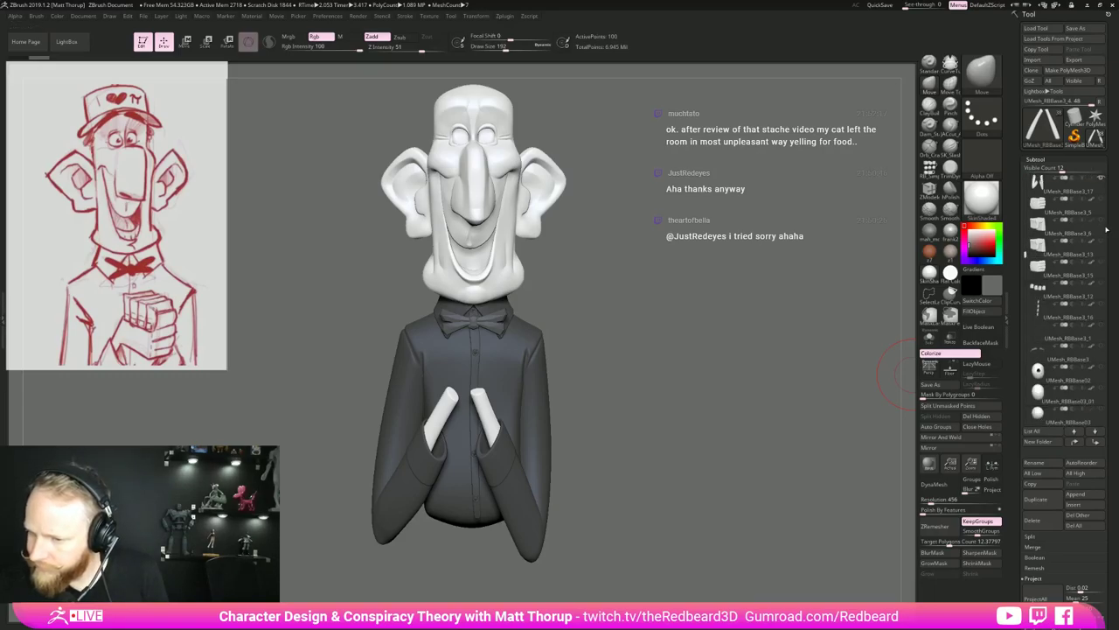
mouse_move(1100, 206)
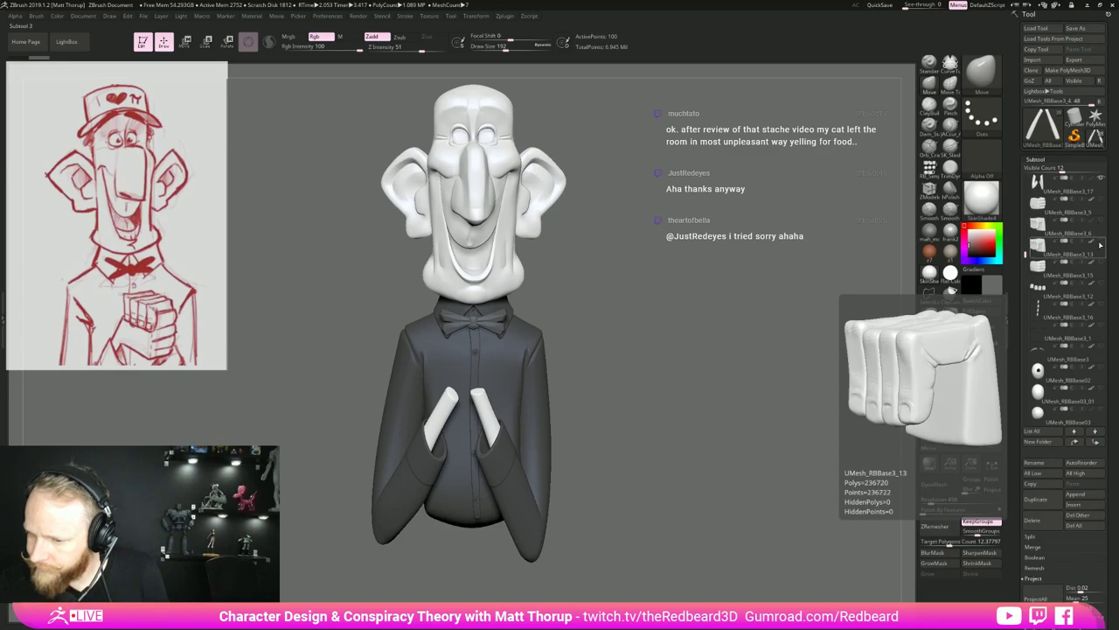
click(1102, 244)
click(1102, 264)
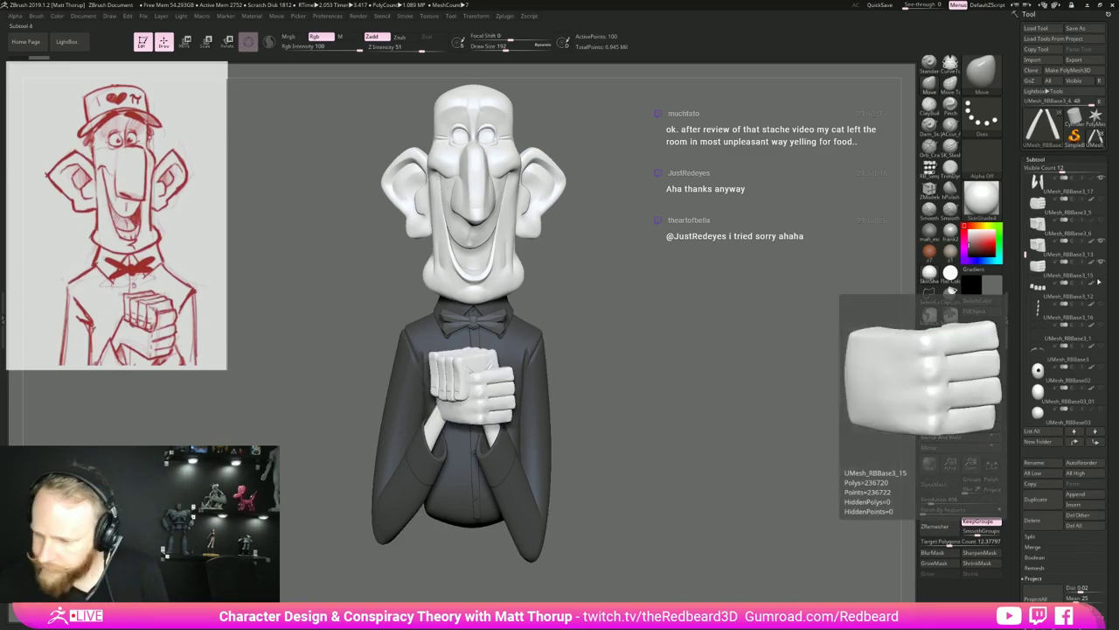
click(1102, 306)
click(1101, 327)
click(1101, 367)
click(1102, 390)
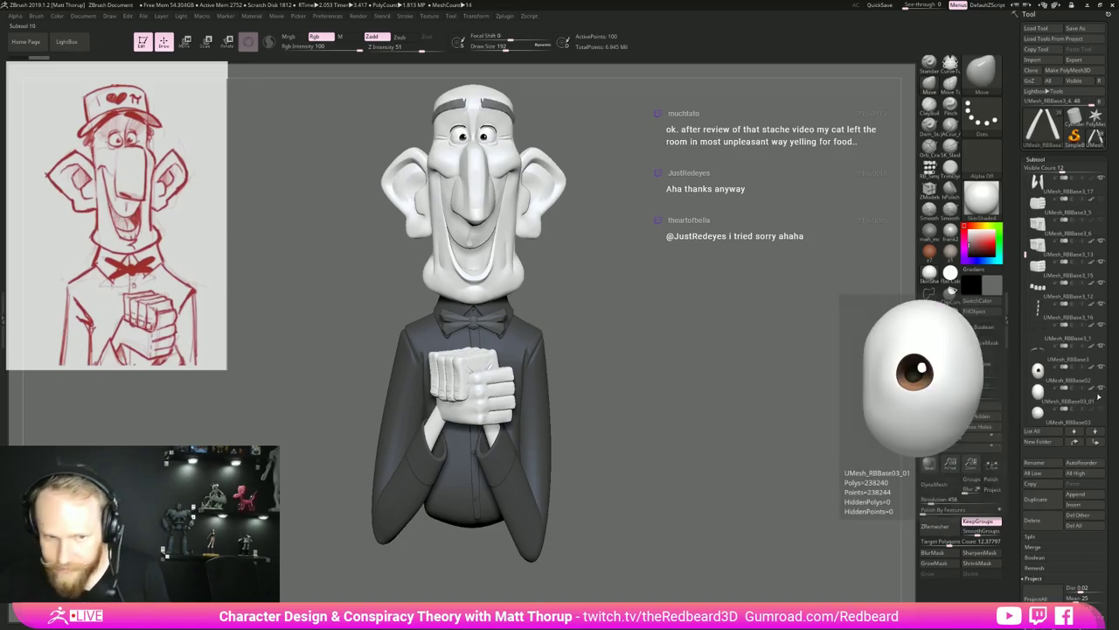
Make the teeth visible and switch the model's material to frank2.
drag(1025, 254, 1024, 275)
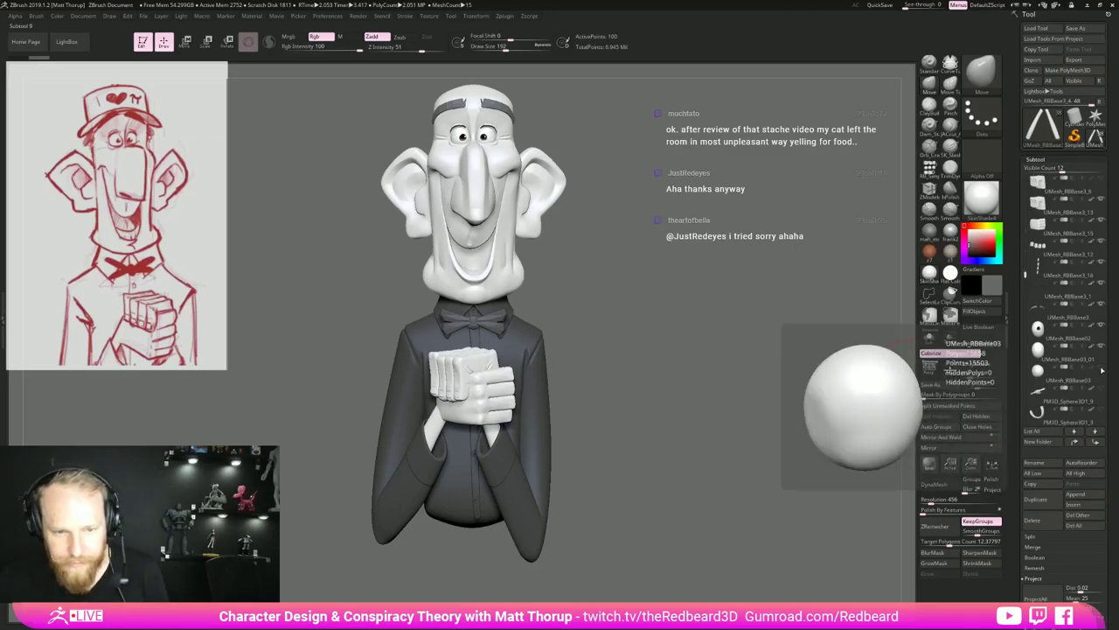
click(1104, 368)
click(1103, 368)
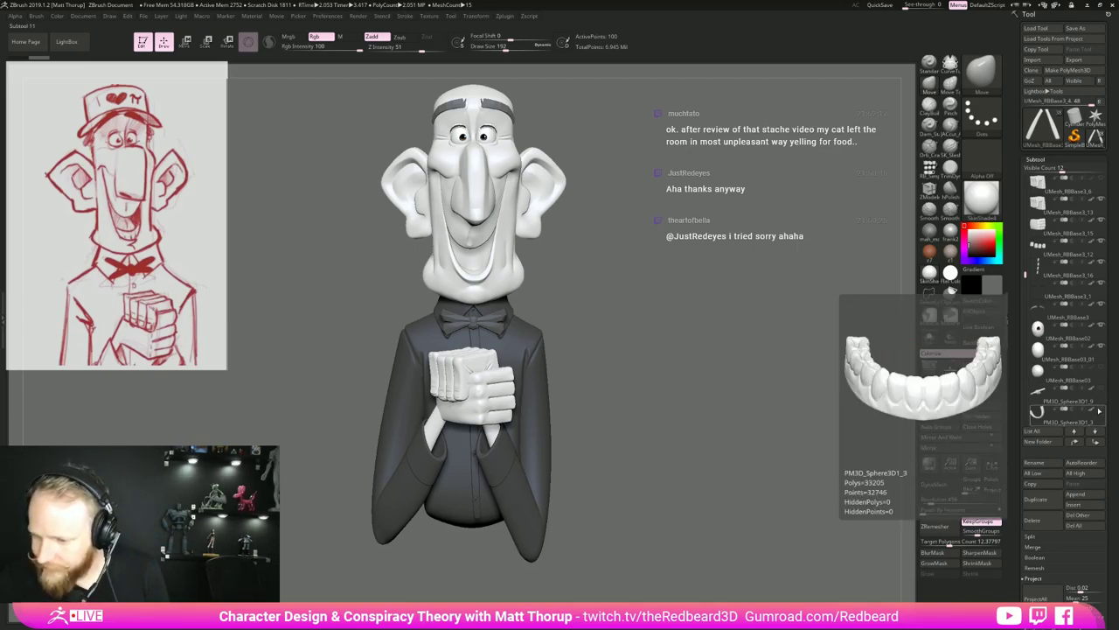
drag(1015, 283, 1015, 303)
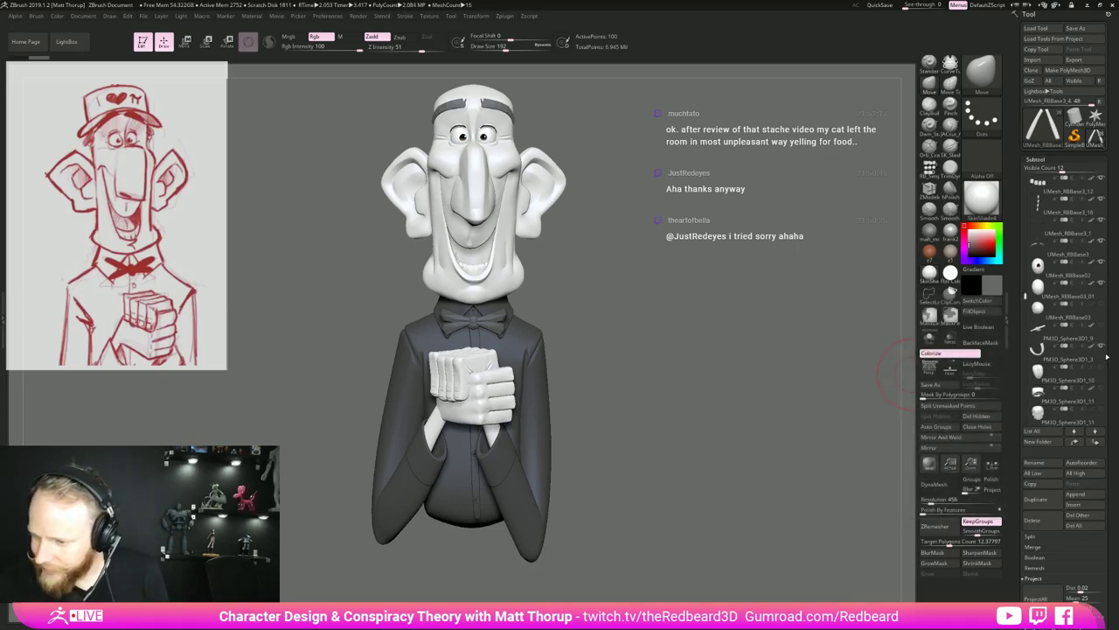
click(951, 234)
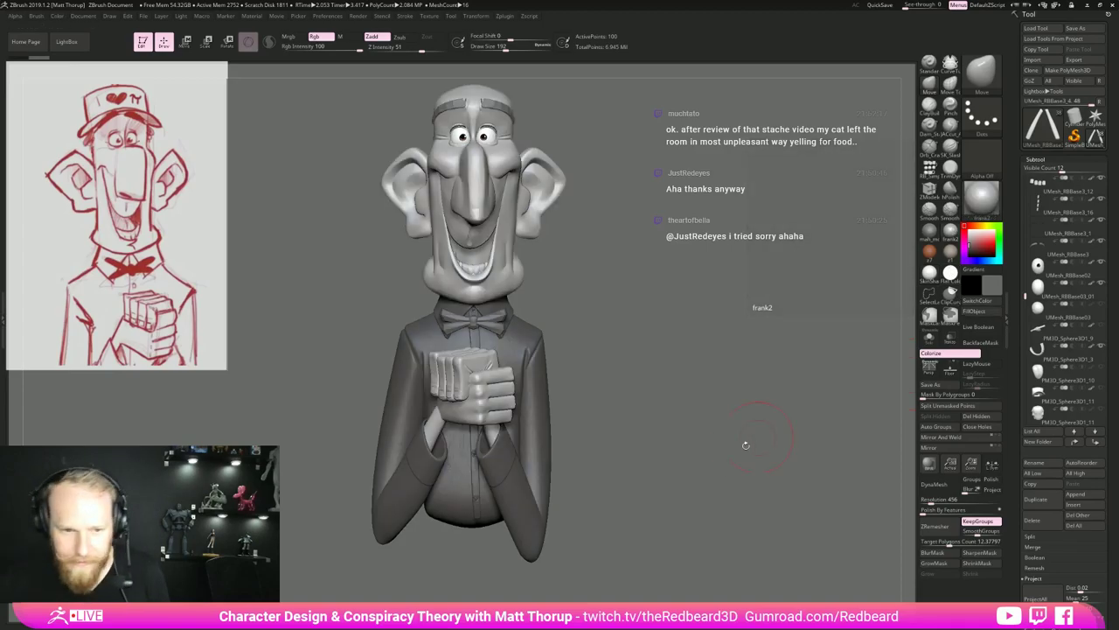
alt+drag(722, 446, 741, 518)
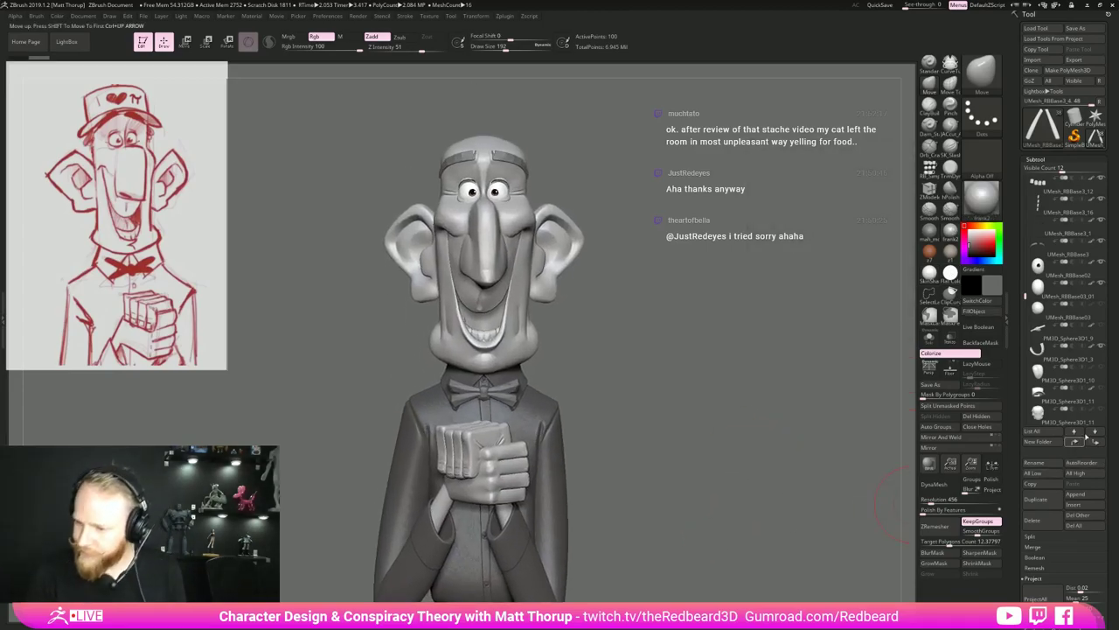
Make the tongue, the cap, the hair and the cap's heart-and-pi emblem visible.
click(1102, 367)
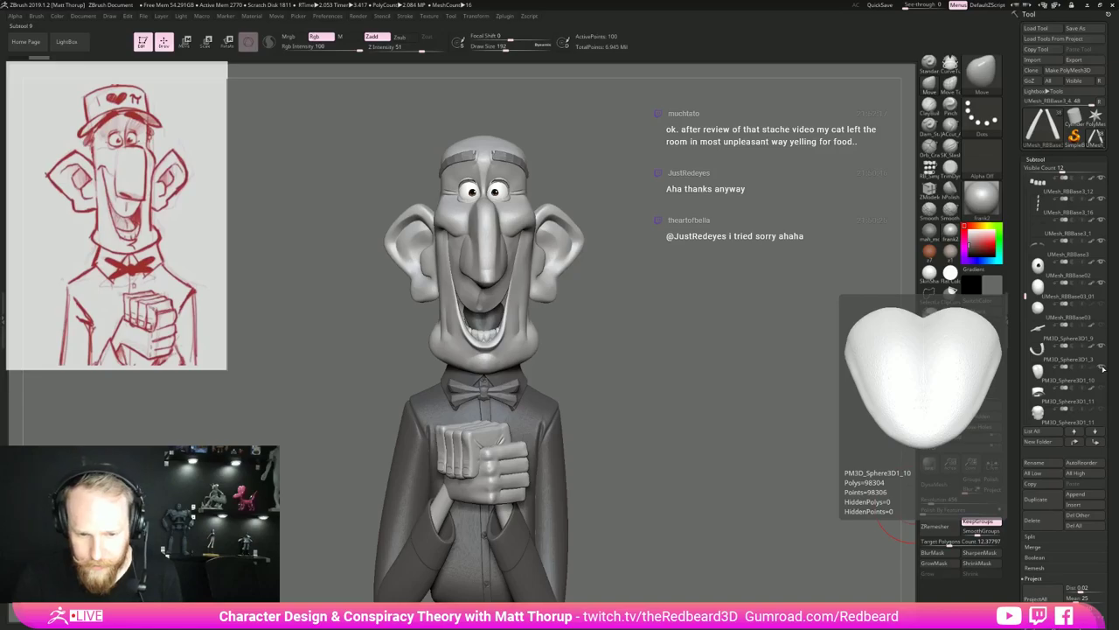
click(1102, 389)
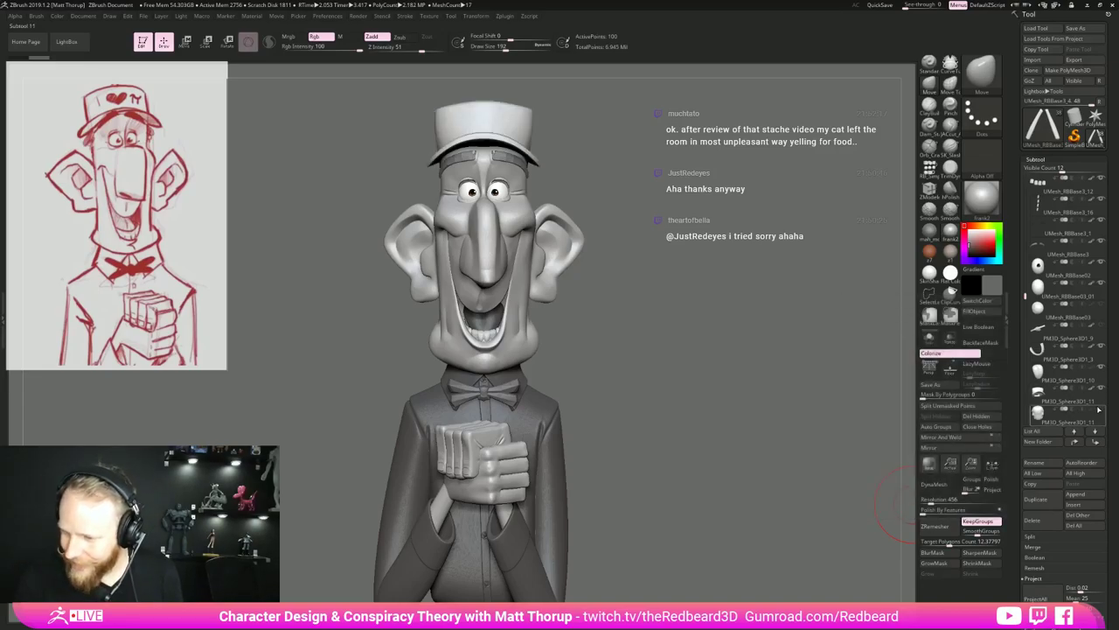
click(1102, 409)
drag(616, 442, 779, 444)
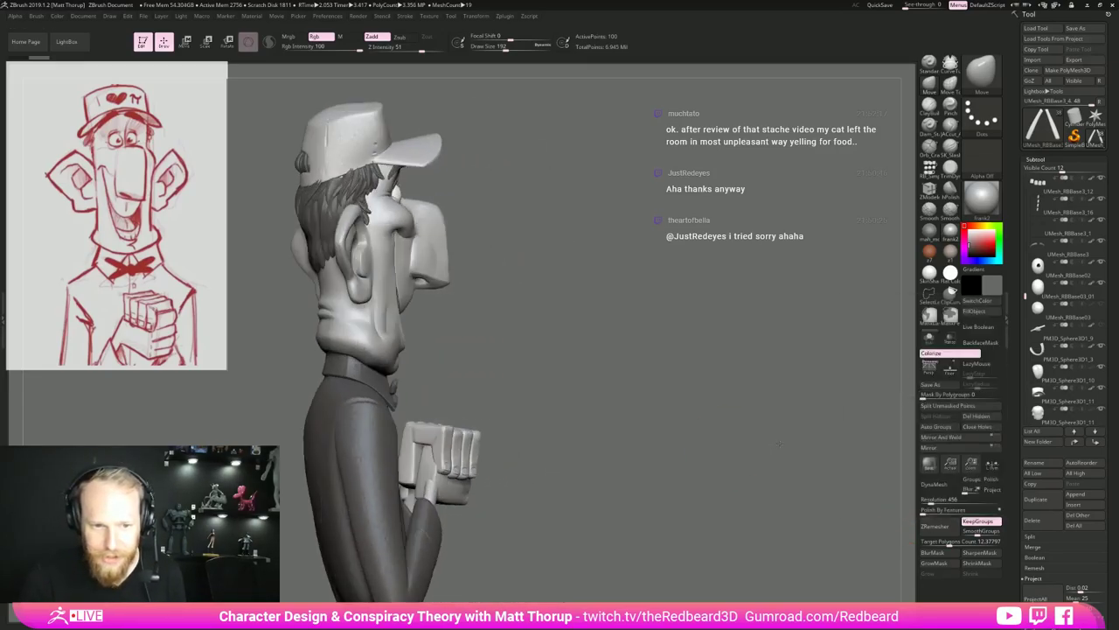
drag(1027, 309, 1027, 331)
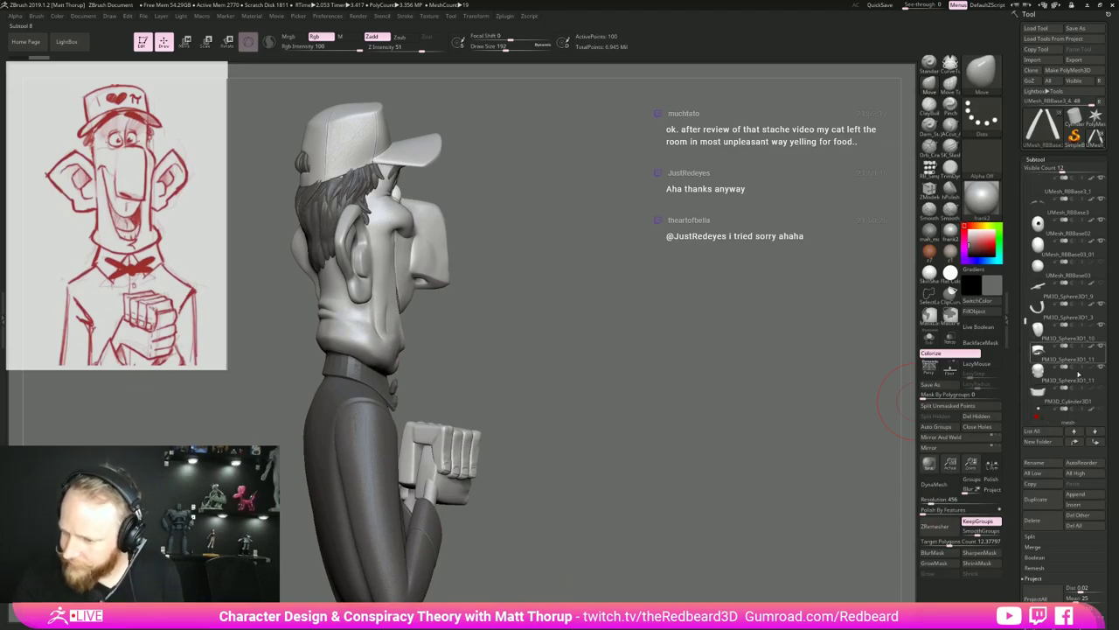
mouse_move(1099, 390)
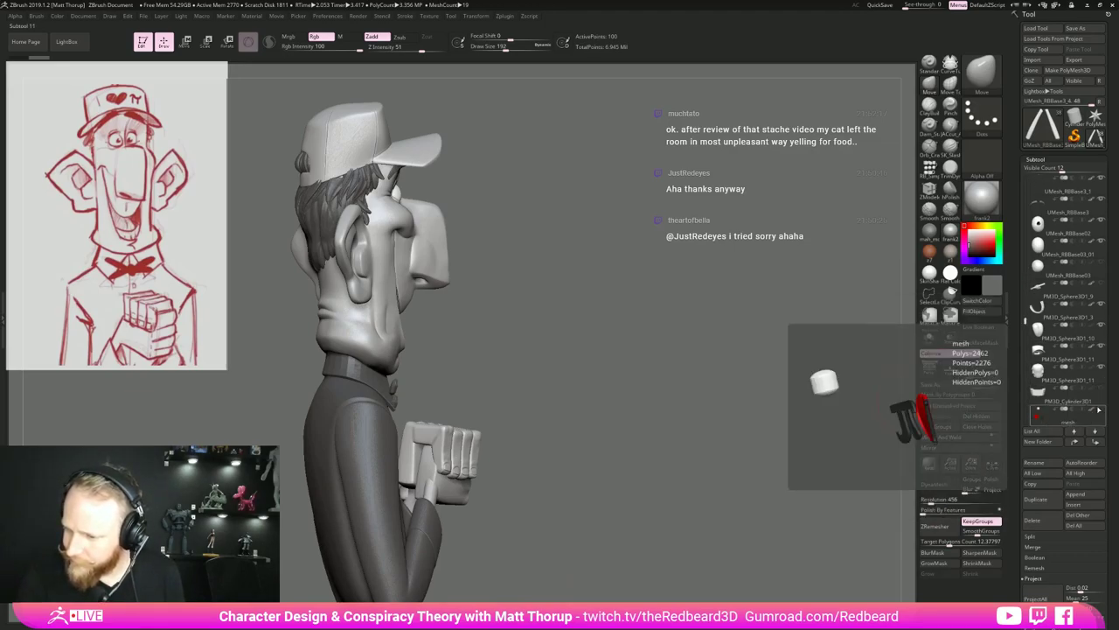
click(1103, 410)
Set the active colour to white to lighten the model and check the whole character from several angles.
drag(883, 403, 739, 315)
alt+drag(693, 408, 798, 404)
alt+drag(798, 404, 759, 465)
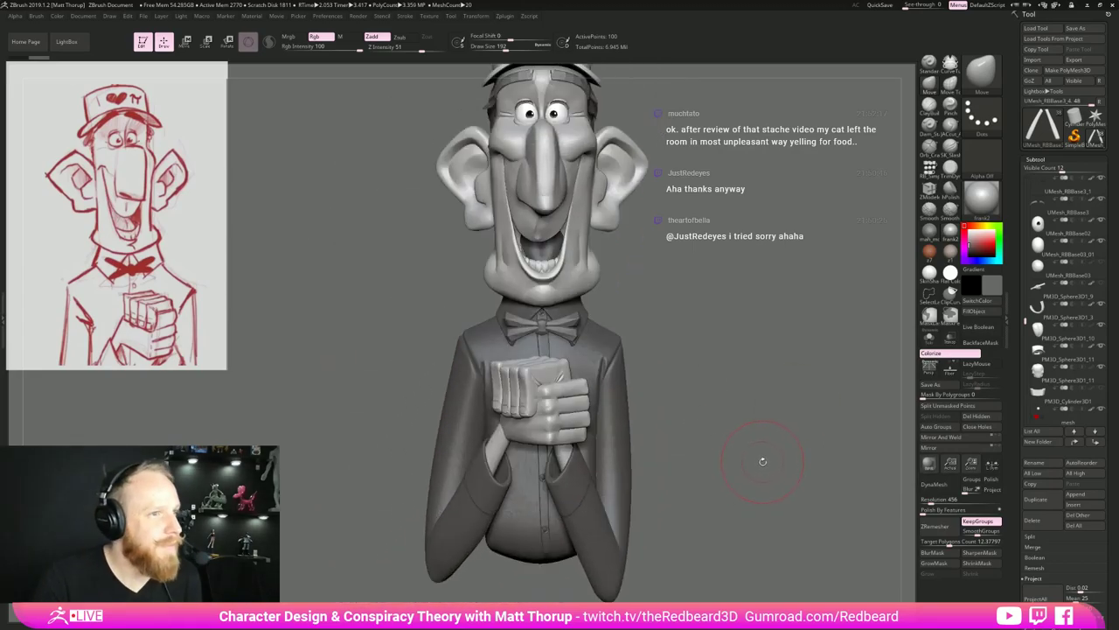
drag(795, 427, 733, 452)
drag(720, 523, 793, 484)
drag(1026, 324, 1025, 340)
drag(862, 387, 710, 460)
alt+drag(667, 511, 699, 479)
drag(971, 236, 965, 227)
drag(809, 444, 730, 476)
mouse_move(664, 504)
alt+mouse_down()
mouse_move(738, 436)
mouse_move(669, 495)
alt+mouse_up()
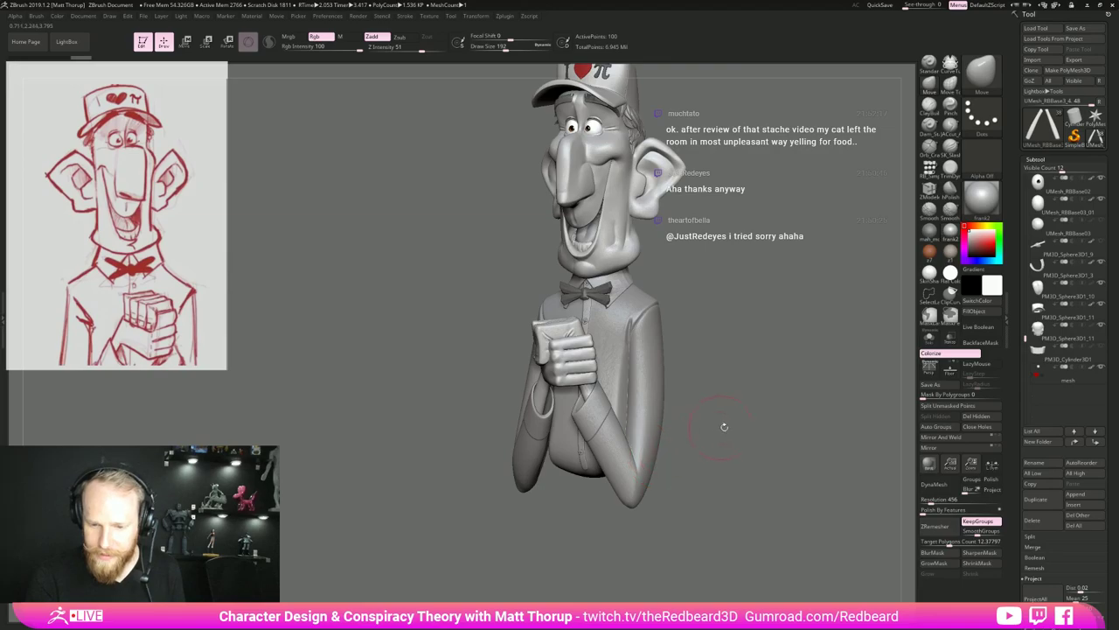
drag(723, 426, 750, 415)
Choose the SK_Cloth brush for sculpting folds and set its draw size to 59.
key(b)
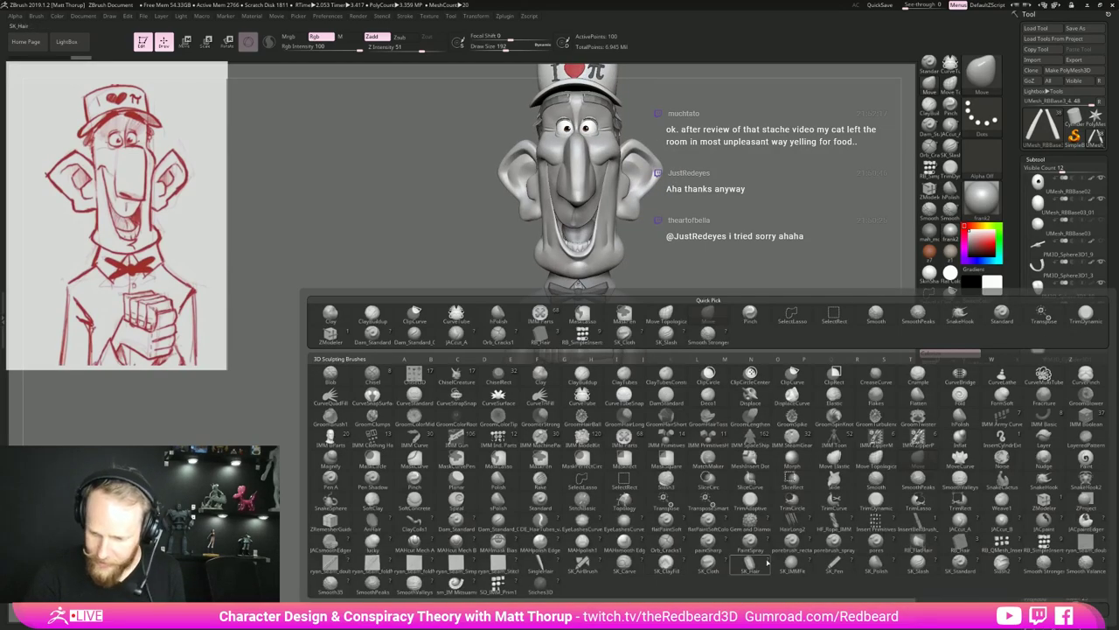
click(710, 570)
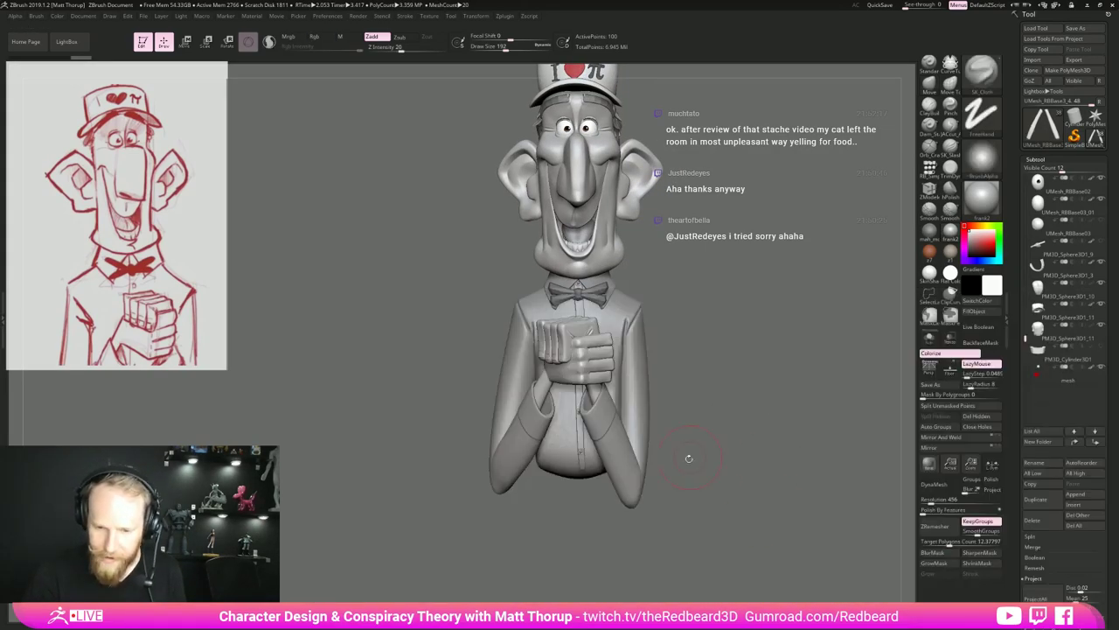
mouse_move(698, 465)
alt+mouse_down()
mouse_move(693, 507)
mouse_move(661, 572)
alt+mouse_up()
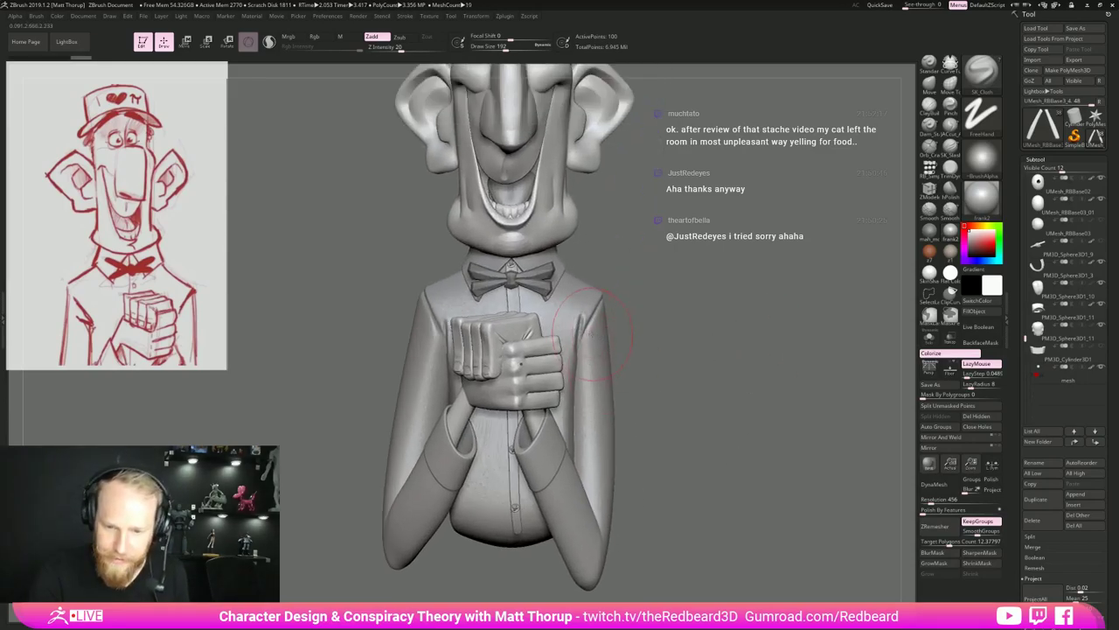
key(s)
drag(585, 341, 570, 343)
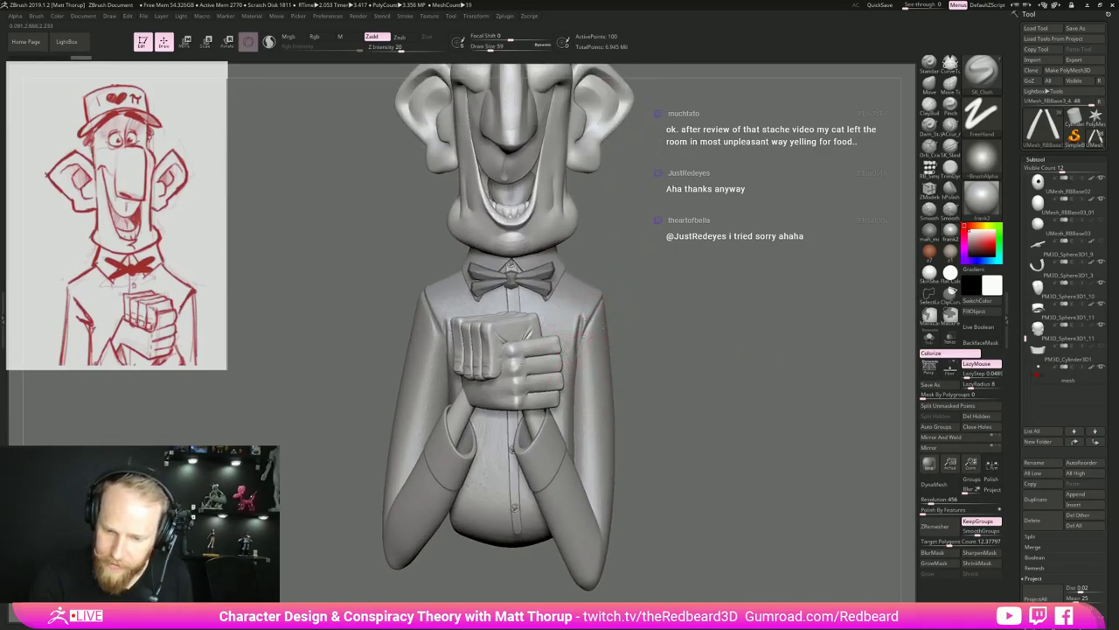
Select the sleeves subtool, redo its last two history states and sculpt a small fold at the character's left armpit.
alt+click(590, 348)
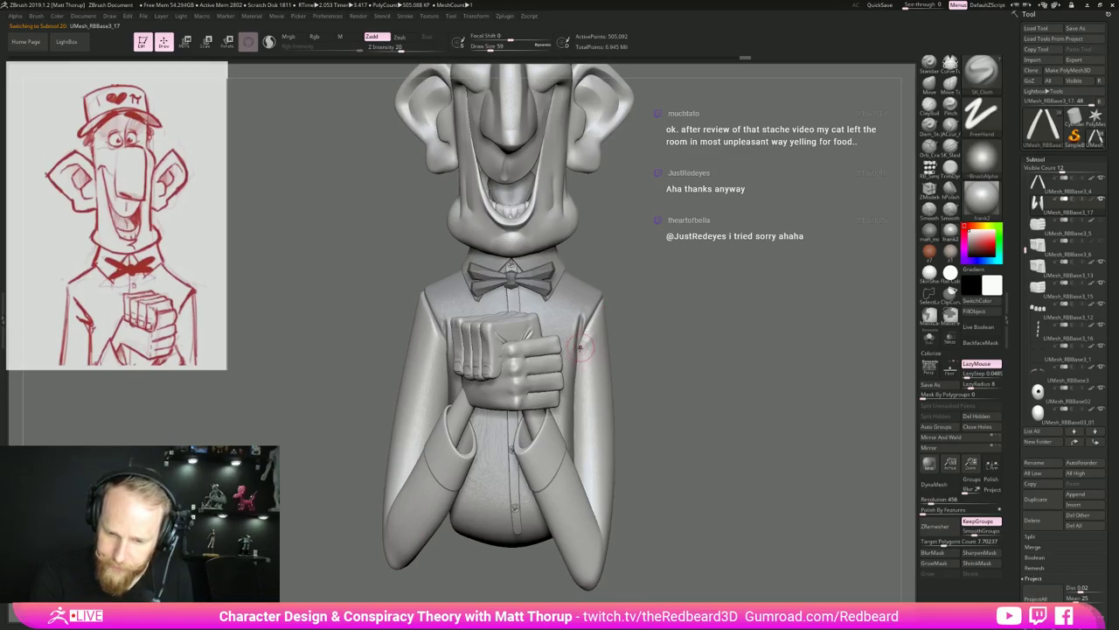
key(ctrl+shift+z)
key(ctrl+shift+z)
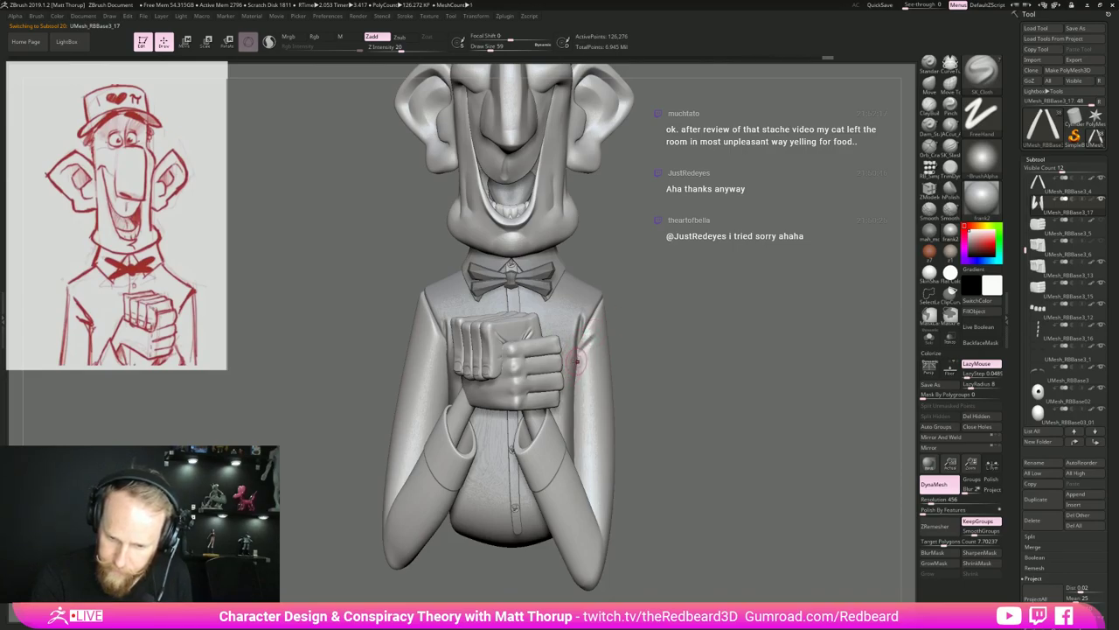
Sculpt cloth creases down the inner elbow of the character's left sleeve.
drag(725, 499, 623, 512)
alt+drag(687, 424, 698, 316)
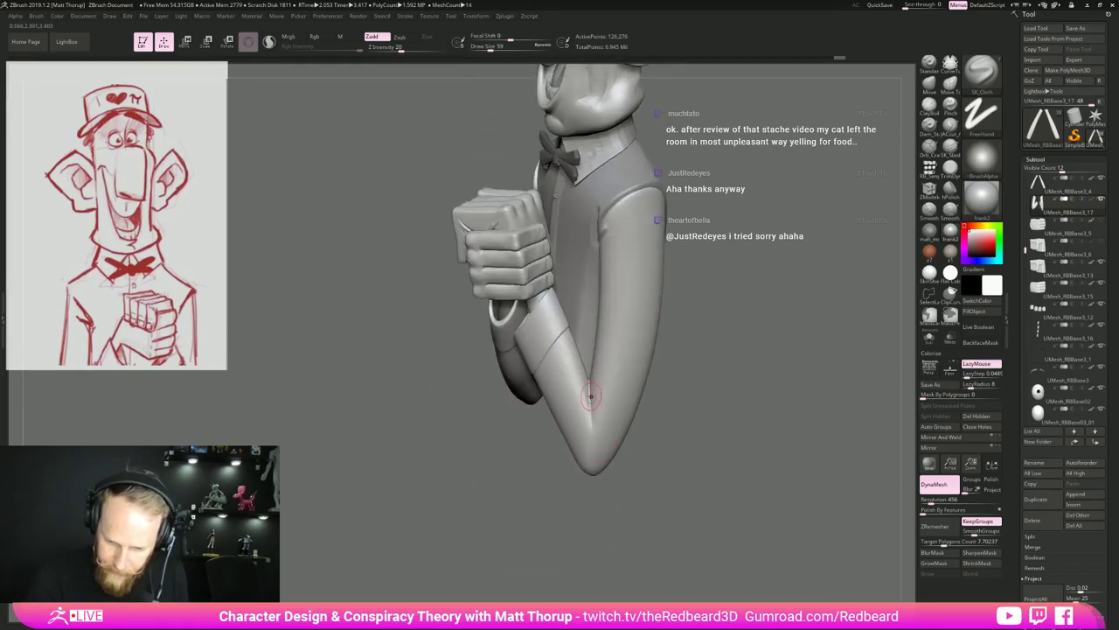
drag(589, 386, 593, 450)
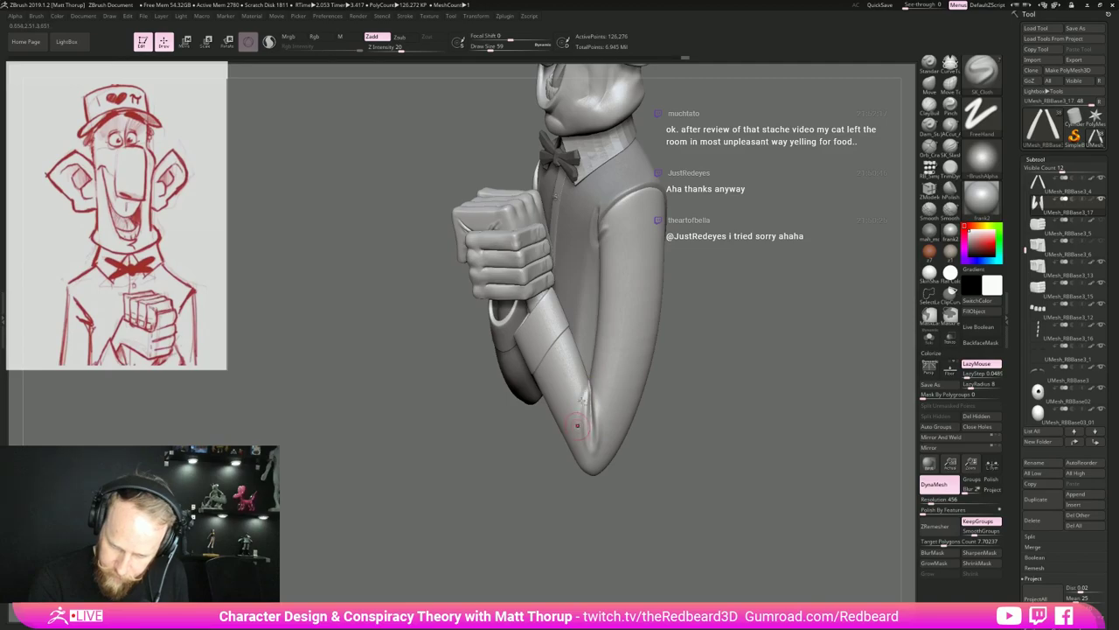
Sculpt cloth folds running toward the elbow tip on the character's right sleeve, undoing the first stroke.
mouse_move(671, 429)
mouse_down()
mouse_move(712, 412)
mouse_move(698, 438)
mouse_move(584, 472)
mouse_move(618, 450)
mouse_up()
mouse_move(486, 422)
mouse_down()
mouse_move(506, 380)
mouse_move(480, 446)
mouse_up()
key(ctrl+z)
drag(505, 383, 480, 439)
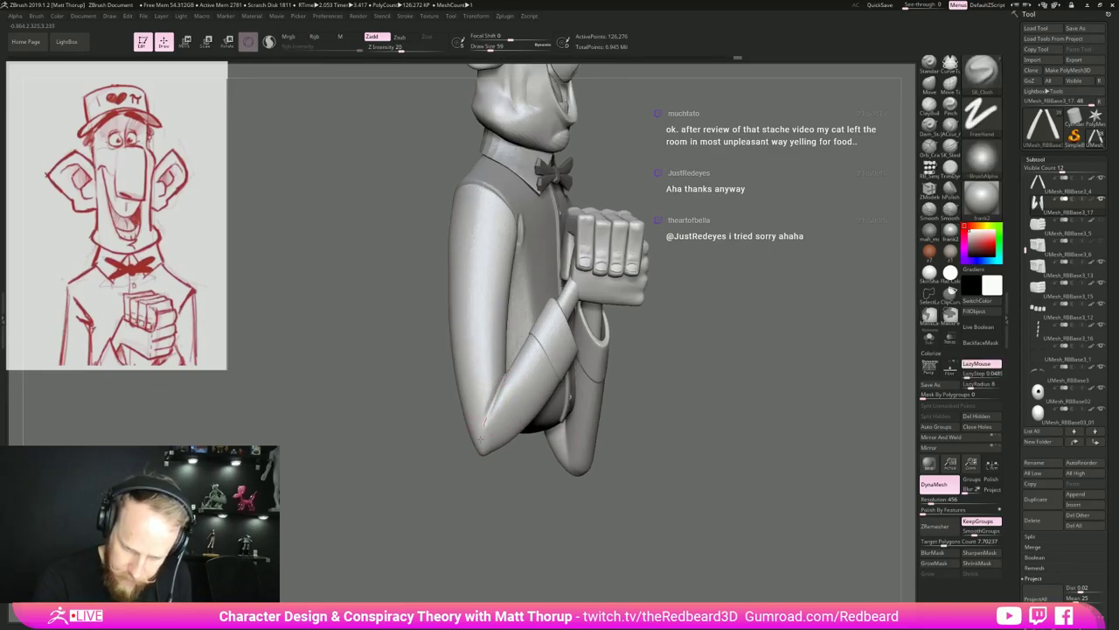
drag(615, 507, 561, 532)
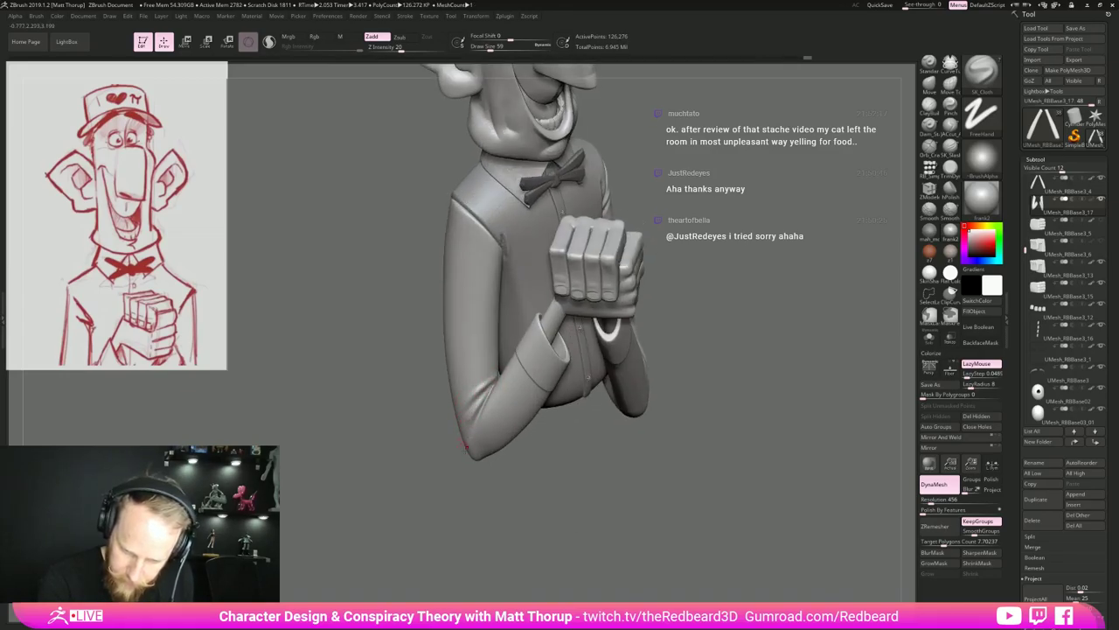
drag(465, 468, 491, 387)
drag(455, 452, 440, 402)
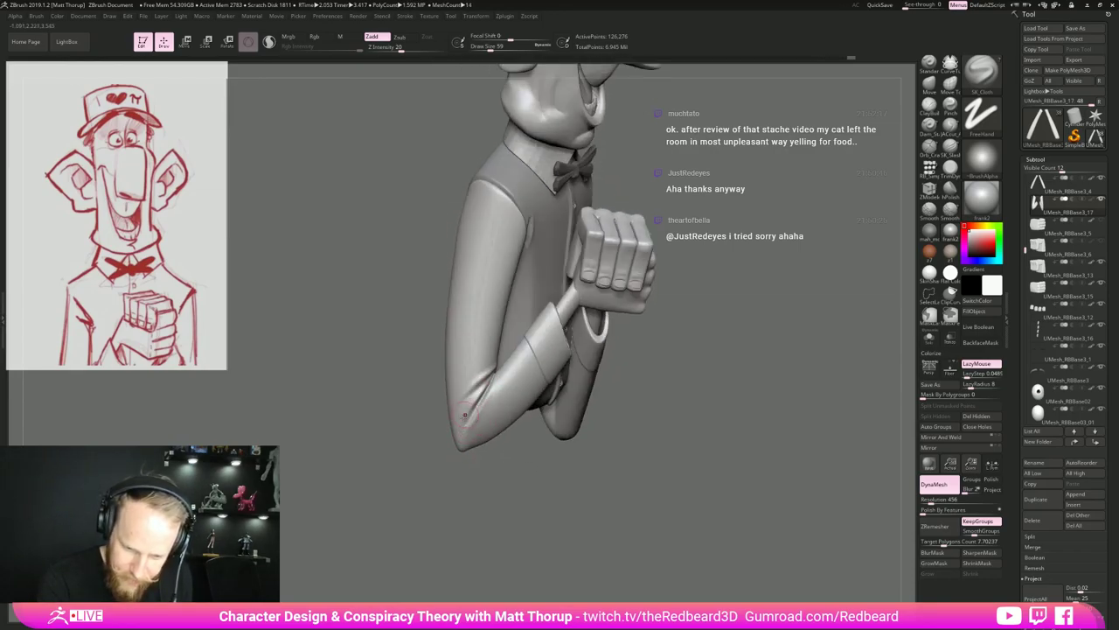
Refine the elbow folds on the character's left sleeve with further SK_Cloth strokes, undoing the unwanted one.
mouse_move(451, 404)
mouse_down()
mouse_move(417, 430)
mouse_move(493, 511)
mouse_move(534, 527)
mouse_move(658, 500)
mouse_move(639, 534)
mouse_move(580, 538)
mouse_up()
drag(550, 394, 532, 452)
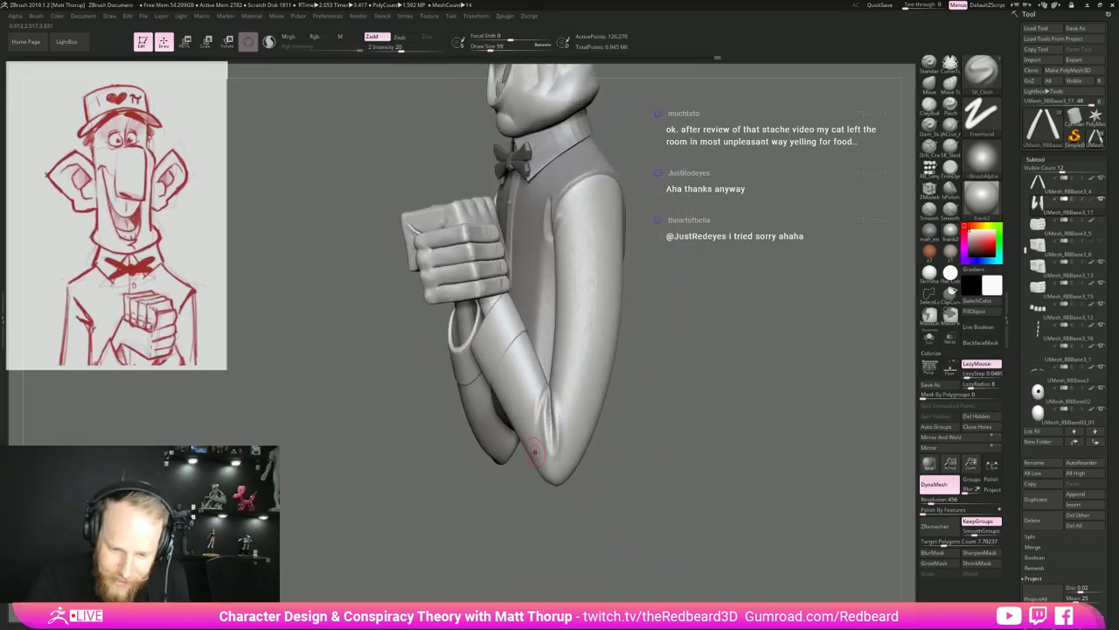
drag(657, 431, 648, 473)
key(ctrl+z)
drag(548, 385, 544, 420)
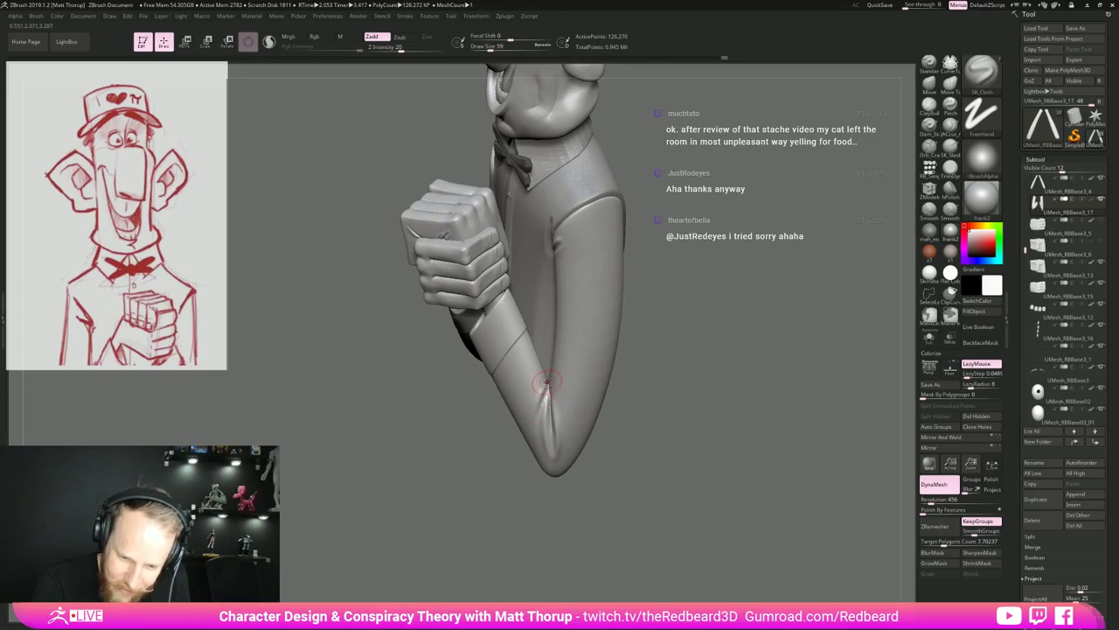
drag(511, 487, 569, 482)
drag(549, 387, 539, 416)
Isolate the sleeves to check their folds from the front and bring the rest of the character back into view.
mouse_move(660, 423)
mouse_down()
mouse_move(717, 423)
mouse_move(587, 423)
mouse_move(616, 436)
mouse_move(657, 490)
mouse_up()
alt+drag(712, 455, 656, 359)
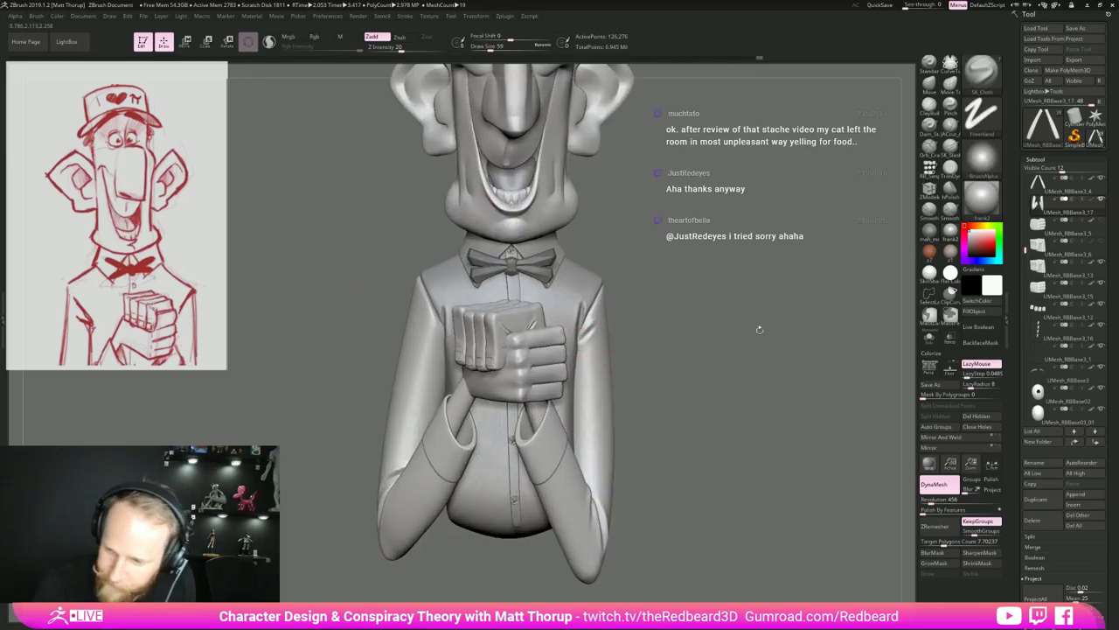
click(932, 338)
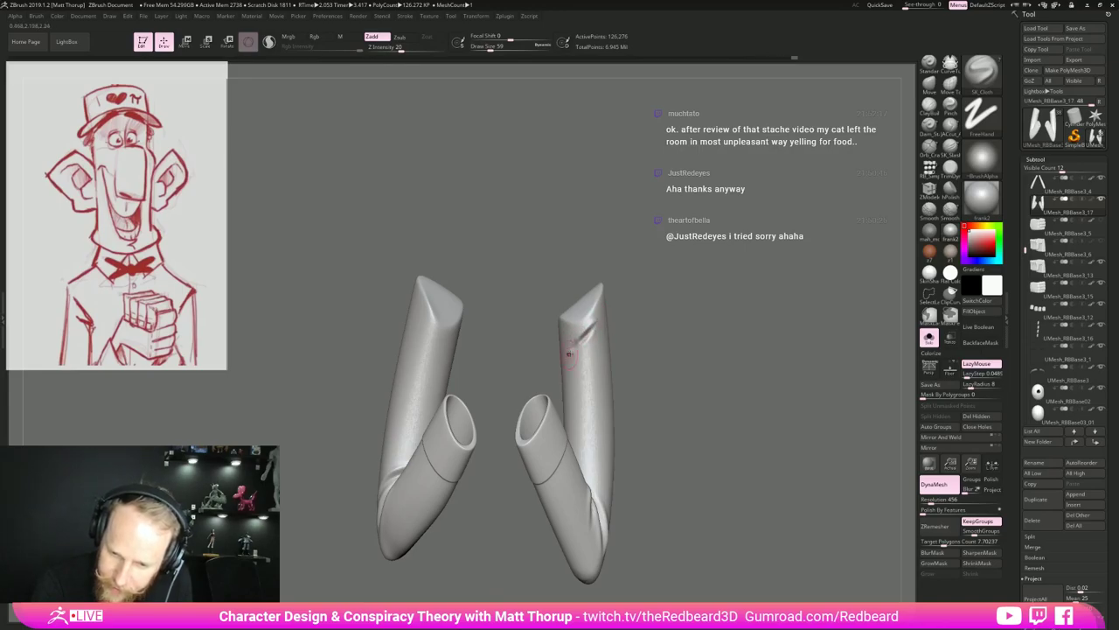
drag(478, 252, 473, 279)
click(930, 337)
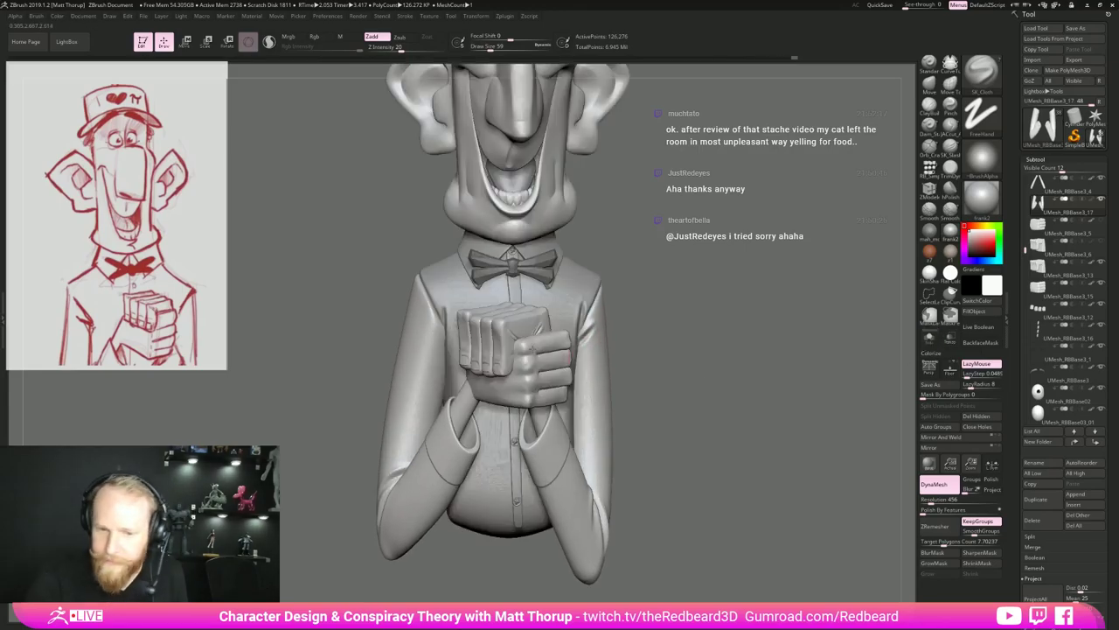
Isolate the sleeves and sculpt cloth folds near the top of the character's right sleeve with the SK_Cloth brush.
click(931, 338)
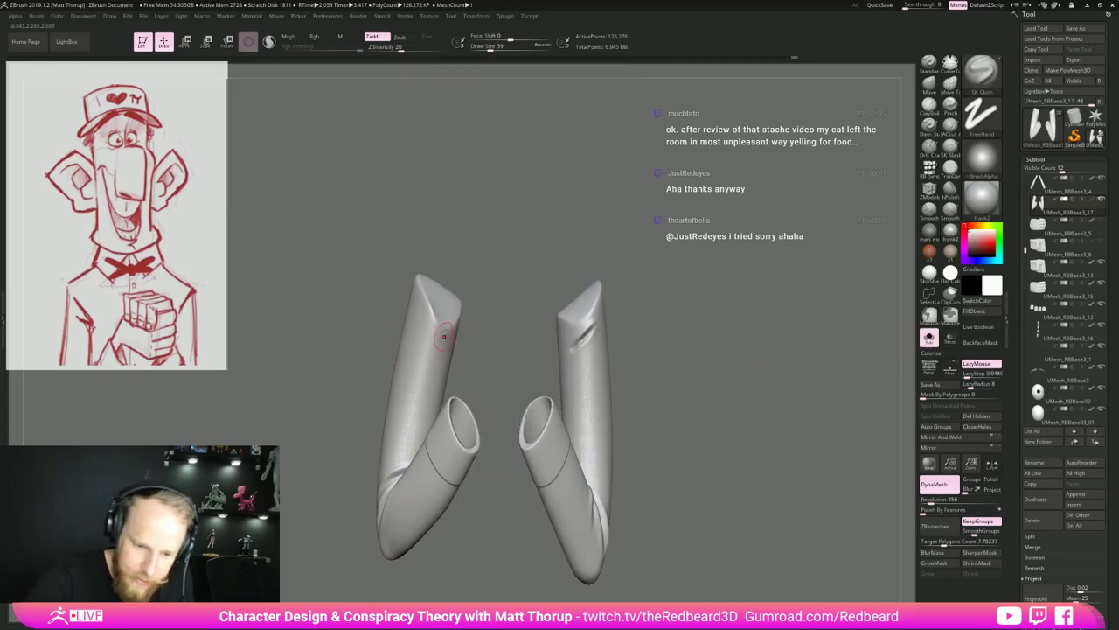
drag(419, 300, 436, 327)
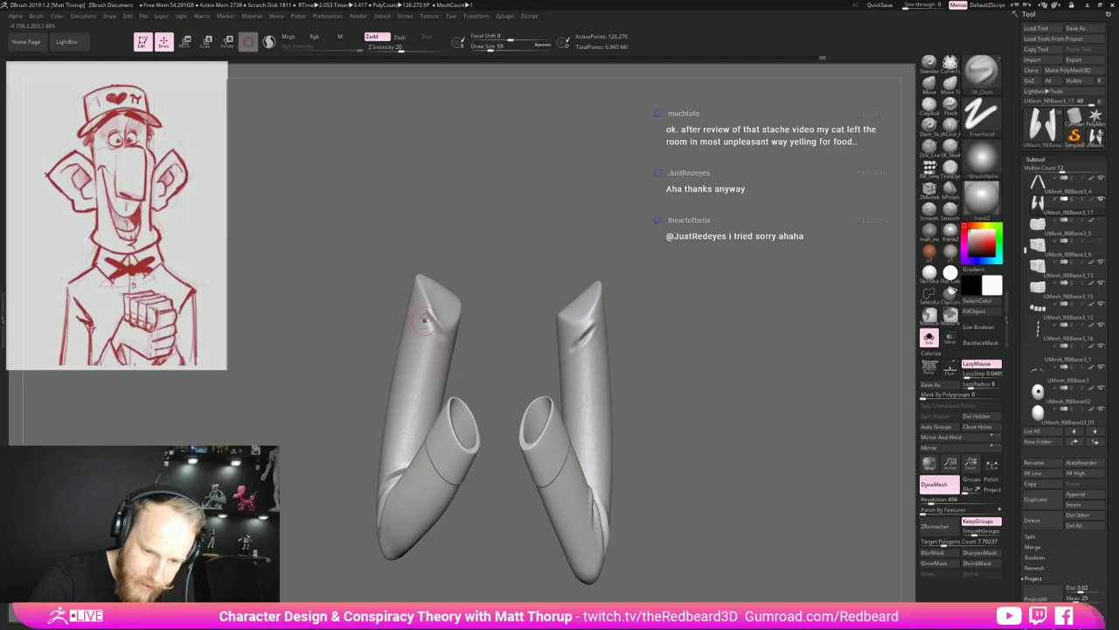
drag(443, 346, 444, 354)
key(ctrl+z)
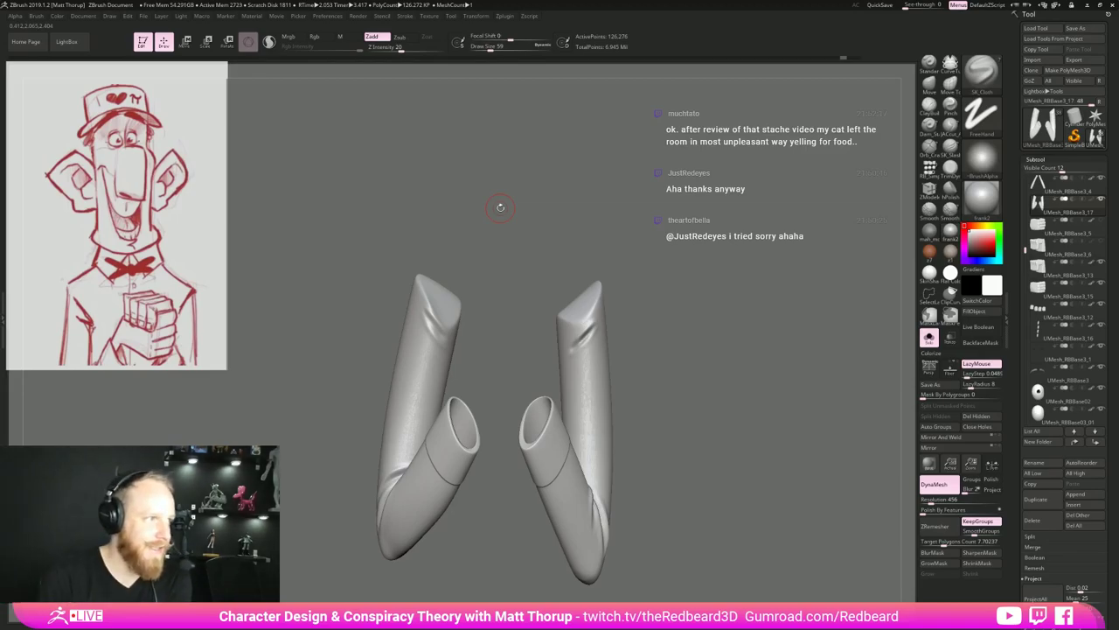
drag(478, 260, 455, 306)
mouse_move(409, 276)
mouse_down()
mouse_move(405, 267)
mouse_move(442, 341)
mouse_up()
mouse_move(414, 296)
mouse_down()
mouse_move(444, 327)
mouse_move(424, 322)
mouse_move(414, 278)
mouse_up()
click(930, 339)
alt+drag(855, 384, 766, 430)
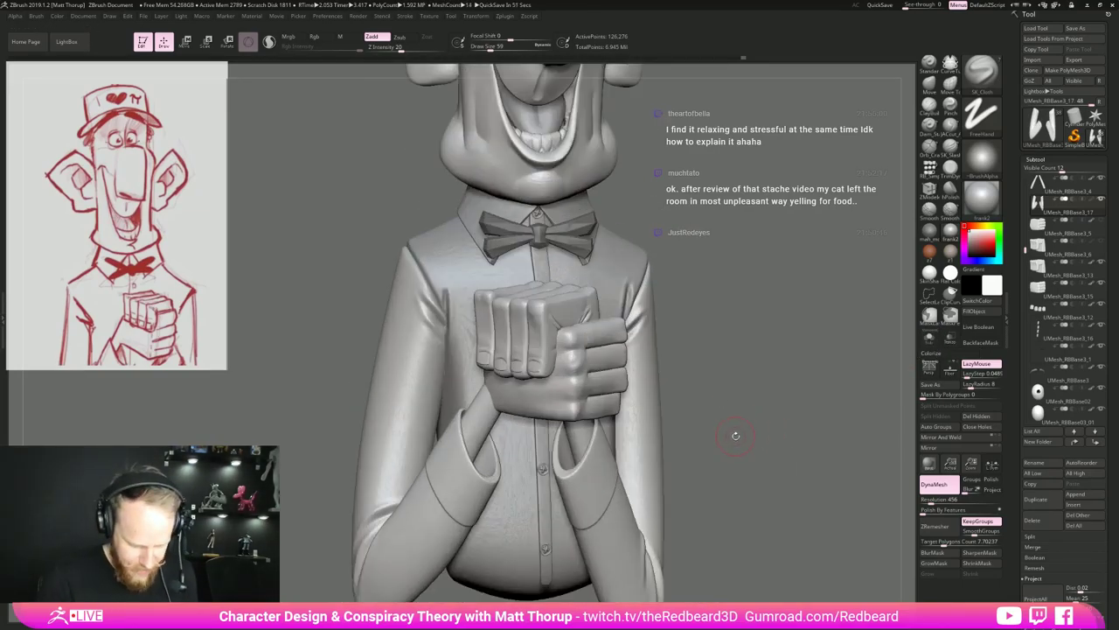
Sharpen the creases on both shirt sleeves using the Pinch brush at draw size 83.
key(b)
key(p)
key(i)
key(s)
mouse_move(432, 320)
mouse_down()
mouse_move(426, 294)
mouse_move(437, 317)
mouse_move(426, 305)
mouse_up()
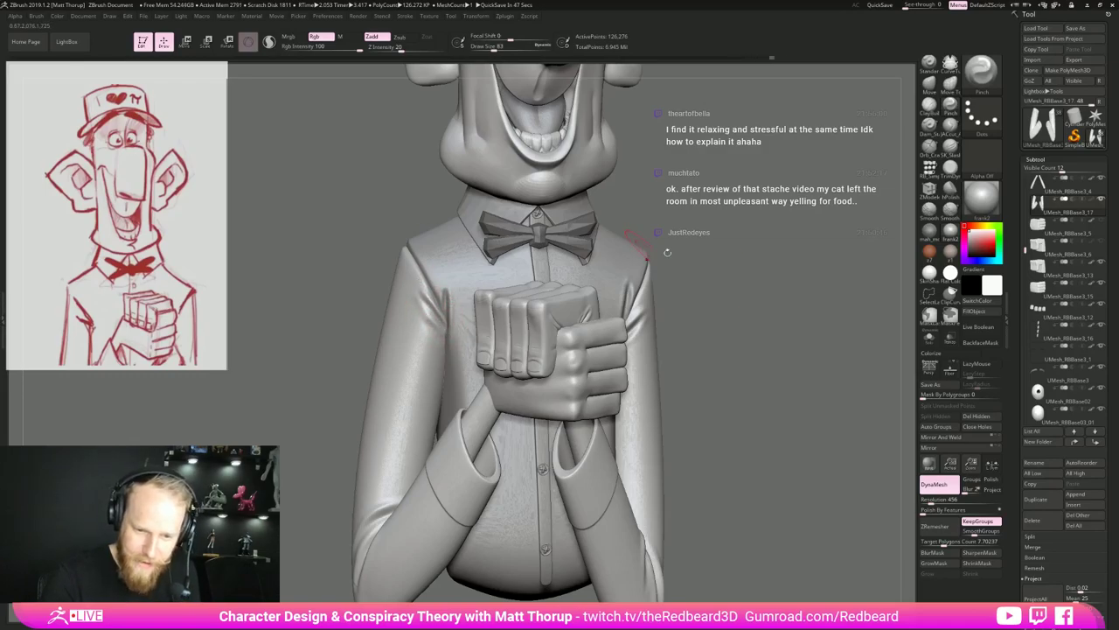
drag(765, 413, 738, 419)
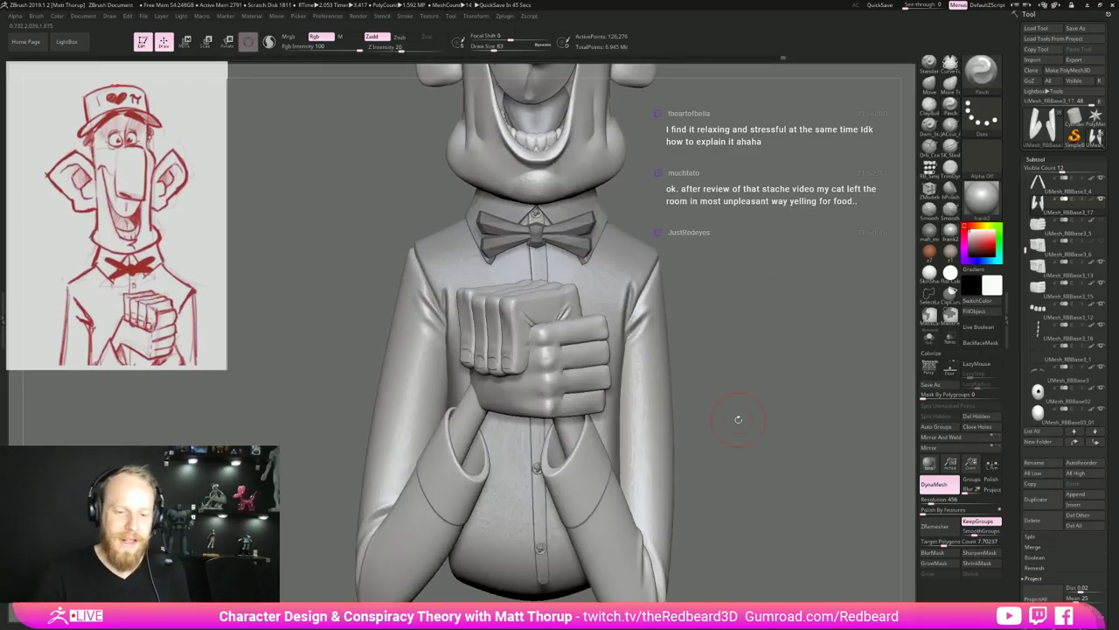
drag(444, 459, 448, 427)
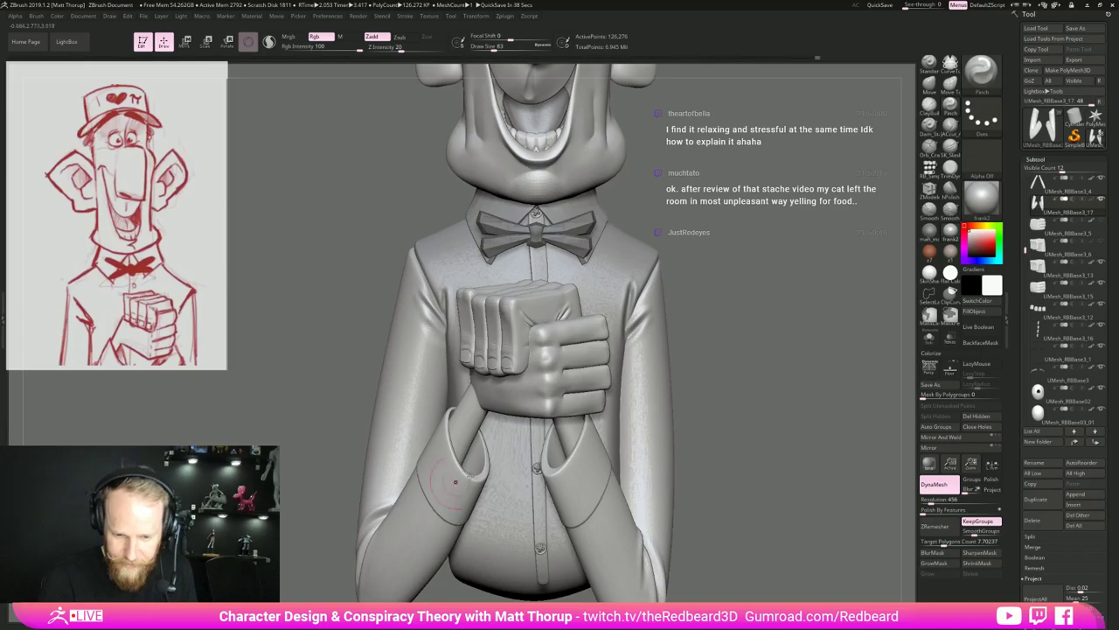
drag(635, 452, 649, 521)
drag(692, 458, 645, 522)
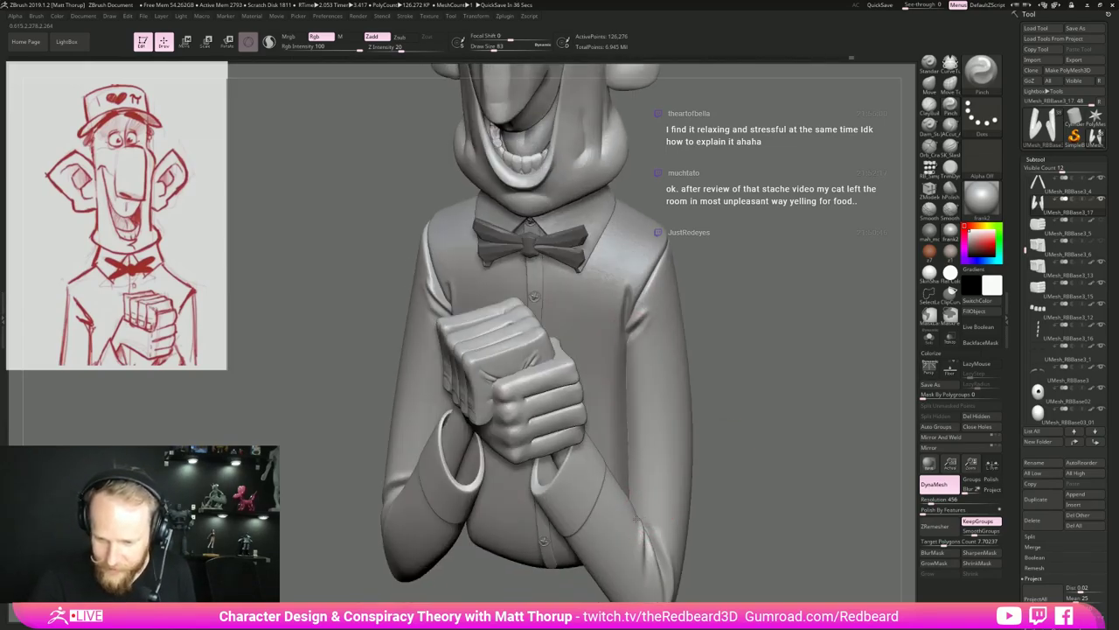
Pinch the elbow and forearm creases of the sleeves from several angles with draw size 108.
drag(763, 408, 786, 377)
alt+drag(774, 430, 666, 422)
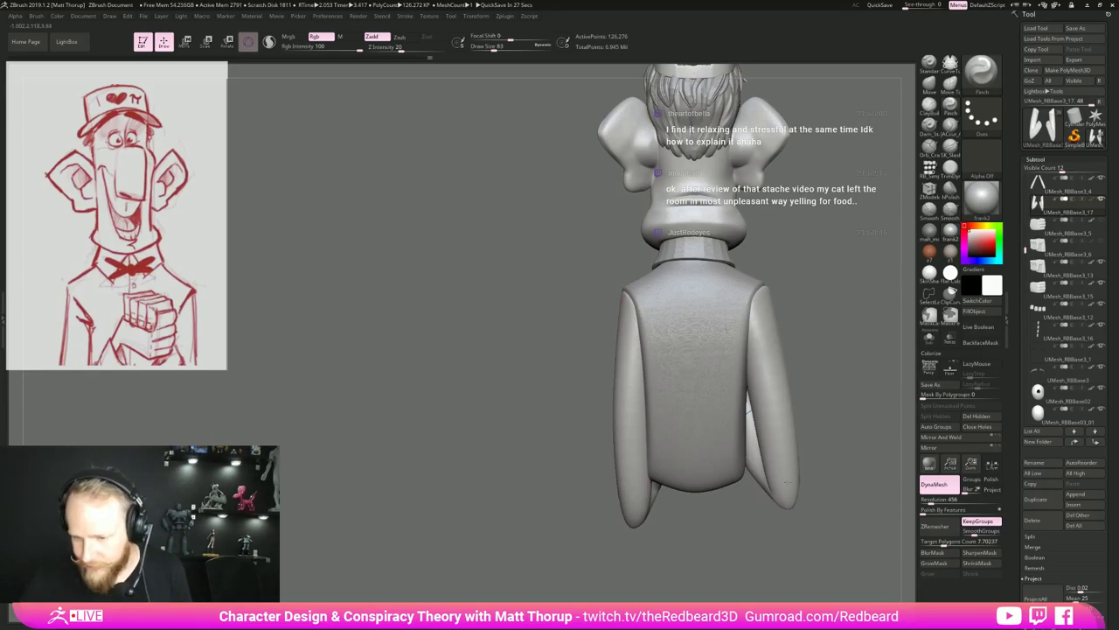
mouse_move(847, 445)
mouse_down()
mouse_move(877, 457)
mouse_move(874, 442)
mouse_move(862, 454)
mouse_move(874, 464)
mouse_move(828, 445)
mouse_up()
mouse_move(515, 582)
mouse_down()
mouse_move(553, 576)
mouse_move(503, 560)
mouse_up()
key(s)
drag(556, 432, 560, 432)
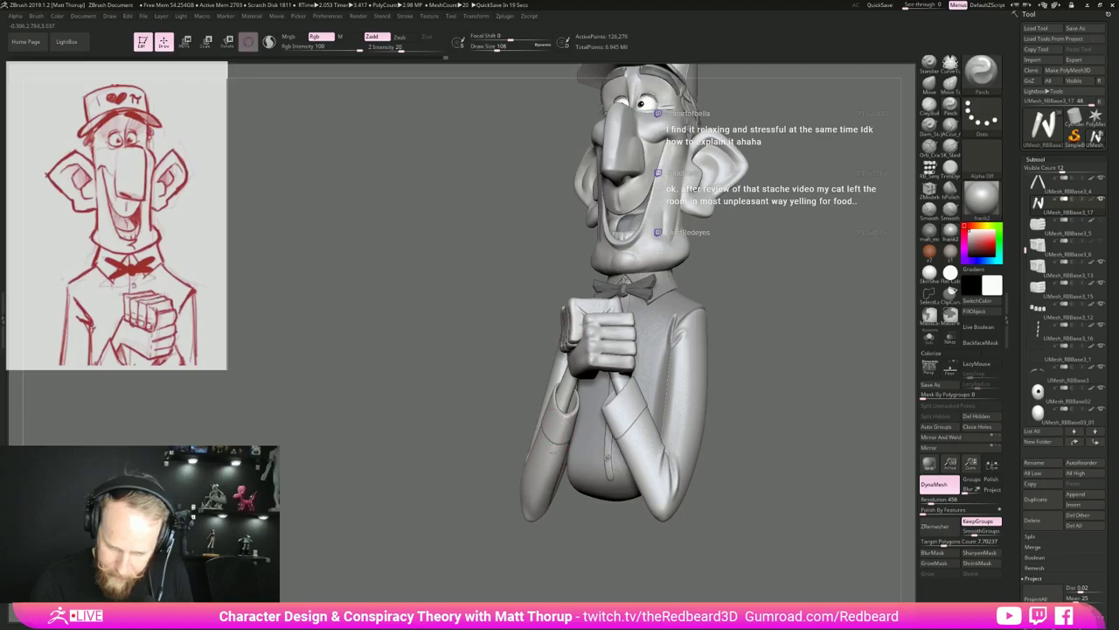
drag(568, 549, 634, 490)
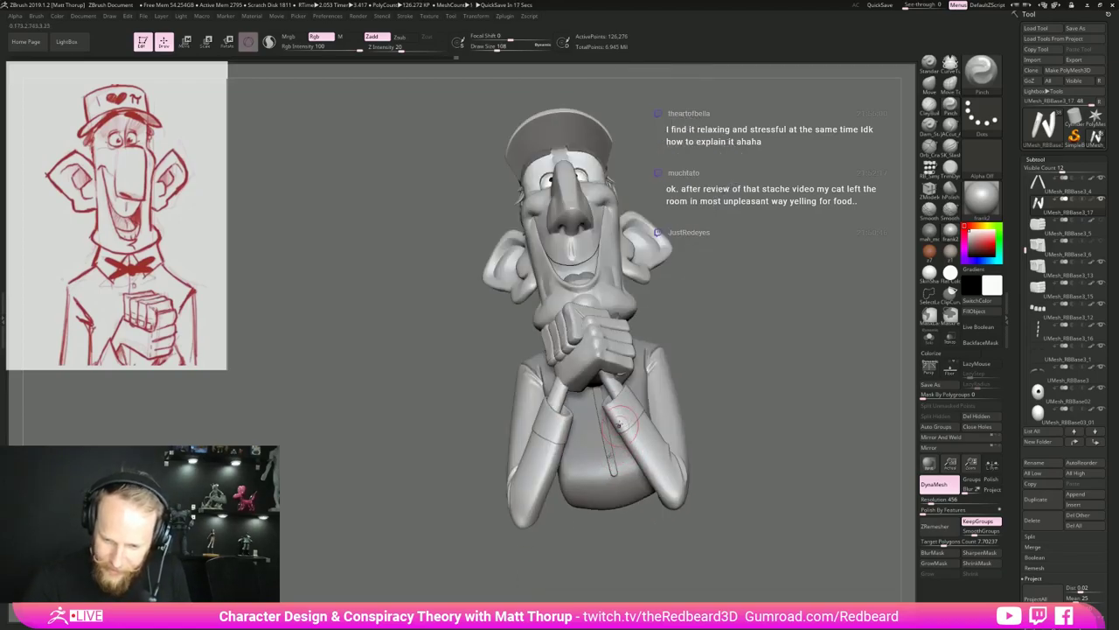
drag(705, 481, 668, 469)
mouse_move(590, 504)
mouse_down()
mouse_move(640, 498)
mouse_move(617, 456)
mouse_move(570, 453)
mouse_up()
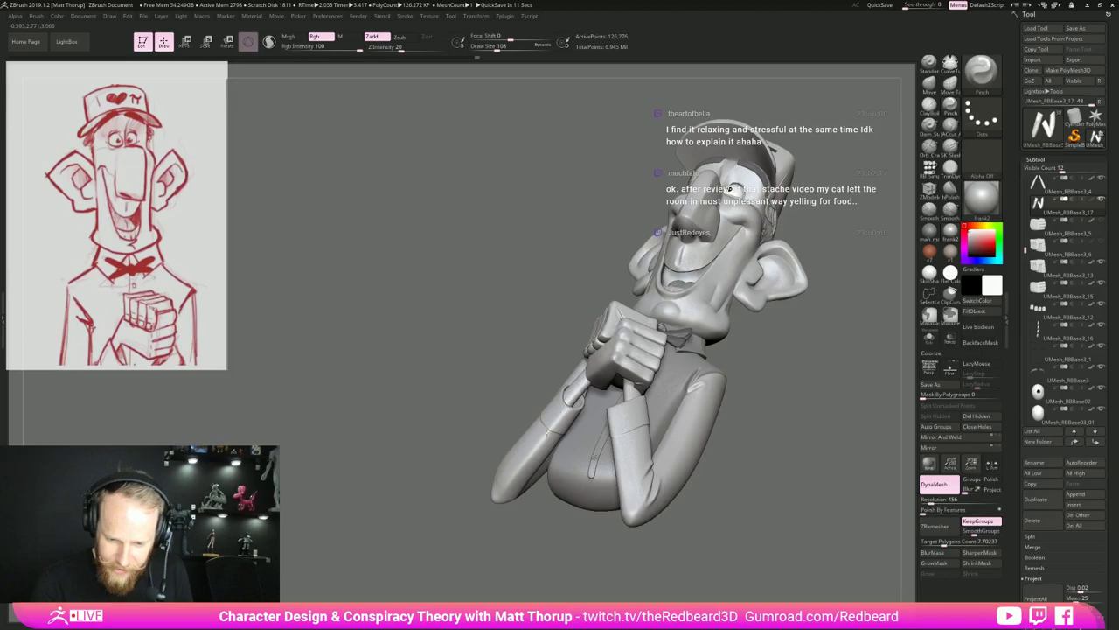
drag(550, 532, 603, 578)
mouse_move(691, 549)
mouse_down()
mouse_move(580, 538)
mouse_move(579, 550)
mouse_move(607, 549)
mouse_up()
Switch to the Move brush with a draw size of 154 and save the project.
key(b)
key(m)
key(v)
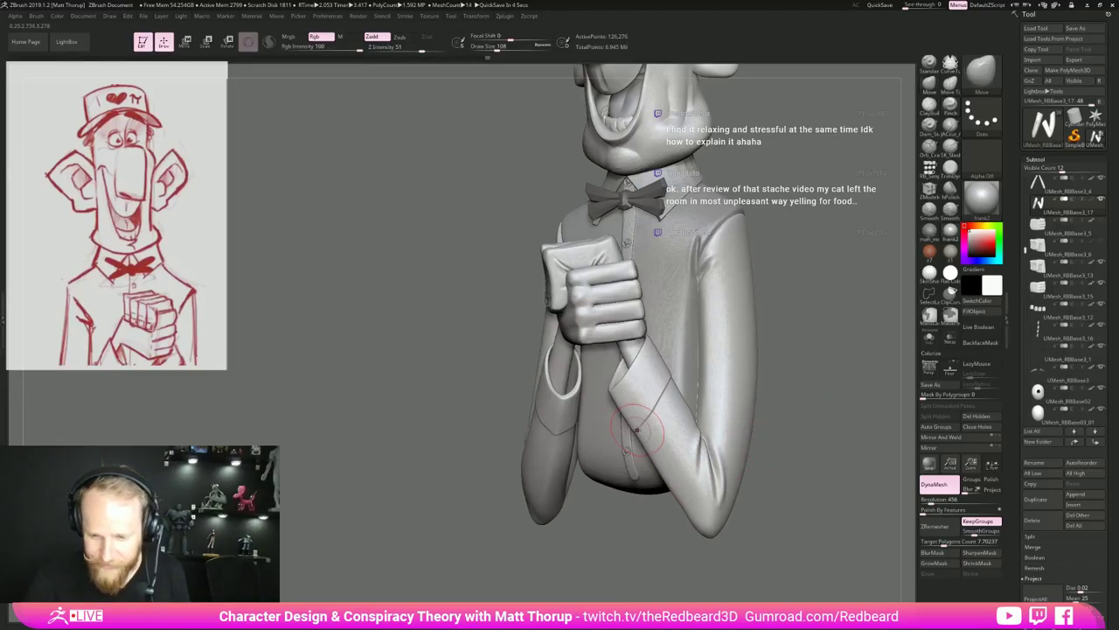
key(ctrl+s)
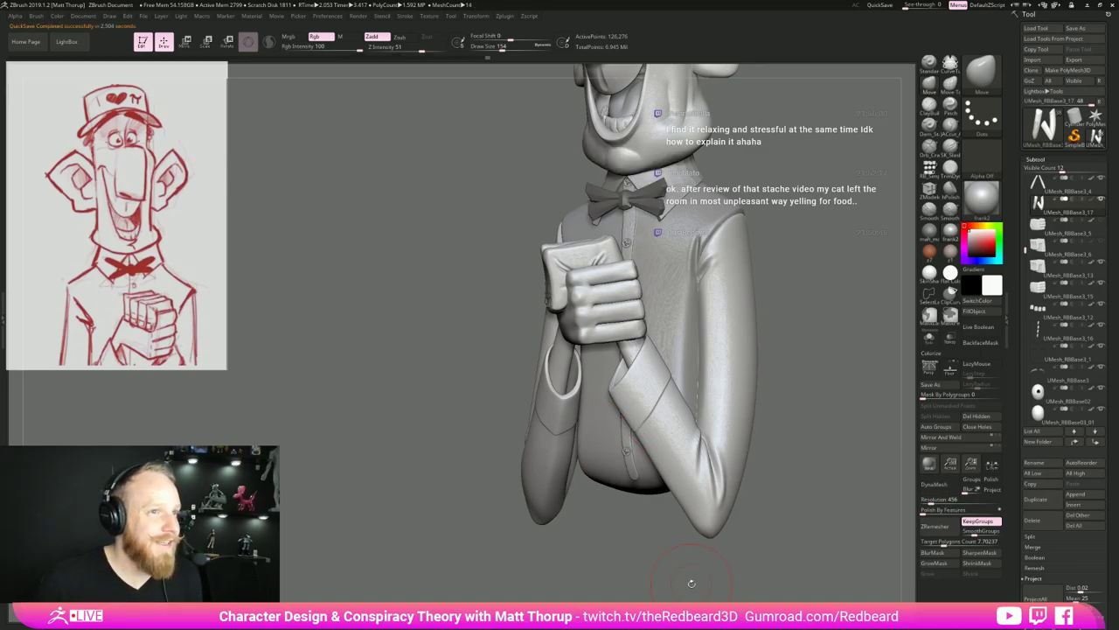
drag(782, 422, 739, 441)
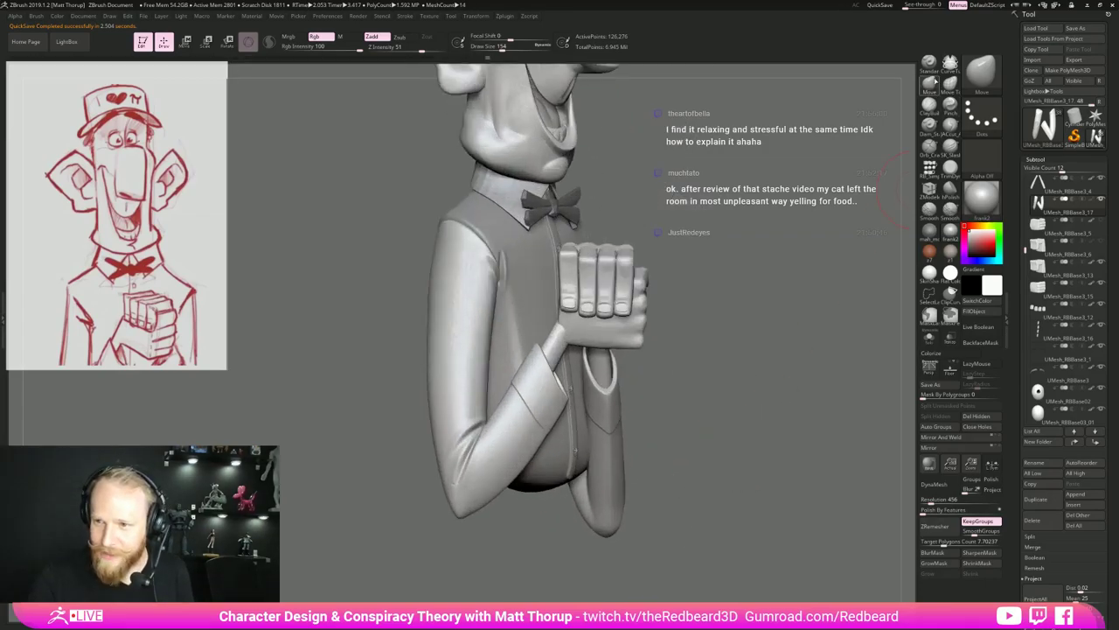
Build up soft folds on the character's right forearm sleeve using the Standard brush at draw sizes 136 and 74.
click(928, 63)
key(s)
drag(544, 413, 537, 413)
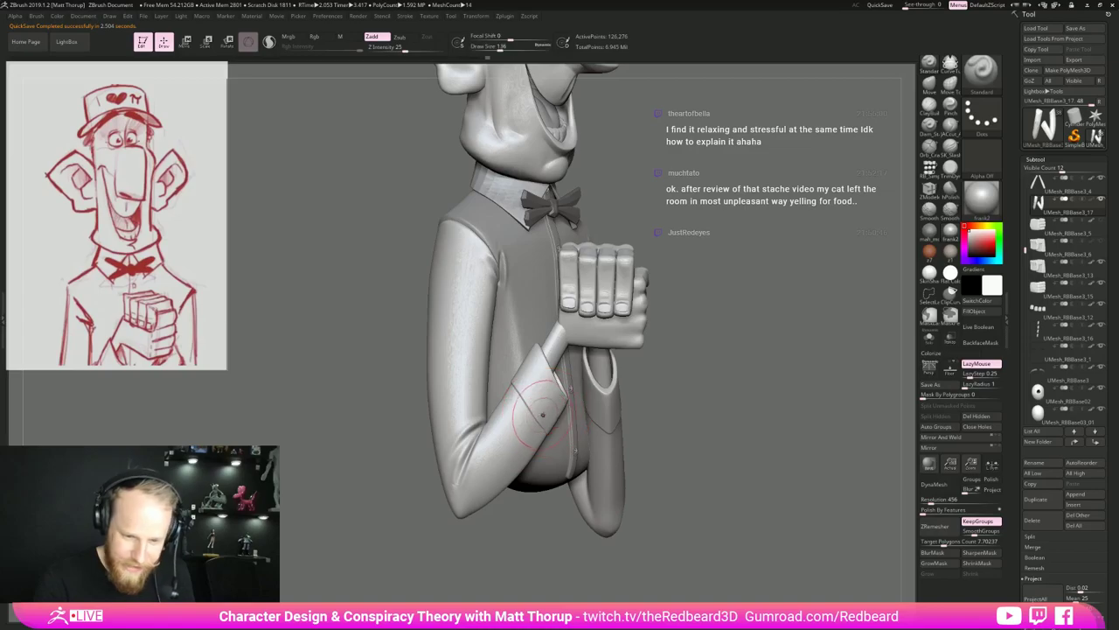
mouse_move(484, 459)
mouse_down()
mouse_move(546, 396)
mouse_move(522, 436)
mouse_up()
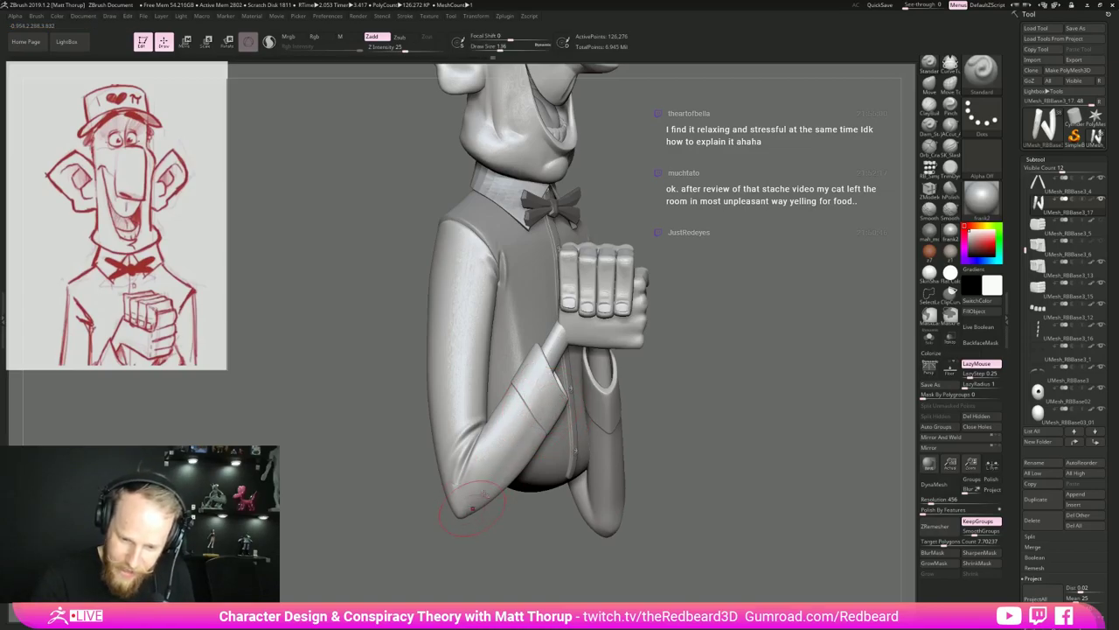
key(s)
mouse_move(532, 407)
mouse_down()
mouse_move(486, 472)
mouse_move(509, 450)
mouse_move(524, 469)
mouse_move(532, 435)
mouse_up()
key(s)
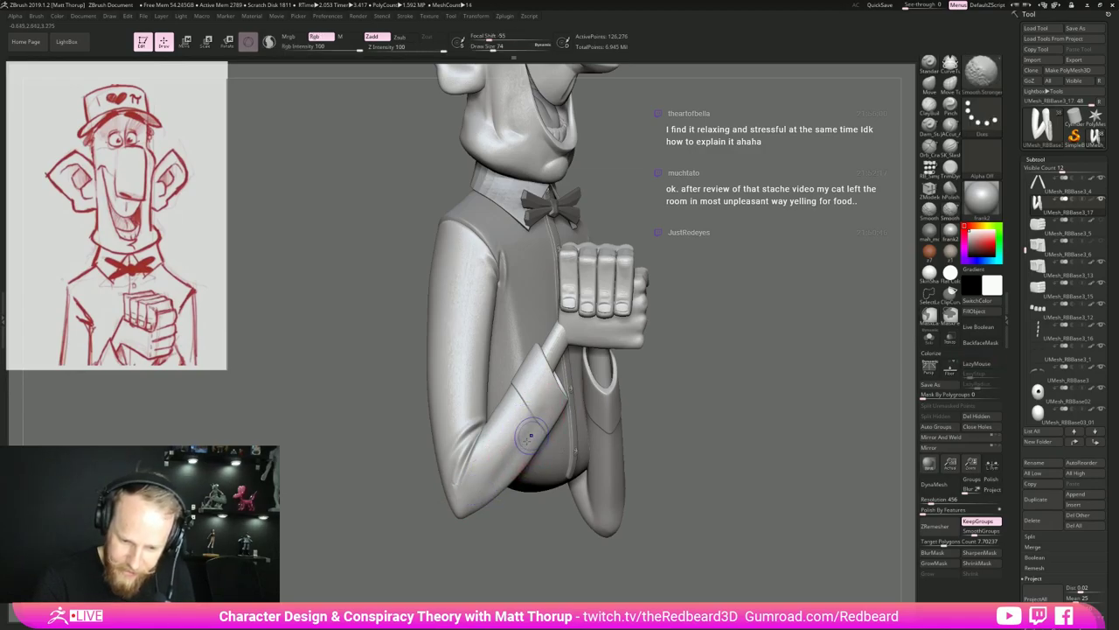
Sculpt folds along the character's left forearm sleeve and smooth them toward the cuff.
drag(717, 354, 617, 368)
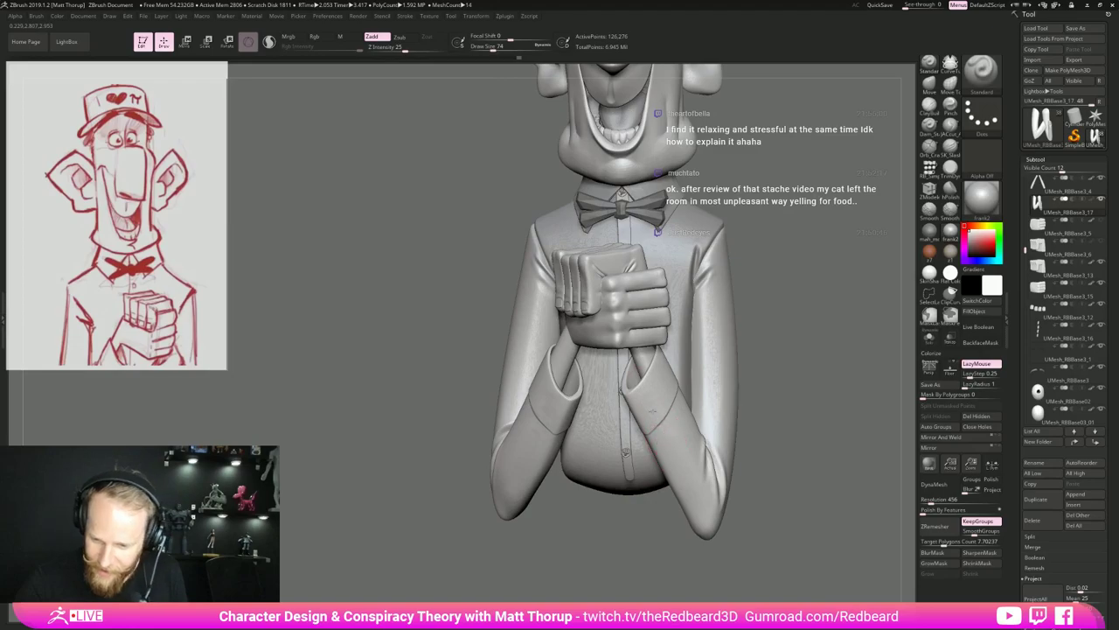
drag(668, 442, 702, 502)
drag(804, 431, 732, 429)
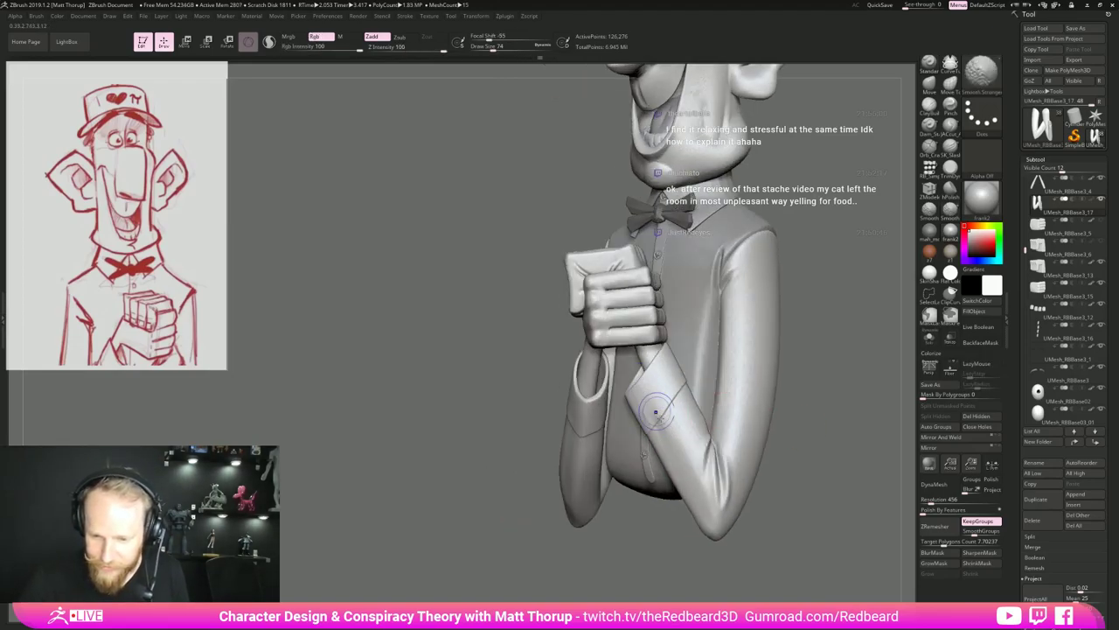
shift+drag(664, 429, 643, 380)
drag(620, 581, 735, 577)
ctrl+right_drag(560, 446, 551, 410)
mouse_move(739, 385)
mouse_down()
mouse_move(789, 377)
mouse_move(757, 428)
mouse_up()
alt+drag(797, 370, 803, 398)
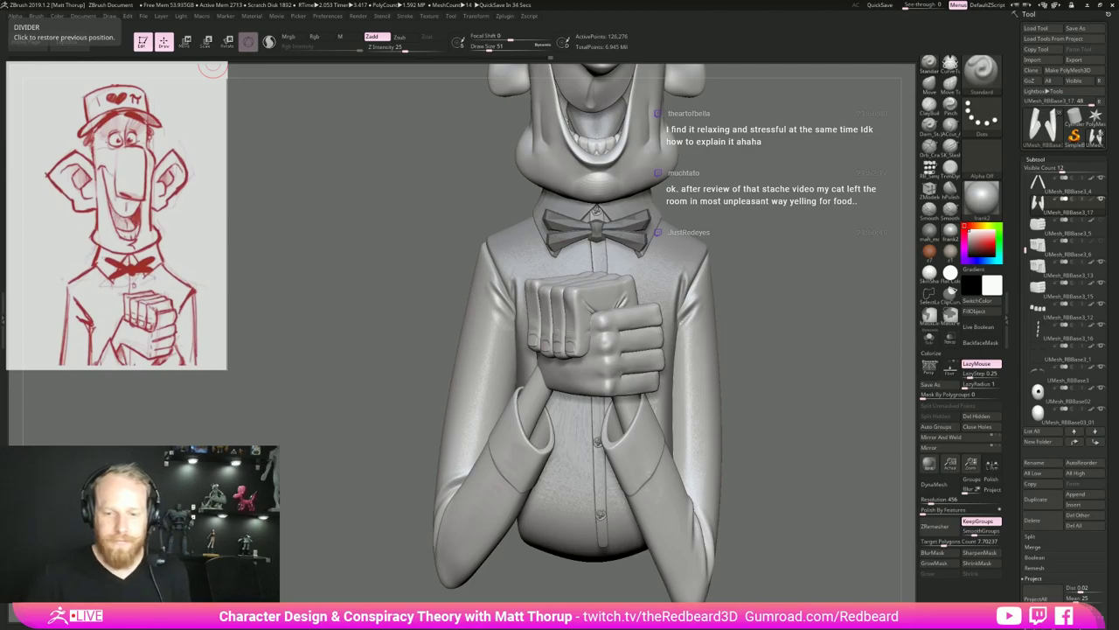
Select and isolate the shirt torso, then sculpt broad diagonal folds below the armpits with the Standard brush at draw size 104.
drag(778, 354, 742, 416)
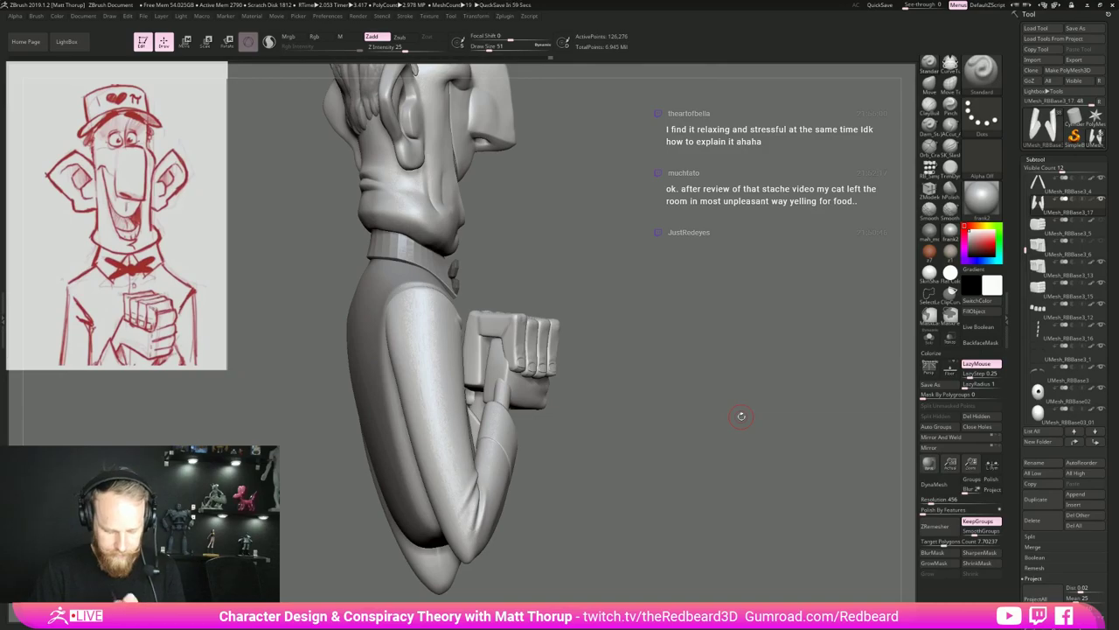
drag(794, 414, 762, 423)
mouse_move(750, 429)
ctrl+right_down()
mouse_move(692, 424)
mouse_move(749, 444)
mouse_move(834, 388)
mouse_move(751, 430)
ctrl+right_up()
alt+click(560, 514)
key(shift+s)
key(s)
key(s)
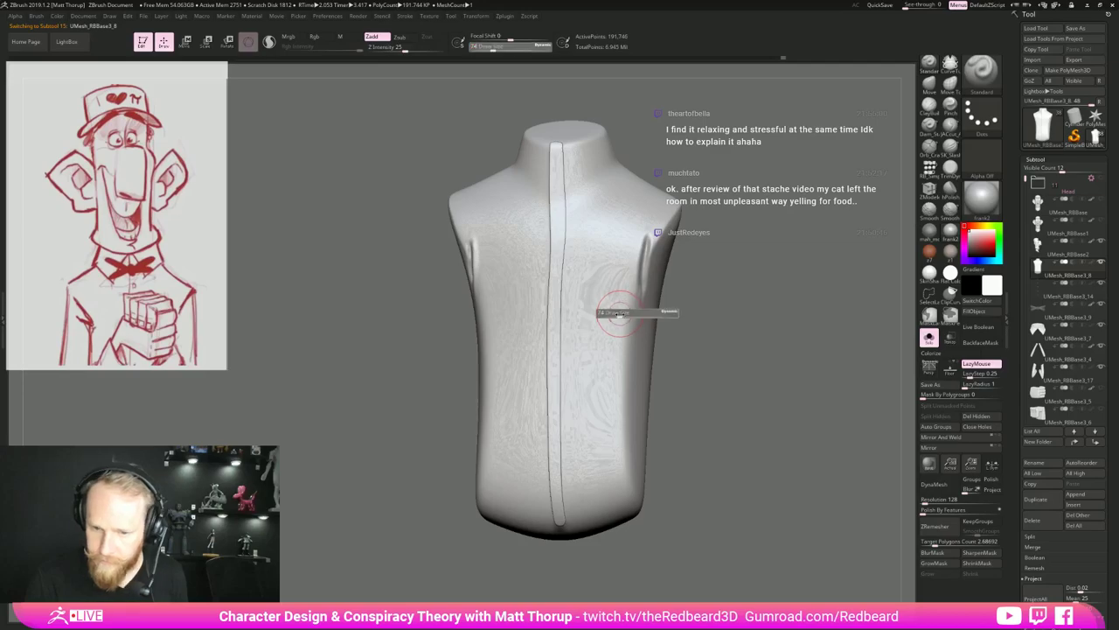
drag(615, 321, 622, 321)
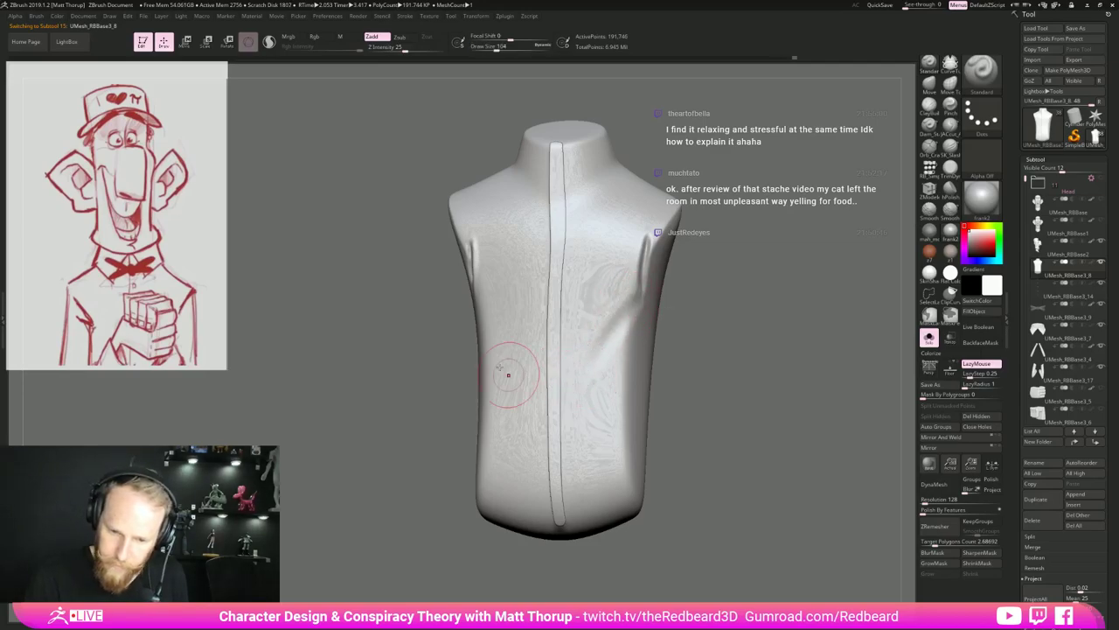
right_drag(438, 353, 468, 347)
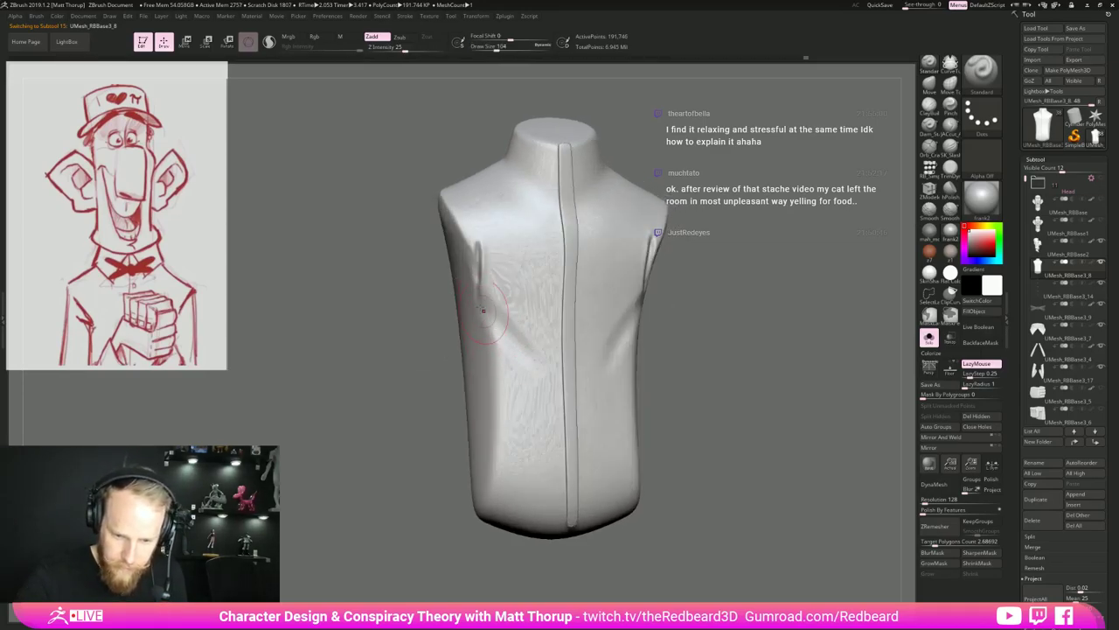
Add finer diagonal folds below the torso's right armpit with a smaller brush and smooth their edges.
key(s)
mouse_move(495, 303)
mouse_down()
mouse_move(487, 301)
mouse_move(538, 346)
mouse_up()
key(s)
shift+drag(491, 306, 496, 329)
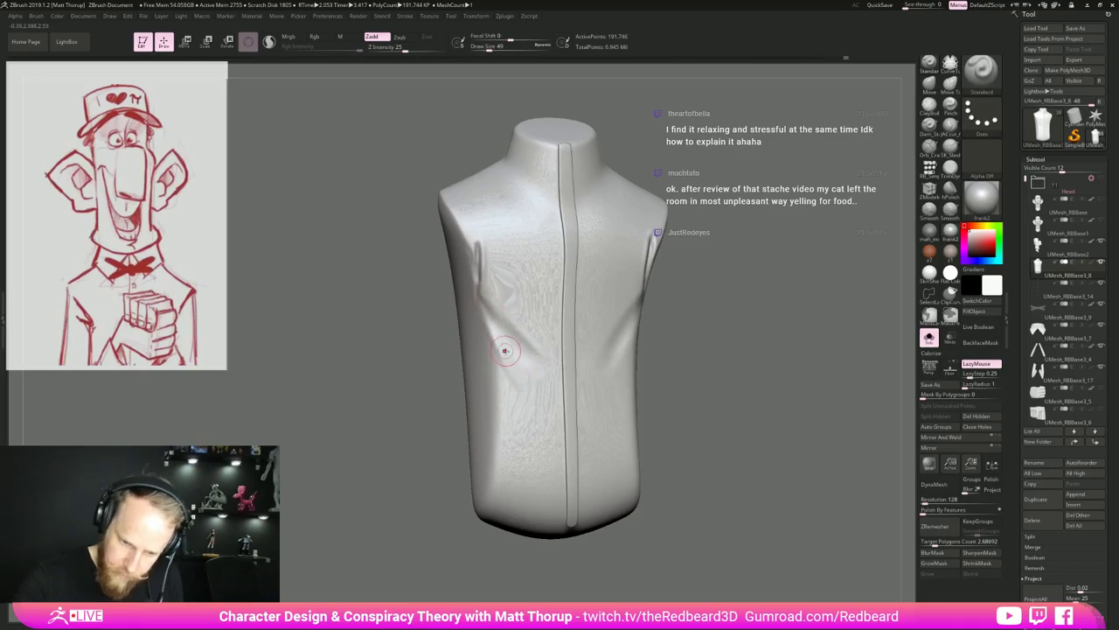
key(s)
drag(506, 352, 507, 352)
drag(493, 331, 524, 373)
drag(730, 288, 619, 327)
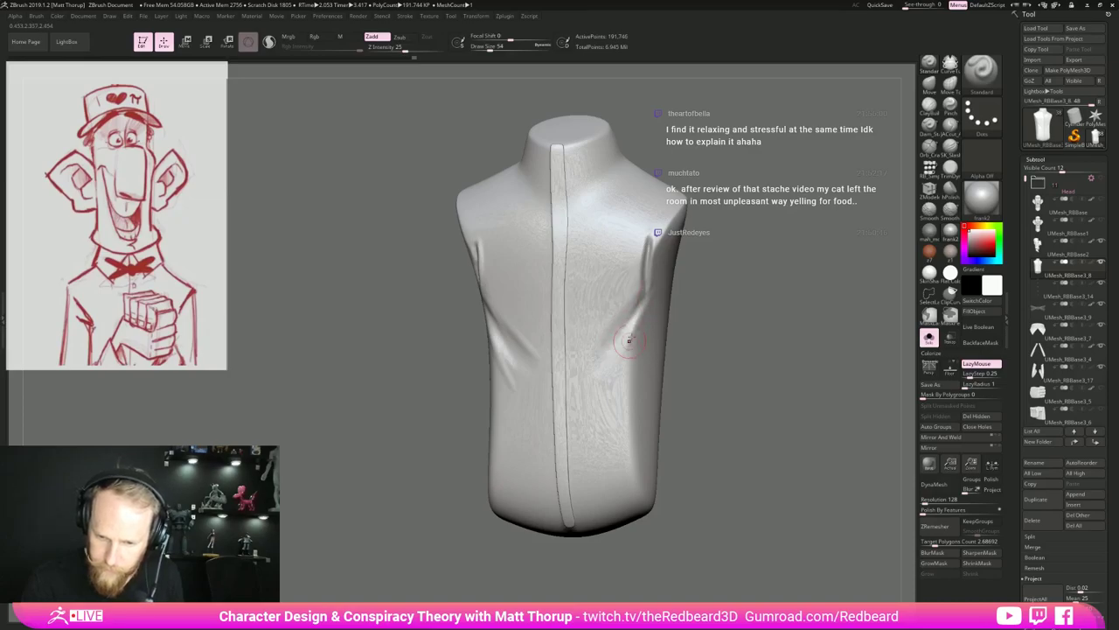
Shape the broader chest and side volumes of the torso with draw sizes 104 and 212, then refine the folds at 74.
key(s)
drag(519, 330, 527, 330)
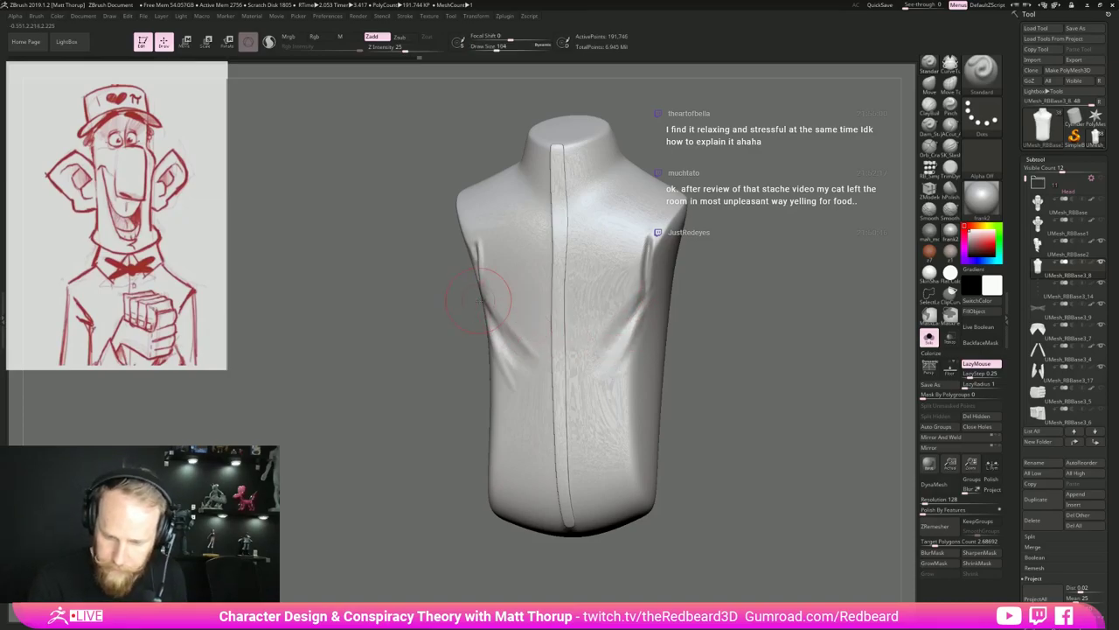
key(s)
drag(482, 295, 491, 295)
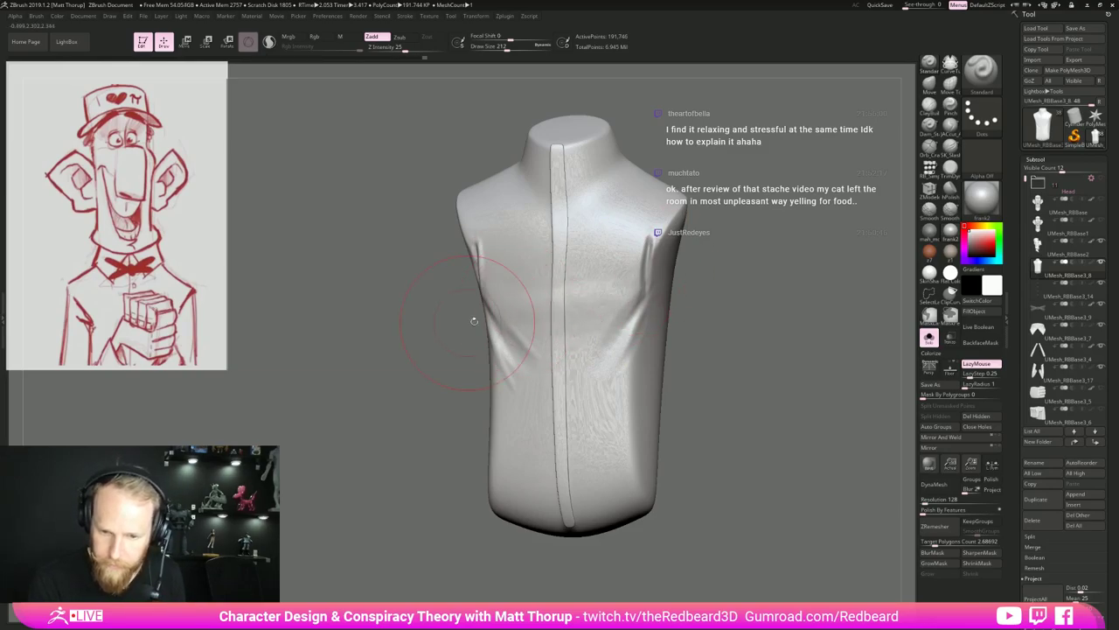
drag(715, 310, 729, 303)
key(s)
mouse_move(519, 376)
mouse_down()
mouse_move(503, 377)
mouse_move(514, 389)
mouse_up()
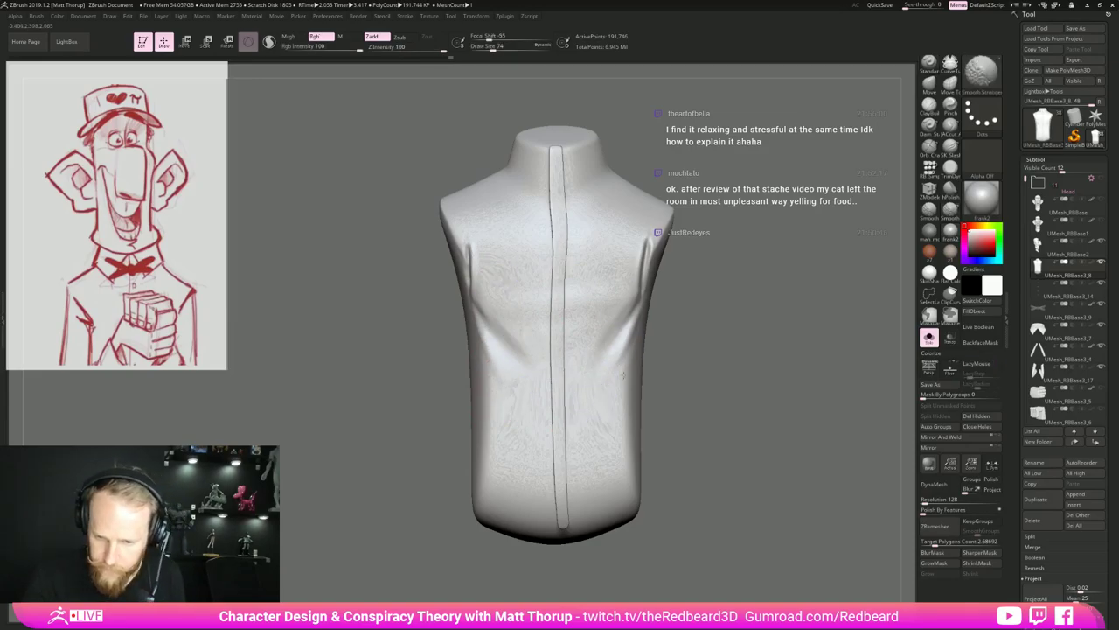
Show the whole figure again and refine the shirt folds beside the right armpit with draw size 44 and smoothing.
click(929, 337)
alt+drag(798, 418, 813, 455)
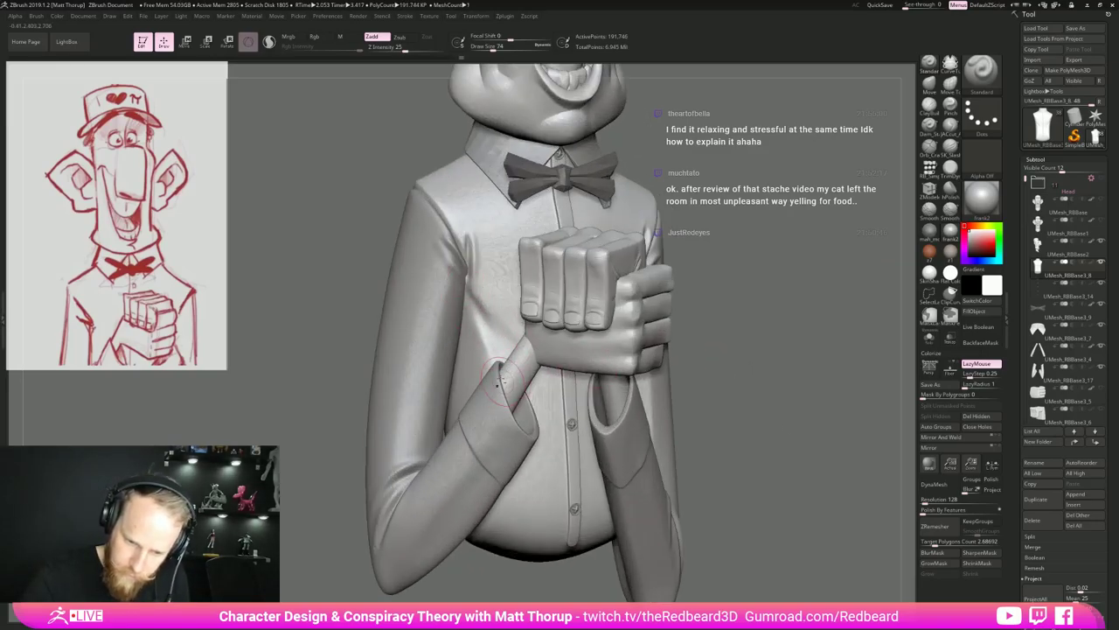
key(shift)
key(s)
drag(478, 302, 468, 302)
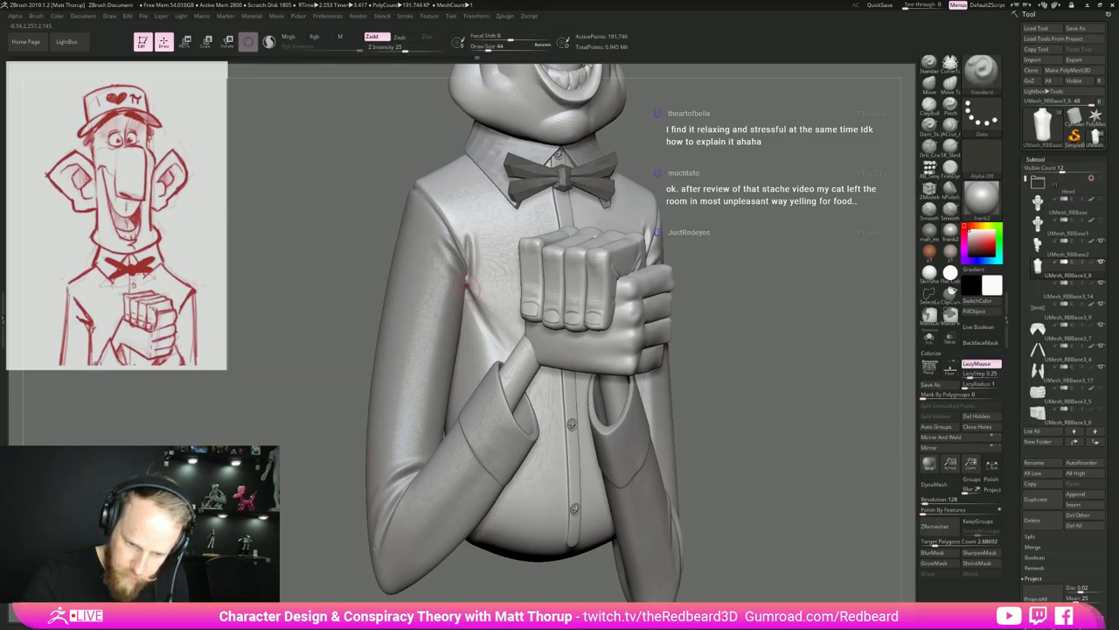
mouse_move(482, 304)
shift+mouse_down()
mouse_move(495, 329)
mouse_move(476, 308)
shift+mouse_up()
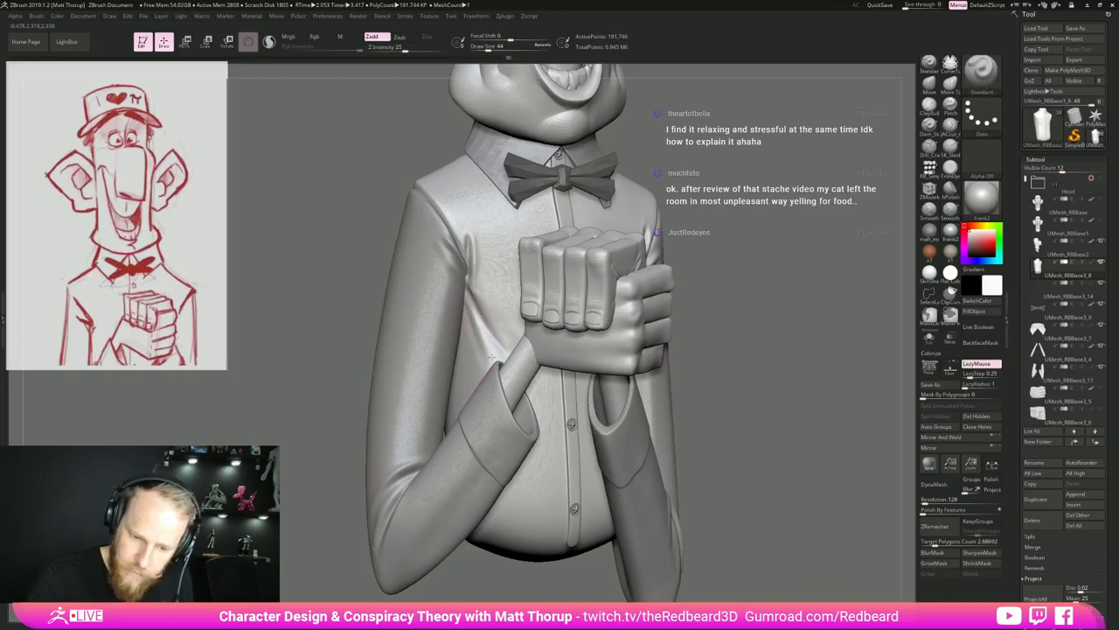
drag(800, 243, 741, 353)
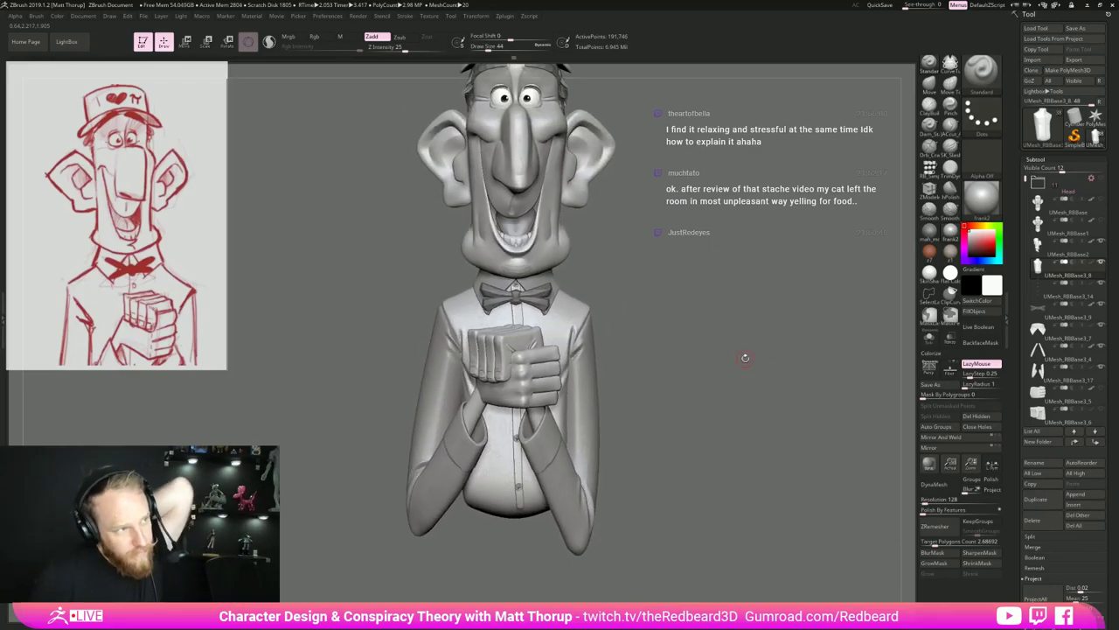
mouse_move(743, 357)
mouse_down()
mouse_move(686, 355)
mouse_move(754, 358)
mouse_move(734, 353)
mouse_move(733, 338)
mouse_move(754, 362)
mouse_move(743, 365)
mouse_move(826, 362)
mouse_move(752, 358)
mouse_up()
drag(615, 364, 827, 339)
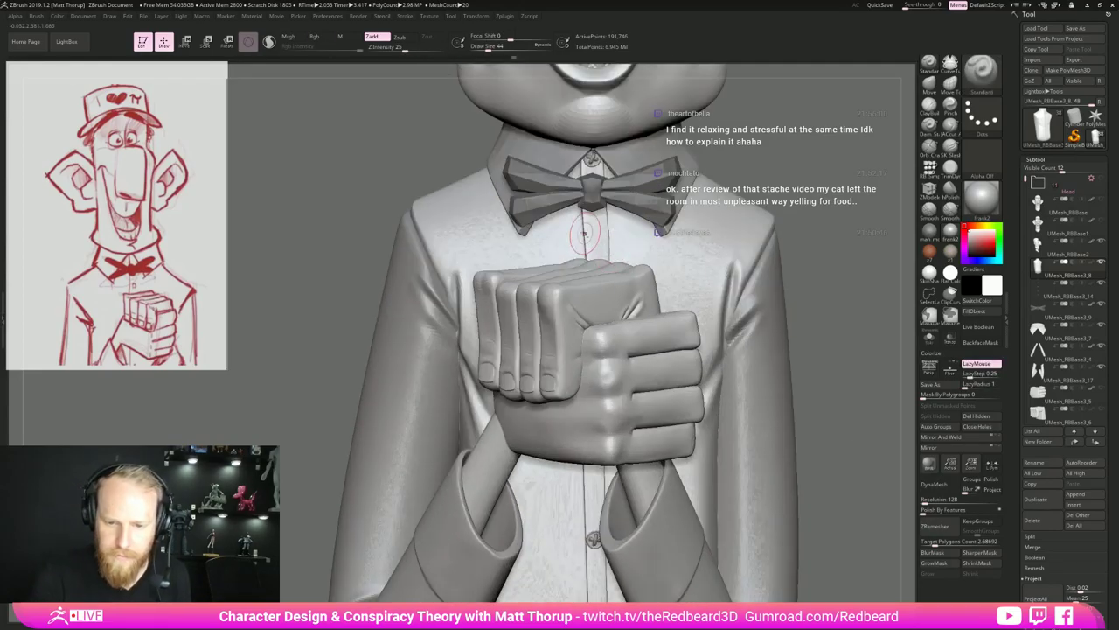
Select the eyebrows, isolate them with their polygon edges shown, and preview their smooth subdivision.
alt+click(591, 198)
alt+drag(847, 465, 743, 467)
alt+click(572, 203)
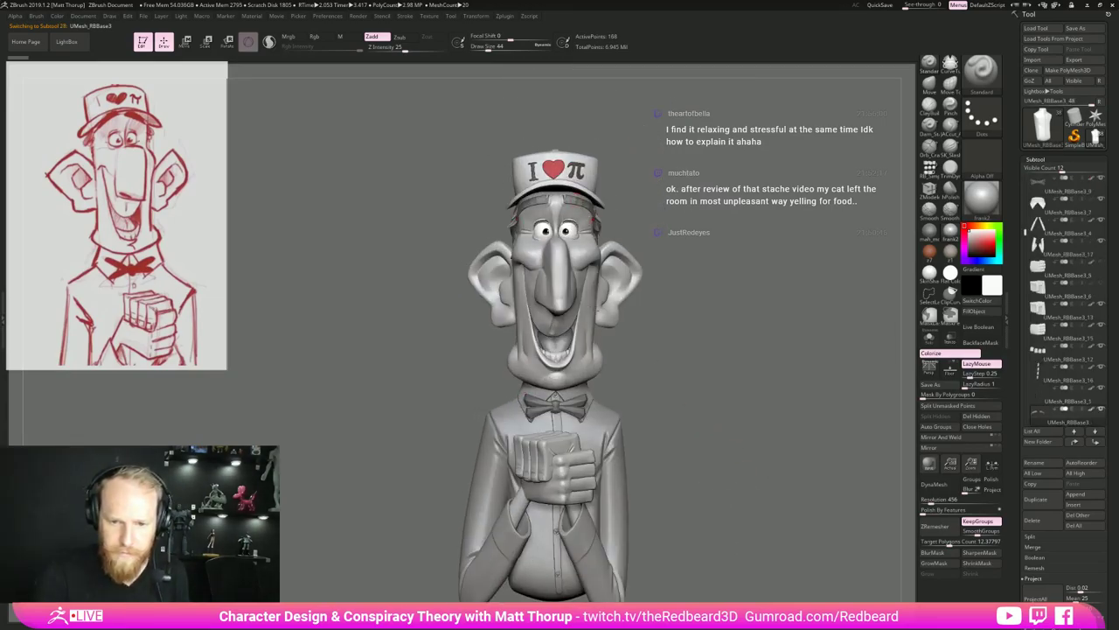
click(930, 336)
key(shift+f)
alt+drag(674, 373, 647, 572)
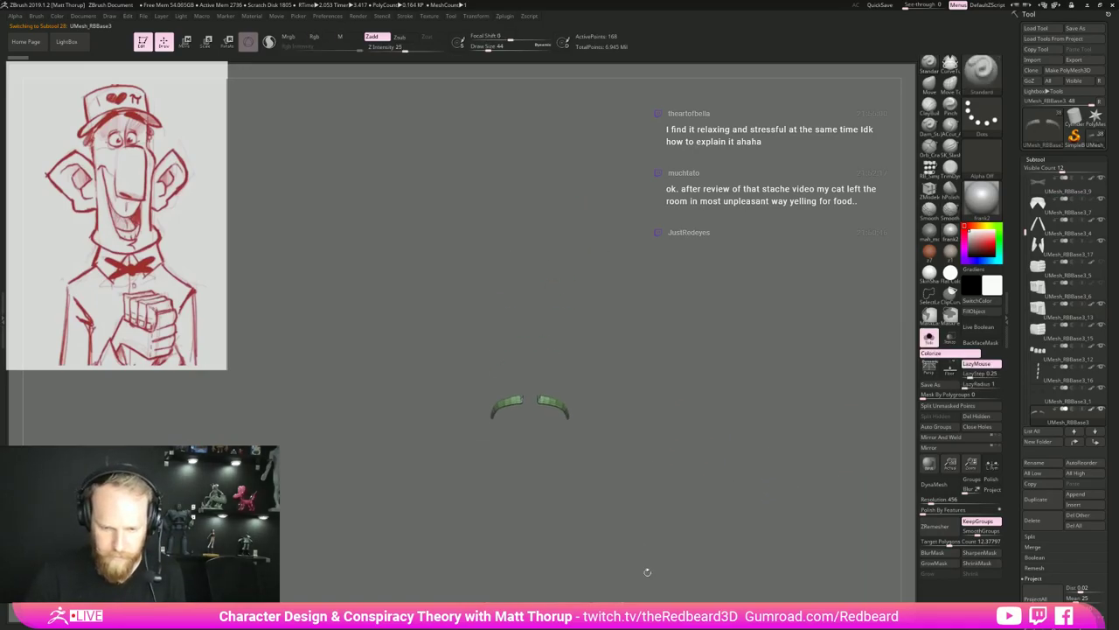
key(f)
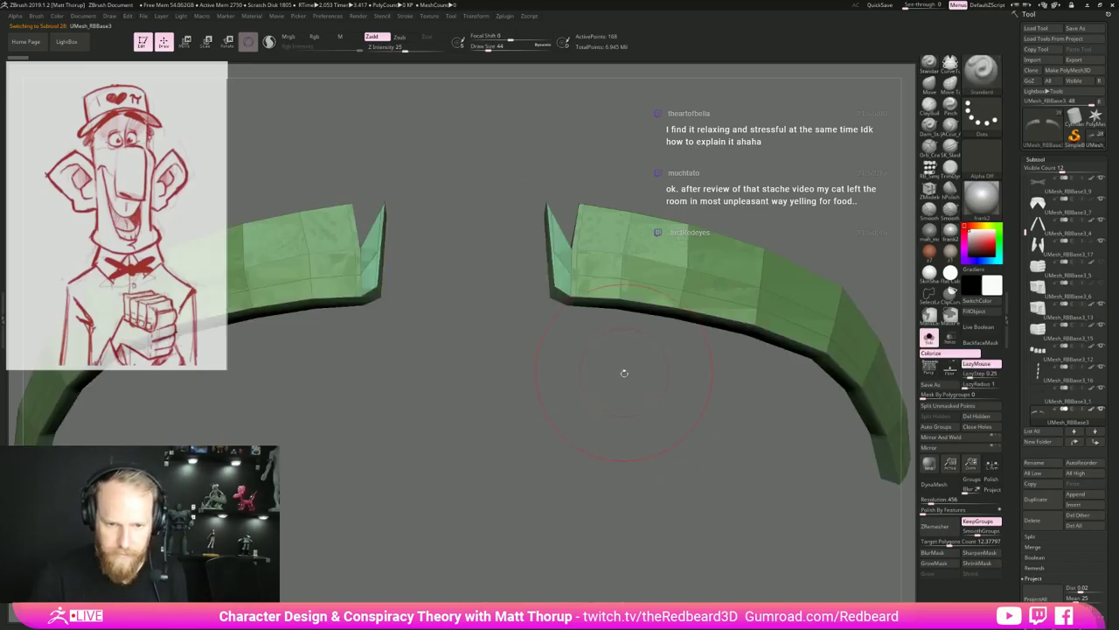
mouse_move(613, 435)
mouse_down()
mouse_move(633, 439)
mouse_move(594, 444)
mouse_move(602, 487)
mouse_move(579, 463)
mouse_move(638, 400)
mouse_up()
key(d)
key(shift+d)
key(shift+f)
key(shift+f)
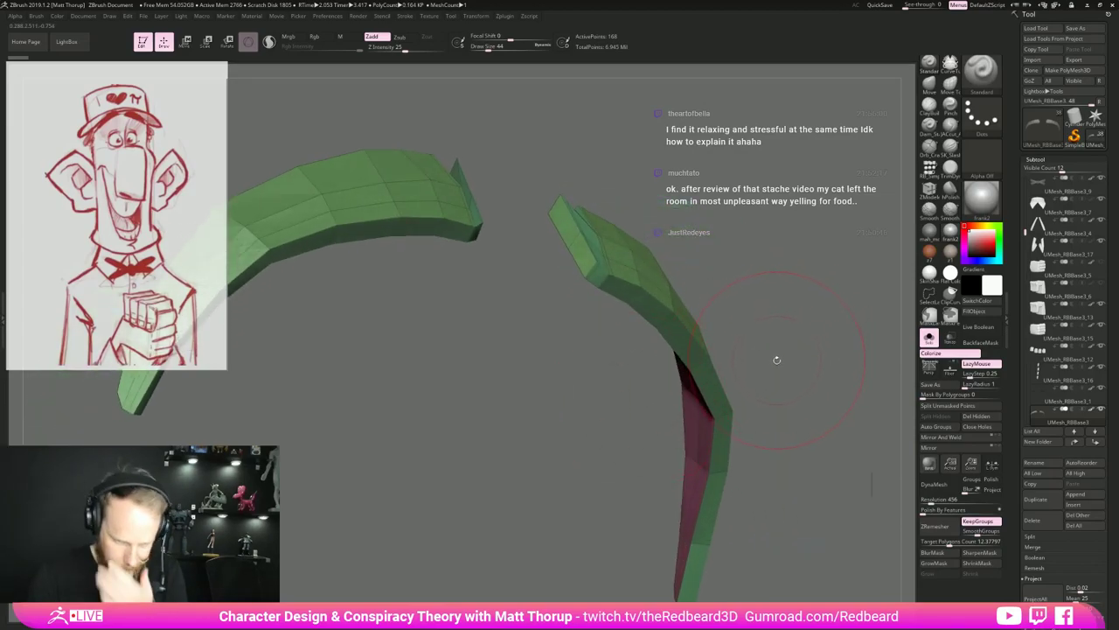
Insert an edge loop into the eyebrows with the ZModeler brush and check the smoothed shape.
key(b)
key(z)
key(m)
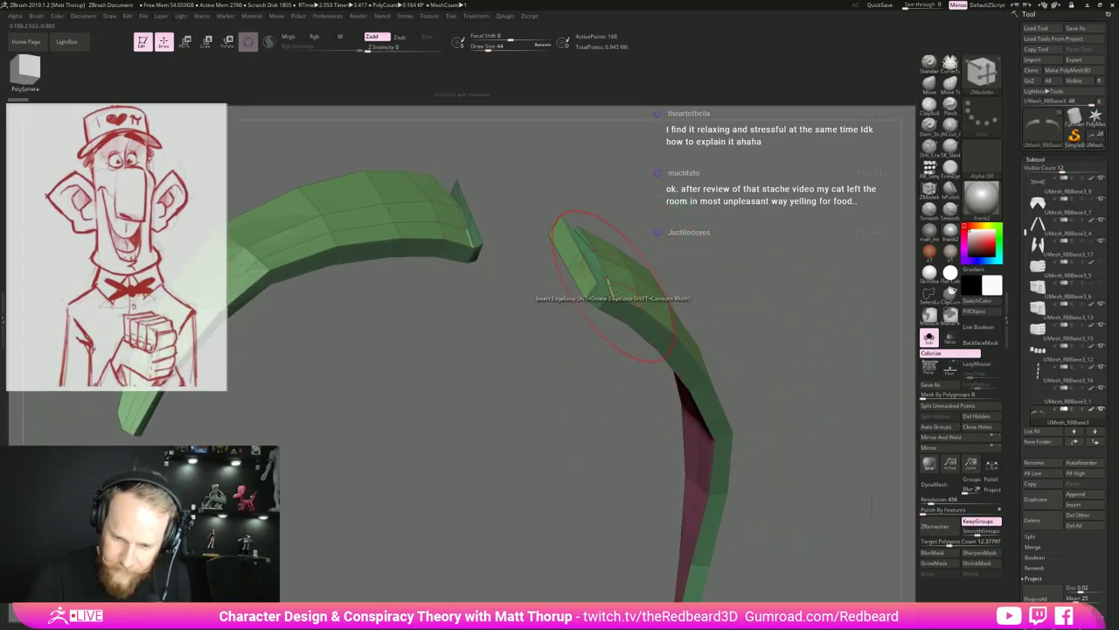
click(605, 299)
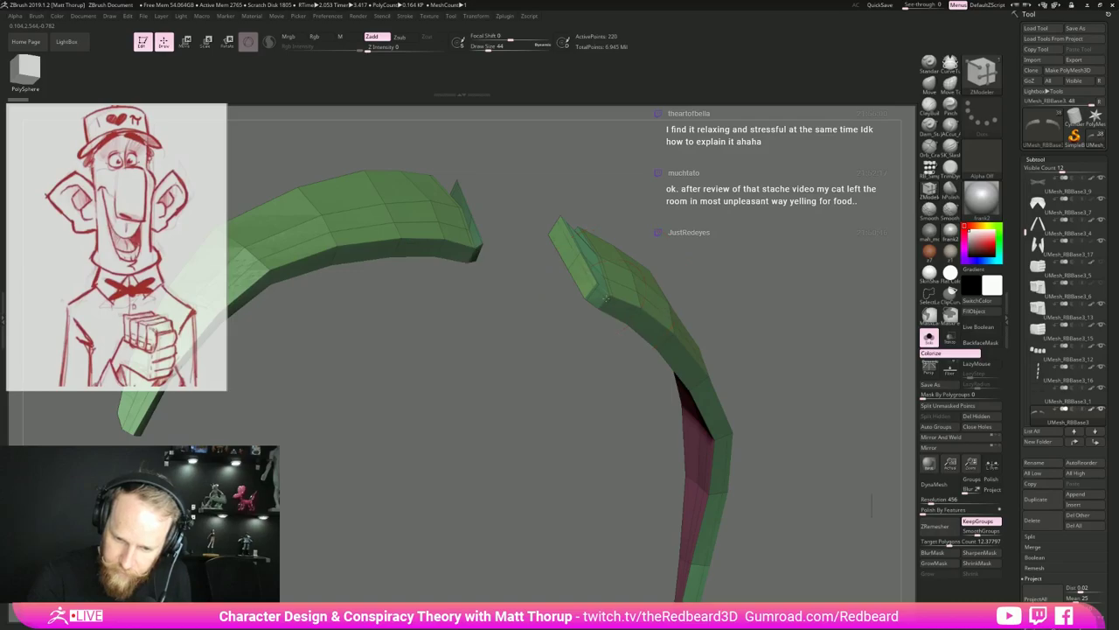
key(d)
key(shift+f)
drag(813, 367, 706, 341)
key(shift+d)
key(shift+f)
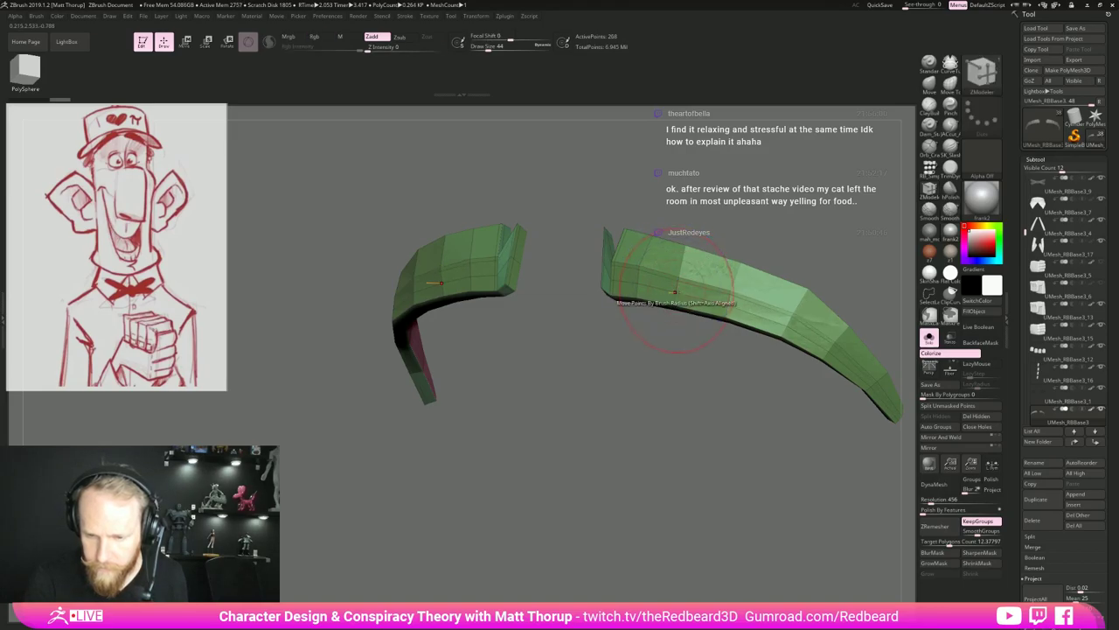
Delete a surplus edge loop from the eyebrows with ZModeler and check the smoothed shape in a red material.
key(d)
key(shift+f)
mouse_move(645, 438)
mouse_down()
mouse_move(661, 444)
mouse_move(658, 428)
mouse_up()
key(shift+d)
key(shift+f)
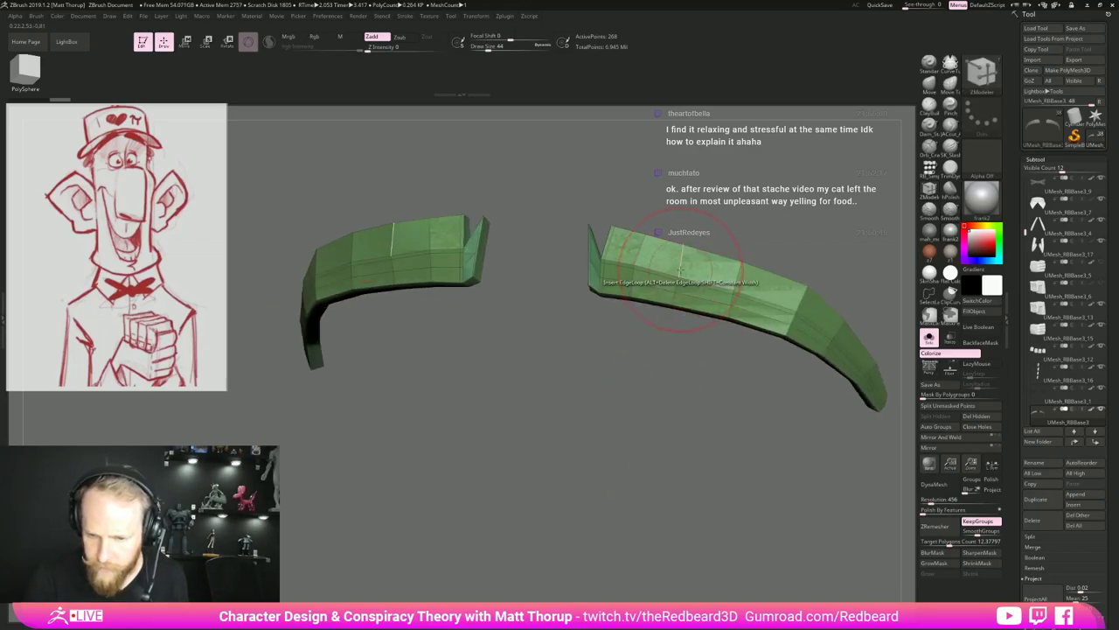
click(928, 251)
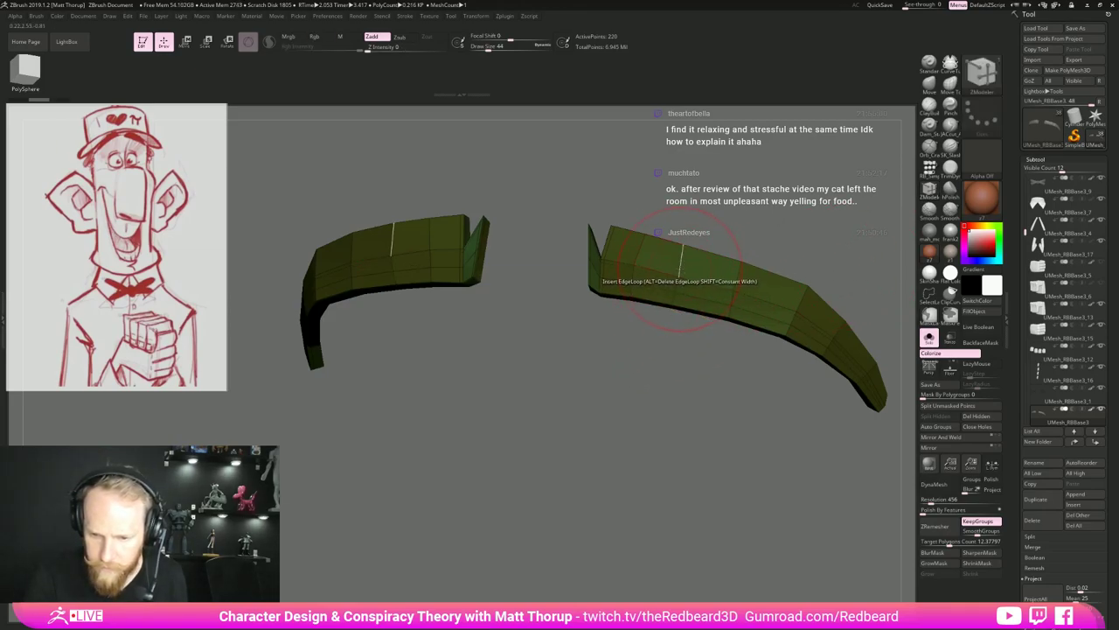
alt+click(700, 303)
mouse_move(665, 377)
mouse_down()
mouse_move(776, 378)
mouse_move(753, 385)
mouse_move(733, 419)
mouse_move(770, 385)
mouse_up()
key(d)
key(shift+f)
drag(751, 402, 654, 414)
Switch to the beige material and bring back all parts to check the eyebrows beneath the cap's brim.
click(951, 258)
alt+drag(874, 282, 812, 438)
click(929, 338)
drag(763, 372, 828, 353)
key(shift+f)
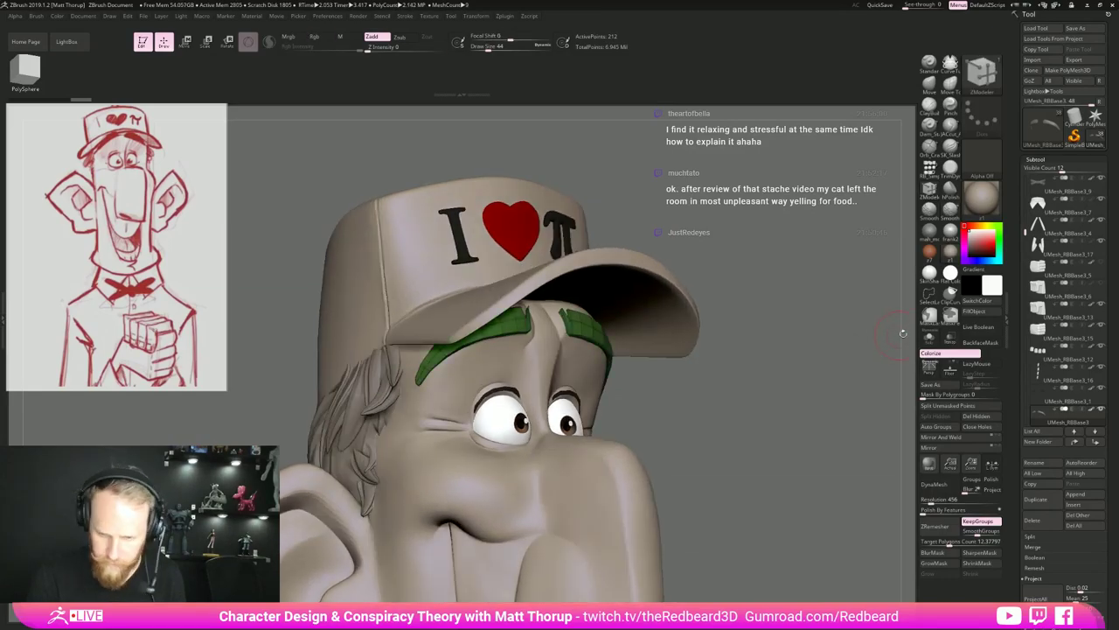
Isolate the eyebrows, mask everything except their outer tips, move the tips slightly and clear the mask.
click(928, 338)
alt+drag(433, 473, 700, 441)
mouse_move(516, 450)
mouse_down()
mouse_move(615, 455)
mouse_move(549, 450)
mouse_move(605, 449)
mouse_move(564, 446)
mouse_move(573, 443)
mouse_up()
mouse_move(510, 378)
ctrl+mouse_down()
mouse_move(513, 321)
mouse_move(587, 362)
ctrl+mouse_up()
ctrl+click(587, 362)
key(w)
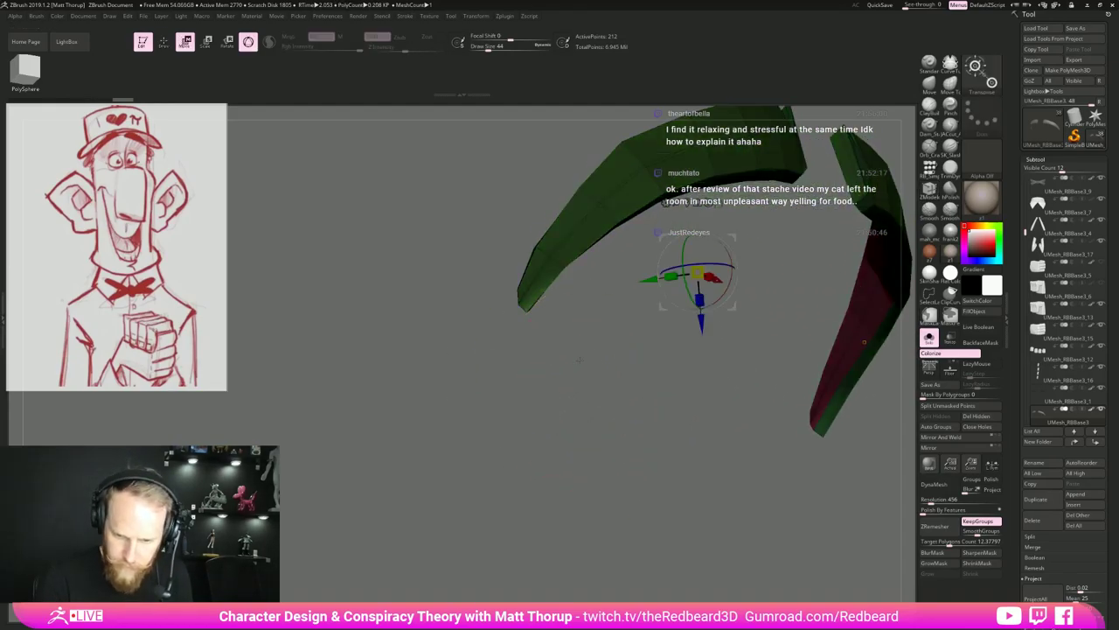
click(688, 204)
click(527, 311)
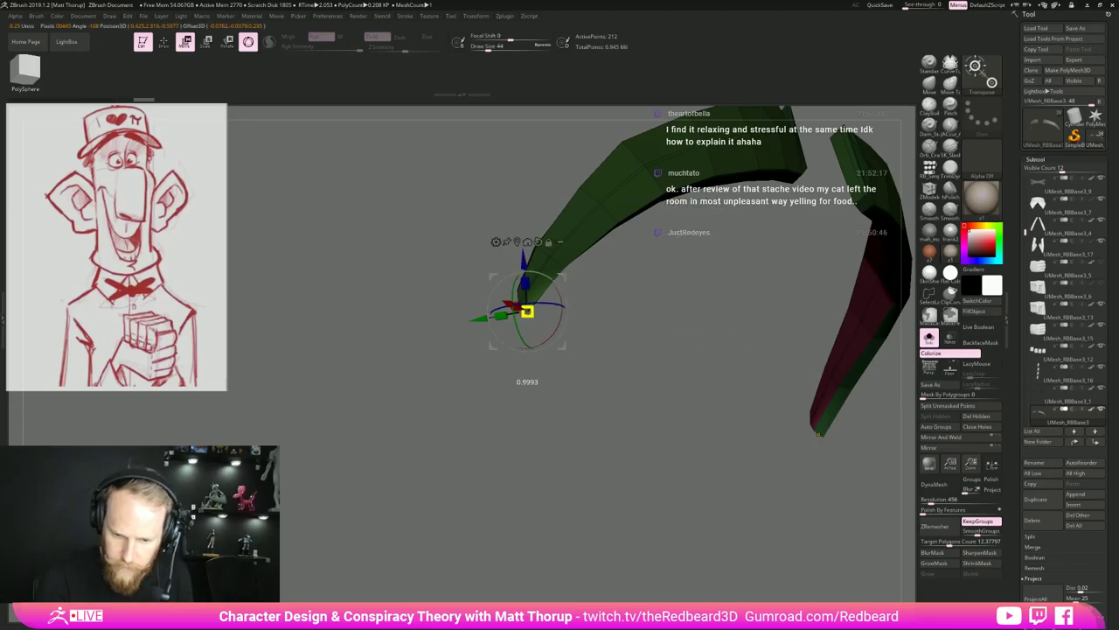
drag(562, 345, 556, 339)
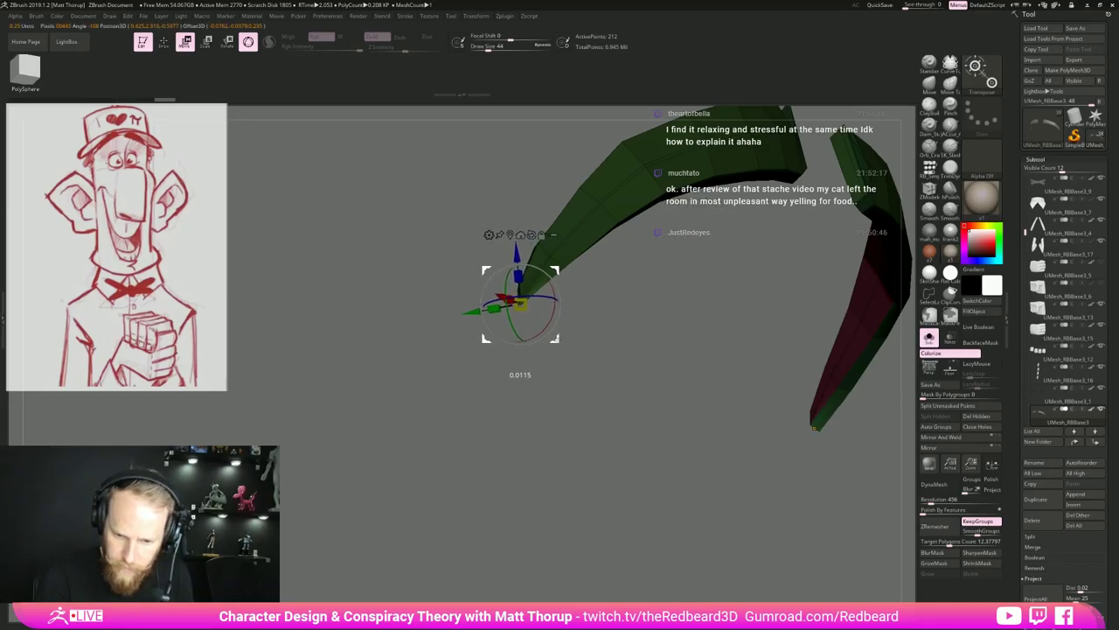
mouse_move(598, 372)
ctrl+mouse_down()
mouse_move(612, 388)
mouse_move(548, 422)
mouse_move(509, 418)
mouse_move(575, 454)
mouse_move(691, 372)
mouse_move(611, 515)
ctrl+mouse_up()
key(q)
Mask the lengthwise middle edge loop of the eyebrows with ZModeler's Mask edge action and invert the mask.
key(d)
key(shift+f)
key(shift+d)
mouse_move(611, 515)
mouse_down()
mouse_move(624, 462)
mouse_move(600, 455)
mouse_up()
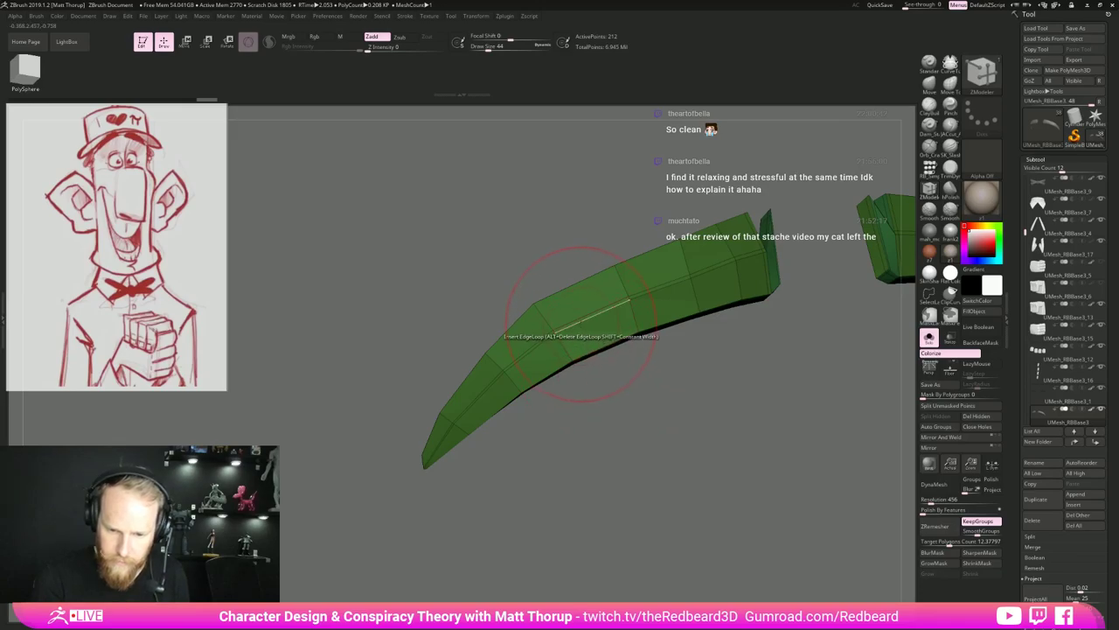
key(space)
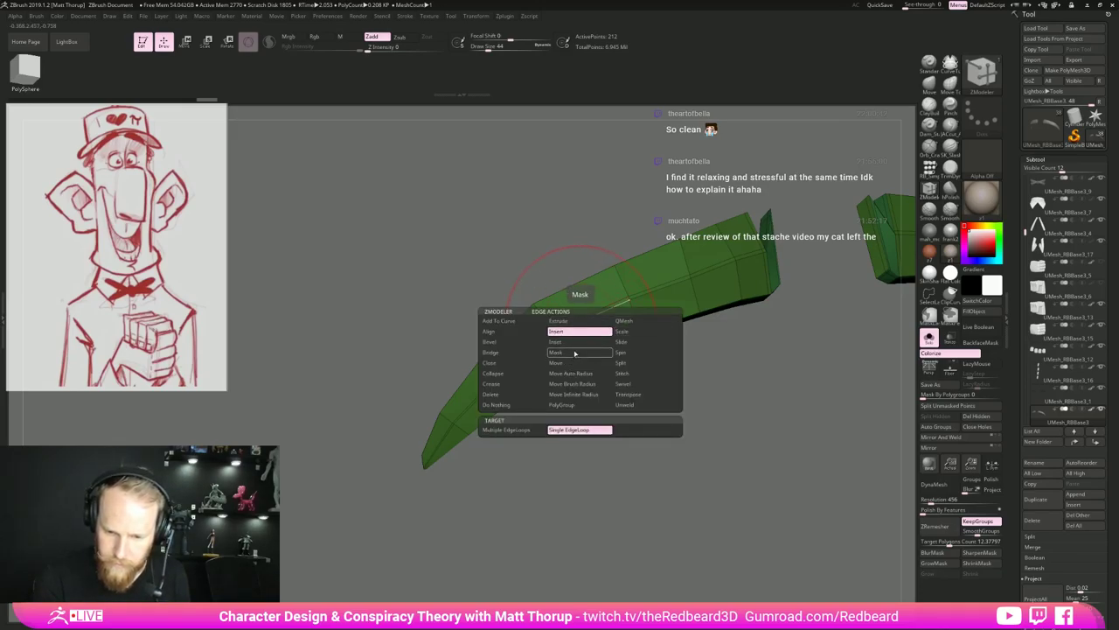
click(560, 351)
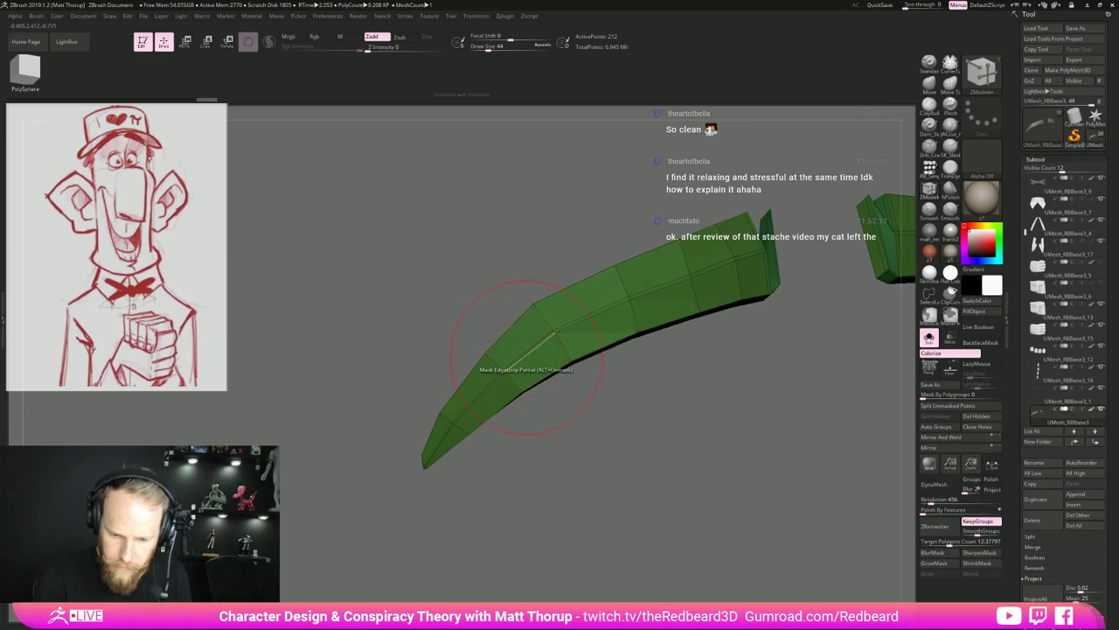
click(525, 356)
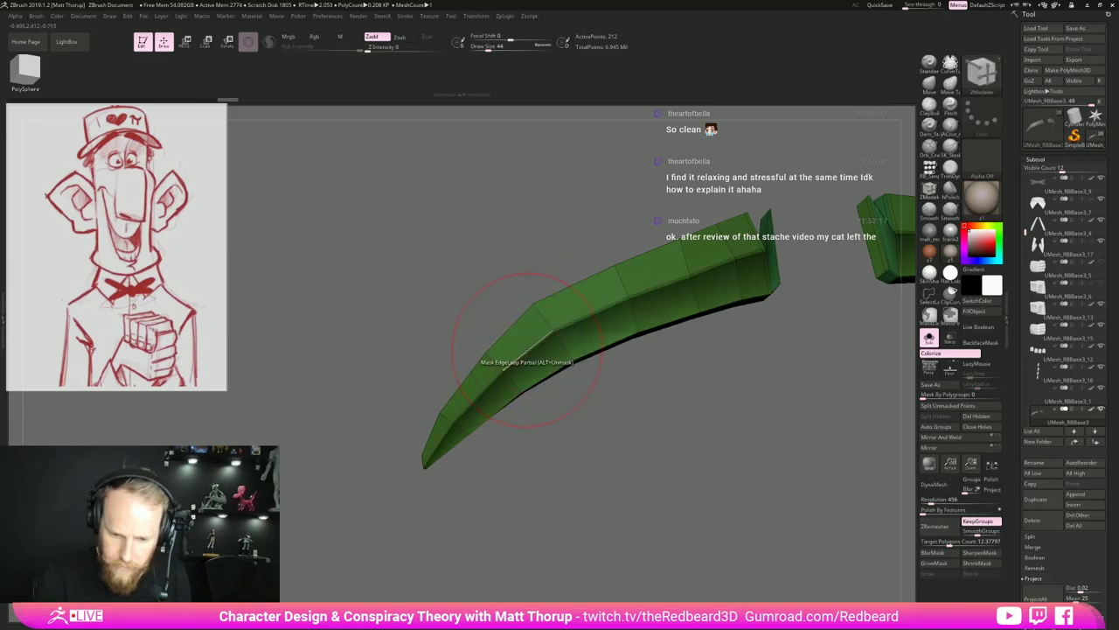
click(527, 350)
ctrl+click(649, 411)
drag(649, 411, 715, 429)
Adjust the eyebrows' middle ridge with the Move brush at draw size 80, clear the mask and preview the smoothed shape.
key(w)
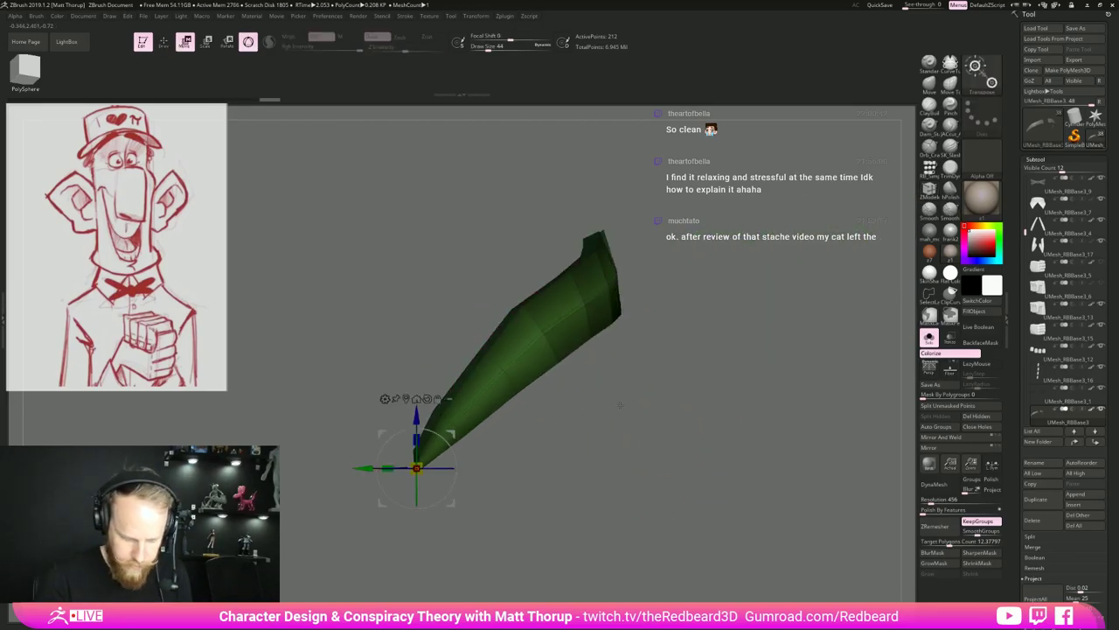
key(q)
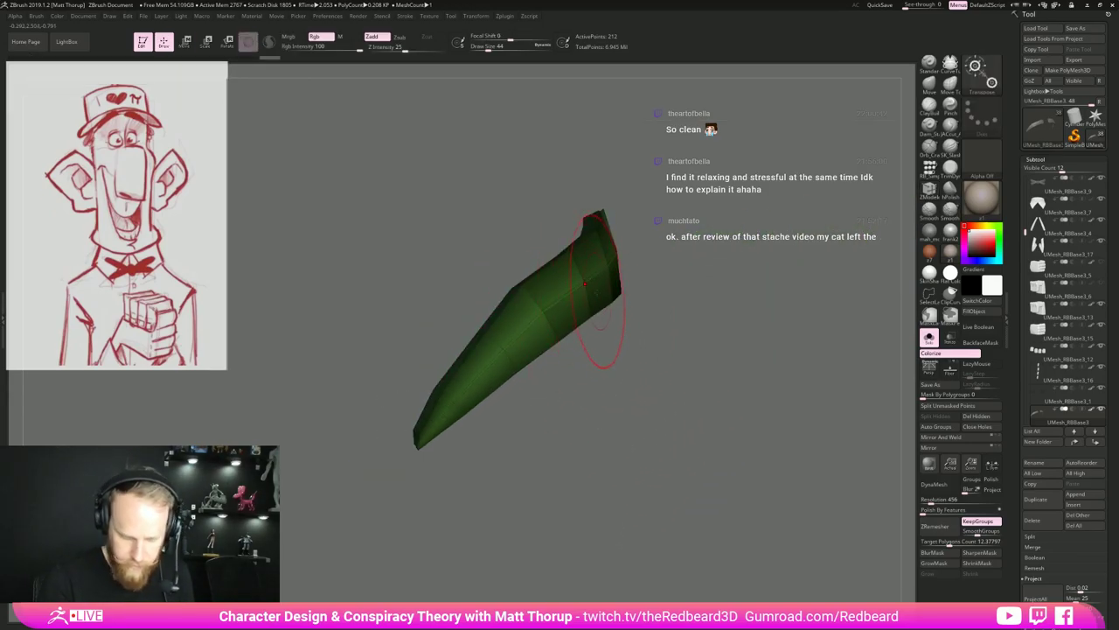
click(929, 84)
key(s)
drag(600, 273, 606, 270)
drag(609, 406, 726, 393)
drag(657, 360, 732, 364)
mouse_move(669, 393)
mouse_down()
mouse_move(639, 397)
mouse_move(657, 435)
mouse_up()
mouse_move(707, 403)
shift+right_down()
mouse_move(688, 379)
mouse_move(735, 365)
shift+right_up()
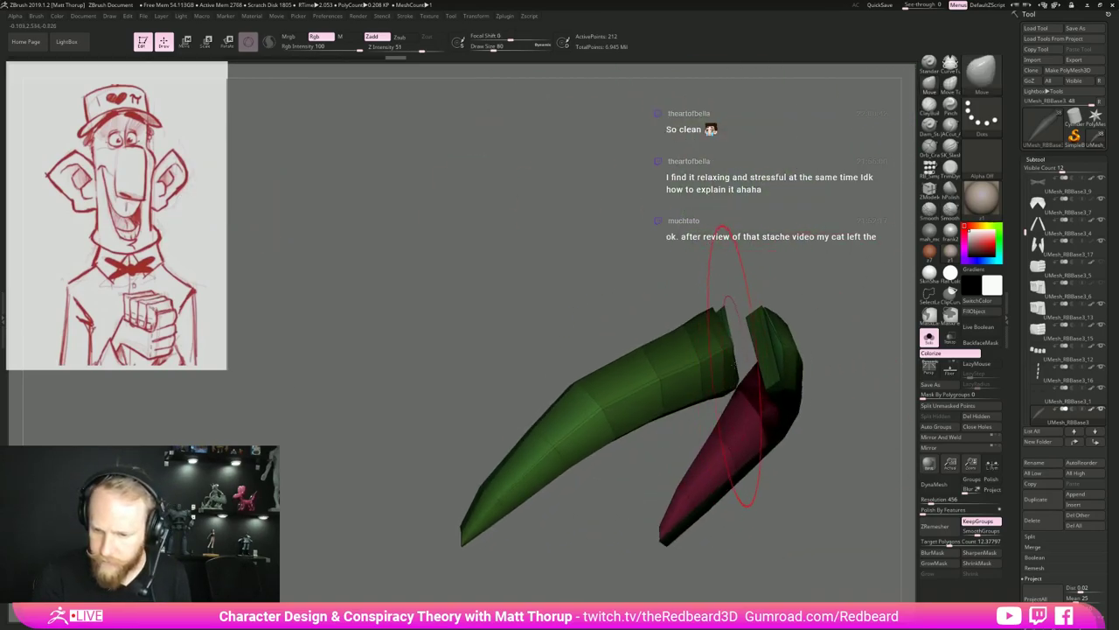
mouse_move(668, 275)
alt+right_down()
mouse_move(534, 242)
mouse_move(624, 222)
mouse_move(629, 207)
mouse_move(586, 224)
mouse_move(658, 219)
alt+right_up()
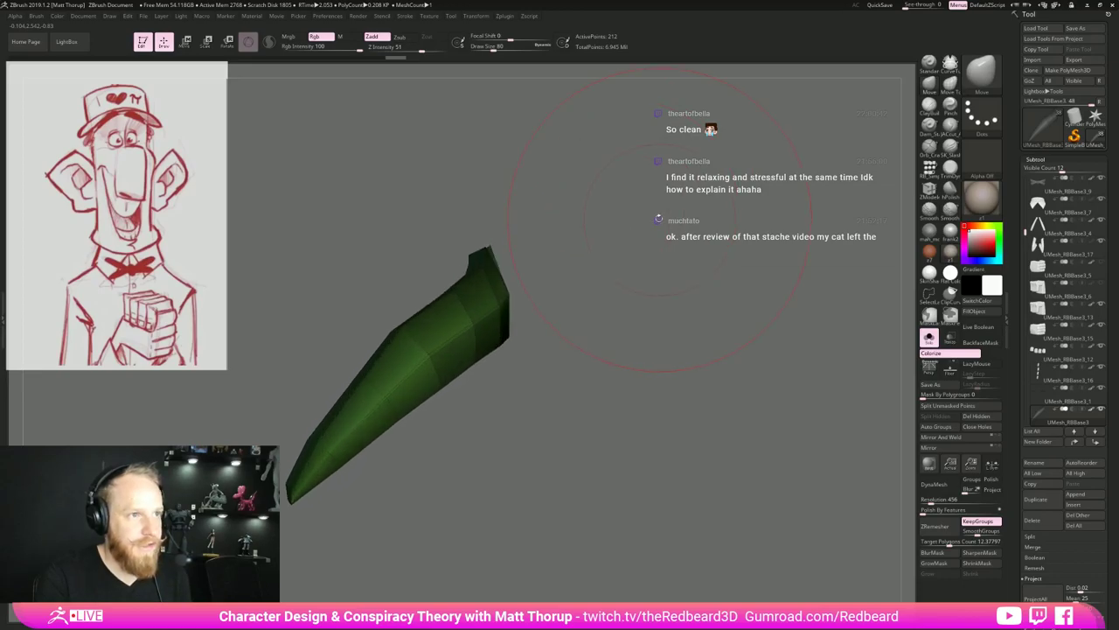
ctrl+drag(640, 233, 616, 367)
mouse_move(616, 367)
ctrl+right_down()
mouse_move(546, 461)
mouse_move(550, 484)
mouse_move(651, 503)
mouse_move(592, 452)
mouse_move(676, 525)
mouse_move(633, 498)
mouse_move(621, 475)
ctrl+right_up()
key(shift+f)
key(shift+d)
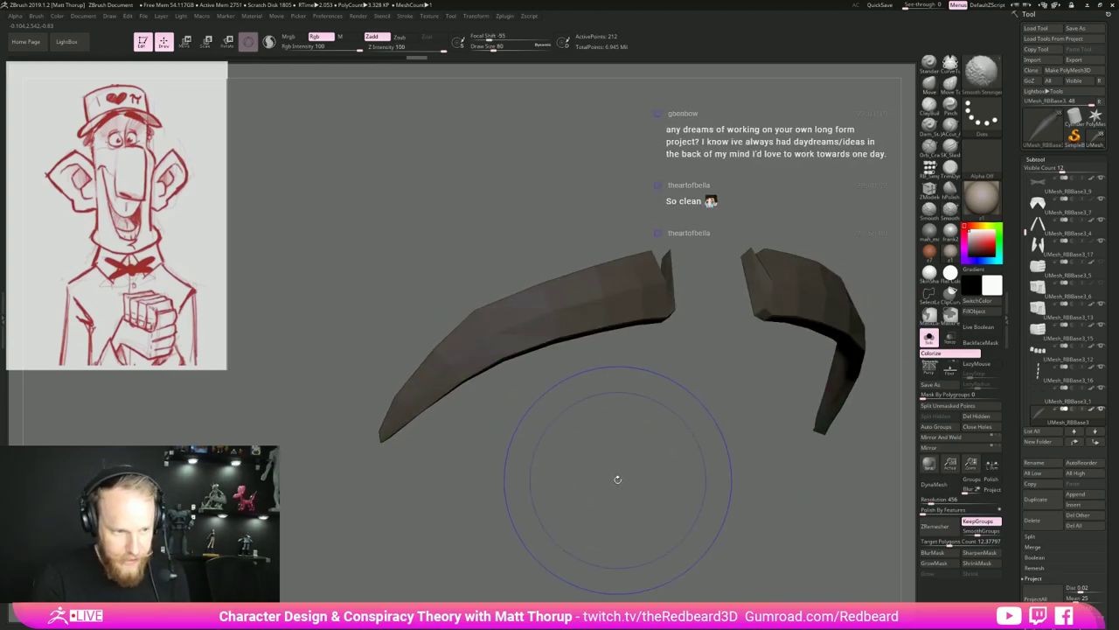
Insert another edge loop at the outer bend of the eyebrows with ZModeler and compare the smoothed result.
key(shift+f)
key(b)
key(z)
key(m)
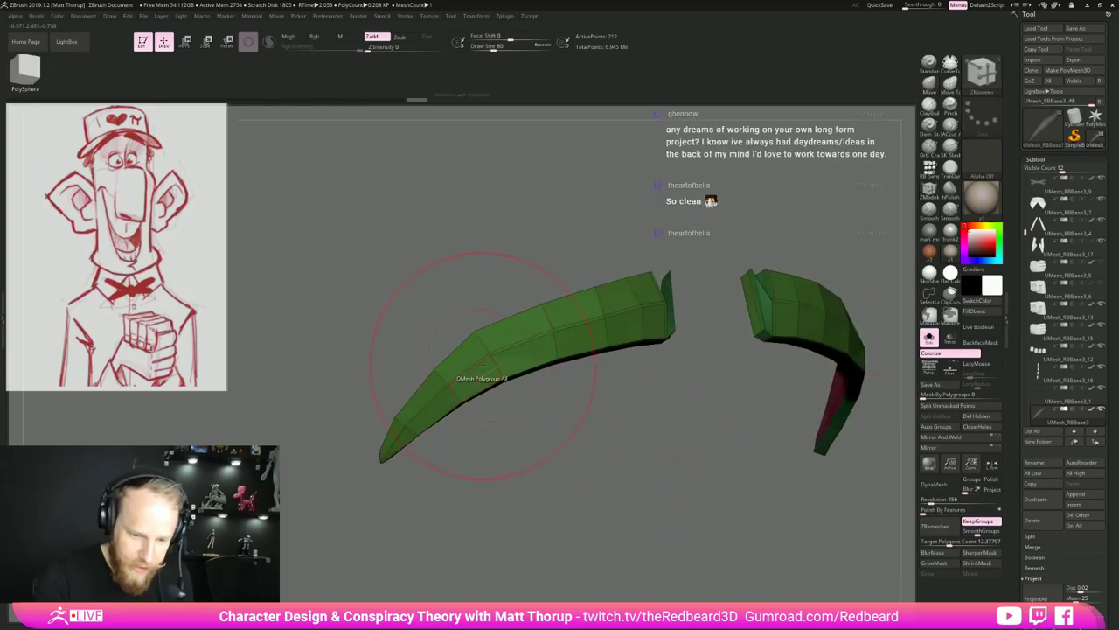
key(space)
click(498, 360)
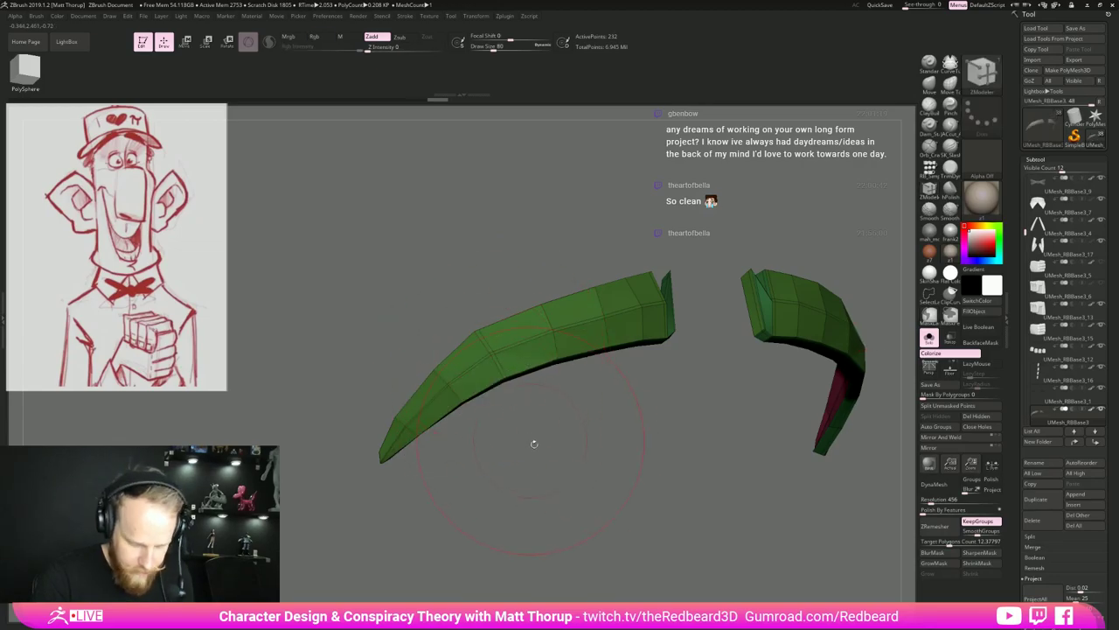
key(d)
key(shift+f)
drag(717, 525, 671, 510)
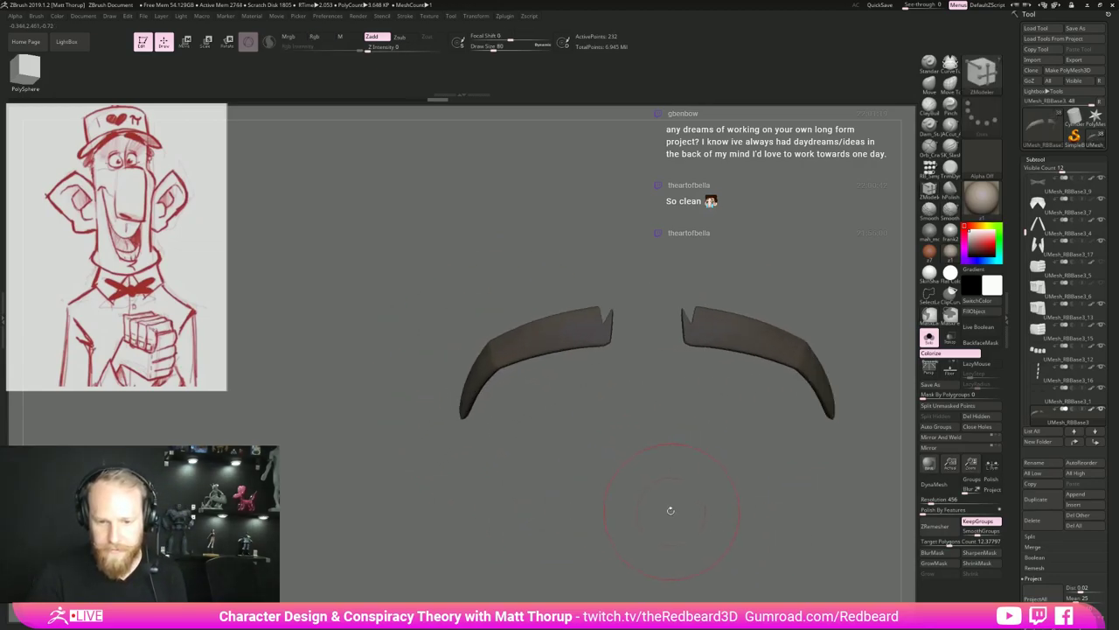
drag(602, 523, 624, 525)
key(shift+f)
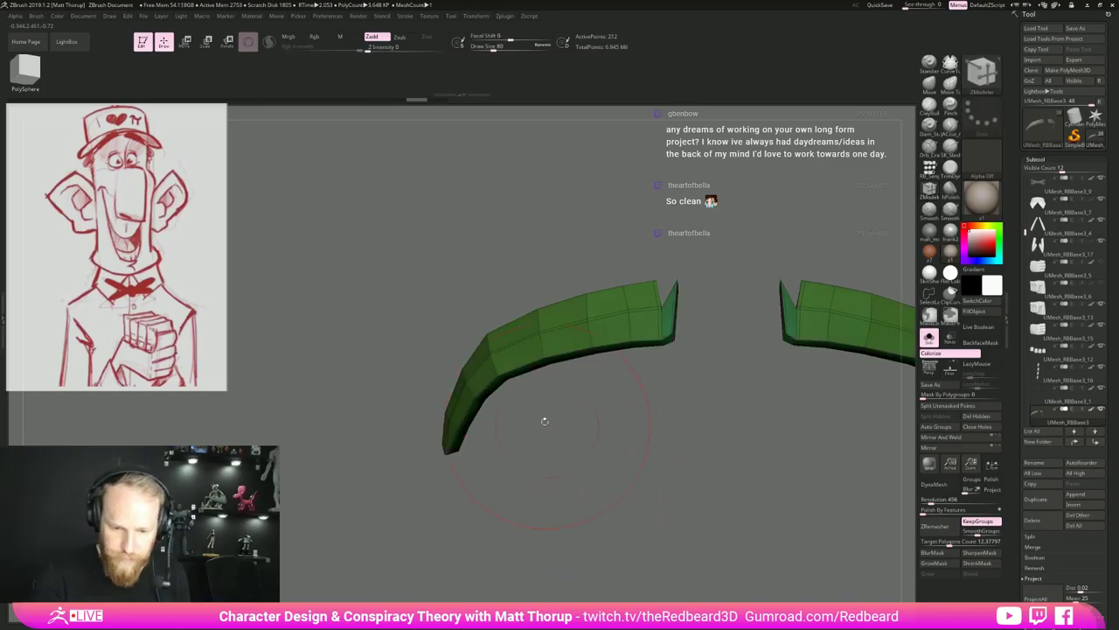
Show the whole figure again and examine the smoothed eyebrows, the face and the collar area.
key(d)
key(shift+f)
alt+drag(637, 490, 544, 502)
click(928, 338)
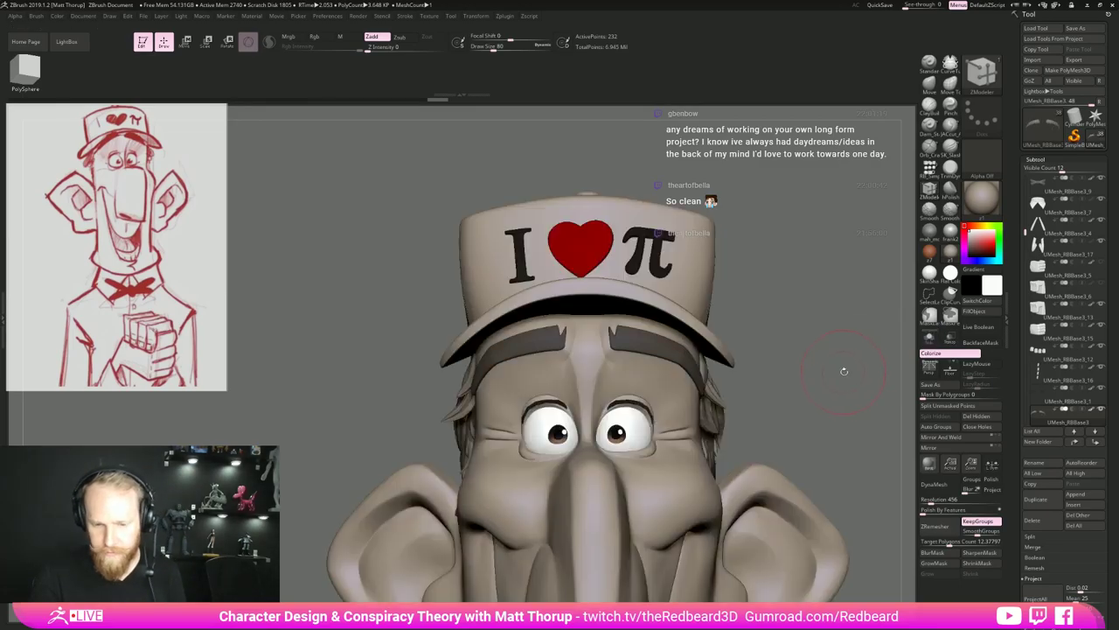
key(f)
mouse_move(733, 444)
alt+mouse_down()
mouse_move(779, 421)
mouse_move(759, 450)
mouse_move(691, 438)
mouse_move(731, 445)
mouse_move(621, 451)
mouse_move(752, 403)
alt+mouse_up()
mouse_move(752, 404)
mouse_down()
mouse_move(677, 423)
mouse_move(772, 477)
mouse_move(708, 425)
mouse_up()
mouse_move(728, 551)
alt+mouse_down()
mouse_move(748, 405)
mouse_move(679, 411)
alt+mouse_up()
alt+drag(691, 473, 701, 413)
drag(702, 413, 732, 410)
alt+drag(733, 454, 833, 472)
alt+drag(727, 536, 724, 456)
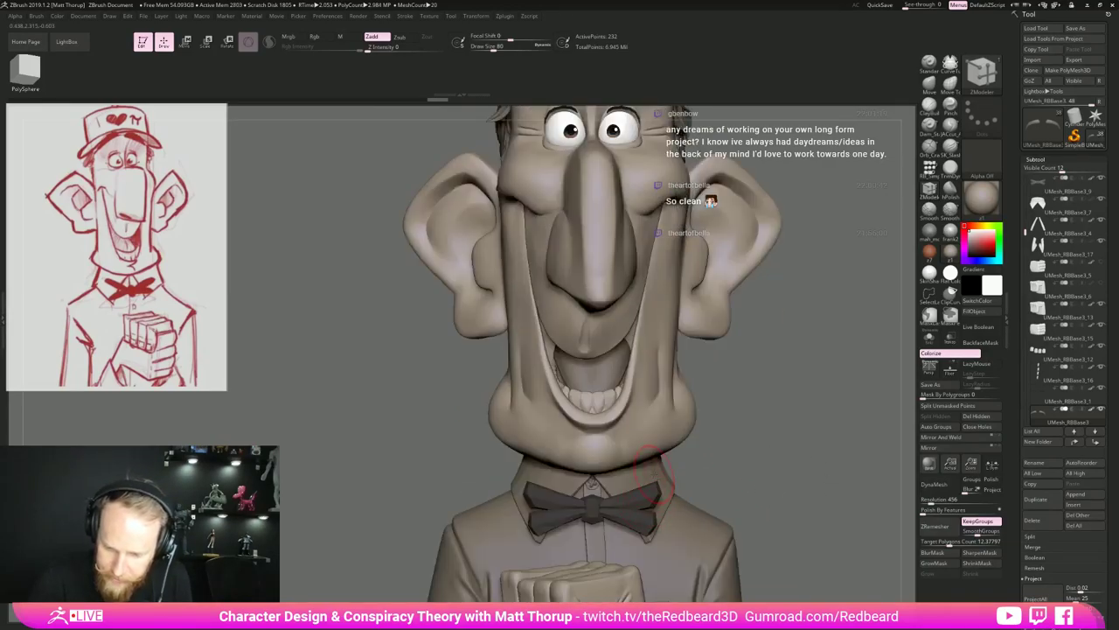
Select the shirt collar and subdivide it repeatedly to smooth it.
alt+click(649, 472)
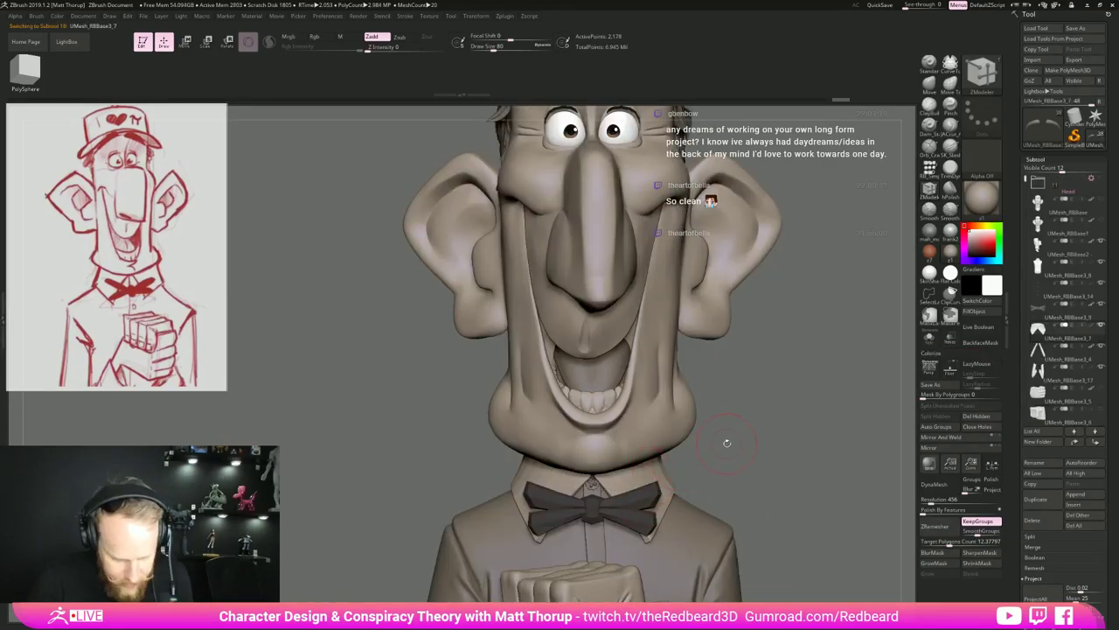
key(shift)
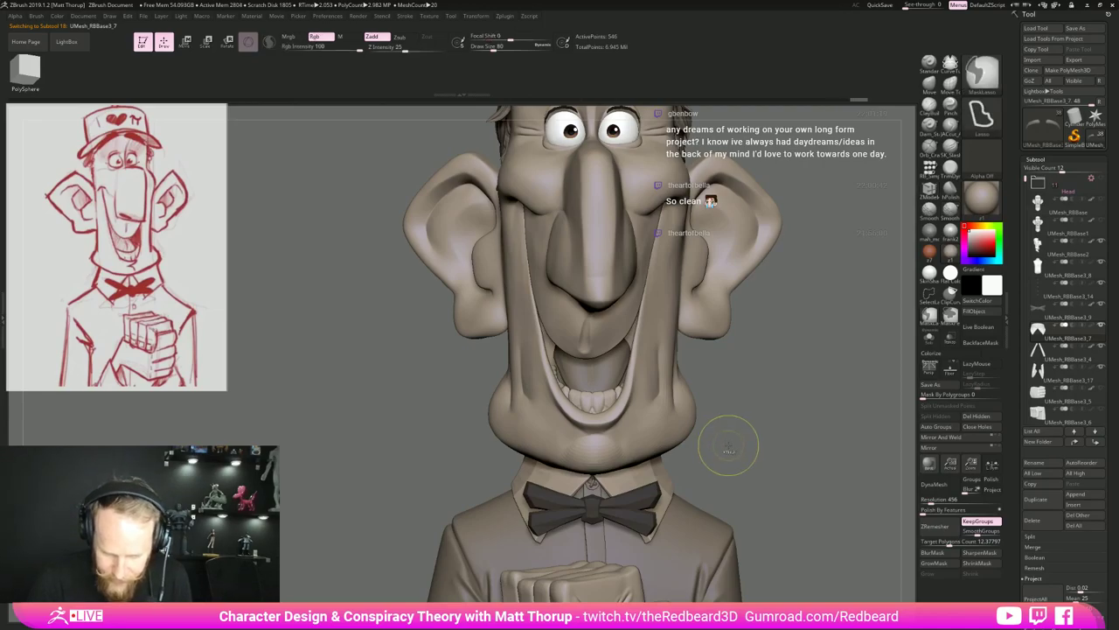
key(ctrl+d)
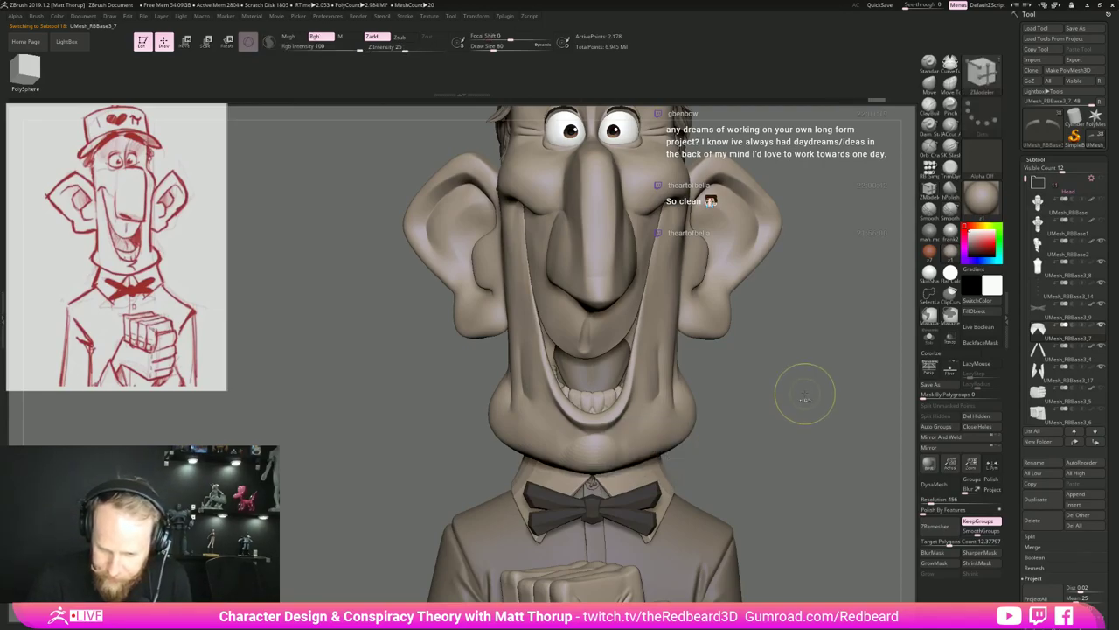
key(ctrl+d)
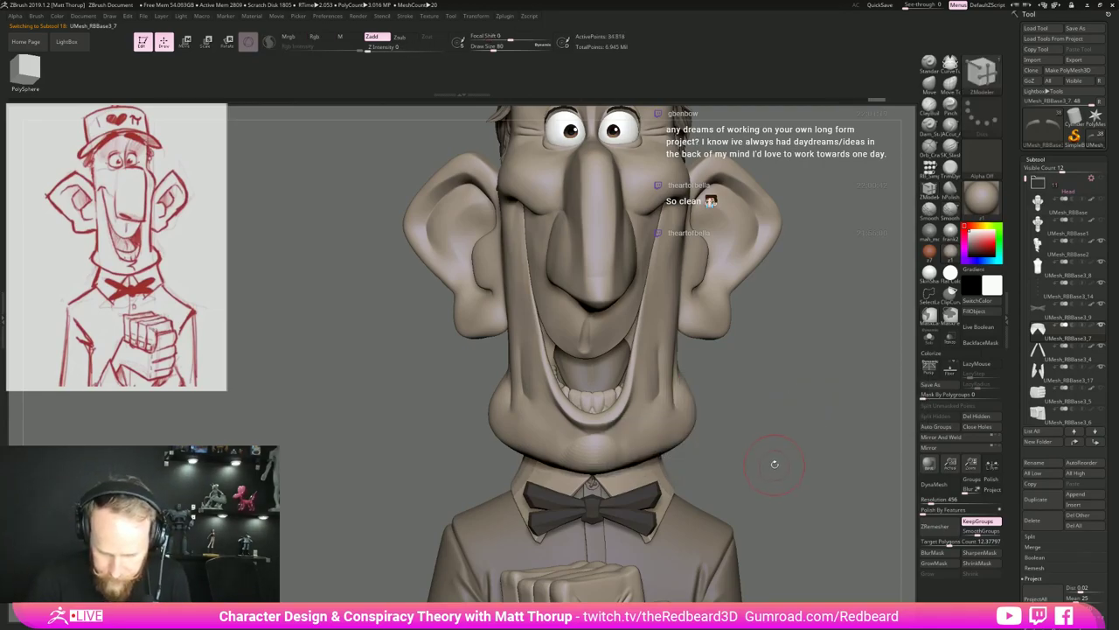
key(ctrl+d)
mouse_move(772, 507)
alt+mouse_down()
mouse_move(786, 364)
mouse_move(784, 447)
alt+mouse_up()
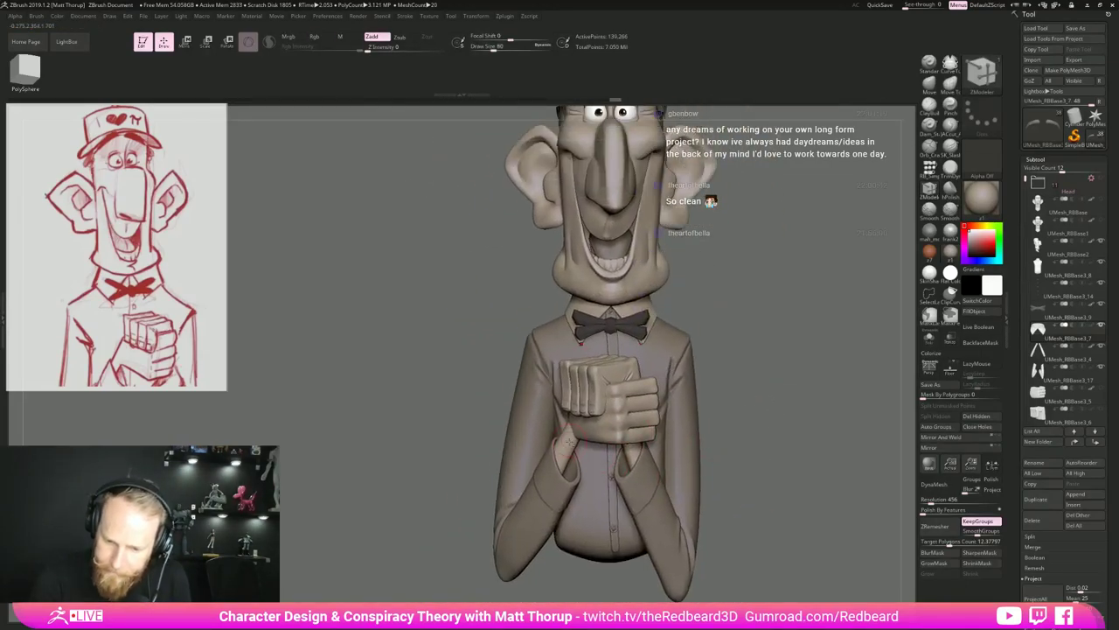
Select the forearms, inspect them in isolation, and review the whole figure from several angles.
alt+click(568, 444)
drag(775, 408, 821, 404)
key(alt+s)
drag(722, 395, 787, 438)
click(929, 338)
drag(835, 390, 750, 371)
drag(761, 402, 715, 505)
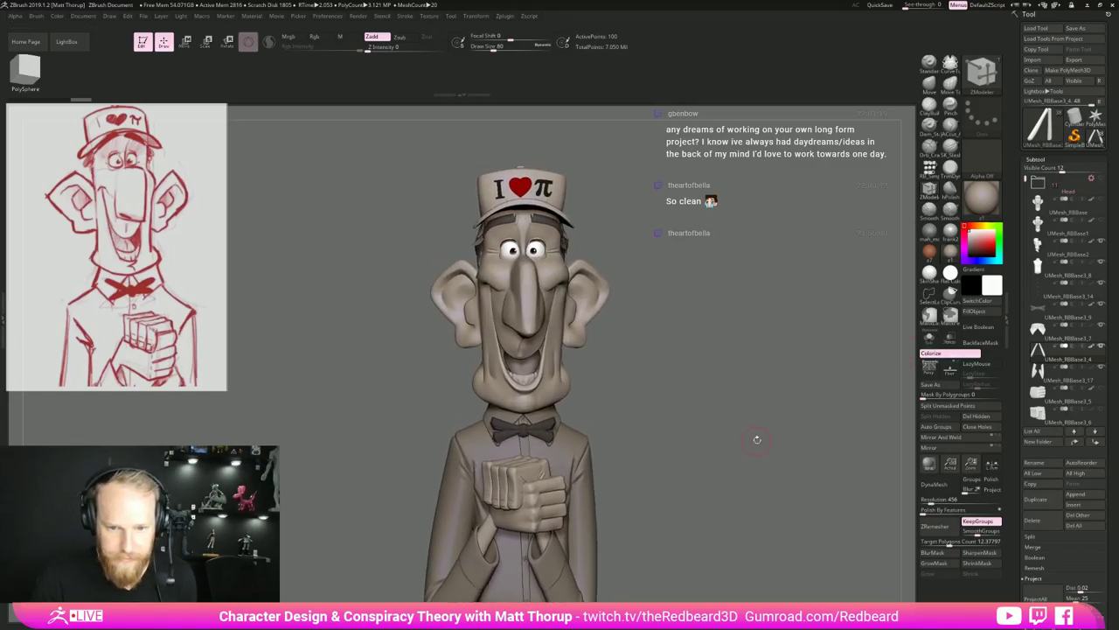
alt+drag(805, 429, 794, 472)
drag(794, 472, 774, 403)
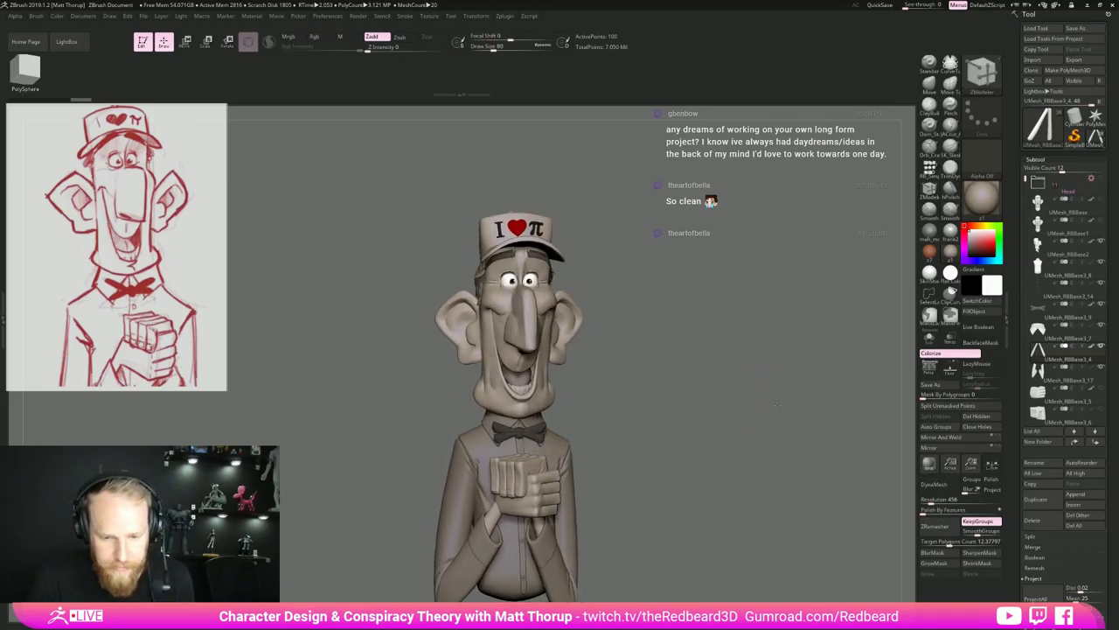
Select the head, set the brush size to 46, and smooth the lower cheek between the ear and the mouth.
mouse_move(776, 410)
alt+mouse_down()
mouse_move(798, 400)
mouse_move(747, 399)
mouse_move(762, 375)
mouse_move(765, 397)
alt+mouse_up()
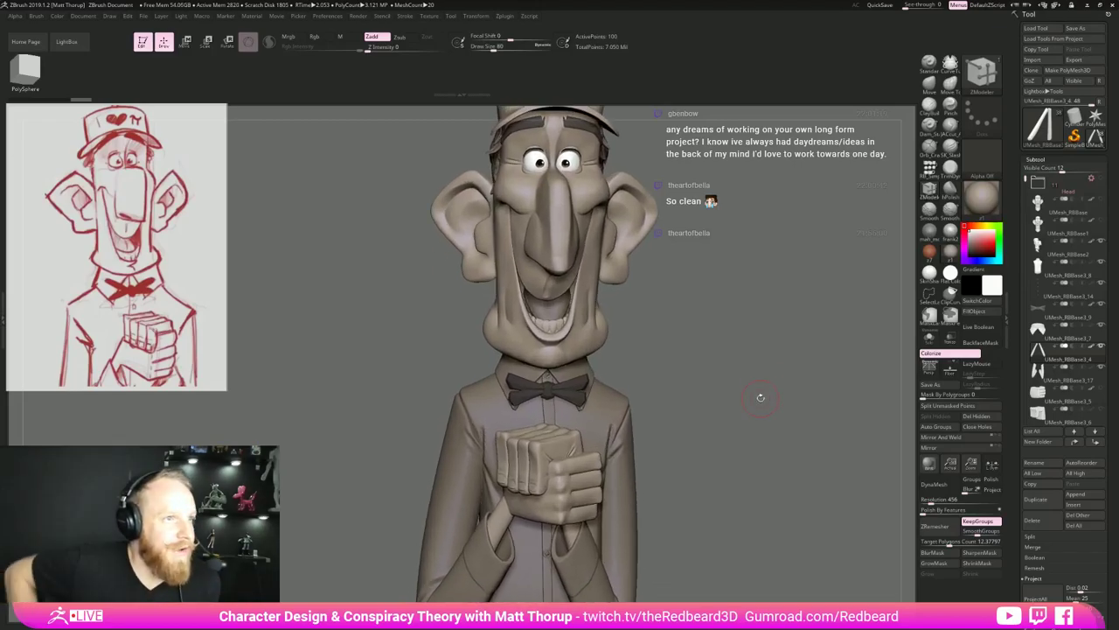
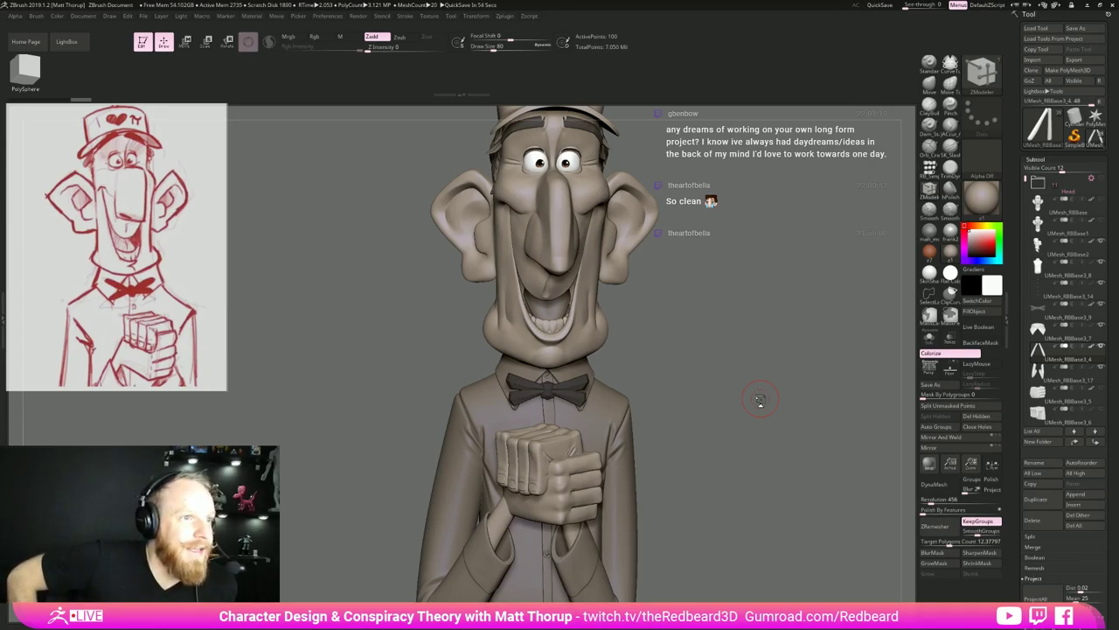
mouse_move(757, 435)
mouse_down()
mouse_move(732, 431)
mouse_move(766, 425)
mouse_move(783, 396)
mouse_move(751, 432)
mouse_up()
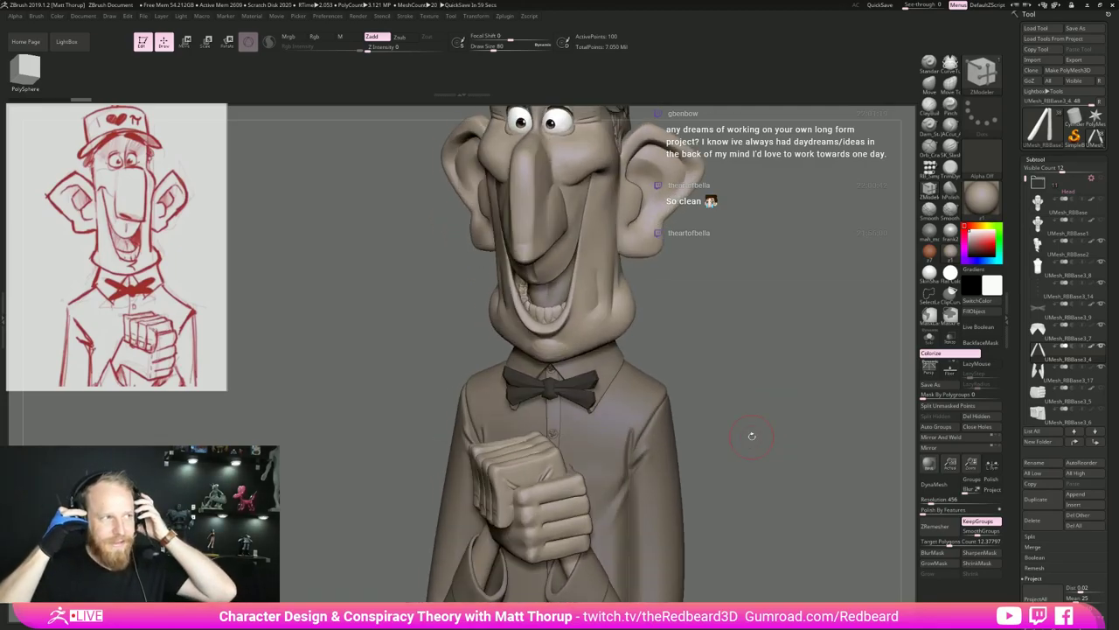
drag(785, 437, 759, 449)
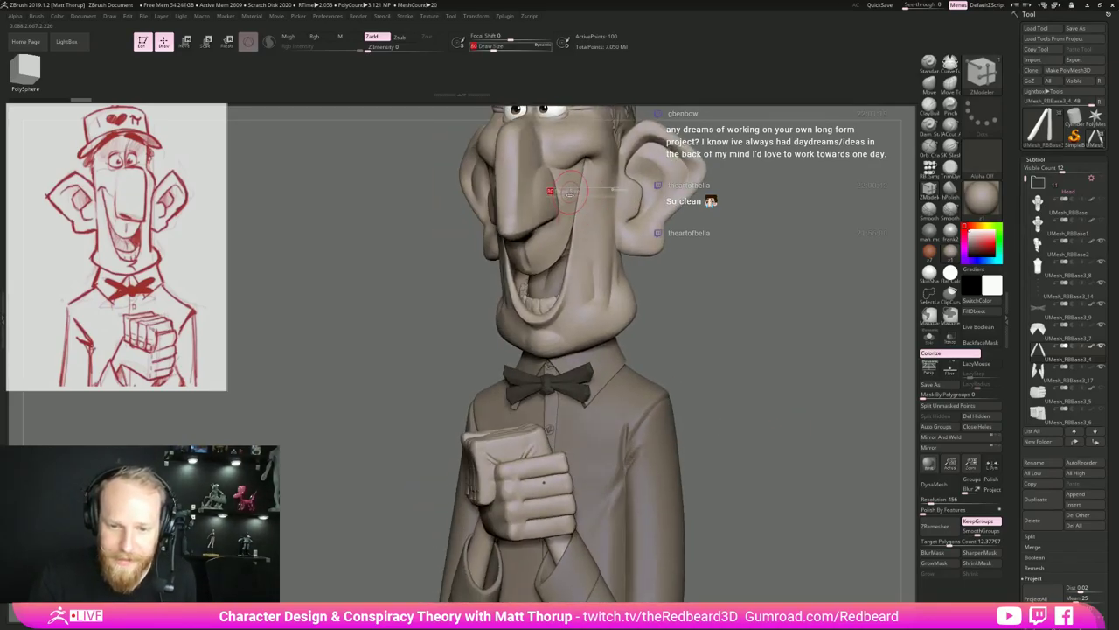
drag(560, 228, 557, 233)
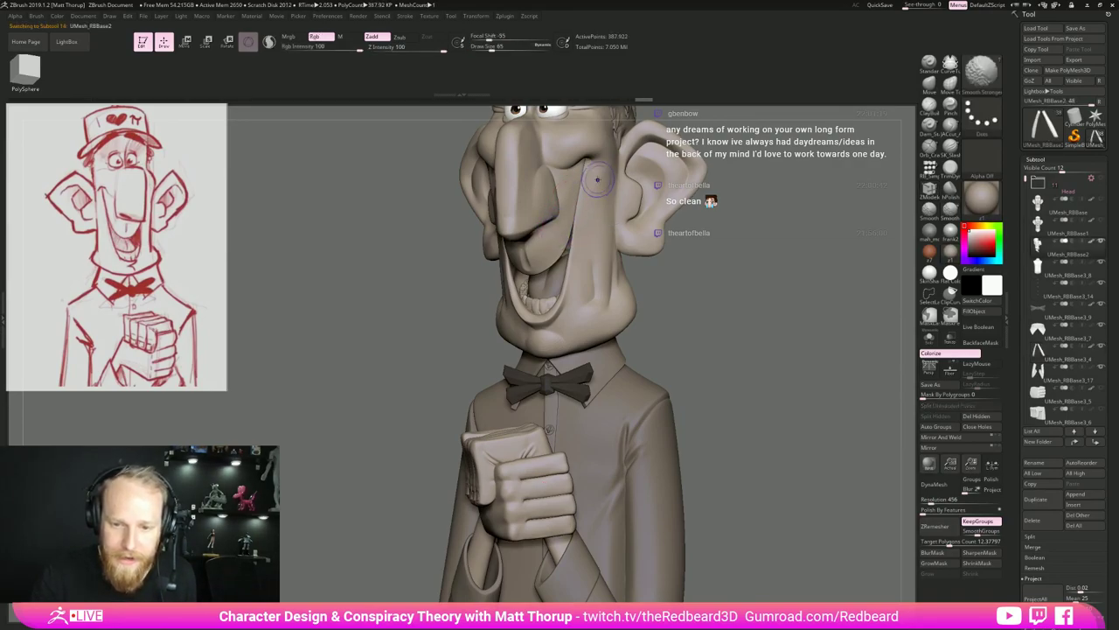
drag(725, 350, 809, 352)
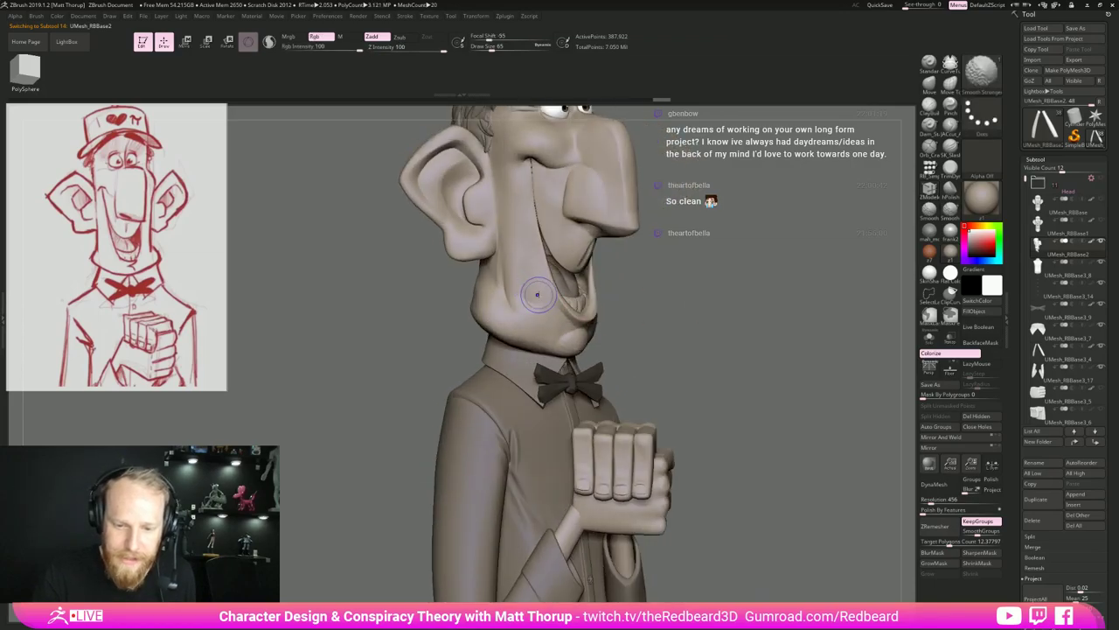
key(s)
drag(528, 308, 522, 309)
shift+drag(509, 254, 507, 246)
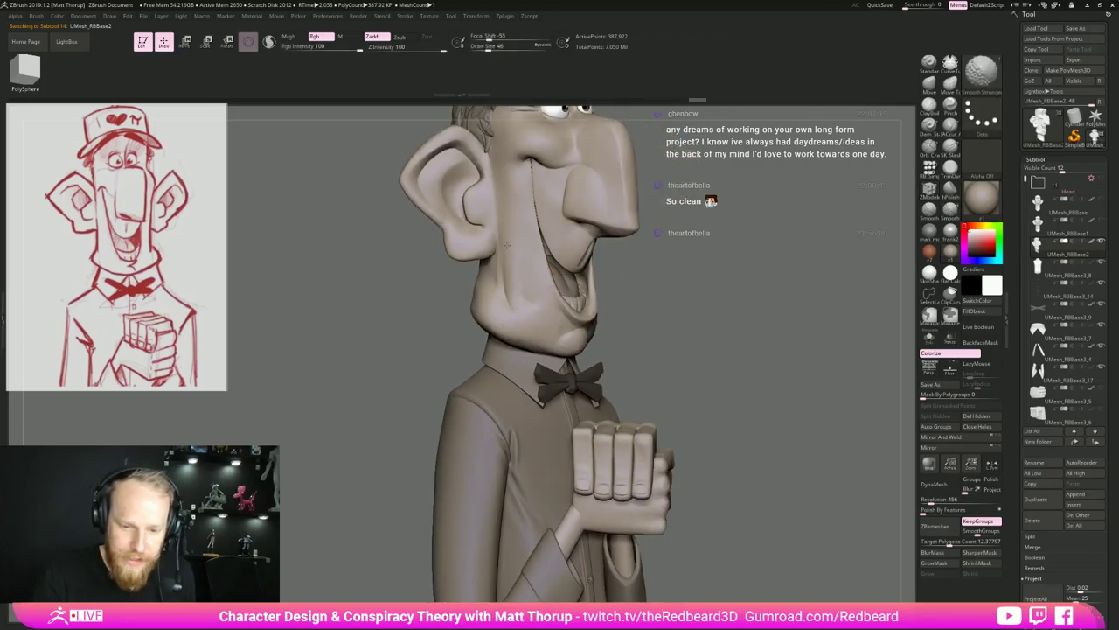
drag(779, 392, 696, 380)
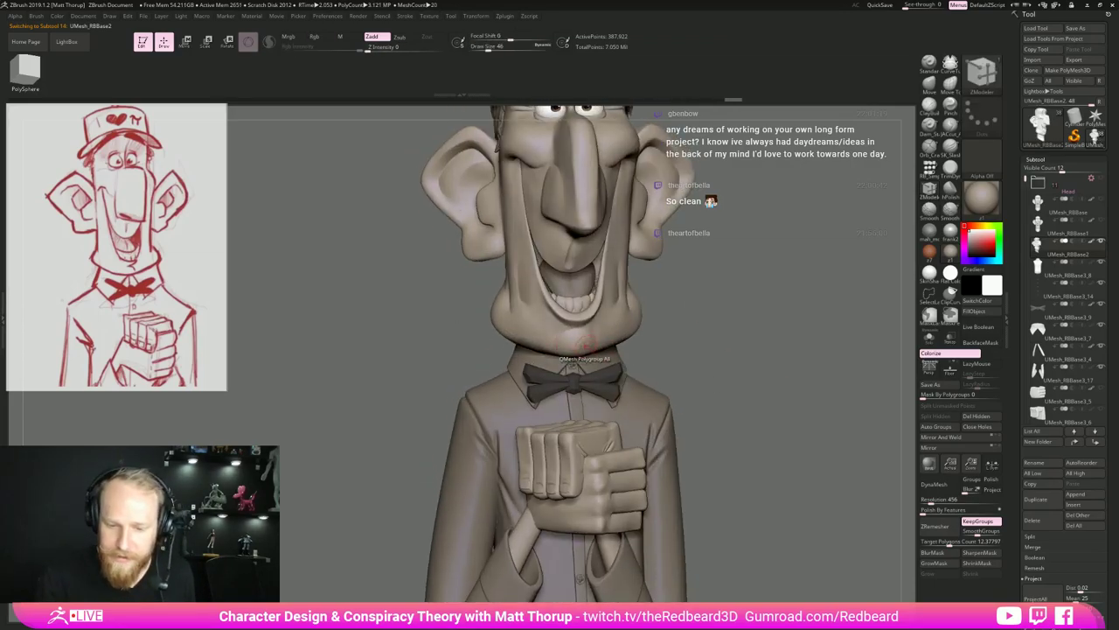
key(shift)
key(ctrl)
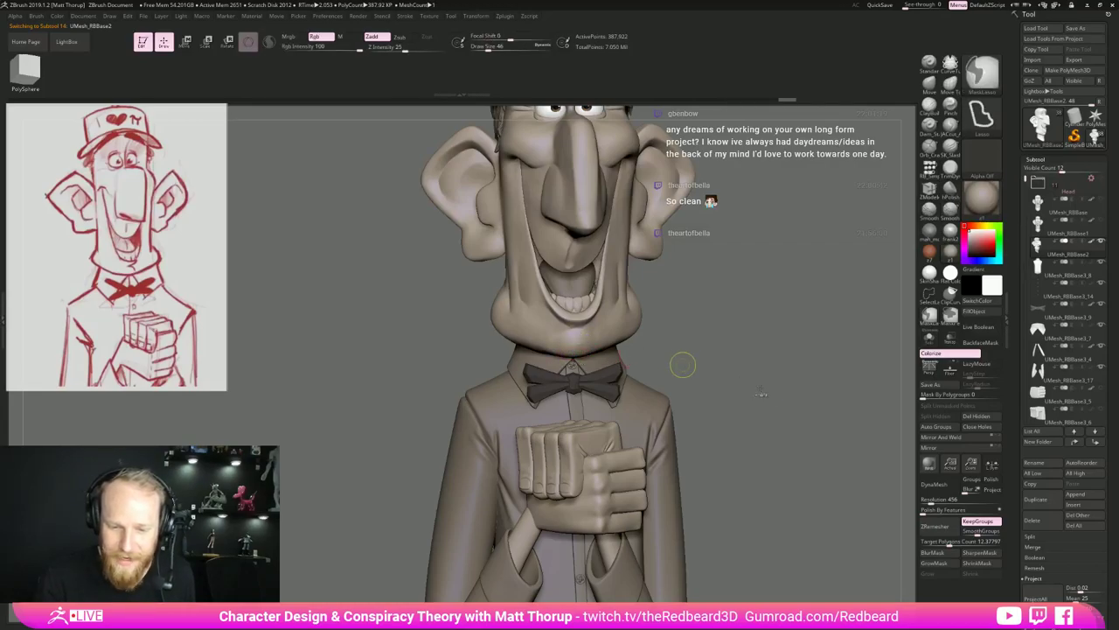
mouse_move(775, 396)
mouse_down()
mouse_move(754, 392)
mouse_move(767, 395)
mouse_move(768, 446)
mouse_move(755, 370)
mouse_move(702, 365)
mouse_up()
key(4)
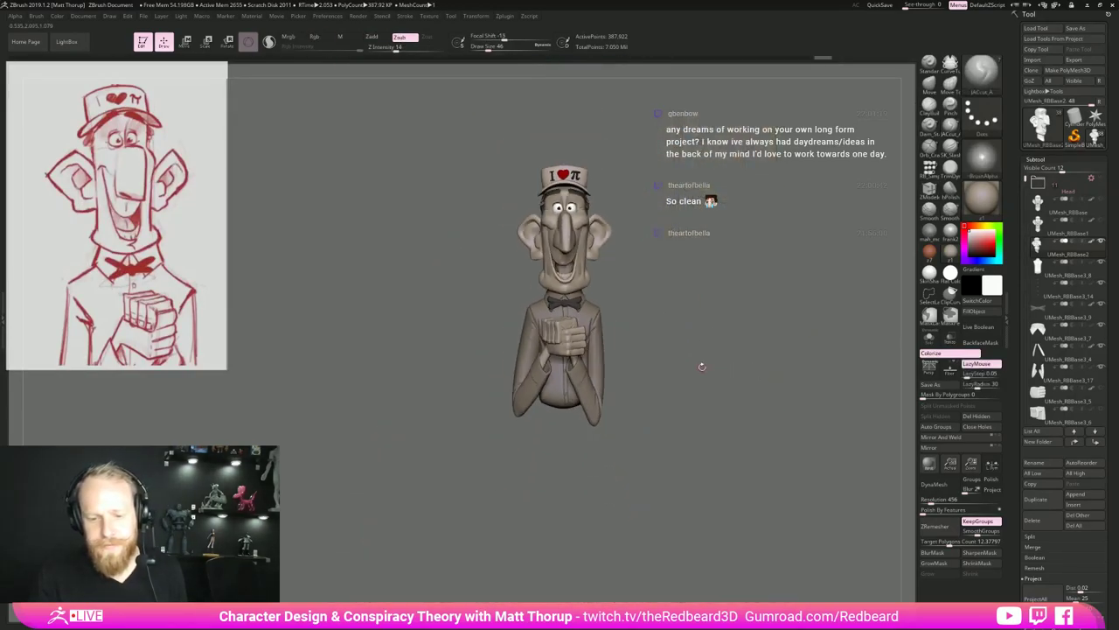
Isolate the forearms subtool UMesh_RBBase3_4 and split the two forearms into separate subtools.
alt+drag(879, 345, 889, 358)
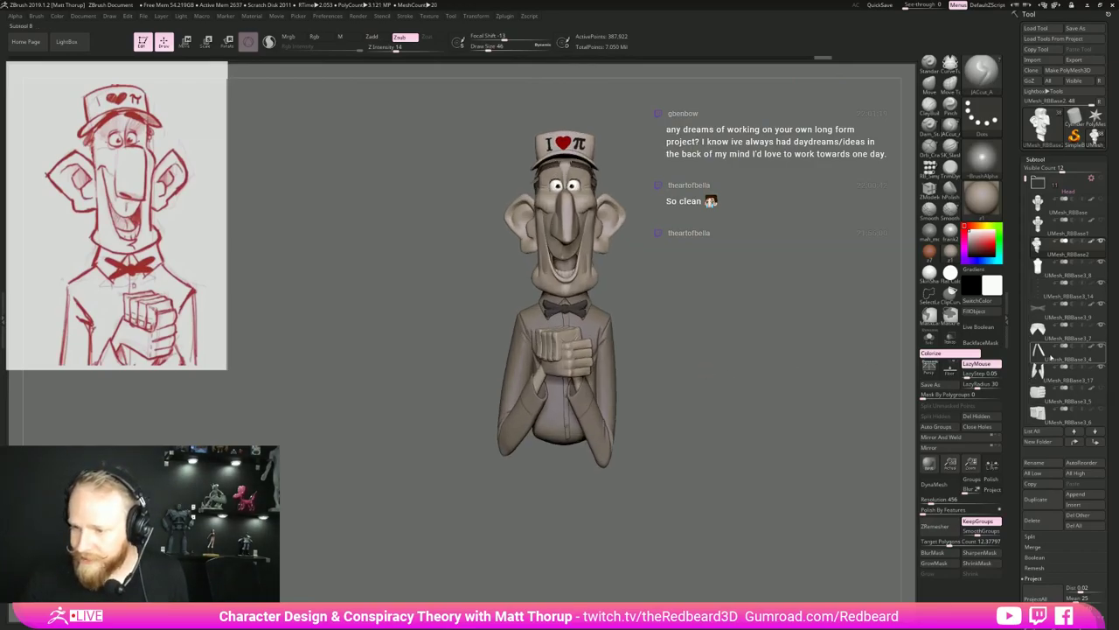
click(1050, 356)
click(929, 339)
key(shift+f)
mouse_move(757, 390)
mouse_down()
mouse_move(708, 421)
mouse_move(724, 414)
mouse_up()
mouse_move(612, 309)
ctrl+shift+mouse_down()
mouse_move(566, 303)
mouse_move(581, 470)
mouse_move(703, 420)
ctrl+shift+mouse_up()
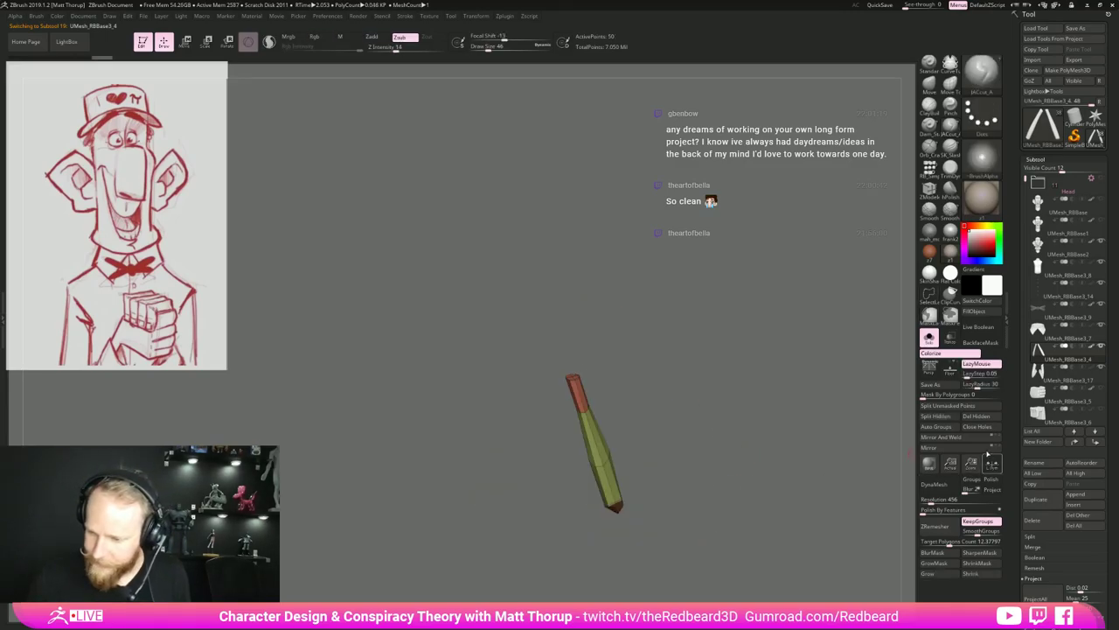
click(948, 417)
drag(861, 449, 829, 438)
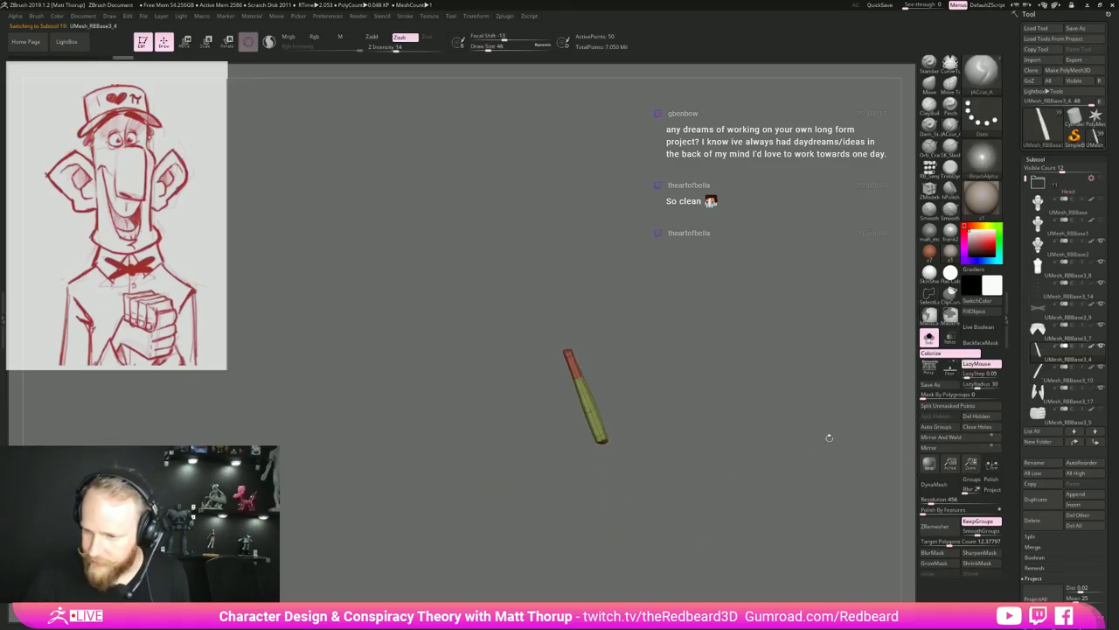
Delete the old hand subtools UMesh_RBBase3_5 and UMesh_RBBase3_6.
mouse_move(1046, 423)
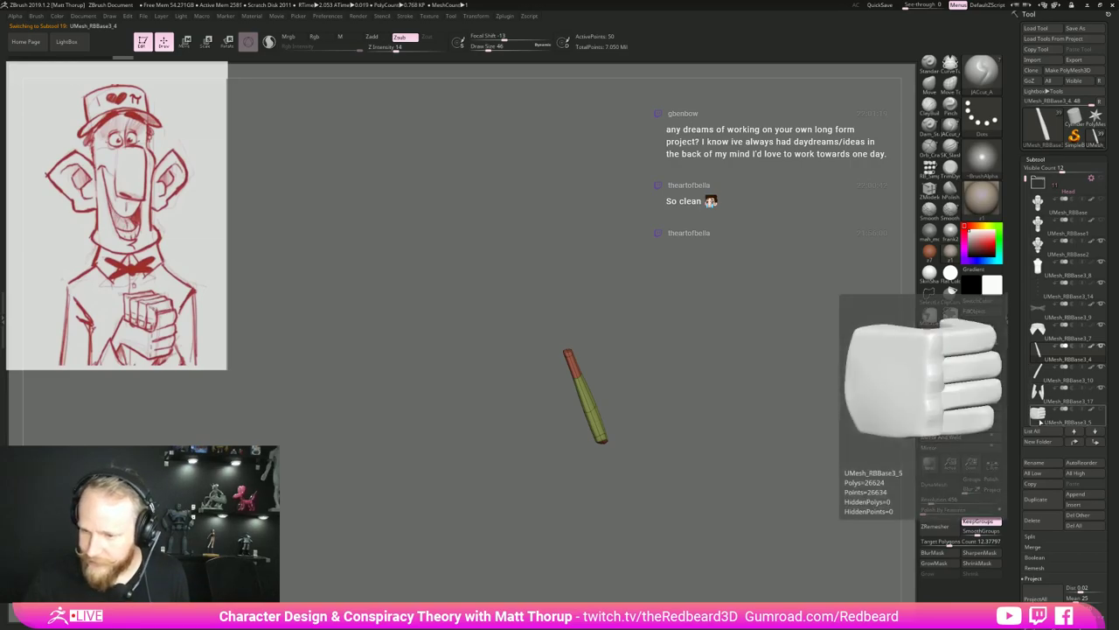
scroll(1053, 279, down, 5)
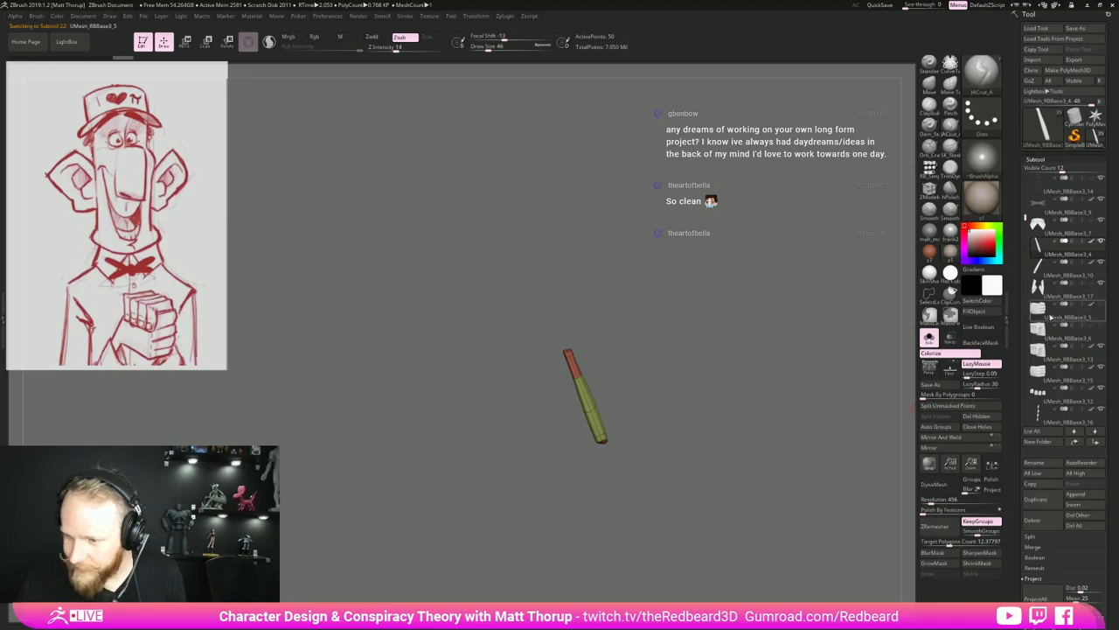
click(1051, 318)
drag(906, 385, 784, 453)
key(shift+f)
key(shift+f)
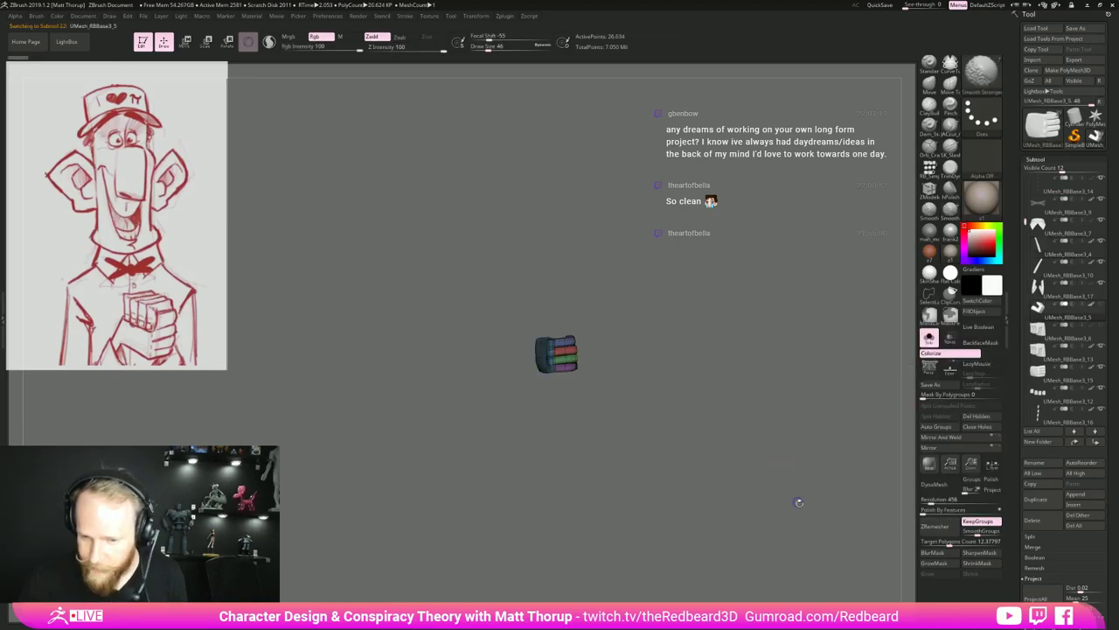
click(1034, 520)
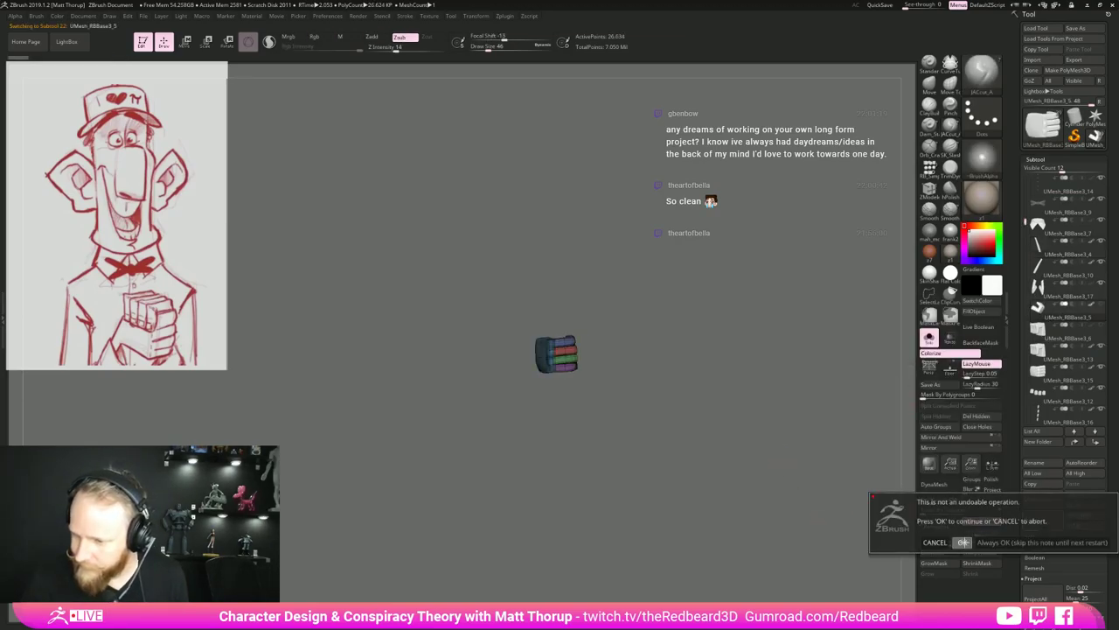
click(963, 542)
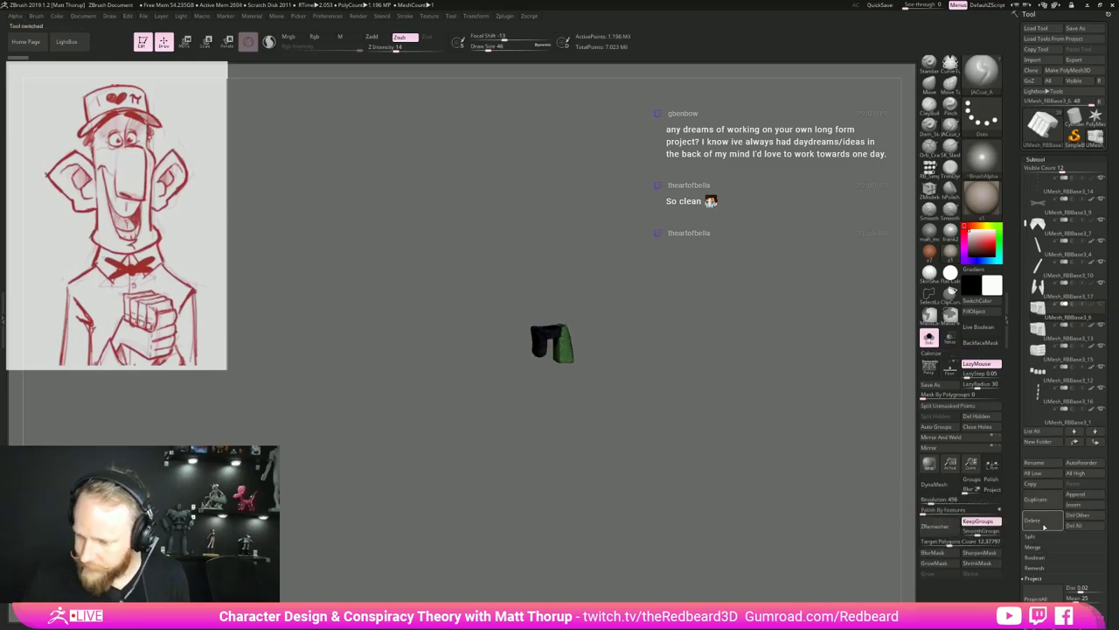
click(1041, 522)
click(962, 545)
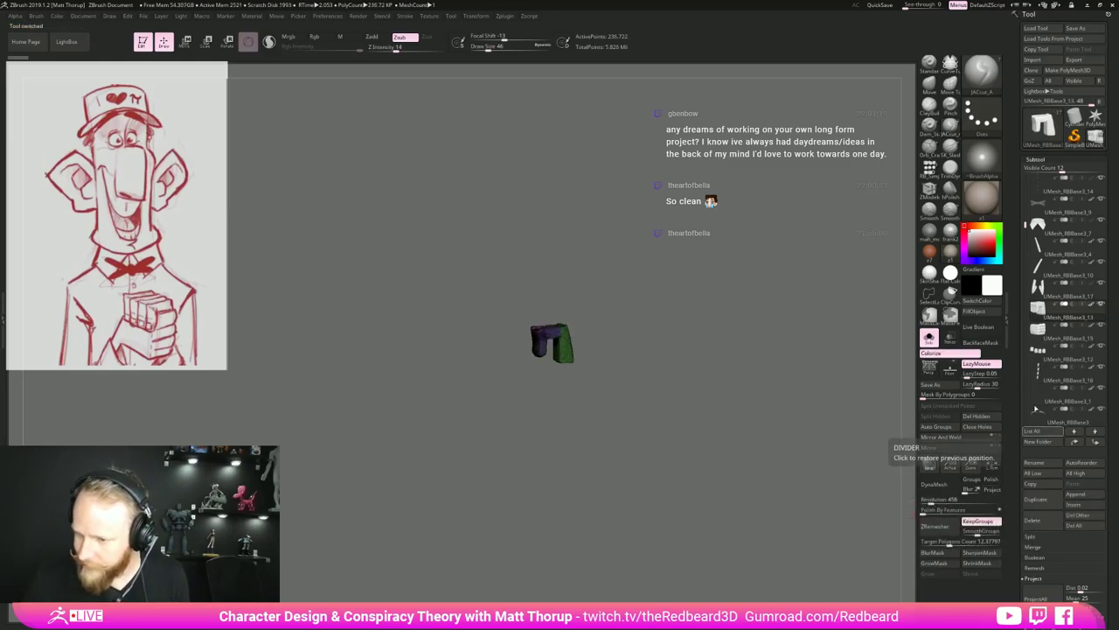
Select the hand with the folded fingers, UMesh_RBBase3_13, inspect its polygroups, and duplicate it.
alt+drag(748, 442, 805, 436)
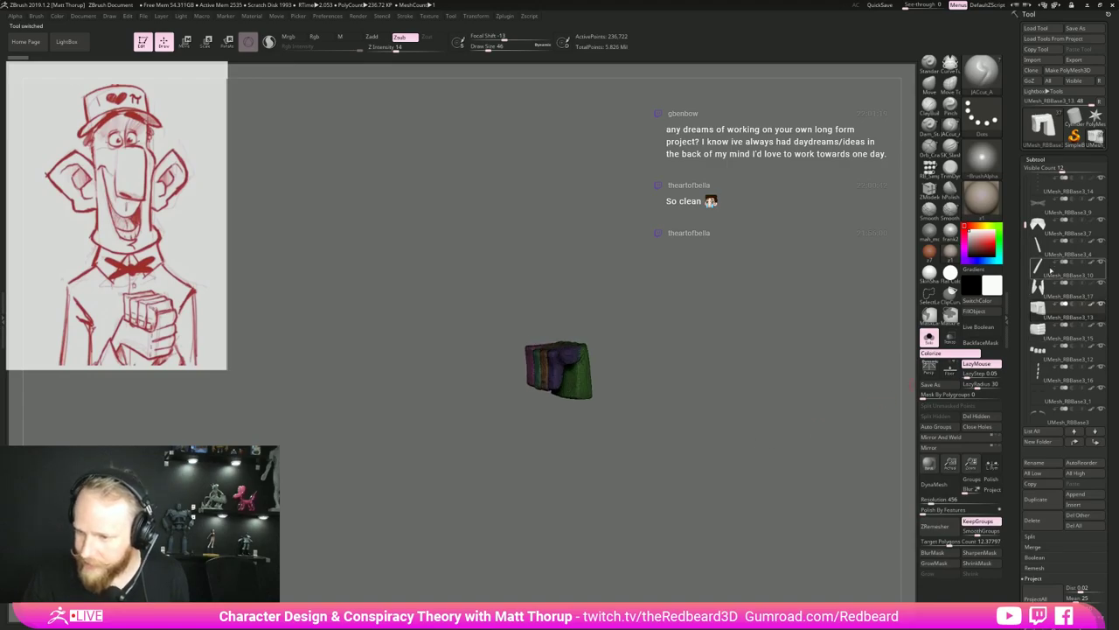
click(1039, 270)
mouse_move(1048, 332)
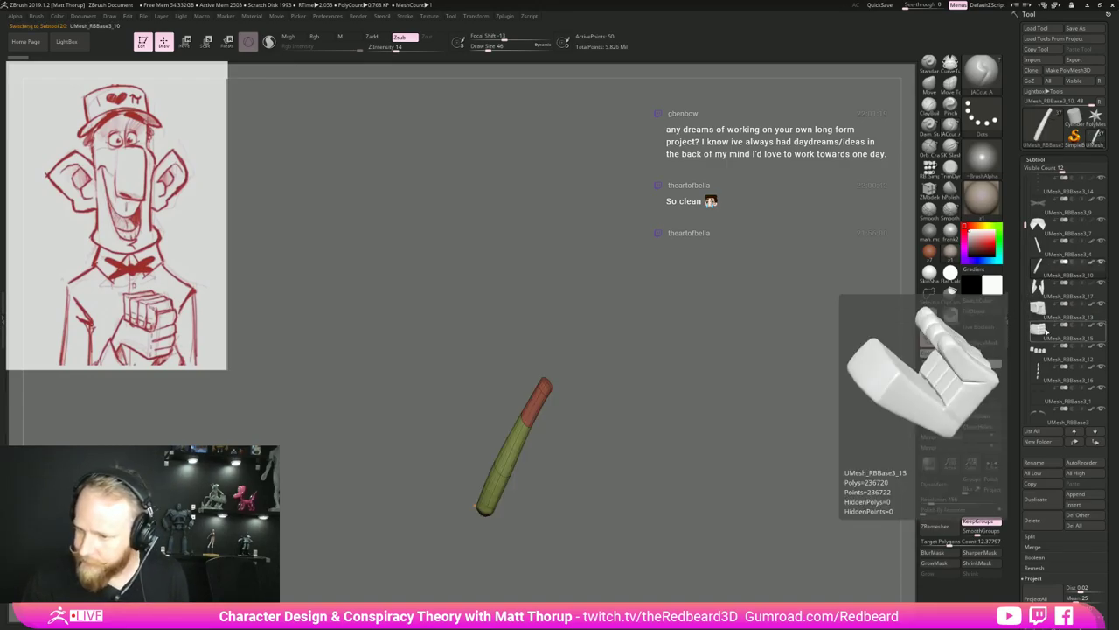
click(1052, 312)
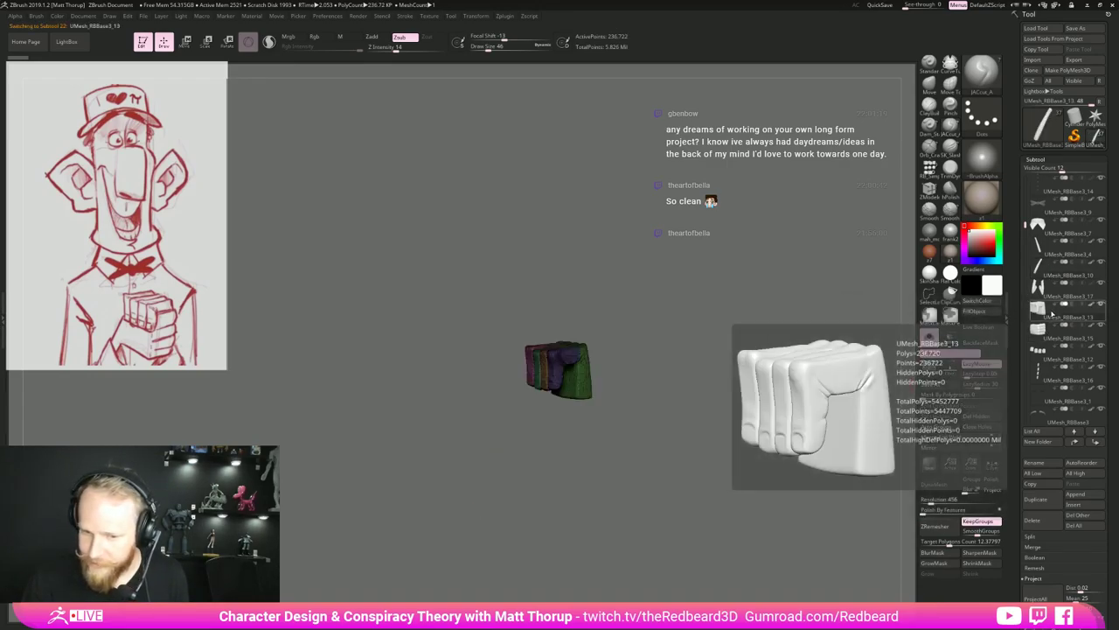
drag(722, 400, 745, 402)
key(shift+f)
key(shift+f)
key(shift+f)
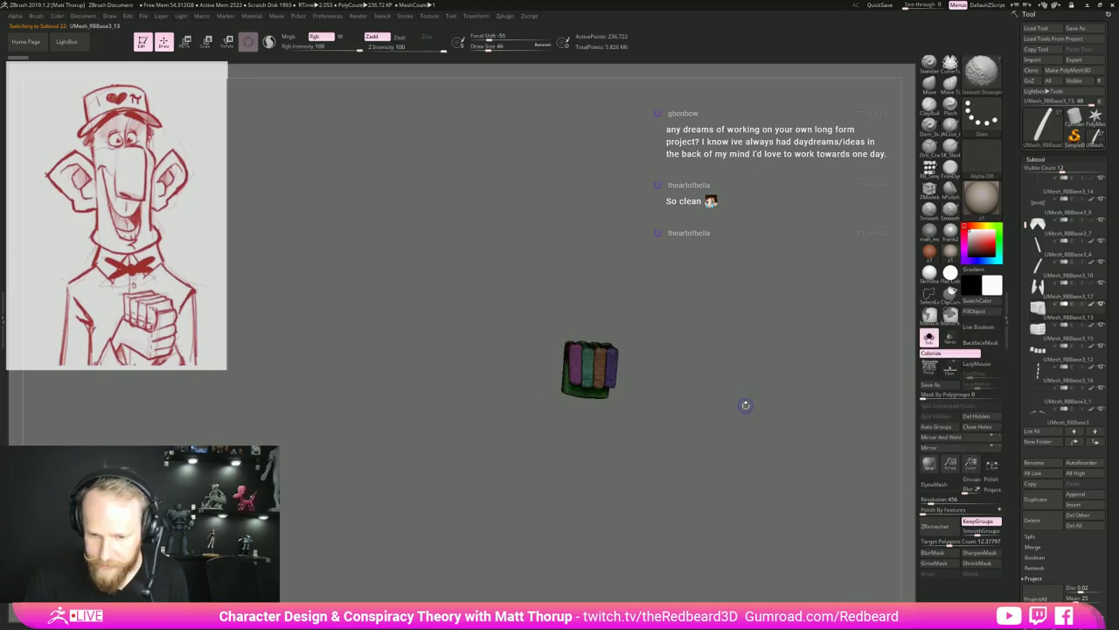
click(1046, 502)
Move the forearm subtool UMesh_RBBase3_4 directly above the hand UMesh_RBBase3_13 in the subtool order.
click(1041, 249)
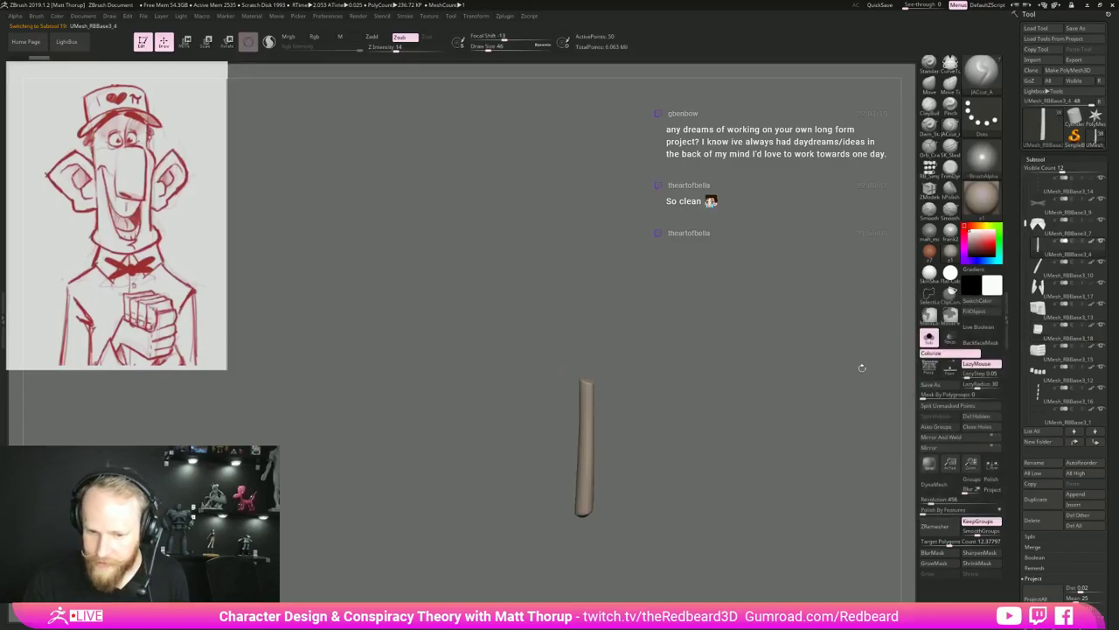
drag(862, 368, 847, 397)
click(1052, 310)
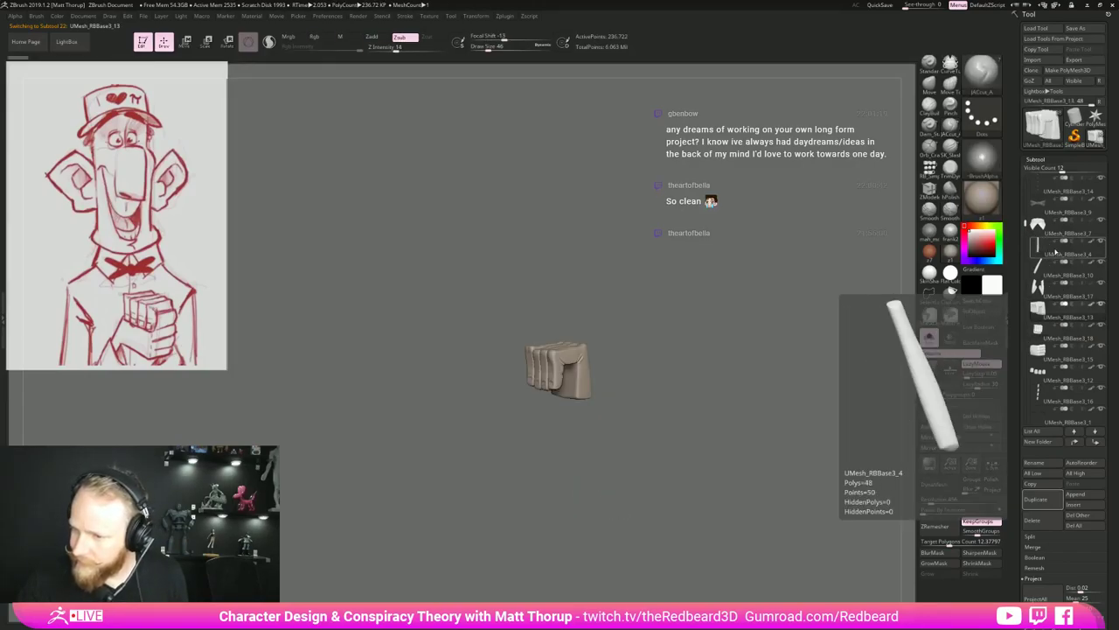
click(1056, 252)
drag(1066, 298, 1067, 301)
Subdivide the isolated forearm three times and show the whole figure again.
drag(802, 442, 776, 458)
key(shift+f)
key(shift+f)
key(shift+d)
key(shift+f)
mouse_move(780, 462)
mouse_down()
mouse_move(763, 457)
mouse_move(796, 456)
mouse_move(844, 417)
mouse_move(820, 405)
mouse_move(806, 420)
mouse_move(817, 438)
mouse_up()
key(shift+f)
key(shift+f)
key(alt+s)
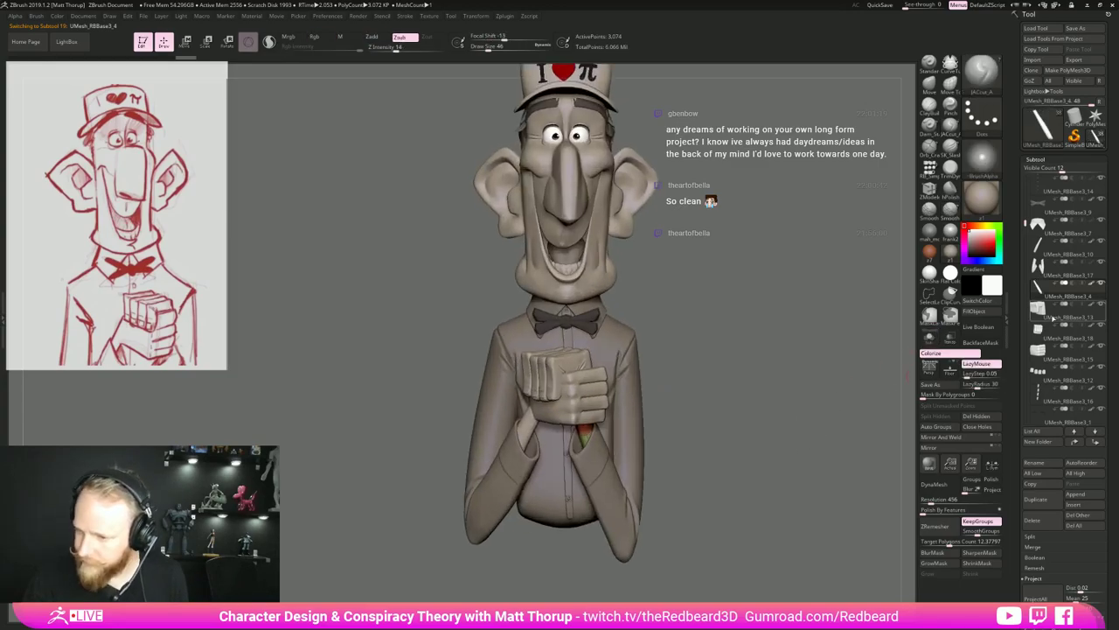
drag(787, 392, 806, 406)
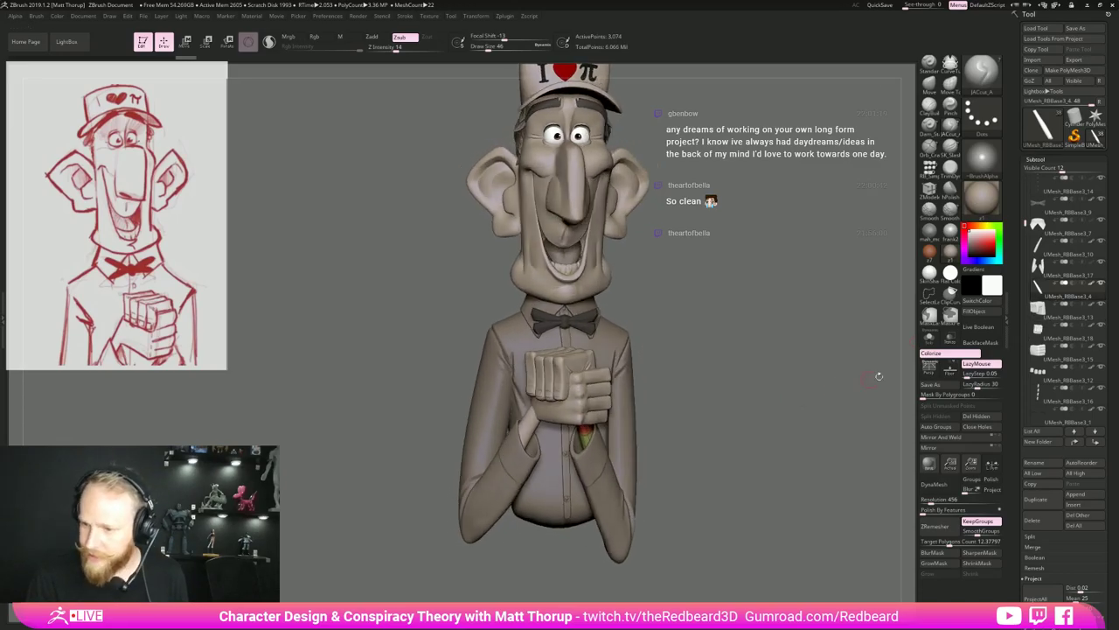
Merge the forearm UMesh_RBBase3_4 with the hand subtool below it and isolate the combined mesh.
click(1055, 313)
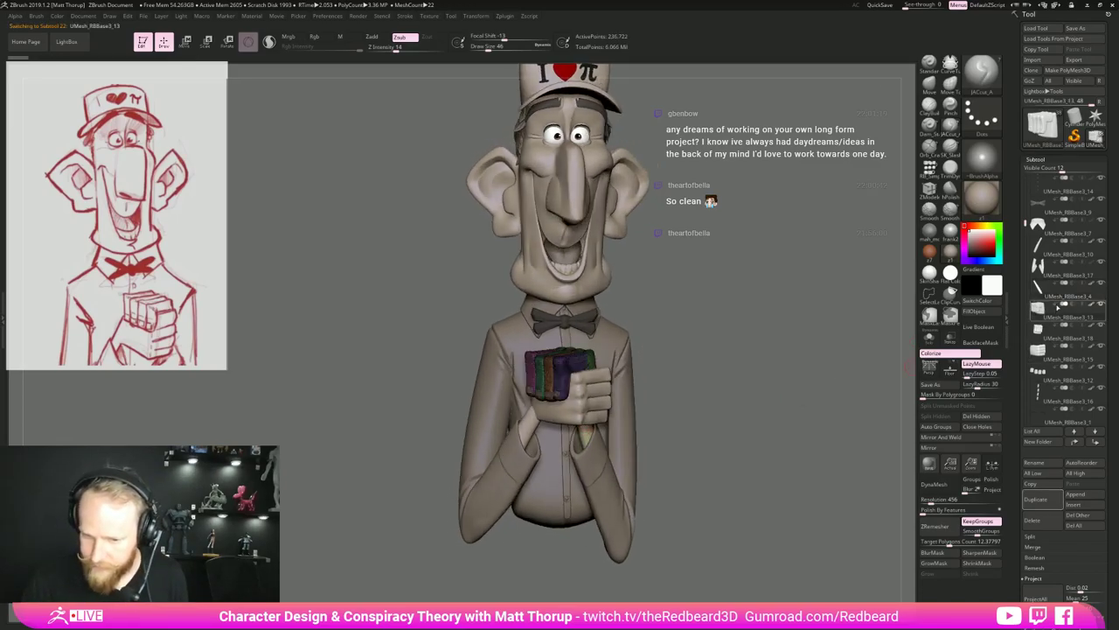
click(1057, 296)
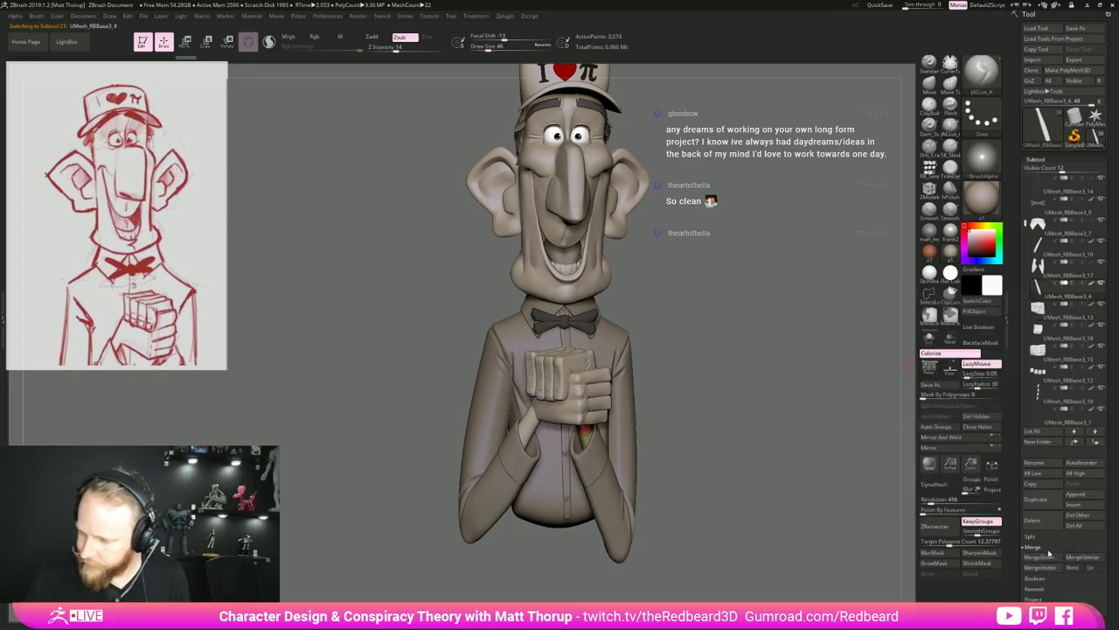
click(1045, 557)
click(963, 575)
drag(797, 398, 753, 380)
click(929, 337)
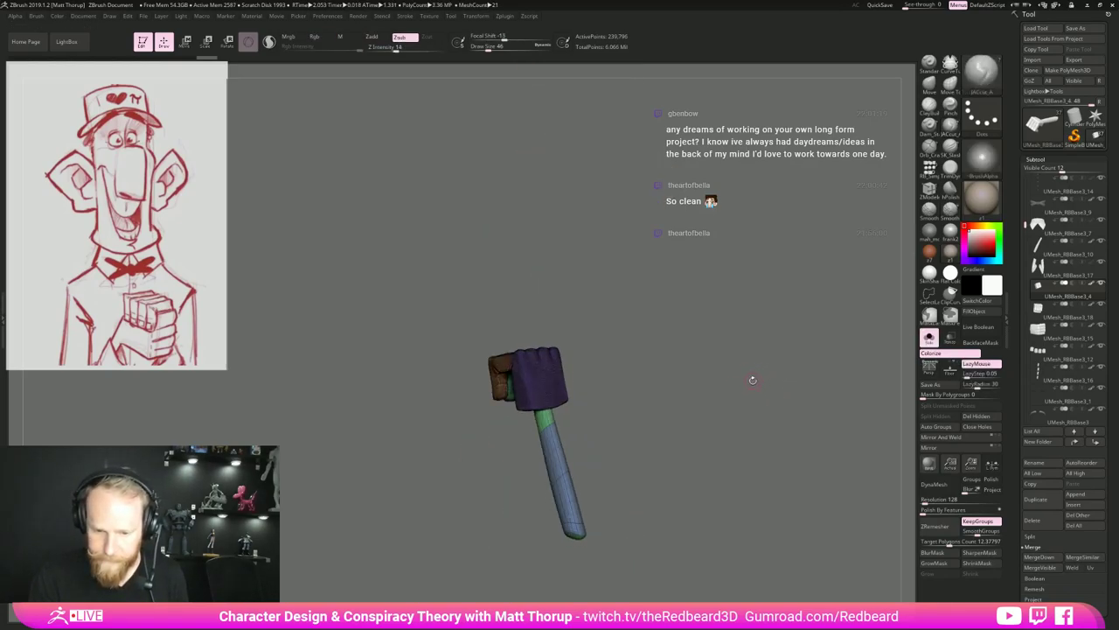
Inspect the merged hand and forearm, and hide the forearm's green end-cap polygroup.
key(shift+f)
key(shift+f)
mouse_move(699, 407)
mouse_down()
mouse_move(770, 404)
mouse_move(785, 416)
mouse_move(759, 404)
mouse_move(756, 369)
mouse_move(740, 383)
mouse_move(759, 407)
mouse_up()
key(shift+f)
key(shift+f)
alt+drag(759, 408, 722, 350)
drag(723, 349, 673, 369)
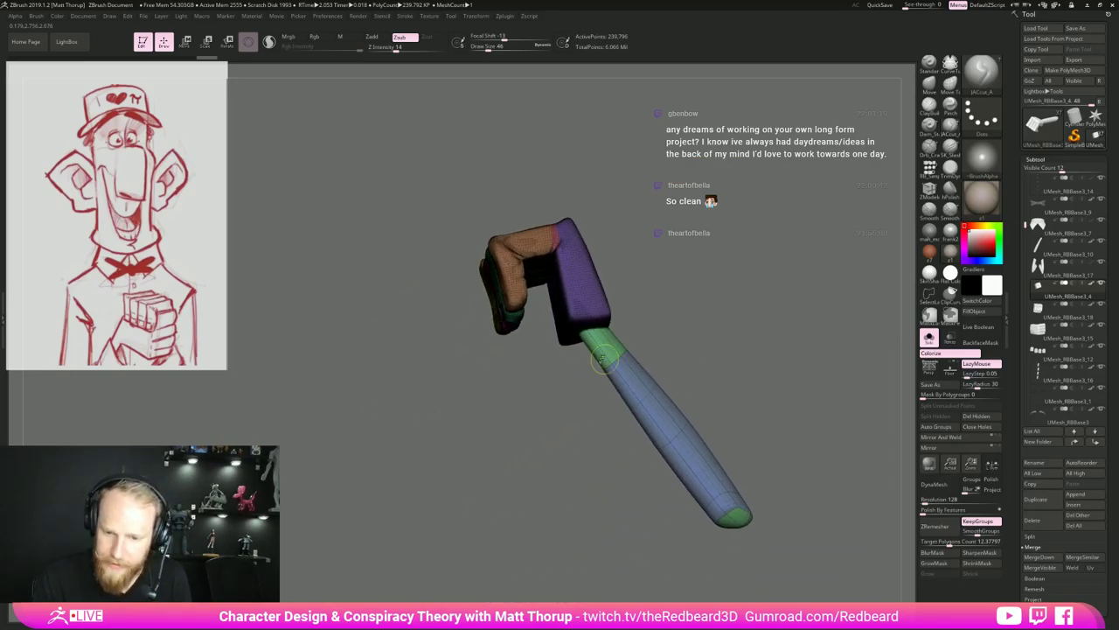
ctrl+shift+click(603, 358)
ctrl+shift+click(656, 327)
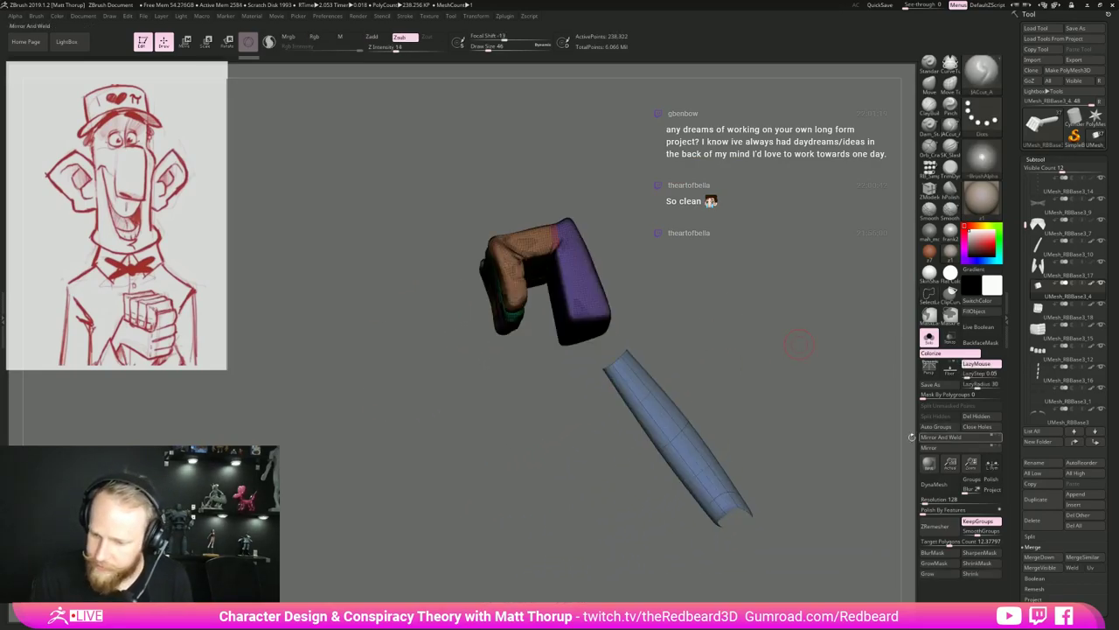
Restore the elbow-end cap, keep only the wrist-end cap hidden, and try to delete the hidden polygons.
ctrl+shift+drag(814, 433, 841, 433)
mouse_move(755, 488)
ctrl+alt+shift+mouse_down()
mouse_move(810, 473)
mouse_move(831, 493)
ctrl+alt+shift+mouse_up()
drag(826, 479, 757, 446)
drag(755, 318, 782, 385)
alt+drag(792, 297, 844, 306)
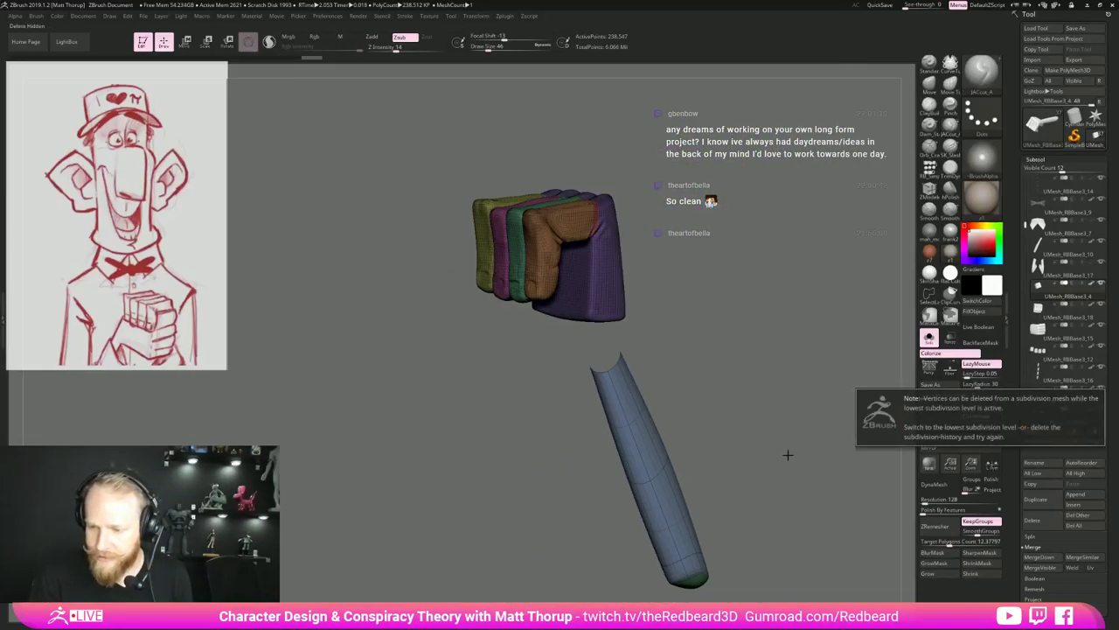
Delete the lower subdivision levels of the merged hand and forearm mesh.
click(1043, 624)
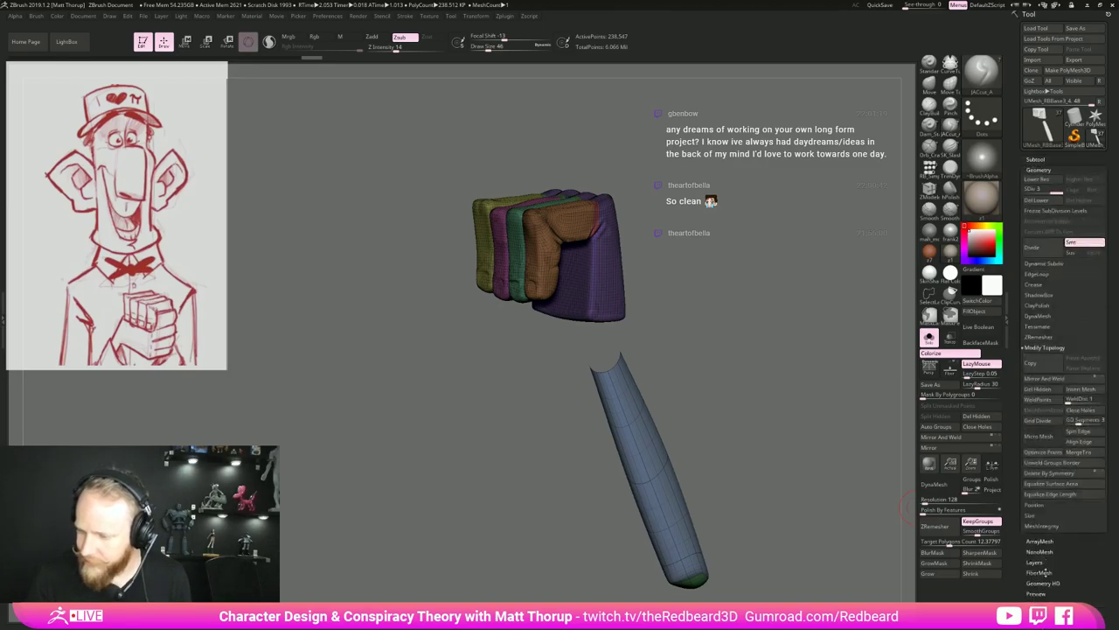
click(1039, 201)
drag(719, 415, 703, 373)
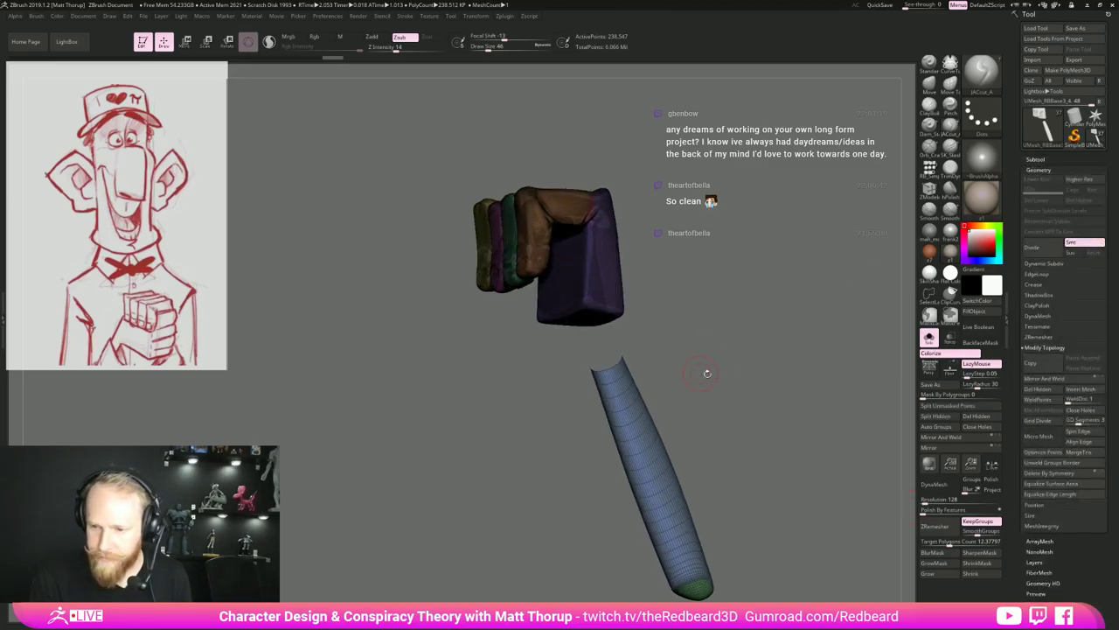
Delete the hidden wrist-end cap so the forearm is open toward the hand.
click(985, 420)
key(shift+f)
mouse_move(774, 374)
mouse_down()
mouse_move(730, 367)
mouse_move(791, 369)
mouse_move(733, 374)
mouse_move(743, 322)
mouse_move(671, 323)
mouse_move(684, 331)
mouse_move(696, 320)
mouse_up()
key(shift+f)
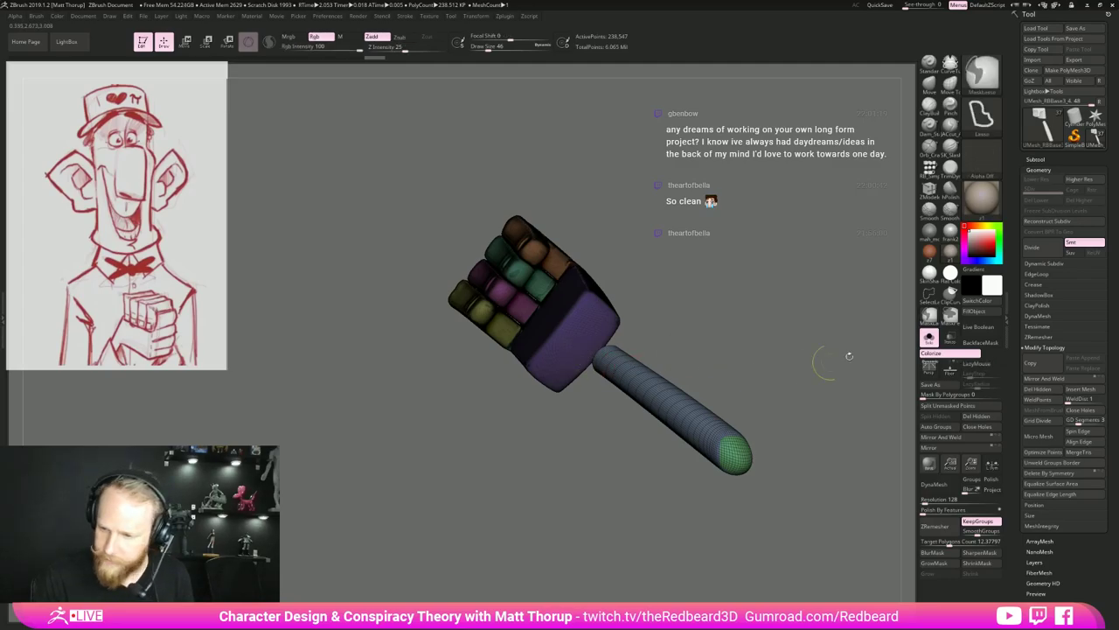
Mask a round area on the wrist side of the palm with MaskPen and turn it into its own polygroup.
click(950, 316)
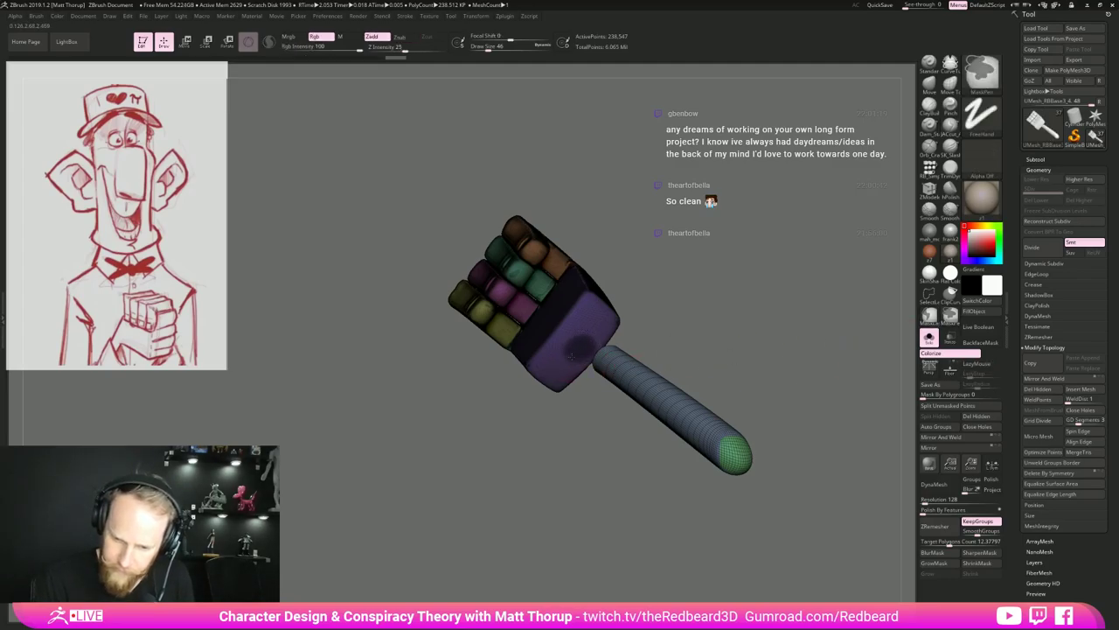
mouse_move(778, 376)
mouse_down()
mouse_move(762, 412)
mouse_move(685, 442)
mouse_move(687, 383)
mouse_move(739, 318)
mouse_move(770, 333)
mouse_up()
drag(603, 490, 742, 365)
ctrl+click(709, 358)
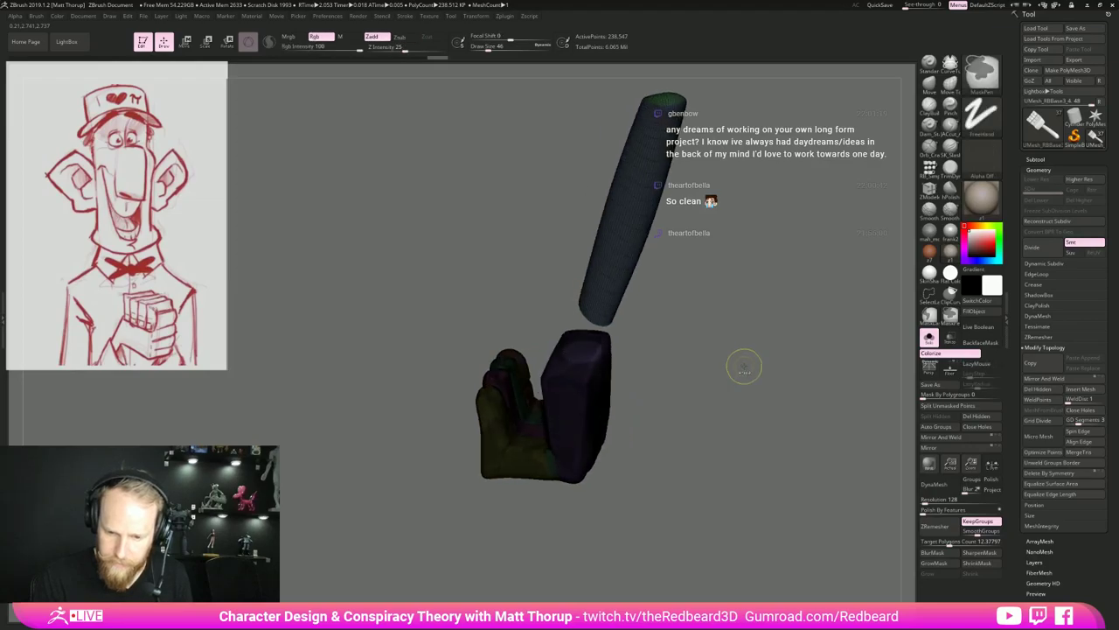
ctrl+click(743, 371)
mouse_move(602, 341)
ctrl+alt+shift+mouse_down()
mouse_move(573, 348)
mouse_move(588, 348)
ctrl+alt+shift+mouse_up()
drag(665, 343, 818, 336)
ctrl+drag(787, 307, 764, 320)
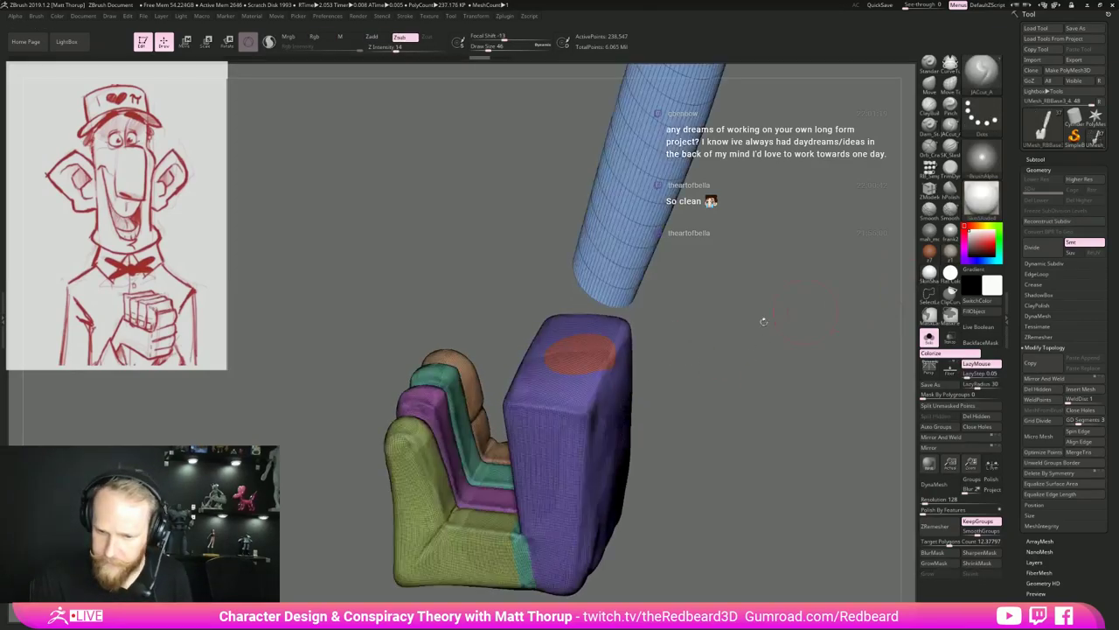
Hide the round polygroup on the palm and delete it to open a hole for the wrist.
ctrl+shift+click(583, 357)
mouse_move(691, 351)
ctrl+shift+mouse_down()
mouse_move(746, 365)
mouse_move(868, 431)
ctrl+shift+mouse_up()
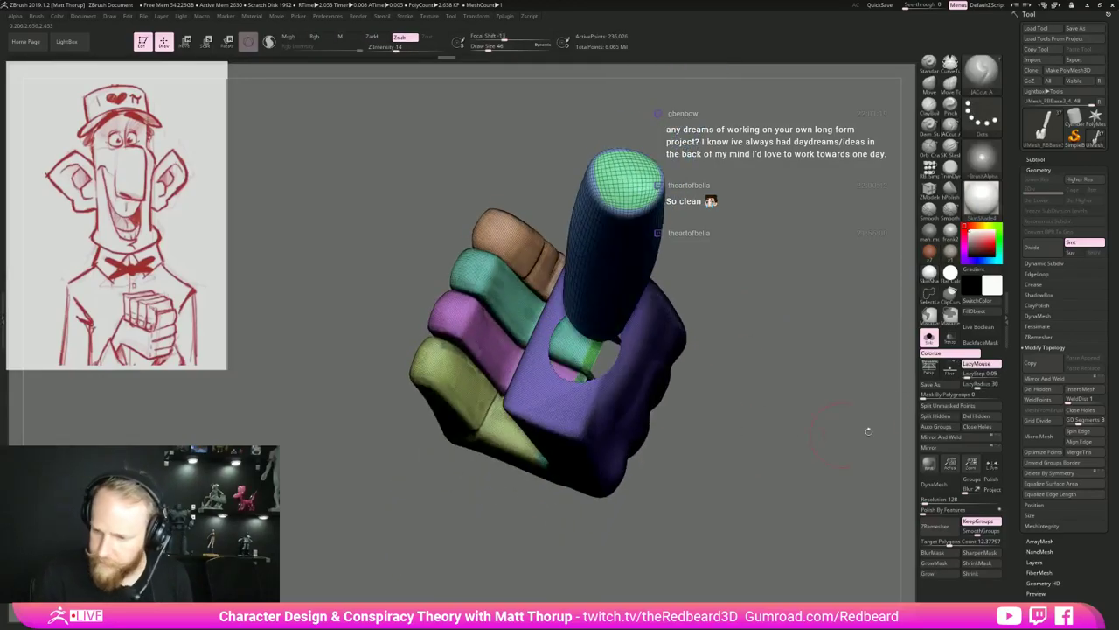
click(987, 421)
Bridge the palm's hole to the forearm's open end with the CurveBridge brush and clear the mask.
mouse_move(796, 483)
mouse_down()
mouse_move(639, 360)
mouse_move(543, 315)
mouse_move(531, 417)
mouse_move(531, 400)
mouse_up()
ctrl+click(643, 422)
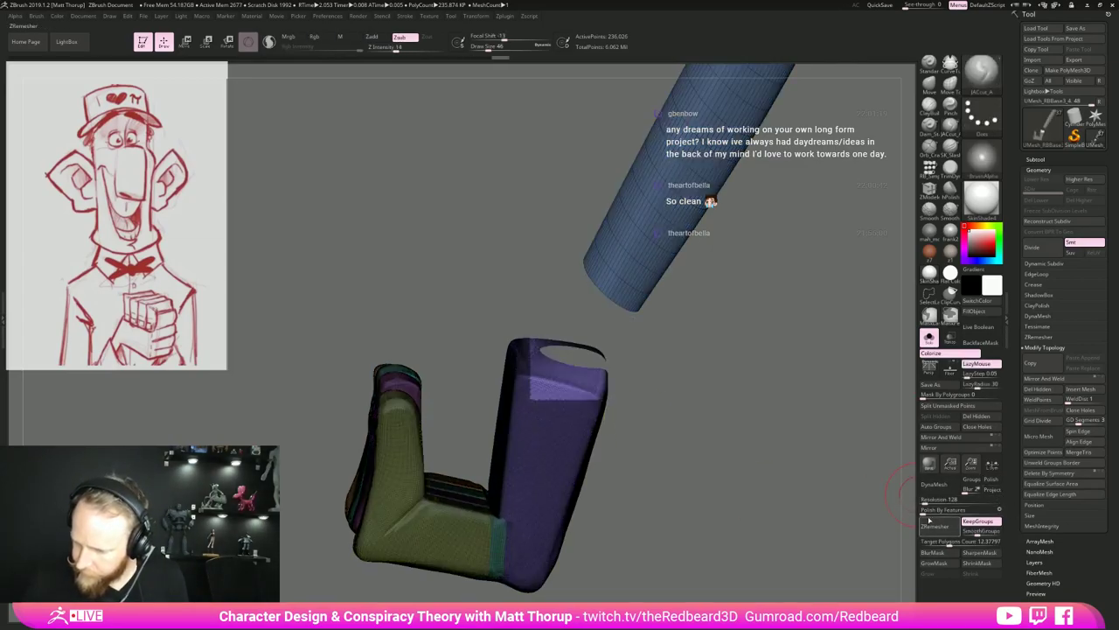
mouse_move(712, 459)
ctrl+mouse_down()
mouse_move(742, 447)
mouse_move(732, 476)
mouse_move(750, 543)
mouse_move(788, 519)
mouse_move(763, 495)
mouse_move(728, 496)
mouse_move(759, 498)
ctrl+mouse_up()
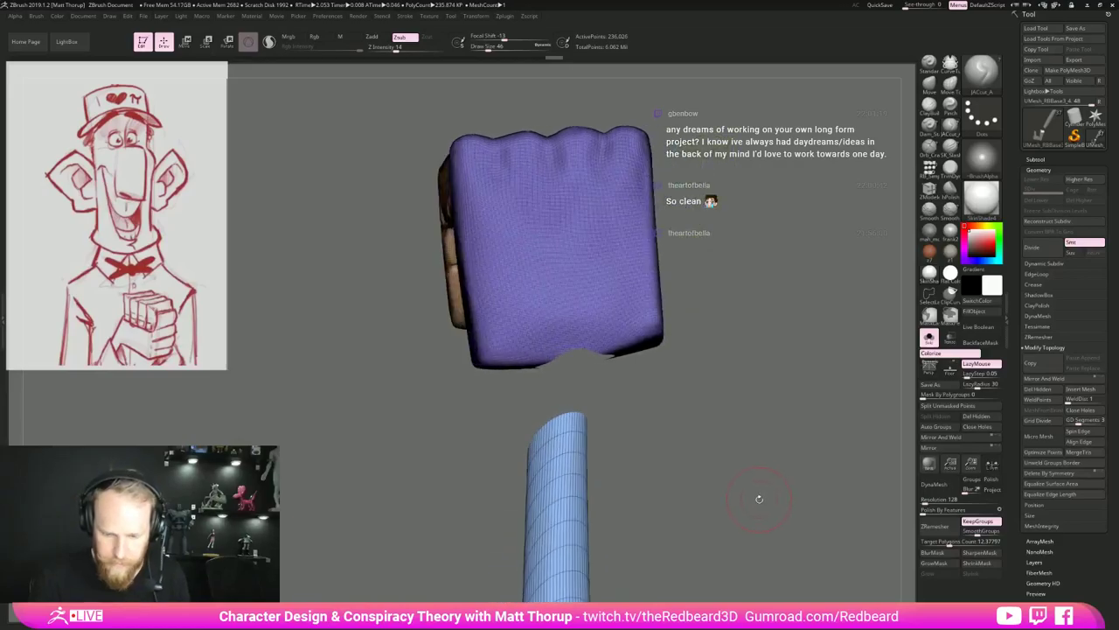
key(b)
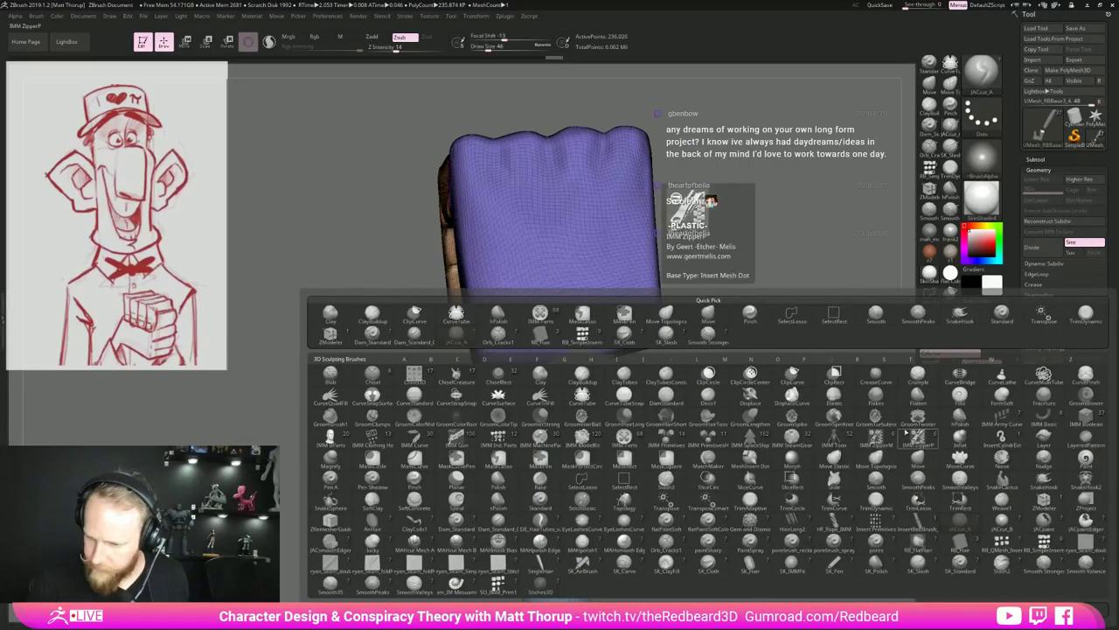
click(895, 386)
mouse_move(637, 384)
mouse_down()
mouse_move(666, 397)
mouse_move(641, 371)
mouse_move(608, 360)
mouse_move(625, 367)
mouse_up()
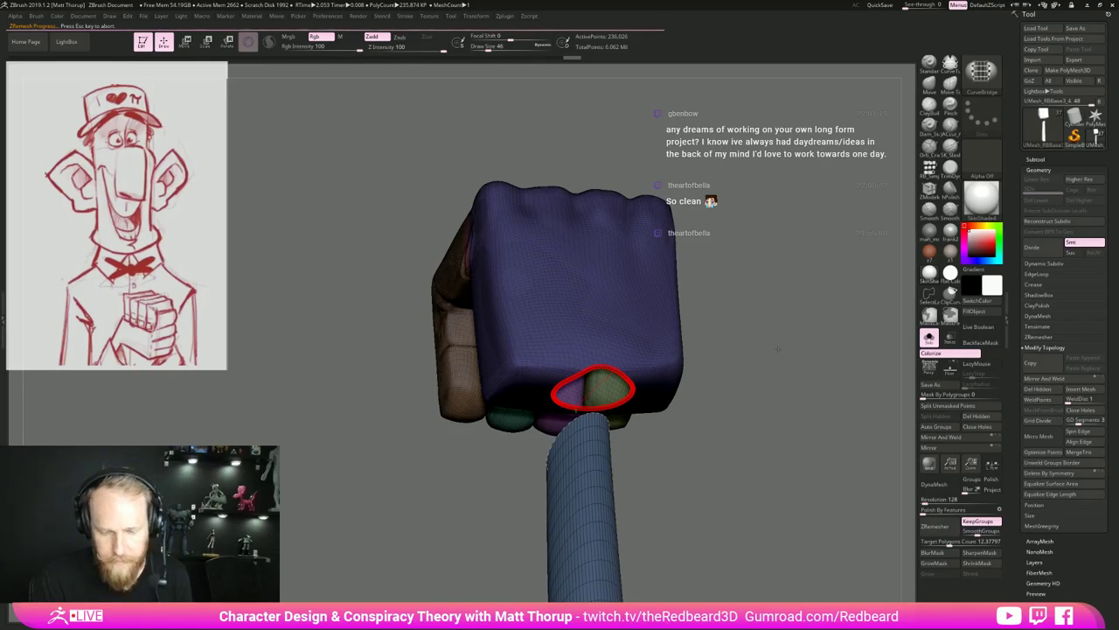
drag(766, 341, 778, 302)
alt+drag(679, 452, 680, 350)
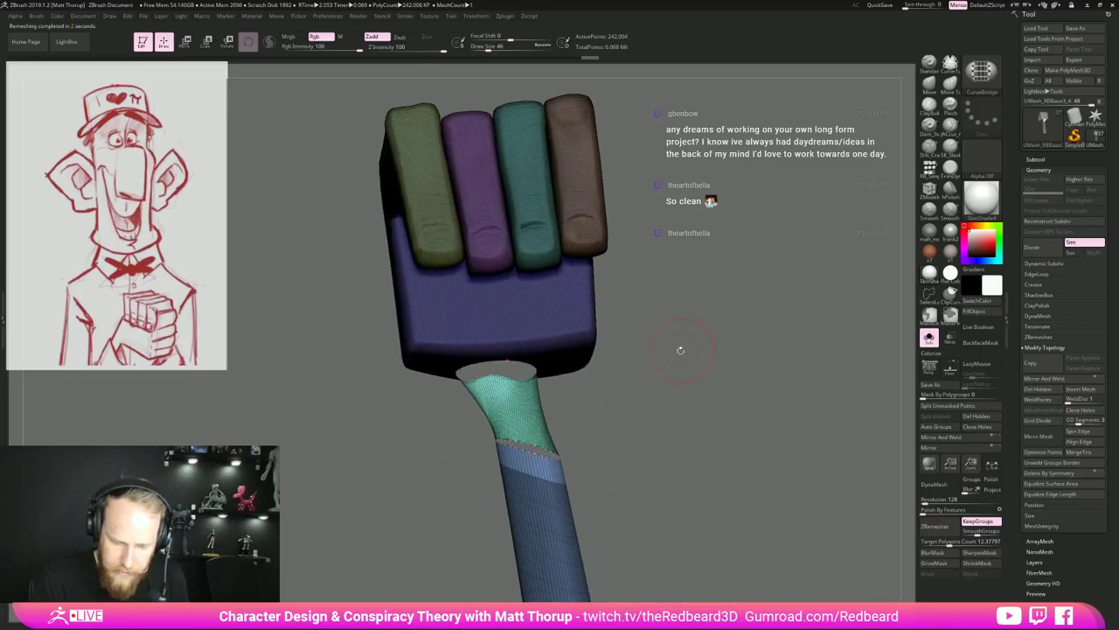
ctrl+drag(637, 387, 661, 411)
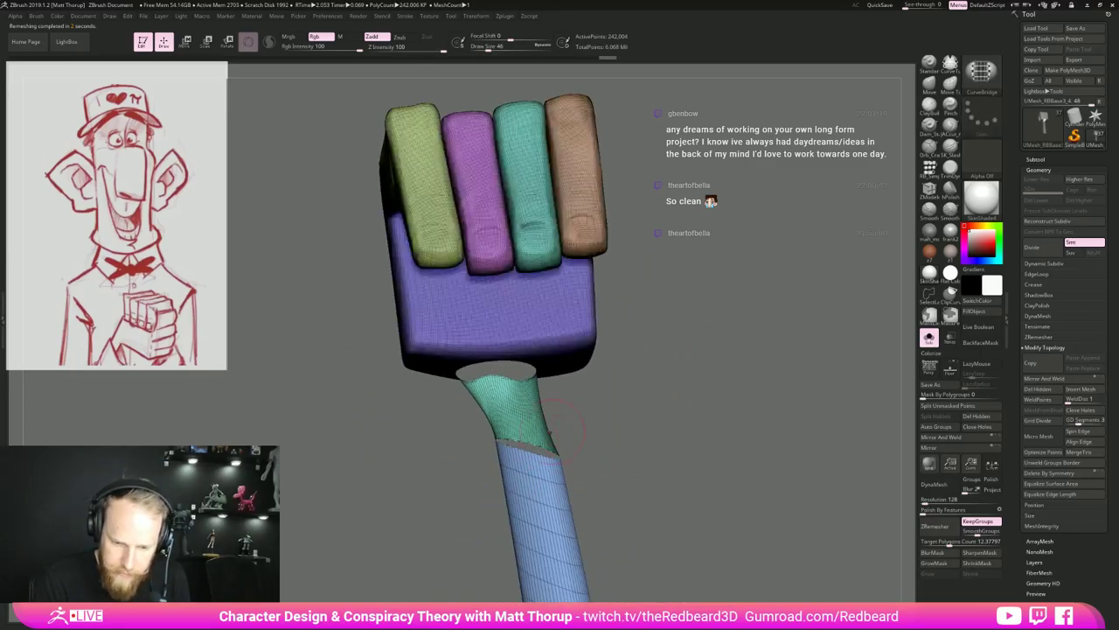
Isolate the bridged wrist polygroup to inspect it, and restore the visibility of the whole mesh.
ctrl+shift+click(538, 423)
ctrl+shift+click(557, 417)
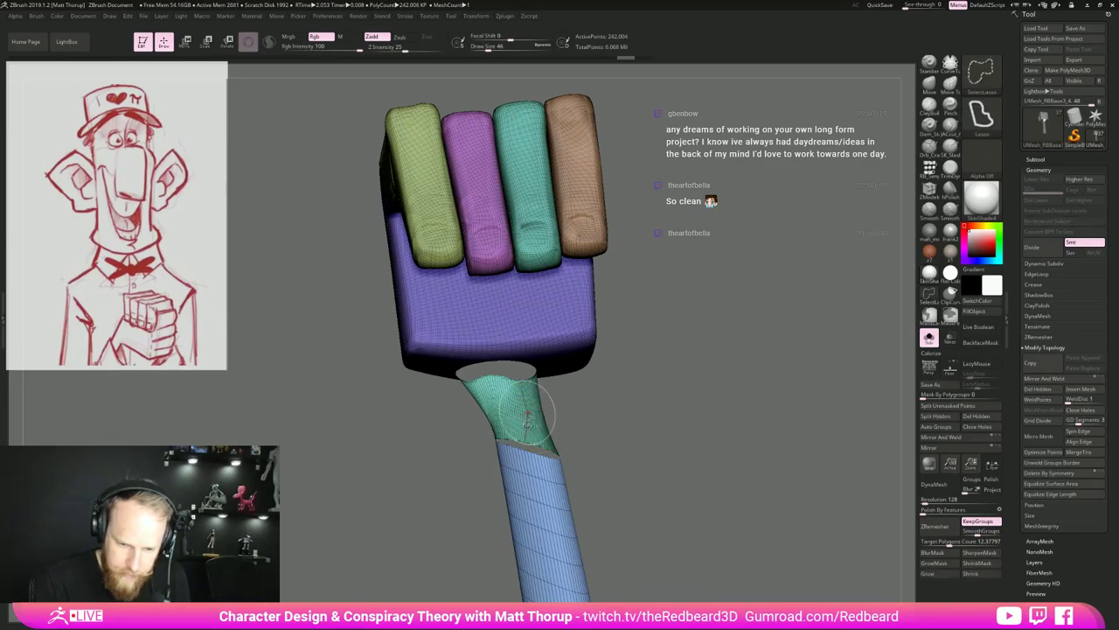
ctrl+shift+click(536, 421)
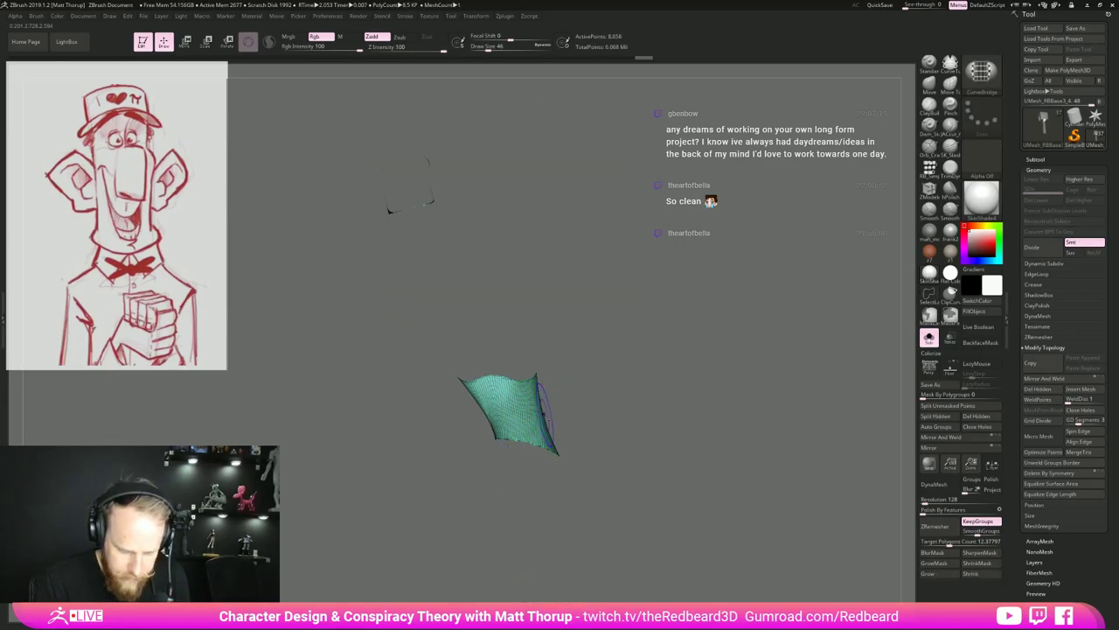
alt+drag(663, 370, 582, 337)
mouse_move(486, 160)
ctrl+shift+mouse_down()
mouse_move(444, 188)
mouse_move(480, 342)
ctrl+shift+mouse_up()
key(ctrl+shift+a)
ctrl+shift+click(690, 398)
Remesh the joined hand and forearm with ZRemesher, keeping the polygroups, and check the new topology.
drag(690, 400, 624, 470)
alt+drag(624, 470, 722, 394)
key(shift+f)
key(shift+f)
key(shift+f)
key(f)
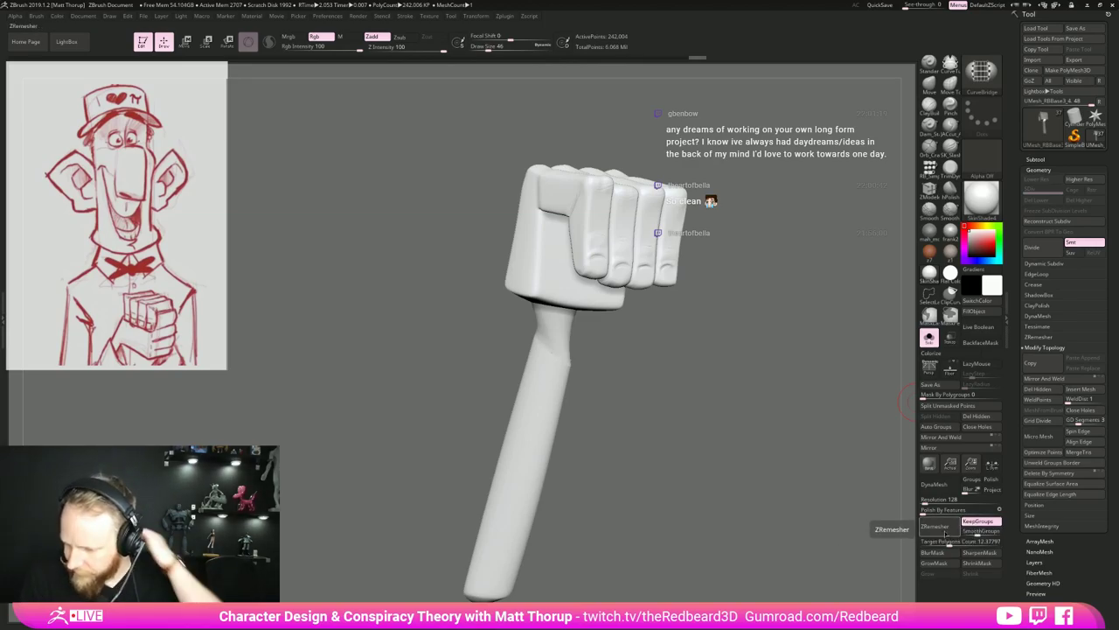
click(942, 528)
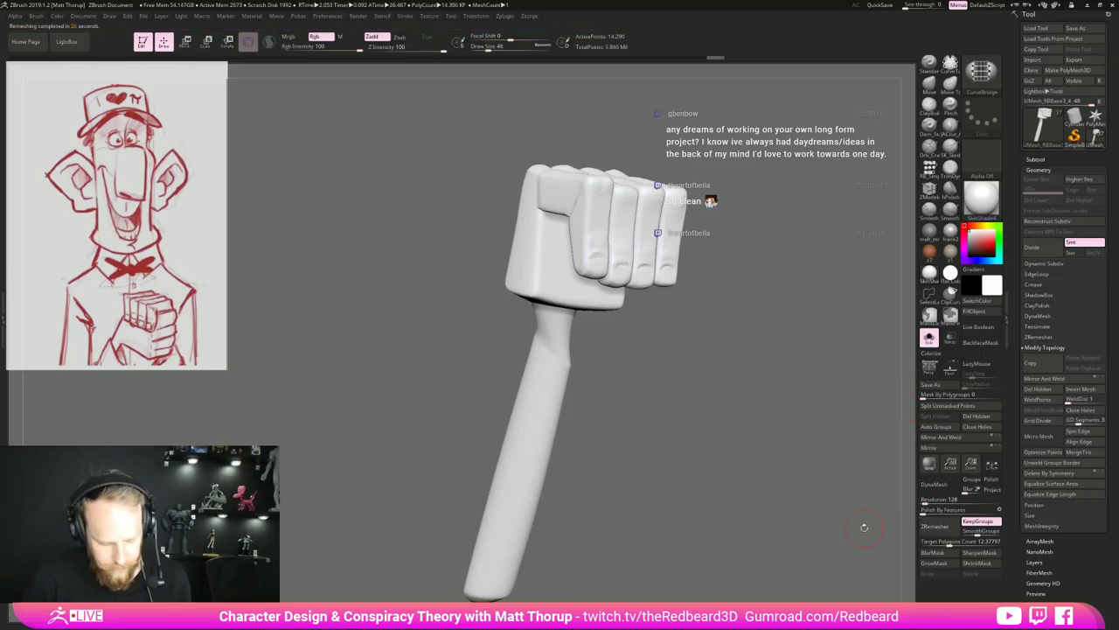
key(shift+f)
drag(656, 440, 747, 408)
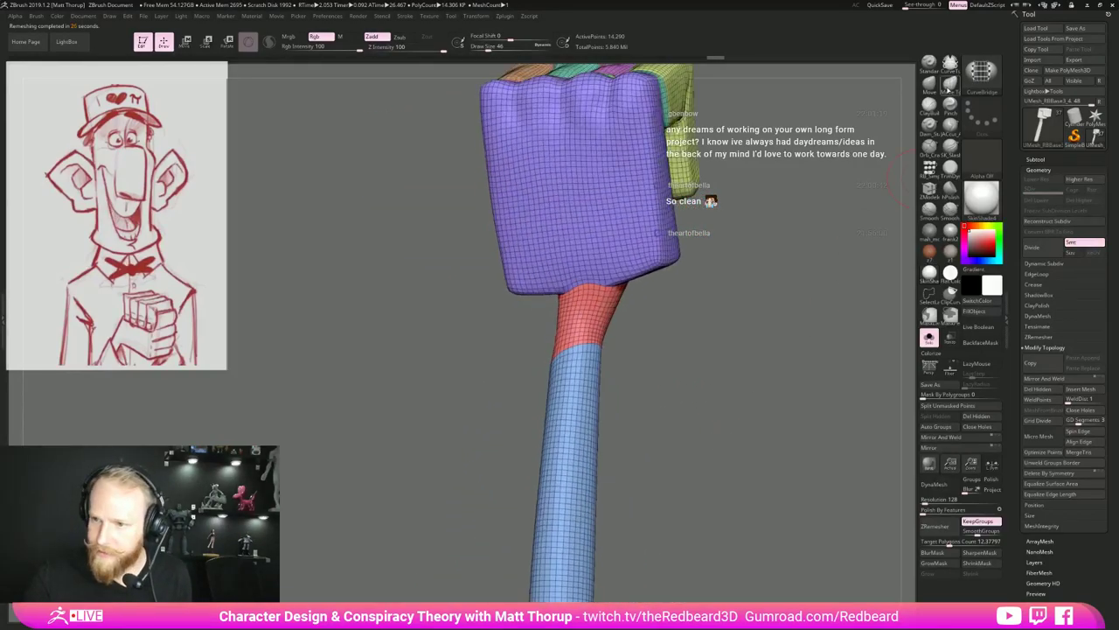
Build up the bridged wrist with the ClayBuildup brush at draw size 65 and smooth its surface.
click(930, 106)
key(s)
drag(585, 327, 588, 327)
mouse_move(494, 353)
mouse_down()
mouse_move(571, 348)
mouse_move(546, 354)
mouse_up()
drag(494, 352, 564, 345)
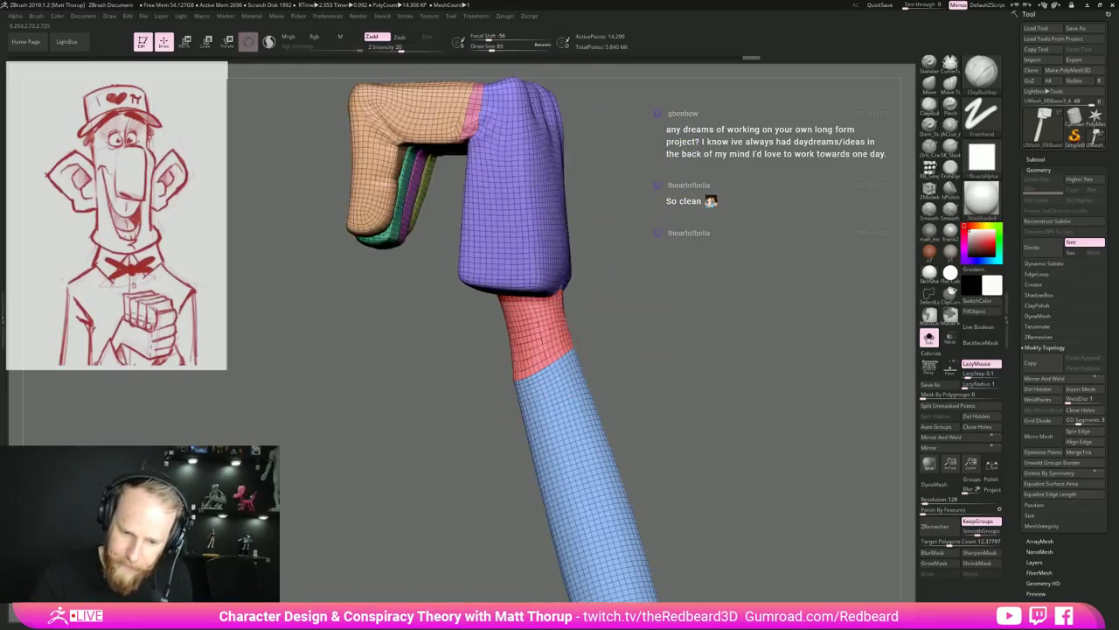
drag(477, 351, 569, 360)
mouse_move(491, 328)
shift+mouse_down()
mouse_move(522, 394)
mouse_move(476, 317)
mouse_move(515, 325)
mouse_move(492, 343)
shift+mouse_up()
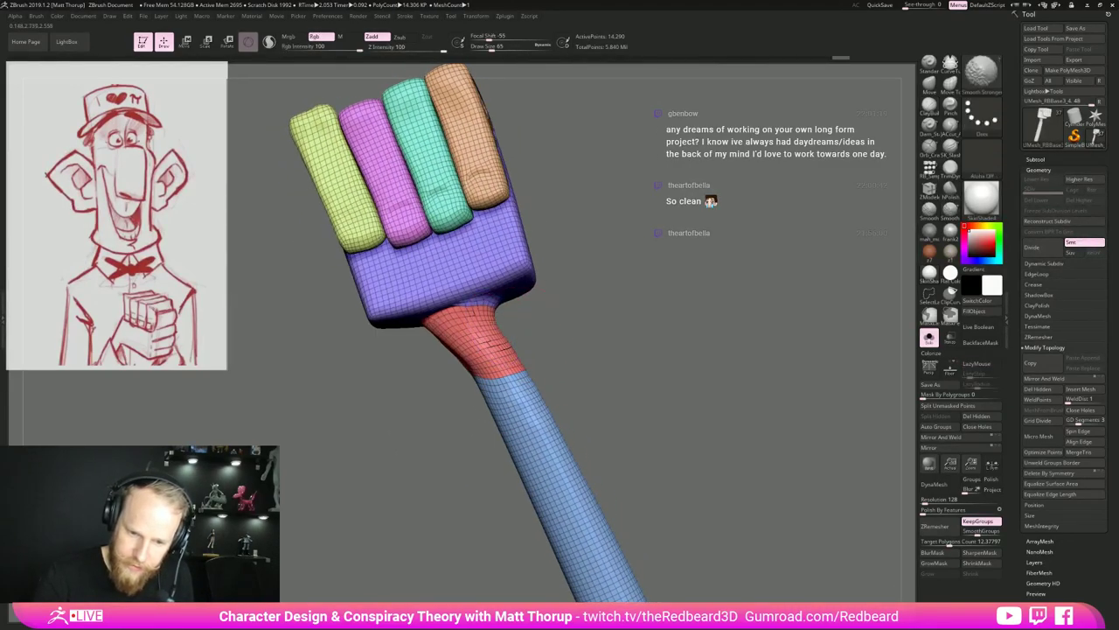
key(ctrl+z)
key(ctrl+shift+z)
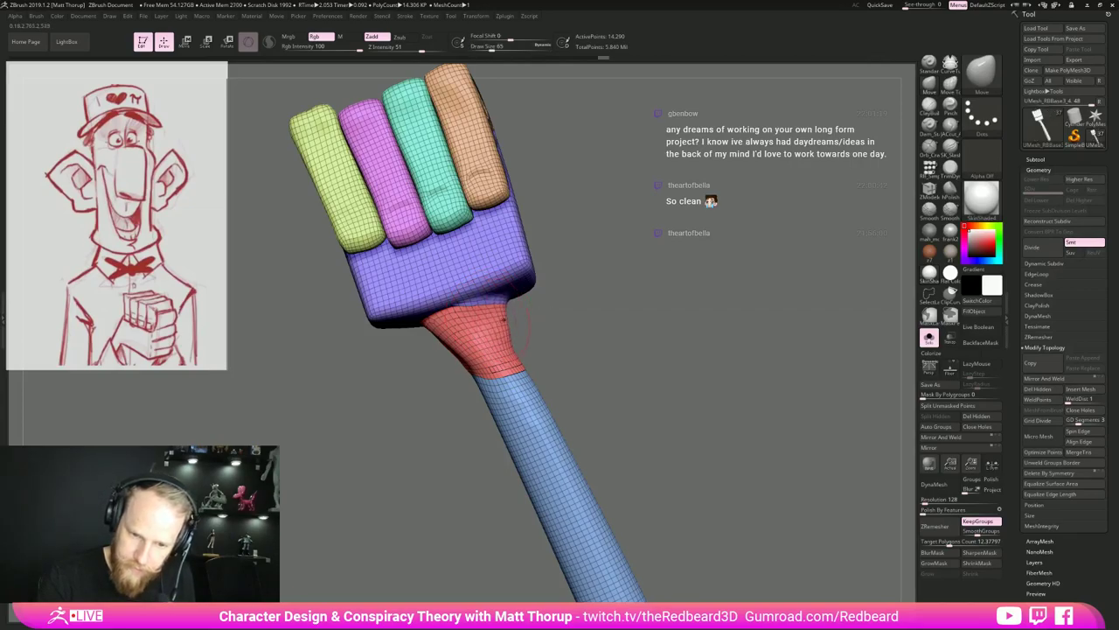
Adjust the wrist's outline with the Move brush and smooth its transition into the forearm.
drag(503, 319, 501, 322)
right_drag(490, 324, 508, 328)
key(shift)
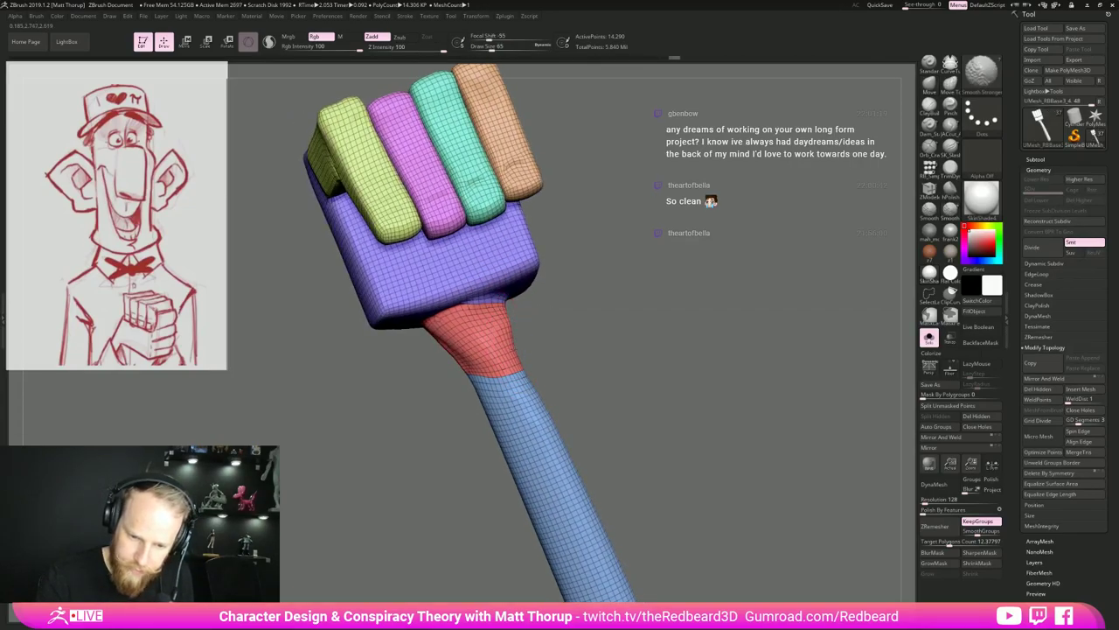
drag(501, 348, 691, 360)
key(shift)
key(shift)
drag(559, 359, 682, 359)
mouse_move(367, 402)
mouse_down()
mouse_move(472, 437)
mouse_move(480, 510)
mouse_move(466, 502)
mouse_move(473, 401)
mouse_up()
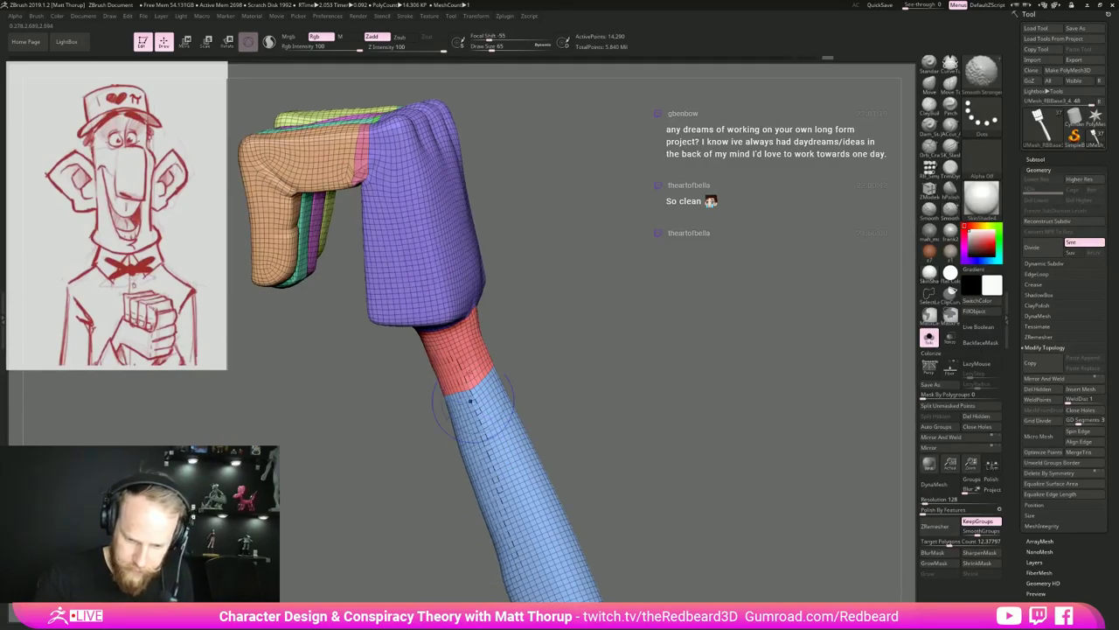
Show the full character and check the joined wrist inside the sleeve from several angles.
key(f)
mouse_move(732, 433)
mouse_down()
mouse_move(770, 433)
mouse_move(735, 416)
mouse_move(780, 387)
mouse_move(830, 395)
mouse_up()
click(929, 338)
key(shift+f)
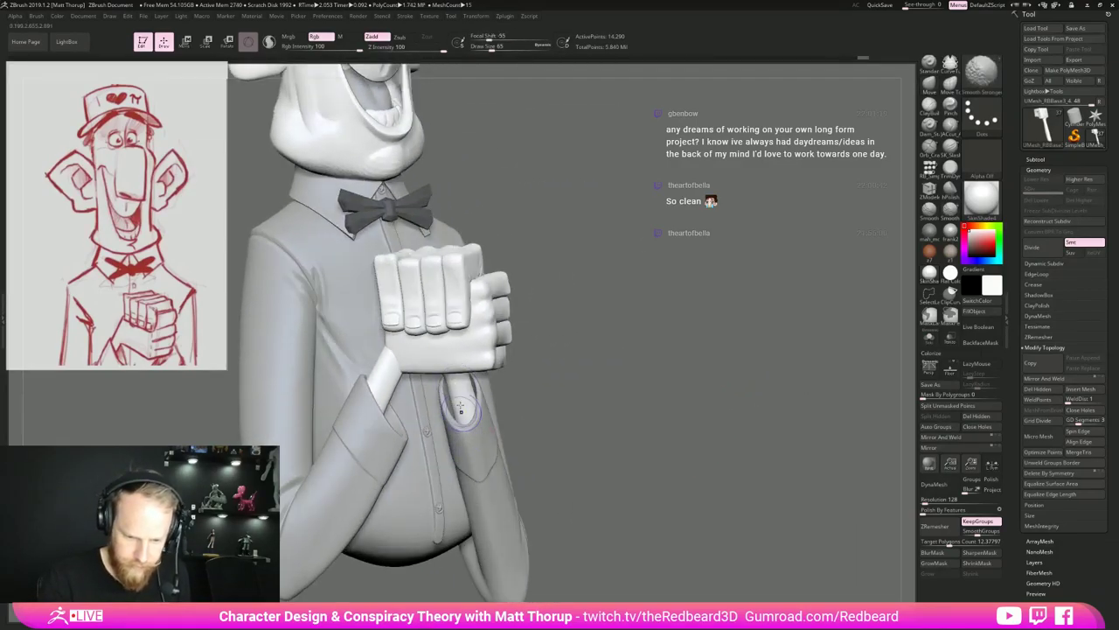
drag(504, 440, 534, 435)
mouse_move(707, 422)
mouse_down()
mouse_move(570, 416)
mouse_move(726, 416)
mouse_move(648, 409)
mouse_move(659, 417)
mouse_move(607, 417)
mouse_move(678, 420)
mouse_up()
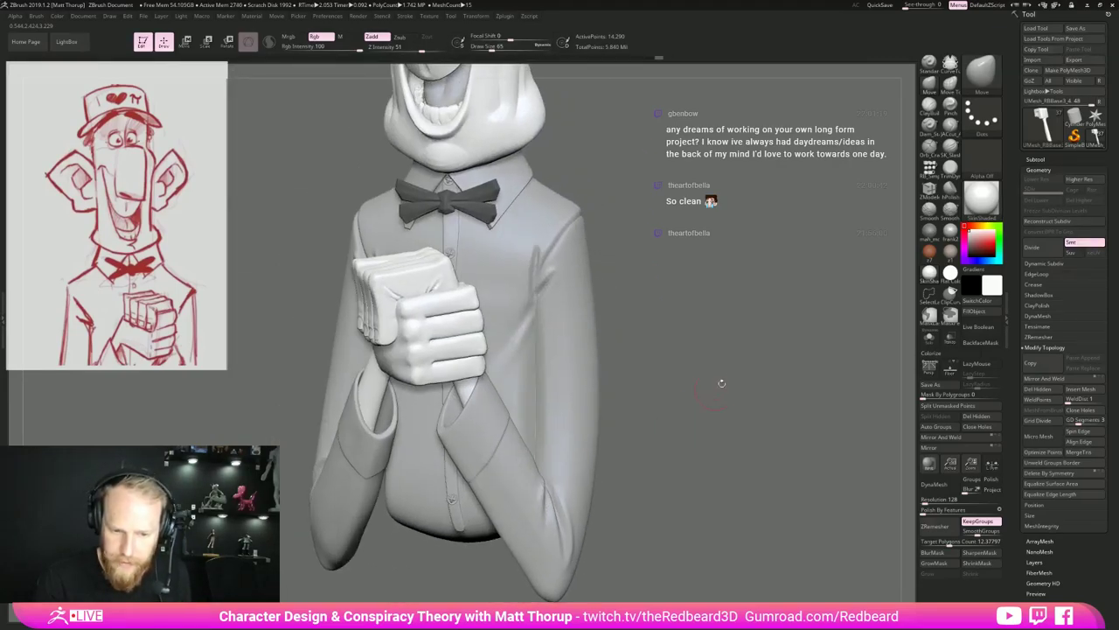
Hide all subtools except UMesh_RBBase3_4 and the original hand below it, and isolate the joined arm with its polygroups shown.
click(1035, 159)
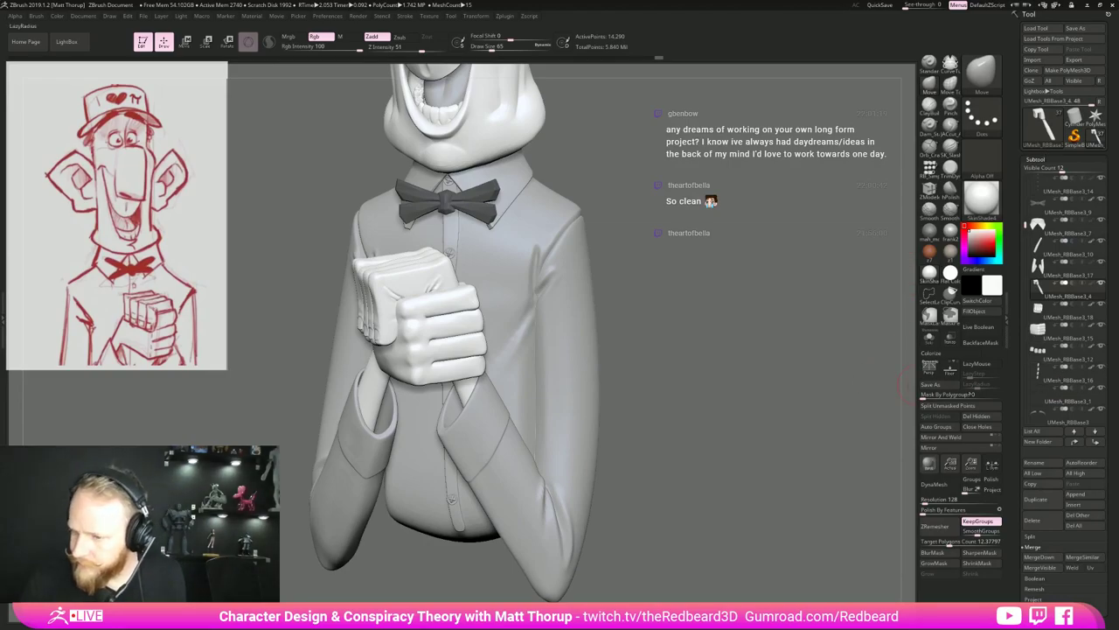
drag(1100, 286, 1100, 317)
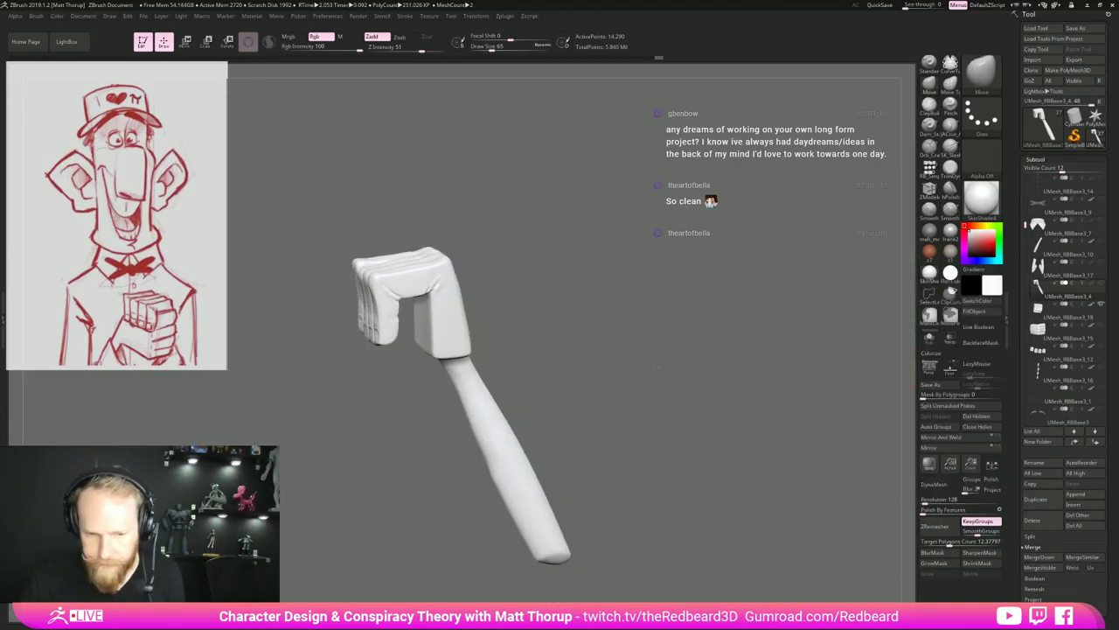
key(shift+f)
click(929, 337)
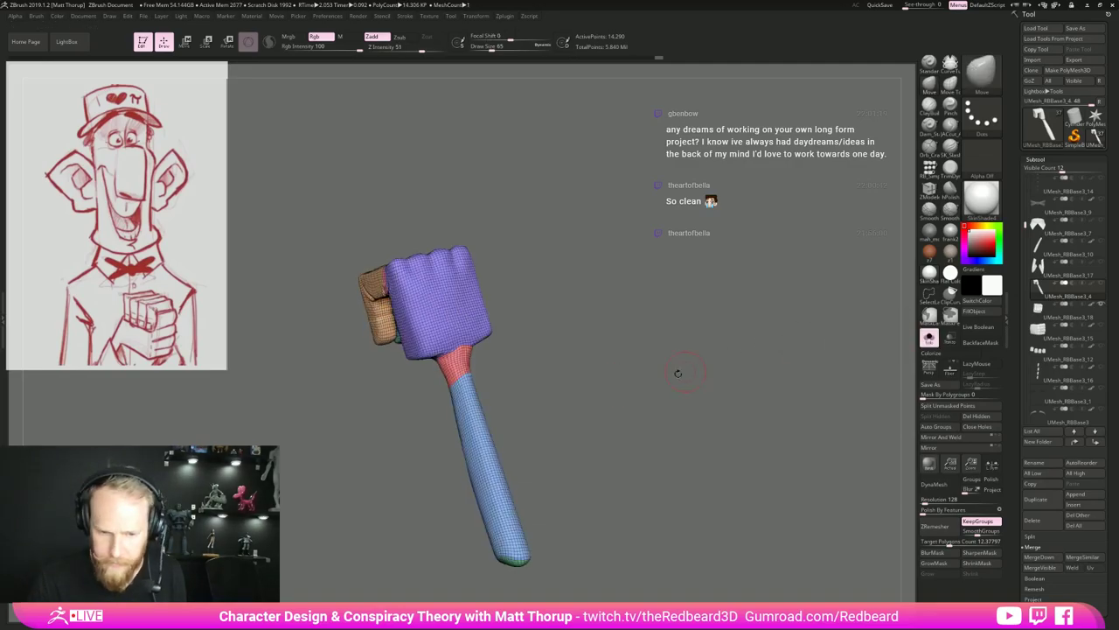
Clear the mask on the joined arm and subdivide it by two levels.
drag(678, 373, 716, 371)
mouse_move(503, 141)
ctrl+mouse_down()
mouse_move(291, 198)
mouse_move(282, 368)
mouse_move(253, 348)
mouse_move(248, 357)
ctrl+mouse_up()
ctrl+drag(610, 294, 704, 415)
key(ctrl)
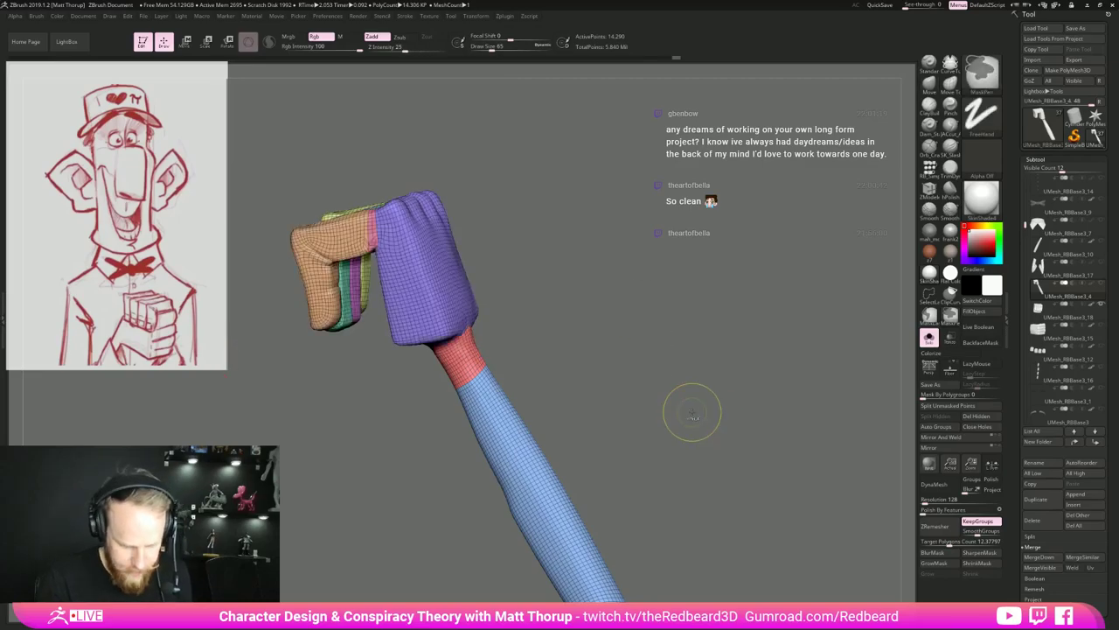
key(ctrl+d)
drag(591, 410, 691, 413)
Hide the wrist and forearm polygroups so only the hand is visible.
ctrl+shift+click(528, 374)
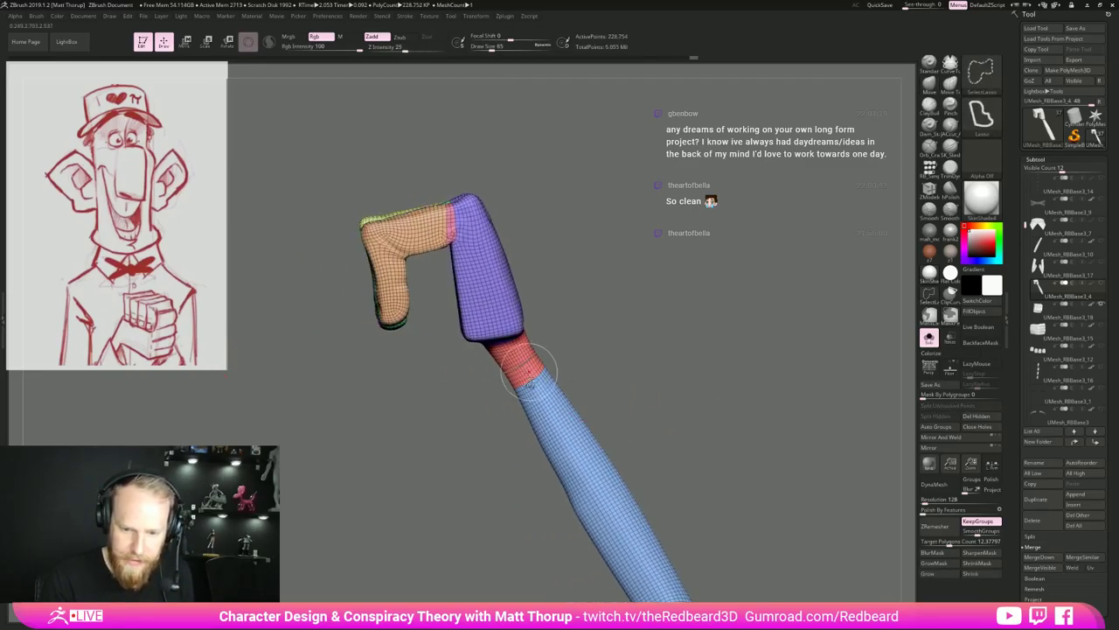
ctrl+shift+click(529, 371)
ctrl+shift+click(572, 430)
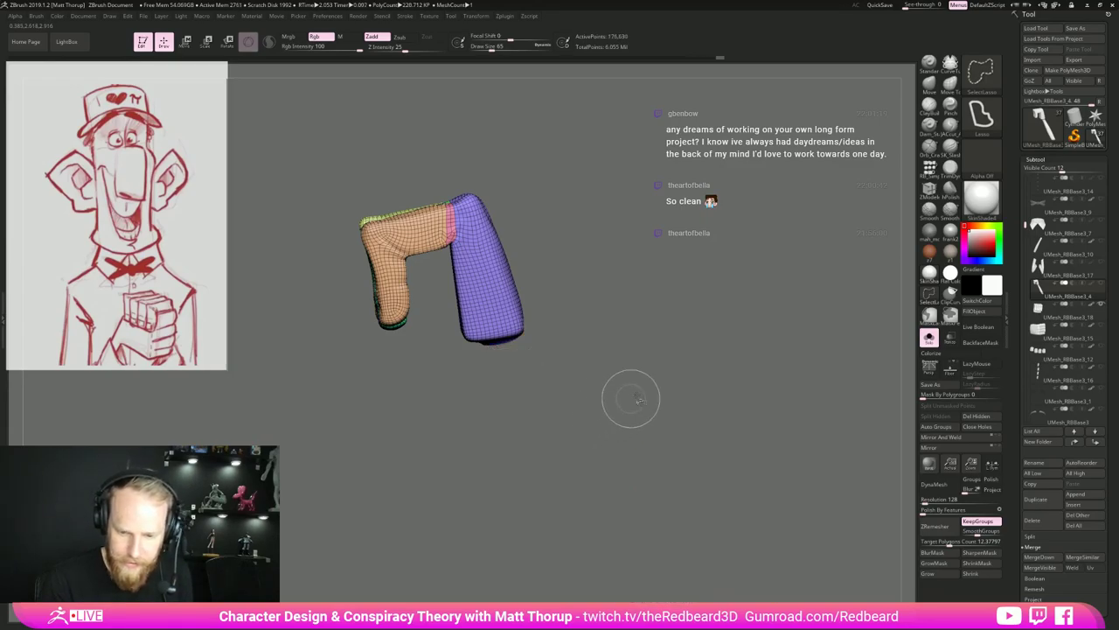
ctrl+shift+drag(636, 400, 743, 382)
mouse_move(742, 426)
alt+mouse_down()
mouse_move(670, 418)
mouse_move(693, 472)
alt+mouse_up()
alt+drag(692, 481, 692, 405)
mouse_move(689, 413)
ctrl+shift+mouse_down()
mouse_move(583, 496)
mouse_move(580, 524)
mouse_move(708, 442)
mouse_move(704, 421)
mouse_move(727, 420)
mouse_move(714, 414)
ctrl+shift+mouse_up()
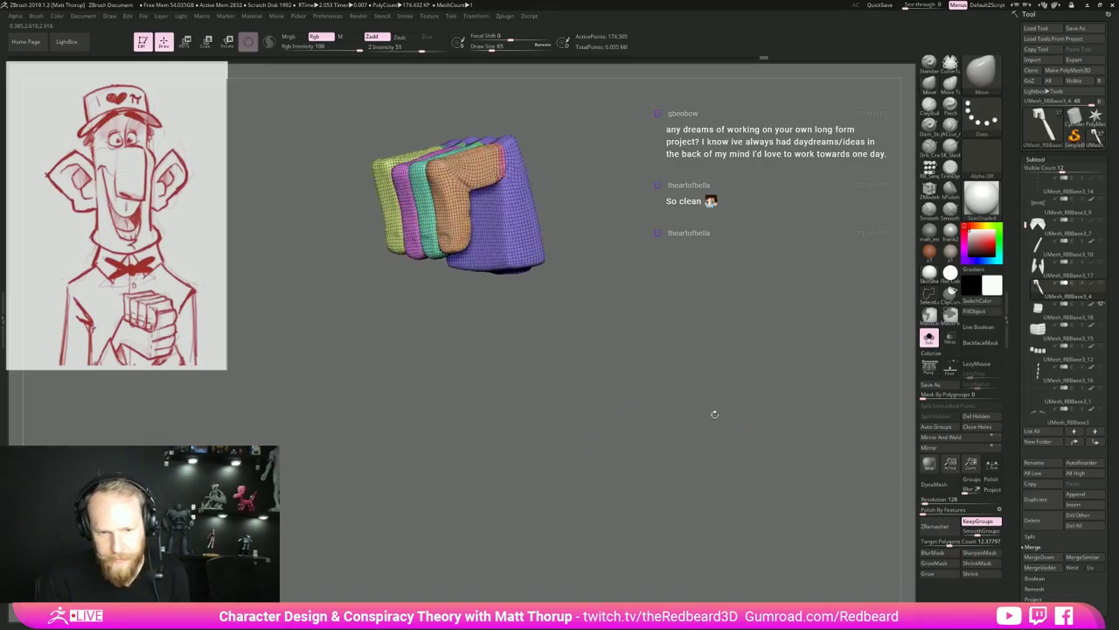
Mask the hand, show the whole arm, blur the mask at the lowest subdivision level, and invert it at the highest.
ctrl+click(715, 419)
ctrl+shift+click(723, 428)
key(shift+d)
key(shift+d)
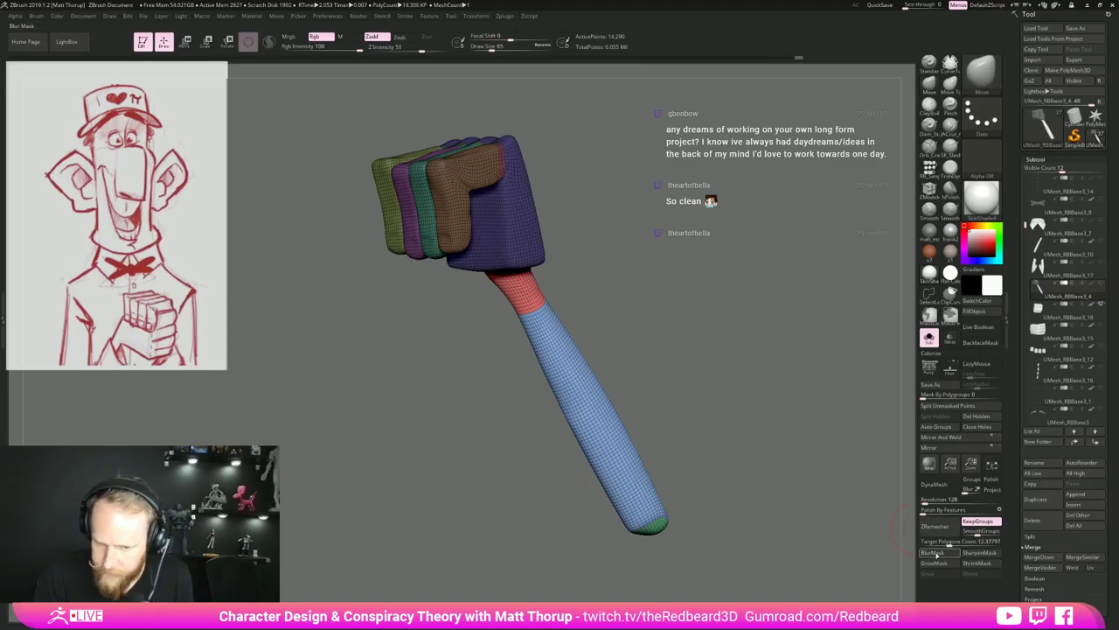
mouse_move(802, 548)
mouse_down()
mouse_move(799, 532)
mouse_move(785, 539)
mouse_move(798, 529)
mouse_up()
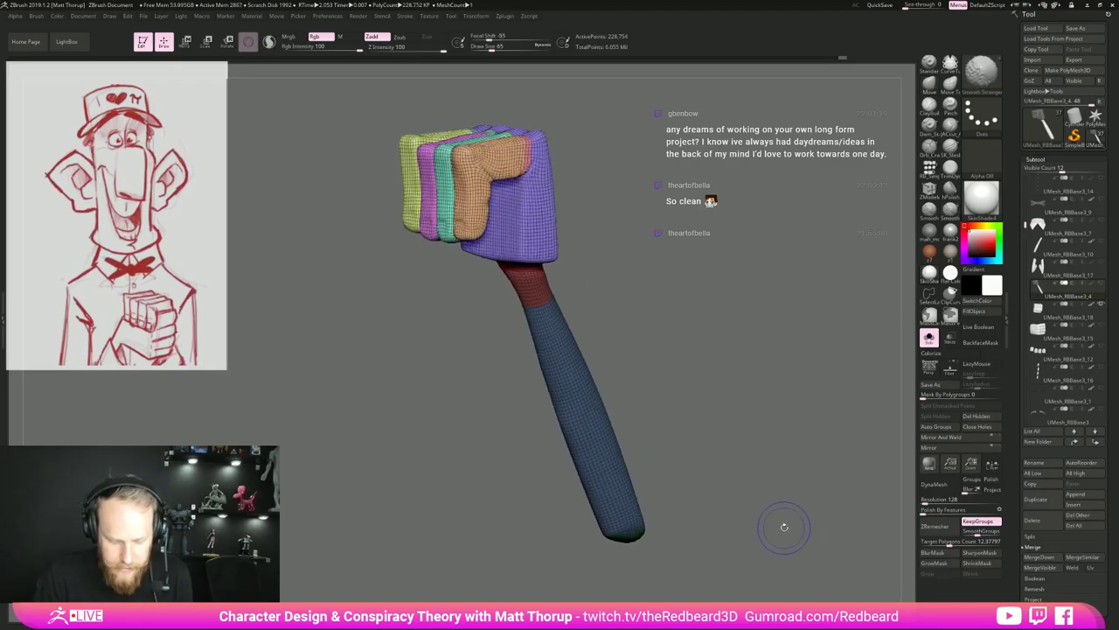
Project the original hand's detail onto the unmasked hand with ProjectAll, answering the PolyPaint question.
key(shift+f)
drag(781, 522, 766, 559)
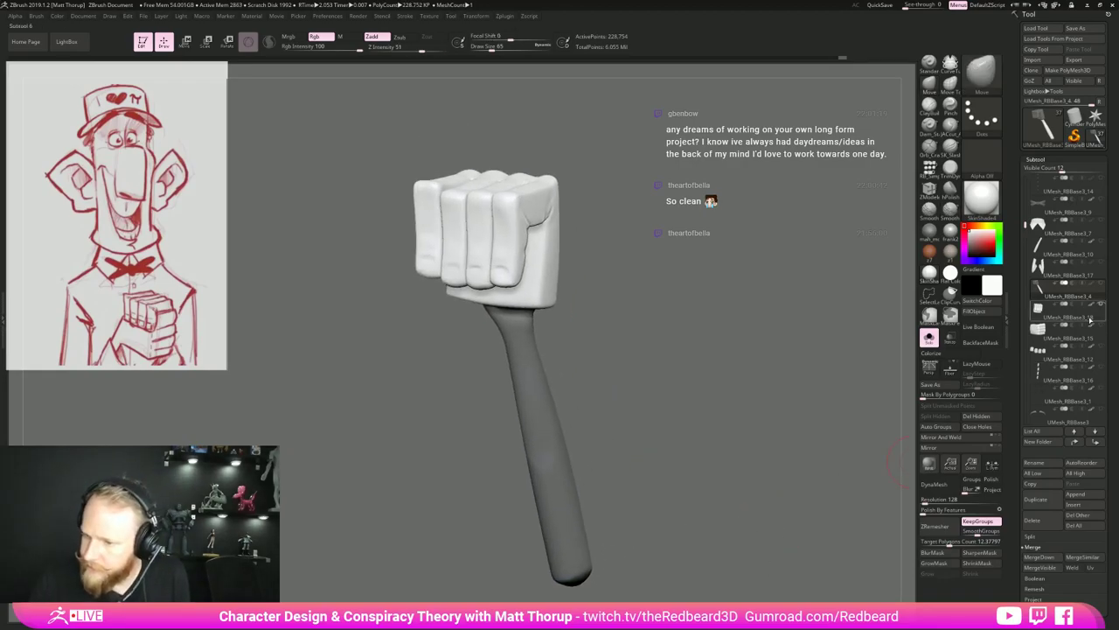
click(1043, 599)
click(1038, 589)
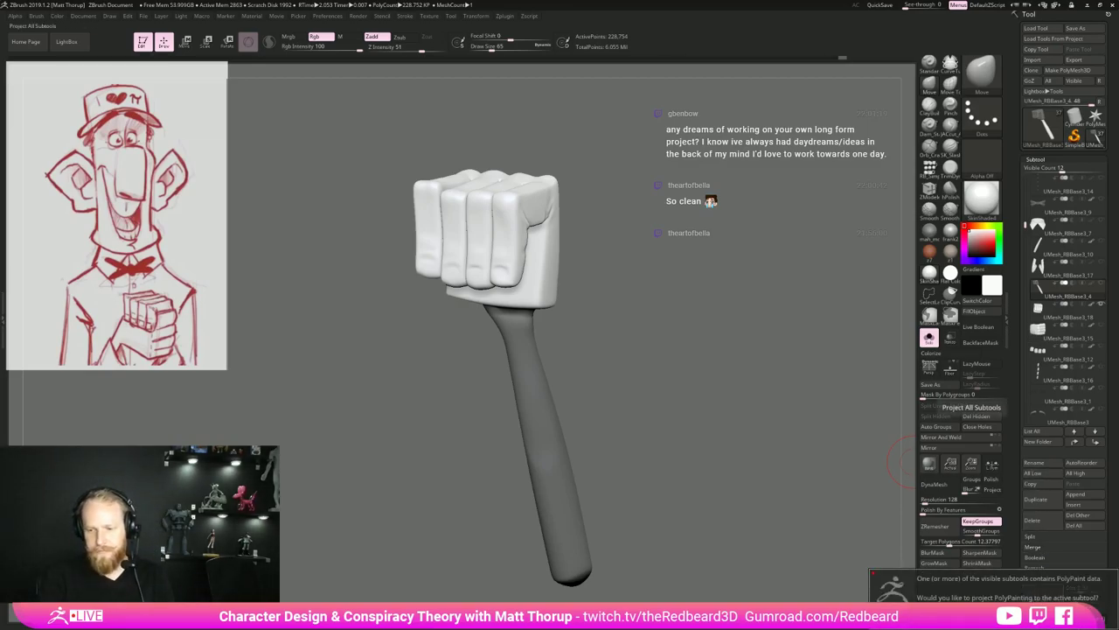
key(Return)
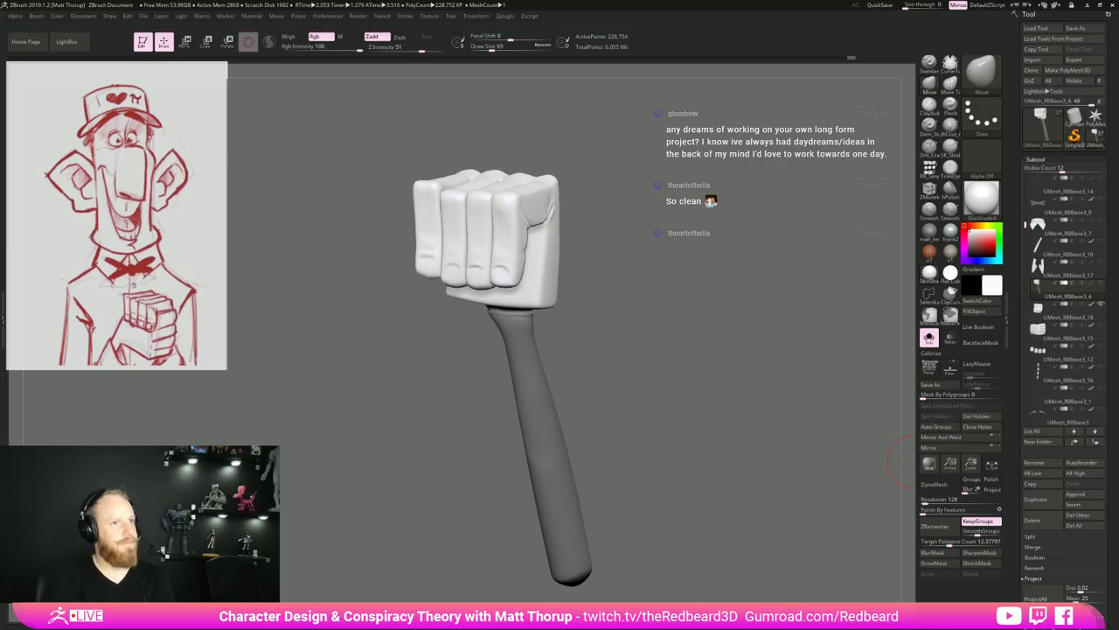
Clear the arm's mask and smooth the seam between the hand and forearm with a smaller brush.
mouse_move(647, 486)
mouse_down()
mouse_move(781, 483)
mouse_move(771, 496)
mouse_move(794, 492)
mouse_move(777, 489)
mouse_up()
ctrl+drag(744, 450, 760, 468)
key(bracketleft)
key(bracketleft)
shift+drag(626, 248, 629, 251)
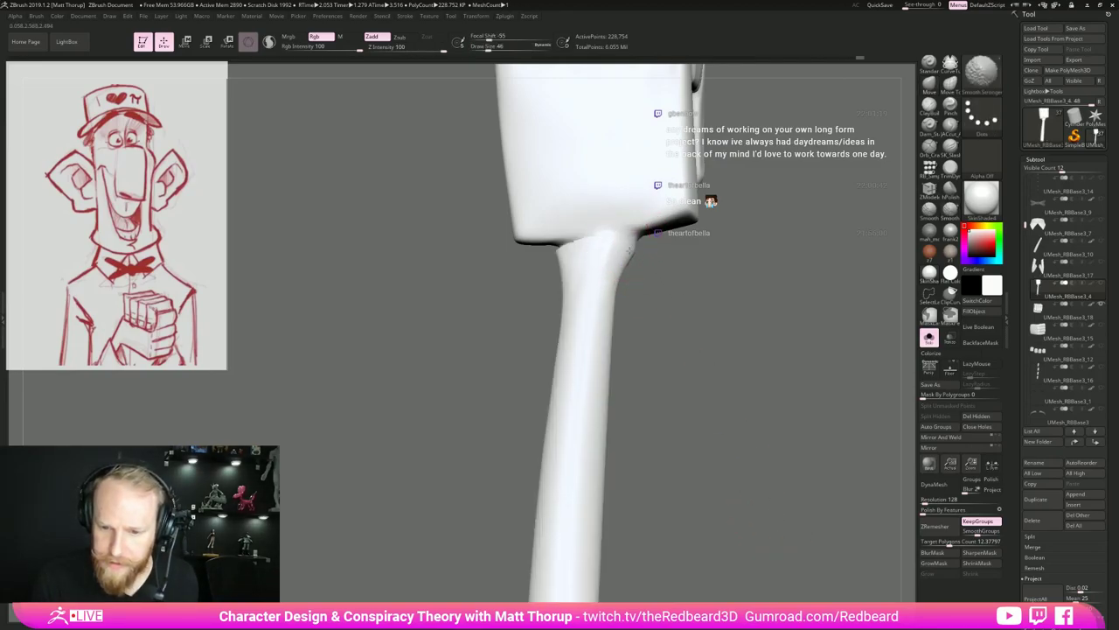
mouse_move(511, 297)
mouse_down()
mouse_move(592, 252)
mouse_move(544, 252)
mouse_move(549, 277)
mouse_up()
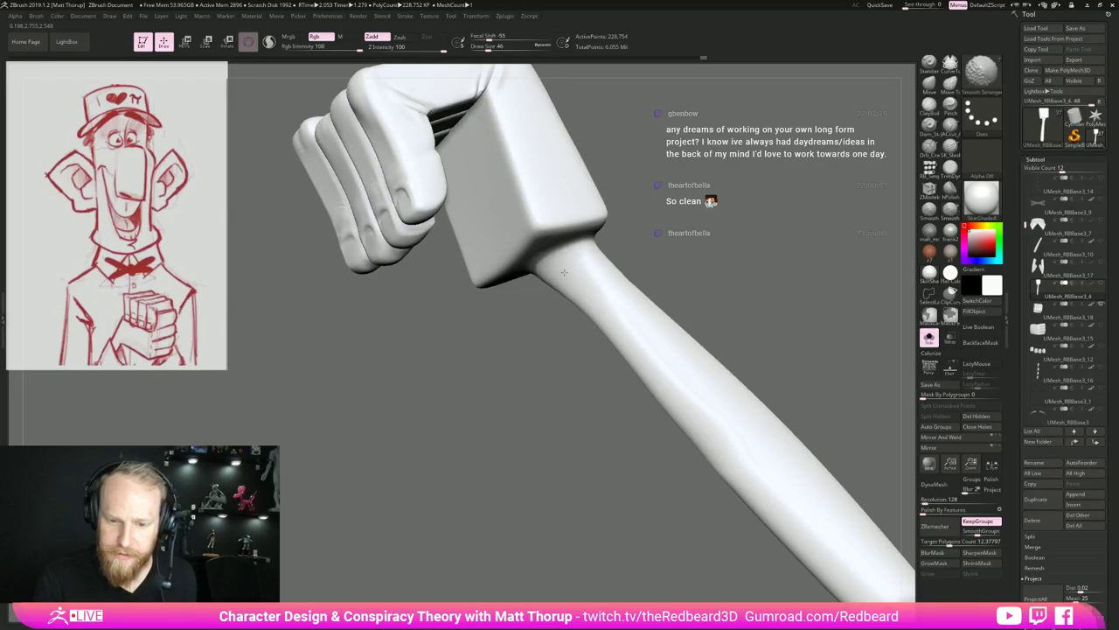
mouse_move(682, 248)
mouse_down()
mouse_move(605, 261)
mouse_move(623, 276)
mouse_move(743, 272)
mouse_up()
alt+drag(677, 376, 664, 303)
mouse_move(644, 370)
mouse_down()
mouse_move(683, 330)
mouse_move(685, 348)
mouse_up()
Build up the wrist transition with ClayBuildup under a reddish-brown material and smooth the strokes into the palm.
click(930, 106)
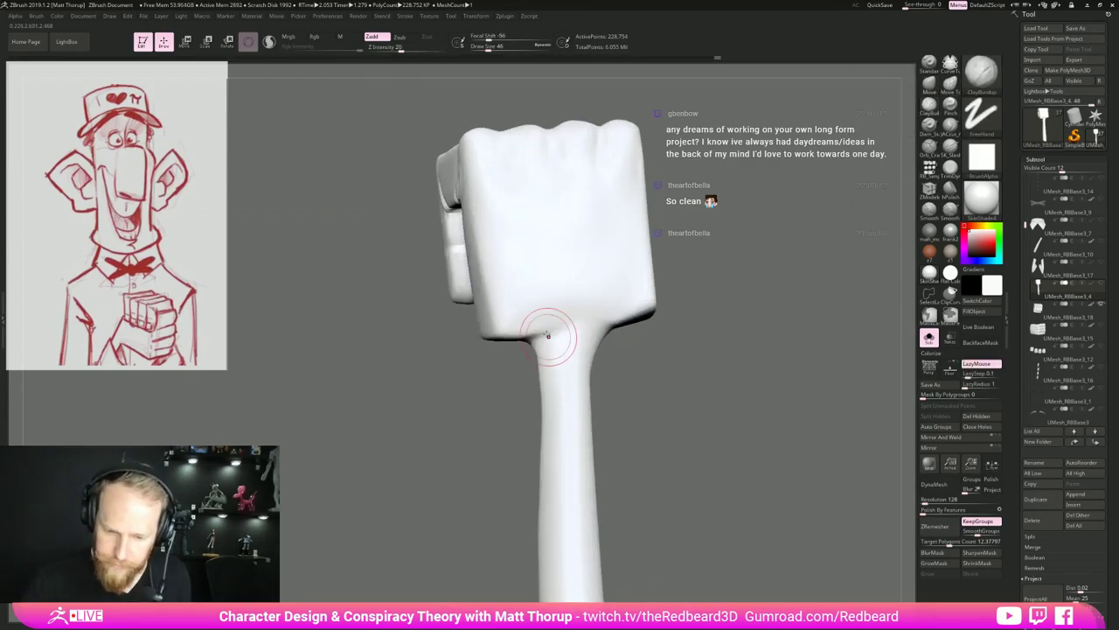
click(933, 253)
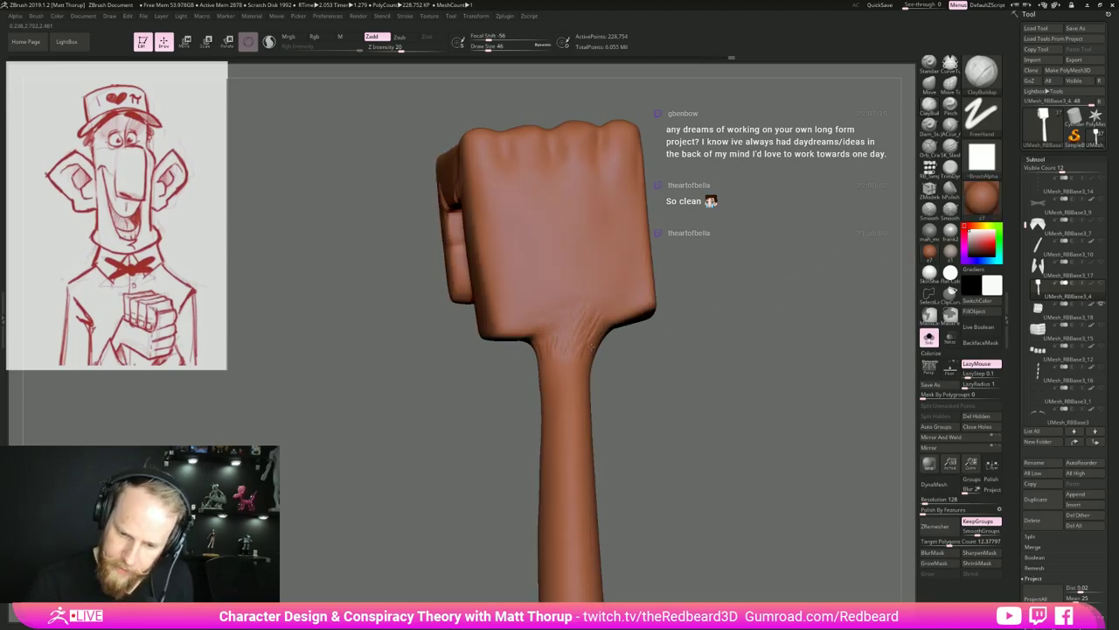
drag(669, 368, 752, 354)
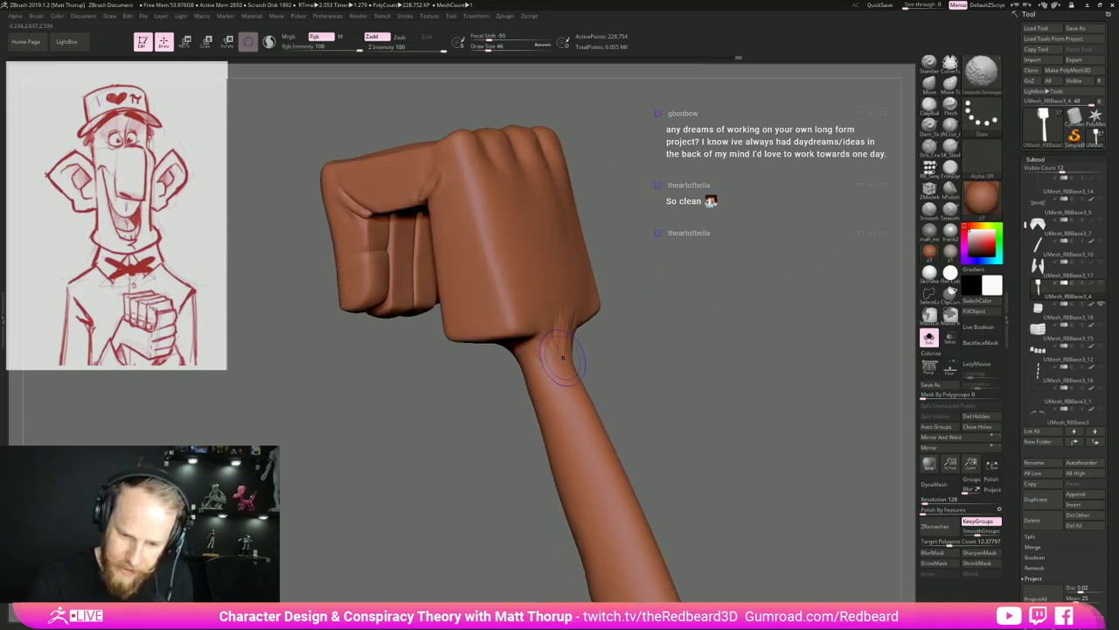
shift+drag(564, 339, 542, 348)
mouse_move(632, 377)
mouse_down()
mouse_move(669, 354)
mouse_move(636, 289)
mouse_up()
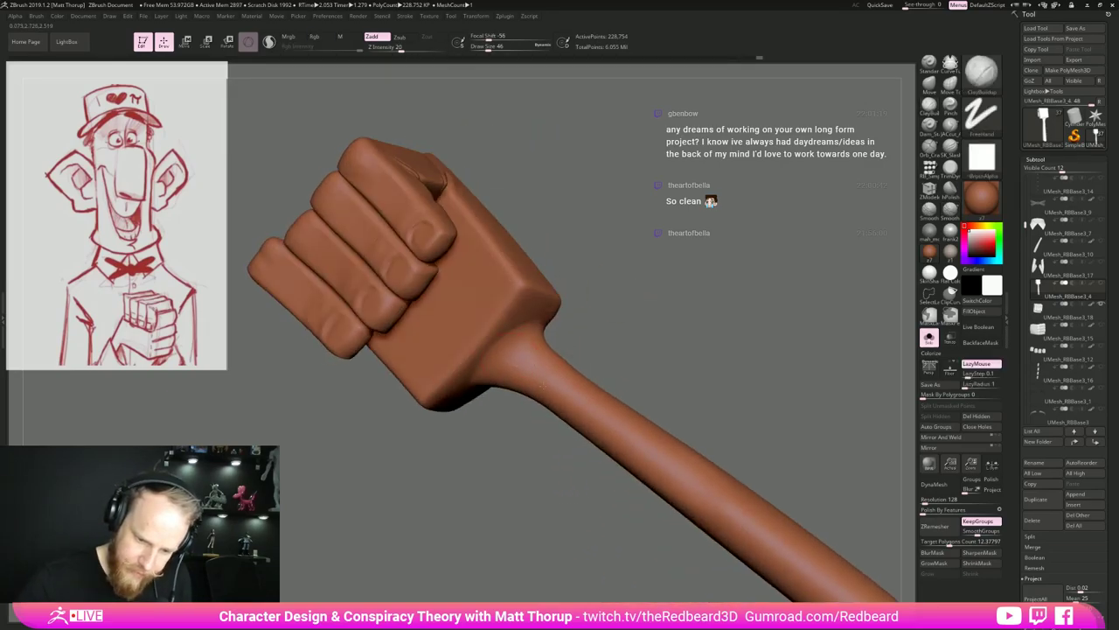
shift+drag(522, 365, 526, 359)
Smooth the remaining sides of the wrist so the forearm flares evenly into the base of the hand.
mouse_move(686, 437)
alt+mouse_down()
mouse_move(683, 329)
mouse_move(627, 355)
mouse_move(699, 403)
mouse_move(748, 404)
mouse_move(675, 380)
alt+mouse_up()
drag(752, 442, 687, 453)
alt+drag(686, 452, 716, 466)
shift+drag(523, 379, 504, 368)
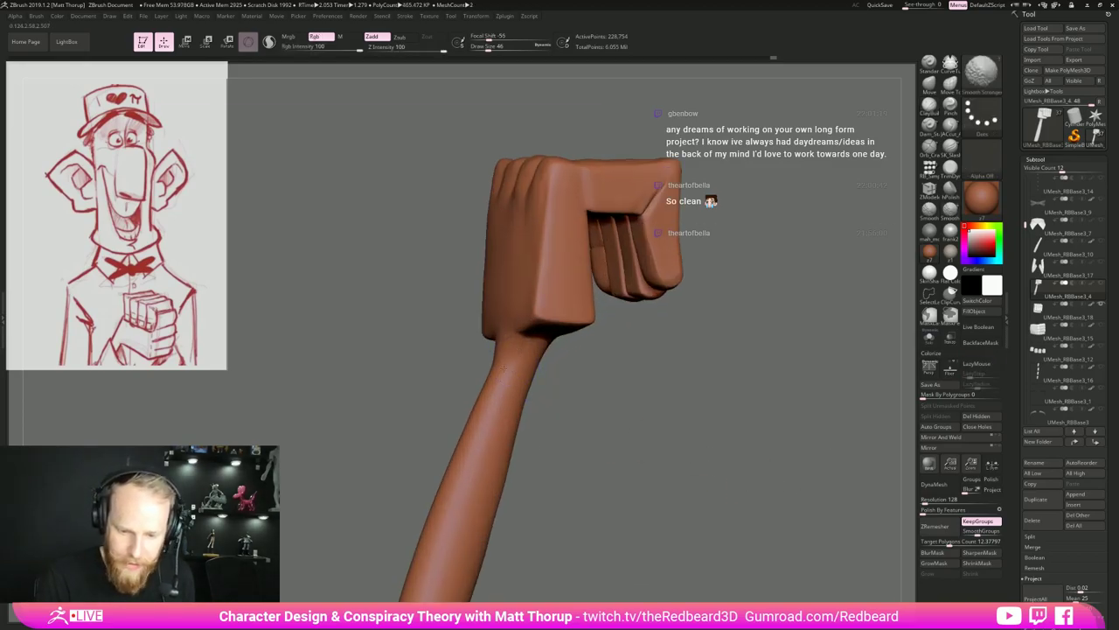
mouse_move(612, 449)
alt+mouse_down()
mouse_move(560, 462)
mouse_move(572, 474)
mouse_move(712, 465)
mouse_move(690, 476)
mouse_move(667, 429)
alt+mouse_up()
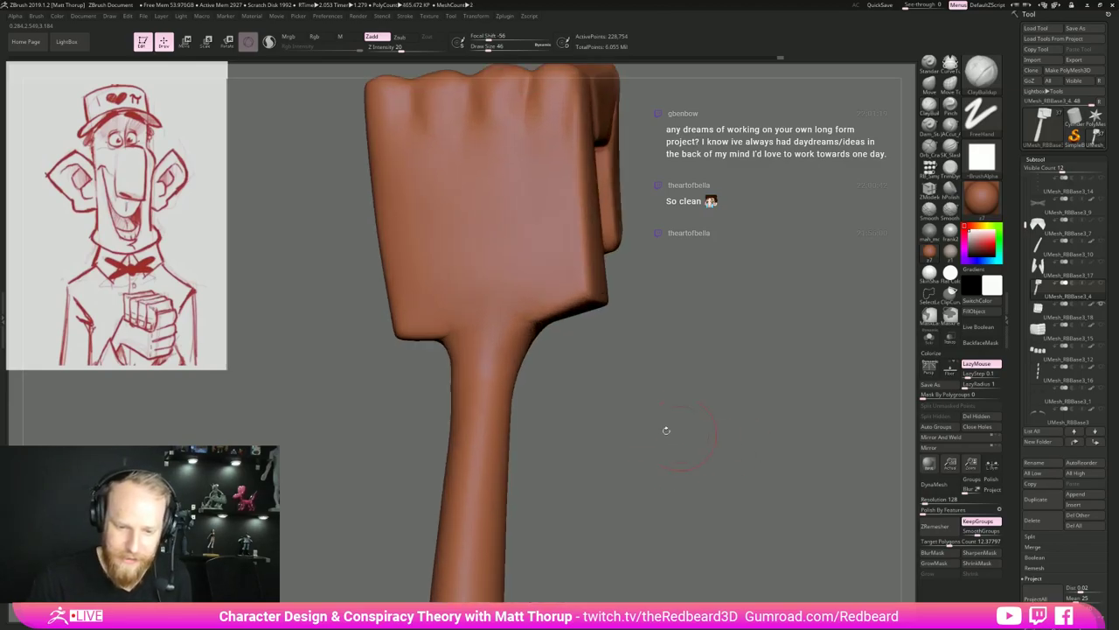
shift+drag(453, 317, 461, 320)
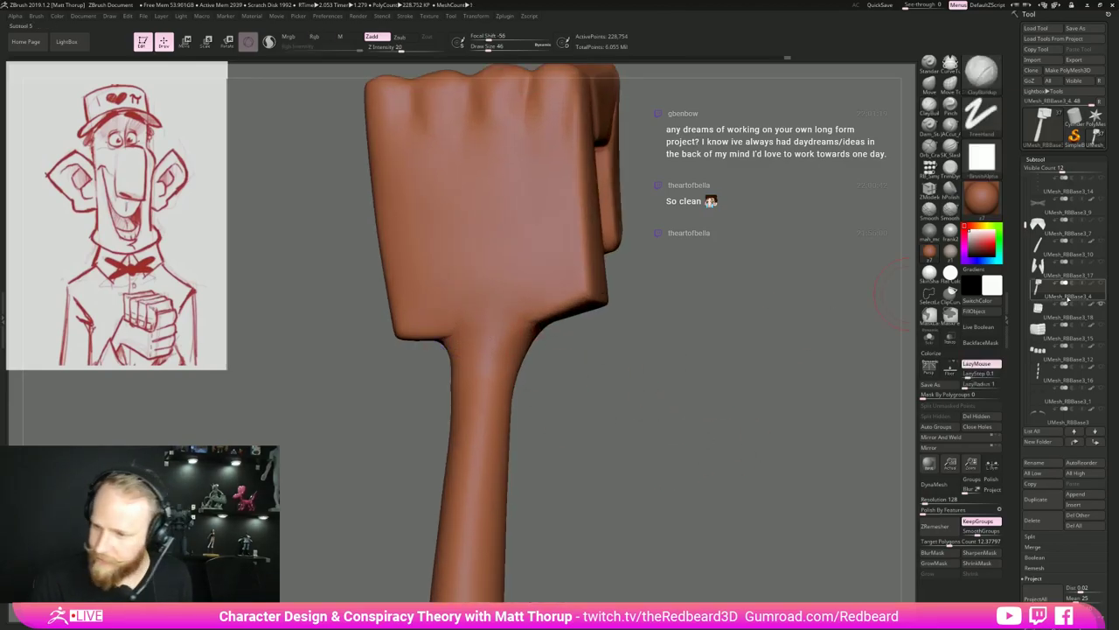
drag(700, 384, 778, 385)
shift+drag(450, 348, 463, 386)
drag(587, 432, 675, 430)
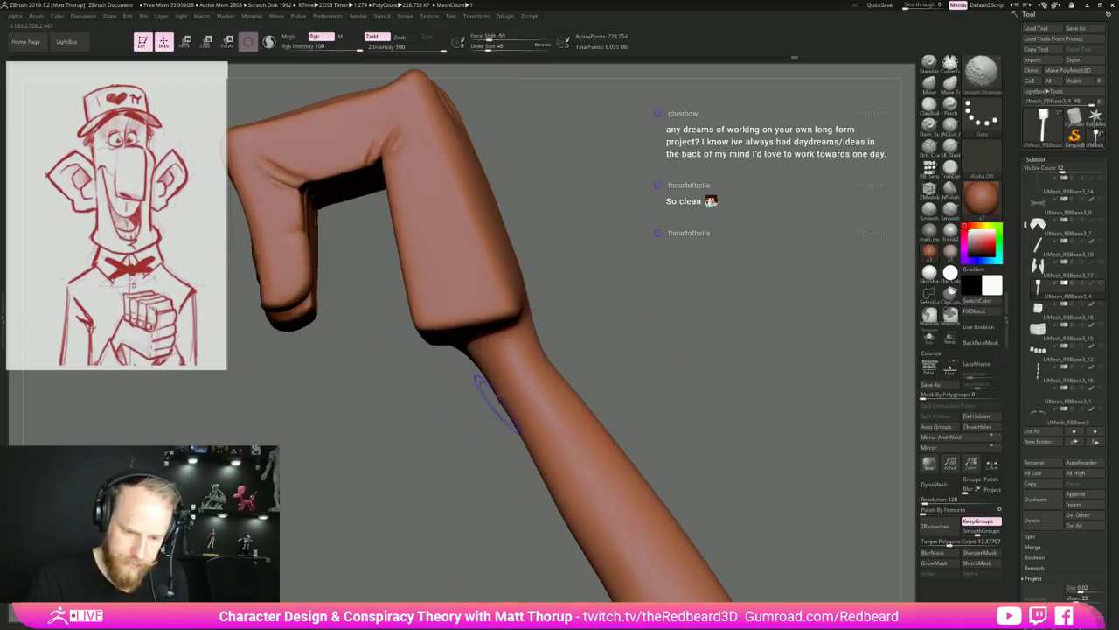
drag(518, 470, 595, 448)
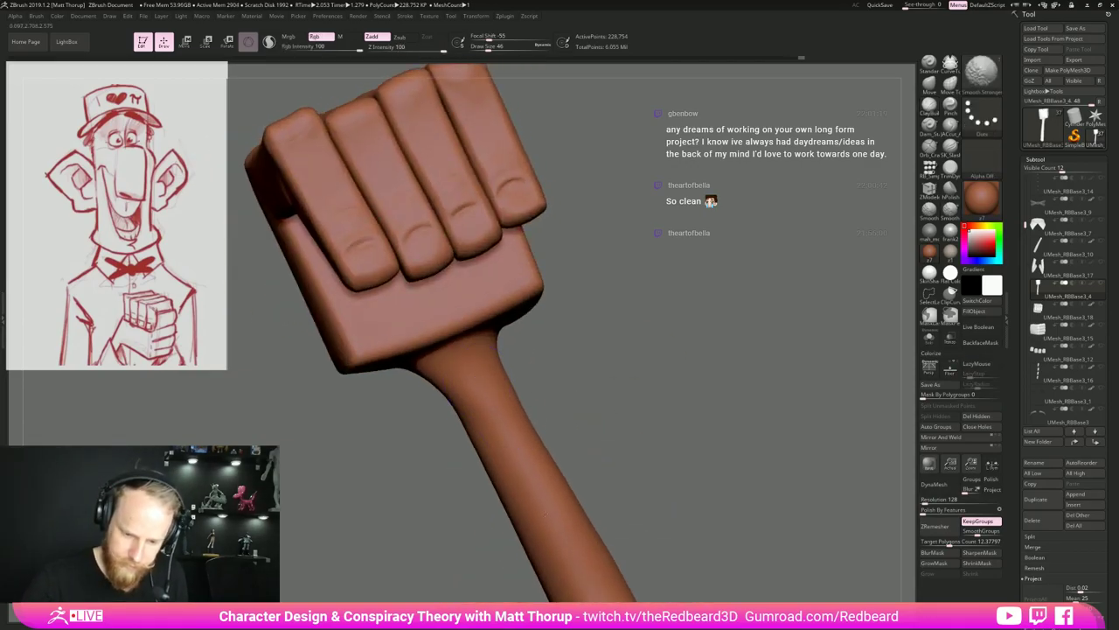
alt+drag(662, 422, 795, 416)
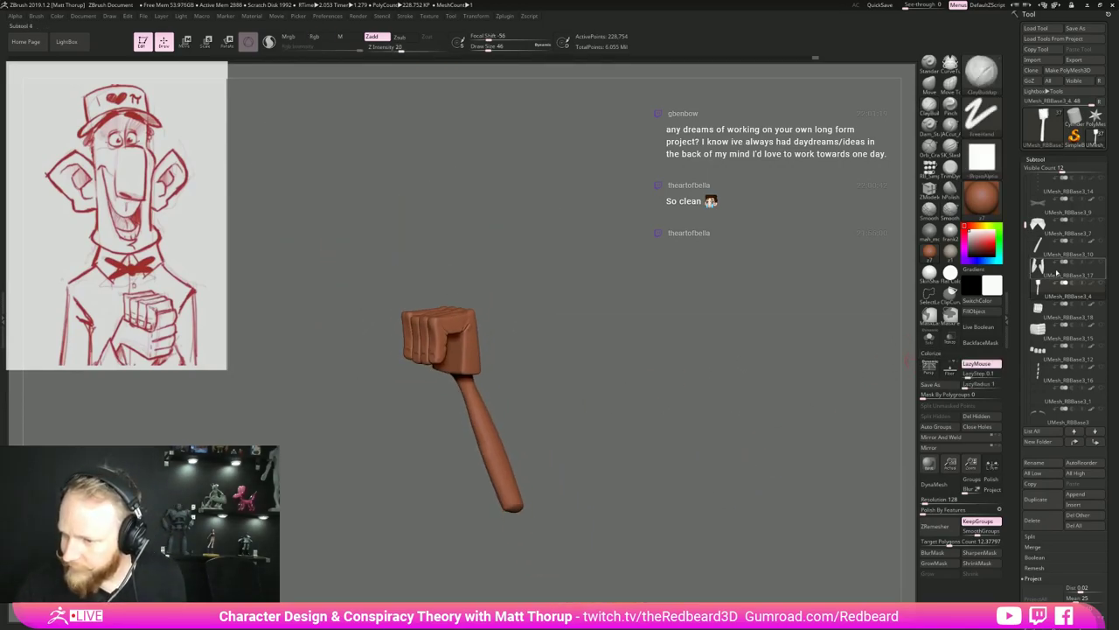
Duplicate the other hand, UMesh_RBBase3_15, and move the copy up the subtool list beside its forearm.
click(1058, 253)
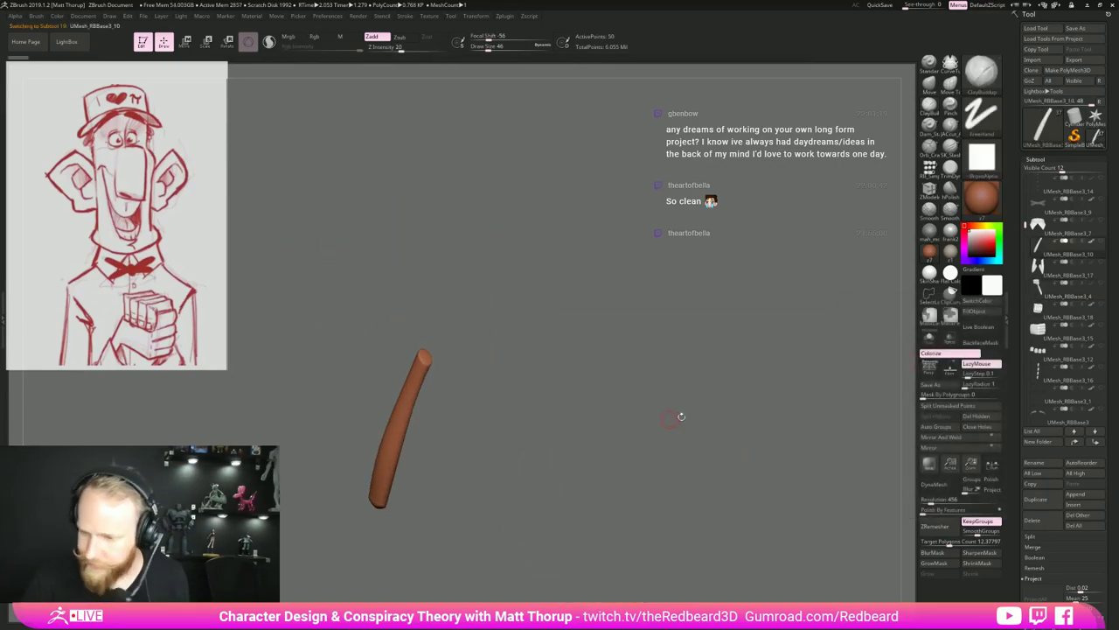
mouse_move(1076, 315)
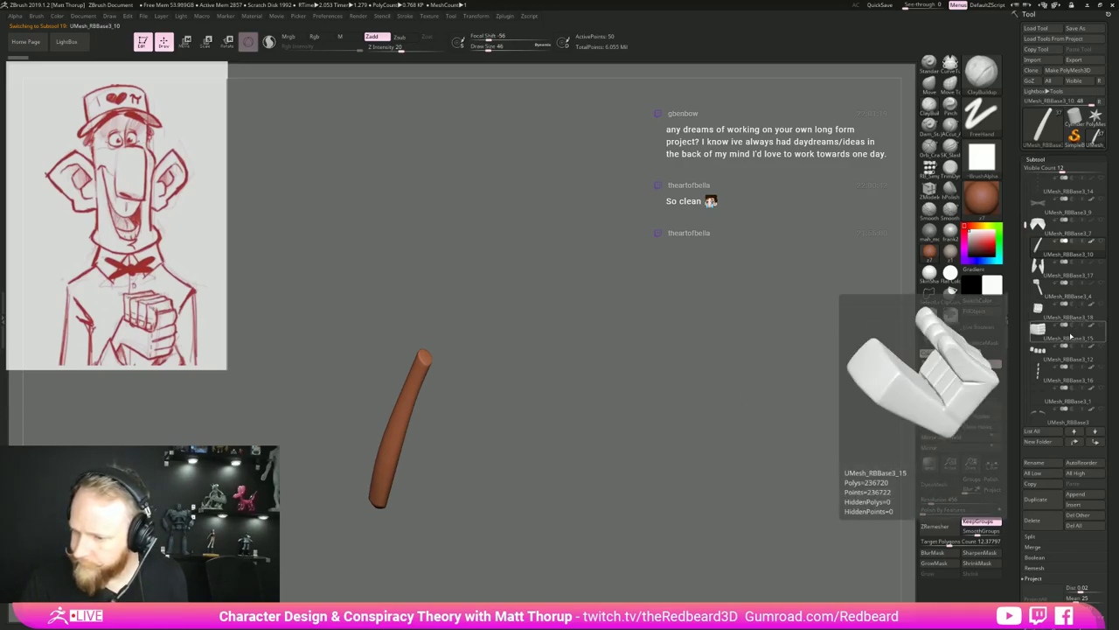
click(1073, 332)
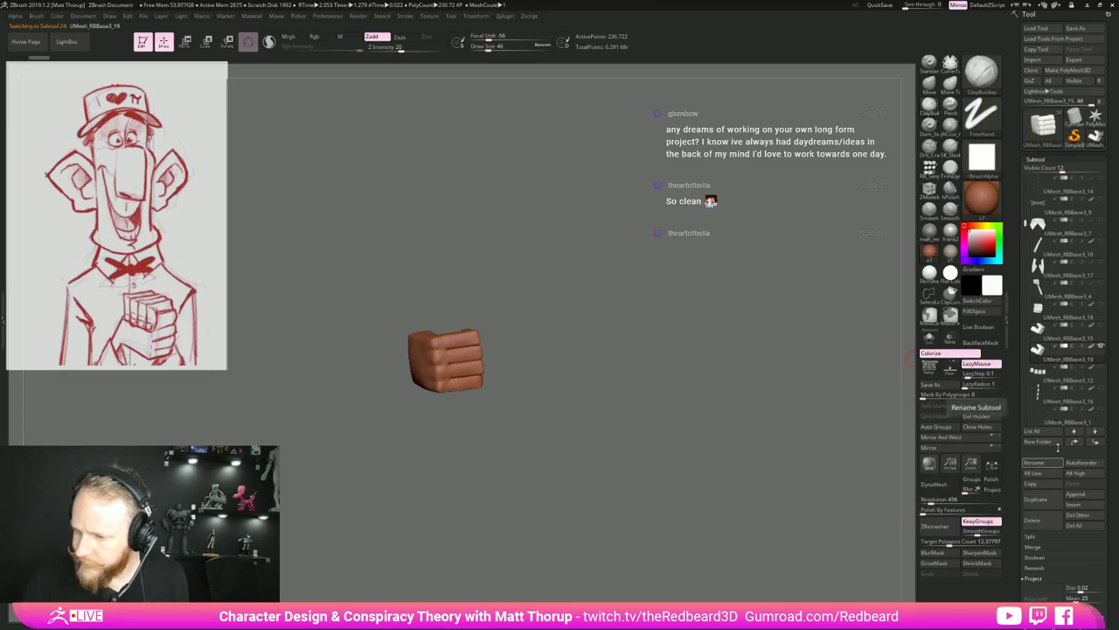
click(1077, 444)
click(1077, 444)
click(1077, 444)
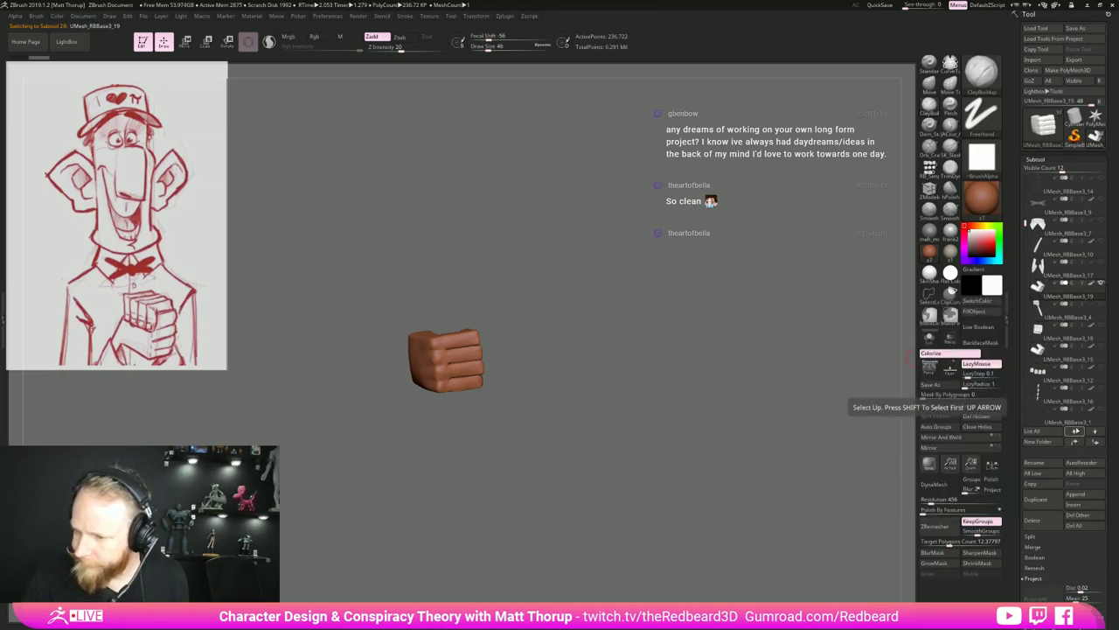
key(f)
key(shift+f)
mouse_move(705, 400)
mouse_down()
mouse_move(759, 400)
mouse_move(752, 421)
mouse_up()
Turn off dynamic subdivision on the forearm UMesh_RBBase3_10 and subdivide it by four levels.
click(1046, 268)
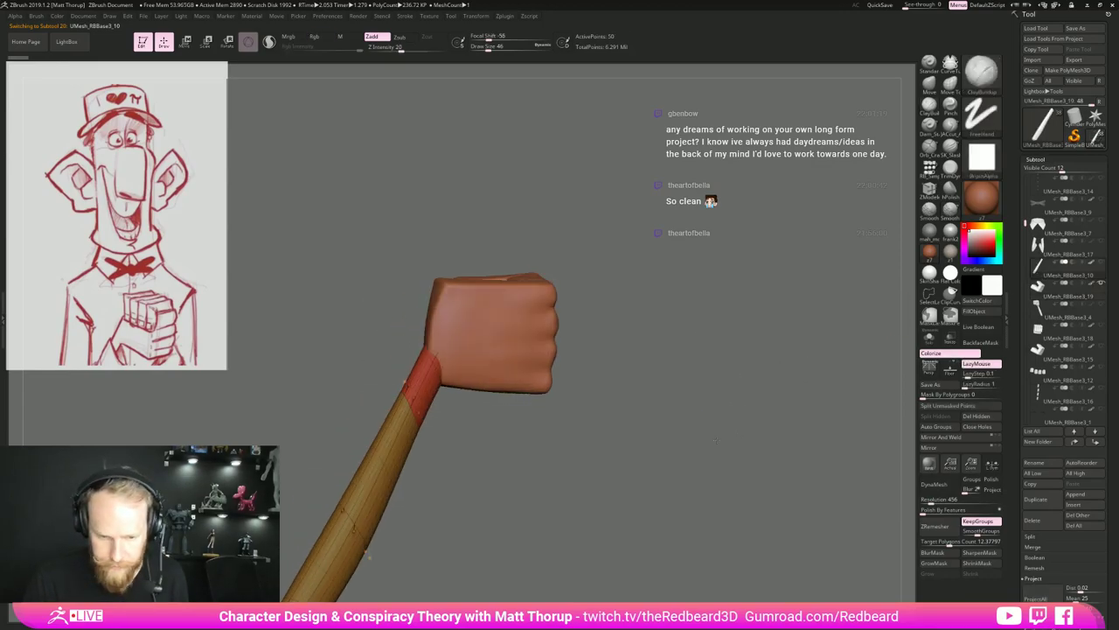
key(shift+d)
key(ctrl+d)
key(ctrl+d)
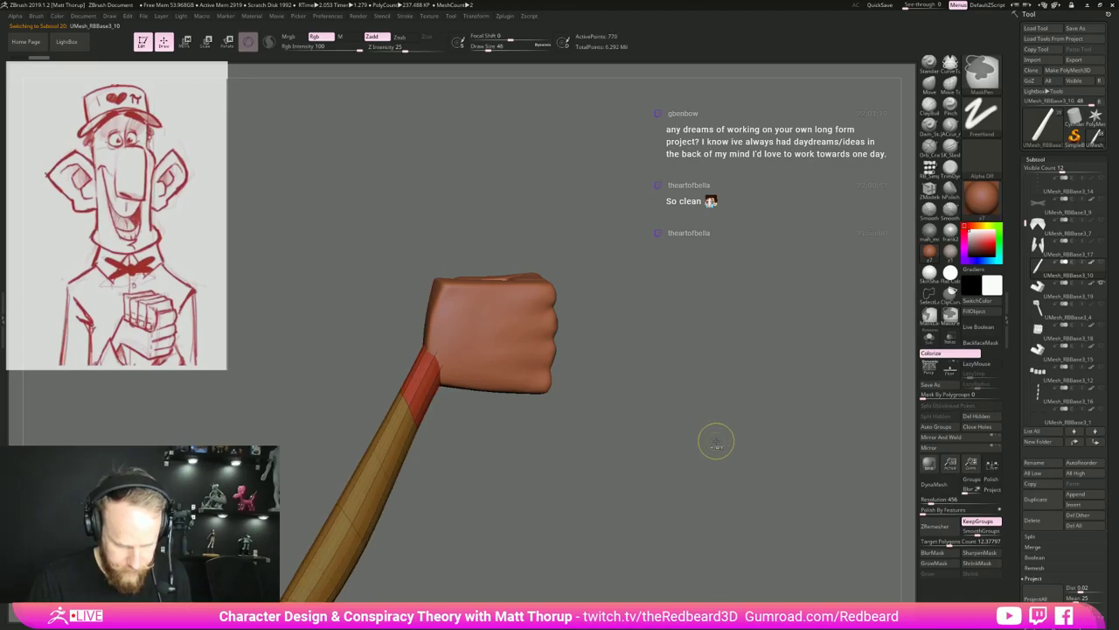
key(ctrl+d)
key(shift+f)
key(shift+f)
key(shift+f)
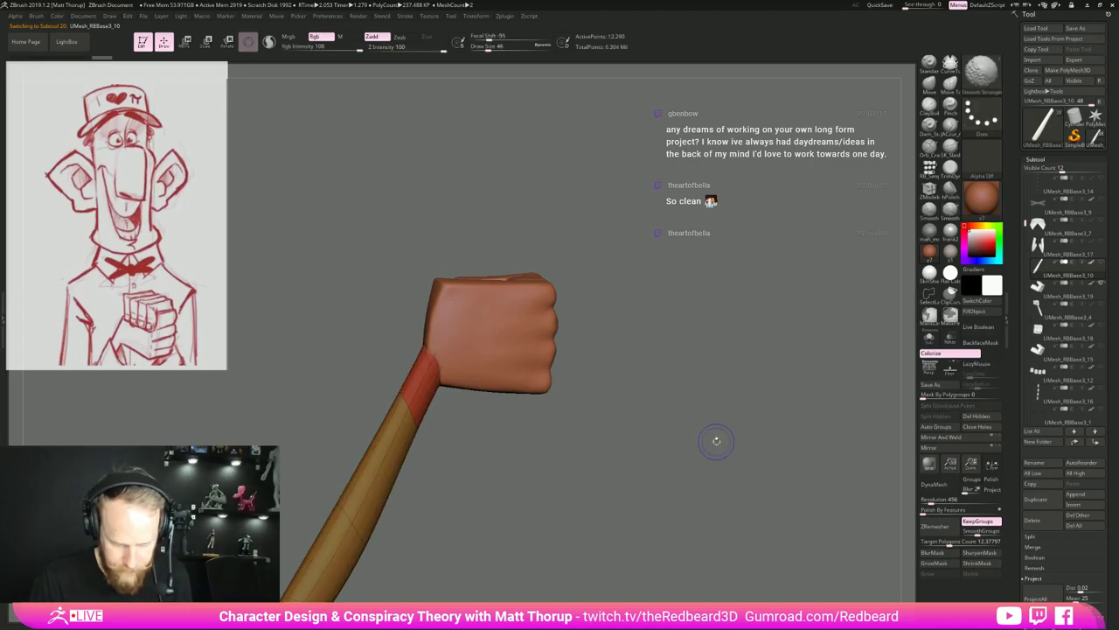
Merge the forearm down with the duplicated hand and display the polygroups of the combined arm.
click(1043, 547)
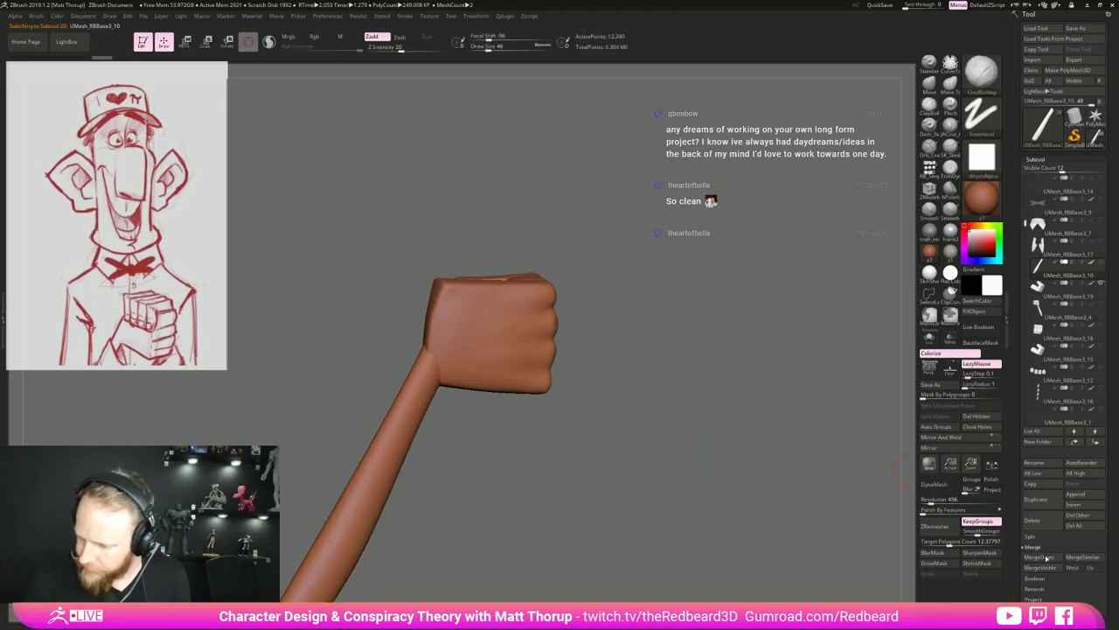
click(1042, 557)
click(962, 577)
drag(572, 428, 724, 452)
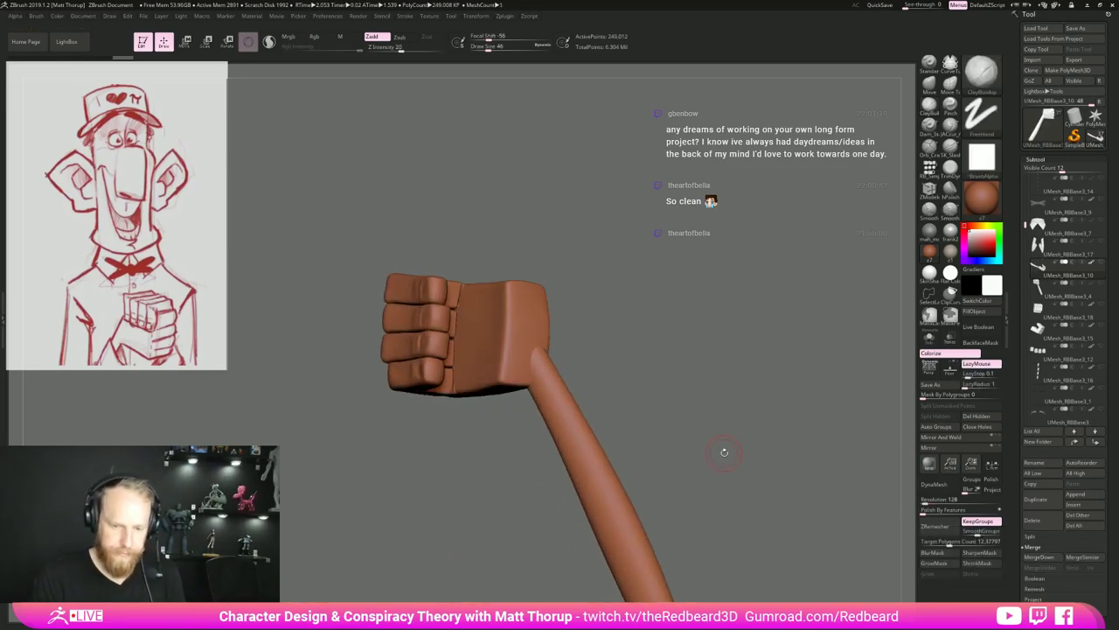
key(shift+f)
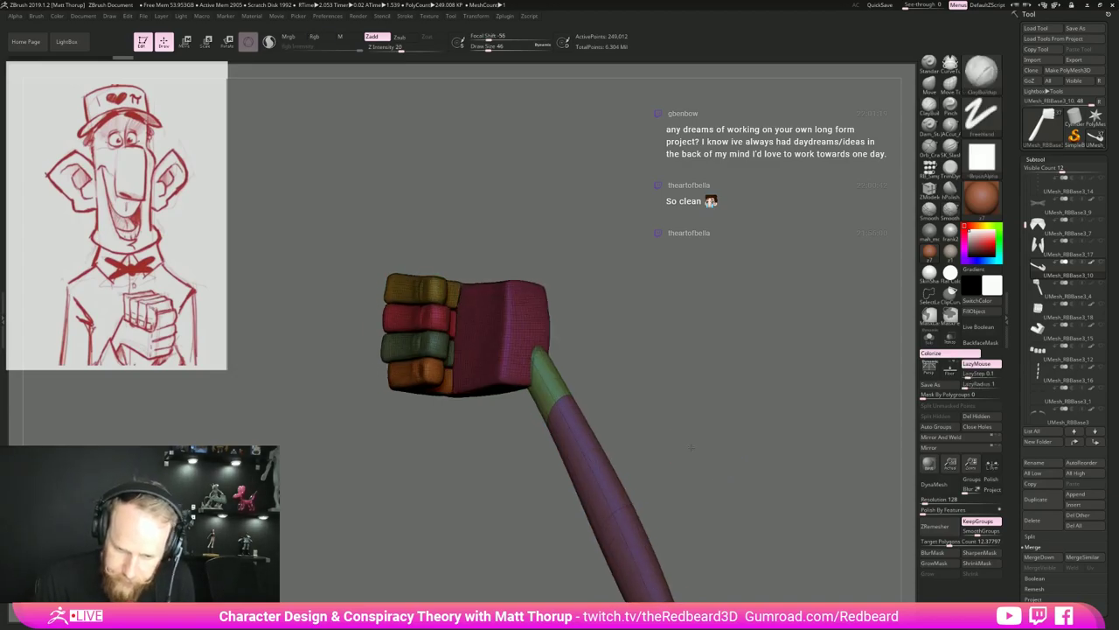
ctrl+shift+click(530, 326)
ctrl+drag(567, 333, 531, 411)
ctrl+drag(639, 397, 650, 446)
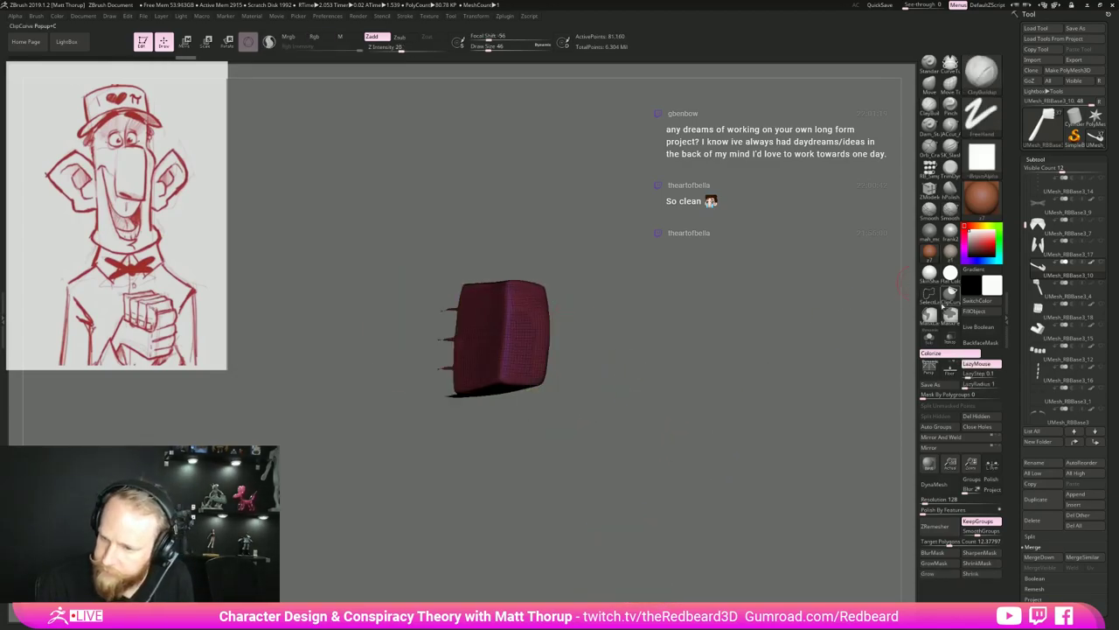
Mask the corner of the palm around the wrist with MaskLasso, working from several sides of the whole arm.
key(ctrl)
drag(691, 381, 584, 433)
ctrl+shift+click(580, 444)
mouse_move(682, 446)
mouse_down()
mouse_move(664, 452)
mouse_move(710, 446)
mouse_move(697, 445)
mouse_up()
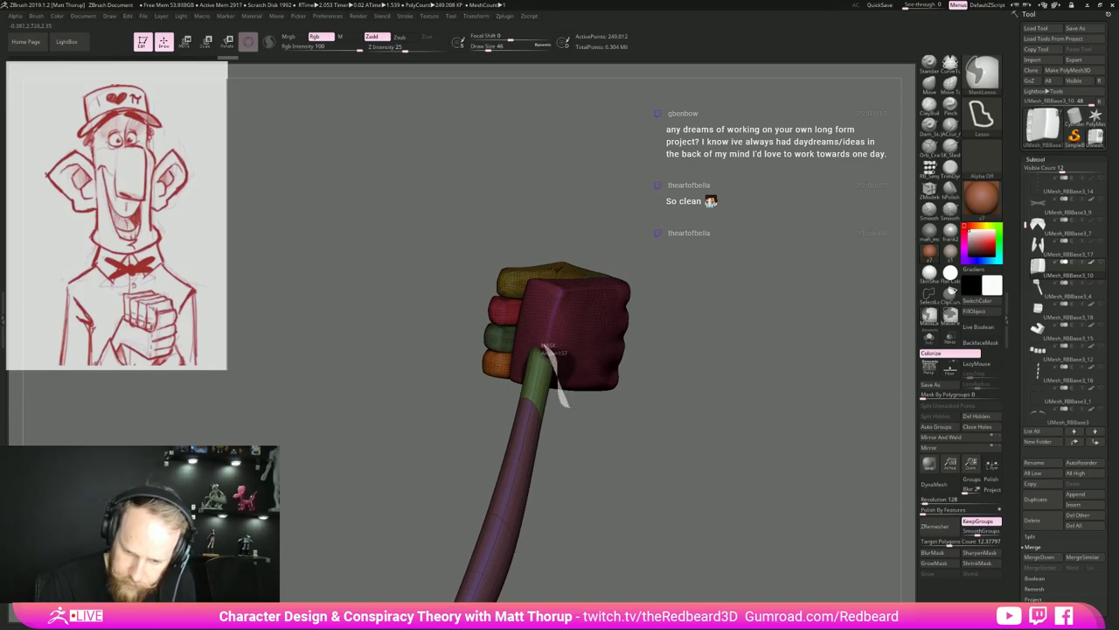
ctrl+drag(542, 348, 591, 306)
mouse_move(662, 332)
mouse_down()
mouse_move(719, 377)
mouse_move(707, 389)
mouse_up()
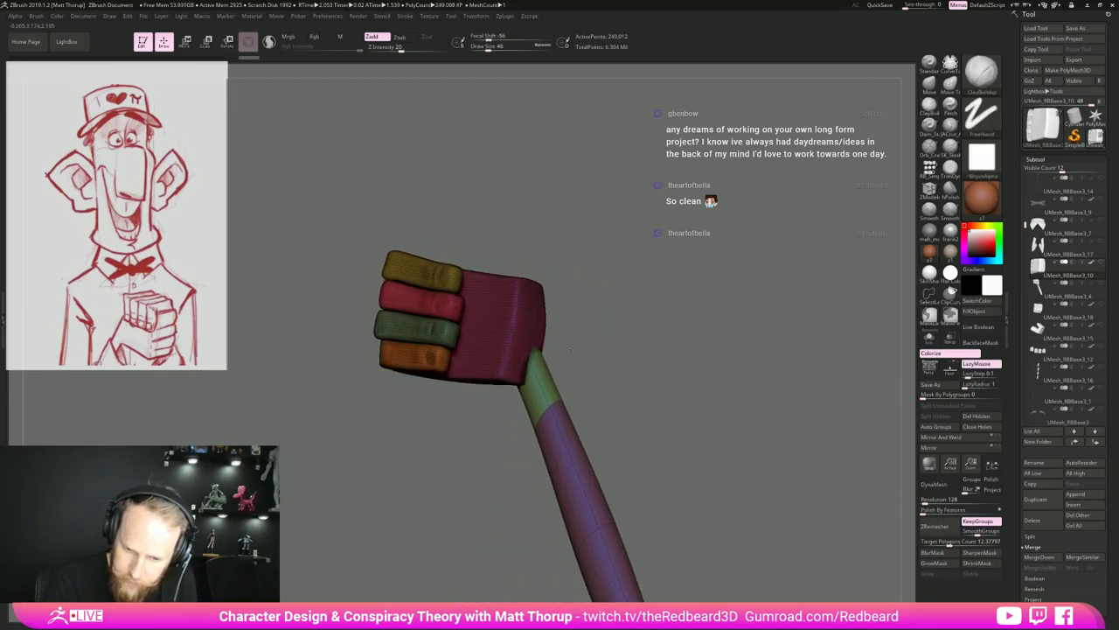
drag(571, 349, 565, 348)
drag(674, 402, 495, 381)
key(ctrl)
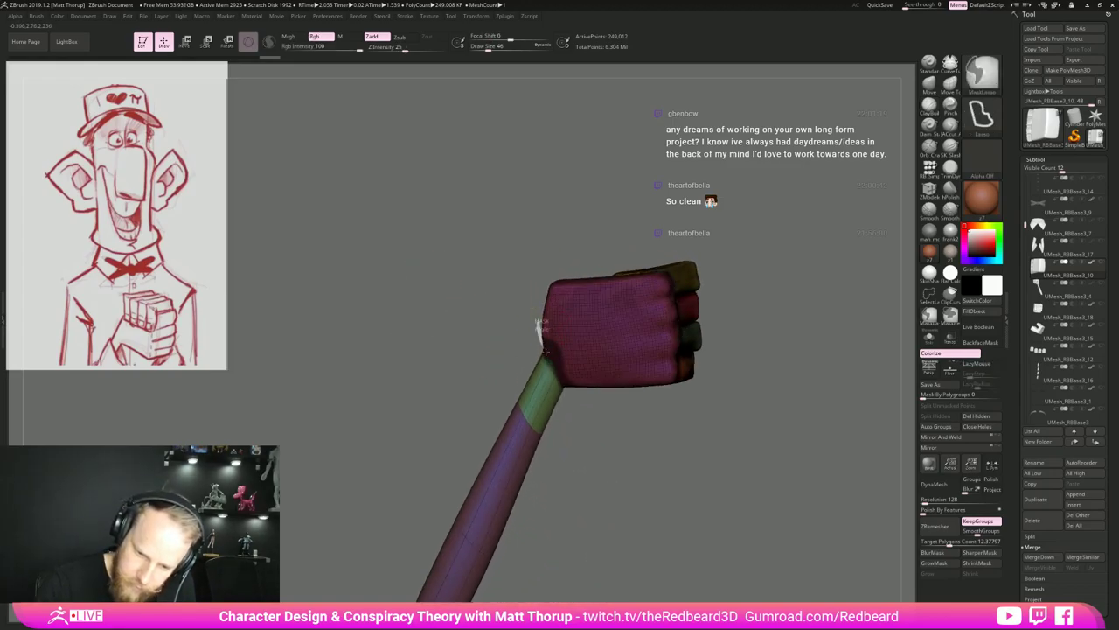
mouse_move(570, 431)
mouse_down()
mouse_move(599, 416)
mouse_move(562, 276)
mouse_up()
mouse_move(734, 411)
mouse_down()
mouse_move(746, 390)
mouse_move(739, 351)
mouse_up()
ctrl+drag(568, 334, 643, 298)
mouse_move(822, 394)
mouse_down()
mouse_move(759, 404)
mouse_move(709, 514)
mouse_up()
Hide the wrist polygroup, finish the mask on the palm corner, and turn the masked patch into its own polygroup.
ctrl+shift+click(601, 379)
mouse_move(634, 303)
ctrl+mouse_down()
mouse_move(682, 334)
mouse_move(481, 303)
ctrl+mouse_up()
mouse_move(740, 417)
mouse_down()
mouse_move(700, 450)
mouse_move(749, 441)
mouse_move(705, 461)
mouse_up()
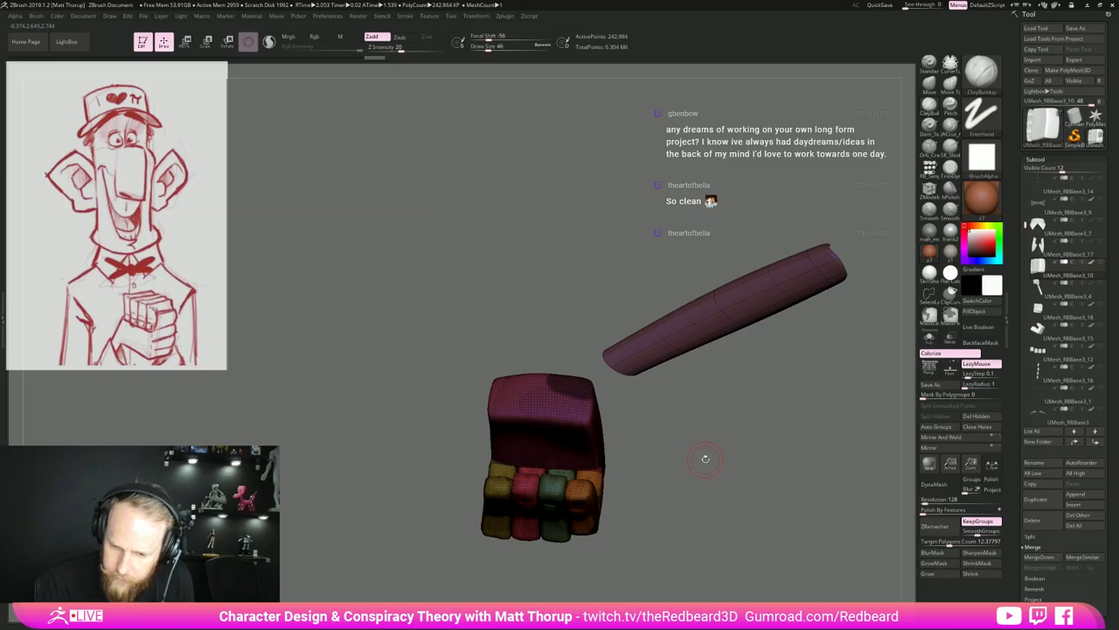
key(ctrl+w)
ctrl+shift+click(707, 460)
Hide the hand so only the forearm and its wrist polygroup are visible.
mouse_move(727, 462)
mouse_down()
mouse_move(726, 577)
mouse_move(725, 360)
mouse_move(702, 377)
mouse_move(695, 429)
mouse_up()
ctrl+shift+click(627, 386)
ctrl+shift+drag(705, 371, 751, 360)
ctrl+shift+click(701, 408)
mouse_move(712, 408)
ctrl+shift+mouse_down()
mouse_move(752, 386)
mouse_move(730, 373)
ctrl+shift+mouse_up()
key(shift)
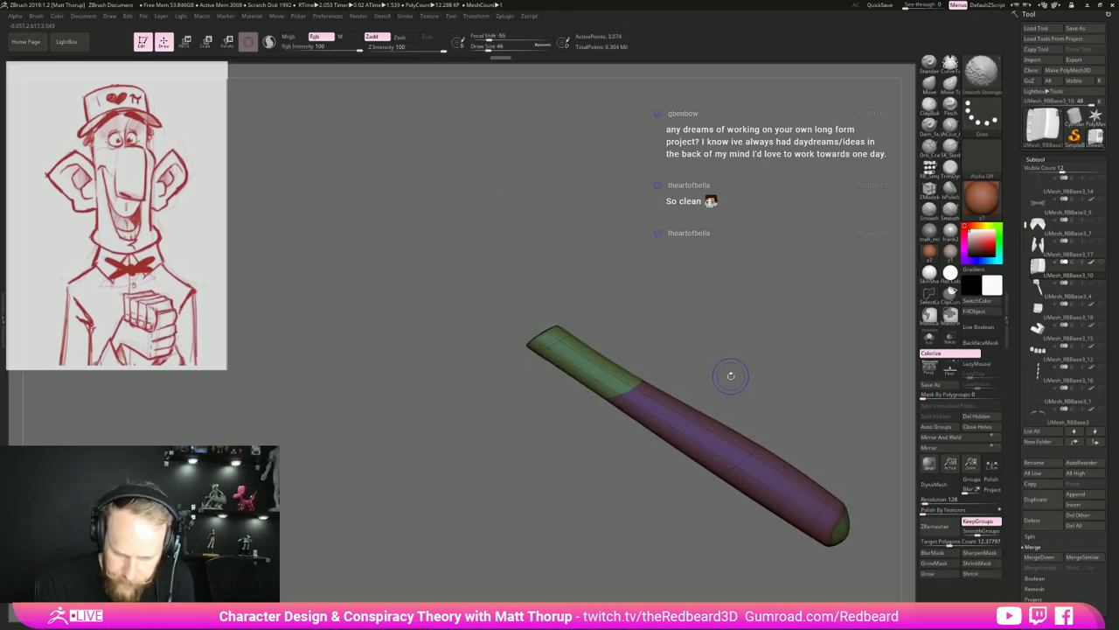
Lasso-hide the wrist end of the forearm that overlaps the hand, checking the cut with inverted visibility.
key(shift+f)
key(shift+f)
mouse_move(656, 254)
ctrl+alt+shift+mouse_down()
mouse_move(483, 341)
mouse_move(568, 379)
ctrl+alt+shift+mouse_up()
ctrl+shift+drag(722, 349, 767, 332)
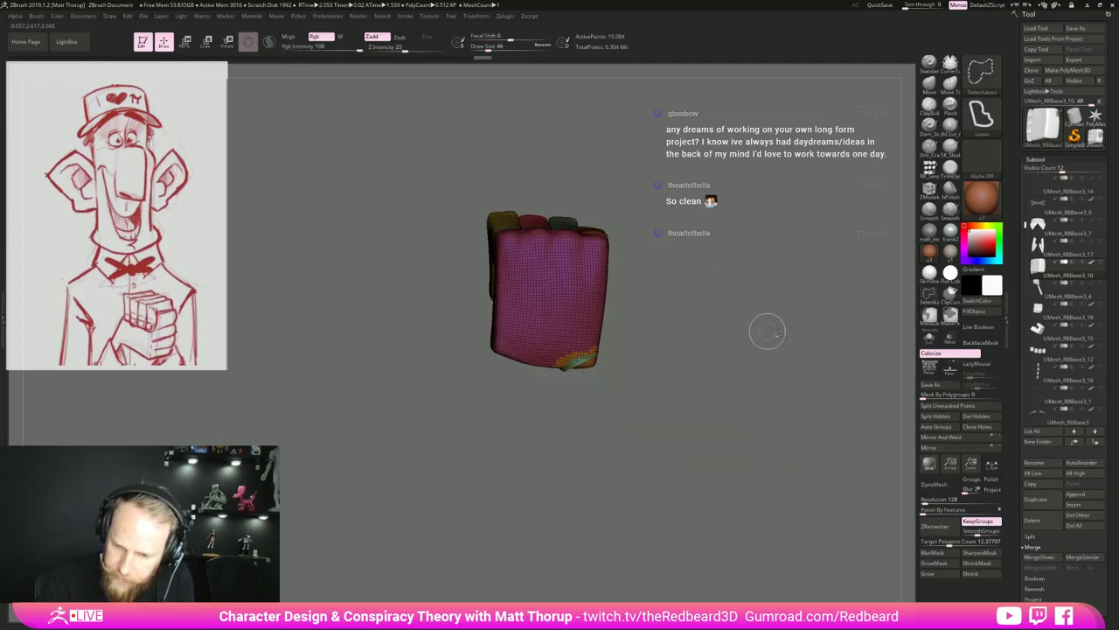
drag(754, 391, 761, 362)
ctrl+shift+click(758, 367)
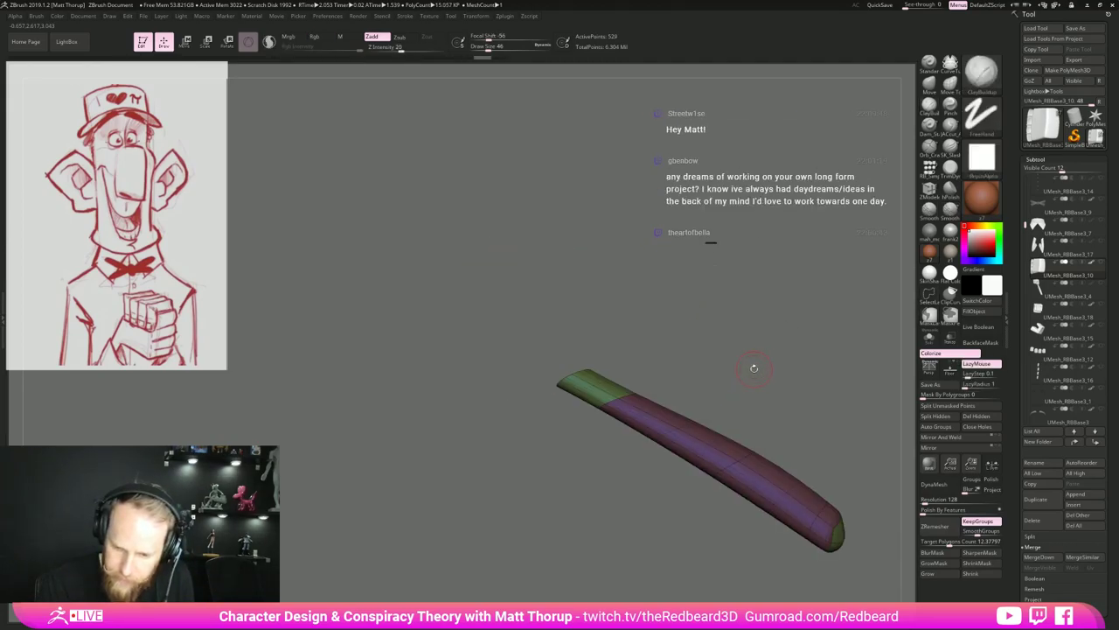
Hide more of the forearm's wrist end, group the remaining forearm as one polygroup, and show the whole arm.
drag(681, 344, 647, 362)
ctrl+alt+shift+drag(608, 298, 636, 326)
key(ctrl+z)
ctrl+alt+shift+drag(537, 386, 678, 335)
alt+drag(742, 398, 745, 358)
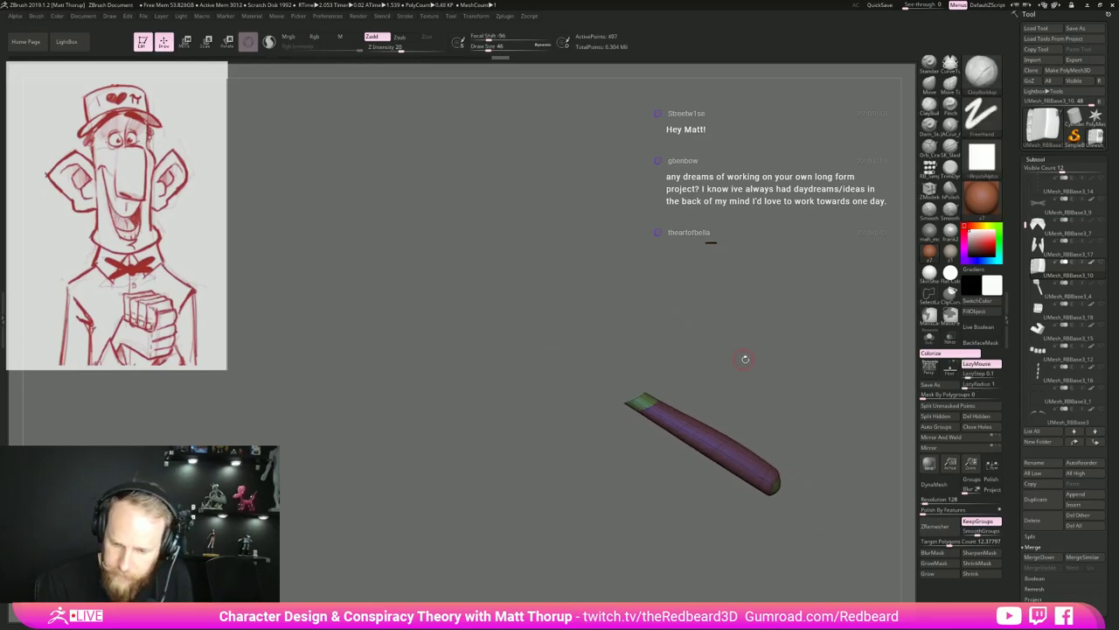
mouse_move(815, 392)
ctrl+shift+mouse_down()
mouse_move(555, 503)
mouse_move(809, 498)
mouse_move(769, 509)
mouse_move(691, 465)
ctrl+shift+mouse_up()
key(ctrl+z)
key(ctrl+w)
ctrl+shift+click(825, 514)
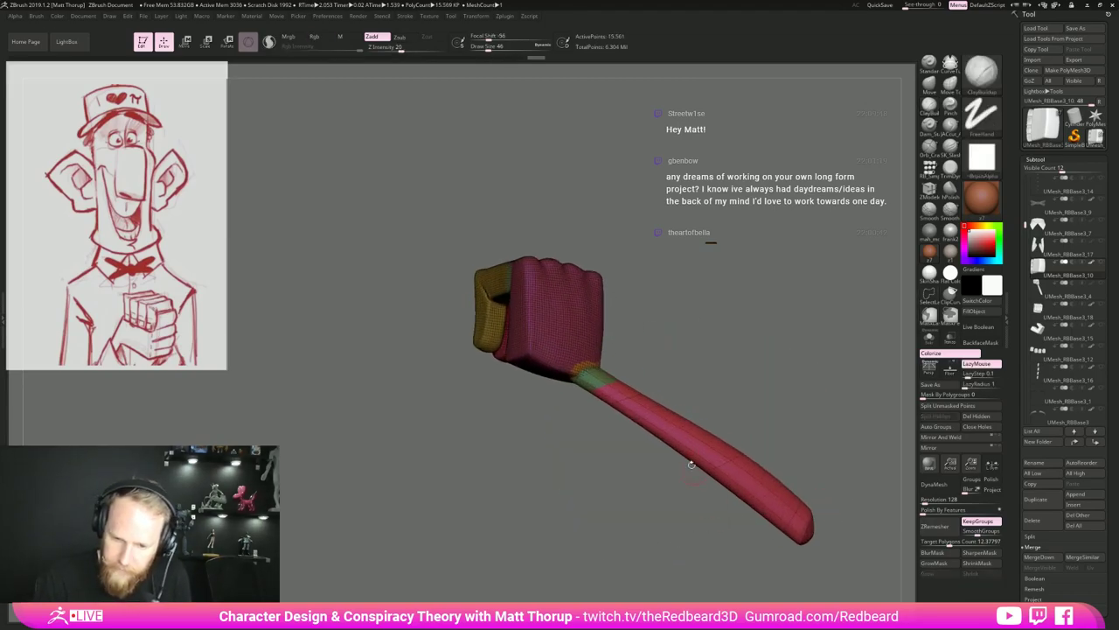
Hide the leftover wrist-end polygroup between the forearm and hand and delete the hidden geometry.
ctrl+shift+click(596, 377)
drag(682, 352, 739, 378)
drag(800, 355, 725, 375)
drag(772, 433, 695, 389)
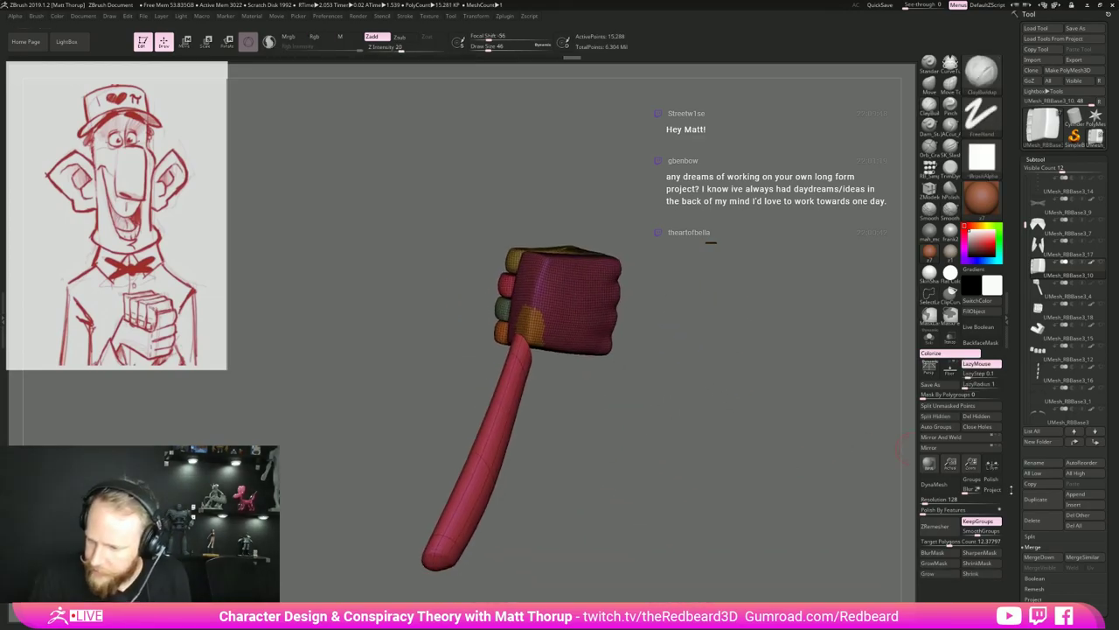
drag(763, 467, 700, 460)
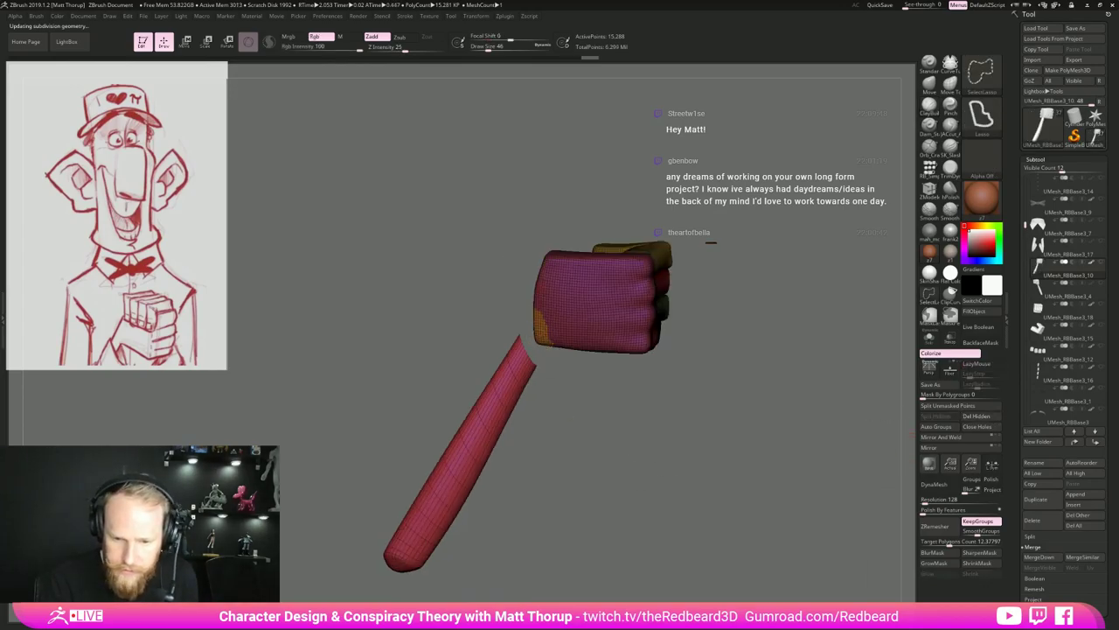
Hide the patch polygroup on the palm corner to open a hole facing the forearm.
ctrl+shift+click(557, 331)
drag(616, 448, 612, 476)
ctrl+shift+click(654, 453)
ctrl+shift+click(535, 320)
ctrl+shift+drag(689, 415, 744, 406)
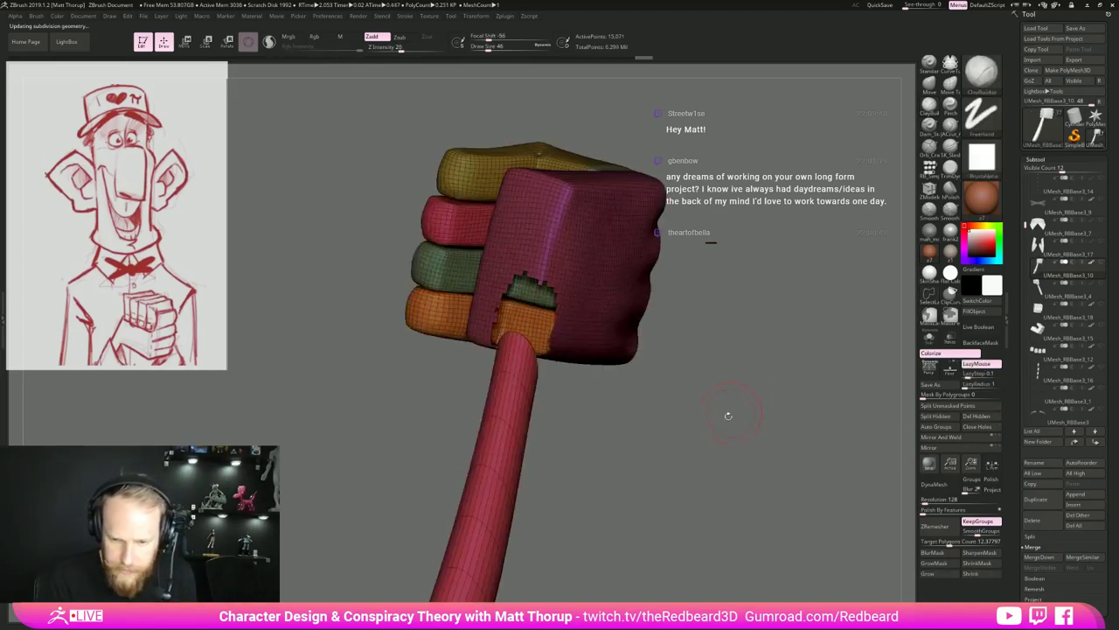
Mask the area around the palm hole, invert the mask so only that rim stays editable, and polish it by features.
drag(748, 466, 780, 461)
mouse_move(588, 231)
ctrl+mouse_down()
mouse_move(498, 299)
mouse_move(481, 404)
mouse_move(494, 435)
ctrl+mouse_up()
mouse_move(497, 490)
mouse_down()
mouse_move(507, 420)
mouse_move(530, 440)
mouse_up()
mouse_move(646, 203)
ctrl+alt+mouse_down()
mouse_move(539, 339)
mouse_move(631, 496)
mouse_move(655, 450)
ctrl+alt+mouse_up()
ctrl+click(647, 464)
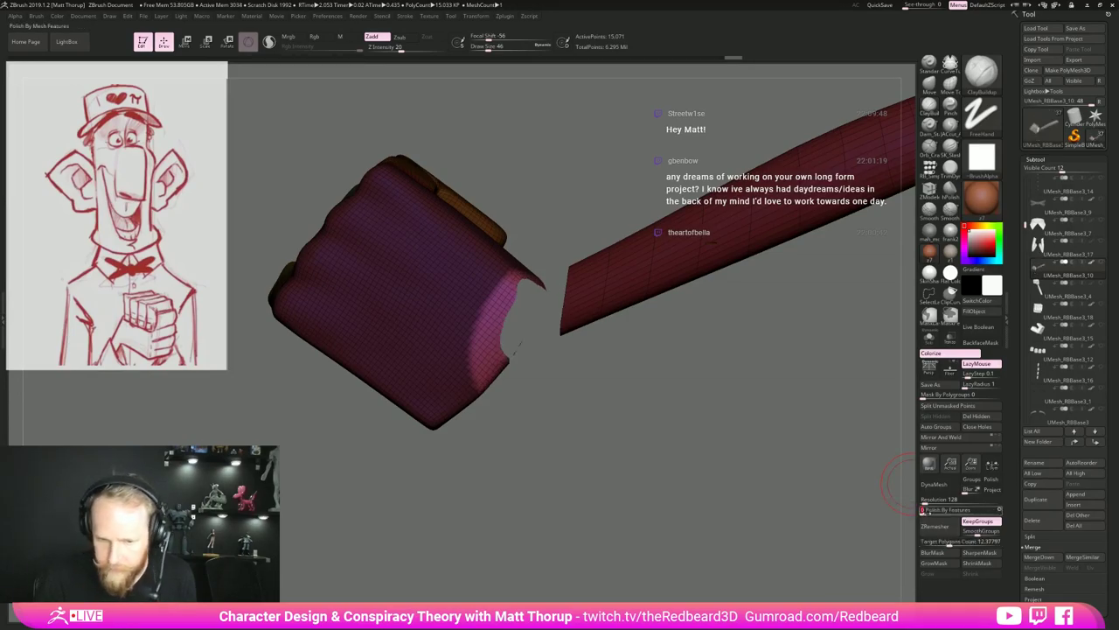
drag(737, 538, 711, 481)
drag(690, 528, 685, 540)
Choose the CurveBridge brush and try to bridge the forearm's open end to the palm hole.
key(b)
key(z)
key(m)
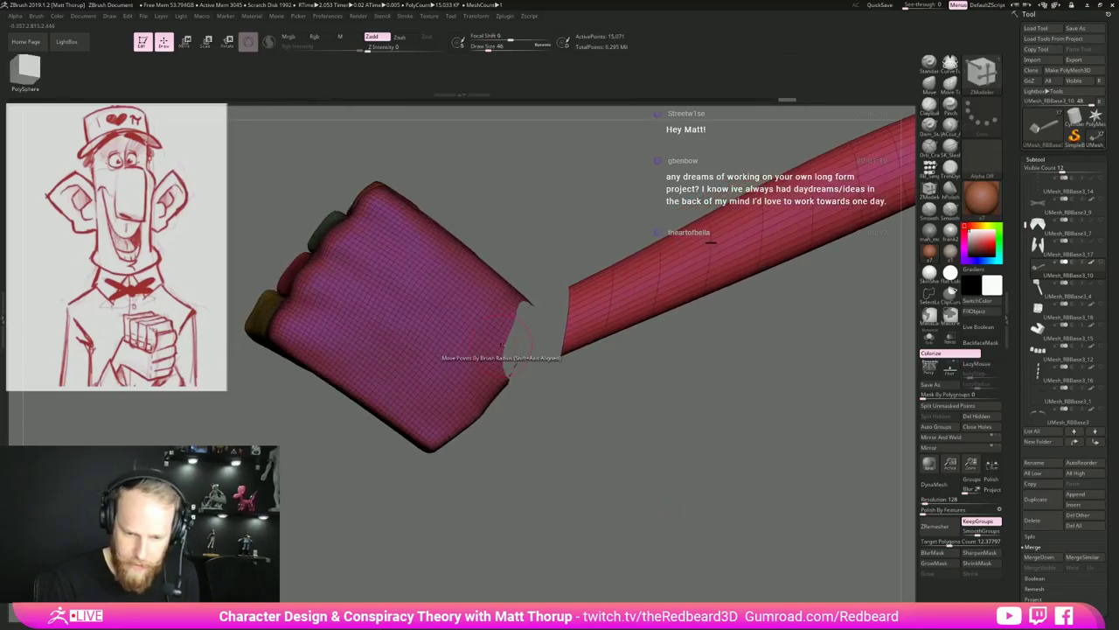
key(b)
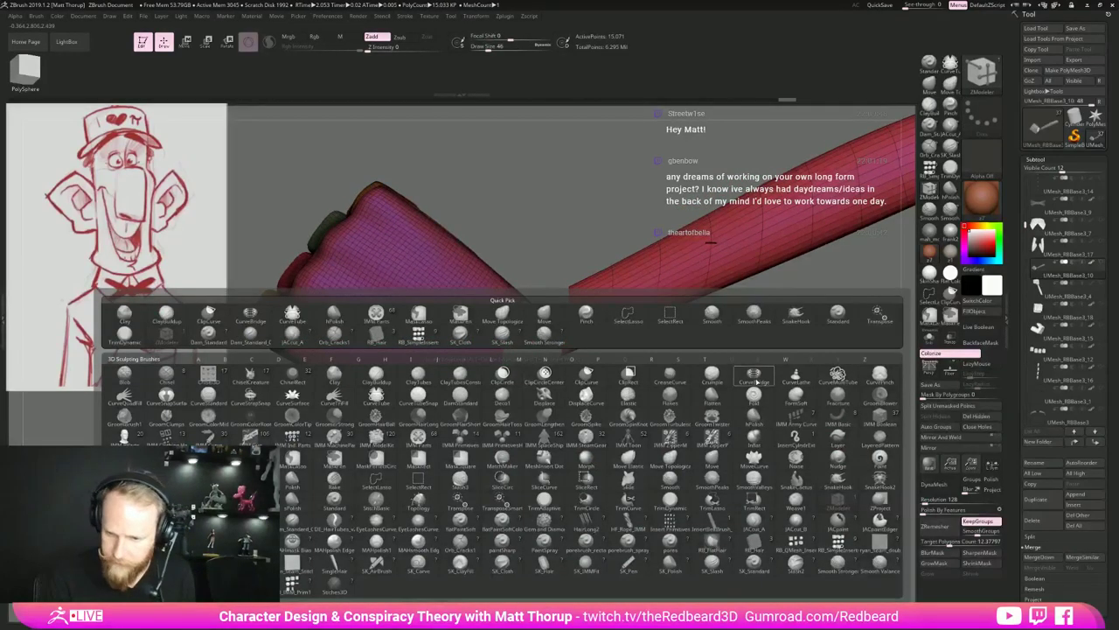
click(757, 382)
click(574, 273)
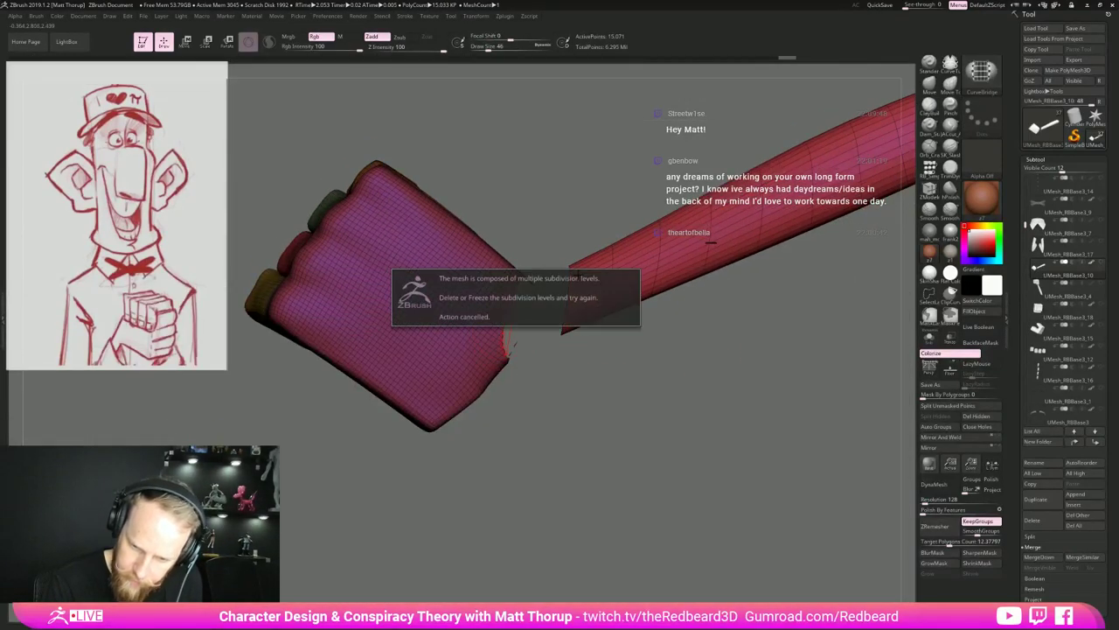
Delete the arm's lower subdivision levels and try drawing a curve bridge between the forearm end and the palm hole.
click(630, 475)
click(1038, 619)
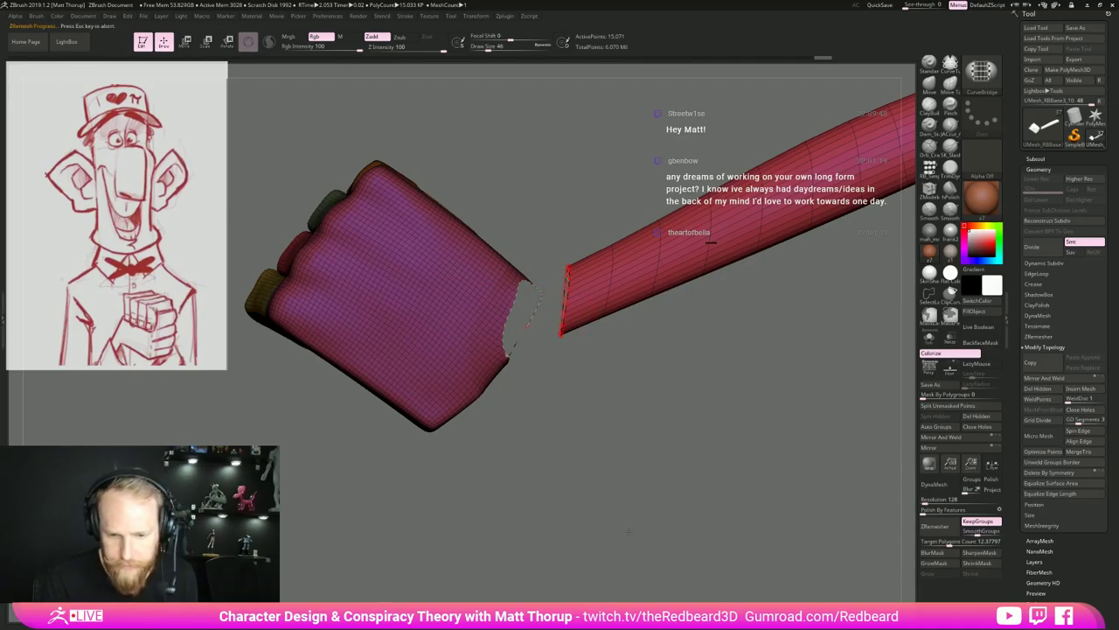
drag(629, 495, 611, 442)
key(ctrl+z)
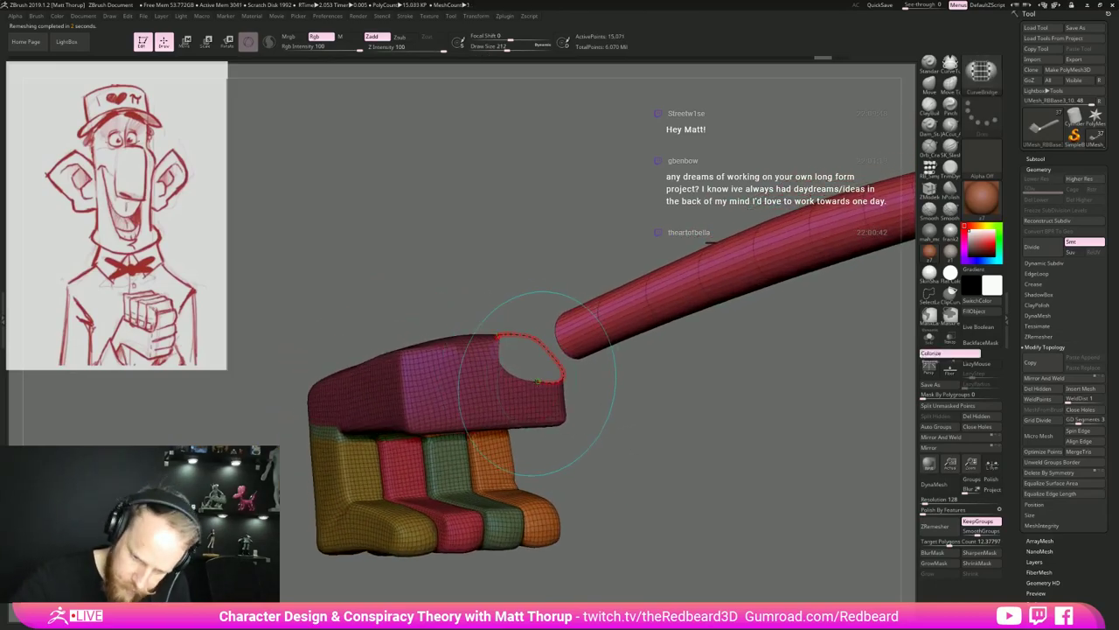
drag(536, 381, 537, 382)
key(ctrl+z)
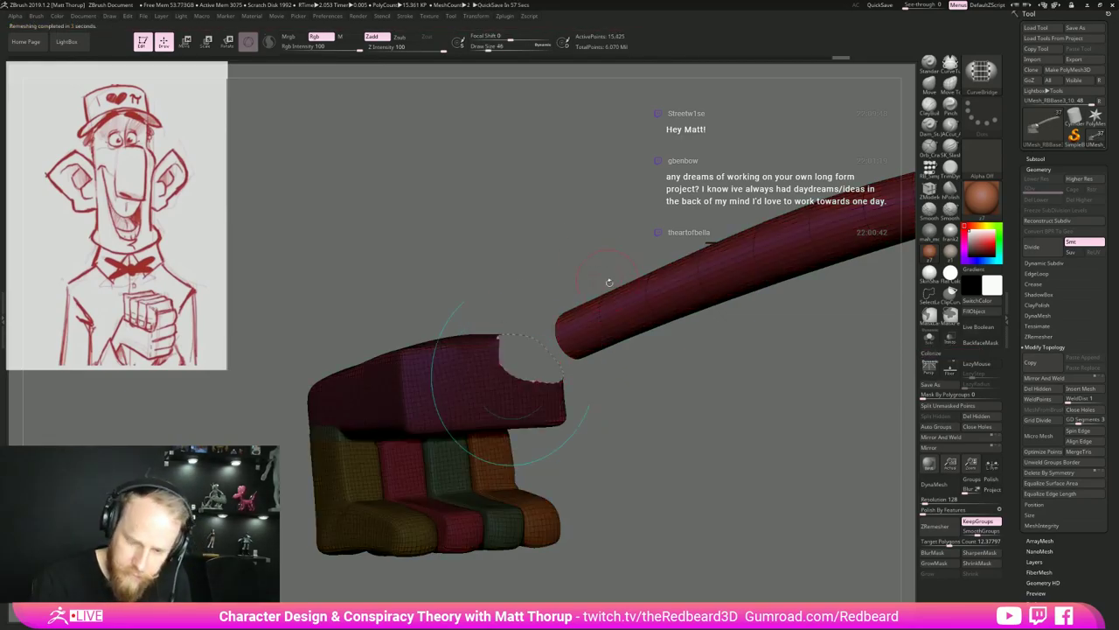
Undo the bridge attempt and turn the masked area around the palm hole into its own polygroup.
mouse_move(686, 413)
mouse_down()
mouse_move(670, 464)
mouse_move(683, 455)
mouse_move(670, 466)
mouse_move(667, 437)
mouse_move(582, 439)
mouse_up()
key(ctrl+z)
ctrl+click(671, 442)
key(ctrl+w)
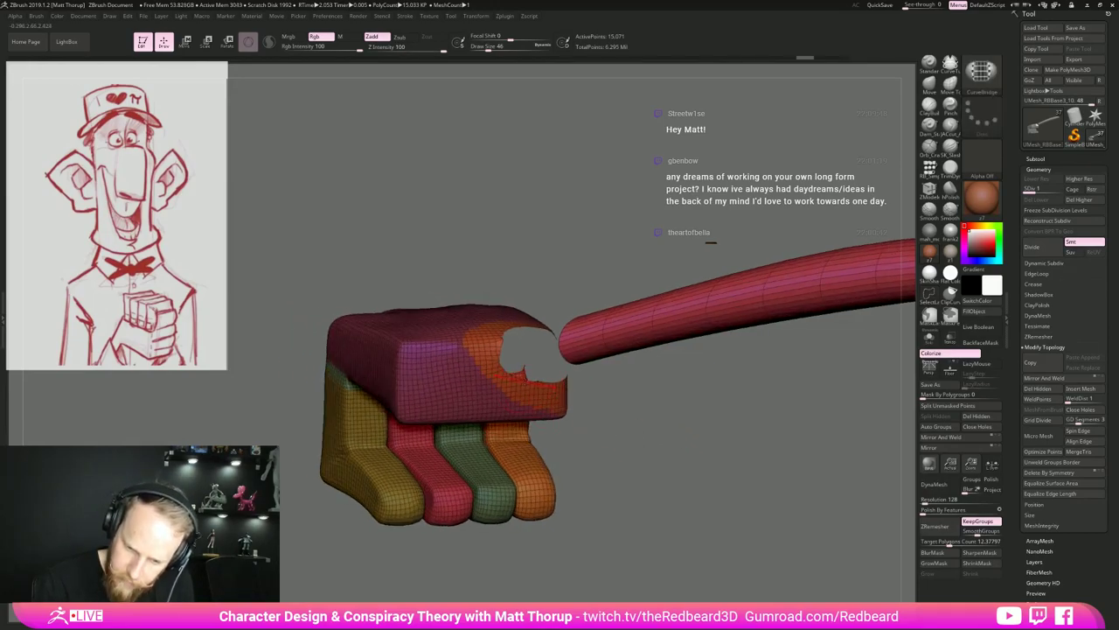
Delete the lower subdivision levels and bridge the palm hole to the forearm's open end with CurveBridge.
drag(528, 368, 563, 348)
click(1040, 541)
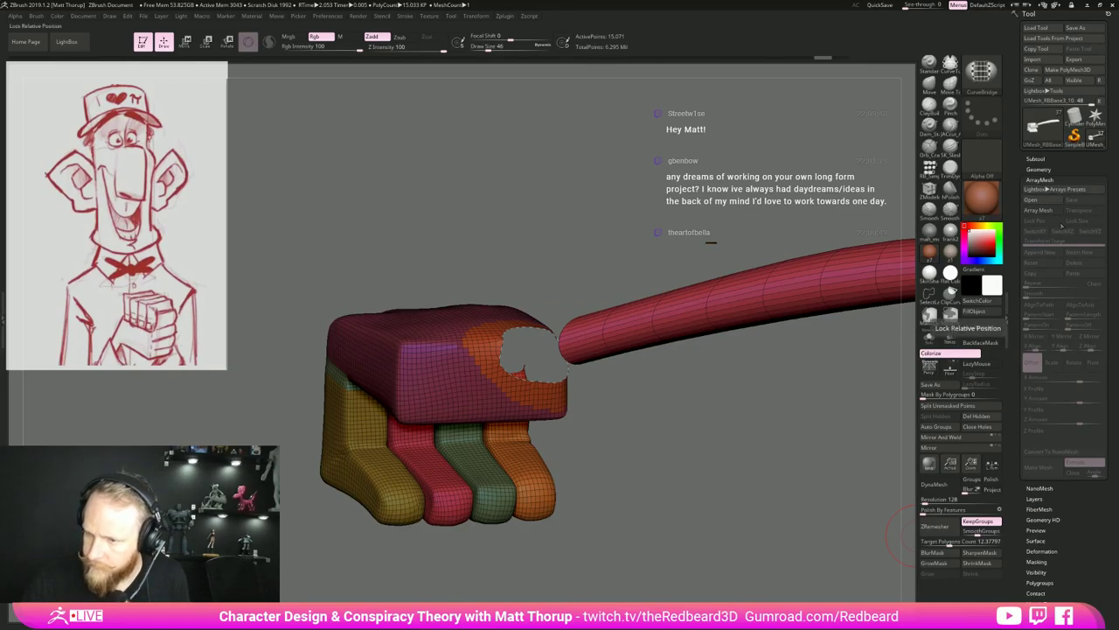
click(1039, 168)
click(1066, 206)
drag(595, 402, 505, 468)
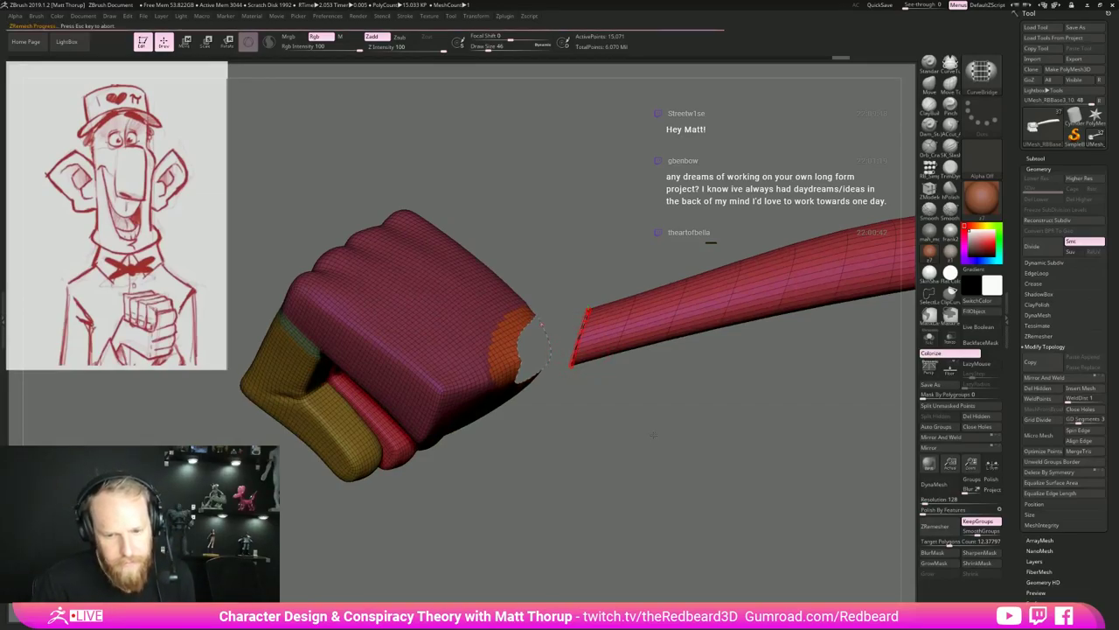
drag(659, 437, 636, 464)
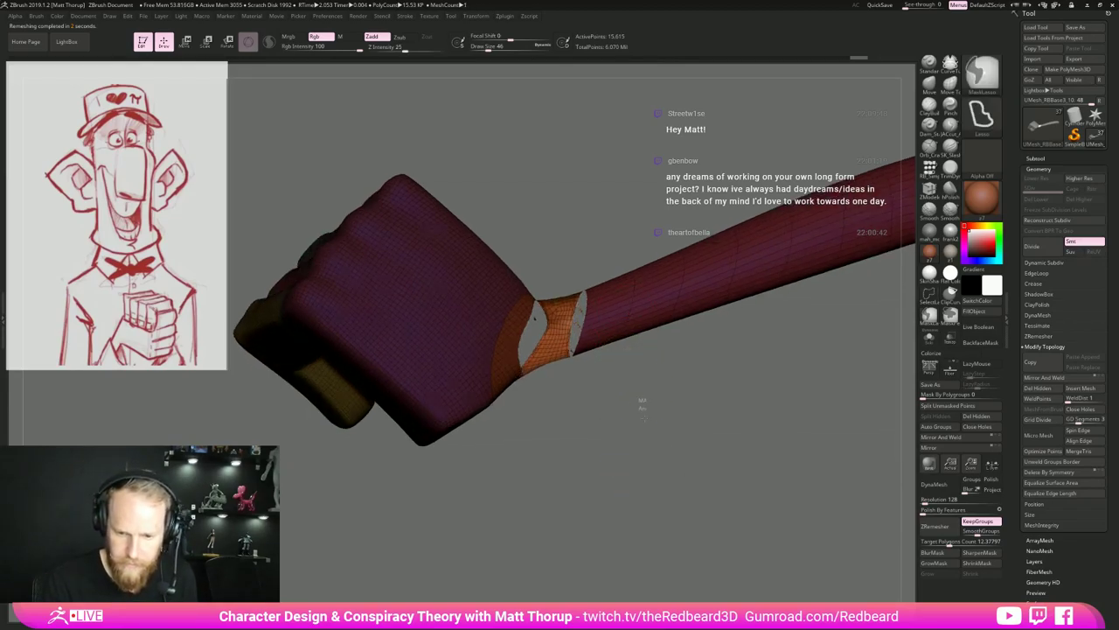
Clear the mask, check the bridge piece in isolation, show the whole arm and close the holes at the wrist.
ctrl+drag(642, 402, 654, 422)
ctrl+shift+click(553, 359)
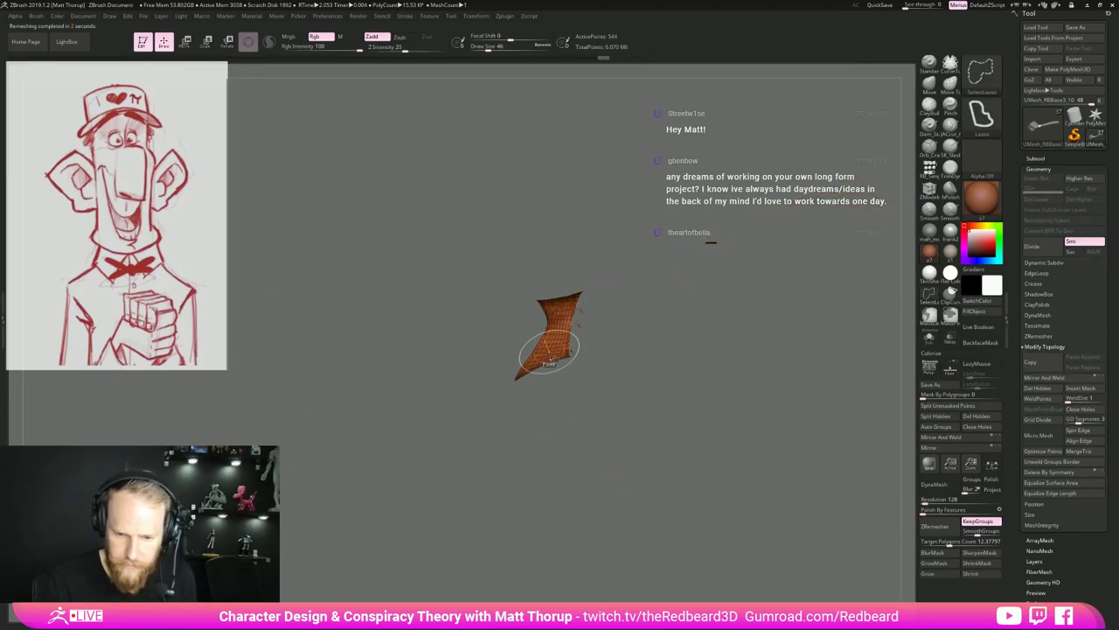
ctrl+shift+click(621, 424)
mouse_move(622, 424)
mouse_down()
mouse_move(638, 437)
mouse_move(665, 409)
mouse_move(661, 455)
mouse_move(673, 424)
mouse_move(686, 437)
mouse_move(697, 511)
mouse_move(686, 476)
mouse_up()
click(988, 427)
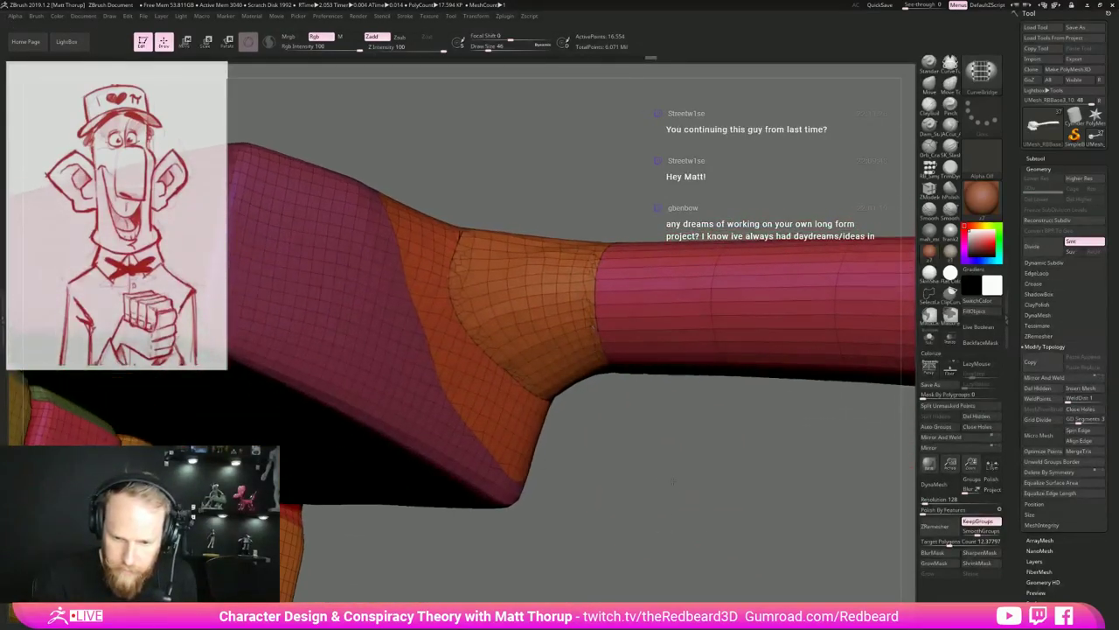
Try smoothing the bridged wrist, and undo both the smoothing and the hole closing.
shift+drag(487, 299, 487, 240)
mouse_move(520, 197)
mouse_down()
mouse_move(565, 204)
mouse_move(631, 394)
mouse_up()
key(ctrl+z)
key(ctrl+z)
drag(657, 447, 666, 534)
drag(654, 483, 649, 489)
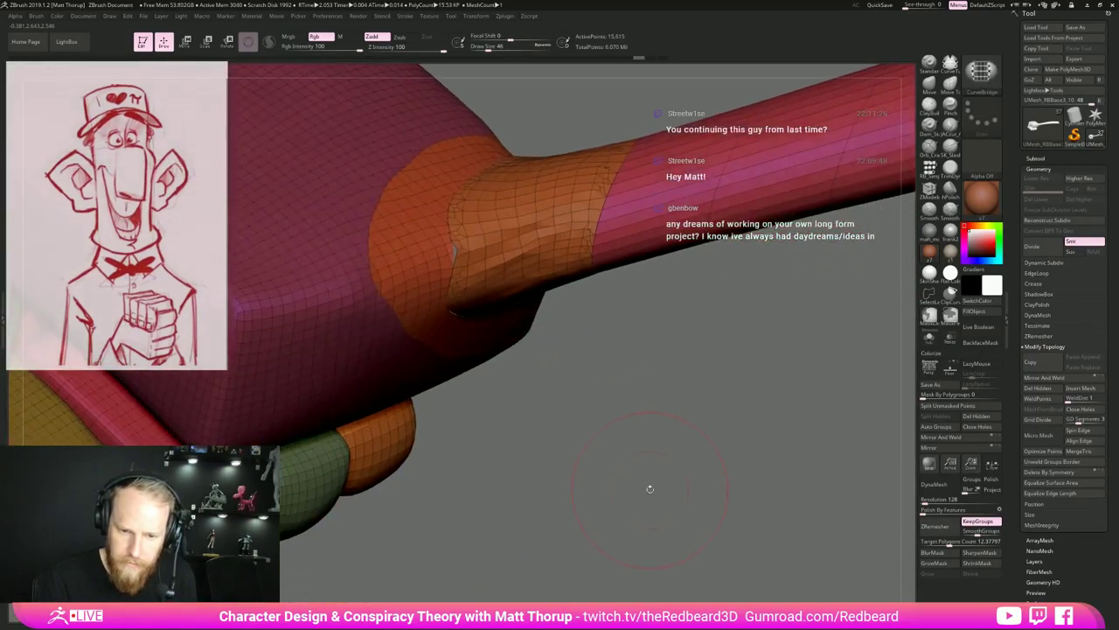
Remove the bridge piece between hand and forearm by hiding it and deleting hidden geometry, checking the hole with double-sided display.
key(ctrl+shift)
key(ctrl+z)
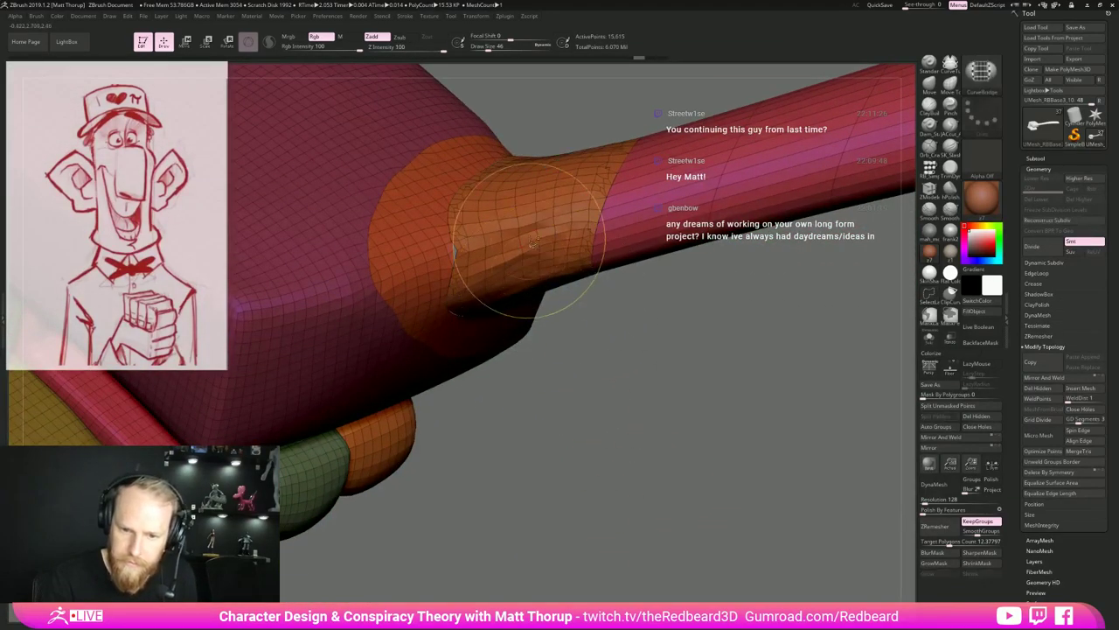
ctrl+shift+click(530, 238)
ctrl+shift+drag(660, 390, 680, 402)
drag(849, 408, 862, 443)
key(shift+d)
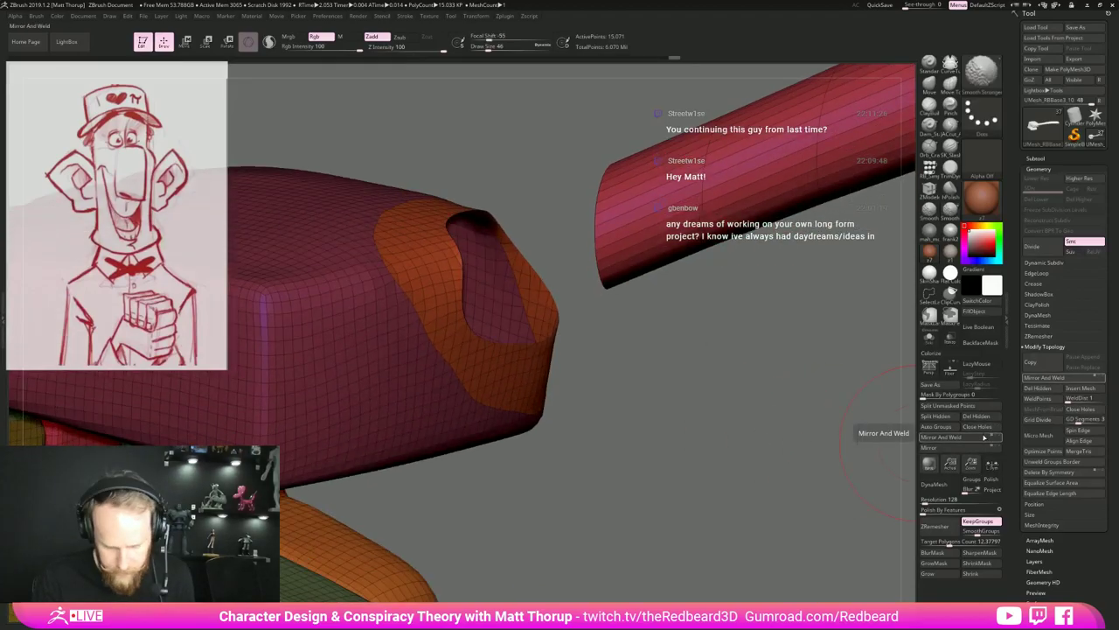
click(984, 438)
key(shift+d)
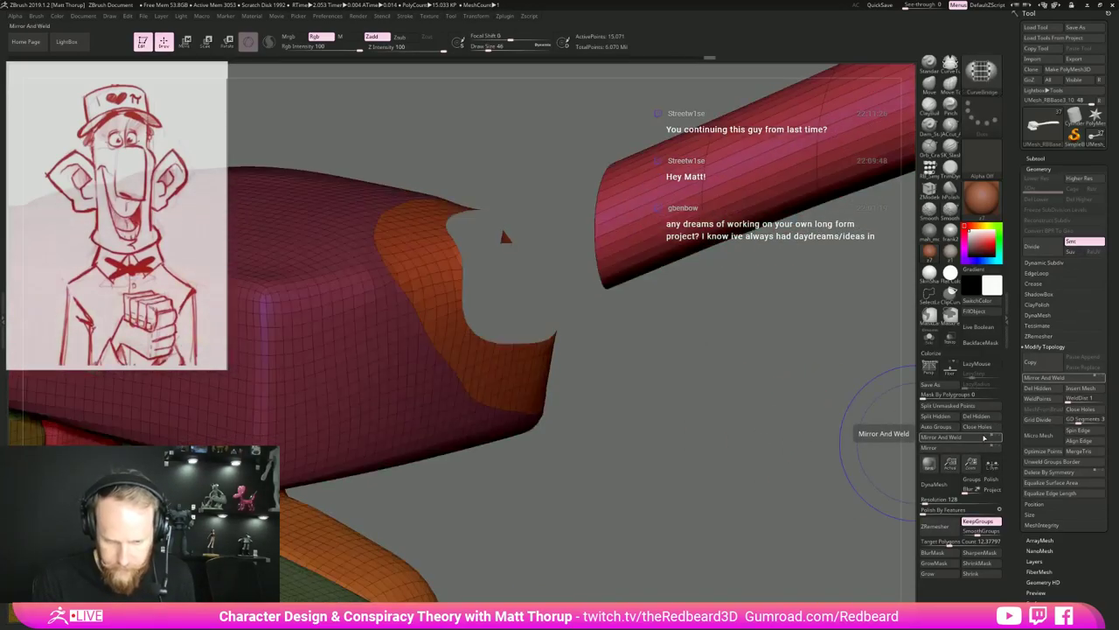
click(983, 417)
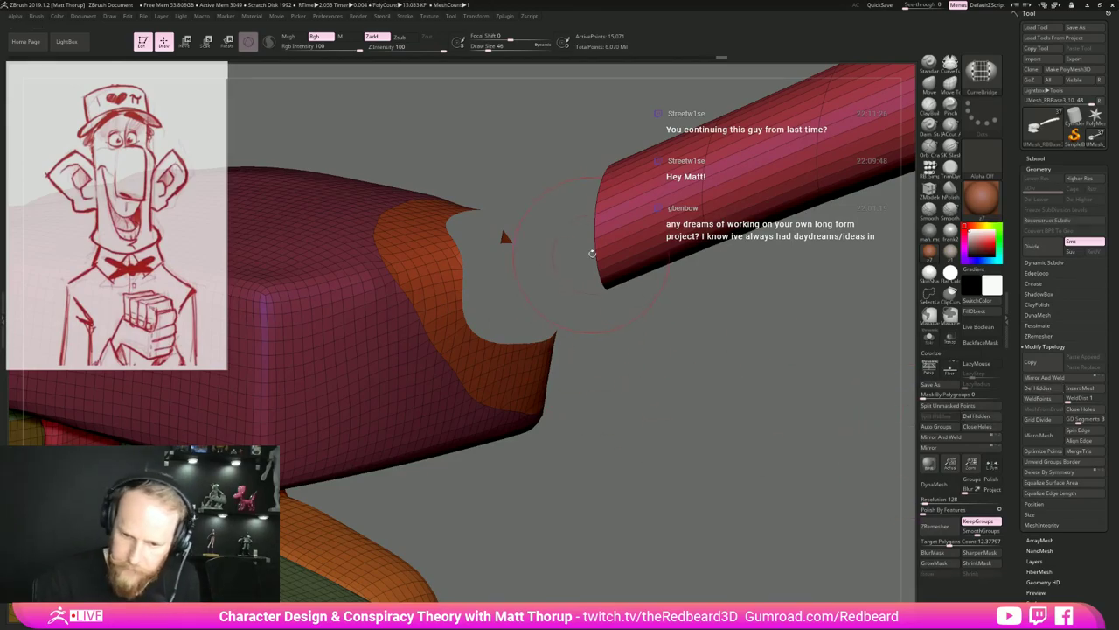
Draw a new curve bridge from the forearm's open end to the palm hole, clear the mask and isolate the bridge.
click(595, 210)
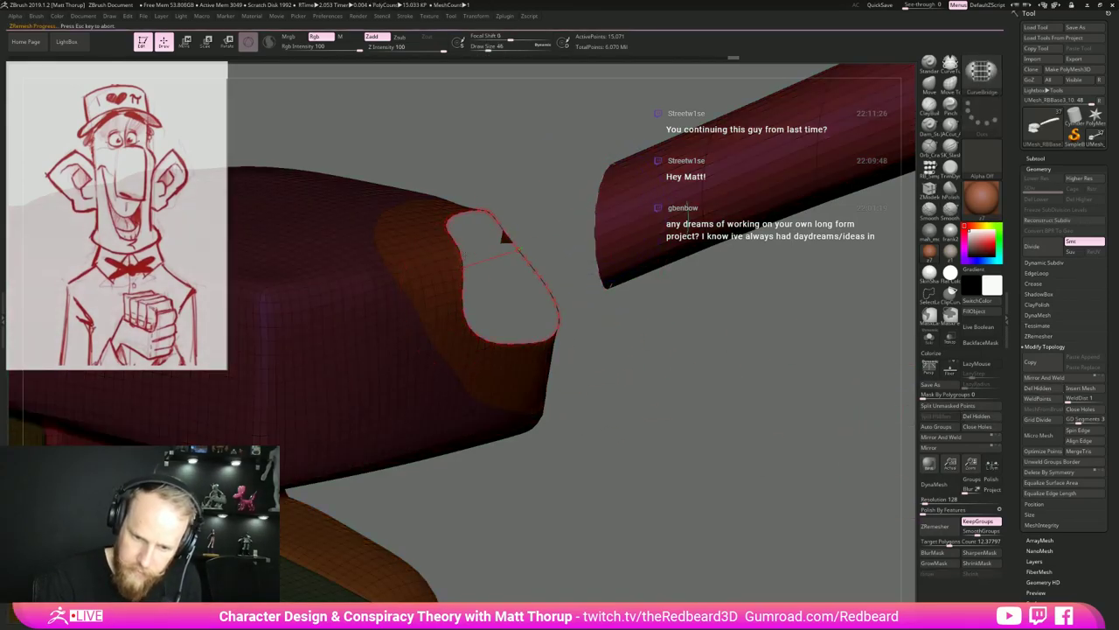
mouse_move(704, 430)
mouse_down()
mouse_move(467, 380)
mouse_move(706, 452)
mouse_up()
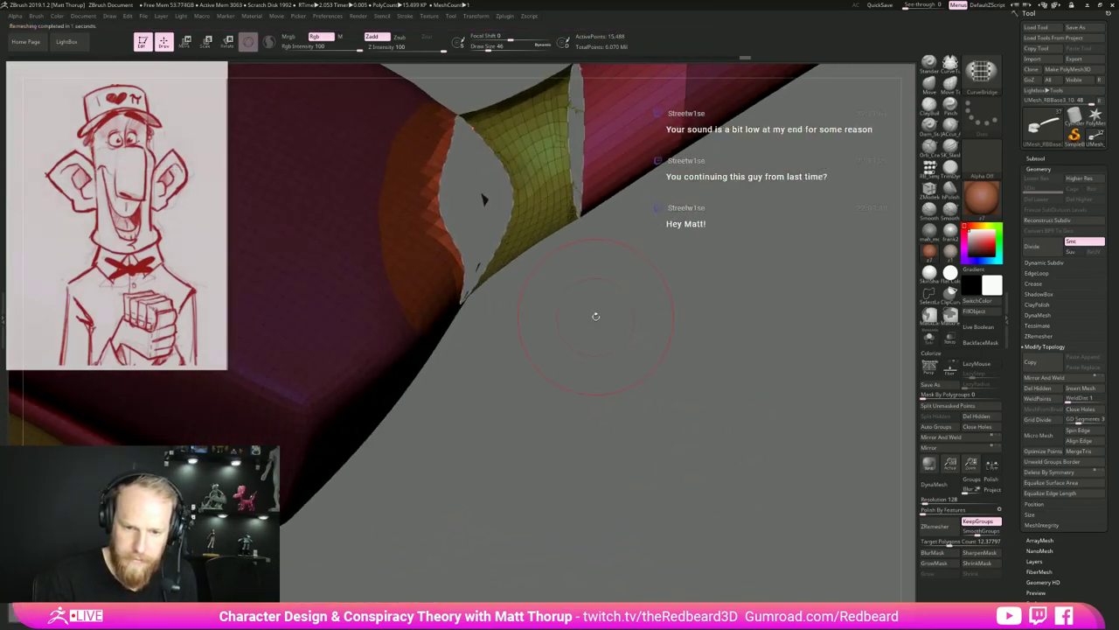
ctrl+drag(596, 317, 602, 352)
key(ctrl+shift)
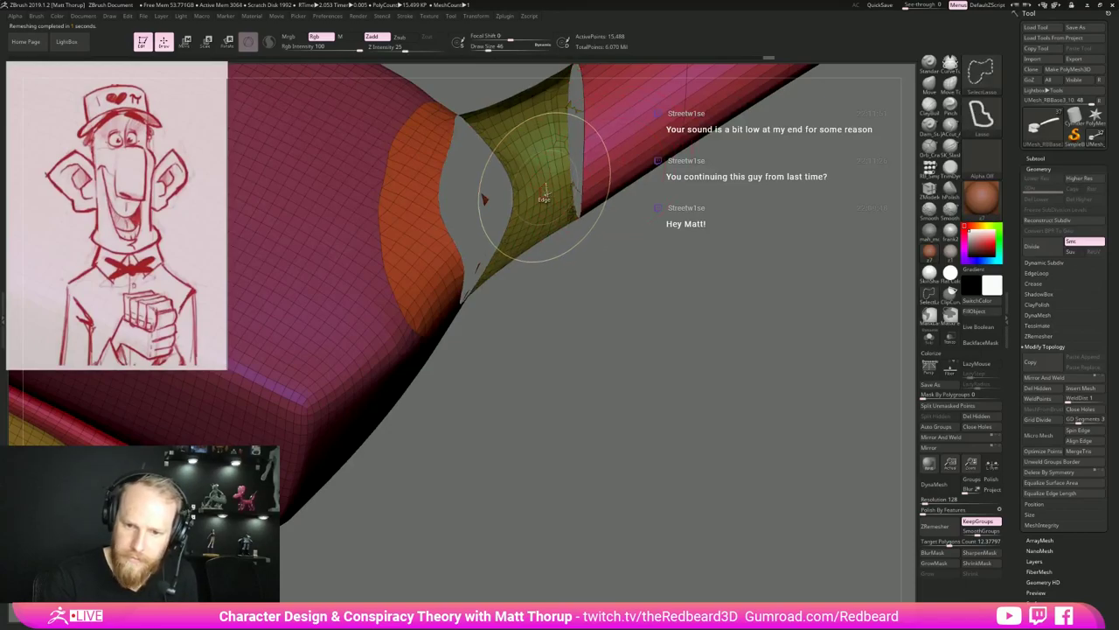
ctrl+shift+click(553, 216)
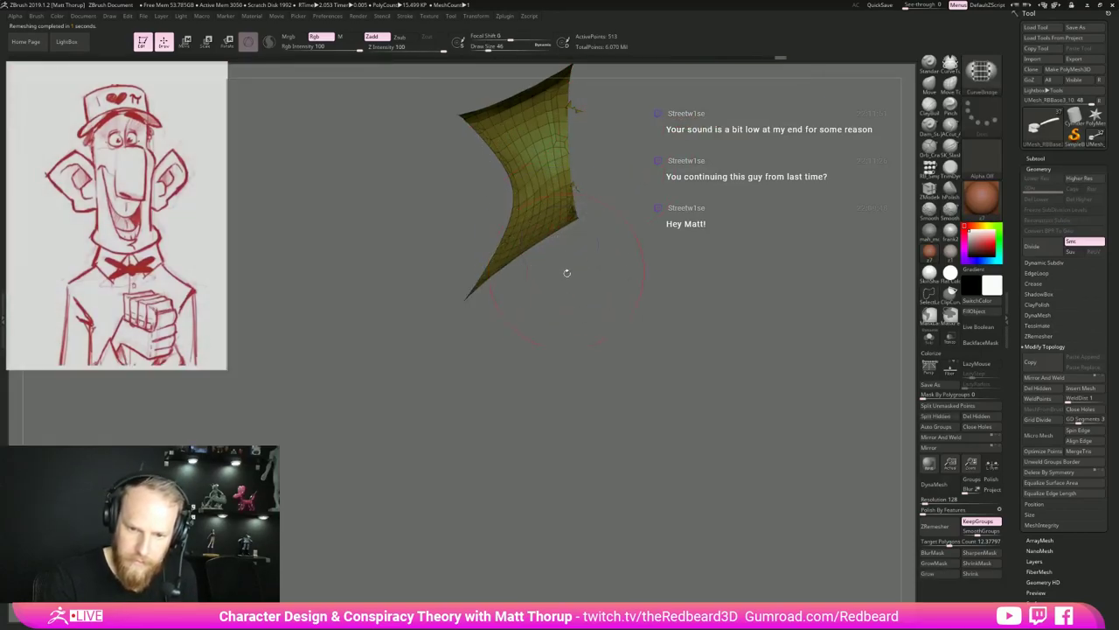
Show the whole arm again and smooth the new wrist bridge, checking it with and without polyframe display.
key(shift+f)
ctrl+shift+click(669, 391)
mouse_move(684, 459)
mouse_down()
mouse_move(686, 408)
mouse_move(669, 358)
mouse_move(634, 350)
mouse_up()
shift+drag(566, 220, 568, 168)
drag(642, 420, 696, 395)
key(shift+f)
key(shift+f)
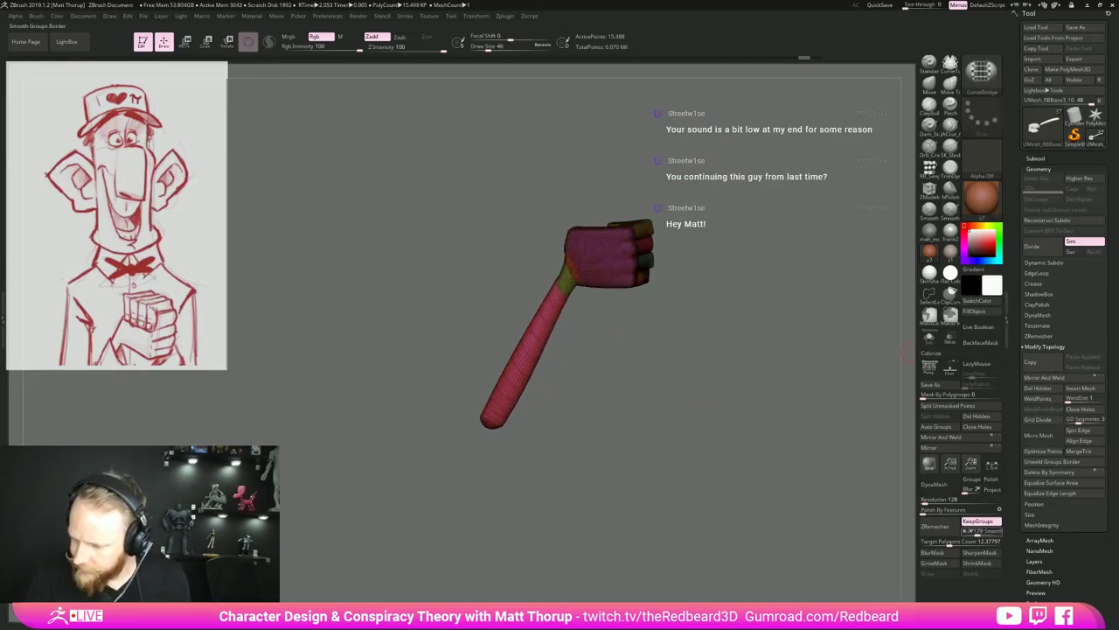
ZRemesh the joined forearm and hand with polygroups kept.
click(945, 528)
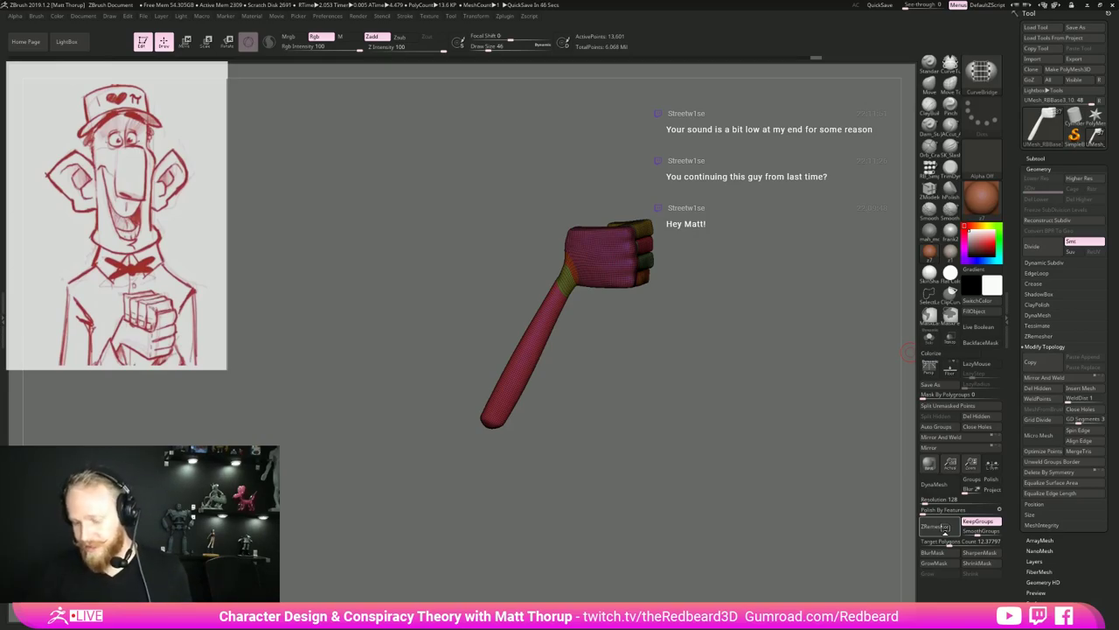
key(XF86AudioRaiseVolume)
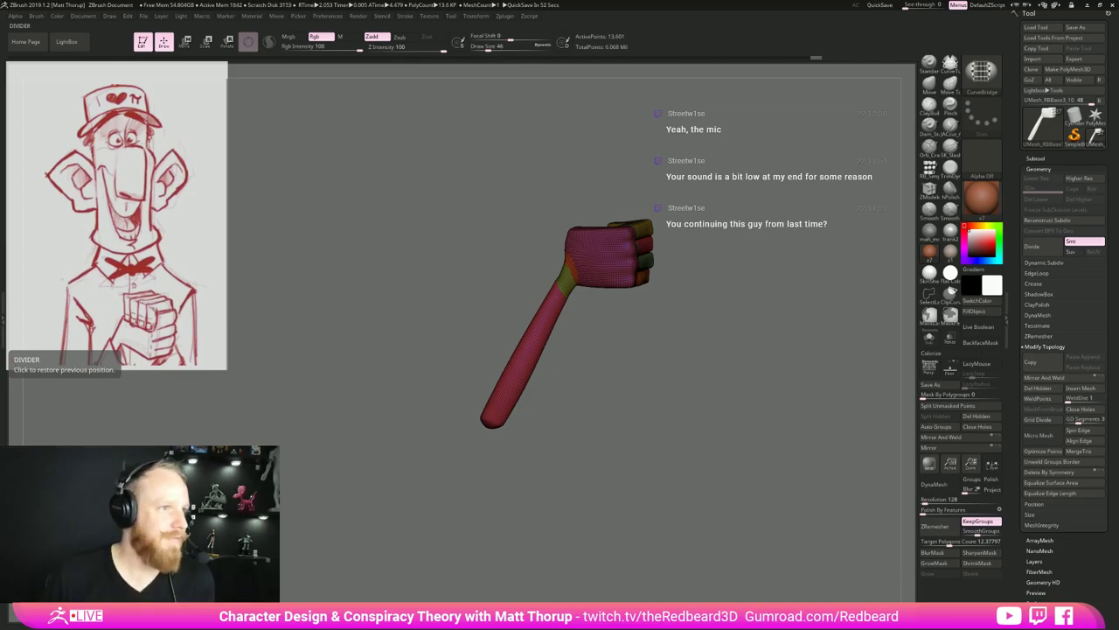
drag(736, 404, 707, 460)
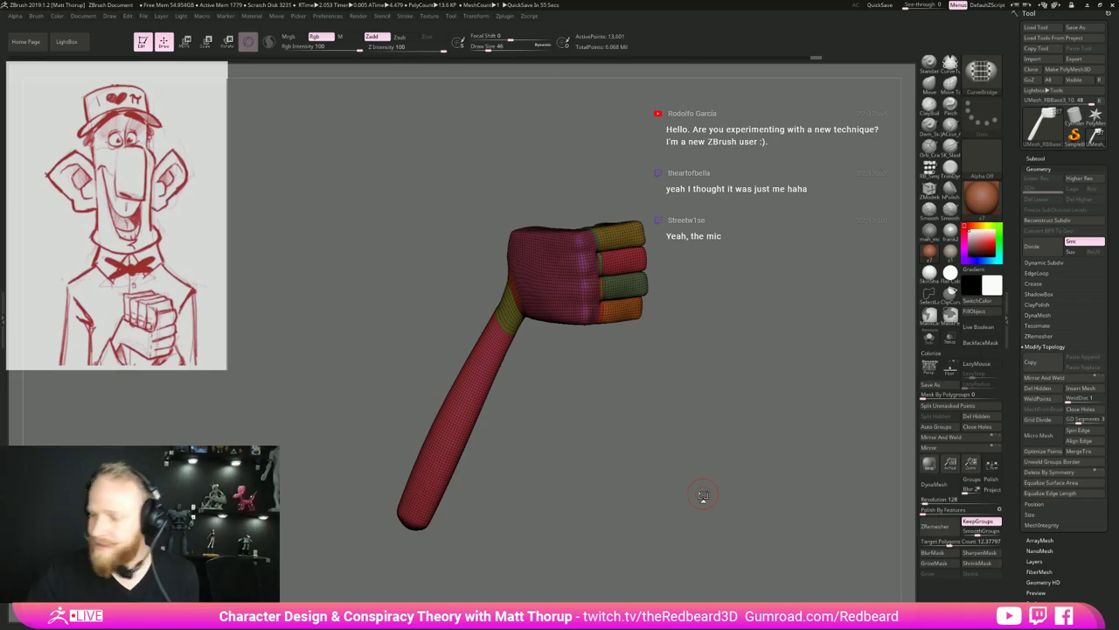
Raise the system volume to about 76 and pause the background music.
key(XF86AudioLowerVolume)
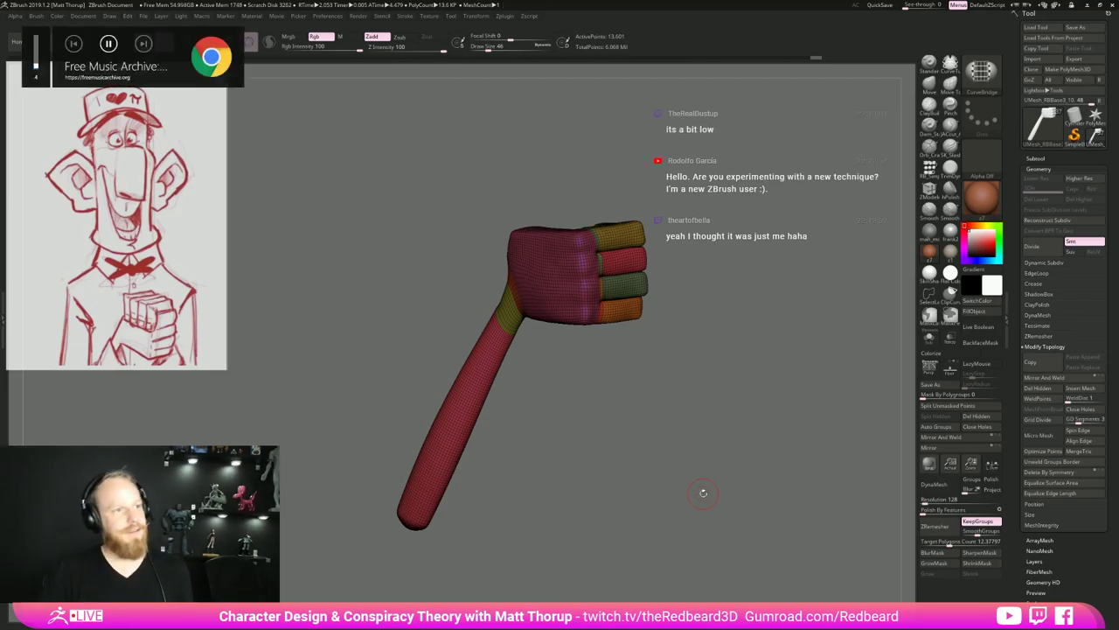
key(XF86AudioRaiseVolume)
key(XF86AudioRaiseVolume)
key(XF86AudioRaiseVolume)
key(XF86AudioRaiseVolume)
key(XF86AudioRaiseVolume)
key(XF86AudioRaiseVolume)
key(XF86AudioRaiseVolume)
key(XF86AudioRaiseVolume)
key(XF86AudioRaiseVolume)
key(XF86AudioRaiseVolume)
key(XF86AudioRaiseVolume)
key(XF86AudioRaiseVolume)
key(XF86AudioRaiseVolume)
key(XF86AudioRaiseVolume)
key(XF86AudioRaiseVolume)
key(XF86AudioRaiseVolume)
key(XF86AudioRaiseVolume)
key(XF86AudioRaiseVolume)
key(XF86AudioRaiseVolume)
key(XF86AudioRaiseVolume)
key(XF86AudioRaiseVolume)
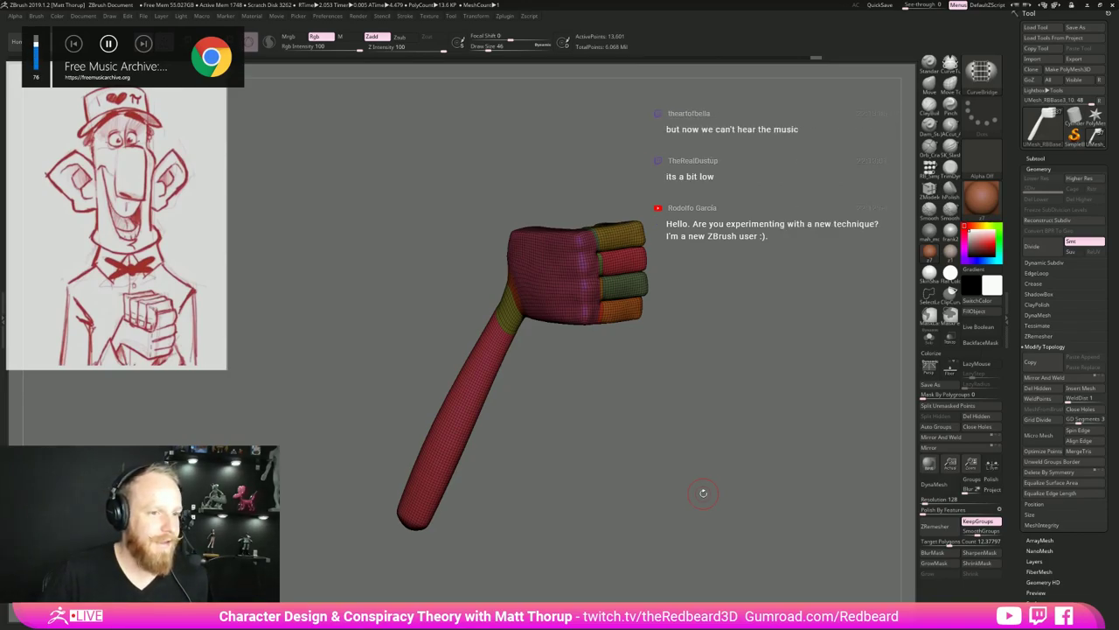
click(109, 44)
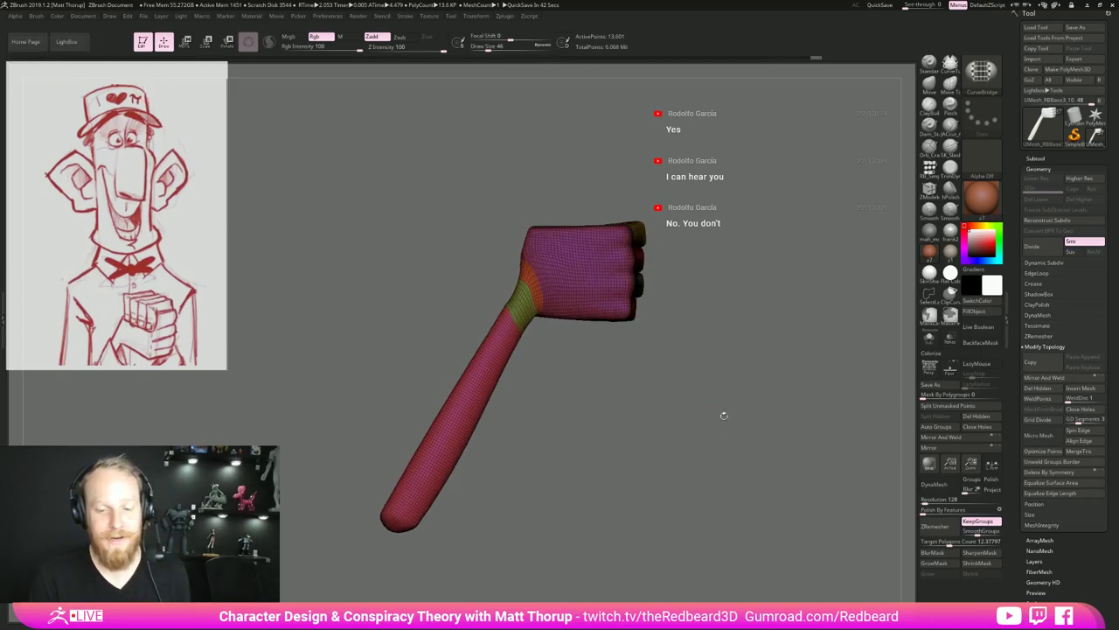
ctrl+right_drag(686, 435, 714, 440)
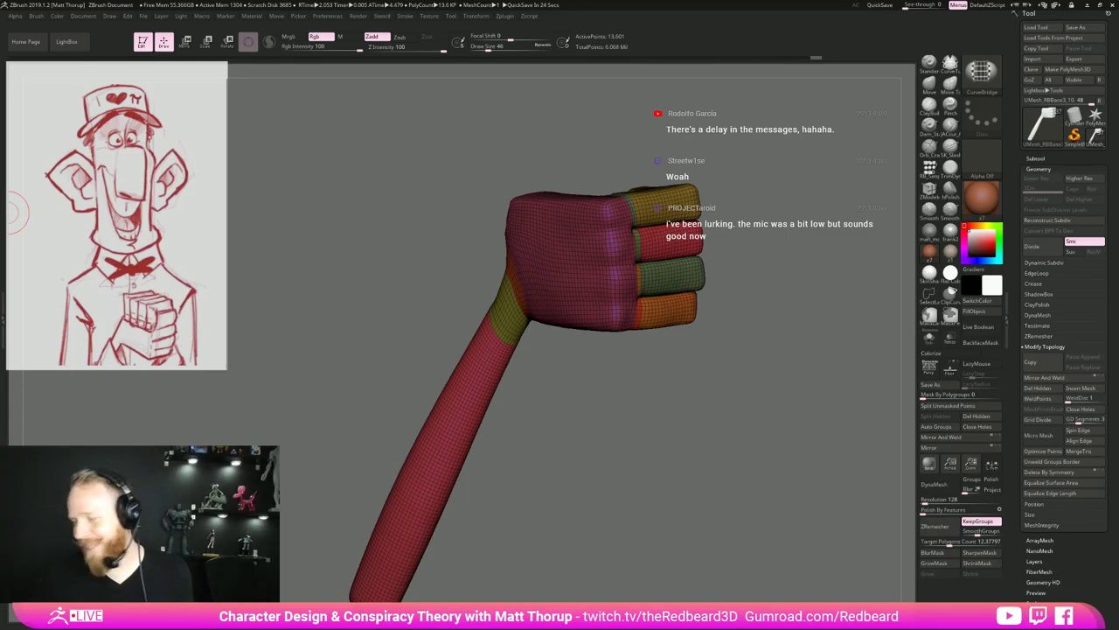
key(alt+Tab)
key(alt+Tab)
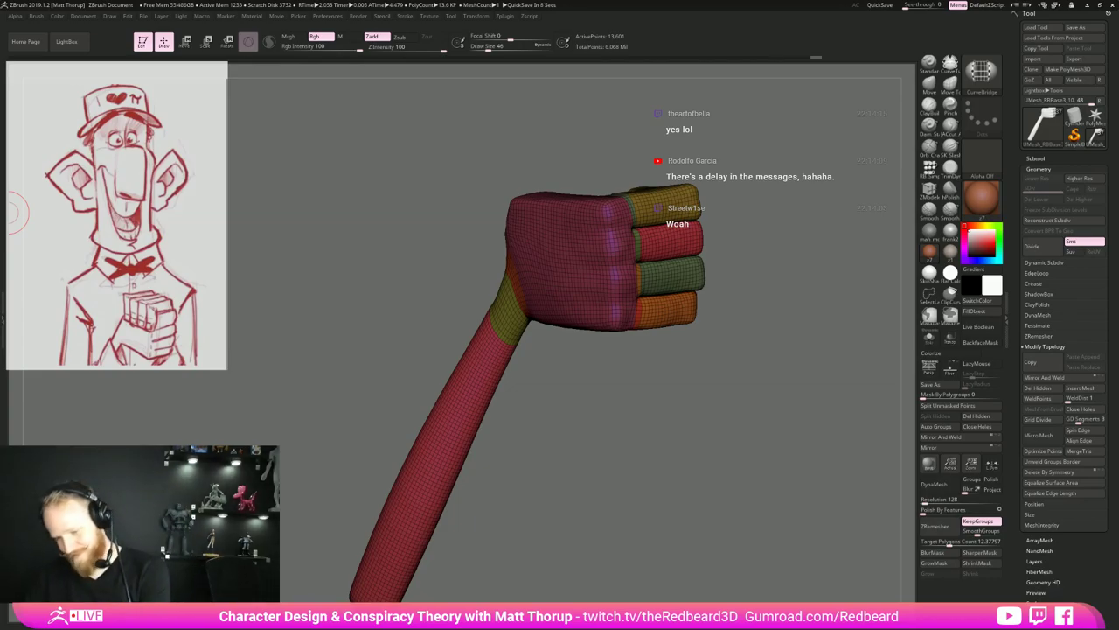
Resume the background music and lower the system volume to about 20, finishing with a slight increase.
key(XF86AudioPlay)
key(XF86AudioLowerVolume)
key(XF86AudioLowerVolume)
key(XF86AudioLowerVolume)
key(XF86AudioLowerVolume)
key(XF86AudioLowerVolume)
key(XF86AudioLowerVolume)
key(XF86AudioLowerVolume)
key(XF86AudioLowerVolume)
key(XF86AudioLowerVolume)
key(XF86AudioLowerVolume)
key(XF86AudioLowerVolume)
key(XF86AudioLowerVolume)
key(XF86AudioLowerVolume)
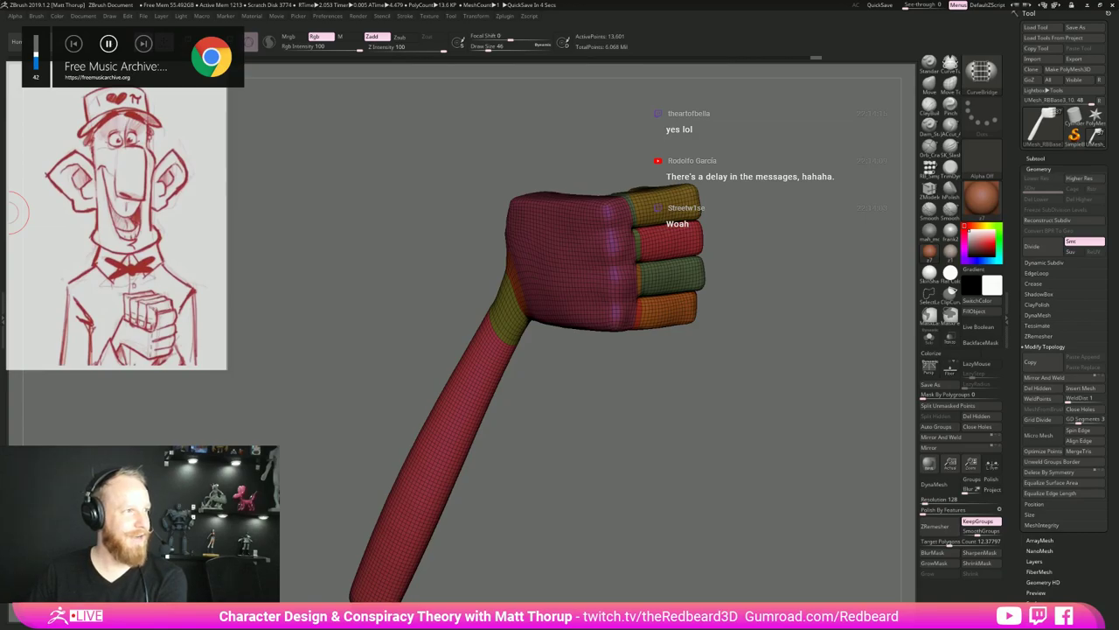
key(XF86AudioLowerVolume)
key(XF86AudioLowerVolume)
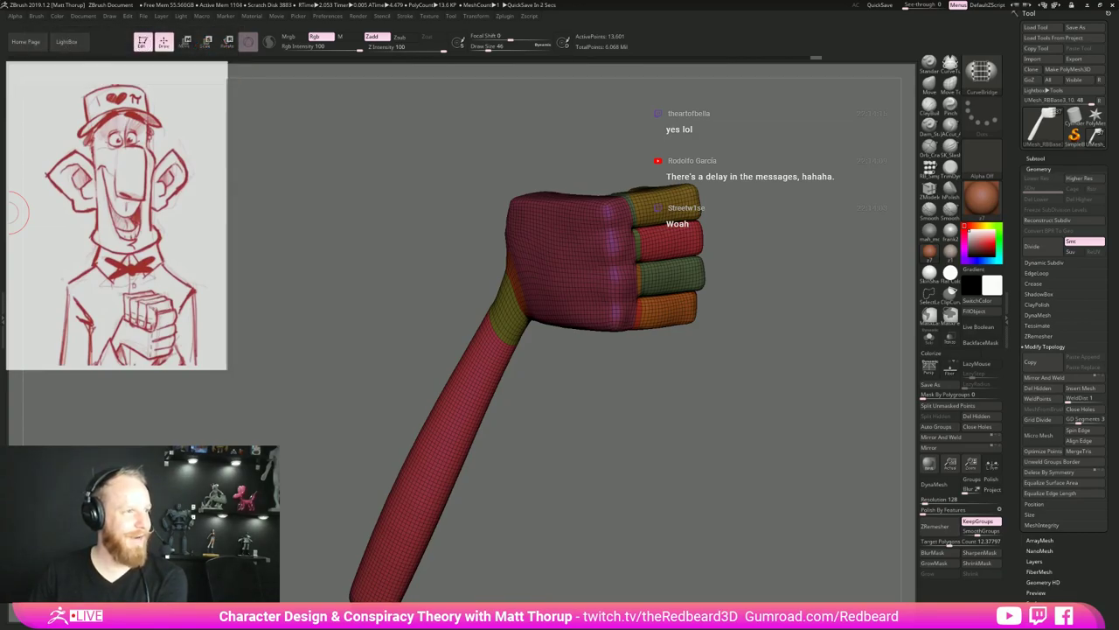
key(XF86AudioLowerVolume)
key(XF86AudioLowerVolume)
key(XF86AudioLowerVolume)
key(XF86AudioLowerVolume)
key(XF86AudioLowerVolume)
key(XF86AudioLowerVolume)
key(XF86AudioLowerVolume)
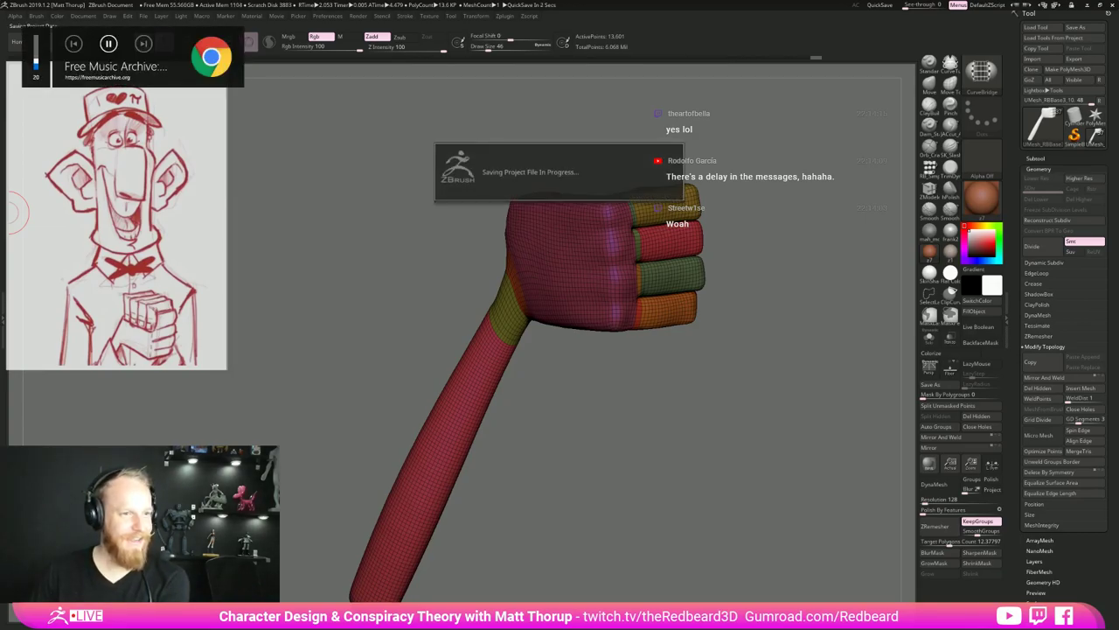
key(XF86AudioRaiseVolume)
key(XF86AudioRaiseVolume)
key(XF86AudioRaiseVolume)
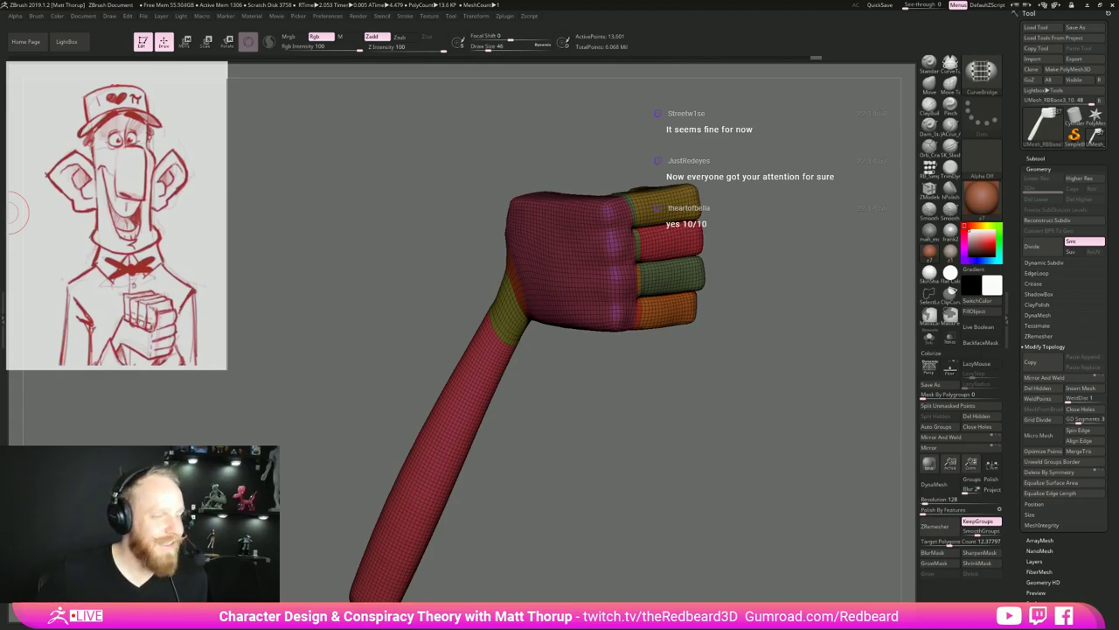
key(XF86AudioLowerVolume)
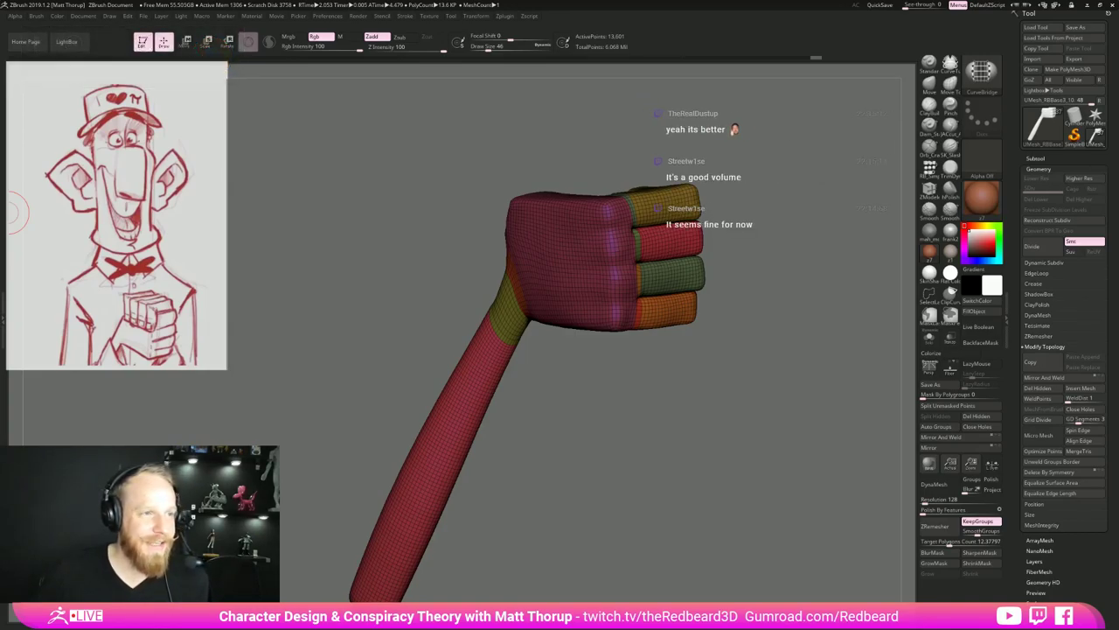
Nudge the wrist bridge outline between fist and forearm into shape with the Move brush, adjusting the brush size as needed.
drag(348, 338, 412, 346)
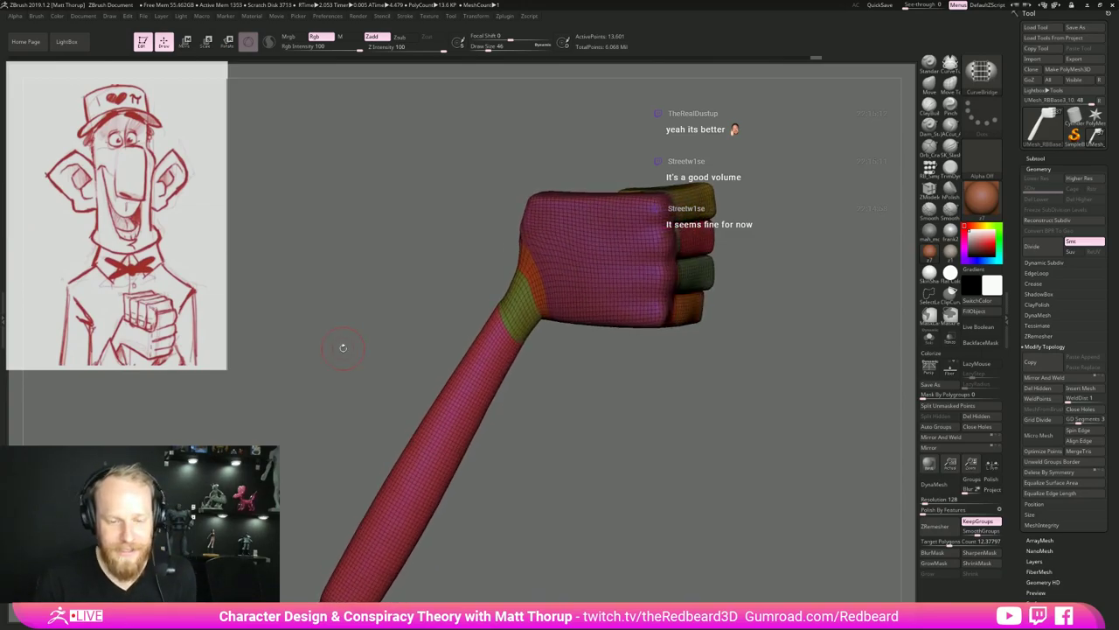
drag(343, 348, 369, 349)
mouse_move(662, 439)
mouse_down()
mouse_move(705, 441)
mouse_move(656, 447)
mouse_move(672, 438)
mouse_up()
key(b)
key(m)
key(v)
key(s)
drag(506, 295, 510, 295)
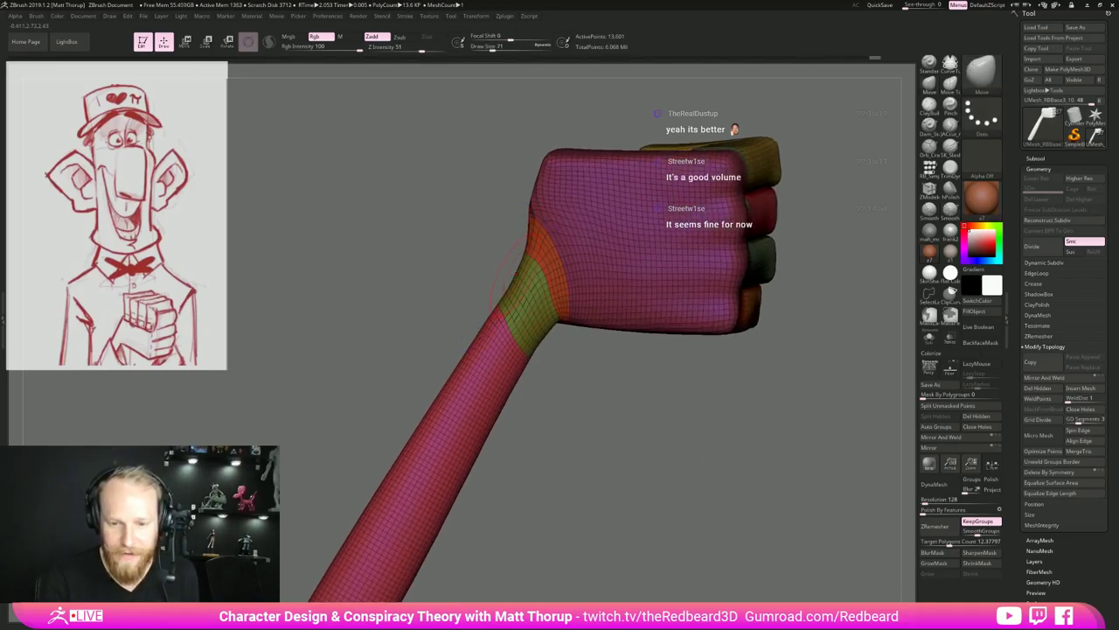
drag(517, 267, 510, 260)
mouse_move(482, 270)
mouse_down()
mouse_move(540, 273)
mouse_move(542, 257)
mouse_move(589, 252)
mouse_up()
mouse_move(523, 241)
shift+mouse_down()
mouse_move(552, 329)
mouse_move(514, 297)
mouse_move(733, 254)
mouse_move(691, 148)
mouse_move(622, 222)
mouse_move(535, 444)
mouse_move(517, 527)
mouse_move(469, 369)
mouse_move(476, 348)
shift+mouse_up()
key(s)
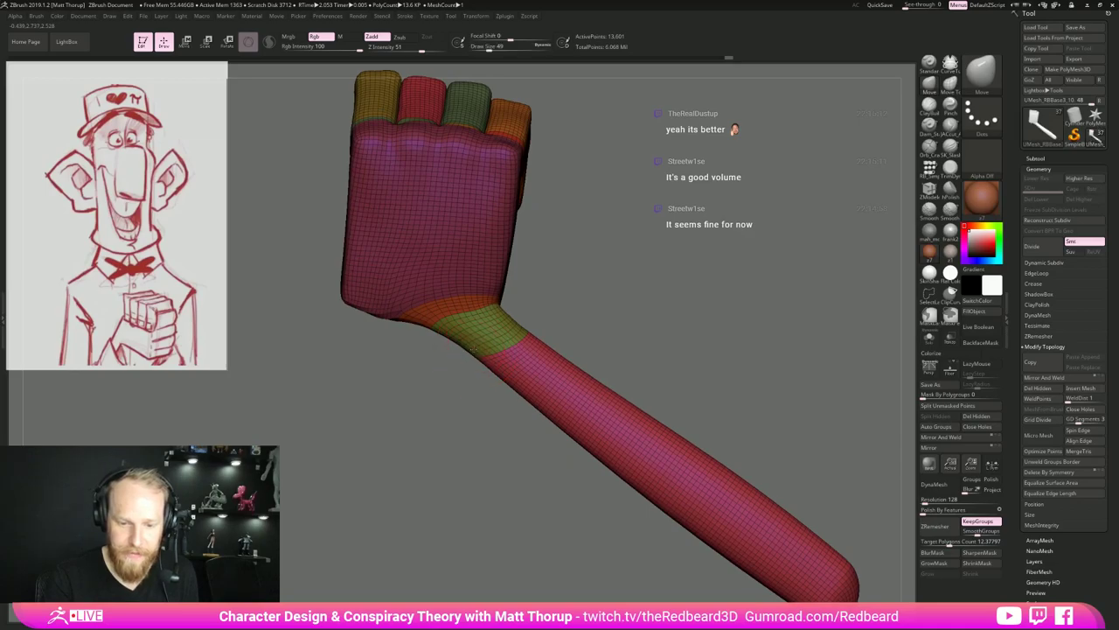
Subdivide the joined arm mesh three times, inspect it without polyframe, and return to subdivision level 1 with polyframe shown.
mouse_move(533, 424)
alt+mouse_down()
mouse_move(432, 483)
mouse_move(566, 497)
mouse_move(677, 435)
alt+mouse_up()
key(shift+f)
key(ctrl+d)
key(ctrl+d)
key(ctrl+d)
drag(674, 438, 644, 518)
key(shift+d)
key(shift+d)
key(shift+d)
key(shift+f)
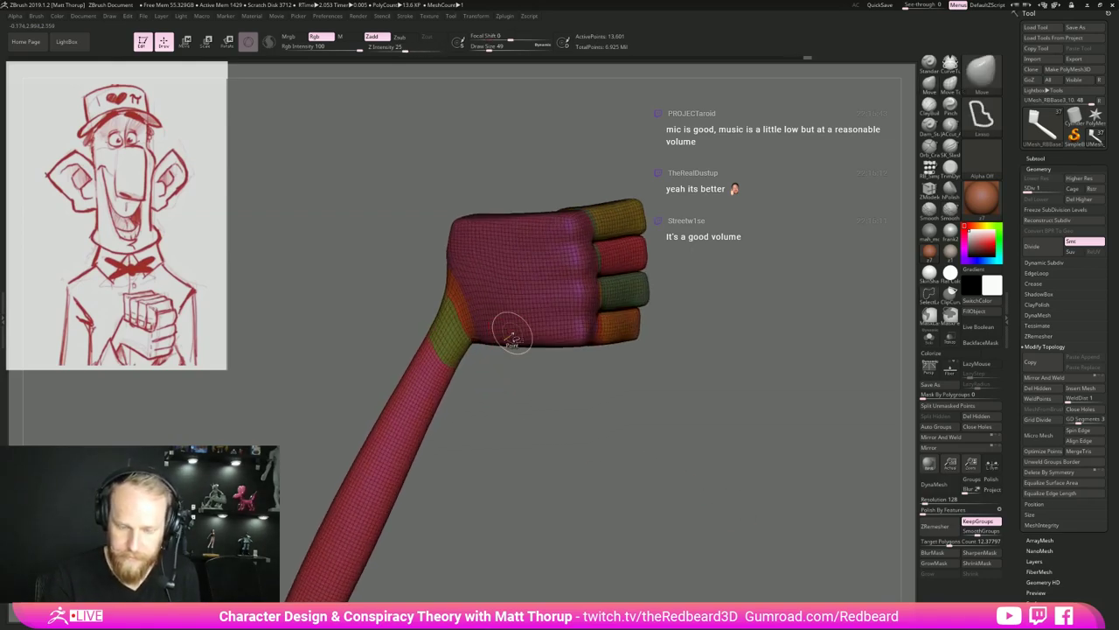
Isolate the hand and finger polygroups, mask them, and show the whole arm again.
ctrl+shift+click(513, 332)
ctrl+shift+click(665, 393)
mouse_move(750, 225)
ctrl+alt+shift+mouse_down()
mouse_move(557, 111)
mouse_move(655, 389)
ctrl+alt+shift+mouse_up()
drag(754, 450, 706, 457)
ctrl+click(719, 460)
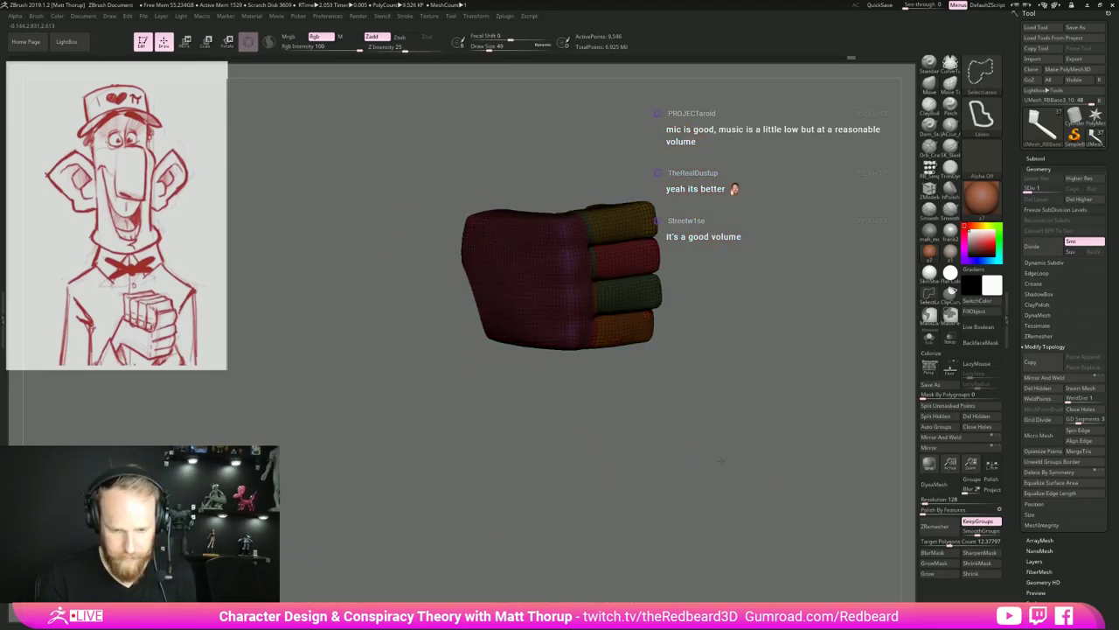
ctrl+shift+click(721, 461)
Blur the mask at subdivision level 2, invert it to protect the forearm, and return to level 4 without polyframe.
key(d)
key(d)
key(d)
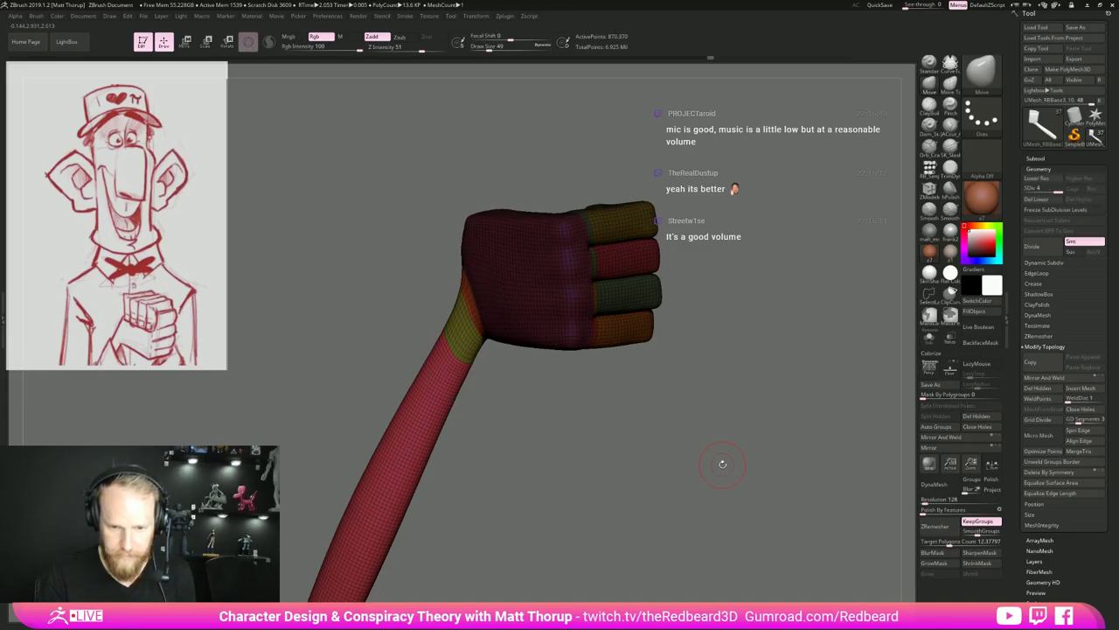
key(shift+d)
key(shift+d)
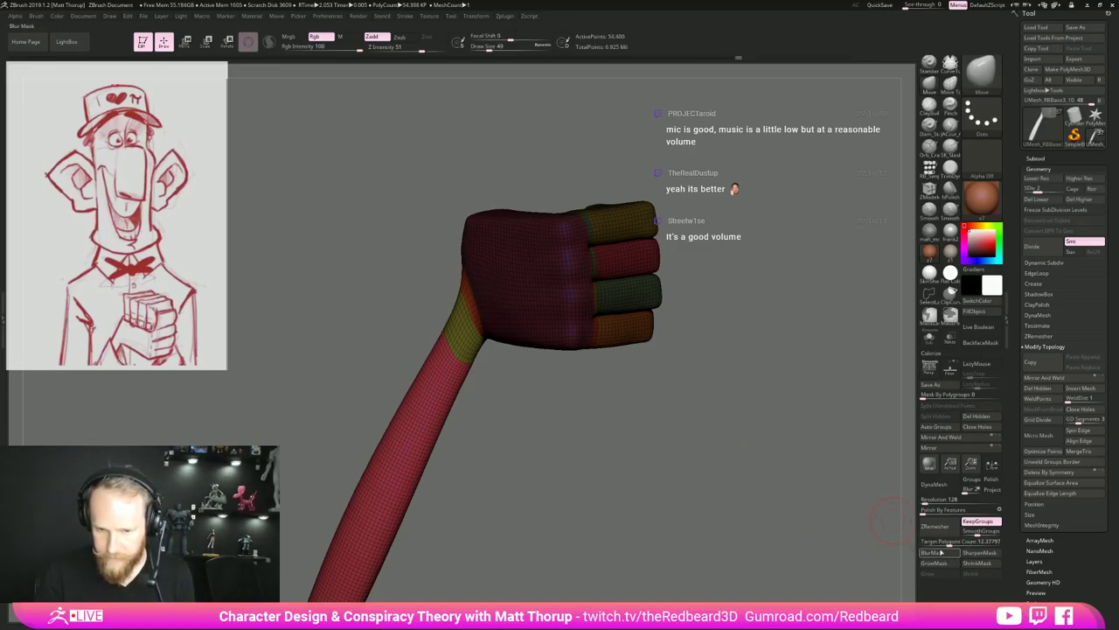
ctrl+click(785, 553)
key(d)
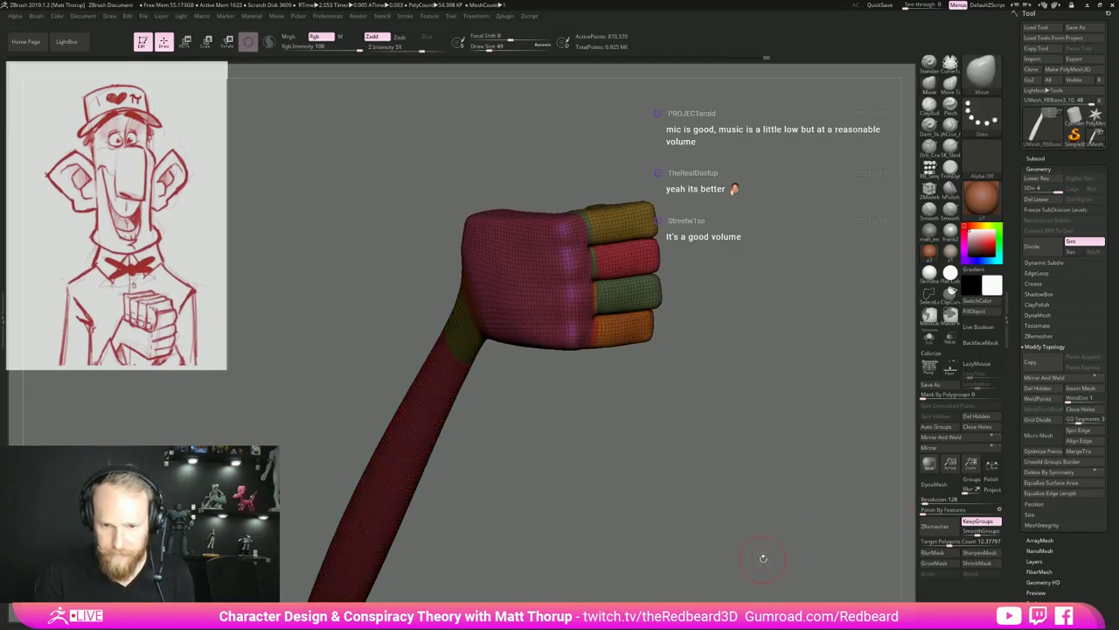
key(shift+f)
Show the original detailed hand subtool and run Project All to transfer its detail onto the unmasked hand.
click(1059, 158)
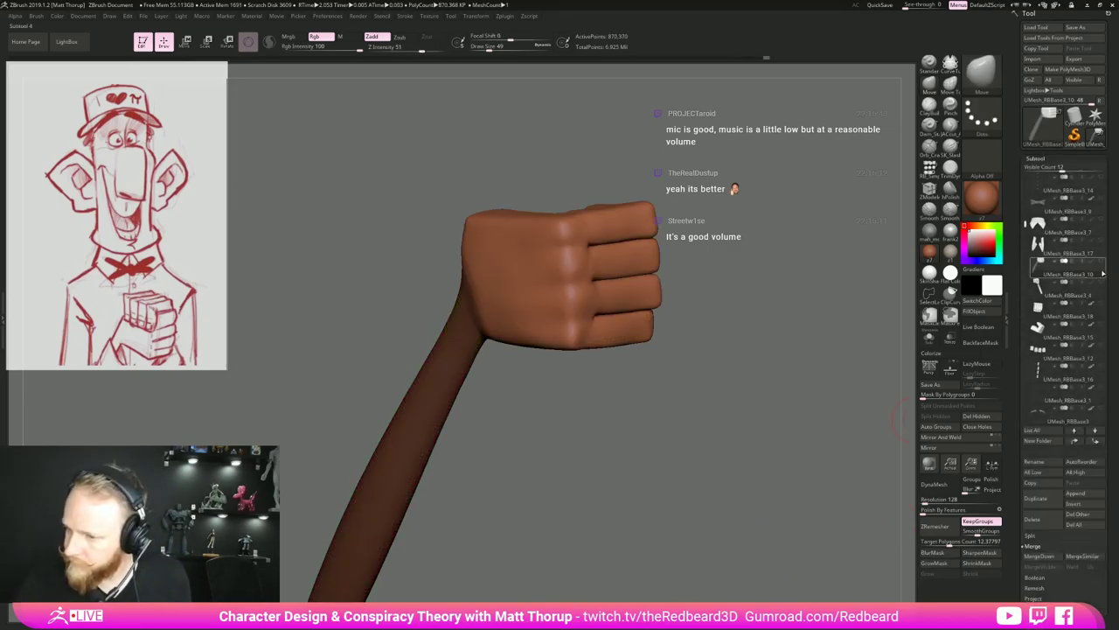
click(1100, 327)
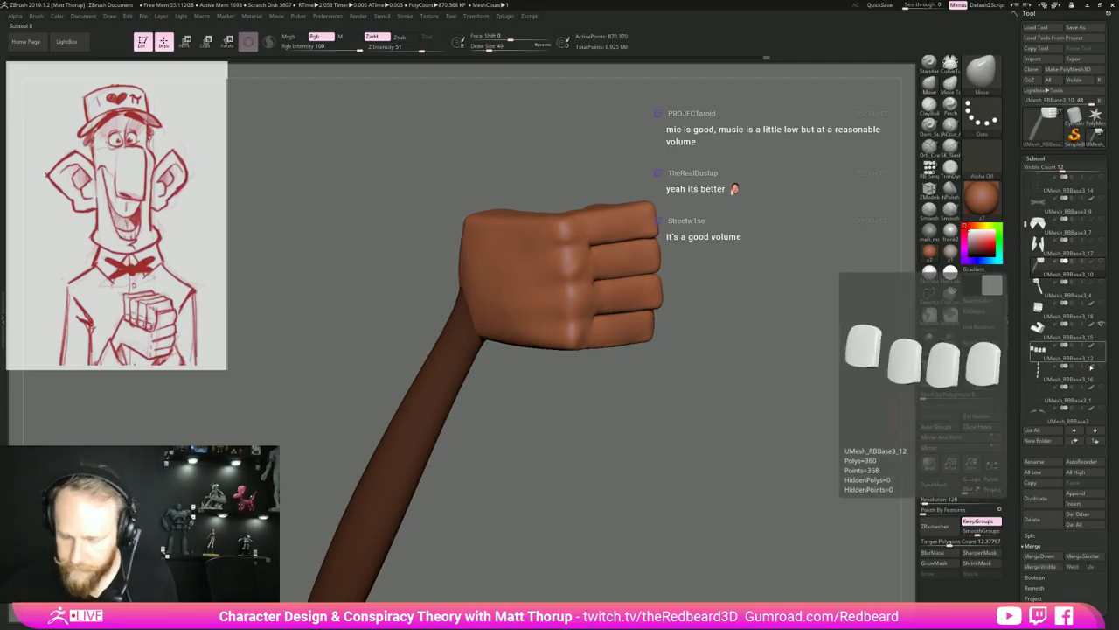
click(1040, 567)
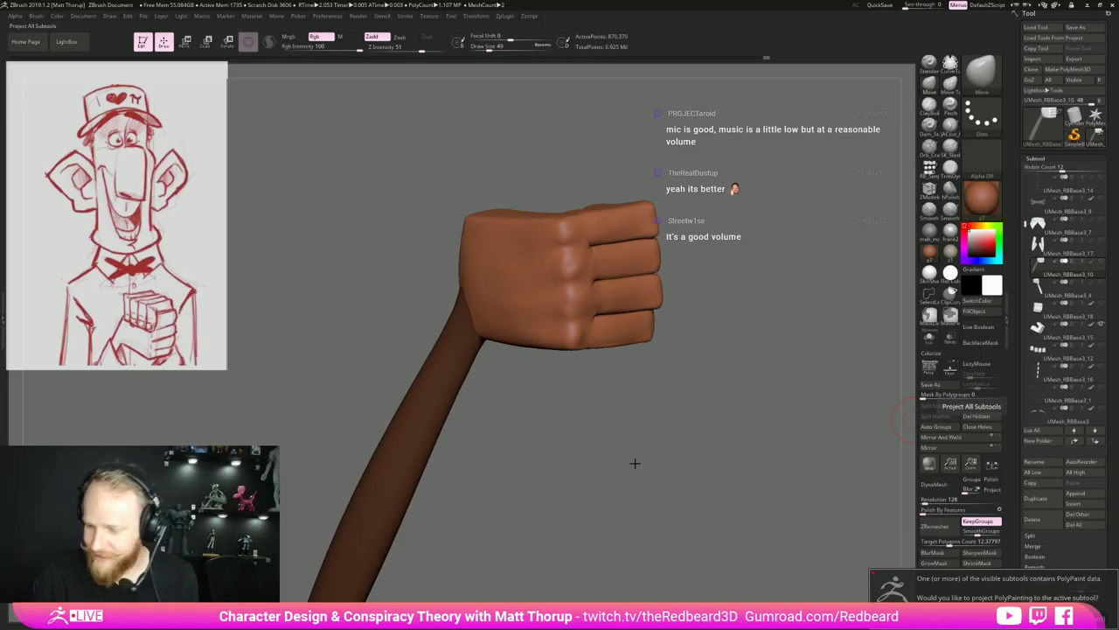
click(940, 619)
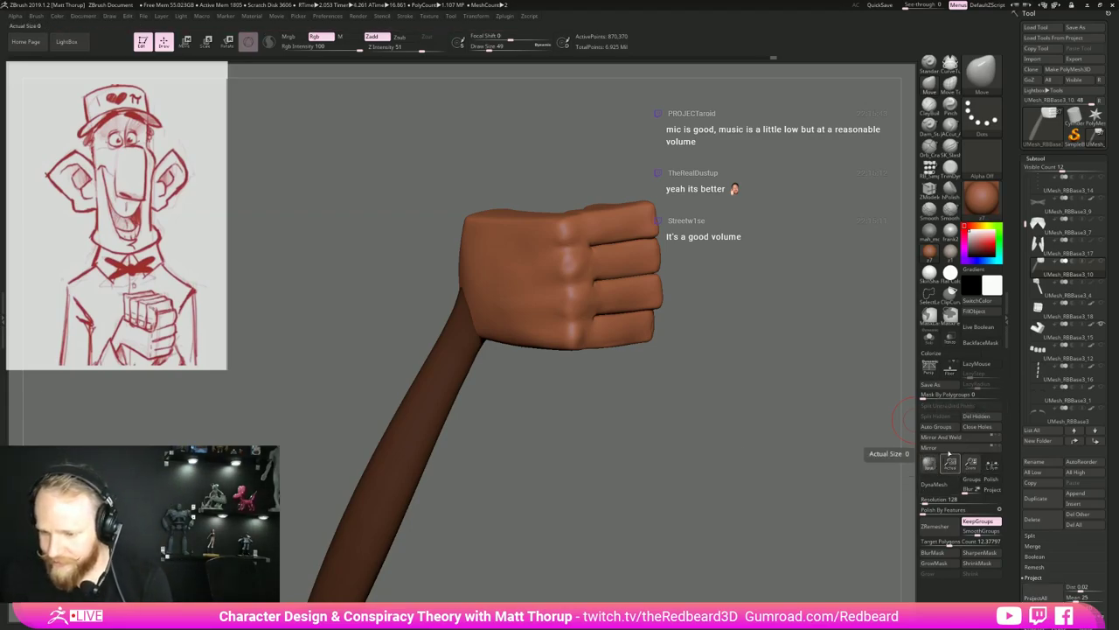
Isolate the projected arm, clear its mask, and check the fist and wrist from several angles.
click(929, 338)
mouse_move(679, 449)
mouse_down()
mouse_move(703, 456)
mouse_move(683, 466)
mouse_up()
drag(656, 457, 632, 454)
key(shift)
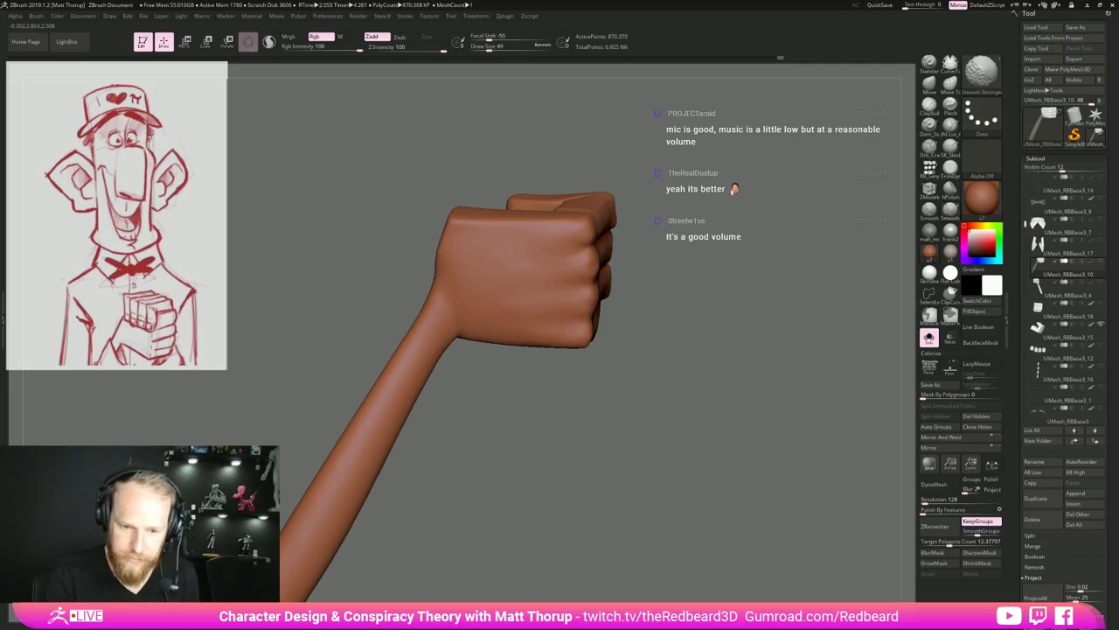
drag(413, 258, 524, 264)
mouse_move(560, 376)
mouse_down()
mouse_move(684, 417)
mouse_move(699, 463)
mouse_up()
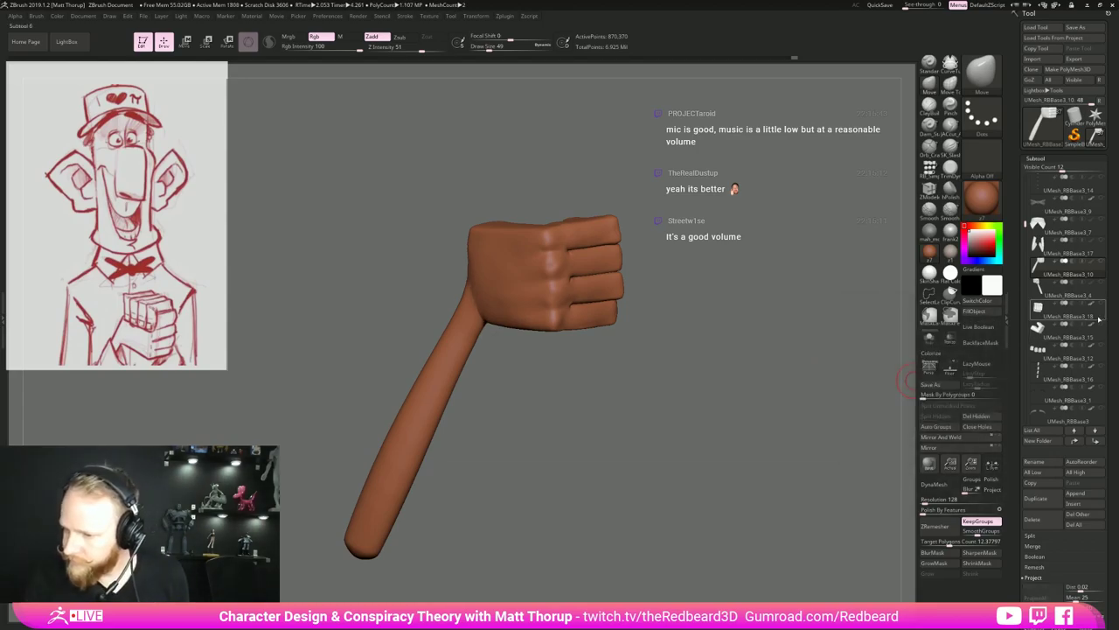
Make the other arm and hand, the sleeves, collar, bow tie and shirt visible again.
click(1101, 281)
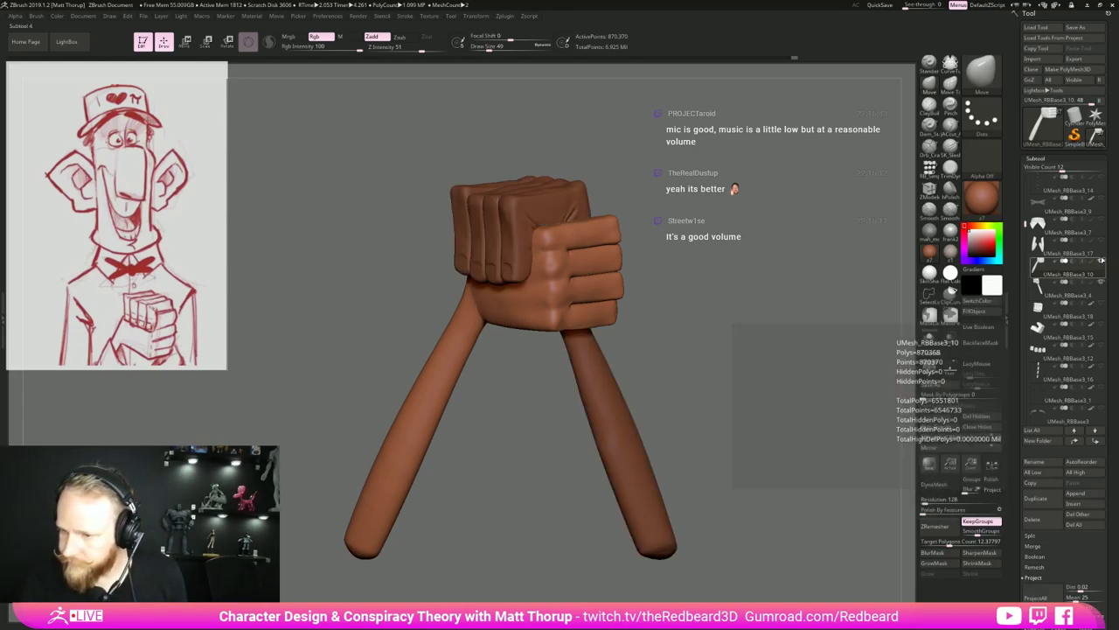
click(1101, 239)
alt+drag(875, 327, 743, 437)
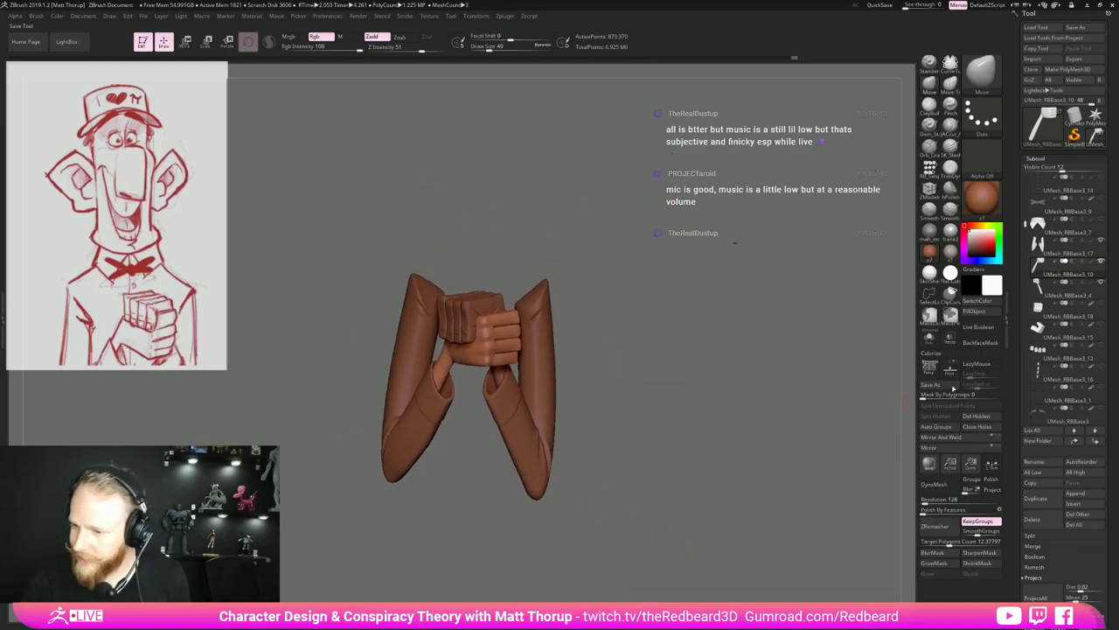
drag(870, 400, 899, 403)
click(1101, 218)
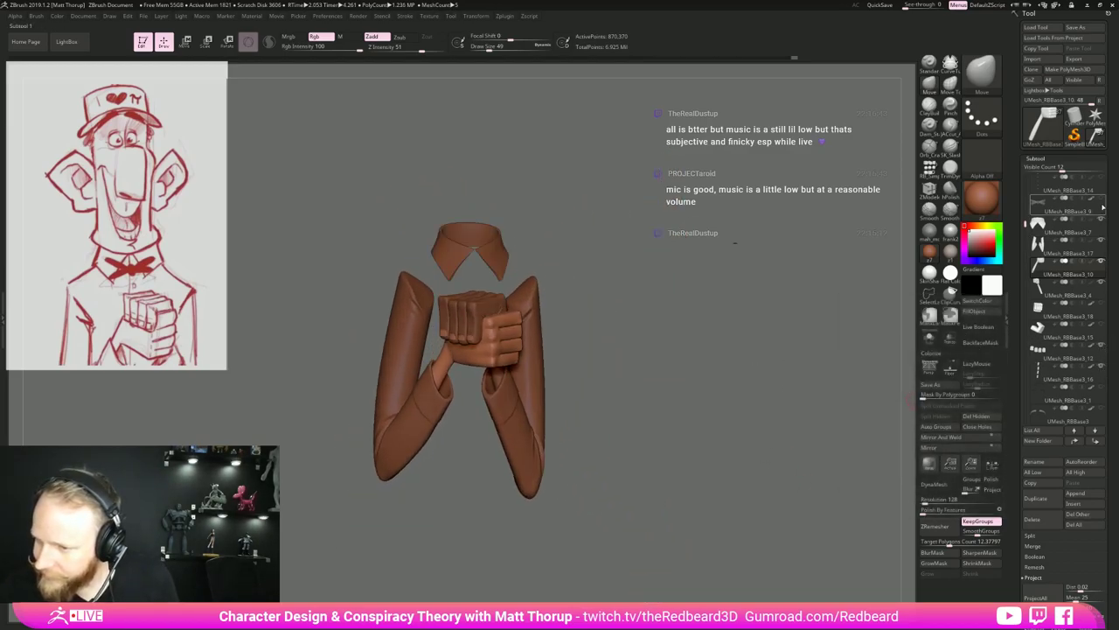
click(1100, 199)
drag(1025, 224, 1027, 184)
click(1099, 200)
click(1100, 178)
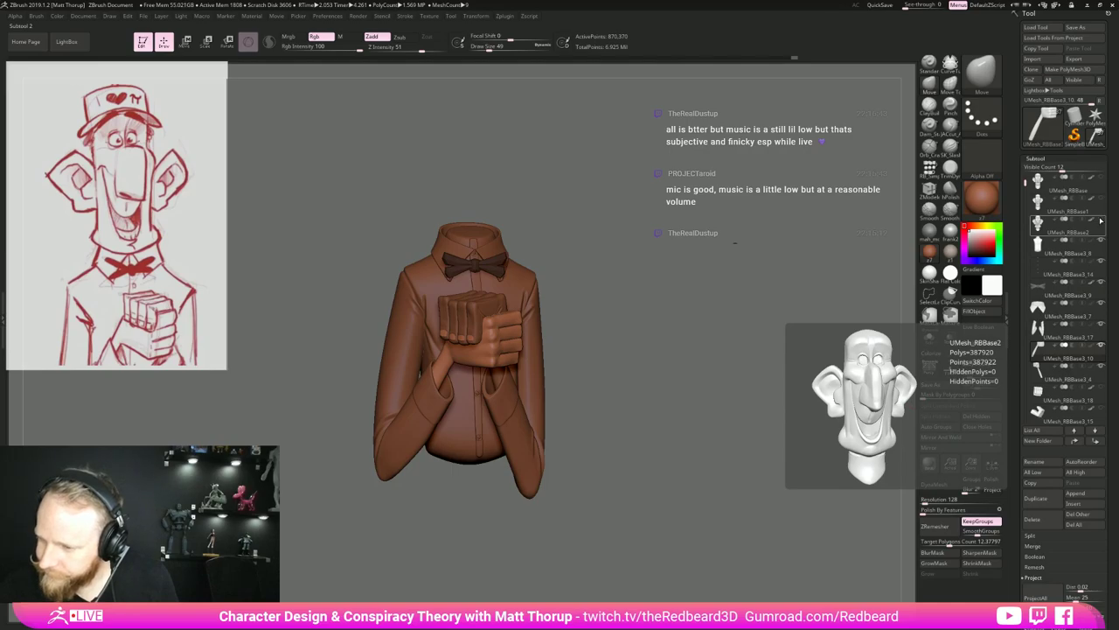
Make the detailed head, both eyes and the teeth visible again.
click(1101, 222)
scroll(1026, 209, down, 2)
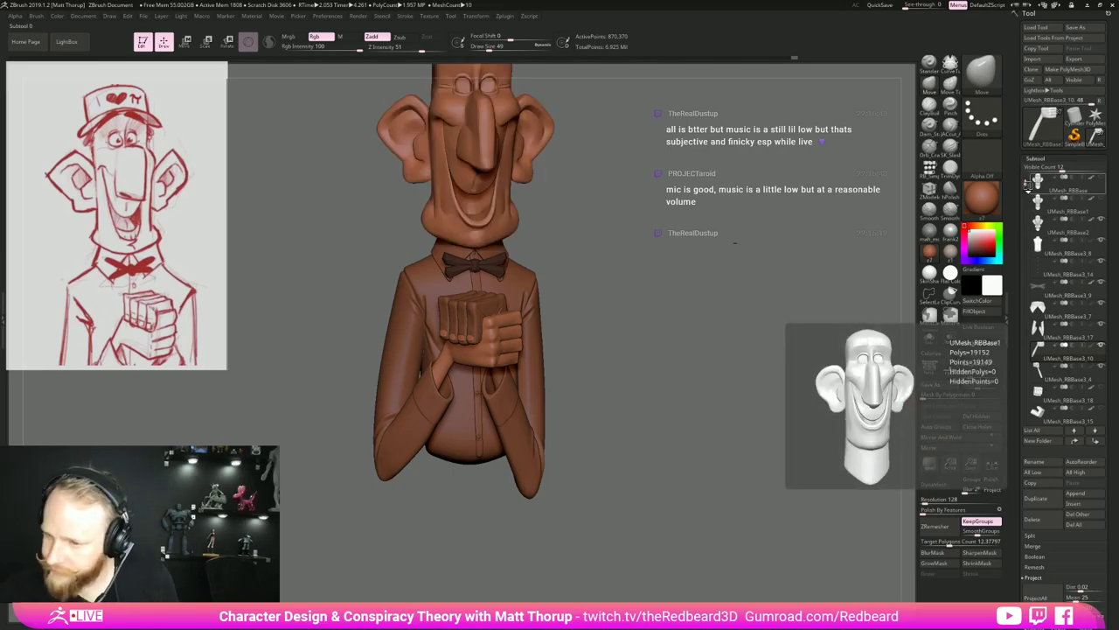
scroll(1026, 209, down, 8)
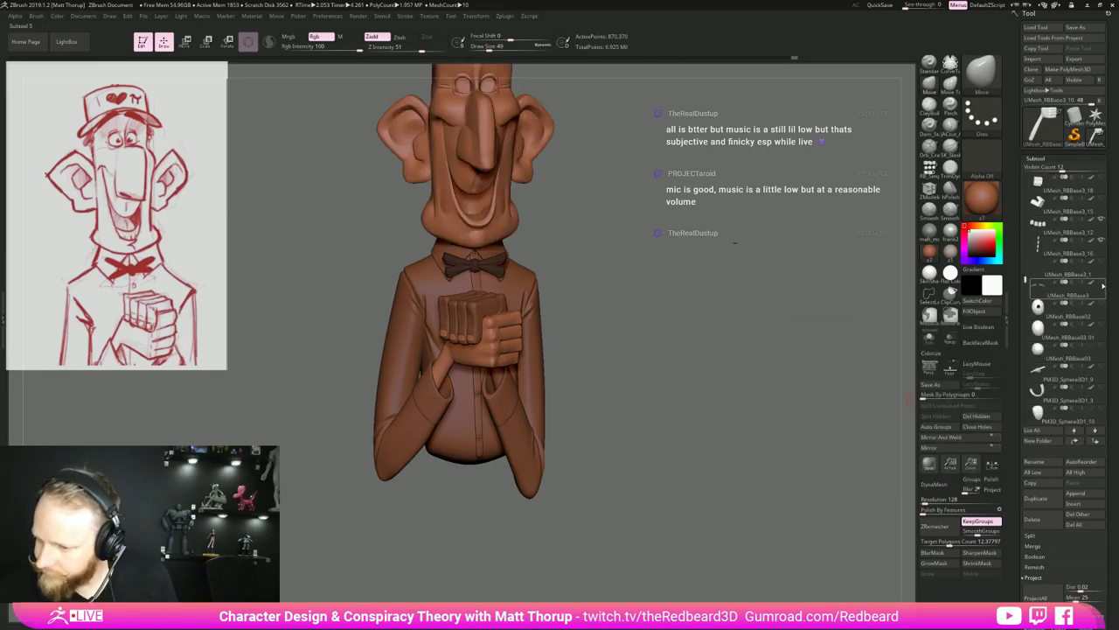
click(1101, 282)
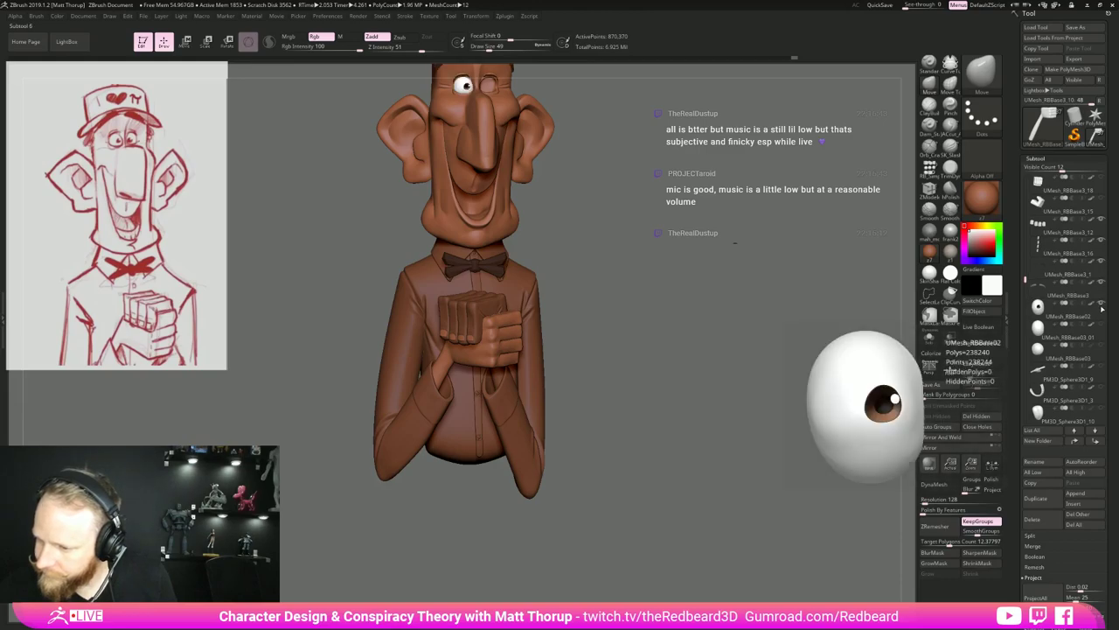
click(1102, 325)
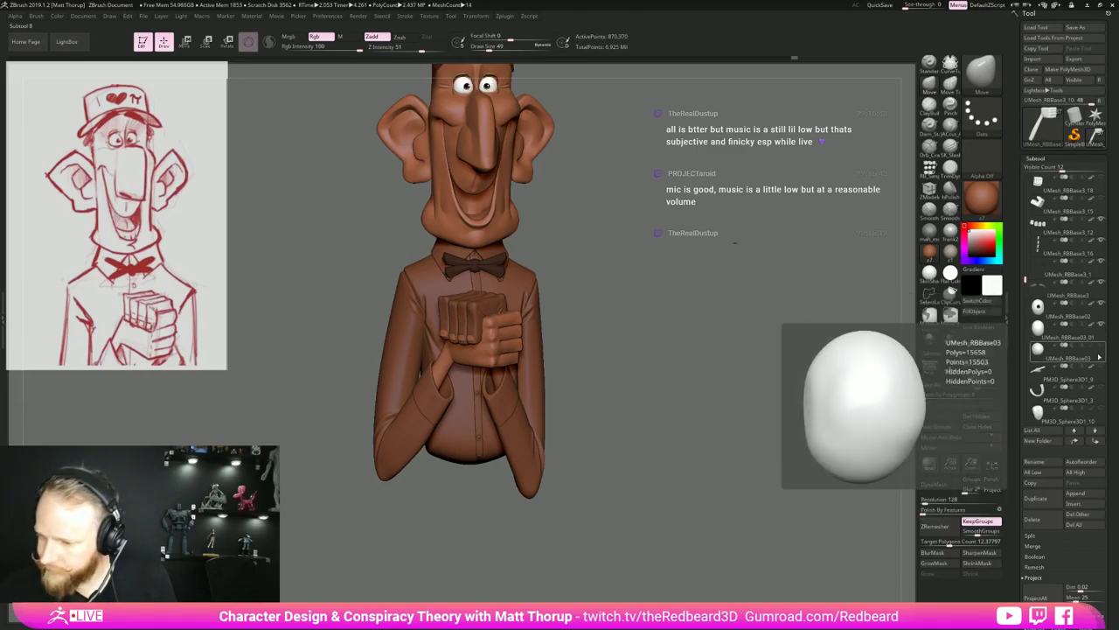
click(1103, 387)
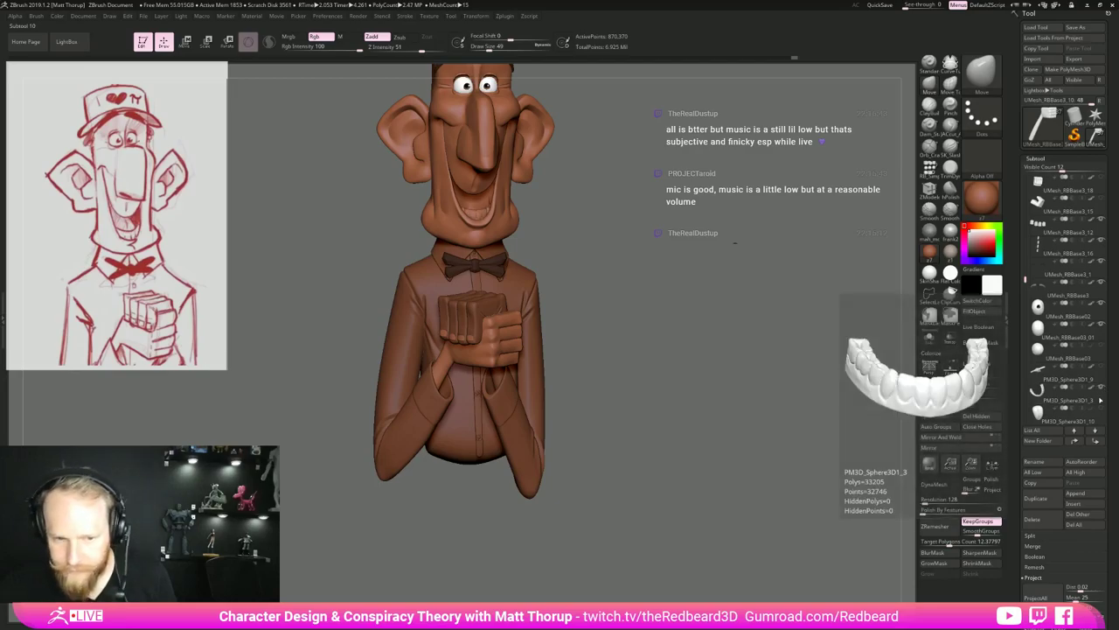
Make the remaining head parts visible again, including the hair and the cap.
click(1102, 410)
drag(1026, 280, 1026, 303)
click(1102, 367)
click(1102, 388)
click(1102, 408)
Review the whole assembled character from the front and at an angle, with the head as the active subtool.
drag(734, 471, 793, 577)
drag(782, 525, 721, 427)
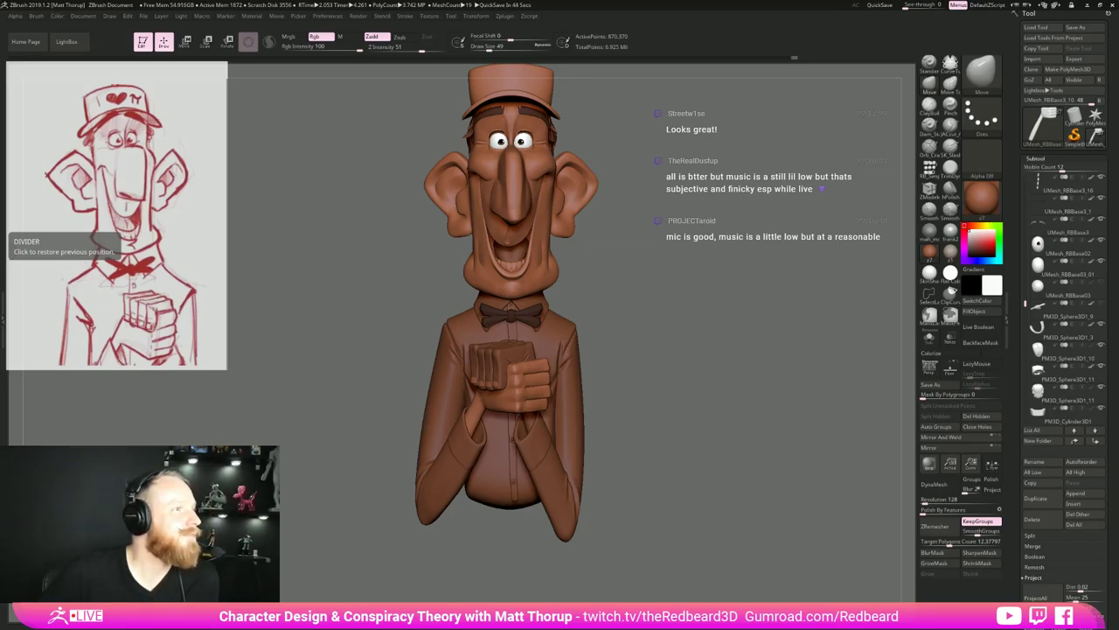
drag(739, 407, 722, 464)
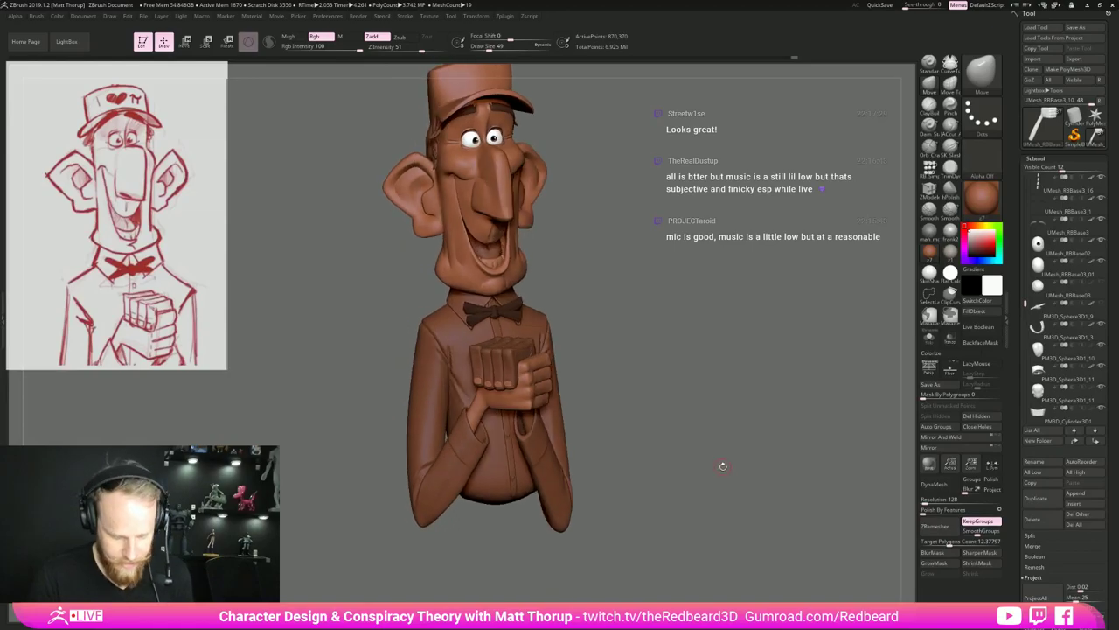
alt+click(482, 214)
drag(726, 424, 754, 424)
alt+drag(758, 385, 778, 507)
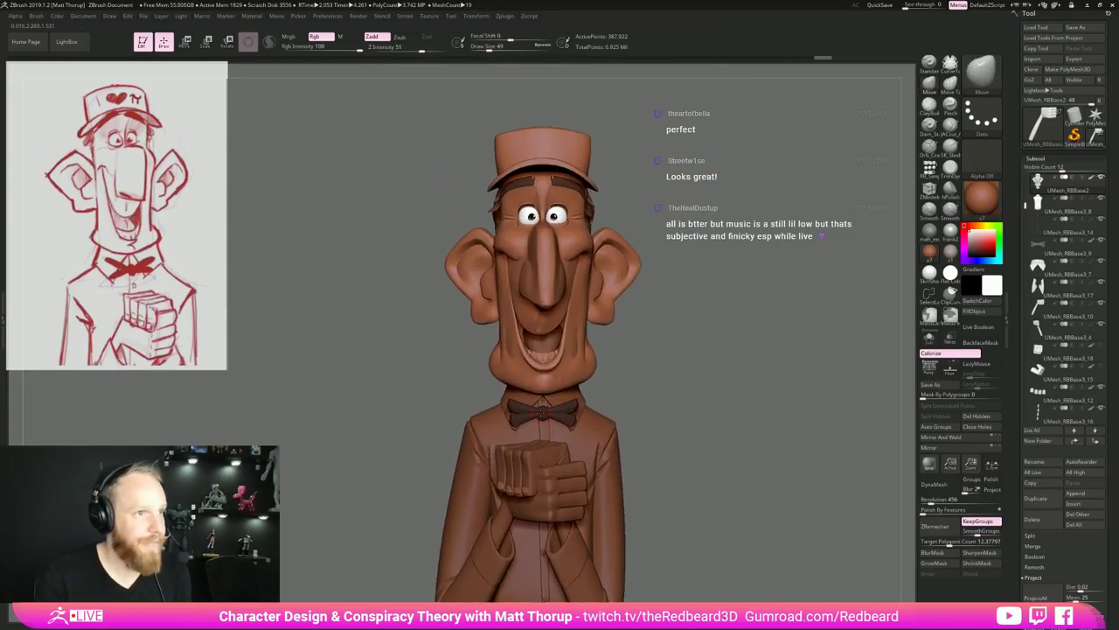
Select the bow tie, show its polyframe, and start adding edge loops across its wings with ZModeler.
alt+click(542, 414)
alt+drag(751, 412, 810, 380)
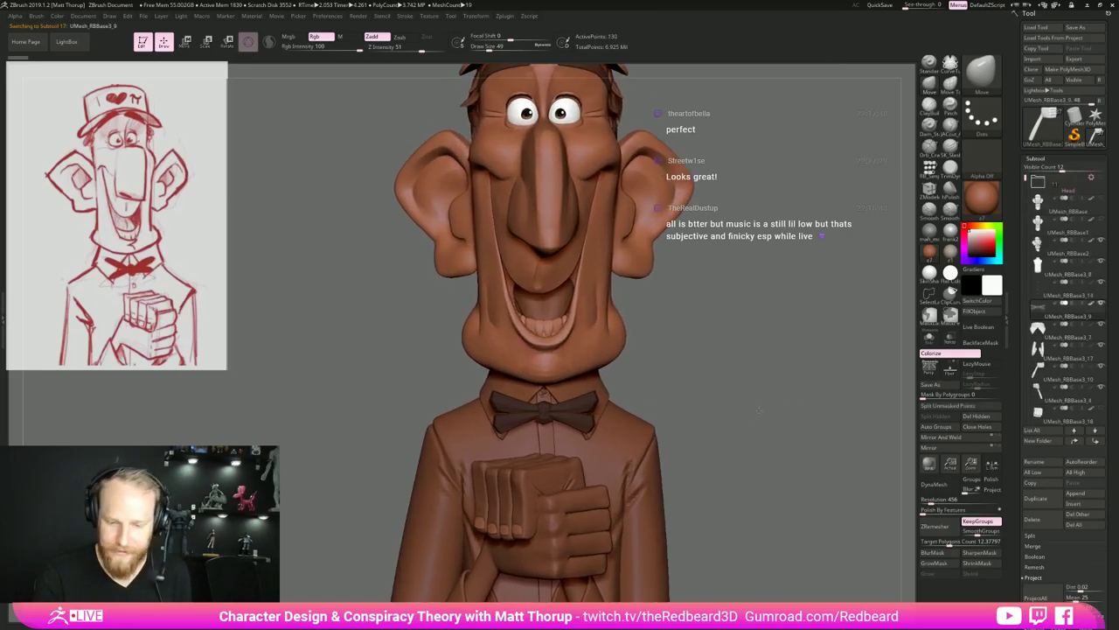
alt+drag(759, 410, 742, 382)
key(shift+f)
key(b)
key(z)
key(m)
alt+drag(779, 418, 760, 371)
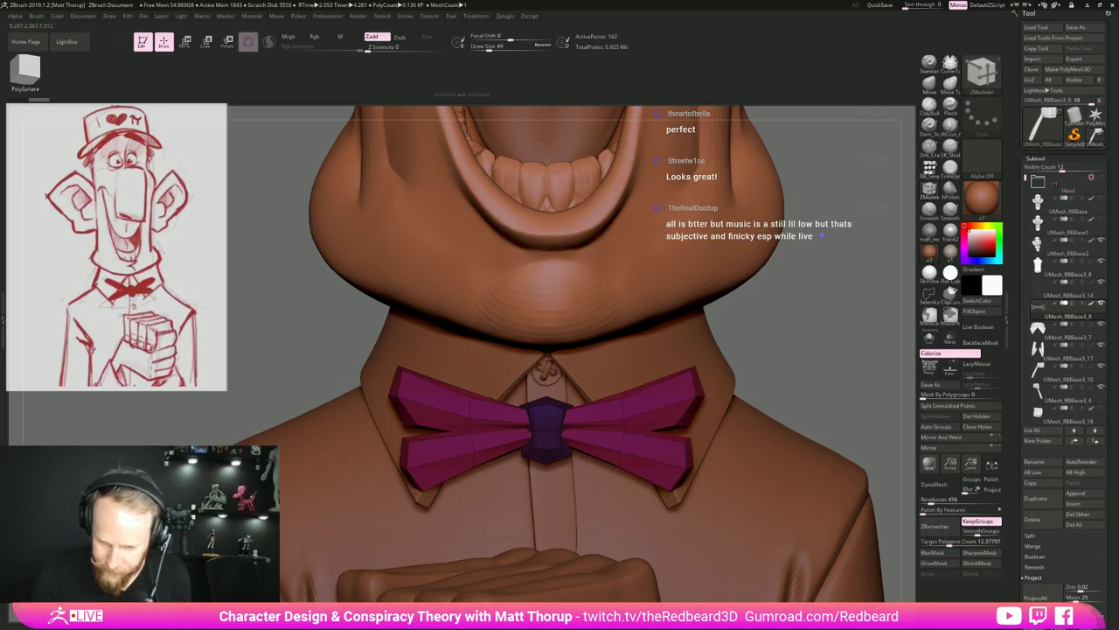
Undo the latest bow tie edits and insert the edge loops across its wings again.
key(ctrl+z)
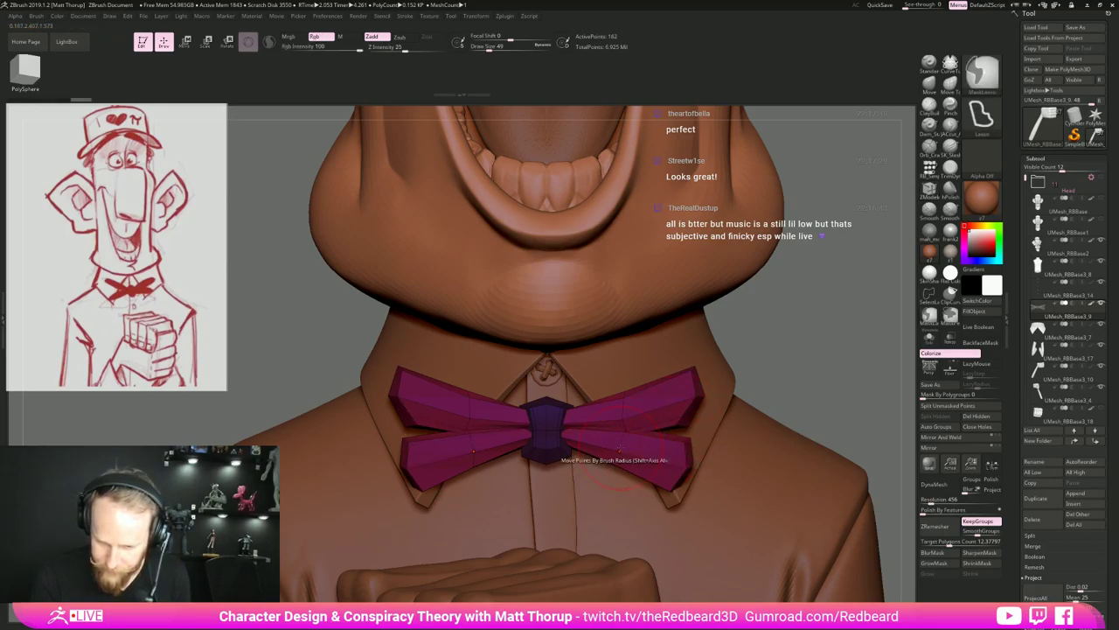
key(ctrl+z)
key(ctrl+z)
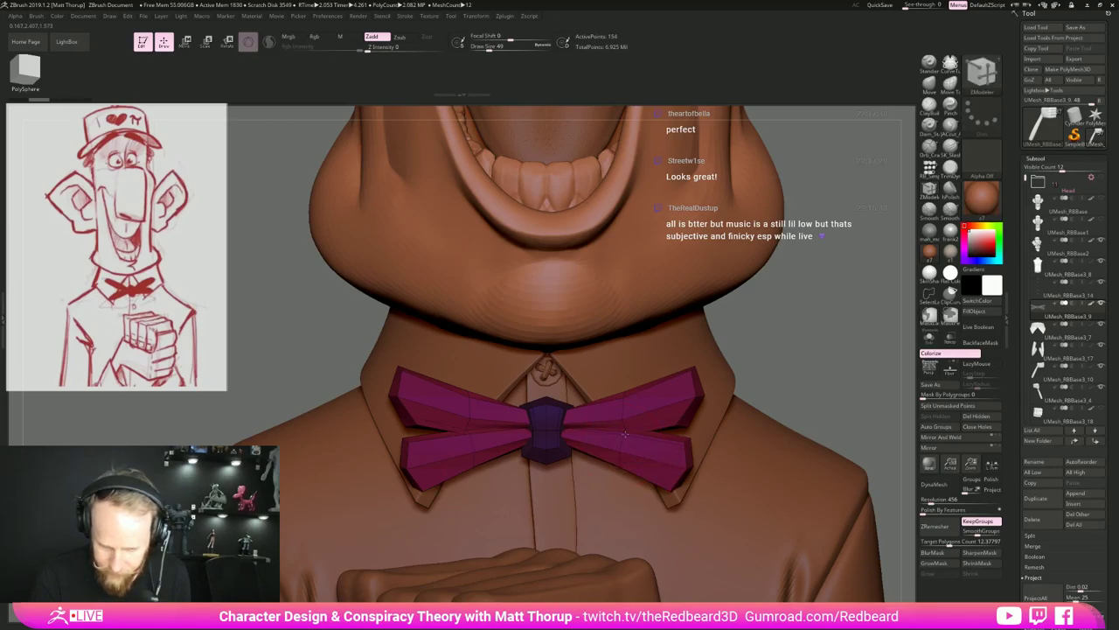
click(678, 418)
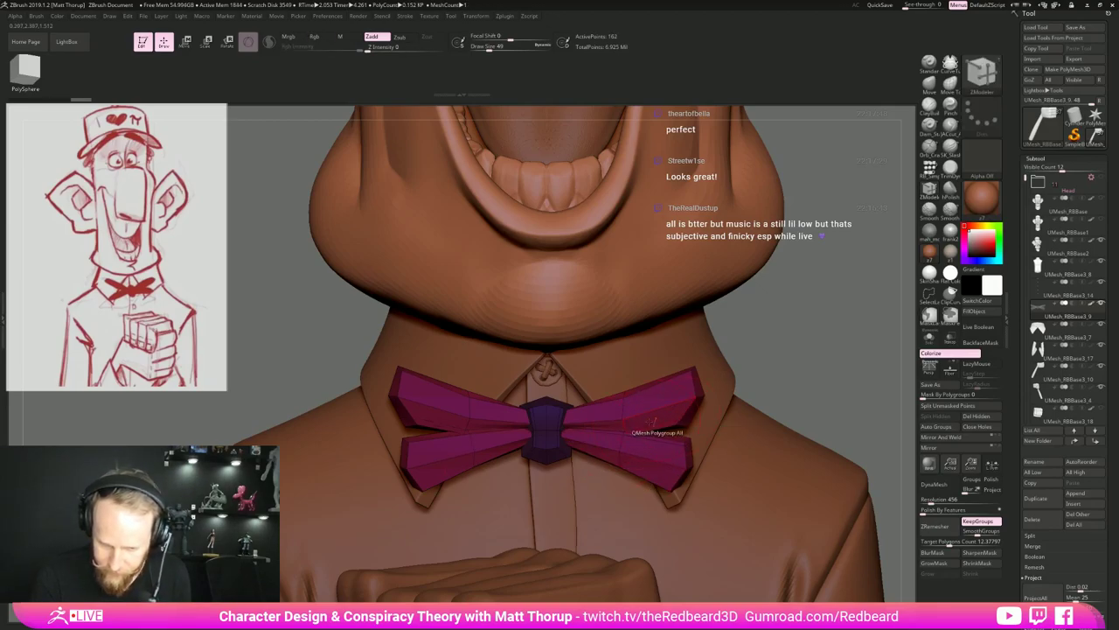
click(475, 438)
Preview the bow tie with smooth subdivision and no polyframe from an angle, and return to its low-poly wireframe display.
key(d)
key(shift+f)
drag(860, 397, 727, 396)
mouse_move(725, 440)
alt+mouse_down()
mouse_move(753, 446)
mouse_move(682, 442)
mouse_move(708, 450)
alt+mouse_up()
key(shift+d)
key(shift+f)
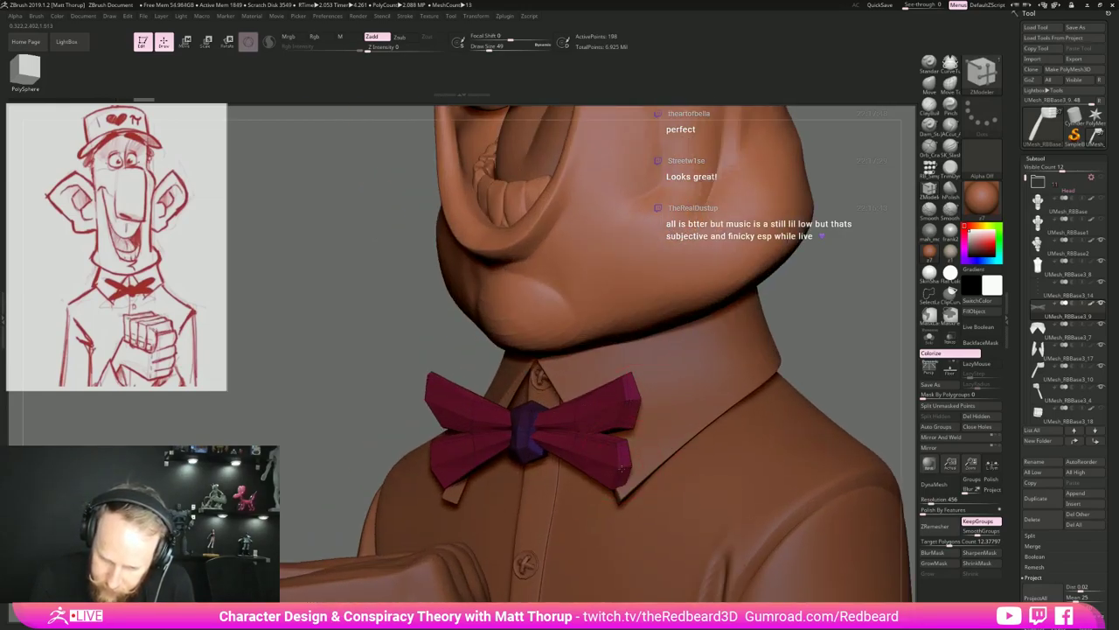
Insert edge loops near the outer ends of the bow tie's wings with ZModeler, working around both sides.
drag(817, 364, 944, 369)
click(543, 465)
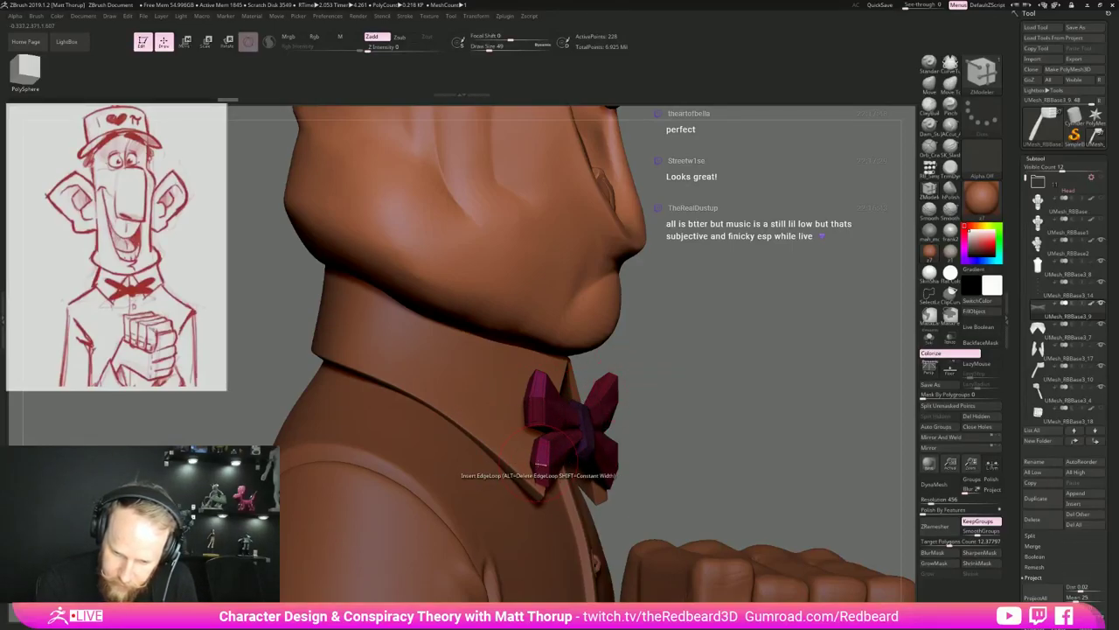
drag(780, 397, 515, 424)
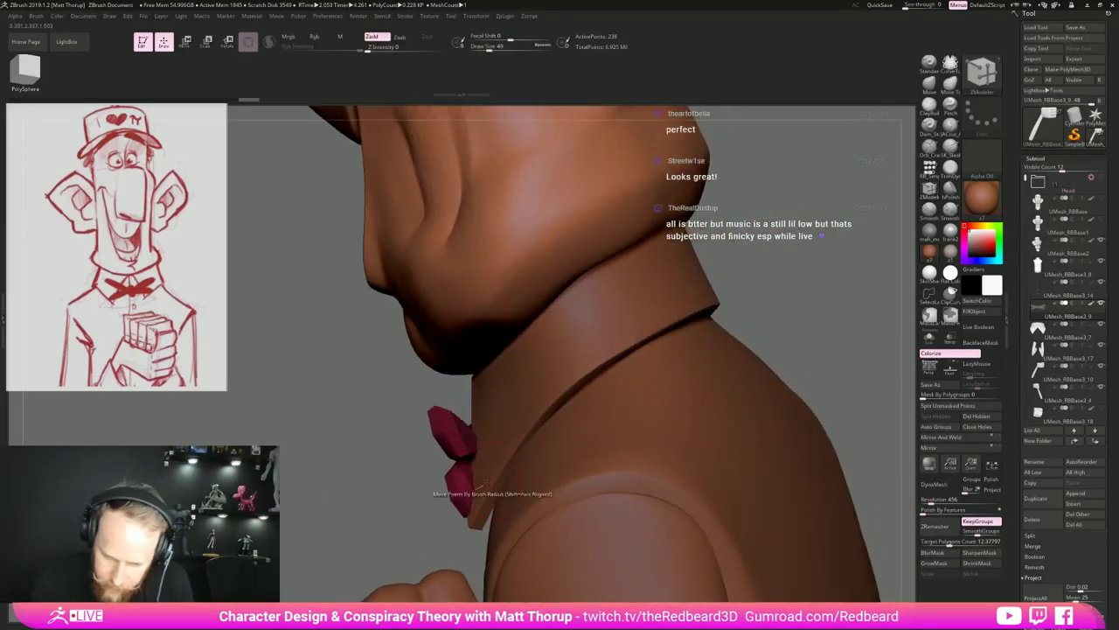
click(461, 496)
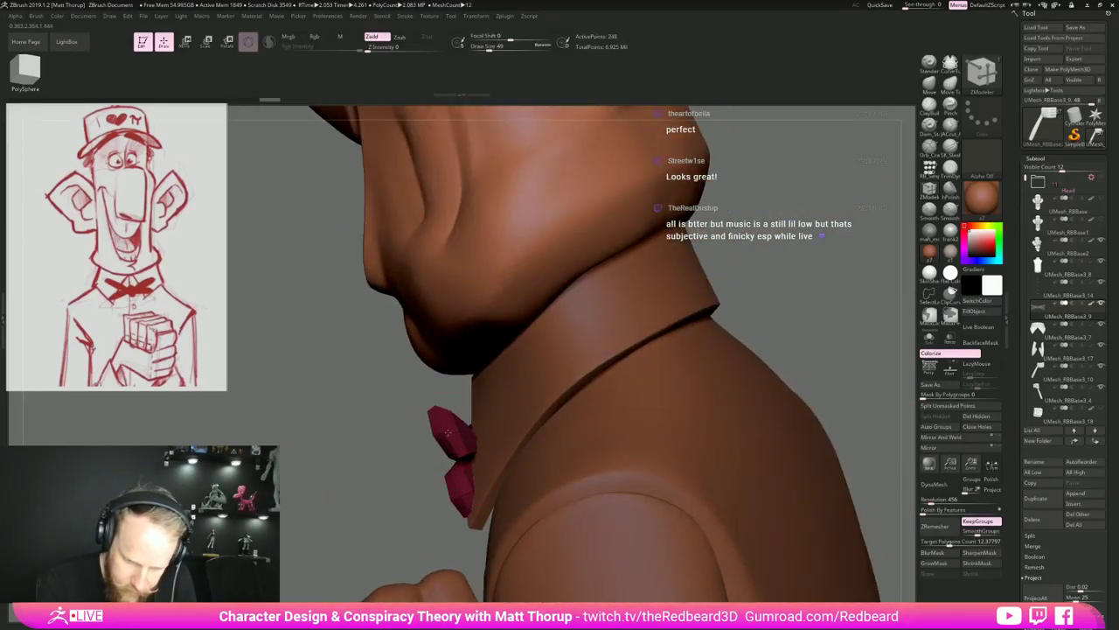
Preview the bow tie with smooth subdivision, return to its wireframe, and insert edge loops around the central knot.
key(d)
drag(380, 536, 795, 405)
key(shift+f)
key(shift+d)
key(shift+f)
alt+drag(610, 415, 800, 383)
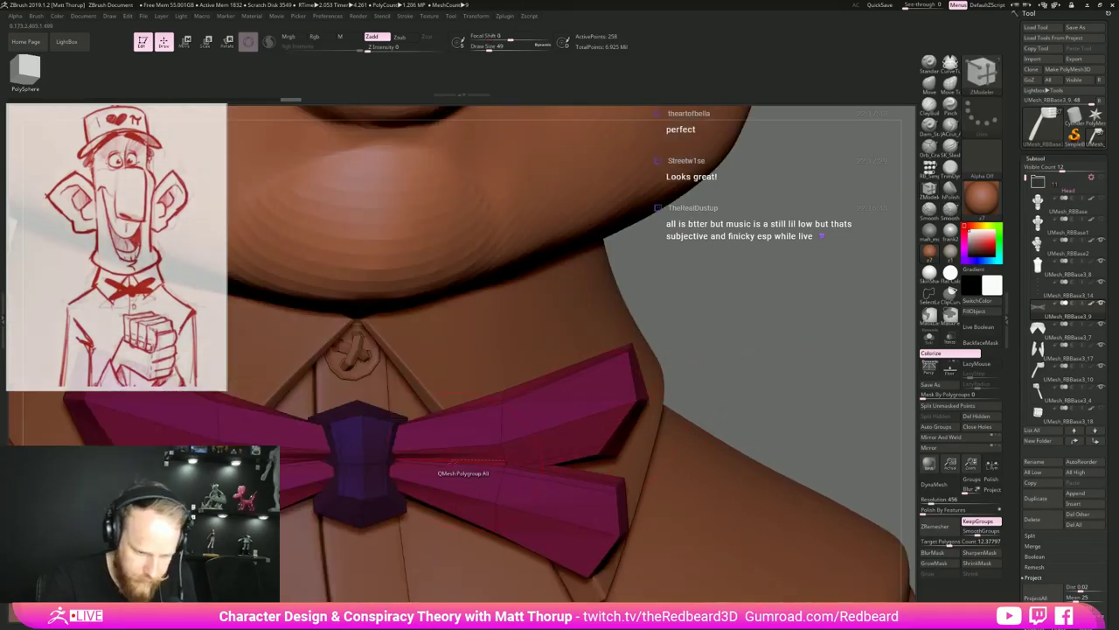
click(363, 444)
click(363, 482)
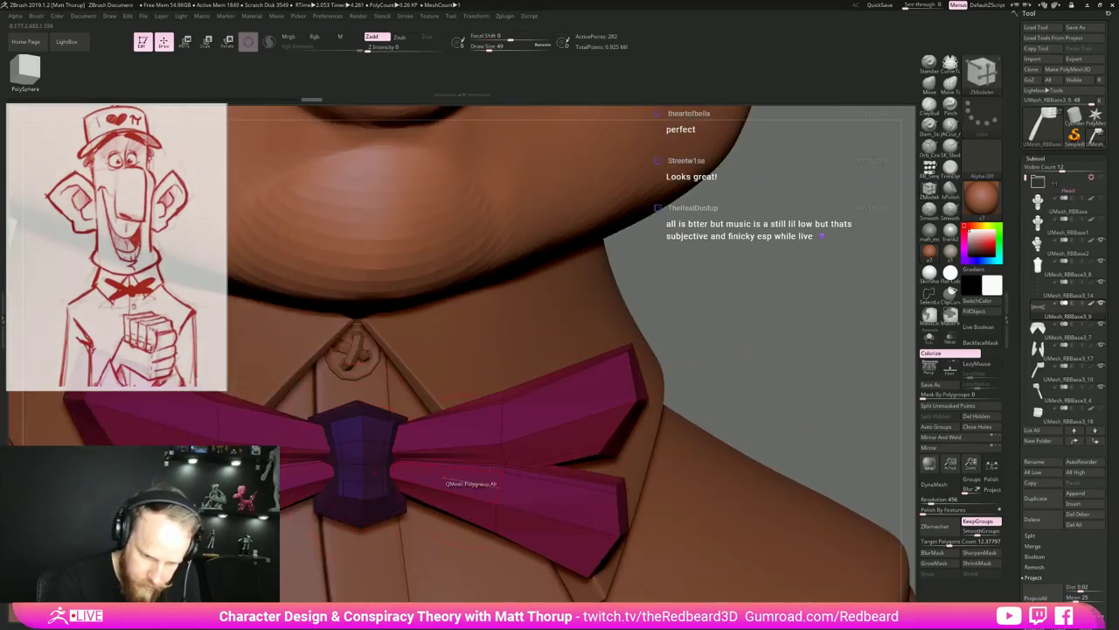
Subdivide the bow tie three times and hide its polyframe.
key(ctrl+d)
key(ctrl+d)
key(ctrl+d)
key(shift+f)
alt+drag(673, 383, 804, 341)
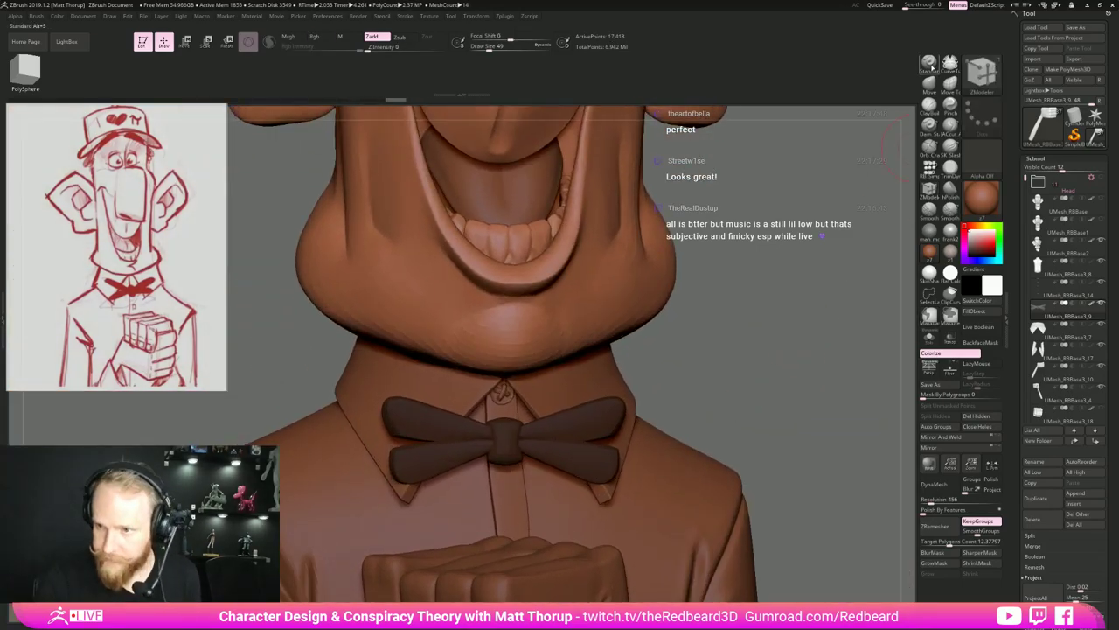
Switch to the Standard brush, undo the trial stroke, and set Mask By Polygroups to 100 for sculpting the bow tie.
click(930, 64)
key(s)
click(524, 417)
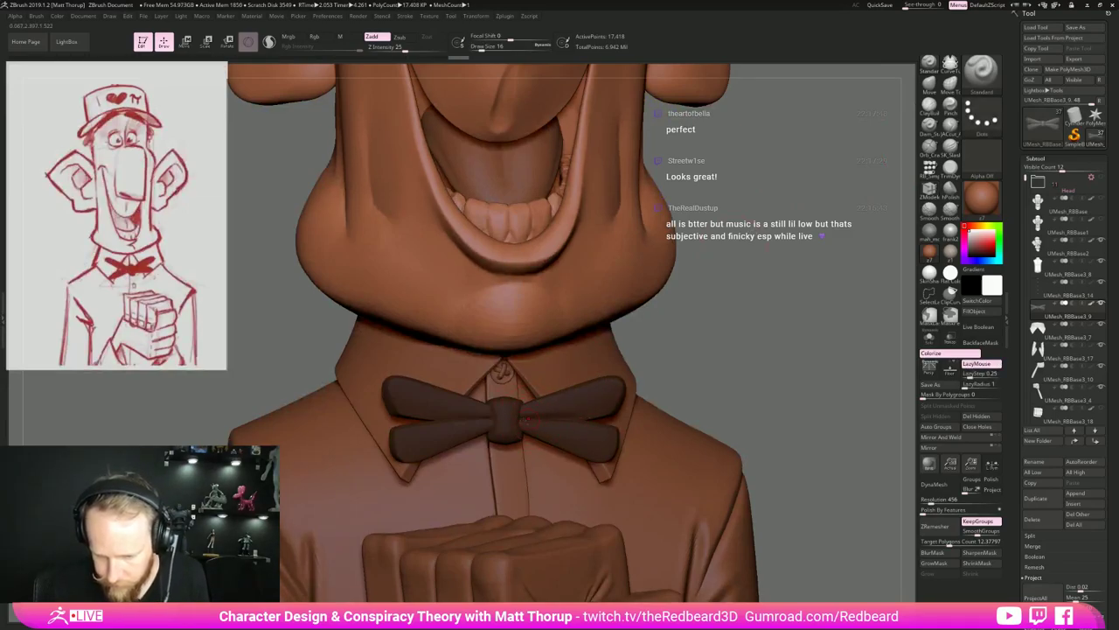
key(ctrl+z)
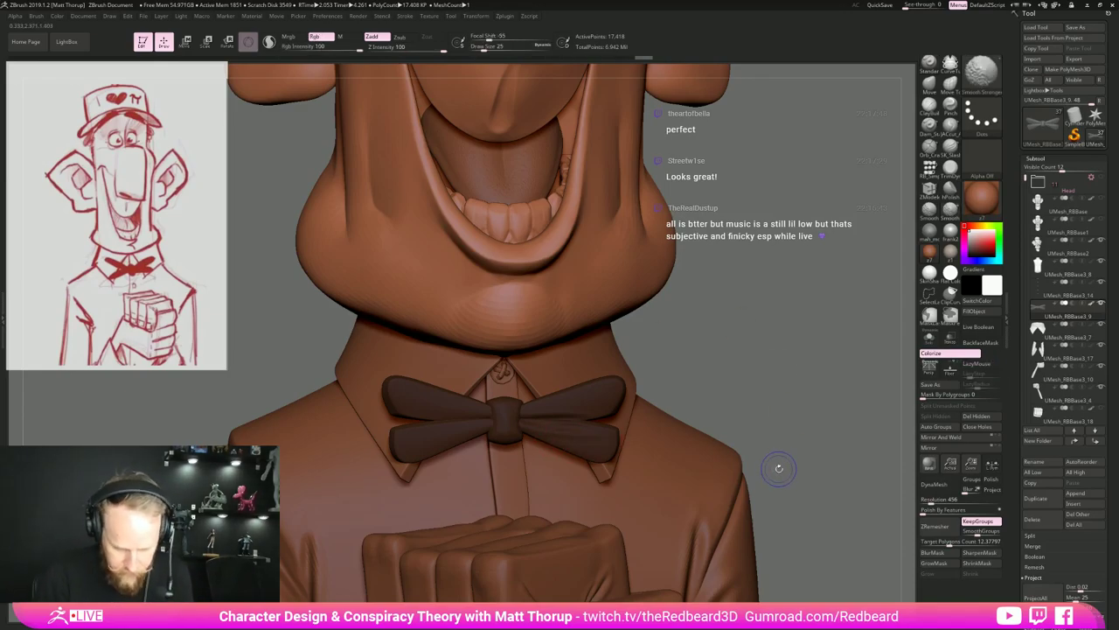
key(shift+f)
mouse_move(807, 460)
mouse_down()
mouse_move(883, 459)
mouse_move(824, 460)
mouse_up()
click(940, 427)
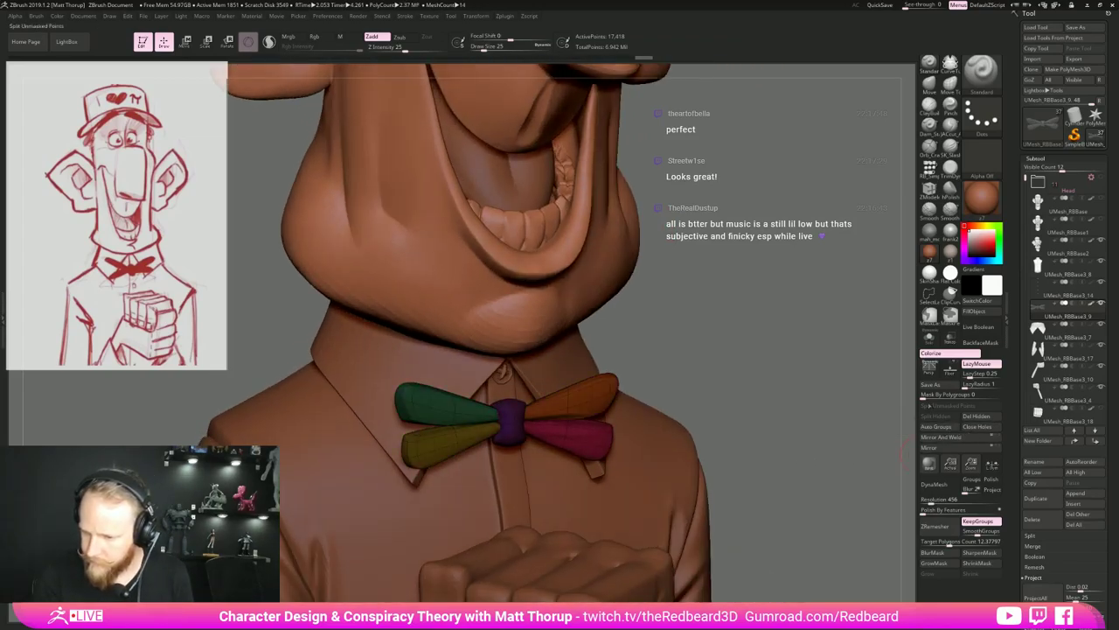
drag(809, 437, 769, 446)
key(shift+f)
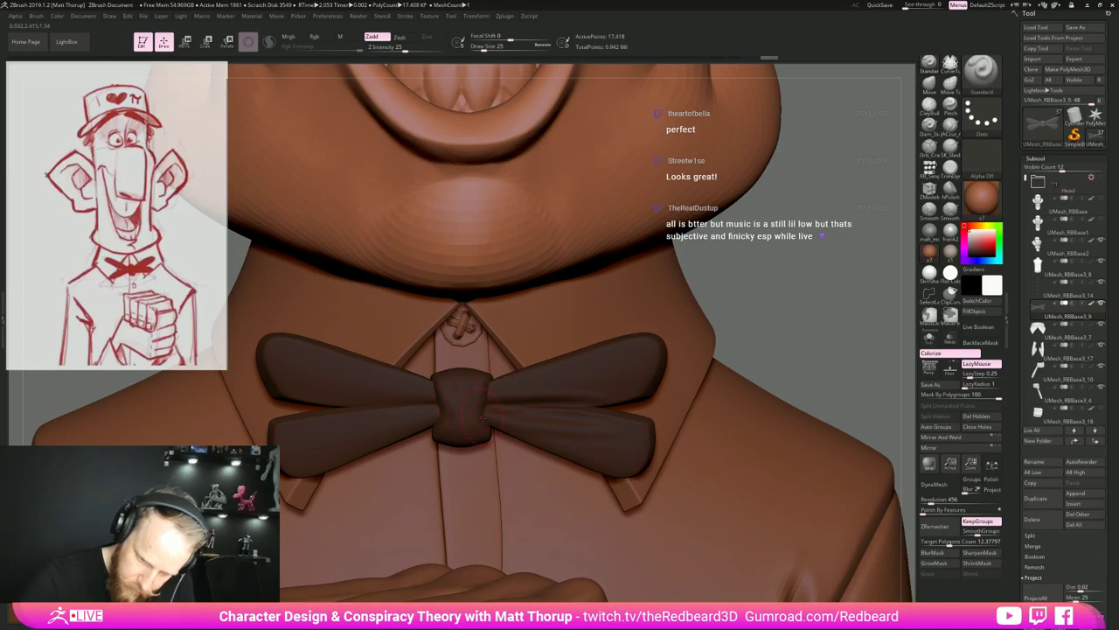
Sculpt diagonal folds into the bow tie's knot and creases along the adjoining wings with a small Standard brush.
key(s)
click(443, 408)
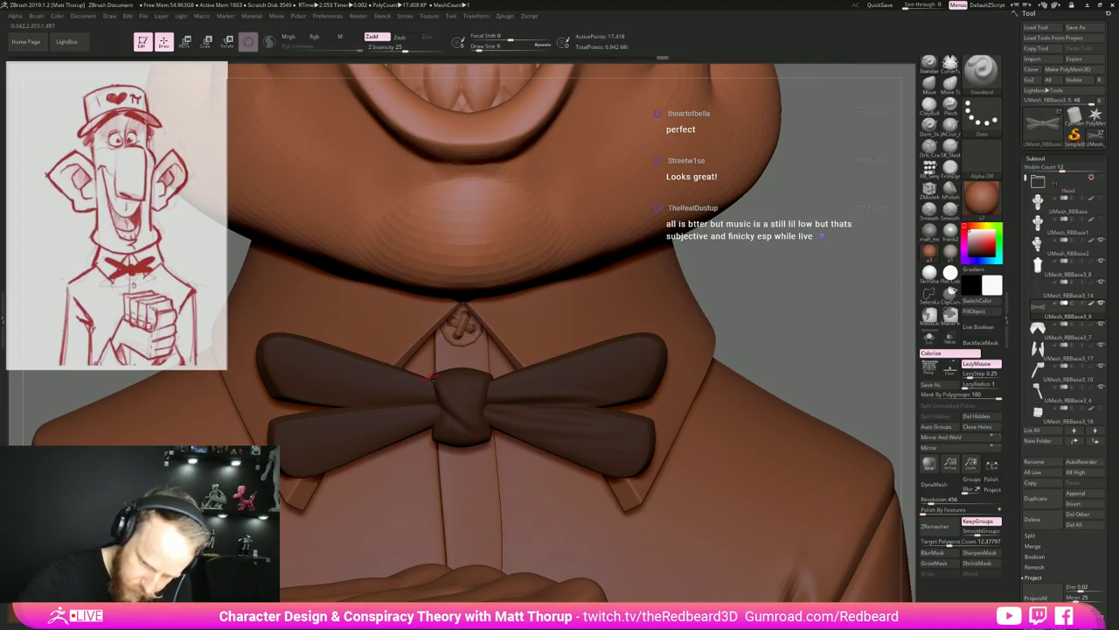
key(s)
click(485, 393)
mouse_move(775, 296)
mouse_down()
mouse_move(710, 299)
mouse_move(766, 297)
mouse_up()
drag(285, 431, 428, 405)
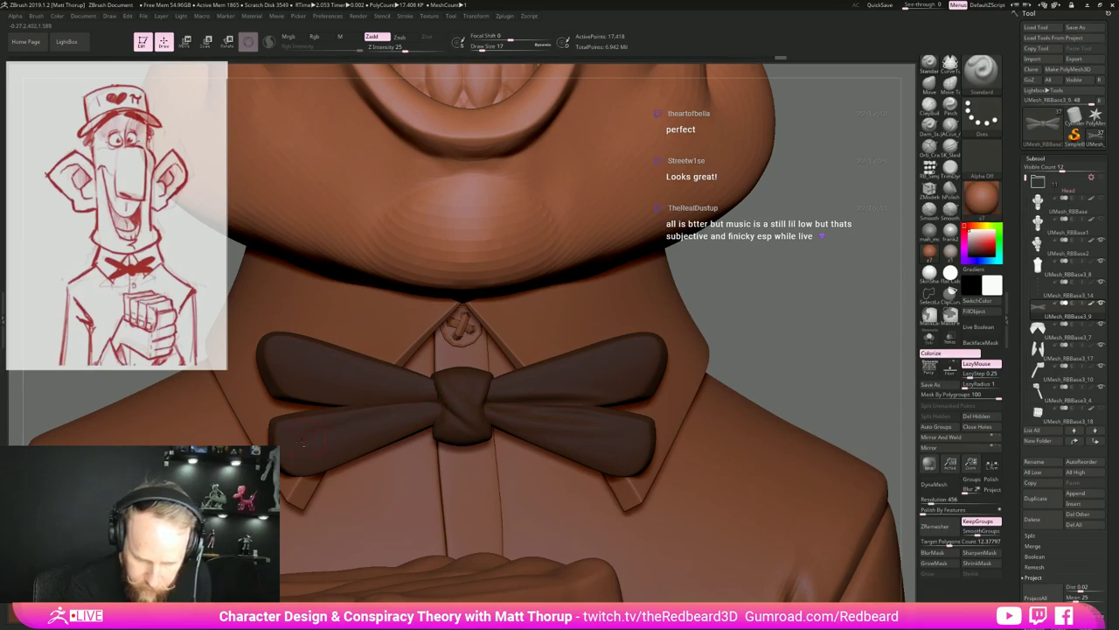
Sculpt more fabric folds beside the knot and along the wings, varying the draw size between 41, 13 and 27.
key(s)
drag(405, 427, 429, 417)
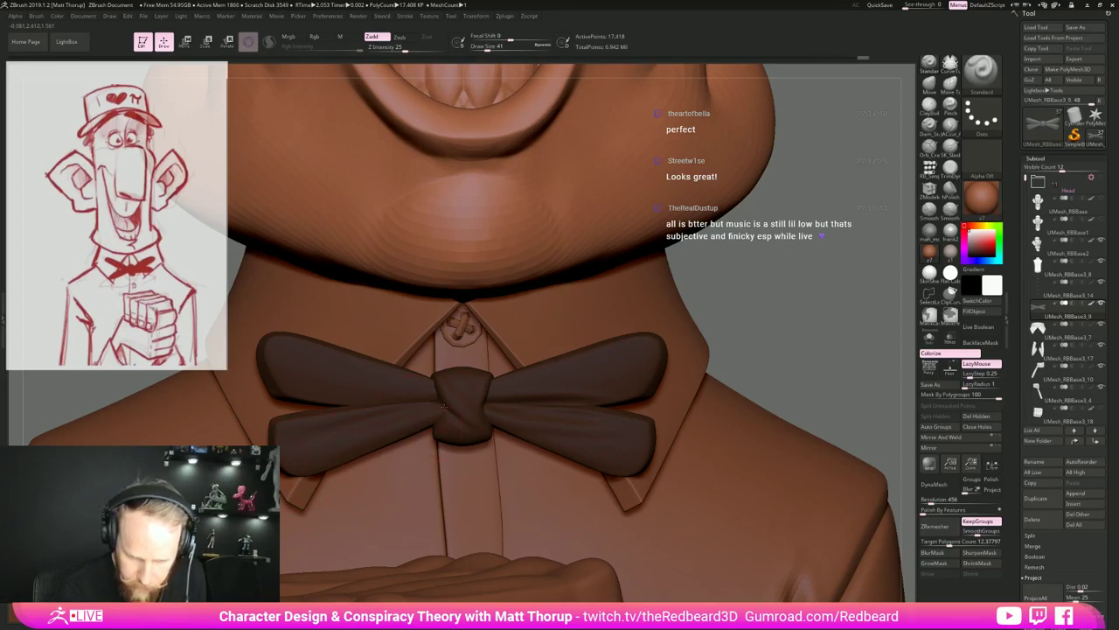
key(s)
click(376, 403)
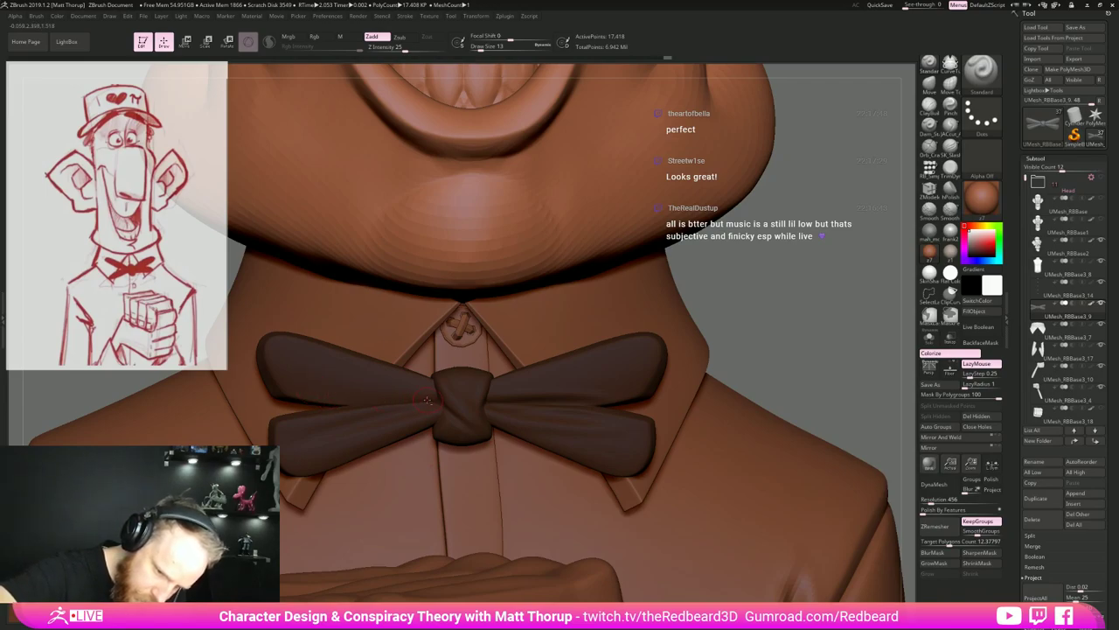
drag(352, 399, 329, 394)
key(s)
click(331, 393)
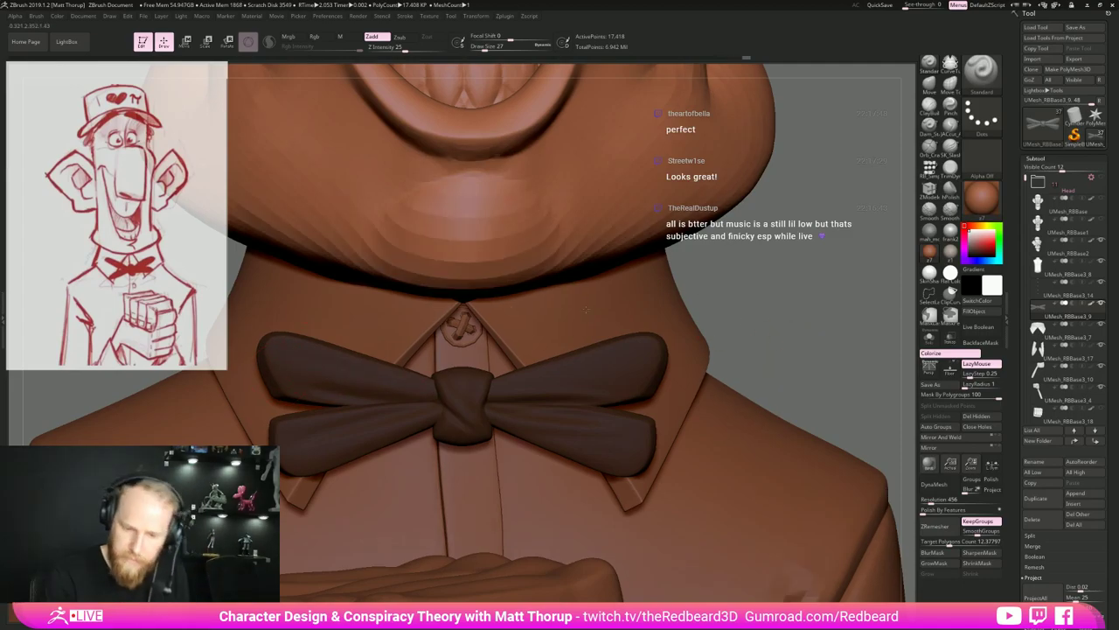
Switch to the Inflat brush at draw size 46 and swell the bow tie's knot.
key(f)
mouse_move(655, 426)
mouse_down()
mouse_move(711, 413)
mouse_move(700, 516)
mouse_up()
drag(372, 308, 612, 395)
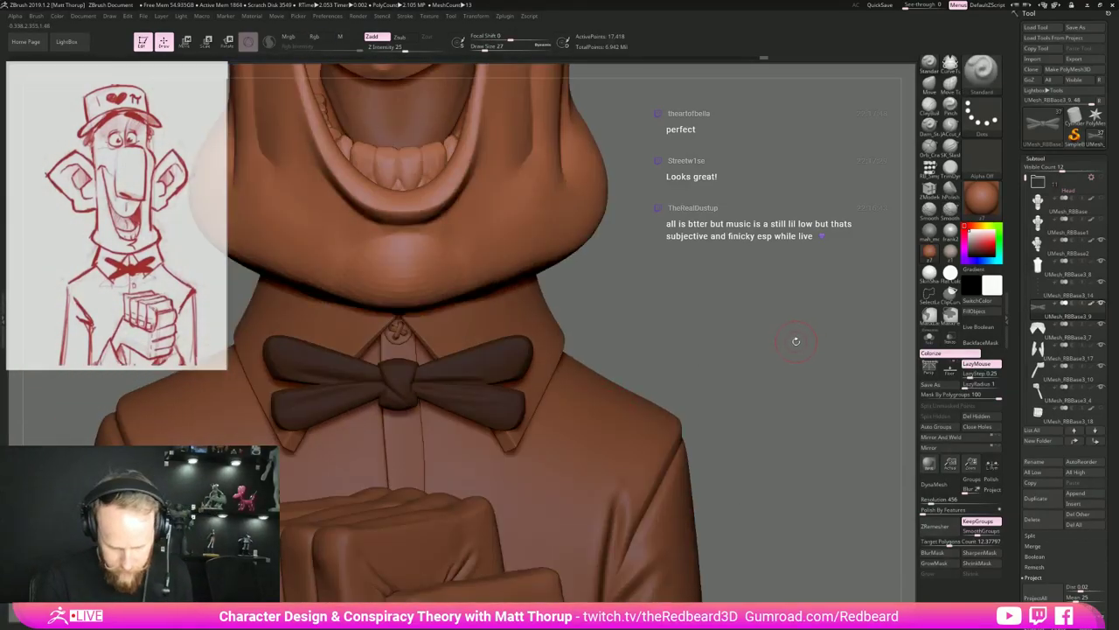
key(b)
key(i)
key(n)
key(s)
drag(383, 377, 388, 377)
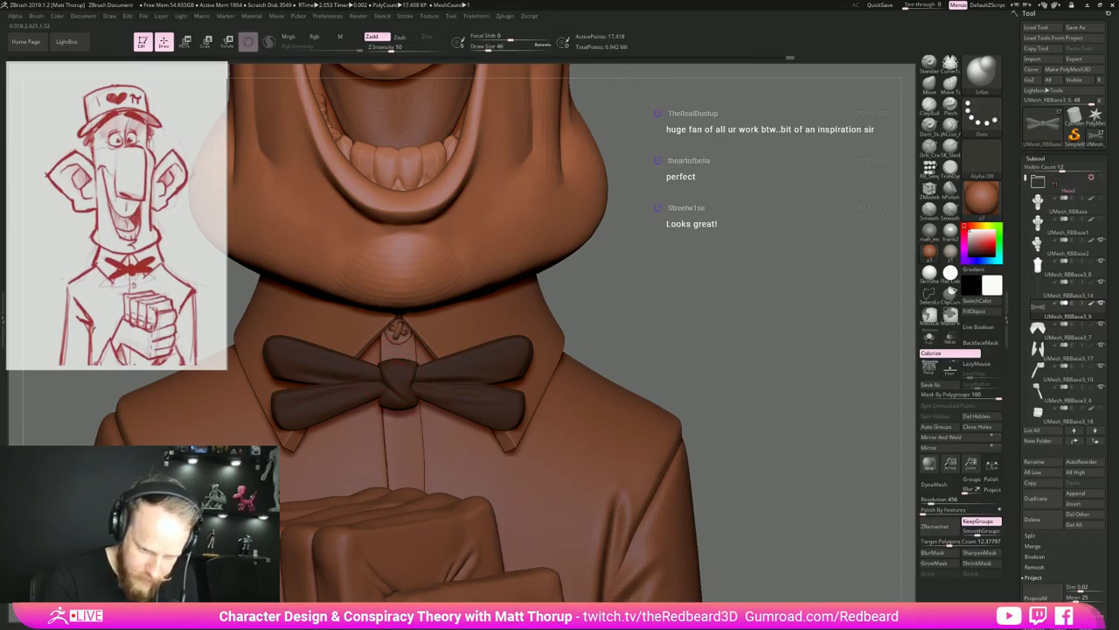
Puff up the knot and the wings from several angles with the Inflat brush at draw size 77, and check the whole character.
right_drag(488, 357, 398, 411)
key(s)
drag(400, 411, 416, 381)
drag(733, 361, 379, 418)
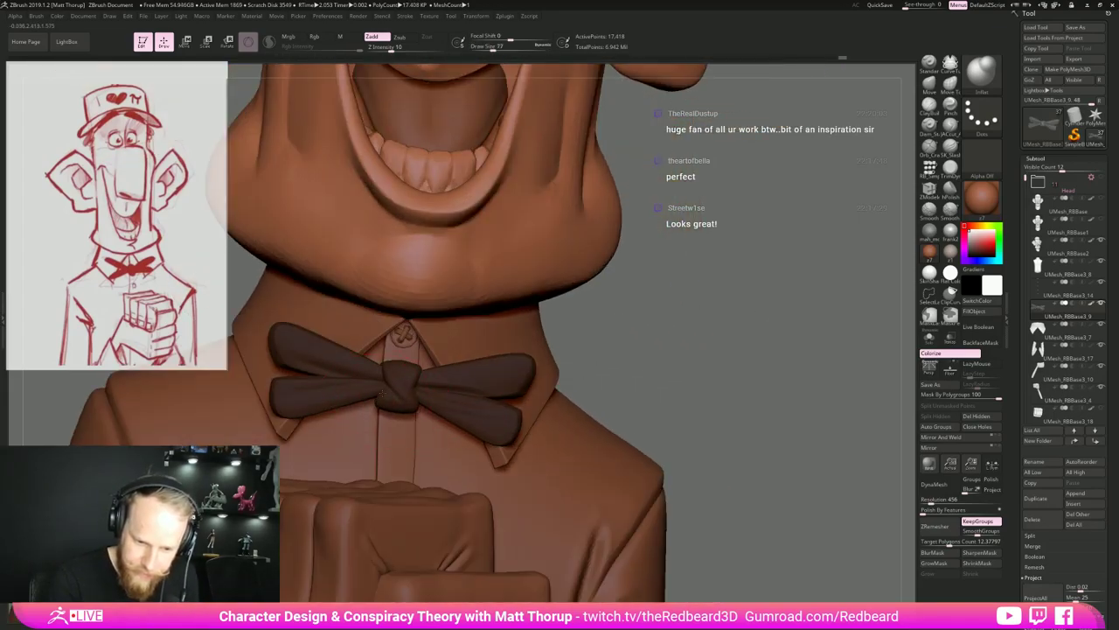
drag(732, 367, 612, 422)
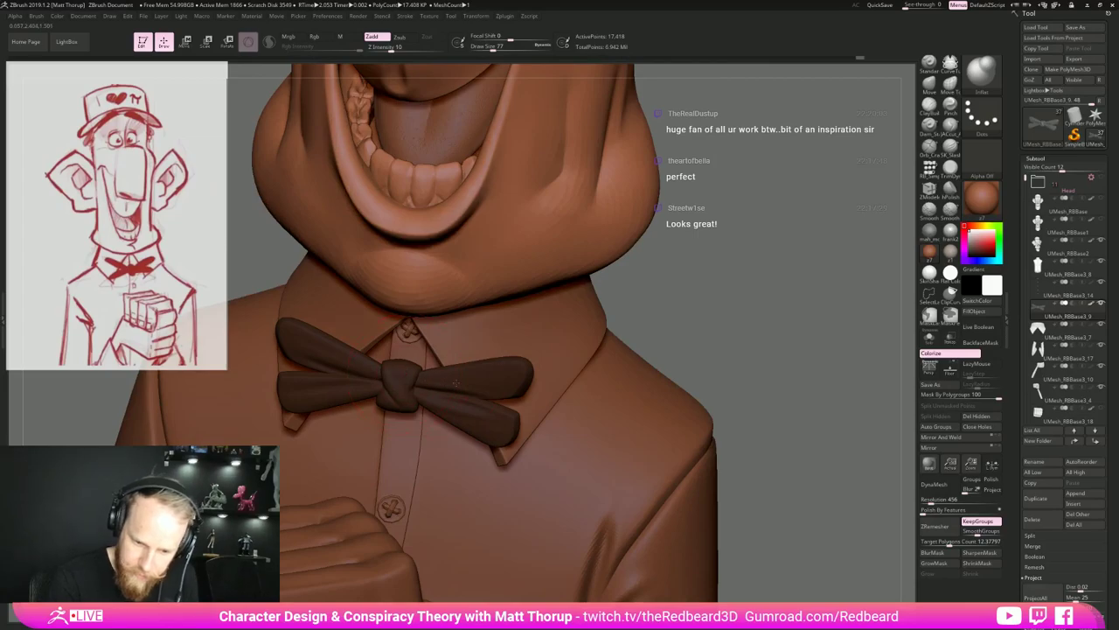
drag(663, 329, 743, 319)
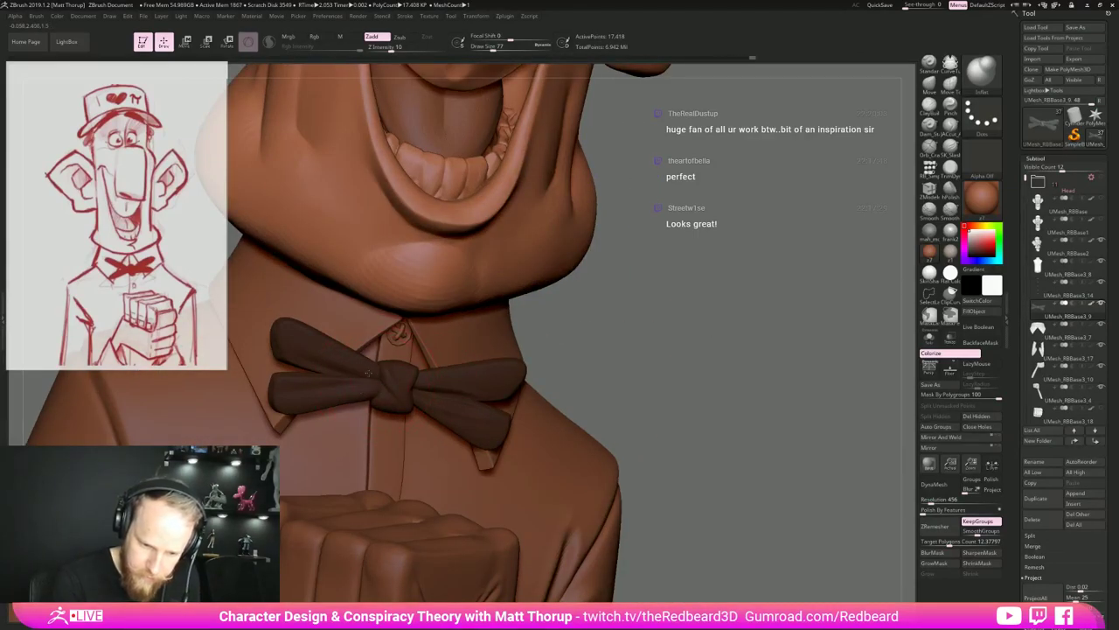
drag(705, 349, 660, 360)
alt+drag(660, 472, 725, 382)
mouse_move(725, 383)
mouse_down()
mouse_move(616, 382)
mouse_move(792, 384)
mouse_move(745, 375)
mouse_up()
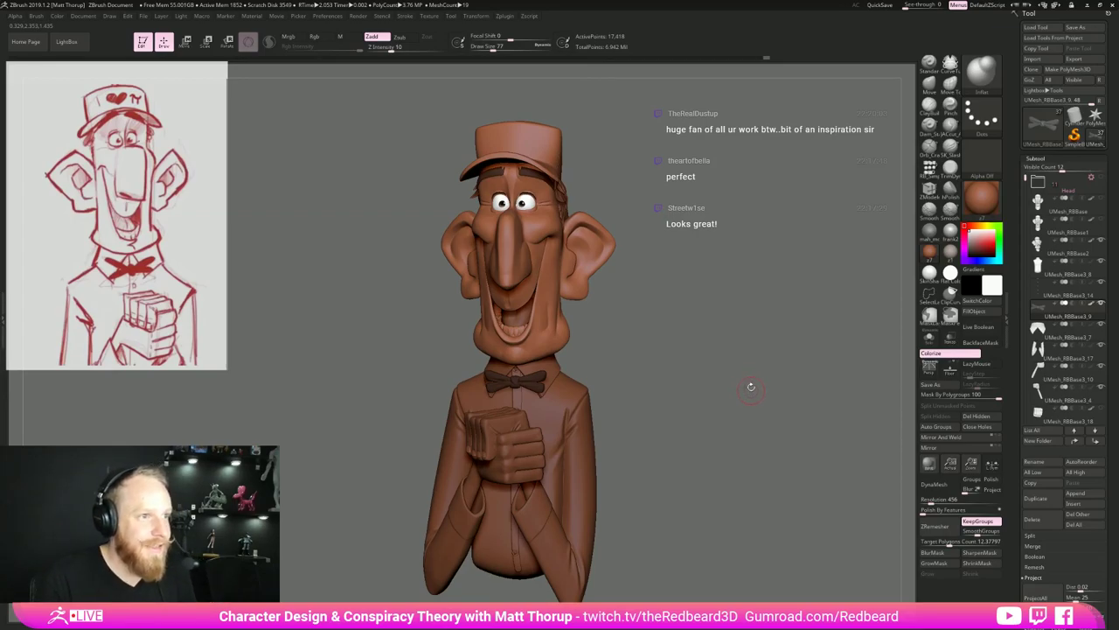
Make the lower teeth the active subtool, isolate them with Solo, and subdivide them once.
drag(709, 382, 731, 453)
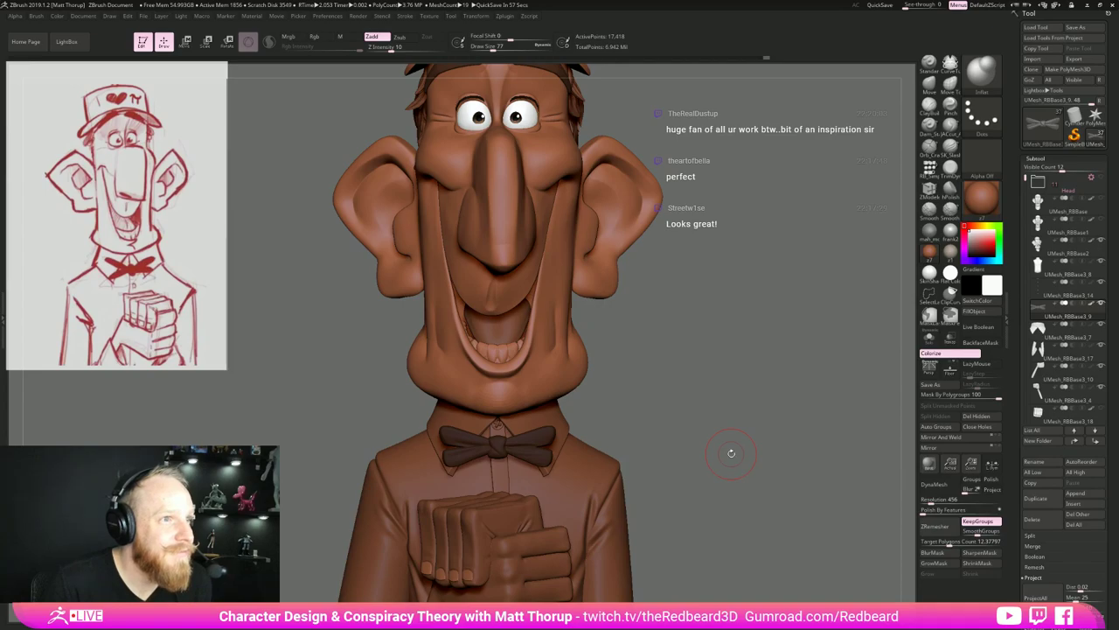
mouse_move(731, 377)
mouse_down()
mouse_move(686, 381)
mouse_move(742, 383)
mouse_move(700, 341)
mouse_move(694, 421)
mouse_move(709, 389)
mouse_move(750, 392)
mouse_move(695, 386)
mouse_move(735, 415)
mouse_up()
alt+click(501, 392)
click(928, 338)
mouse_move(684, 387)
alt+mouse_down()
mouse_move(685, 455)
mouse_move(649, 437)
mouse_move(744, 419)
mouse_move(664, 433)
mouse_move(684, 425)
mouse_move(673, 462)
alt+mouse_up()
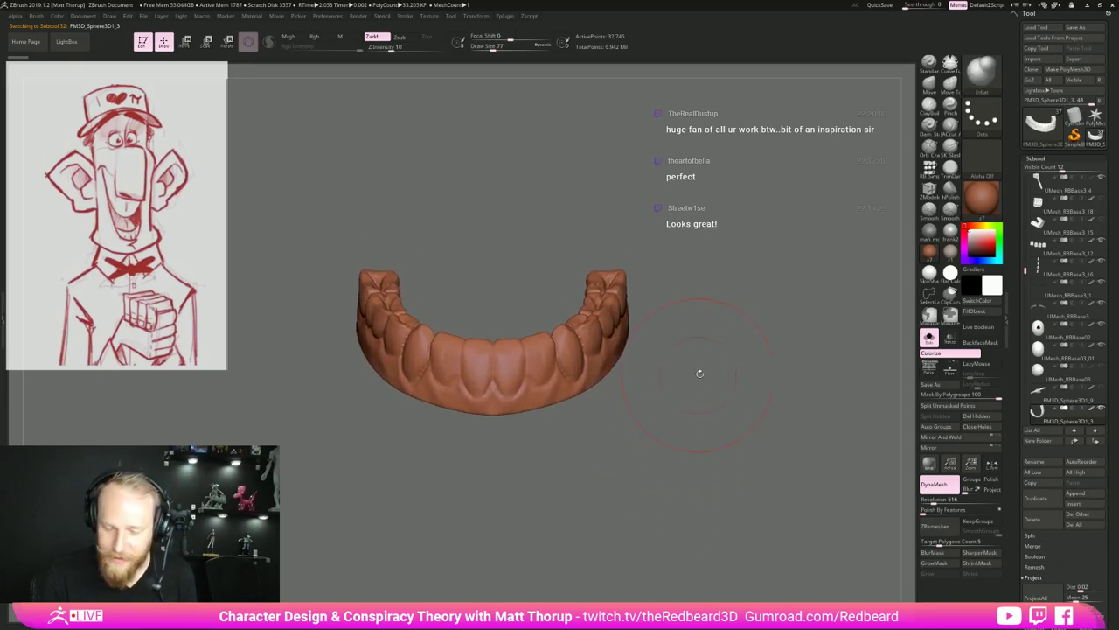
key(ctrl+d)
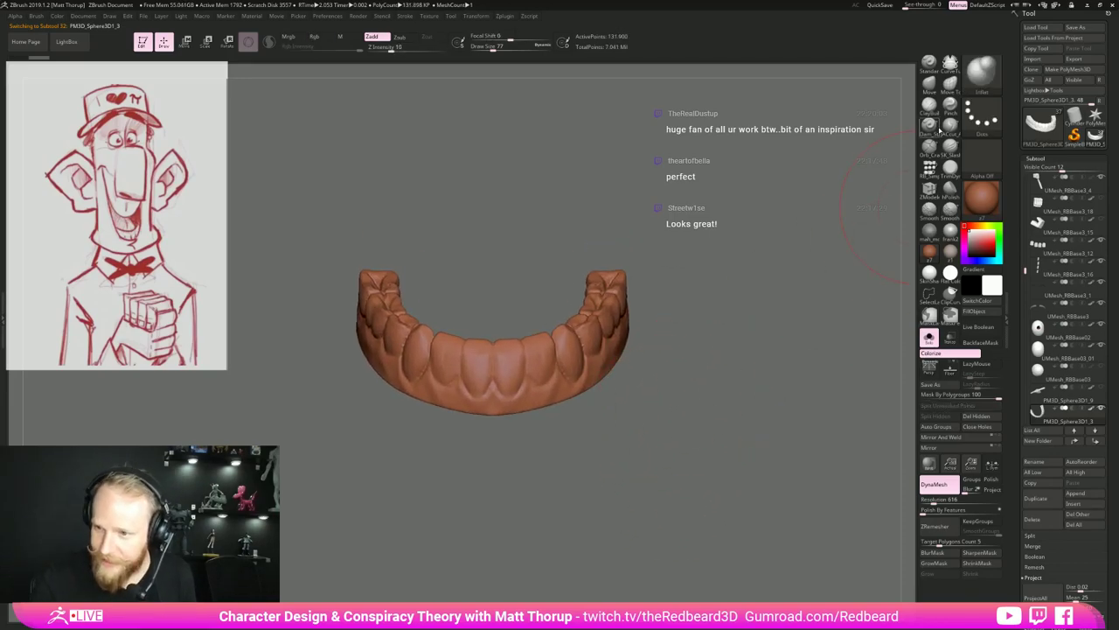
Carve the grooves between the lower teeth with the creasing brush at draw size 9, and smooth the front teeth.
click(950, 127)
key(s)
mouse_move(498, 381)
mouse_down()
mouse_move(484, 382)
mouse_move(493, 344)
mouse_up()
key(s)
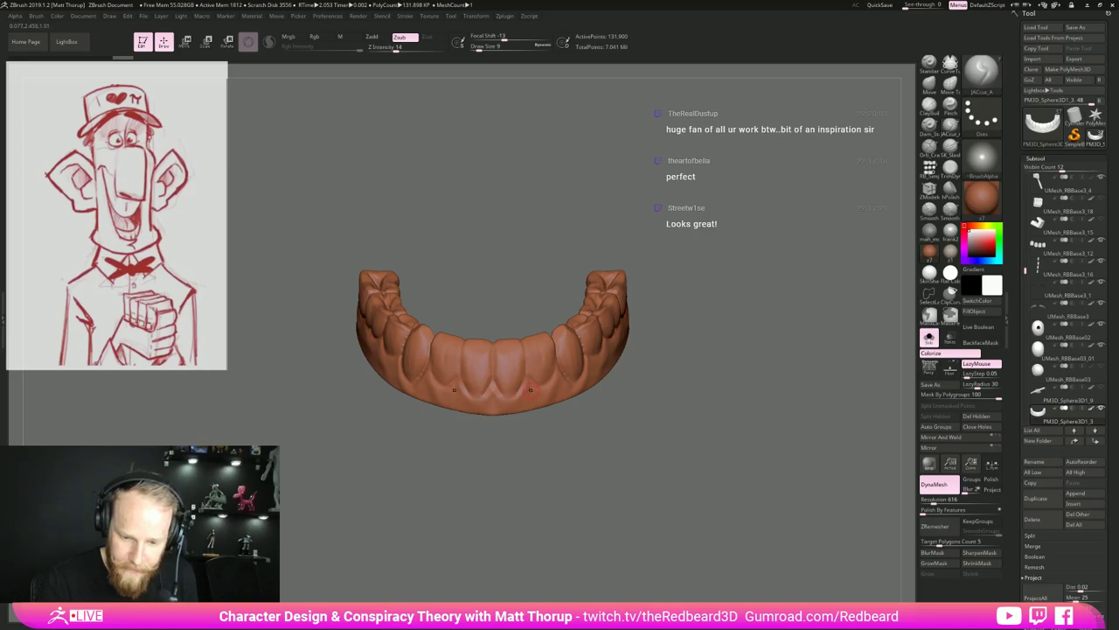
drag(527, 319, 521, 336)
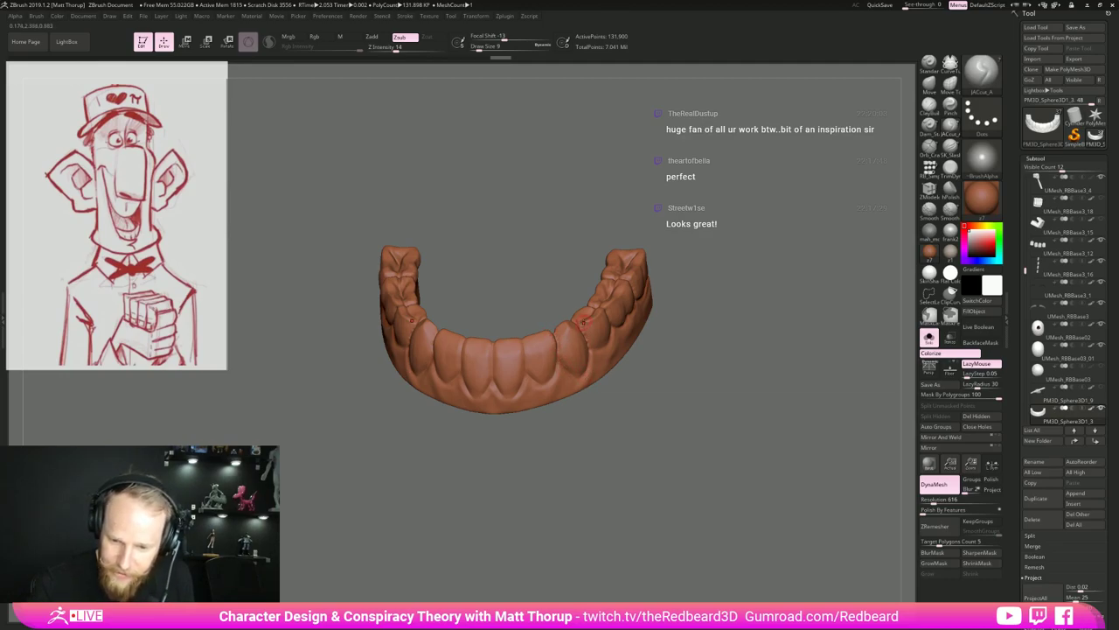
shift+drag(581, 365, 564, 333)
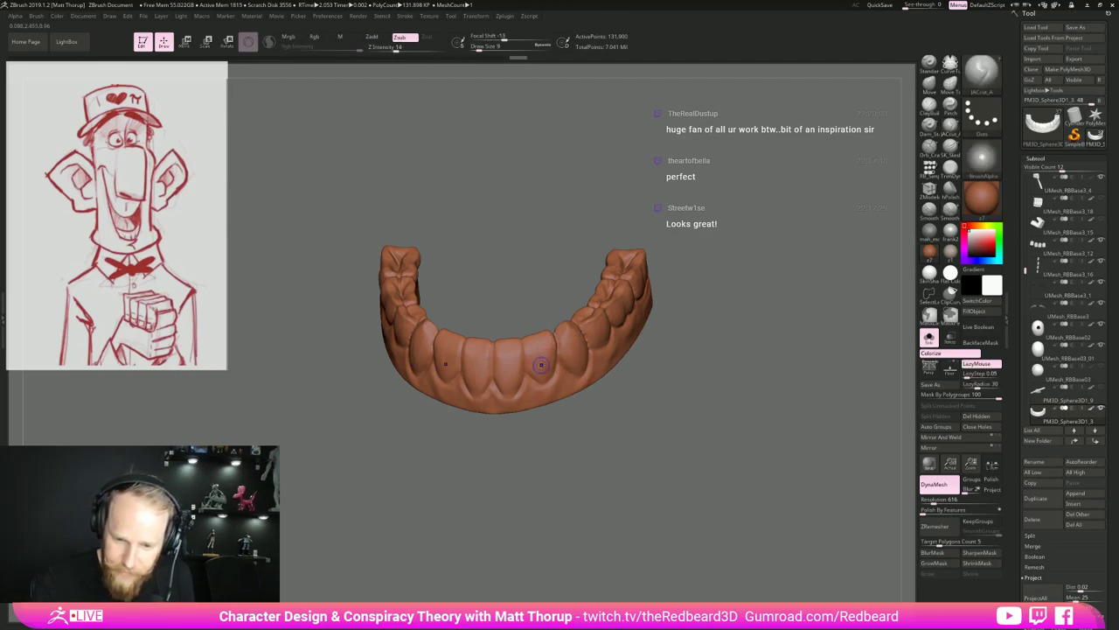
shift+drag(522, 364, 527, 373)
Flatten and polish the front faces of the lower incisors, finishing with the hPolish brush at draw size 11.
key(b)
key(p)
key(i)
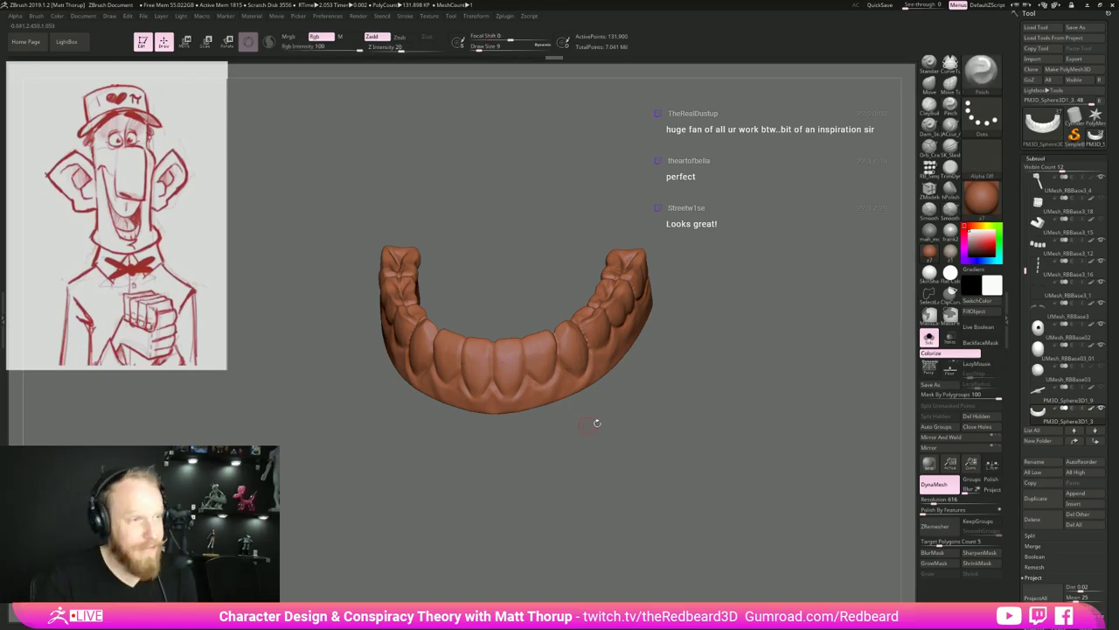
alt+drag(606, 443, 615, 425)
key(s)
click(491, 354)
mouse_move(500, 352)
mouse_down()
mouse_move(529, 343)
mouse_move(543, 356)
mouse_up()
click(950, 189)
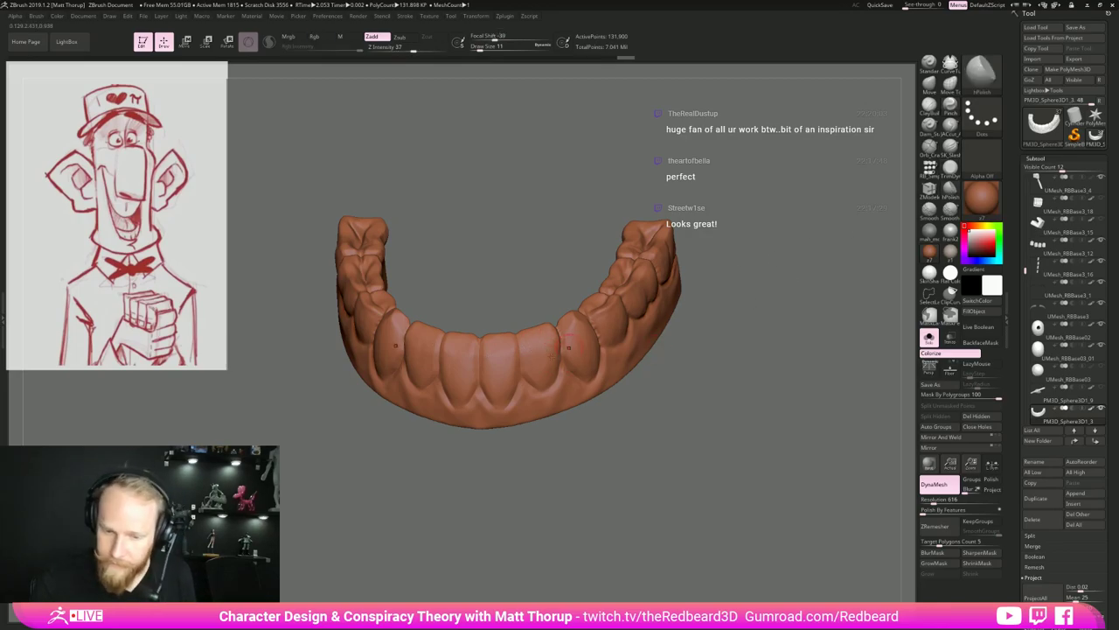
drag(498, 351, 492, 381)
right_drag(491, 324, 492, 366)
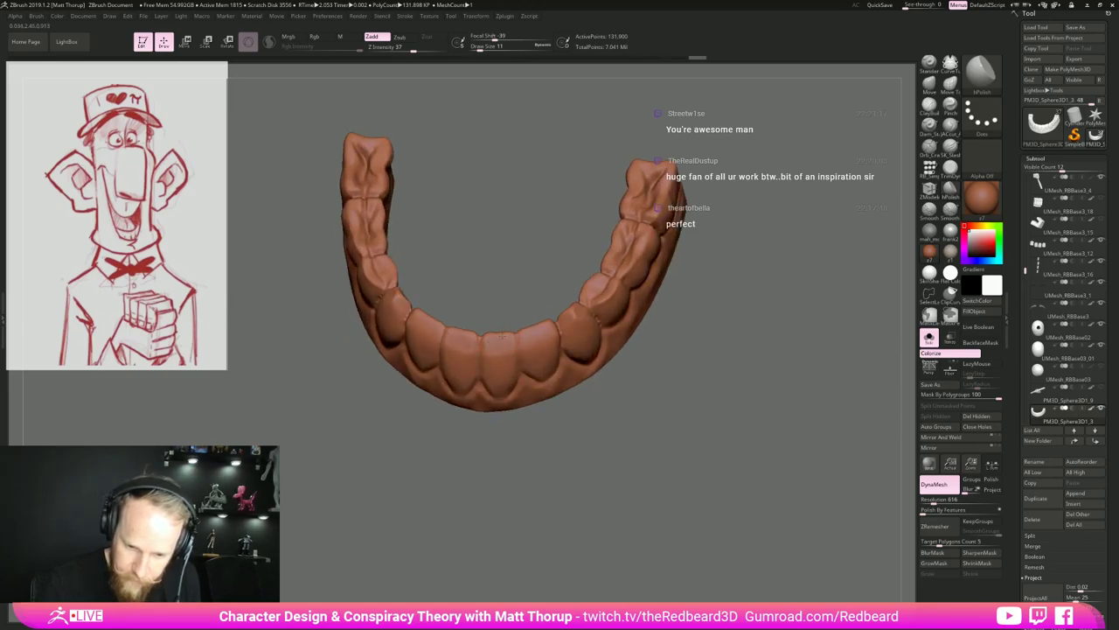
Polish the biting edges and outer faces of the lower canines and back teeth with hPolish, raising the draw size to 16.
drag(531, 333, 547, 331)
drag(598, 431, 580, 390)
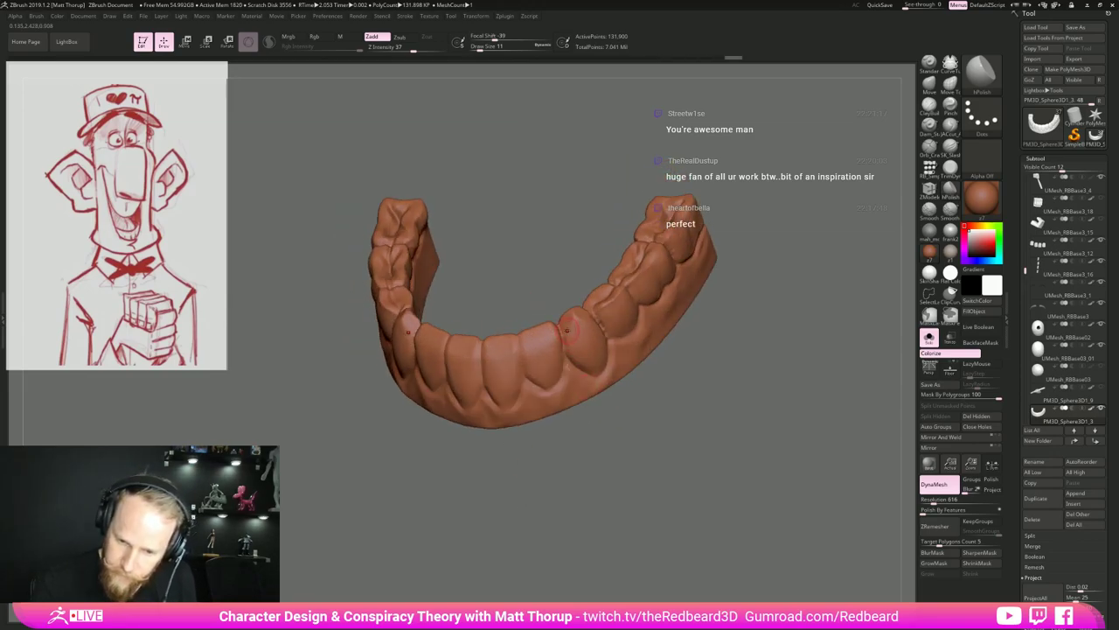
drag(541, 334, 555, 343)
mouse_move(620, 291)
mouse_down()
mouse_move(608, 318)
mouse_move(621, 308)
mouse_up()
key(s)
drag(641, 271, 638, 283)
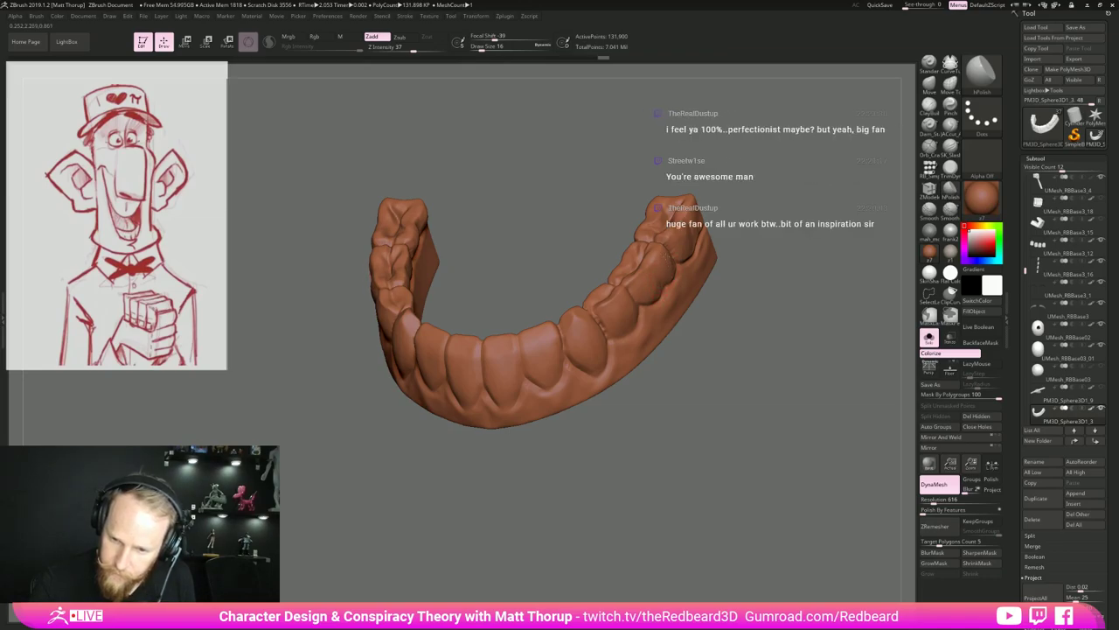
drag(684, 245, 678, 251)
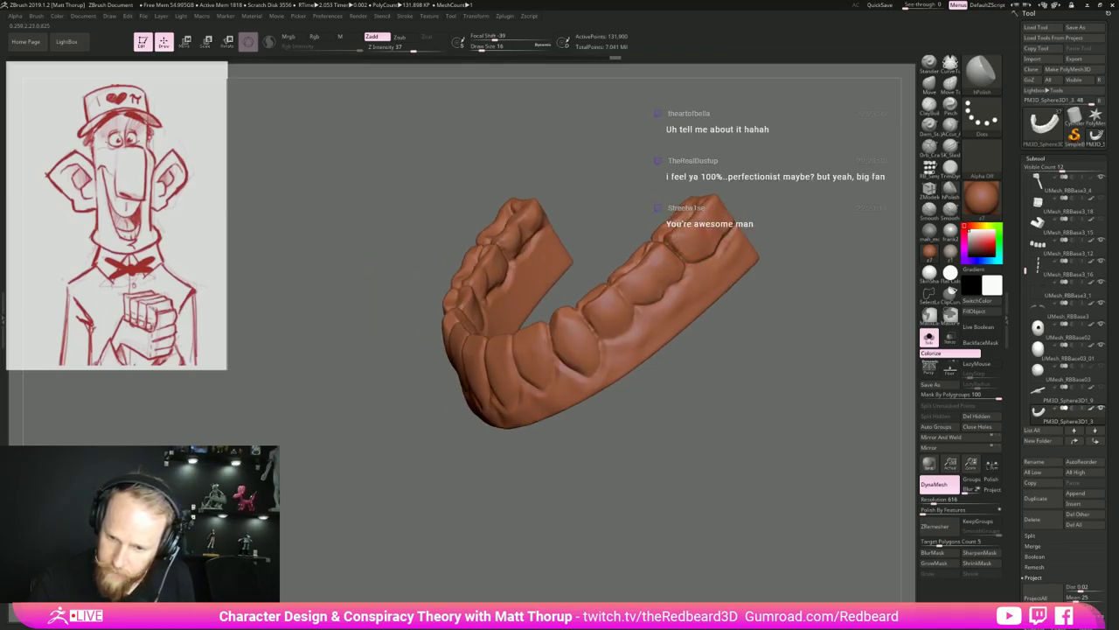
Sharpen the groove between the rear molars of the lower teeth with the creasing brush at draw size 16.
click(950, 127)
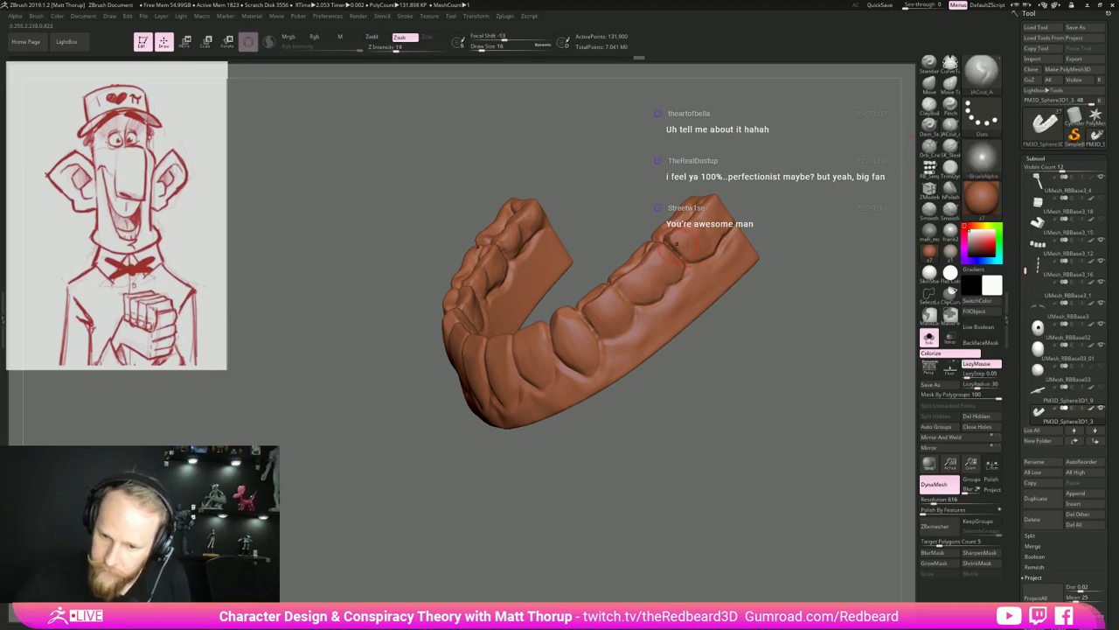
drag(688, 266, 708, 247)
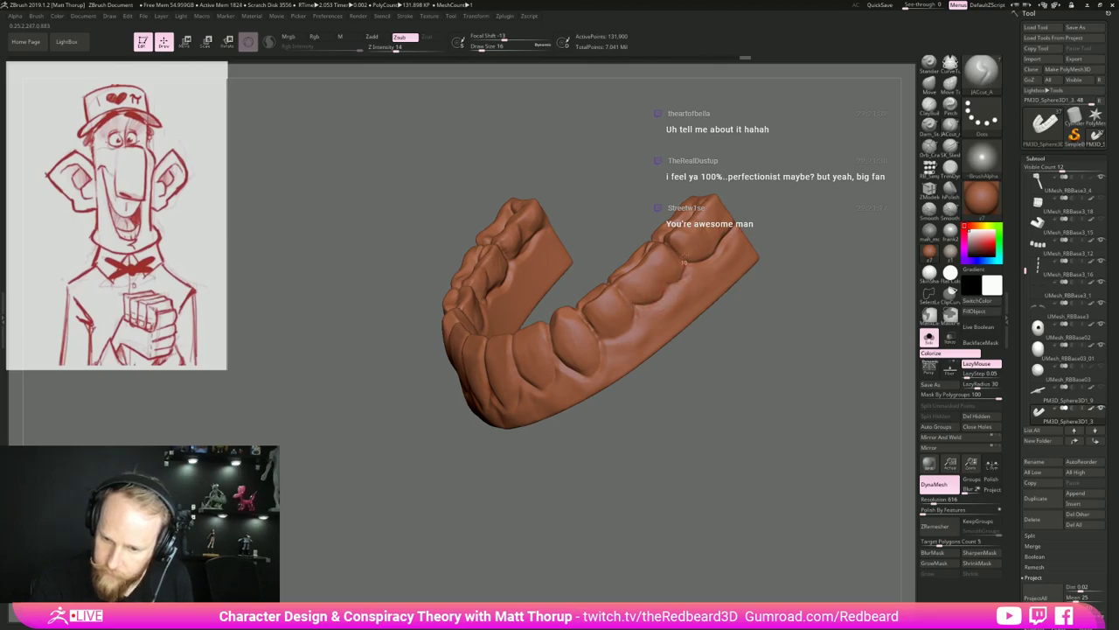
mouse_move(623, 396)
mouse_down()
mouse_move(681, 307)
mouse_move(690, 350)
mouse_up()
key(f)
drag(657, 457, 650, 456)
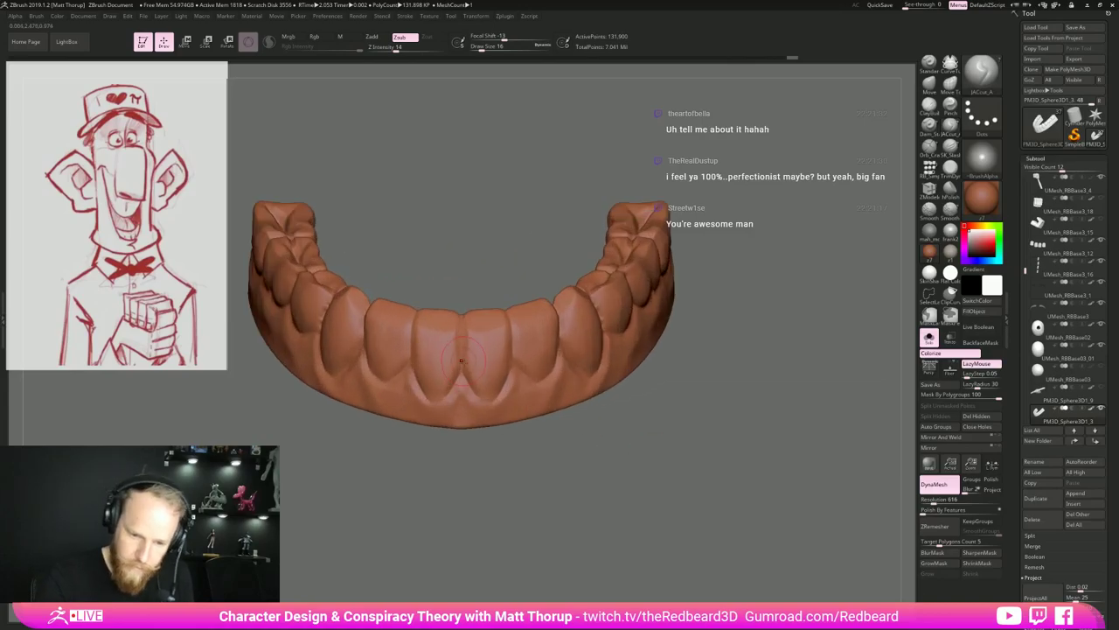
Deepen the creases between the front lower teeth and along their inner side, and smooth beside the canine at draw size 11.
drag(469, 257, 464, 359)
drag(466, 262, 467, 376)
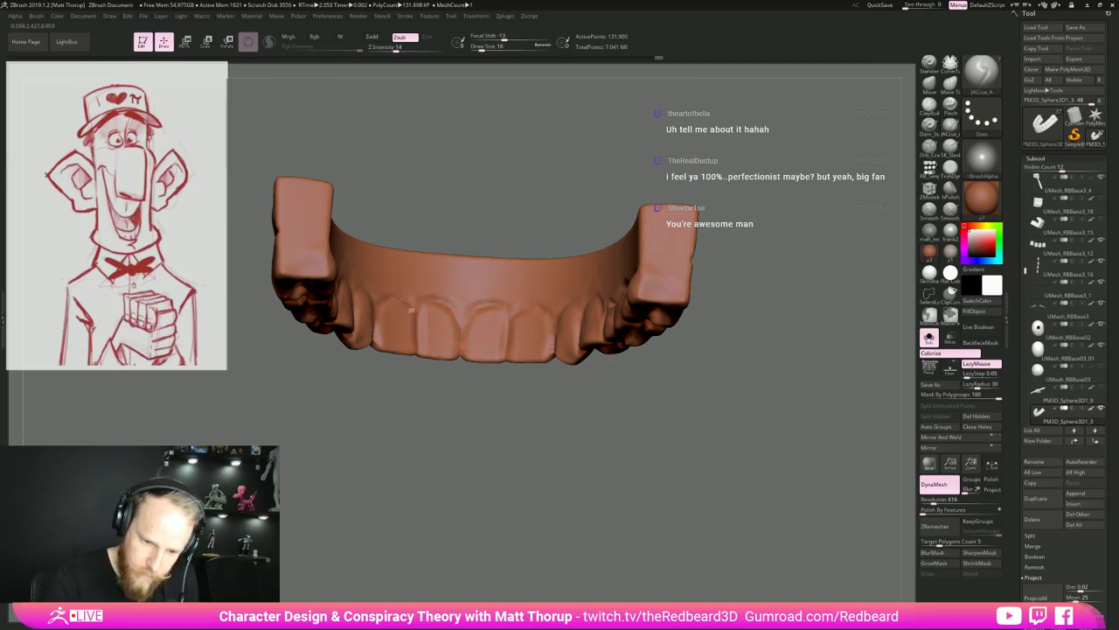
drag(397, 268, 371, 300)
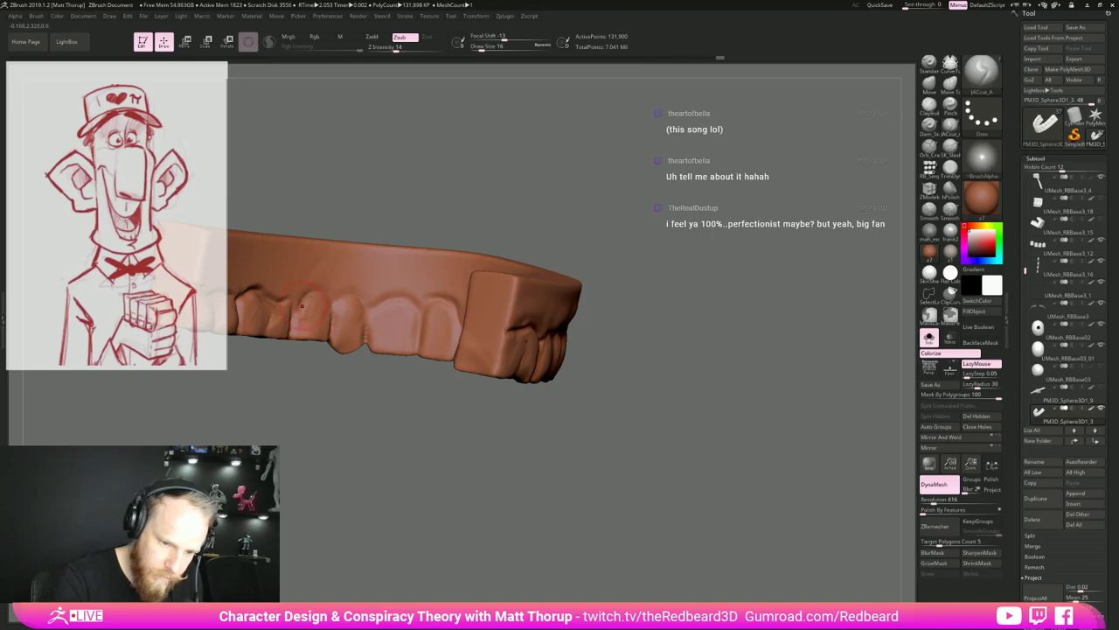
alt+drag(540, 164, 729, 442)
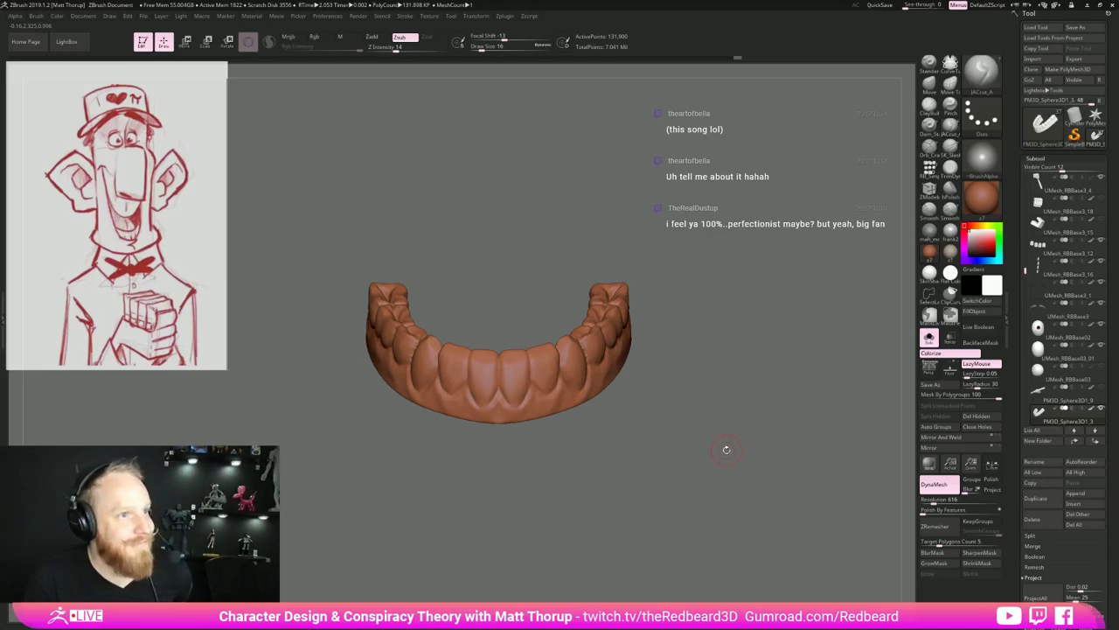
mouse_move(723, 411)
mouse_down()
mouse_move(733, 426)
mouse_move(692, 428)
mouse_move(700, 371)
mouse_move(741, 405)
mouse_move(687, 445)
mouse_move(685, 432)
mouse_move(508, 471)
mouse_move(443, 379)
mouse_move(460, 356)
mouse_up()
key(s)
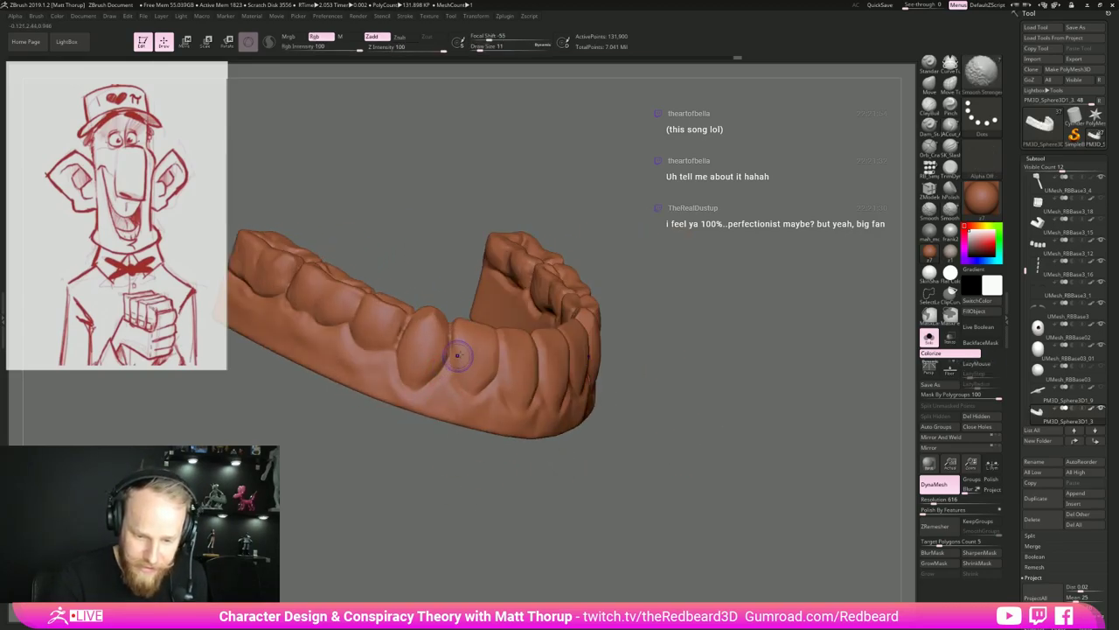
Remesh the lower teeth with DynaMesh at a resolution of 880.
mouse_move(734, 483)
shift+mouse_down()
mouse_move(670, 499)
mouse_move(719, 501)
shift+mouse_up()
ctrl+click(670, 499)
key(ctrl+z)
click(939, 501)
ctrl+drag(748, 478, 559, 485)
mouse_move(560, 485)
mouse_down()
mouse_move(650, 490)
mouse_move(568, 489)
mouse_up()
alt+drag(647, 516, 620, 491)
drag(620, 491, 610, 529)
mouse_move(680, 462)
mouse_down()
mouse_move(619, 455)
mouse_move(665, 447)
mouse_move(709, 469)
mouse_move(677, 442)
mouse_move(706, 479)
mouse_up()
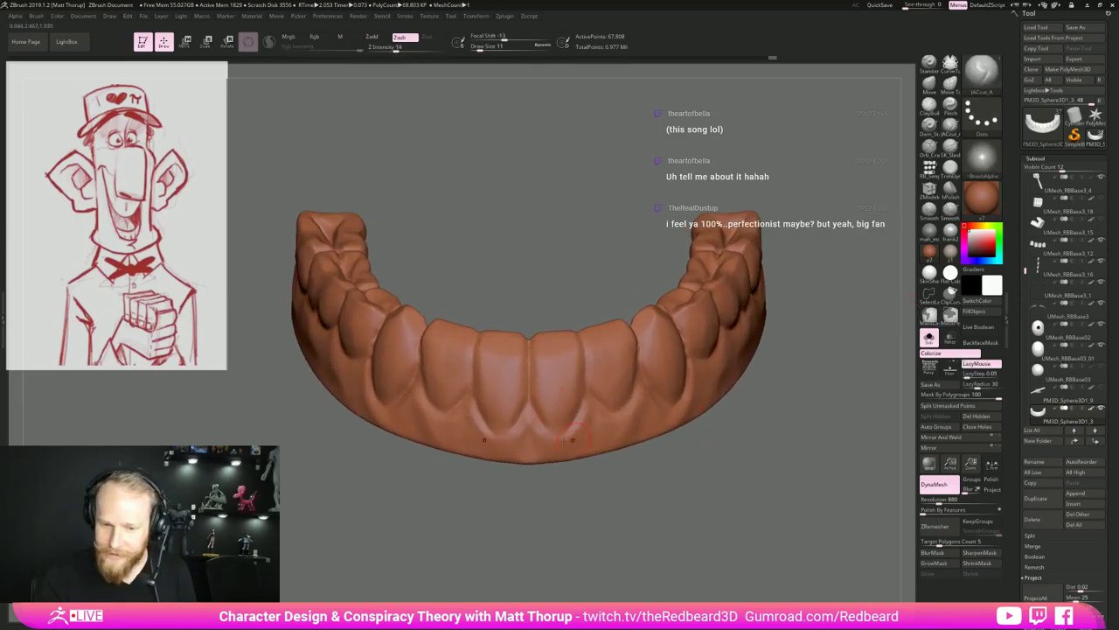
Mask the outer faces of the lower teeth from the incisors to the molars, with the mask brush's focal shift at -100.
mouse_move(536, 356)
ctrl+mouse_down()
mouse_move(558, 426)
mouse_move(573, 378)
mouse_move(537, 368)
mouse_move(603, 385)
mouse_move(561, 343)
ctrl+mouse_up()
drag(700, 524, 560, 503)
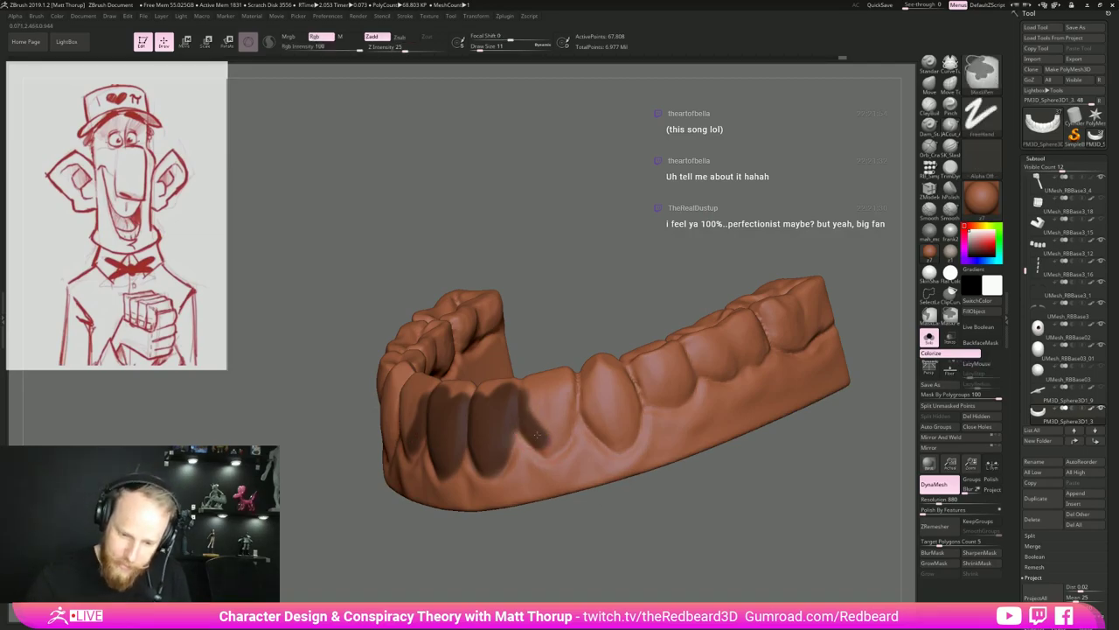
ctrl+drag(562, 431, 569, 395)
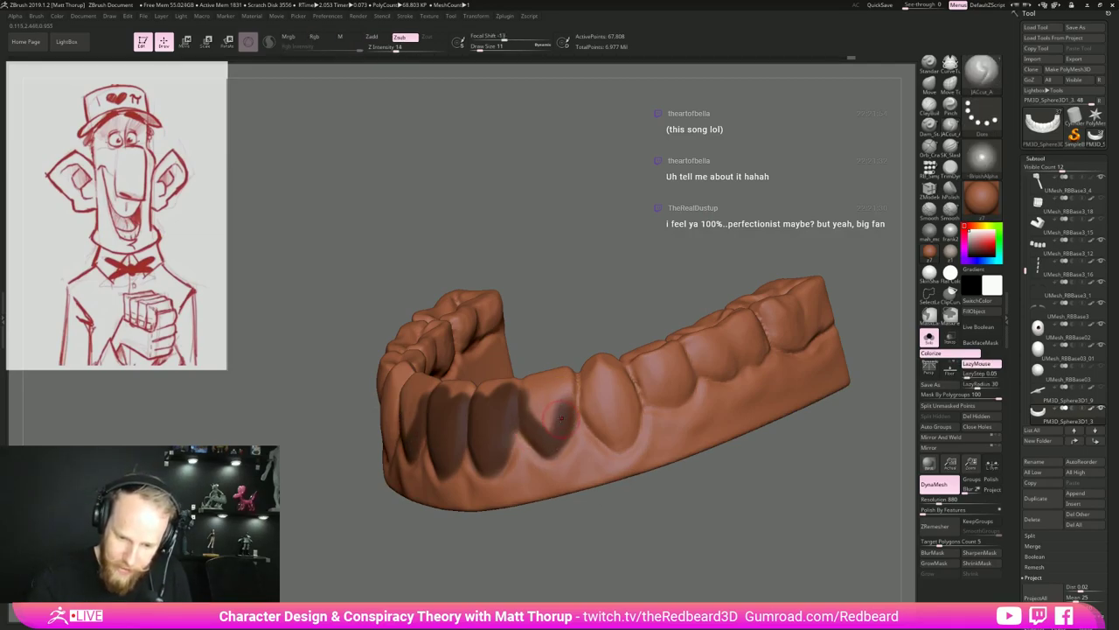
ctrl+drag(500, 37, 472, 37)
mouse_move(586, 395)
ctrl+mouse_down()
mouse_move(617, 434)
mouse_move(627, 393)
mouse_move(634, 412)
mouse_move(659, 394)
mouse_move(655, 379)
mouse_move(678, 390)
mouse_move(759, 341)
ctrl+mouse_up()
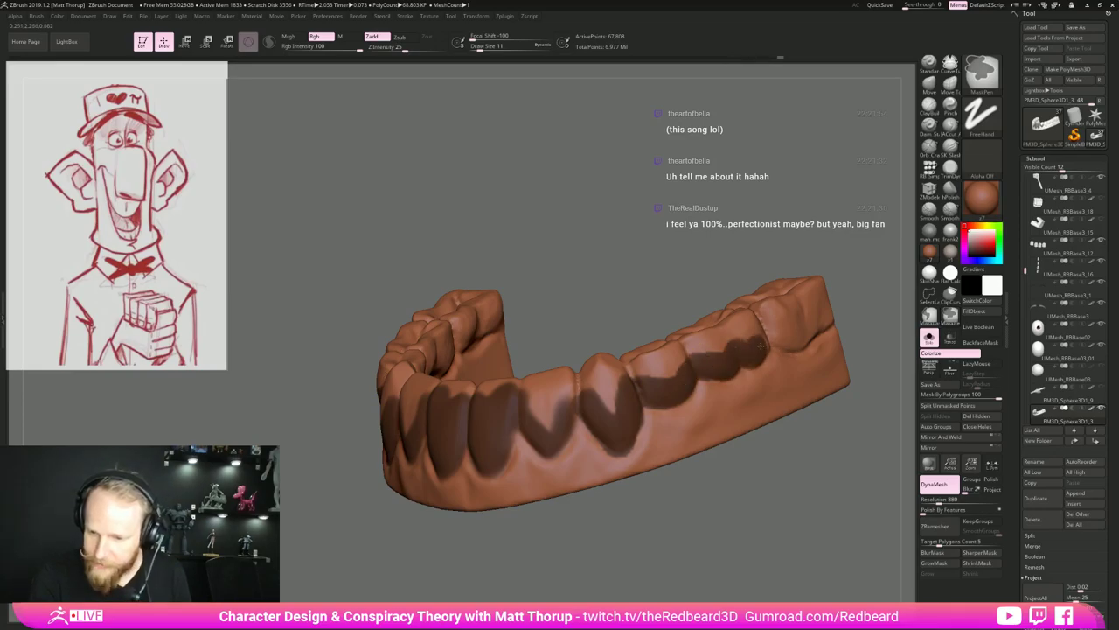
right_drag(778, 336, 848, 346)
mouse_move(775, 337)
ctrl+mouse_down()
mouse_move(841, 323)
mouse_move(866, 301)
ctrl+mouse_up()
Refine the mask edges around the bases of the lower incisors with the mask brush at draw size 3.
mouse_move(667, 536)
mouse_down()
mouse_move(757, 552)
mouse_move(744, 489)
mouse_up()
key(s)
click(604, 328)
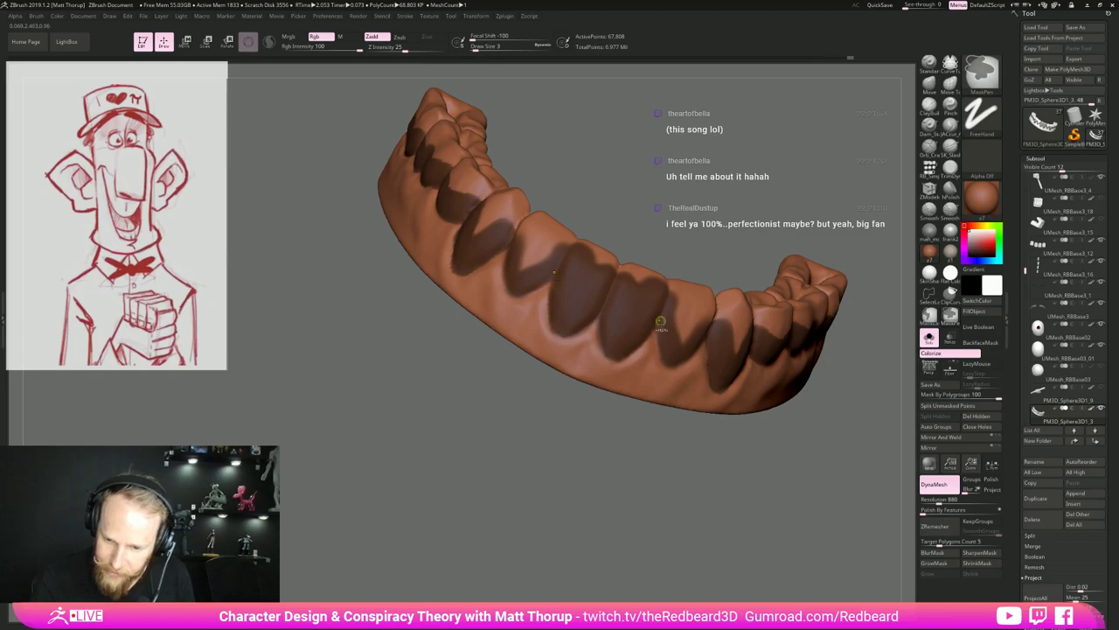
ctrl+drag(662, 356, 656, 335)
Outline the gum line with a thin mask along the inner side of the lower teeth.
mouse_move(669, 193)
mouse_down()
mouse_move(658, 234)
mouse_move(569, 280)
mouse_move(455, 293)
mouse_up()
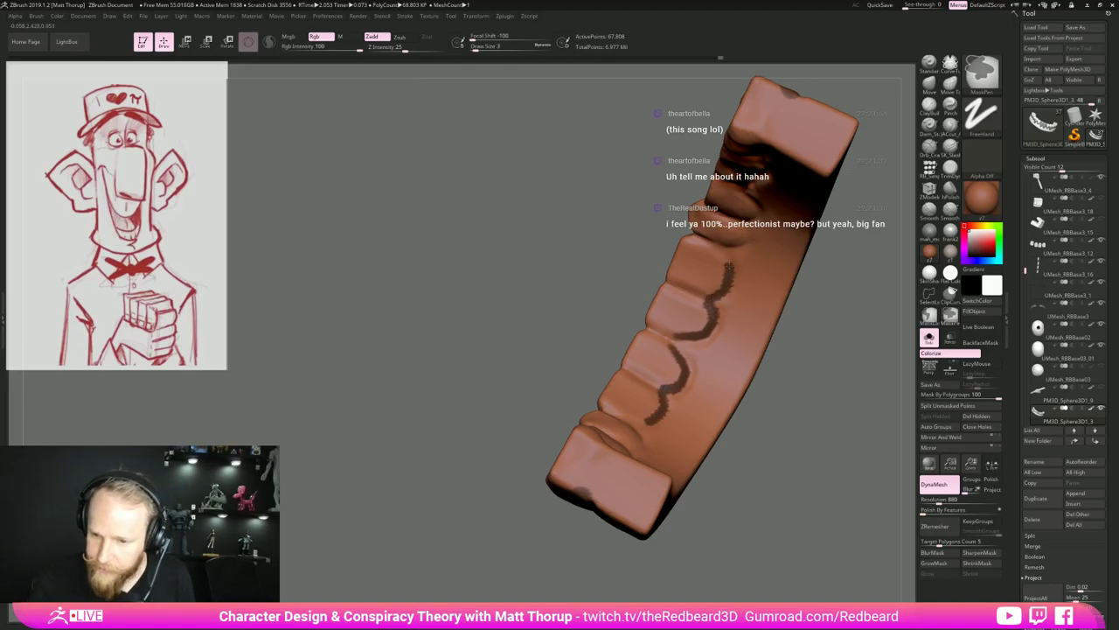
ctrl+drag(730, 265, 728, 244)
mouse_move(559, 263)
alt+mouse_down()
mouse_move(507, 363)
mouse_move(595, 350)
alt+mouse_up()
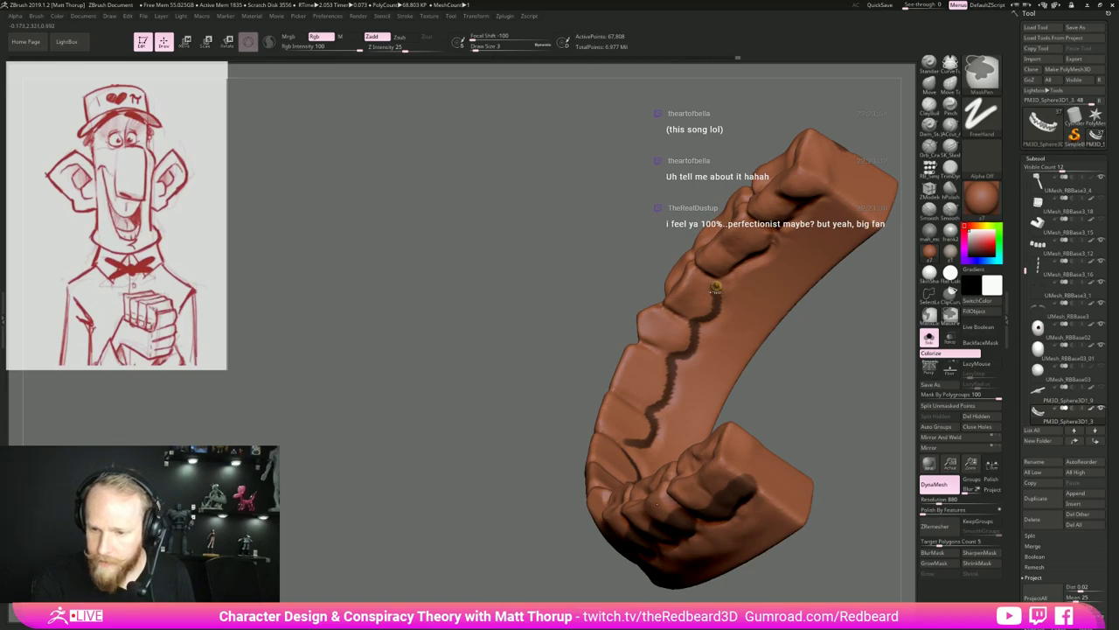
mouse_move(813, 376)
mouse_down()
mouse_move(827, 328)
mouse_move(820, 262)
mouse_move(726, 272)
mouse_up()
key(s)
ctrl+drag(772, 217, 777, 210)
mouse_move(887, 245)
alt+mouse_down()
mouse_move(827, 365)
mouse_move(874, 361)
alt+mouse_up()
Fill in the mask over the inner faces of the lower teeth above the outlined gum line, using draw size 17.
ctrl+drag(693, 334, 751, 282)
drag(814, 234, 639, 363)
mouse_move(727, 295)
ctrl+mouse_down()
mouse_move(759, 261)
mouse_move(735, 272)
mouse_move(731, 252)
mouse_move(715, 278)
ctrl+mouse_up()
key(s)
key(ctrl+z)
key(s)
ctrl+drag(707, 336, 645, 452)
mouse_move(662, 405)
ctrl+mouse_down()
mouse_move(606, 509)
mouse_move(628, 527)
ctrl+mouse_up()
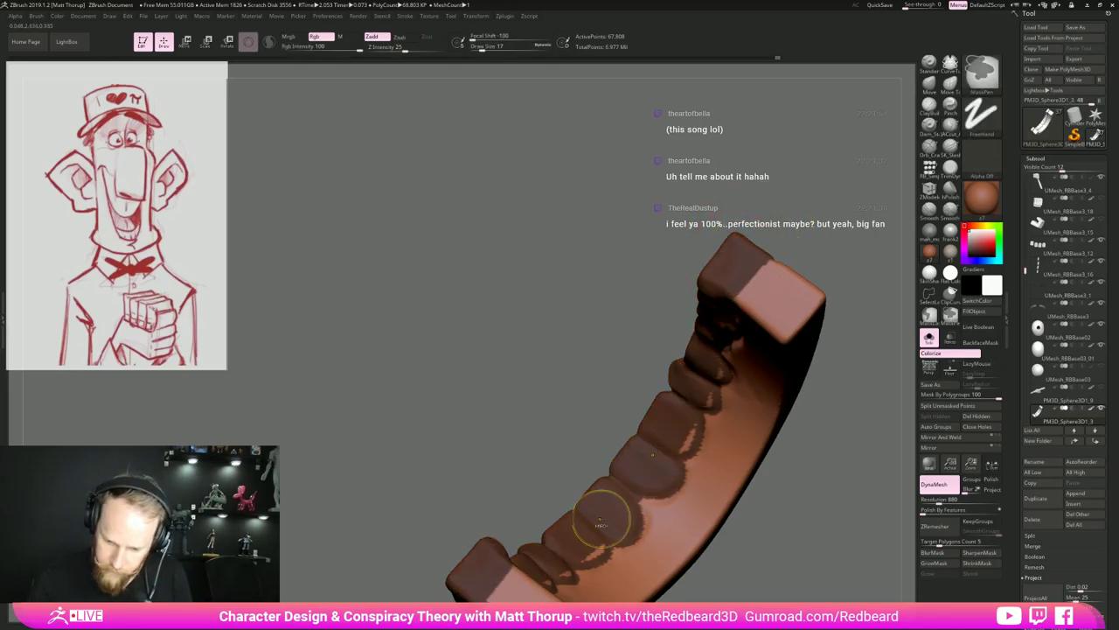
Mask the remaining gaps on the biting surfaces and outer faces of the lower teeth at draw size 7.
drag(820, 441, 717, 501)
key(s)
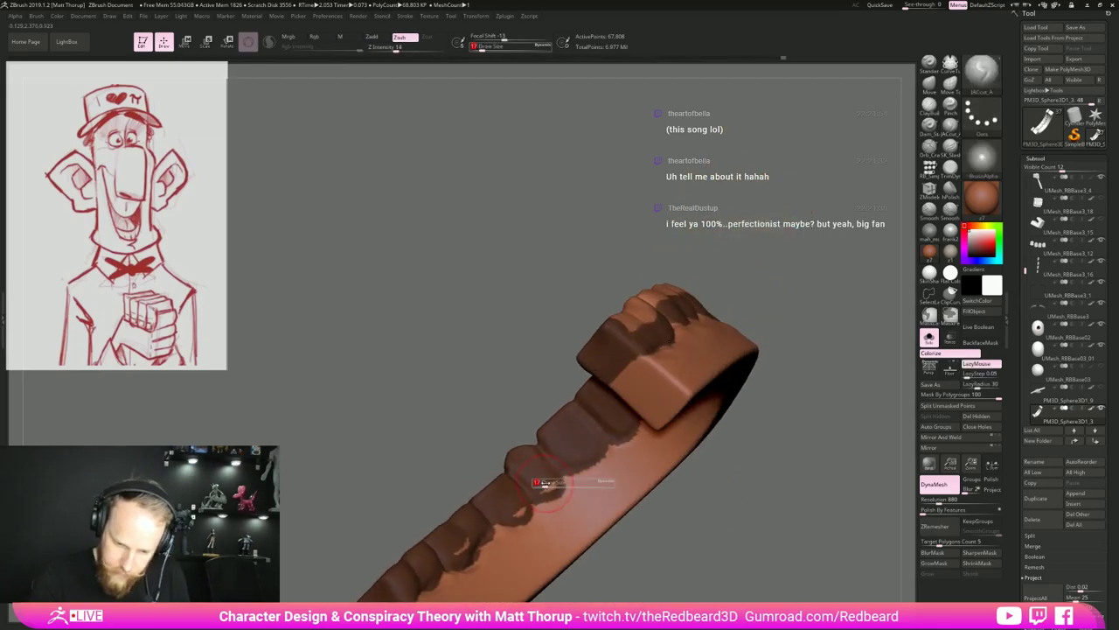
drag(549, 486, 545, 487)
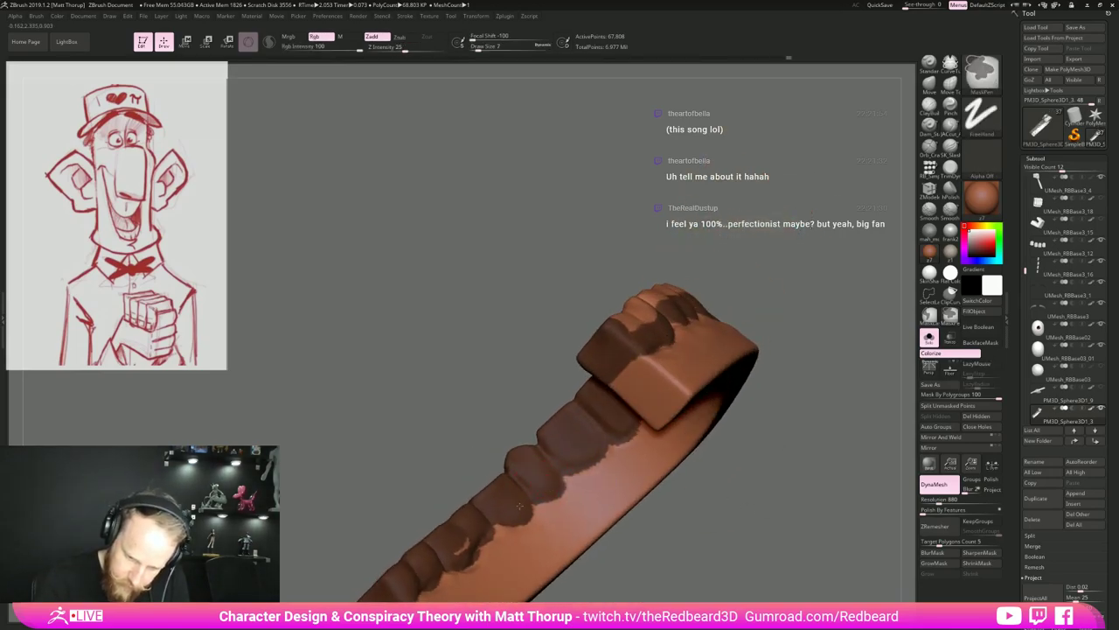
mouse_move(625, 577)
mouse_down()
mouse_move(720, 542)
mouse_move(709, 418)
mouse_move(713, 451)
mouse_up()
ctrl+drag(511, 458, 523, 430)
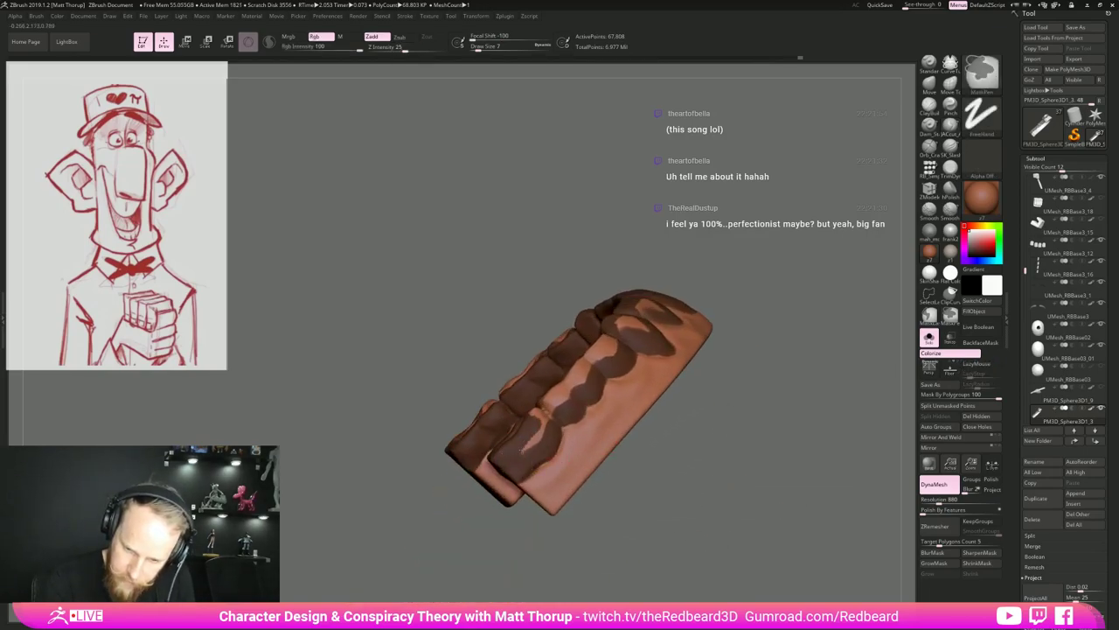
drag(686, 389, 625, 430)
ctrl+drag(528, 402, 505, 420)
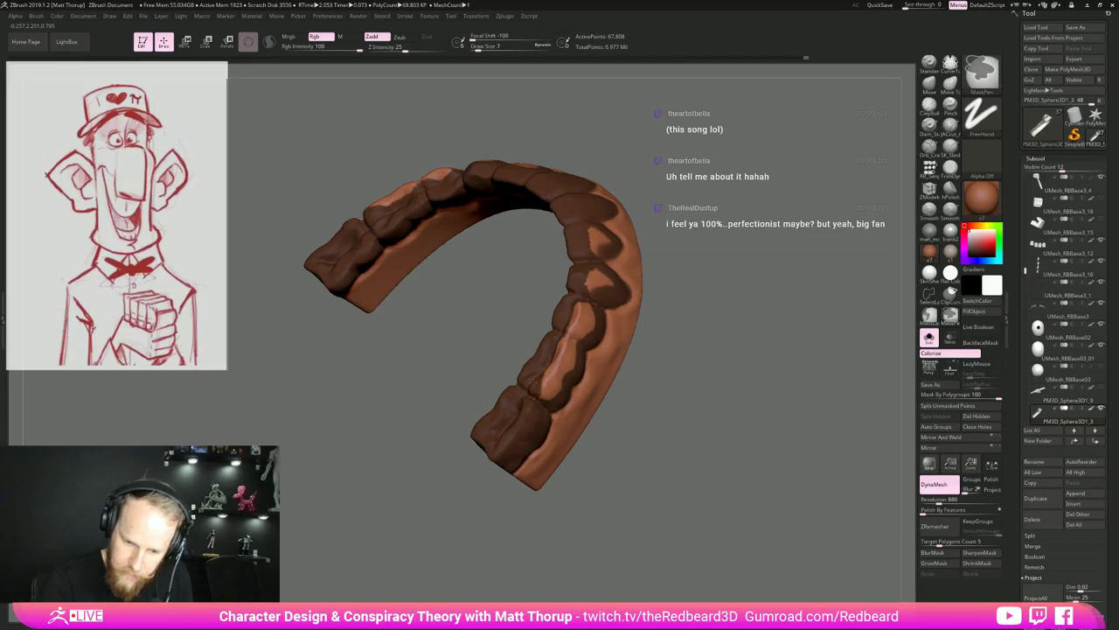
ctrl+drag(535, 383, 543, 399)
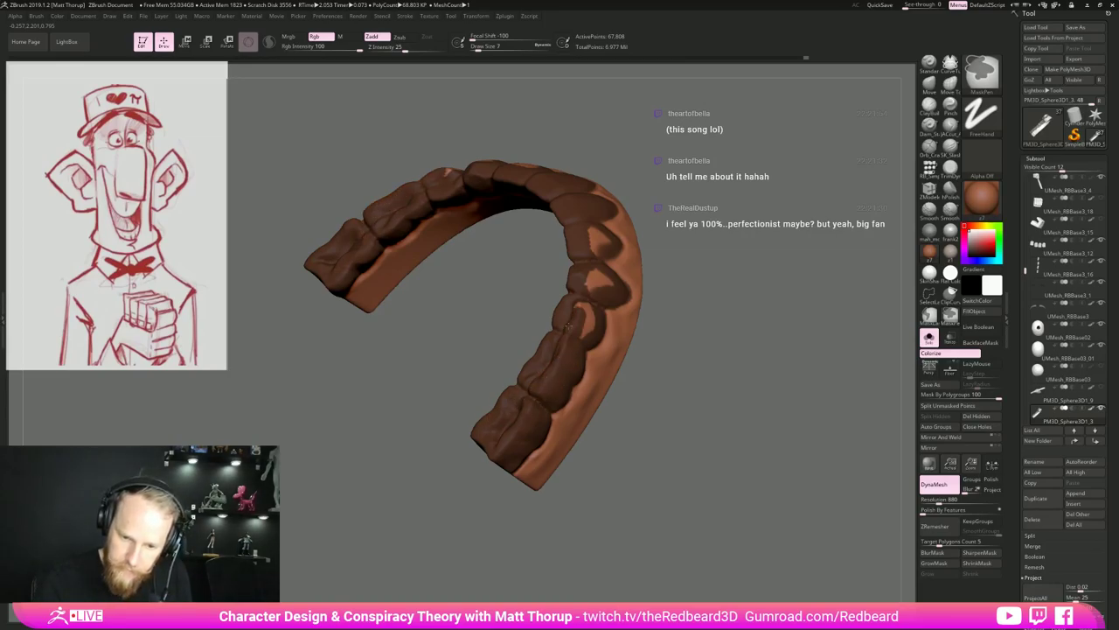
drag(710, 400, 668, 432)
mouse_move(570, 390)
ctrl+mouse_down()
mouse_move(556, 401)
mouse_move(563, 353)
ctrl+mouse_up()
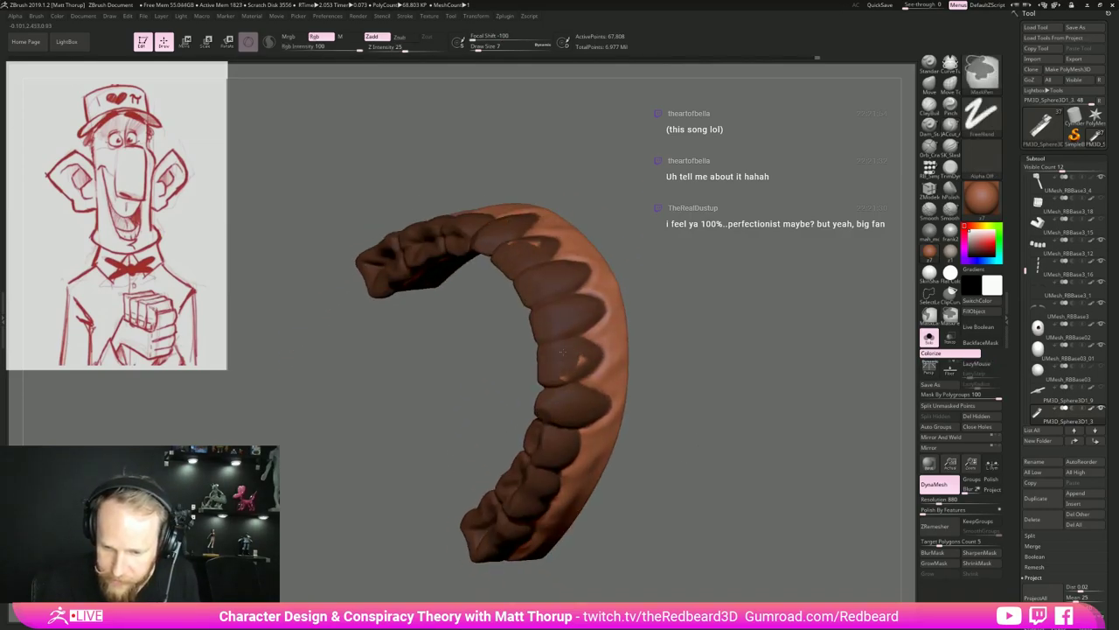
Clean up the mask between the teeth and along the outer gum line at draw size 4.
alt+drag(685, 350, 682, 404)
key(s)
drag(605, 381, 602, 382)
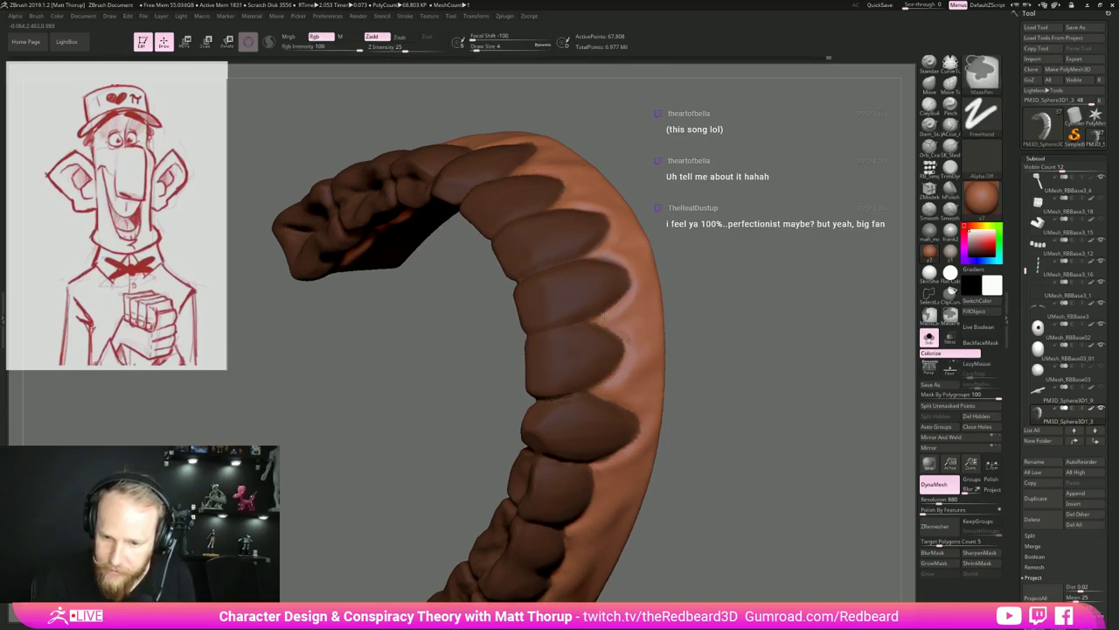
drag(691, 234, 695, 267)
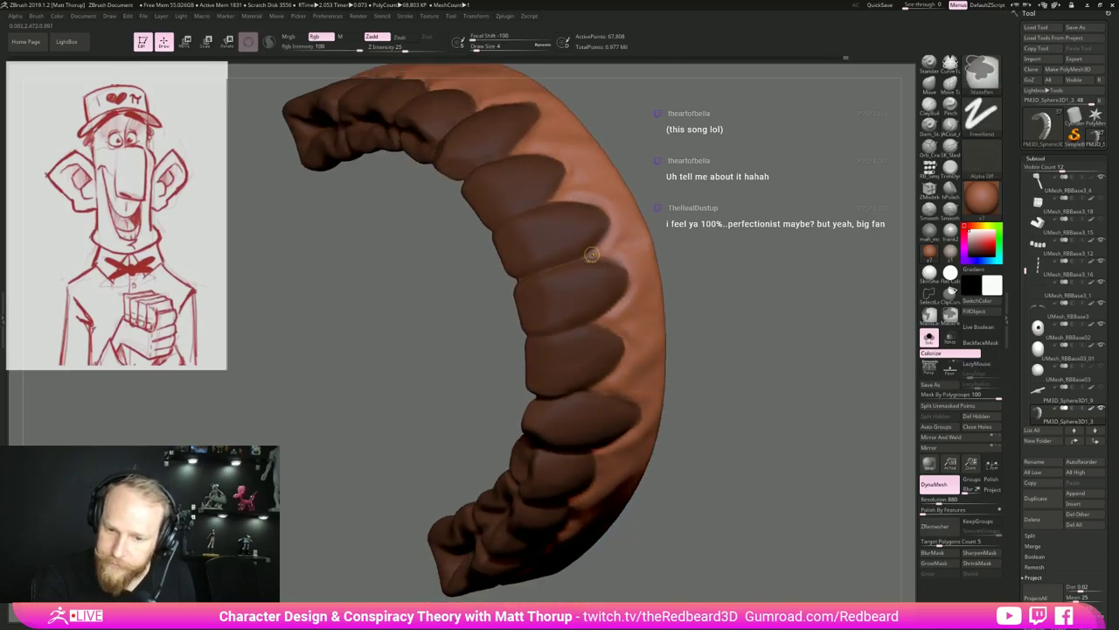
drag(709, 327, 702, 376)
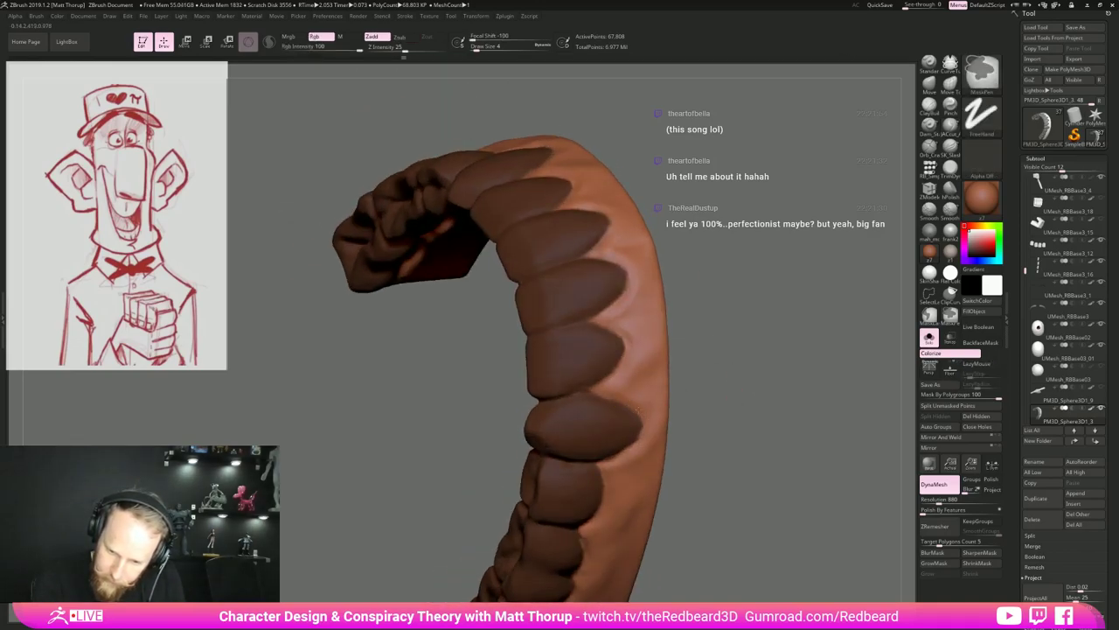
mouse_move(755, 402)
alt+mouse_down()
mouse_move(736, 345)
mouse_move(787, 378)
mouse_move(778, 446)
mouse_move(704, 396)
mouse_move(665, 391)
mouse_move(704, 388)
mouse_move(721, 408)
alt+mouse_up()
Turn the masked teeth into their own polygroup and split teeth and gums into separate subtools with Groups Split.
ctrl+click(705, 388)
key(shift+f)
key(shift+f)
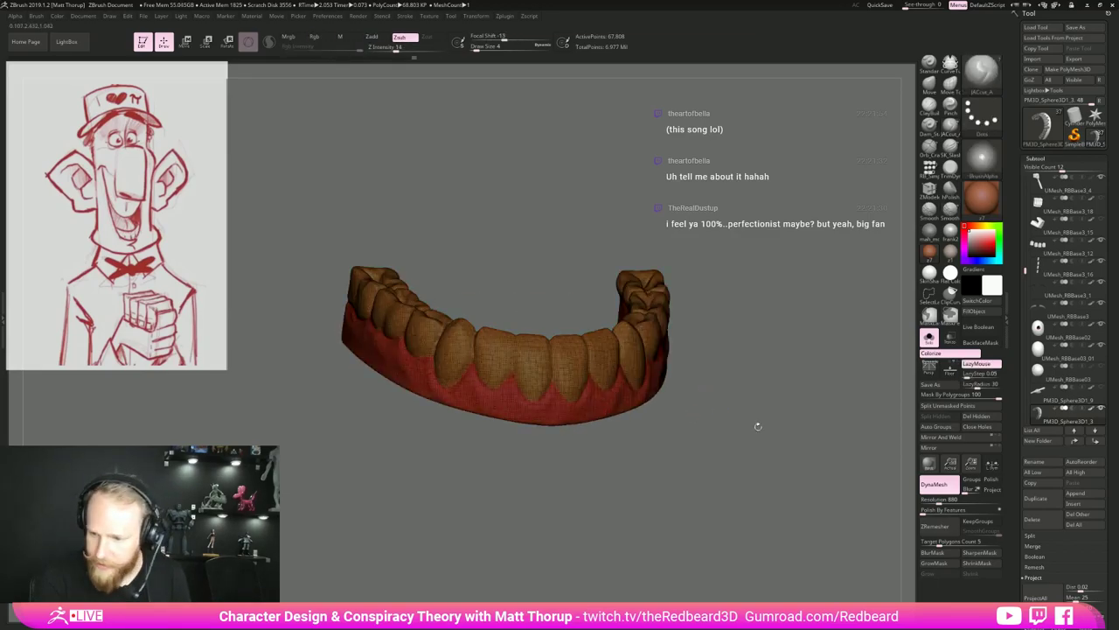
click(1031, 535)
click(1085, 546)
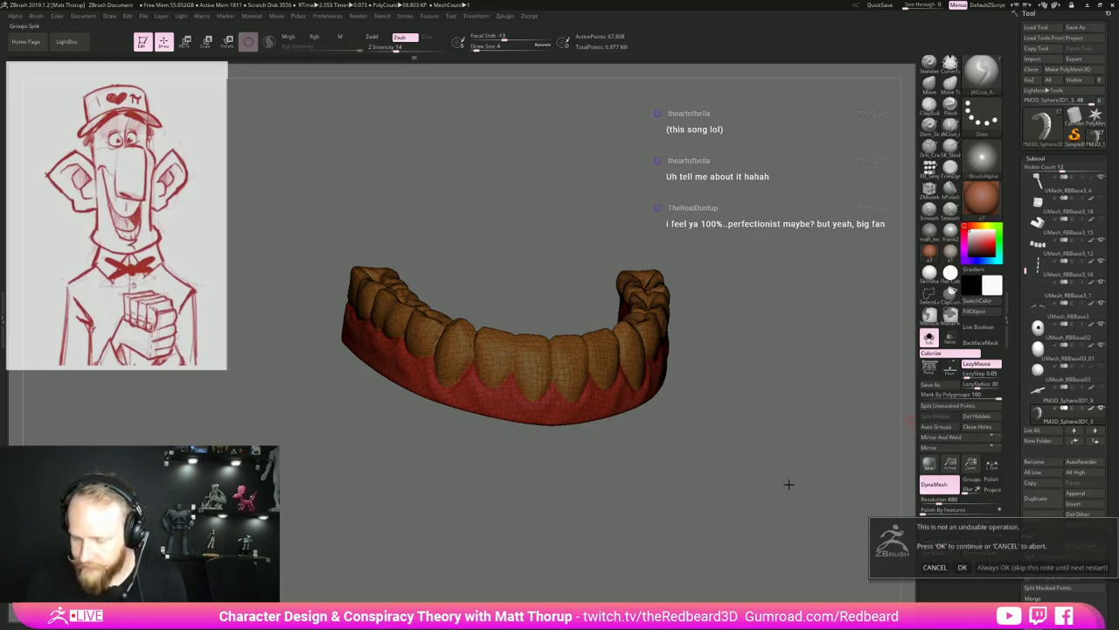
click(963, 567)
Close the holes of the split-off gums and isolate their original polygroup so the filling faces are hidden.
shift+drag(754, 534, 797, 528)
click(989, 430)
drag(812, 455, 725, 553)
ctrl+shift+click(525, 420)
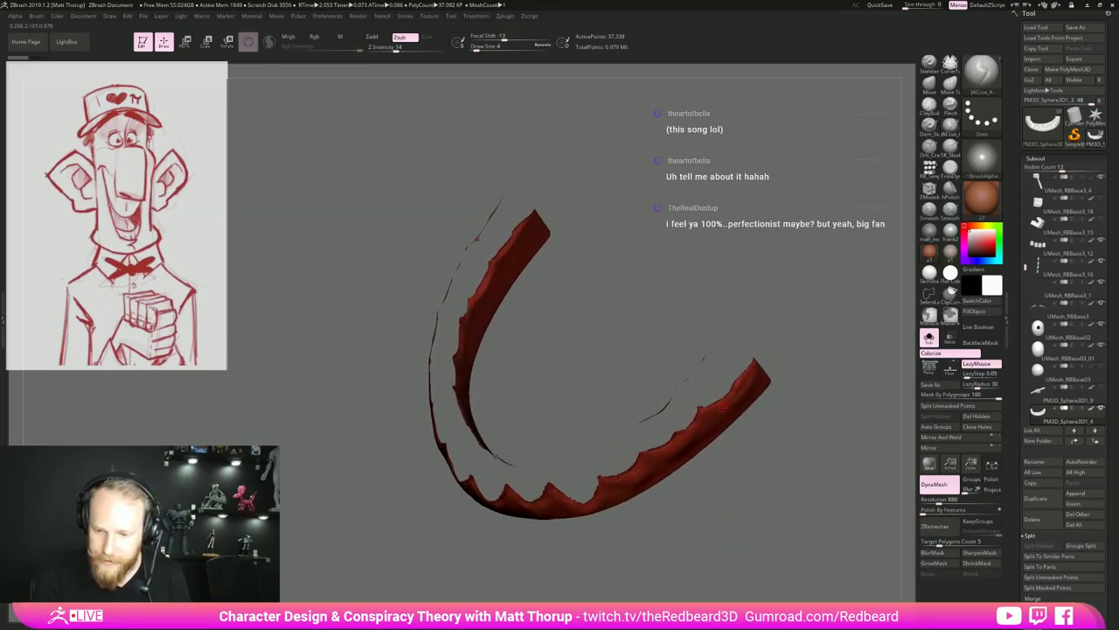
key(b)
key(z)
key(m)
key(space)
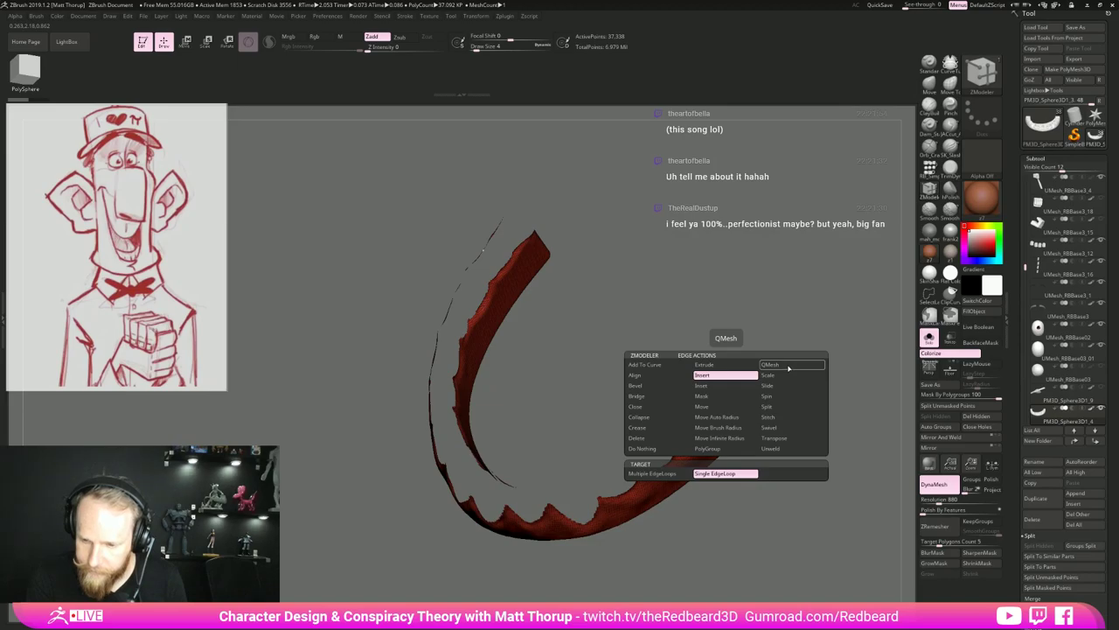
click(788, 368)
Try to bridge the open edges of the gums with the CurveBridge brush.
key(b)
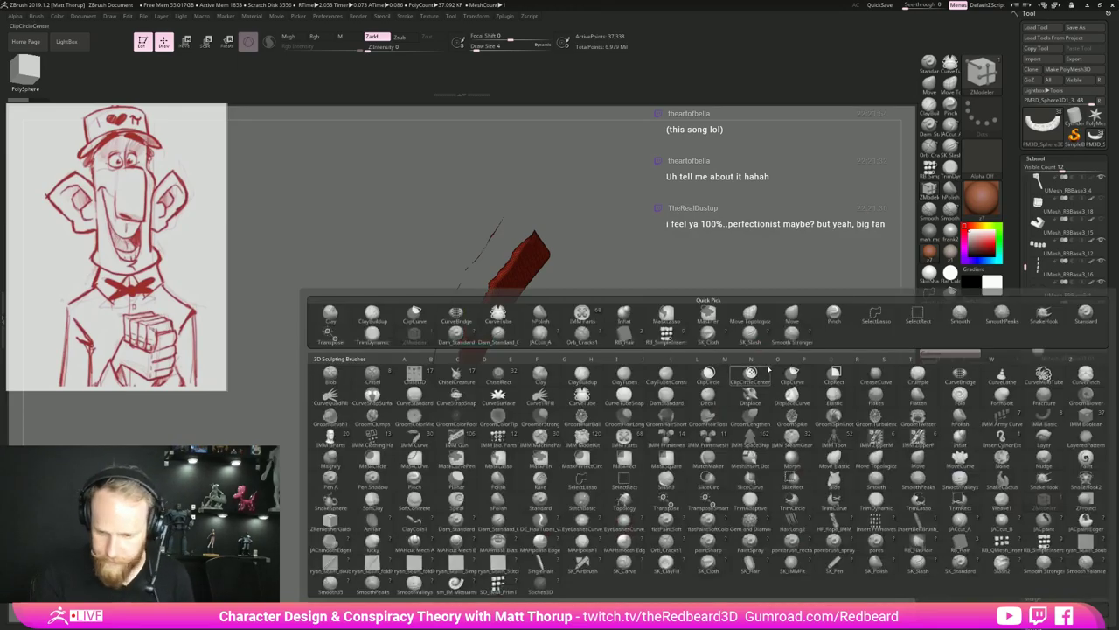
click(960, 376)
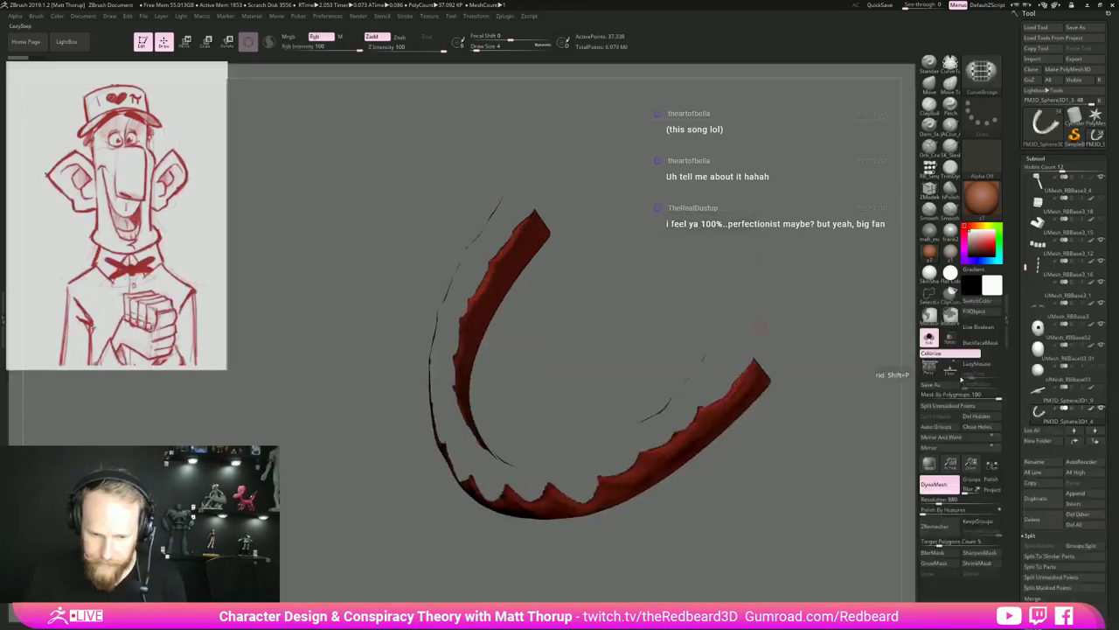
drag(684, 431, 490, 267)
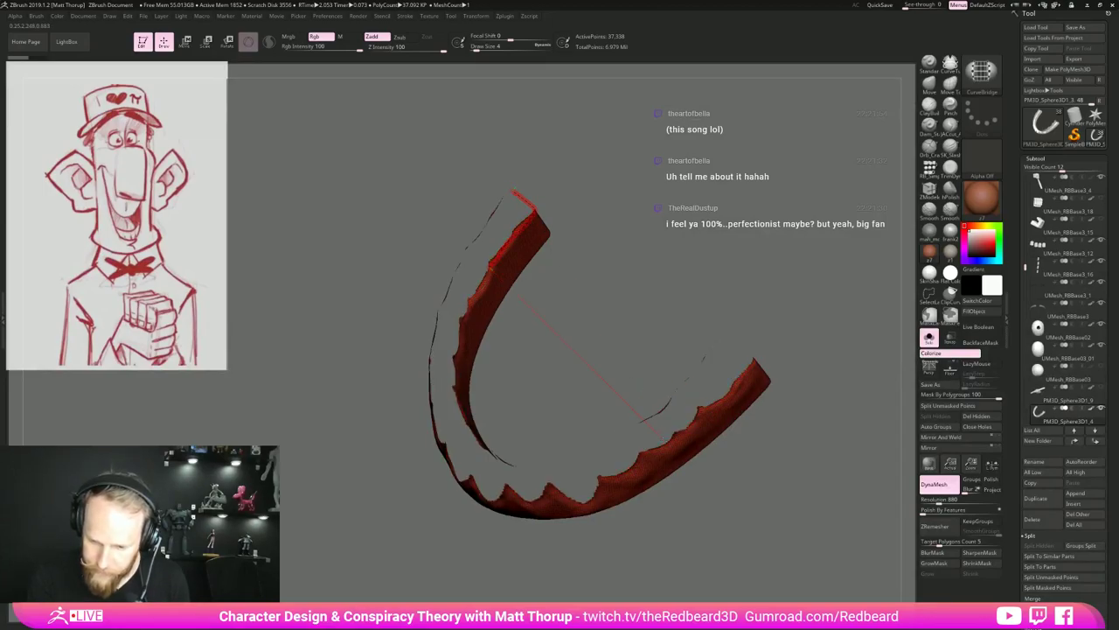
mouse_move(676, 438)
mouse_down()
mouse_move(707, 438)
mouse_move(700, 430)
mouse_up()
key(ctrl+shift+z)
click(692, 423)
click(662, 409)
key(ctrl+z)
click(662, 409)
key(ctrl+z)
click(708, 419)
key(ctrl+z)
mouse_move(812, 419)
mouse_down()
mouse_move(825, 393)
mouse_move(788, 416)
mouse_up()
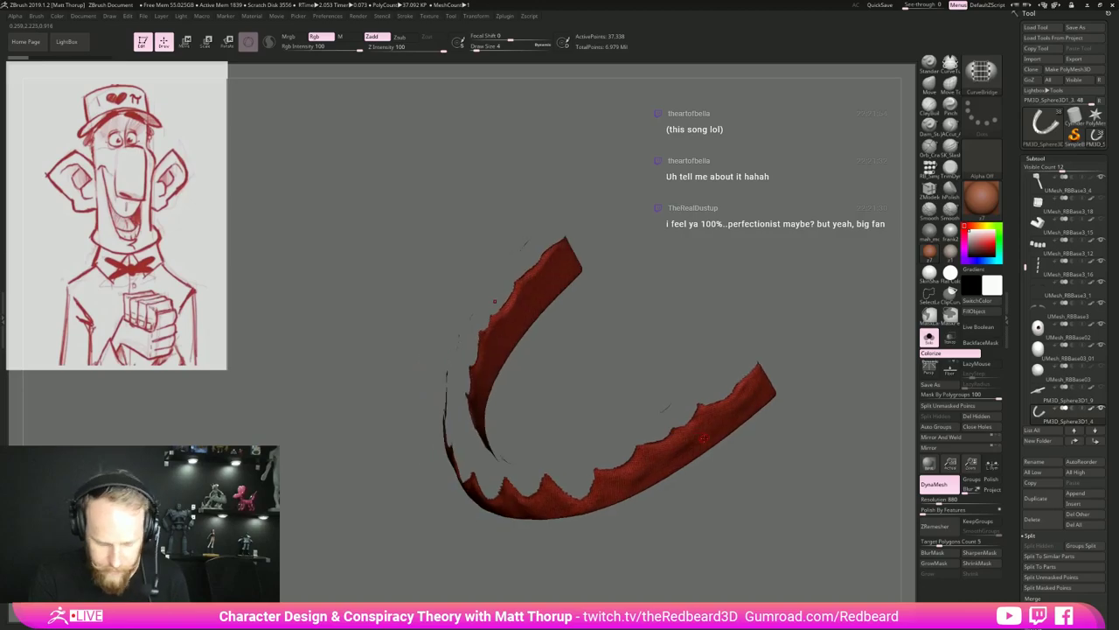
Try closing the holes along the gums' open edges with Close Holes.
key(ctrl+shift+z)
mouse_move(799, 455)
mouse_down()
mouse_move(802, 502)
mouse_move(807, 414)
mouse_move(818, 466)
mouse_up()
drag(900, 462, 904, 404)
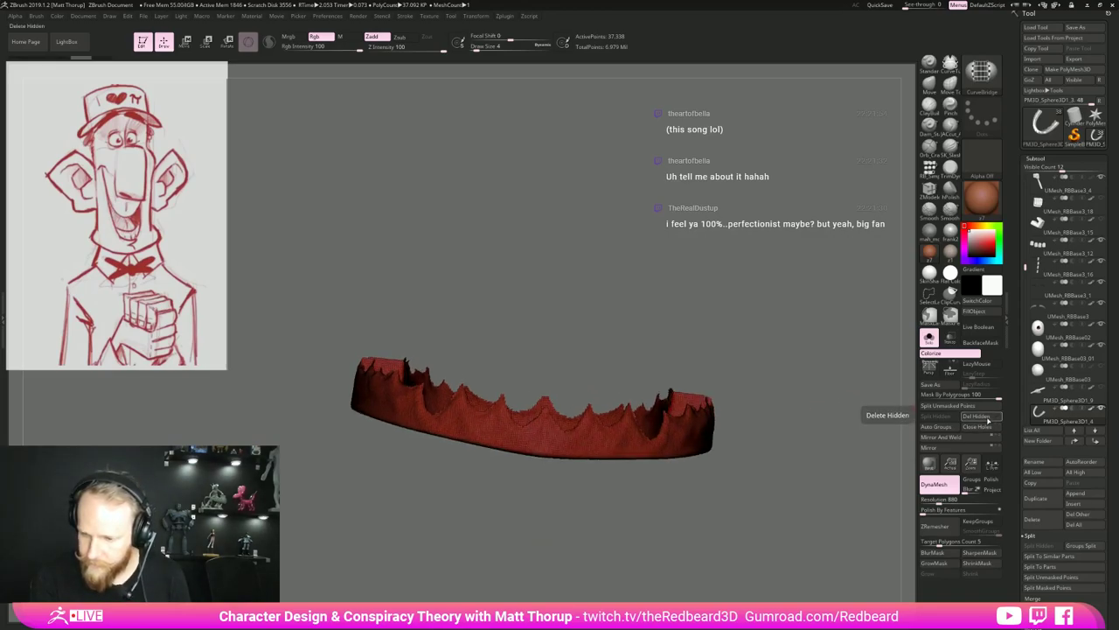
click(981, 426)
drag(862, 421, 800, 439)
key(ctrl+z)
drag(791, 503, 750, 381)
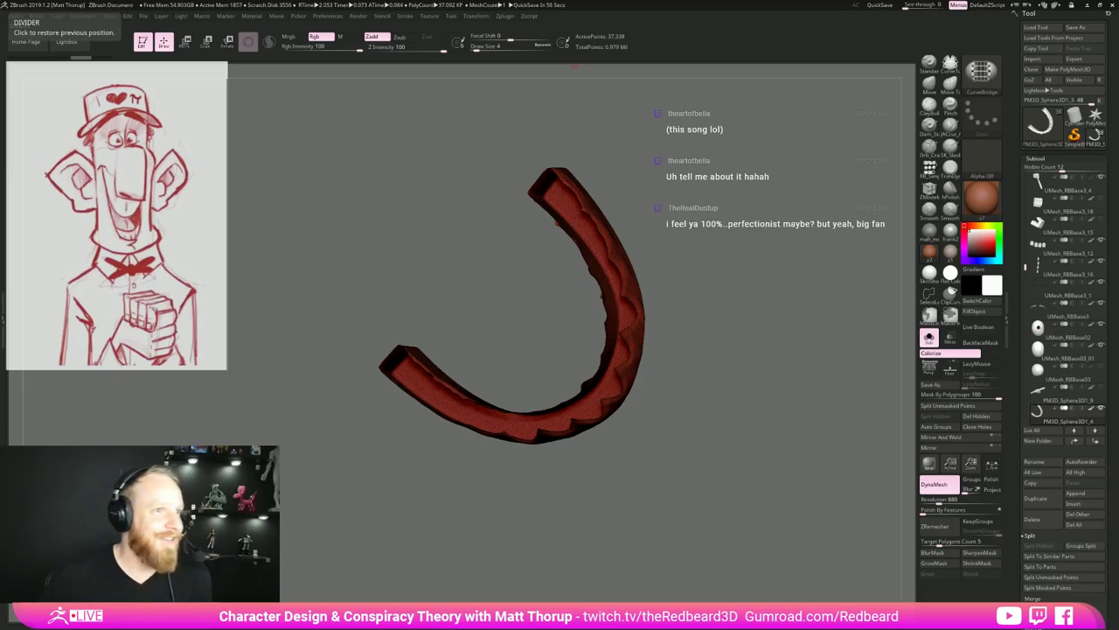
Examine the open gum shell from several sides and turn off the polyframe display.
drag(737, 447, 741, 482)
drag(741, 482, 691, 494)
drag(621, 514, 829, 496)
mouse_move(724, 476)
mouse_down()
mouse_move(676, 441)
mouse_move(722, 444)
mouse_move(721, 434)
mouse_move(709, 446)
mouse_move(708, 418)
mouse_move(712, 447)
mouse_move(696, 466)
mouse_move(704, 456)
mouse_up()
key(shift+f)
key(shift+f)
key(shift+f)
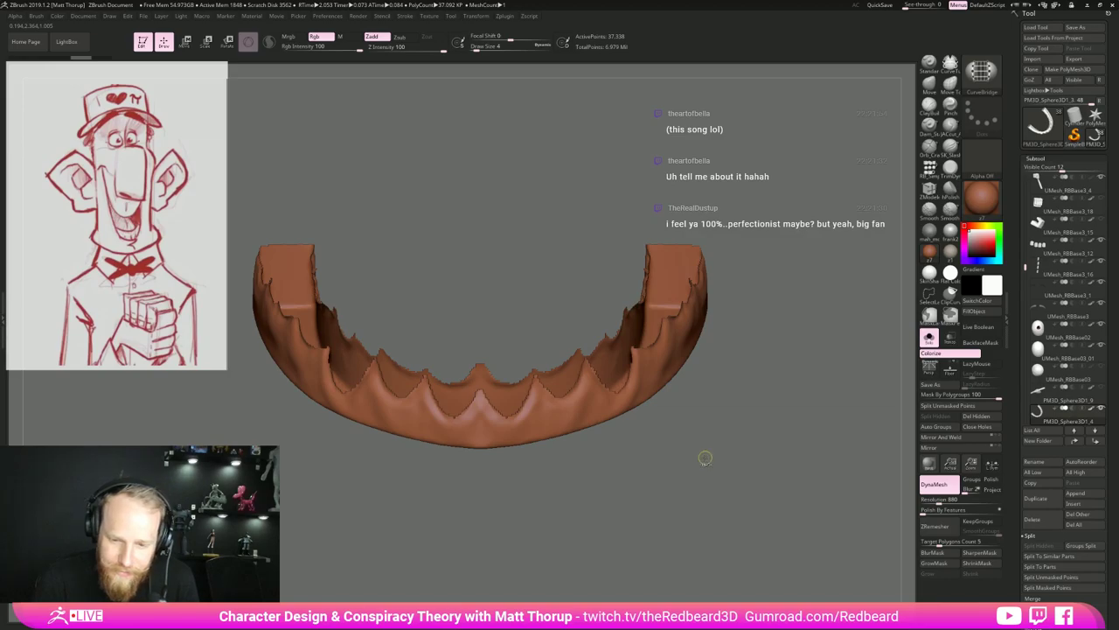
Switch to the split-off lower teeth and close their open underside with Close Holes.
drag(1016, 263, 1016, 290)
click(1055, 376)
drag(787, 440, 690, 496)
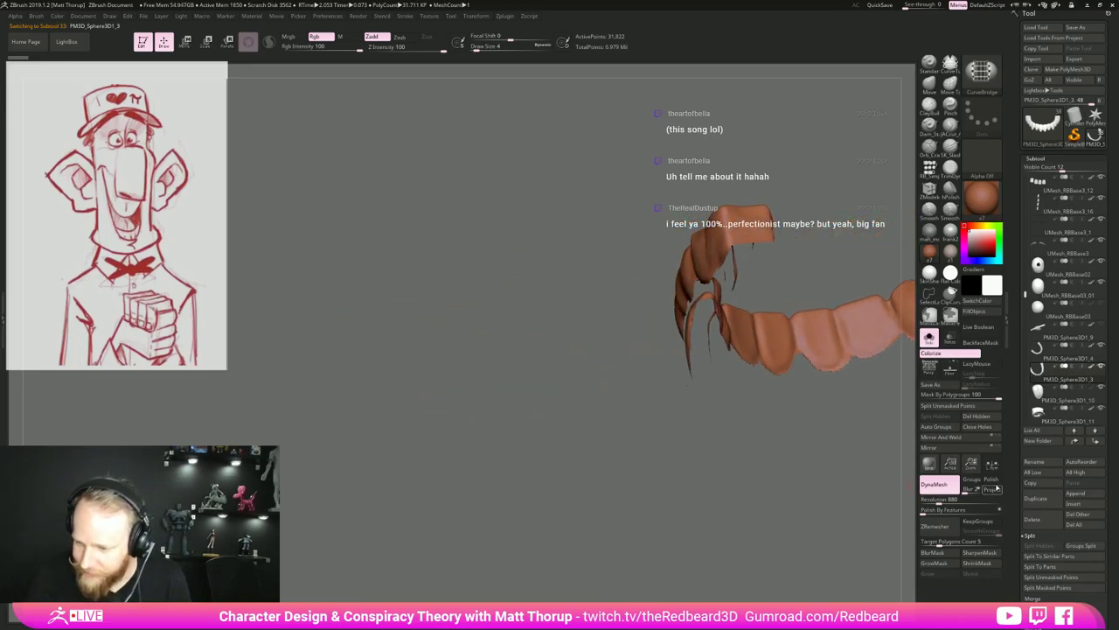
click(995, 427)
drag(830, 455, 778, 505)
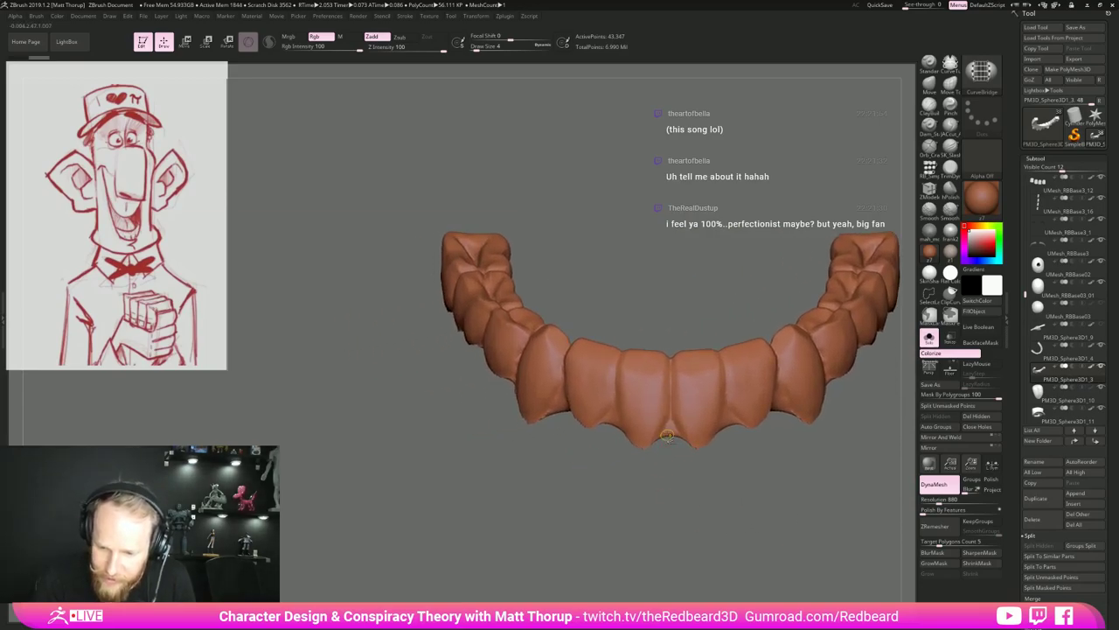
Trim the jagged lower edges between the front teeth with the ClipCurve brush.
key(ctrl+shift)
ctrl+shift+click(953, 297)
key(ctrl+shift)
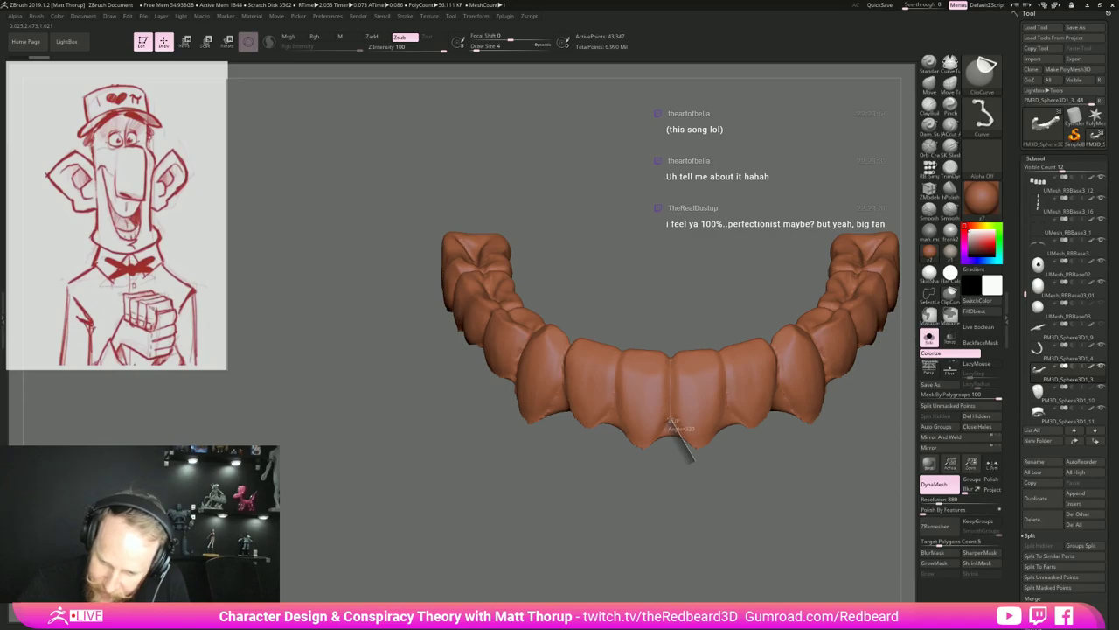
ctrl+shift+drag(695, 465, 695, 467)
alt+drag(767, 473, 648, 520)
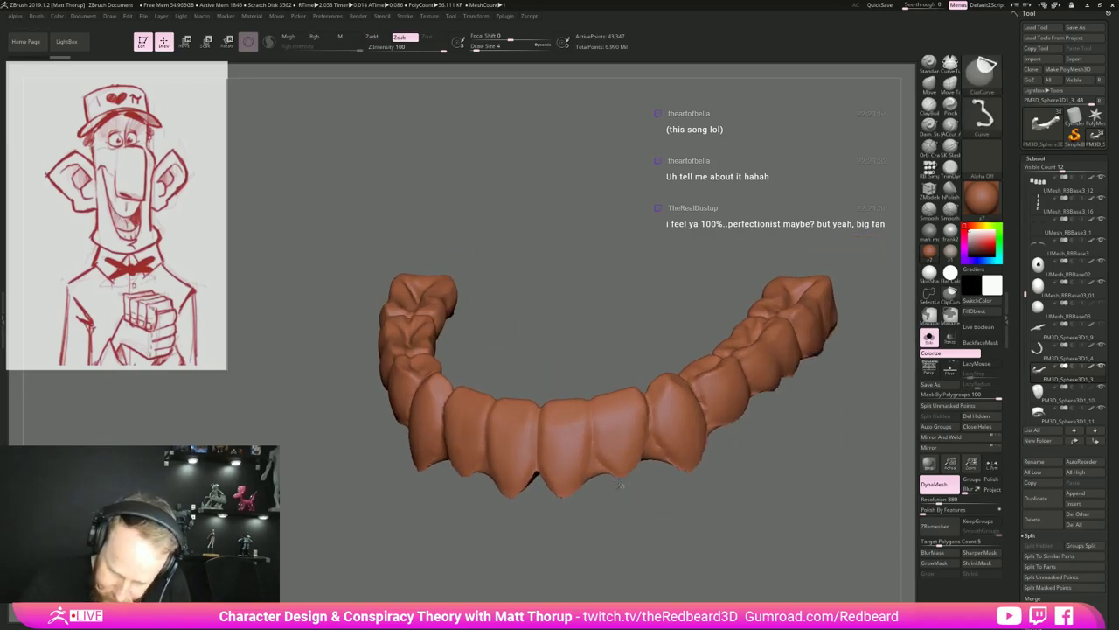
ctrl+shift+drag(580, 500, 581, 495)
mouse_move(674, 506)
mouse_down()
mouse_move(656, 491)
mouse_move(592, 503)
mouse_up()
drag(704, 496, 660, 488)
mouse_move(662, 438)
ctrl+shift+mouse_down()
mouse_move(680, 511)
mouse_move(670, 488)
ctrl+shift+mouse_up()
mouse_move(662, 550)
mouse_down()
mouse_move(650, 501)
mouse_move(645, 509)
mouse_up()
Smooth the filled underside of the lower teeth with the Smooth brush at draw size 14.
key(s)
mouse_move(756, 480)
mouse_down()
mouse_move(768, 468)
mouse_move(733, 327)
mouse_up()
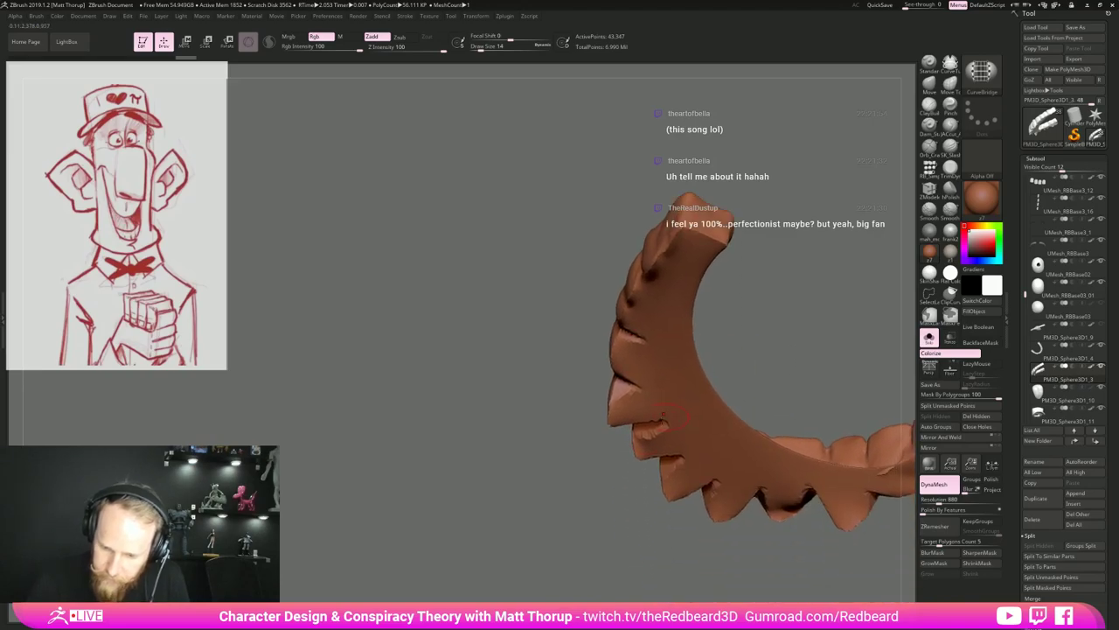
shift+drag(619, 412, 613, 420)
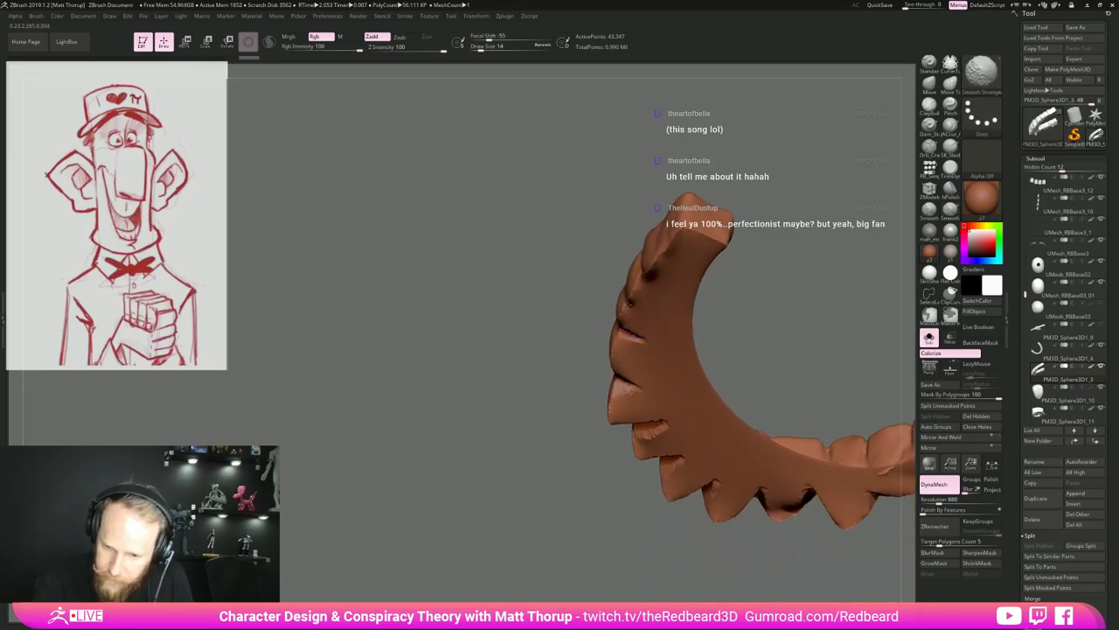
mouse_move(760, 249)
mouse_down()
mouse_move(777, 267)
mouse_move(857, 288)
mouse_move(639, 497)
mouse_move(647, 395)
mouse_move(651, 488)
mouse_move(710, 473)
mouse_up()
Smooth the lower edges around the individual teeth with the polygroups displayed, and turn the polyframe display off again.
key(shift+f)
alt+drag(606, 426, 759, 539)
mouse_move(358, 509)
alt+mouse_down()
mouse_move(544, 554)
mouse_move(594, 503)
alt+mouse_up()
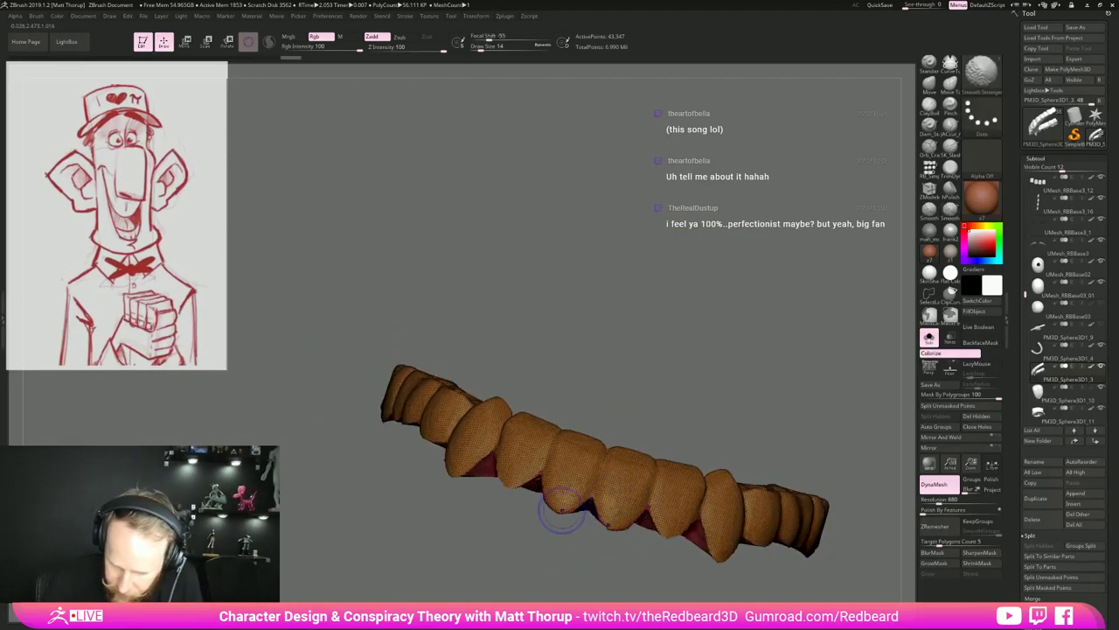
drag(447, 526, 544, 519)
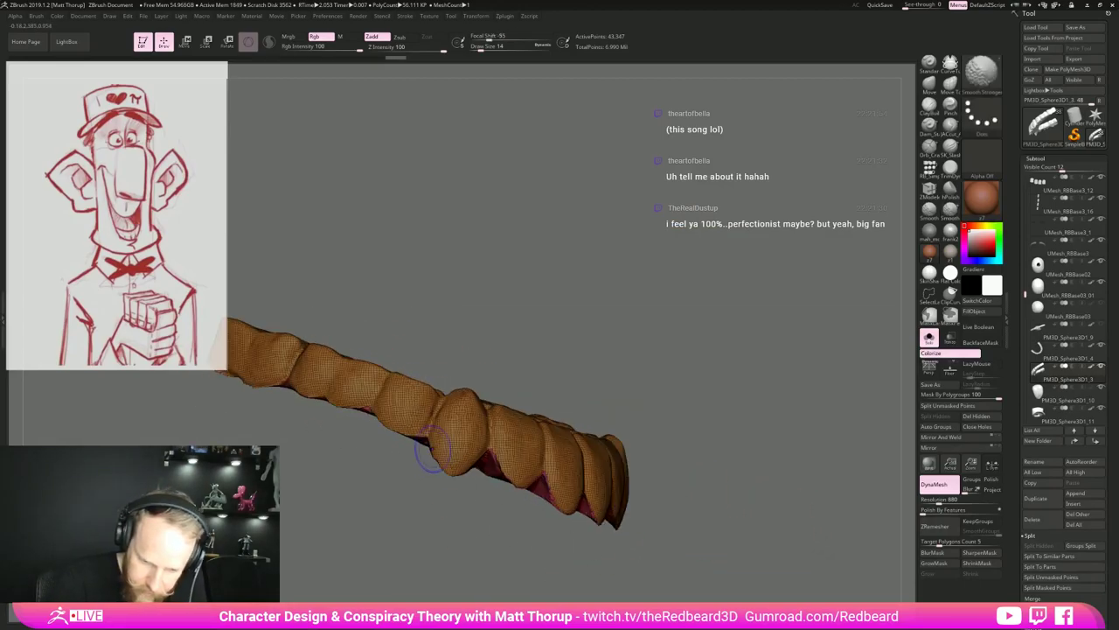
drag(695, 376, 690, 512)
key(shift+f)
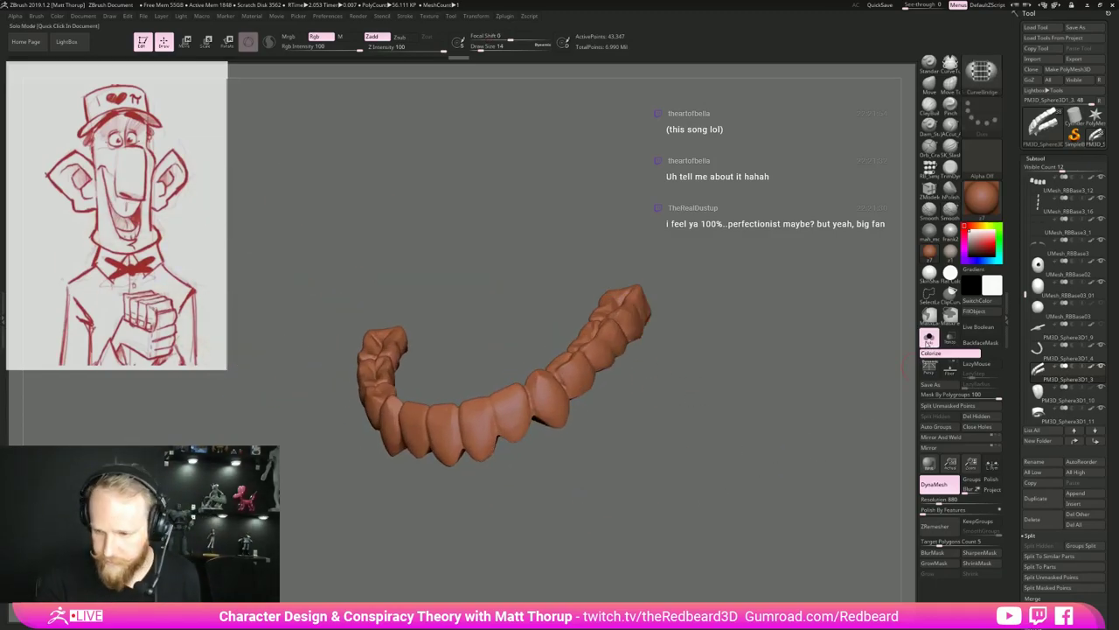
Leave Solo mode, hide the rest of the character and make the lower gums the active subtool.
click(929, 338)
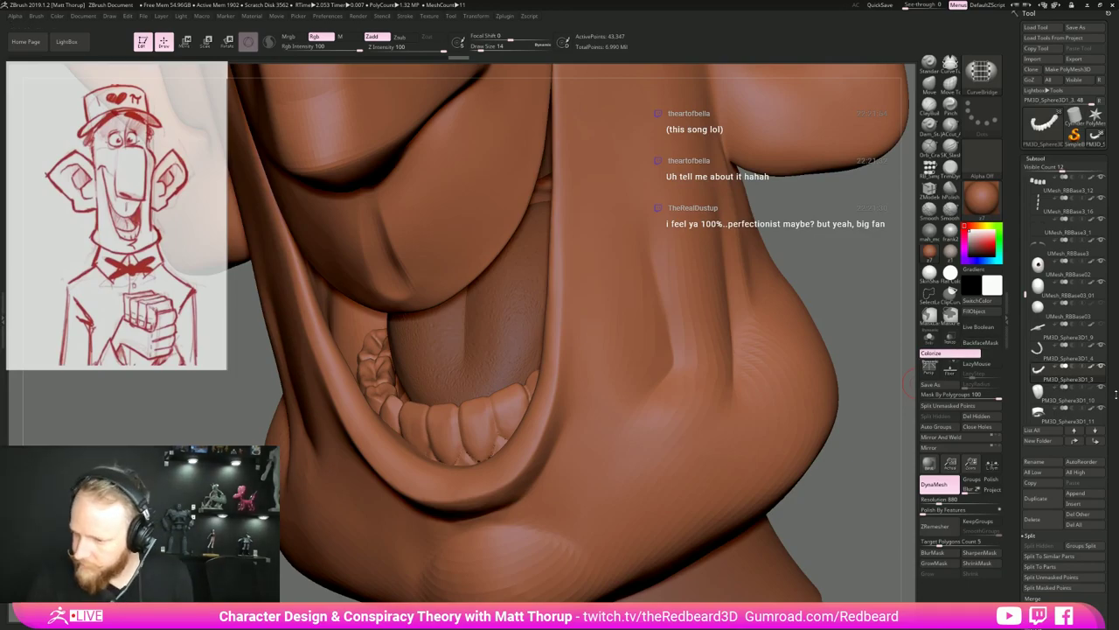
click(1101, 366)
click(1100, 346)
mouse_move(715, 435)
mouse_down()
mouse_move(726, 459)
mouse_move(696, 473)
mouse_move(718, 428)
mouse_up()
alt+click(597, 428)
Undo the last edits on the lower gums.
key(shift+s)
key(ctrl+z)
key(ctrl+z)
key(ctrl+z)
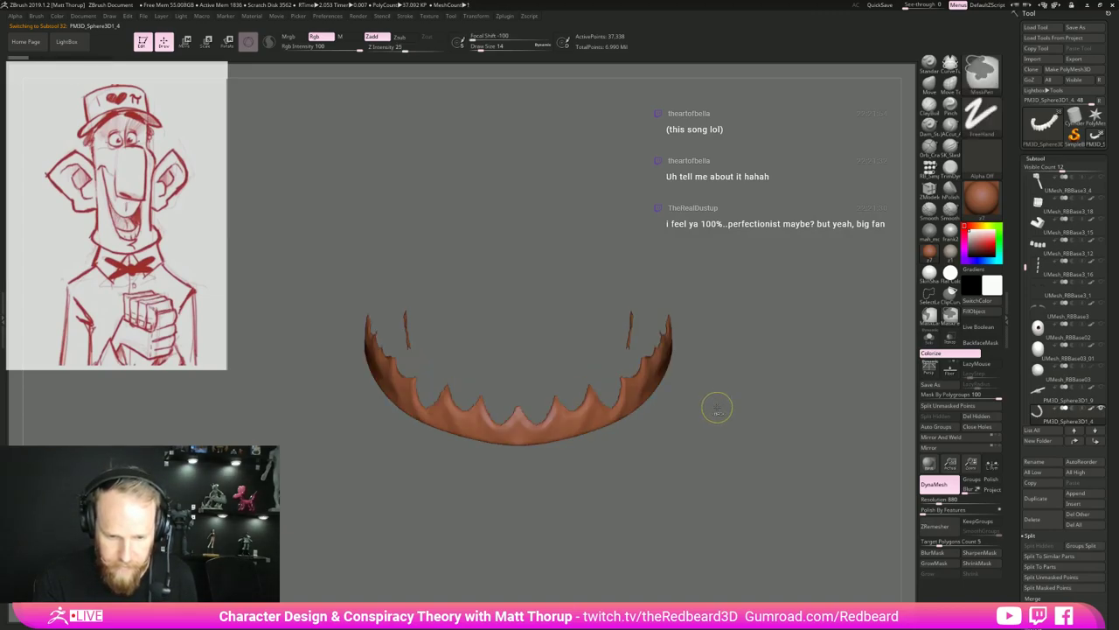
Try closing the gums' open shell with Close Holes and smoothing the new inner faces.
mouse_move(721, 405)
mouse_down()
mouse_move(741, 410)
mouse_move(727, 412)
mouse_move(756, 448)
mouse_move(727, 452)
mouse_move(703, 494)
mouse_up()
key(shift+f)
key(shift+f)
key(shift+f)
click(985, 429)
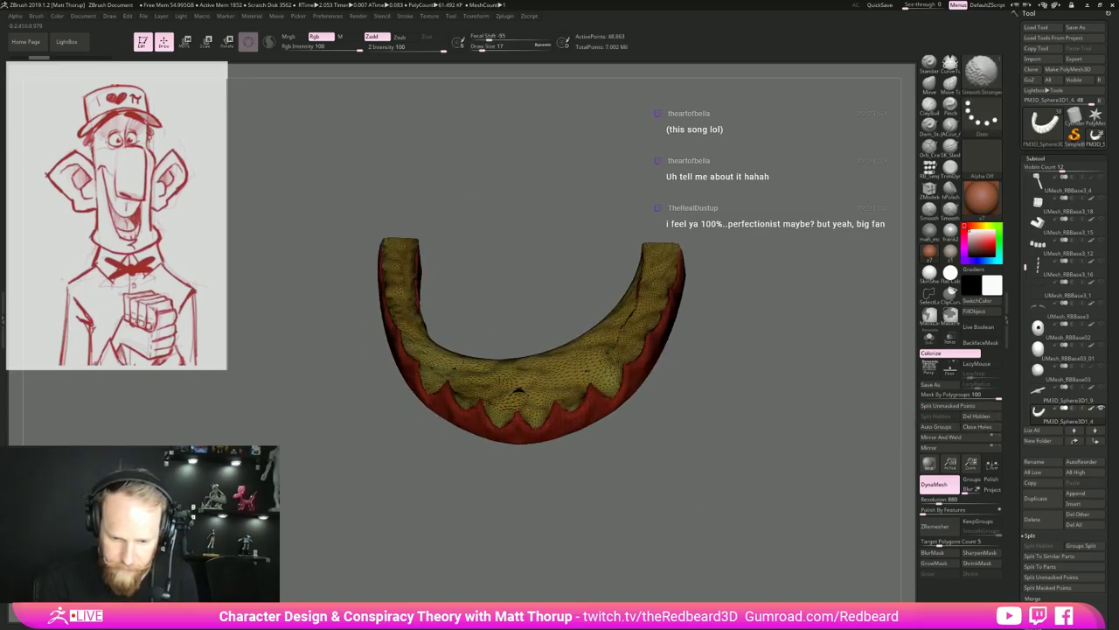
shift+drag(559, 352, 611, 325)
mouse_move(705, 362)
mouse_down()
mouse_move(759, 376)
mouse_move(681, 445)
mouse_up()
key(shift+f)
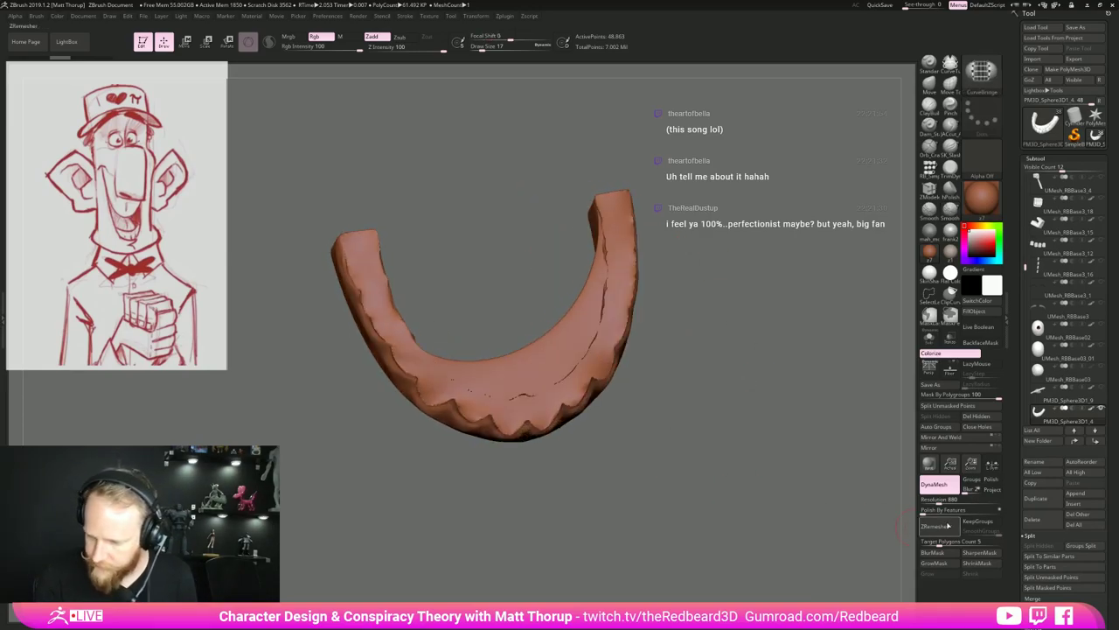
Try remeshing the closed gums with DynaMesh and smoothing their inner surface and tooth sockets.
drag(777, 528, 617, 455)
shift+drag(520, 398, 593, 355)
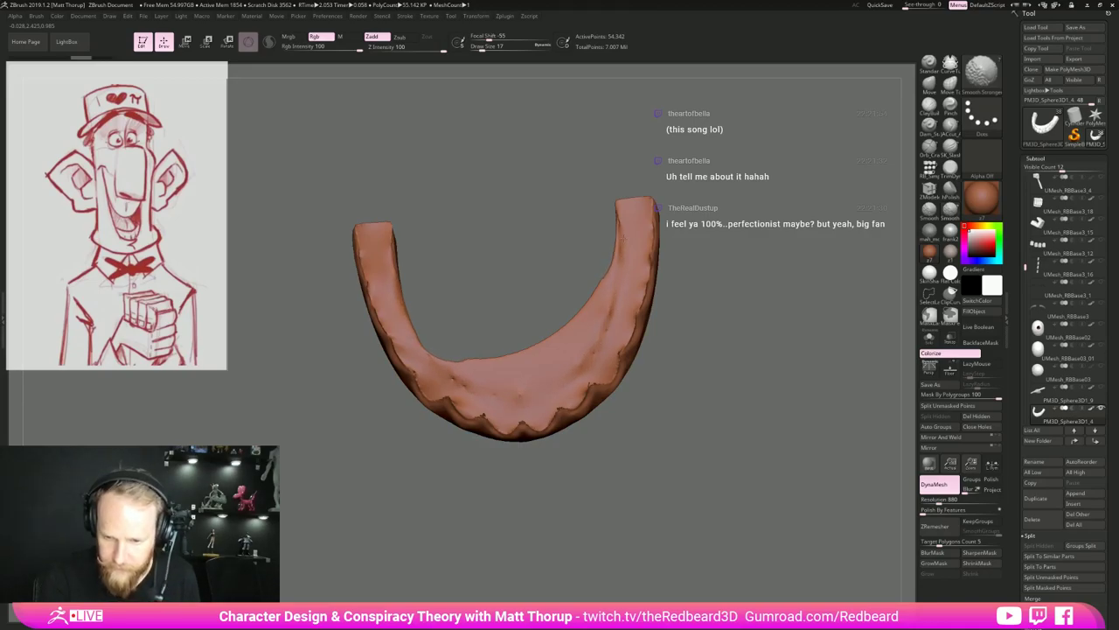
mouse_move(702, 387)
shift+mouse_down()
mouse_move(722, 380)
mouse_move(725, 449)
shift+mouse_up()
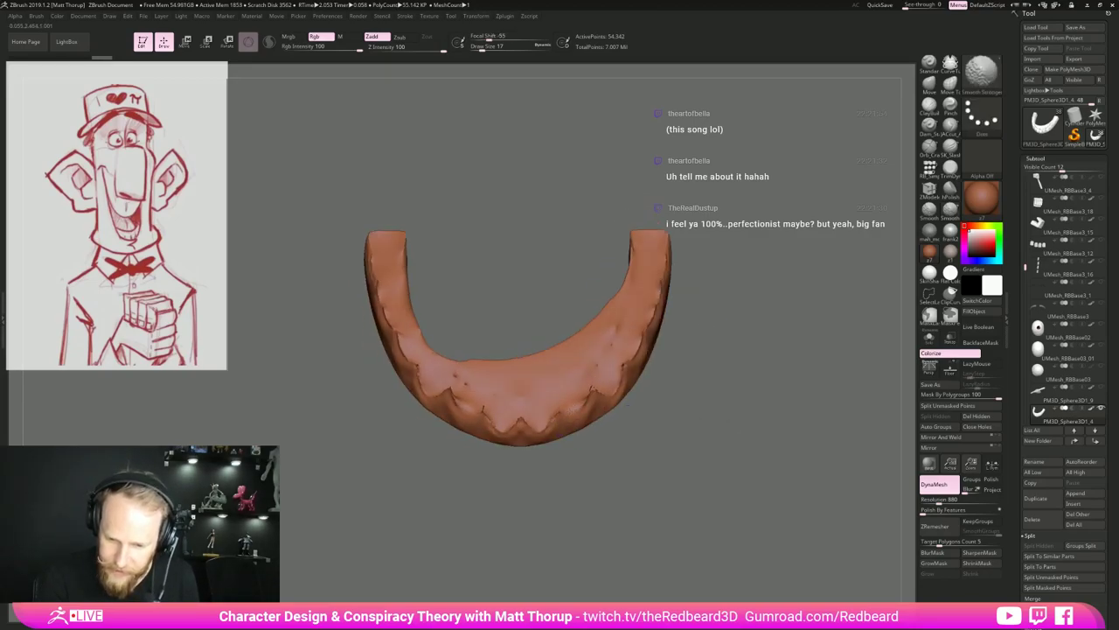
shift+drag(522, 428, 605, 413)
mouse_move(683, 409)
mouse_down()
mouse_move(693, 378)
mouse_move(723, 402)
mouse_move(715, 444)
mouse_up()
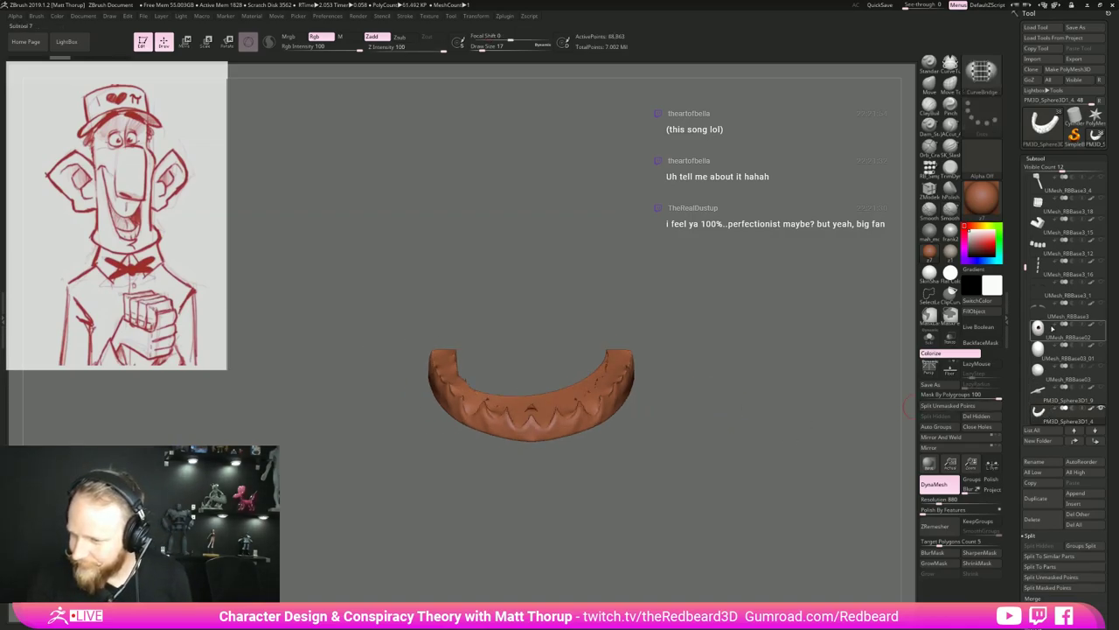
Duplicate the closed lower teeth subtool and switch back to the original teeth.
drag(1026, 265, 1026, 285)
click(1054, 393)
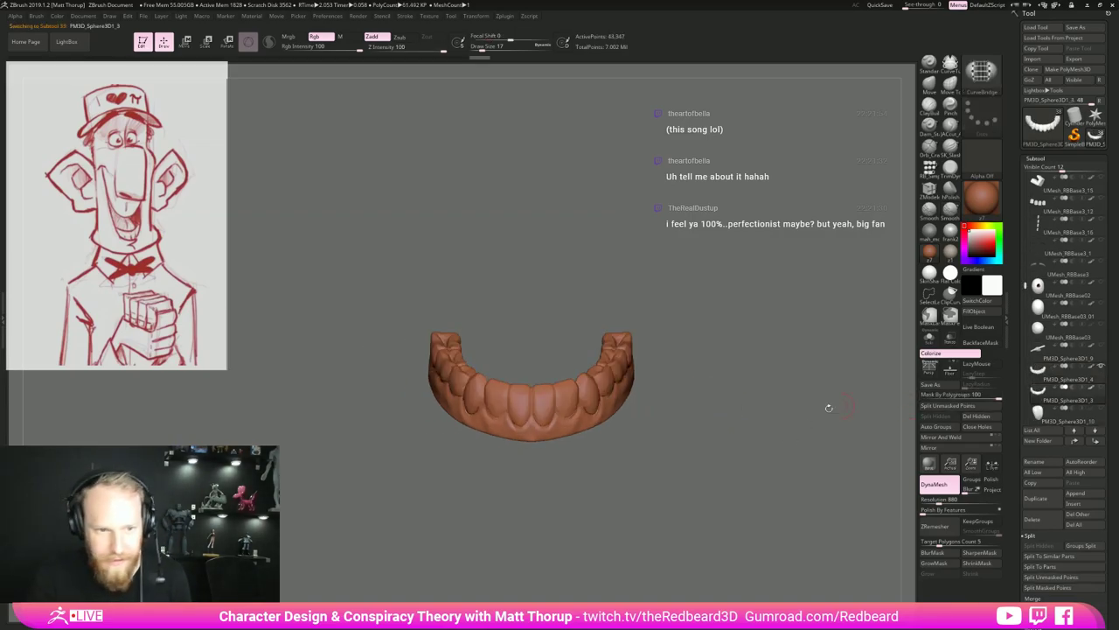
click(1039, 498)
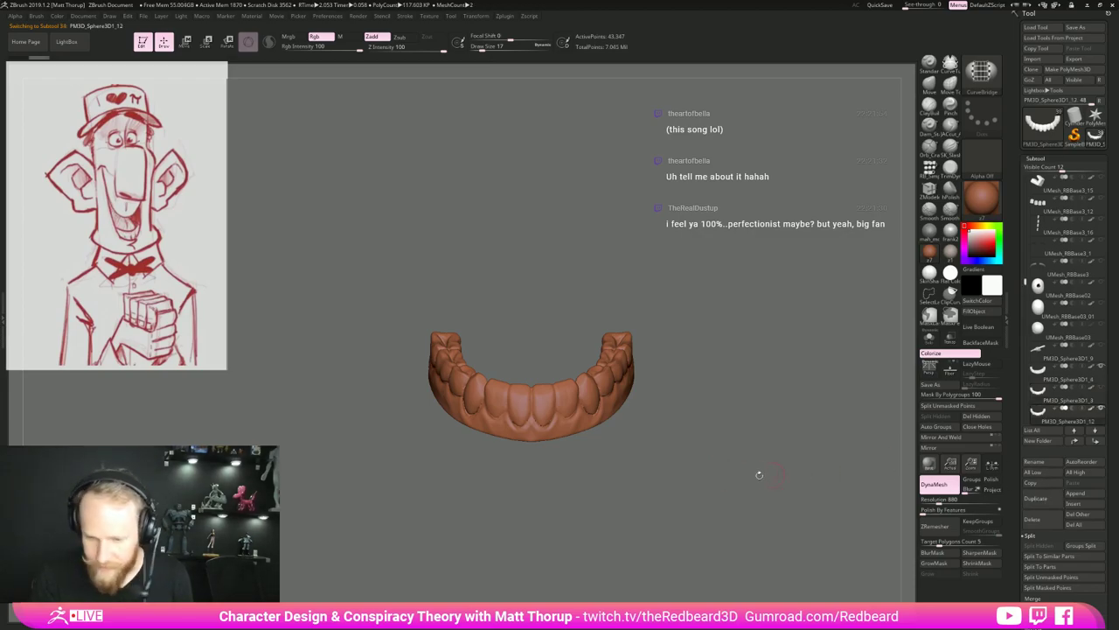
click(1031, 398)
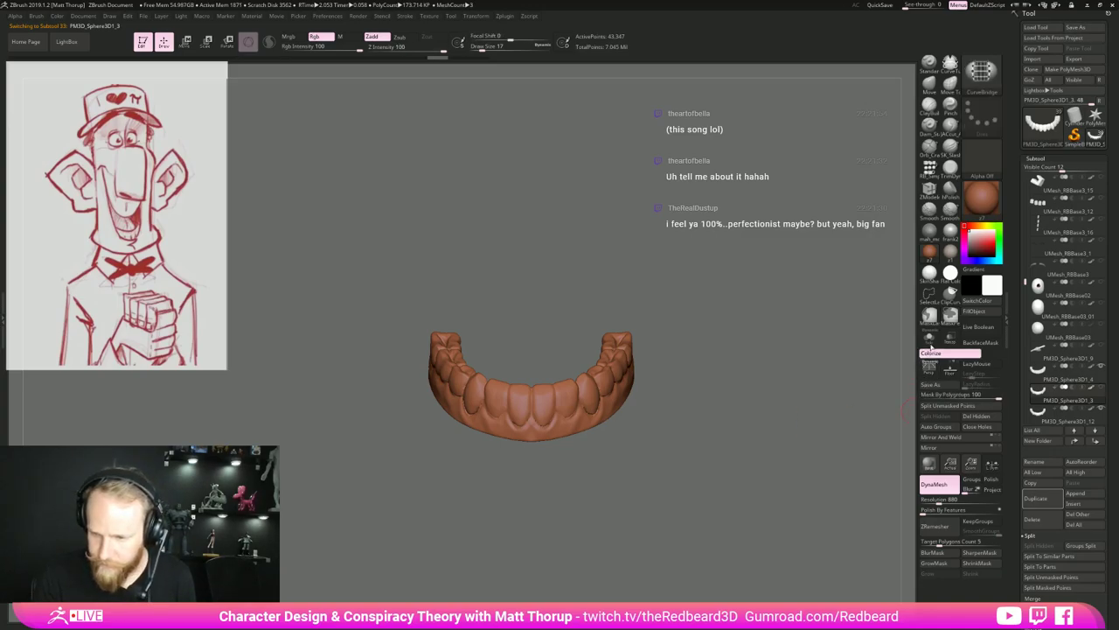
Solo the original lower teeth and undo the hole closing on both them and the gums.
click(930, 340)
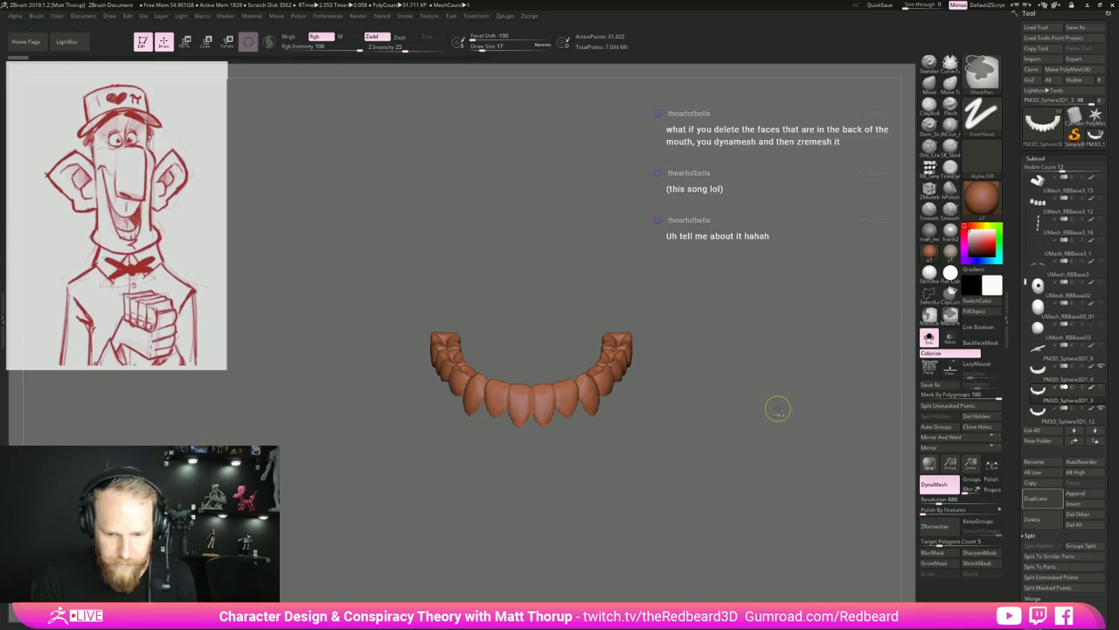
drag(788, 409, 775, 411)
ctrl+click(776, 411)
ctrl+click(776, 413)
click(1059, 382)
key(ctrl+z)
ctrl+click(807, 405)
ctrl+click(805, 408)
drag(829, 417, 883, 414)
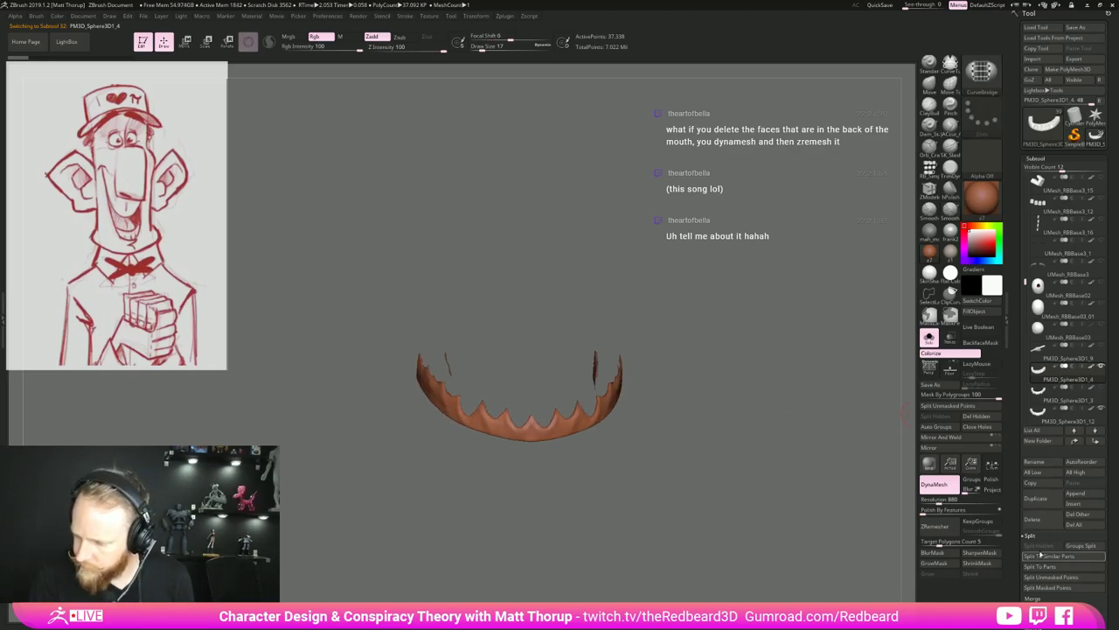
Merge the open gums down with the original lower teeth into one subtool.
click(1031, 598)
click(1040, 555)
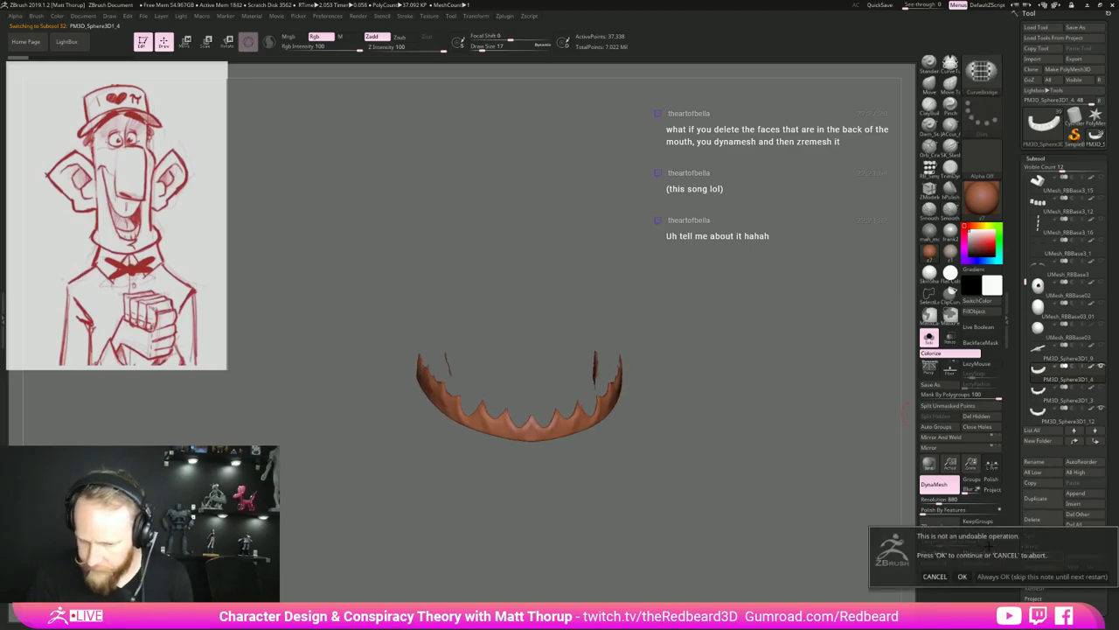
click(963, 577)
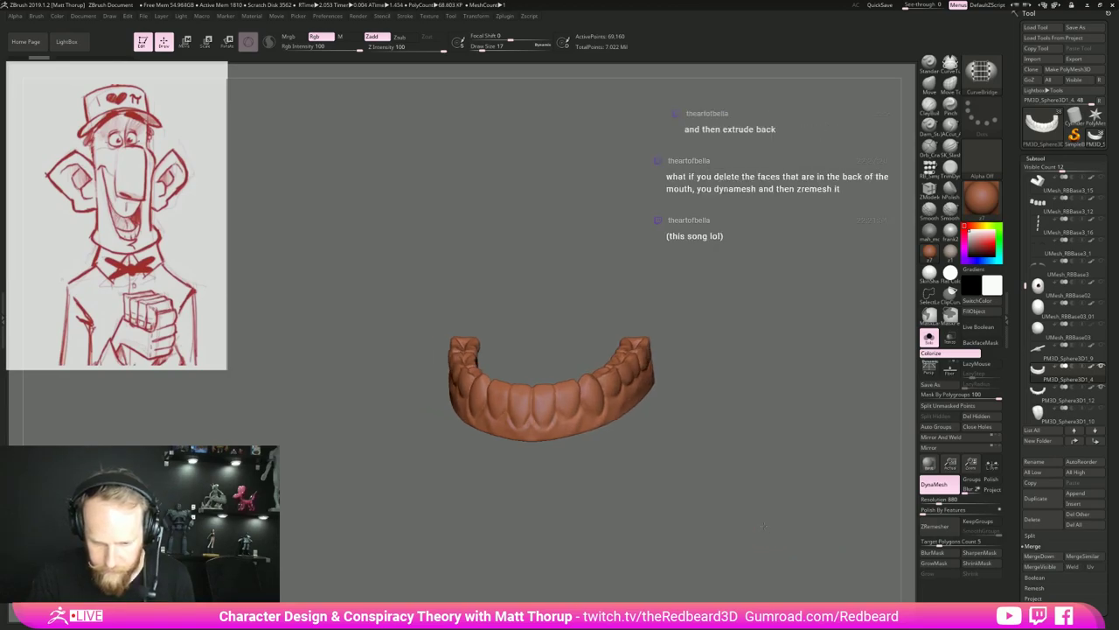
Weld the points of the lower gum mesh through its topology options.
scroll(1055, 476, down, 4)
click(1040, 457)
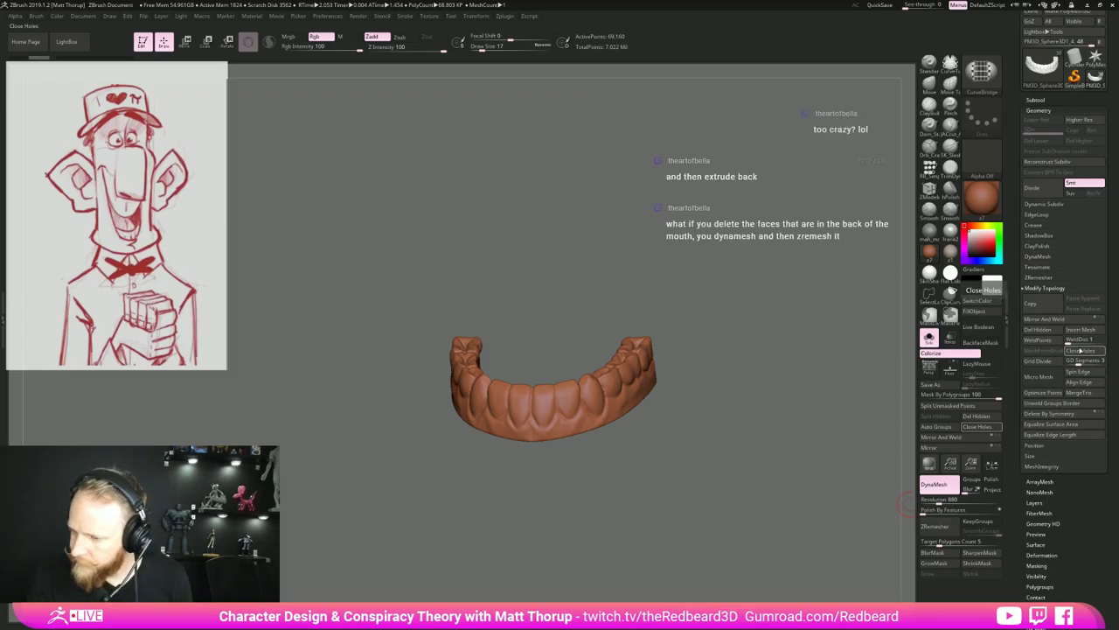
click(1041, 340)
drag(750, 413, 713, 413)
key(shift+f)
key(shift+f)
key(s)
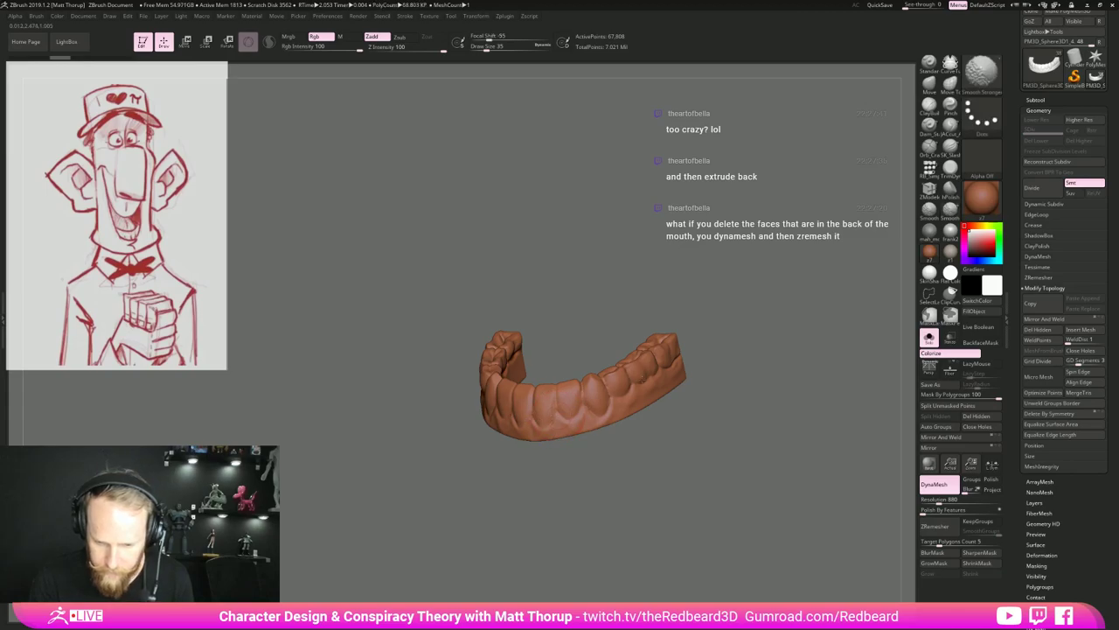
shift+drag(728, 372, 761, 350)
Display the lower gum mesh with its polygroups and assign them using Auto Groups.
click(1036, 101)
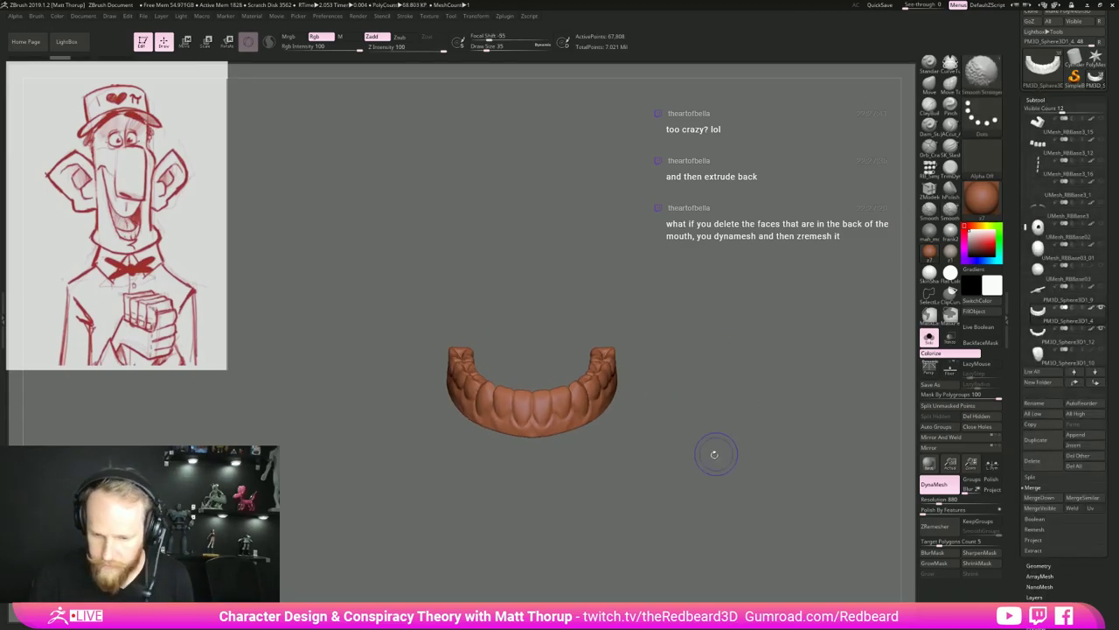
key(shift+f)
click(942, 428)
alt+drag(817, 438, 786, 479)
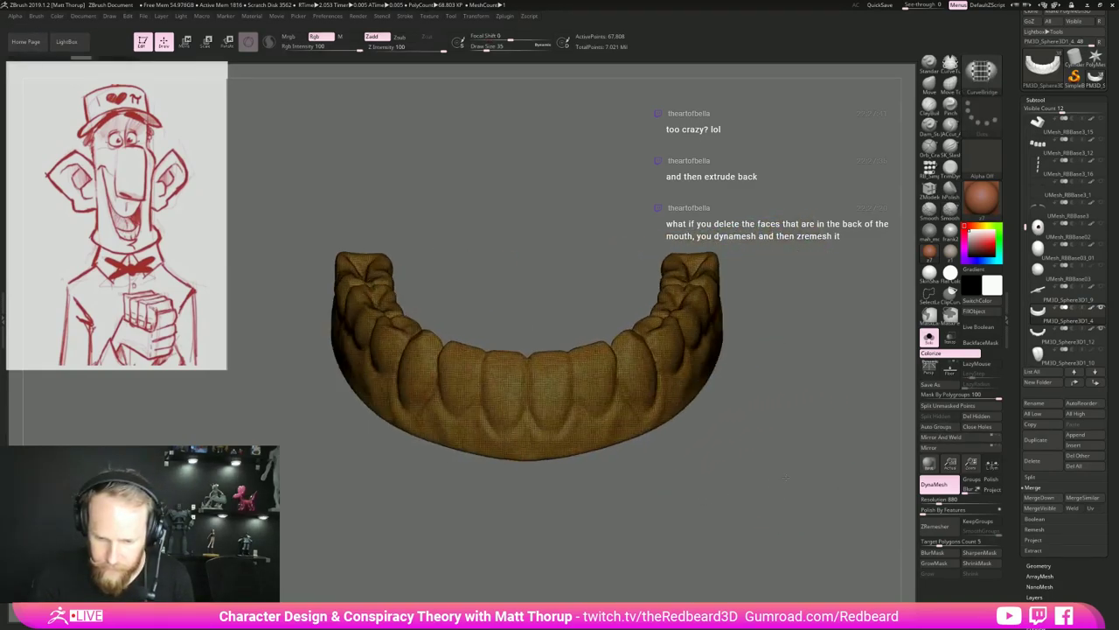
mouse_move(769, 437)
alt+mouse_down()
mouse_move(713, 425)
mouse_move(725, 499)
alt+mouse_up()
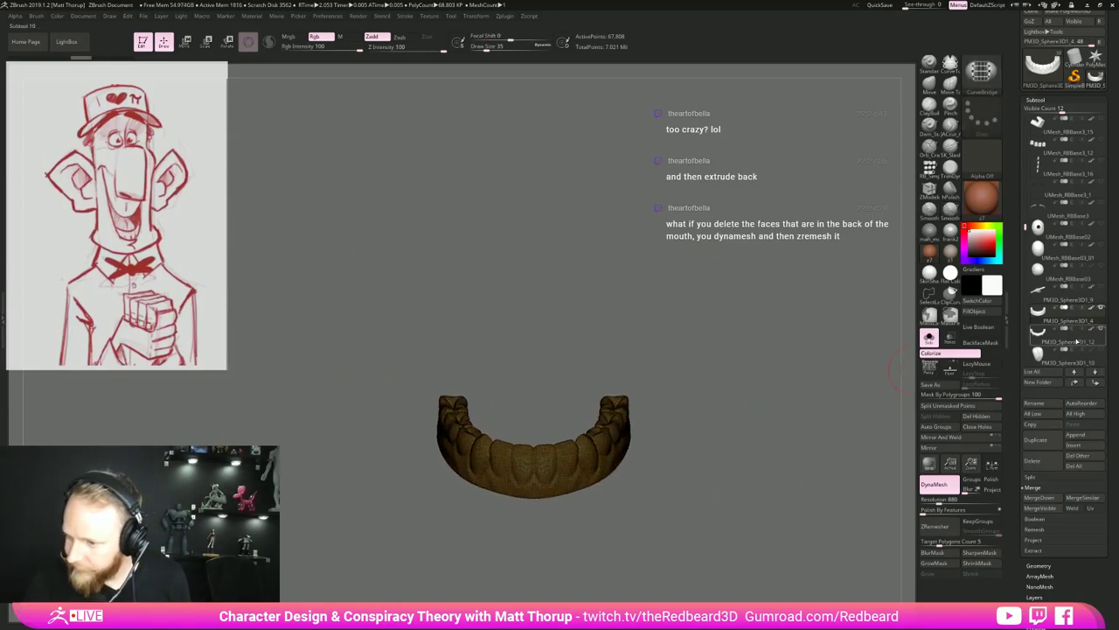
Make the gum subtool PM3D_Sphere3D1_4 active at draw size 20 and show it together with the teeth.
click(1077, 341)
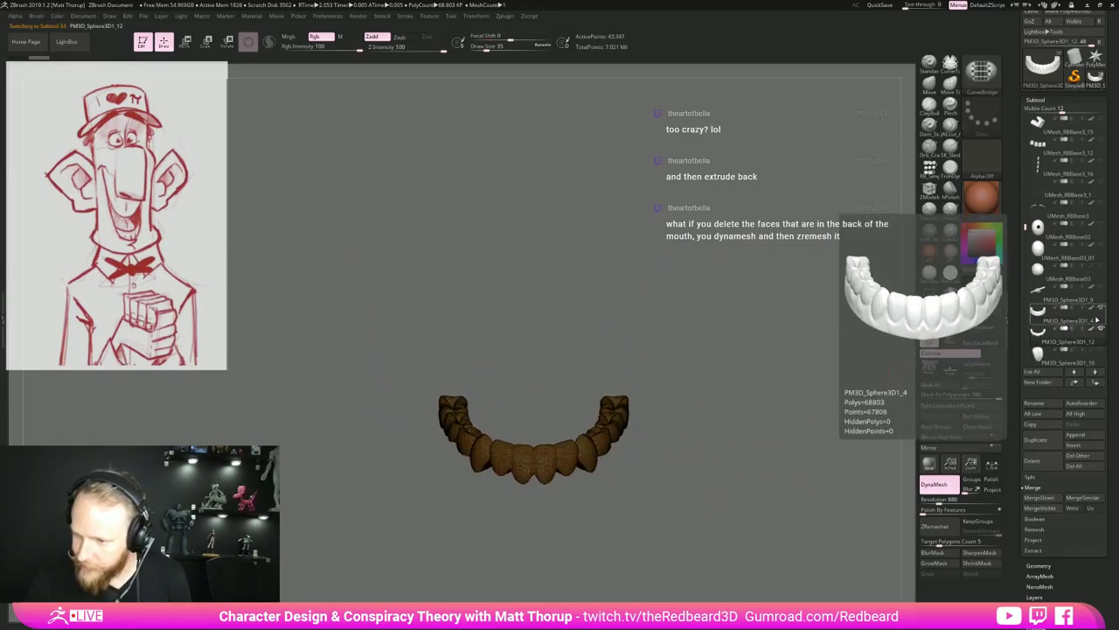
click(1098, 321)
key(s)
drag(541, 459, 537, 459)
click(929, 338)
key(shift)
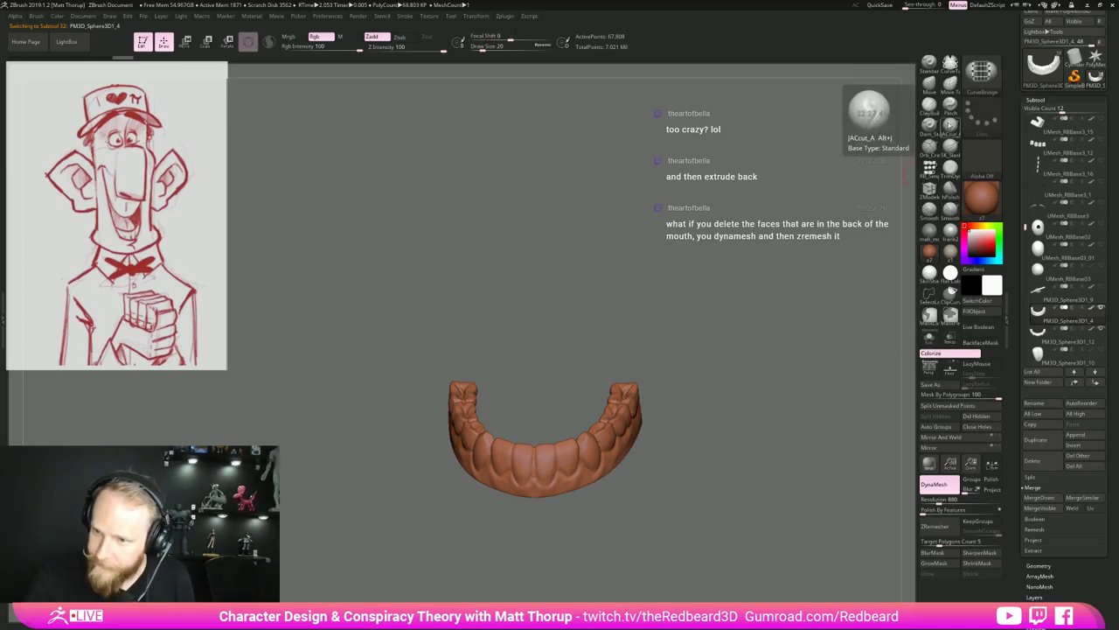
Build up and smooth the gum around the lower canine with the ClayBuildup brush at draw size 20.
click(928, 103)
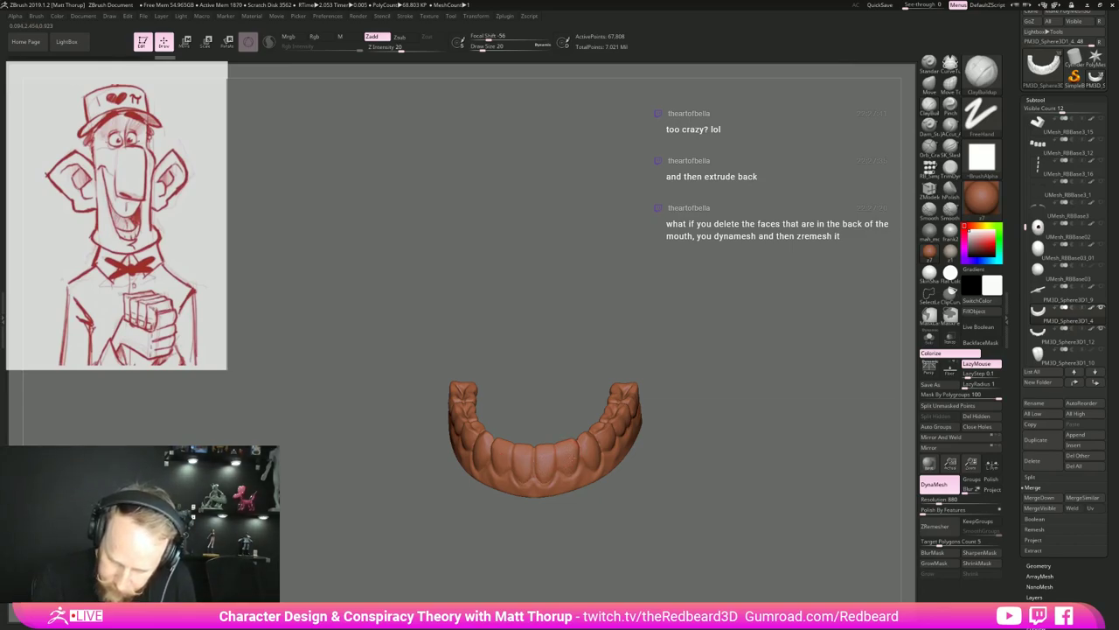
key(shift)
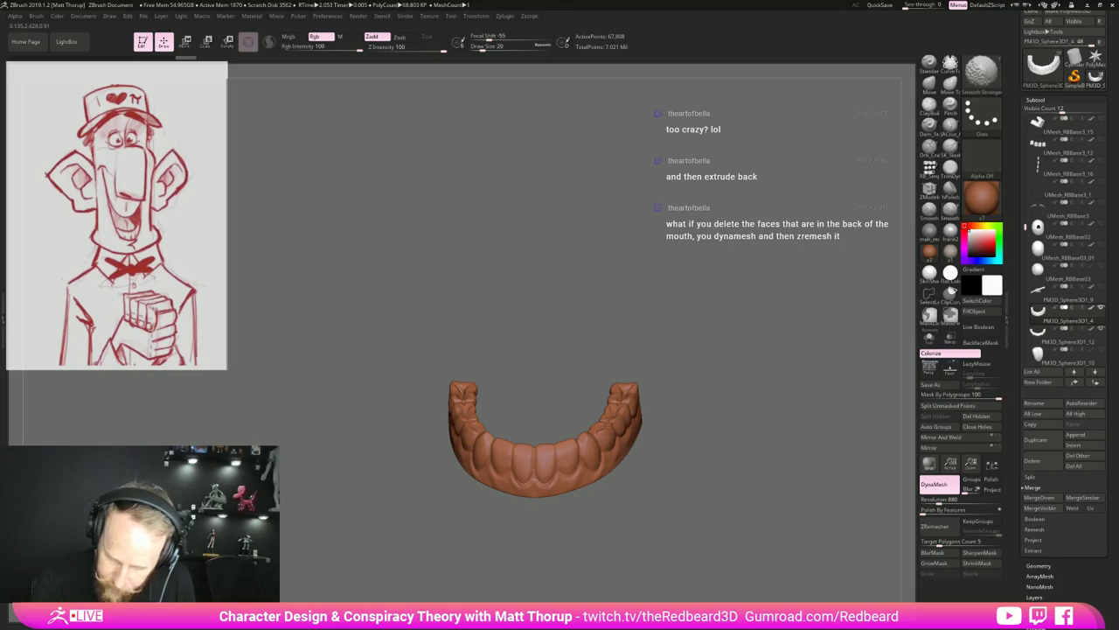
shift+drag(582, 438, 593, 444)
drag(660, 380, 593, 443)
drag(580, 501, 595, 455)
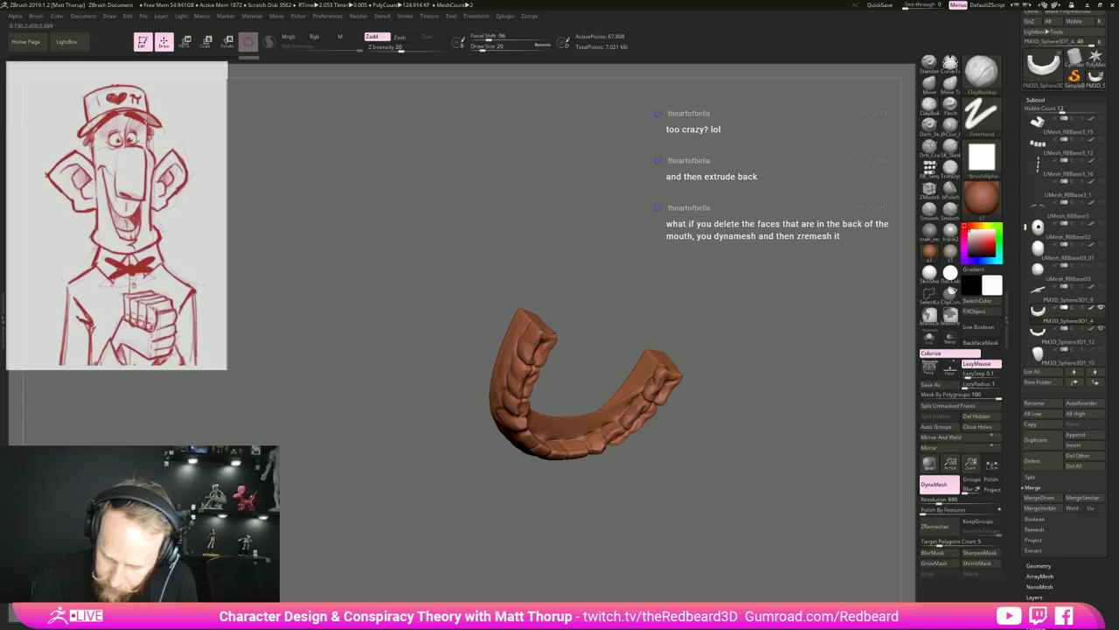
mouse_move(725, 390)
mouse_down()
mouse_move(695, 387)
mouse_move(725, 349)
mouse_up()
drag(809, 361, 721, 381)
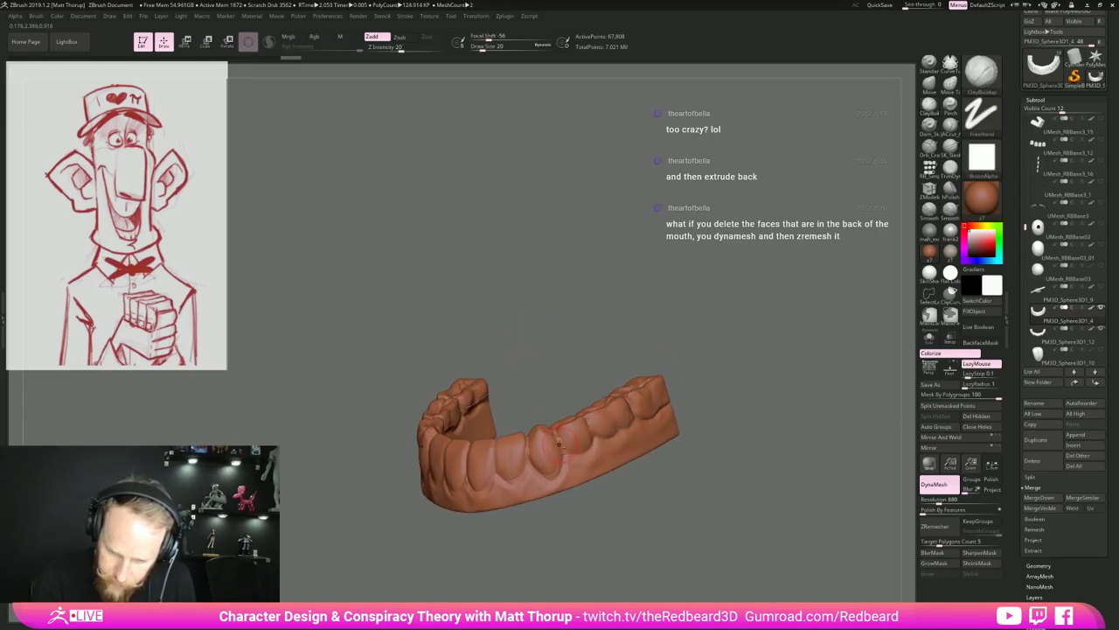
drag(562, 440, 560, 449)
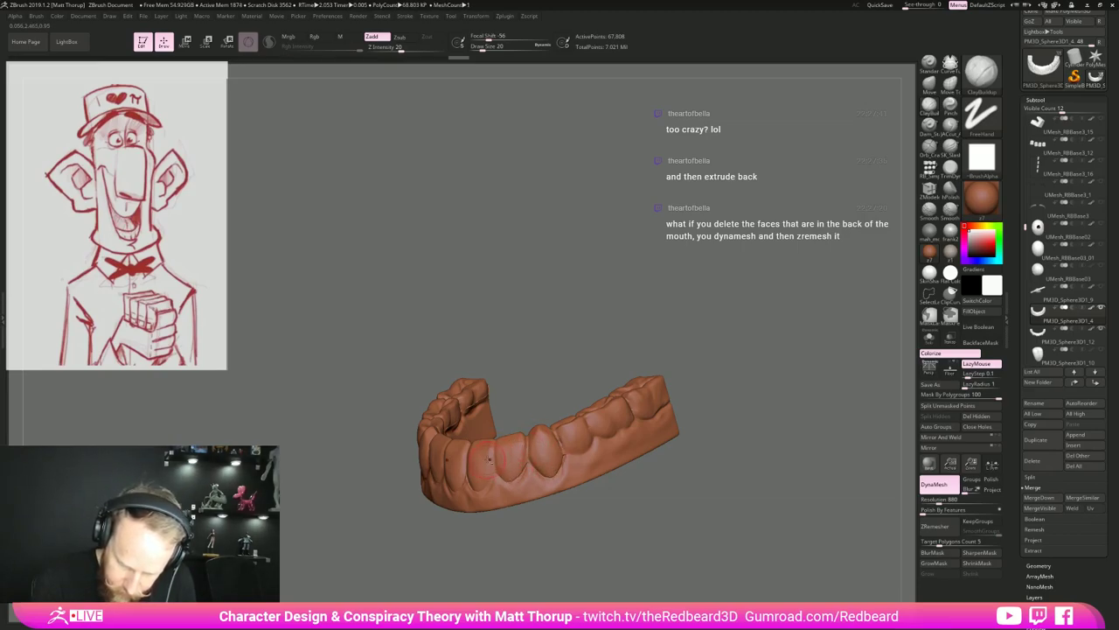
Reduce the draw size to 14, then add clay to the gum between the front teeth and smooth it.
key(s)
click(464, 480)
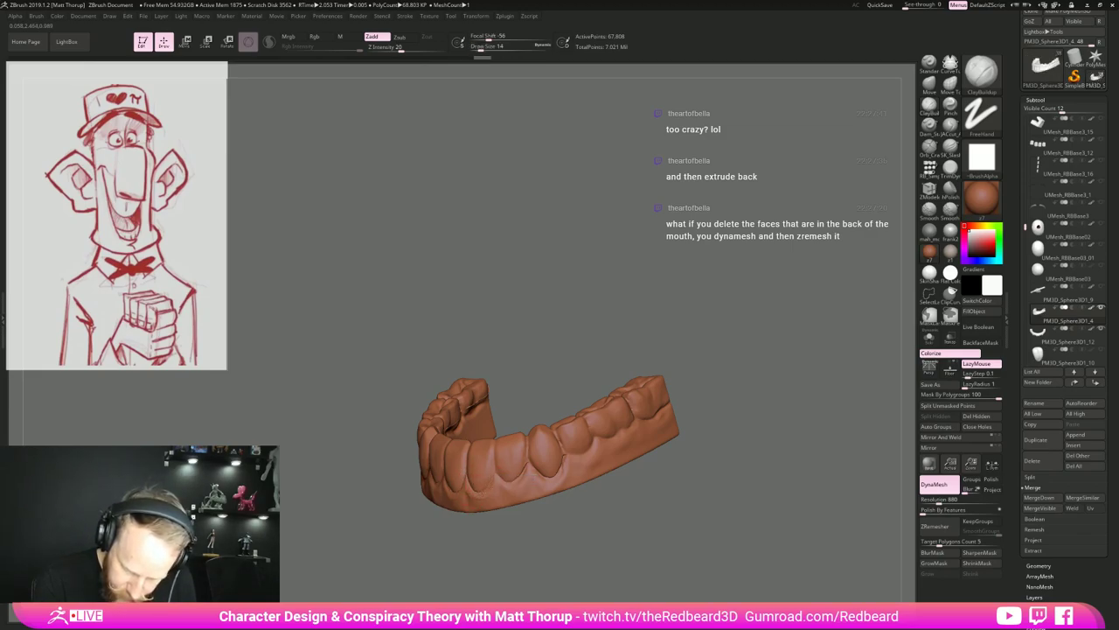
shift+drag(480, 502, 466, 471)
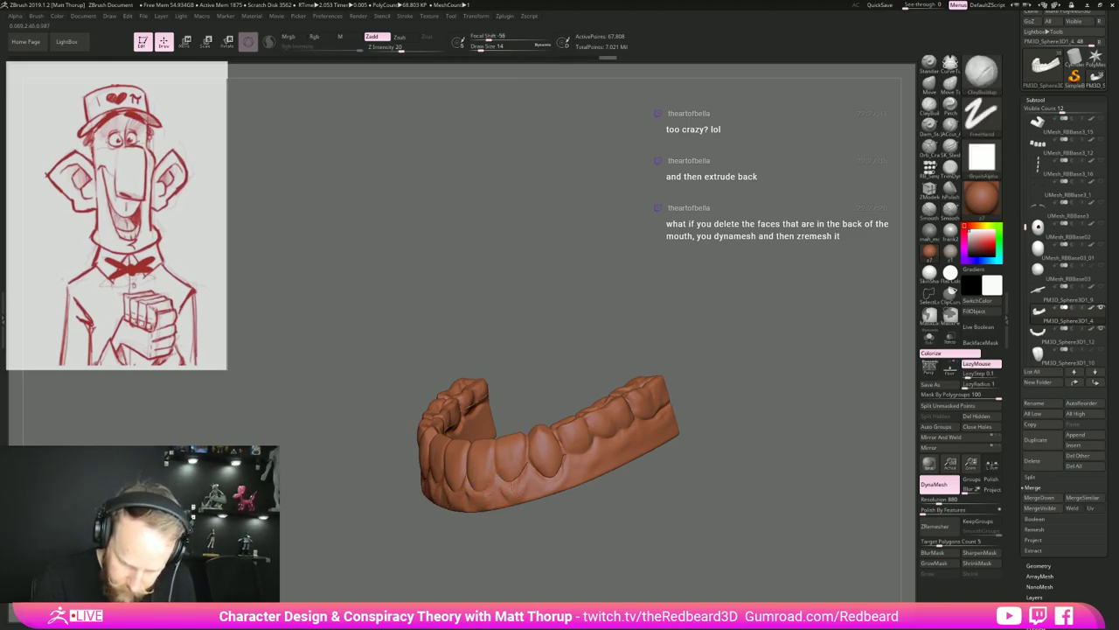
Build up a scalloped gum edge with clay strokes beneath the side and back teeth.
drag(588, 524, 696, 471)
drag(634, 519, 575, 462)
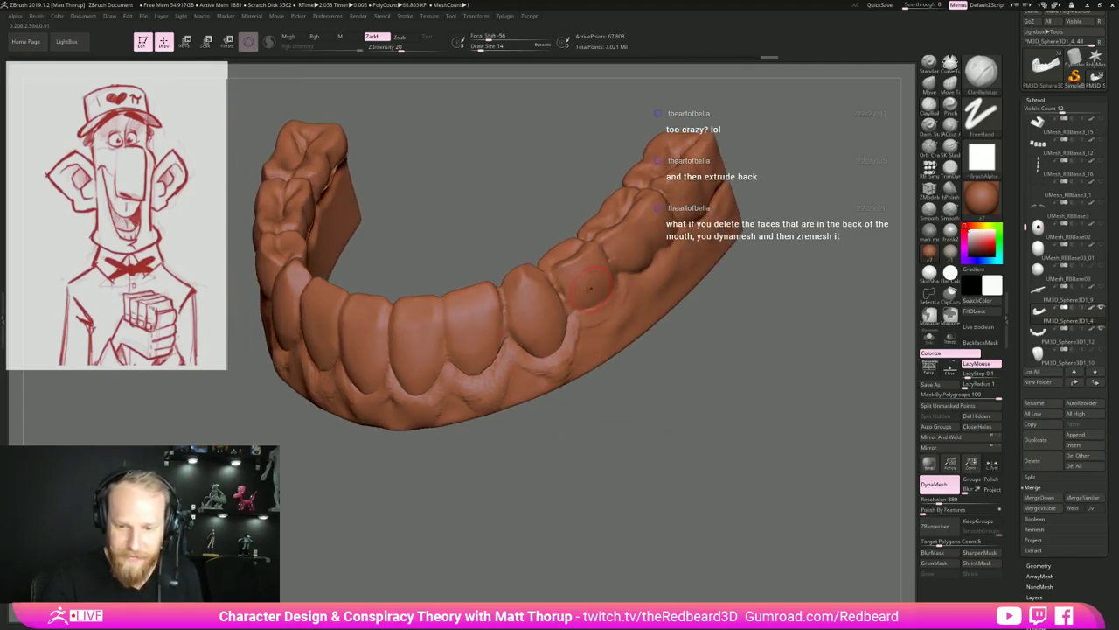
drag(584, 334, 617, 295)
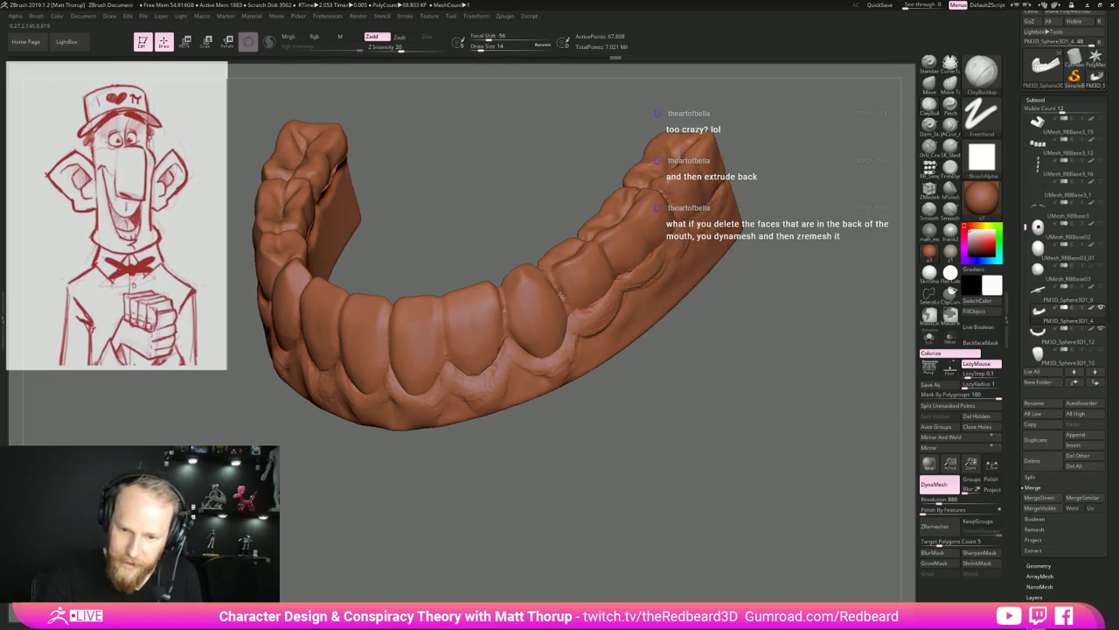
mouse_move(778, 288)
mouse_down()
mouse_move(734, 302)
mouse_move(665, 245)
mouse_move(679, 250)
mouse_move(673, 306)
mouse_up()
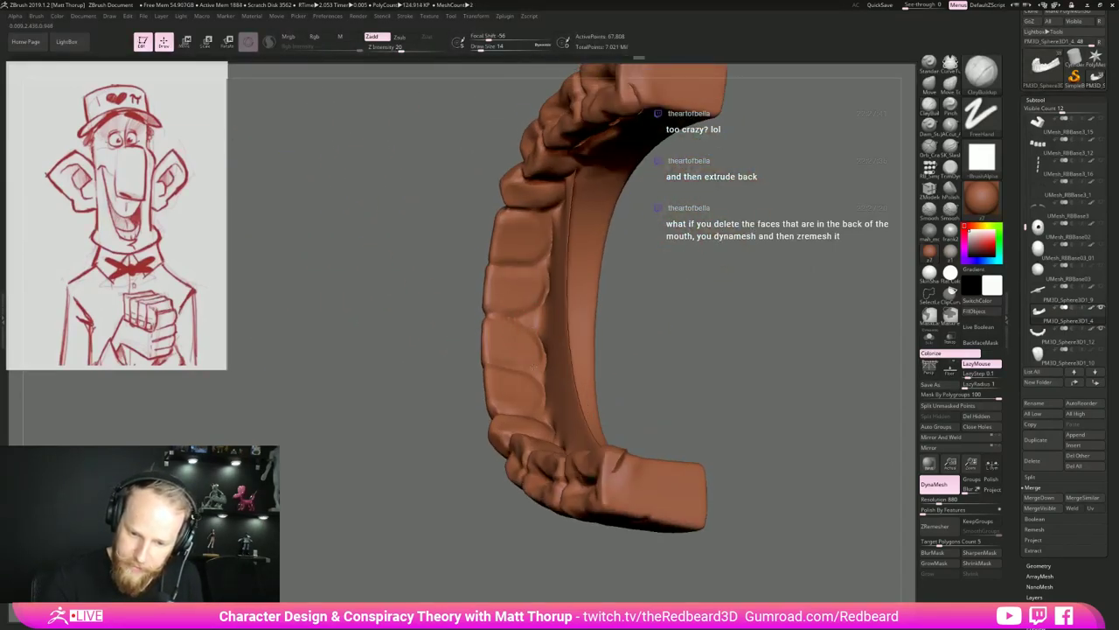
Isolate the gums, sculpt and smooth their inner surface behind the teeth, and bring the teeth back into view.
click(929, 337)
drag(778, 354, 677, 382)
mouse_move(571, 360)
mouse_down()
mouse_move(607, 334)
mouse_move(625, 336)
mouse_move(603, 342)
mouse_move(645, 339)
mouse_up()
mouse_move(536, 336)
alt+mouse_down()
mouse_move(514, 269)
mouse_move(544, 341)
mouse_move(509, 249)
mouse_move(560, 363)
mouse_move(509, 263)
alt+mouse_up()
mouse_move(569, 225)
mouse_down()
mouse_move(624, 230)
mouse_move(637, 299)
mouse_up()
mouse_move(523, 316)
mouse_down()
mouse_move(532, 477)
mouse_move(516, 472)
mouse_move(497, 407)
mouse_move(521, 300)
mouse_move(605, 205)
mouse_move(733, 142)
mouse_move(705, 157)
mouse_move(658, 218)
mouse_up()
shift+drag(689, 373, 550, 474)
click(930, 339)
alt+drag(797, 532, 593, 524)
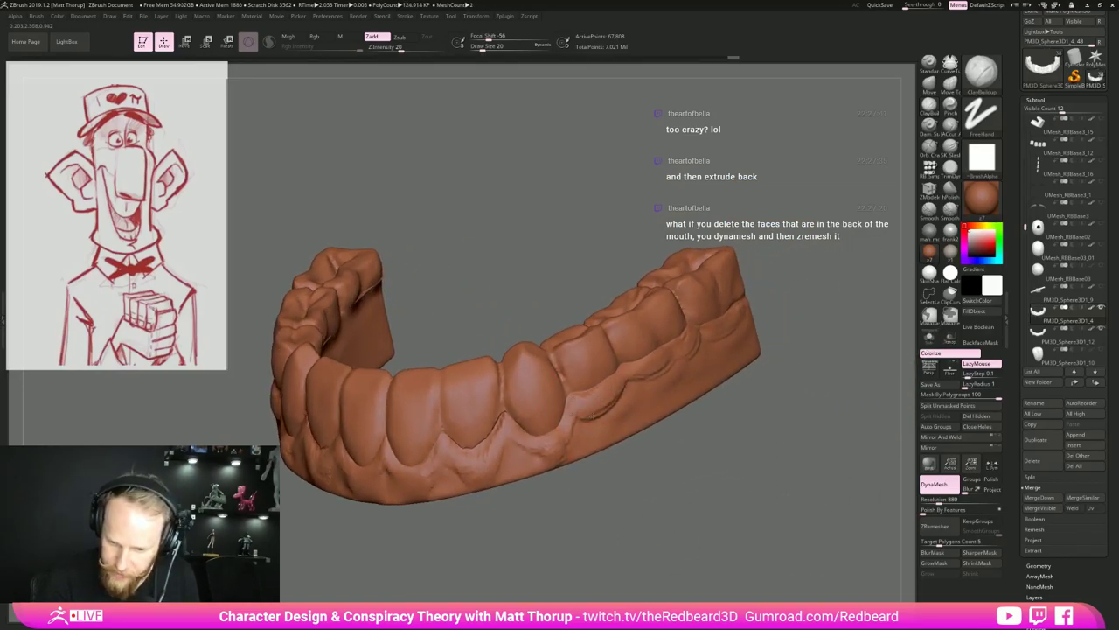
Add clay to the gum below the front teeth and canine, then smooth it with draw sizes down to 9.
drag(480, 444, 445, 441)
mouse_move(401, 479)
mouse_down()
mouse_move(391, 473)
mouse_move(411, 488)
mouse_move(473, 476)
mouse_up()
key(s)
key(shift)
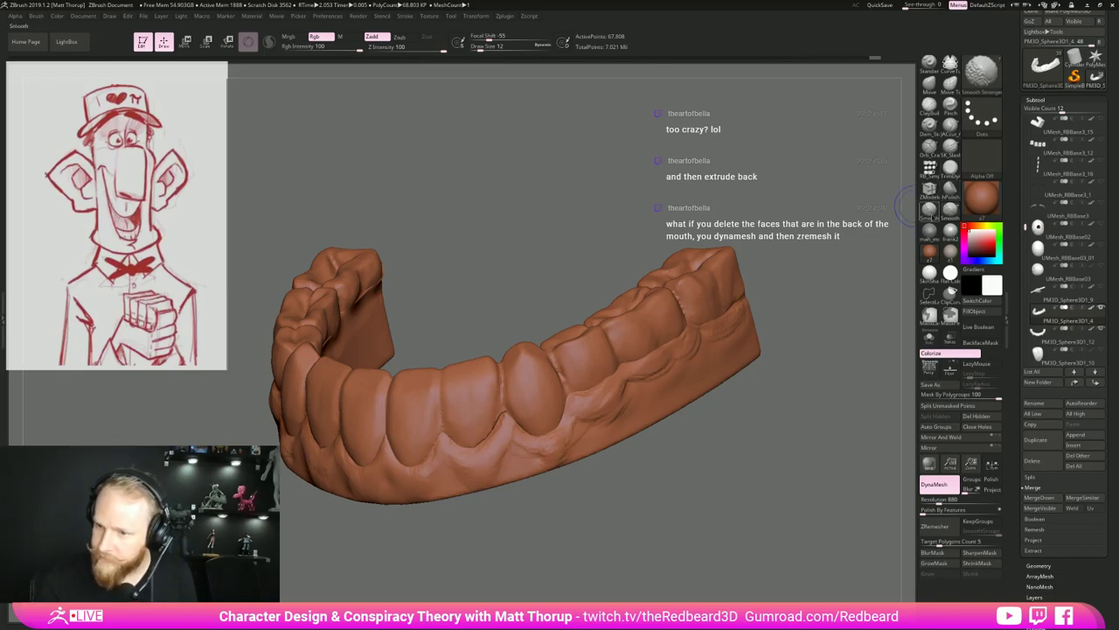
key(s)
drag(531, 450, 534, 449)
key(shift)
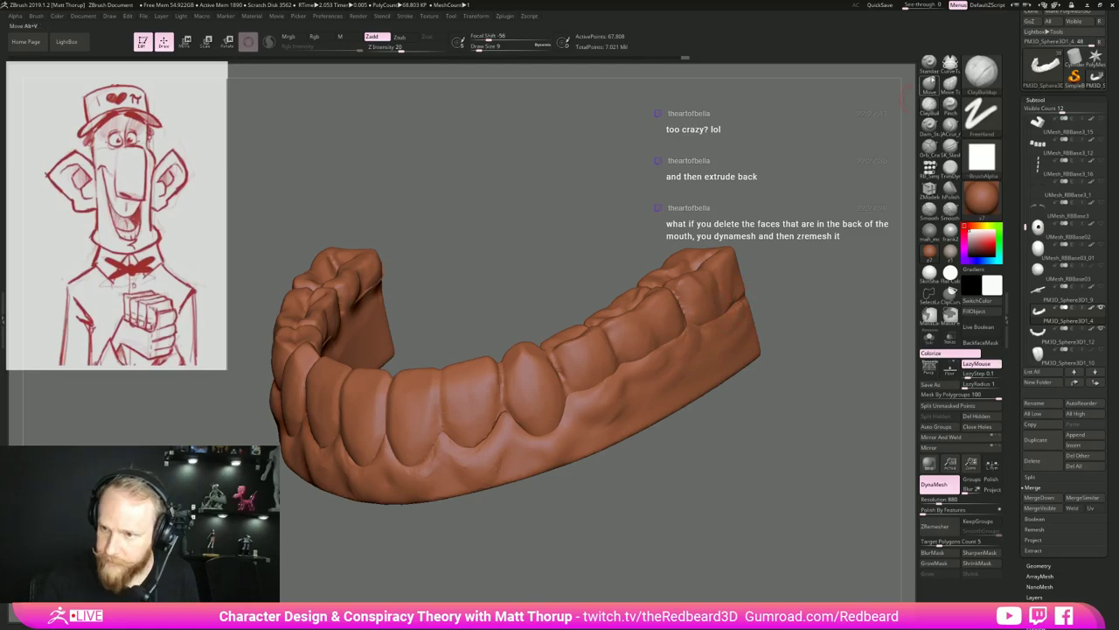
click(950, 65)
key(s)
drag(745, 307, 709, 328)
key(ctrl+z)
Sharpen the gum edge along the lower teeth with the Standard brush.
click(929, 63)
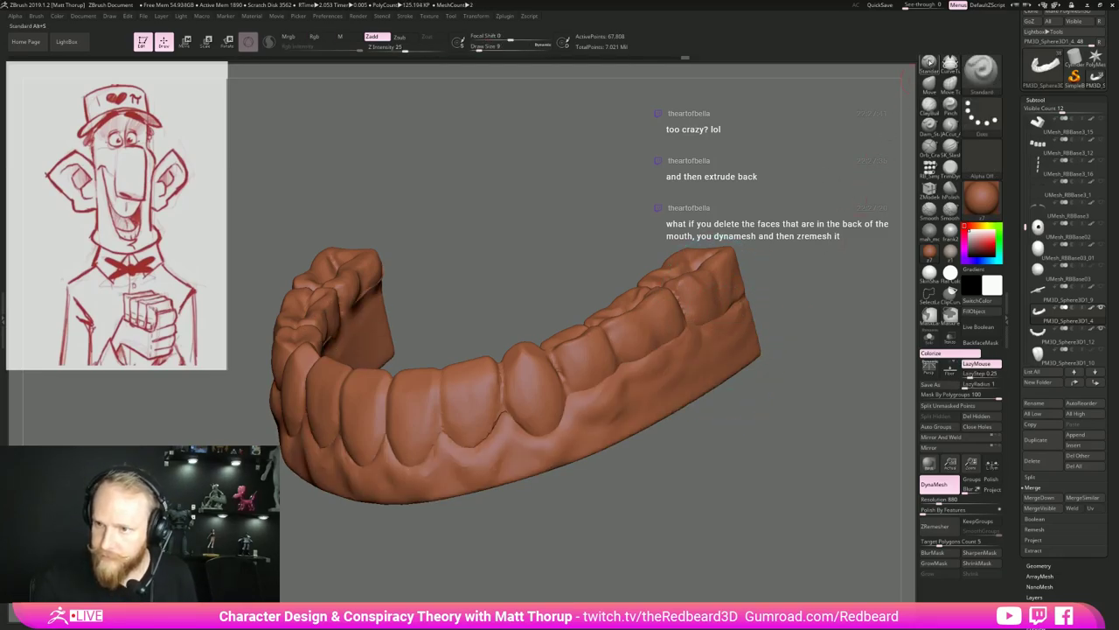
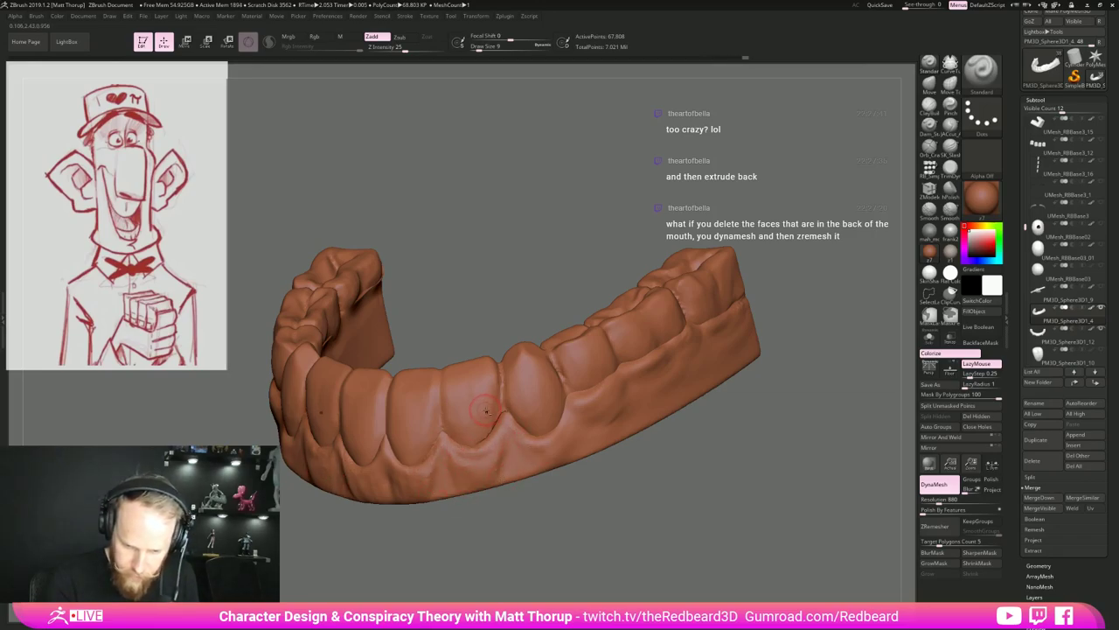
Select the lower teeth subtool and adjust the teeth's shape against the gums with the Move brush at draw size 22.
alt+click(487, 413)
key(b)
key(m)
key(v)
key(s)
drag(477, 420, 485, 420)
right_drag(500, 414, 437, 354)
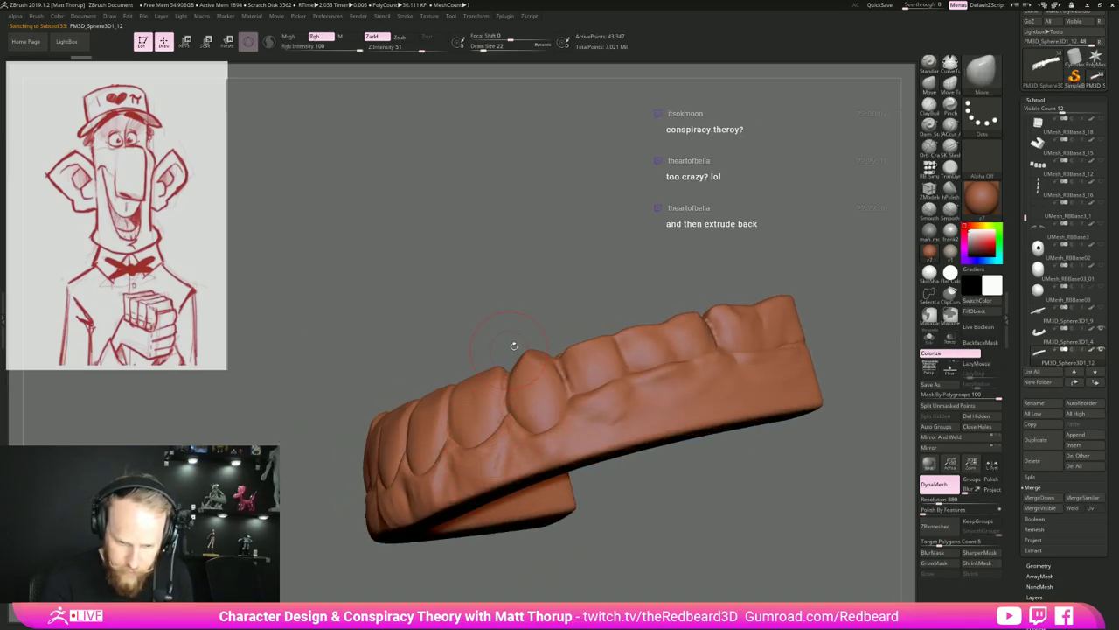
right_drag(514, 346, 577, 409)
right_drag(468, 497, 522, 536)
right_drag(555, 435, 472, 367)
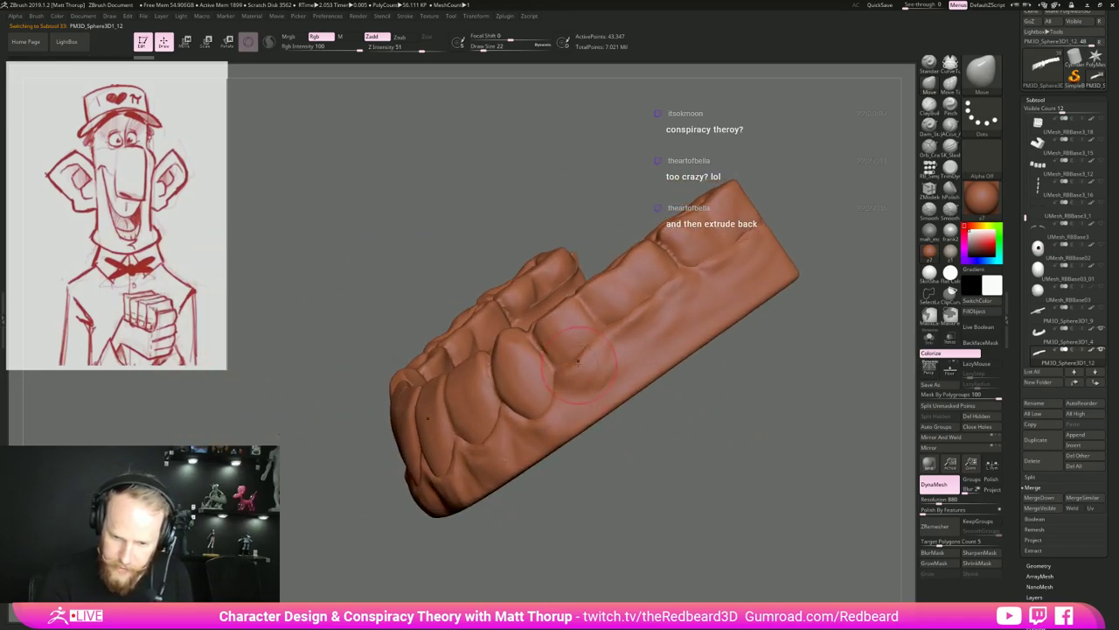
Isolate the lower teeth with polygroups displayed and hide the faces on their inner back side.
right_drag(721, 252, 774, 489)
click(928, 339)
mouse_move(690, 419)
alt+right_down()
mouse_move(782, 482)
mouse_move(711, 423)
alt+right_up()
drag(713, 424, 691, 408)
key(shift+f)
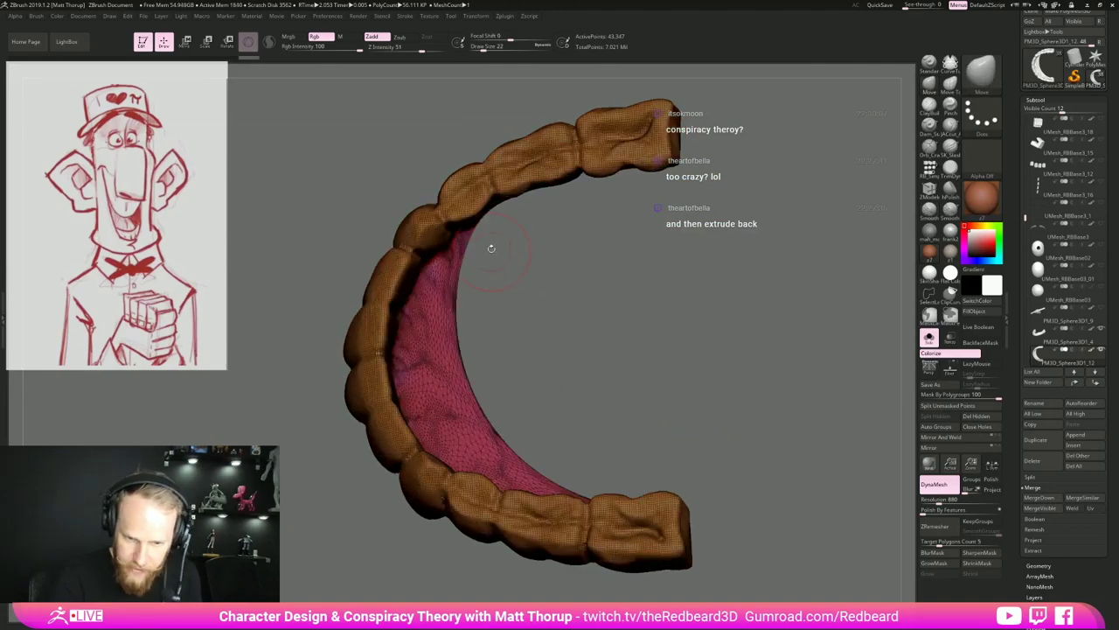
ctrl+shift+drag(518, 211, 463, 231)
key(ctrl+z)
key(ctrl+shift)
mouse_move(505, 212)
ctrl+shift+mouse_down()
mouse_move(457, 228)
mouse_move(432, 258)
mouse_move(406, 311)
mouse_move(396, 375)
mouse_move(430, 429)
mouse_move(610, 429)
ctrl+shift+mouse_up()
mouse_move(650, 375)
mouse_down()
mouse_move(604, 413)
mouse_move(572, 414)
mouse_move(648, 415)
mouse_move(654, 444)
mouse_move(526, 509)
mouse_move(743, 490)
mouse_move(669, 502)
mouse_move(742, 505)
mouse_up()
Delete the hidden faces of the lower teeth and close the resulting holes.
click(981, 417)
click(981, 428)
drag(794, 465, 731, 496)
key(ctrl+z)
click(978, 418)
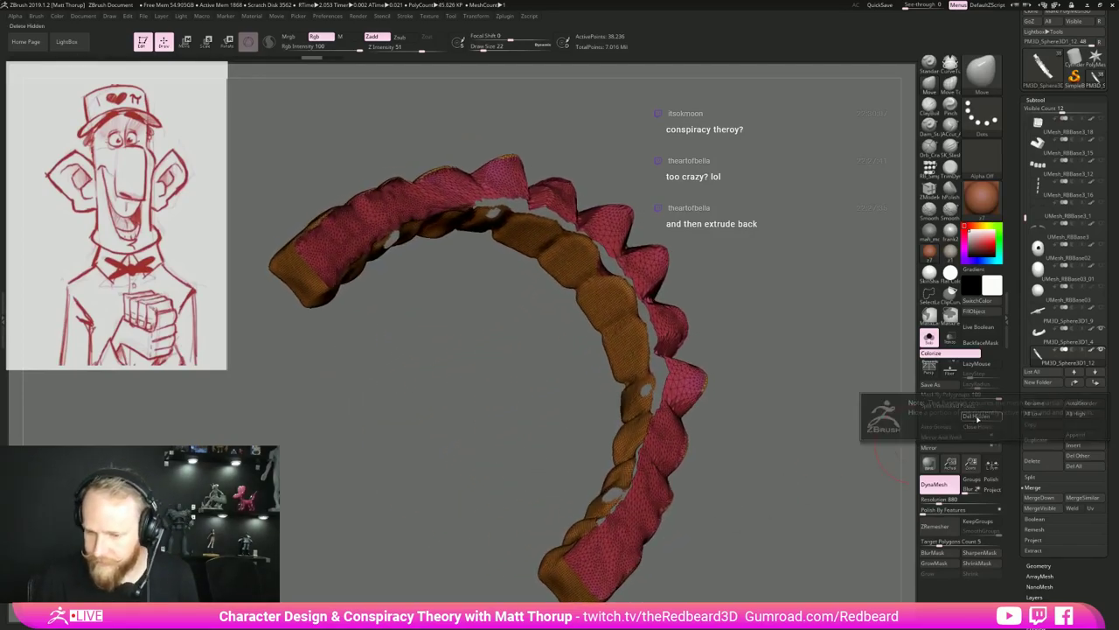
click(976, 429)
drag(861, 436, 740, 419)
Show the gums with the teeth again and examine how they fit together from several angles.
click(929, 339)
drag(733, 468, 809, 384)
ctrl+drag(798, 411, 807, 465)
alt+drag(786, 535, 809, 453)
click(929, 338)
click(929, 339)
alt+drag(816, 413, 791, 429)
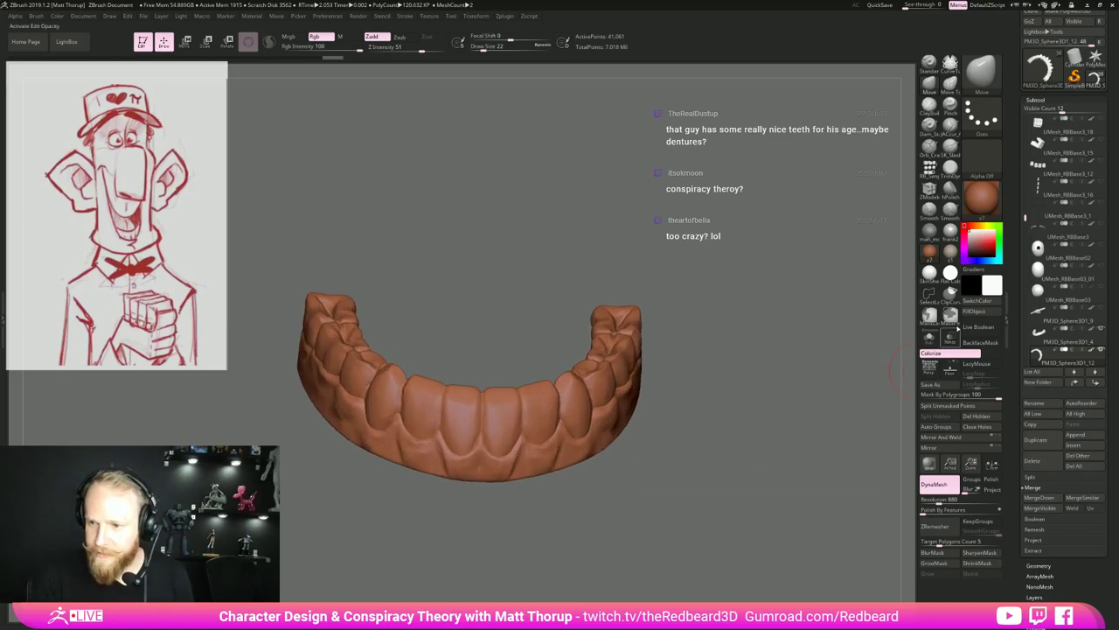
Switch the material to ToyPlastic, select the lower gums and fill them with it.
click(986, 200)
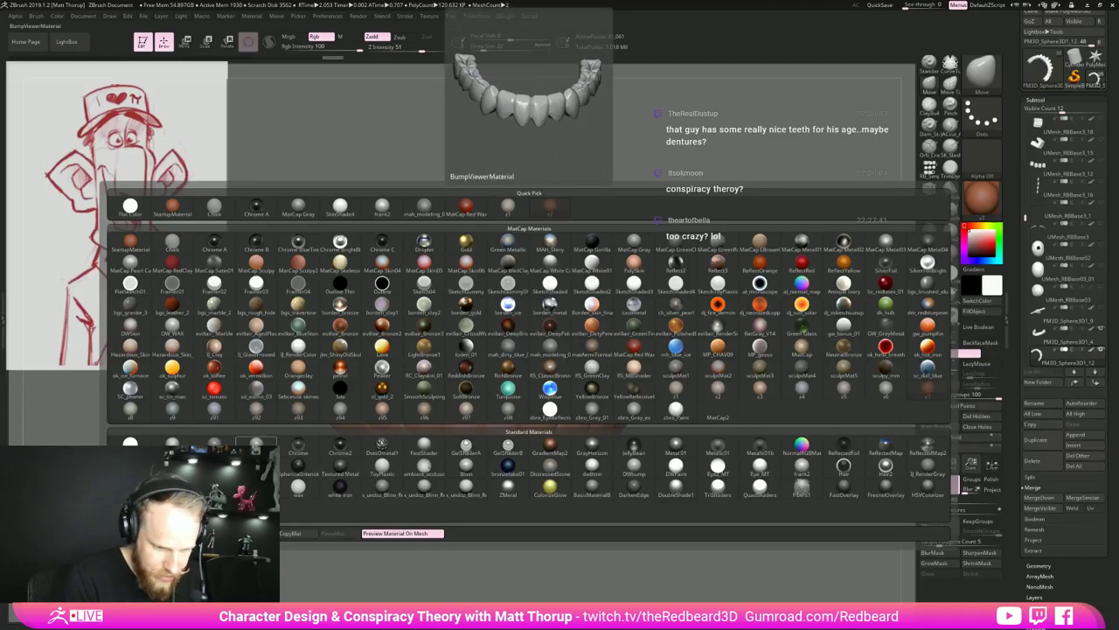
click(383, 467)
alt+click(536, 466)
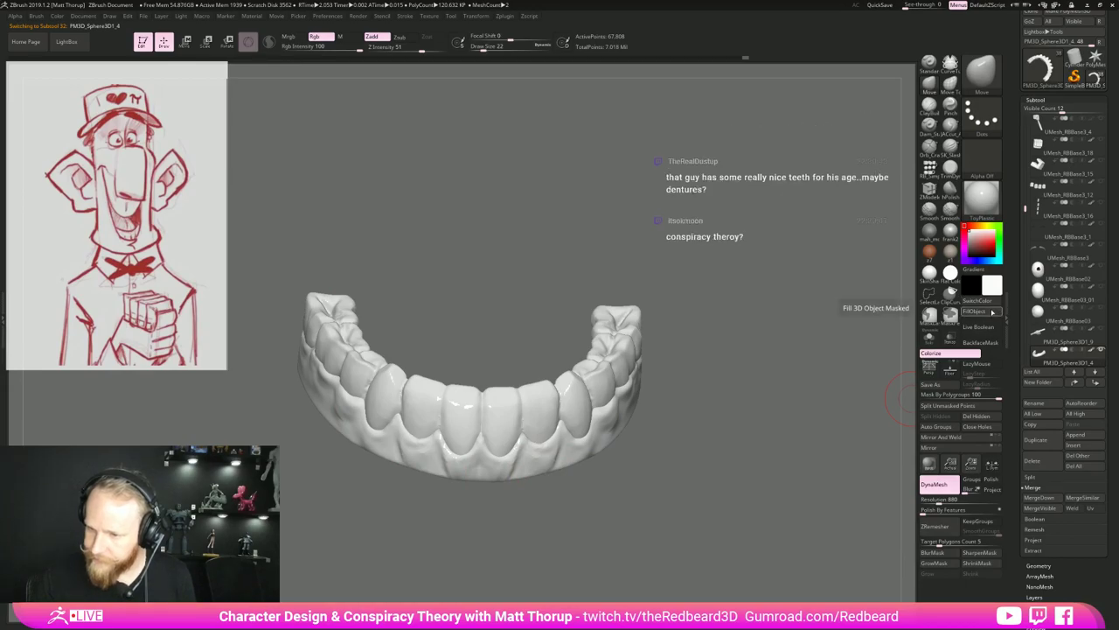
click(993, 313)
Choose a dark brownish red and fill the gums with that colour.
click(992, 284)
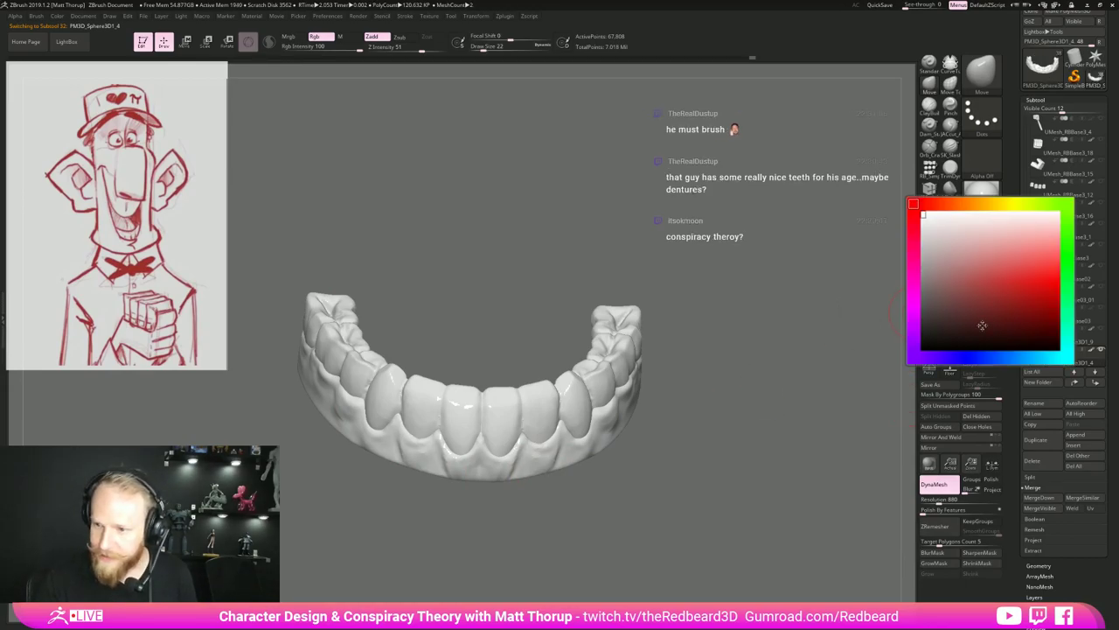
drag(736, 405, 695, 430)
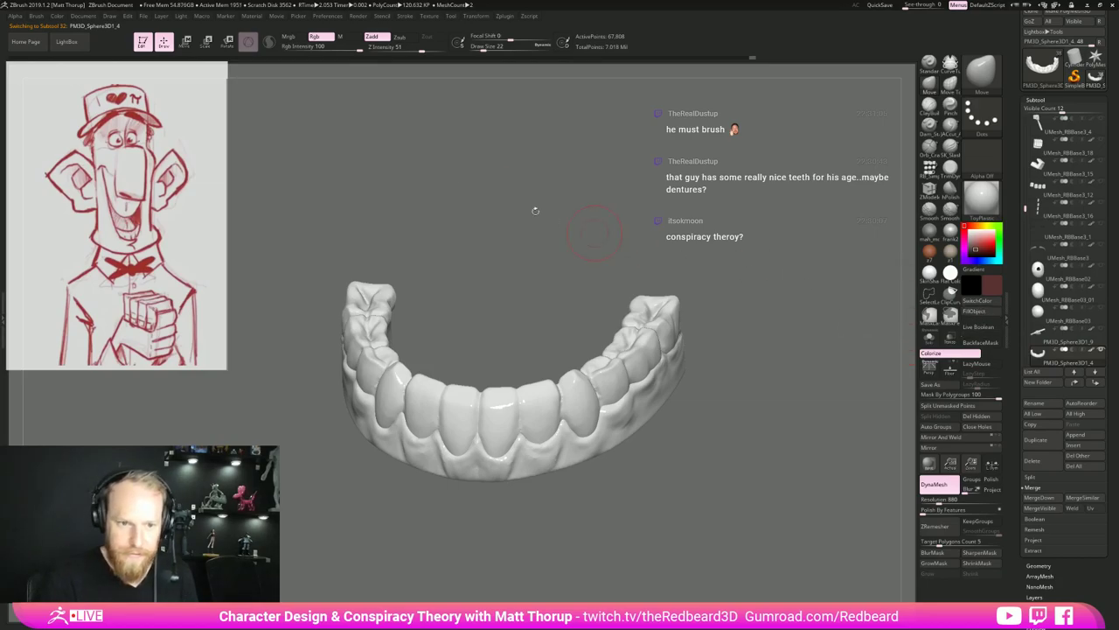
click(974, 312)
drag(781, 360, 771, 367)
Select the SK_AirBrush, choose a pale cream colour and paint light tones onto the front of the gums.
key(b)
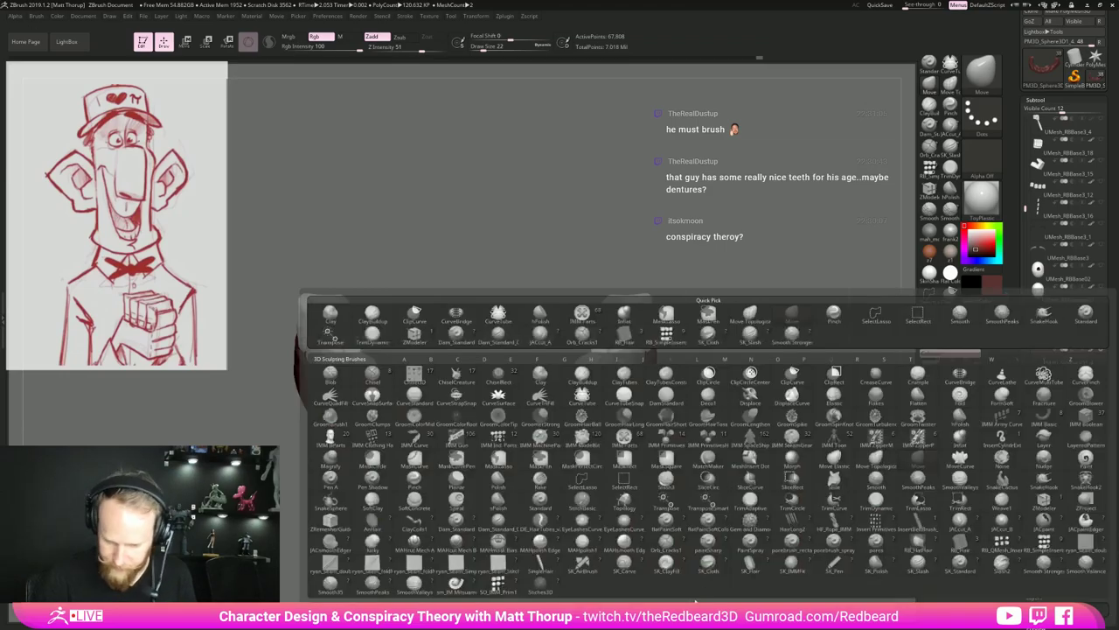
click(583, 565)
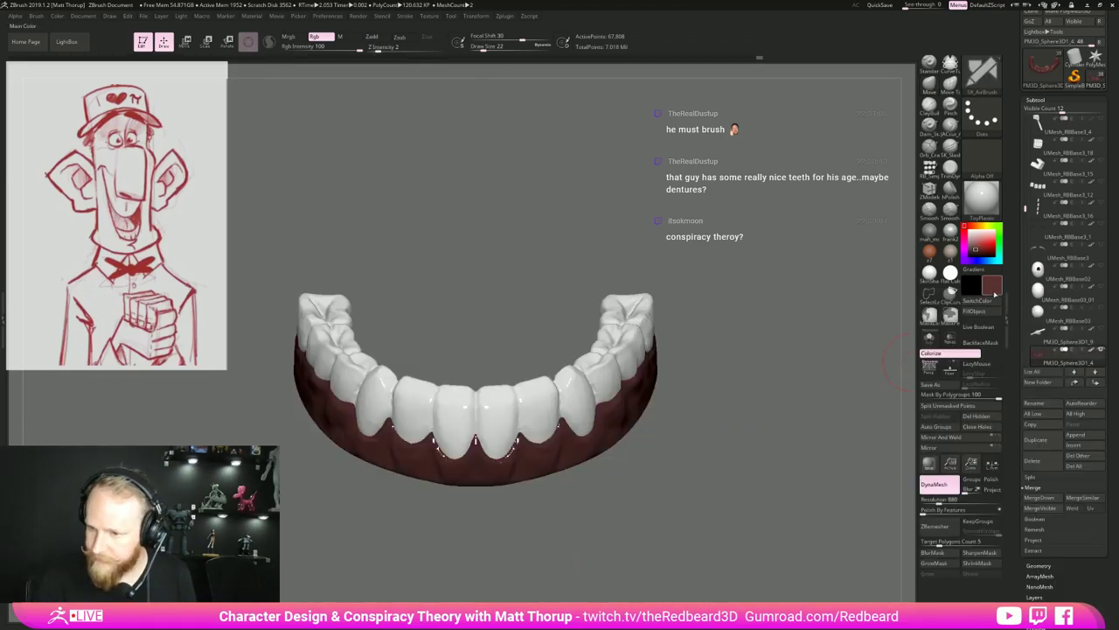
click(993, 289)
drag(922, 213, 945, 212)
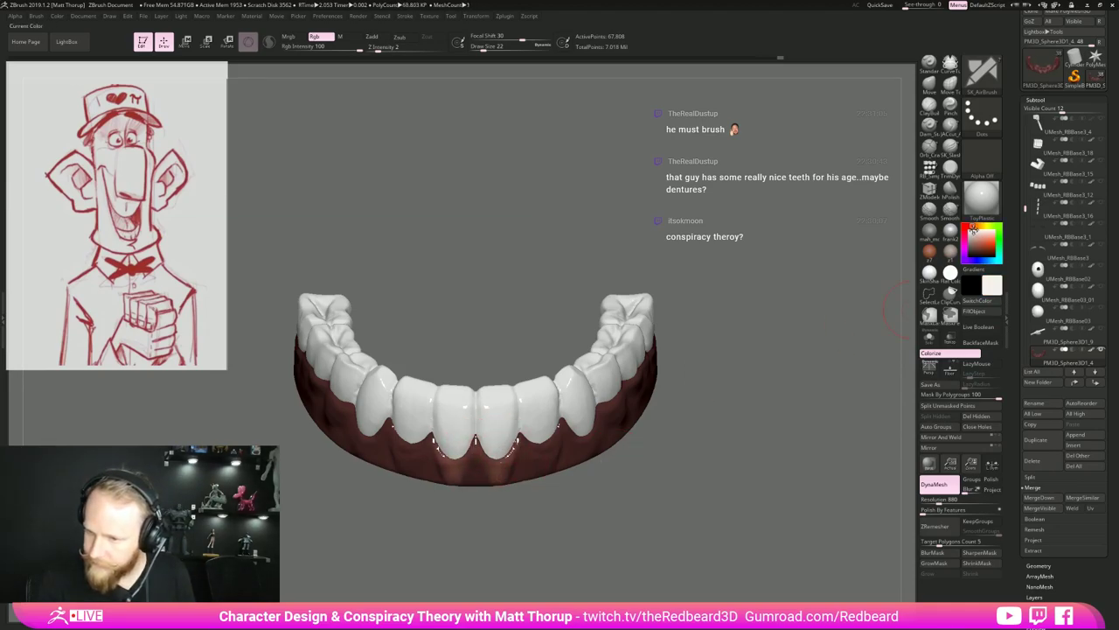
Change the colour to a brick red and airbrush it across the front of the gums.
click(978, 254)
click(933, 209)
click(1021, 288)
drag(1006, 309, 1006, 311)
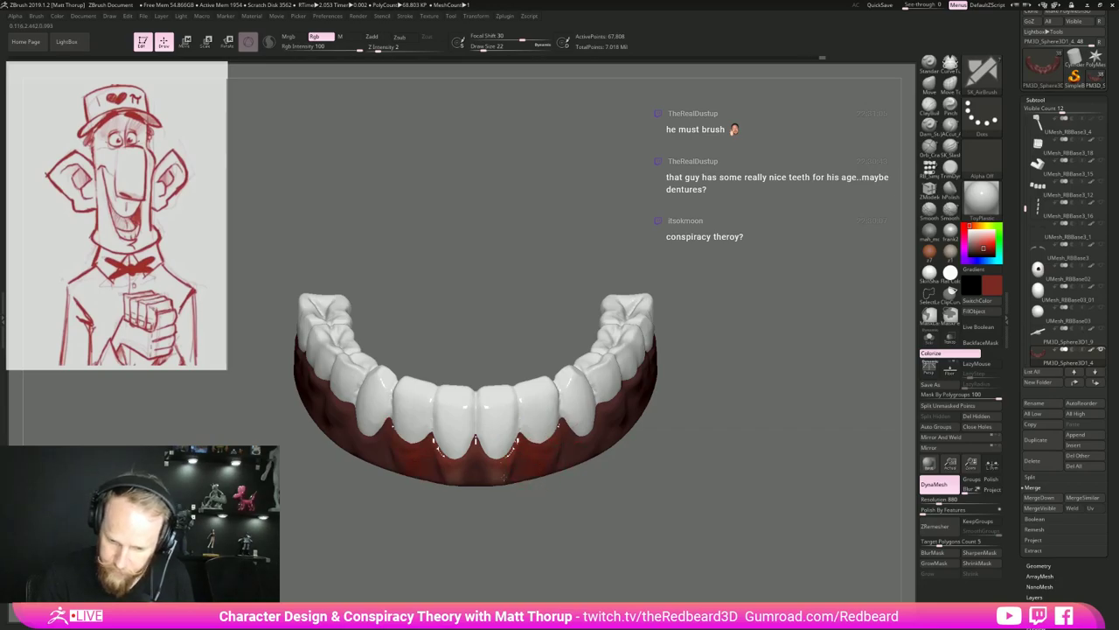
Choose a salmon pink and airbrush it around the front and both sides of the gums with a larger brush of draw size 46.
drag(683, 398, 568, 407)
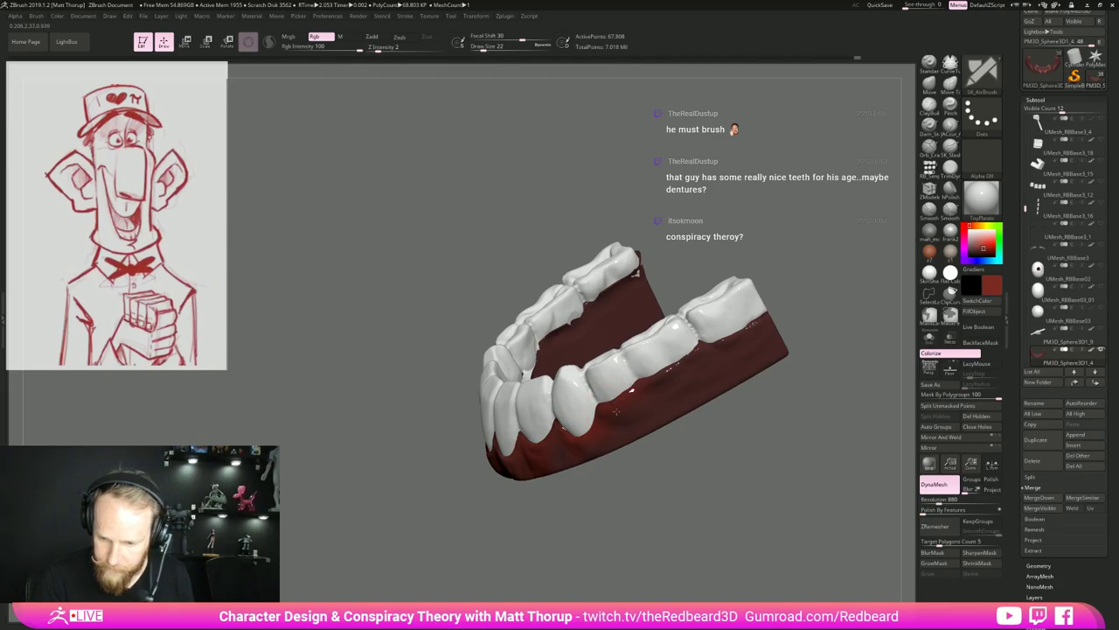
click(988, 285)
click(985, 269)
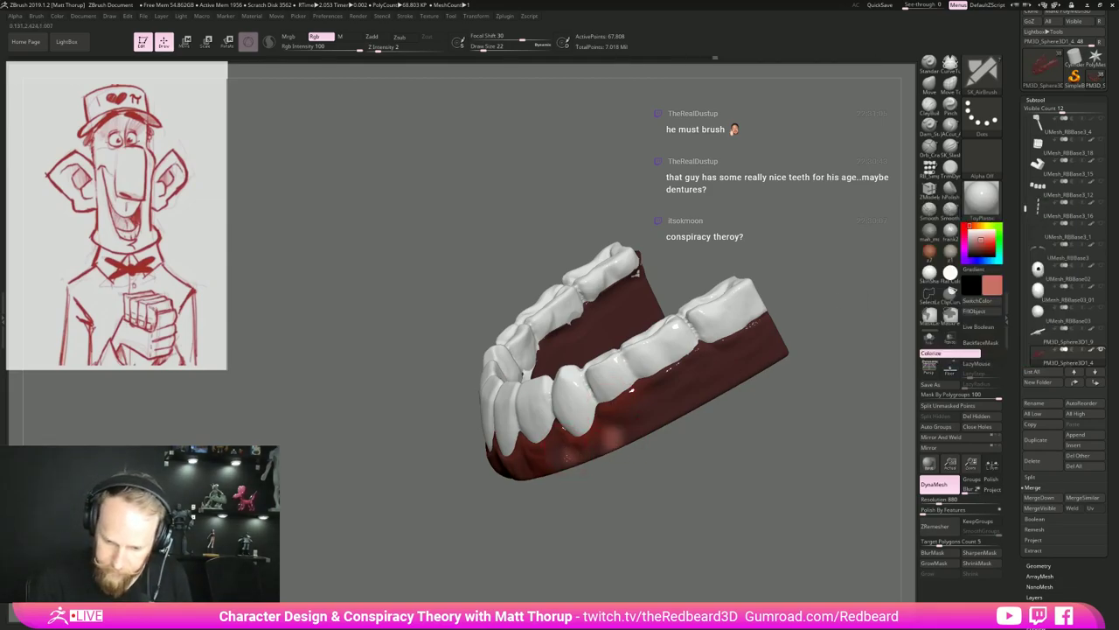
drag(546, 497, 582, 492)
key(s)
click(544, 462)
drag(554, 444, 497, 473)
drag(437, 507, 492, 488)
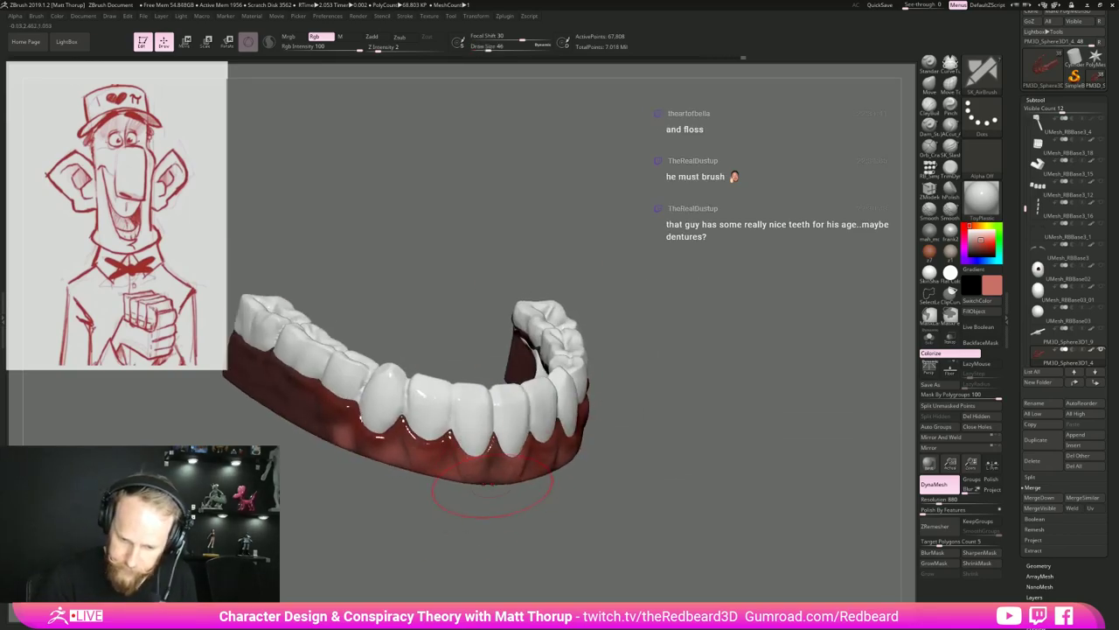
drag(588, 451, 617, 444)
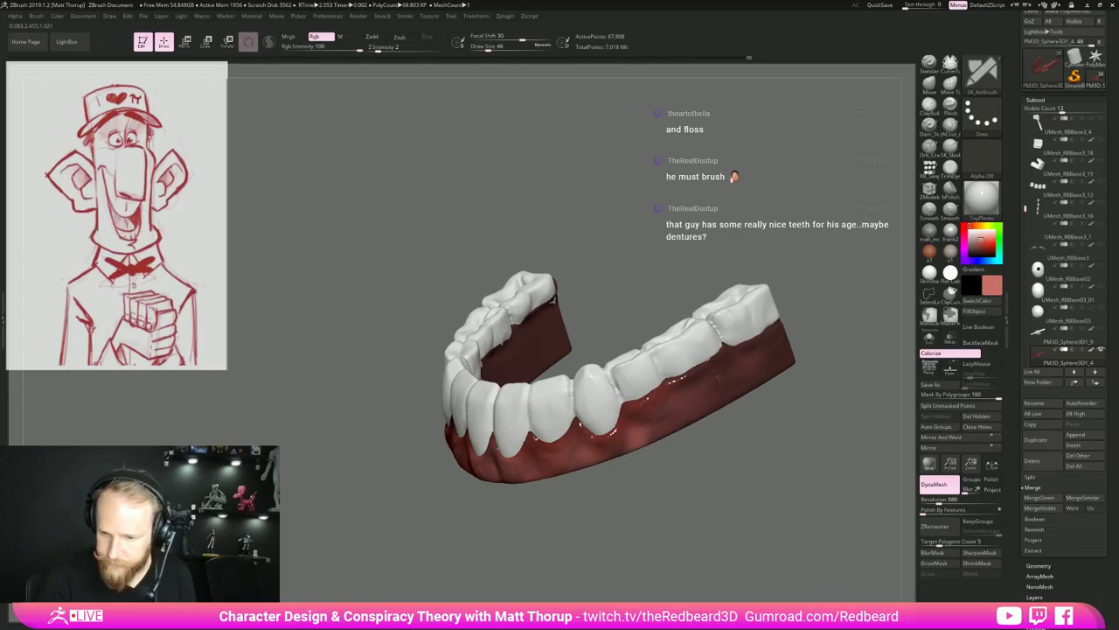
drag(762, 357, 706, 399)
drag(520, 516, 558, 504)
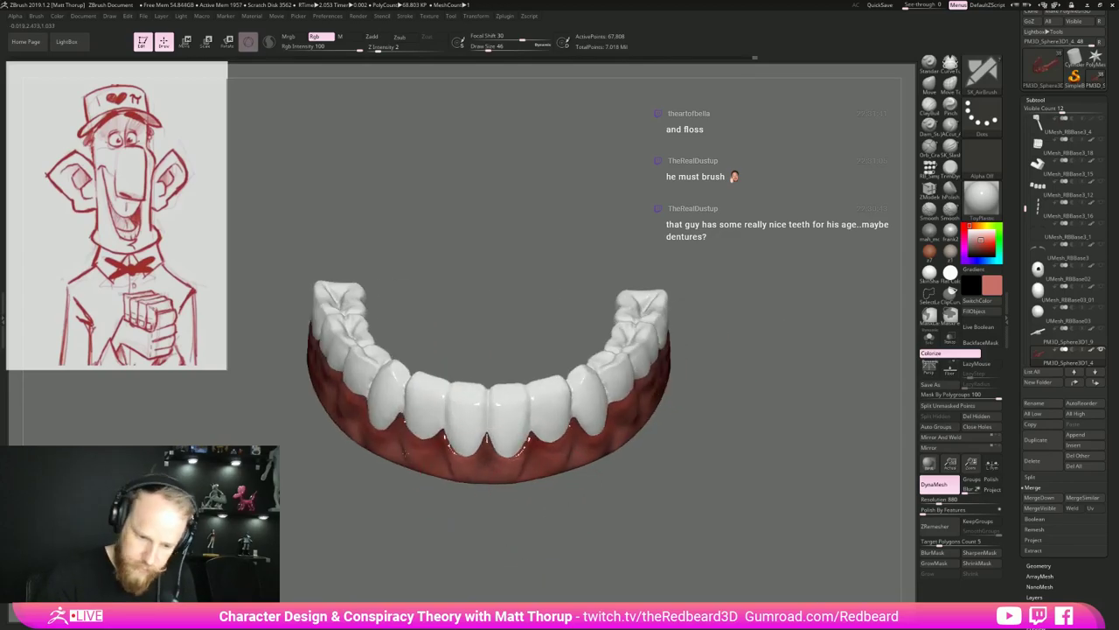
drag(670, 482, 605, 479)
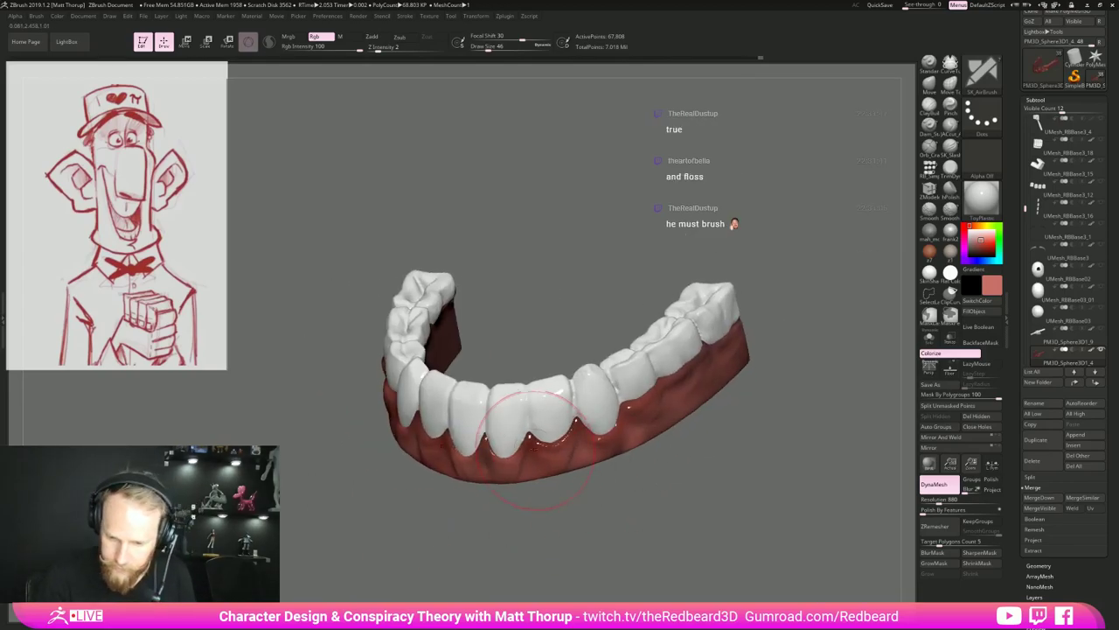
Choose a light peach, reduce the draw size to 18 and airbrush highlights along the gums below the teeth.
click(1000, 283)
click(969, 207)
key(s)
drag(623, 418, 616, 418)
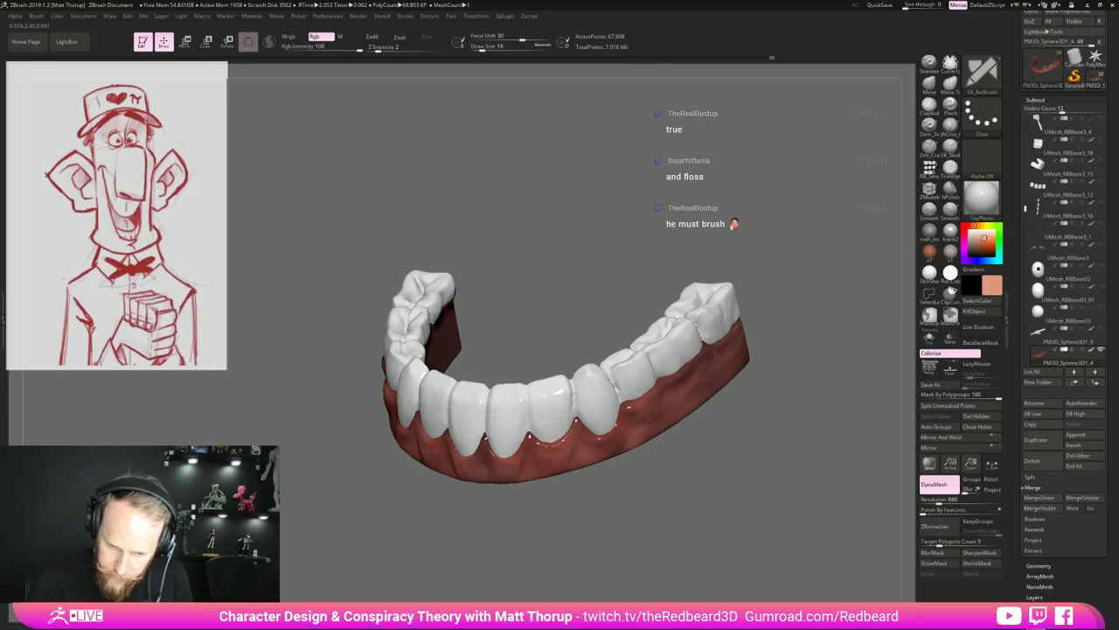
drag(658, 450, 709, 570)
Select the lower teeth, choose a pale cream colour and fill them with it.
alt+click(568, 459)
drag(772, 452, 726, 470)
click(993, 285)
click(976, 215)
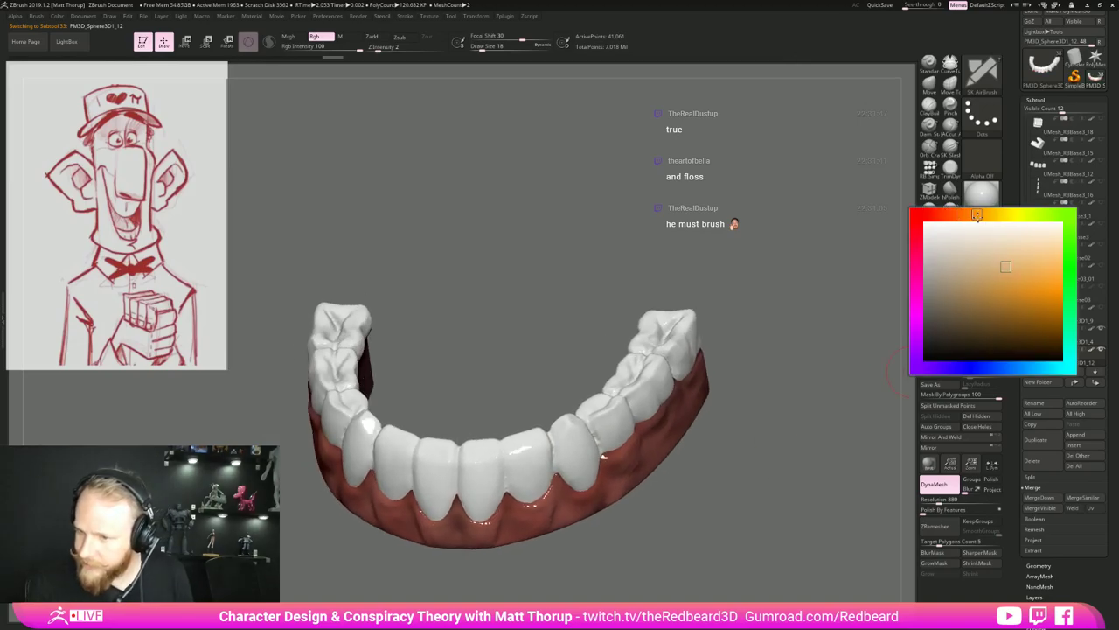
drag(975, 268, 970, 252)
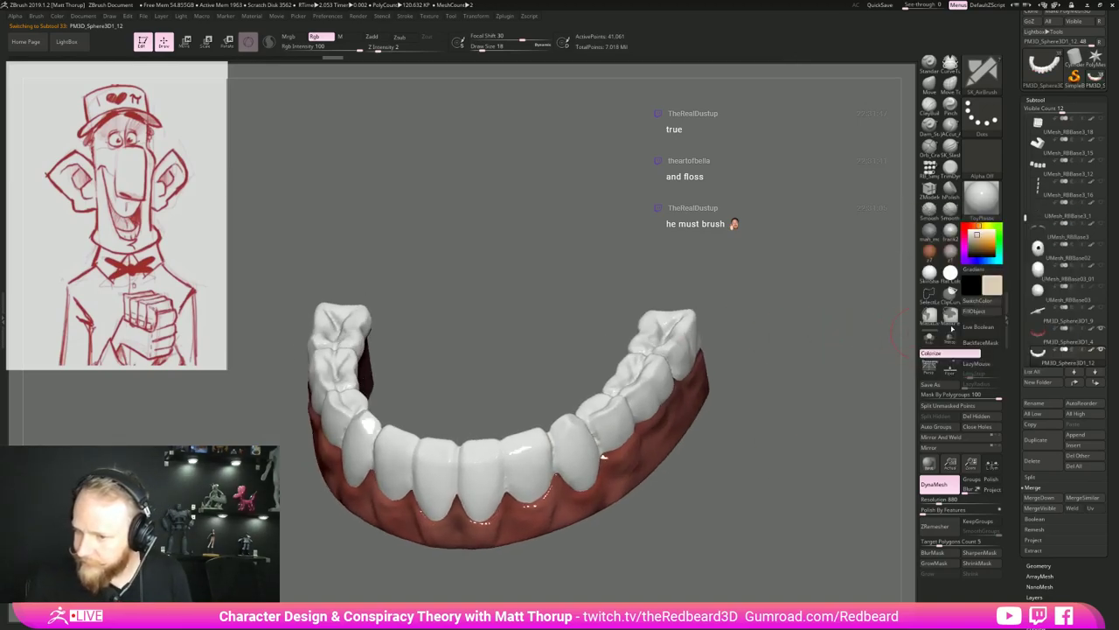
click(990, 315)
Choose a golden brown and airbrush a light stain along the upper edges of the front teeth.
mouse_move(879, 337)
mouse_down()
mouse_move(849, 390)
mouse_move(771, 399)
mouse_move(763, 417)
mouse_move(792, 398)
mouse_up()
click(995, 284)
click(1002, 290)
click(1003, 289)
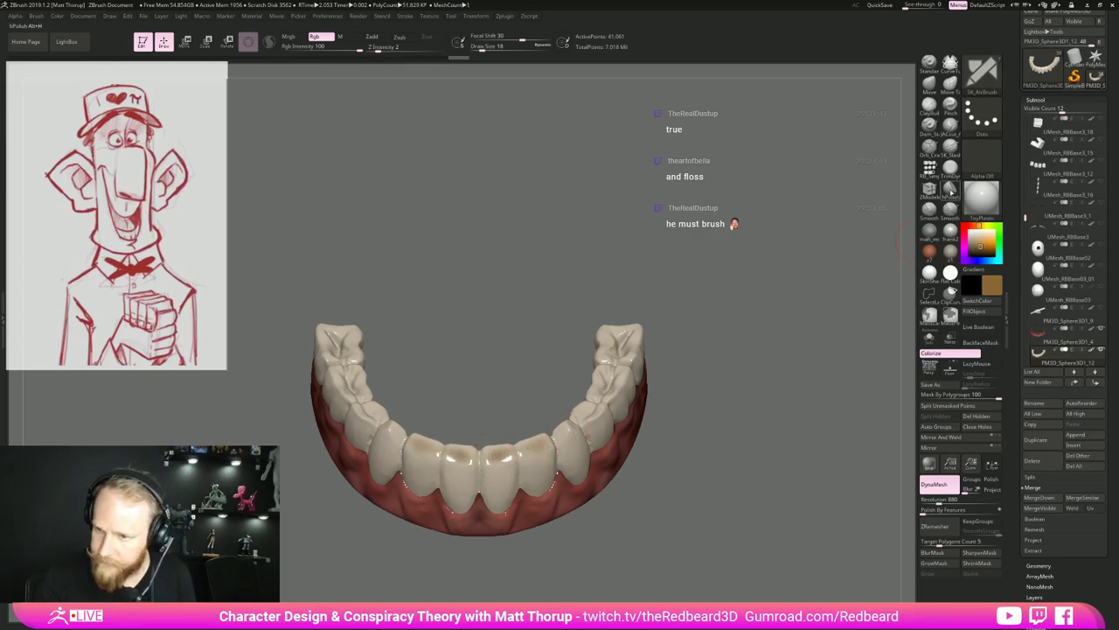
Switch to the hPolish brush with only Rgb active and paint brown stains on the tooth edges and the molars' chewing surfaces.
click(950, 188)
click(320, 37)
click(499, 455)
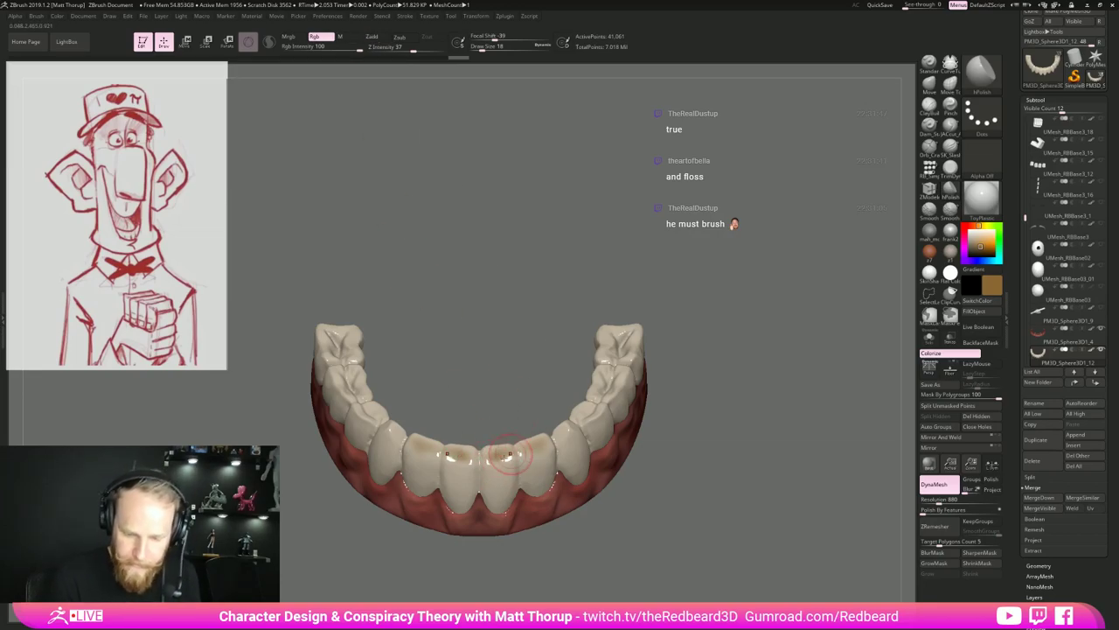
drag(565, 428, 562, 433)
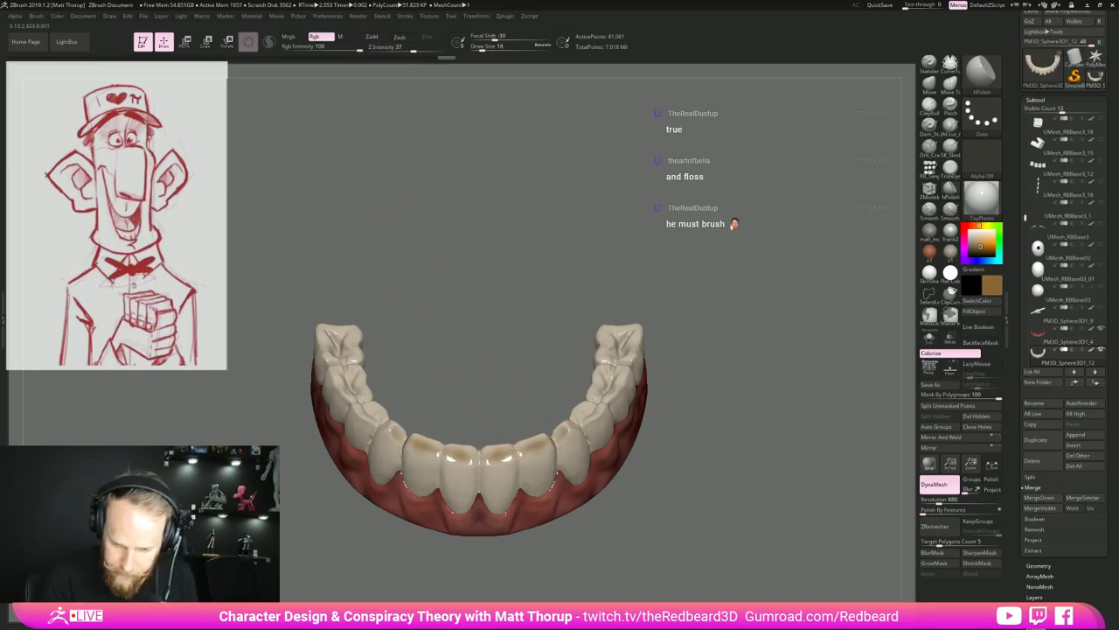
drag(691, 490, 638, 533)
drag(582, 426, 642, 342)
shift+drag(790, 327, 814, 299)
alt+drag(814, 299, 759, 416)
Choose a pale cream and paint over the tooth edges to soften the brown stains.
click(994, 285)
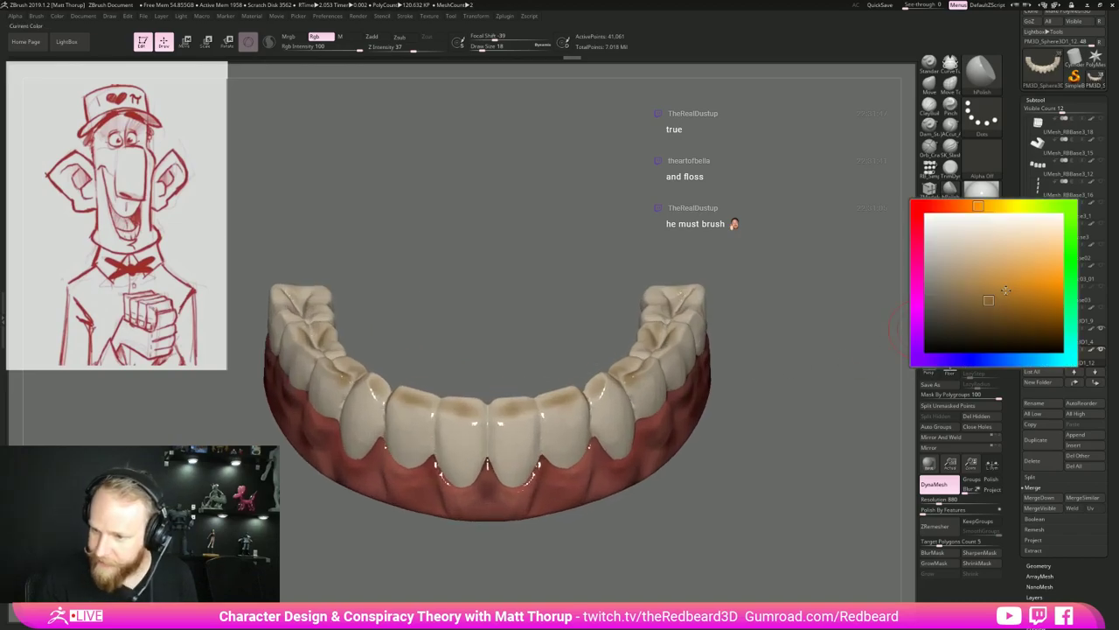
click(971, 242)
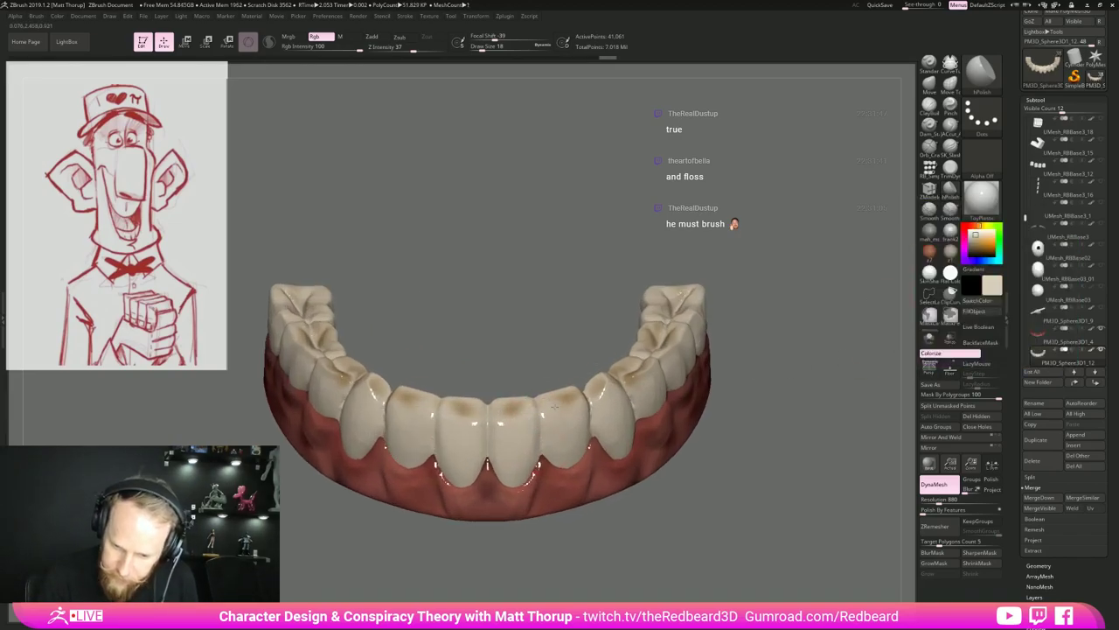
mouse_move(748, 356)
mouse_down()
mouse_move(673, 398)
mouse_move(627, 373)
mouse_up()
shift+drag(776, 323, 688, 471)
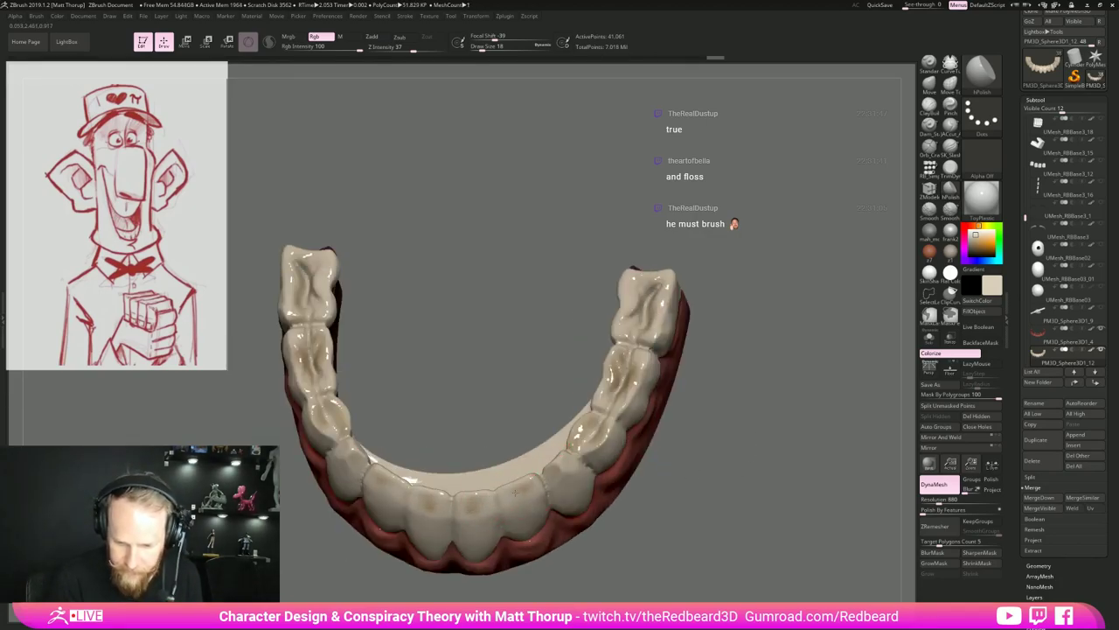
drag(669, 489, 796, 465)
Sample a tan colour from the front teeth and touch up the tooth edges with it.
drag(992, 286, 547, 470)
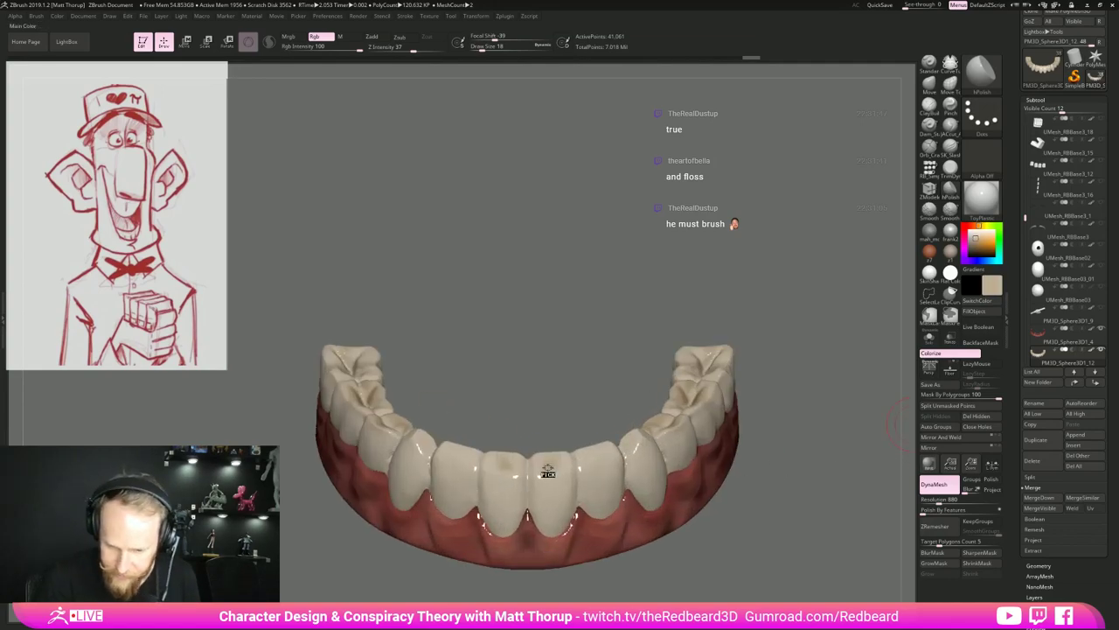
drag(840, 389, 802, 444)
drag(604, 453, 612, 446)
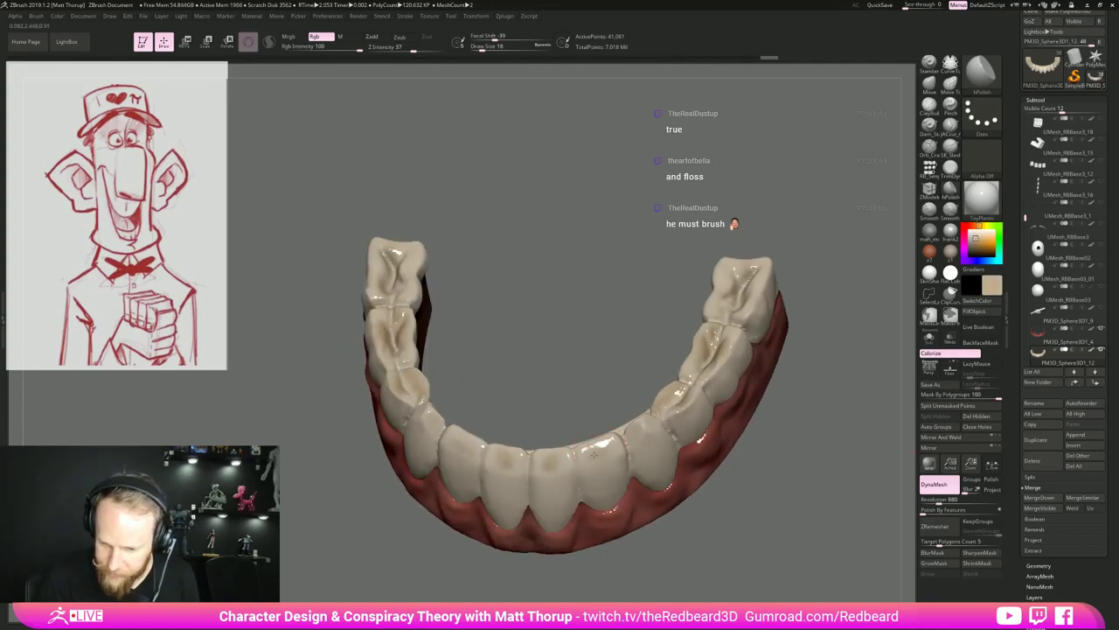
drag(764, 443, 743, 420)
shift+drag(744, 420, 773, 385)
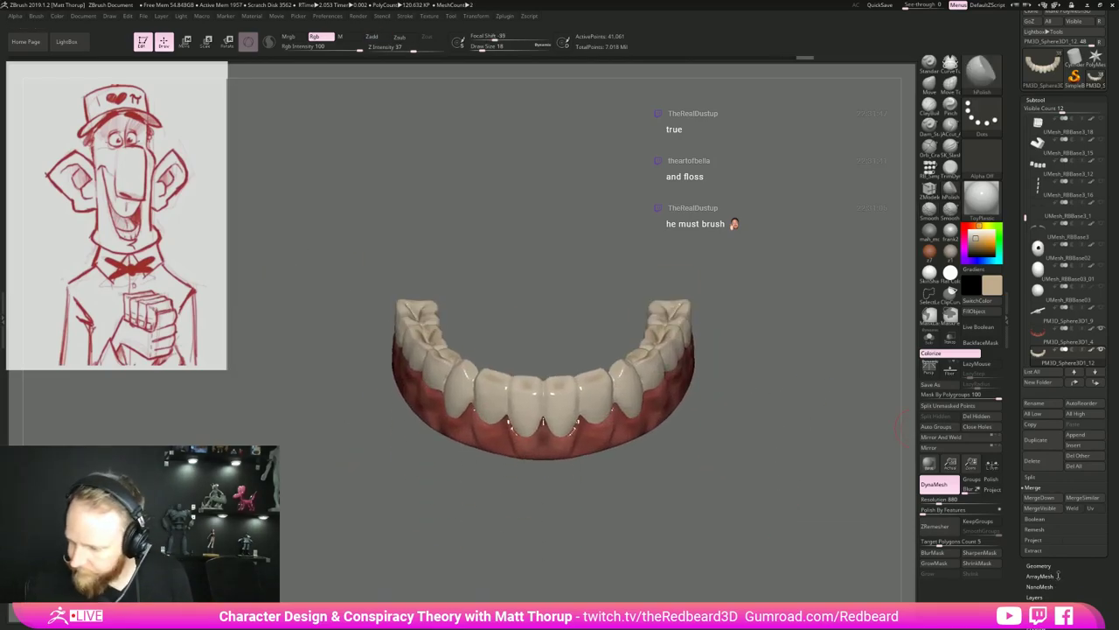
Mask the teeth by cavity and invert the mask so only the crevices can be painted.
drag(1058, 575, 1060, 487)
click(1038, 439)
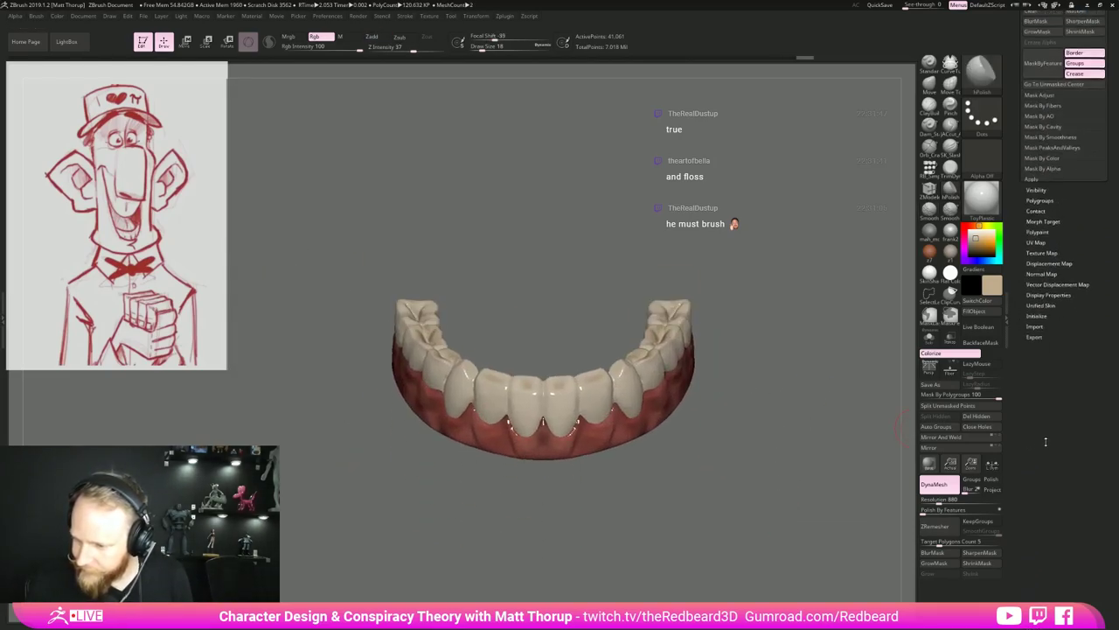
click(1058, 122)
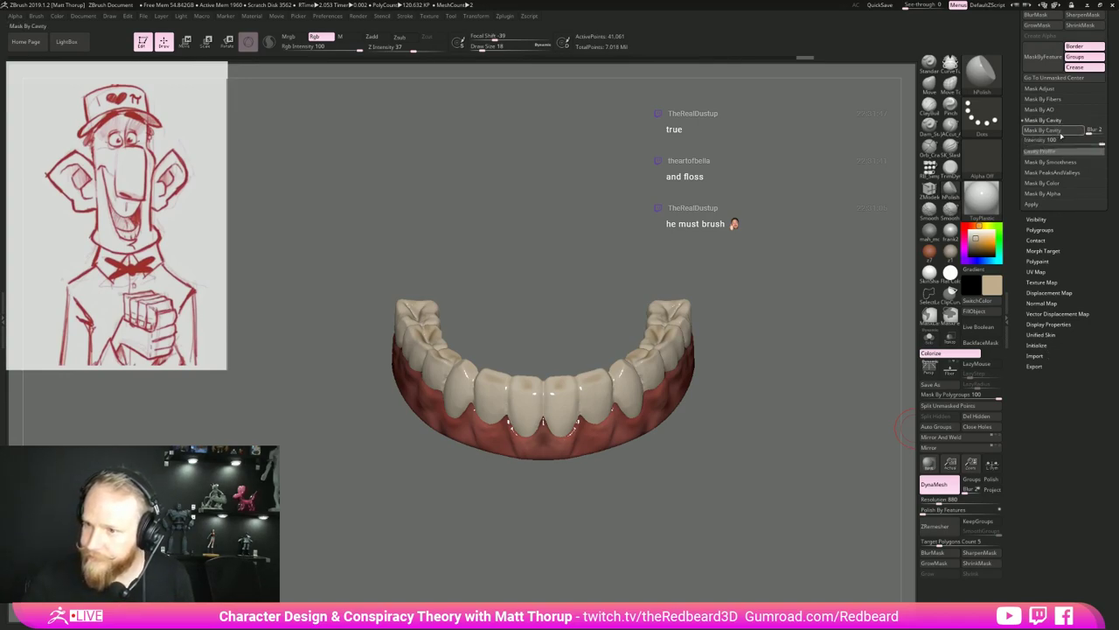
click(1059, 131)
ctrl+click(759, 391)
Select the SK_AirBrush, choose a dark brown colour and hide the mask display on the teeth.
alt+drag(770, 408, 753, 464)
key(b)
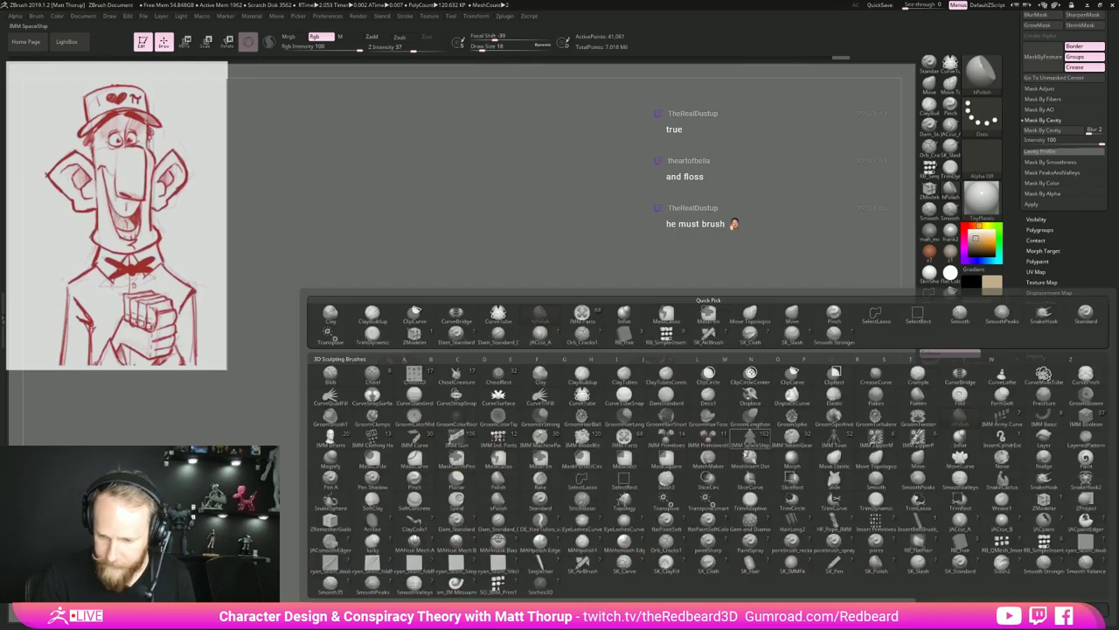
click(584, 562)
click(991, 293)
click(973, 329)
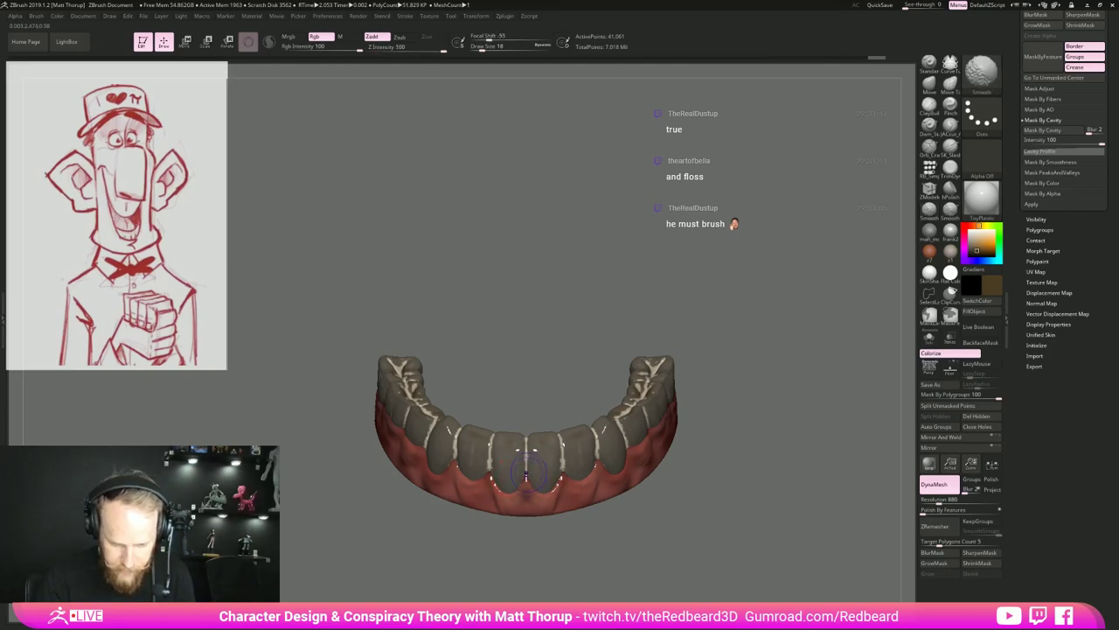
key(ctrl+h)
Try airbrushing dark brown into the gaps between the front teeth at draw size 50, and undo the strokes.
key(s)
drag(521, 480, 529, 479)
key(ctrl+z)
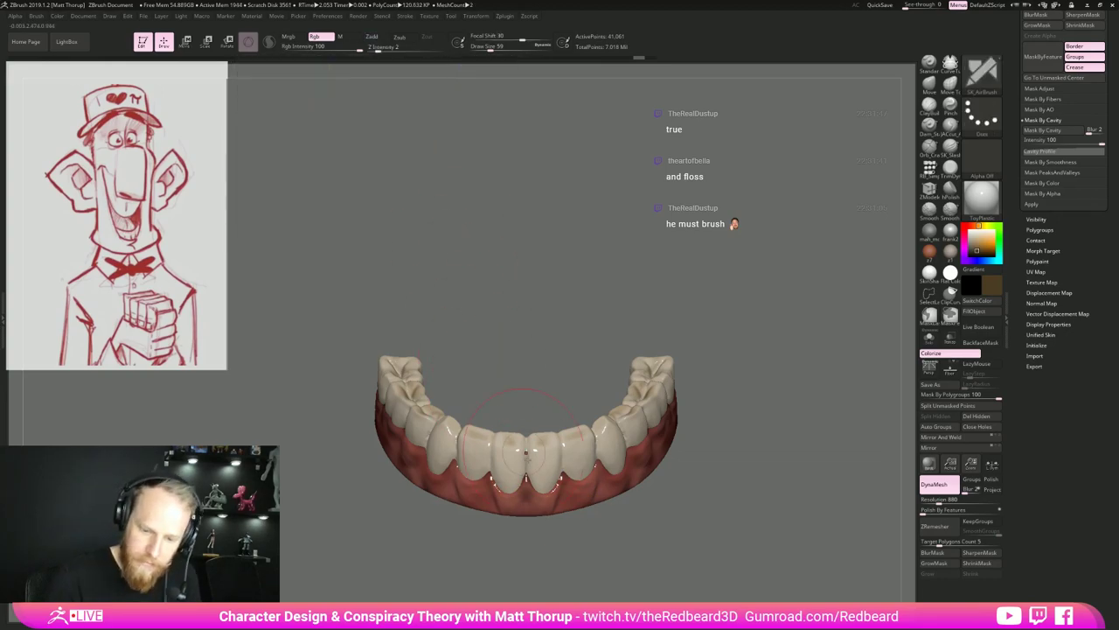
drag(663, 490, 687, 488)
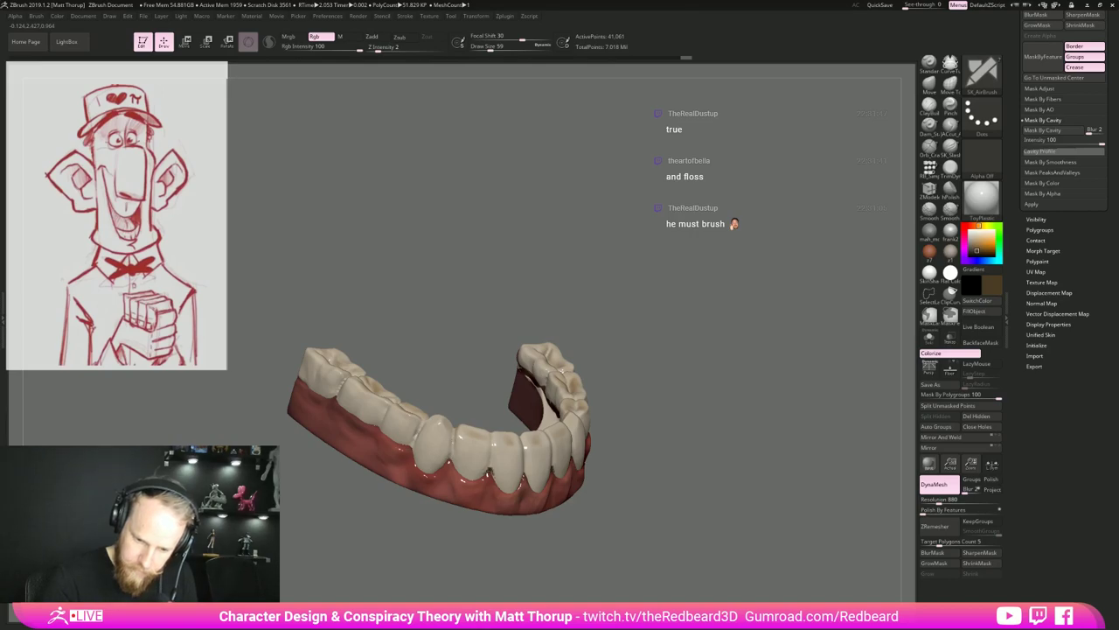
drag(822, 437, 754, 431)
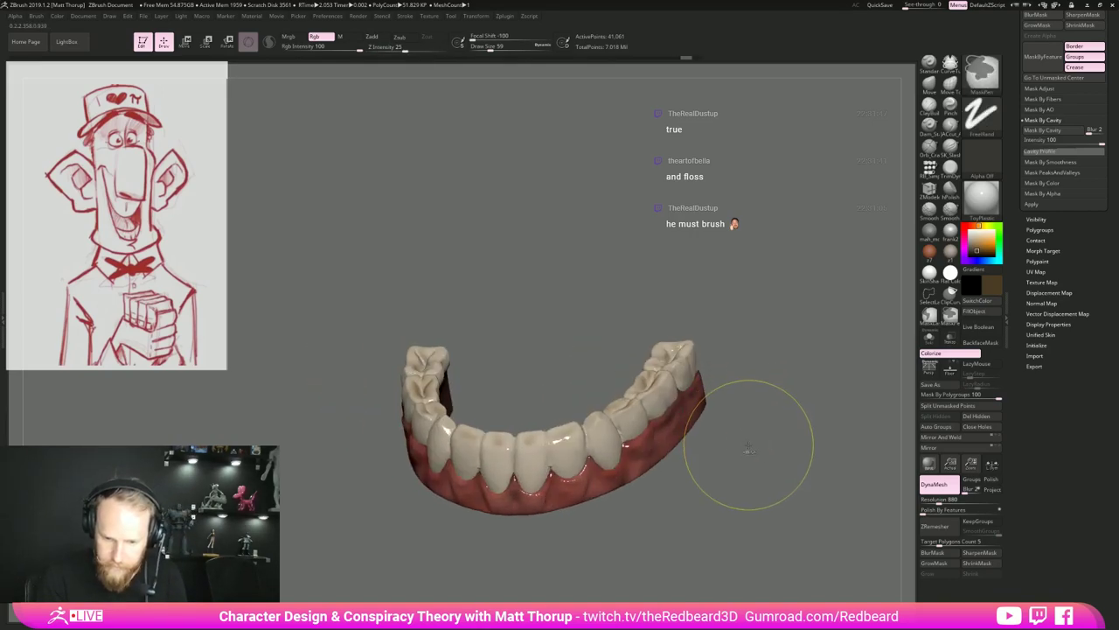
drag(694, 477, 737, 480)
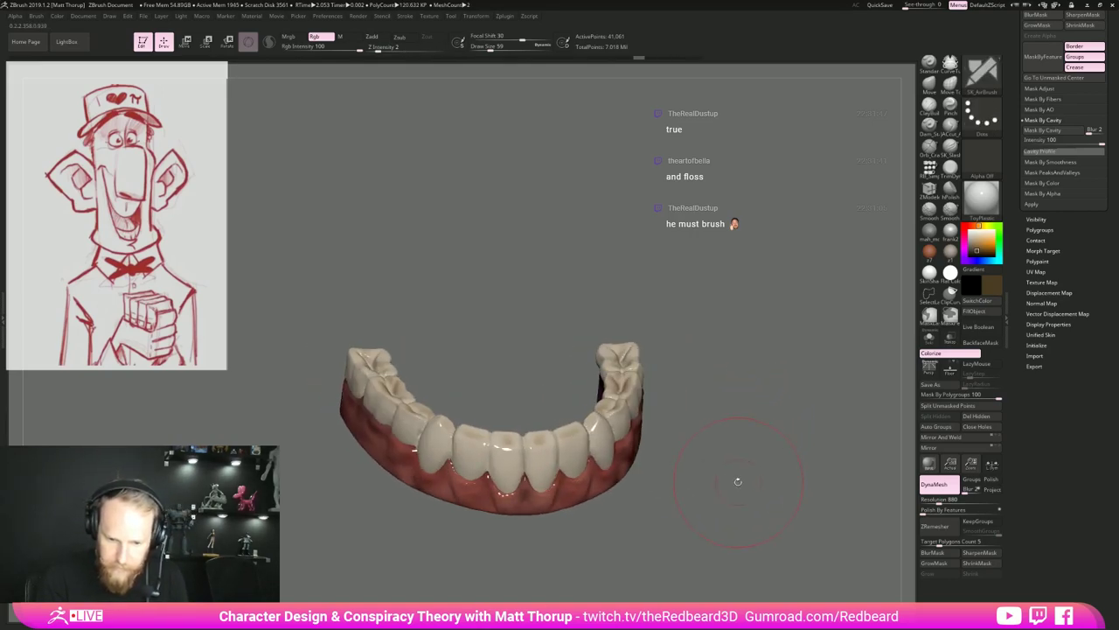
key(ctrl+z)
key(ctrl+z)
mouse_move(526, 447)
mouse_down()
mouse_move(526, 473)
mouse_move(560, 469)
mouse_move(531, 454)
mouse_up()
key(ctrl+z)
Increase the draw size to 104 and airbrush dark brown into the crevices along the whole row of teeth.
key(s)
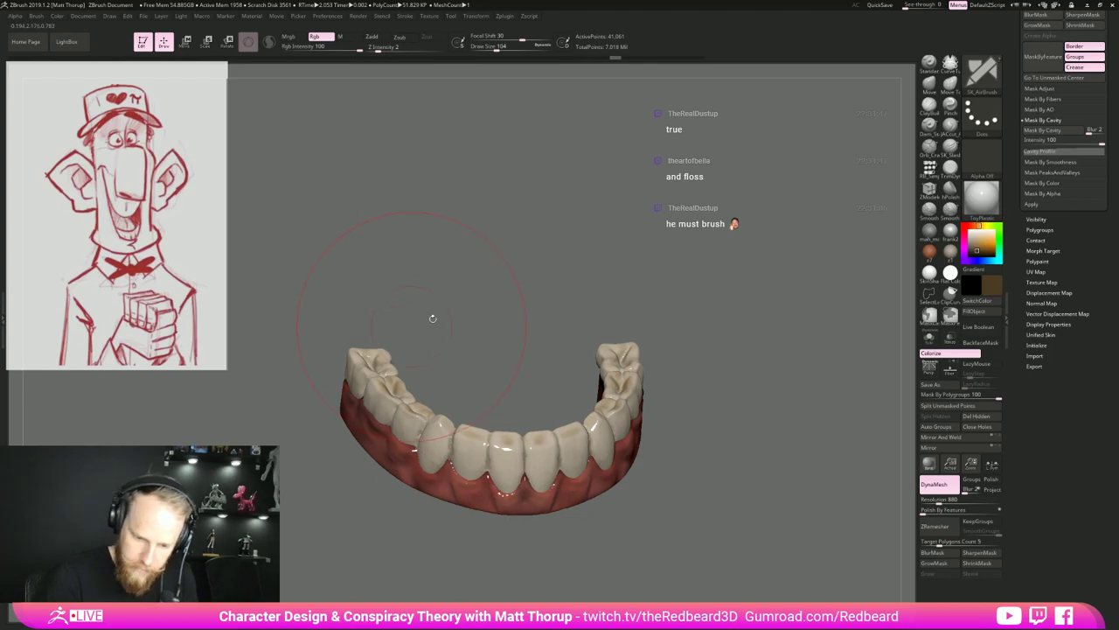
drag(433, 318, 501, 320)
drag(427, 432, 378, 407)
mouse_move(461, 325)
mouse_down()
mouse_move(562, 390)
mouse_move(637, 280)
mouse_move(699, 343)
mouse_move(692, 463)
mouse_move(625, 494)
mouse_move(577, 474)
mouse_up()
mouse_move(522, 412)
shift+mouse_down()
mouse_move(517, 393)
mouse_move(452, 401)
mouse_move(371, 368)
shift+mouse_up()
drag(664, 358, 632, 397)
mouse_move(490, 380)
shift+mouse_down()
mouse_move(442, 384)
mouse_move(525, 354)
shift+mouse_up()
mouse_move(603, 455)
shift+mouse_down()
mouse_move(642, 468)
mouse_move(623, 548)
shift+mouse_up()
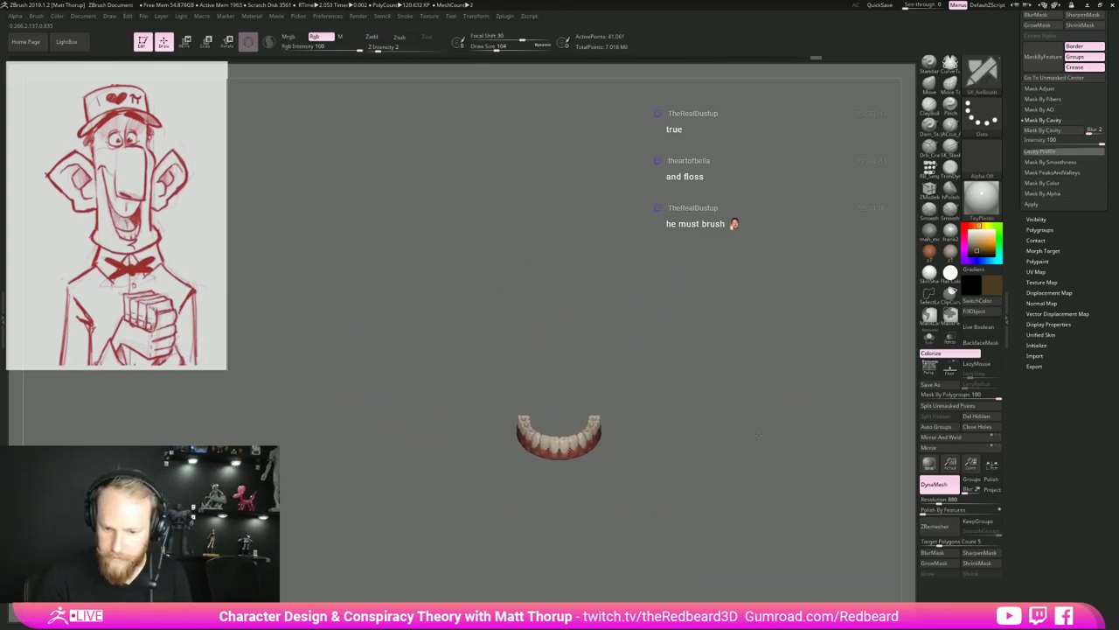
Switch to material-only mode and fill the teeth with the ToyPlastic material.
alt+drag(759, 435, 787, 434)
click(349, 39)
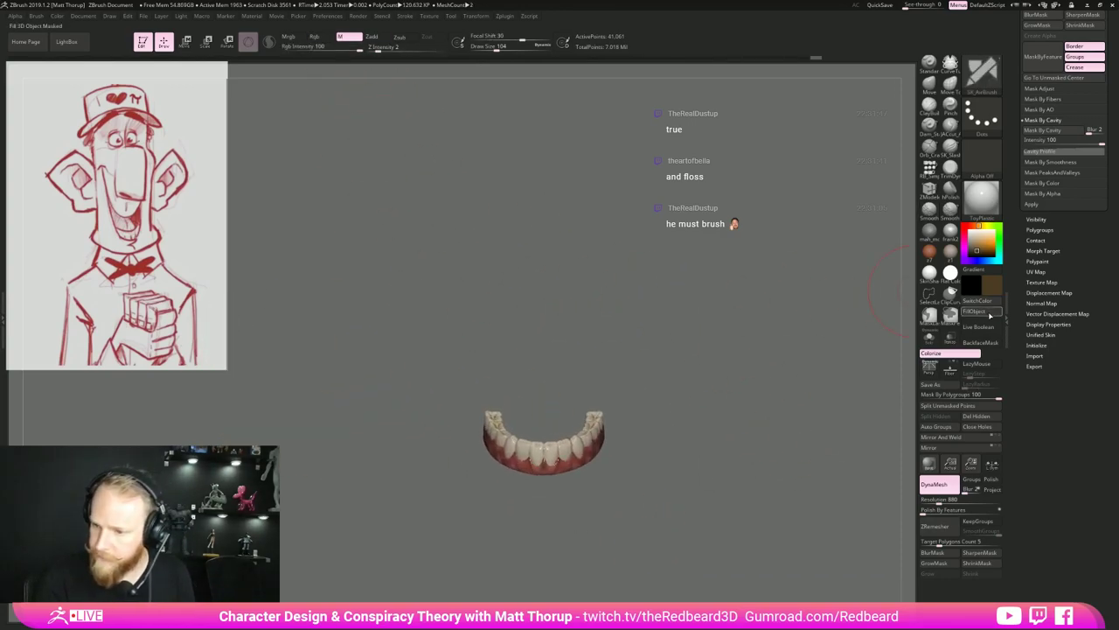
click(991, 314)
mouse_move(822, 356)
mouse_down()
mouse_move(853, 360)
mouse_move(841, 358)
mouse_up()
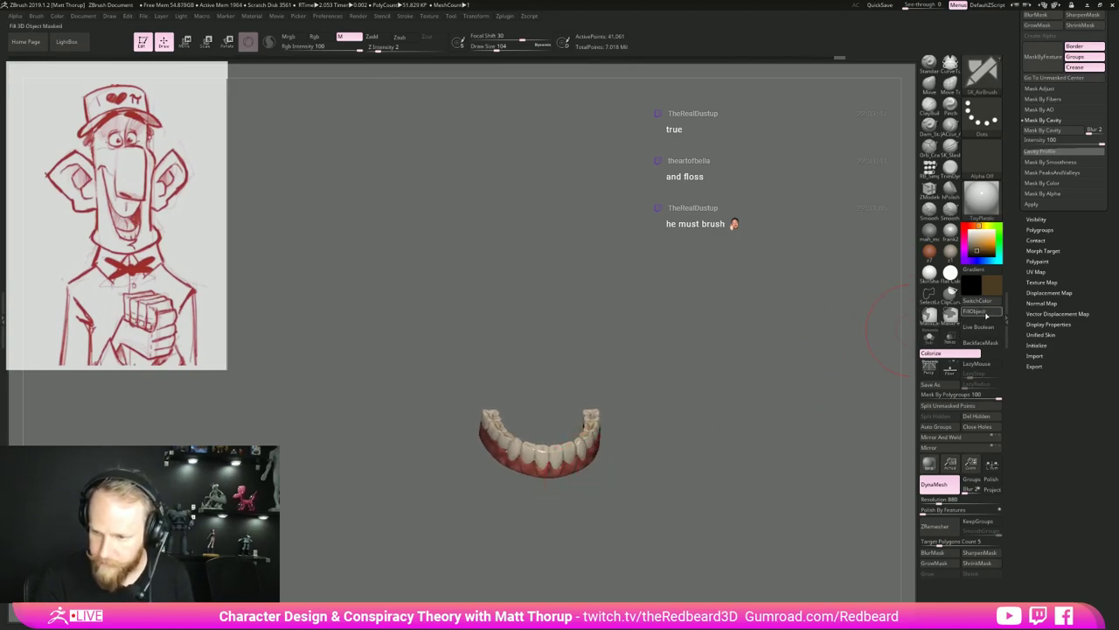
Open the subtool list and make the eyes, eyelashes, eyebrows and fist visible again.
click(929, 338)
alt+drag(787, 369, 790, 472)
alt+drag(718, 494, 682, 422)
drag(1112, 51, 1097, 134)
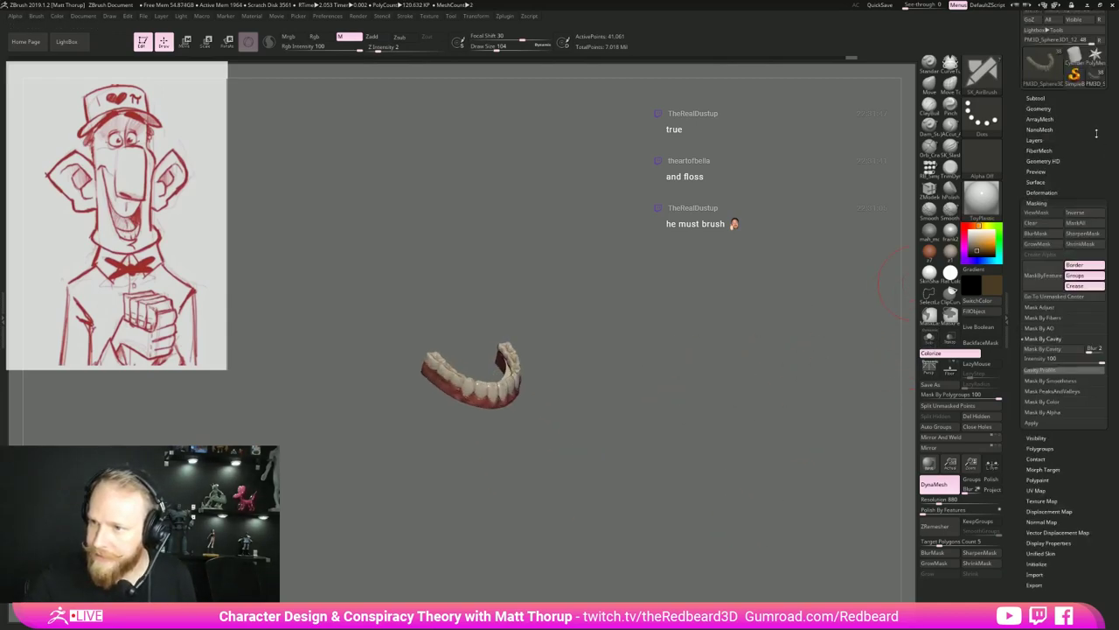
click(1037, 98)
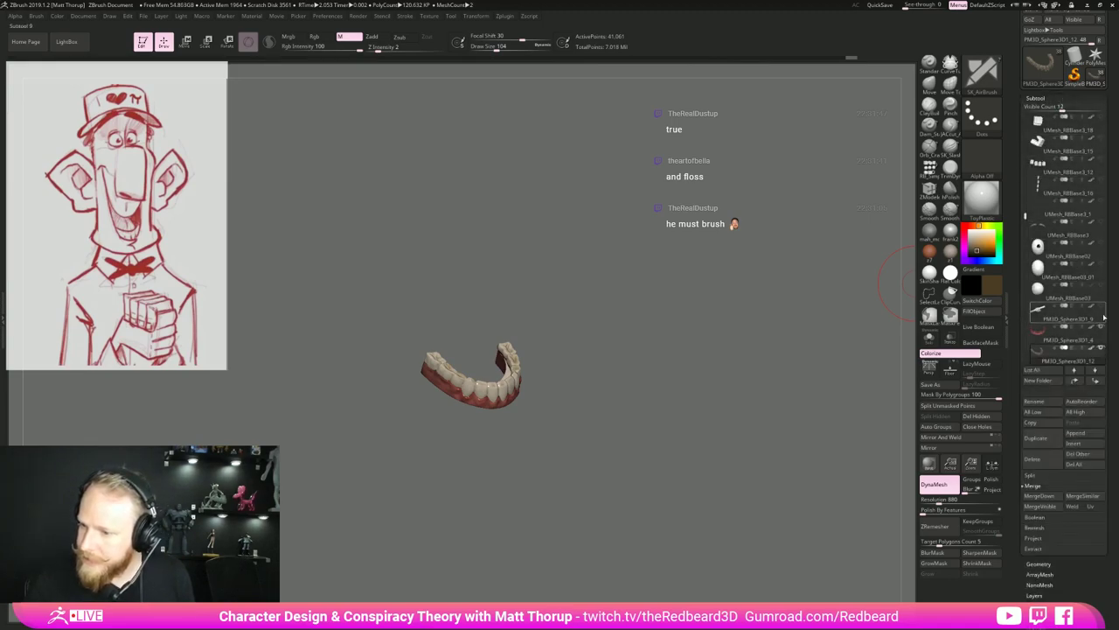
click(1102, 264)
click(1102, 243)
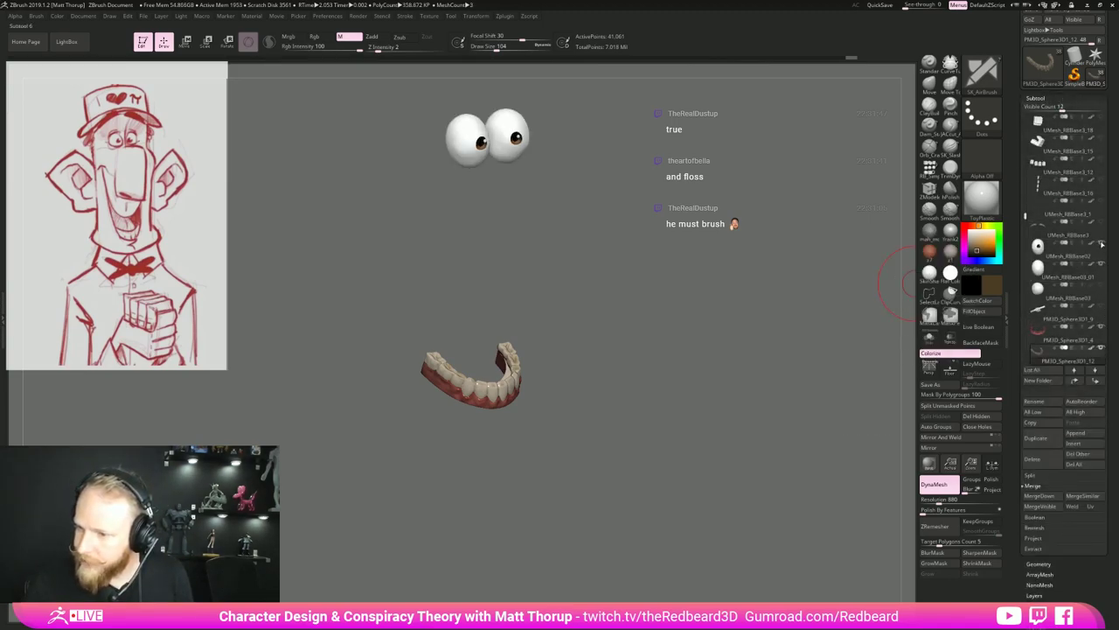
click(1103, 222)
click(1102, 201)
click(1102, 180)
click(1102, 159)
click(1101, 138)
click(1101, 138)
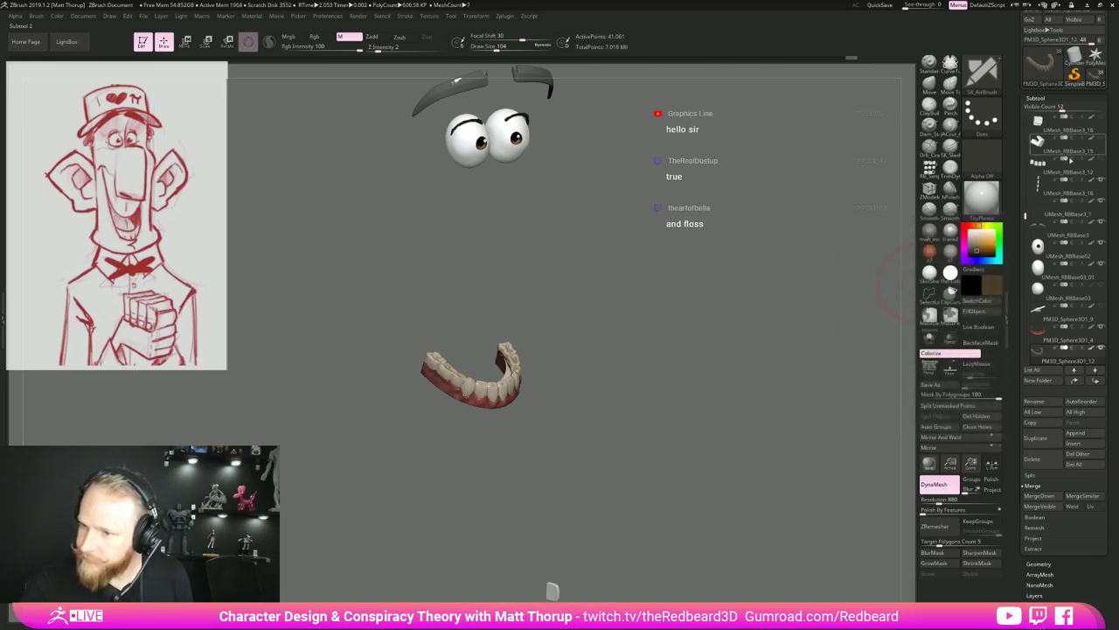
drag(1027, 215, 1026, 172)
click(1101, 131)
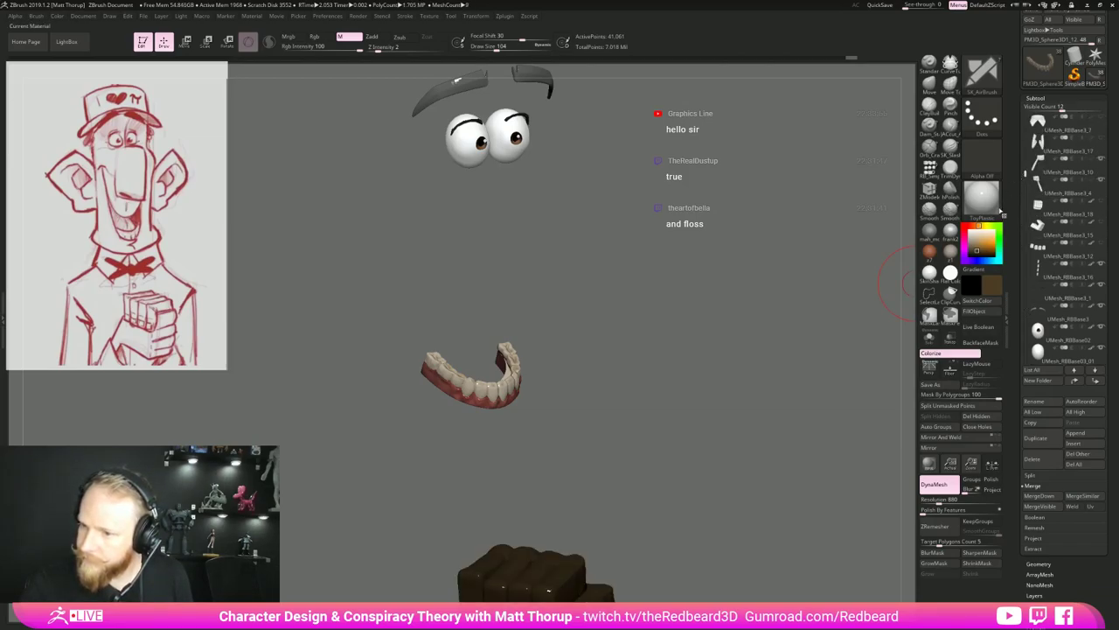
Try the SkinShade4 and SoftPlastic materials on the lower teeth.
click(930, 274)
alt+drag(830, 407, 781, 482)
key(f)
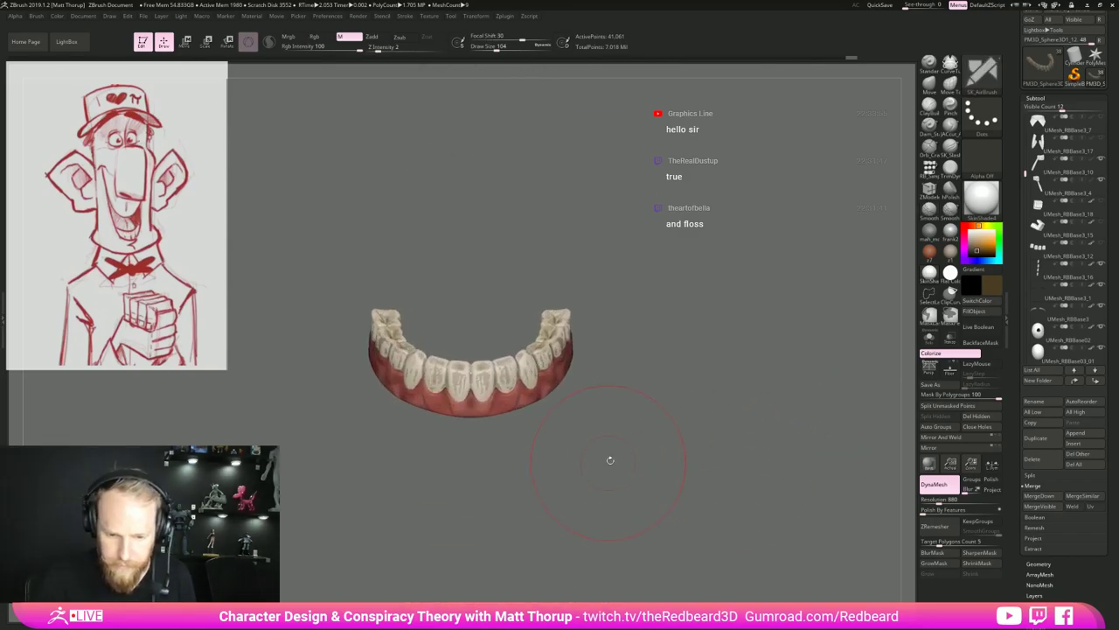
drag(609, 460, 597, 452)
click(994, 289)
click(981, 200)
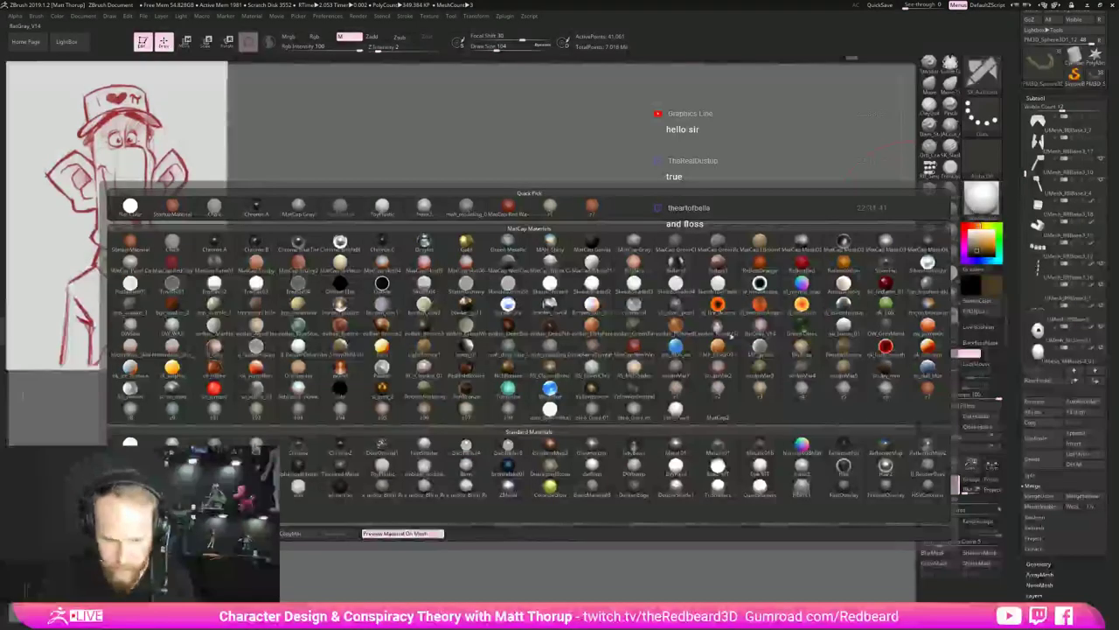
click(384, 470)
drag(639, 422, 813, 359)
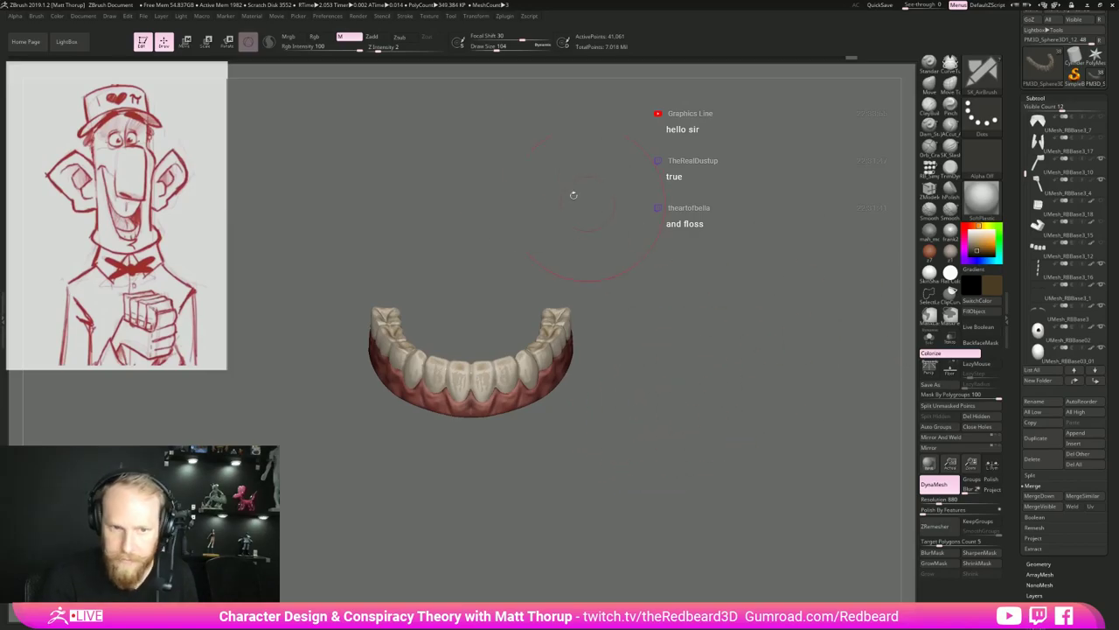
click(980, 315)
drag(822, 364, 749, 368)
Return to the ToyPlastic material, select the lower gums and fill them with it.
click(988, 201)
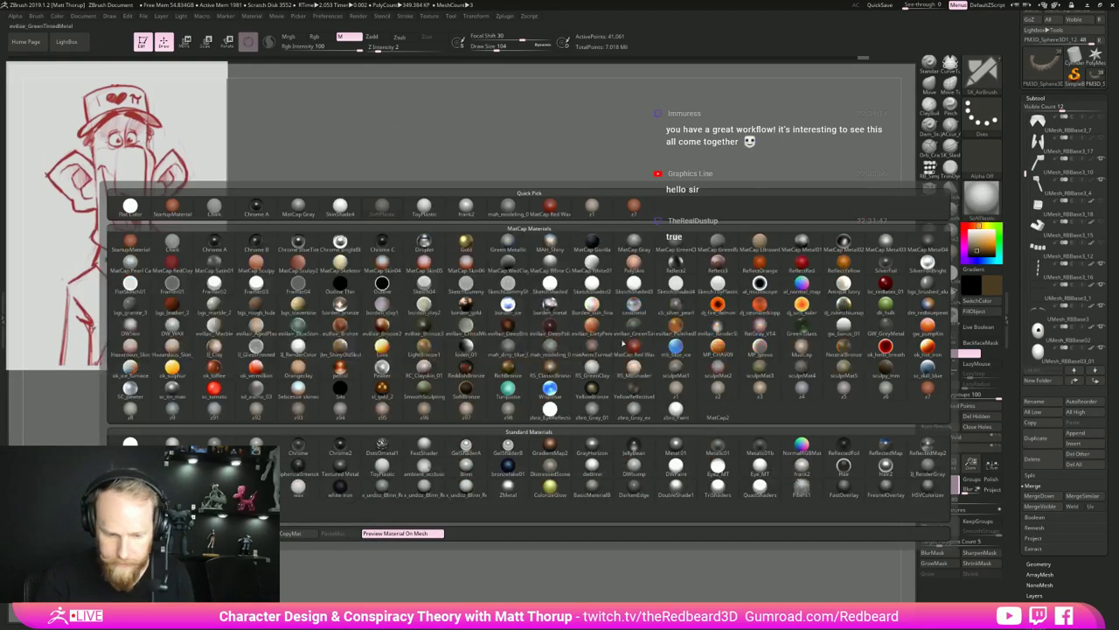
click(382, 473)
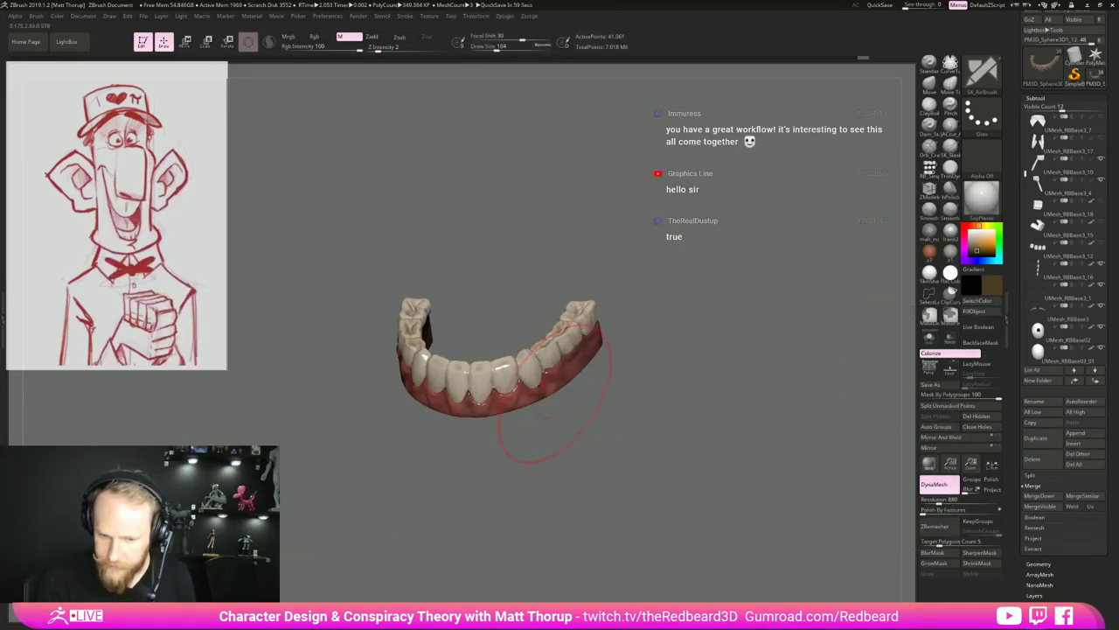
alt+click(531, 393)
right_drag(577, 405, 622, 437)
ctrl+right_drag(622, 437, 675, 482)
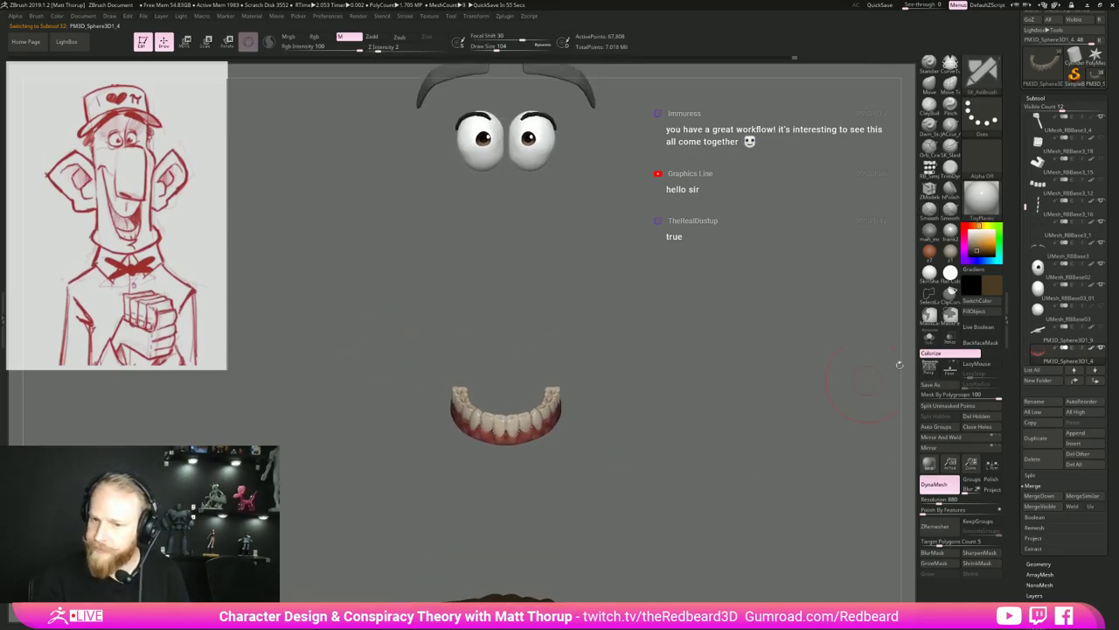
click(930, 274)
alt+right_drag(788, 376, 770, 444)
ctrl+drag(662, 344, 689, 390)
click(974, 213)
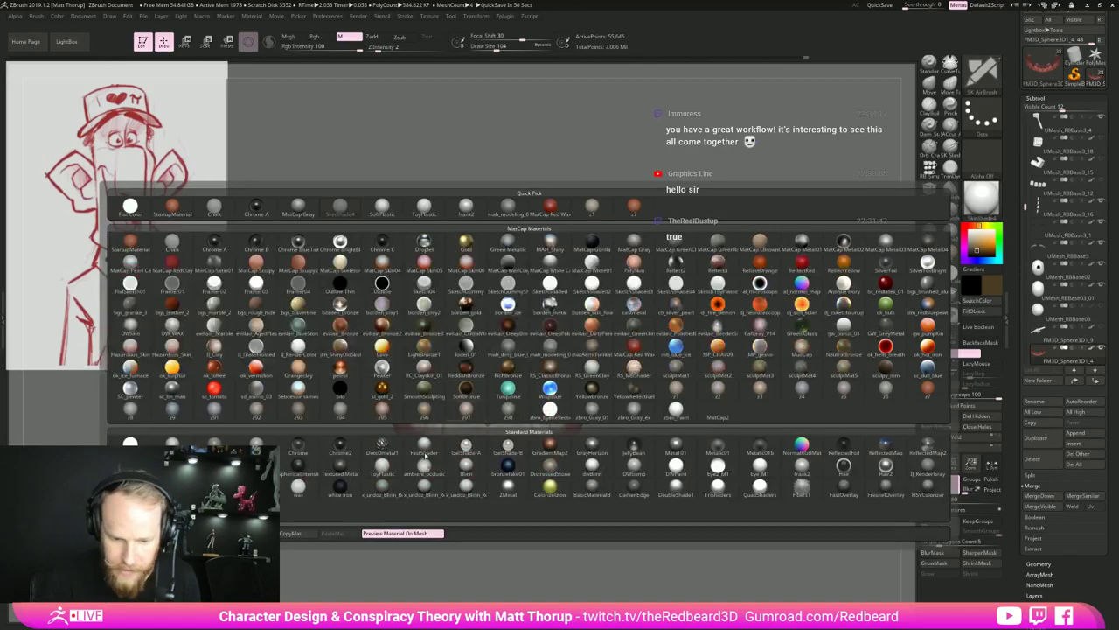
click(423, 483)
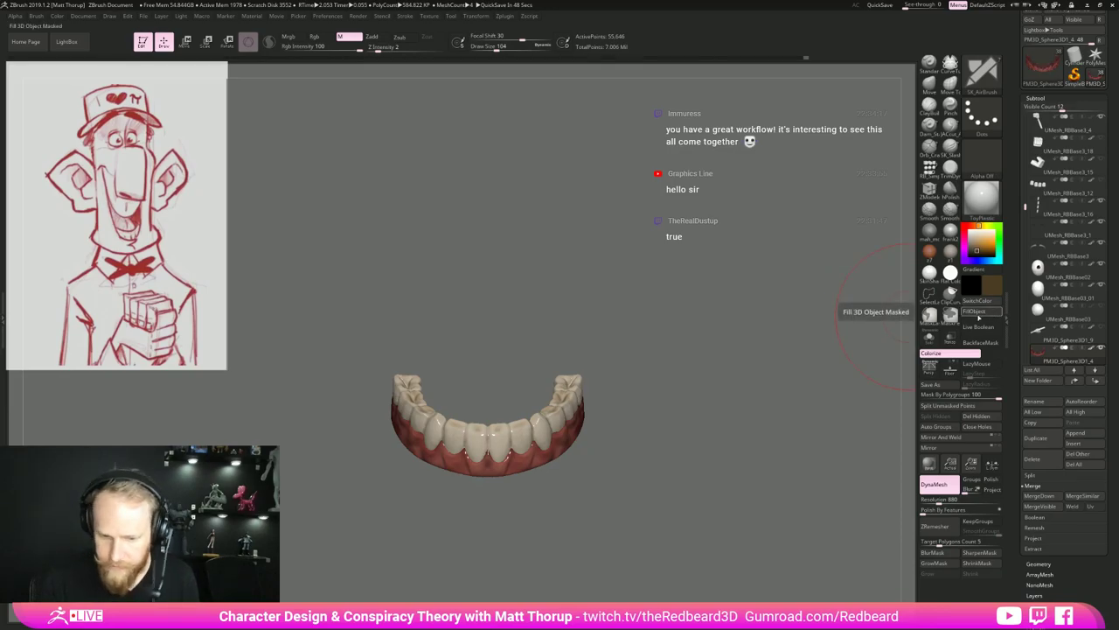
drag(773, 371, 815, 368)
Clear the mask on the gums, select the lower teeth and fill them with the ToyPlastic material.
click(928, 274)
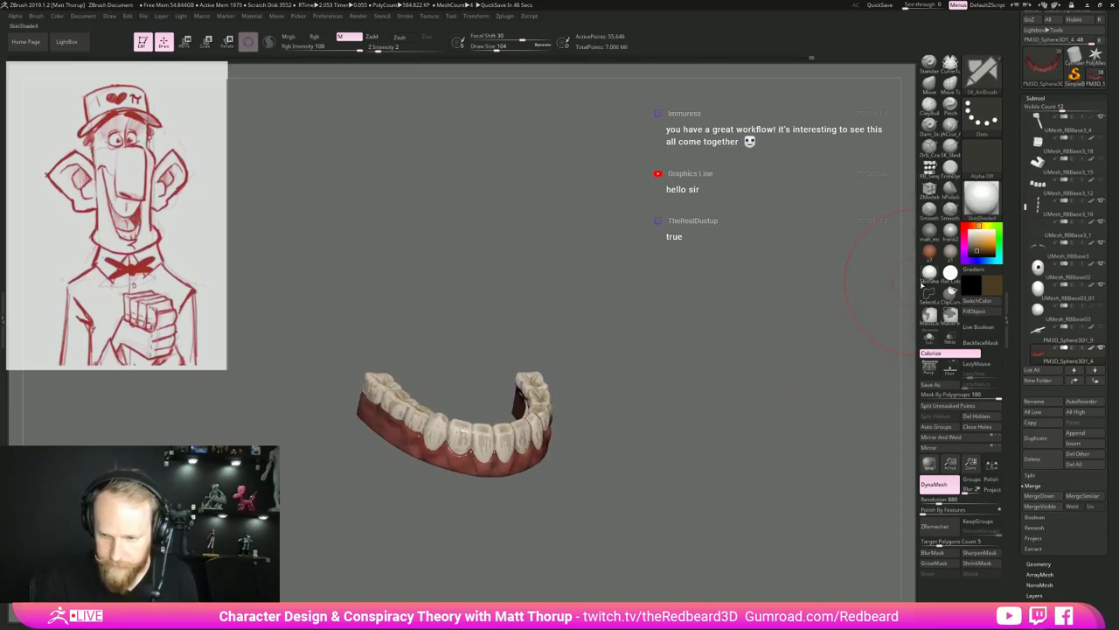
click(982, 200)
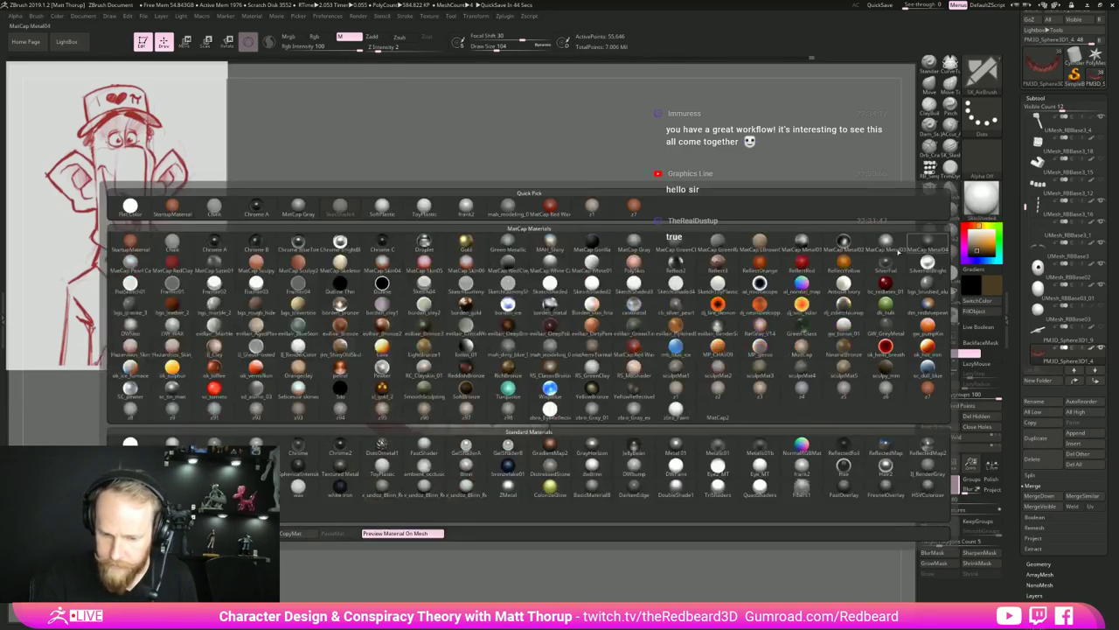
click(390, 470)
ctrl+drag(659, 321, 433, 527)
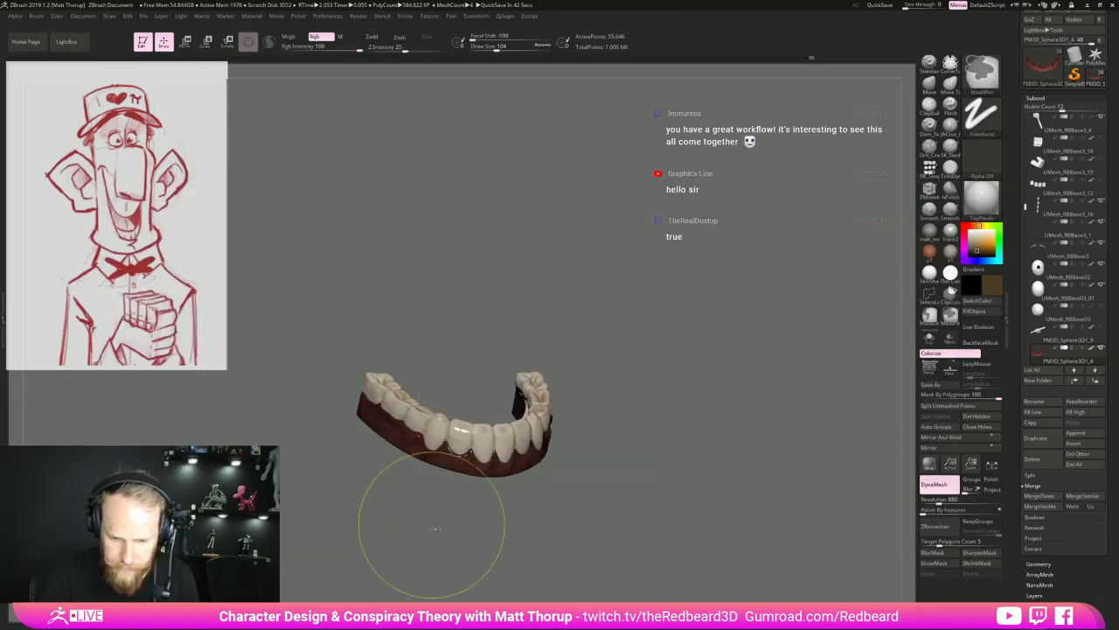
ctrl+drag(705, 347, 665, 451)
alt+click(516, 435)
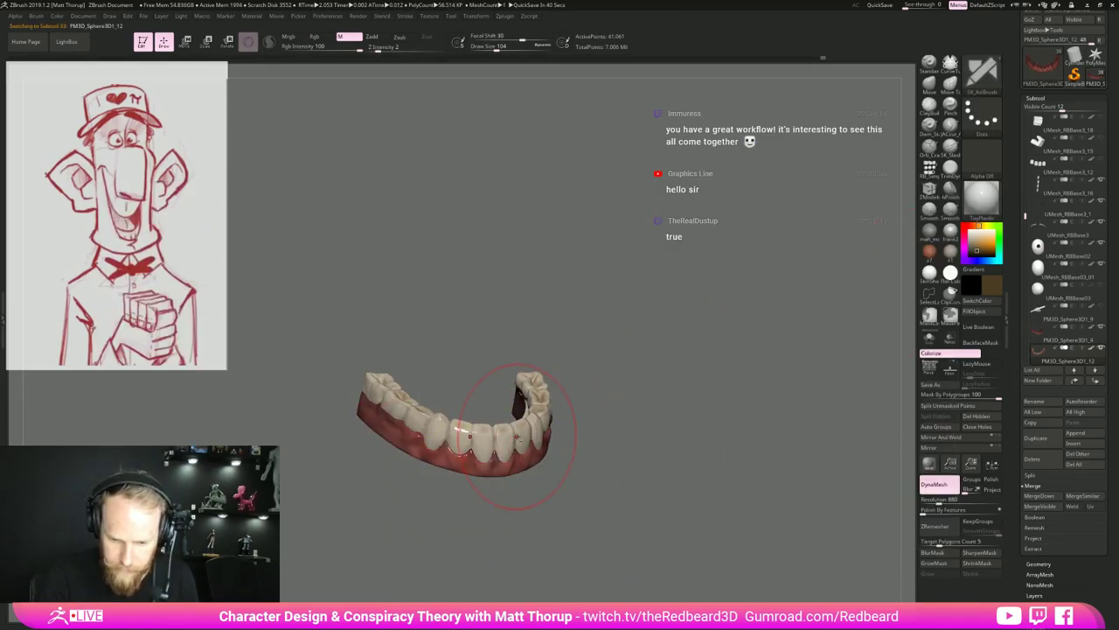
ctrl+drag(773, 337, 737, 383)
click(981, 312)
mouse_move(870, 333)
mouse_down()
mouse_move(725, 357)
mouse_move(670, 354)
mouse_move(792, 381)
mouse_move(850, 343)
mouse_up()
Make the collar, bow tie and neighbouring clothing subtools visible again, and set the current material to SkinShade4.
drag(1025, 216, 1026, 168)
click(1101, 139)
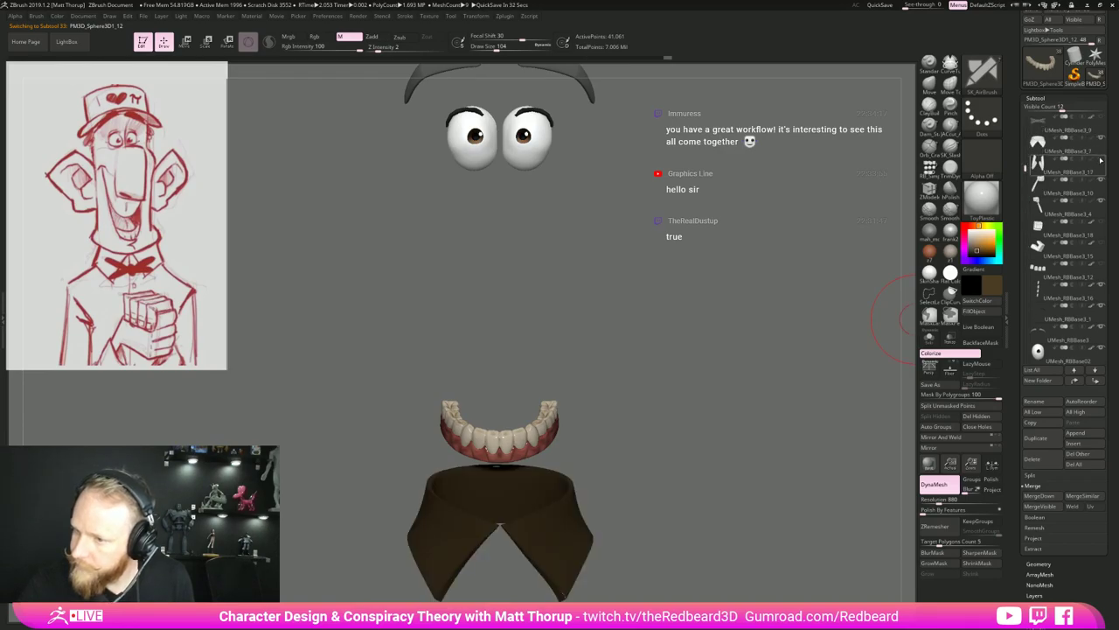
click(1101, 158)
click(1101, 117)
click(931, 273)
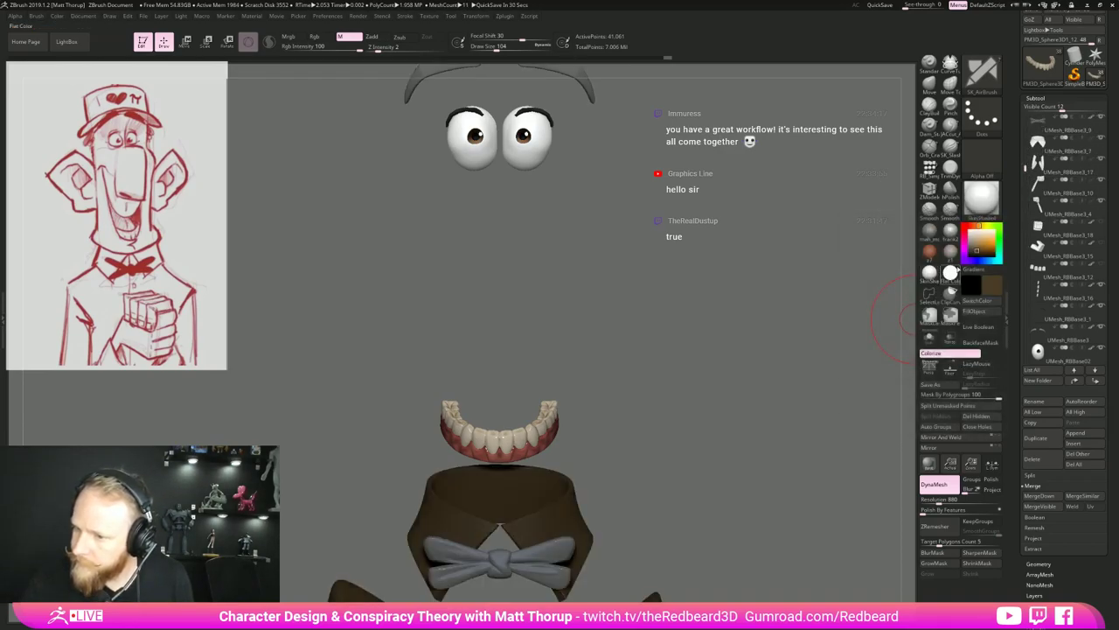
click(1102, 224)
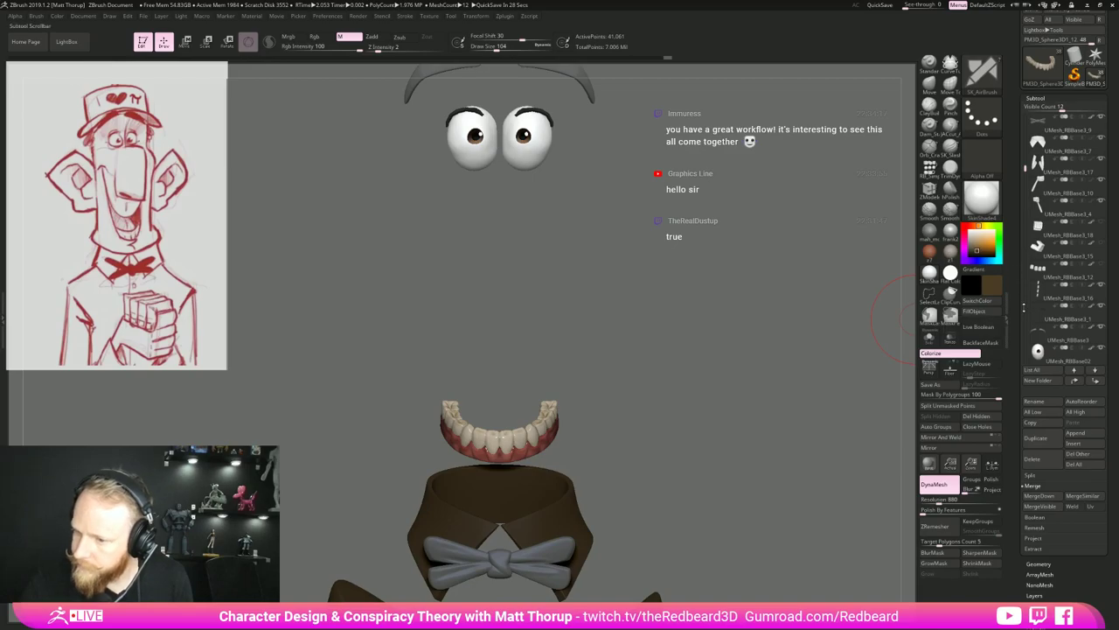
Make the head and the remaining upper-body subtools visible again.
drag(1026, 164, 1027, 136)
click(1102, 181)
click(1102, 158)
click(1102, 137)
alt+drag(696, 477, 648, 401)
drag(648, 402, 752, 417)
Make the tongue, the cap, the hair and the lettering on the cap visible again.
drag(1026, 139, 1027, 294)
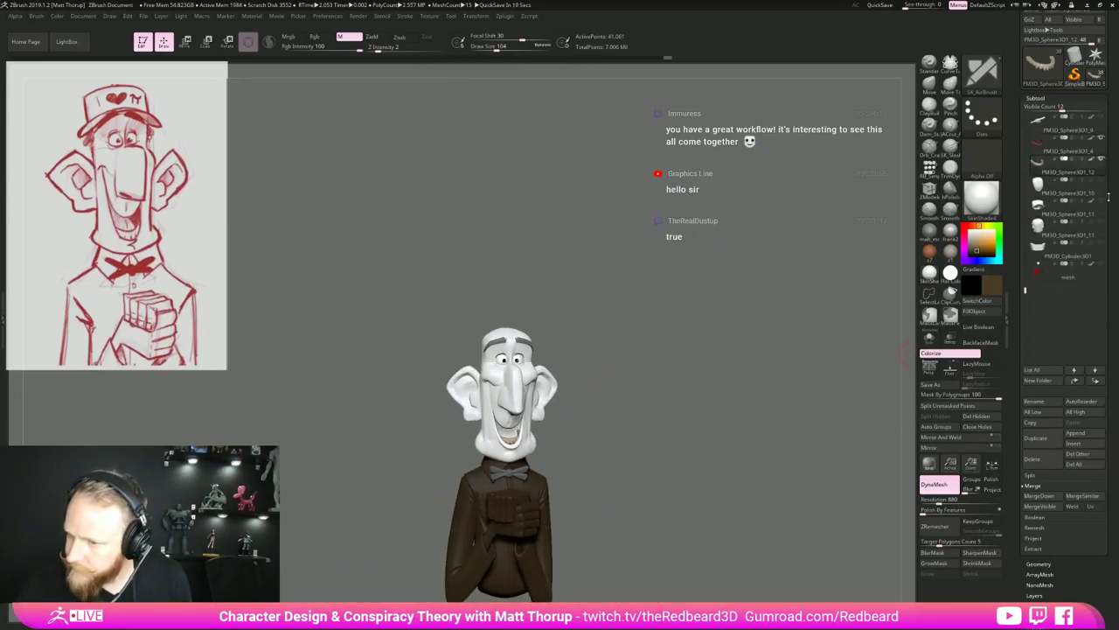
click(1101, 180)
click(1101, 202)
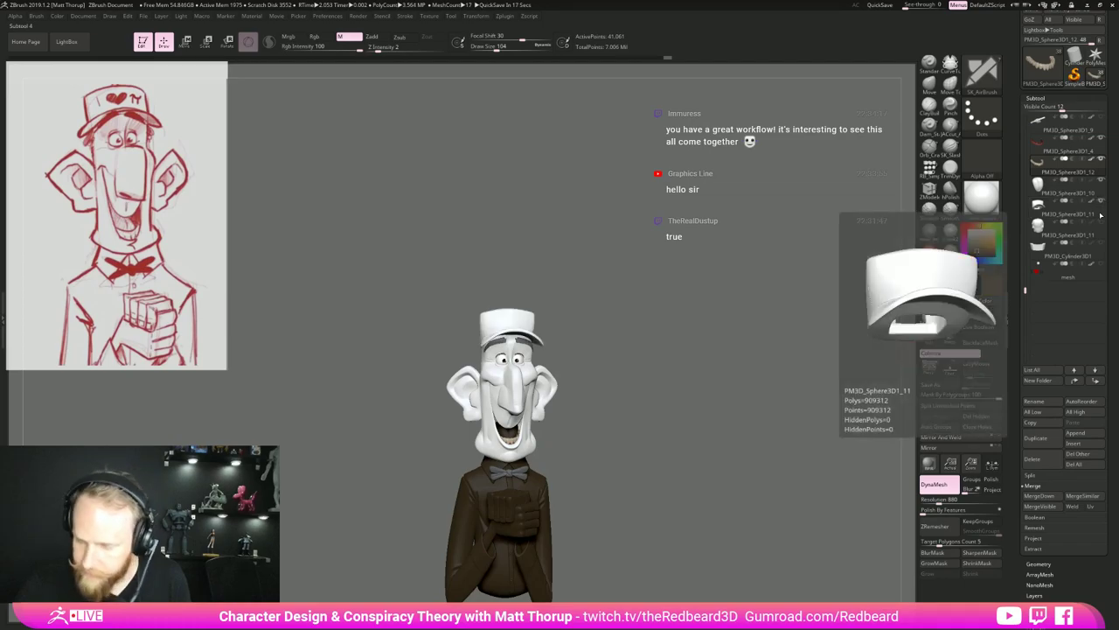
click(1101, 223)
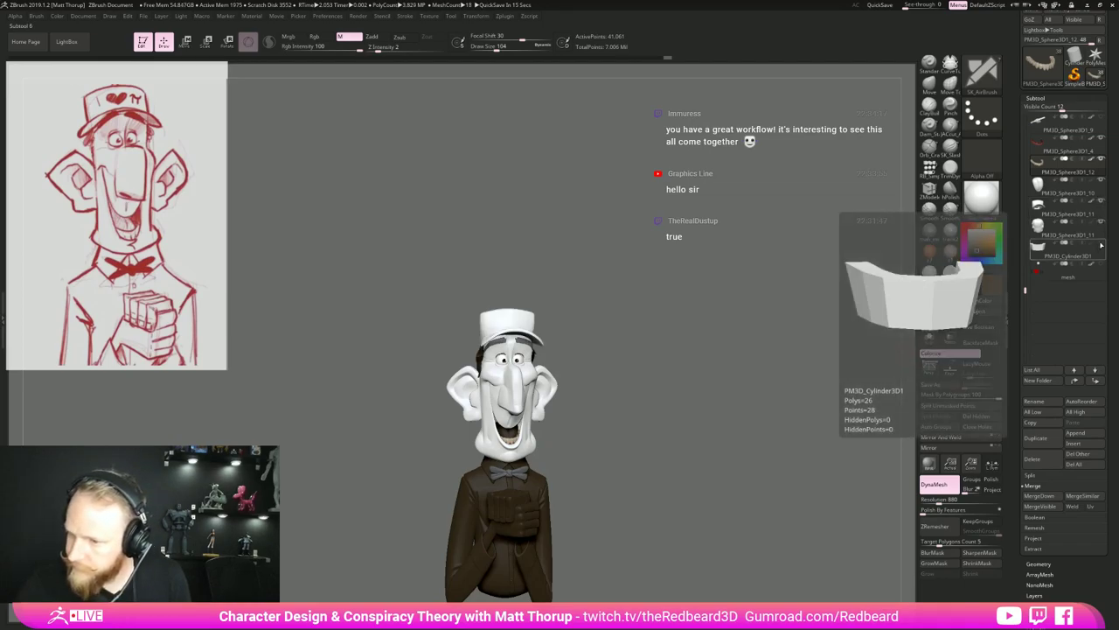
click(1101, 264)
Select the tongue inside the open mouth and isolate it in Solo mode, facing the front.
mouse_move(812, 366)
right_down()
mouse_move(686, 372)
mouse_move(700, 427)
mouse_move(762, 429)
mouse_move(757, 443)
mouse_move(793, 430)
right_up()
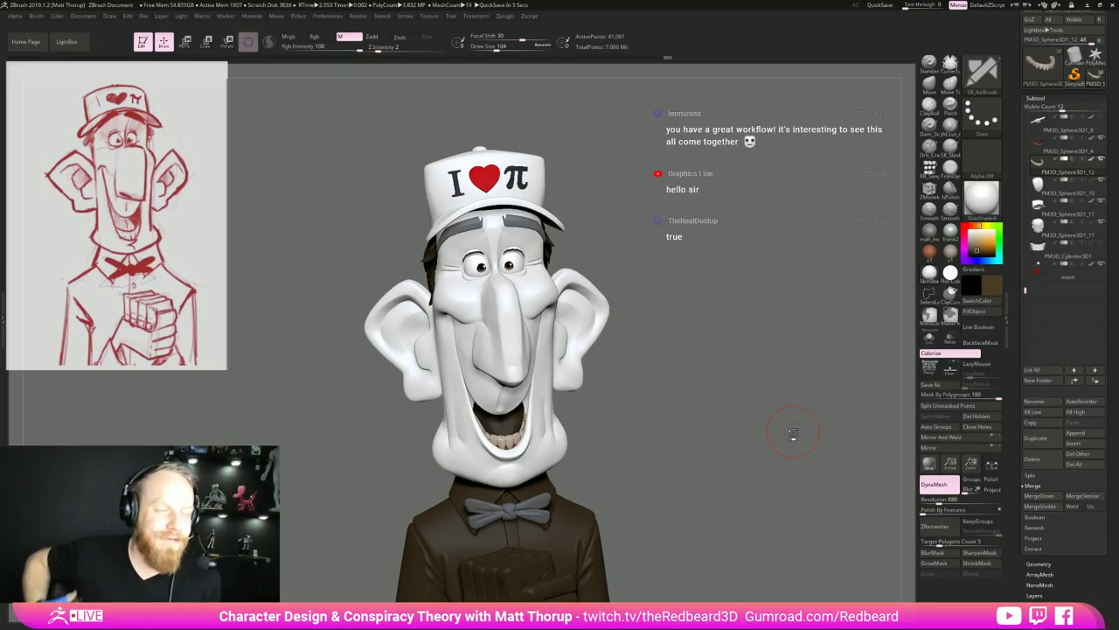
drag(793, 430, 702, 460)
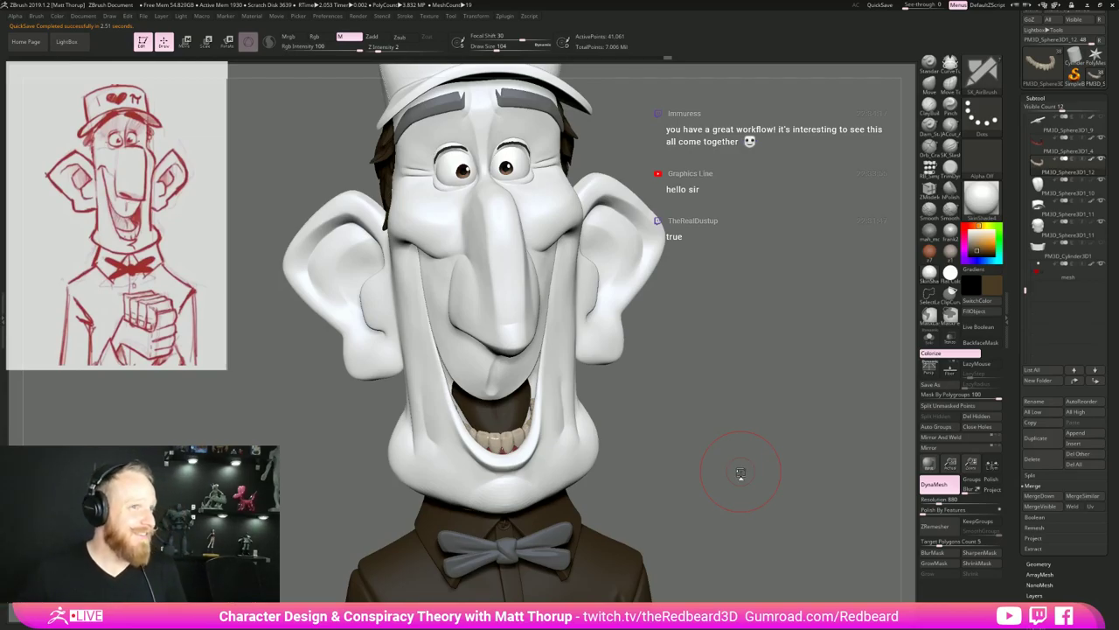
mouse_move(742, 470)
mouse_down()
mouse_move(777, 473)
mouse_move(587, 463)
mouse_move(737, 455)
mouse_up()
alt+drag(748, 495, 705, 457)
alt+click(581, 404)
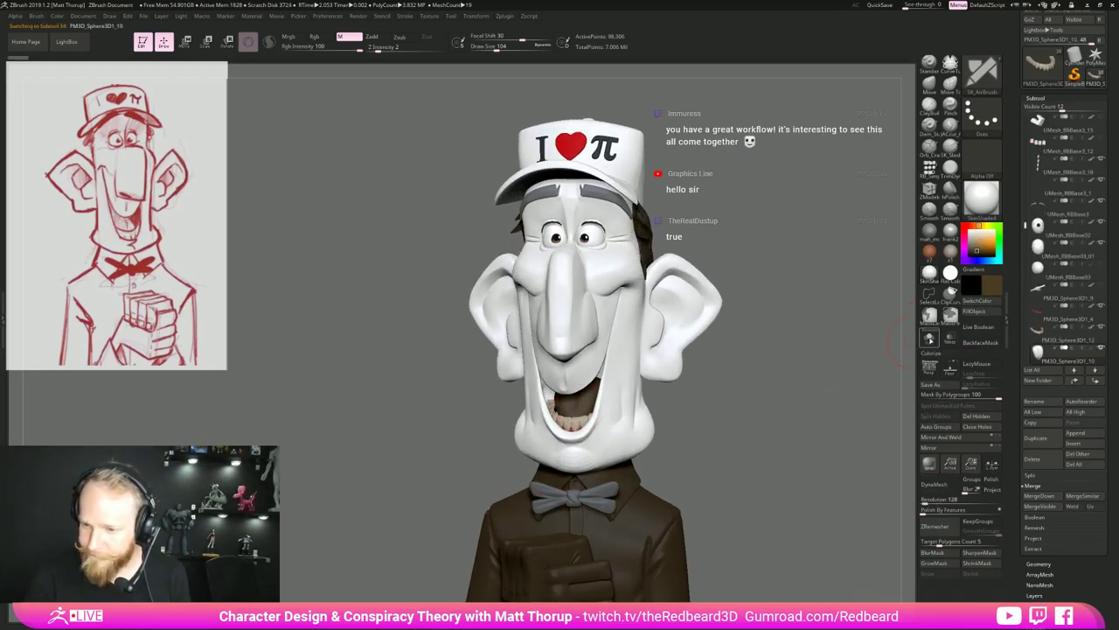
click(928, 337)
drag(786, 408, 780, 385)
mouse_move(729, 416)
alt+mouse_down()
mouse_move(800, 485)
mouse_move(791, 418)
mouse_move(770, 422)
mouse_move(772, 432)
mouse_move(791, 431)
alt+mouse_up()
key(shift+f)
key(shift+f)
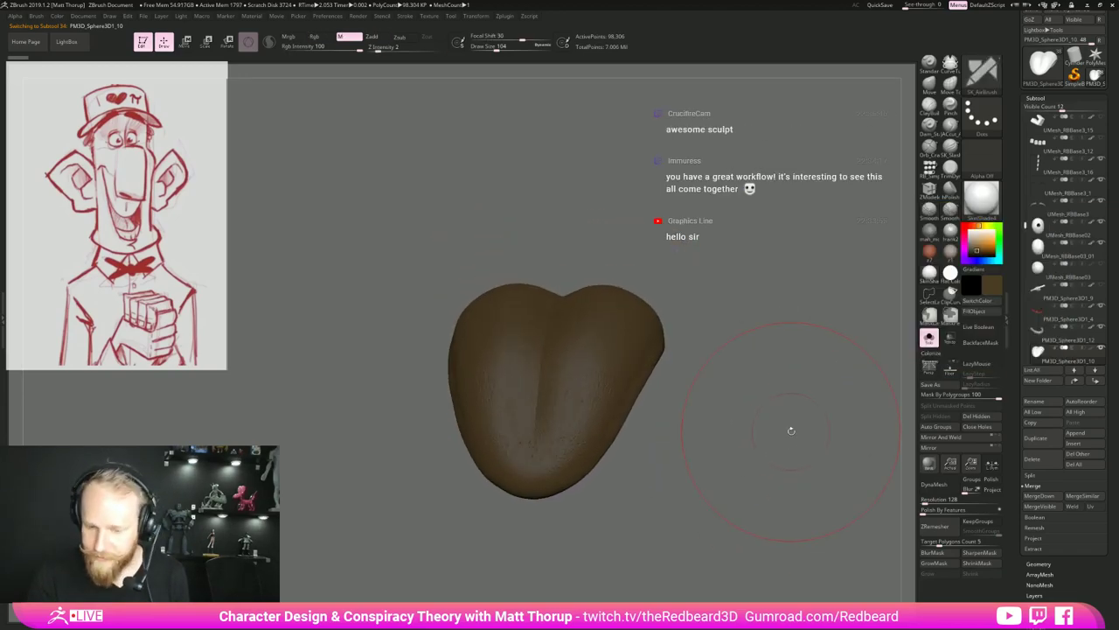
key(shift+f)
key(shift+f)
shift+drag(791, 433, 799, 430)
Change the current colour for the tongue to a dark, pure red hue.
click(995, 283)
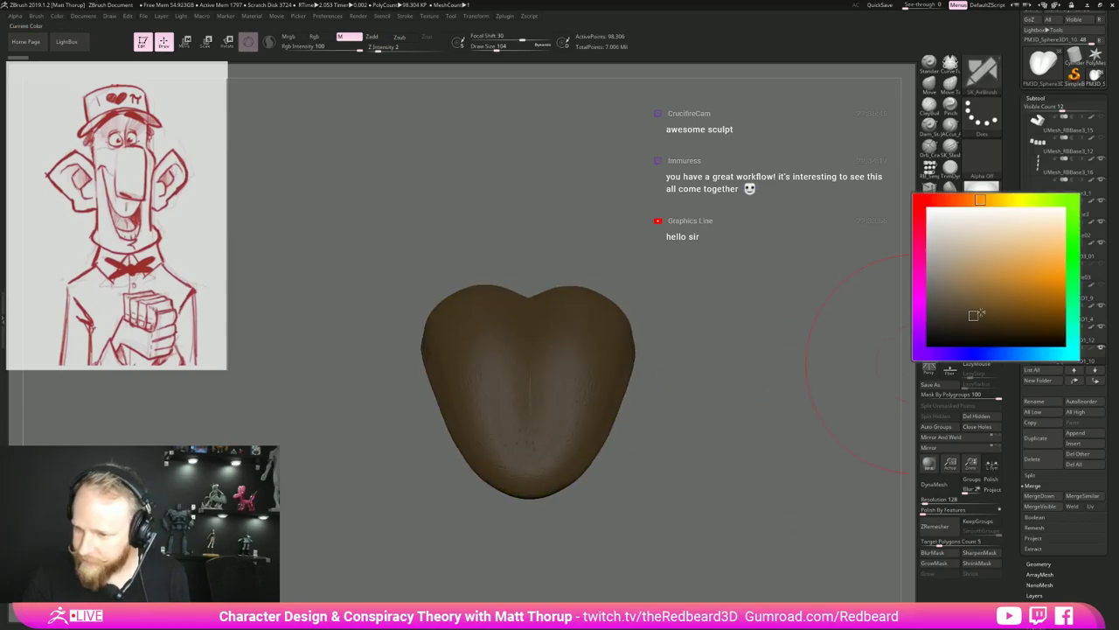
click(947, 201)
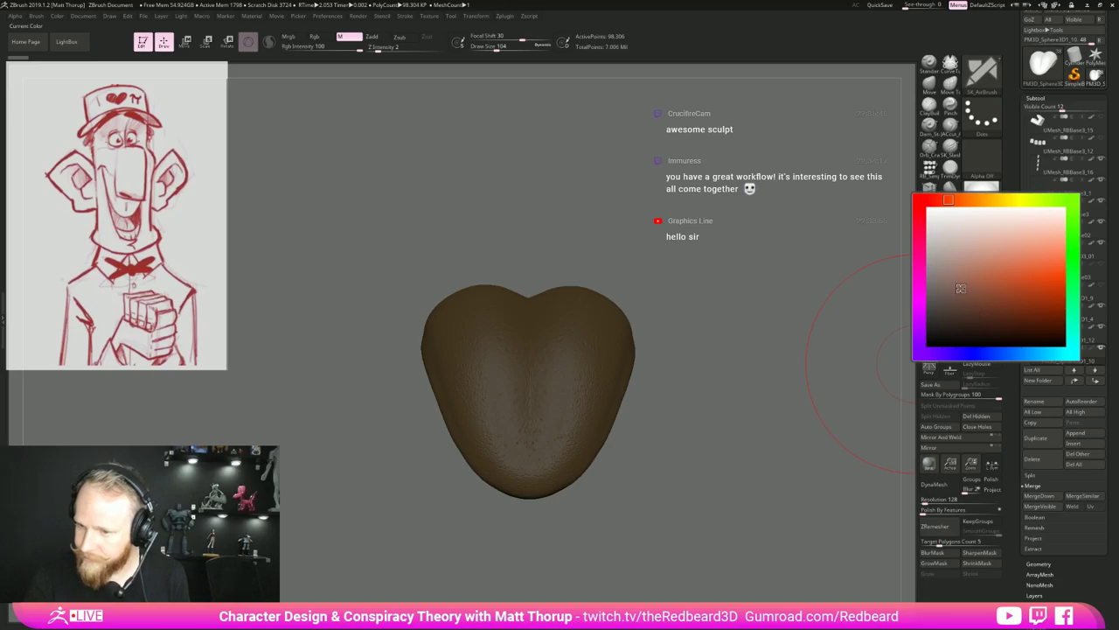
drag(962, 299, 980, 317)
mouse_move(752, 356)
mouse_down()
mouse_move(807, 358)
mouse_move(681, 410)
mouse_move(769, 376)
mouse_up()
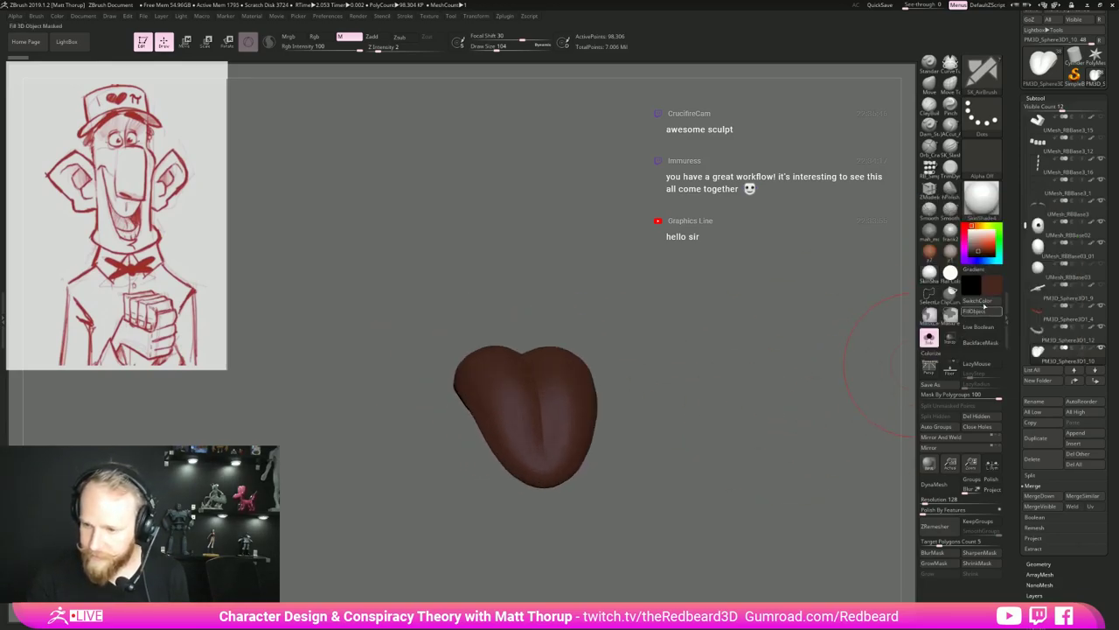
click(994, 281)
drag(984, 317, 996, 317)
drag(942, 204, 917, 203)
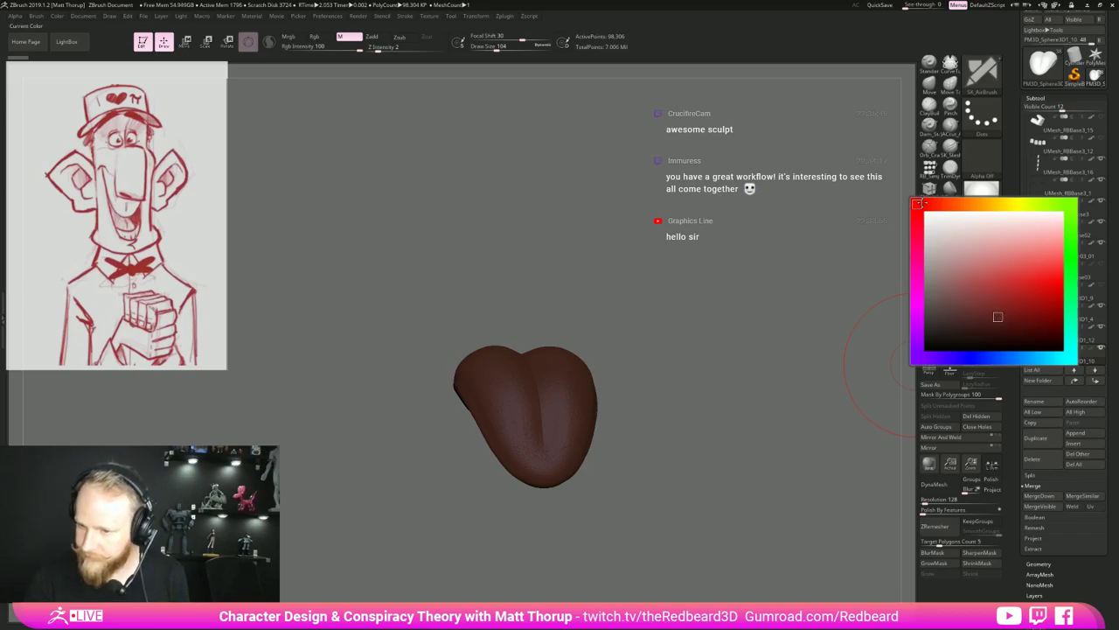
click(988, 308)
Lighten and desaturate the current colour to a muted pinkish red for the tongue.
mouse_move(768, 363)
mouse_down()
mouse_move(848, 373)
mouse_move(780, 384)
mouse_up()
click(996, 288)
click(968, 314)
click(990, 287)
click(952, 303)
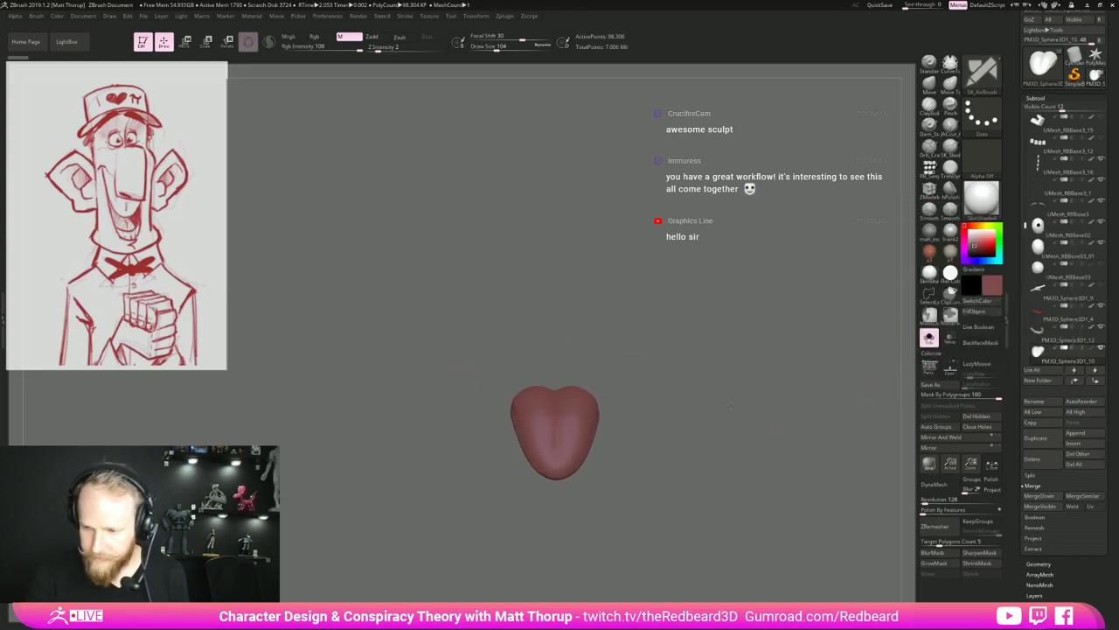
Undo the material-only fill on the tongue and fill it with the muted red in Rgb mode.
click(980, 311)
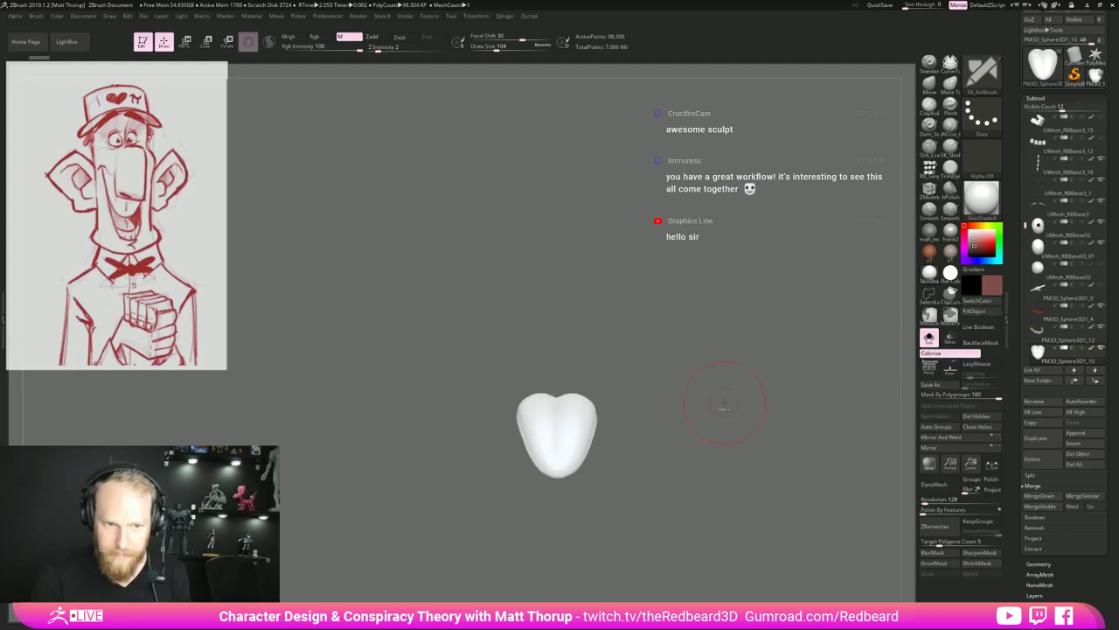
key(ctrl+z)
click(321, 37)
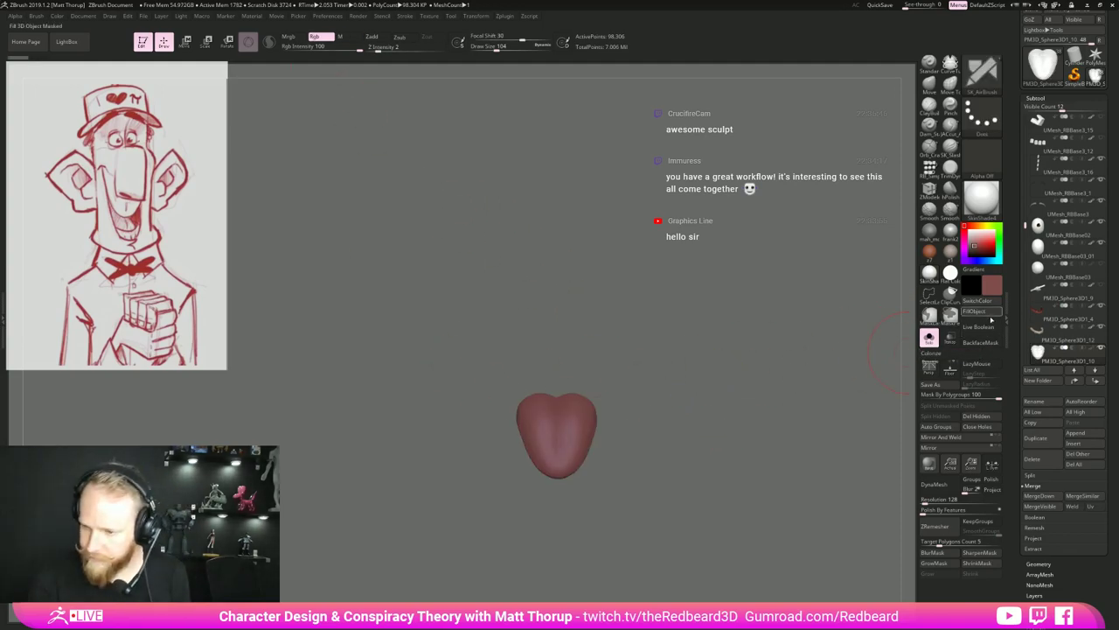
click(990, 315)
Pick a lighter salmon pink as the paint colour, with its hue shifted slightly towards orange.
click(992, 285)
click(961, 271)
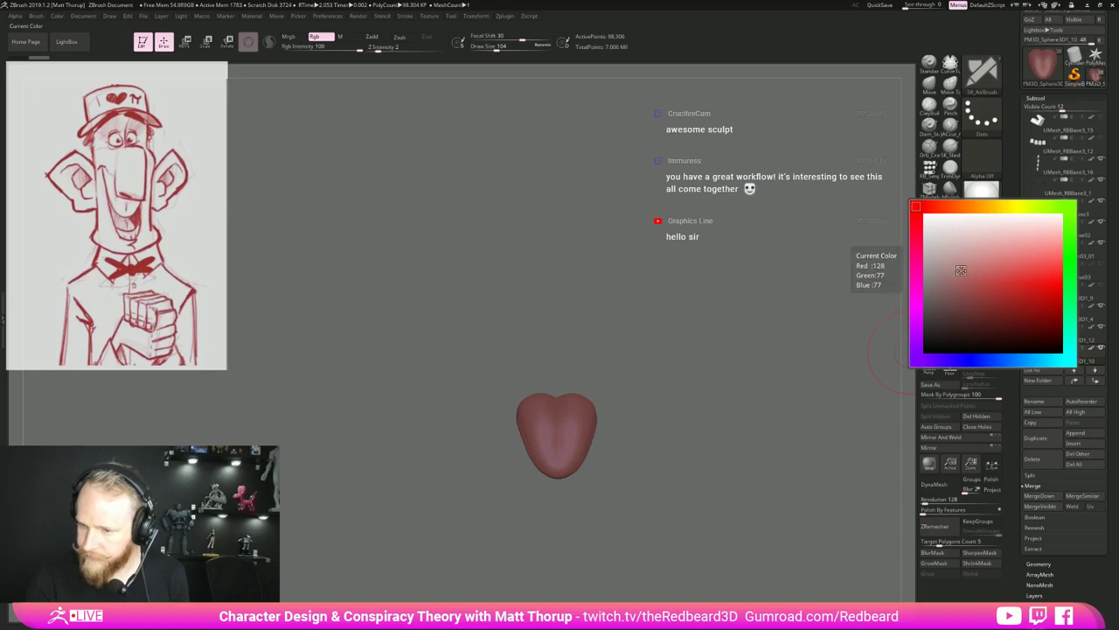
click(992, 289)
click(942, 212)
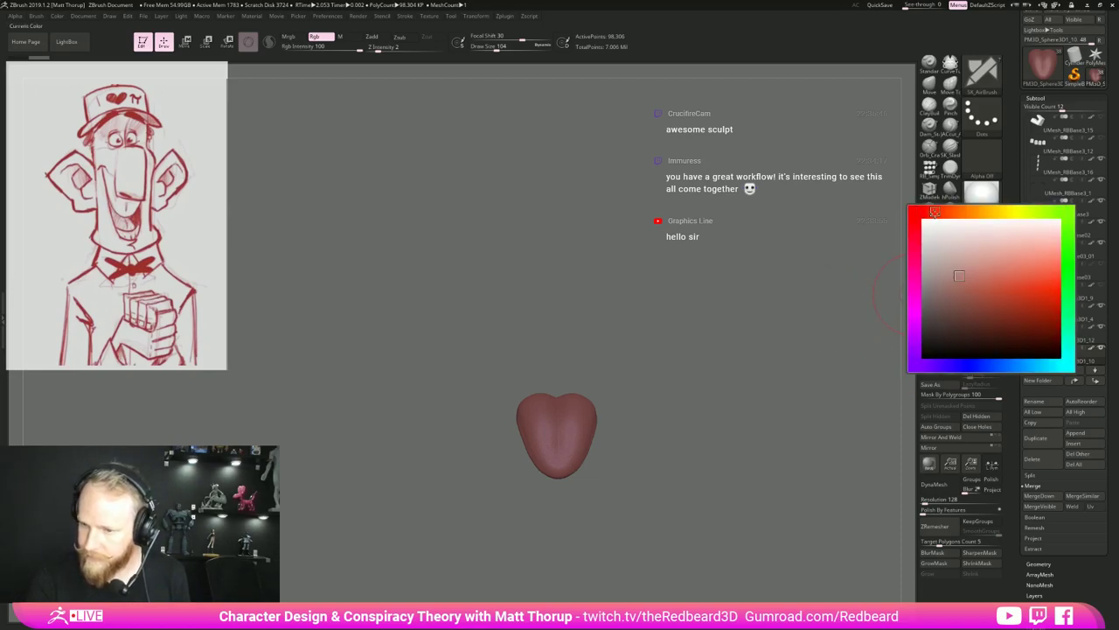
Switch to the PaintSpray brush with Rgb intensity 9 and a draw size of 118 for speckling the tongue.
key(b)
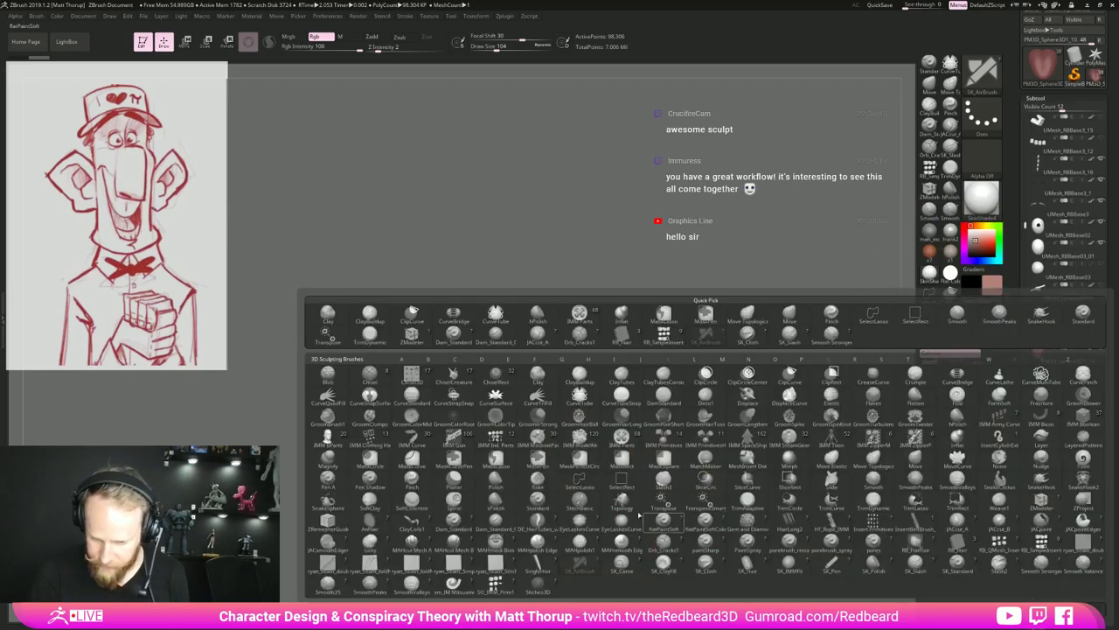
key(p)
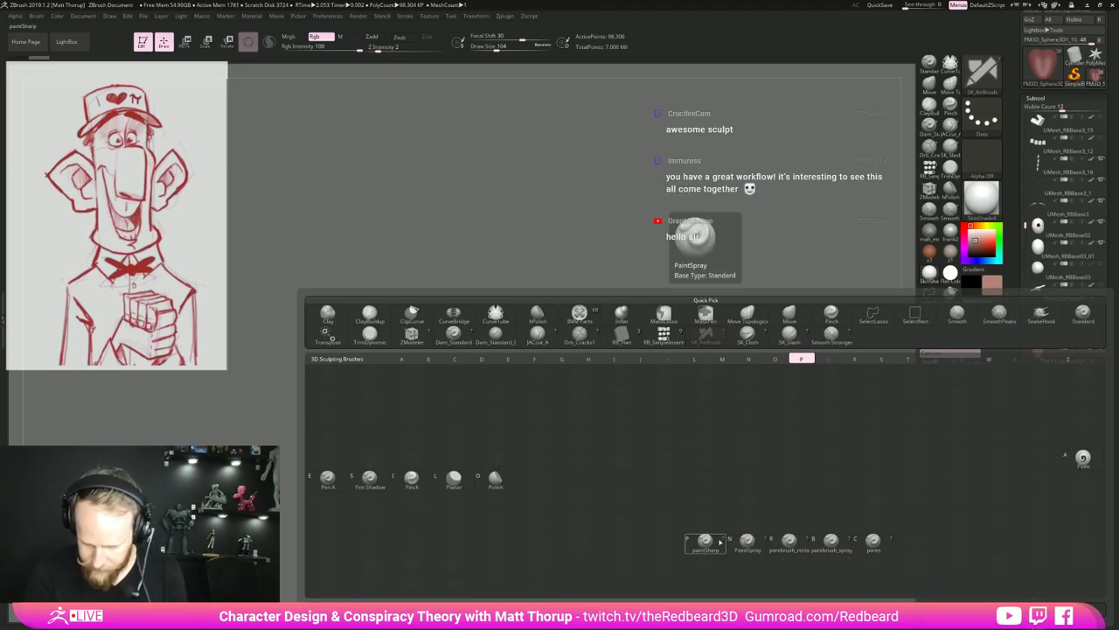
click(747, 545)
drag(328, 48, 307, 49)
key(s)
drag(558, 439, 564, 439)
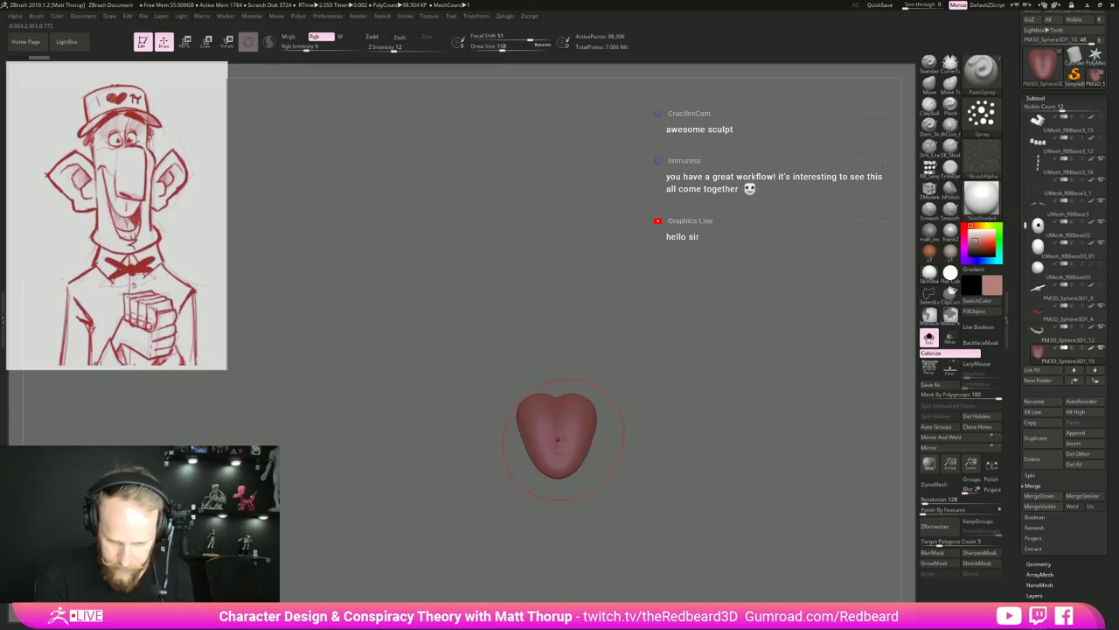
Adjust the salmon paint colour slightly and set the spray brush's draw size to 80.
alt+drag(659, 383, 656, 412)
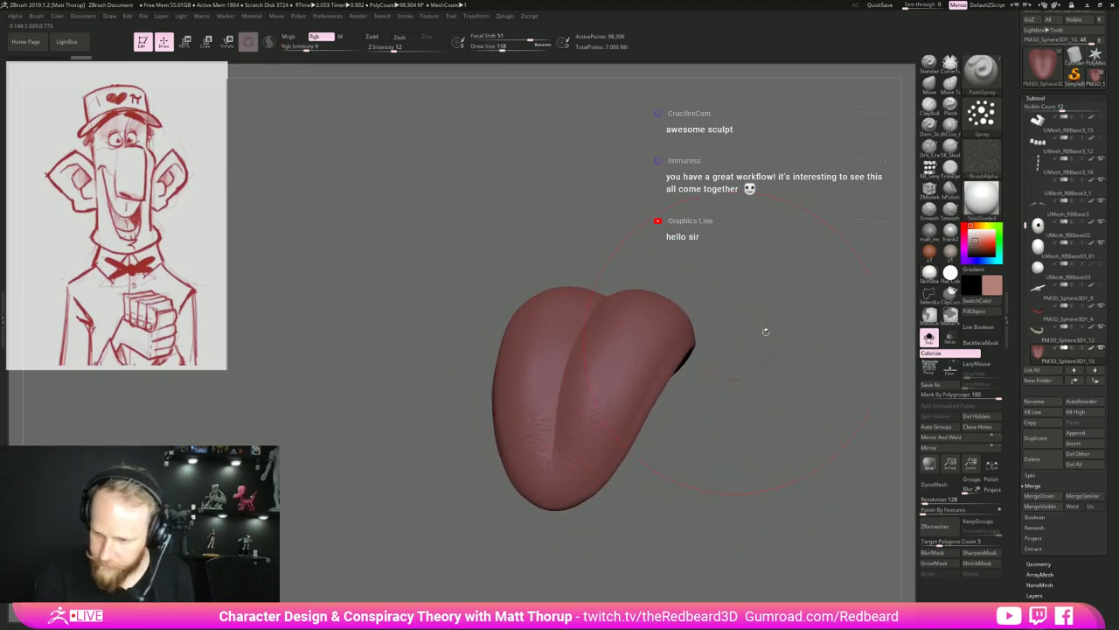
mouse_move(984, 287)
click(964, 270)
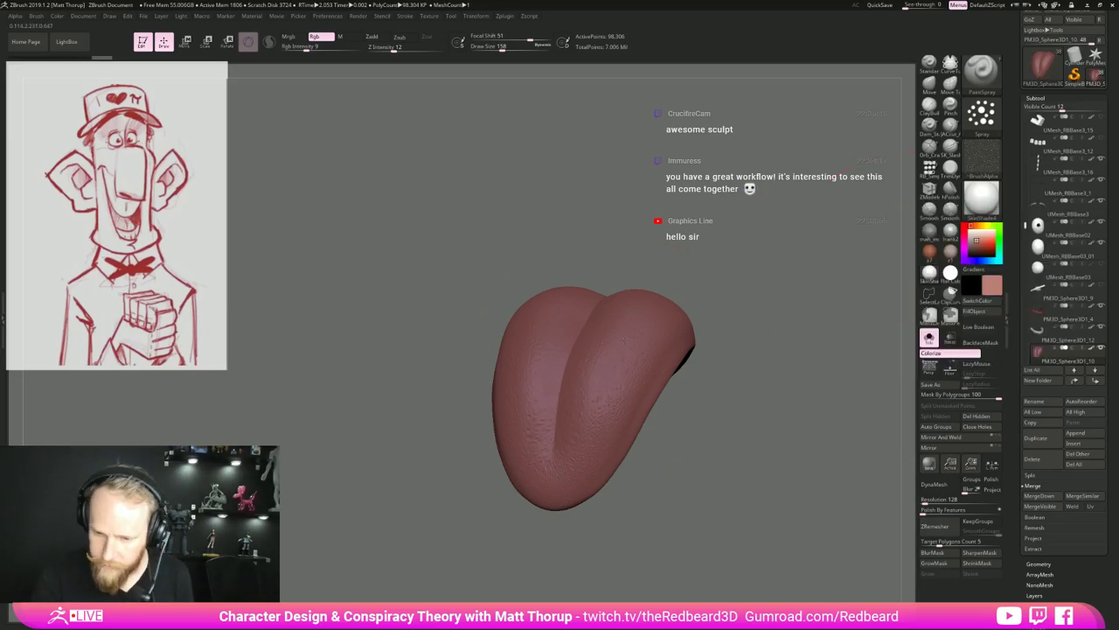
key(s)
drag(612, 419, 603, 418)
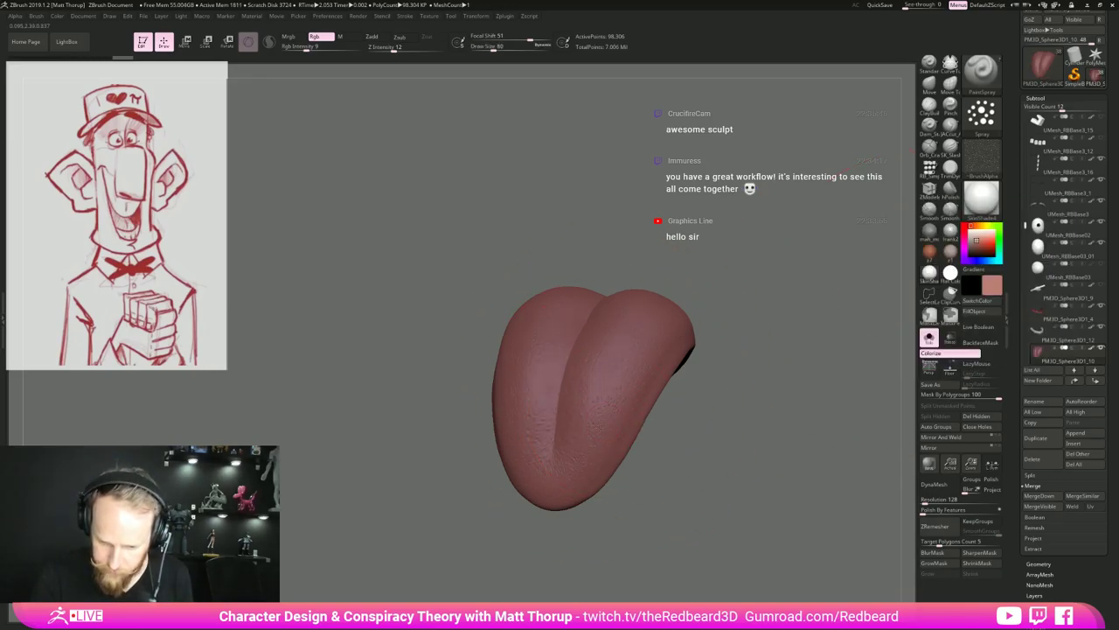
Subdivide the tongue once and switch it to the Flat Color material to judge the sprayed colour from the side.
key(ctrl+d)
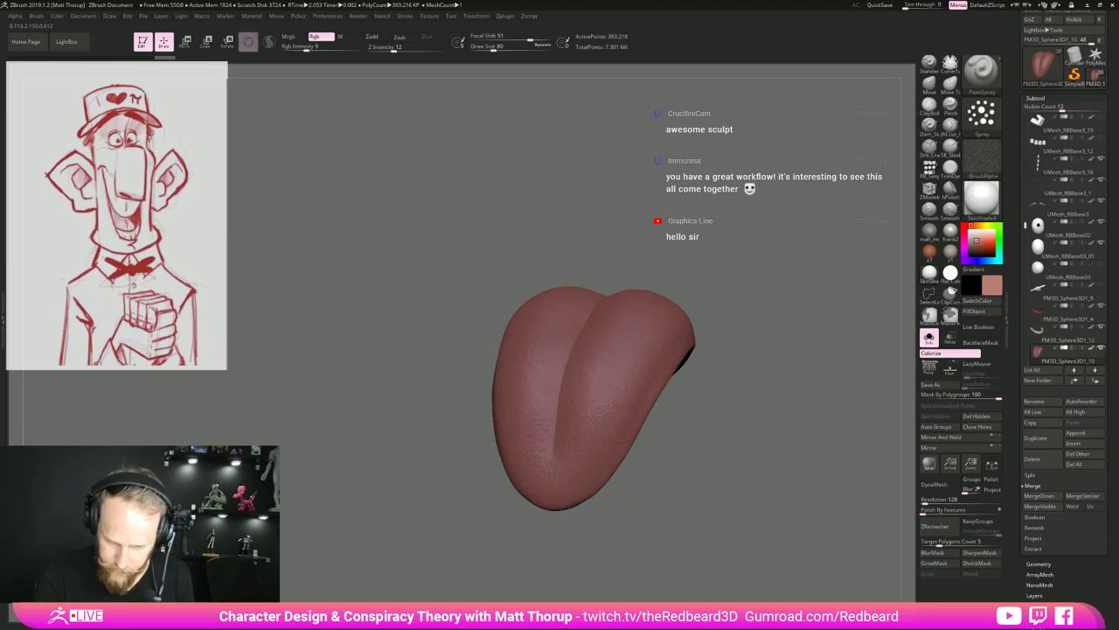
drag(620, 427, 743, 420)
click(950, 274)
mouse_move(755, 344)
mouse_down()
mouse_move(699, 450)
mouse_move(652, 498)
mouse_up()
drag(586, 280, 607, 314)
drag(669, 385, 726, 295)
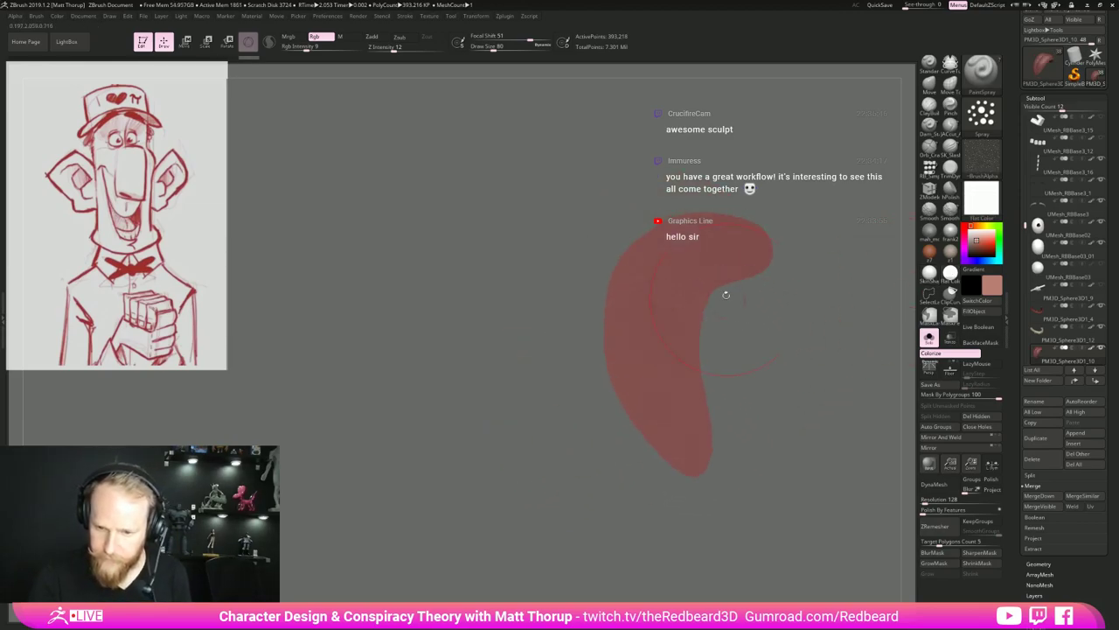
Pick a paler, less saturated pink and spray it onto the tongue's upper surface with a draw size of 37.
drag(952, 290, 909, 330)
click(992, 288)
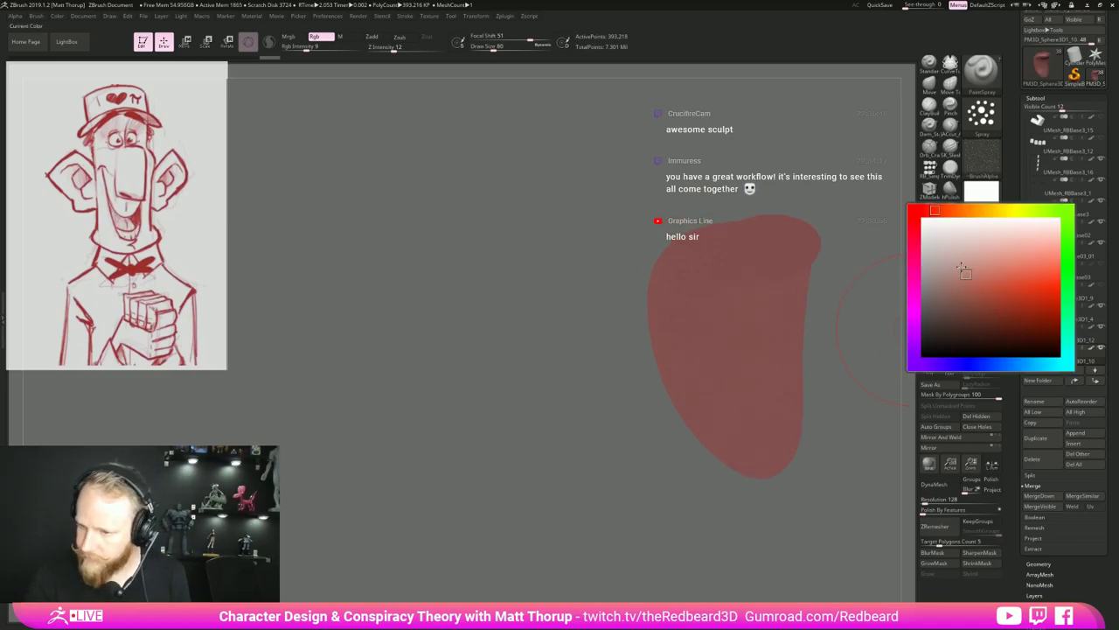
key(s)
click(711, 272)
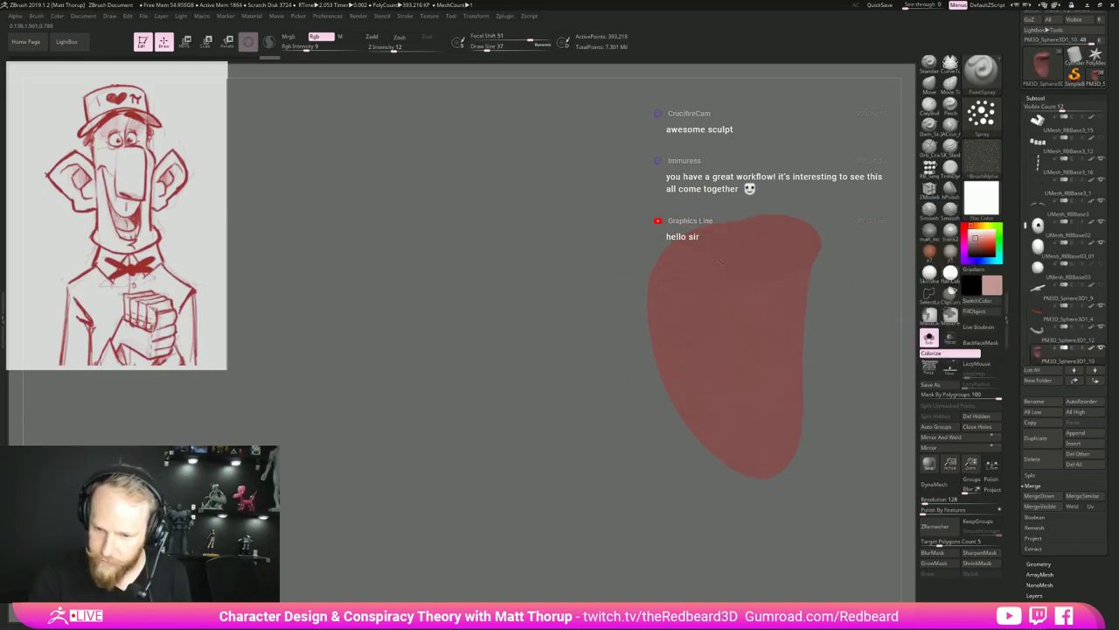
drag(709, 263, 700, 306)
mouse_move(647, 454)
mouse_down()
mouse_move(703, 415)
mouse_move(682, 437)
mouse_up()
drag(804, 449, 840, 429)
Restore the shaded skin material and spray more pale pink around the tongue's tip.
click(929, 275)
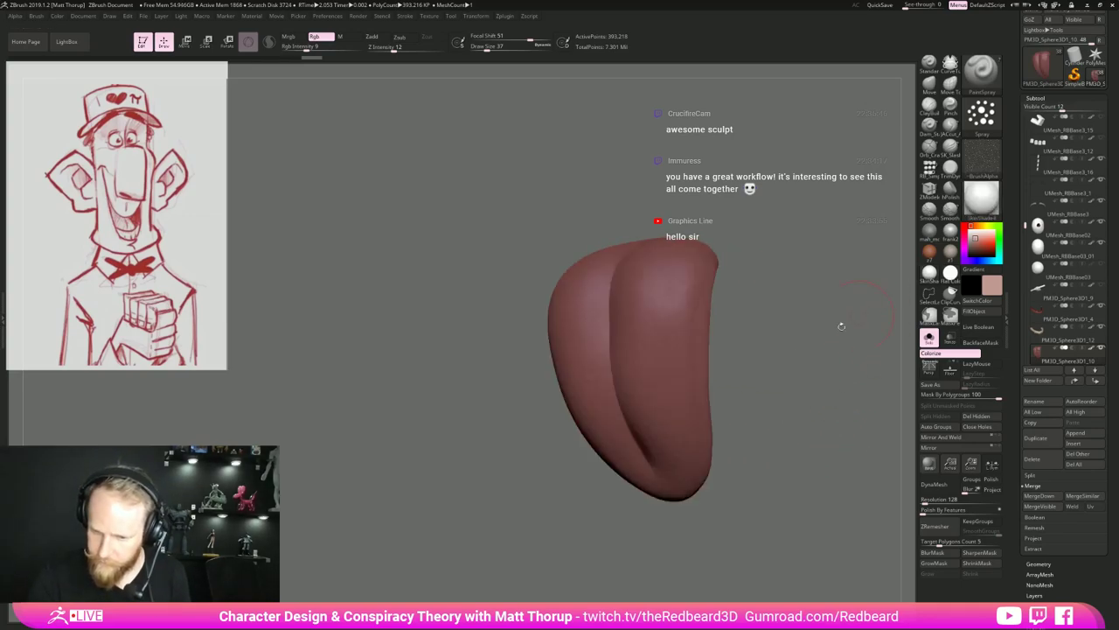
drag(838, 323, 697, 393)
drag(703, 471, 698, 482)
mouse_move(730, 505)
mouse_down()
mouse_move(744, 428)
mouse_move(680, 432)
mouse_up()
drag(813, 463, 774, 456)
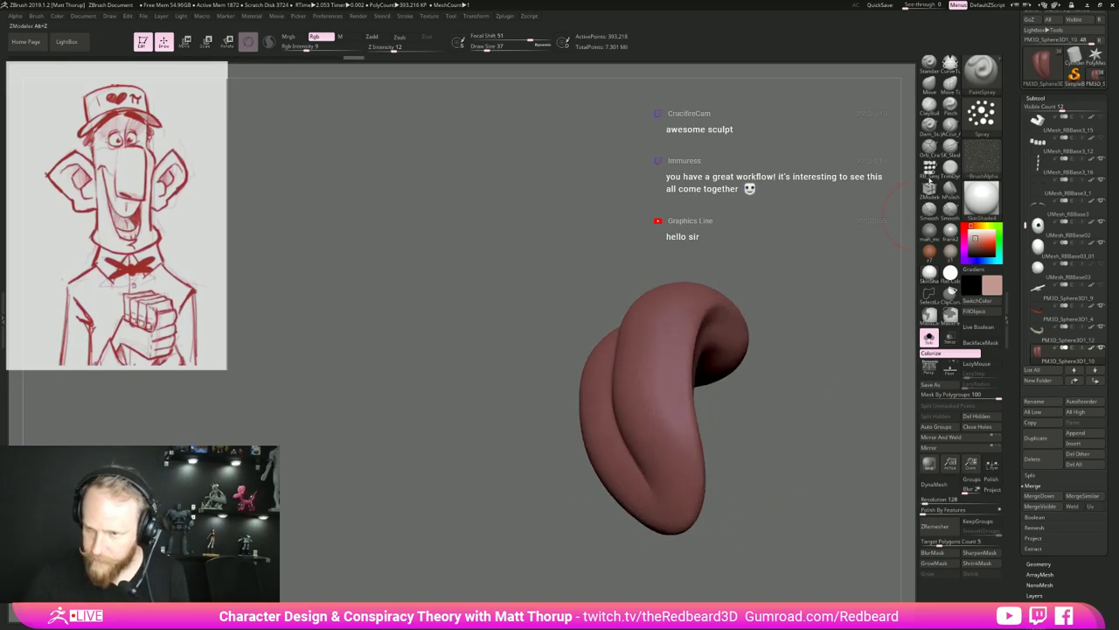
Sculpt a thin raised ridge along the tongue's side edge with the Standard brush at draw size 16.
click(928, 63)
key(s)
click(689, 486)
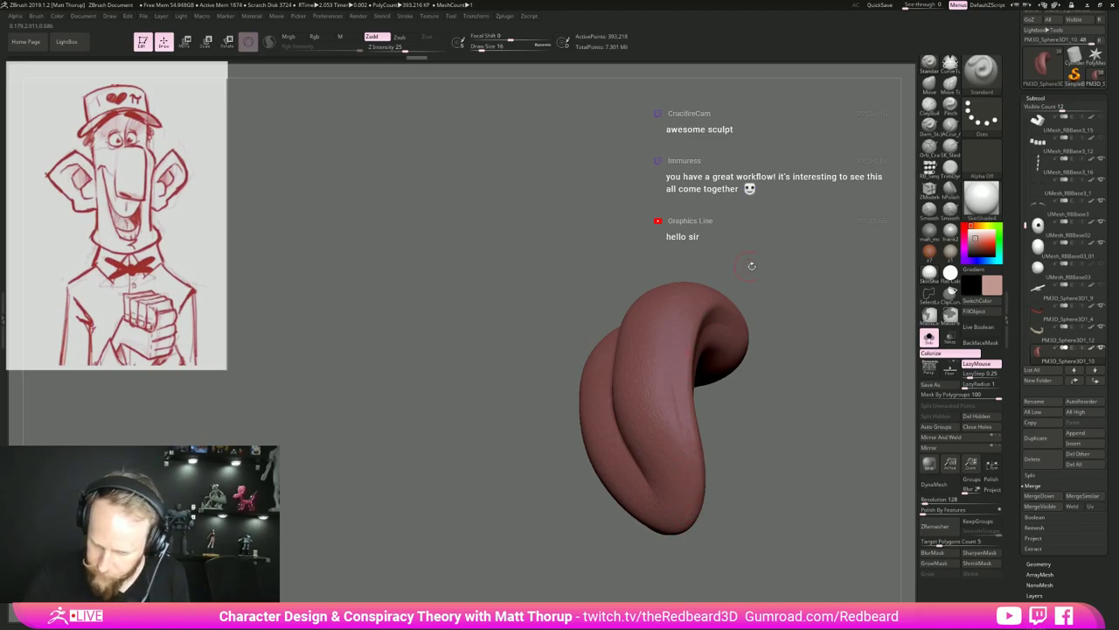
drag(751, 265, 704, 362)
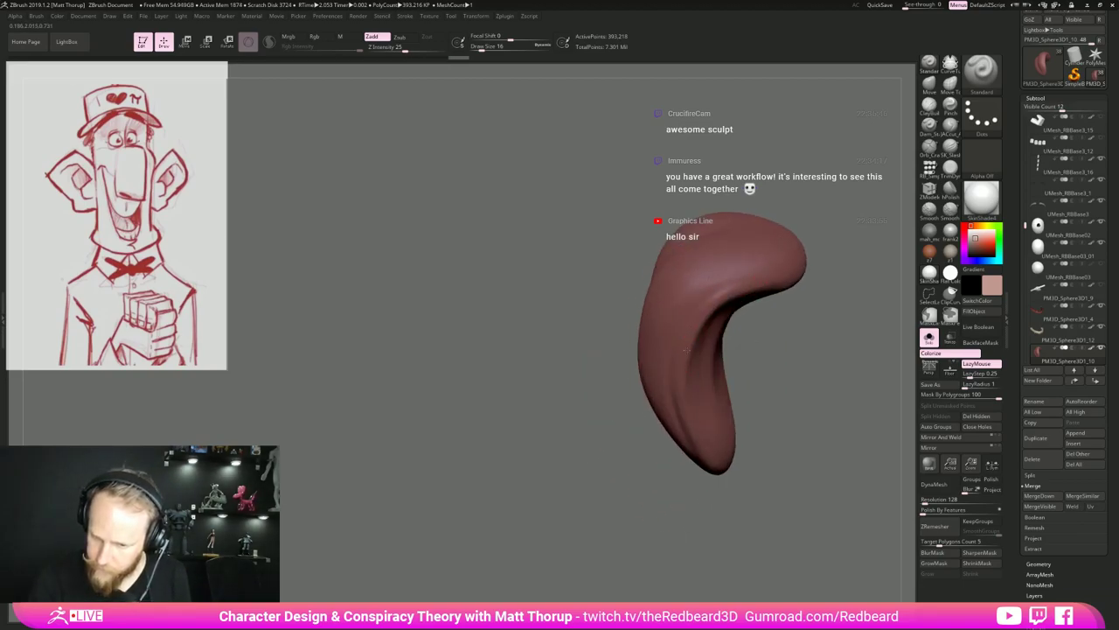
drag(762, 415, 743, 389)
mouse_move(685, 517)
mouse_down()
mouse_move(692, 457)
mouse_move(729, 510)
mouse_up()
Texture the tongue's top surface with the pores brush at Z intensity 14 and draw size 39.
key(b)
key(p)
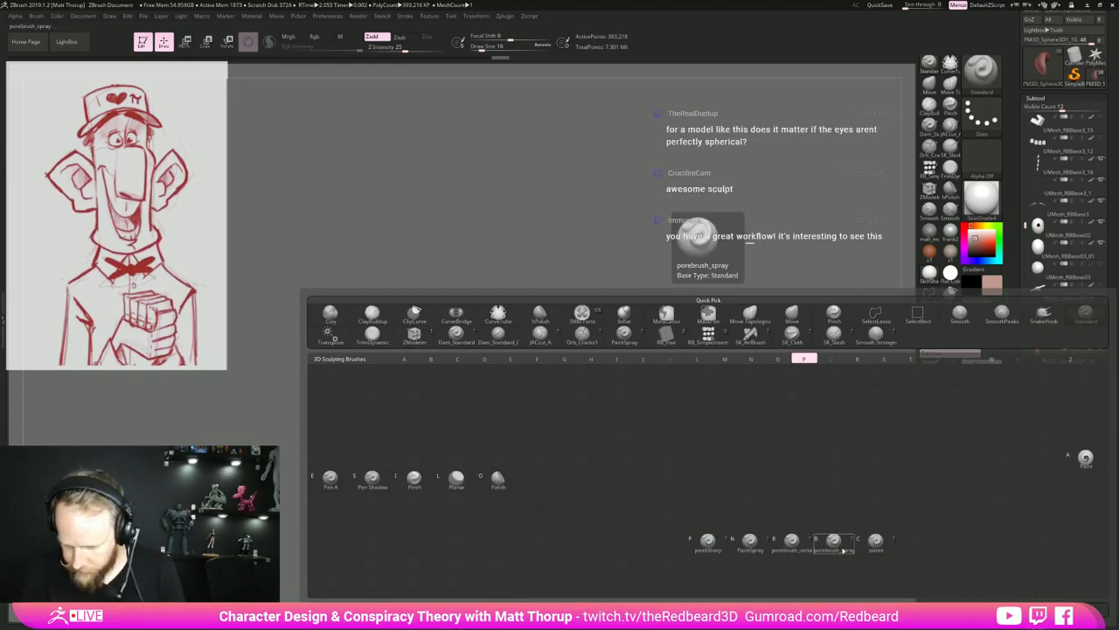
click(877, 545)
mouse_move(704, 397)
alt+mouse_down()
mouse_move(739, 414)
mouse_move(656, 455)
alt+mouse_up()
key(s)
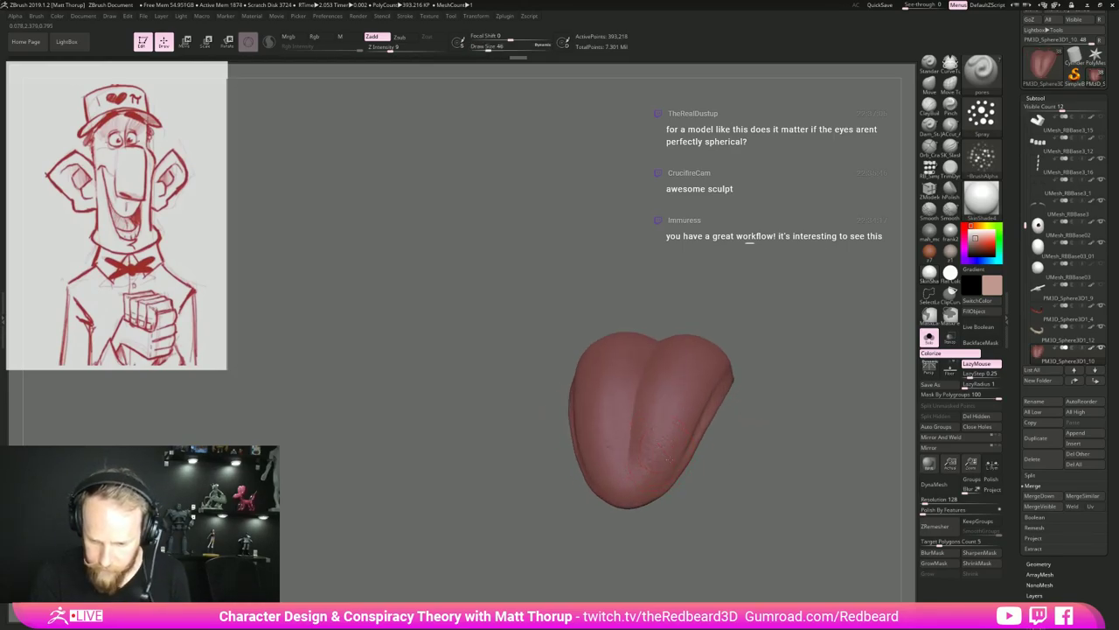
click(396, 49)
drag(743, 453, 747, 418)
key(s)
drag(671, 408, 605, 392)
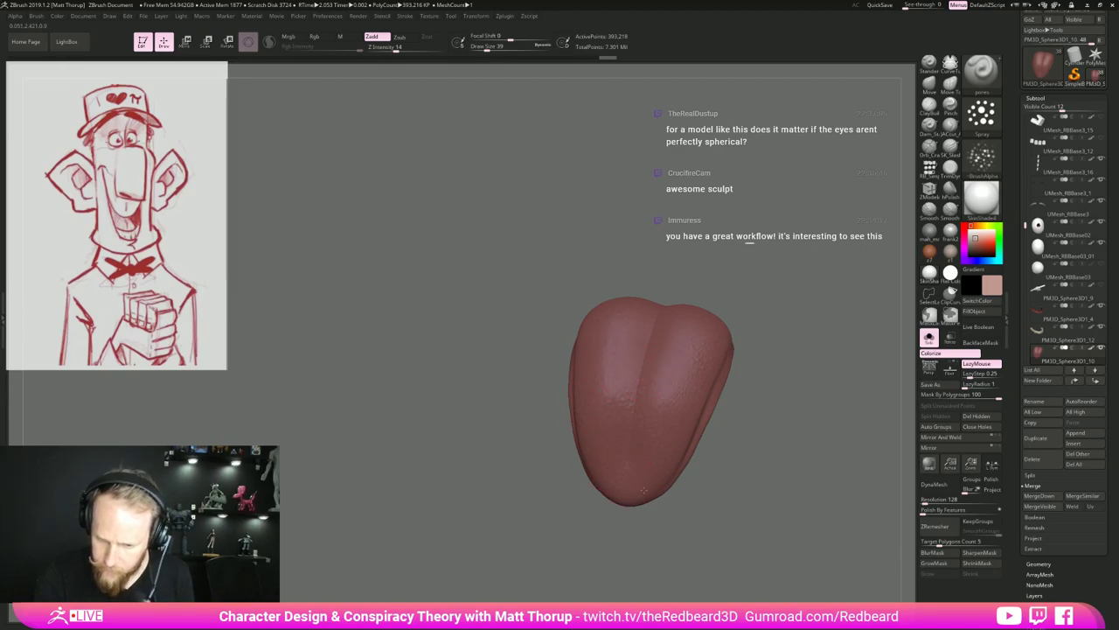
Extend the pore texture over the tongue's tip, both lobes and the upper back.
drag(717, 474, 684, 464)
drag(670, 420, 651, 435)
drag(731, 470, 727, 402)
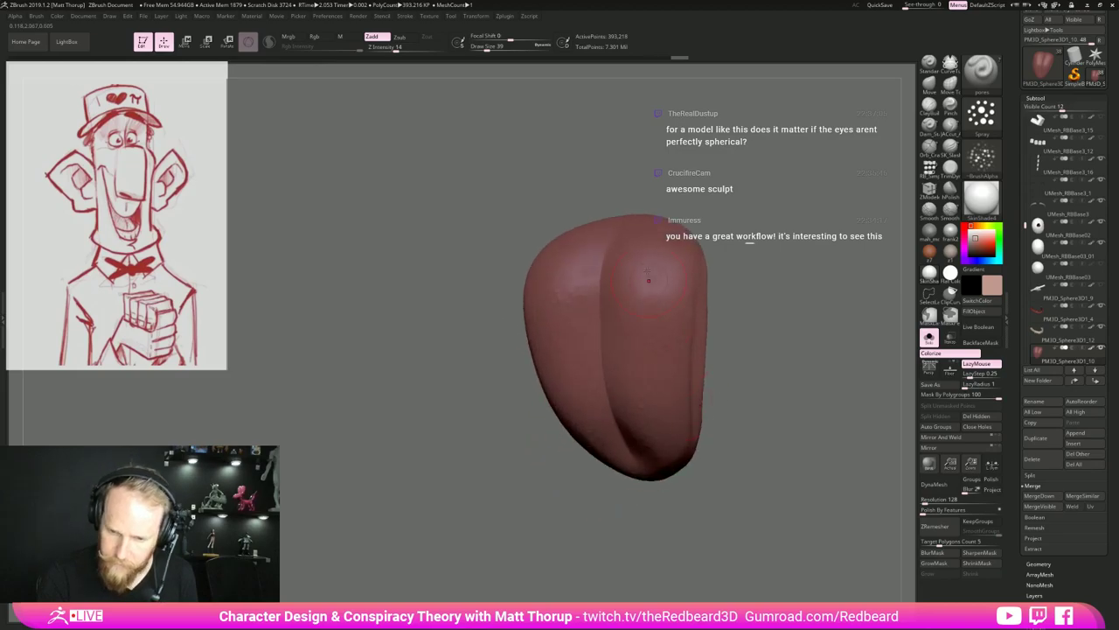
drag(730, 276, 728, 229)
right_drag(704, 210, 536, 398)
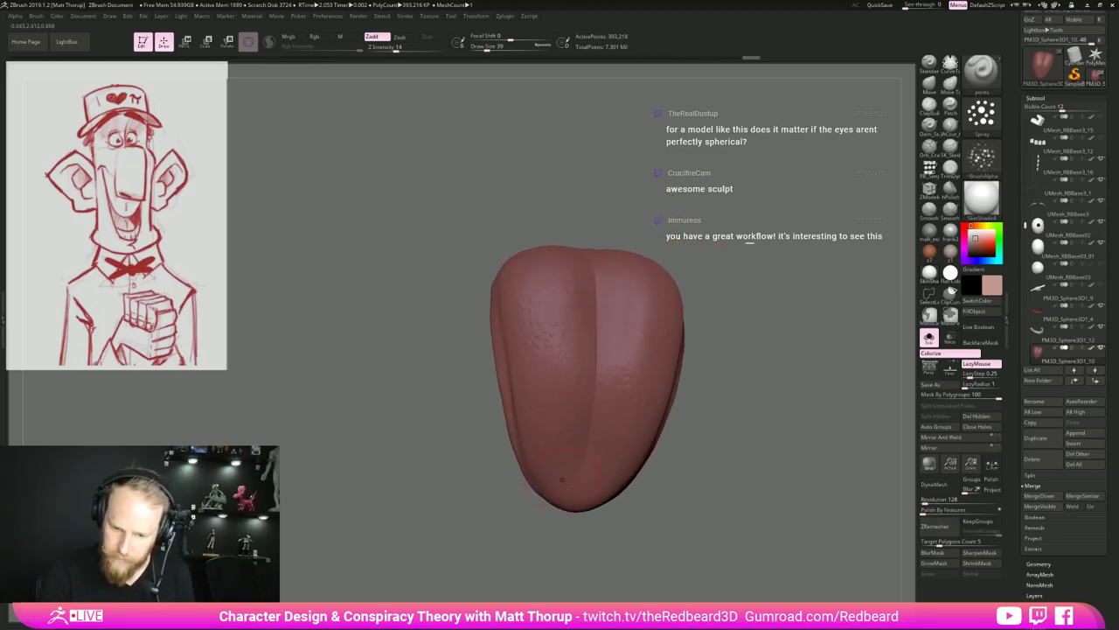
drag(618, 491, 610, 502)
right_drag(610, 524, 597, 483)
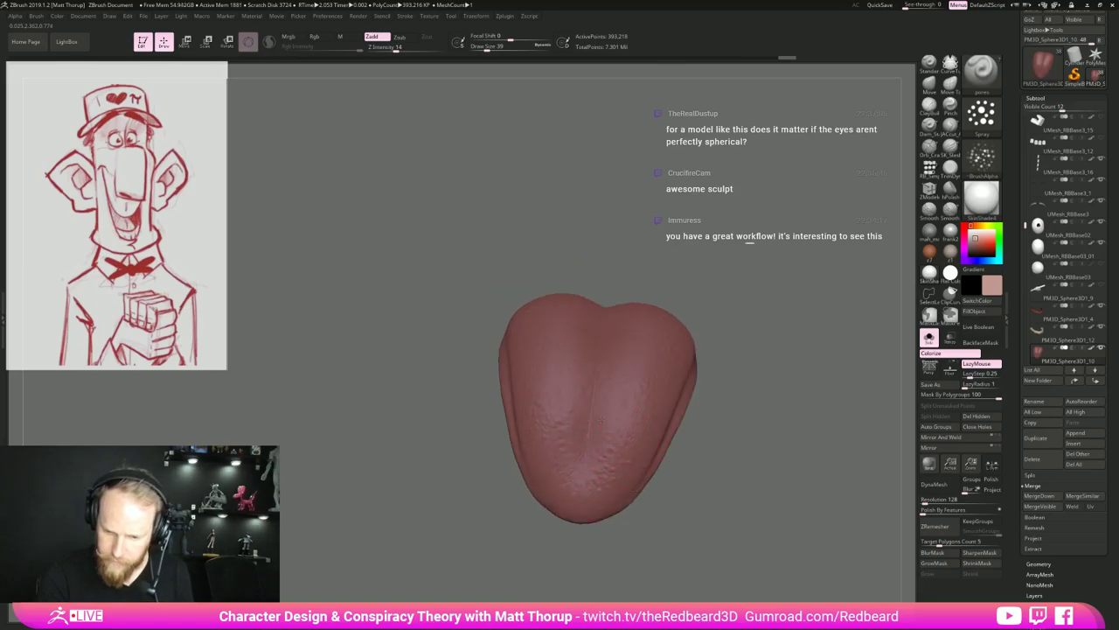
drag(671, 325, 658, 344)
mouse_move(783, 479)
mouse_down()
mouse_move(787, 432)
mouse_move(762, 395)
mouse_move(726, 497)
mouse_move(697, 413)
mouse_move(694, 472)
mouse_up()
Carve a crease along the tongue's centre line and branching wrinkles beside it with the Dam_Standard brush.
key(b)
key(d)
key(s)
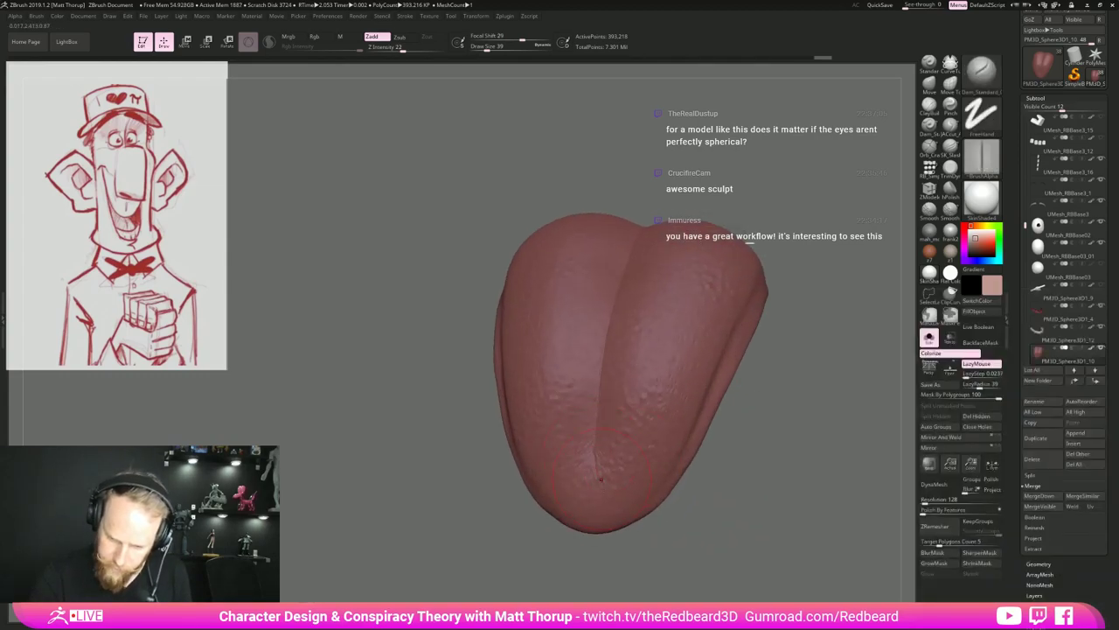
drag(624, 387, 611, 373)
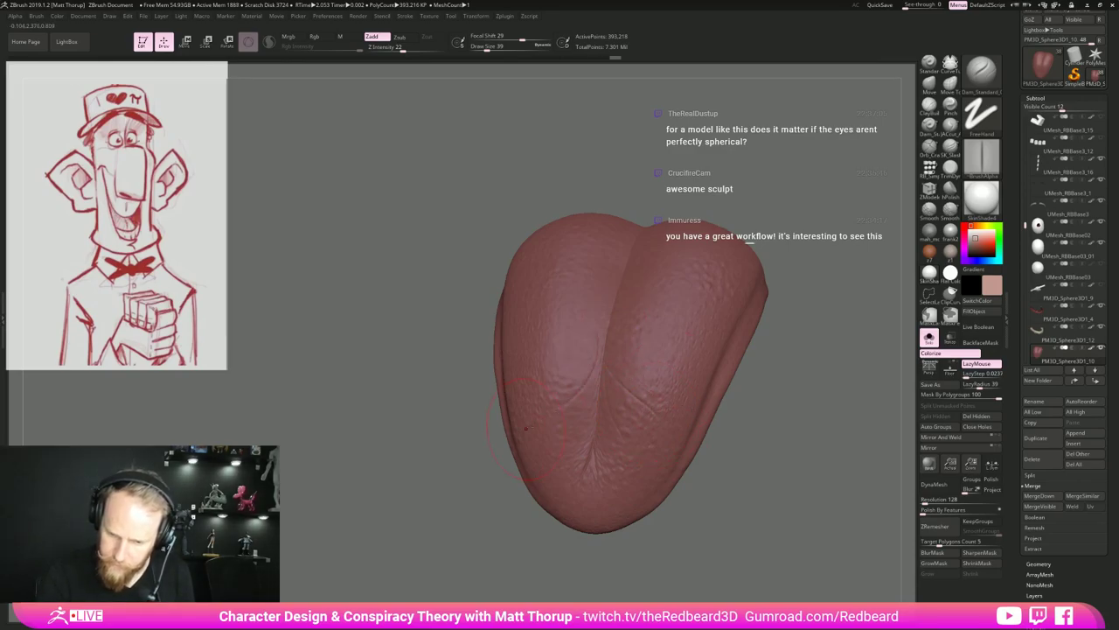
drag(551, 394, 537, 377)
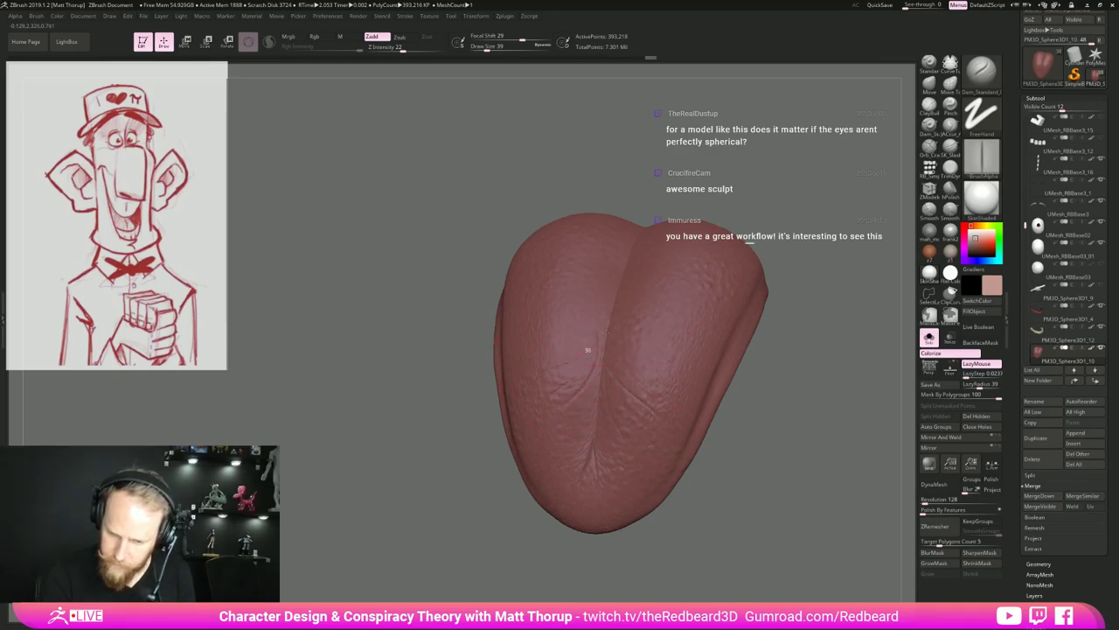
Carve further fine creases along the tongue's side edges and near its tip.
drag(791, 383, 727, 364)
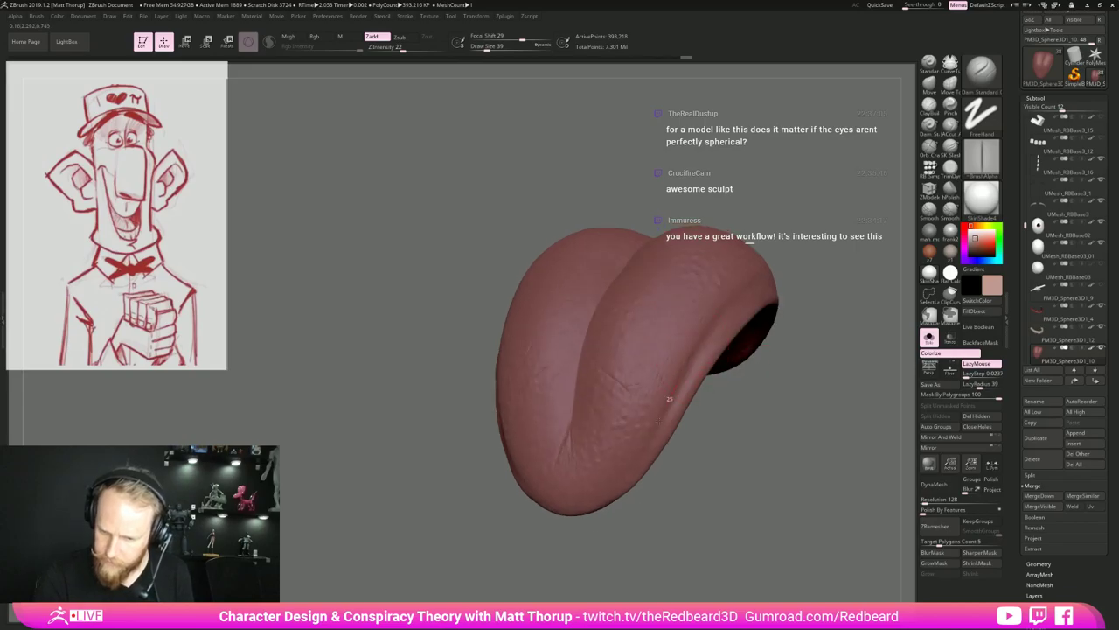
right_drag(518, 453, 526, 493)
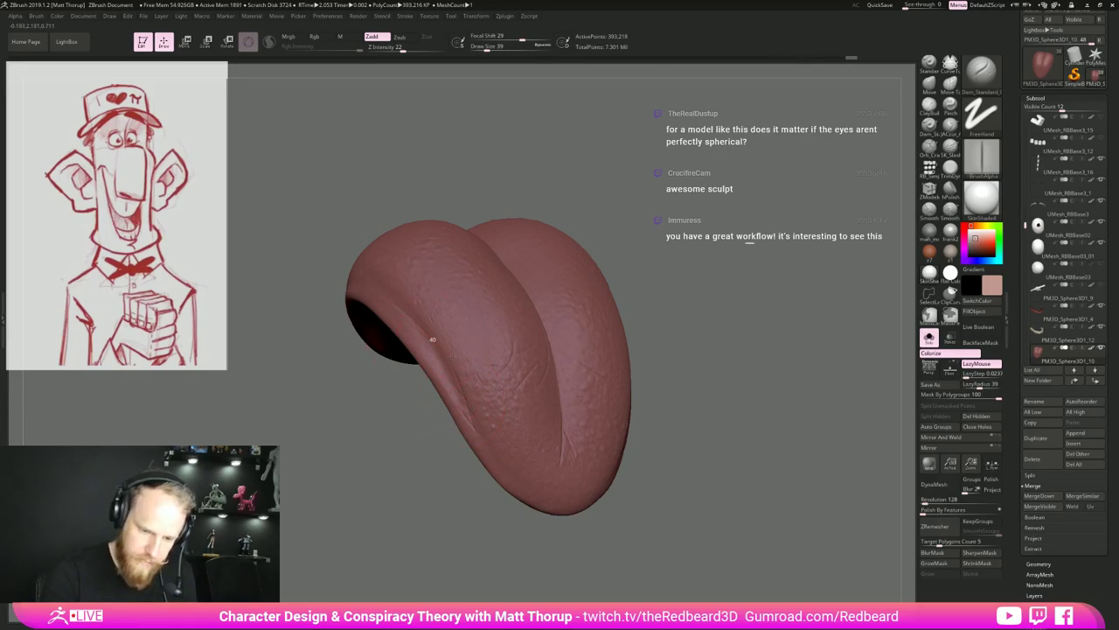
drag(412, 317, 459, 386)
drag(722, 382, 675, 380)
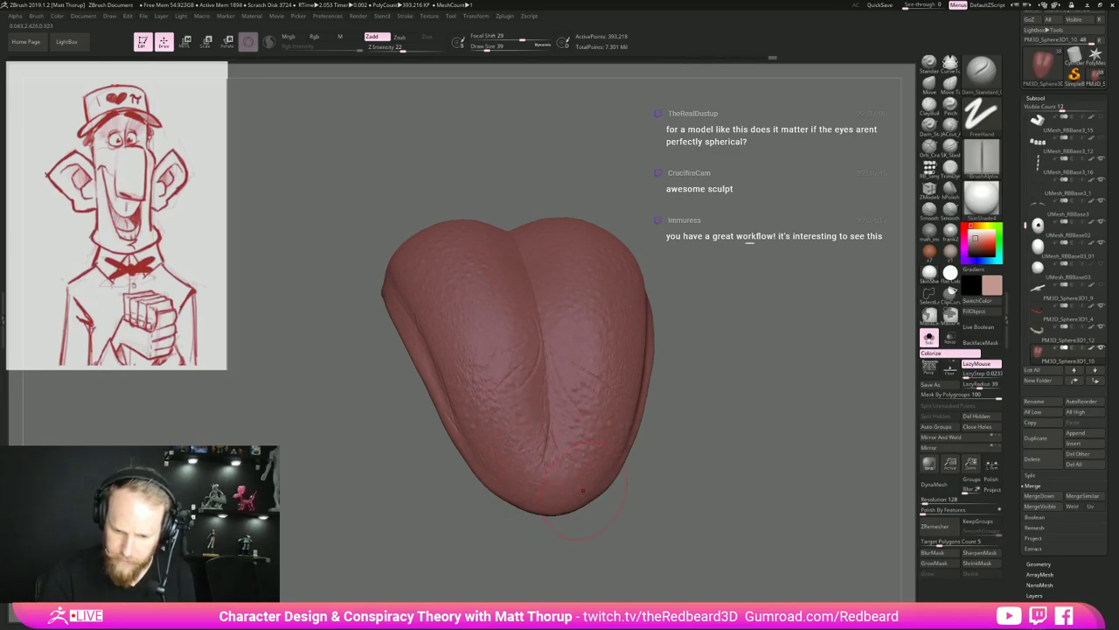
drag(702, 316, 636, 308)
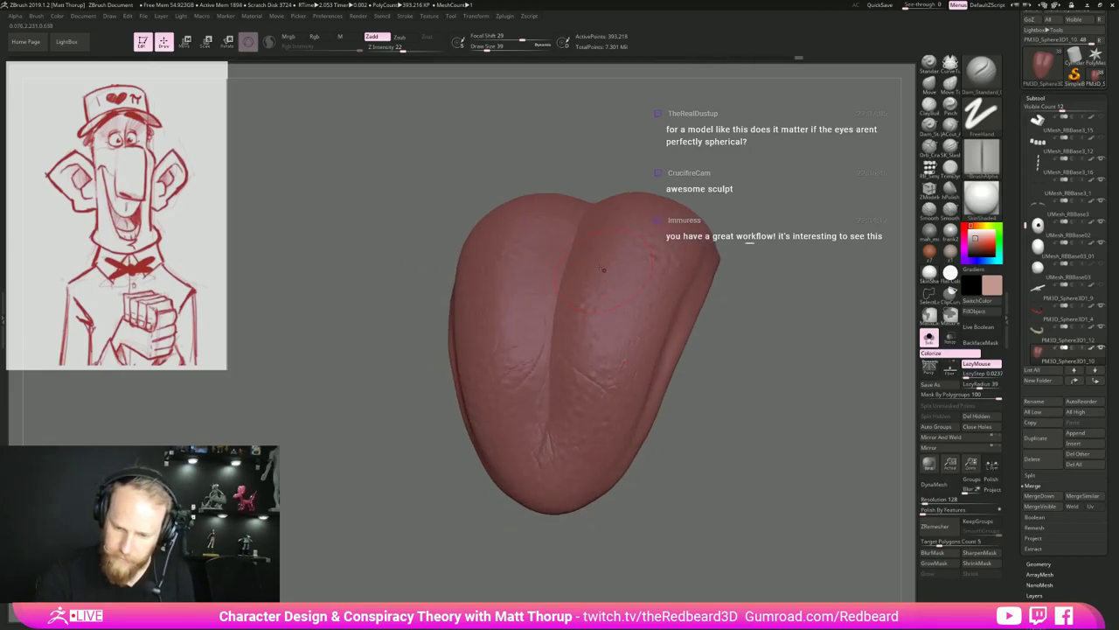
Show the whole model to check the tongue inside the mouth, and isolate the tongue again.
drag(730, 462, 820, 352)
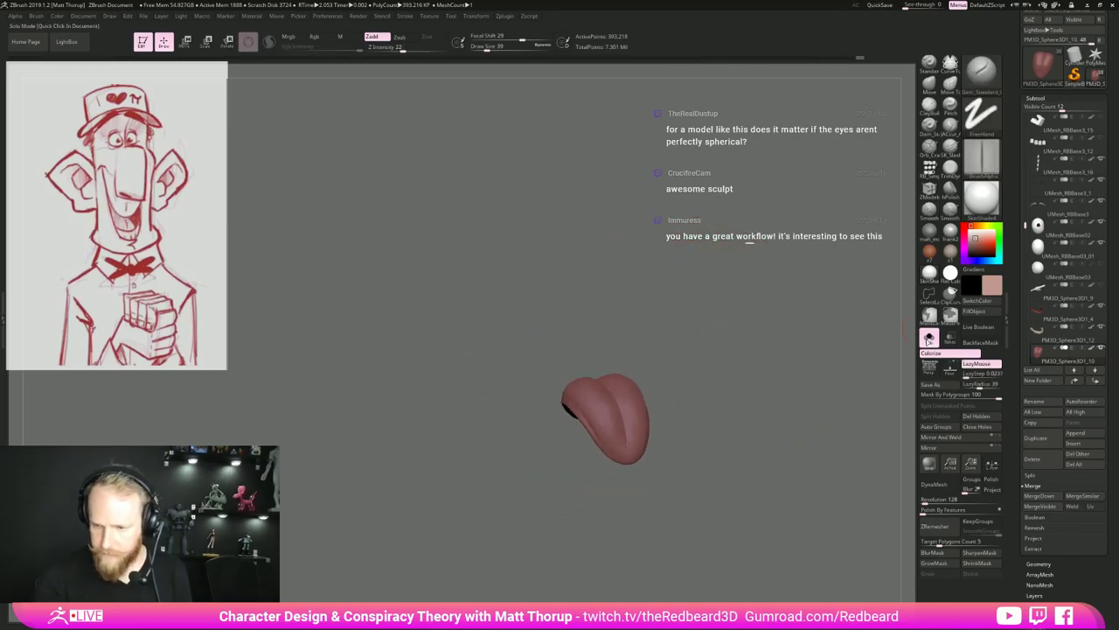
click(929, 341)
drag(825, 421, 806, 473)
click(928, 338)
Switch to the SK_AirBrush brush and set its Rgb intensity to 10.
click(993, 286)
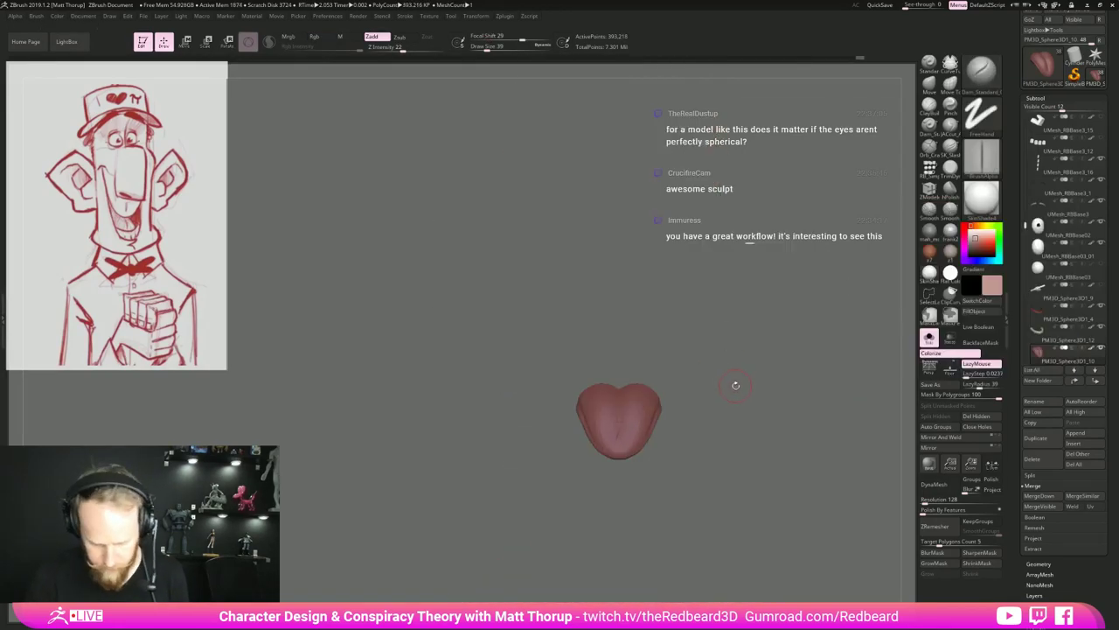
key(b)
click(585, 560)
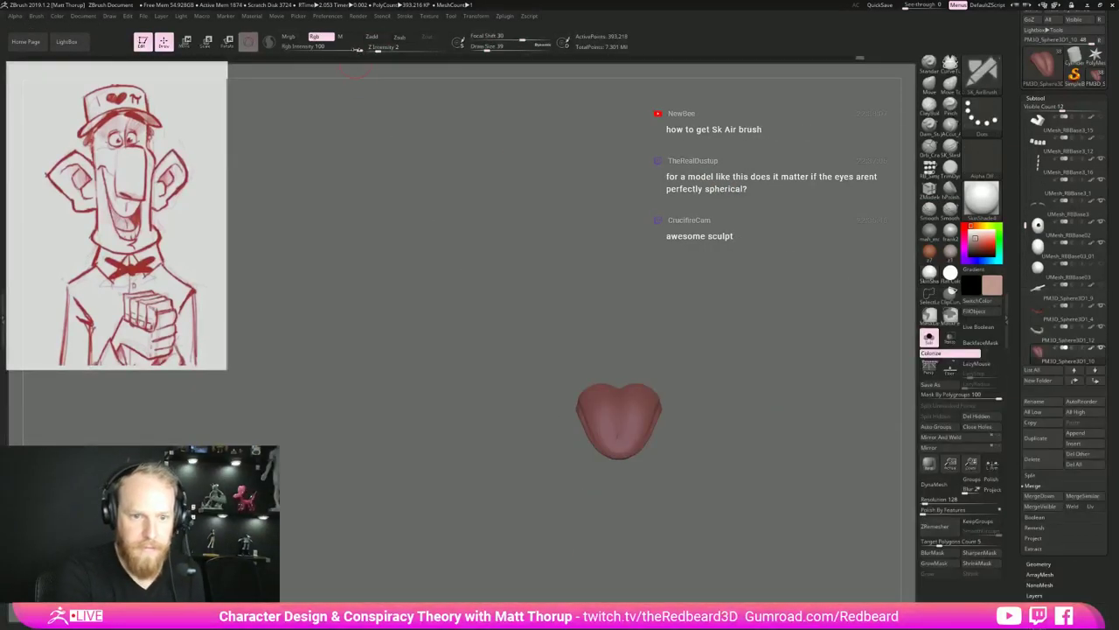
click(316, 49)
text(10)
key(Return)
Airbrush soft pale pink over the tongue's top and tip, reducing the draw size from 187 to 97.
key(s)
click(709, 414)
drag(744, 403, 745, 416)
drag(723, 452, 713, 484)
key(s)
drag(633, 436, 622, 436)
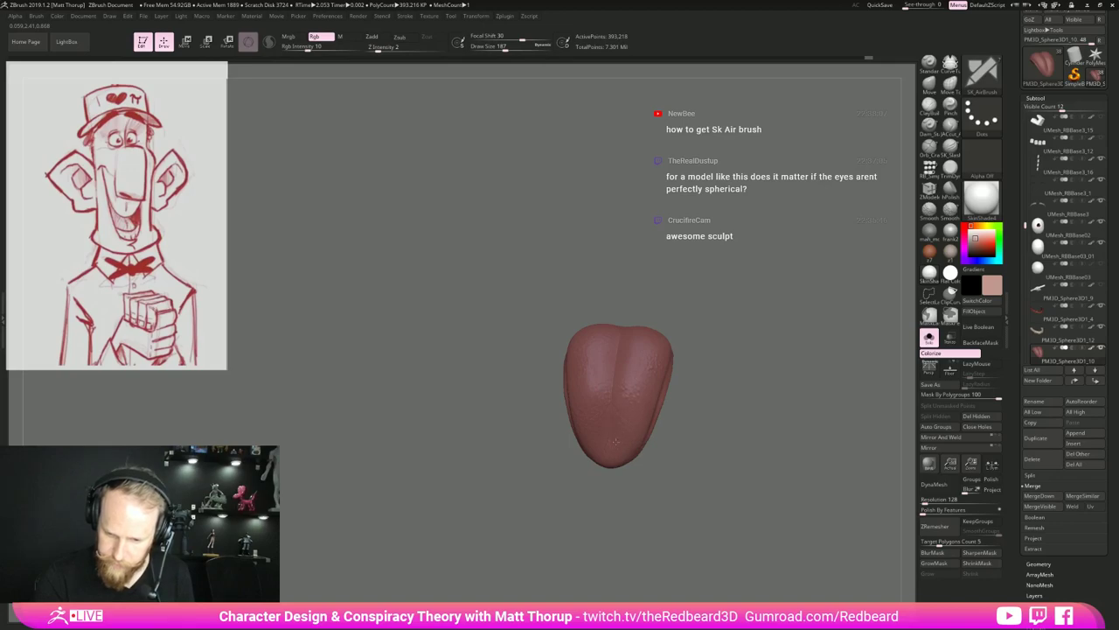
drag(706, 460, 697, 430)
key(s)
drag(601, 413, 592, 414)
drag(715, 429, 715, 444)
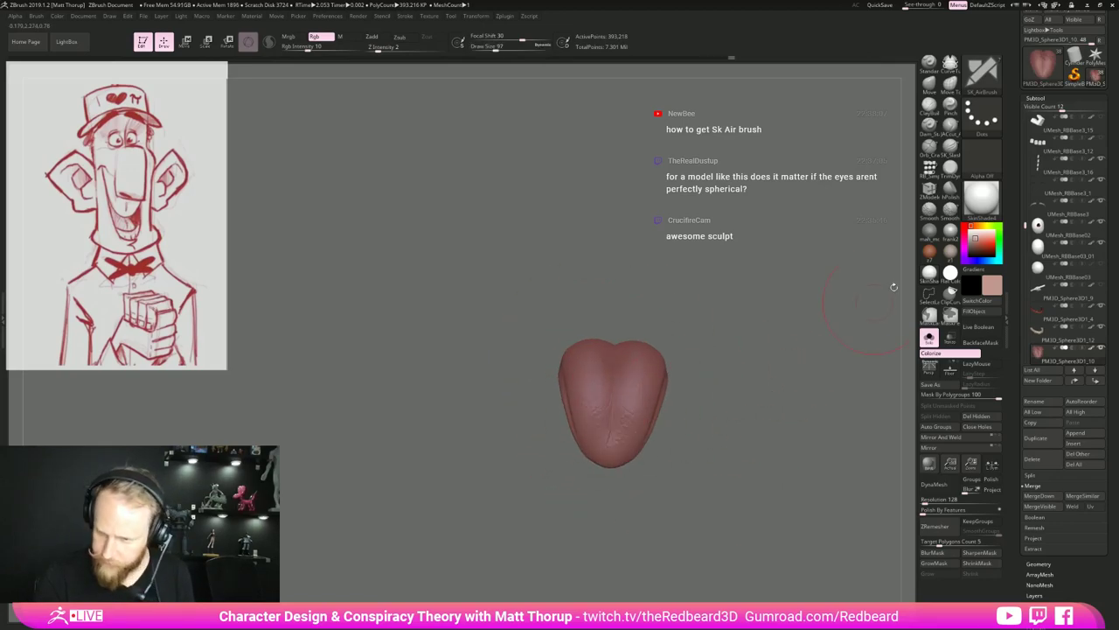
Try a soft plastic material on the tongue and settle on the glossy ToyPlastic material.
click(981, 200)
click(379, 449)
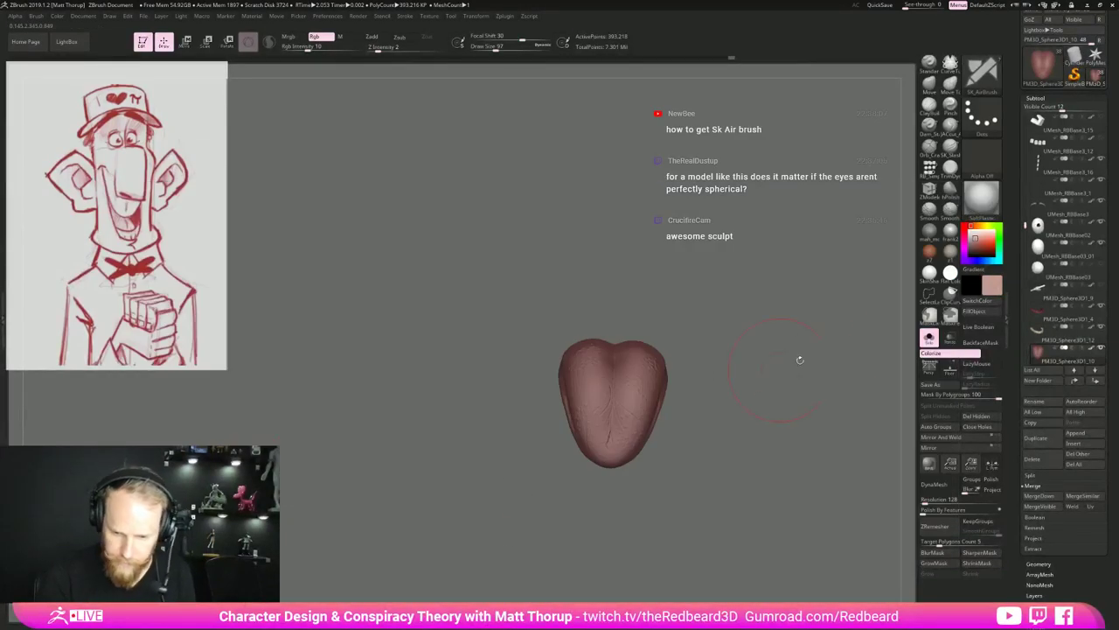
click(983, 201)
click(382, 468)
right_drag(503, 468, 764, 511)
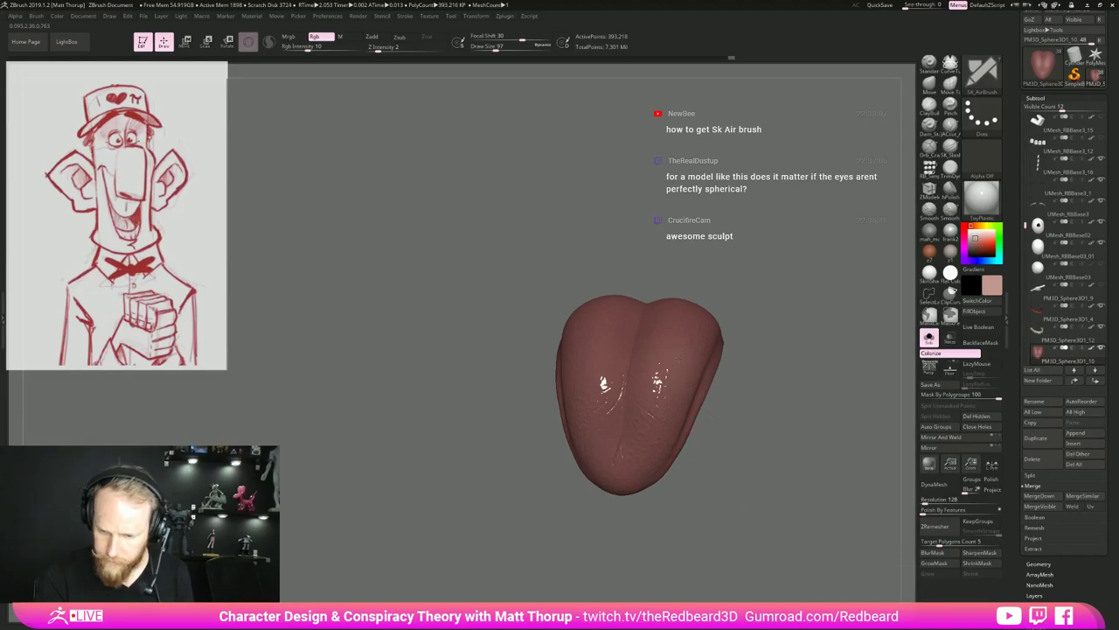
Pick a very dark brown colour and airbrush a soft shadow into the tongue's central crease at draw size 59.
click(993, 294)
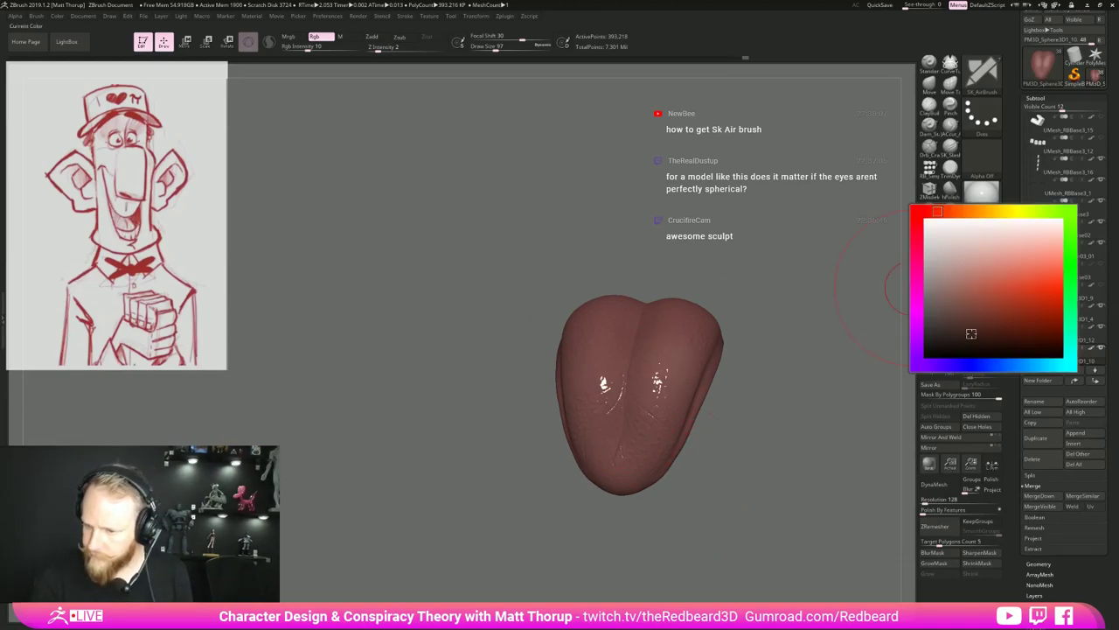
mouse_move(761, 457)
right_down()
mouse_move(690, 415)
mouse_move(757, 437)
right_up()
key(s)
drag(618, 419, 615, 418)
key(s)
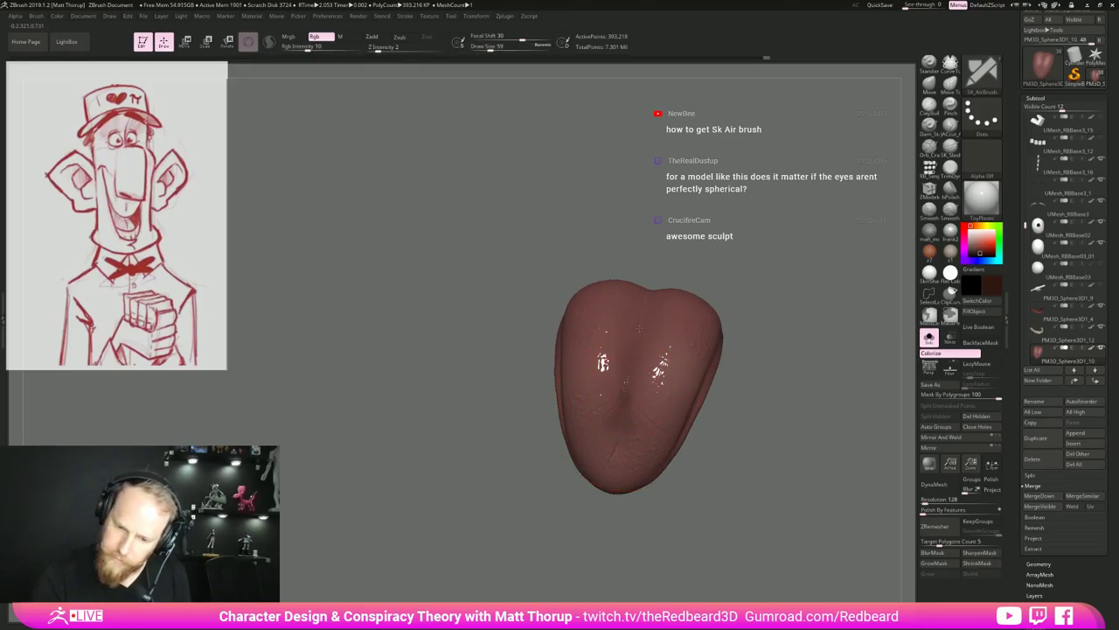
Increase the draw size to 163 and airbrush the dark brown softly over the tongue's back and underside.
right_drag(650, 299, 708, 323)
key(s)
drag(675, 266, 673, 244)
drag(757, 280, 685, 300)
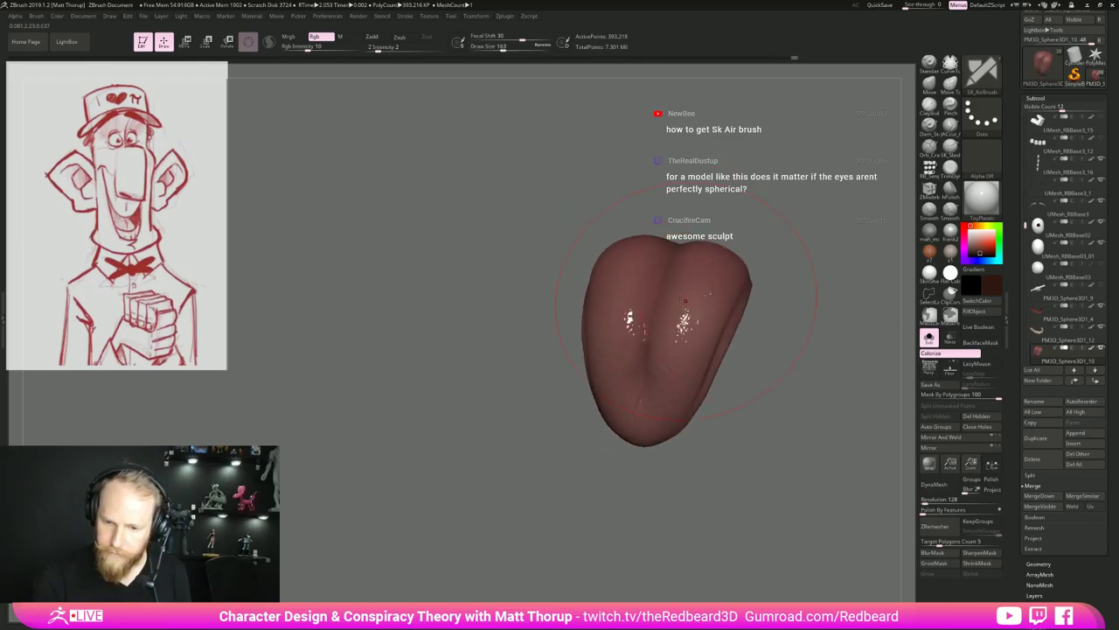
drag(735, 433, 791, 348)
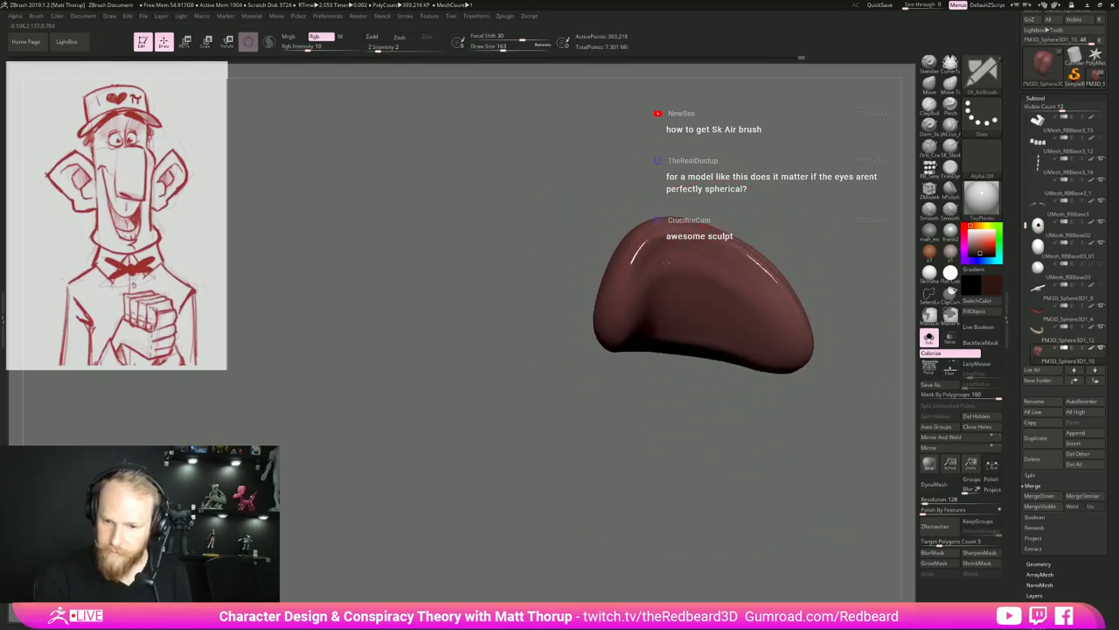
drag(610, 365, 627, 295)
mouse_move(626, 440)
mouse_down()
mouse_move(606, 538)
mouse_move(641, 473)
mouse_move(650, 492)
mouse_move(663, 475)
mouse_move(627, 558)
mouse_move(720, 487)
mouse_up()
drag(720, 487, 718, 519)
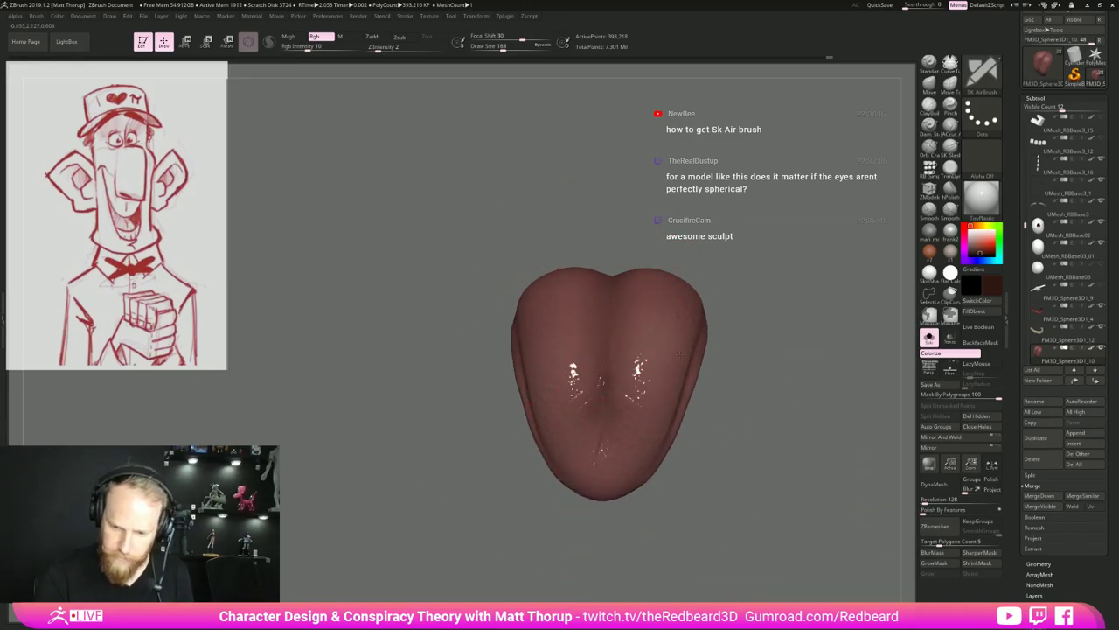
Show the whole model again and switch its material to SkinShade4.
alt+drag(744, 472, 793, 435)
click(928, 338)
mouse_move(870, 377)
alt+mouse_down()
mouse_move(818, 426)
mouse_move(814, 386)
mouse_move(830, 387)
mouse_move(818, 398)
mouse_move(764, 378)
mouse_move(848, 380)
alt+mouse_up()
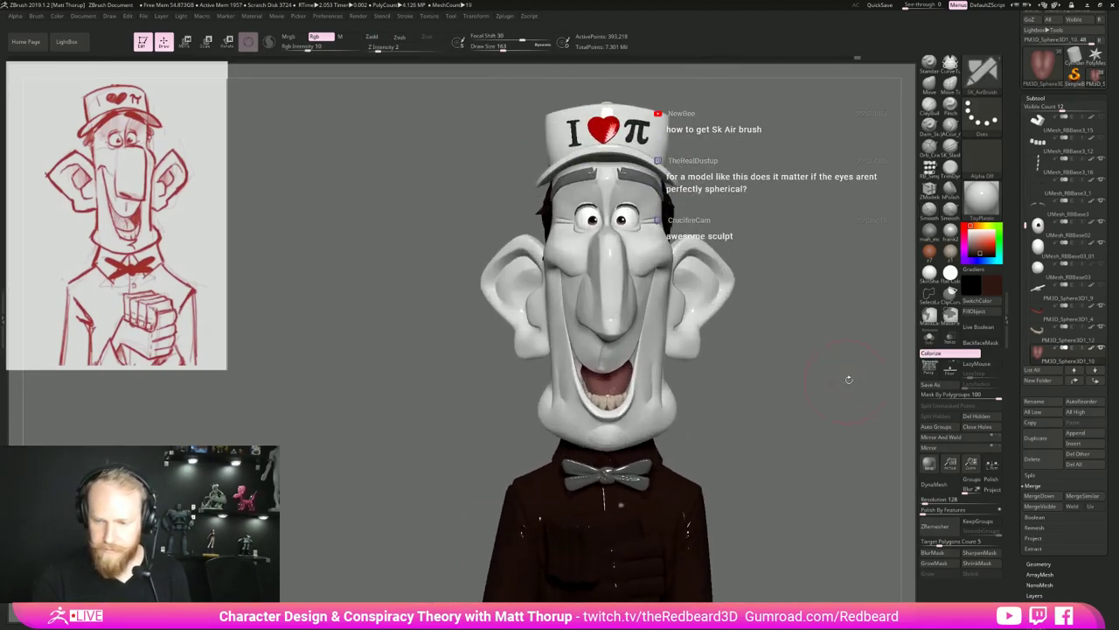
click(929, 274)
mouse_move(770, 361)
mouse_down()
mouse_move(818, 365)
mouse_move(772, 364)
mouse_move(784, 368)
mouse_move(702, 388)
mouse_move(759, 397)
mouse_up()
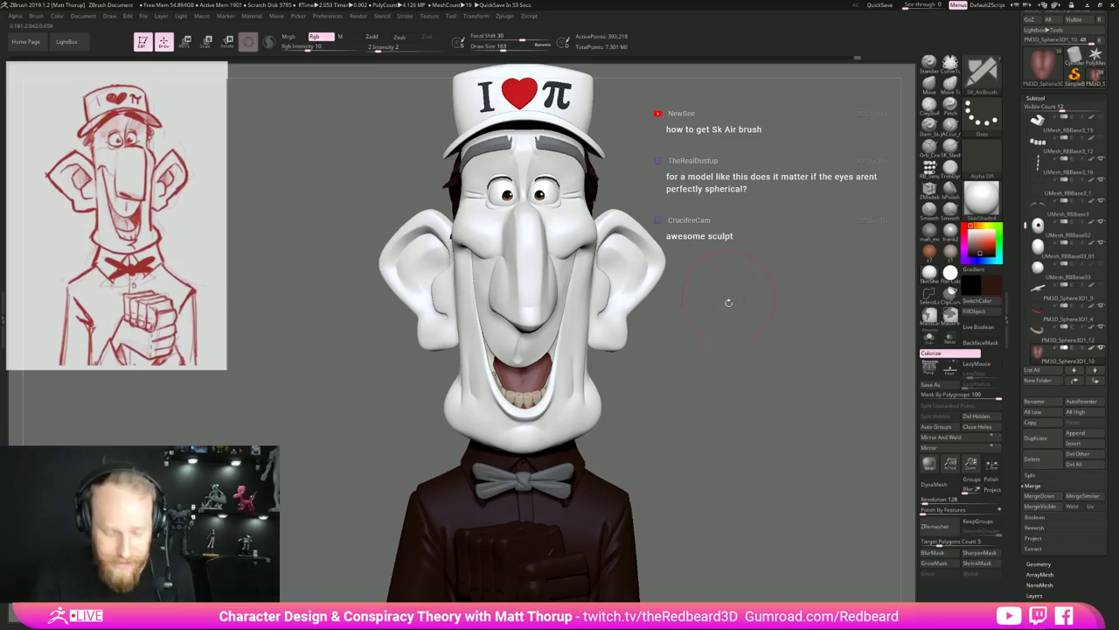
alt+drag(754, 360, 760, 453)
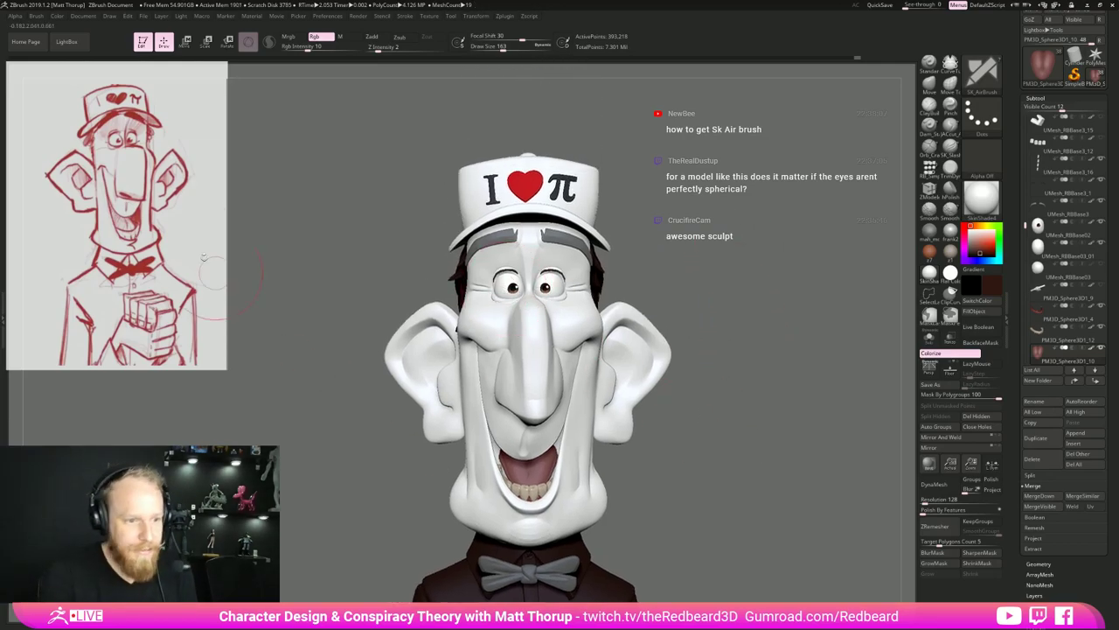
drag(706, 418, 776, 424)
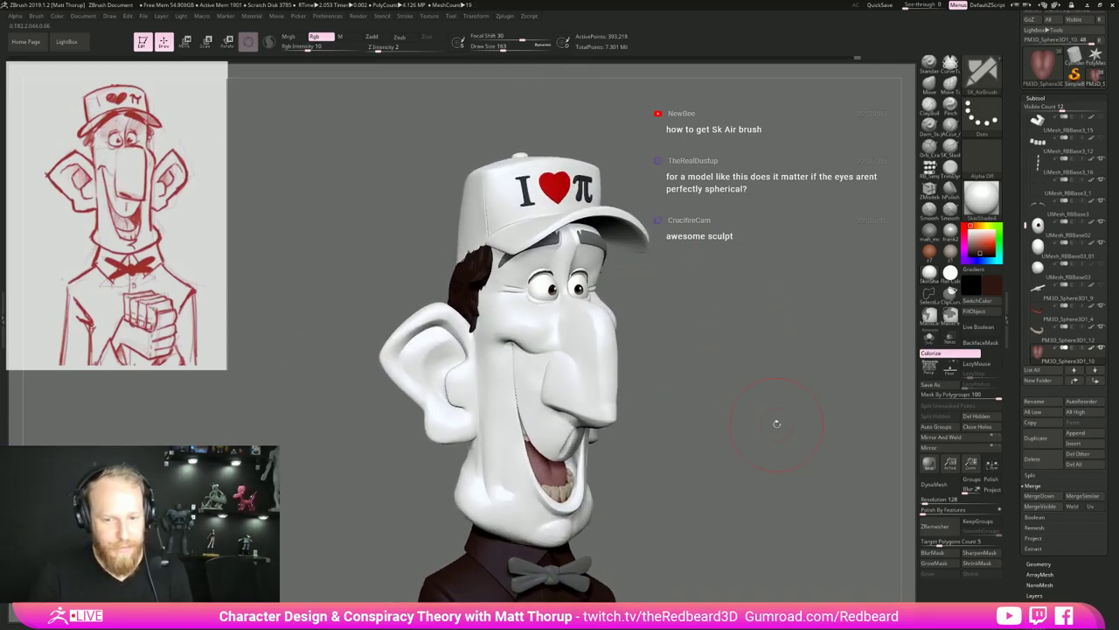
Select the eyeballs and isolate them to check their shape from several sides, and show the whole model again.
alt+click(541, 289)
click(929, 340)
drag(841, 373, 807, 526)
drag(826, 430, 748, 442)
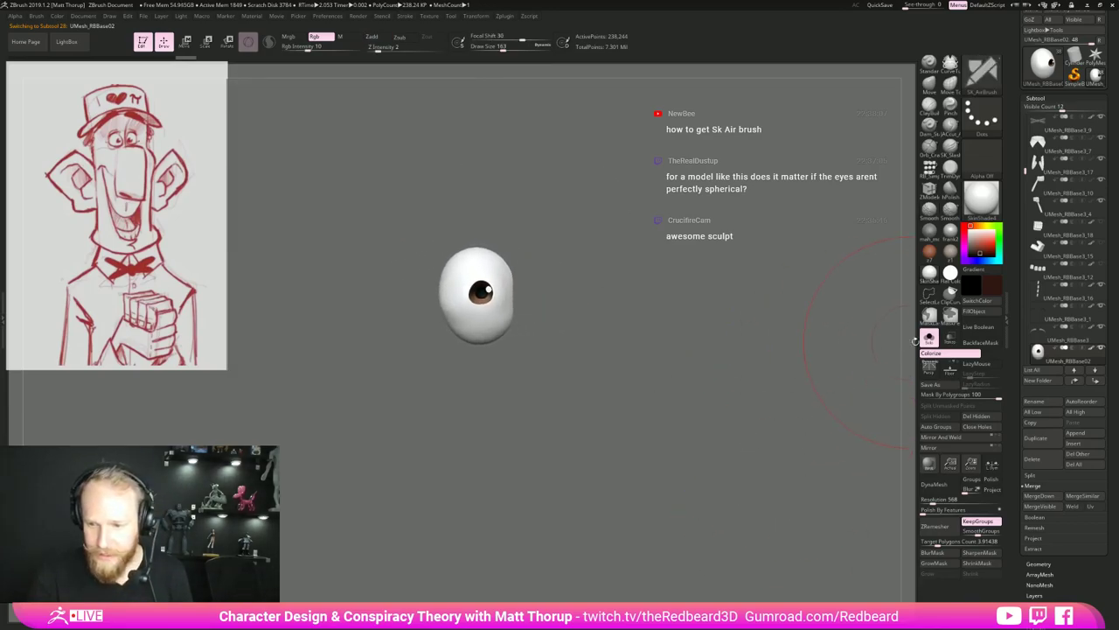
click(930, 340)
Examine the coloured character's face, profile and full figure from several angles, and look over the available sculpting brushes.
drag(794, 354, 874, 344)
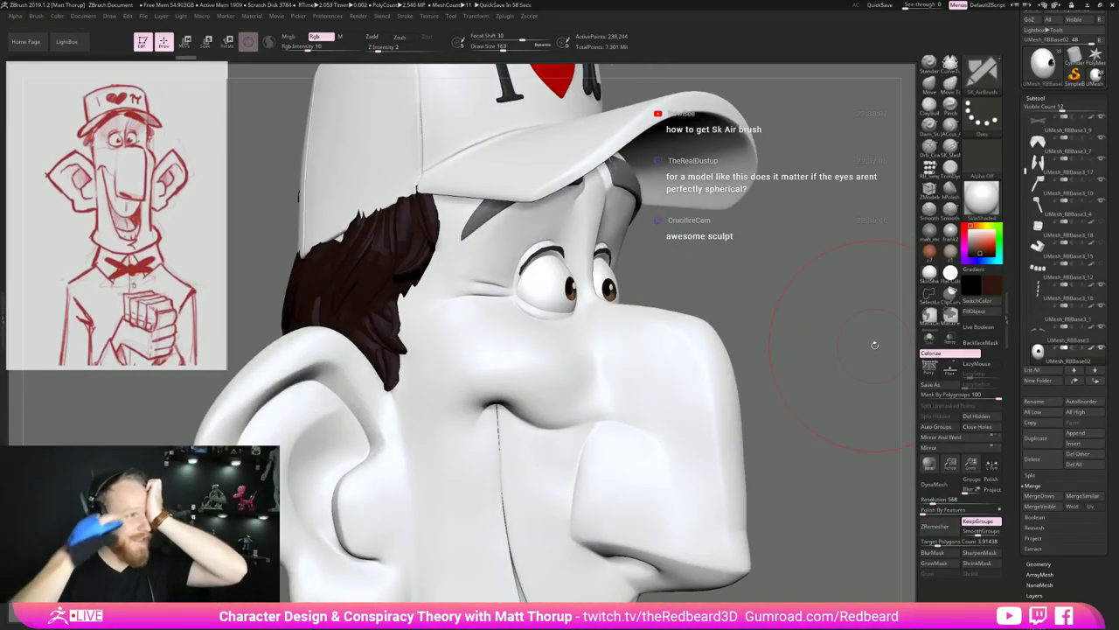
mouse_move(825, 434)
mouse_down()
mouse_move(885, 427)
mouse_move(745, 408)
mouse_up()
drag(848, 373, 844, 420)
alt+drag(822, 489, 755, 410)
alt+drag(728, 508, 746, 380)
drag(728, 477, 700, 481)
alt+drag(722, 549, 687, 432)
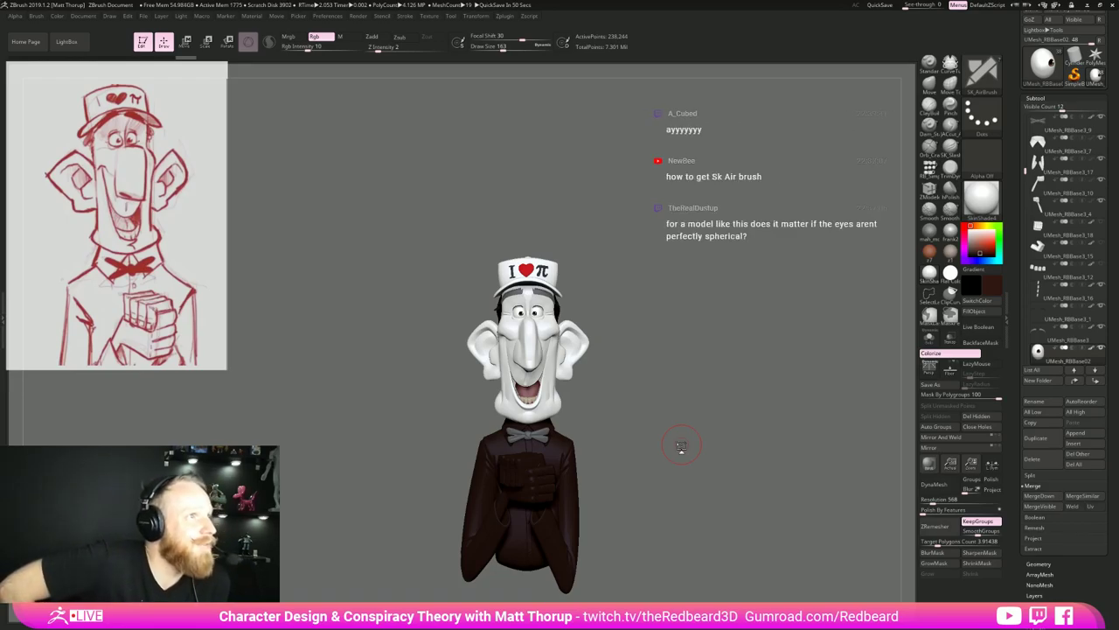
drag(681, 446, 764, 570)
drag(775, 473, 769, 441)
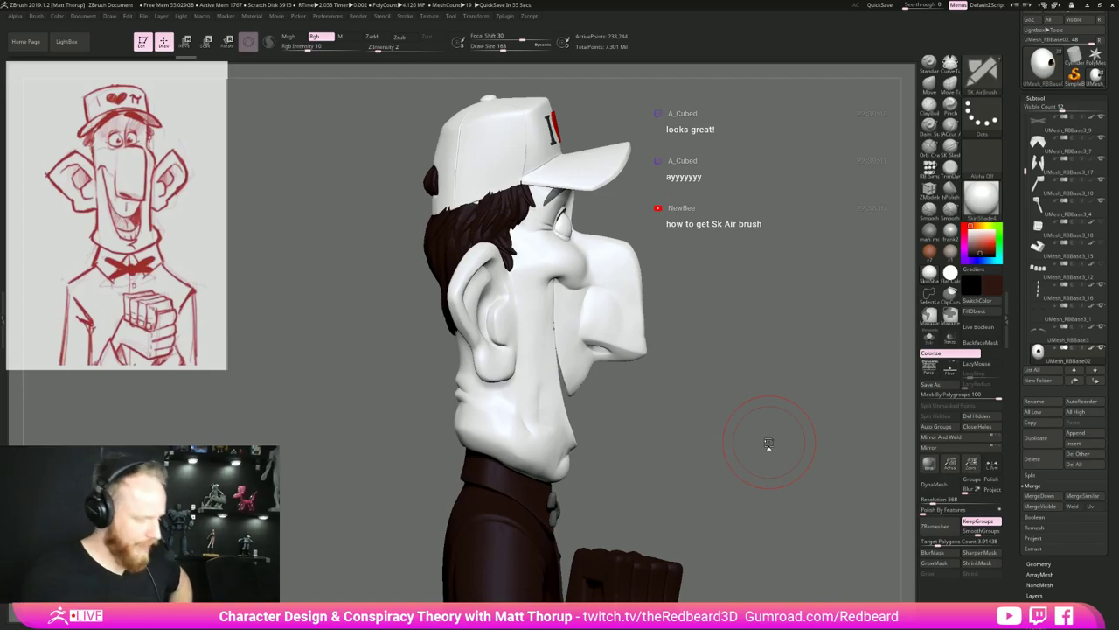
mouse_move(741, 402)
mouse_down()
mouse_move(724, 427)
mouse_move(754, 407)
mouse_up()
key(b)
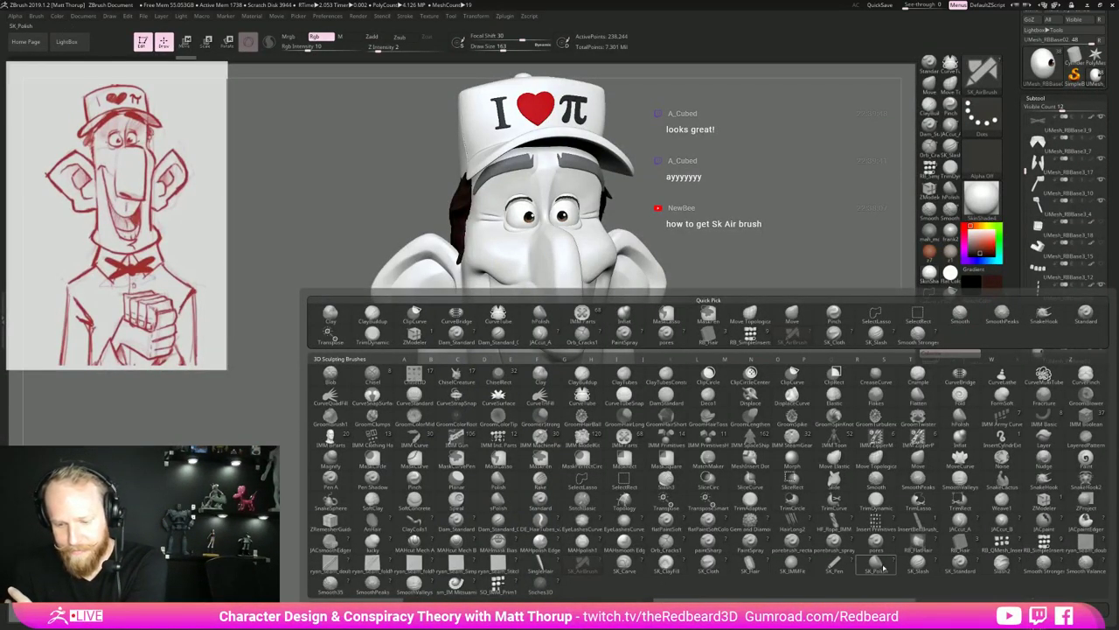
drag(813, 270, 761, 267)
alt+drag(739, 429, 740, 478)
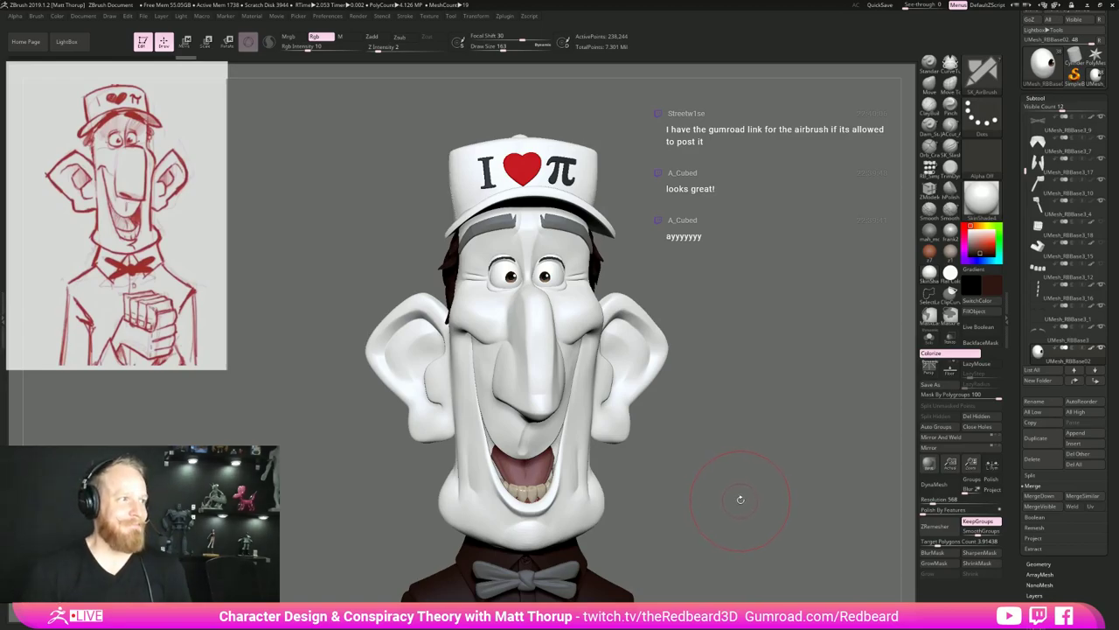
mouse_move(746, 476)
mouse_down()
mouse_move(736, 483)
mouse_move(751, 485)
mouse_up()
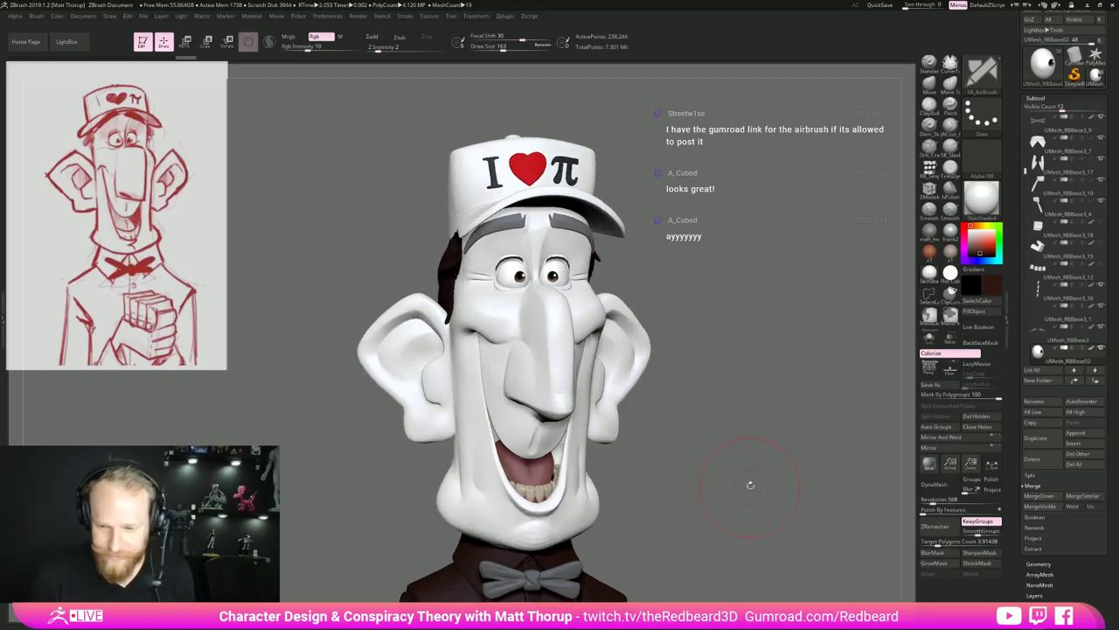
drag(797, 453, 690, 457)
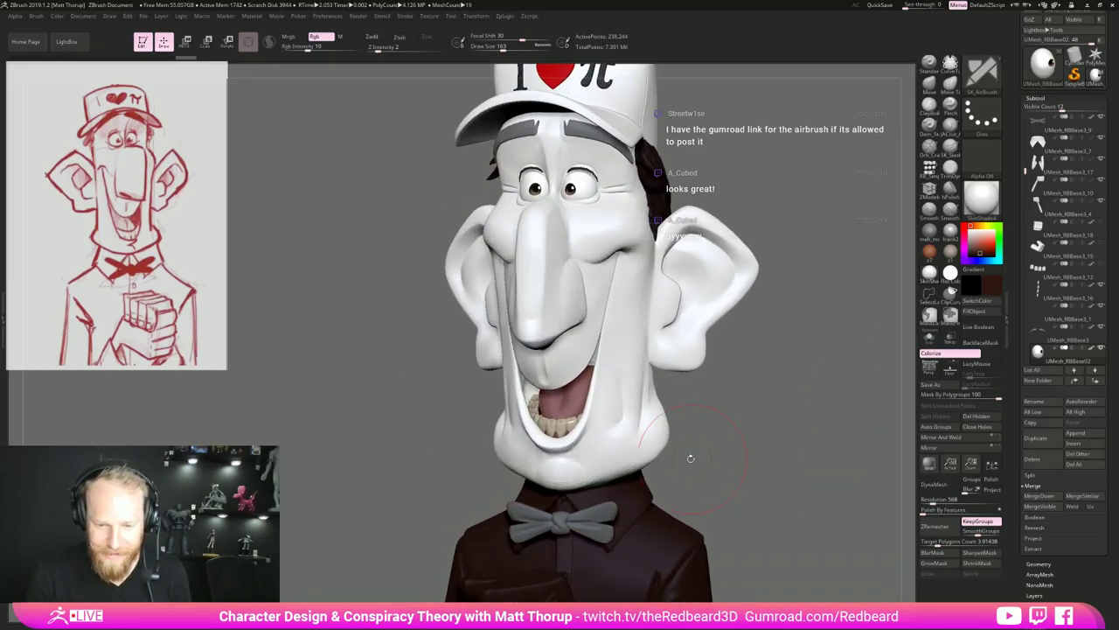
Select the head and try the frank2 material on the model.
alt+click(624, 449)
drag(774, 428, 761, 472)
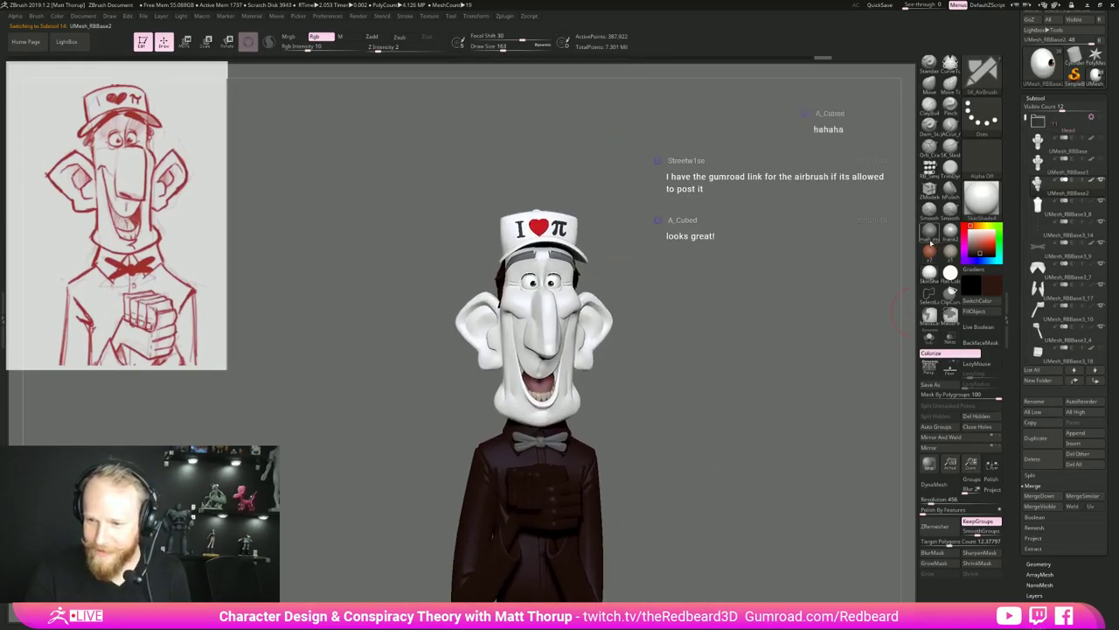
click(950, 231)
drag(695, 439, 757, 444)
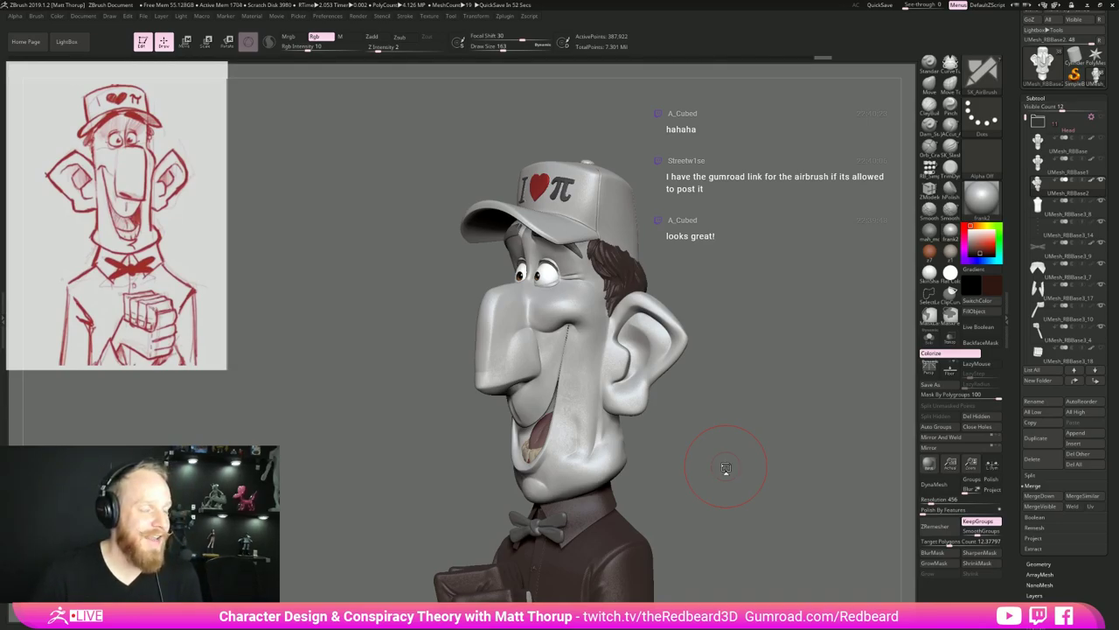
mouse_move(727, 456)
mouse_down()
mouse_move(749, 451)
mouse_move(743, 463)
mouse_move(762, 452)
mouse_move(750, 459)
mouse_move(755, 444)
mouse_move(770, 454)
mouse_move(752, 455)
mouse_up()
key(shift+f)
key(shift+f)
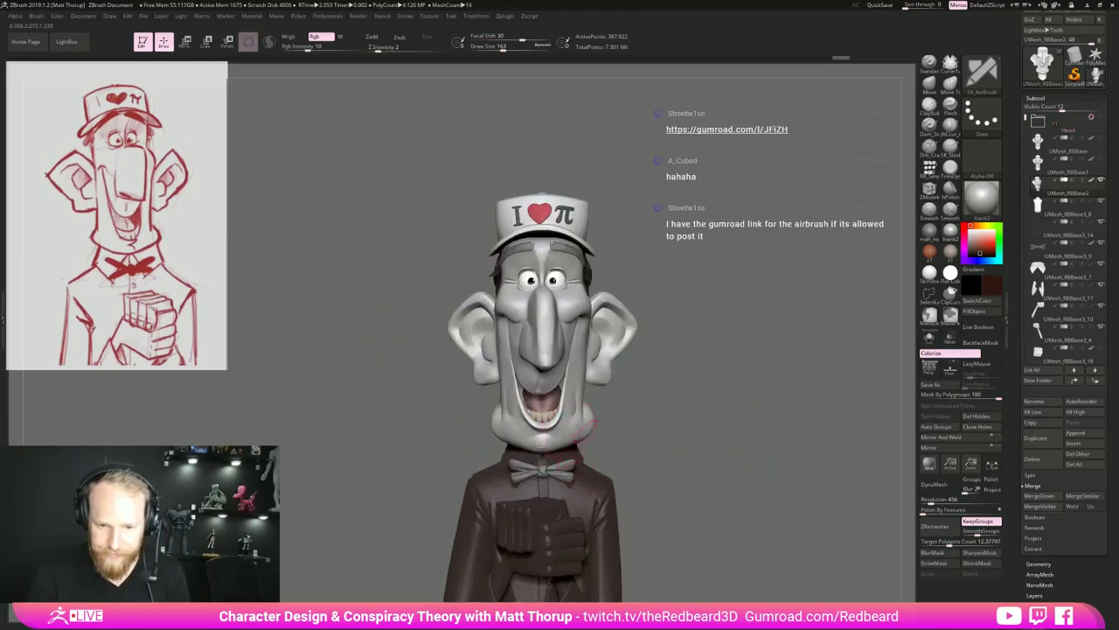
Change the model's material to the reddish-brown clay and set the paint colour to white.
click(930, 253)
drag(743, 428, 755, 431)
key(b)
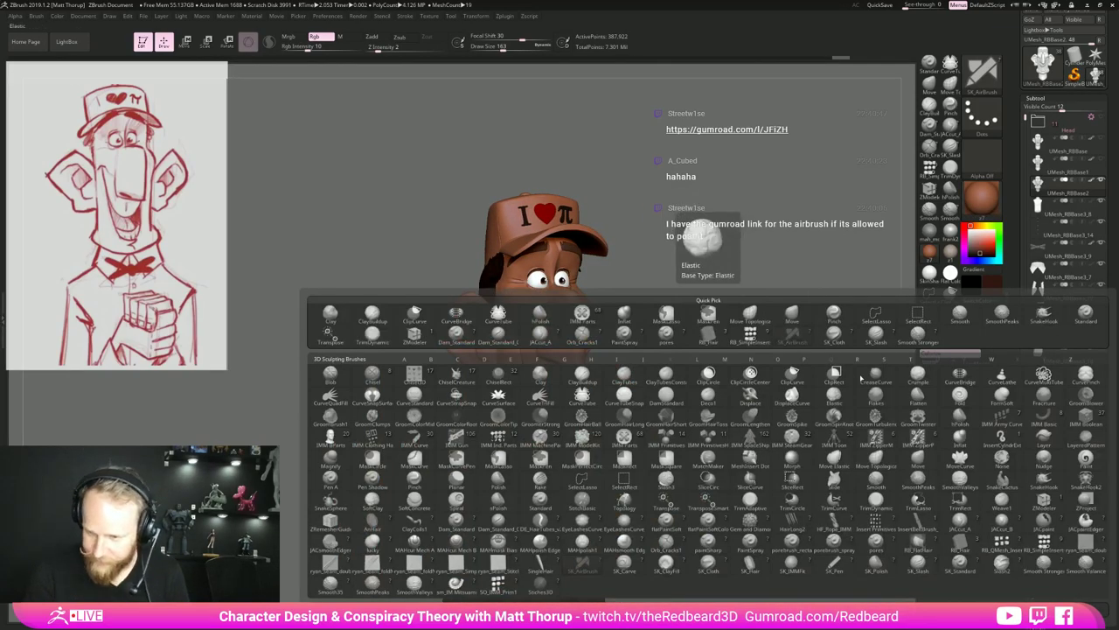
click(973, 234)
drag(973, 233, 965, 228)
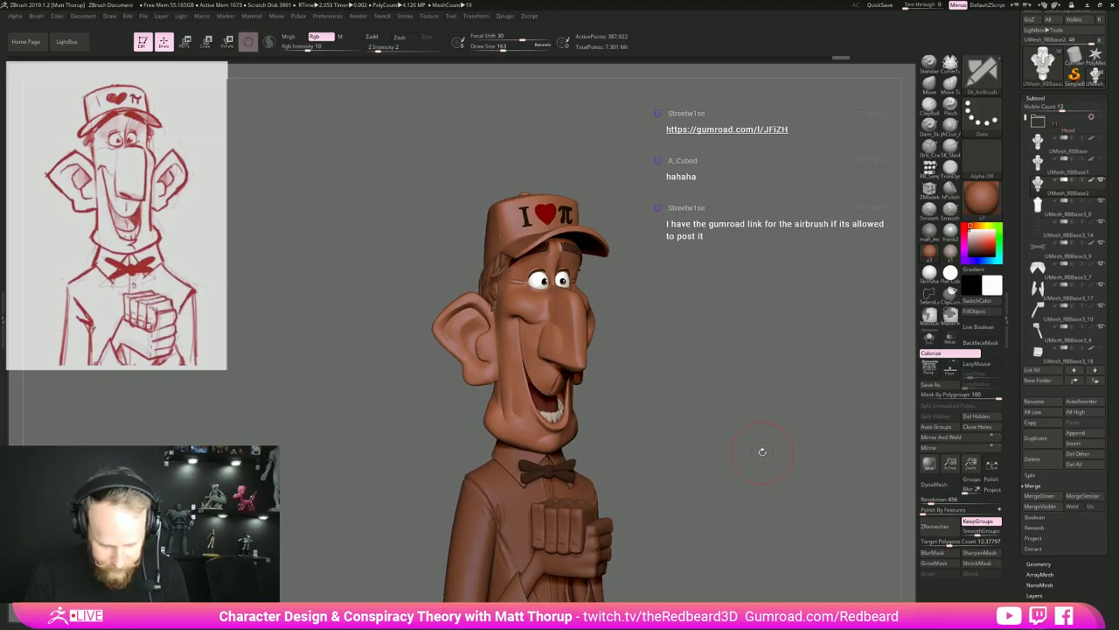
Switch to the PaintSpray brush and set it to sculpt with Zadd only, without Rgb.
key(b)
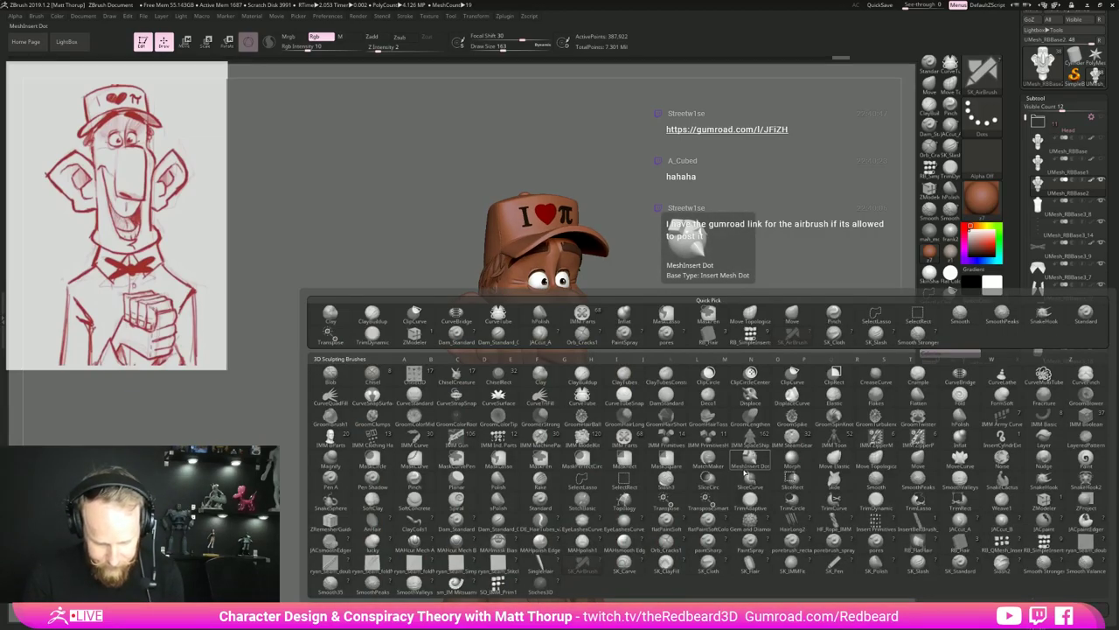
key(p)
click(752, 541)
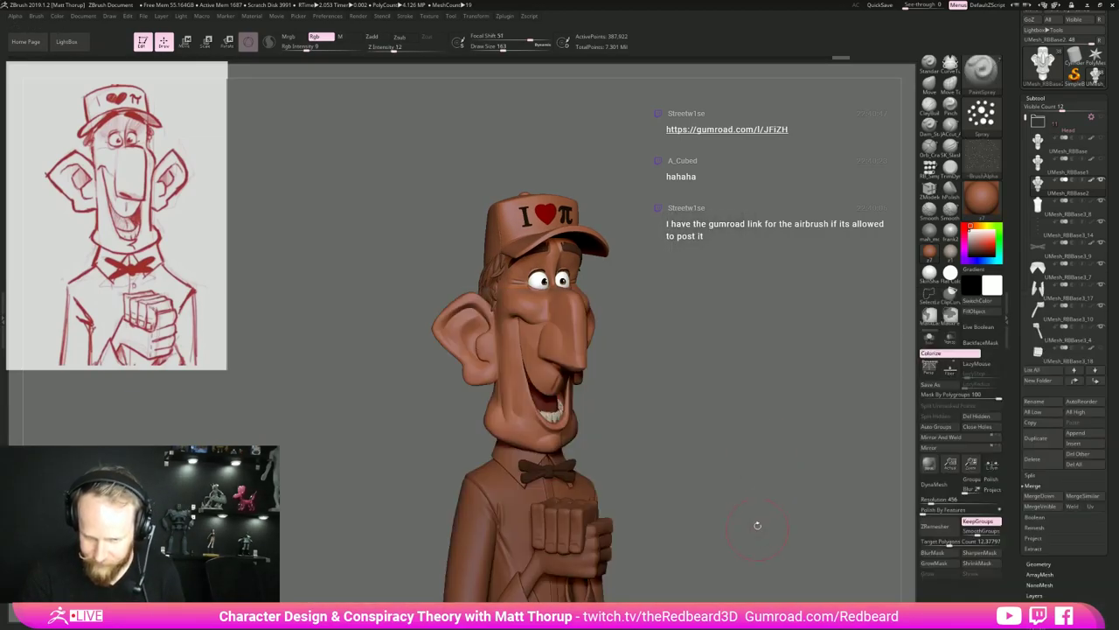
alt+drag(719, 480, 780, 497)
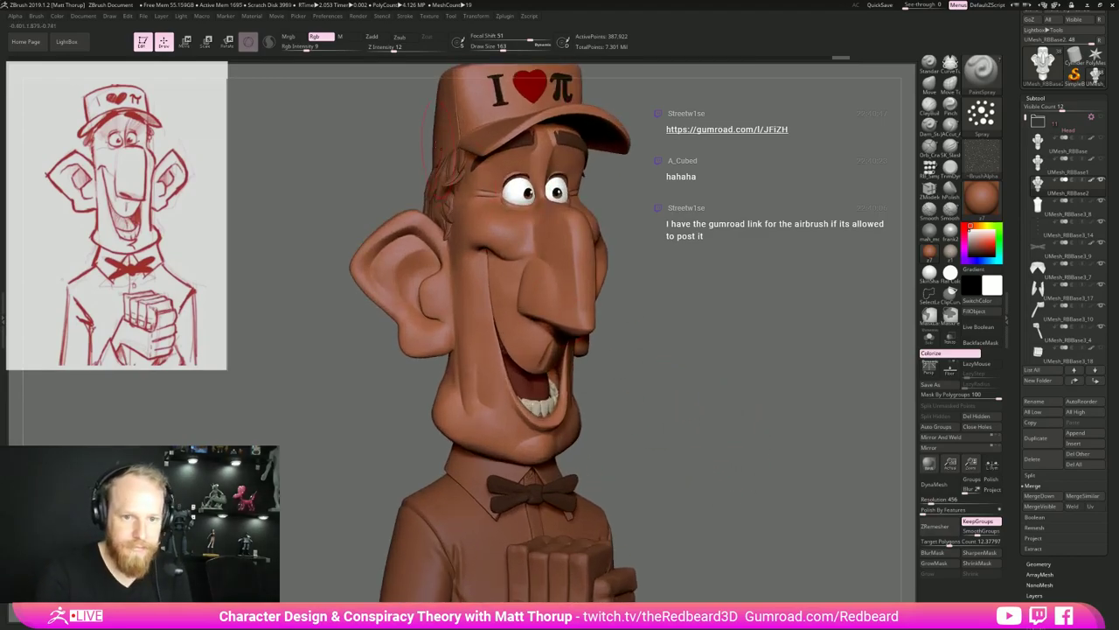
click(403, 39)
click(320, 38)
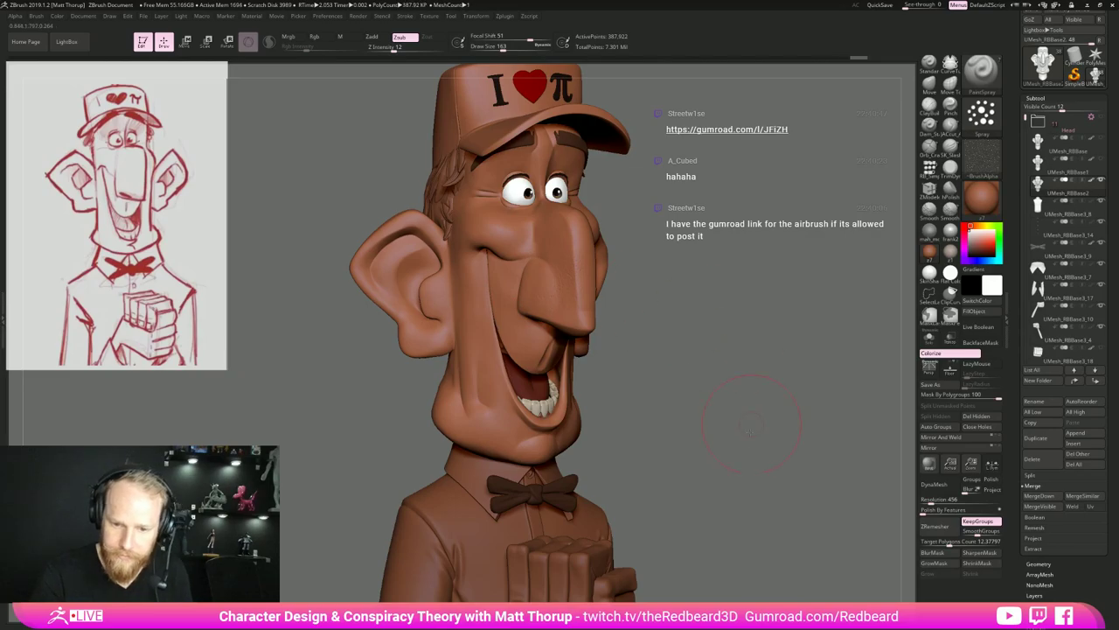
Try spraying surface texture on the head with the PaintSpray brush, and undo the strokes.
alt+drag(752, 424, 739, 472)
key(ctrl+z)
mouse_move(760, 412)
mouse_down()
mouse_move(740, 425)
mouse_move(775, 414)
mouse_move(695, 457)
mouse_up()
click(585, 333)
mouse_move(759, 385)
mouse_down()
mouse_move(721, 404)
mouse_move(710, 427)
mouse_up()
click(601, 336)
alt+drag(763, 274, 769, 219)
click(618, 343)
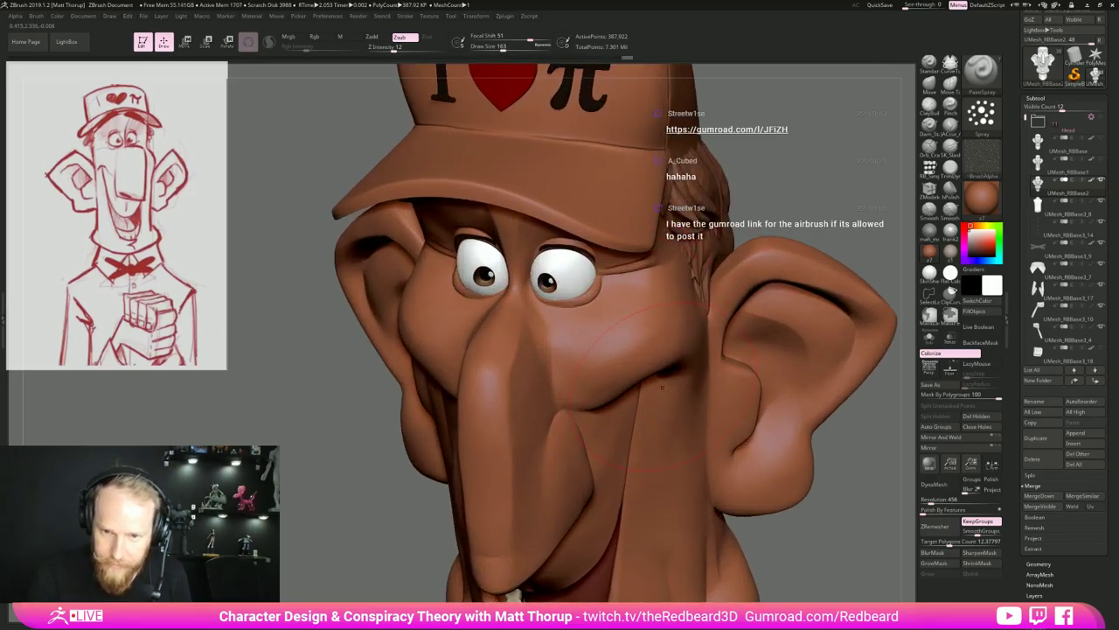
key(ctrl+z)
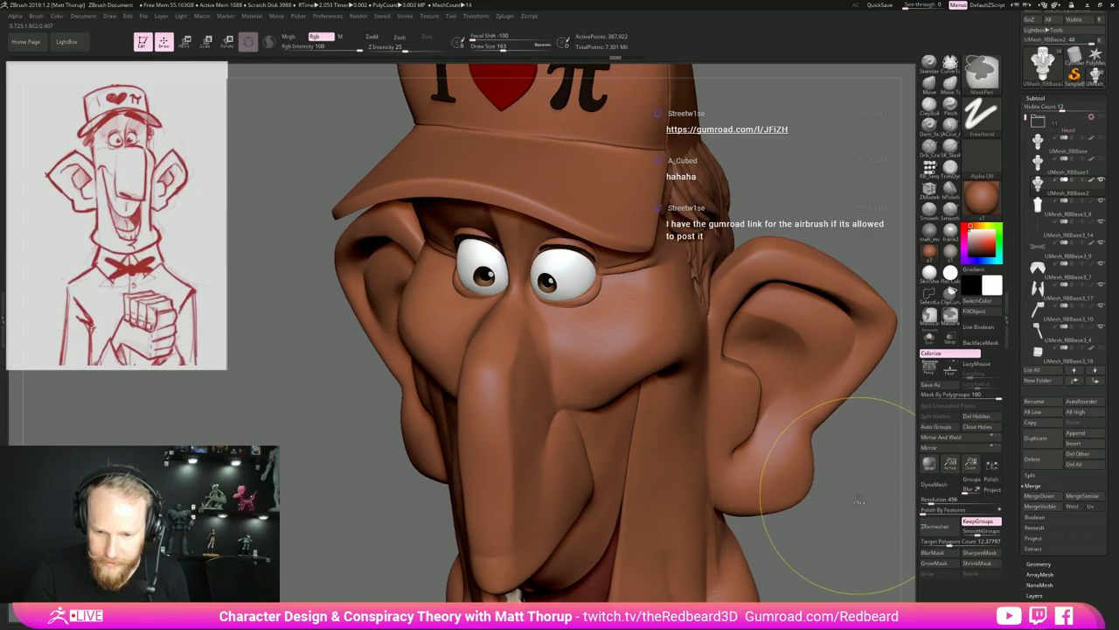
key(ctrl+z)
Subdivide the head by one level and switch to the ClayBuildup brush at draw size 83.
mouse_move(841, 516)
mouse_down()
mouse_move(856, 490)
mouse_move(757, 452)
mouse_move(724, 458)
mouse_move(748, 486)
mouse_move(781, 483)
mouse_move(744, 527)
mouse_move(745, 453)
mouse_up()
key(ctrl+d)
key(b)
key(c)
key(b)
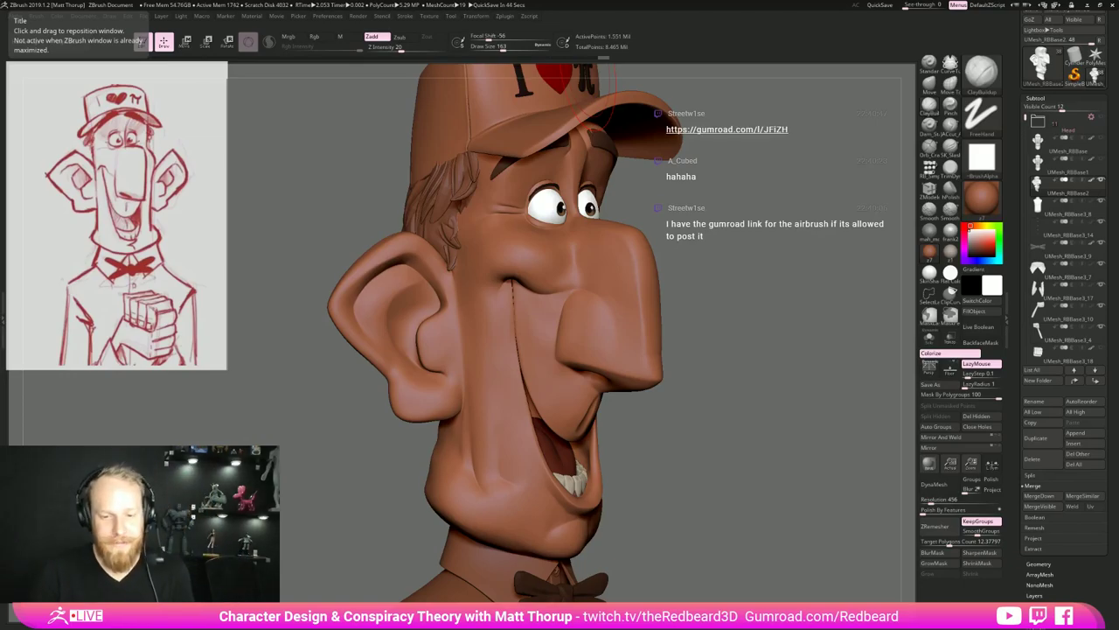
mouse_move(764, 392)
mouse_down()
mouse_move(744, 408)
mouse_move(764, 416)
mouse_move(779, 396)
mouse_up()
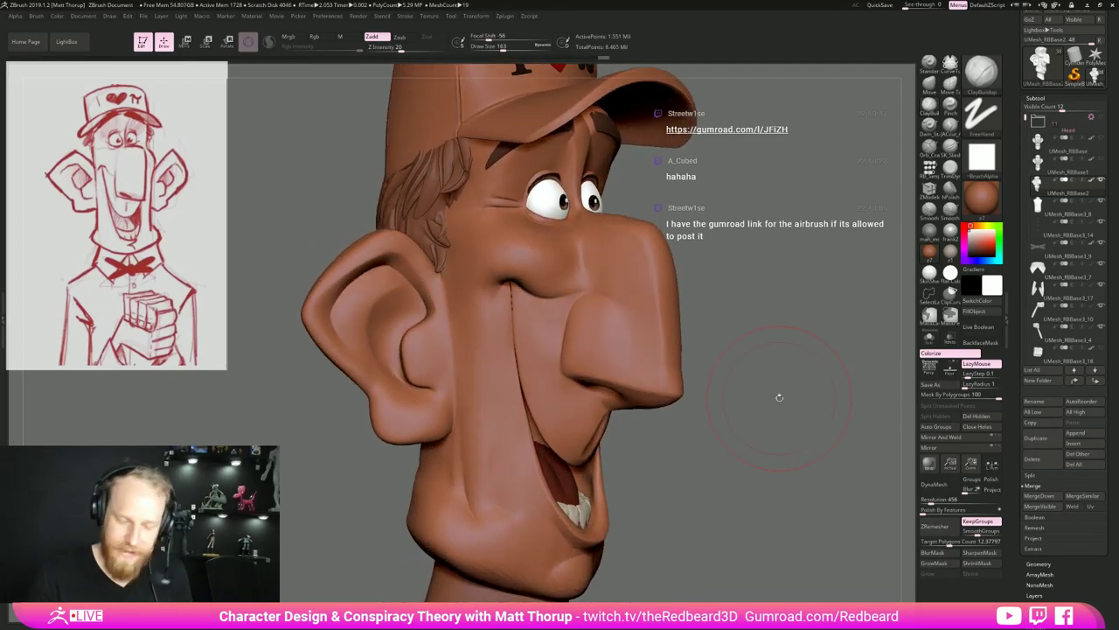
key(s)
drag(505, 473, 496, 473)
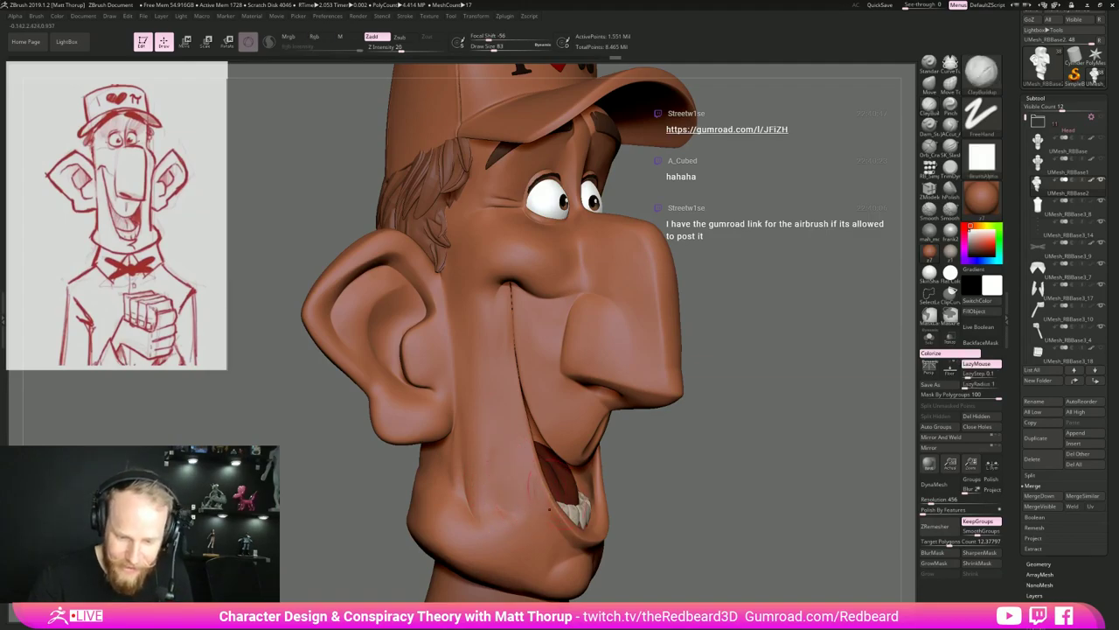
Sculpt the cheek fold between mouth and ear with the Standard brush, using draw size 74, and smooth it.
click(928, 64)
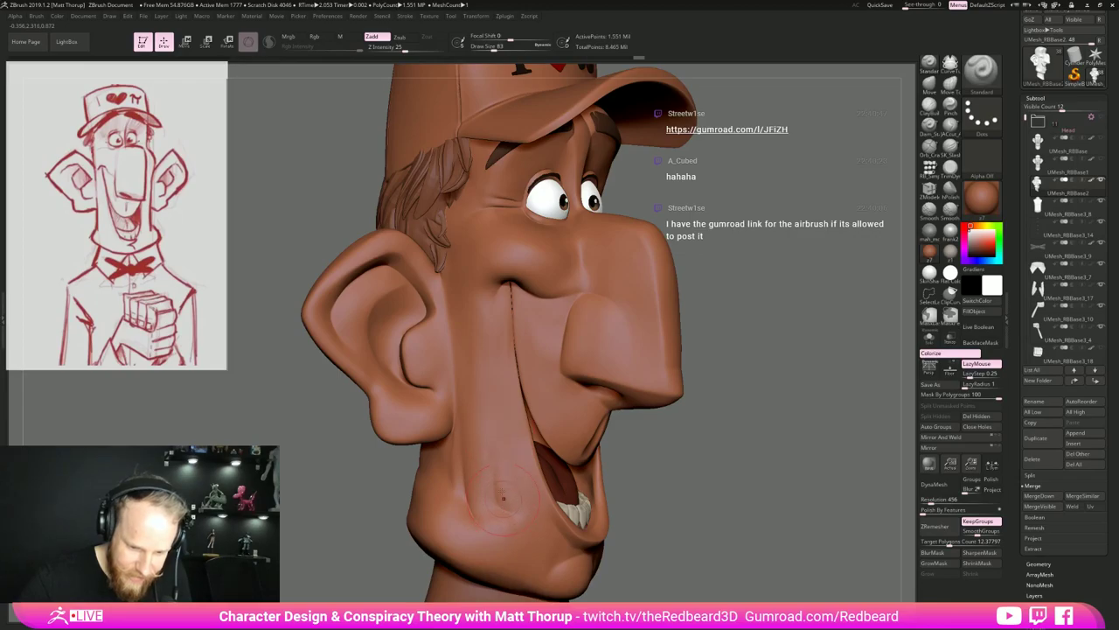
key(s)
drag(520, 505, 507, 452)
key(s)
drag(487, 522, 489, 522)
mouse_move(488, 512)
mouse_down()
mouse_move(466, 469)
mouse_move(469, 414)
mouse_up()
right_drag(473, 418, 522, 425)
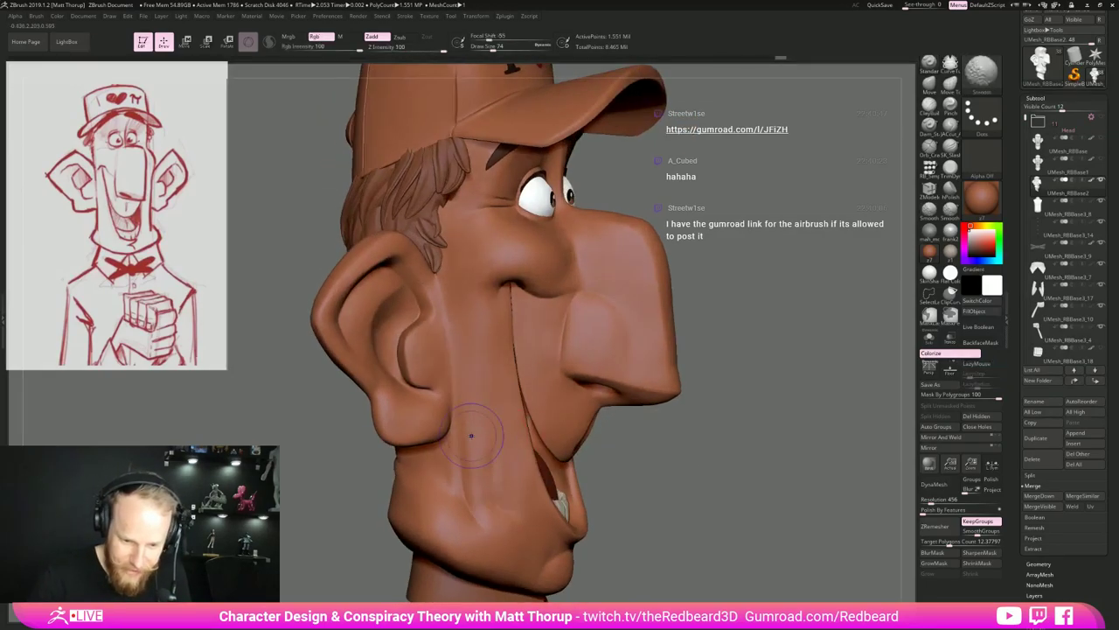
shift+drag(471, 439, 476, 472)
Set Mask By Polygroups to 0 for sculpting the head's other cheek.
mouse_move(713, 491)
right_down()
mouse_move(662, 491)
mouse_move(659, 465)
mouse_move(631, 481)
mouse_move(589, 474)
mouse_move(584, 507)
right_up()
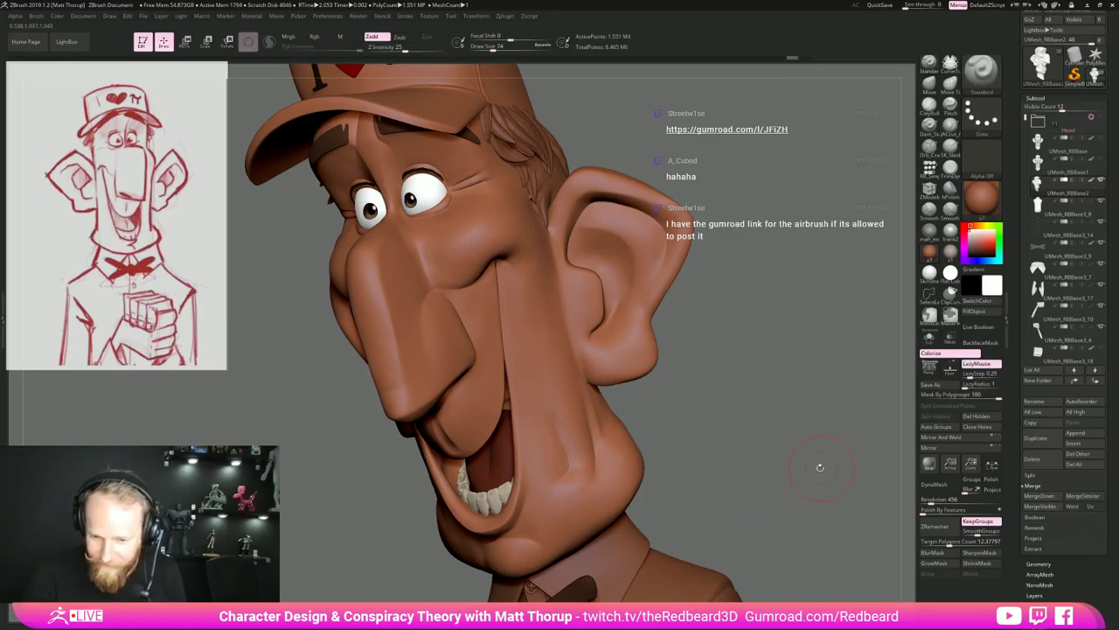
drag(993, 398, 893, 400)
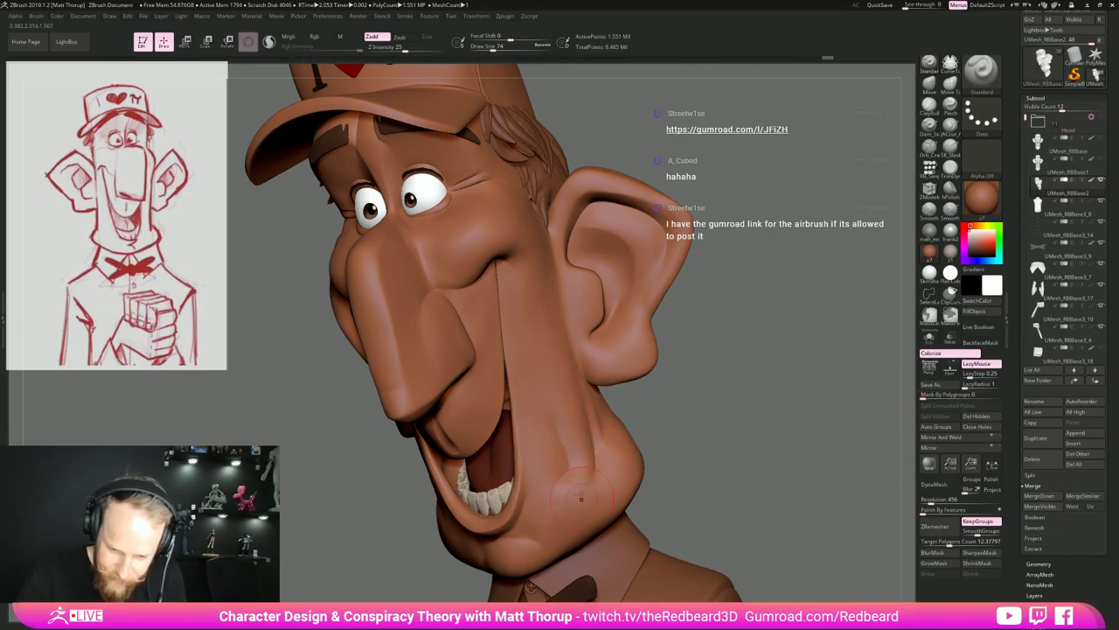
Smooth the lower cheek fold and rework it with the Standard brush at draw size 59.
key(shift)
mouse_move(555, 369)
shift+mouse_down()
mouse_move(573, 457)
mouse_move(554, 473)
shift+mouse_up()
key(s)
key(s)
mouse_move(693, 410)
mouse_down()
mouse_move(716, 429)
mouse_move(692, 432)
mouse_up()
mouse_move(565, 489)
mouse_down()
mouse_move(572, 461)
mouse_move(555, 486)
mouse_up()
key(s)
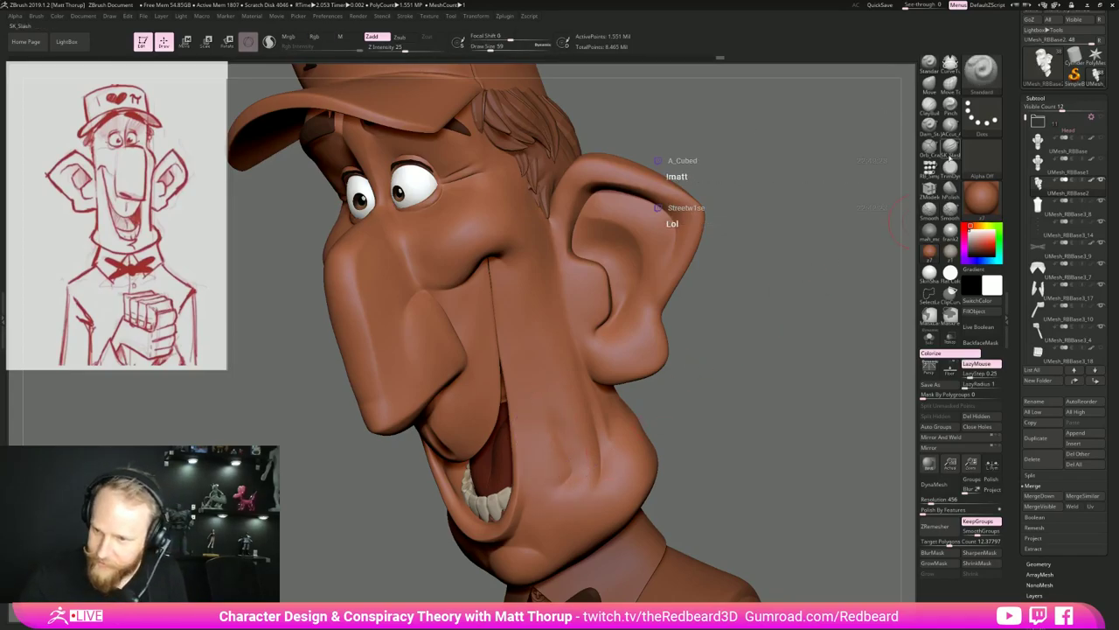
Cut creases into the lower cheek with the subtractive crease brush at draw size 51, and smooth their edges.
click(951, 128)
key(s)
drag(566, 436, 563, 436)
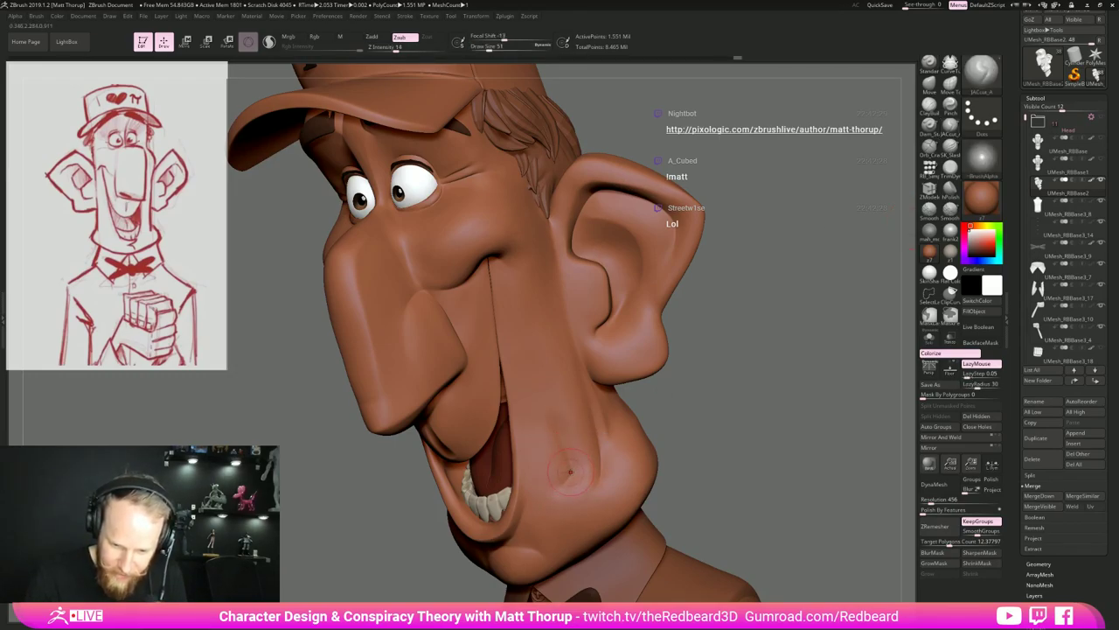
mouse_move(542, 406)
shift+mouse_down()
mouse_move(554, 470)
mouse_move(542, 396)
shift+mouse_up()
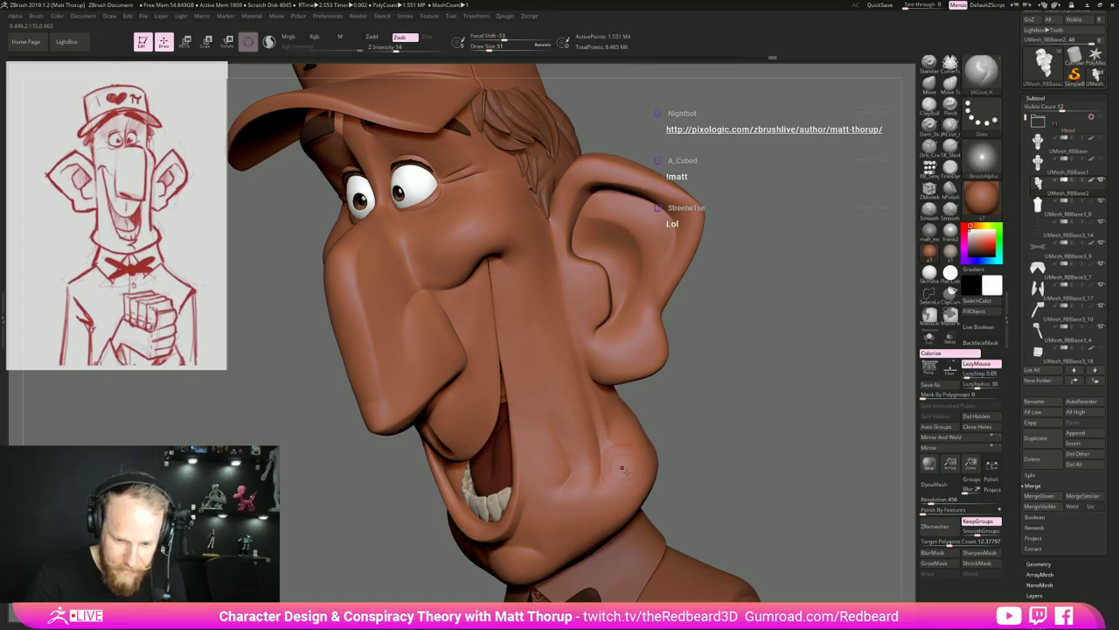
mouse_move(731, 416)
mouse_down()
mouse_move(679, 397)
mouse_move(630, 399)
mouse_up()
shift+drag(613, 443, 608, 444)
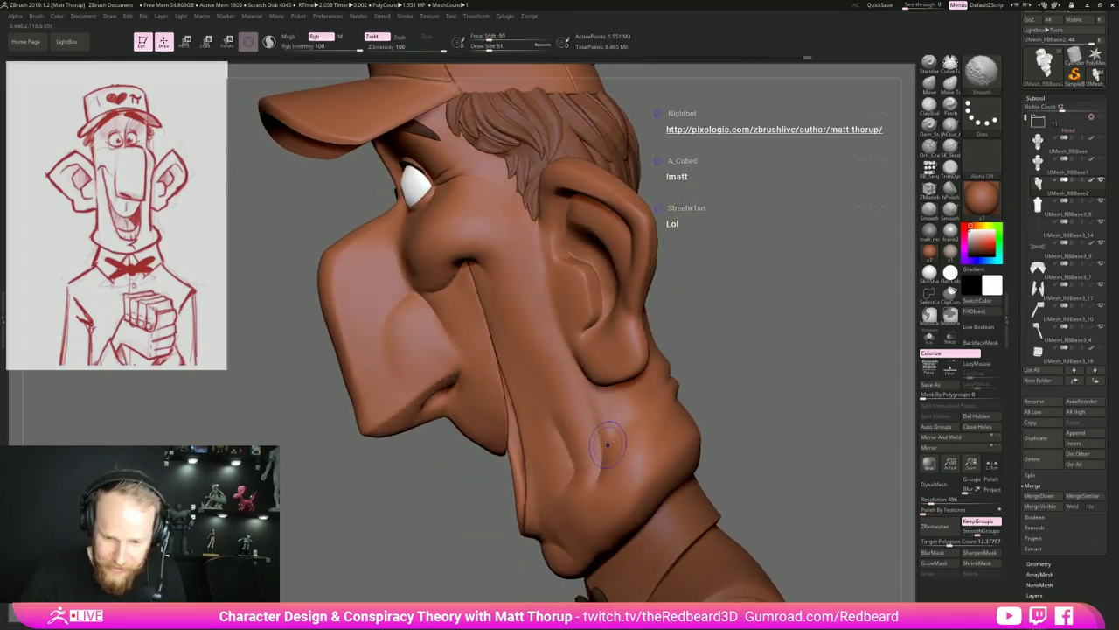
Refine the jaw creases on both cheeks with the crease brush at draw size 39, and smooth them.
mouse_move(734, 420)
mouse_down()
mouse_move(576, 492)
mouse_move(564, 485)
mouse_up()
key(s)
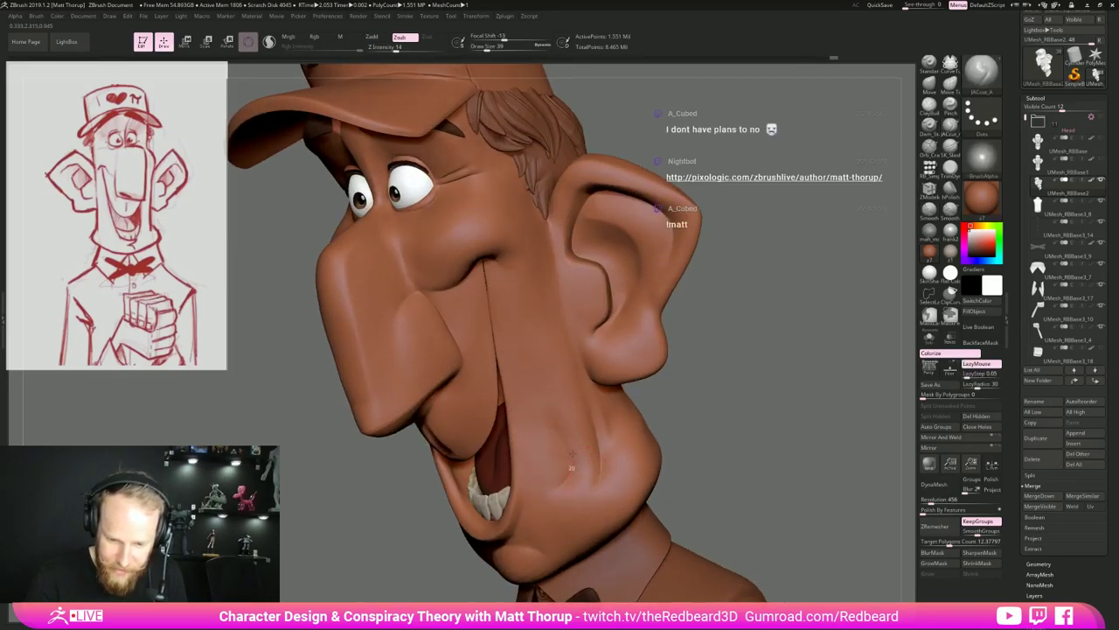
mouse_move(545, 466)
shift+mouse_down()
mouse_move(547, 413)
mouse_move(611, 468)
shift+mouse_up()
drag(720, 425, 764, 393)
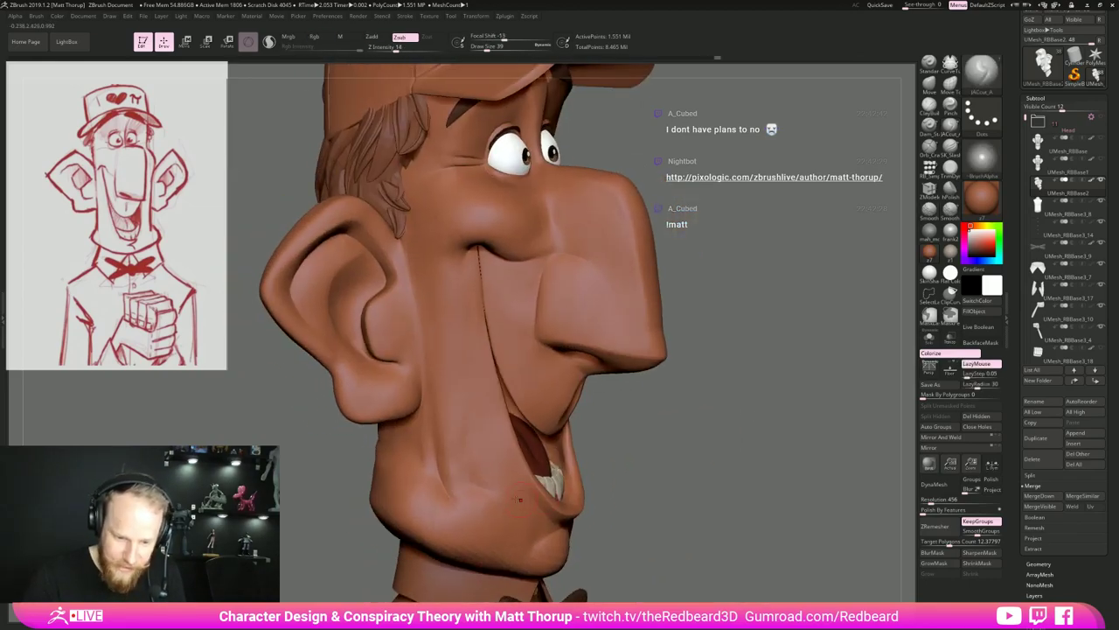
mouse_move(463, 414)
shift+mouse_down()
mouse_move(457, 478)
mouse_move(495, 512)
shift+mouse_up()
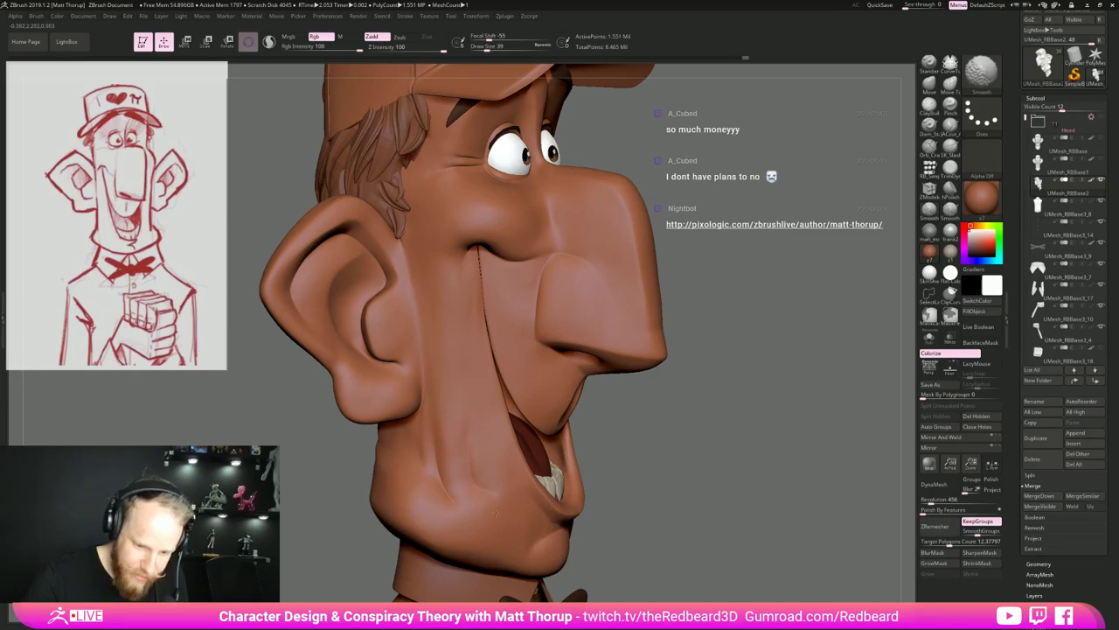
mouse_move(634, 464)
mouse_down()
mouse_move(690, 457)
mouse_move(612, 455)
mouse_up()
Refine and smooth the chin below the lower lip, using draw sizes 20 and 29.
mouse_move(743, 453)
mouse_down()
mouse_move(649, 450)
mouse_move(648, 483)
mouse_move(767, 522)
mouse_move(769, 389)
mouse_move(705, 387)
mouse_up()
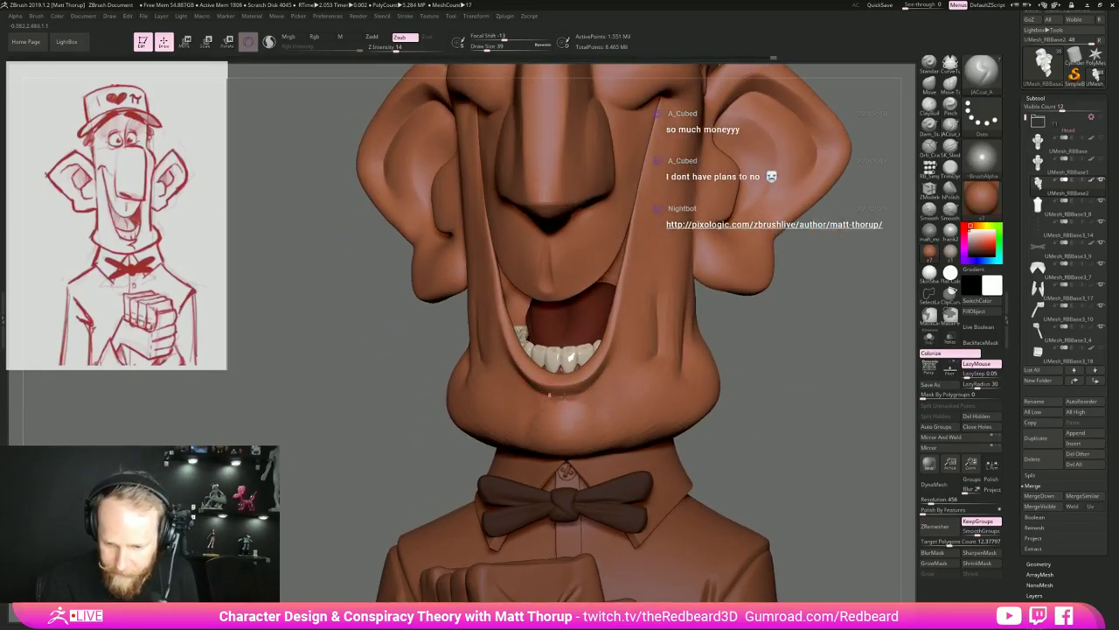
shift+drag(594, 386, 543, 391)
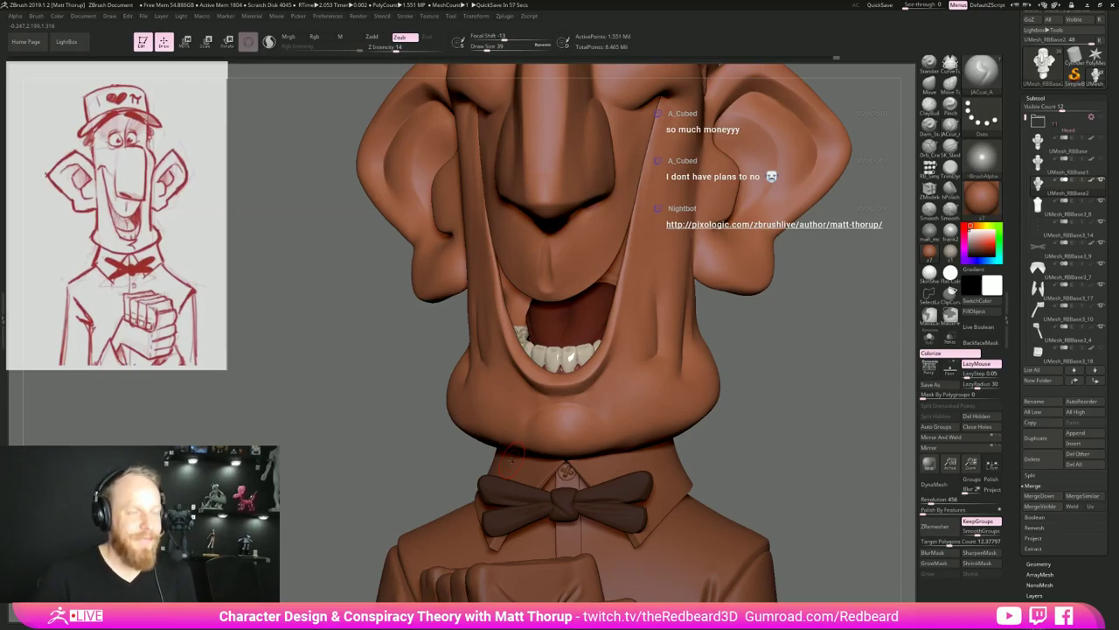
key(s)
drag(568, 404, 554, 410)
key(shift)
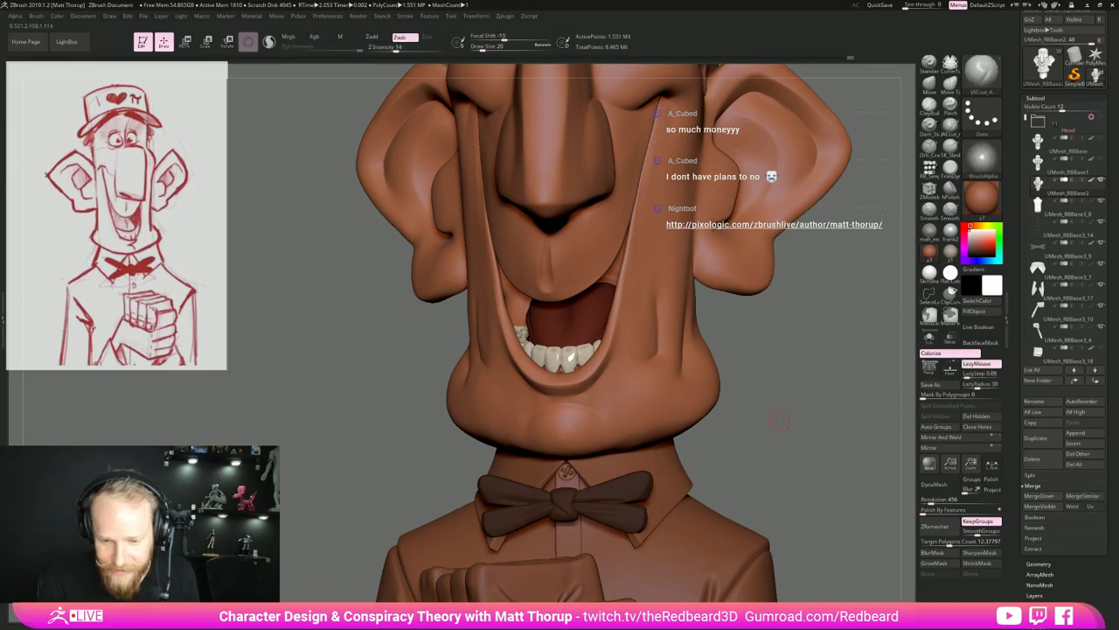
drag(779, 422, 794, 447)
key(s)
mouse_move(569, 417)
mouse_down()
mouse_move(586, 419)
mouse_move(526, 426)
mouse_move(528, 443)
mouse_up()
Carve horizontal skin folds across the back of the neck at draw size 29, undoing one stroke and smoothing the folds.
mouse_move(794, 419)
mouse_down()
mouse_move(842, 382)
mouse_move(734, 368)
mouse_move(705, 456)
mouse_move(553, 460)
mouse_up()
mouse_move(675, 436)
alt+mouse_down()
mouse_move(680, 471)
mouse_move(727, 485)
mouse_move(729, 382)
mouse_move(729, 428)
mouse_move(775, 416)
alt+mouse_up()
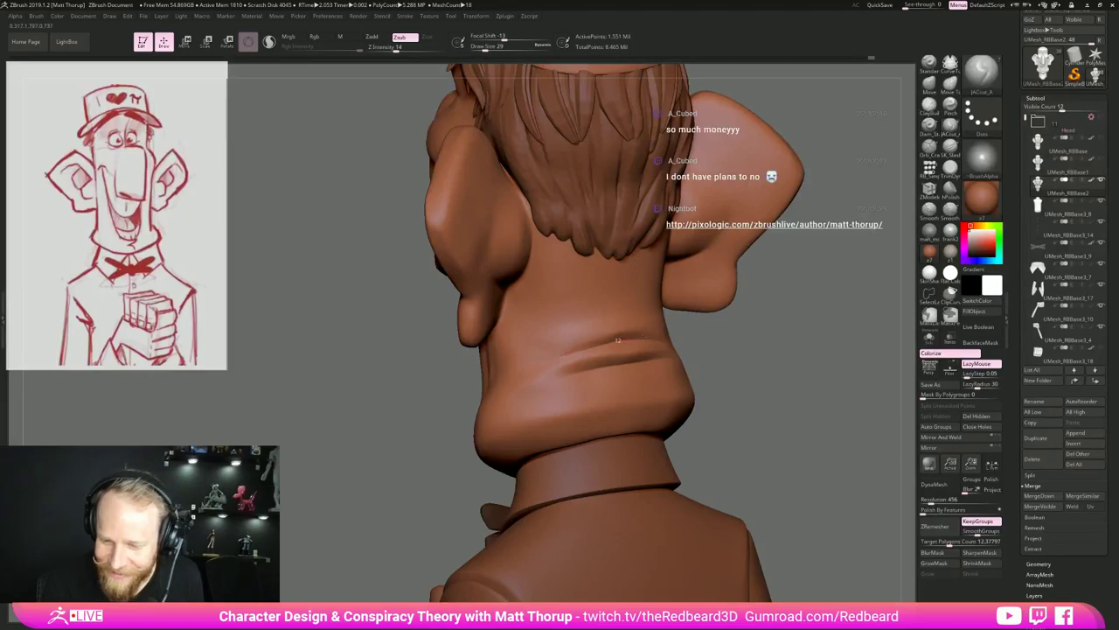
drag(629, 338, 660, 355)
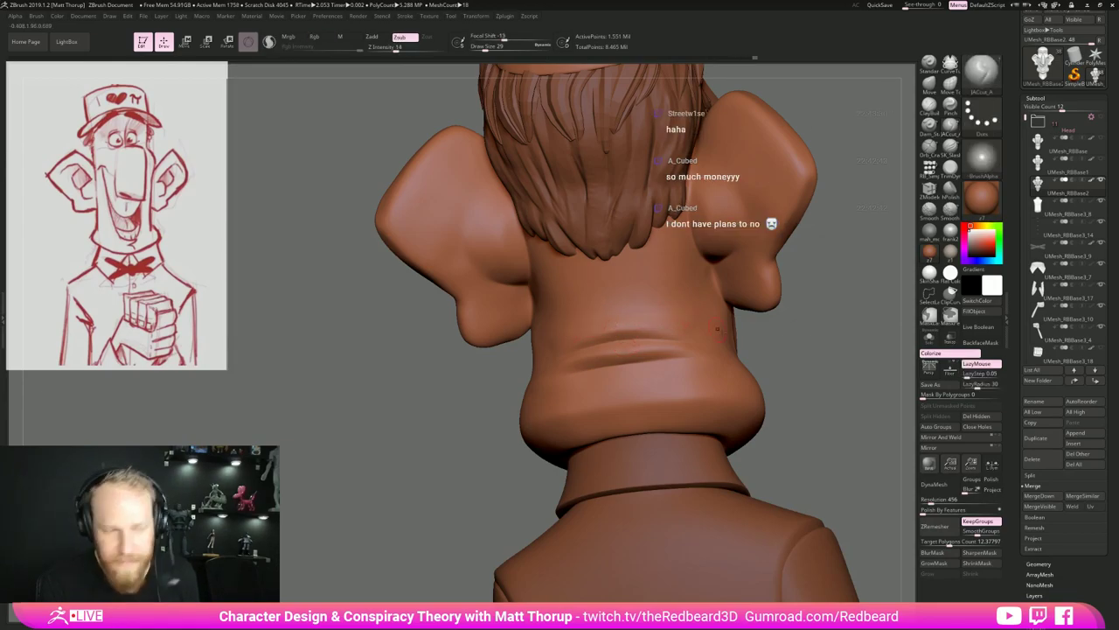
drag(766, 333, 822, 352)
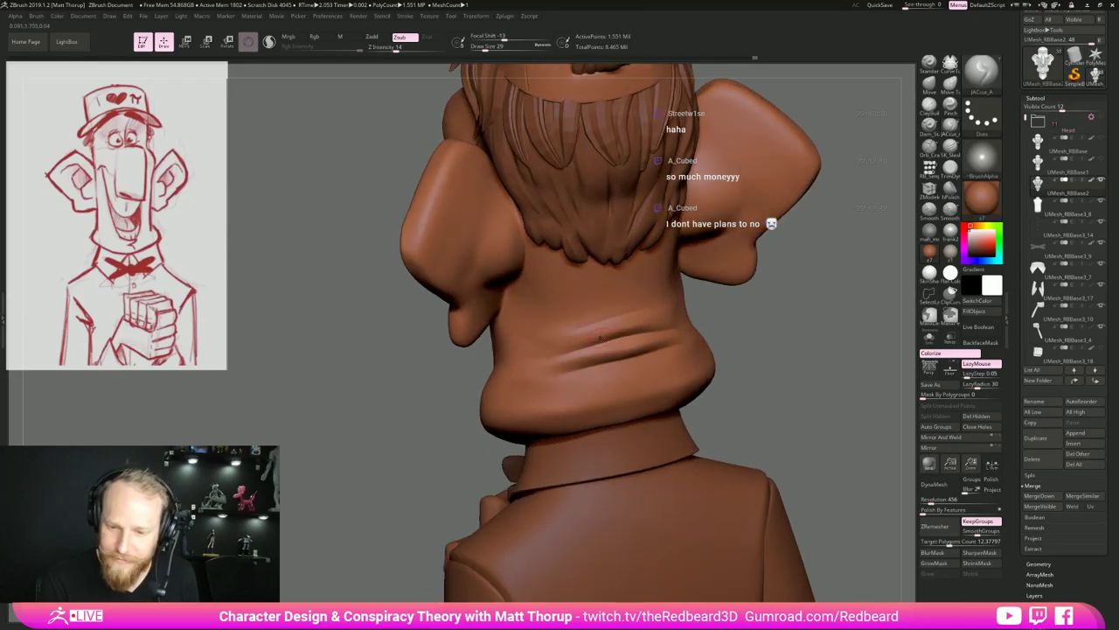
key(ctrl+z)
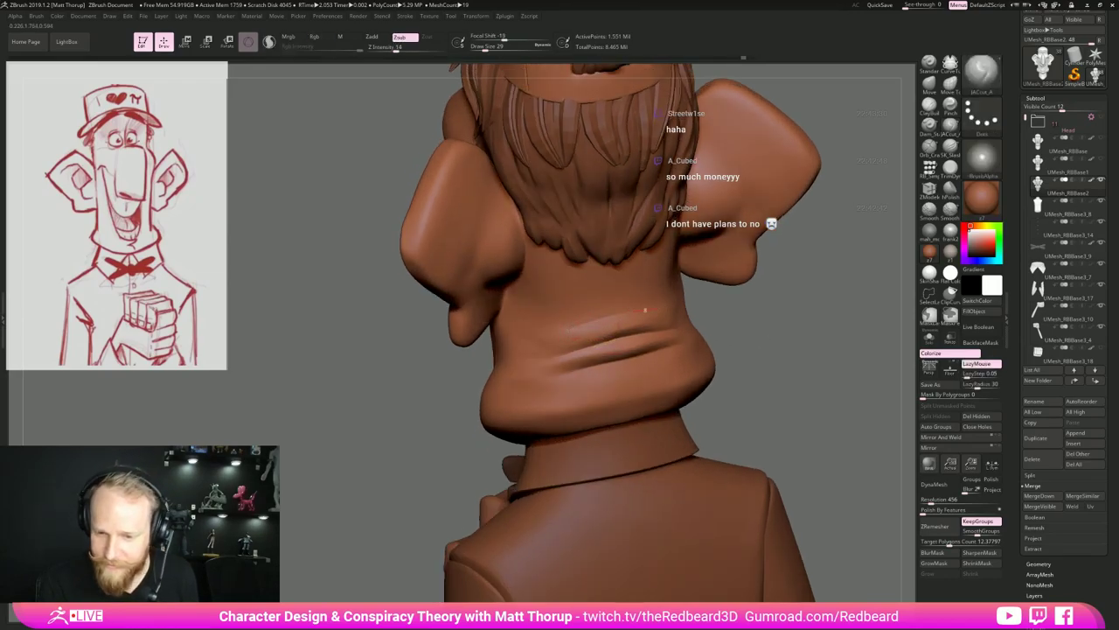
key(shift)
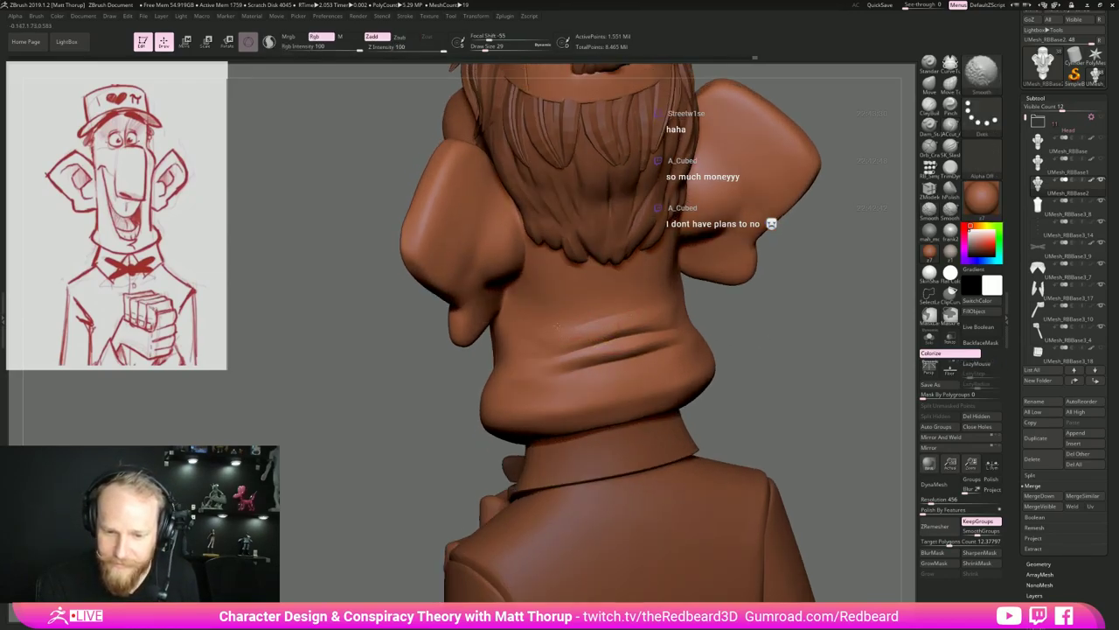
Carve the crease where the nose wing meets the face, and smooth it.
alt+drag(807, 377, 830, 455)
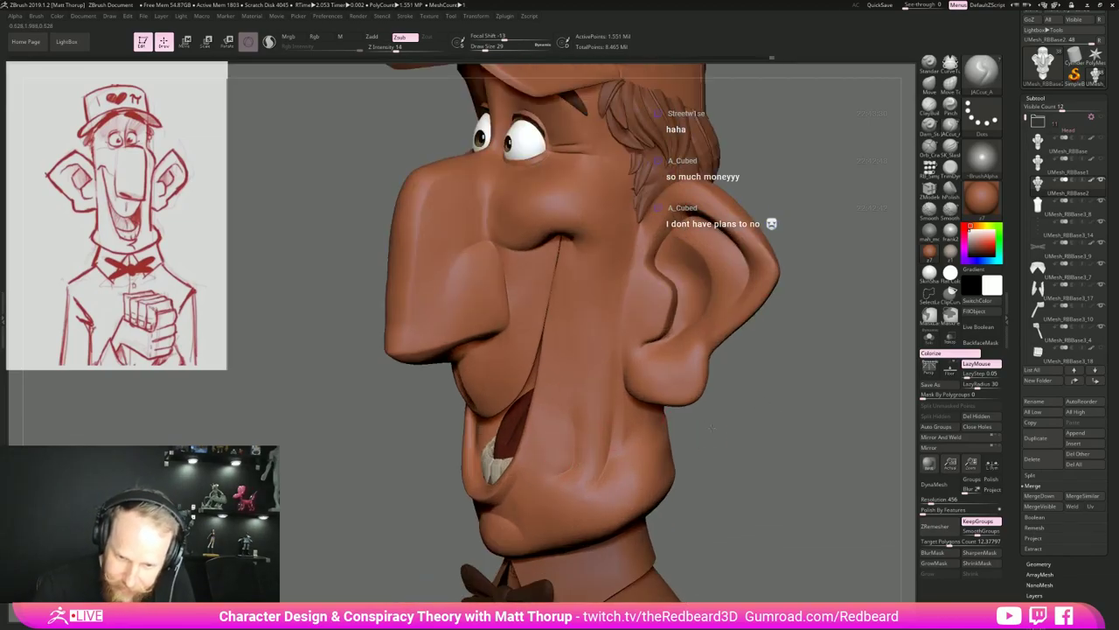
drag(713, 429, 710, 418)
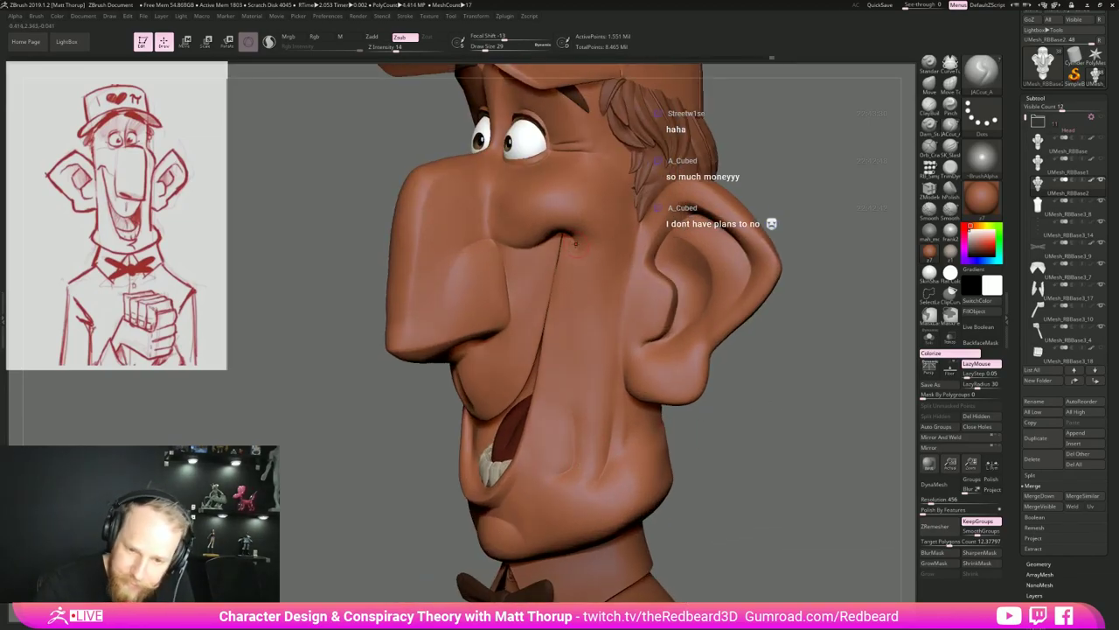
drag(780, 408, 760, 515)
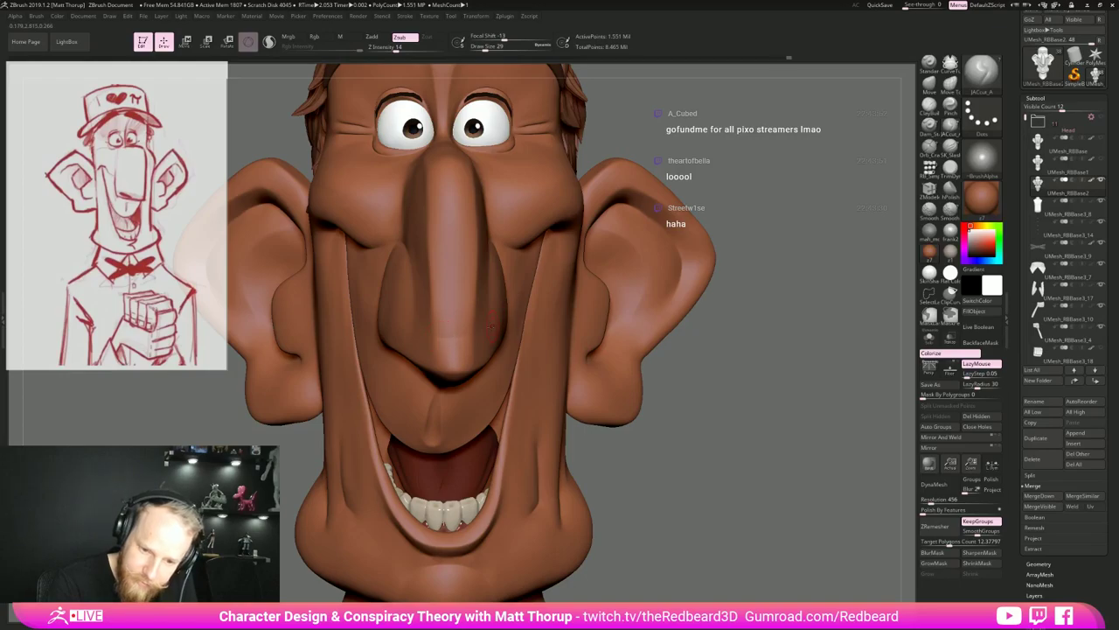
alt+drag(760, 435, 839, 443)
alt+drag(690, 446, 705, 491)
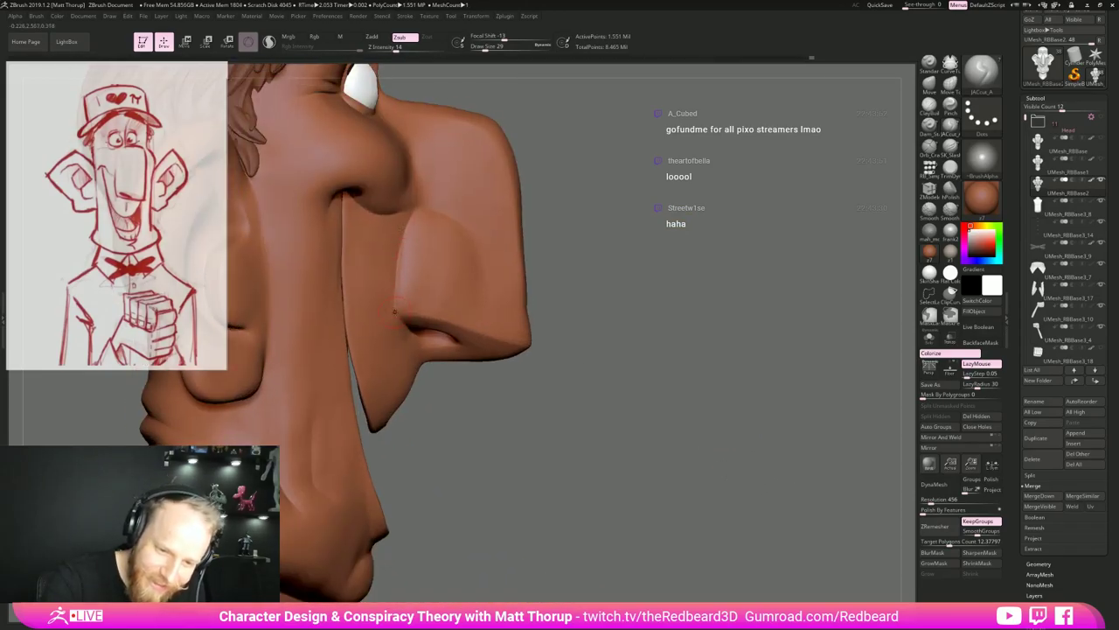
key(shift)
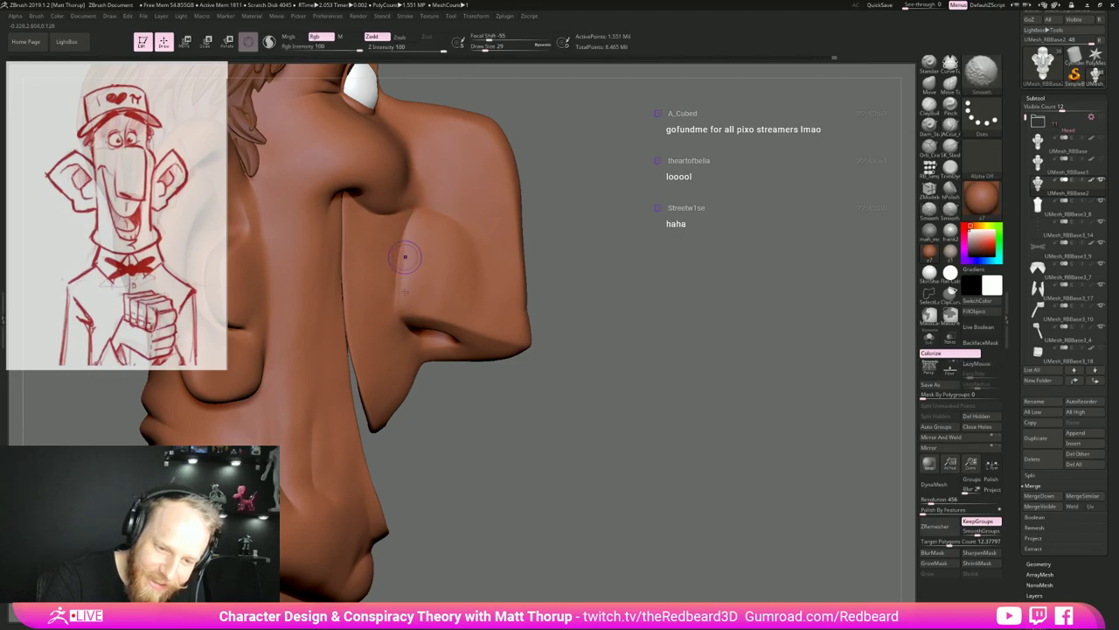
mouse_move(700, 334)
alt+mouse_down()
mouse_move(754, 430)
mouse_move(560, 448)
mouse_move(633, 457)
mouse_move(611, 454)
mouse_move(689, 484)
mouse_move(694, 473)
alt+mouse_up()
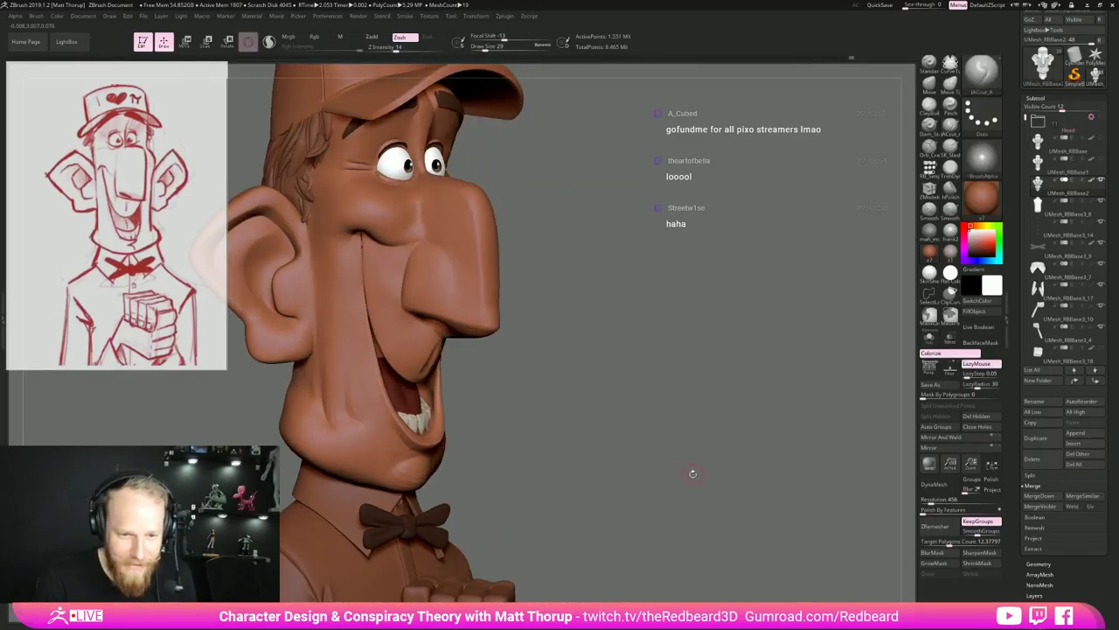
Smooth the skin beside the mouth line and the lower cheek crease in front of the ear.
shift+drag(386, 302, 382, 268)
mouse_move(664, 463)
alt+mouse_down()
mouse_move(625, 429)
mouse_move(613, 442)
mouse_move(684, 424)
mouse_move(604, 429)
mouse_move(686, 472)
alt+mouse_up()
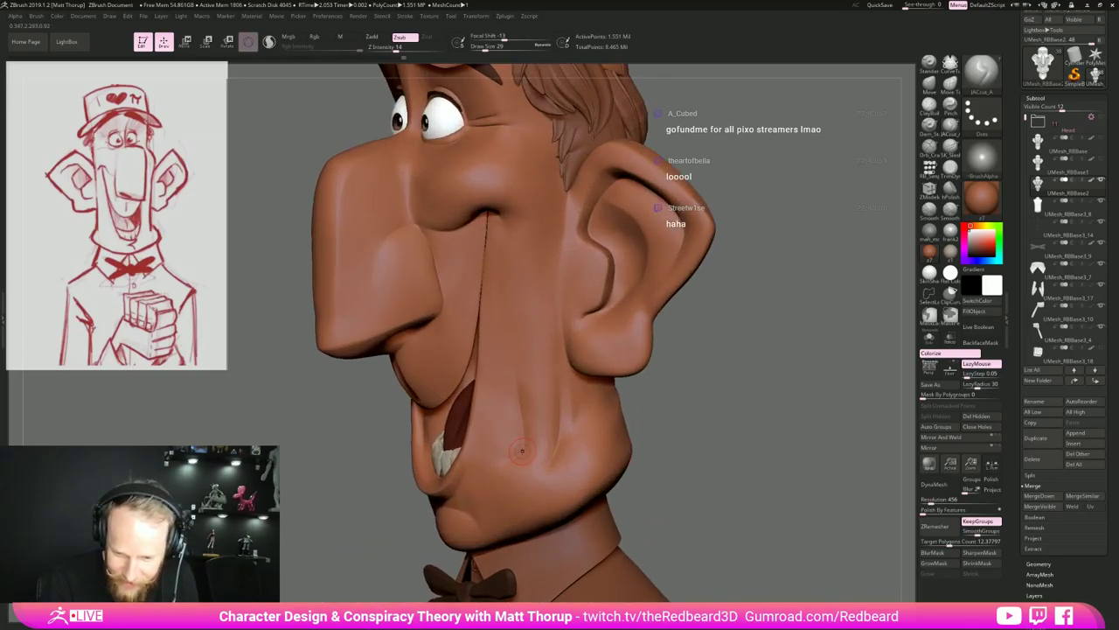
mouse_move(507, 454)
shift+mouse_down()
mouse_move(513, 446)
mouse_move(499, 454)
mouse_move(542, 470)
shift+mouse_up()
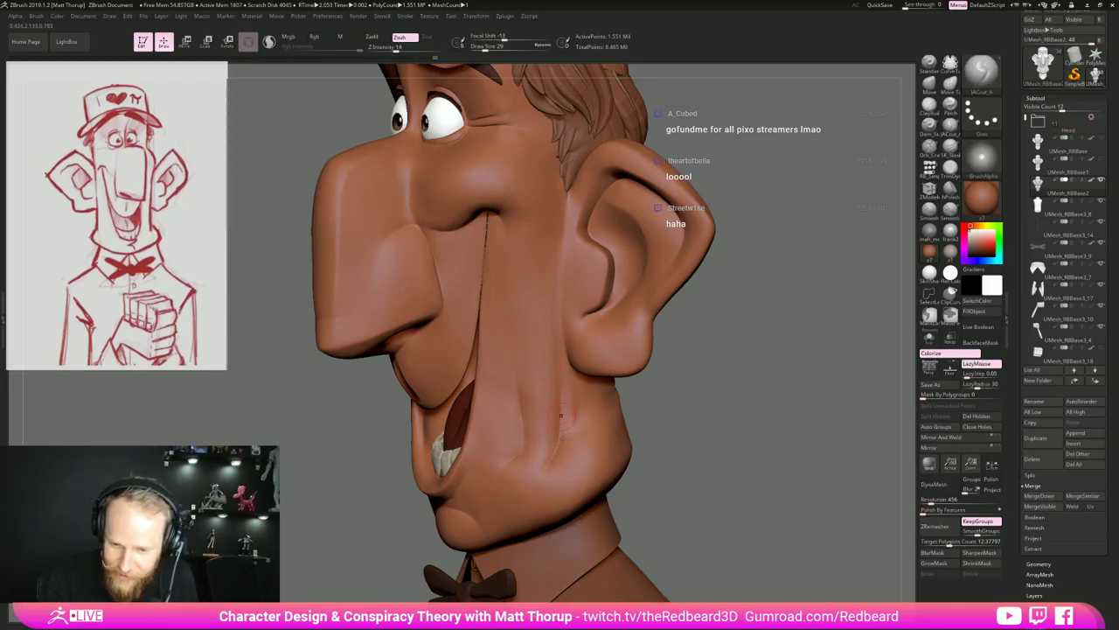
Review the head from all sides and select the hair mesh at the back.
drag(711, 452, 720, 422)
drag(729, 382, 766, 509)
alt+drag(766, 509, 772, 431)
drag(772, 431, 800, 428)
drag(800, 428, 695, 425)
alt+click(631, 336)
mouse_move(802, 415)
alt+mouse_down()
mouse_move(736, 454)
mouse_move(778, 449)
mouse_move(754, 473)
alt+mouse_up()
Try subdividing the hair mesh twice and applying DynaMesh at resolution 568, and undo it.
key(ctrl+d)
key(ctrl+d)
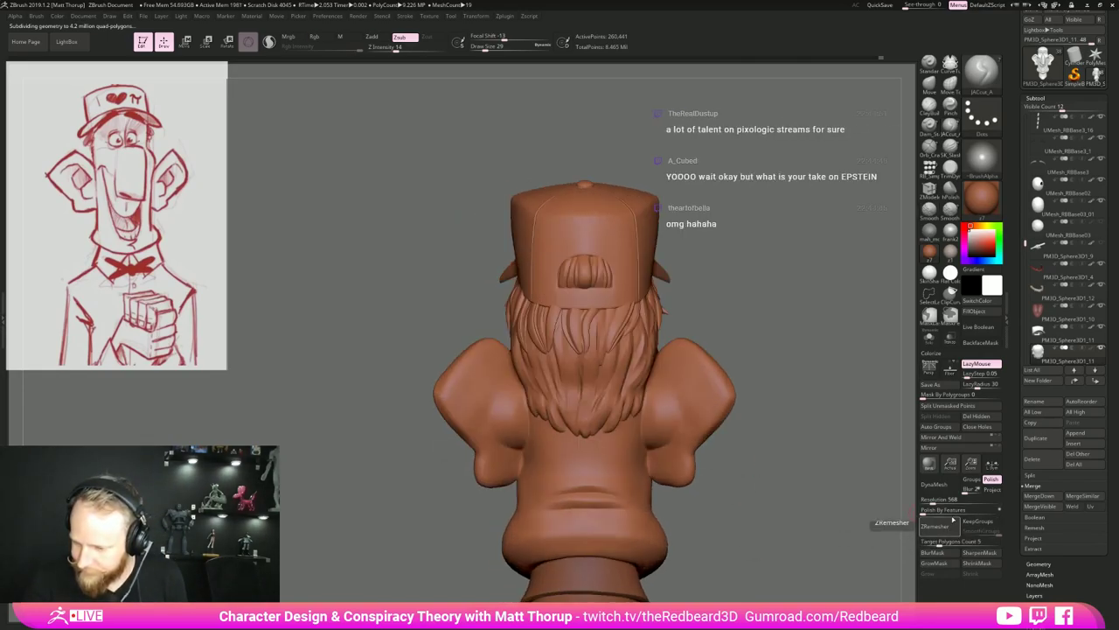
click(932, 485)
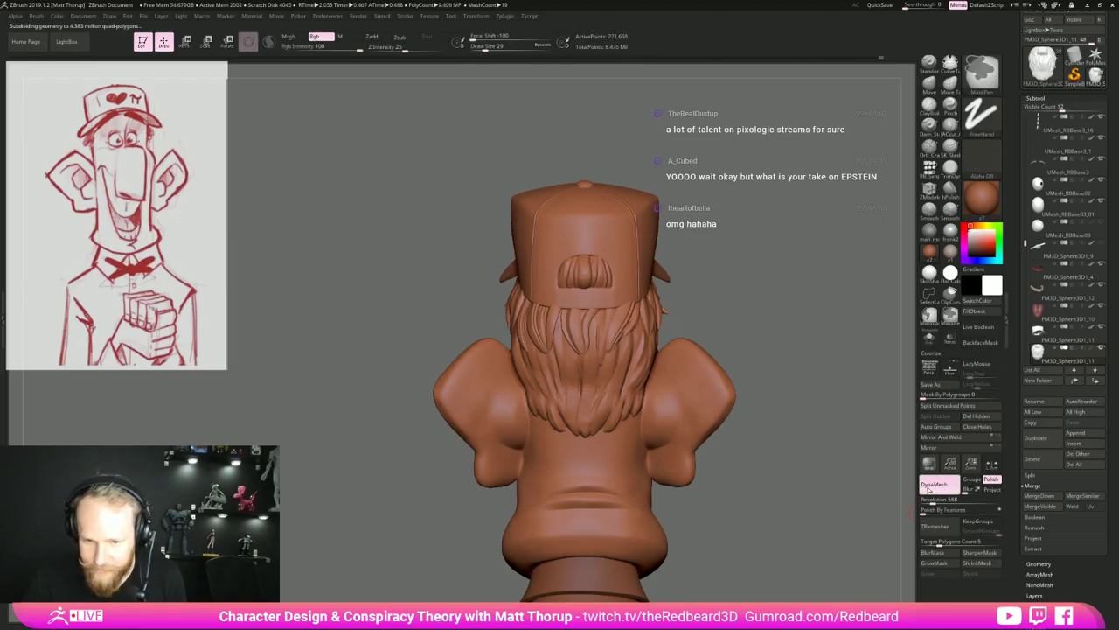
key(ctrl+z)
Subdivide the hair mesh twice and DynaMesh it at resolution 944 without freezing the subdivision levels.
key(ctrl+d)
key(ctrl+d)
mouse_move(766, 540)
mouse_down()
mouse_move(849, 530)
mouse_move(803, 533)
mouse_up()
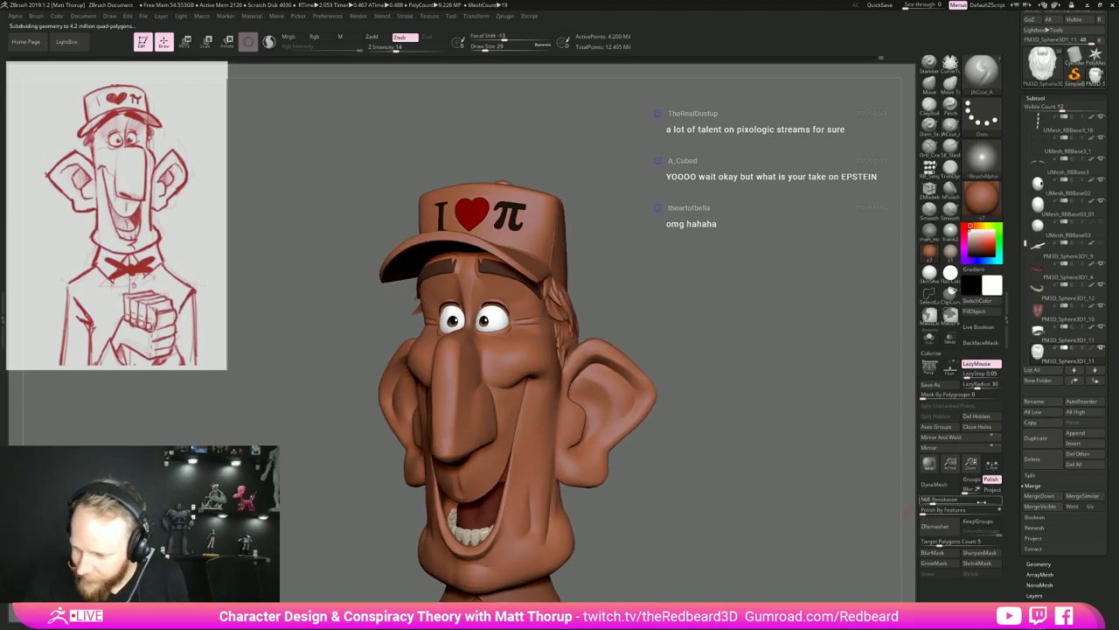
click(940, 500)
click(939, 489)
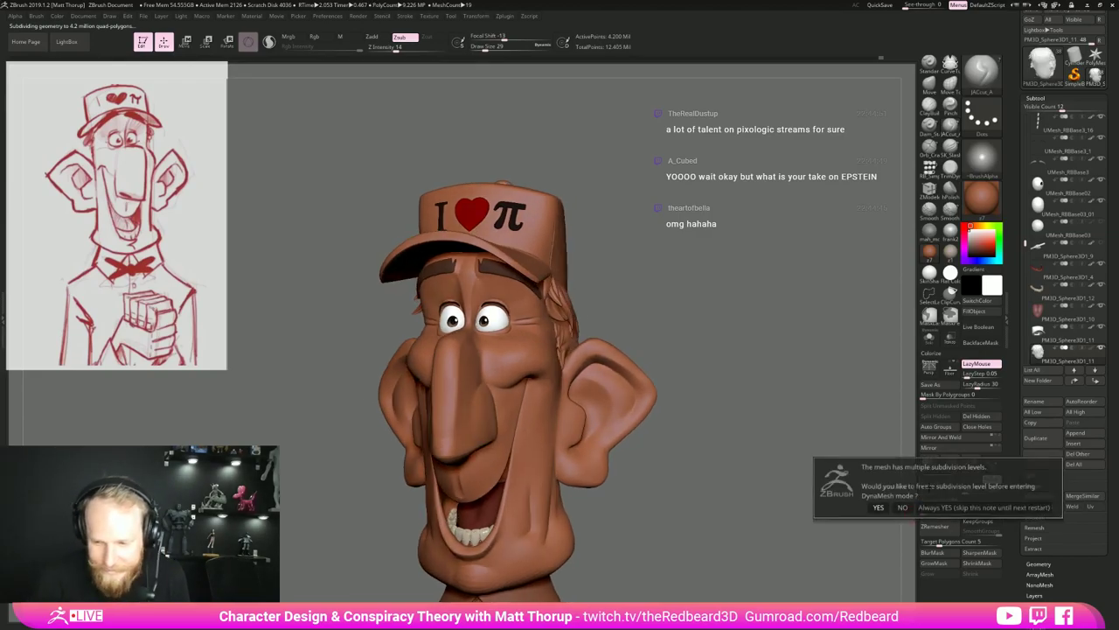
click(902, 507)
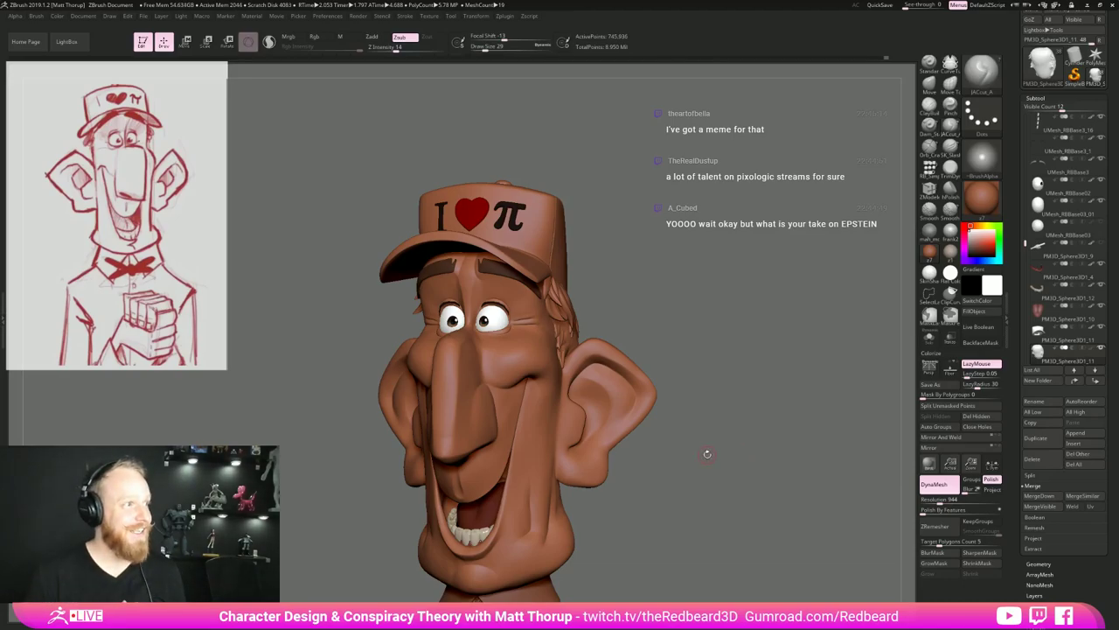
Choose the Sk_Slash brush and isolate the hair mesh with Solo to expose the side strands.
drag(748, 450, 795, 445)
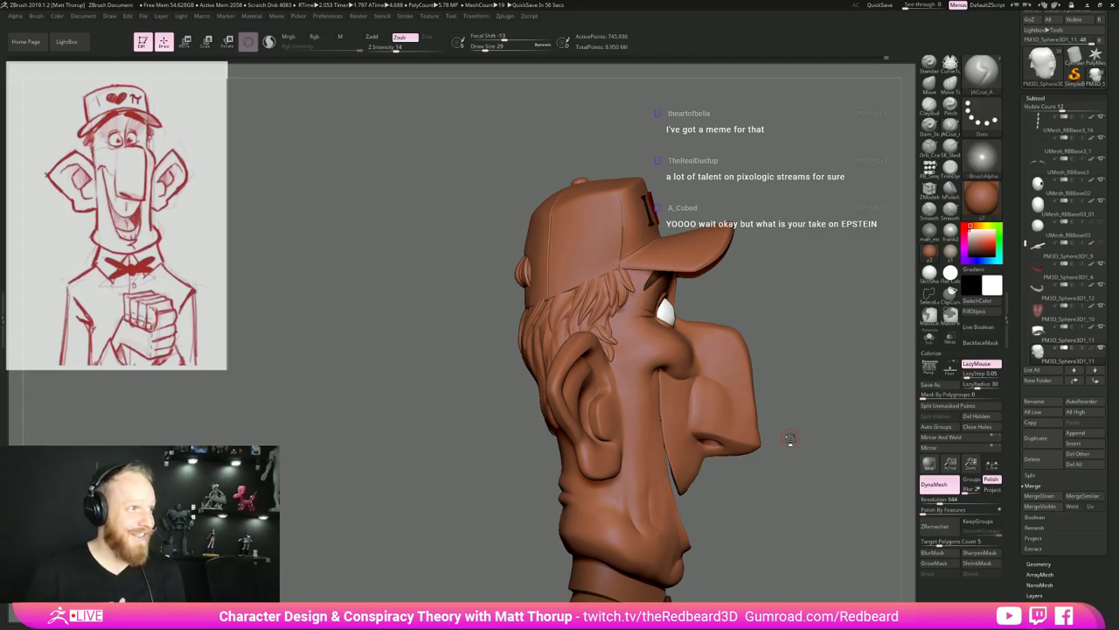
drag(819, 446, 901, 480)
drag(831, 483, 816, 520)
drag(727, 254, 813, 264)
mouse_move(703, 335)
mouse_down()
mouse_move(675, 348)
mouse_move(691, 370)
mouse_move(680, 382)
mouse_up()
click(951, 141)
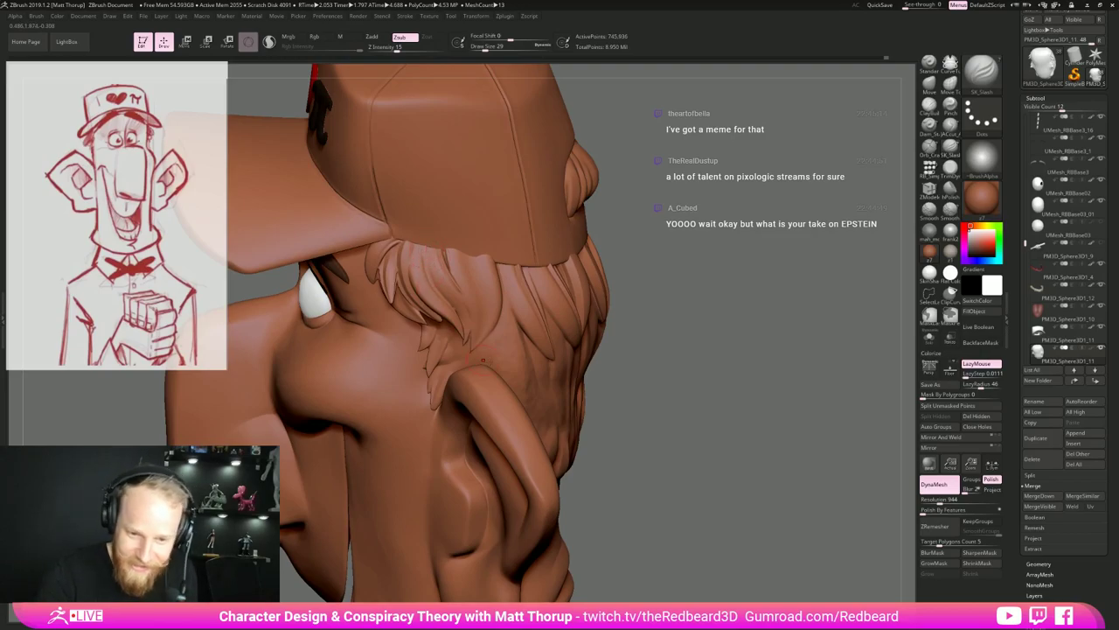
click(929, 338)
alt+drag(690, 351, 669, 373)
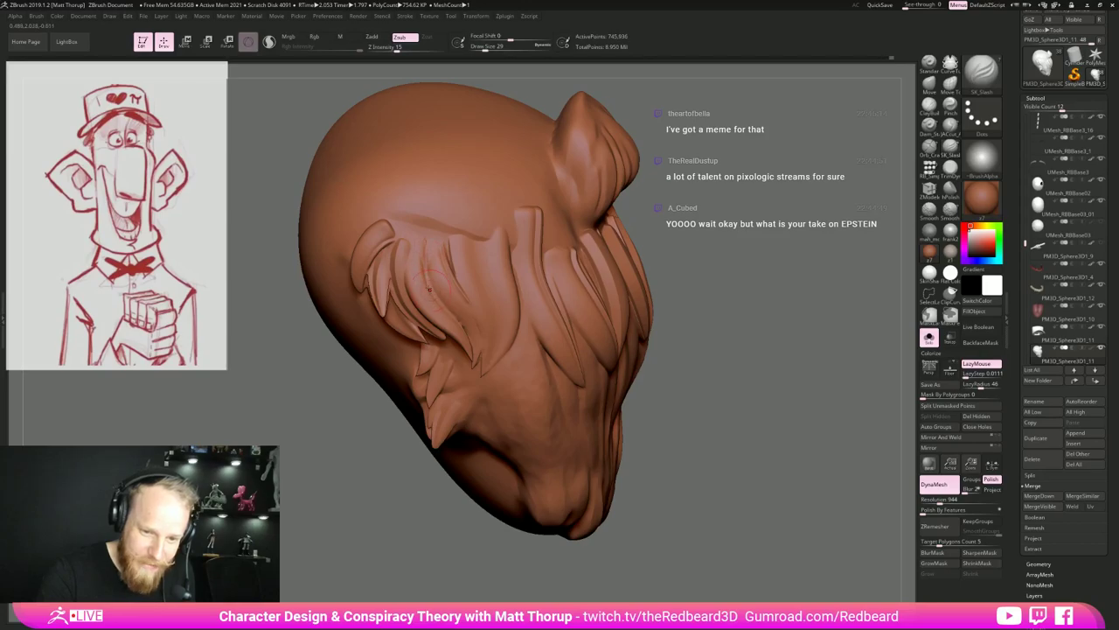
Carve grooves into the side hair strands with the subtractive crease brush at draw size 27, and show the full model again.
click(951, 126)
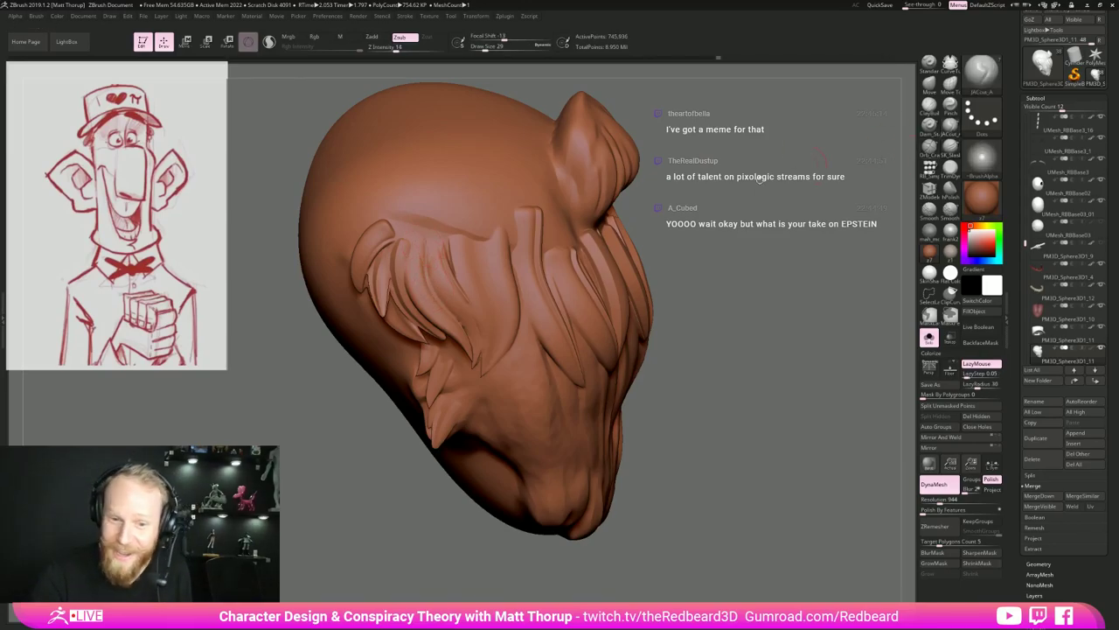
key([)
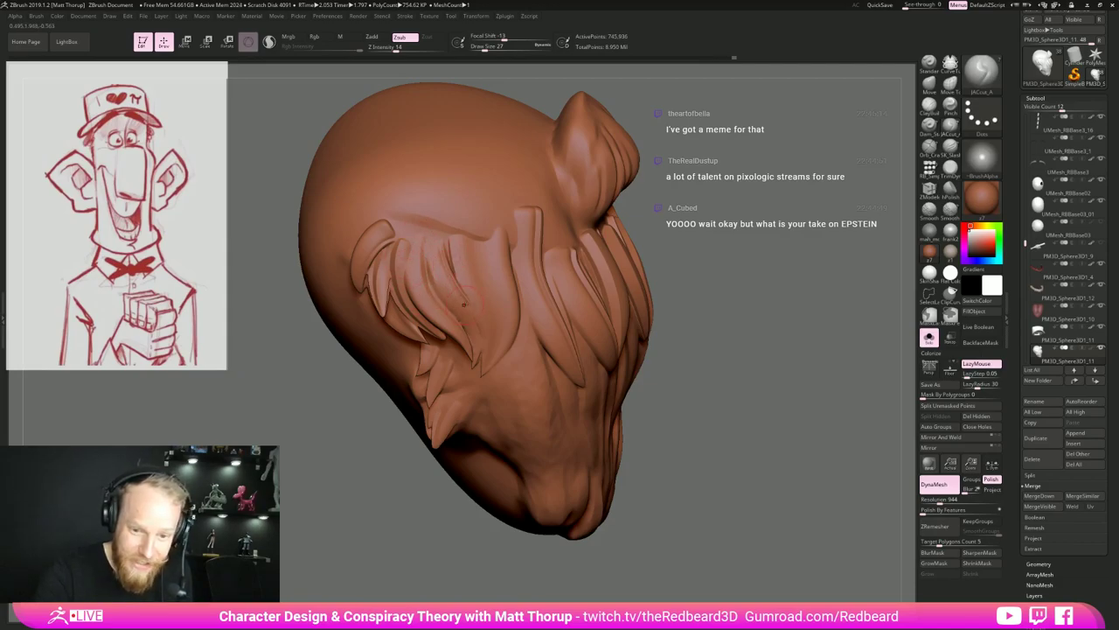
drag(744, 244, 710, 210)
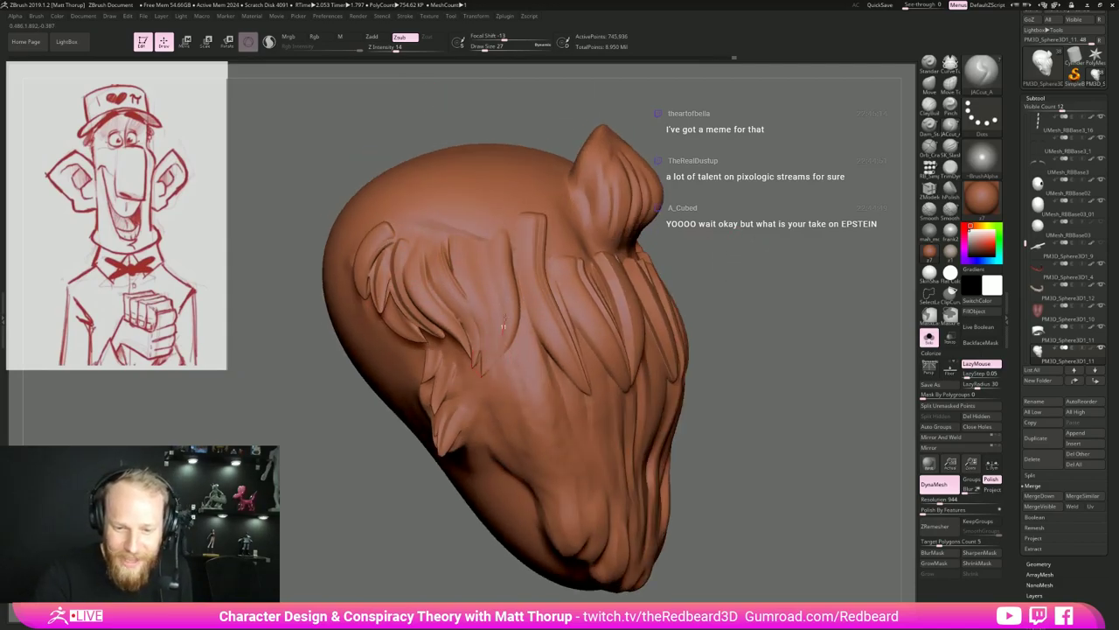
shift+drag(769, 417, 809, 419)
alt+drag(743, 468, 766, 416)
click(928, 340)
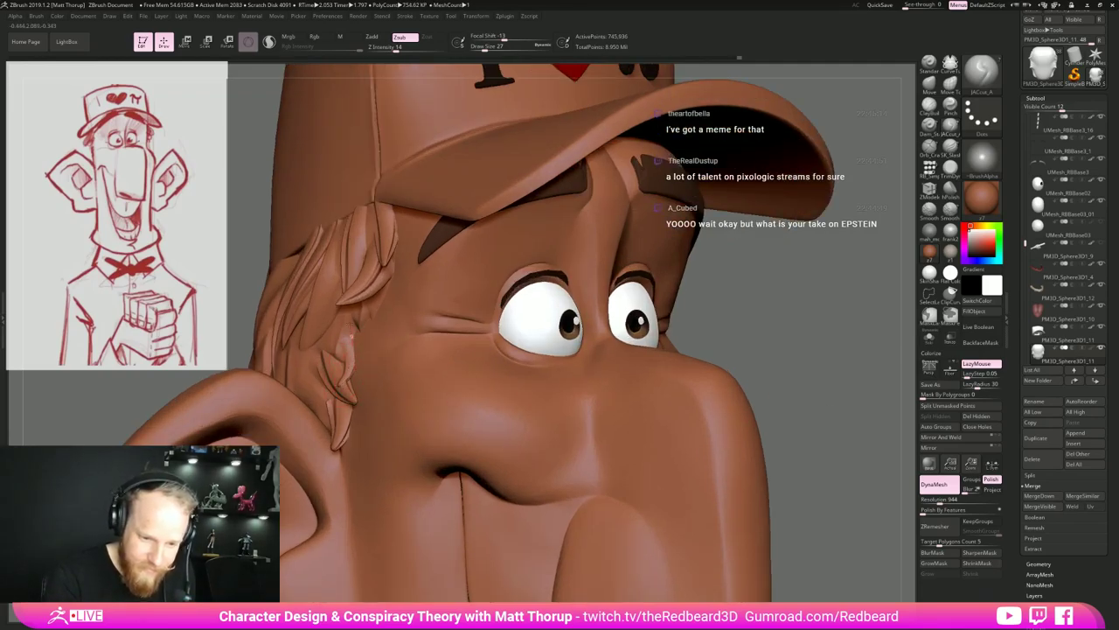
Refine the side and back hair strands with the crease brush at draw size 31, undoing a stray stroke near the ear.
drag(743, 324, 782, 324)
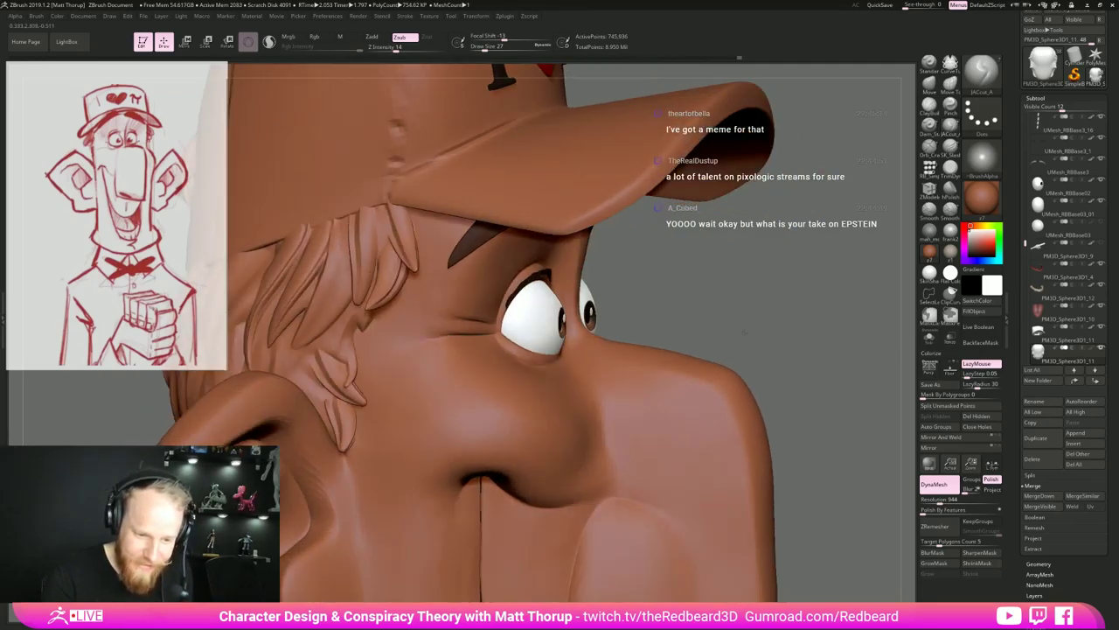
mouse_move(316, 385)
mouse_down()
mouse_move(334, 418)
mouse_move(321, 405)
mouse_up()
key(ctrl+z)
key(s)
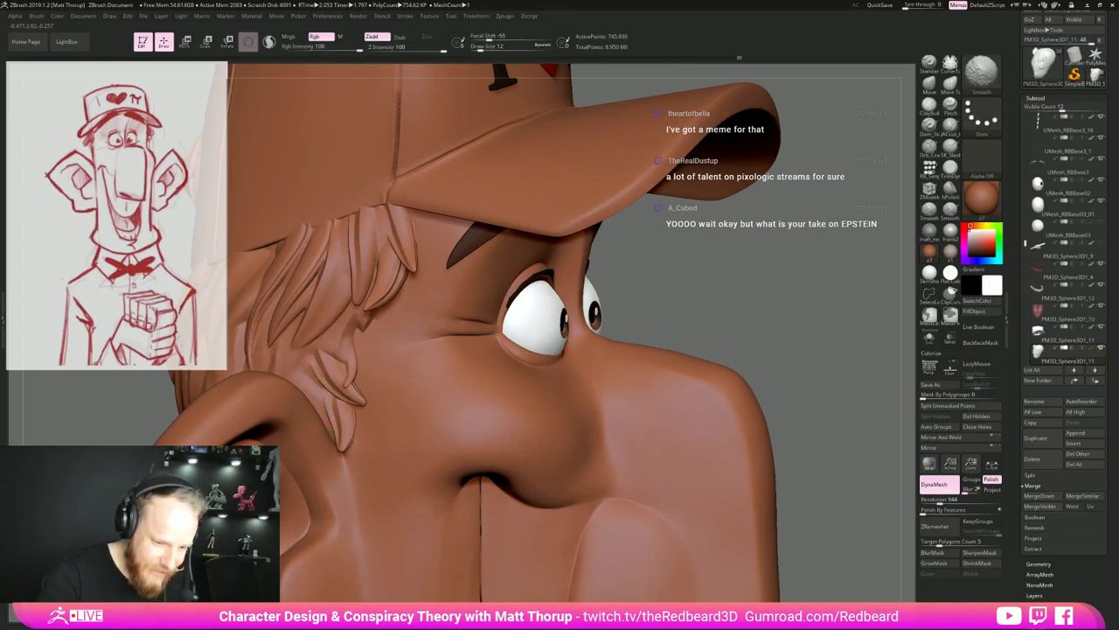
drag(737, 306, 804, 313)
alt+drag(738, 489, 687, 407)
mouse_move(617, 405)
mouse_down()
mouse_move(689, 411)
mouse_move(704, 503)
mouse_up()
key(s)
drag(409, 401, 401, 401)
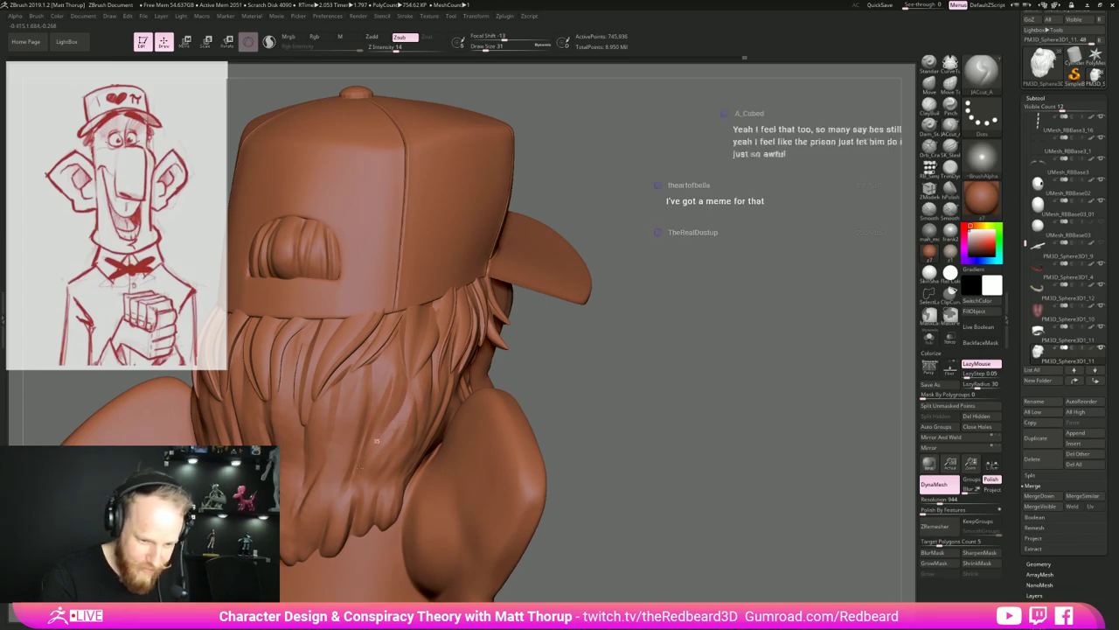
alt+drag(692, 391, 419, 356)
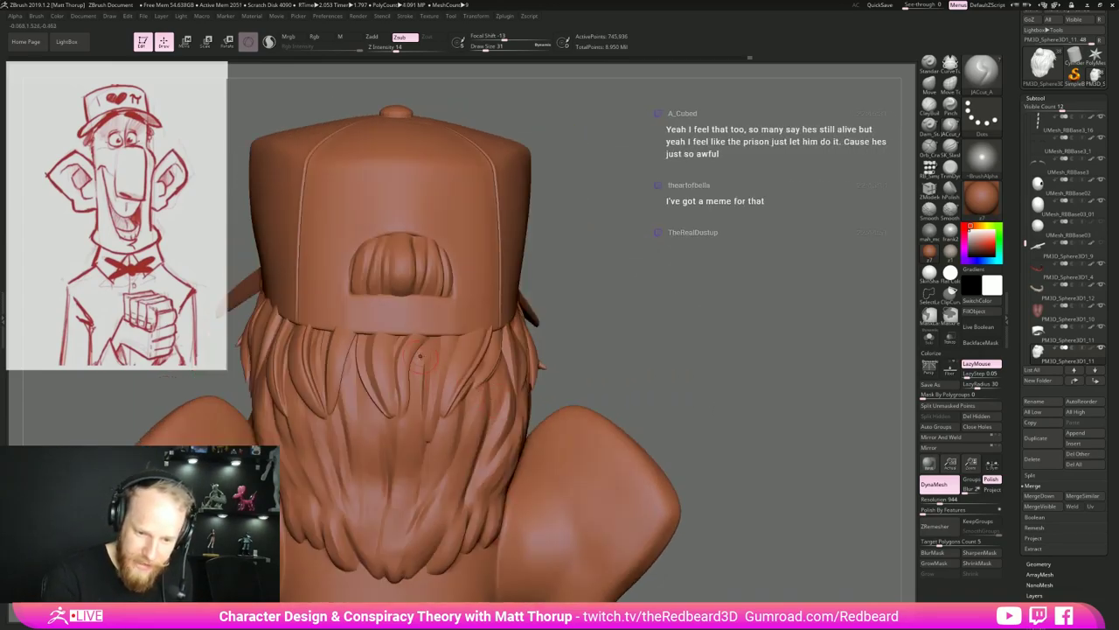
Carve finer grooves into the hair at the back of the head at draw size 27, smoothing between the strands.
key(s)
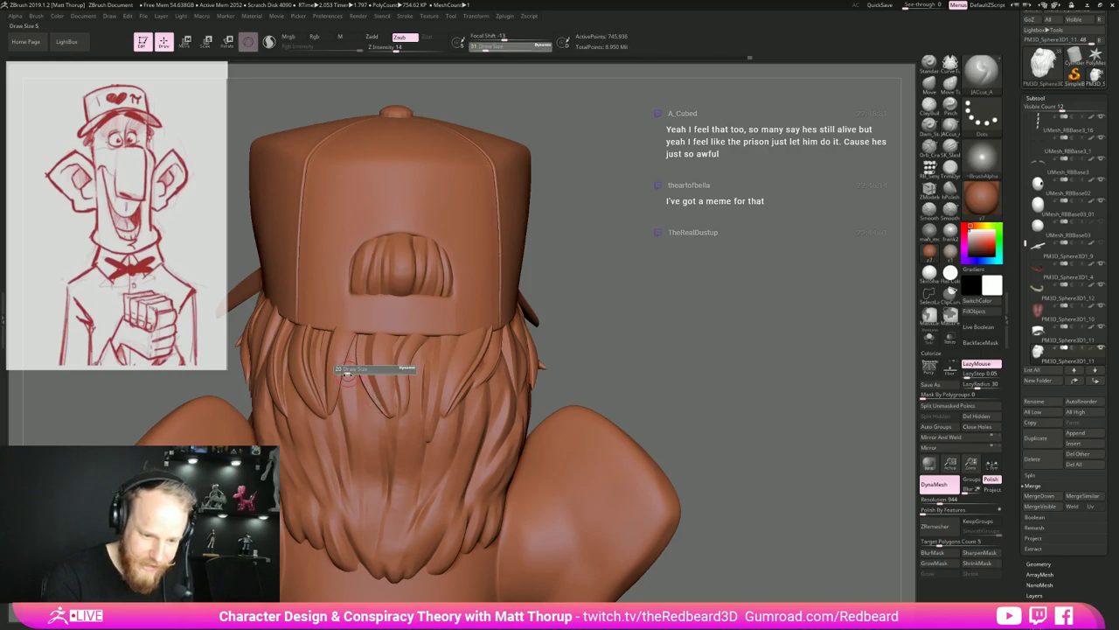
drag(350, 374, 344, 374)
shift+drag(345, 422, 377, 435)
key(s)
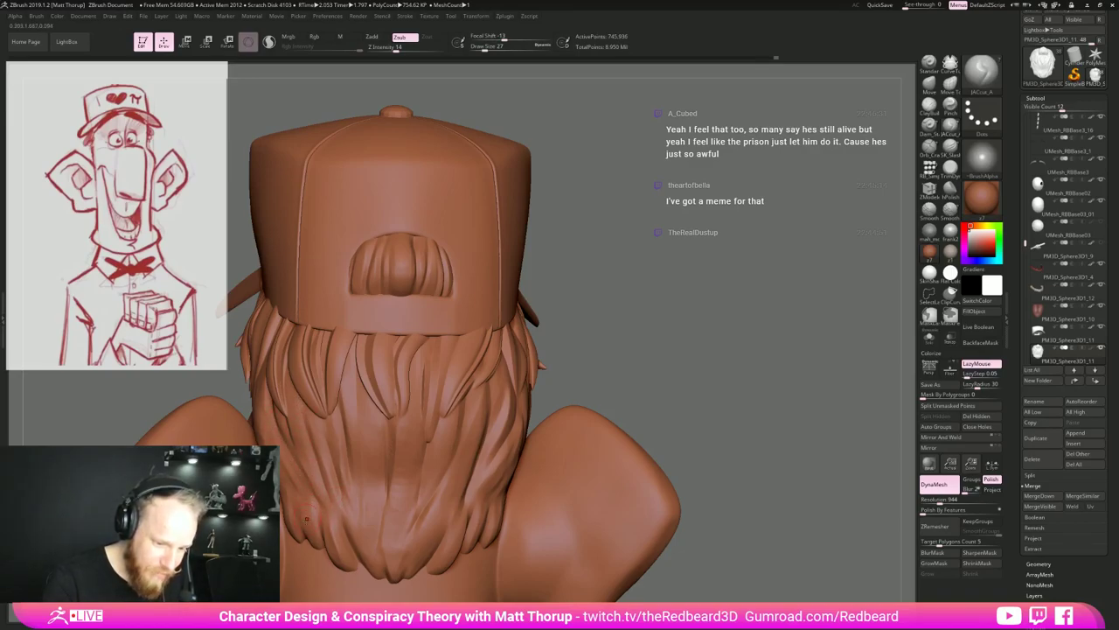
Select the dark eyelash piece above the eye and subdivide it twice.
mouse_move(697, 387)
alt+mouse_down()
mouse_move(534, 420)
mouse_move(550, 444)
mouse_move(685, 438)
mouse_move(700, 472)
mouse_move(718, 477)
mouse_move(789, 457)
mouse_move(749, 462)
mouse_move(721, 416)
mouse_move(669, 429)
mouse_move(624, 457)
mouse_move(745, 414)
mouse_move(744, 559)
alt+mouse_up()
alt+click(510, 298)
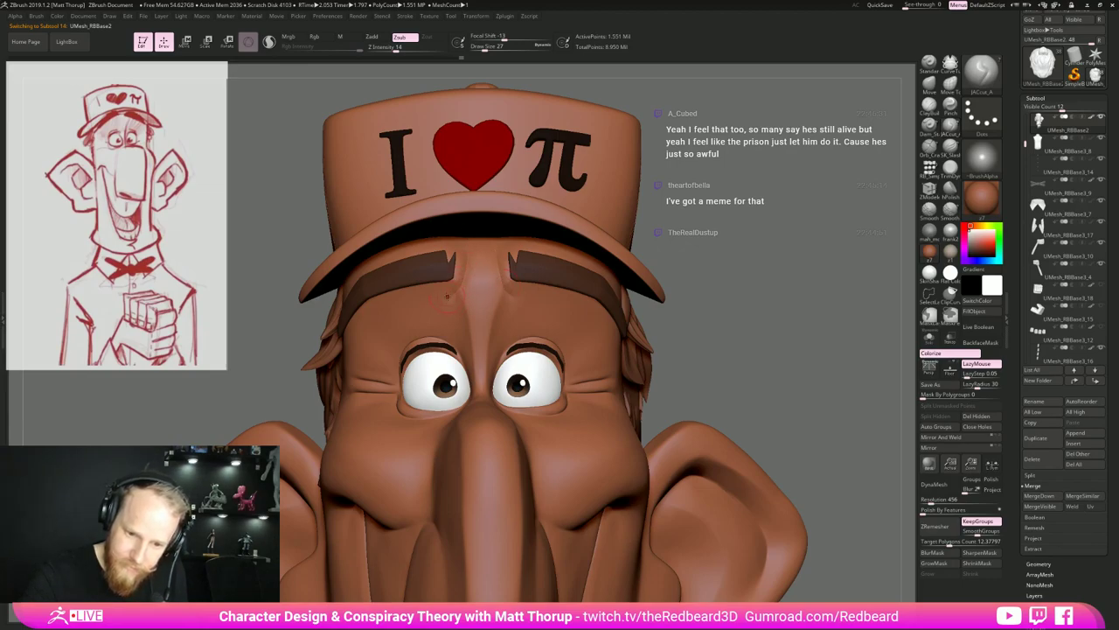
alt+drag(762, 332, 848, 288)
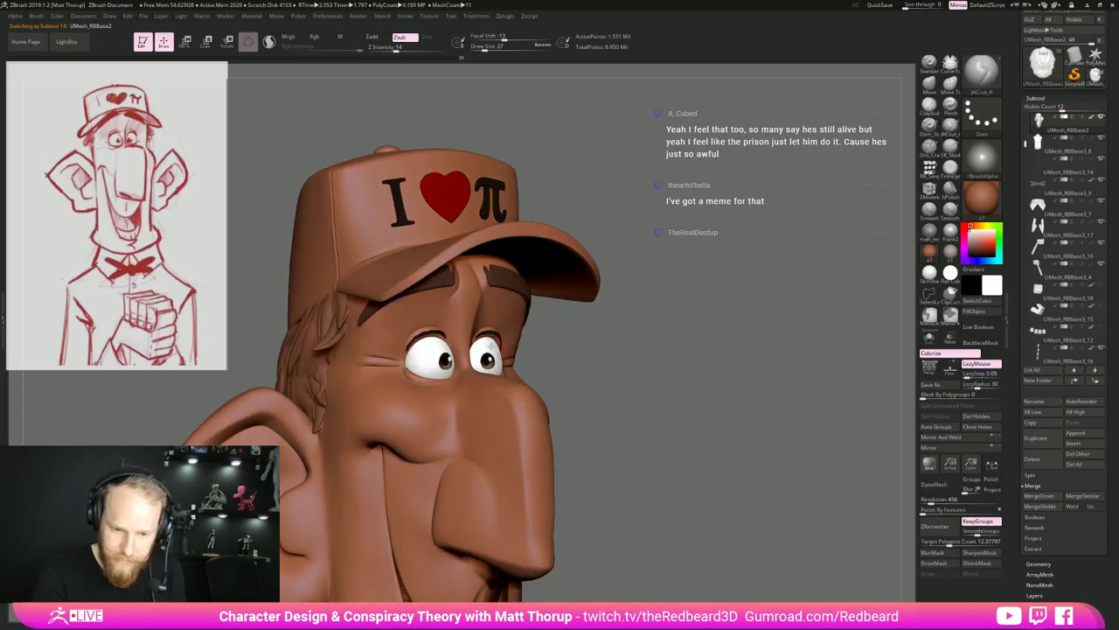
alt+click(429, 340)
key(ctrl+d)
key(ctrl+d)
drag(737, 438, 762, 455)
drag(695, 447, 717, 512)
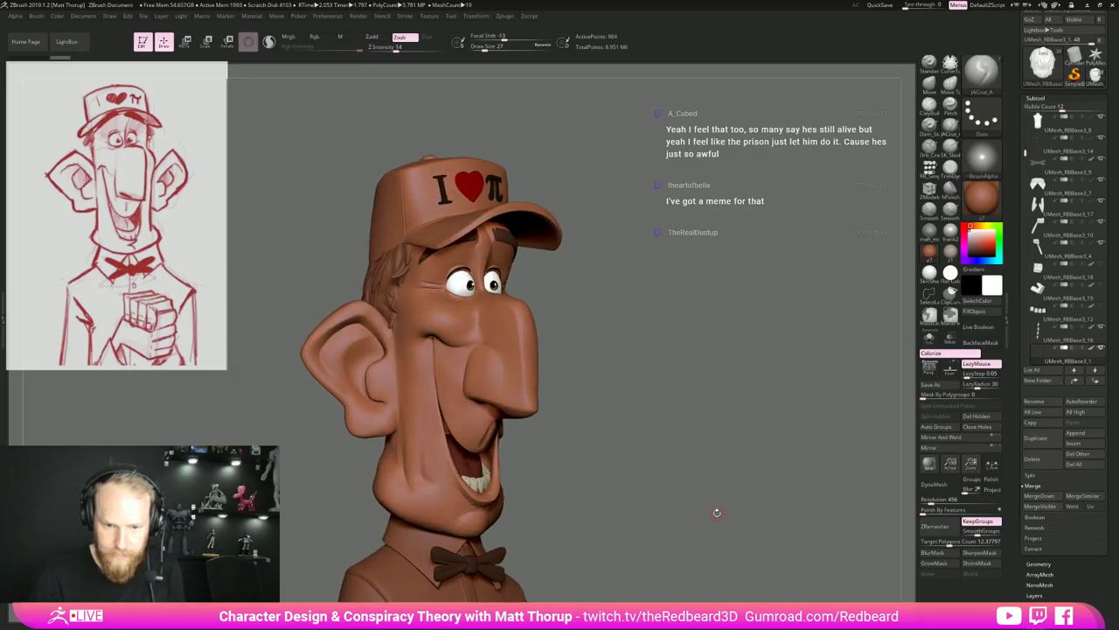
Make the head mesh active and check its wireframe with PolyFrame.
alt+click(491, 417)
key(shift+f)
key(shift+f)
alt+drag(657, 471, 668, 525)
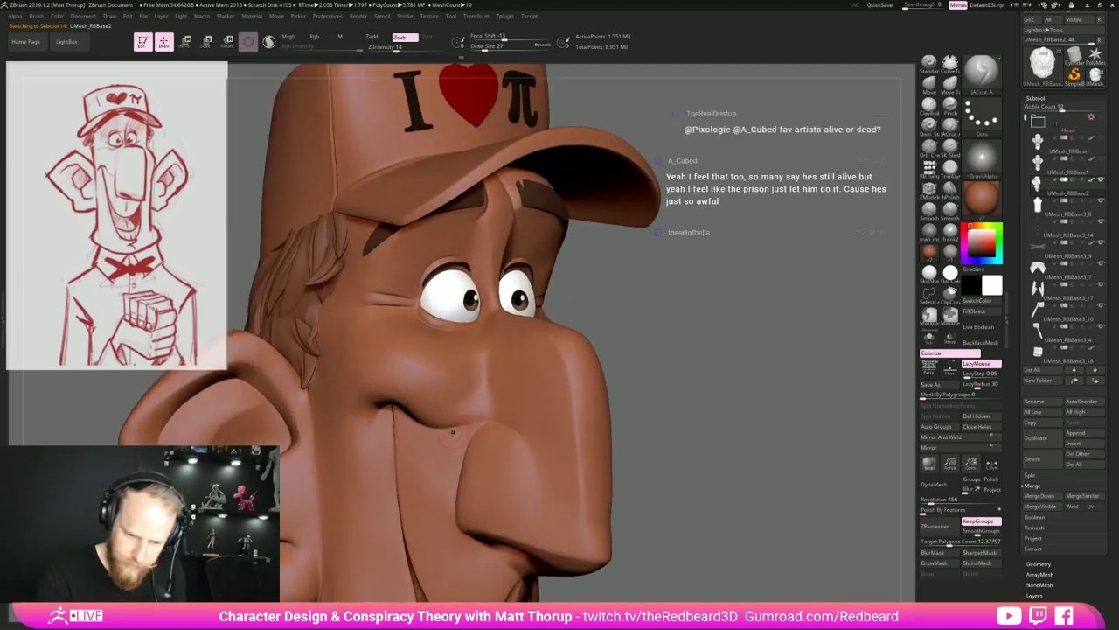
Sculpt and smooth the backs of the ears on the head mesh with the crease brush at draw size 37.
alt+drag(686, 425, 767, 456)
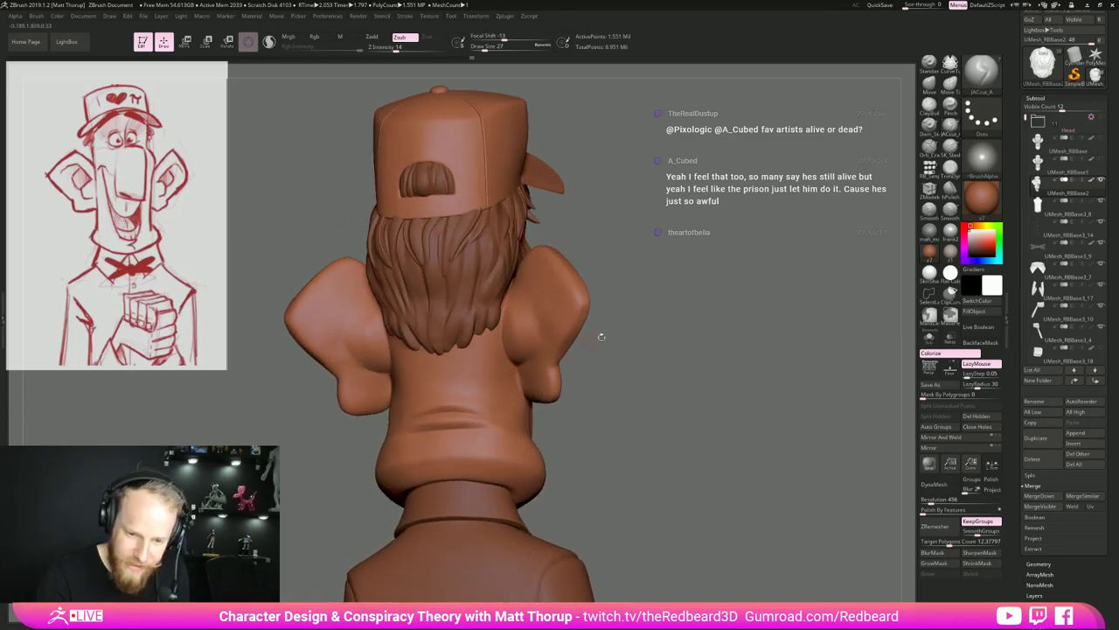
drag(602, 336, 424, 346)
drag(617, 253, 564, 256)
key(s)
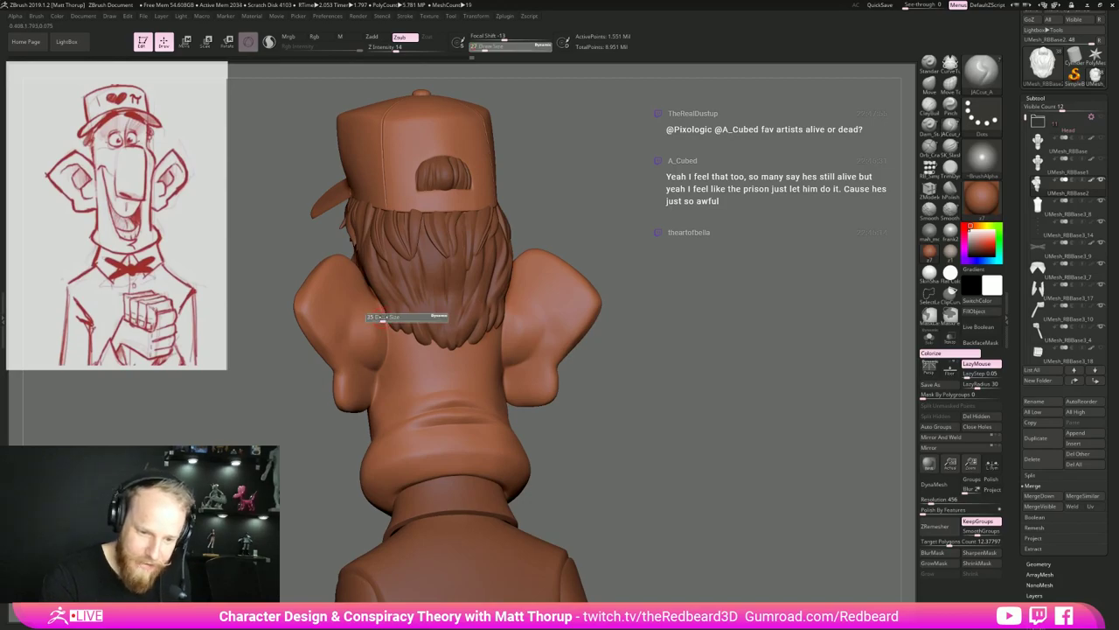
drag(381, 318, 384, 318)
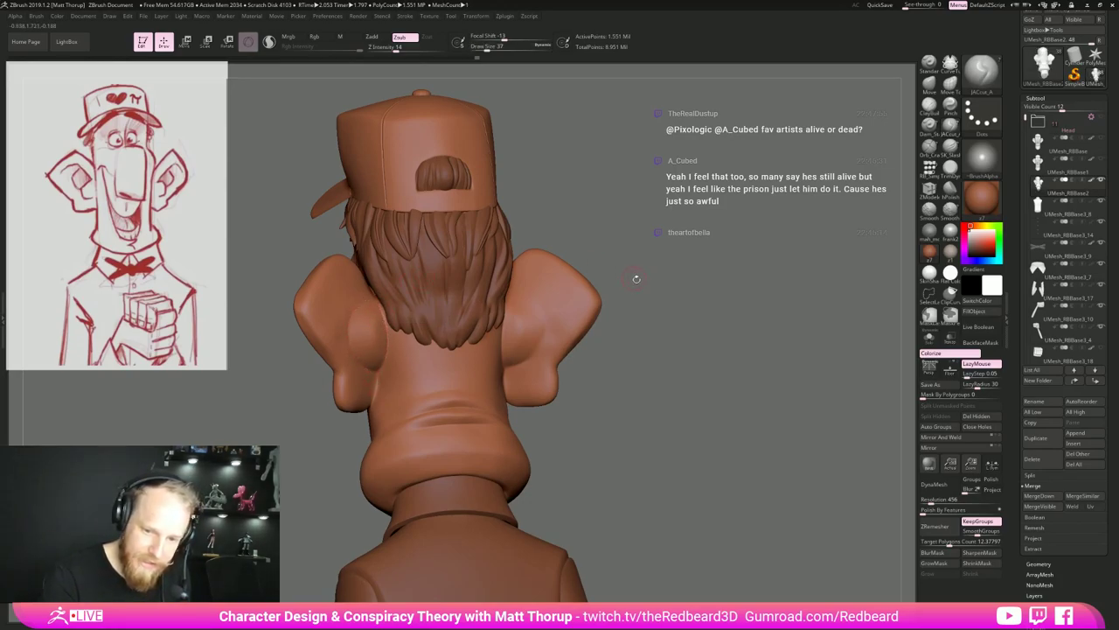
drag(637, 278, 547, 315)
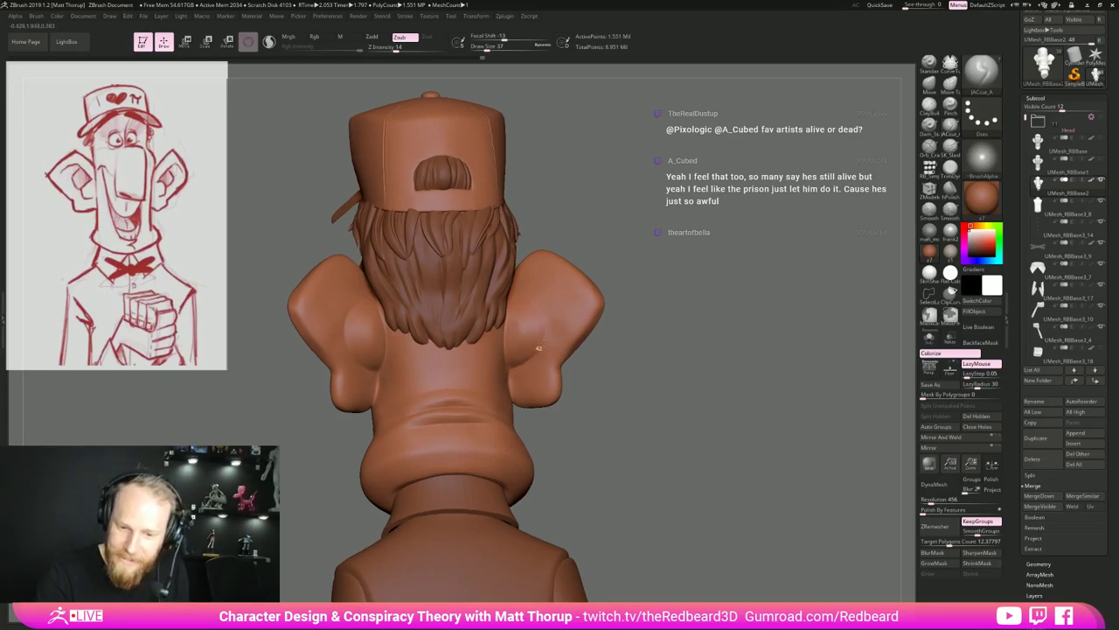
drag(594, 259, 648, 289)
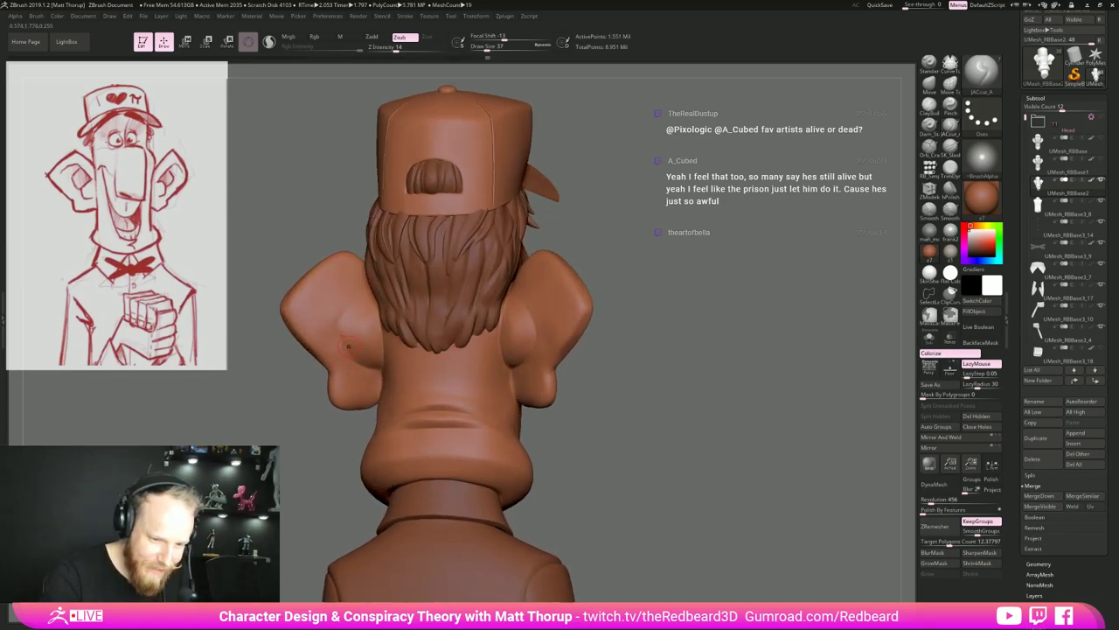
key(shift)
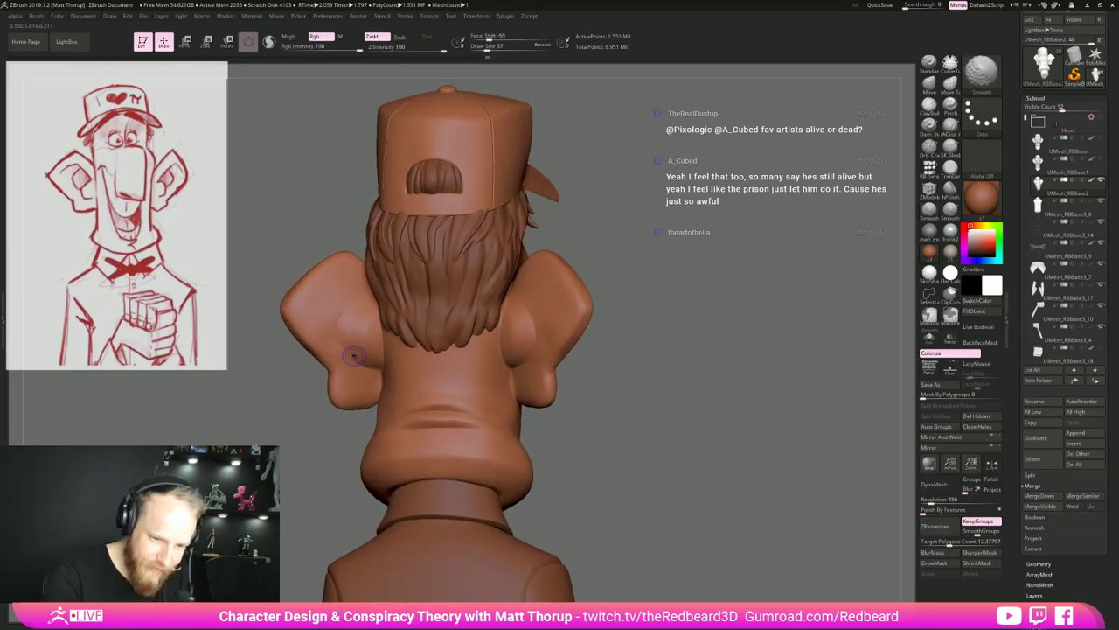
Frame the whole character from the front and switch it to the SkinShade4 material.
alt+drag(762, 387, 744, 297)
shift+drag(700, 376, 682, 380)
alt+drag(577, 411, 577, 452)
drag(568, 452, 590, 490)
mouse_move(590, 490)
alt+mouse_down()
mouse_move(589, 452)
mouse_move(752, 487)
mouse_move(722, 477)
mouse_move(743, 479)
mouse_move(612, 478)
mouse_move(730, 477)
mouse_move(701, 581)
mouse_move(749, 453)
mouse_move(720, 413)
alt+mouse_up()
alt+drag(719, 463, 718, 473)
drag(718, 473, 739, 501)
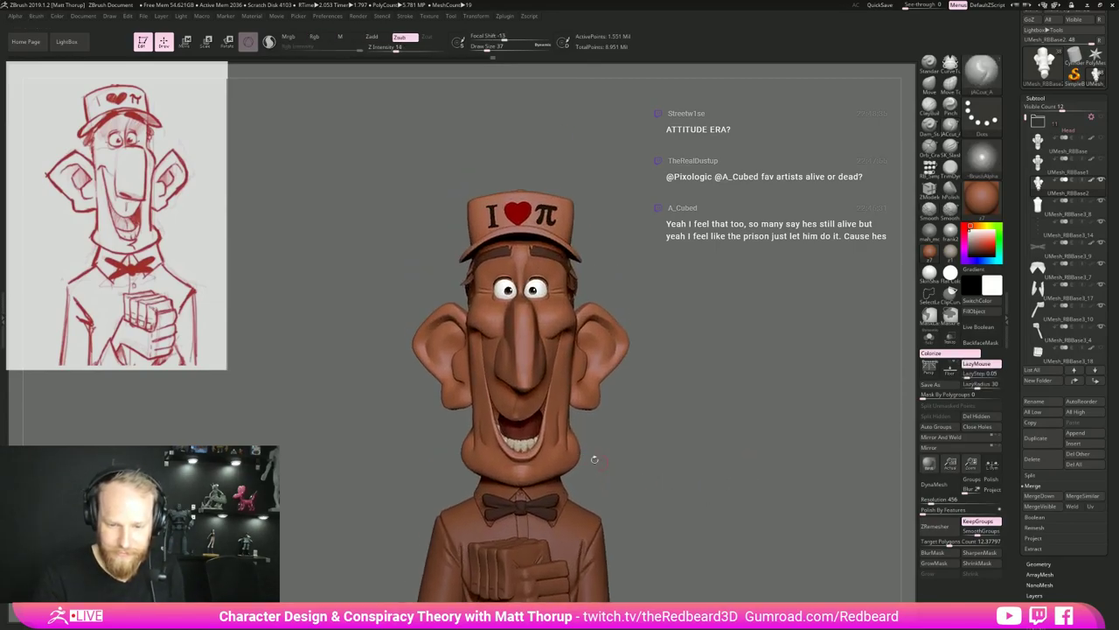
click(929, 274)
drag(756, 421, 891, 348)
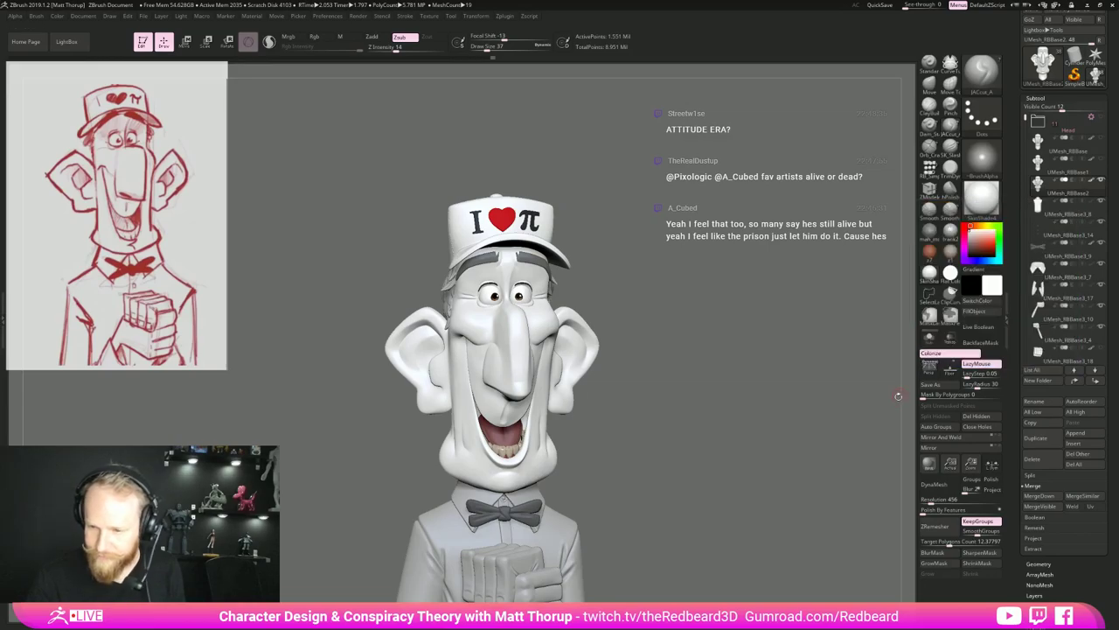
Change the current colour from white to a light peach skin tone.
click(993, 290)
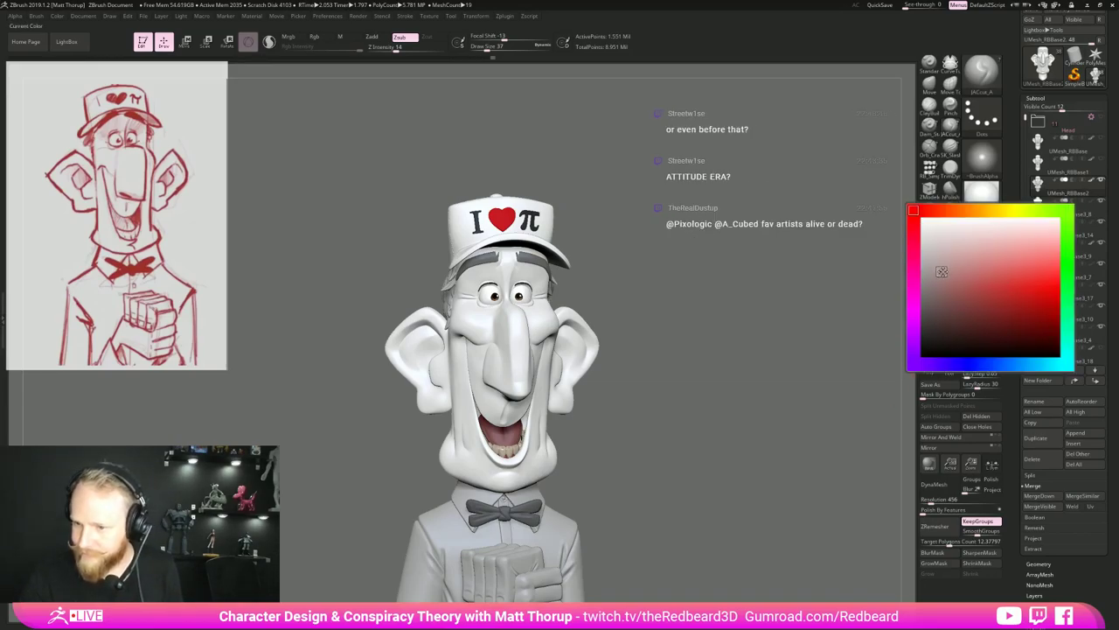
drag(954, 265, 965, 254)
mouse_move(965, 210)
mouse_down()
mouse_move(978, 210)
mouse_move(957, 216)
mouse_up()
drag(861, 383, 825, 385)
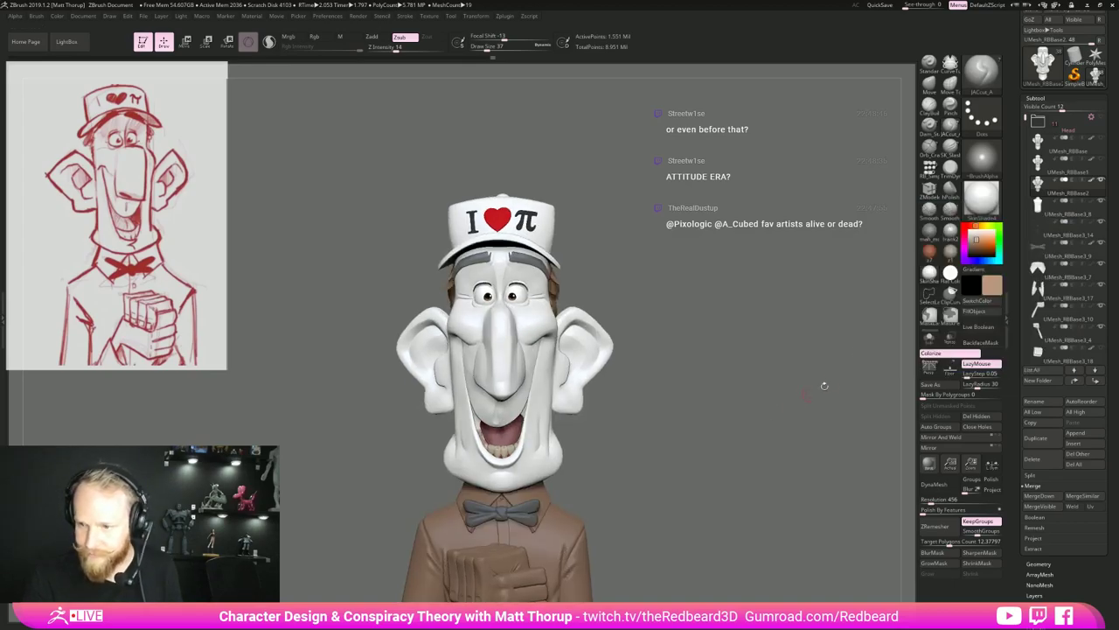
click(992, 283)
drag(957, 204, 949, 204)
drag(727, 396, 762, 402)
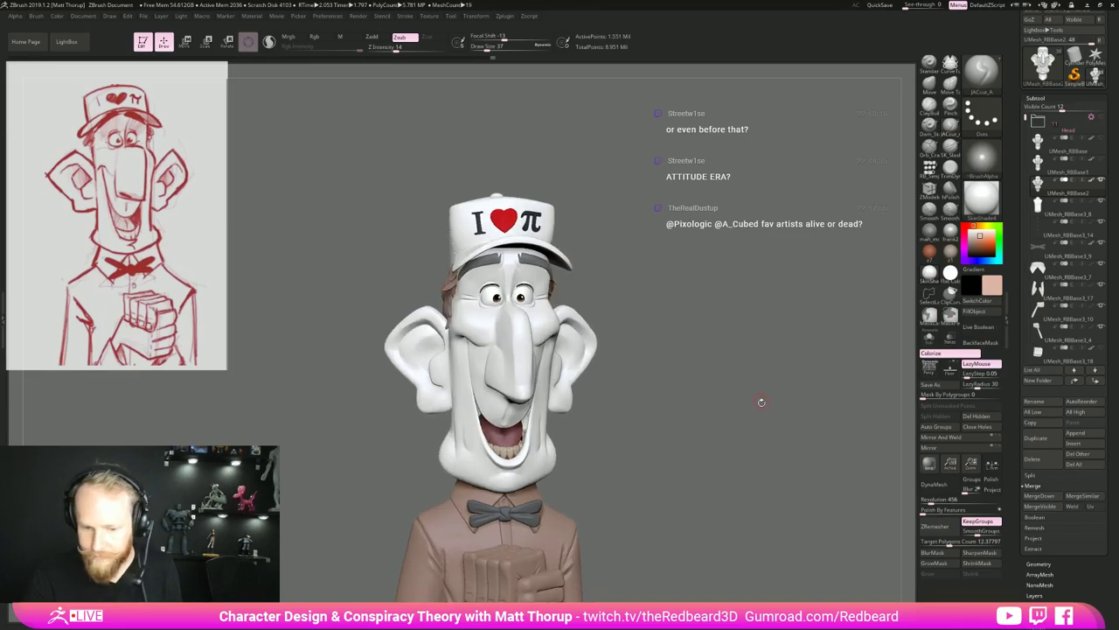
Turn off Colorize on the head mesh and make the skin tone slightly redder and more saturated.
alt+drag(755, 480, 797, 459)
click(961, 353)
click(995, 282)
drag(950, 207, 942, 207)
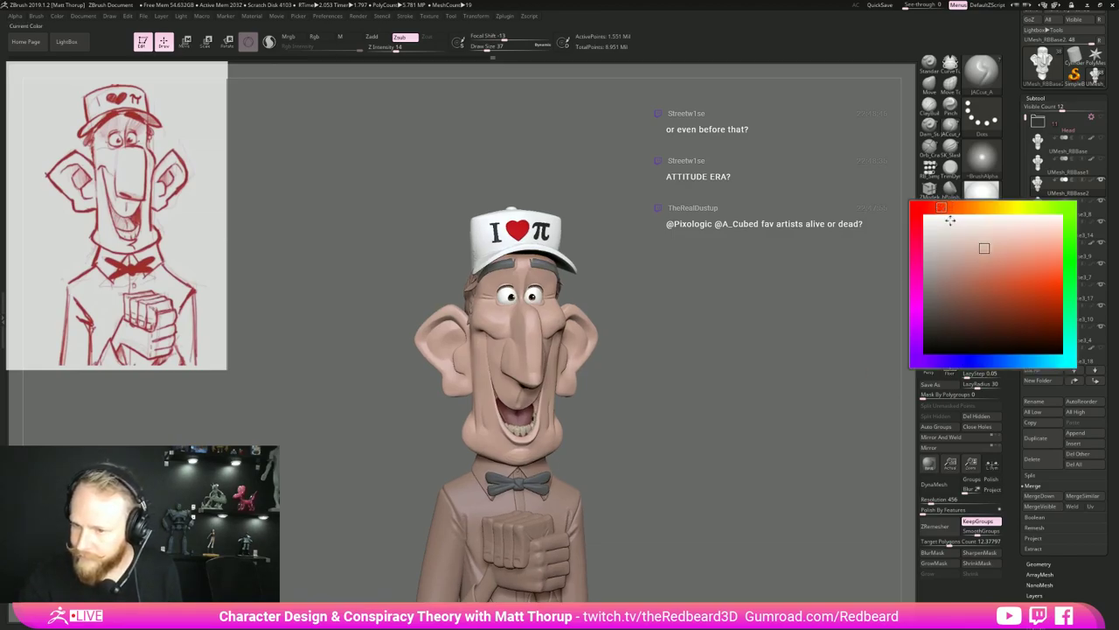
drag(984, 251, 990, 254)
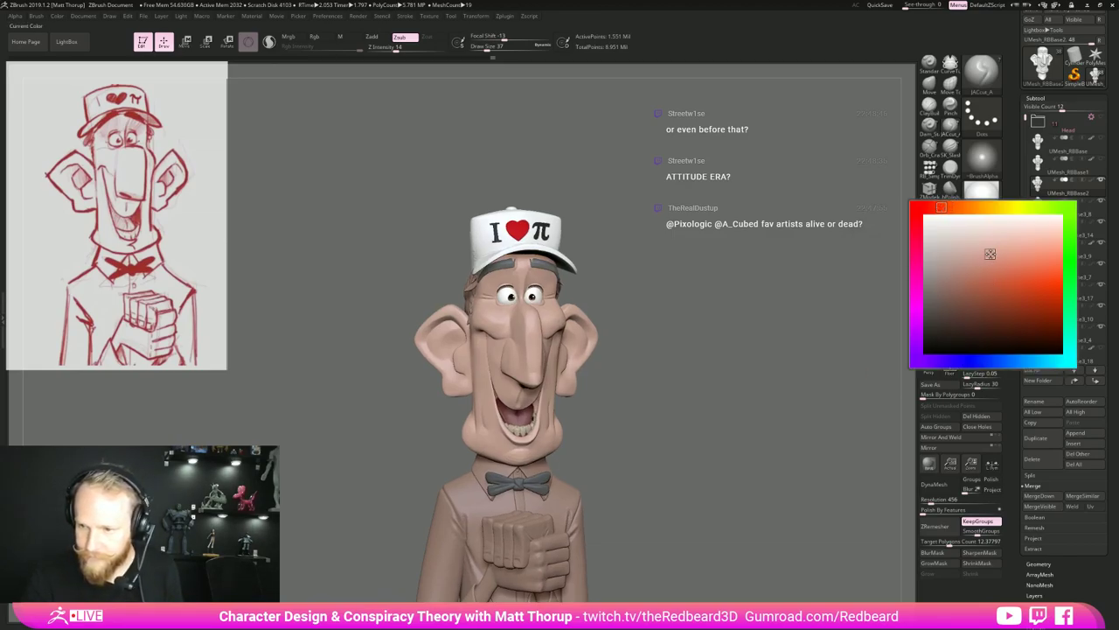
click(937, 207)
drag(864, 297, 855, 298)
Shift the skin tone's hue slightly toward pink and fill the head mesh with it.
click(994, 283)
click(938, 202)
drag(790, 399, 833, 386)
click(987, 313)
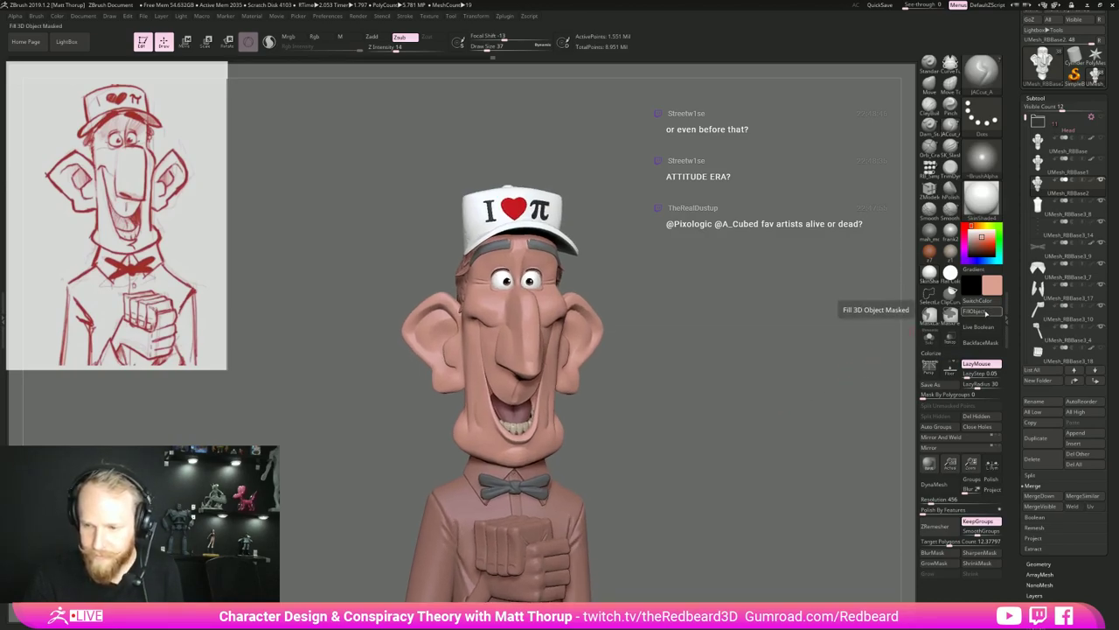
mouse_move(770, 437)
mouse_down()
mouse_move(785, 451)
mouse_move(782, 488)
mouse_move(743, 477)
mouse_move(766, 456)
mouse_move(796, 453)
mouse_move(756, 433)
mouse_move(759, 443)
mouse_up()
Isolate the head mesh with Solo and switch to the paintSharp brush.
key(b)
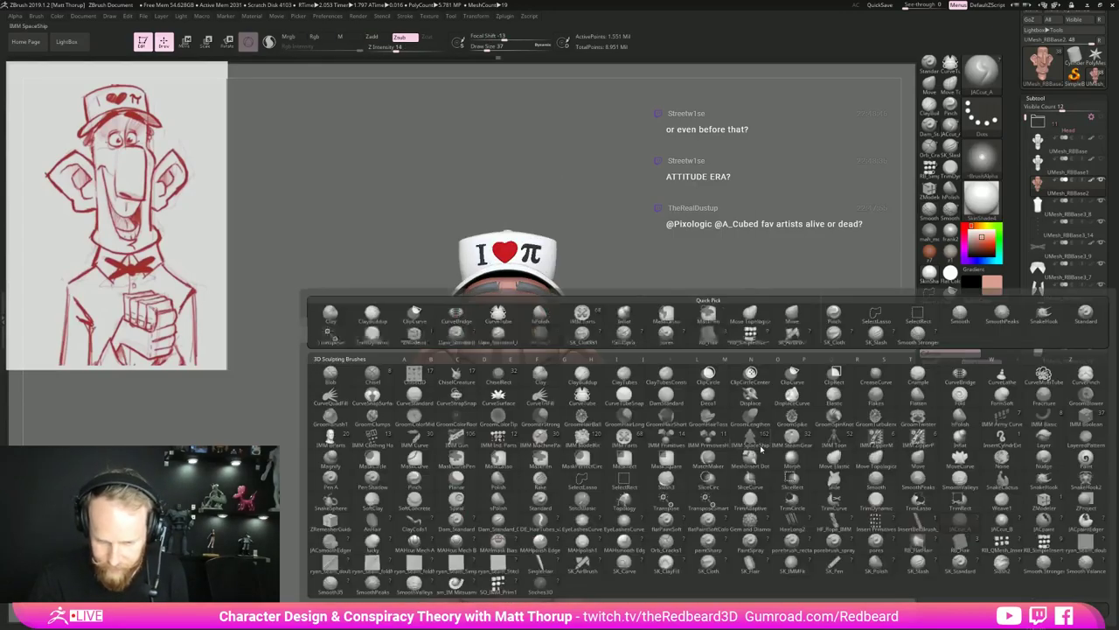
key(b)
key(l)
click(930, 339)
key(b)
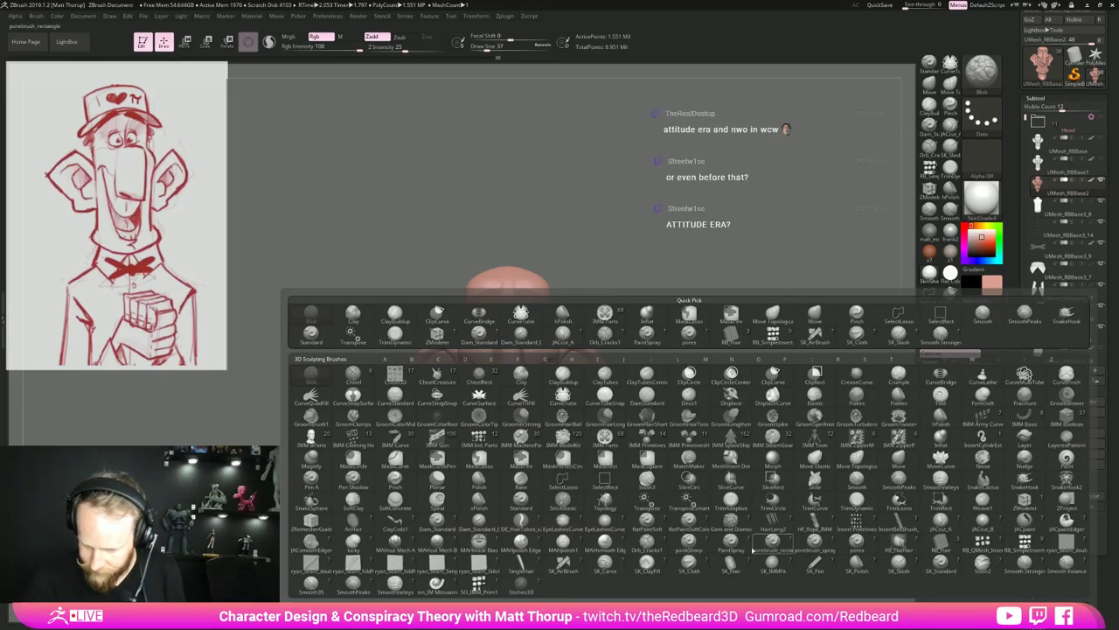
key(p)
click(694, 546)
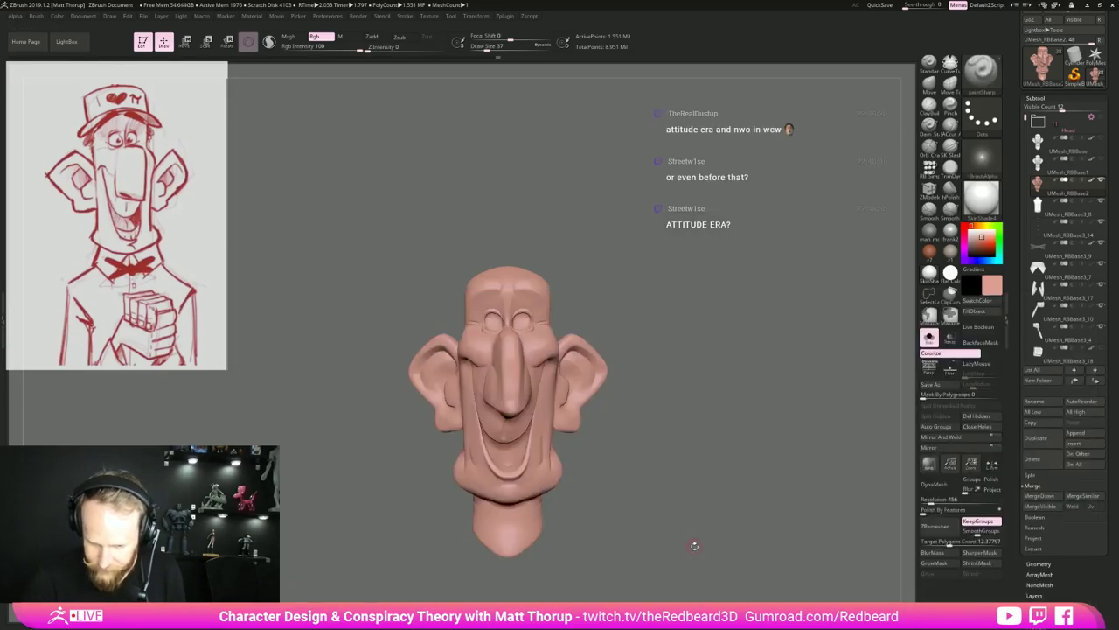
Turn on perspective for the isolated head and switch to the PaintSpray brush.
key(p)
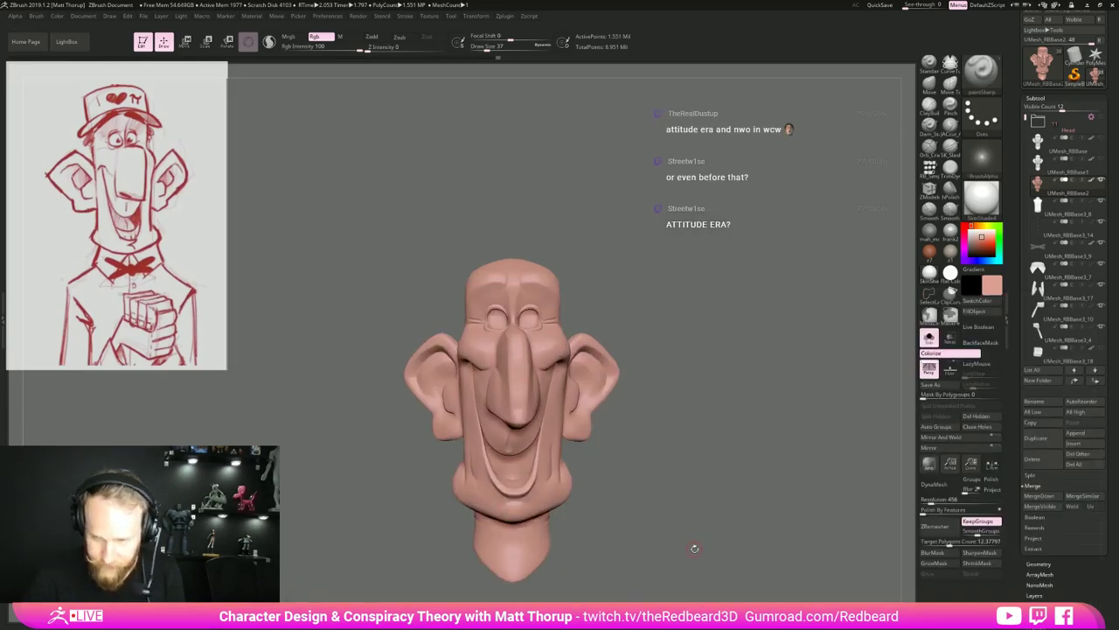
key(b)
key(p)
key(s)
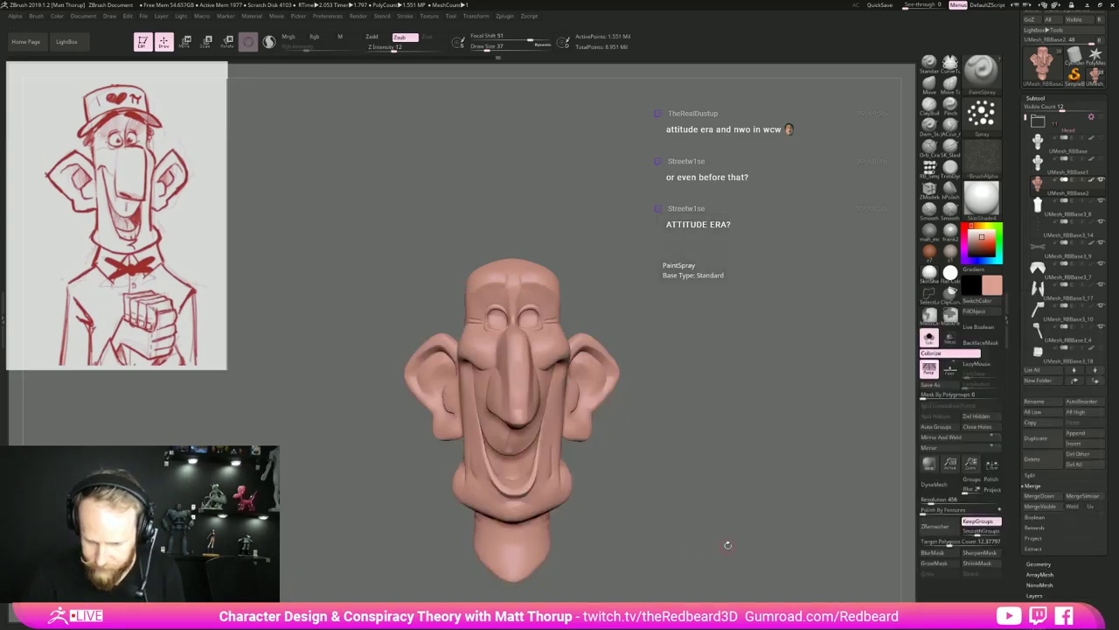
Pick a dark red-brown paint colour and set the spray brush's draw size to 104.
click(985, 289)
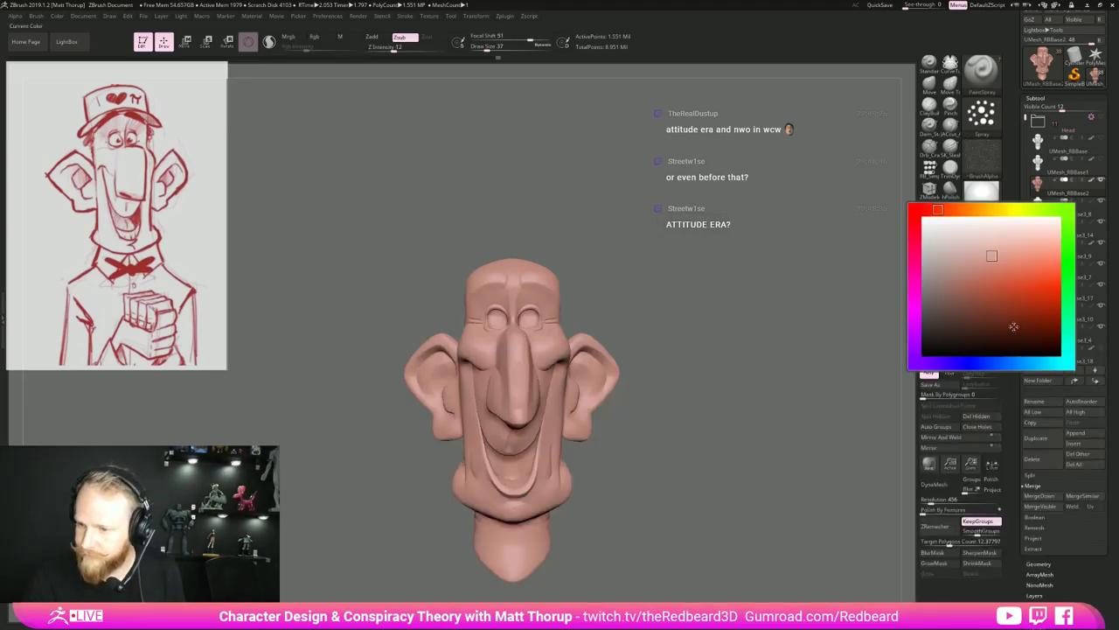
key(s)
drag(517, 336, 527, 337)
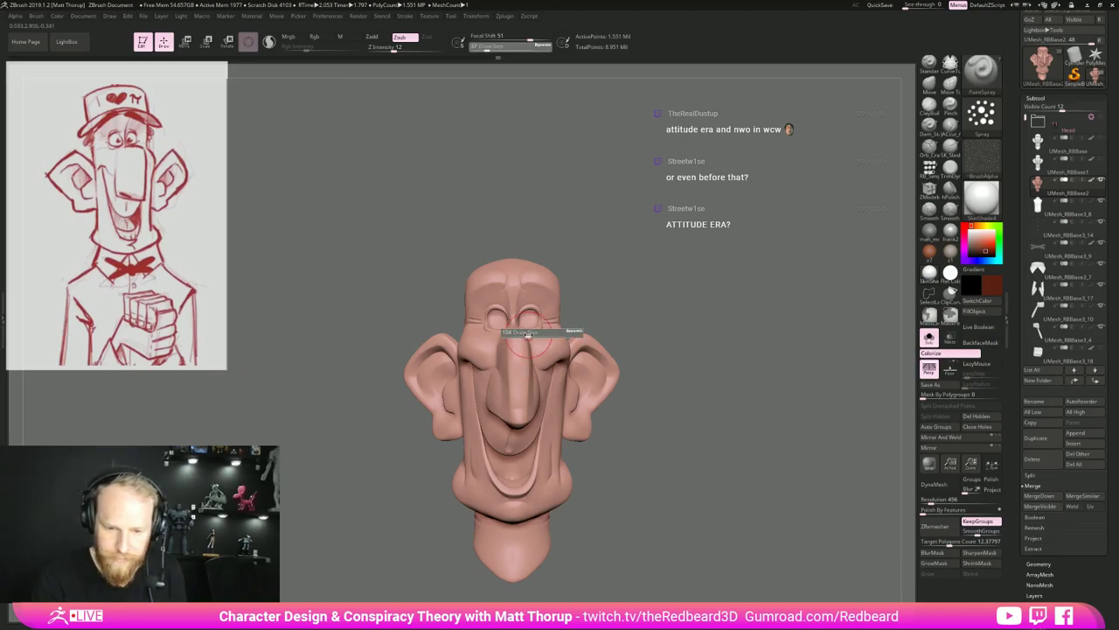
ctrl+right_drag(575, 291, 717, 283)
Set the spray brush to paint Rgb colour only, without sculpting, at Rgb Intensity 100.
click(332, 38)
click(405, 39)
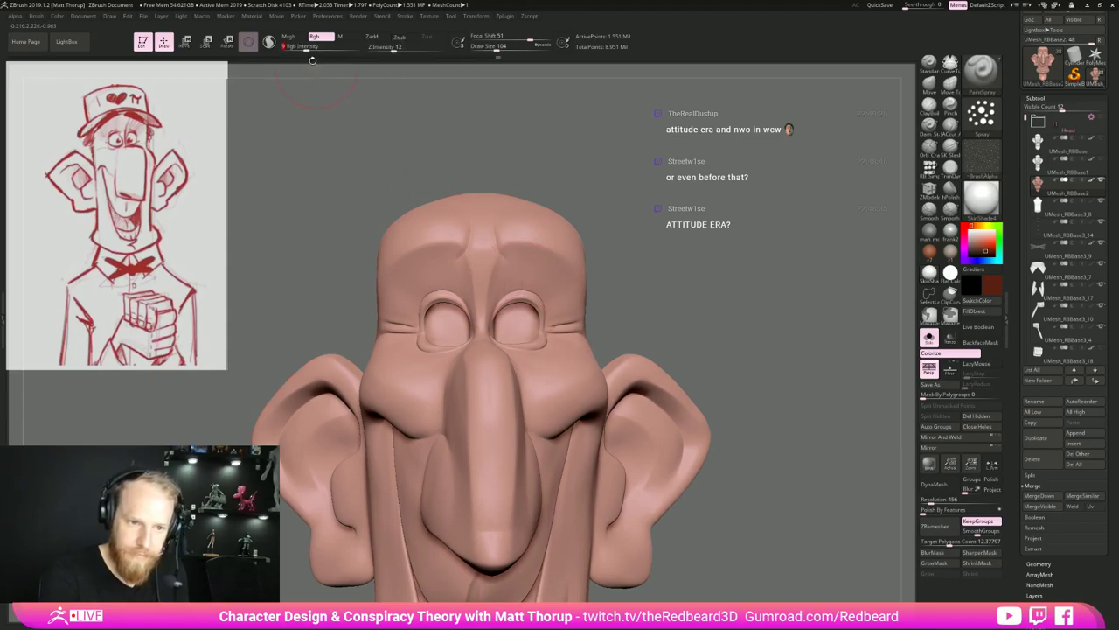
drag(354, 47, 368, 49)
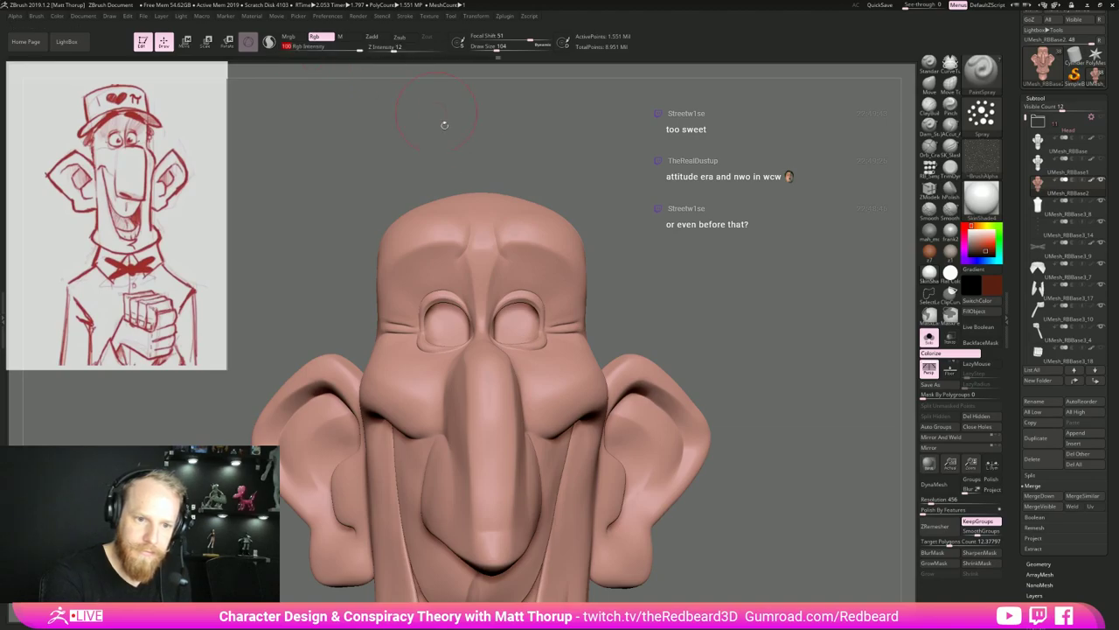
Spray red-brown over the brows, eye sockets and upper cheeks, reducing the draw size to 83.
mouse_move(522, 314)
mouse_down()
mouse_move(558, 334)
mouse_move(492, 320)
mouse_move(413, 350)
mouse_move(455, 320)
mouse_move(430, 330)
mouse_move(430, 367)
mouse_up()
key(s)
drag(453, 325, 424, 332)
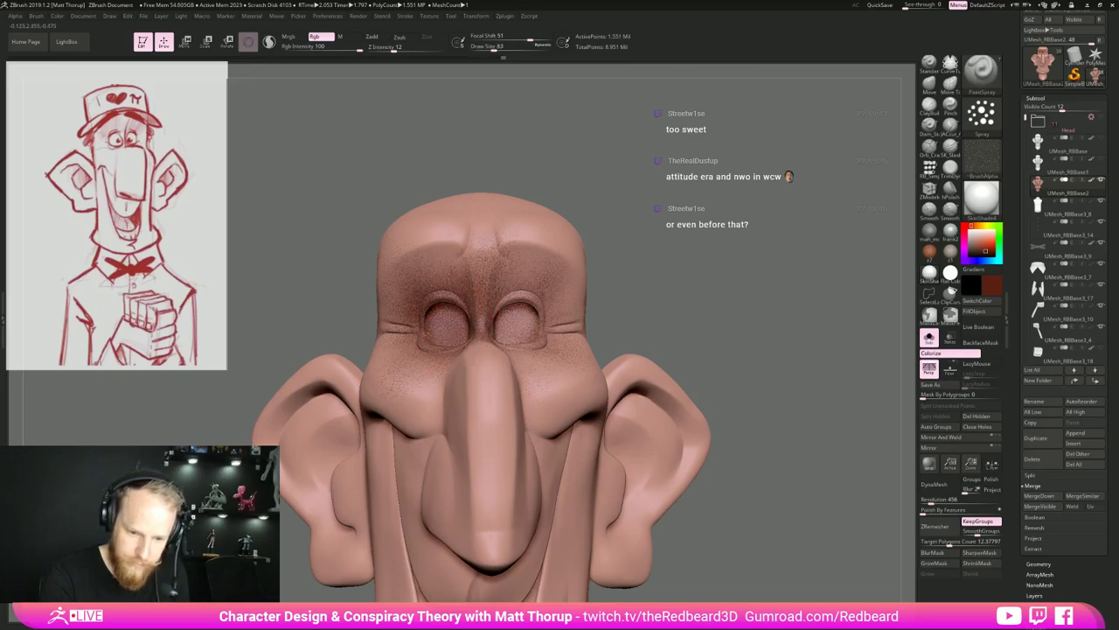
mouse_move(509, 336)
mouse_down()
mouse_move(535, 334)
mouse_move(546, 316)
mouse_up()
Enlarge the spray brush to draw size 158 and spray red-brown along the nose.
key(s)
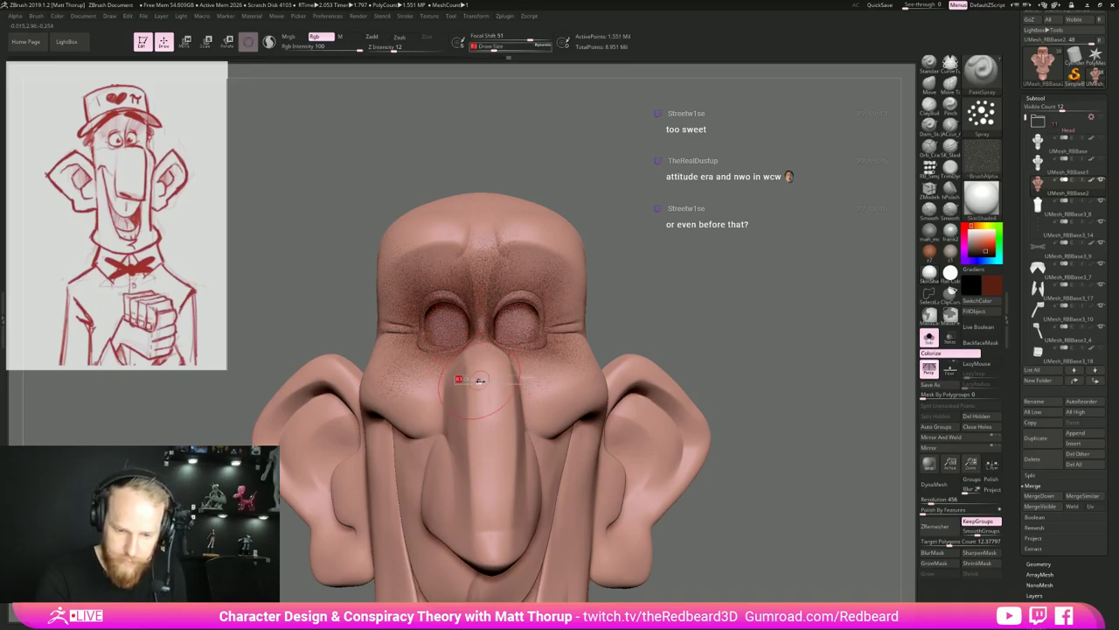
drag(477, 379, 485, 379)
alt+drag(649, 369, 590, 402)
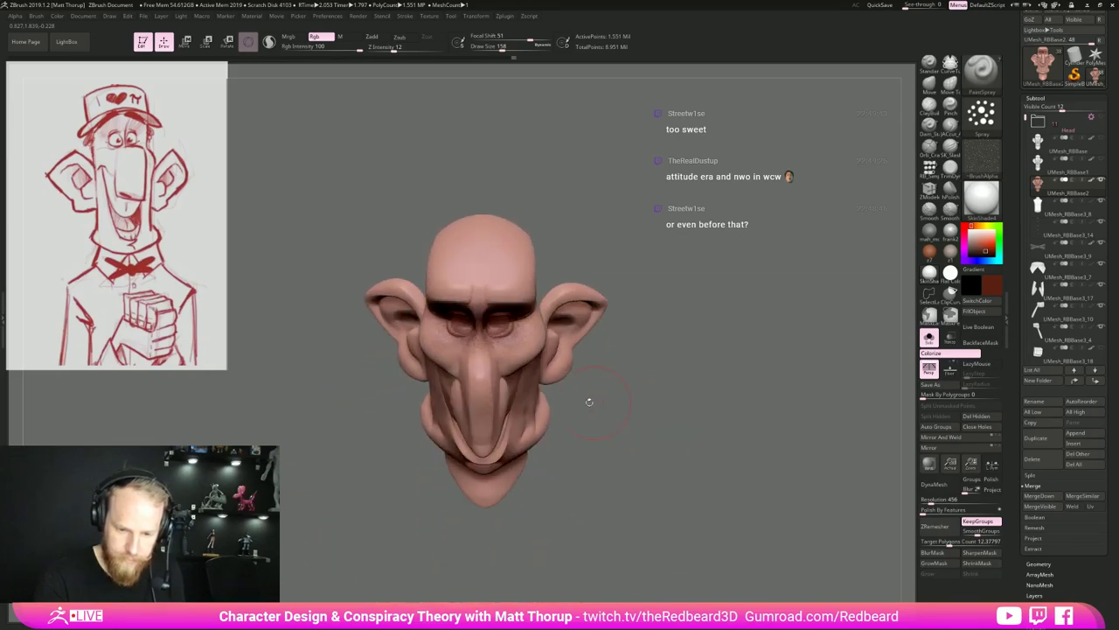
drag(482, 420, 484, 439)
drag(630, 393, 540, 385)
Resize the spray brush and spray red-brown over the sides of the nose and the cheeks.
key(s)
mouse_move(435, 383)
mouse_down()
mouse_move(442, 433)
mouse_move(451, 389)
mouse_up()
drag(630, 406, 523, 418)
mouse_move(482, 392)
mouse_down()
mouse_move(457, 445)
mouse_move(484, 450)
mouse_move(534, 417)
mouse_move(538, 381)
mouse_move(544, 404)
mouse_up()
mouse_move(523, 464)
mouse_down()
mouse_move(518, 530)
mouse_move(673, 517)
mouse_up()
Resize the spray brush and cover the mouth, lips and chin with red-brown speckles.
key(s)
drag(420, 533, 342, 409)
drag(350, 451, 370, 530)
alt+drag(542, 534, 662, 447)
mouse_move(529, 395)
mouse_down()
mouse_move(500, 372)
mouse_move(487, 437)
mouse_move(495, 535)
mouse_up()
drag(612, 523, 524, 528)
drag(532, 448, 563, 437)
mouse_move(635, 440)
alt+mouse_down()
mouse_move(702, 475)
mouse_move(699, 412)
alt+mouse_up()
Spray red-brown over the cheek and side of the face with the draw size at 172.
key(s)
drag(541, 355, 534, 355)
mouse_move(793, 140)
mouse_down()
mouse_move(699, 197)
mouse_move(675, 188)
mouse_up()
key(s)
drag(649, 291, 636, 312)
key(s)
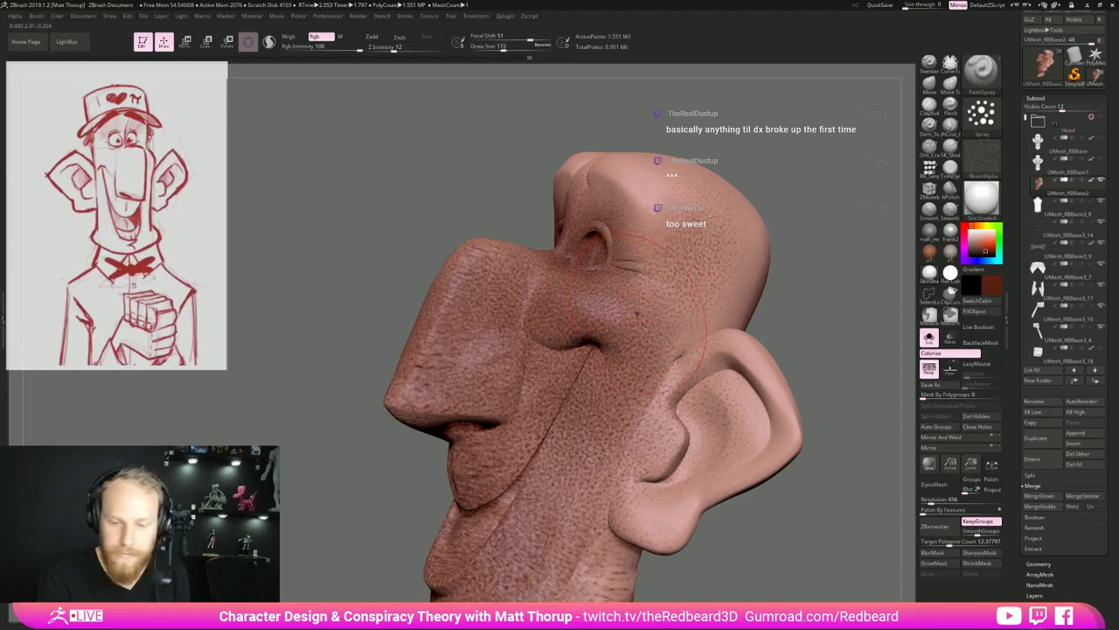
Spray red-brown over the temple, ear and jaw, raising the draw size to 187.
mouse_move(735, 349)
mouse_down()
mouse_move(760, 402)
mouse_move(744, 459)
mouse_up()
drag(818, 472, 874, 494)
drag(778, 393, 774, 450)
mouse_move(672, 499)
mouse_down()
mouse_move(668, 428)
mouse_move(656, 490)
mouse_up()
key(s)
drag(739, 426, 744, 426)
drag(745, 476, 721, 490)
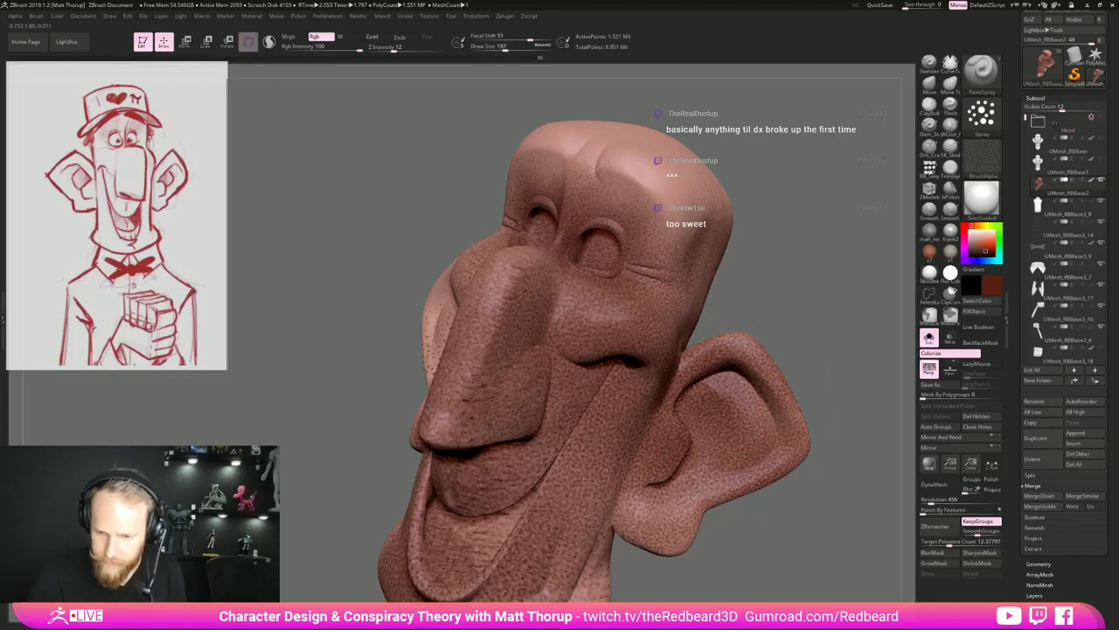
Resize the spray brush and spray red-brown over the back of the head and the neck.
alt+drag(807, 533, 798, 486)
drag(652, 529, 752, 543)
mouse_move(649, 371)
mouse_down()
mouse_move(637, 400)
mouse_move(619, 398)
mouse_up()
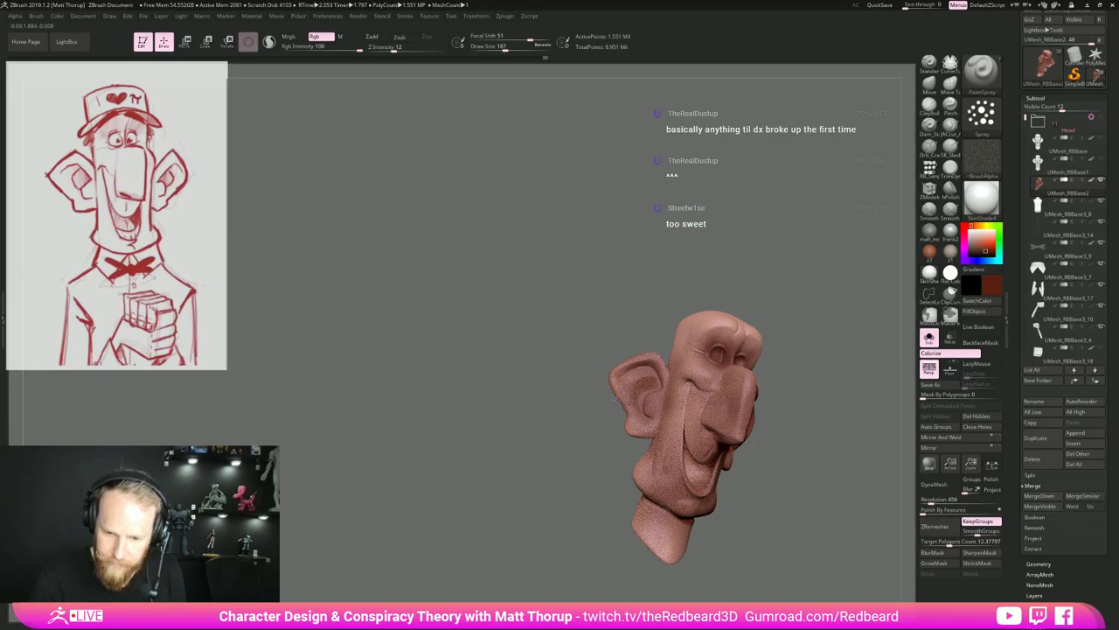
mouse_move(672, 520)
mouse_down()
mouse_move(651, 549)
mouse_move(826, 540)
mouse_up()
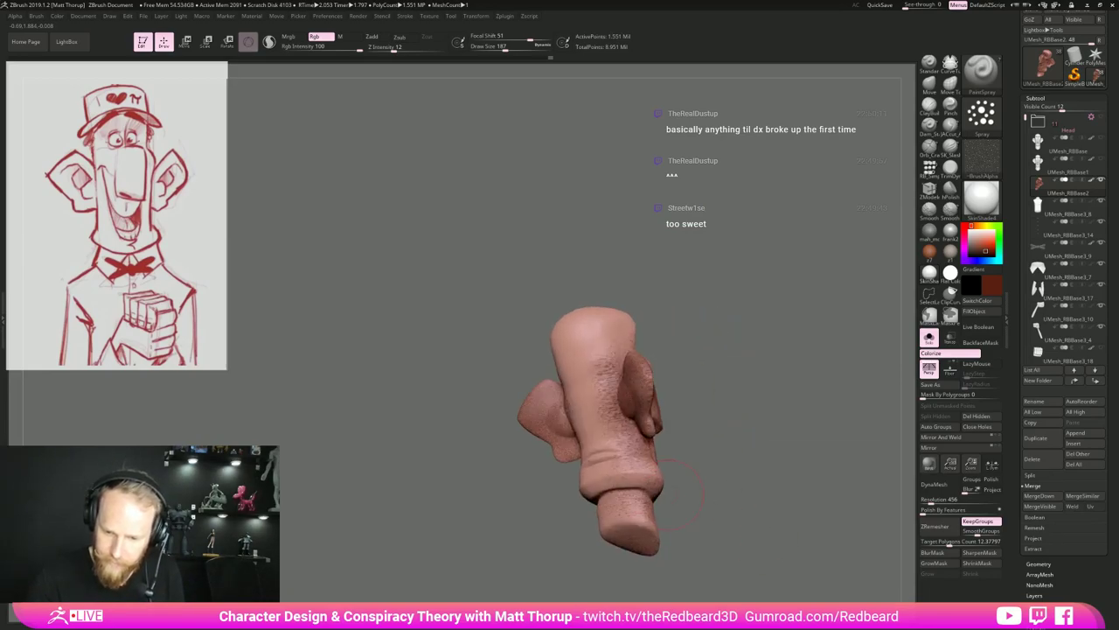
key(s)
drag(585, 475, 593, 475)
mouse_move(616, 511)
mouse_down()
mouse_move(589, 398)
mouse_move(593, 348)
mouse_up()
drag(669, 300, 566, 315)
drag(660, 325, 684, 304)
mouse_move(744, 301)
mouse_down()
mouse_move(669, 313)
mouse_move(672, 298)
mouse_up()
Deepen the red-brown around the eye sockets and nose from the front with draw size 87.
mouse_move(866, 206)
alt+mouse_down()
mouse_move(686, 255)
mouse_move(707, 289)
mouse_move(686, 287)
mouse_move(704, 367)
alt+mouse_up()
key(s)
mouse_move(552, 322)
mouse_down()
mouse_move(543, 308)
mouse_move(514, 313)
mouse_move(507, 343)
mouse_up()
key(s)
key(s)
drag(451, 315, 447, 315)
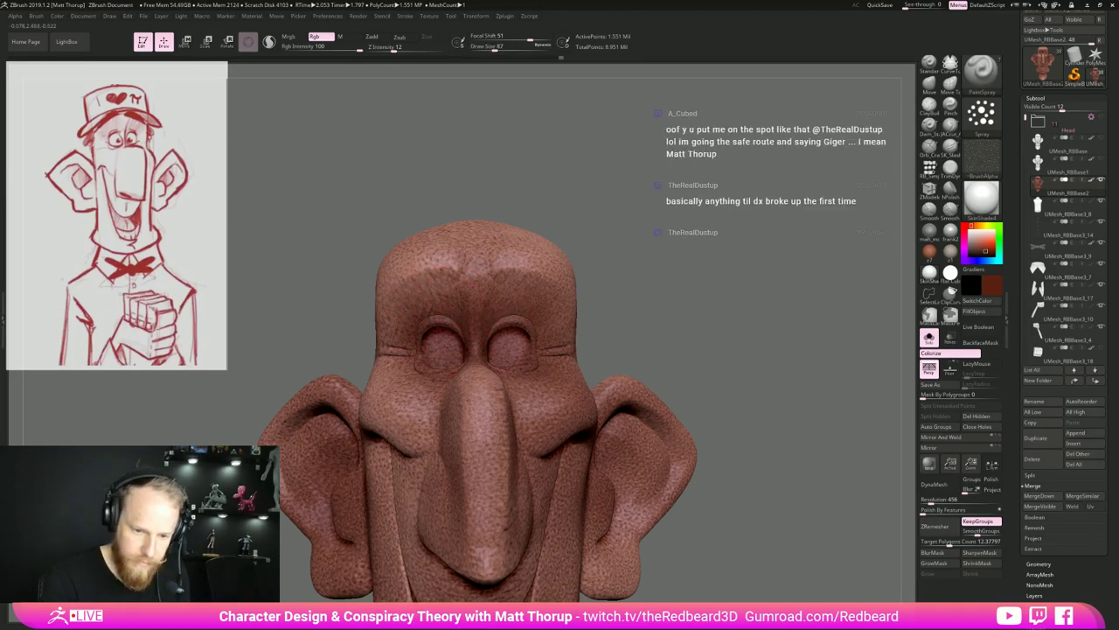
drag(502, 339, 509, 353)
drag(481, 403, 479, 439)
Spray more red-brown over the nose, cheeks and backs of the ears with draw size 140.
drag(702, 375, 592, 382)
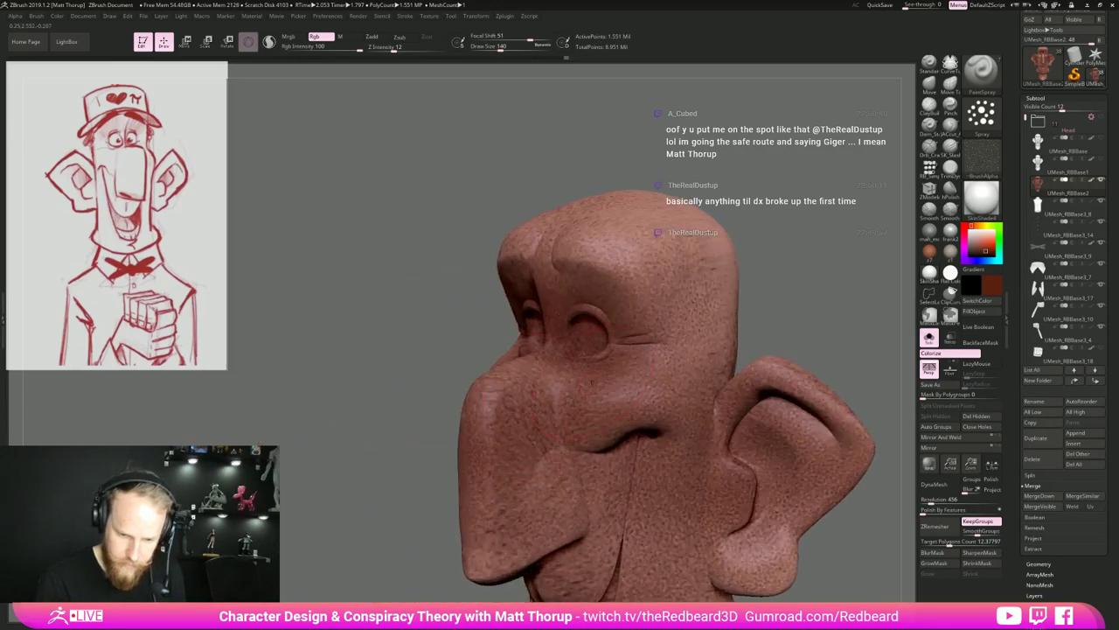
mouse_move(491, 525)
mouse_down()
mouse_move(493, 555)
mouse_move(535, 539)
mouse_move(561, 544)
mouse_up()
drag(389, 525, 559, 526)
drag(404, 486, 394, 530)
alt+right_drag(354, 507, 582, 406)
drag(332, 339, 367, 286)
drag(320, 459, 700, 427)
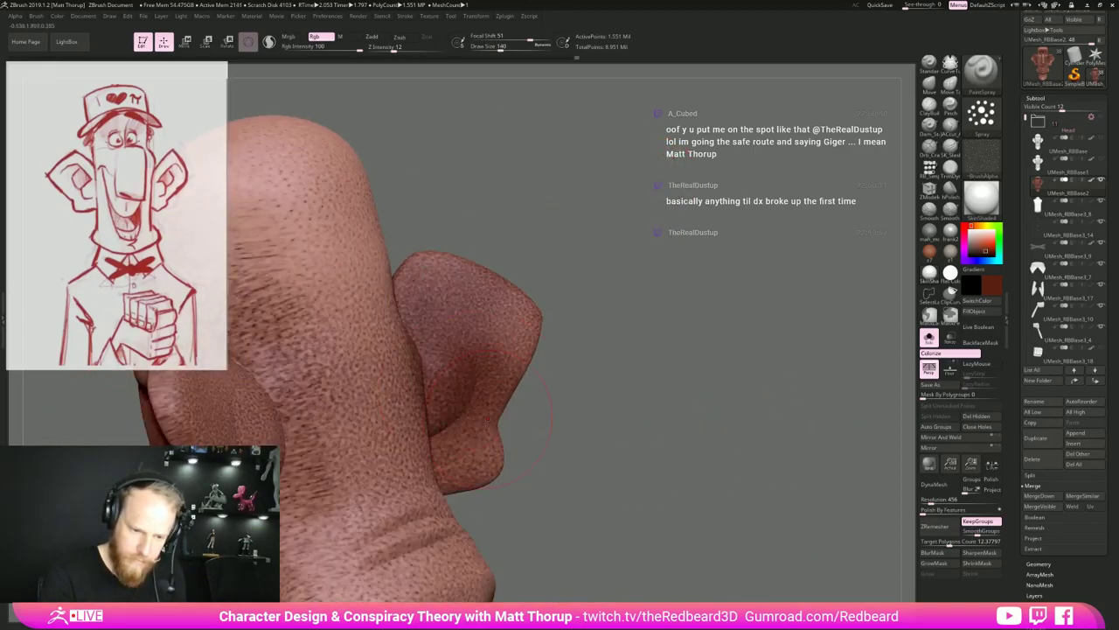
Raise the draw size to 217 and spray red-brown down the back of the head and neck.
drag(596, 422, 643, 417)
ctrl+right_drag(643, 417, 626, 364)
mouse_move(419, 309)
mouse_down()
mouse_move(379, 332)
mouse_move(404, 341)
mouse_up()
drag(501, 48, 507, 48)
drag(454, 439, 444, 544)
drag(577, 385, 657, 393)
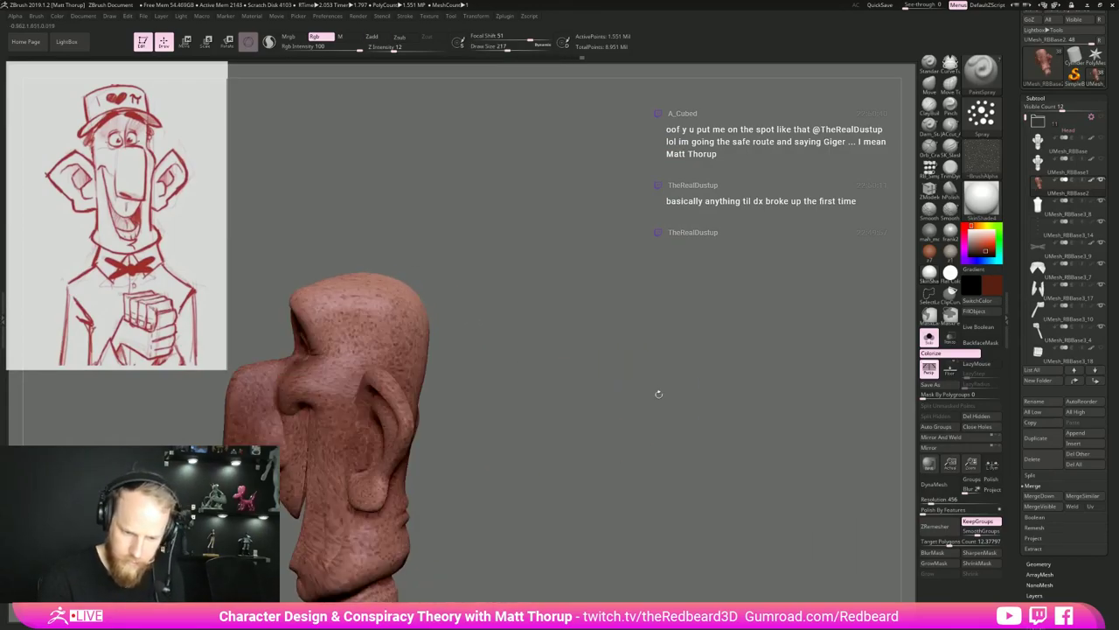
Spray red-brown over the remaining light areas of the head, working around all sides.
ctrl+right_drag(657, 393, 539, 484)
drag(540, 485, 657, 490)
alt+right_drag(657, 490, 728, 537)
drag(598, 376, 589, 572)
ctrl+right_drag(645, 569, 646, 503)
mouse_move(646, 503)
mouse_down()
mouse_move(646, 408)
mouse_move(621, 488)
mouse_up()
mouse_move(621, 488)
ctrl+right_down()
mouse_move(680, 519)
mouse_move(727, 489)
mouse_move(769, 433)
ctrl+right_up()
drag(770, 432, 691, 429)
alt+right_drag(787, 379, 754, 452)
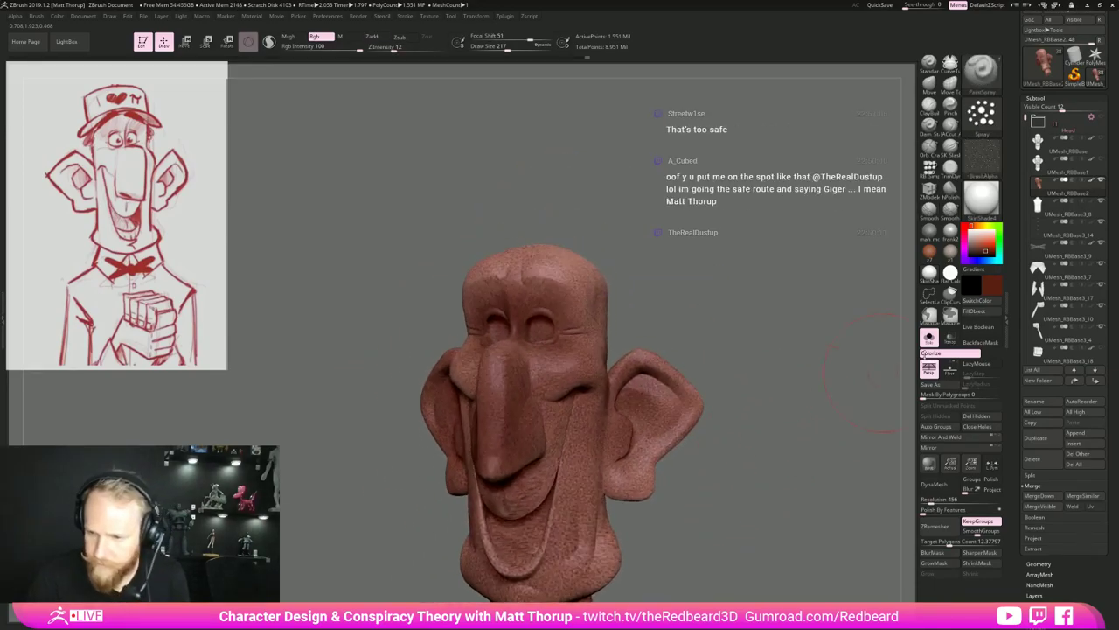
Pick a pale yellow paint colour, try it on the forehead at draw size 140 and undo the last stroke.
click(997, 287)
click(990, 207)
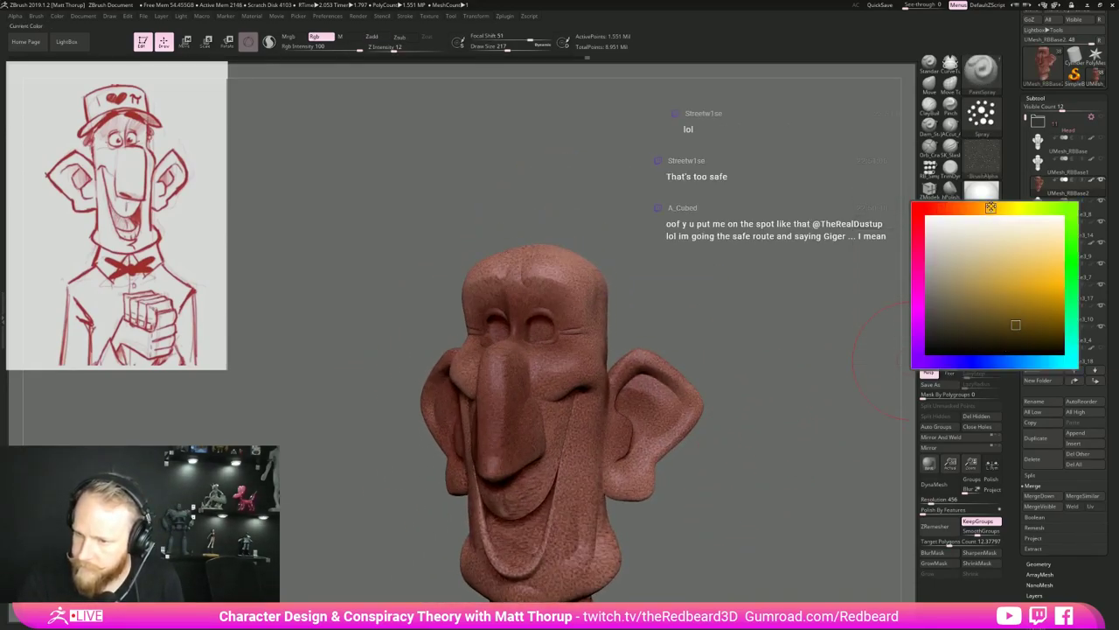
drag(695, 313, 748, 360)
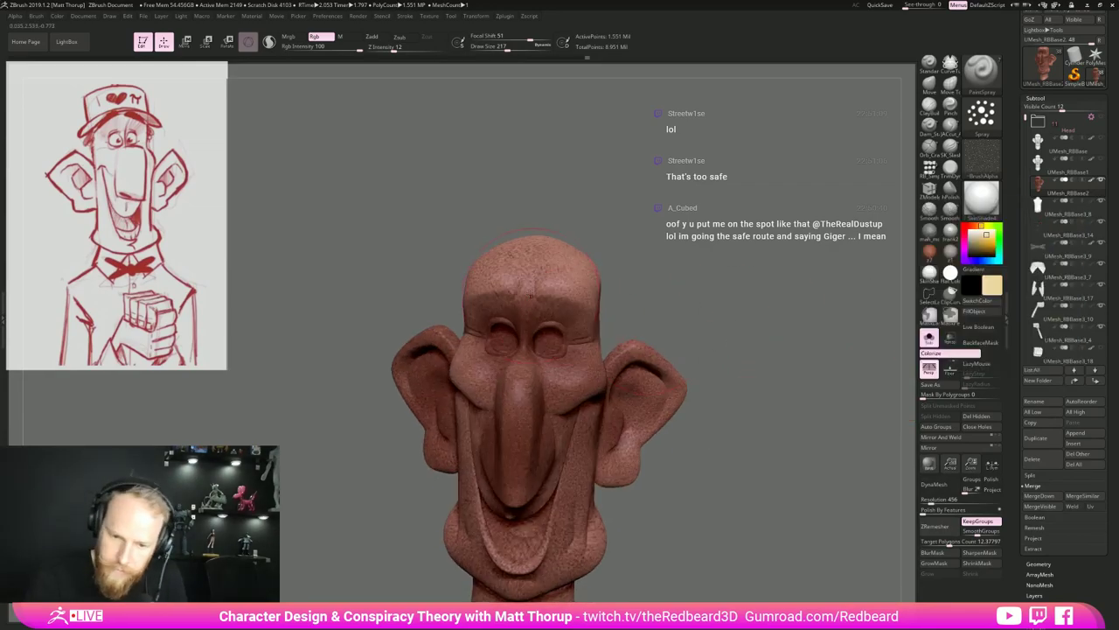
key(s)
drag(544, 284, 537, 286)
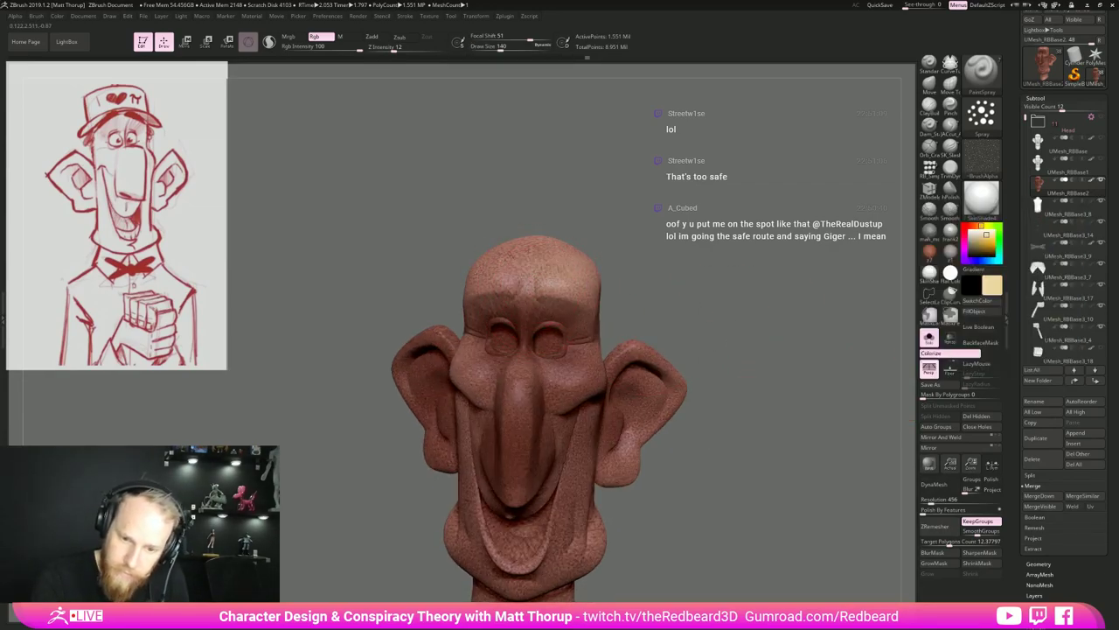
key(ctrl+z)
Spray pale yellow on the forehead and brow ridges, then on the nose bridge with draw size 94.
mouse_move(674, 260)
alt+mouse_down()
mouse_move(720, 262)
mouse_move(689, 286)
mouse_move(661, 259)
alt+mouse_up()
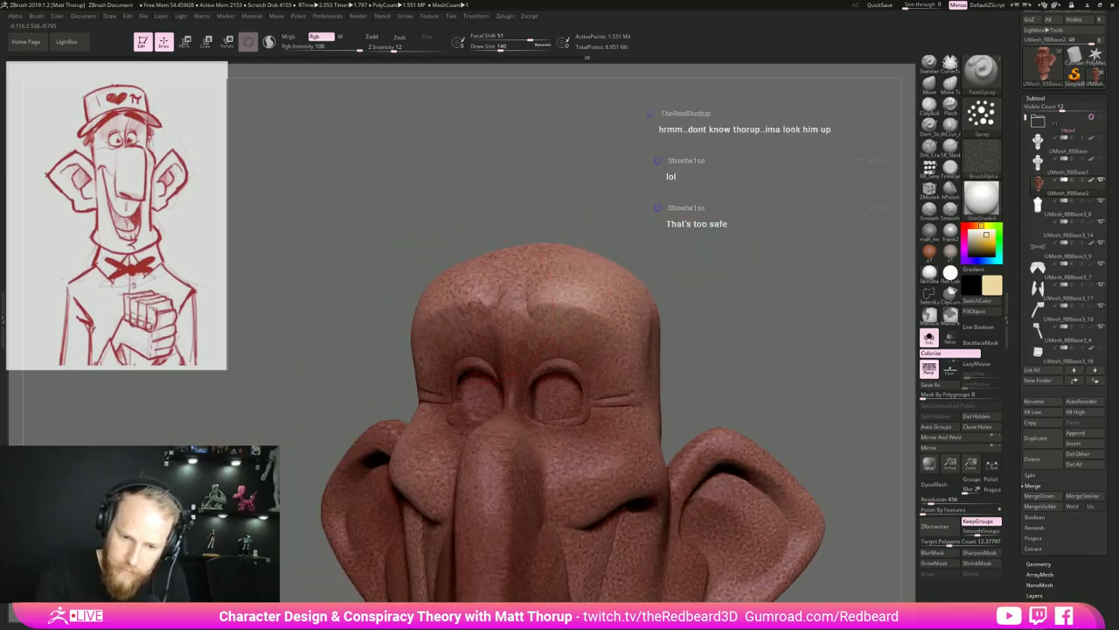
mouse_move(748, 340)
alt+mouse_down()
mouse_move(713, 228)
mouse_move(660, 271)
alt+mouse_up()
key(s)
drag(482, 284, 477, 285)
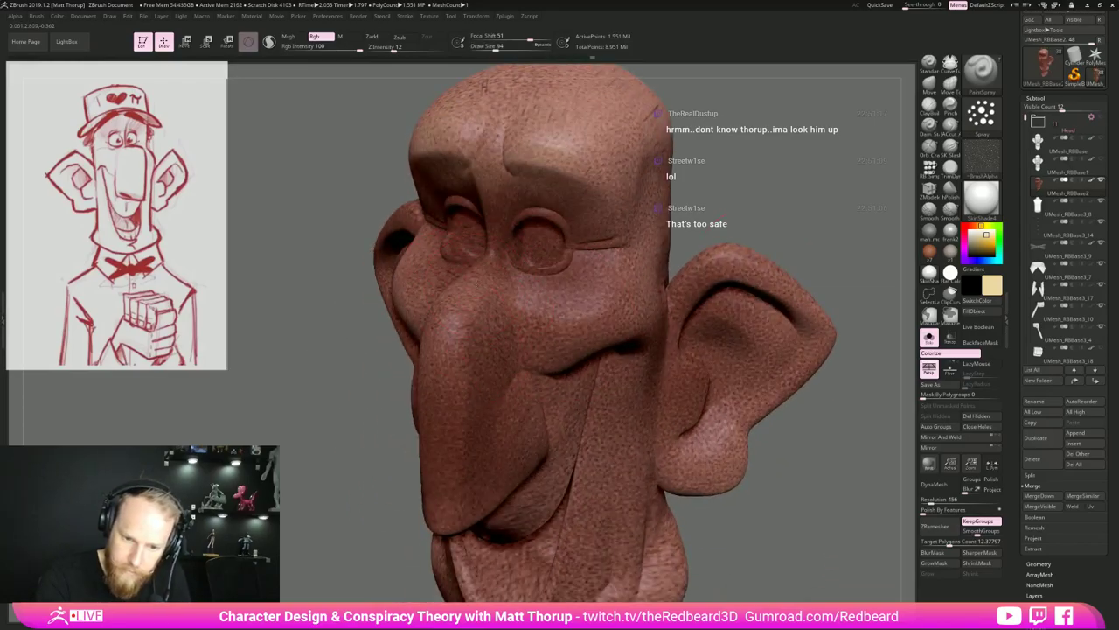
drag(384, 449, 511, 458)
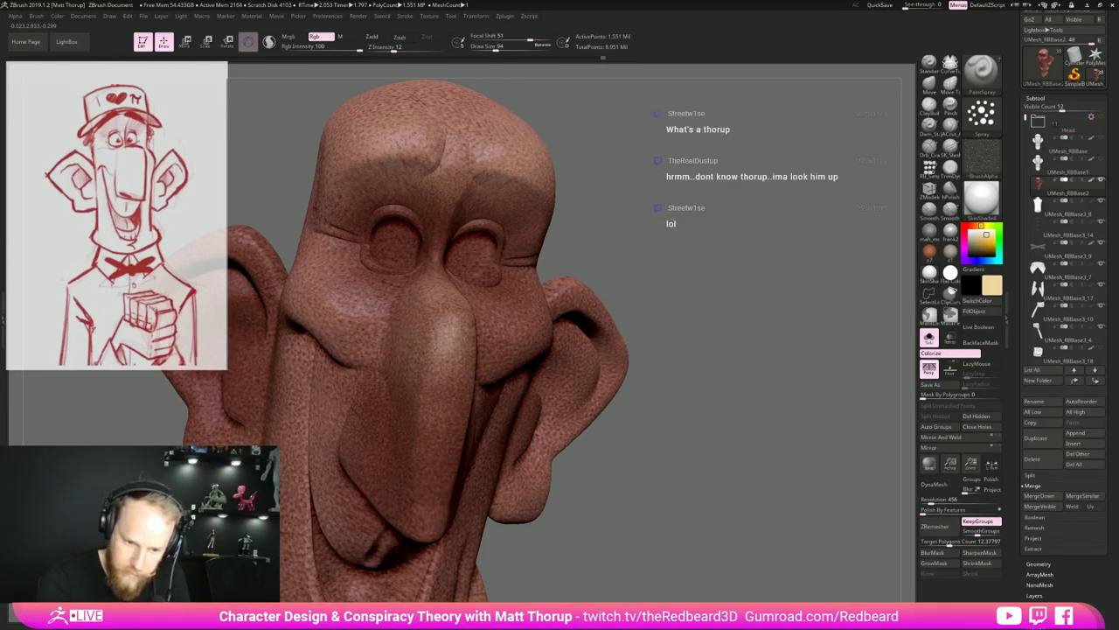
Build up the pale yellow highlight along the ridge of the nose and towards the ear.
drag(754, 343, 643, 325)
alt+drag(396, 424, 459, 479)
alt+drag(749, 494, 757, 436)
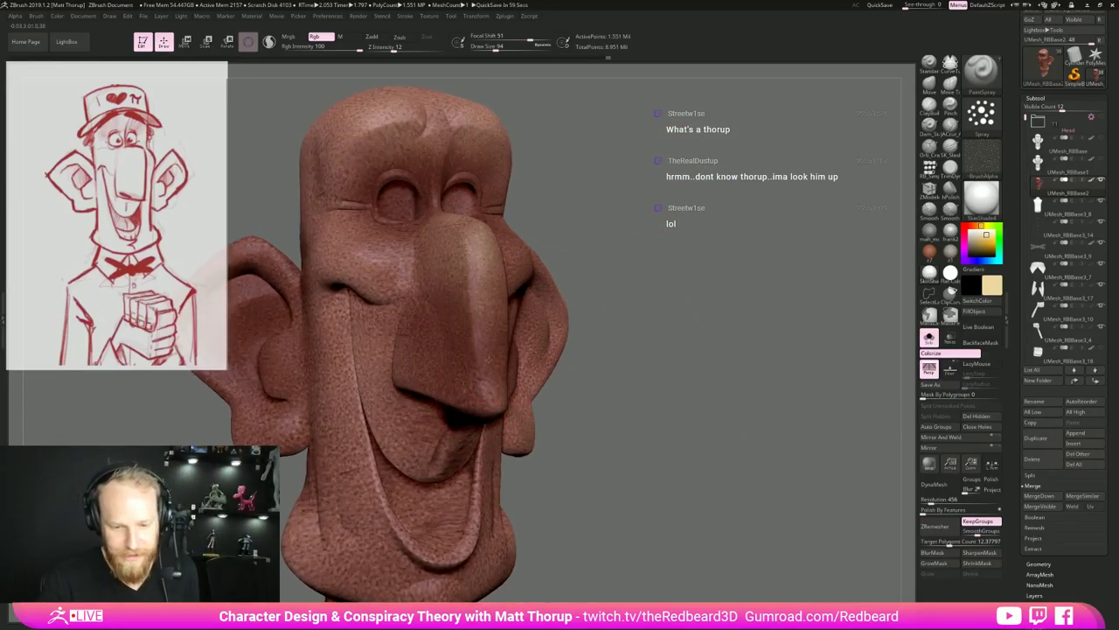
alt+drag(706, 369, 848, 441)
mouse_move(507, 258)
mouse_down()
mouse_move(380, 308)
mouse_move(359, 341)
mouse_up()
Spray pale yellow over the back of the head, earlobes and neck, raising the draw size to 104.
drag(735, 331, 441, 365)
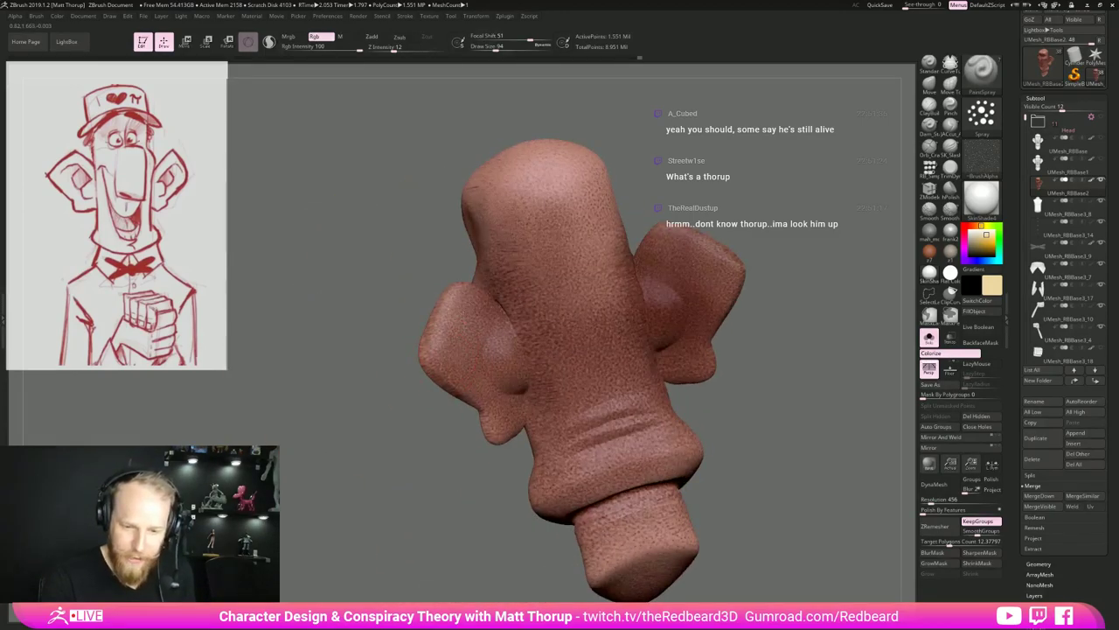
drag(675, 365, 705, 364)
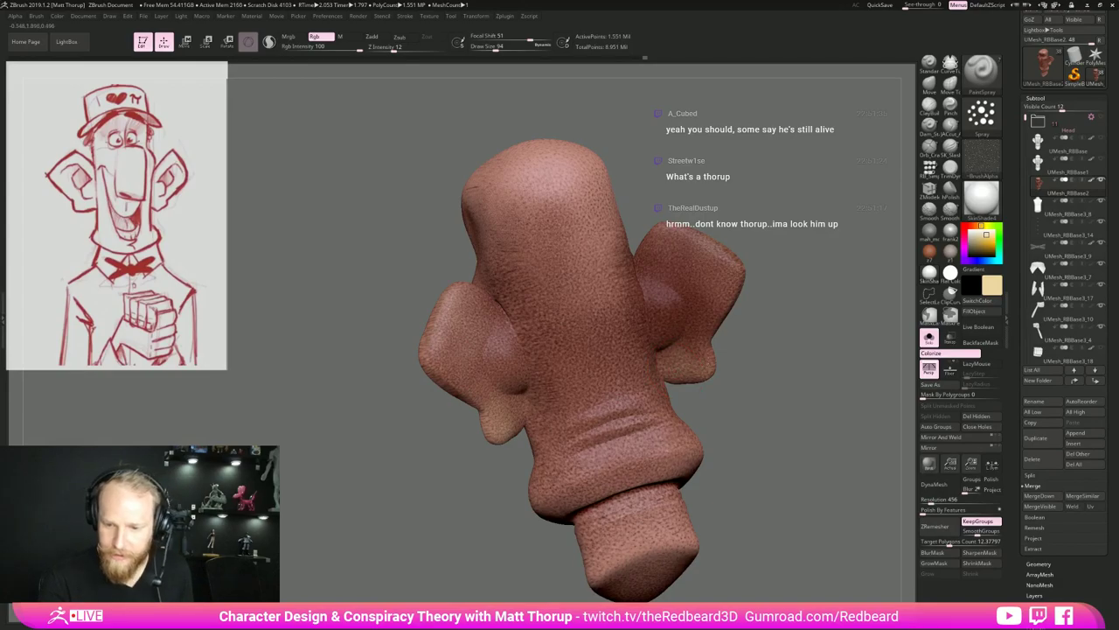
key(])
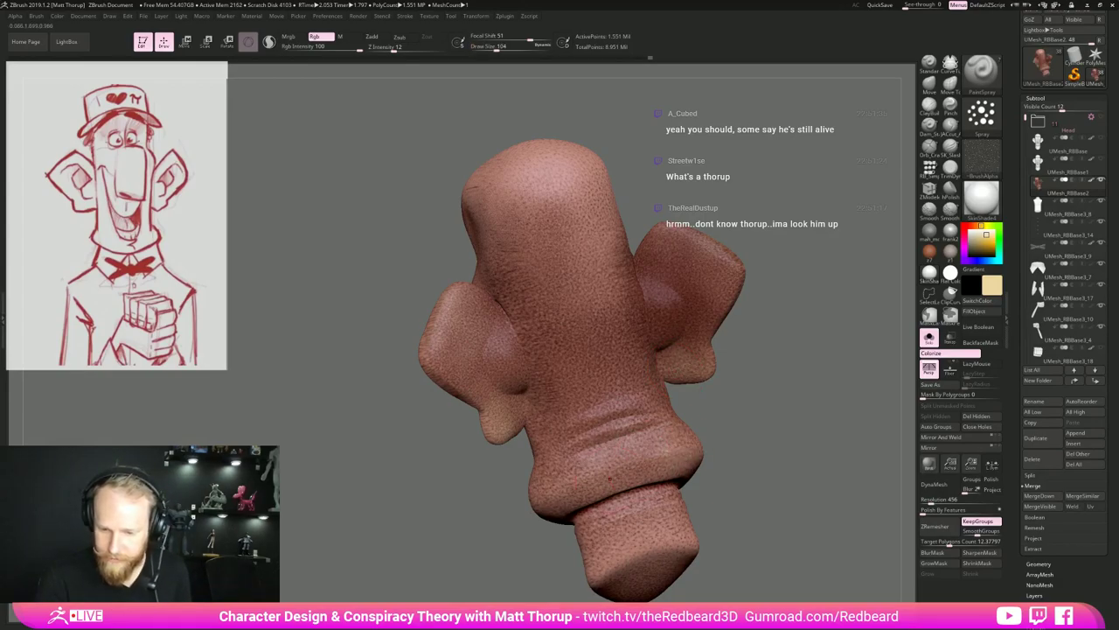
right_drag(610, 478, 666, 455)
drag(554, 551, 752, 551)
drag(501, 490, 505, 462)
Reduce the draw size to 41 and spray finer pale yellow highlights on the face and ears.
mouse_move(757, 275)
alt+mouse_down()
mouse_move(713, 420)
mouse_move(651, 450)
alt+mouse_up()
key(s)
drag(537, 403, 528, 403)
alt+drag(702, 330, 717, 411)
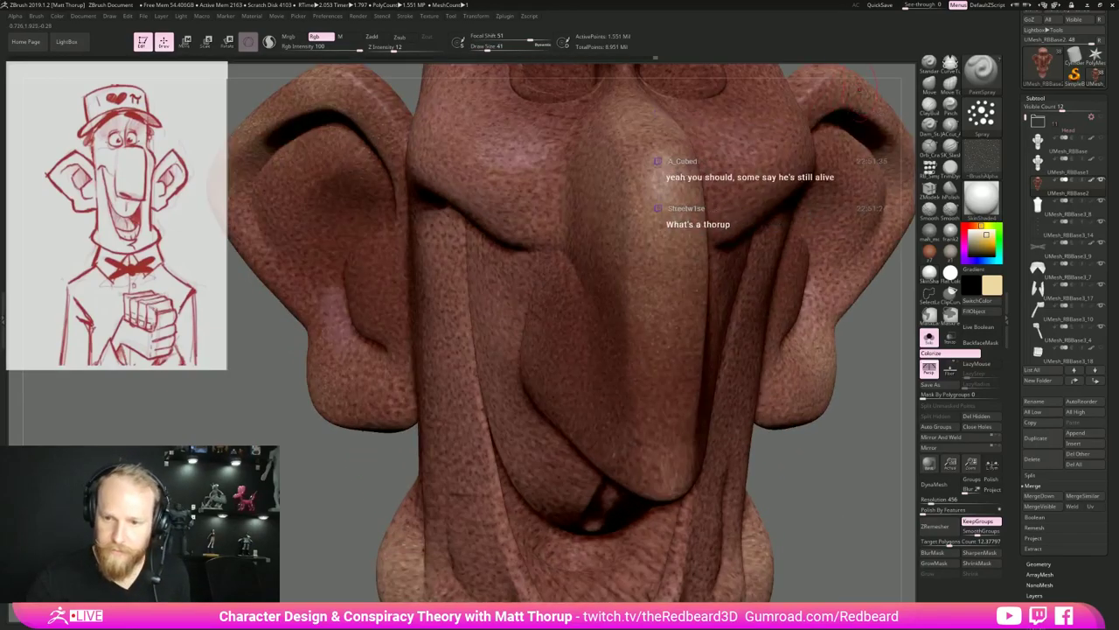
Spray pale yellow around the lower eyelids, reducing the draw size to 33.
alt+drag(720, 109, 637, 391)
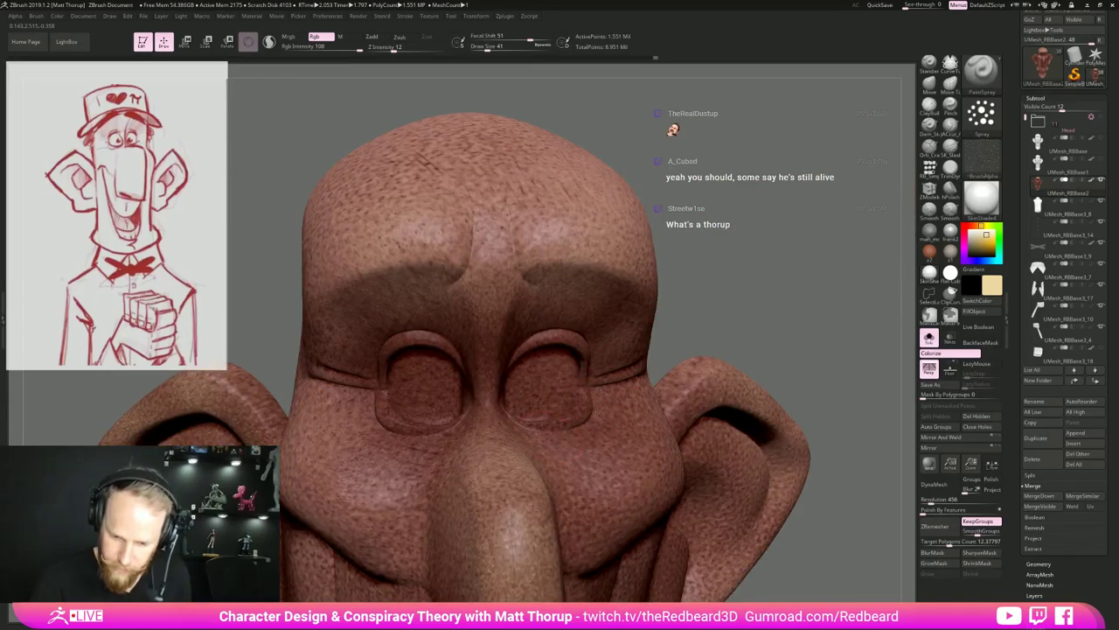
drag(390, 416, 390, 436)
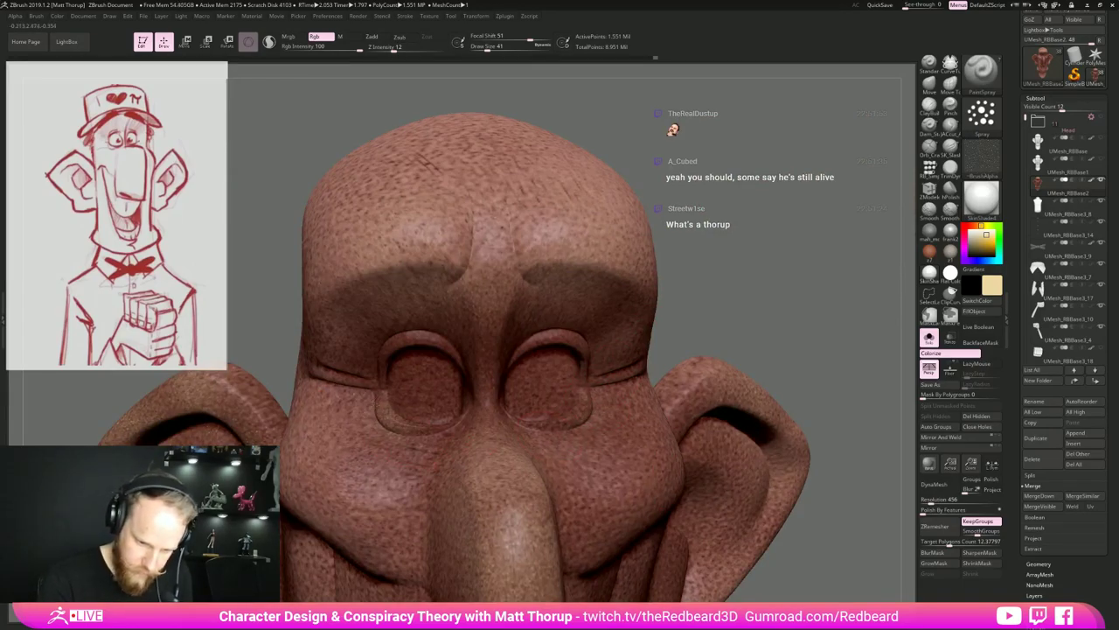
key(s)
drag(459, 420, 456, 420)
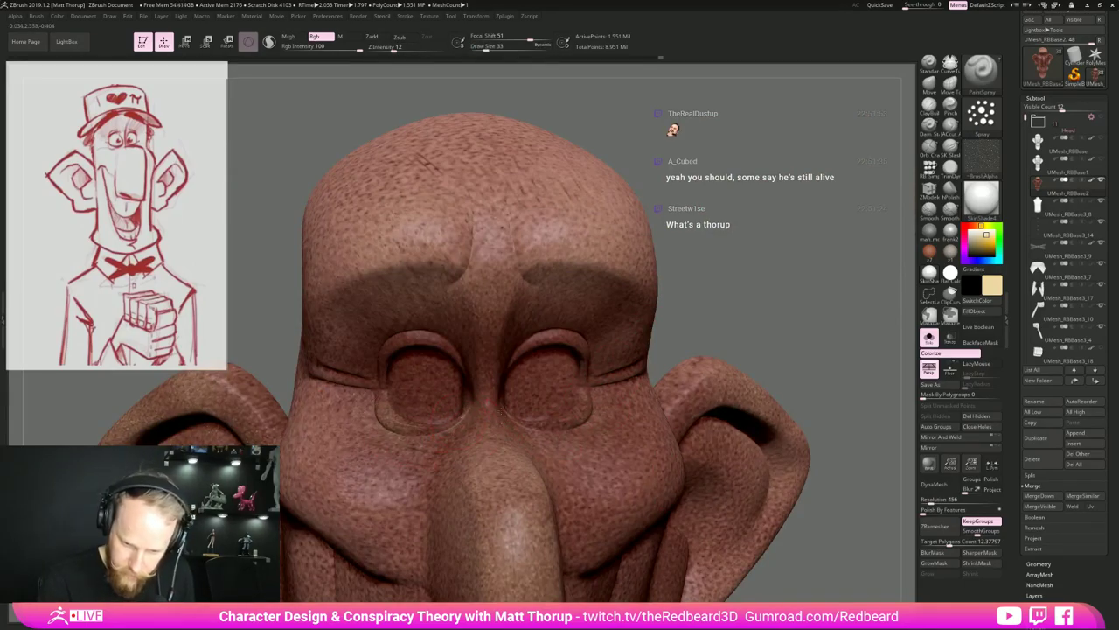
alt+drag(800, 325, 785, 241)
mouse_move(743, 350)
mouse_down()
mouse_move(721, 393)
mouse_move(746, 330)
mouse_move(757, 355)
mouse_up()
Pick a light blue paint colour and spray it around the mouth, enlarging the draw size to 158.
click(996, 290)
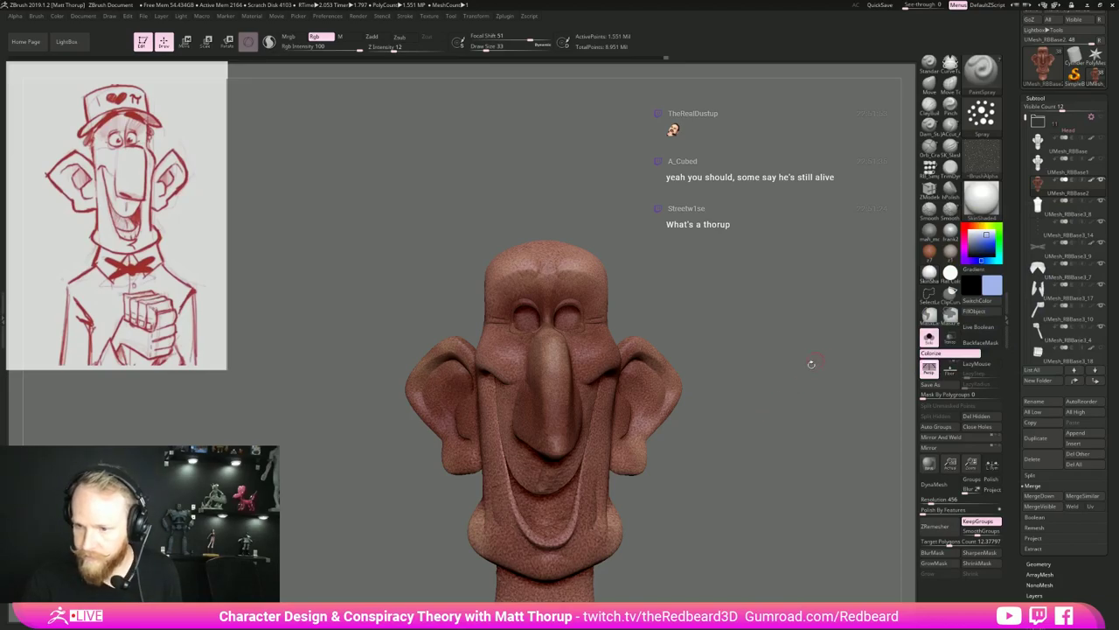
mouse_move(724, 543)
alt+mouse_down()
mouse_move(722, 422)
mouse_move(698, 425)
alt+mouse_up()
key(bracketright)
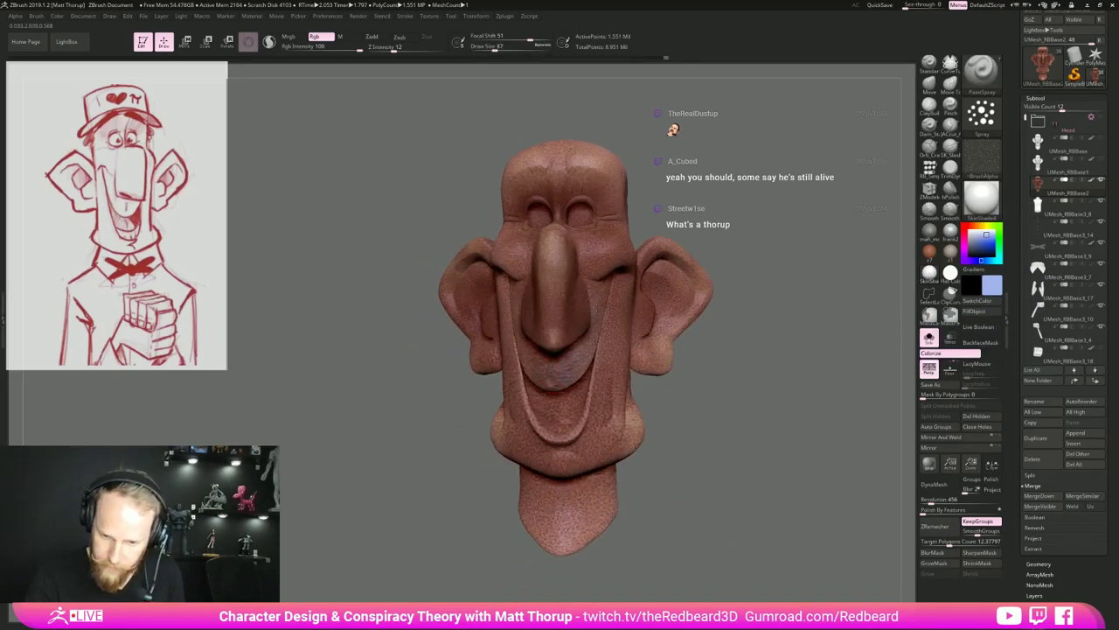
key(bracketright)
key(bracketright)
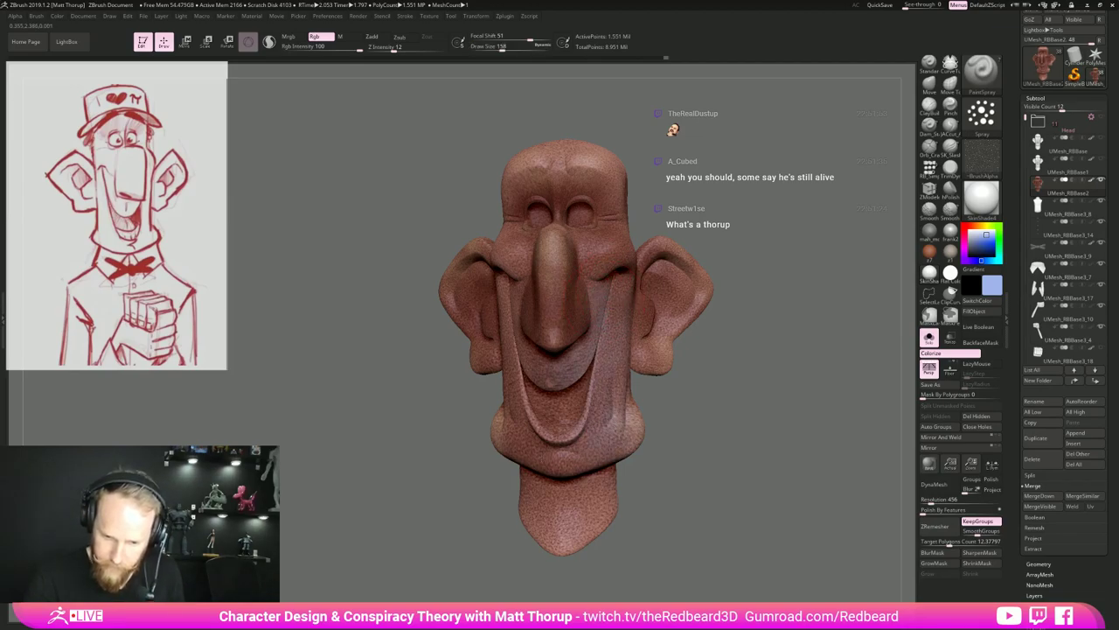
Spray light blue over the jaw, chin and lower cheeks on the sides of the face.
drag(702, 410, 654, 425)
drag(489, 427, 546, 439)
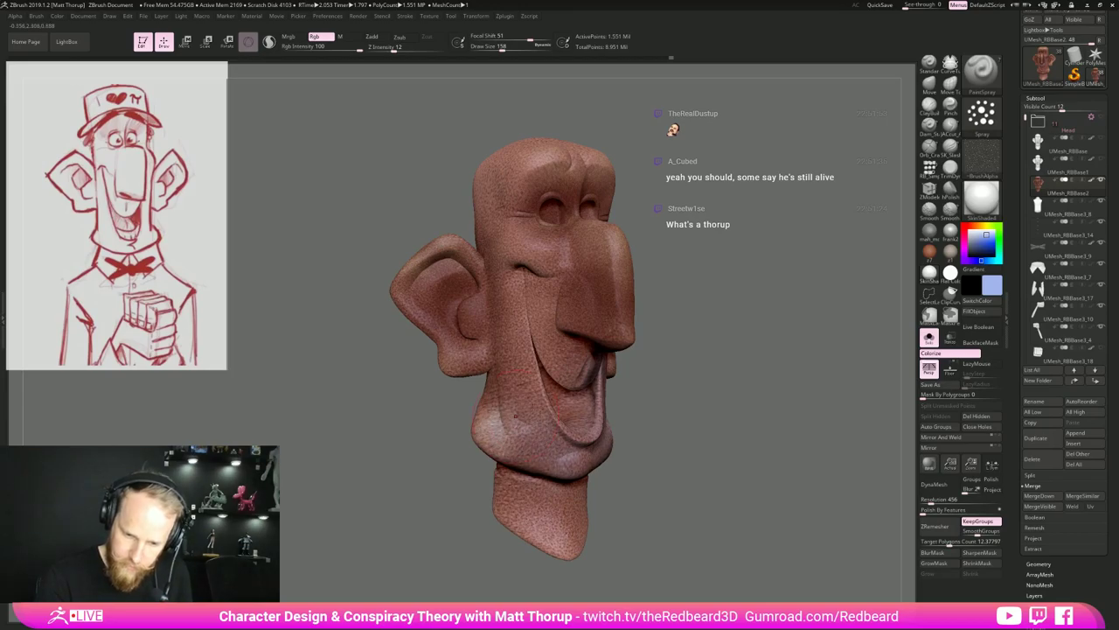
right_drag(516, 417, 543, 436)
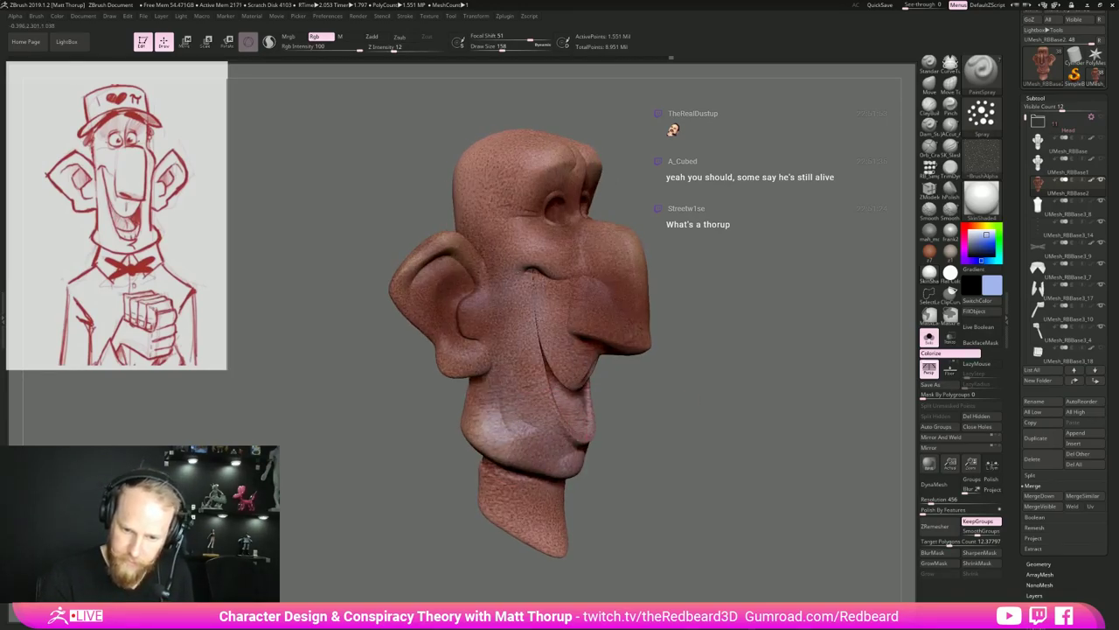
drag(661, 258, 566, 259)
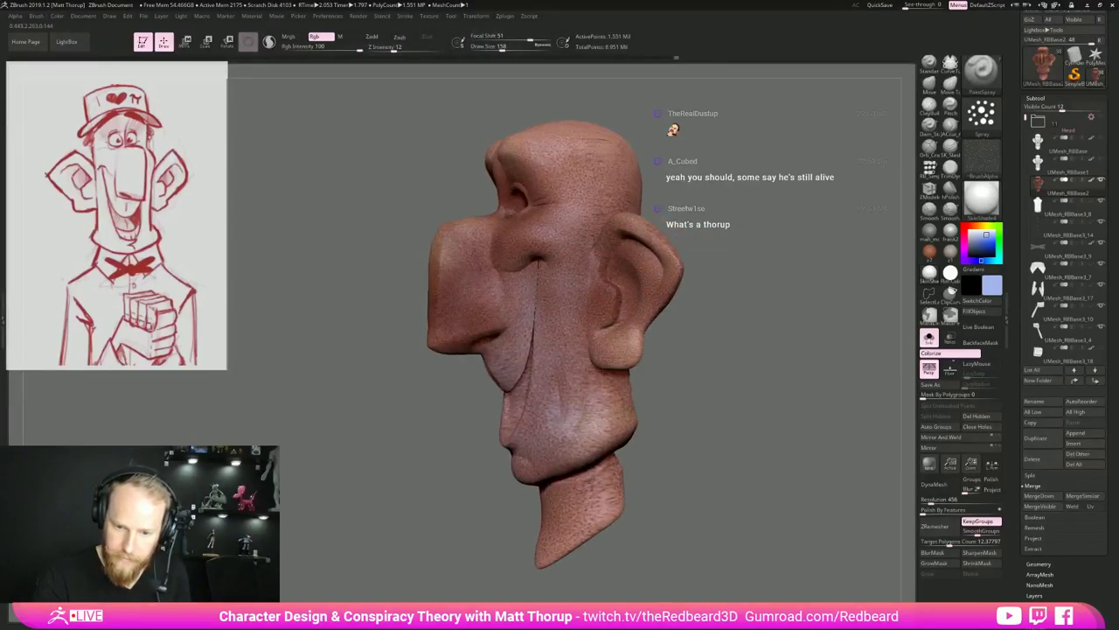
drag(462, 421, 603, 427)
Reduce the draw size to 33 and spray light blue around the inner eye corners and sockets.
alt+drag(759, 411, 769, 525)
alt+drag(720, 263, 783, 413)
key(s)
drag(507, 414, 496, 414)
drag(645, 376, 579, 425)
key(s)
drag(492, 449, 486, 449)
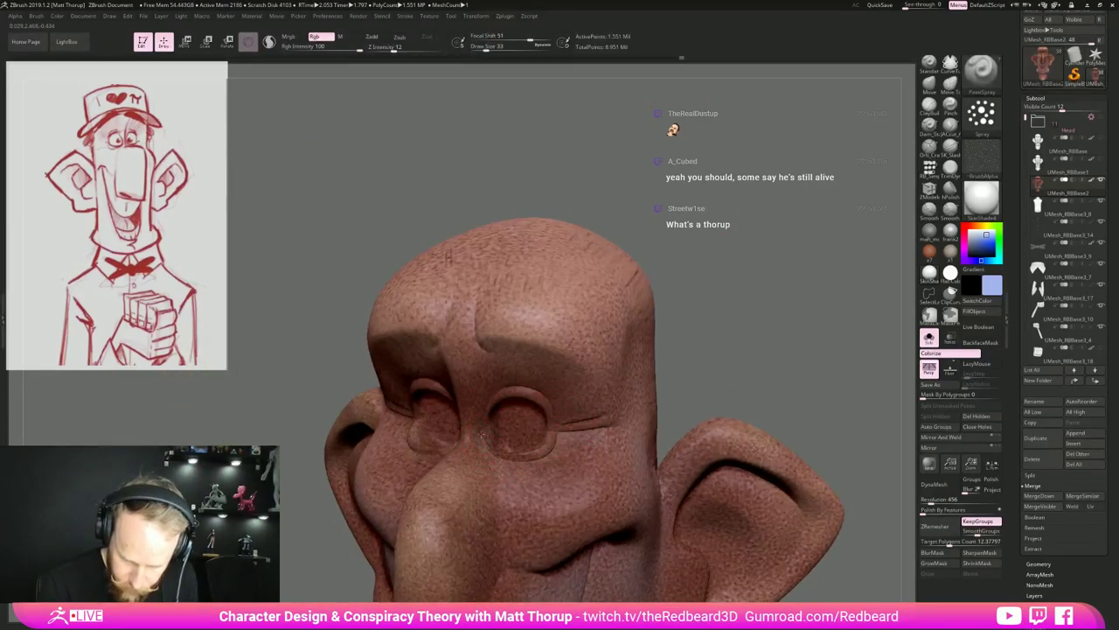
Set the draw size to 56 and spray light blue around the outer eye sockets and eyelids.
key(s)
drag(553, 421, 555, 425)
drag(700, 376, 850, 382)
drag(431, 414, 436, 395)
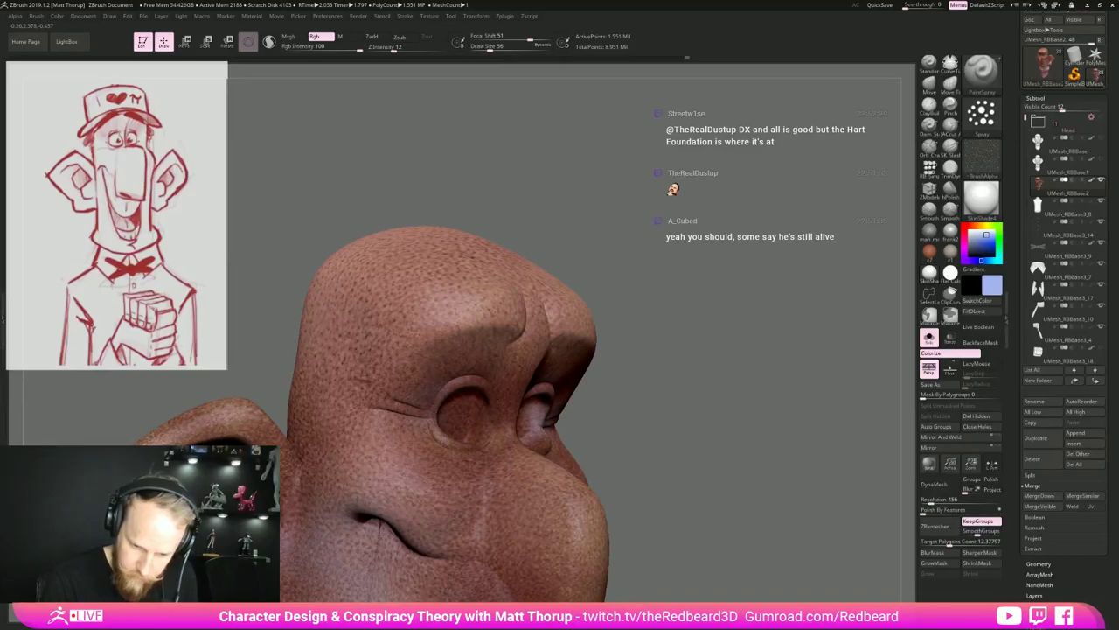
alt+right_drag(495, 437, 556, 283)
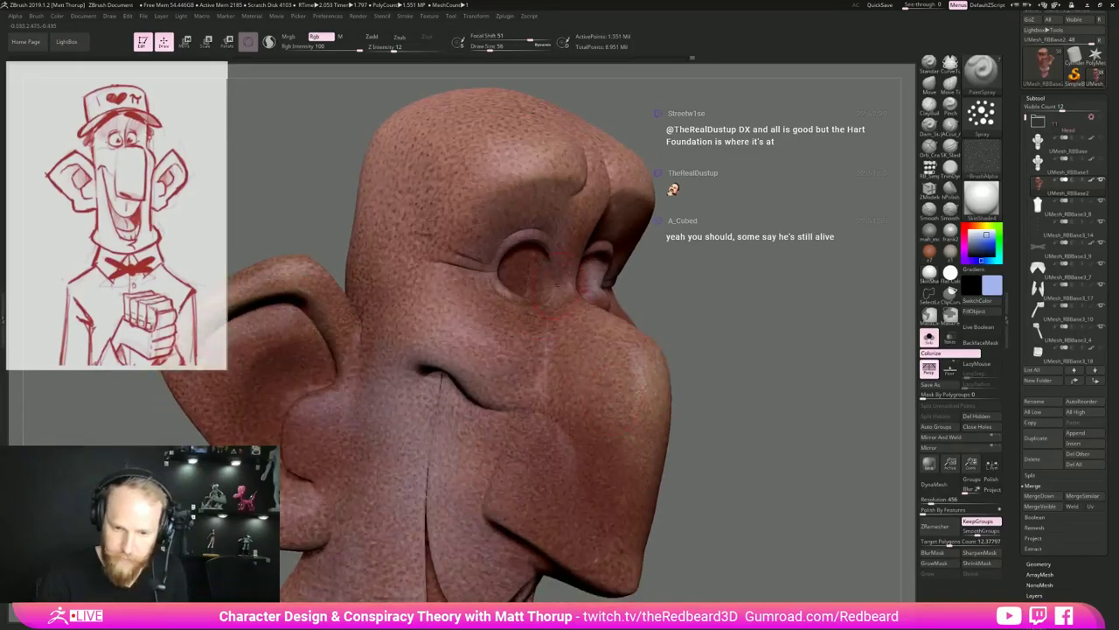
Spray light blue on the underside of the nose around the nostrils.
drag(726, 513, 735, 404)
drag(583, 433, 563, 443)
mouse_move(658, 533)
right_down()
mouse_move(612, 468)
mouse_move(665, 560)
right_up()
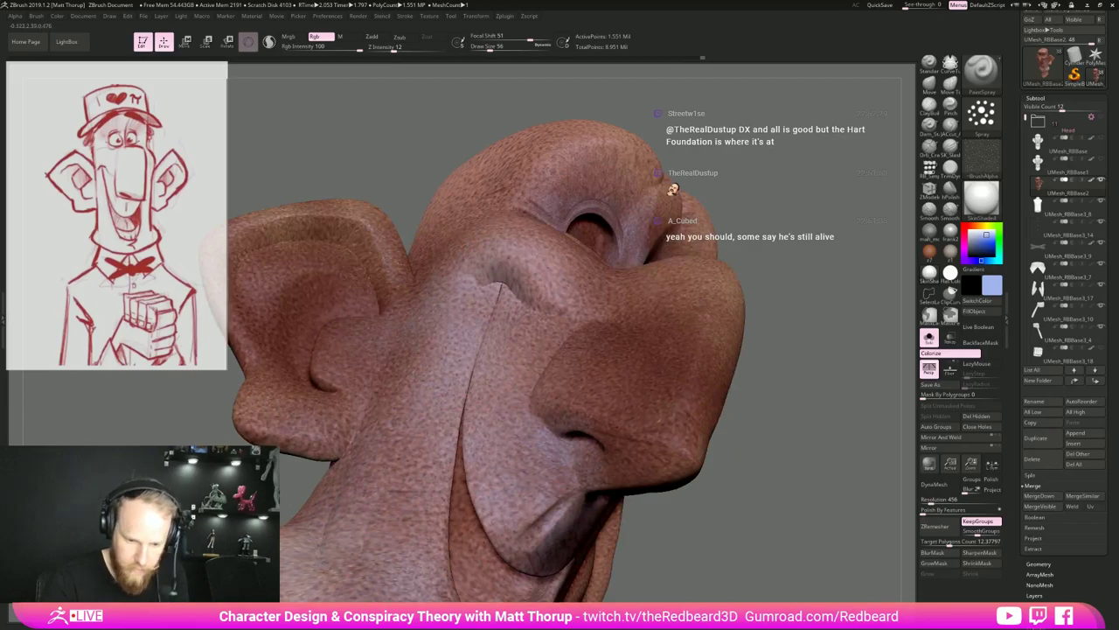
mouse_move(780, 507)
ctrl+right_down()
mouse_move(762, 459)
mouse_move(739, 507)
mouse_move(771, 500)
mouse_move(735, 385)
mouse_move(736, 413)
mouse_move(705, 435)
mouse_move(698, 420)
mouse_move(721, 418)
ctrl+right_up()
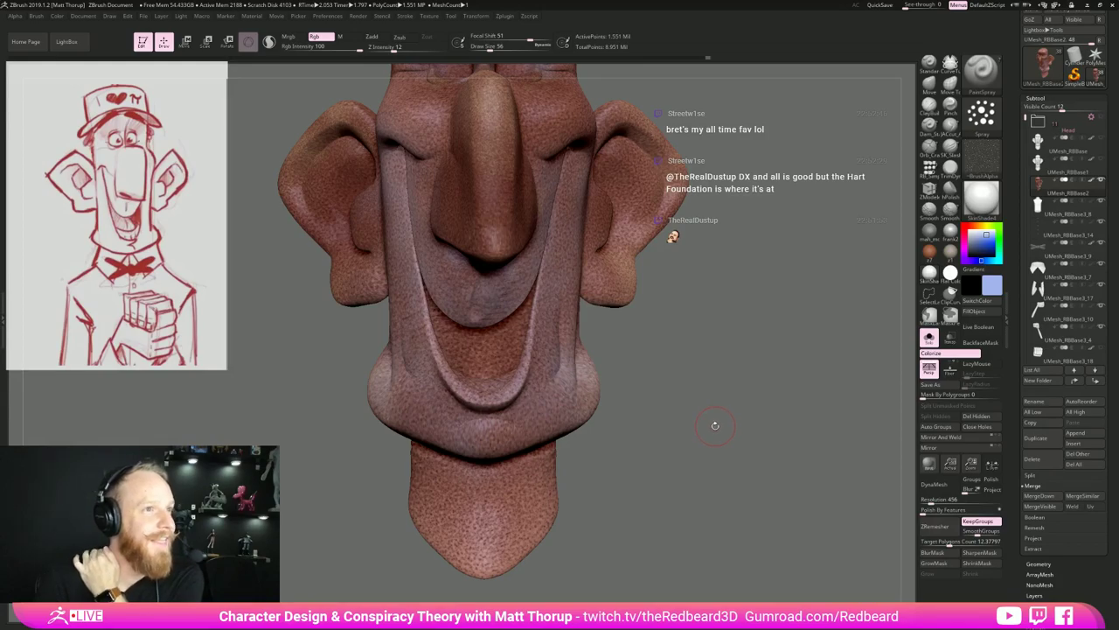
Set the draw size to 124 and spray light blue over the inner part of the ears.
mouse_move(714, 429)
mouse_down()
mouse_move(743, 427)
mouse_move(497, 443)
mouse_up()
key(s)
mouse_move(738, 377)
mouse_down()
mouse_move(692, 443)
mouse_move(844, 435)
mouse_up()
mouse_move(409, 306)
mouse_down()
mouse_move(401, 326)
mouse_move(395, 310)
mouse_up()
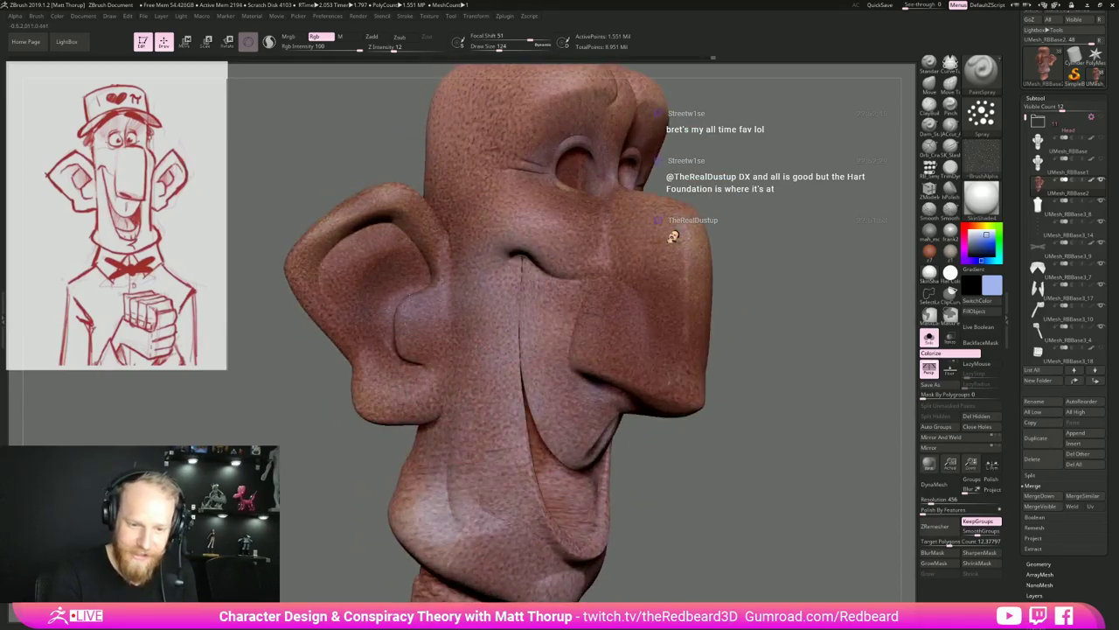
drag(653, 451, 719, 459)
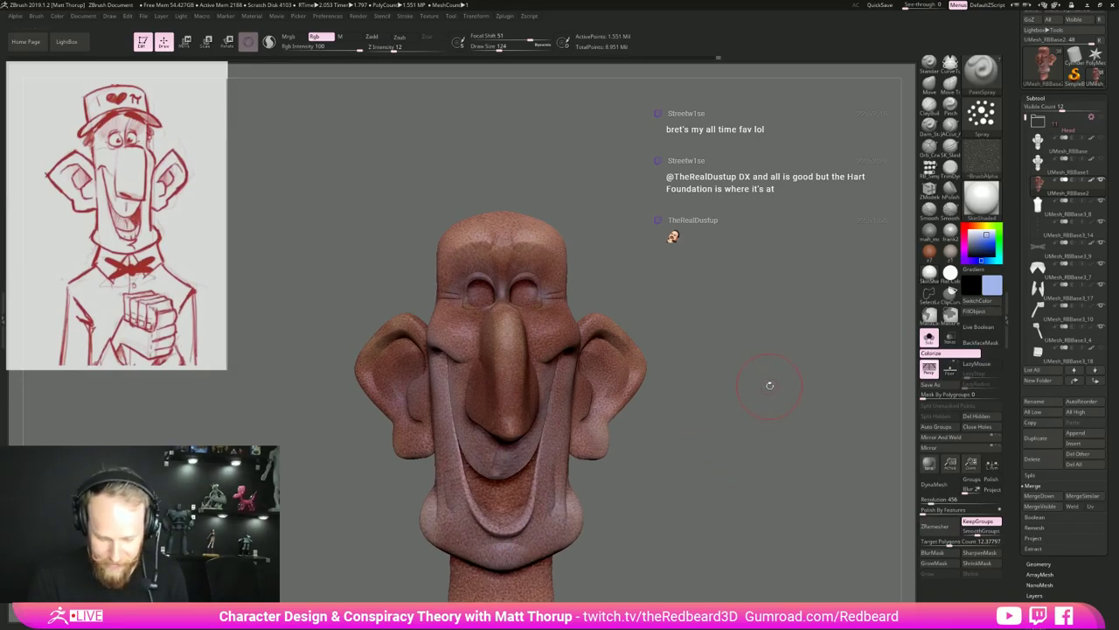
key(b)
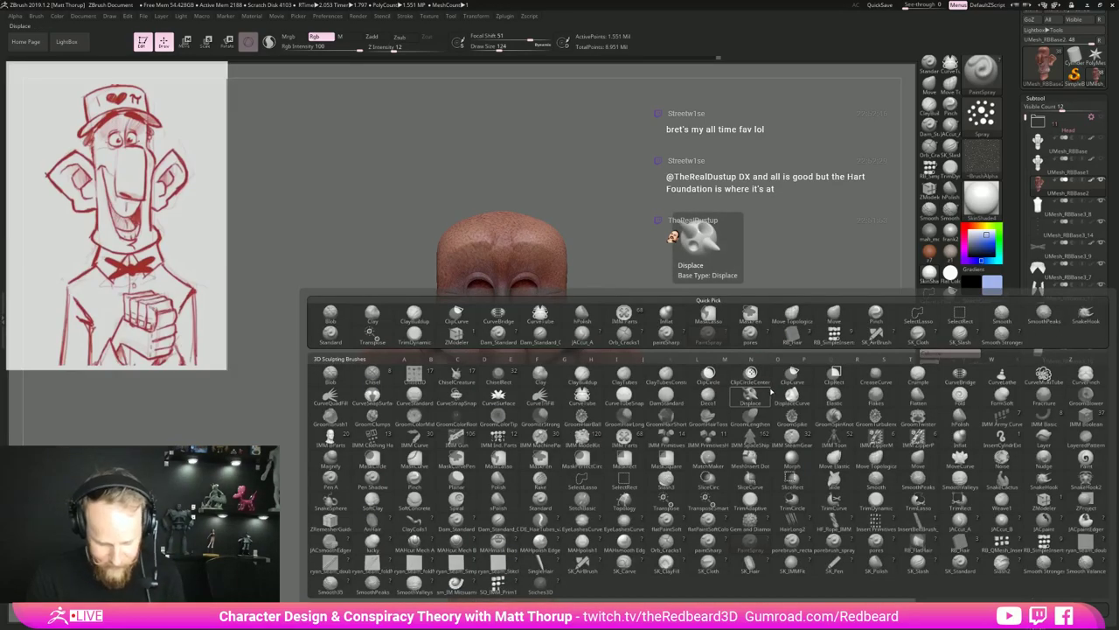
key(p)
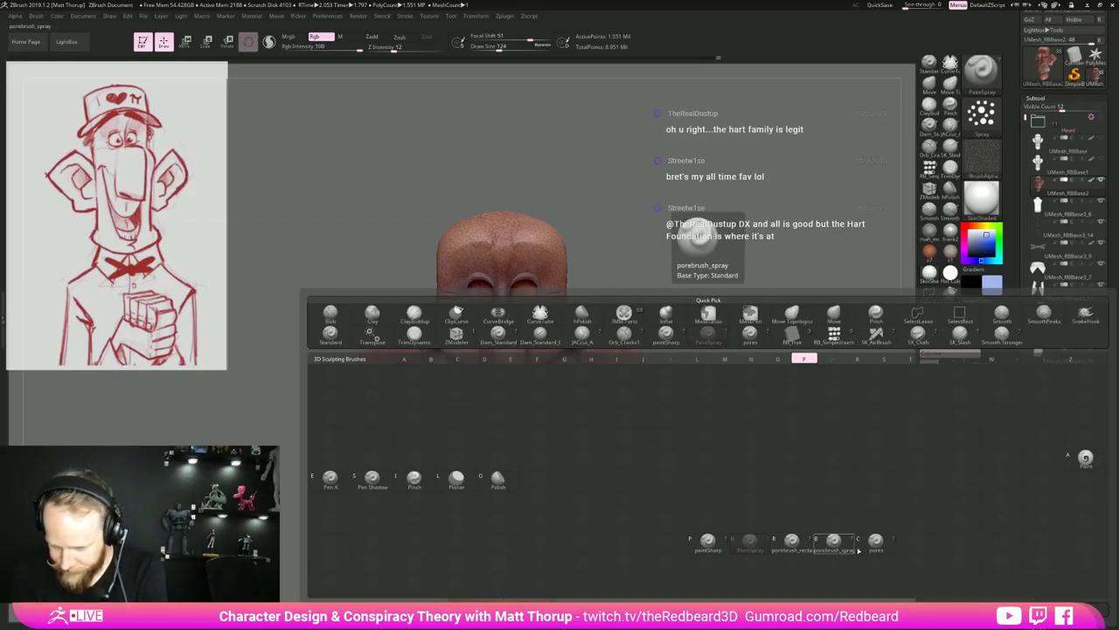
click(841, 545)
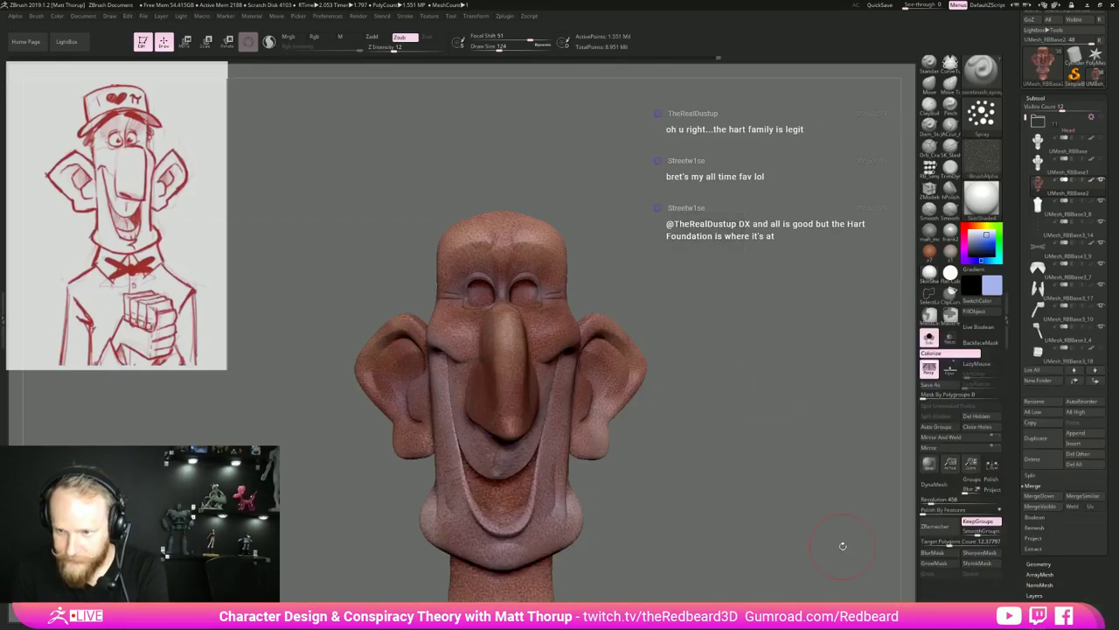
key(b)
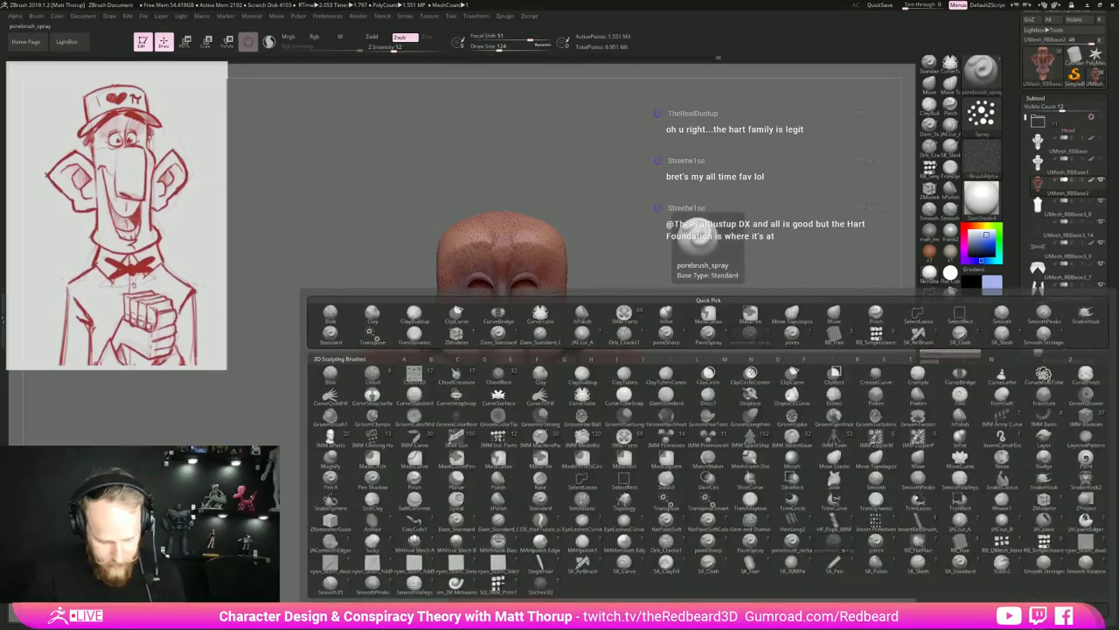
key(s)
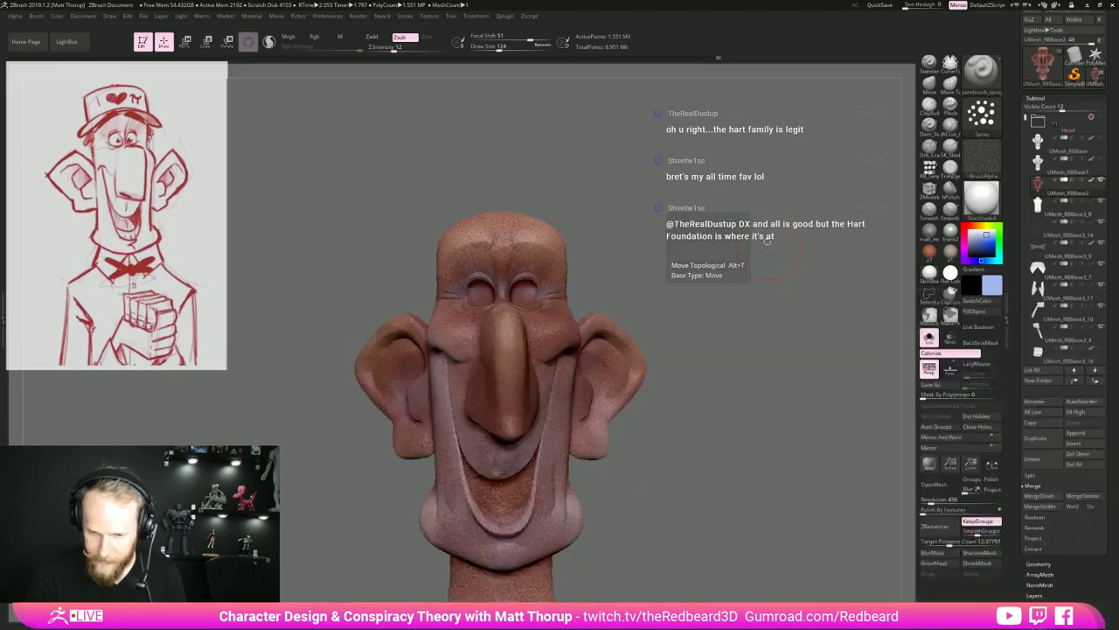
key(b)
key(p)
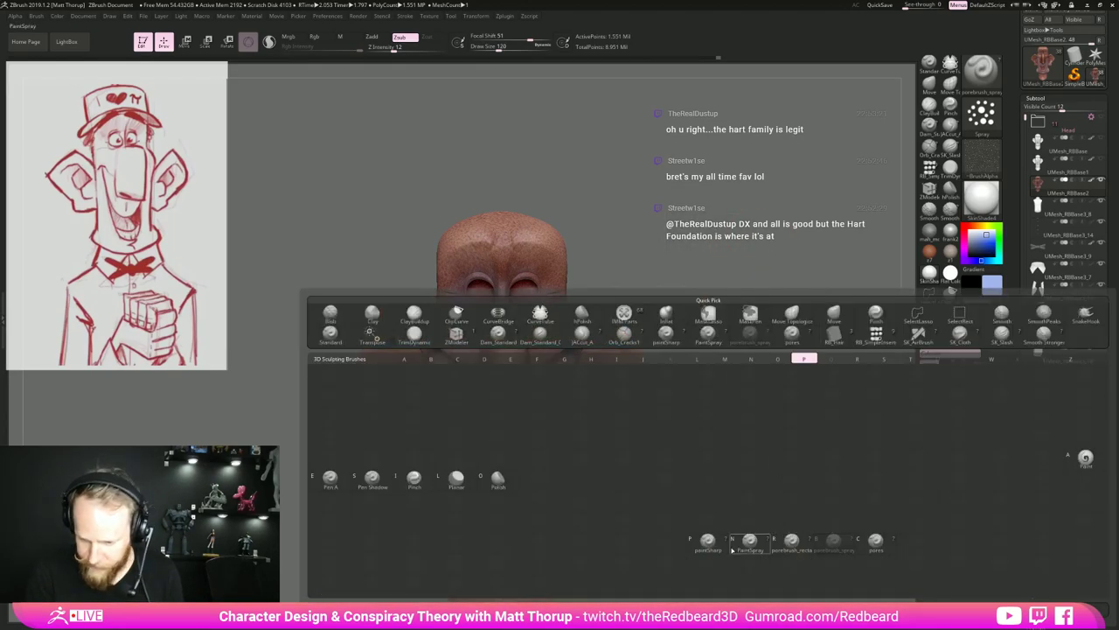
click(749, 539)
drag(737, 502, 726, 502)
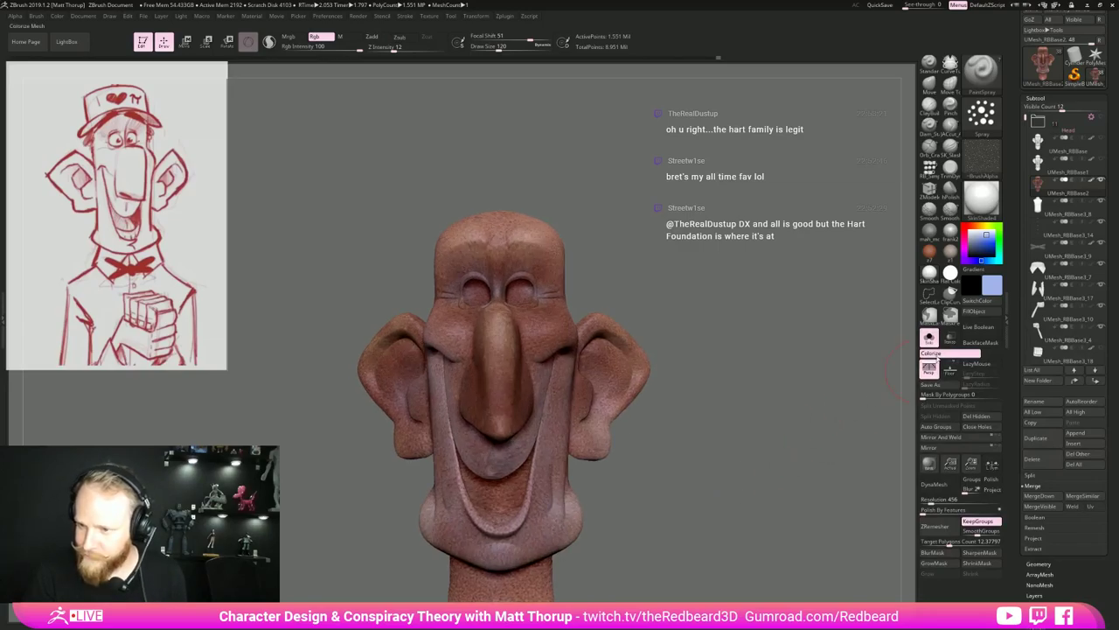
Switch the PaintSpray brush to Alpha Off, try a stroke on the face and undo it.
click(985, 162)
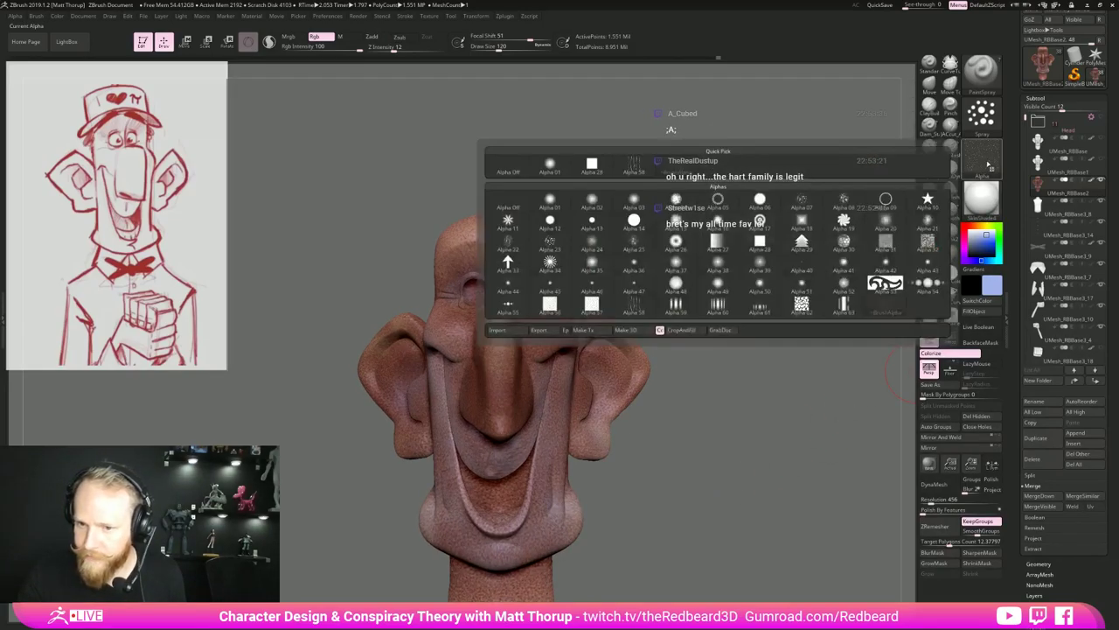
click(508, 201)
mouse_move(549, 336)
mouse_down()
mouse_move(540, 340)
mouse_move(547, 323)
mouse_up()
key(ctrl+z)
Pick a pale peach skin colour, try it with a stroke on the face and undo that stroke.
click(992, 285)
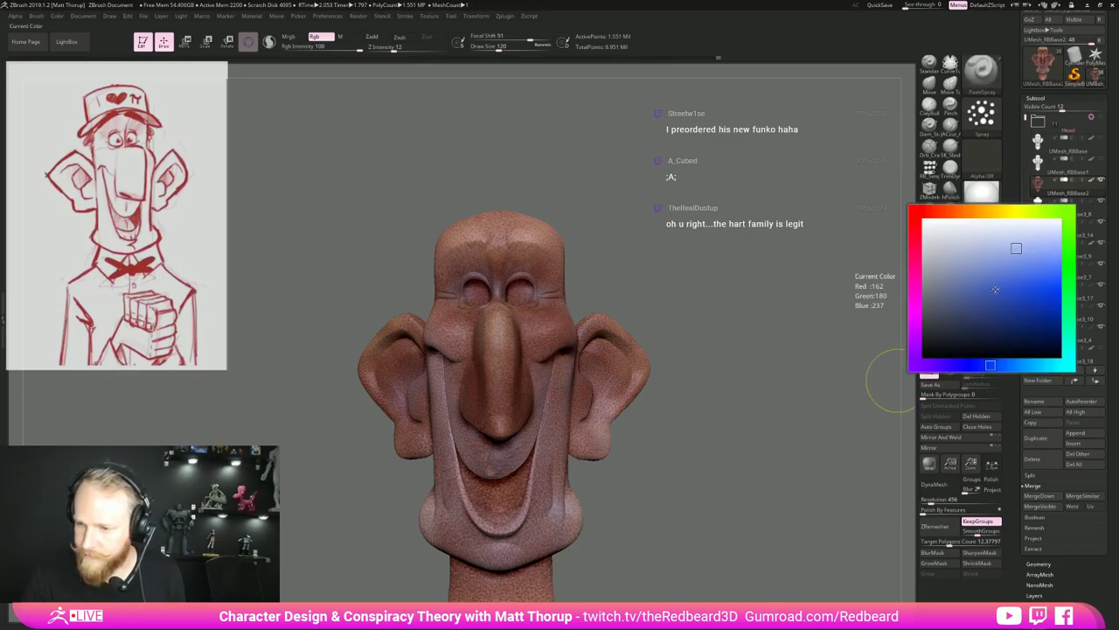
click(941, 211)
drag(1011, 249, 999, 240)
drag(951, 210, 951, 211)
click(989, 243)
click(985, 247)
drag(550, 326, 538, 325)
key(ctrl+z)
Adjust the paint colour to a slightly more saturated, warmer peach skin tone.
mouse_move(746, 360)
mouse_down()
mouse_move(742, 327)
mouse_move(764, 406)
mouse_up()
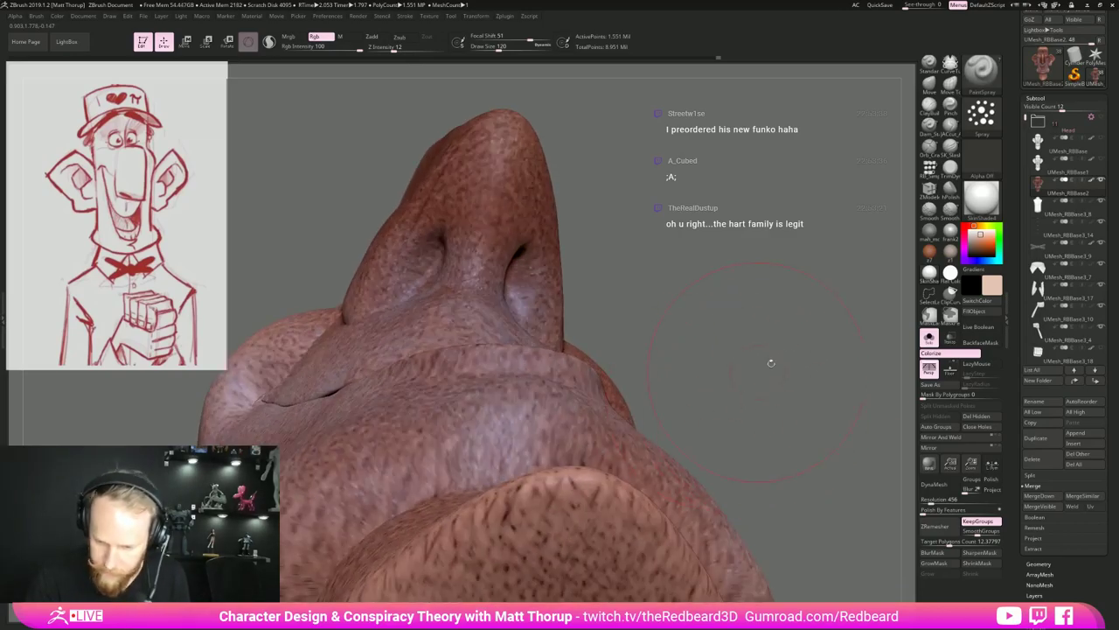
mouse_move(984, 291)
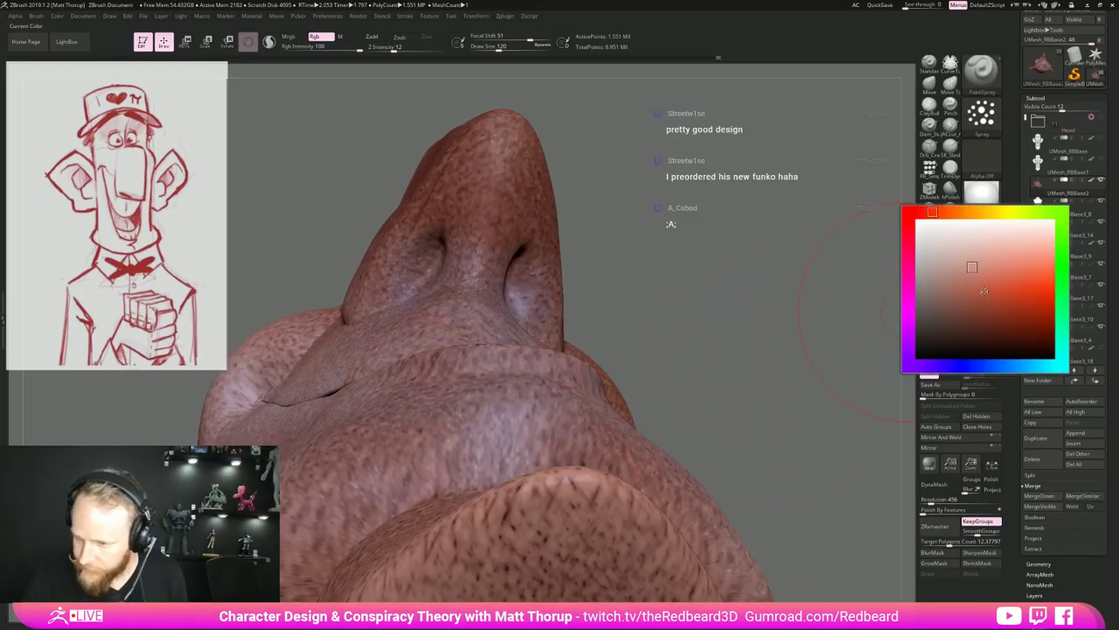
drag(970, 268, 982, 254)
click(946, 213)
drag(844, 297, 657, 302)
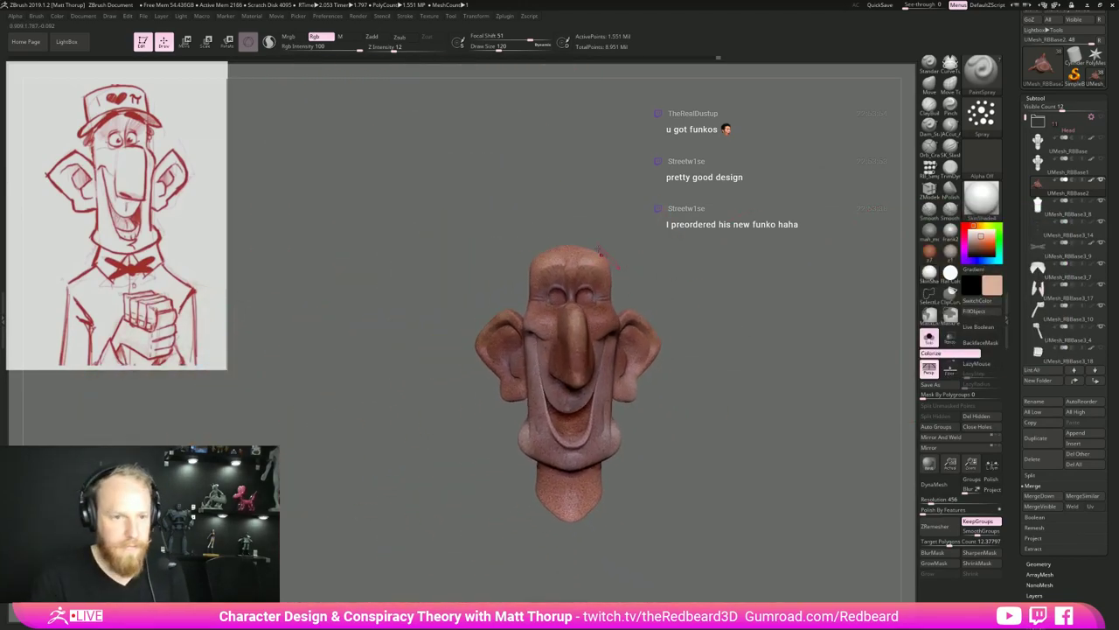
Set the RGB intensity to 5 and draw size to 305, then spray peach skin tone lightly over the nose.
click(297, 49)
text(5)
key(Return)
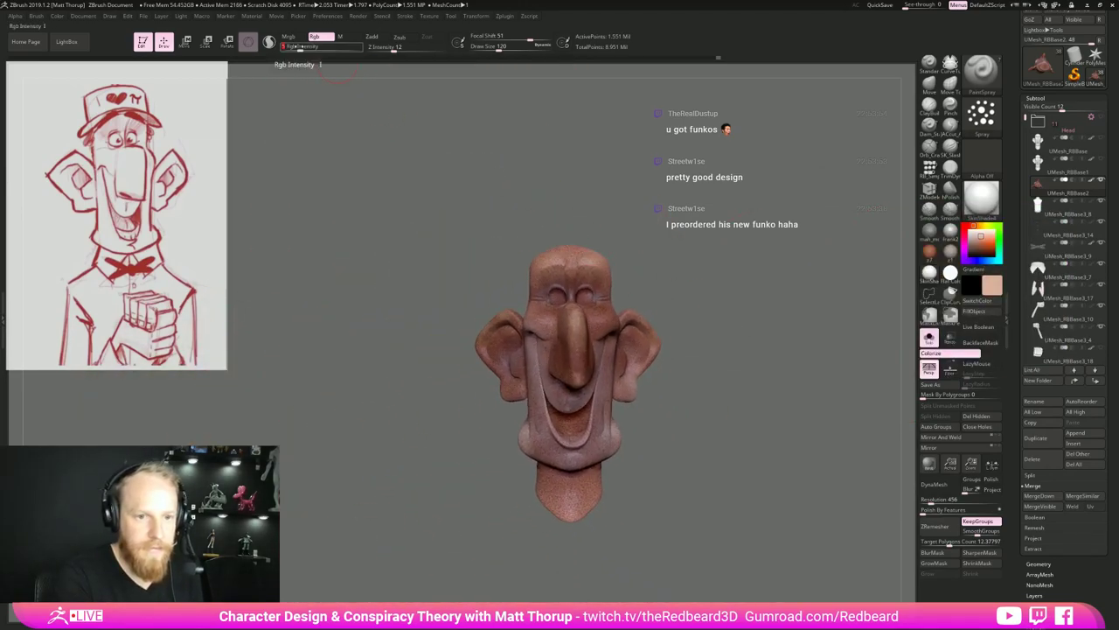
mouse_move(766, 337)
alt+mouse_down()
mouse_move(706, 356)
mouse_move(734, 355)
alt+mouse_up()
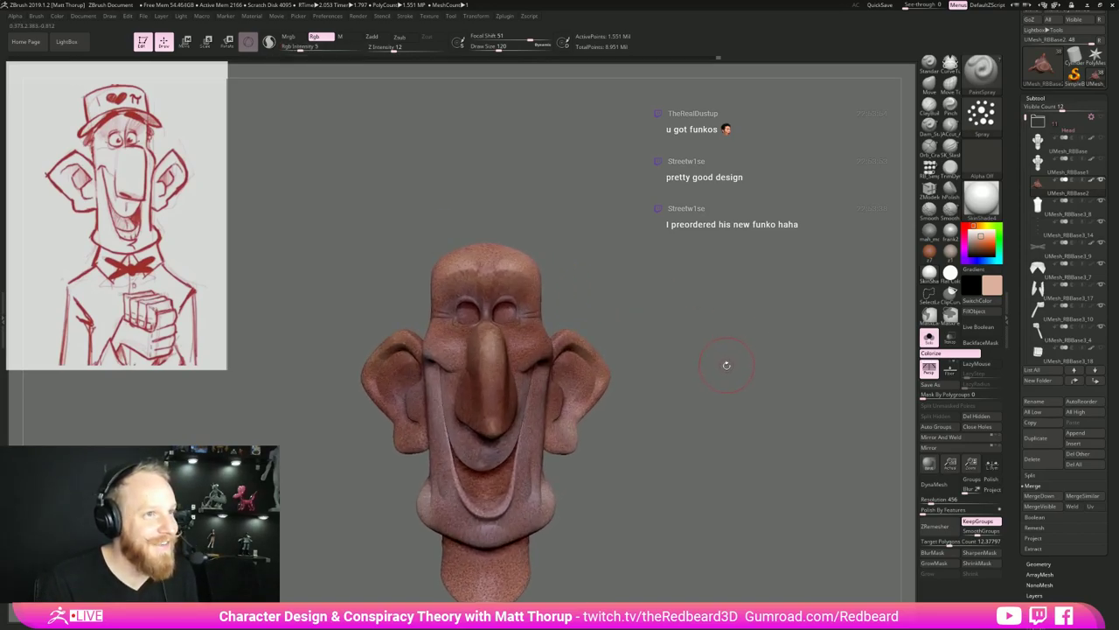
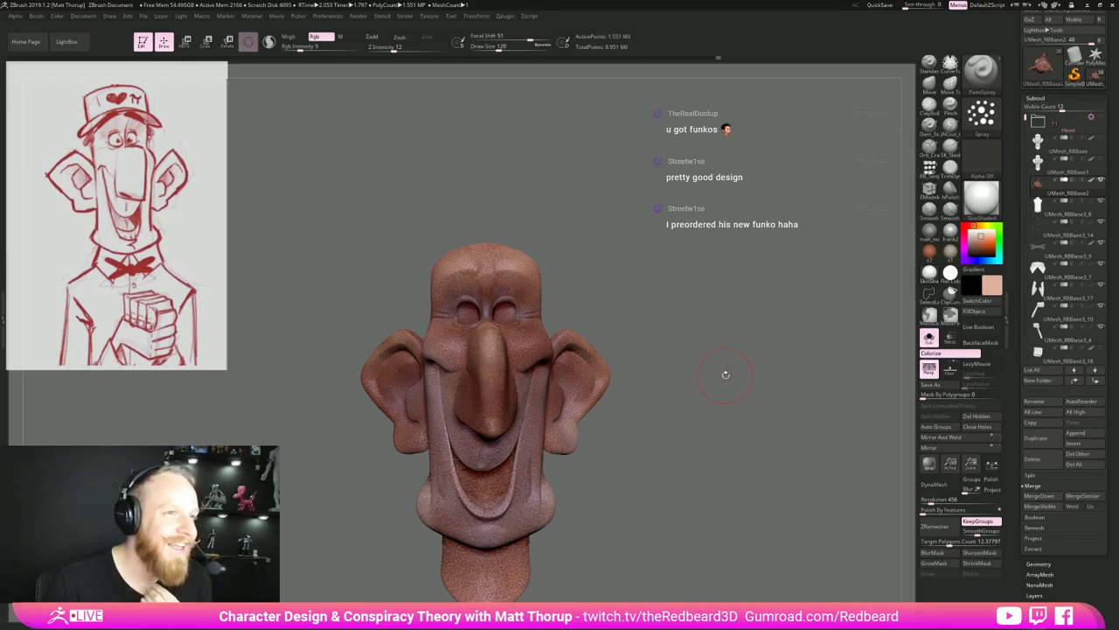
mouse_move(720, 353)
mouse_down()
mouse_move(710, 353)
mouse_move(731, 351)
mouse_up()
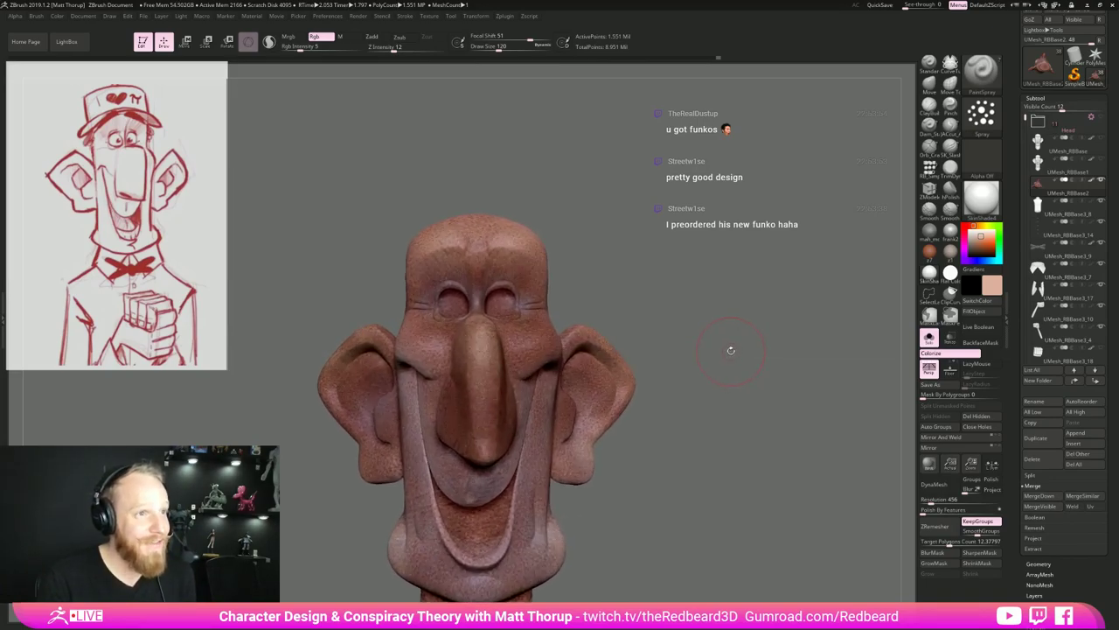
key(s)
click(481, 353)
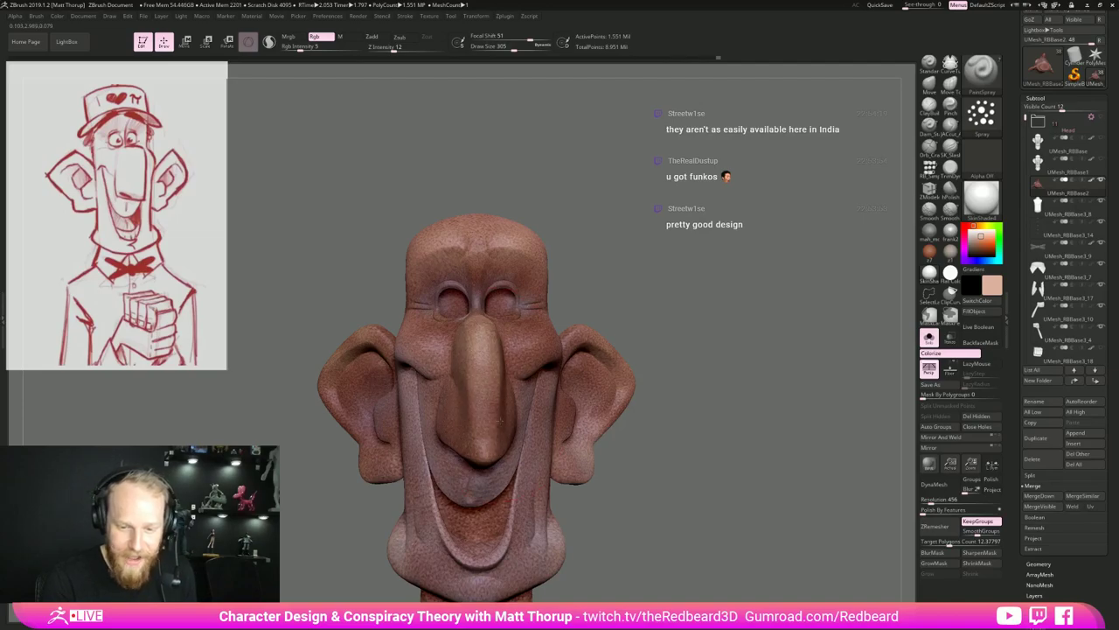
mouse_move(671, 312)
mouse_down()
mouse_move(536, 348)
mouse_move(536, 278)
mouse_up()
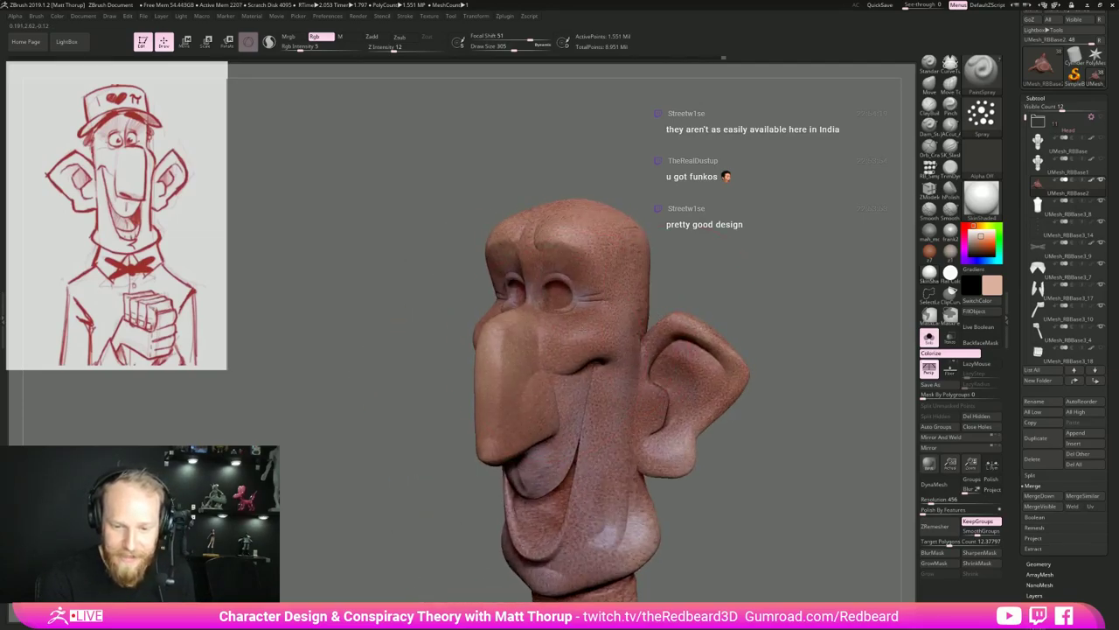
Raise the RGB intensity to 13 and spray the peach skin tone over the cheeks, mouth and jaw.
drag(300, 48, 312, 48)
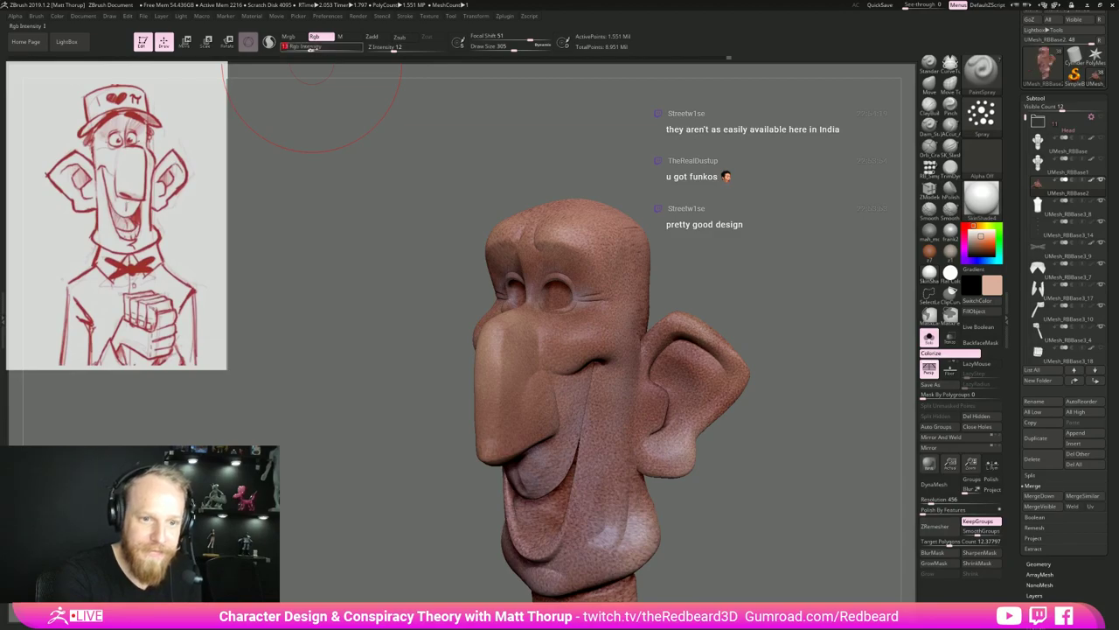
mouse_move(597, 308)
mouse_down()
mouse_move(614, 306)
mouse_move(556, 281)
mouse_move(526, 450)
mouse_move(615, 376)
mouse_move(612, 468)
mouse_up()
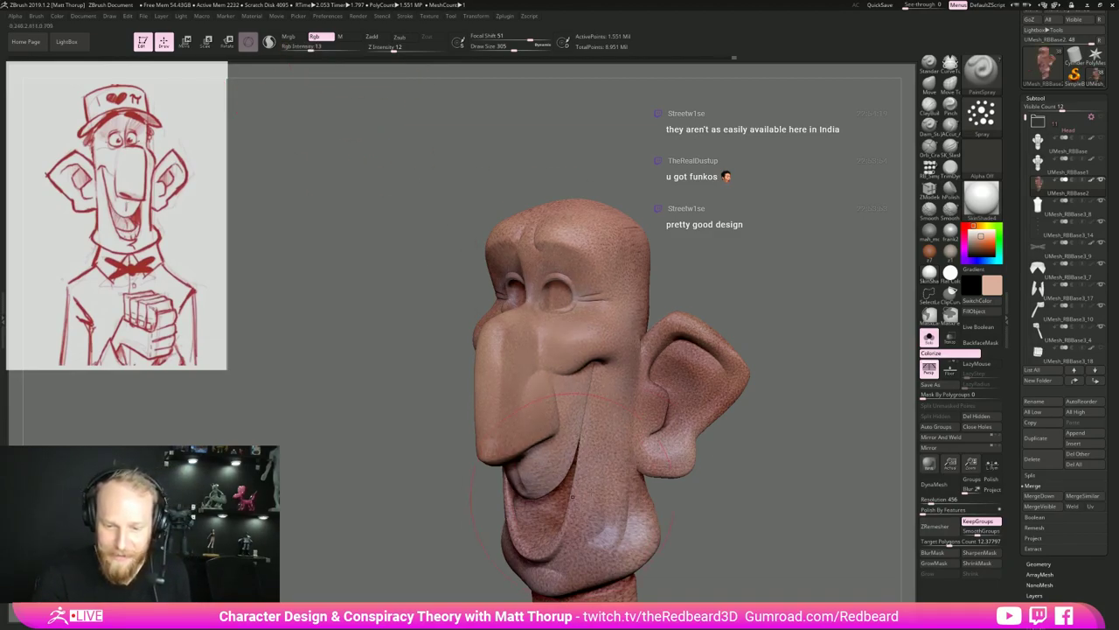
alt+drag(719, 544, 733, 456)
drag(733, 456, 815, 460)
mouse_move(573, 490)
mouse_down()
mouse_move(603, 488)
mouse_move(543, 481)
mouse_up()
mouse_move(429, 503)
mouse_down()
mouse_move(573, 497)
mouse_move(535, 479)
mouse_up()
Reduce the draw size to 228 and spray the peach skin tone over the nose, eye area and brow.
key(bracketleft)
mouse_move(503, 393)
mouse_down()
mouse_move(490, 363)
mouse_move(441, 339)
mouse_move(415, 297)
mouse_move(419, 273)
mouse_move(463, 262)
mouse_up()
mouse_move(520, 285)
mouse_down()
mouse_move(564, 297)
mouse_move(560, 376)
mouse_move(535, 402)
mouse_up()
drag(555, 254, 525, 217)
alt+drag(711, 190, 707, 339)
mouse_move(525, 359)
mouse_down()
mouse_move(527, 325)
mouse_move(563, 272)
mouse_up()
drag(656, 280, 791, 297)
Spray the peach skin tone over the ears, sides of the face and forehead.
mouse_move(490, 359)
mouse_down()
mouse_move(446, 346)
mouse_move(438, 385)
mouse_up()
drag(345, 367, 560, 369)
mouse_move(463, 446)
mouse_down()
mouse_move(409, 398)
mouse_move(385, 402)
mouse_move(394, 302)
mouse_up()
alt+drag(683, 336, 747, 241)
mouse_move(411, 421)
mouse_down()
mouse_move(463, 467)
mouse_move(384, 442)
mouse_move(402, 542)
mouse_move(429, 499)
mouse_move(409, 363)
mouse_up()
mouse_move(371, 411)
mouse_down()
mouse_move(383, 376)
mouse_move(328, 267)
mouse_move(325, 320)
mouse_up()
mouse_move(386, 290)
mouse_down()
mouse_move(350, 272)
mouse_move(389, 399)
mouse_up()
drag(463, 223, 476, 188)
mouse_move(599, 170)
mouse_down()
mouse_move(738, 264)
mouse_move(774, 262)
mouse_up()
alt+drag(774, 262, 822, 315)
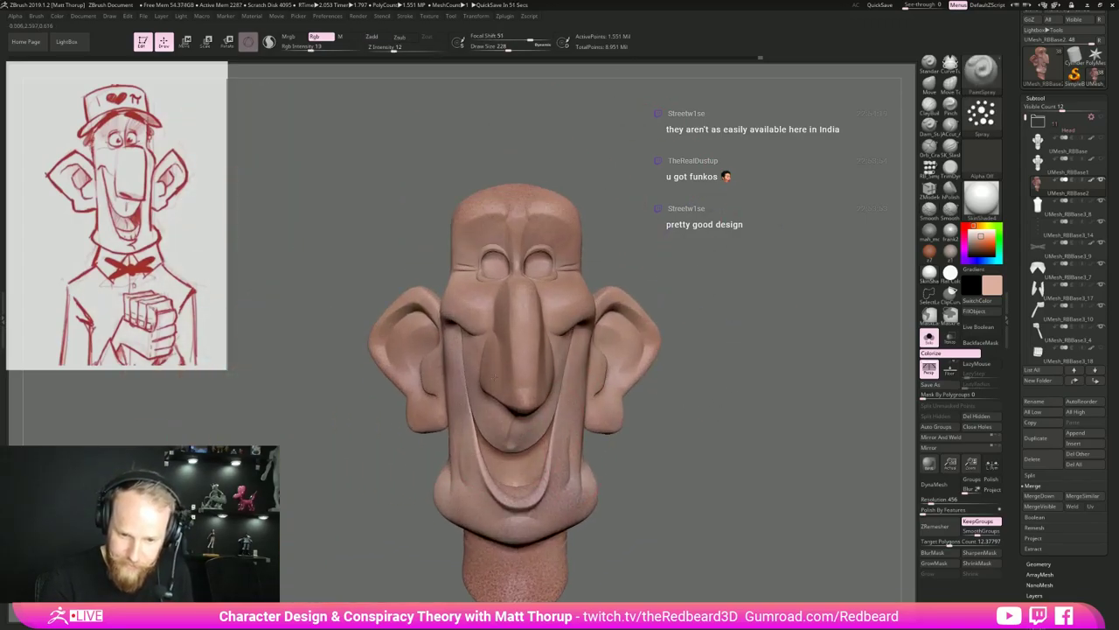
Spray the peach skin tone over the outer ear and the back of the head.
drag(712, 314, 564, 348)
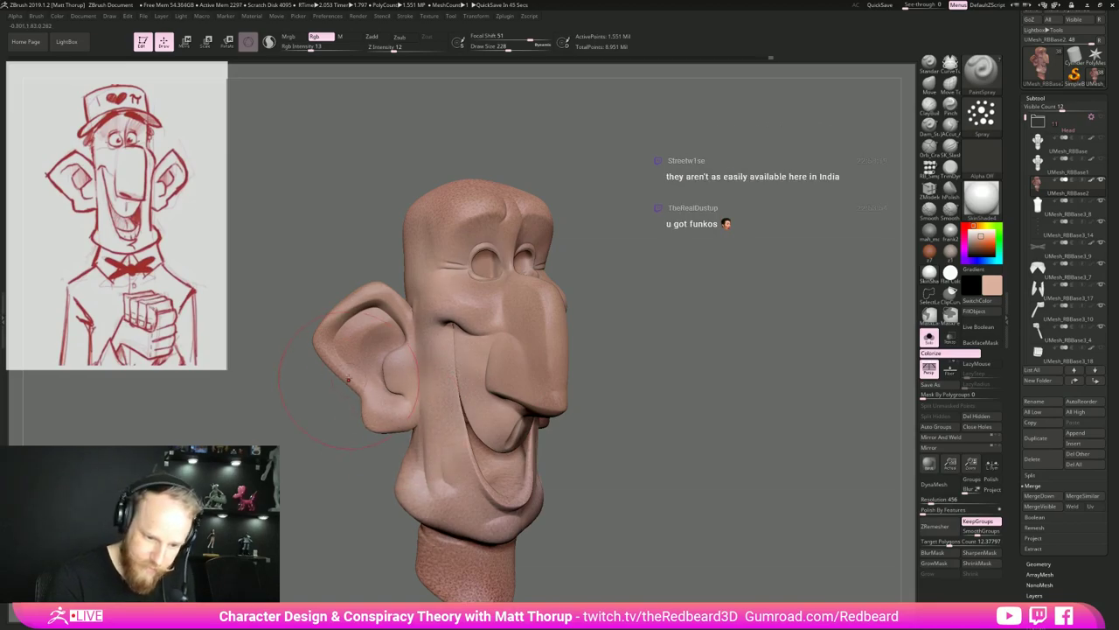
drag(317, 304, 358, 338)
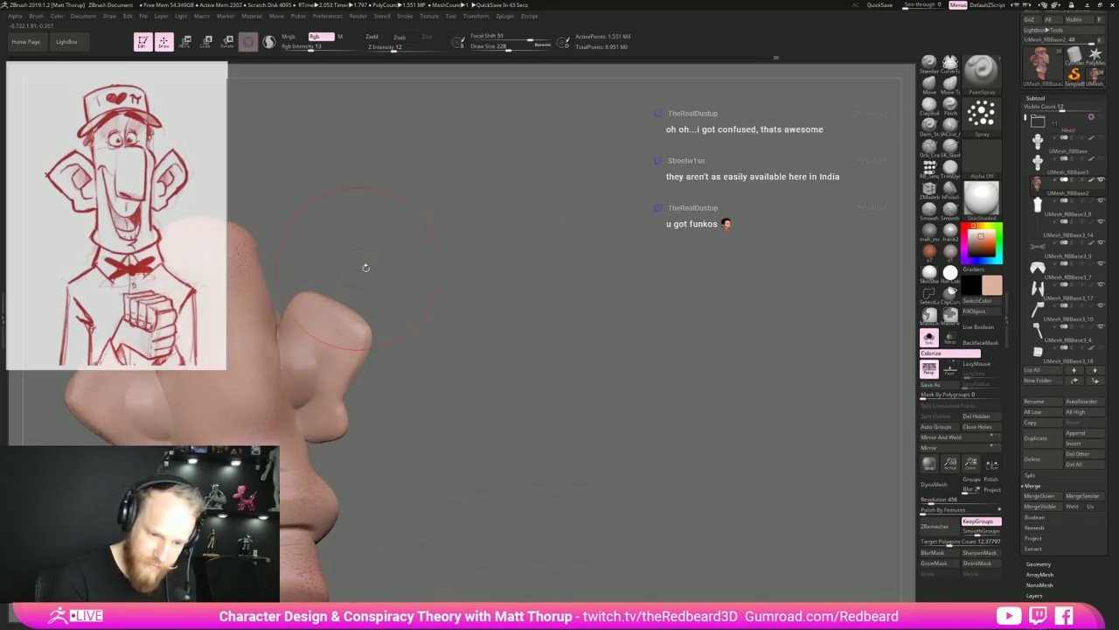
click(991, 283)
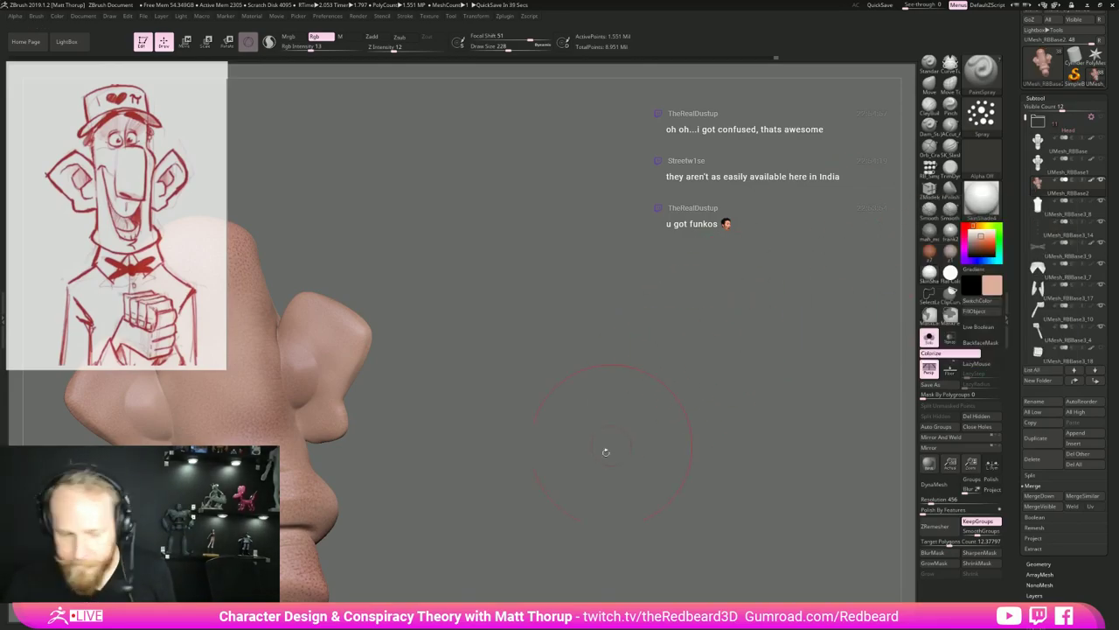
alt+drag(606, 452, 748, 443)
drag(415, 414, 382, 347)
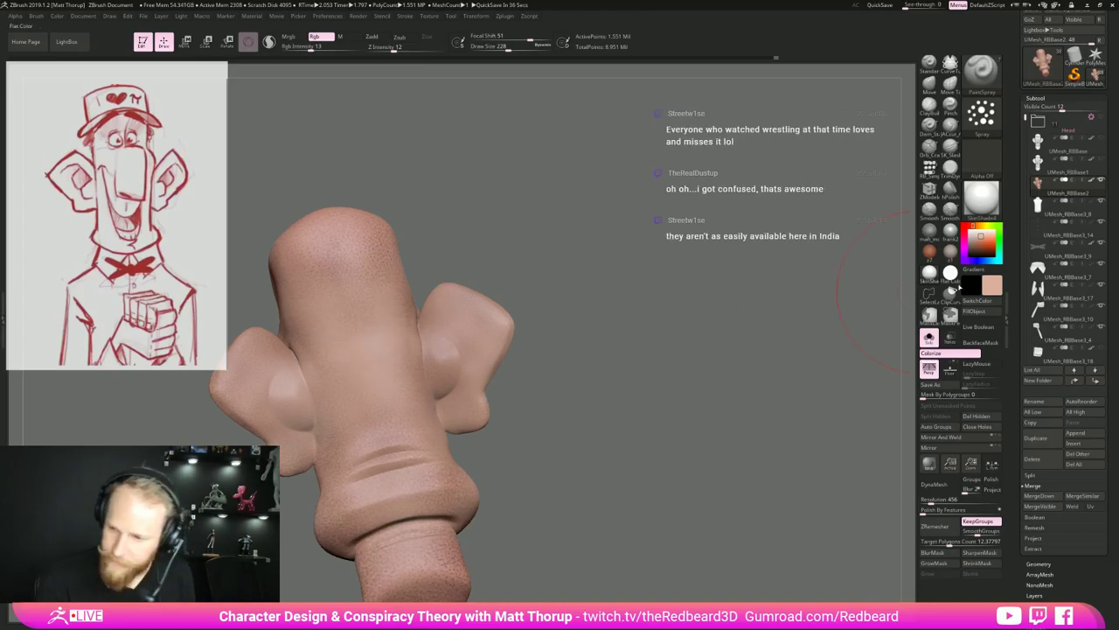
Pick a slightly pinker skin colour and spray it over the head, ears and neck with draw size 311.
click(992, 284)
click(991, 254)
drag(731, 345, 428, 393)
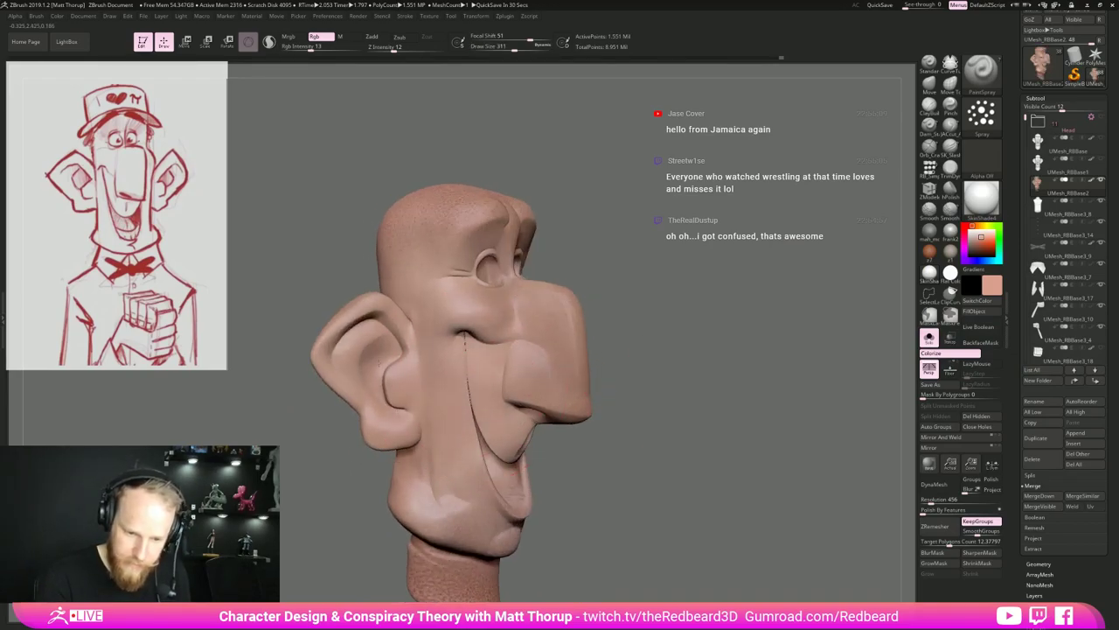
drag(444, 234, 500, 198)
drag(651, 341, 481, 367)
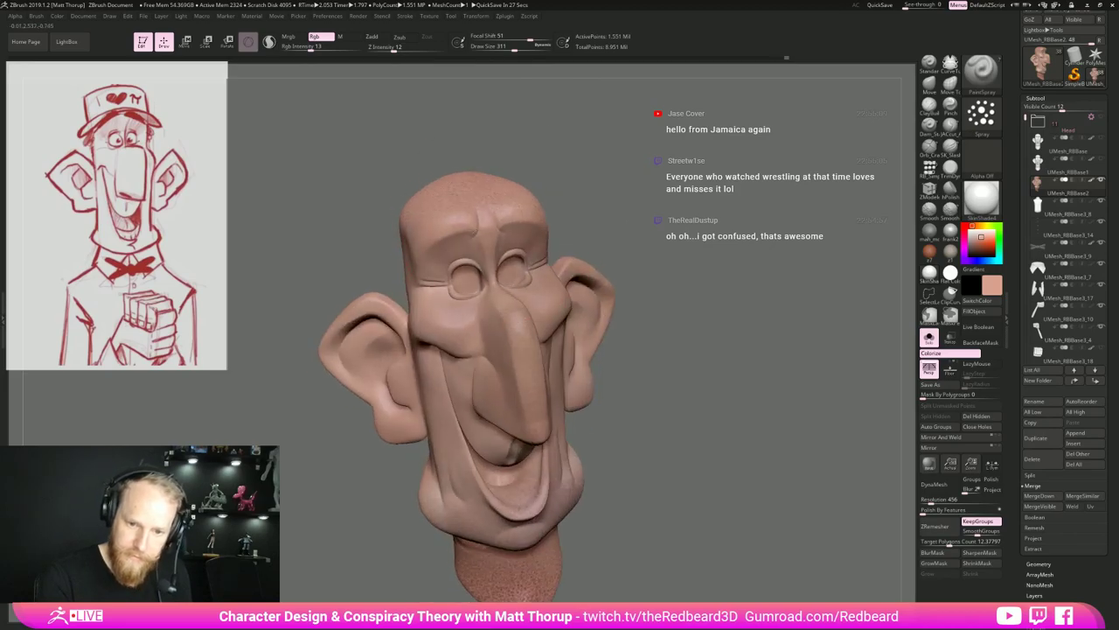
drag(643, 437, 524, 472)
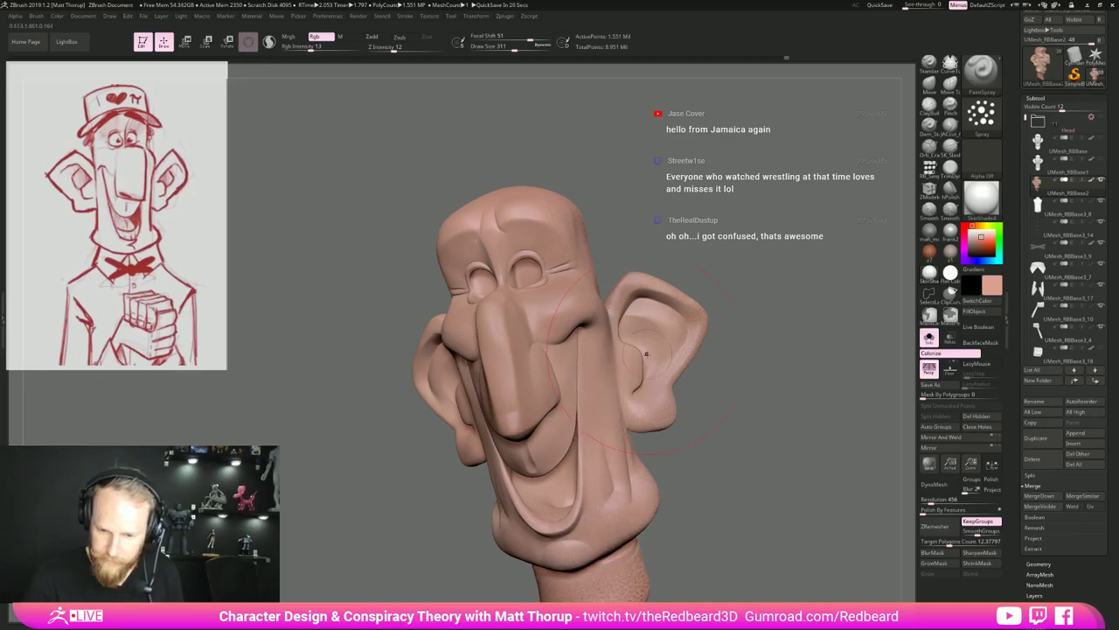
drag(676, 257, 614, 277)
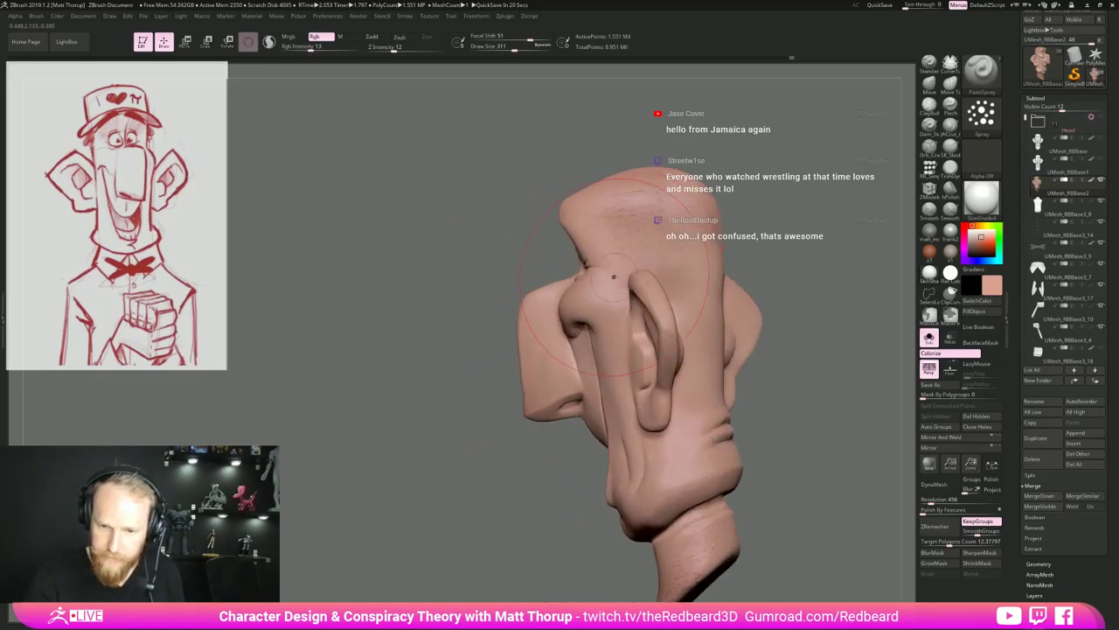
right_drag(641, 183, 730, 428)
Toggle Solo mode to compare the painted head with the whole character, leaving all parts shown.
click(930, 341)
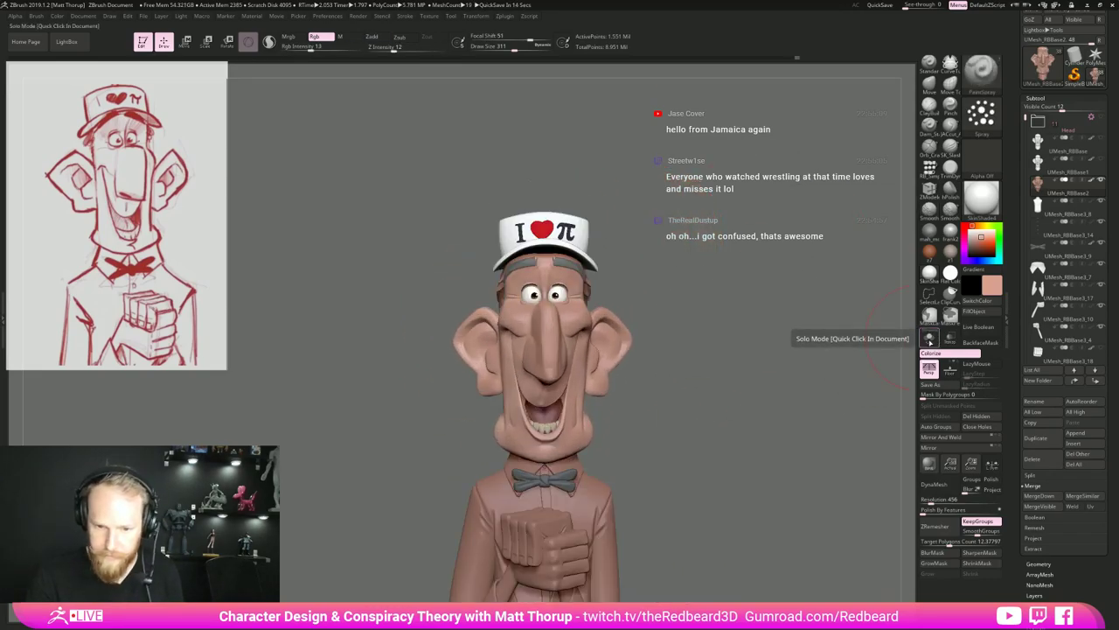
click(930, 341)
click(930, 341)
click(930, 341)
click(931, 341)
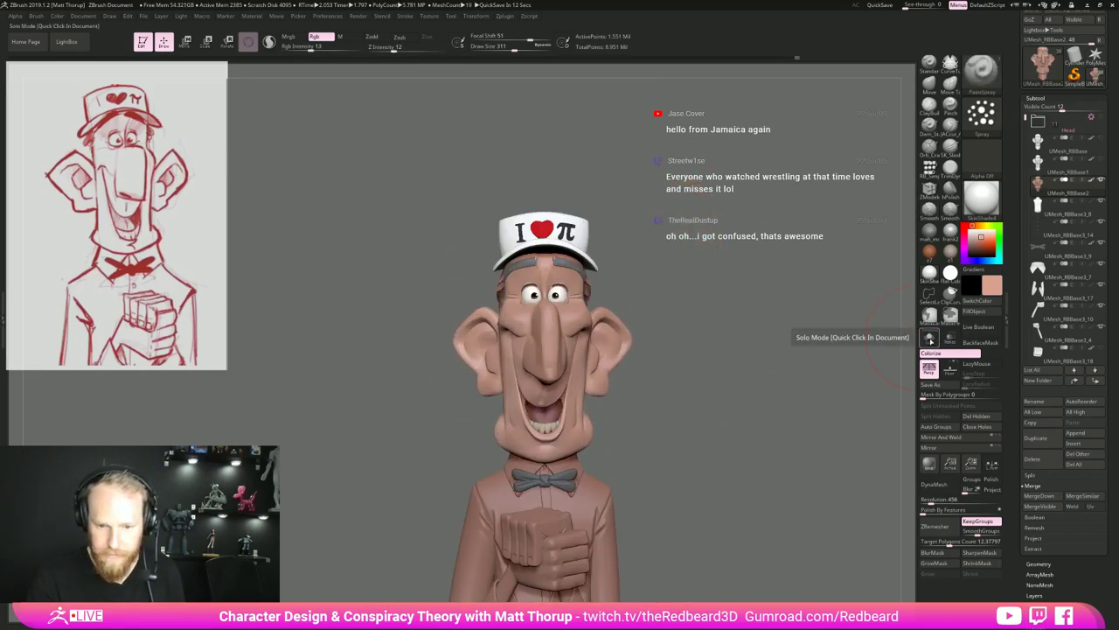
Save the project.
mouse_move(711, 411)
ctrl+right_down()
mouse_move(731, 430)
mouse_move(714, 355)
mouse_move(743, 374)
mouse_move(728, 396)
ctrl+right_up()
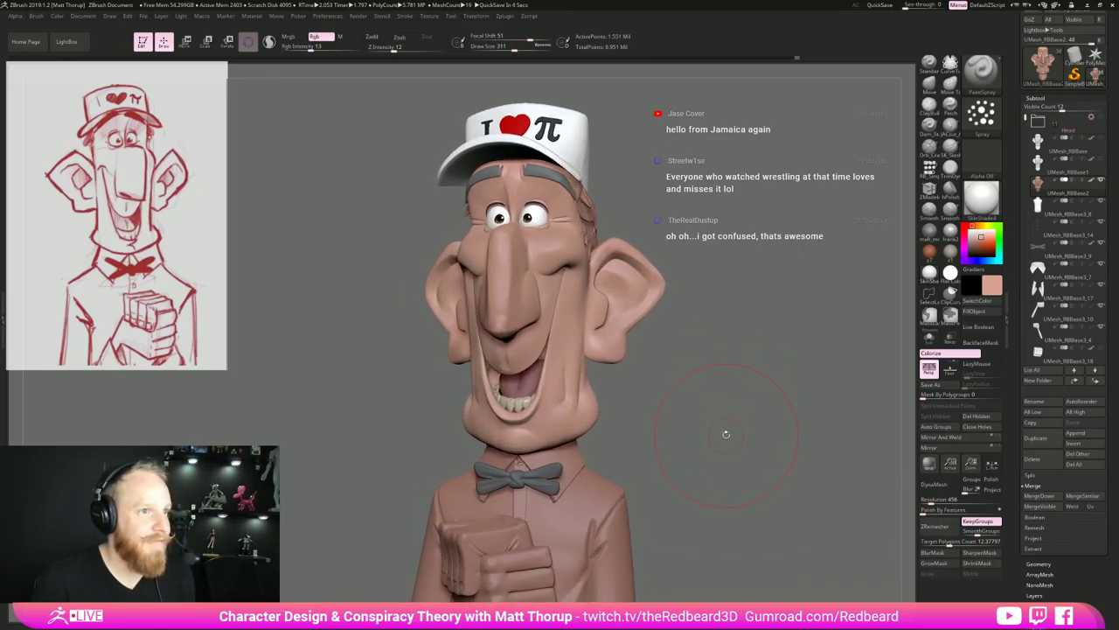
alt+right_drag(728, 440, 730, 415)
key(ctrl+s)
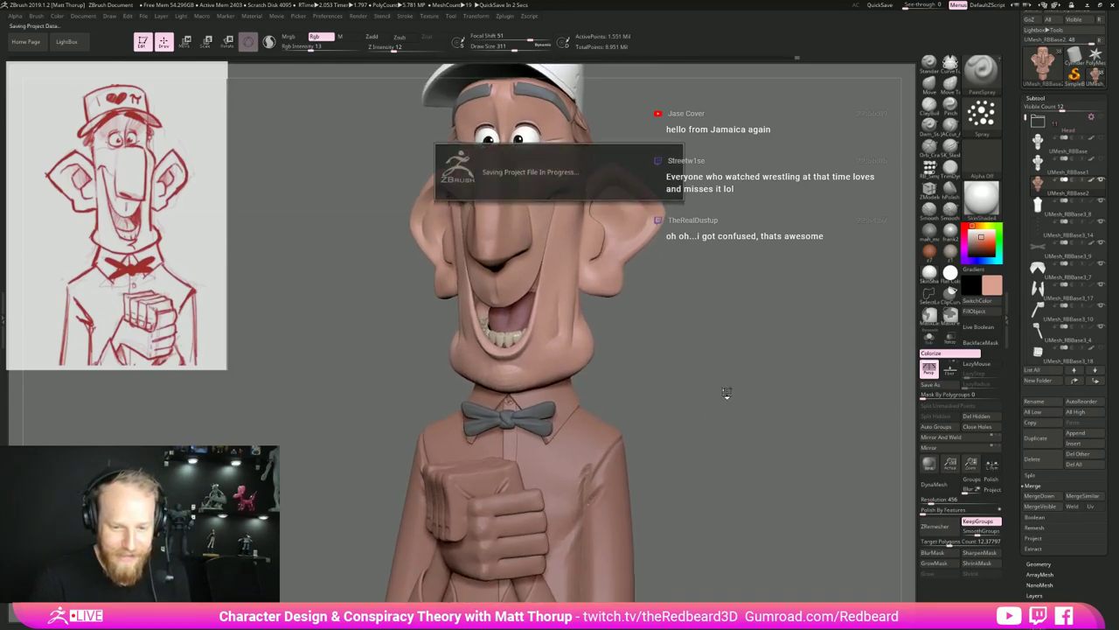
Examine the skin paint on the character's head from the front, back, side and three-quarter views.
right_drag(725, 396, 752, 392)
drag(465, 370, 547, 376)
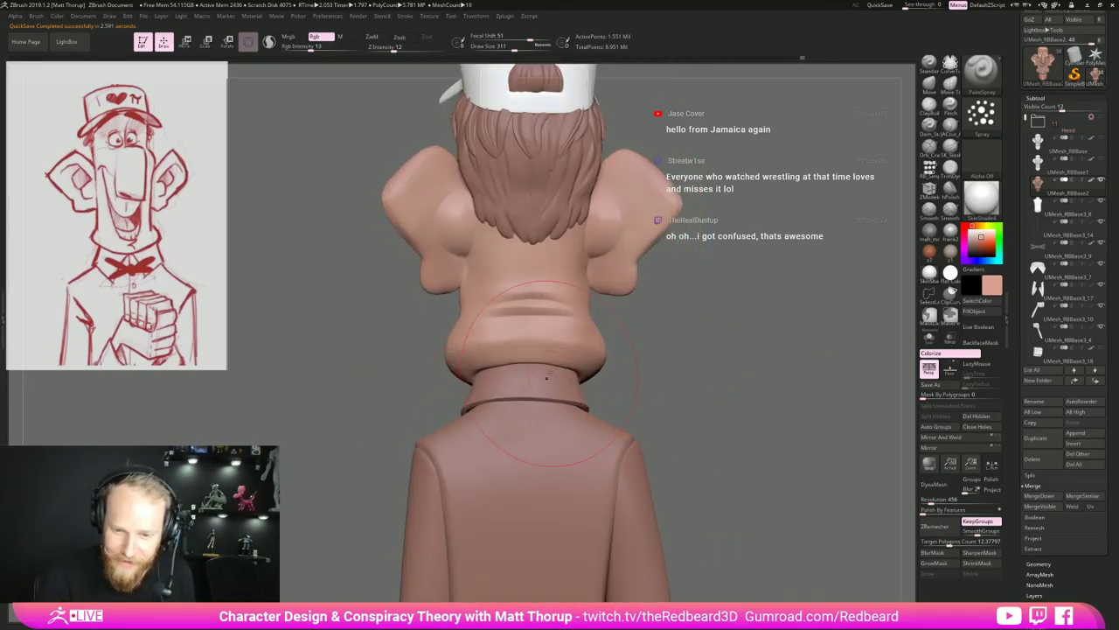
drag(415, 409, 493, 343)
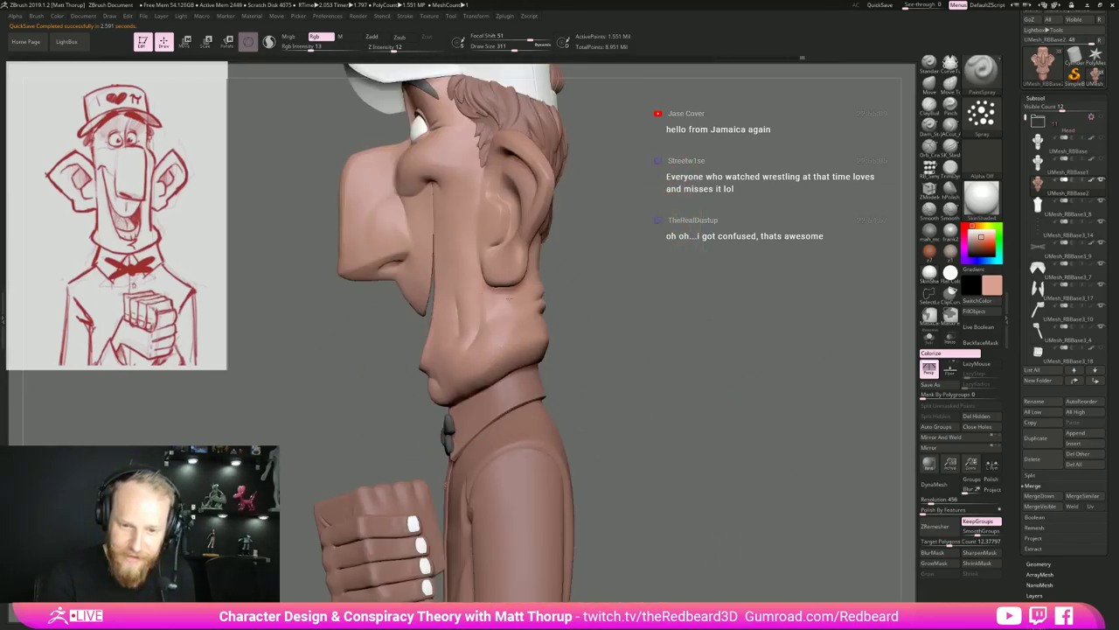
right_drag(549, 278, 764, 380)
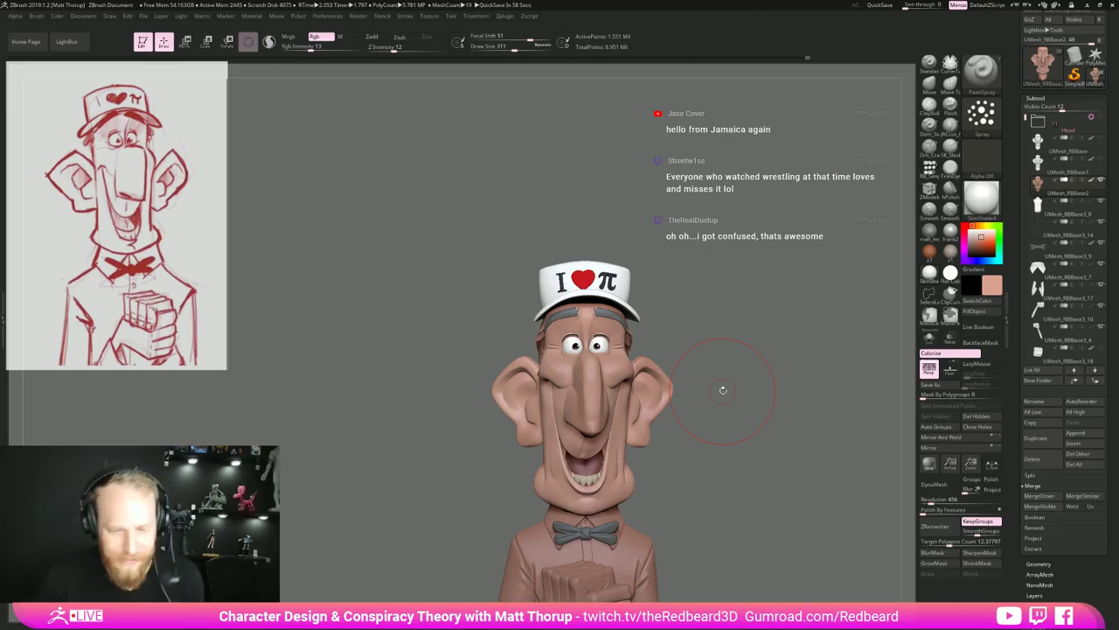
right_drag(763, 456, 778, 530)
right_drag(663, 446, 705, 433)
alt+right_drag(819, 425, 801, 482)
right_drag(801, 481, 763, 464)
drag(762, 465, 737, 483)
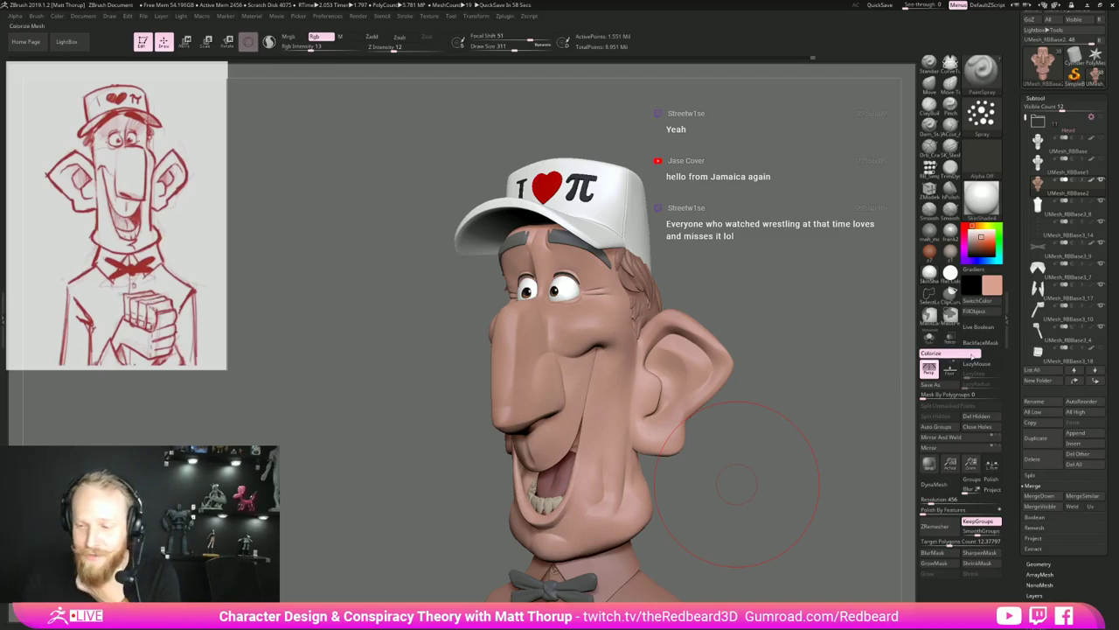
Pick a more saturated salmon-red paint colour and spray it over the nose.
click(997, 290)
click(999, 287)
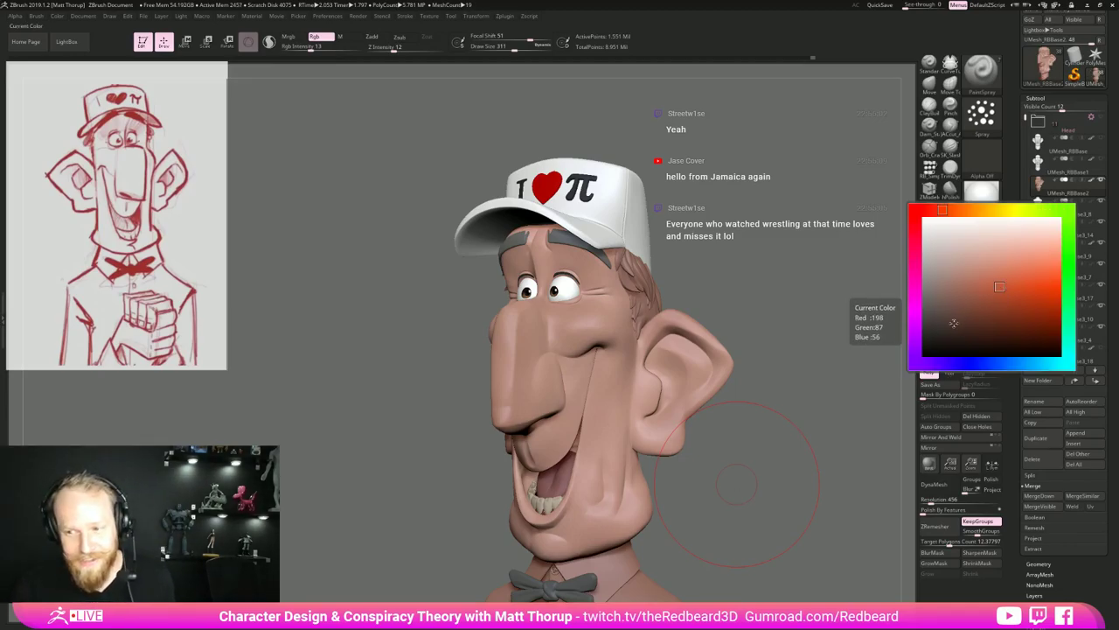
drag(791, 400, 823, 391)
click(994, 286)
click(1010, 276)
click(929, 209)
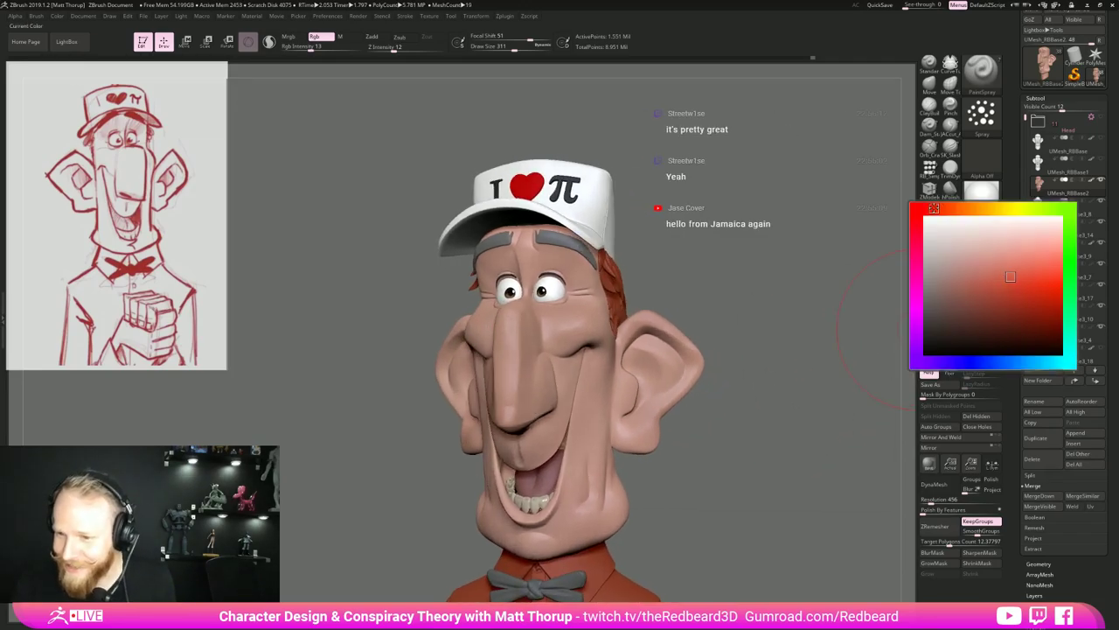
click(996, 284)
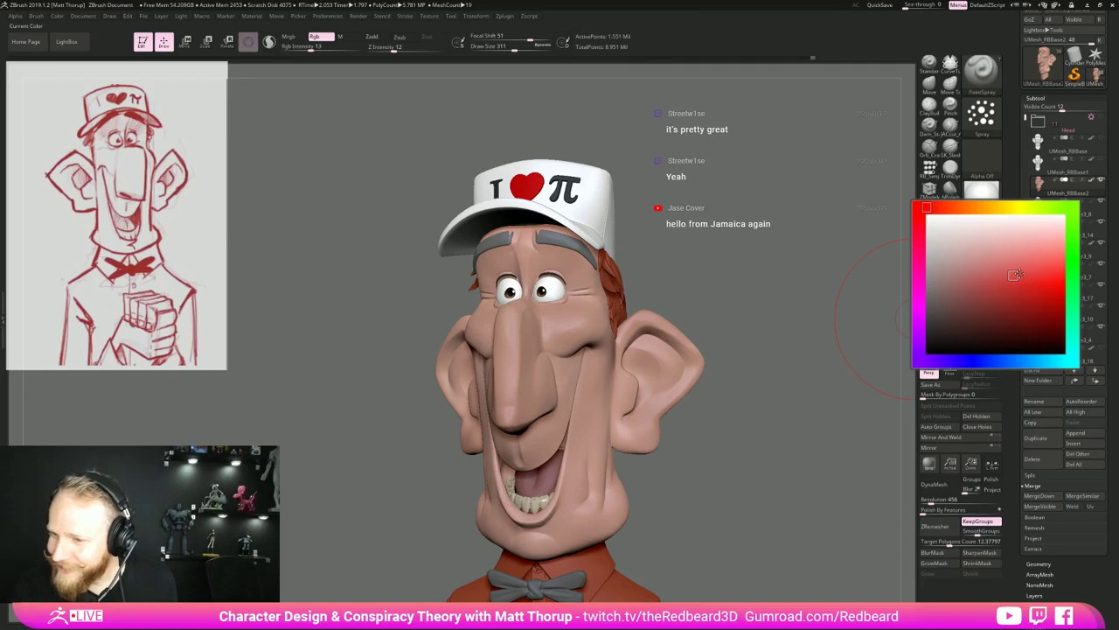
click(991, 283)
click(934, 212)
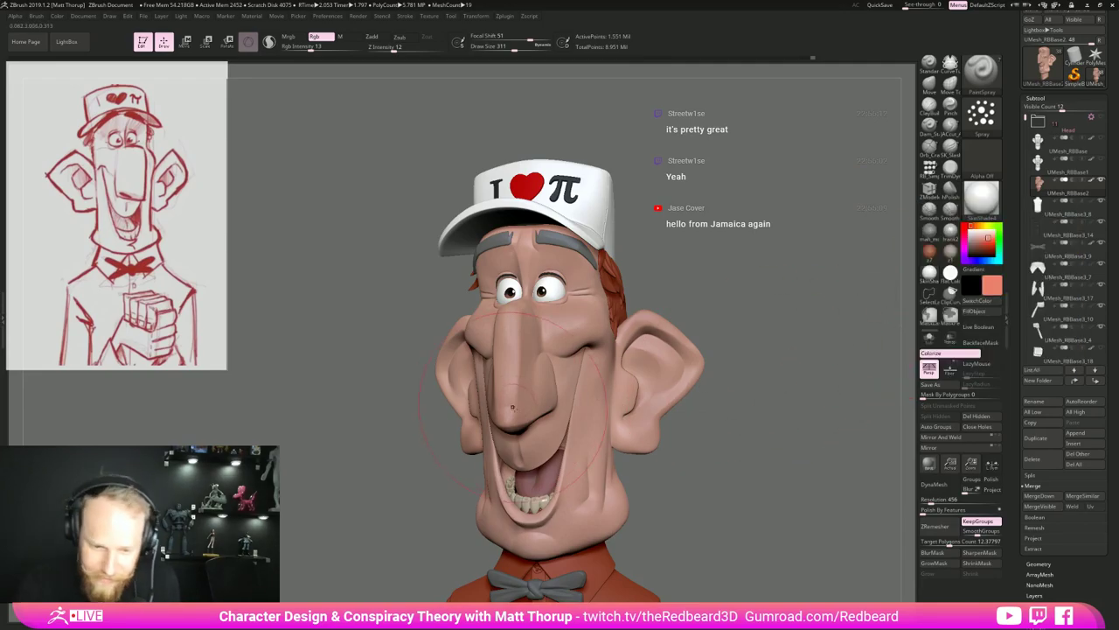
drag(721, 284, 826, 291)
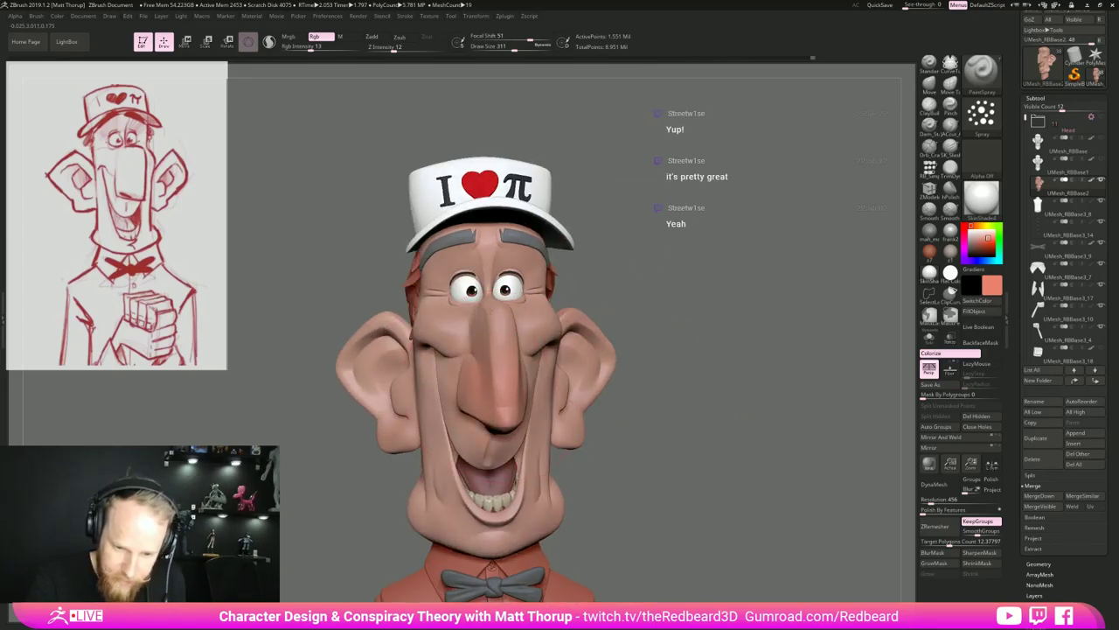
drag(652, 280, 523, 304)
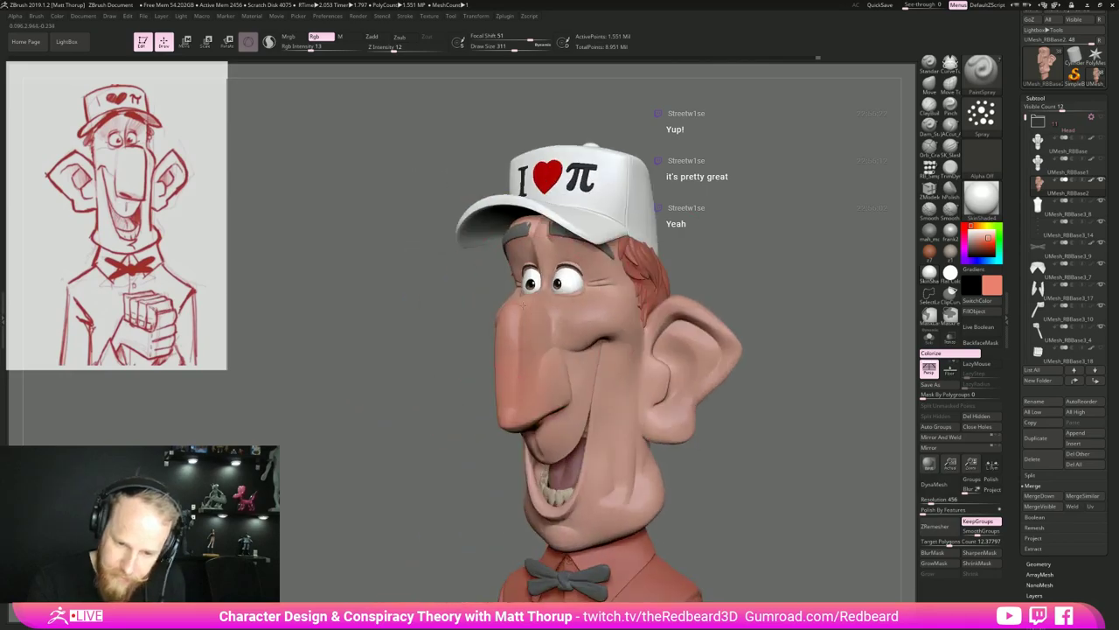
Reduce the draw size to 112 and spray the salmon red around the nostrils and underside of the nose.
right_drag(551, 401, 564, 341)
key(s)
drag(560, 412, 537, 412)
right_drag(498, 419, 577, 414)
key(s)
drag(517, 422, 522, 422)
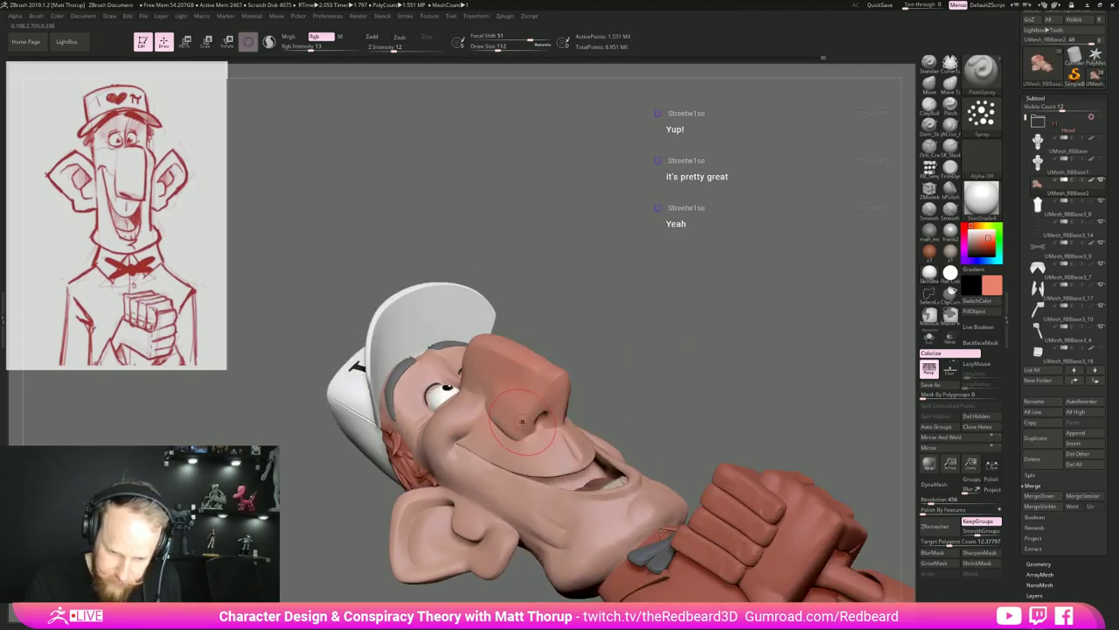
mouse_move(603, 339)
shift+right_down()
mouse_move(699, 324)
mouse_move(673, 275)
mouse_move(574, 300)
mouse_move(674, 365)
mouse_move(752, 437)
shift+right_up()
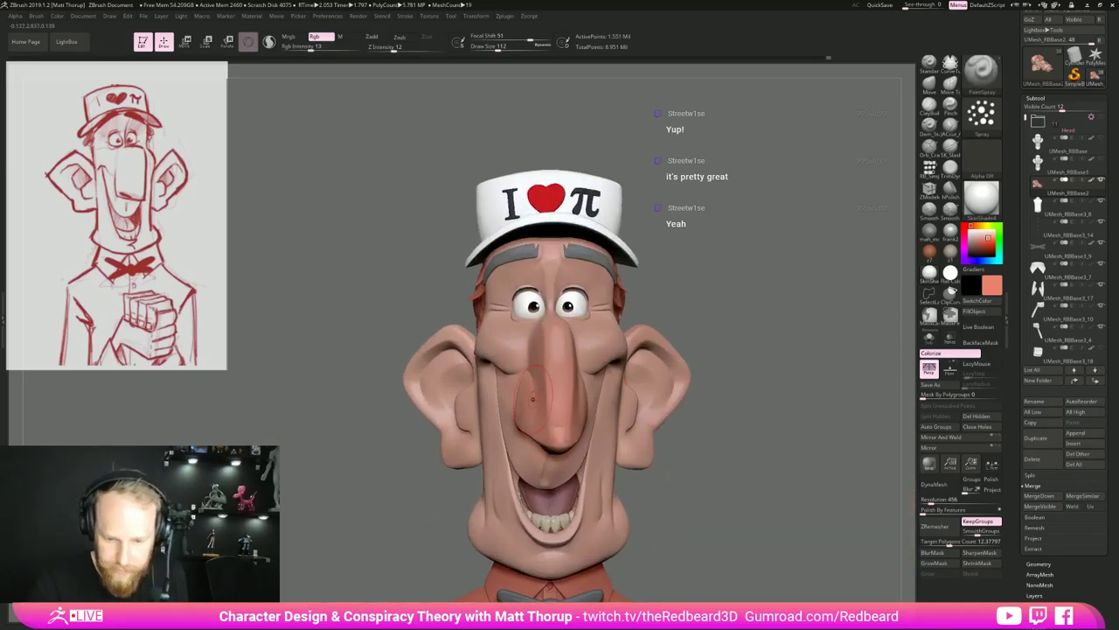
Adjust the brush size and spray the salmon red over the cheek beneath the eye.
right_drag(708, 364, 603, 352)
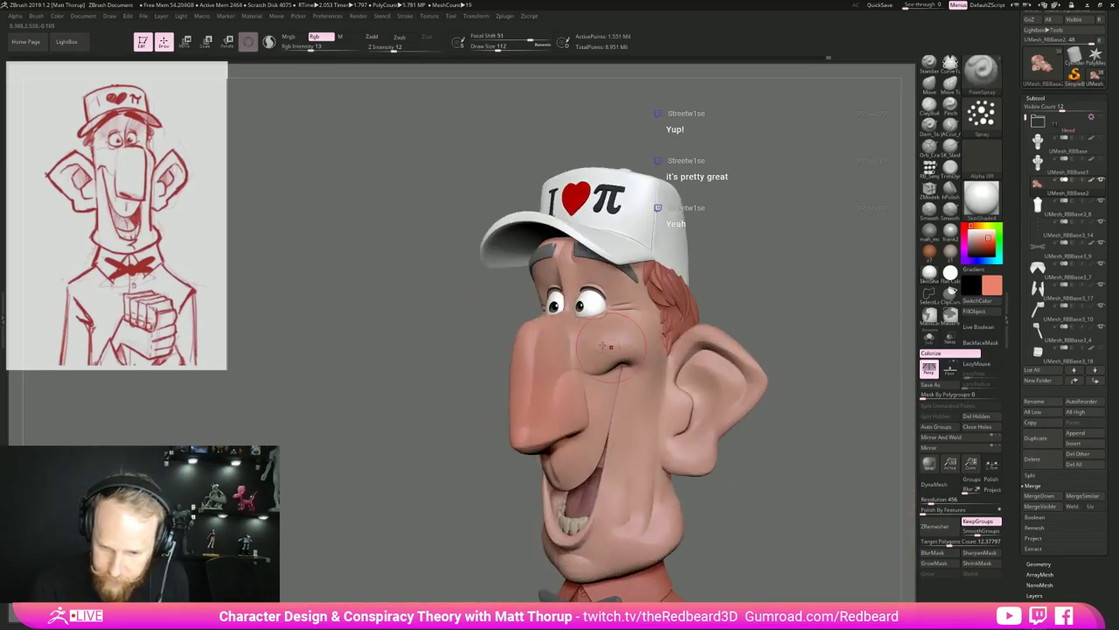
key(s)
drag(602, 344, 612, 344)
mouse_move(638, 341)
right_down()
mouse_move(817, 339)
mouse_move(660, 346)
right_up()
Resize the brush and spray the salmon red inside the ears.
key(f)
ctrl+right_drag(808, 293, 815, 350)
right_drag(815, 349, 741, 352)
mouse_move(809, 322)
right_down()
mouse_move(747, 320)
mouse_move(750, 376)
mouse_move(803, 375)
right_up()
right_drag(728, 387, 820, 390)
right_drag(759, 459, 722, 376)
mouse_move(722, 376)
alt+right_down()
mouse_move(700, 376)
mouse_move(724, 485)
alt+right_up()
key(s)
drag(511, 371, 501, 371)
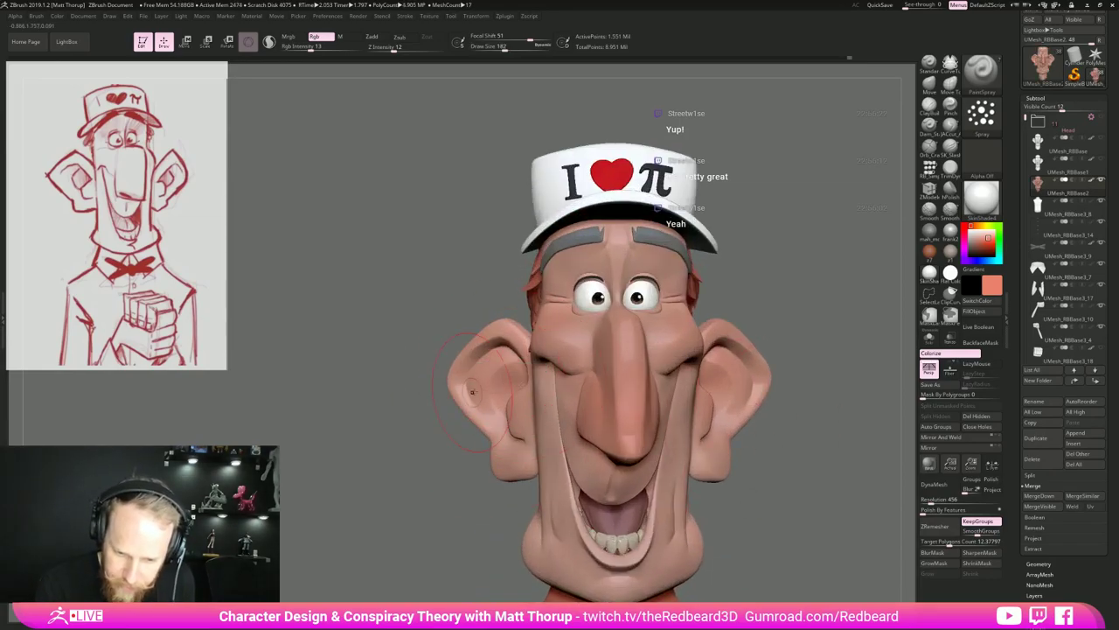
right_drag(594, 369, 641, 369)
mouse_move(575, 359)
mouse_down()
mouse_move(622, 325)
mouse_move(641, 334)
mouse_up()
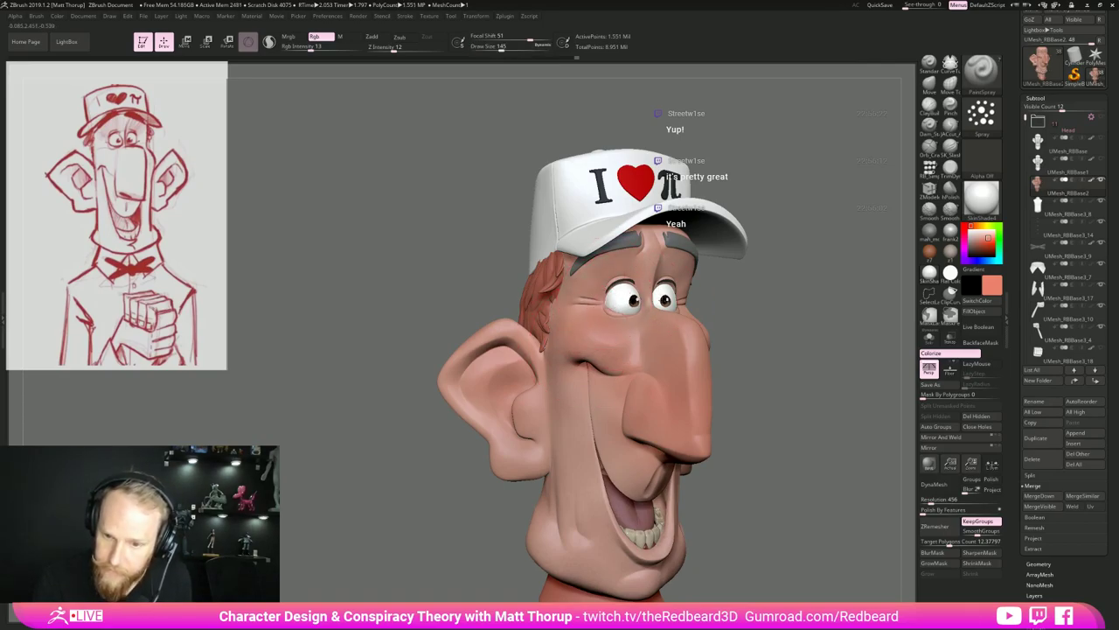
shift+right_drag(651, 282, 694, 286)
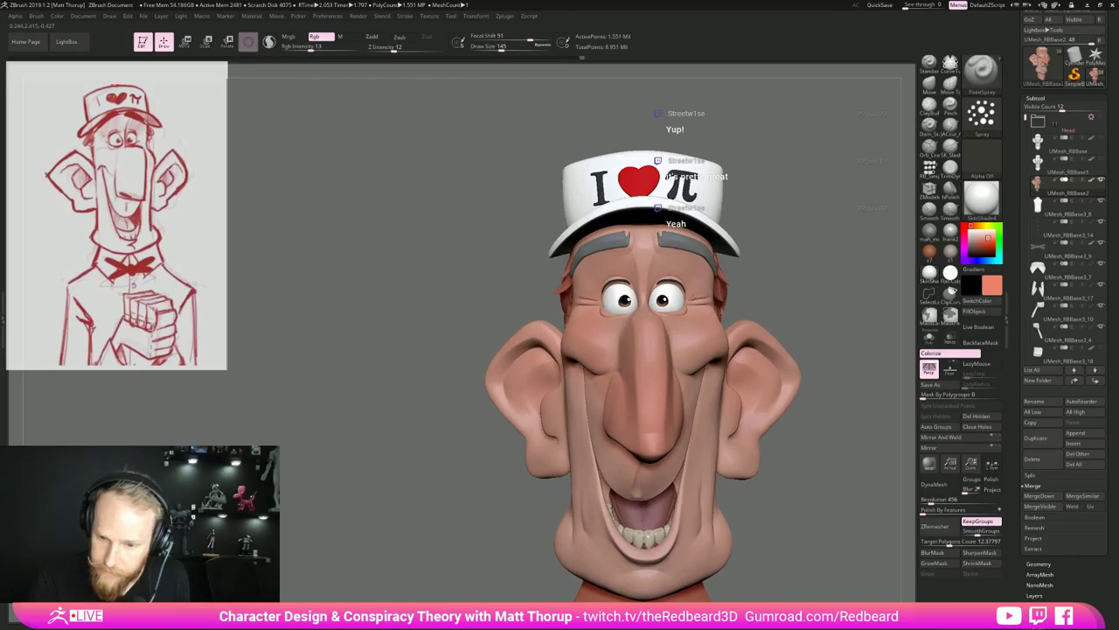
Pick a dark brown paint colour, isolate the head in Solo mode and set the draw size to 97.
alt+right_drag(838, 494, 836, 393)
right_drag(836, 392, 828, 395)
click(993, 286)
click(986, 316)
drag(936, 212, 960, 209)
click(979, 326)
ctrl+right_drag(758, 327, 814, 354)
click(929, 338)
key(s)
drag(578, 390, 571, 391)
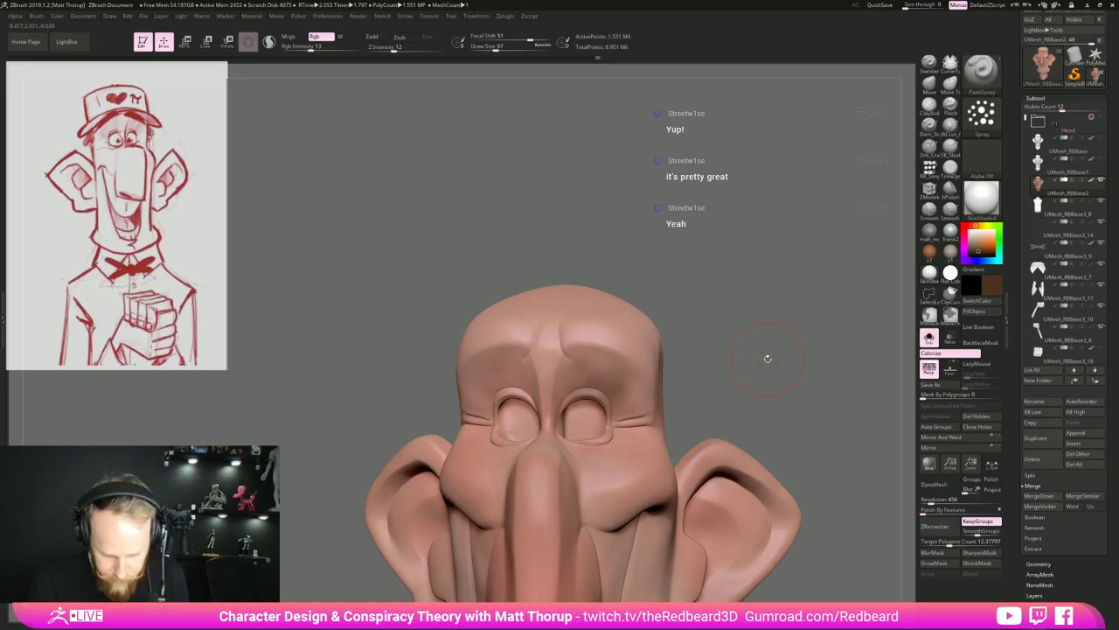
Switch to the SK_AirBrush and set its Rgb Intensity to 6.
key(b)
click(583, 562)
key(Return)
click(300, 50)
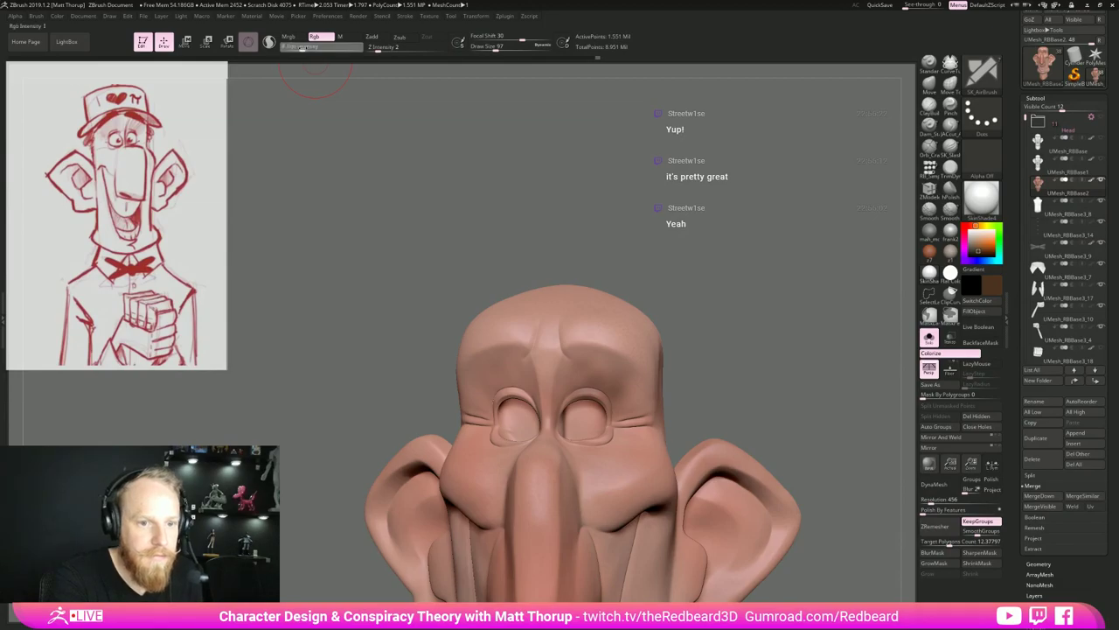
text(5)
key(Return)
Airbrush dark brown shading between the brows and eye sockets, reducing the draw size to 90.
drag(791, 354, 697, 368)
key(s)
drag(496, 327, 504, 327)
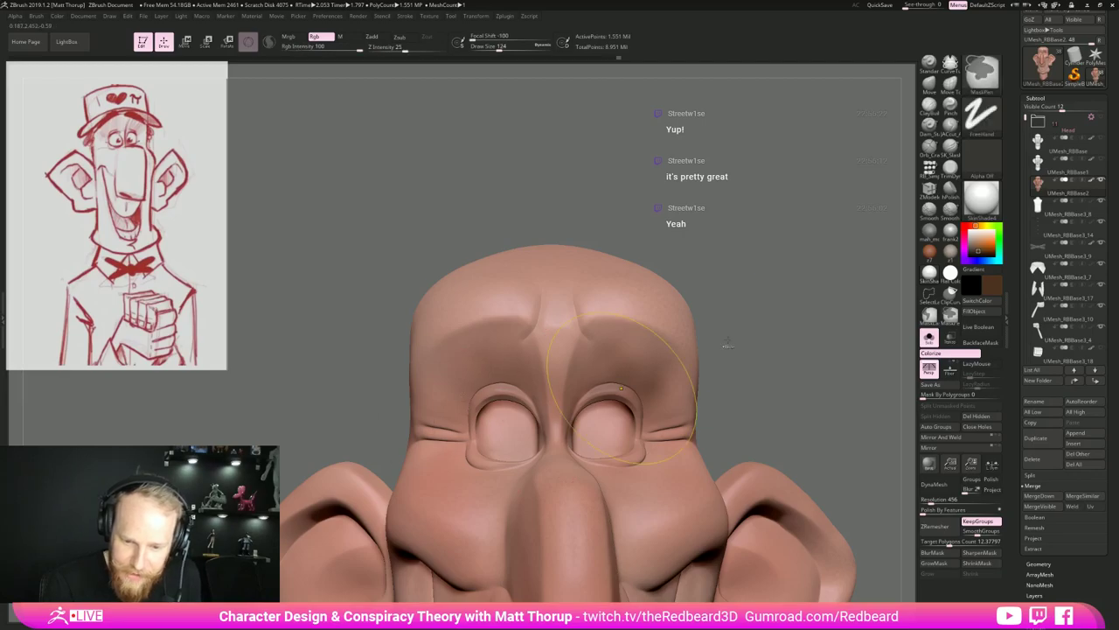
drag(789, 343, 838, 345)
key(s)
drag(532, 390, 522, 391)
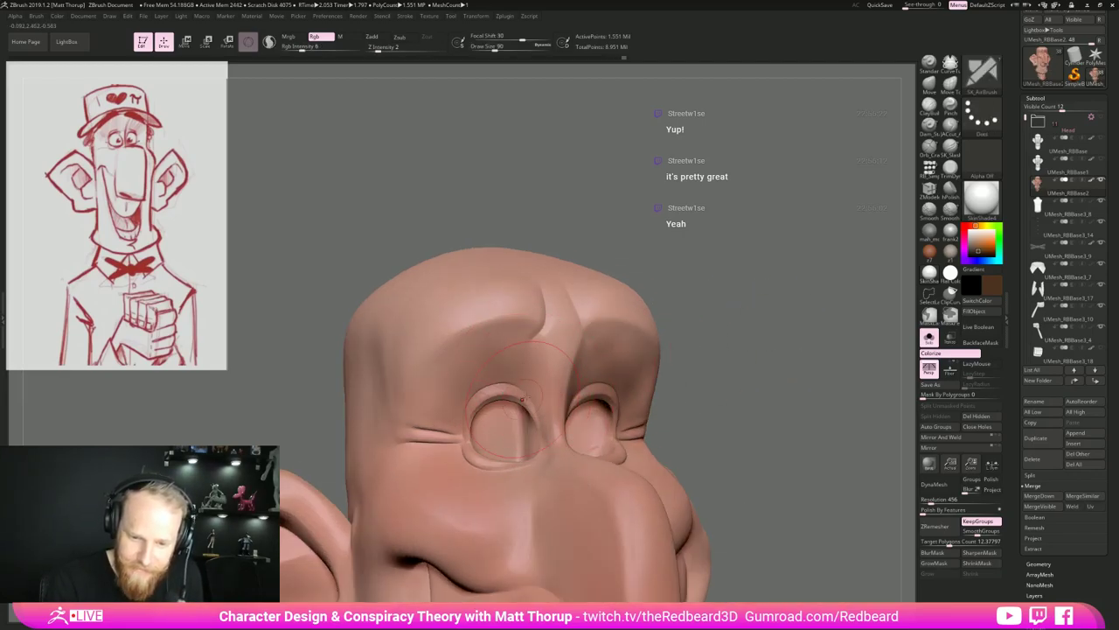
Airbrush dark brown shading along the upper eyelids and outer eye corners.
mouse_move(835, 372)
mouse_down()
mouse_move(787, 376)
mouse_move(791, 319)
mouse_move(818, 385)
mouse_up()
key(ctrl)
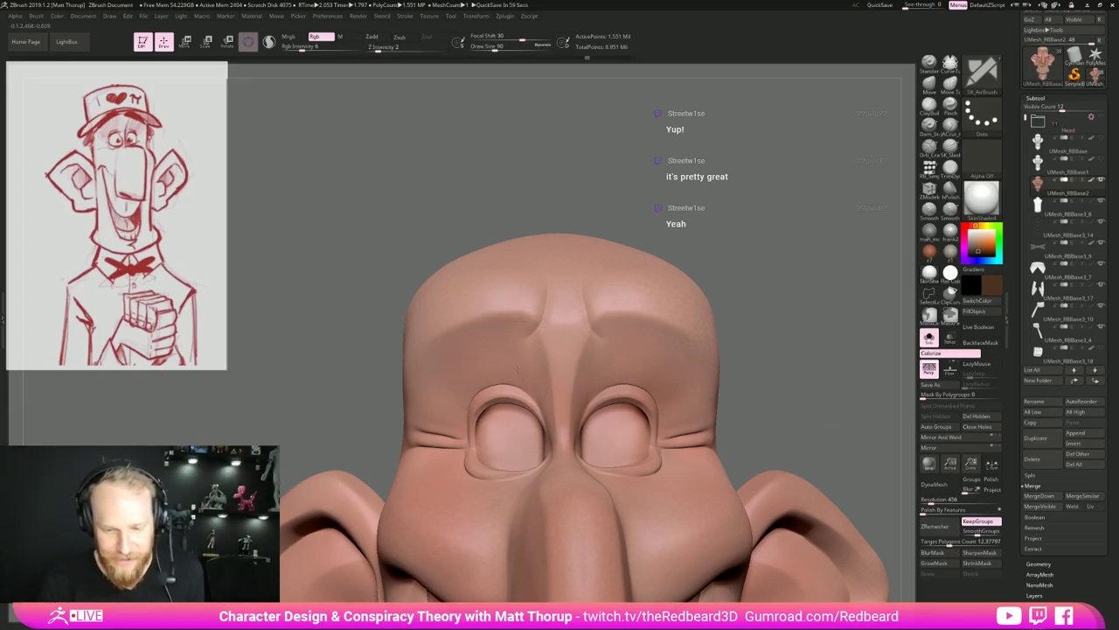
click(522, 382)
click(466, 430)
drag(772, 364, 844, 367)
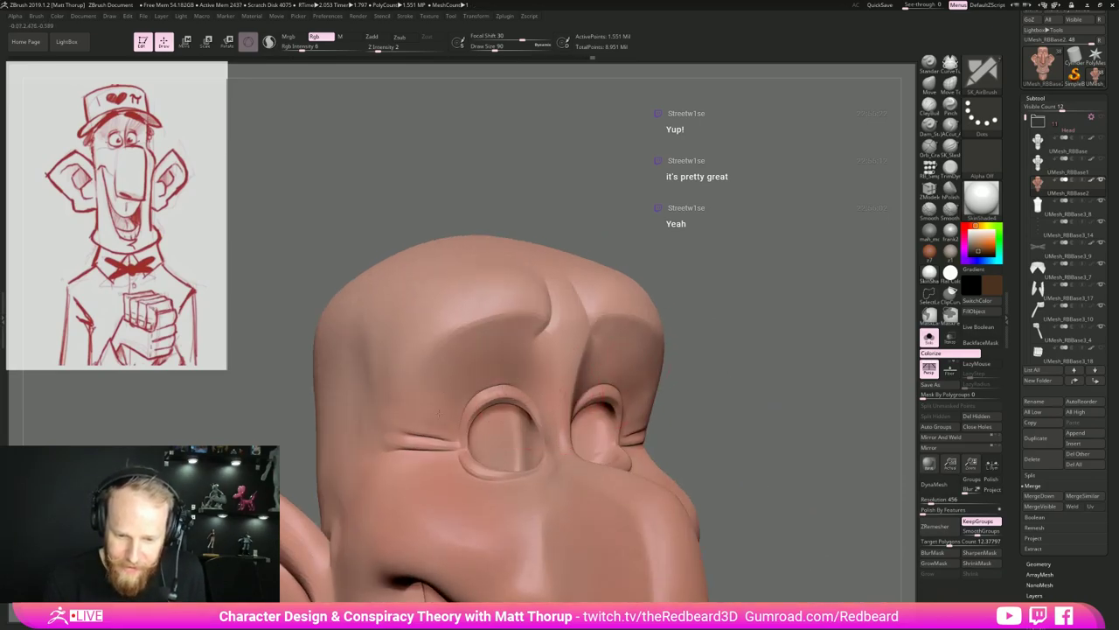
drag(770, 371, 688, 376)
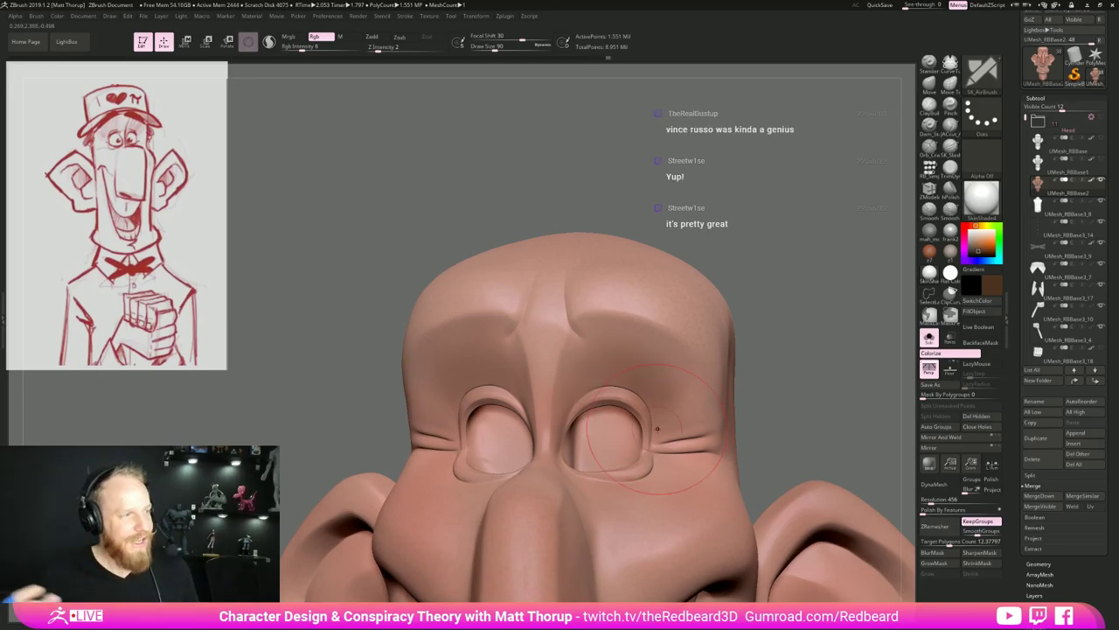
Adjust the brush size and deepen the brown shading around the eye sockets and eye wrinkles.
mouse_move(779, 340)
mouse_down()
mouse_move(715, 354)
mouse_move(784, 379)
mouse_move(749, 288)
mouse_move(818, 302)
mouse_up()
key(s)
drag(561, 408, 566, 408)
drag(689, 371, 724, 350)
mouse_move(515, 447)
mouse_down()
mouse_move(494, 379)
mouse_move(474, 396)
mouse_up()
drag(763, 408, 637, 411)
Enlarge the draw size to 172 and airbrush dark brown into the cheek creases and the ear hollow.
mouse_move(704, 401)
right_down()
mouse_move(666, 362)
mouse_move(569, 341)
right_up()
key(s)
key(s)
drag(565, 336, 569, 336)
drag(580, 384, 576, 398)
right_drag(725, 295, 883, 310)
drag(350, 336, 380, 294)
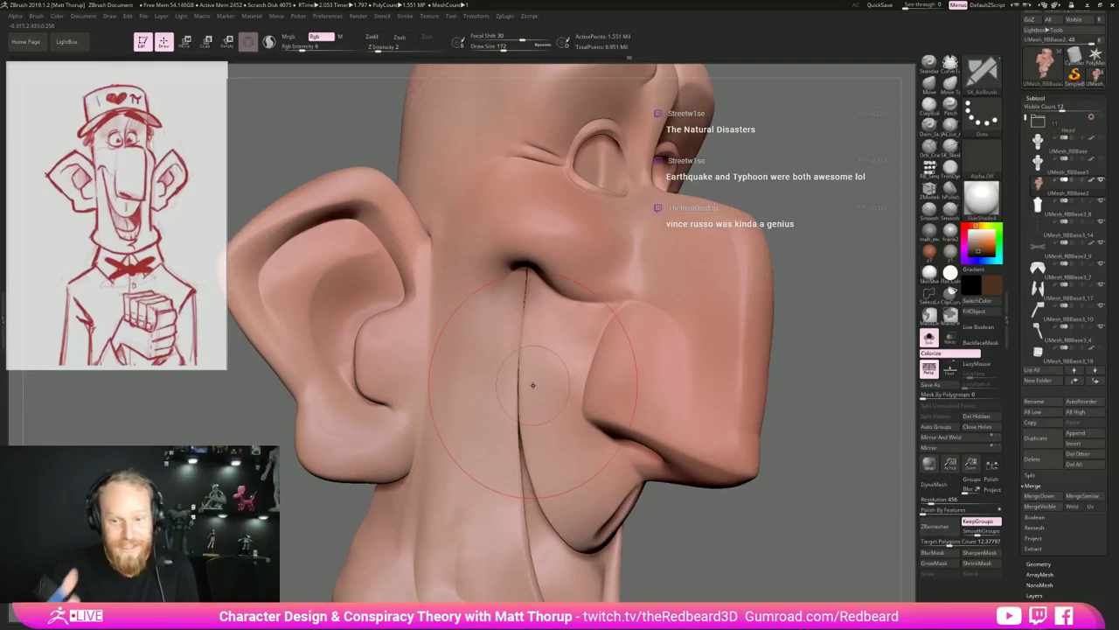
Reduce the airbrush draw size to 48 and paint soft dark brown shading into the creases of the face.
drag(801, 475, 786, 349)
key(s)
drag(661, 420, 652, 418)
drag(702, 505, 735, 288)
key(s)
drag(652, 394, 638, 393)
key(bracketright)
mouse_move(762, 496)
mouse_down()
mouse_move(754, 376)
mouse_move(730, 332)
mouse_up()
drag(679, 444, 673, 447)
drag(800, 450, 775, 443)
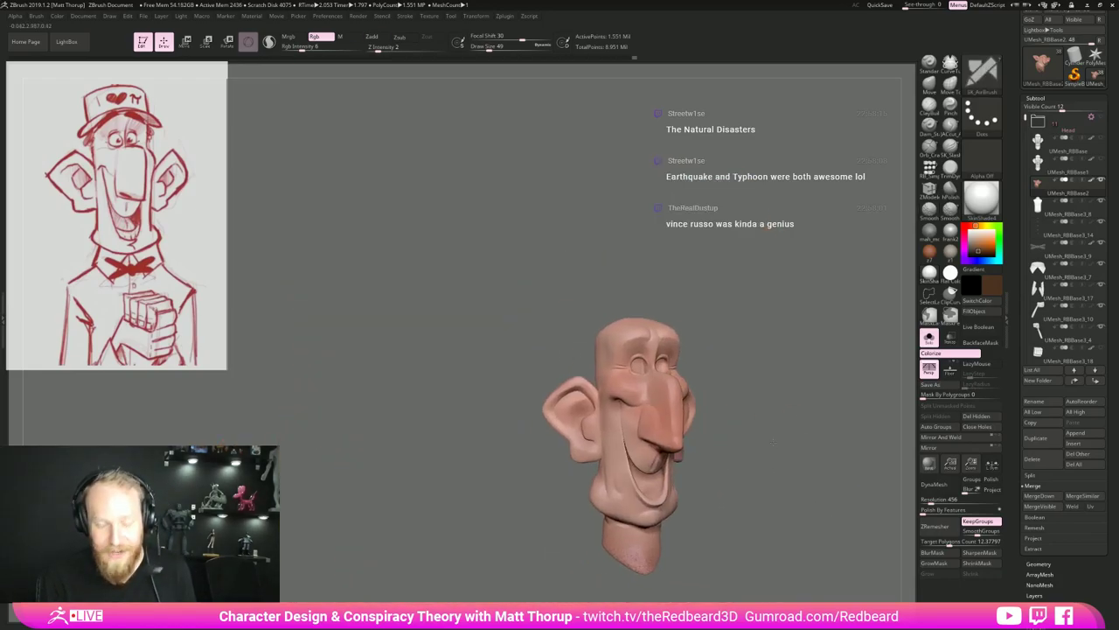
Examine the shading of the whole head from front and three-quarter views.
right_drag(772, 444, 700, 449)
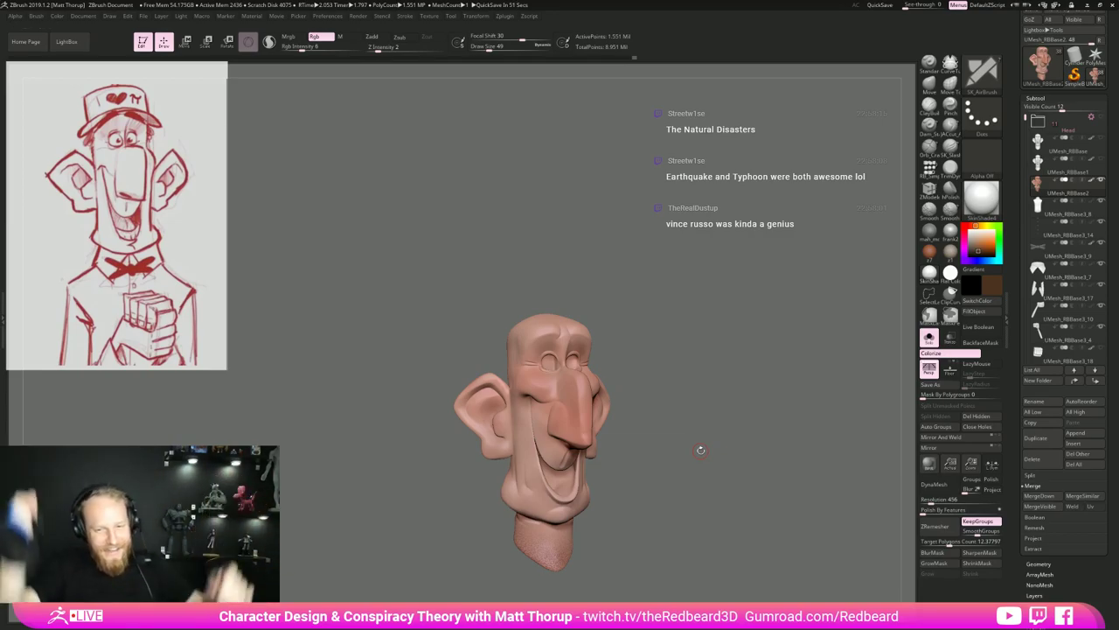
mouse_move(713, 423)
mouse_down()
mouse_move(702, 421)
mouse_move(741, 407)
mouse_move(683, 405)
mouse_move(691, 455)
mouse_up()
mouse_move(769, 427)
mouse_down()
mouse_move(731, 425)
mouse_move(733, 348)
mouse_up()
mouse_move(674, 393)
mouse_down()
mouse_move(636, 391)
mouse_move(682, 433)
mouse_move(722, 417)
mouse_up()
drag(522, 472, 525, 473)
drag(530, 478, 523, 454)
mouse_move(726, 380)
shift+mouse_down()
mouse_move(775, 432)
mouse_move(614, 365)
shift+mouse_up()
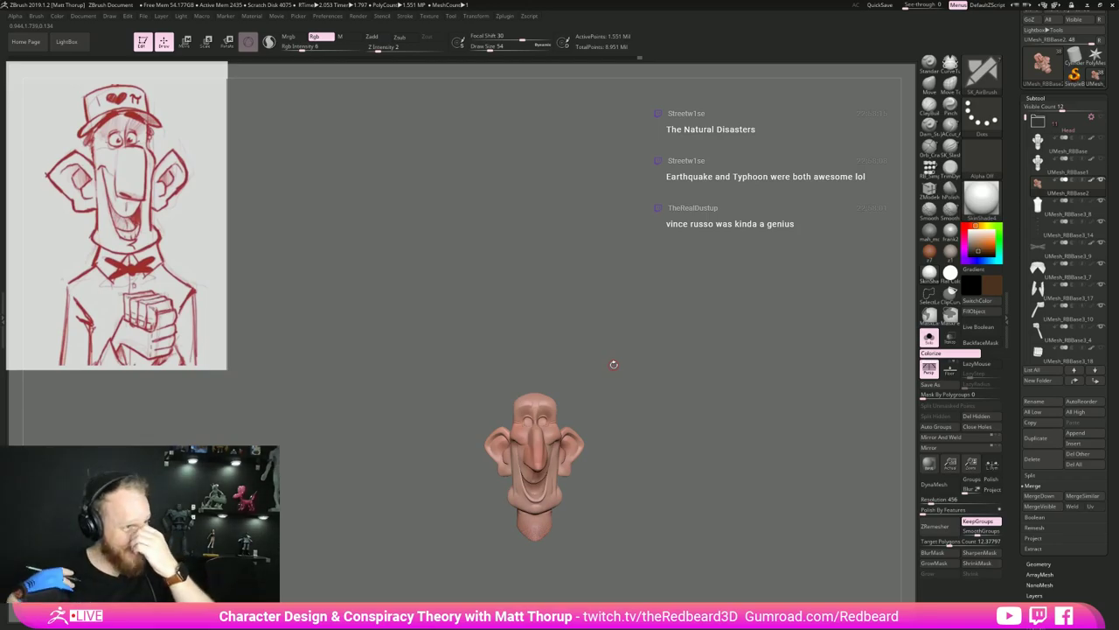
mouse_move(717, 423)
mouse_down()
mouse_move(723, 451)
mouse_move(685, 461)
mouse_move(739, 513)
mouse_up()
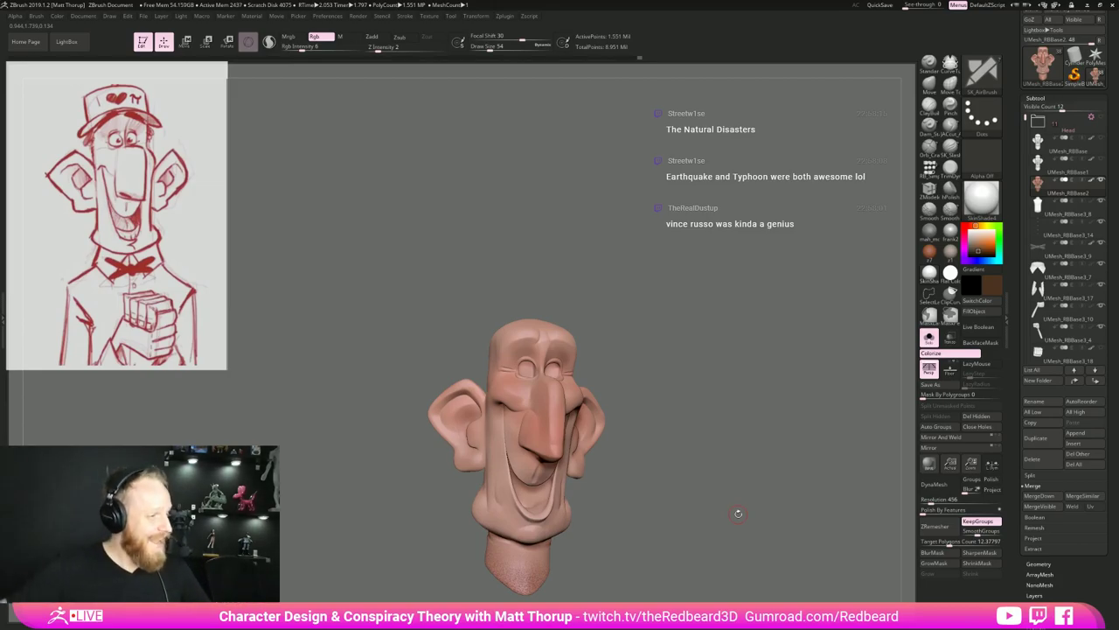
drag(737, 514, 716, 473)
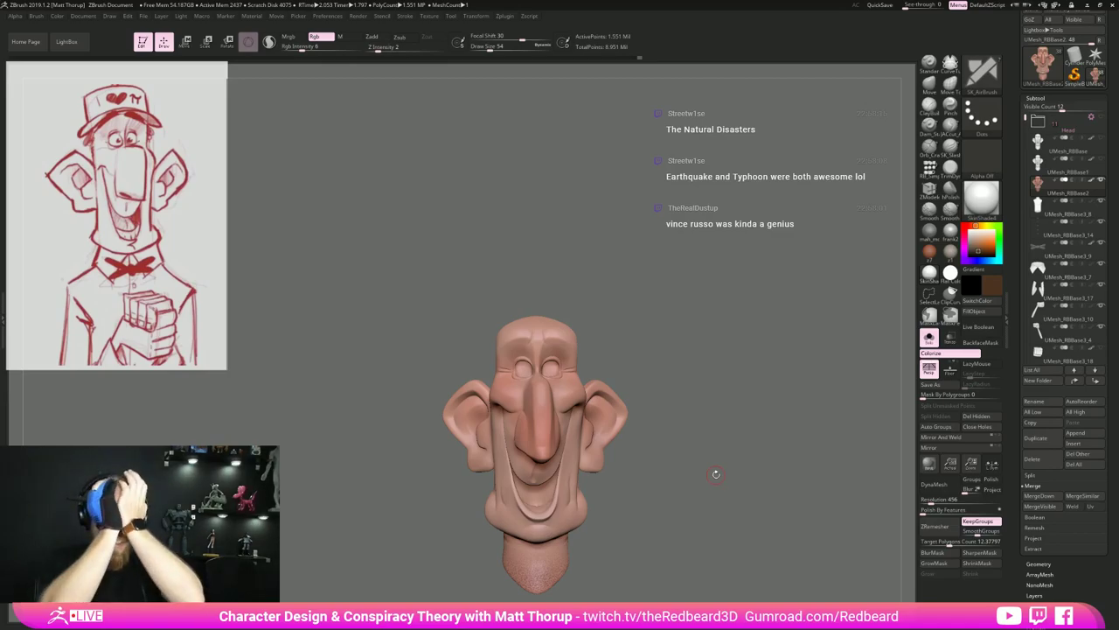
Enlarge the airbrush to draw size 108 and paint broad dark brown shading inside the ear.
mouse_move(697, 402)
mouse_down()
mouse_move(702, 389)
mouse_move(752, 463)
mouse_up()
key(s)
drag(341, 324, 354, 327)
key(s)
drag(363, 313, 302, 285)
mouse_move(732, 277)
mouse_down()
mouse_move(612, 346)
mouse_move(692, 339)
mouse_move(660, 335)
mouse_up()
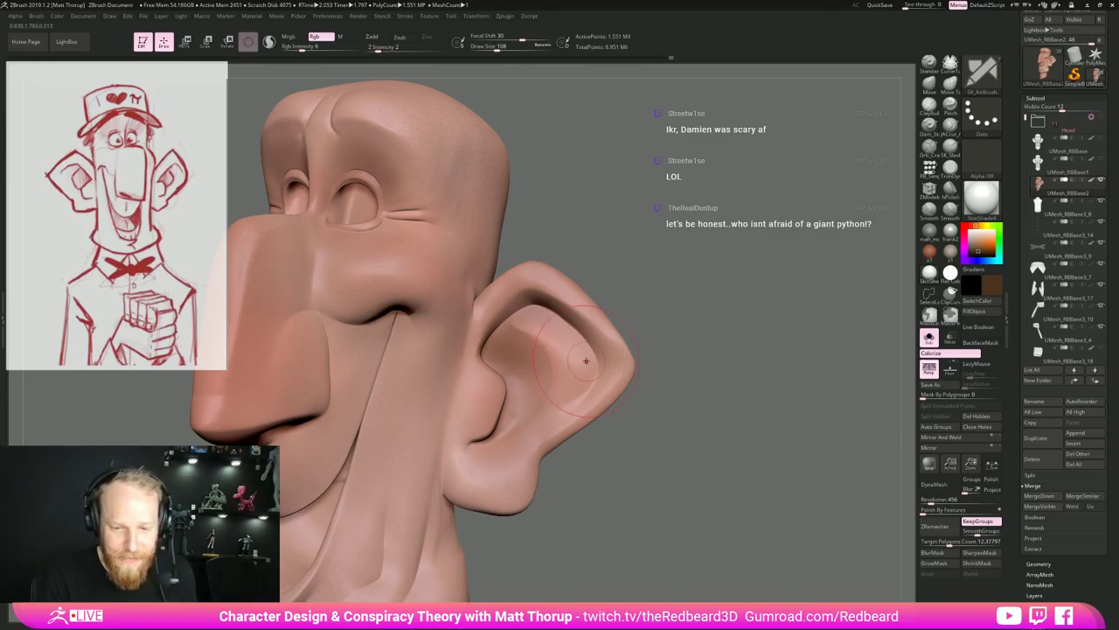
drag(676, 368, 737, 425)
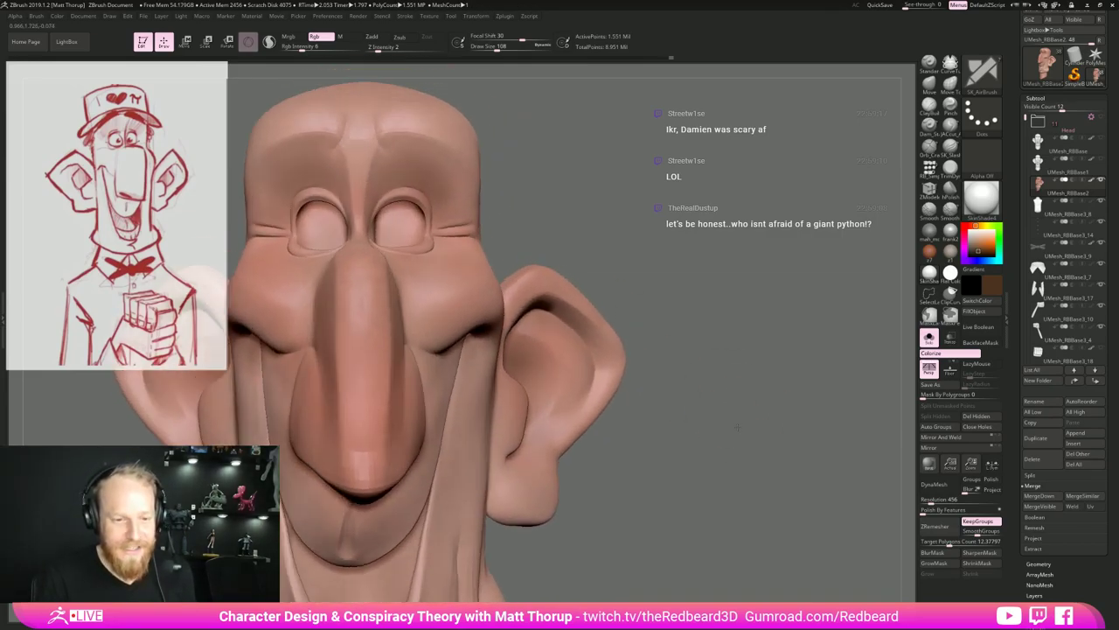
mouse_move(732, 463)
alt+mouse_down()
mouse_move(674, 418)
mouse_move(711, 429)
mouse_move(719, 472)
alt+mouse_up()
Deepen the shading in the ear's inner hollow with the airbrush at draw size 83.
key(s)
drag(471, 357, 460, 359)
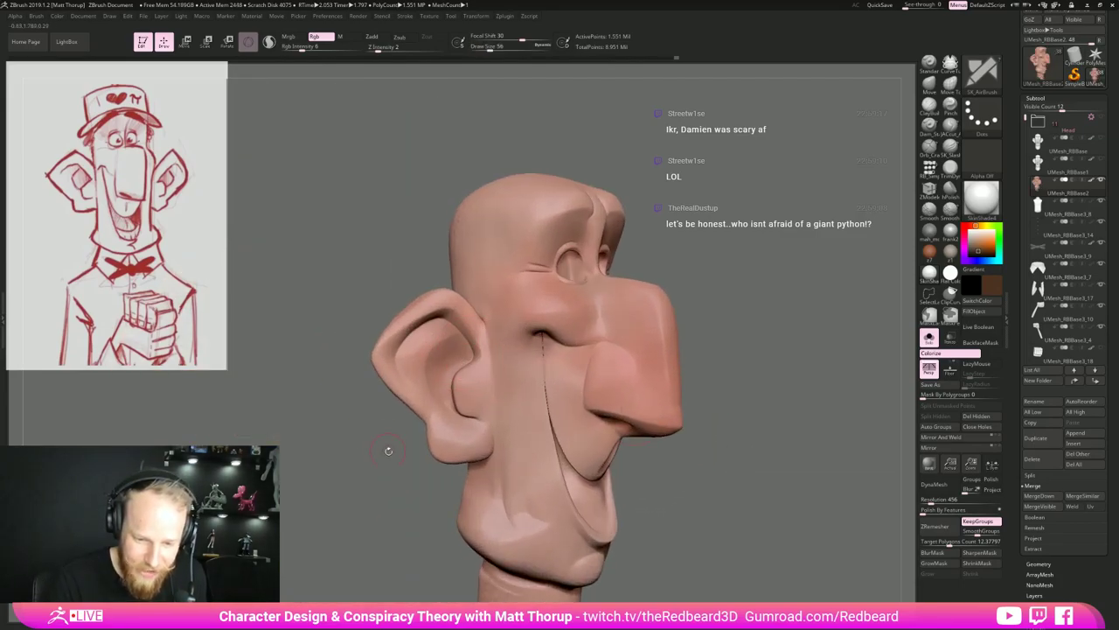
drag(387, 450, 413, 449)
key(s)
drag(455, 361, 461, 360)
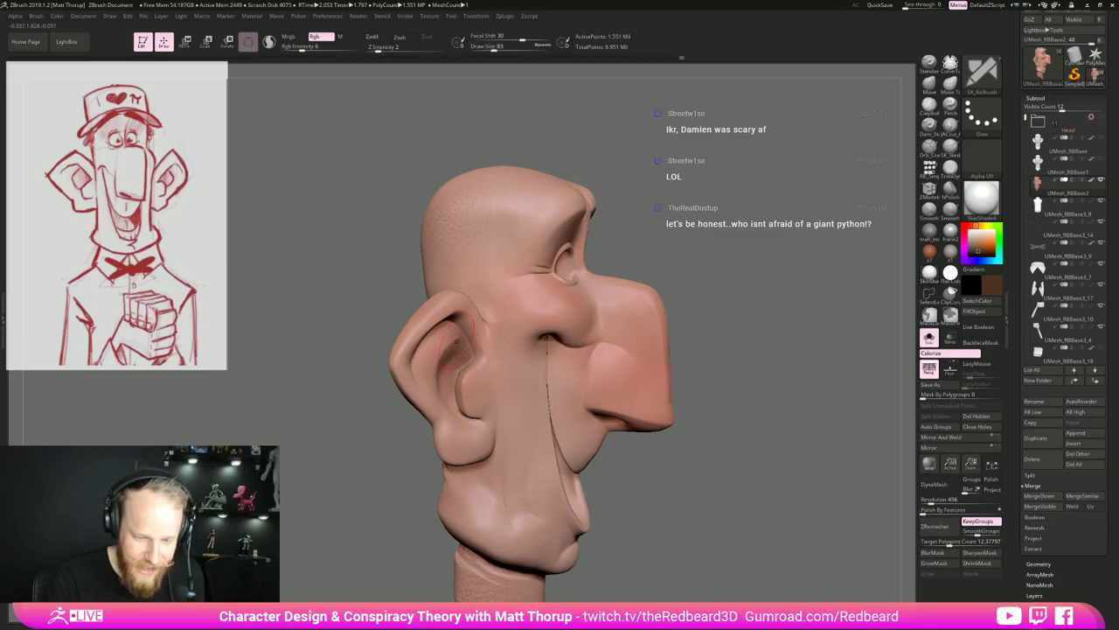
drag(743, 394, 603, 378)
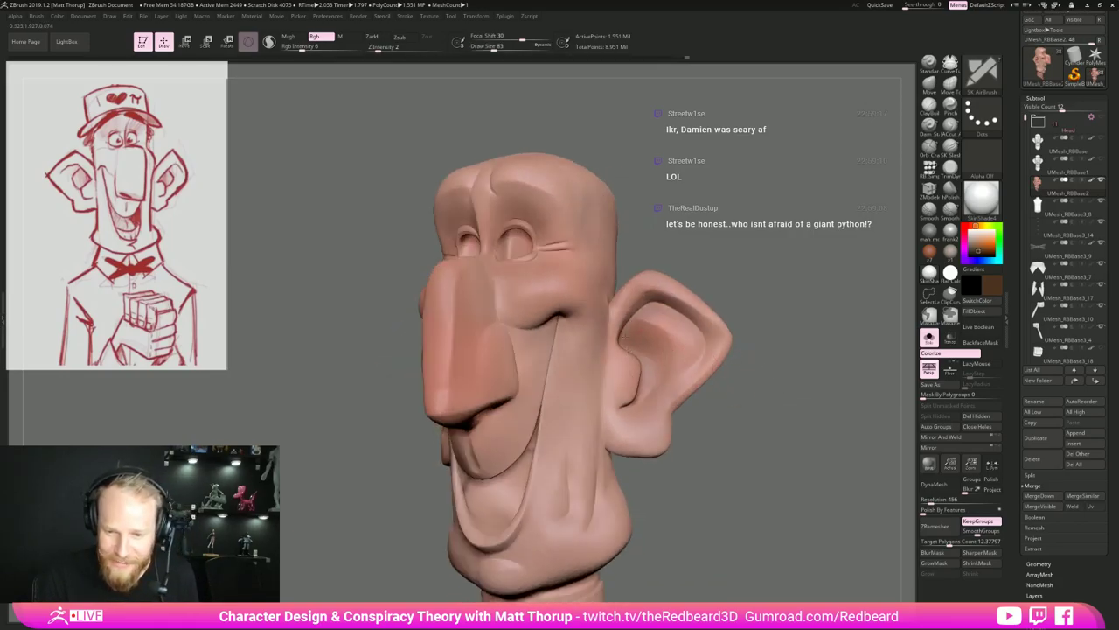
drag(769, 422, 729, 423)
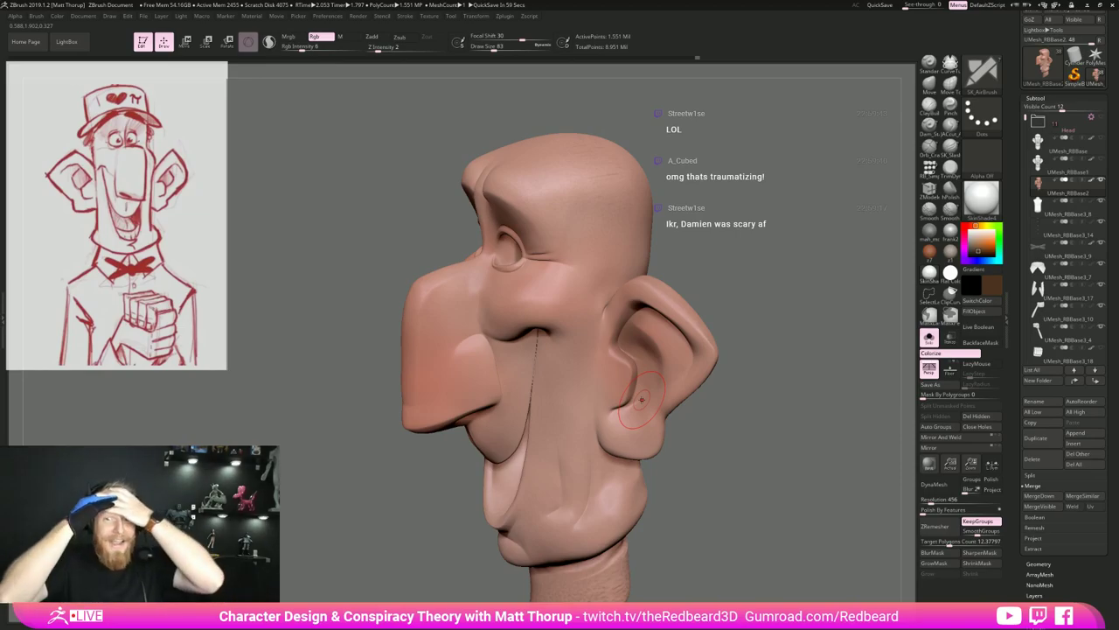
Try a reddish-brown colour on the lower lip and undo the stroke.
drag(682, 465, 762, 463)
alt+drag(710, 560, 701, 518)
click(990, 284)
drag(944, 207, 937, 207)
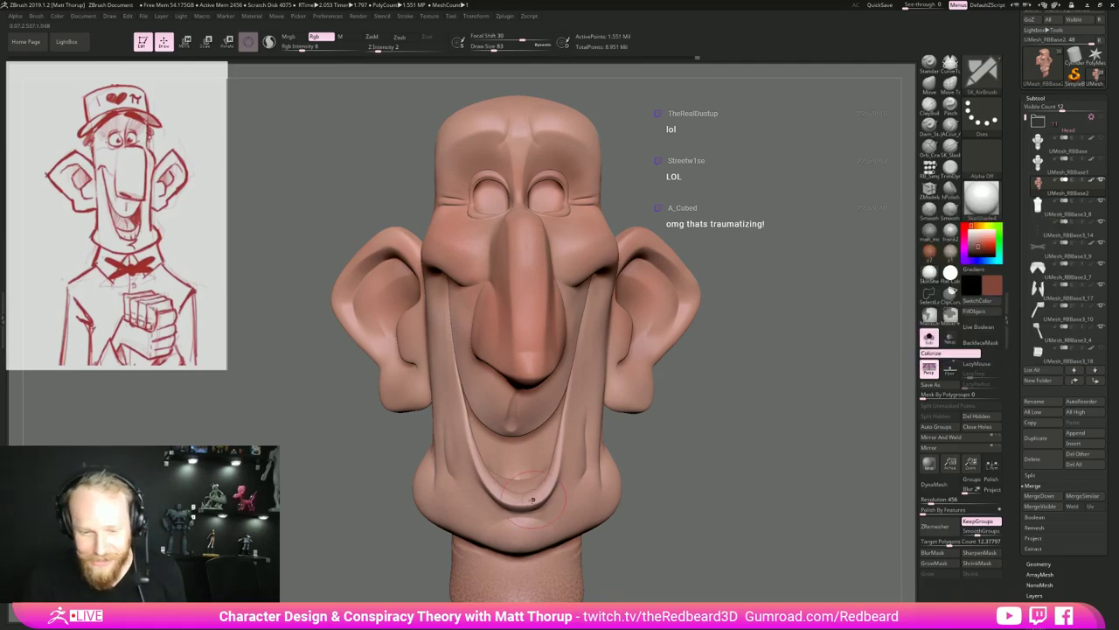
drag(524, 501, 546, 492)
key(ctrl+z)
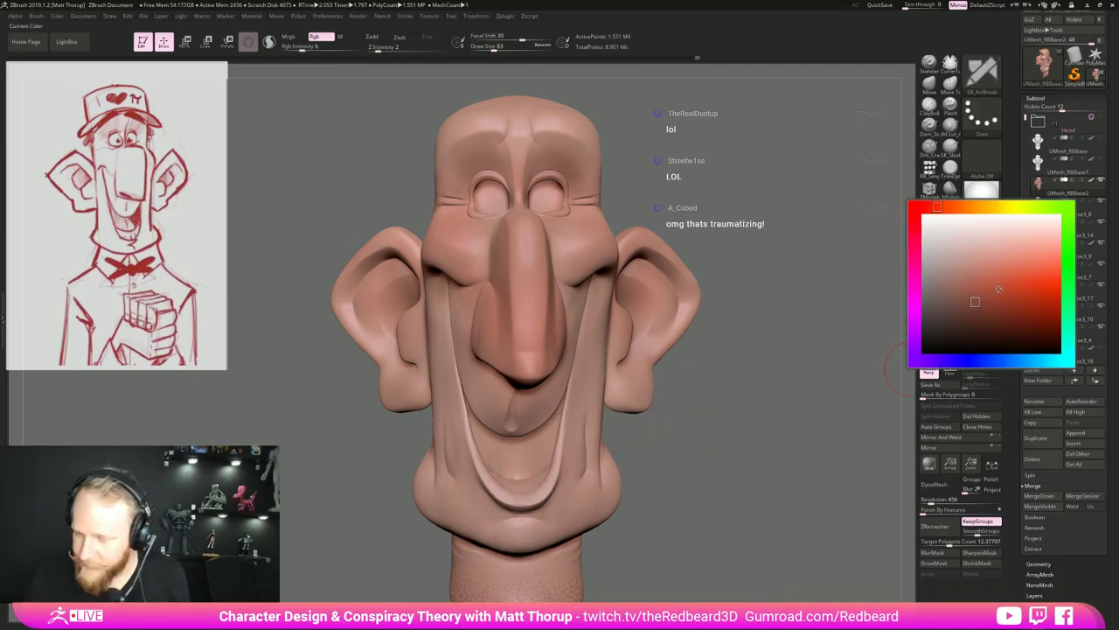
Choose a stronger muted red and paint it along the lower lip with a smaller airbrush at draw size 46.
drag(993, 285, 567, 444)
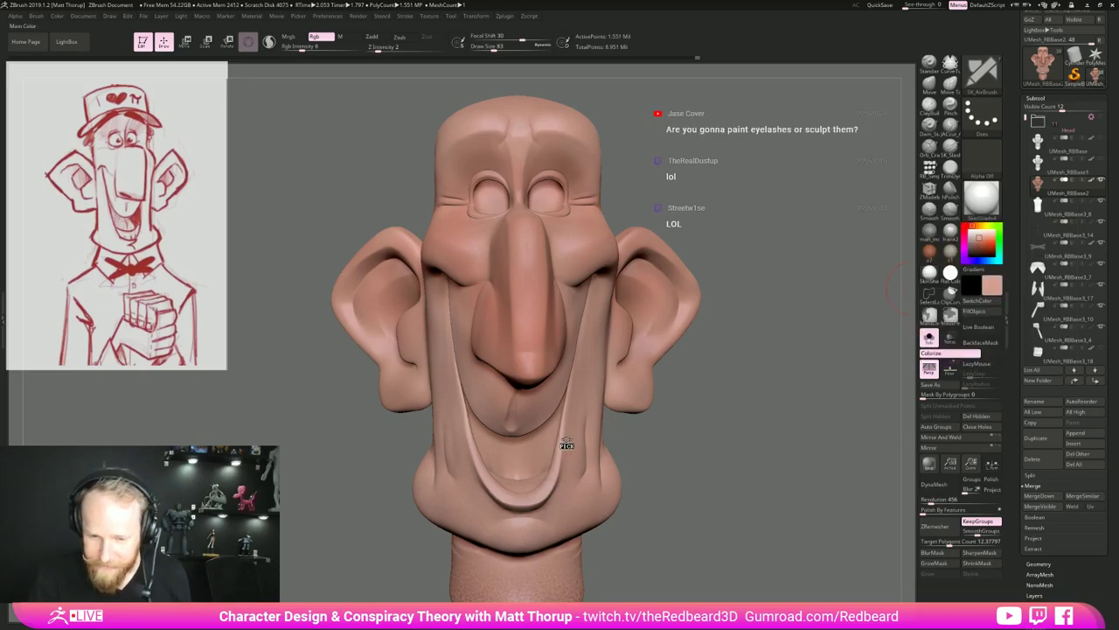
click(992, 285)
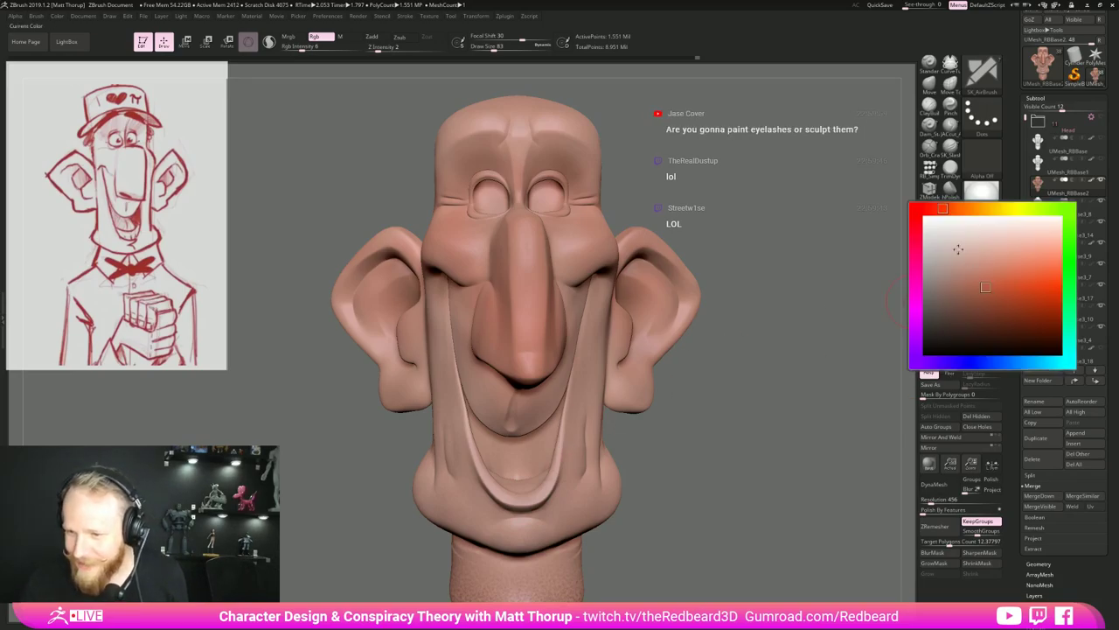
click(935, 208)
key(s)
mouse_move(522, 502)
mouse_down()
mouse_move(540, 489)
mouse_move(563, 418)
mouse_up()
key(s)
key(s)
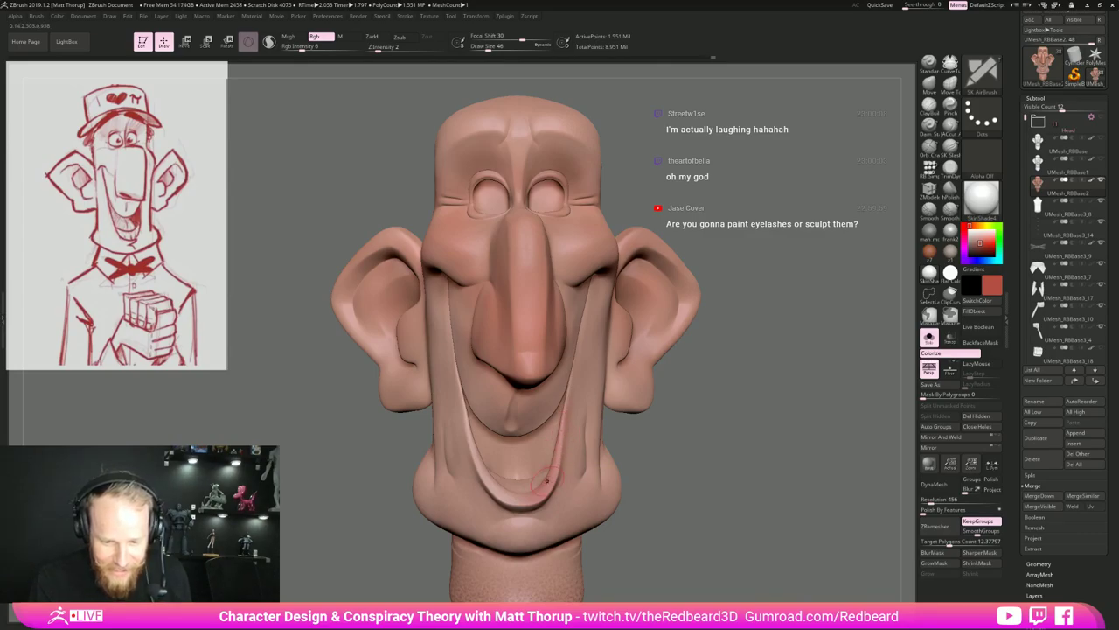
alt+drag(683, 451, 691, 444)
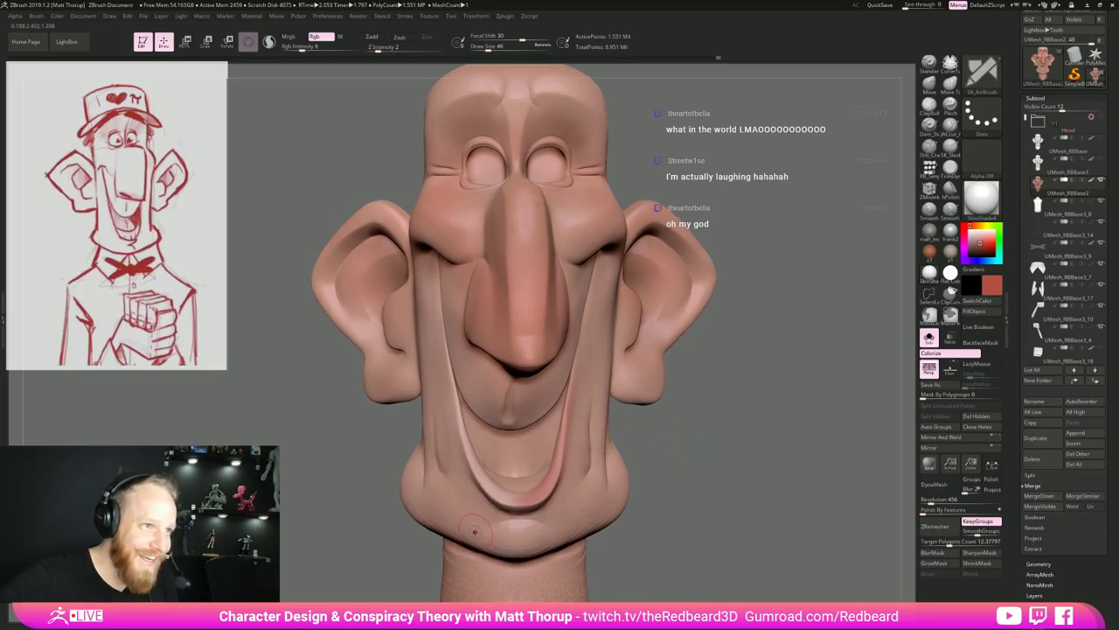
drag(479, 475, 484, 473)
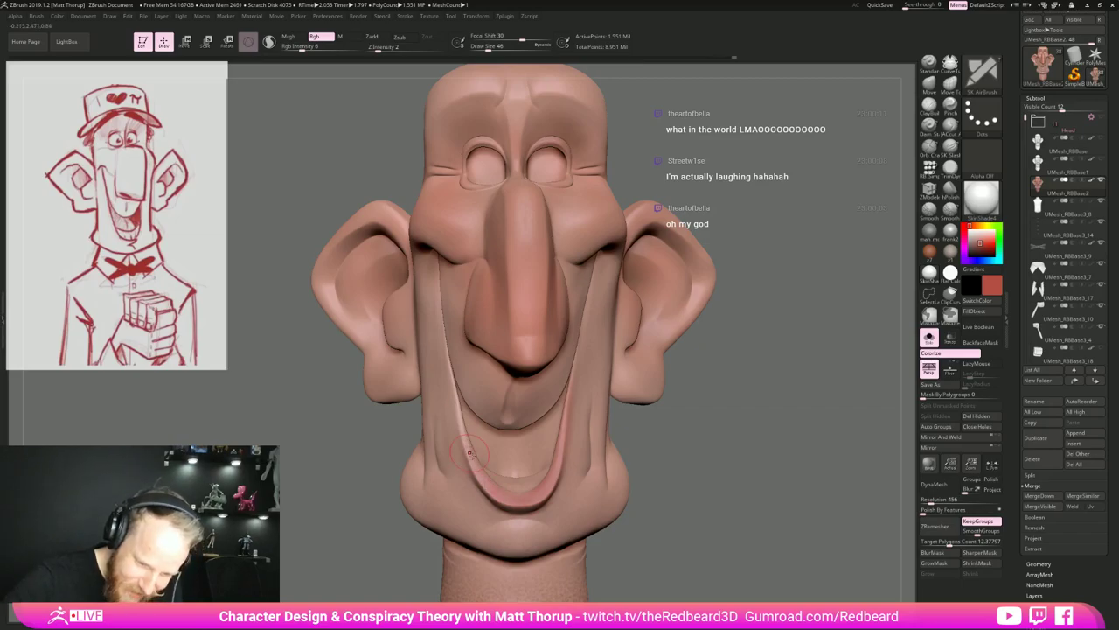
Extend the red along the lower lip toward the mouth corners with the airbrush at draw size 39.
drag(717, 424, 778, 421)
key(s)
drag(474, 458, 471, 458)
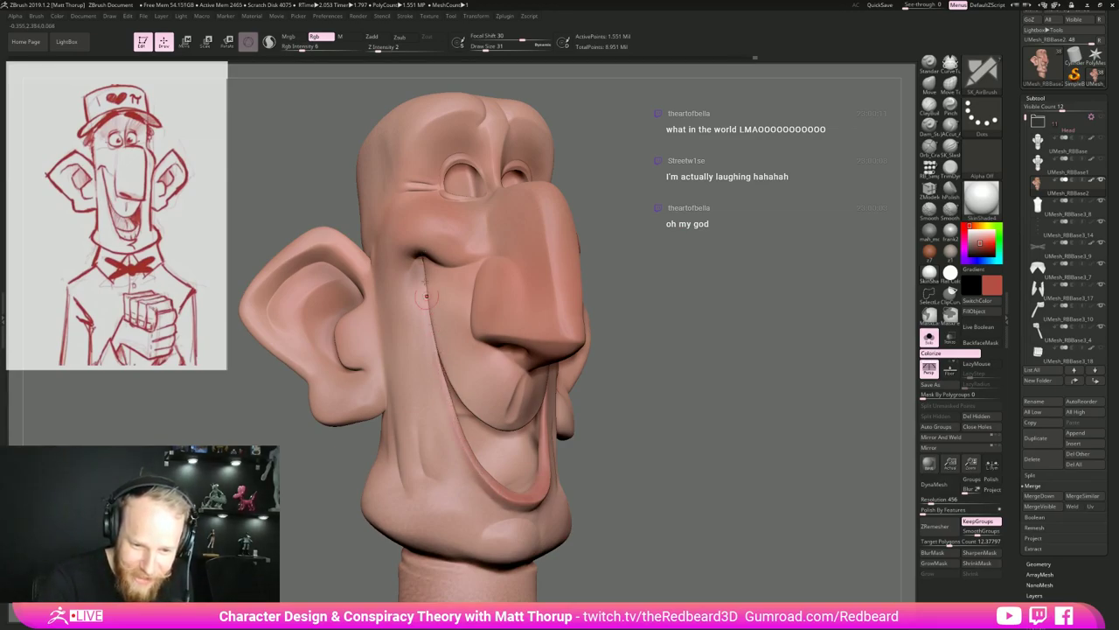
drag(617, 389, 530, 395)
drag(447, 492, 451, 493)
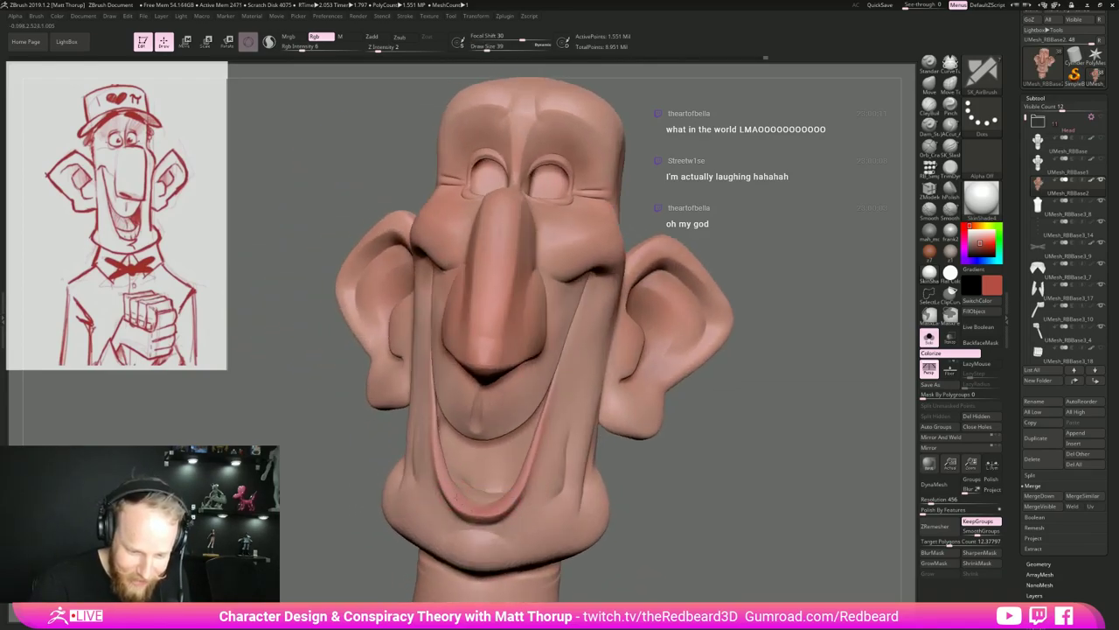
drag(708, 479, 702, 560)
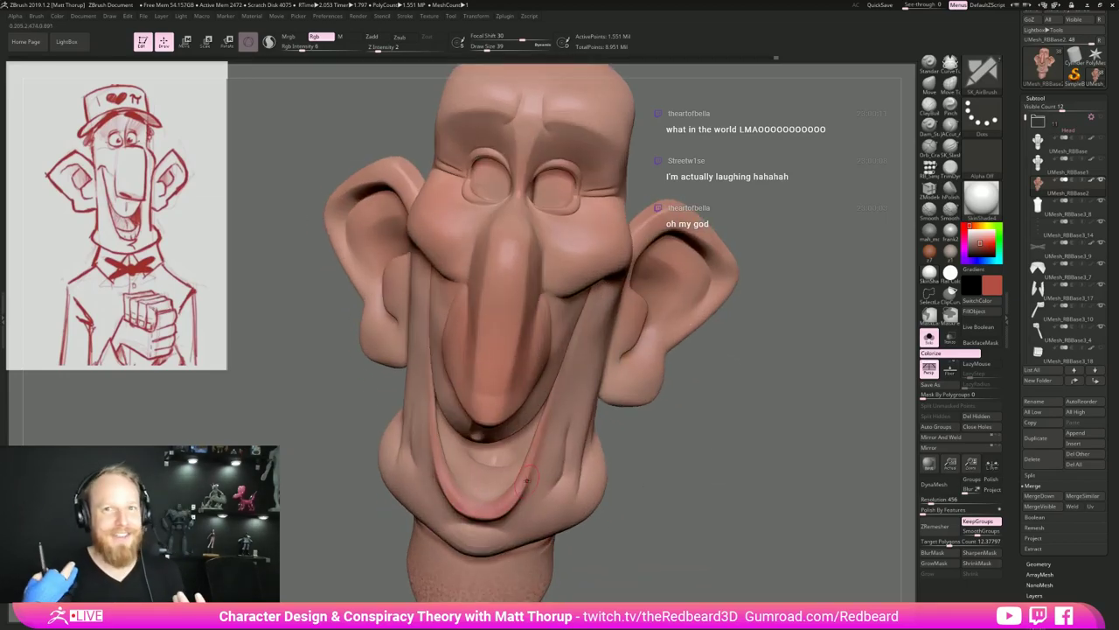
Isolate the lips polygroup and paint the red evenly over the lower lip.
drag(656, 408, 622, 376)
mouse_move(697, 421)
mouse_down()
mouse_move(708, 322)
mouse_move(678, 357)
mouse_move(637, 339)
mouse_move(630, 311)
mouse_up()
ctrl+shift+click(459, 449)
drag(472, 457, 412, 471)
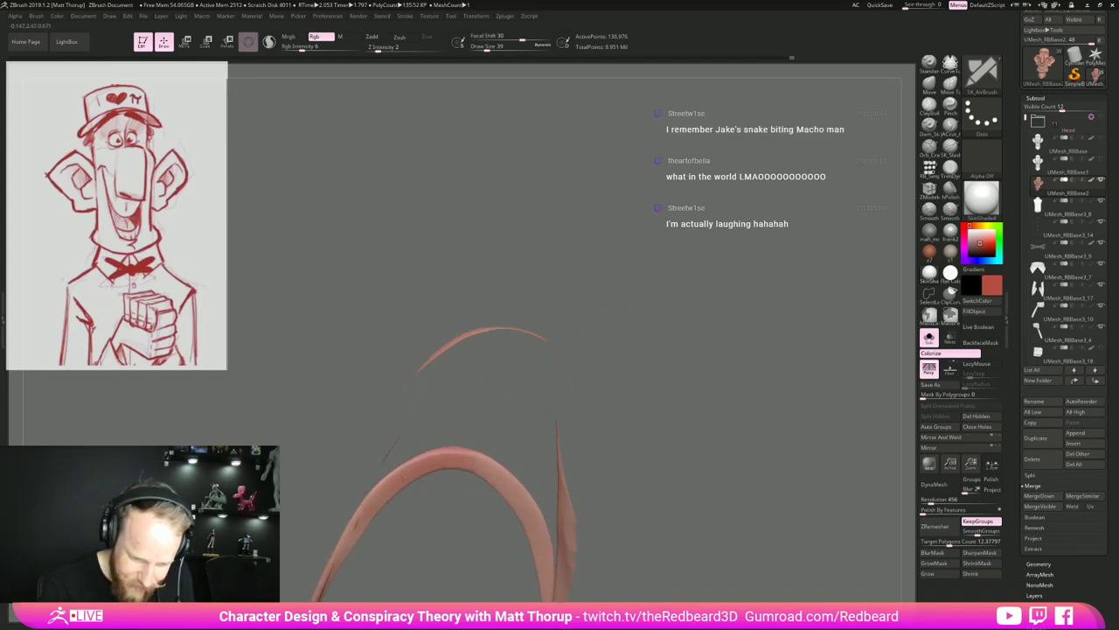
mouse_move(486, 465)
mouse_down()
mouse_move(525, 507)
mouse_move(549, 584)
mouse_up()
mouse_move(638, 534)
alt+mouse_down()
mouse_move(688, 439)
mouse_move(671, 418)
mouse_move(724, 537)
alt+mouse_up()
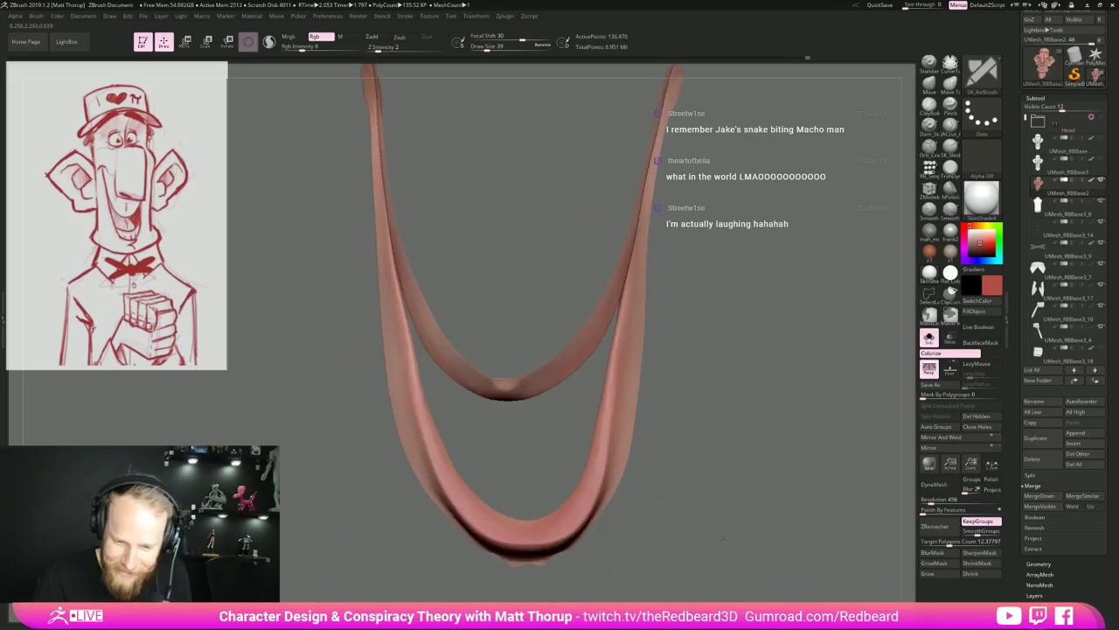
drag(730, 479, 725, 468)
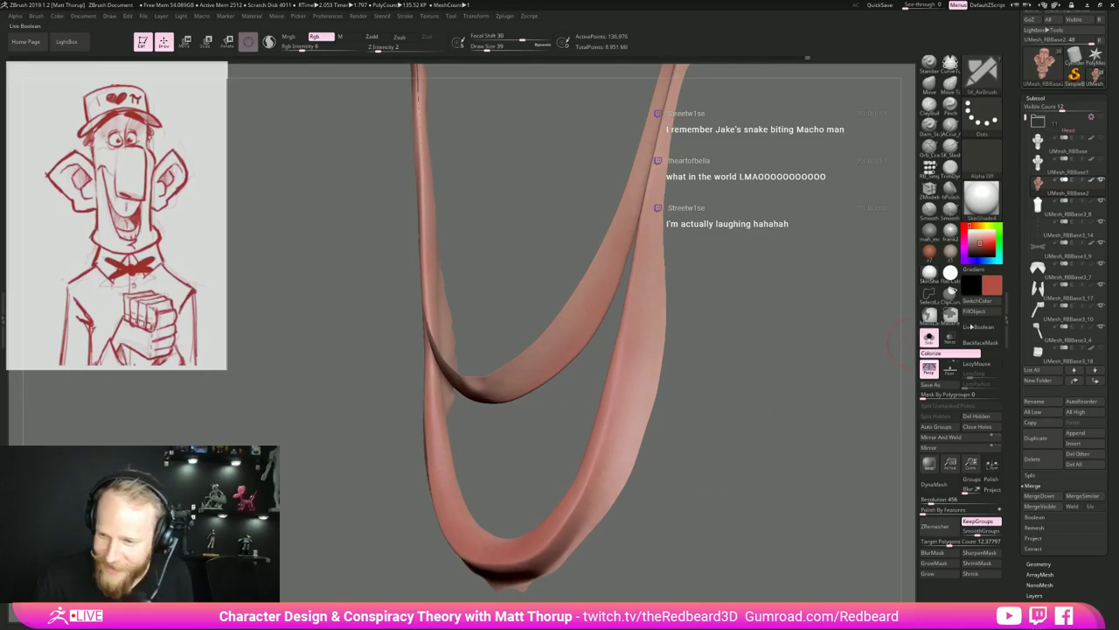
Sample the light skin tone, set focal shift to -20 and draw size to 23, and soften the lip colouring.
drag(751, 364, 639, 416)
key(s)
drag(536, 373, 530, 371)
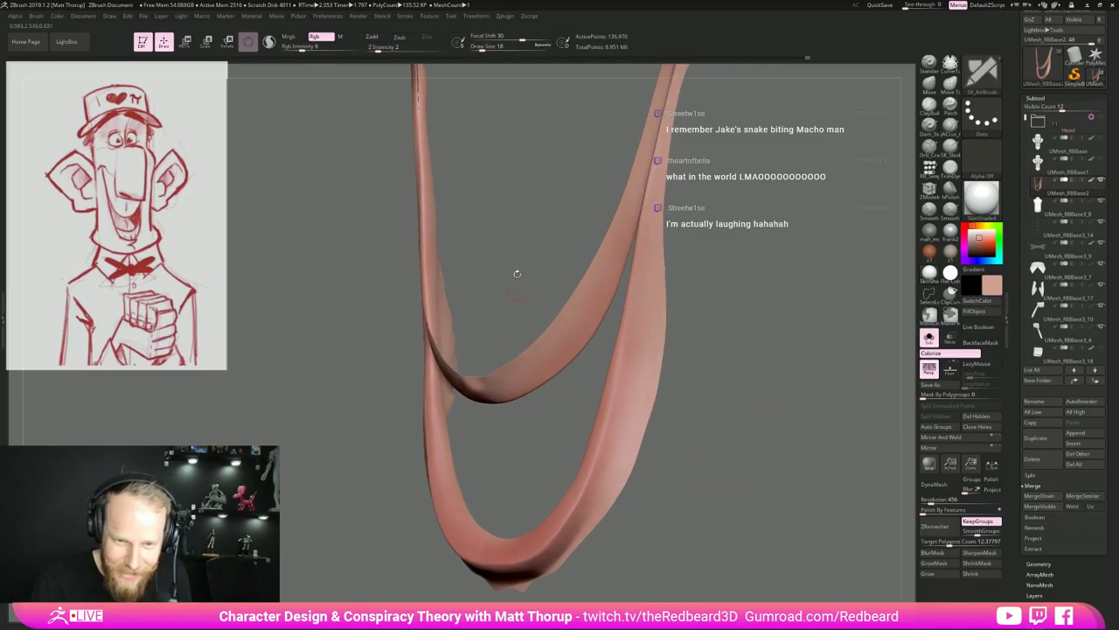
drag(516, 37, 502, 37)
key(s)
drag(507, 386, 509, 386)
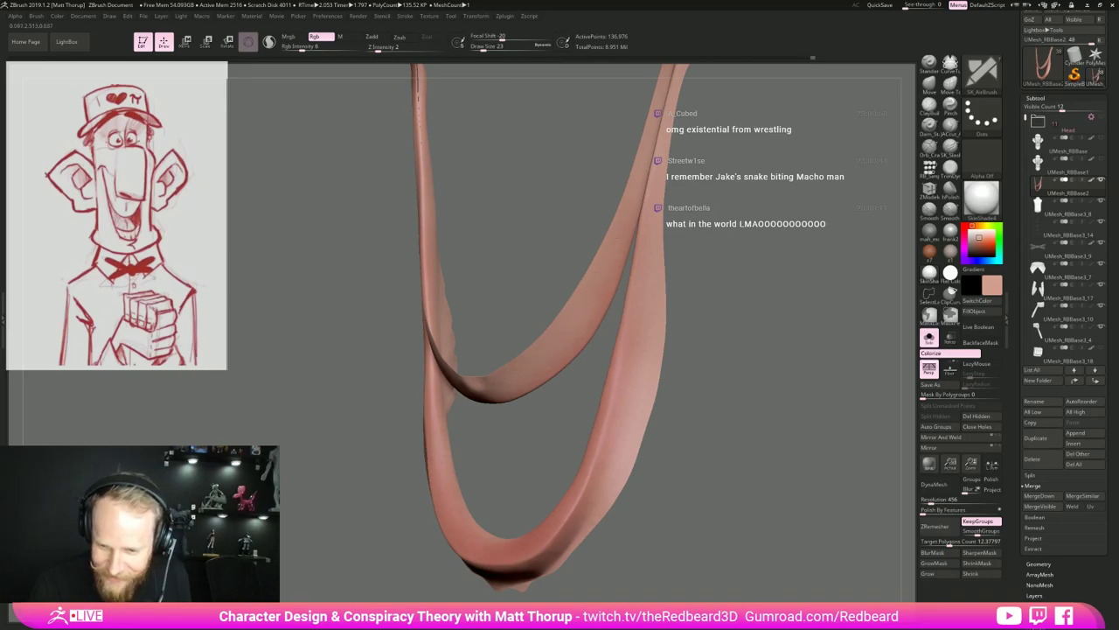
drag(516, 302, 660, 310)
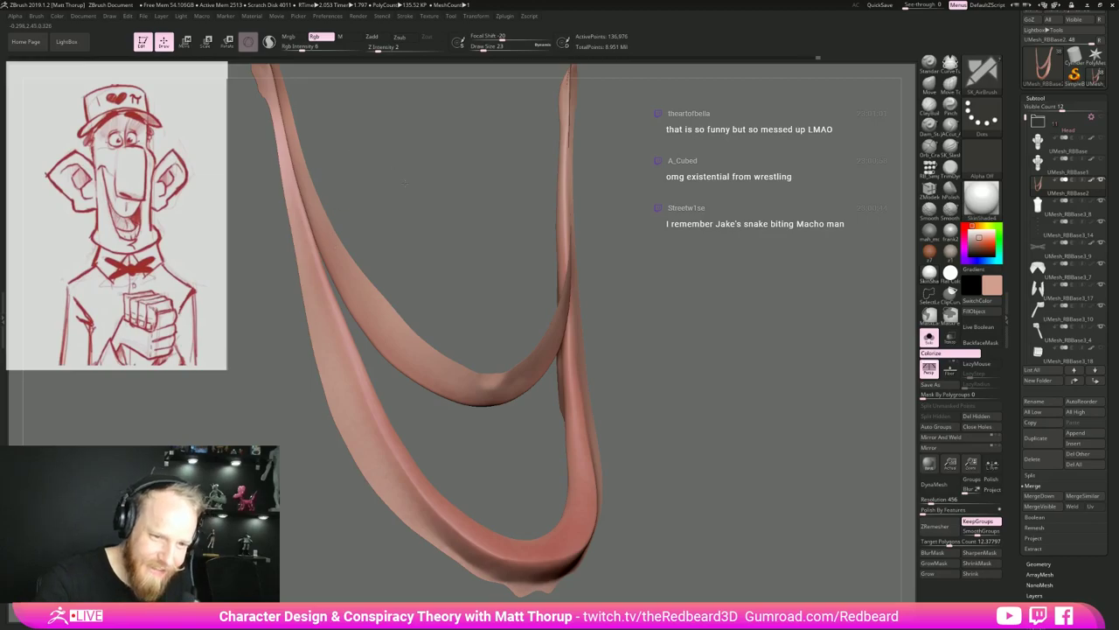
Unhide the rest of the head and turn off solo mode to show the full character.
alt+drag(405, 182, 456, 315)
ctrl+shift+click(456, 299)
alt+drag(792, 412, 752, 477)
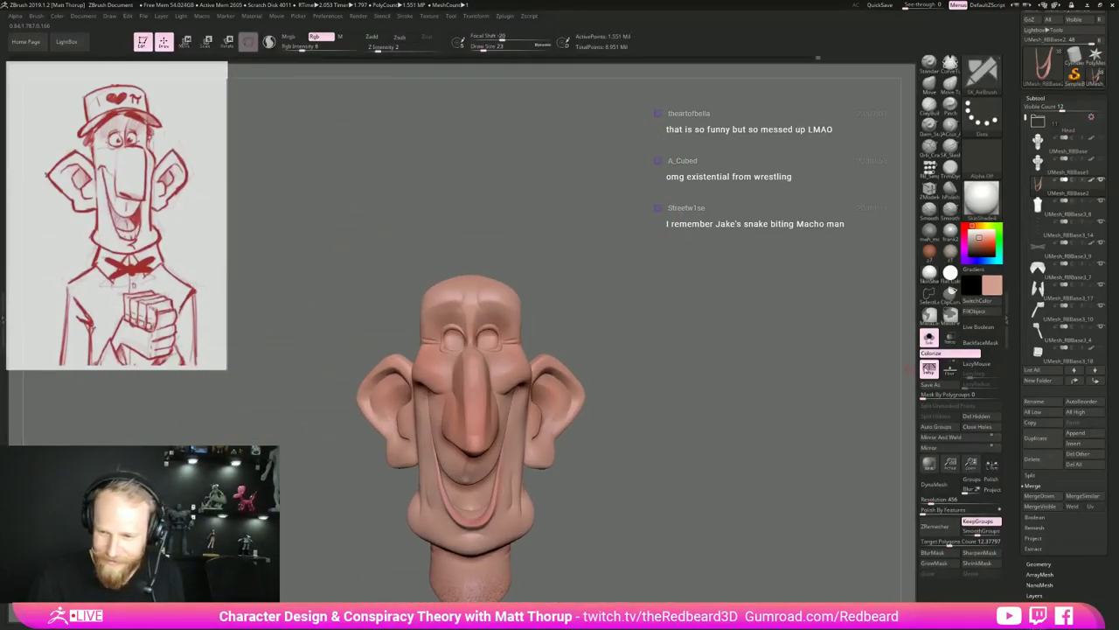
click(929, 338)
alt+drag(806, 424, 621, 457)
alt+drag(624, 515, 728, 494)
drag(804, 448, 742, 384)
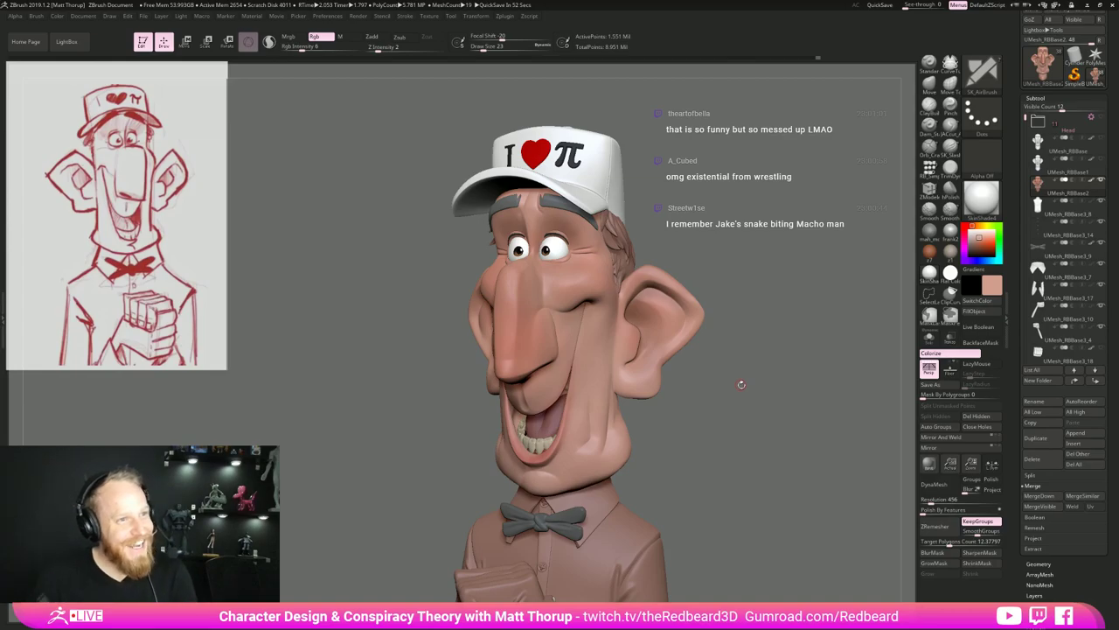
drag(760, 408, 764, 487)
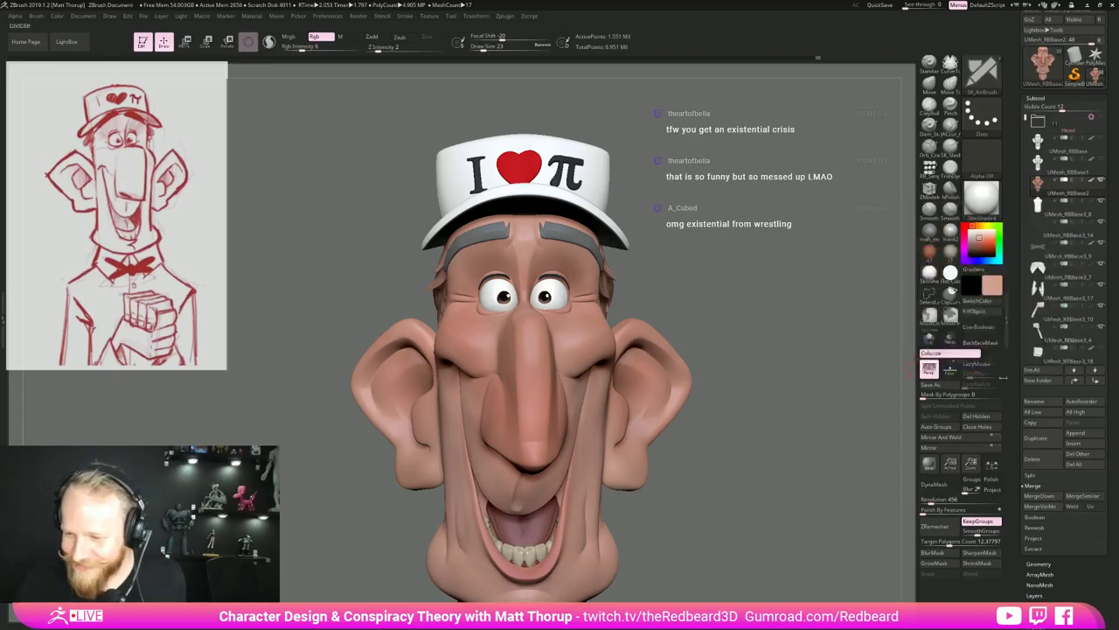
Change the current colour to a muted grey-blue, previewing it on the unpainted hair.
click(990, 278)
click(994, 282)
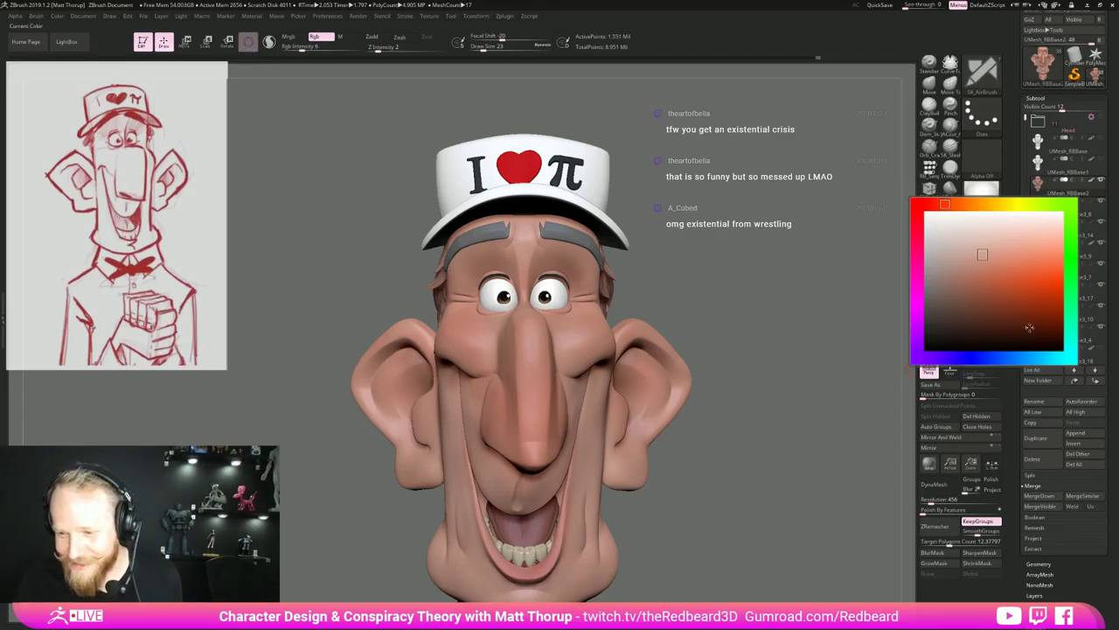
click(982, 245)
click(982, 243)
drag(831, 381, 793, 404)
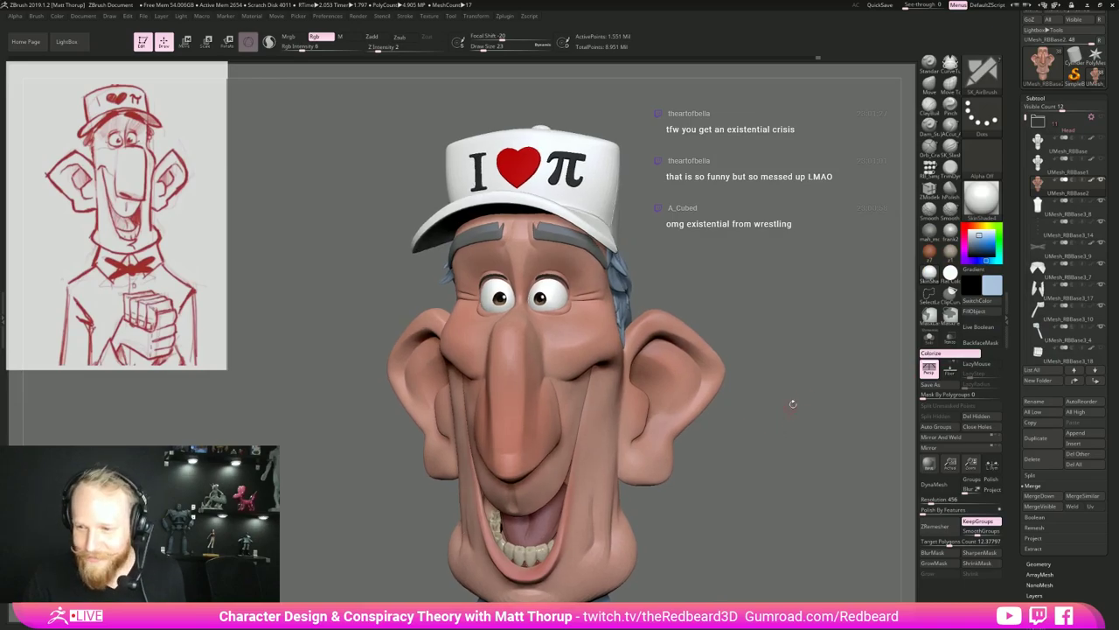
click(995, 285)
drag(960, 252, 937, 253)
drag(752, 418, 766, 439)
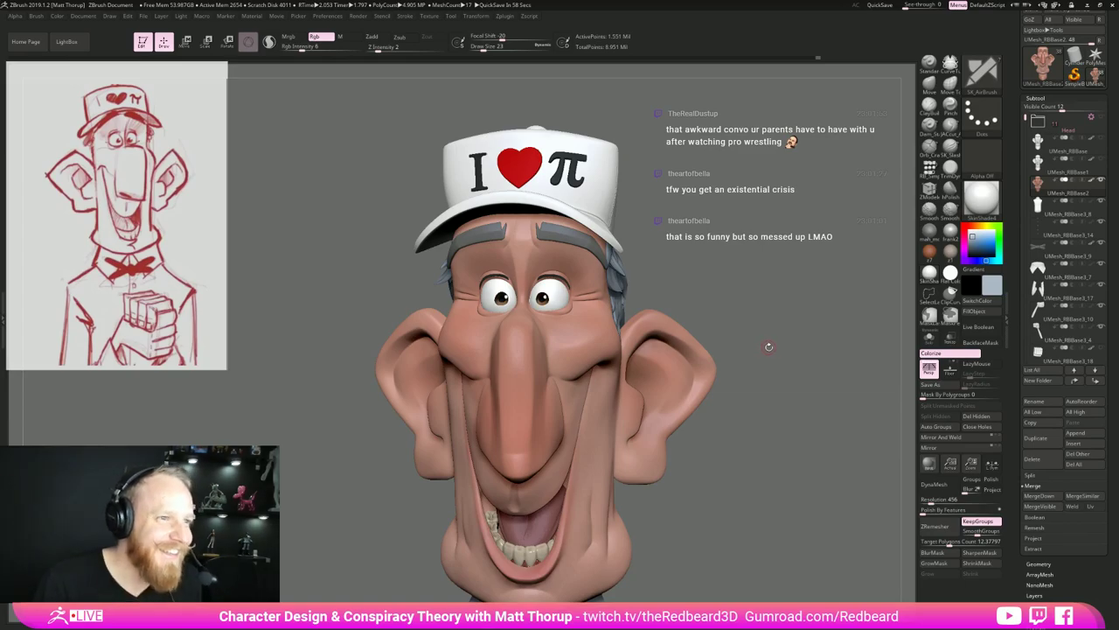
Set the draw size to 59 and paint the grey-blue tone softly around both eyes.
drag(778, 335, 734, 355)
key(s)
drag(542, 316, 560, 316)
key(s)
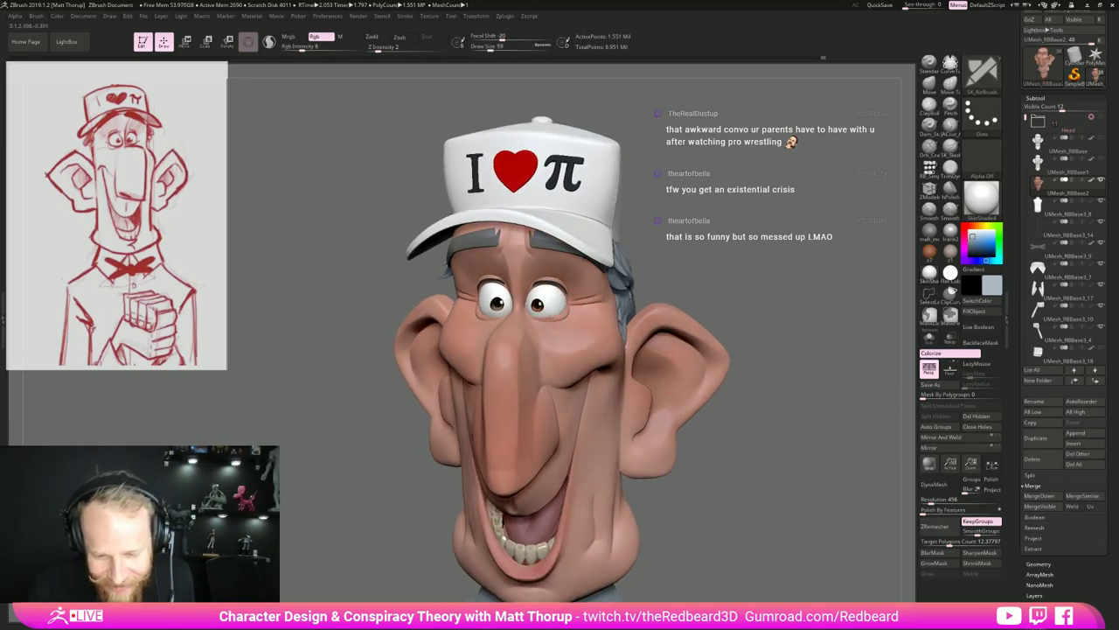
drag(645, 273, 485, 317)
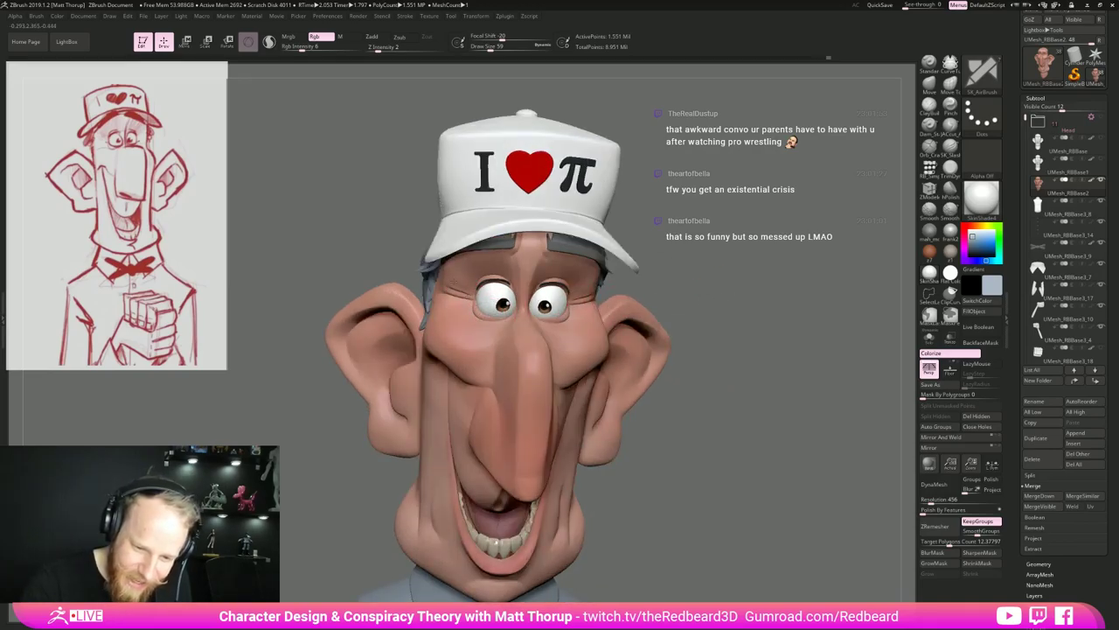
drag(690, 314, 722, 382)
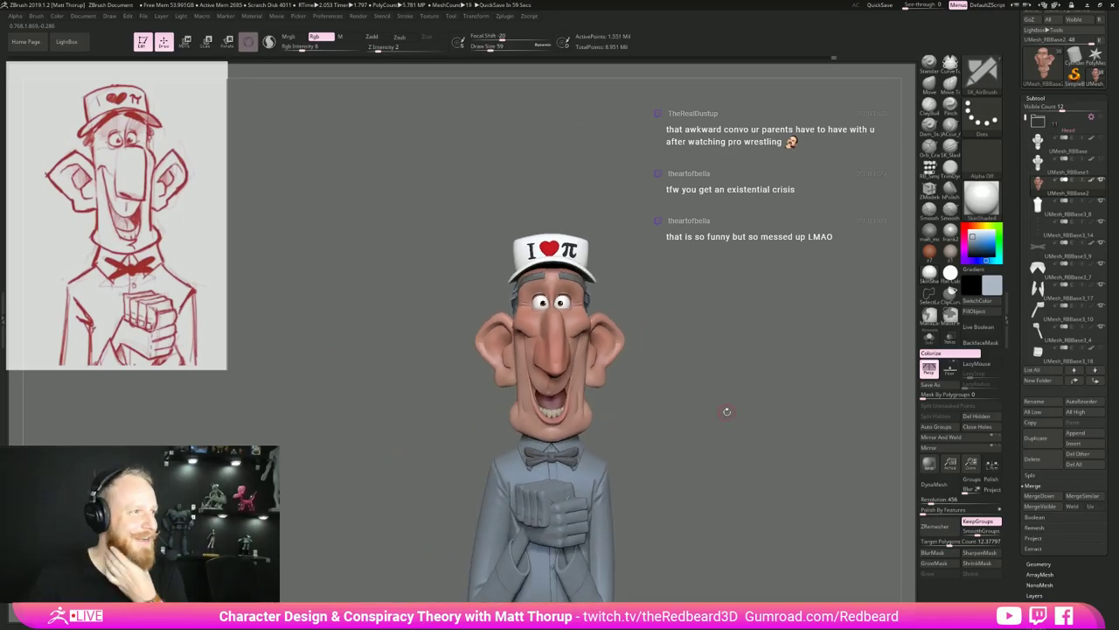
Set the draw size to 177 and brush grey-blue over the lower cheeks and jaw on both sides.
mouse_move(665, 375)
mouse_down()
mouse_move(710, 395)
mouse_move(739, 433)
mouse_up()
key(s)
drag(481, 391, 495, 391)
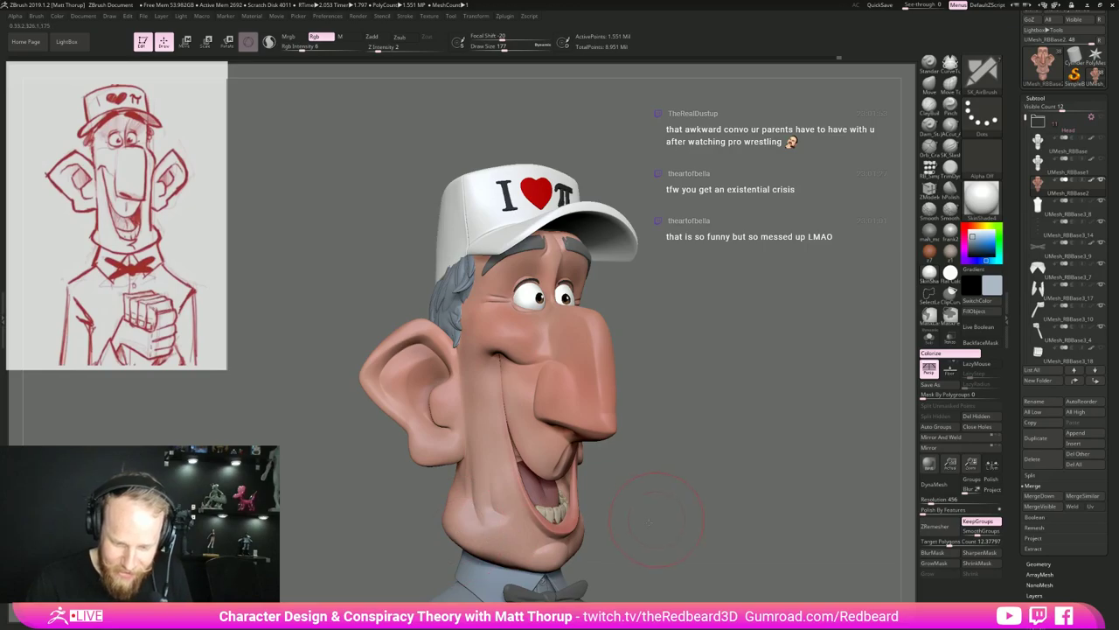
drag(648, 522, 567, 559)
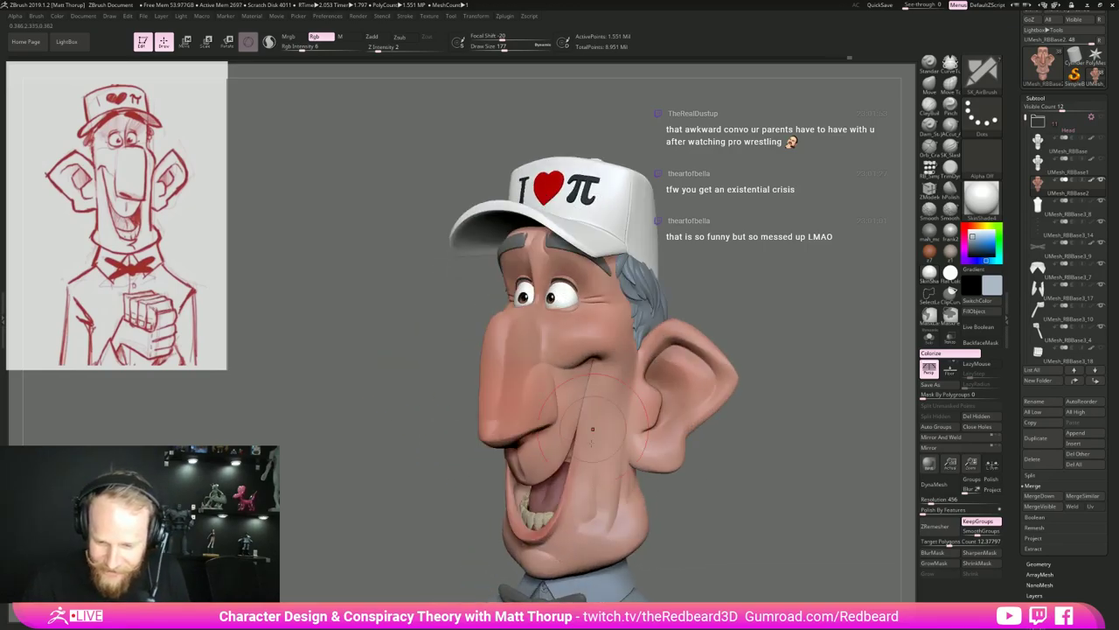
drag(759, 382, 804, 398)
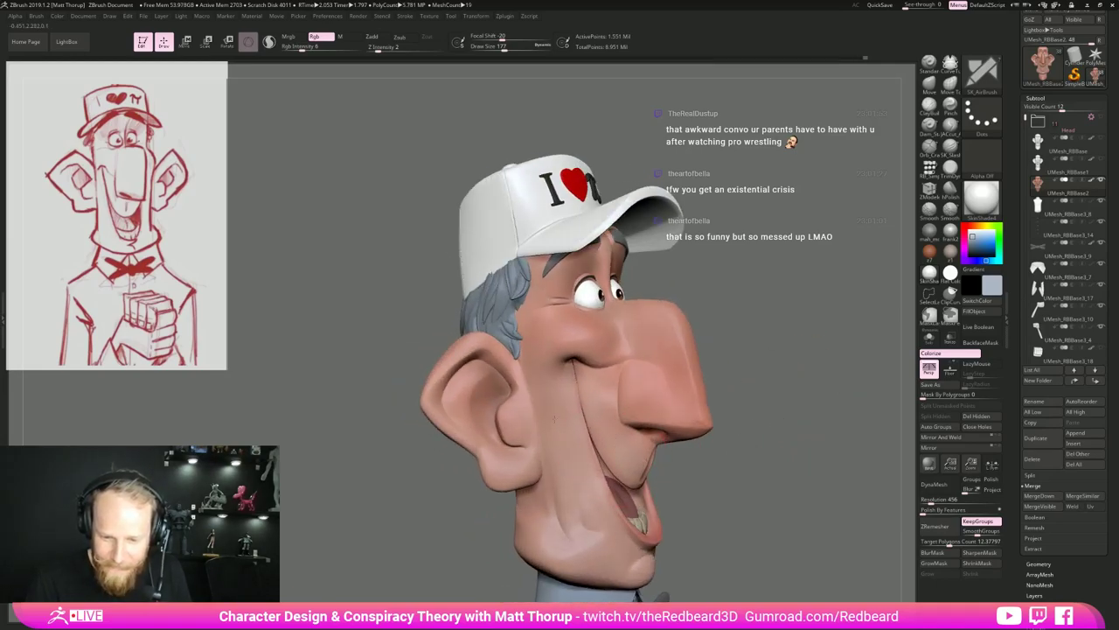
drag(754, 481, 703, 522)
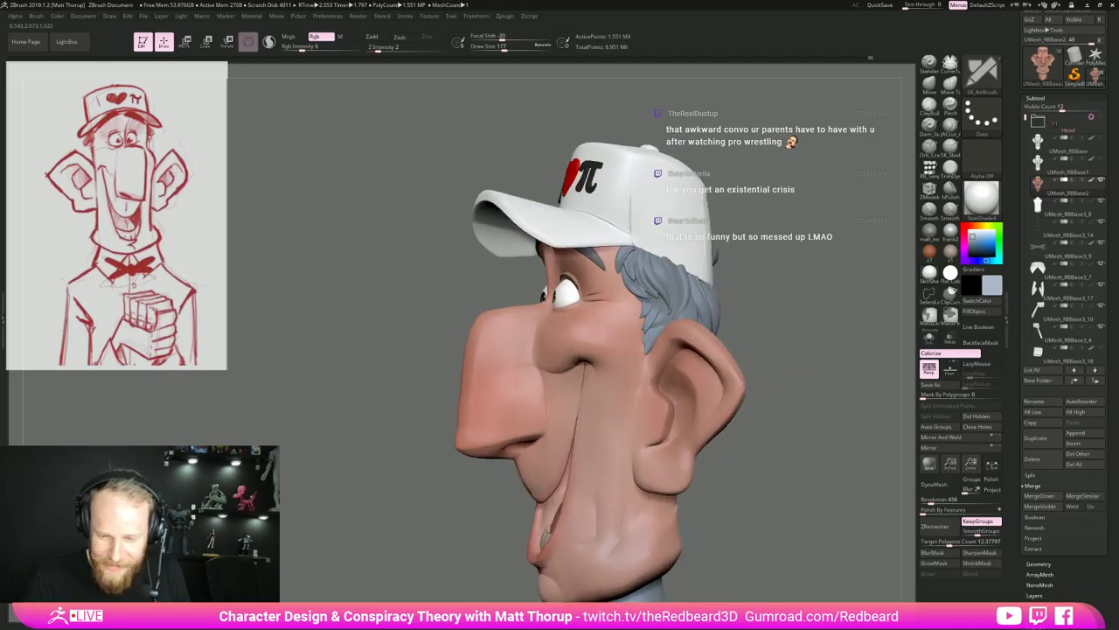
Set the draw size to 149 and paint grey-blue on the upper lip beneath the nose.
drag(770, 385, 809, 373)
key(s)
click(534, 484)
drag(749, 449, 533, 480)
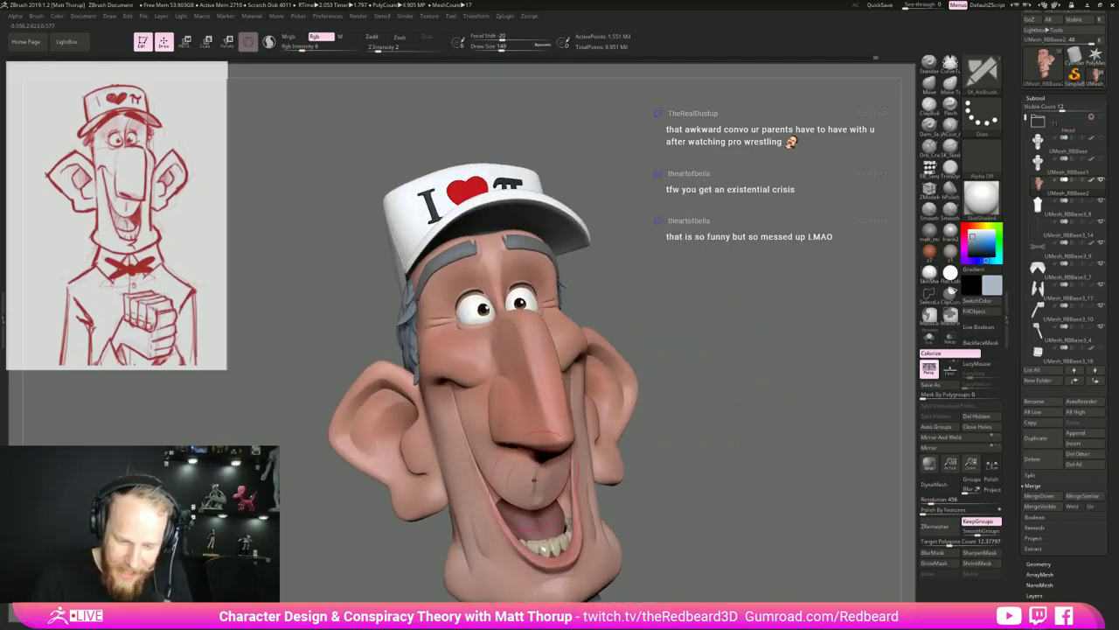
Examine the grey-blue skin shading on the head from a distance, the front, the sides and behind.
drag(682, 458, 632, 427)
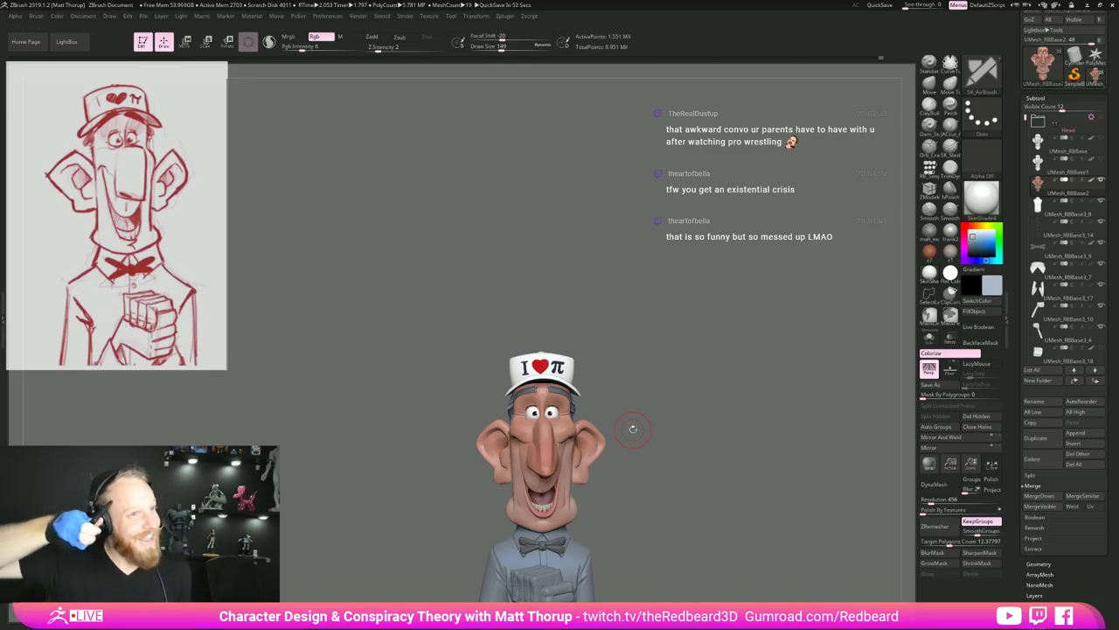
mouse_move(633, 429)
mouse_down()
mouse_move(717, 495)
mouse_move(709, 534)
mouse_move(783, 495)
mouse_move(730, 509)
mouse_up()
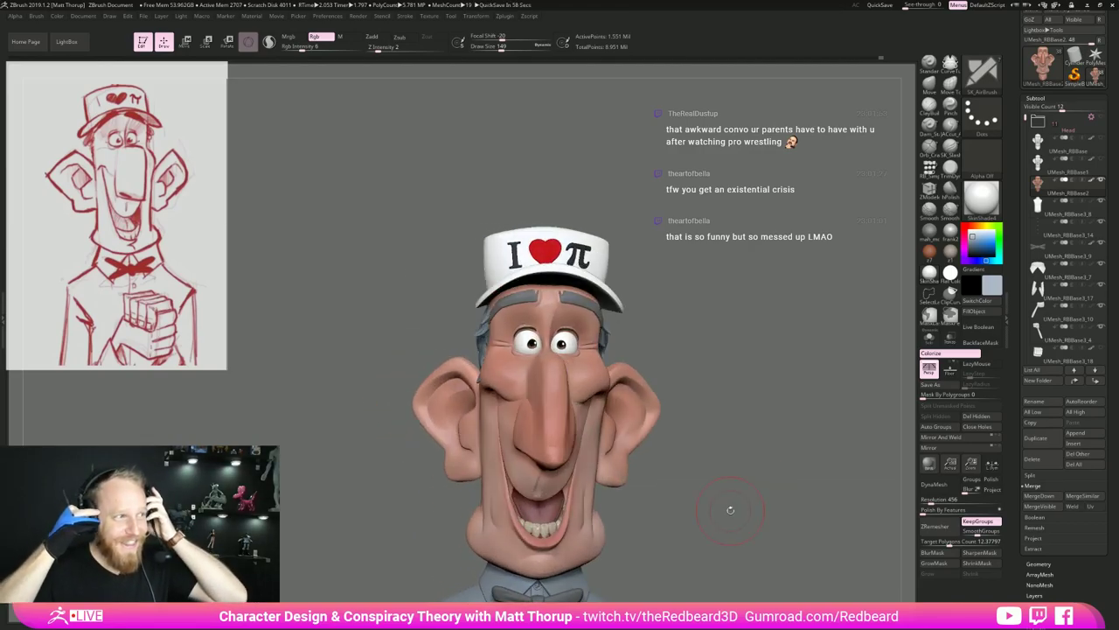
drag(730, 508, 725, 463)
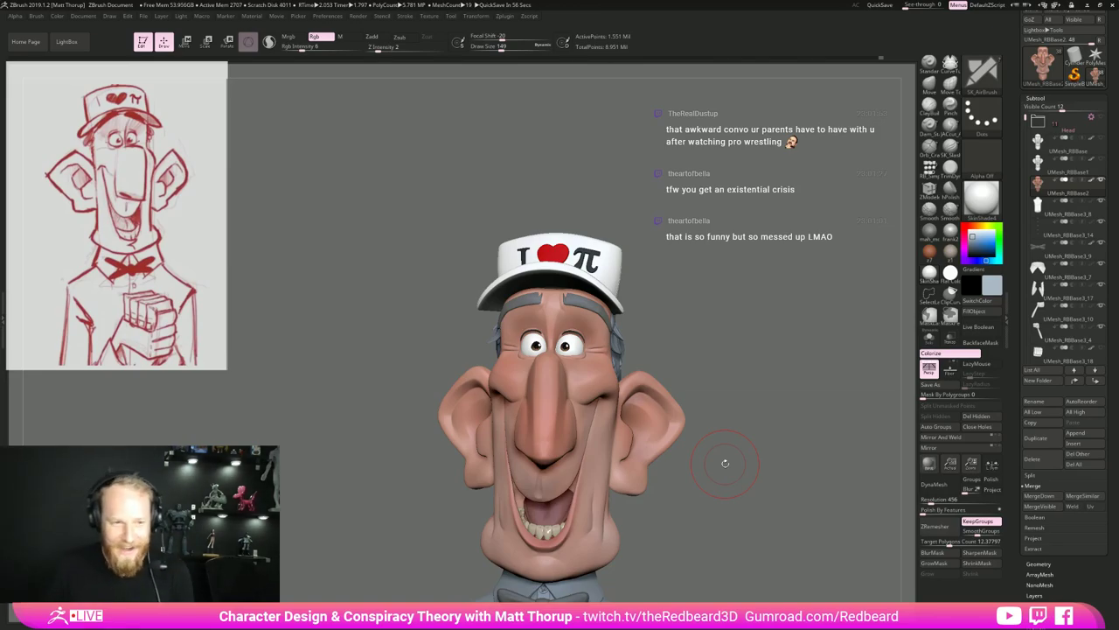
mouse_move(725, 462)
mouse_down()
mouse_move(759, 476)
mouse_move(733, 481)
mouse_up()
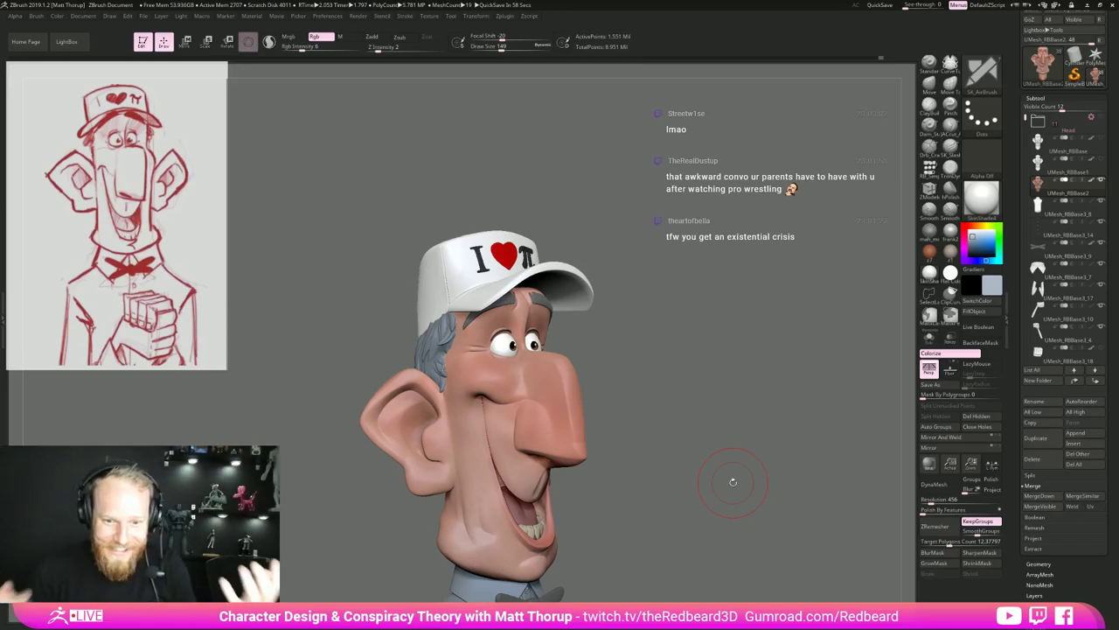
mouse_move(745, 428)
mouse_down()
mouse_move(752, 435)
mouse_move(735, 420)
mouse_move(721, 454)
mouse_move(708, 455)
mouse_up()
mouse_move(467, 420)
mouse_down()
mouse_move(480, 406)
mouse_move(477, 499)
mouse_up()
drag(722, 453, 718, 432)
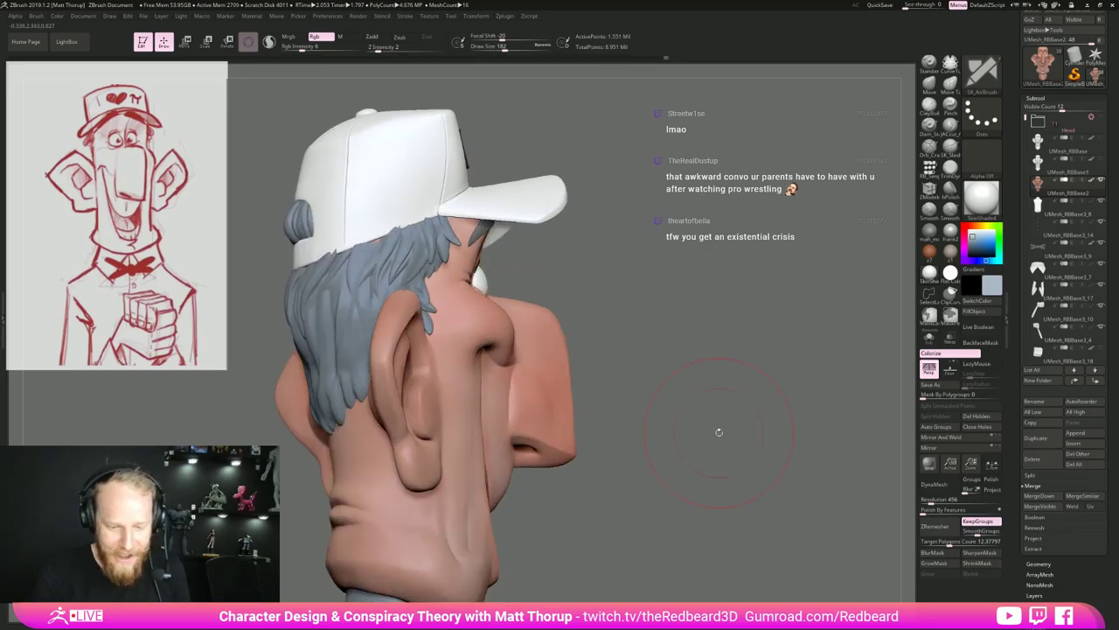
drag(646, 364, 773, 417)
mouse_move(786, 476)
mouse_down()
mouse_move(817, 429)
mouse_move(749, 415)
mouse_move(733, 471)
mouse_move(687, 456)
mouse_move(740, 475)
mouse_up()
Change the current colour to pale yellow, set the draw size to 116 and paint the bridge of the nose.
click(995, 285)
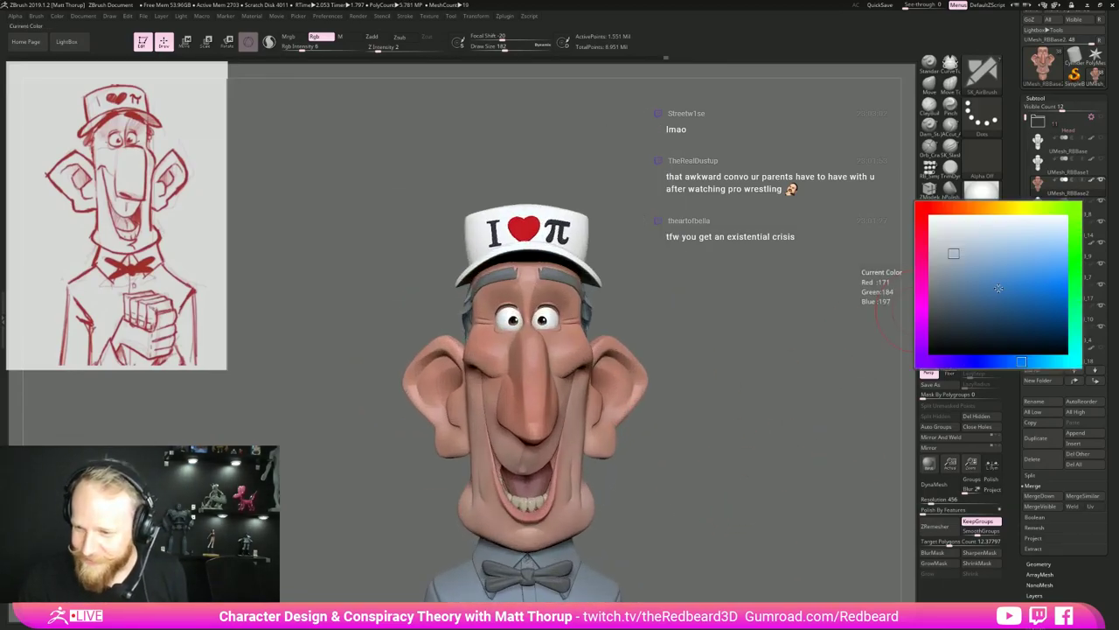
click(994, 208)
click(981, 245)
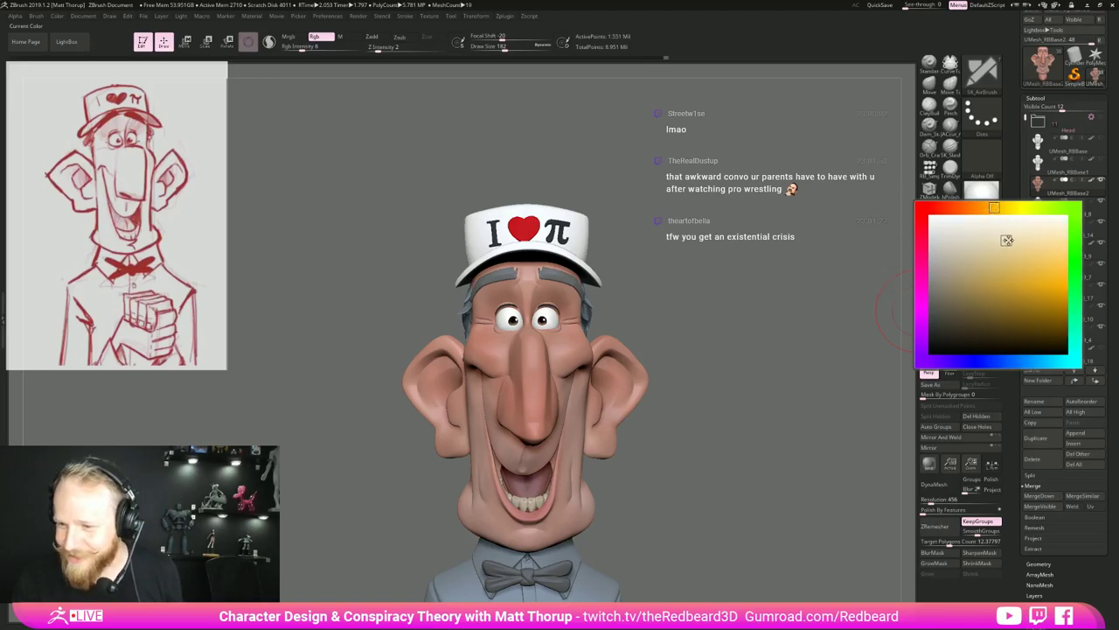
drag(800, 288, 778, 342)
key(s)
click(525, 365)
key(s)
click(528, 368)
key(bracketright)
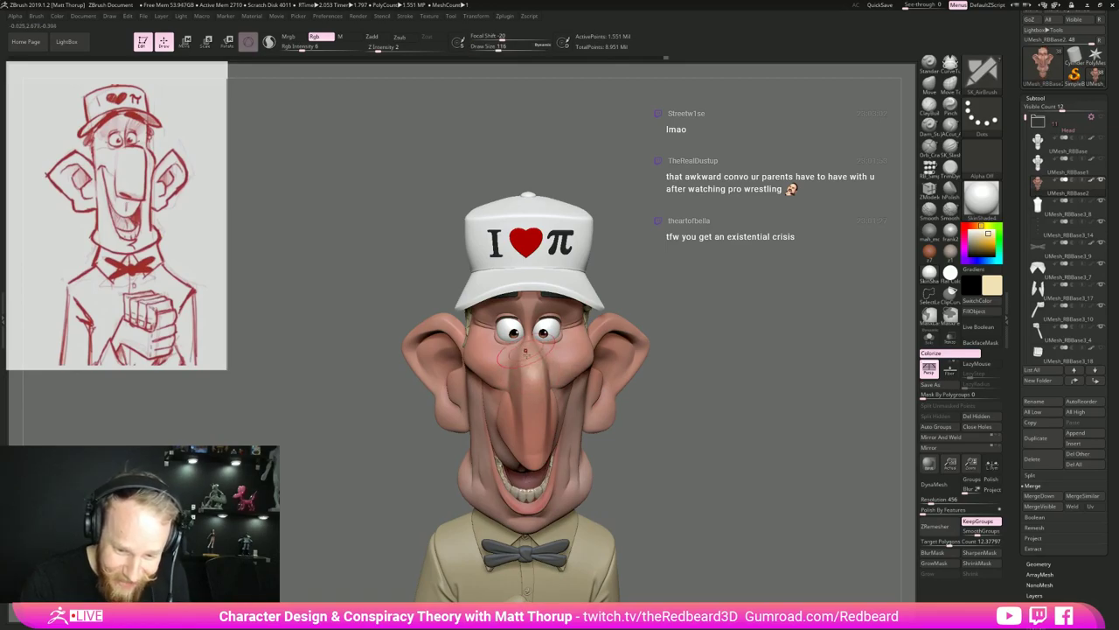
Set the draw size to 149 and build up the pale yellow on the upper nose.
drag(626, 483, 704, 448)
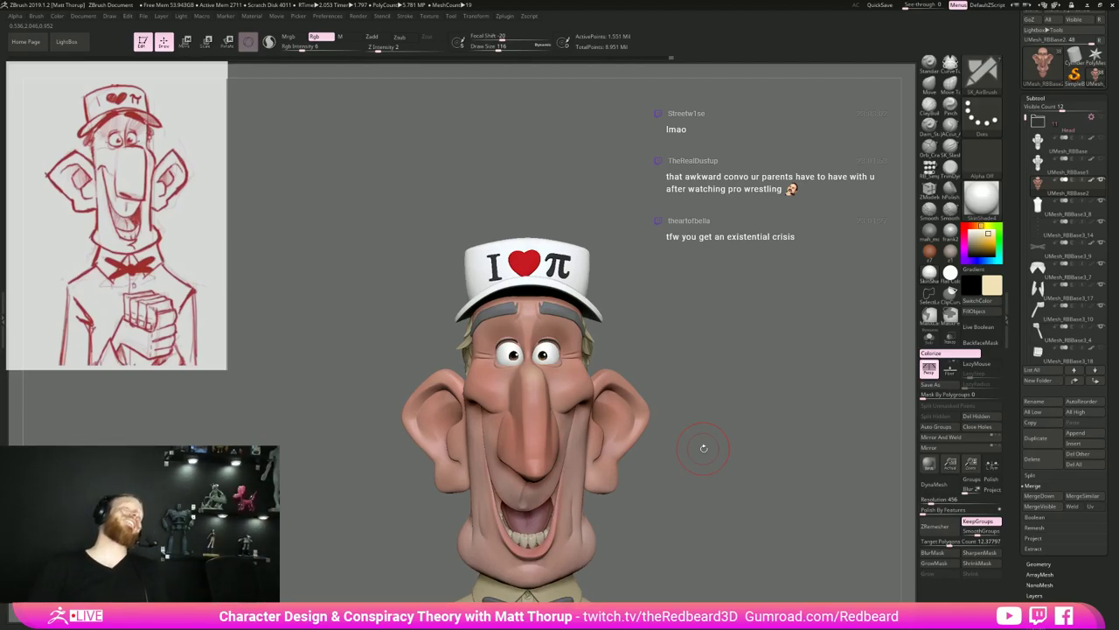
mouse_move(704, 449)
mouse_down()
mouse_move(809, 437)
mouse_move(516, 398)
mouse_move(551, 392)
mouse_move(536, 386)
mouse_up()
key(s)
right_drag(645, 367, 768, 345)
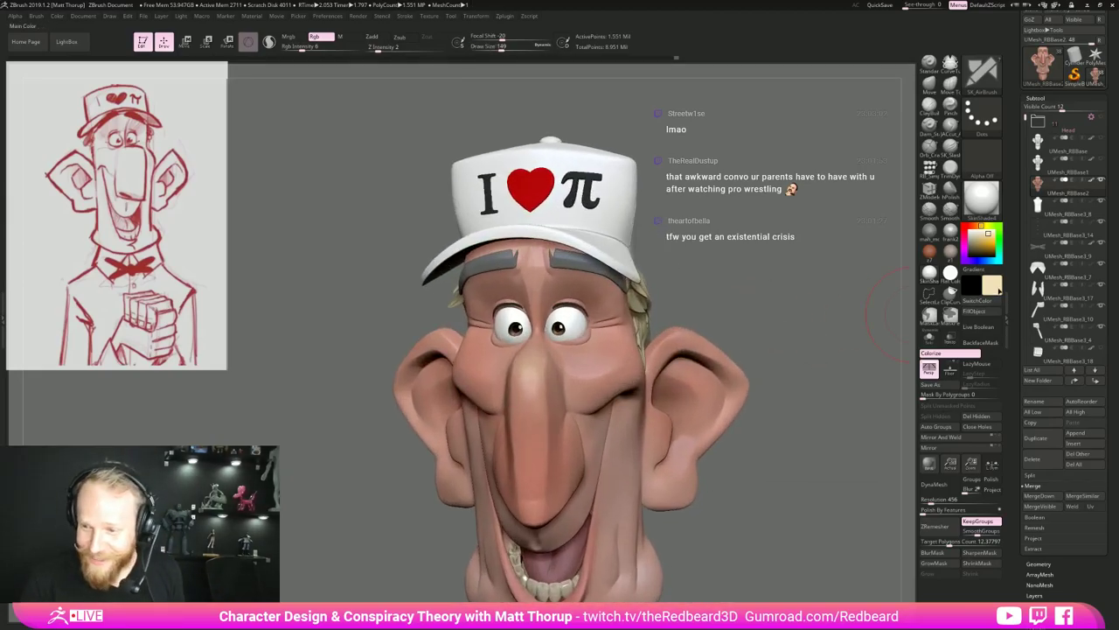
Change the current colour to dark crimson and tint the skin beneath the eyes, using draw sizes 17 and 31.
click(998, 289)
click(954, 211)
click(1020, 299)
drag(941, 212, 921, 237)
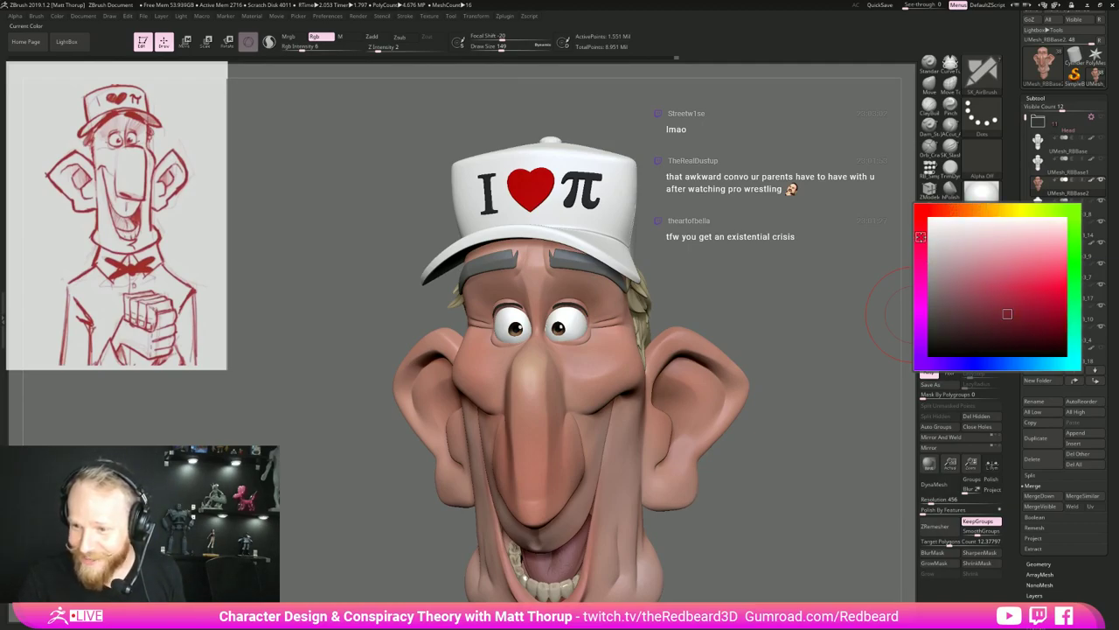
alt+drag(783, 350, 783, 404)
key(s)
click(561, 319)
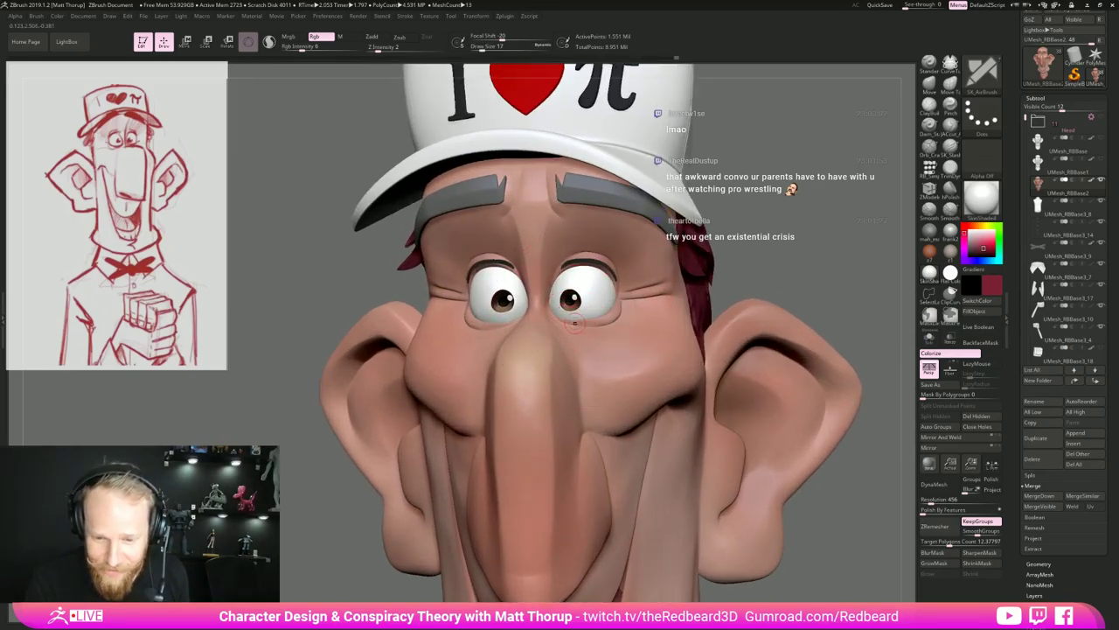
key(s)
click(607, 316)
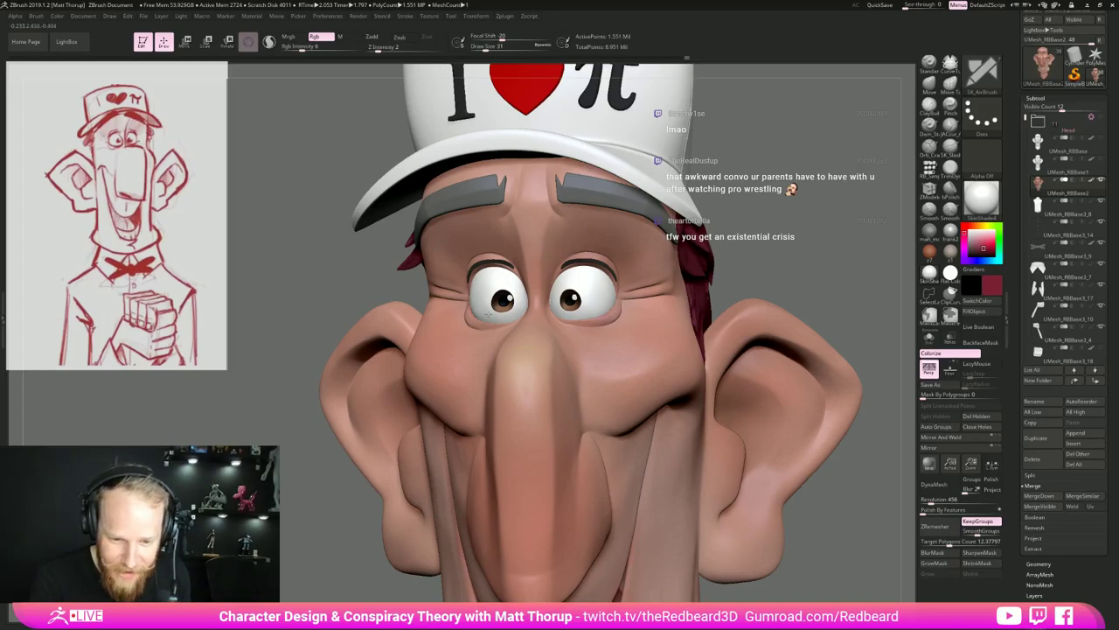
Extend the crimson tint around the lower eyelids and the inner and outer eye corners.
drag(761, 266, 486, 326)
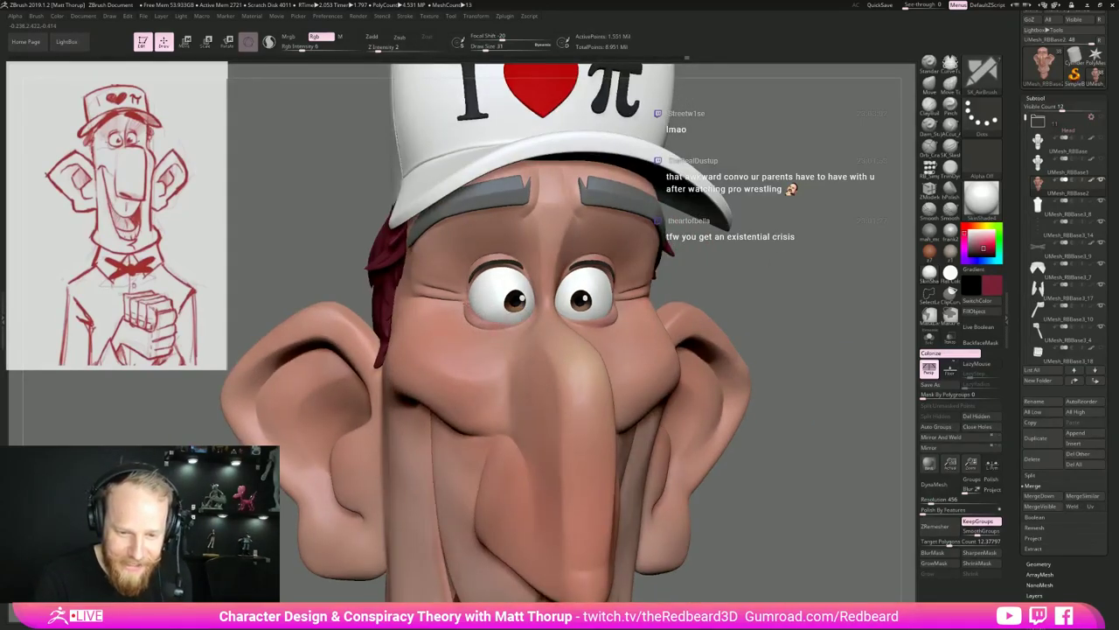
drag(766, 279, 566, 286)
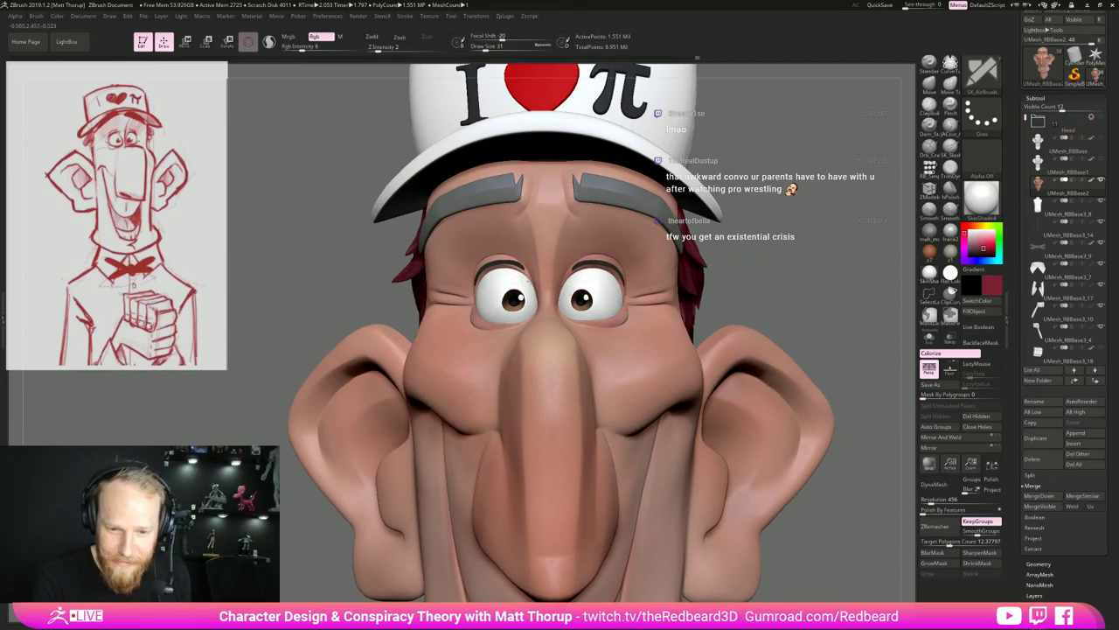
drag(337, 281, 474, 297)
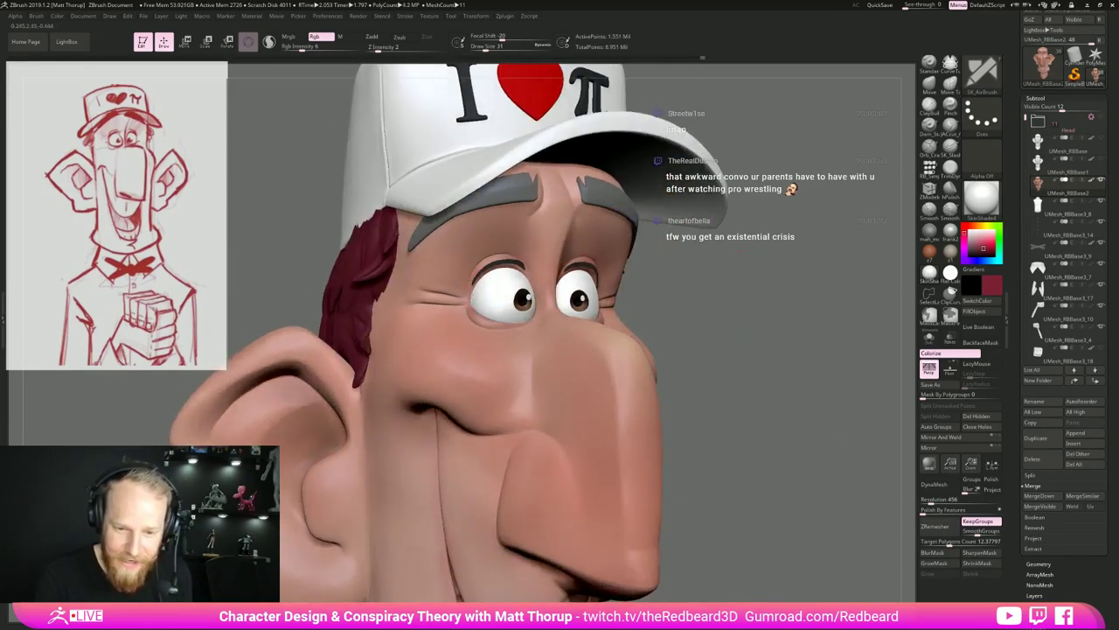
Check the painted colours on the whole character with the Flat Color material, and restore the skin shader.
drag(822, 393, 682, 402)
shift+drag(854, 410, 629, 444)
drag(697, 483, 822, 420)
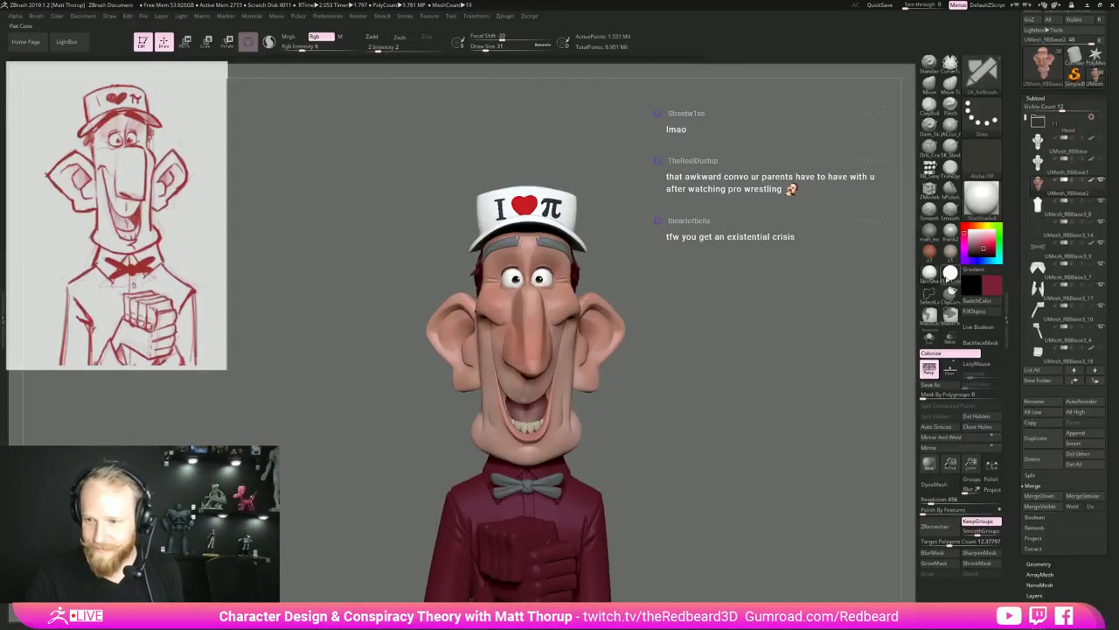
click(950, 275)
mouse_move(831, 358)
mouse_down()
mouse_move(793, 357)
mouse_move(811, 224)
mouse_move(824, 341)
mouse_up()
click(930, 274)
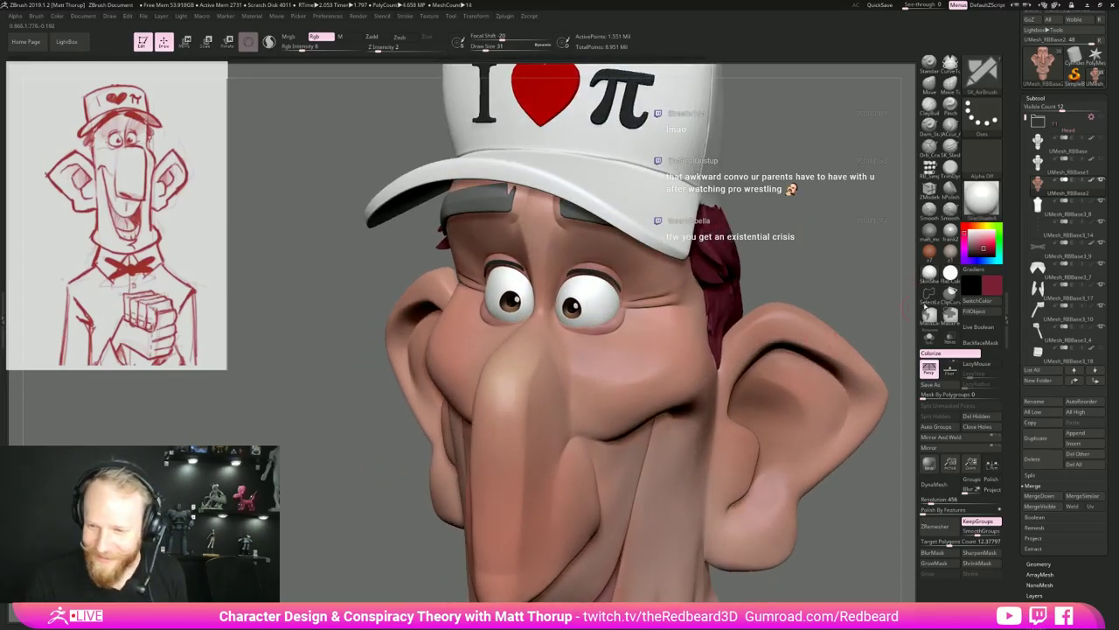
Change the current colour to light peach, set the draw size to 20 and lighten the skin below the eyes.
click(993, 287)
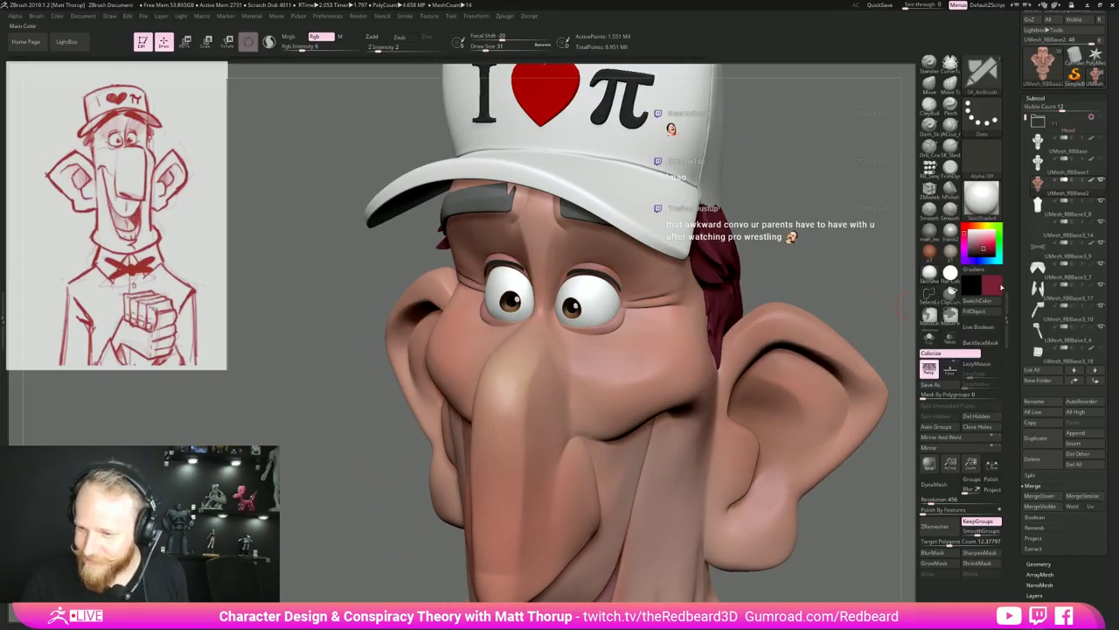
drag(999, 287, 648, 351)
click(993, 285)
click(1001, 245)
drag(945, 204, 959, 203)
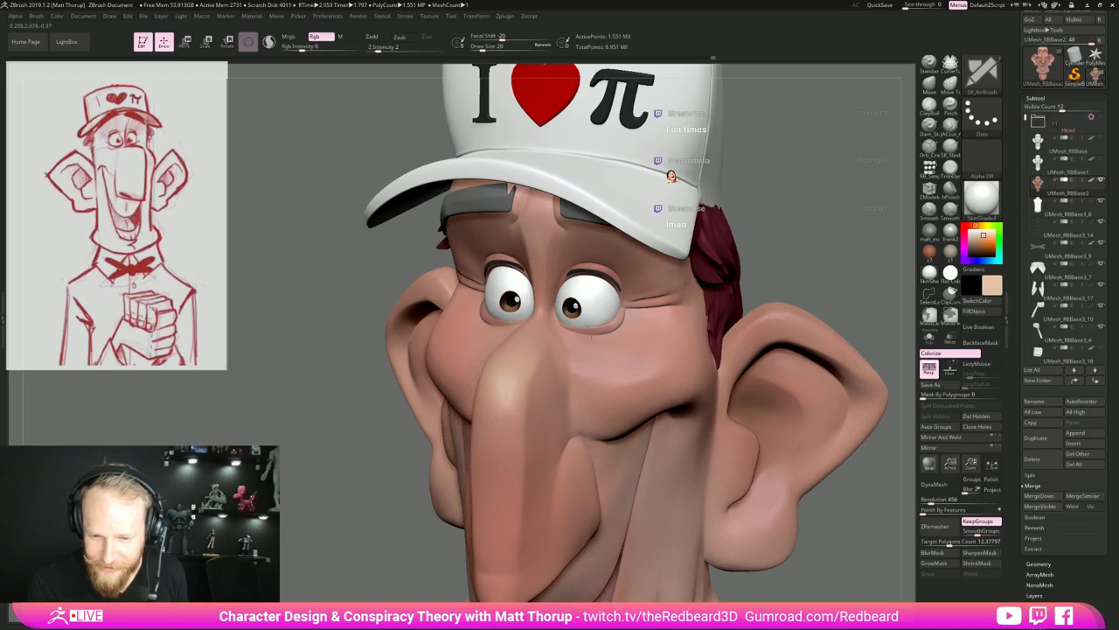
drag(333, 412, 516, 398)
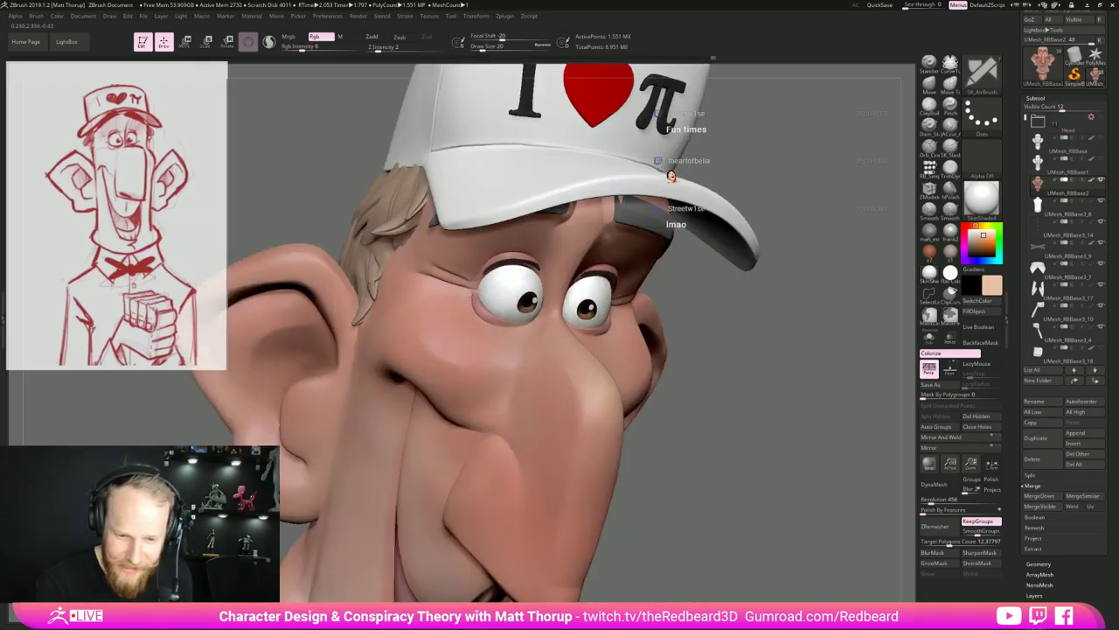
mouse_move(807, 376)
mouse_down()
mouse_move(860, 395)
mouse_move(803, 332)
mouse_move(797, 275)
mouse_move(826, 388)
mouse_move(810, 424)
mouse_up()
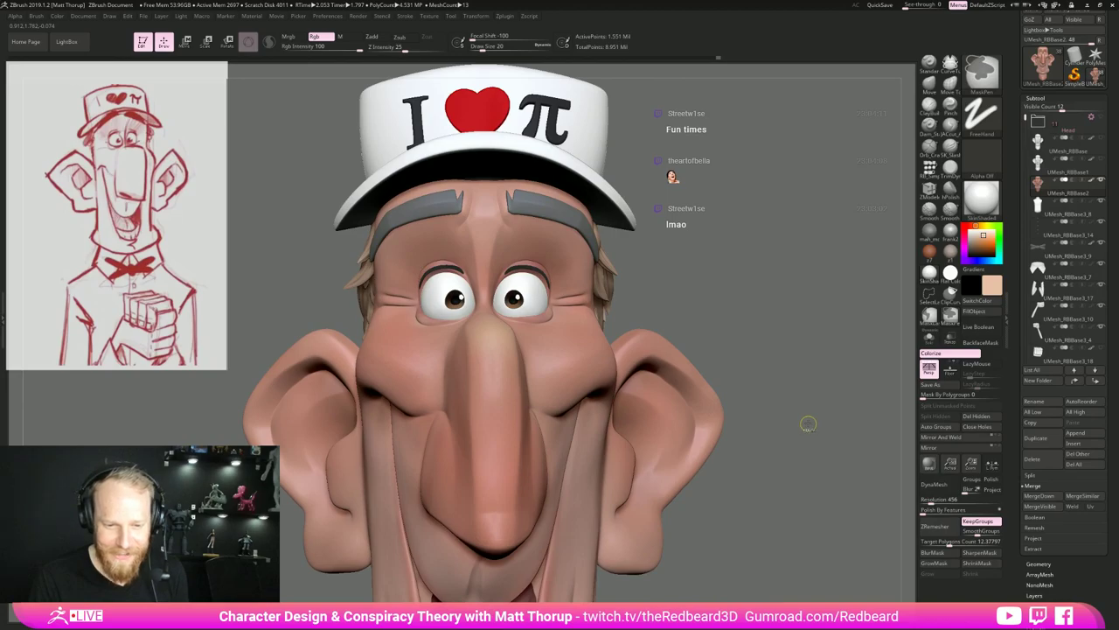
key(ctrl+z)
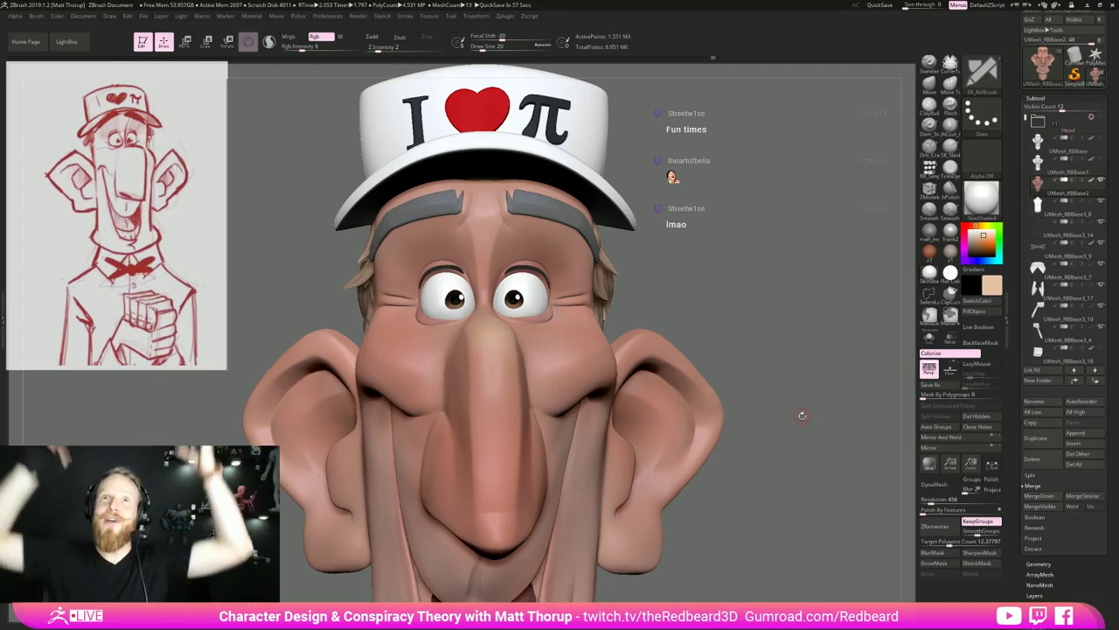
mouse_move(802, 415)
mouse_down()
mouse_move(826, 428)
mouse_move(792, 405)
mouse_move(783, 421)
mouse_up()
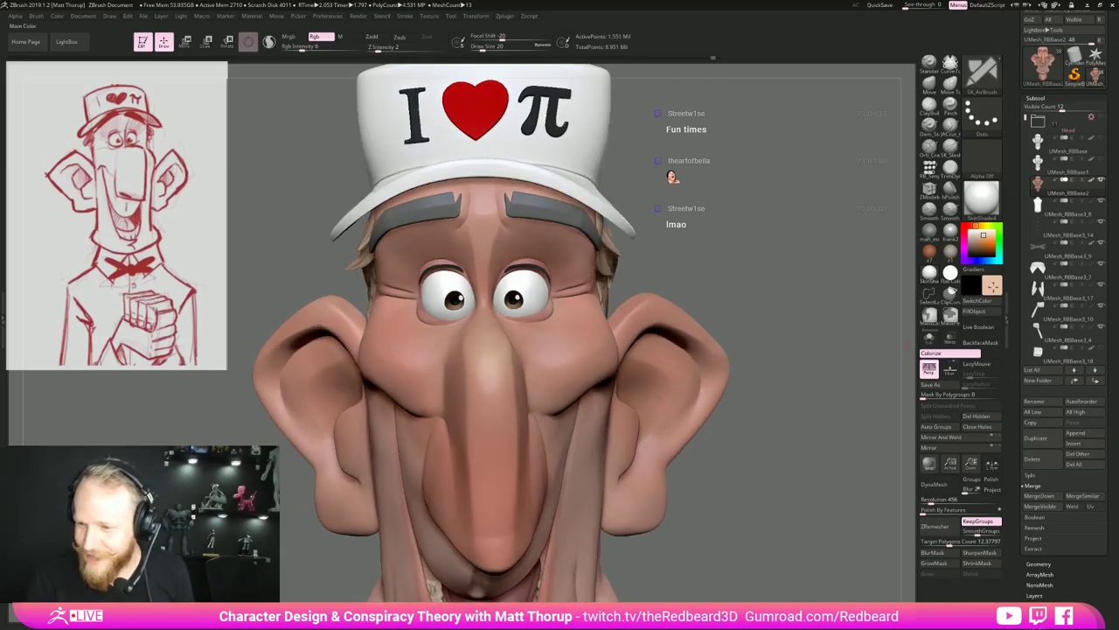
Change the current colour to salmon pink and switch to the SK_Pen brush.
click(992, 286)
drag(959, 209, 926, 211)
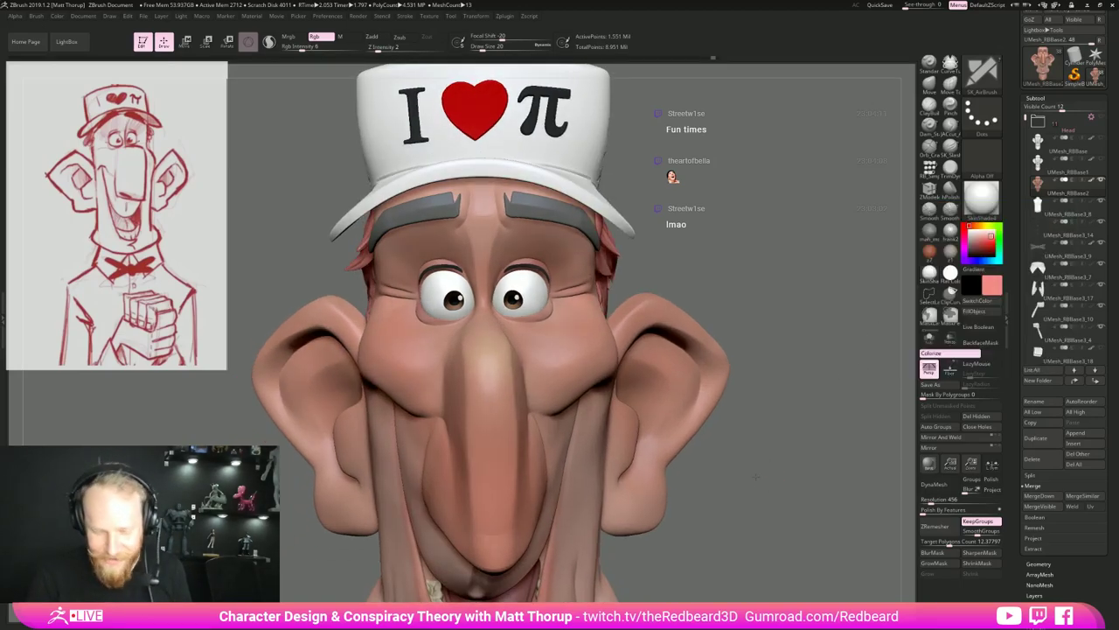
alt+drag(755, 475, 750, 462)
key(b)
click(835, 565)
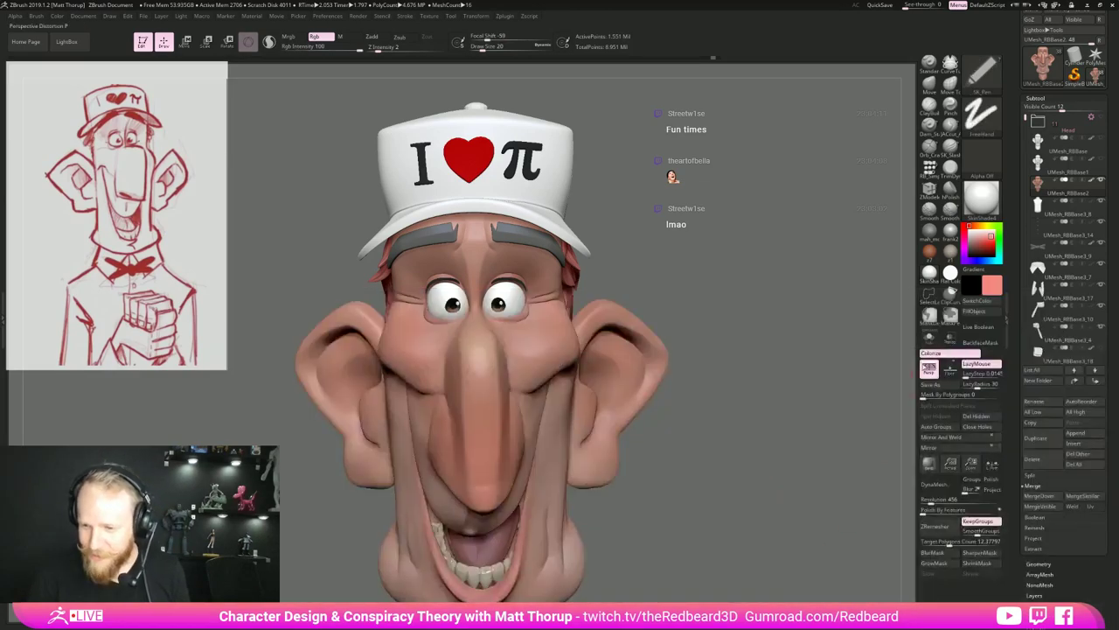
Isolate the head mesh and paint the lower and upper eyelid rims of one eye pink with draw size 4.
click(929, 337)
drag(732, 410, 786, 321)
alt+drag(821, 135, 632, 371)
key(bracketleft)
key(bracketleft)
key(bracketleft)
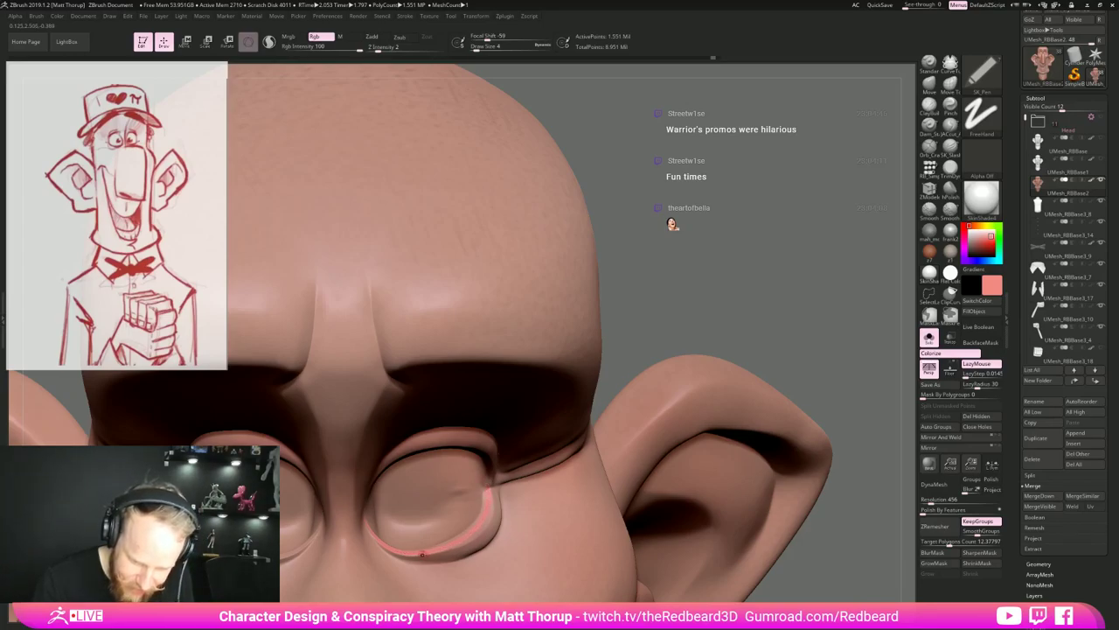
mouse_move(423, 552)
mouse_down()
mouse_move(473, 526)
mouse_move(455, 544)
mouse_up()
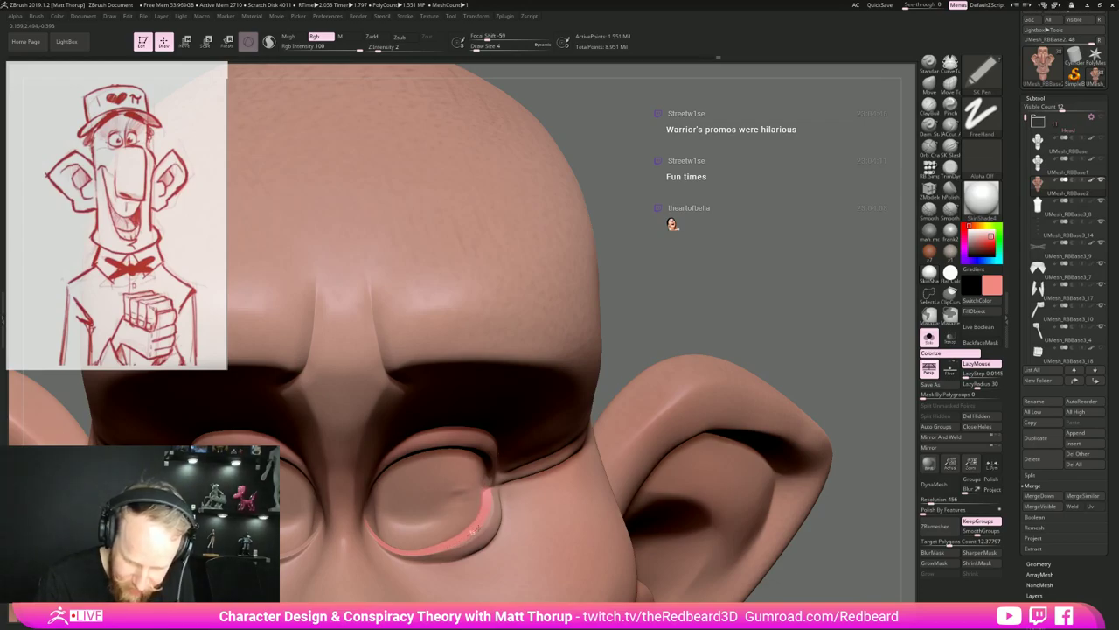
mouse_move(683, 314)
mouse_down()
mouse_move(719, 292)
mouse_move(608, 296)
mouse_up()
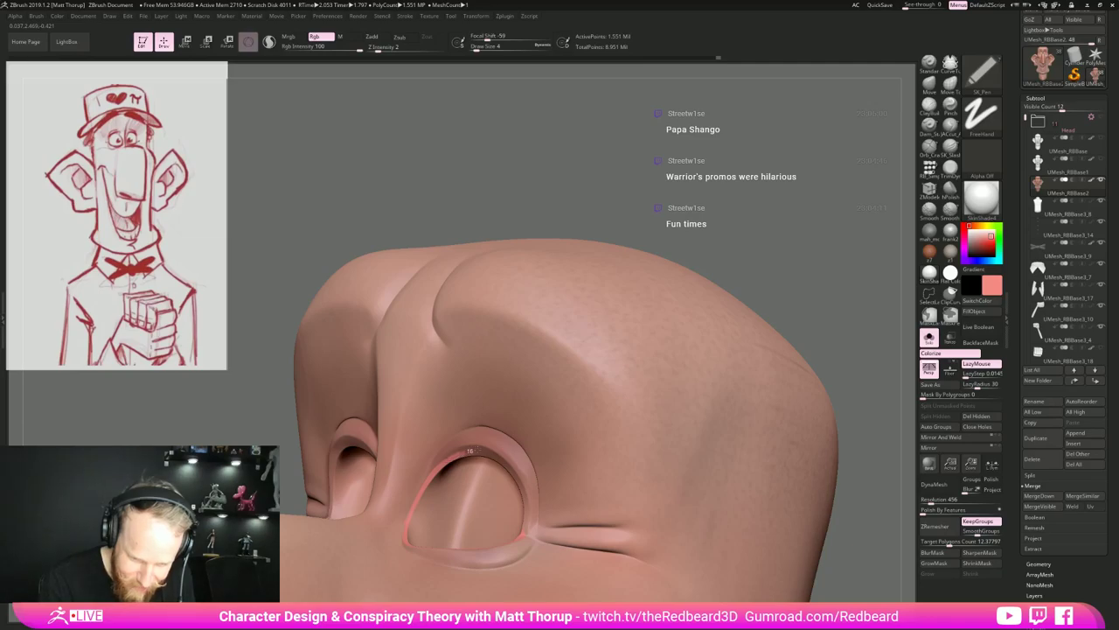
mouse_move(765, 302)
mouse_down()
mouse_move(839, 285)
mouse_move(848, 263)
mouse_up()
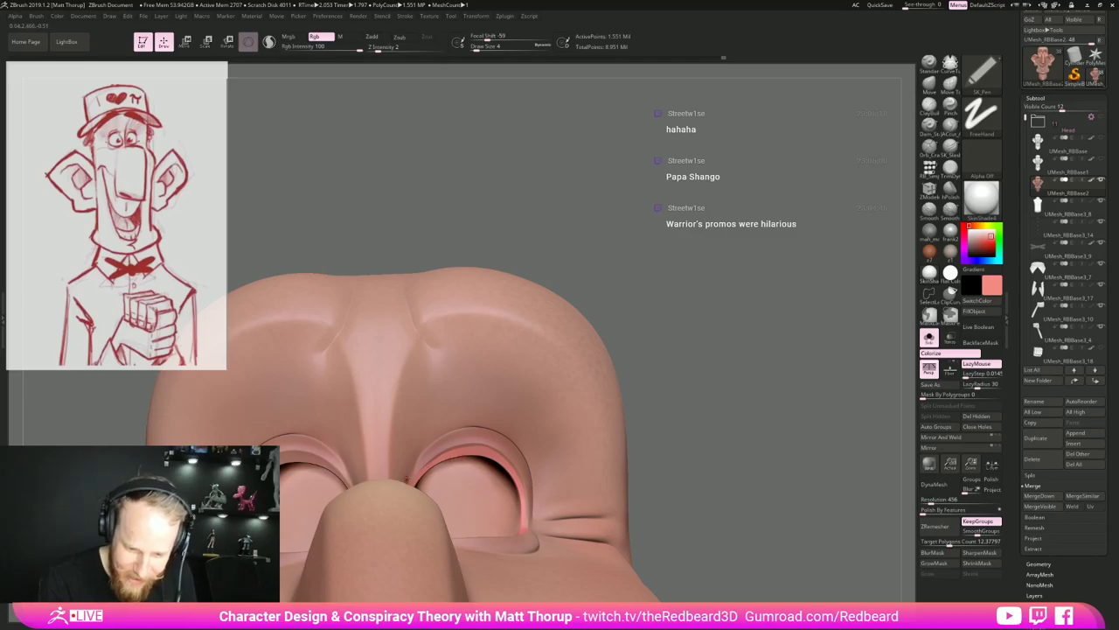
shift+drag(736, 300, 743, 341)
Paint the outer and upper eyelid rim of the other eye pink, undoing the last stray stroke.
click(929, 339)
drag(689, 402, 682, 406)
mouse_move(670, 478)
alt+mouse_down()
mouse_move(696, 453)
mouse_move(708, 416)
mouse_move(784, 390)
mouse_move(813, 455)
alt+mouse_up()
click(929, 339)
drag(437, 445, 435, 438)
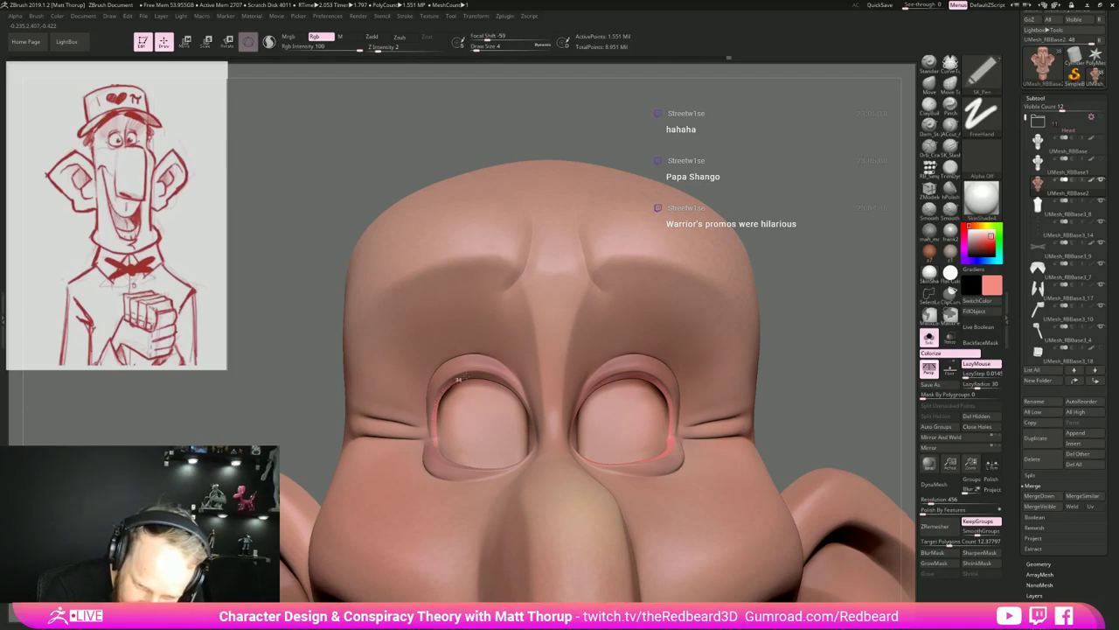
drag(800, 395, 861, 349)
drag(475, 376, 500, 381)
key(ctrl+z)
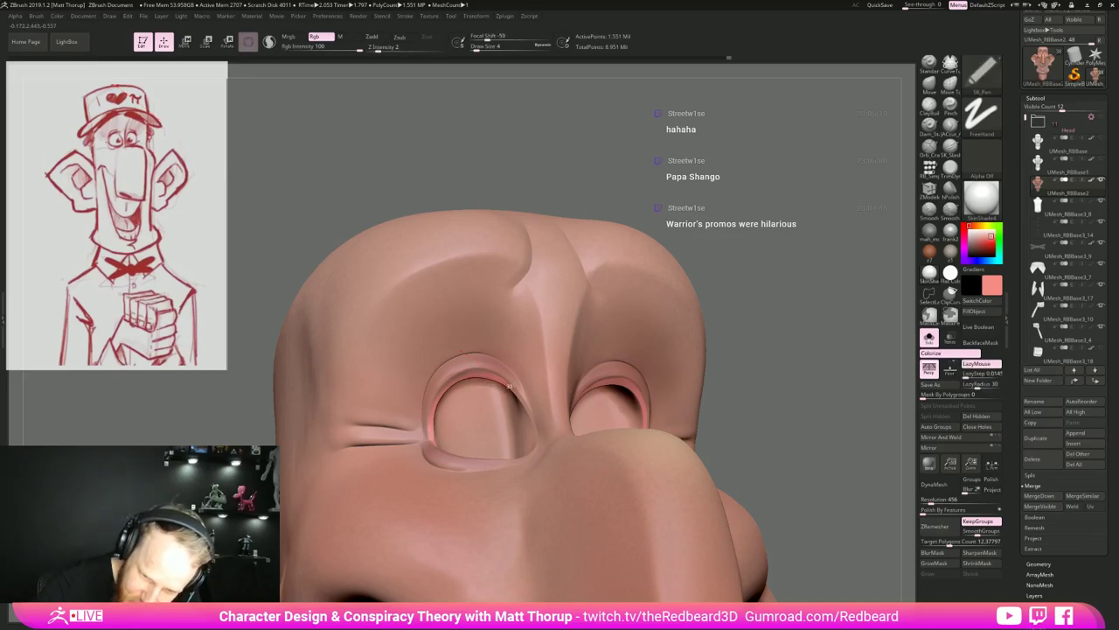
Paint the second eye's lower eyelid rim pink and touch up its upper rim from below.
drag(788, 313, 733, 423)
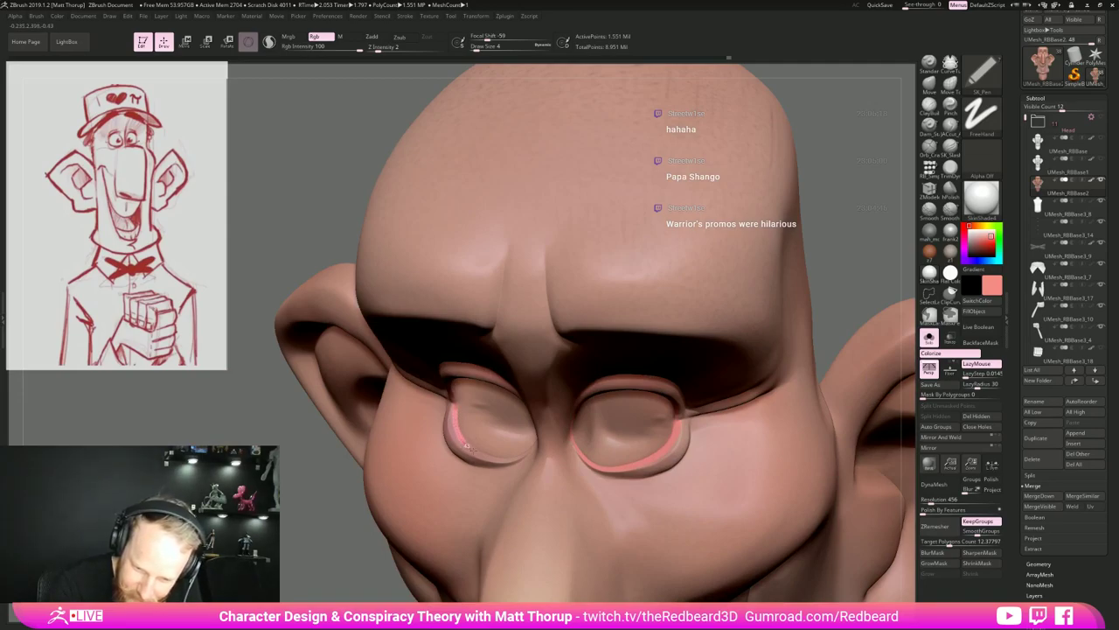
drag(487, 453, 521, 457)
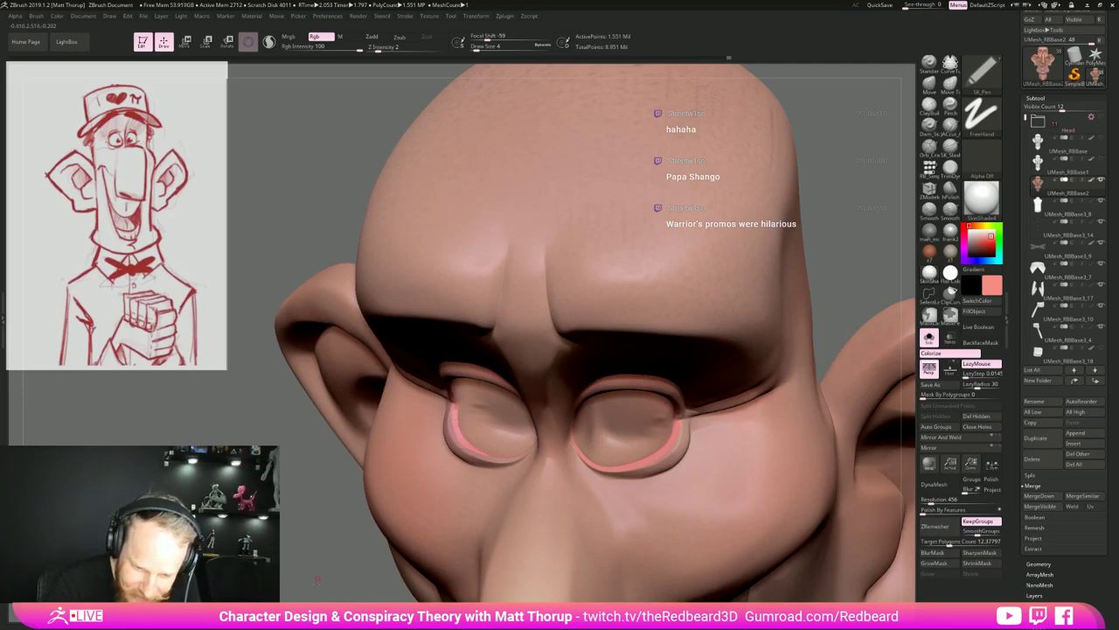
drag(318, 578, 313, 611)
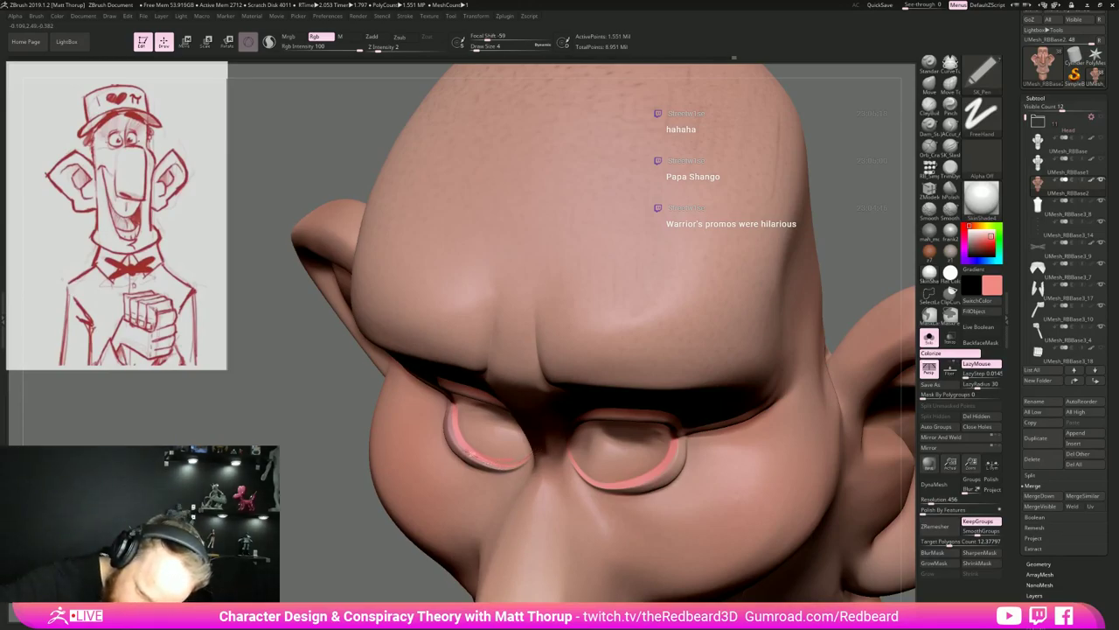
drag(320, 565, 381, 385)
drag(883, 404, 830, 325)
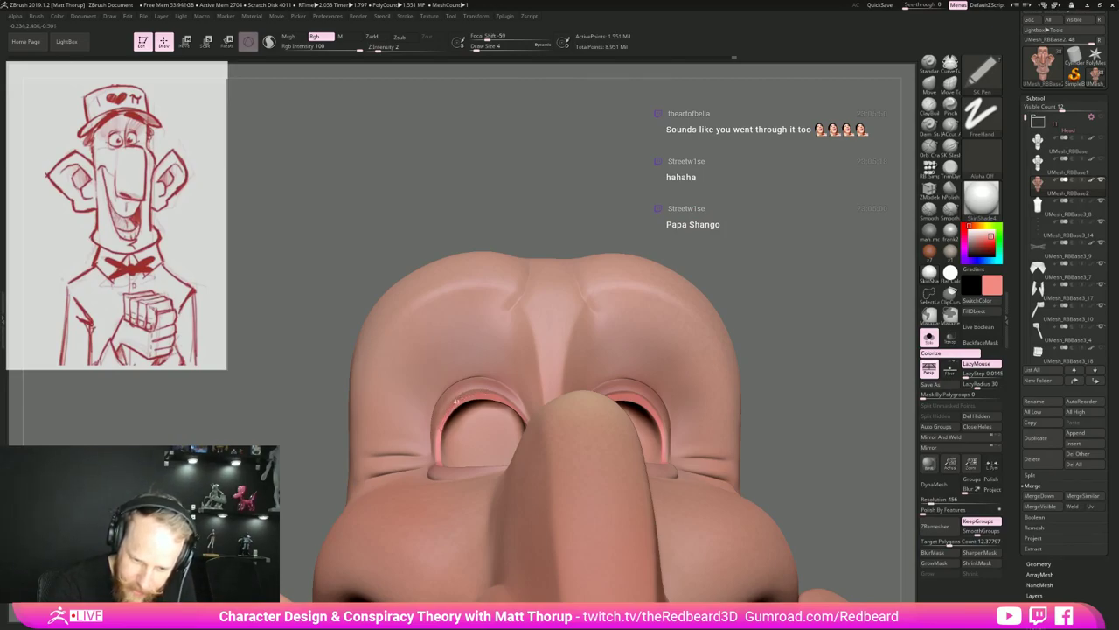
drag(749, 355, 794, 393)
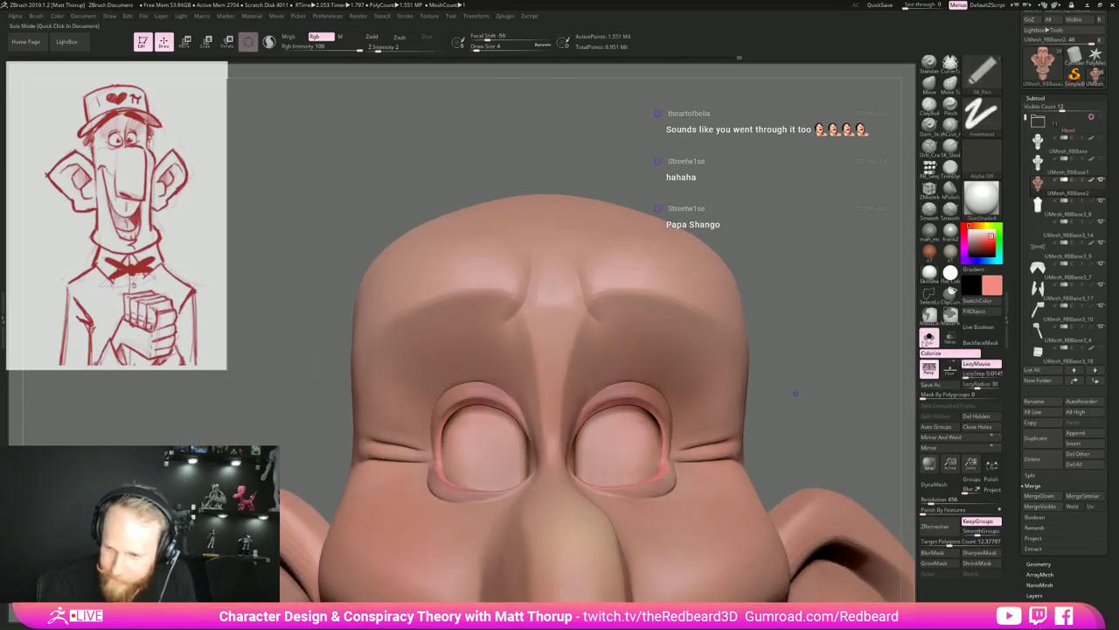
Show all subtools again and examine the painted eyelids on the whole character.
click(928, 339)
alt+drag(891, 357, 589, 306)
alt+drag(719, 473, 773, 383)
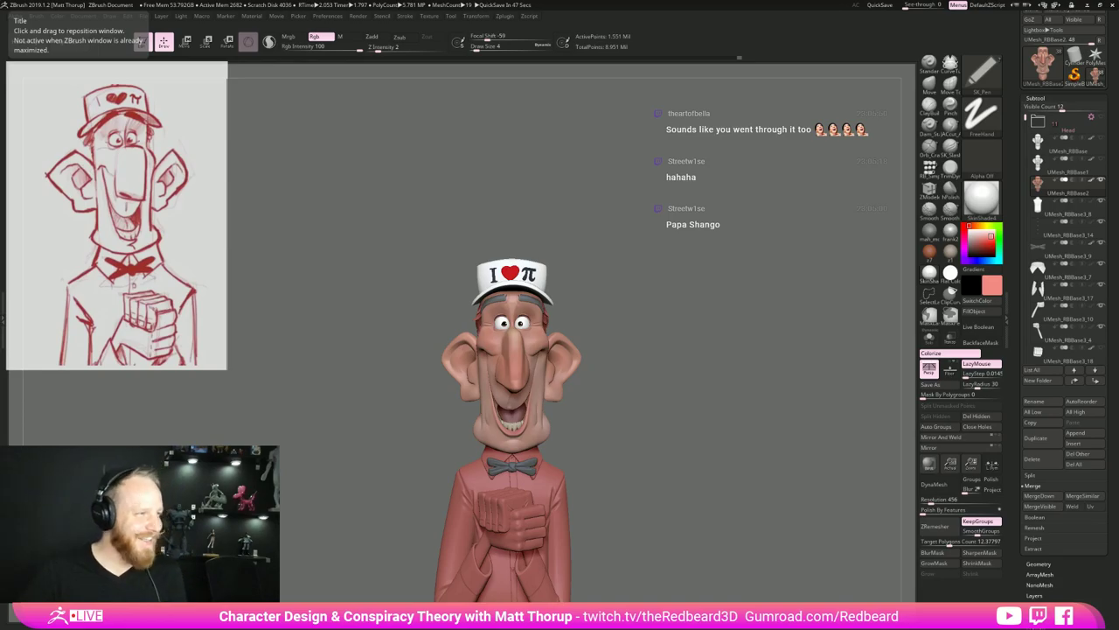
drag(682, 388, 739, 394)
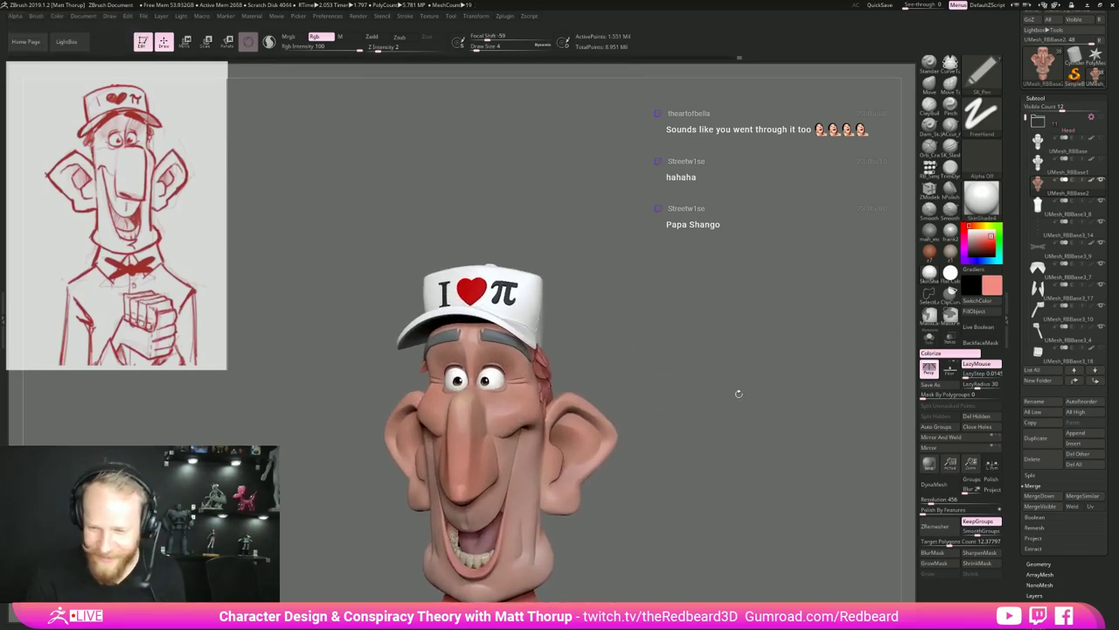
Try reddish brown and a bright coral as the current colour.
click(994, 287)
click(1013, 307)
click(942, 209)
drag(755, 402, 775, 385)
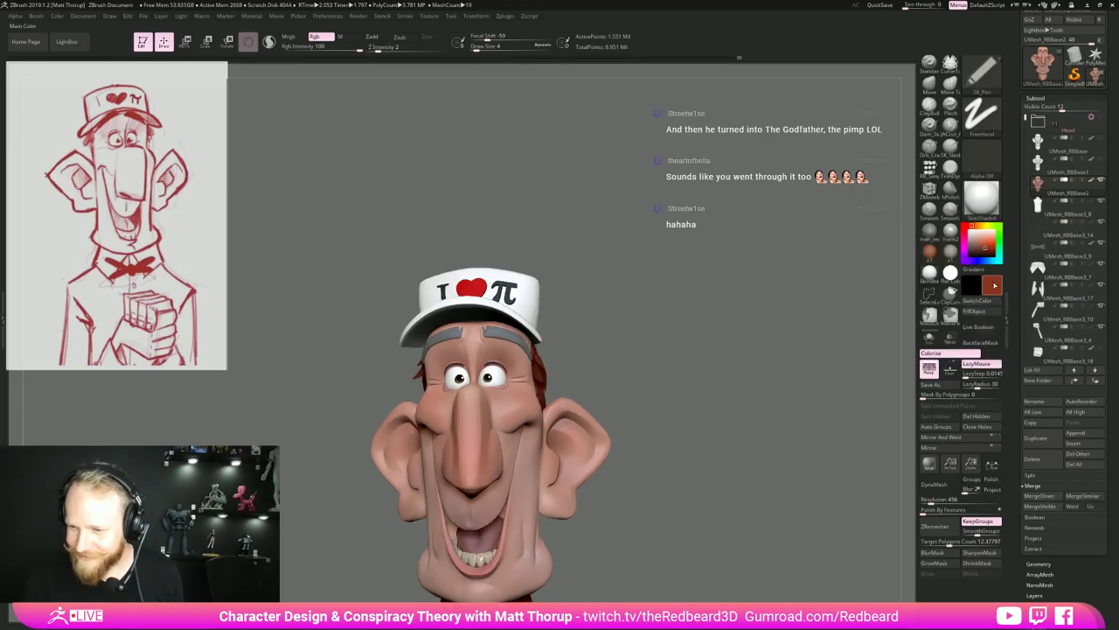
click(994, 285)
drag(1036, 271, 1039, 254)
click(935, 204)
mouse_move(733, 361)
mouse_down()
mouse_move(713, 385)
mouse_move(693, 368)
mouse_up()
Switch to the SK_AirBrush brush and change the current colour to dark red.
key(b)
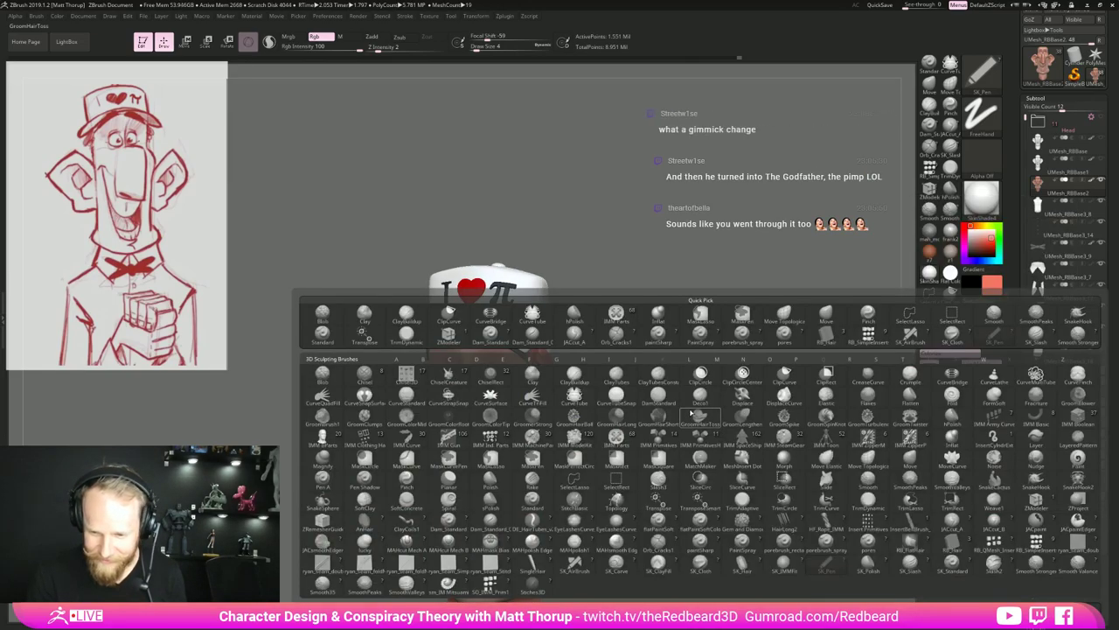
click(577, 566)
key(s)
drag(507, 408, 534, 408)
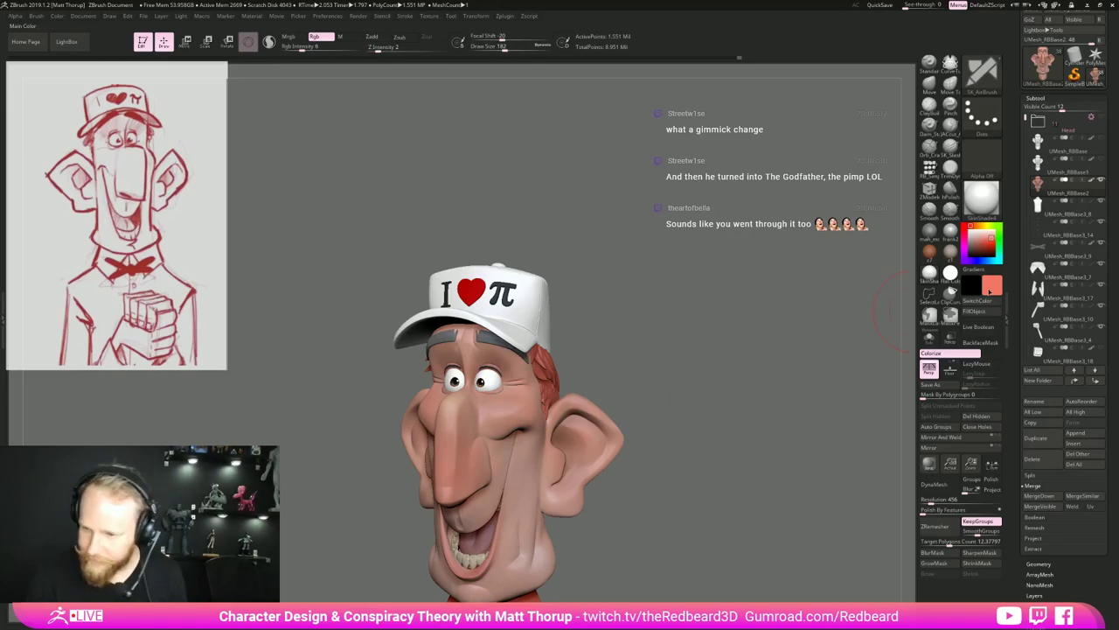
click(991, 288)
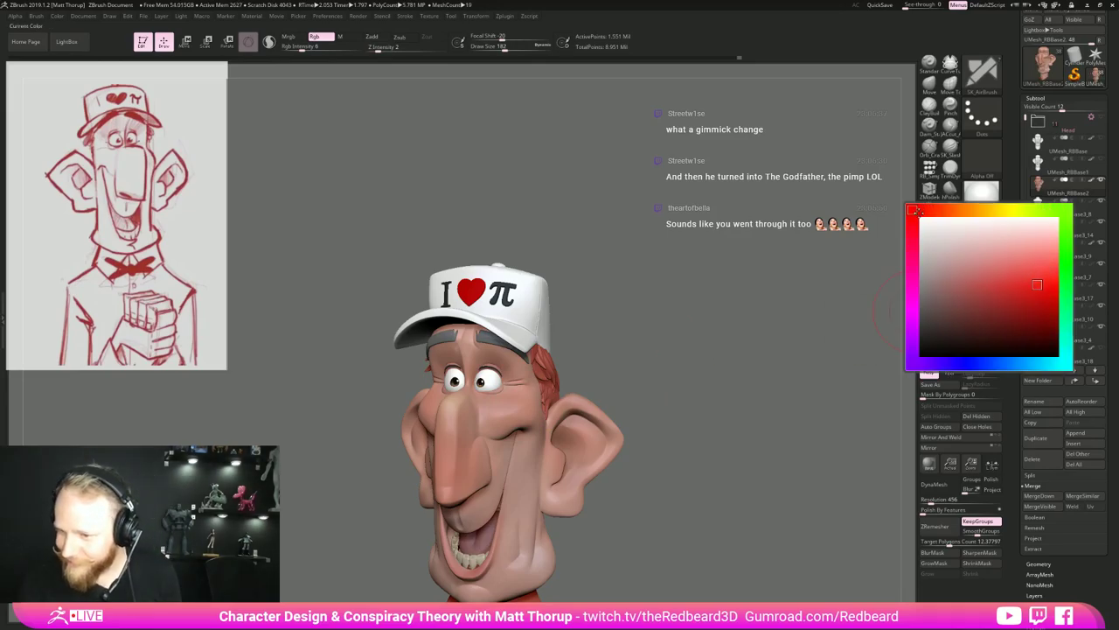
click(990, 289)
click(1014, 299)
drag(1014, 299, 995, 299)
Set the draw size to 268 and tint the face softly with dark red.
drag(709, 337, 669, 342)
key(s)
drag(510, 409, 518, 408)
drag(647, 350, 710, 353)
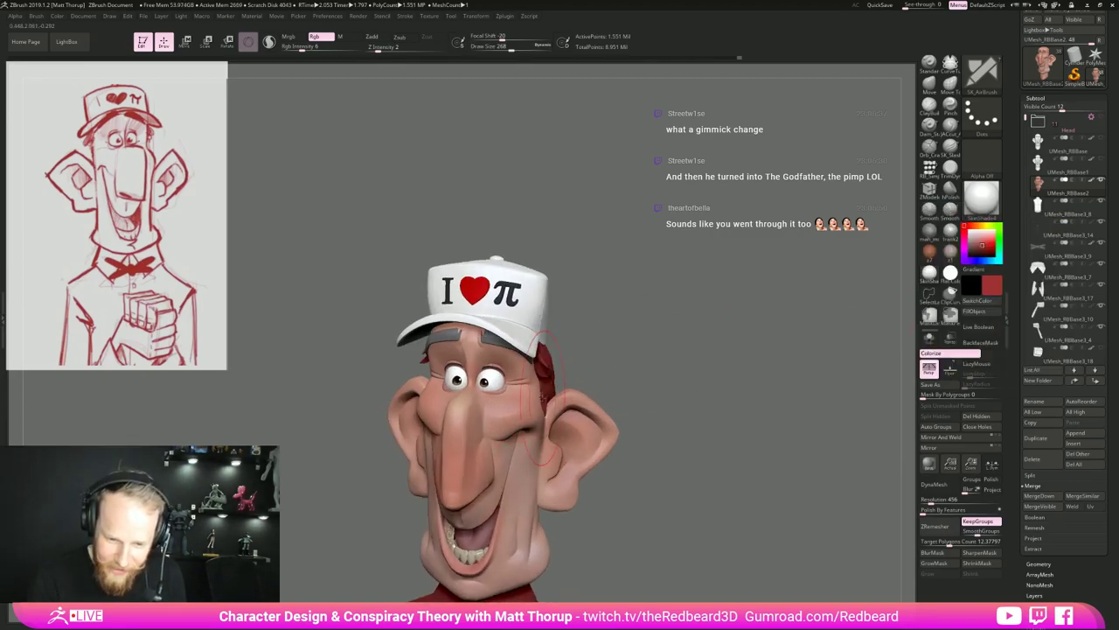
drag(599, 368, 624, 345)
drag(724, 360, 766, 420)
mouse_move(793, 379)
mouse_down()
mouse_move(817, 374)
mouse_move(794, 357)
mouse_up()
mouse_move(792, 353)
alt+mouse_down()
mouse_move(778, 388)
mouse_move(771, 361)
alt+mouse_up()
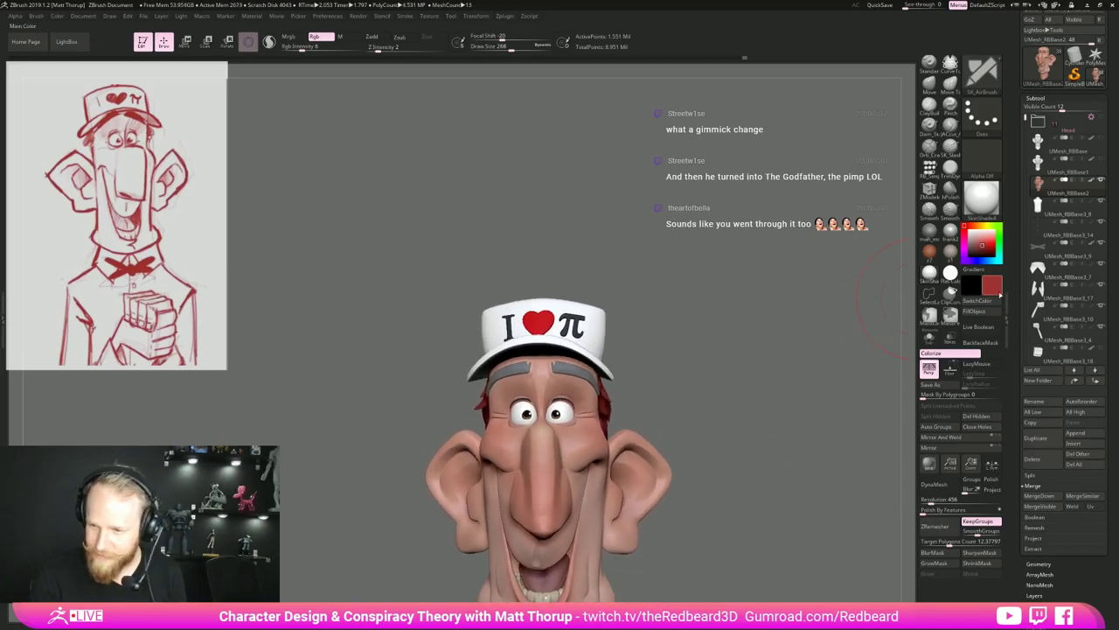
Change the current colour to dark brown and reduce the draw size for work around the eyes.
click(991, 289)
drag(927, 214, 957, 214)
drag(989, 308, 1004, 338)
drag(955, 212, 940, 215)
alt+drag(729, 399, 743, 455)
key(s)
drag(635, 348, 614, 348)
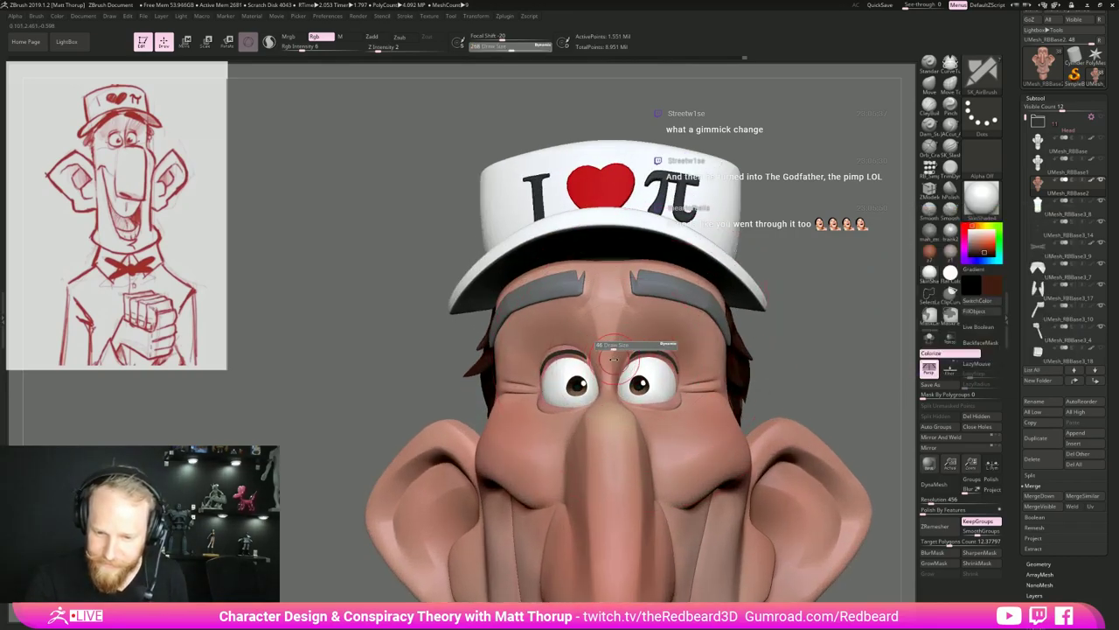
Isolate the head mesh and shade around the eyelids and outer eye corners in dark brown, starting with draw size 22.
click(929, 339)
mouse_move(842, 349)
alt+mouse_down()
mouse_move(711, 363)
mouse_move(787, 334)
mouse_move(826, 360)
alt+mouse_up()
key(s)
drag(645, 372, 622, 373)
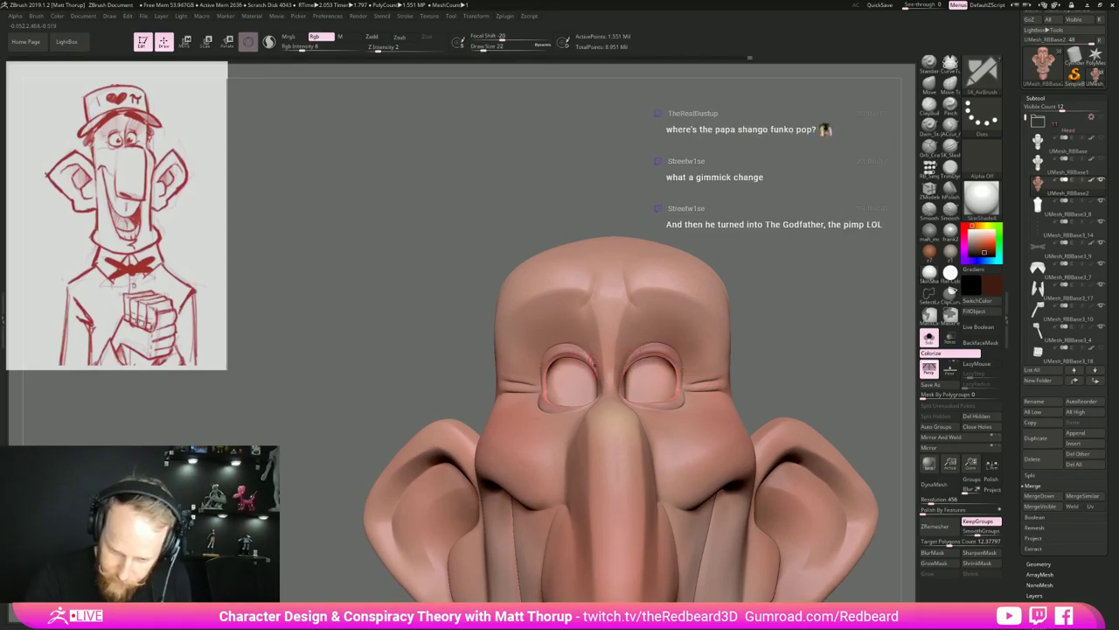
drag(779, 264, 852, 262)
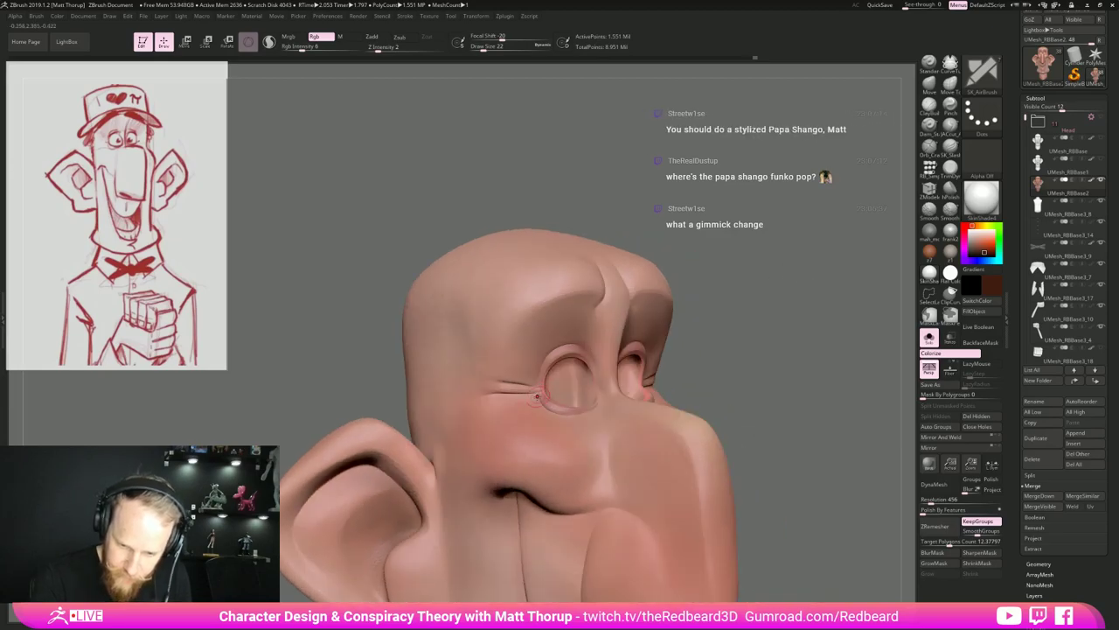
key(bracketleft)
drag(534, 393, 498, 397)
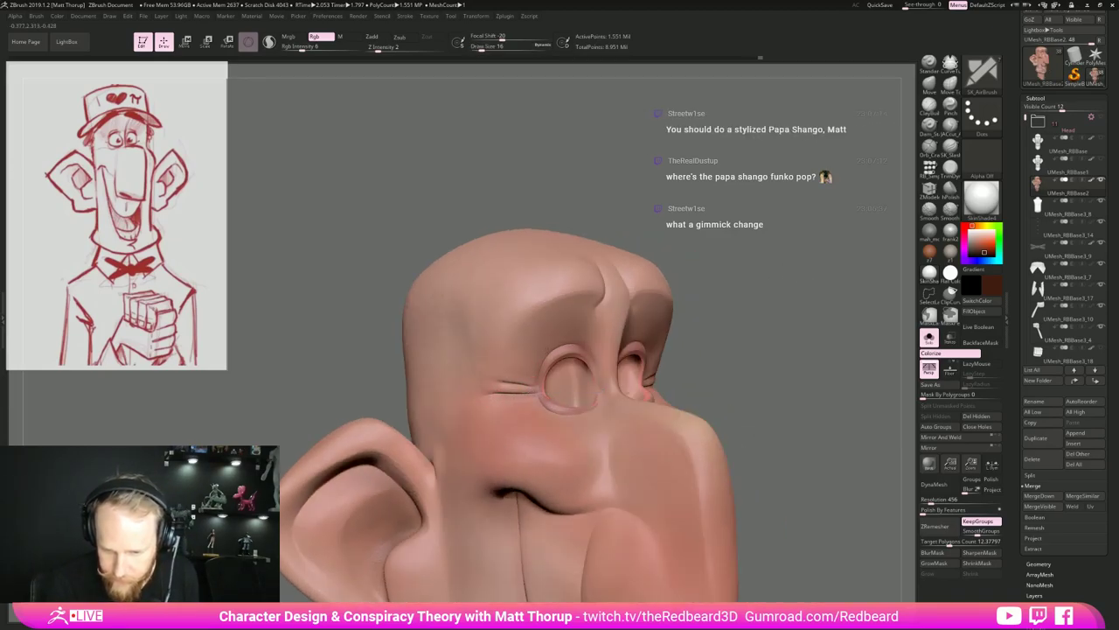
Continue the dark brown shading along the lower eyelids, from the inner to the outer eye corners.
mouse_move(774, 368)
mouse_down()
mouse_move(696, 371)
mouse_move(680, 386)
mouse_up()
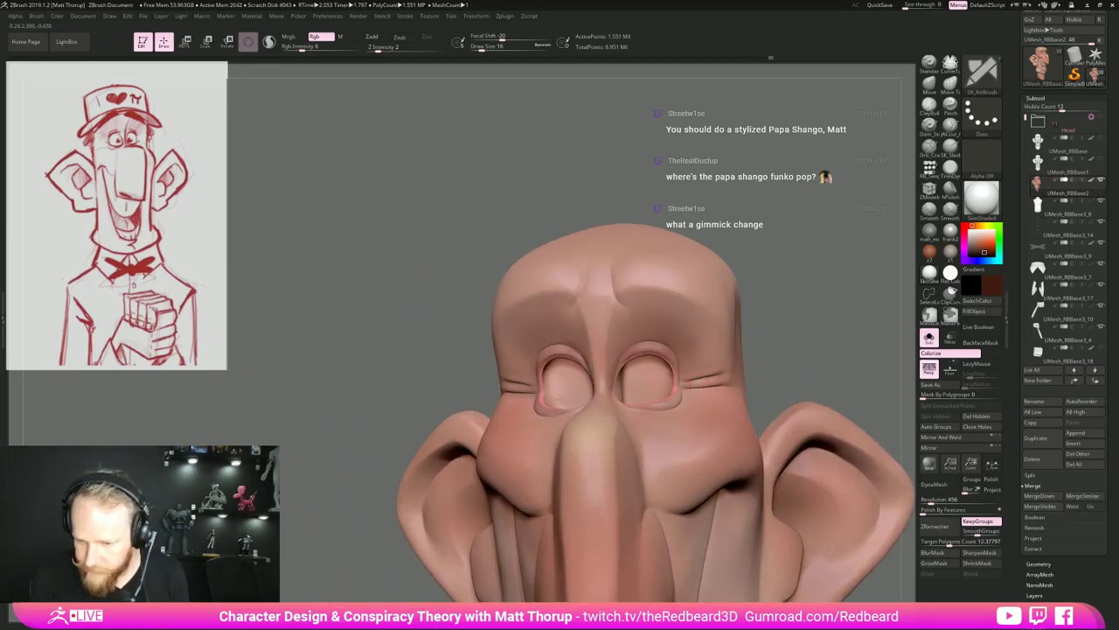
alt+drag(843, 366, 733, 365)
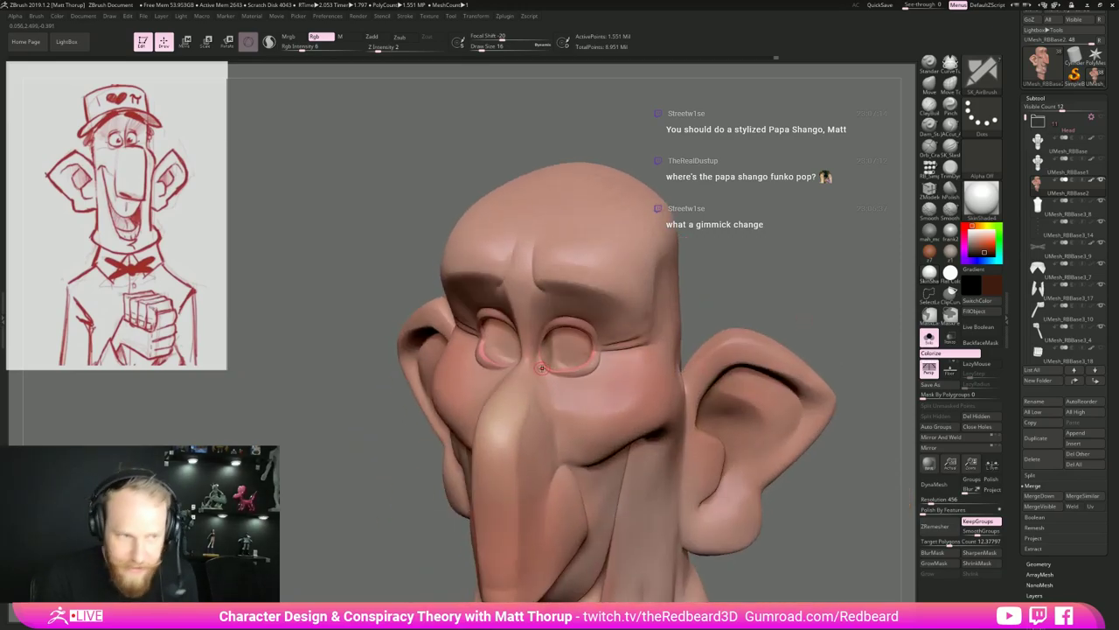
drag(579, 377, 598, 363)
drag(689, 320, 817, 327)
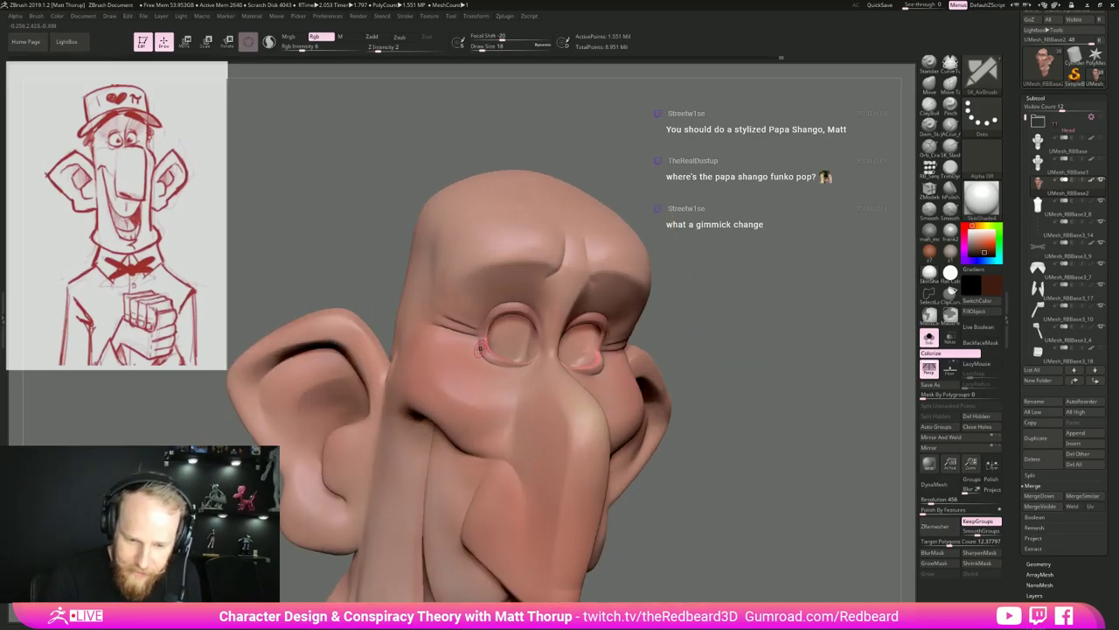
mouse_move(772, 315)
shift+mouse_down()
mouse_move(807, 292)
mouse_move(653, 270)
mouse_move(779, 318)
mouse_move(727, 328)
shift+mouse_up()
shift+drag(642, 343, 658, 334)
mouse_move(770, 317)
mouse_down()
mouse_move(791, 313)
mouse_move(751, 319)
mouse_move(721, 296)
mouse_move(717, 319)
mouse_move(746, 368)
mouse_up()
Set the draw size to 58 and shade the creases under the cheek and beside the nose.
key(s)
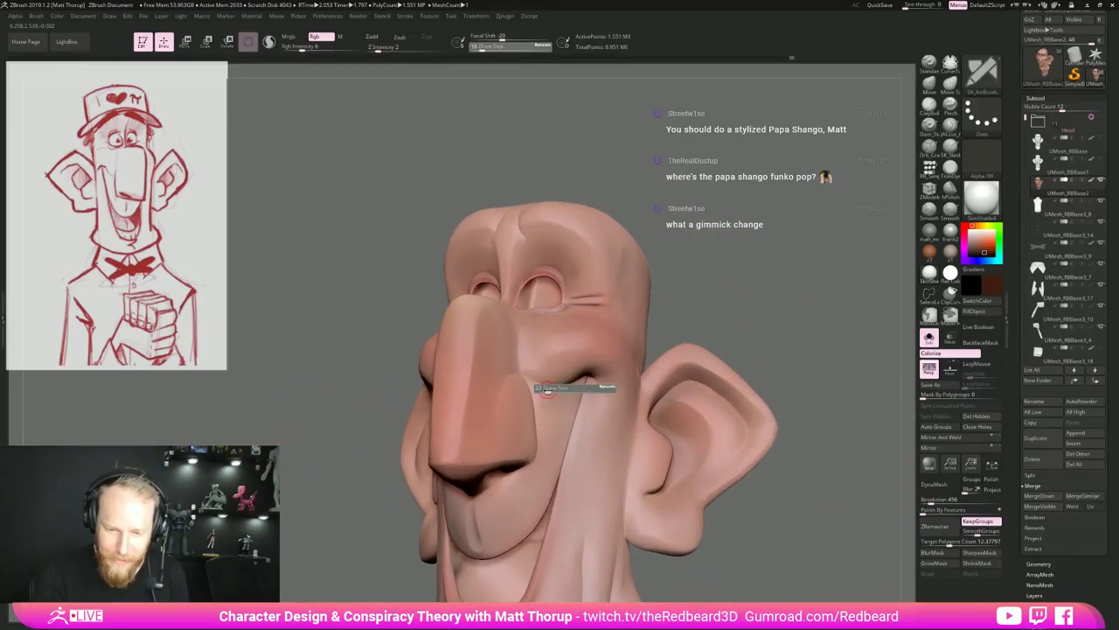
drag(770, 319, 722, 317)
key(s)
drag(570, 384, 580, 386)
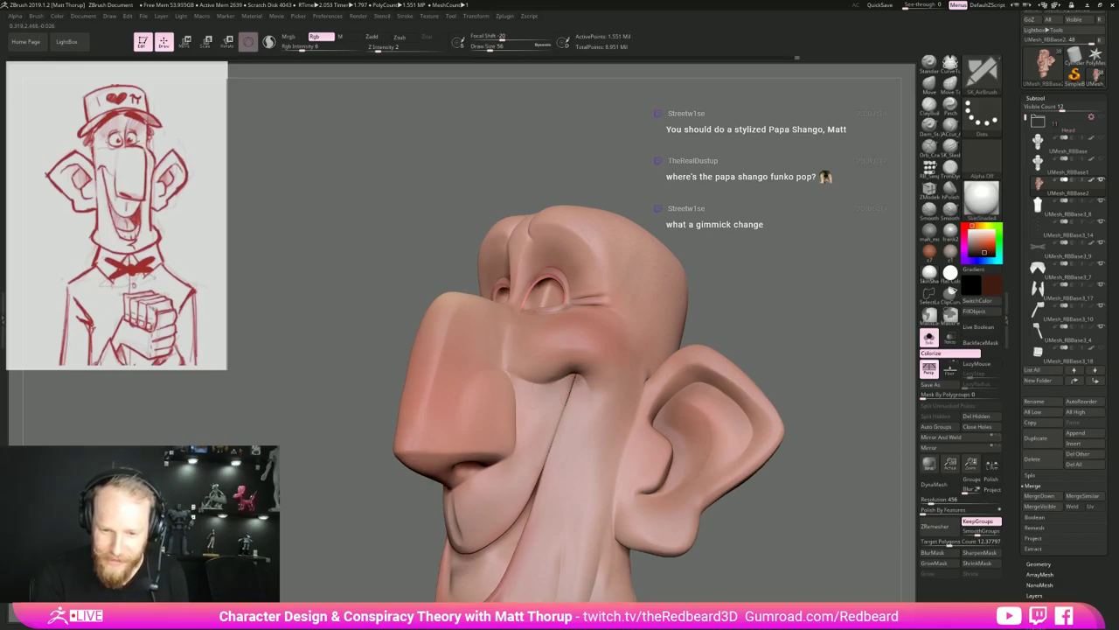
drag(798, 324, 843, 326)
drag(451, 402, 466, 448)
mouse_move(527, 393)
mouse_down()
mouse_move(520, 435)
mouse_move(522, 390)
mouse_move(514, 409)
mouse_up()
Shade the nostrils and the underside of the nose in dark brown, raising the draw size to 71.
key(s)
key(s)
mouse_move(686, 398)
mouse_down()
mouse_move(749, 382)
mouse_move(635, 387)
mouse_move(647, 387)
mouse_up()
key(s)
drag(500, 398, 502, 398)
drag(686, 402, 569, 402)
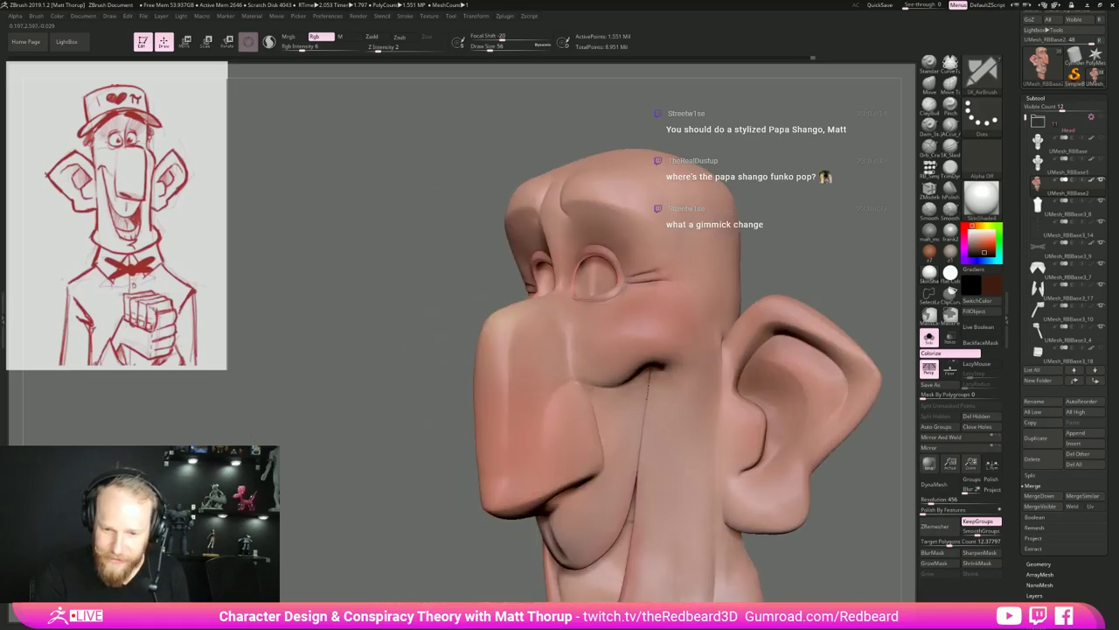
drag(776, 560, 769, 411)
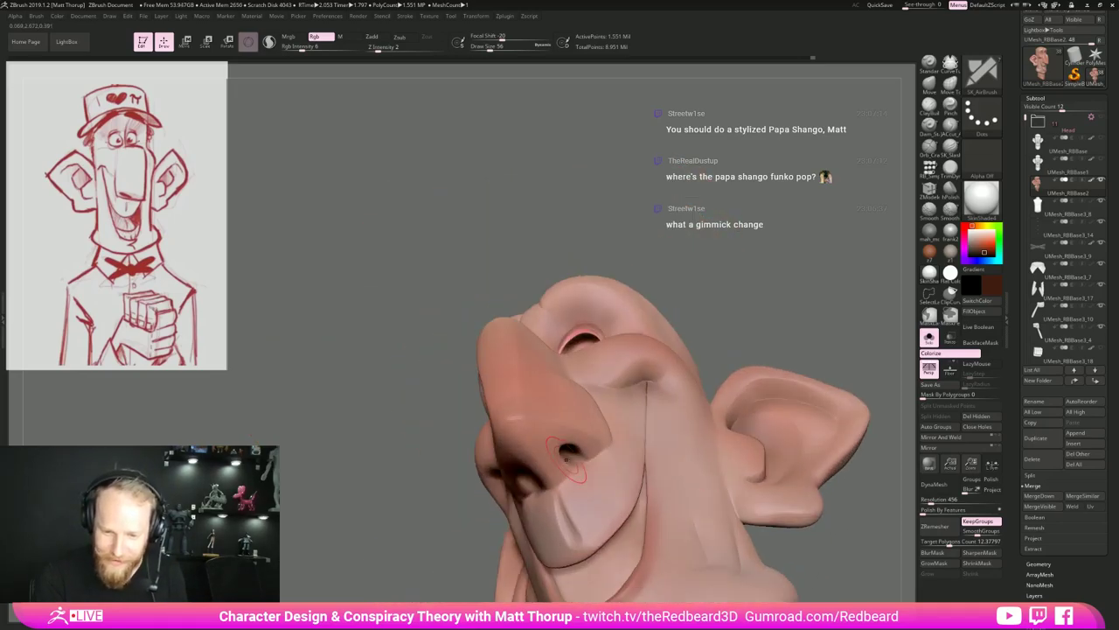
drag(787, 306, 780, 420)
key(s)
drag(569, 501, 571, 500)
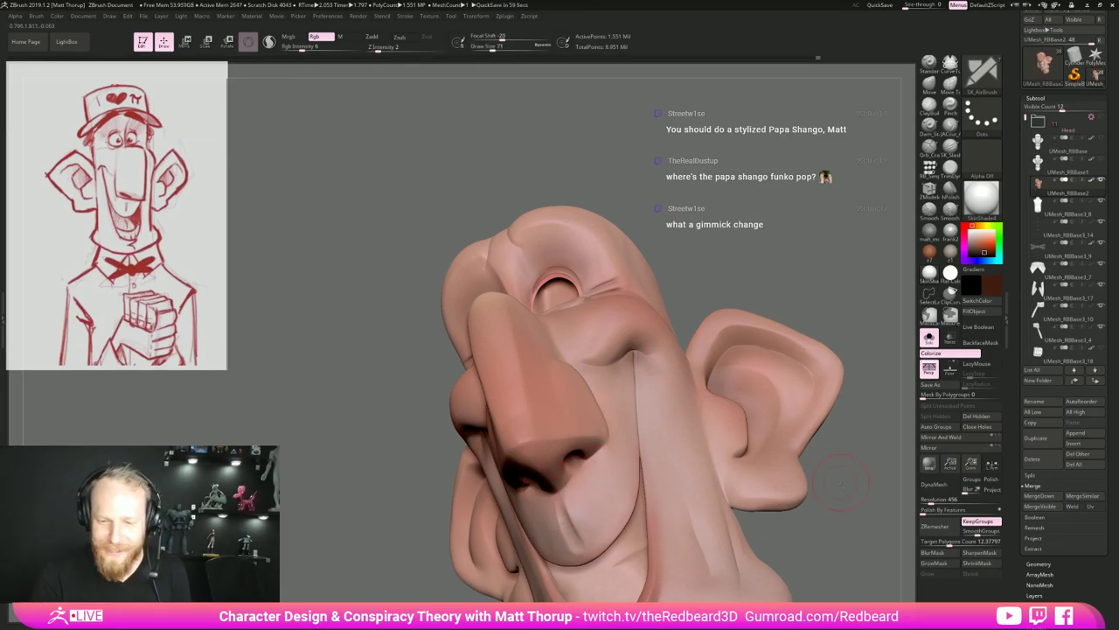
Change the current colour to a muted red, trying crimson first.
shift+drag(791, 538, 835, 568)
alt+drag(765, 533, 755, 438)
alt+drag(730, 485, 653, 511)
drag(729, 525, 760, 497)
click(994, 285)
mouse_move(938, 207)
mouse_down()
mouse_move(916, 262)
mouse_move(915, 237)
mouse_up()
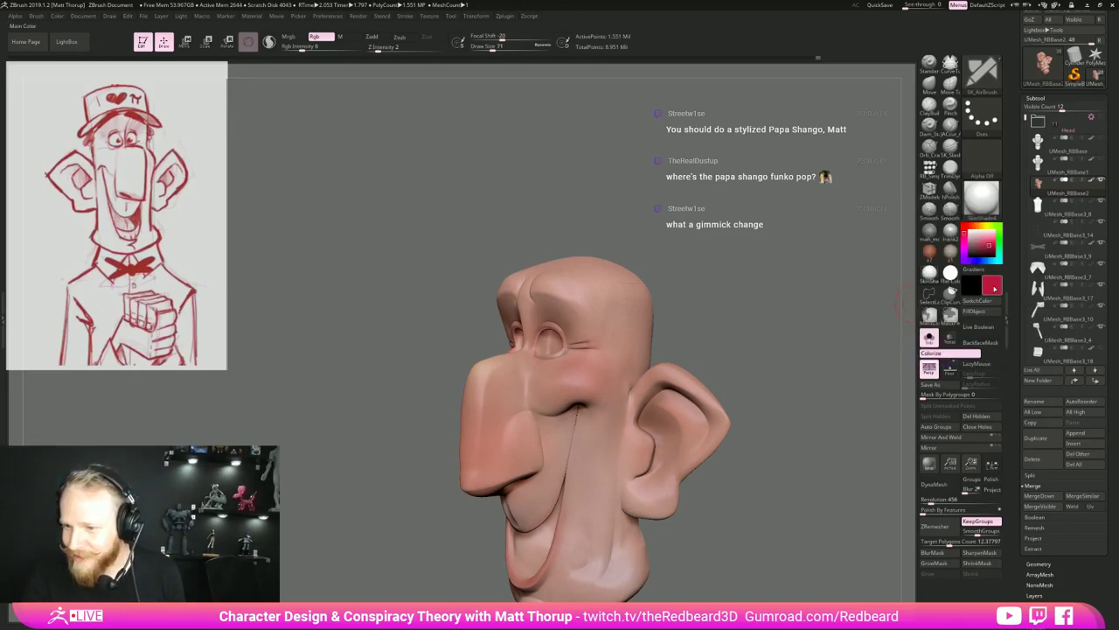
click(994, 288)
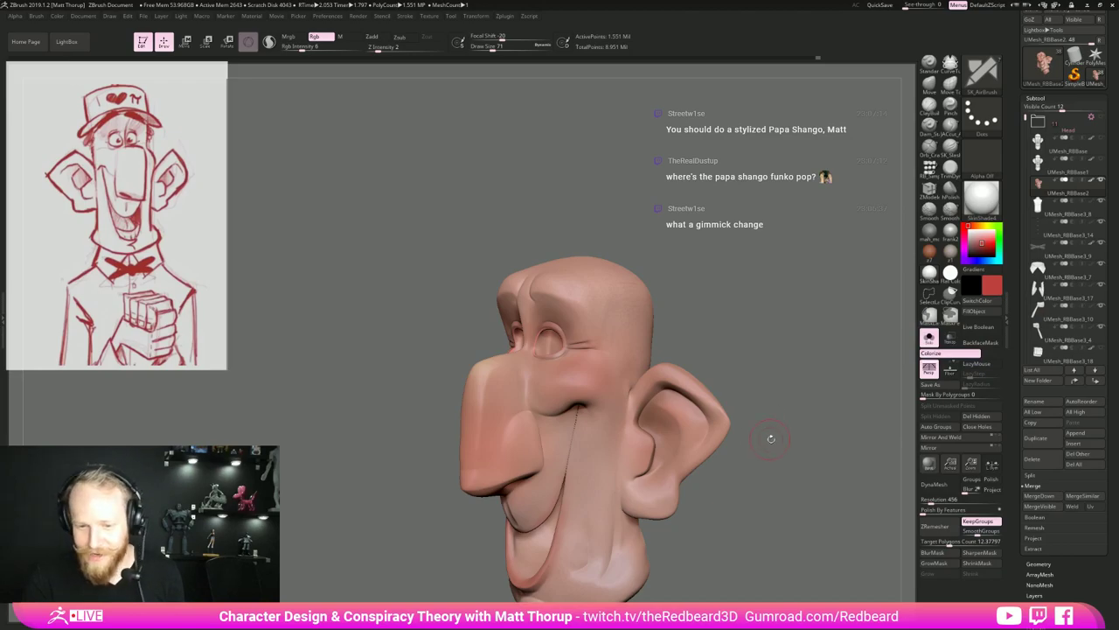
Set the draw size to 228 and brush muted red over the tip and both sides of the nose.
drag(770, 438, 735, 423)
key(s)
drag(494, 470, 521, 472)
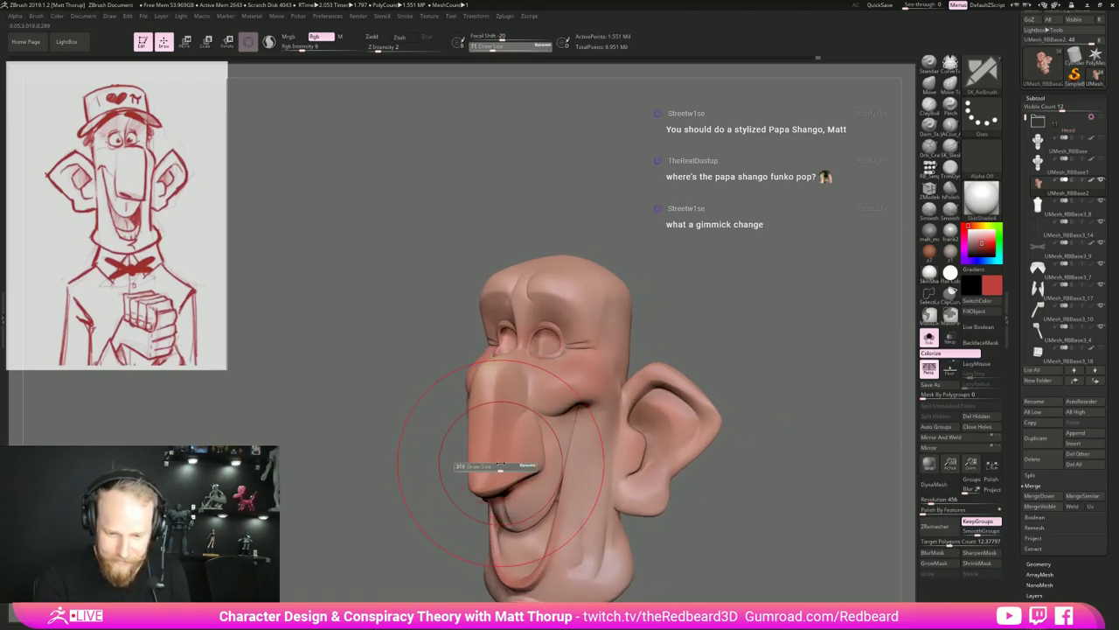
drag(793, 373, 853, 378)
drag(761, 393, 830, 394)
key(s)
drag(440, 462, 430, 461)
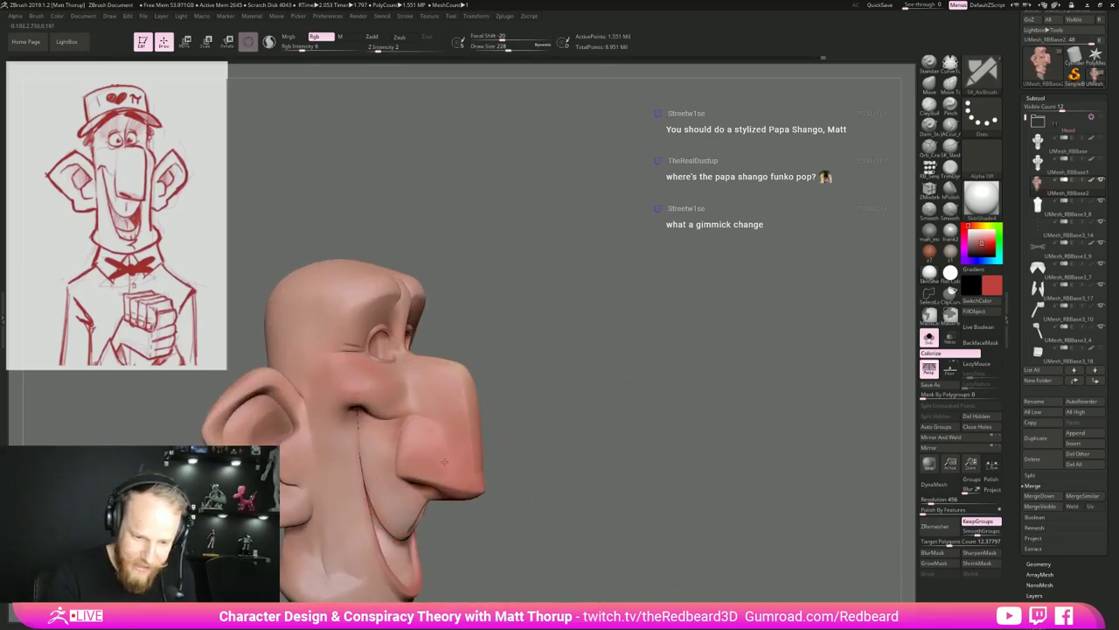
drag(538, 441, 469, 490)
right_drag(550, 425, 535, 435)
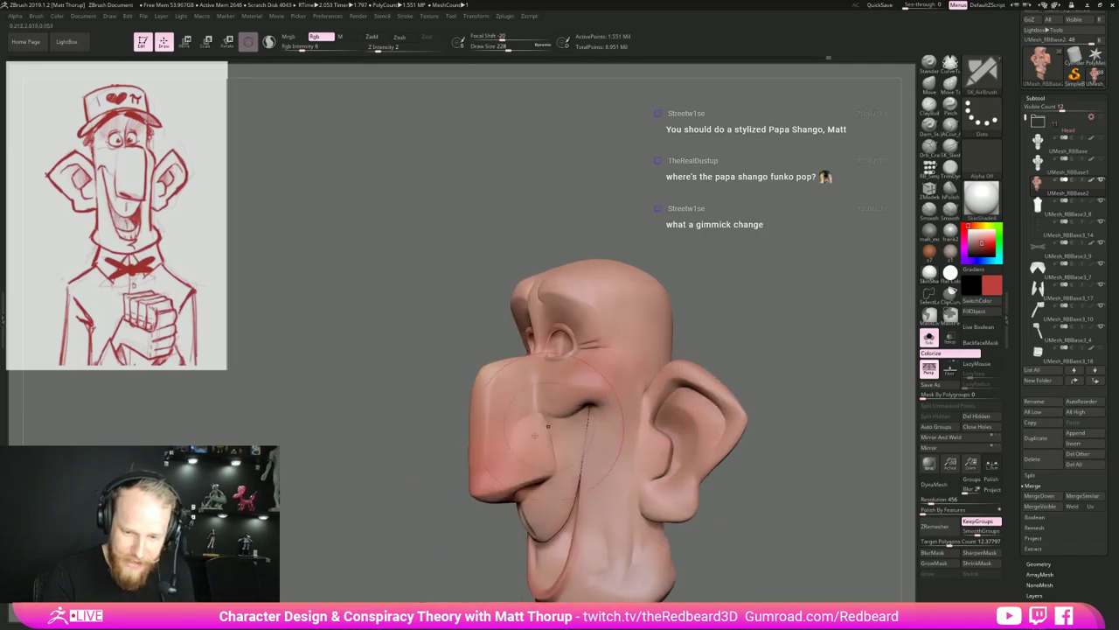
mouse_move(522, 455)
mouse_down()
mouse_move(464, 521)
mouse_move(512, 476)
mouse_move(620, 459)
mouse_up()
Deepen the muted red on the nostril wings at draw size 124, raising it to 182 for the lower nose.
key(s)
mouse_move(496, 458)
mouse_down()
mouse_move(488, 451)
mouse_move(503, 441)
mouse_up()
key(s)
mouse_move(503, 441)
right_down()
mouse_move(592, 437)
mouse_move(497, 453)
right_up()
mouse_move(497, 453)
shift+mouse_down()
mouse_move(508, 426)
mouse_move(510, 453)
shift+mouse_up()
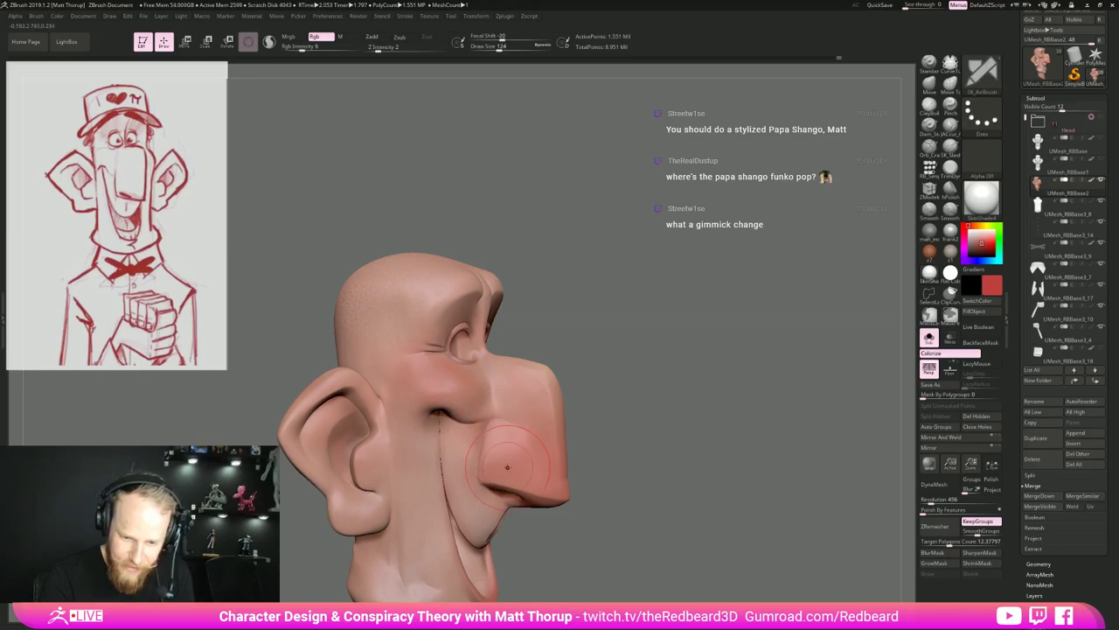
drag(565, 490, 540, 457)
key(s)
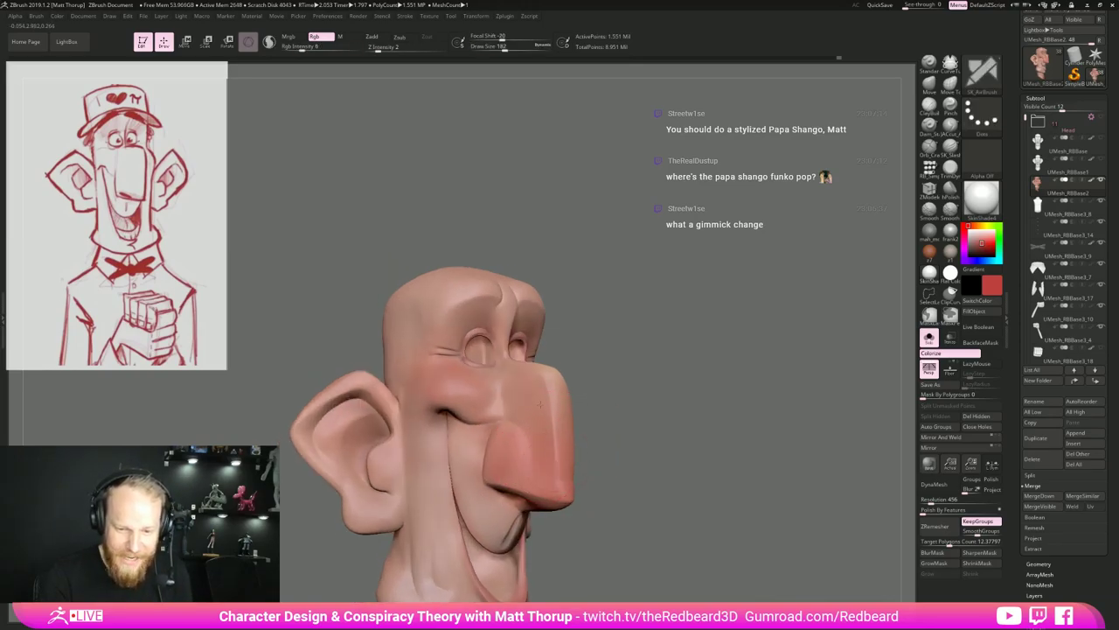
drag(612, 396, 551, 470)
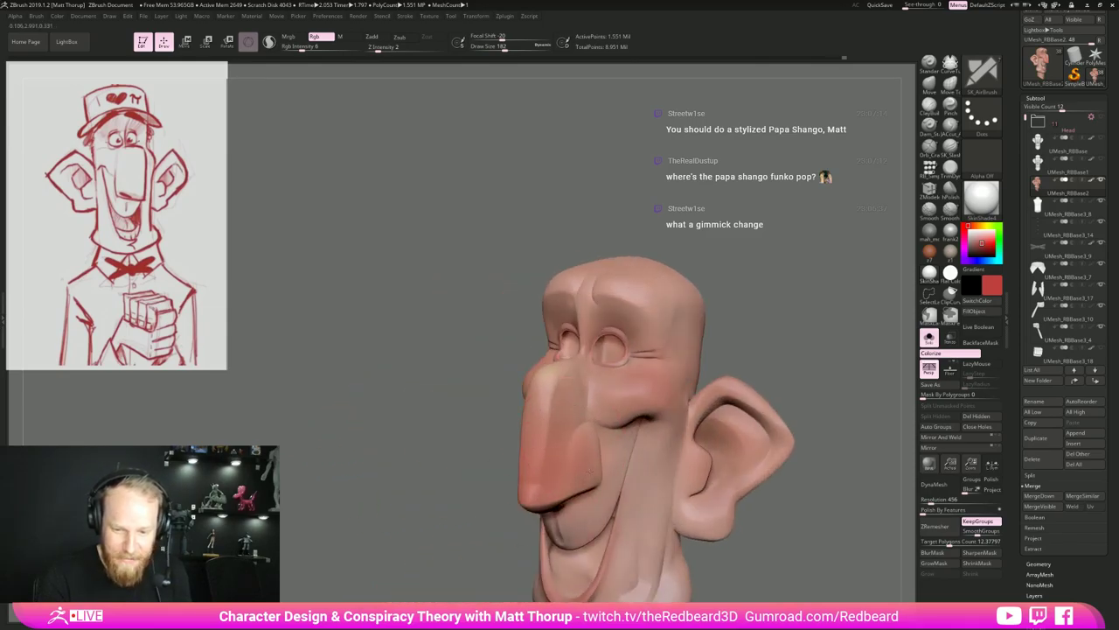
shift+drag(741, 332, 790, 442)
Enlarge the draw size and tint the backs of both ears muted red.
key(s)
drag(666, 396, 671, 395)
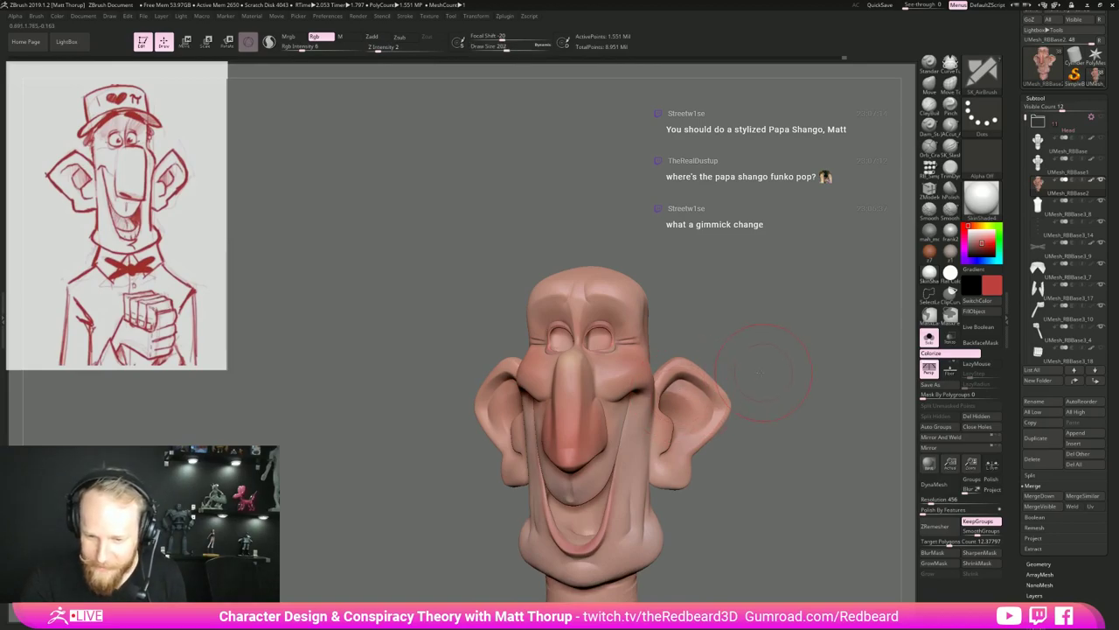
drag(783, 371, 721, 378)
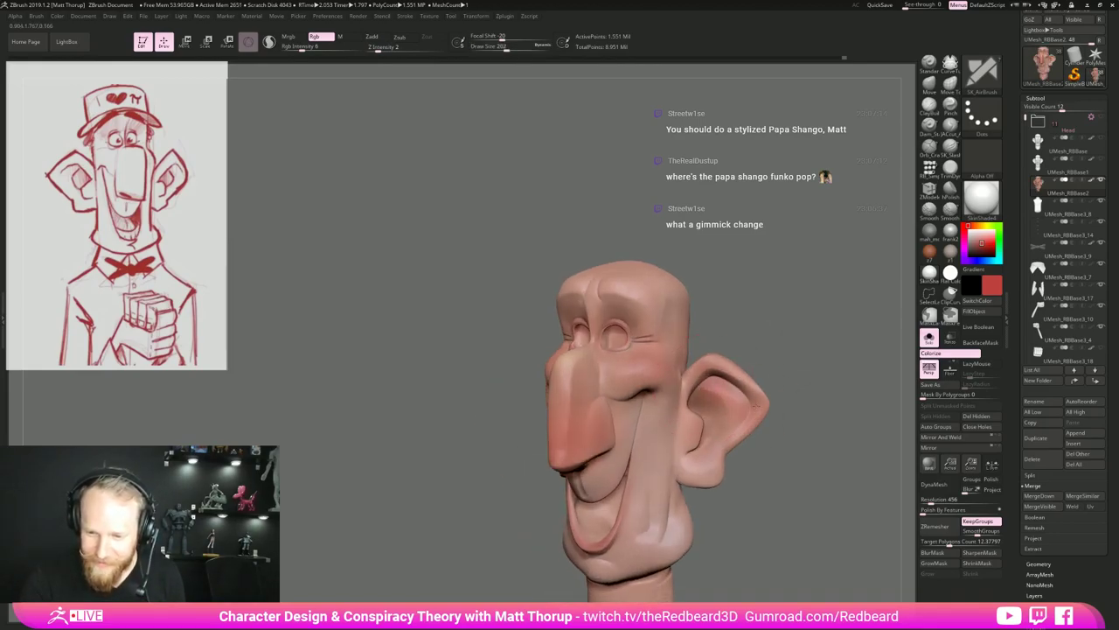
drag(830, 366, 727, 372)
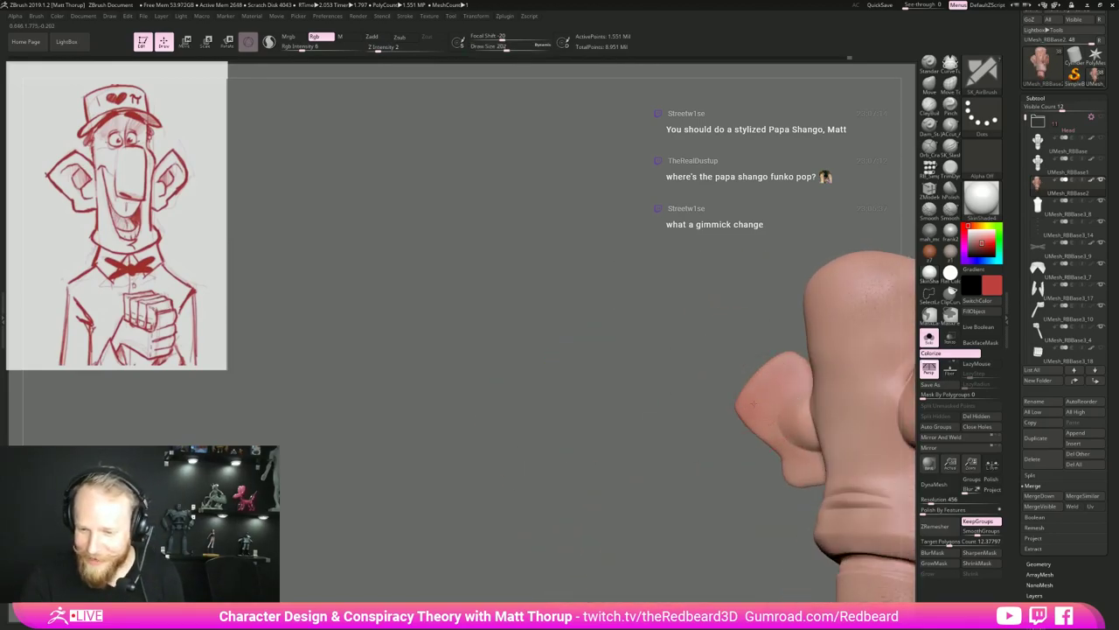
drag(743, 458, 606, 440)
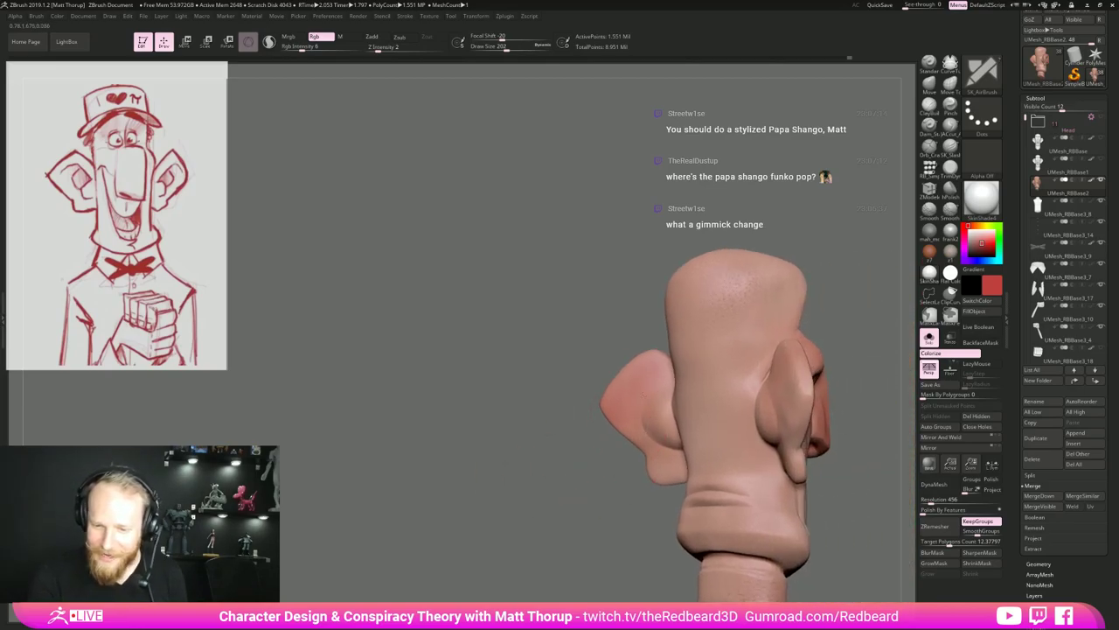
mouse_move(601, 489)
mouse_down()
mouse_move(813, 384)
mouse_move(750, 409)
mouse_move(681, 404)
mouse_up()
Set the draw size to 268 and tint the front and inner surfaces of the ears muted red.
key(bracketright)
mouse_move(842, 399)
mouse_down()
mouse_move(612, 398)
mouse_move(651, 383)
mouse_up()
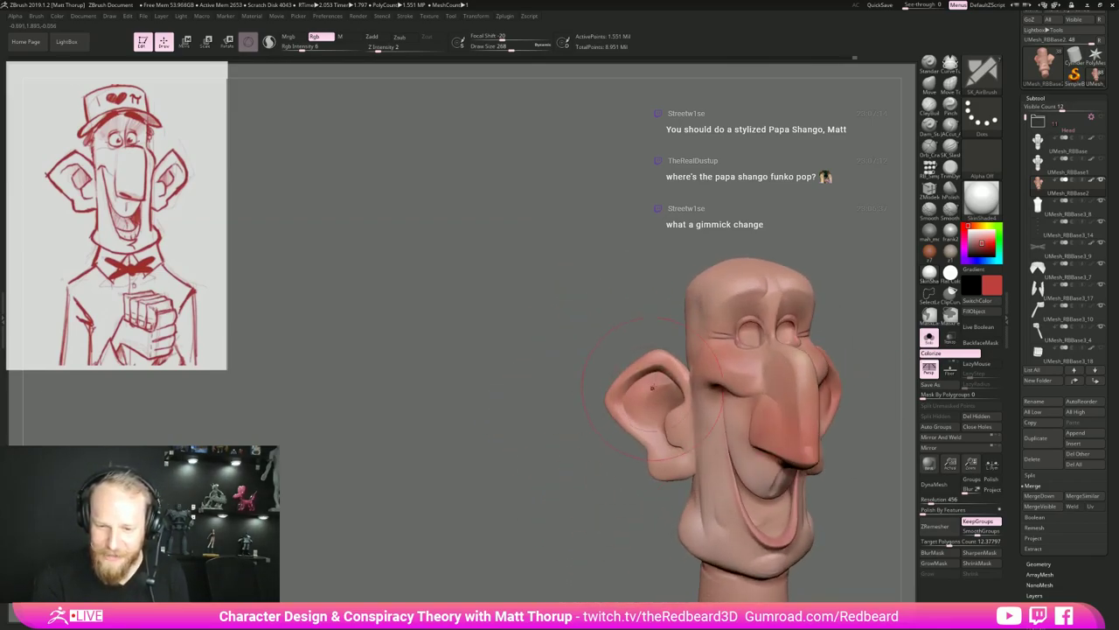
alt+drag(635, 483, 519, 504)
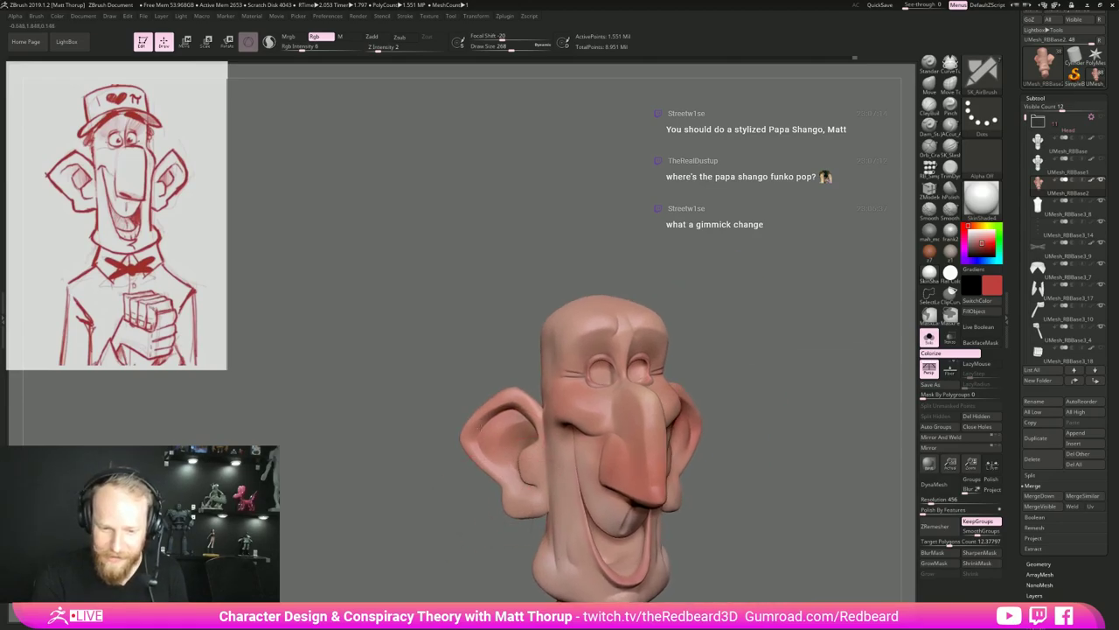
mouse_move(800, 397)
mouse_down()
mouse_move(757, 390)
mouse_move(710, 354)
mouse_move(744, 355)
mouse_up()
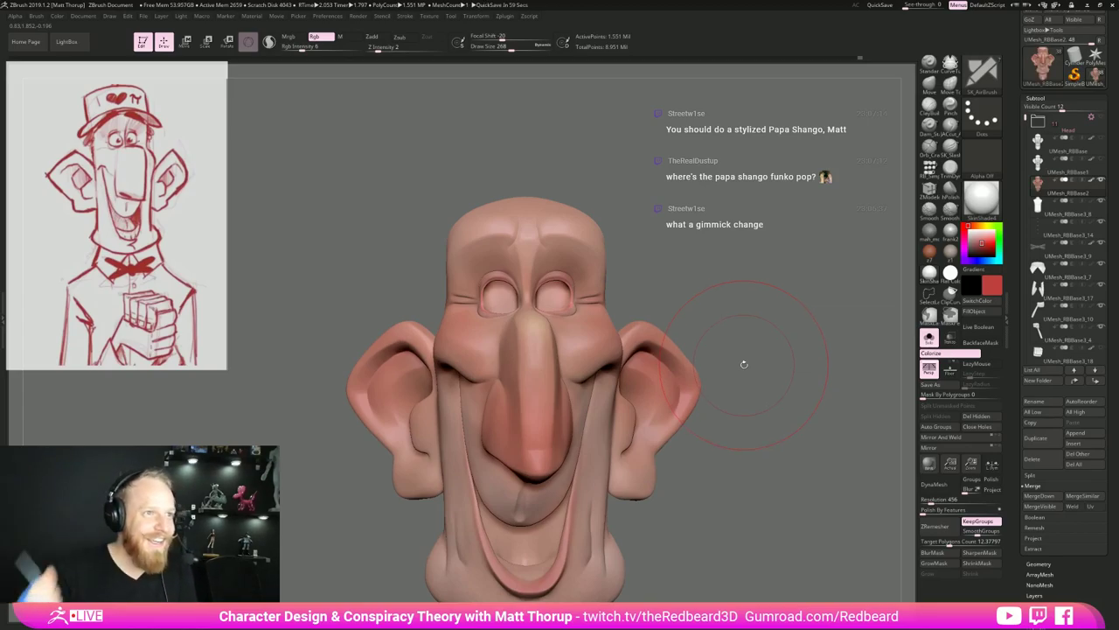
Reduce the draw size and add a light muted red tint around the brow and forehead.
mouse_move(754, 352)
mouse_down()
mouse_move(696, 356)
mouse_move(769, 327)
mouse_move(840, 329)
mouse_up()
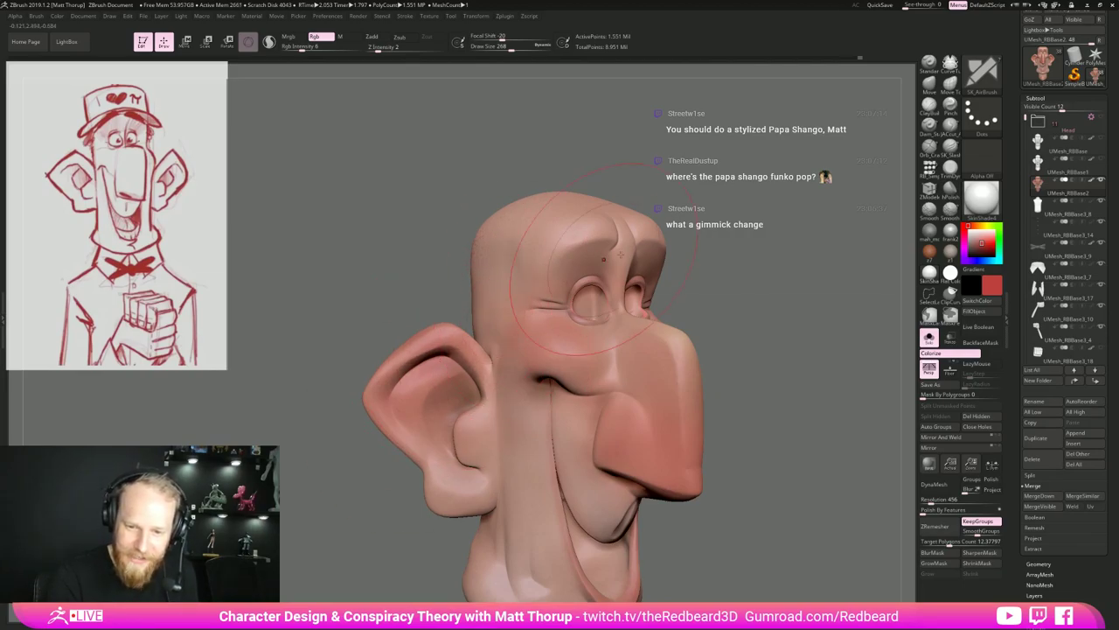
right_drag(620, 254, 593, 267)
key(s)
drag(593, 267, 584, 266)
drag(710, 271, 637, 268)
Set the draw size to 120 and brush muted red lightly across the chin and lower jaw.
shift+drag(829, 369, 690, 341)
mouse_move(779, 370)
alt+mouse_down()
mouse_move(654, 499)
mouse_move(745, 584)
mouse_move(772, 409)
mouse_move(757, 411)
alt+mouse_up()
key(s)
drag(610, 439, 605, 439)
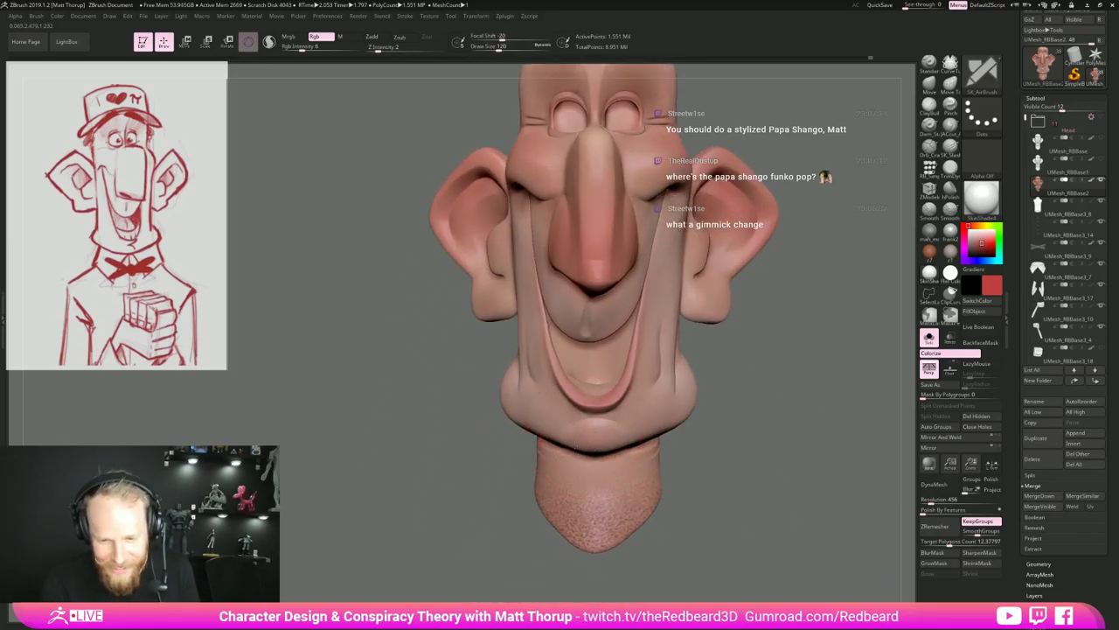
drag(683, 443, 609, 447)
Set the draw size to 197 and change the current colour to a tan orange.
key(s)
drag(773, 428, 687, 424)
drag(874, 400, 792, 397)
alt+drag(874, 404, 770, 435)
click(988, 288)
click(994, 278)
drag(918, 202, 966, 205)
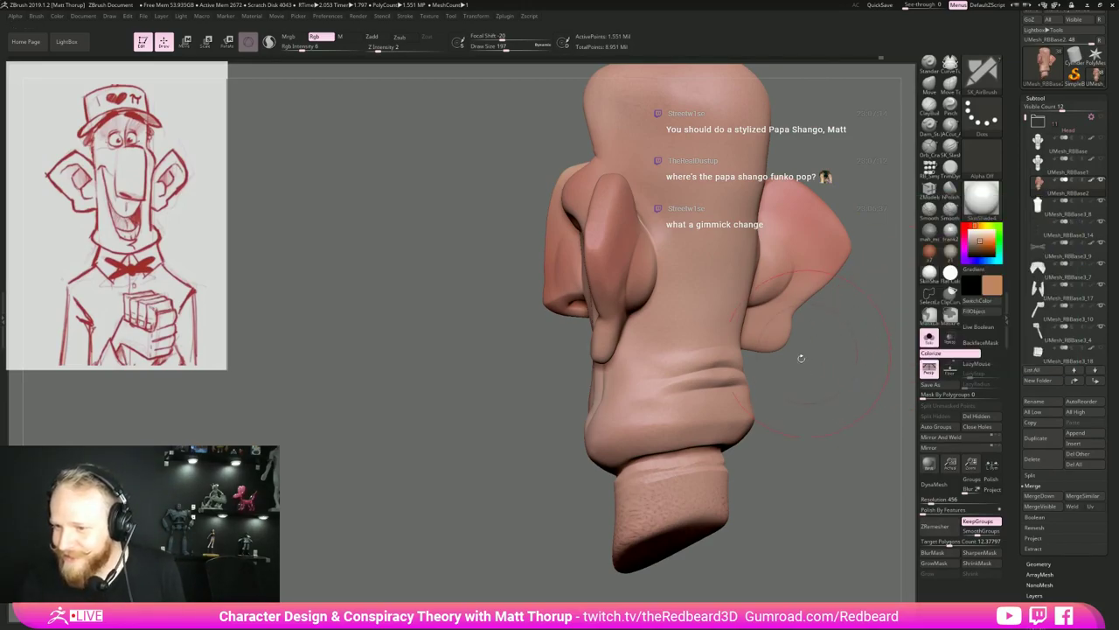
Brush tan over the back of the neck and the jaw, adjusting the draw size to 192.
drag(847, 396, 787, 420)
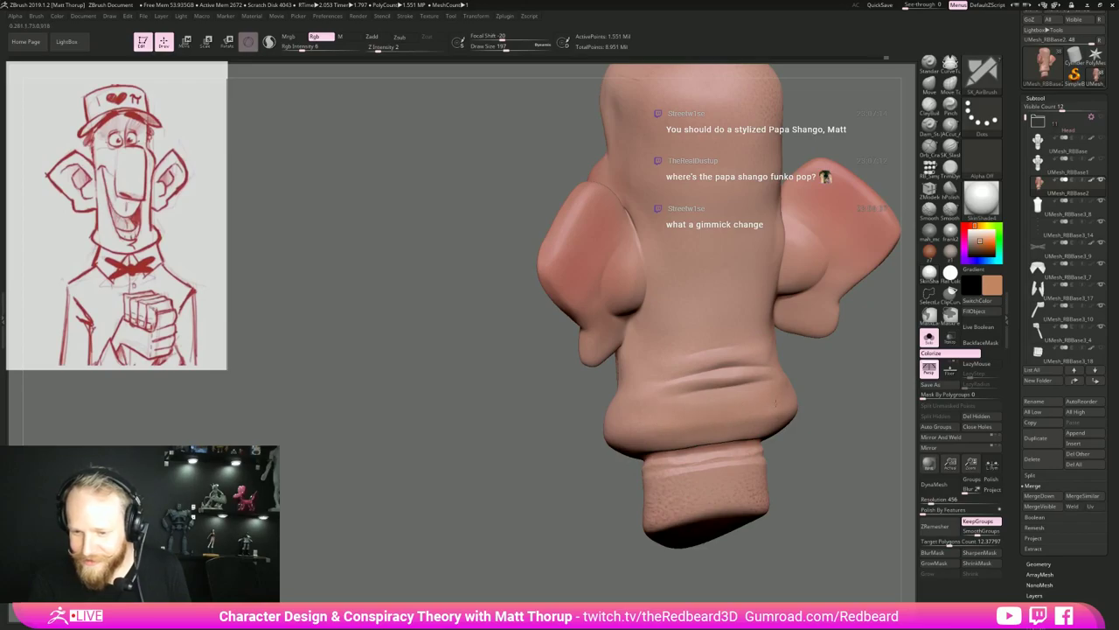
key(s)
drag(742, 378, 734, 378)
key(s)
drag(603, 429, 610, 429)
drag(778, 454, 876, 395)
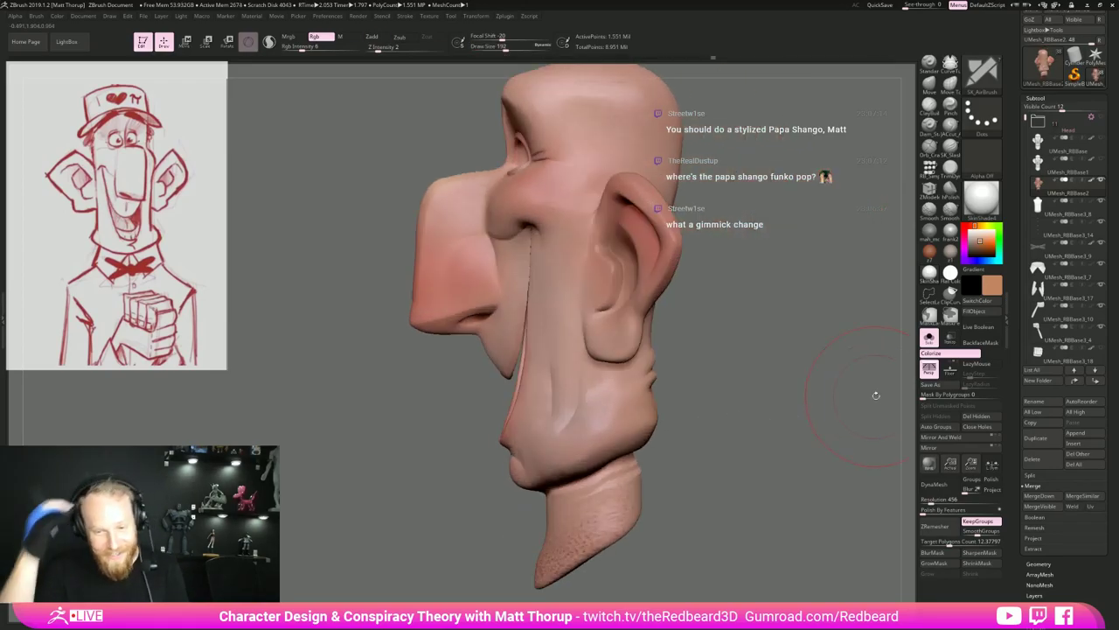
Turn off Solo to show the whole character and check the painted head from the front, sides and back.
mouse_move(666, 409)
mouse_down()
mouse_move(729, 422)
mouse_move(792, 382)
mouse_move(778, 462)
mouse_move(683, 428)
mouse_move(689, 387)
mouse_up()
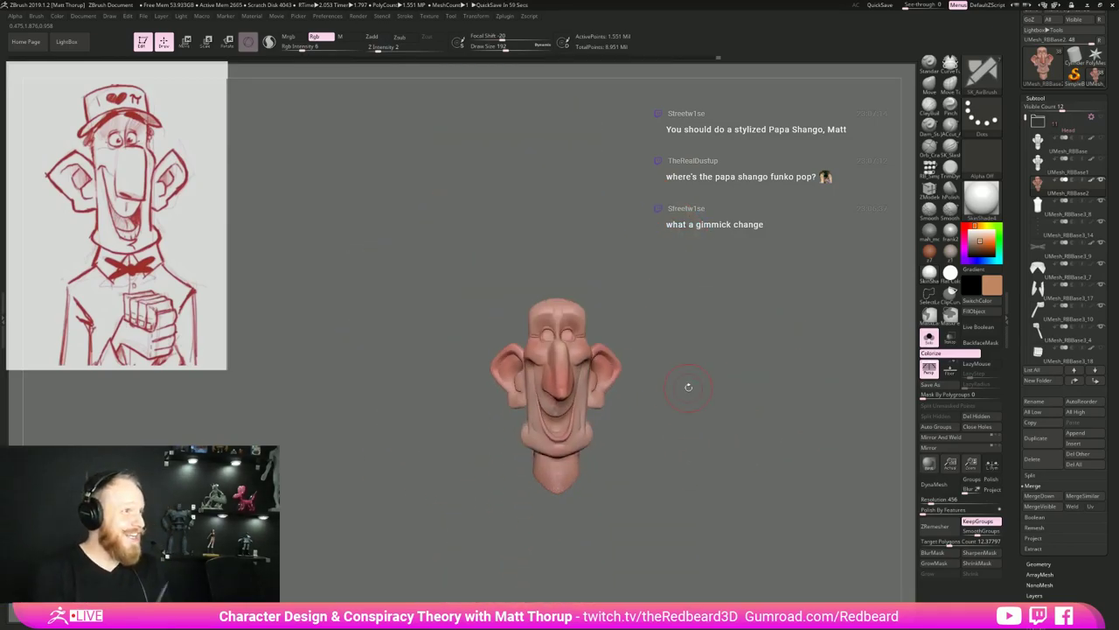
mouse_move(724, 399)
mouse_down()
mouse_move(746, 404)
mouse_move(718, 412)
mouse_up()
key(f)
mouse_move(728, 451)
mouse_down()
mouse_move(767, 456)
mouse_move(761, 469)
mouse_up()
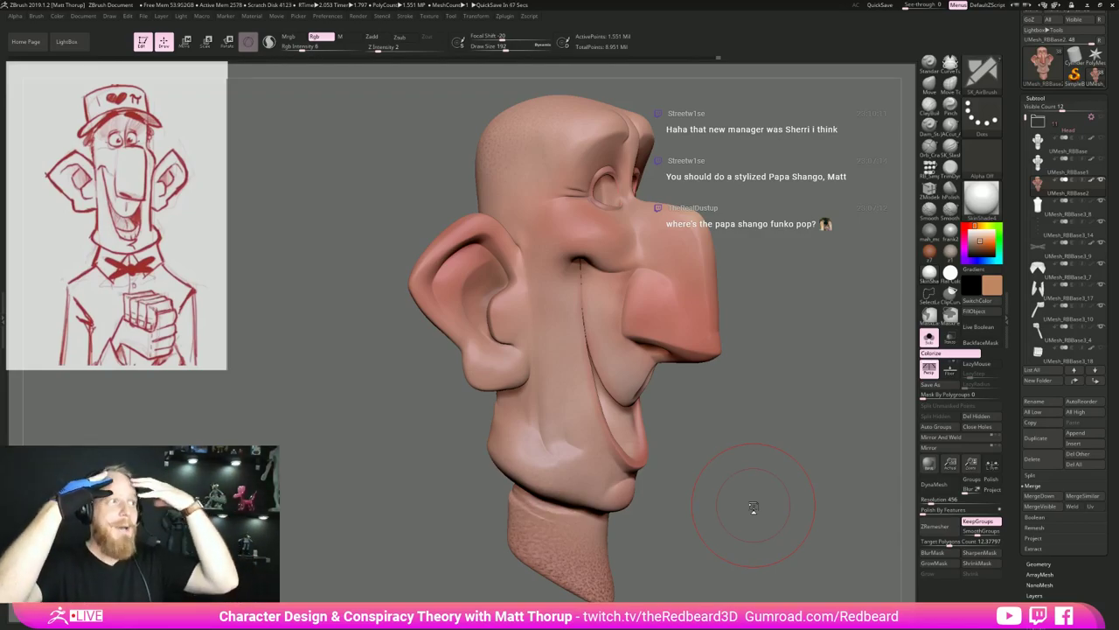
drag(754, 504, 630, 490)
mouse_move(767, 467)
alt+mouse_down()
mouse_move(649, 468)
mouse_move(691, 524)
mouse_move(710, 502)
mouse_move(698, 497)
mouse_move(737, 497)
mouse_move(800, 455)
alt+mouse_up()
click(929, 338)
mouse_move(822, 416)
alt+mouse_down()
mouse_move(722, 404)
mouse_move(767, 413)
mouse_move(729, 418)
mouse_move(747, 423)
mouse_move(866, 433)
alt+mouse_up()
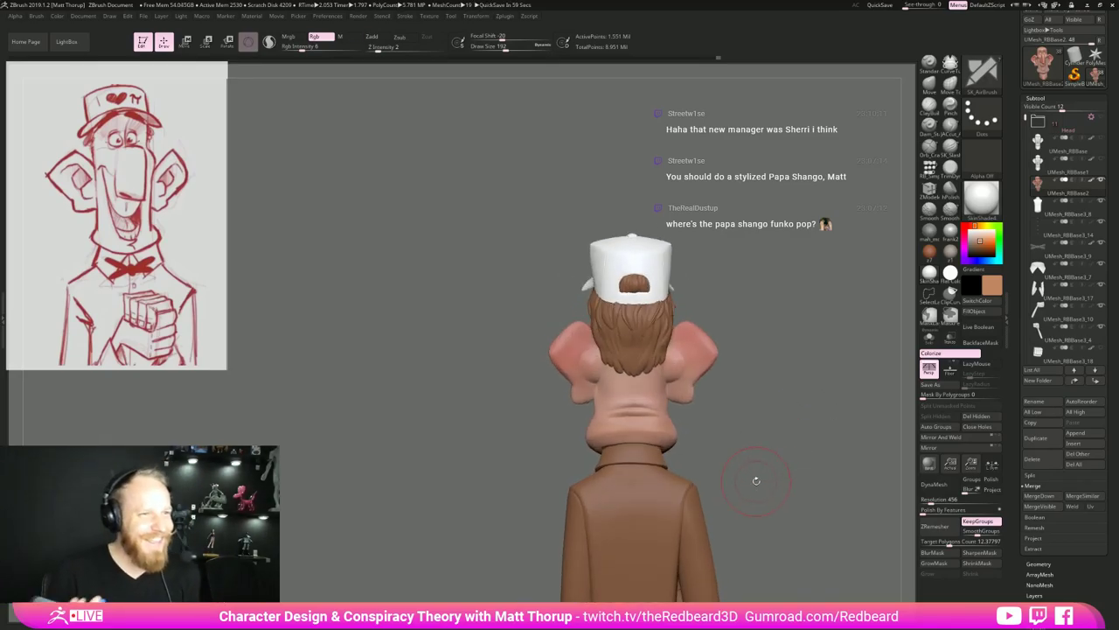
mouse_move(724, 421)
mouse_down()
mouse_move(795, 428)
mouse_move(717, 407)
mouse_up()
alt+drag(715, 451, 755, 443)
Change the current colour to a dark reddish brown, trying a plain brown first.
click(991, 285)
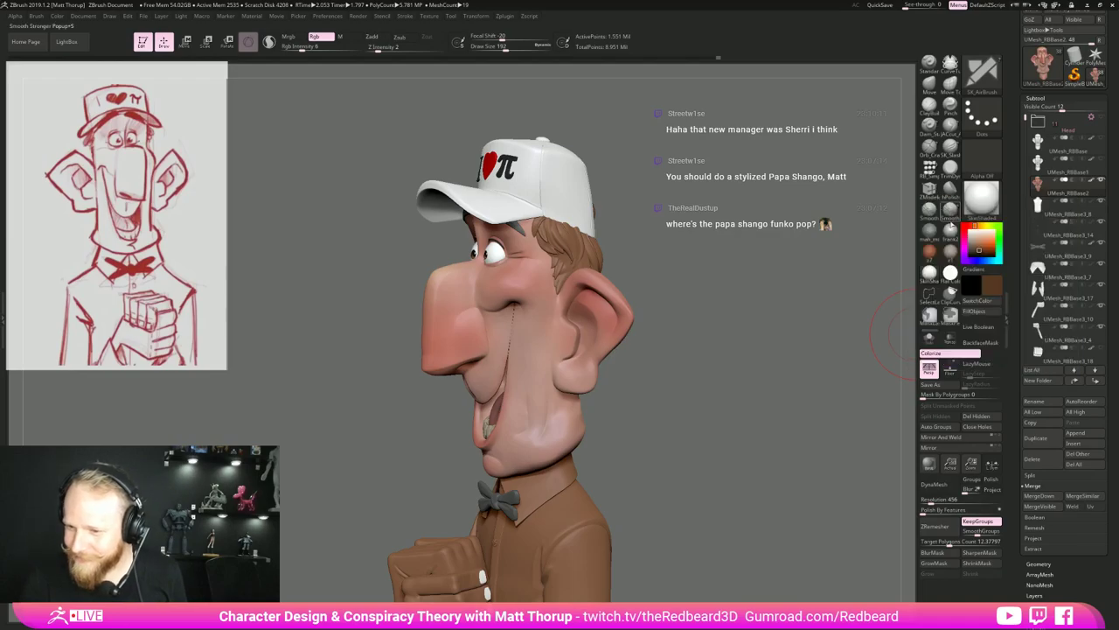
click(993, 288)
drag(957, 213, 934, 211)
Set the draw size to 90 and shade the inner hollow of the ear in dark reddish brown.
mouse_move(732, 423)
mouse_down()
mouse_move(761, 449)
mouse_move(741, 447)
mouse_up()
alt+drag(741, 448, 743, 490)
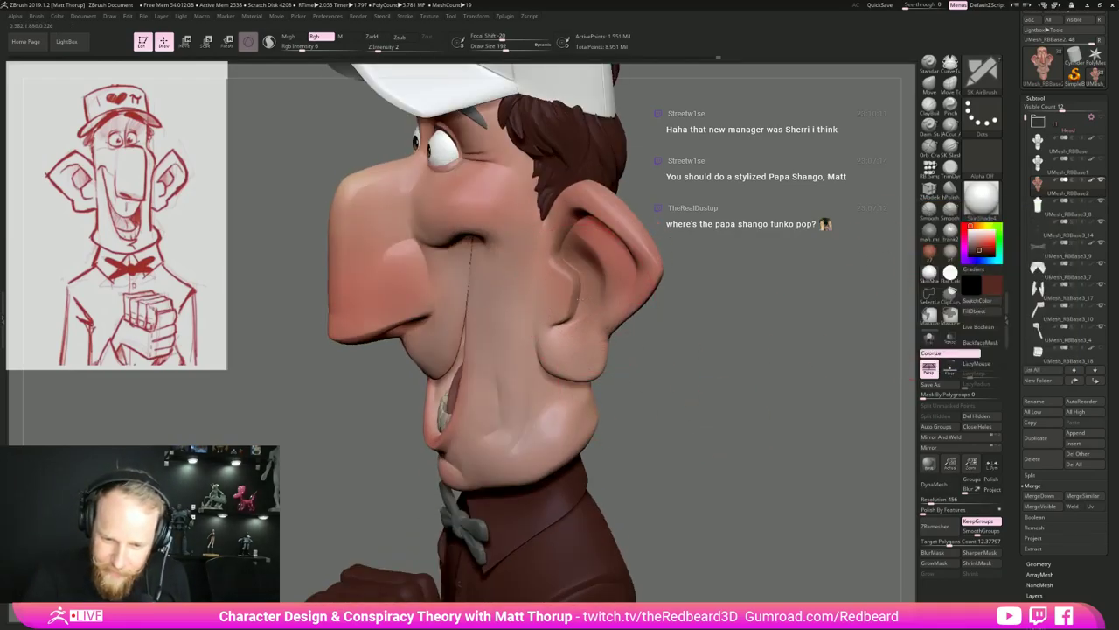
key(s)
drag(584, 285, 573, 284)
drag(574, 273, 570, 265)
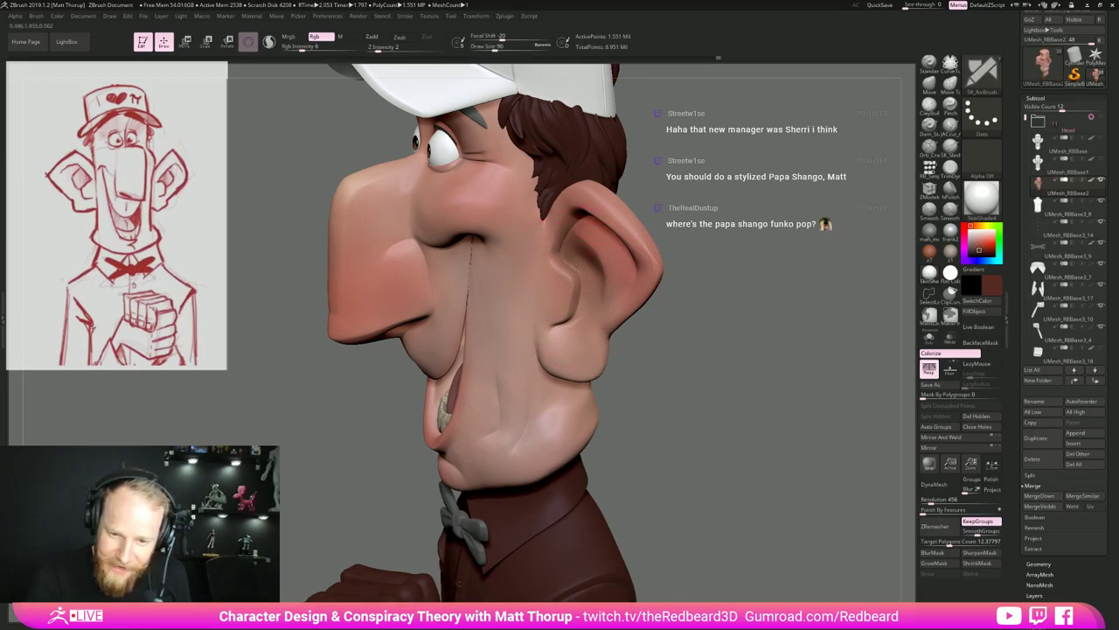
Set the draw size to 62, deepen the dark shading under the inner ear rim, and check it on the full figure.
drag(678, 376, 769, 337)
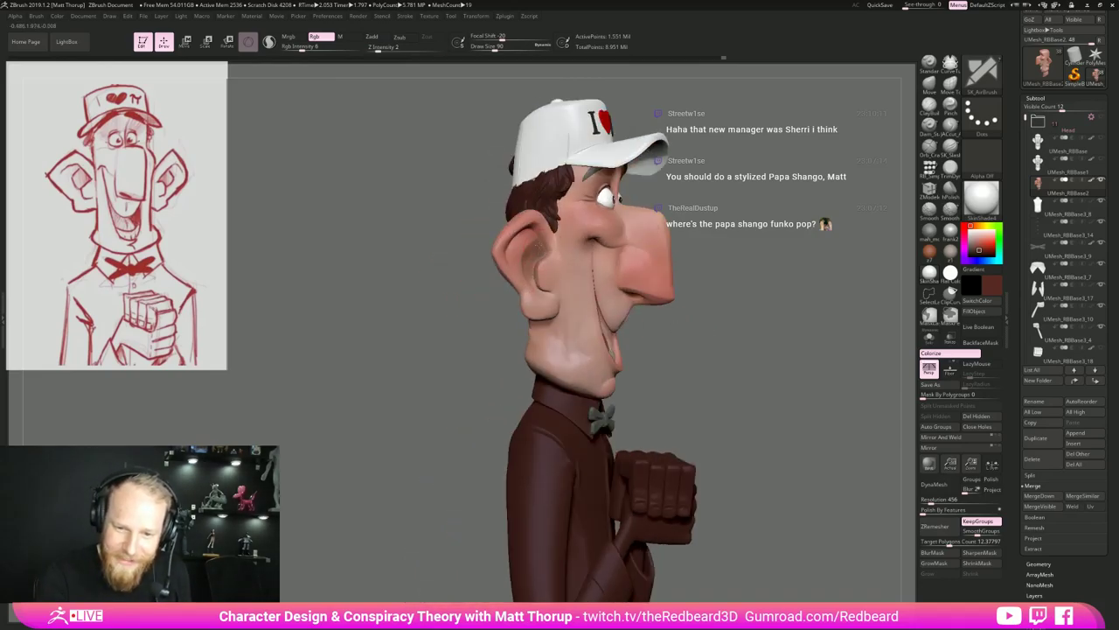
drag(799, 322, 728, 327)
mouse_move(779, 384)
alt+mouse_down()
mouse_move(726, 333)
mouse_move(682, 403)
mouse_move(730, 408)
mouse_move(742, 476)
mouse_move(796, 472)
alt+mouse_up()
key(s)
drag(487, 326, 483, 326)
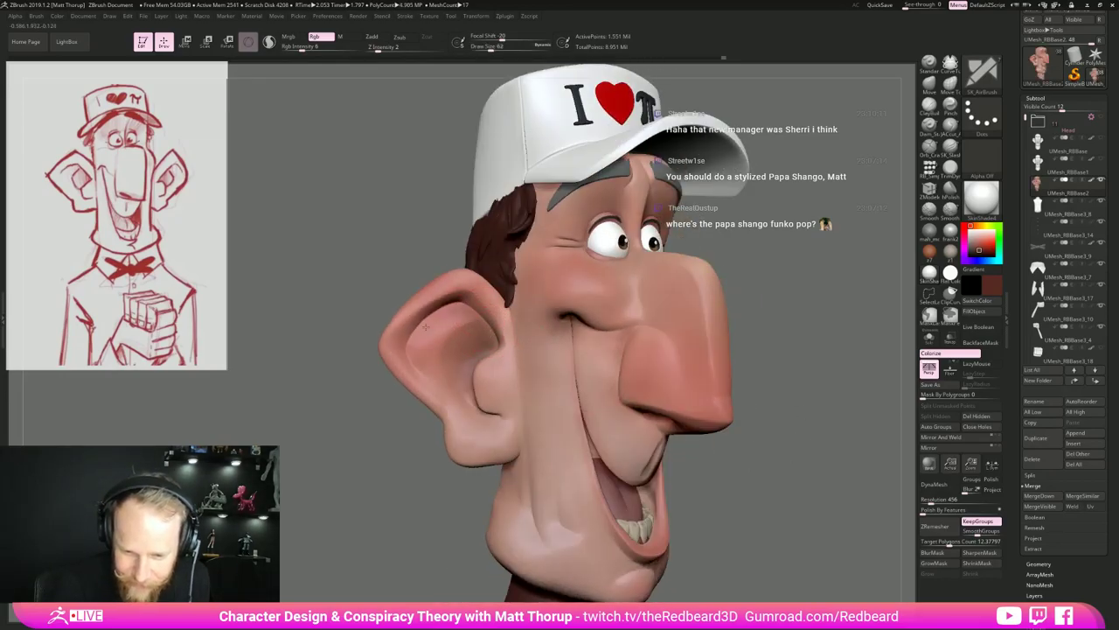
drag(853, 391, 780, 480)
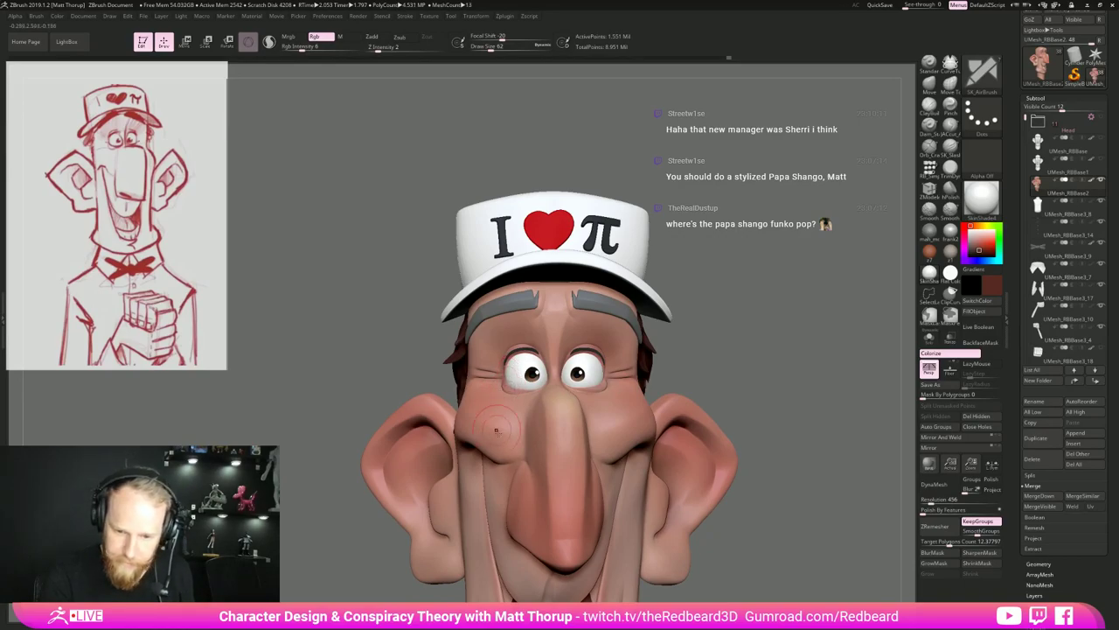
alt+drag(814, 418, 732, 421)
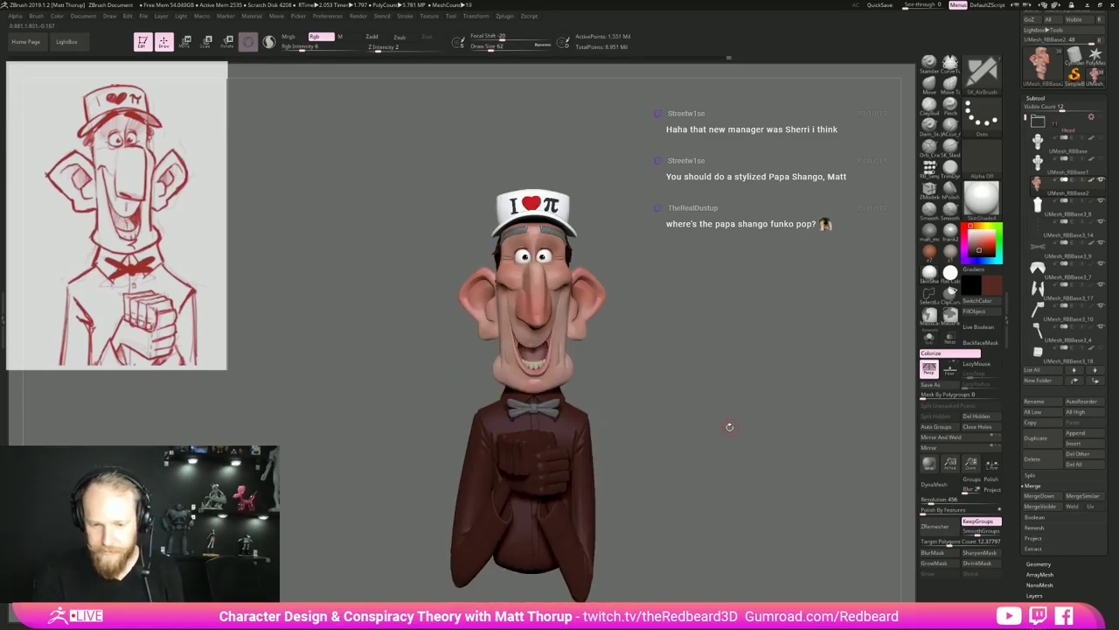
mouse_move(624, 389)
mouse_down()
mouse_move(658, 391)
mouse_move(643, 390)
mouse_up()
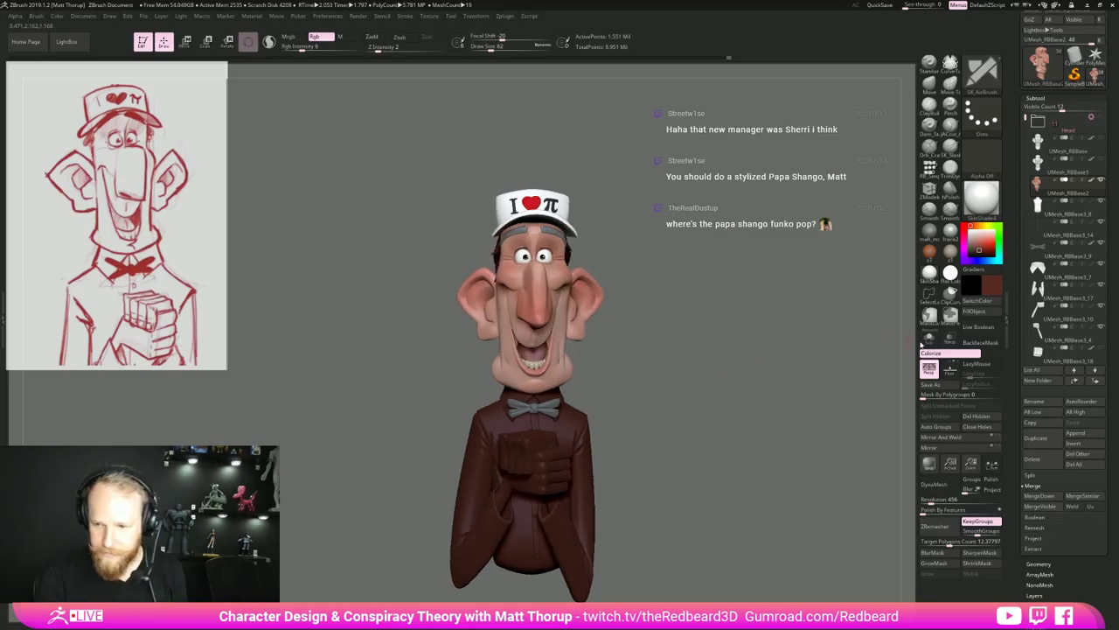
Solo the head, isolate its upper-lip and neck polygroup with the polyframe shown, and enable BackfaceMask.
click(928, 337)
alt+drag(760, 376, 788, 457)
key(shift+f)
mouse_move(723, 434)
mouse_down()
mouse_move(744, 413)
mouse_move(695, 396)
mouse_move(699, 332)
mouse_move(705, 357)
mouse_move(625, 358)
mouse_move(650, 355)
mouse_move(670, 399)
mouse_up()
ctrl+shift+click(493, 333)
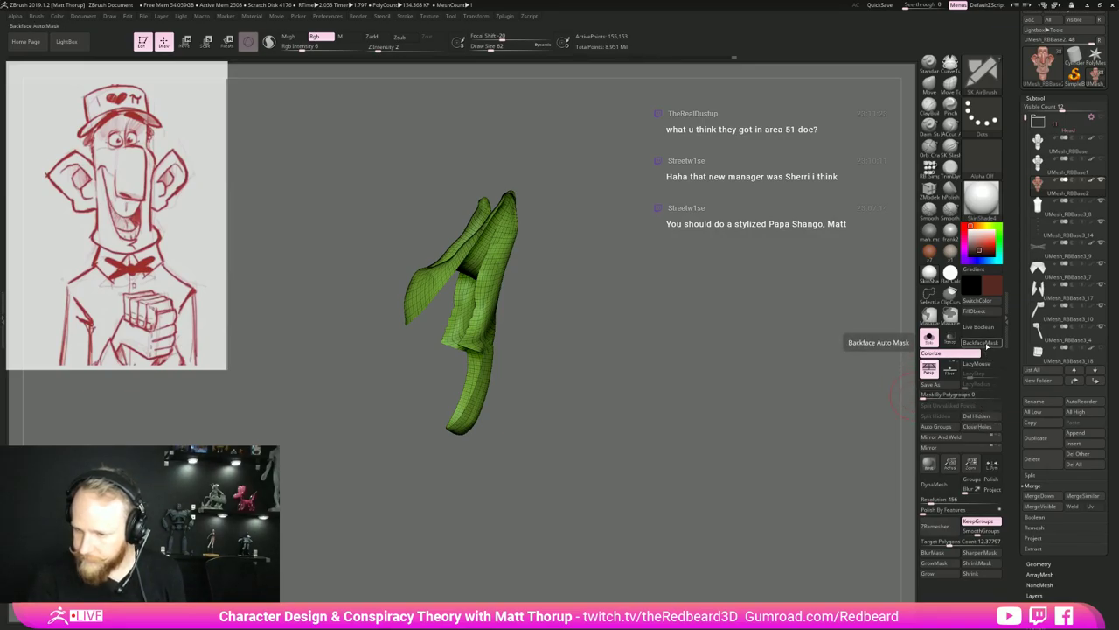
click(980, 344)
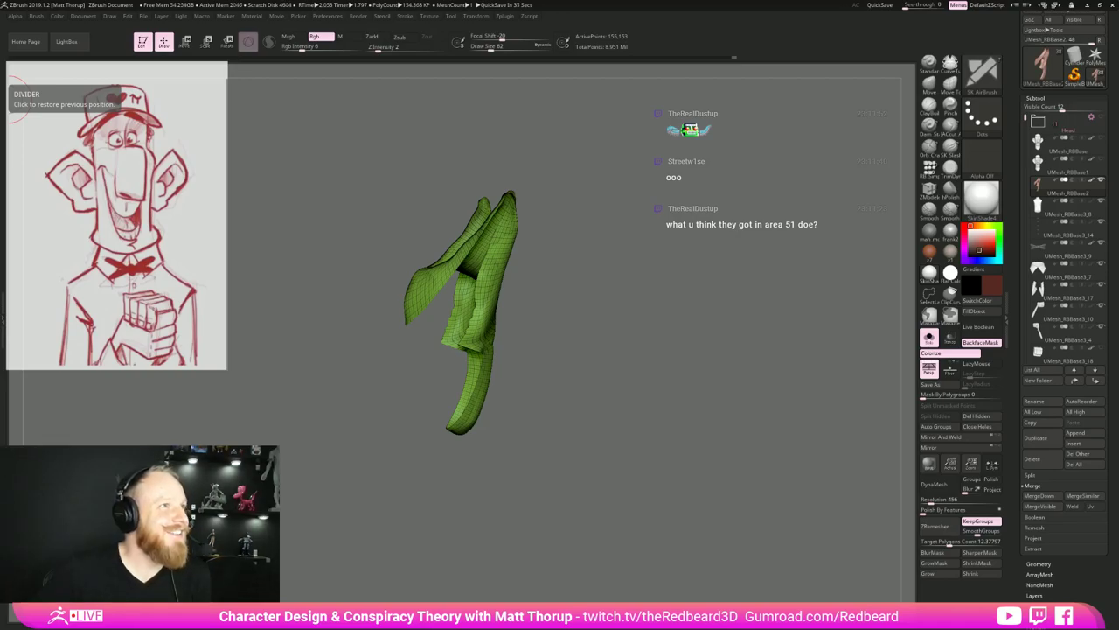
View the Sherri Martel photo from Wikipedia on its own in the browser and close the window.
drag(0, 140, 779, 88)
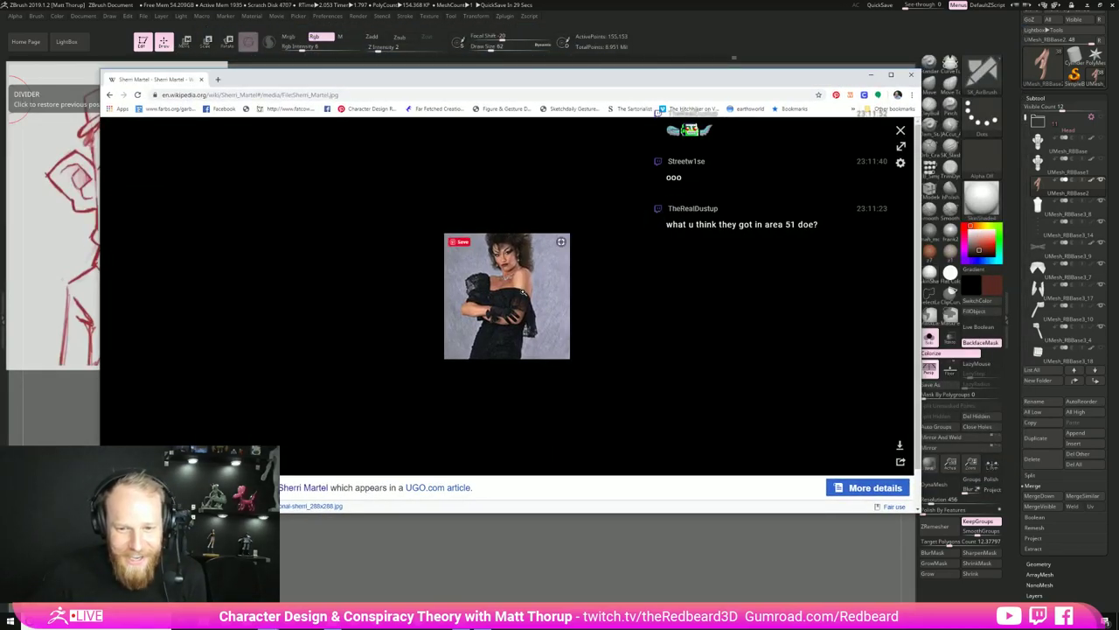
click(523, 293)
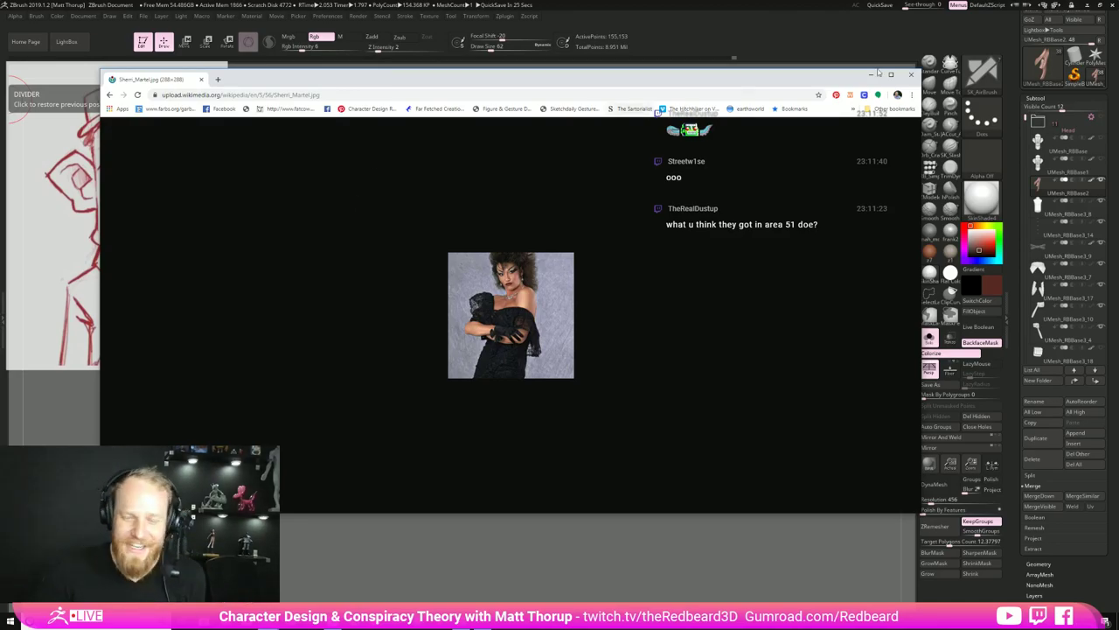
click(910, 76)
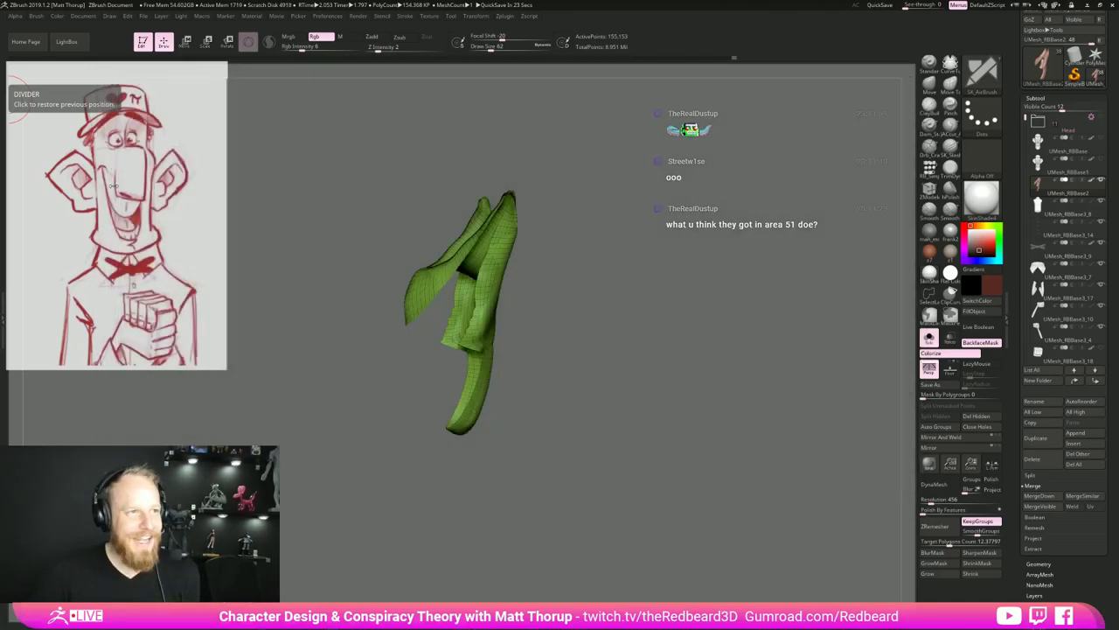
Turn the isolated polygroup to the front and hide the polyframe.
drag(640, 416, 687, 426)
key(shift+f)
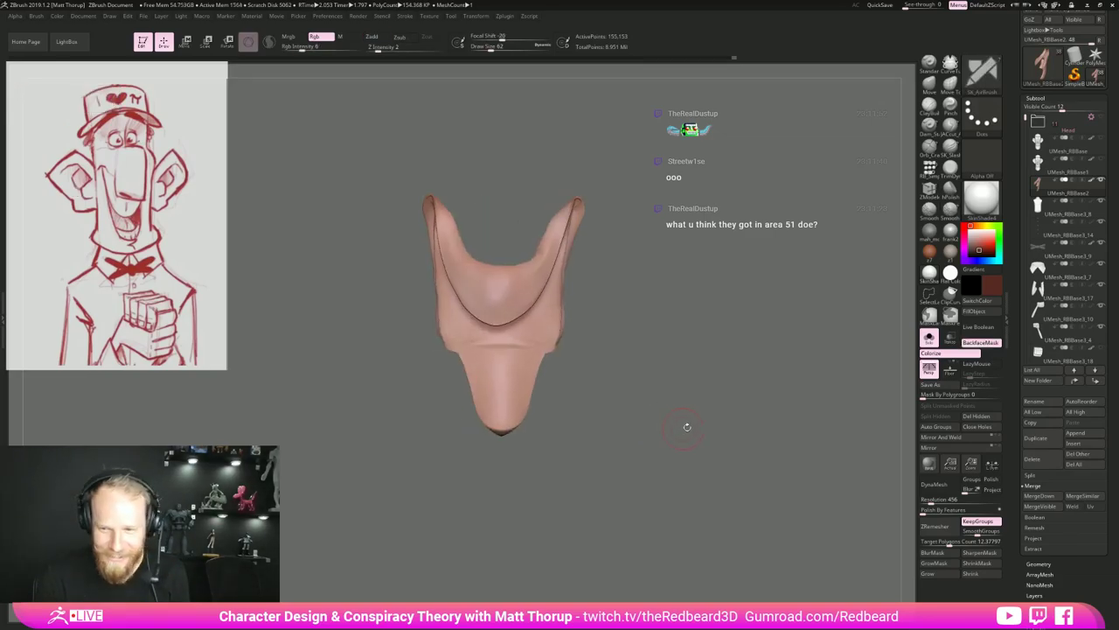
Exit solo, set the draw size to 212, and airbrush dark red-brown shading over the isolated upper-lip and neck polygroup.
click(929, 339)
mouse_move(793, 378)
mouse_down()
mouse_move(765, 432)
mouse_move(745, 431)
mouse_up()
key(s)
mouse_move(506, 330)
mouse_down()
mouse_move(522, 330)
mouse_move(464, 306)
mouse_move(462, 274)
mouse_up()
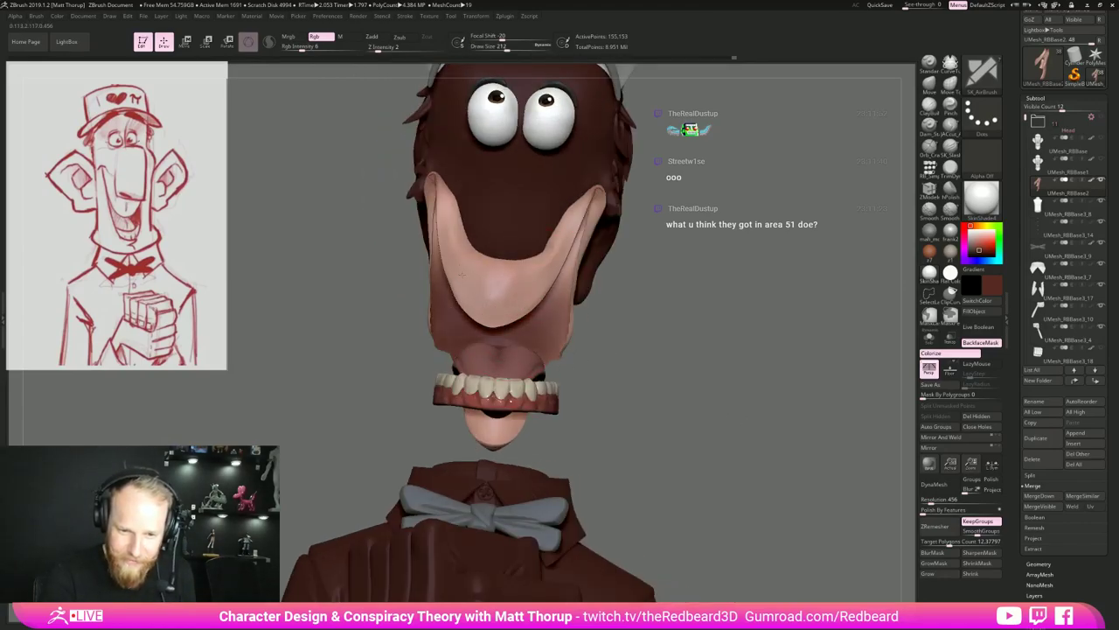
mouse_move(438, 217)
mouse_down()
mouse_move(437, 281)
mouse_move(503, 249)
mouse_move(689, 269)
mouse_move(520, 237)
mouse_up()
drag(496, 181, 721, 340)
mouse_move(658, 420)
alt+mouse_down()
mouse_move(612, 350)
mouse_move(529, 501)
mouse_move(574, 554)
mouse_move(639, 330)
mouse_move(612, 292)
mouse_move(648, 213)
alt+mouse_up()
drag(678, 297, 656, 318)
drag(577, 253, 605, 234)
drag(605, 428, 592, 492)
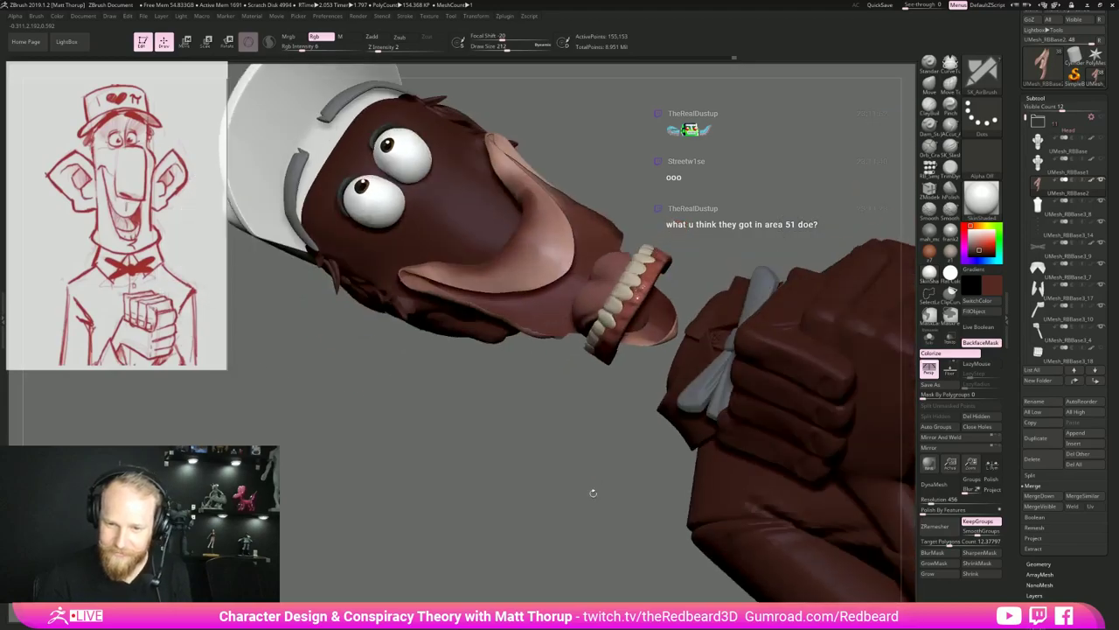
Unhide the whole head, isolate the mouth-interior polygroup through the open mouth, and airbrush dark shading onto it.
ctrl+shift+click(584, 516)
alt+drag(538, 529, 594, 547)
drag(754, 163, 717, 105)
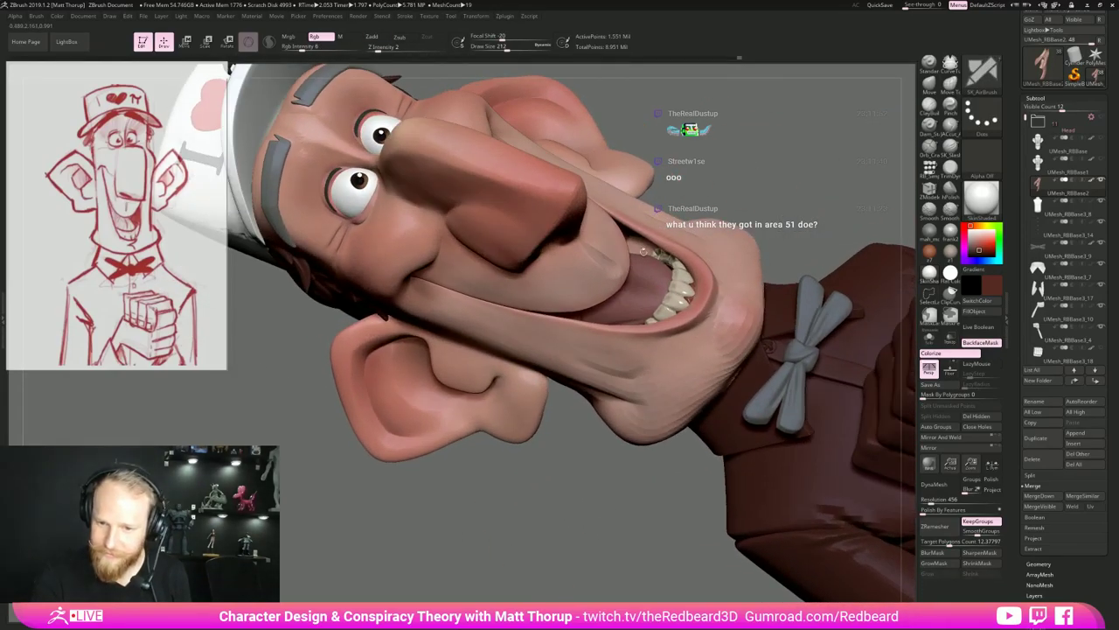
ctrl+shift+click(638, 236)
drag(675, 220, 719, 220)
drag(629, 239, 667, 243)
mouse_move(598, 335)
mouse_down()
mouse_move(649, 327)
mouse_move(617, 336)
mouse_up()
mouse_move(633, 385)
mouse_down()
mouse_move(601, 405)
mouse_move(623, 448)
mouse_up()
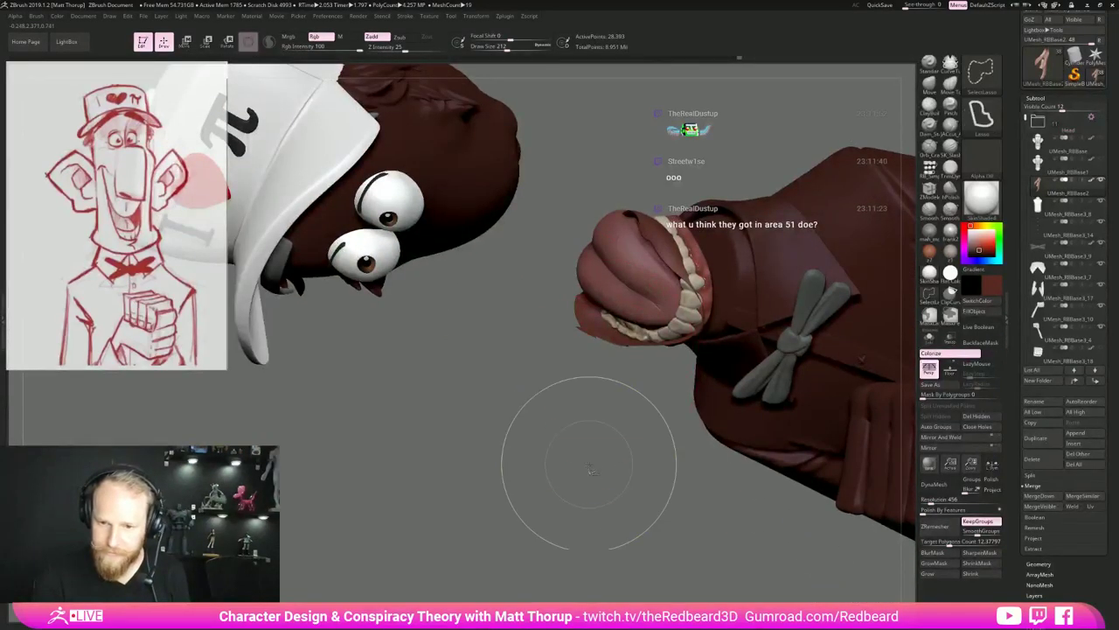
Unhide the rest of the head and check the painted face on the full figure from the front and sides.
ctrl+shift+click(589, 488)
drag(597, 577, 631, 401)
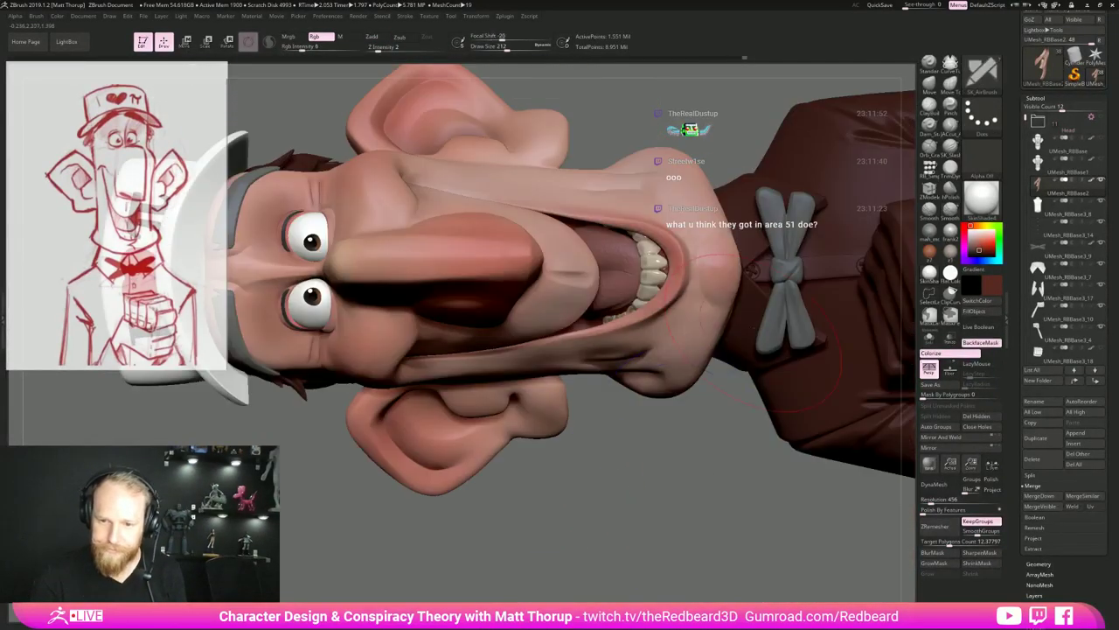
alt+drag(733, 145, 723, 444)
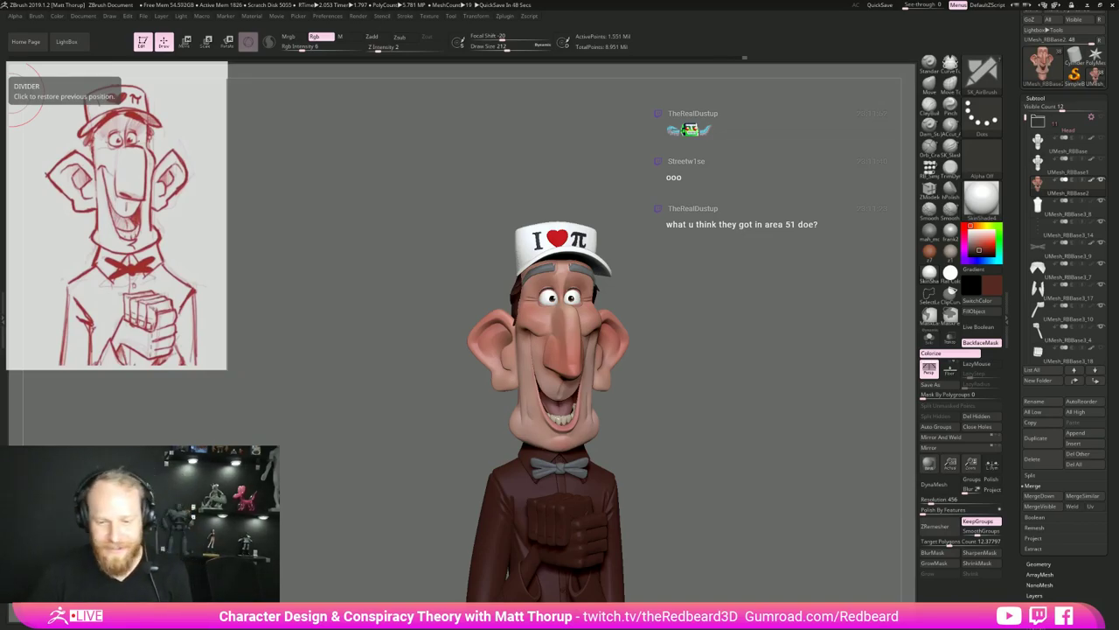
drag(744, 418, 752, 455)
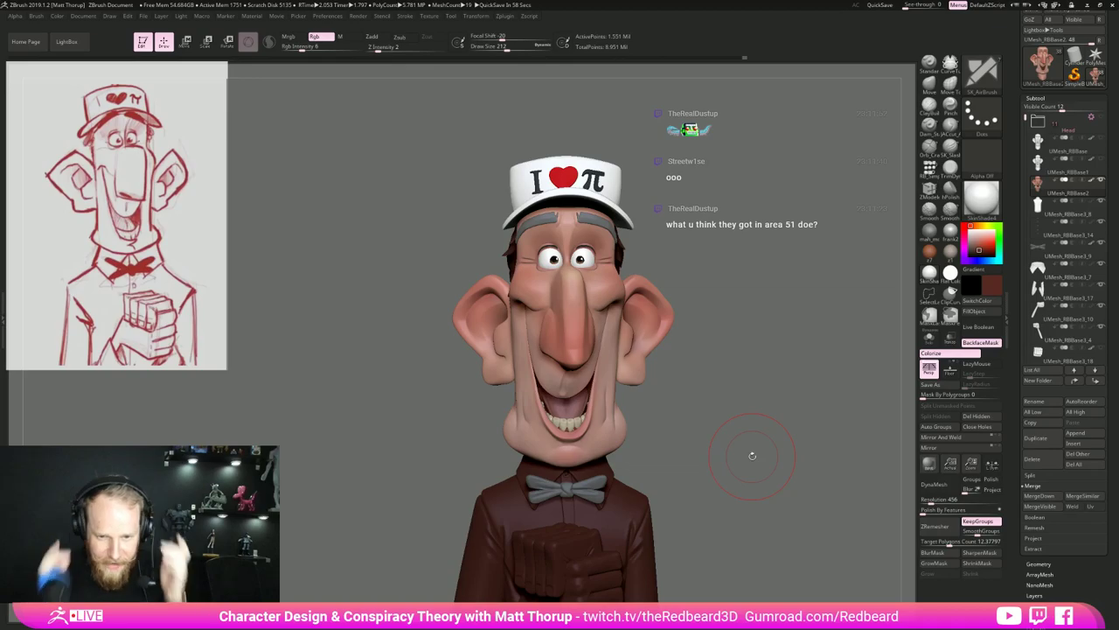
drag(788, 439, 768, 439)
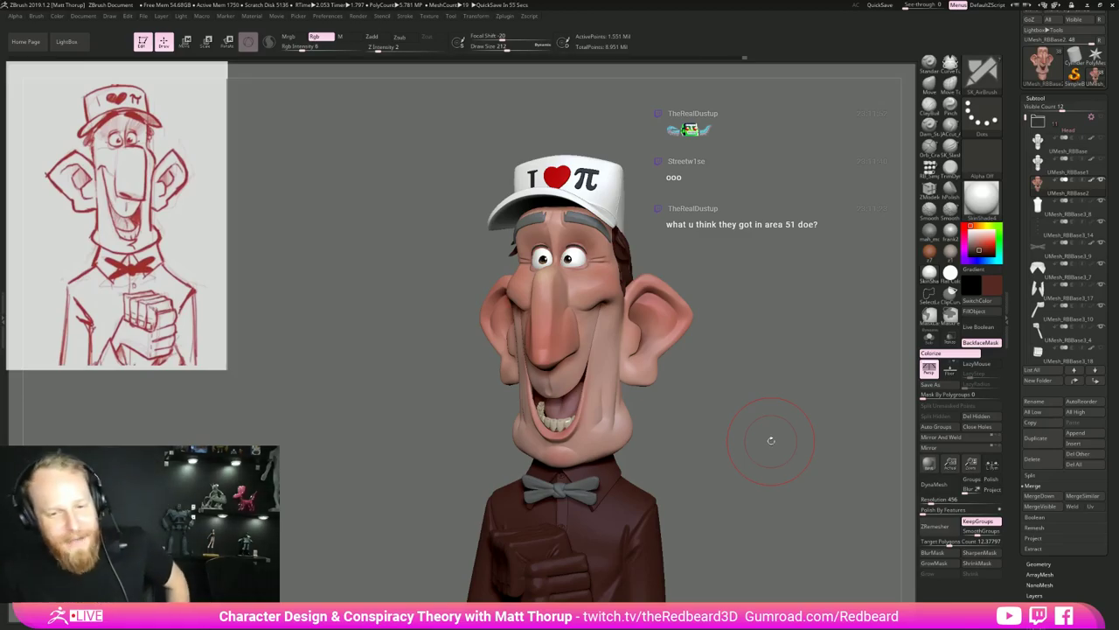
mouse_move(786, 422)
mouse_down()
mouse_move(819, 423)
mouse_move(743, 461)
mouse_move(761, 525)
mouse_move(809, 490)
mouse_up()
Select the hair and mix a light warm grey paint colour with RGB 167, 161, 148.
alt+click(524, 319)
drag(767, 388, 733, 391)
click(993, 287)
drag(972, 307, 935, 279)
mouse_move(831, 353)
mouse_down()
mouse_move(773, 353)
mouse_move(827, 351)
mouse_up()
click(989, 290)
drag(946, 209, 967, 232)
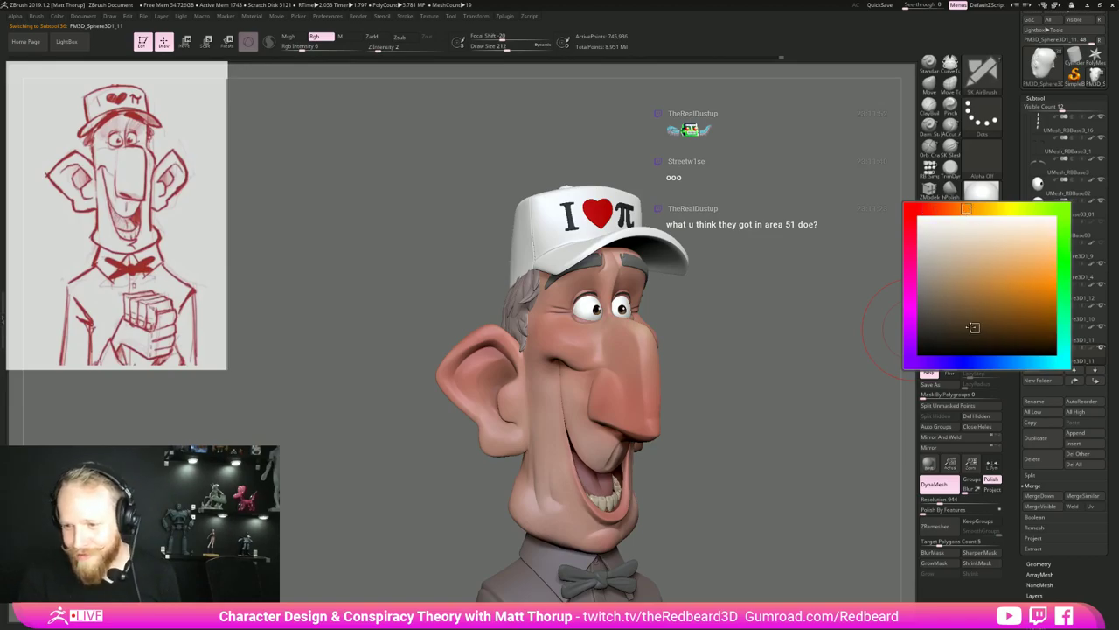
mouse_move(792, 372)
mouse_down()
mouse_move(820, 379)
mouse_move(773, 390)
mouse_move(783, 358)
mouse_up()
drag(778, 363, 854, 350)
click(999, 289)
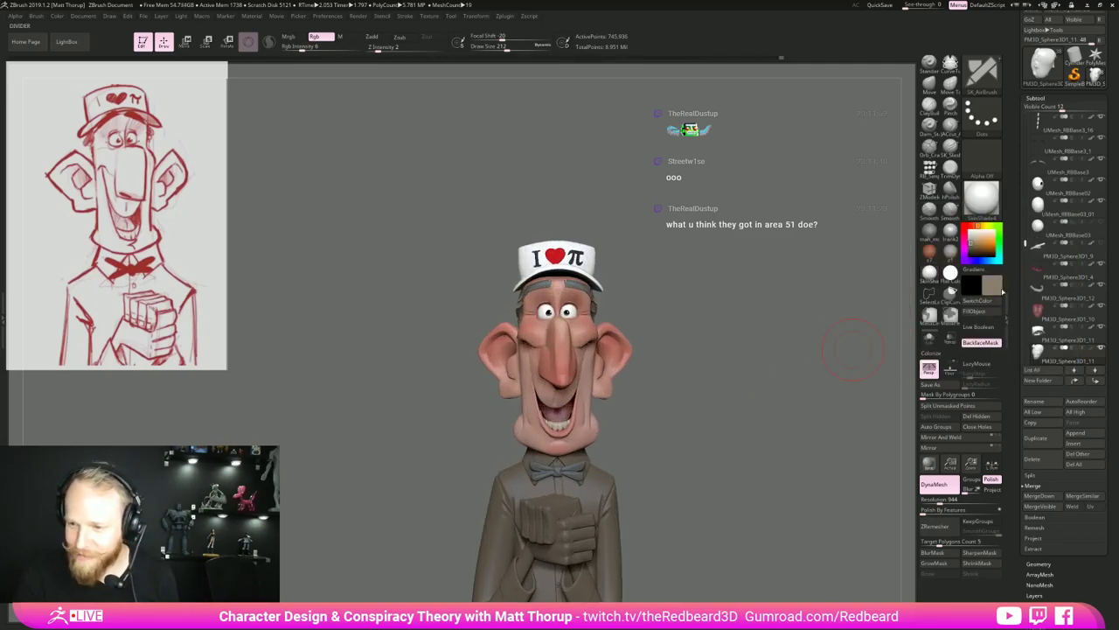
click(994, 287)
drag(977, 212, 985, 213)
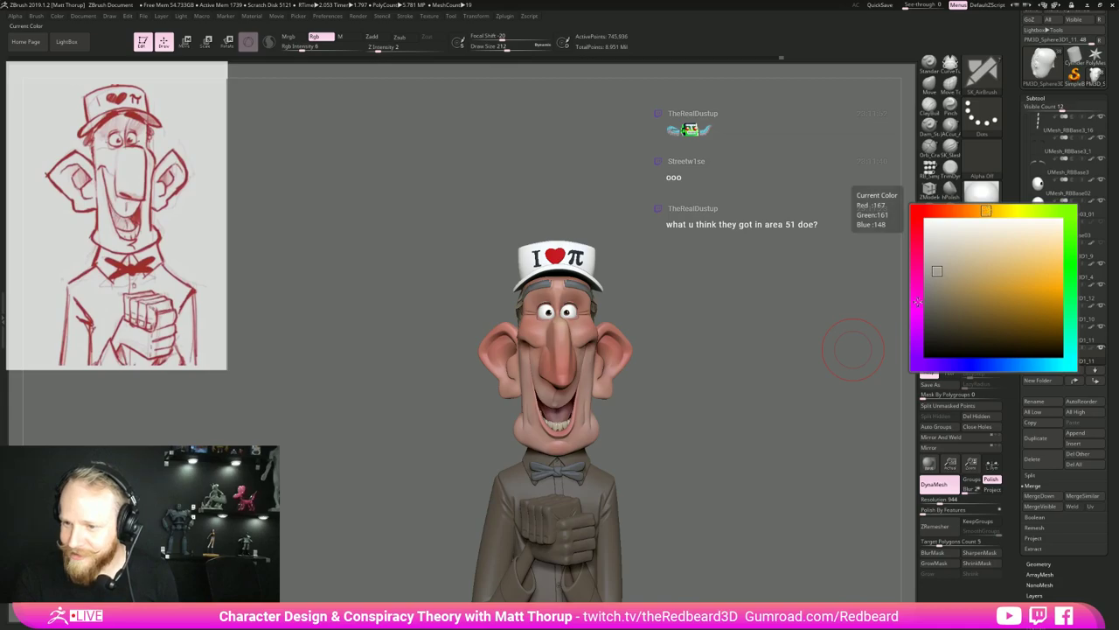
Fill the hair with the warm grey at an Rgb Intensity of 100.
drag(776, 390, 813, 399)
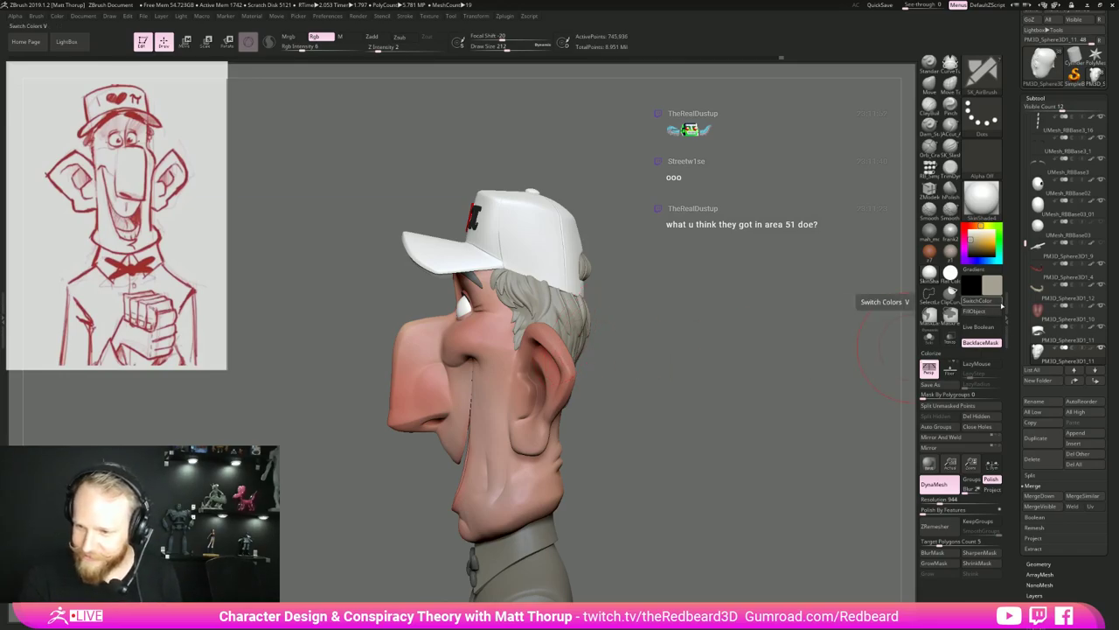
click(972, 312)
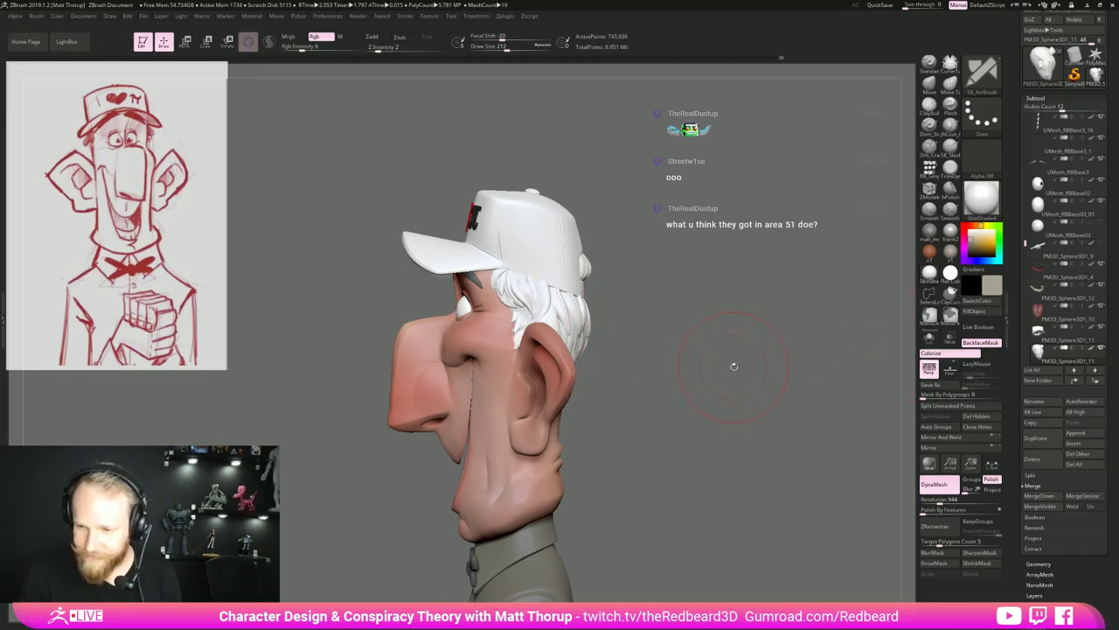
drag(733, 368, 857, 335)
click(928, 340)
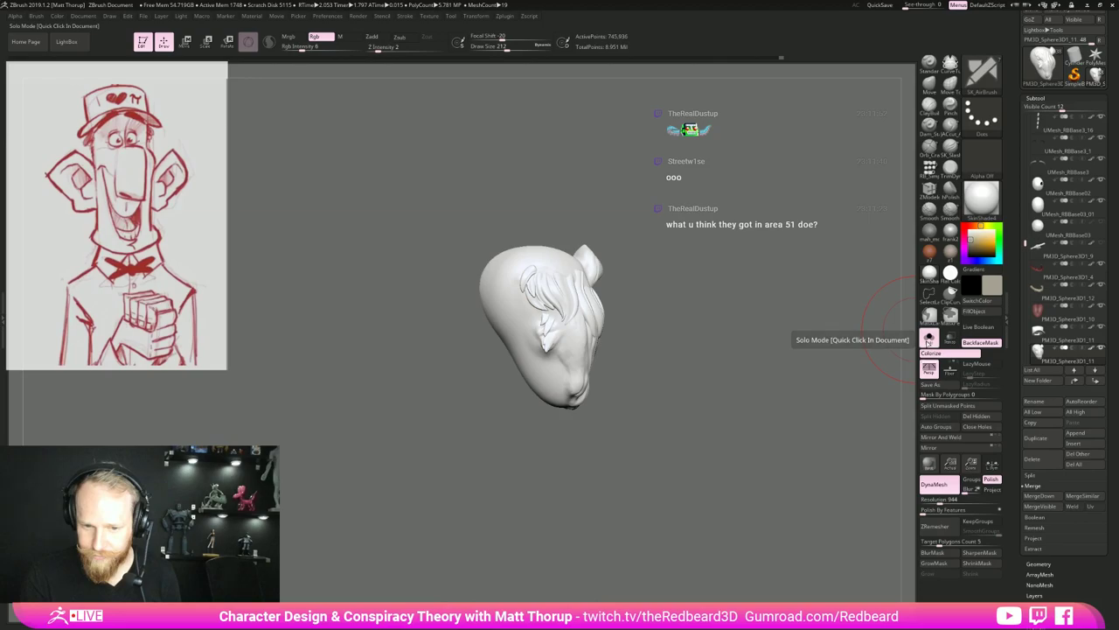
click(923, 343)
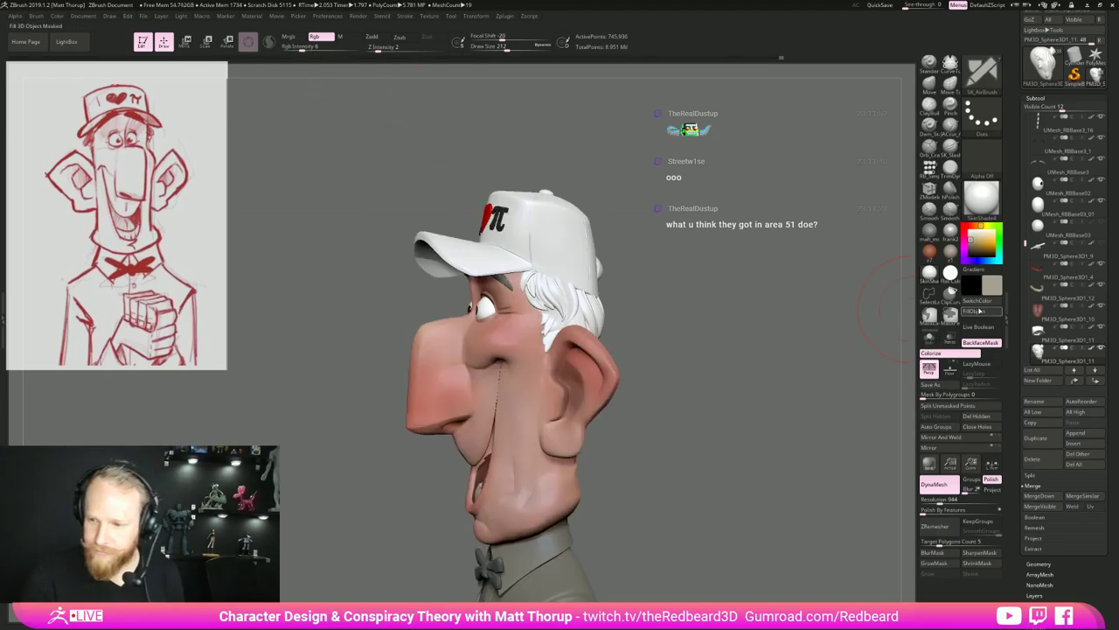
click(984, 313)
click(359, 47)
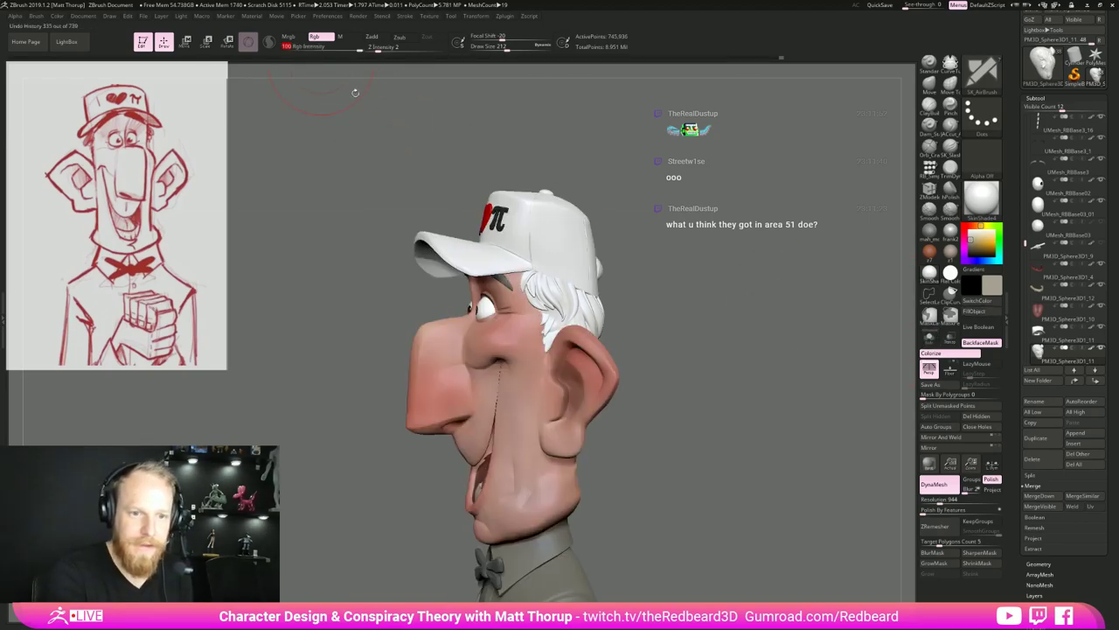
click(974, 312)
mouse_move(731, 372)
shift+mouse_down()
mouse_move(767, 382)
mouse_move(751, 349)
mouse_move(724, 455)
shift+mouse_up()
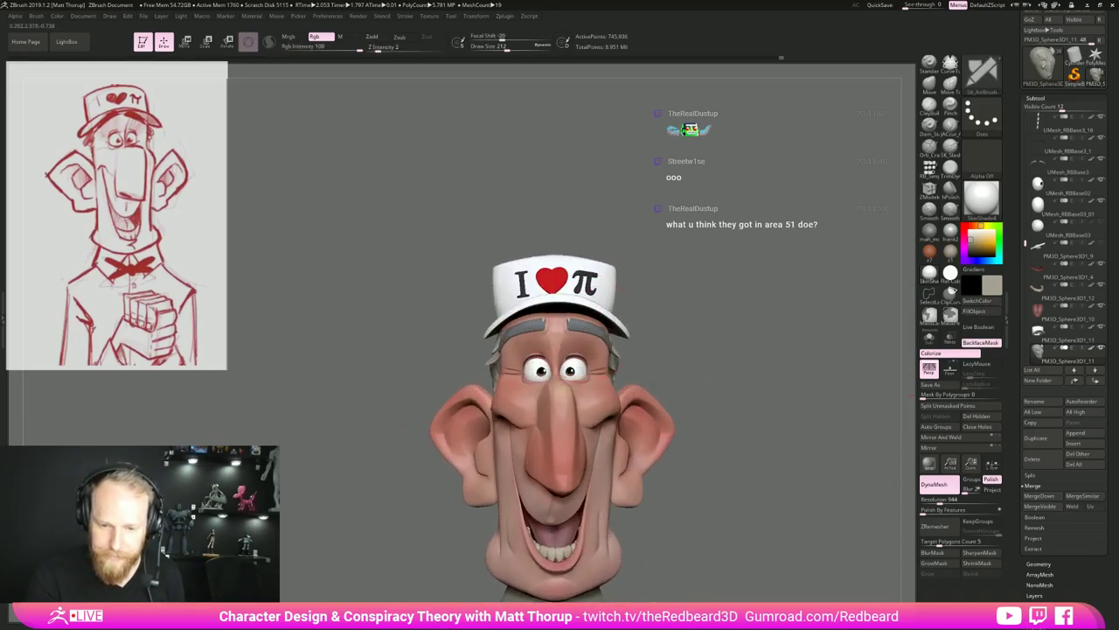
Select the eyebrows, mix a dark desaturated brown, and fill them with it.
alt+click(588, 327)
click(992, 286)
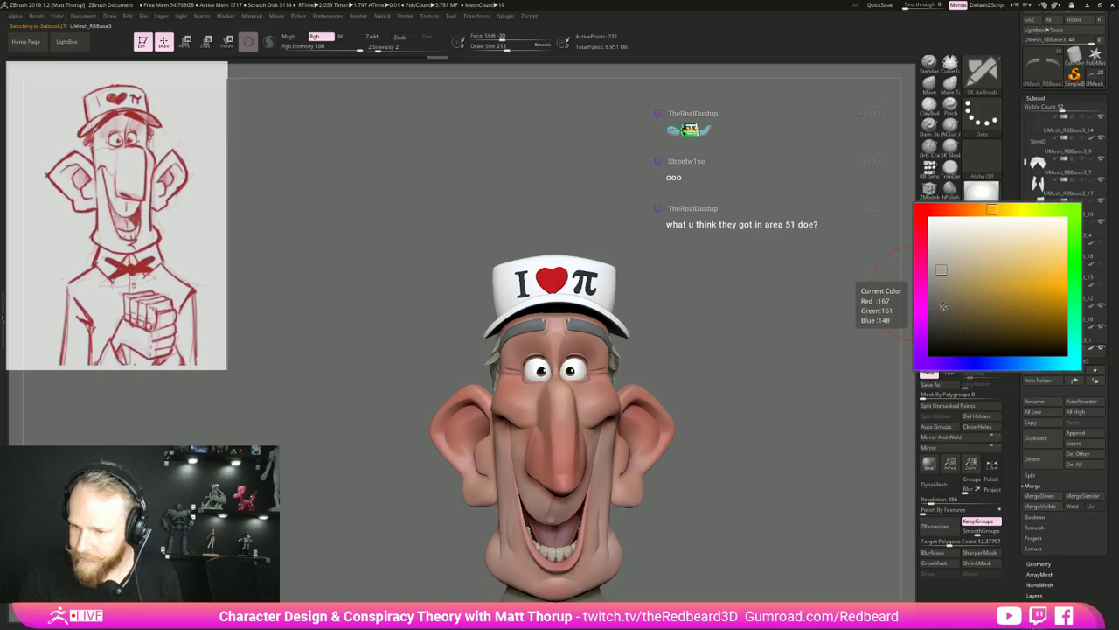
click(942, 305)
drag(990, 210, 971, 212)
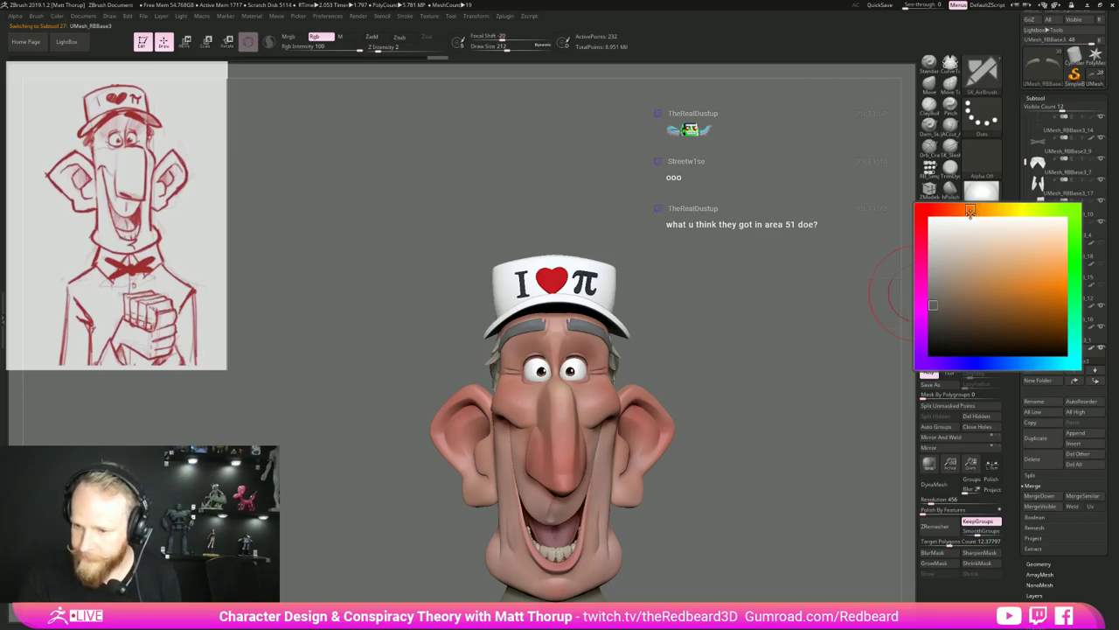
drag(767, 354, 730, 348)
click(976, 313)
shift+drag(799, 347, 718, 376)
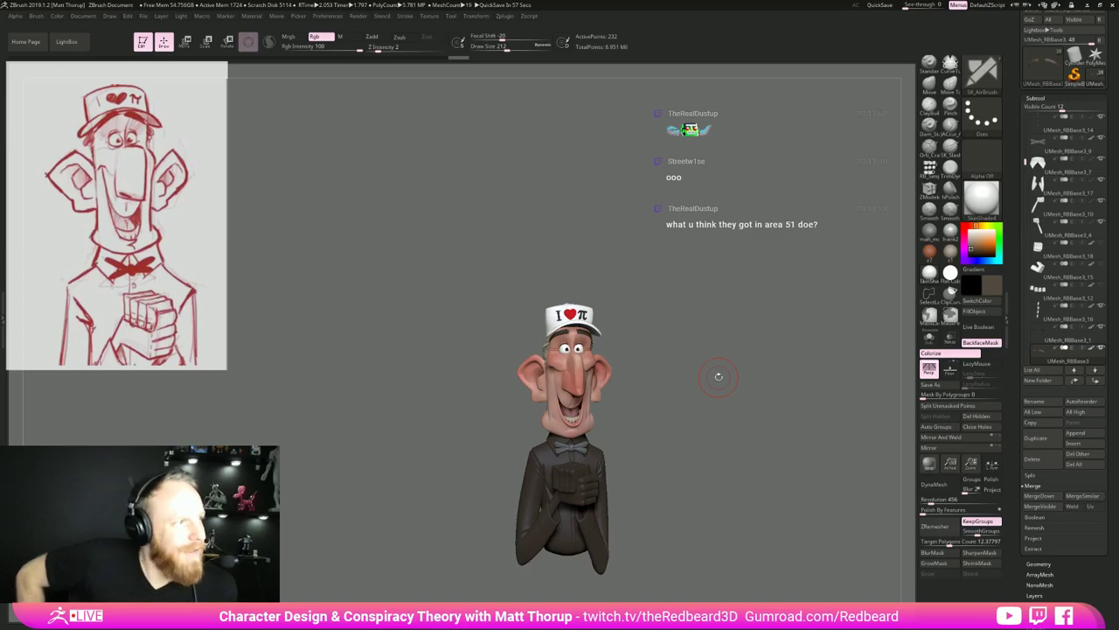
Switch to the Move brush, select the cap, and adjust its back edge against the hair at draw size 262.
mouse_move(745, 372)
mouse_down()
mouse_move(820, 376)
mouse_move(764, 377)
mouse_move(829, 359)
mouse_move(775, 351)
mouse_move(703, 367)
mouse_up()
key(b)
key(m)
key(v)
key(s)
drag(608, 370, 615, 370)
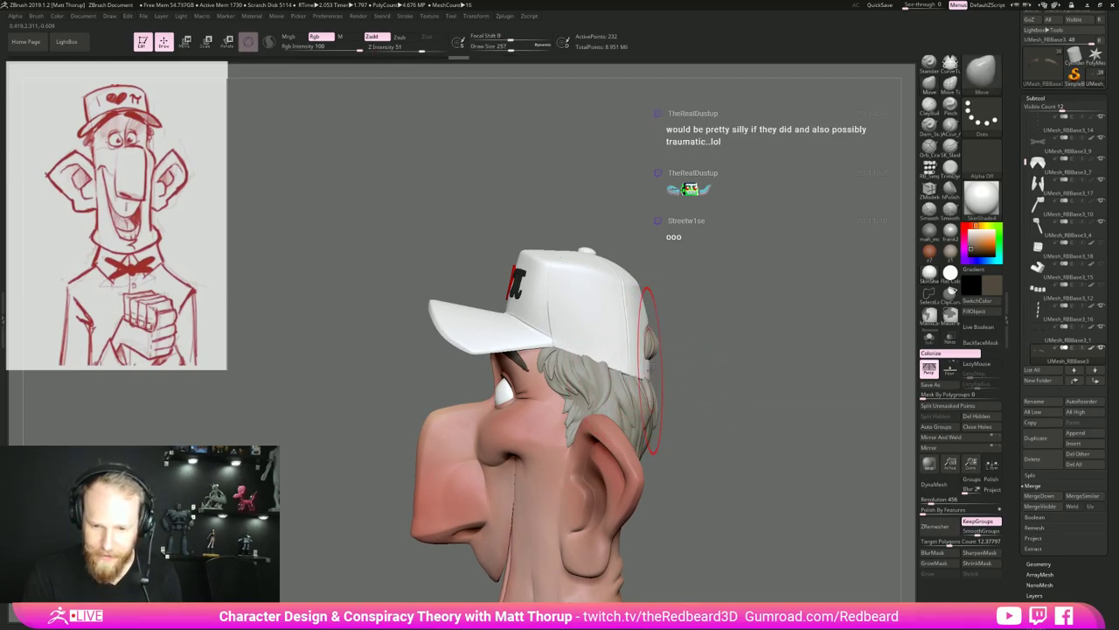
alt+click(642, 359)
key(shift+f)
key(shift+f)
key(s)
mouse_move(655, 370)
mouse_down()
mouse_move(614, 352)
mouse_move(577, 373)
mouse_up()
key(bracketright)
mouse_move(729, 363)
mouse_down()
mouse_move(782, 340)
mouse_move(688, 349)
mouse_move(753, 340)
mouse_up()
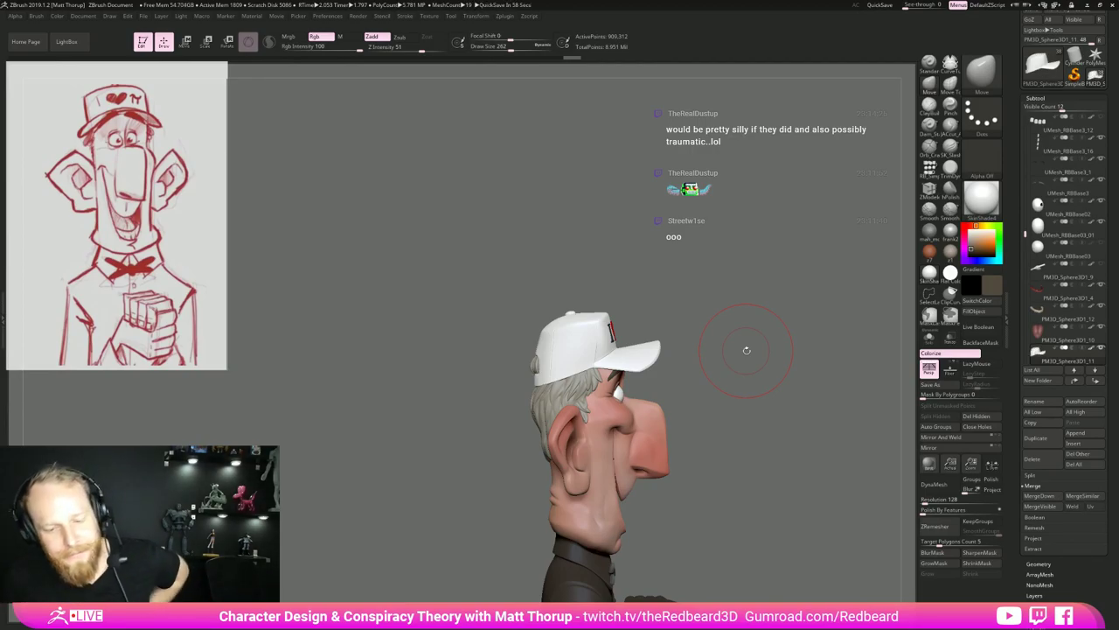
Show the polyframe, isolate the cap's green brim polygroup, and solo it.
mouse_move(787, 428)
mouse_down()
mouse_move(743, 470)
mouse_move(763, 480)
mouse_move(785, 473)
mouse_move(780, 457)
mouse_move(779, 481)
mouse_up()
key(shift+f)
ctrl+shift+click(638, 341)
alt+drag(720, 433, 765, 431)
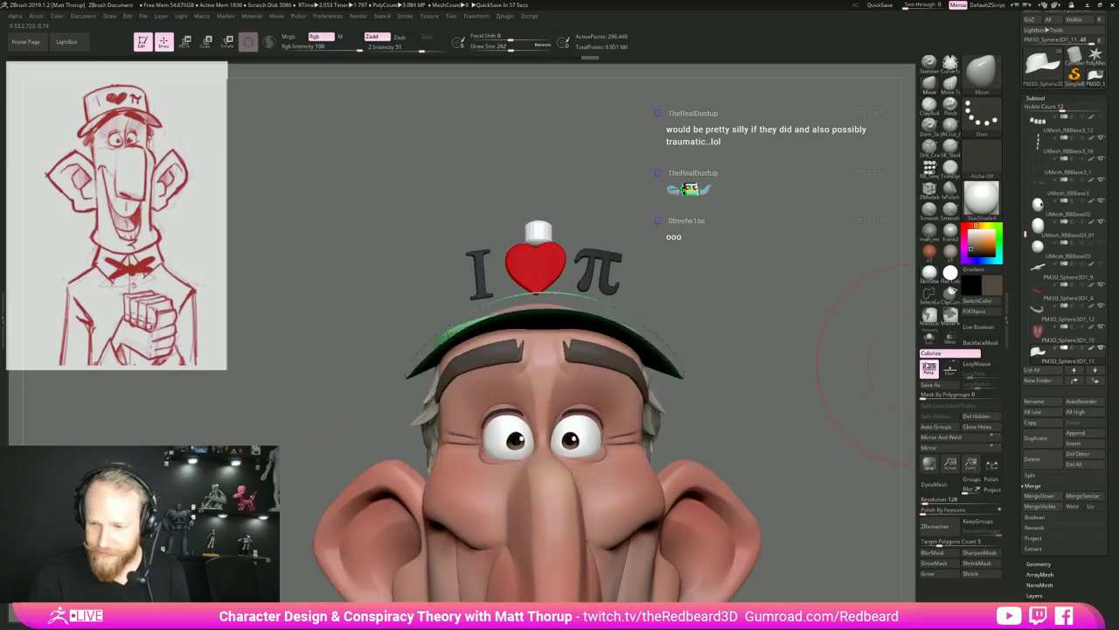
click(930, 339)
drag(774, 378, 787, 377)
mouse_move(786, 342)
mouse_down()
mouse_move(791, 364)
mouse_move(804, 368)
mouse_up()
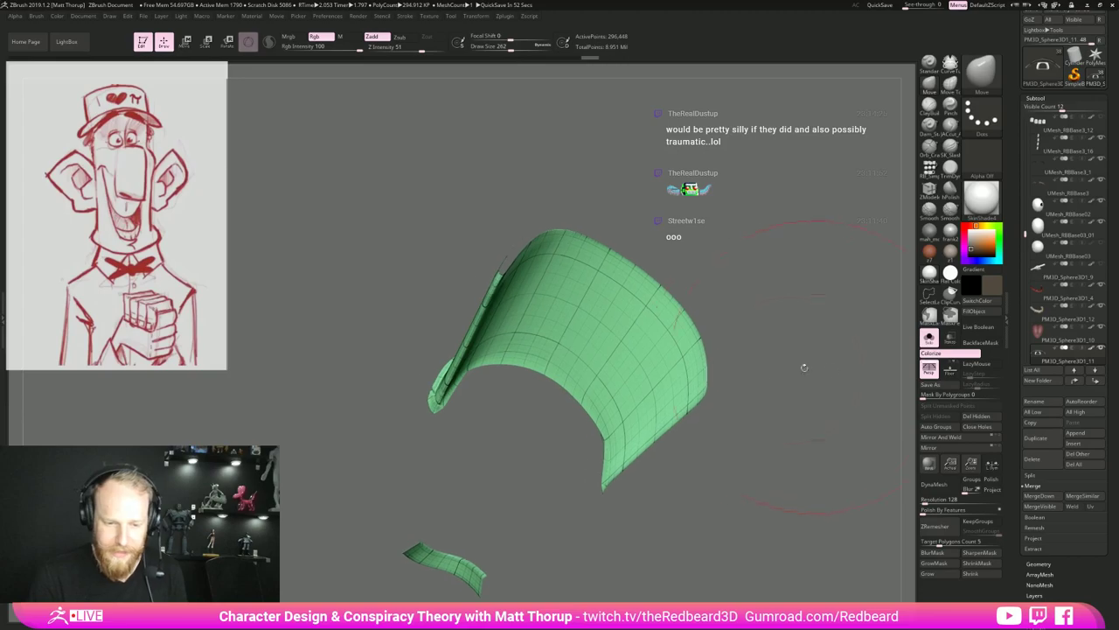
Lasso-hide the folded edge at the brim's corner and lower the cap to its lowest subdivision level.
mouse_move(429, 337)
ctrl+shift+mouse_down()
mouse_move(413, 434)
mouse_move(434, 400)
ctrl+shift+mouse_up()
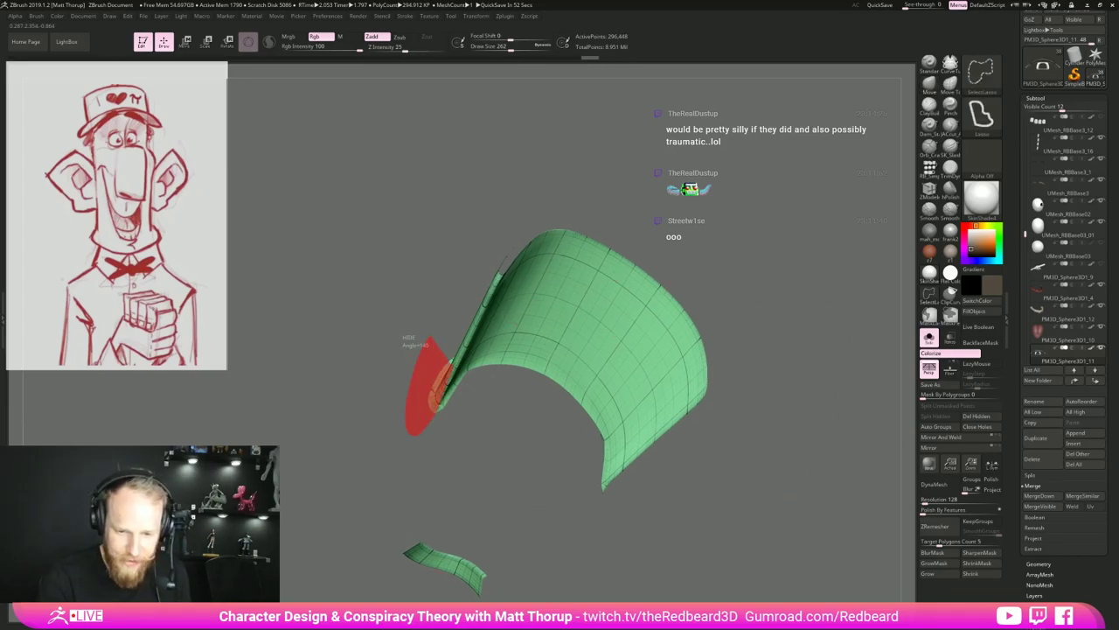
ctrl+alt+shift+drag(504, 260, 511, 247)
key(shift+d)
key(shift+d)
key(shift+d)
key(shift+d)
key(shift+d)
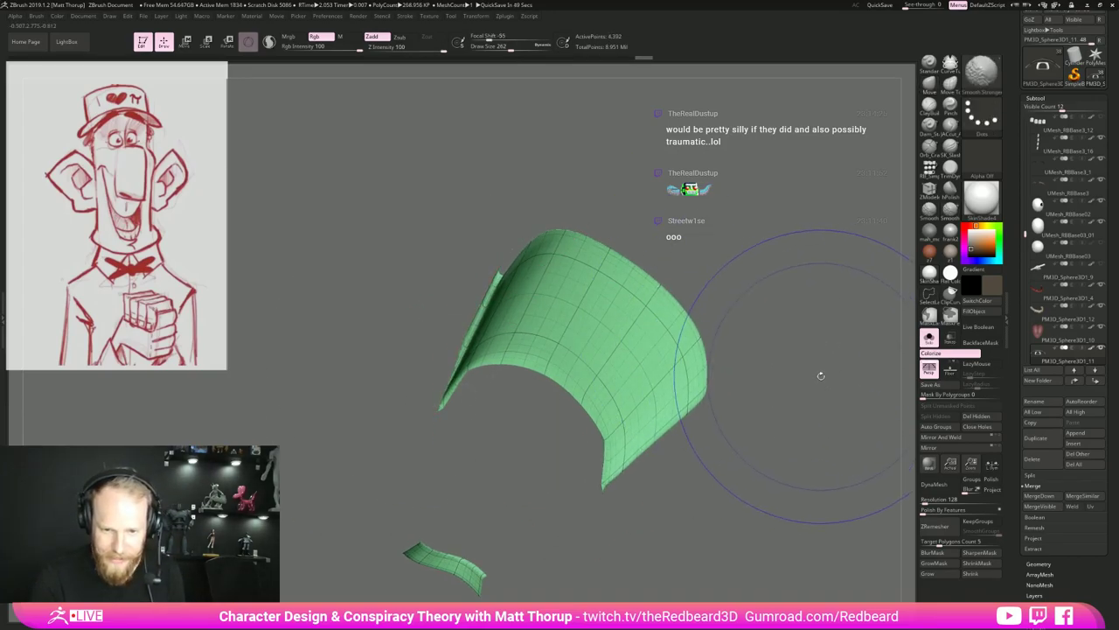
key(shift+d)
drag(809, 380, 805, 367)
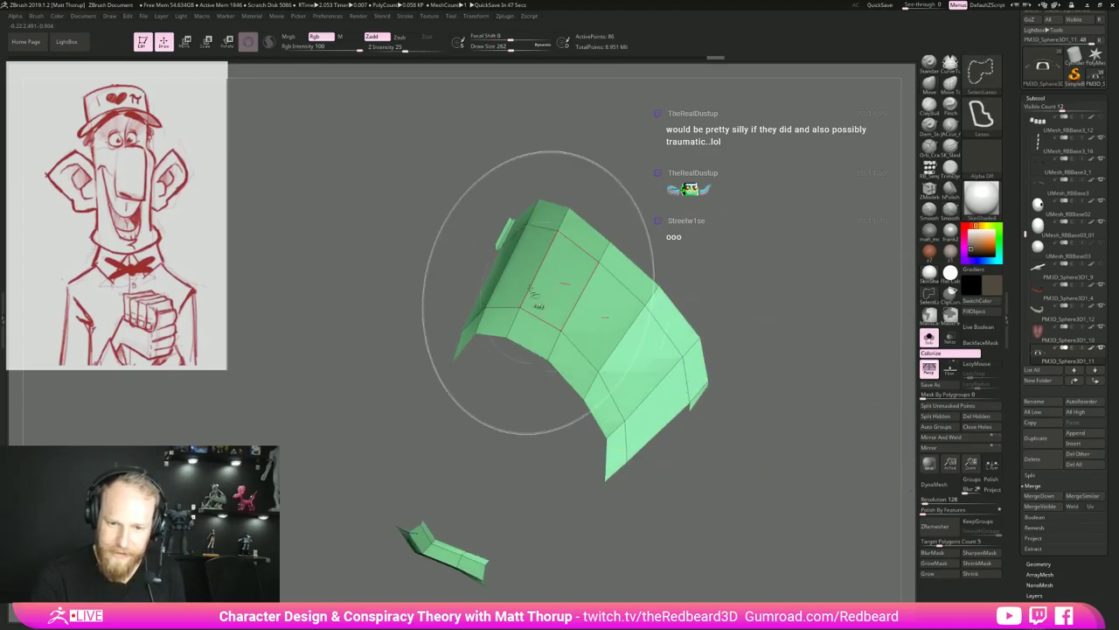
Hide the separate strip and the outer brim faces so that only the brim's underside faces remain visible.
mouse_move(509, 191)
ctrl+shift+mouse_down()
mouse_move(488, 257)
mouse_move(519, 194)
ctrl+shift+mouse_up()
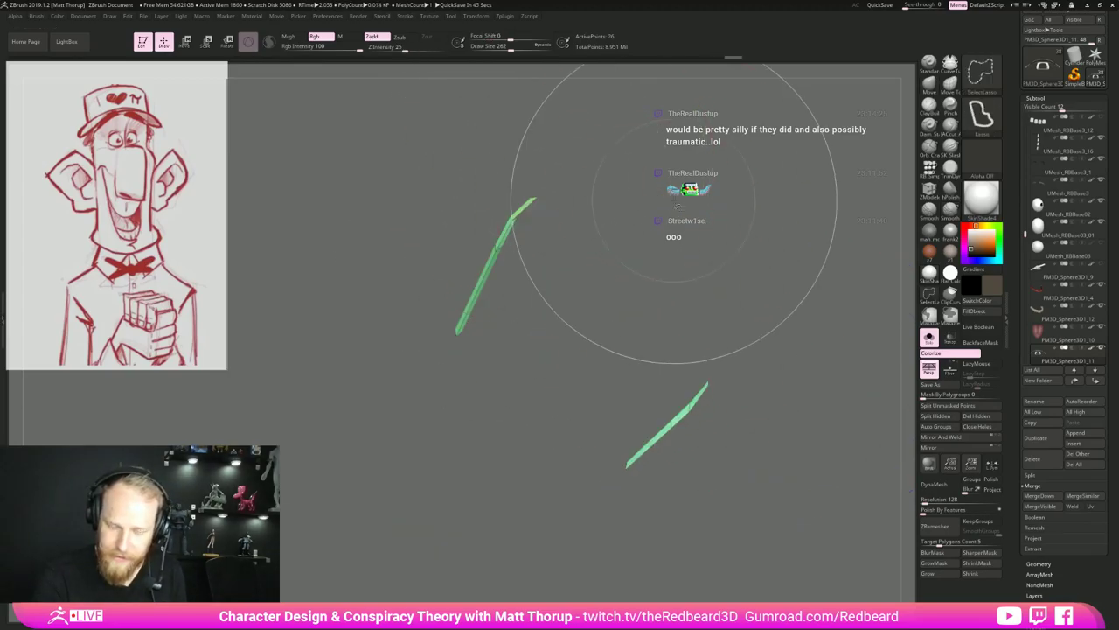
ctrl+shift+click(675, 200)
mouse_move(762, 288)
shift+mouse_down()
mouse_move(770, 326)
mouse_move(799, 338)
mouse_move(789, 348)
shift+mouse_up()
ctrl+shift+click(629, 324)
mouse_move(482, 535)
ctrl+alt+shift+mouse_down()
mouse_move(490, 325)
mouse_move(516, 546)
mouse_move(458, 500)
mouse_move(474, 533)
ctrl+alt+shift+mouse_up()
ctrl+alt+shift+drag(434, 444, 441, 362)
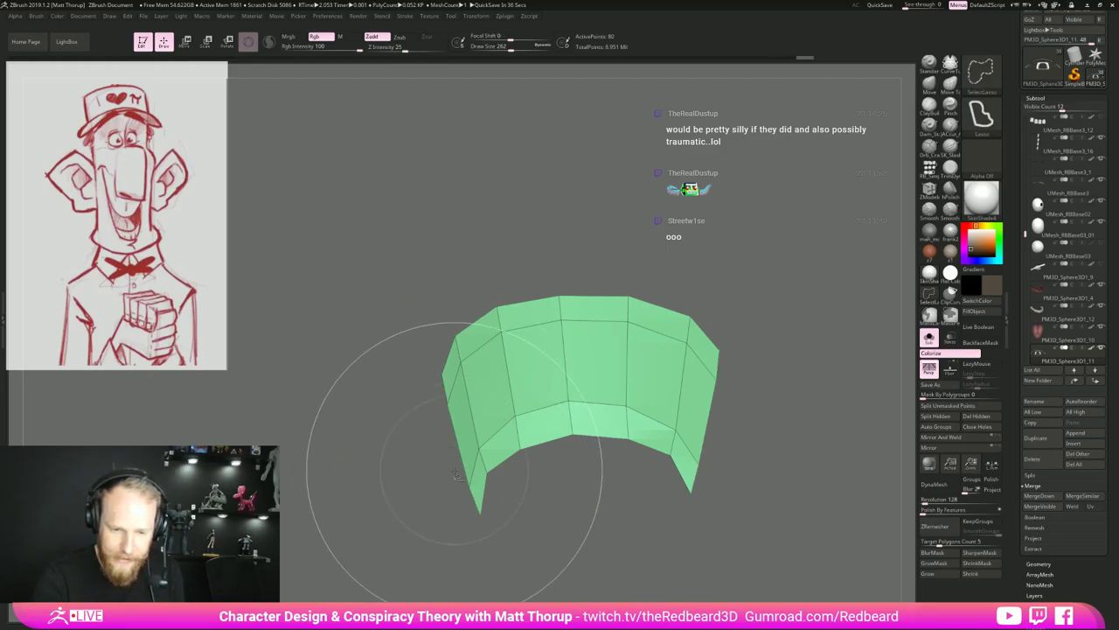
drag(617, 254, 747, 246)
mouse_move(655, 285)
mouse_down()
mouse_move(632, 292)
mouse_move(574, 483)
mouse_move(516, 538)
mouse_up()
drag(666, 516, 643, 421)
mouse_move(823, 394)
ctrl+shift+mouse_down()
mouse_move(658, 509)
mouse_move(770, 542)
ctrl+shift+mouse_up()
mouse_move(790, 429)
mouse_down()
mouse_move(766, 458)
mouse_move(721, 414)
mouse_up()
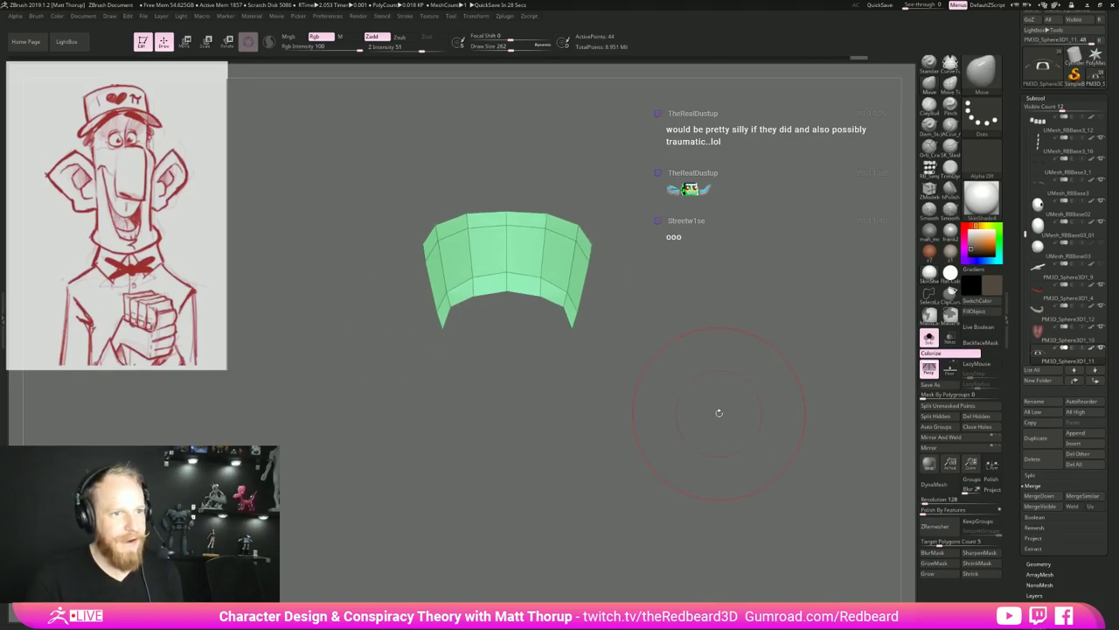
Assign the visible underside faces to a new polygroup, unhide the cap, and raise its subdivision level back up.
drag(688, 454, 694, 463)
key(ctrl+w)
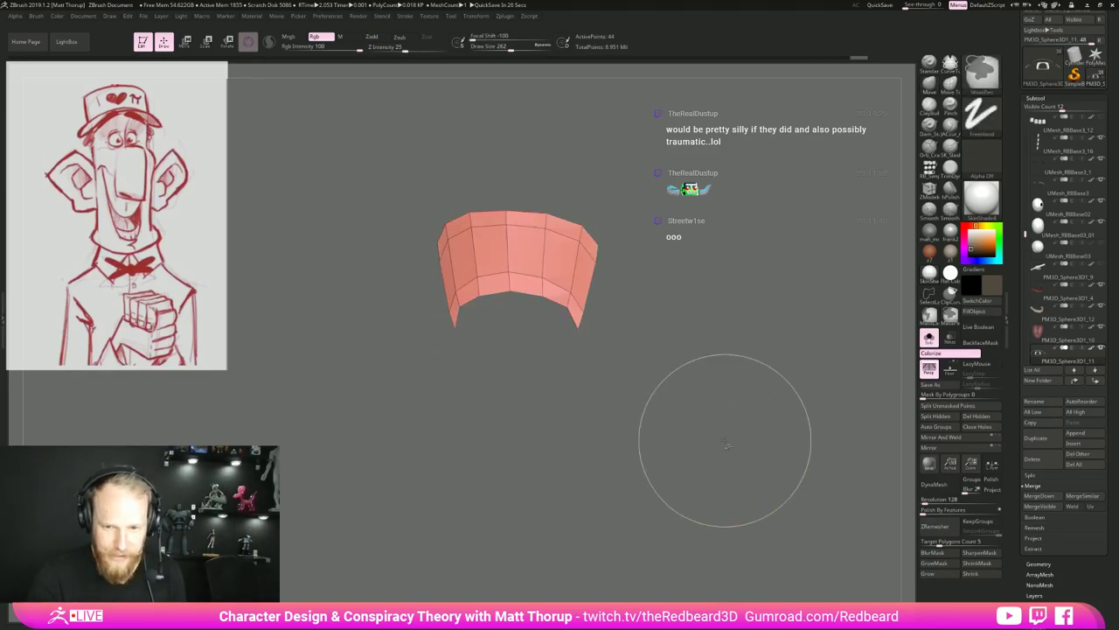
ctrl+shift+click(730, 445)
key(ctrl+d)
key(ctrl+d)
key(ctrl+d)
key(ctrl+d)
key(ctrl+d)
drag(736, 440, 739, 503)
key(shift+f)
key(shift+f)
Exit solo, isolate the polygroup under the brim, and hide the polyframe.
click(928, 339)
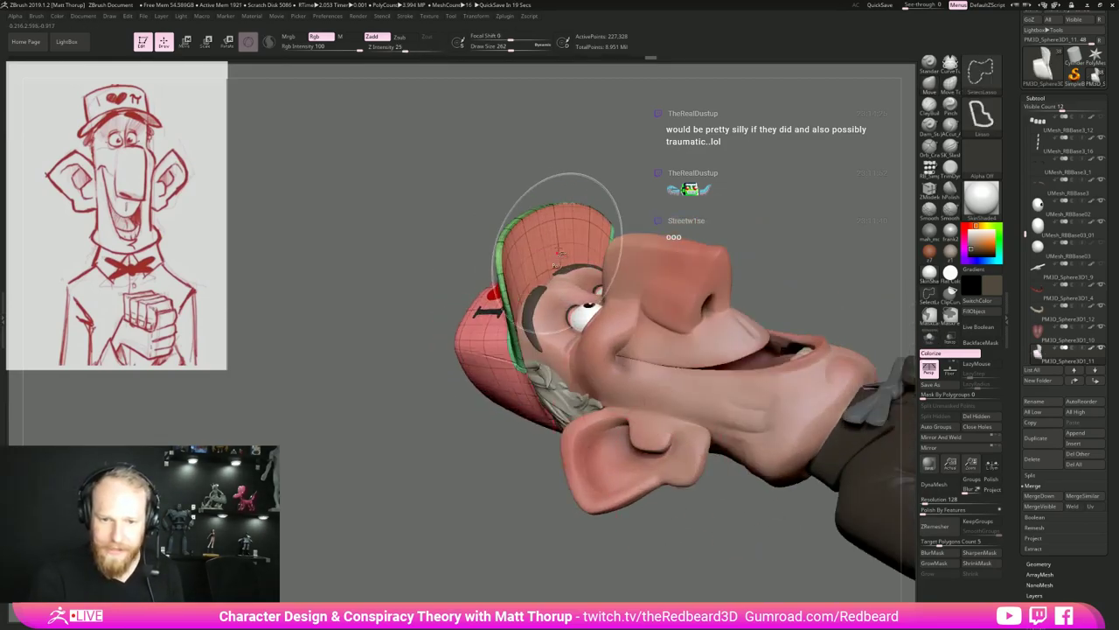
ctrl+shift+click(558, 250)
key(shift+f)
mouse_move(722, 207)
mouse_down()
mouse_move(755, 265)
mouse_move(817, 288)
mouse_move(811, 335)
mouse_up()
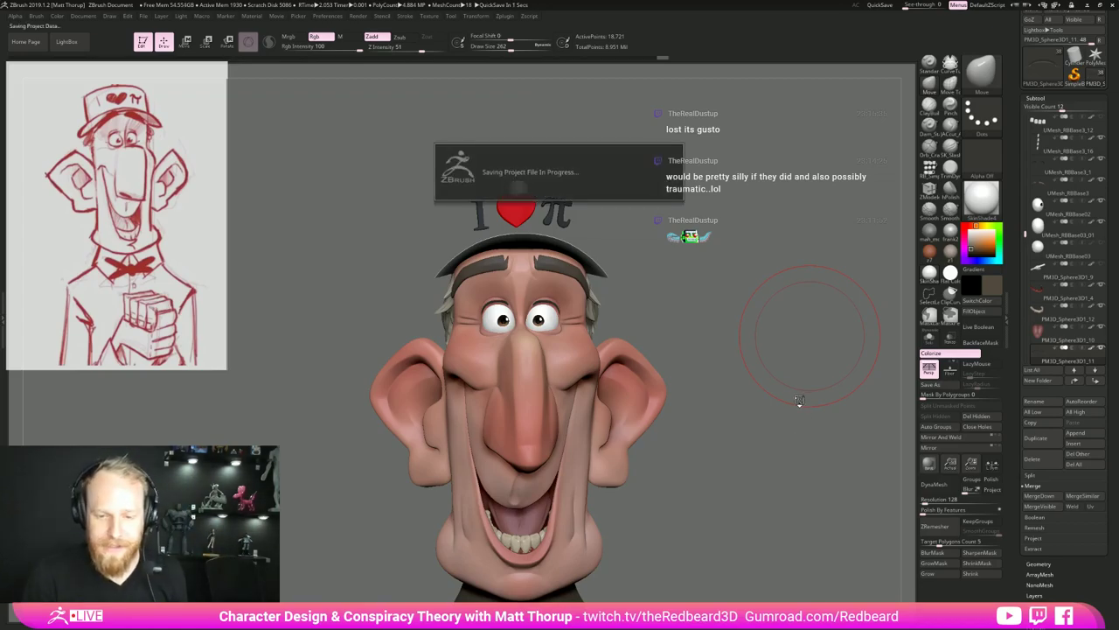
Fill the isolated underside of the cap brim with dark green and unhide the rest of the cap.
drag(785, 437, 808, 404)
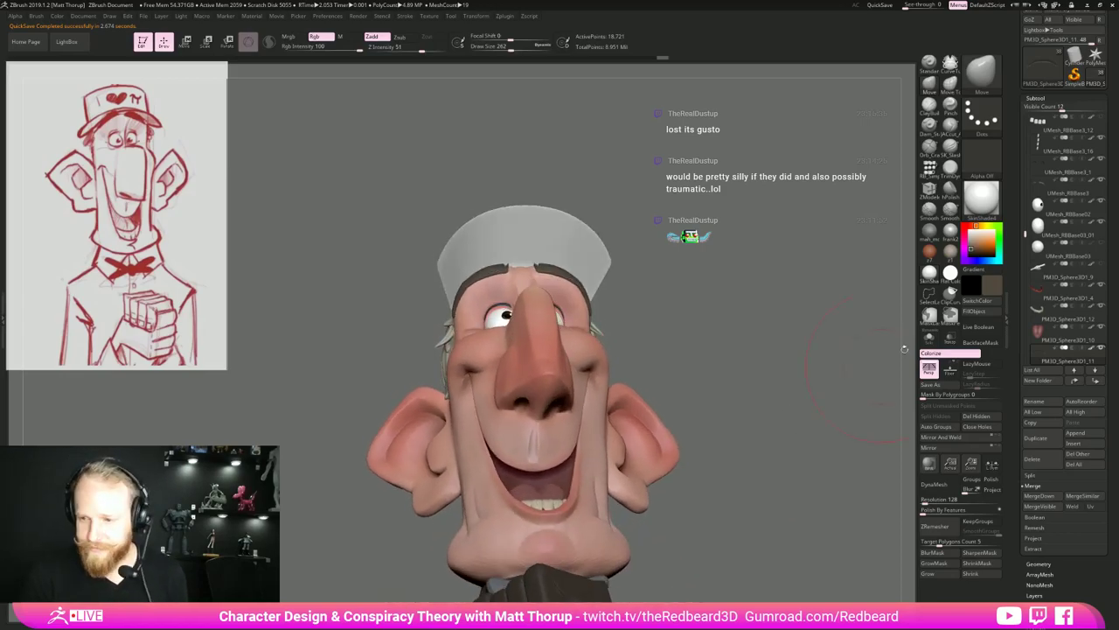
click(999, 290)
click(1071, 313)
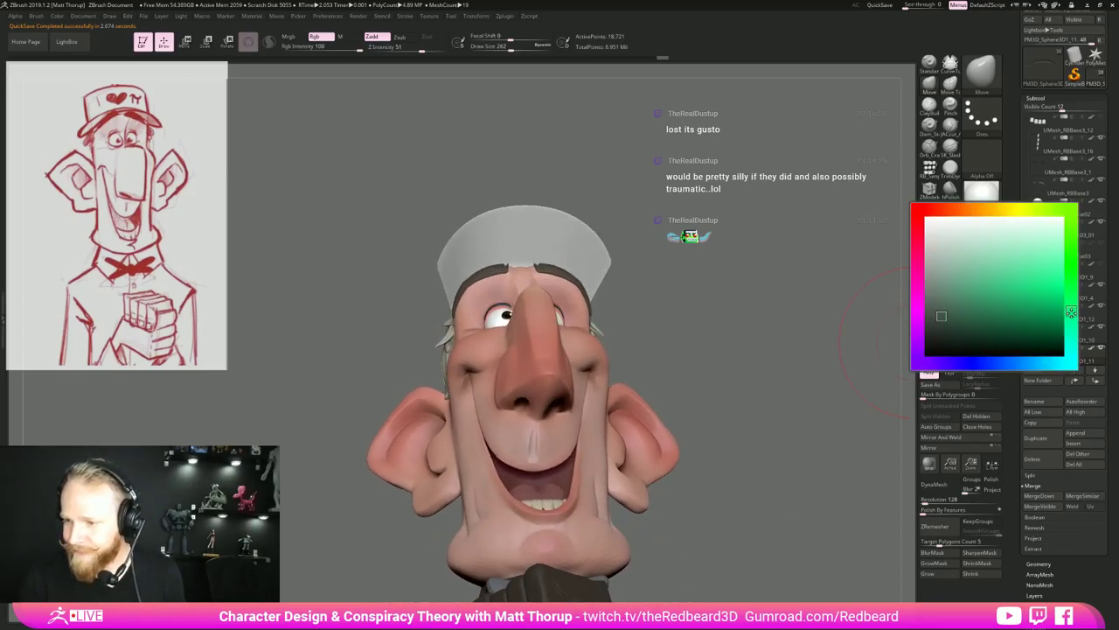
drag(1071, 340, 1071, 236)
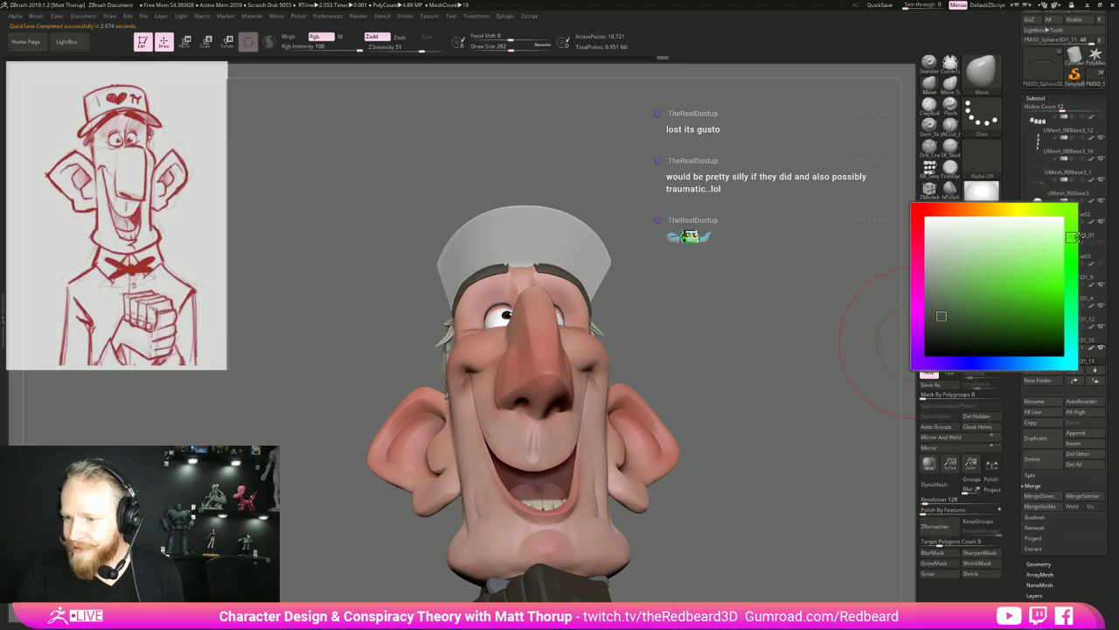
drag(1012, 329, 1024, 323)
mouse_move(788, 384)
mouse_down()
mouse_move(828, 400)
mouse_move(813, 423)
mouse_move(790, 393)
mouse_move(811, 397)
mouse_move(730, 437)
mouse_move(778, 445)
mouse_move(746, 450)
mouse_move(780, 428)
mouse_move(725, 462)
mouse_move(769, 467)
mouse_up()
click(988, 313)
ctrl+shift+click(794, 391)
key(shift+f)
key(shift+f)
Reset the paint colour to white and unhide the fingernails subtool on the clasped hands.
click(969, 233)
alt+drag(769, 468, 692, 544)
alt+drag(691, 544, 766, 436)
alt+click(558, 541)
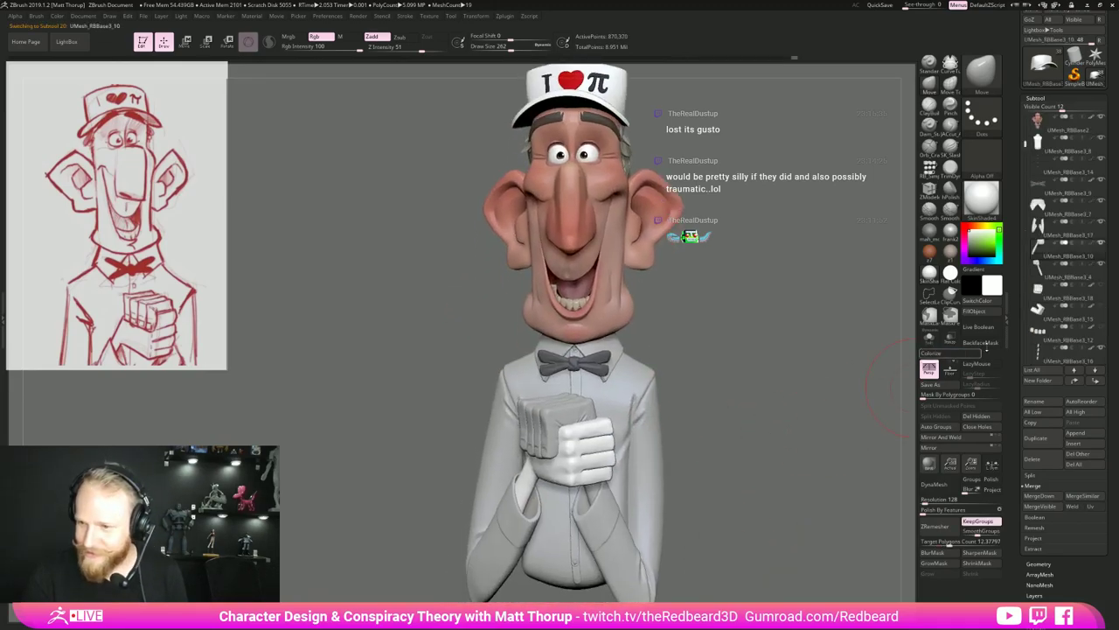
click(1103, 328)
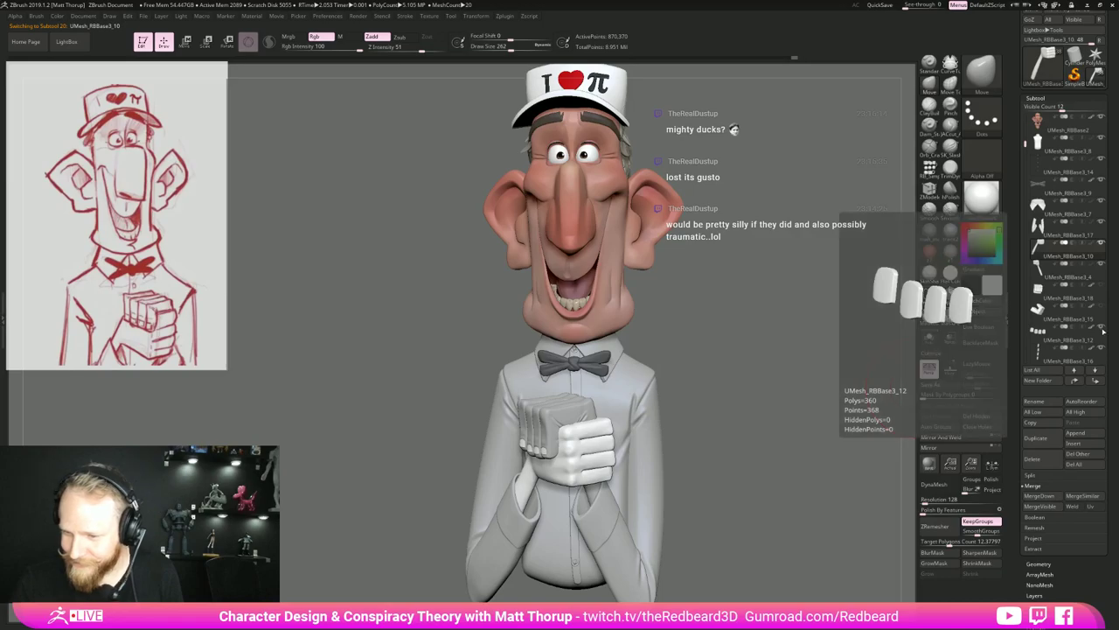
drag(851, 385, 748, 407)
drag(747, 407, 739, 384)
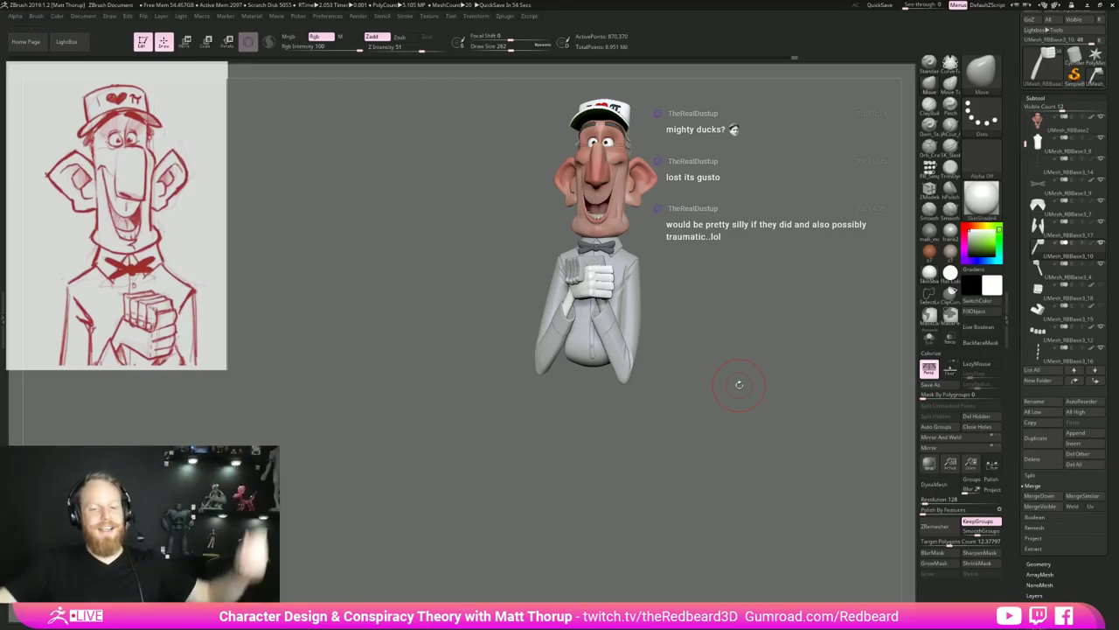
drag(741, 504, 756, 516)
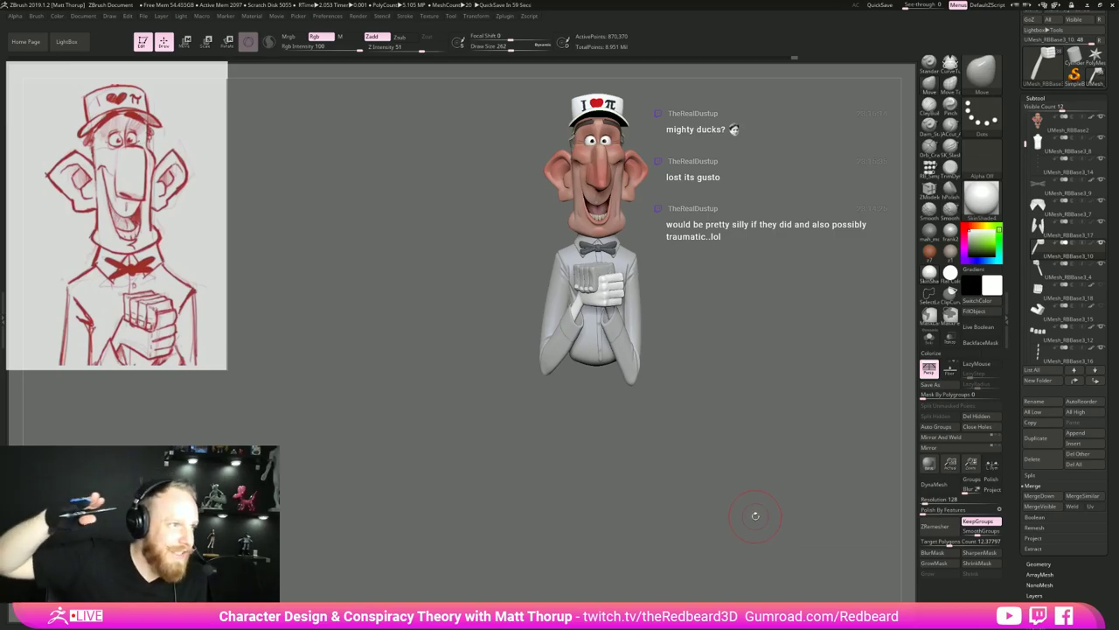
drag(733, 444, 791, 473)
Sculpt small folds at the armpits of the shirt body with the Standard brush at draw size 62, and subdivide the mesh once.
alt+click(709, 487)
mouse_move(780, 424)
mouse_down()
mouse_move(802, 420)
mouse_move(743, 415)
mouse_move(769, 429)
mouse_move(747, 489)
mouse_move(720, 502)
mouse_up()
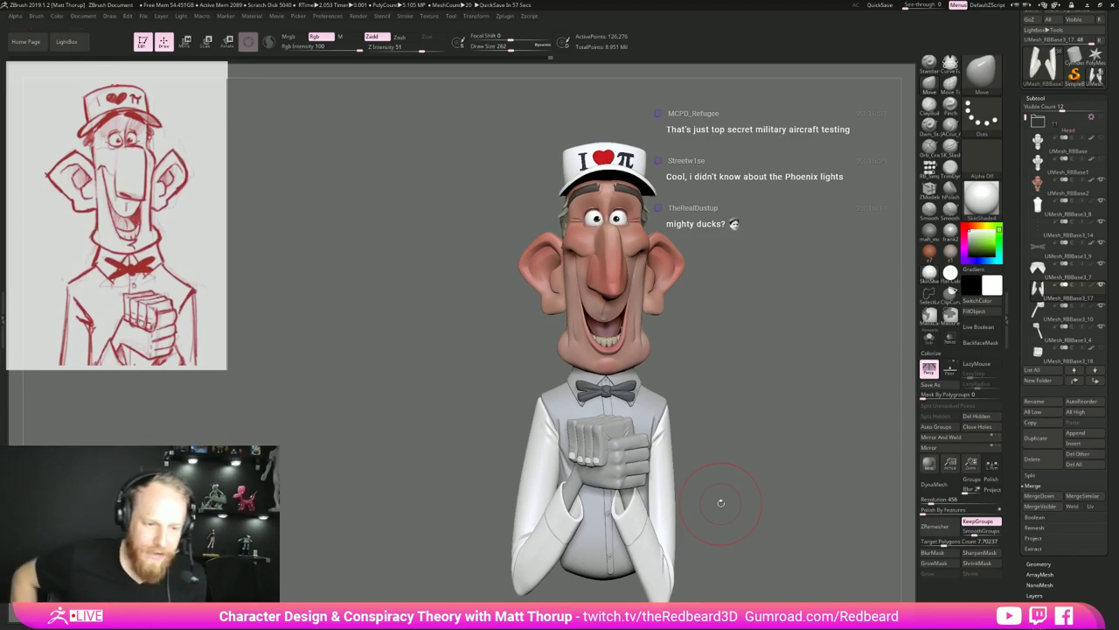
alt+drag(746, 466, 839, 393)
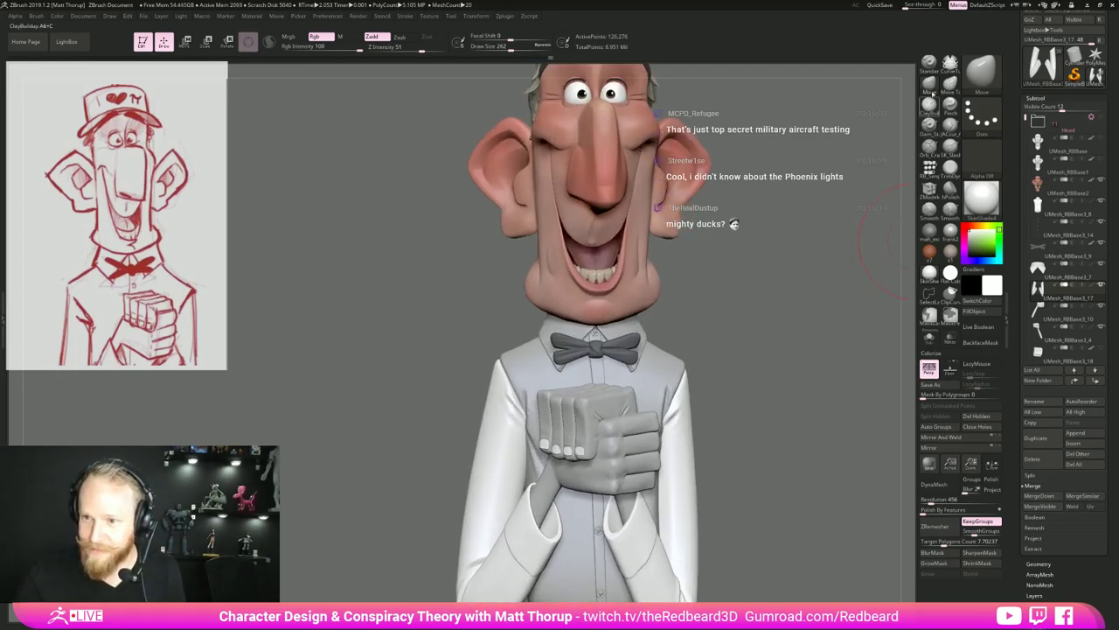
click(931, 67)
key(s)
drag(666, 404, 650, 404)
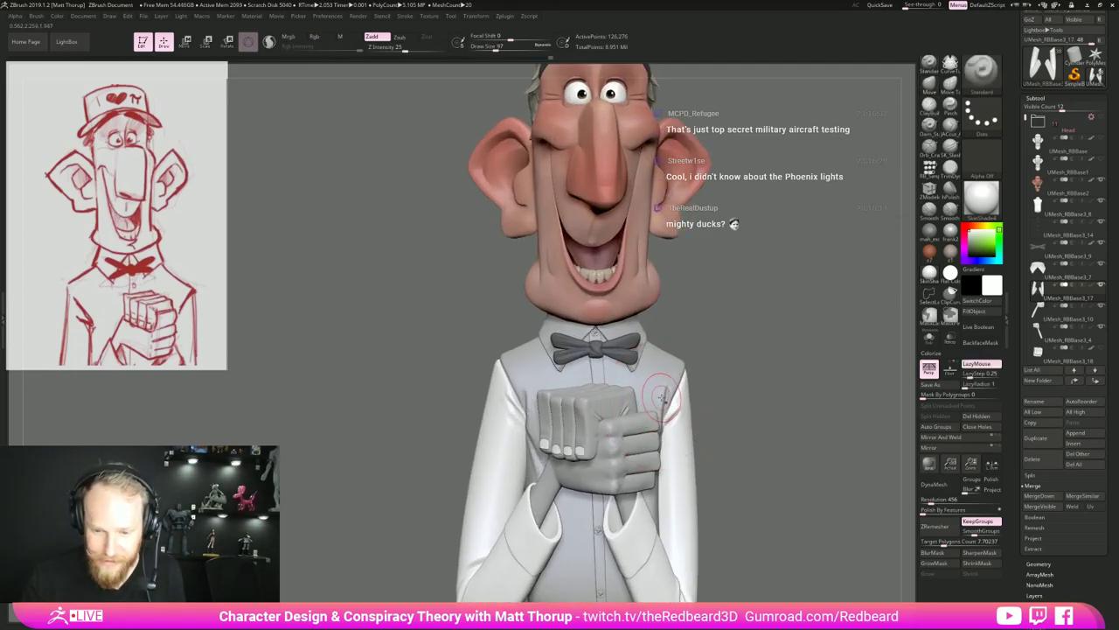
alt+click(662, 399)
key([)
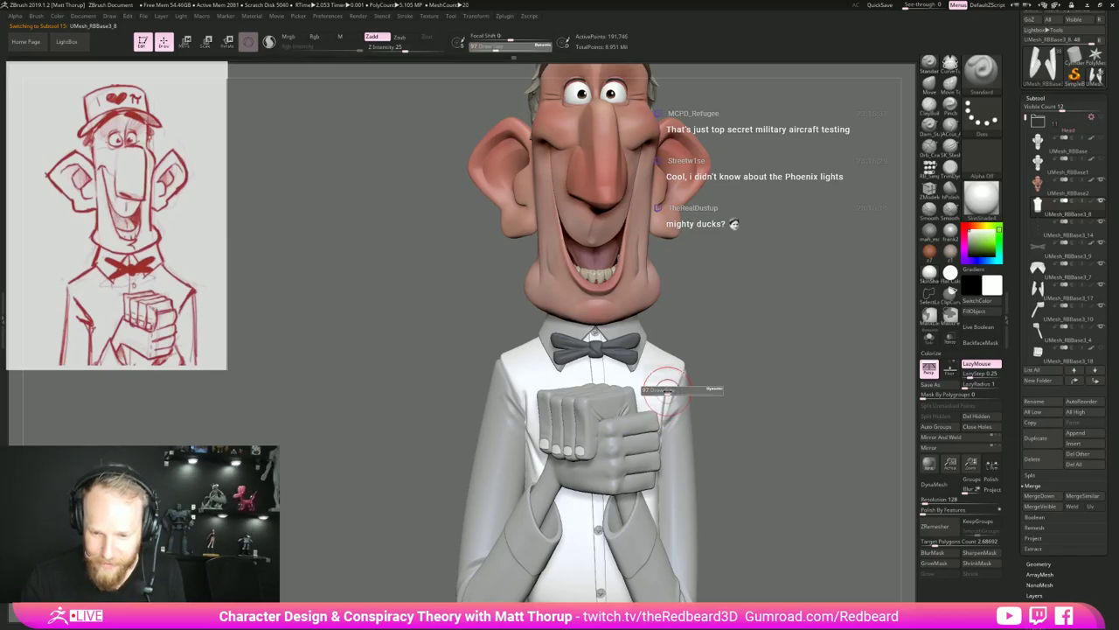
drag(662, 421, 661, 419)
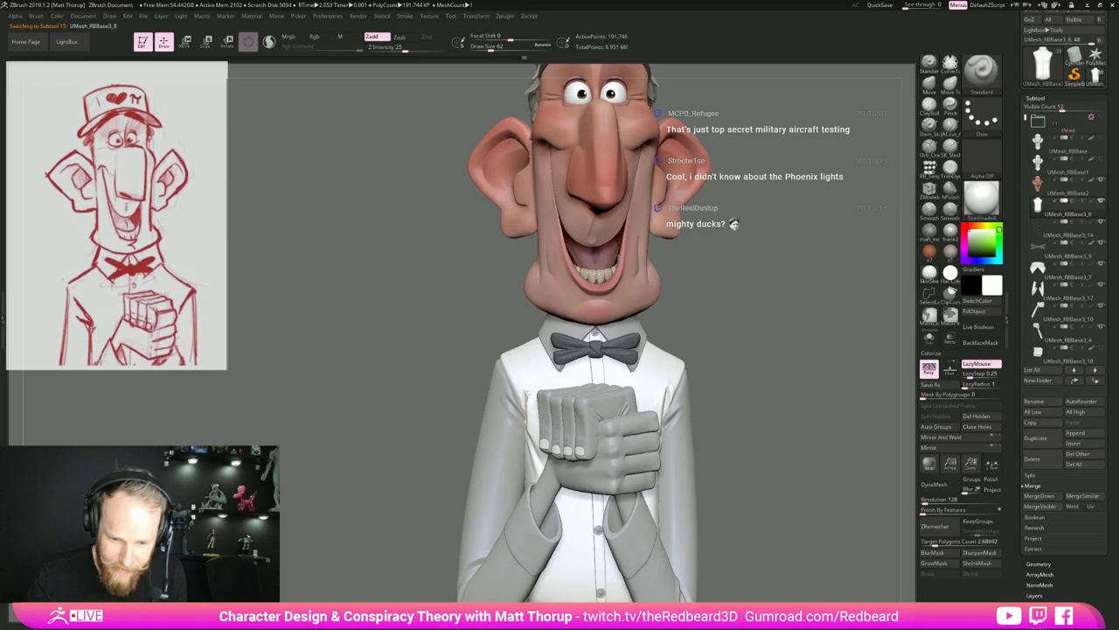
key(ctrl+d)
drag(755, 414, 759, 468)
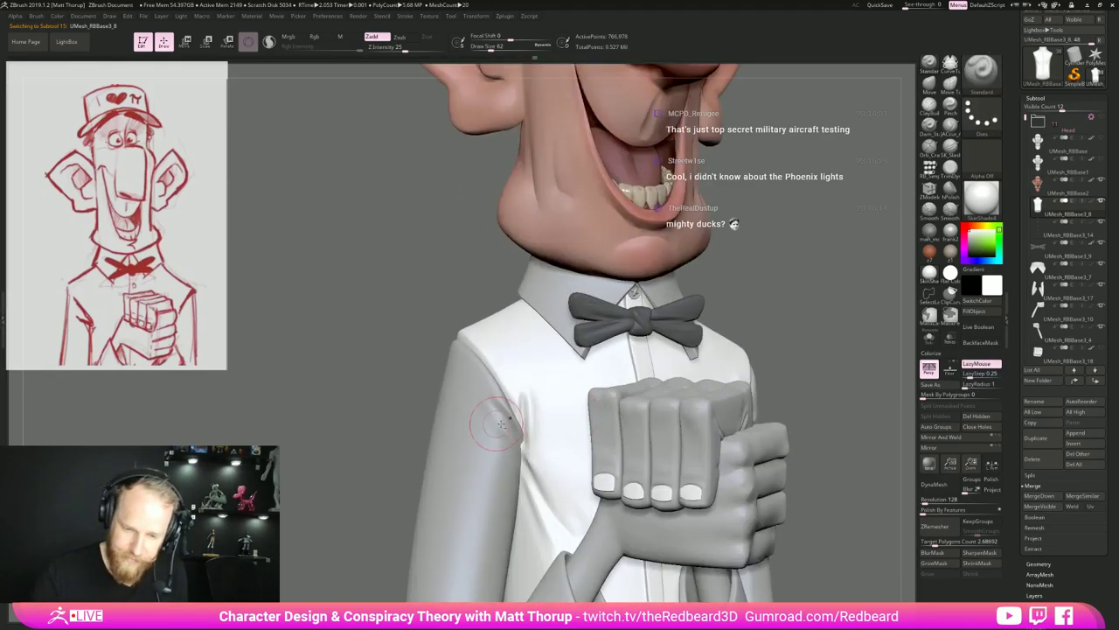
Select the sleeves and sculpt small folds beside the armpits with the Standard brush at draw size 37.
alt+click(511, 426)
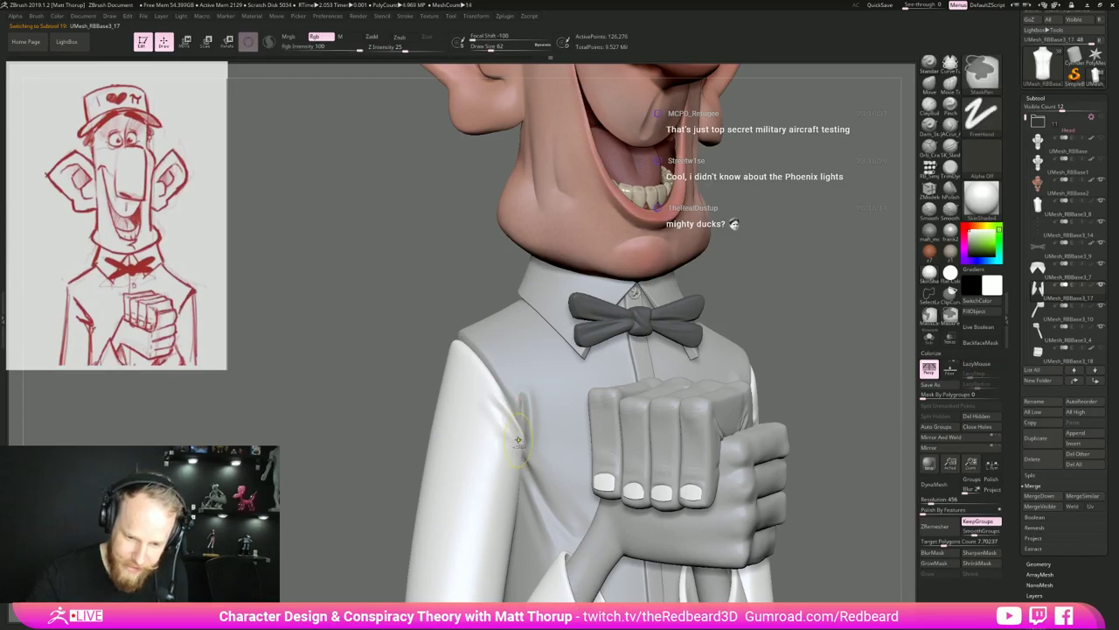
key(s)
drag(508, 420, 502, 418)
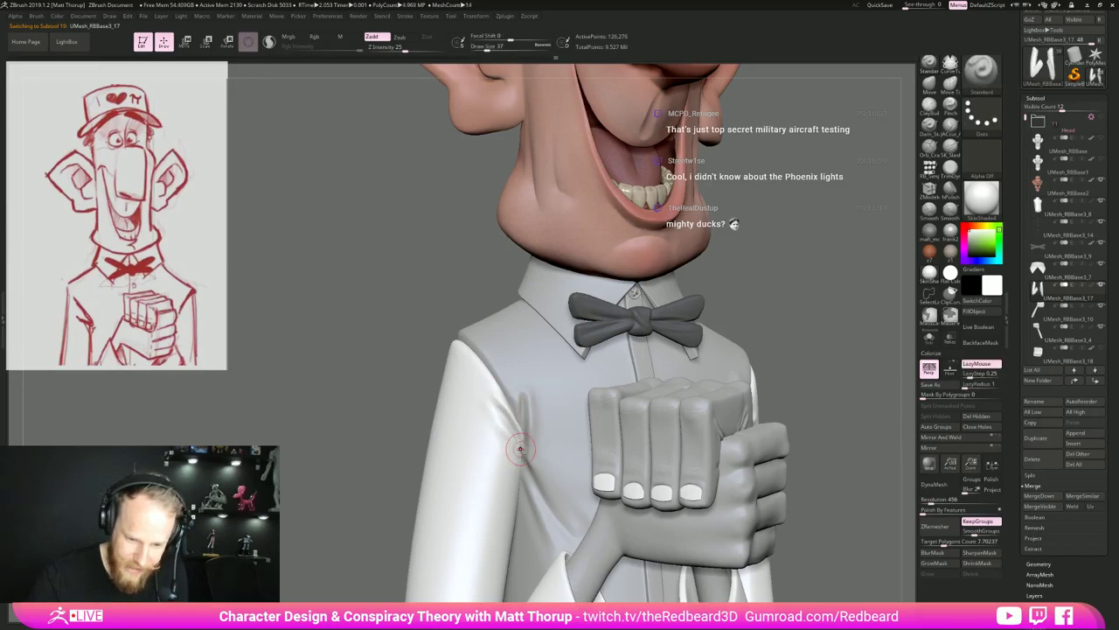
drag(860, 398, 785, 408)
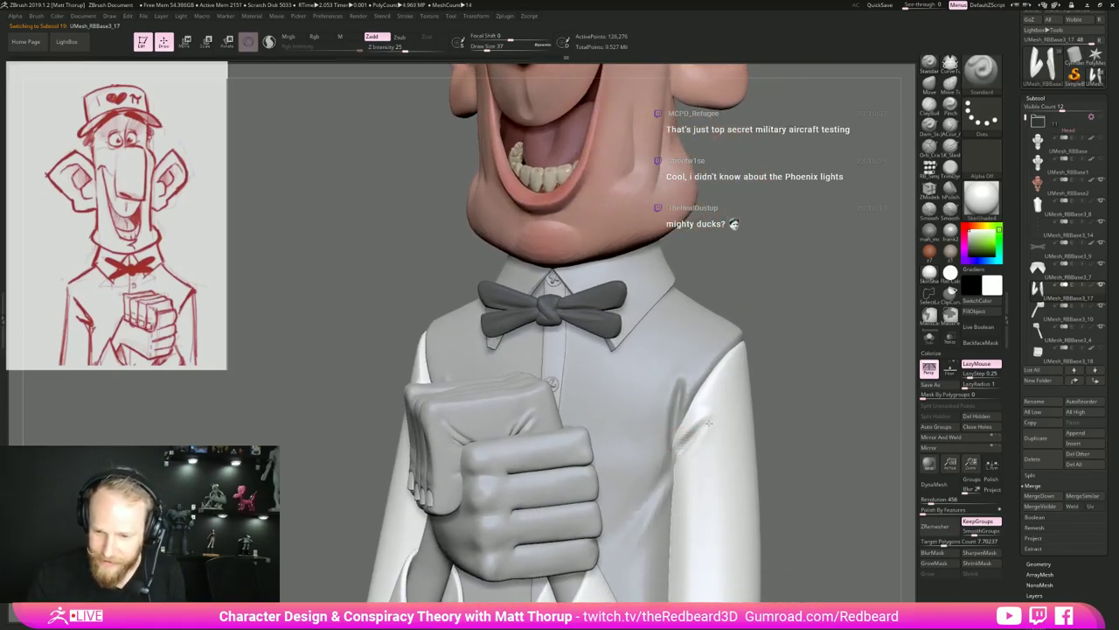
Select the shirt body and refine the folds running down its sides below the armpits, smoothing them.
alt+click(673, 456)
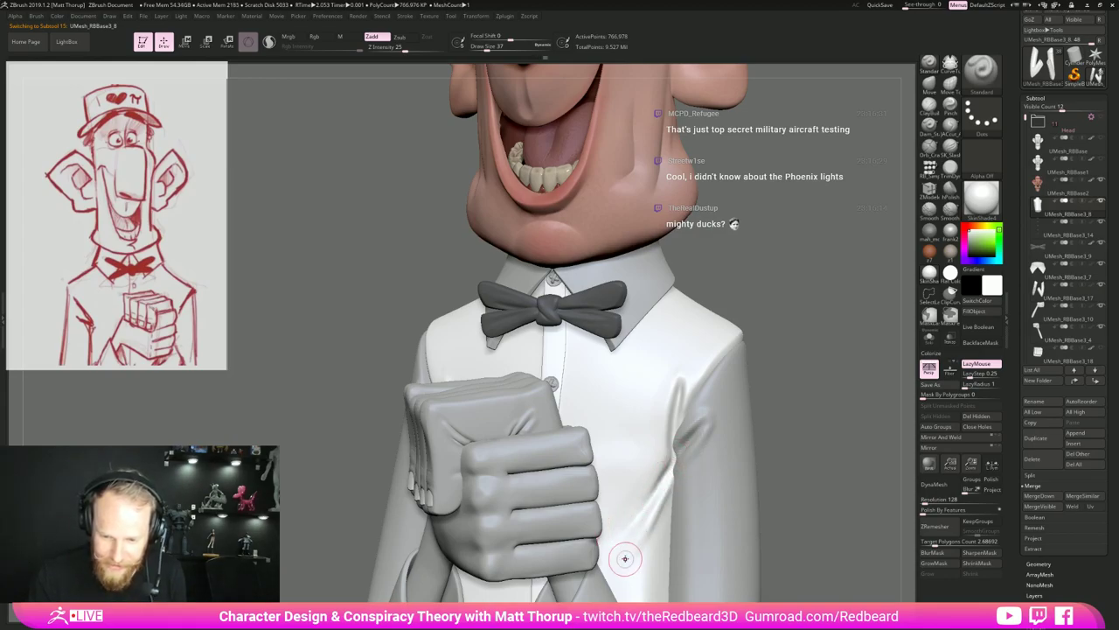
shift+drag(646, 545, 658, 528)
drag(799, 426, 876, 426)
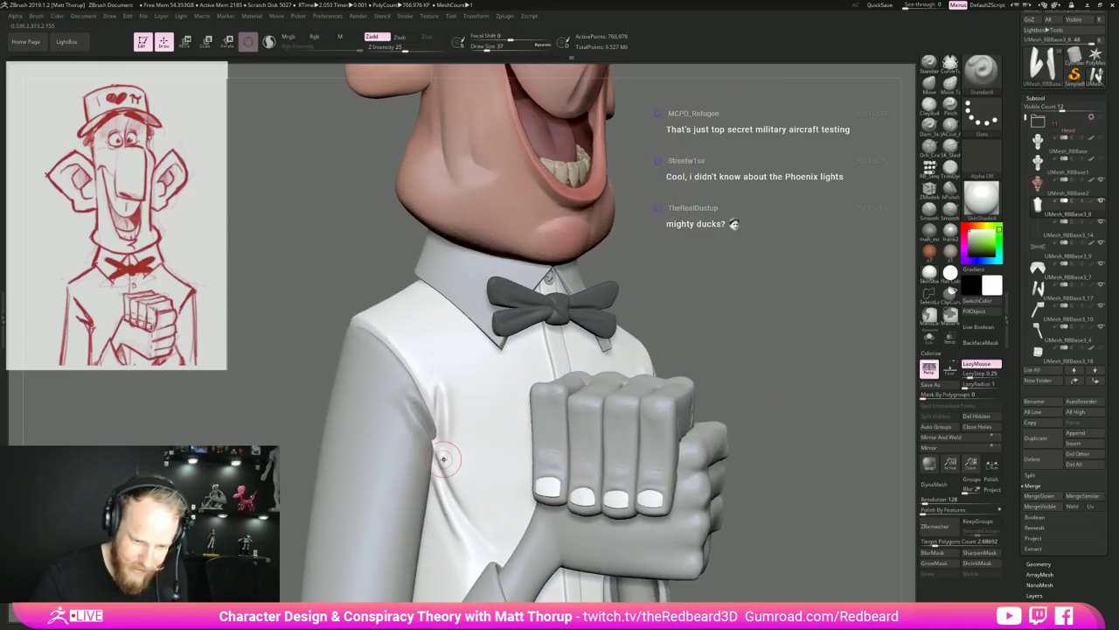
key(f)
Examine the shirt from behind, and the bow tie and whole figure from the front.
drag(841, 425, 661, 518)
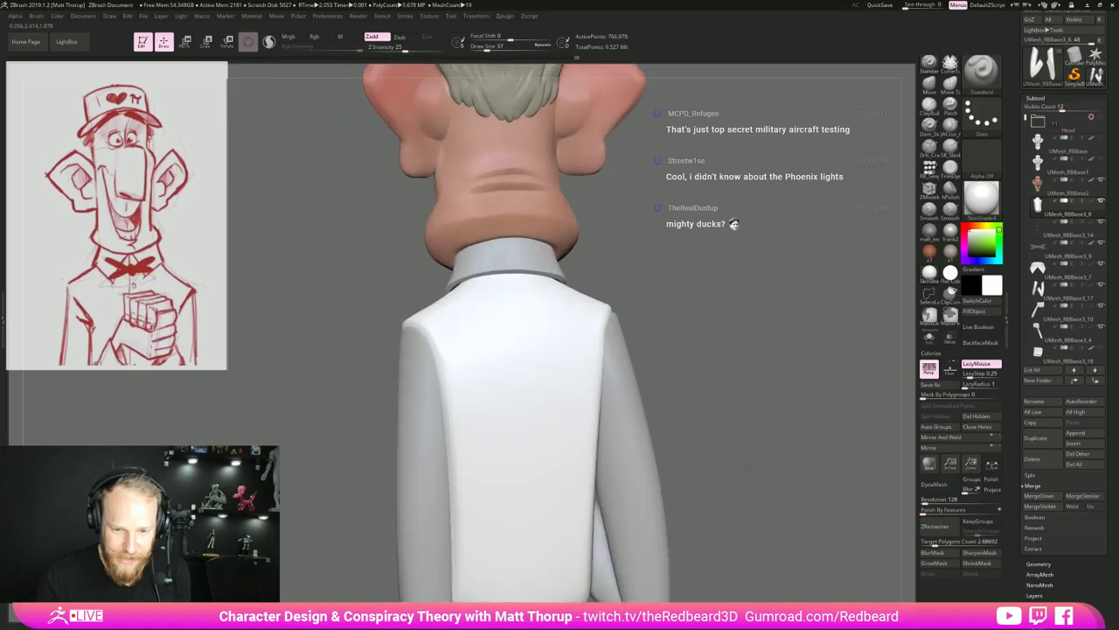
alt+click(603, 400)
drag(664, 356, 862, 325)
alt+drag(861, 326, 756, 350)
mouse_move(721, 541)
mouse_down()
mouse_move(676, 488)
mouse_move(709, 556)
mouse_up()
key(f)
drag(709, 504, 716, 466)
key(w)
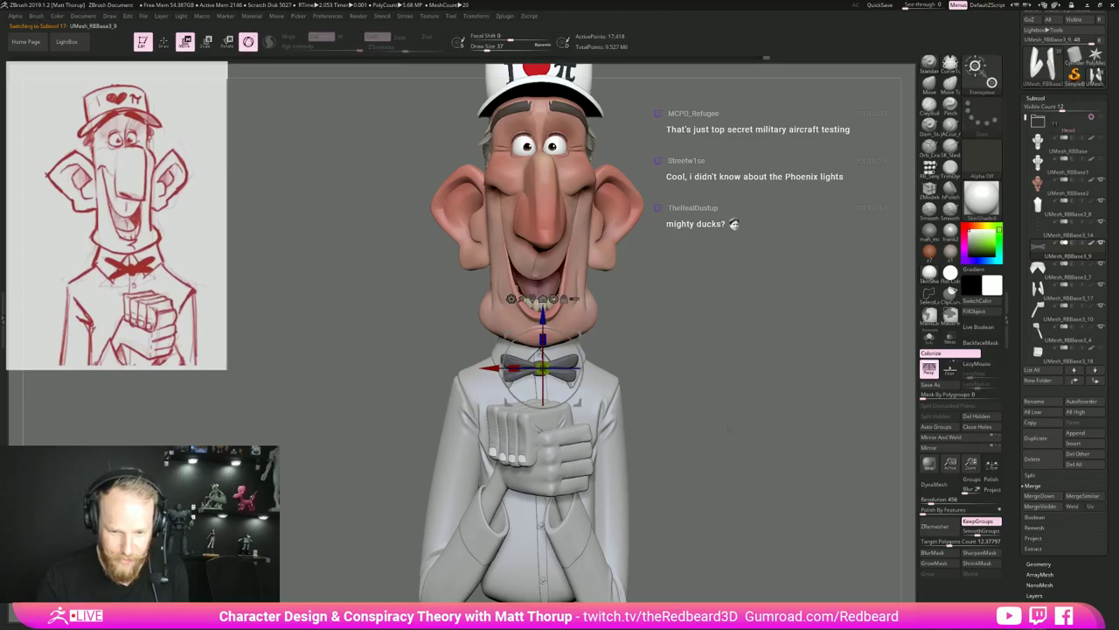
mouse_move(680, 374)
mouse_down()
mouse_move(762, 373)
mouse_move(689, 374)
mouse_up()
key(q)
mouse_move(752, 421)
alt+mouse_down()
mouse_move(688, 412)
mouse_move(710, 426)
mouse_move(689, 427)
alt+mouse_up()
alt+drag(688, 427, 751, 483)
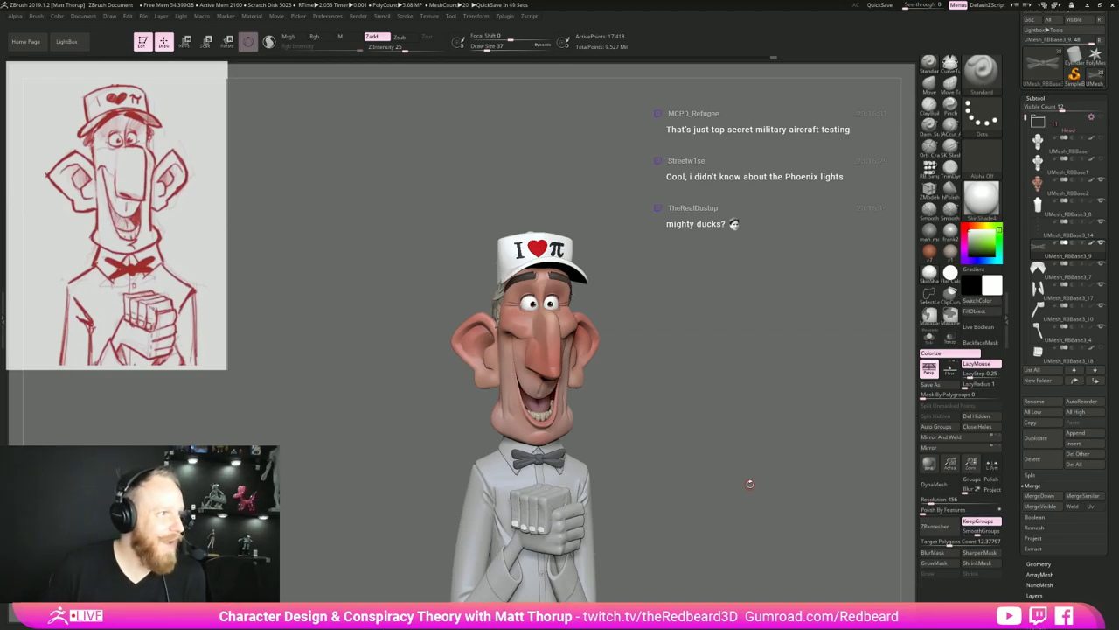
drag(750, 483, 667, 508)
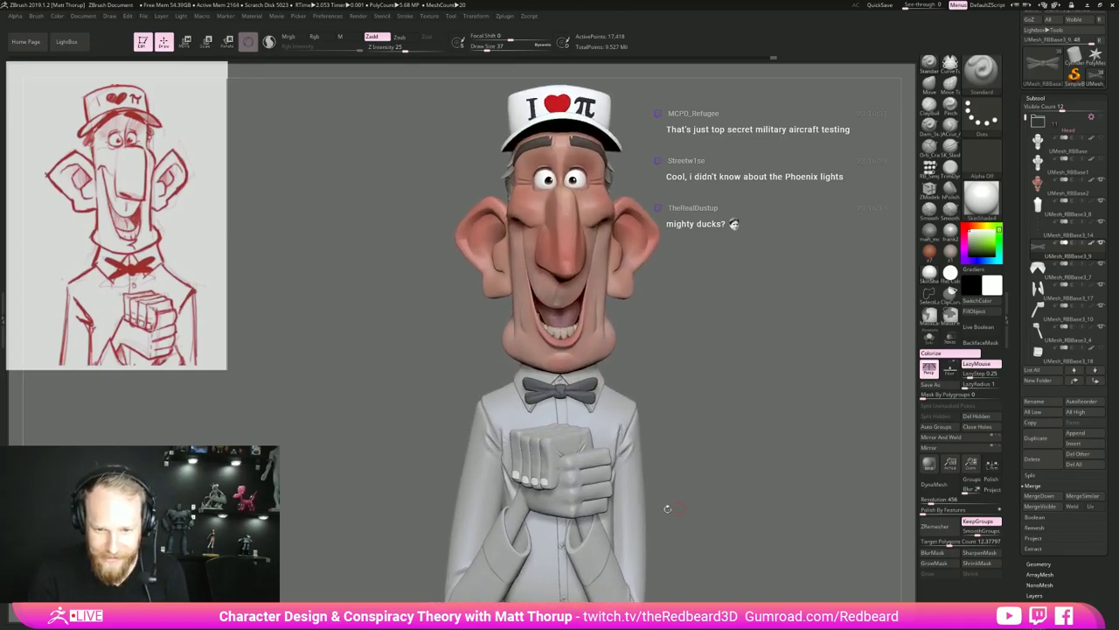
Pick the skin colour from the jaw and fill both clasped hands with it.
alt+click(572, 468)
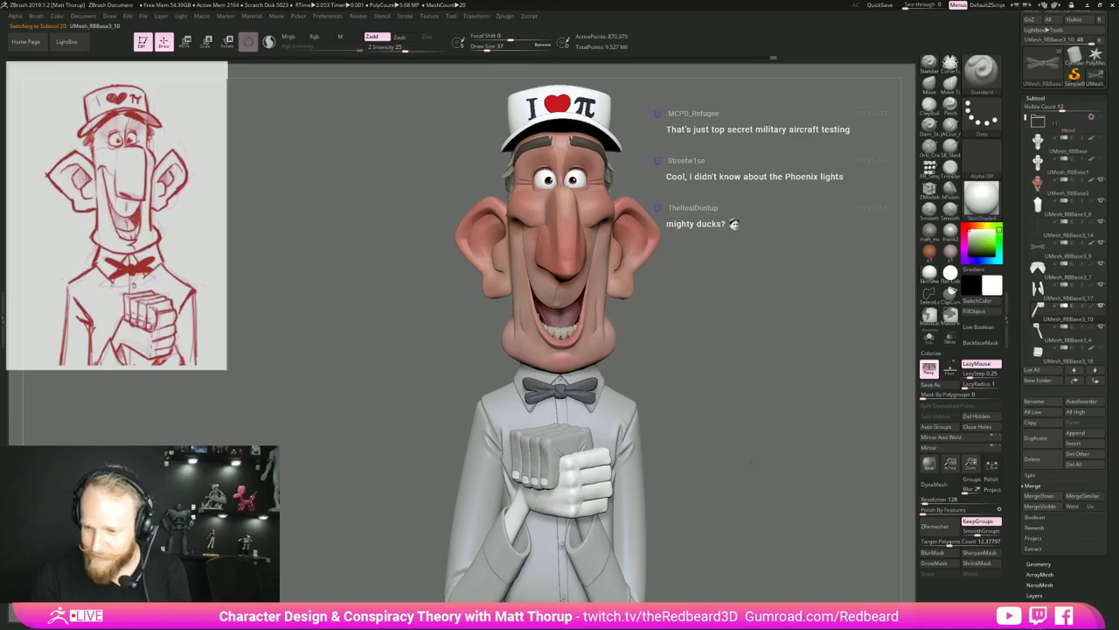
drag(993, 281, 621, 340)
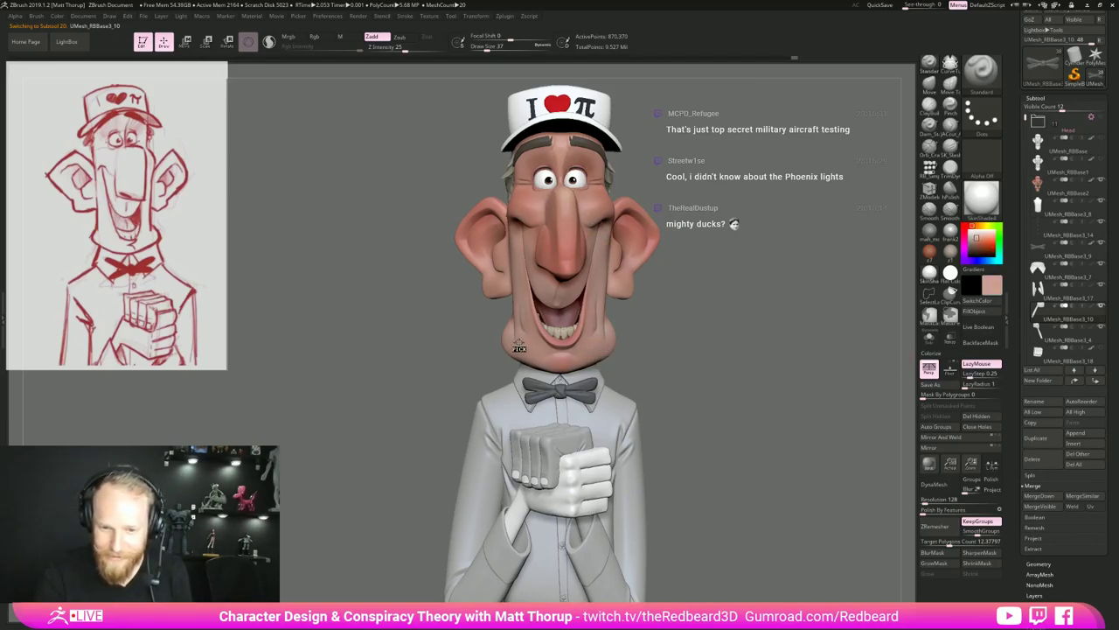
drag(522, 343, 523, 342)
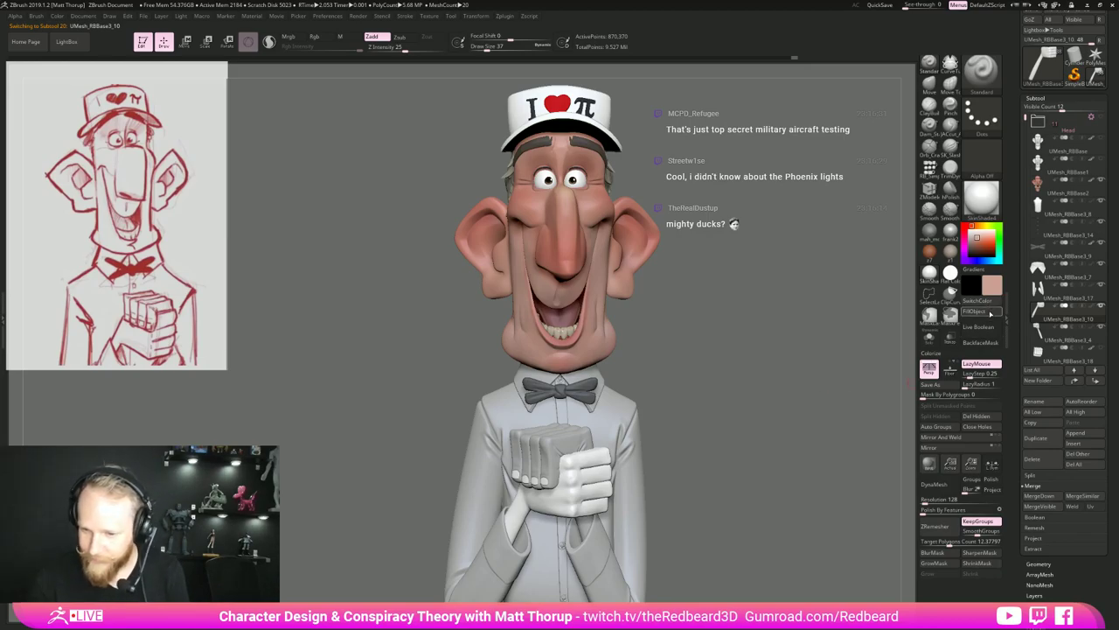
click(990, 313)
drag(685, 417, 713, 420)
alt+click(585, 456)
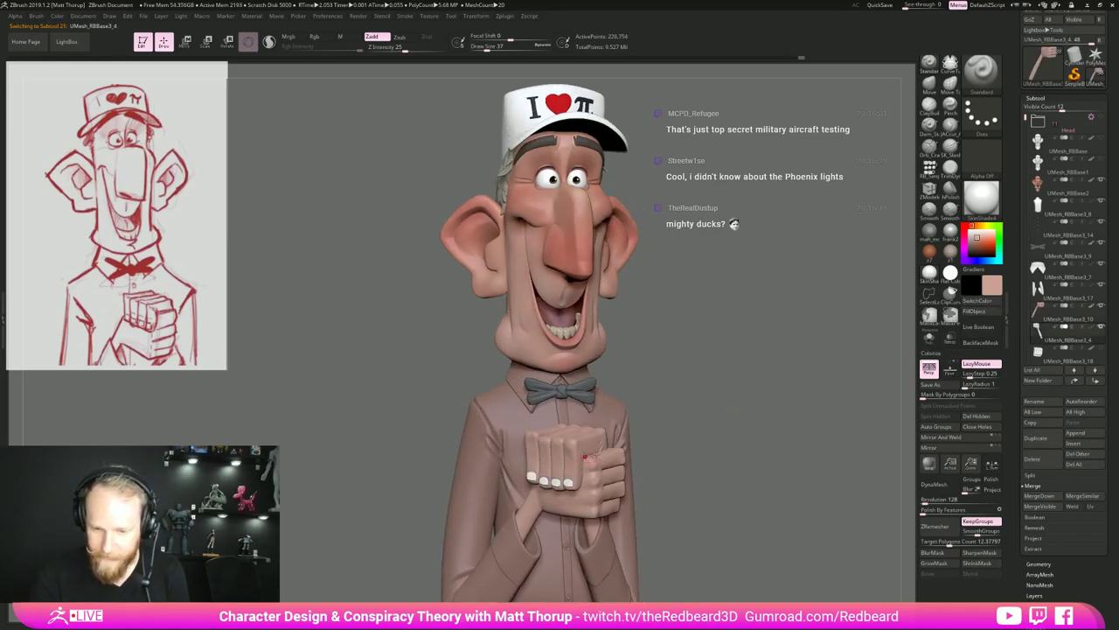
click(997, 311)
Pick the reddish colour of the nose for the SK_AirBrush brush and solo the fist.
drag(777, 397, 747, 380)
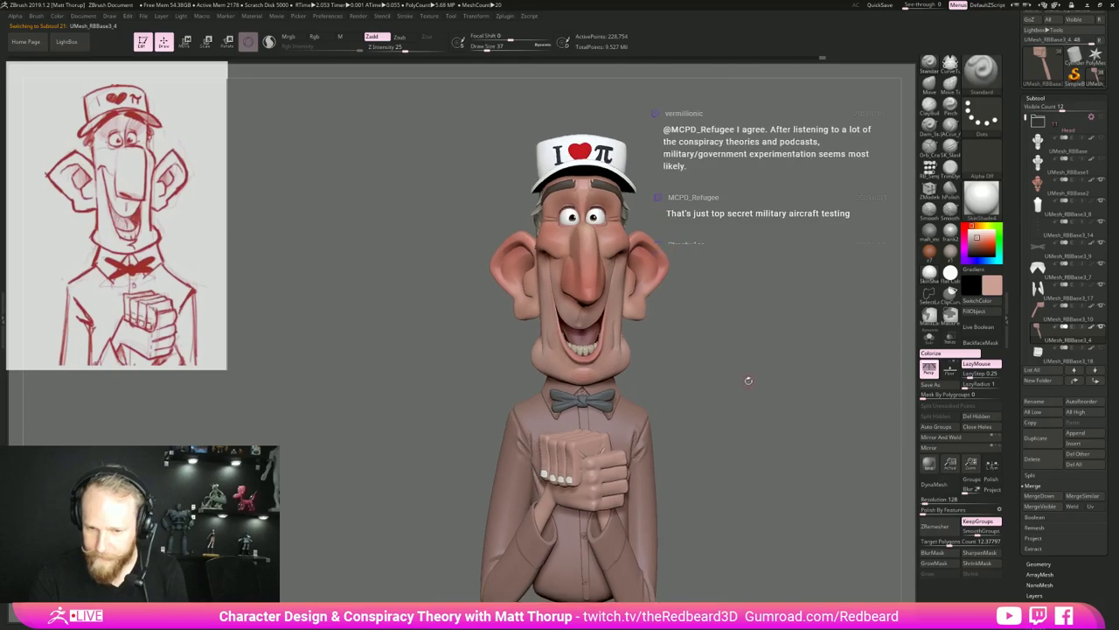
drag(998, 291, 582, 293)
key(b)
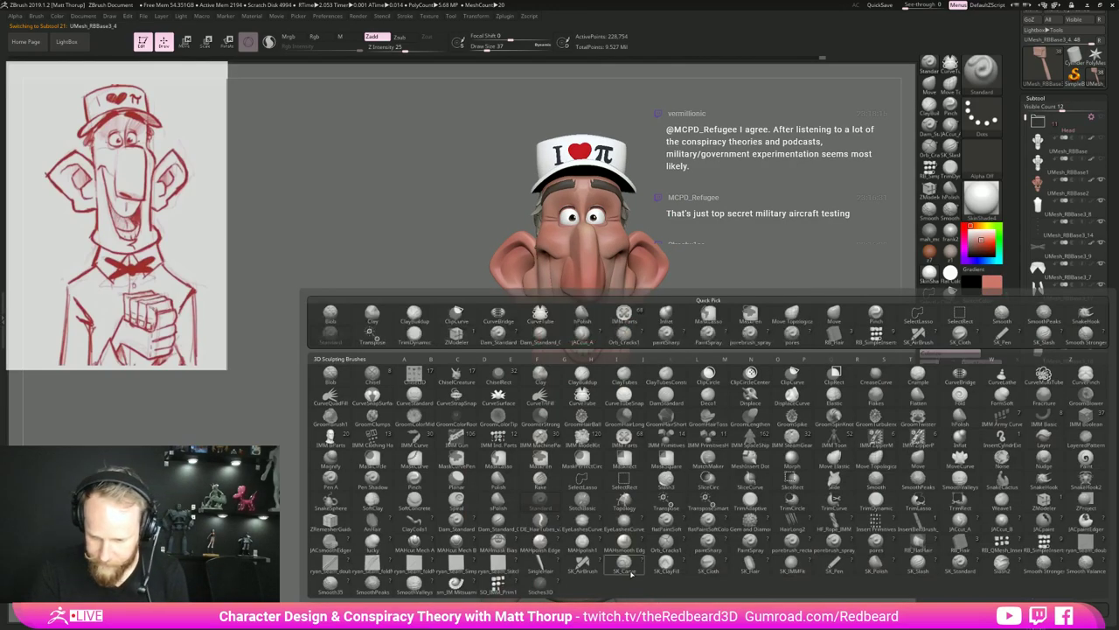
click(587, 566)
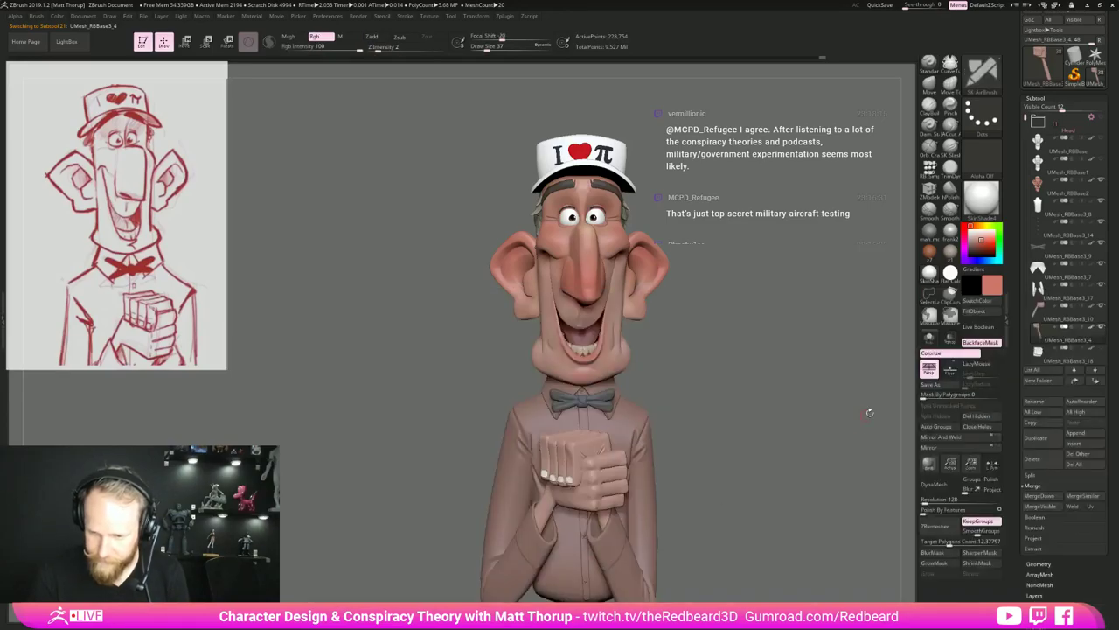
click(928, 337)
Airbrush red over the fingertips and inner finger segments of the soloed hand, using draw sizes 83 and 108.
alt+drag(715, 440, 707, 482)
drag(647, 449, 667, 452)
key(s)
drag(564, 432, 571, 428)
drag(651, 486, 589, 472)
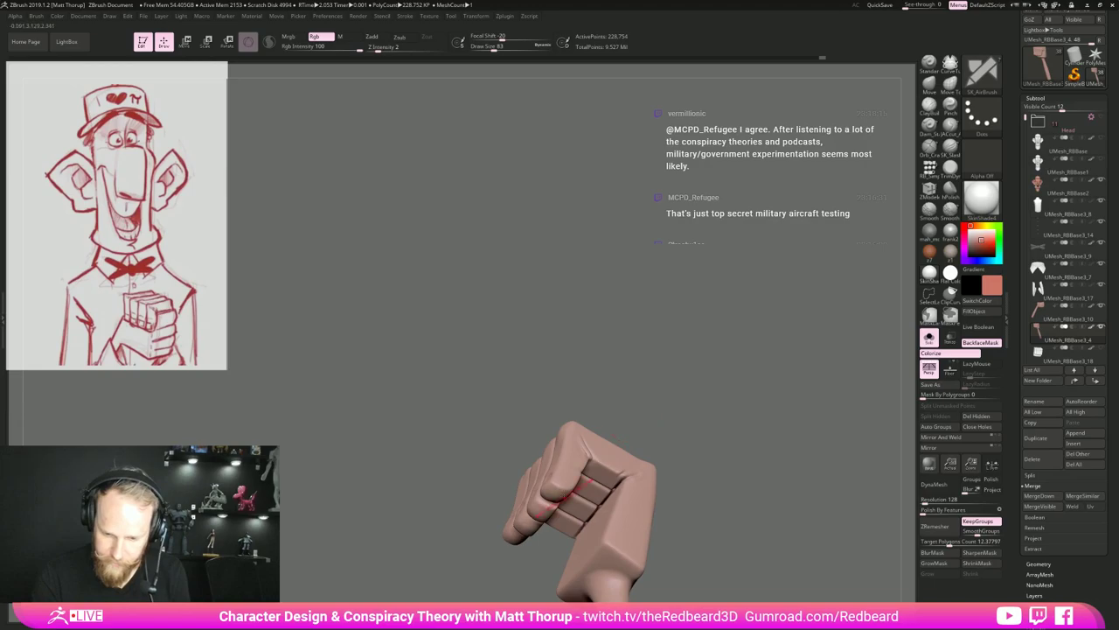
drag(674, 454, 733, 486)
key(s)
drag(567, 500, 570, 498)
drag(564, 467, 596, 476)
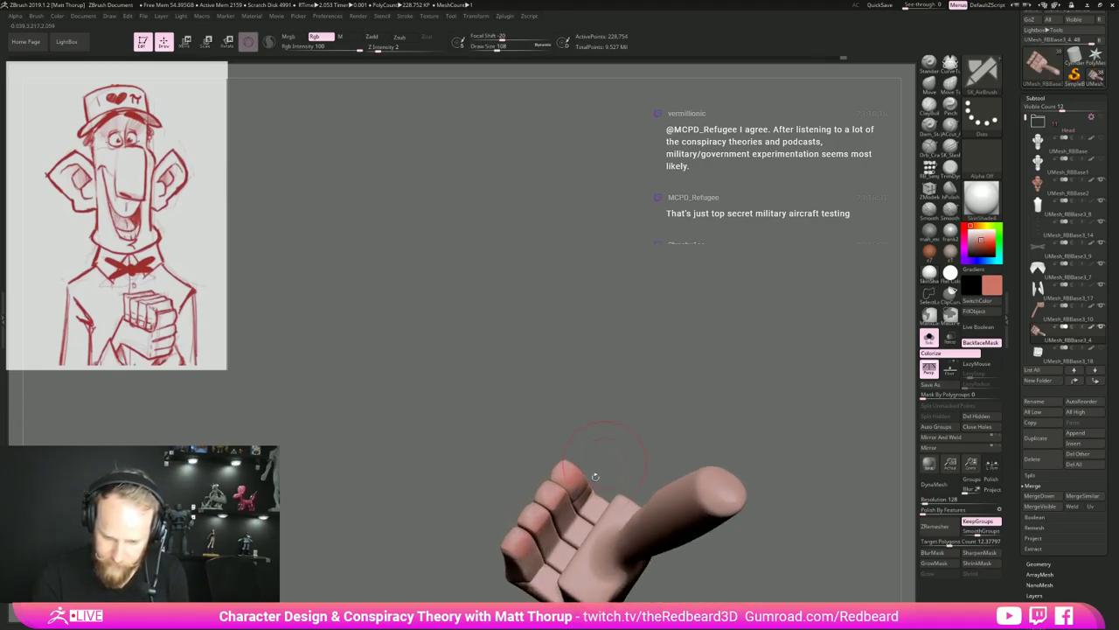
drag(651, 442, 654, 489)
mouse_move(543, 577)
mouse_down()
mouse_move(554, 582)
mouse_move(603, 491)
mouse_up()
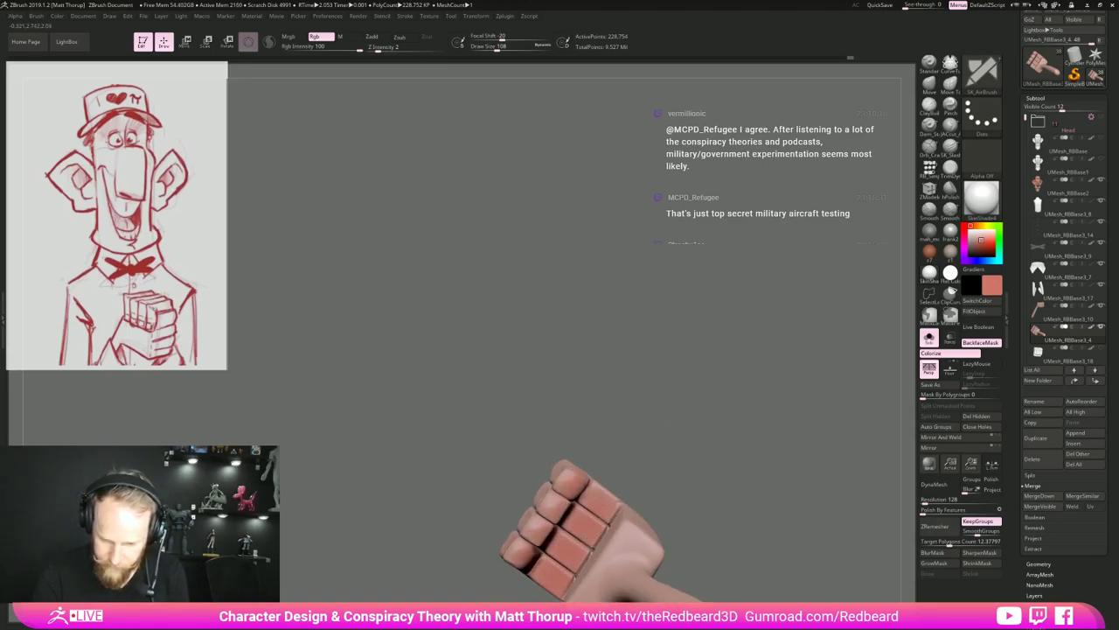
Lower the Rgb intensity to 27, enlarge the brush to 158, and softly airbrush red over the fist's broad surfaces.
click(321, 51)
mouse_move(642, 437)
mouse_down()
mouse_move(692, 468)
mouse_move(710, 419)
mouse_up()
key(bracketright)
key(bracketright)
key(bracketright)
key(bracketright)
key(bracketright)
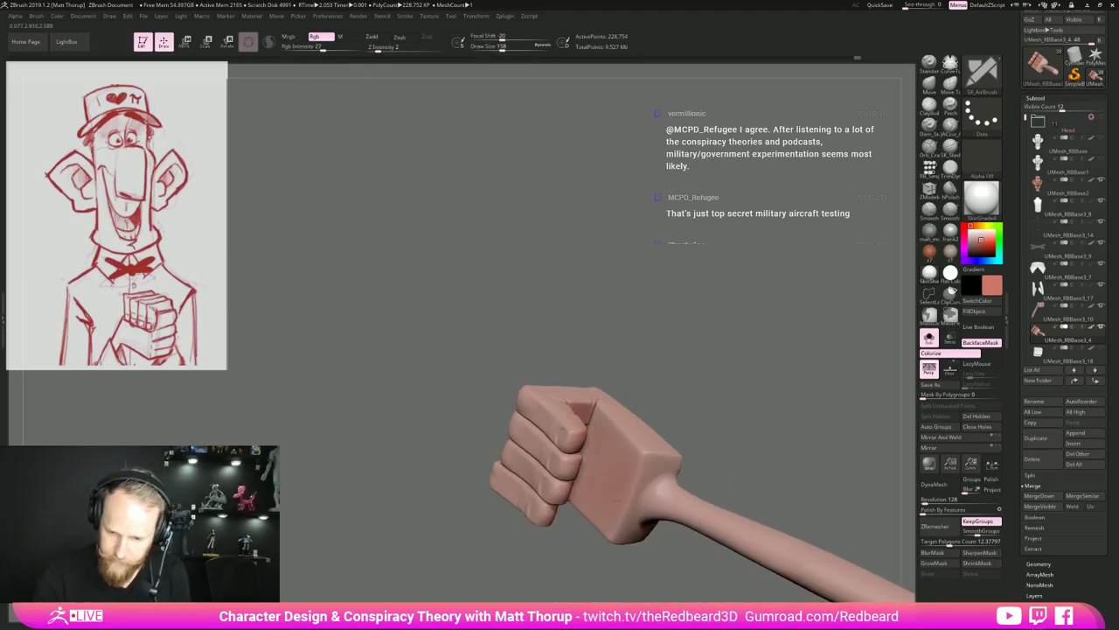
shift+drag(747, 376, 800, 337)
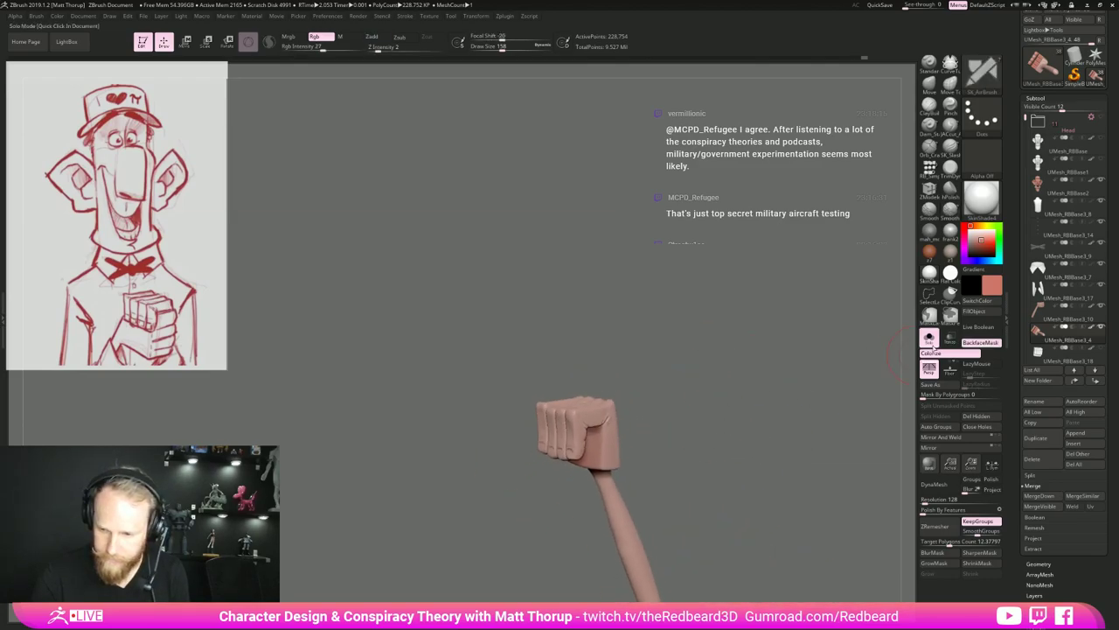
click(930, 340)
click(930, 340)
Enlarge the airbrush to draw size 187, softly redden the soloed fist's knuckles and fingers, and show the whole character again.
mouse_move(758, 414)
mouse_down()
mouse_move(743, 424)
mouse_move(770, 471)
mouse_move(759, 452)
mouse_move(682, 498)
mouse_up()
key(s)
click(598, 411)
drag(552, 441, 592, 418)
drag(535, 447, 522, 415)
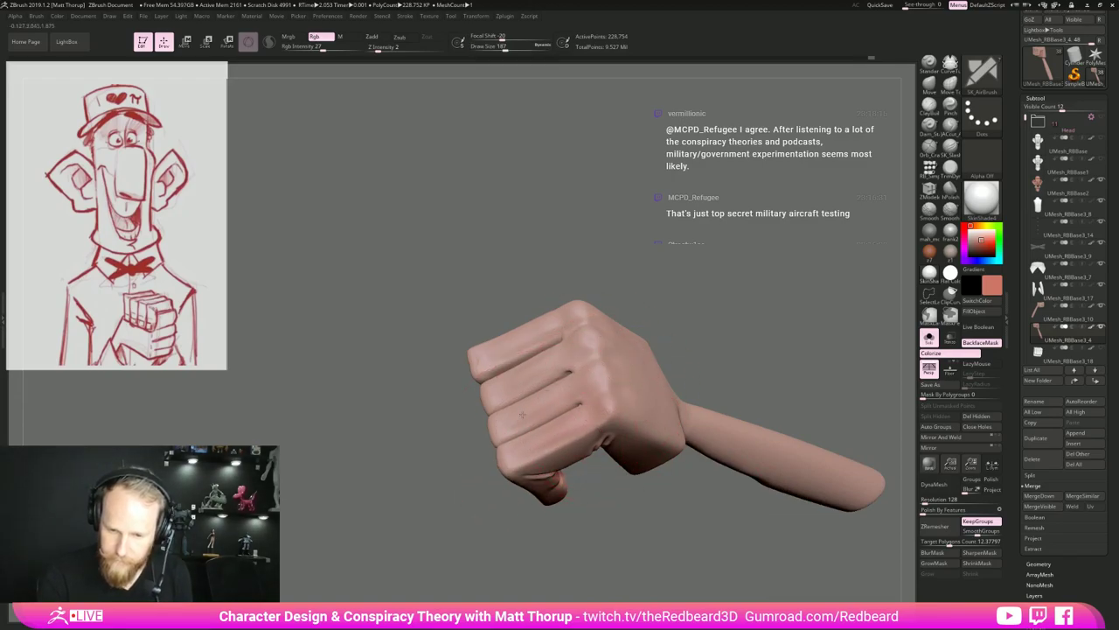
shift+drag(570, 549, 649, 549)
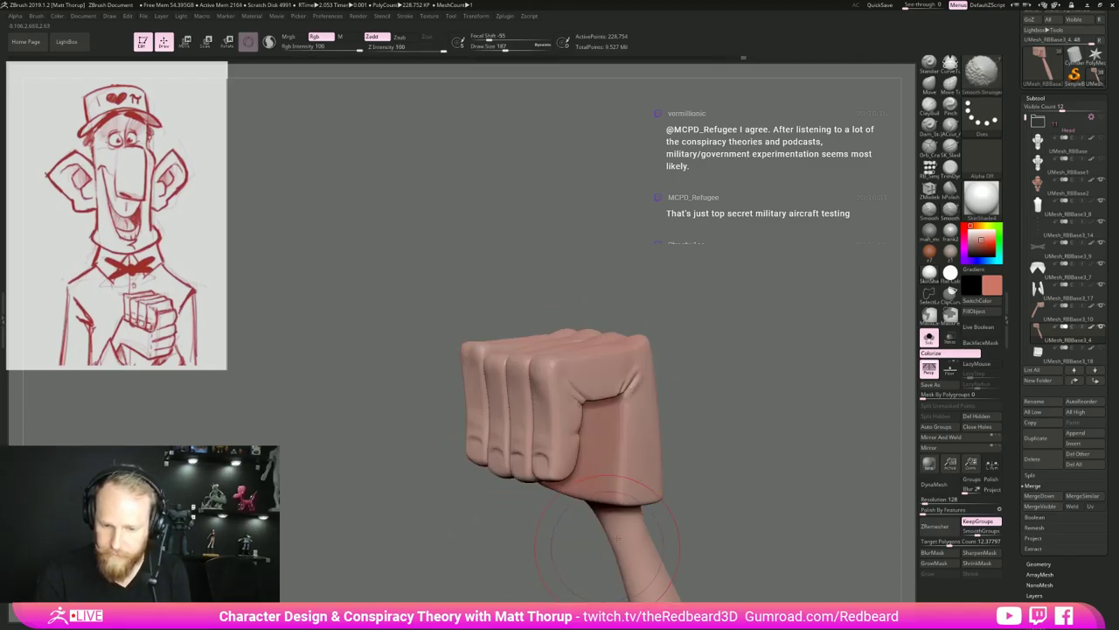
drag(726, 411, 756, 404)
click(929, 339)
alt+drag(837, 399, 803, 376)
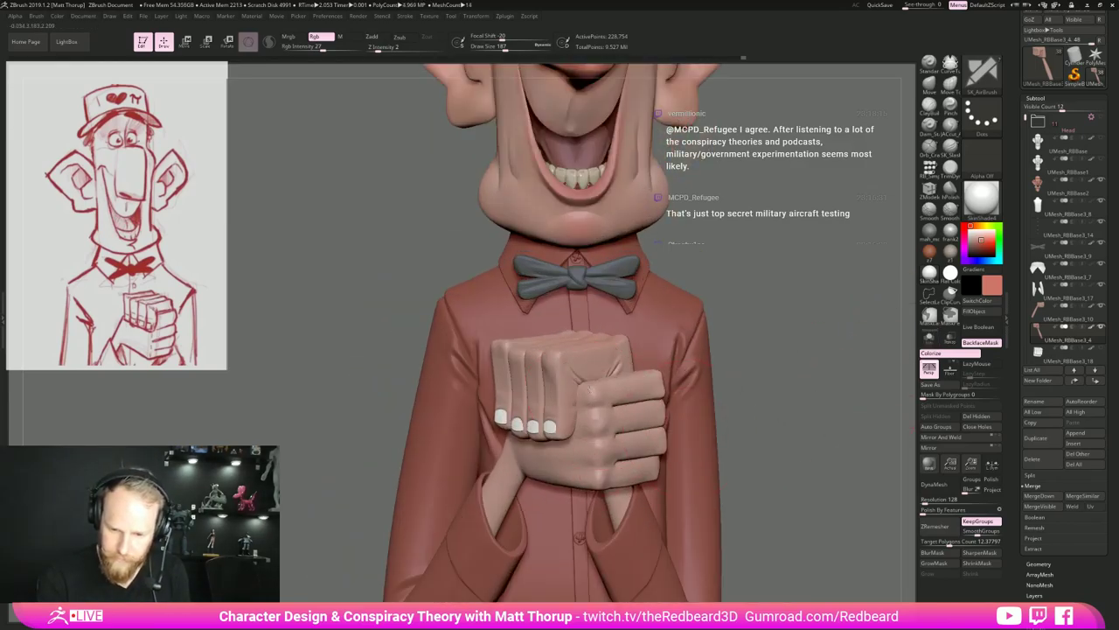
Select the other clasped hand and airbrush red over its knuckles and inner surfaces, using draw sizes 112 and 140.
alt+click(600, 393)
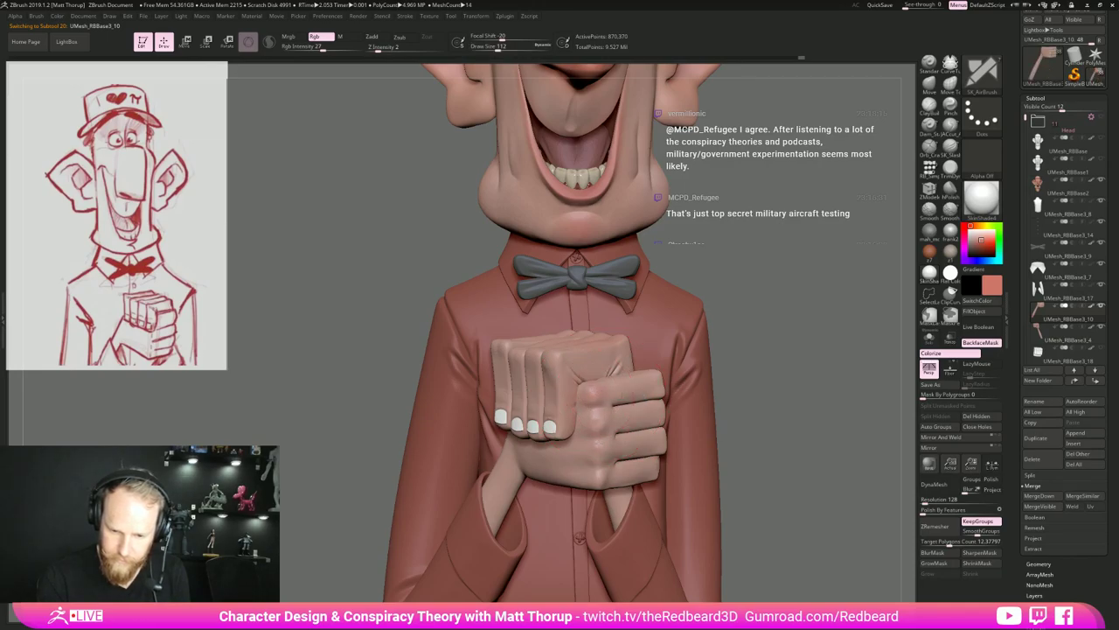
mouse_move(759, 420)
mouse_down()
mouse_move(809, 416)
mouse_move(691, 350)
mouse_up()
drag(593, 474, 597, 496)
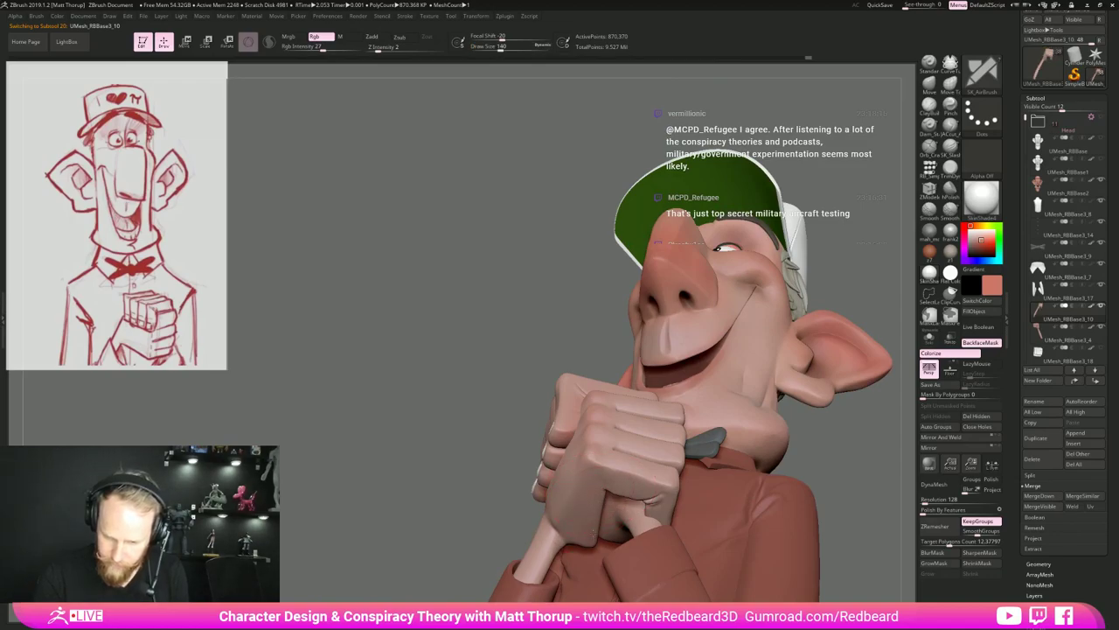
click(929, 337)
drag(827, 420, 651, 450)
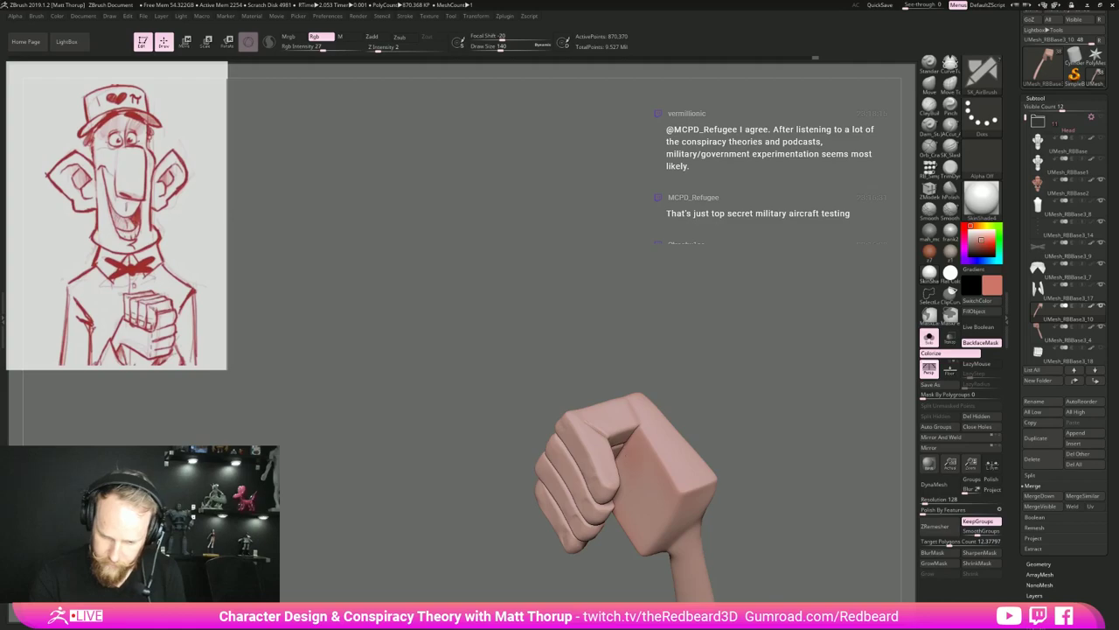
drag(761, 438, 657, 427)
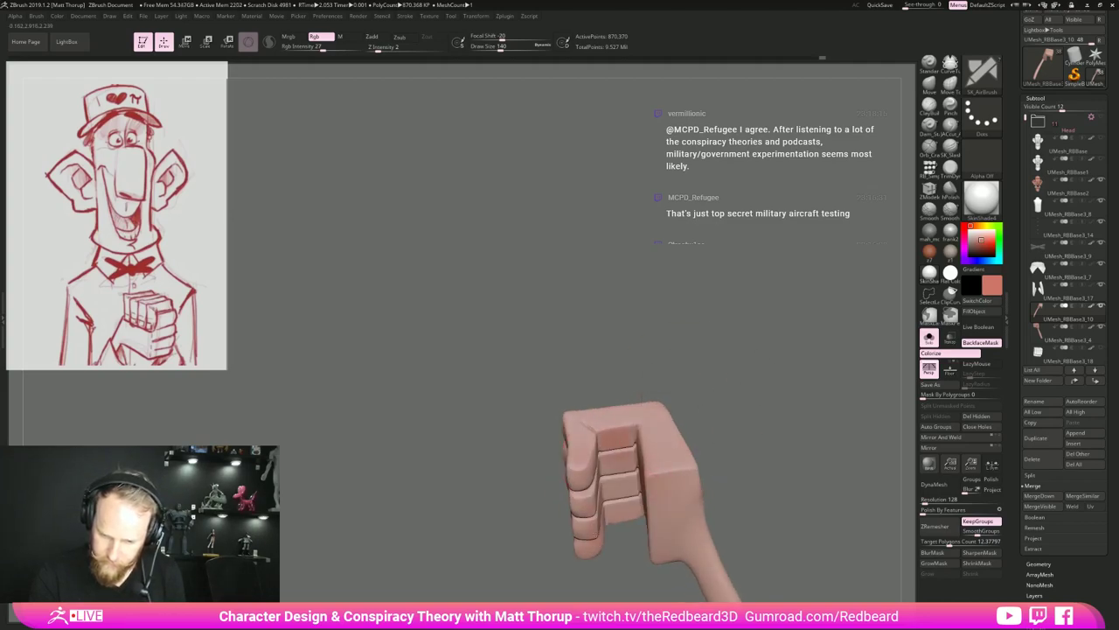
drag(700, 411, 821, 390)
click(929, 338)
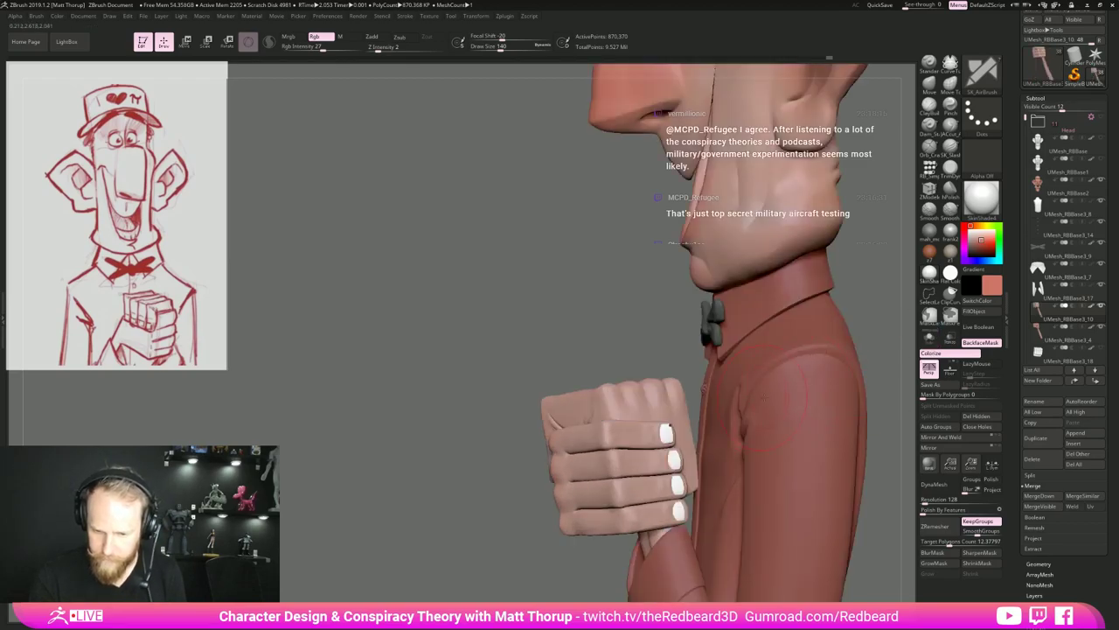
drag(500, 501, 790, 427)
Fill the upper fist's fingernails with a lightened skin tone at Rgb intensity 100, and check the colour with the Flat Color material.
alt+click(559, 476)
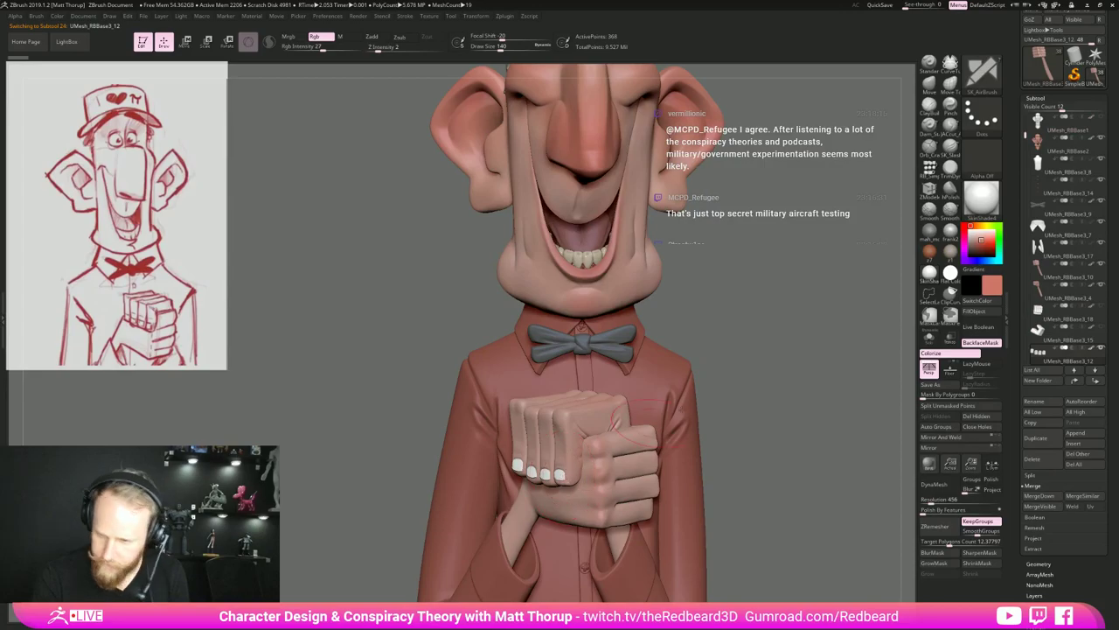
drag(991, 287, 573, 438)
click(993, 291)
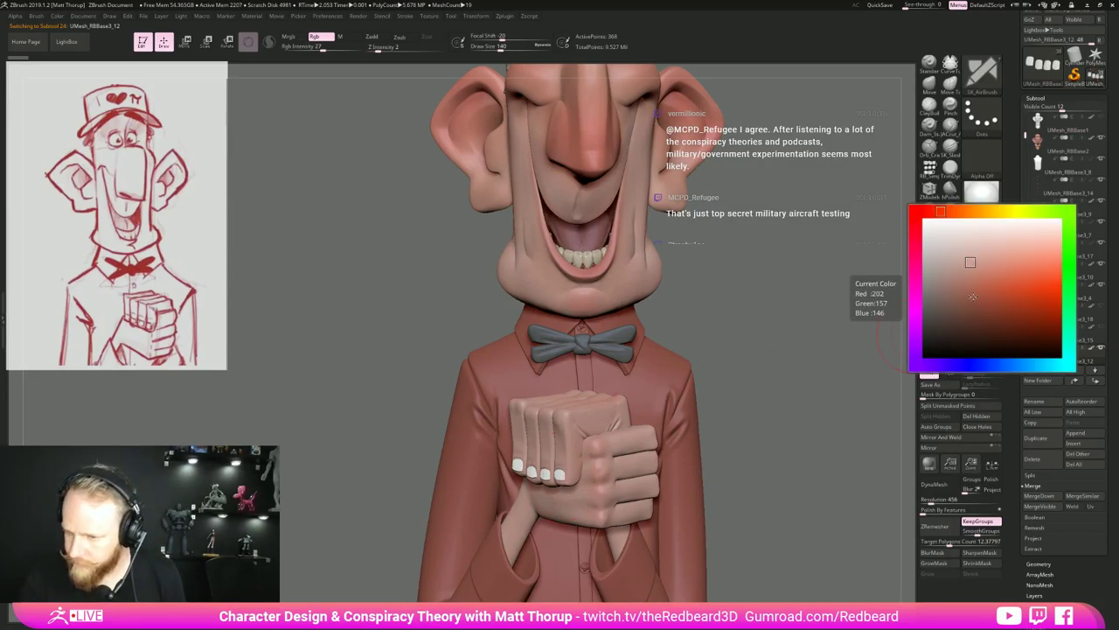
click(970, 258)
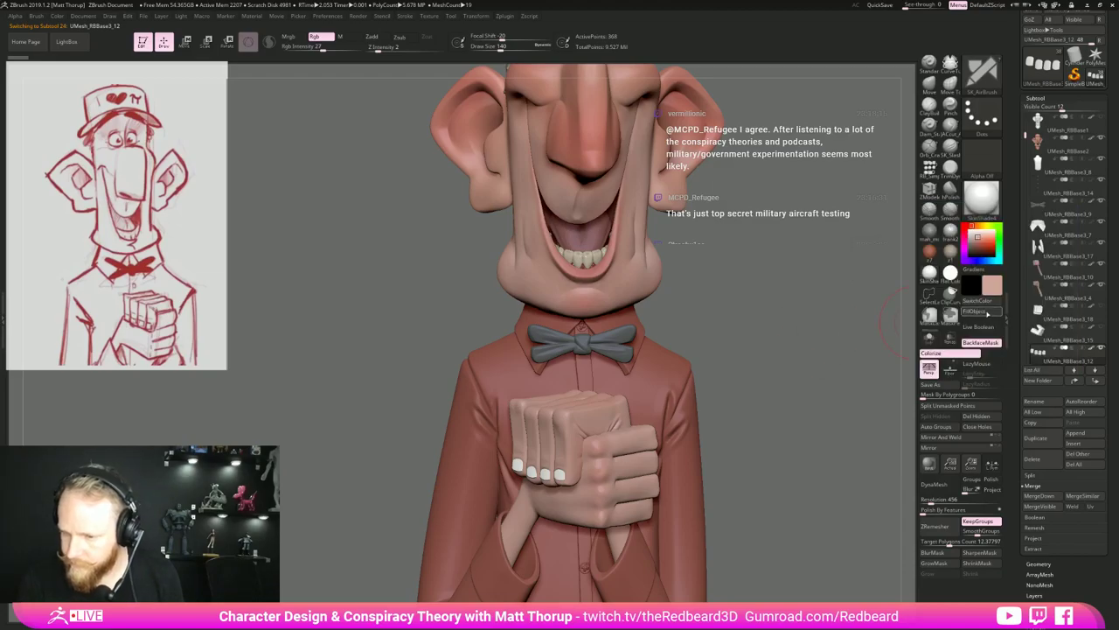
click(989, 315)
drag(278, 101, 355, 96)
drag(325, 48, 361, 48)
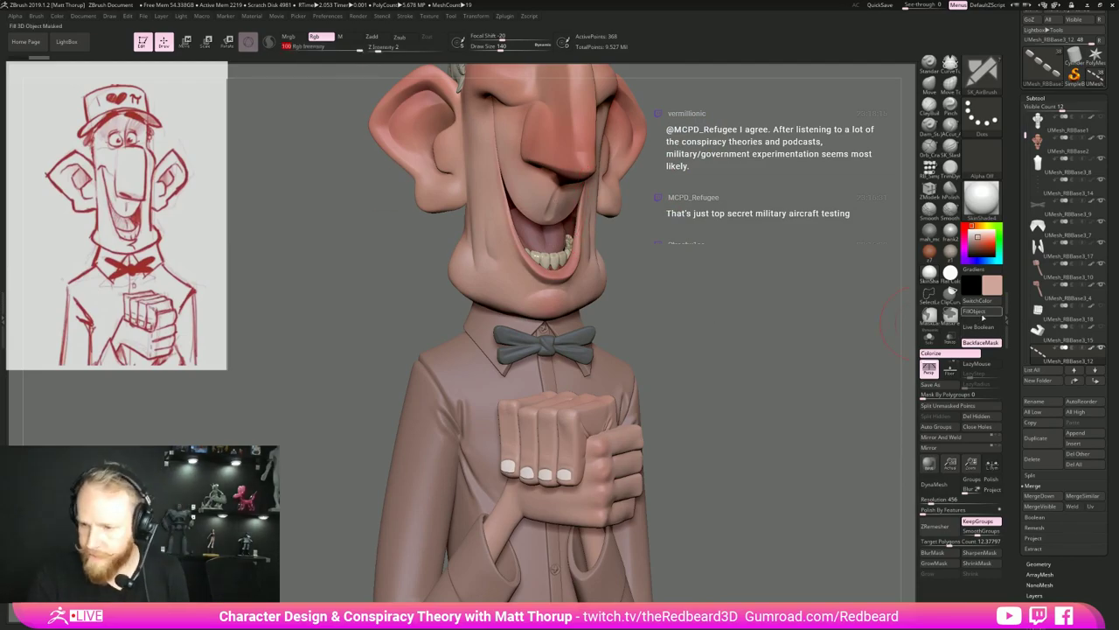
click(983, 314)
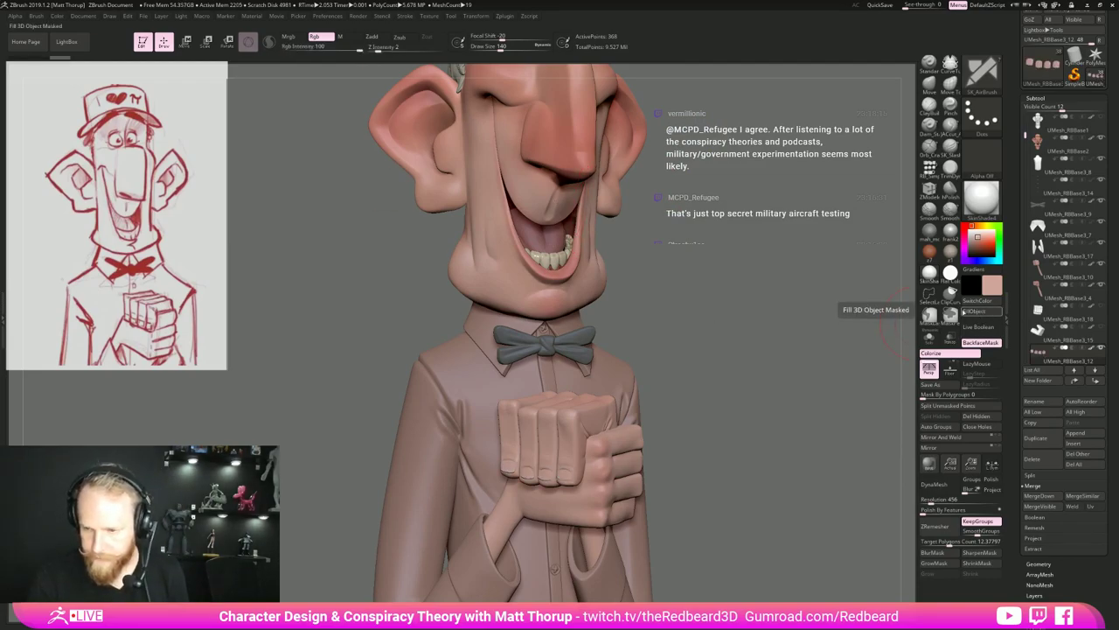
click(951, 273)
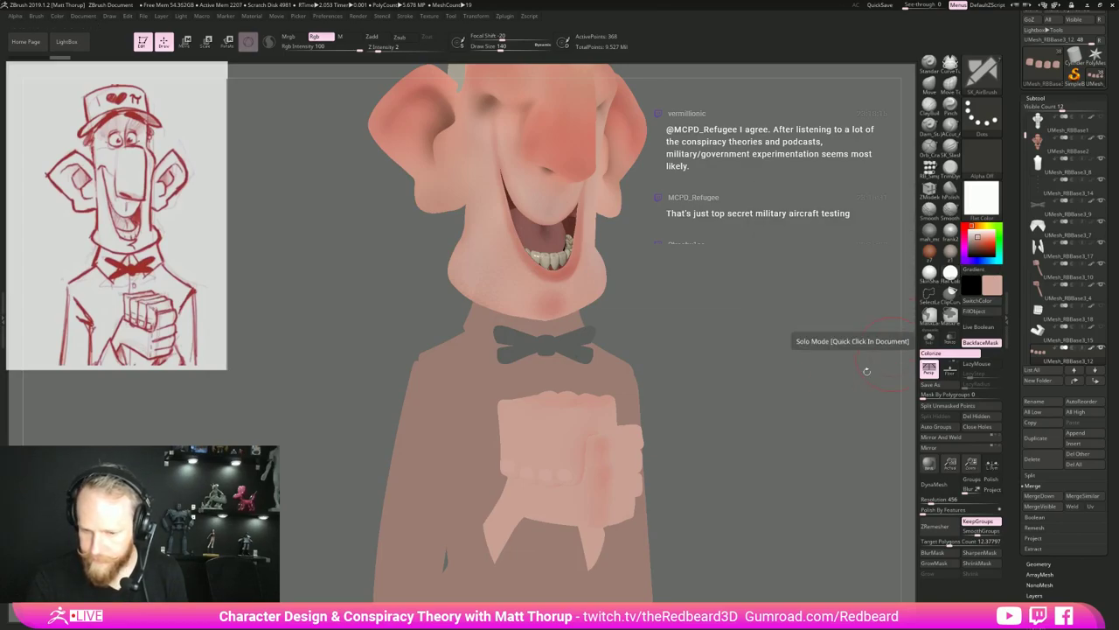
drag(795, 411, 861, 413)
click(930, 274)
Subdivide the upper fist's fingernails three times and inspect the denser mesh.
alt+drag(713, 409, 768, 390)
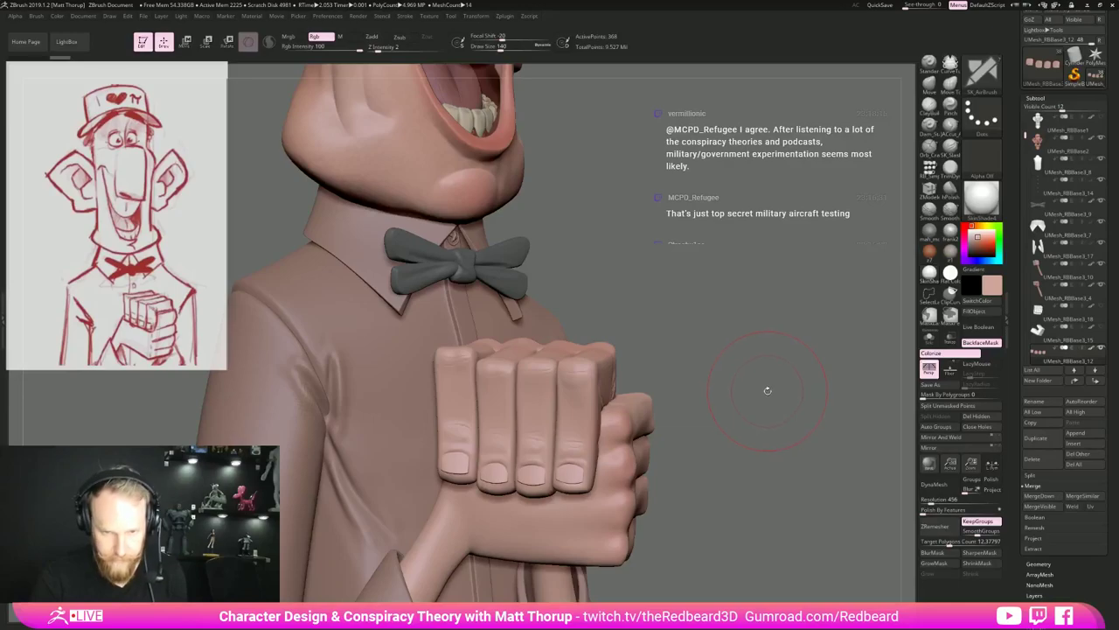
key(shift+d)
key(ctrl+d)
key(ctrl+d)
key(ctrl+d)
click(929, 338)
drag(719, 387, 834, 377)
click(929, 339)
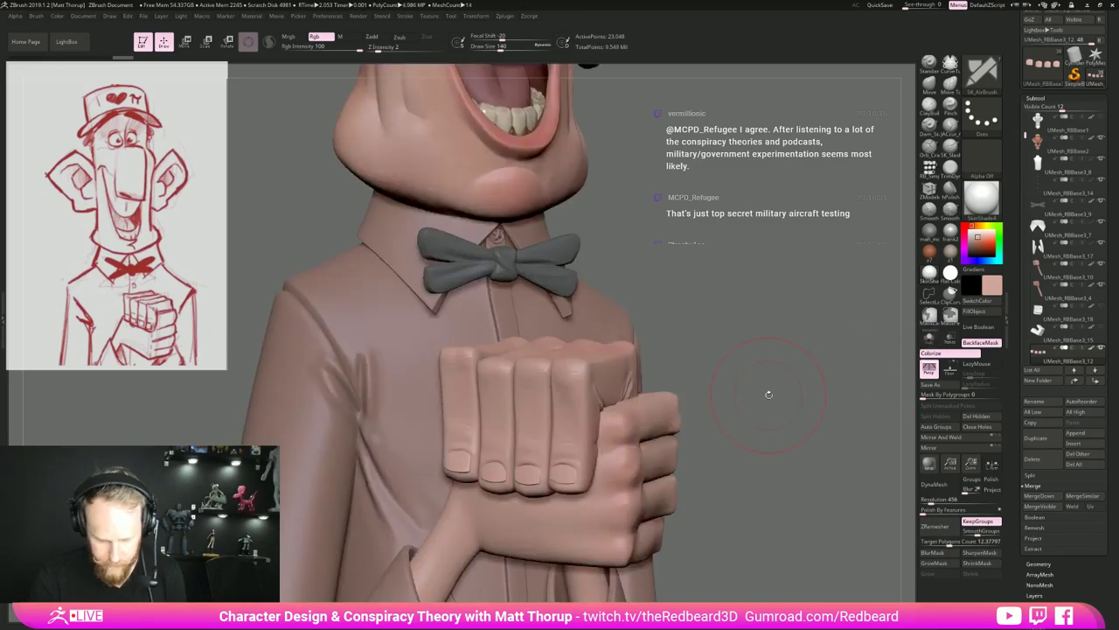
key(shift+f)
key(shift+f)
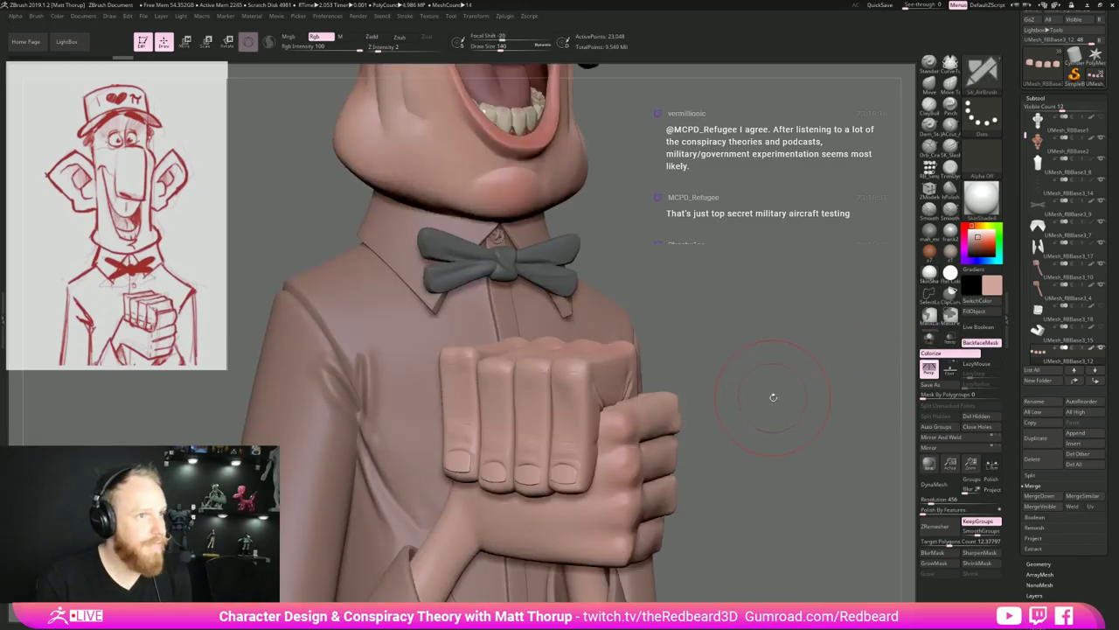
Paint off-white free edges along the upper fist's fingernail tips with the SK_Pen brush at draw size 7.
mouse_move(779, 403)
mouse_down()
mouse_move(820, 407)
mouse_move(791, 400)
mouse_move(788, 412)
mouse_move(795, 397)
mouse_up()
drag(792, 395, 780, 409)
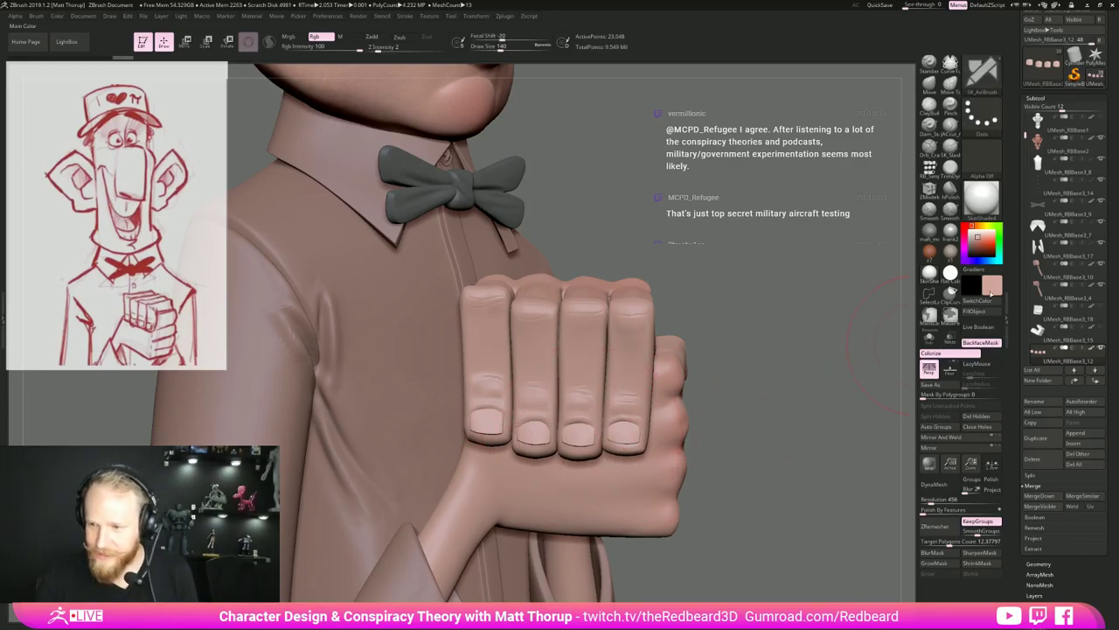
click(991, 289)
drag(967, 250, 956, 240)
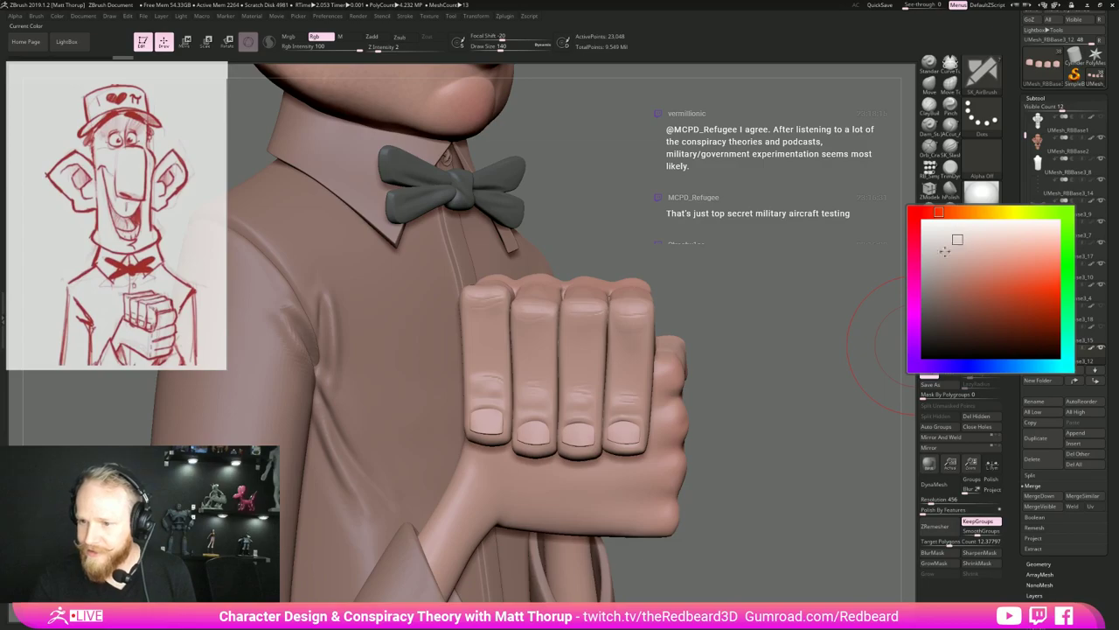
key(s)
drag(486, 430, 463, 429)
alt+drag(750, 490, 844, 516)
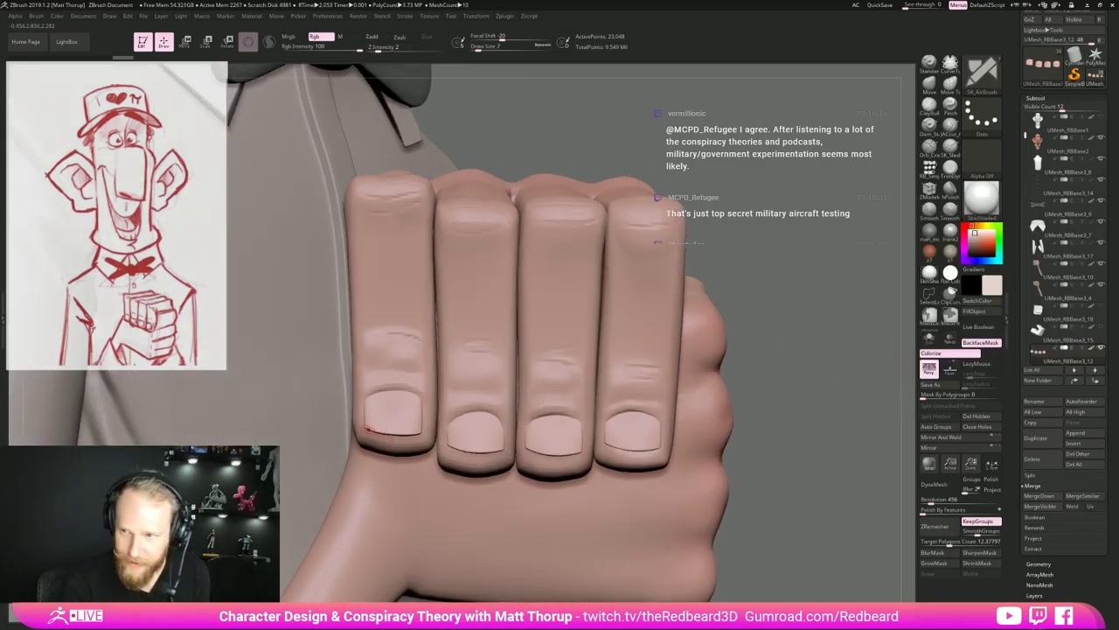
key(b)
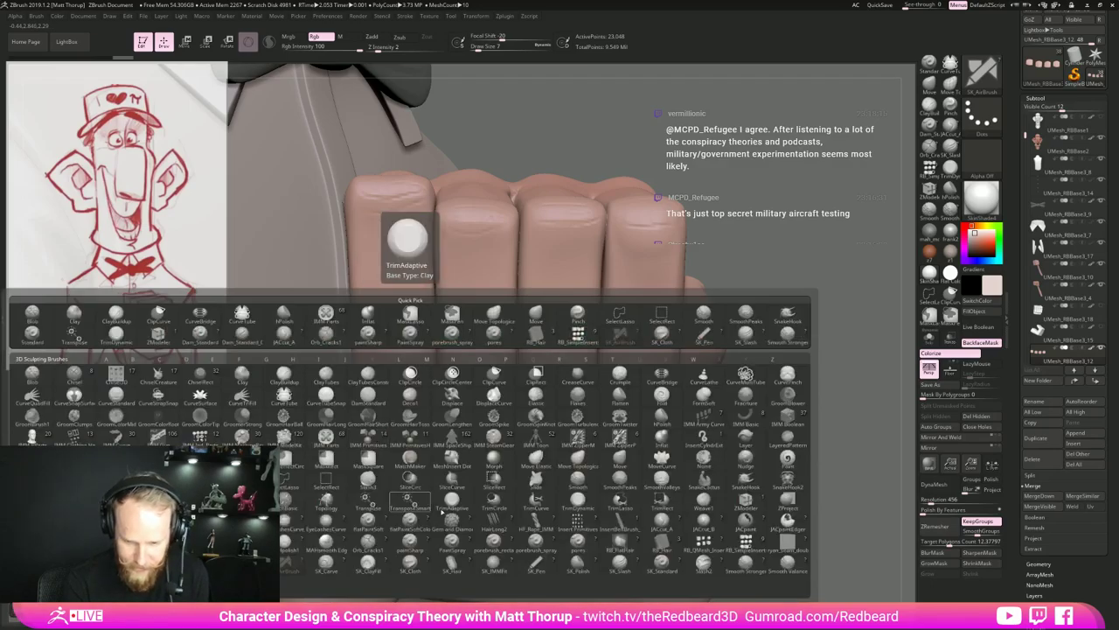
click(534, 566)
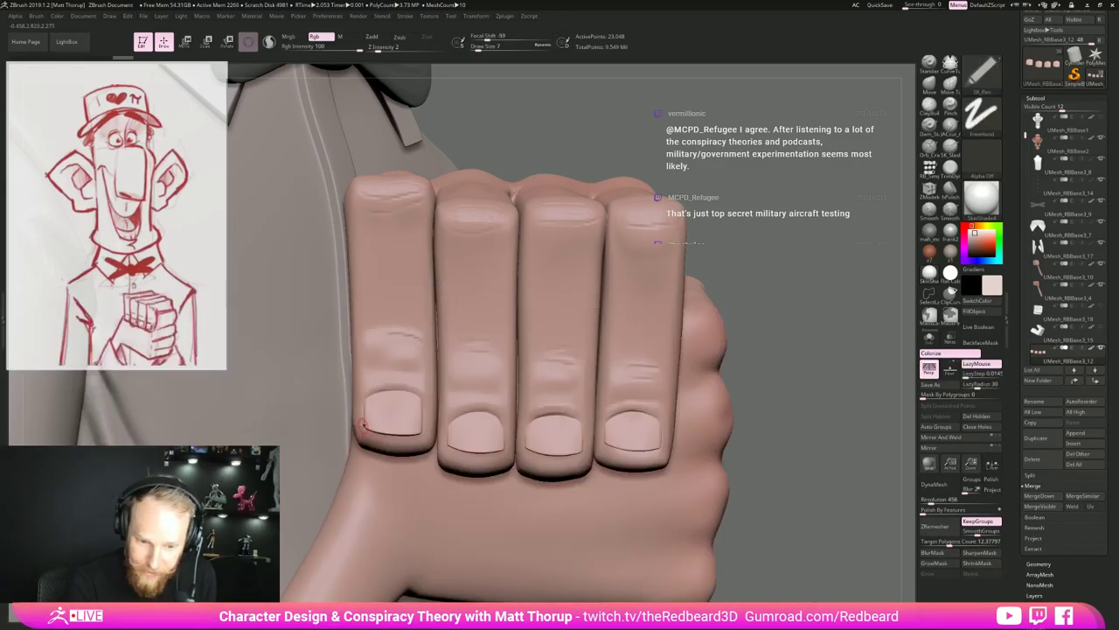
drag(407, 434, 378, 430)
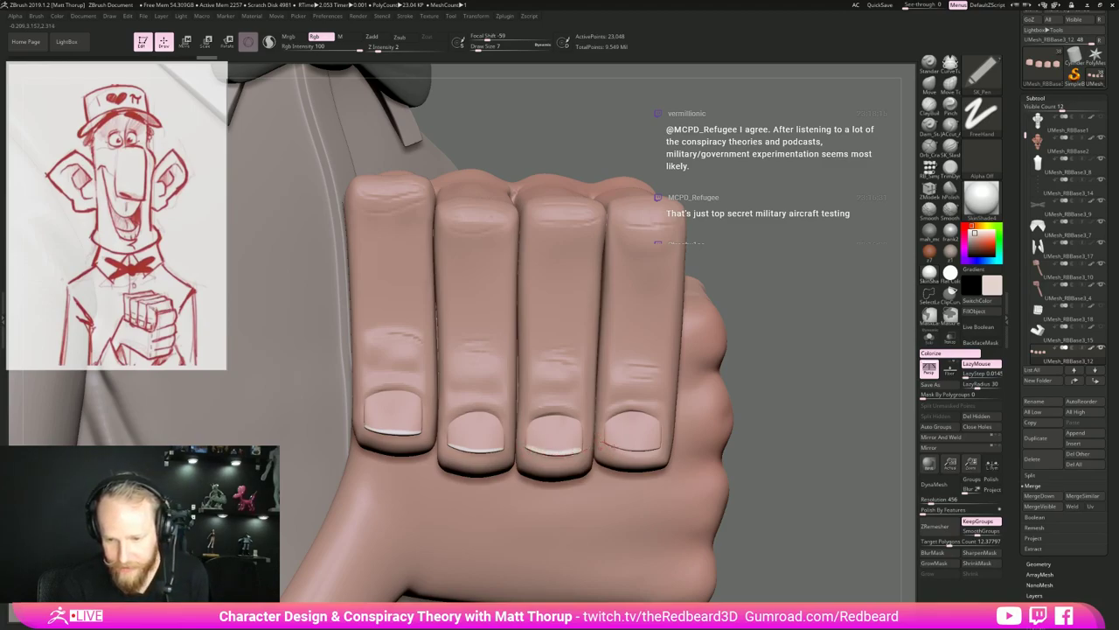
Select the other hand's fingernails and fill them with the light skin tone picked from the finished nails.
alt+drag(831, 482, 728, 415)
alt+drag(777, 444, 751, 452)
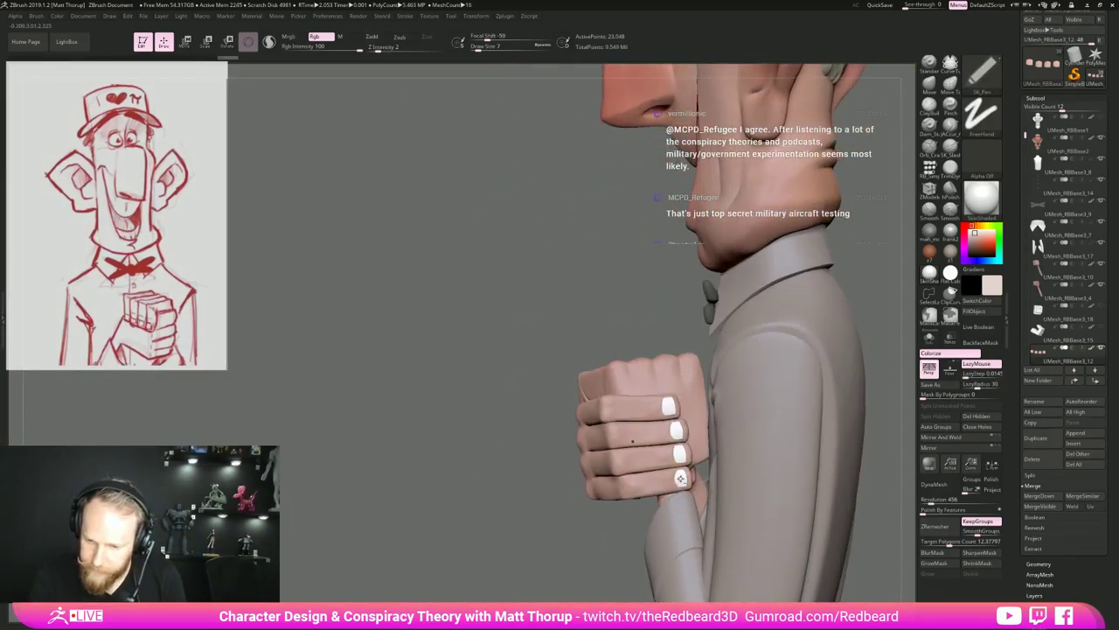
alt+click(681, 478)
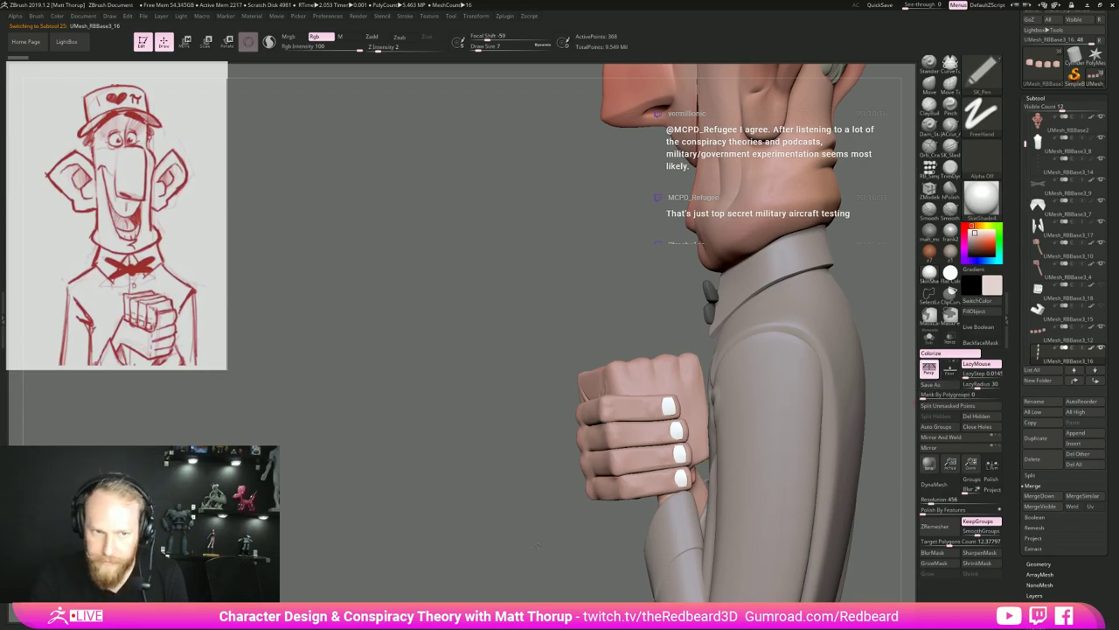
drag(537, 546, 647, 541)
drag(991, 286, 669, 429)
drag(767, 412, 581, 418)
drag(854, 403, 970, 393)
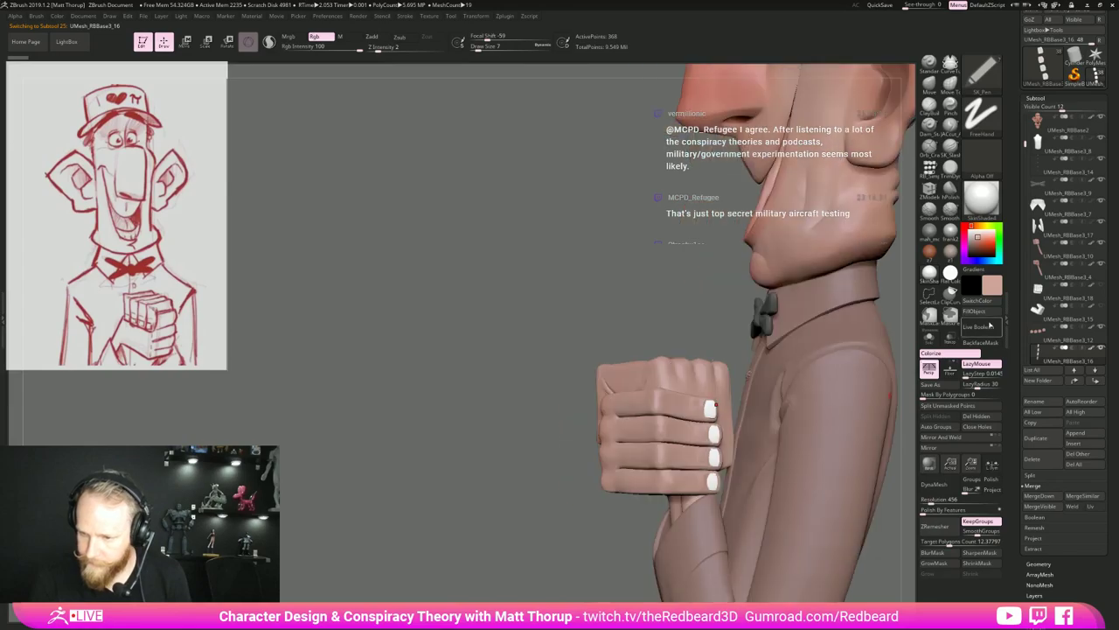
click(975, 311)
Subdivide the second hand's fingernails three times and paint off-white free edges along their tips with SK_Pen.
drag(549, 515, 826, 525)
drag(711, 410, 710, 414)
drag(884, 419, 603, 420)
drag(673, 404, 671, 413)
key(ctrl+z)
key(ctrl+d)
key(ctrl+d)
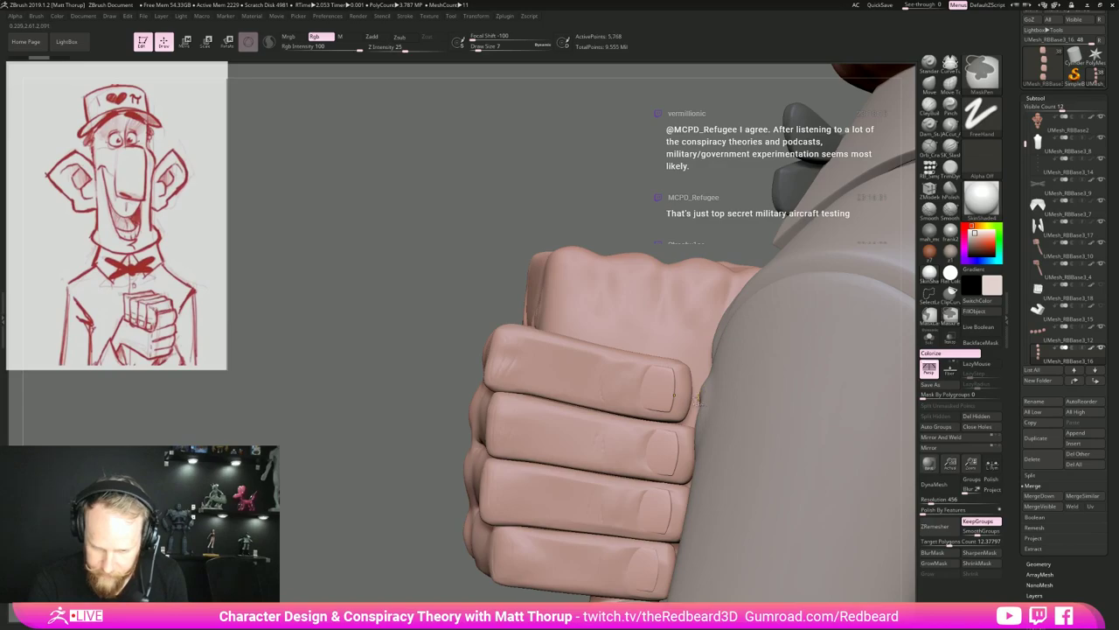
key(ctrl+d)
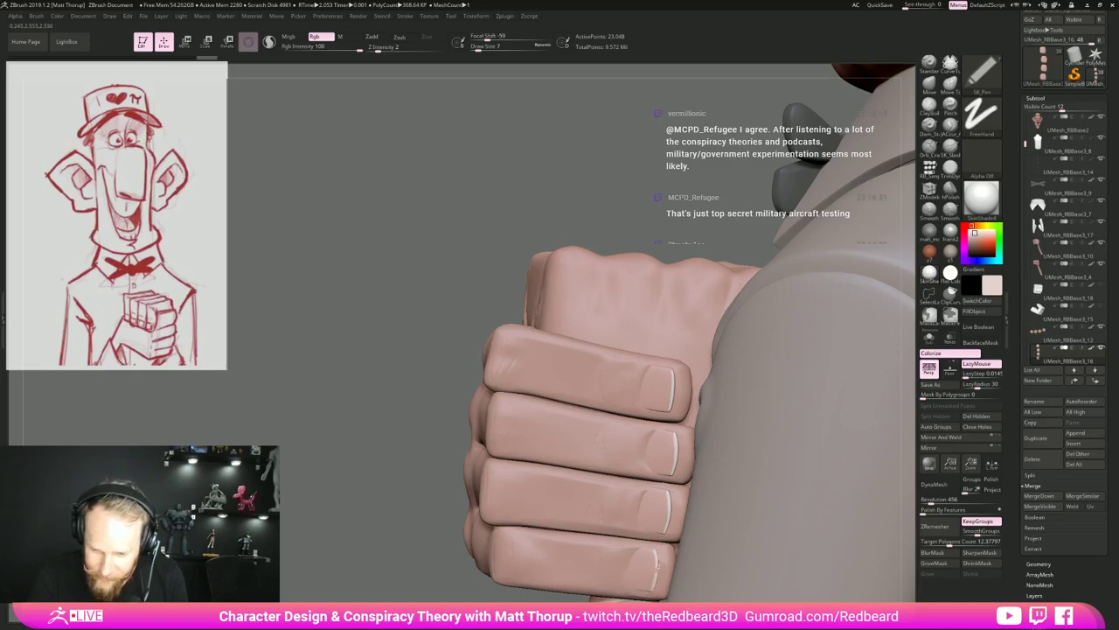
Select the shirt sleeves and fill them with a muted green.
alt+drag(490, 600, 700, 440)
alt+drag(739, 514, 591, 436)
alt+click(591, 435)
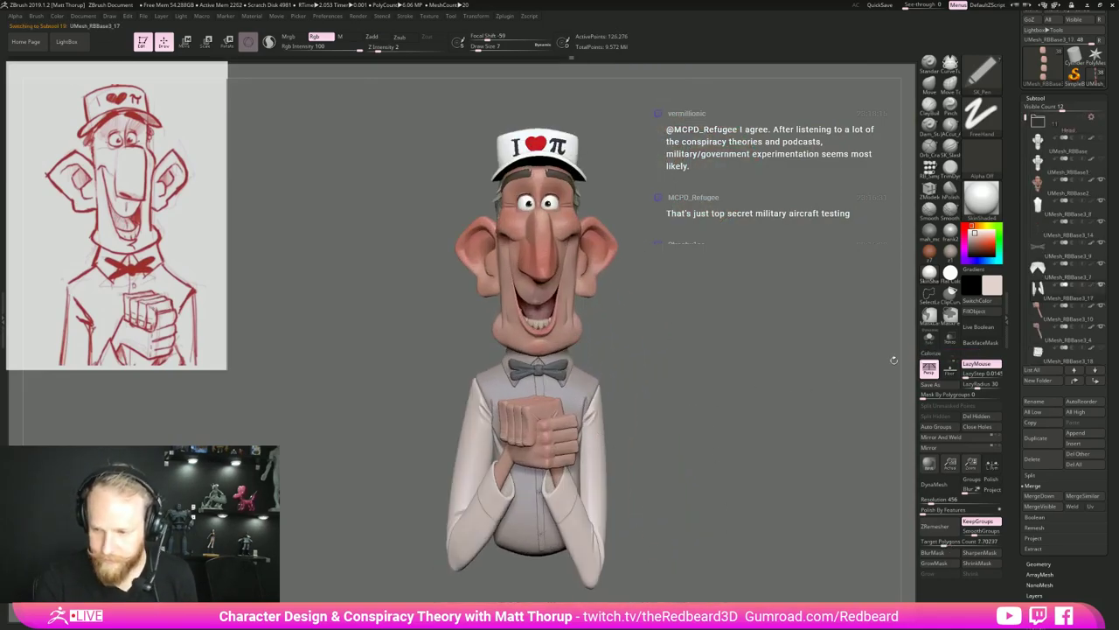
click(991, 291)
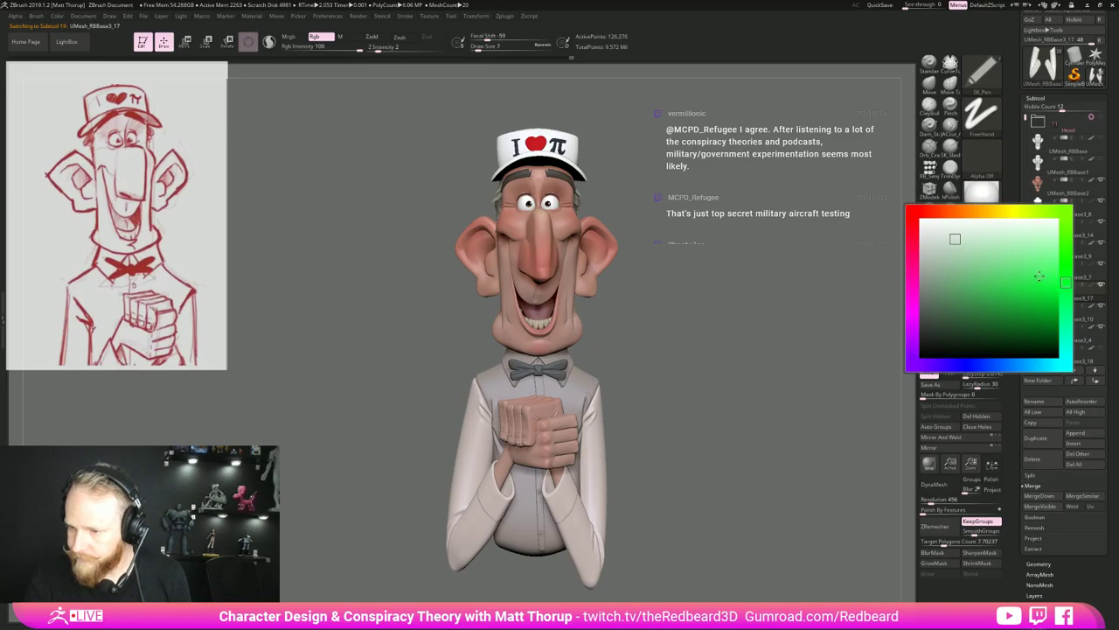
click(941, 273)
mouse_move(702, 362)
mouse_down()
mouse_move(710, 371)
mouse_move(691, 410)
mouse_up()
mouse_move(694, 441)
mouse_down()
mouse_move(679, 441)
mouse_move(694, 442)
mouse_up()
click(985, 312)
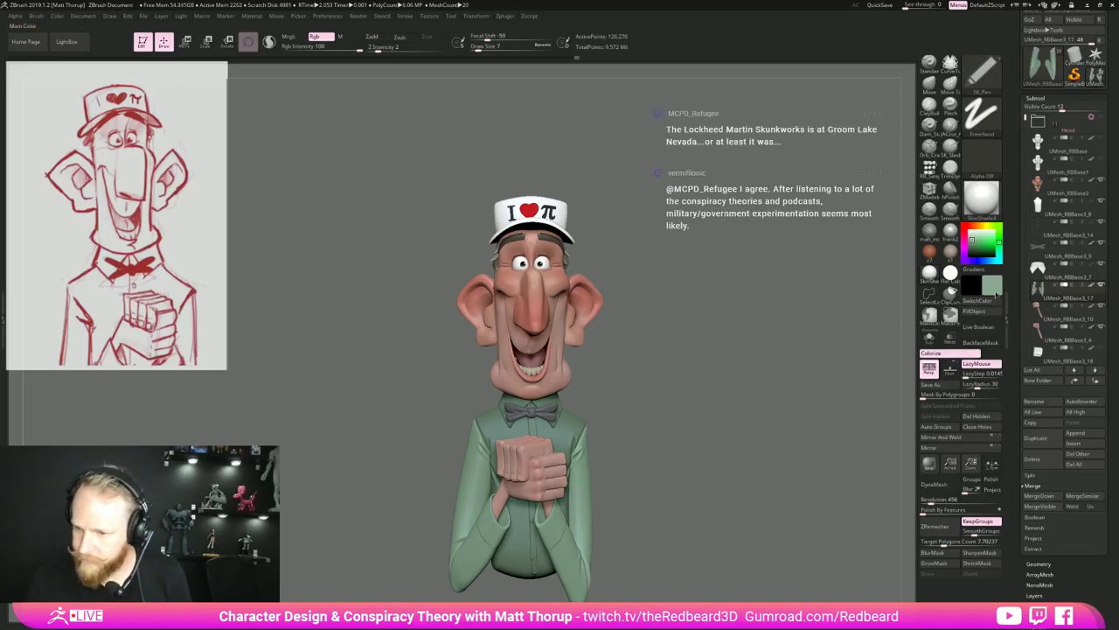
Shift the green's hue towards yellow and fill the shirt's torso and collar with it.
click(995, 290)
drag(1069, 278, 1071, 237)
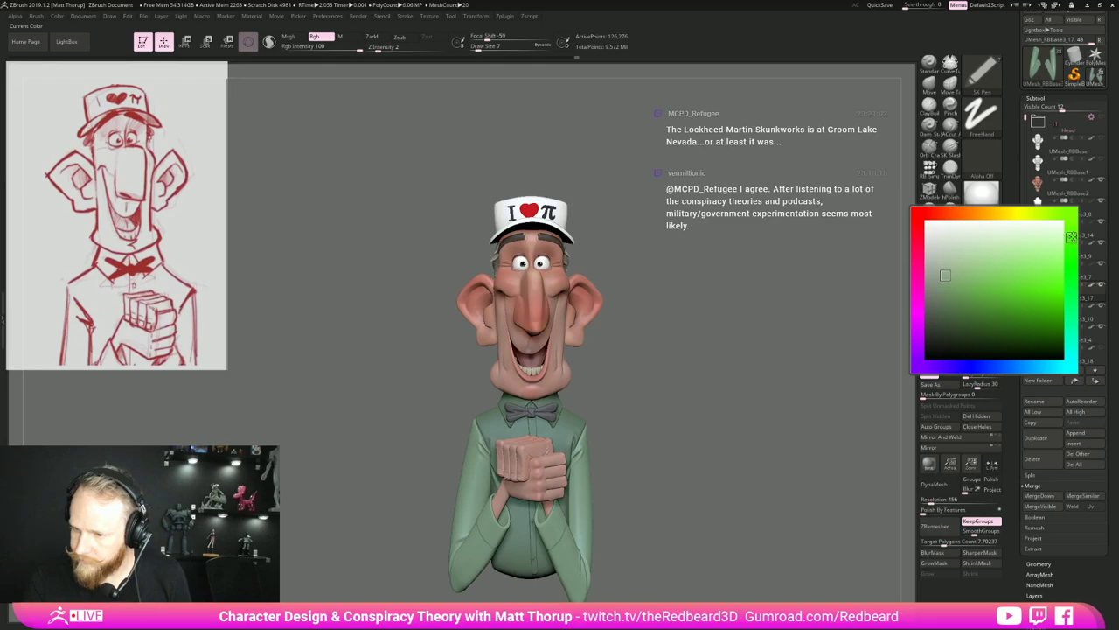
click(1072, 234)
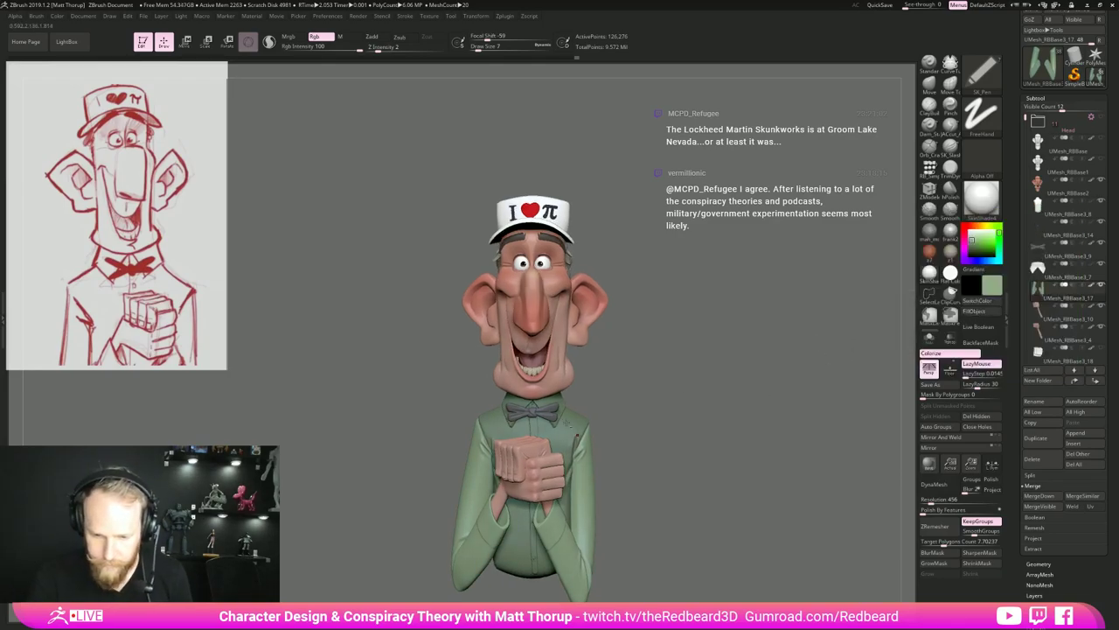
alt+click(571, 424)
click(980, 310)
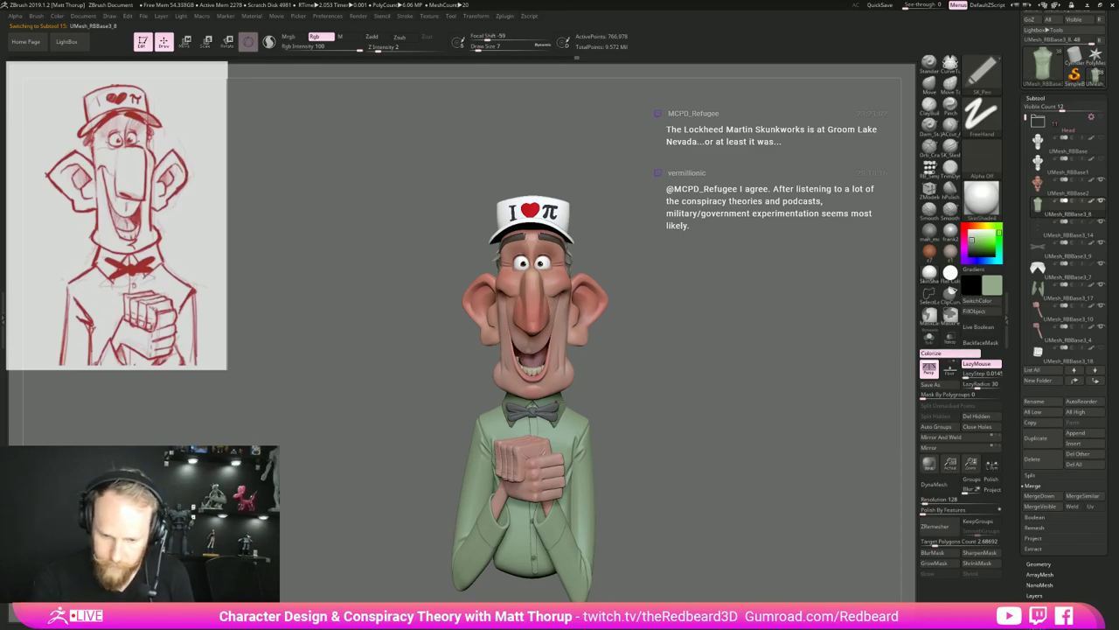
alt+click(563, 401)
click(983, 310)
Select the bow tie and fill it with a dark brown.
mouse_move(625, 408)
mouse_down()
mouse_move(684, 404)
mouse_move(689, 393)
mouse_move(713, 410)
mouse_up()
alt+click(551, 427)
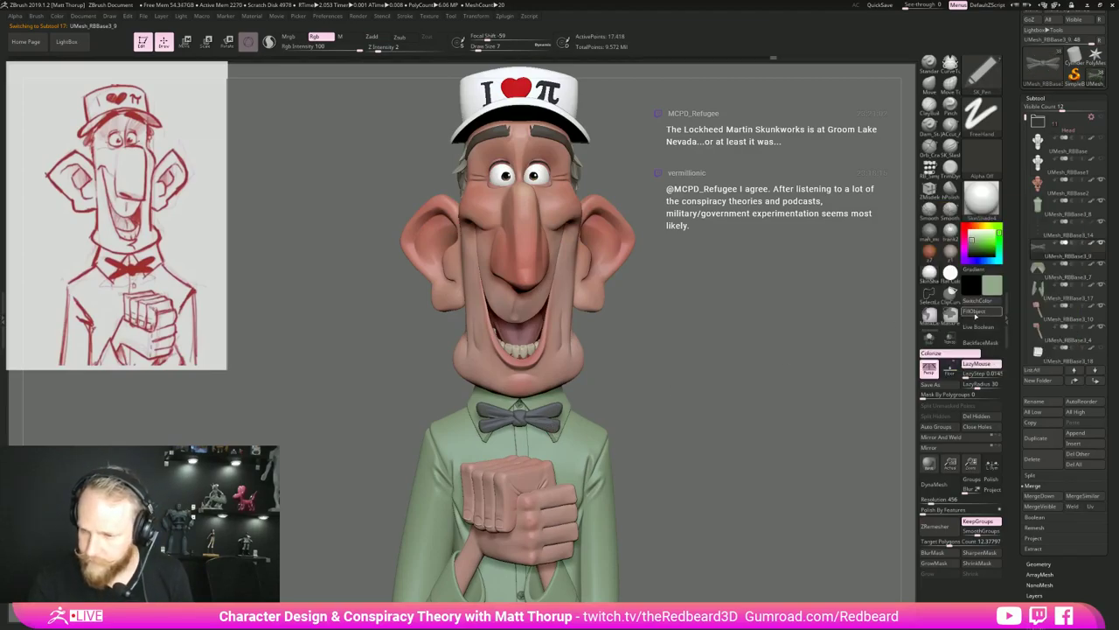
mouse_move(994, 288)
click(948, 337)
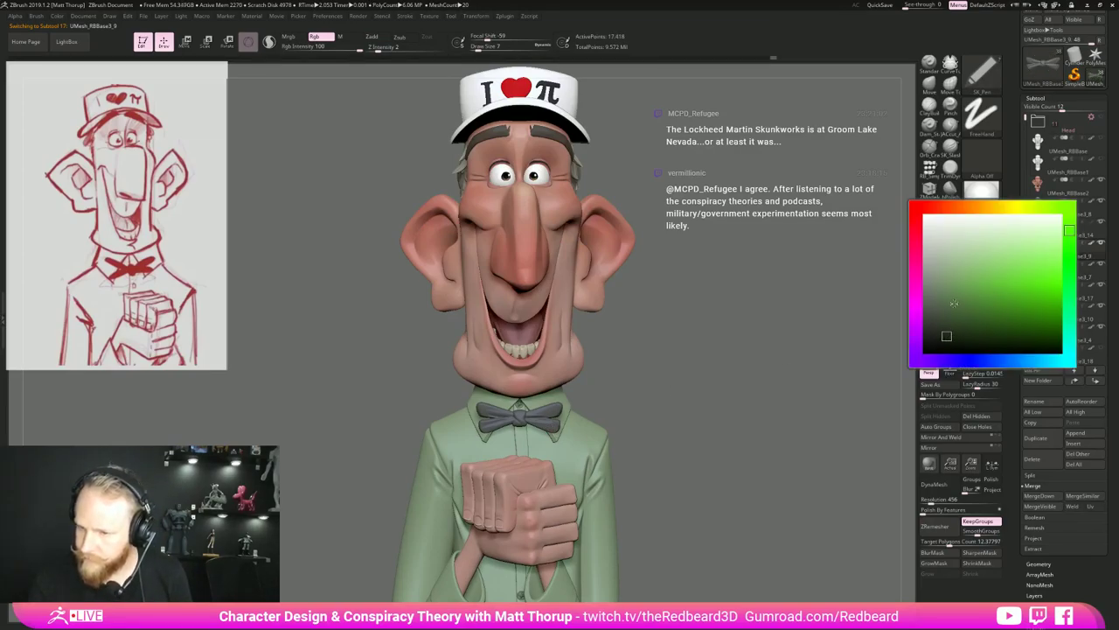
click(998, 206)
click(992, 337)
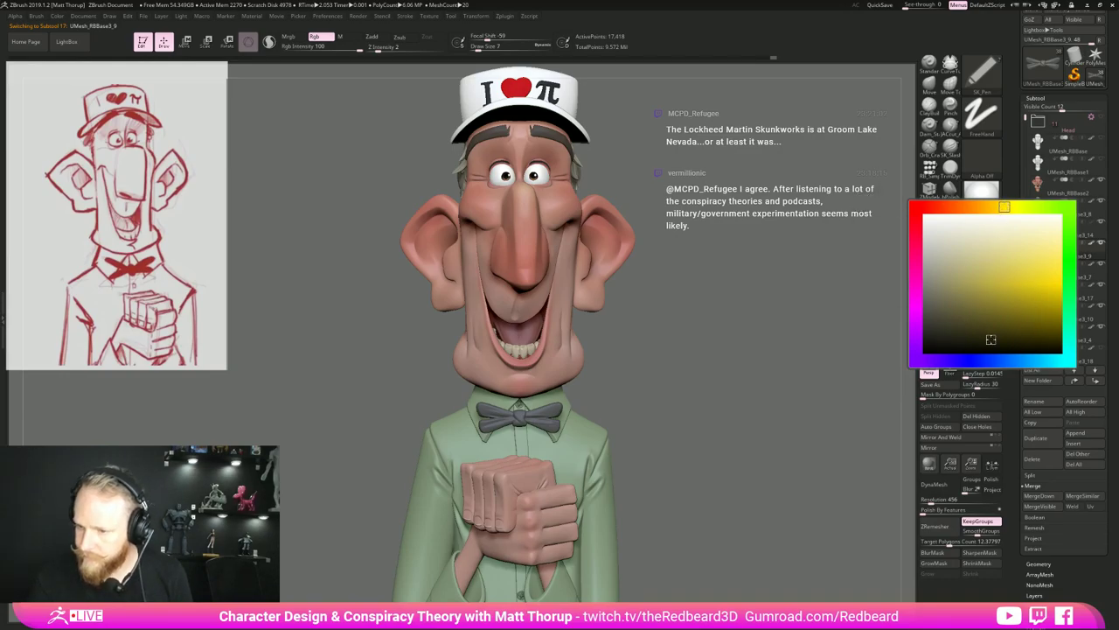
click(982, 207)
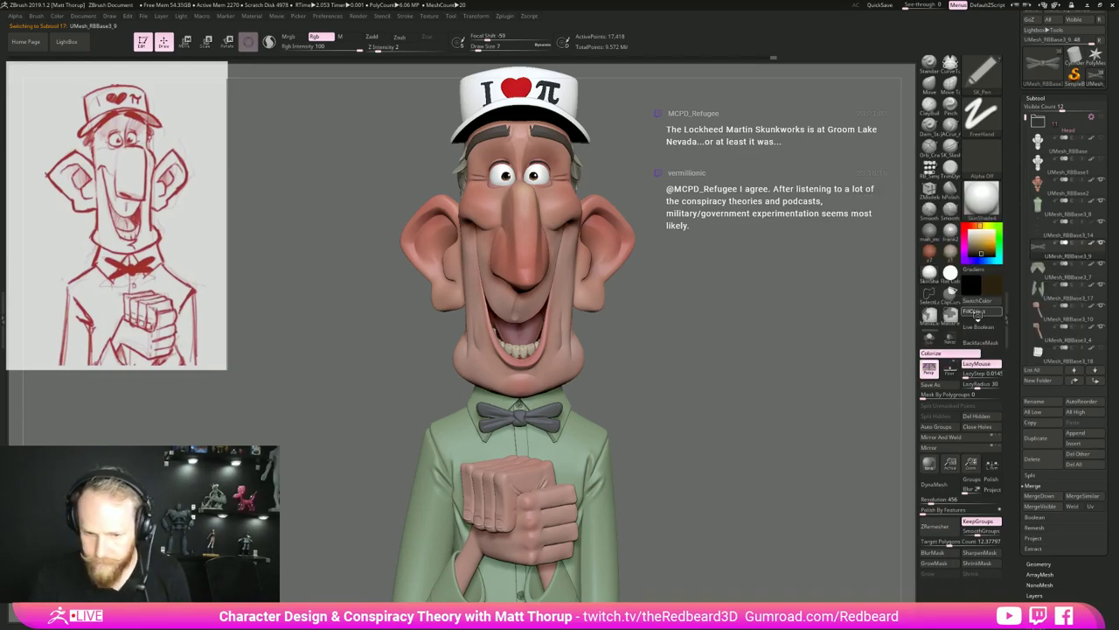
click(977, 315)
Desaturate the dark brown to a warm charcoal grey and refill the bow tie with it.
drag(718, 374, 727, 341)
click(927, 345)
click(926, 344)
alt+drag(861, 352, 895, 358)
click(992, 285)
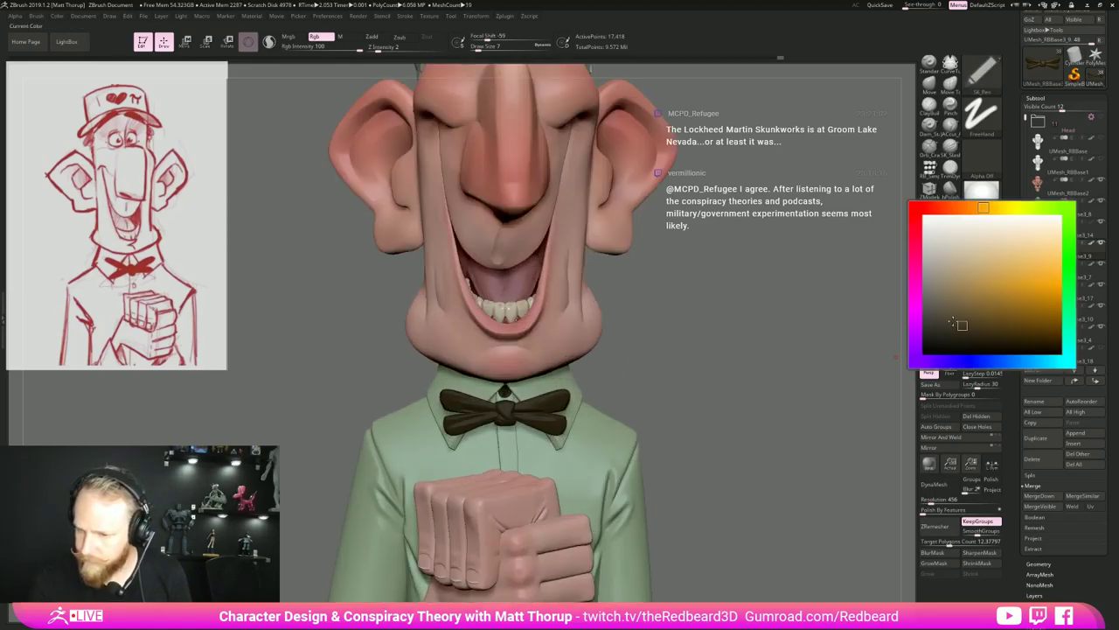
click(992, 285)
click(933, 325)
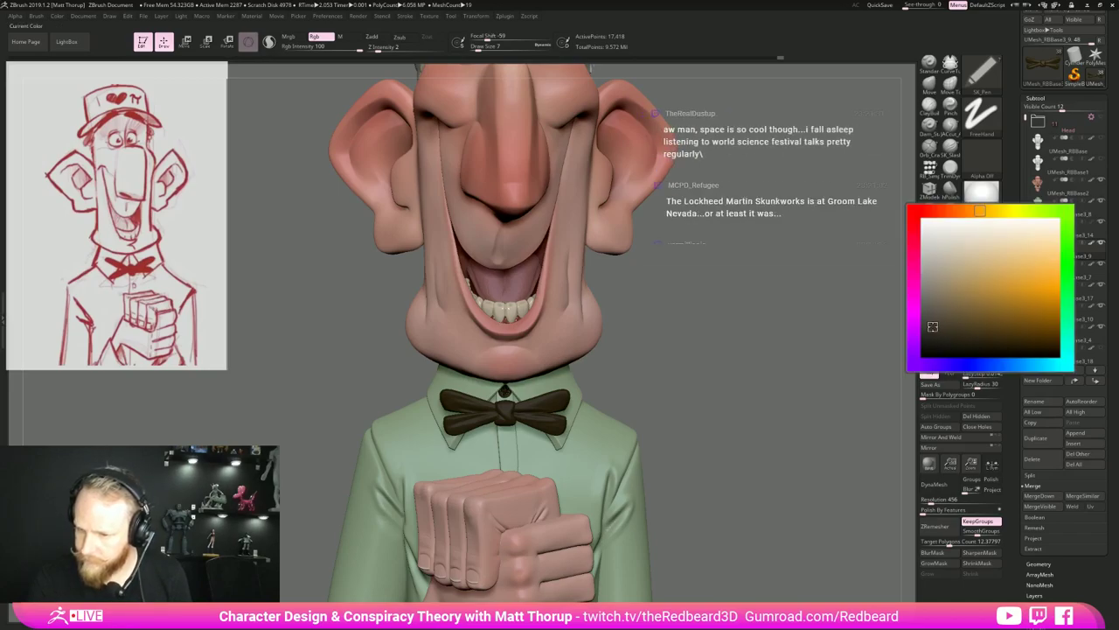
drag(807, 361, 602, 385)
alt+drag(618, 434, 774, 480)
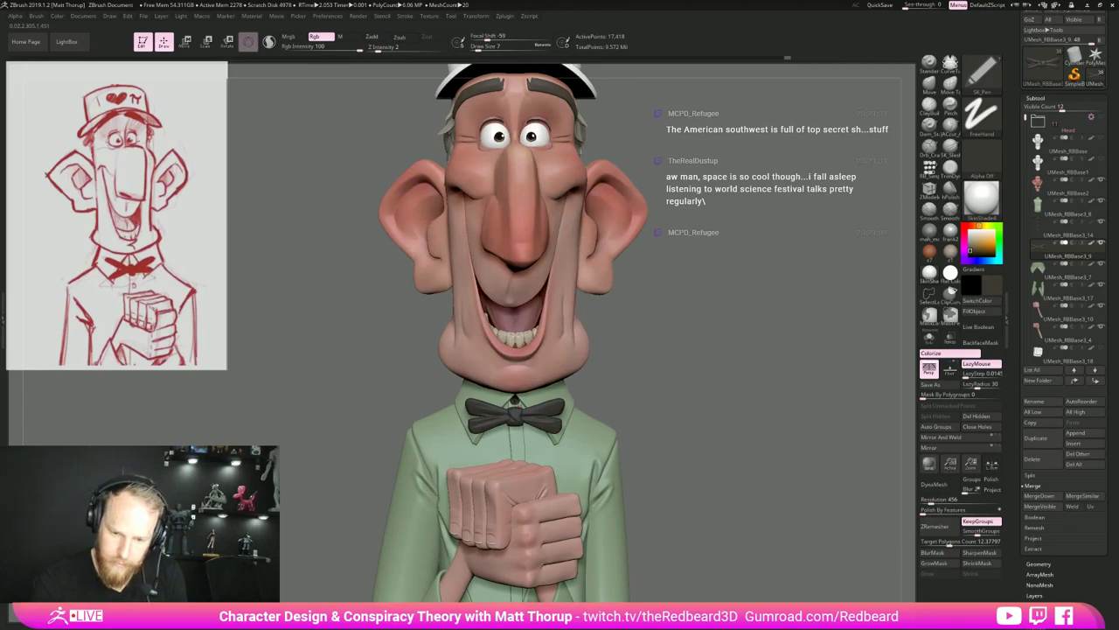
Select the shirt buttons, inspect them in isolation, and fill them with a paler, less saturated version of the shirt's green.
alt+click(515, 401)
click(931, 338)
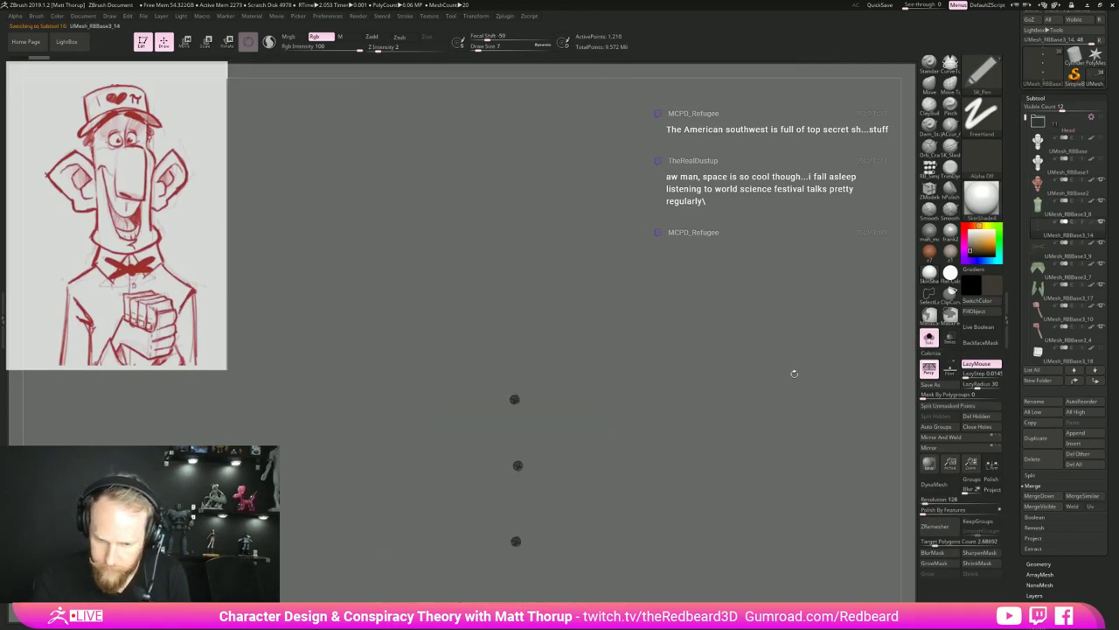
key(shift+f)
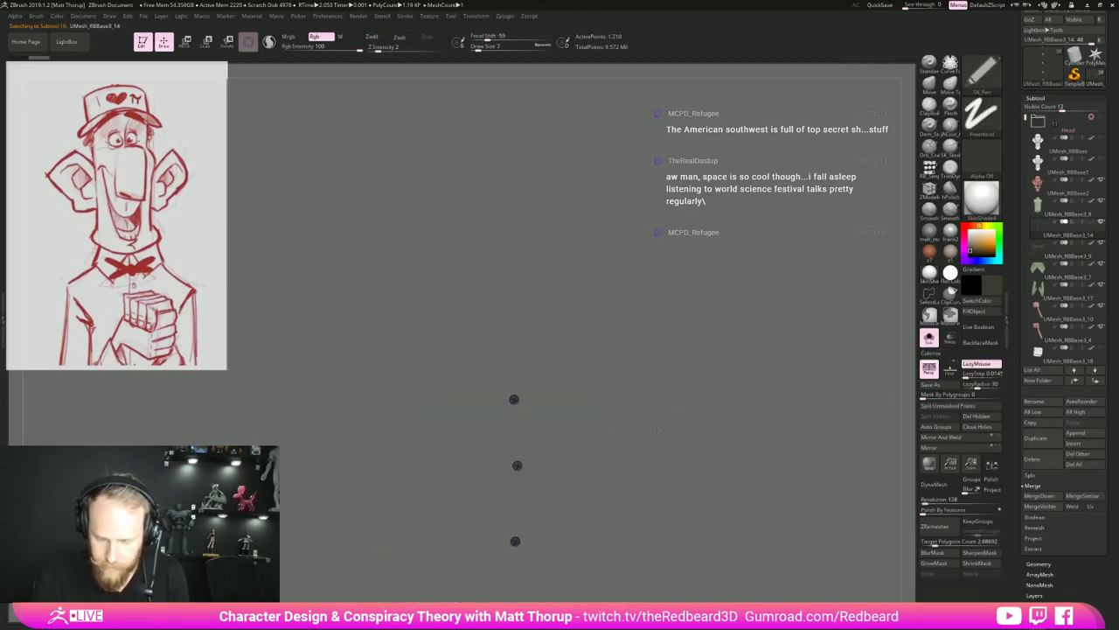
alt+drag(662, 425, 678, 490)
click(929, 338)
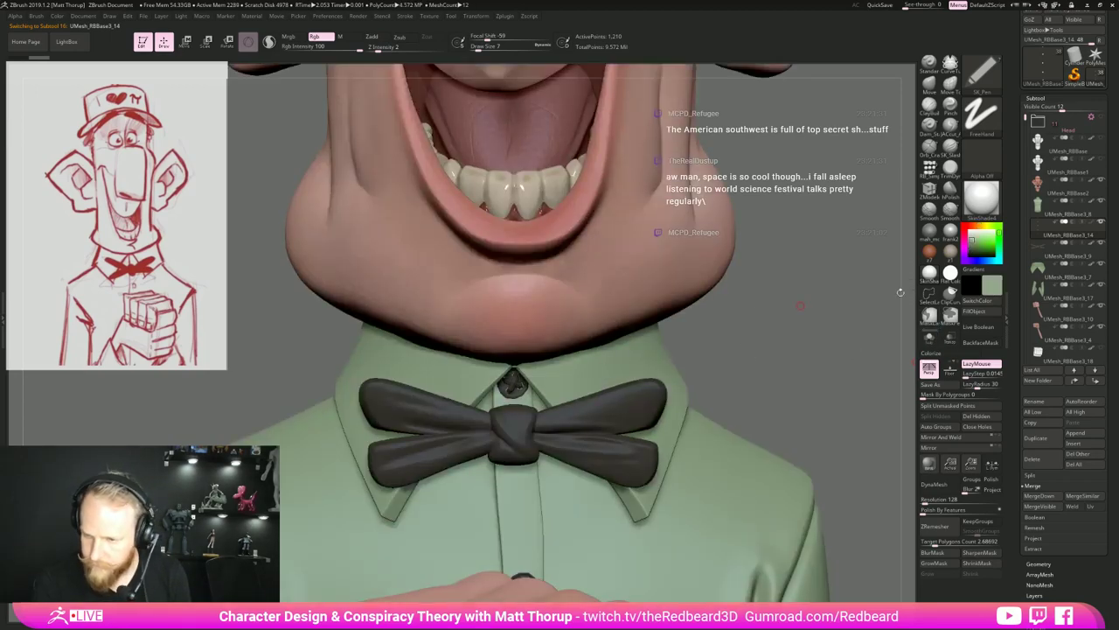
click(988, 286)
drag(939, 269, 934, 257)
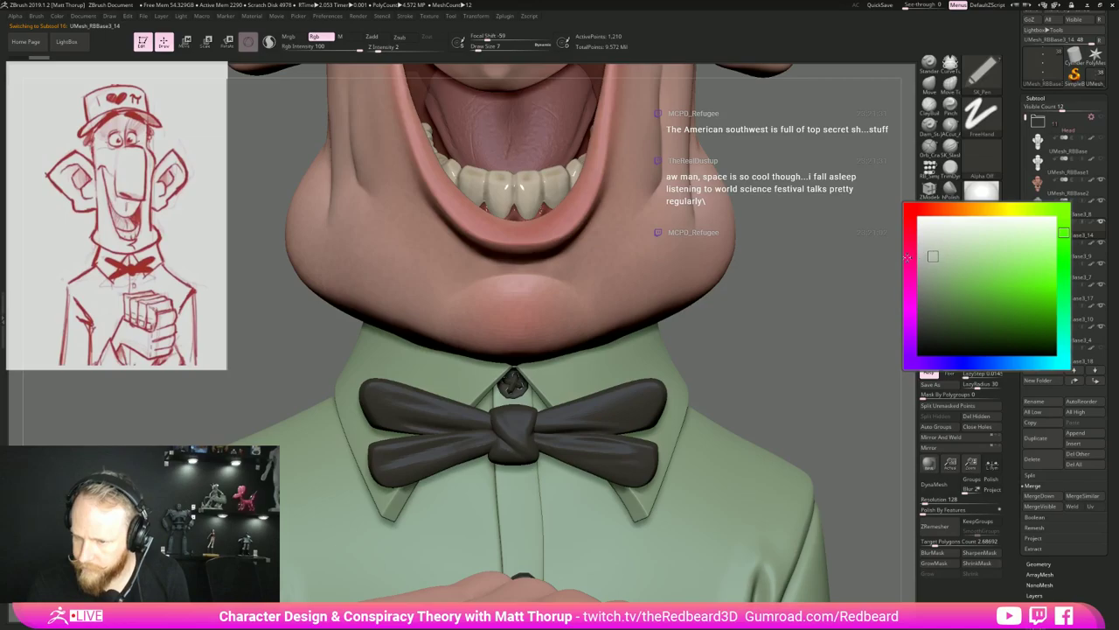
click(990, 314)
mouse_move(837, 352)
mouse_down()
mouse_move(852, 357)
mouse_move(629, 341)
mouse_move(587, 399)
mouse_move(668, 450)
mouse_up()
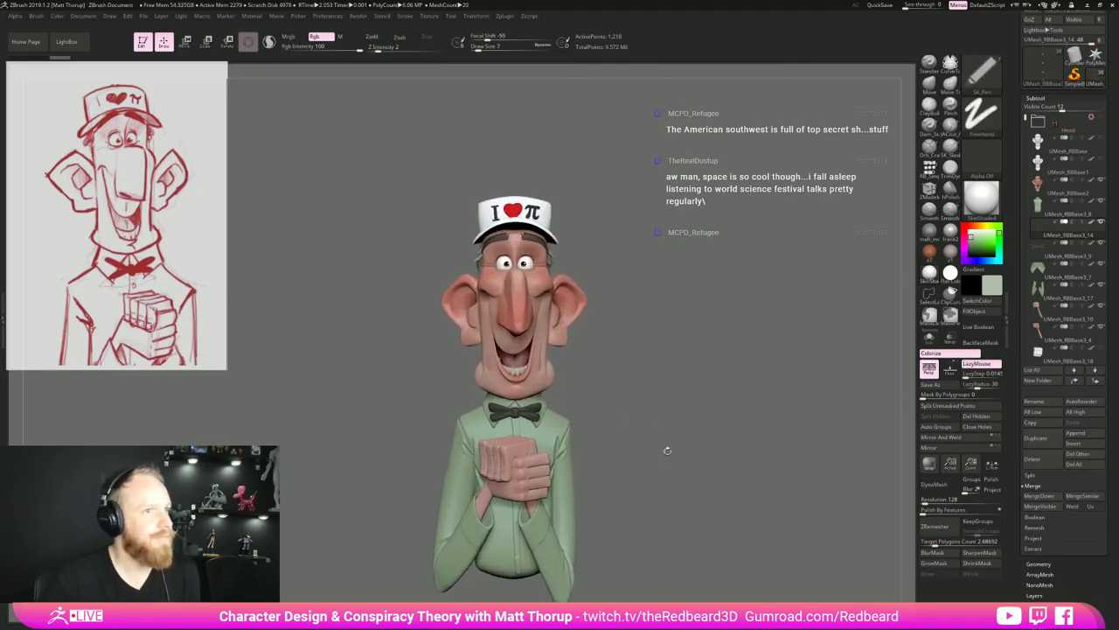
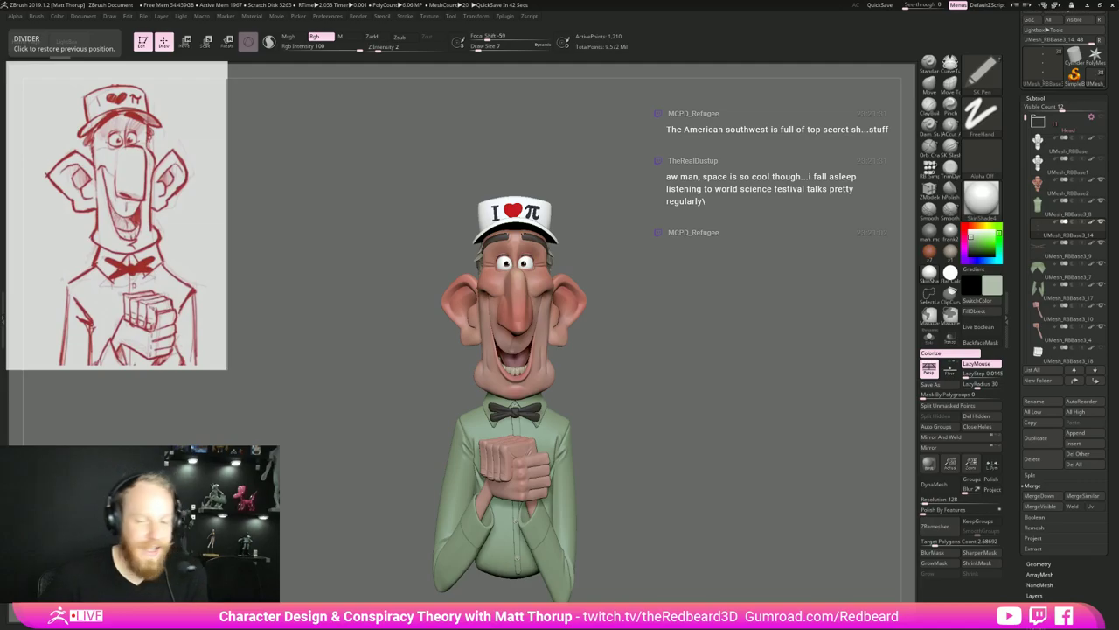
drag(715, 459, 680, 470)
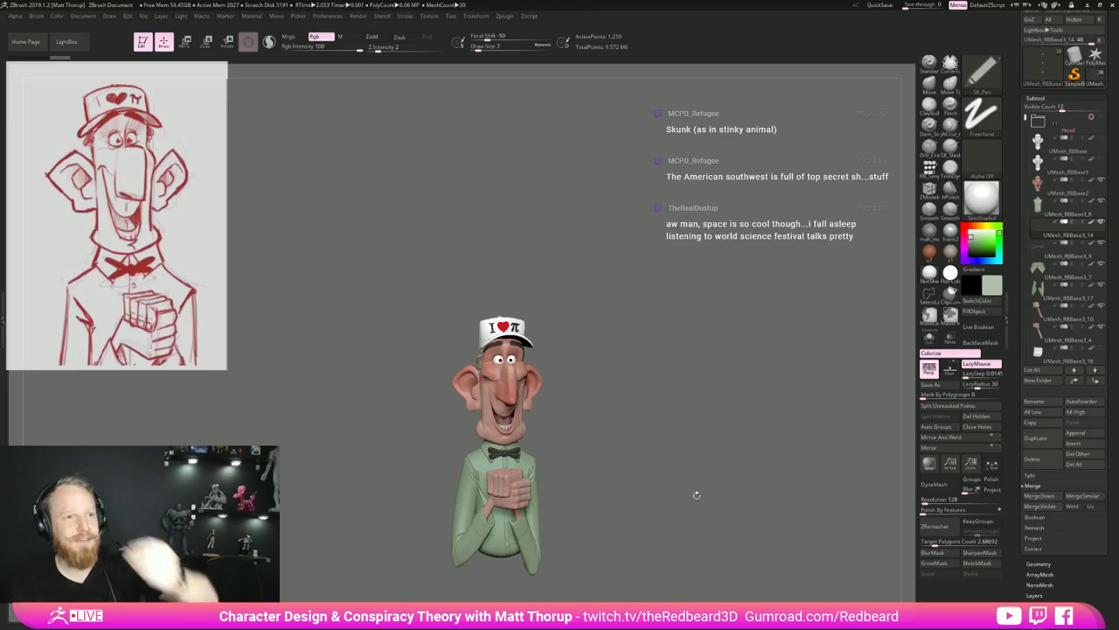
drag(687, 474, 670, 492)
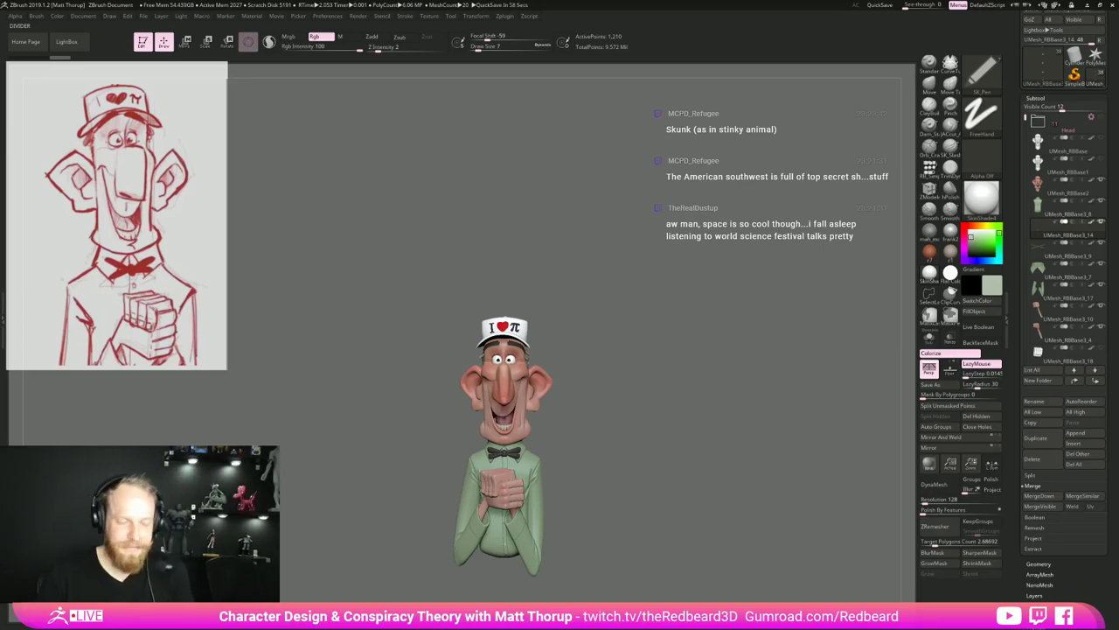
drag(688, 470, 910, 393)
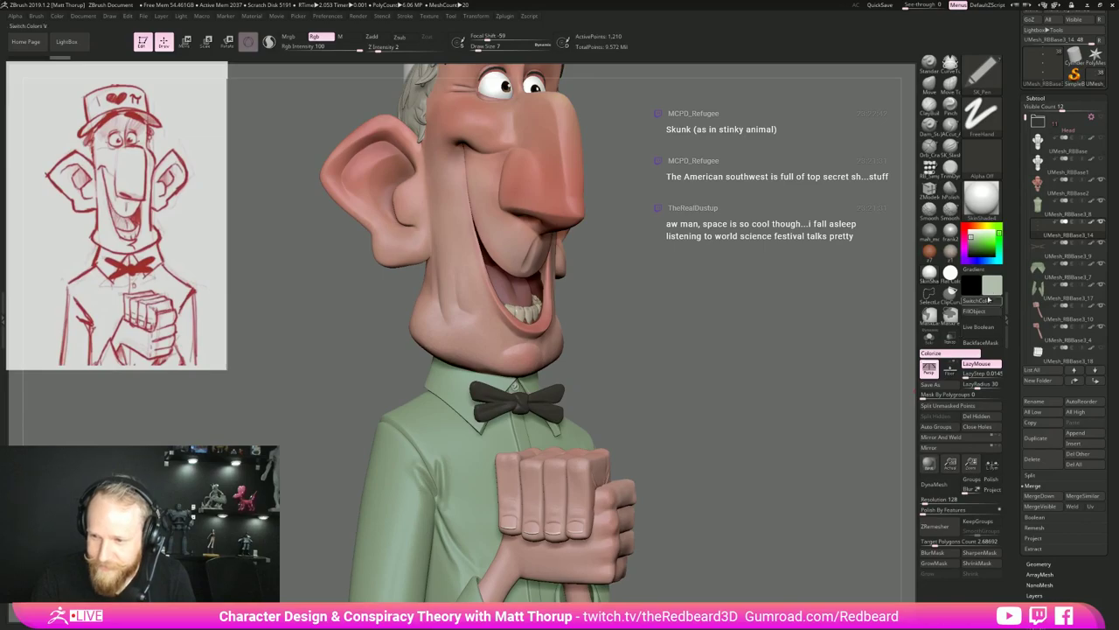
Sample the face's peach skin tone and apply it to the front hand's knuckles with SK_AirBrush at Rgb intensity 34.
alt+drag(773, 385, 753, 461)
drag(993, 286, 540, 173)
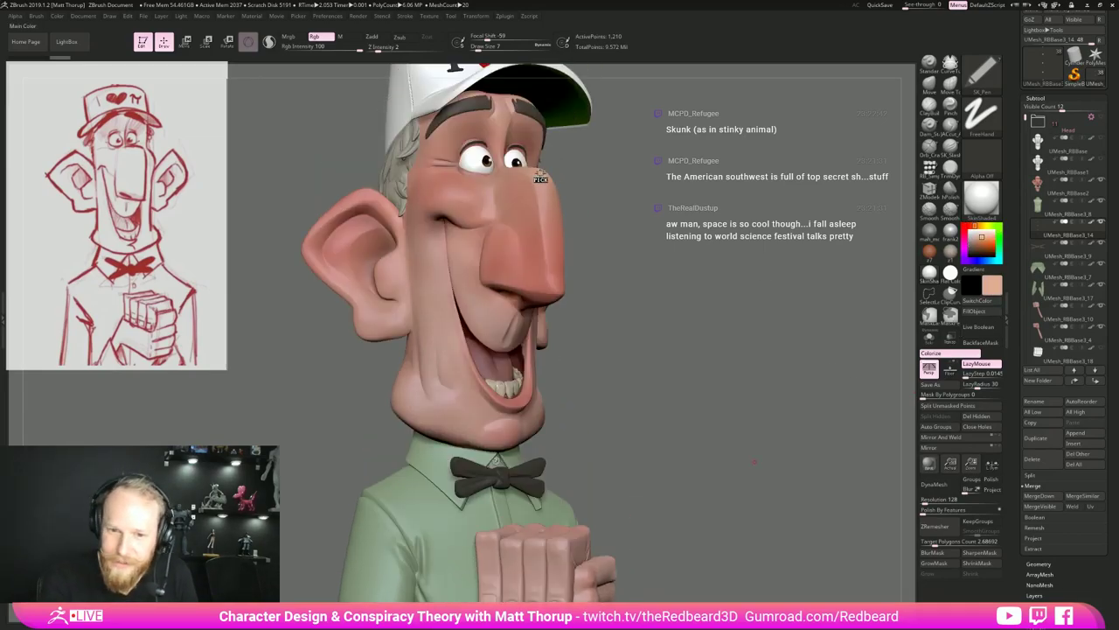
drag(641, 507, 673, 436)
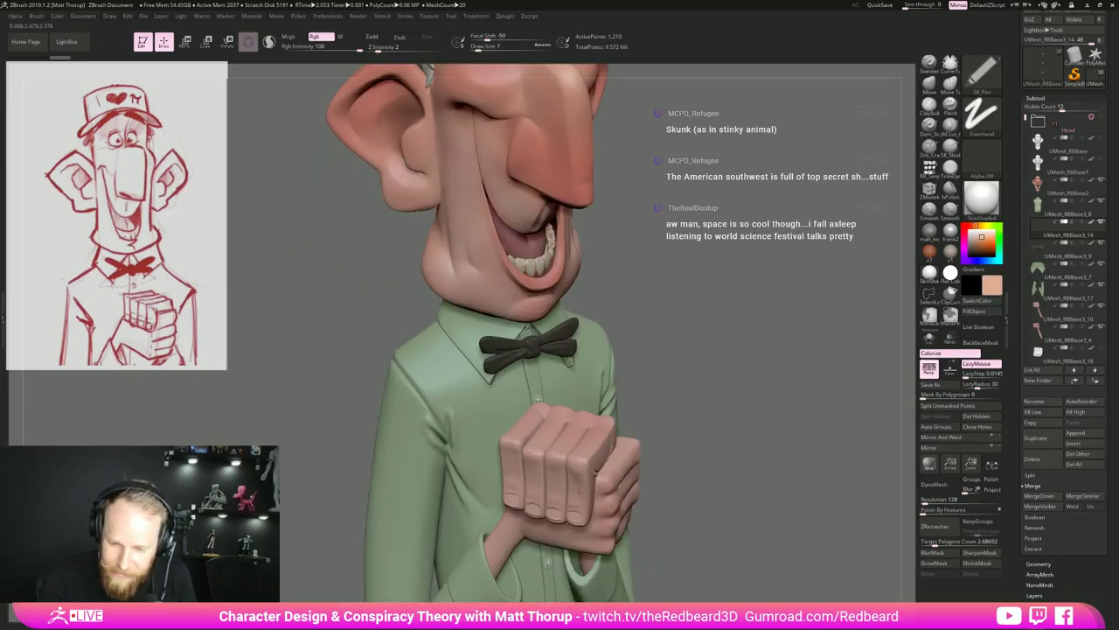
alt+click(577, 492)
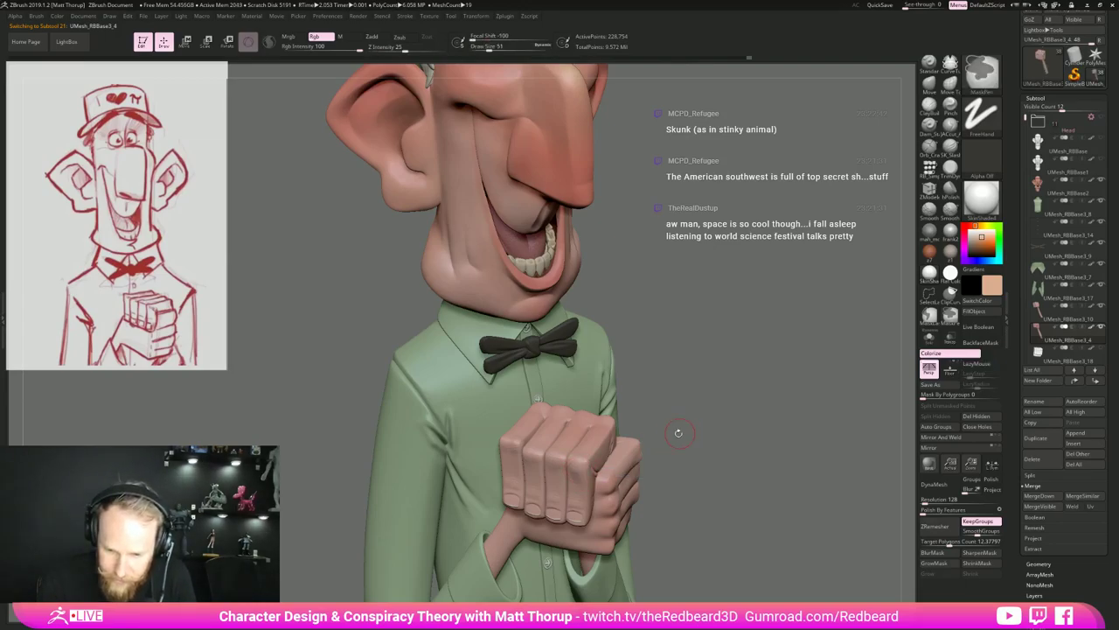
key(b)
click(542, 566)
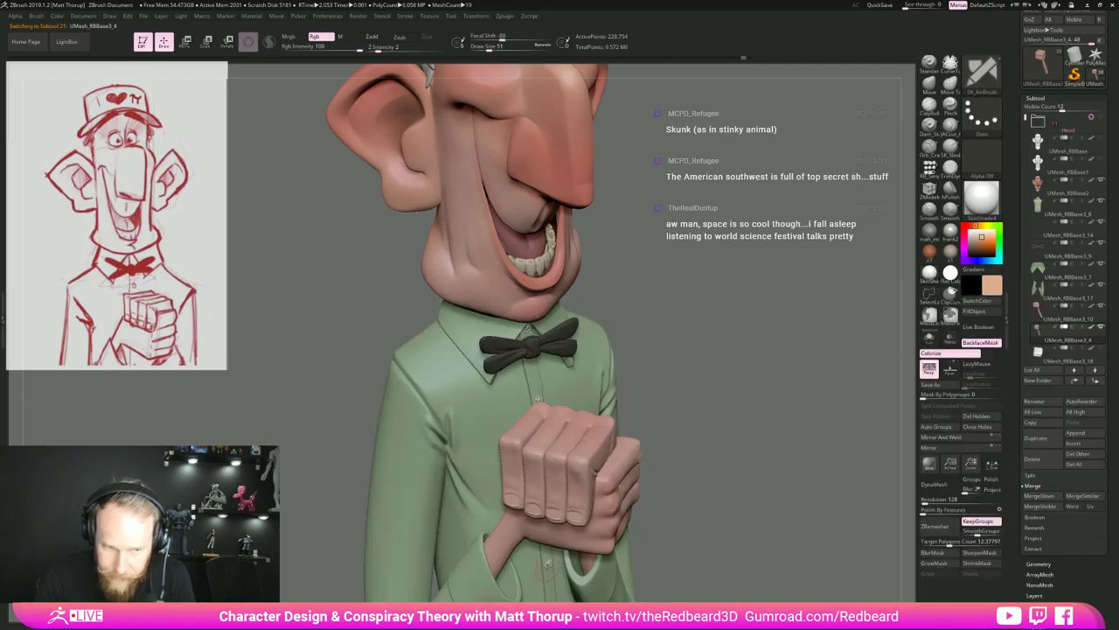
click(328, 47)
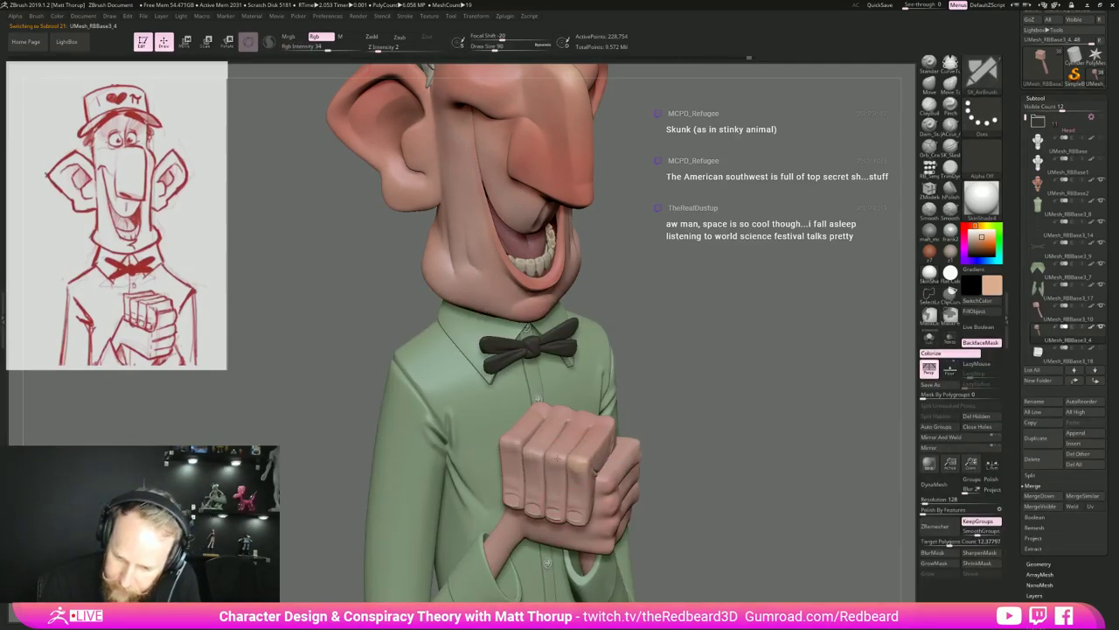
right_drag(552, 451, 570, 376)
right_drag(645, 476, 572, 529)
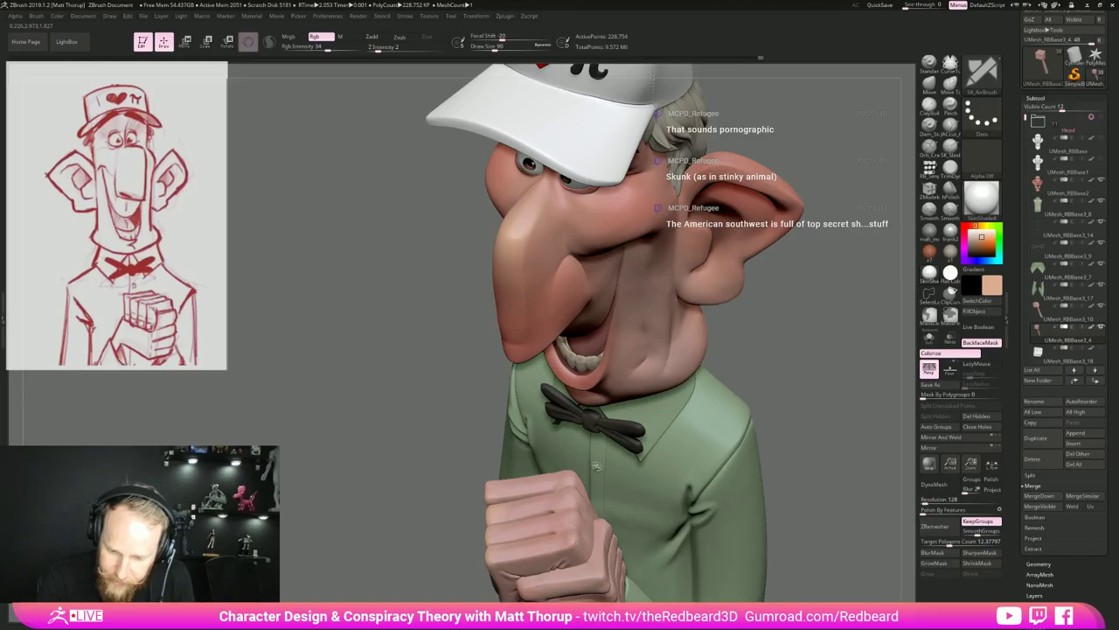
mouse_move(826, 460)
alt+right_down()
mouse_move(826, 394)
mouse_move(761, 376)
alt+right_up()
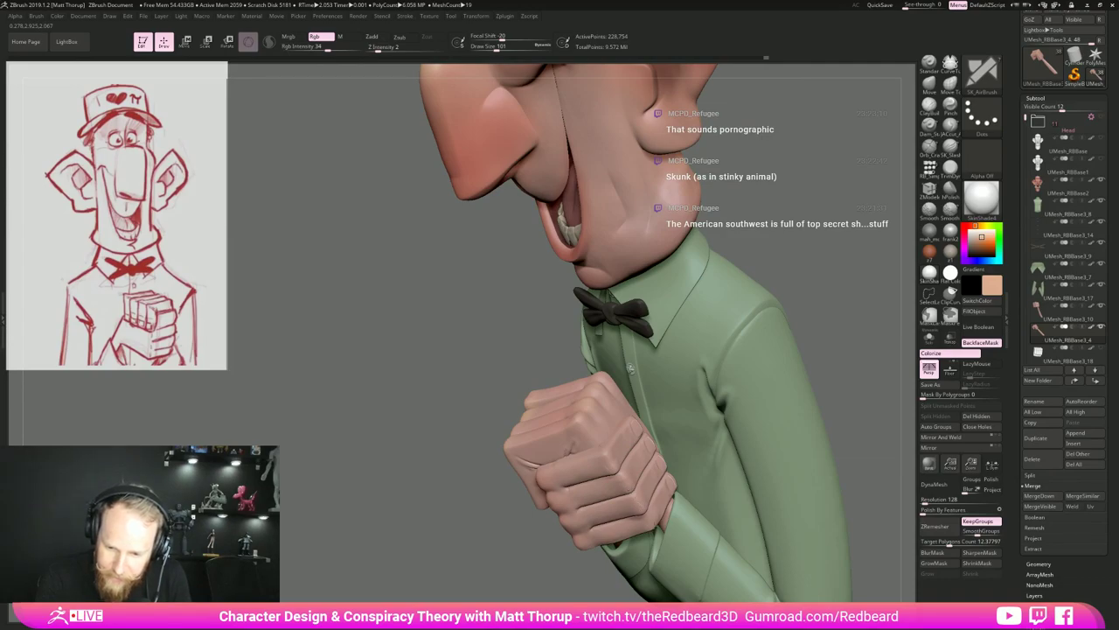
Airbrush peach highlights over the other hand's knuckles, then reselect the front hand to touch up its fingers.
alt+click(651, 522)
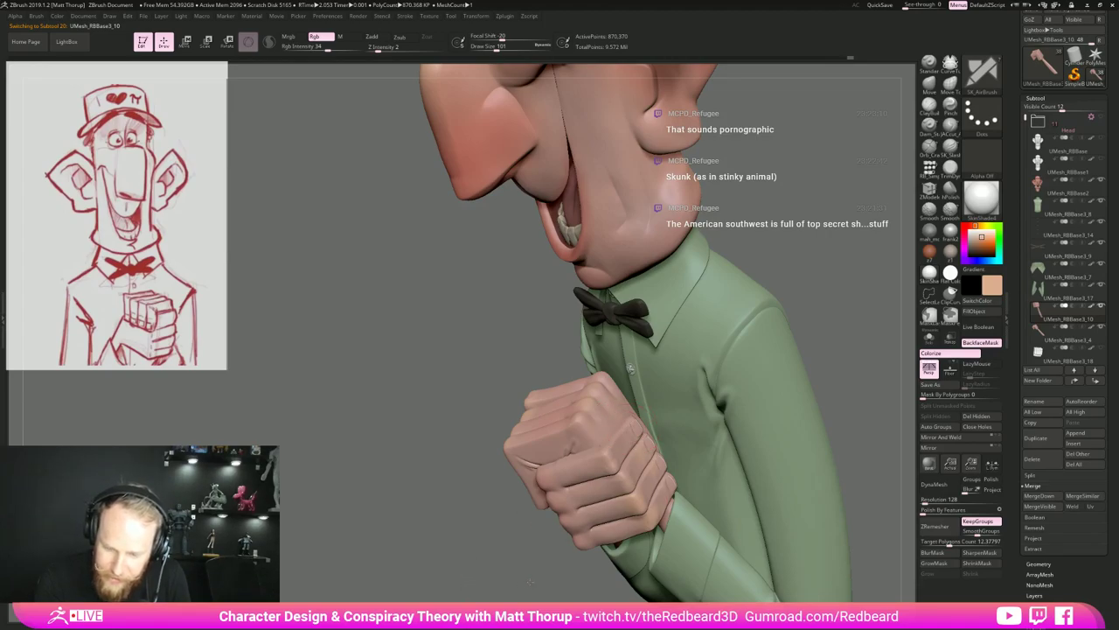
drag(529, 582, 678, 572)
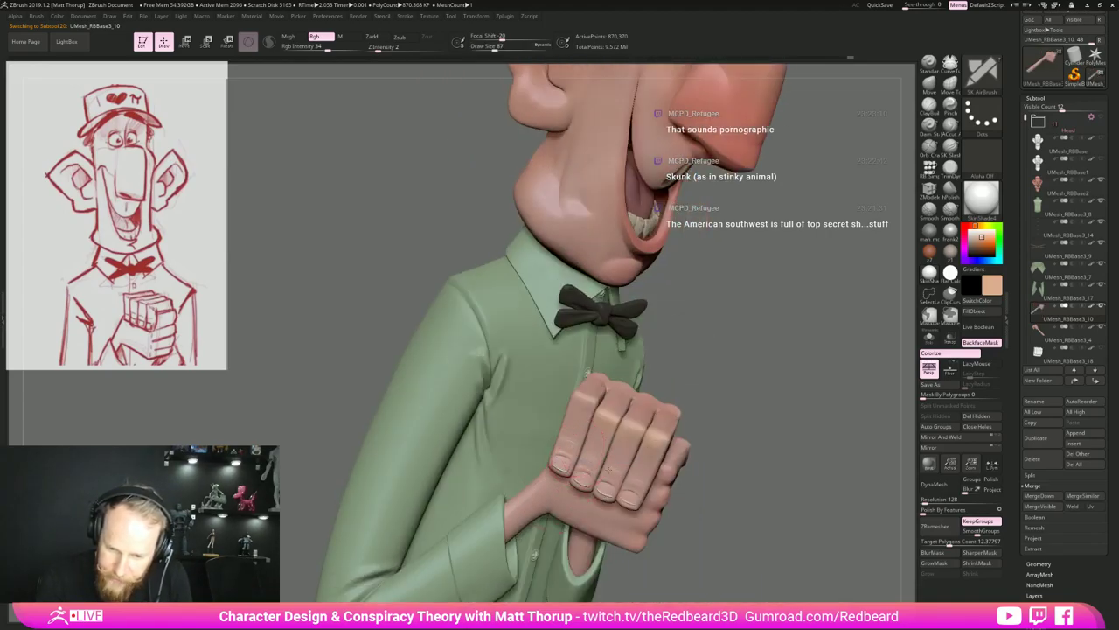
alt+click(641, 486)
drag(744, 417, 603, 560)
drag(539, 360, 623, 385)
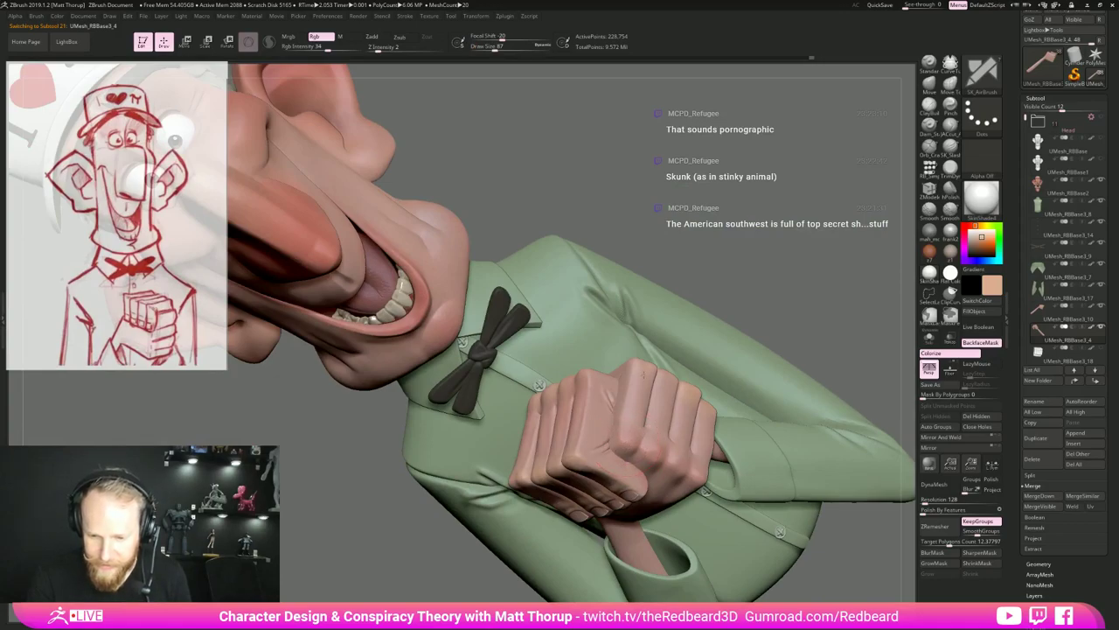
Select the rear hand again, adjust the brush size and add more peach tone around its knuckles and fingers.
alt+click(605, 421)
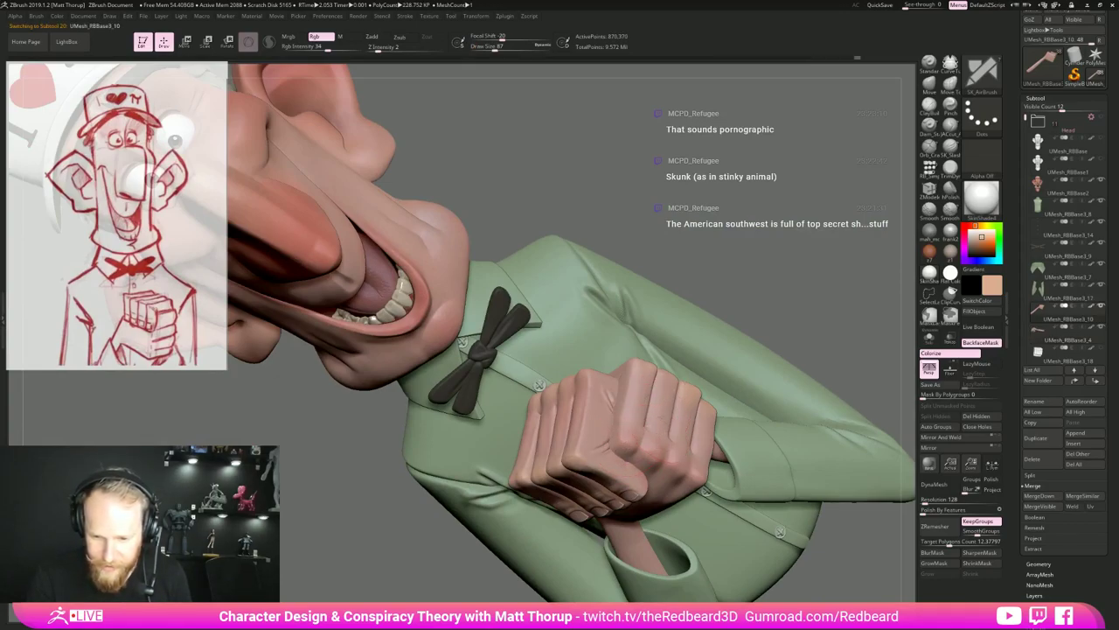
key(s)
drag(657, 384, 639, 385)
key(s)
drag(675, 440, 693, 440)
drag(692, 396, 682, 429)
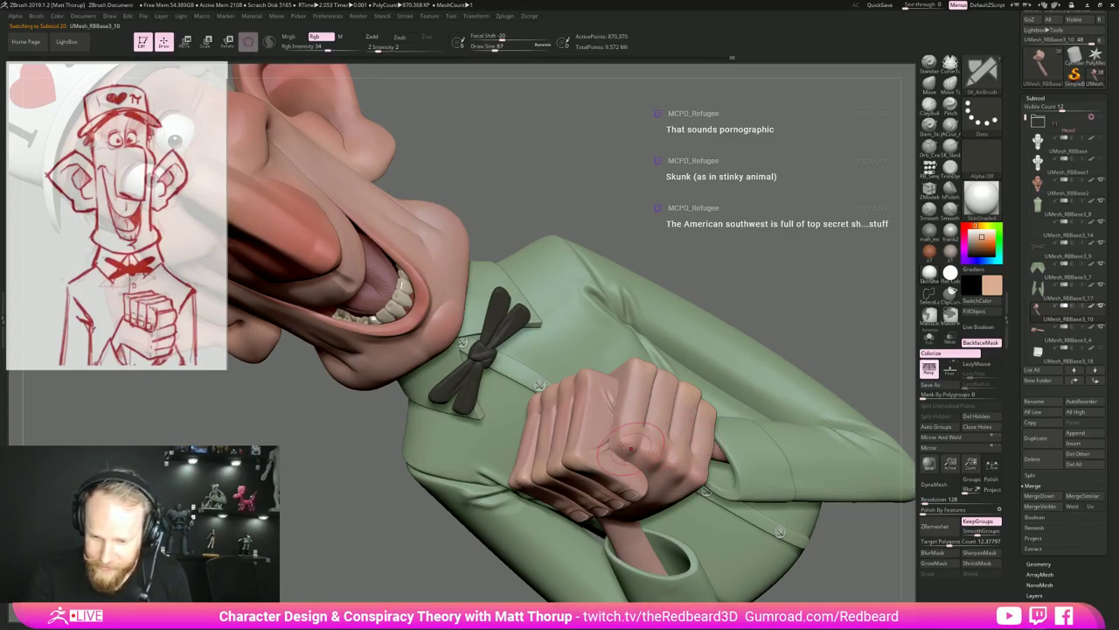
Sample the nose's red tone and airbrush it over the rear hand's knuckles and fingers with a smaller brush.
alt+drag(807, 319, 844, 337)
drag(1016, 71, 361, 282)
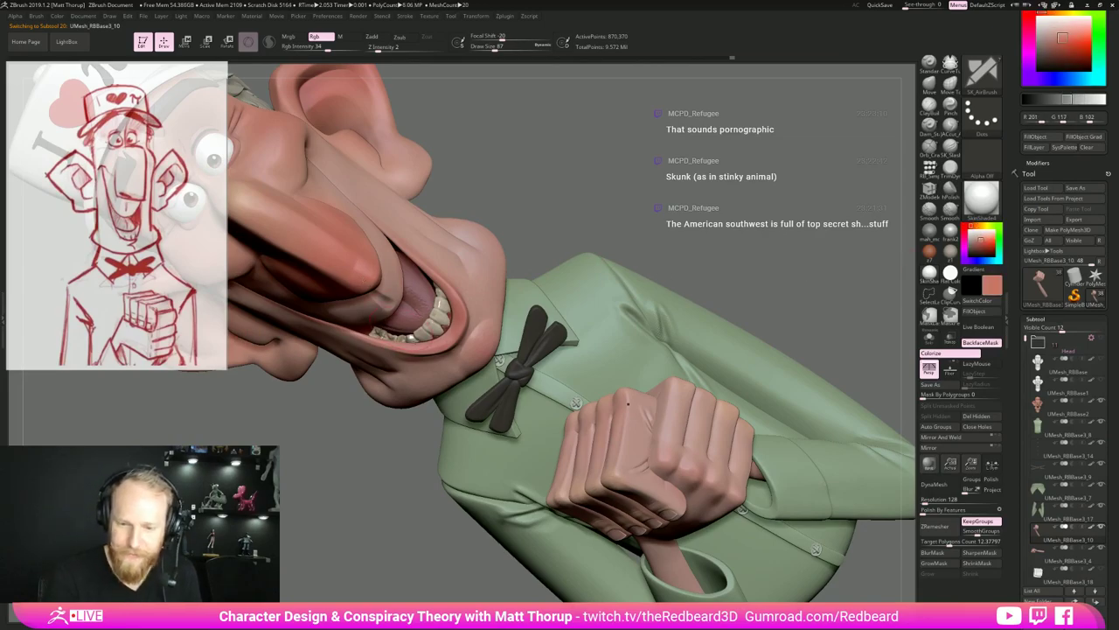
drag(748, 299, 669, 317)
key(s)
mouse_move(662, 450)
mouse_down()
mouse_move(692, 472)
mouse_move(710, 461)
mouse_up()
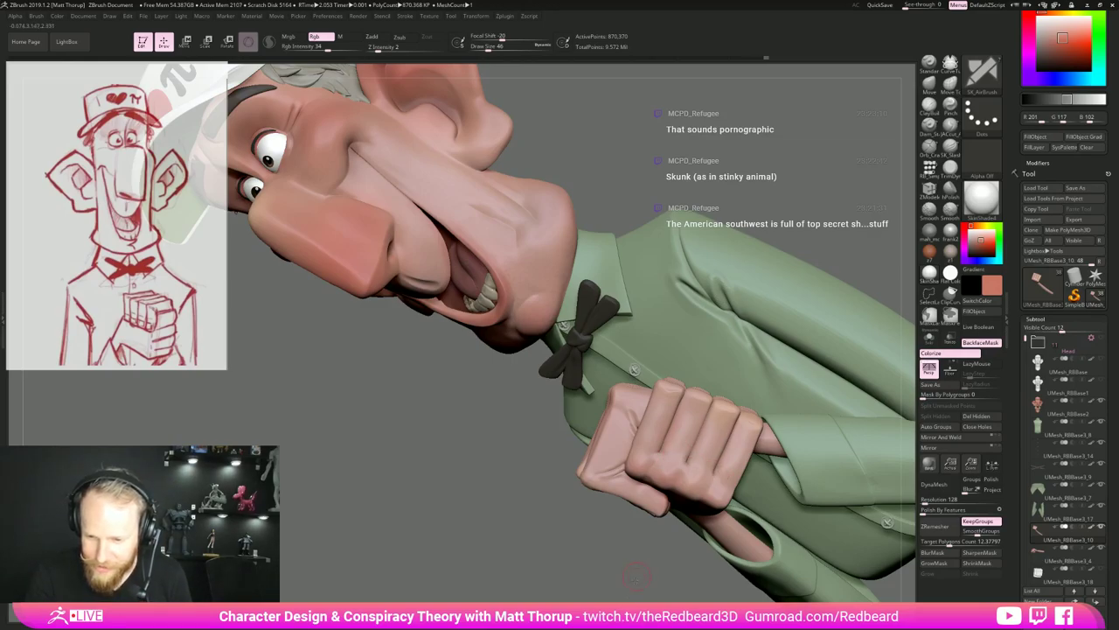
right_drag(710, 460, 669, 507)
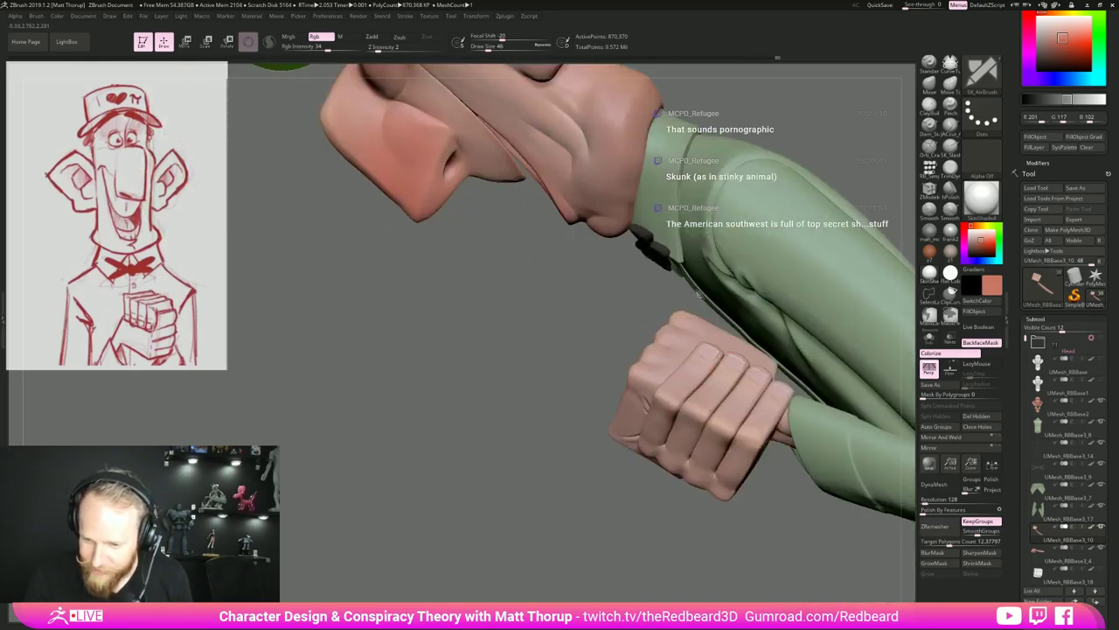
right_drag(758, 389, 784, 388)
Select the front hand and airbrush the sampled red around its knuckles and fingers, varying the small brush size.
alt+click(631, 409)
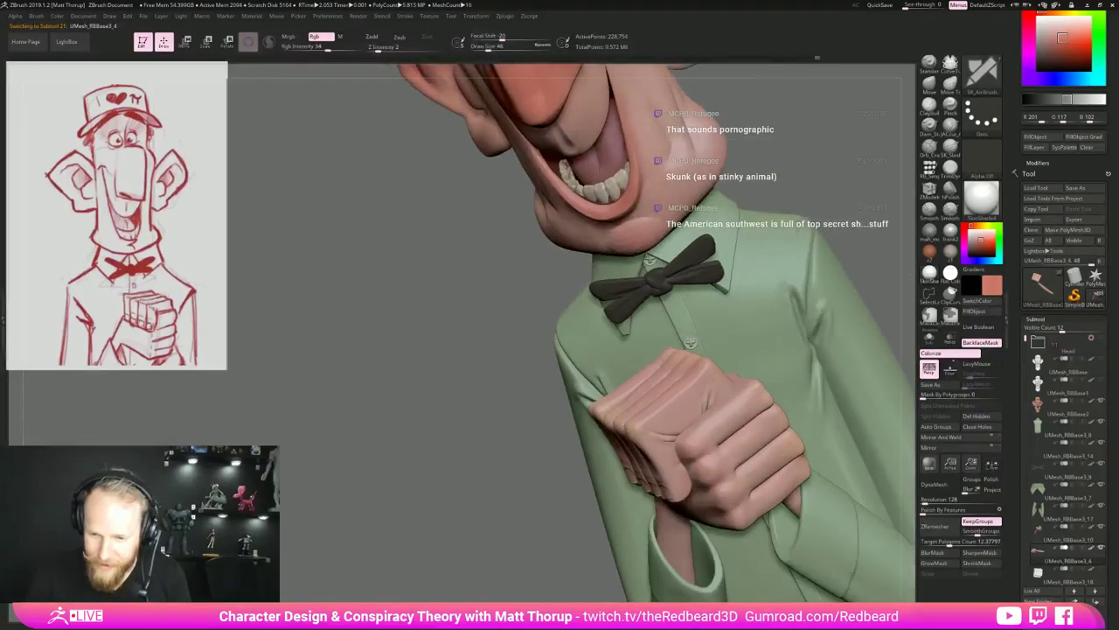
key(s)
drag(672, 440, 666, 440)
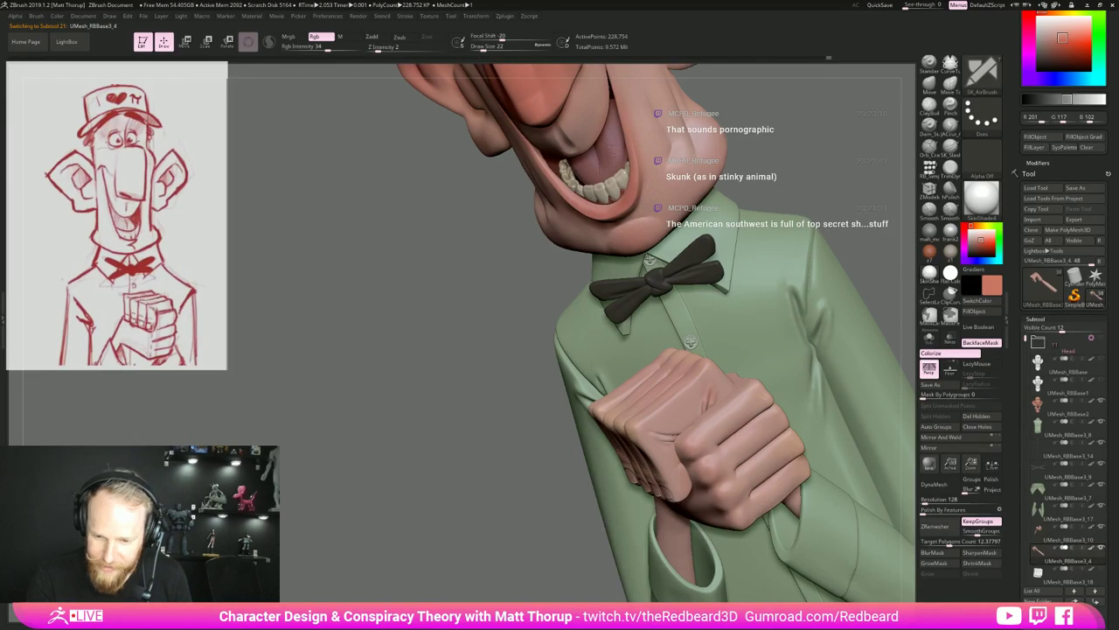
right_drag(787, 362, 900, 360)
key(s)
mouse_move(660, 374)
mouse_down()
mouse_move(630, 369)
mouse_move(605, 402)
mouse_up()
mouse_move(638, 367)
right_down()
mouse_move(712, 351)
mouse_move(643, 367)
right_up()
drag(570, 478, 587, 483)
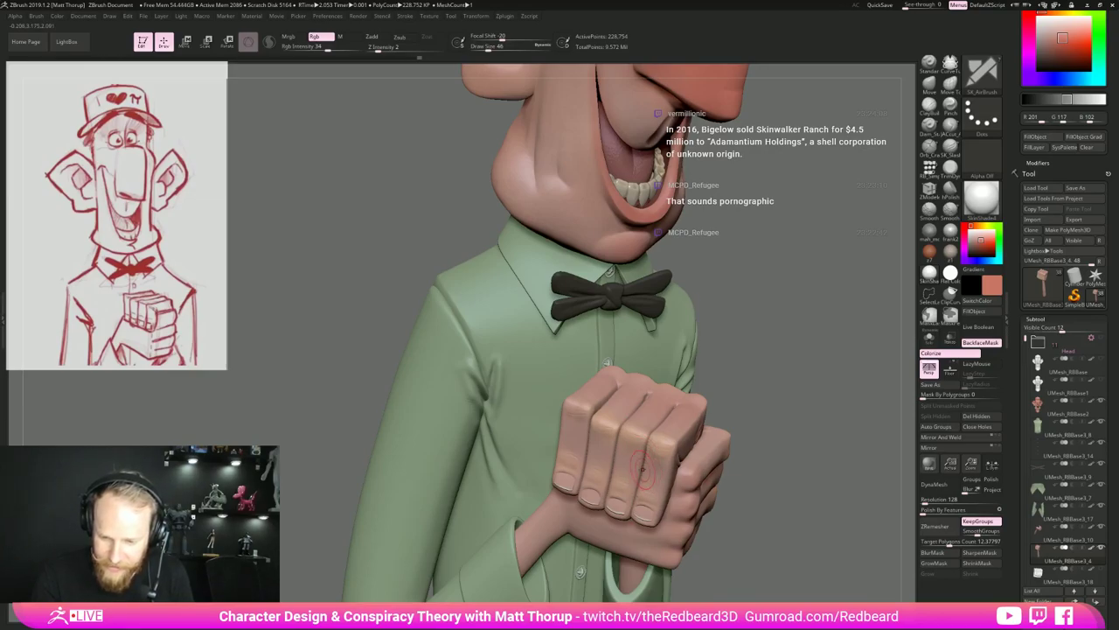
Frame the whole upper body and enlarge the airbrush's draw size to 324.
drag(753, 390, 761, 415)
alt+drag(754, 471, 750, 591)
drag(763, 418, 750, 439)
alt+drag(749, 495, 771, 451)
key(s)
click(536, 510)
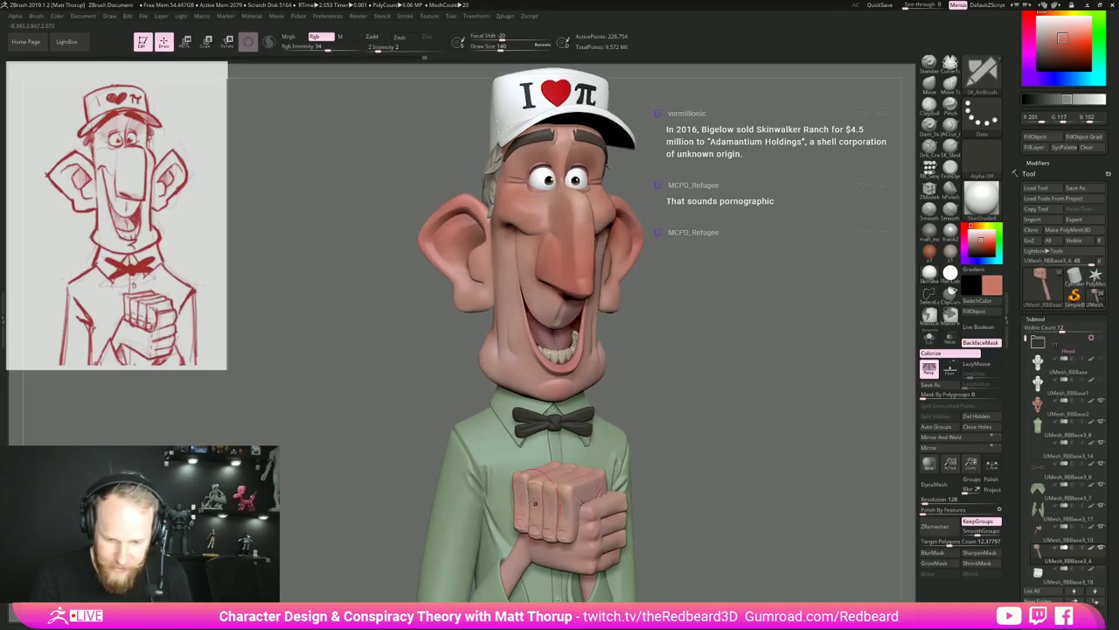
key(s)
click(514, 511)
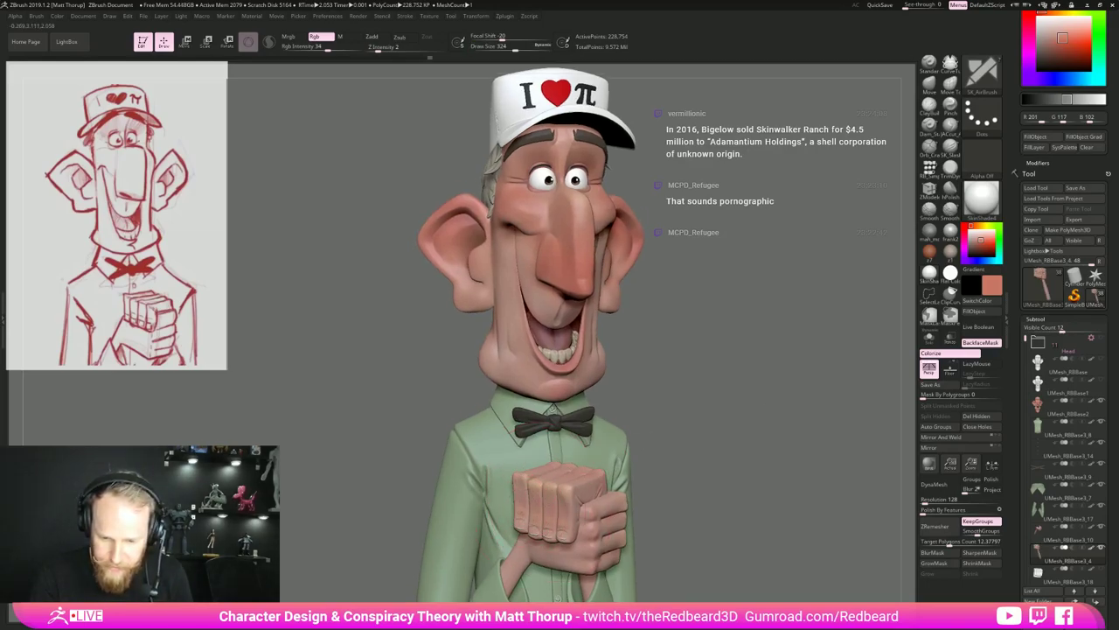
Switch to the PaintSpray brush and choose a very dark reddish brown as the paint colour.
drag(704, 451, 603, 448)
drag(792, 428, 905, 433)
drag(773, 414, 669, 391)
mouse_move(793, 388)
alt+mouse_down()
mouse_move(752, 464)
mouse_move(787, 423)
mouse_move(717, 419)
mouse_move(770, 422)
mouse_move(765, 440)
alt+mouse_up()
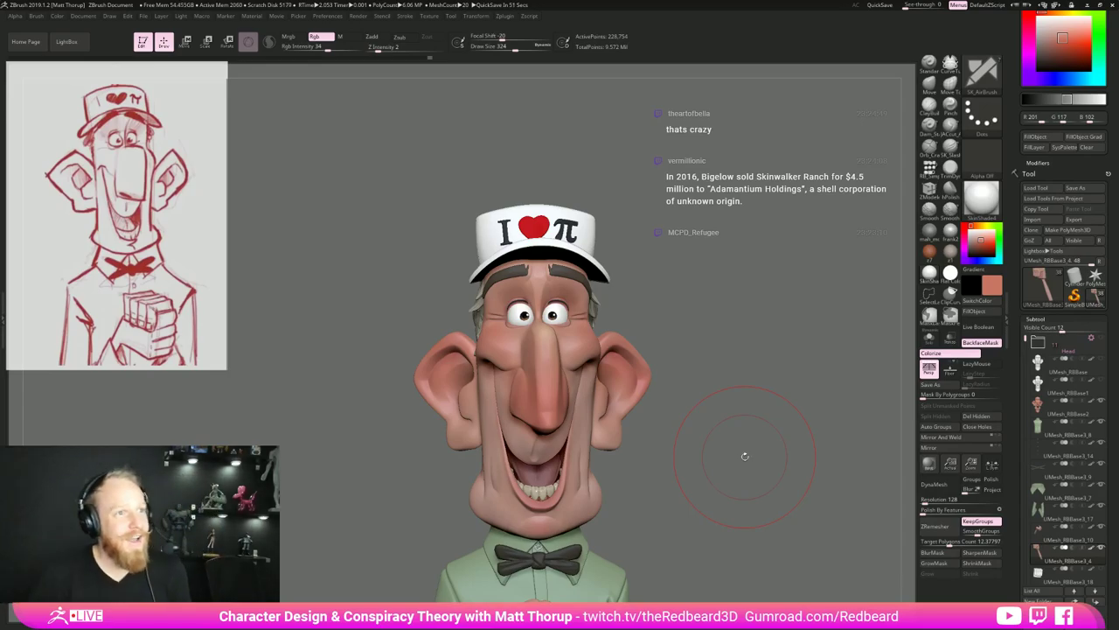
mouse_move(745, 456)
mouse_down()
mouse_move(749, 445)
mouse_move(725, 433)
mouse_move(749, 423)
mouse_move(743, 462)
mouse_move(728, 439)
mouse_move(738, 437)
mouse_move(733, 408)
mouse_move(738, 444)
mouse_move(756, 444)
mouse_up()
key(b)
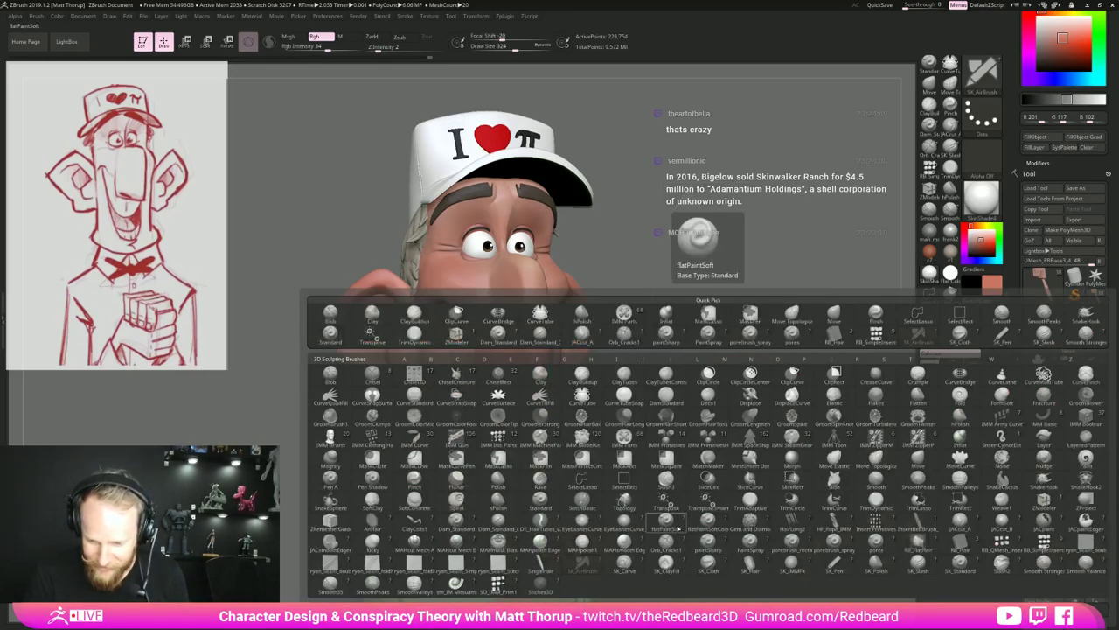
click(699, 529)
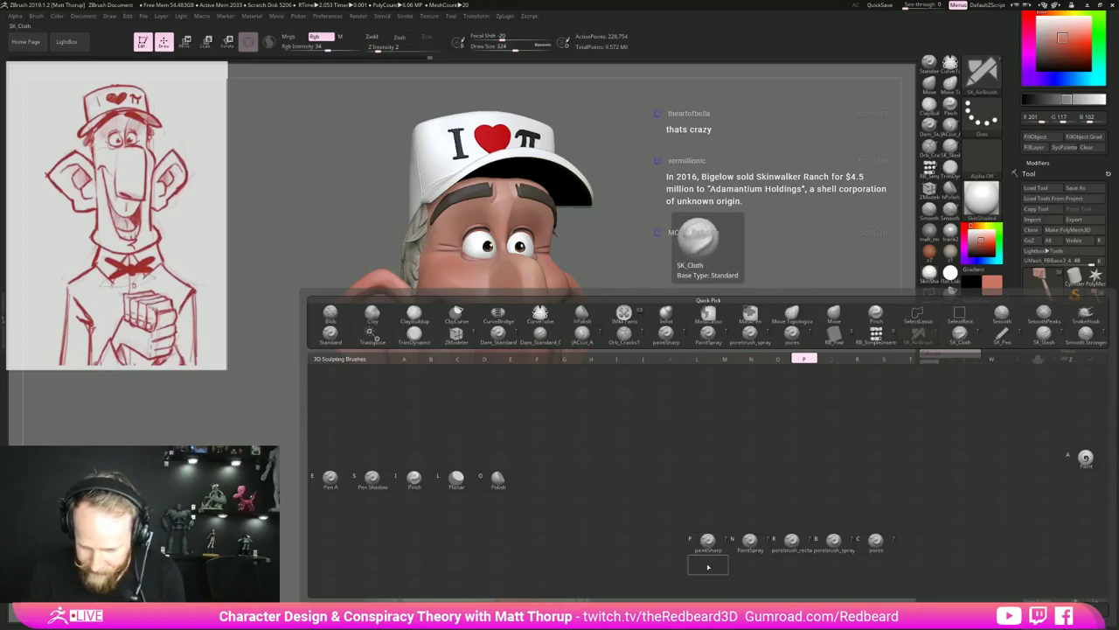
click(993, 289)
drag(966, 332, 977, 329)
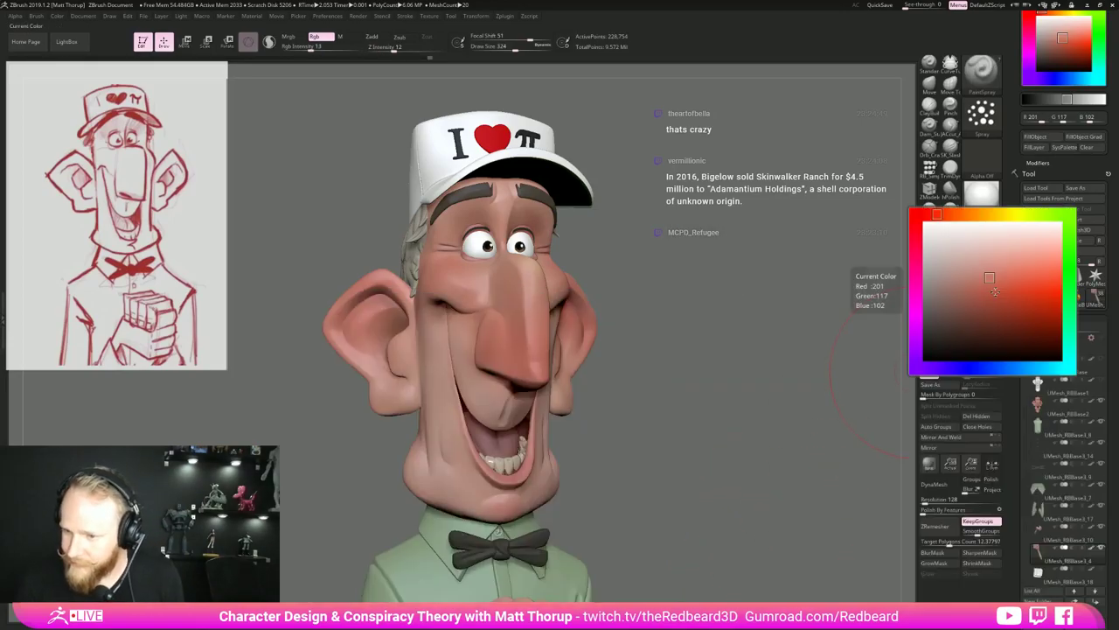
click(988, 340)
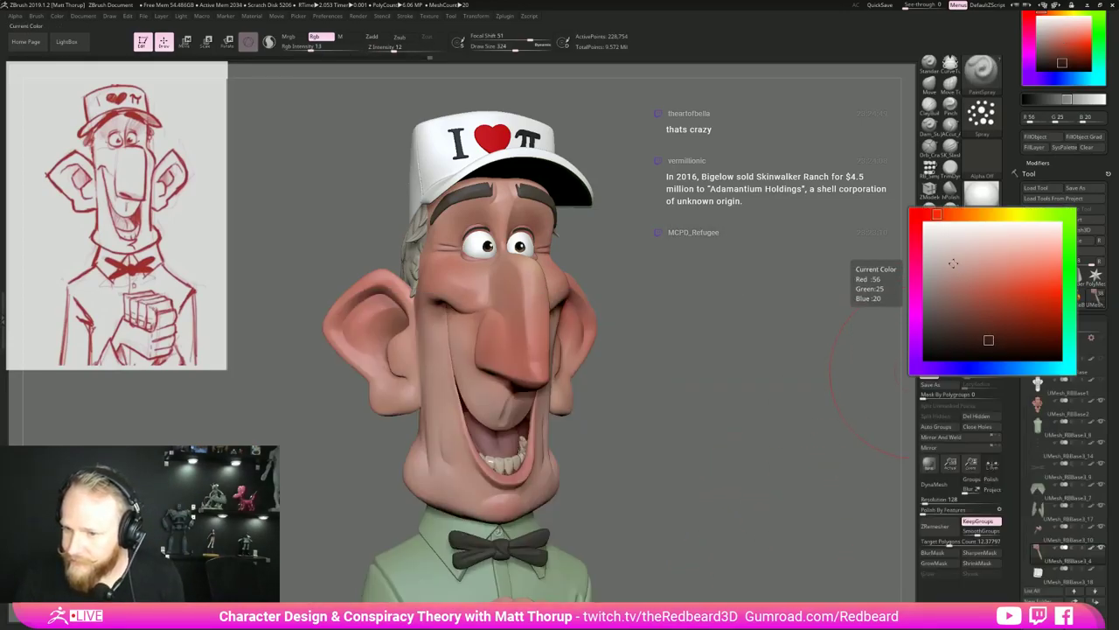
Enable Zadd on the PaintSpray brush and reduce its draw size to 136.
key(s)
drag(489, 401, 479, 401)
click(372, 37)
drag(701, 385, 671, 385)
alt+drag(672, 385, 670, 317)
key(s)
drag(476, 239, 476, 234)
key(s)
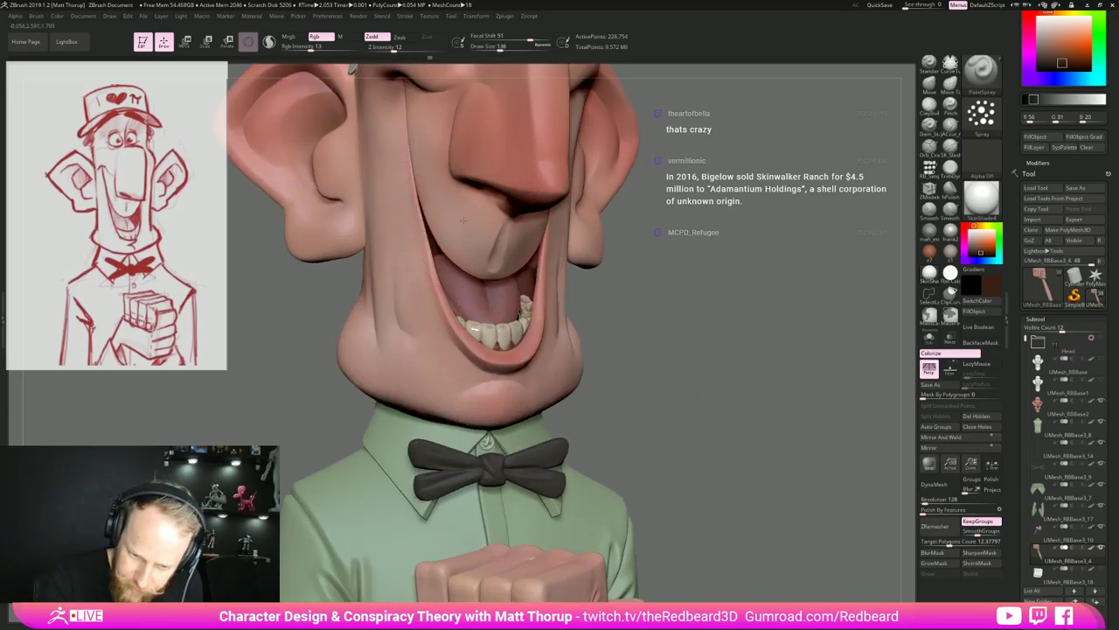
Select the head, assign a speckled alpha to the spray brush, undo the test stroke and switch the brush to Zsub.
alt+click(556, 369)
alt+drag(593, 338, 623, 418)
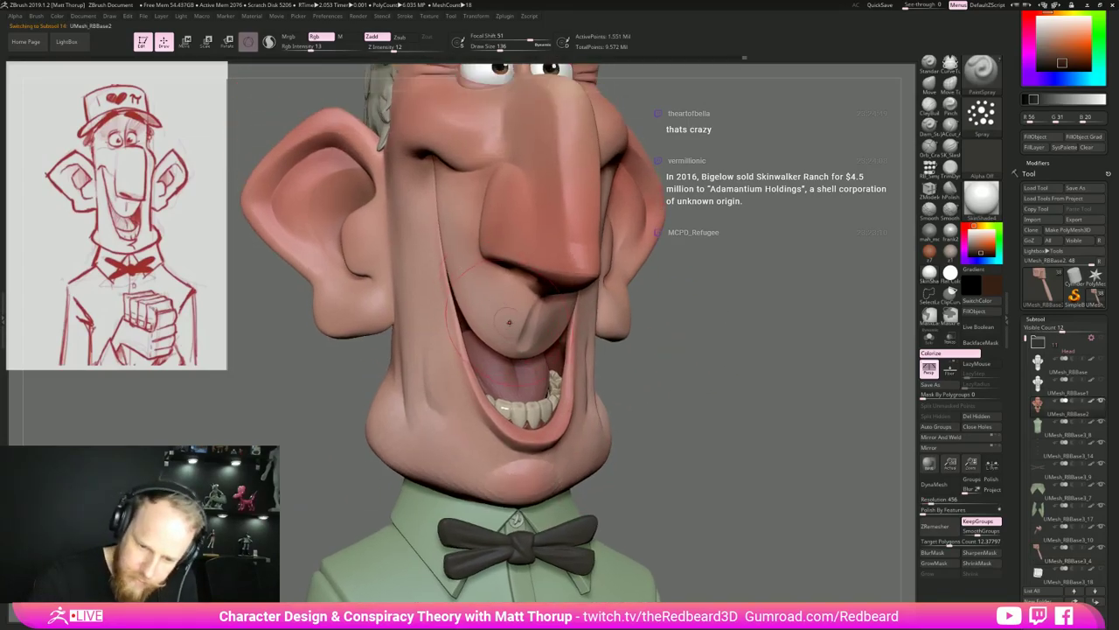
click(980, 157)
click(678, 164)
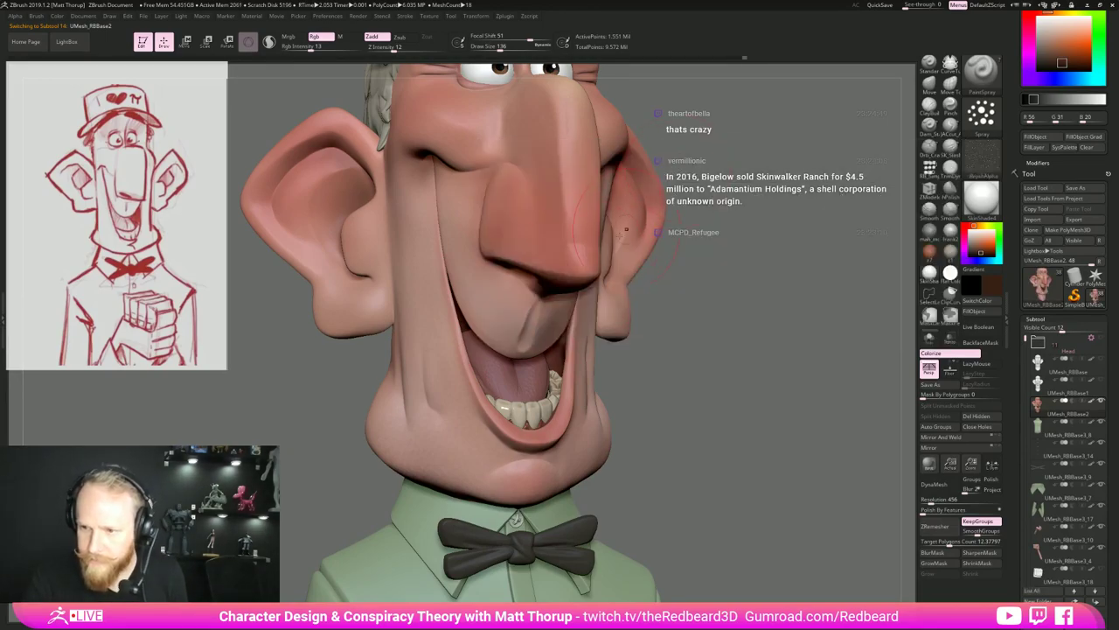
key(ctrl+z)
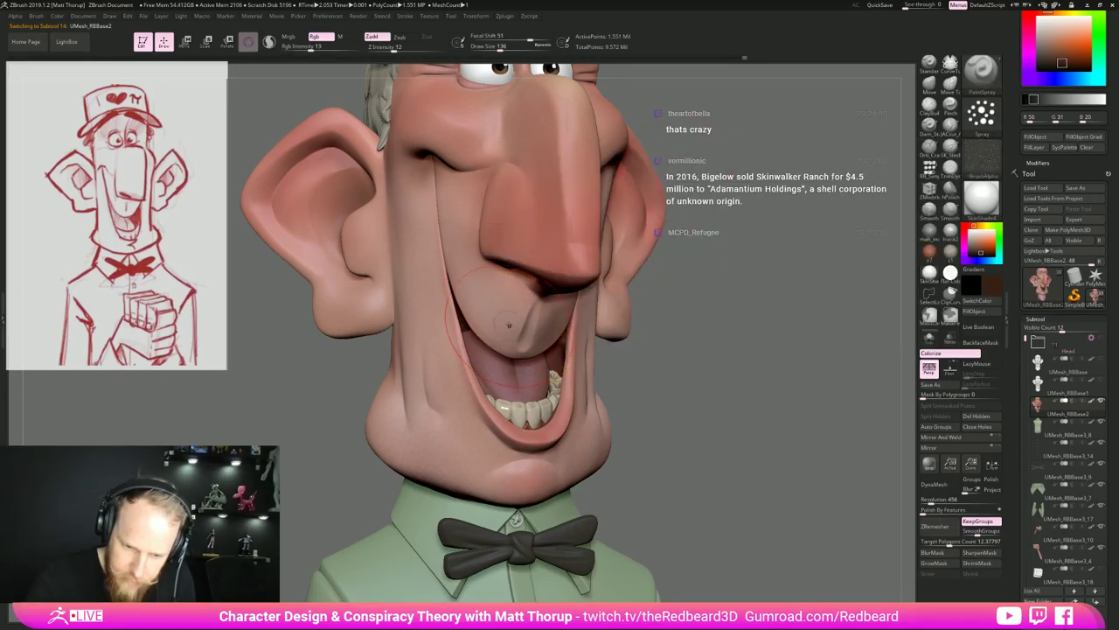
click(402, 38)
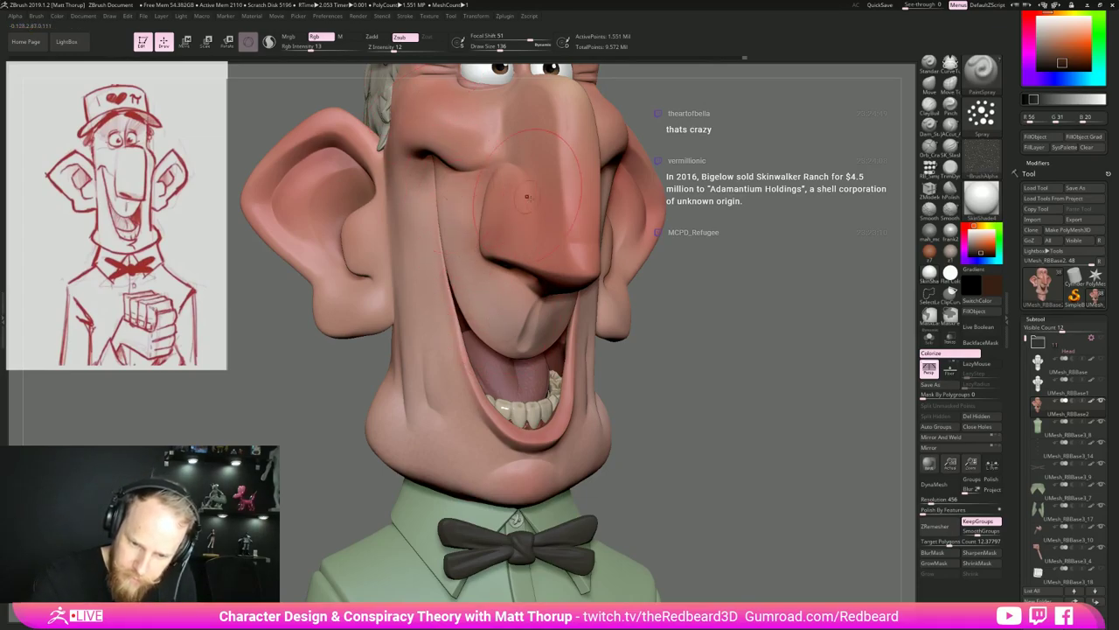
Preview the head's paint with the Flat Color material and restore the SkinShade4 material.
click(951, 273)
click(952, 276)
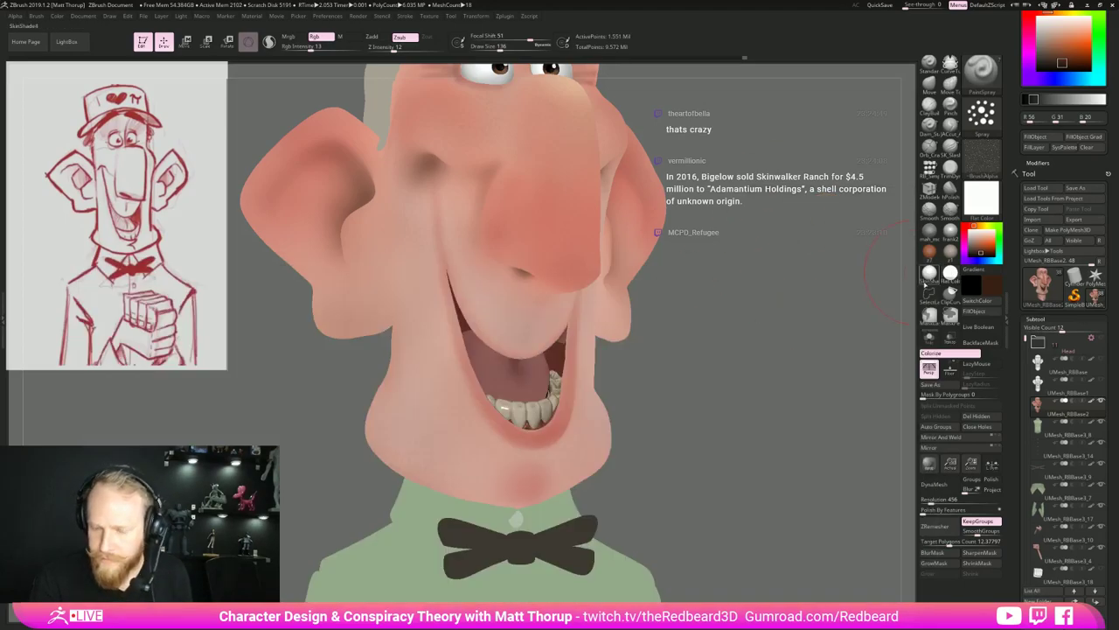
click(929, 273)
Raise the Rgb intensity to 53 and spray recessed dark pores over the cheeks and jaw on both sides of the face.
drag(812, 352, 789, 365)
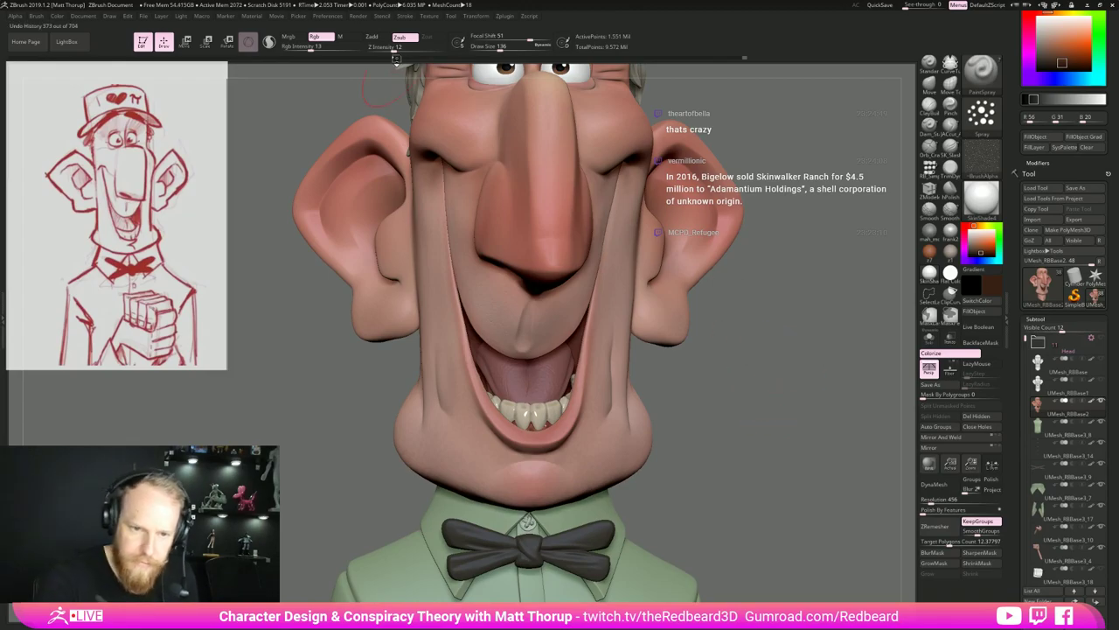
drag(715, 372, 552, 338)
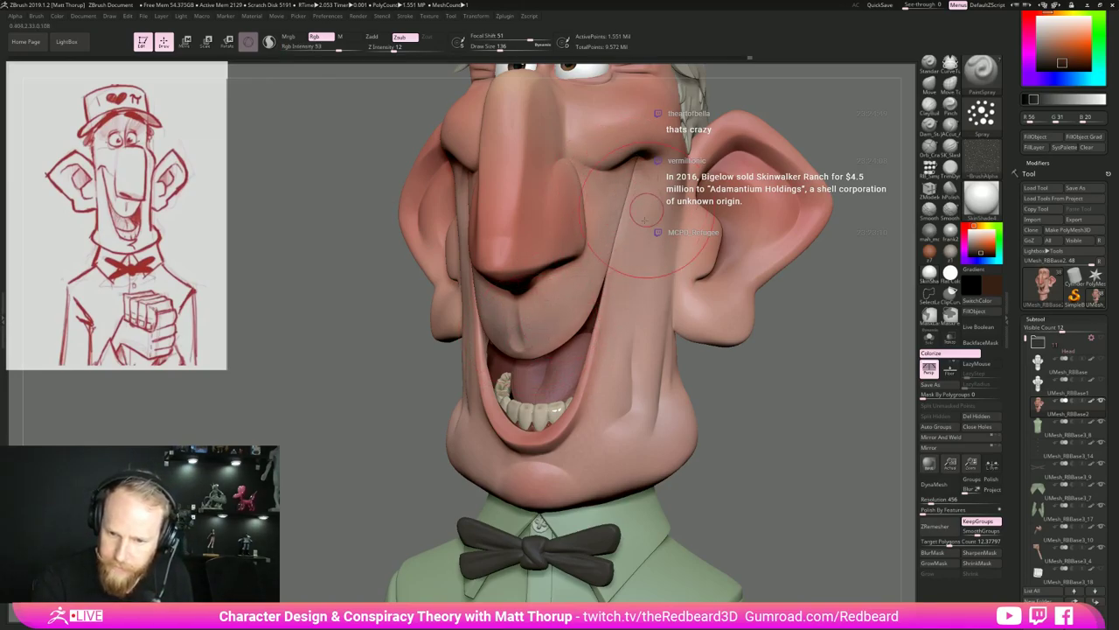
drag(748, 444, 874, 444)
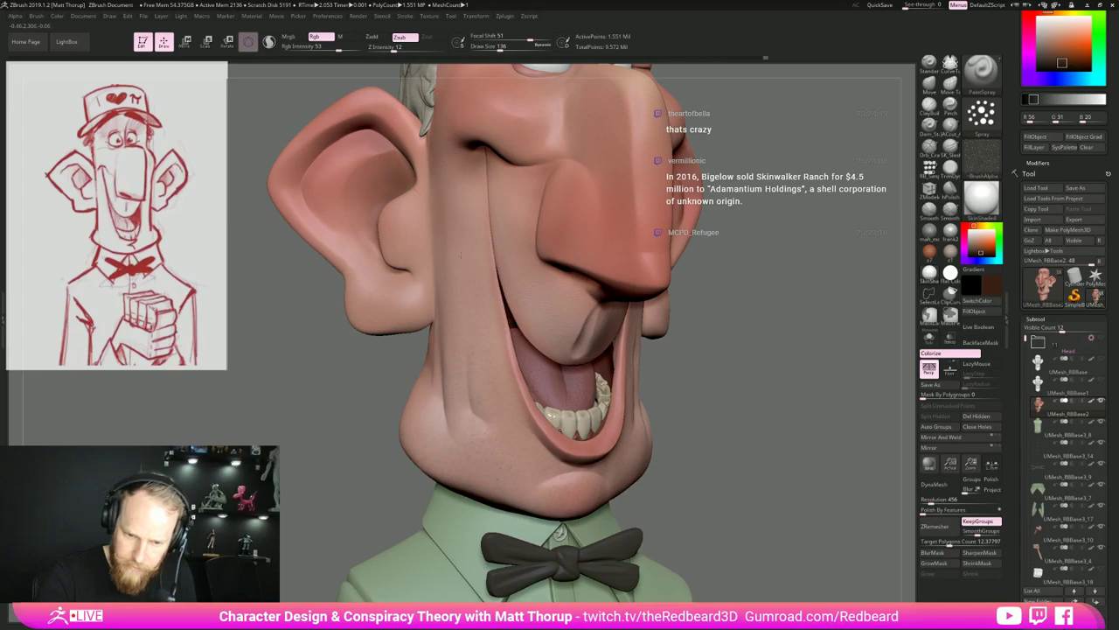
mouse_move(797, 440)
alt+mouse_down()
mouse_move(670, 410)
mouse_move(719, 428)
mouse_move(708, 427)
alt+mouse_up()
Reduce the spray brush's draw size to 104 and add more pore speckling across the face from several angles.
key(s)
drag(493, 340, 488, 340)
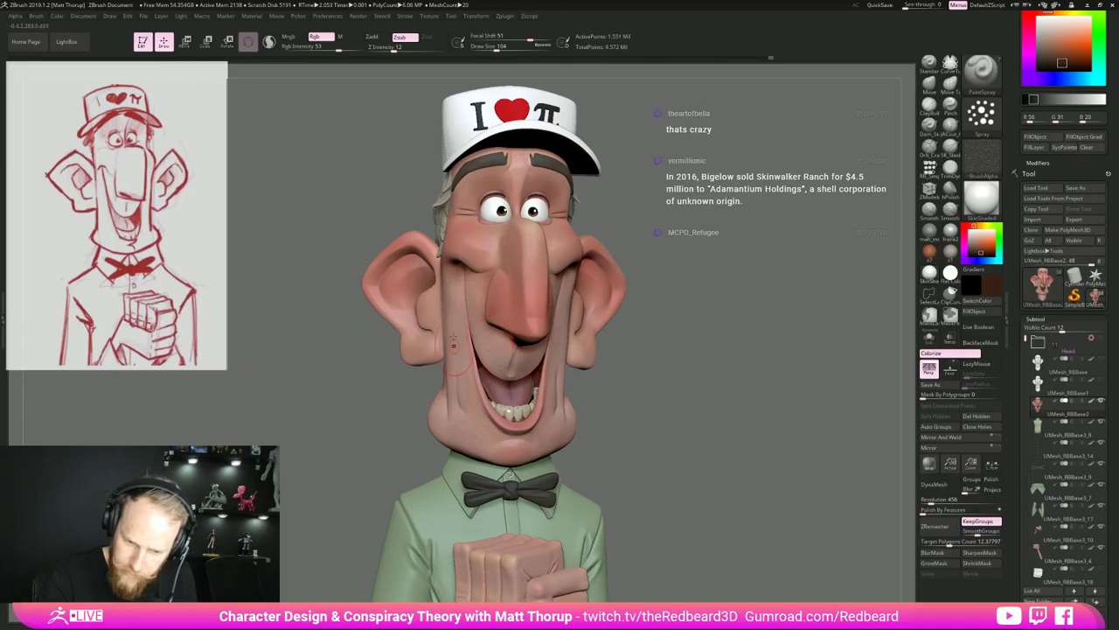
drag(677, 337, 564, 310)
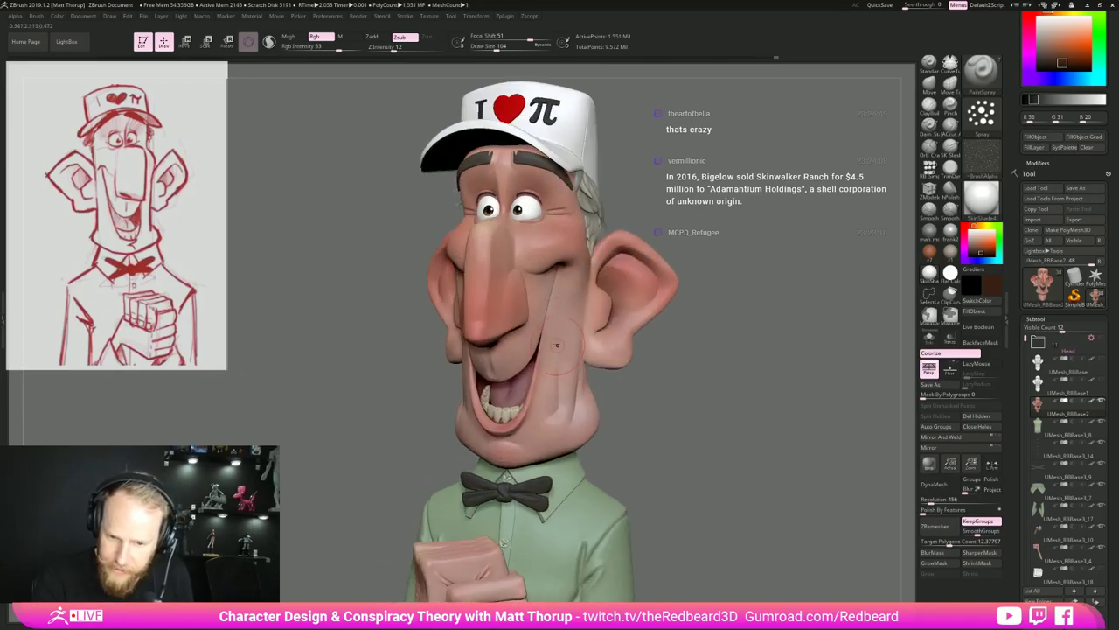
drag(715, 412, 691, 416)
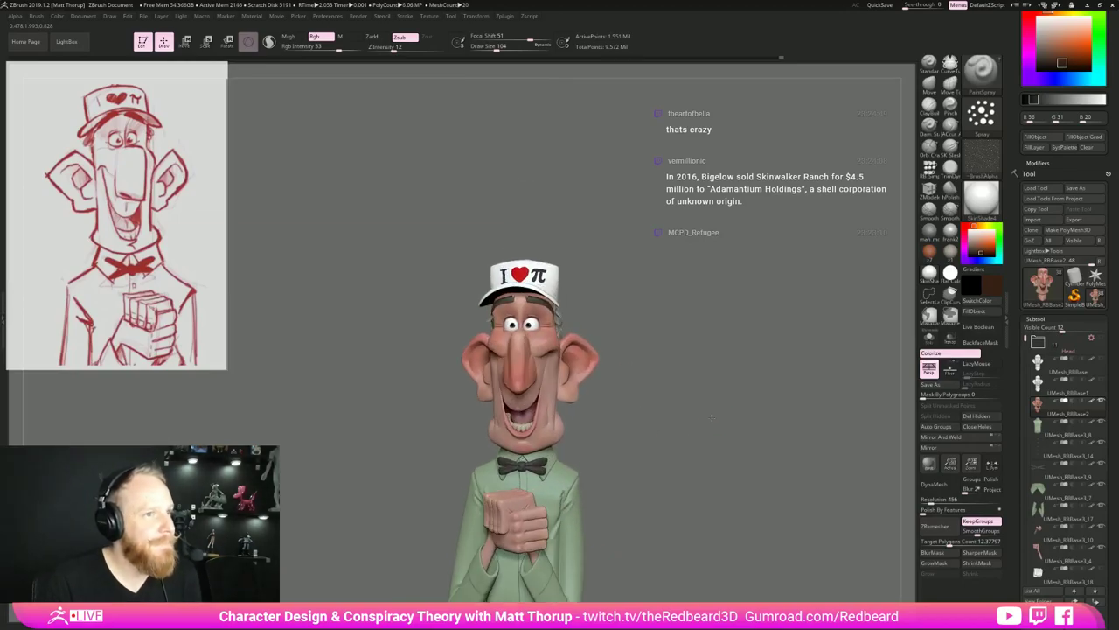
right_drag(715, 445, 719, 407)
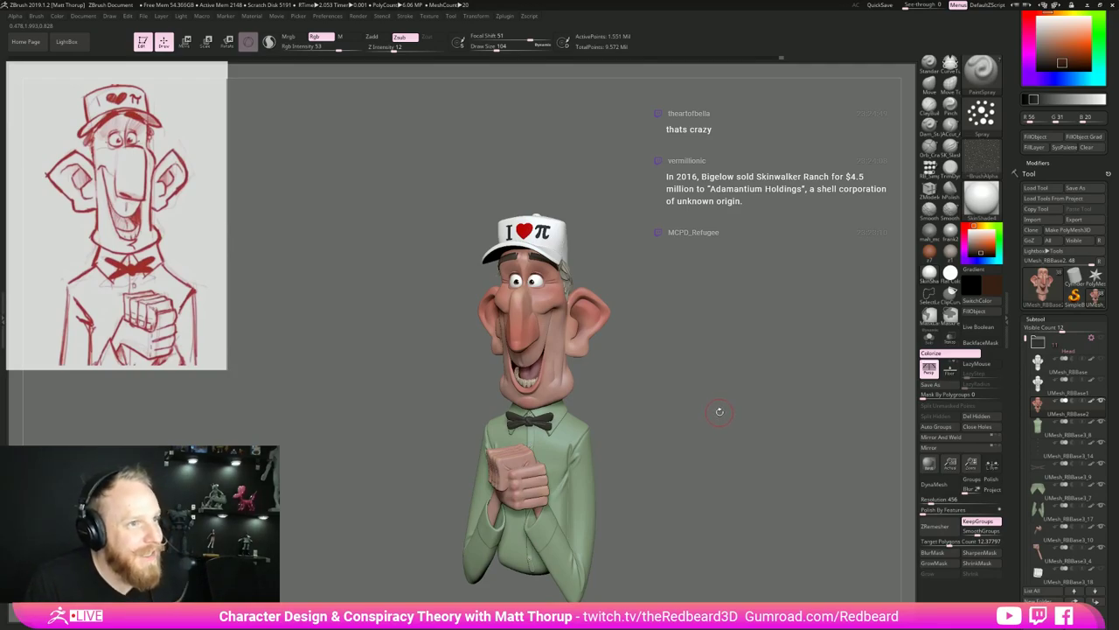
mouse_move(718, 409)
mouse_down()
mouse_move(745, 396)
mouse_move(739, 441)
mouse_move(732, 401)
mouse_up()
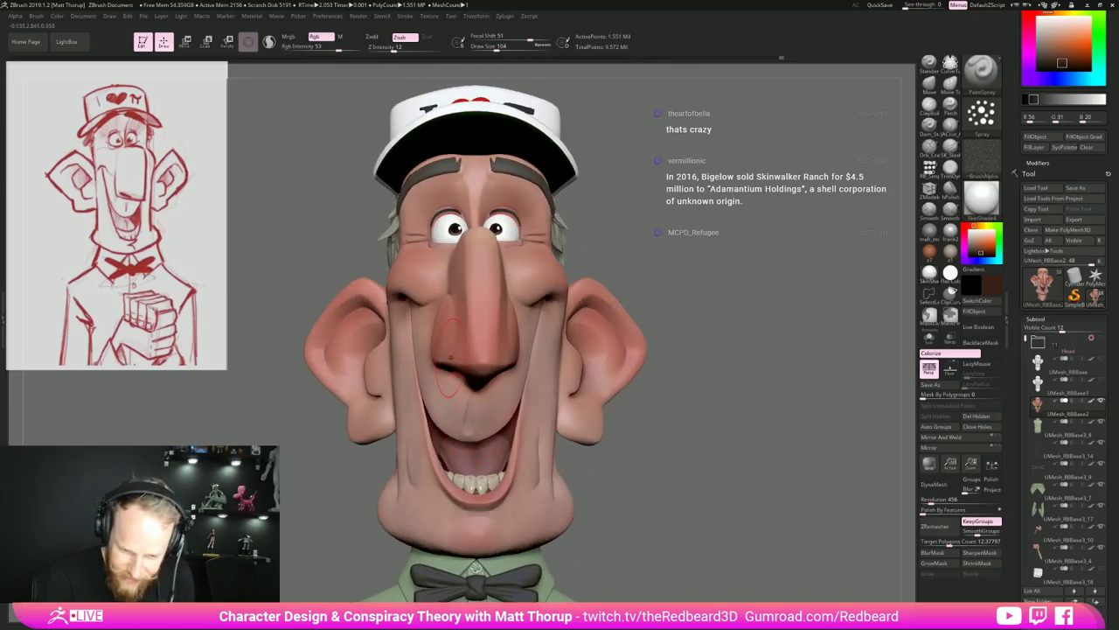
Switch to the Dam_Standard brush and set it to draw size 27 and Z intensity 10 for detailing the mouth.
key(b)
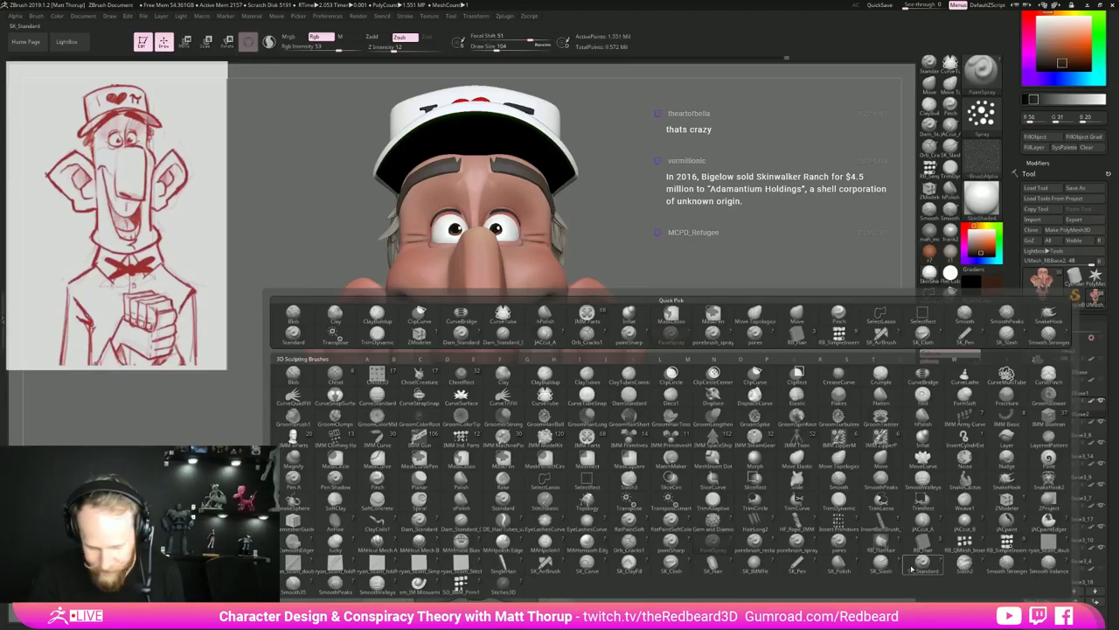
key(d)
key(0)
mouse_move(751, 513)
mouse_down()
mouse_move(726, 561)
mouse_move(677, 559)
mouse_up()
mouse_move(712, 469)
alt+mouse_down()
mouse_move(740, 398)
mouse_move(759, 507)
alt+mouse_up()
key(s)
mouse_move(574, 378)
mouse_down()
mouse_move(562, 378)
mouse_move(570, 416)
mouse_up()
key(s)
mouse_move(758, 330)
mouse_down()
mouse_move(722, 345)
mouse_move(708, 376)
mouse_up()
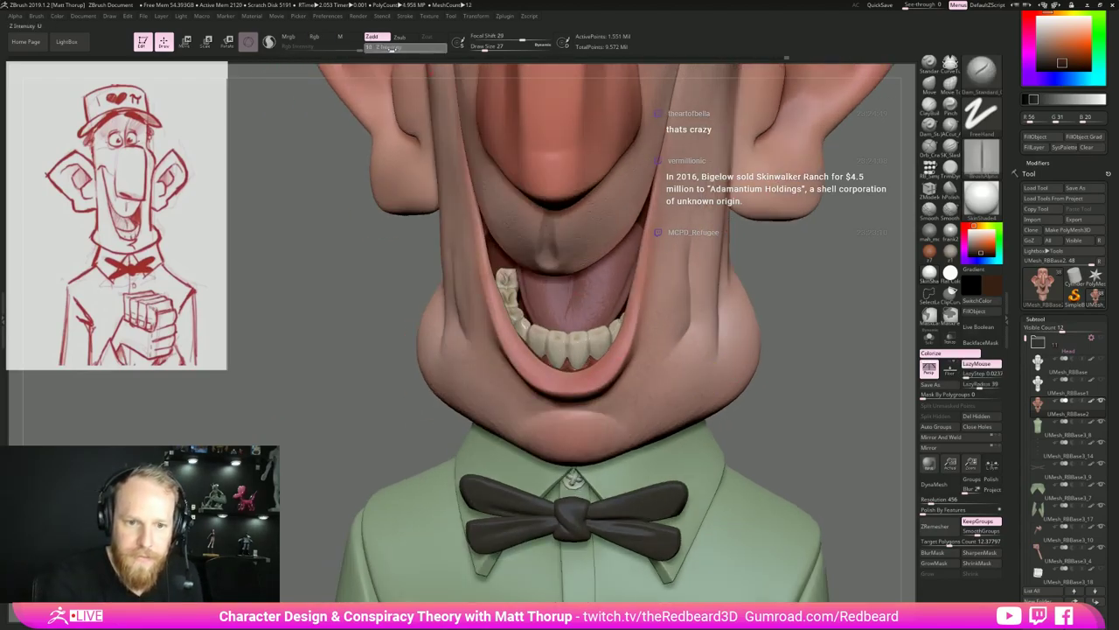
click(392, 50)
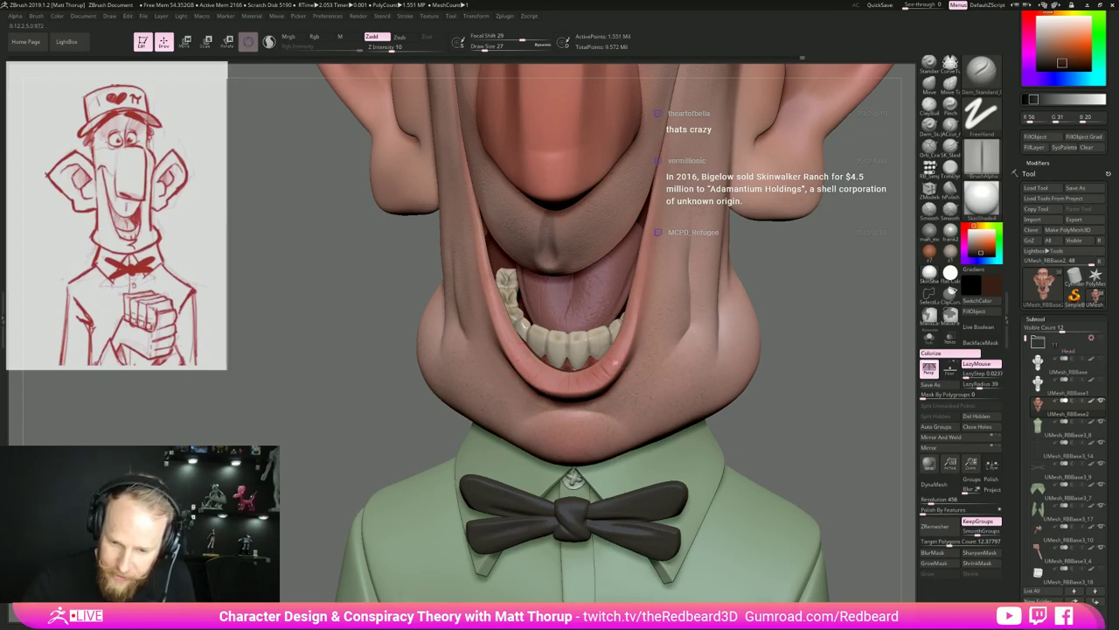
Carve fine creases into the lower lip, undo the last stroke and reselect the Dam_Standard brush.
mouse_move(832, 307)
mouse_down()
mouse_move(837, 283)
mouse_move(827, 399)
mouse_move(703, 372)
mouse_move(673, 350)
mouse_move(730, 463)
mouse_up()
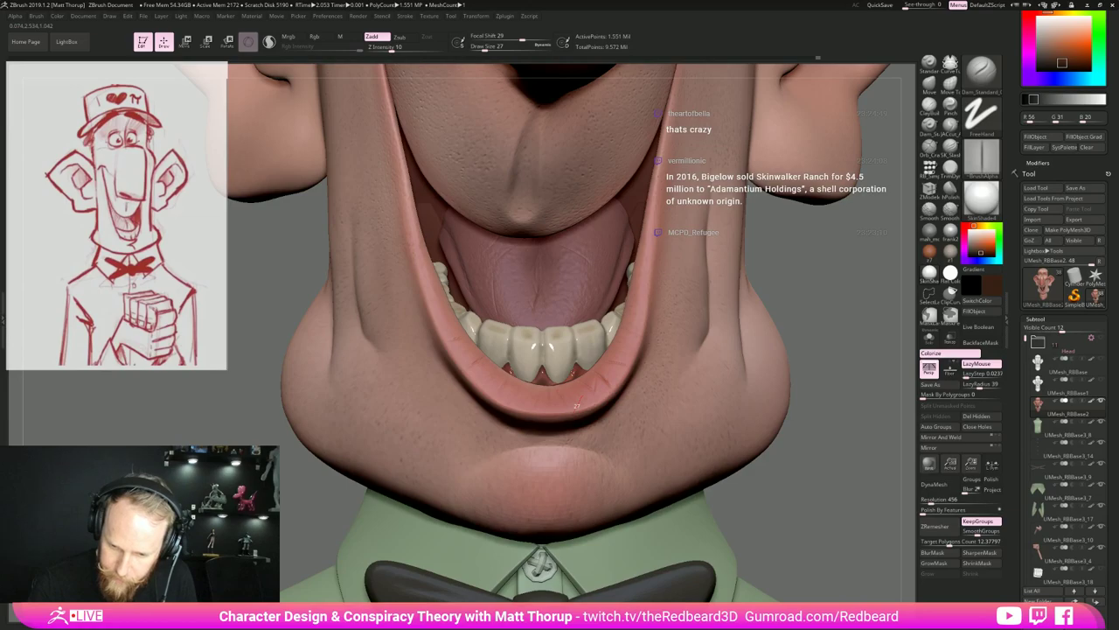
key(ctrl+z)
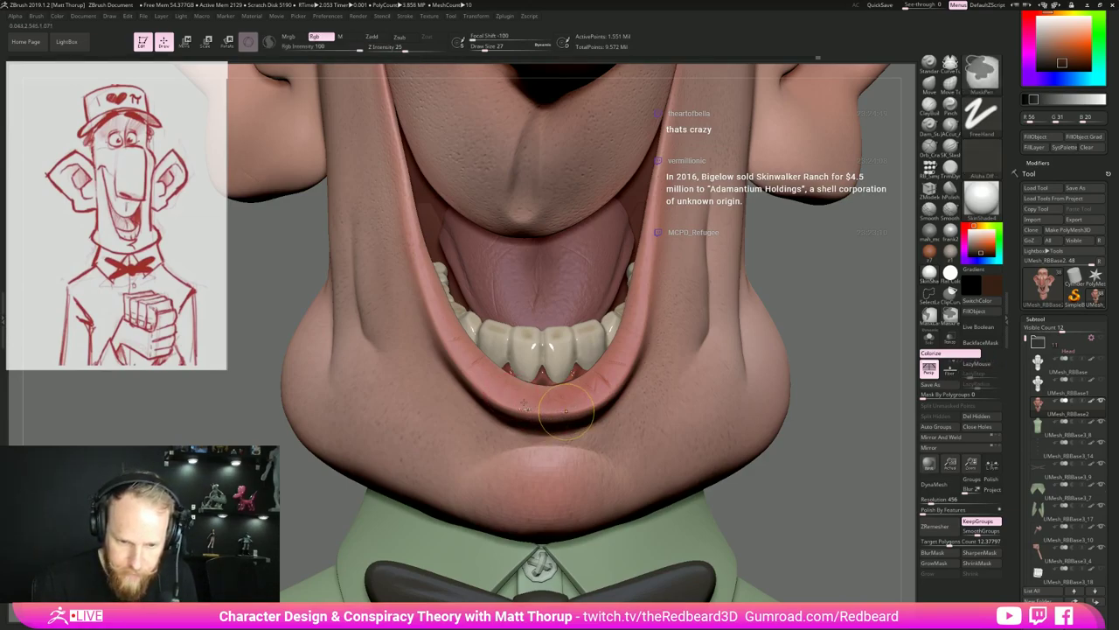
key(b)
key(d)
key(s)
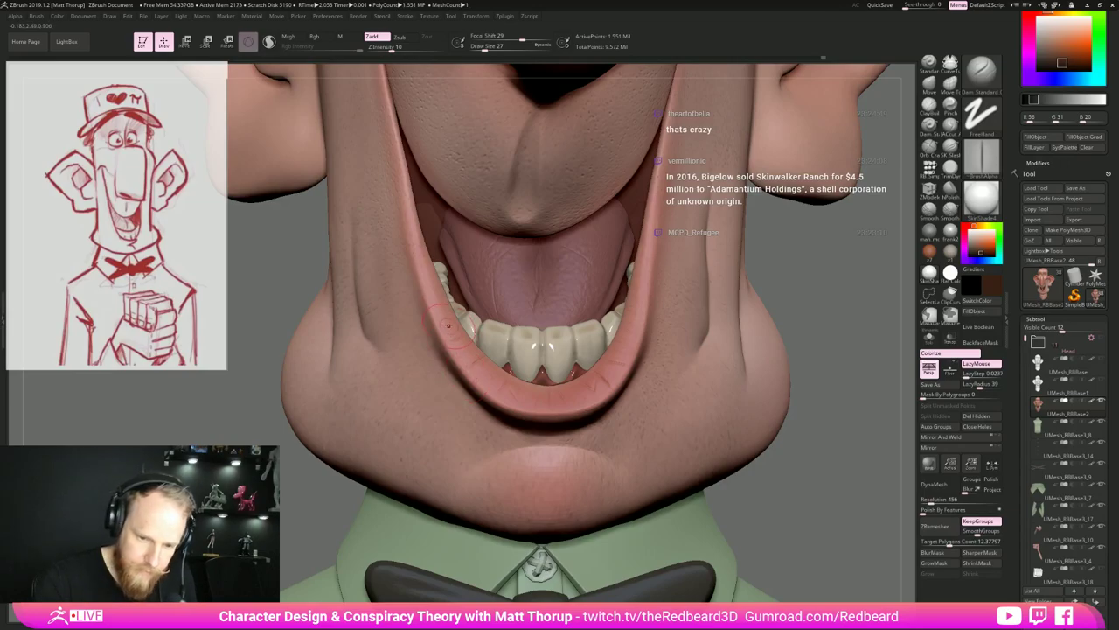
Carve fine wrinkle lines along the cheek and jaw folds on both sides of the face.
mouse_move(851, 364)
alt+mouse_down()
mouse_move(744, 318)
mouse_move(721, 342)
mouse_move(714, 412)
mouse_move(703, 372)
mouse_move(729, 420)
mouse_move(682, 391)
mouse_move(739, 358)
alt+mouse_up()
mouse_move(813, 383)
mouse_down()
mouse_move(748, 412)
mouse_move(713, 414)
mouse_up()
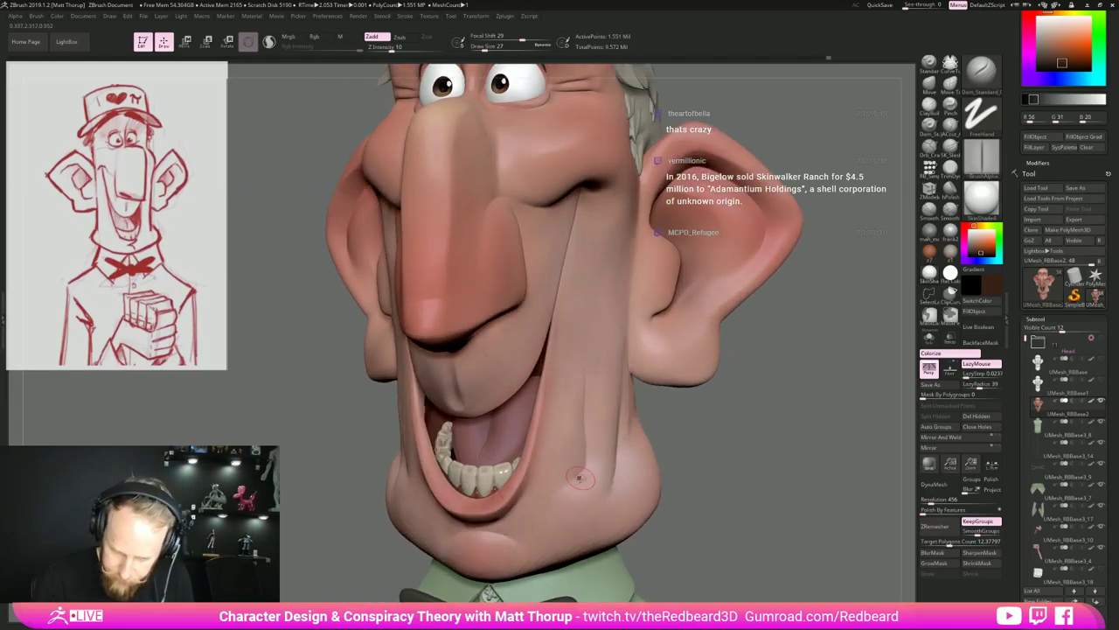
drag(702, 418, 667, 427)
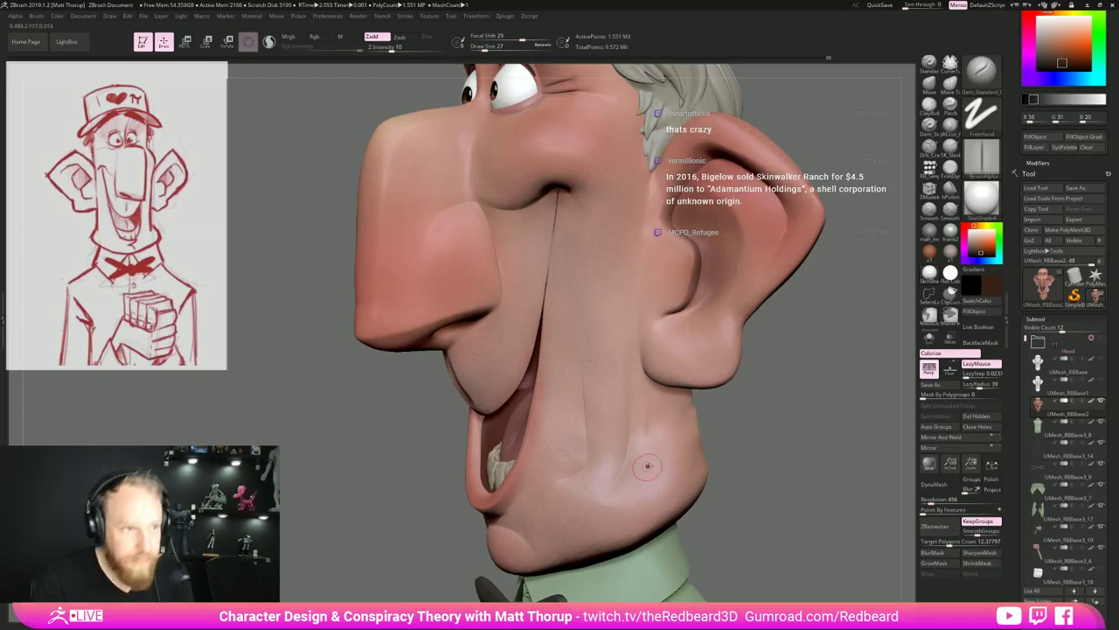
alt+drag(750, 453, 757, 477)
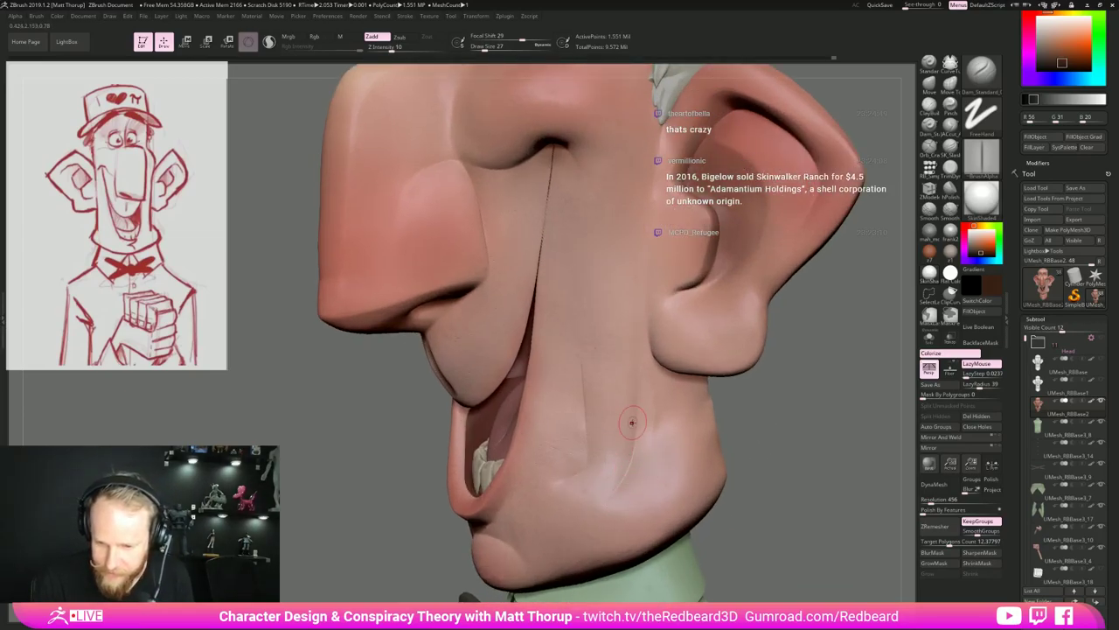
drag(774, 437, 882, 435)
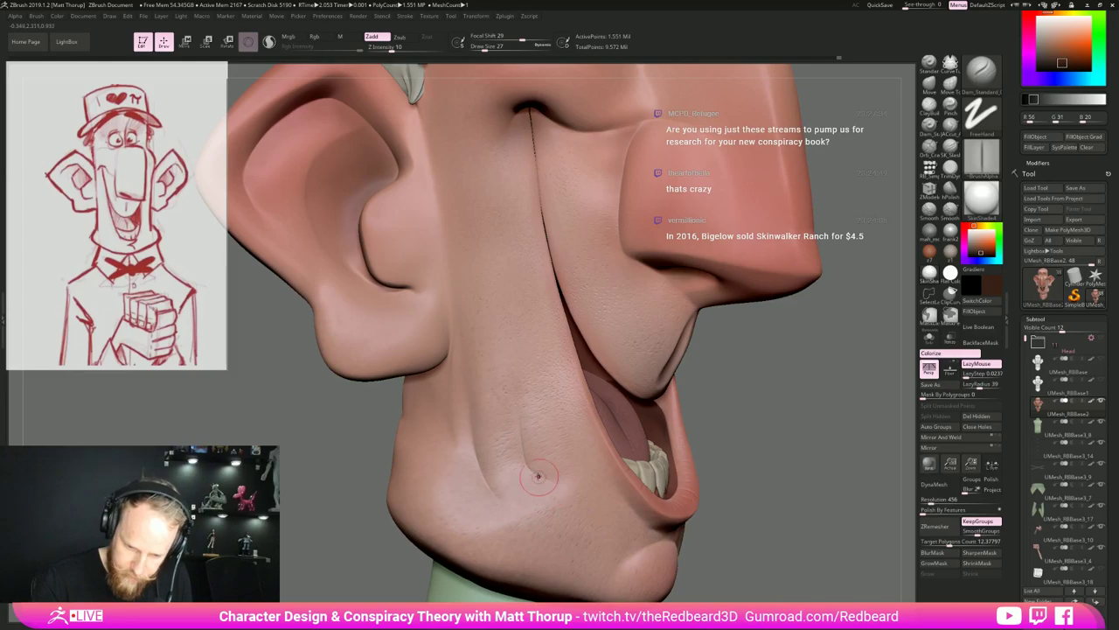
drag(489, 487, 461, 352)
Select the hair from the side view and switch to the SK_AirBrush brush.
alt+drag(787, 457, 752, 385)
mouse_move(769, 429)
mouse_down()
mouse_move(694, 442)
mouse_move(729, 400)
mouse_move(691, 446)
mouse_move(640, 420)
mouse_move(612, 436)
mouse_move(738, 427)
mouse_move(687, 416)
mouse_up()
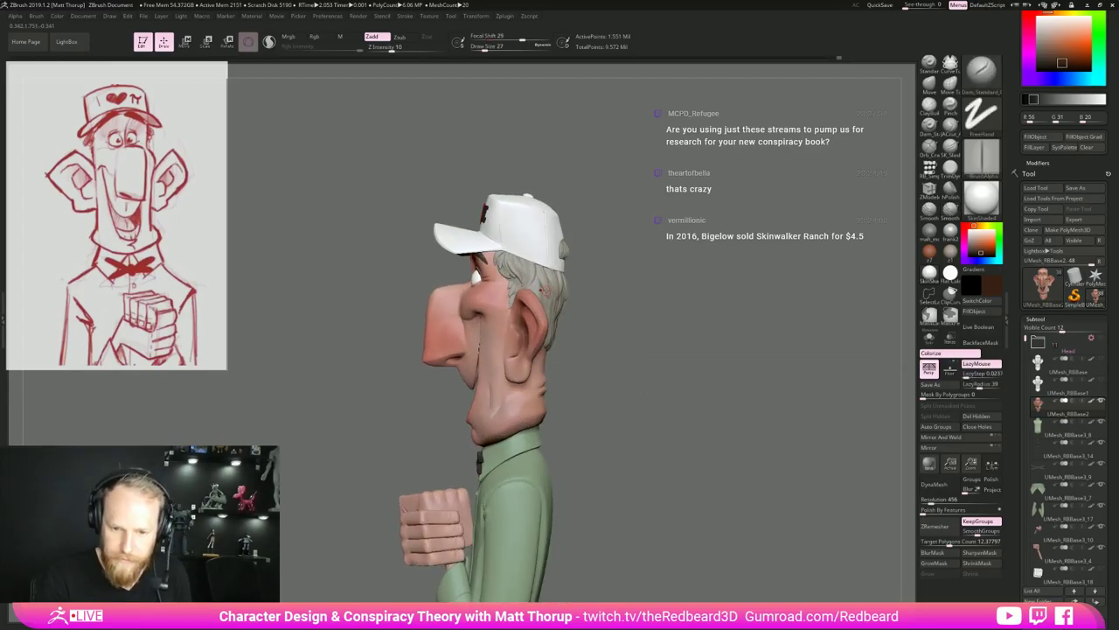
alt+click(550, 297)
key(b)
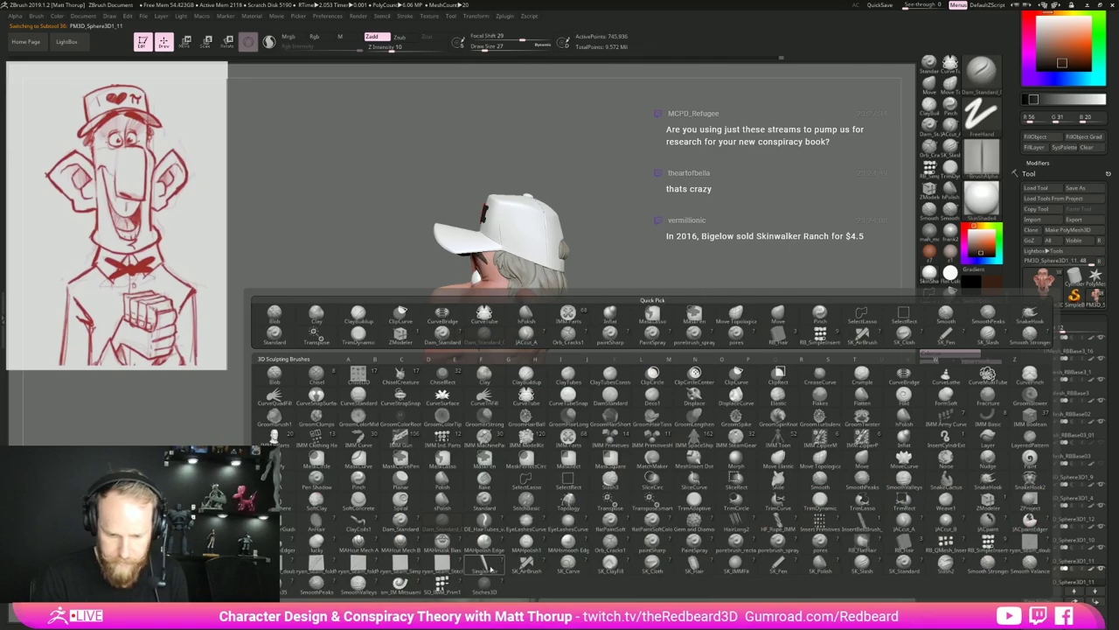
click(514, 564)
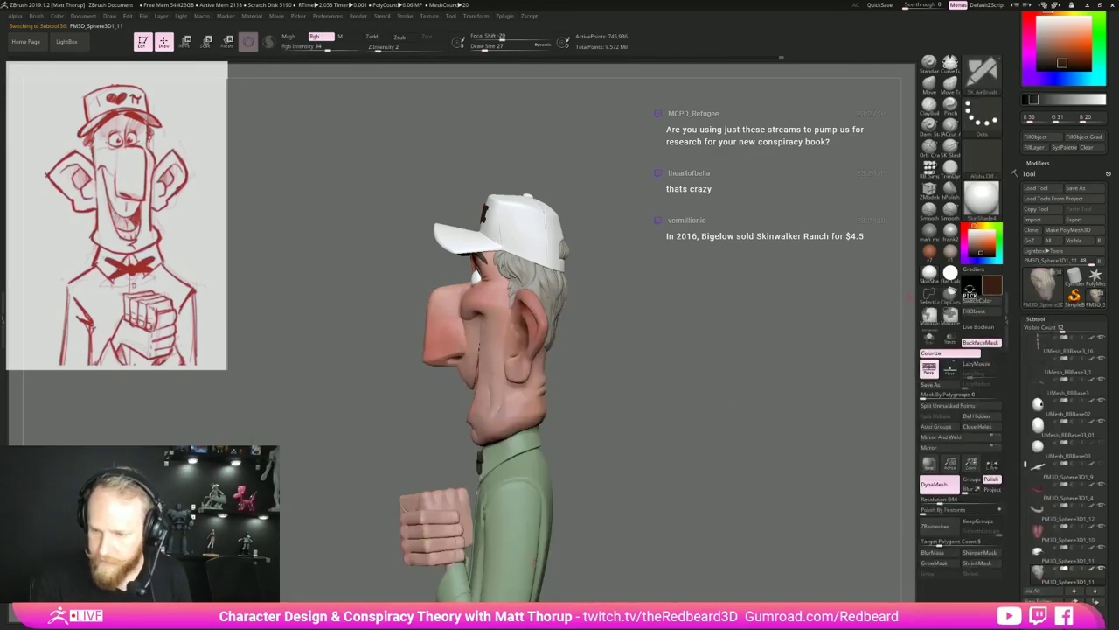
Change the airbrush colour to a pale cream for painting the hair.
drag(991, 287, 553, 308)
click(990, 292)
click(938, 235)
click(955, 232)
click(970, 233)
click(996, 233)
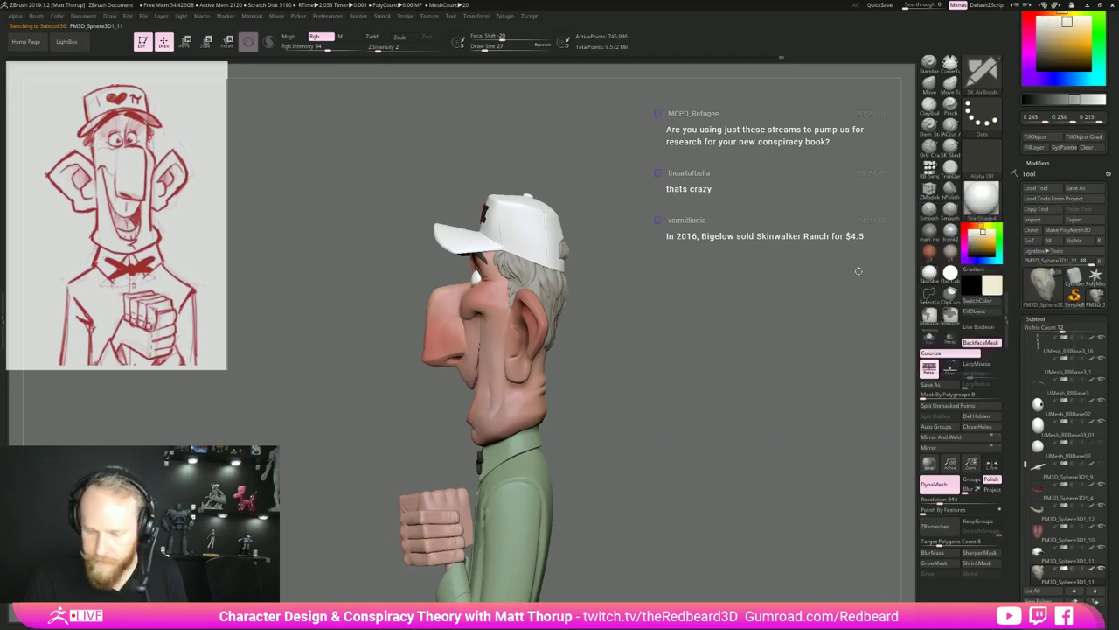
Airbrush pale cream over the grey hair at the temple and behind the ear using an enlarged brush.
key(s)
click(527, 325)
mouse_move(617, 314)
alt+mouse_down()
mouse_move(630, 417)
mouse_move(652, 409)
alt+mouse_up()
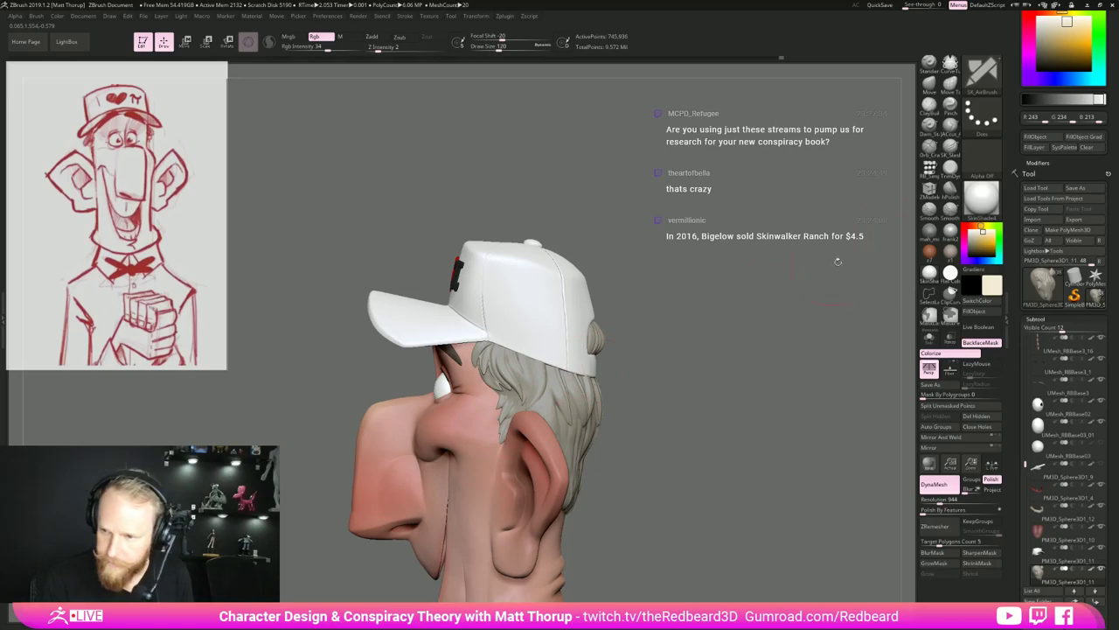
drag(506, 416, 505, 402)
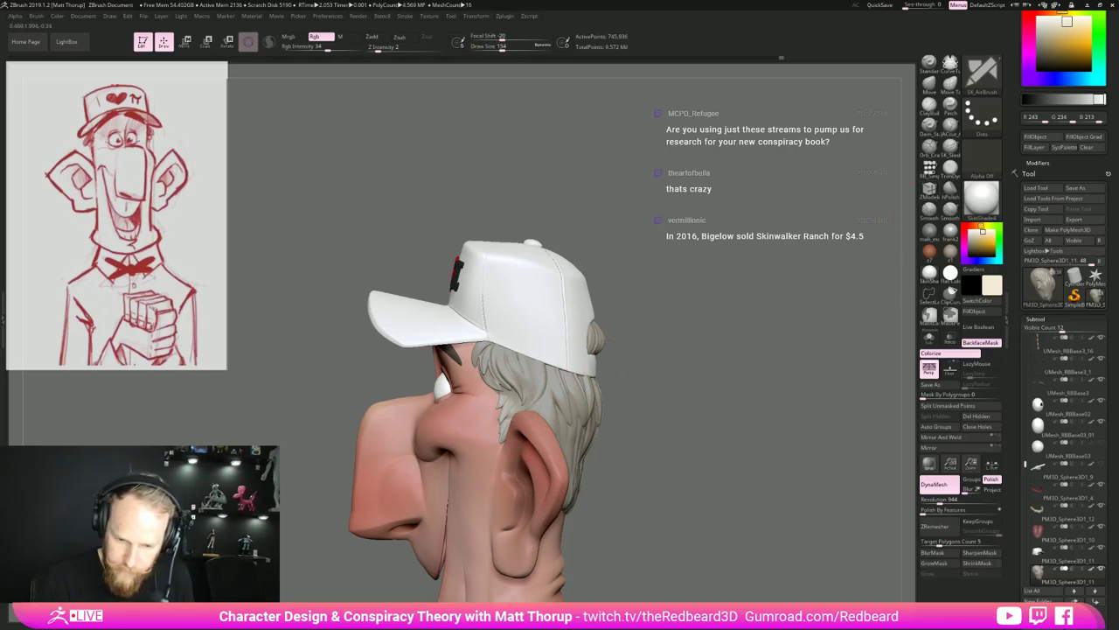
drag(623, 373, 430, 404)
key(])
Paint pale cream across the long hair at the back of the head, below the cap.
mouse_move(526, 407)
mouse_down()
mouse_move(543, 443)
mouse_move(625, 500)
mouse_up()
drag(710, 380, 594, 393)
drag(667, 420, 666, 477)
drag(616, 450, 573, 432)
drag(709, 376, 595, 376)
key(s)
drag(765, 375, 676, 395)
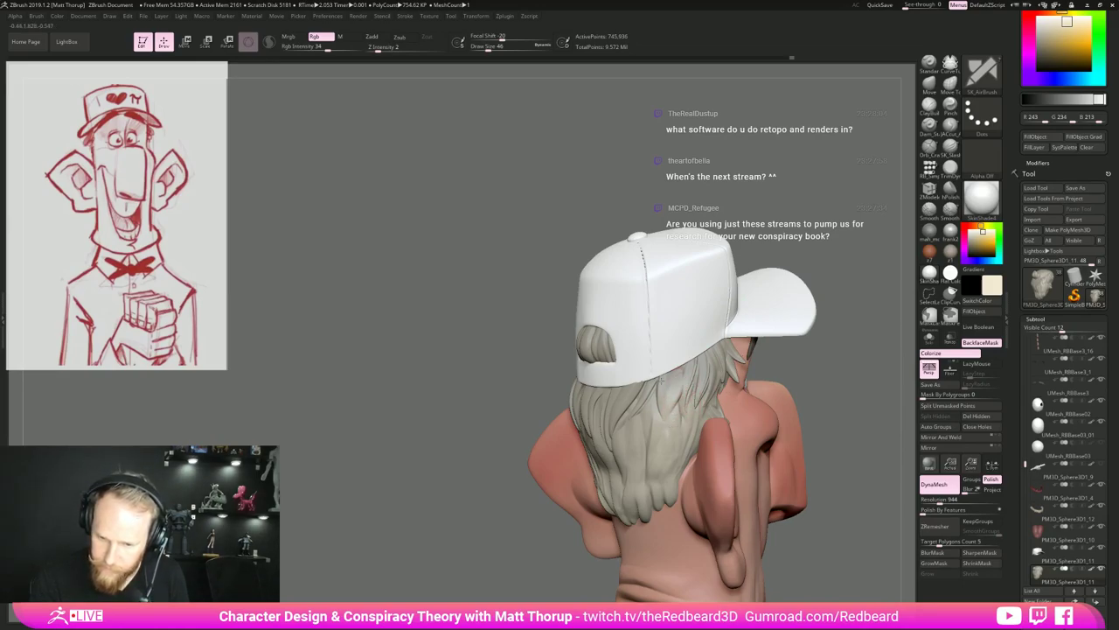
Lighten the lower hair strands at the back of the head with pale cream, varying the brush size.
alt+drag(494, 390, 396, 427)
drag(350, 468, 415, 491)
drag(718, 353, 826, 357)
mouse_move(466, 382)
mouse_down()
mouse_move(474, 387)
mouse_move(462, 388)
mouse_up()
key(s)
drag(421, 448, 416, 446)
key(])
key(s)
drag(447, 430, 477, 458)
Brush pale cream onto the side hair between the cap edge and the ear, resizing the brush for the smaller locks.
right_drag(468, 458, 593, 448)
key(s)
drag(400, 441, 410, 441)
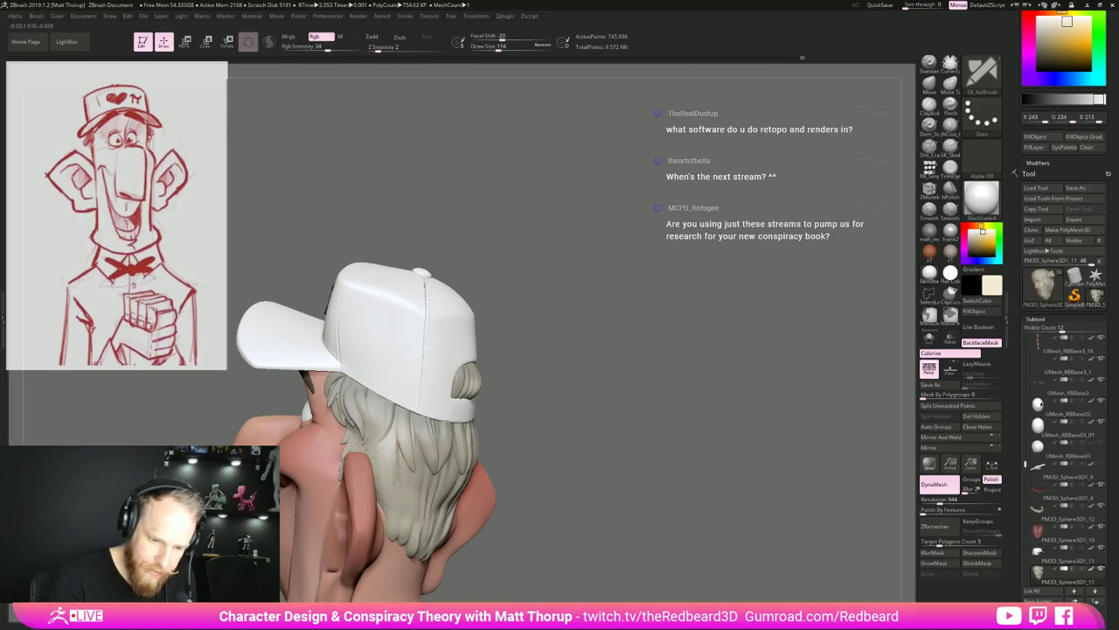
right_drag(353, 362, 454, 367)
key(s)
drag(341, 390, 318, 382)
key(s)
mouse_move(369, 376)
right_down()
mouse_move(467, 387)
mouse_move(481, 402)
right_up()
mouse_move(481, 402)
alt+right_down()
mouse_move(667, 424)
mouse_move(752, 379)
alt+right_up()
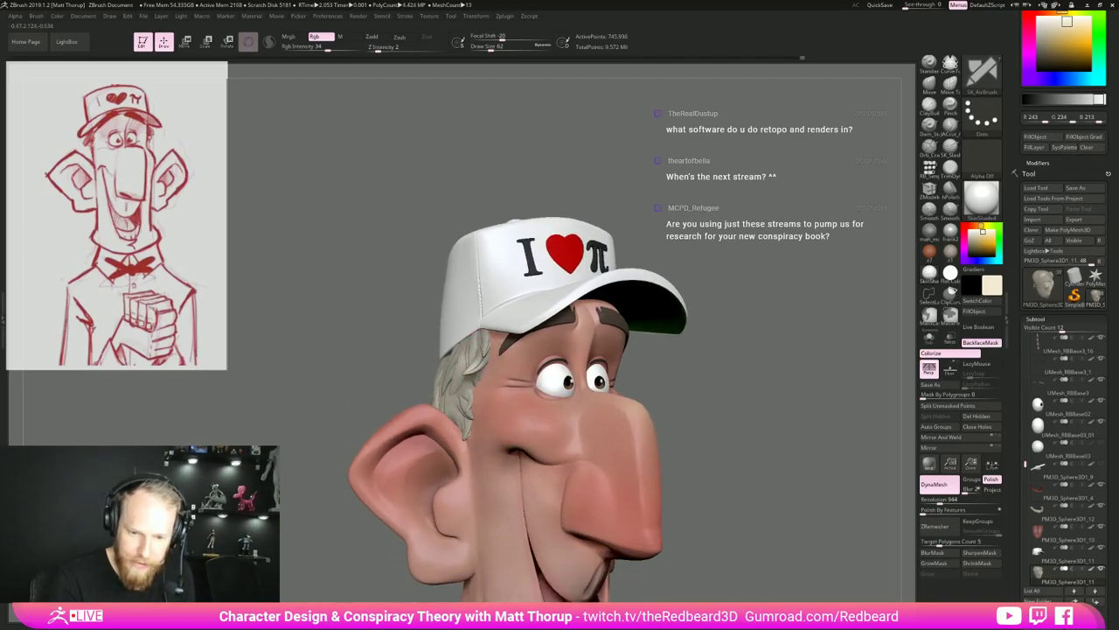
Go over the back hair beneath the cap with pale cream at a draw size of about 94.
mouse_move(418, 393)
right_down()
mouse_move(453, 402)
mouse_move(618, 382)
mouse_move(719, 396)
right_up()
key(bracketright)
key(bracketright)
key(bracketright)
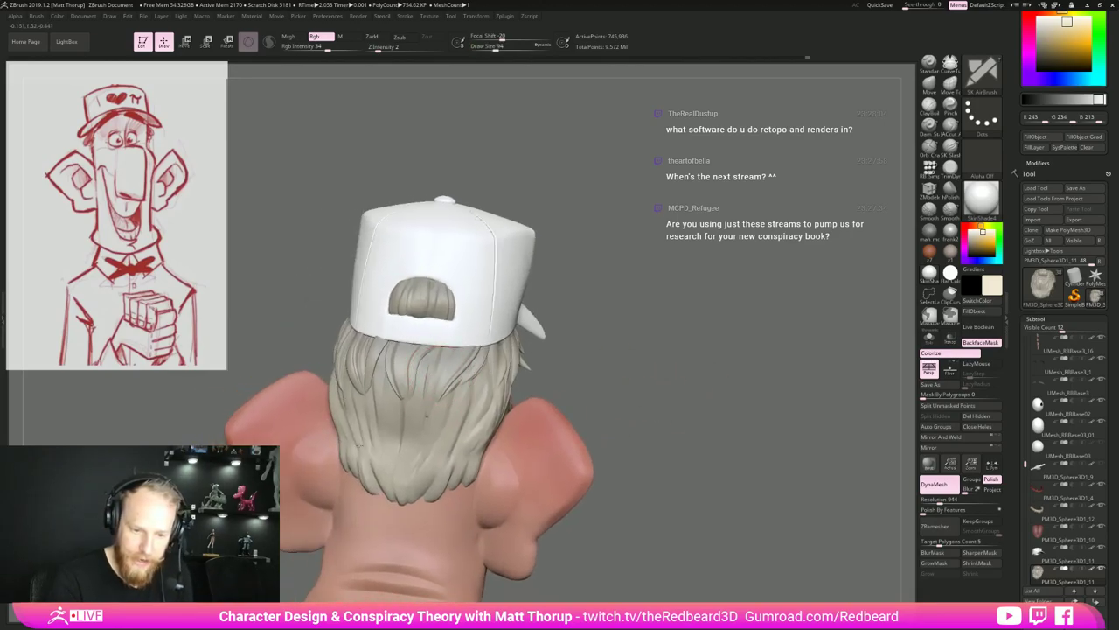
Highlight the temple hair strands on both sides of the face in pale cream with a small brush.
mouse_move(674, 446)
ctrl+right_down()
mouse_move(562, 480)
mouse_move(622, 490)
mouse_move(672, 449)
mouse_move(697, 455)
mouse_move(656, 371)
ctrl+right_up()
key(s)
drag(656, 371, 648, 370)
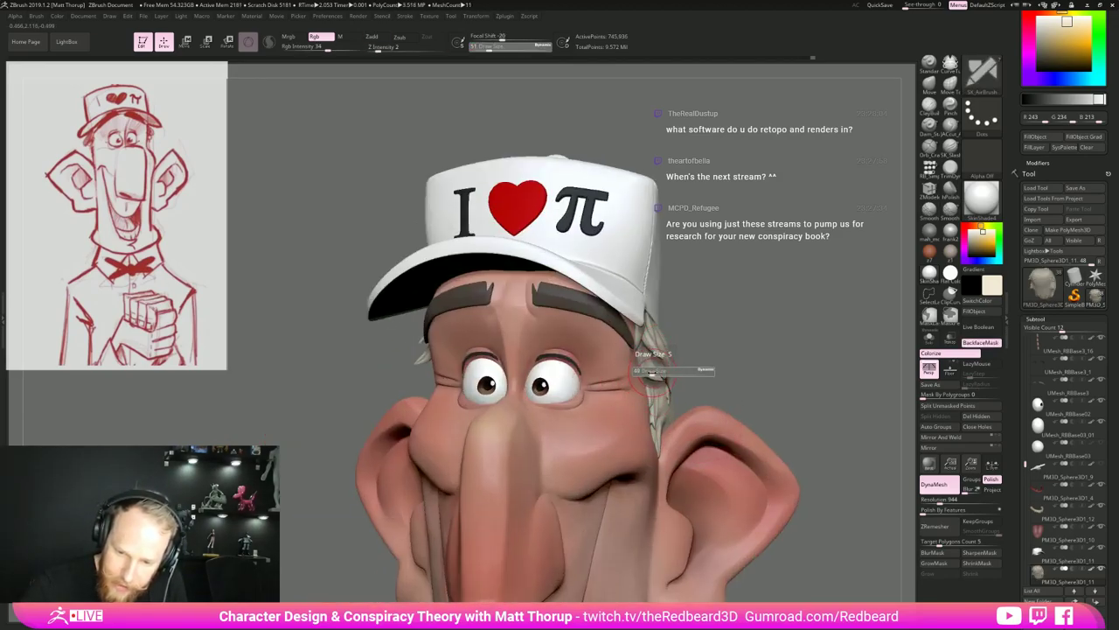
right_drag(710, 320, 673, 369)
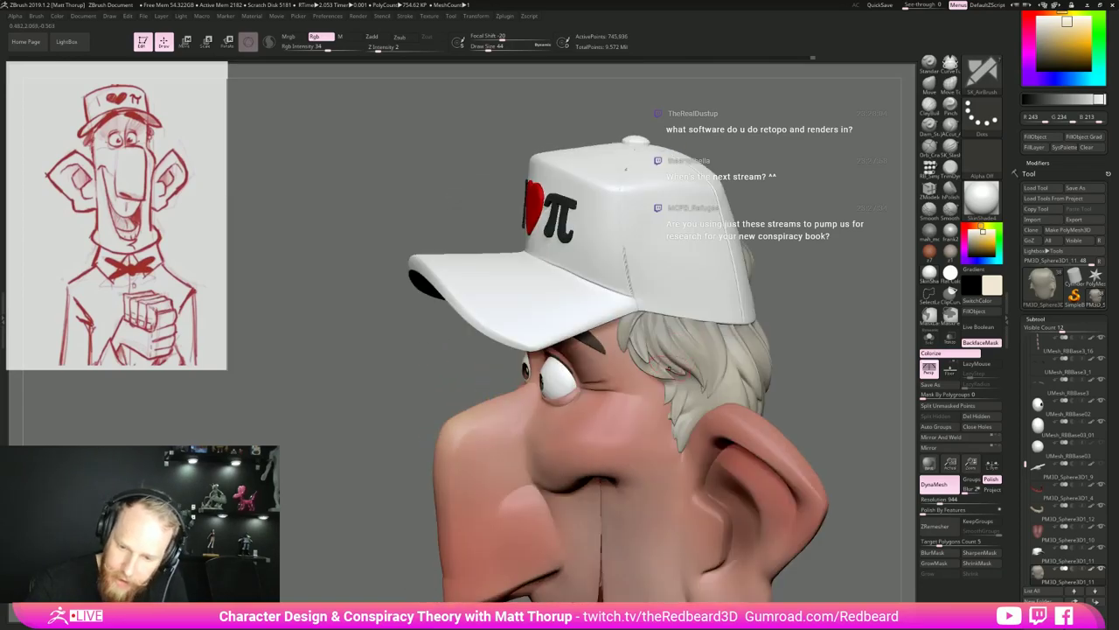
key(s)
mouse_move(661, 344)
mouse_down()
mouse_move(670, 337)
mouse_move(705, 397)
mouse_up()
mouse_move(719, 346)
right_down()
mouse_move(839, 329)
mouse_move(952, 292)
mouse_move(1014, 296)
right_up()
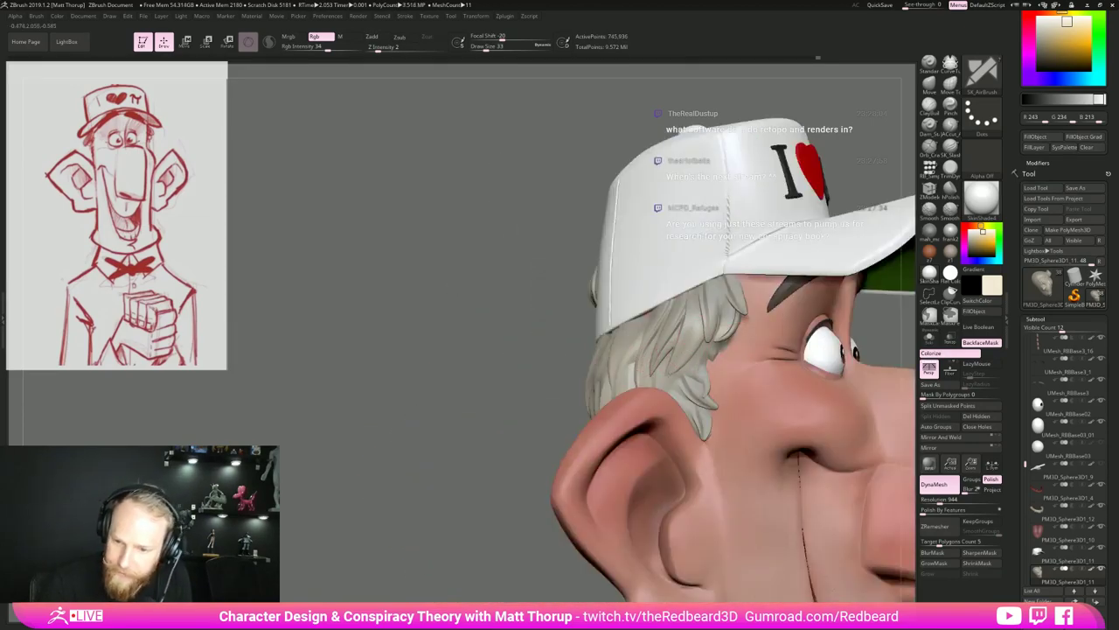
Sample a grey-beige (R 179, G 173, B 158) from the hair and paint the back strands with a small brush.
mouse_move(650, 385)
right_down()
mouse_move(779, 383)
mouse_move(792, 371)
mouse_move(795, 313)
mouse_move(705, 362)
mouse_move(742, 360)
mouse_move(723, 362)
right_up()
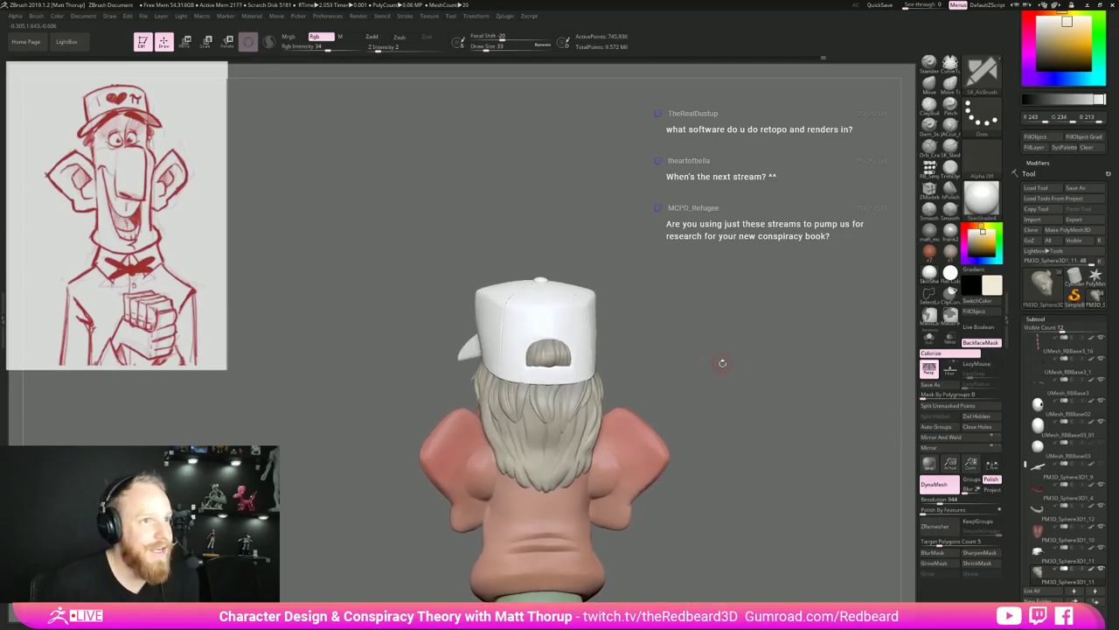
right_drag(722, 362, 691, 411)
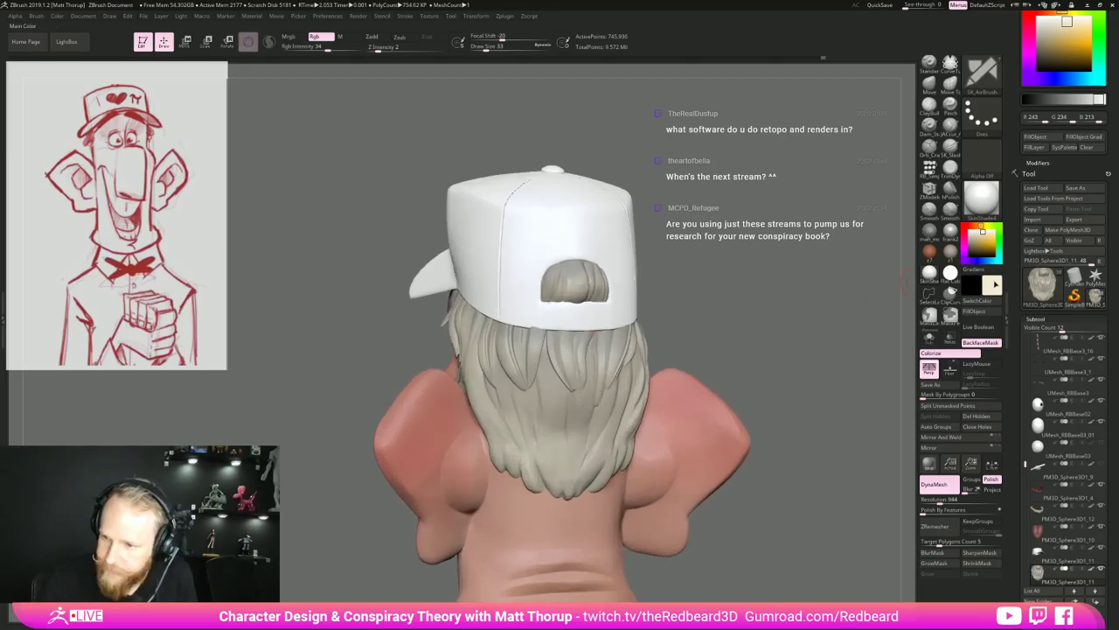
click(991, 285)
click(954, 310)
drag(992, 284, 536, 346)
drag(837, 328, 780, 329)
key(s)
drag(541, 477, 537, 476)
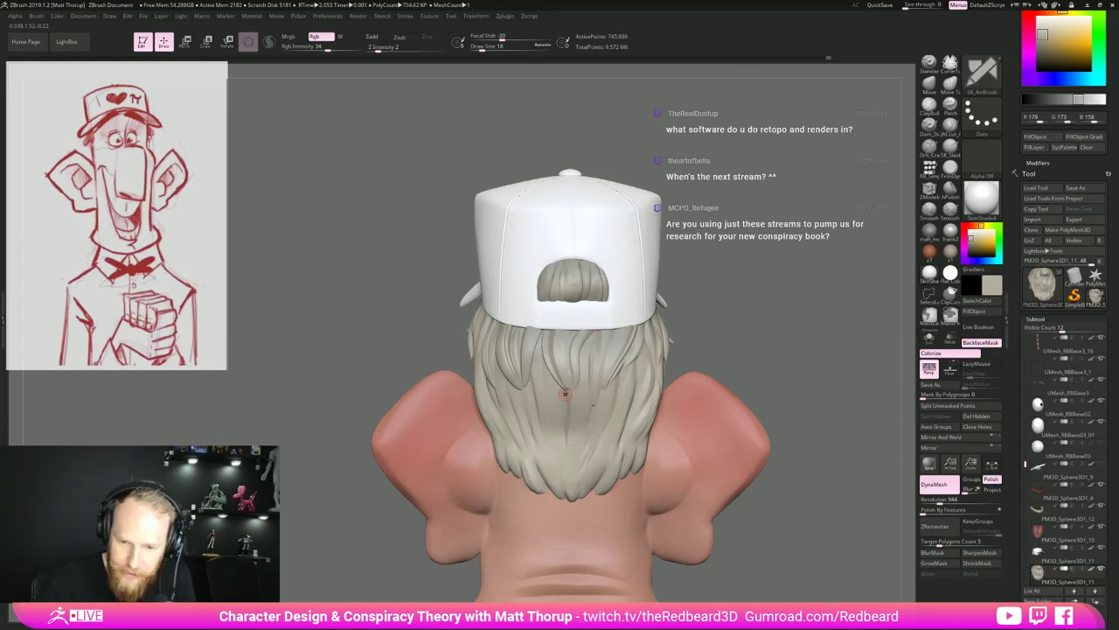
Blend grey-beige into the back and side hair below the cap edge with a draw size of about 31 to 37.
drag(739, 345, 804, 344)
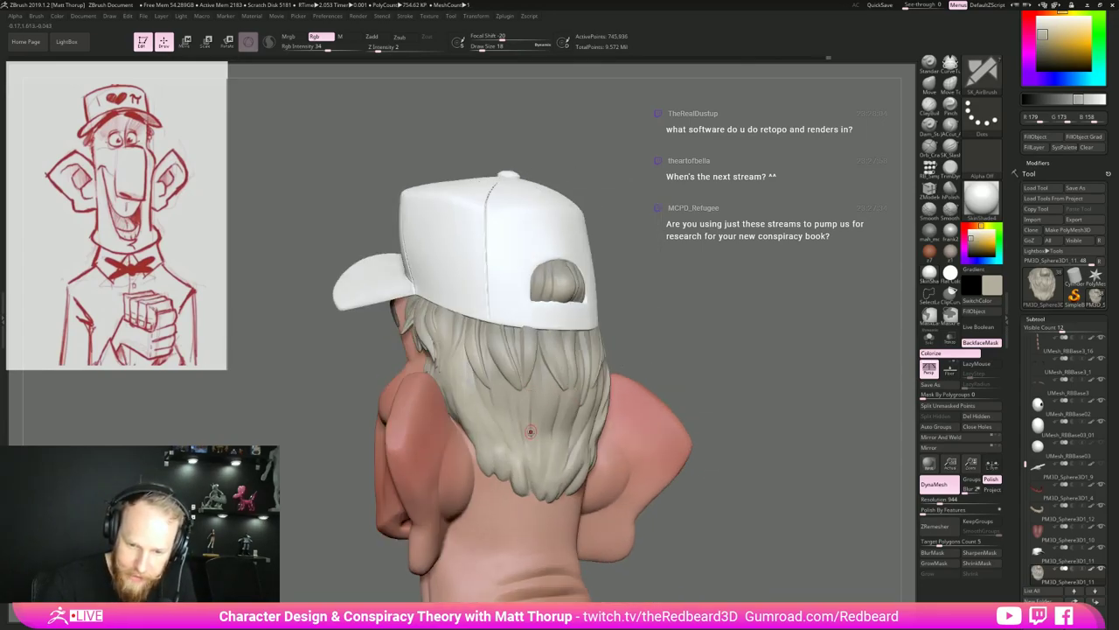
key(s)
drag(487, 362, 492, 362)
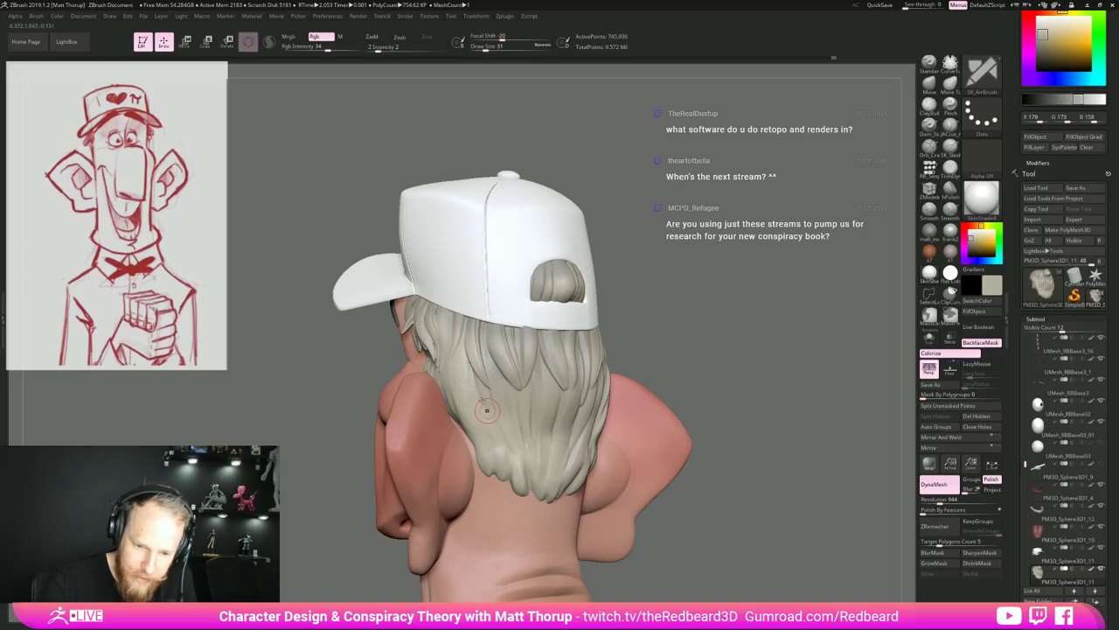
drag(668, 306, 740, 307)
drag(457, 320, 460, 329)
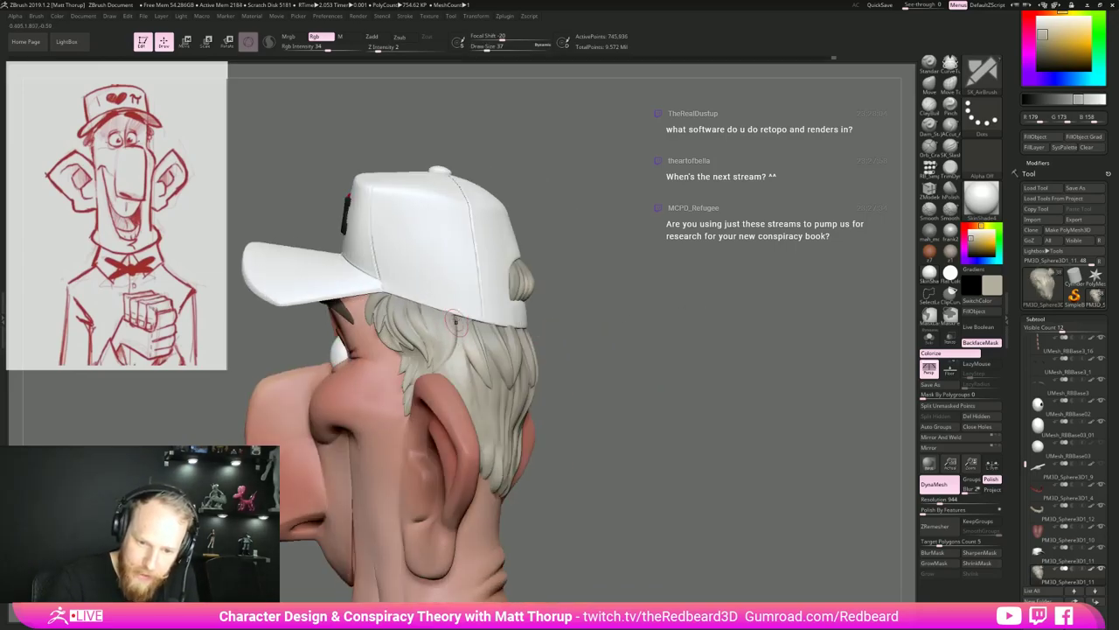
mouse_move(625, 274)
mouse_down()
mouse_move(605, 277)
mouse_move(645, 278)
mouse_up()
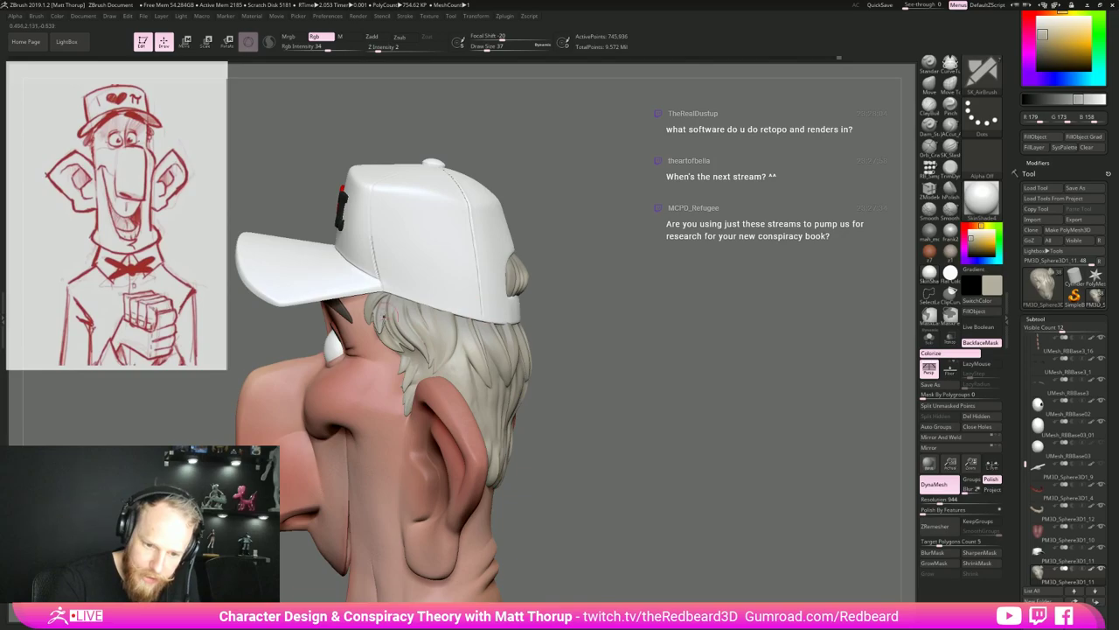
right_drag(426, 319, 498, 273)
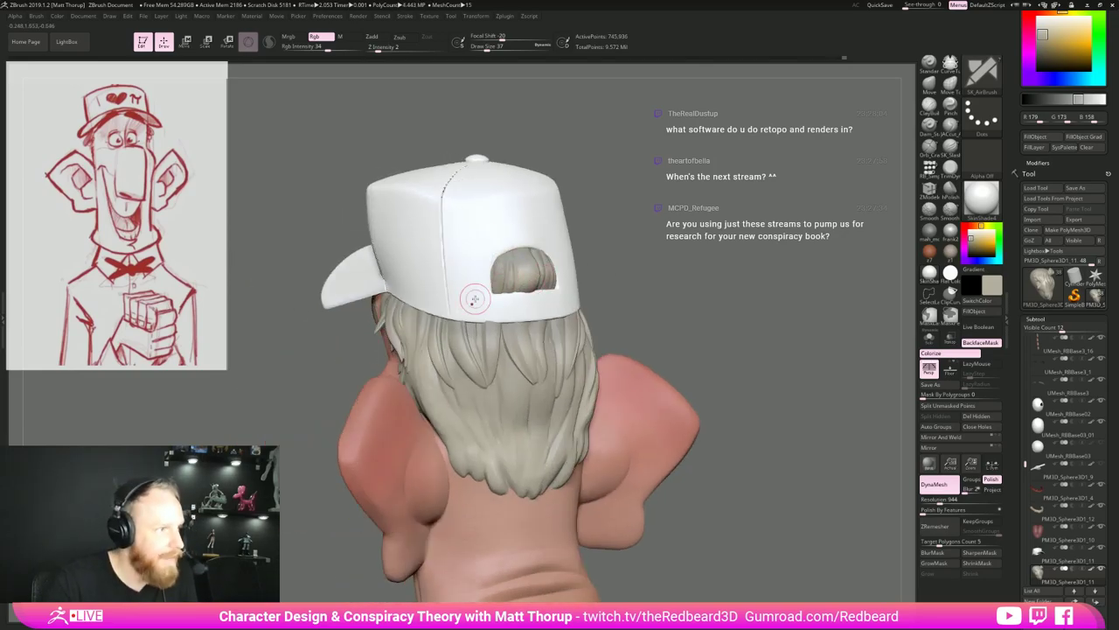
Paint grey-beige over the hair visible through the cap's rear opening and enlarge the brush.
key(alt+Tab)
key(alt+Tab)
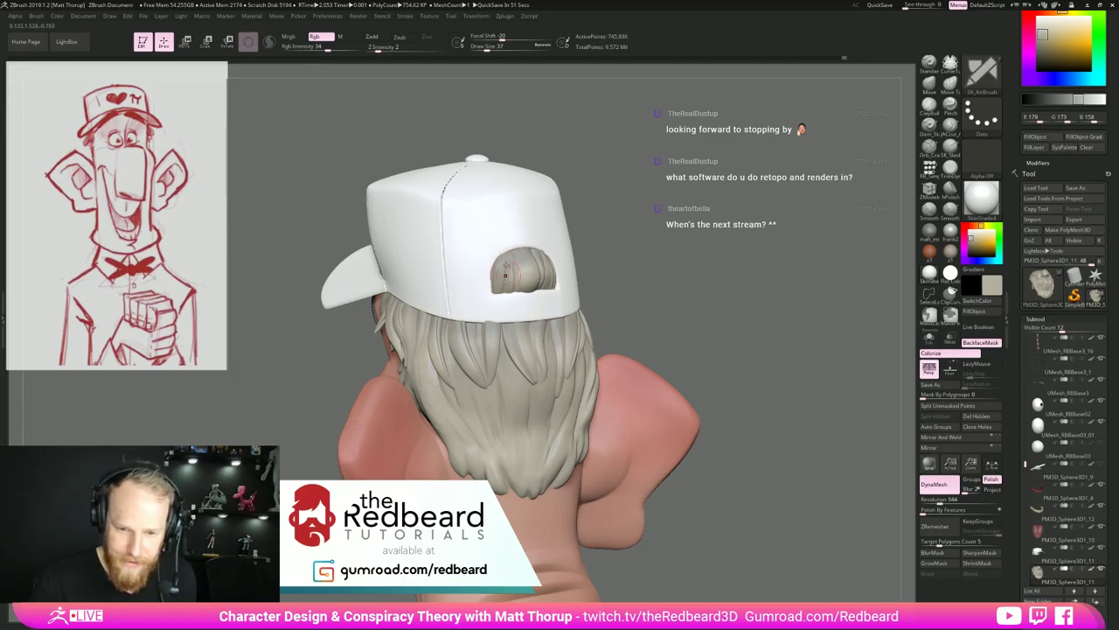
right_drag(594, 229, 515, 278)
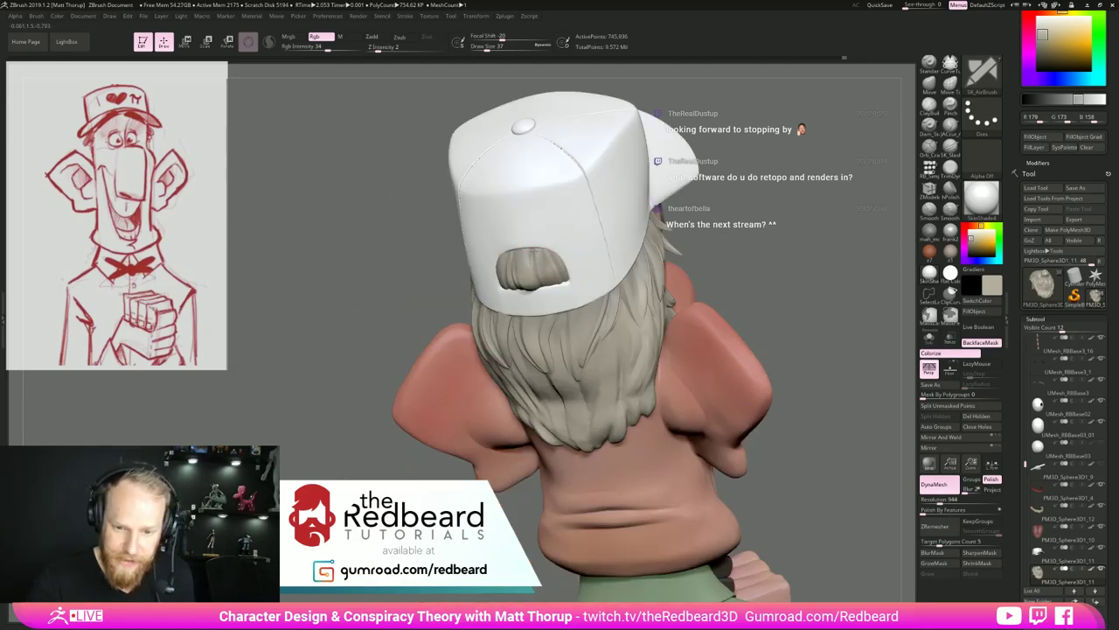
drag(535, 266, 534, 259)
key(])
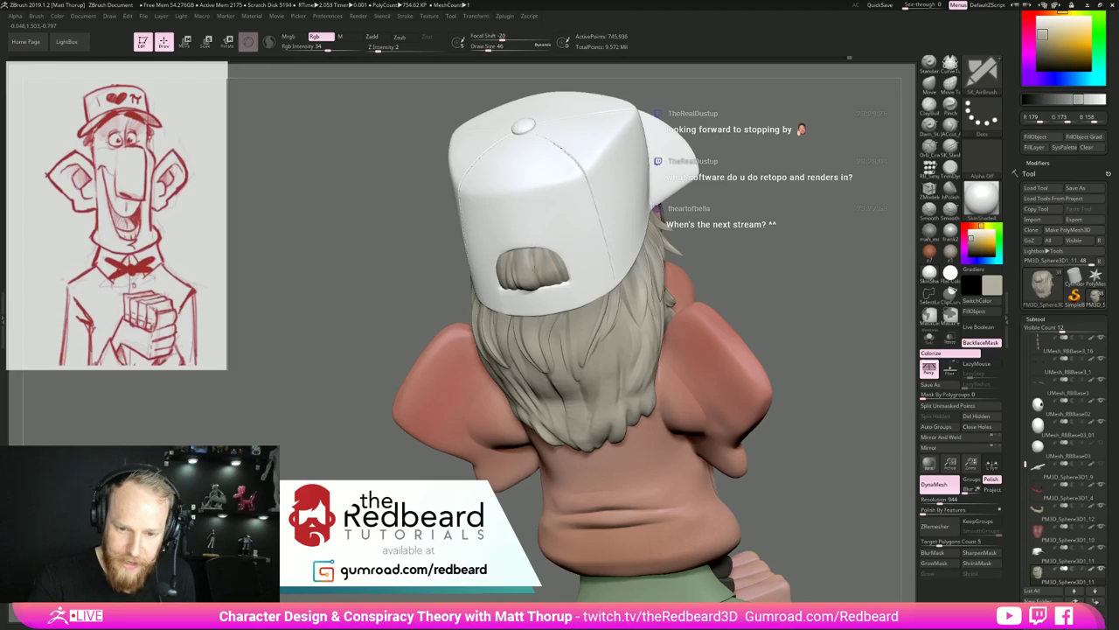
Soften the hair colour below the cap on the side and back with grey-beige at draw size 68.
right_drag(665, 264, 654, 234)
right_drag(773, 271, 661, 332)
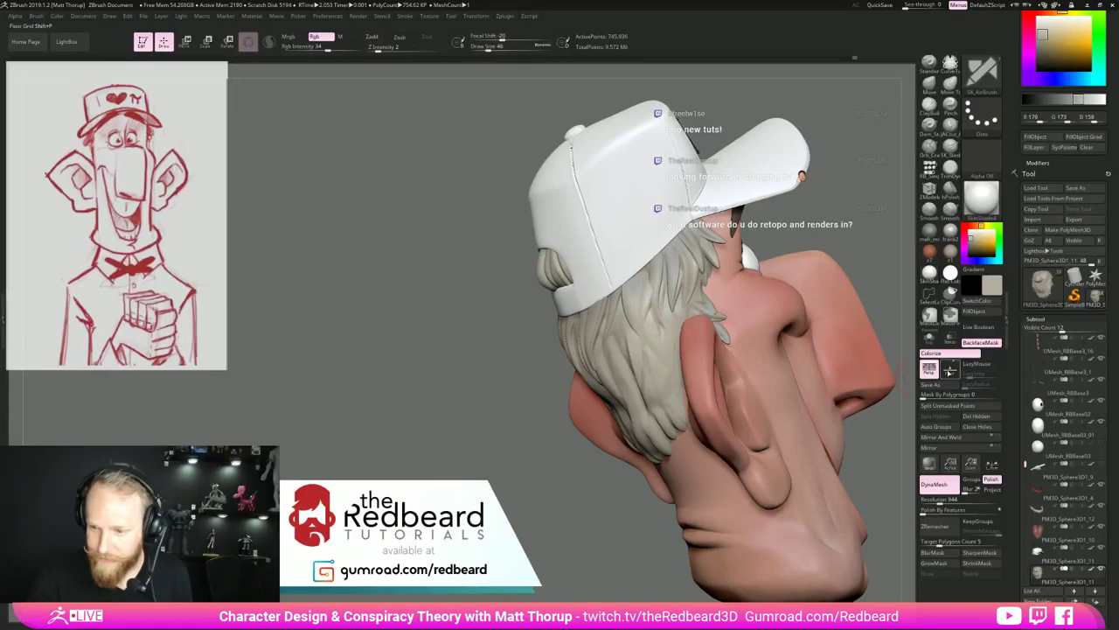
click(929, 339)
click(929, 341)
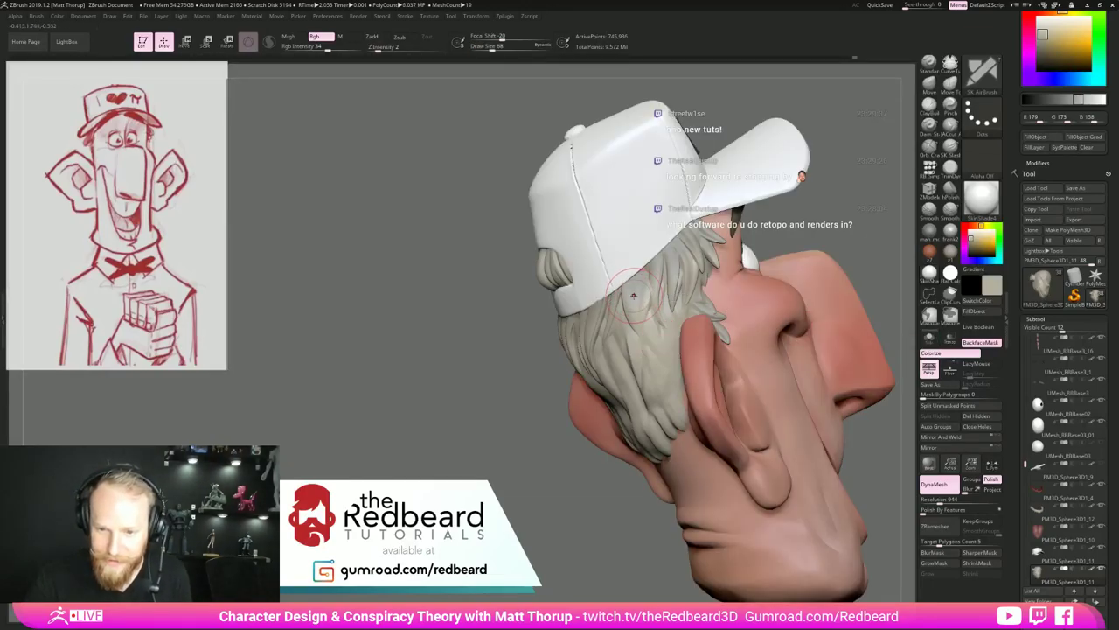
drag(688, 299, 674, 384)
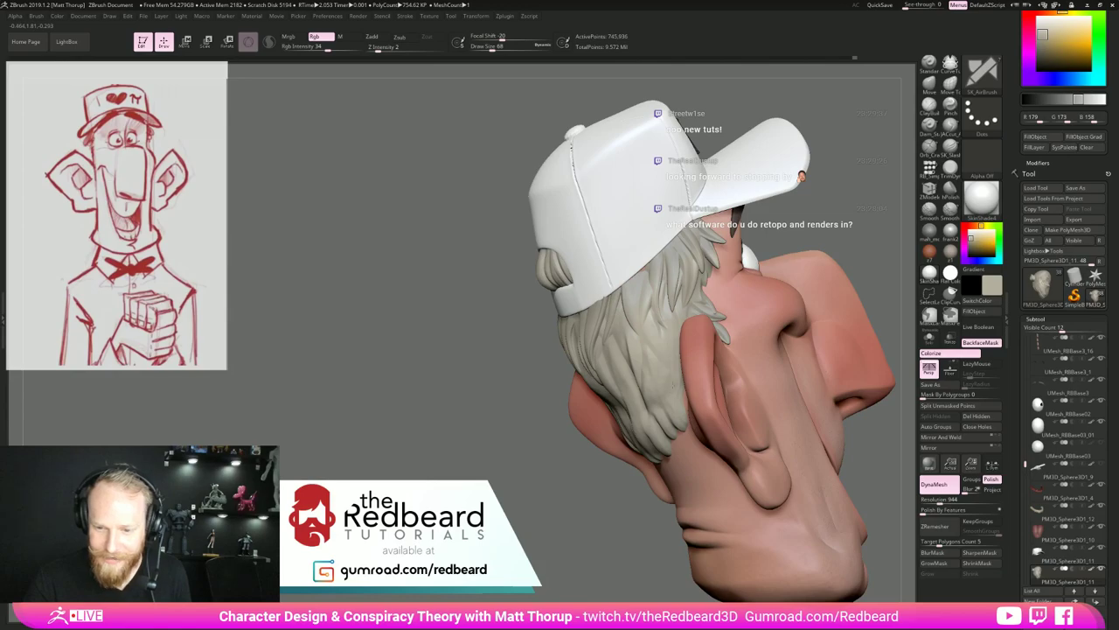
drag(859, 262, 946, 284)
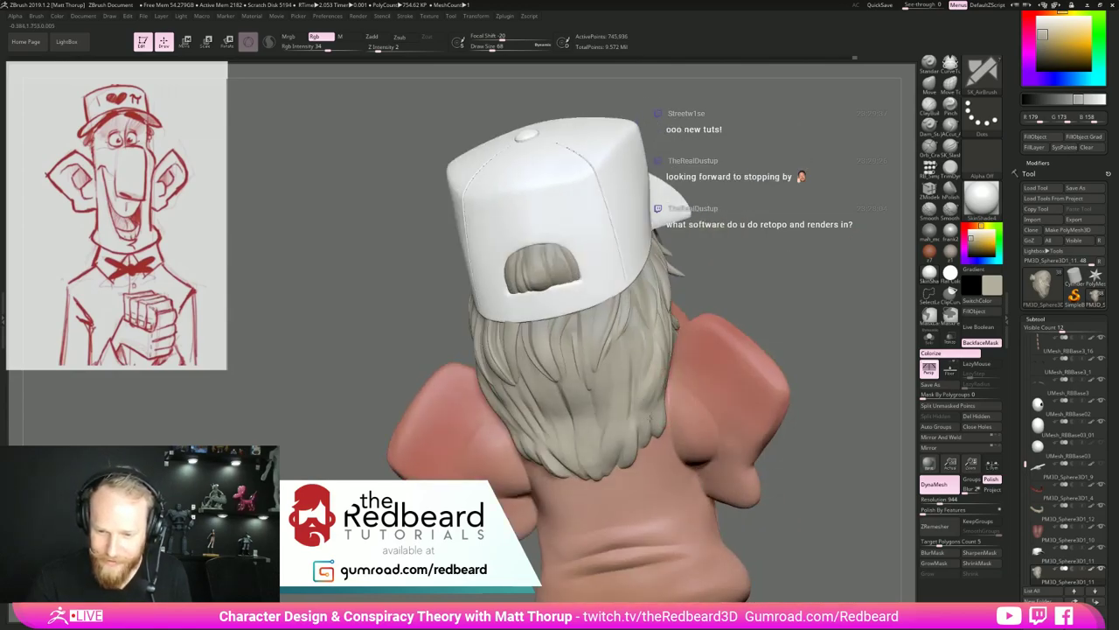
drag(764, 290, 831, 282)
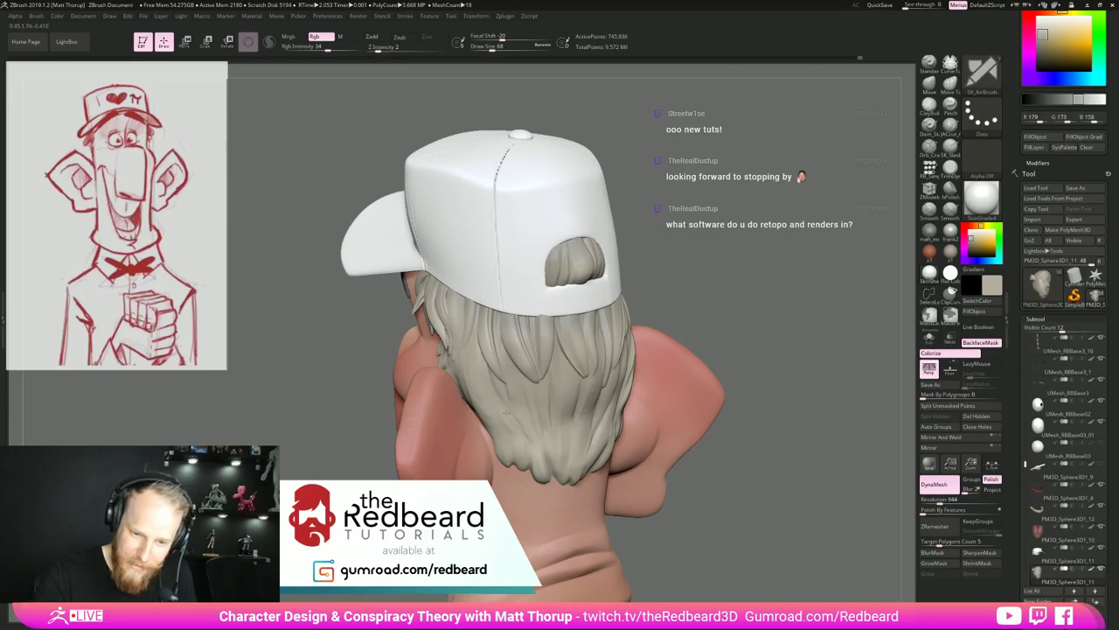
Review the whole character from the front, checking the face, cap, hair and hands against the reference sketch.
drag(730, 328, 685, 448)
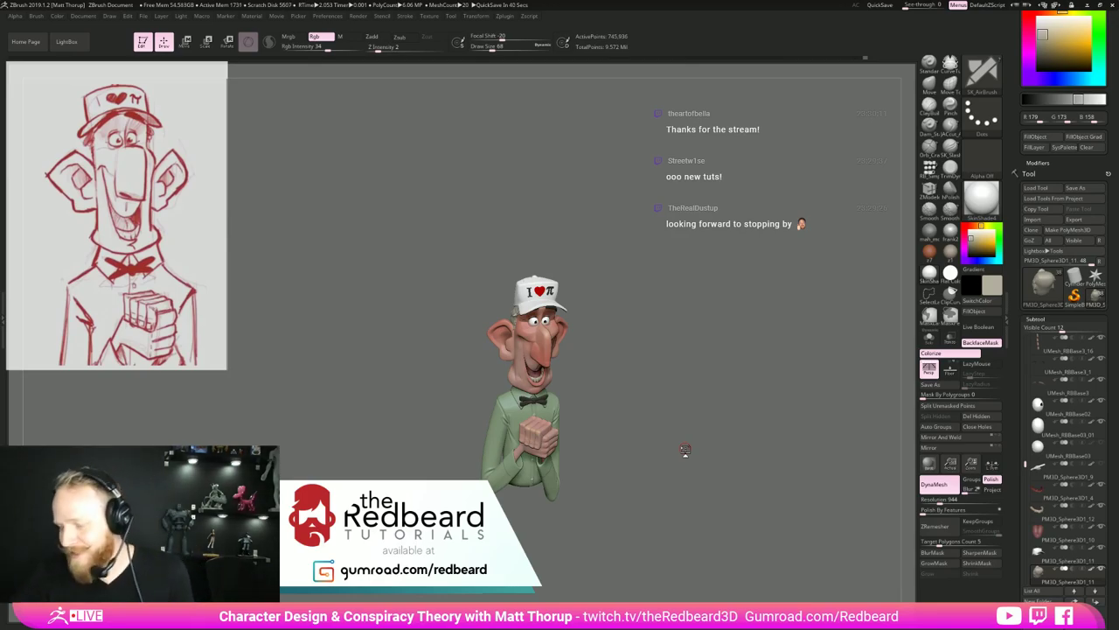
right_click(687, 448)
right_drag(704, 425, 715, 350)
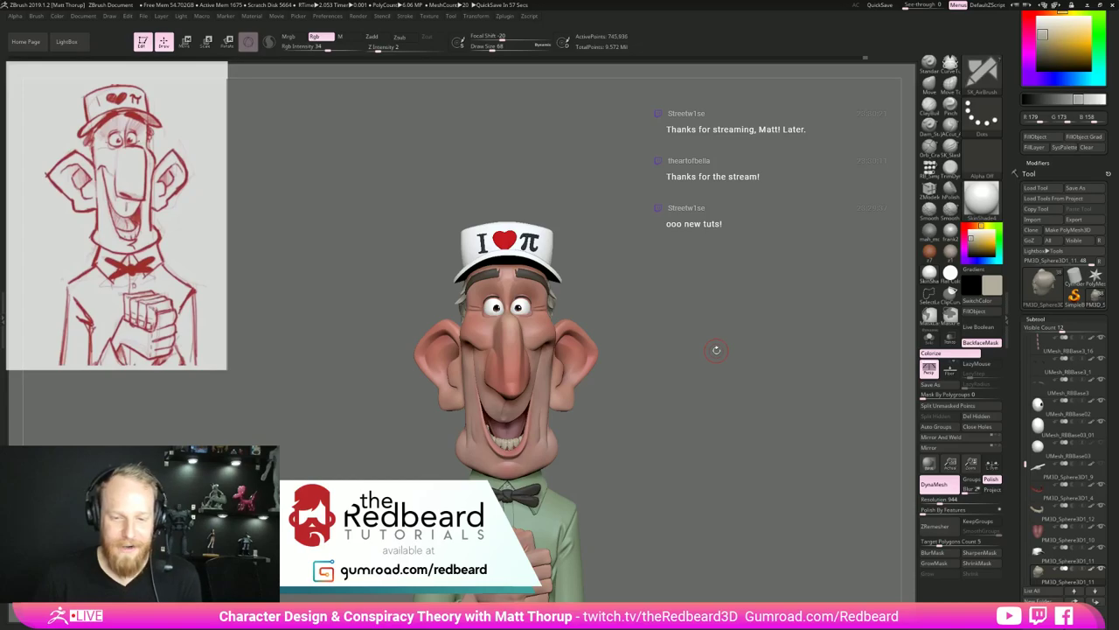
mouse_move(683, 304)
mouse_down()
mouse_move(700, 331)
mouse_move(686, 290)
mouse_up()
drag(688, 329, 738, 331)
key(alt+Tab)
key(alt+Tab)
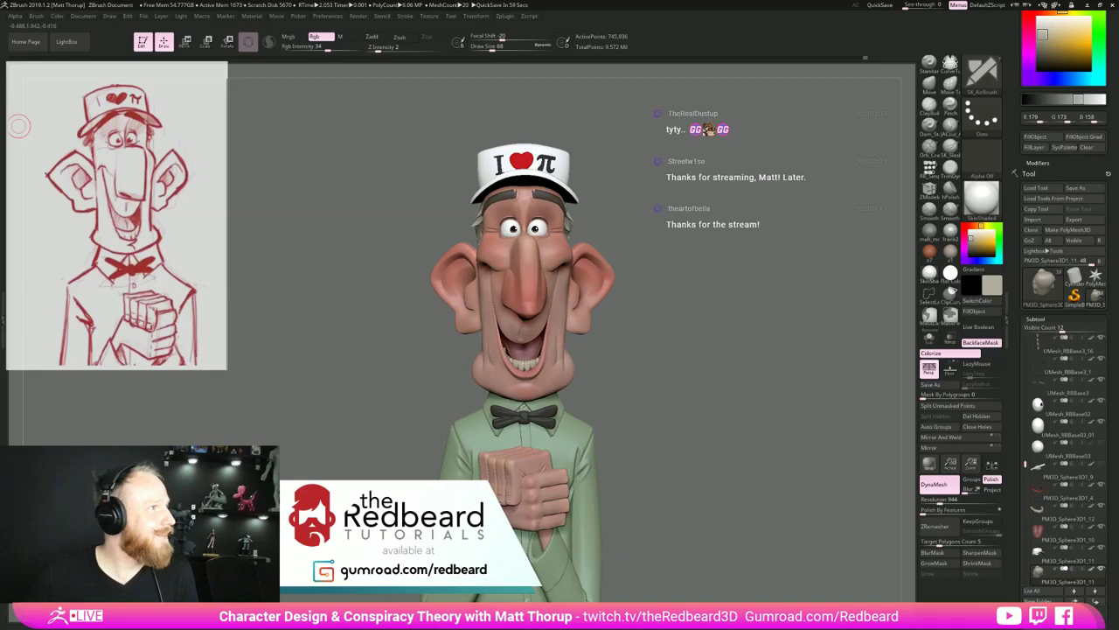